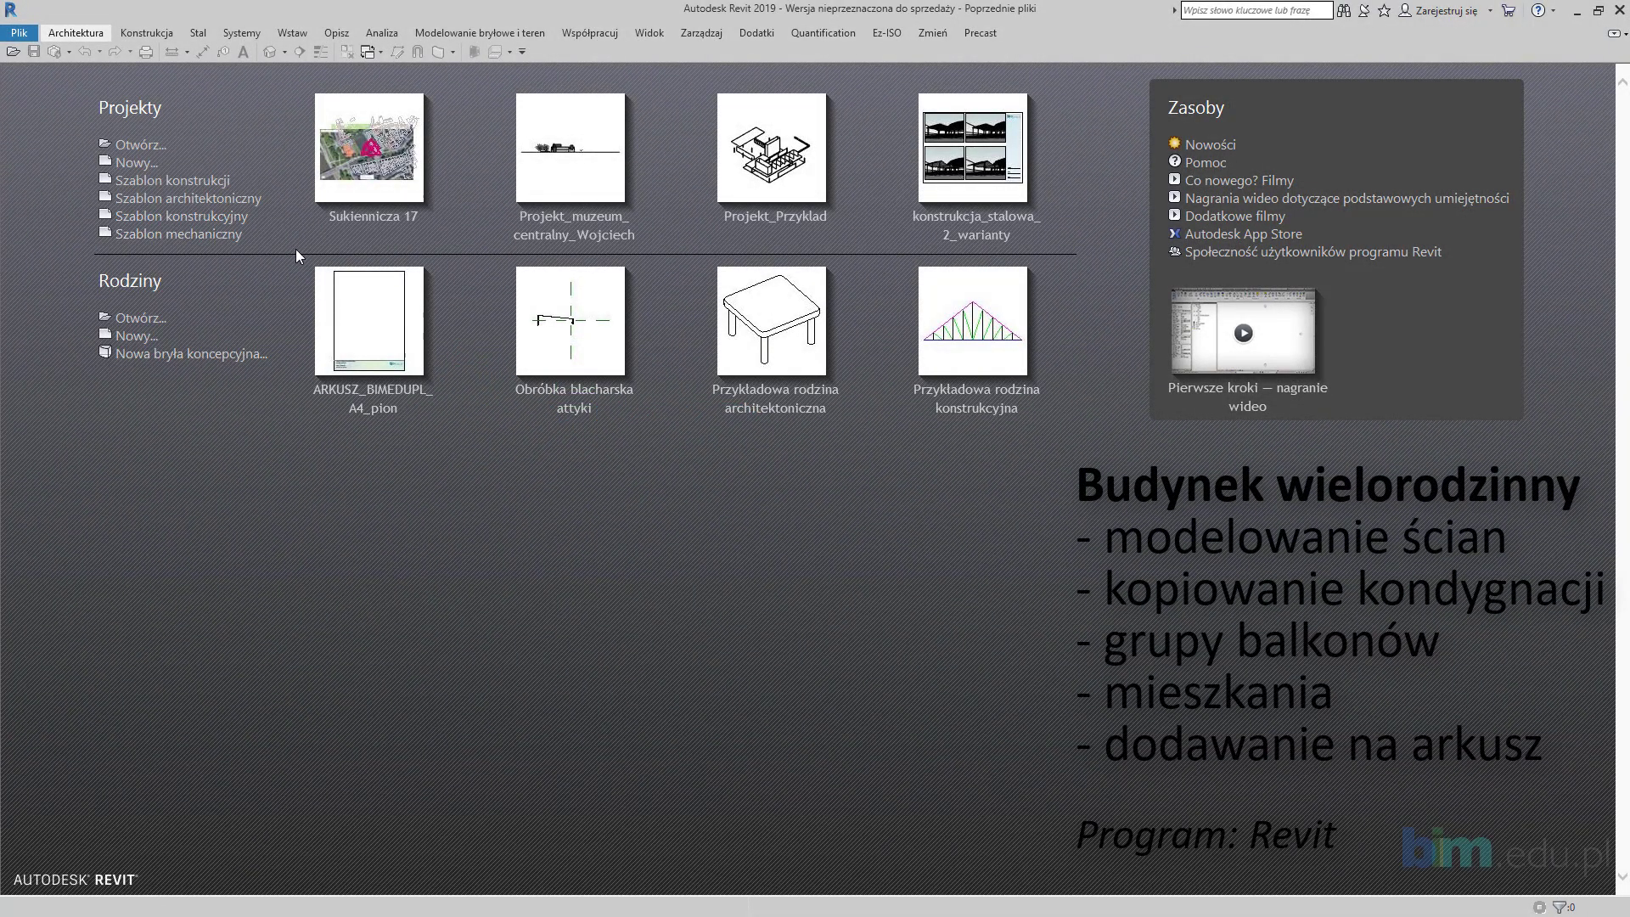
Step: Create a new project from the DefaultPOLPLK.rte template in the Poland folder
left_click(136, 162)
left_click(593, 491)
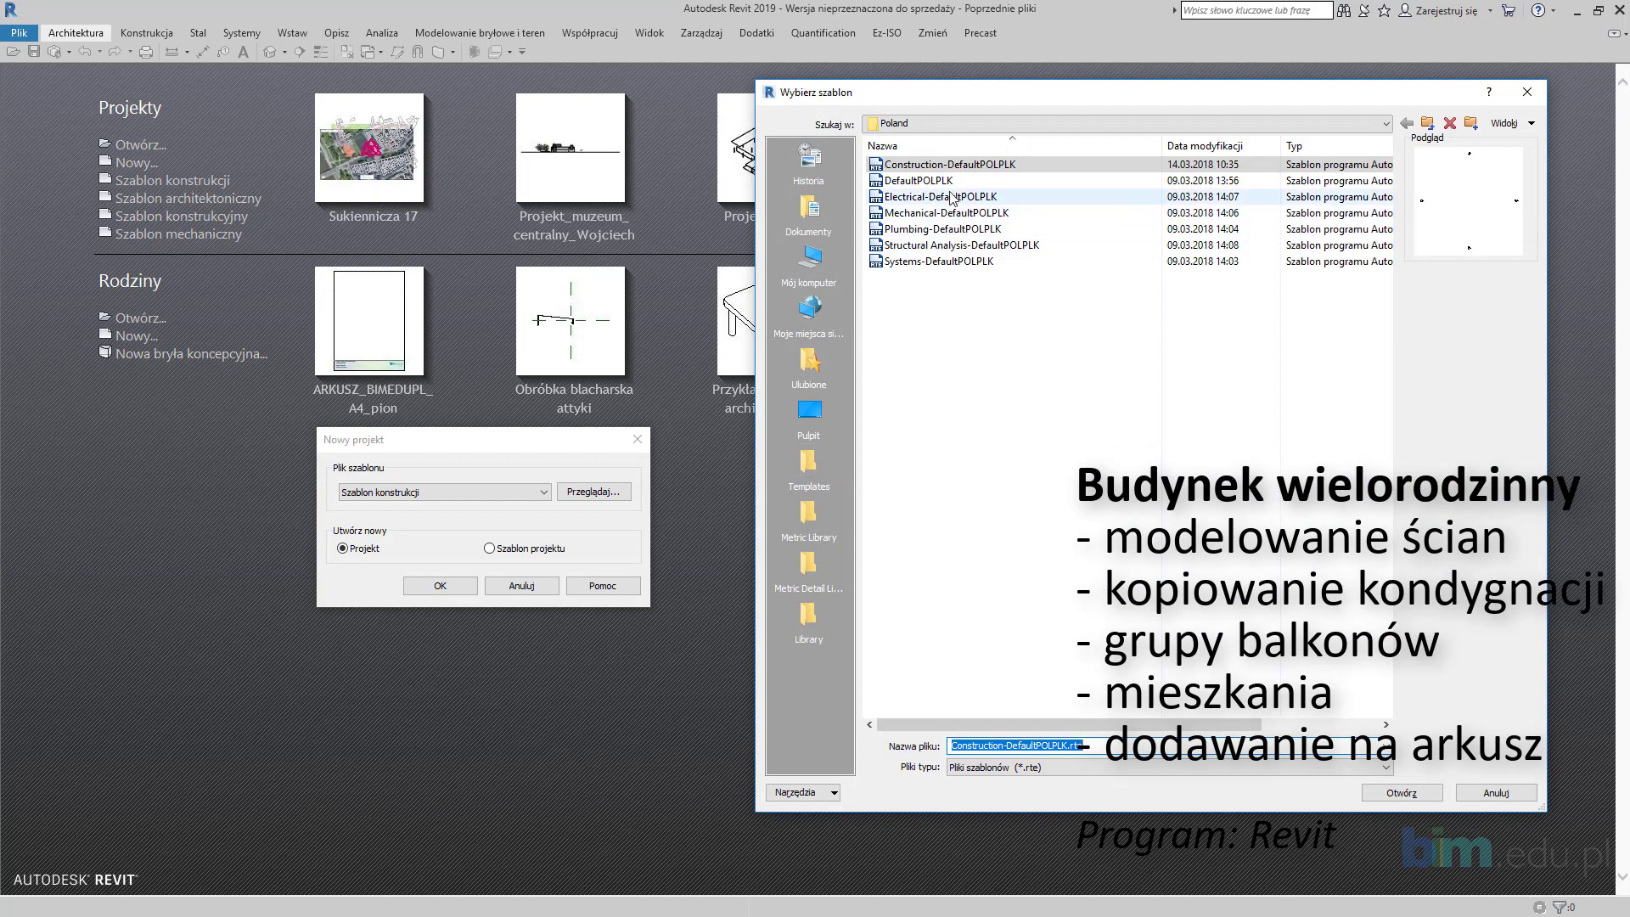
left_click(919, 180)
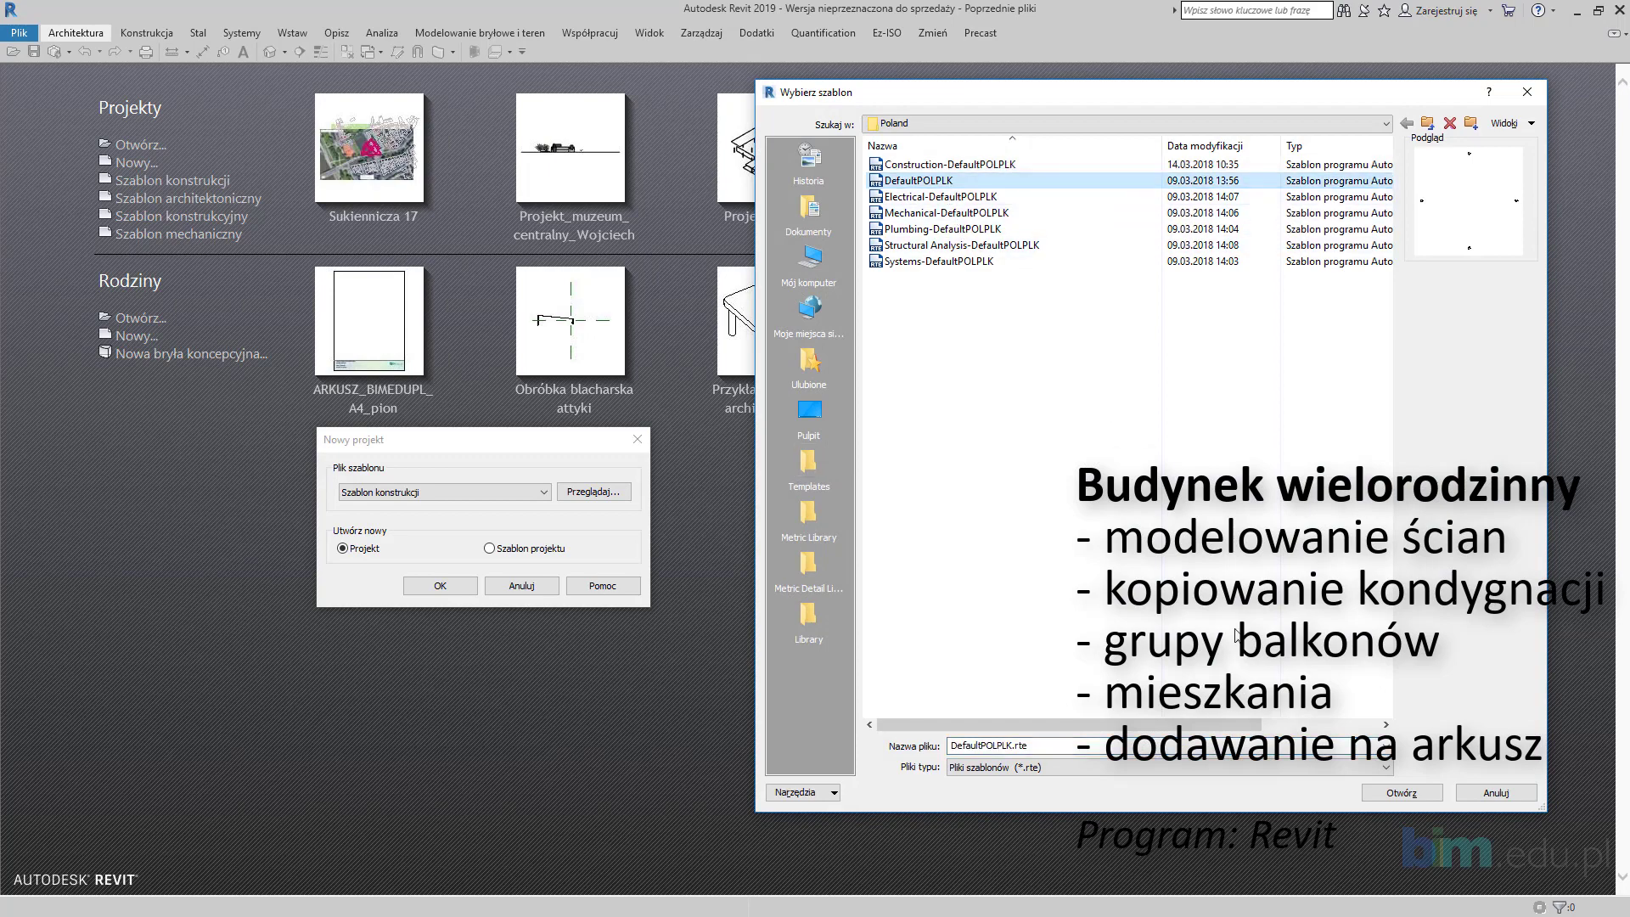
left_click(1418, 792)
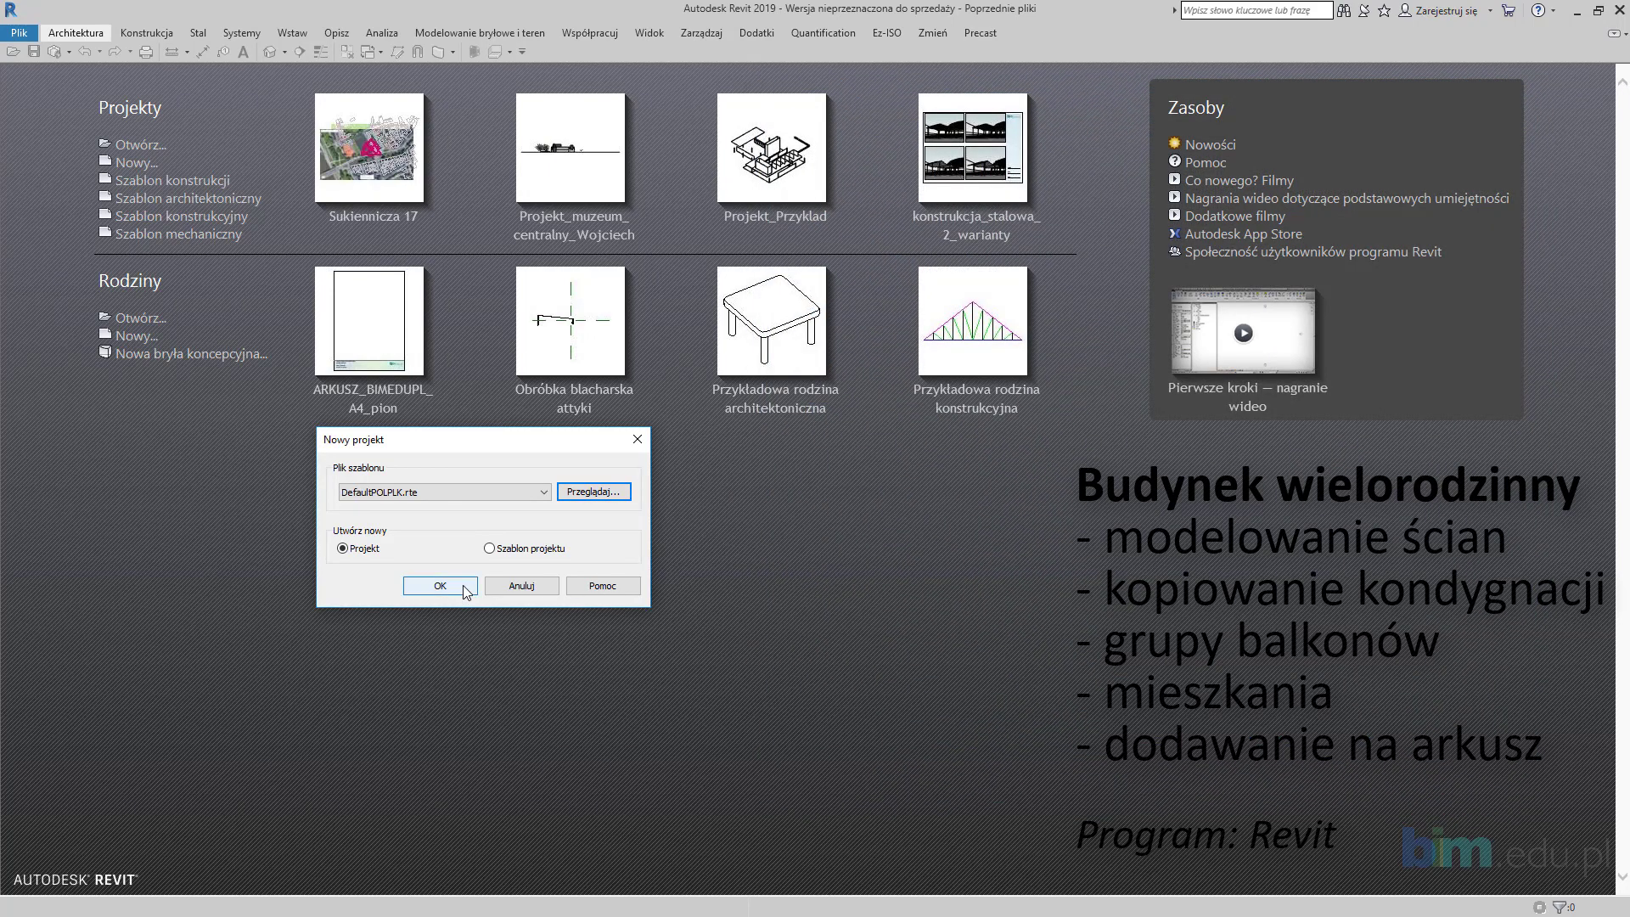
left_click(440, 586)
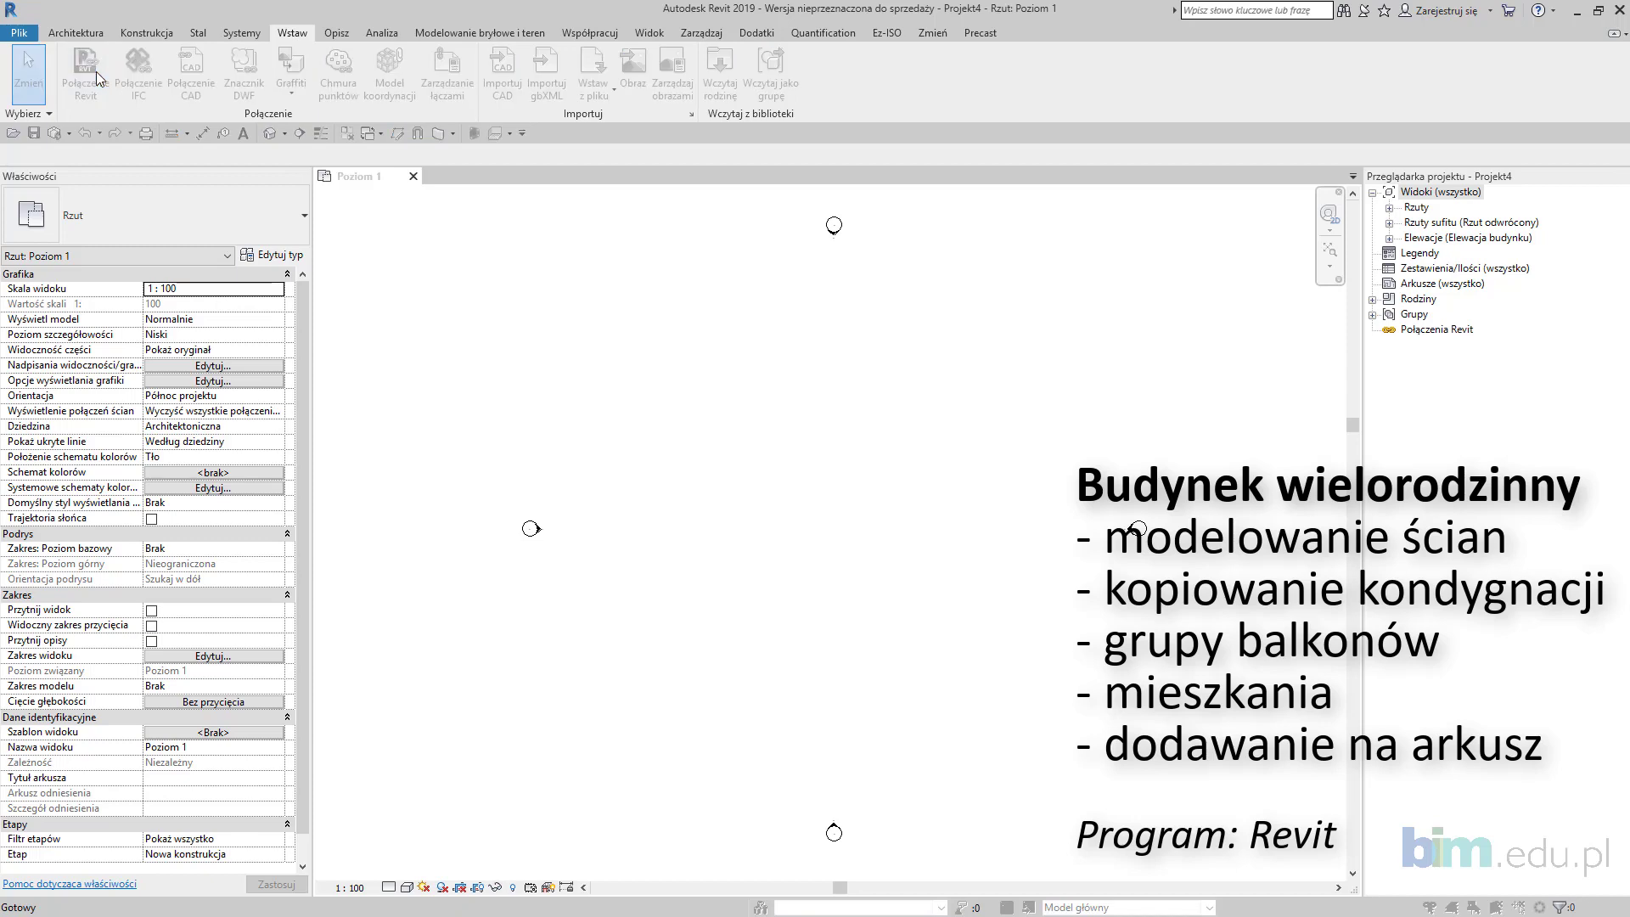
Step: Start linking a Revit model and browse on the network server drive to the 01_wielorodzinna folder
left_click(85, 72)
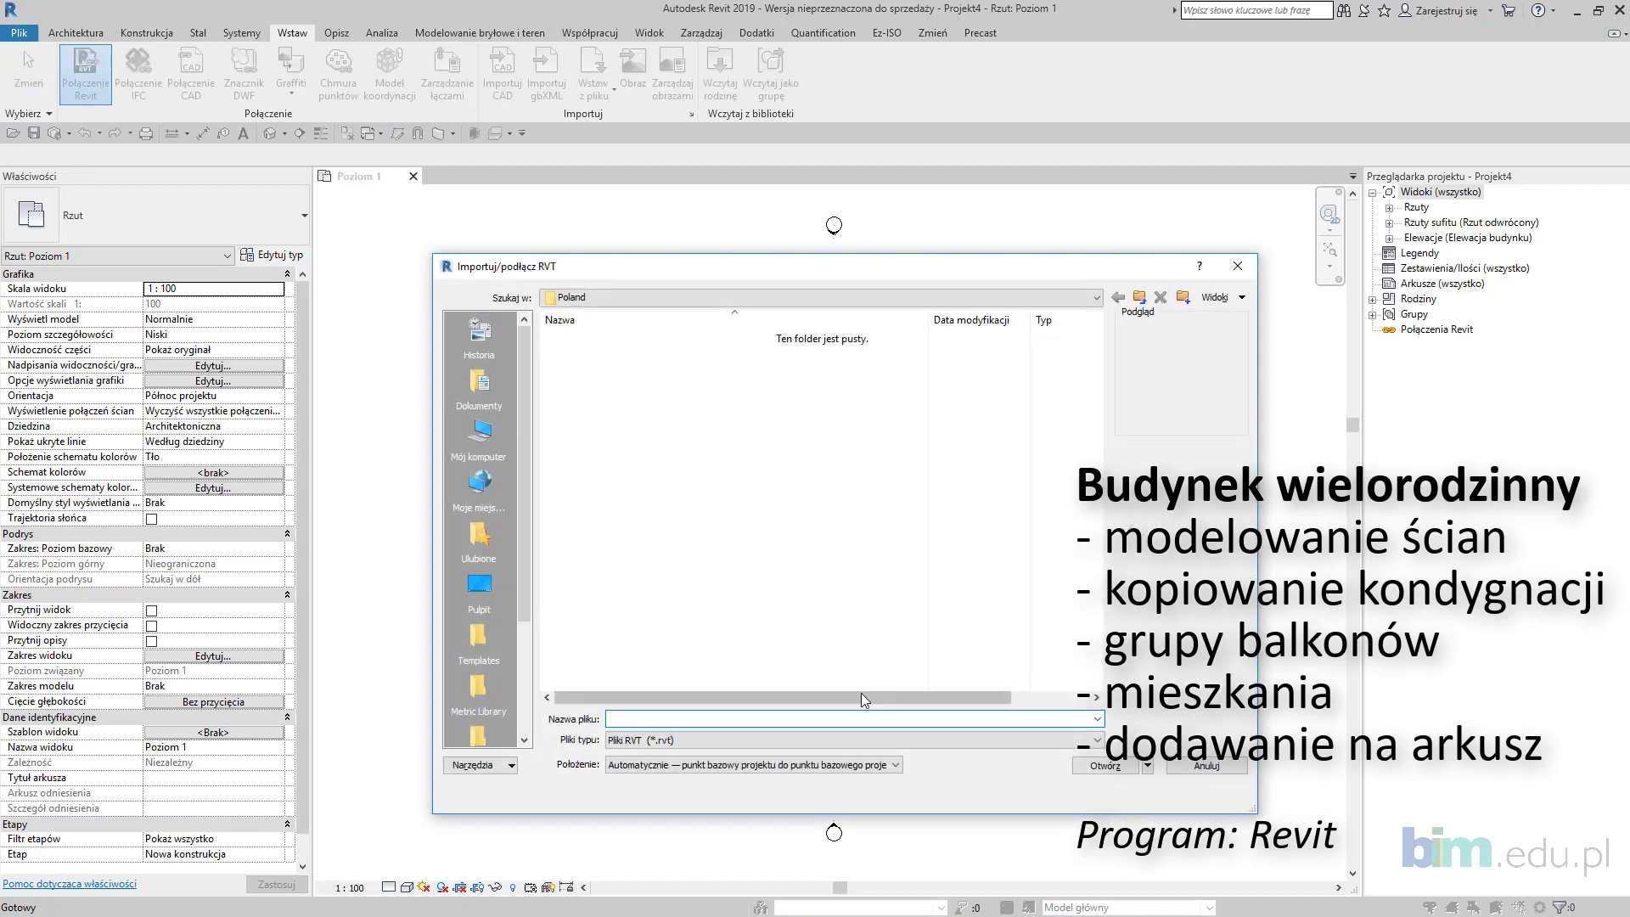
left_click(479, 637)
left_click(478, 586)
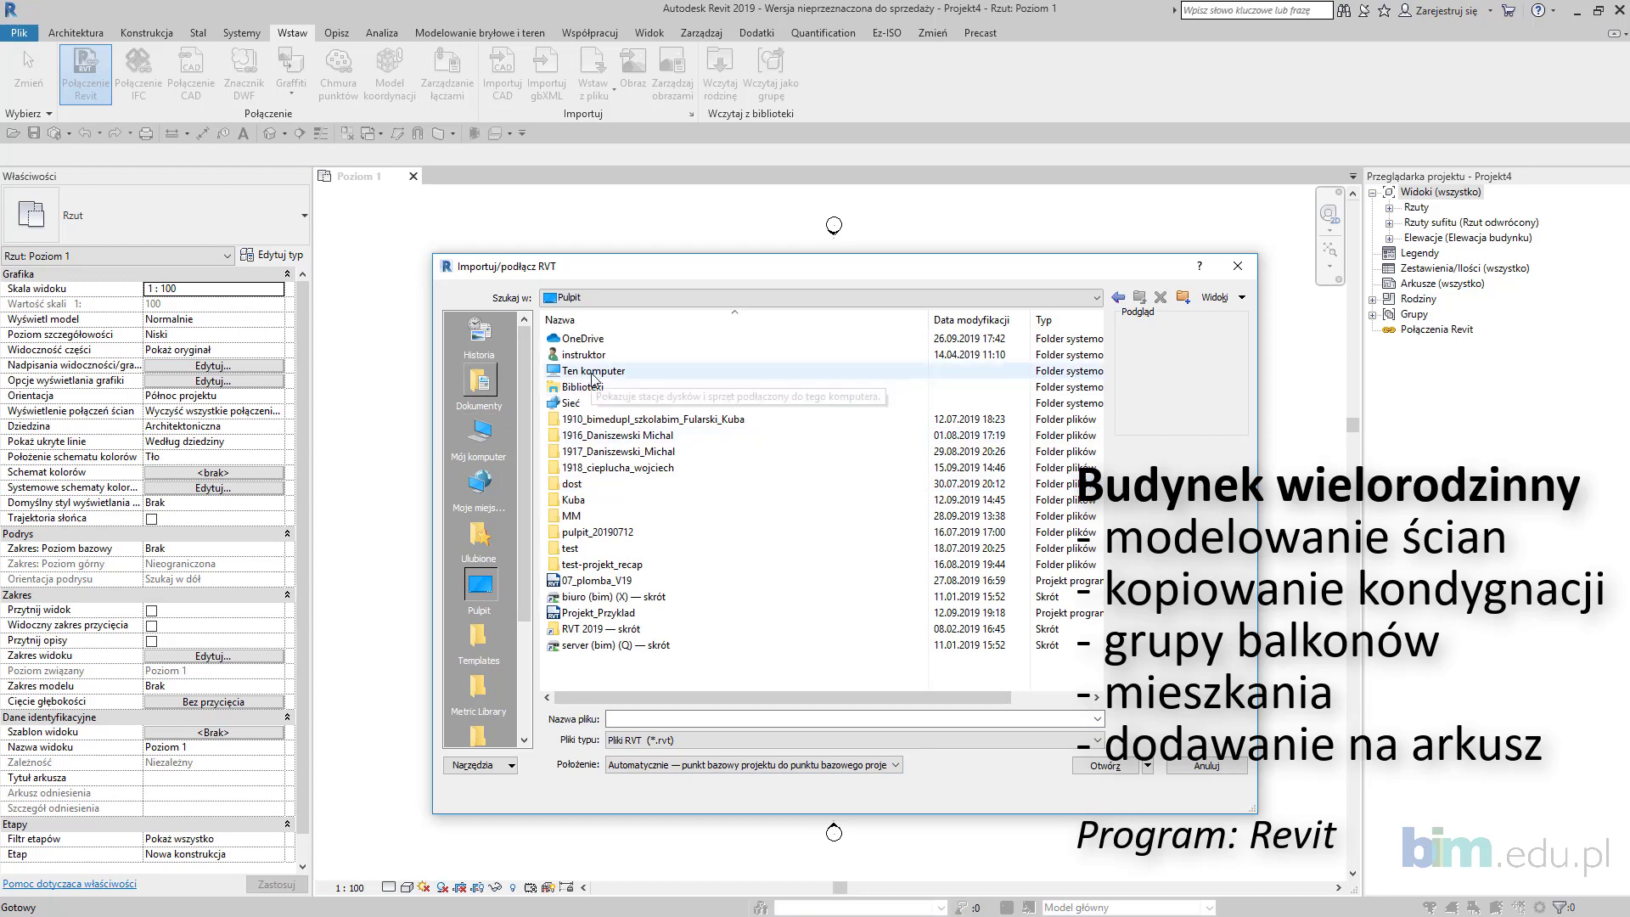
double_click(592, 371)
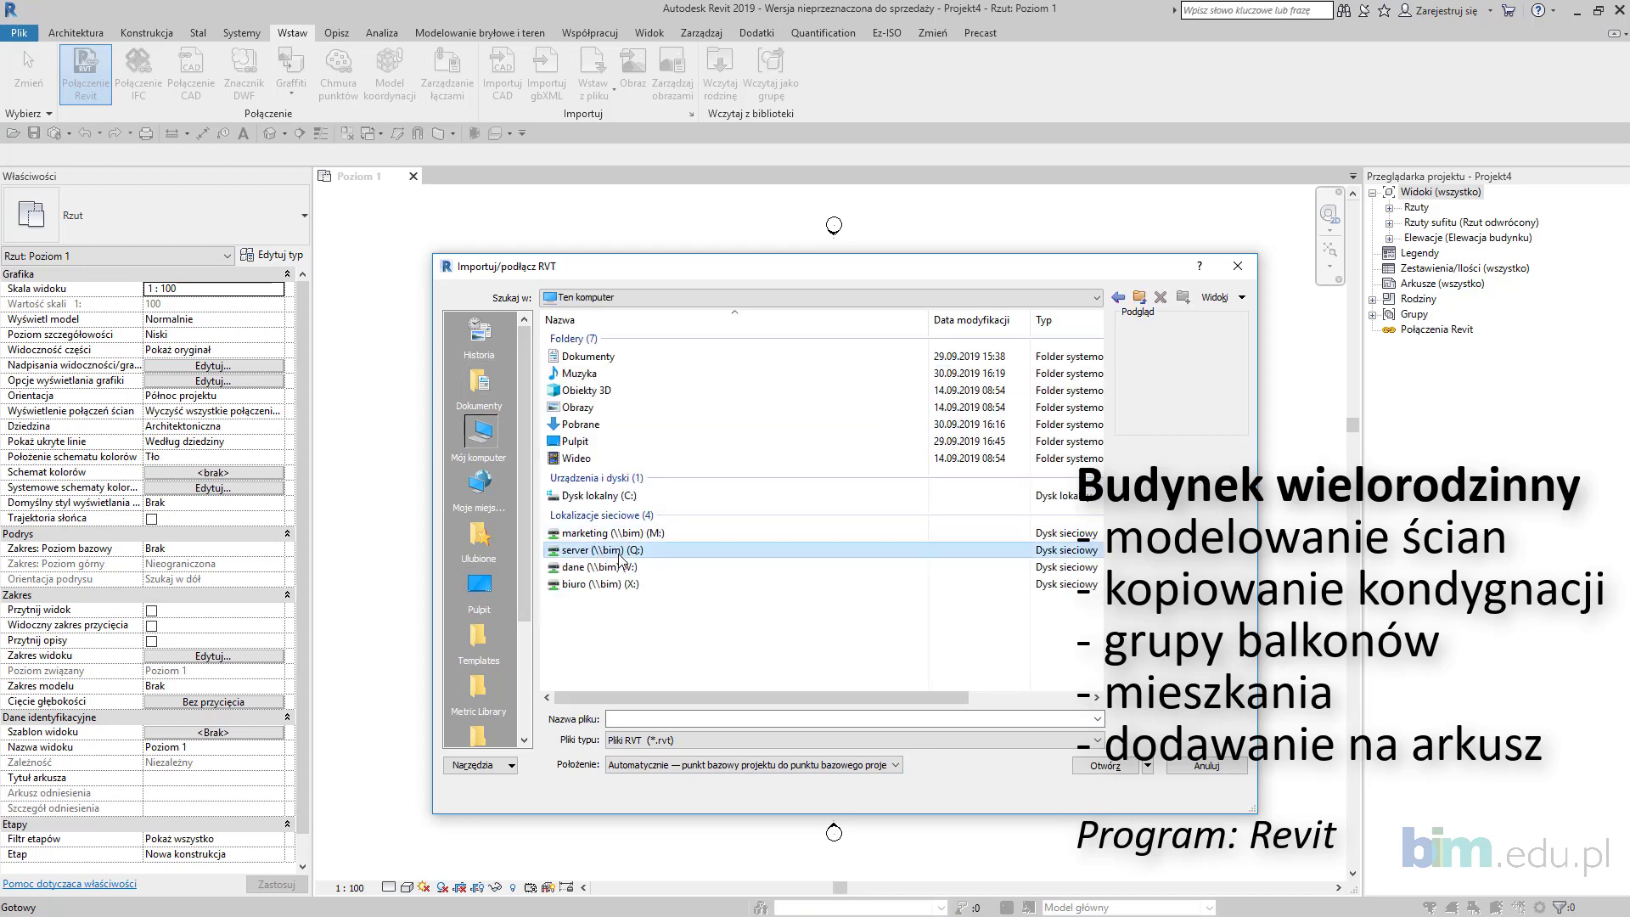
double_click(620, 550)
double_click(613, 371)
double_click(616, 372)
double_click(615, 340)
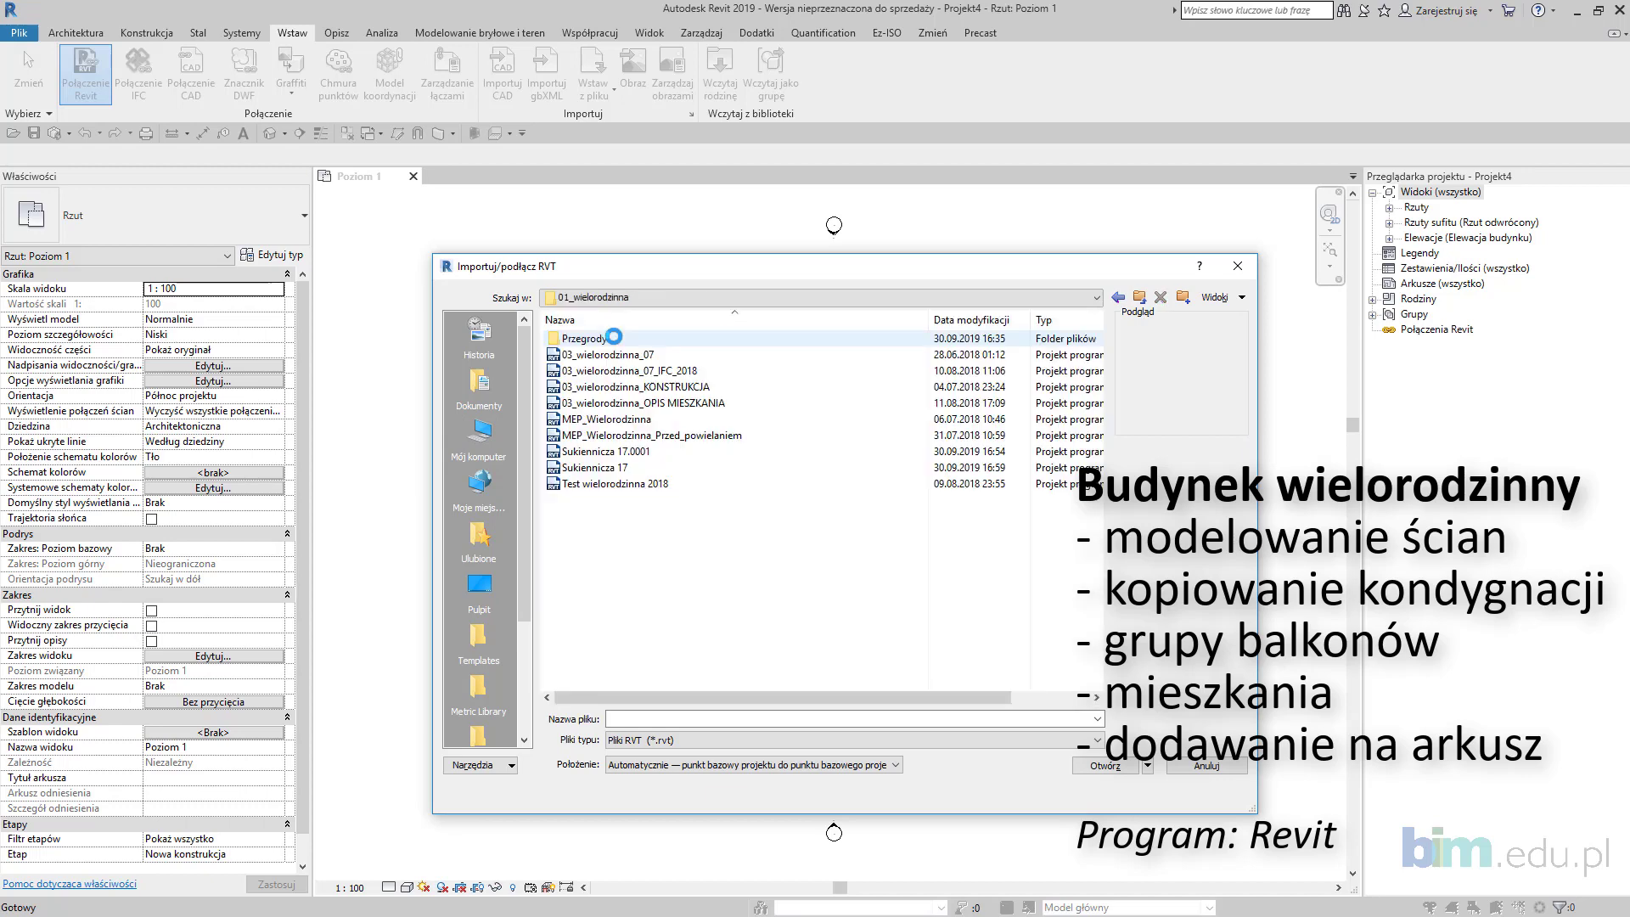
Step: Link the Sukiennicza 17.rvt model with automatic project base point to project base point positioning
left_click(705, 468)
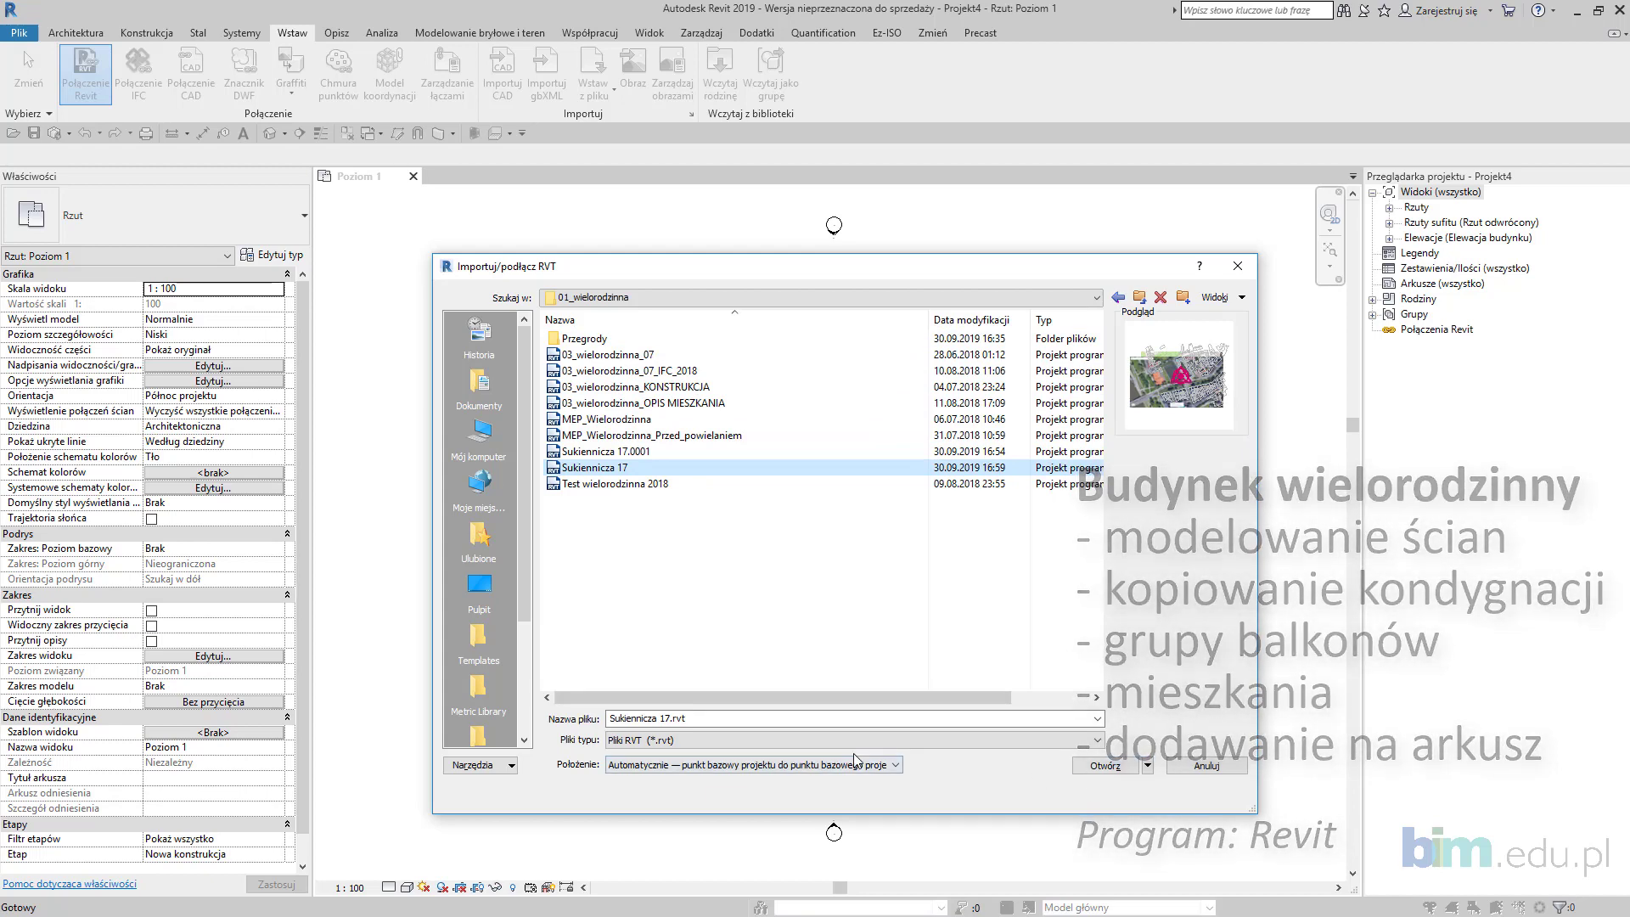
left_click(883, 765)
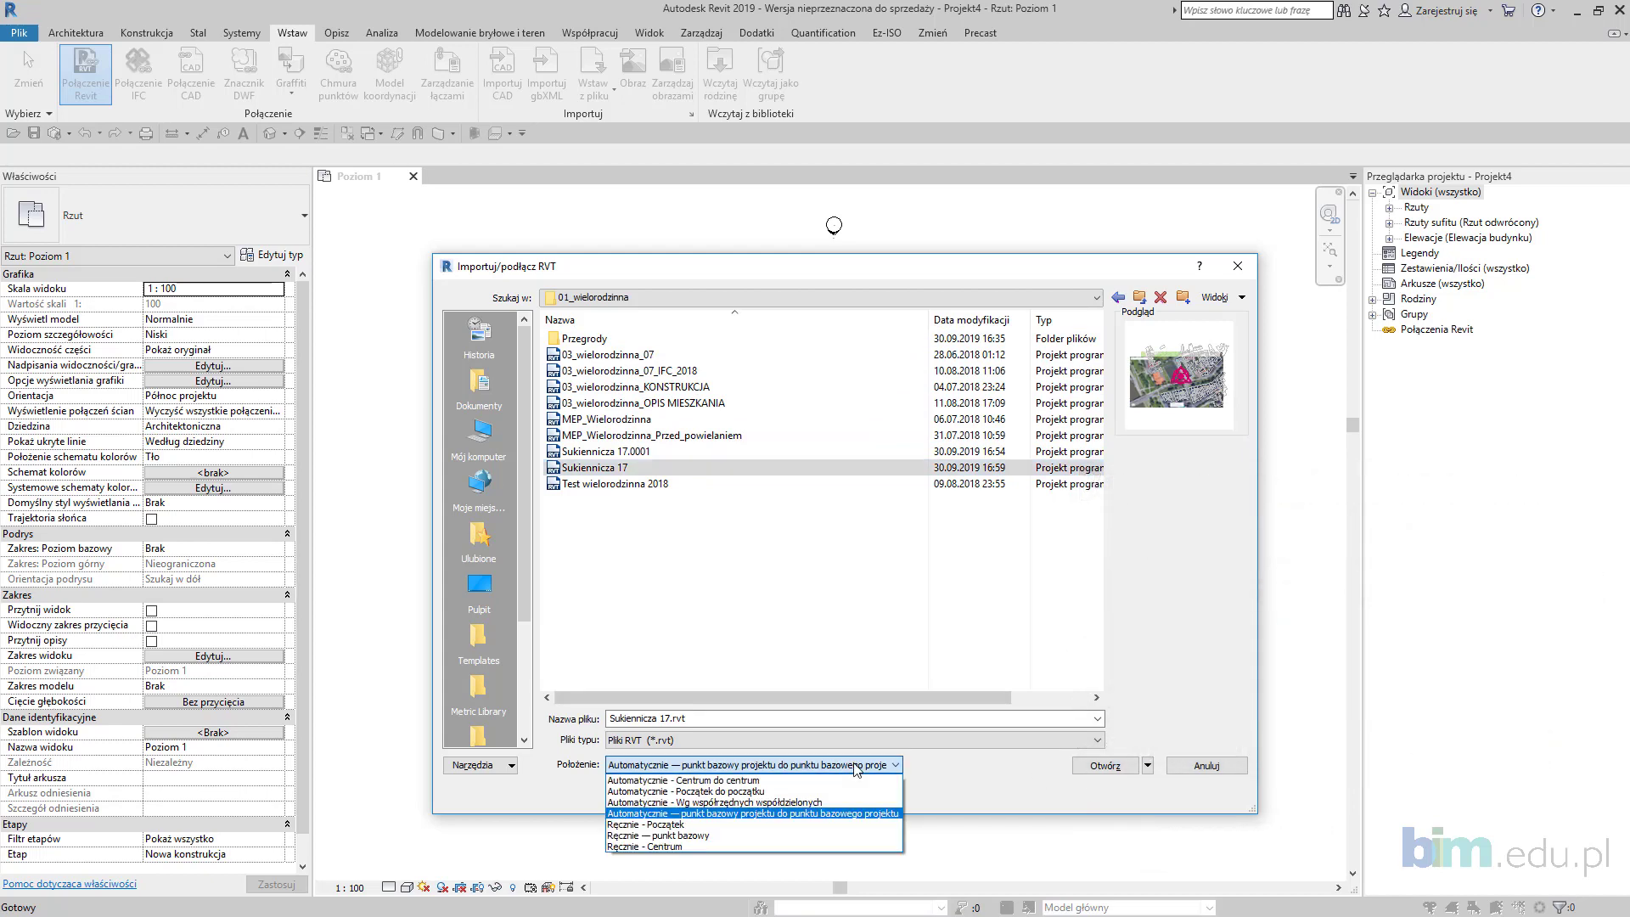
left_click(857, 813)
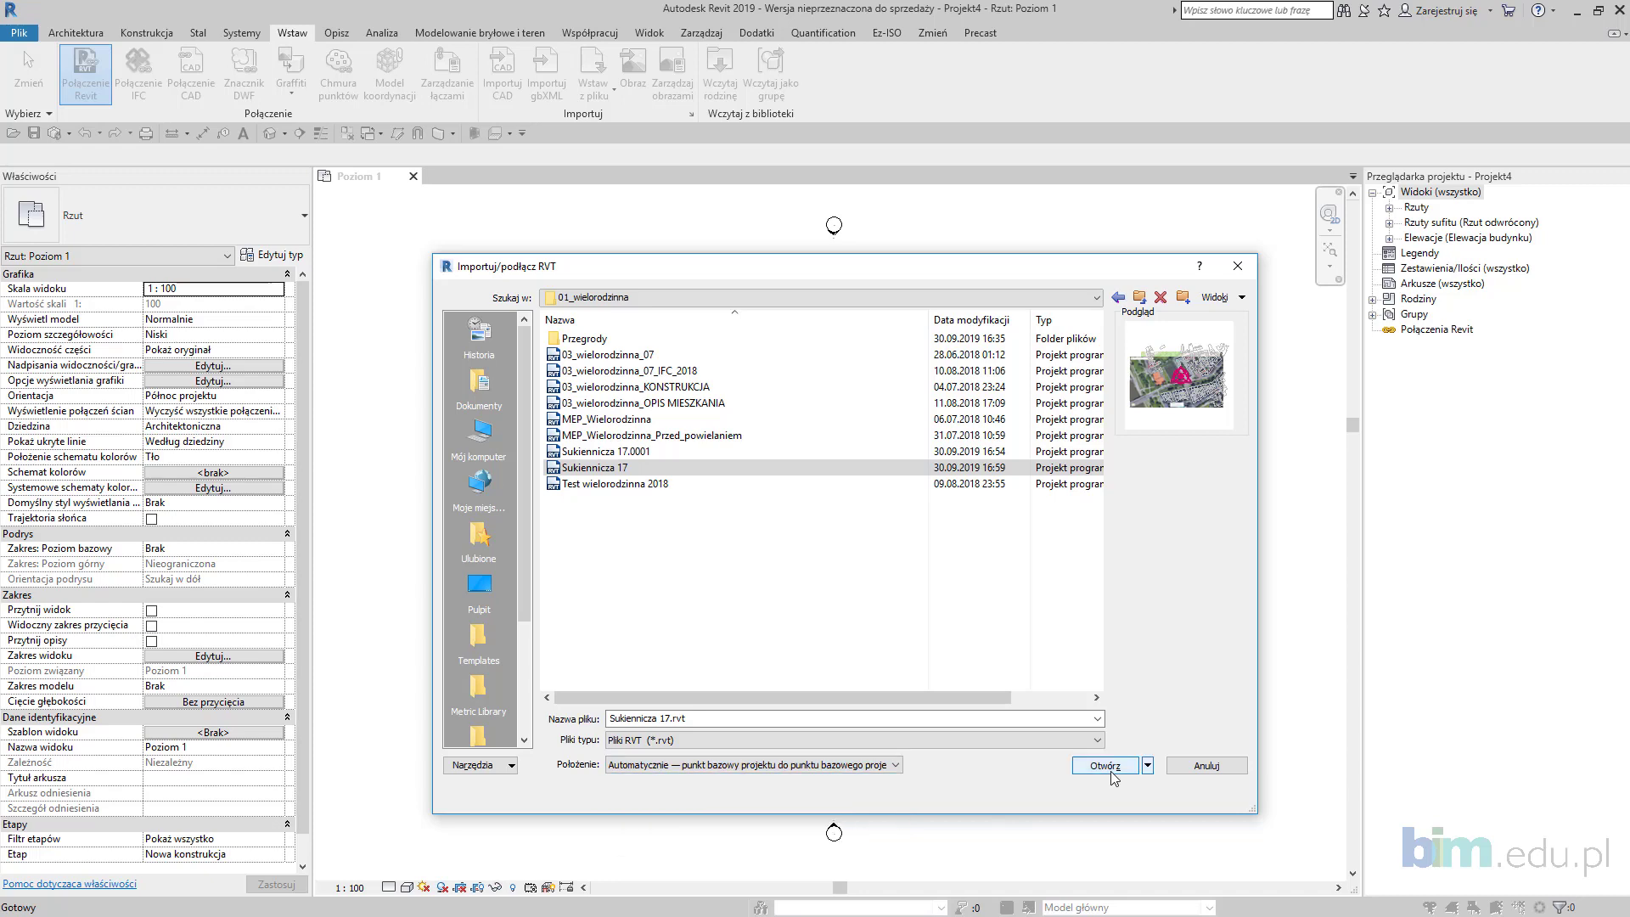
left_click(1108, 768)
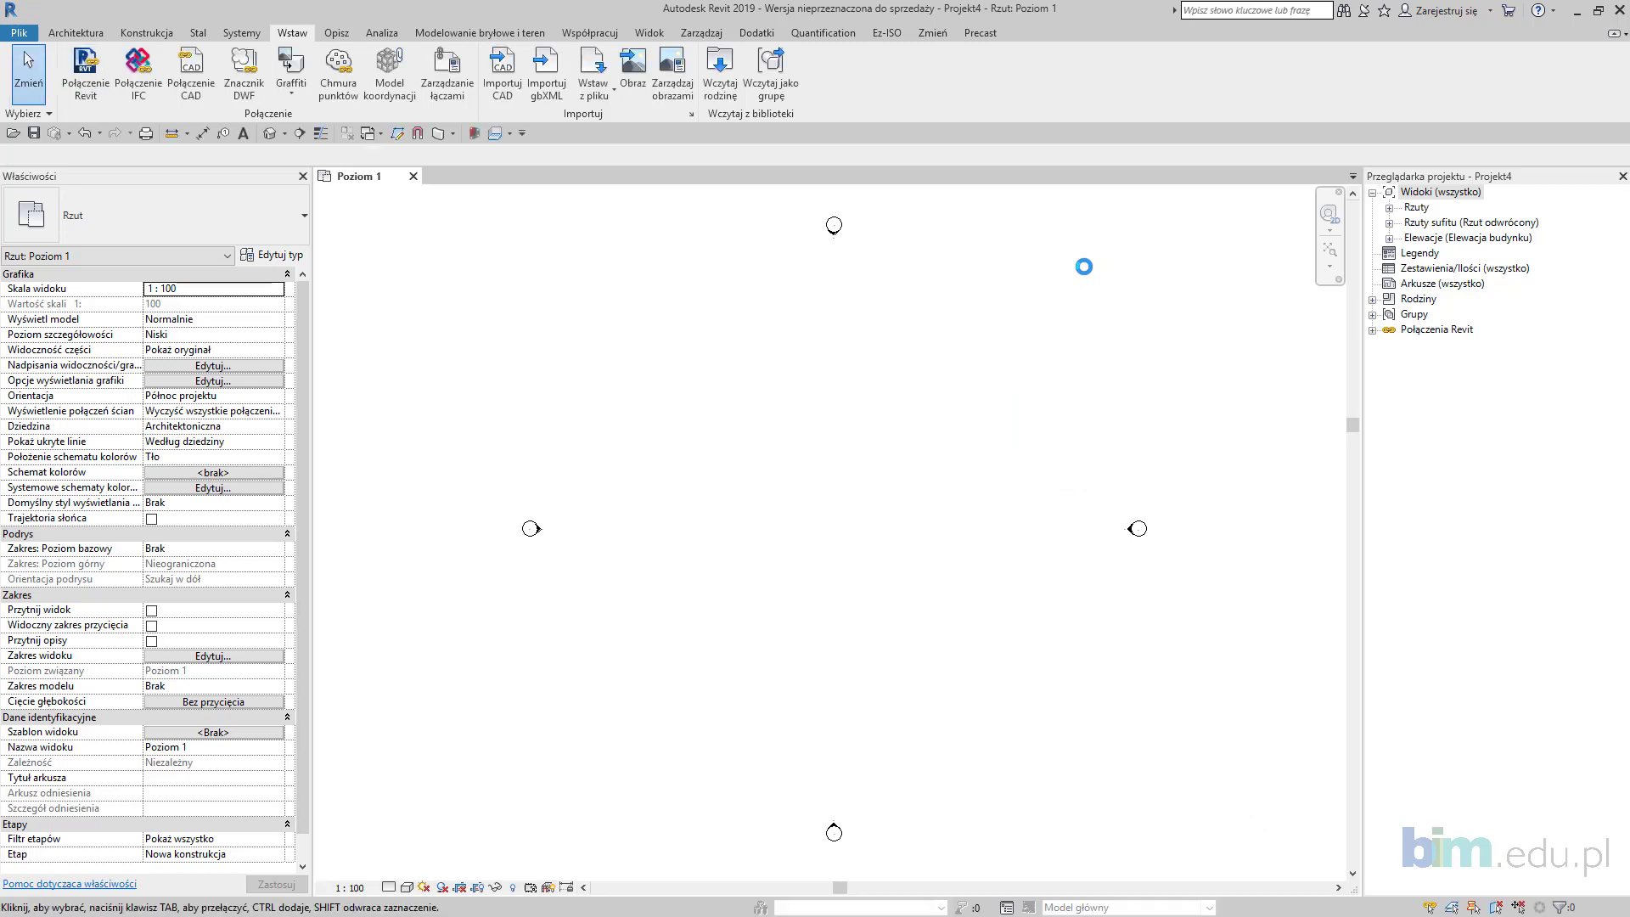
Step: Create and open the default 3D view of the project
scroll(927, 495, "down", 1)
middle_click_drag(901, 486, 847, 484)
scroll(1040, 338, "up", 1)
middle_click_drag(1044, 342, 1090, 324)
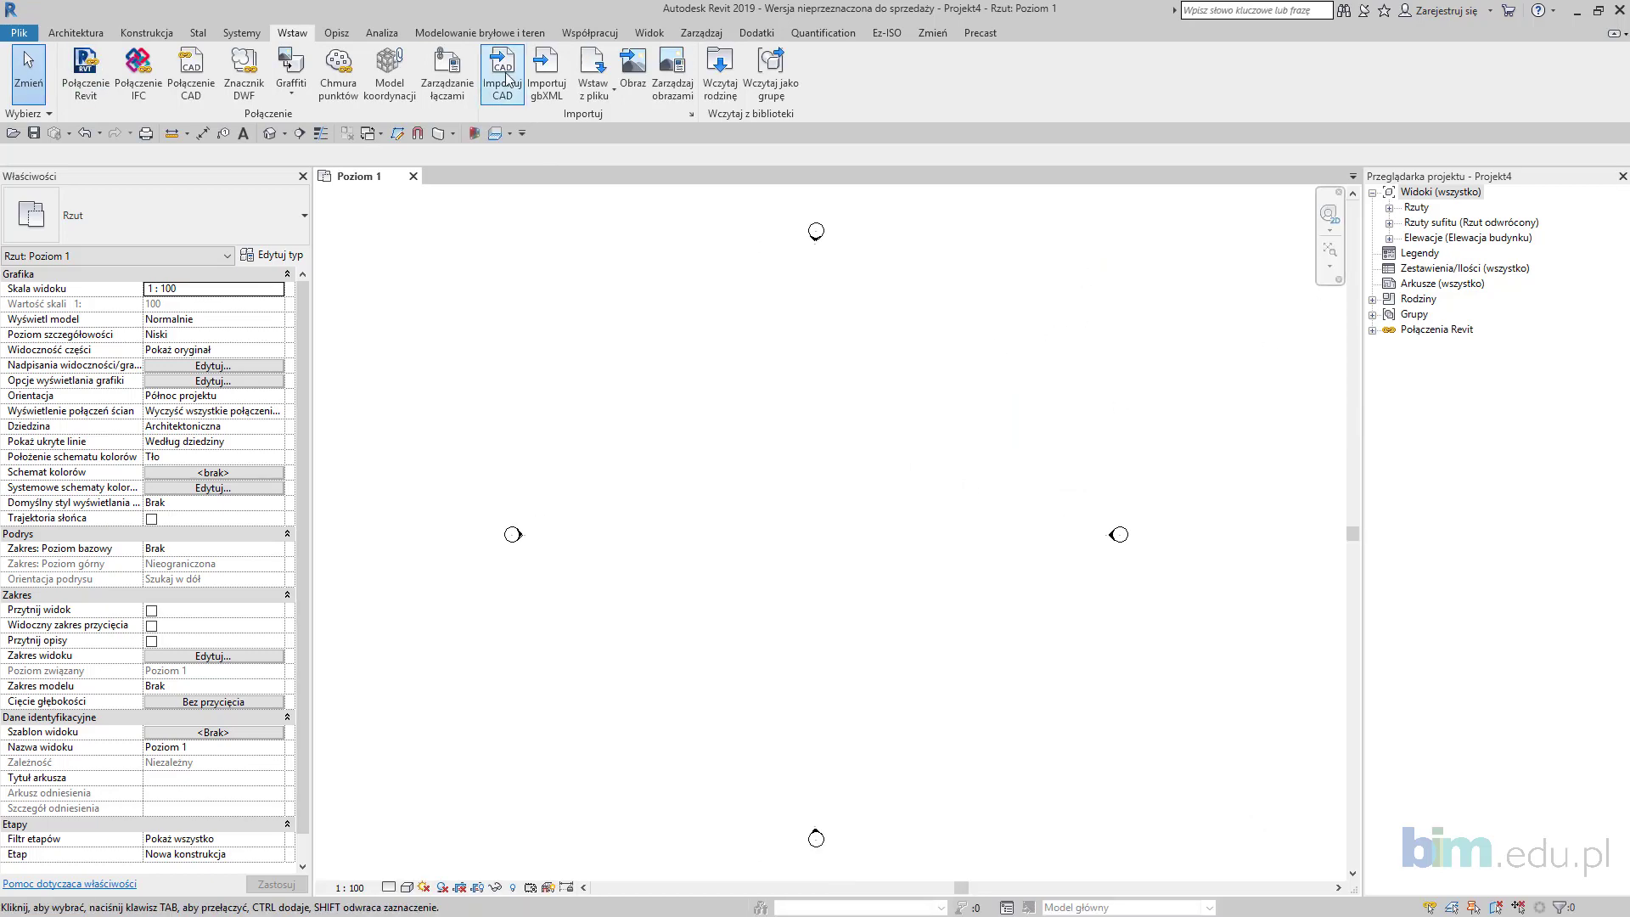
left_click(656, 34)
left_click(608, 90)
left_click(639, 126)
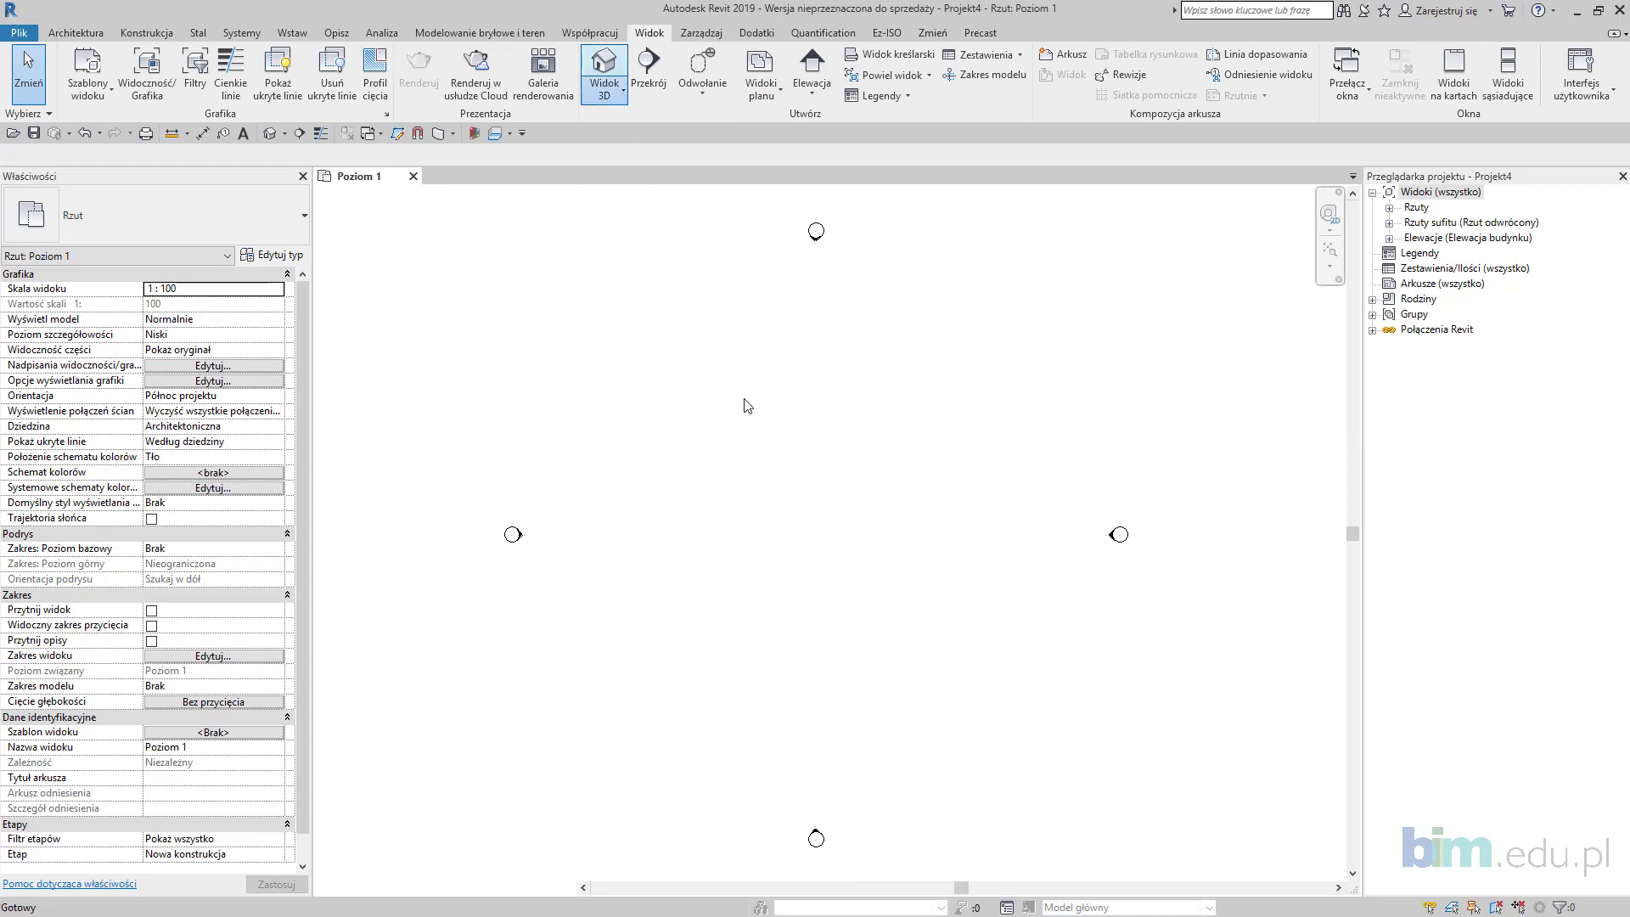
Step: Turn on visibility of the Bryła (mass) category in the 3D view
key("v")
key("v")
left_click(940, 207)
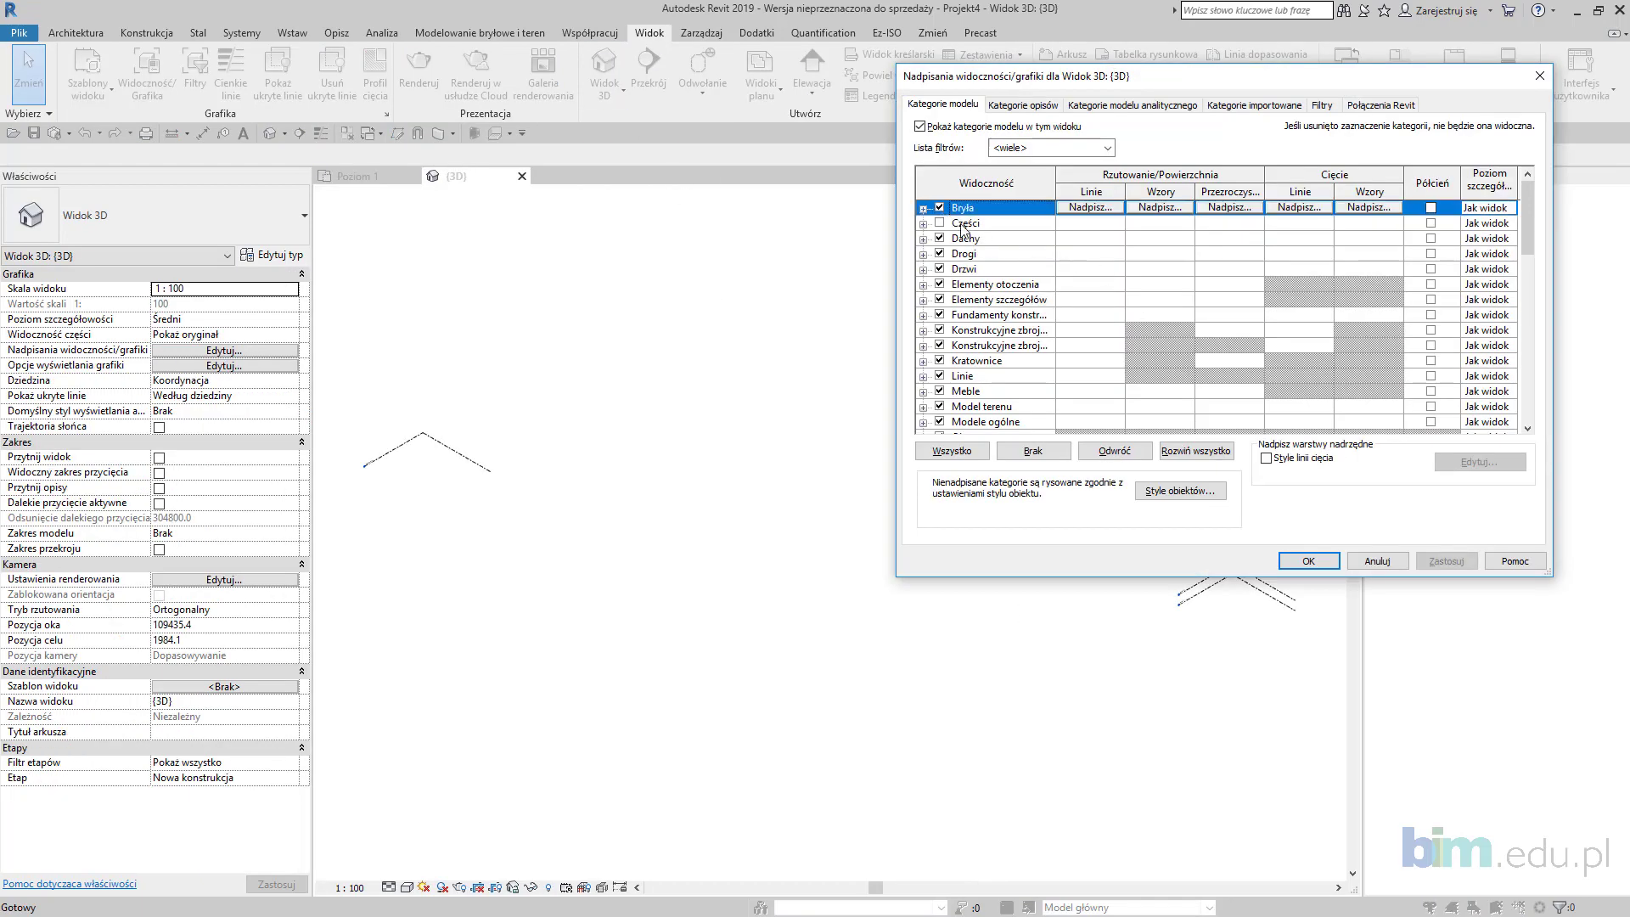
left_click(1446, 561)
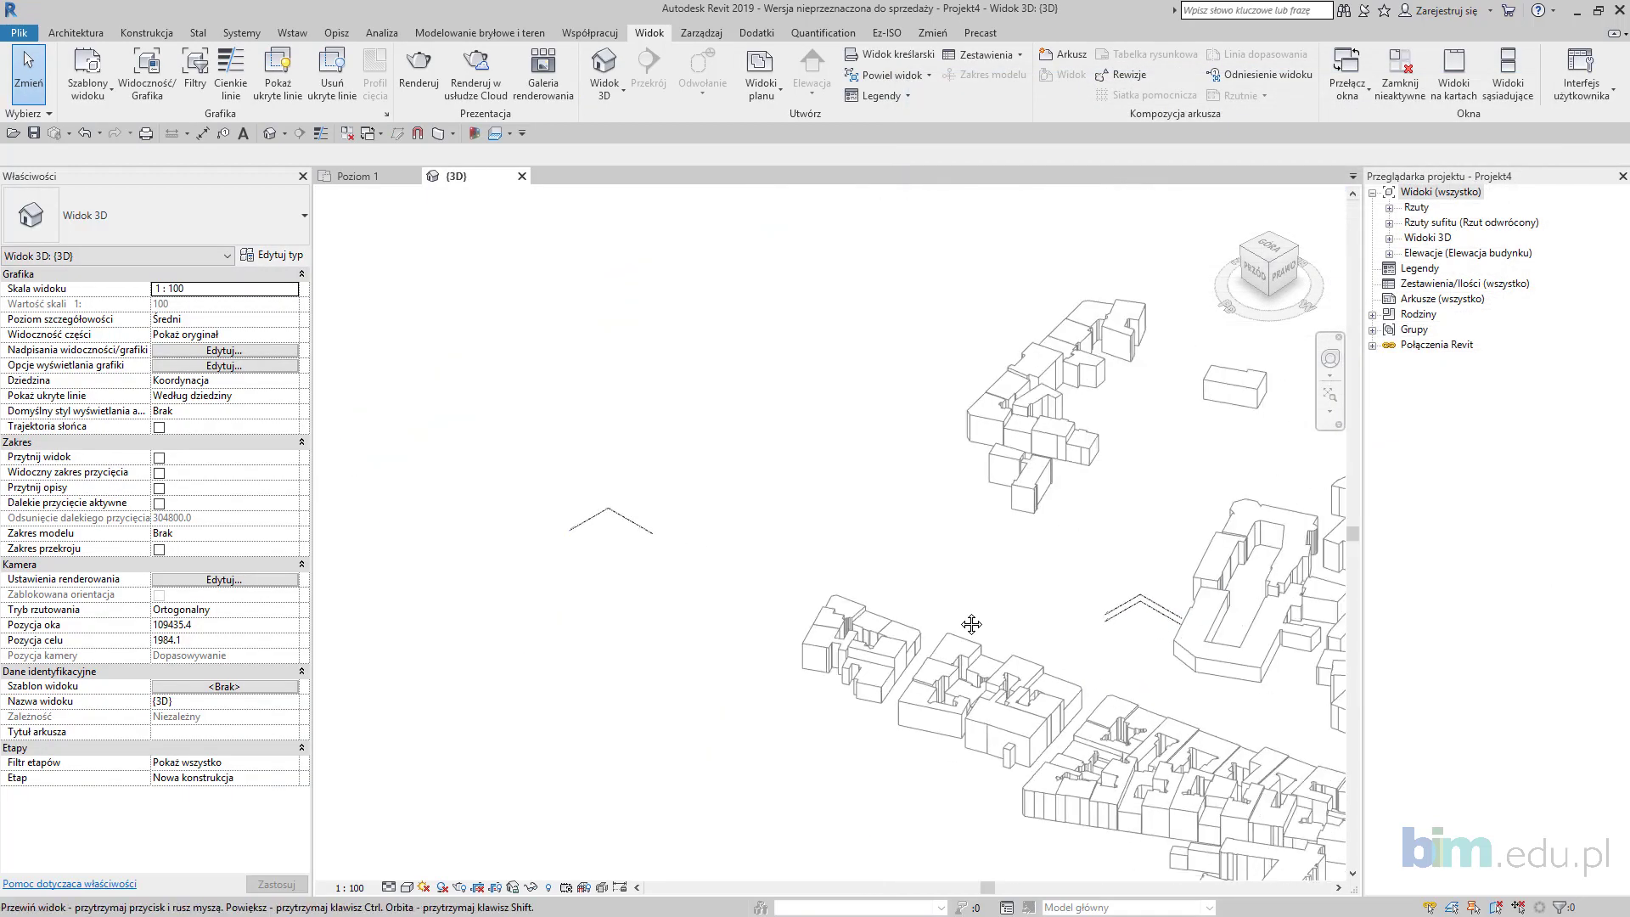
Step: Inspect the linked surrounding buildings in 3D, and open the Południe elevation
scroll(693, 480, "up", 5)
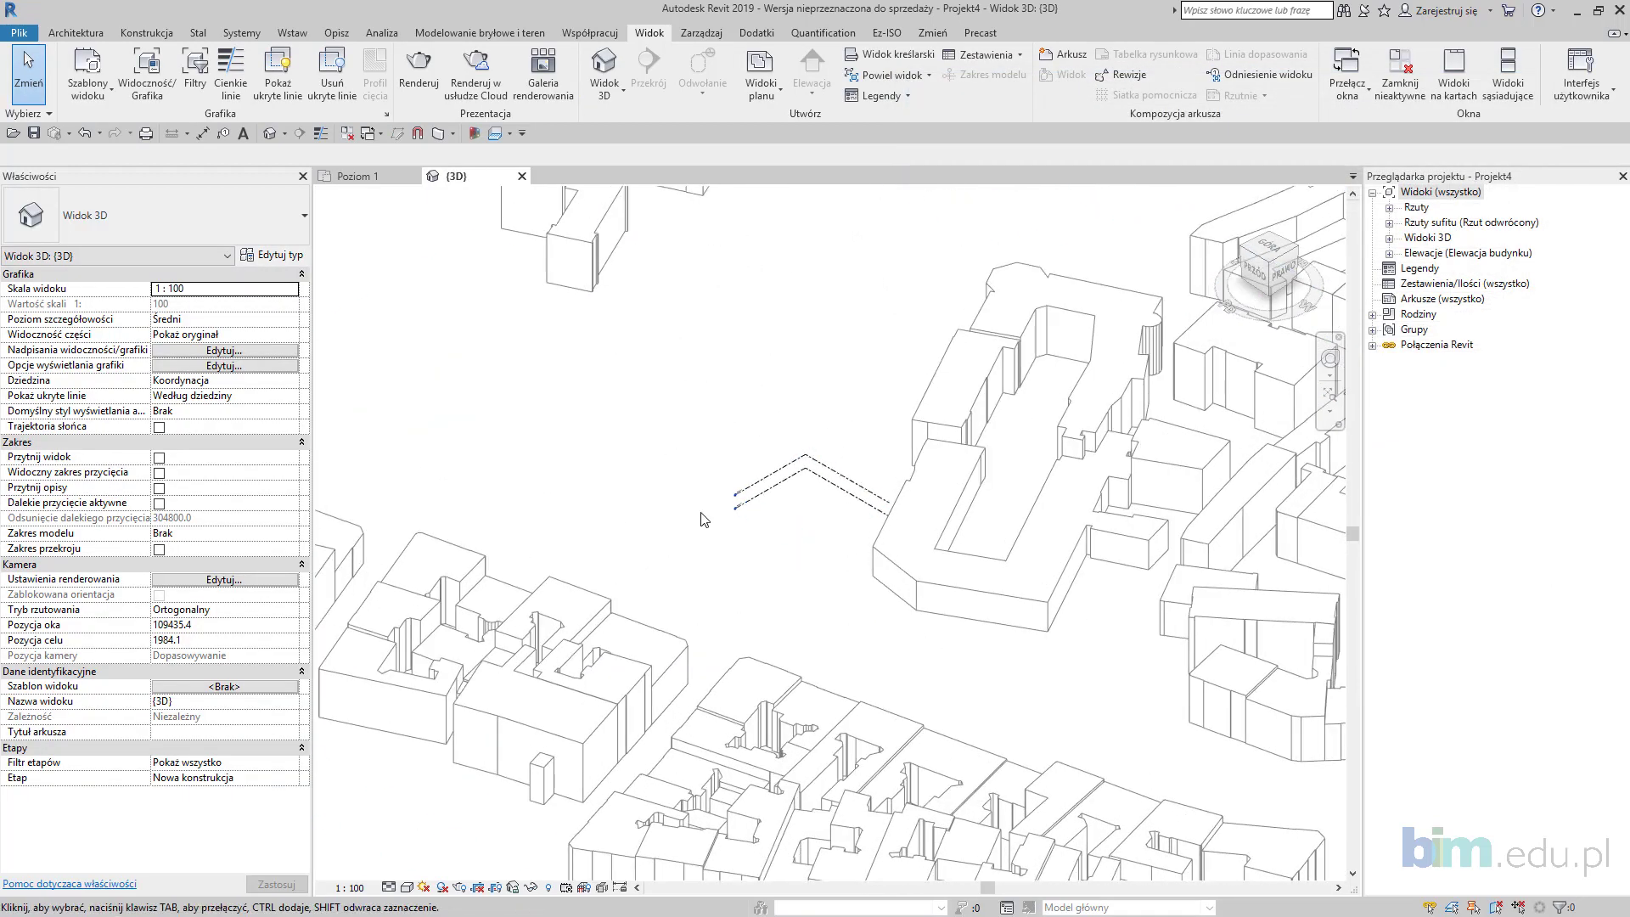
scroll(808, 530, "down", 3)
left_click(1389, 253)
double_click(1442, 269)
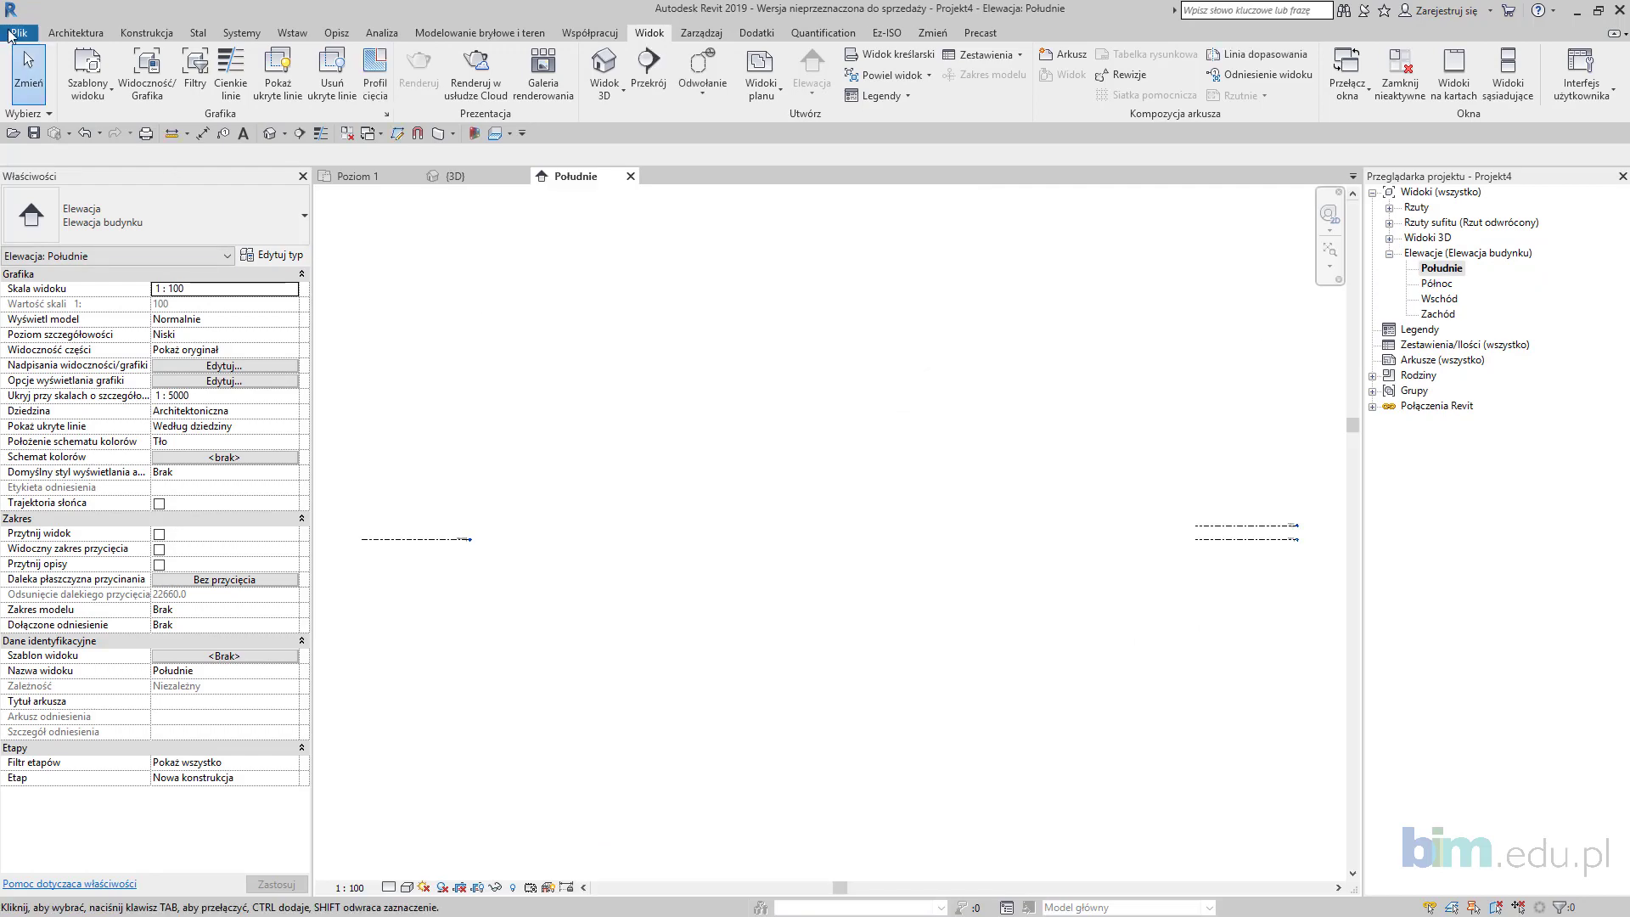
Step: Save the project as Projekt_wielorodzinny in the 01_wielorodzinna folder
left_click(19, 33)
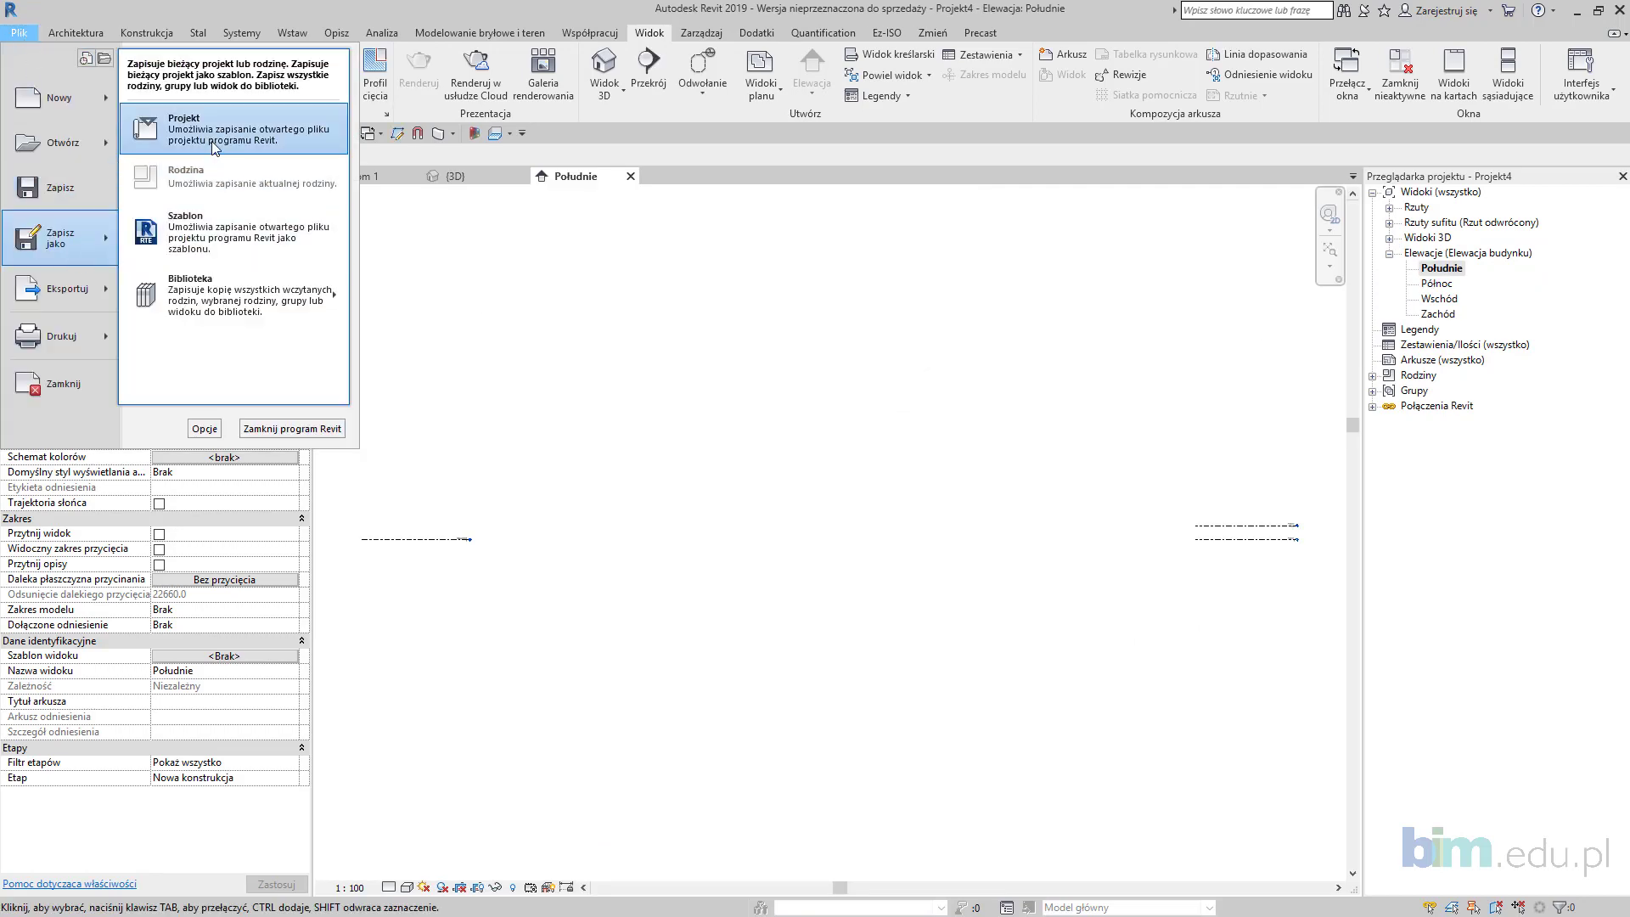
left_click(616, 341)
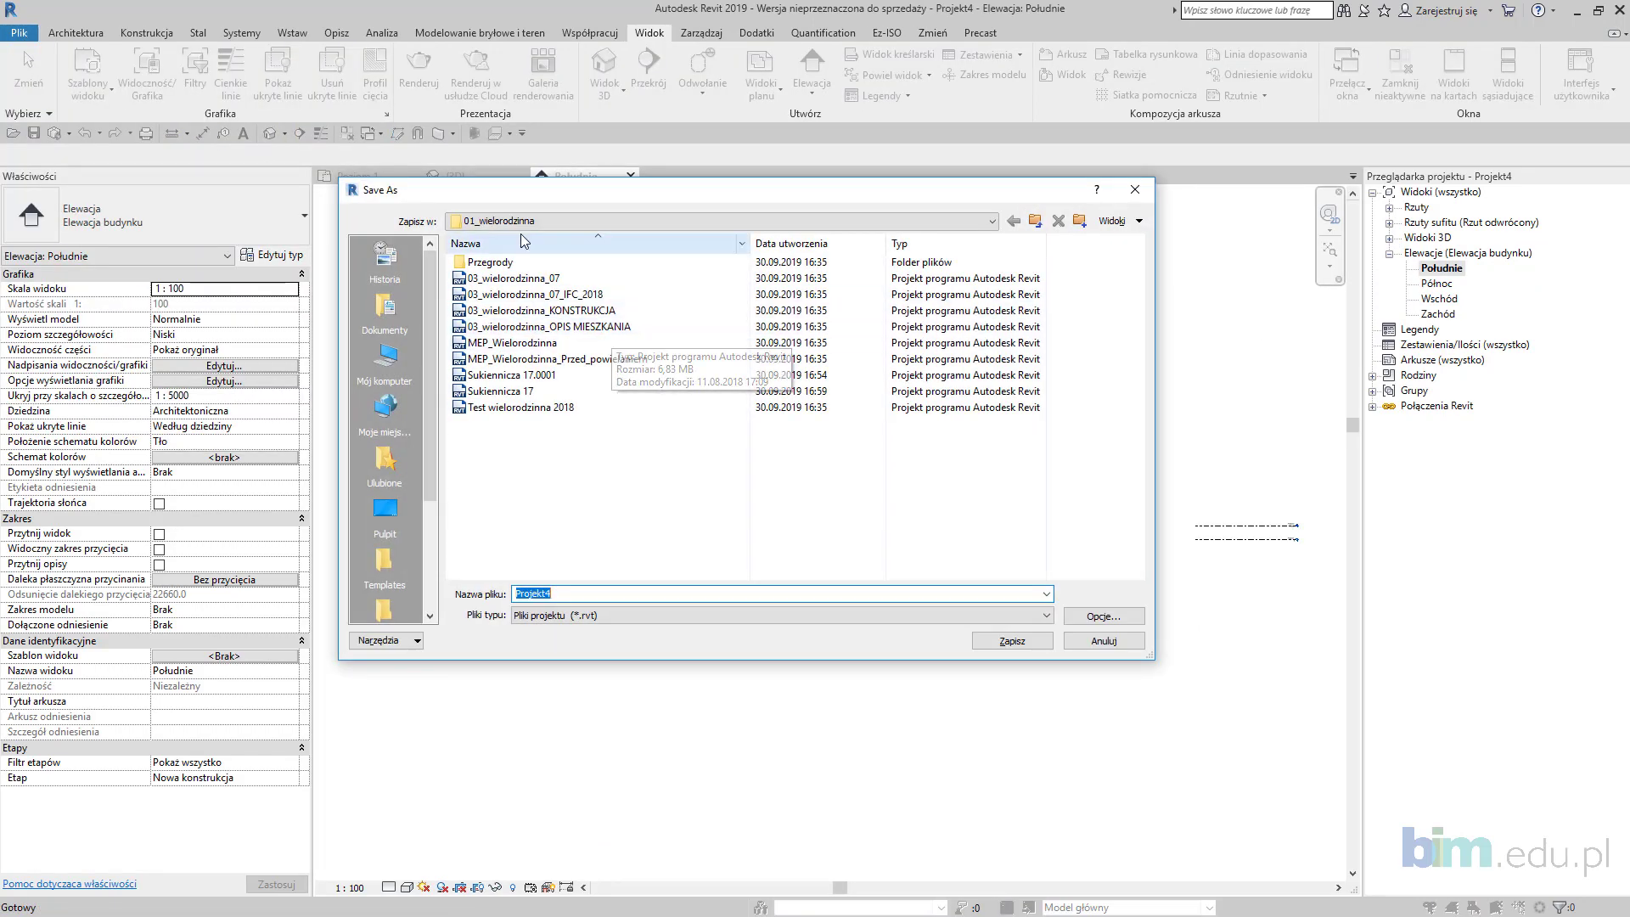
type("Projekt_wielor")
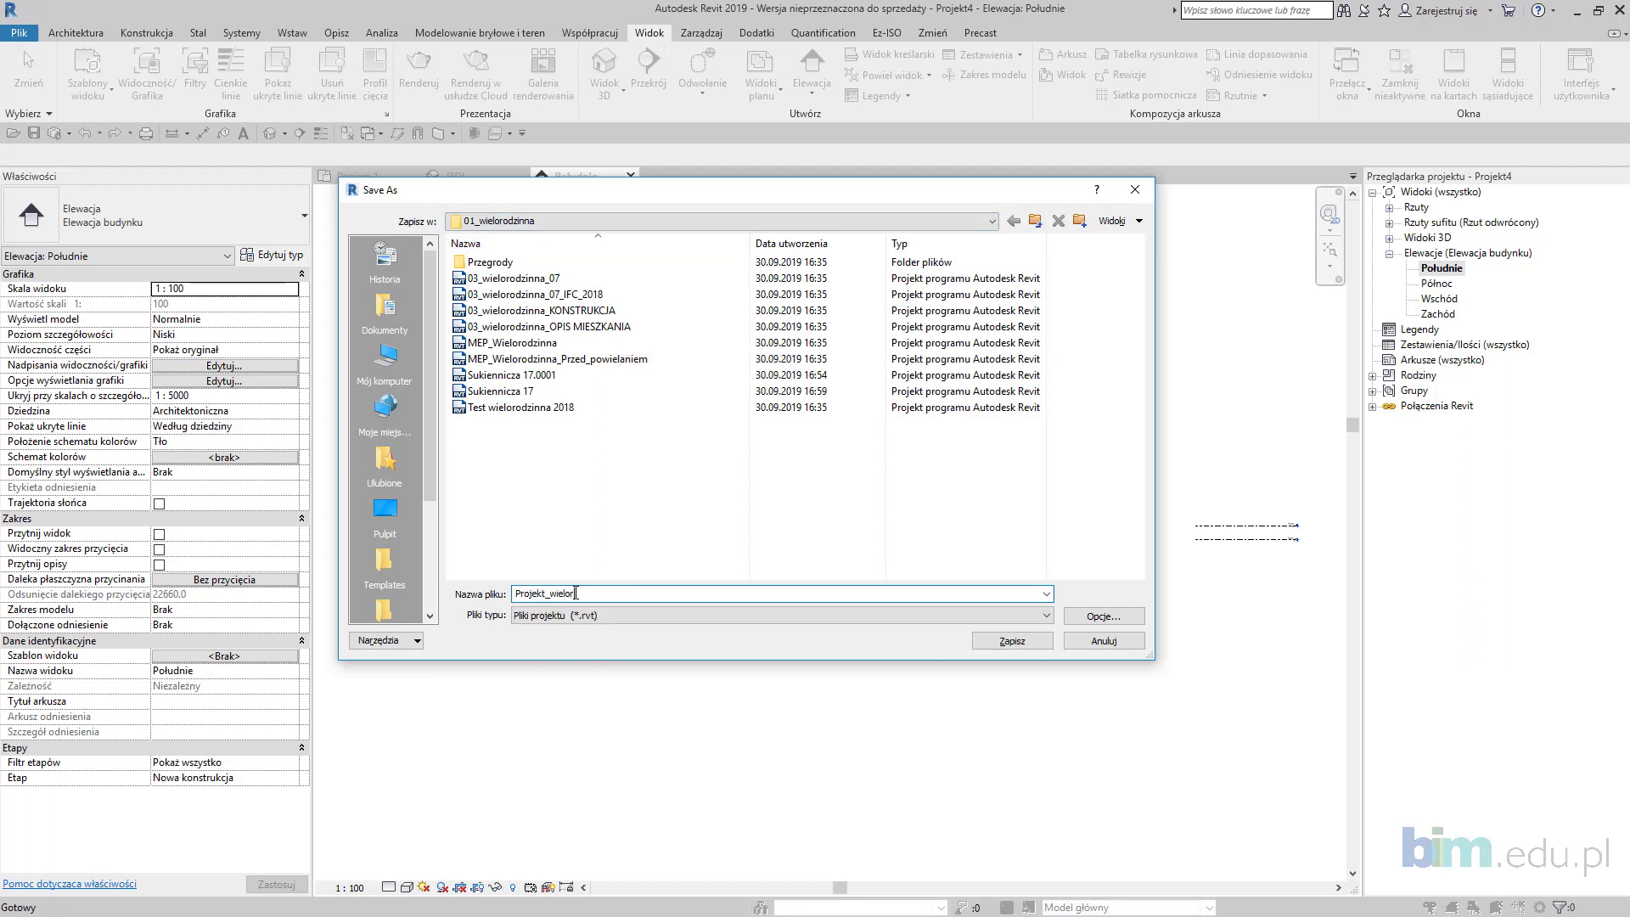
type("odzinny")
left_click(1023, 641)
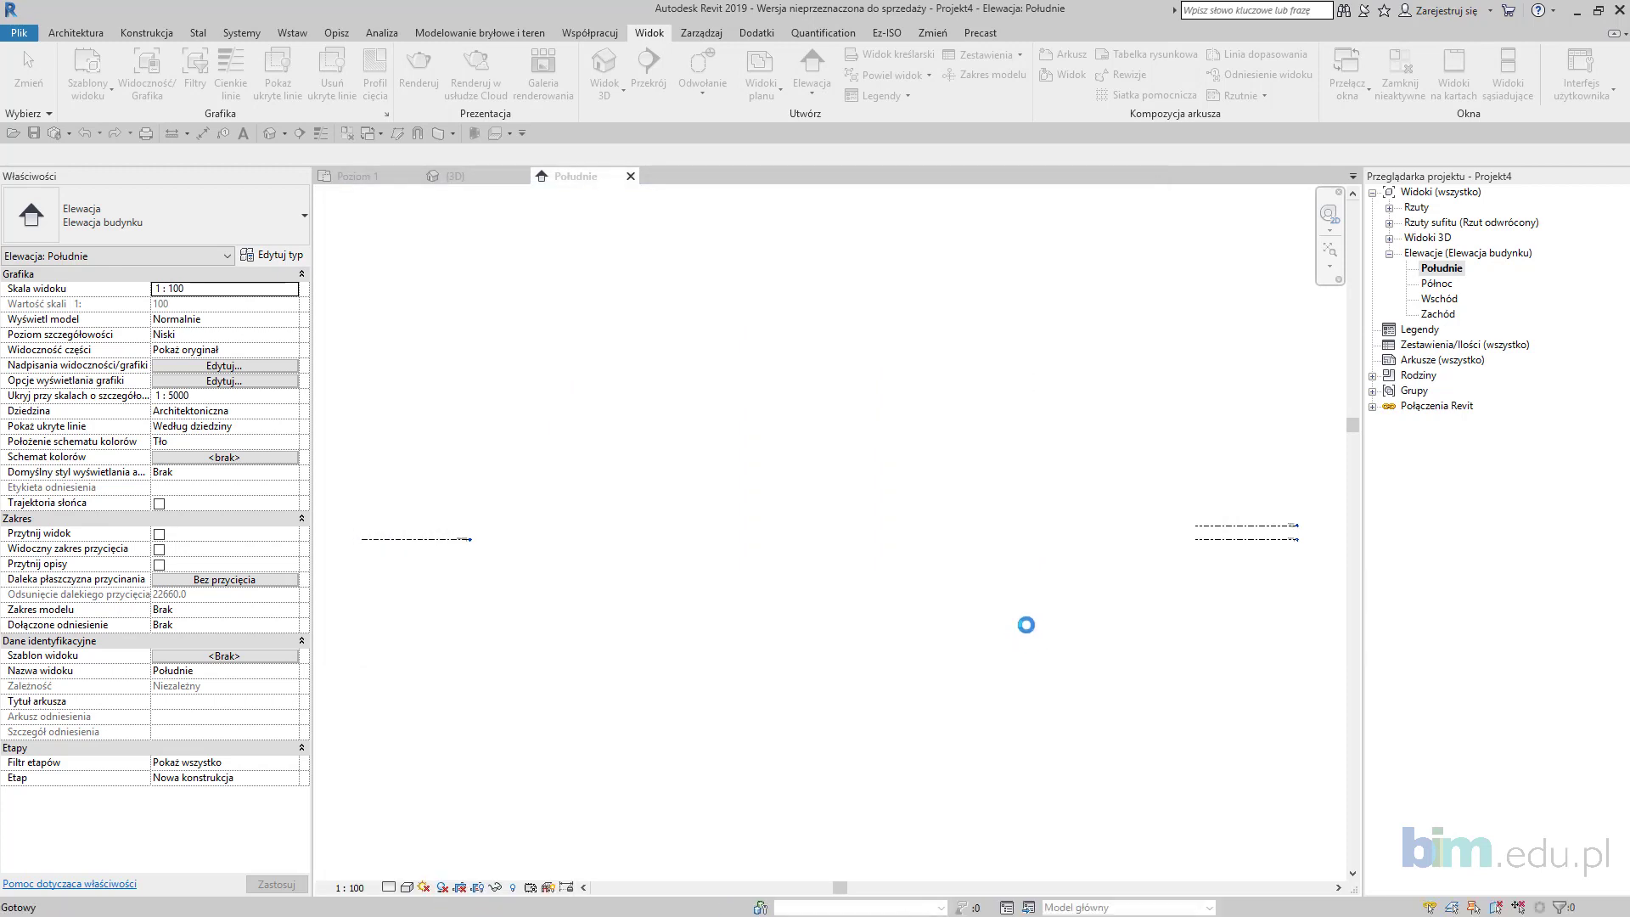
Step: Rename the lower level at elevation 0 in the Południe elevation to Poziom 0
scroll(1324, 534, "up", 2)
middle_click_drag(1324, 534, 856, 524)
scroll(856, 524, "up", 8)
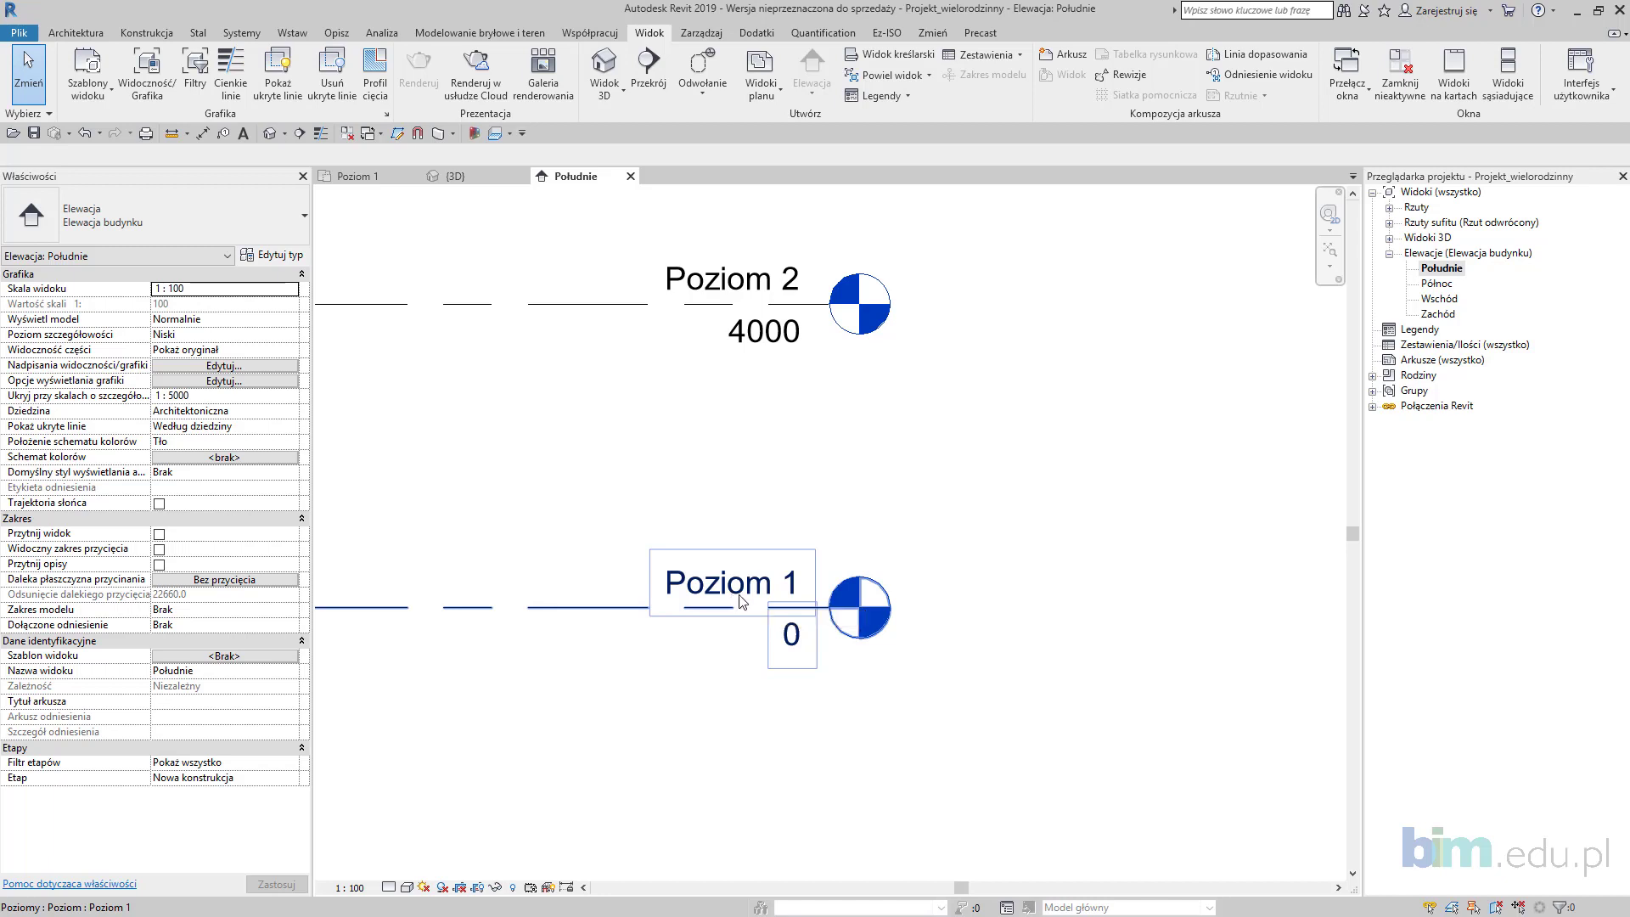
left_click(773, 594)
left_click(775, 592)
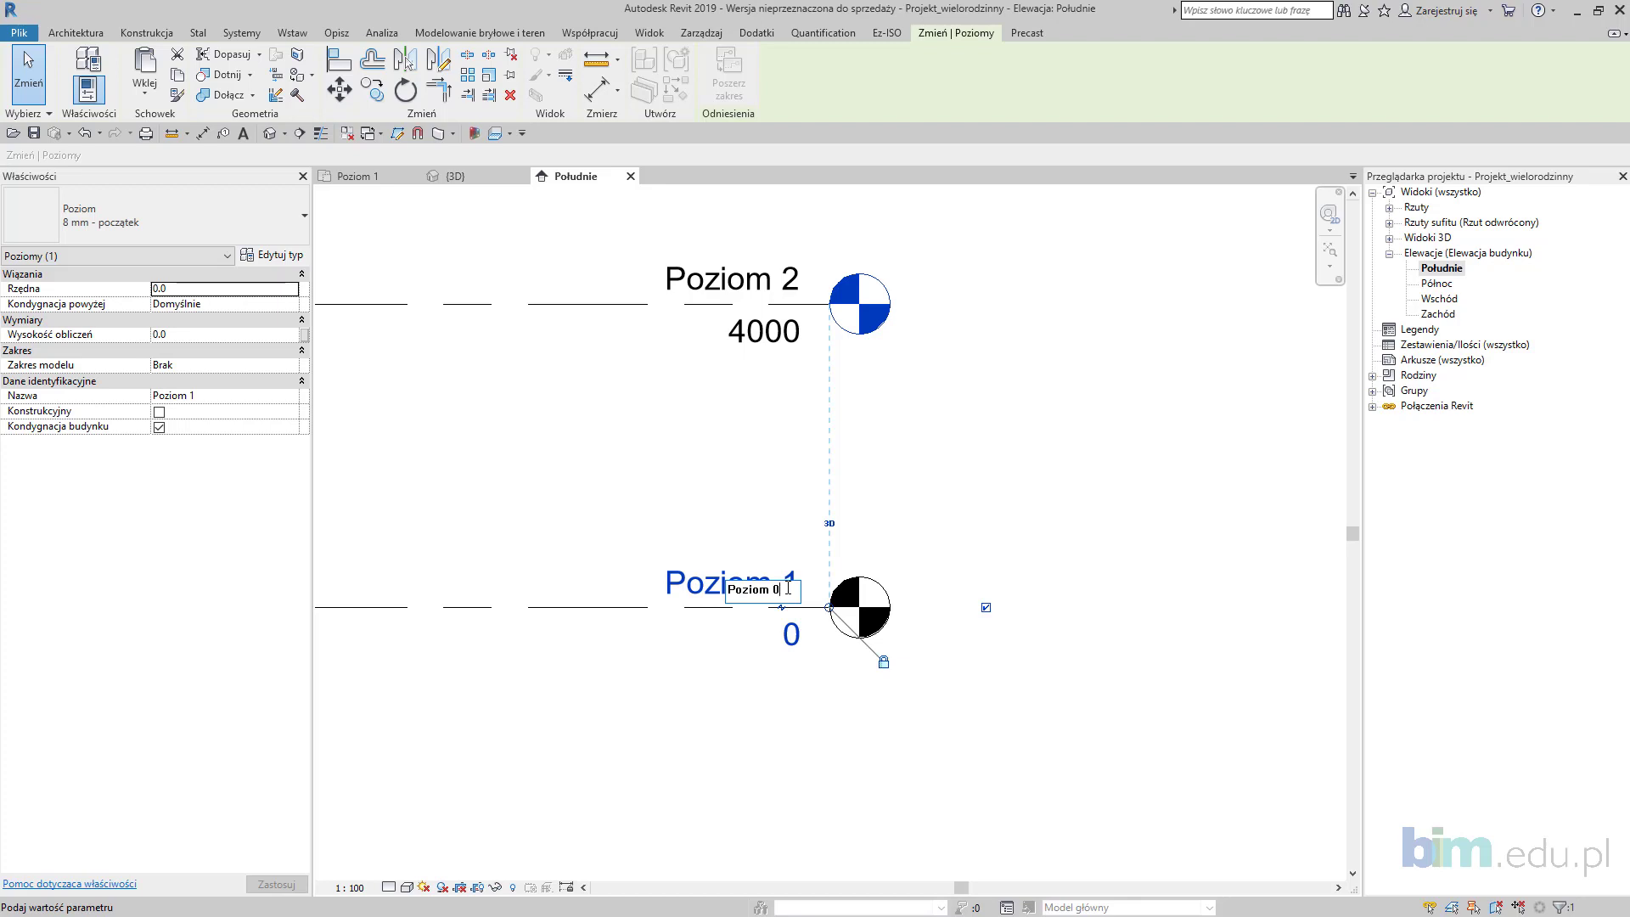
type("0")
key("Return")
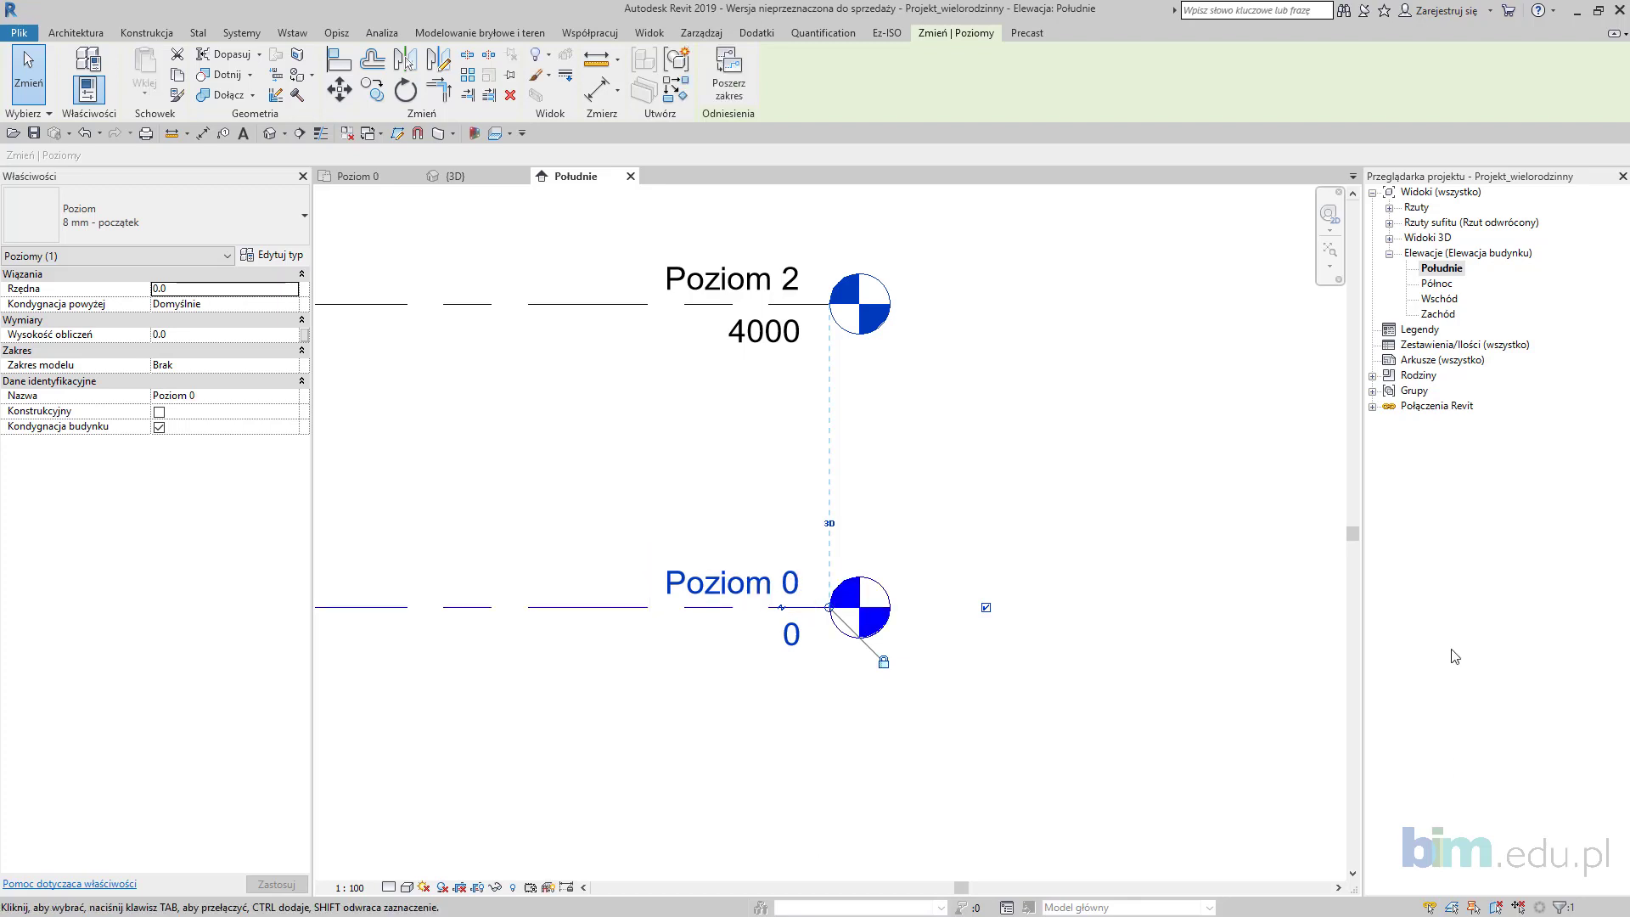
Step: Rename the upper level at elevation 4000 to Poziom 1
left_click(790, 278)
left_click(791, 280)
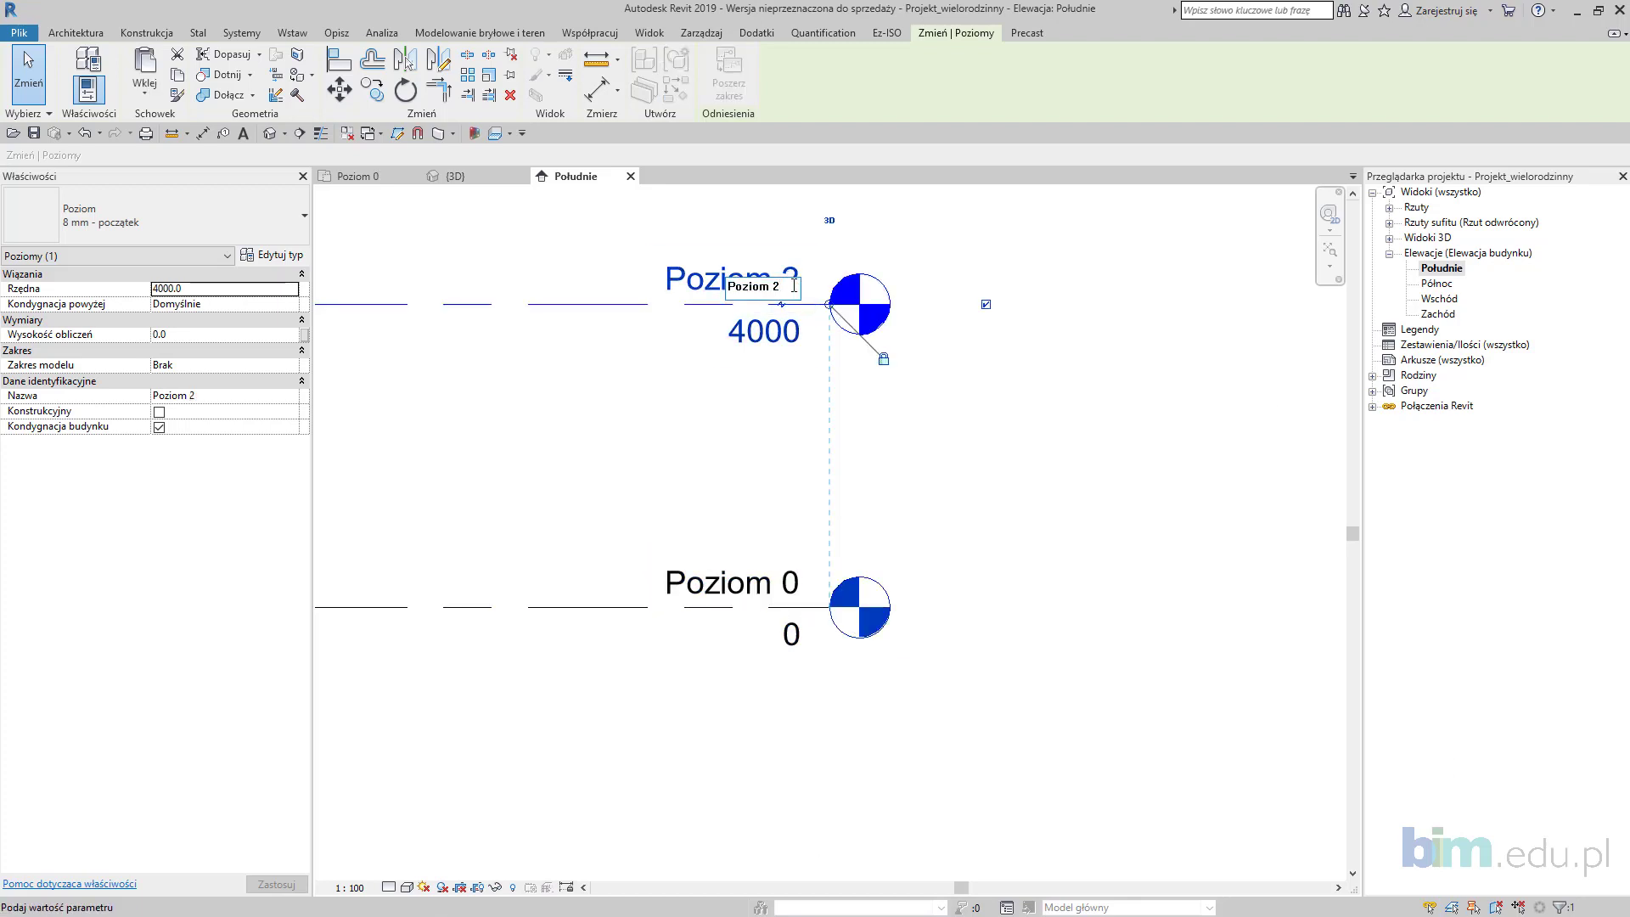
key("BackSpace")
type("1")
key("Return")
left_click(1010, 430)
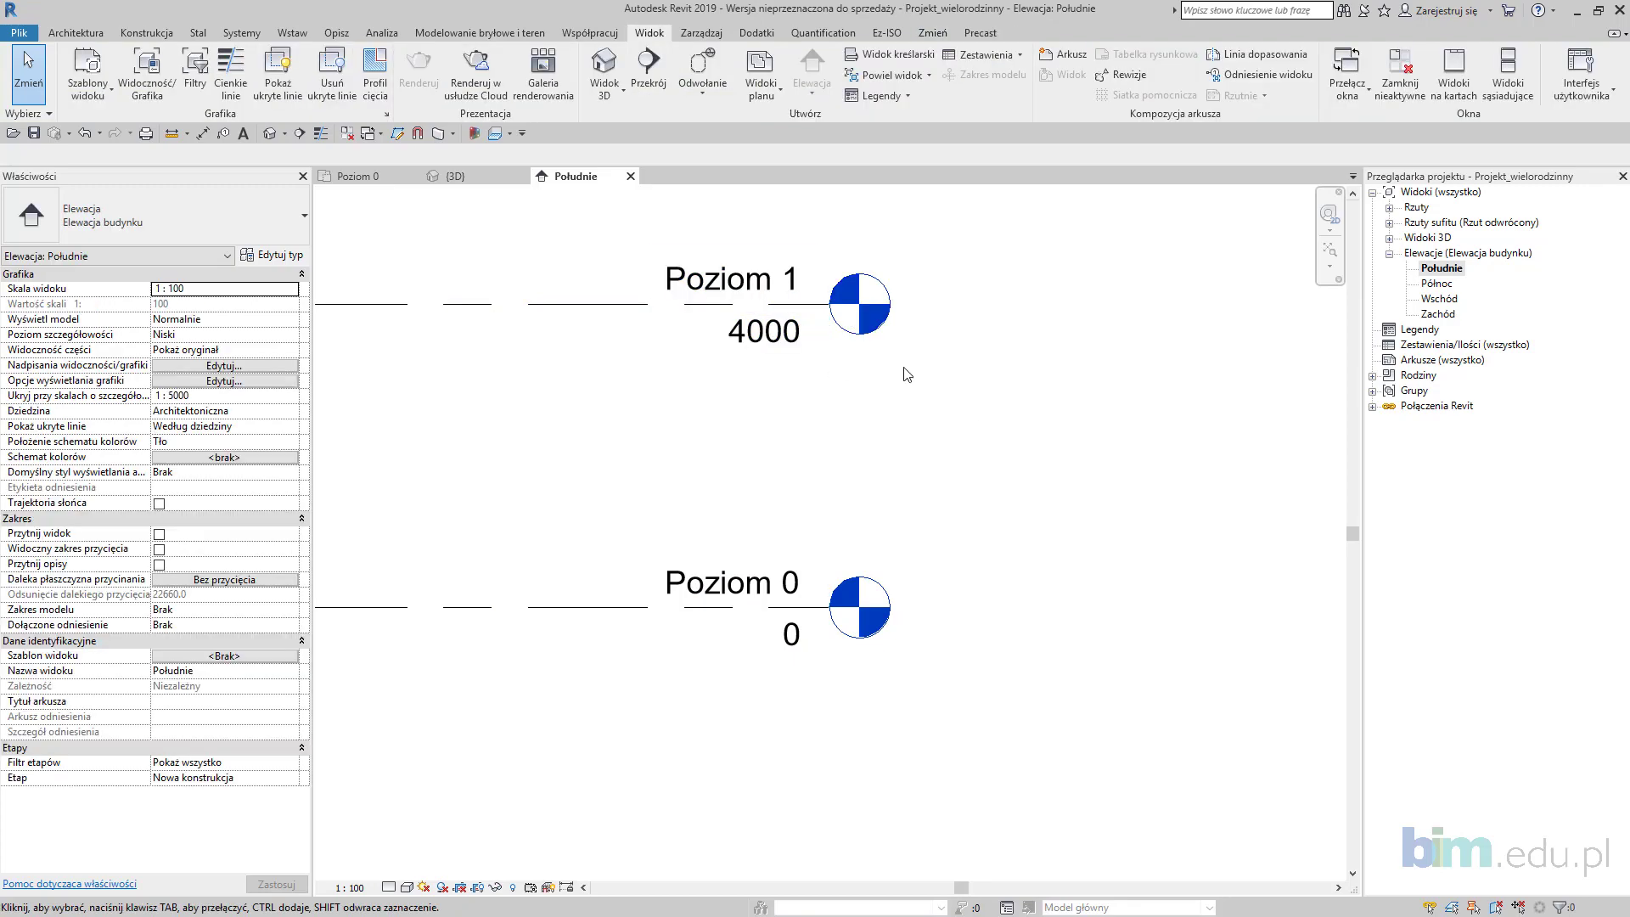
Step: Set the project units' number display format to 123 456 789,00 and open the length format for editing
left_click(700, 31)
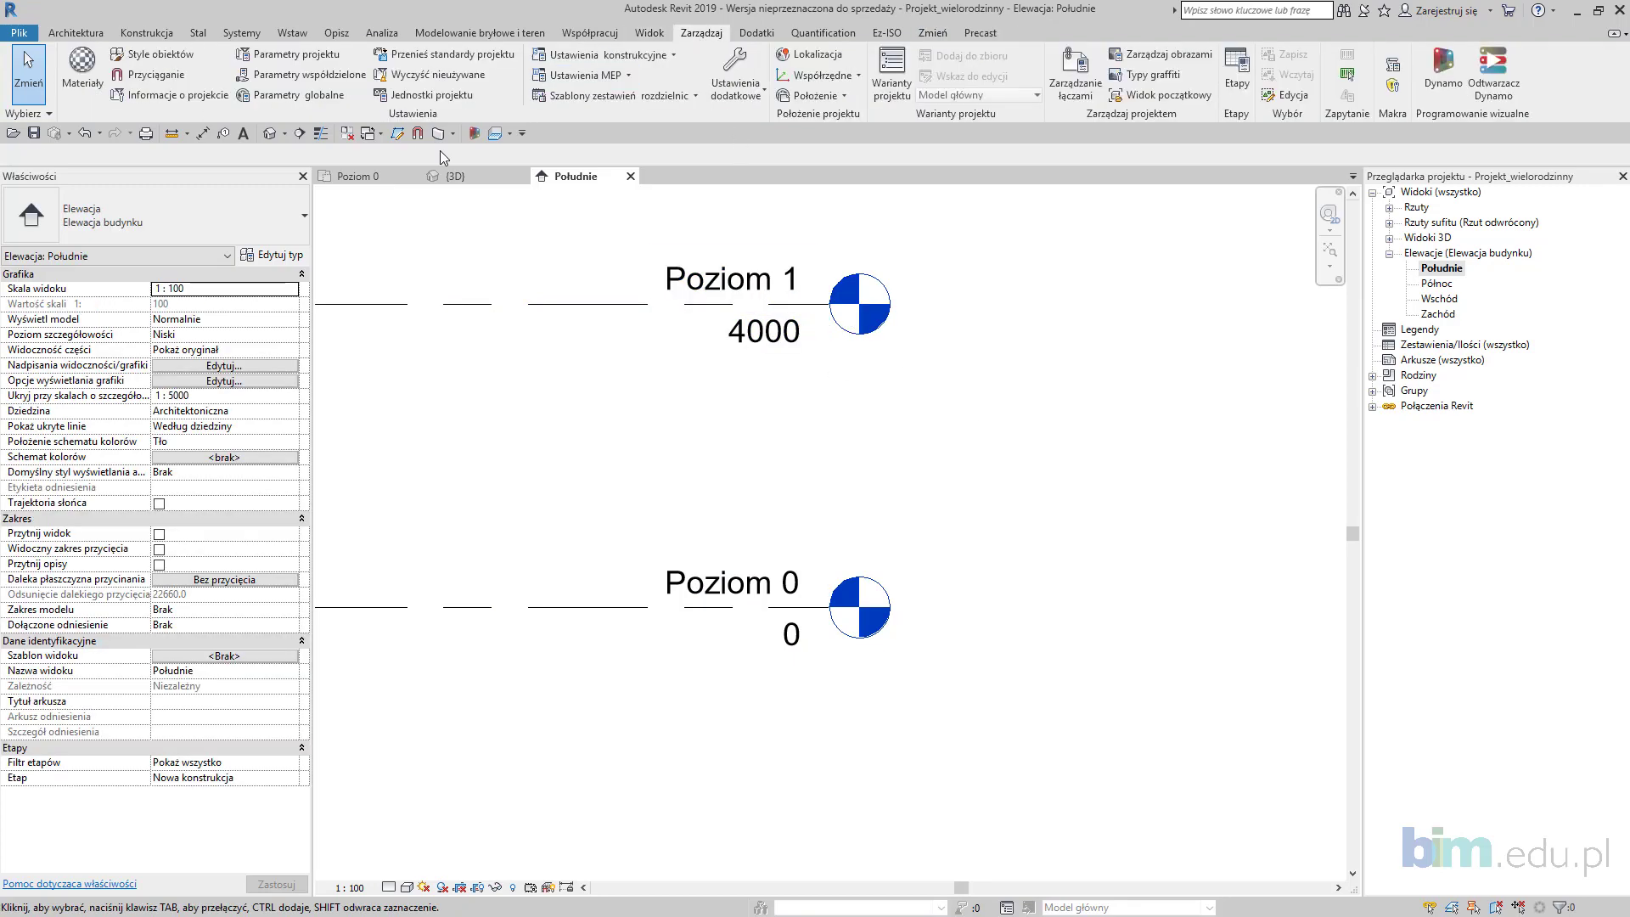
left_click(431, 94)
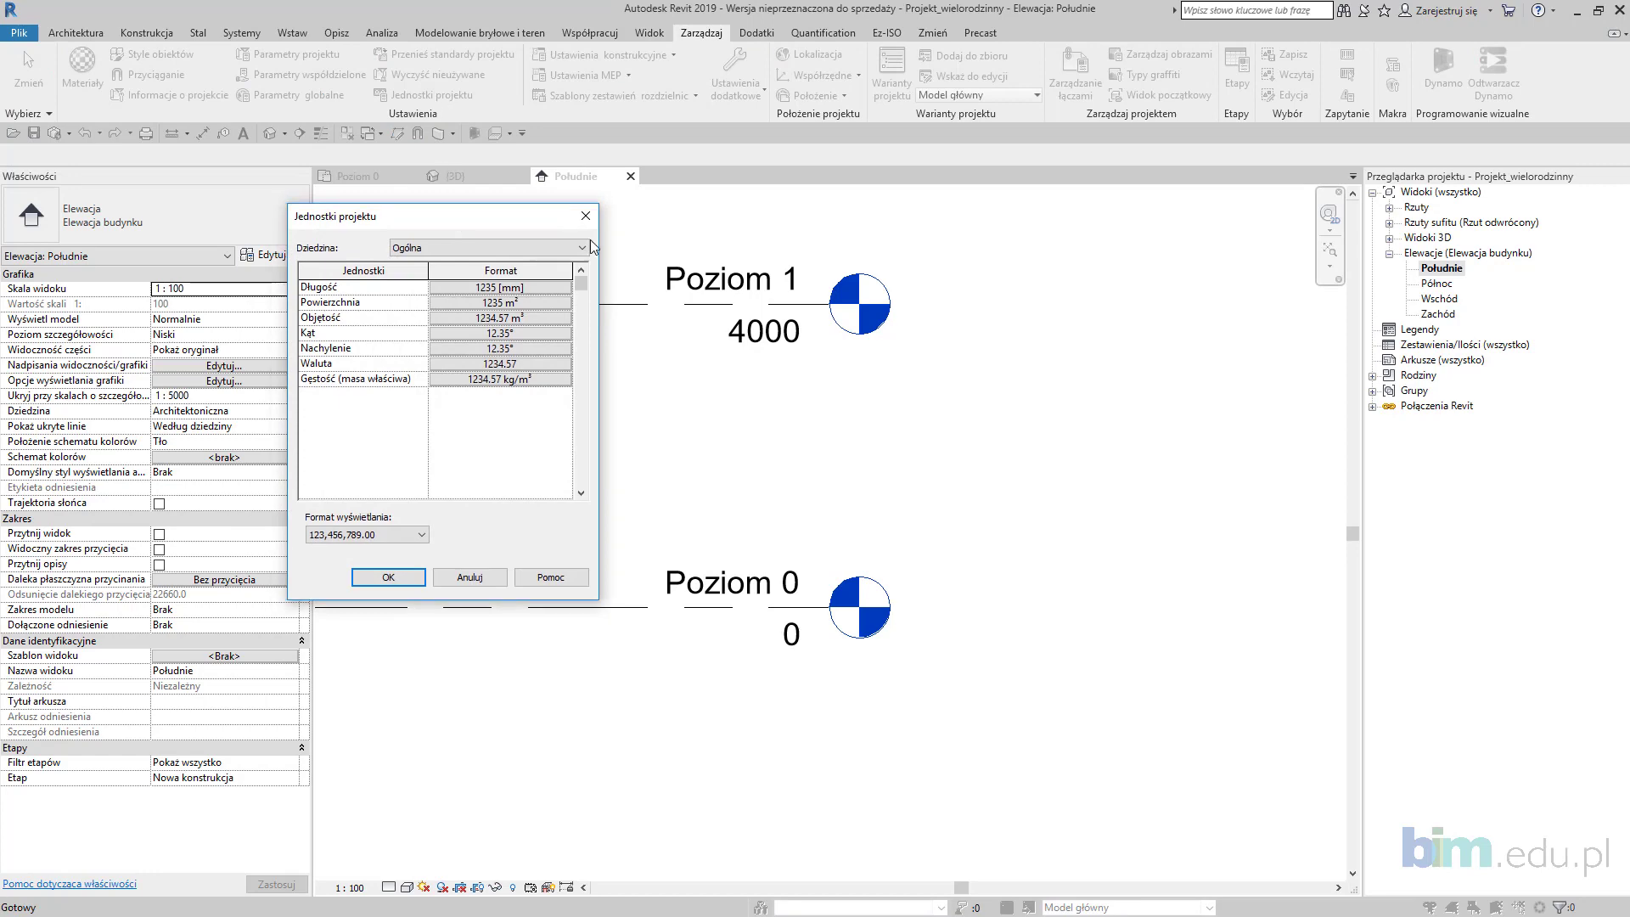
left_click_drag(458, 213, 1161, 215)
left_click(1094, 527)
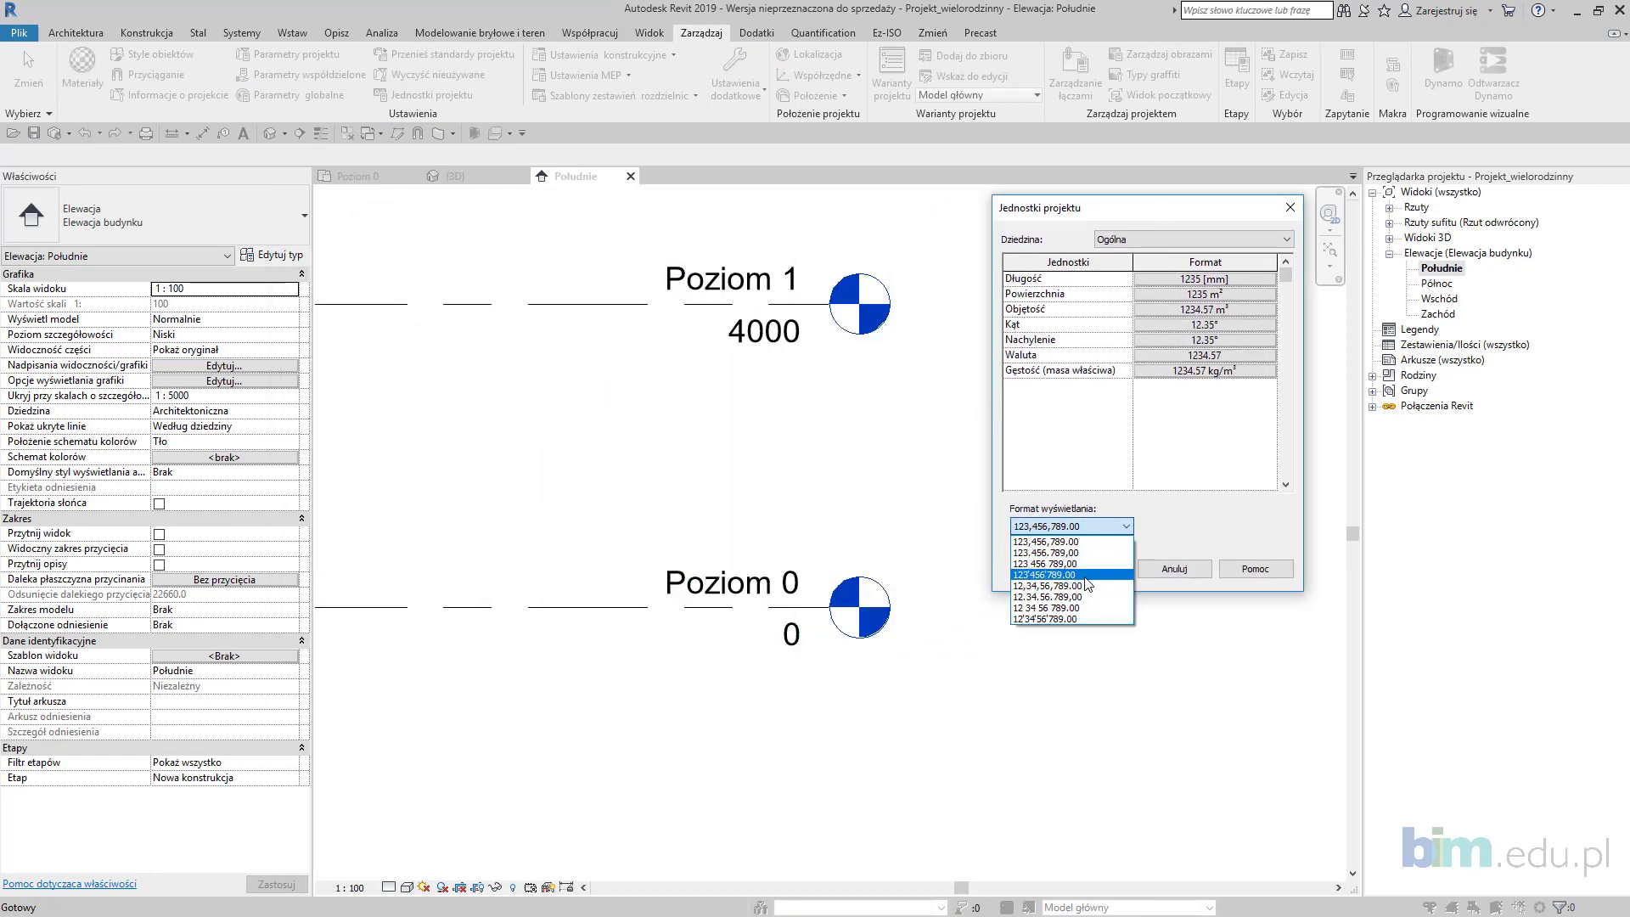
left_click(1081, 564)
left_click(1216, 280)
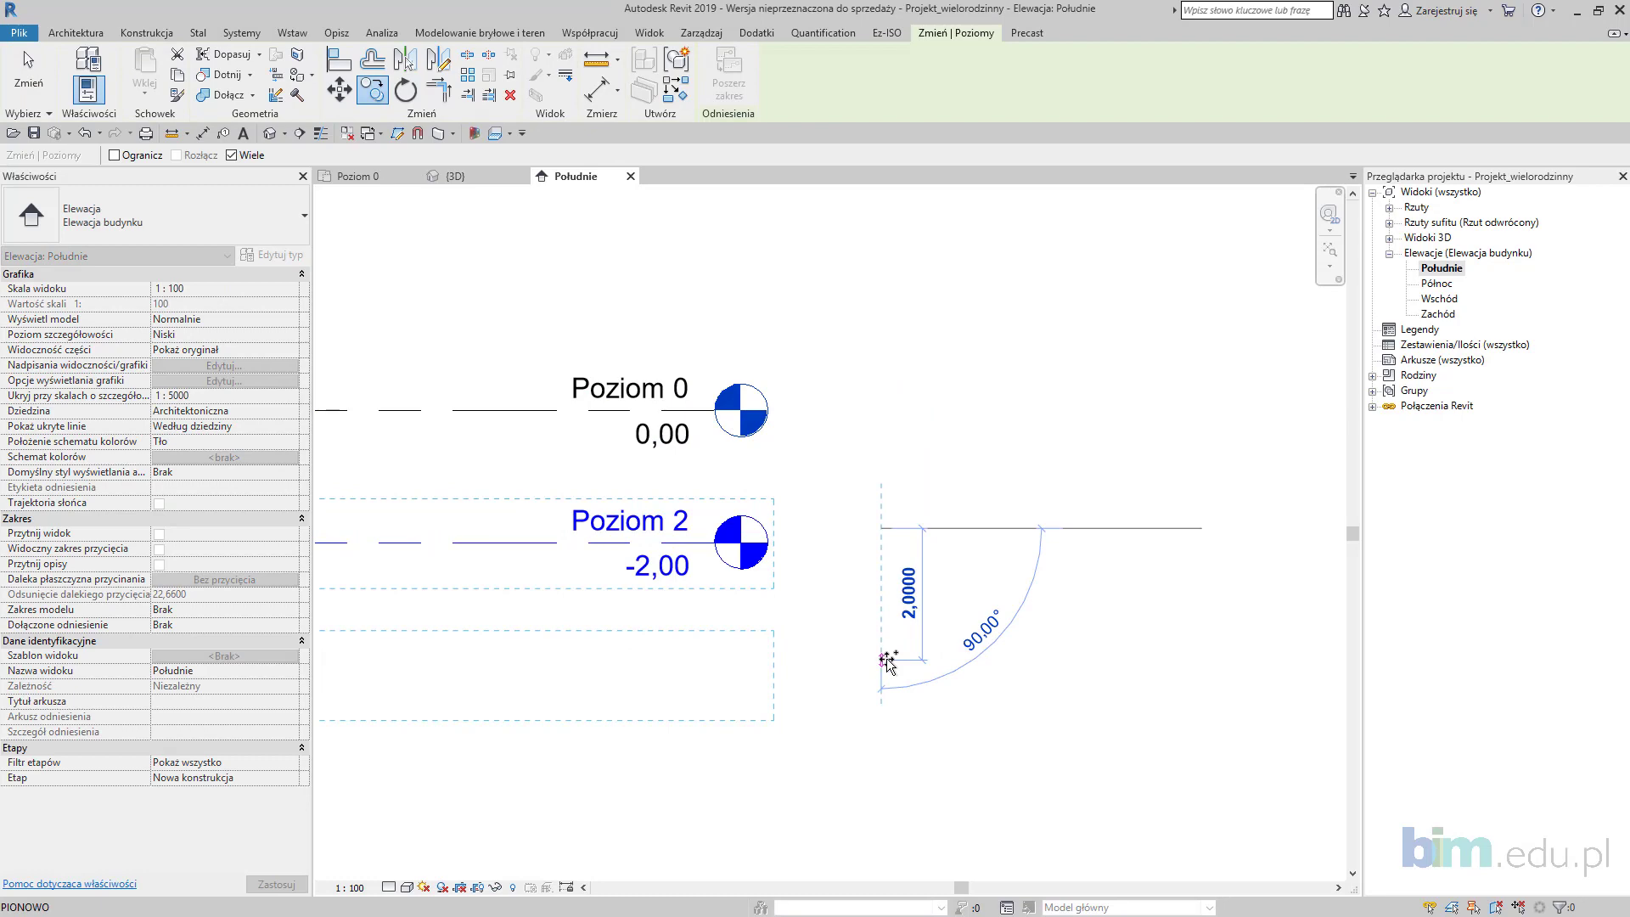
Step: Copy the level at -2,00 downward by 2 m to place another level at -4,00
left_click(884, 659)
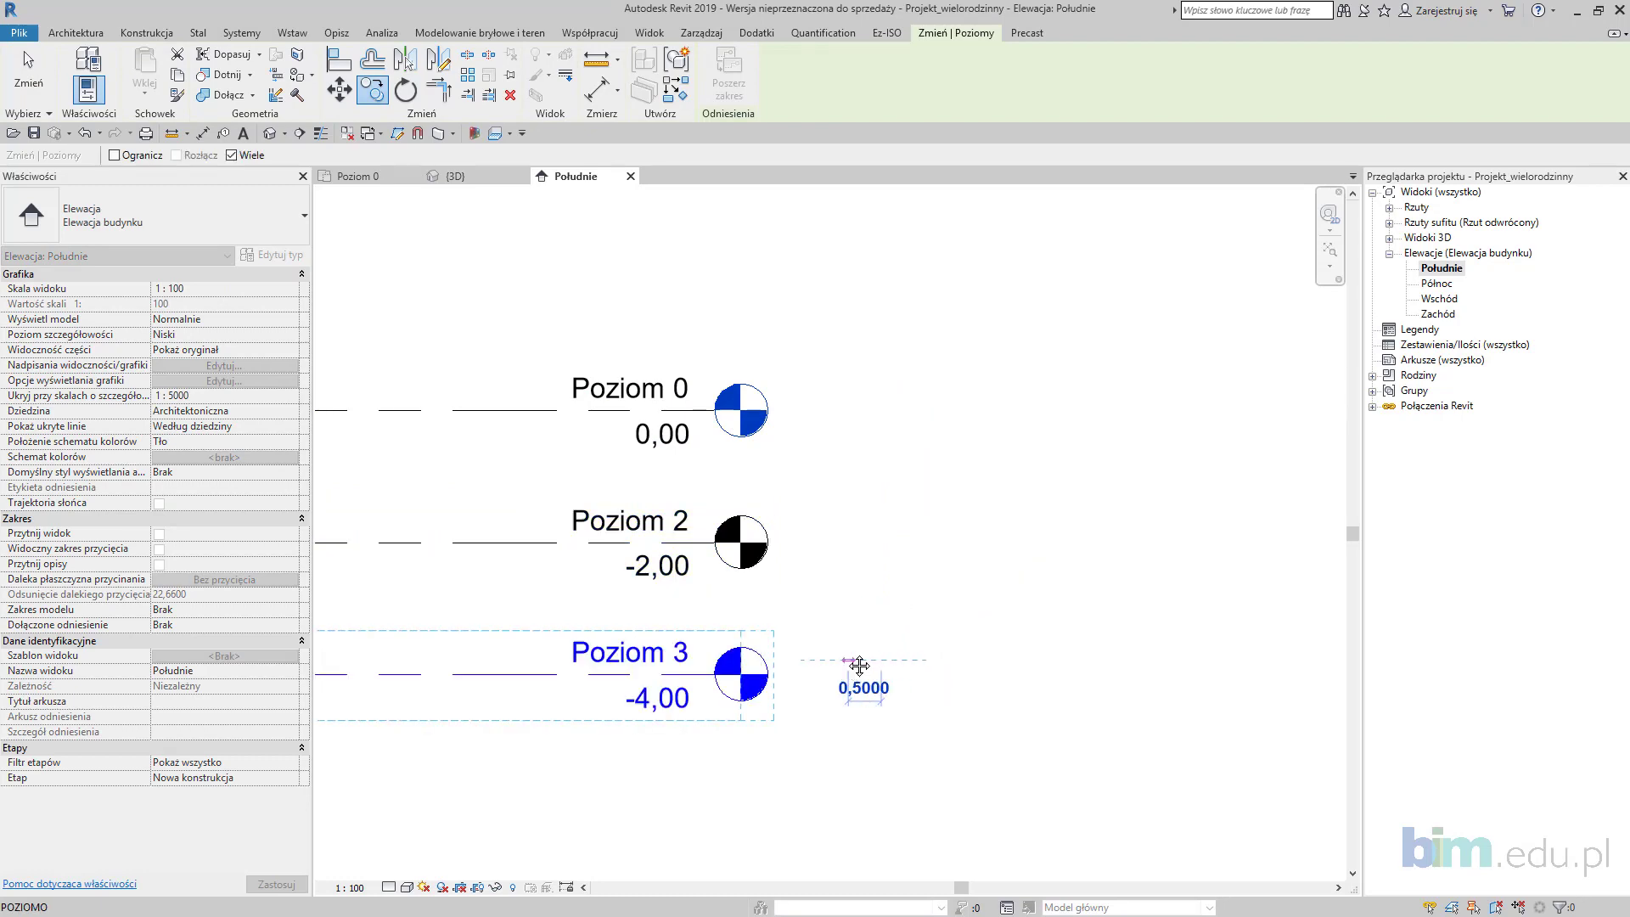
key("Escape")
Step: Rename the level at -2,00 to Poziom -1 and the level at -4,00 to Poziom -2
double_click(684, 444)
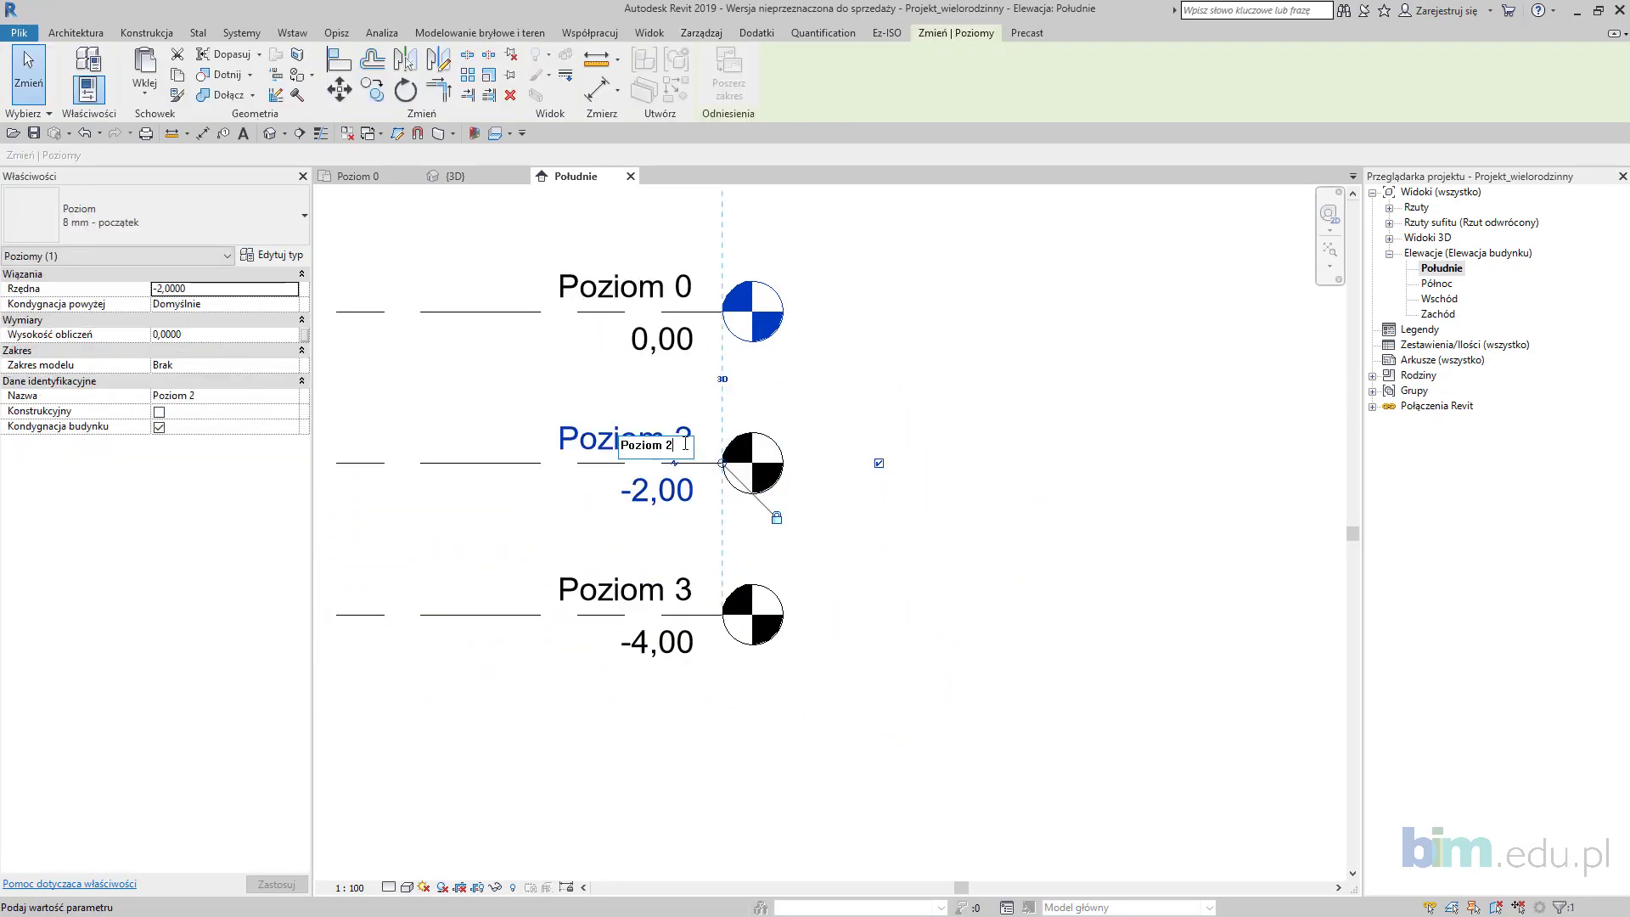
key("Return")
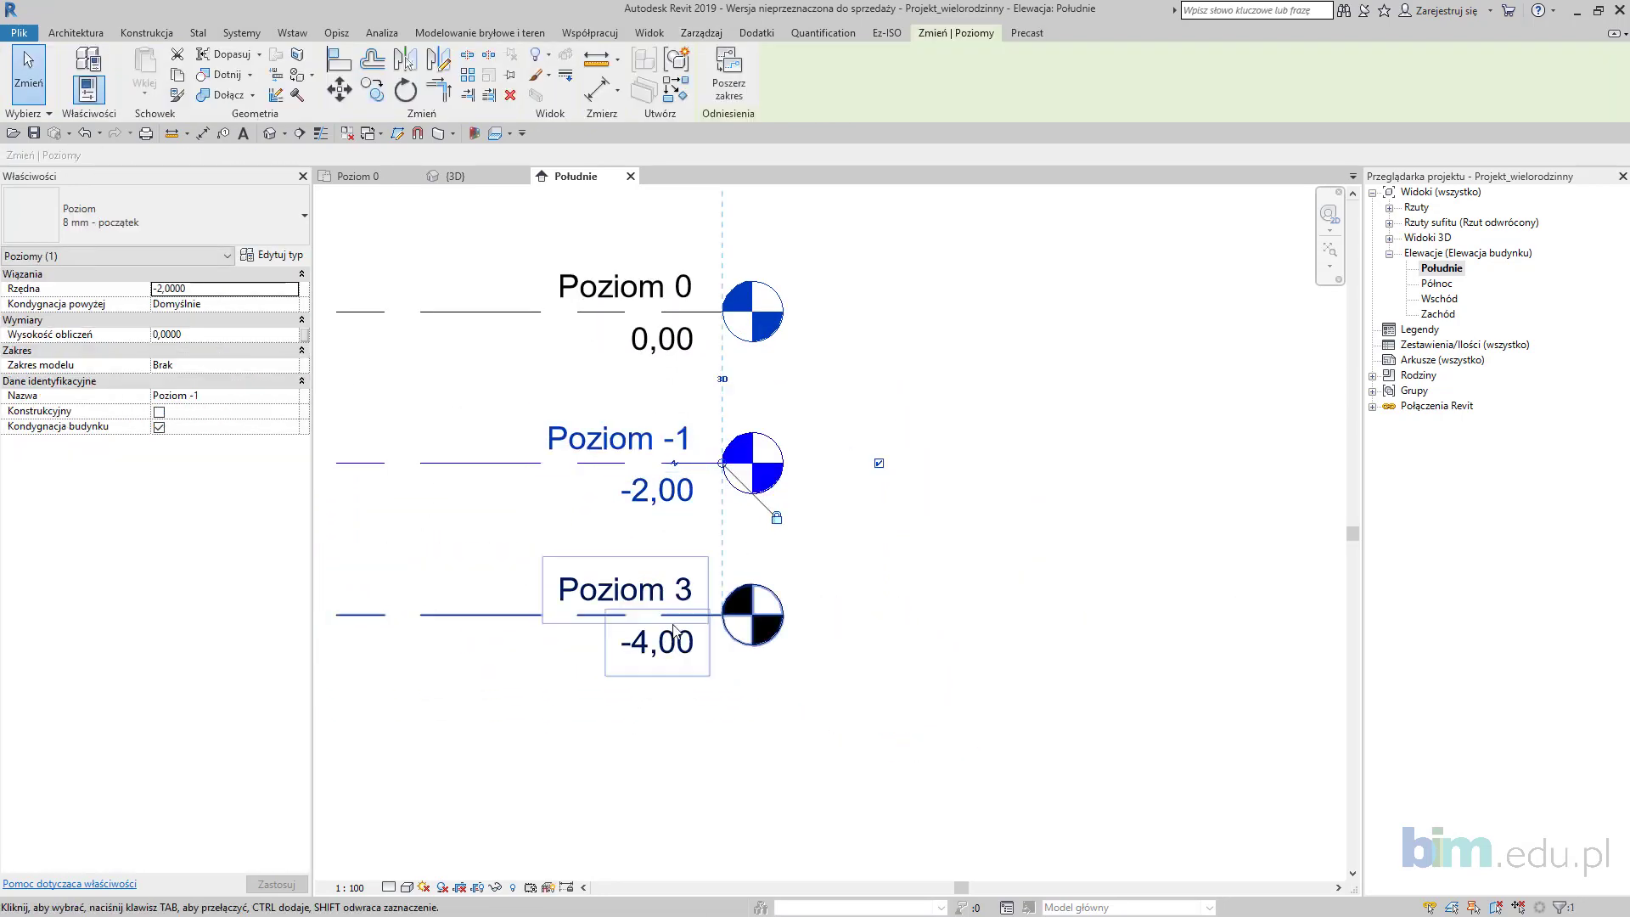
double_click(680, 594)
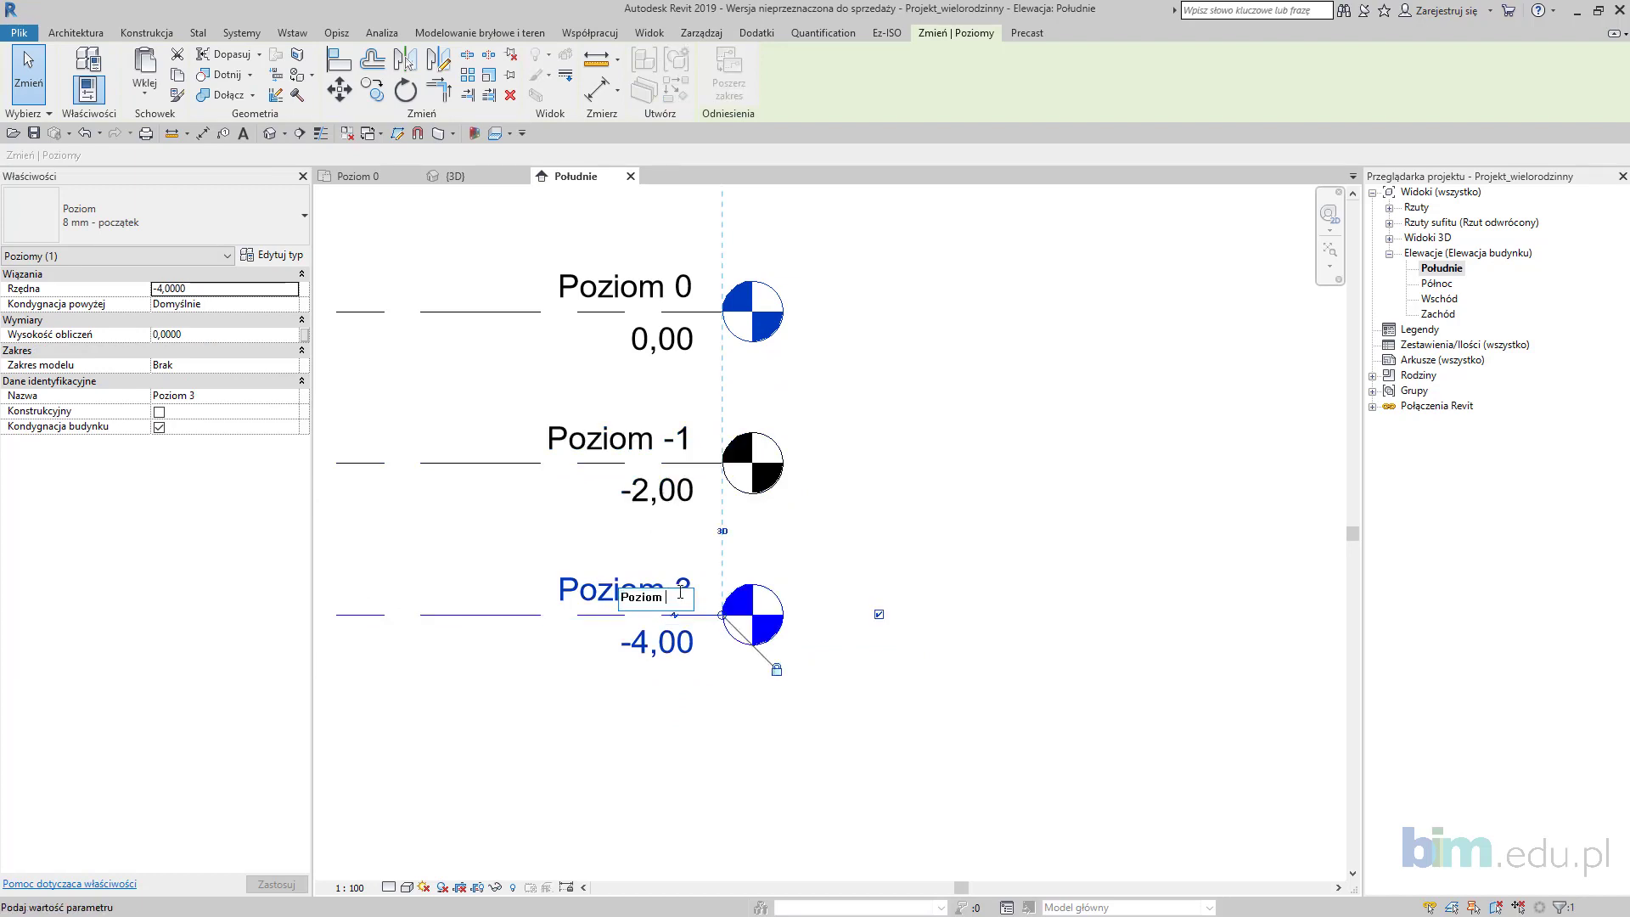
type("-2")
key("Return")
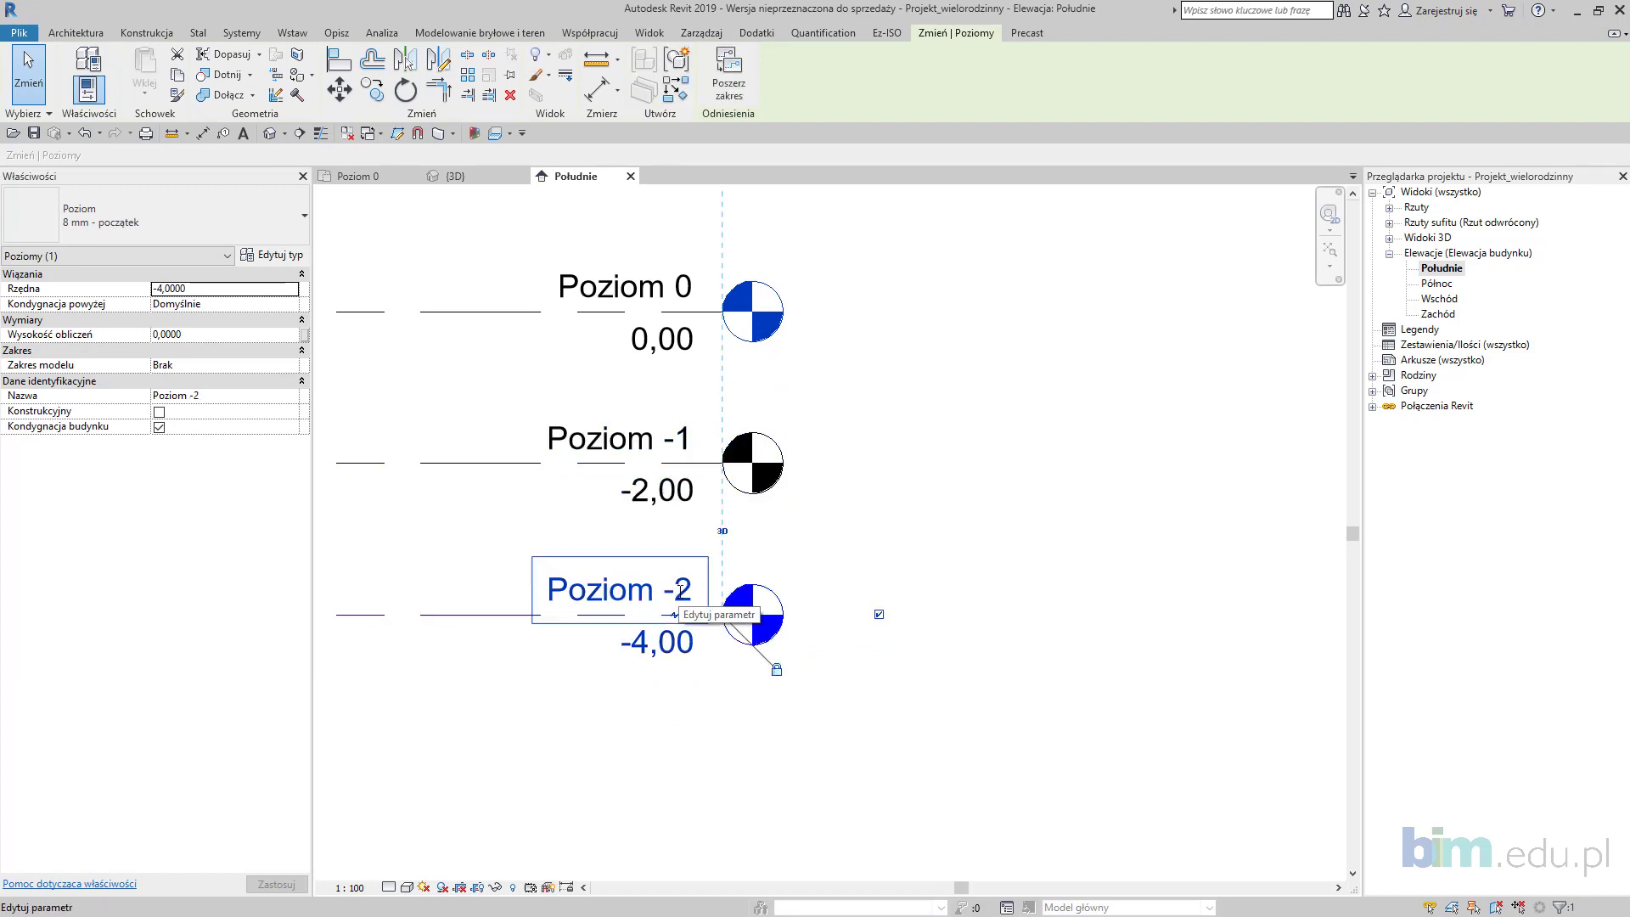
left_click_drag(680, 592, 680, 595)
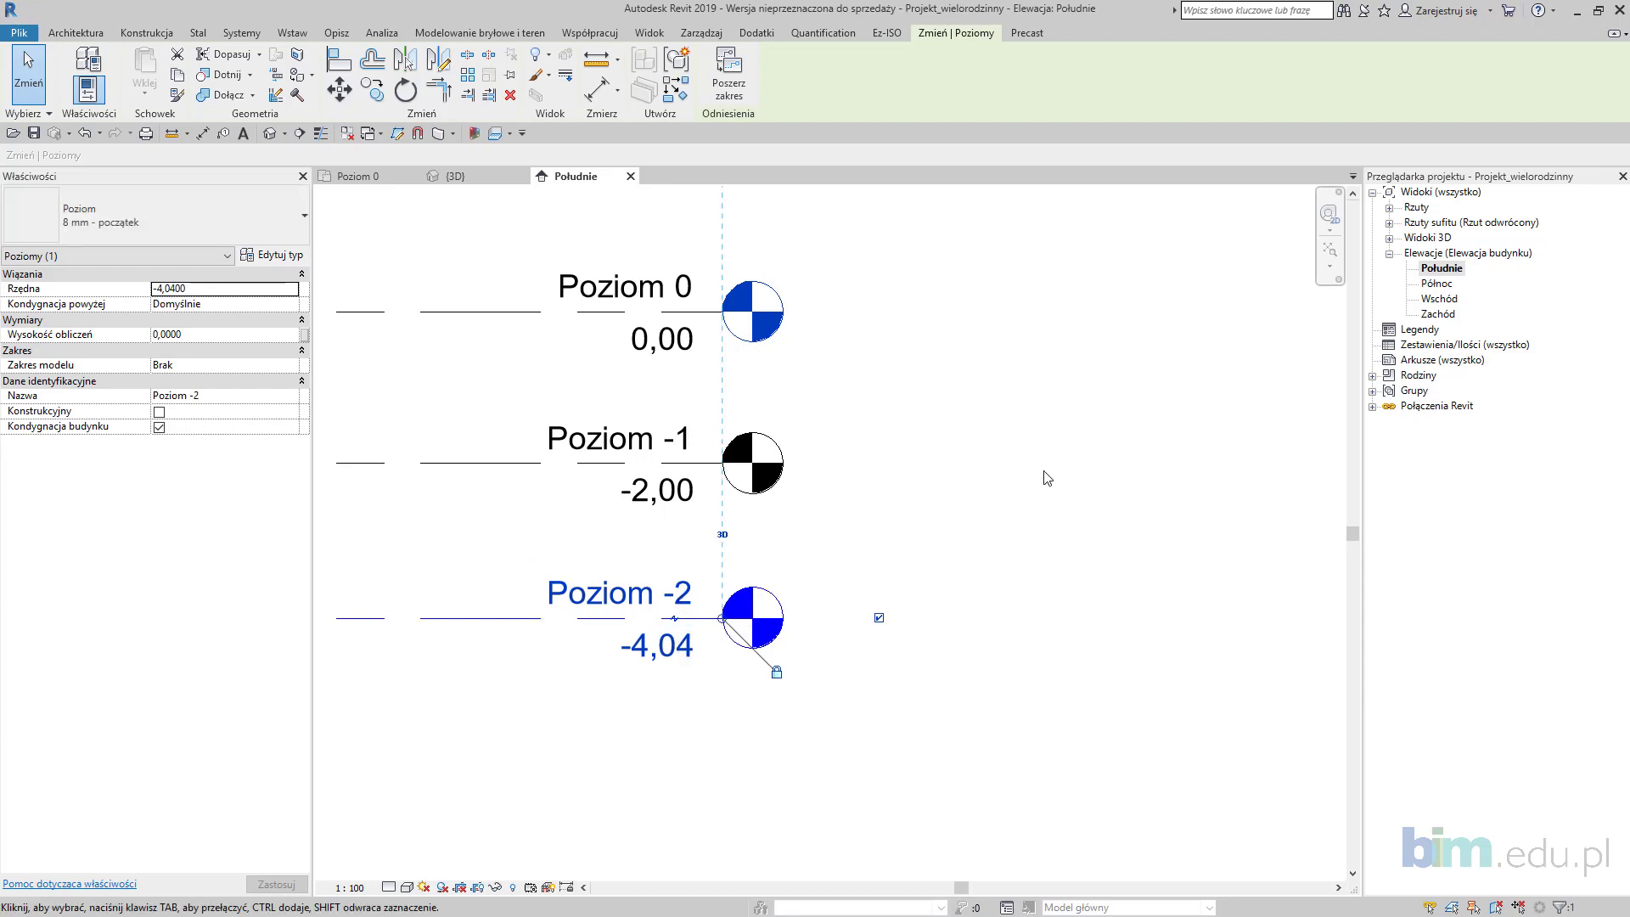
Step: Set the elevation of level Poziom -1 to -3,15 m
left_click(680, 507)
left_click(683, 501)
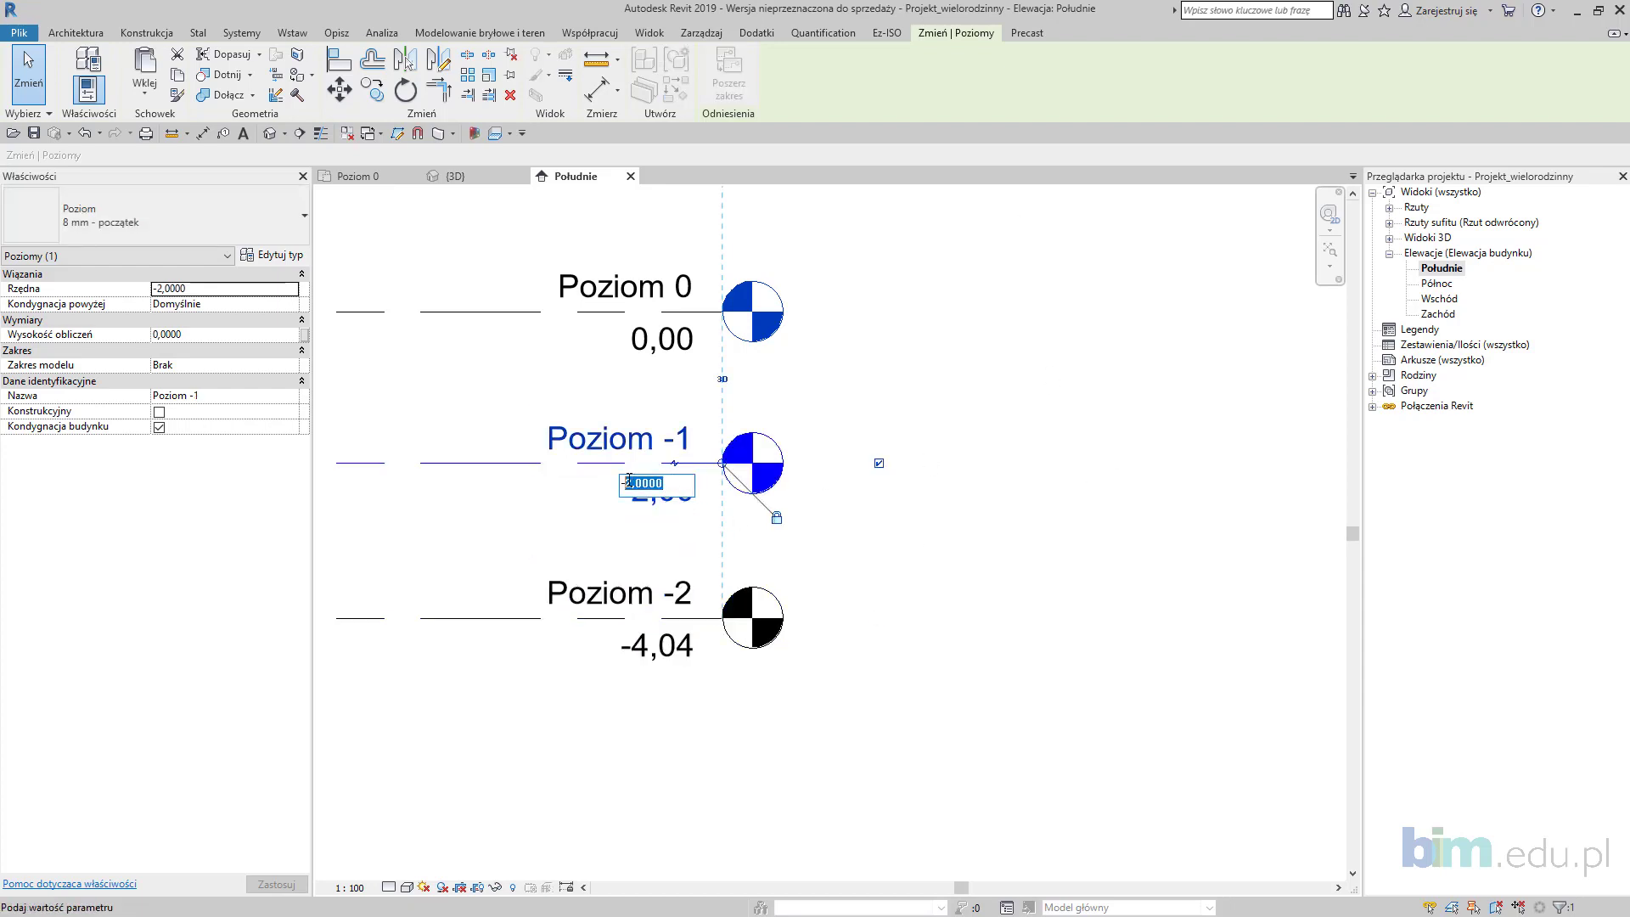
type("-3,15")
key("Return")
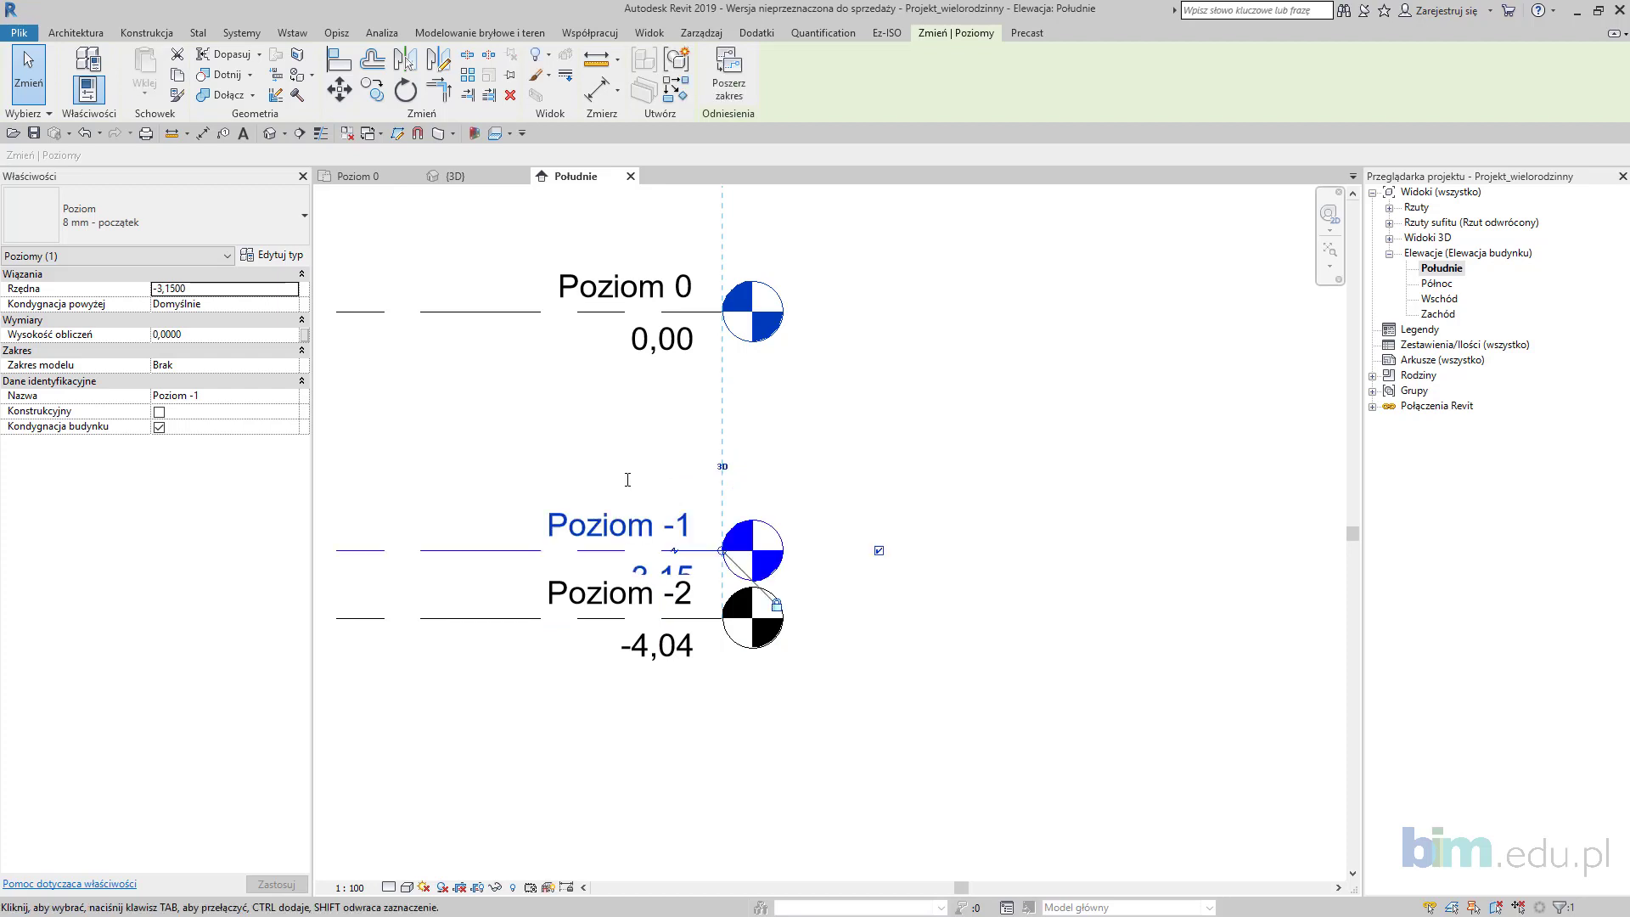
Step: Set the elevation of level Poziom -2 to -4,35 m
left_click(762, 641)
left_click(657, 647)
left_click_drag(664, 639, 651, 638)
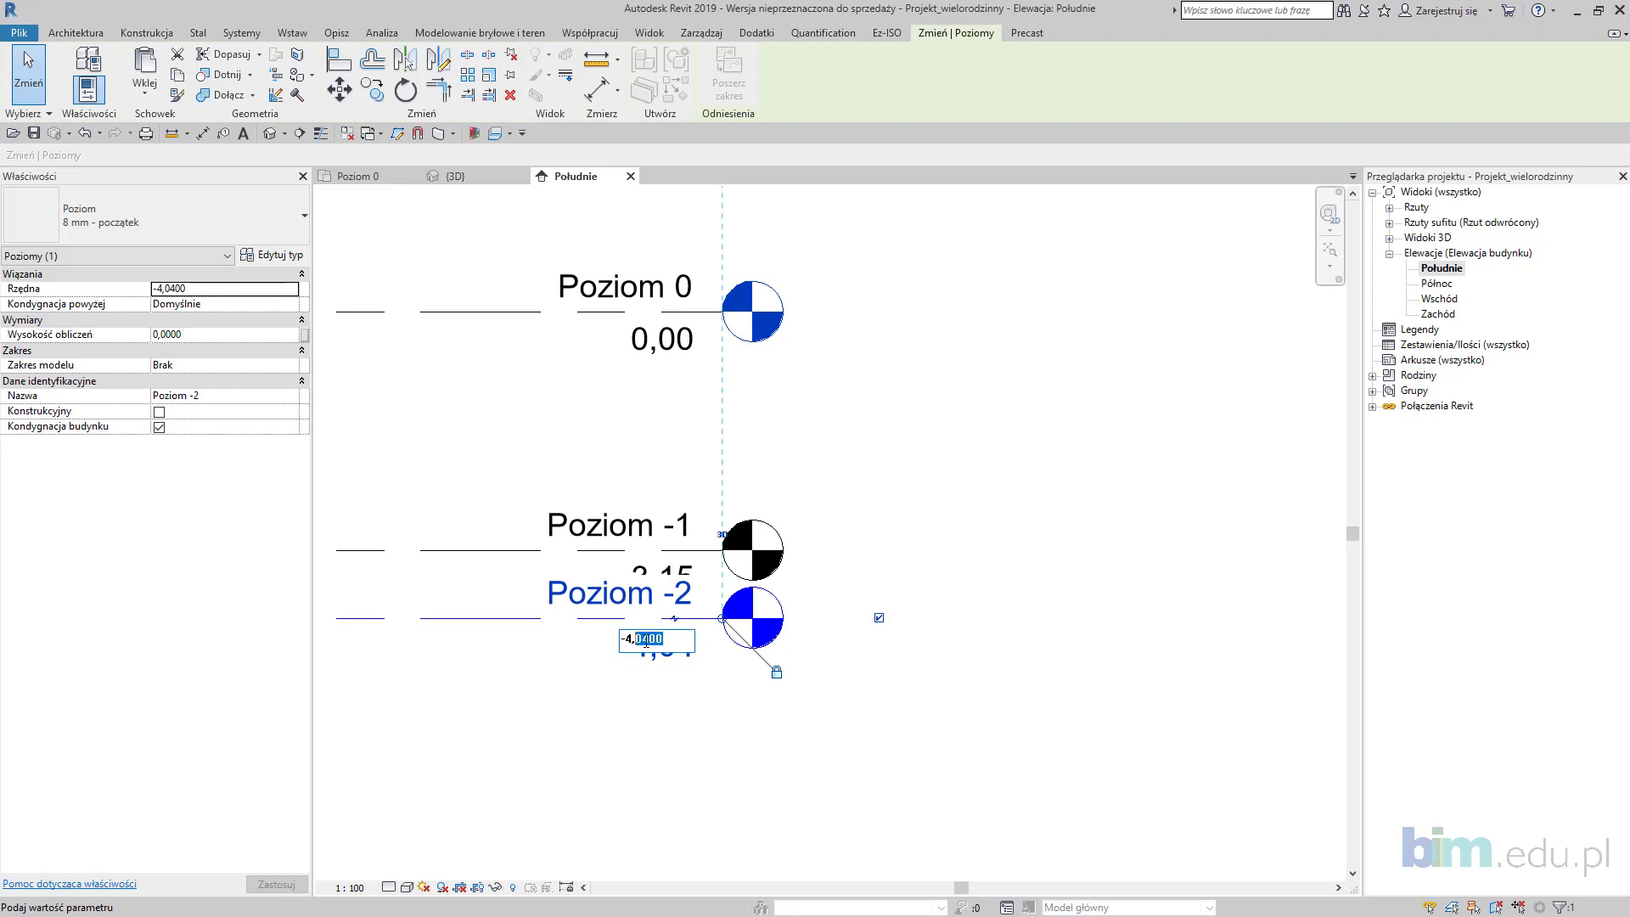
type("35")
key("Return")
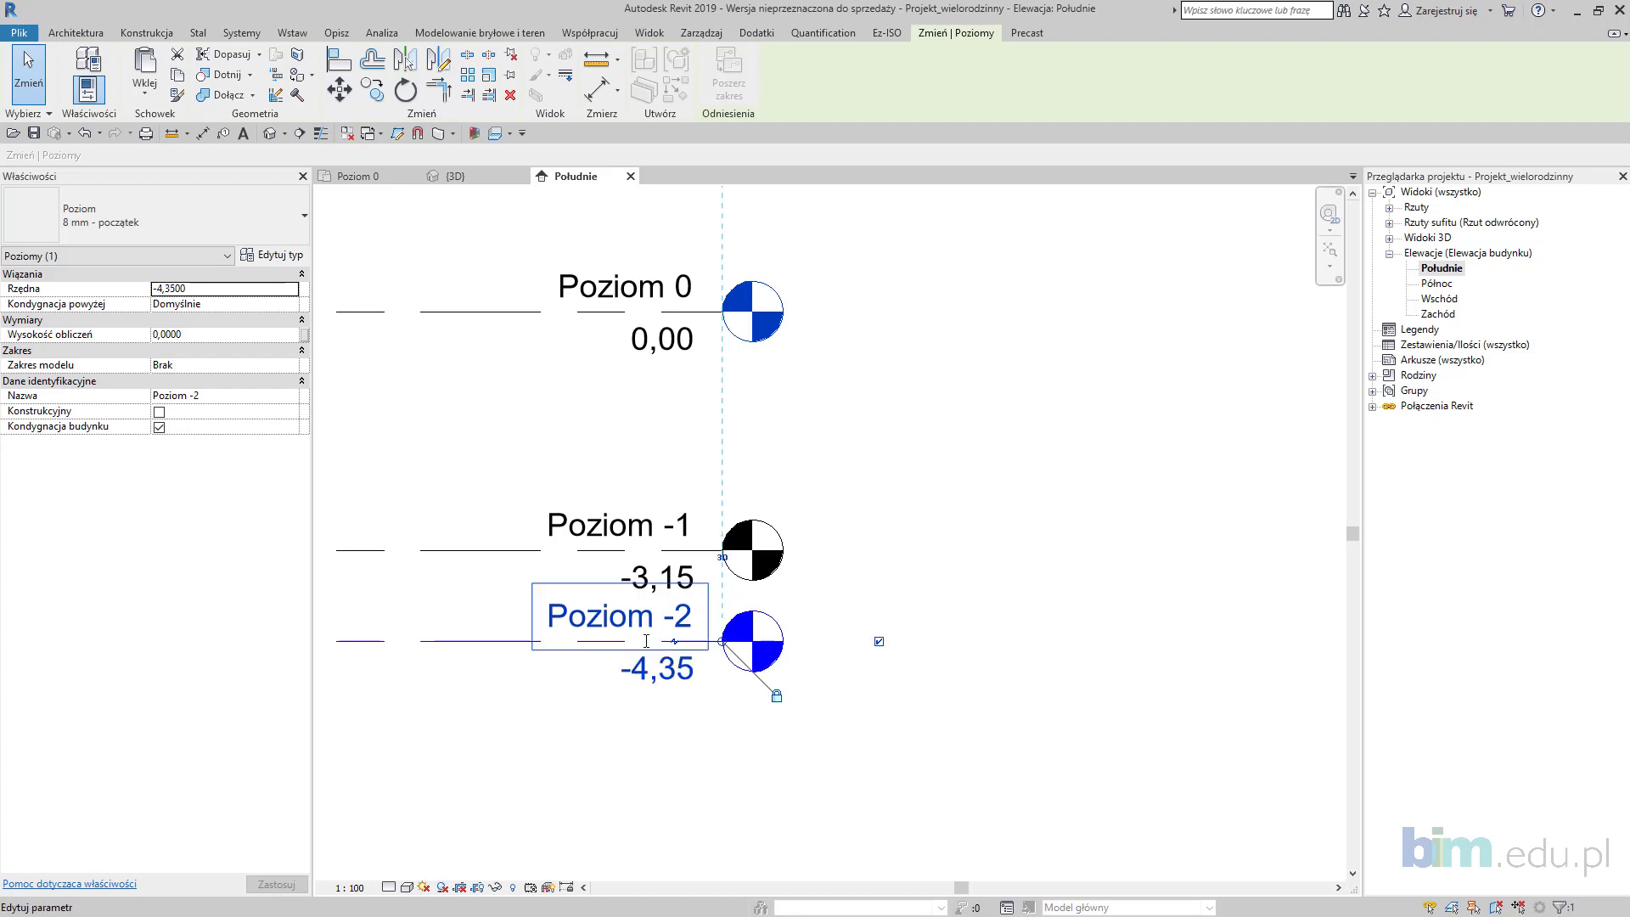
Step: Set the elevation of level Poziom 1 to 4,55 m
scroll(958, 465, "down", 2)
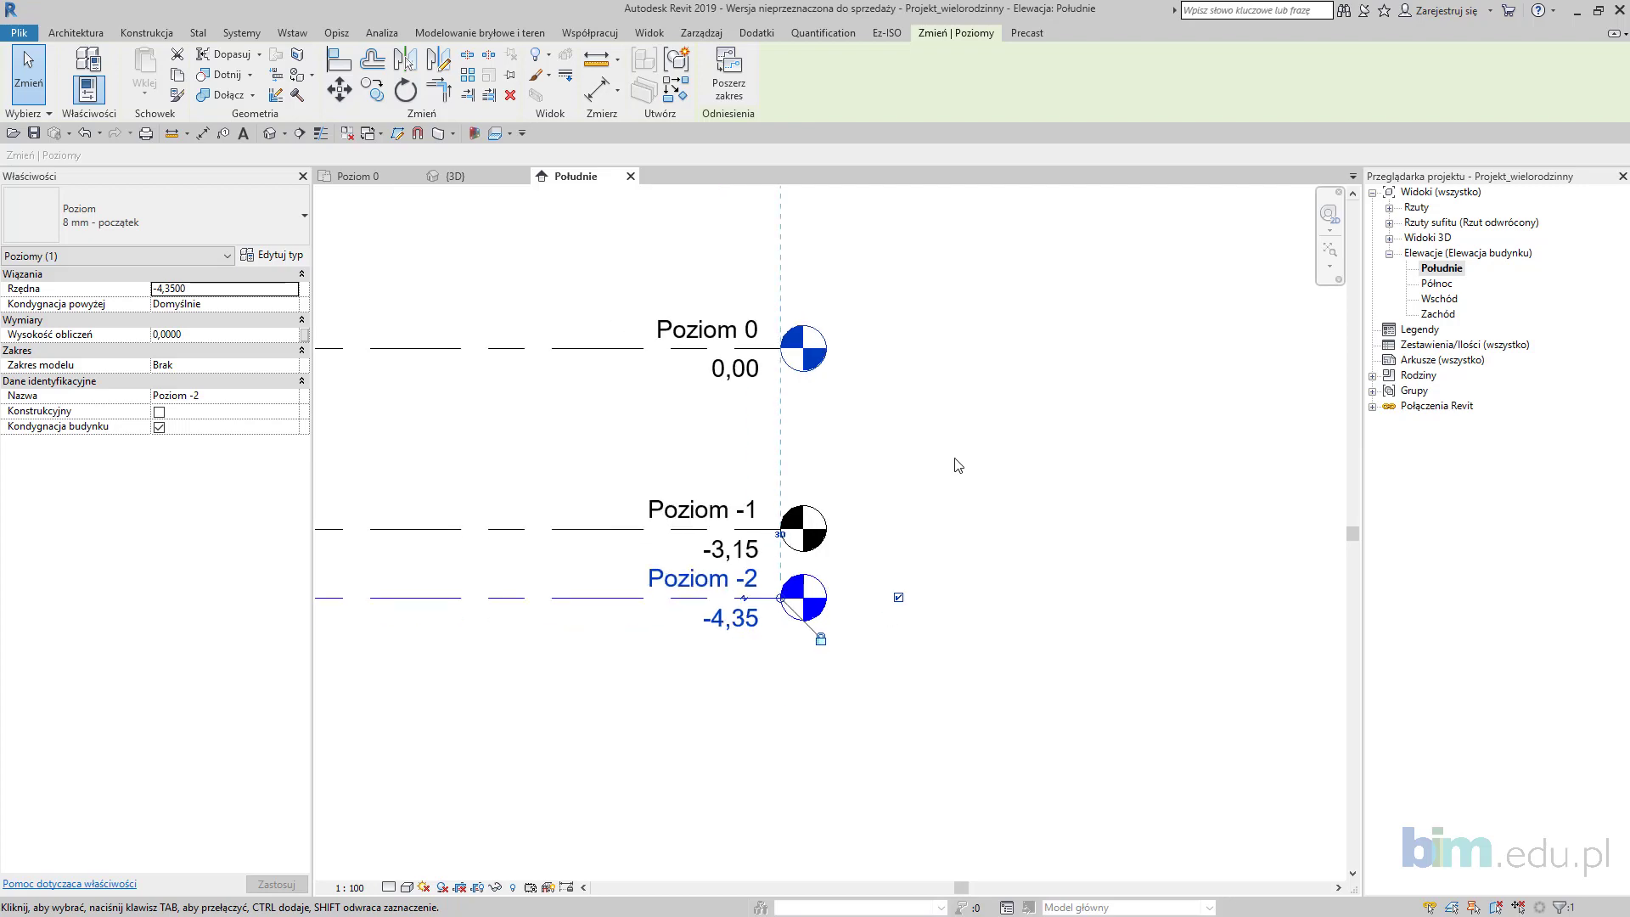
left_click(949, 373)
middle_click_drag(950, 389, 906, 597)
middle_click_drag(775, 426, 762, 472)
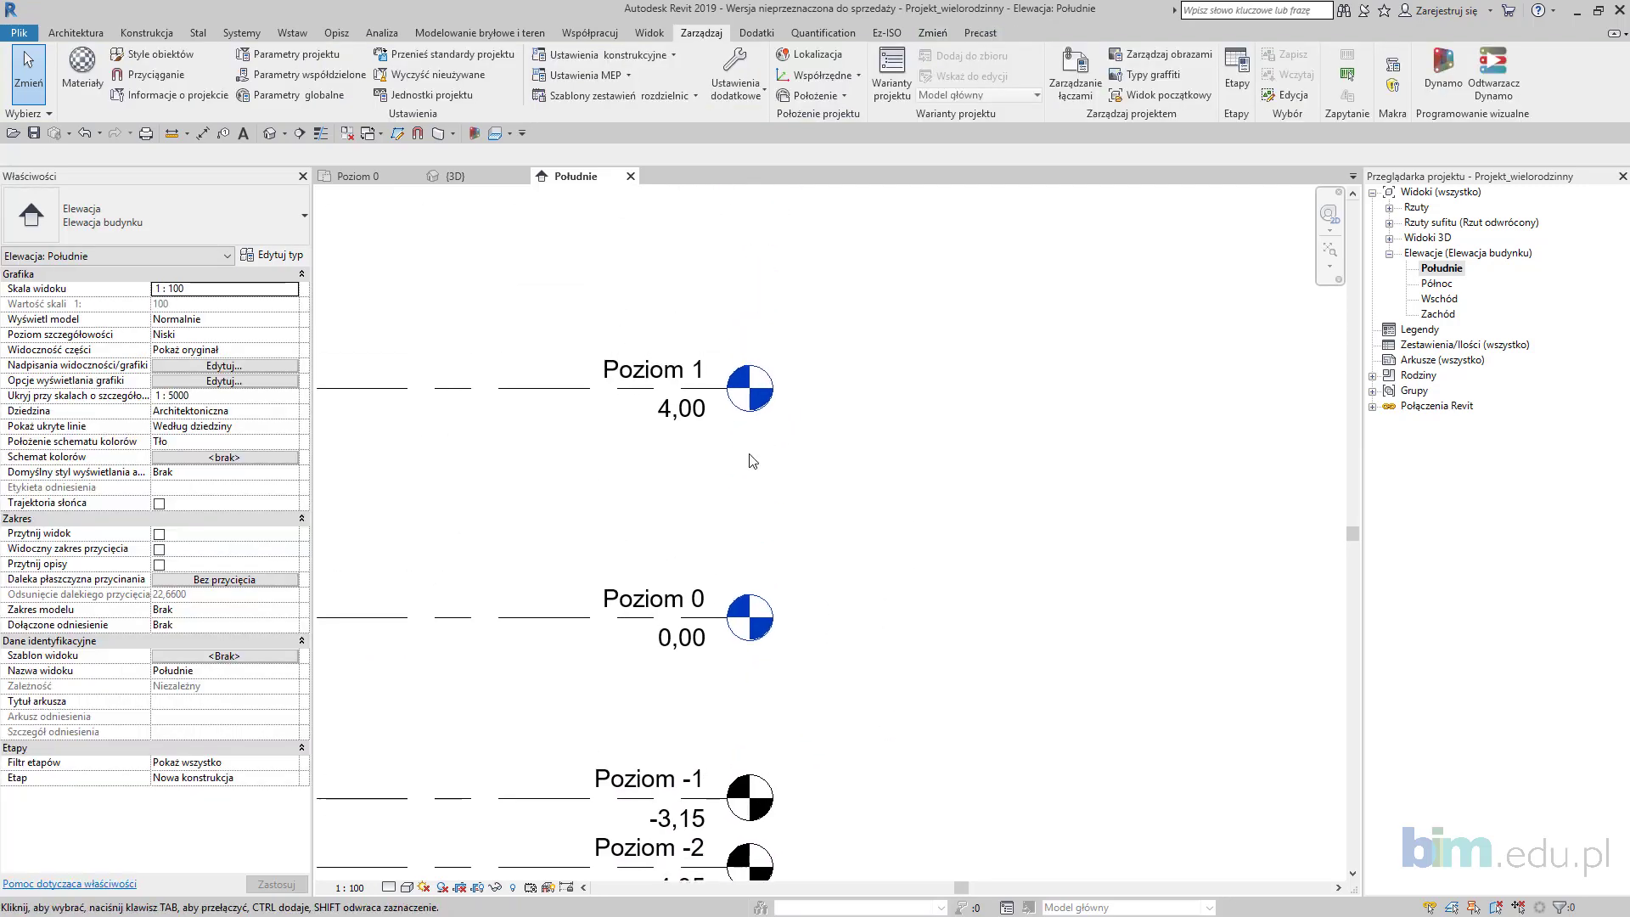
double_click(687, 408)
left_click(687, 407)
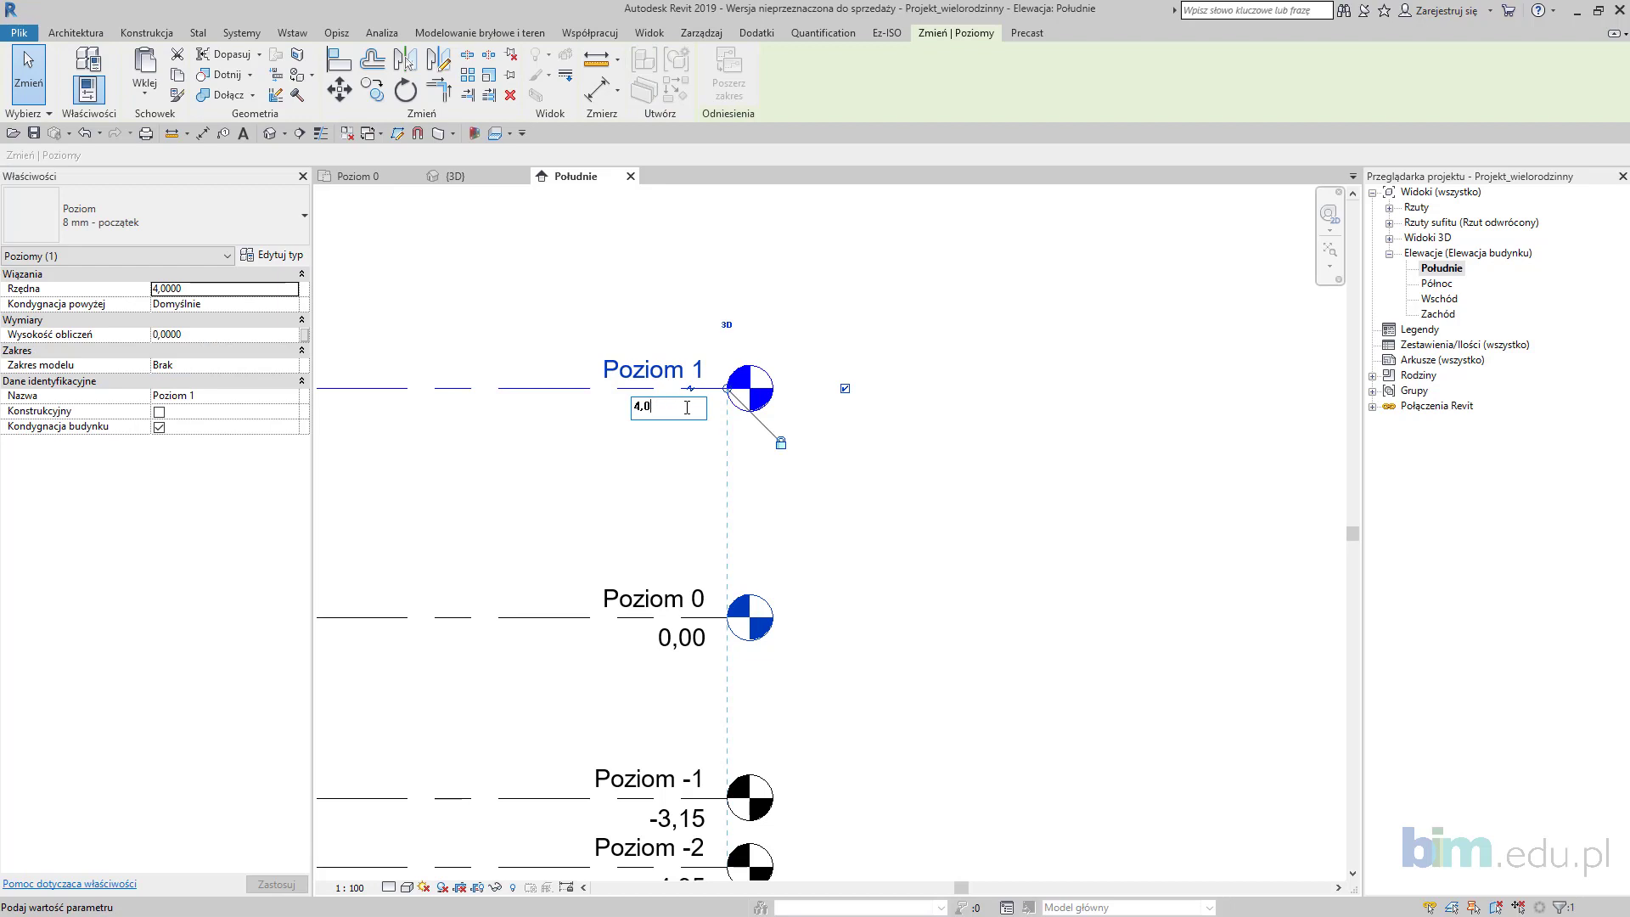
type("4,55")
key("Return")
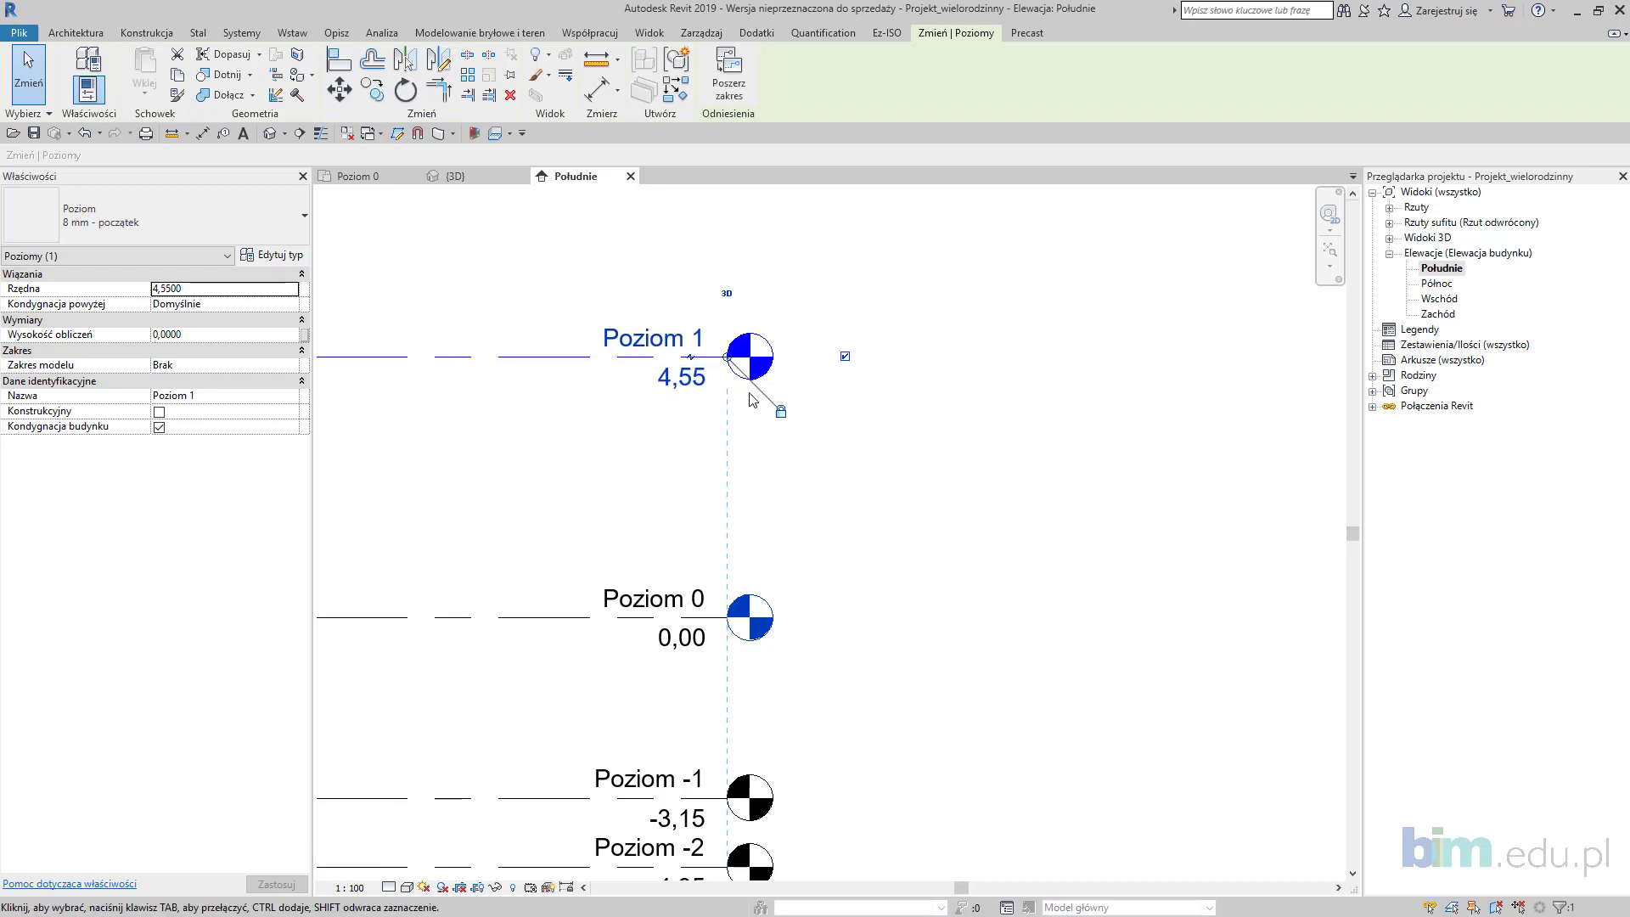
scroll(739, 400, "down", 1)
middle_click_drag(718, 456, 621, 679)
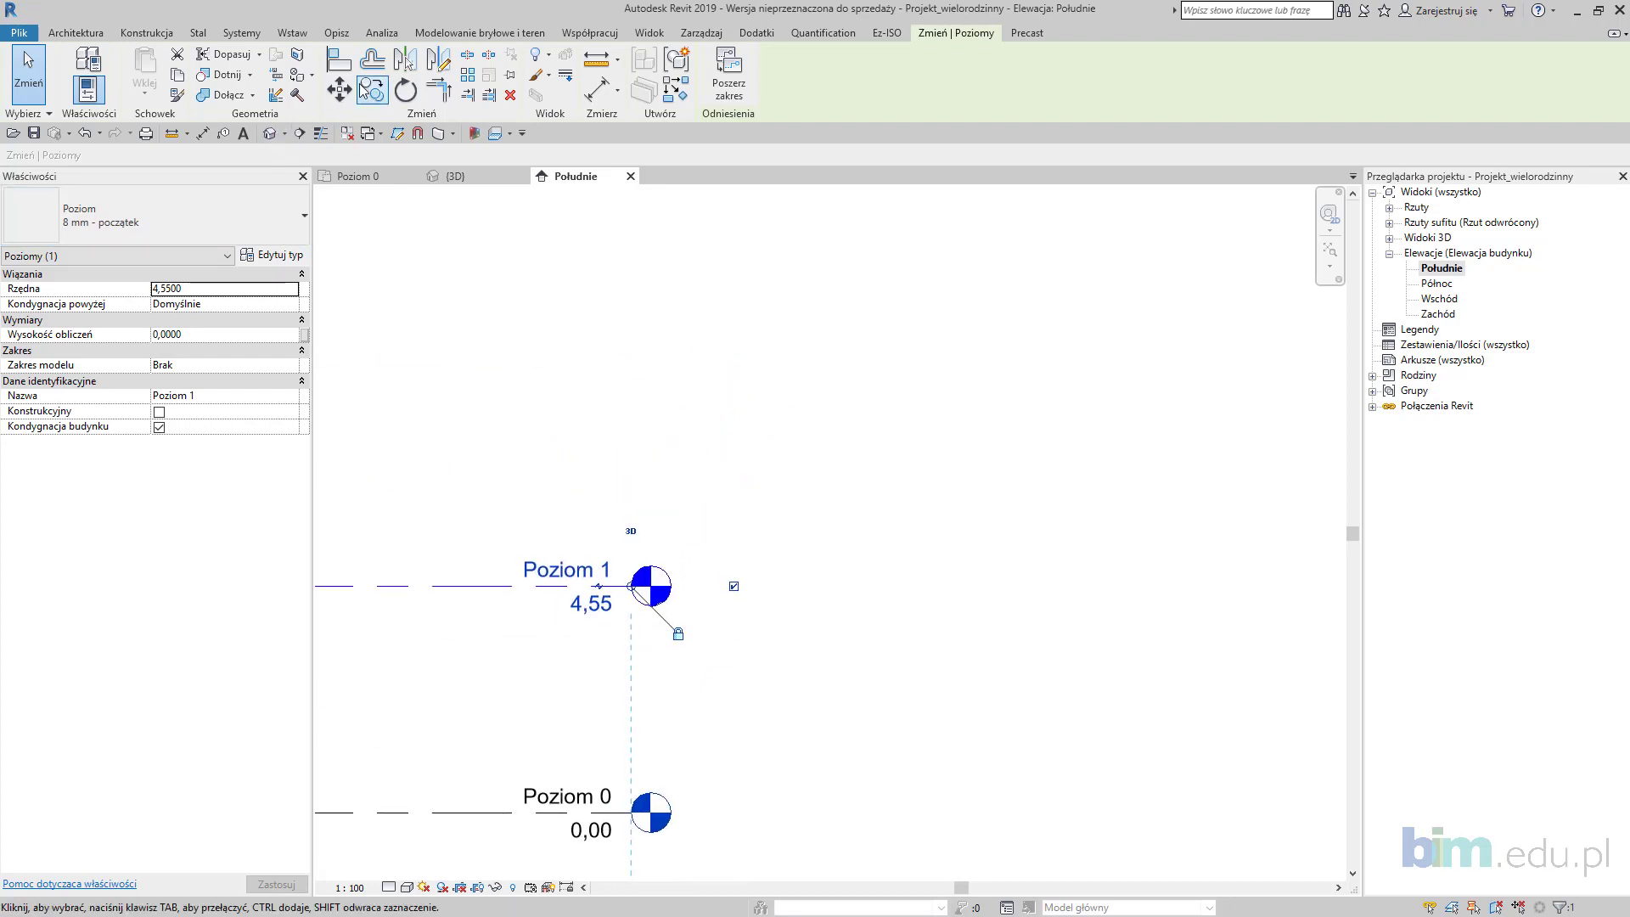
middle_click_drag(483, 598, 483, 586)
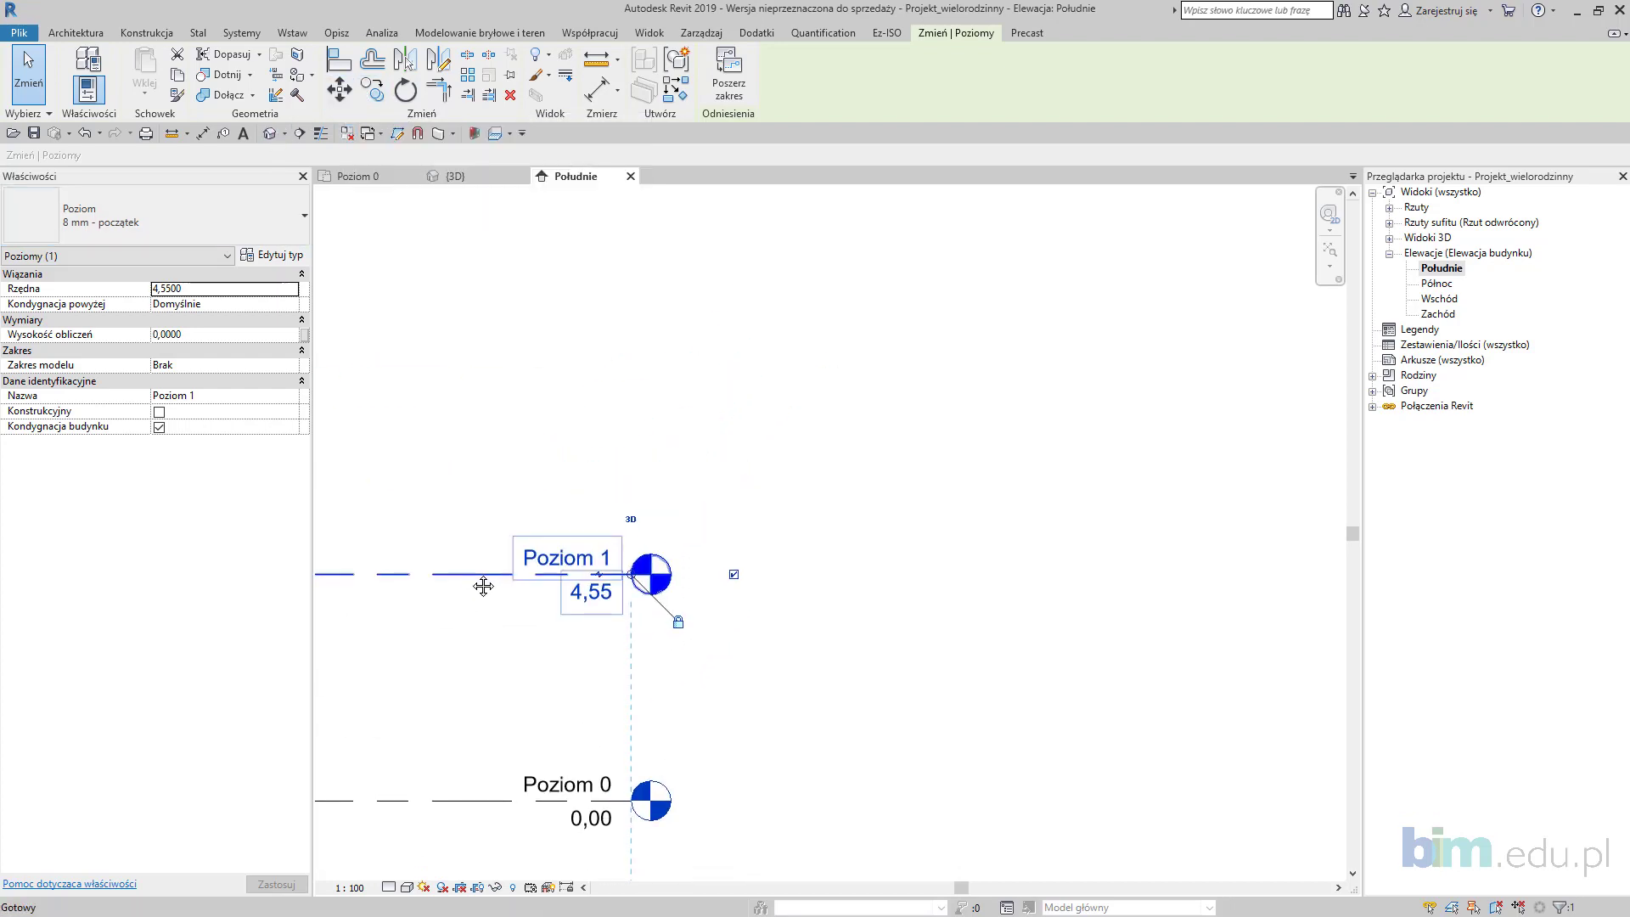
middle_click_drag(484, 666, 476, 644)
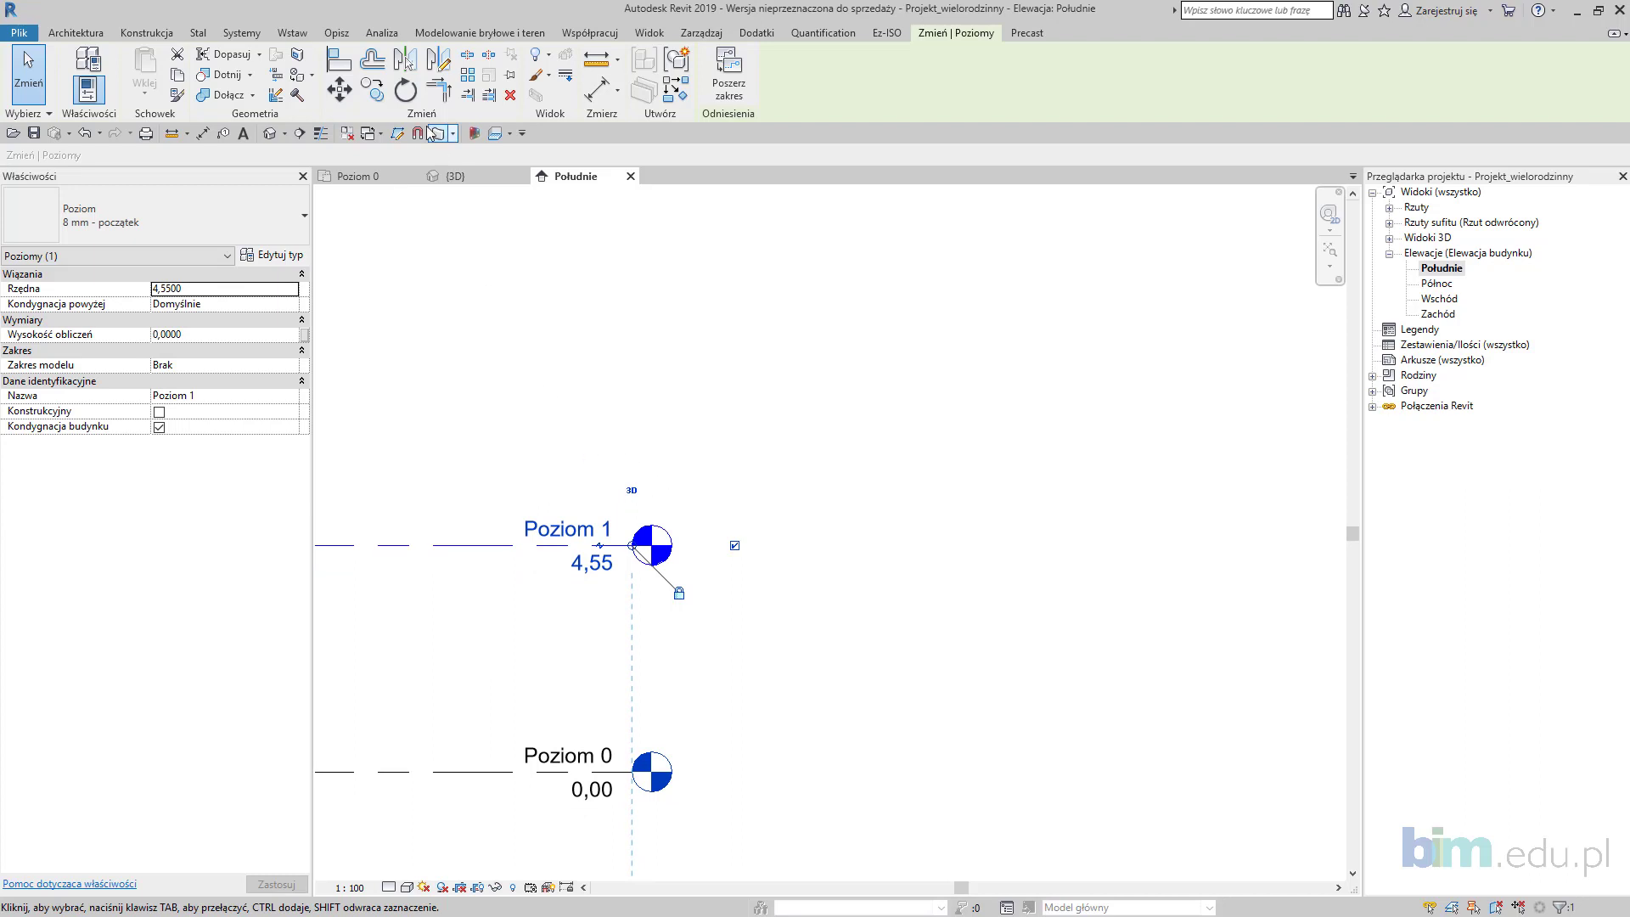
left_click(372, 89)
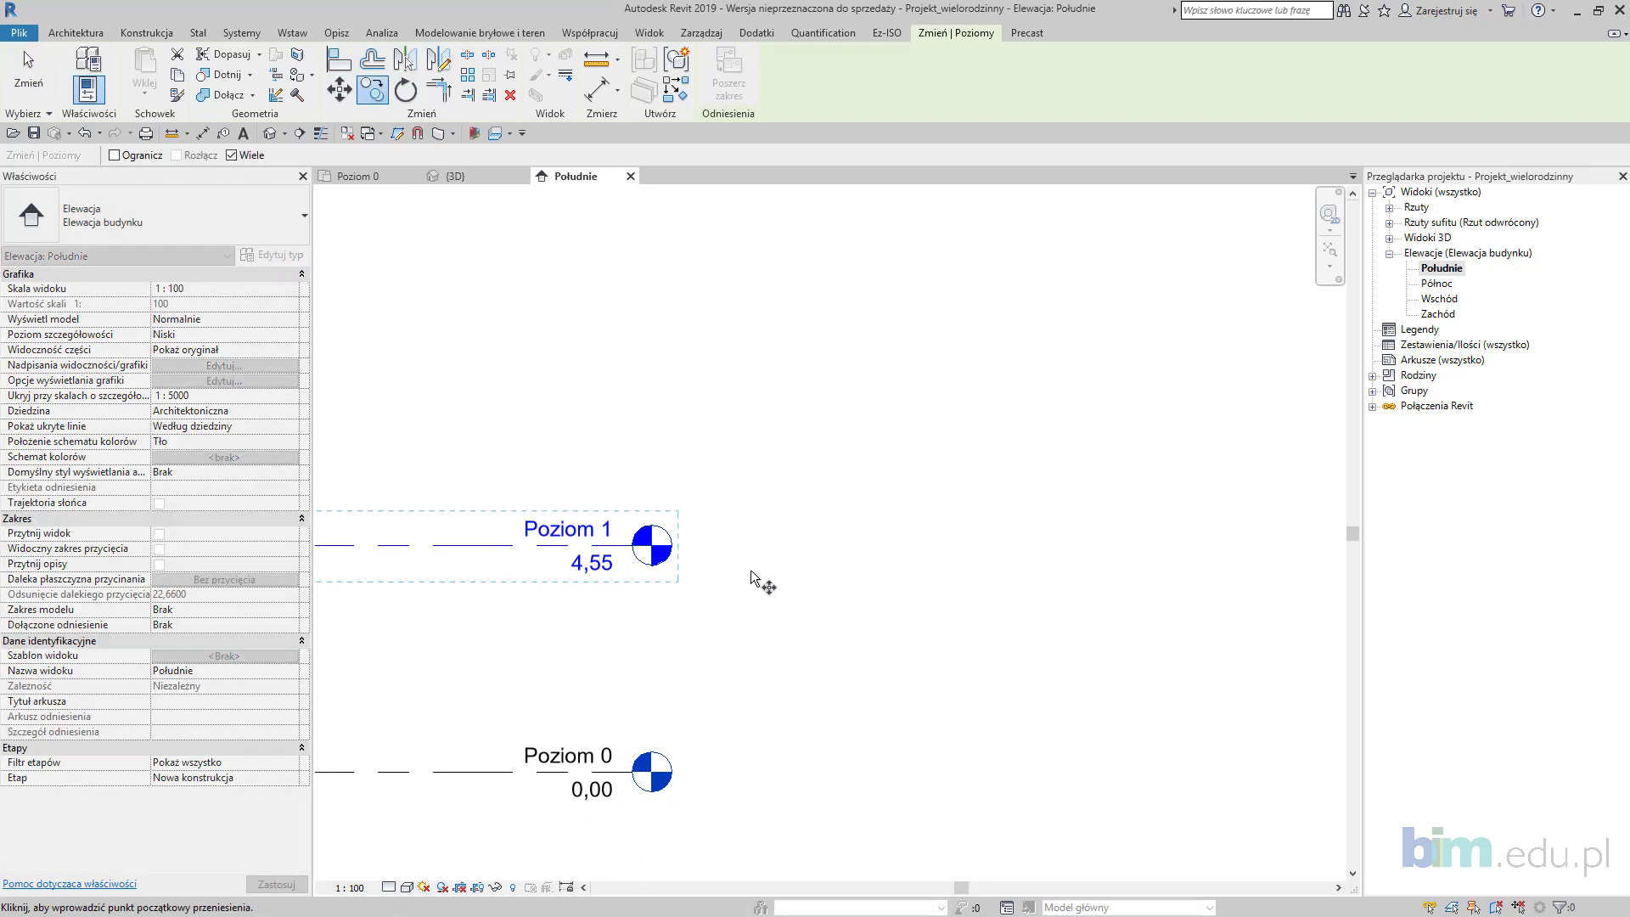
left_click(747, 601)
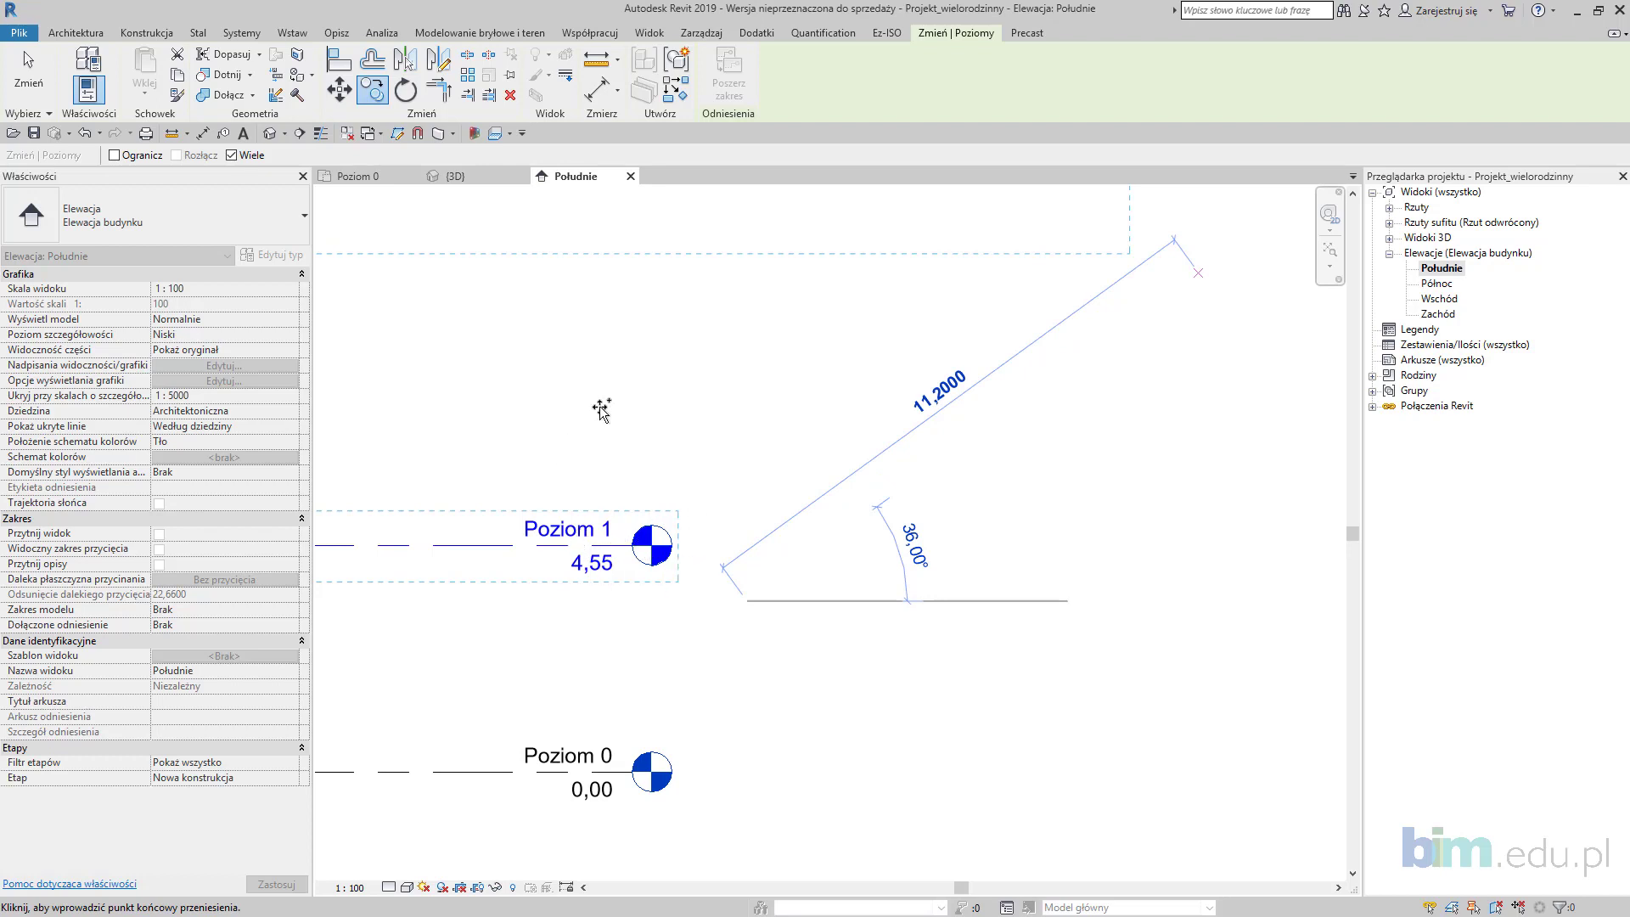
key("Escape")
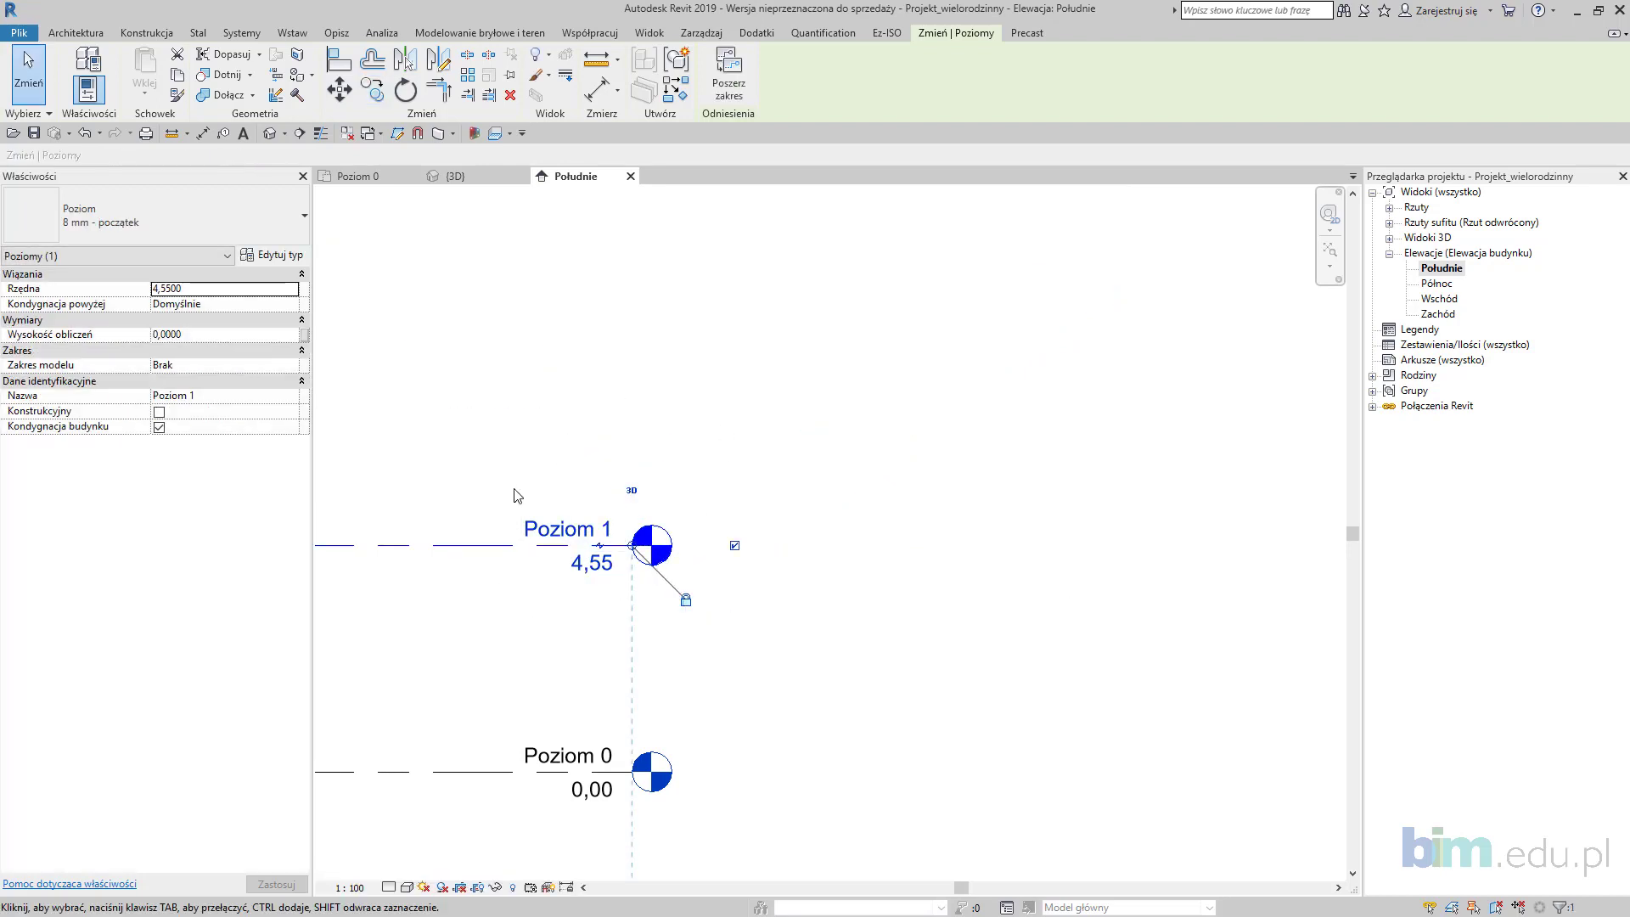
Step: Copy level Poziom 1 upward by 3,15 m
left_click(381, 101)
left_click(737, 583)
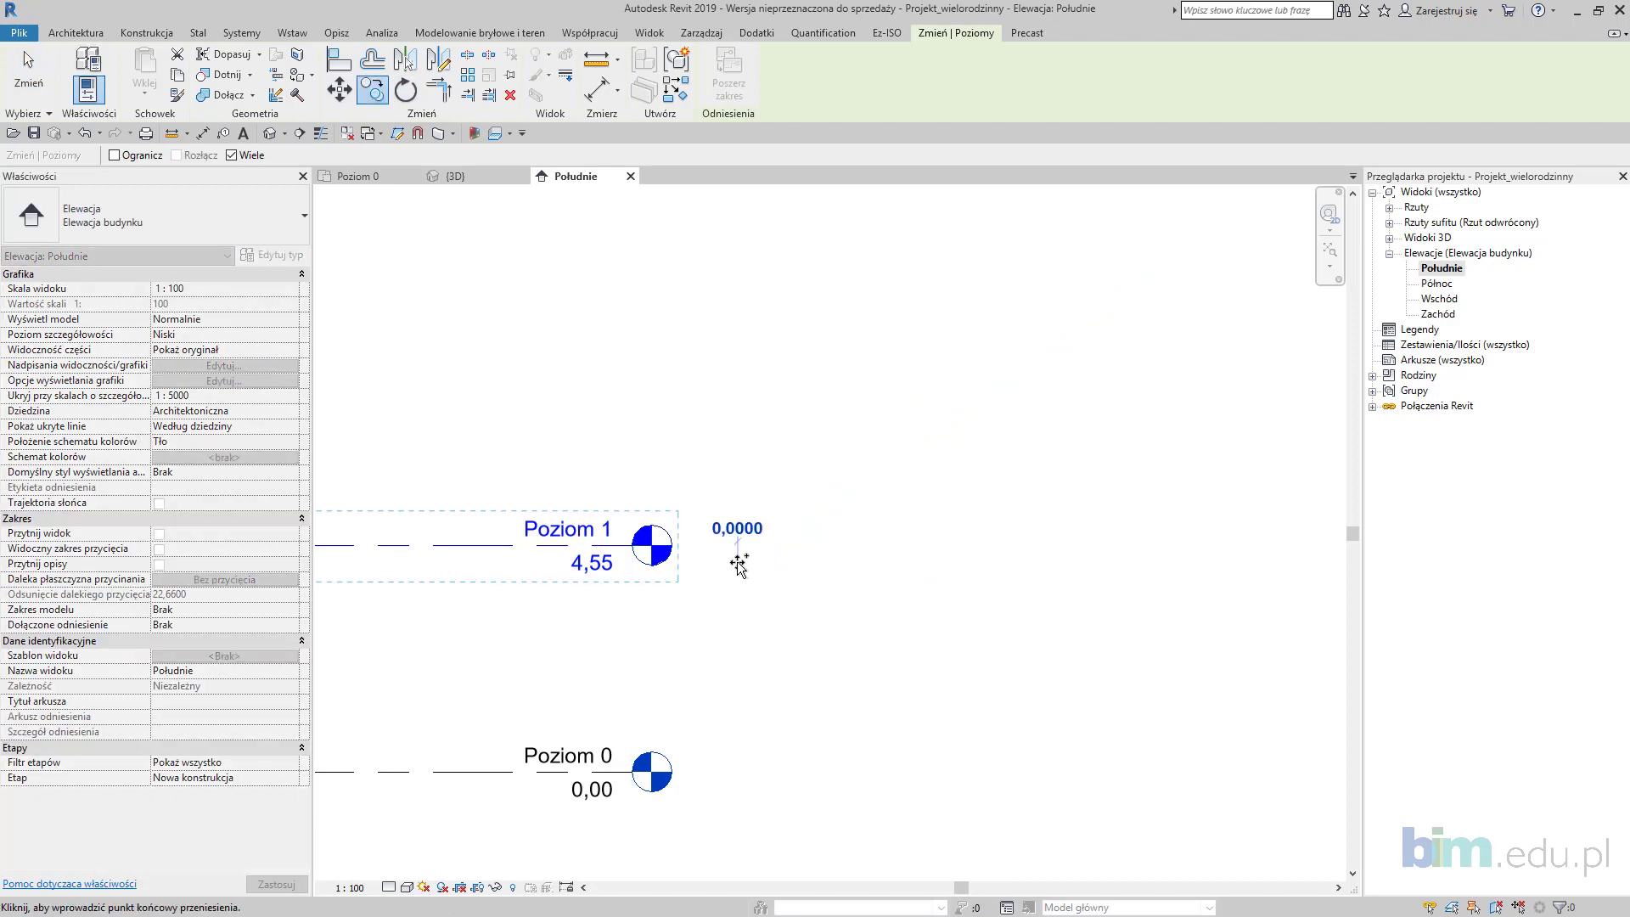
type("3,15")
key("Return")
key("Escape")
key("Escape")
Step: Rename the new level at 7,70 above Poziom 1 to Poziom 2
double_click(586, 373)
key("BackSpace")
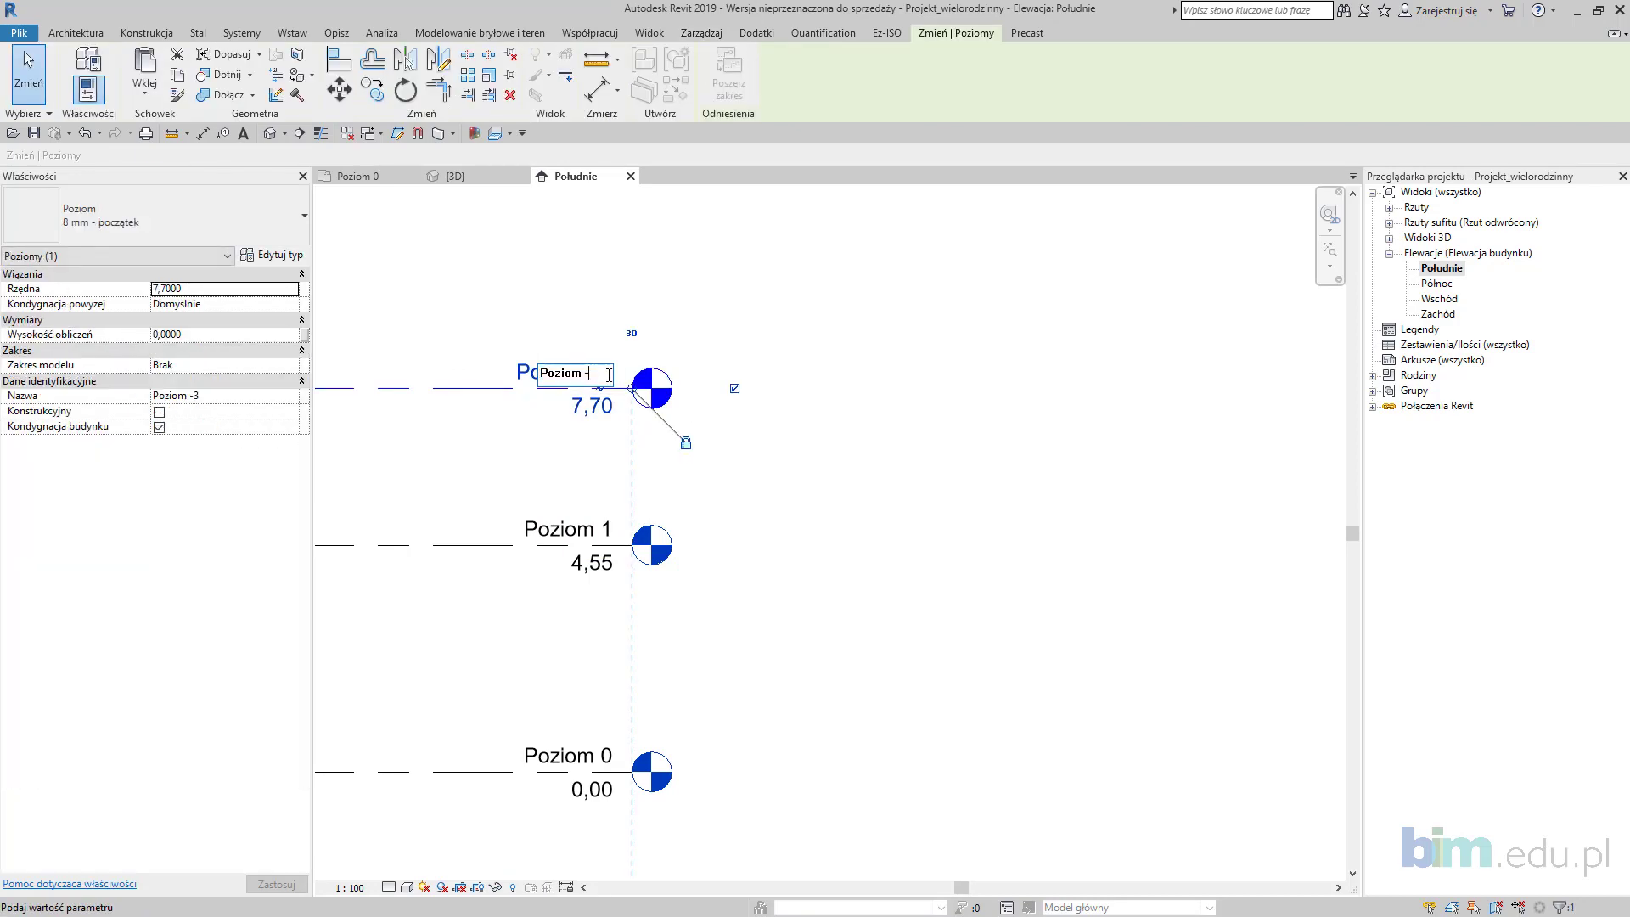
key("Return")
key("Escape")
Step: Copy level Poziom 2 upward five times at 3,15 m spacing, with movement constrained, to place levels from 10,85 up to 23,45
scroll(747, 357, "down", 1)
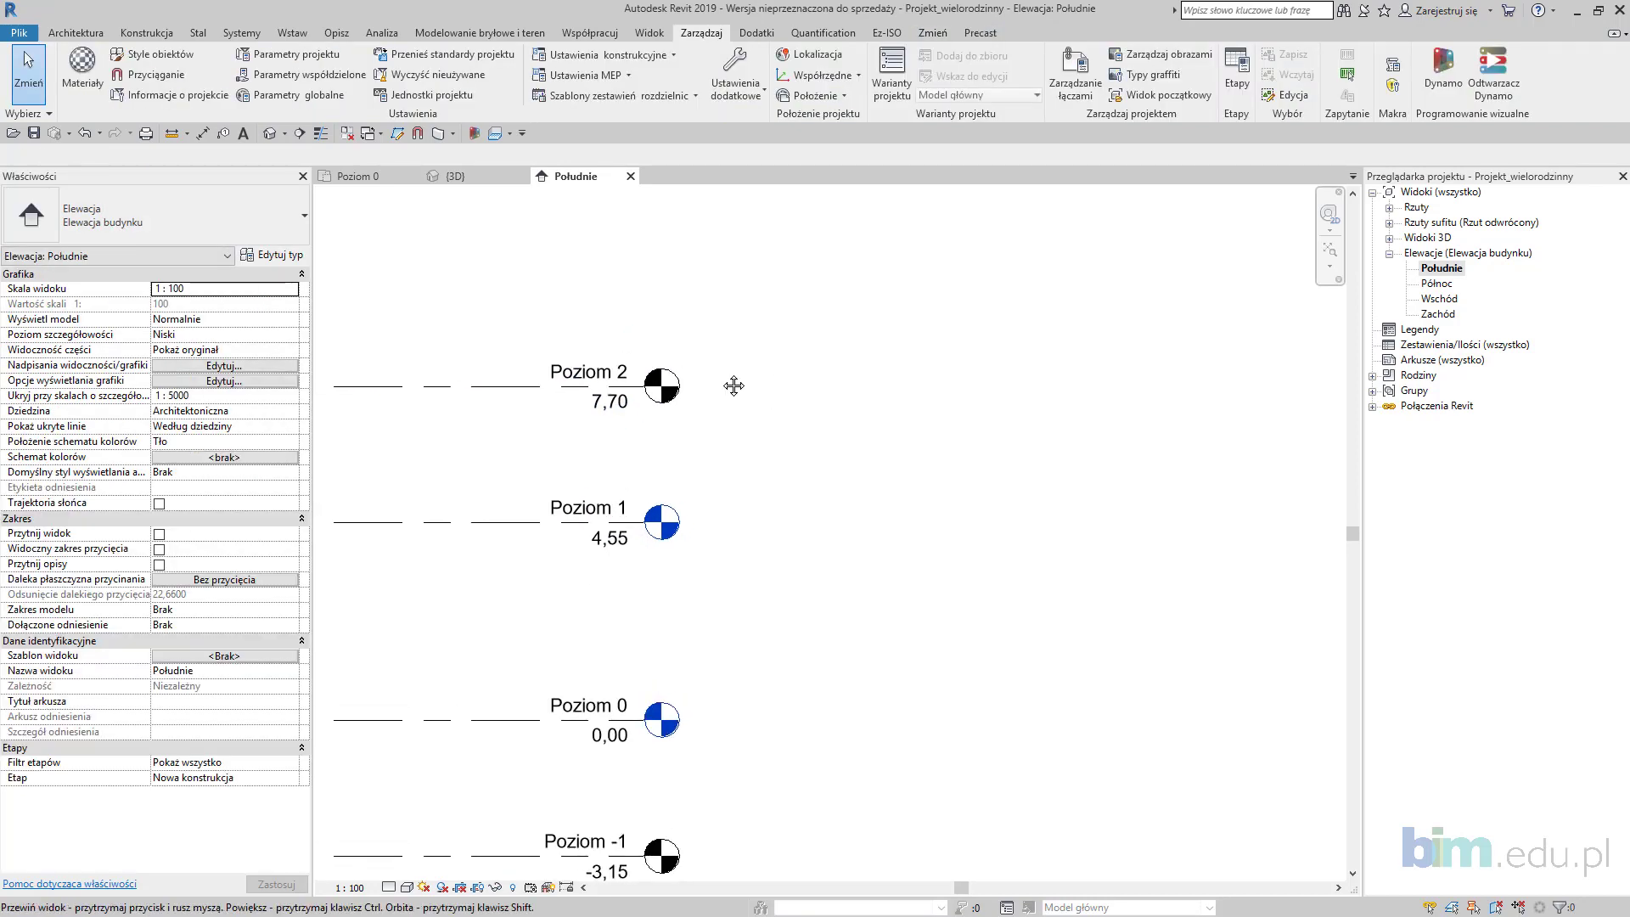
middle_click_drag(747, 357, 716, 429)
left_click_drag(502, 541, 450, 424)
left_click(372, 88)
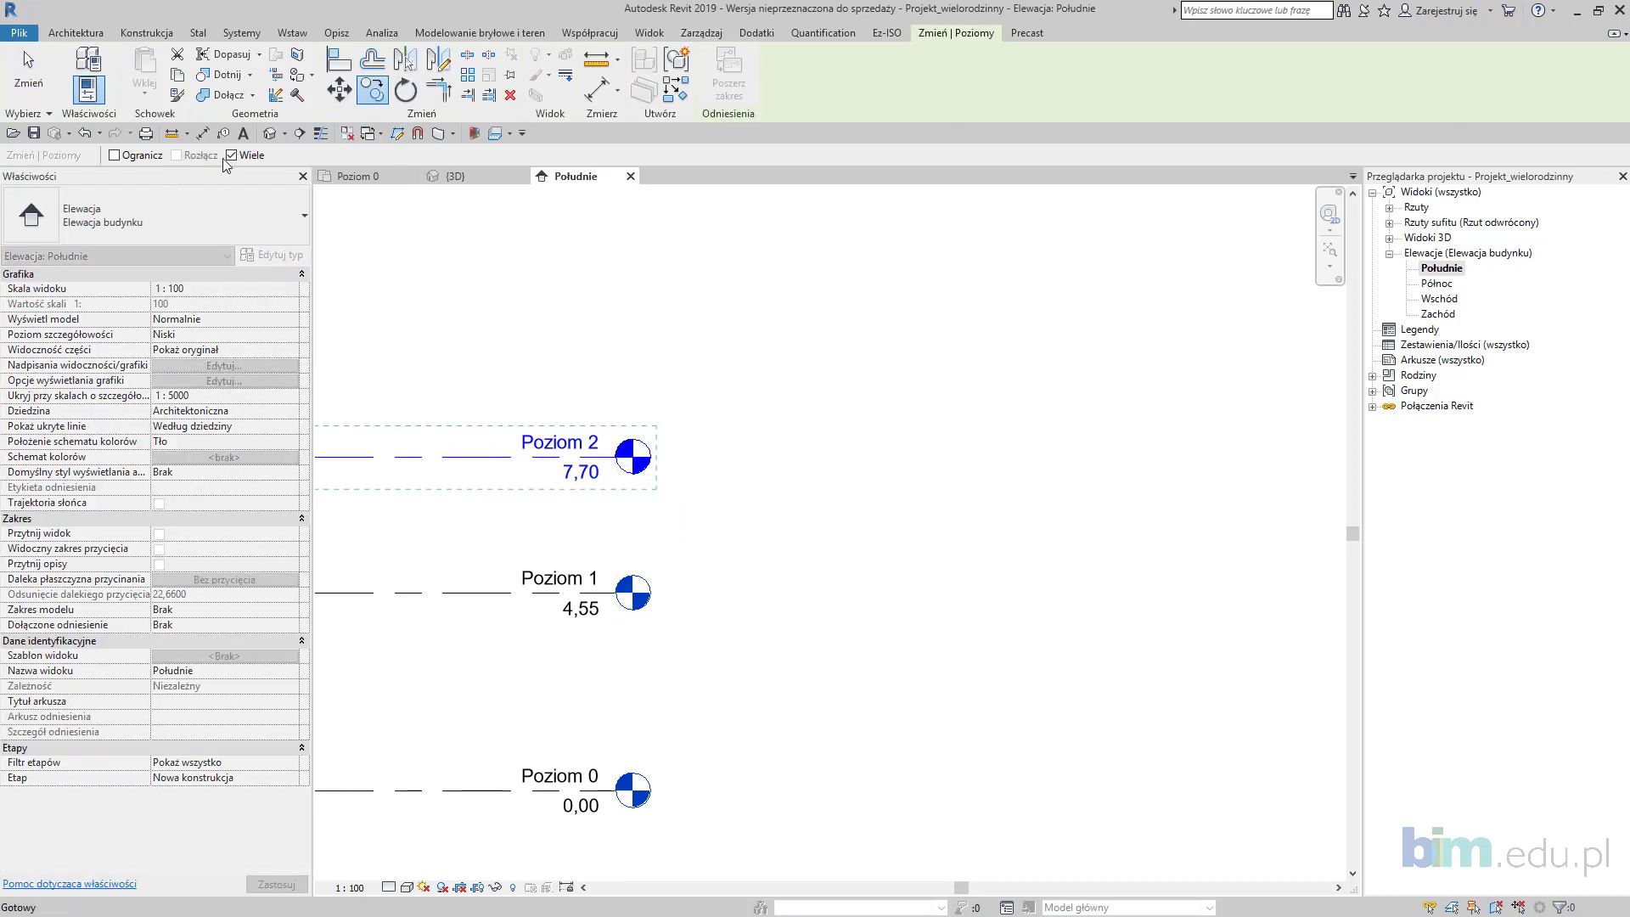
left_click(114, 156)
left_click(518, 592)
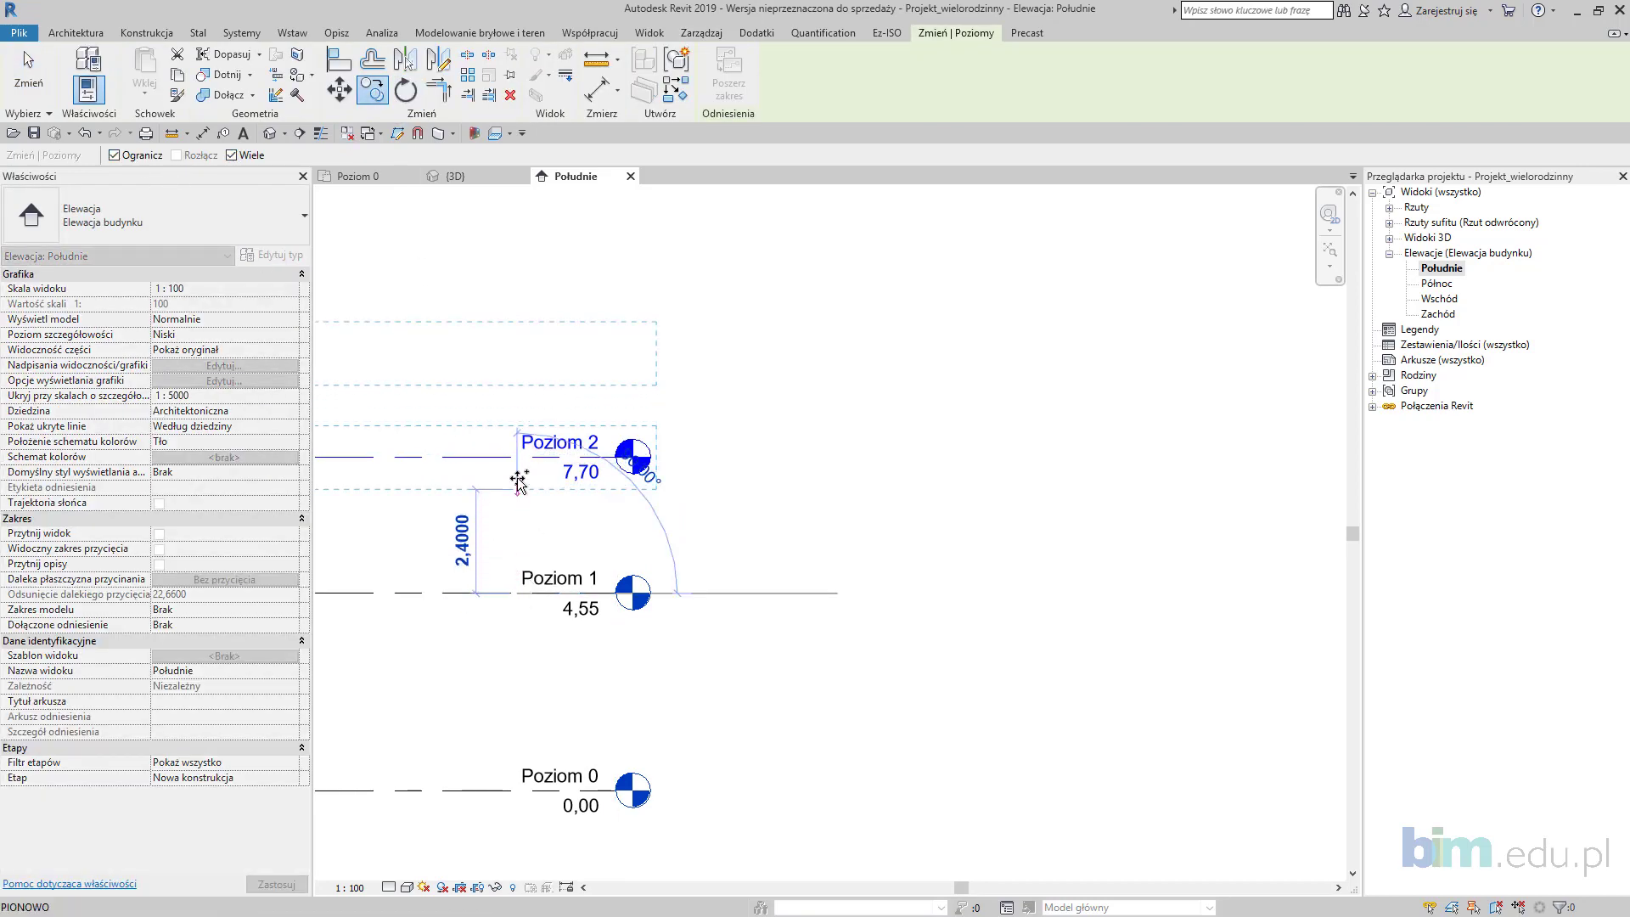
scroll(517, 459, "down", 1)
left_click(517, 458)
middle_click_drag(531, 390, 534, 485)
left_click(518, 447)
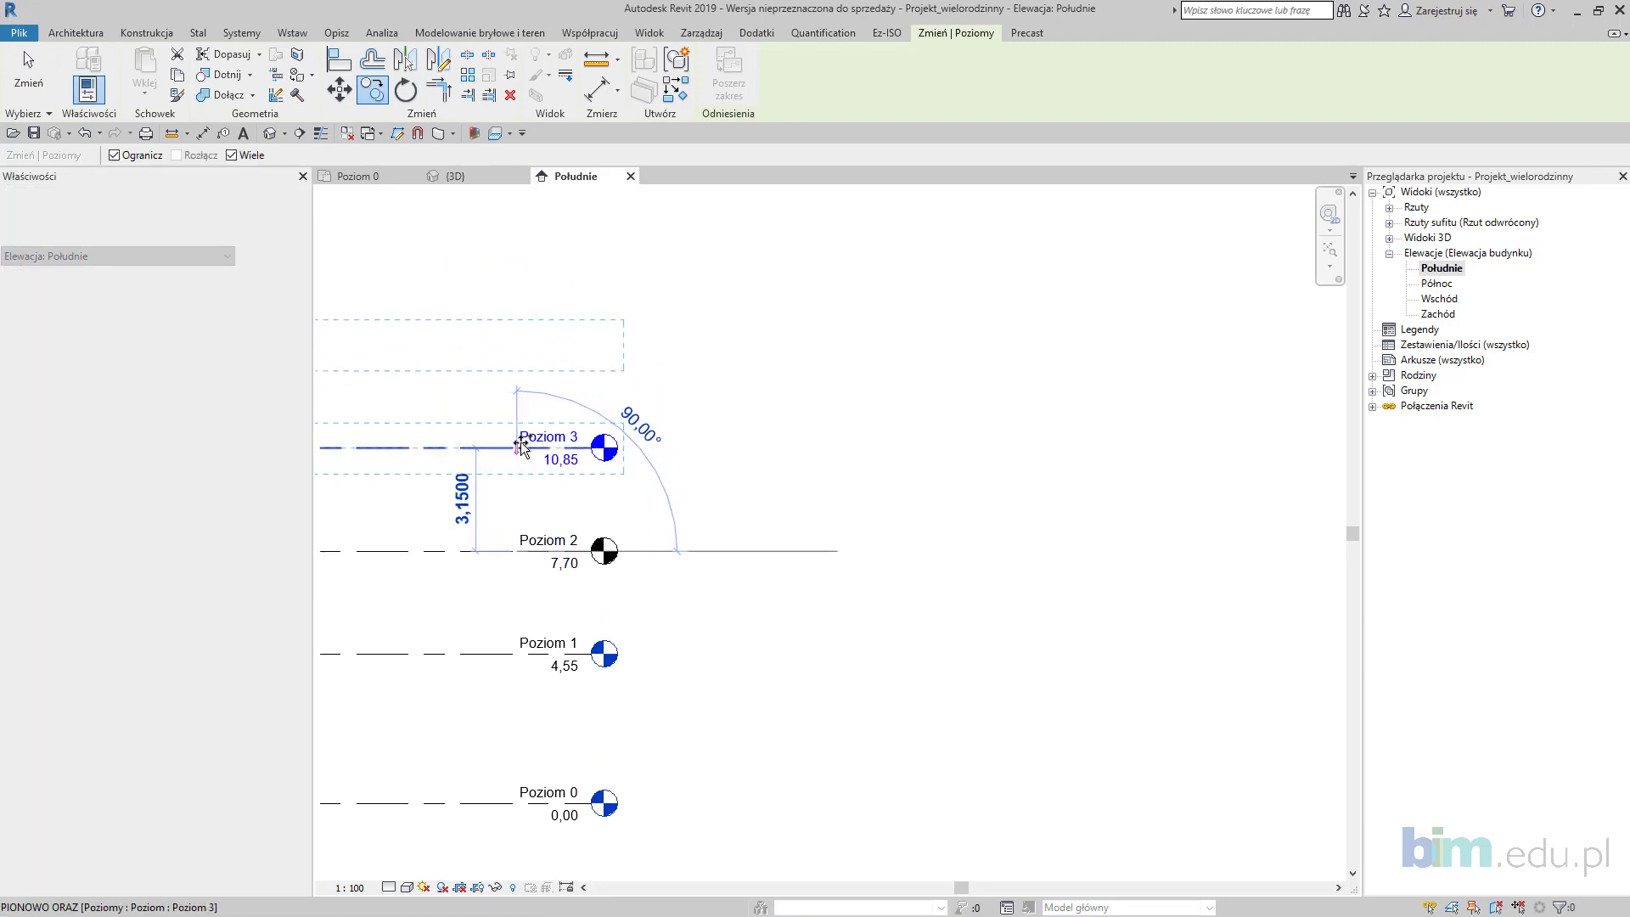
middle_click_drag(522, 402, 524, 500)
left_click(523, 339)
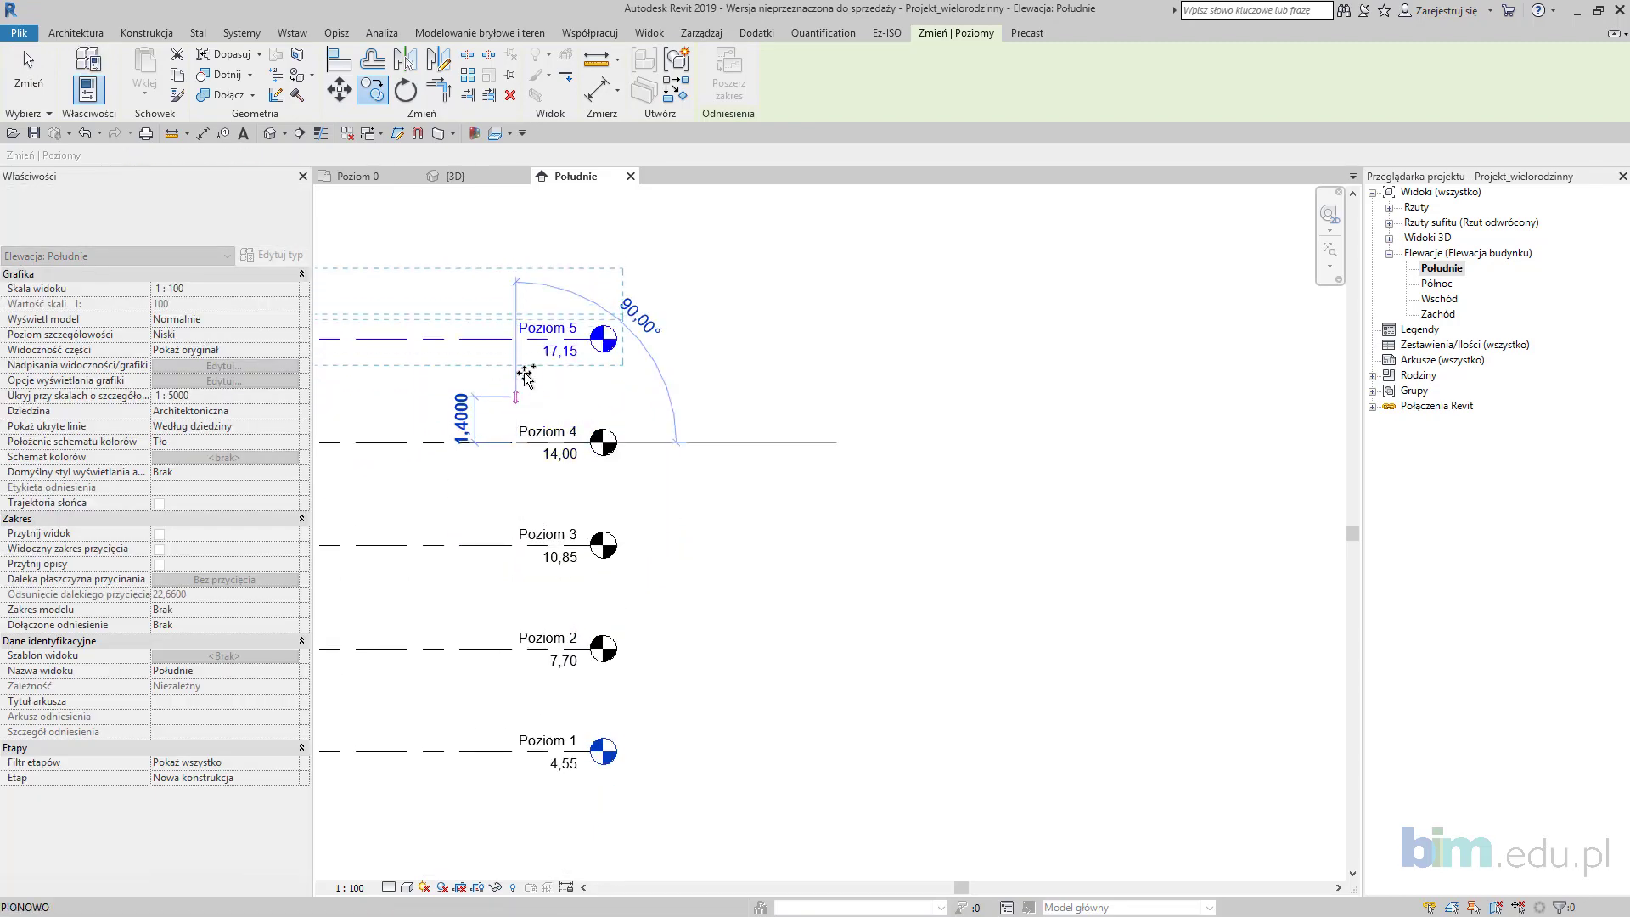
left_click(524, 339)
middle_click_drag(536, 428, 546, 572)
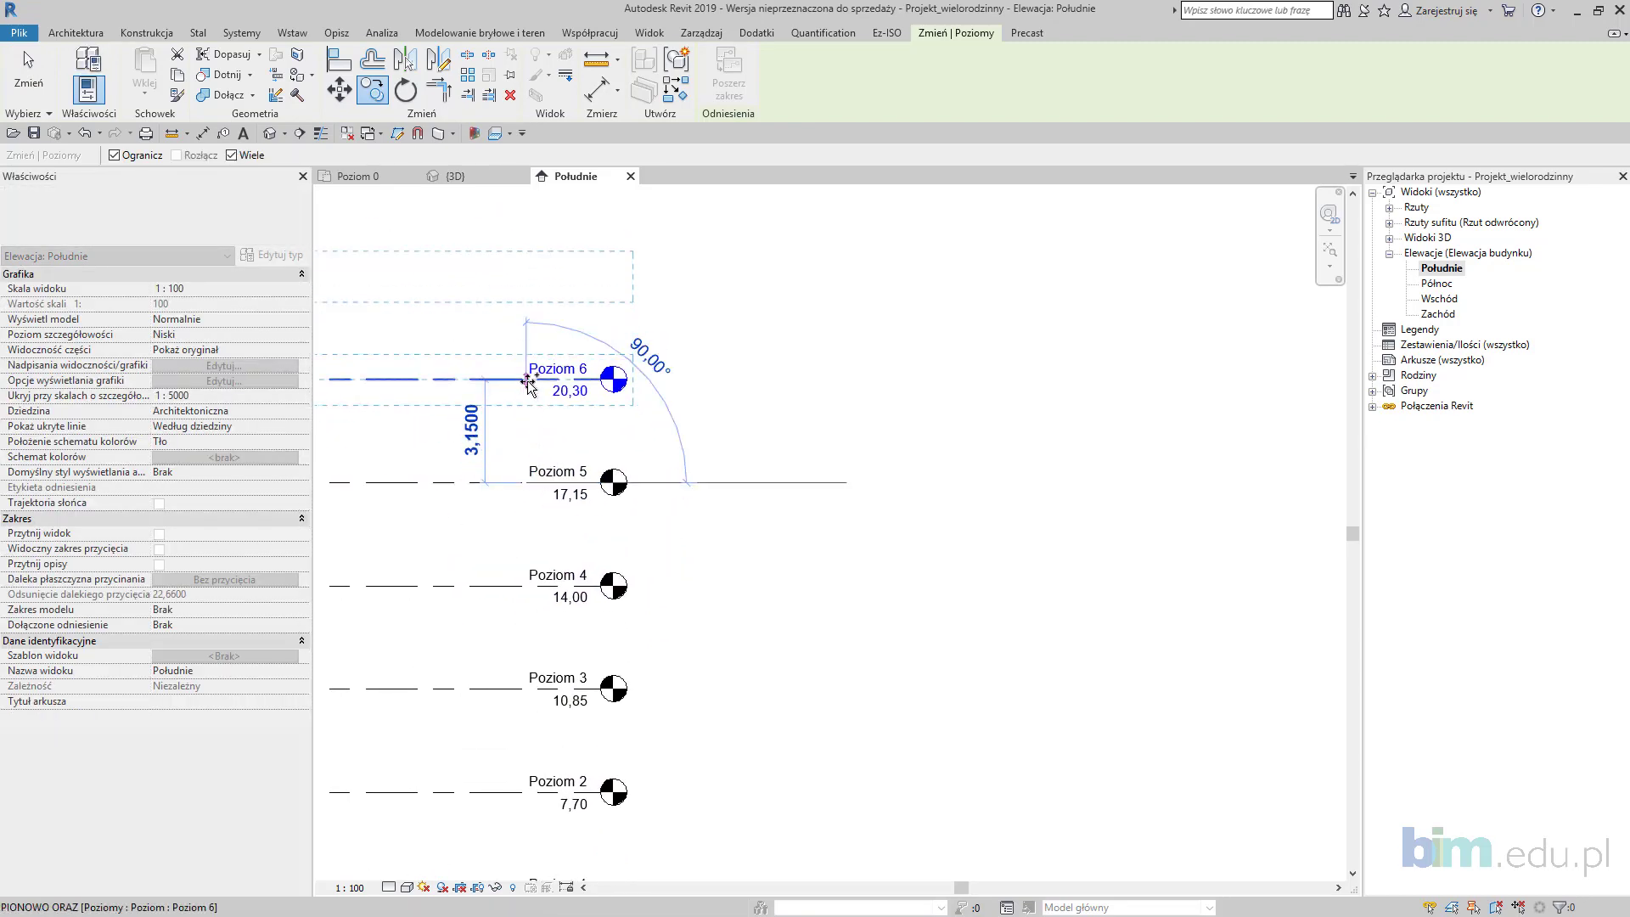
left_click(527, 379)
key("Escape")
Step: Rename the topmost level at 23,45 to Poziom 6 Attyka
scroll(577, 272, "up", 3)
left_click(566, 304)
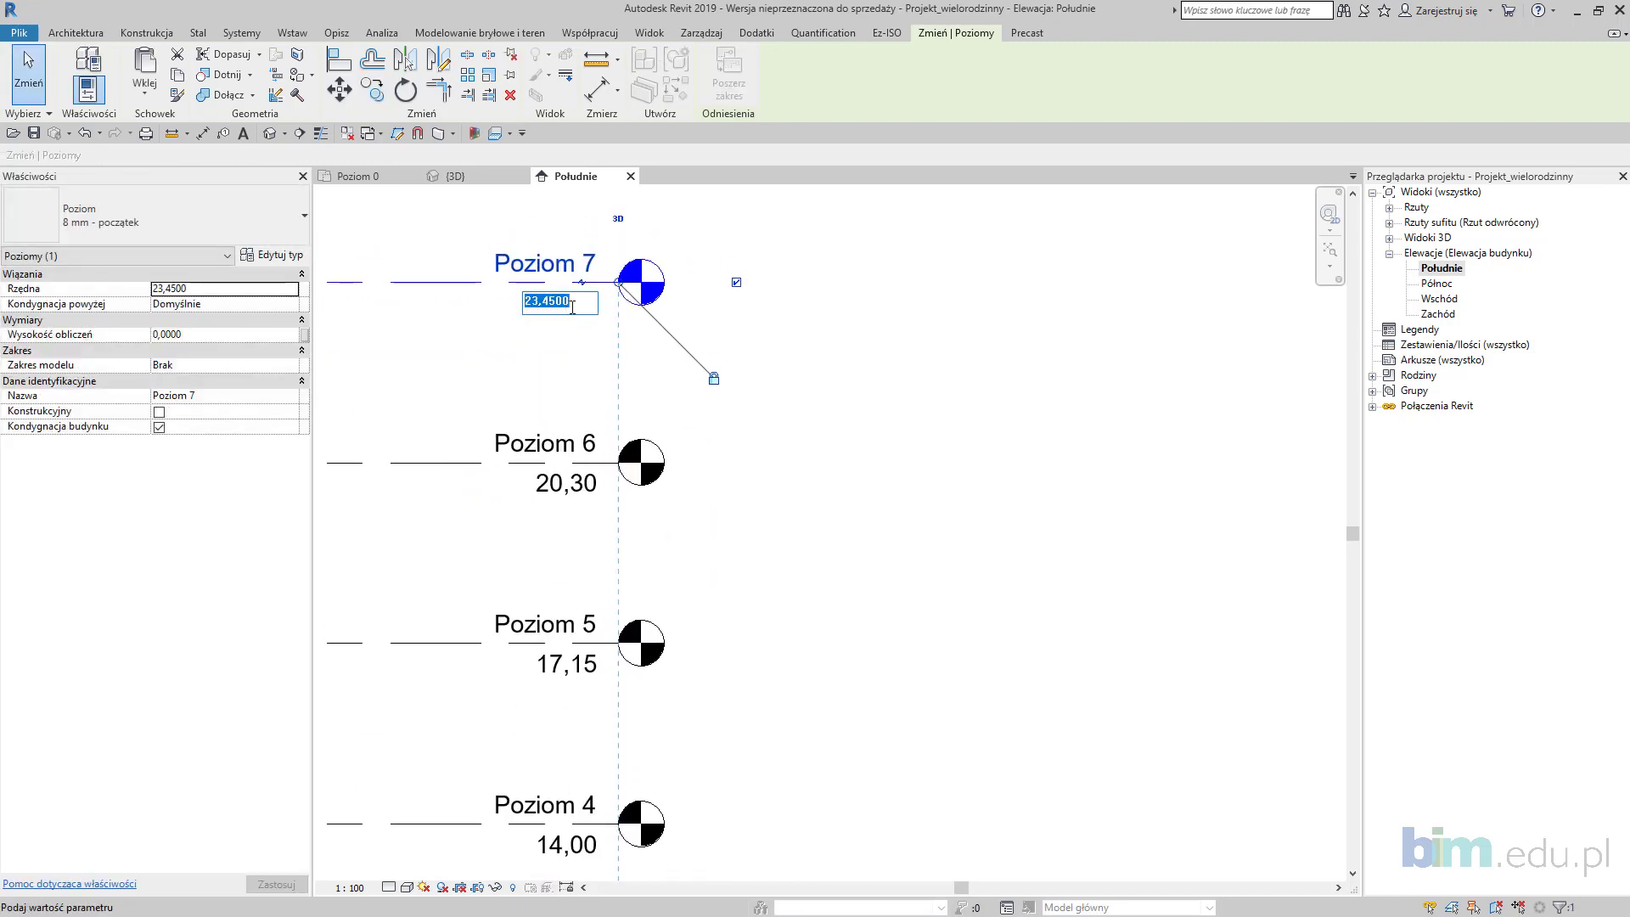
left_click(583, 273)
double_click(571, 267)
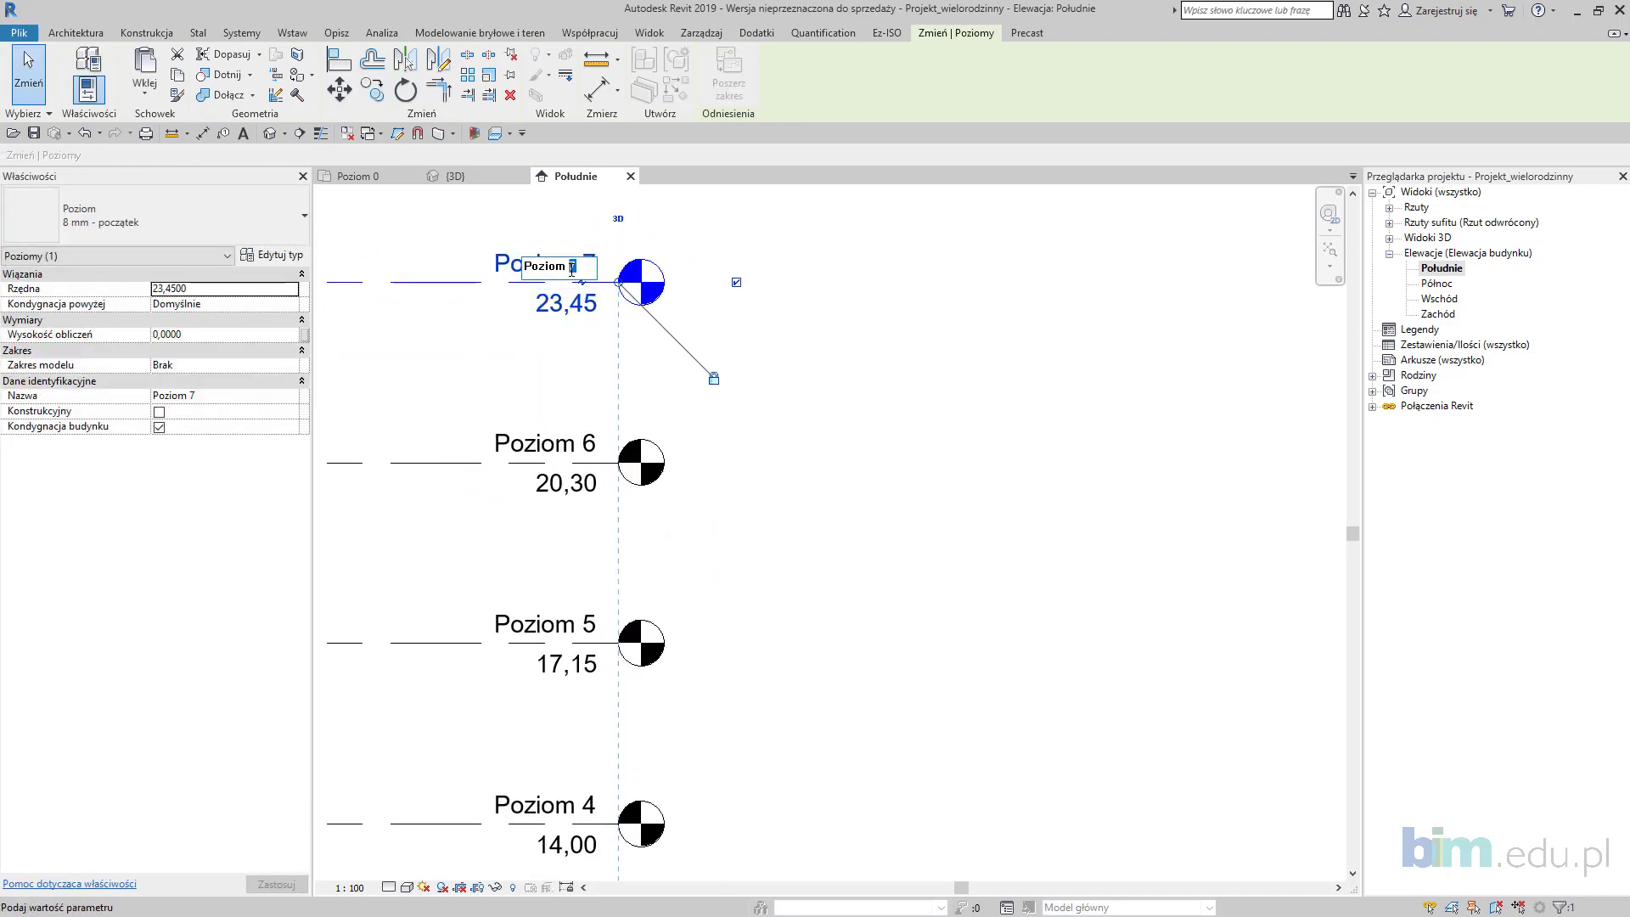
type("6 Attyka")
key("Return")
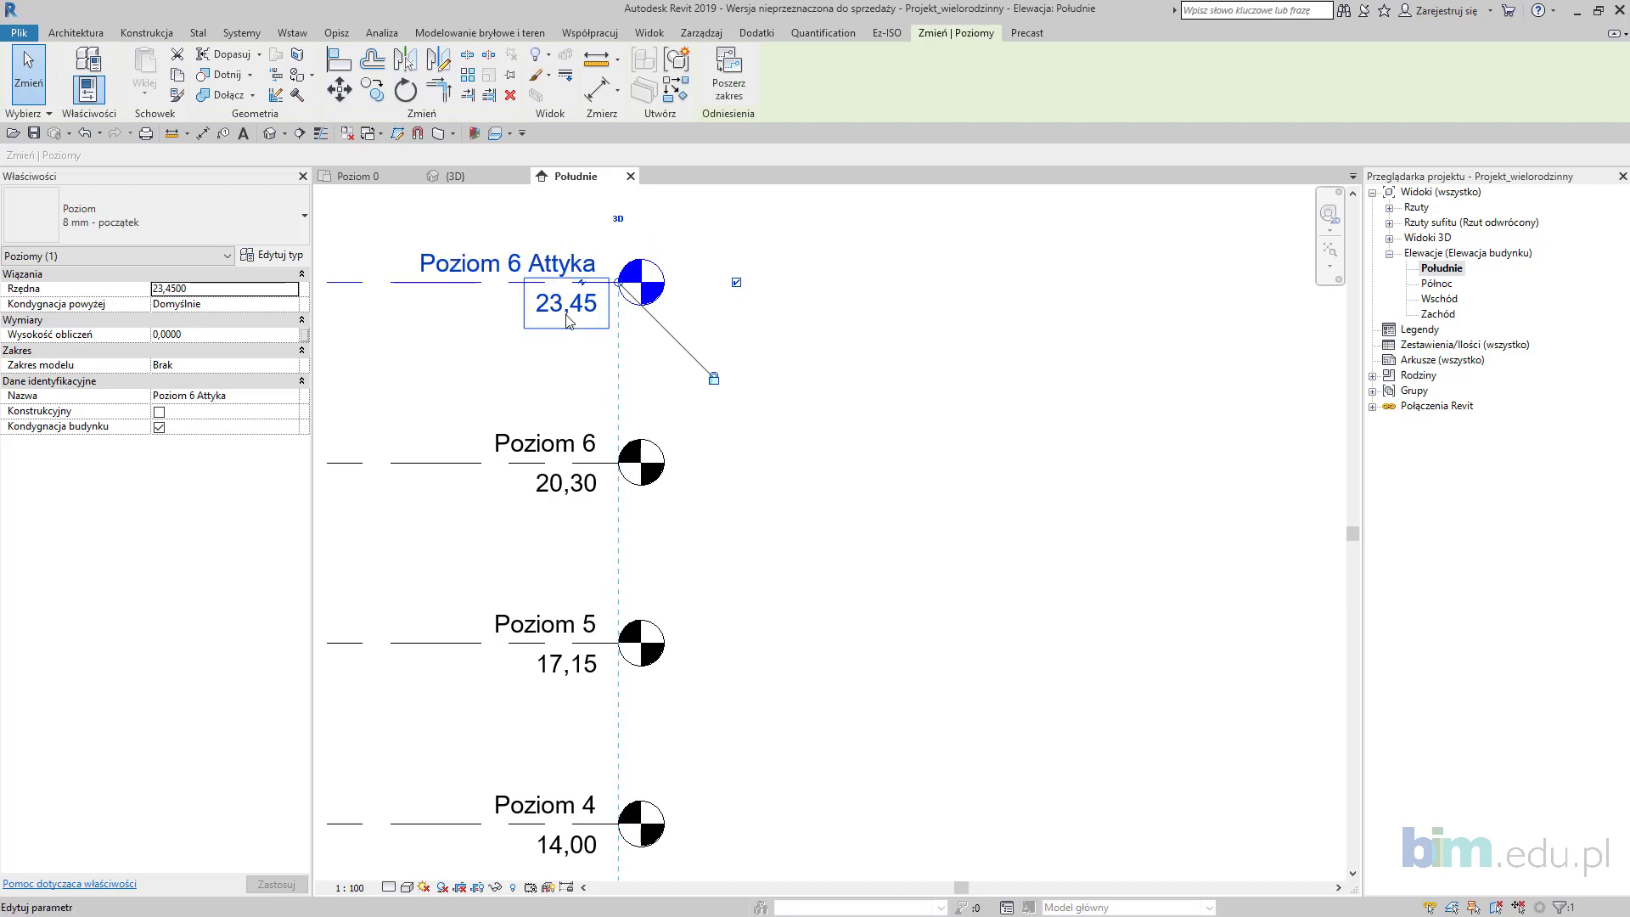
Step: Set the elevation of level Poziom 6 Attyka to 21,5 m
left_click(567, 305)
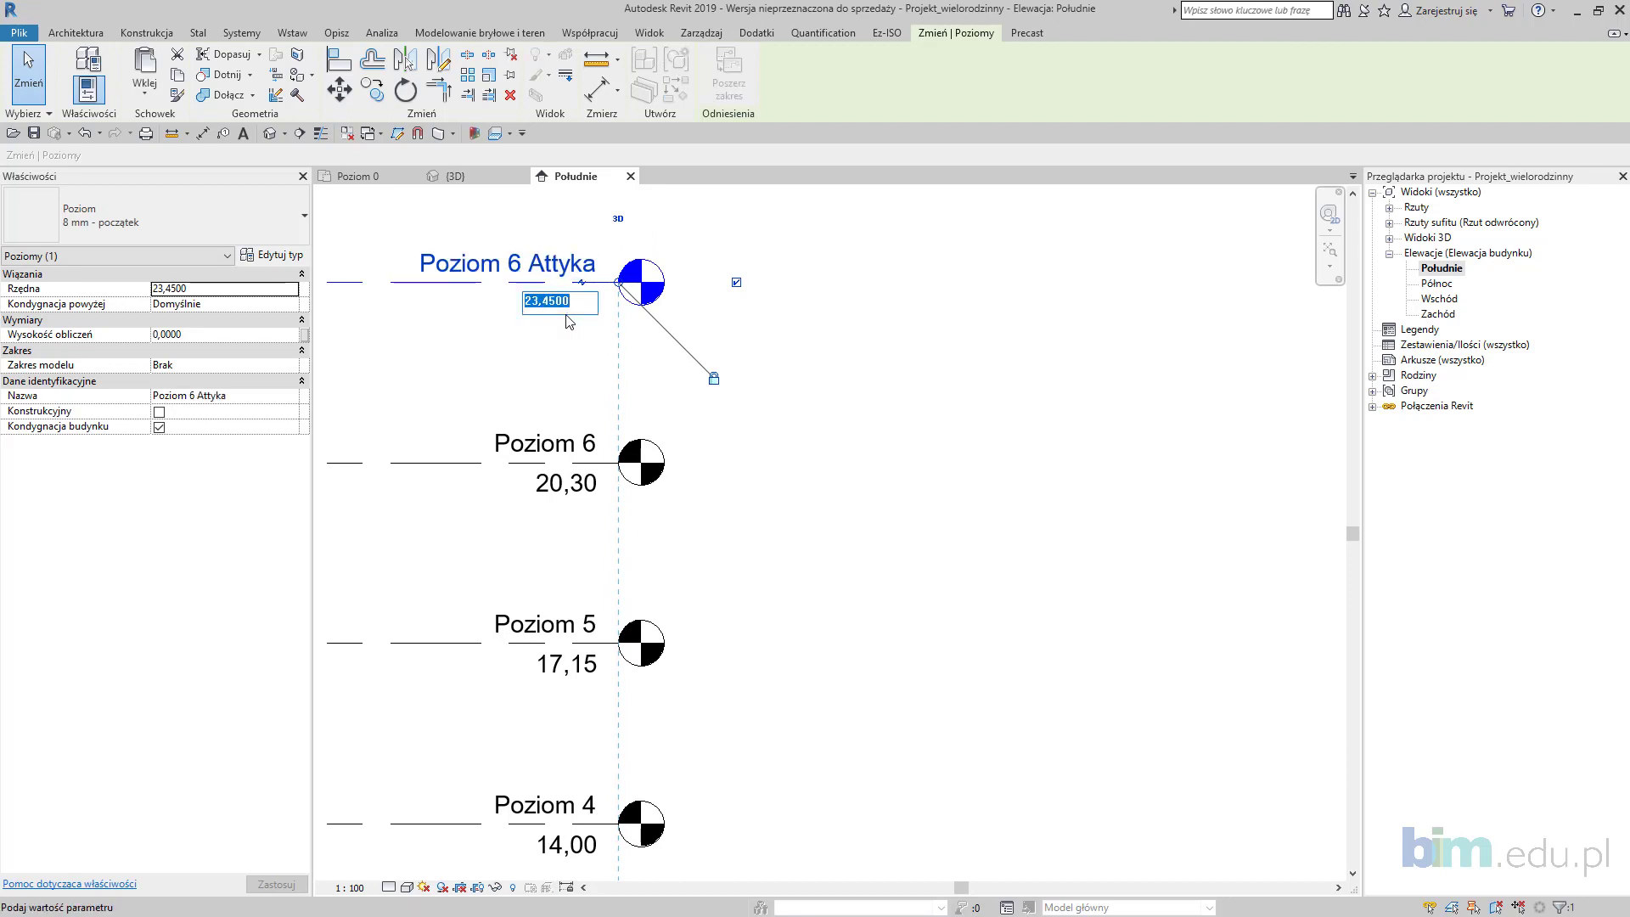
type("21,5")
key("Return")
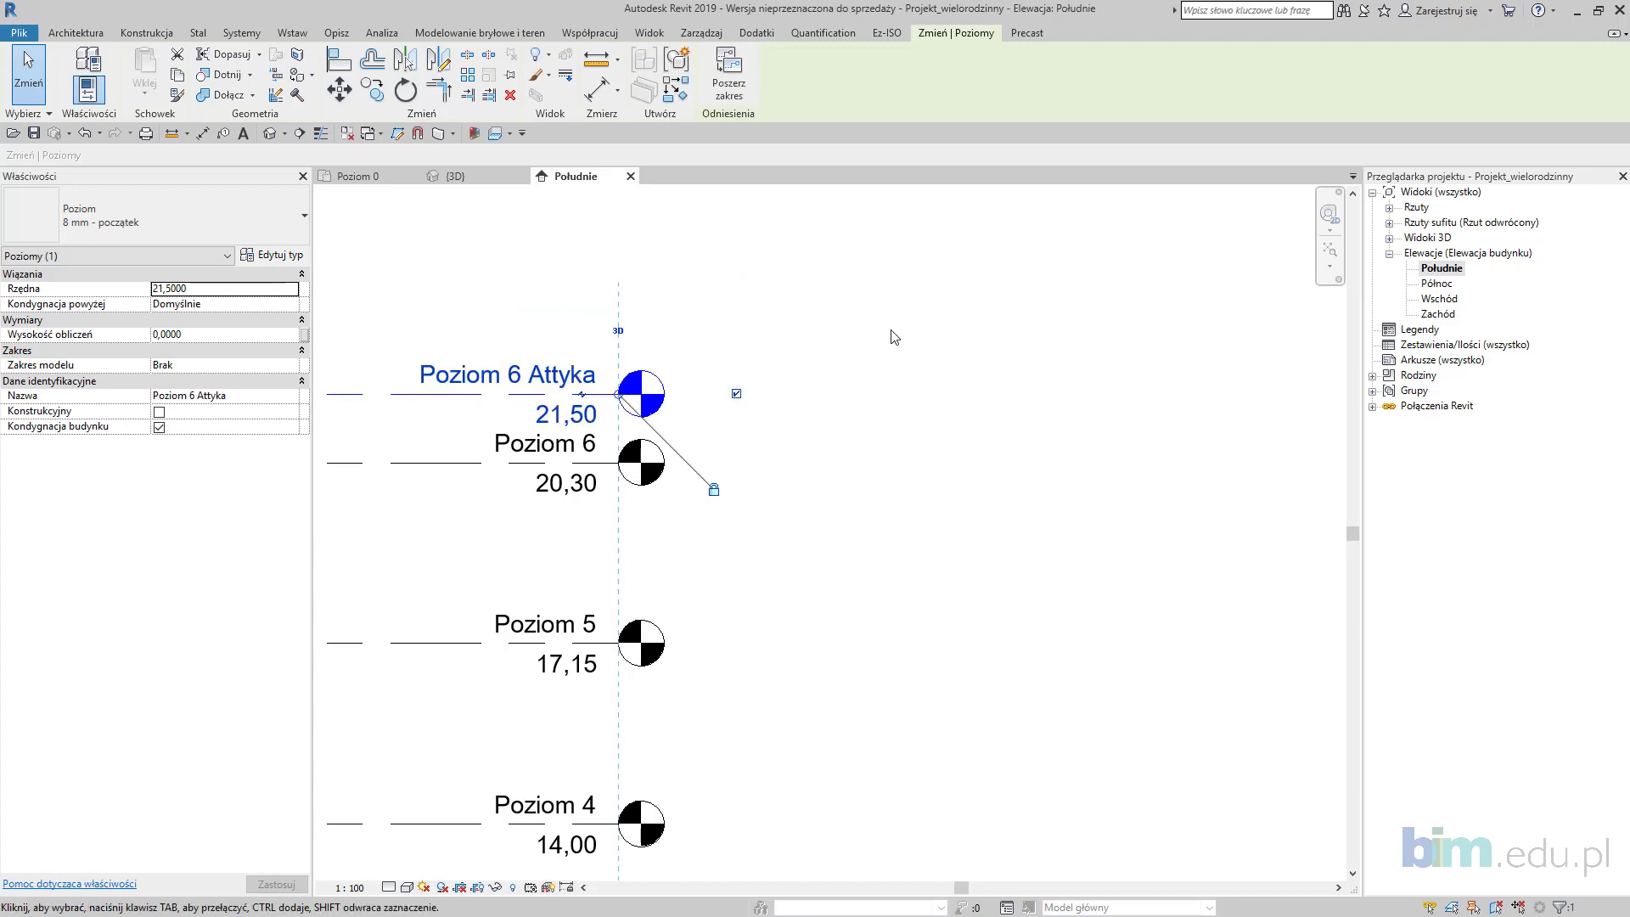
left_click(806, 381)
Step: Review the full stack of levels and expand the floor plans (Rzuty) group in the project browser
scroll(756, 408, "down", 5)
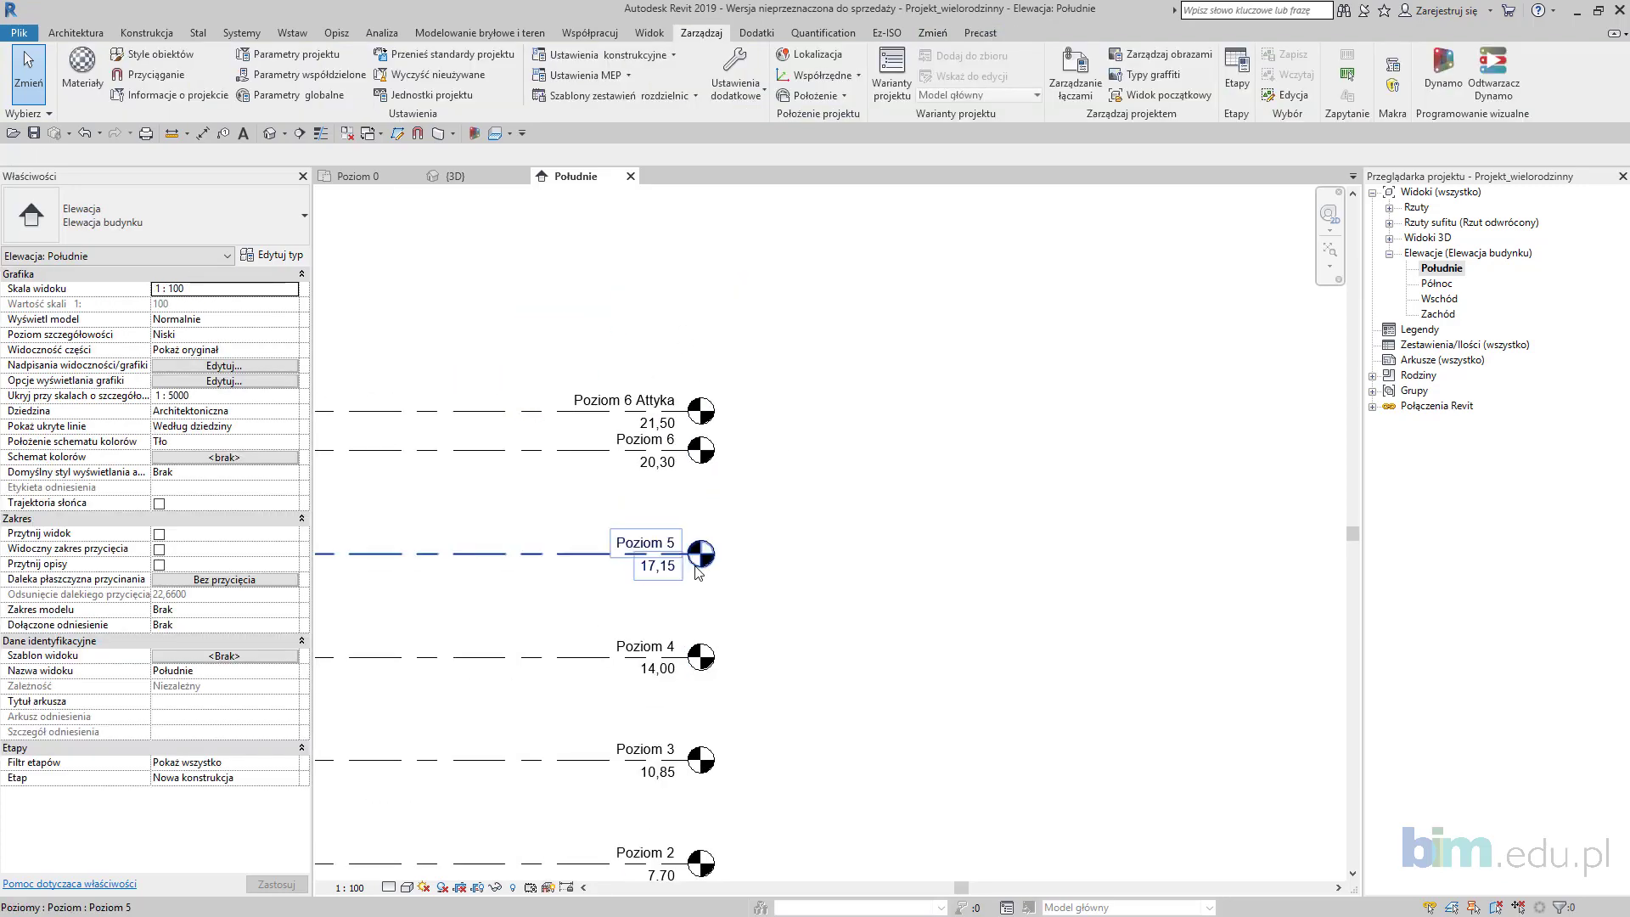
scroll(737, 663, "up", 4)
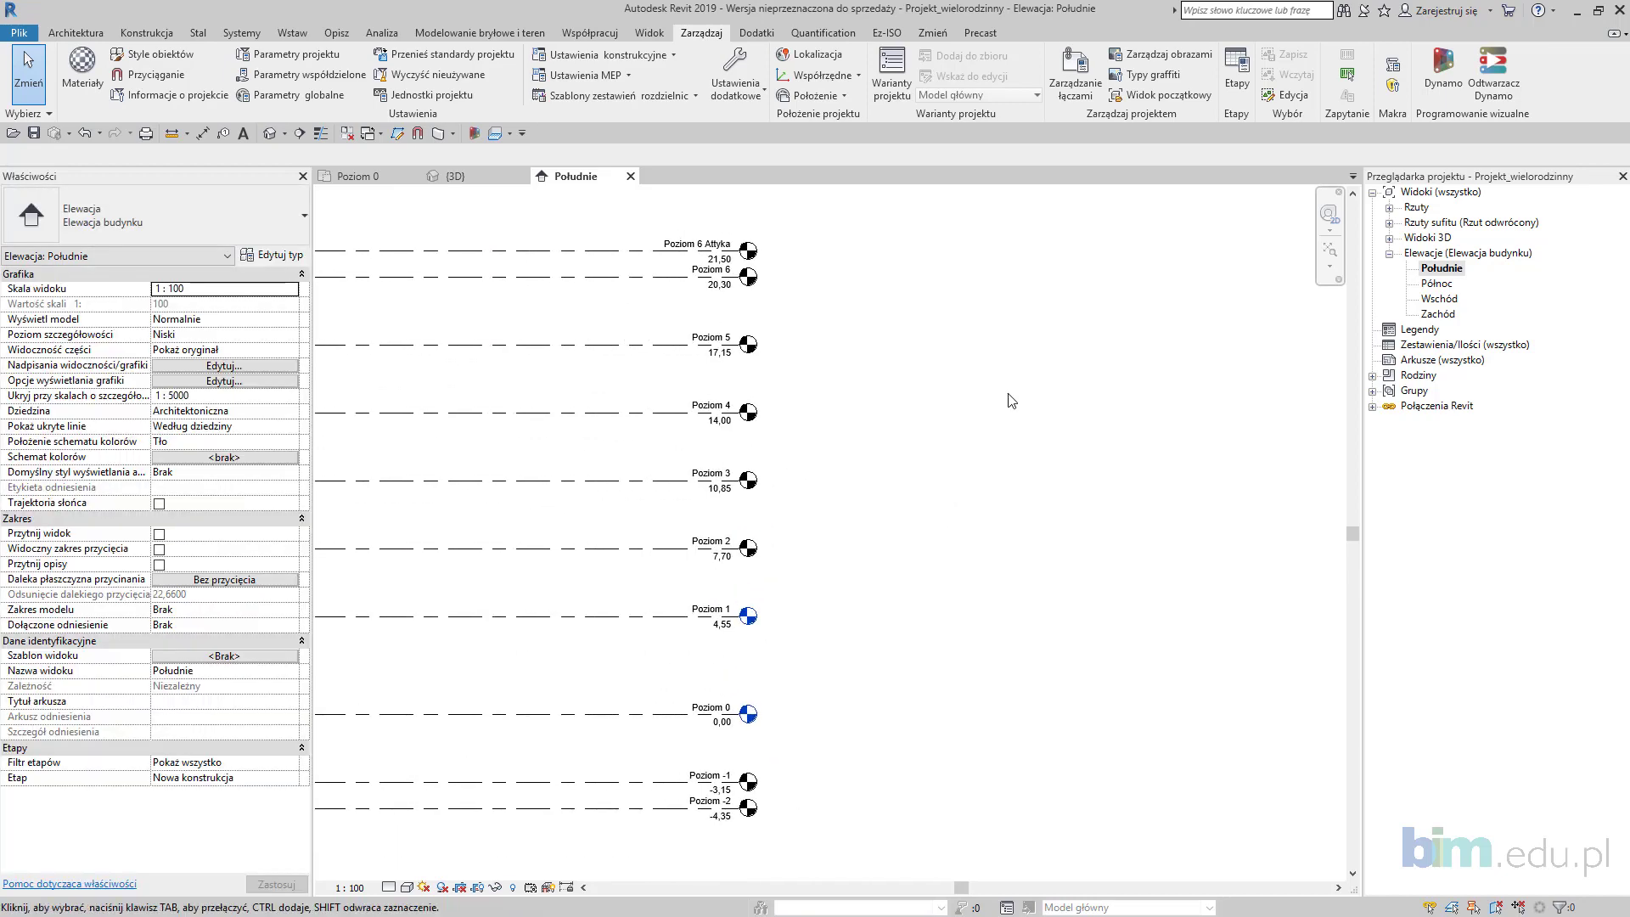
left_click(1390, 209)
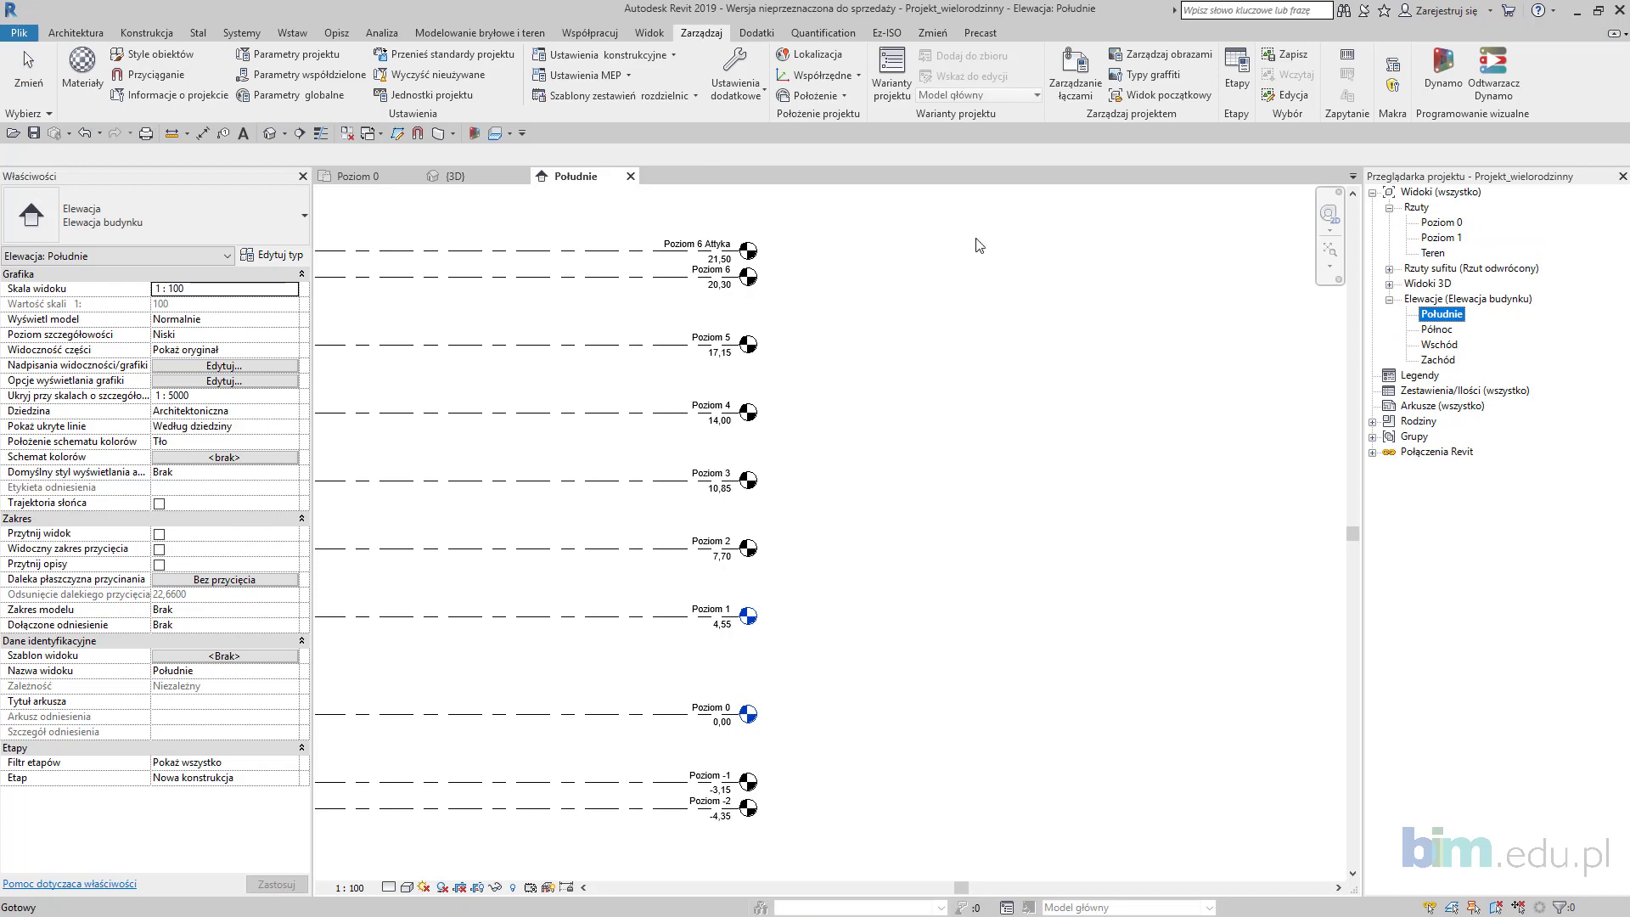
Step: Create floor plan views for all levels without one, from Poziom 2 through Poziom 6 Attyka plus Poziom -1 and Poziom -2
left_click(650, 32)
left_click(762, 81)
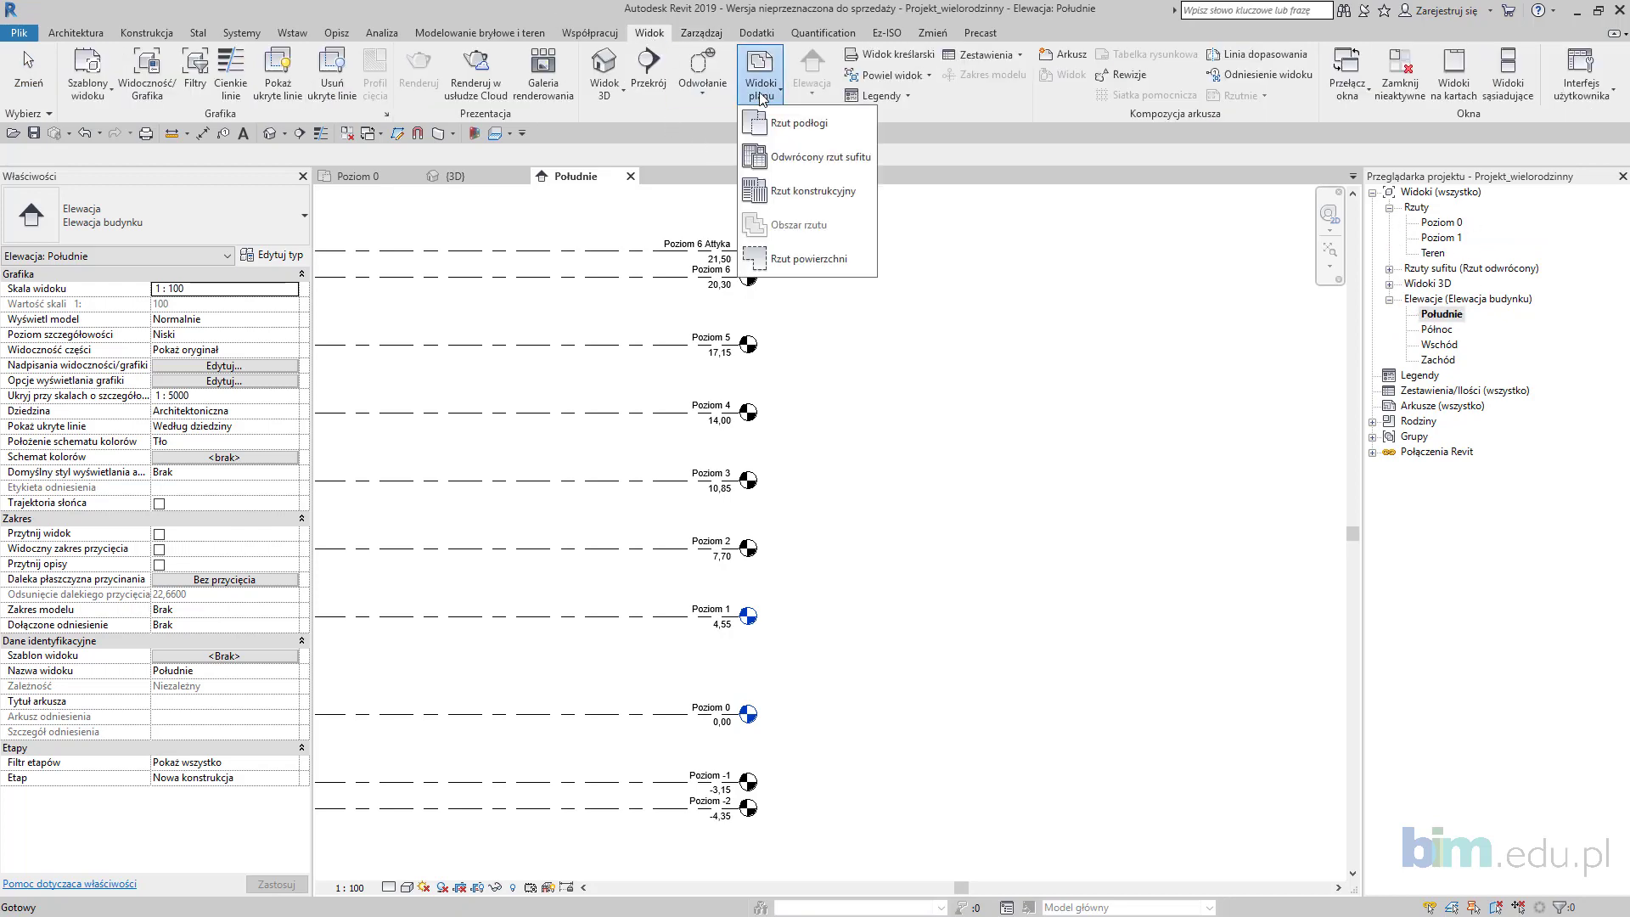
left_click(817, 124)
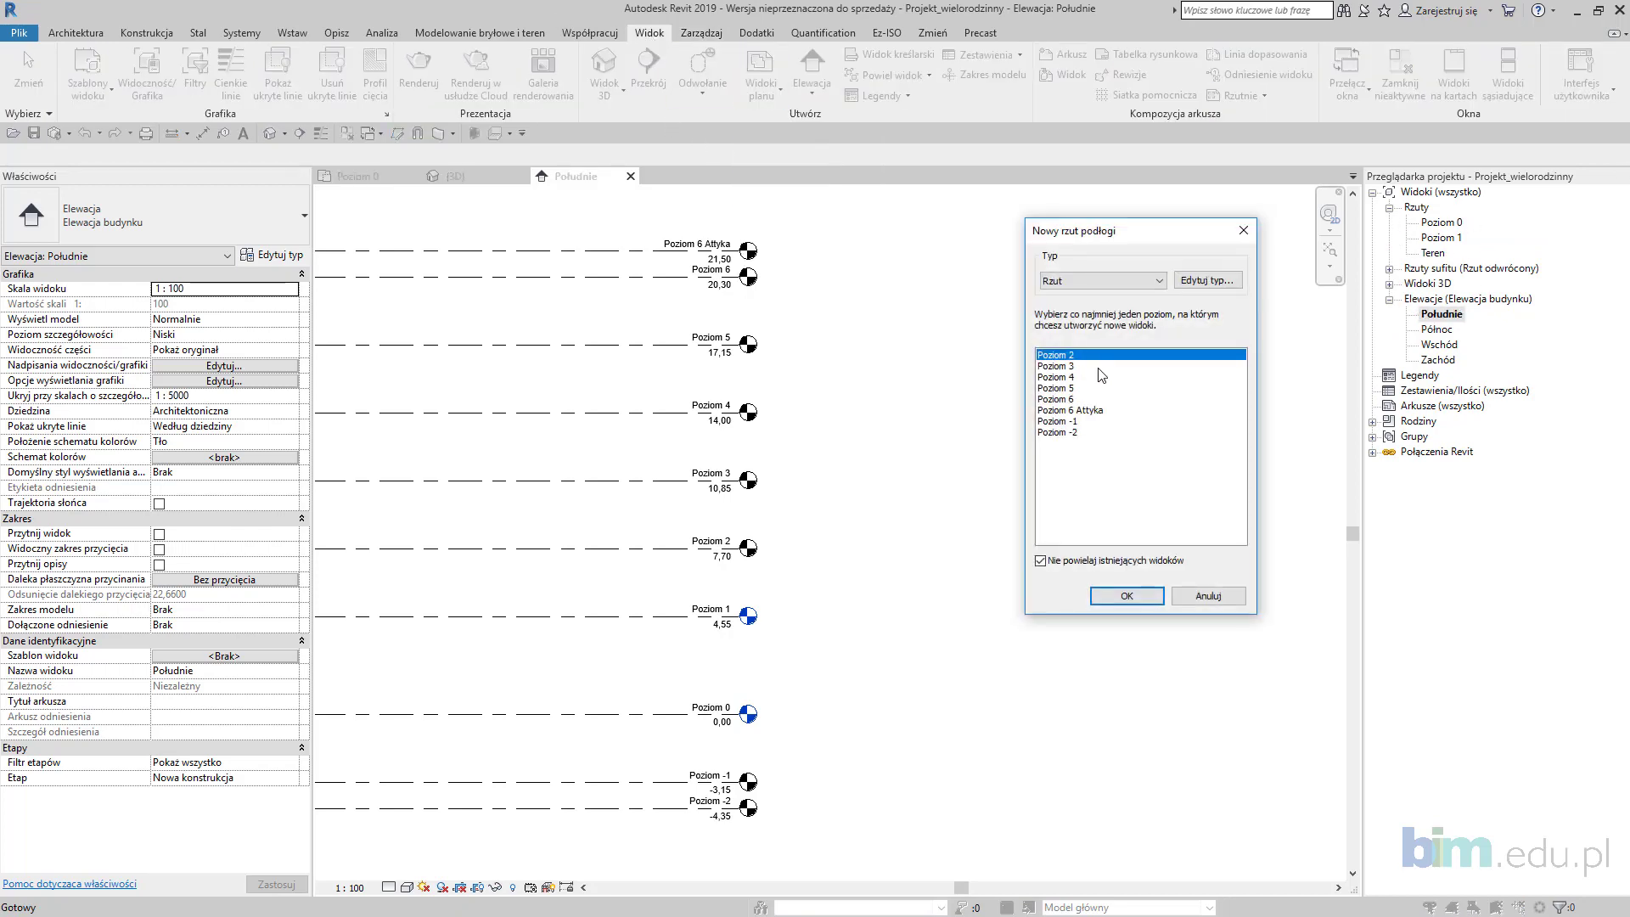
left_click(1099, 434, "shift")
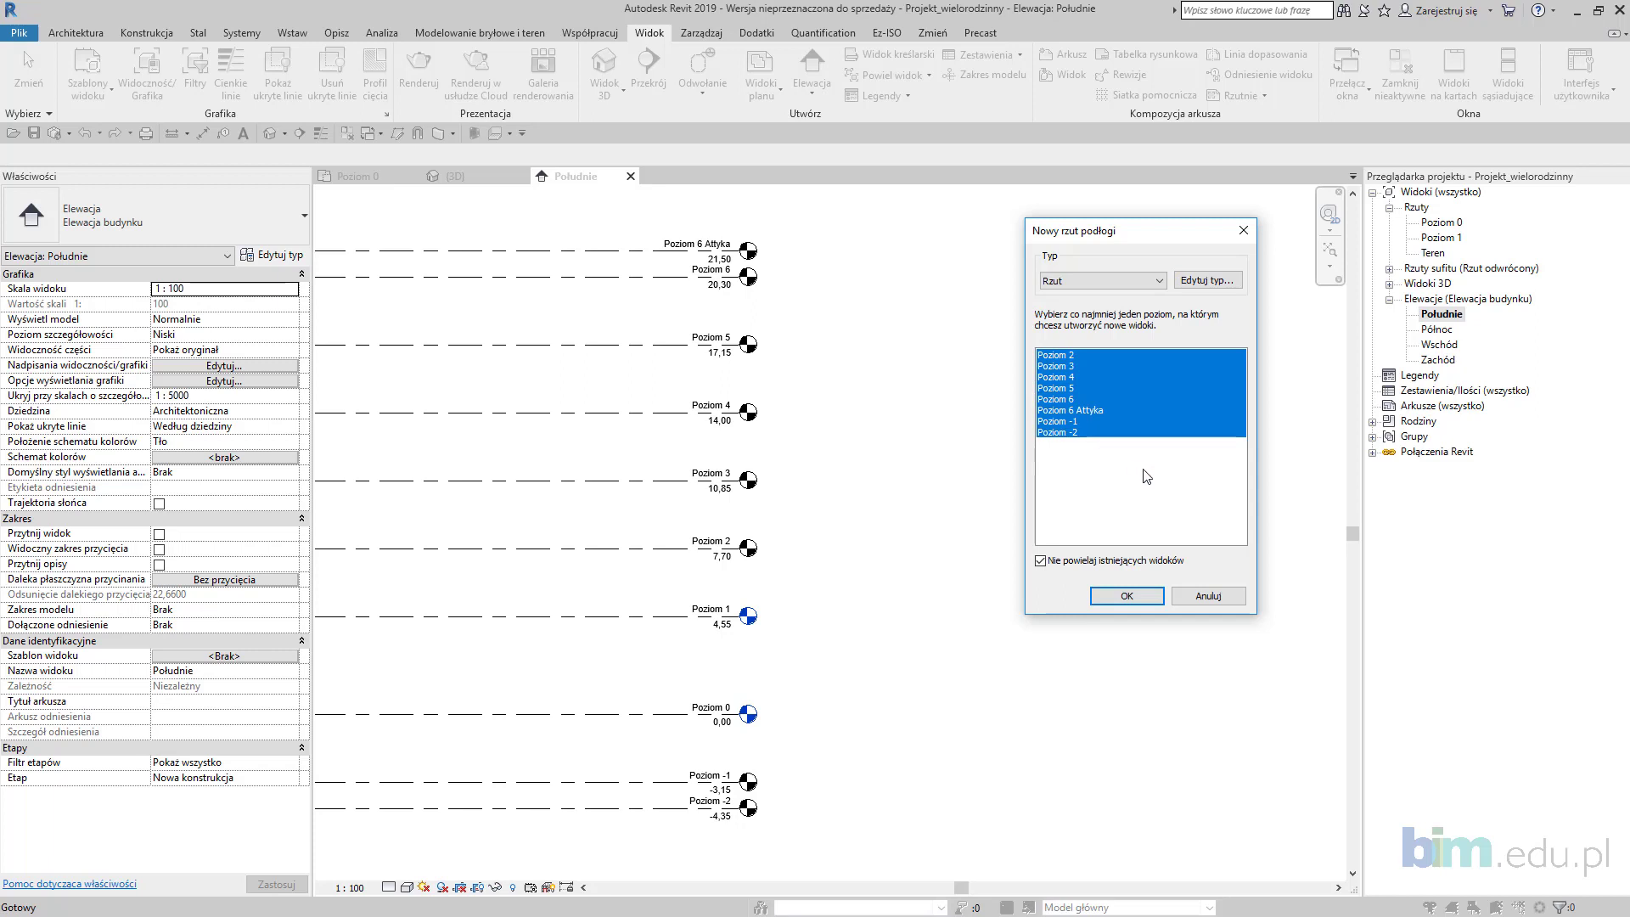
left_click(1154, 595)
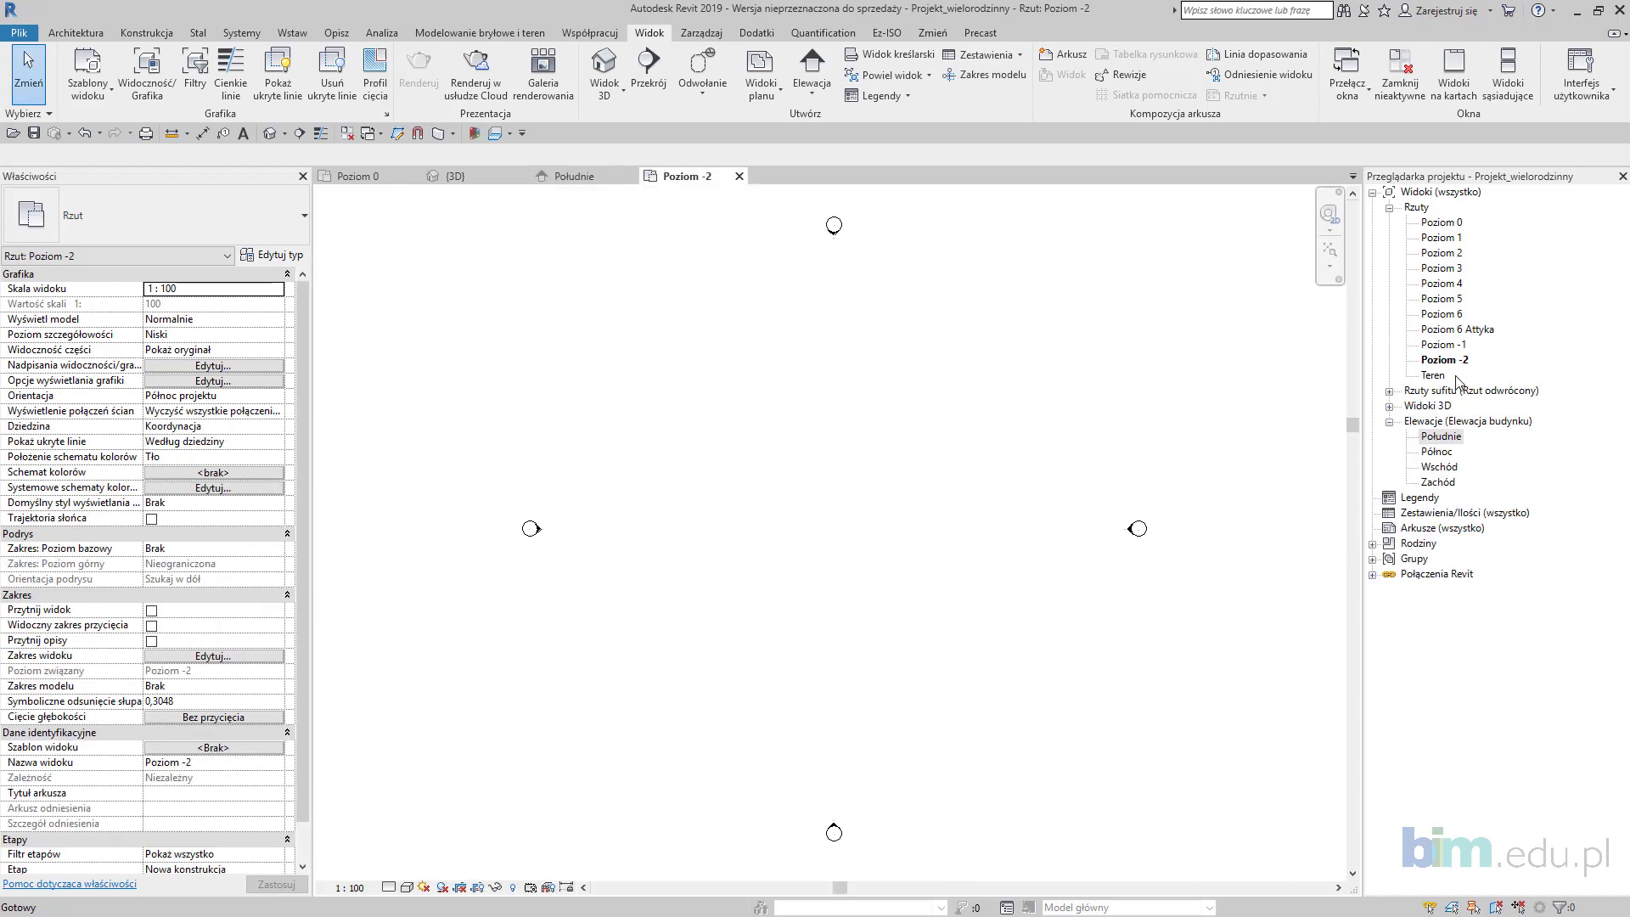
Step: Create a new project browser organization scheme for views named Poziomami
right_click(1442, 194)
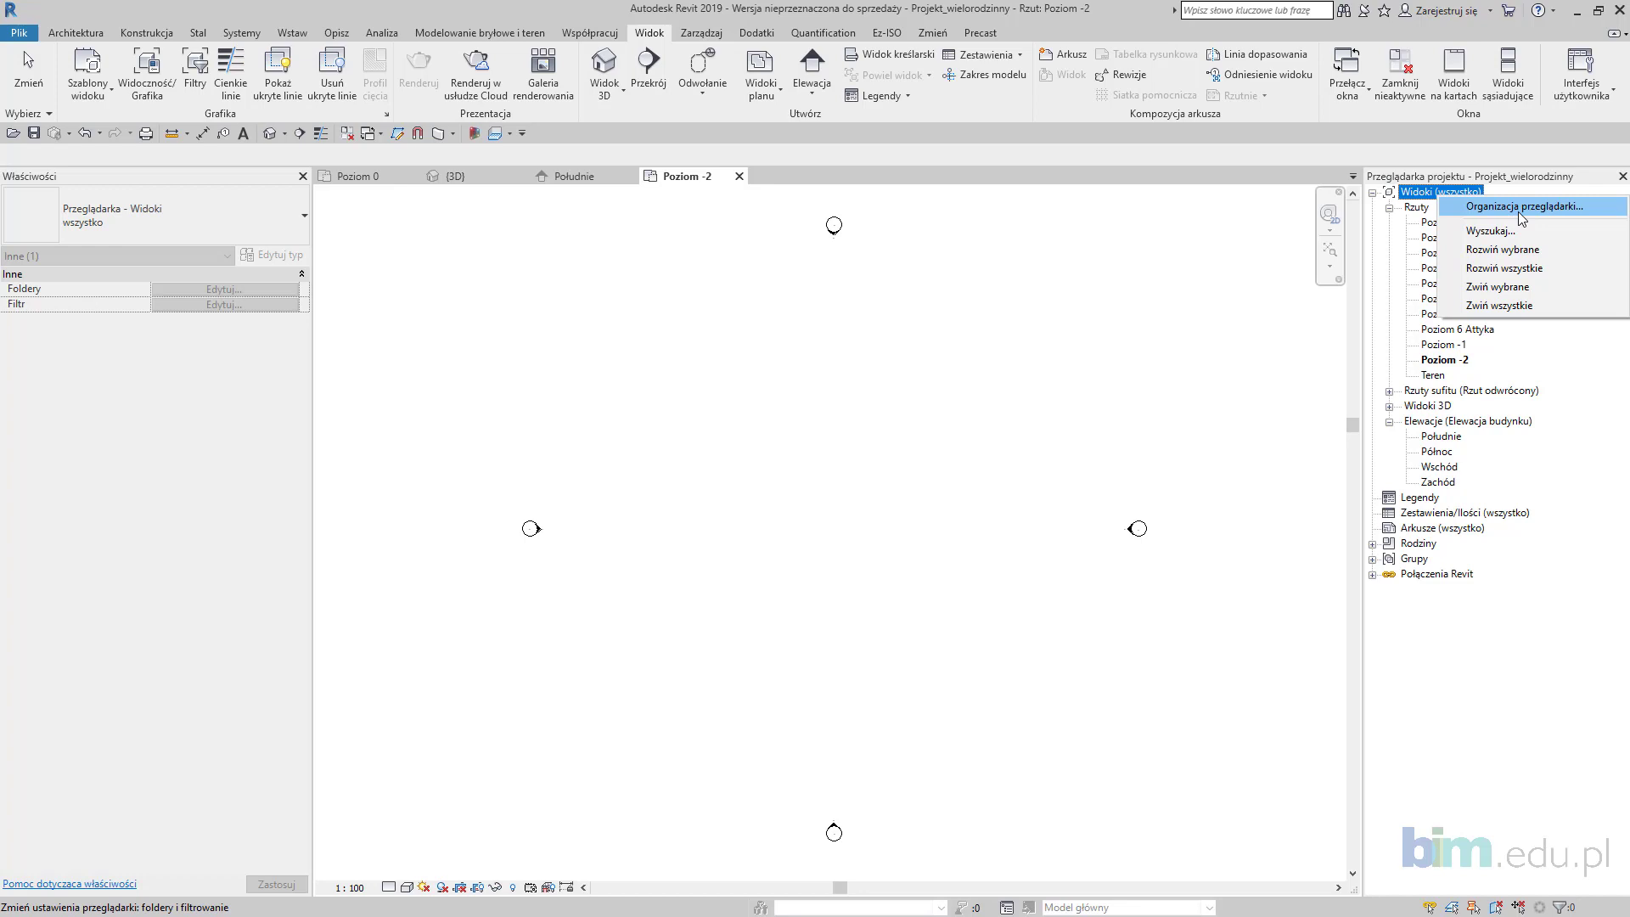
left_click(1520, 208)
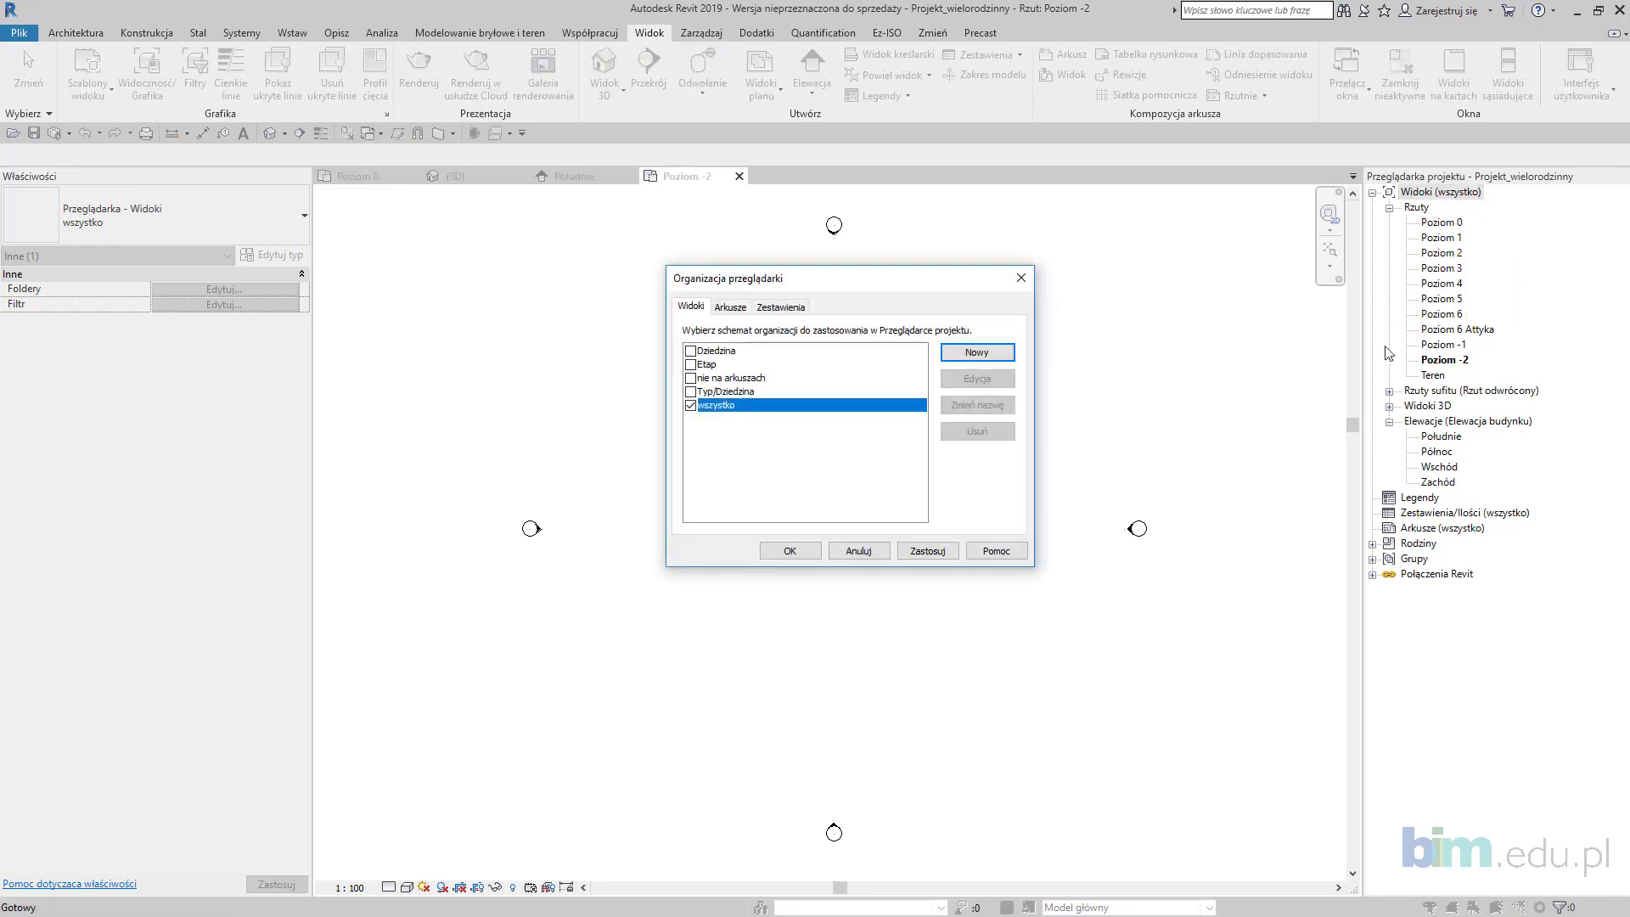
left_click_drag(924, 285, 921, 268)
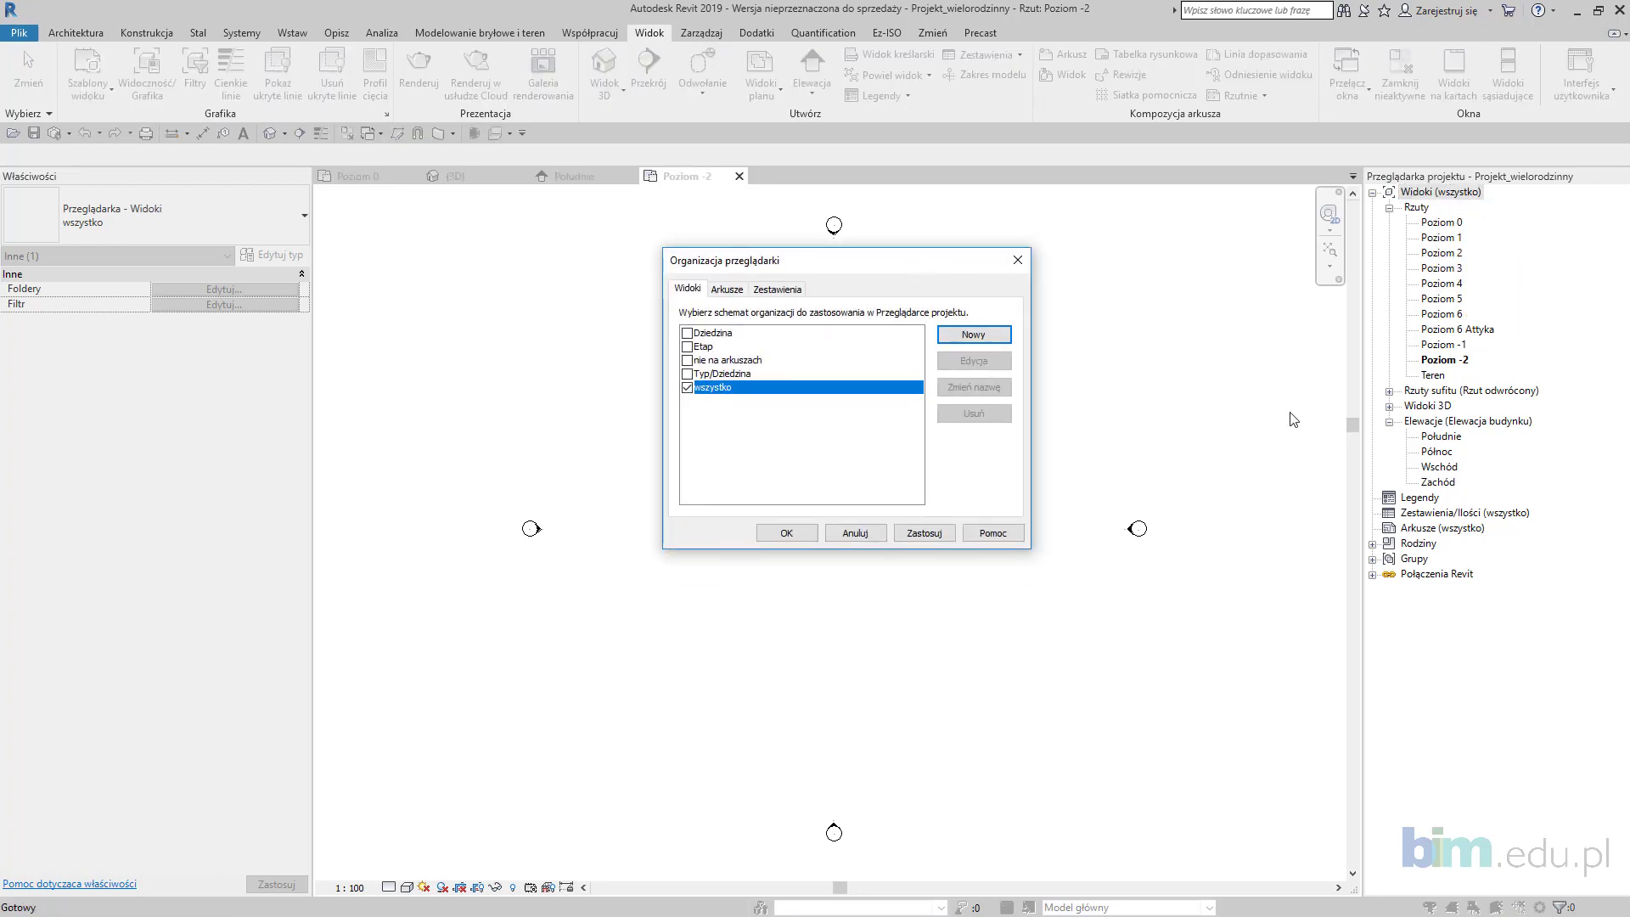
left_click(973, 338)
type("Poziom")
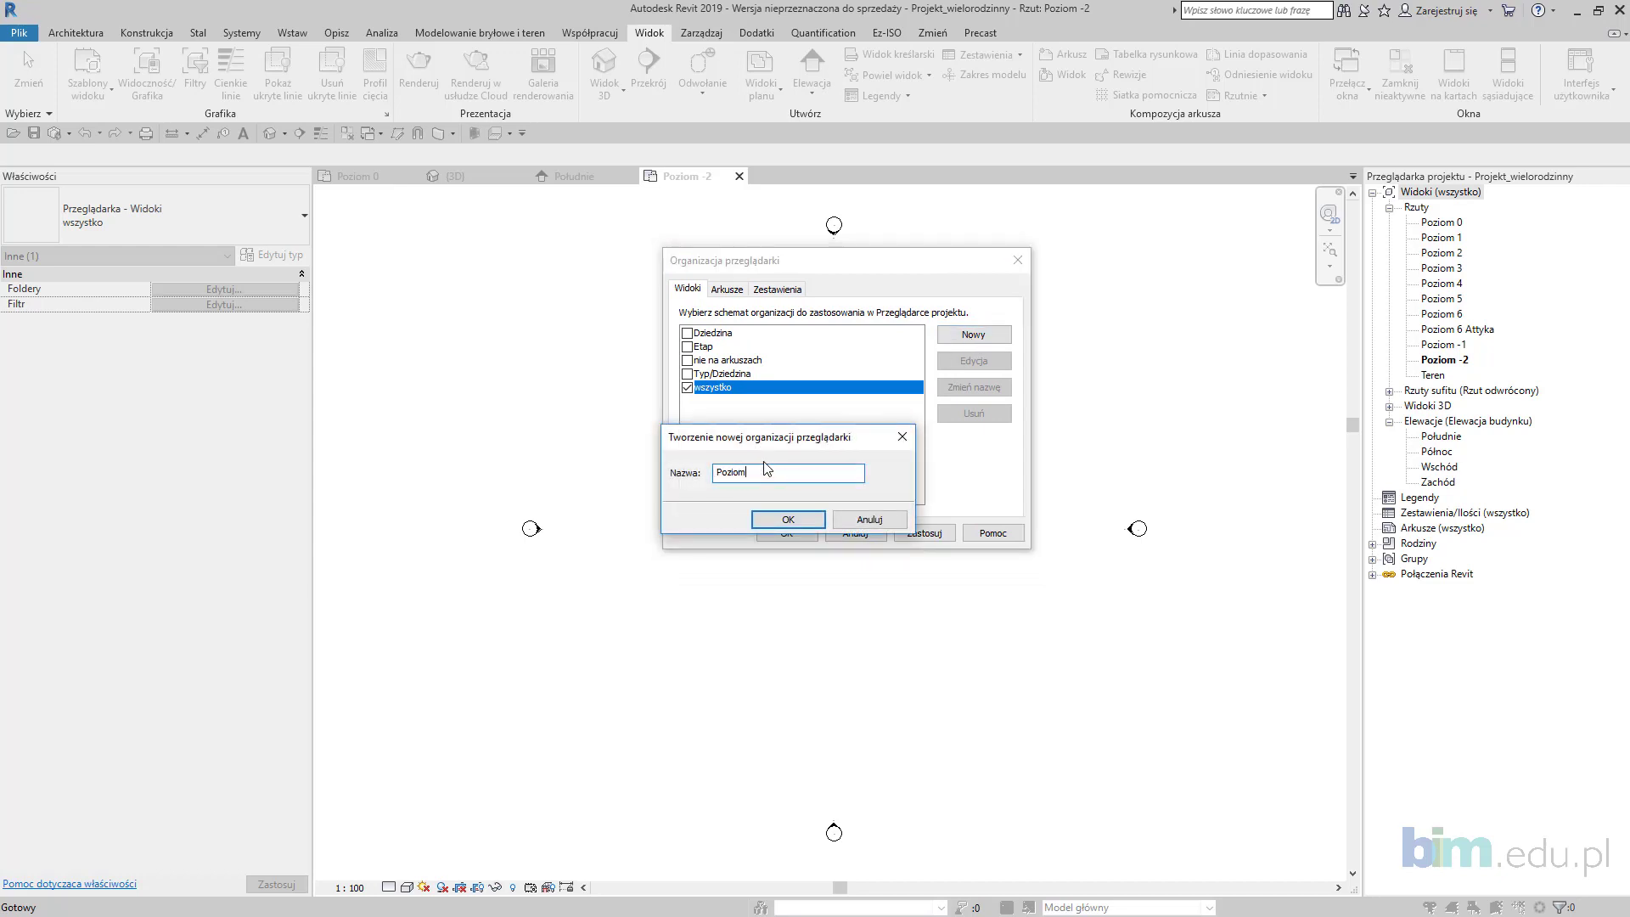
key("Return")
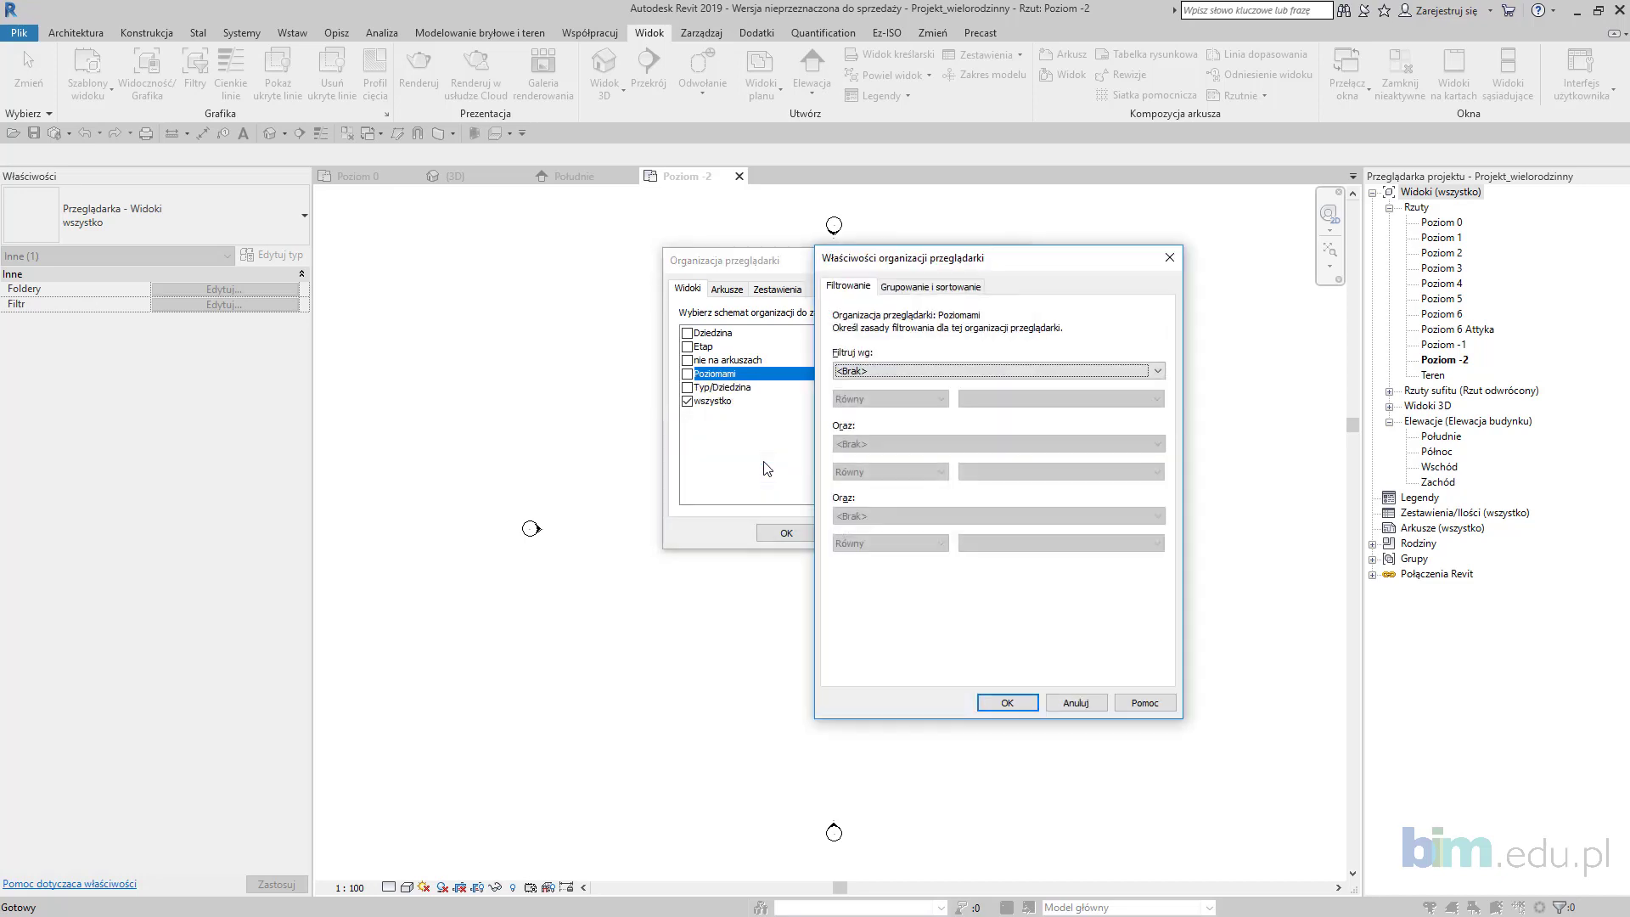
Step: Group the Poziomami scheme by Rodzina i typ and sort it by Poziom związany in descending order
left_click(930, 287)
left_click(957, 352)
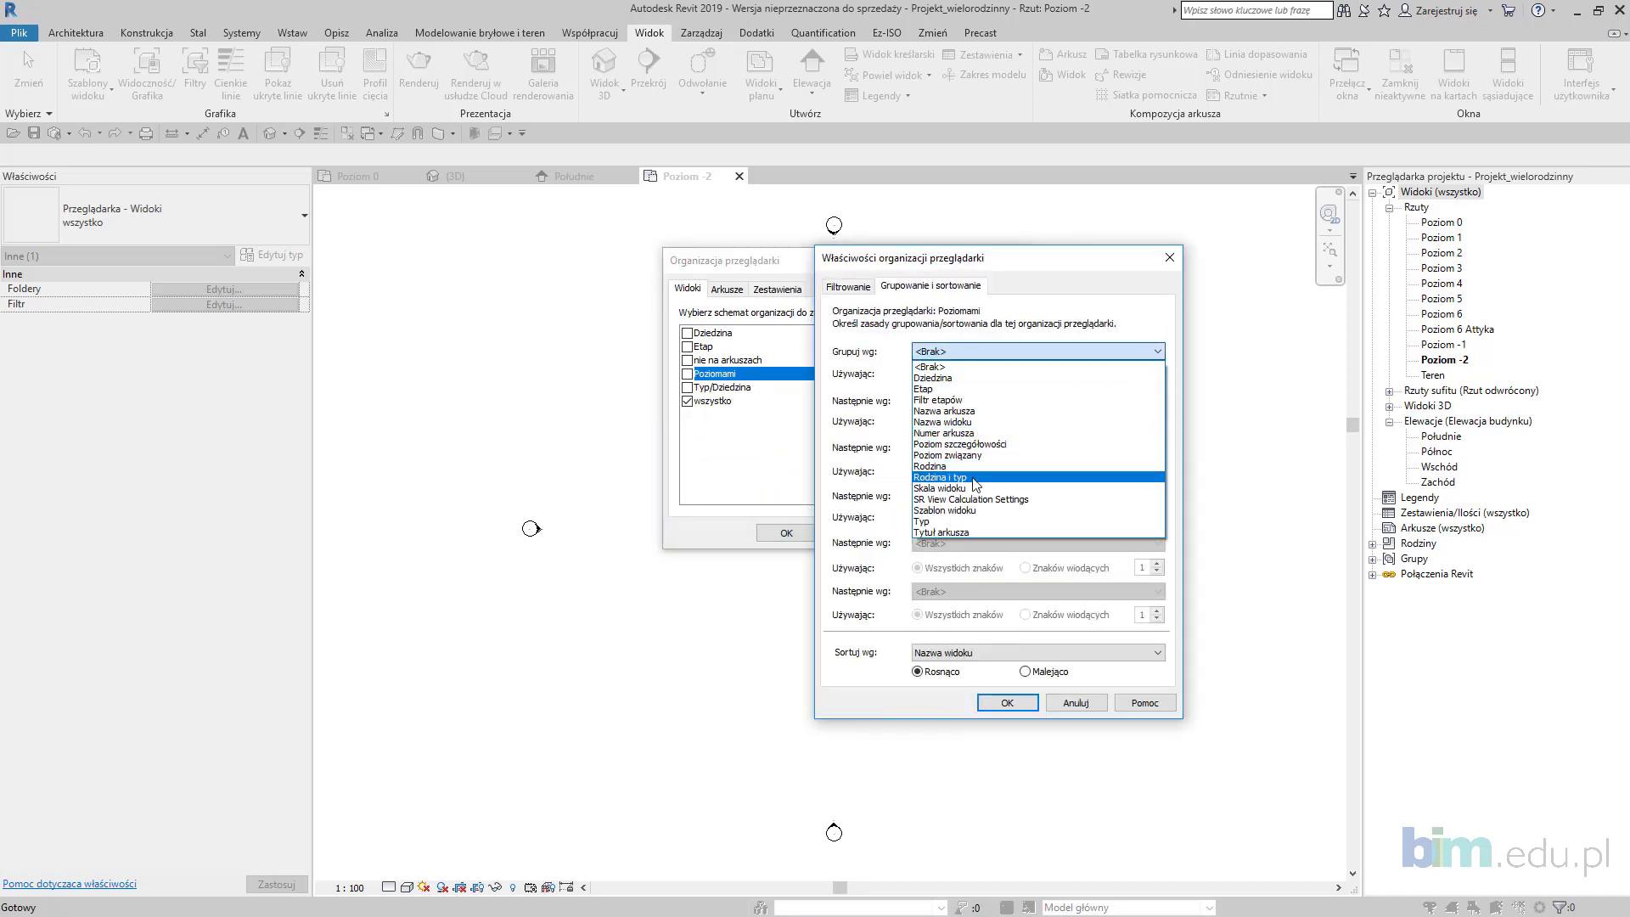
left_click(941, 477)
left_click(1001, 653)
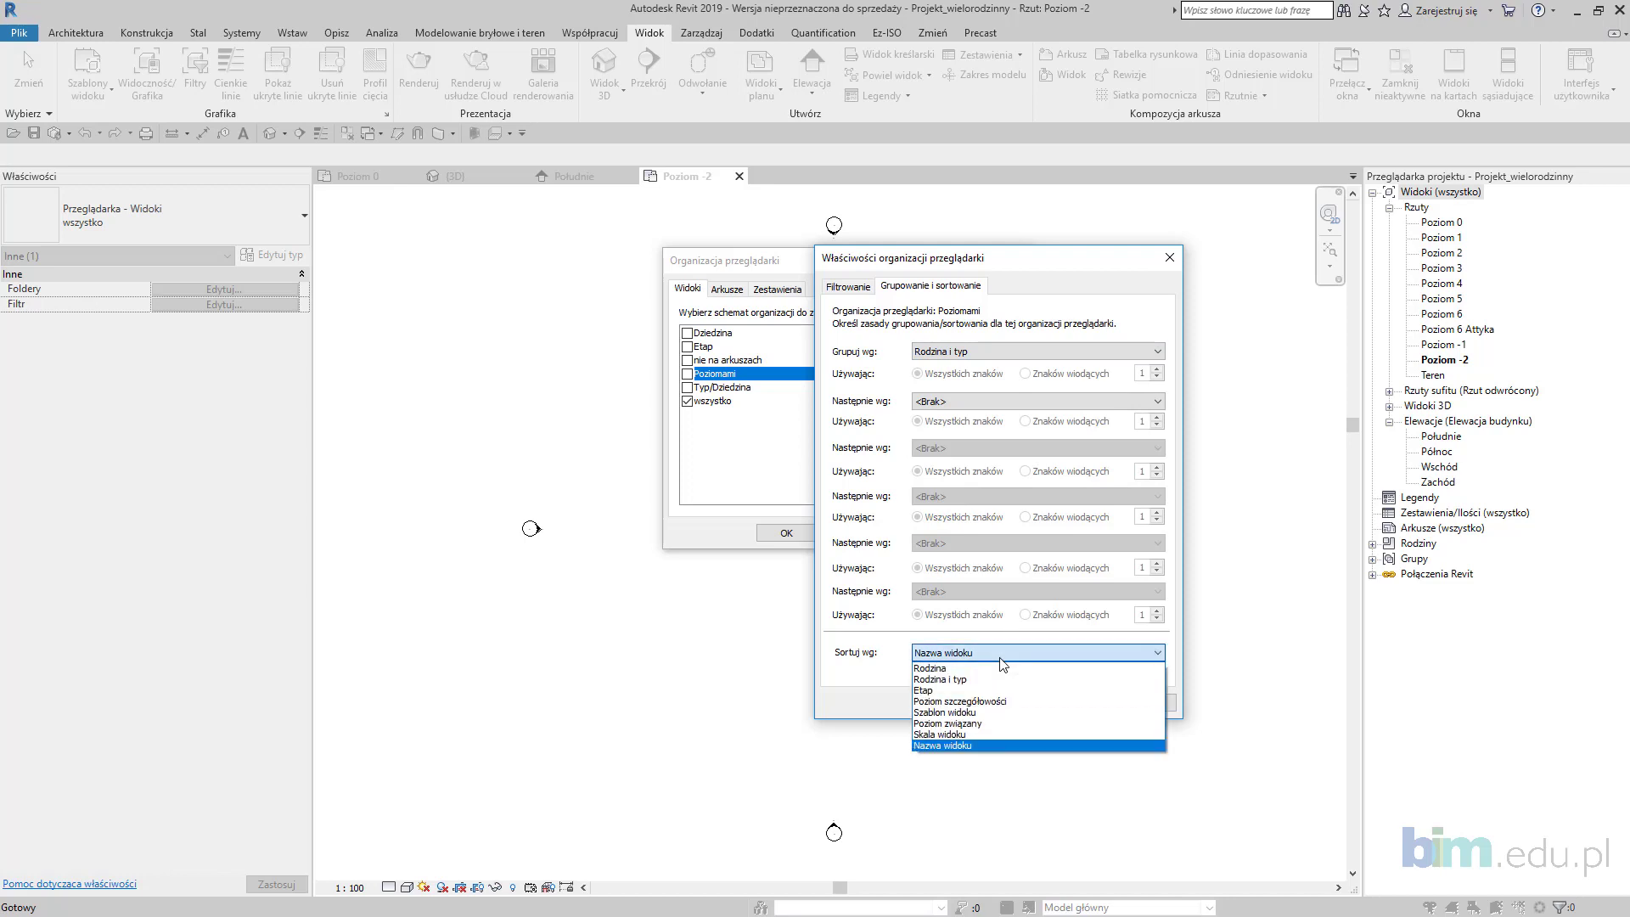
left_click(1004, 723)
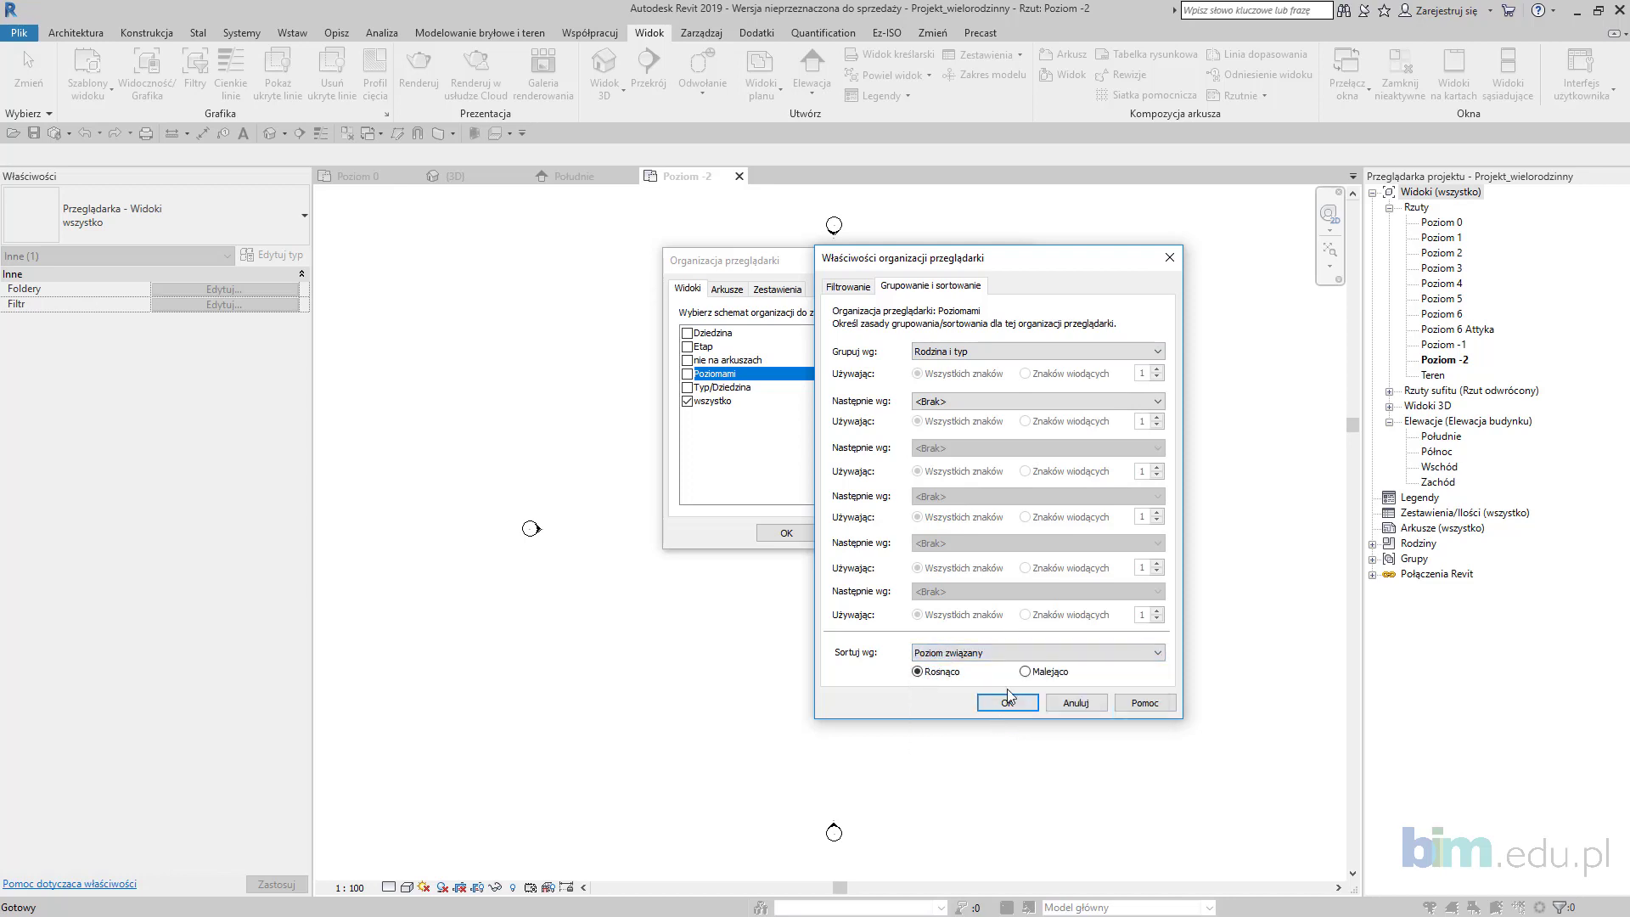
left_click(1026, 672)
left_click(1008, 703)
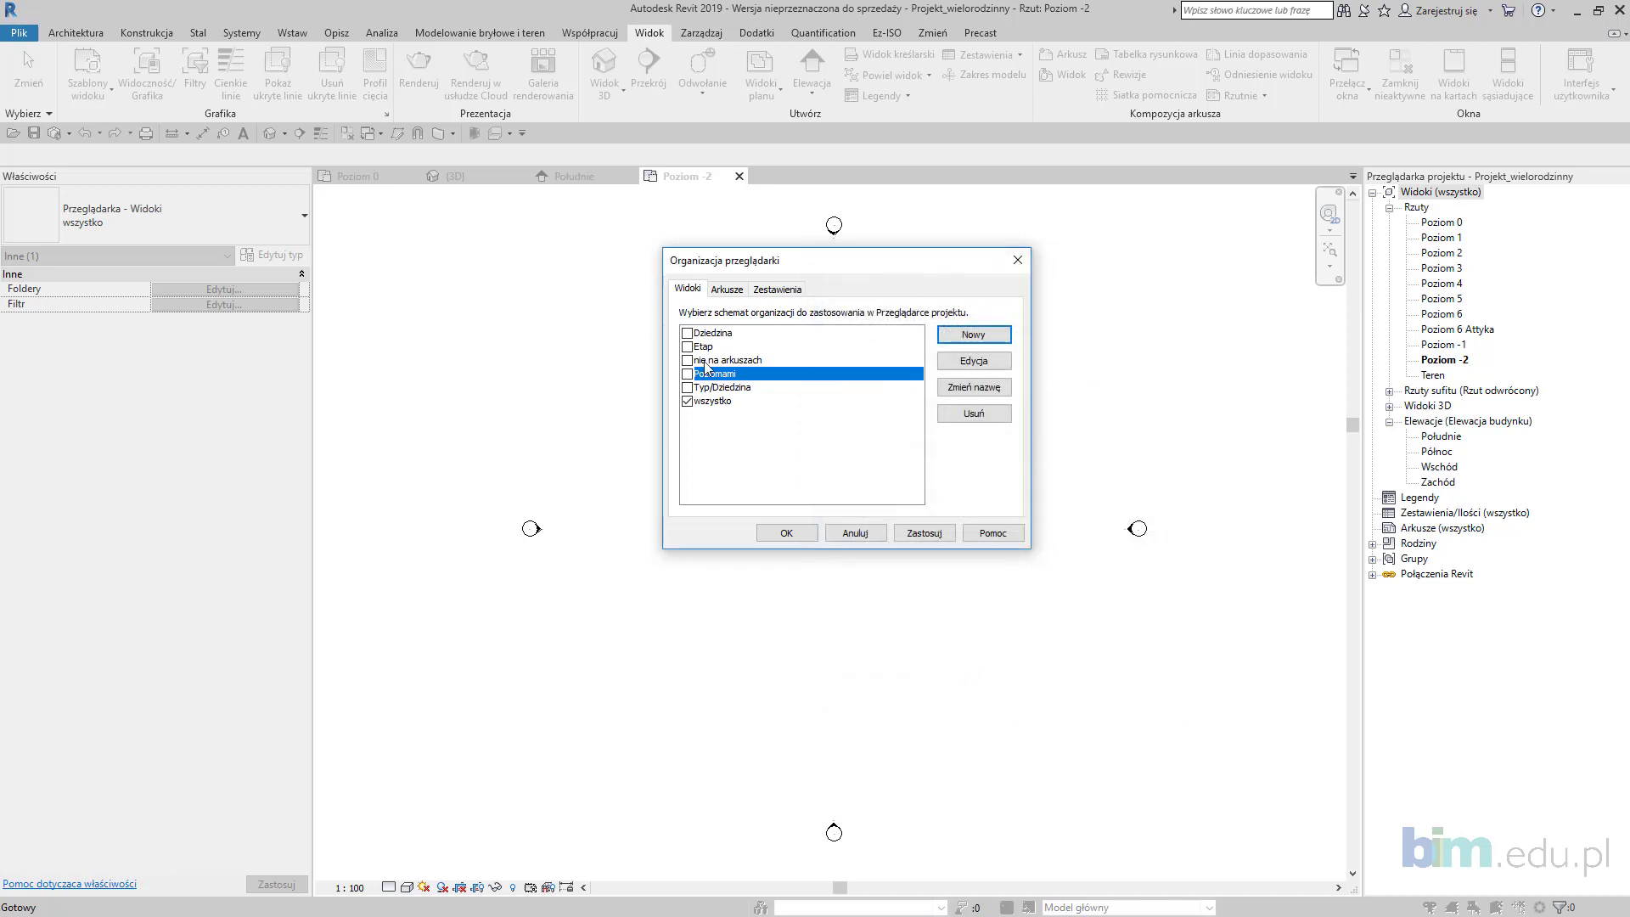
Step: Apply the Poziomami organization scheme to the views in the project browser
left_click(688, 375)
left_click(924, 532)
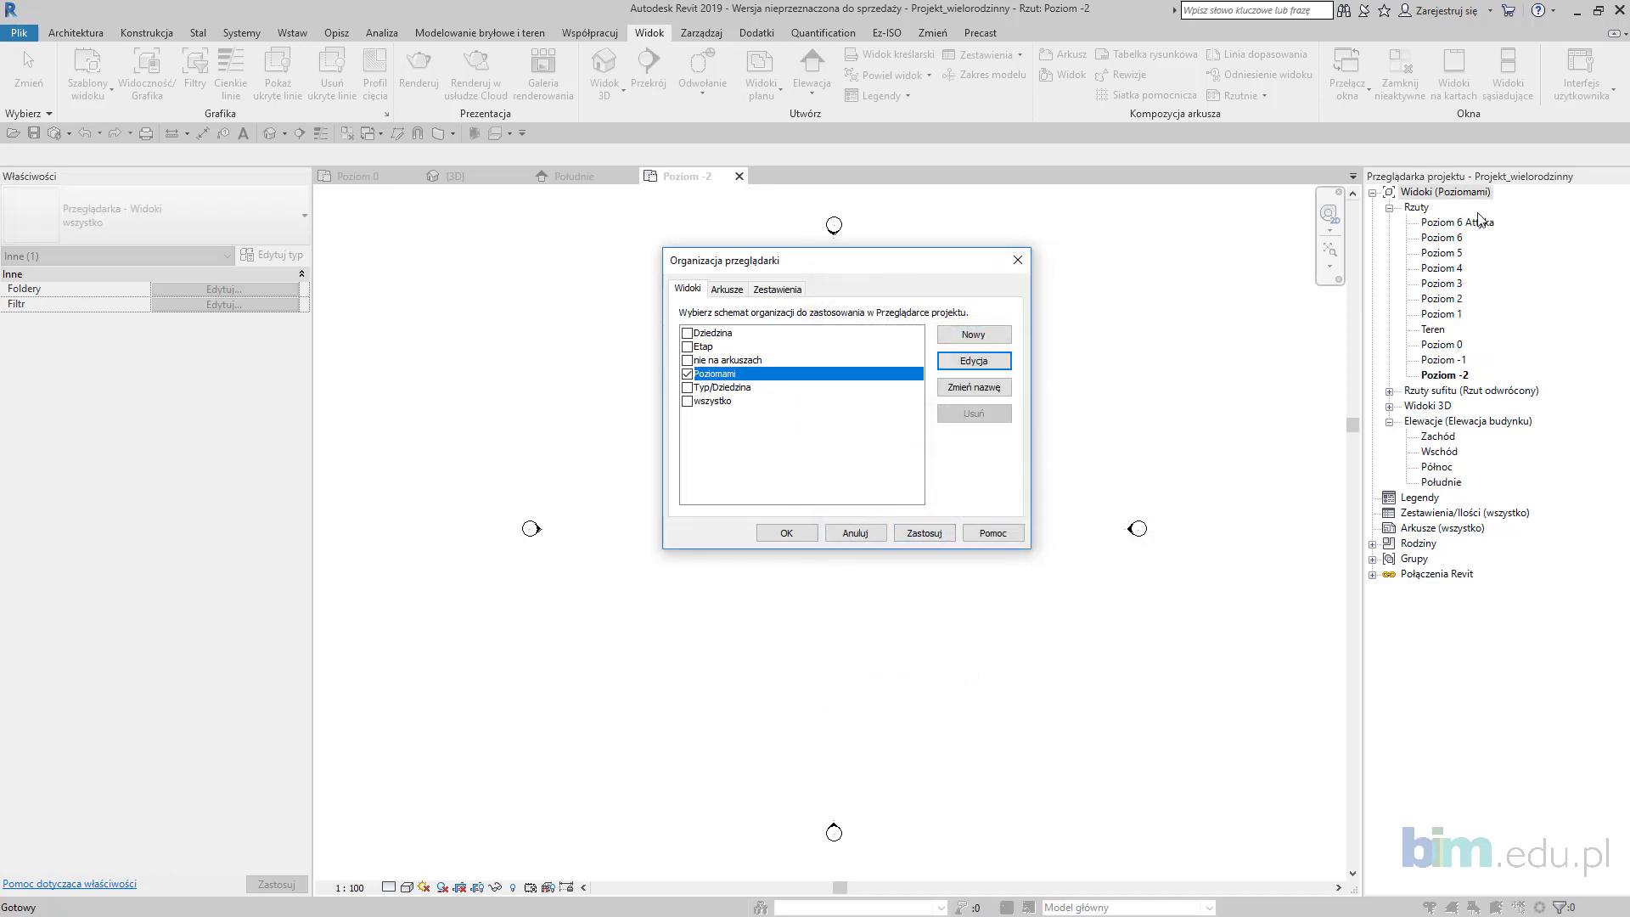
left_click(788, 534)
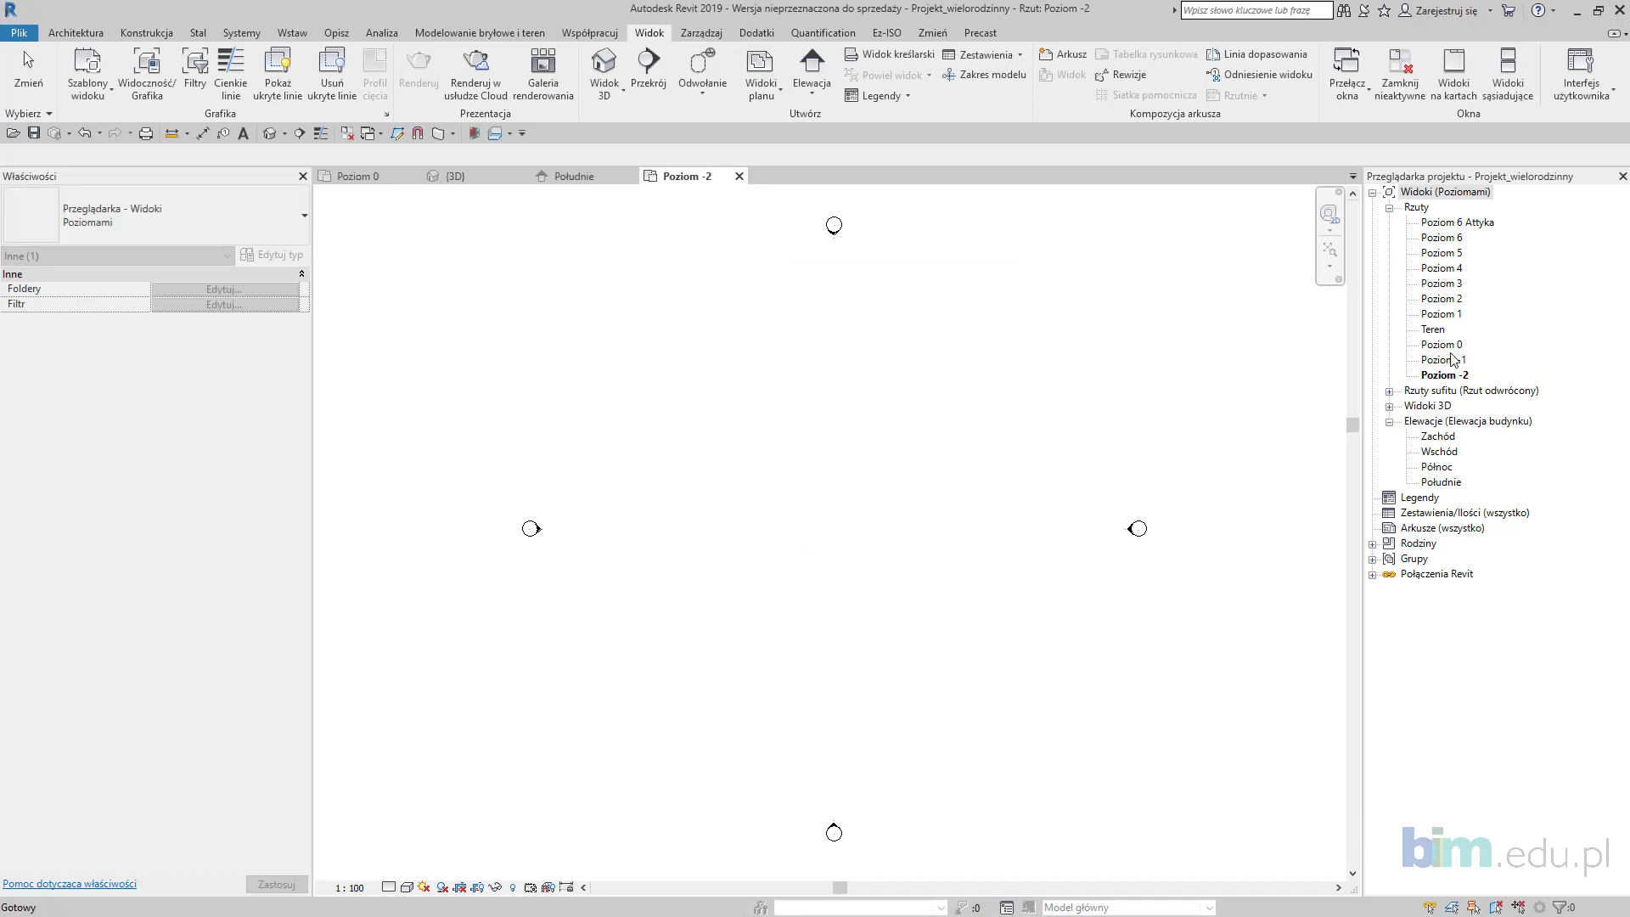
Step: Import wielorodzinna_0.dwg into the Poziom 0 plan, current view only, positioned automatically origin to origin
left_click(1450, 345)
left_click(358, 176)
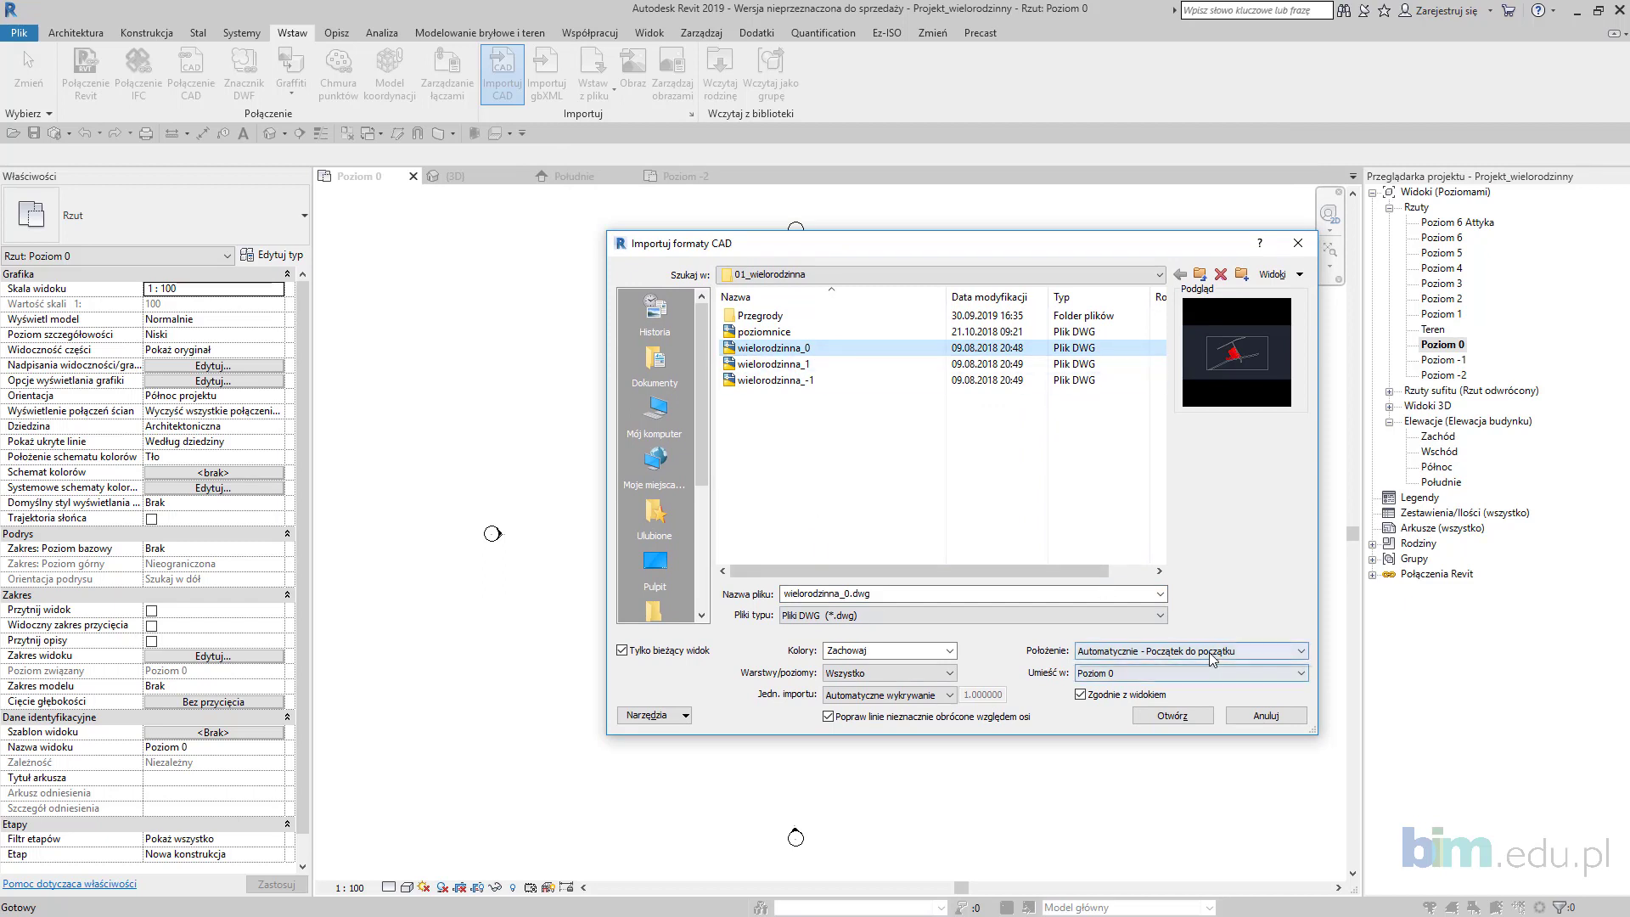
left_click(1212, 651)
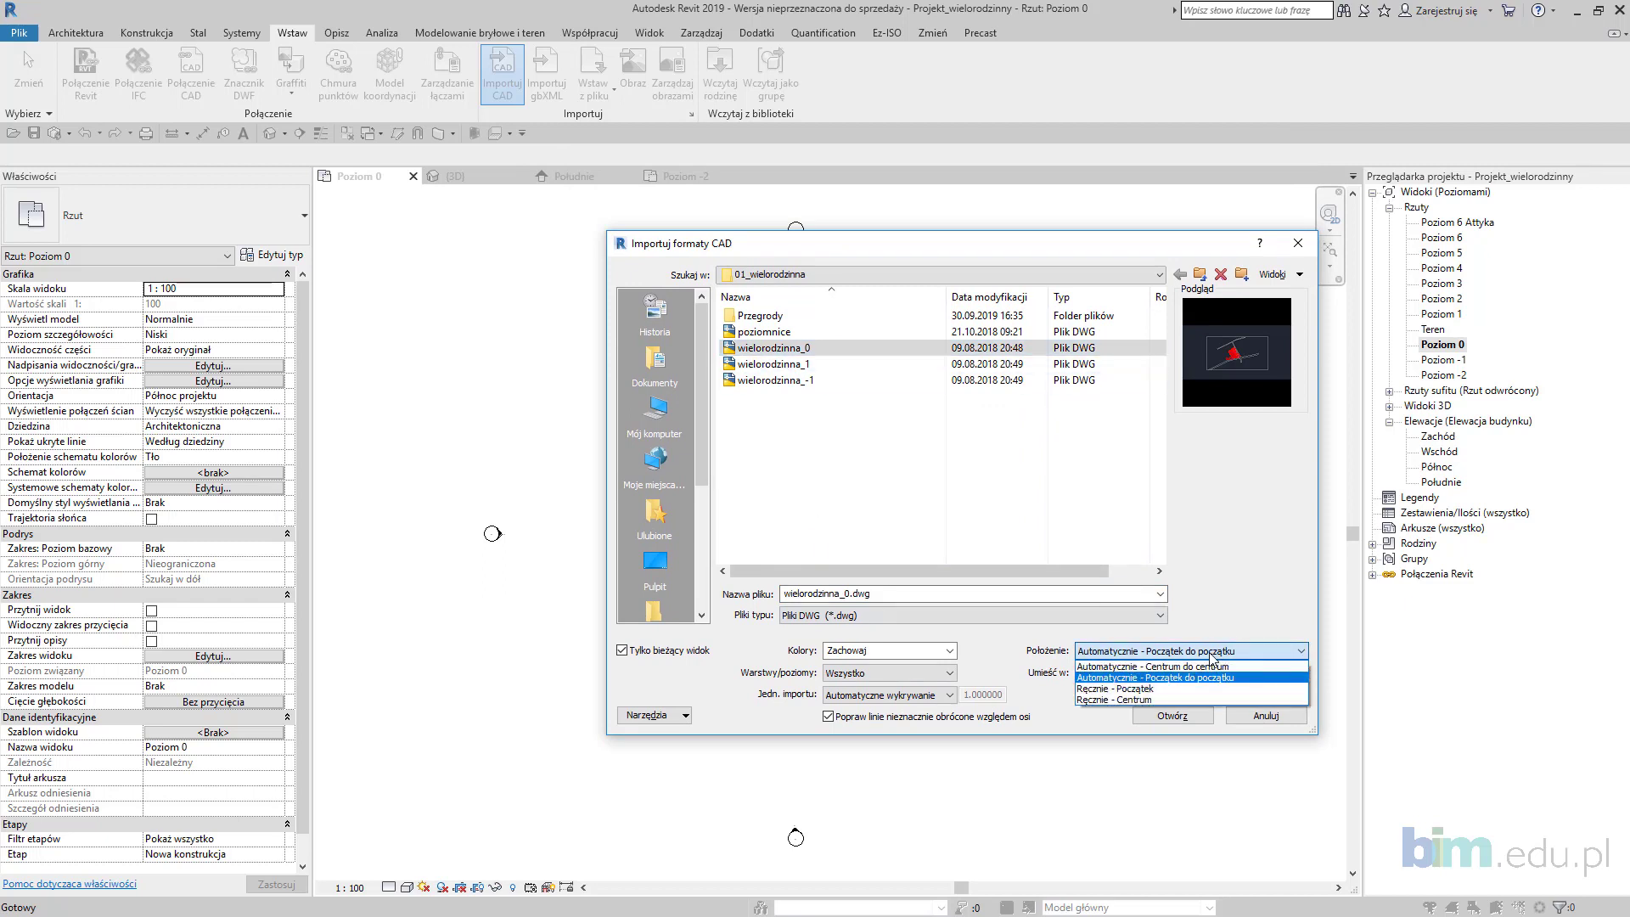
left_click(1193, 678)
left_click(651, 654)
left_click(651, 654)
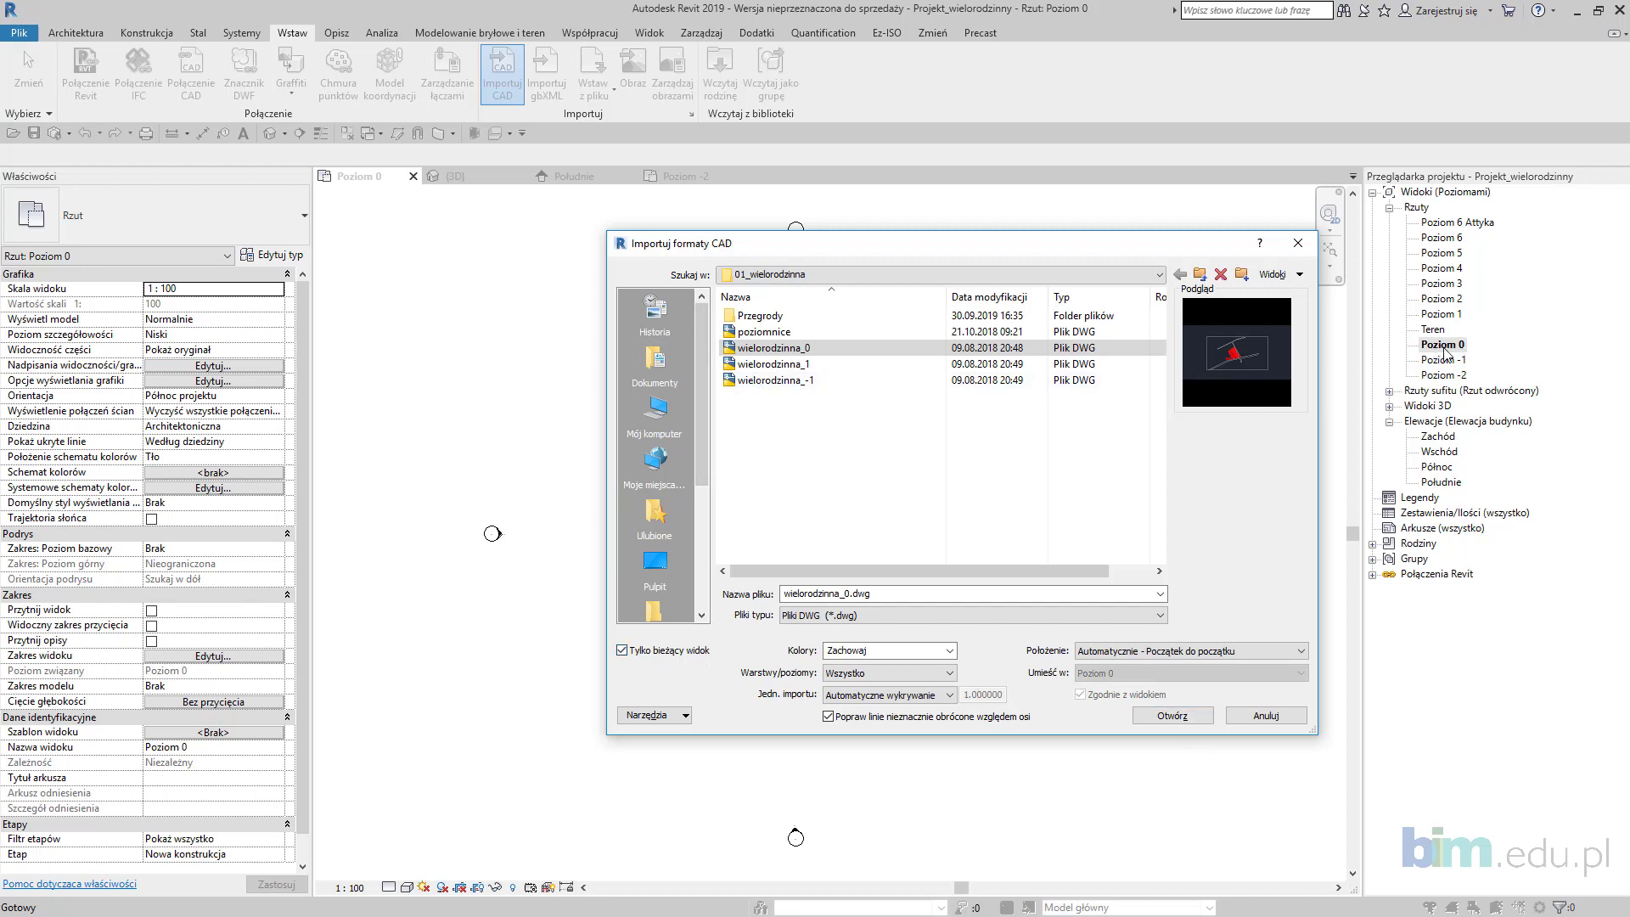
left_click(1182, 721)
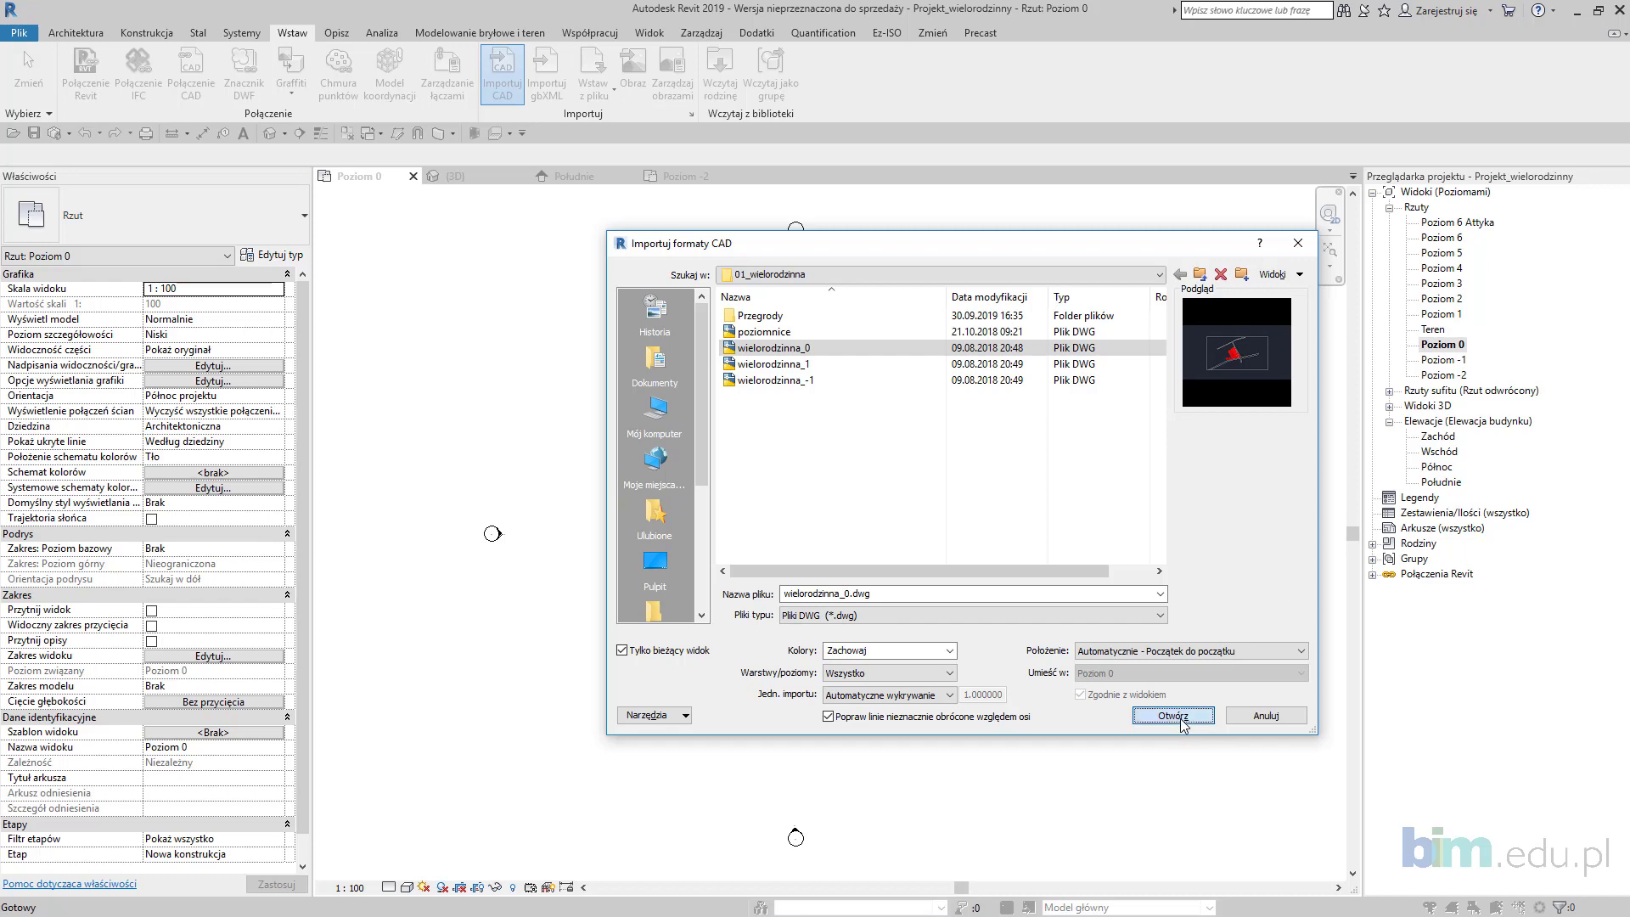
scroll(885, 578, "down", 2)
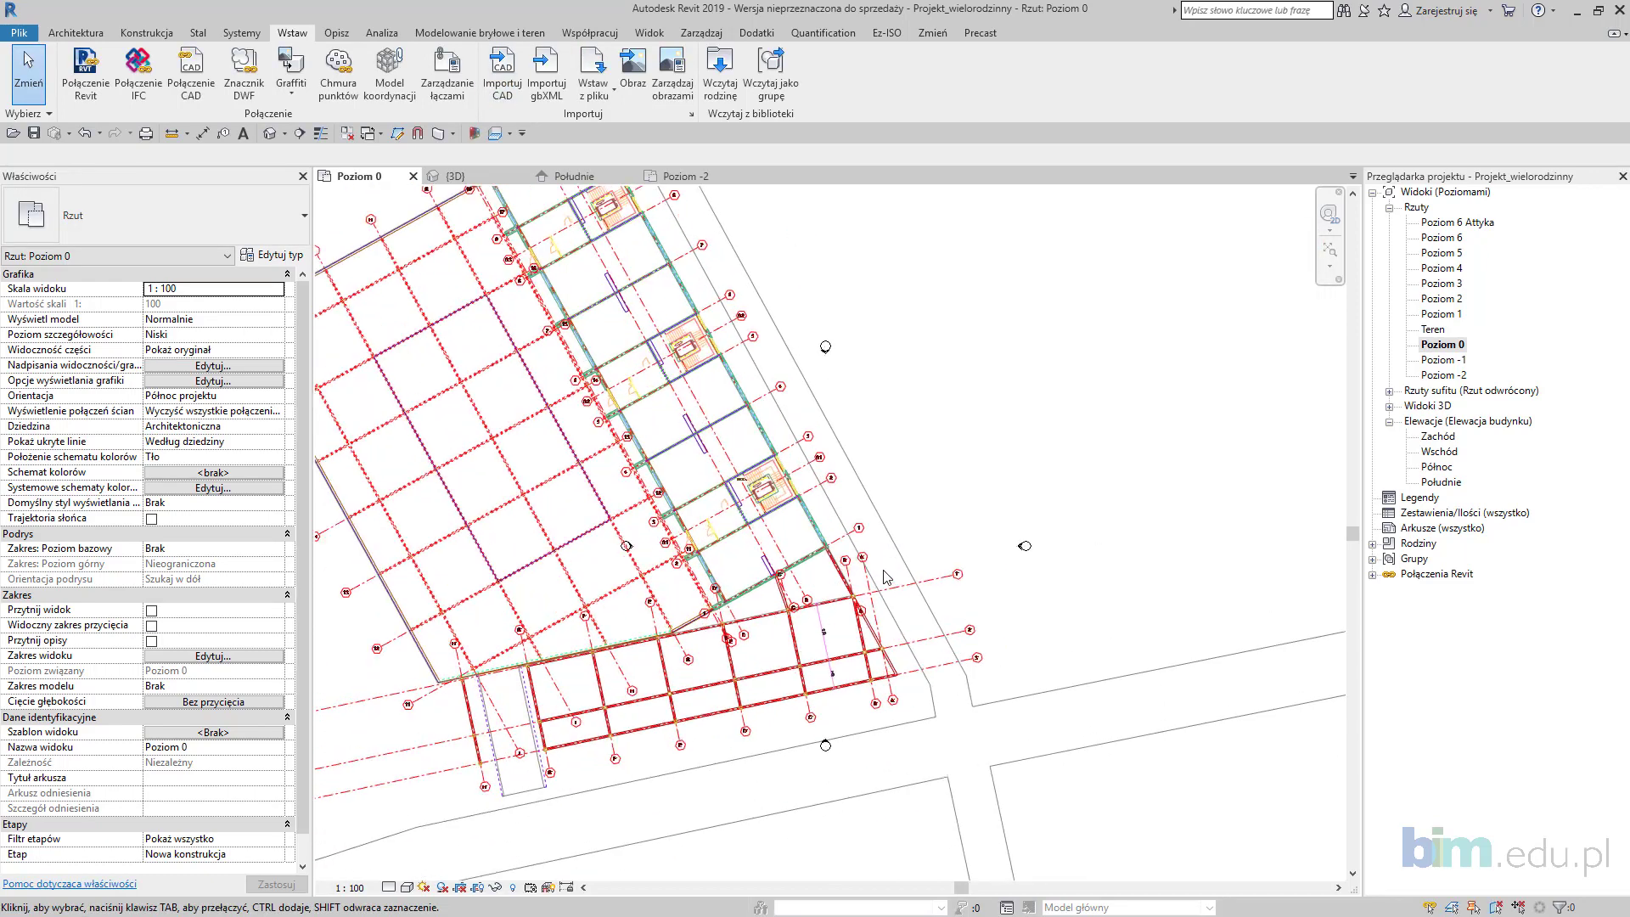
Step: Open the Poziom 1 plan and import wielorodzinna_1.dwg into the current view only, positioned automatically origin to origin
left_click(1453, 314)
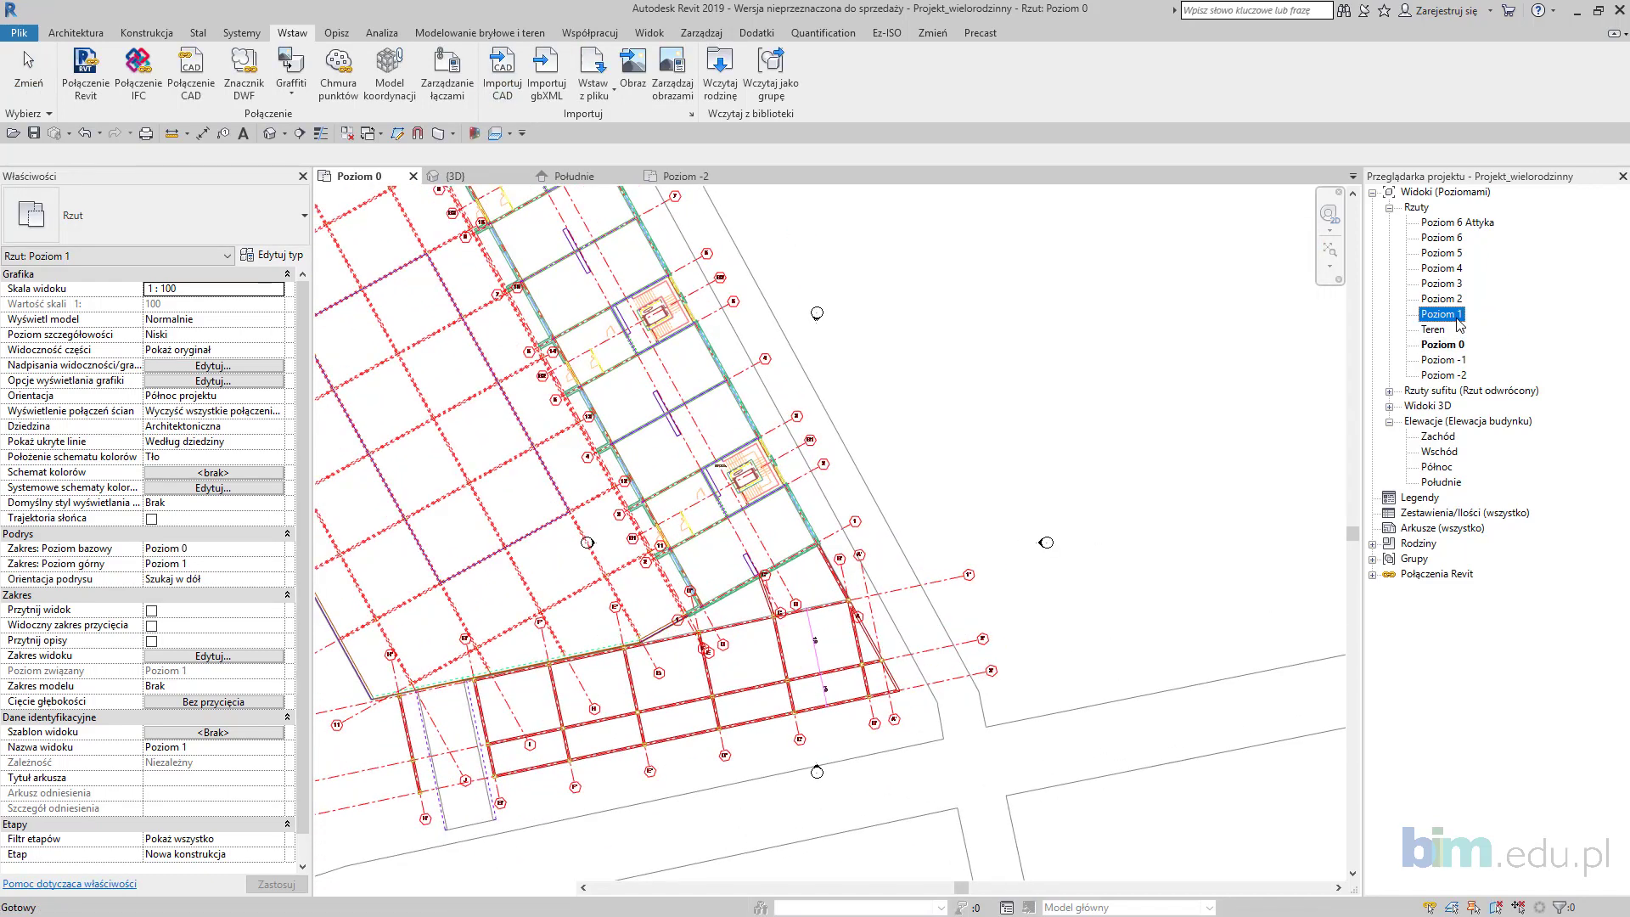
double_click(1457, 319)
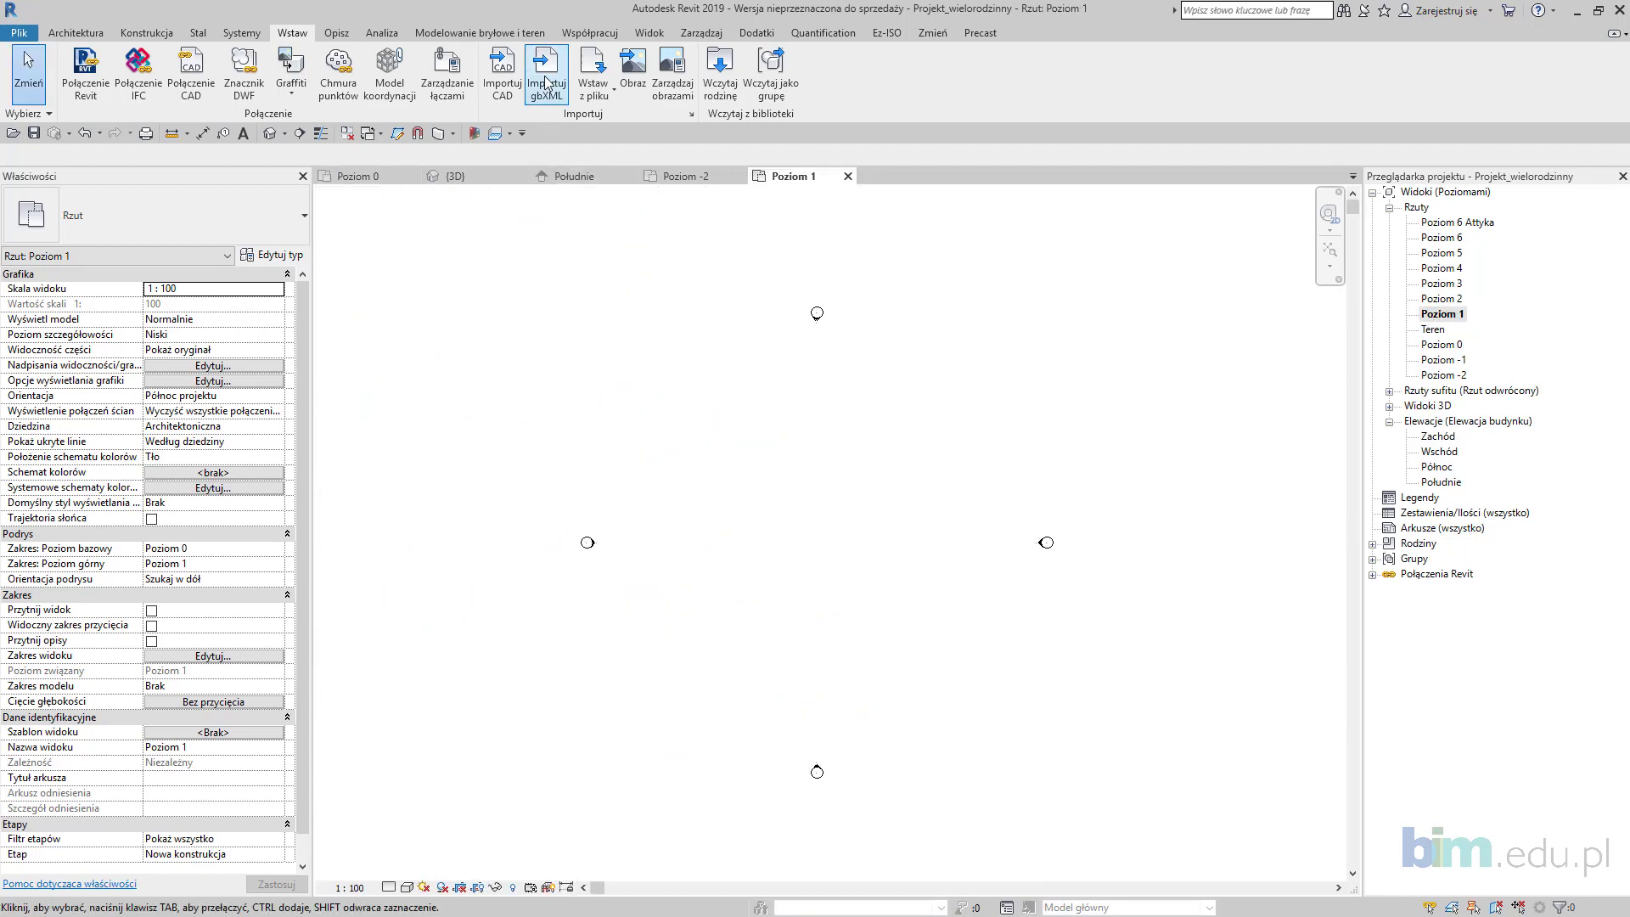
left_click(548, 85)
key("Escape")
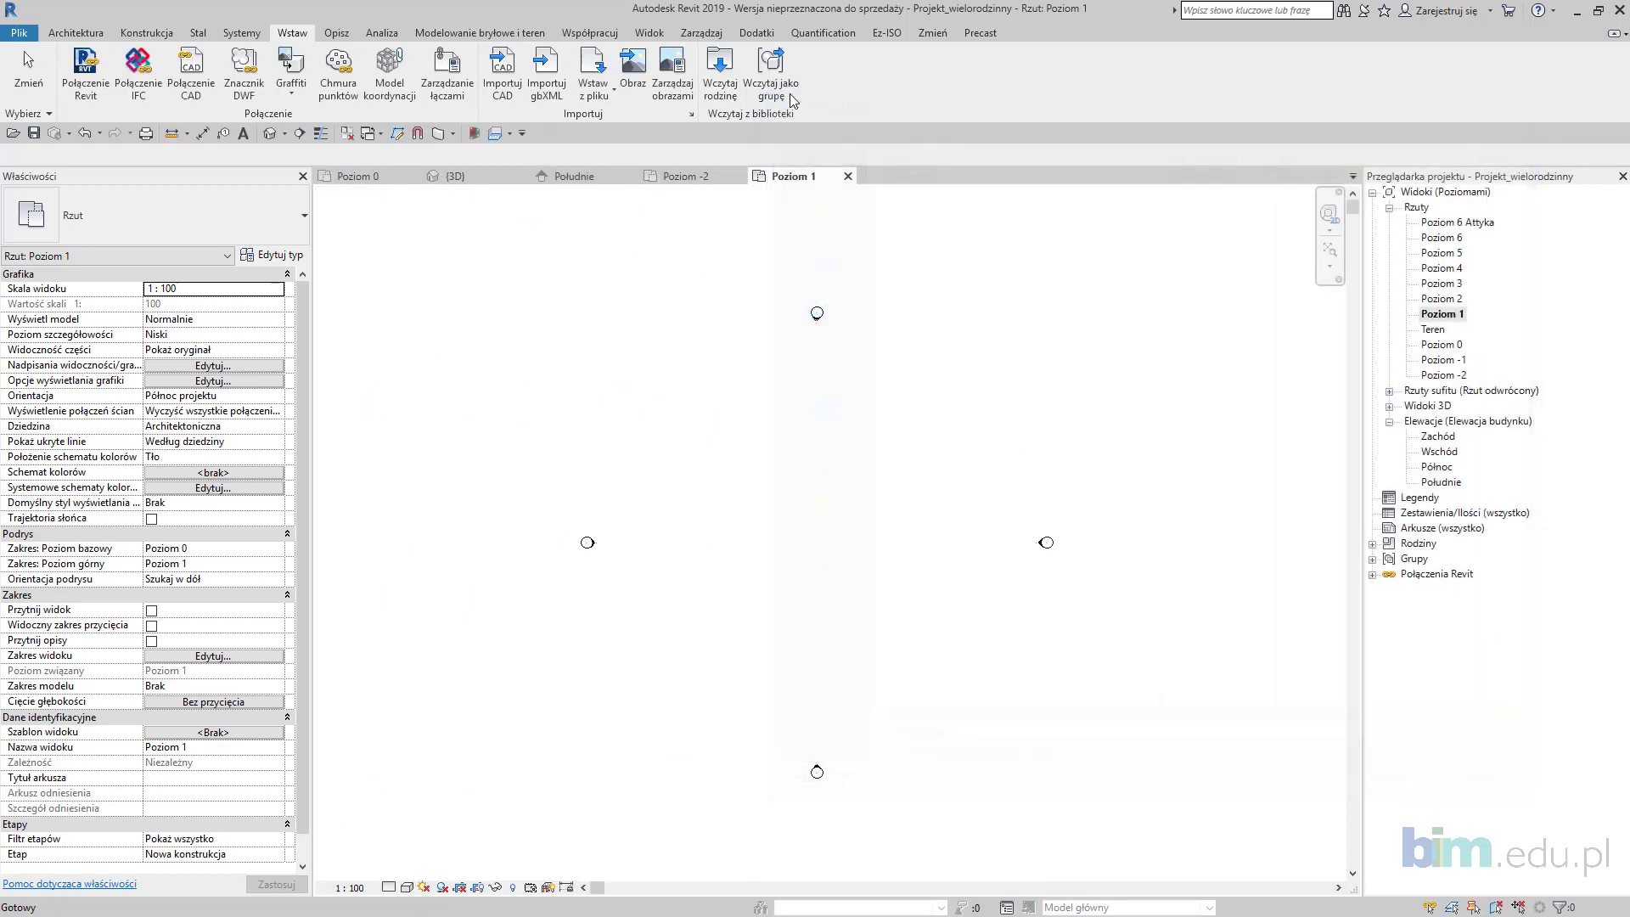
left_click(503, 77)
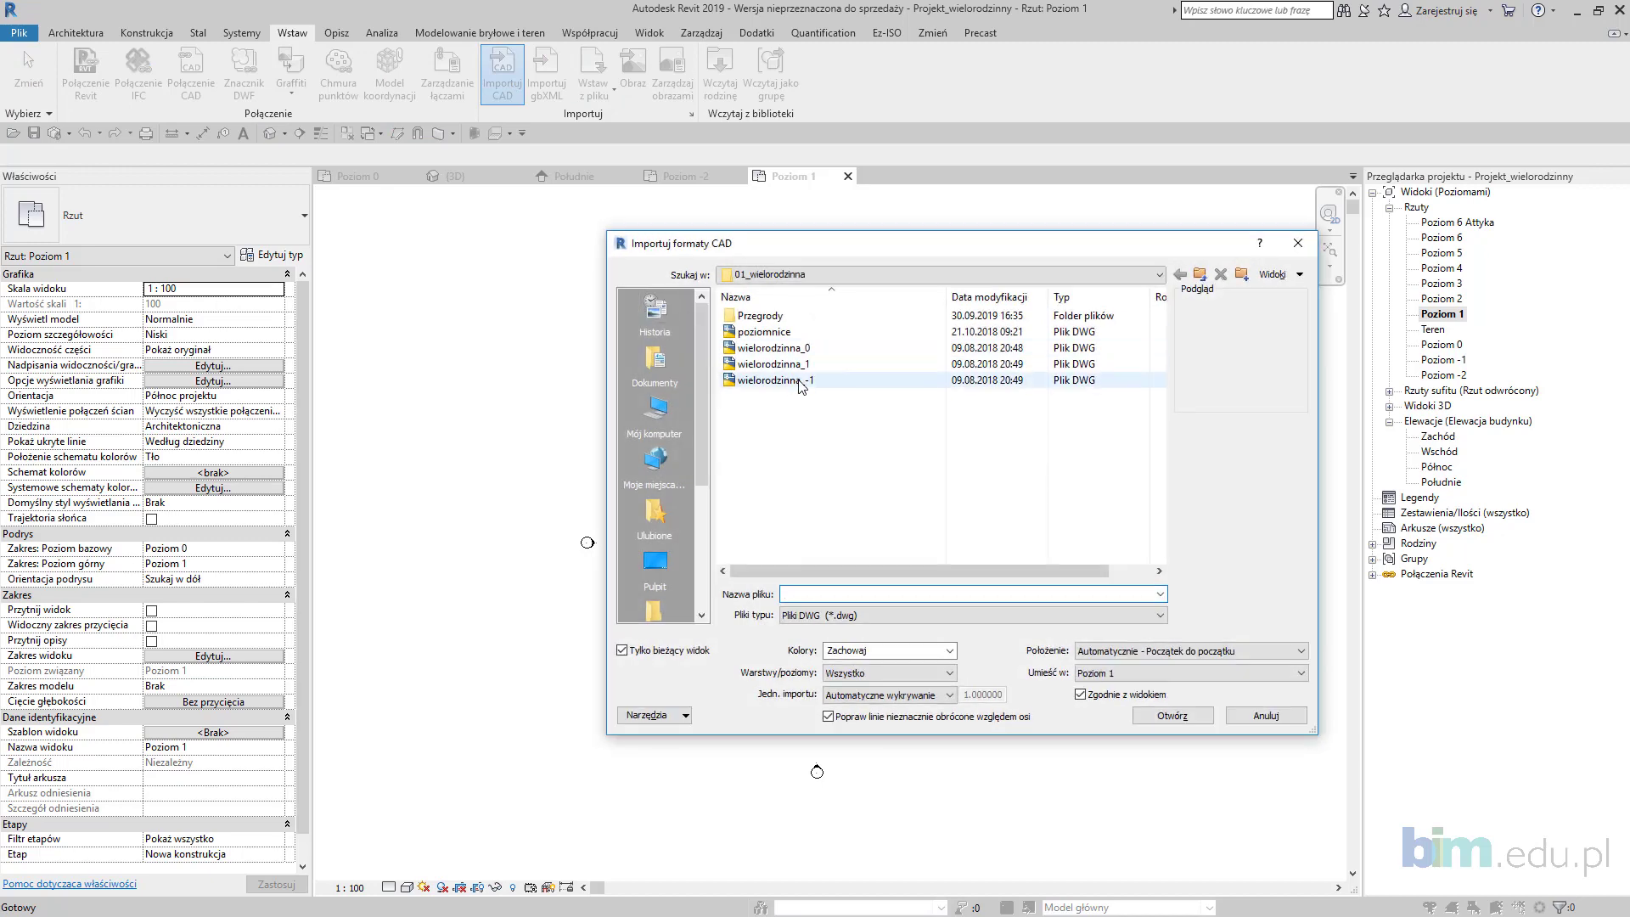
left_click(773, 365)
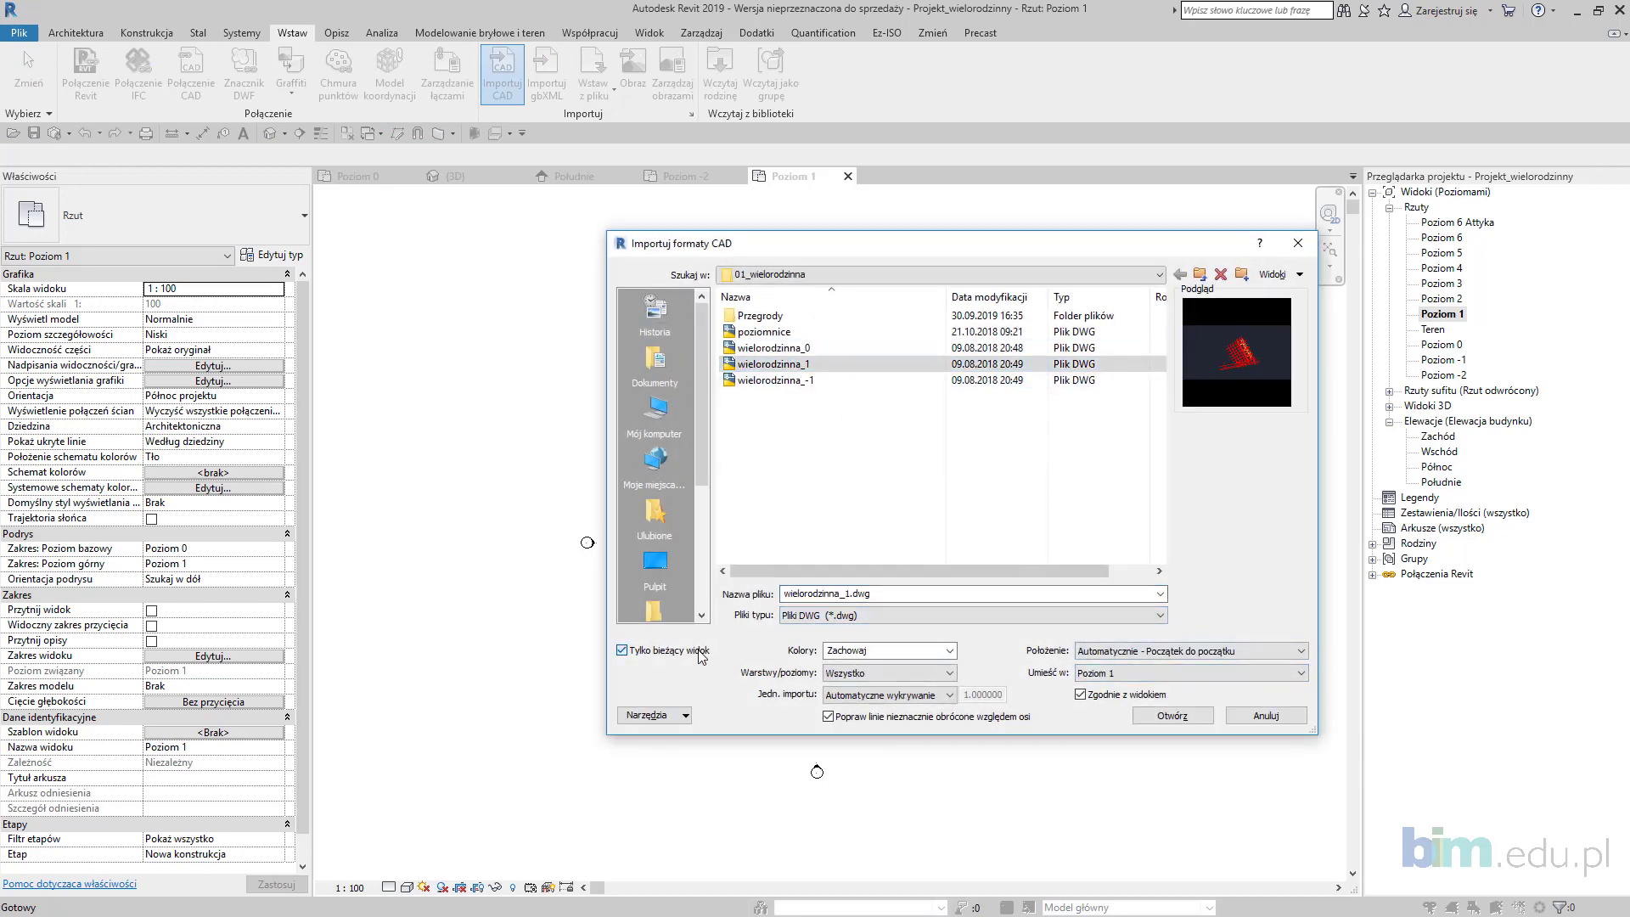
left_click(1148, 652)
left_click(1148, 677)
left_click(1182, 715)
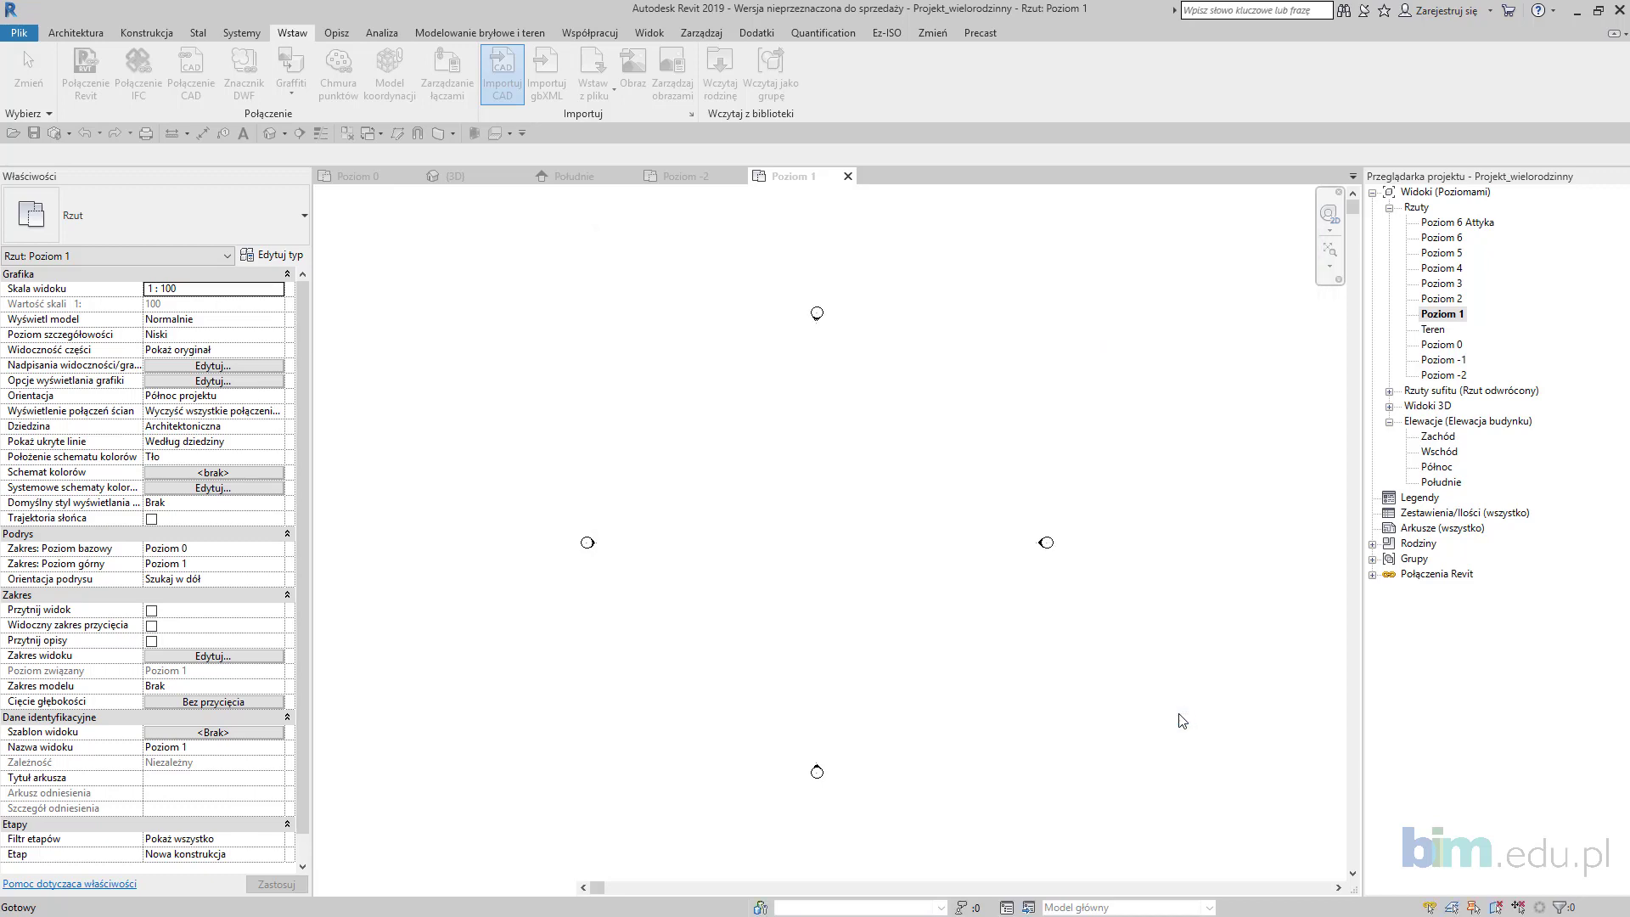
Step: Open the Poziom -1 plan and import wielorodzinna_-1.dwg into the current view only, positioned automatically origin to origin
left_click(1454, 360)
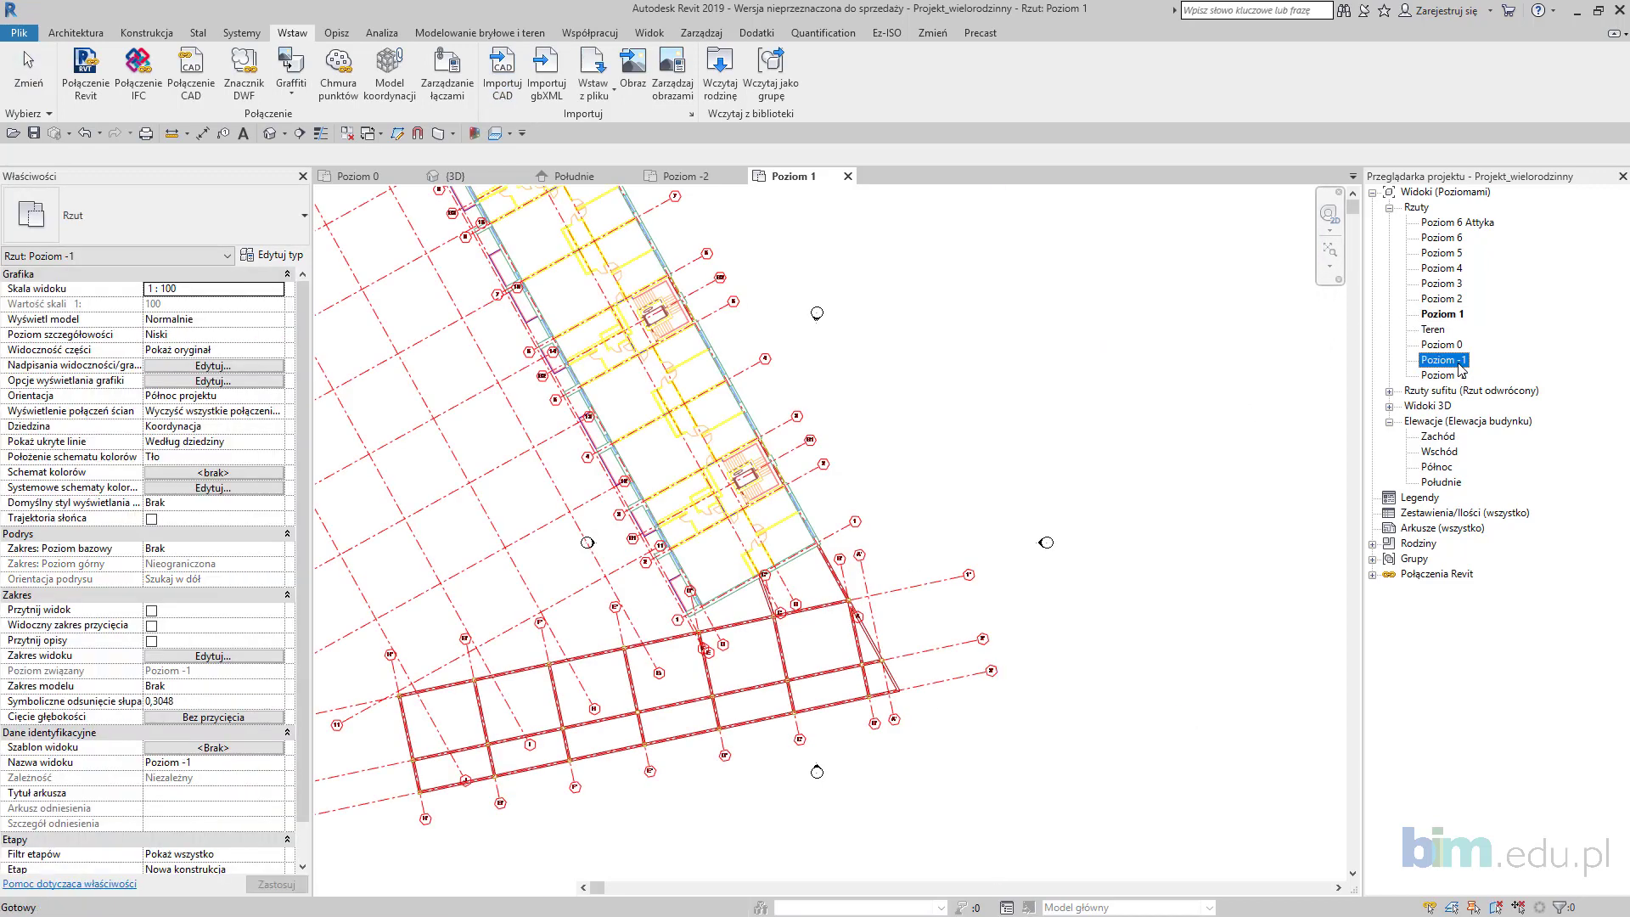
double_click(1453, 360)
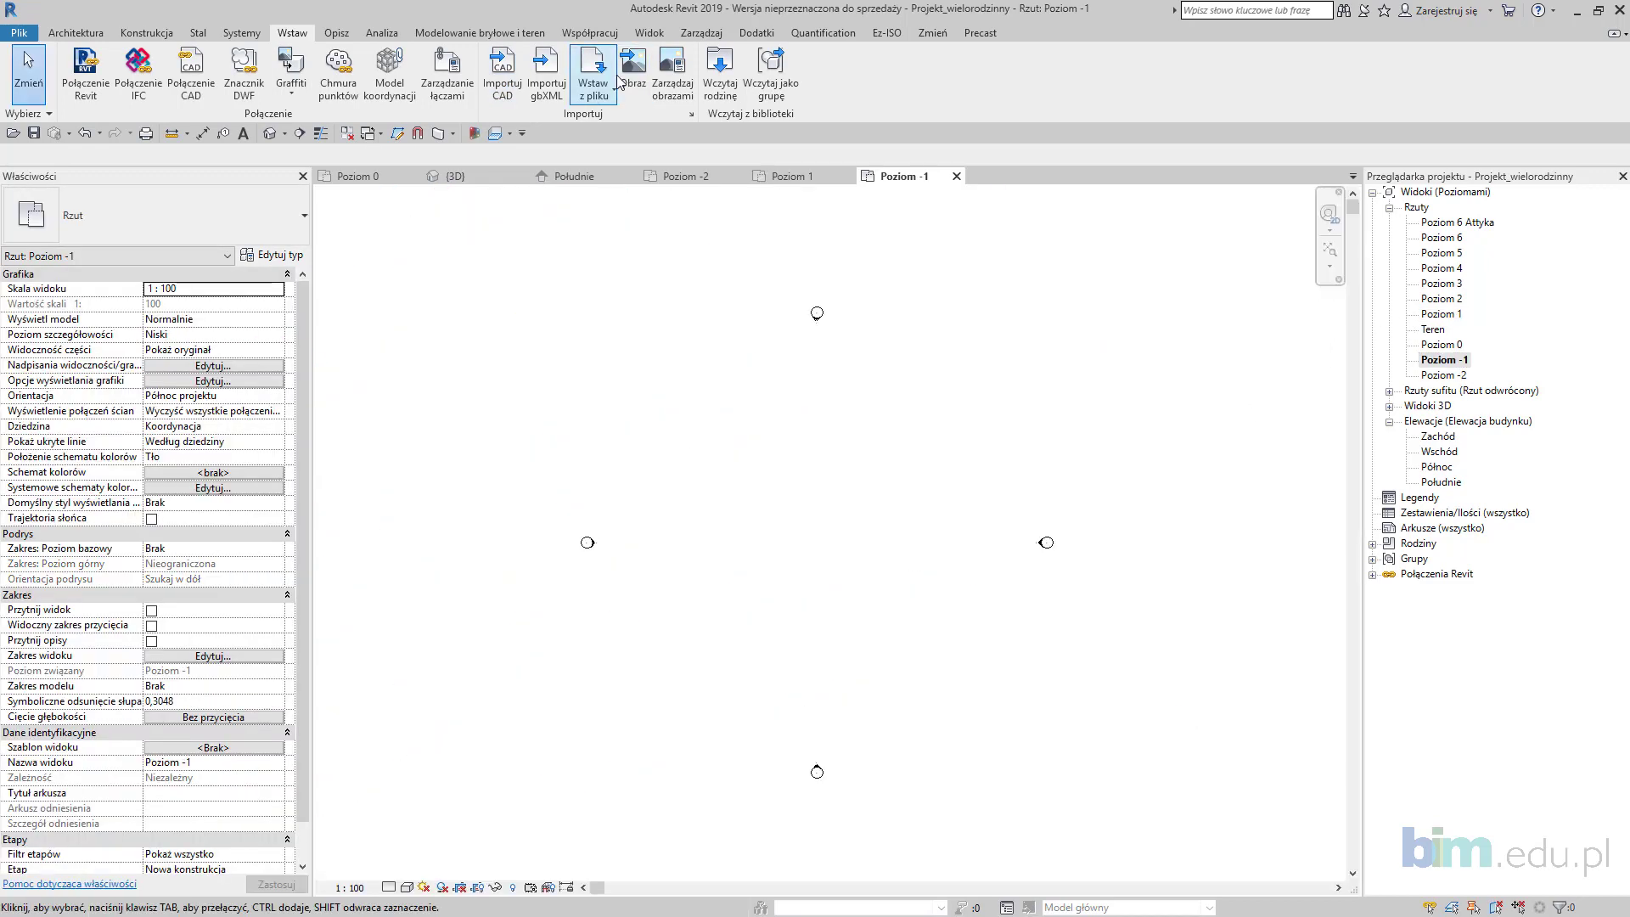
left_click(493, 85)
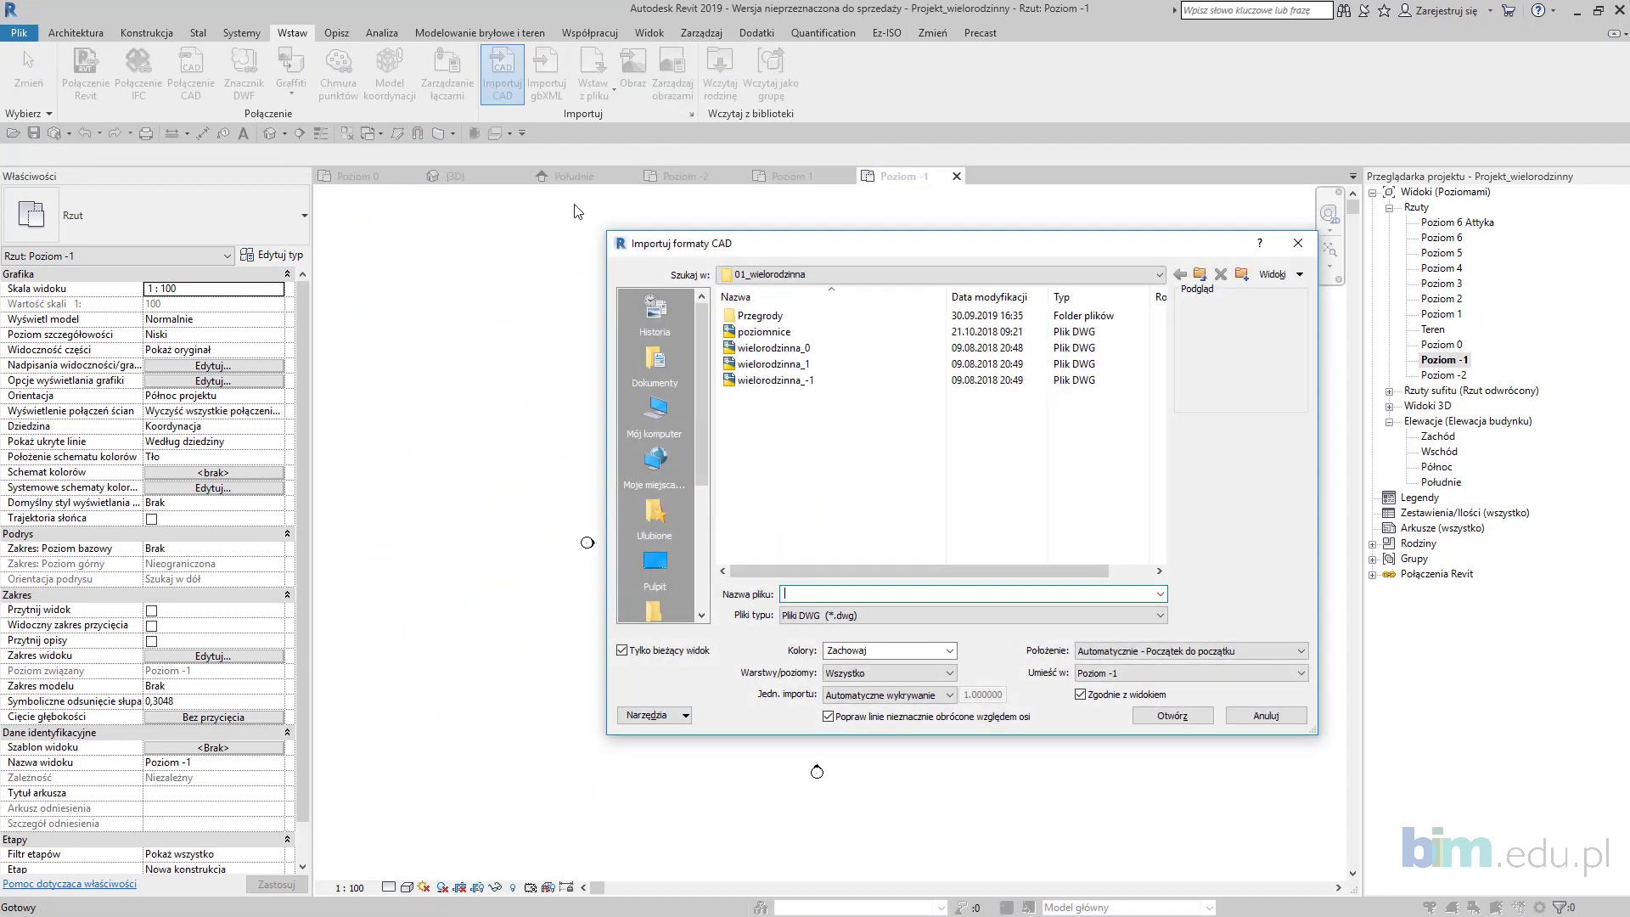
left_click(768, 380)
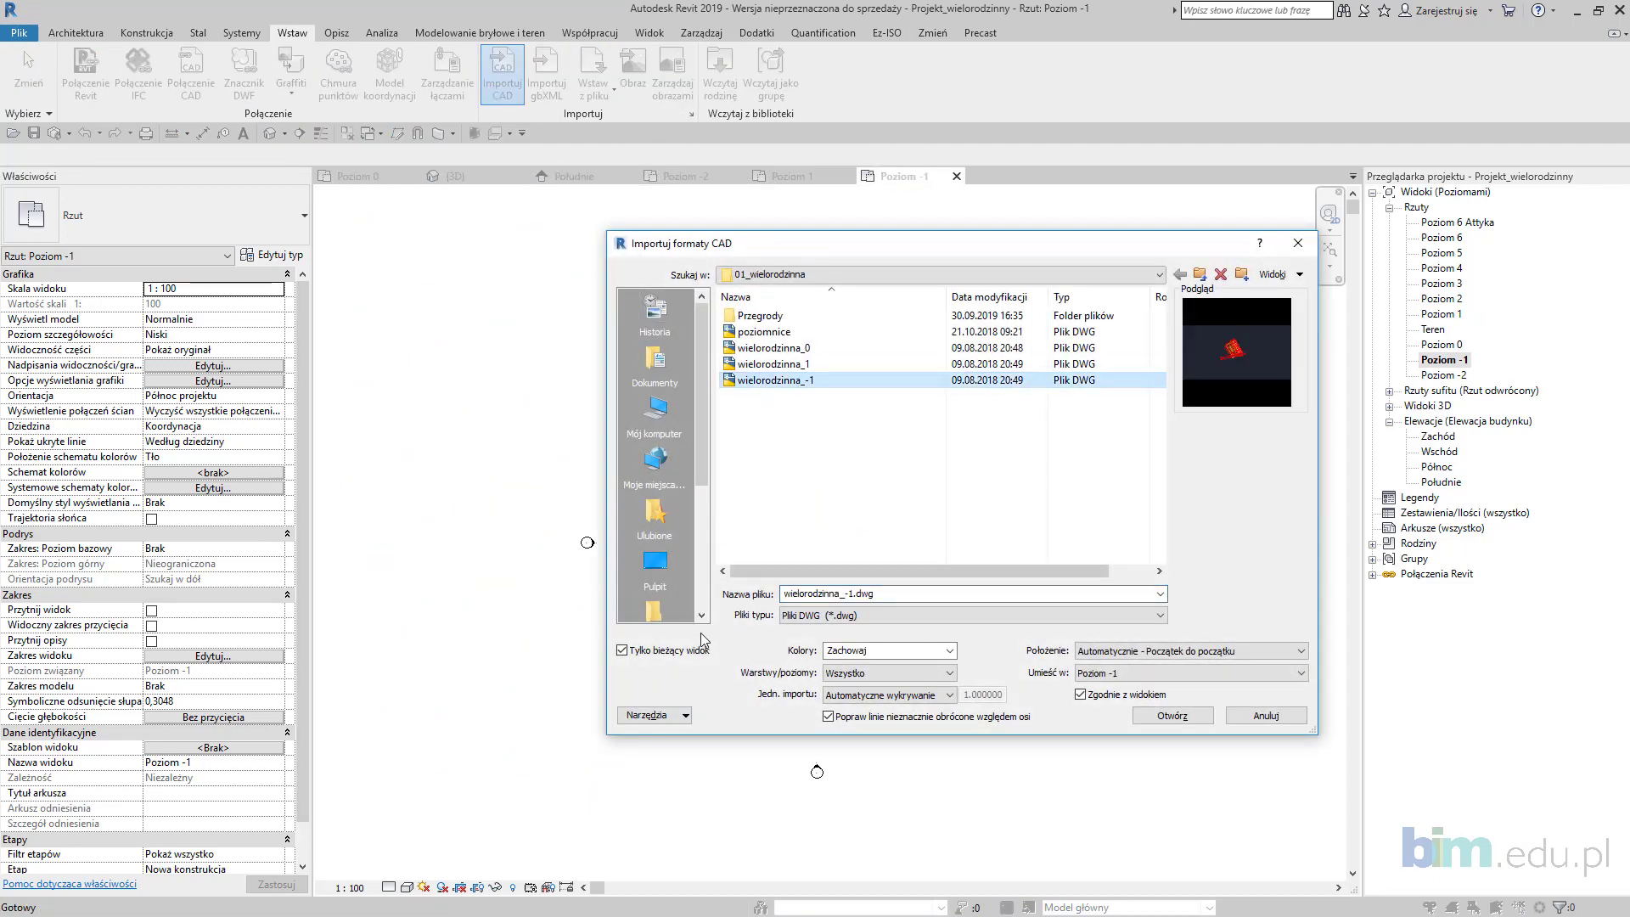
left_click(1173, 716)
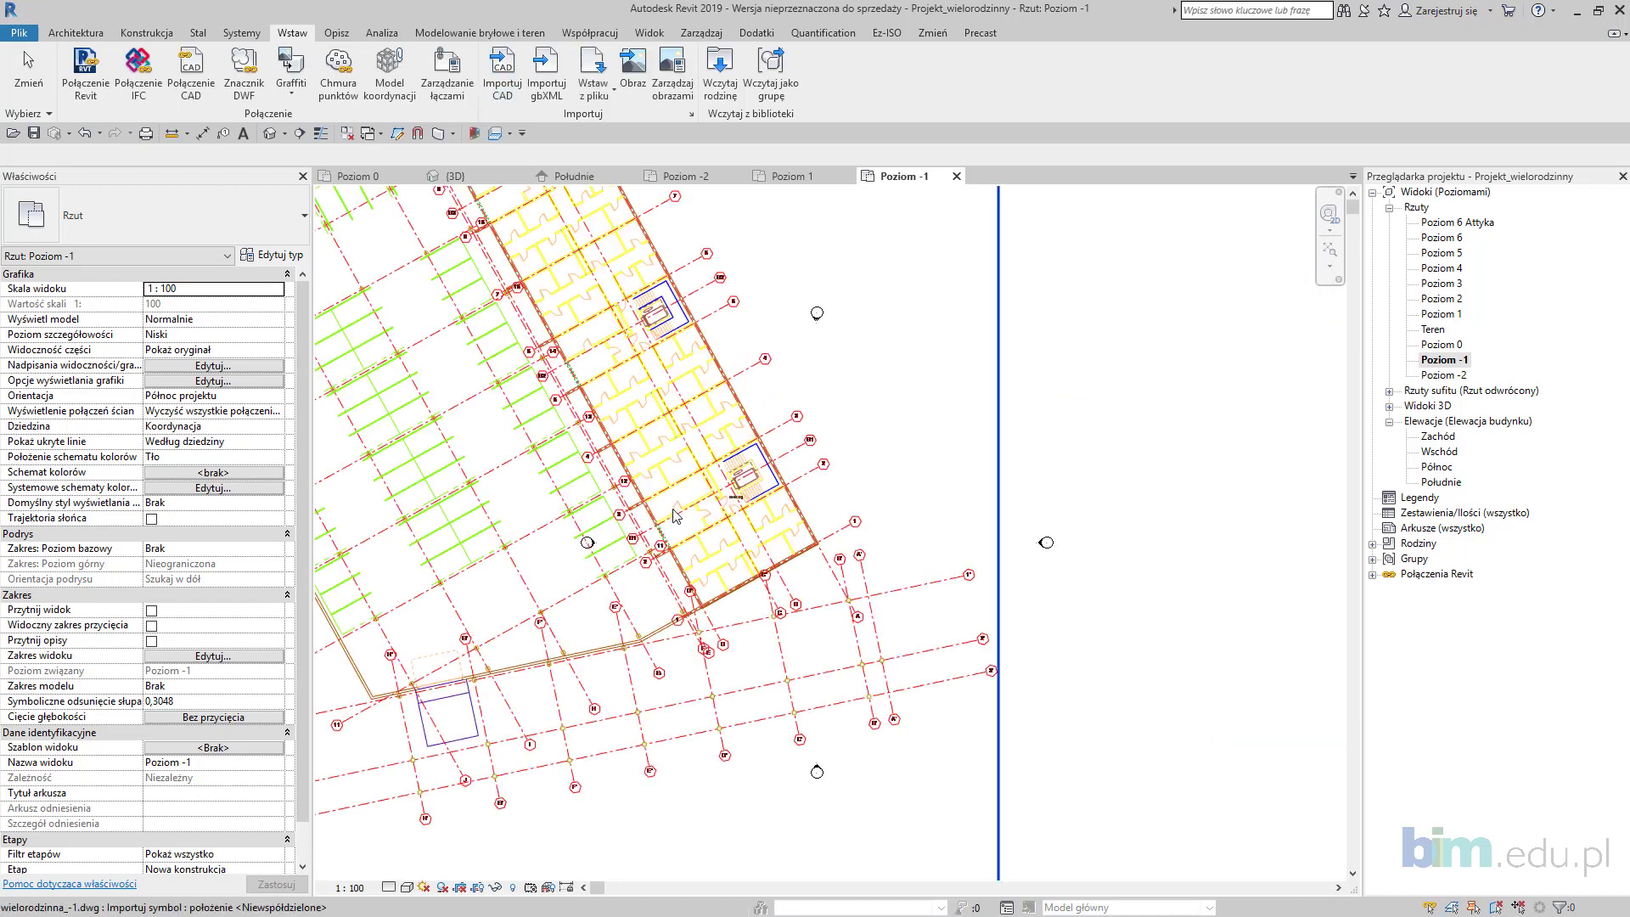
Step: Reveal hidden elements in the Poziom -1 plan and examine the building corner at axis 1
scroll(671, 510, "up", 2)
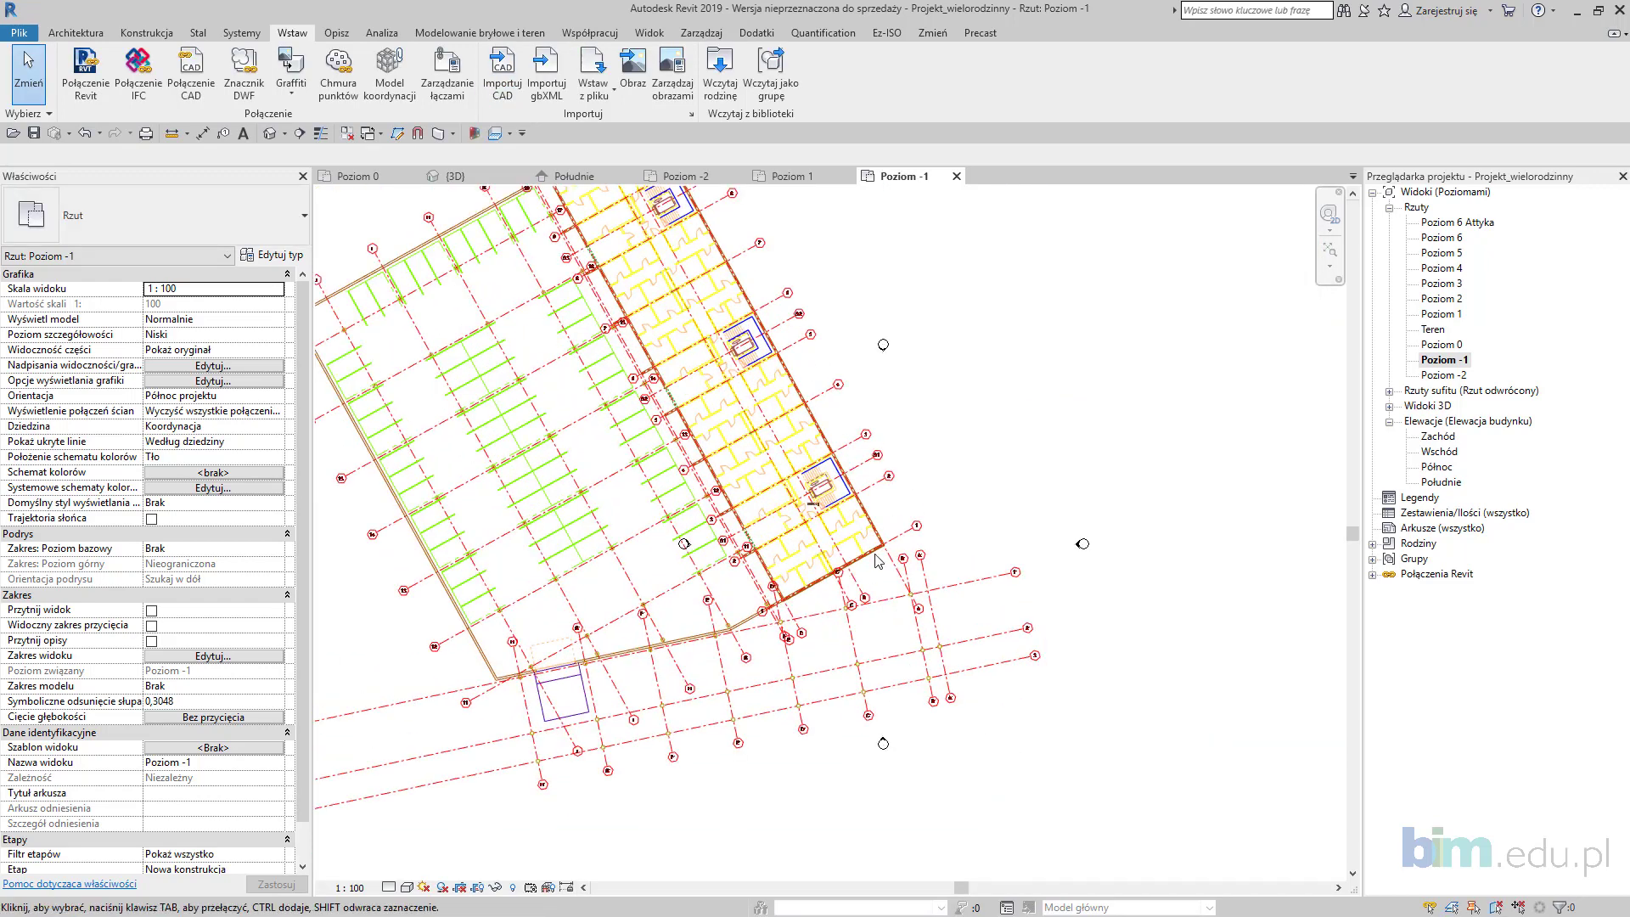
scroll(885, 548, "up", 5)
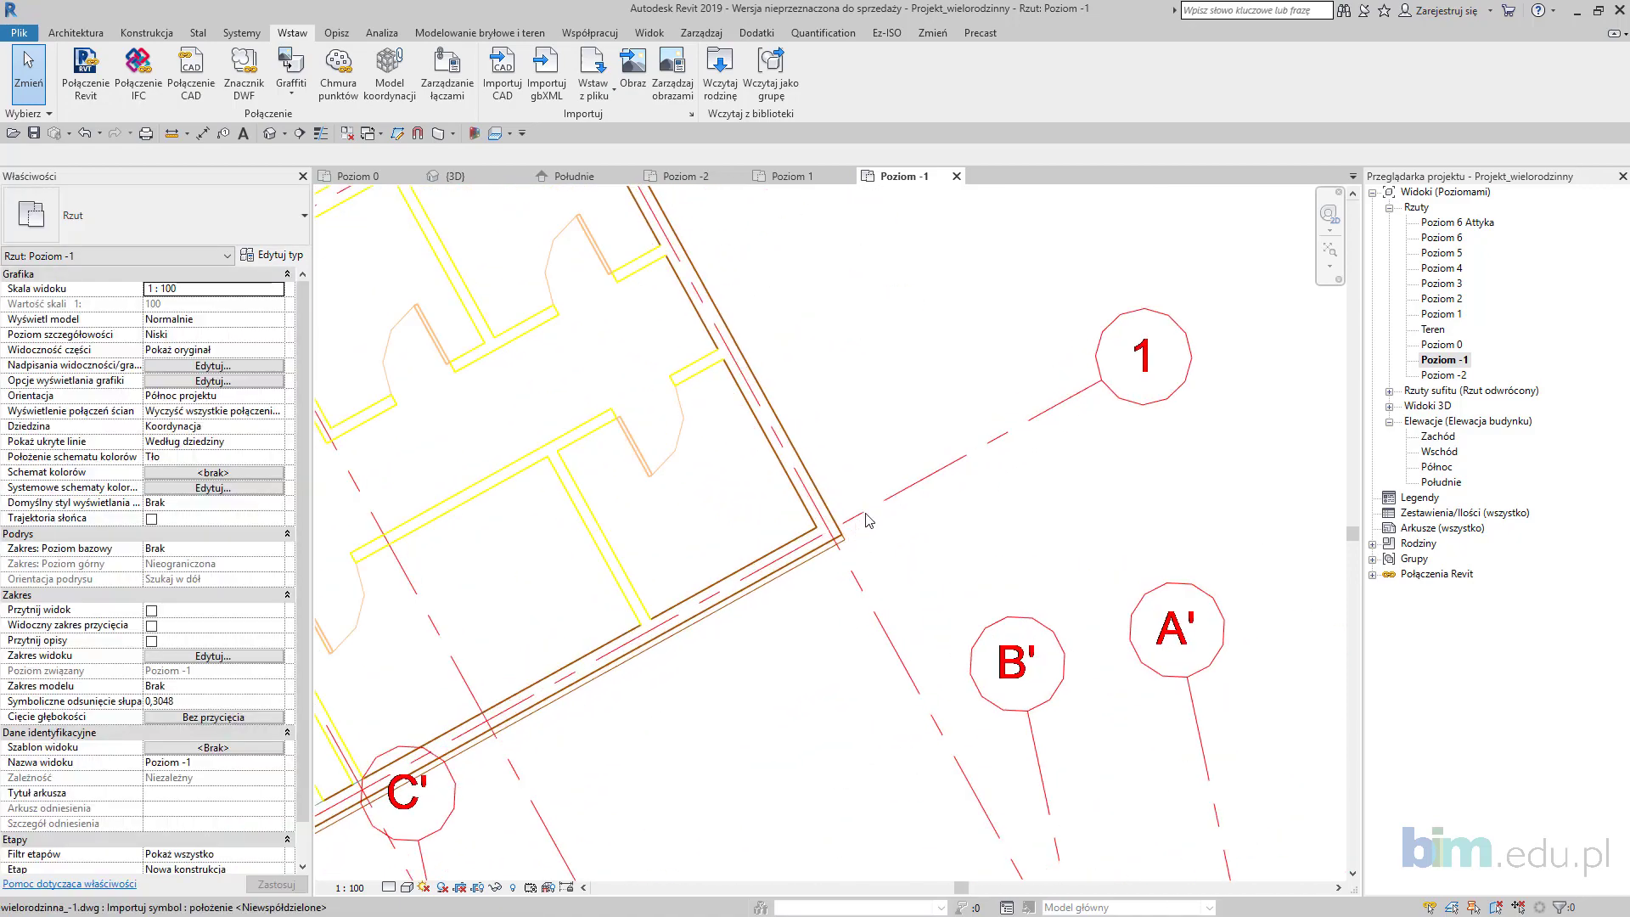
left_click(513, 887)
scroll(892, 610, "down", 8)
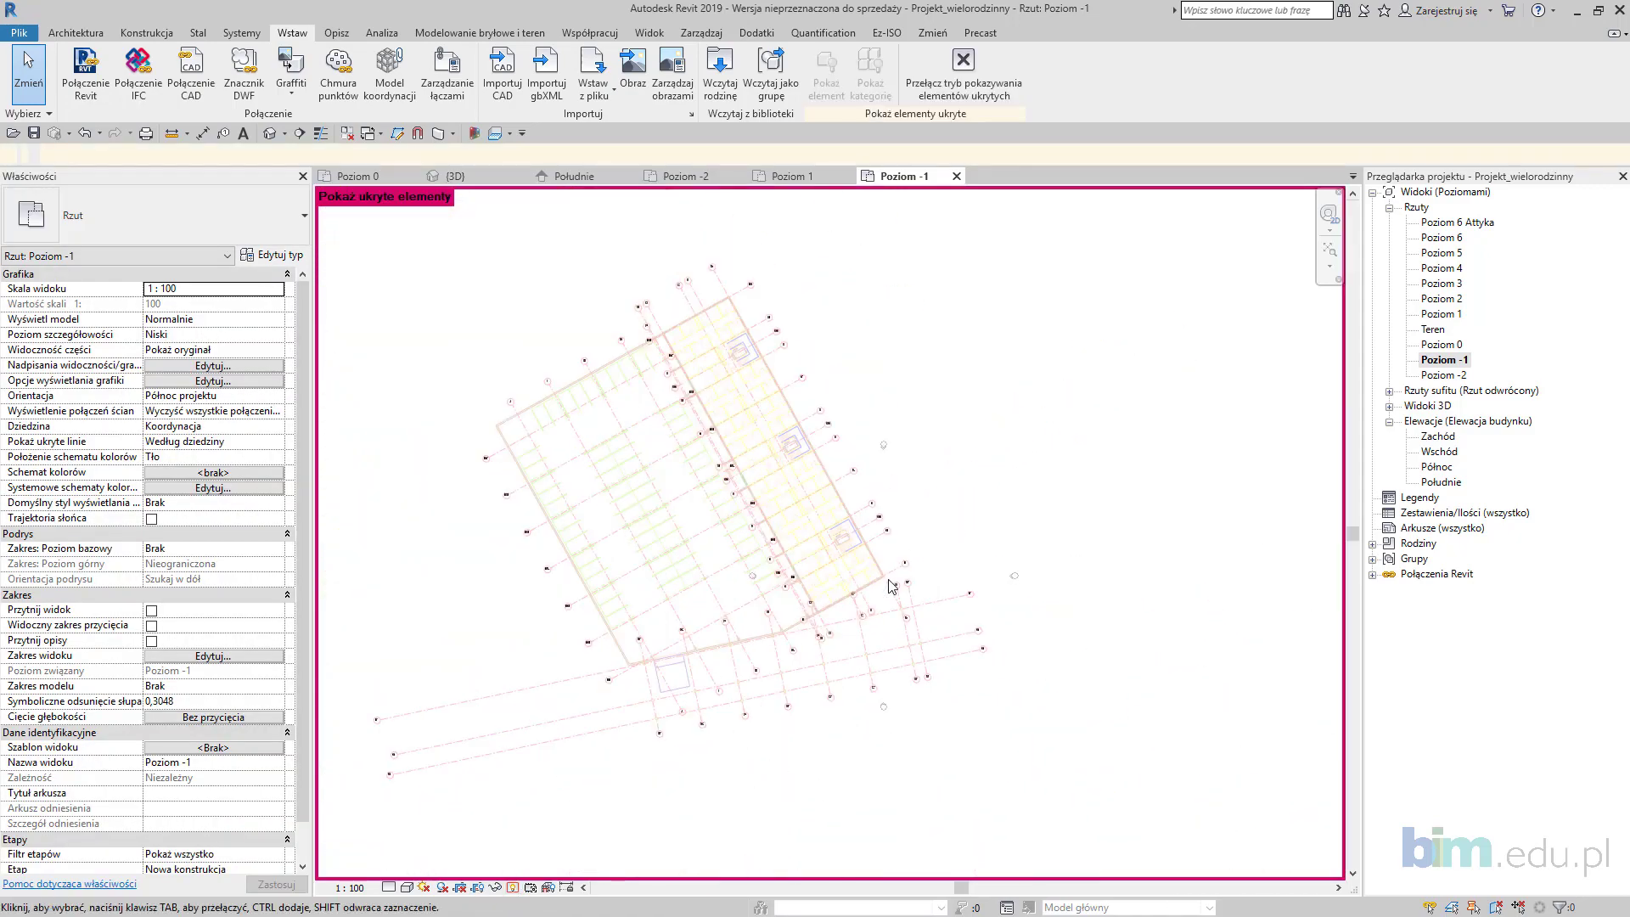
scroll(892, 594, "up", 6)
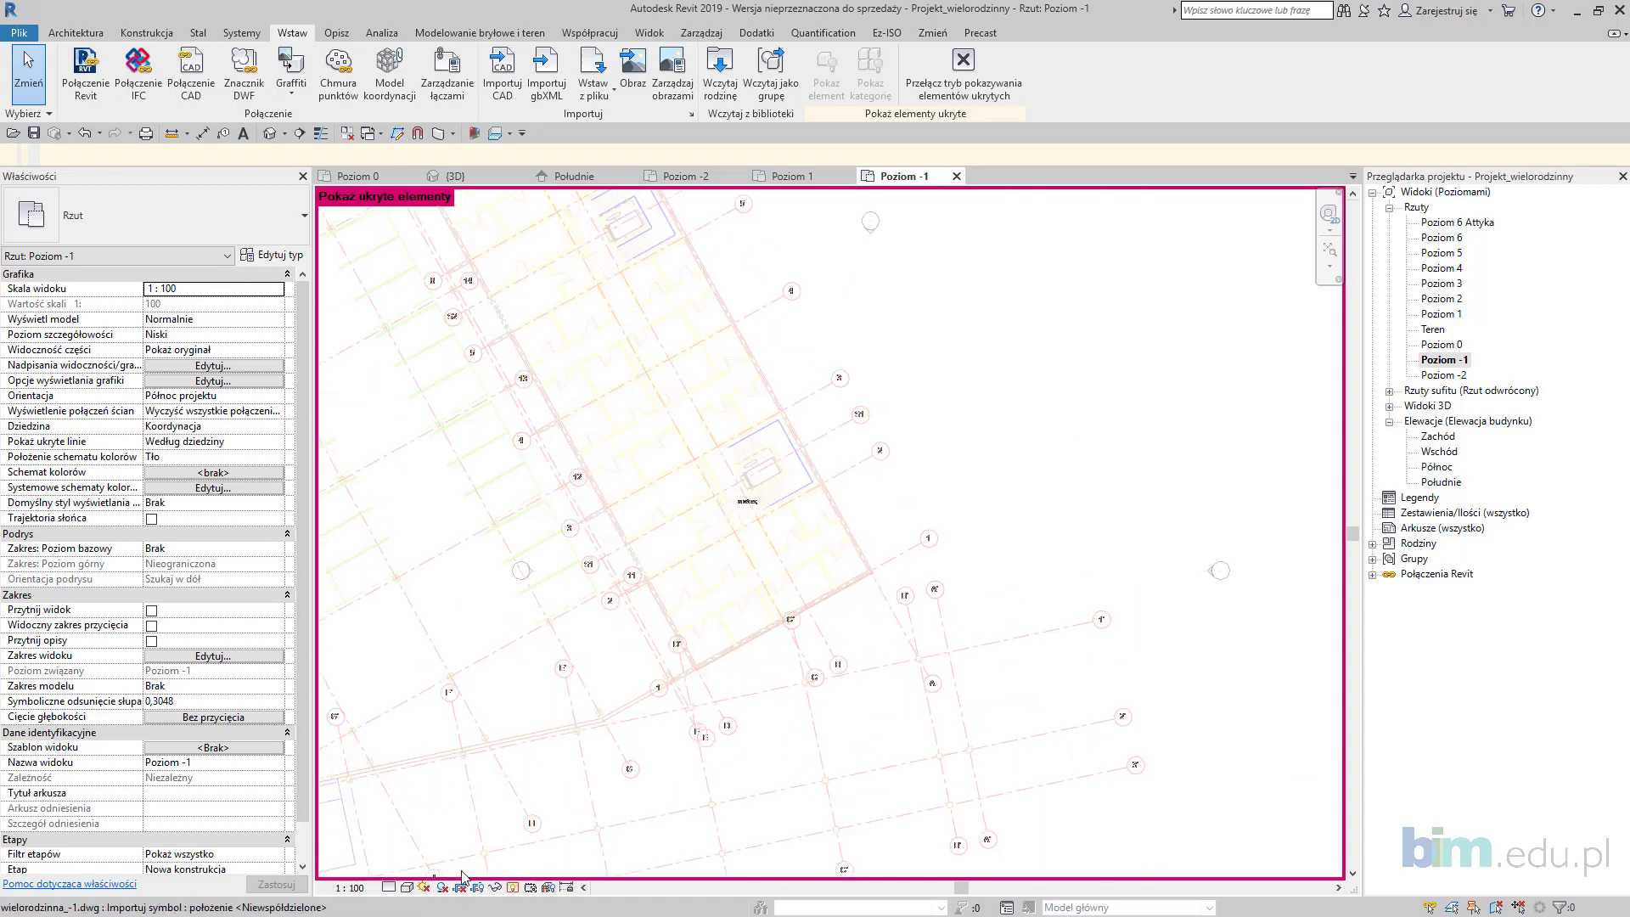
Step: Stop revealing hidden elements in the Poziom -1 plan and open the Poziom 0 plan
left_click(513, 888)
scroll(737, 609, "down", 3)
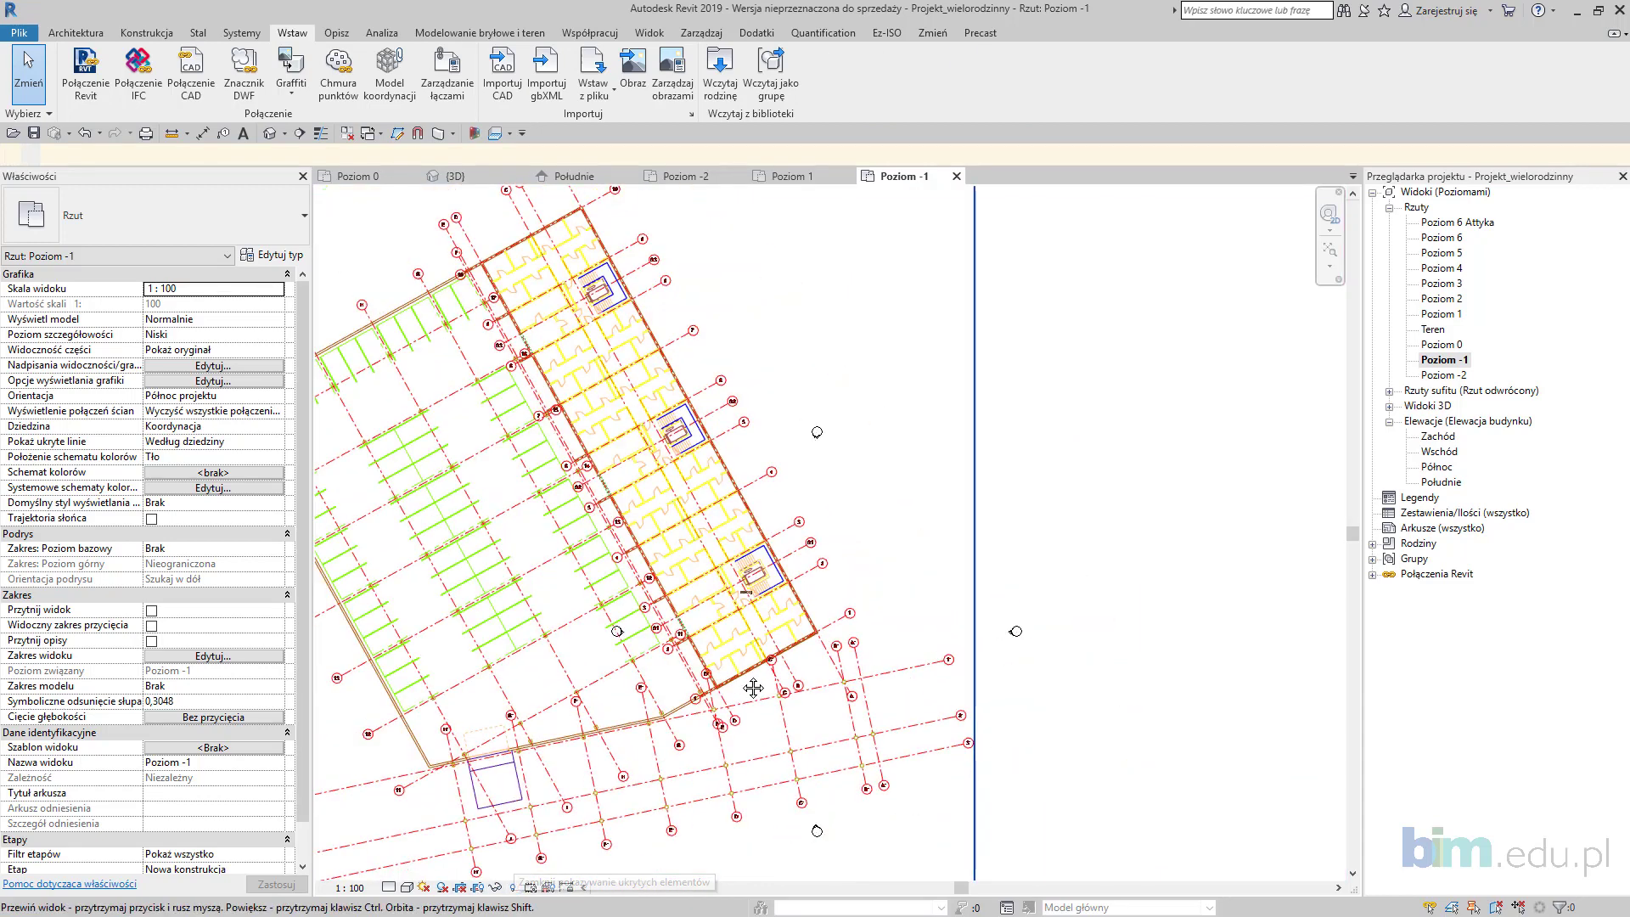
left_click(1443, 345)
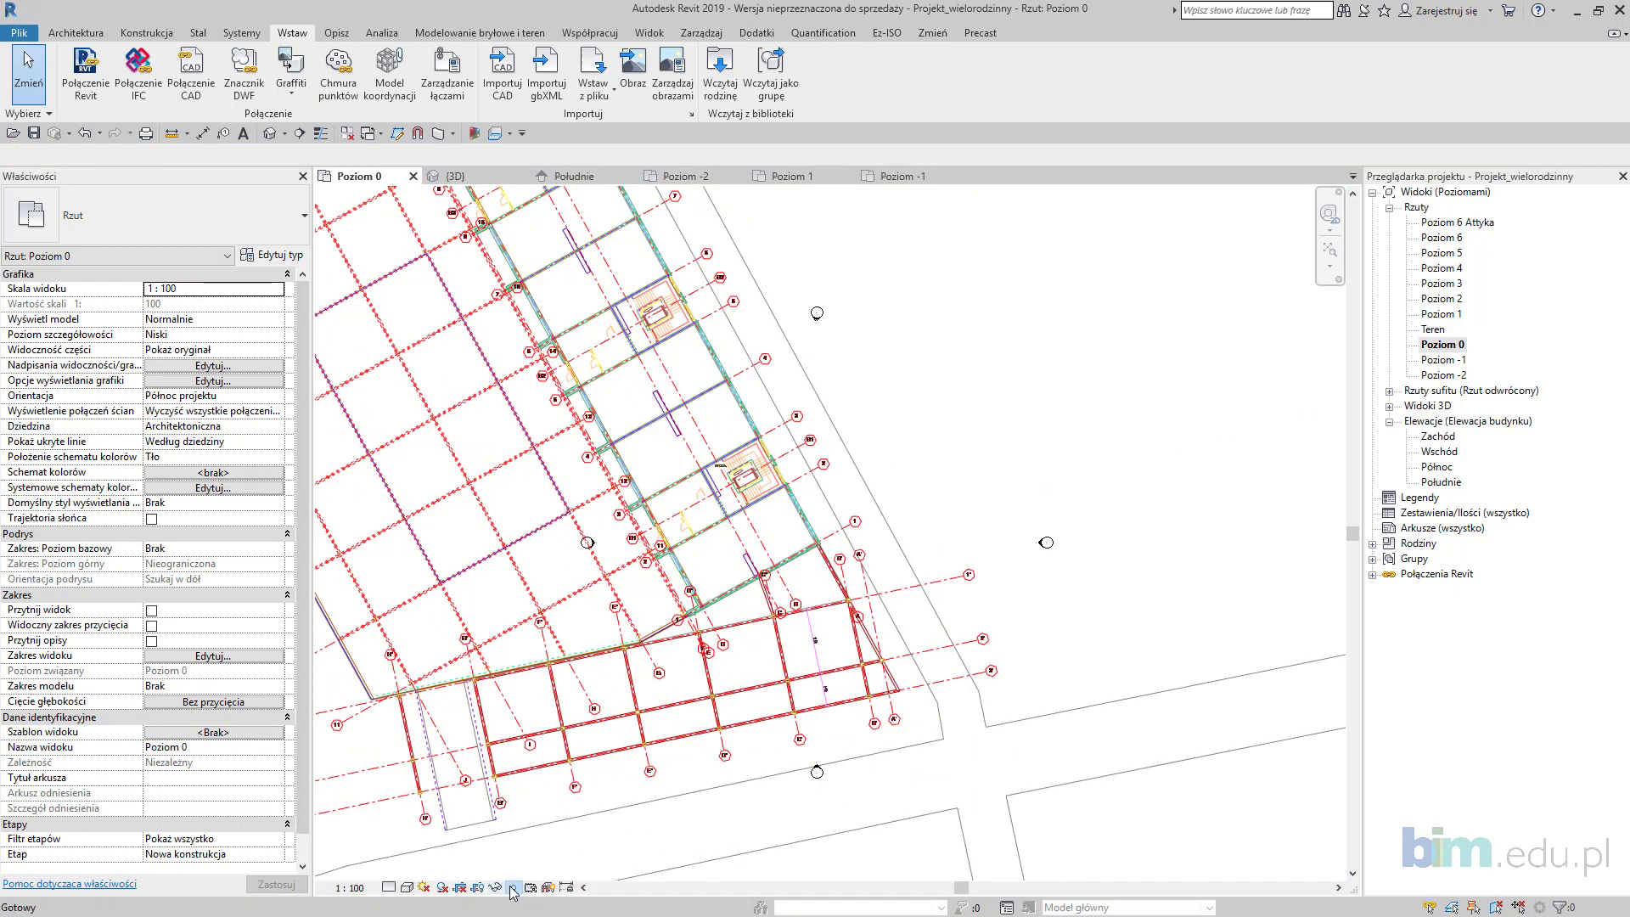
Step: Reveal hidden elements in Poziom 0, examine the base point at the building corner on axis 1, and turn the display off
left_click(513, 887)
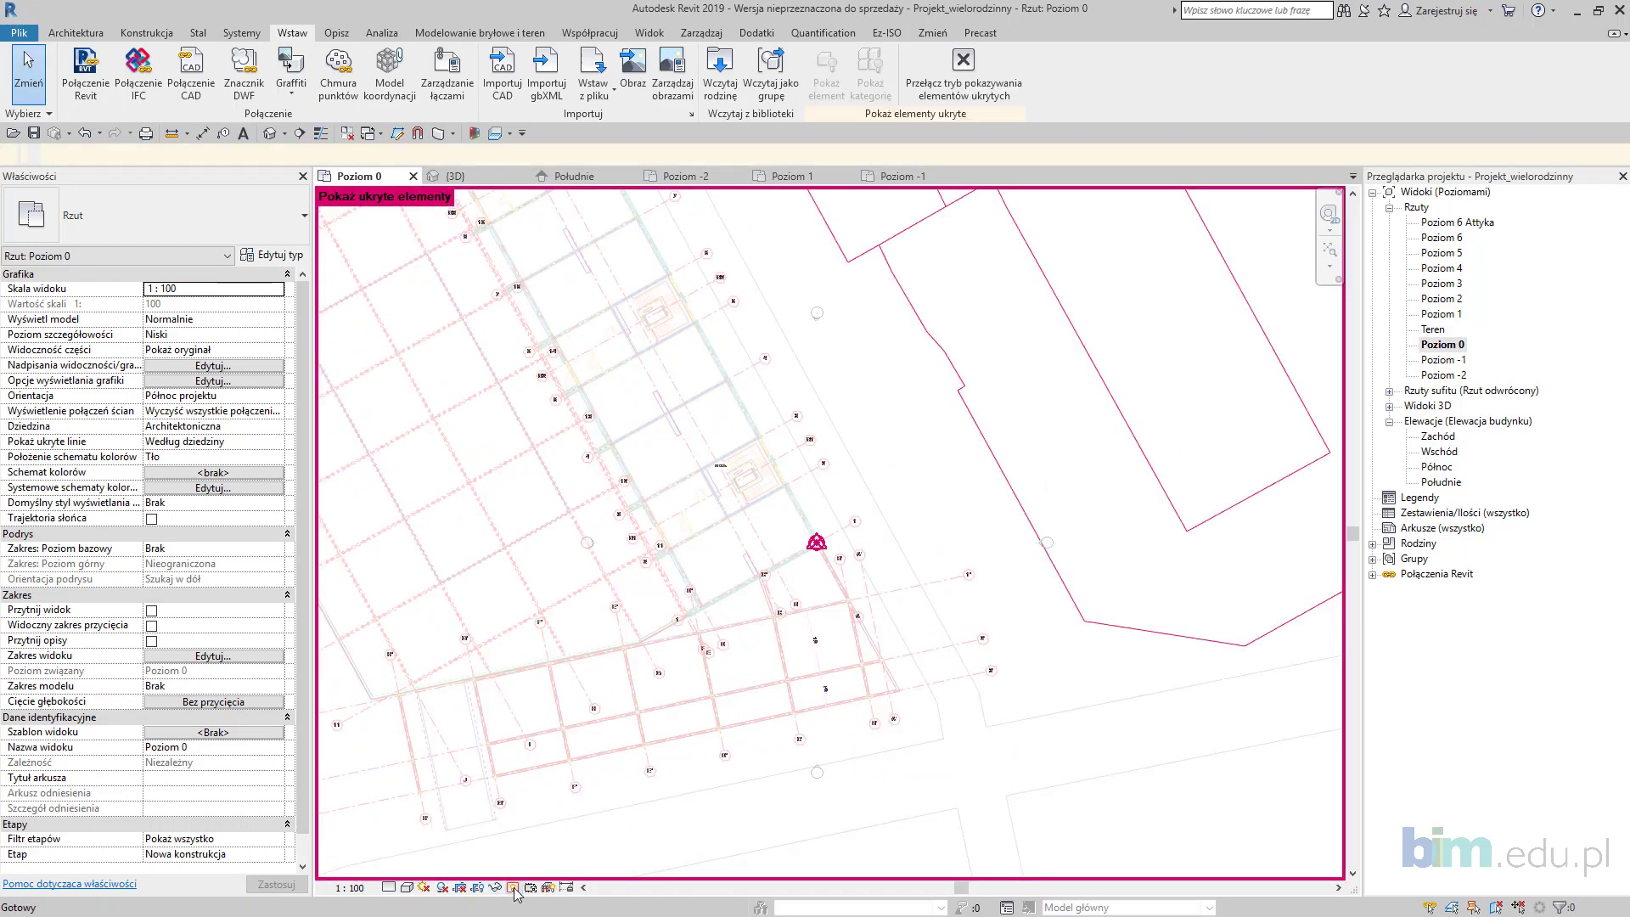
scroll(817, 556, "up", 5)
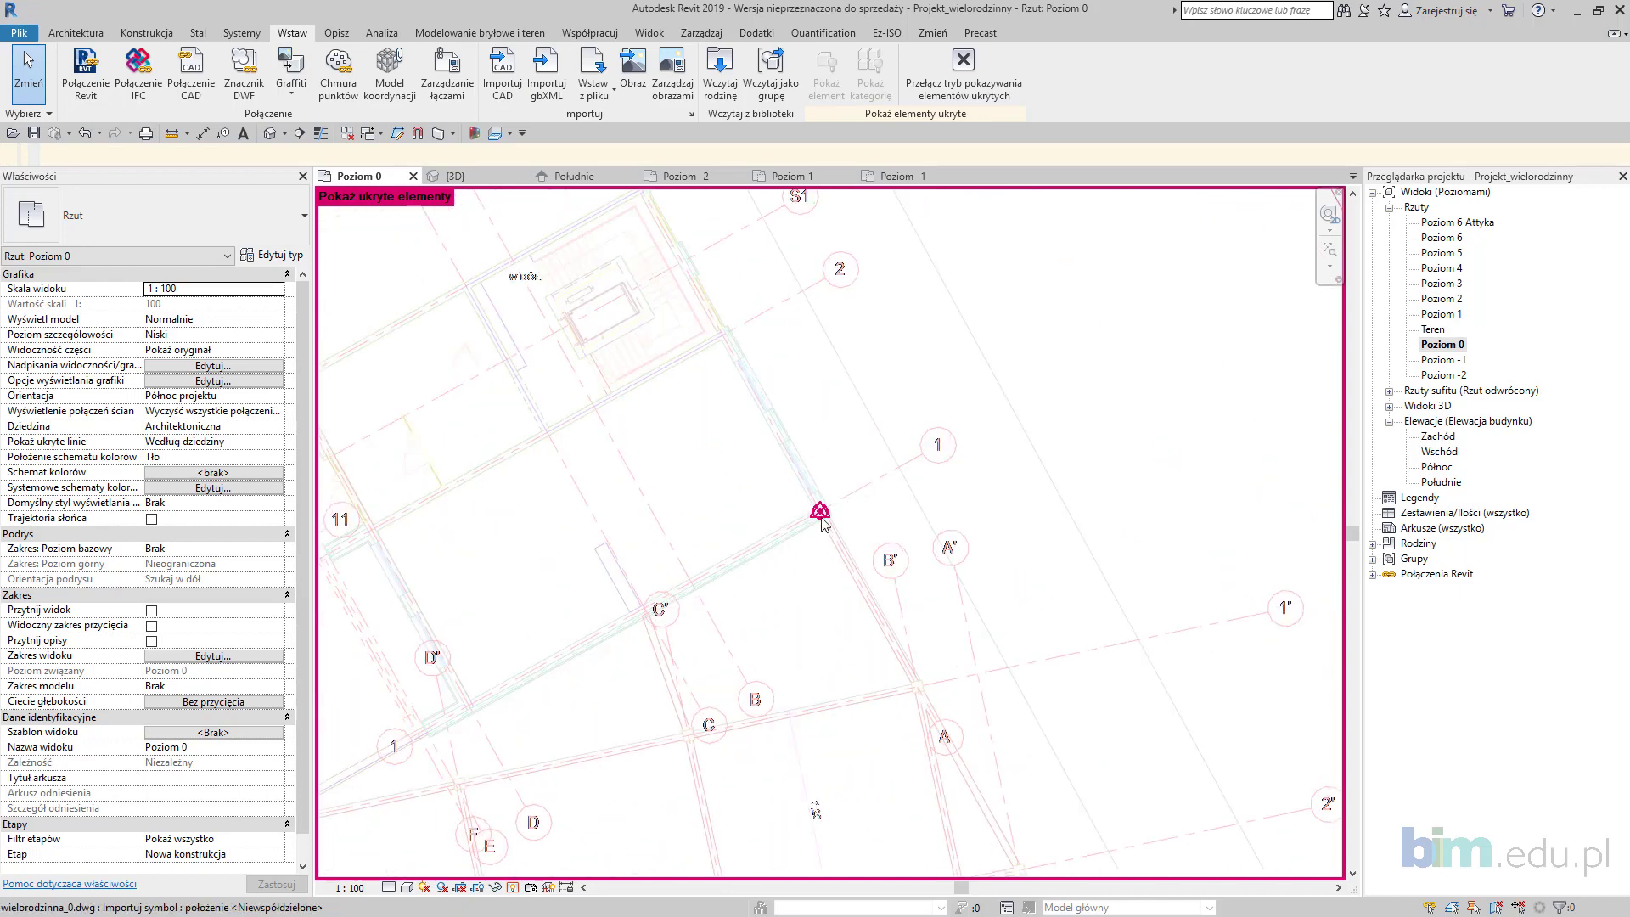
scroll(824, 524, "up", 3)
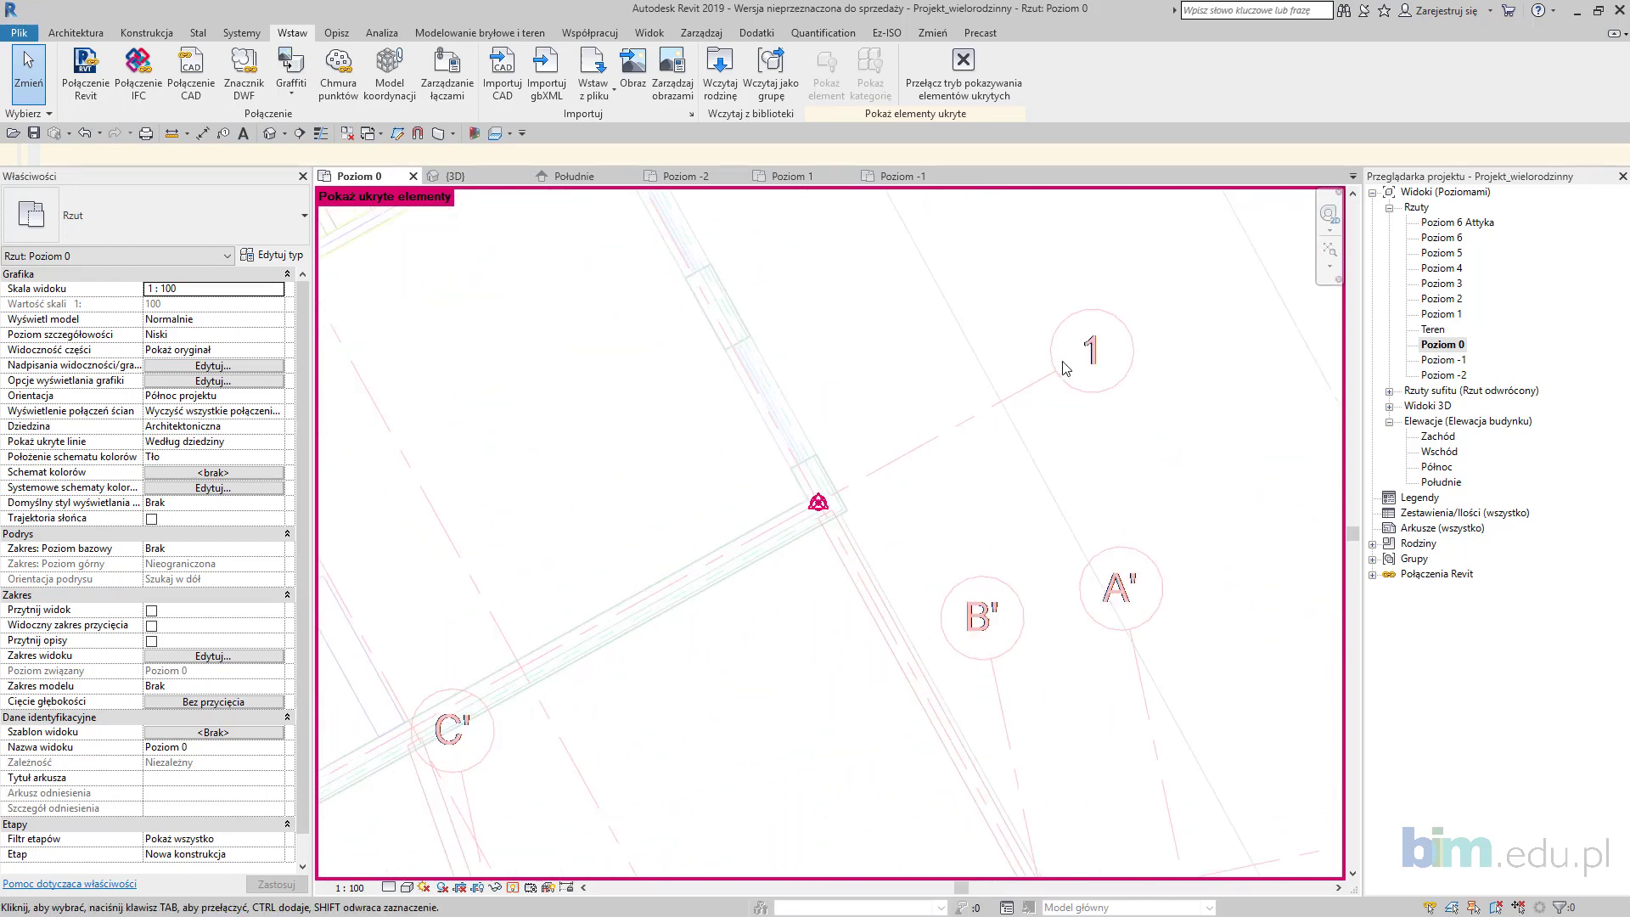
scroll(1066, 368, "down", 5)
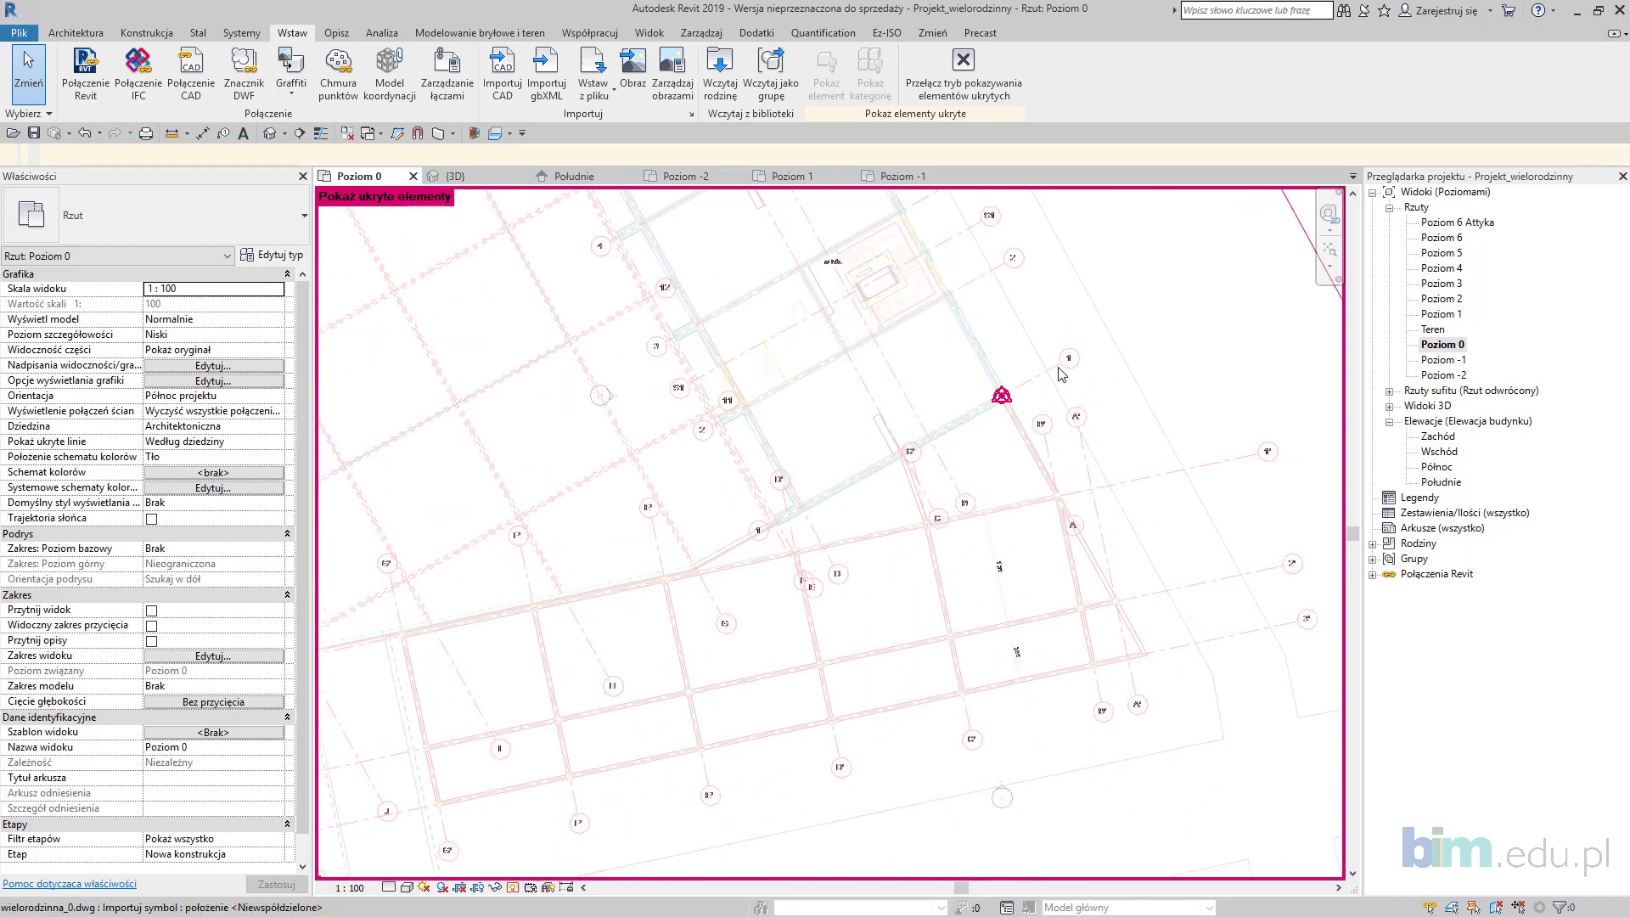
scroll(1033, 475, "up", 2)
left_click(513, 887)
scroll(749, 558, "down", 4)
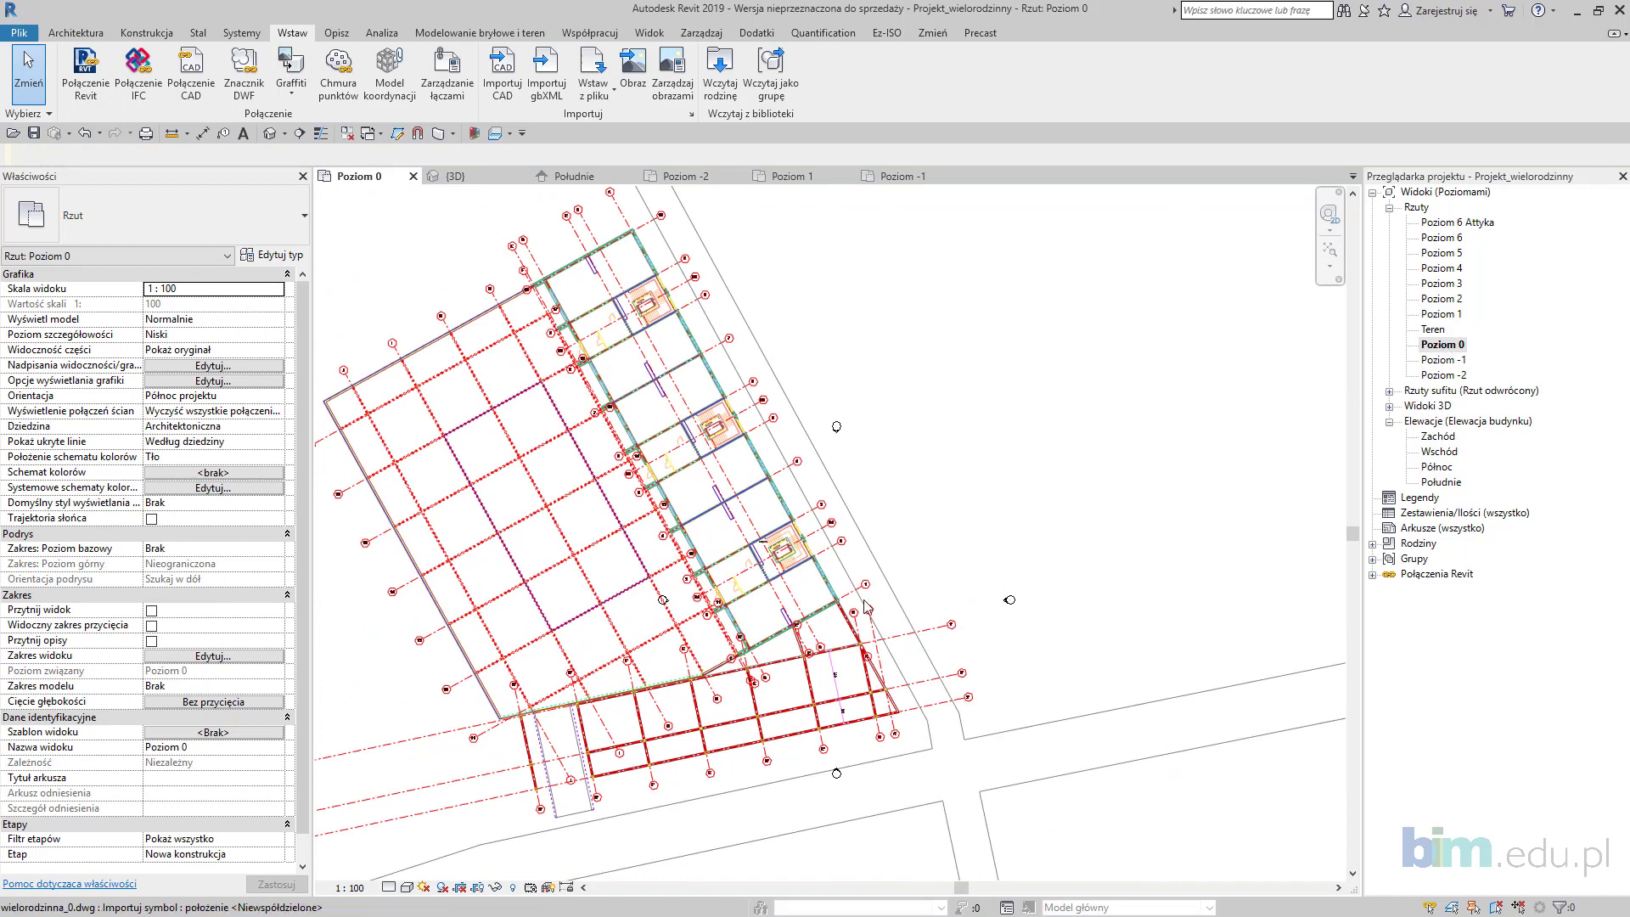
Step: Display the imported wielorodzinna_0.dwg as halftone in the Poziom 0 plan's visibility/graphics overrides and apply it
scroll(889, 597, "up", 3)
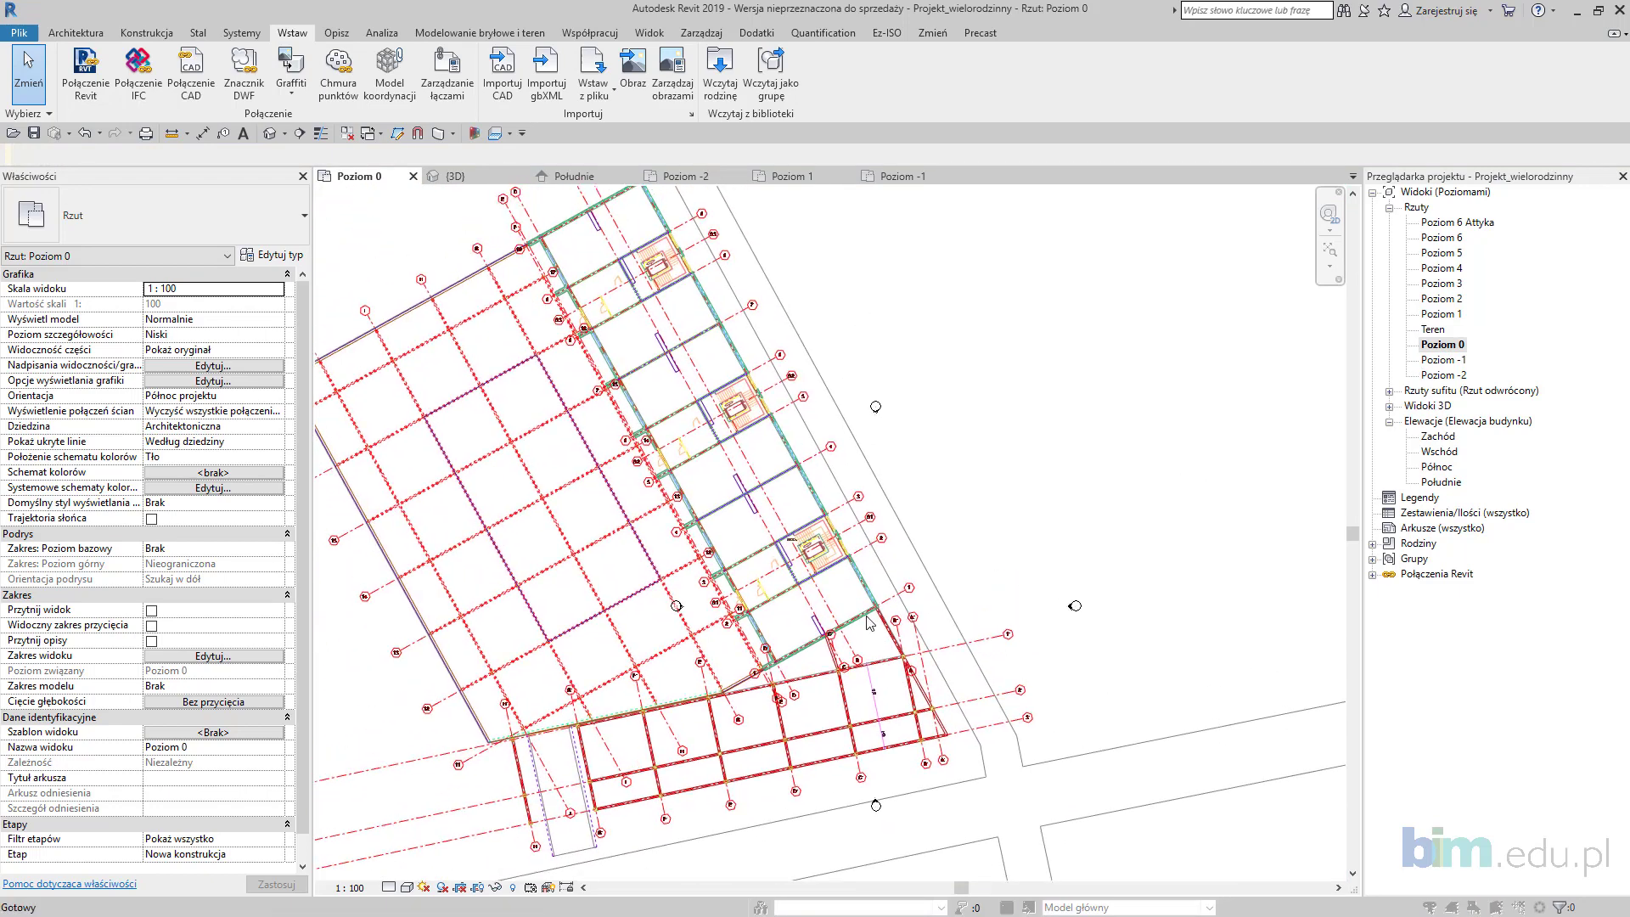
key("v")
key("v")
left_click_drag(1240, 75, 1189, 103)
left_click(1198, 133)
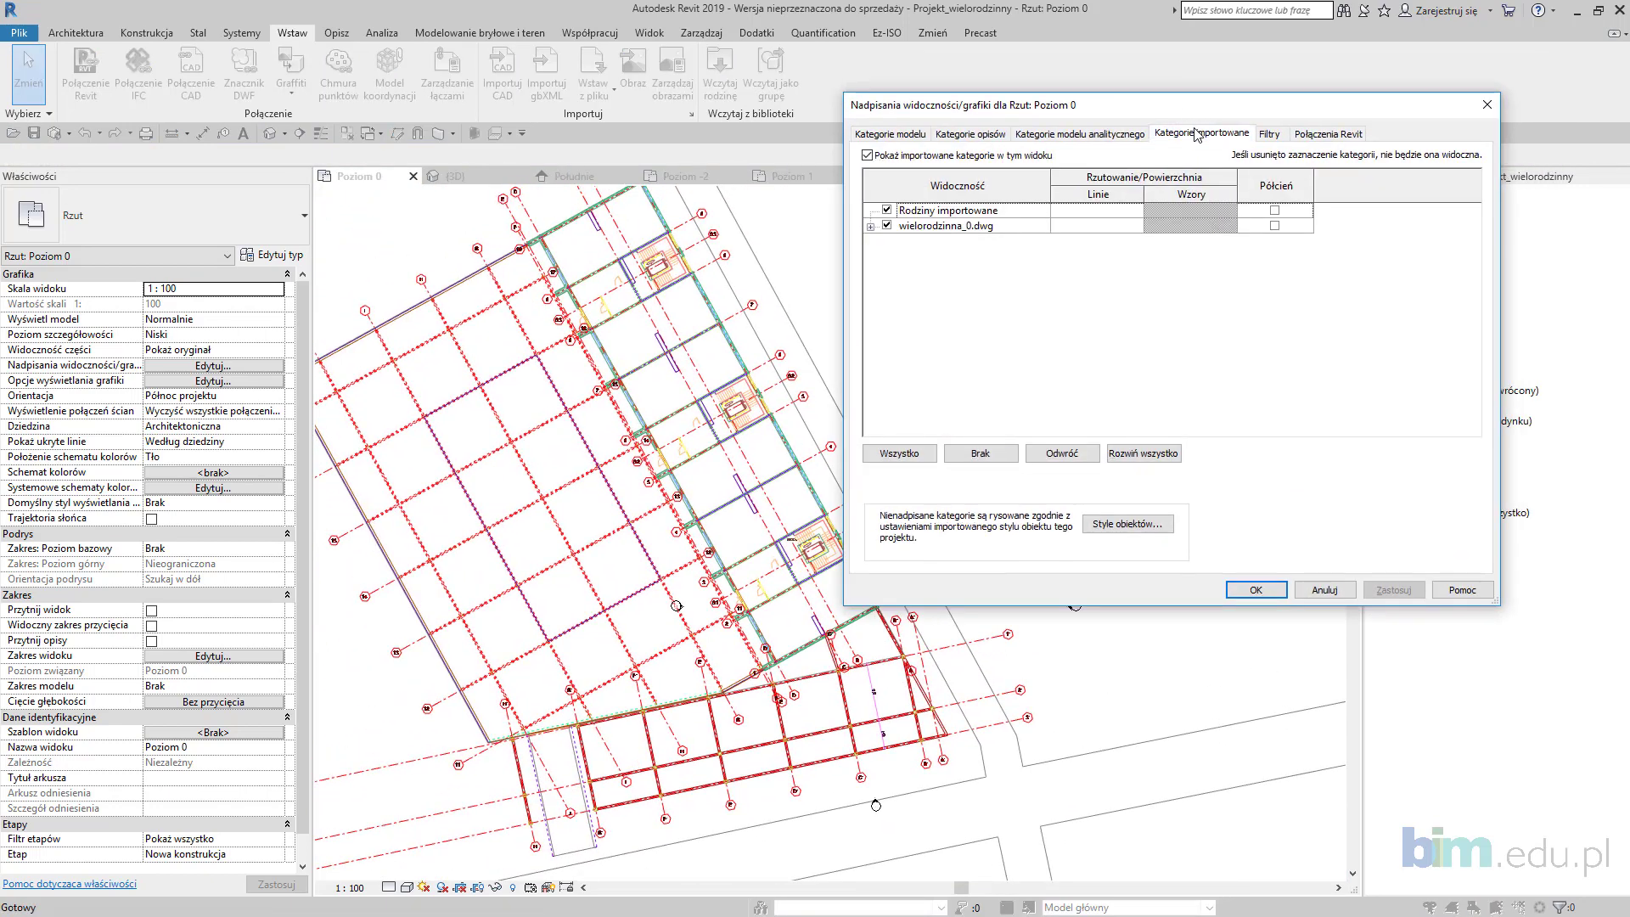
left_click(1274, 226)
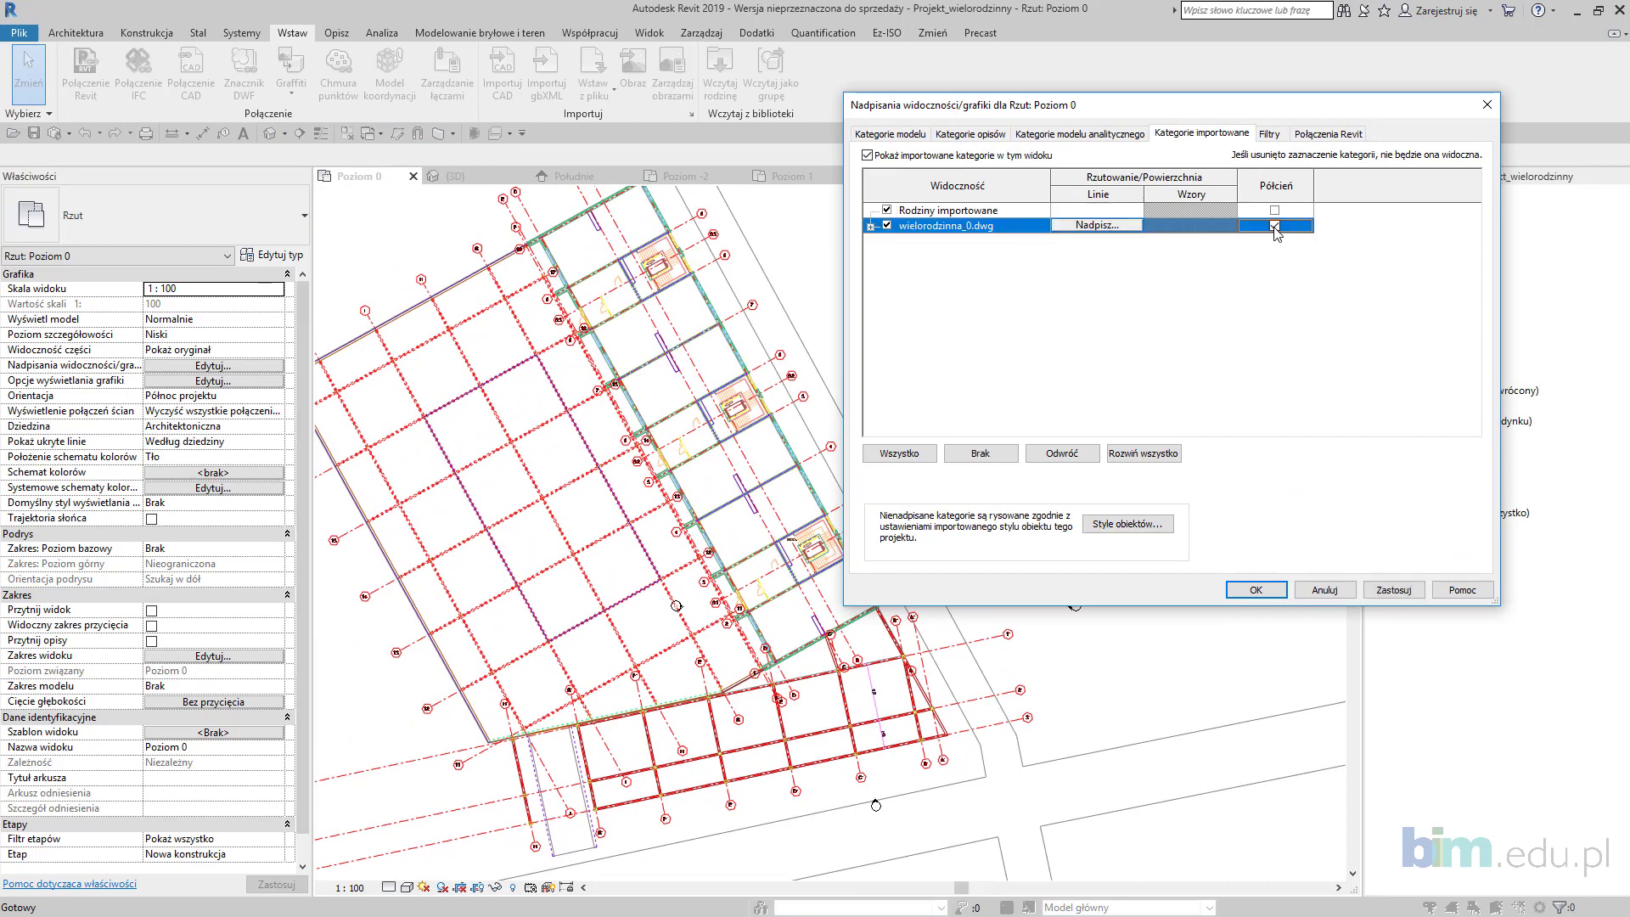
left_click(1393, 589)
left_click(1256, 590)
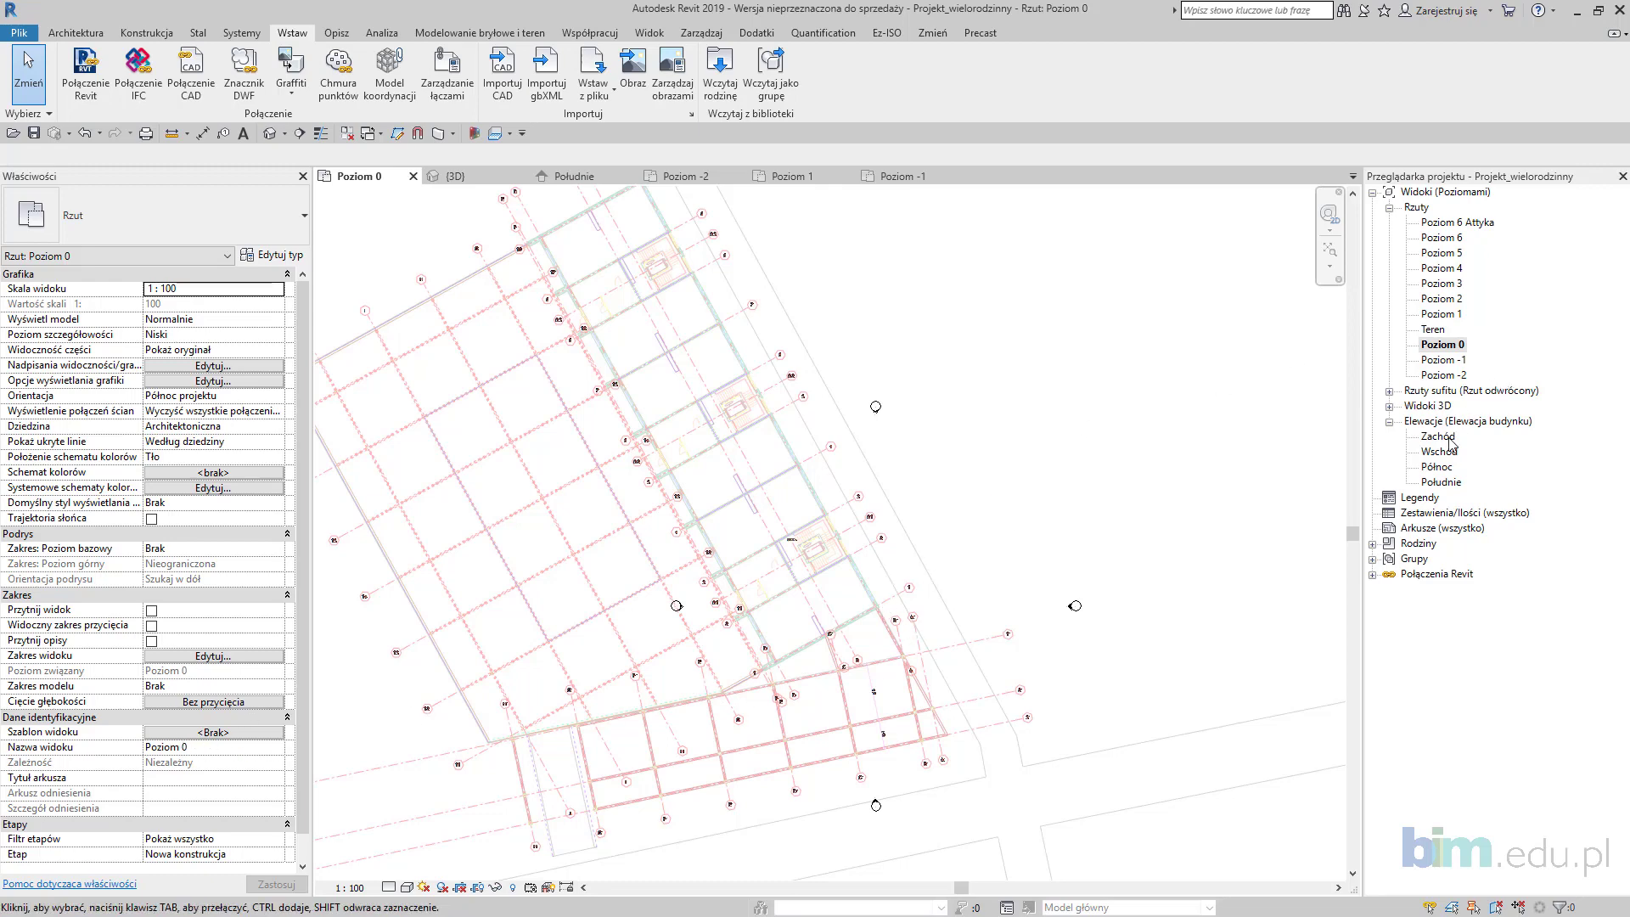
Step: Open the Zachód elevation and select the Poziom 6 Attyka and Poziom -2 levels to review the level range
left_click(1438, 437)
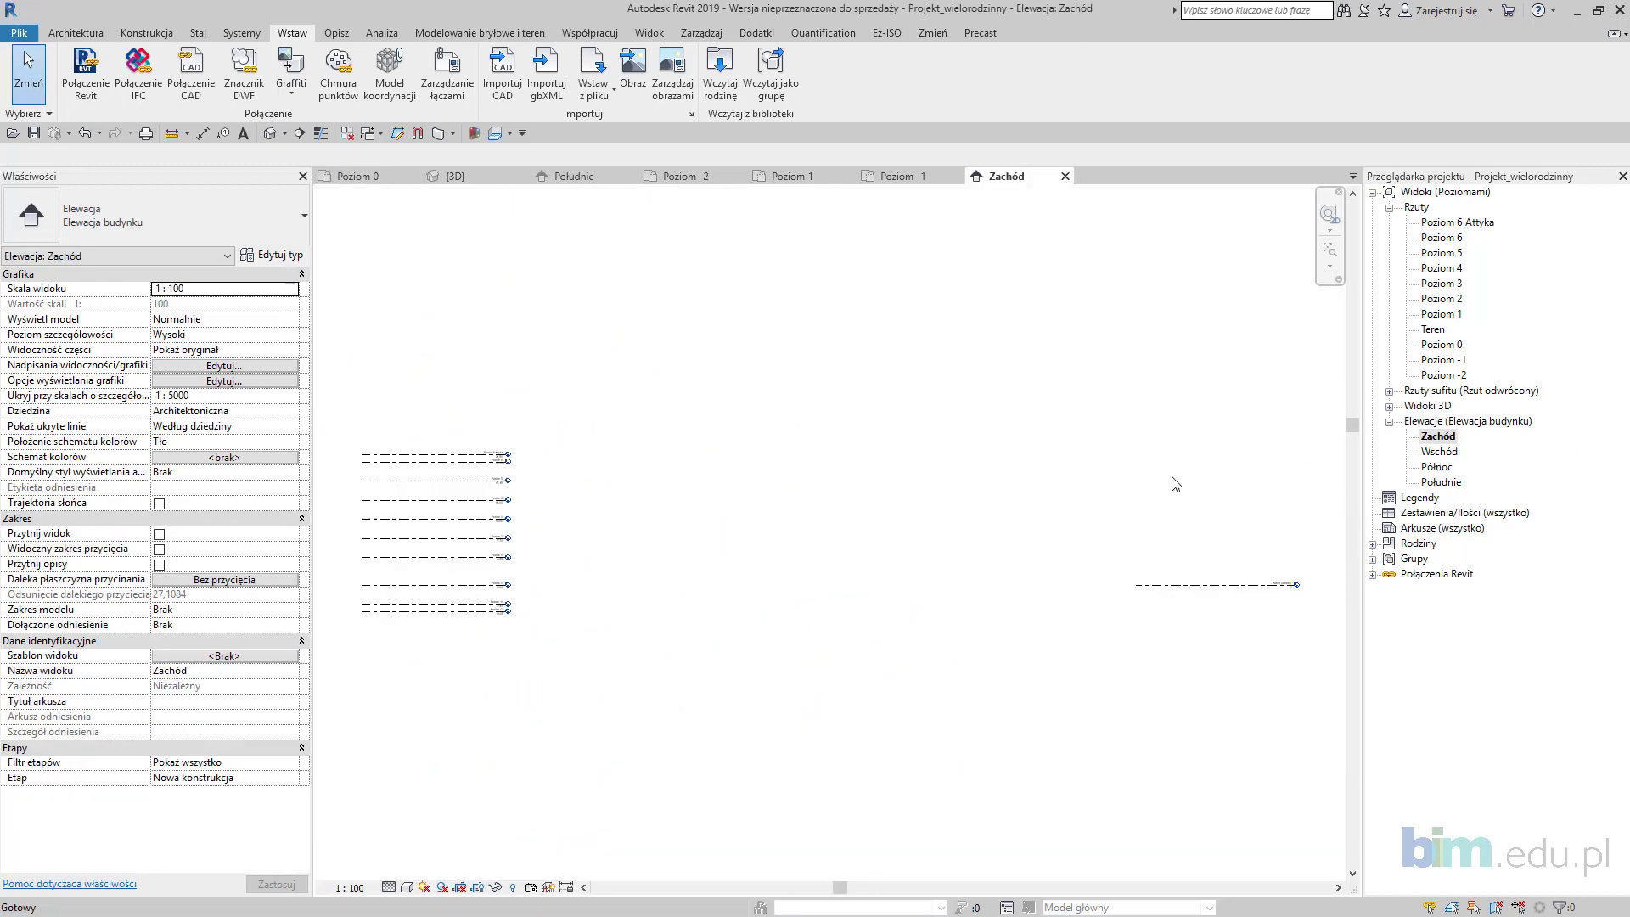
middle_click_drag(427, 571, 597, 637)
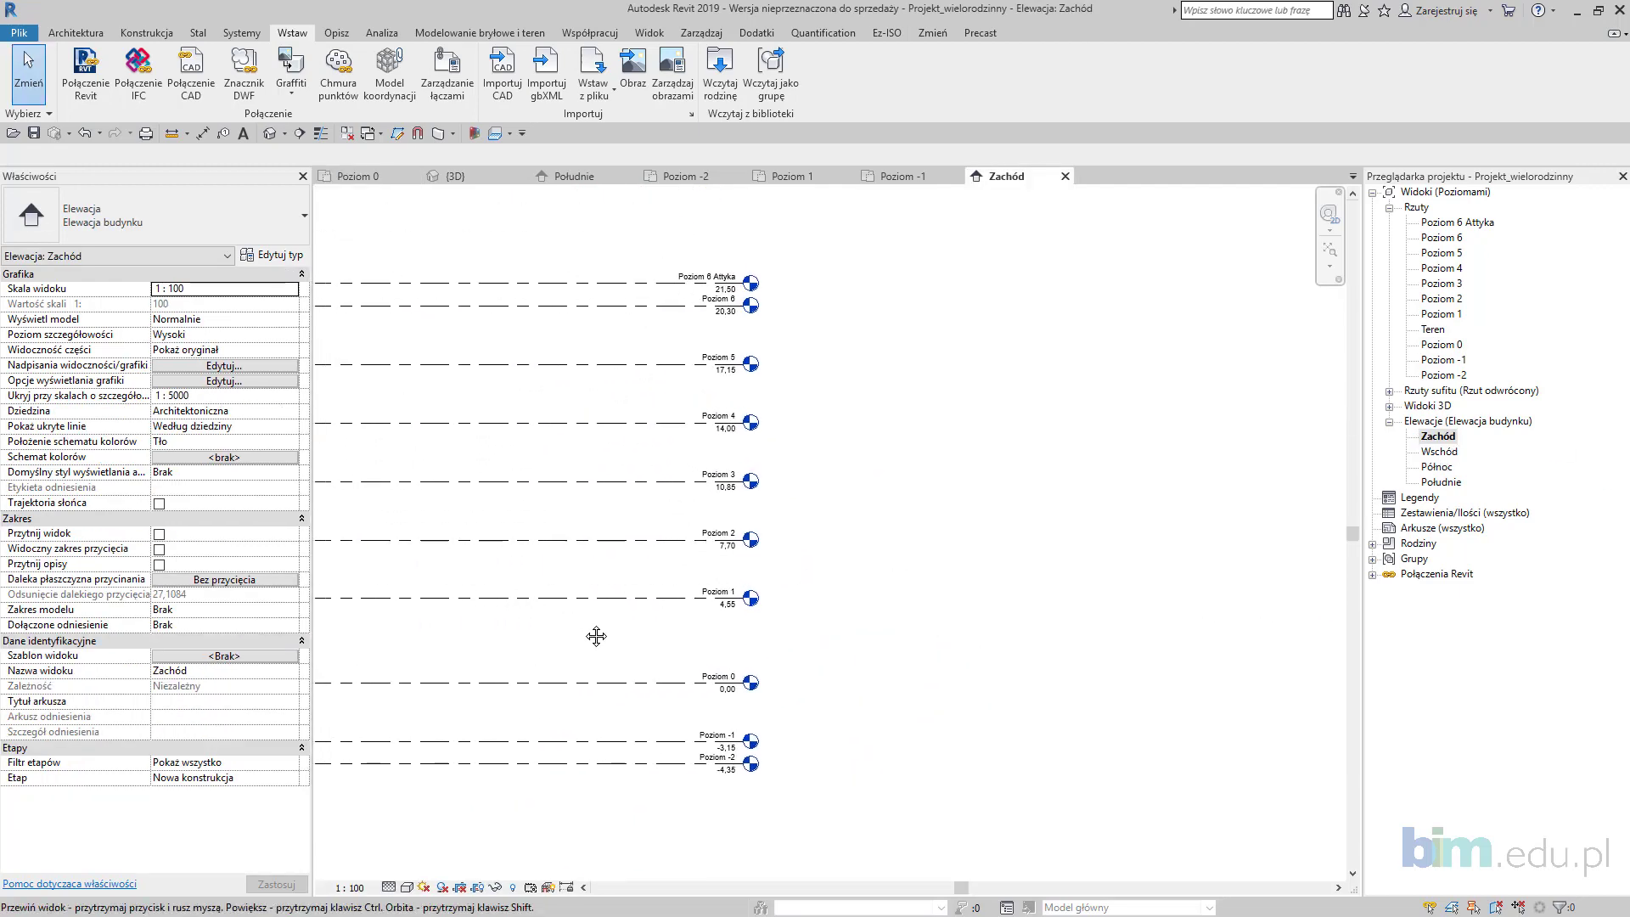
left_click(623, 293)
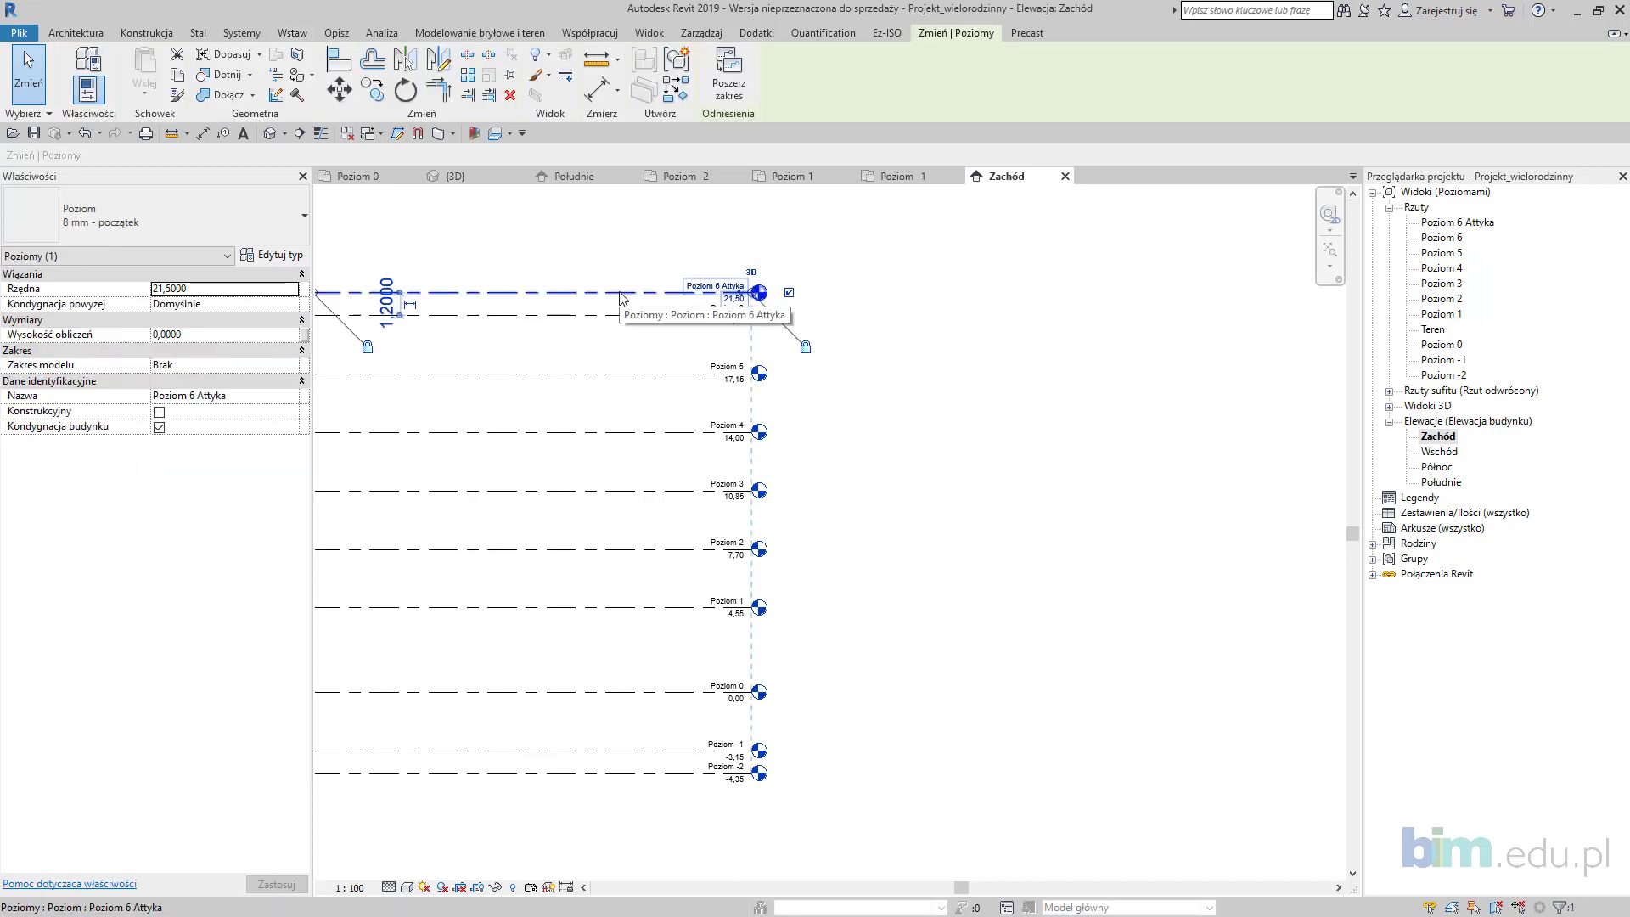
left_click(624, 773, "ctrl")
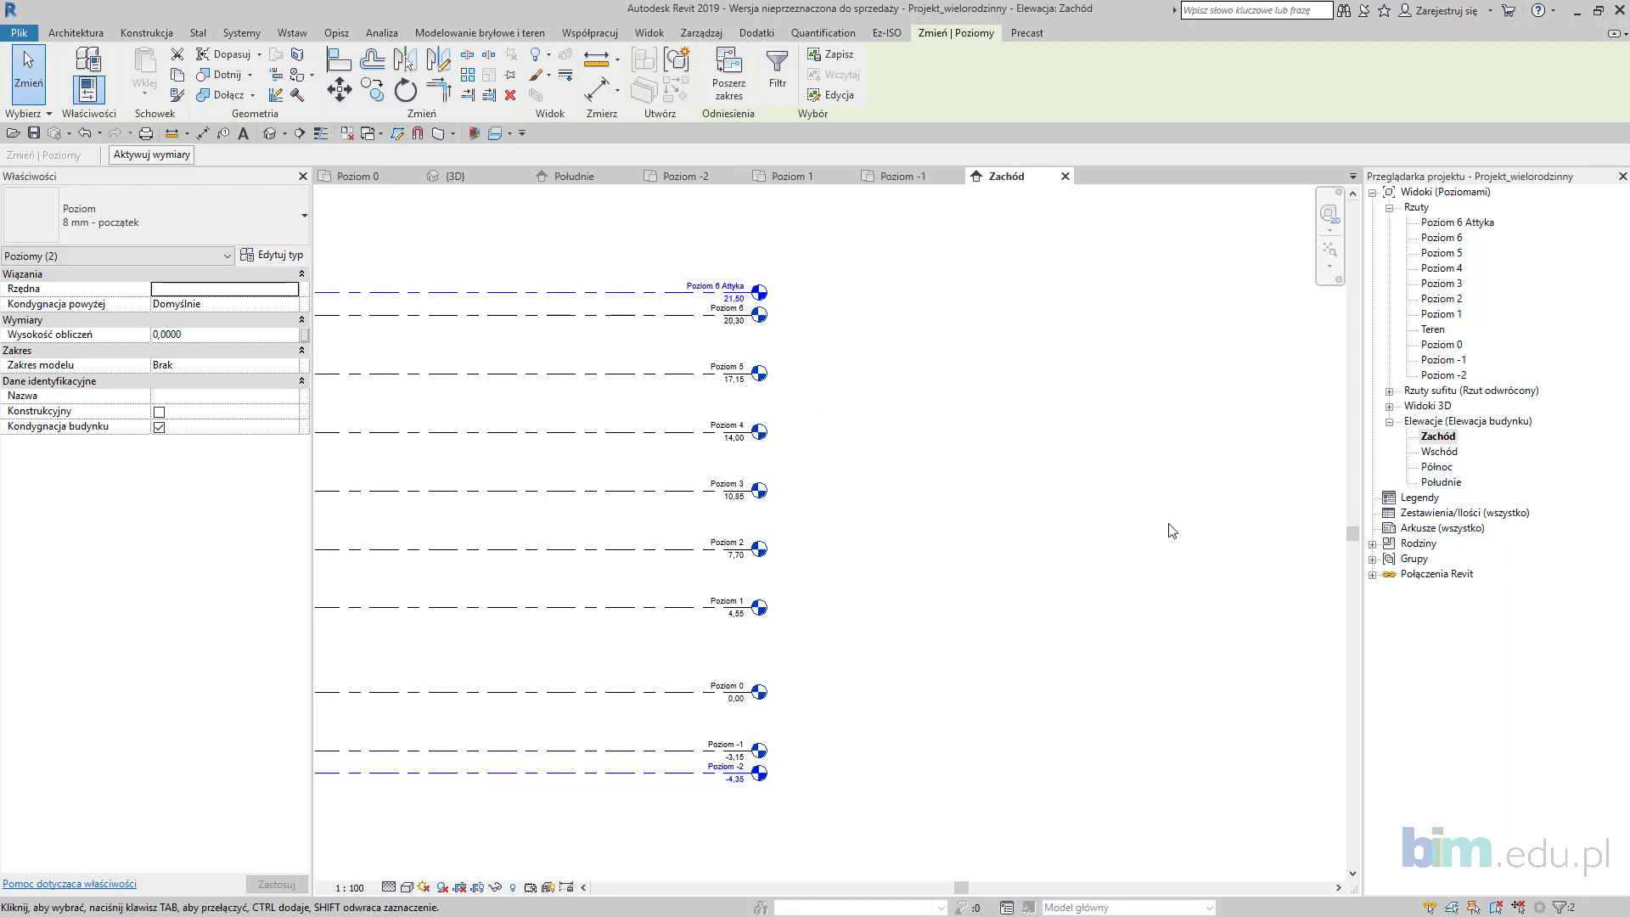
Step: Return to the Poziom 0 plan and move the whole north elevation marker beyond the building's northern end
left_click(1458, 345)
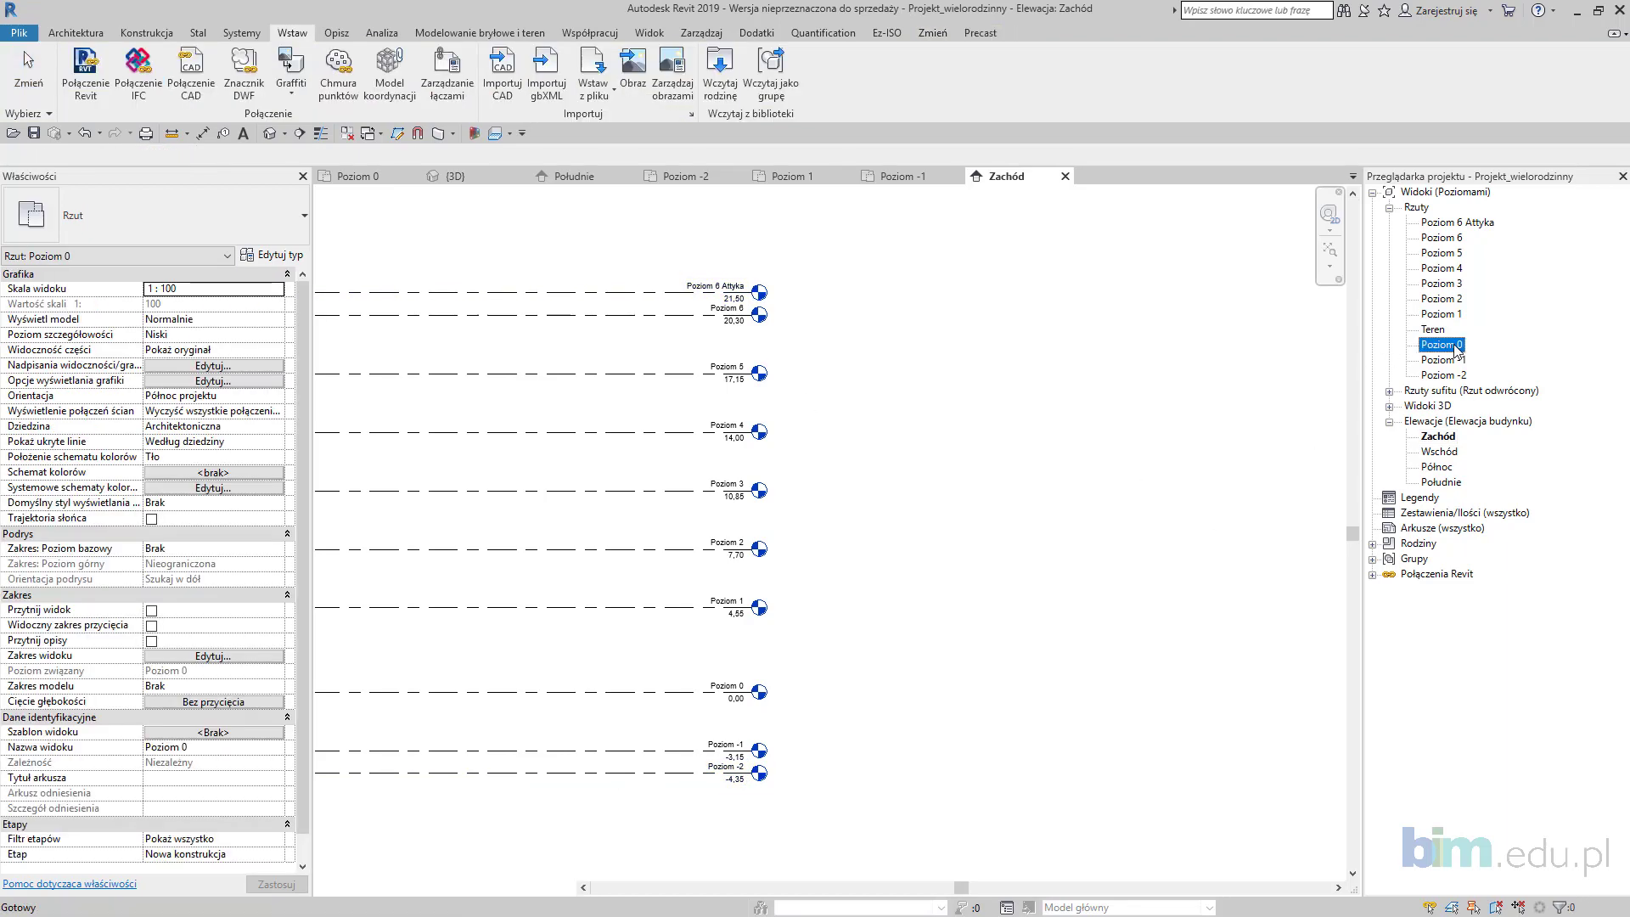
double_click(1457, 346)
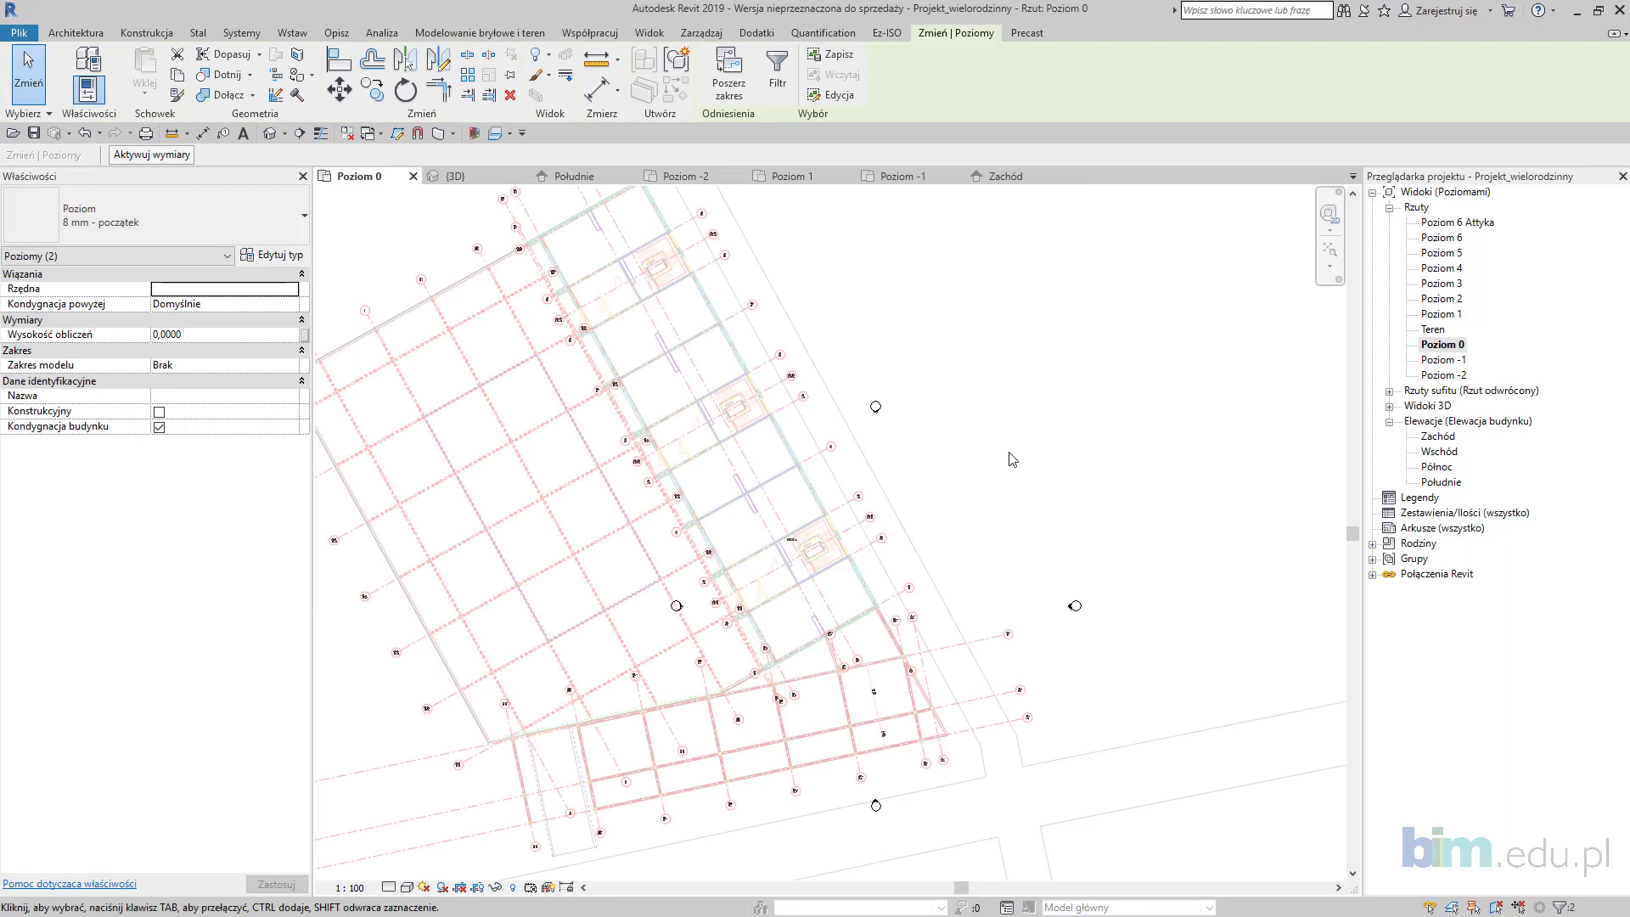
middle_click_drag(866, 425, 878, 486)
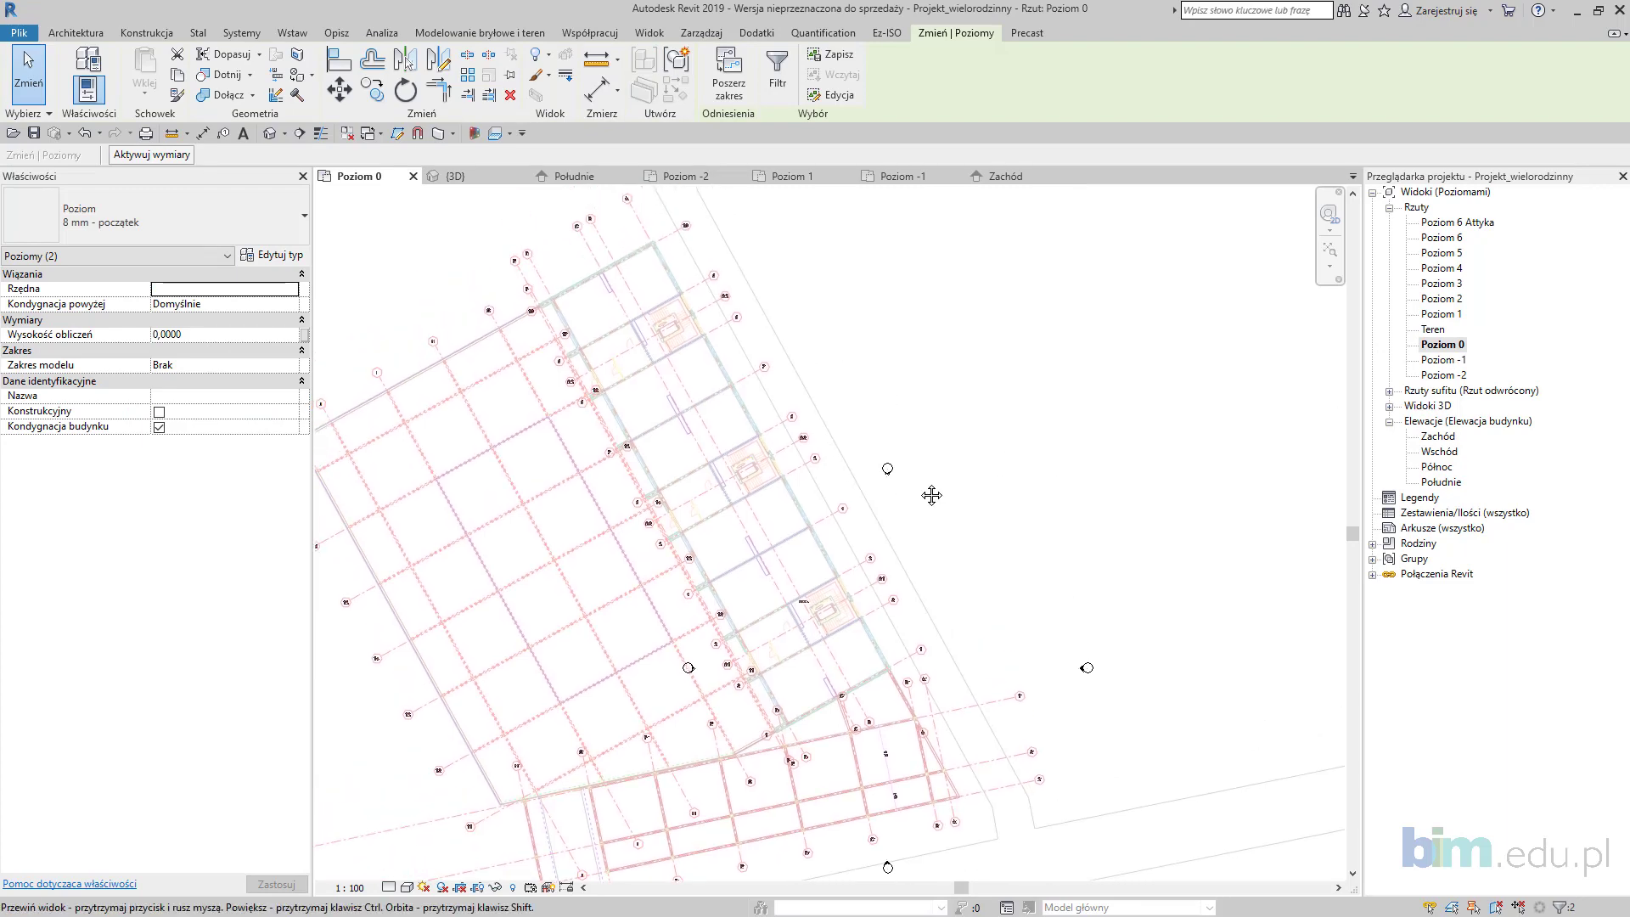
scroll(908, 492, "up", 8)
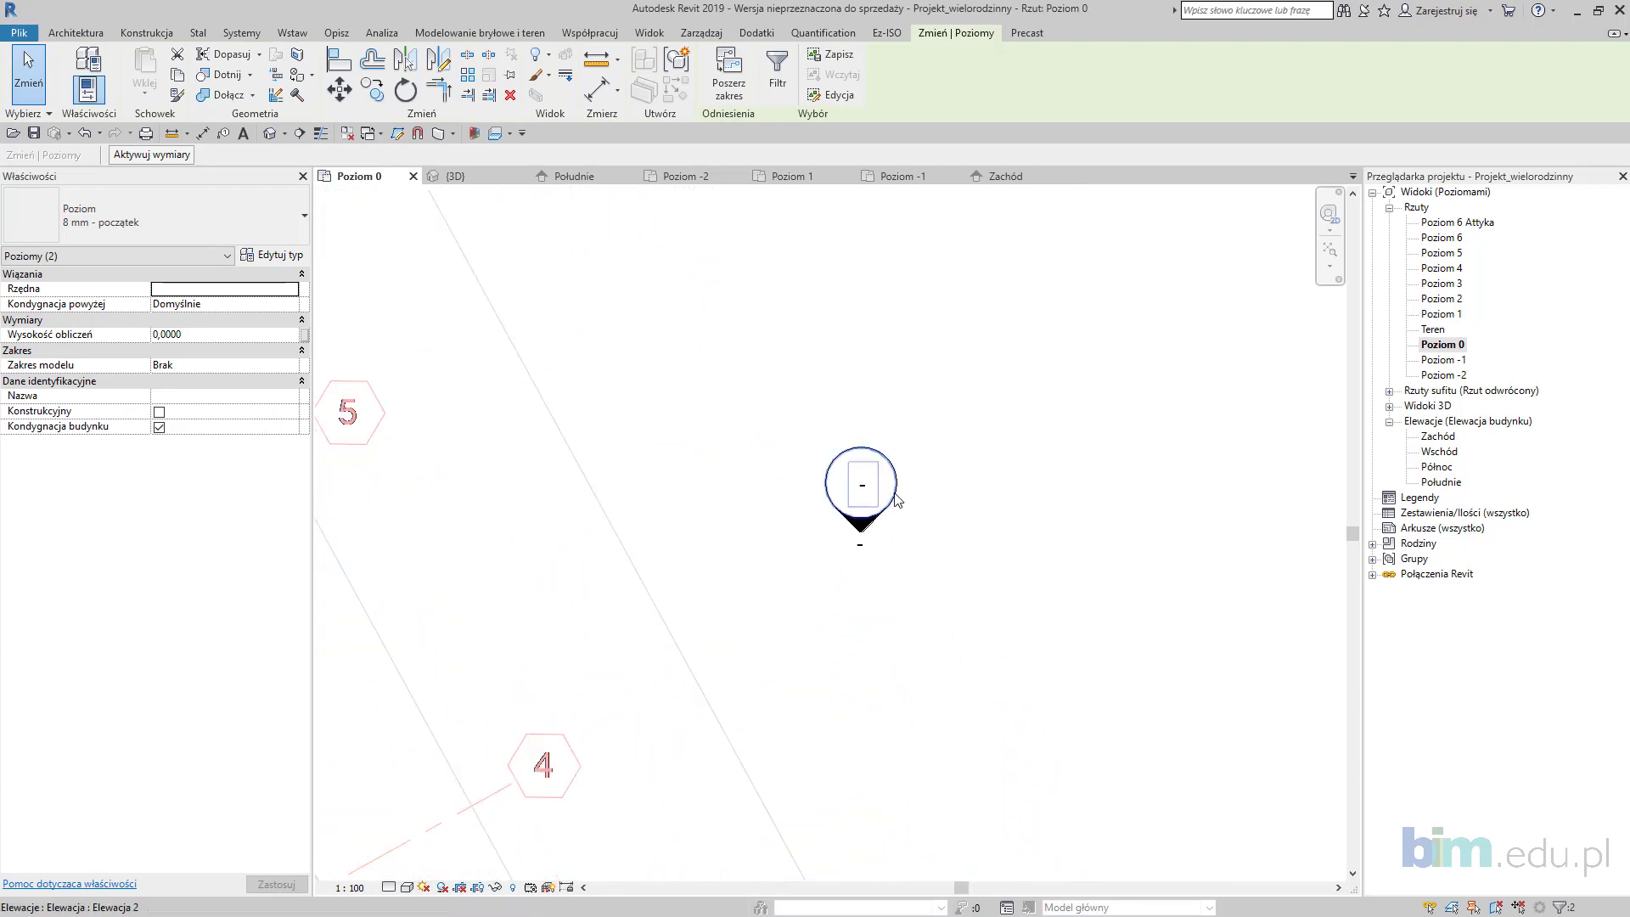
left_click(897, 497)
left_click(897, 508)
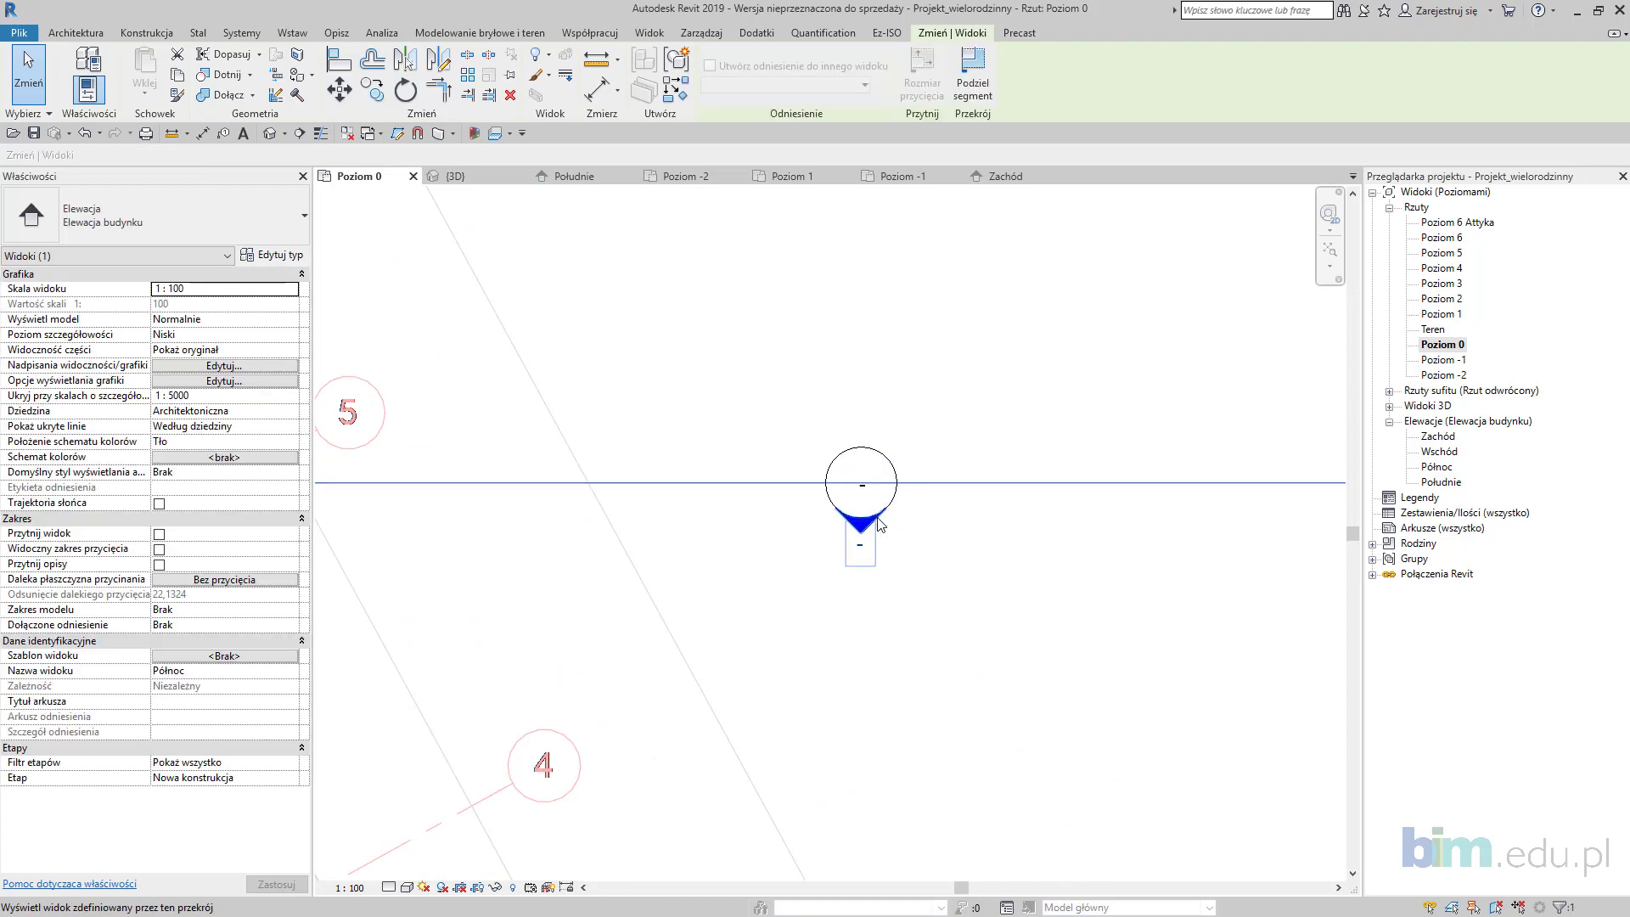
left_click(895, 503)
left_click_drag(1015, 580, 749, 377)
scroll(758, 387, "down", 6)
middle_click_drag(881, 465, 883, 464)
scroll(883, 464, "down", 3)
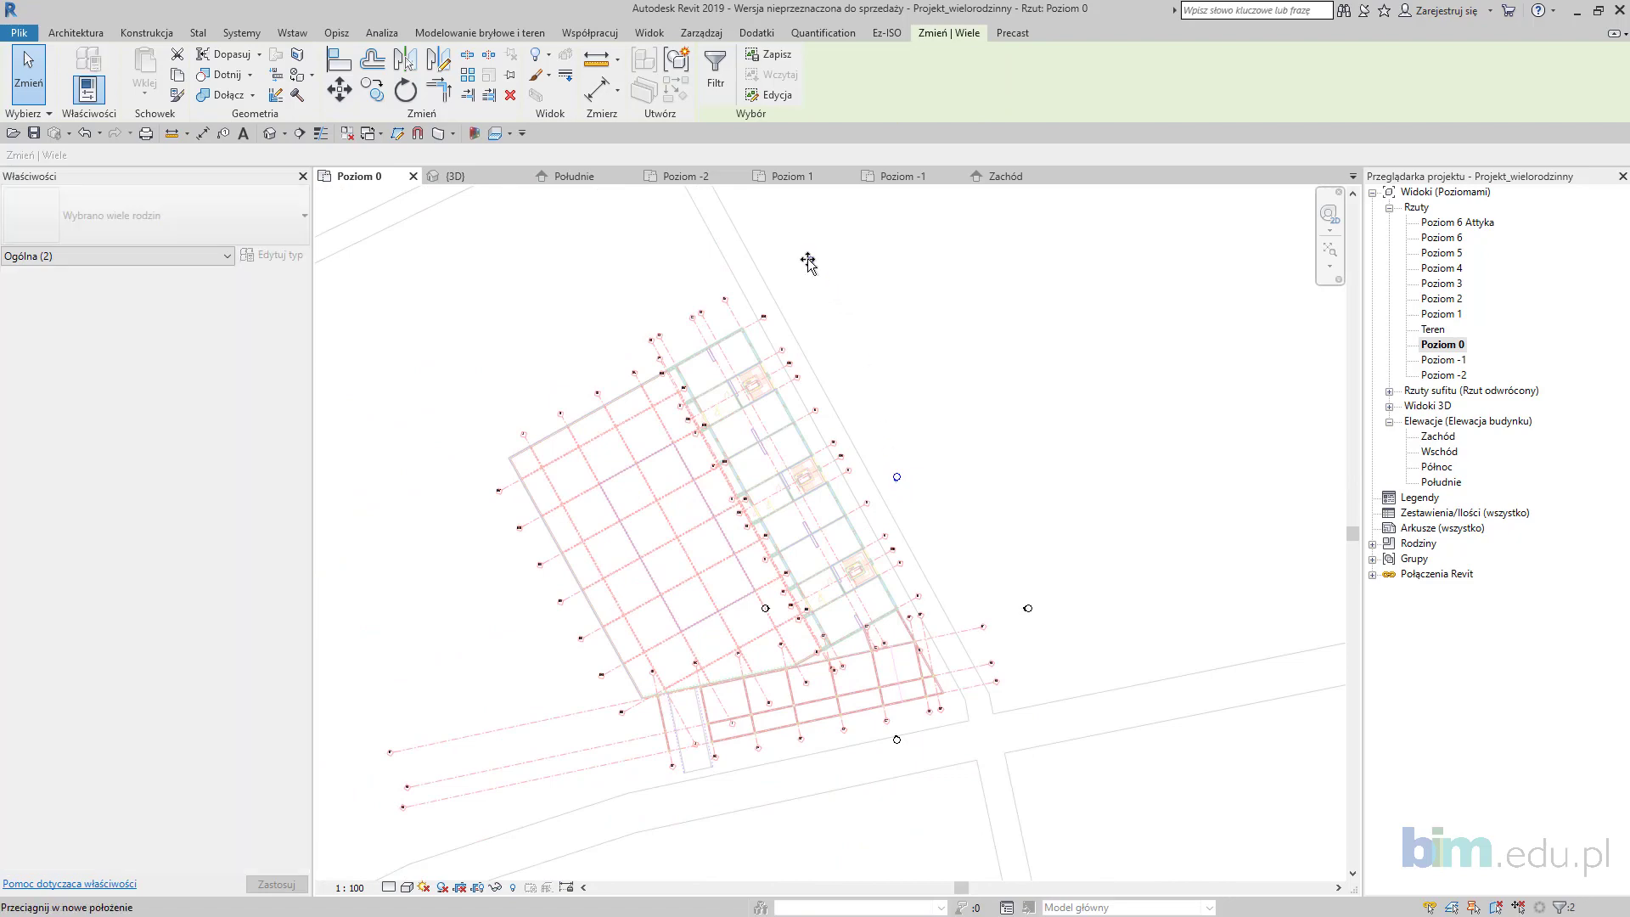
scroll(767, 600, "up", 4)
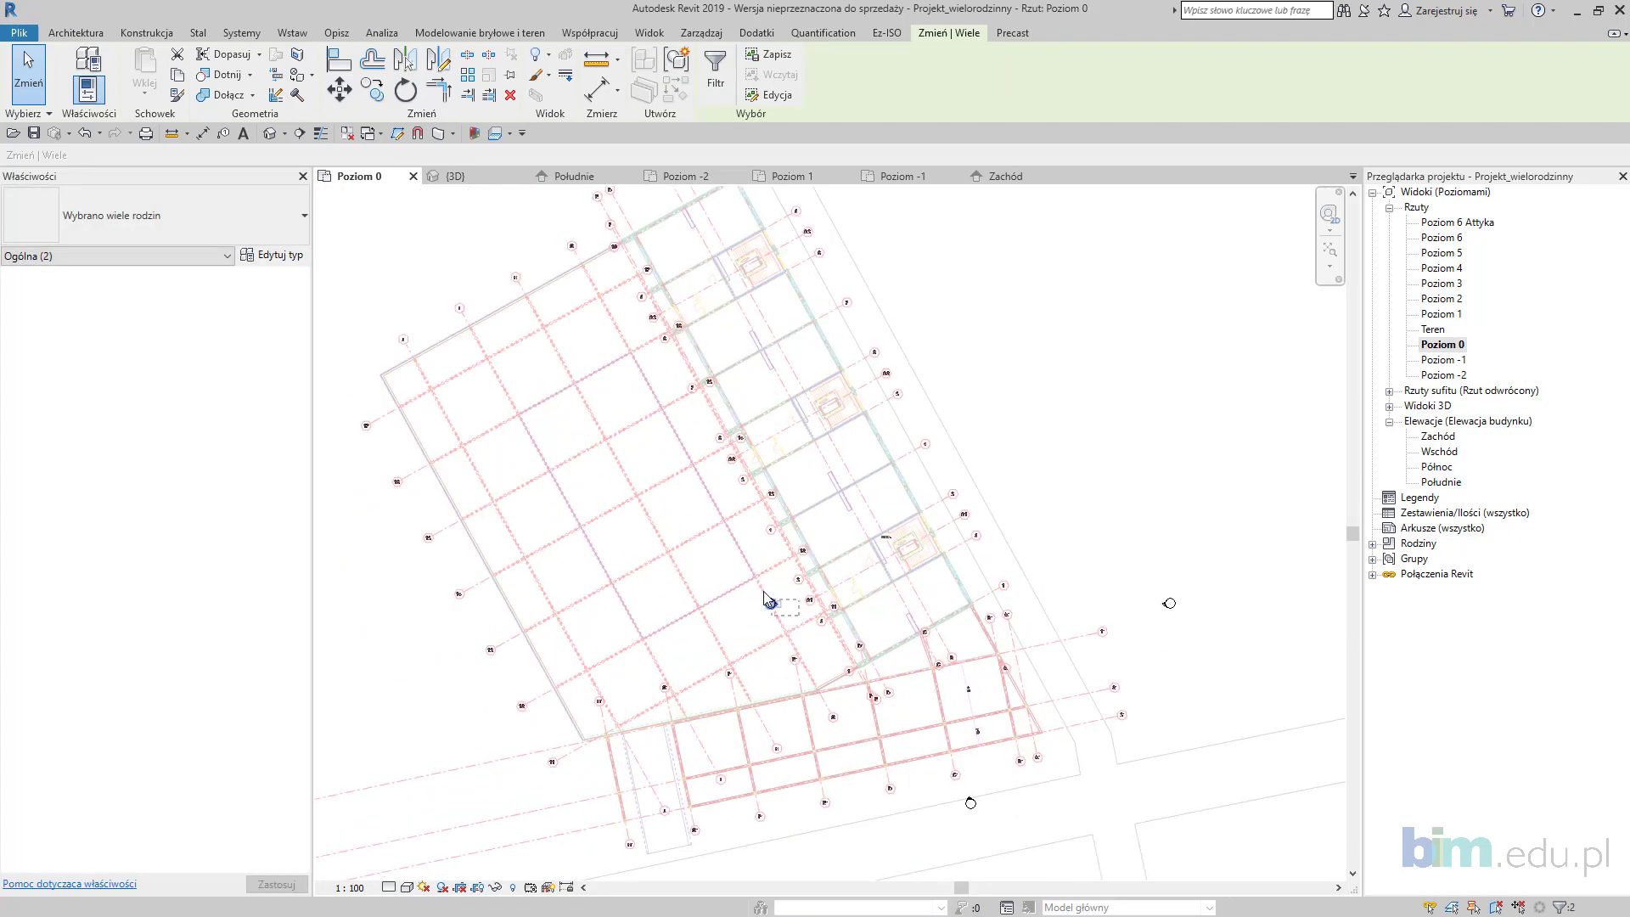
Step: Move the west elevation marker out past the building's southwest side, and shift the south and east markers farther outward
scroll(768, 599, "down", 2)
left_click(769, 602)
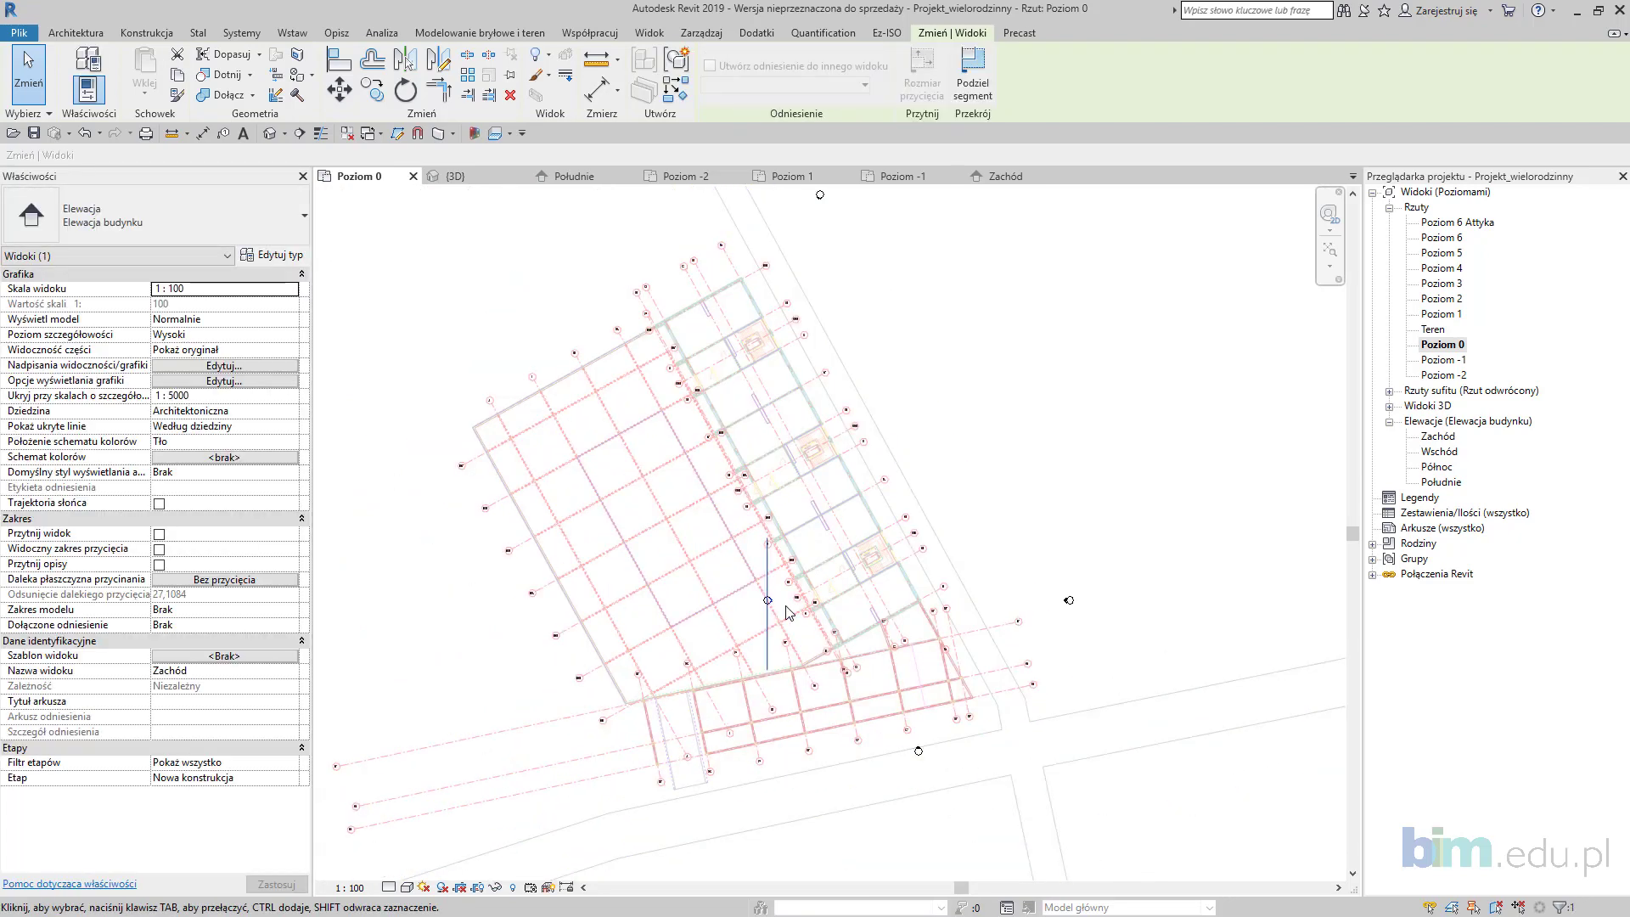
scroll(788, 613, "up", 2)
left_click(1234, 878)
left_click_drag(778, 608, 721, 575)
scroll(721, 573, "down", 2)
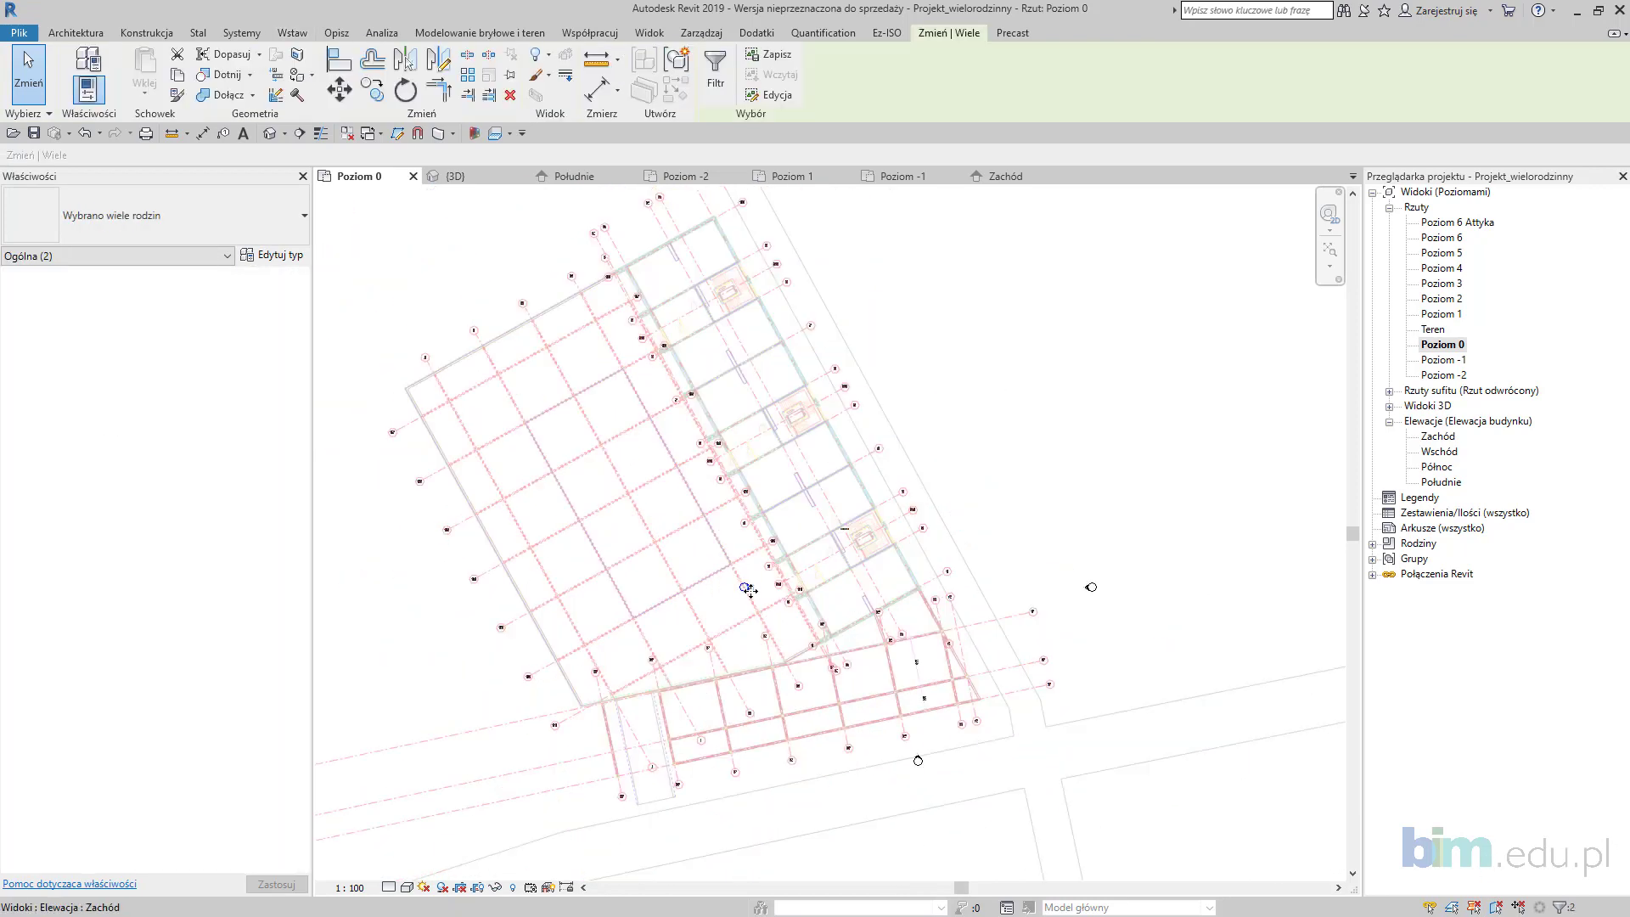
left_click_drag(489, 746, 513, 750)
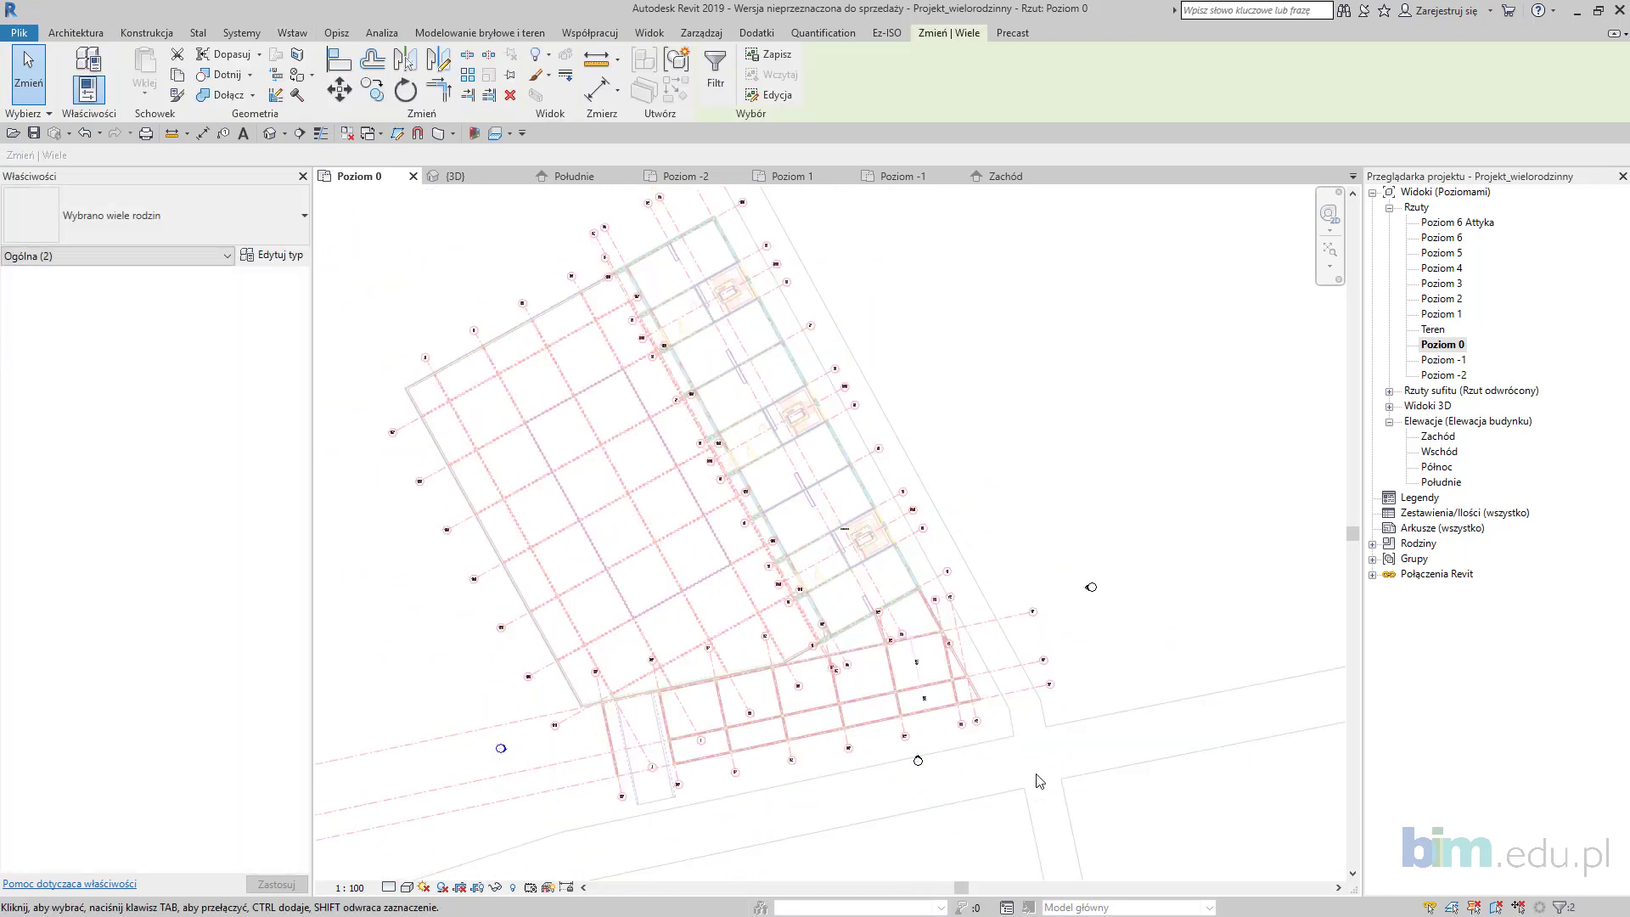
left_click_drag(921, 839, 914, 844)
mouse_move(1186, 619)
left_mouse_down()
mouse_move(1066, 566)
mouse_move(1161, 592)
left_mouse_up()
Step: Adjust the element selection options and test them by selecting and deselecting the imported wielorodzinna_0.dwg drawing
left_click(48, 116)
left_click(52, 181)
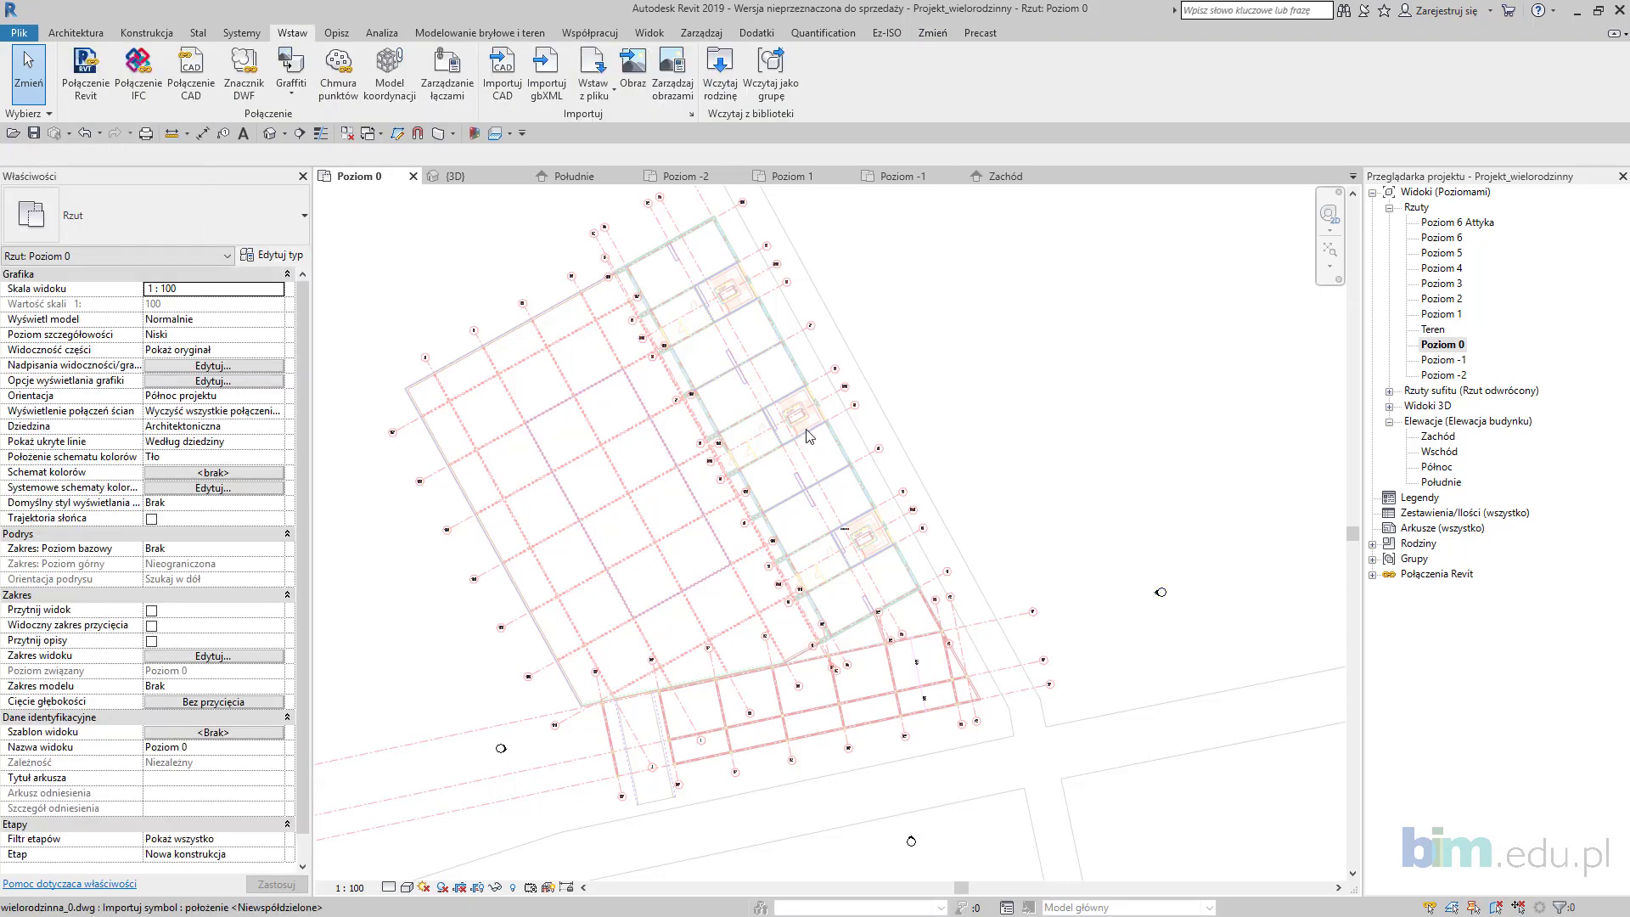
left_click(809, 437)
scroll(806, 439, "up", 2)
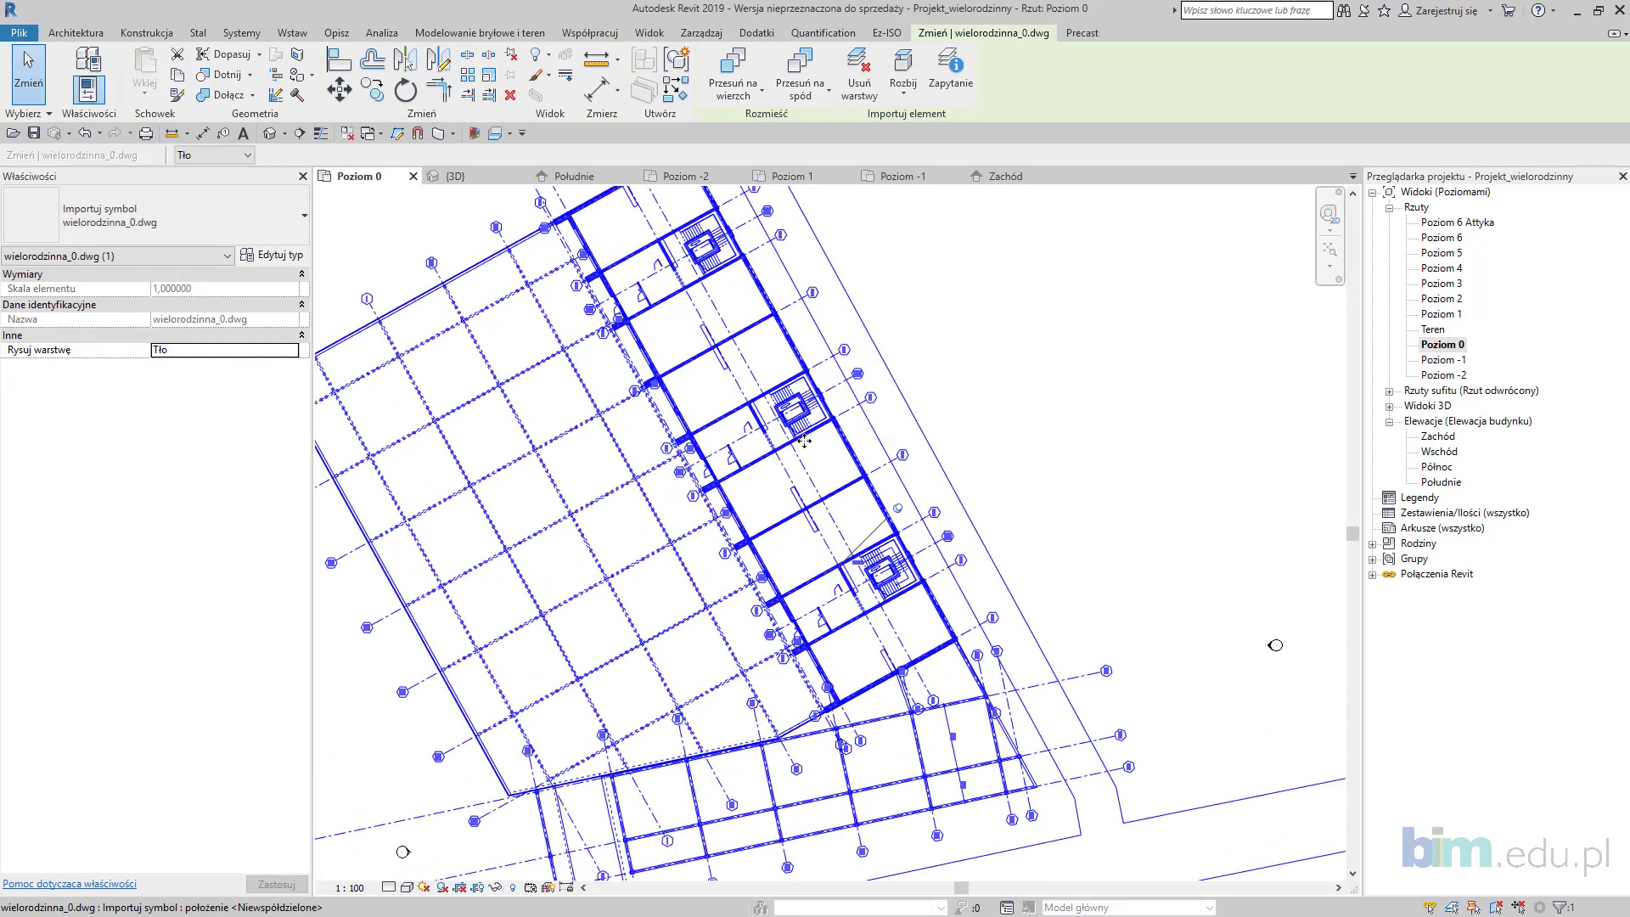
key("Escape")
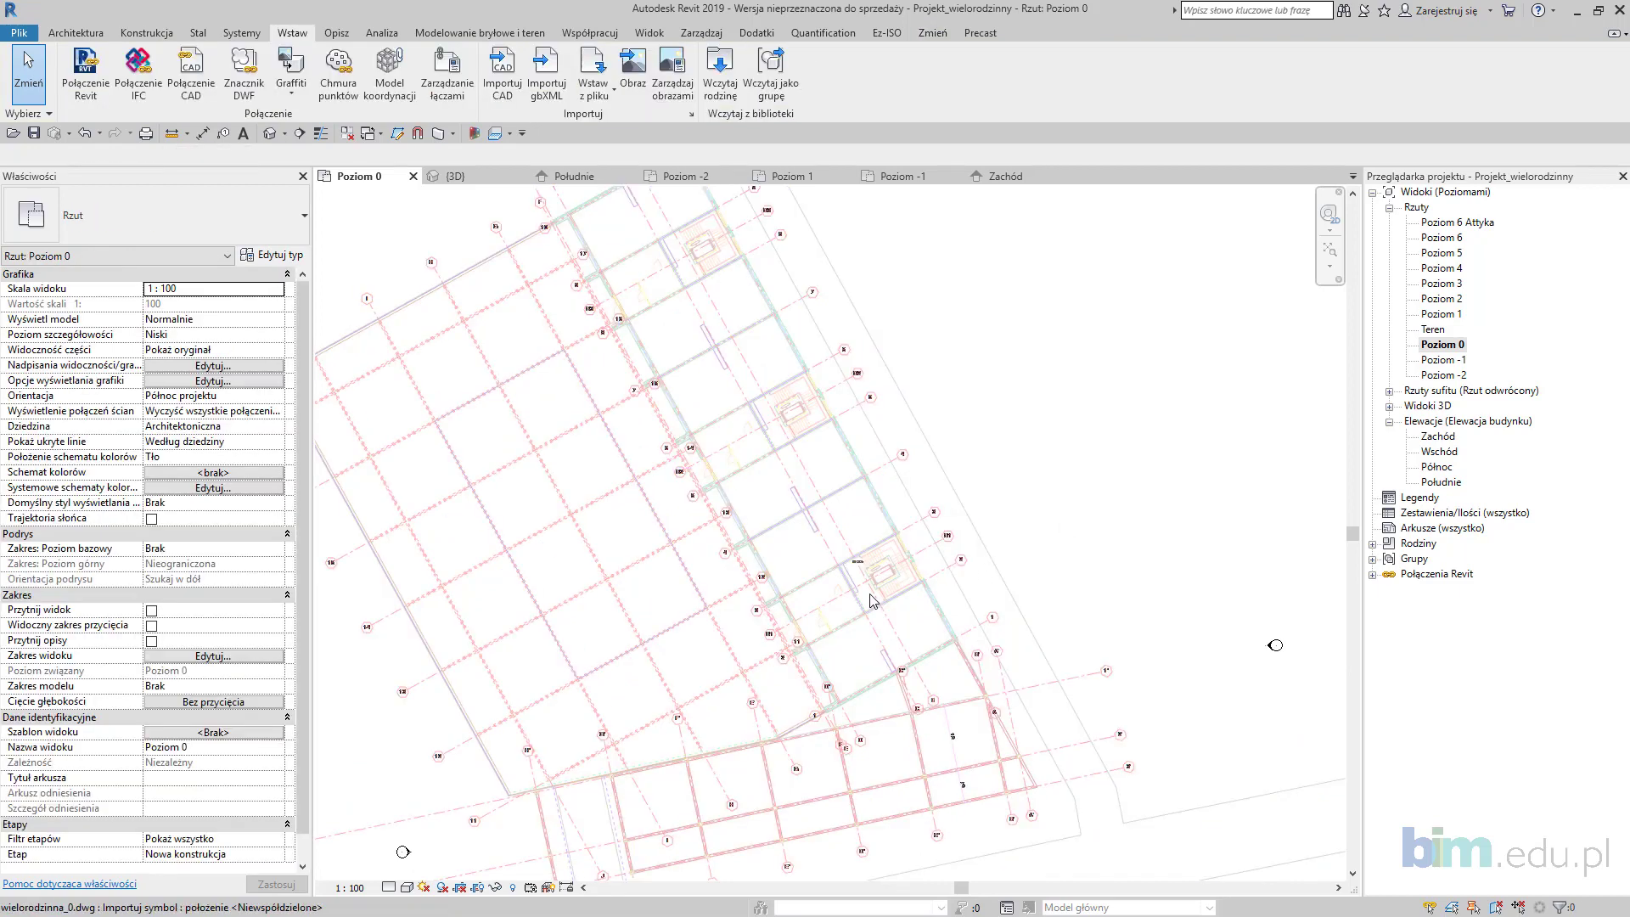
Step: Create grid 1 by picking axis line 1 of the imported drawing at the building's southern end
scroll(870, 601, "up", 2)
middle_click_drag(910, 623, 872, 432)
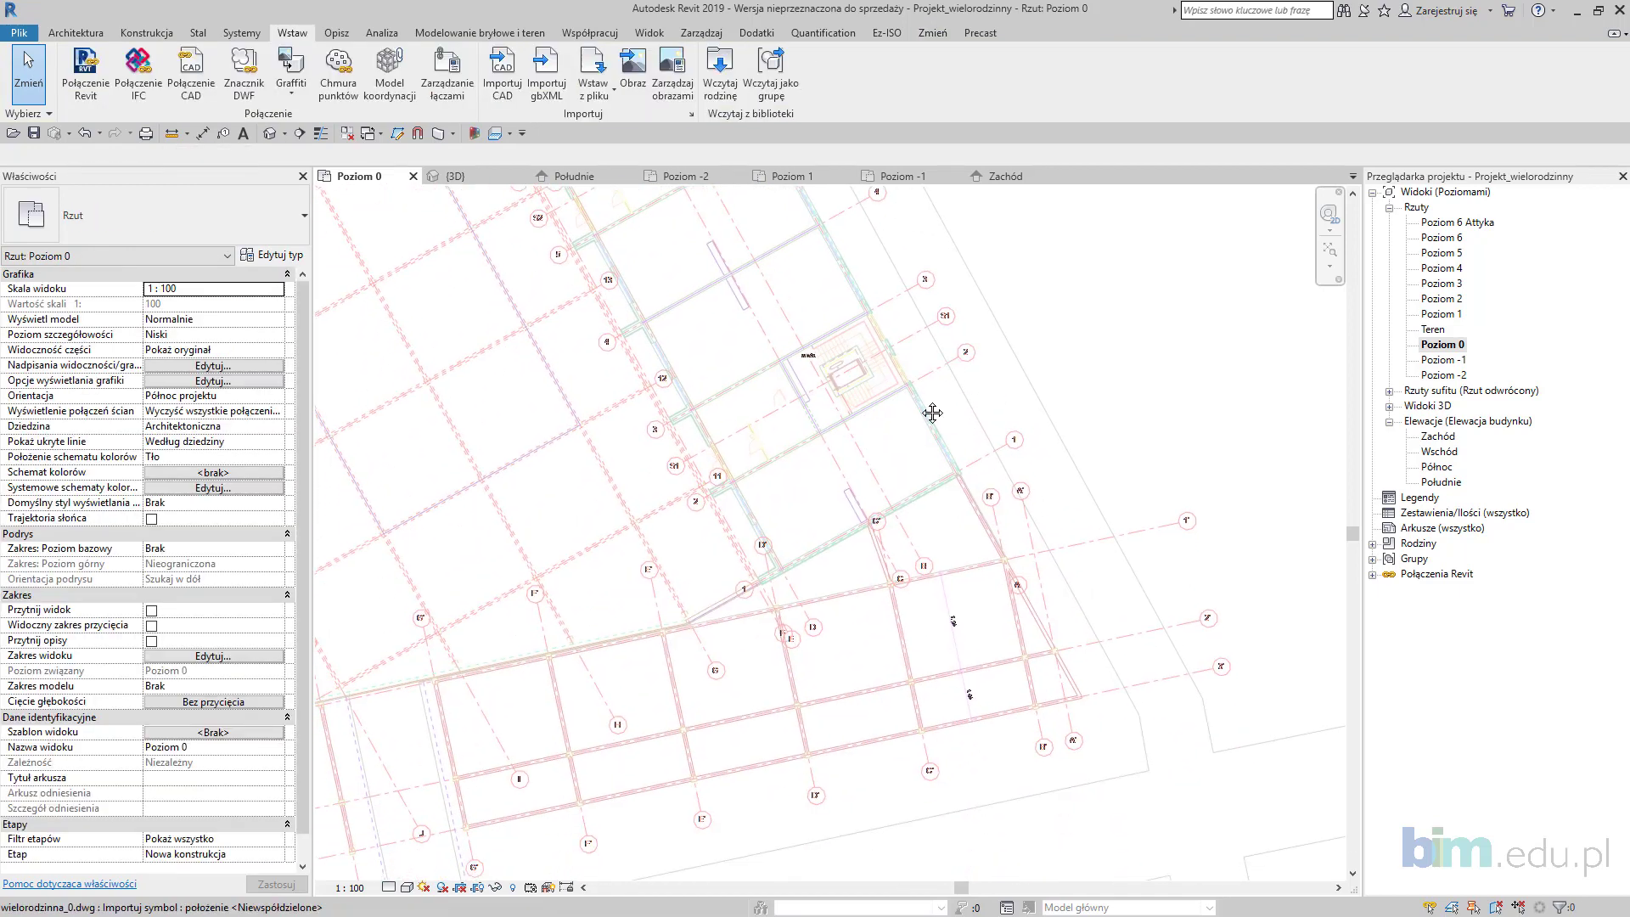
middle_click_drag(945, 367, 906, 480)
left_click(78, 33)
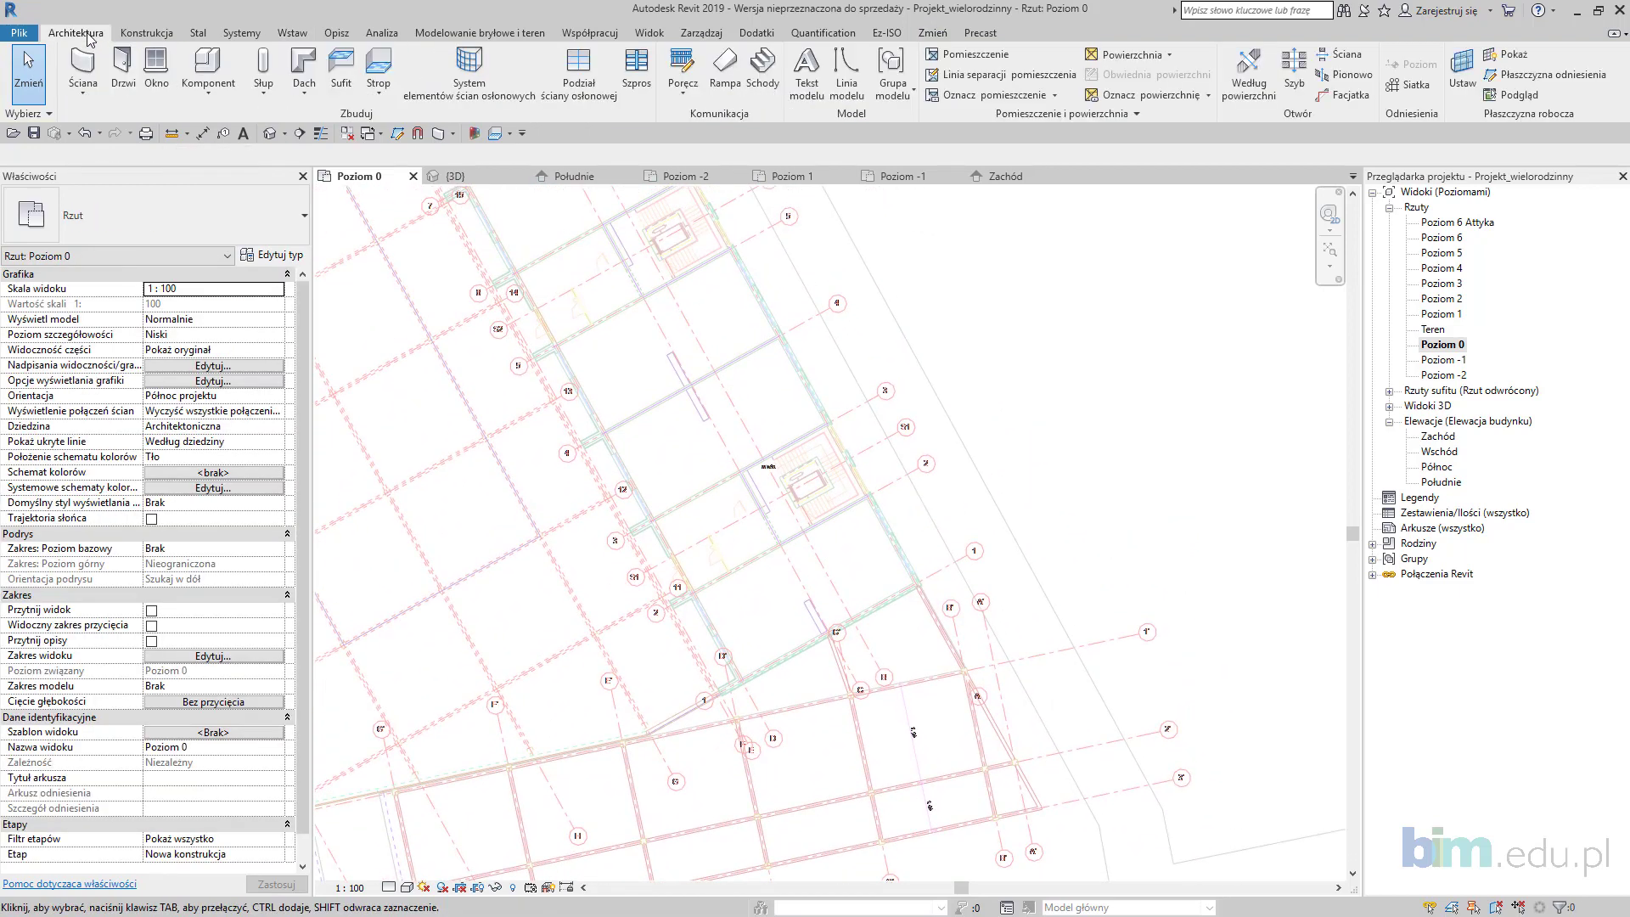
left_click(1422, 87)
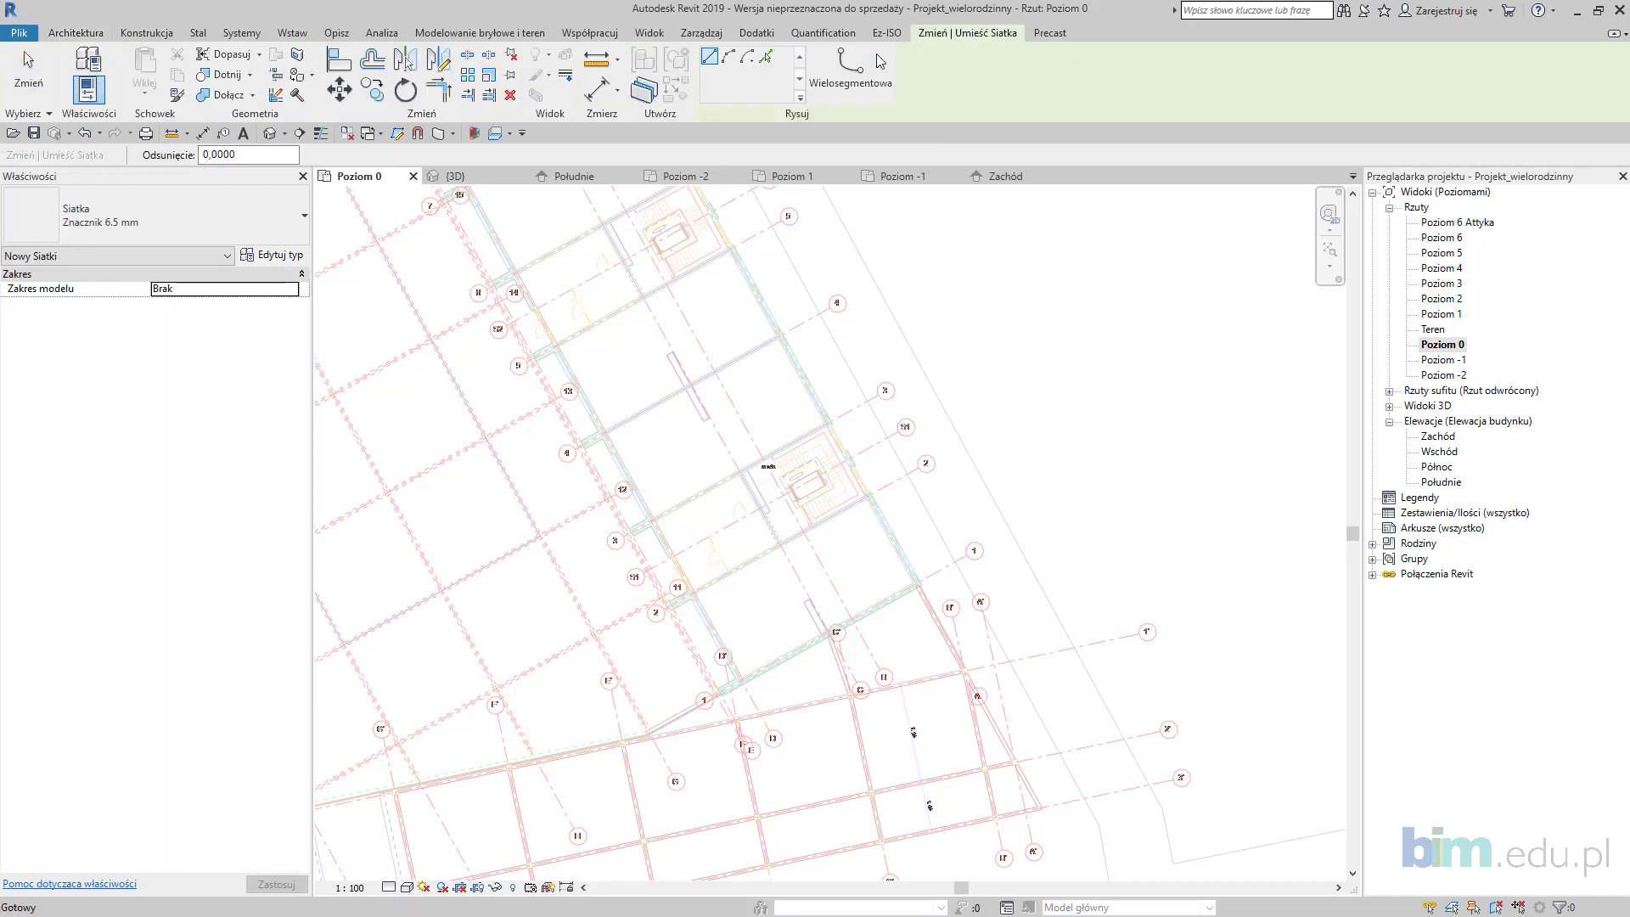
middle_click_drag(790, 280, 721, 212)
scroll(858, 526, "up", 4)
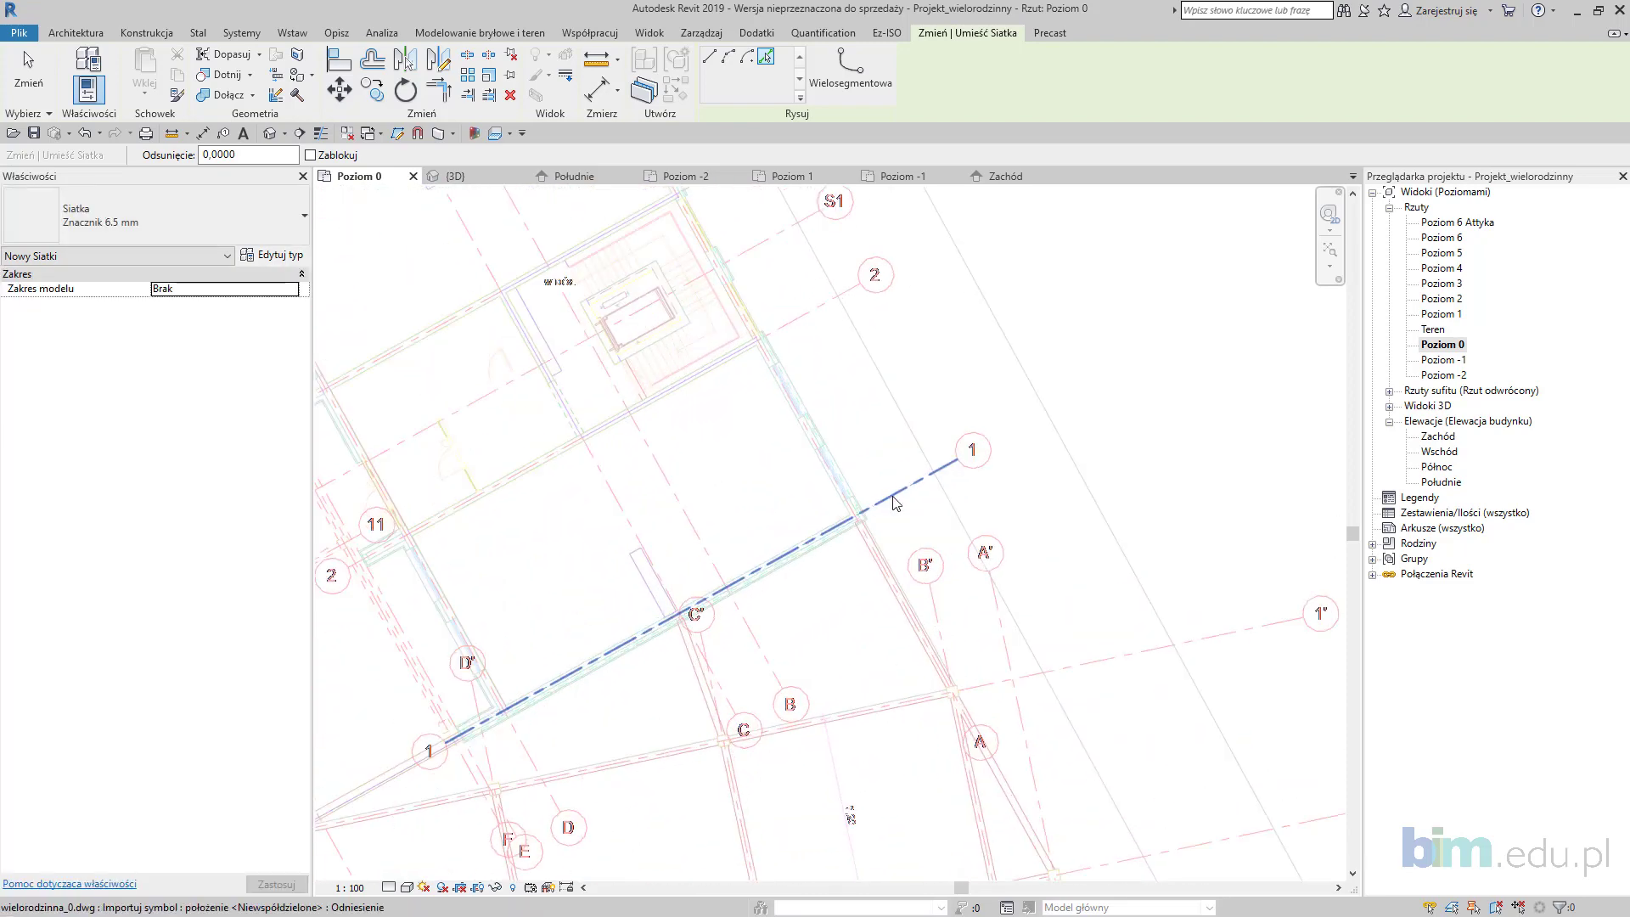
middle_click_drag(745, 630, 903, 575)
scroll(528, 499, "down", 1)
Step: Create grids 2, 3 and 4 by picking the matching axis lines of the imported drawing
middle_click_drag(528, 499, 657, 614)
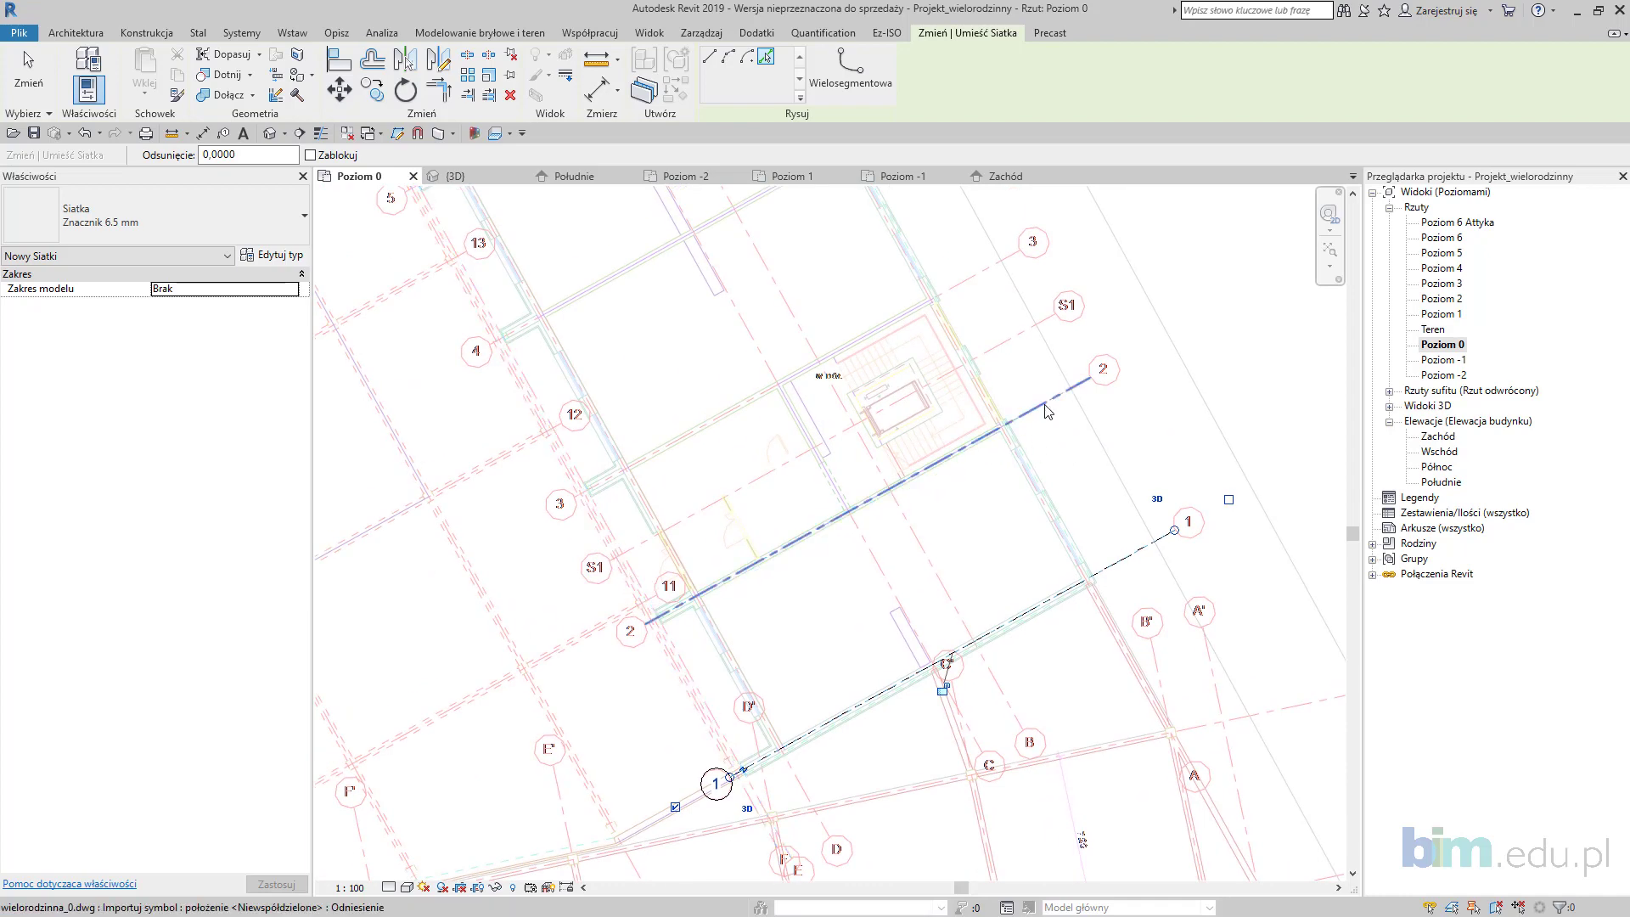
scroll(1050, 415, "up", 4)
scroll(884, 517, "down", 3)
scroll(866, 510, "up", 6)
left_click(865, 505)
scroll(1072, 415, "down", 5)
left_click(1010, 371)
middle_click_drag(939, 363, 1056, 703)
left_click(1019, 550)
left_click(917, 354)
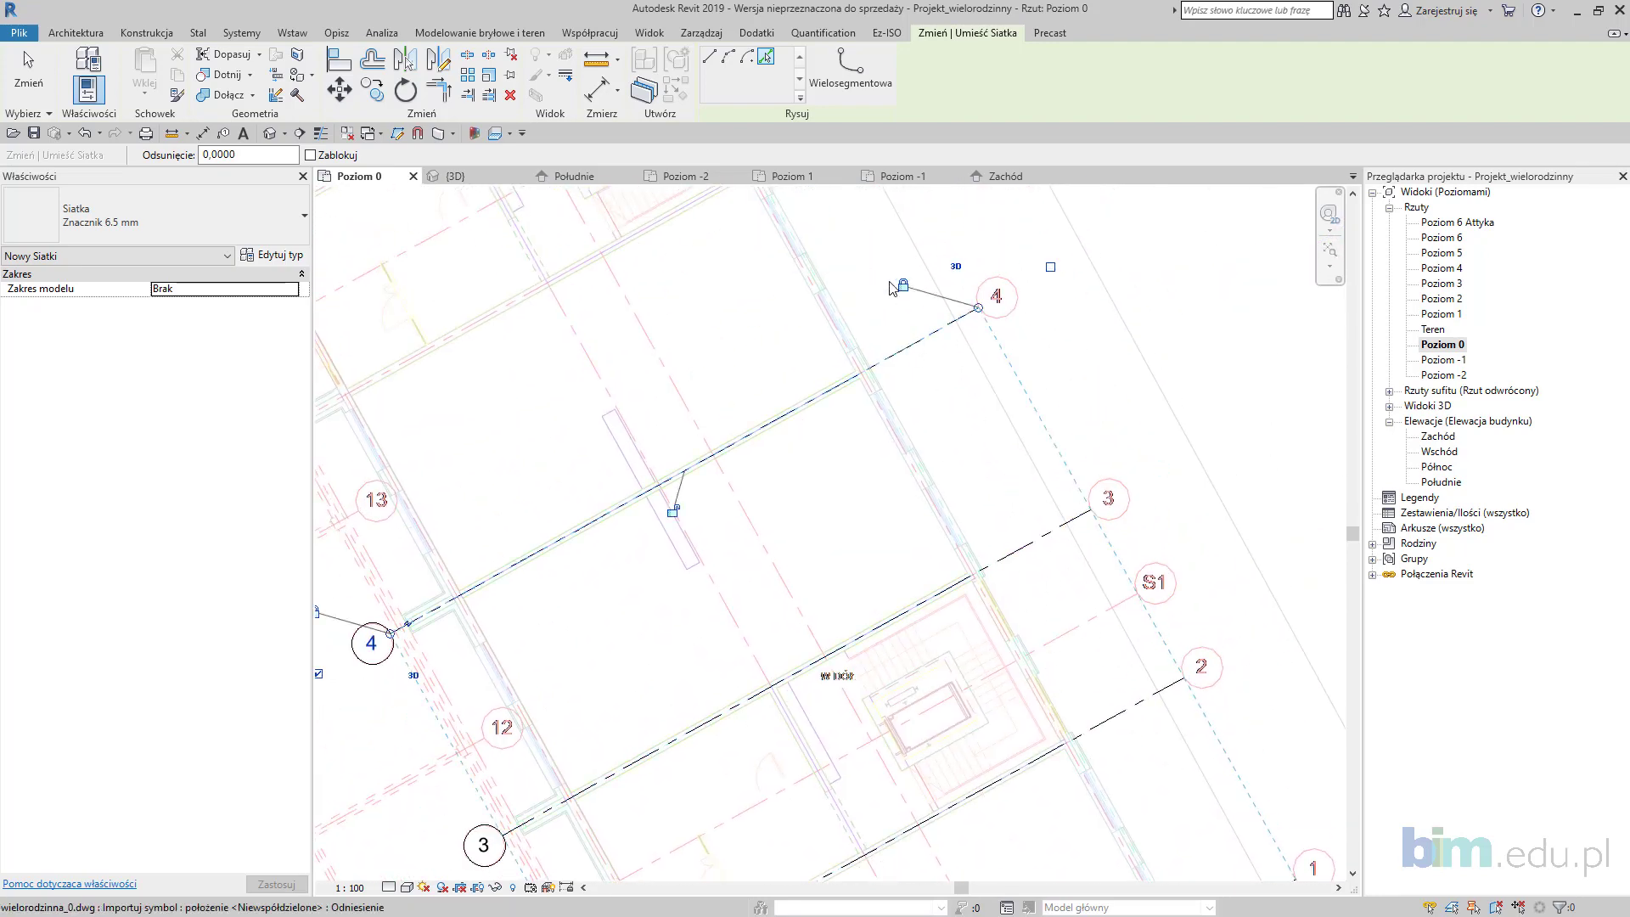
middle_click_drag(1007, 526, 1026, 739)
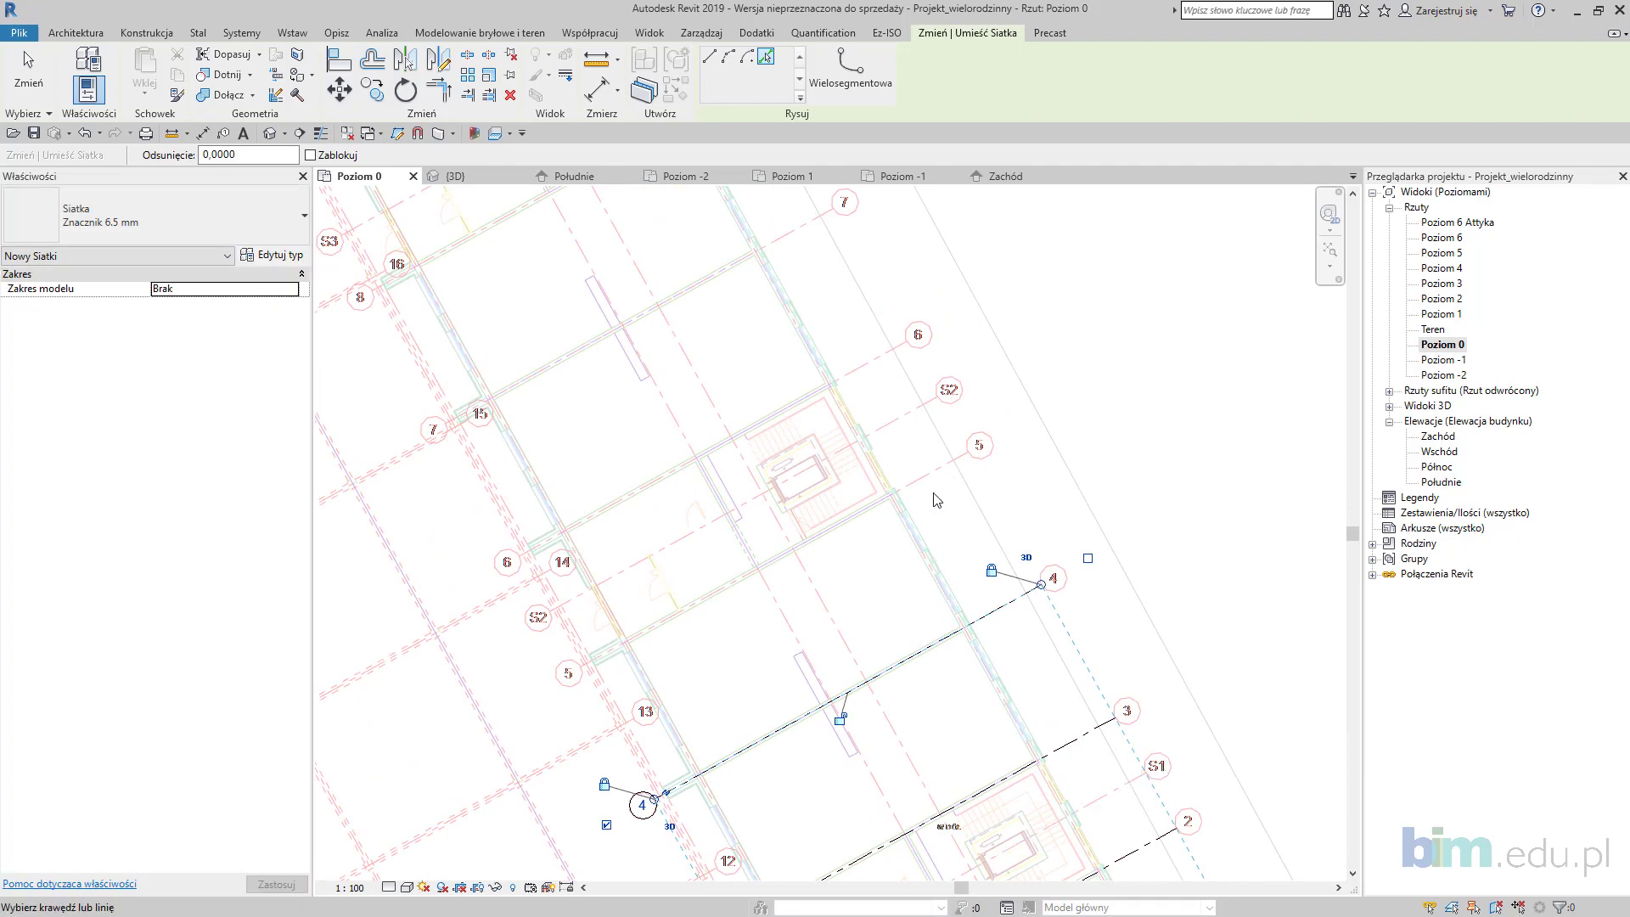
Step: Create grids 5 to 10 by picking the matching numbered axis lines of the imported drawing
left_click(929, 472)
left_click(847, 374)
middle_click_drag(845, 363, 998, 615)
left_click(960, 475)
left_click(870, 347)
left_click(810, 242)
middle_click_drag(809, 242, 976, 599)
left_click(900, 467)
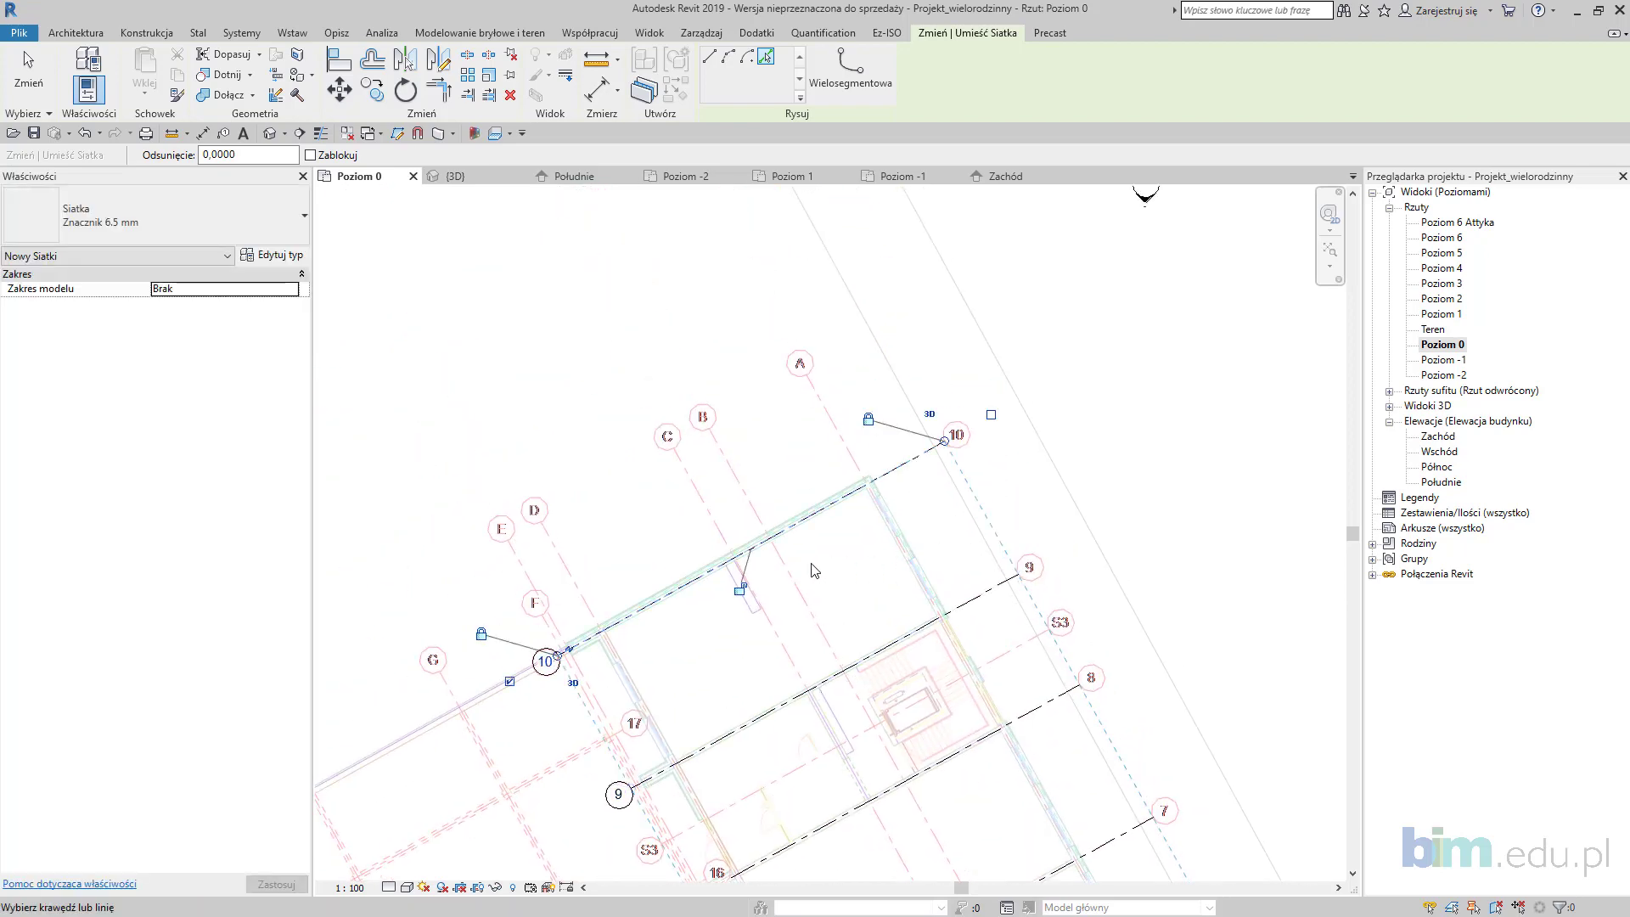
Step: Create a grid along lettered axis A of the imported drawing and rename it A
middle_click_drag(813, 569, 860, 475)
left_click(854, 293)
key("Escape")
key("Escape")
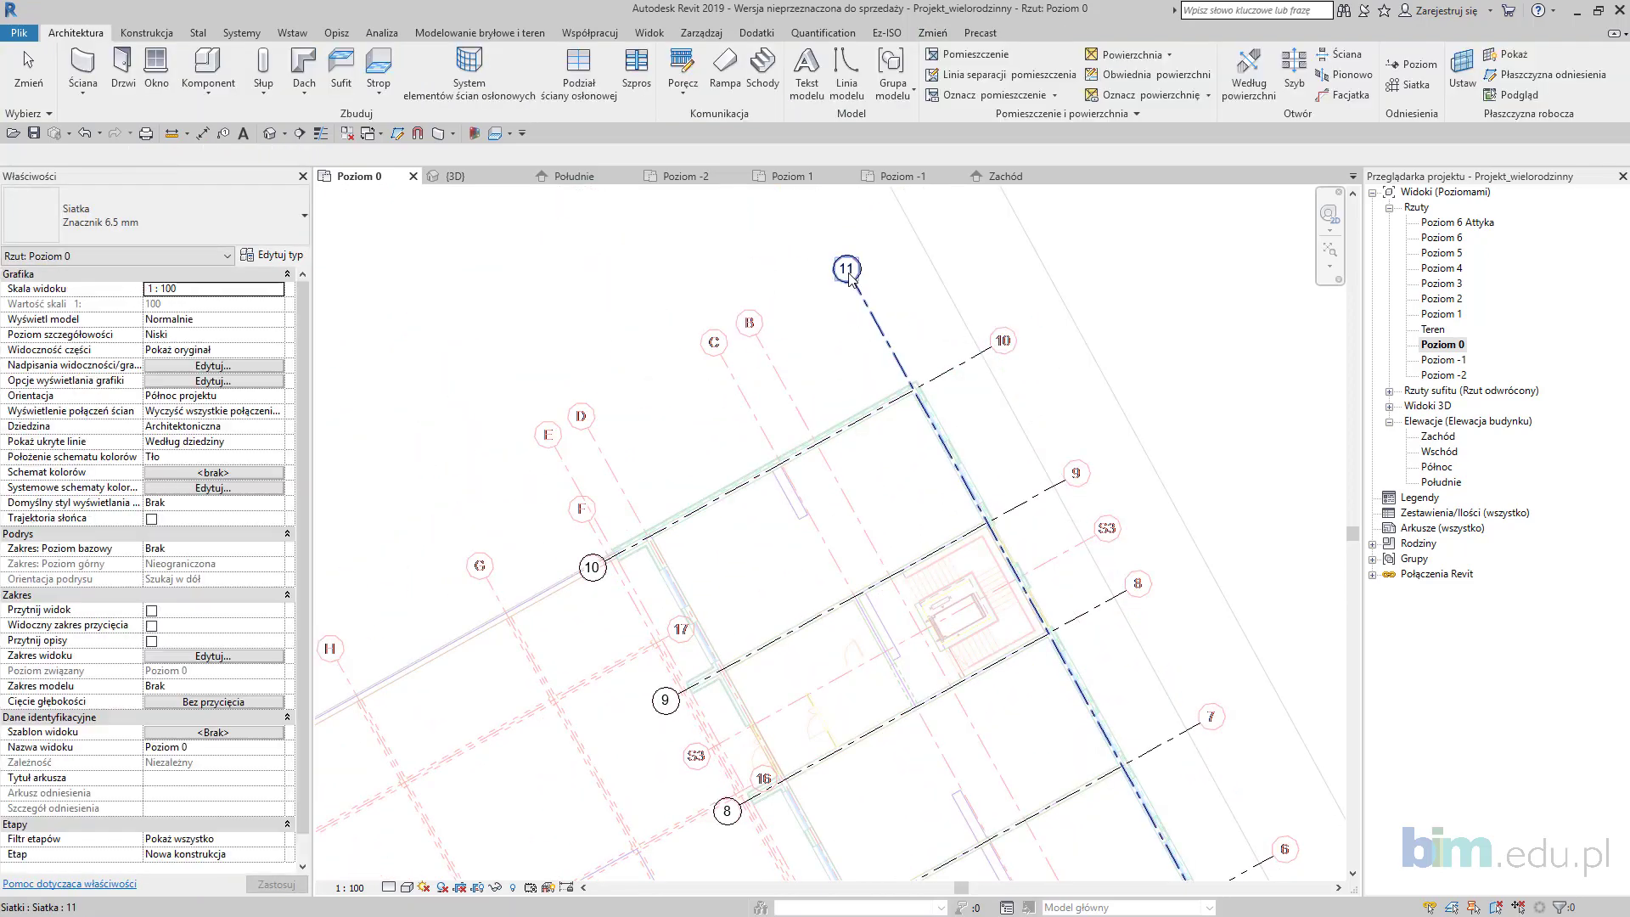
scroll(849, 274, "up", 4)
double_click(847, 269)
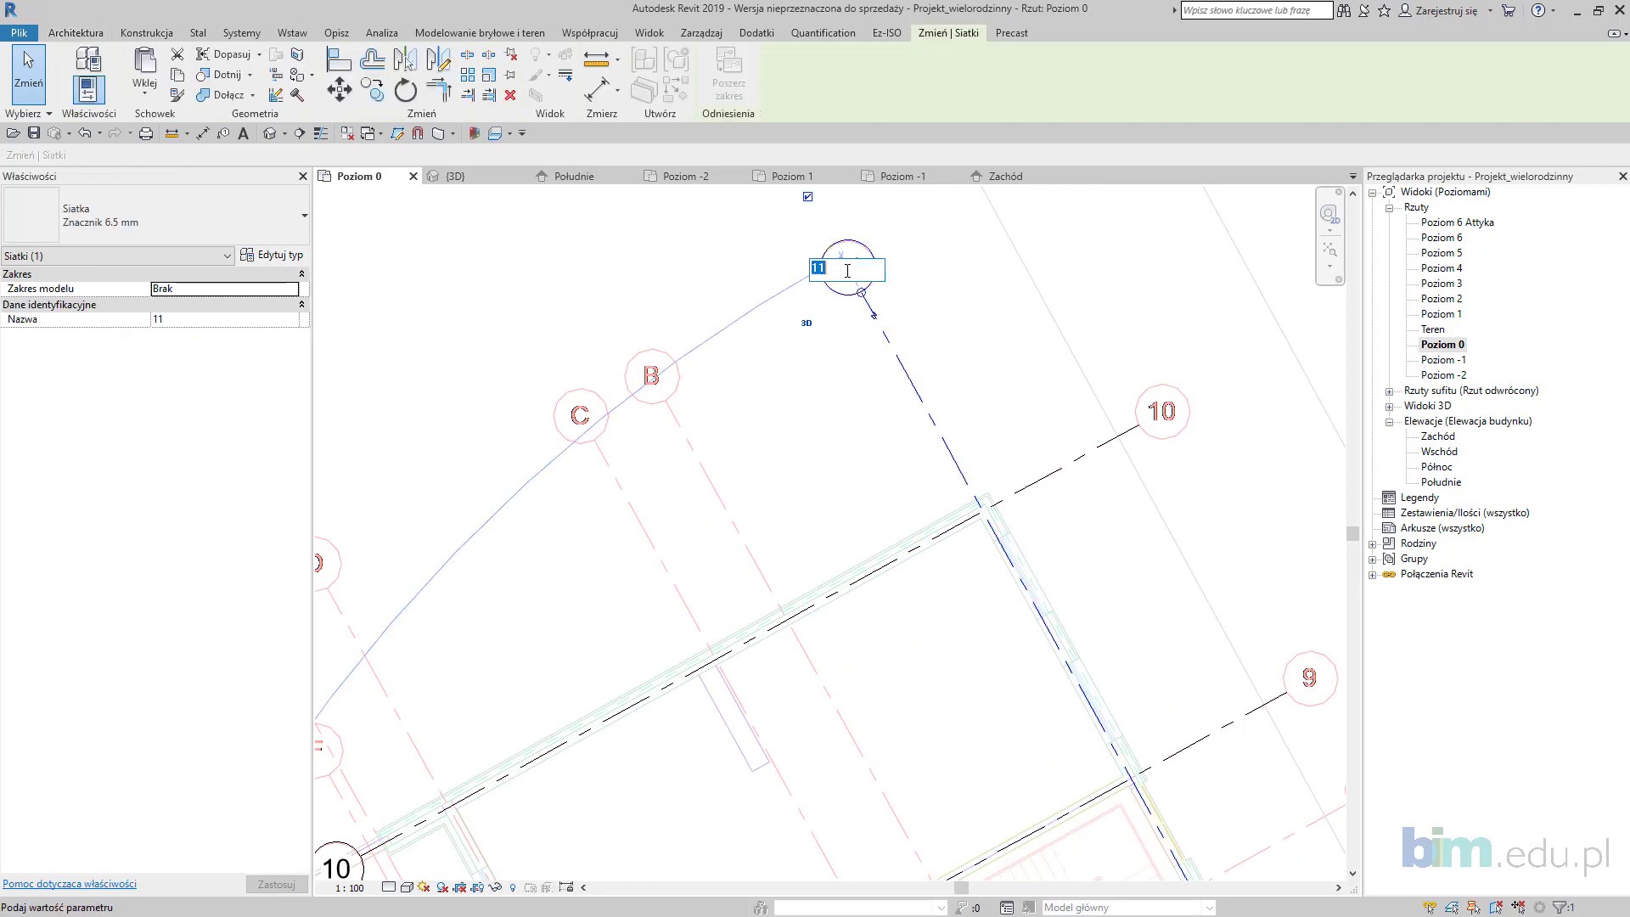
key("Return")
scroll(862, 322, "down", 3)
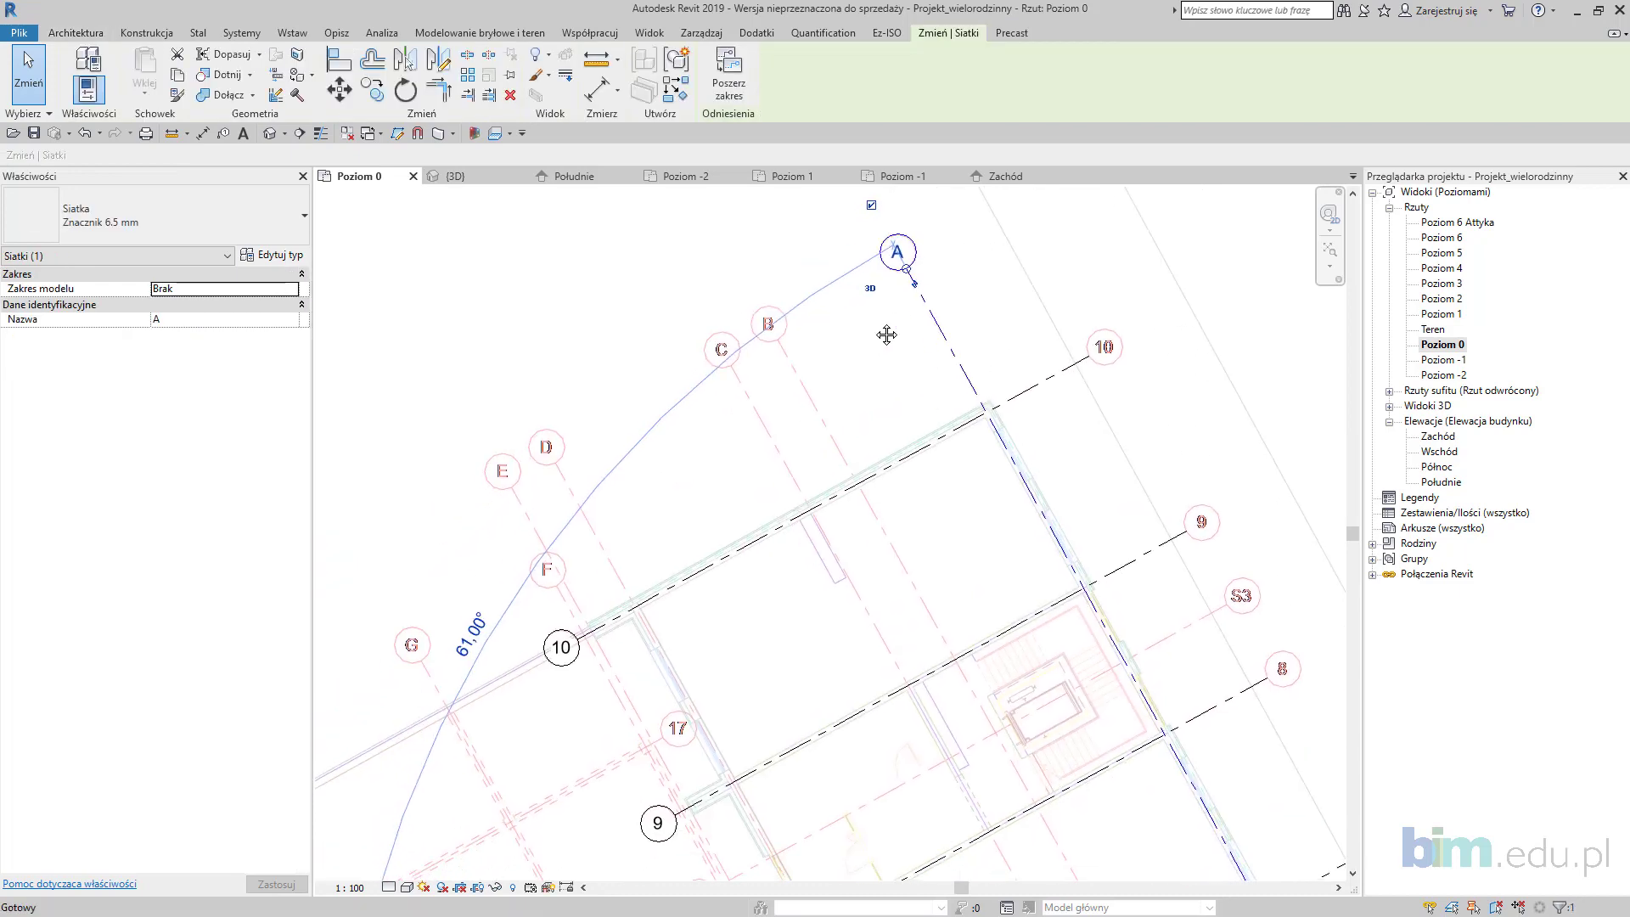
Step: Create grids B, C, D and E by picking the matching lettered axis lines of the imported drawing
left_click(677, 88)
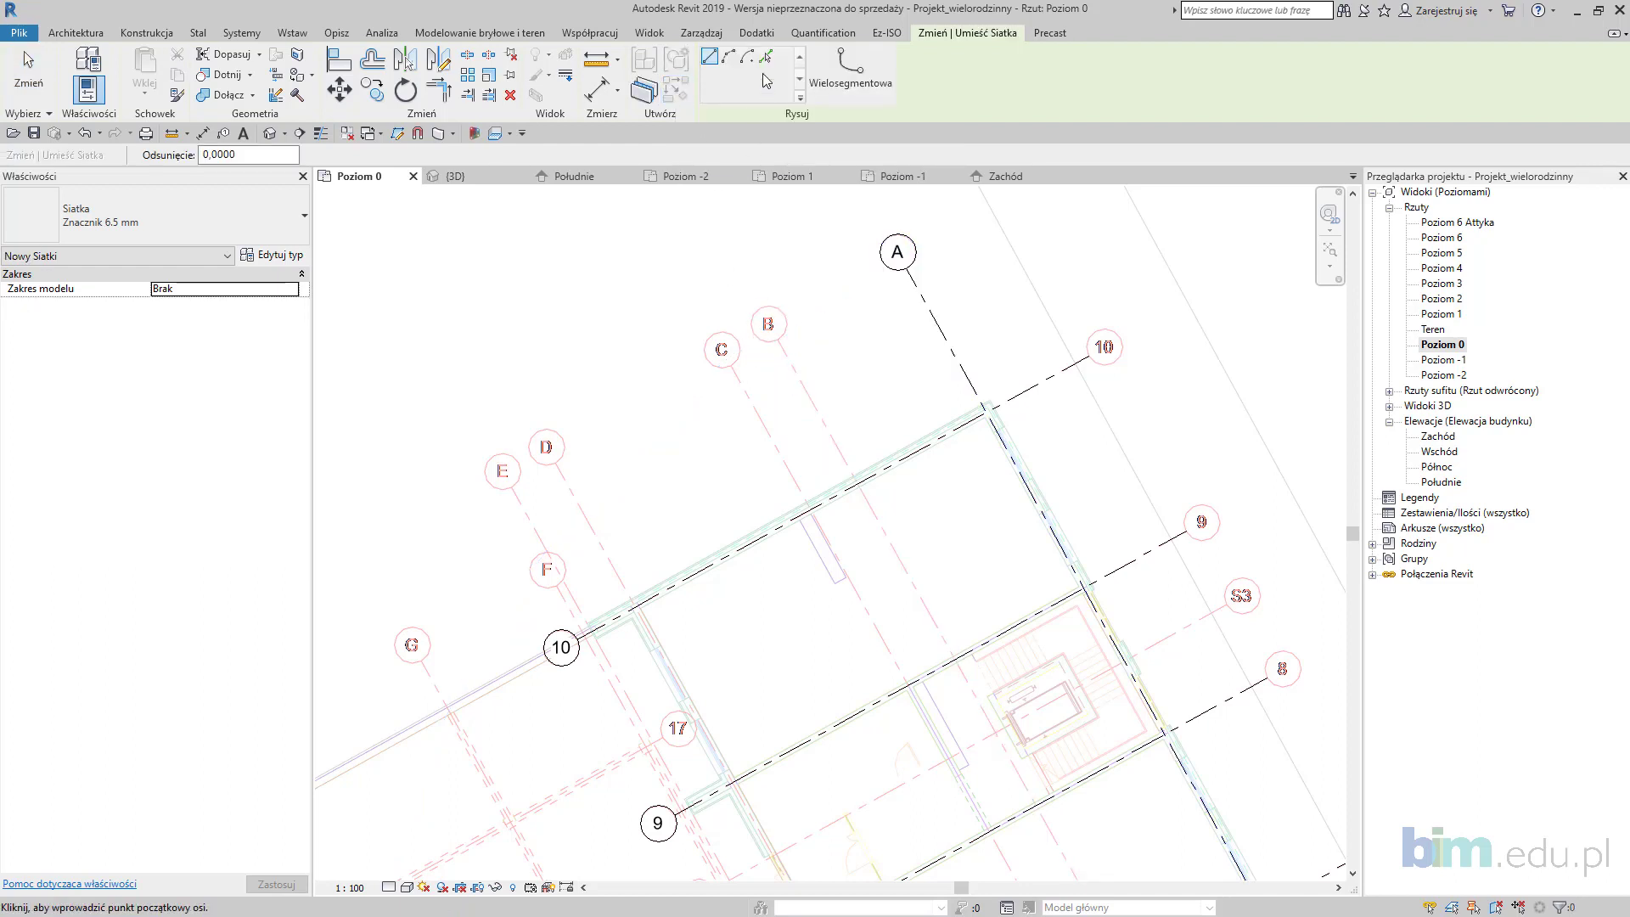
left_click(766, 56)
left_click(871, 509)
left_click(835, 554)
left_click(576, 502)
left_click(527, 518)
Step: Create grids along the three staircase axes S3, S2 and S1 by picking their lines in the imported drawing
scroll(634, 537, "down", 3)
middle_click_drag(637, 533, 638, 376)
middle_click_drag(907, 760, 894, 719)
middle_click_drag(991, 599, 937, 663)
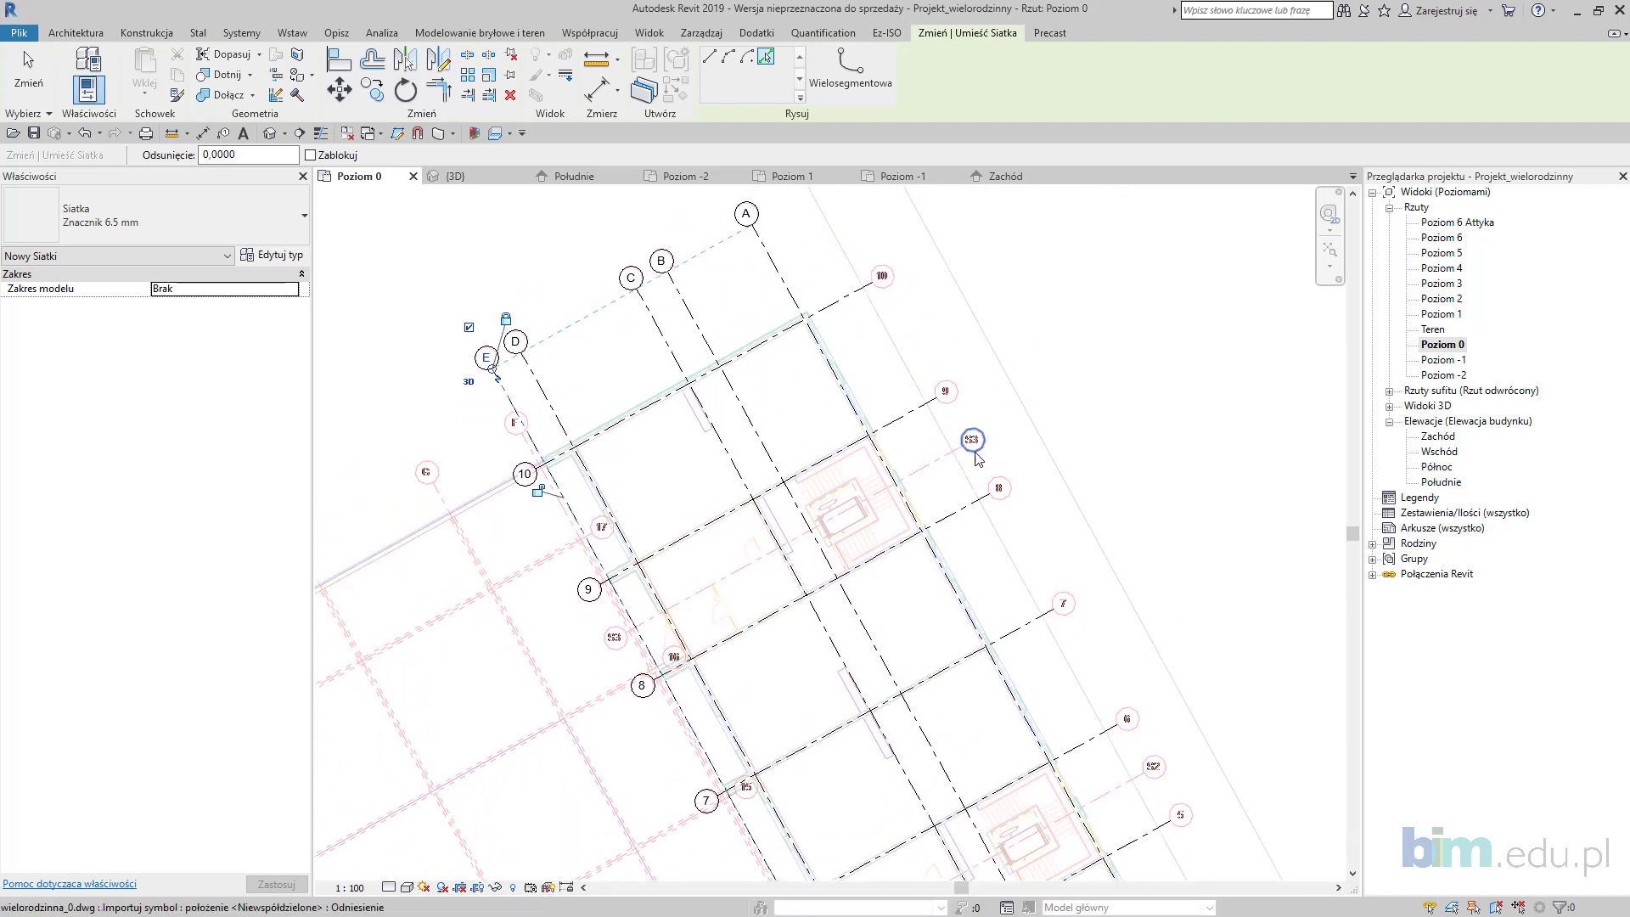
left_click(937, 472)
middle_click_drag(1032, 731, 940, 560)
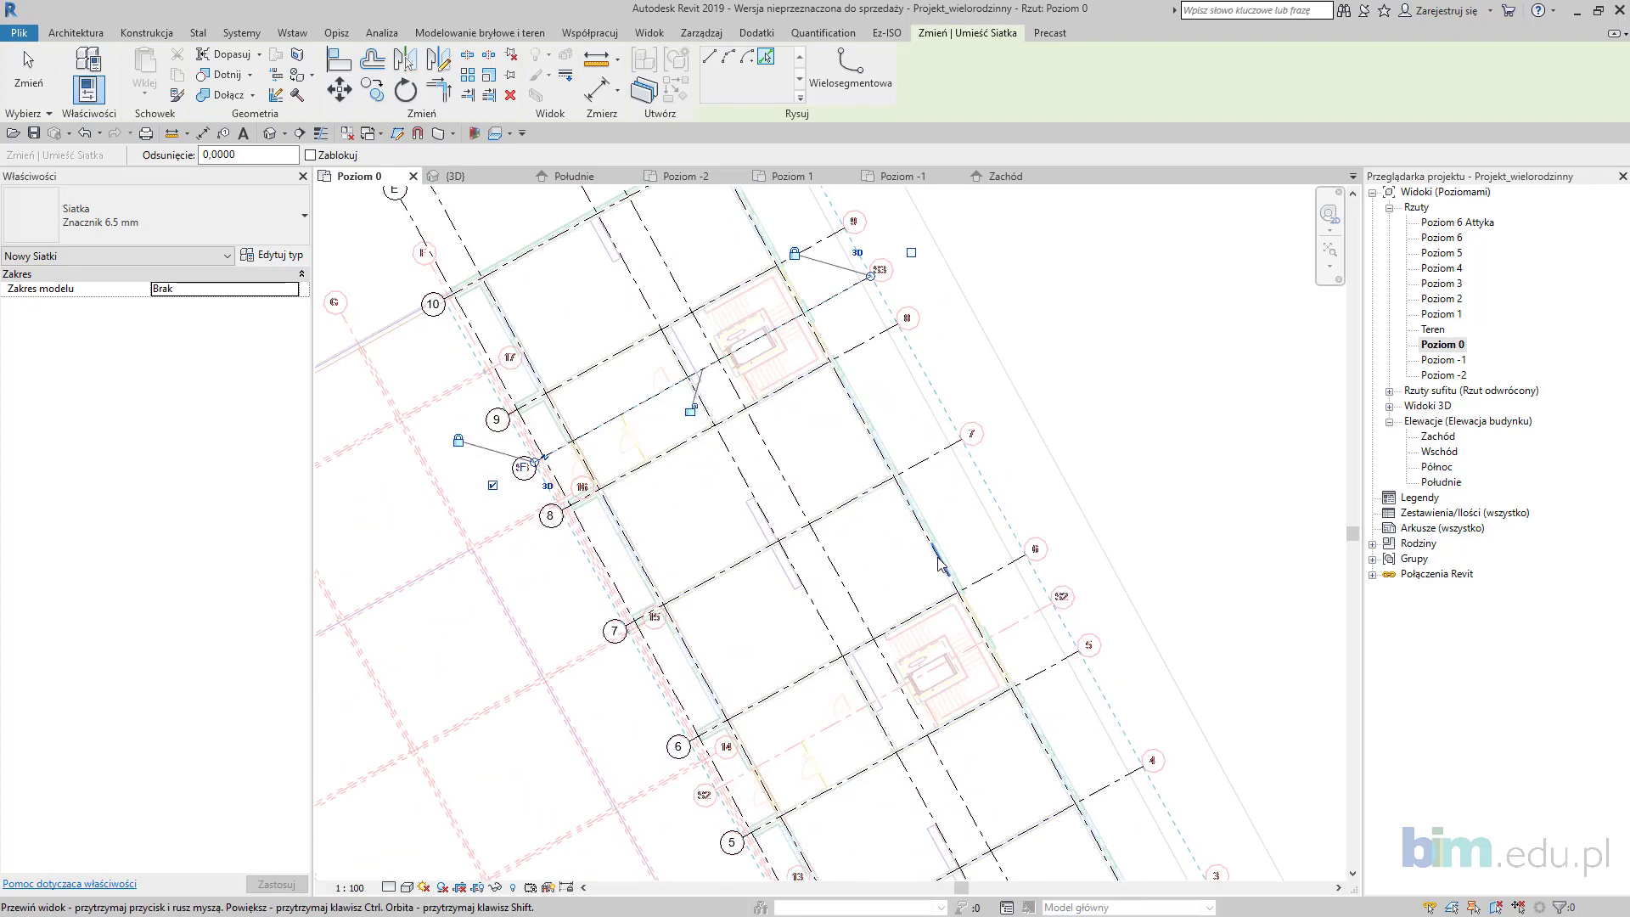
left_click(995, 635)
middle_click_drag(1073, 747, 832, 202)
left_click(1068, 669)
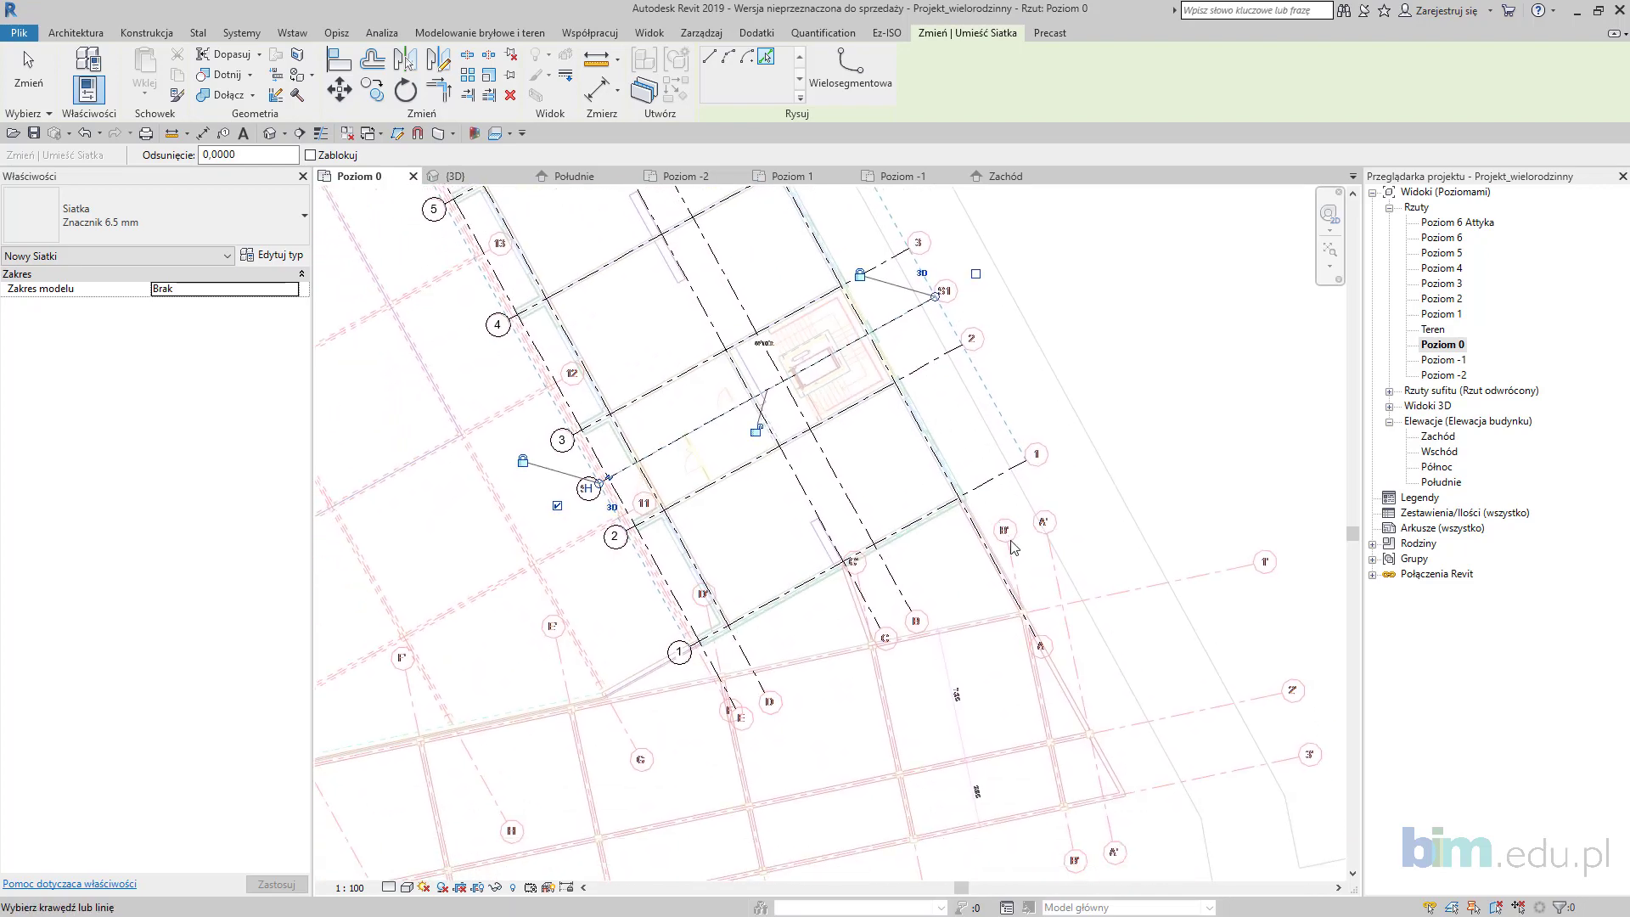
Step: Finish placing grids and rename the staircase grid between grids 2 and 3 as S1
middle_click_drag(976, 338, 1062, 516)
scroll(1028, 481, "up", 3)
middle_click_drag(713, 661, 878, 536)
key("Escape")
key("Escape")
scroll(671, 632, "up", 2)
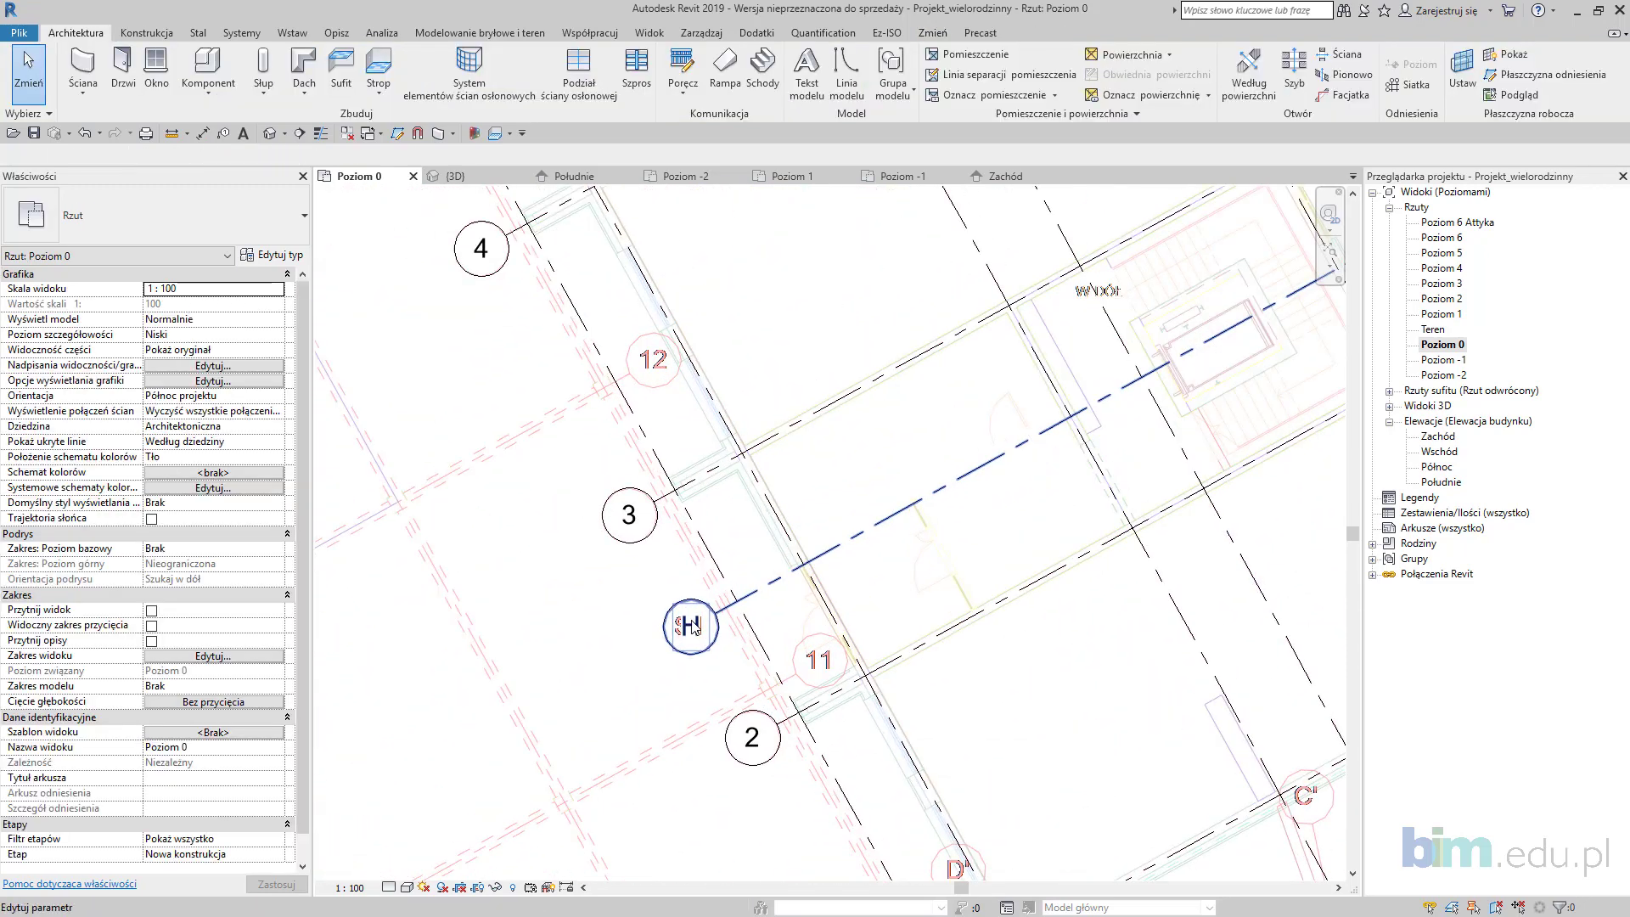
double_click(692, 624)
type("S1")
key("Return")
Step: Rename the staircase grid between grids 5 and 6 as S2 and the one between grids 8 and 9 as S3
scroll(693, 622, "down", 5)
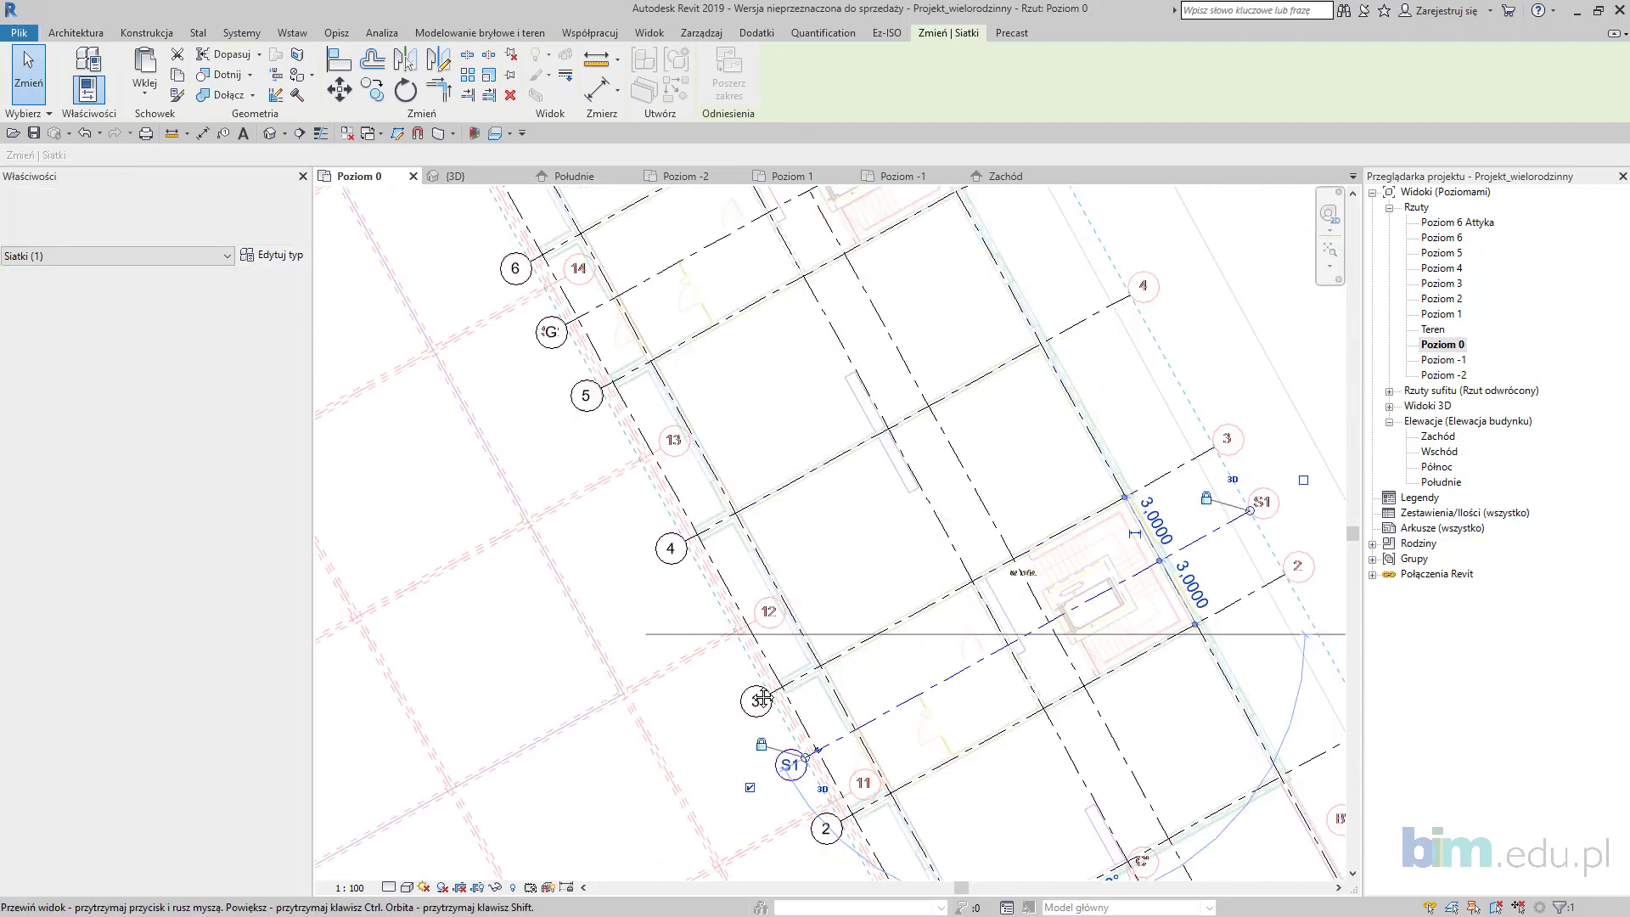
scroll(643, 478, "up", 5)
double_click(643, 479)
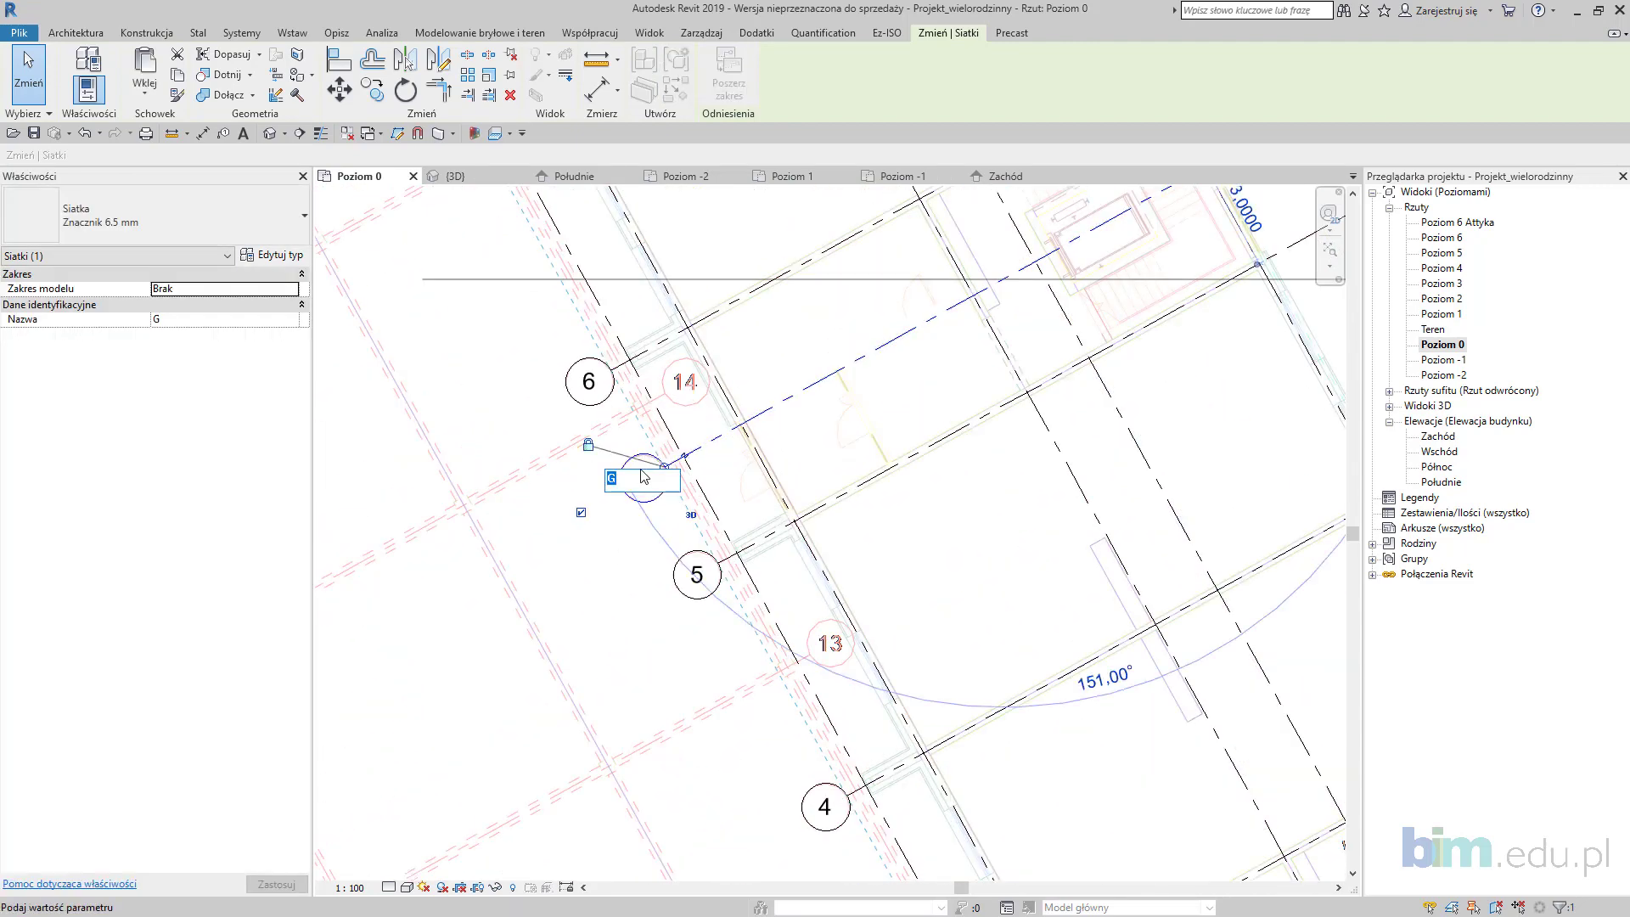
key("Return")
scroll(633, 611, "down", 5)
scroll(609, 382, "up", 5)
double_click(609, 382)
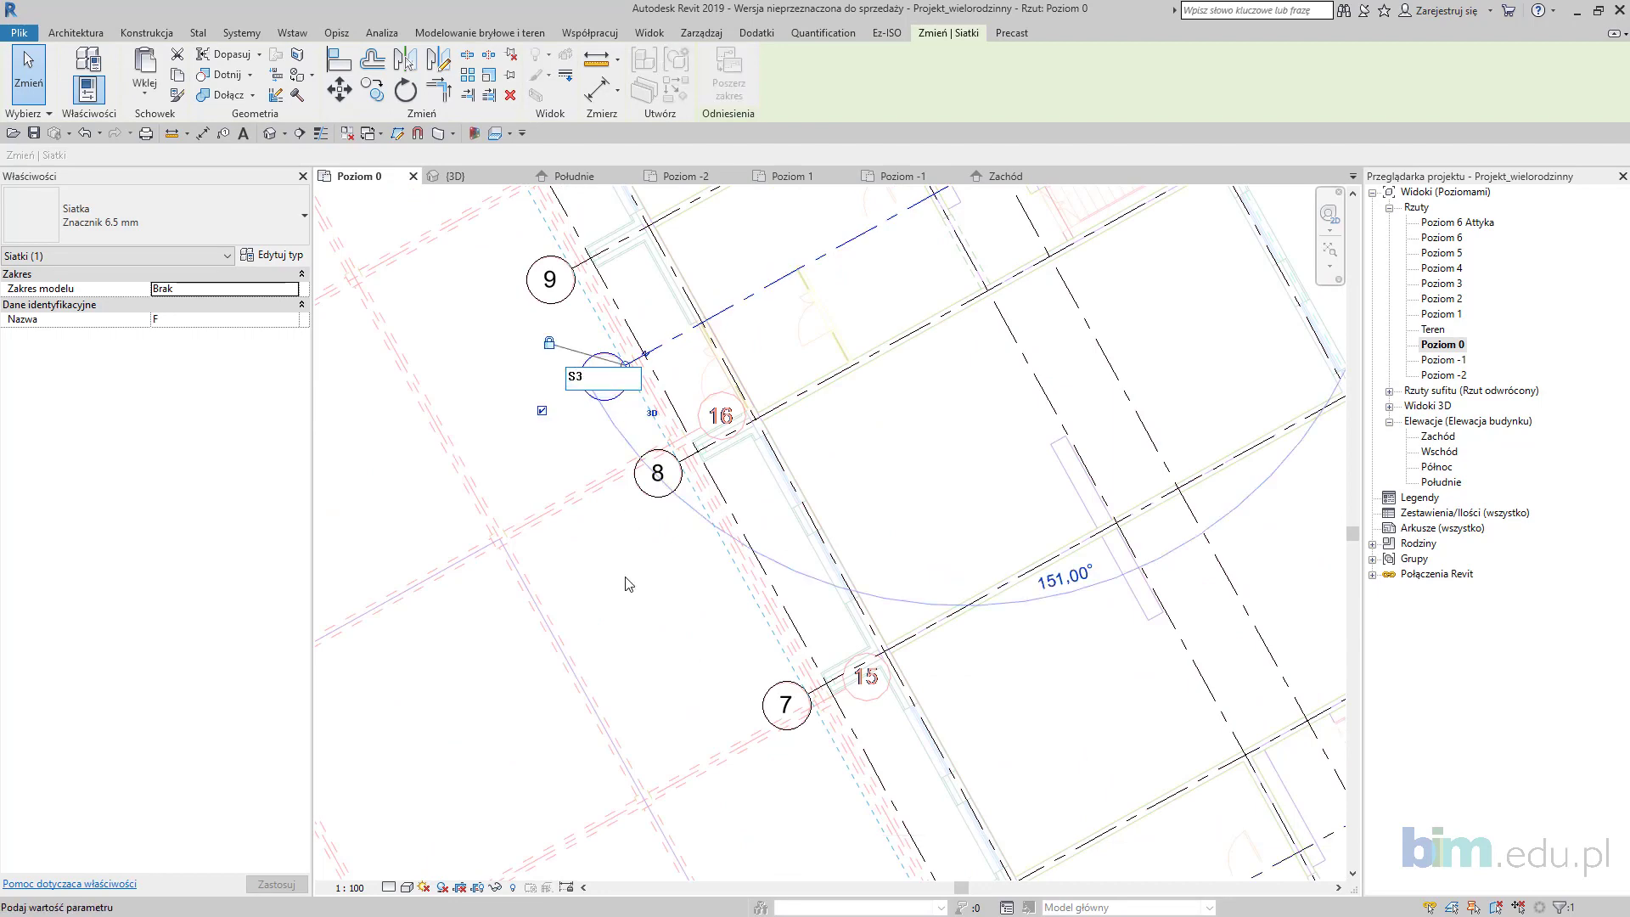
key("Return")
Step: Enable the end 1 plan-view symbol in the Znacznik 6.5 mm grid type, so grids carry bubbles at both ends
scroll(645, 293, "down", 3)
middle_click_drag(649, 287, 805, 690)
middle_click_drag(781, 481, 582, 313)
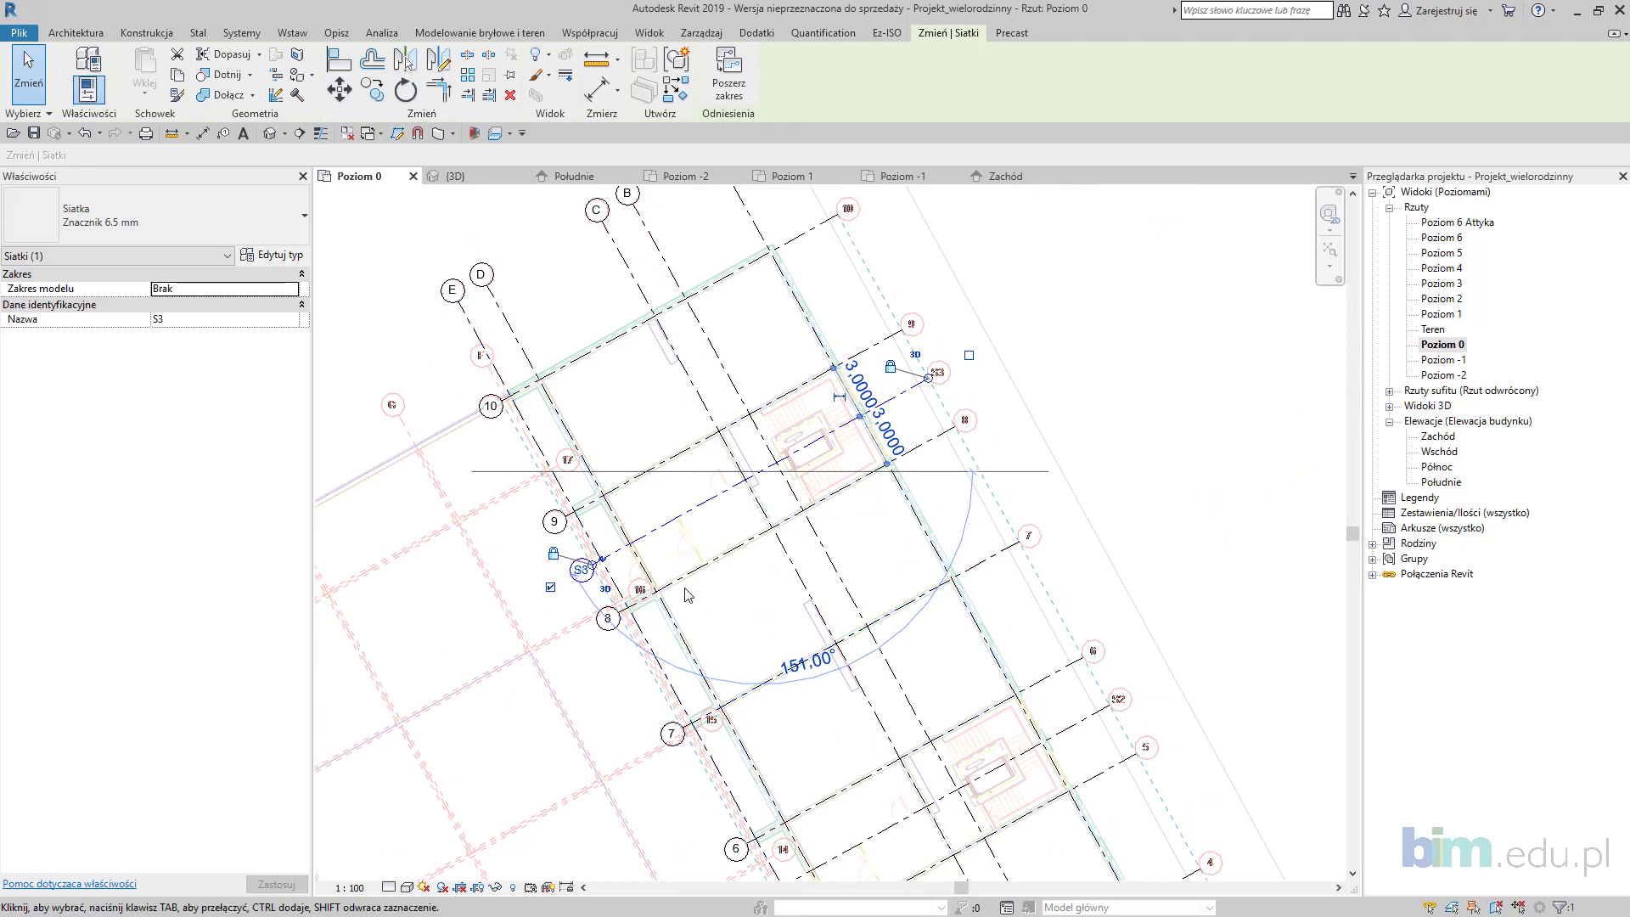
left_click(273, 256)
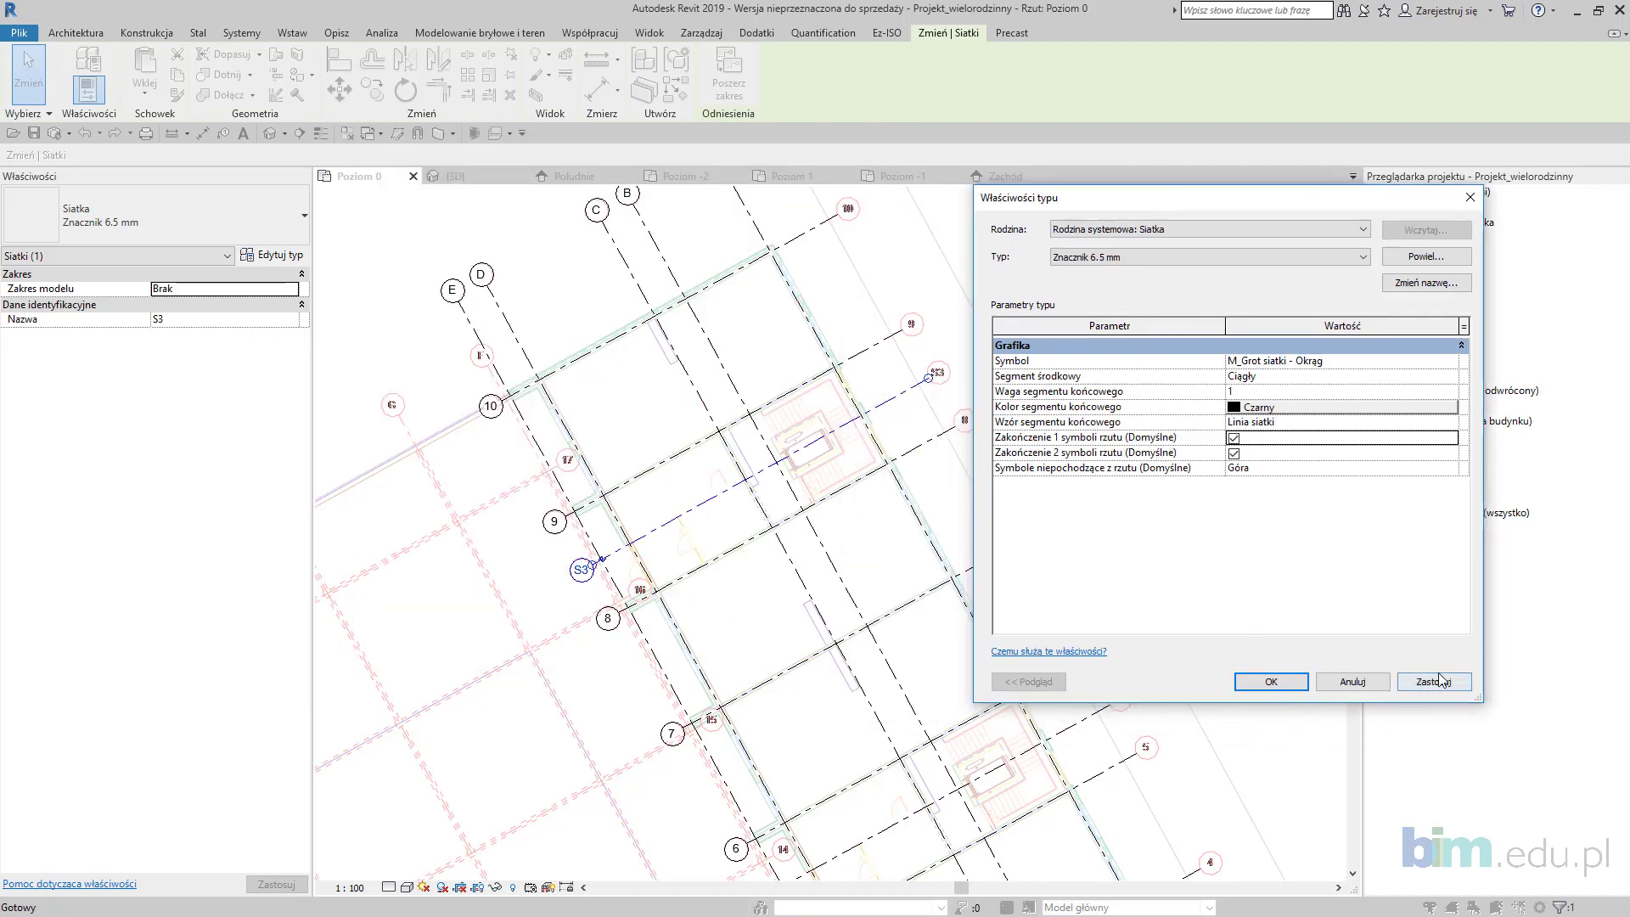
left_click(1435, 682)
left_click(1272, 681)
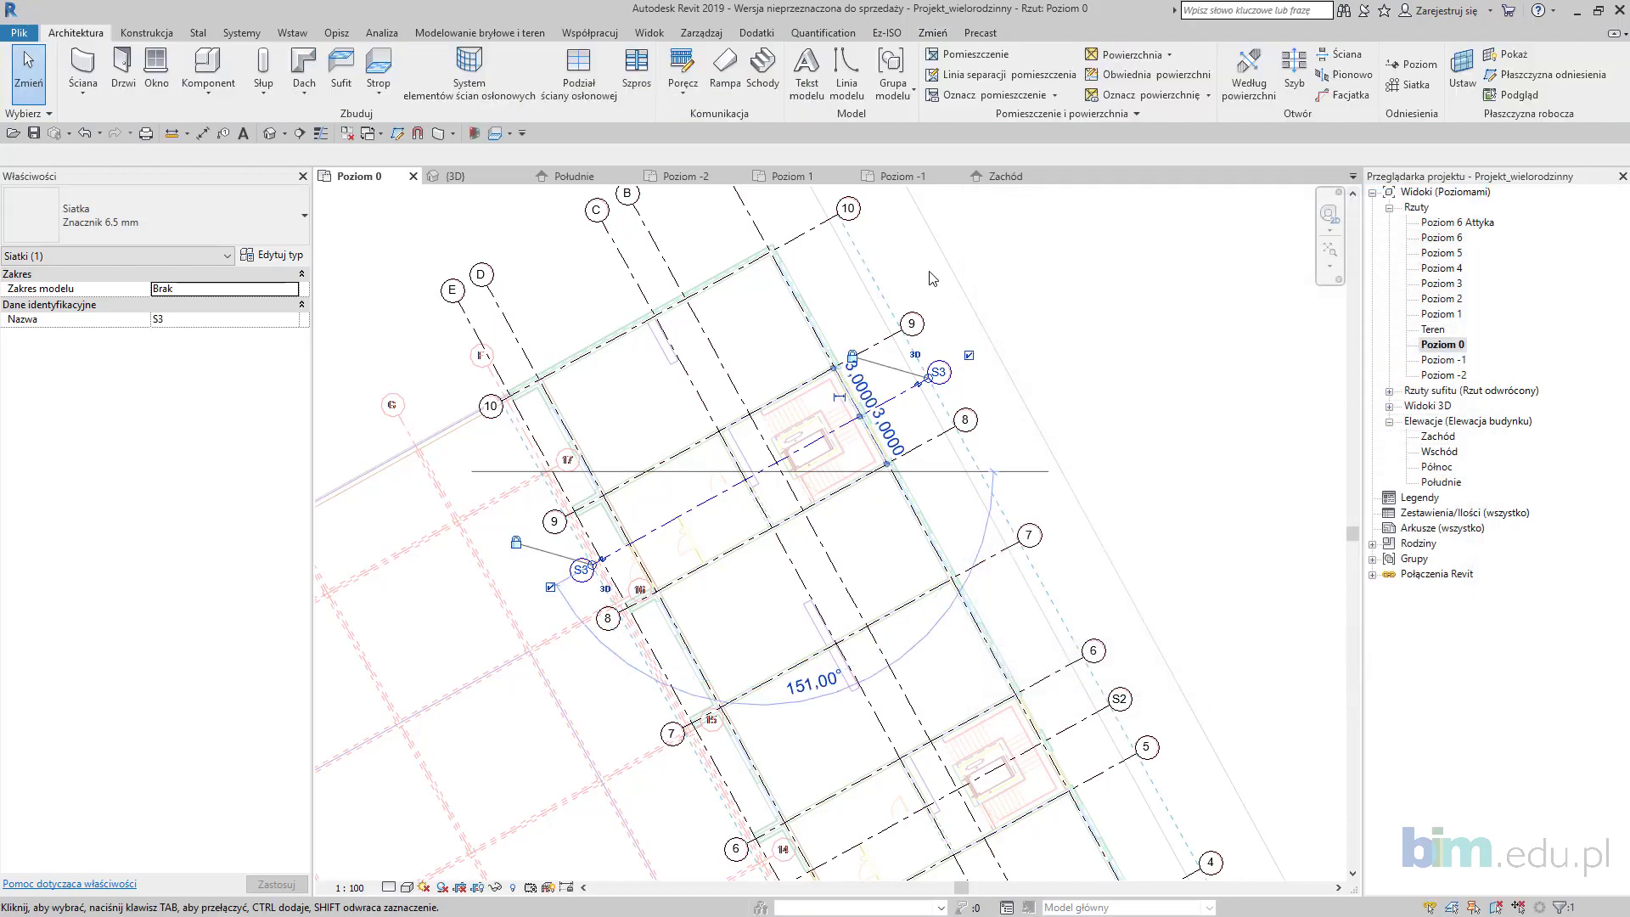
left_click(1219, 799)
Step: Start a structural wall and review the wall types available in the project
middle_click_drag(1219, 798, 928, 317)
middle_click_drag(1062, 771, 1023, 605)
middle_click_drag(939, 554, 956, 602)
scroll(843, 647, "up", 3)
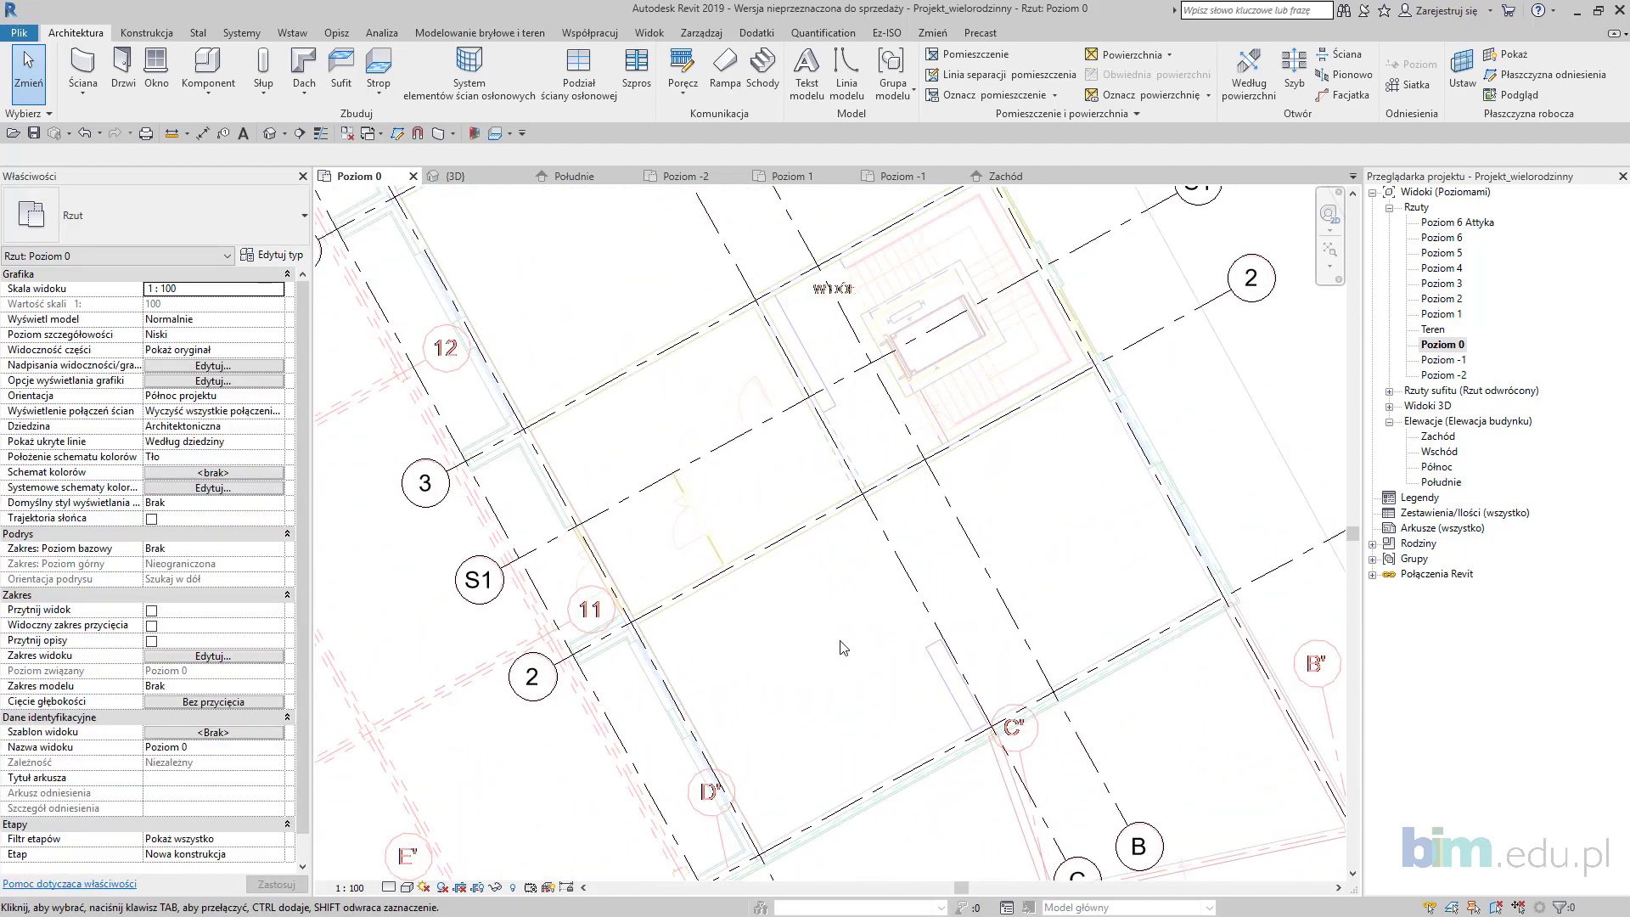
scroll(847, 649, "down", 1)
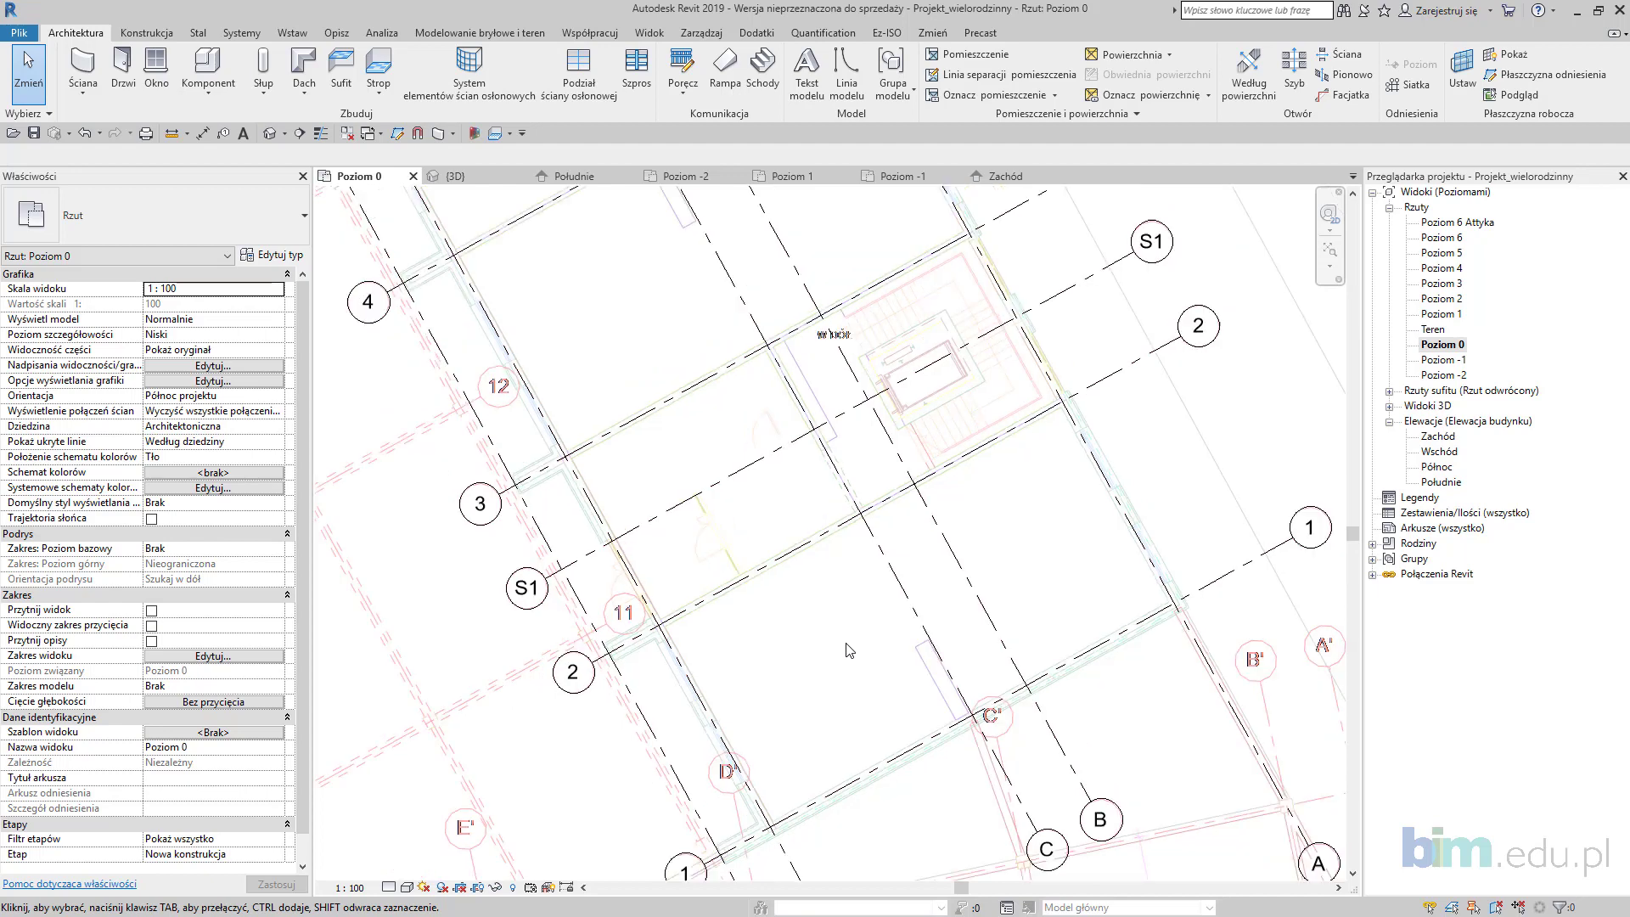
left_click(88, 100)
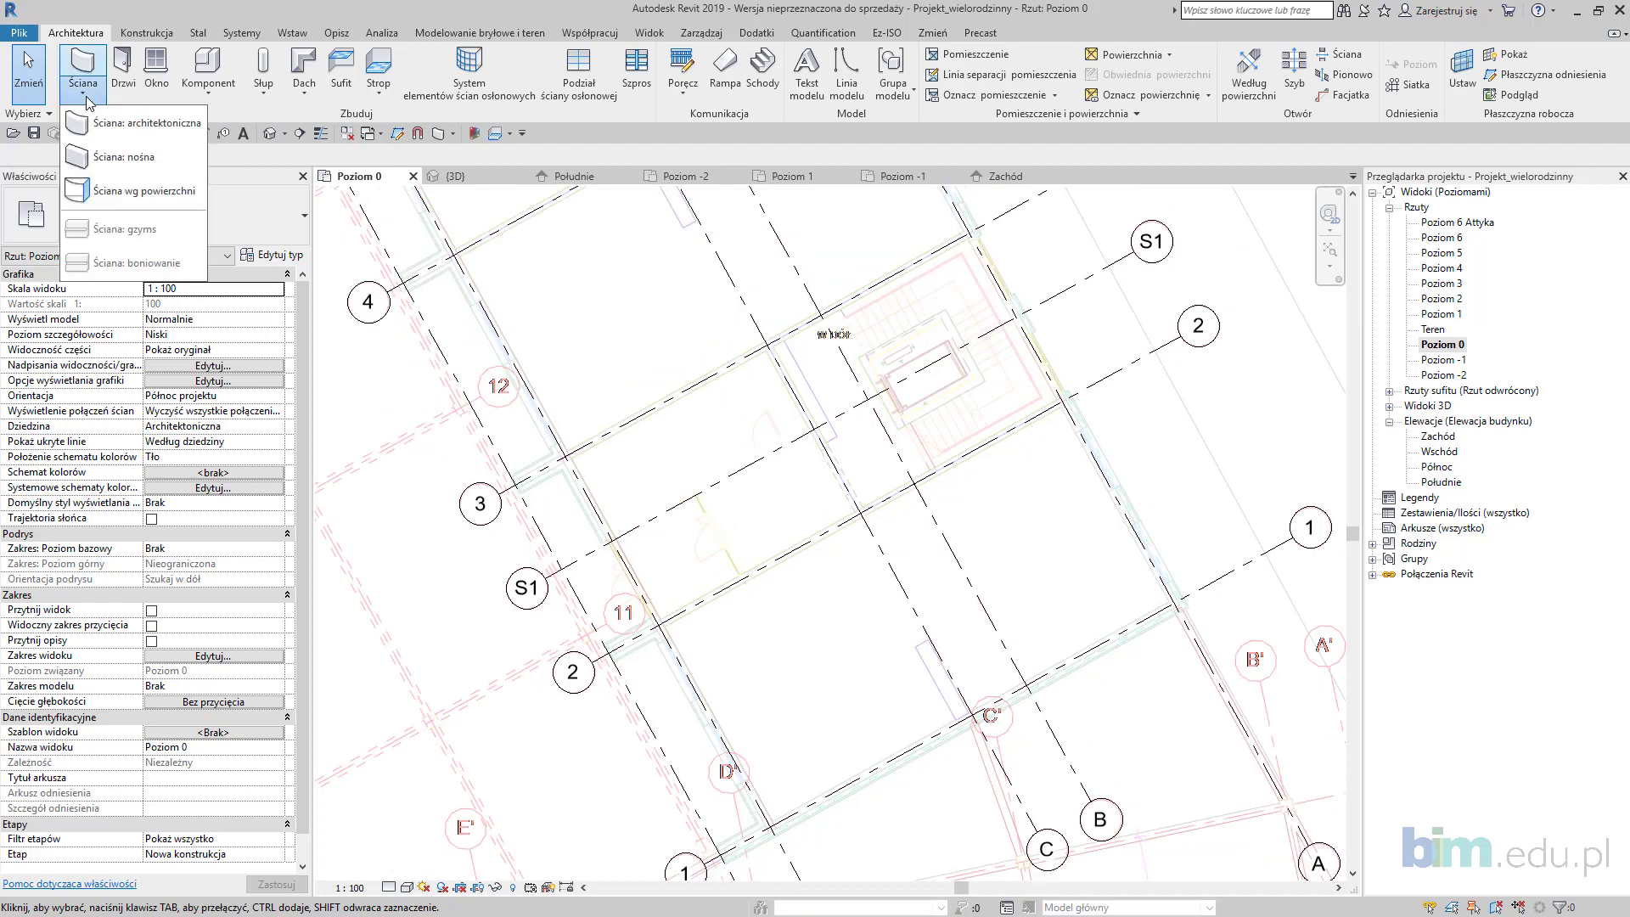
left_click(123, 162)
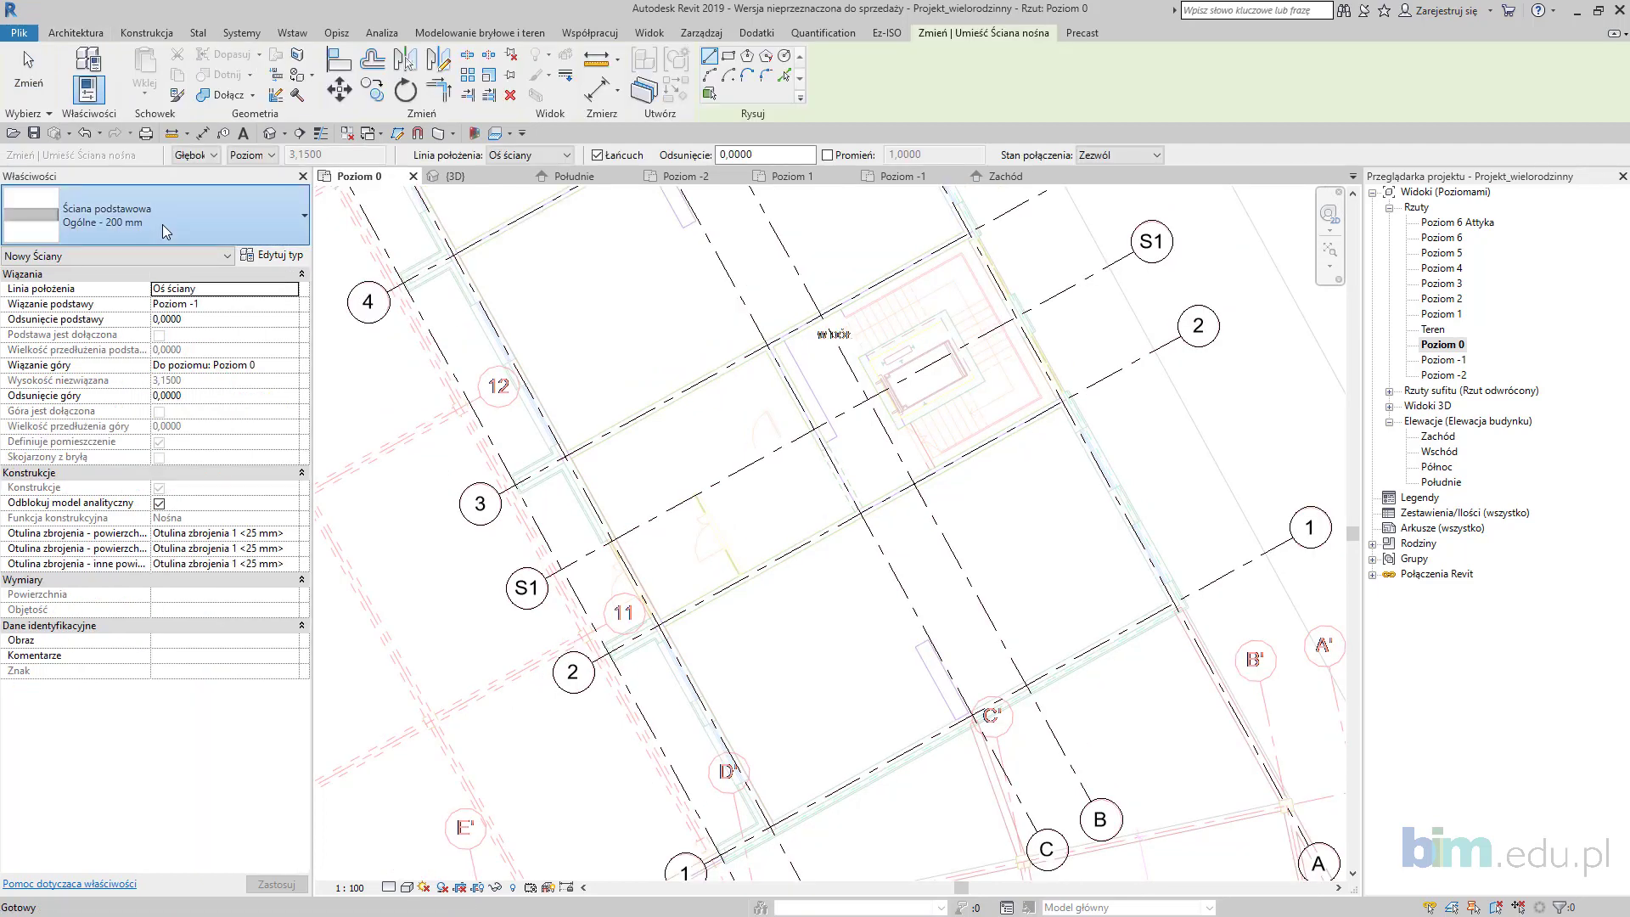
left_click(161, 224)
left_click(1049, 468)
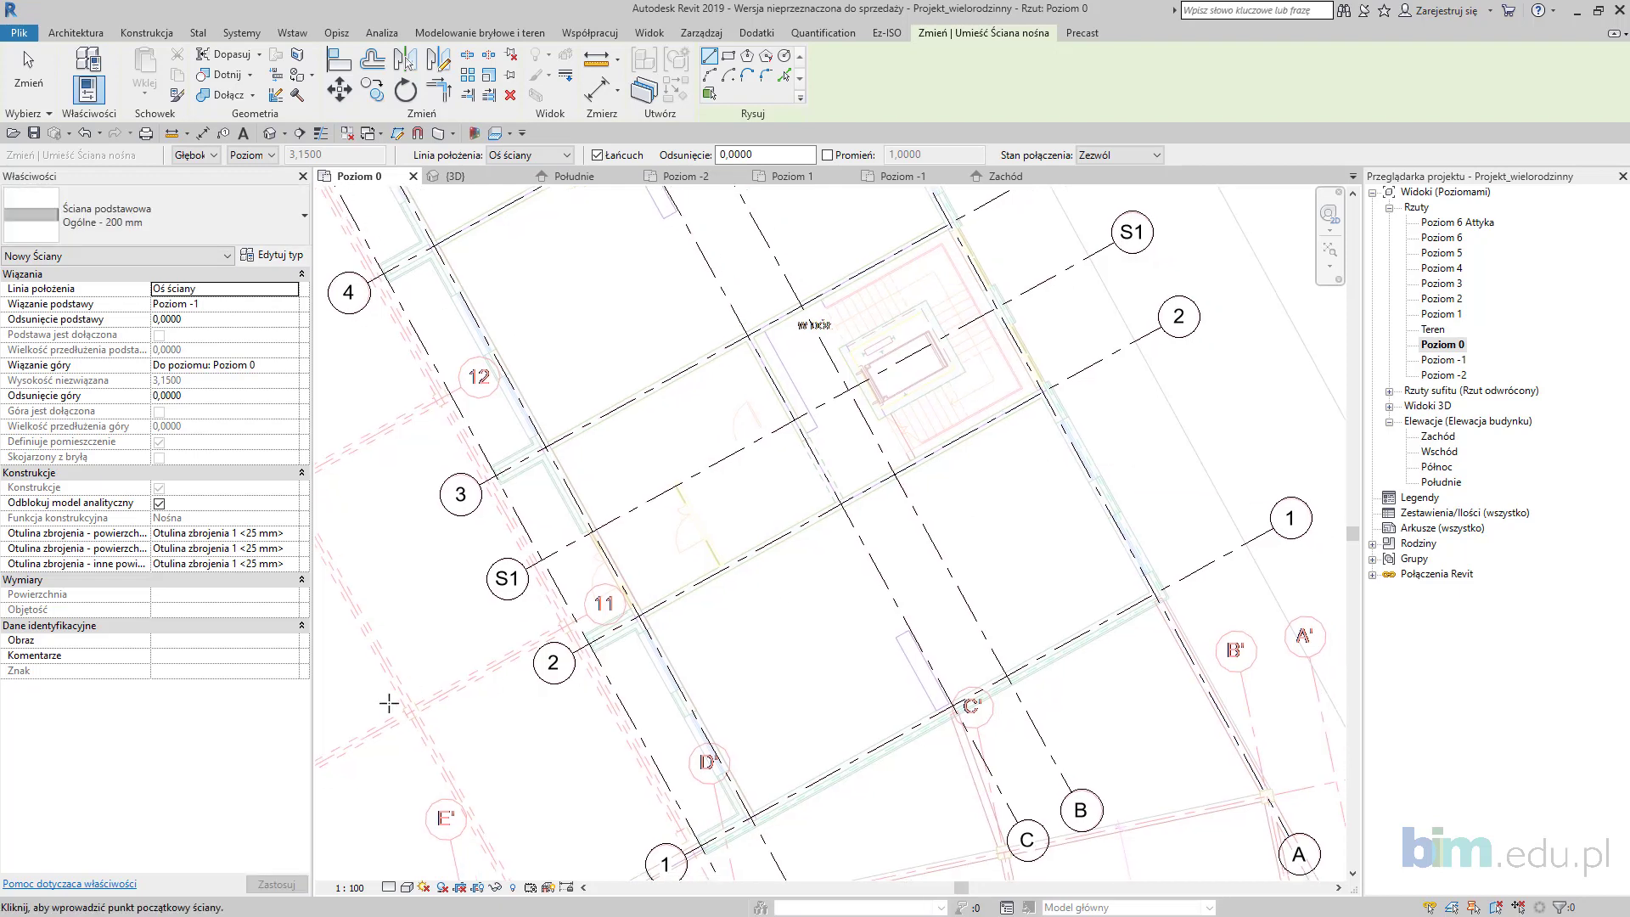
Step: Open the project 03_wielorodzinna_07 from the 01_wielorodzinna folder
left_click(20, 33)
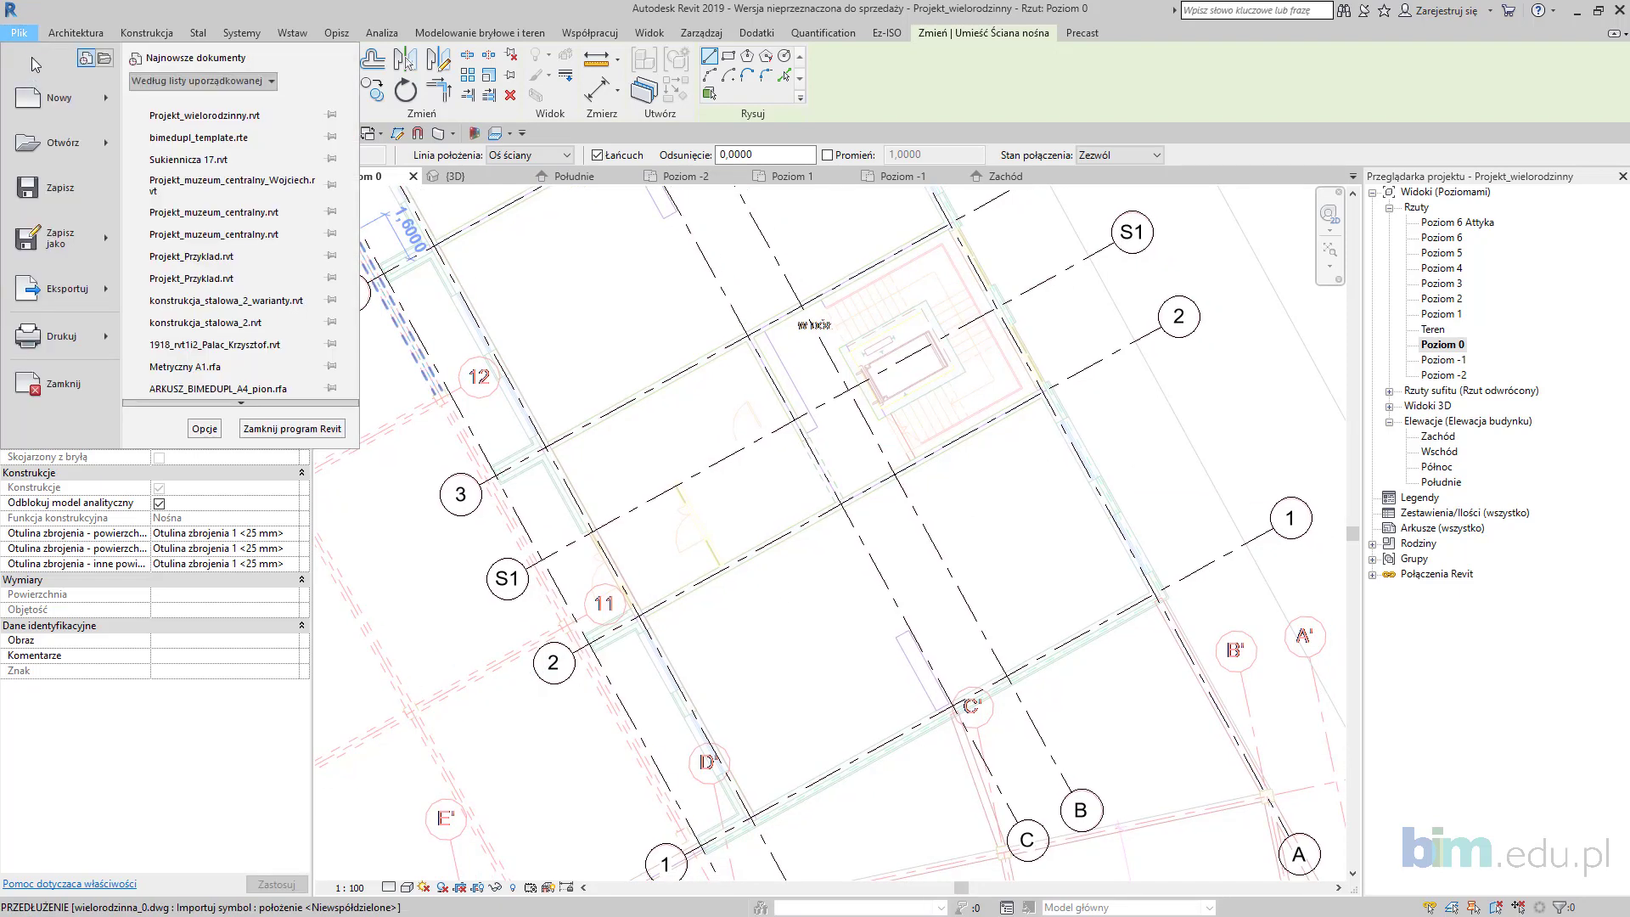
left_click(47, 143)
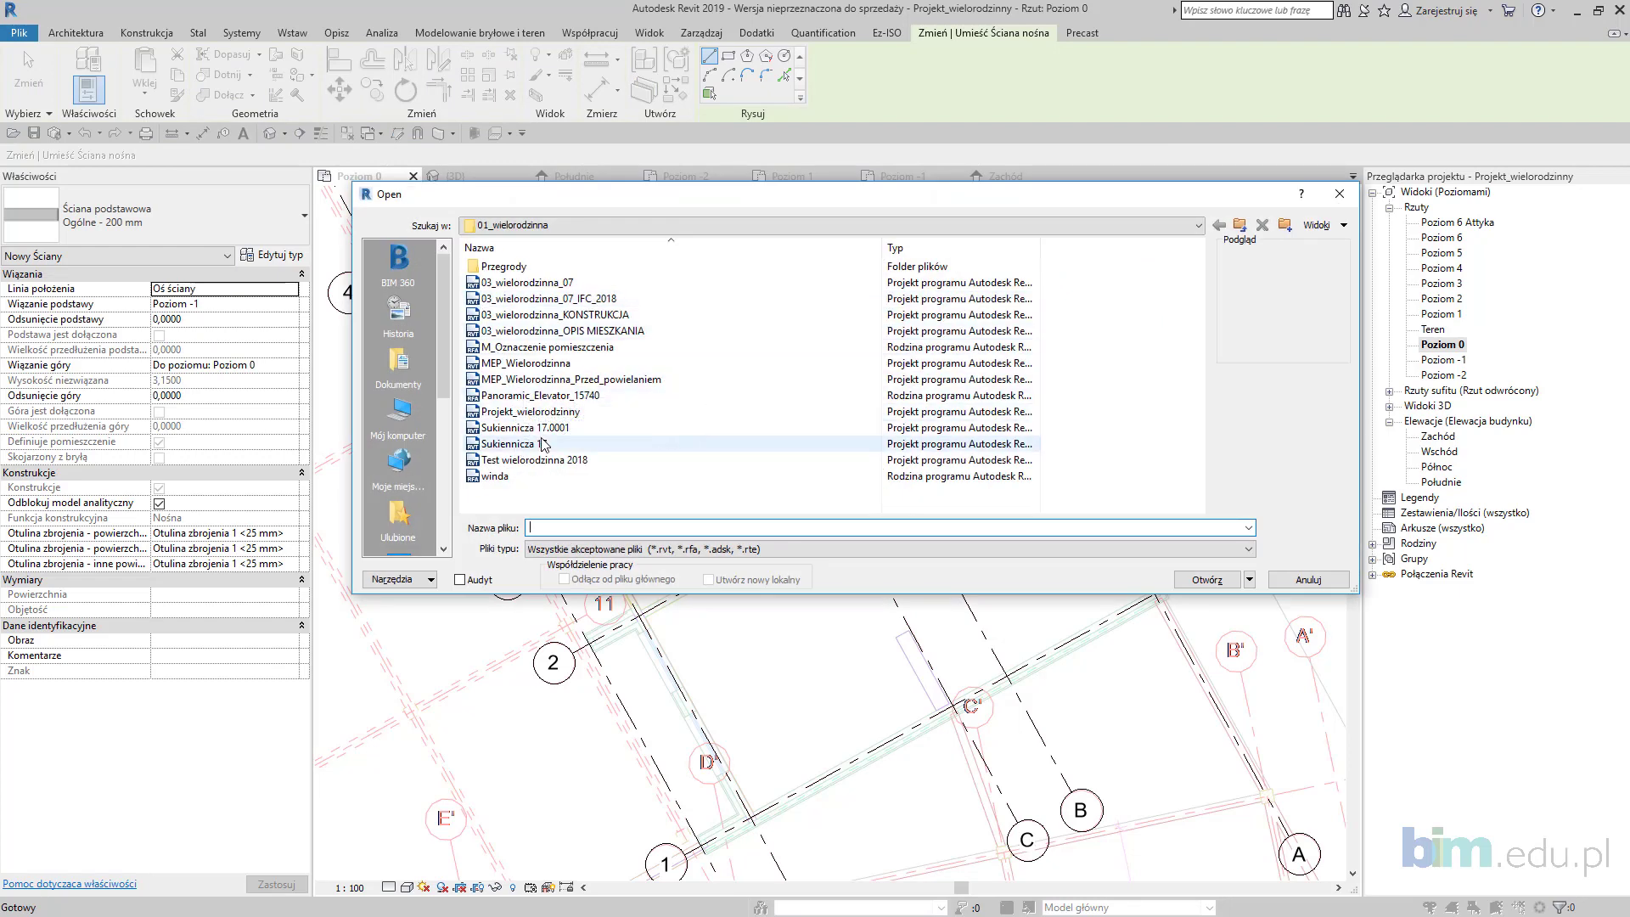
left_click(567, 287)
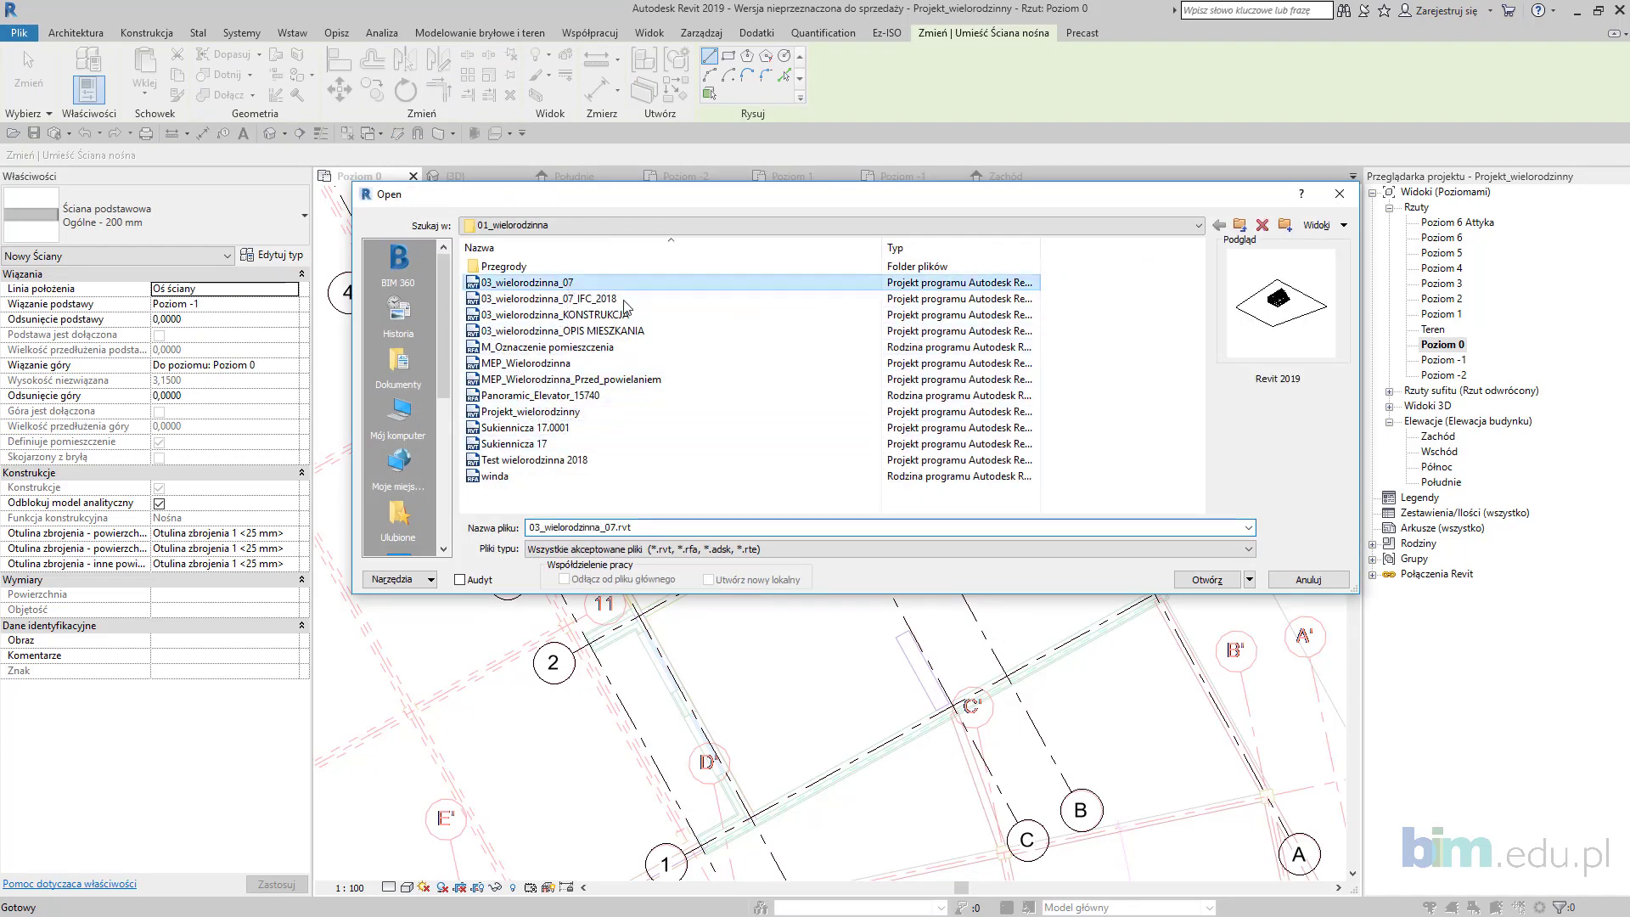
left_click(1208, 581)
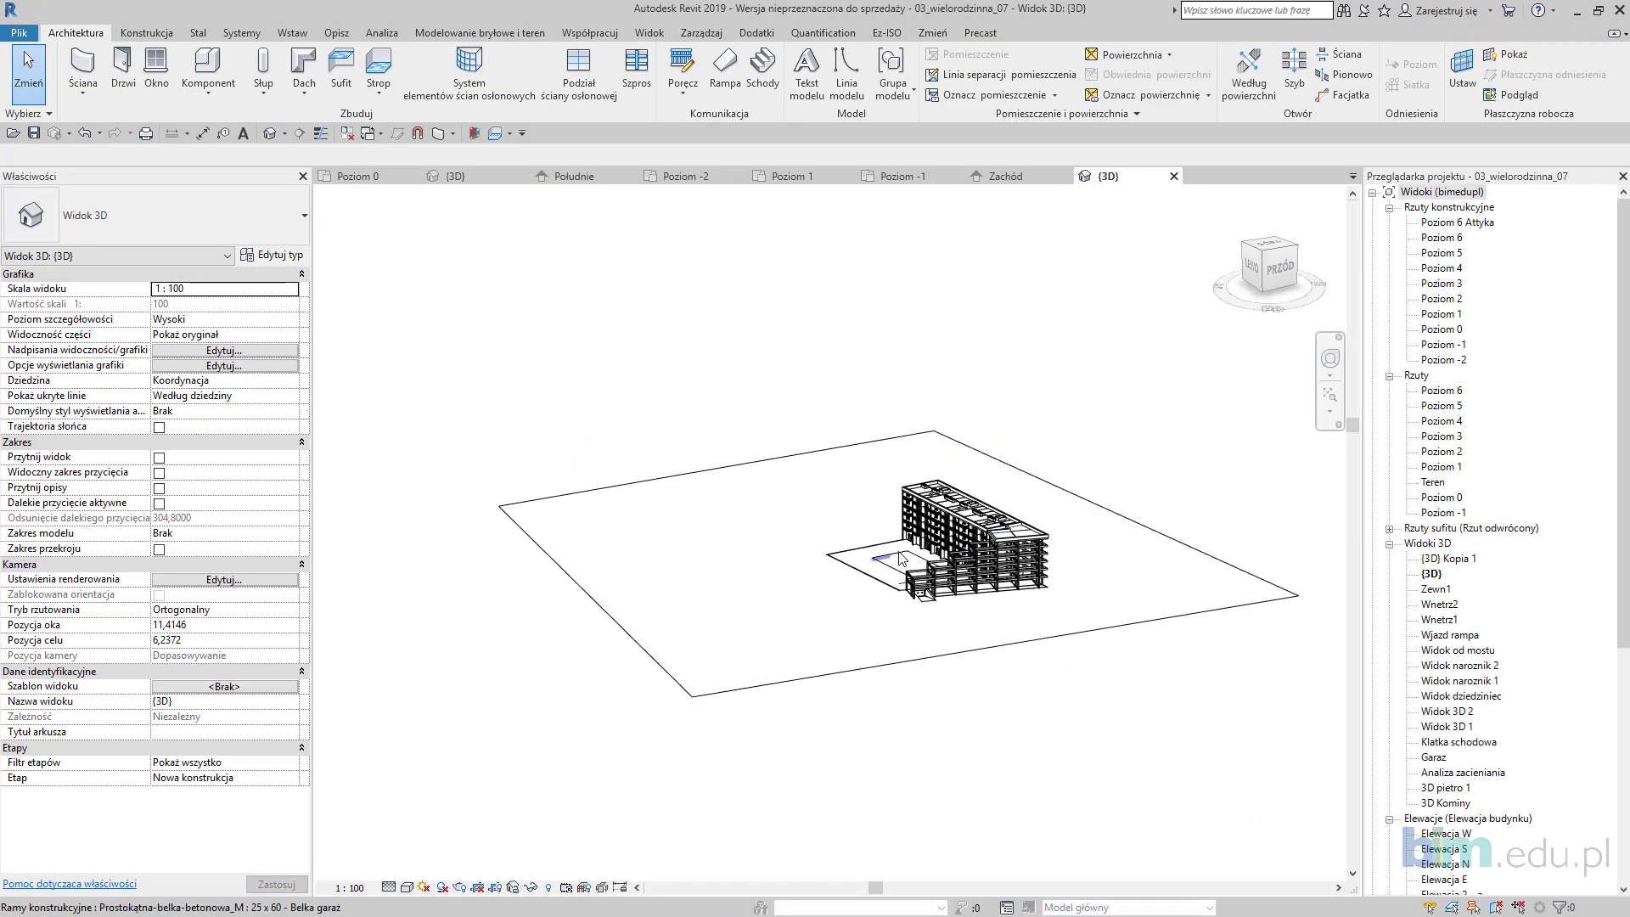
Step: Select the long wall along the roof edge in the 3D view and examine the wall types defined in this project
middle_click_drag(983, 562, 722, 569, "shift")
scroll(686, 574, "up", 6)
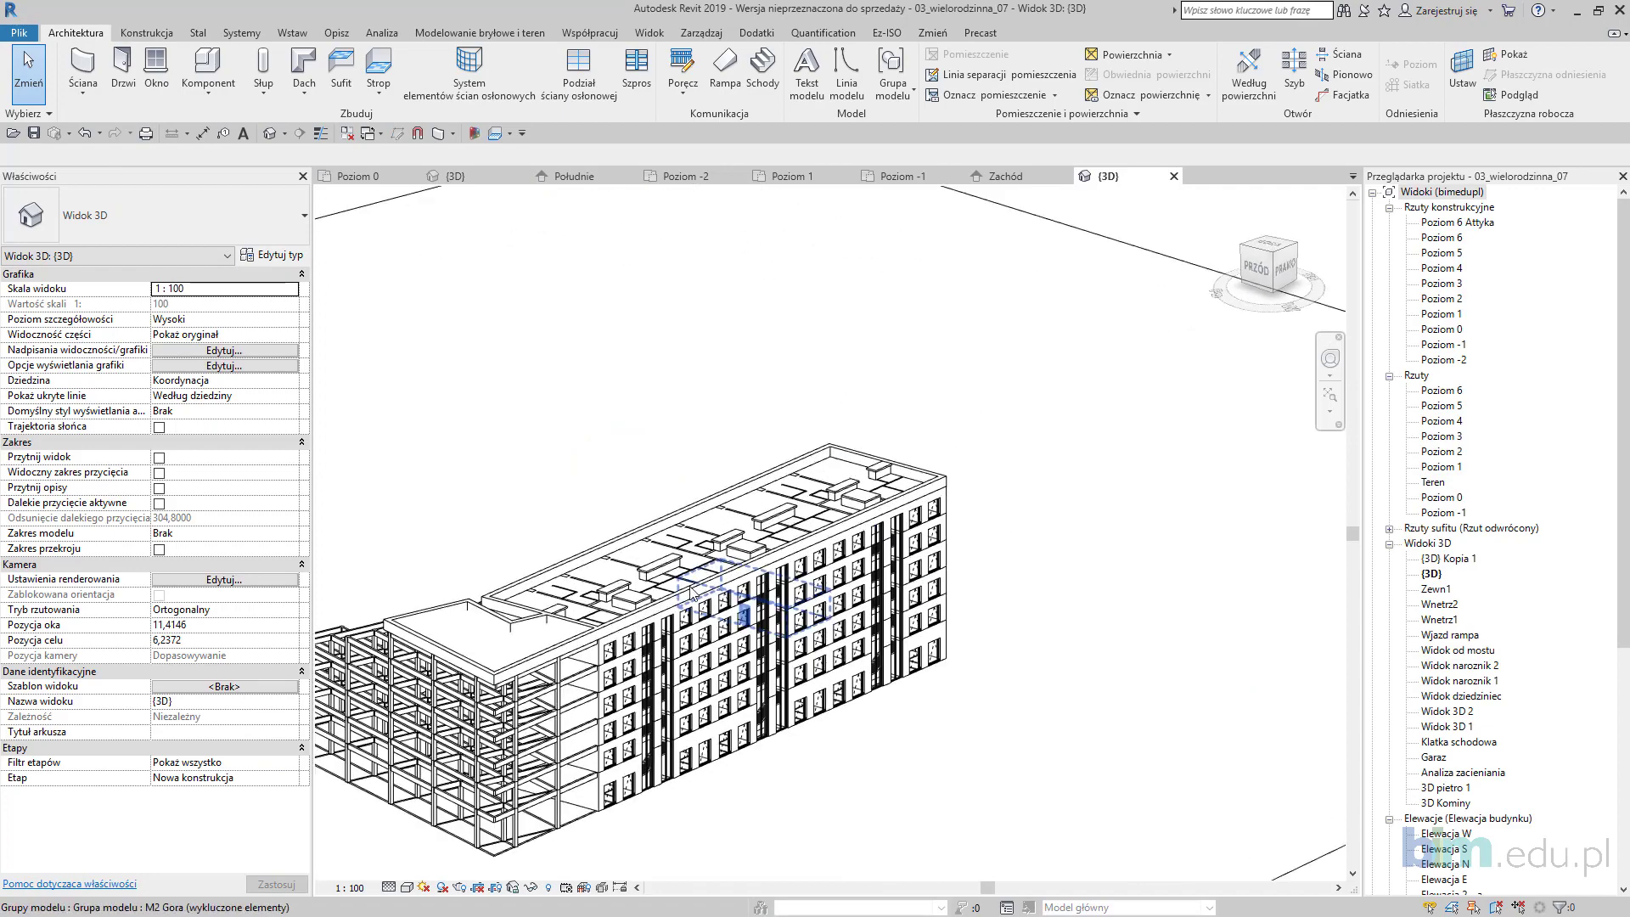
left_click(684, 467)
key("Escape")
left_click(132, 216)
scroll(161, 398, "down", 2)
scroll(160, 396, "up", 10)
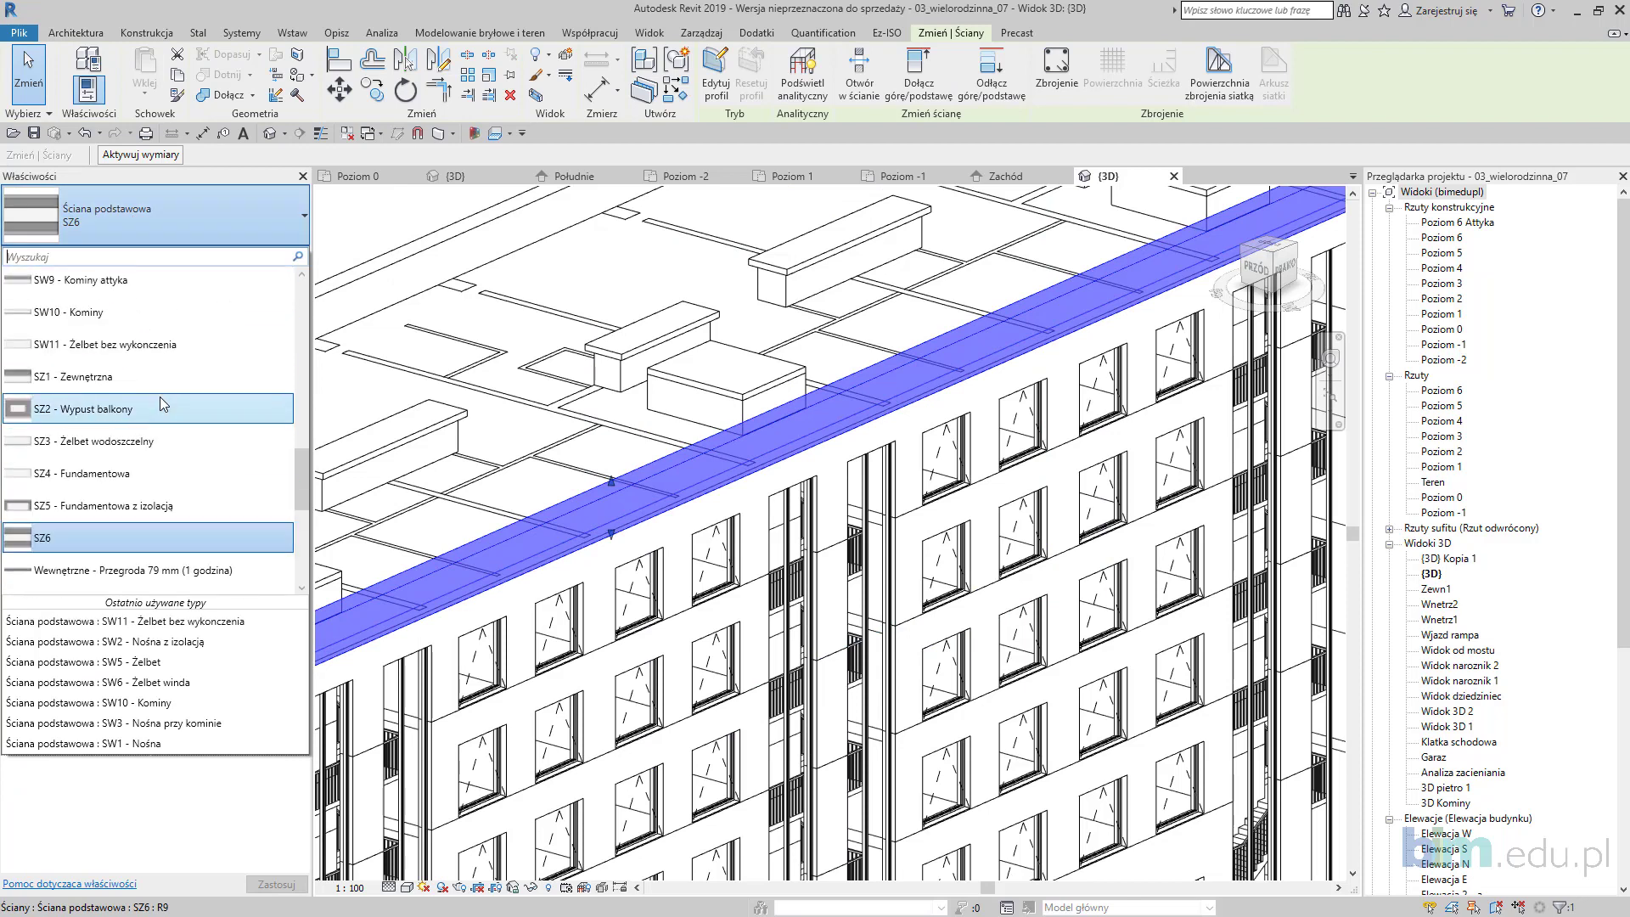
scroll(124, 384, "down", 5)
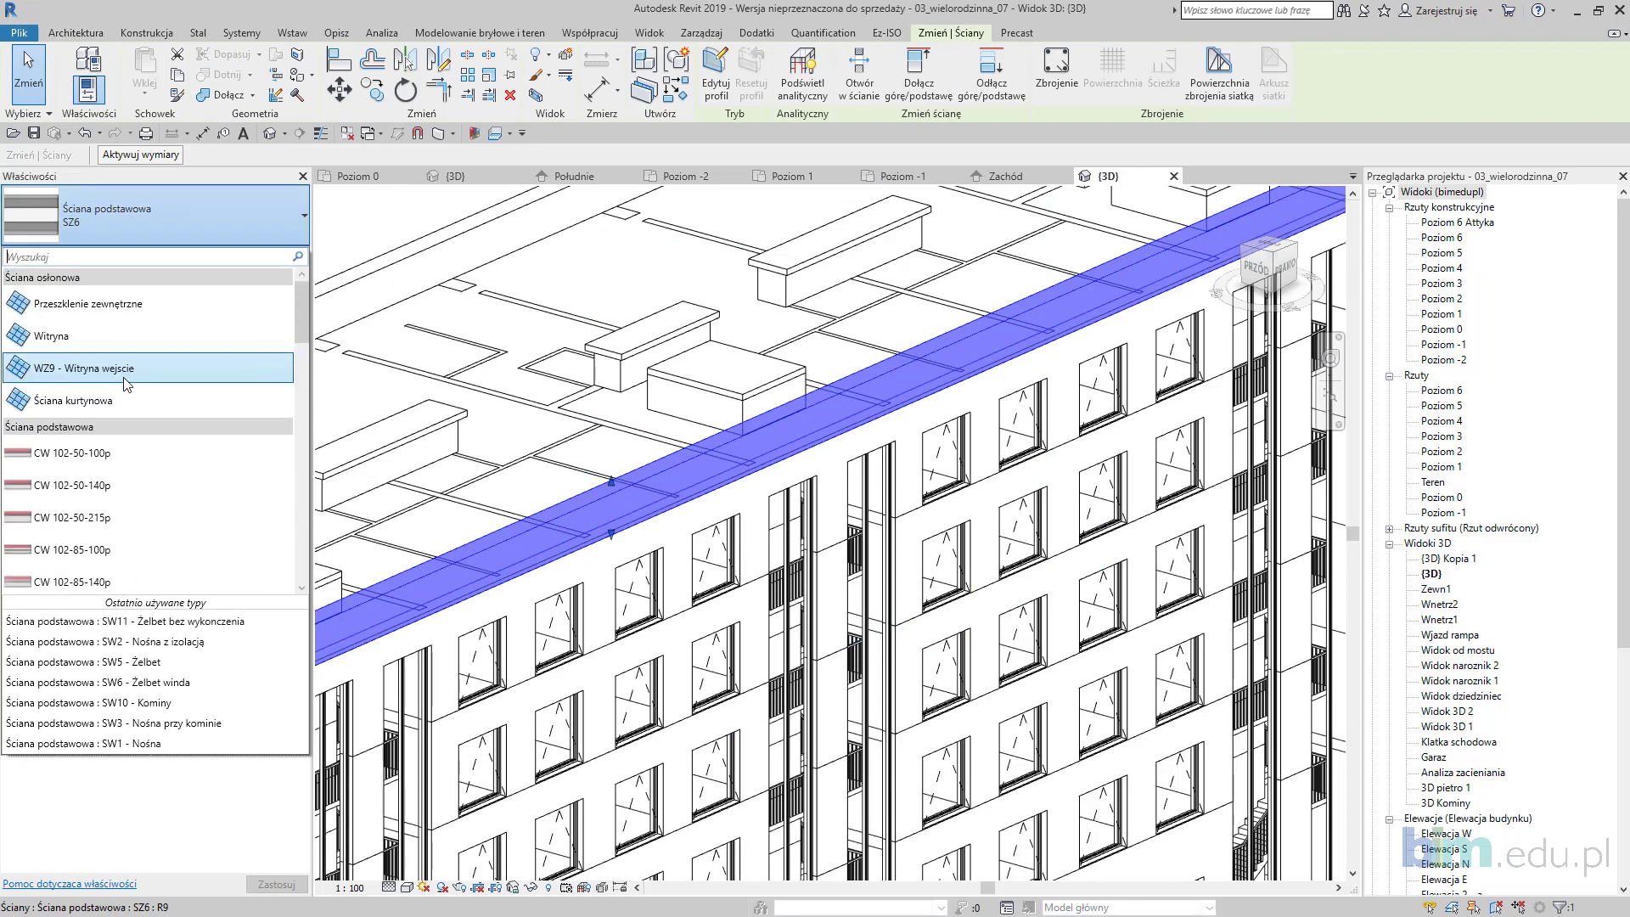
left_click(720, 19)
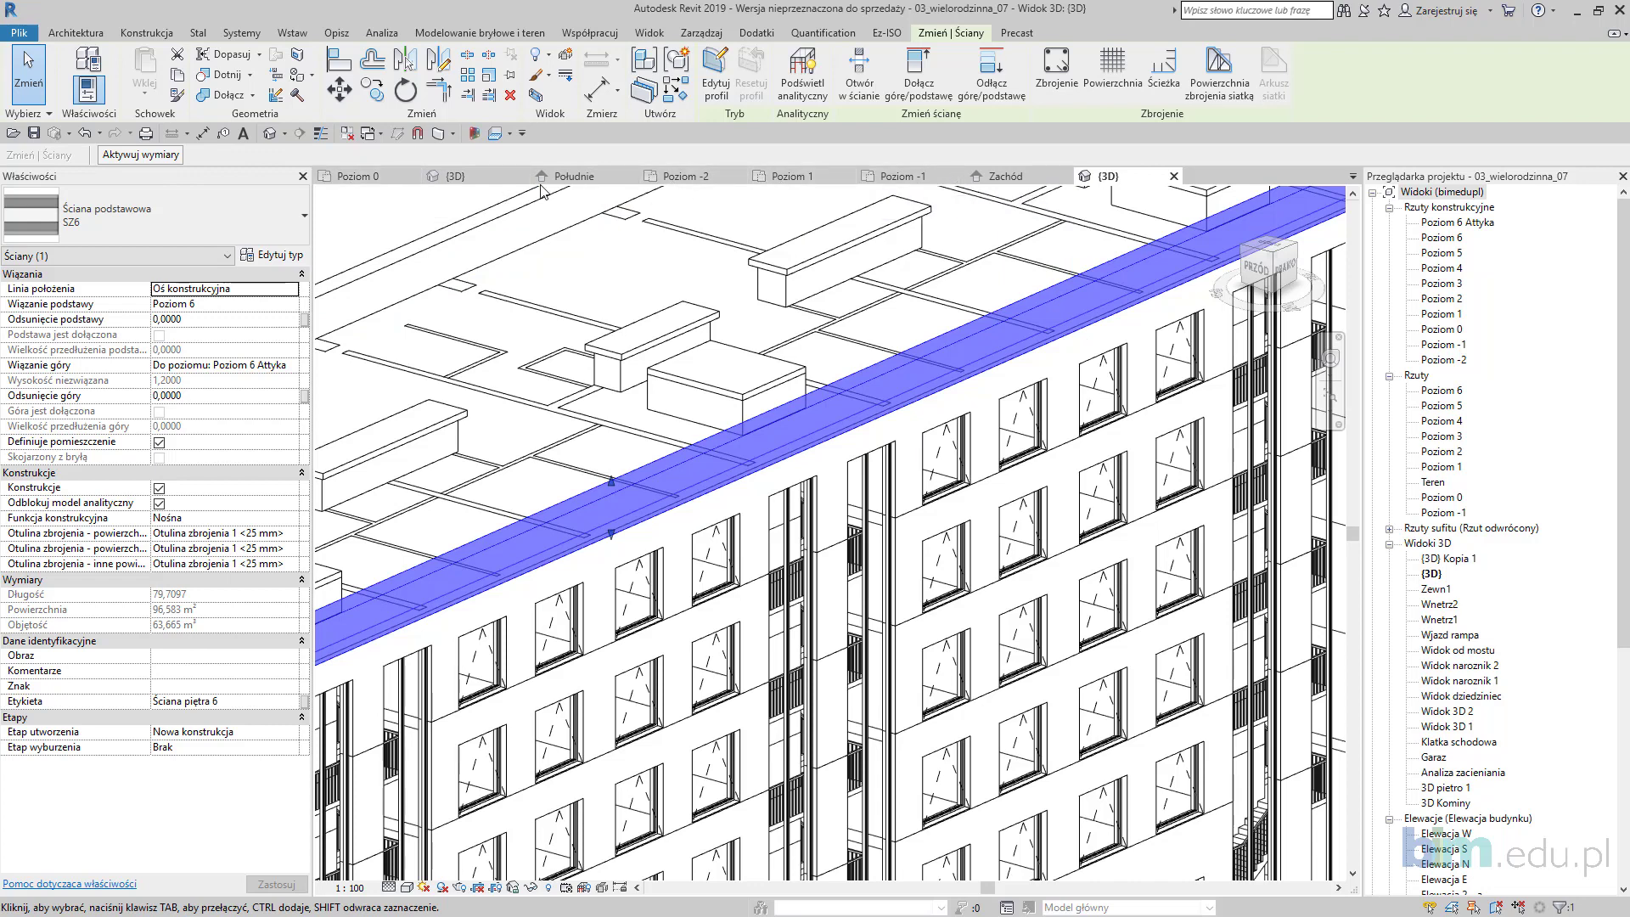
Step: Return to the Poziom 0 plan of Projekt_wielorodzinny and start transferring project standards with 03_wielorodzinna_07 as the source
left_click(357, 175)
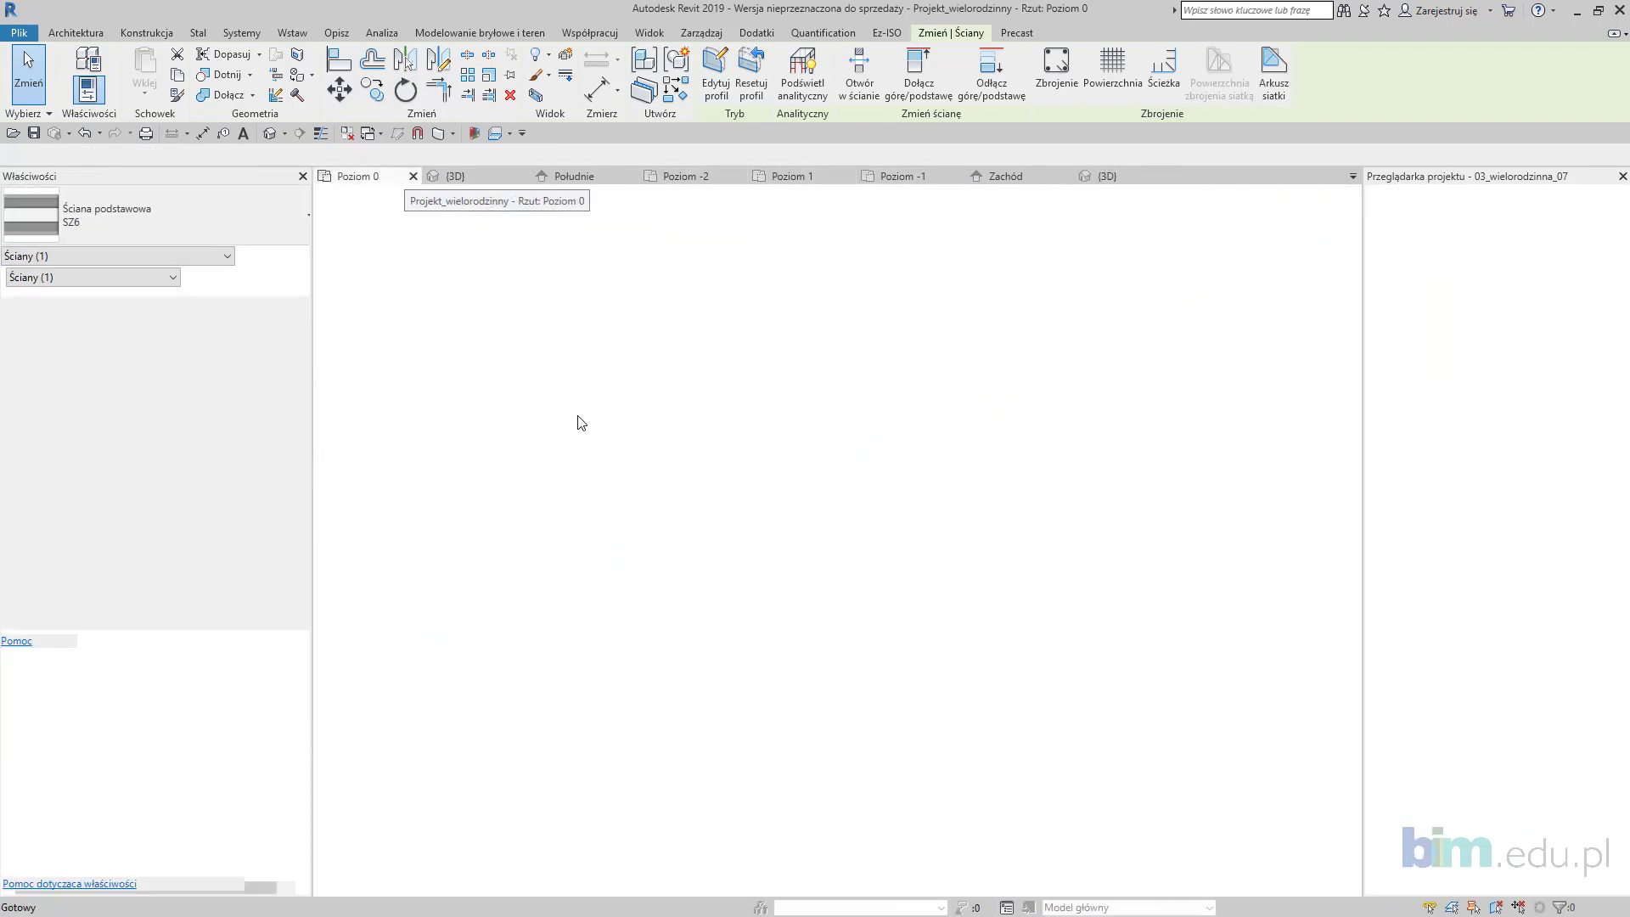
scroll(741, 433, "down", 3)
middle_click_drag(757, 459, 720, 517)
scroll(727, 454, "up", 2)
middle_click_drag(737, 413, 725, 440)
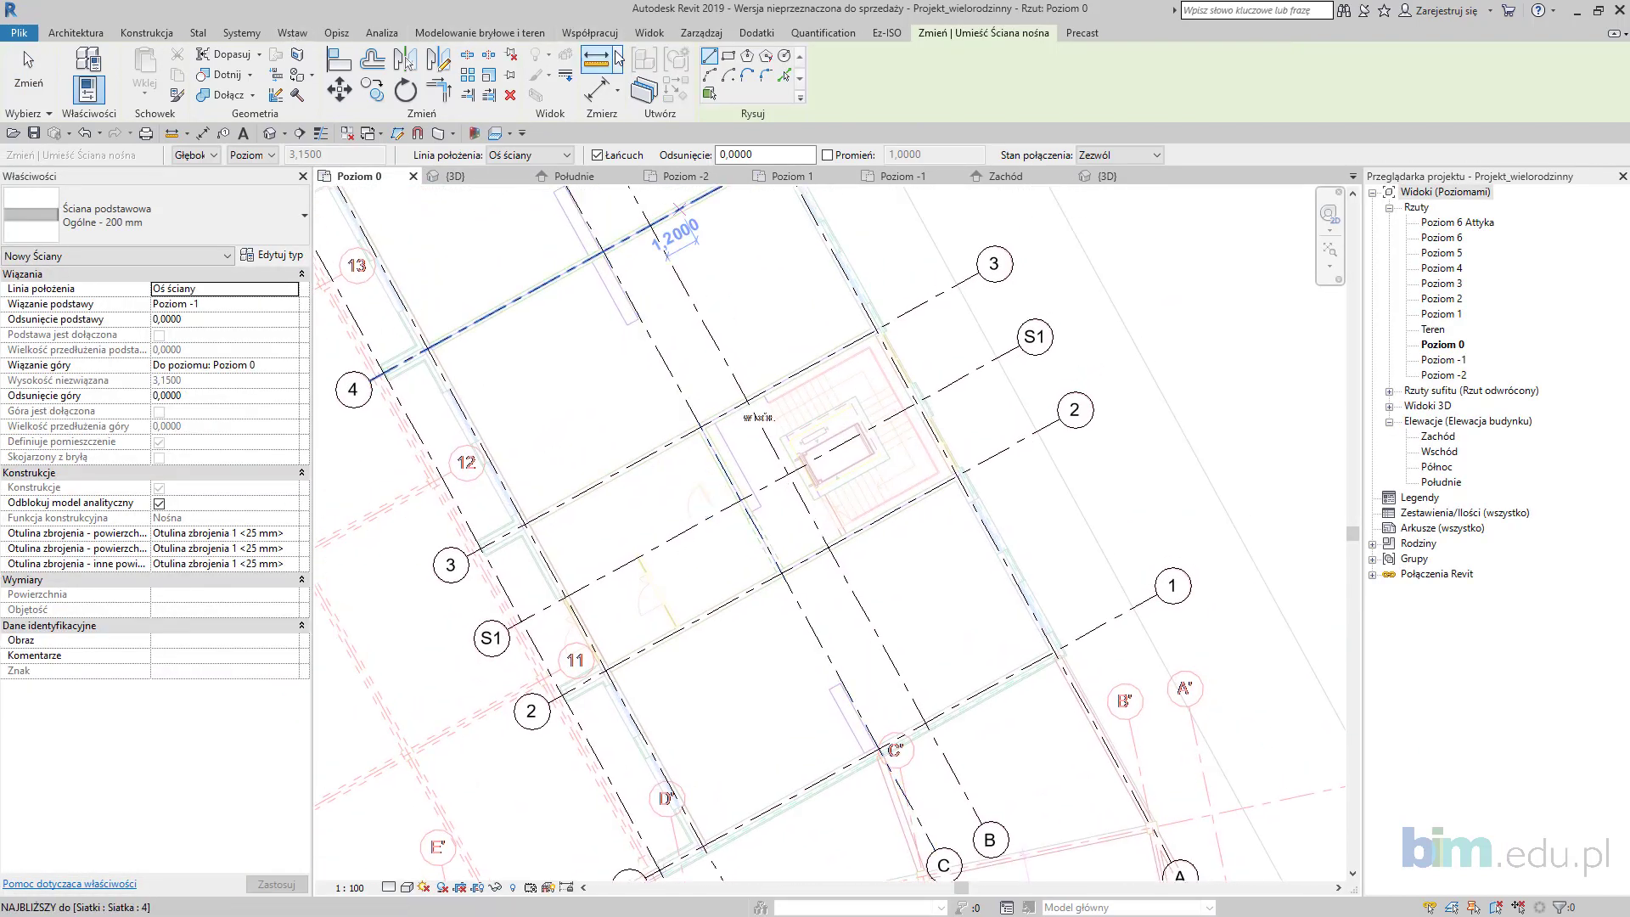
left_click(713, 34)
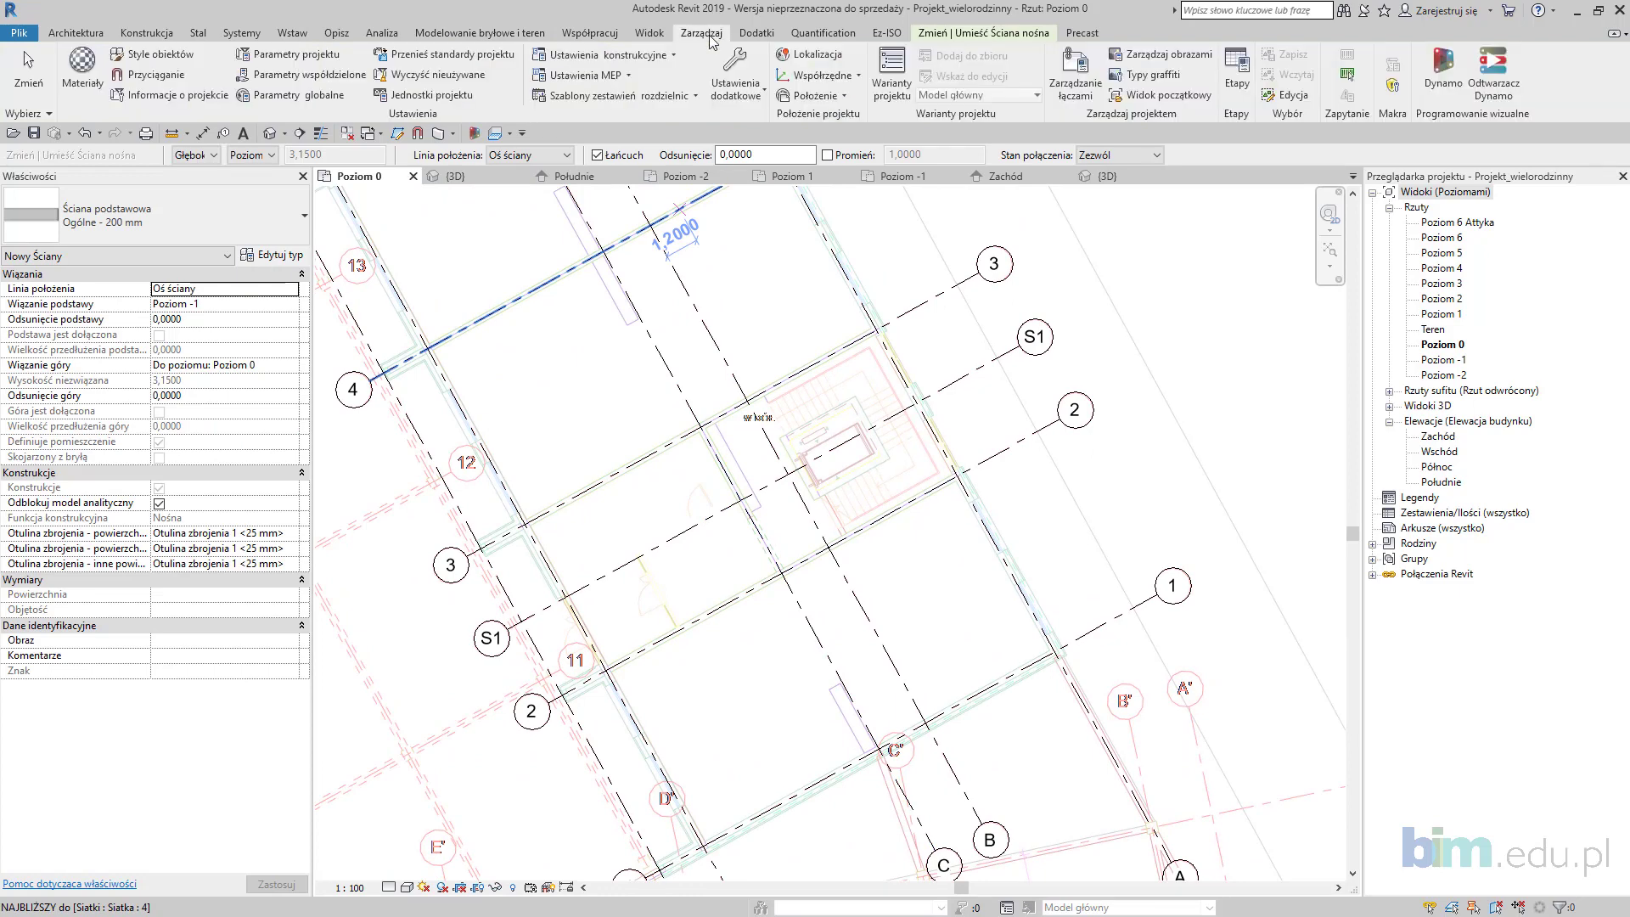
left_click(454, 54)
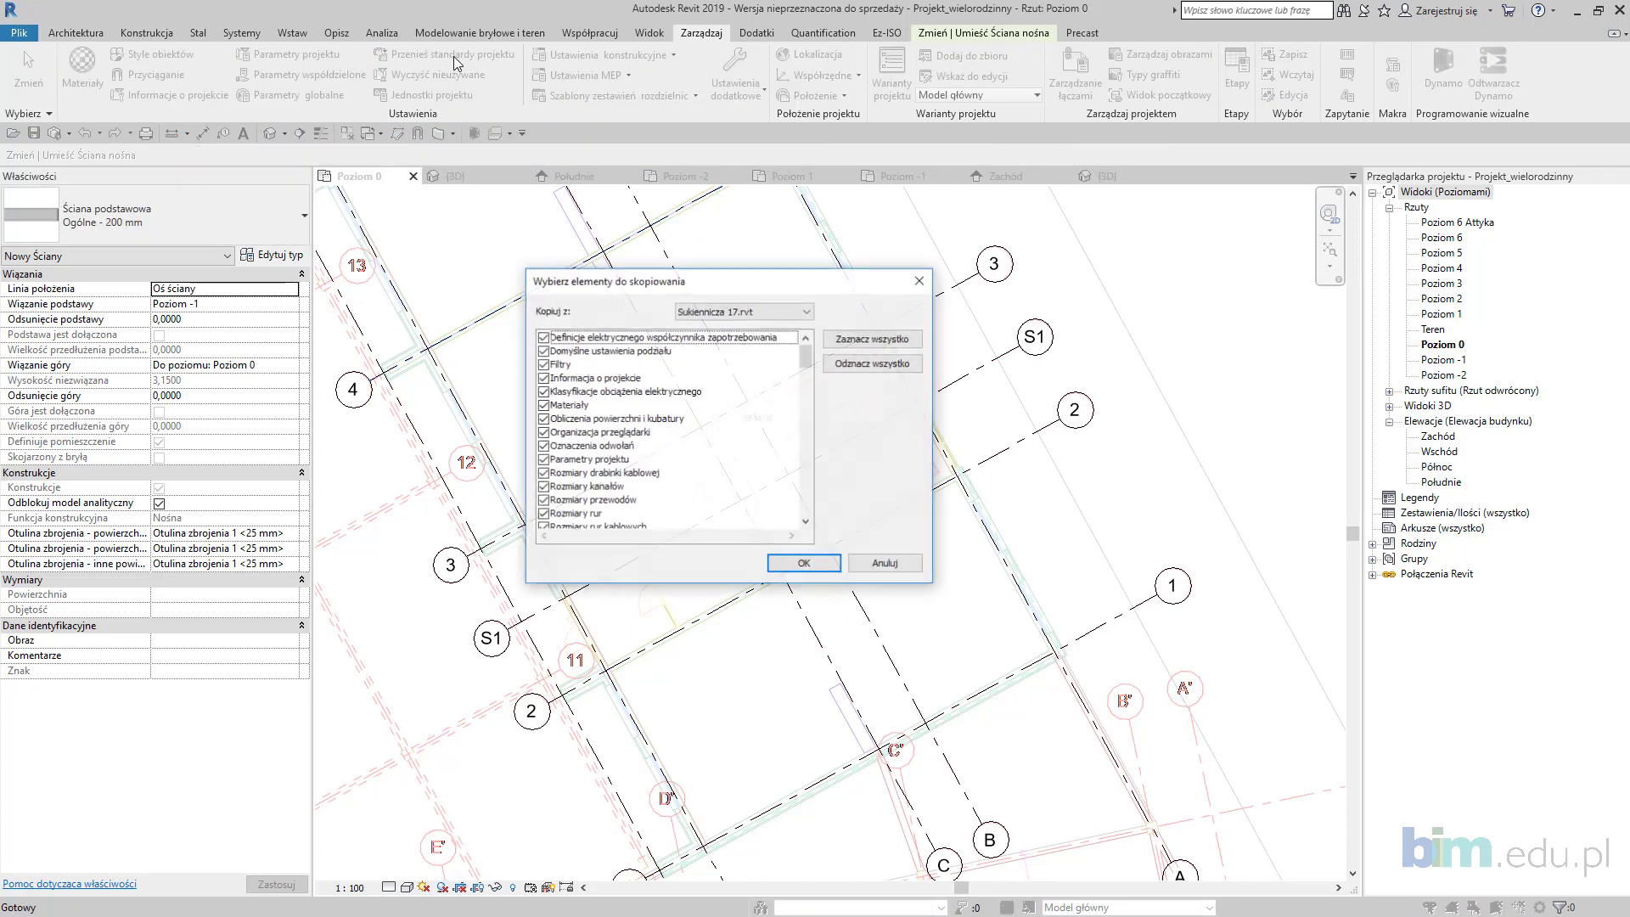
left_click(786, 311)
left_click(783, 326)
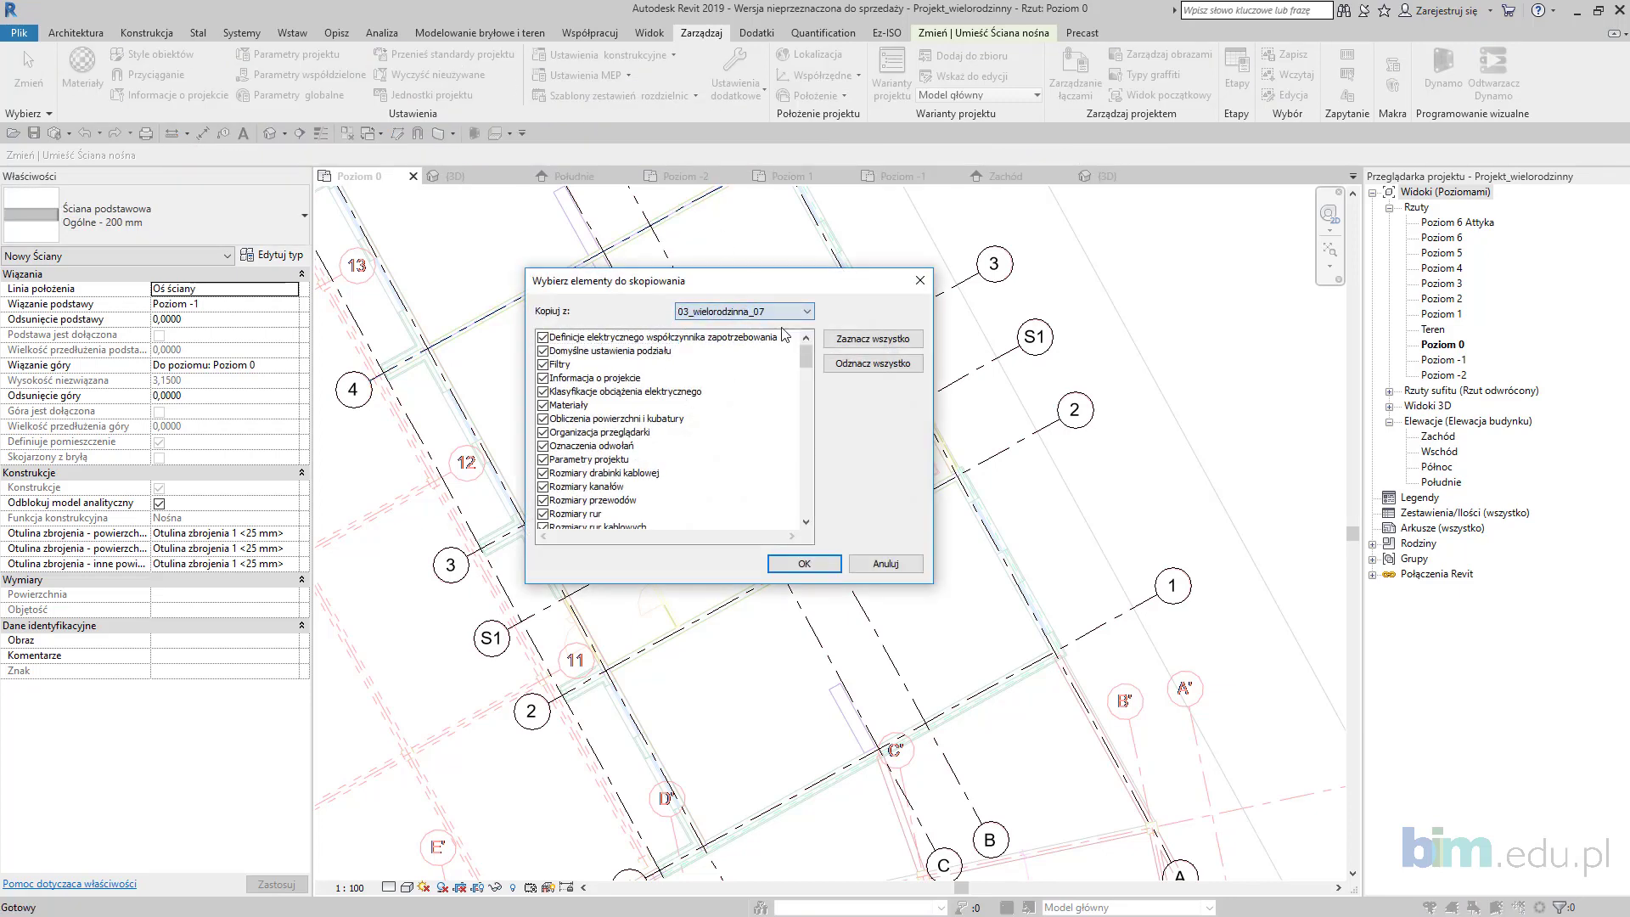
Step: Limit the standards transfer from 03_wielorodzinna_07 to element types such as slab, foundation slab, floor and wall types, starting from a cleared selection
left_click(873, 363)
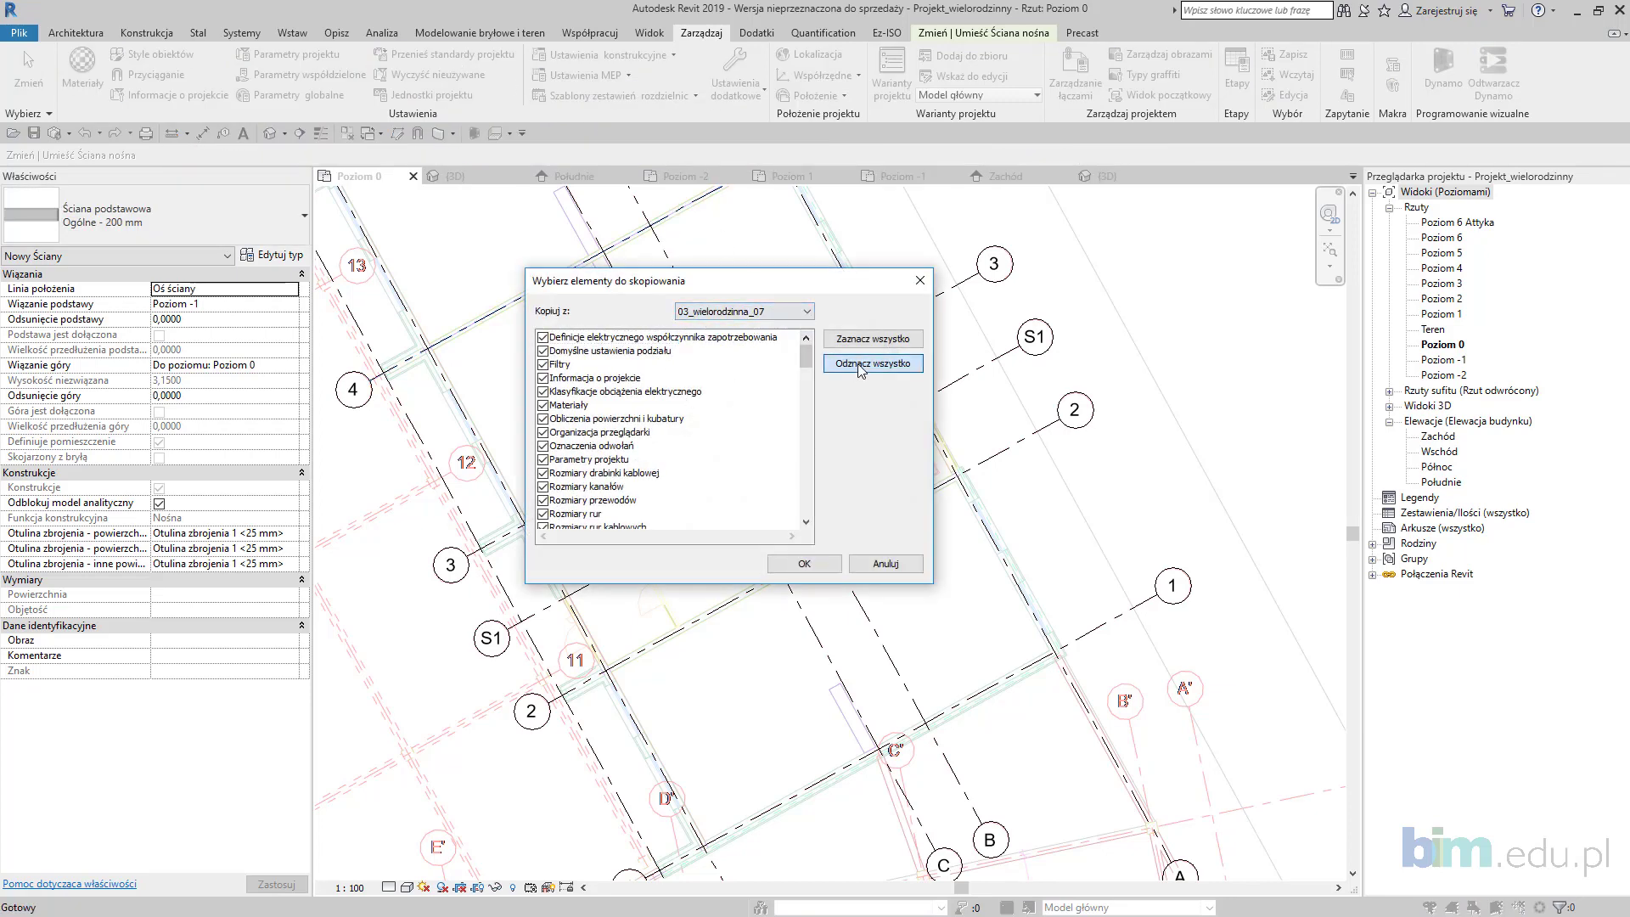
scroll(671, 381, "down", 5)
scroll(670, 381, "down", 2)
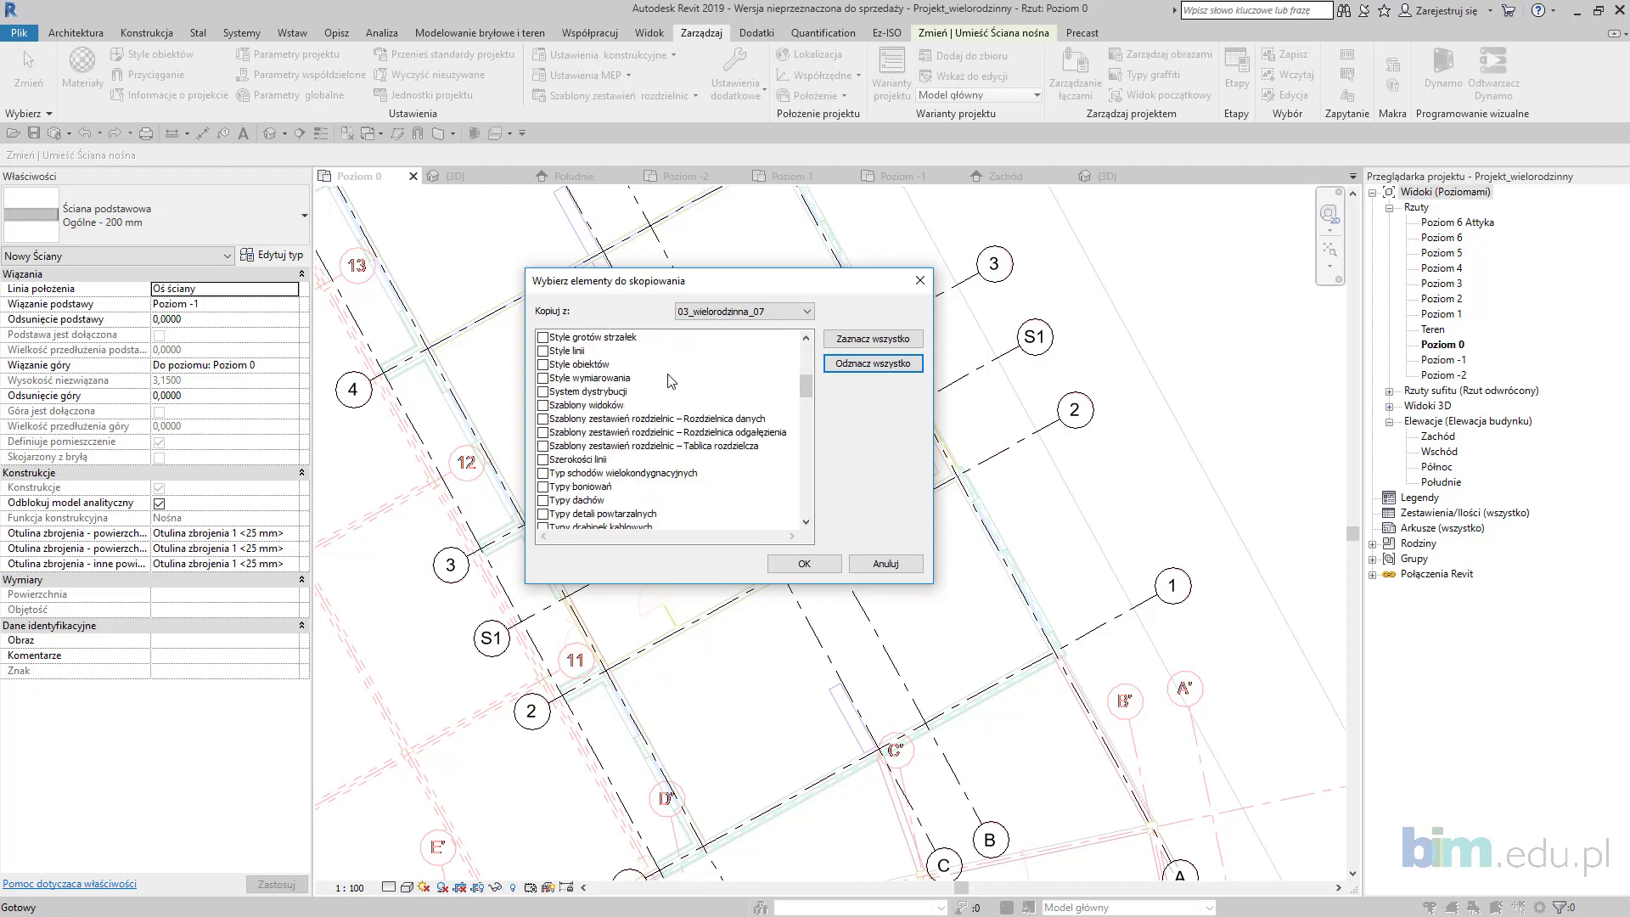
scroll(671, 383, "down", 4)
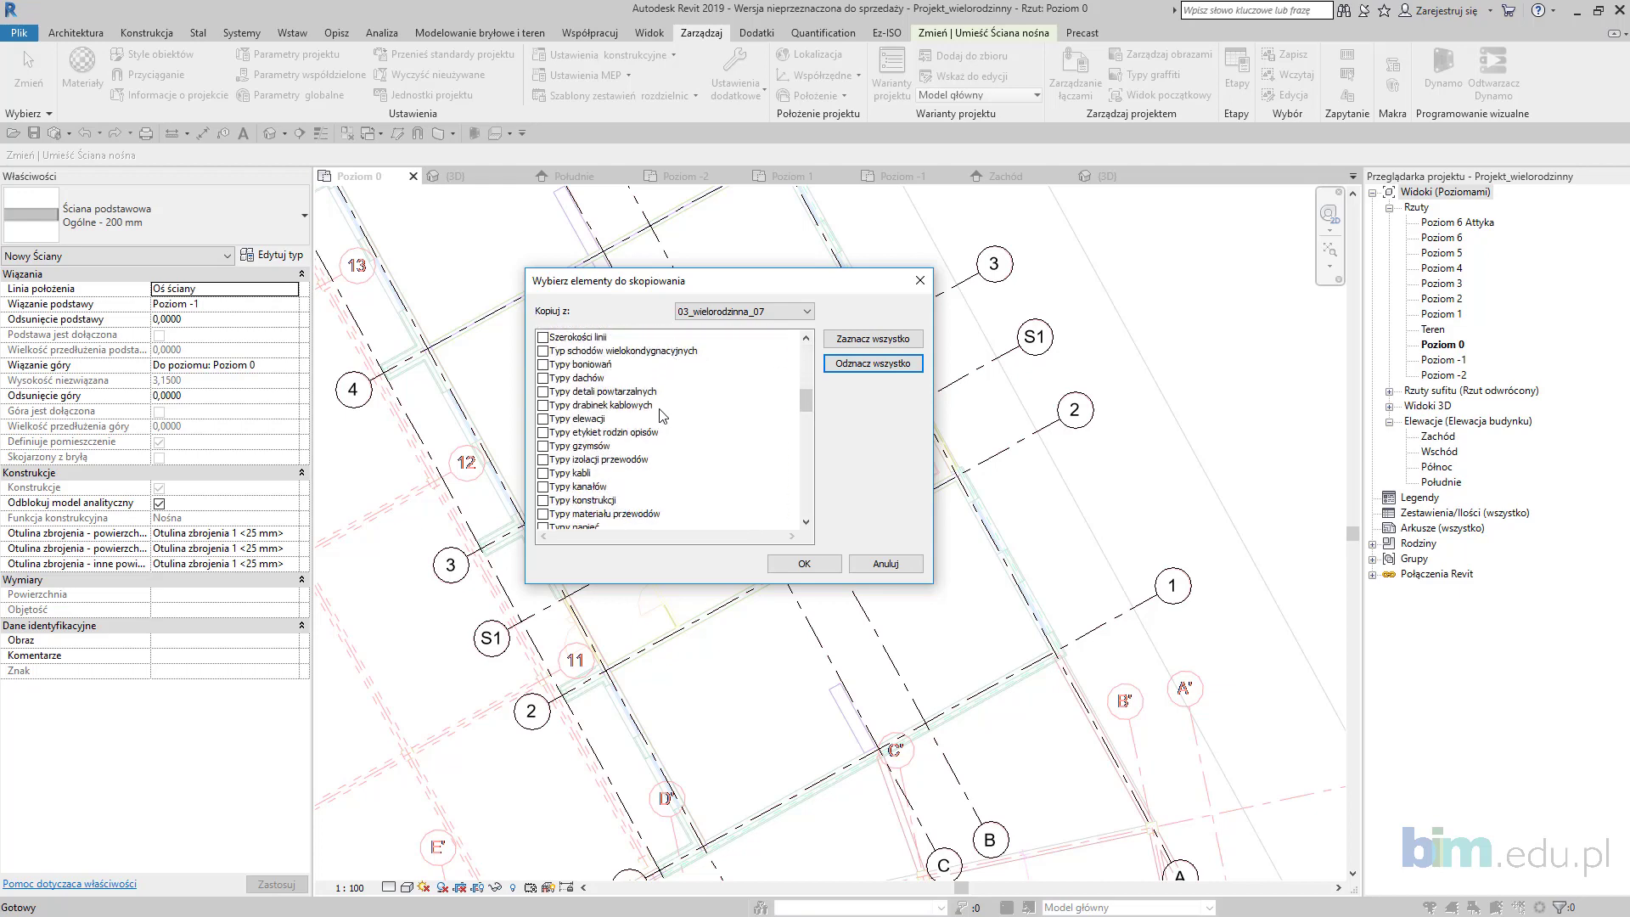
scroll(544, 382, "down", 6)
left_click(542, 364)
left_click(543, 378)
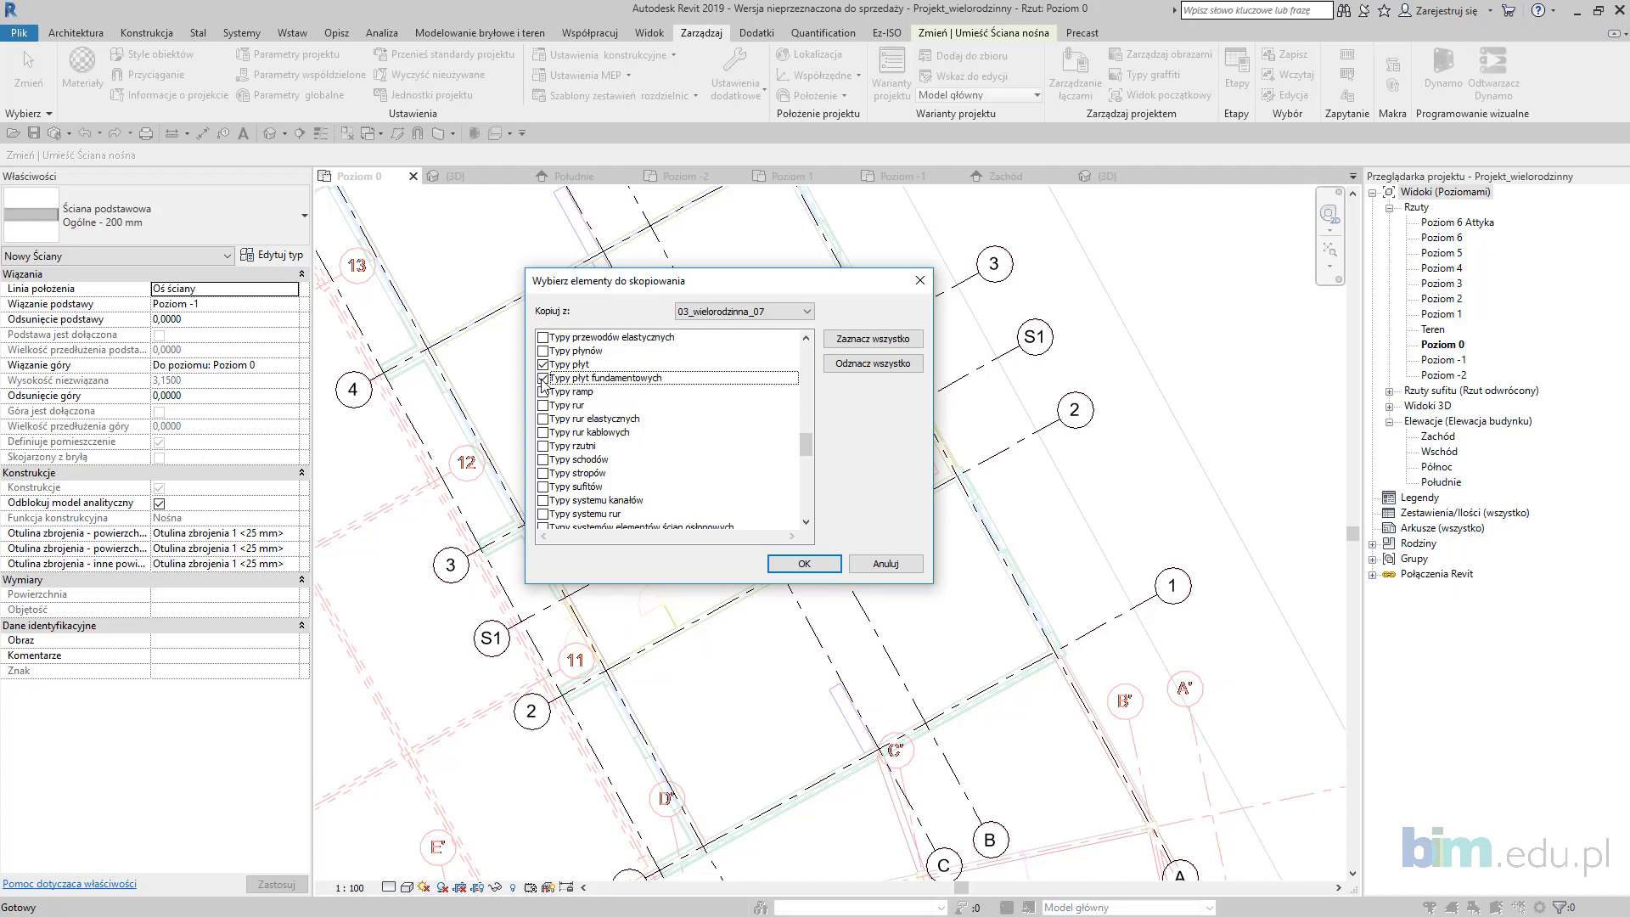
scroll(545, 387, "down", 2)
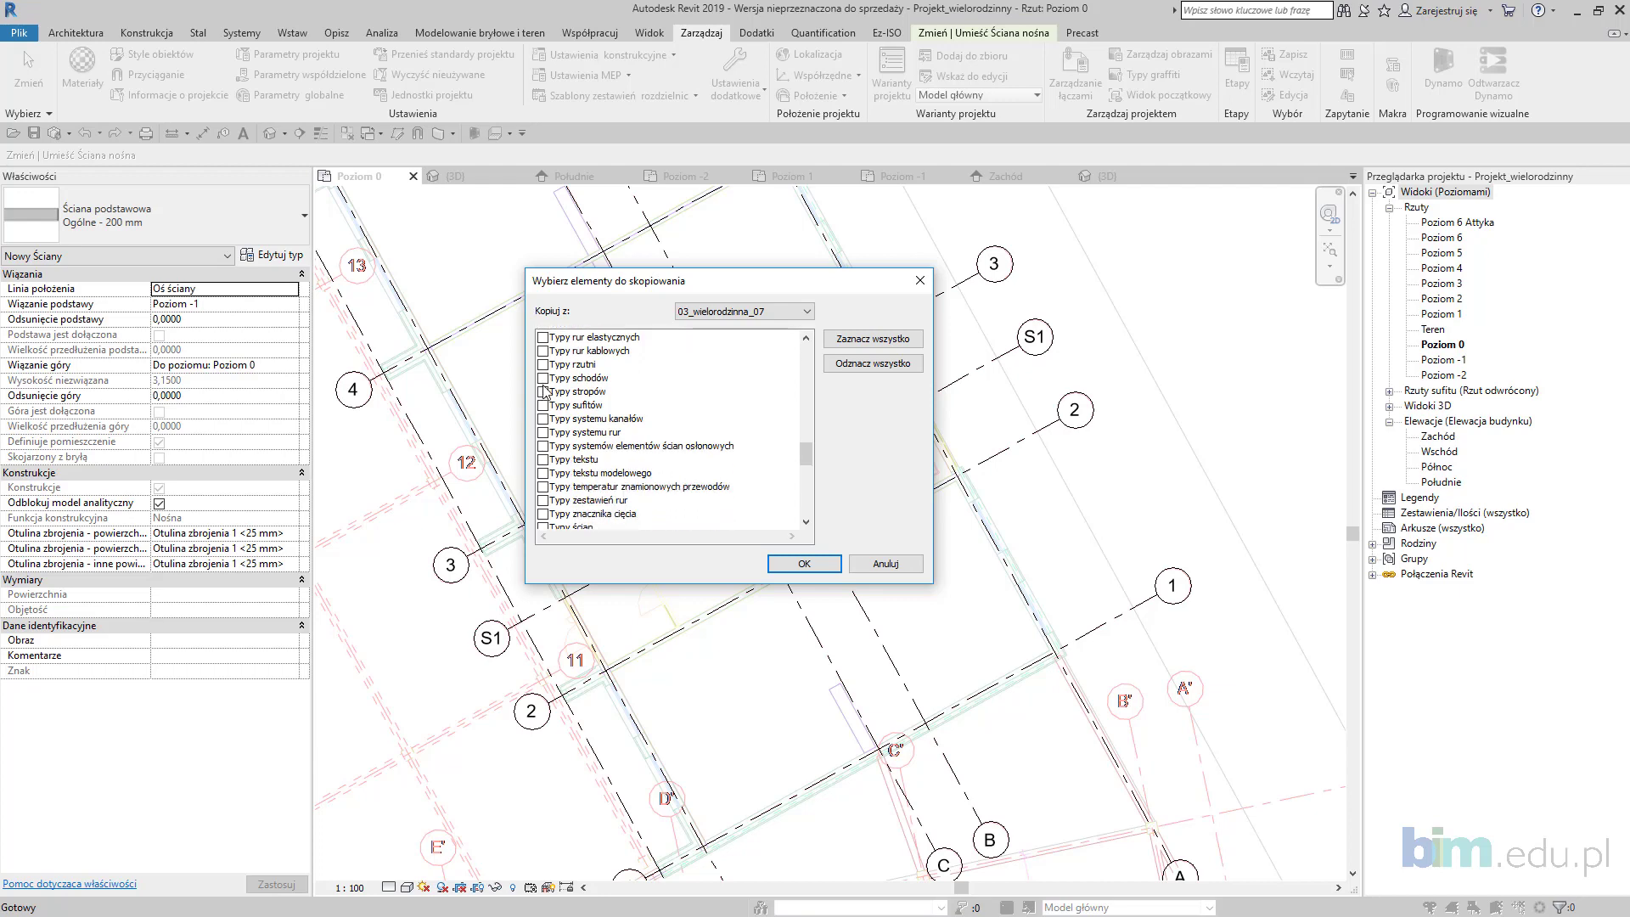
left_click(543, 392)
scroll(544, 384, "down", 9)
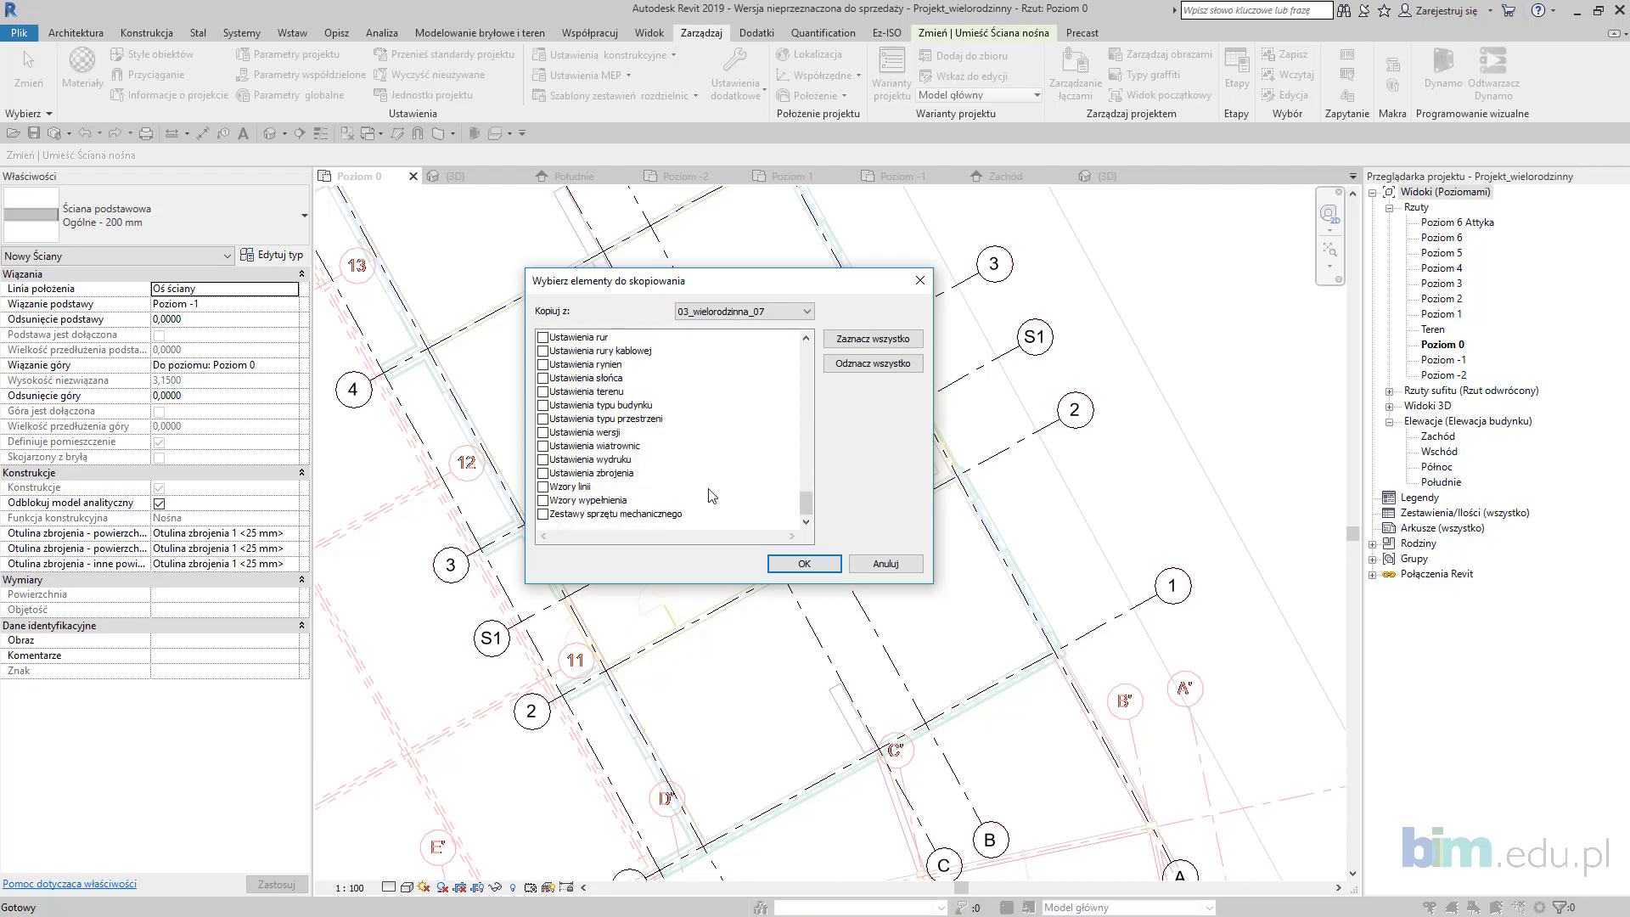
Step: Run the standards transfer and bring in only the new types where duplicate types exist
mouse_move(806, 510)
left_mouse_down()
mouse_move(828, 335)
mouse_move(810, 542)
left_mouse_up()
left_click(803, 564)
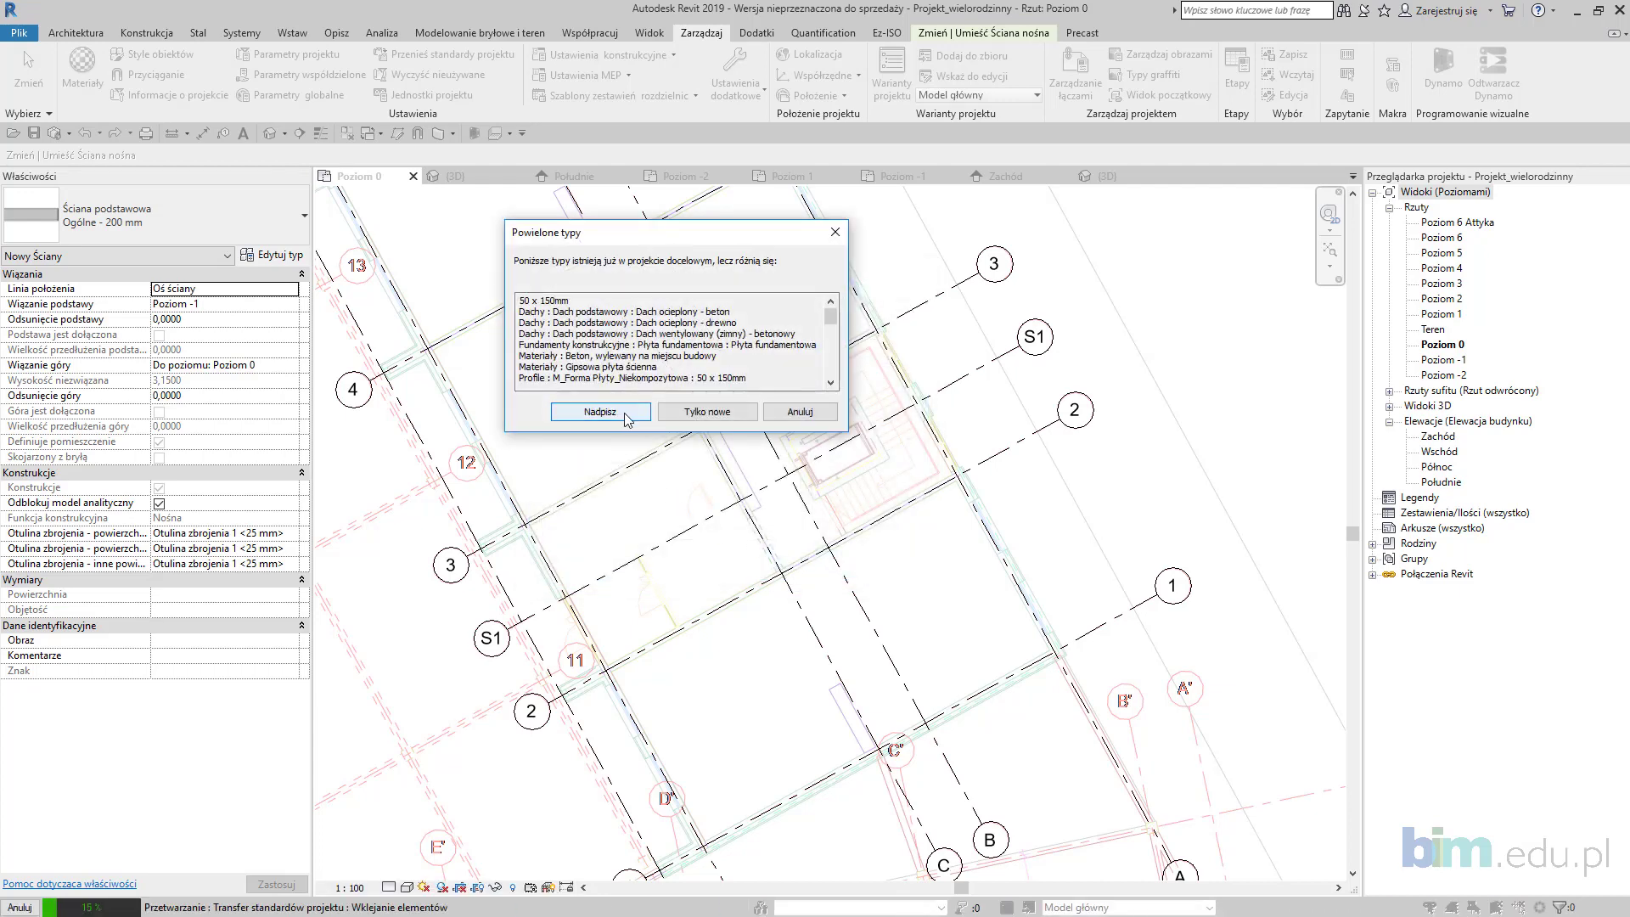
left_click(713, 412)
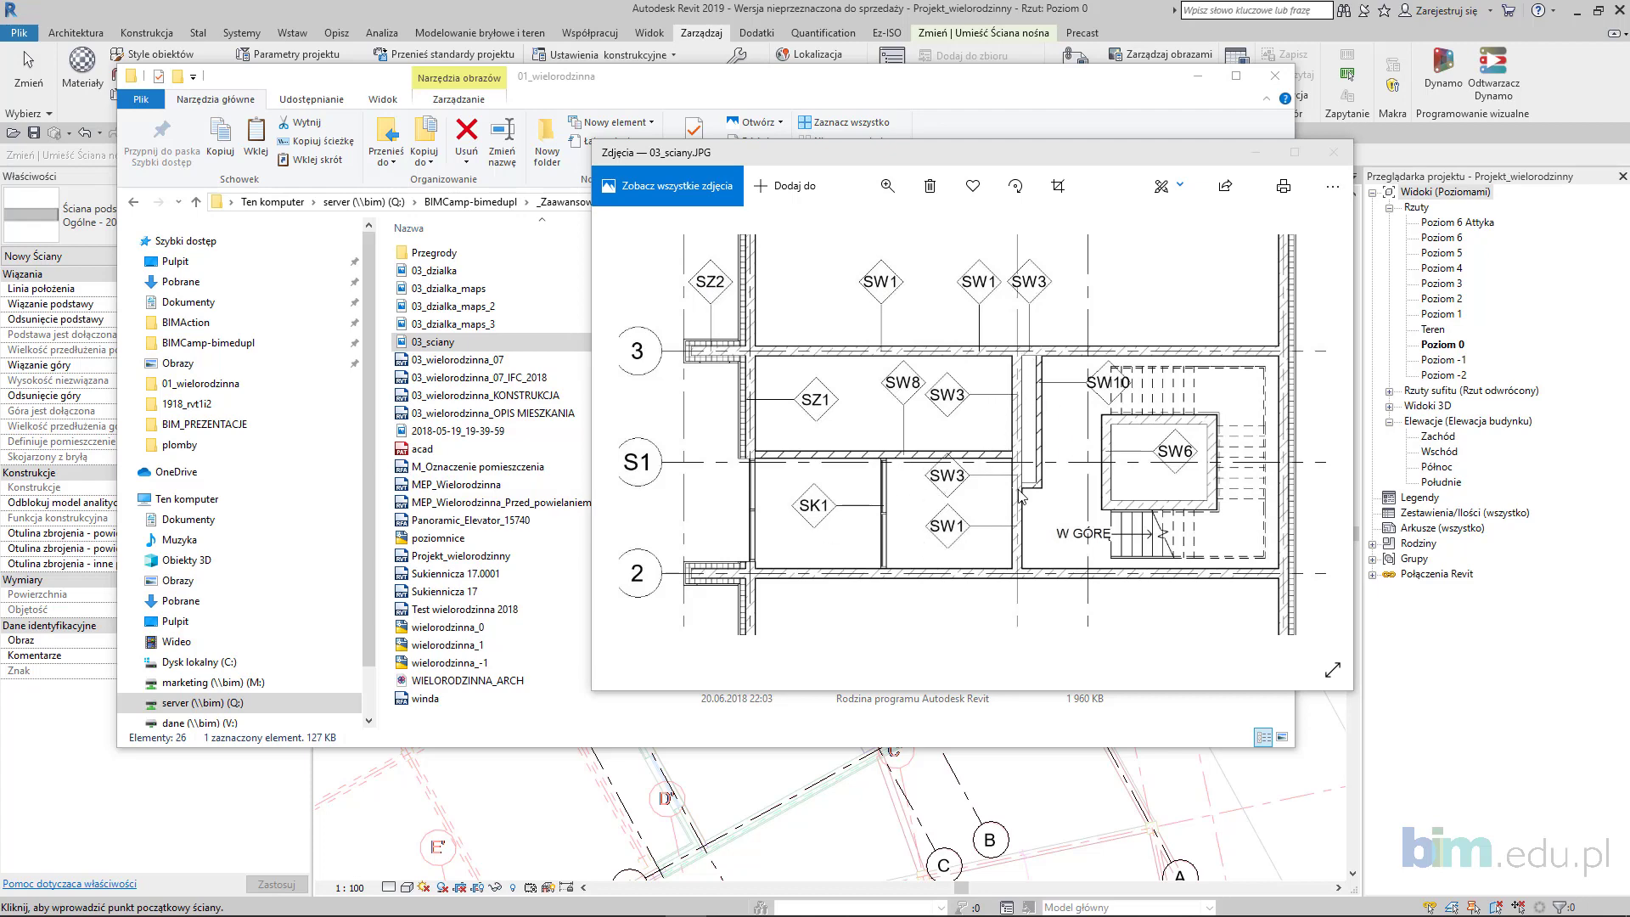
Step: Examine the wall type labels around the staircase in the 03_sciany image and return to the Poziom 0 plan in Revit
scroll(1033, 441, "up", 6)
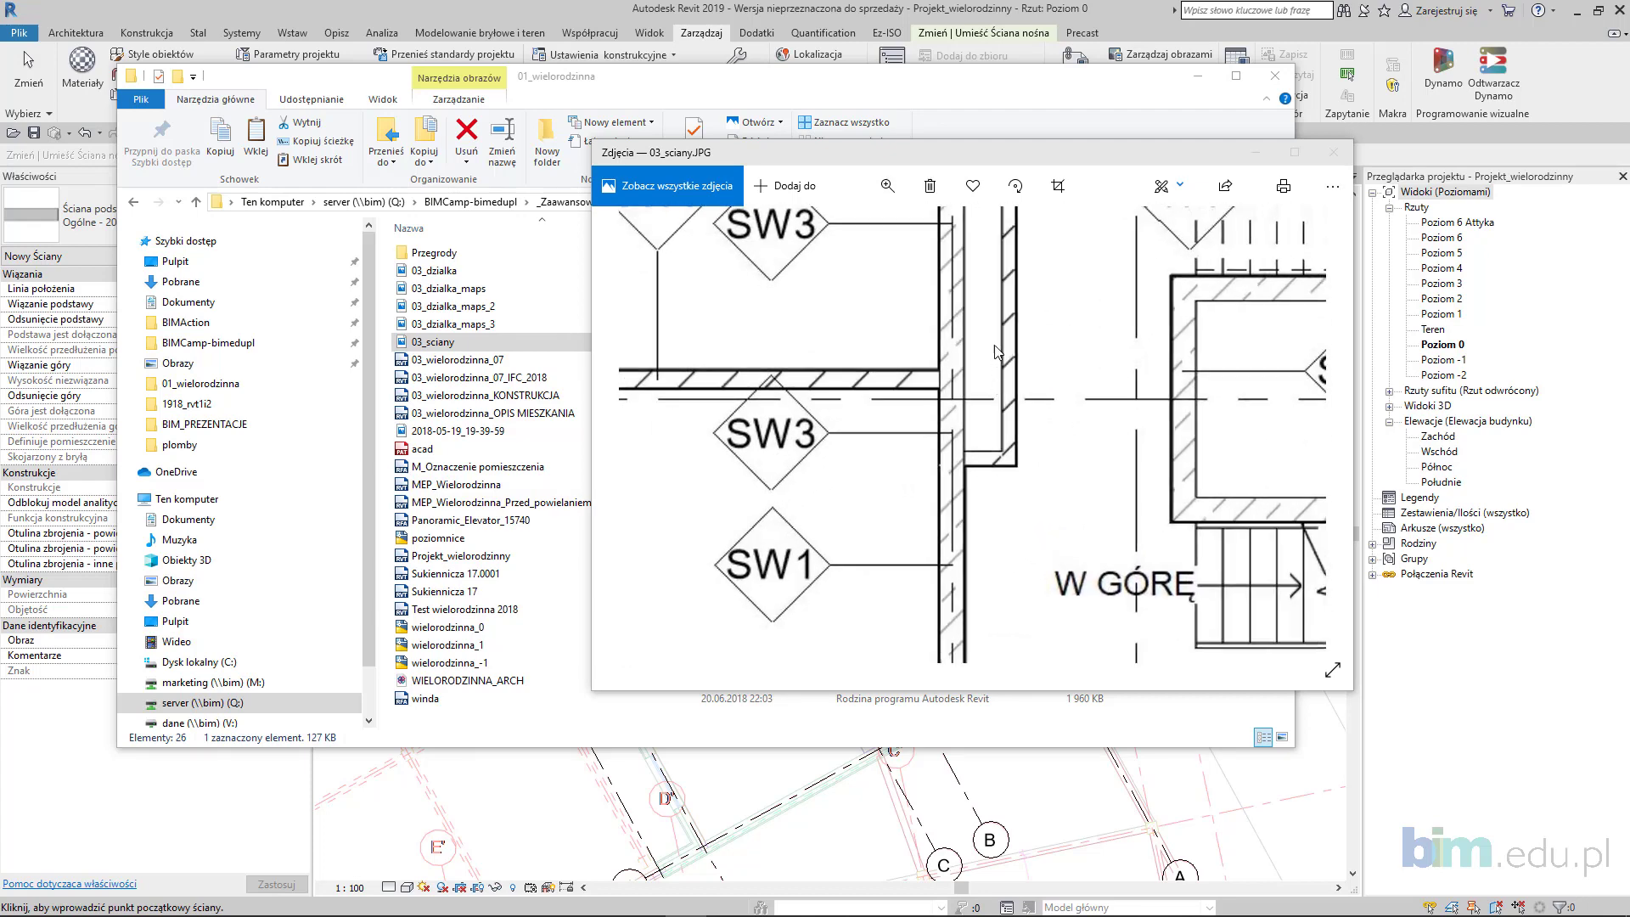
left_click_drag(1024, 441, 1055, 458)
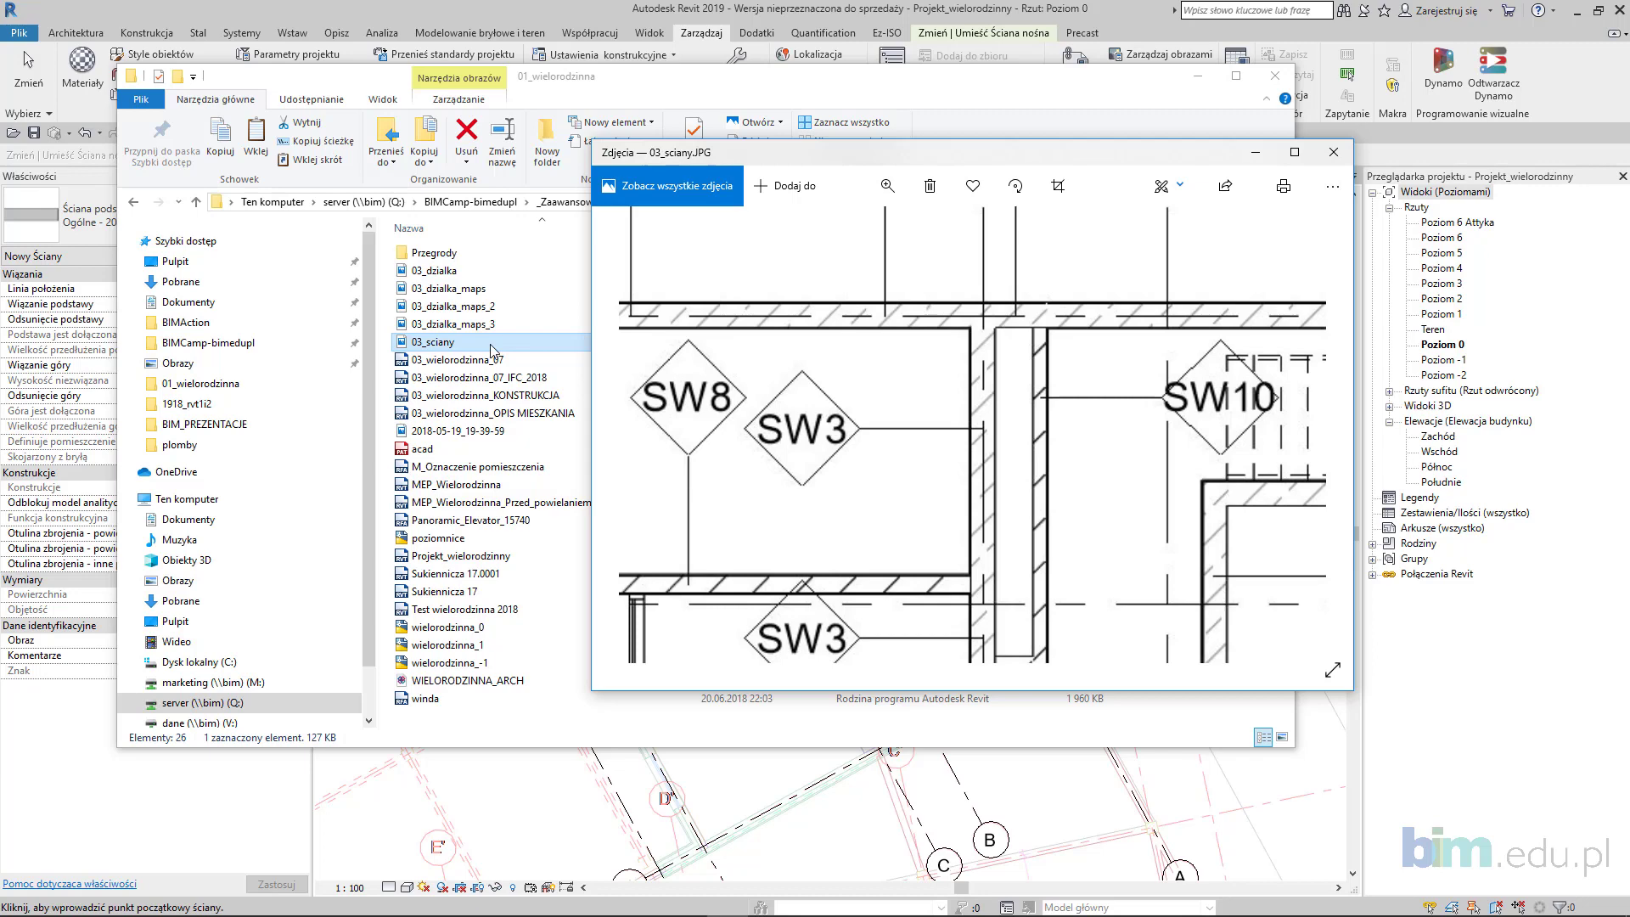
left_click(799, 7)
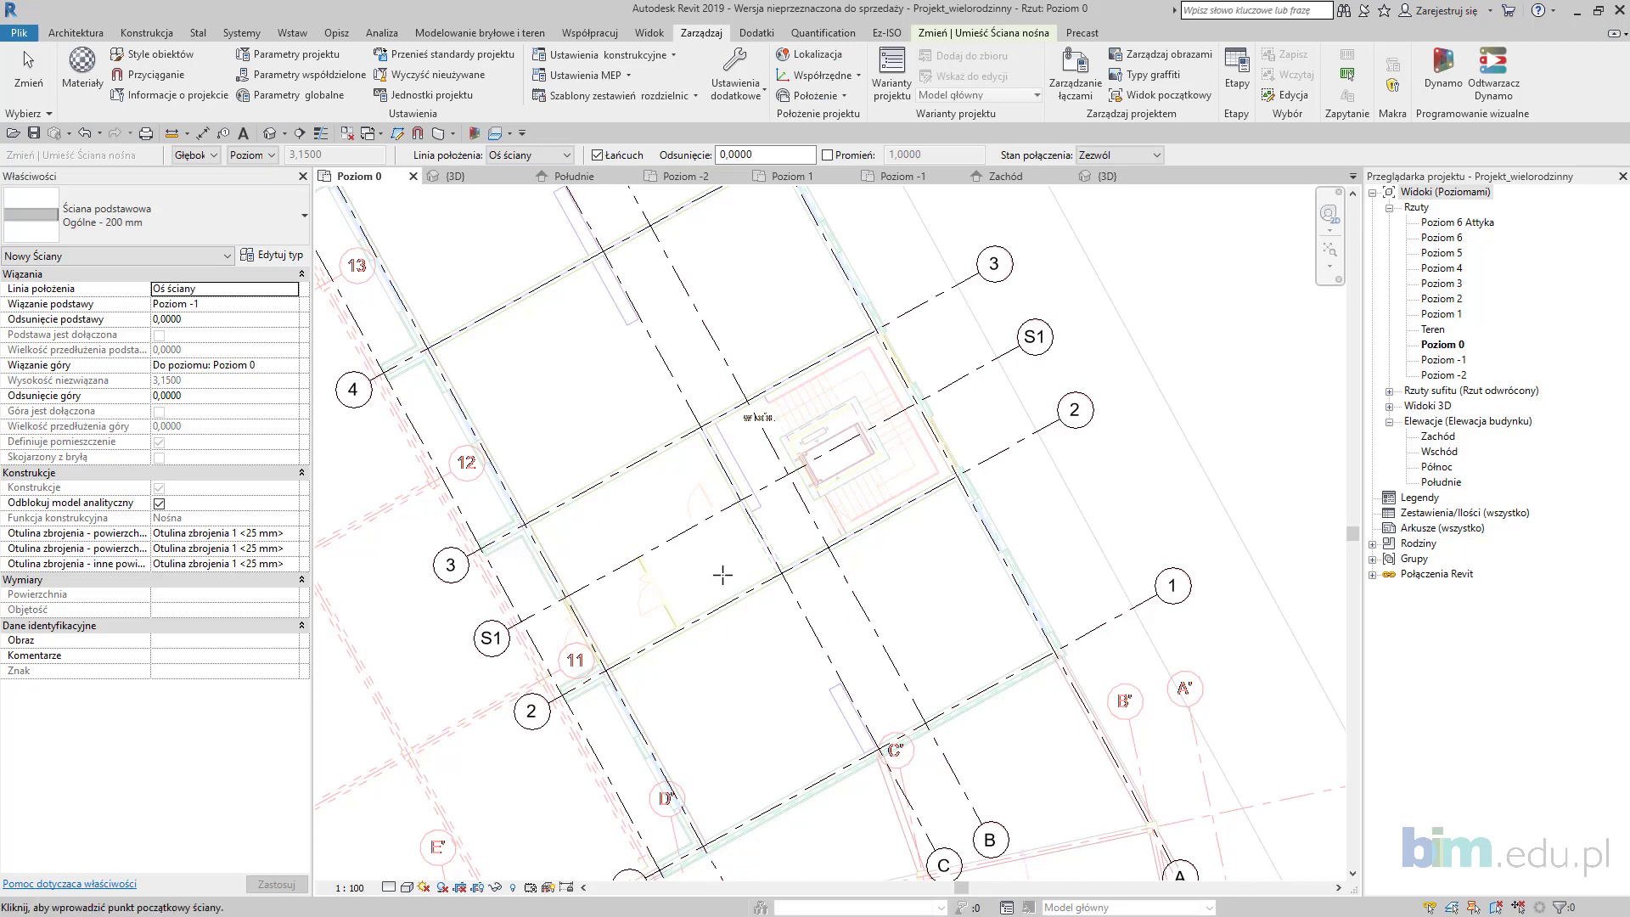
key("super")
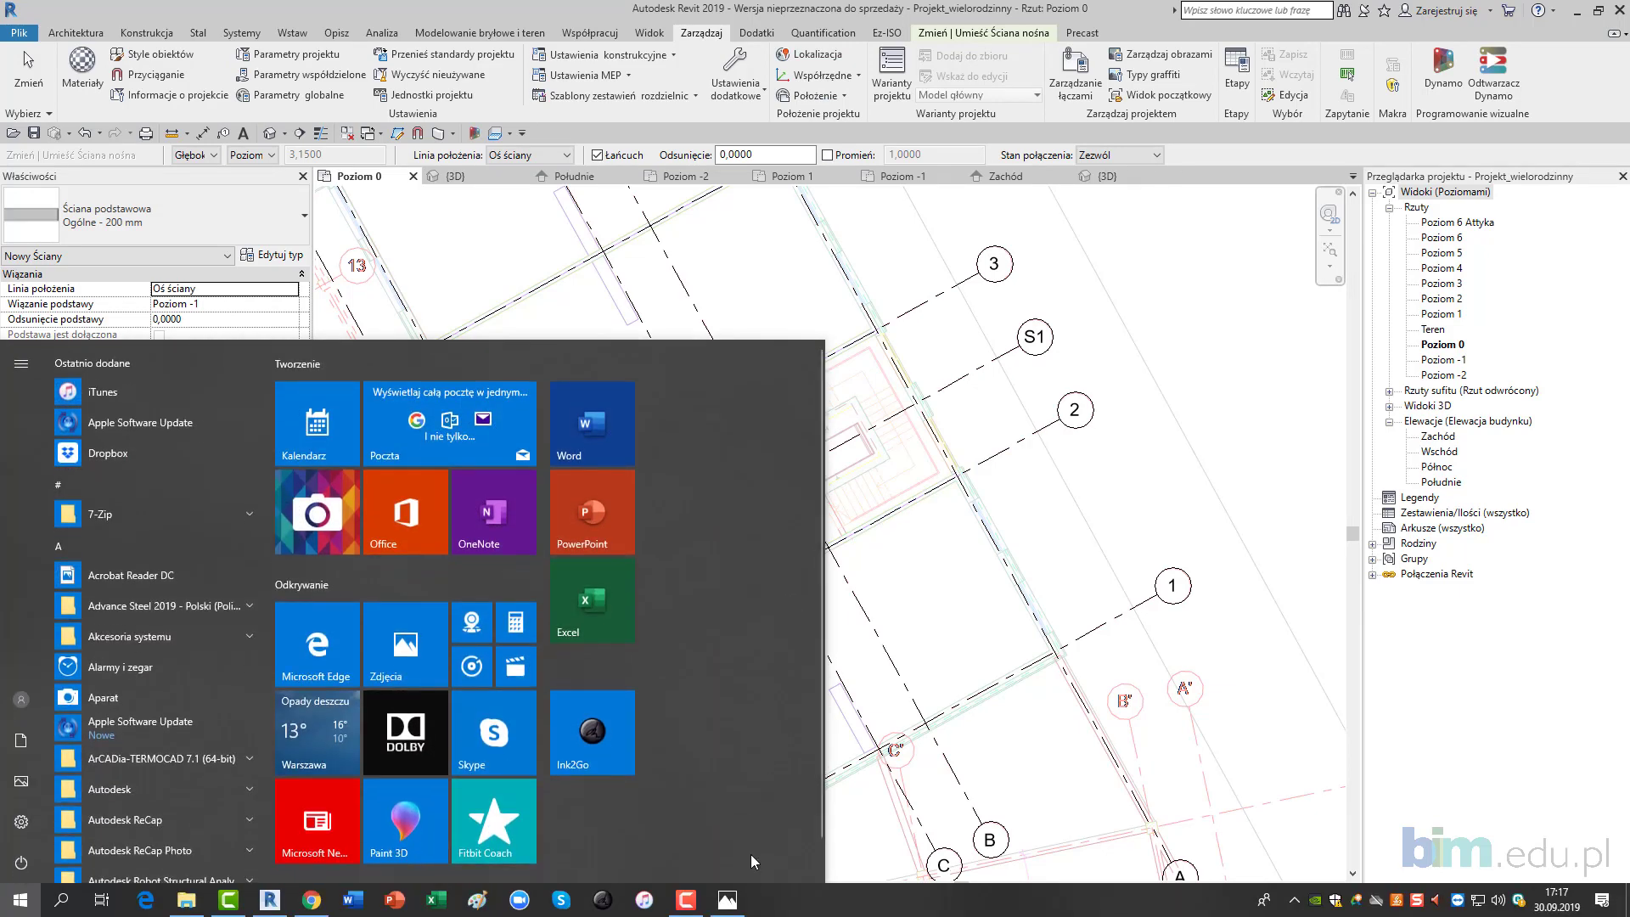
left_click(728, 900)
key("alt+Tab")
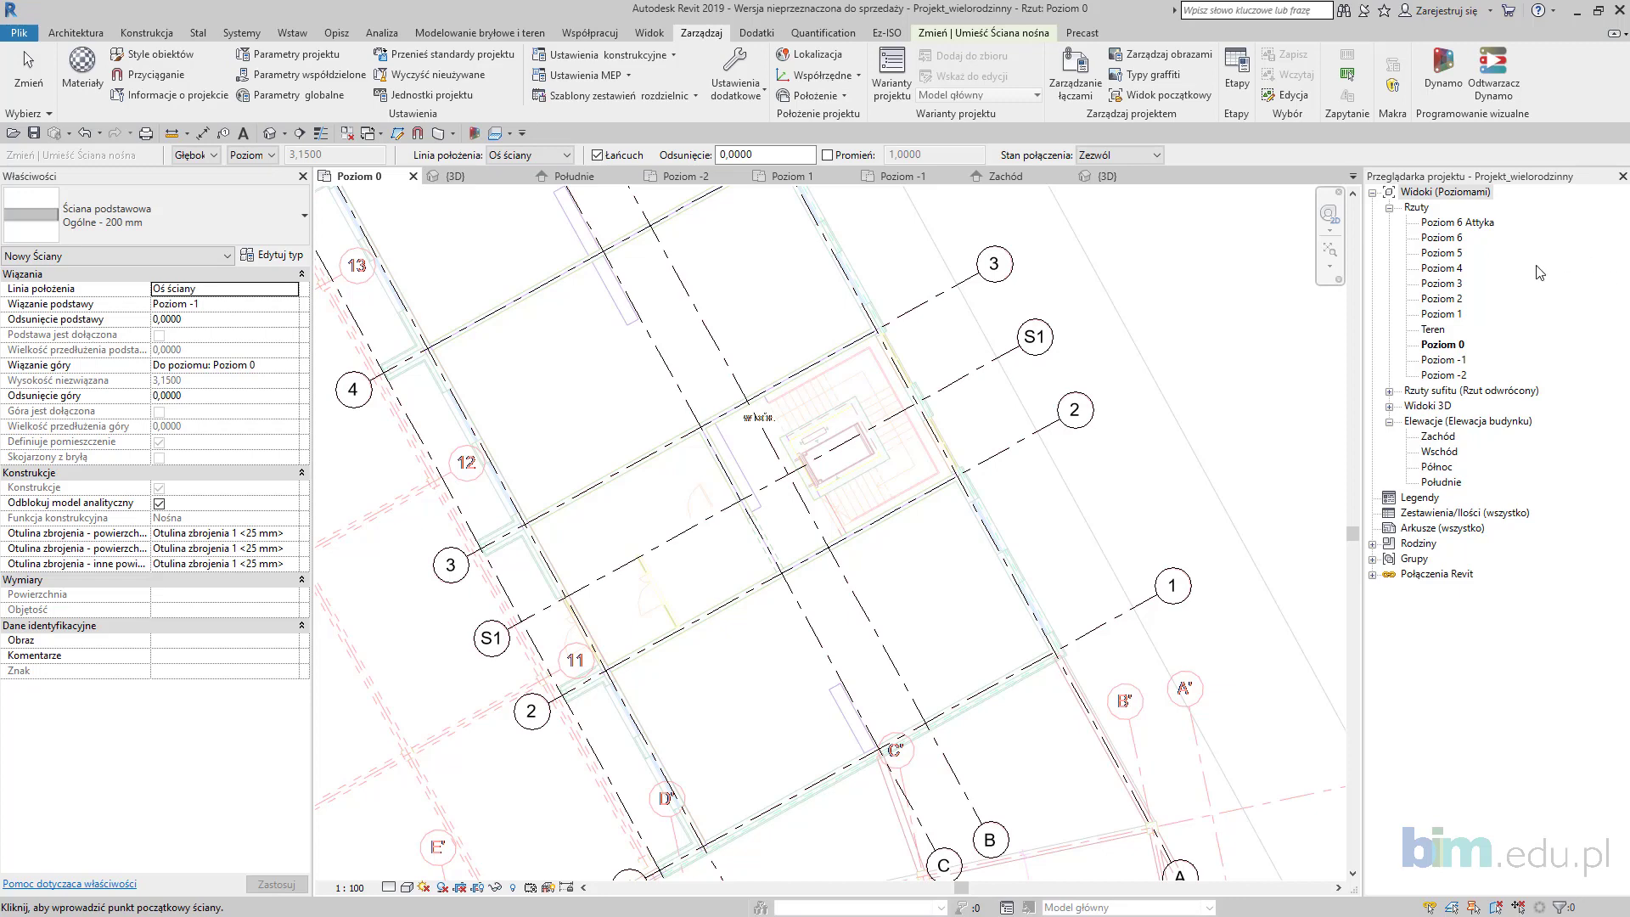
Step: Review the wall layout of the DWG underlay on Poziom 0 along the building up to grids 9 and 10
left_click(703, 425)
middle_click_drag(824, 433, 1104, 667)
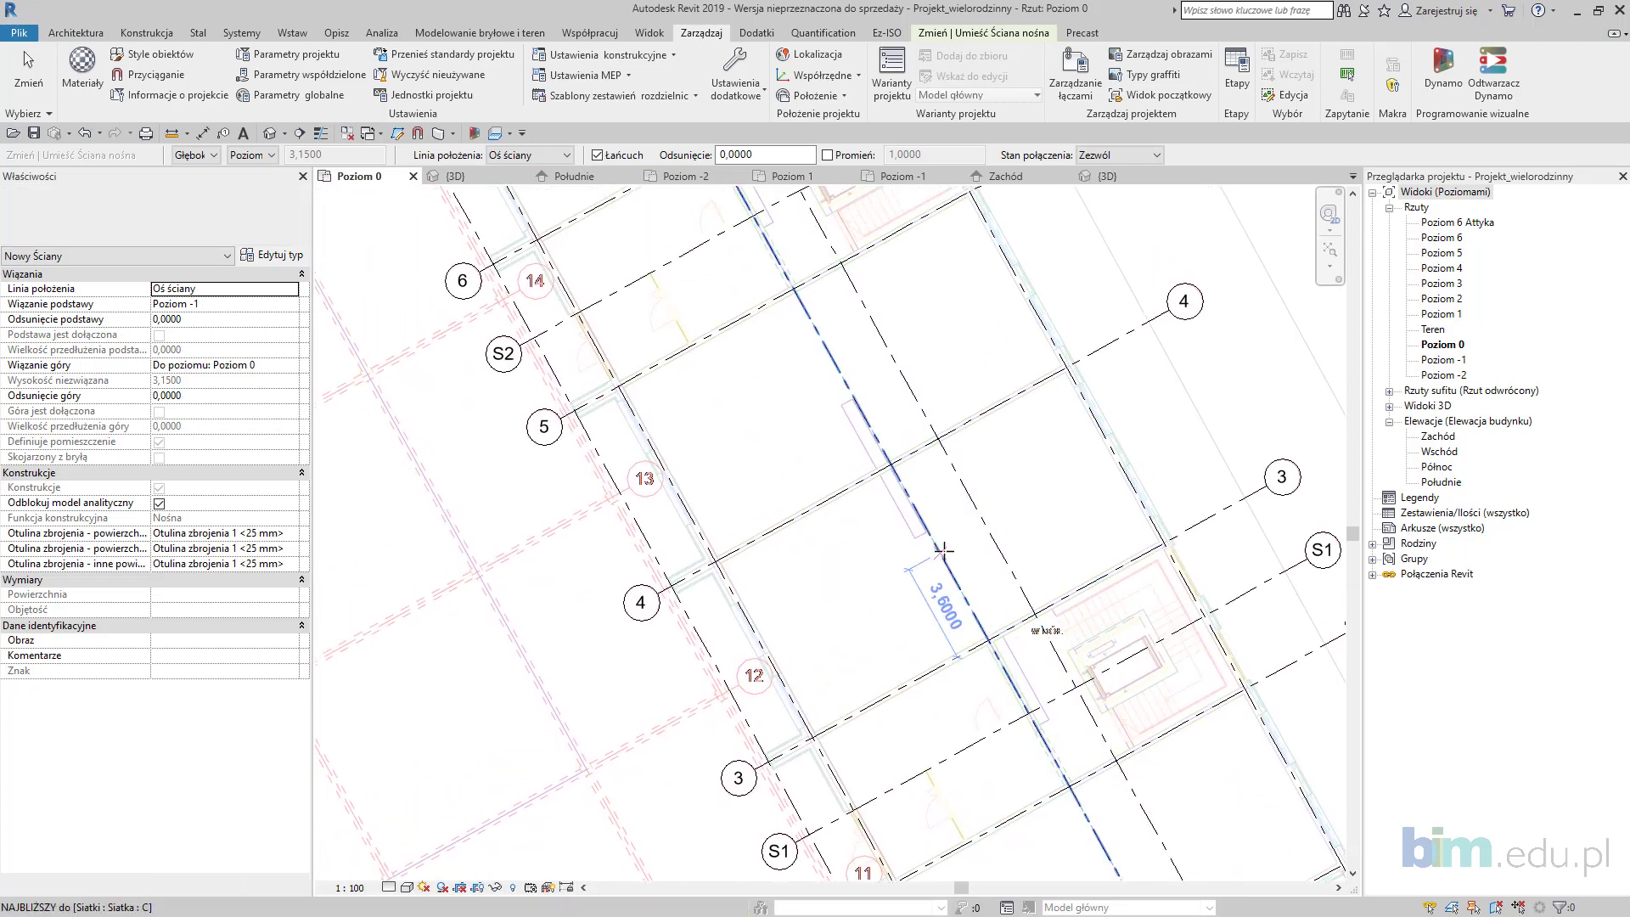
scroll(866, 476, "down", 2)
middle_click_drag(866, 531, 844, 664)
middle_click_drag(561, 241, 626, 465)
middle_click_drag(487, 264, 527, 458)
scroll(528, 459, "up", 1)
scroll(442, 280, "up", 1)
middle_click_drag(558, 513, 633, 396)
middle_click_drag(754, 746, 659, 654)
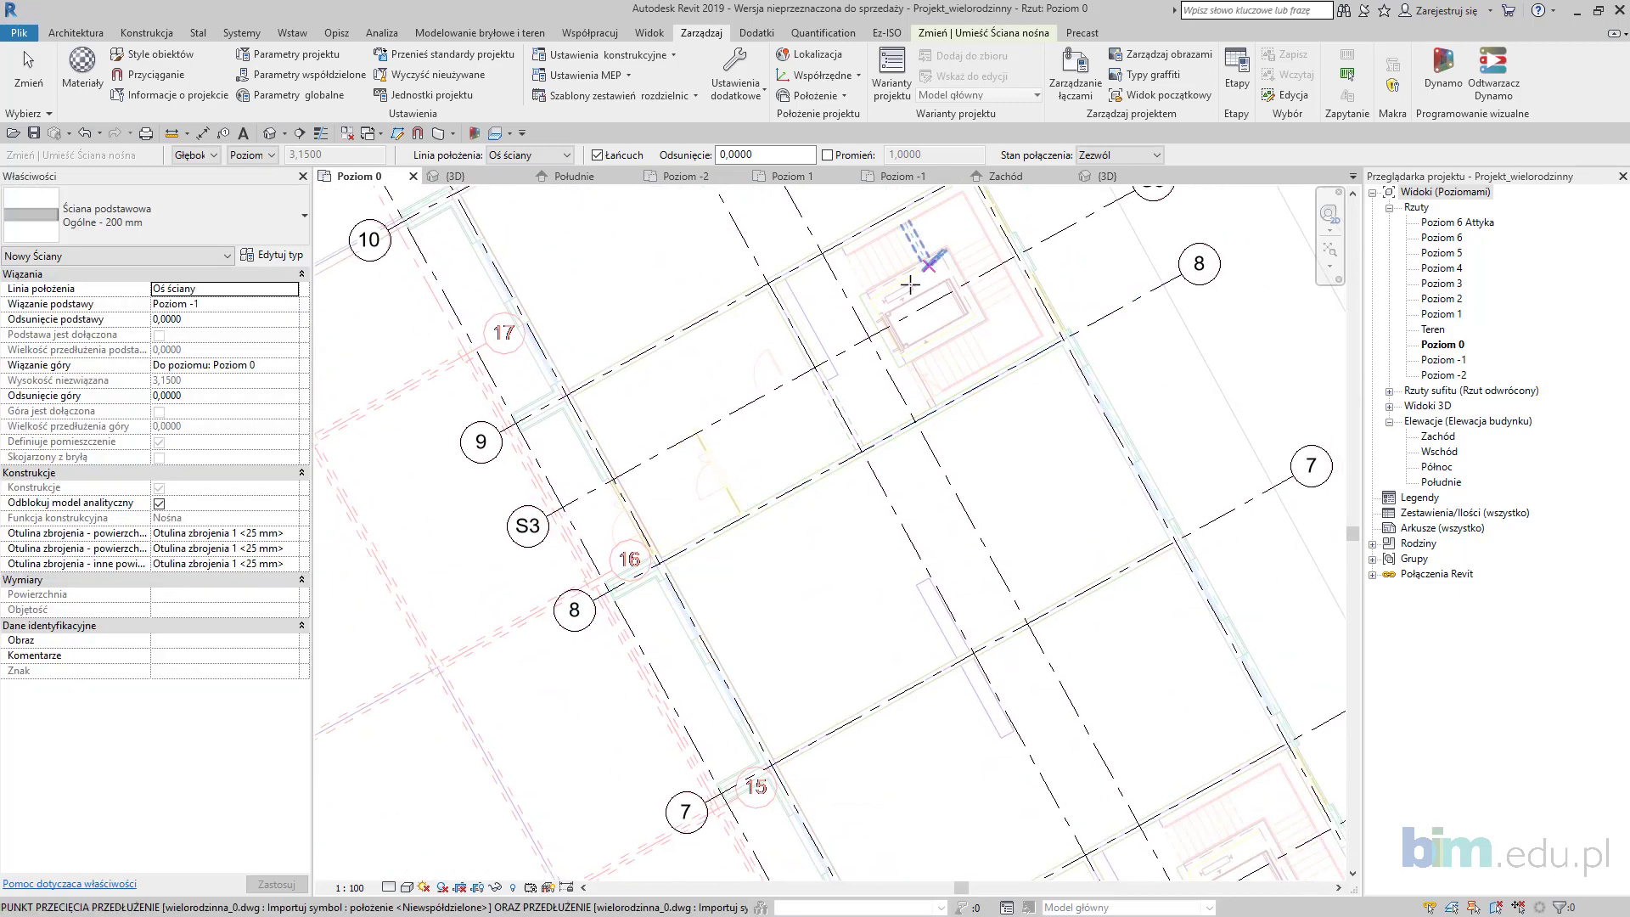
middle_click_drag(927, 269, 849, 342)
scroll(721, 627, "down", 1)
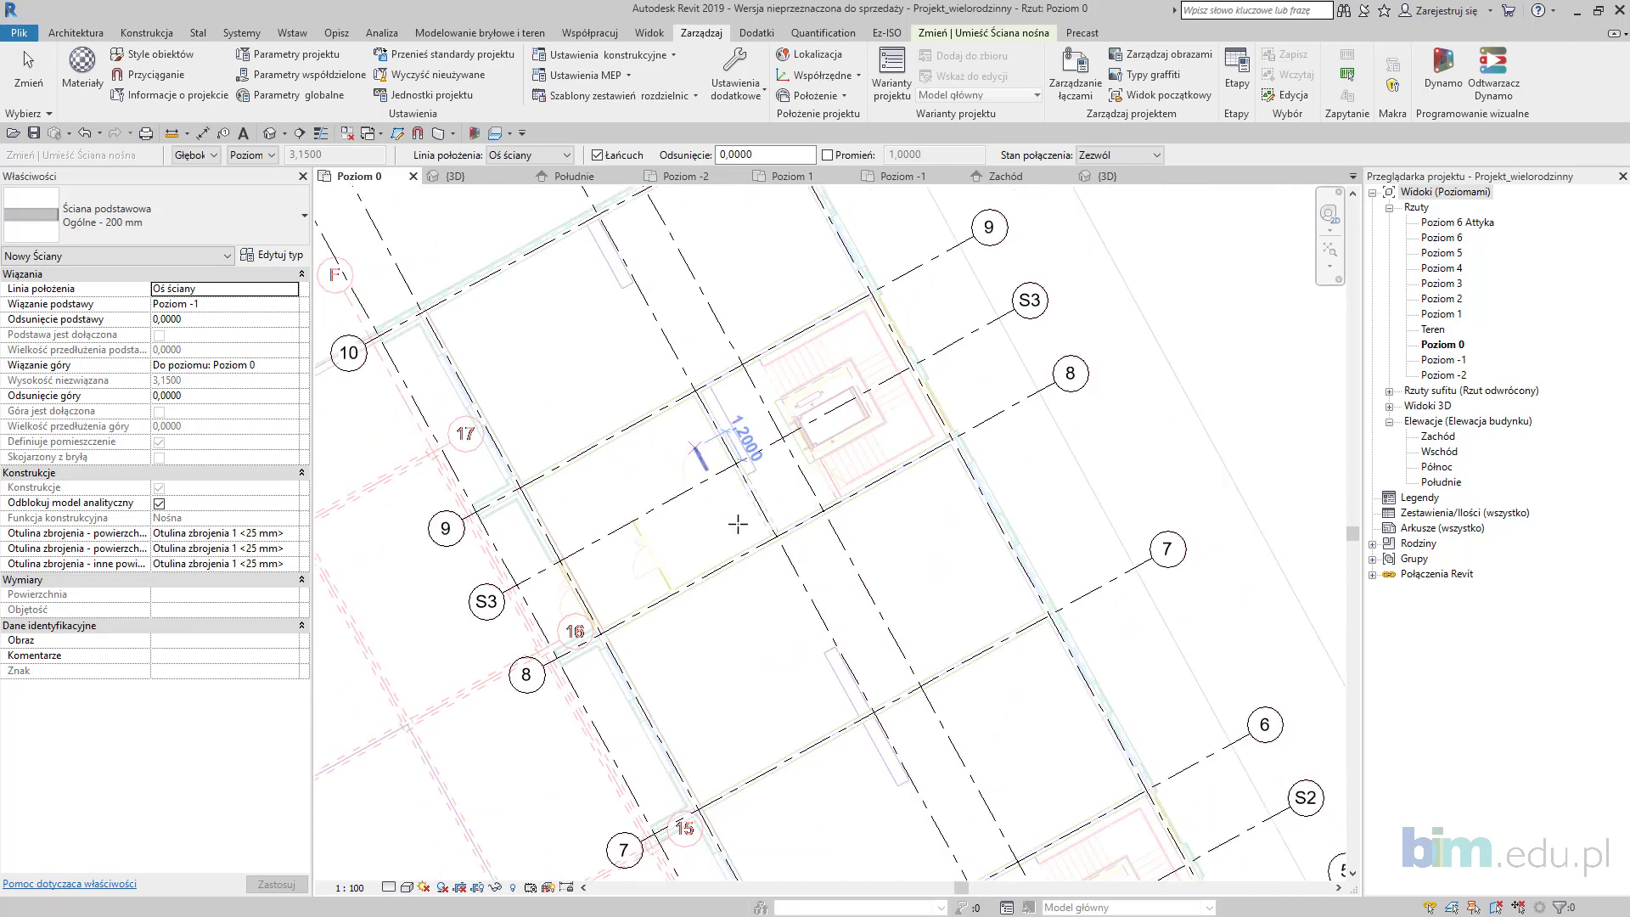
Step: Inspect the underlay walls beside the stair and lift core between grids 8 and 9
scroll(590, 563, "up", 2)
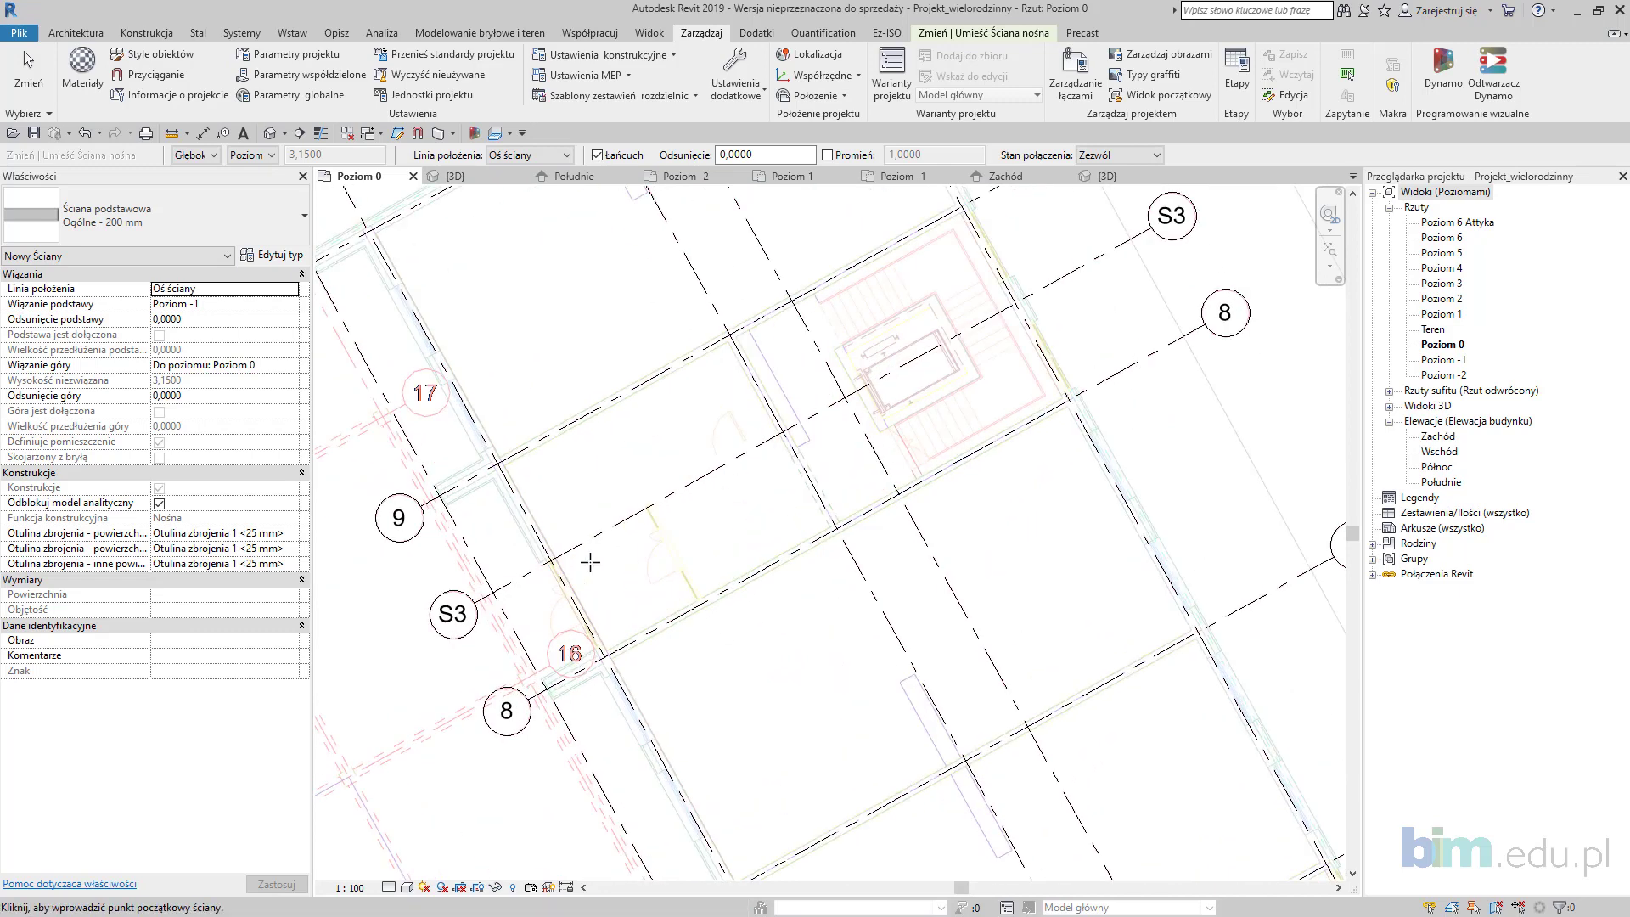
scroll(590, 562, "up", 1)
scroll(753, 546, "down", 2)
middle_click_drag(828, 632, 747, 572)
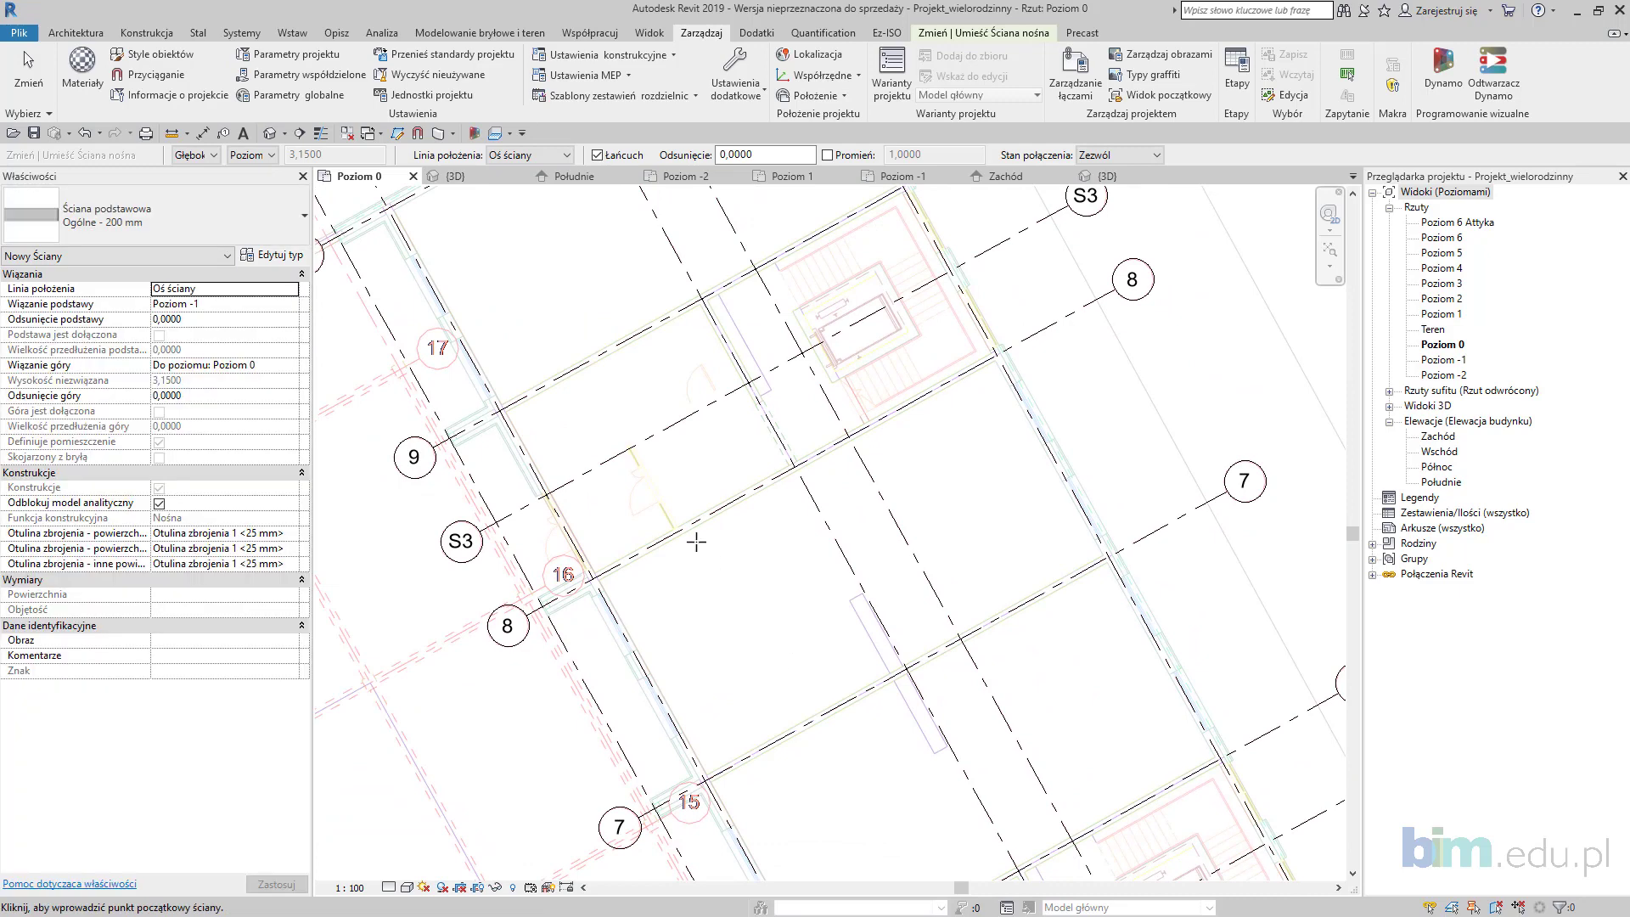
scroll(655, 492, "up", 4)
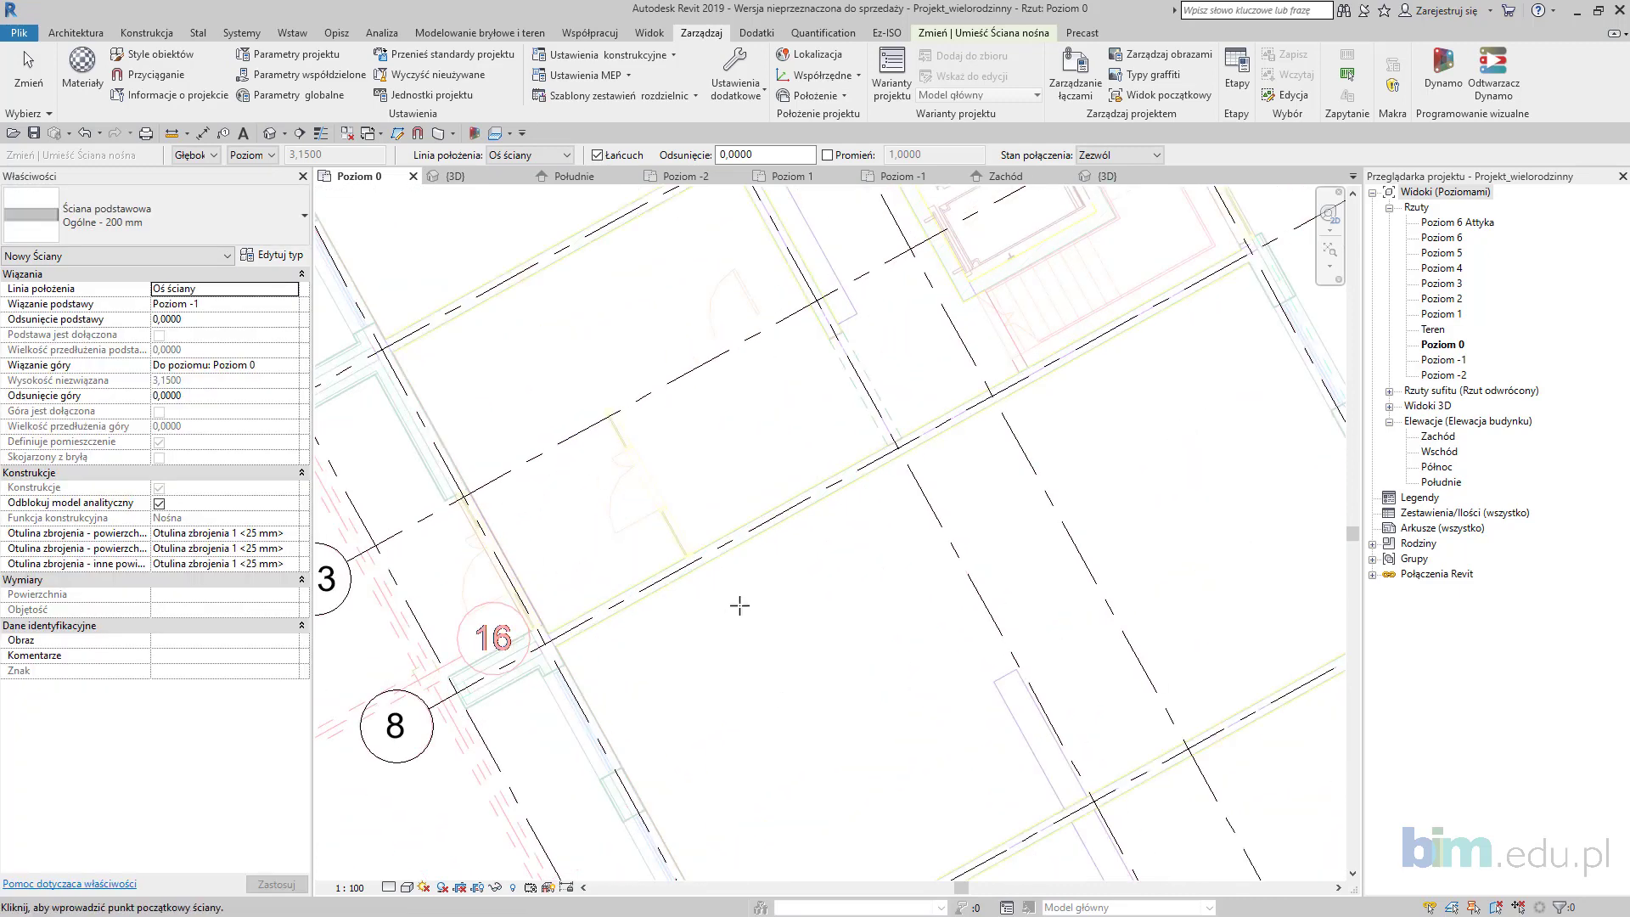
scroll(764, 560, "down", 2)
scroll(844, 469, "up", 1)
scroll(821, 412, "up", 1)
left_click(801, 386)
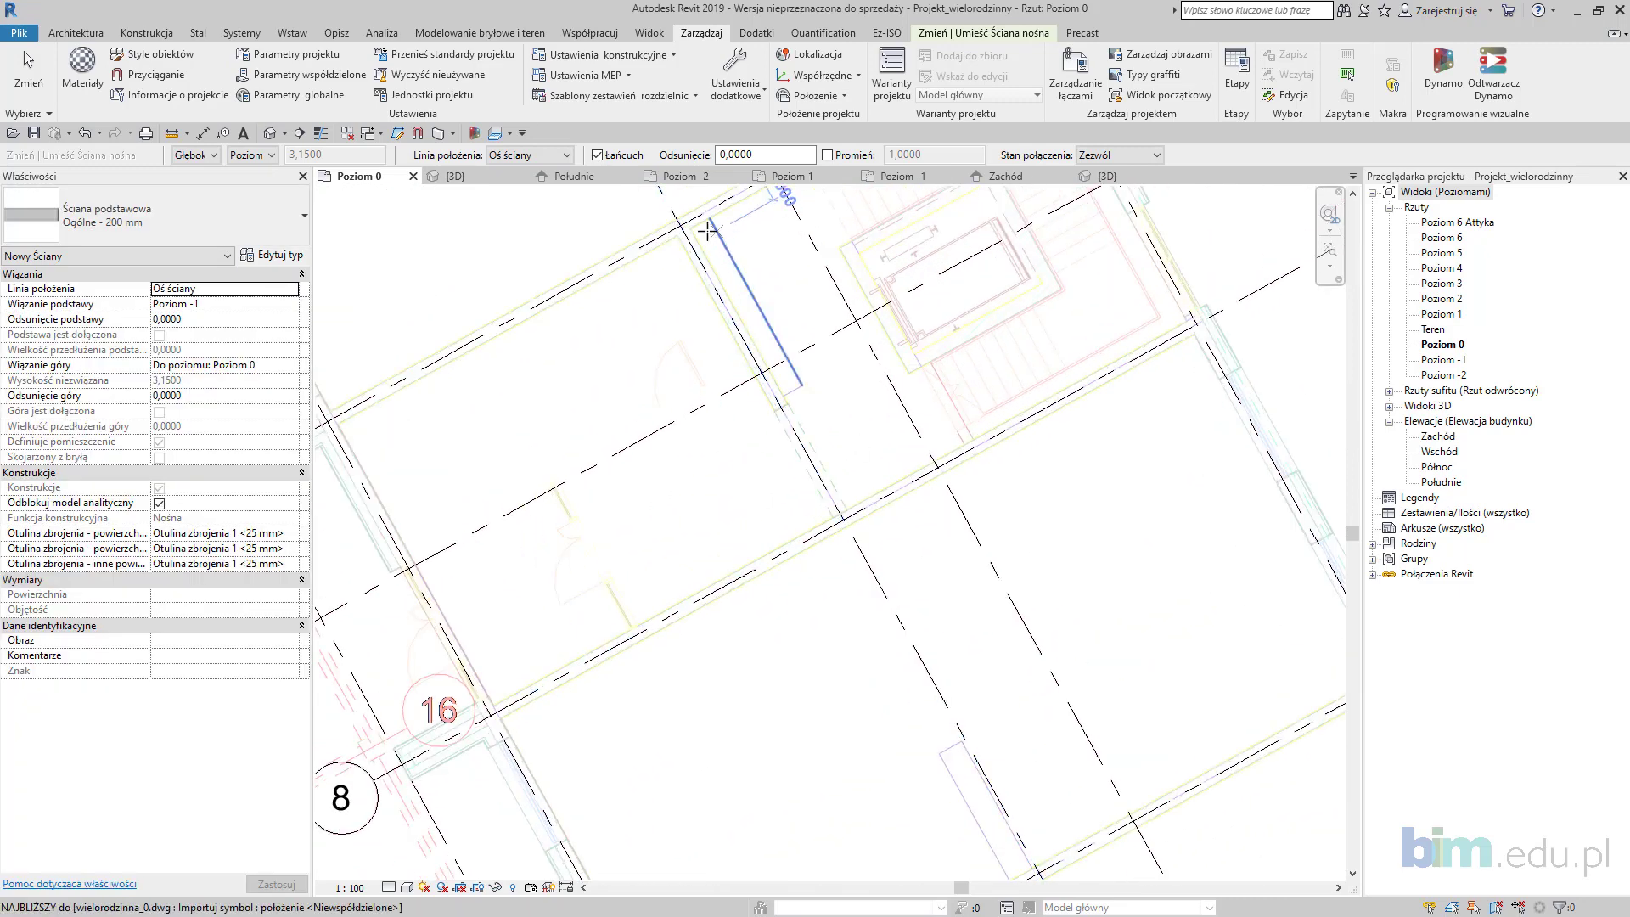
scroll(837, 479, "down", 1)
middle_click_drag(907, 384, 818, 550)
scroll(841, 424, "up", 3)
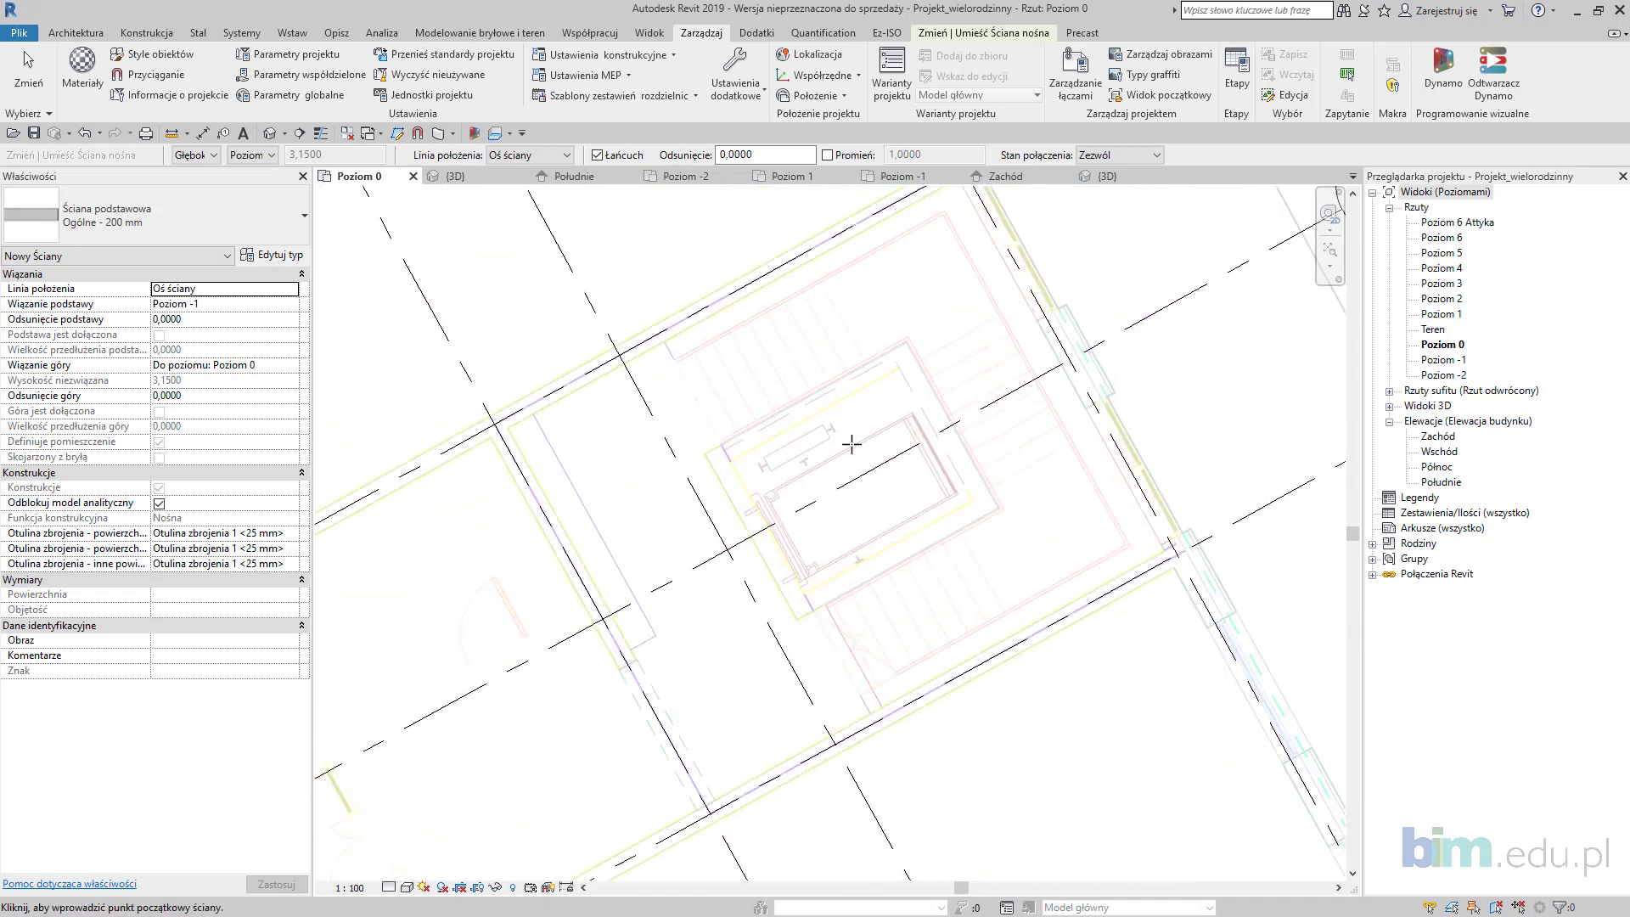
key("Escape")
scroll(1148, 611, "down", 2)
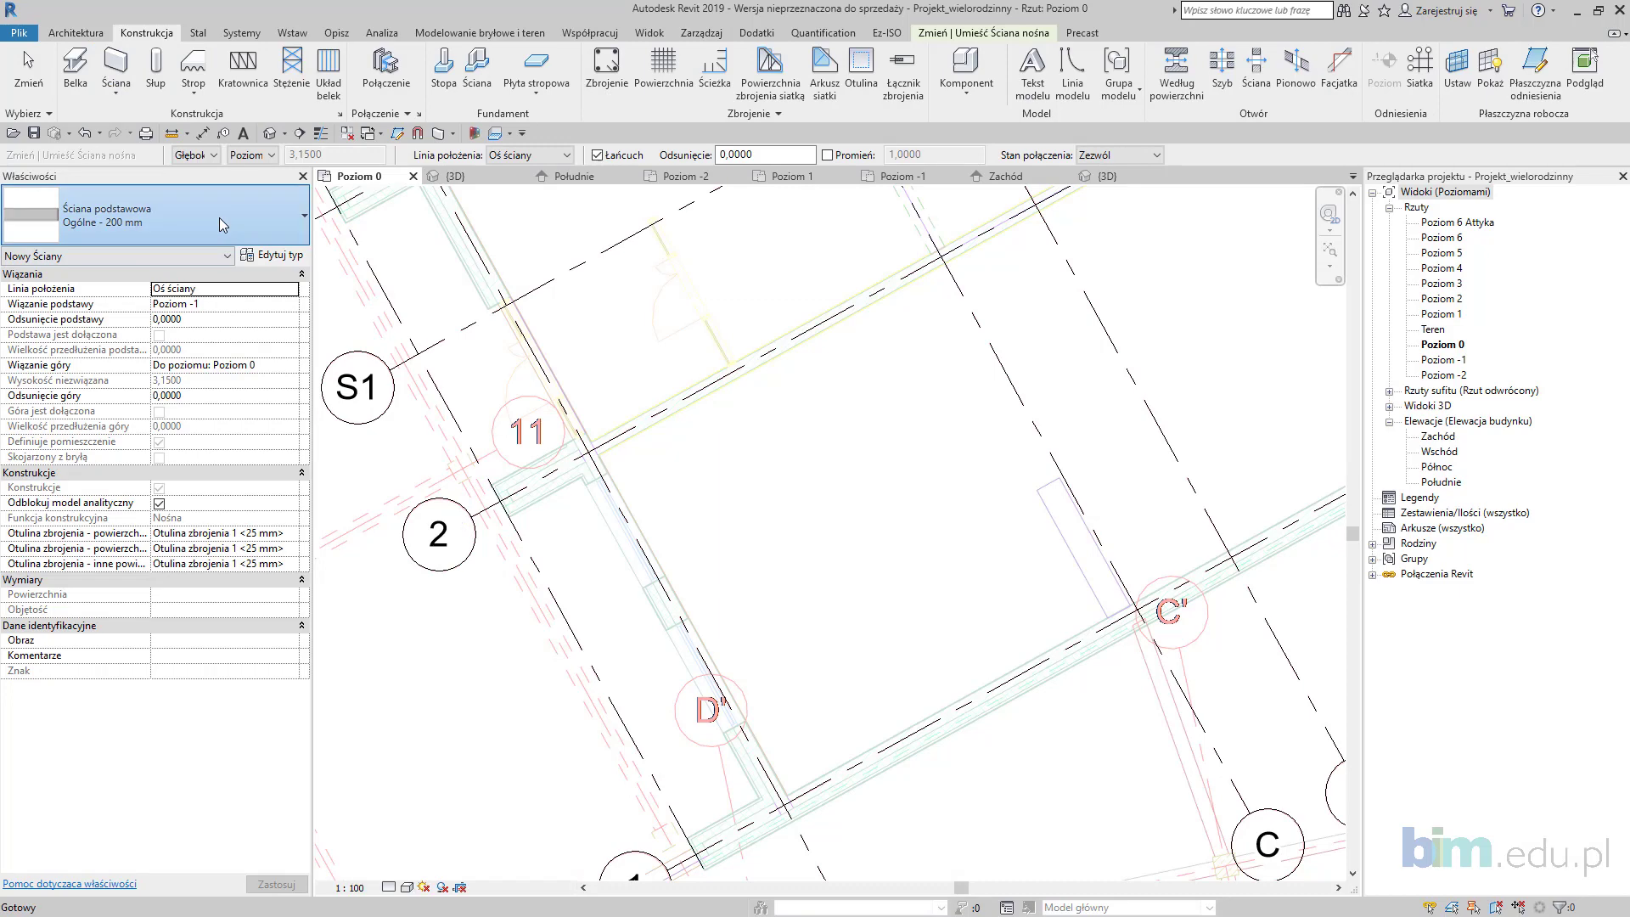
Step: Choose SW2 - Nośna z izolacją from the transferred types for the new structural wall
left_click(219, 217)
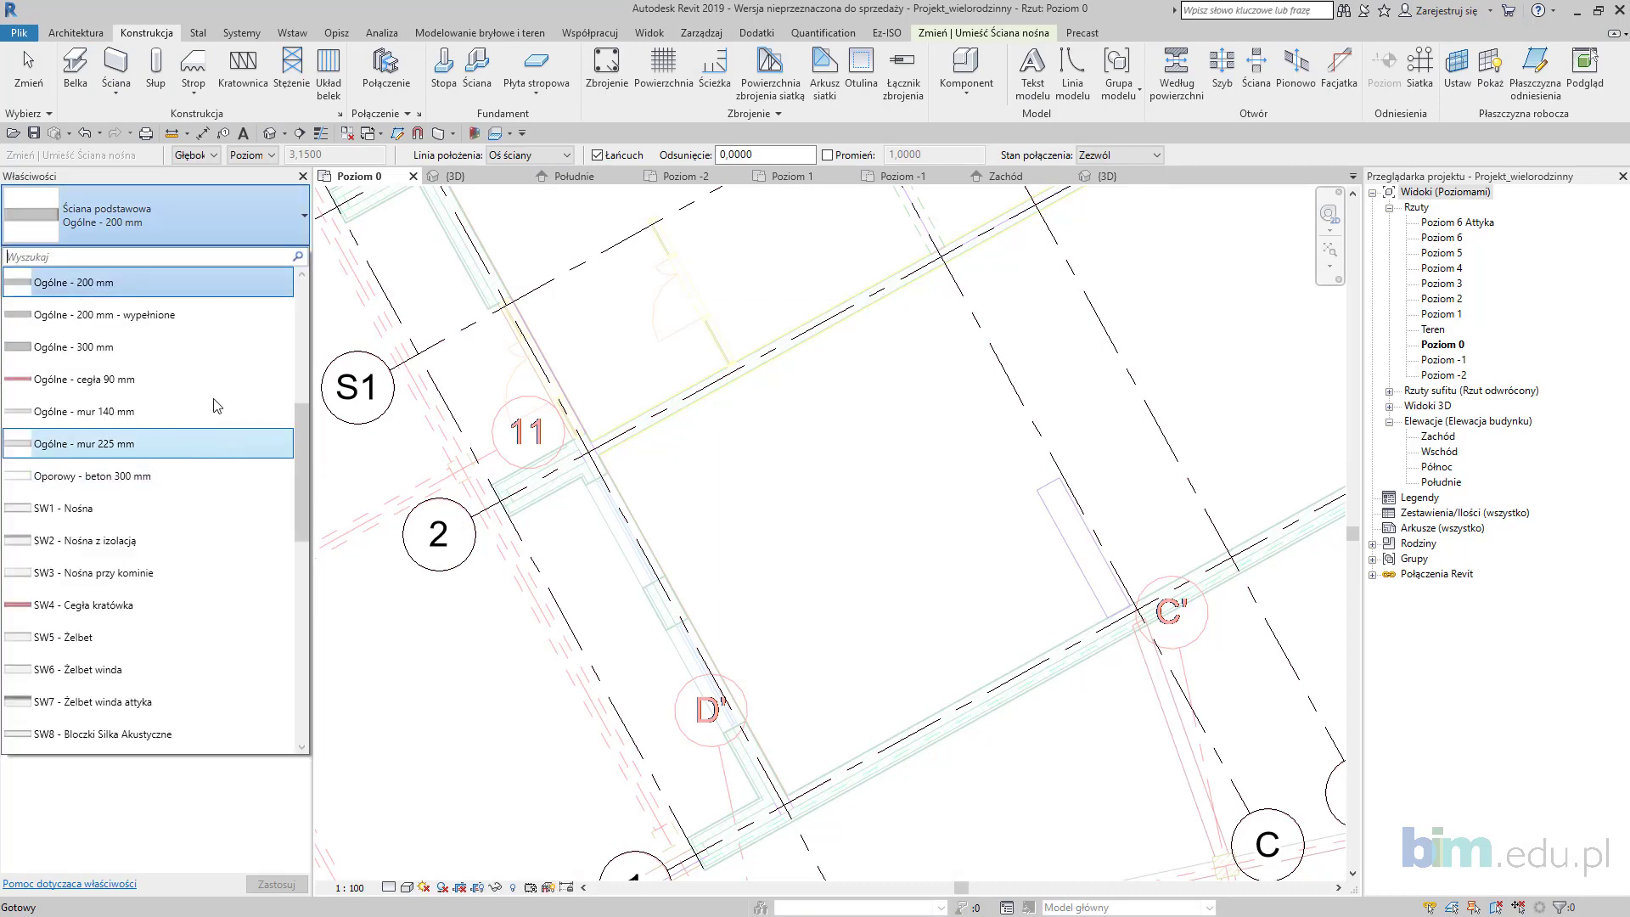
scroll(205, 398, "down", 2)
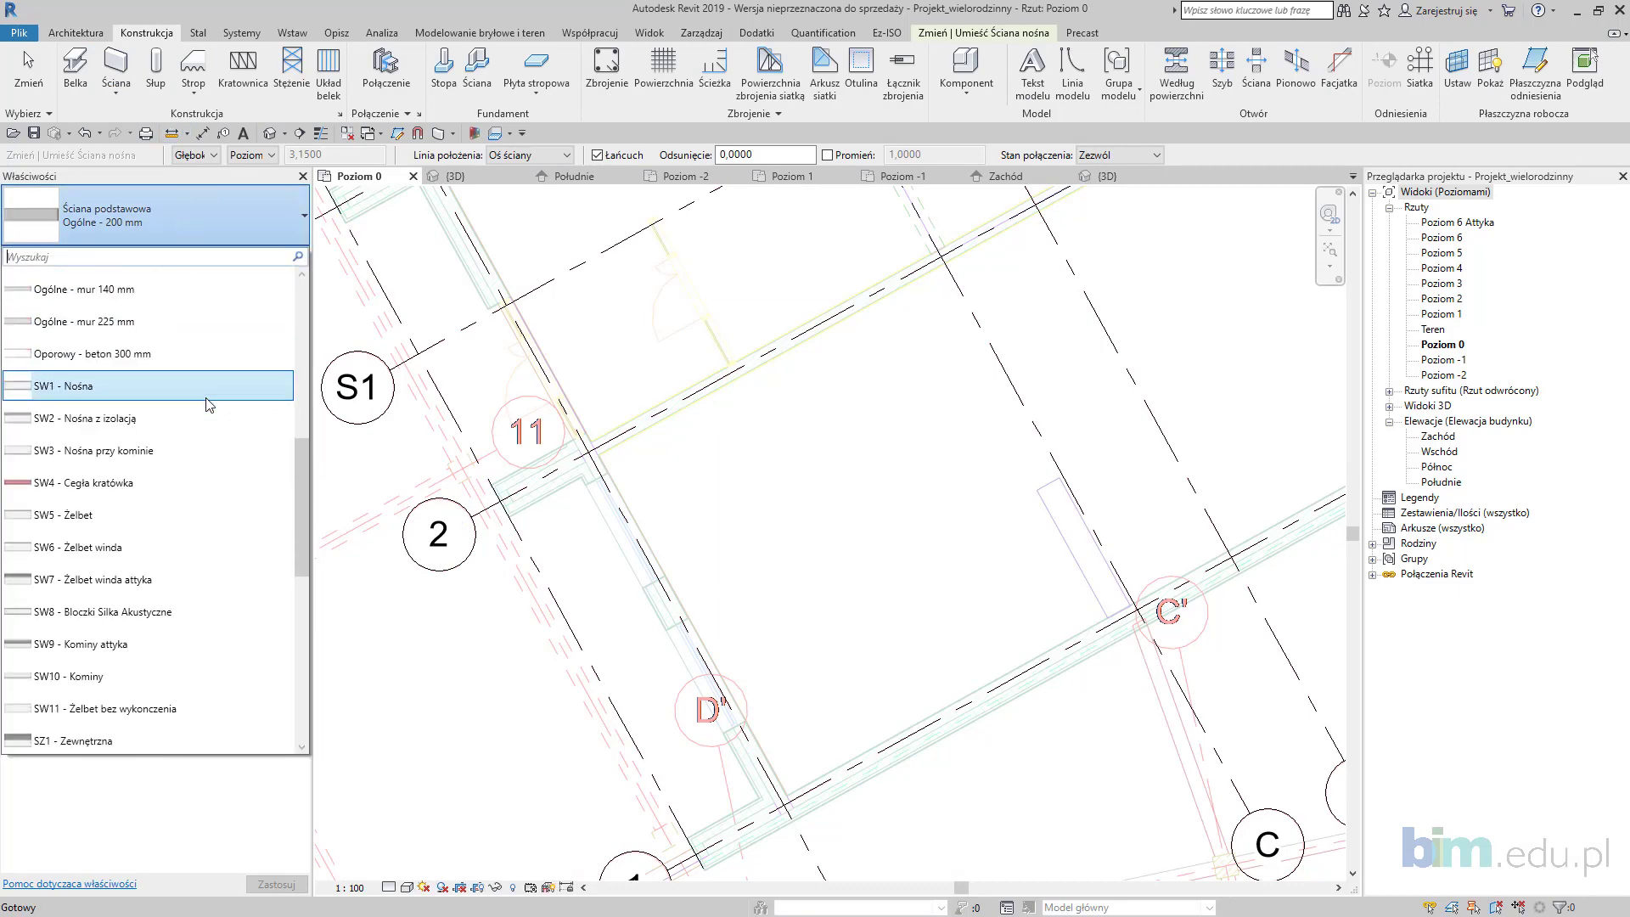
scroll(170, 374, "down", 4)
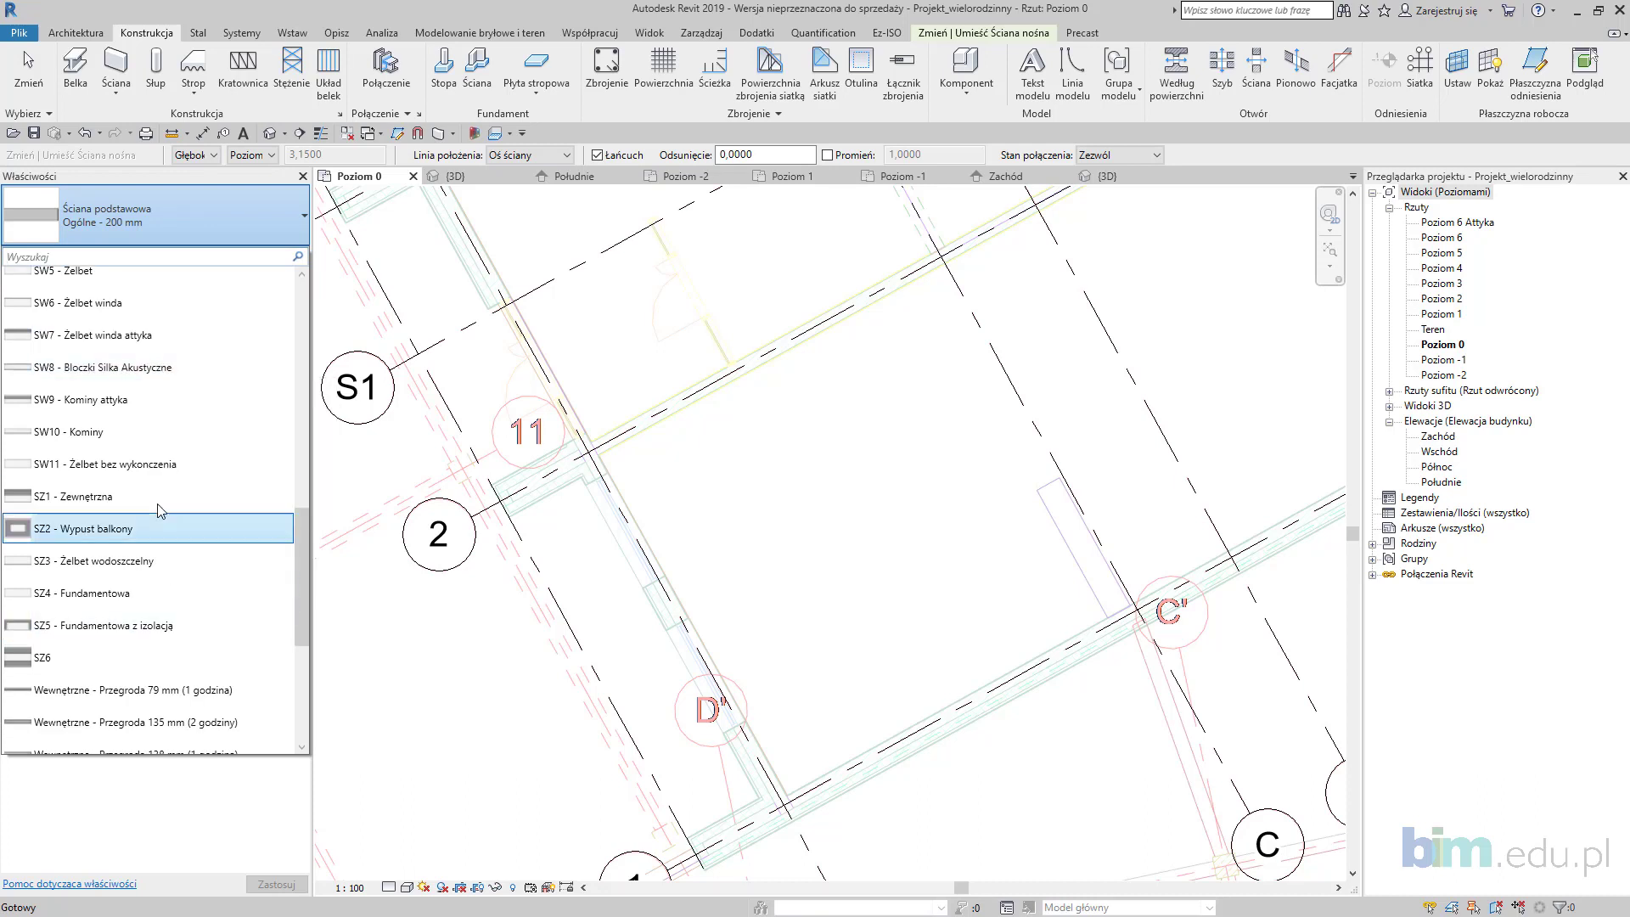
scroll(190, 620, "up", 4)
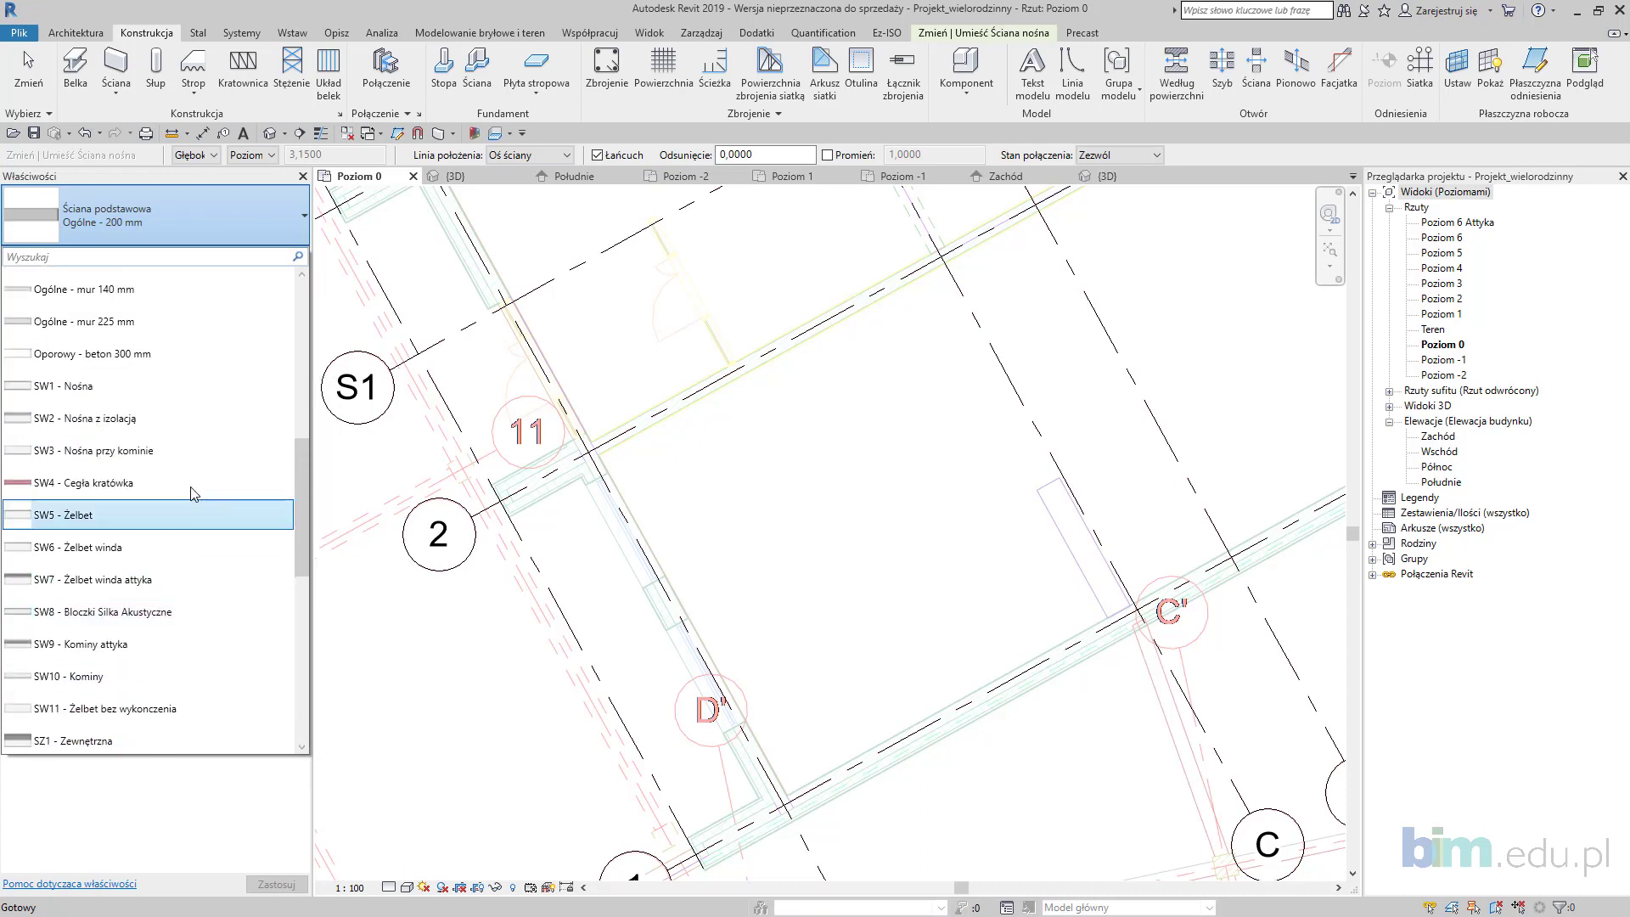
left_click(161, 424)
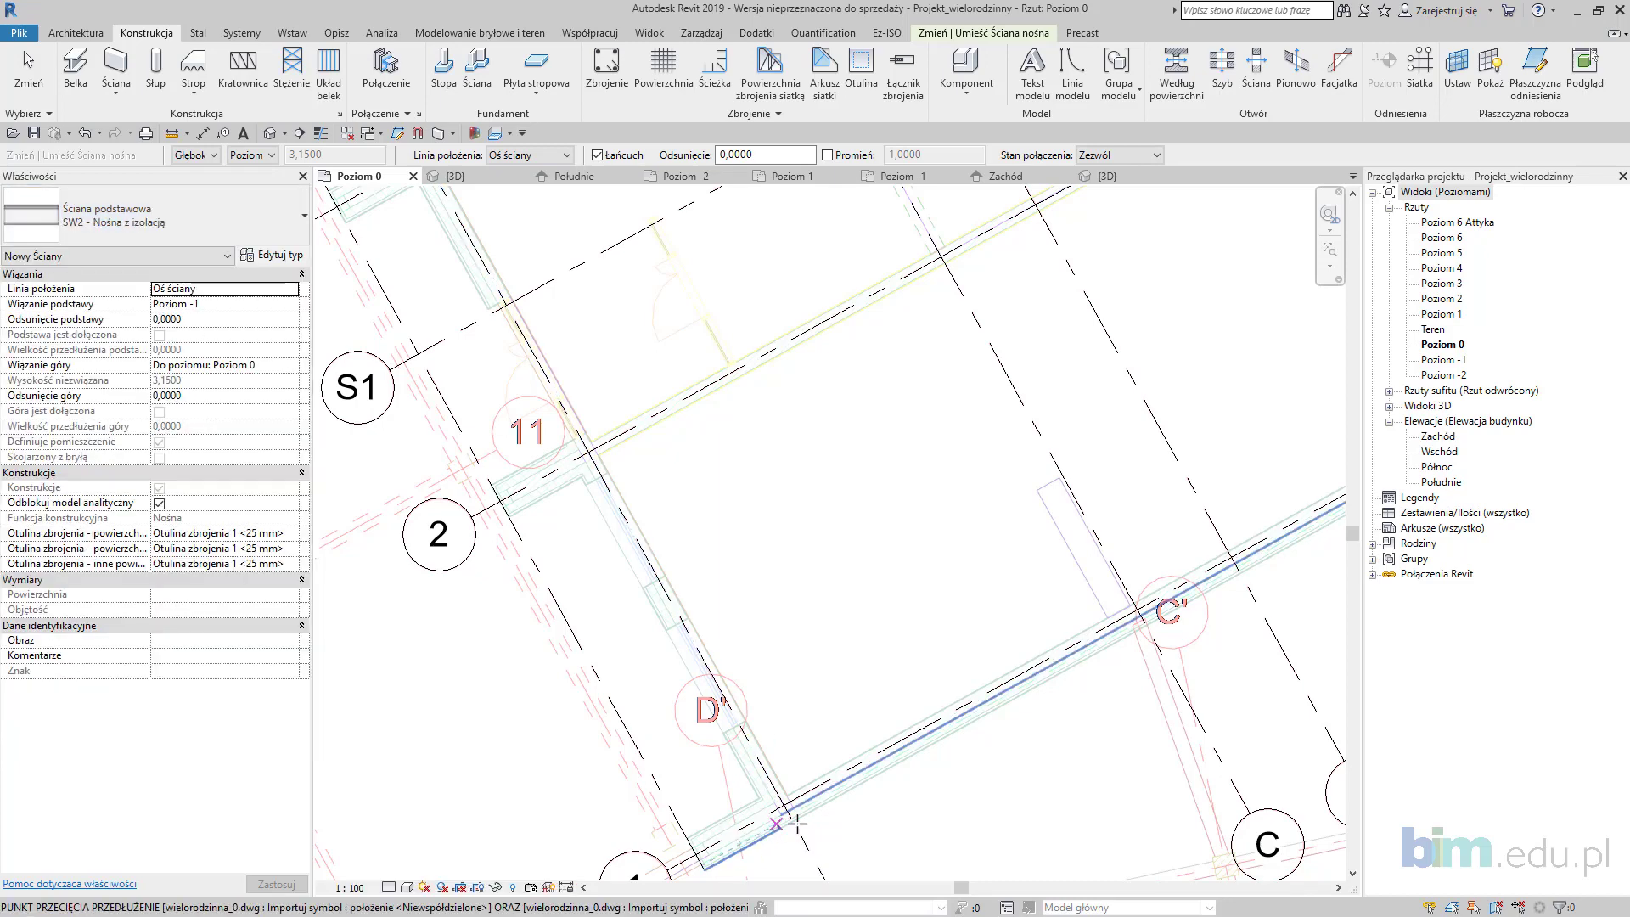
Step: Set the wall's location line to Oś konstrukcyjna and define it by height up to Poziom 1
scroll(772, 770, "up", 4)
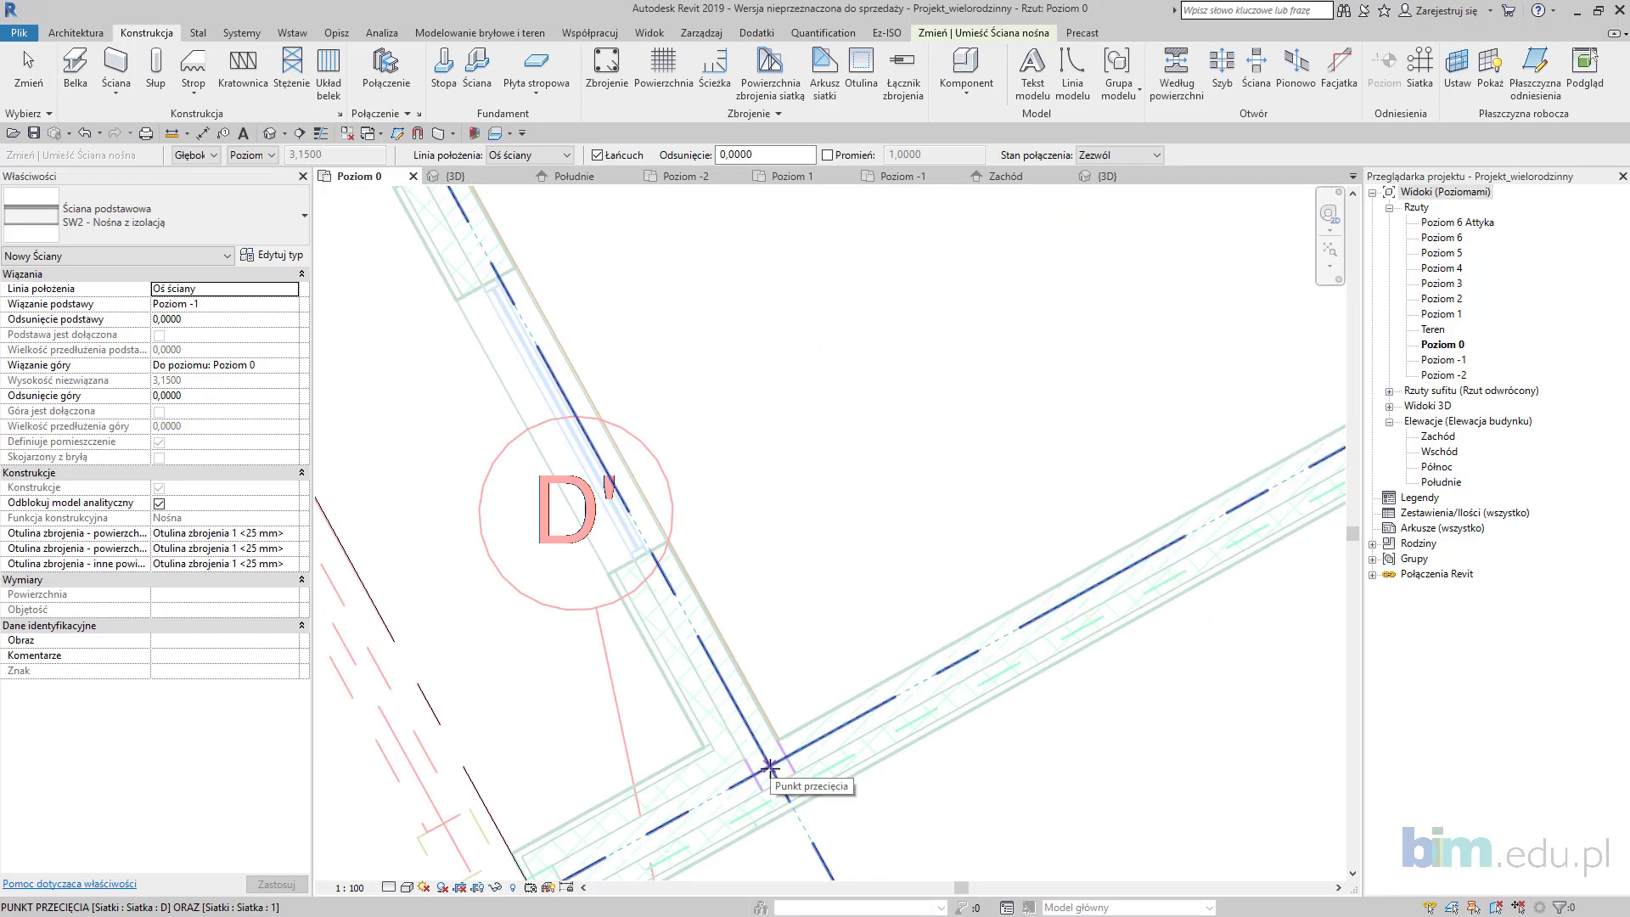
left_click(521, 155)
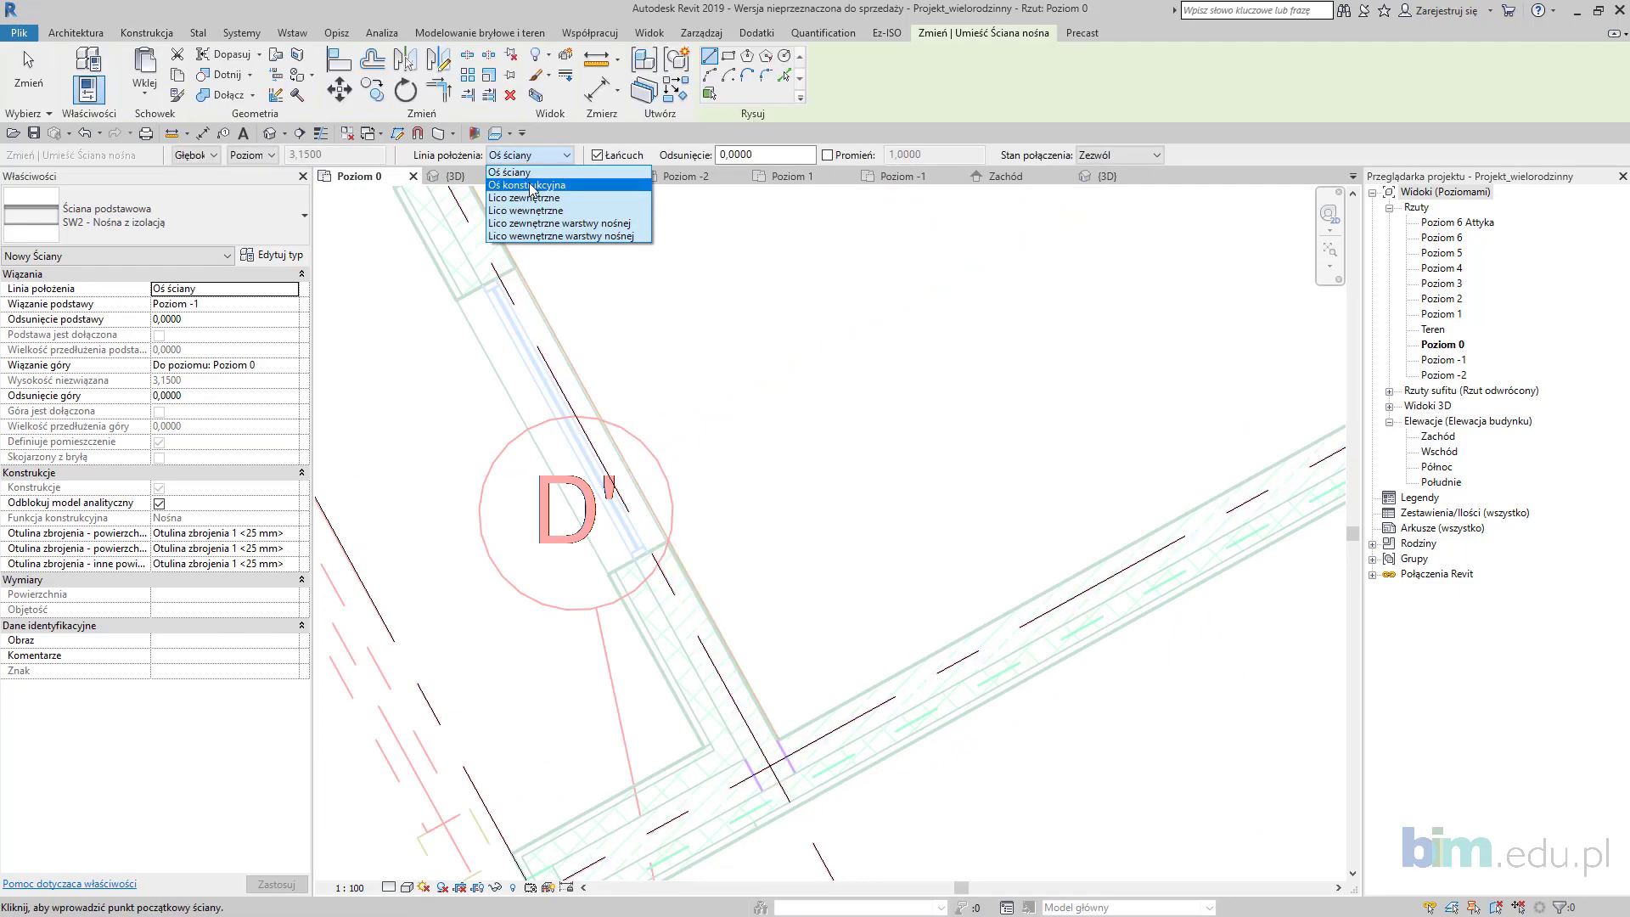
left_click(531, 186)
left_click(212, 156)
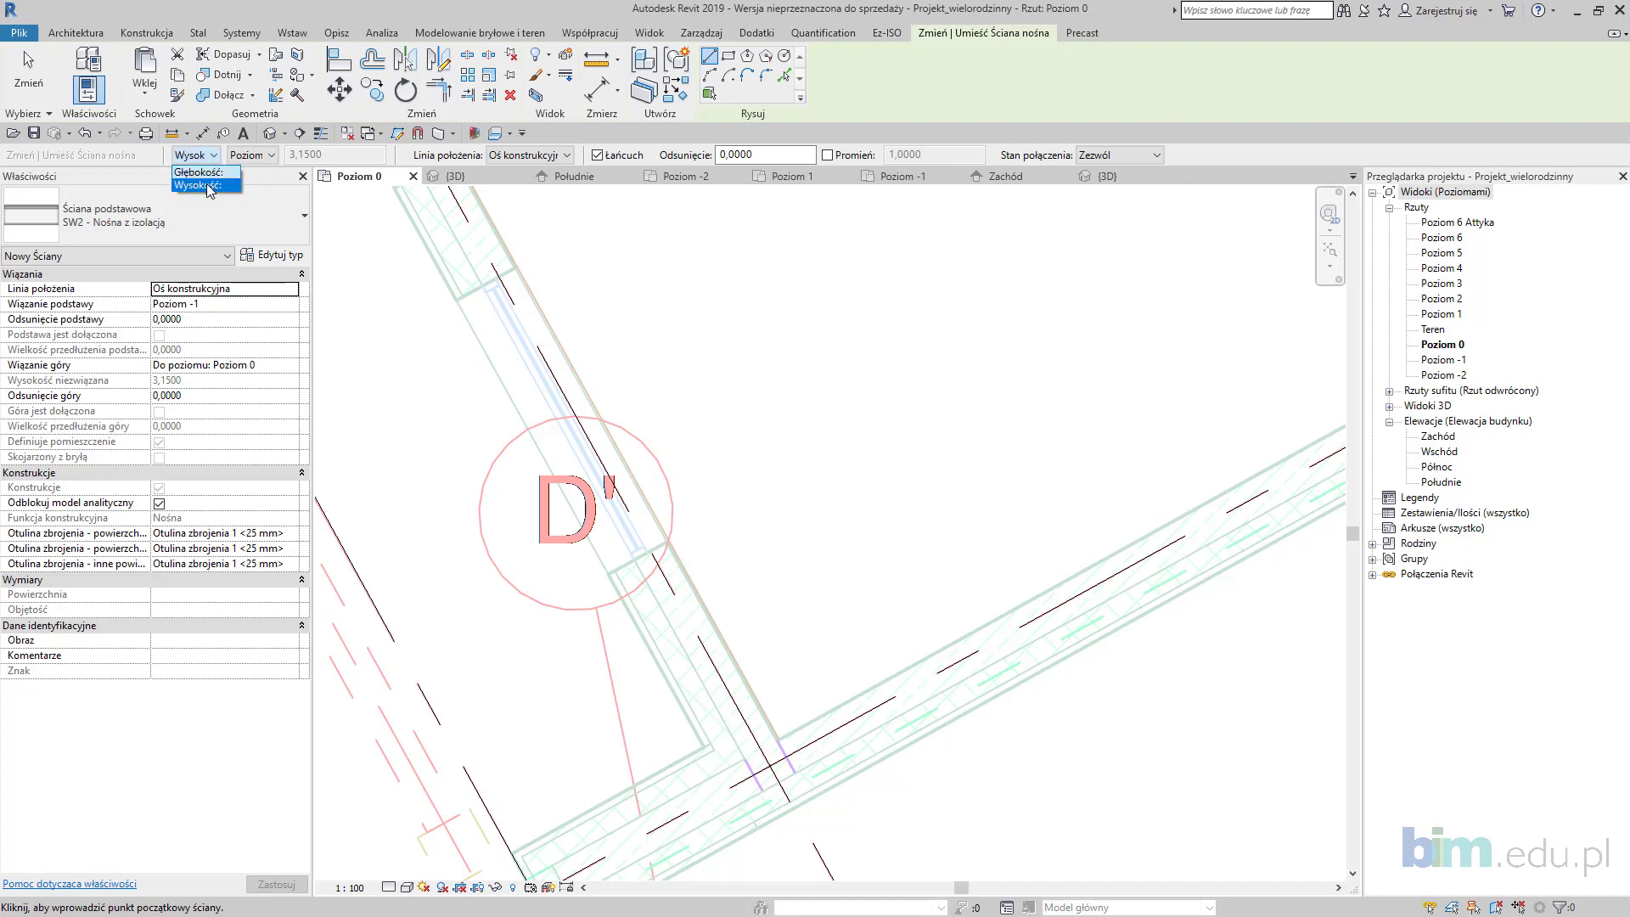
left_click(208, 186)
left_click(255, 155)
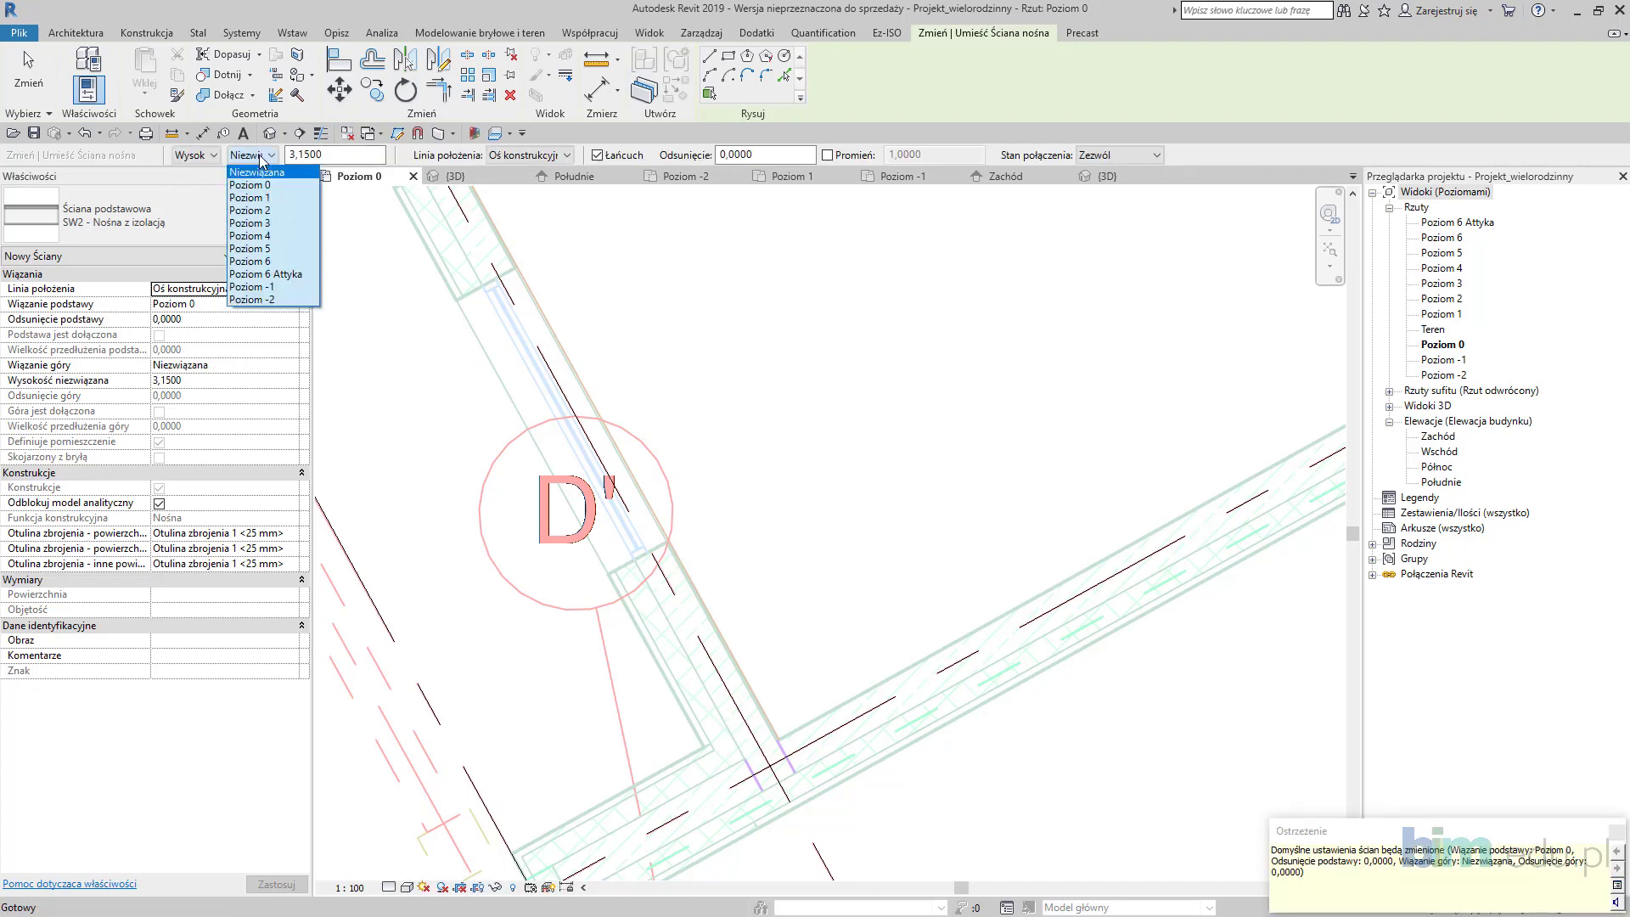
left_click(255, 198)
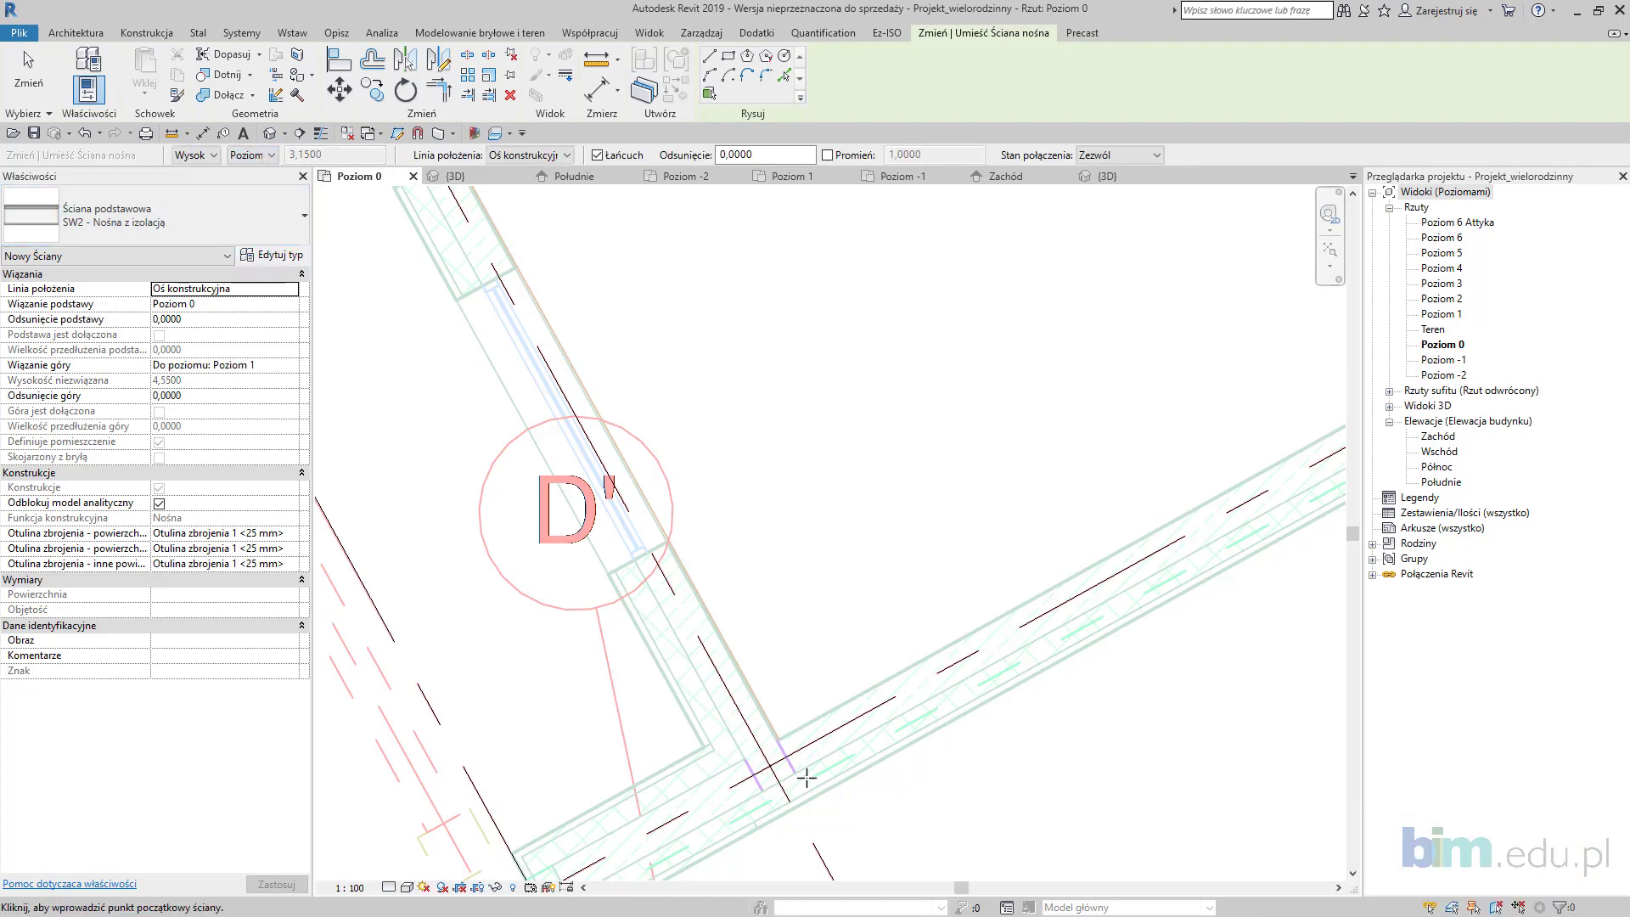
Step: Draw the SW2 wall along grid 1 from its intersection with grid D to grid A, and finish the wall command
left_click(770, 766)
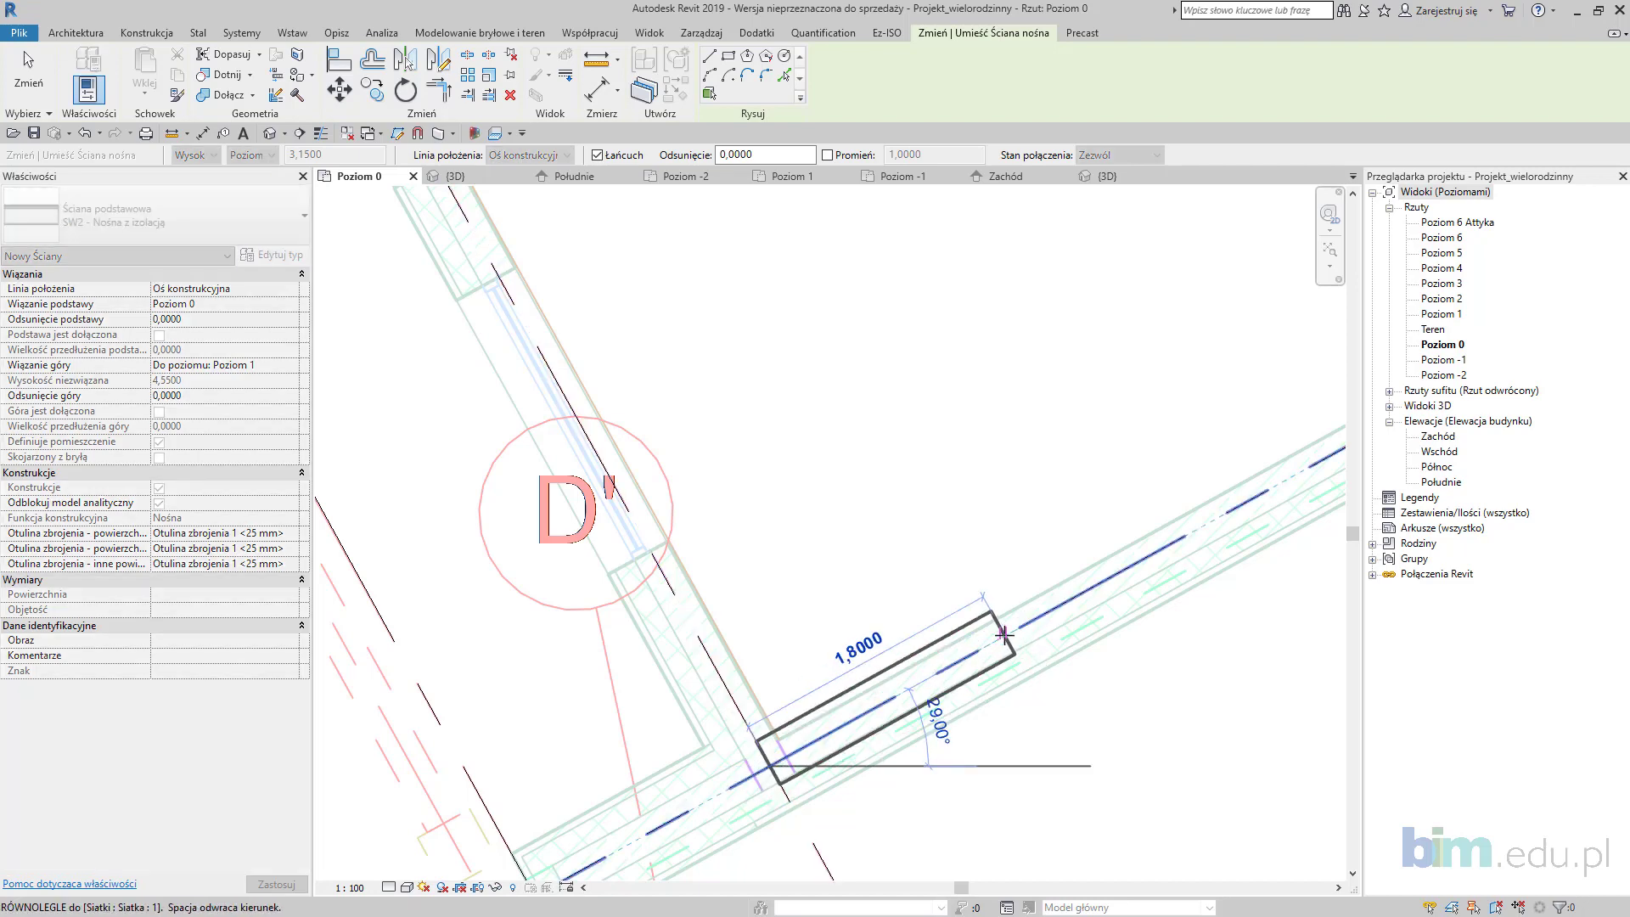
scroll(1010, 633, "down", 2)
middle_click_drag(1114, 598, 707, 744)
middle_click_drag(1044, 435, 775, 626)
scroll(863, 622, "up", 2)
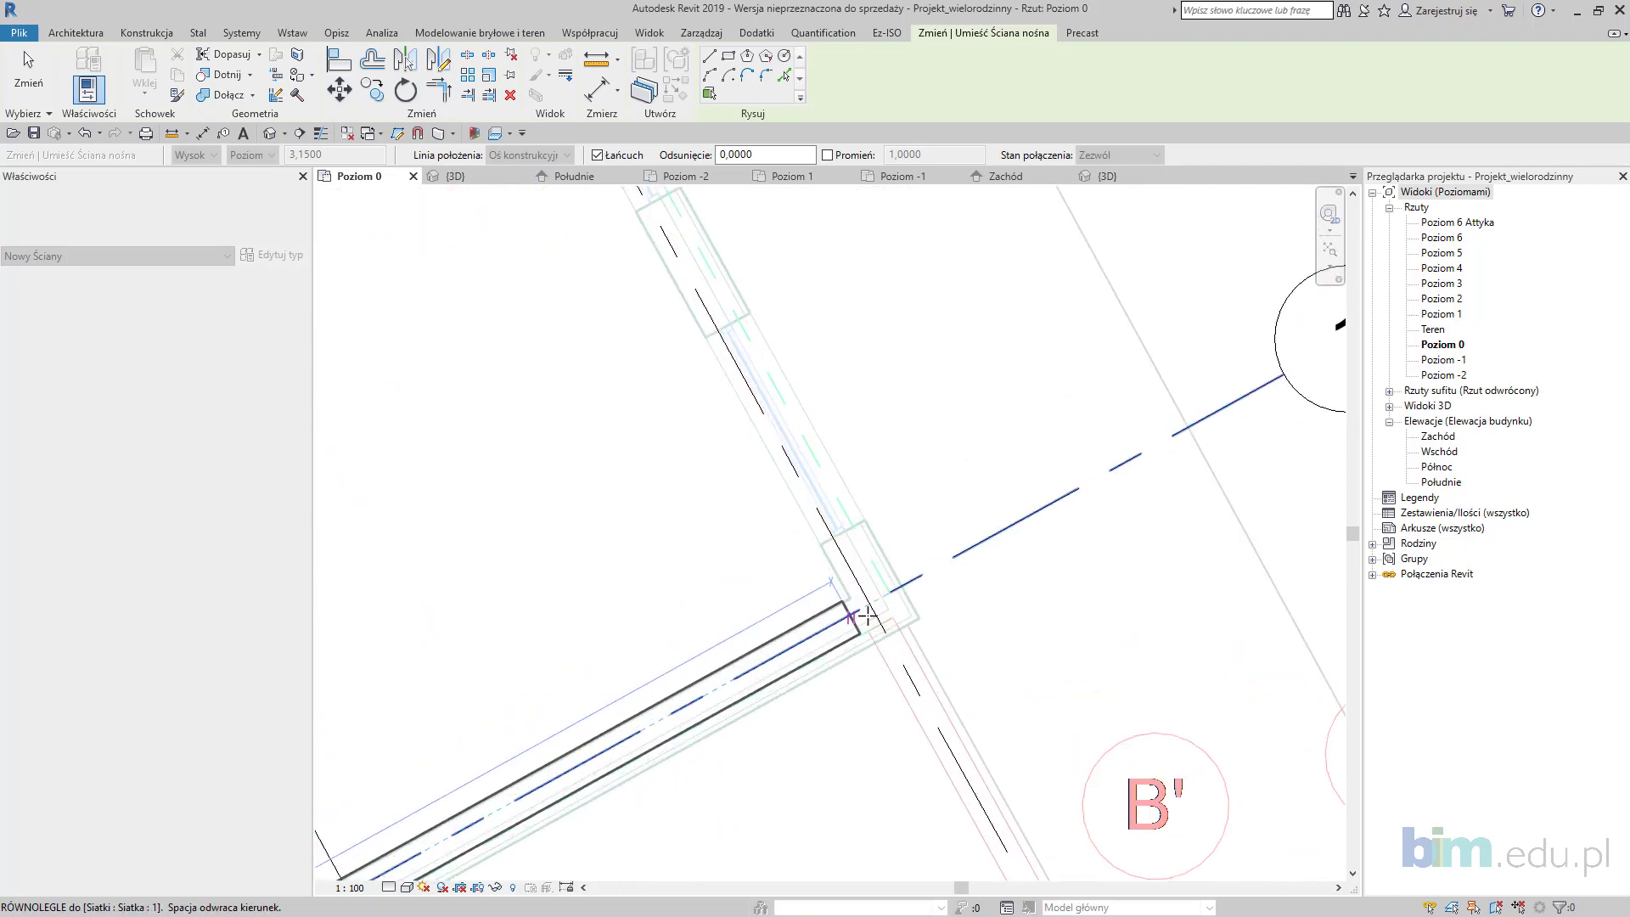
left_click(861, 621)
key("Escape")
key("Escape")
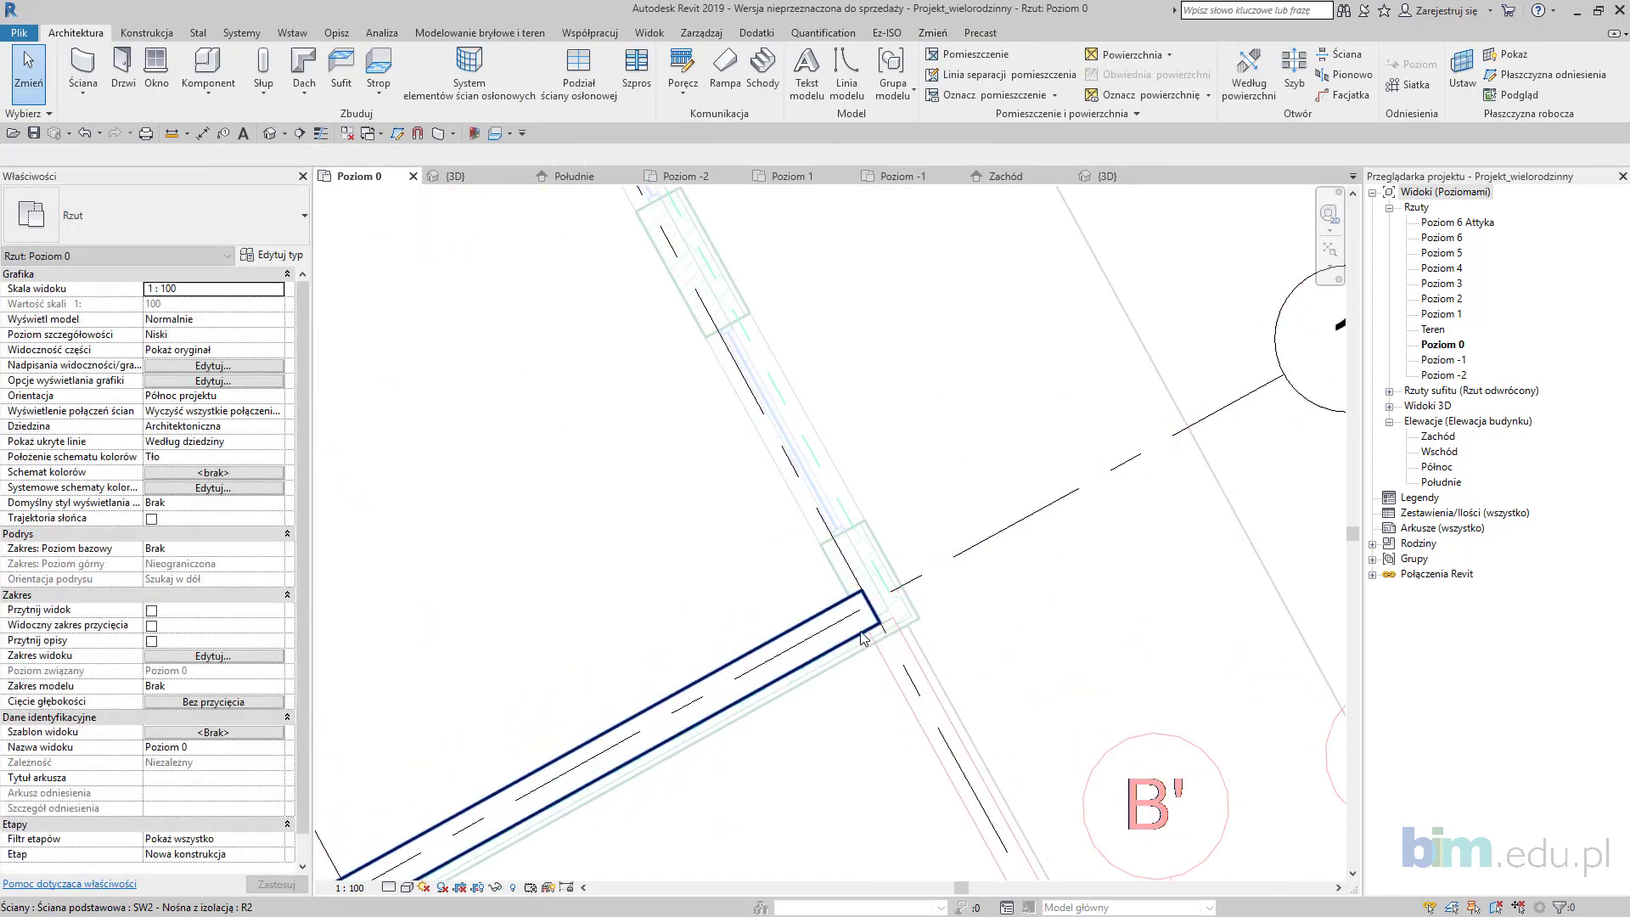
Step: Set the Poziom 0 plan's detail level to Wysoki to display the layers of the wall on grid 1
left_click(862, 637)
scroll(746, 564, "up", 3)
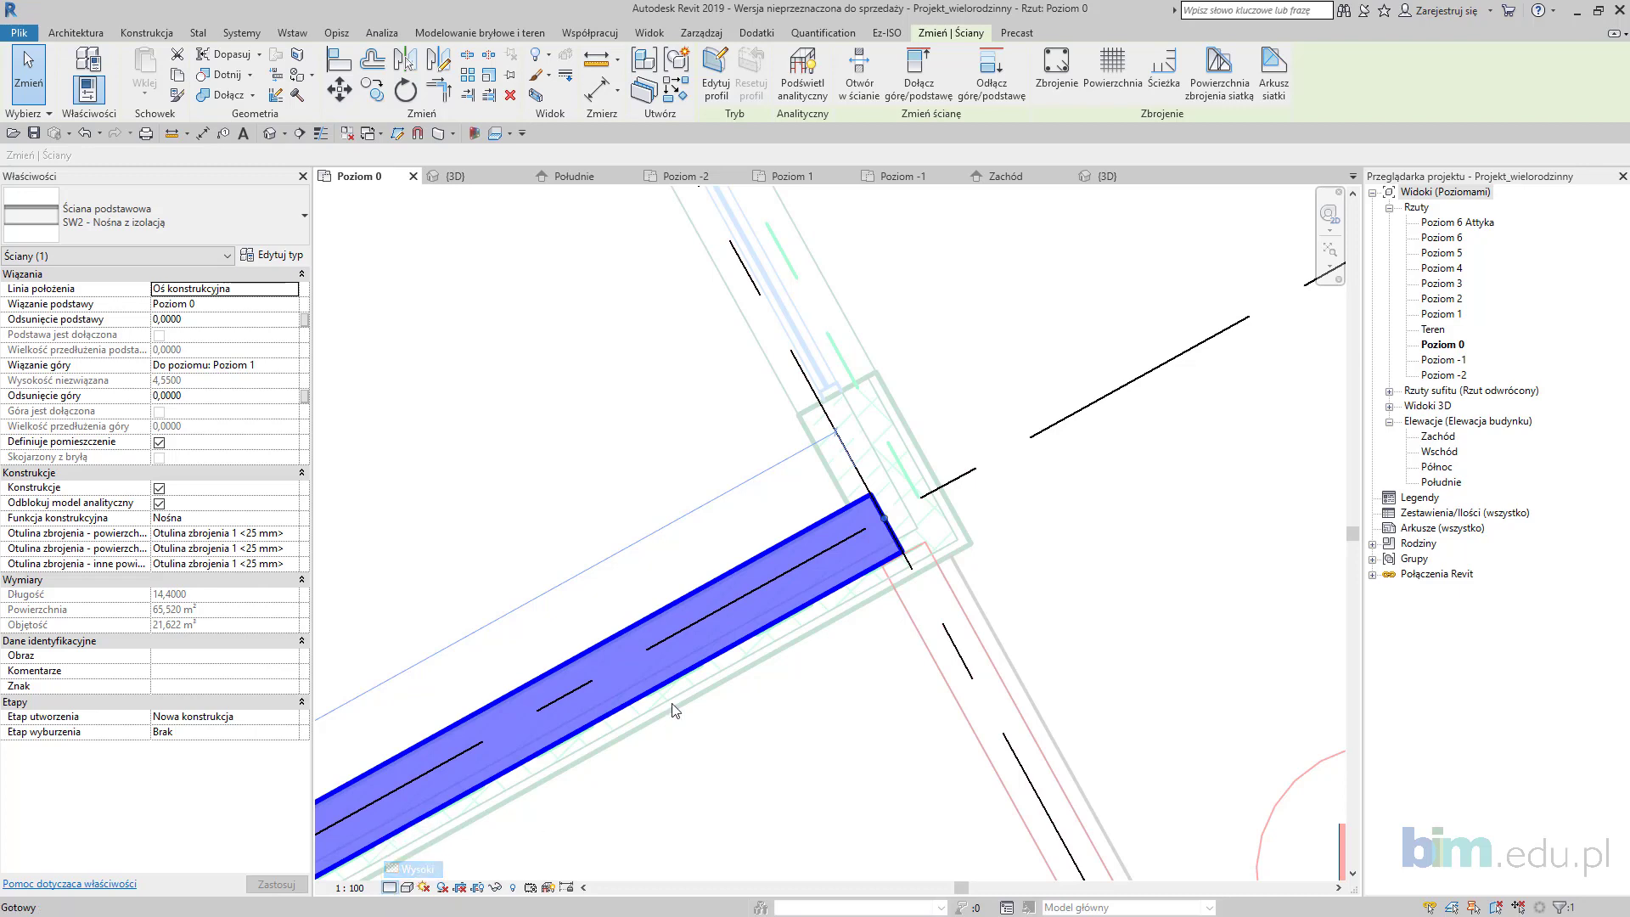
left_click(630, 769)
left_click(862, 557)
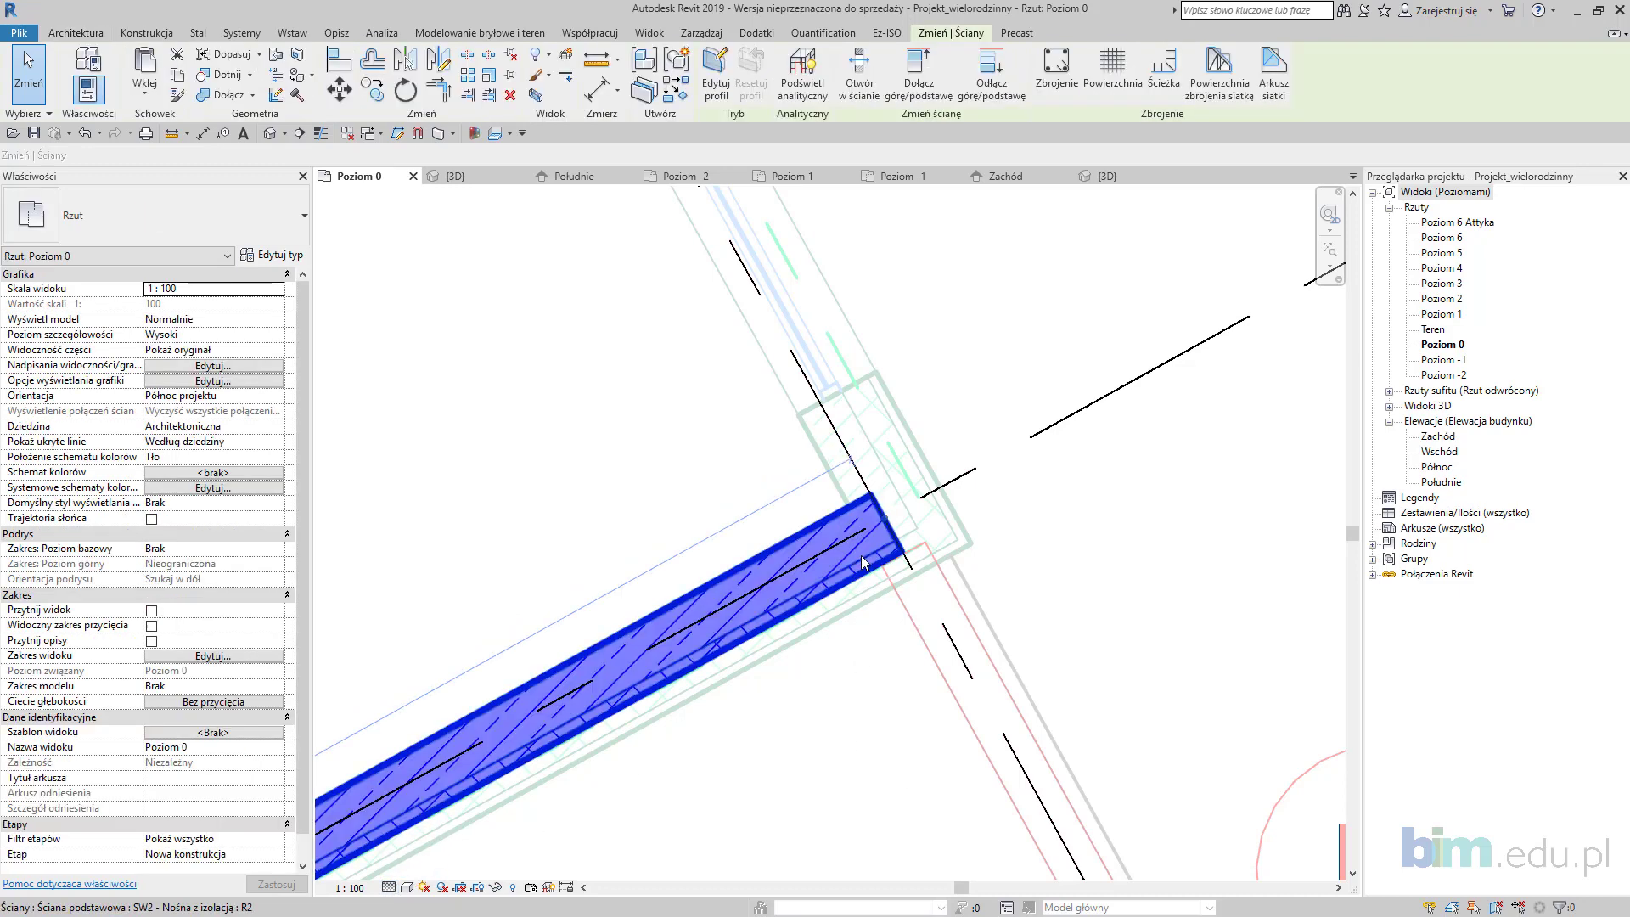
Step: Change the grid 1 wall's type to SZ1 - Zewnętrzna
left_click(101, 221)
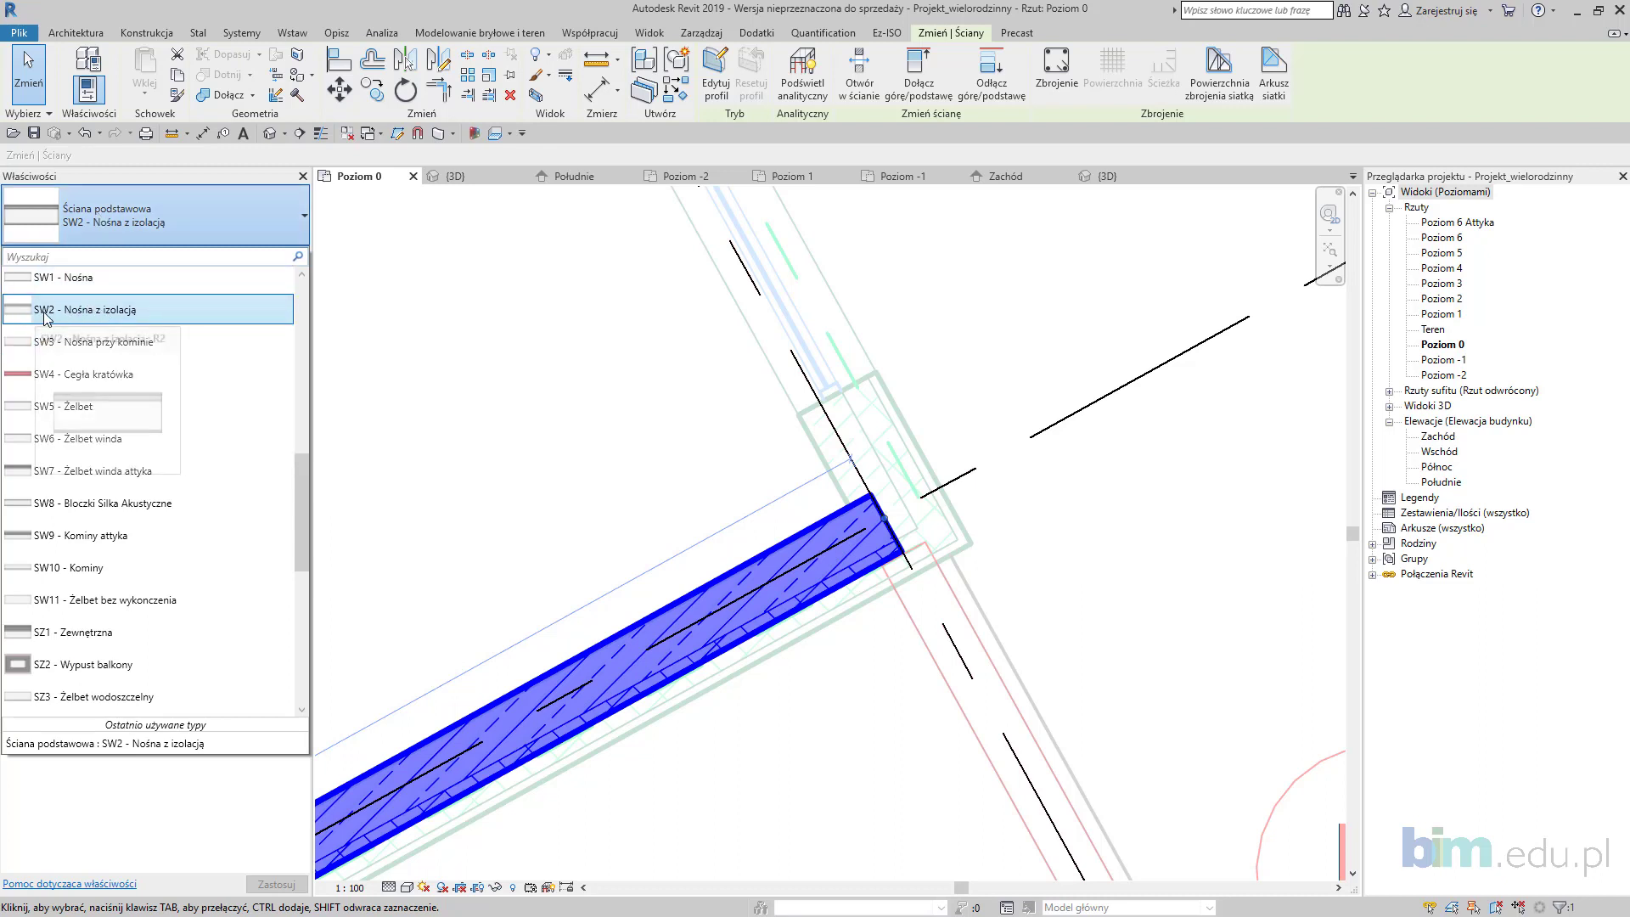
scroll(149, 391, "down", 3)
left_click(142, 469)
scroll(804, 598, "down", 2)
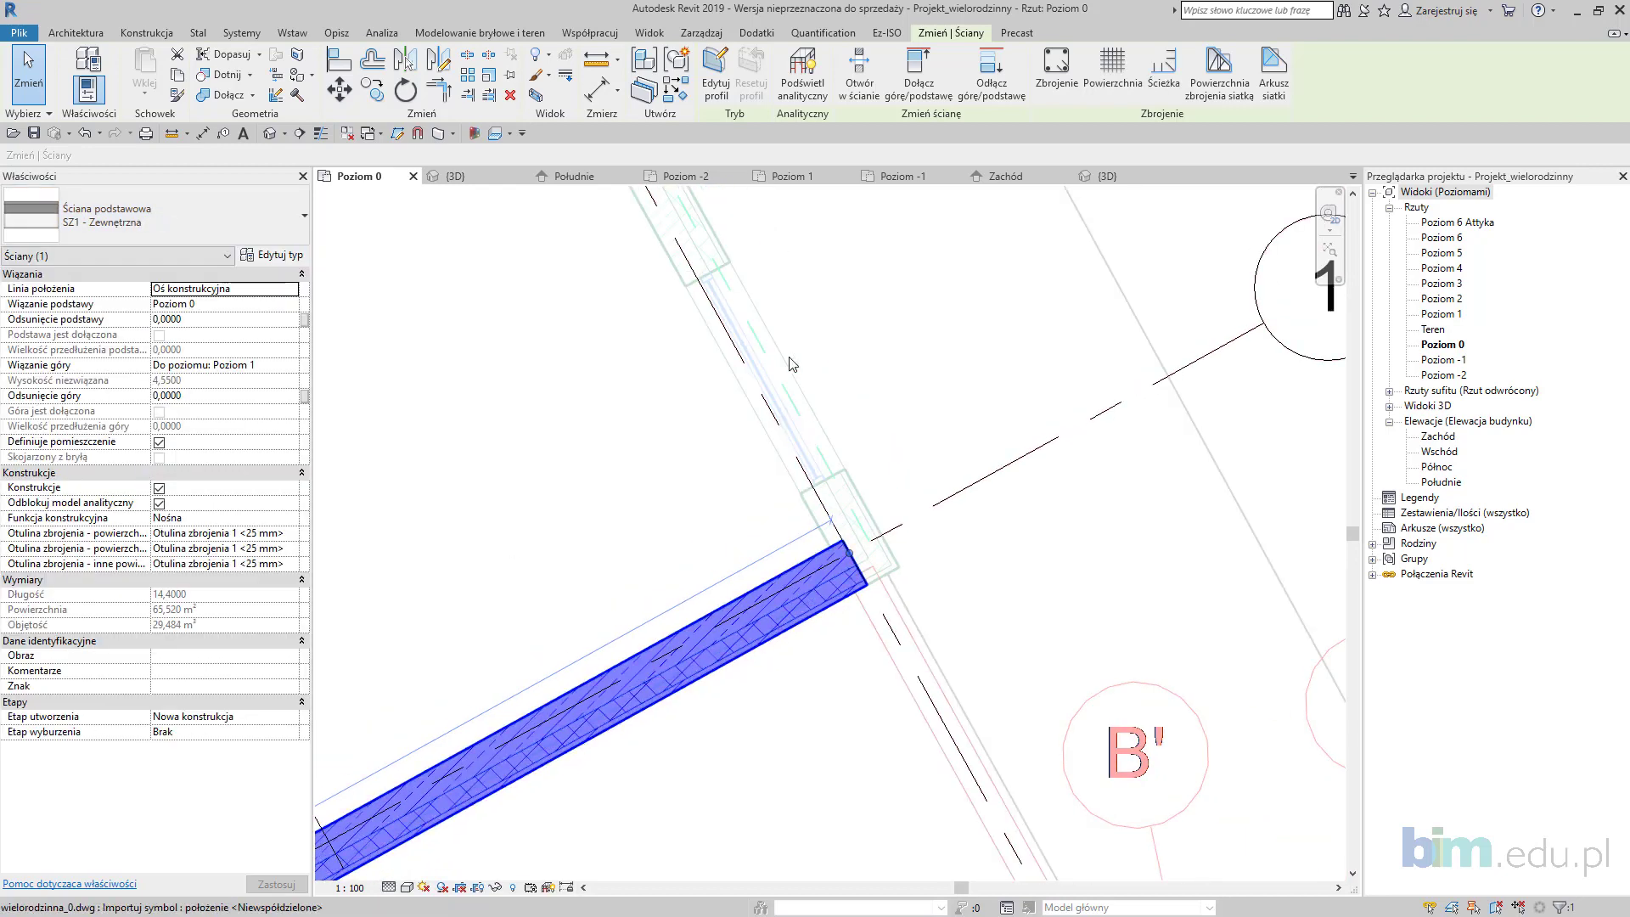
Step: Draw a similar SZ1 - Zewnętrzna wall from the grid 1 wall's end at grid A along grid A to grid 10
left_click(677, 87)
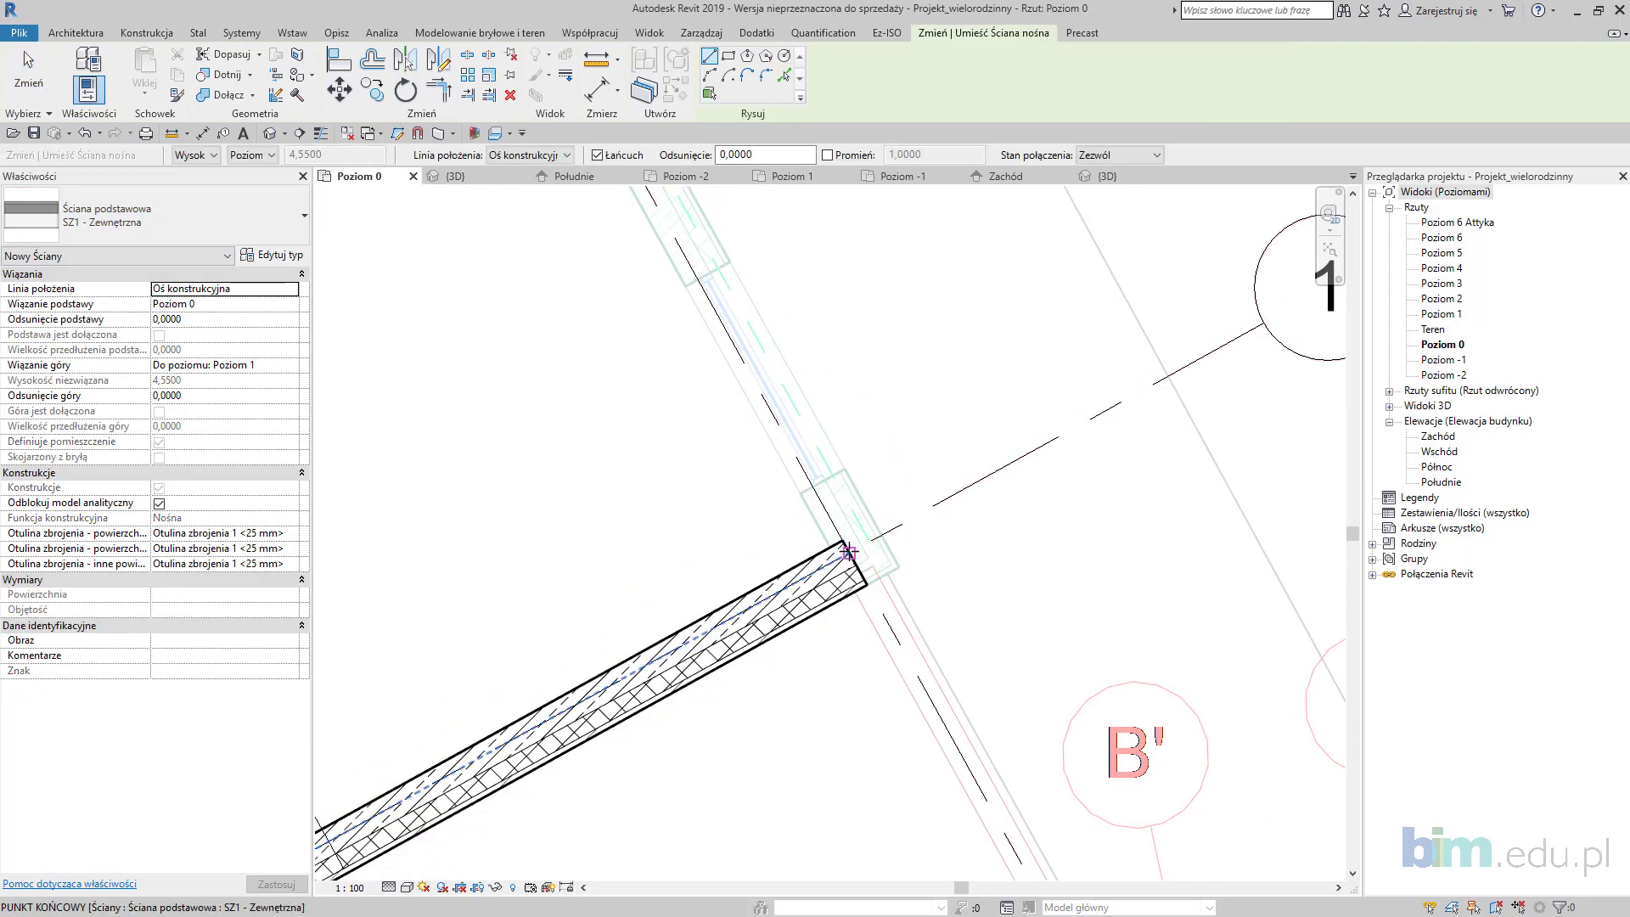
scroll(849, 553, "up", 3)
left_click(849, 553)
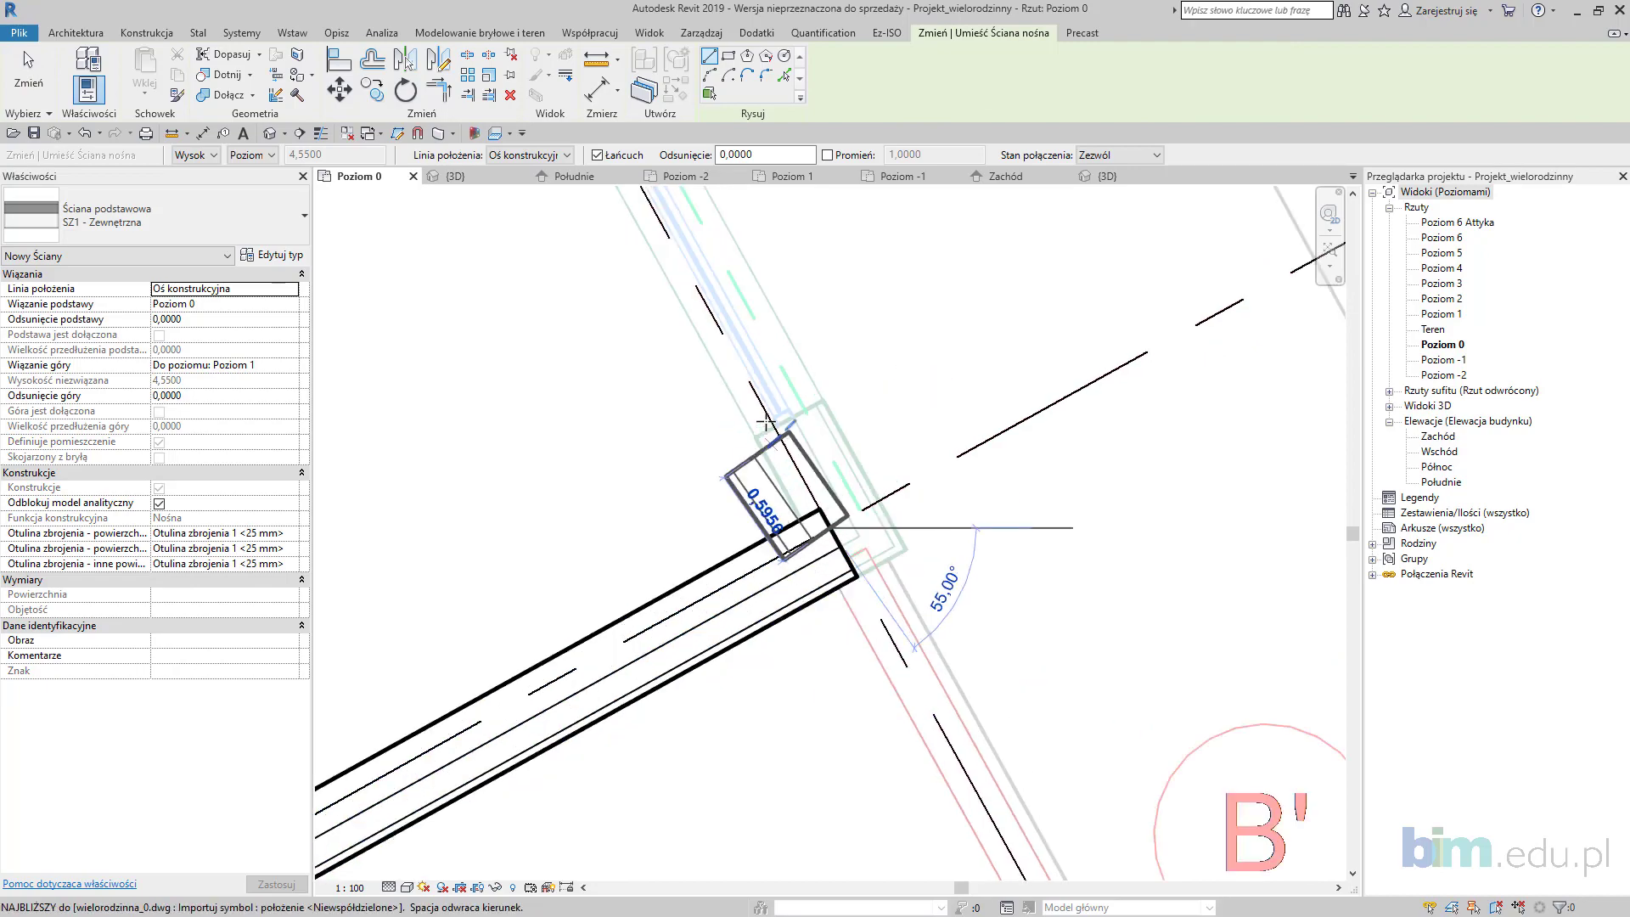
scroll(767, 422, "down", 2)
middle_click_drag(775, 331, 1000, 862)
scroll(1000, 862, "down", 3)
middle_click_drag(731, 388, 883, 752)
middle_click_drag(600, 225, 895, 677)
middle_click_drag(713, 327, 955, 821)
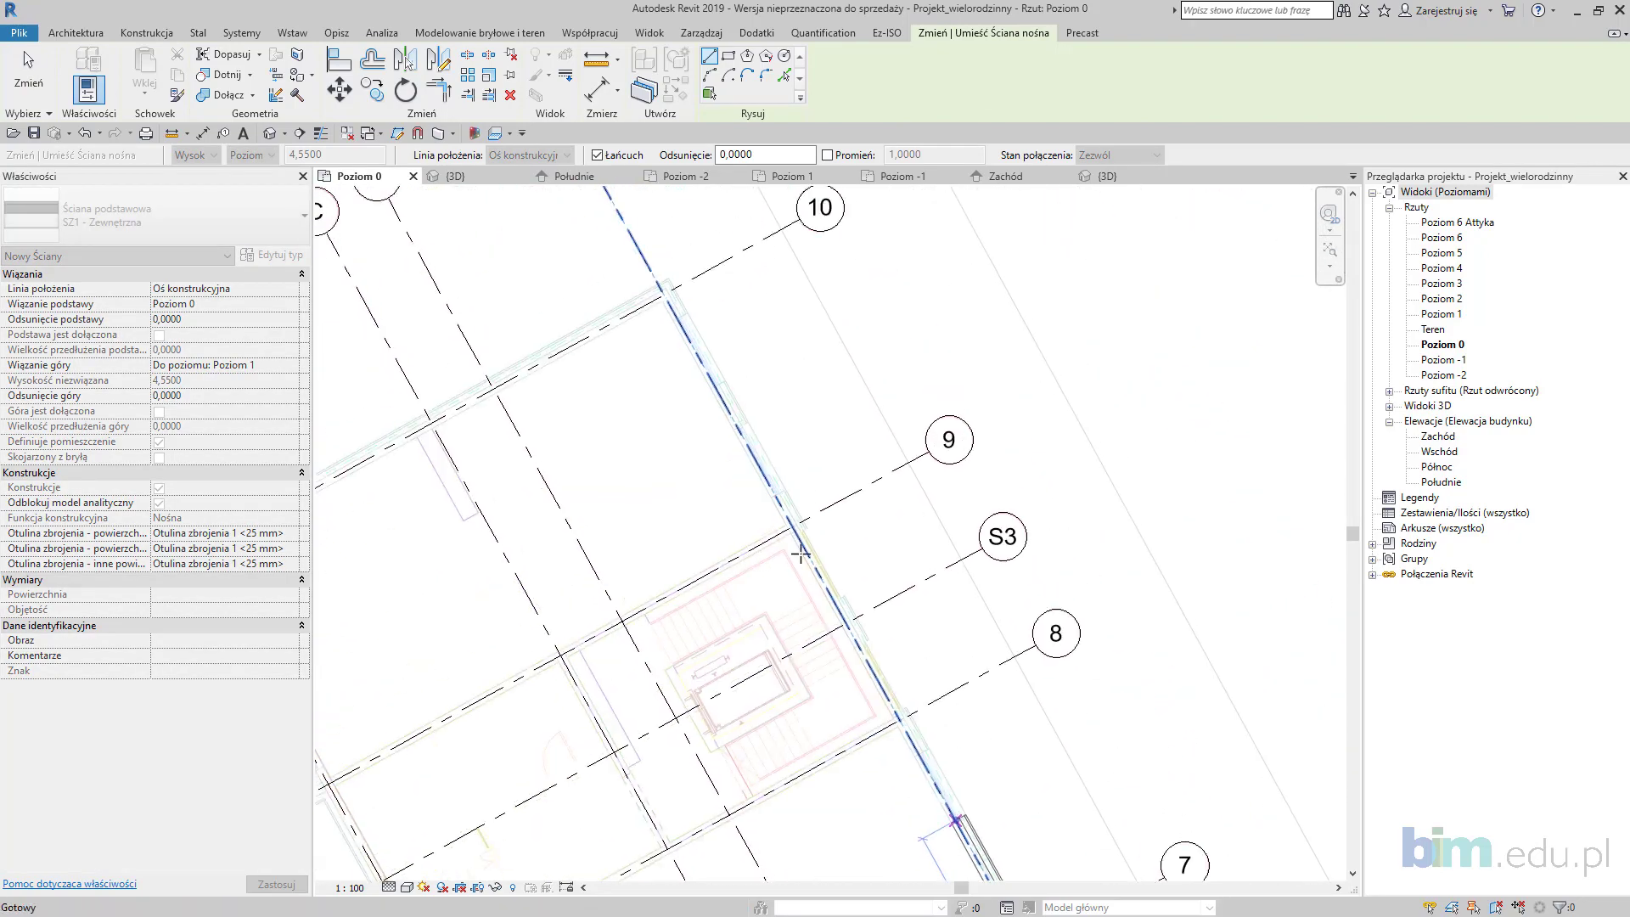
middle_click_drag(665, 336, 757, 465)
scroll(752, 431, "up", 5)
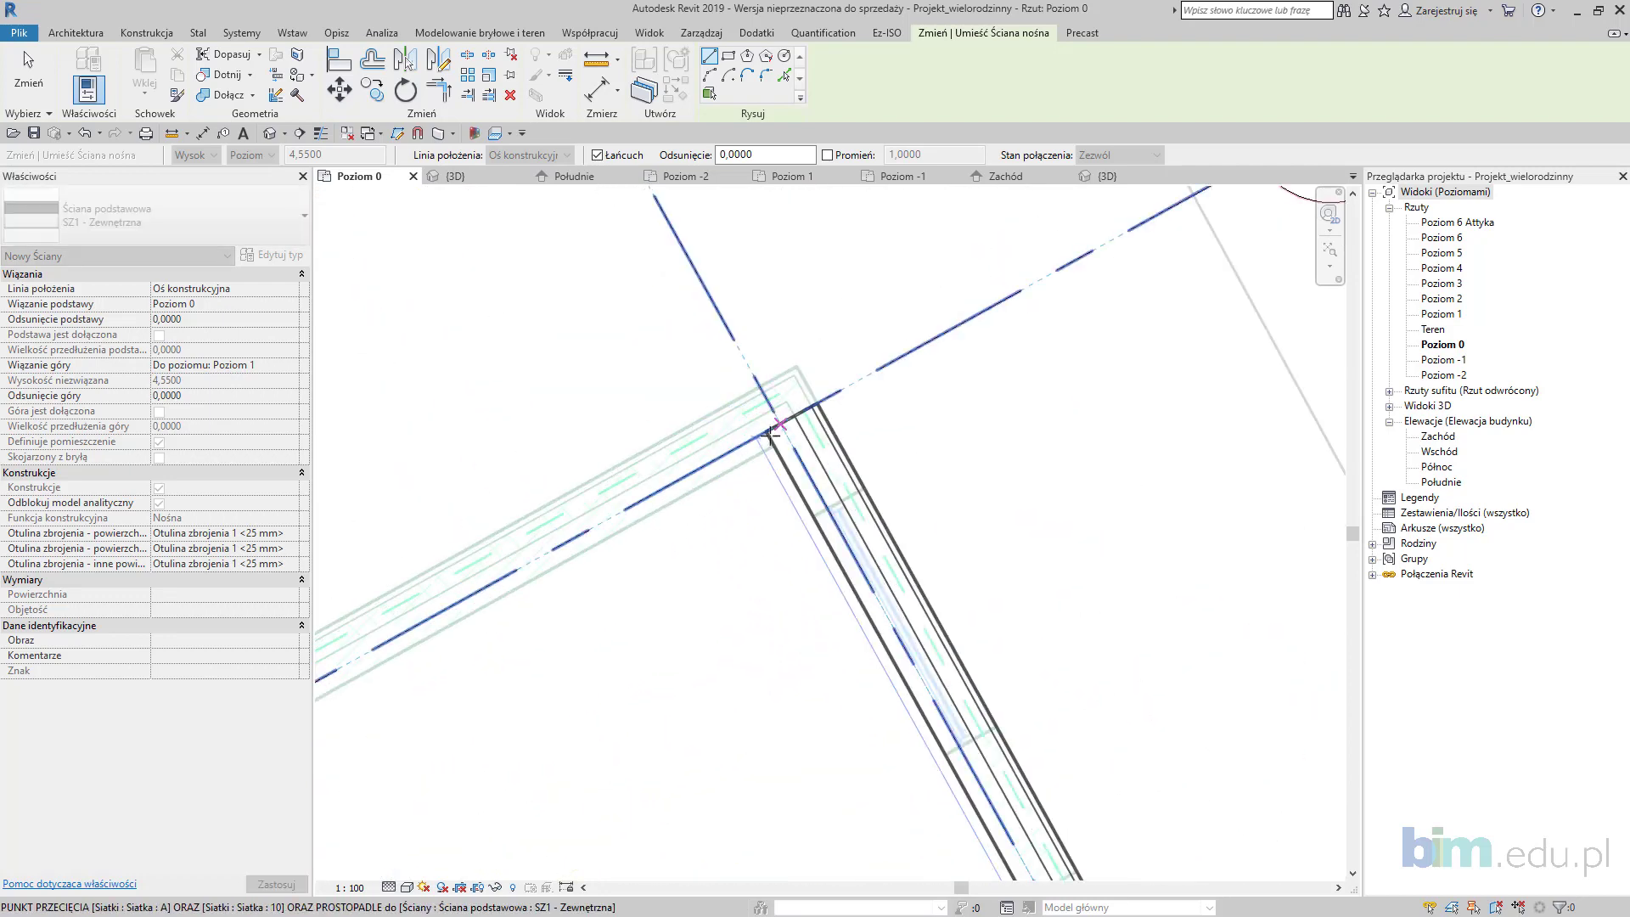
left_click(781, 425)
Step: Continue the SZ1 exterior wall along grid 10 from grid A to its intersection with grid D
scroll(679, 500, "down", 3)
middle_click_drag(505, 601, 830, 379)
middle_click_drag(592, 524, 816, 372)
scroll(518, 504, "up", 3)
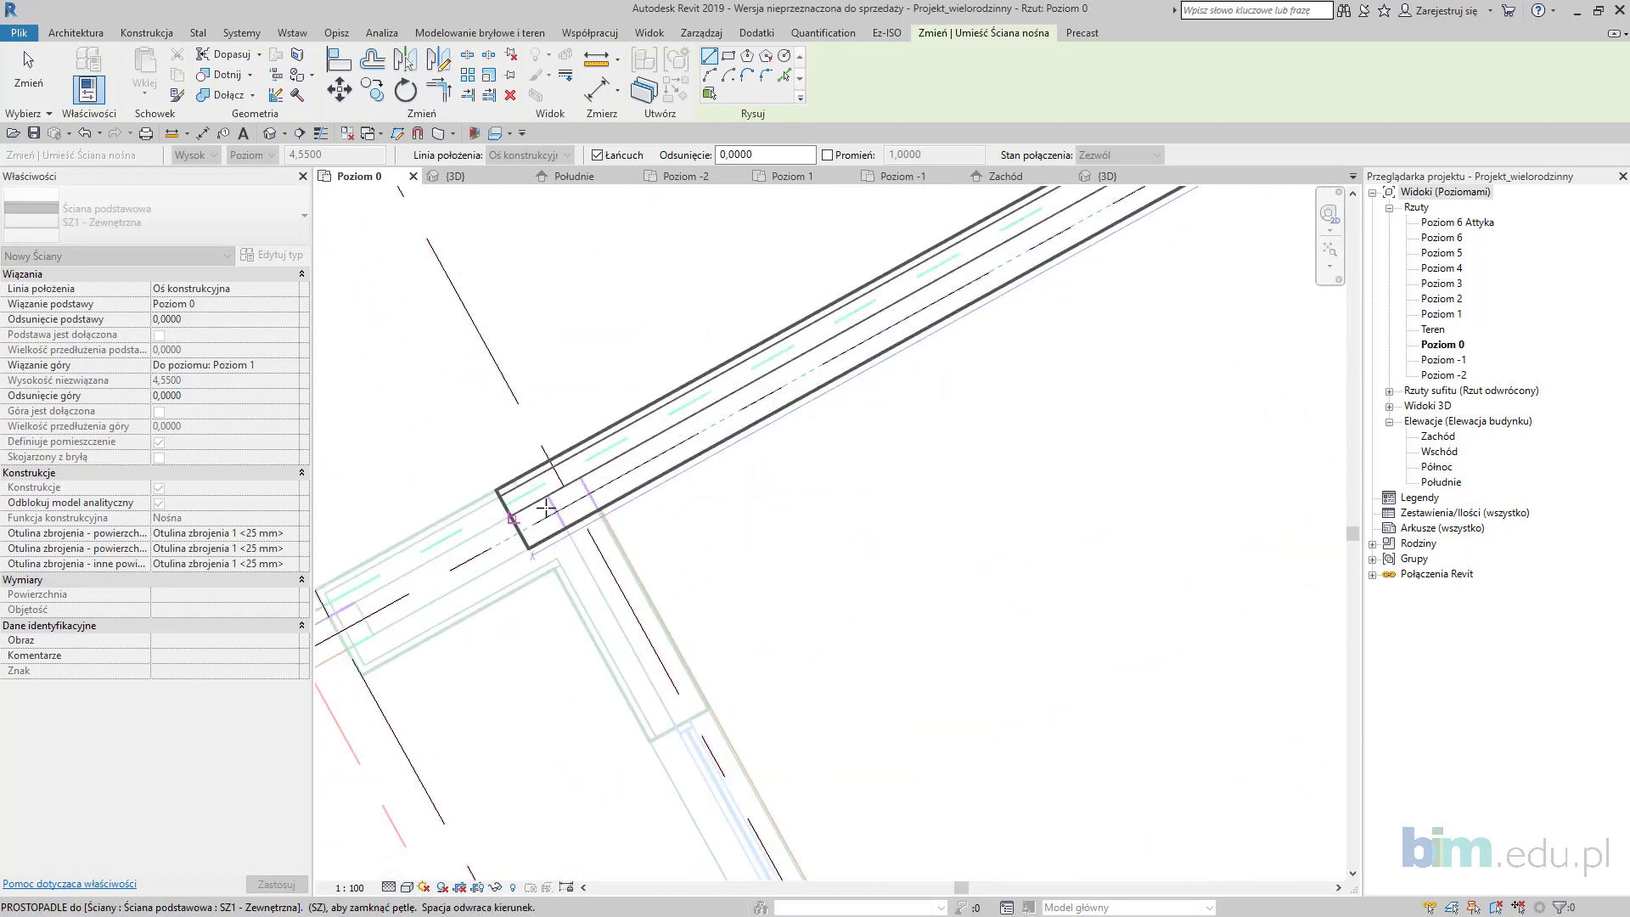
left_click(569, 506)
Step: Close the exterior outline with an SZ1 wall along grid D from grid 10 to the grid 1 wall's end, and end the chain
scroll(663, 583, "down", 4)
middle_click_drag(779, 725, 442, 195)
scroll(689, 593, "down", 5)
middle_click_drag(764, 756, 463, 246)
middle_click_drag(834, 732, 692, 244)
scroll(783, 641, "up", 1)
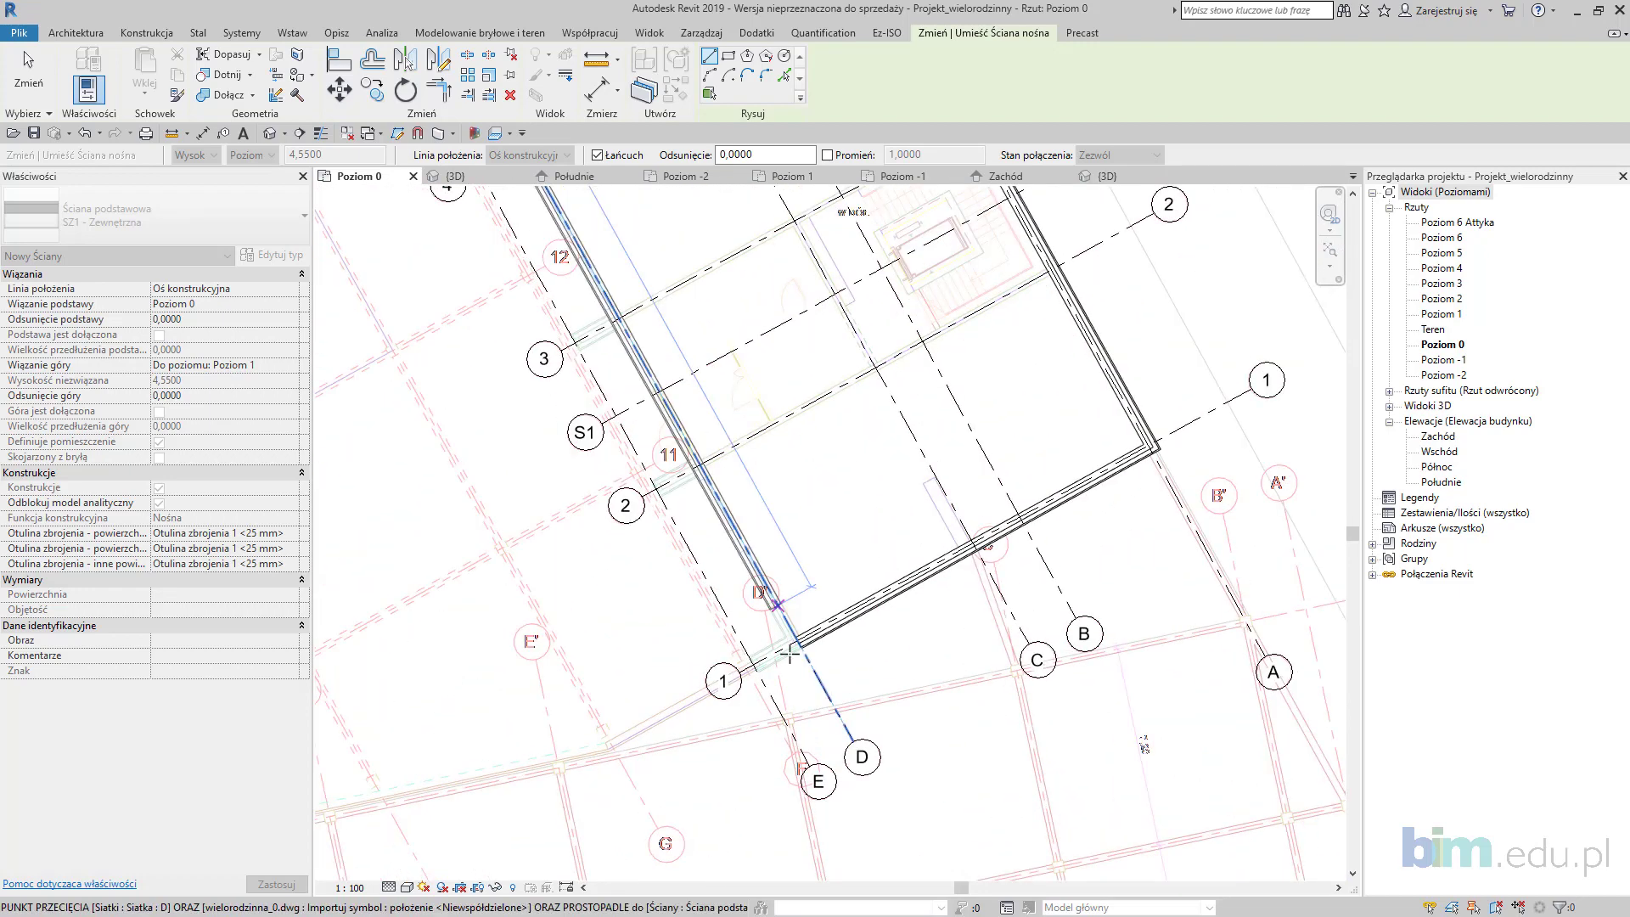
scroll(781, 643, "up", 4)
left_click(798, 646)
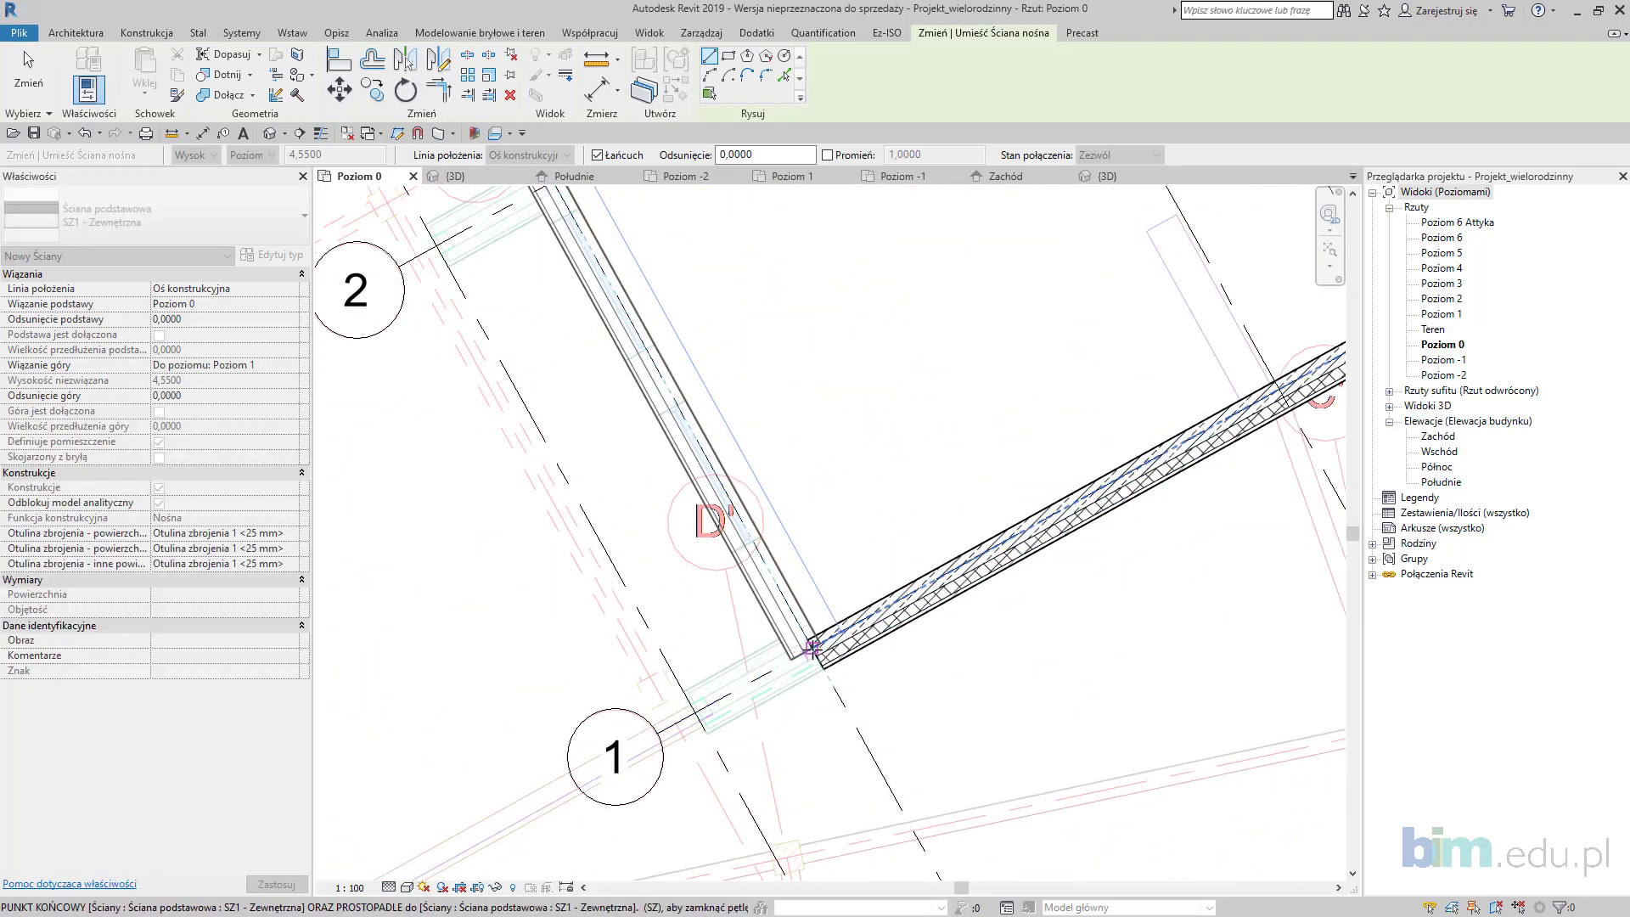
left_click(811, 650)
key("Escape")
scroll(849, 595, "up", 3)
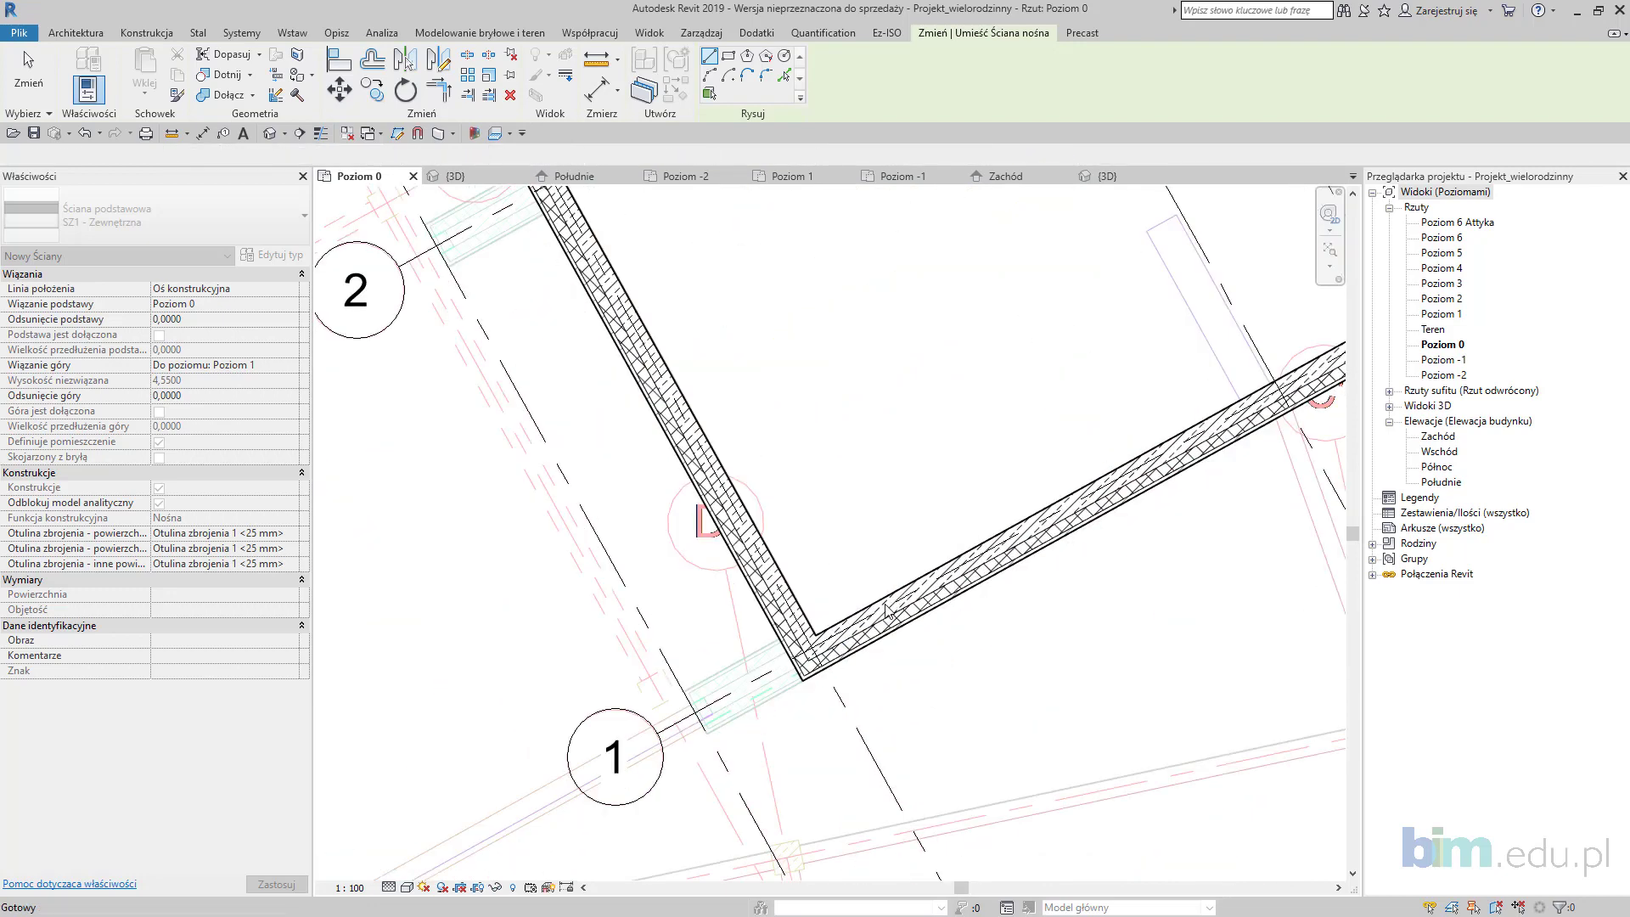
scroll(819, 546, "down", 3)
scroll(707, 757, "up", 3)
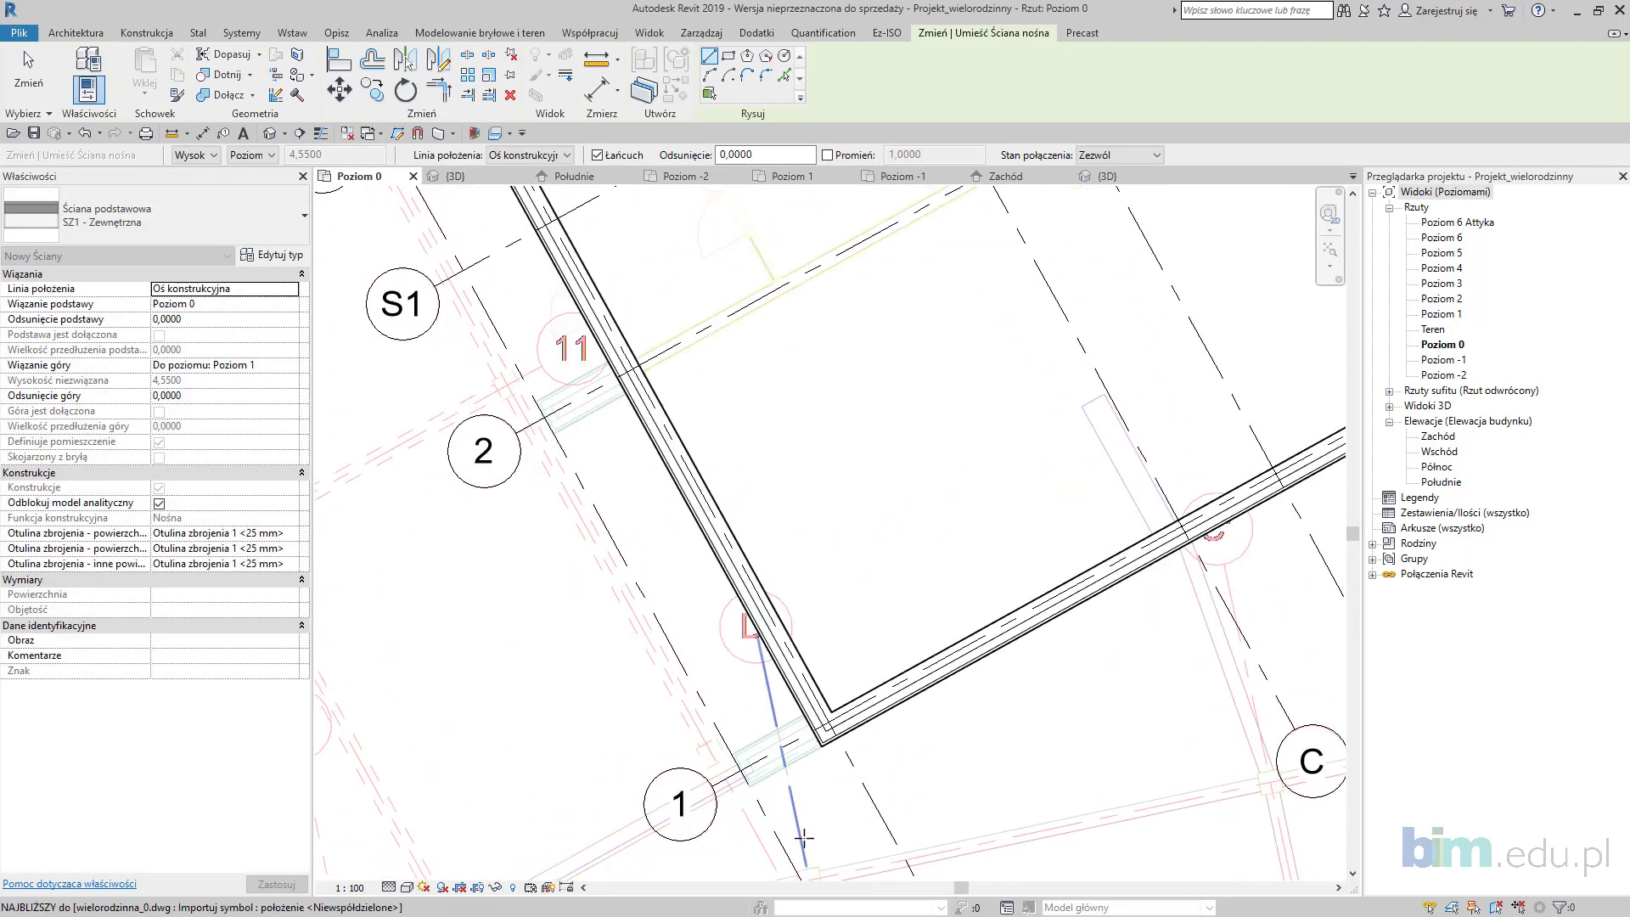
Step: Draw an SZ2 - Wypust balkony wall along grid 1 from the exterior wall's outer face to grid E
left_click(170, 211)
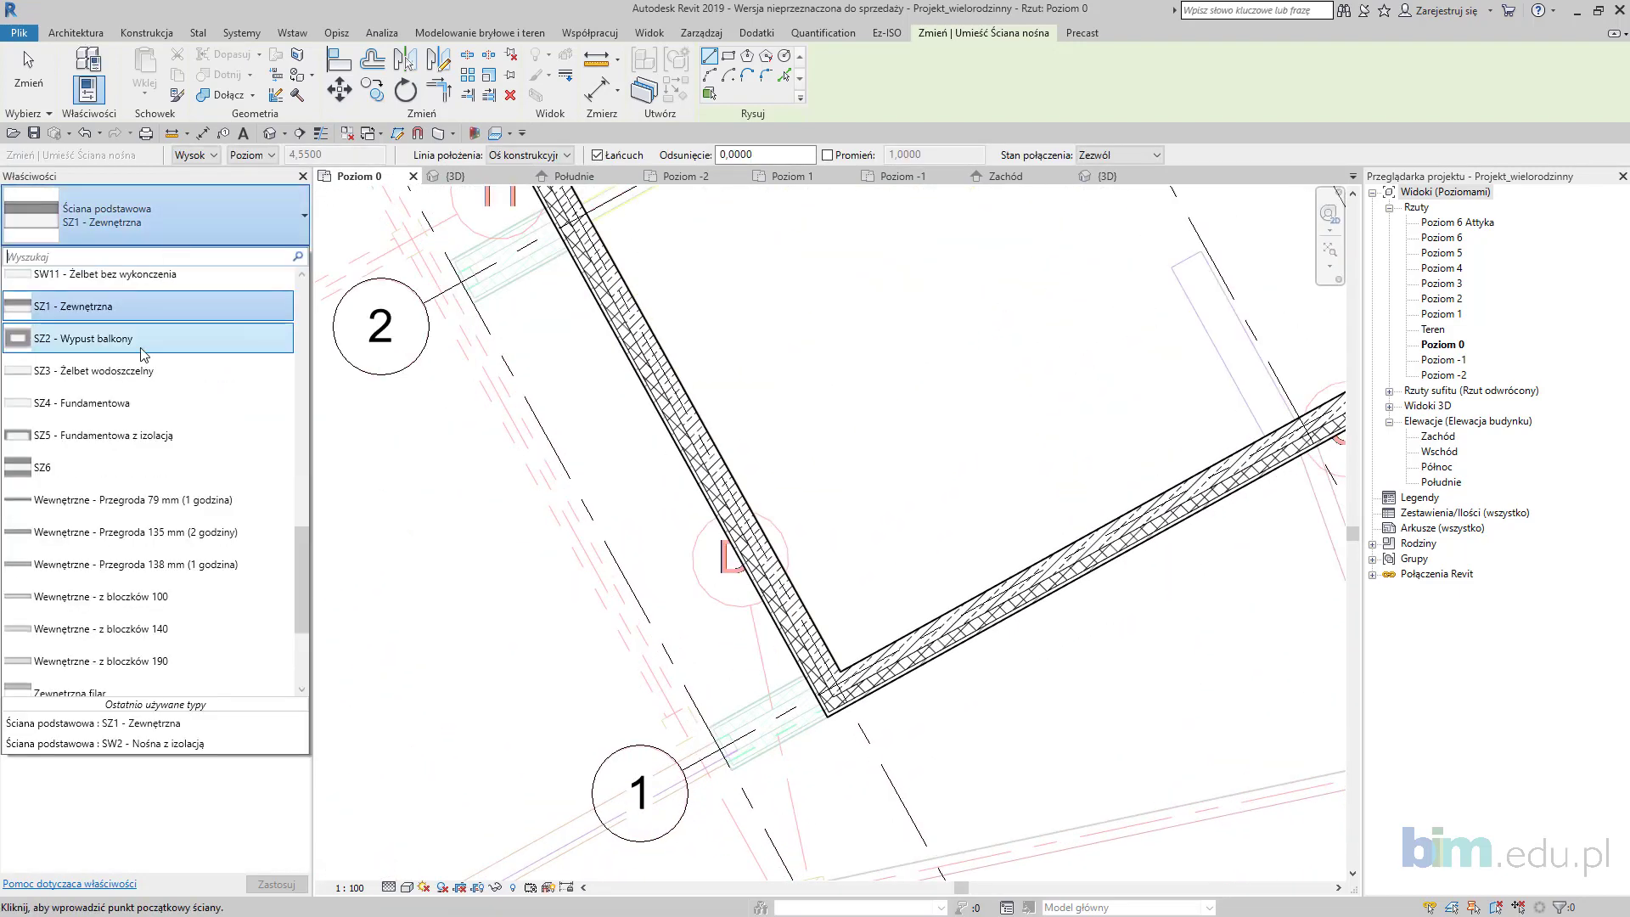
left_click(141, 339)
scroll(828, 701, "up", 3)
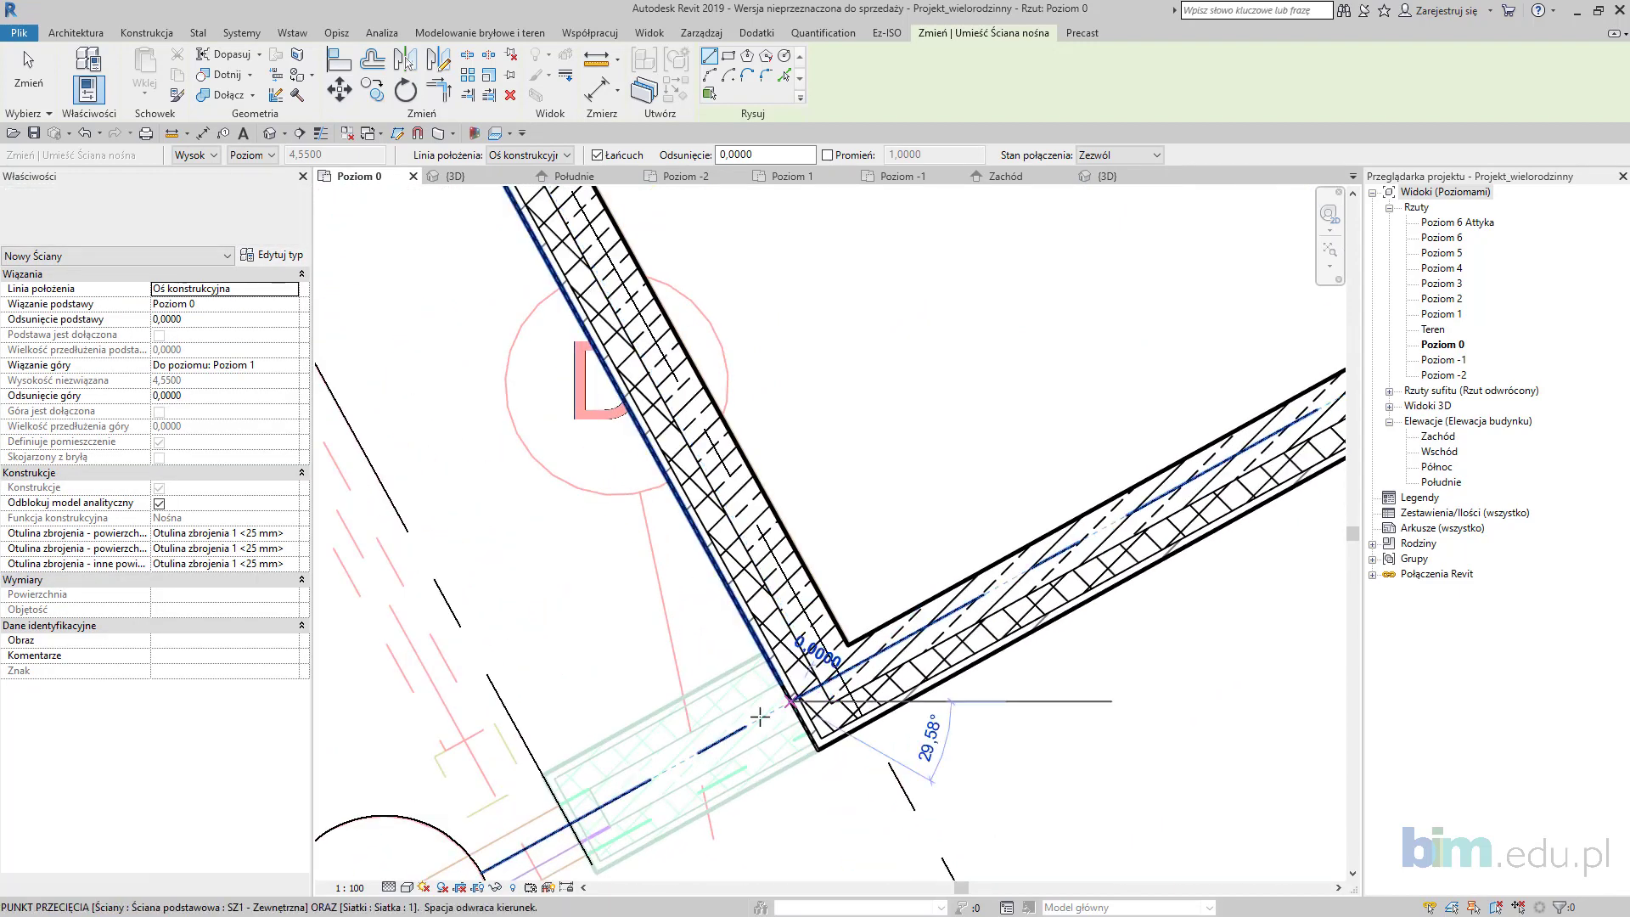
left_click(787, 703)
left_click(570, 824)
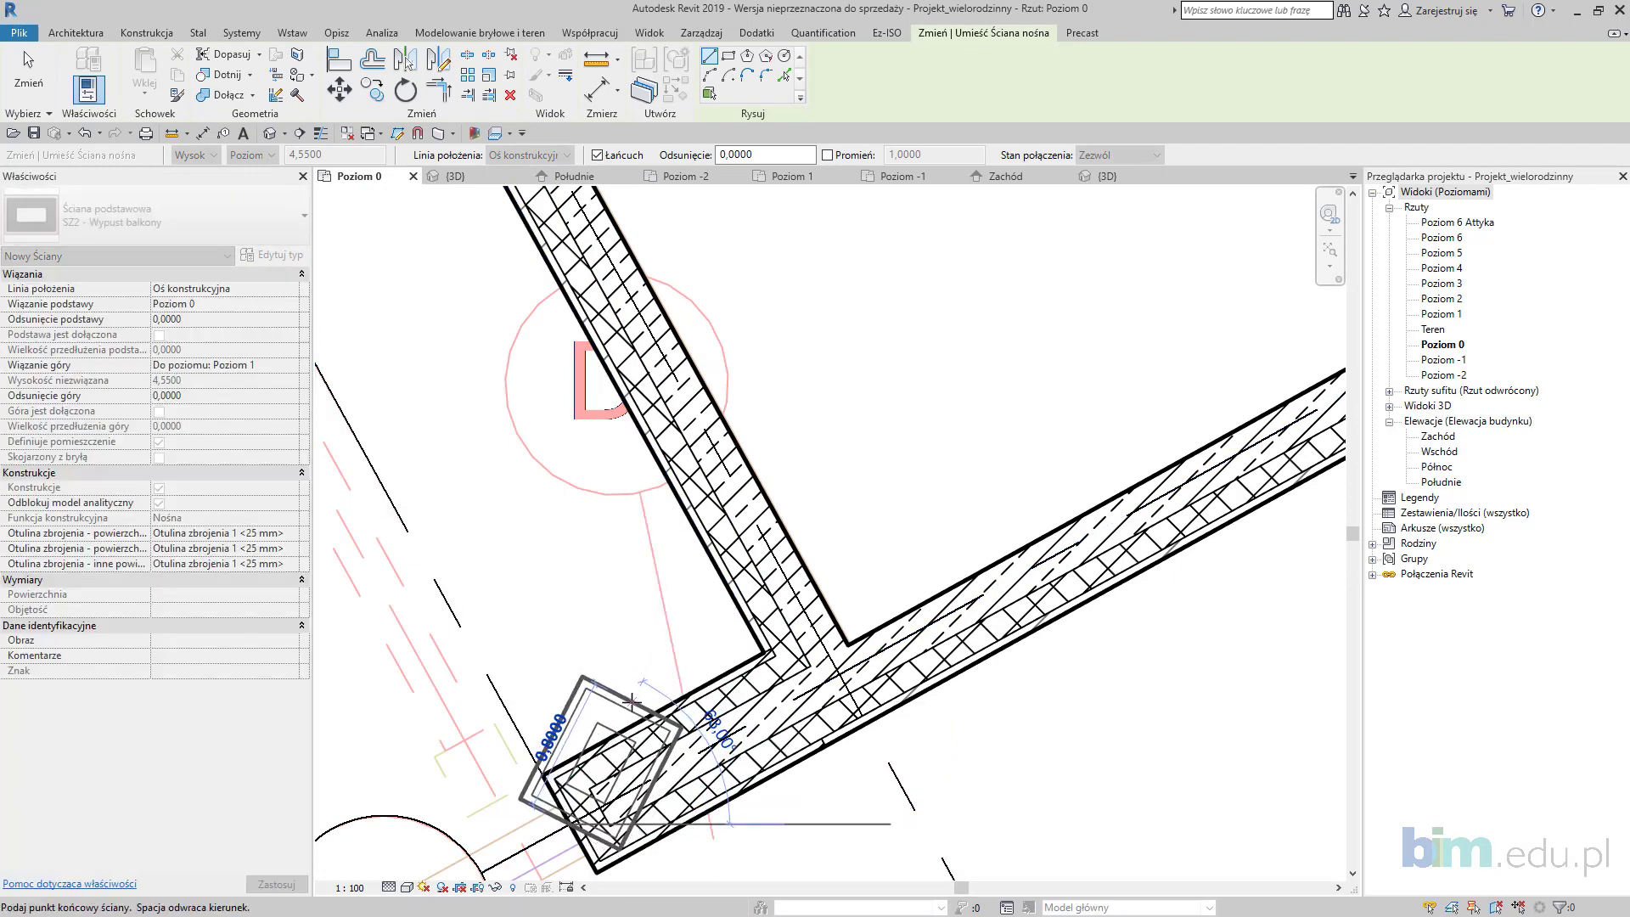
key("Escape")
Step: Draw an SZ2 balcony wall along grid 2 from the exterior wall to grid E
scroll(762, 369, "down", 2)
middle_click_drag(763, 369, 983, 820)
scroll(641, 371, "up", 2)
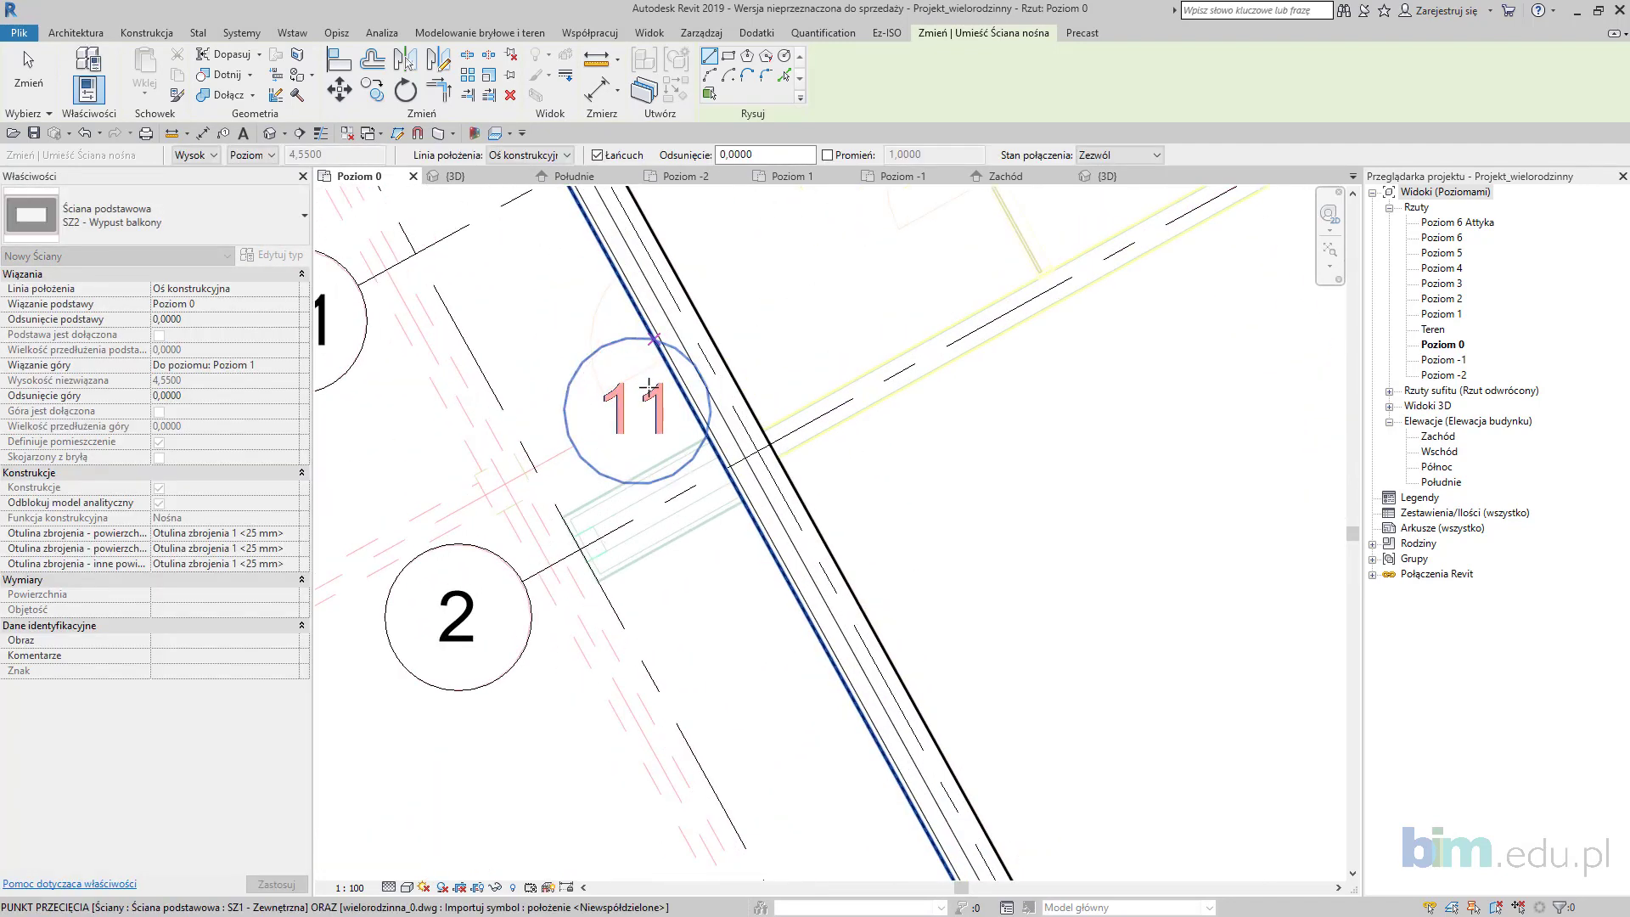
left_click(772, 524)
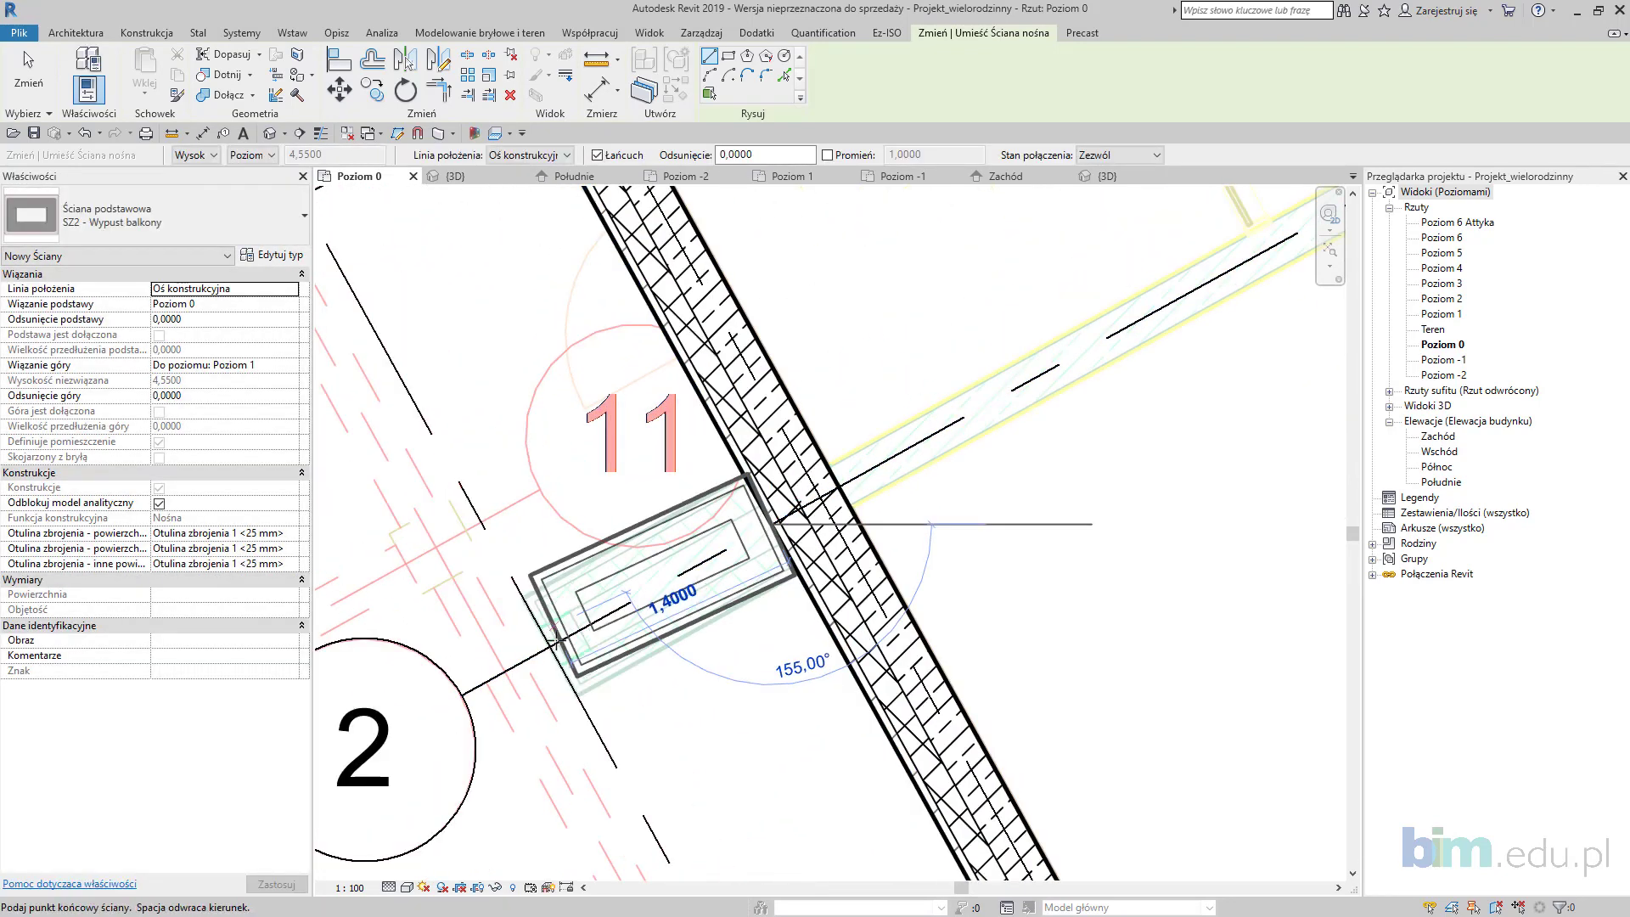
scroll(655, 449, "down", 2)
middle_click_drag(584, 327, 835, 662)
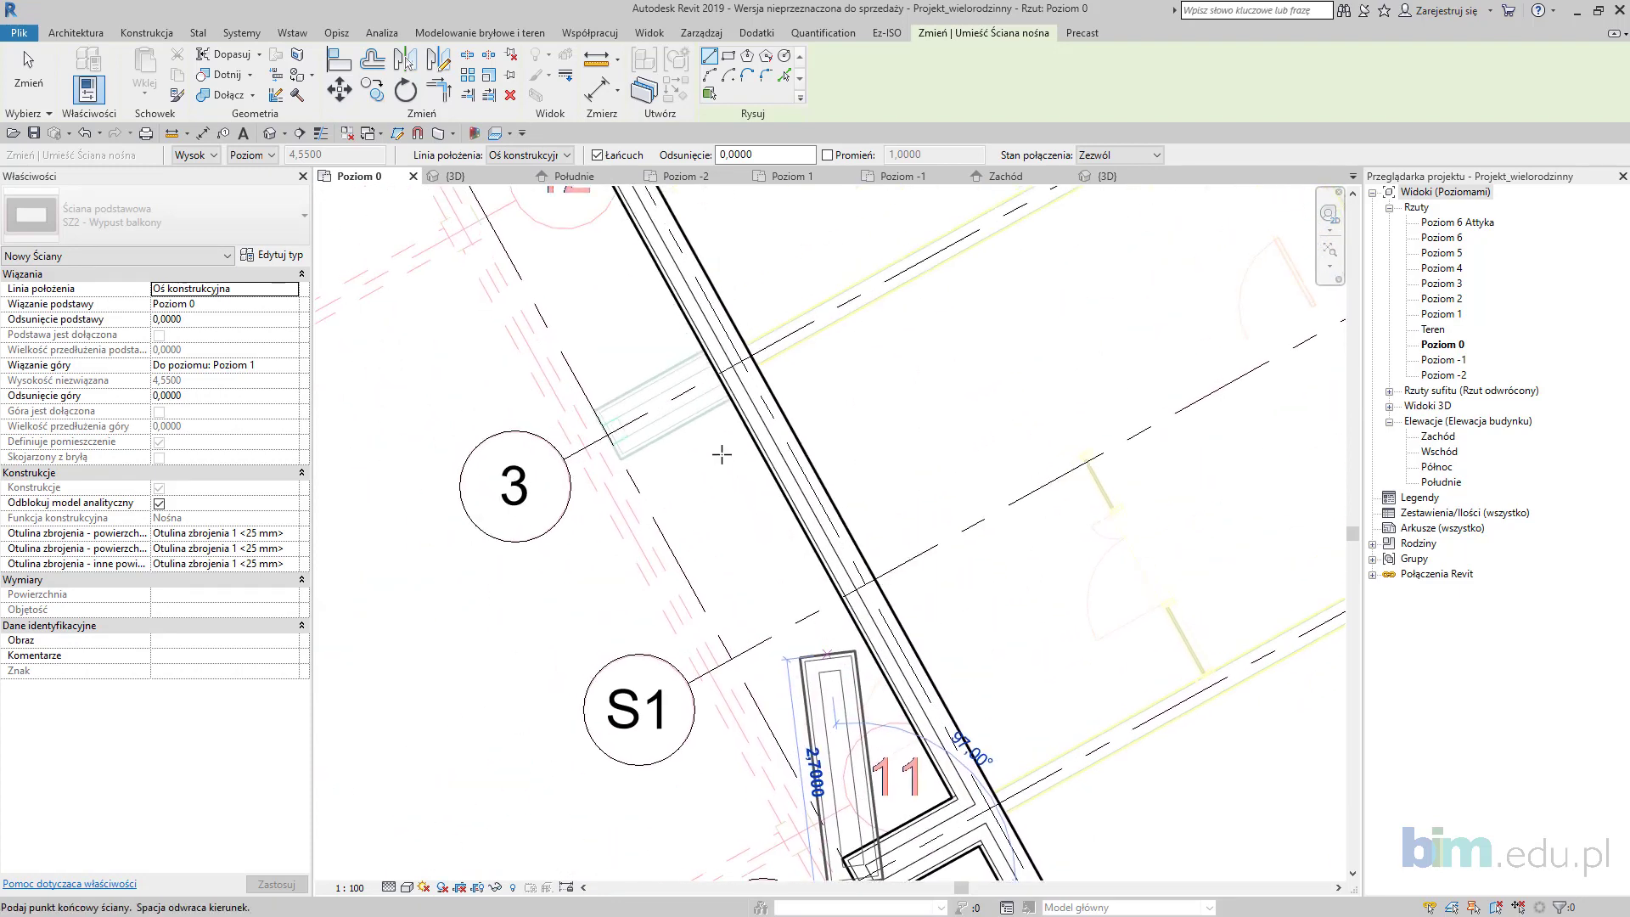
key("Escape")
Step: Add SZ2 balcony walls along grids 3 and 4, each from the exterior wall to grid E
left_click(609, 436)
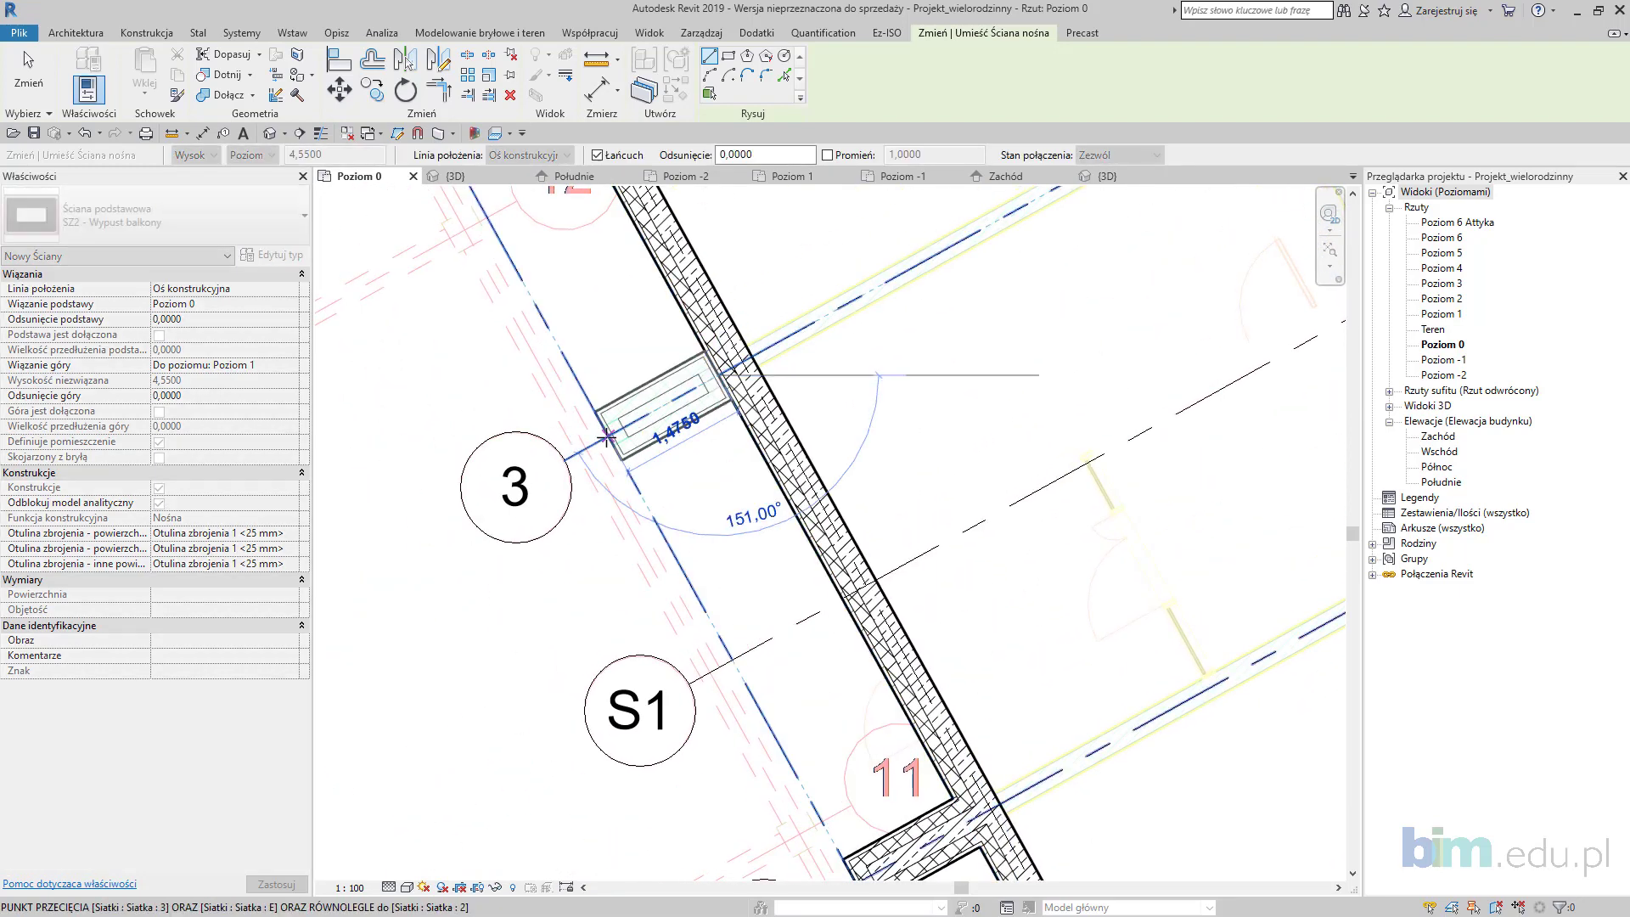
scroll(567, 327, "down", 1)
middle_click_drag(567, 327, 848, 790)
key("Escape")
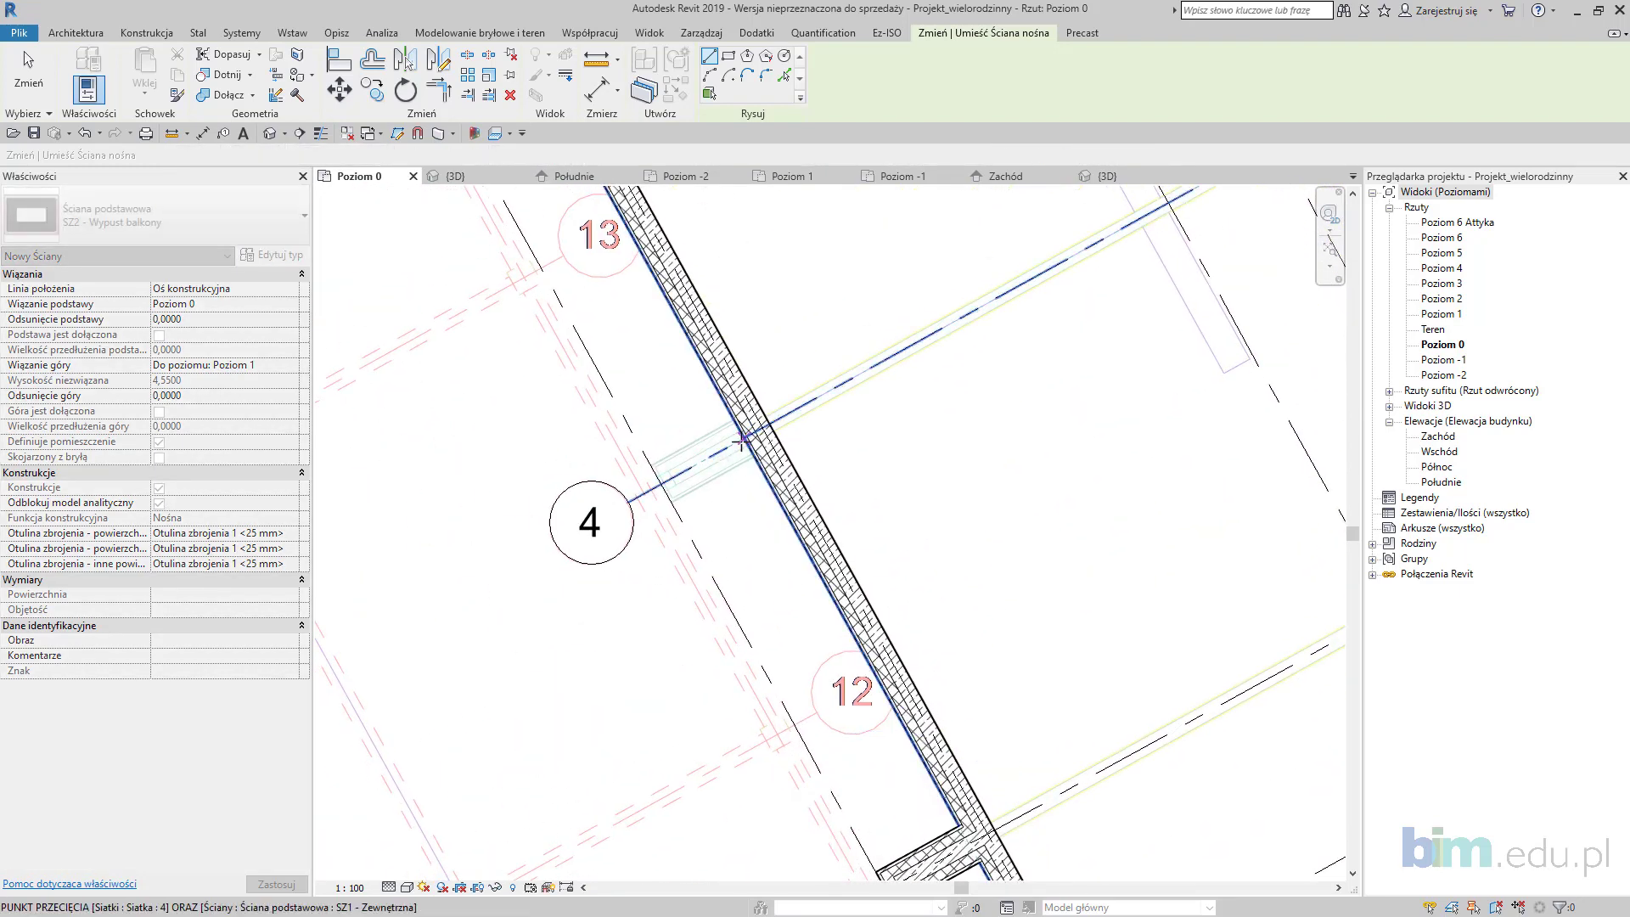
left_click(741, 441)
left_click(661, 475)
middle_click_drag(623, 421, 786, 699)
key("Escape")
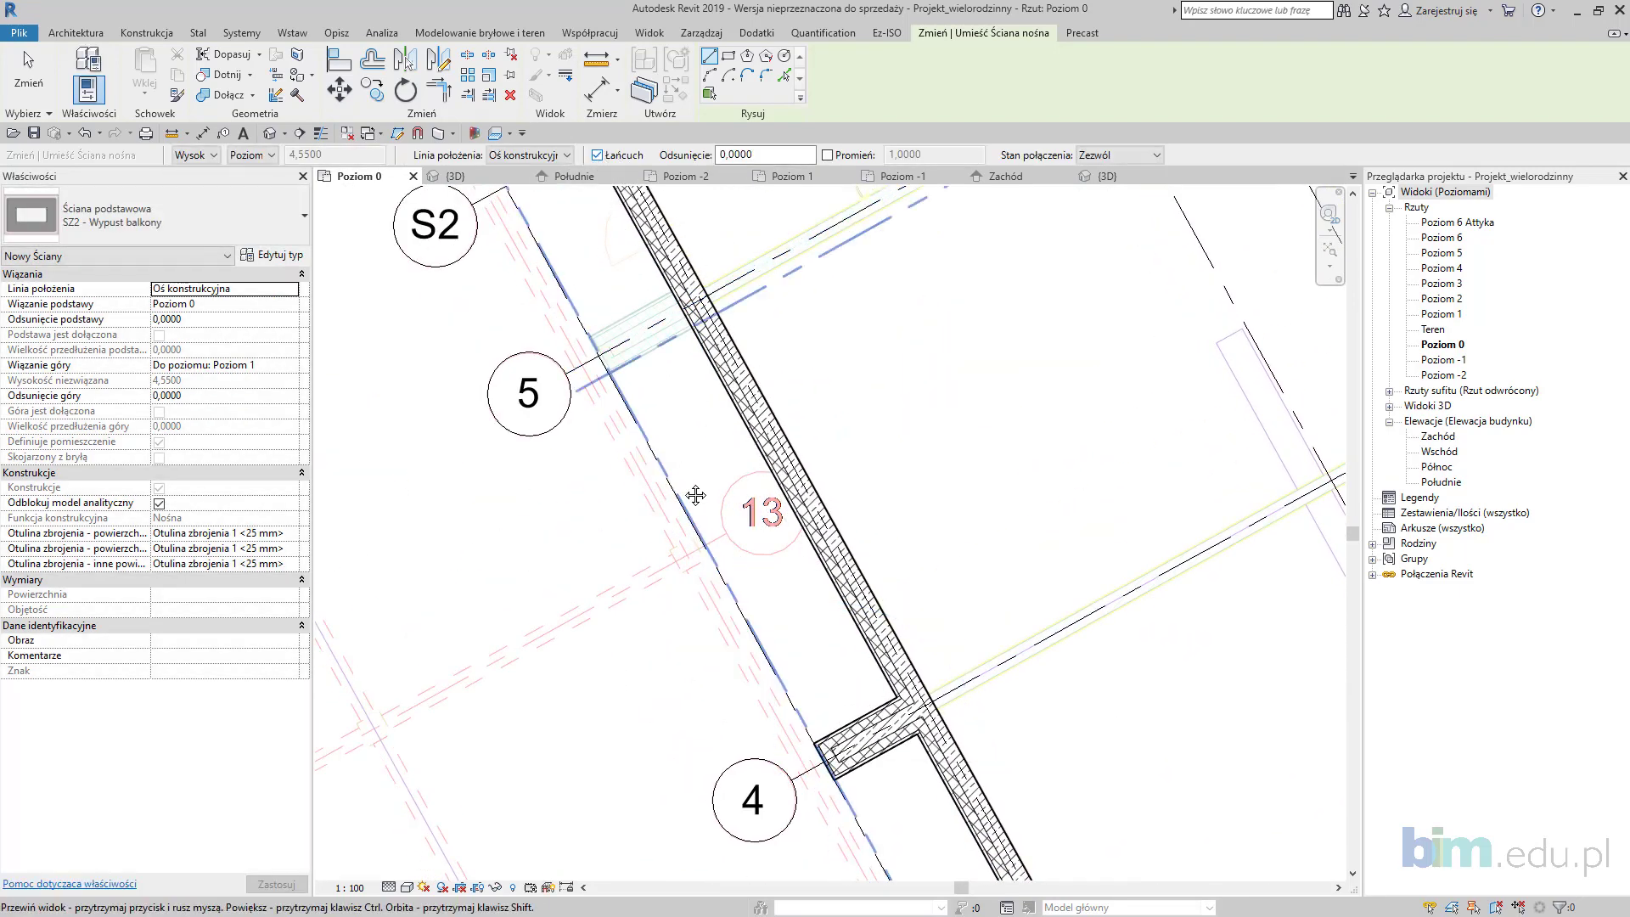
Step: Turn off the Łańcuch option and draw SZ2 balcony walls along grids 5, 6 and 9 out to grid E
middle_click_drag(676, 453, 793, 669)
left_click(796, 526)
left_click(719, 559)
middle_click_drag(677, 343, 774, 483)
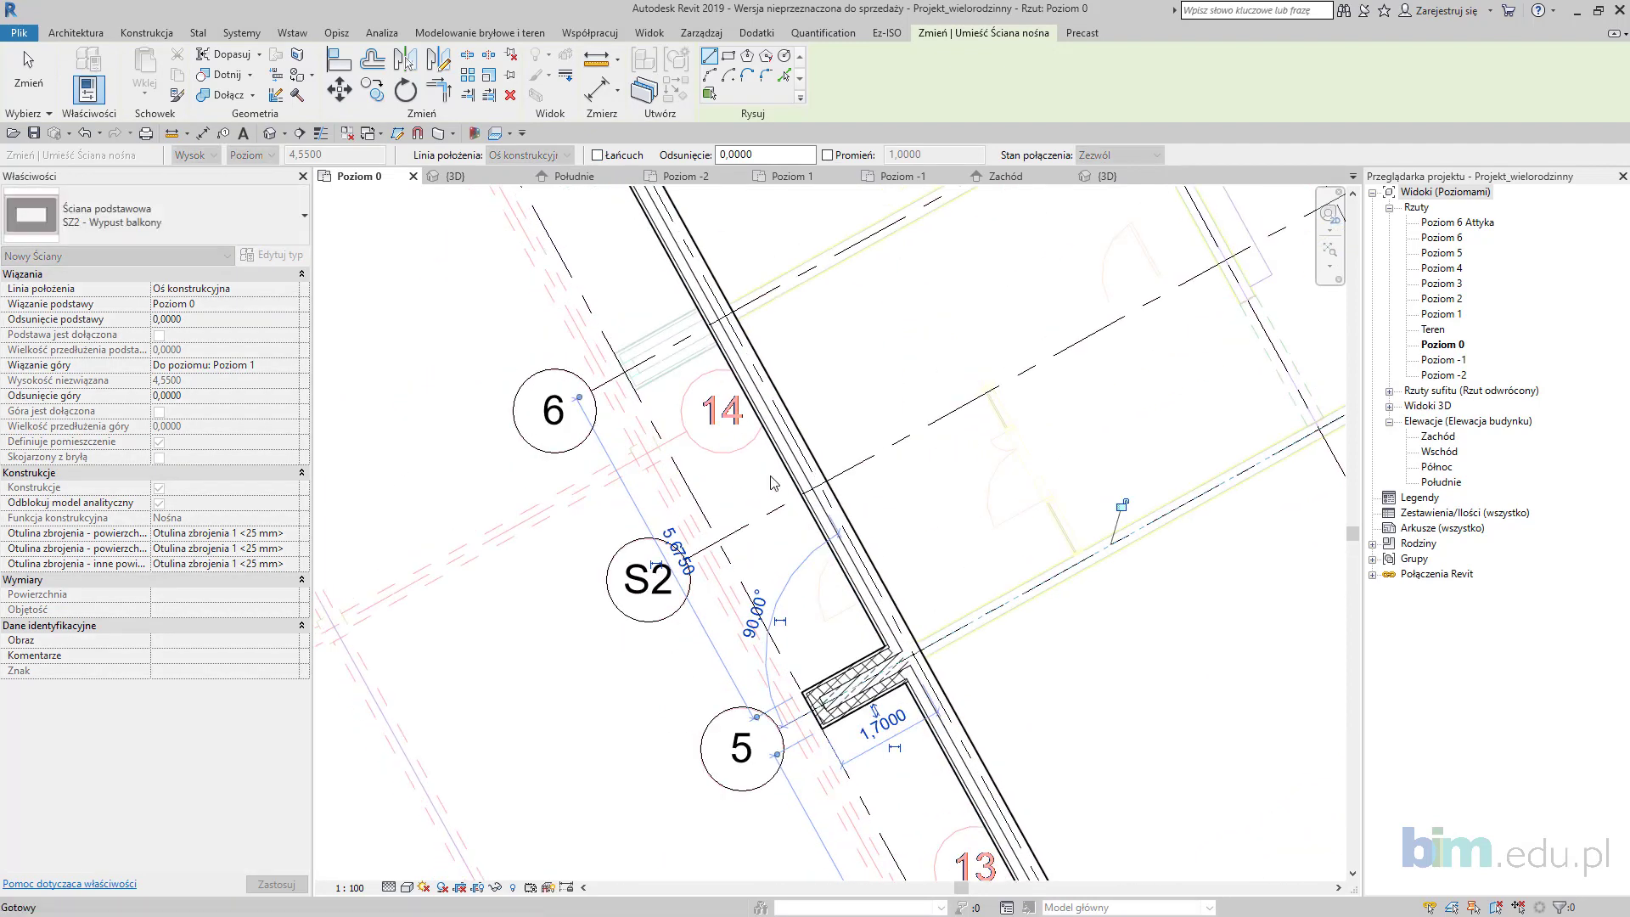
scroll(774, 482, "up", 2)
left_click(684, 255)
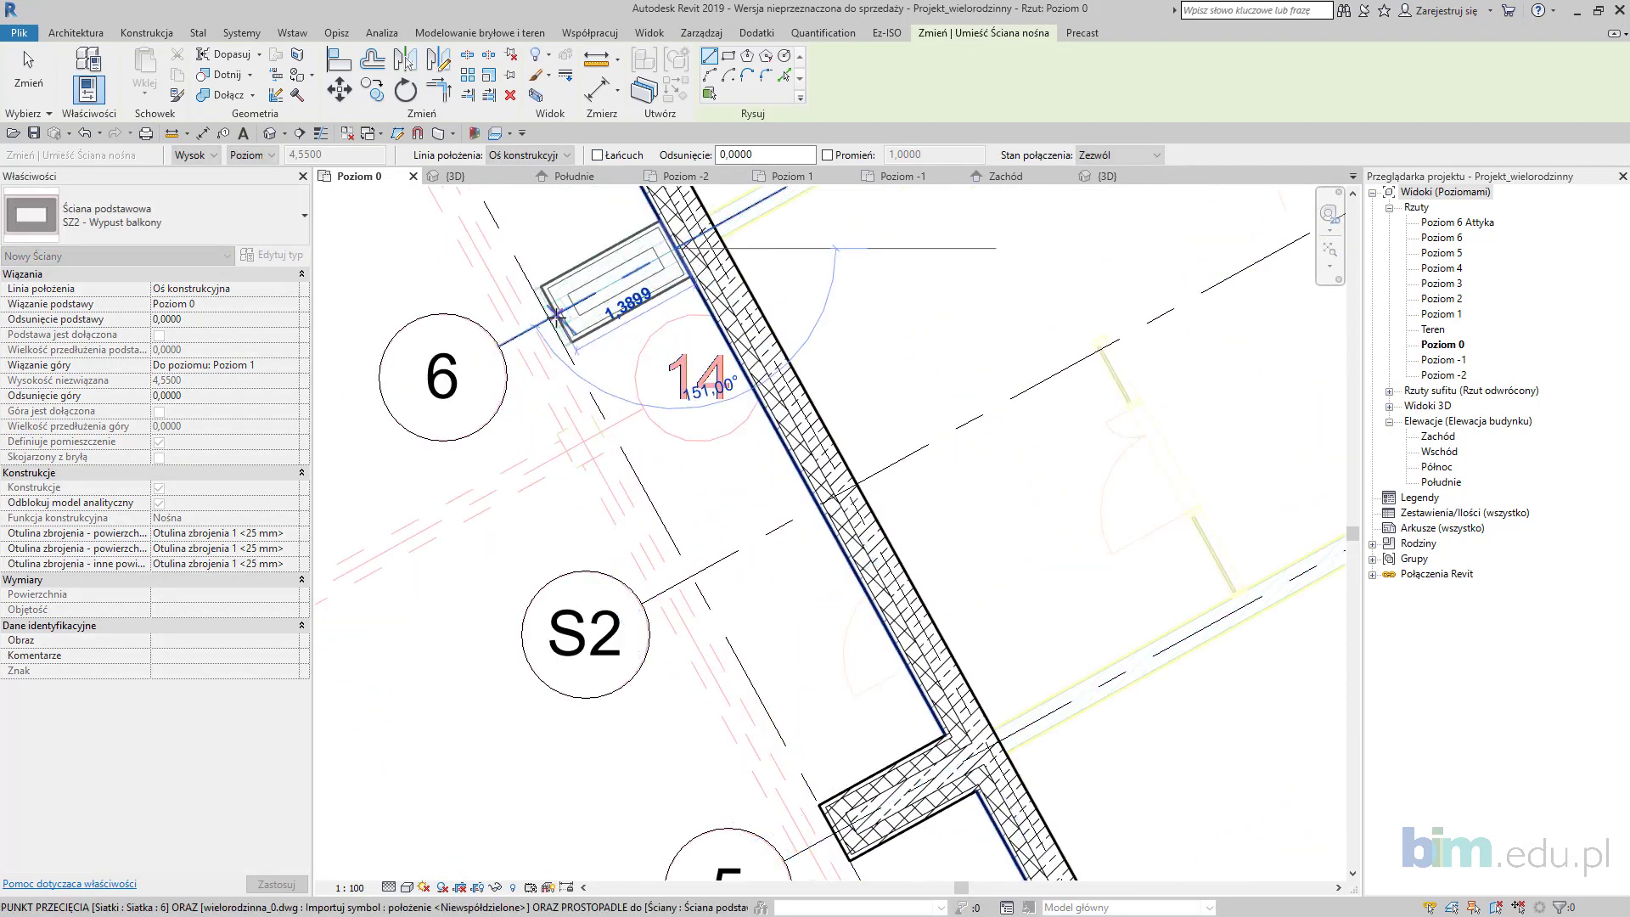
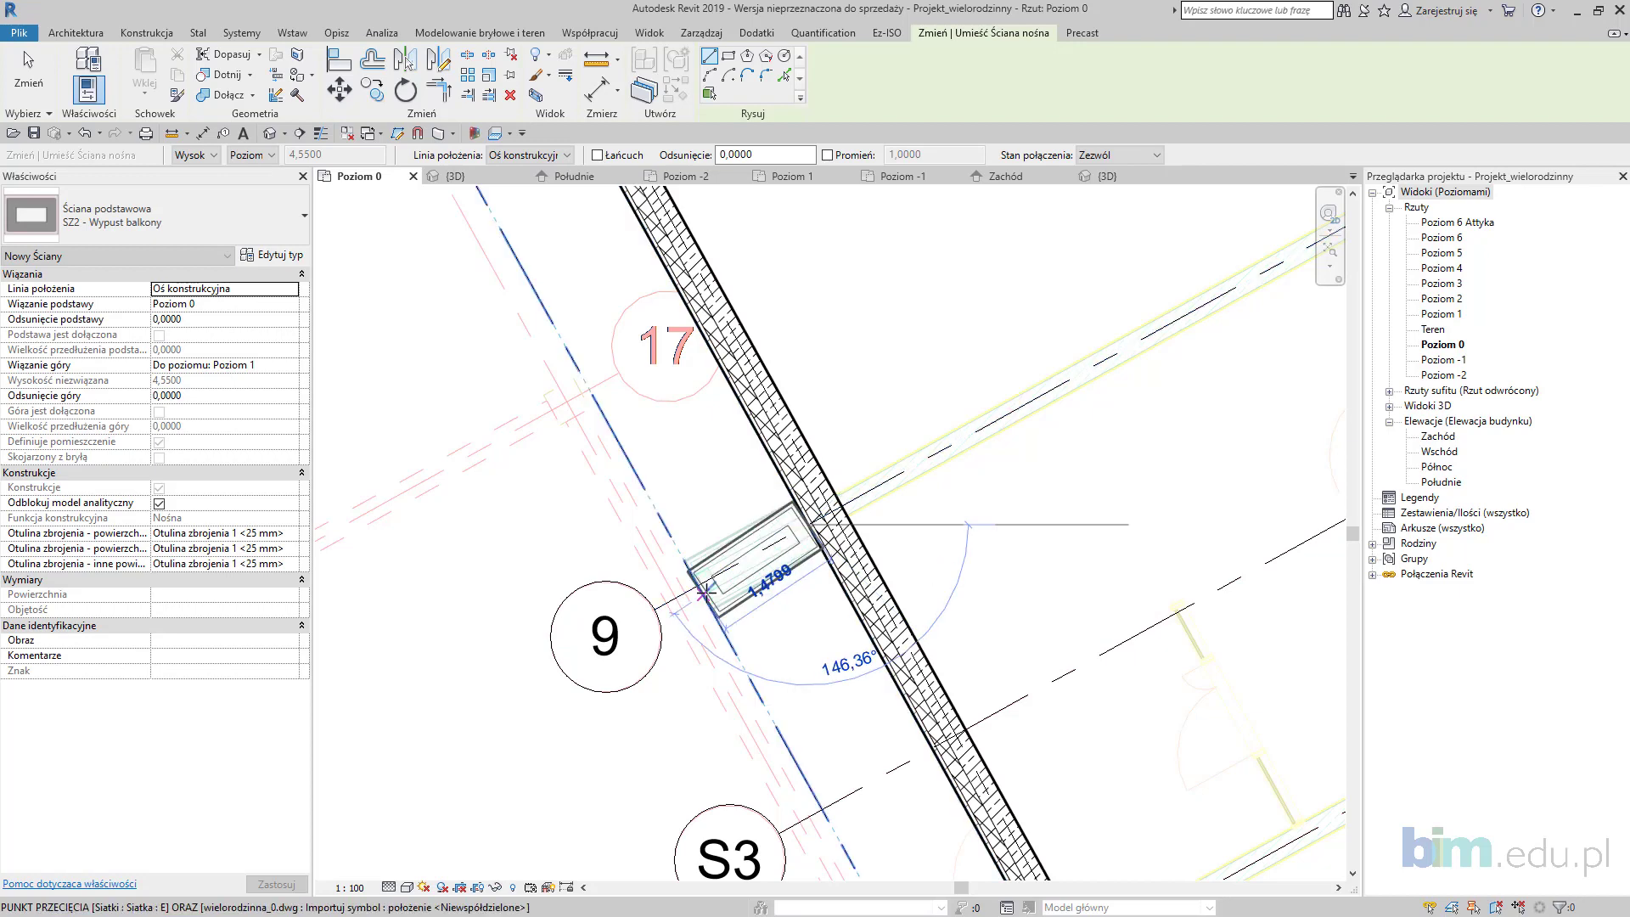
key("Escape")
Step: Draw an SZ2 balcony wall along grid 10 from the building corner to grid E, and finish the wall command
scroll(509, 544, "down", 3)
scroll(854, 739, "up", 5)
scroll(743, 534, "up", 3)
left_click(756, 536)
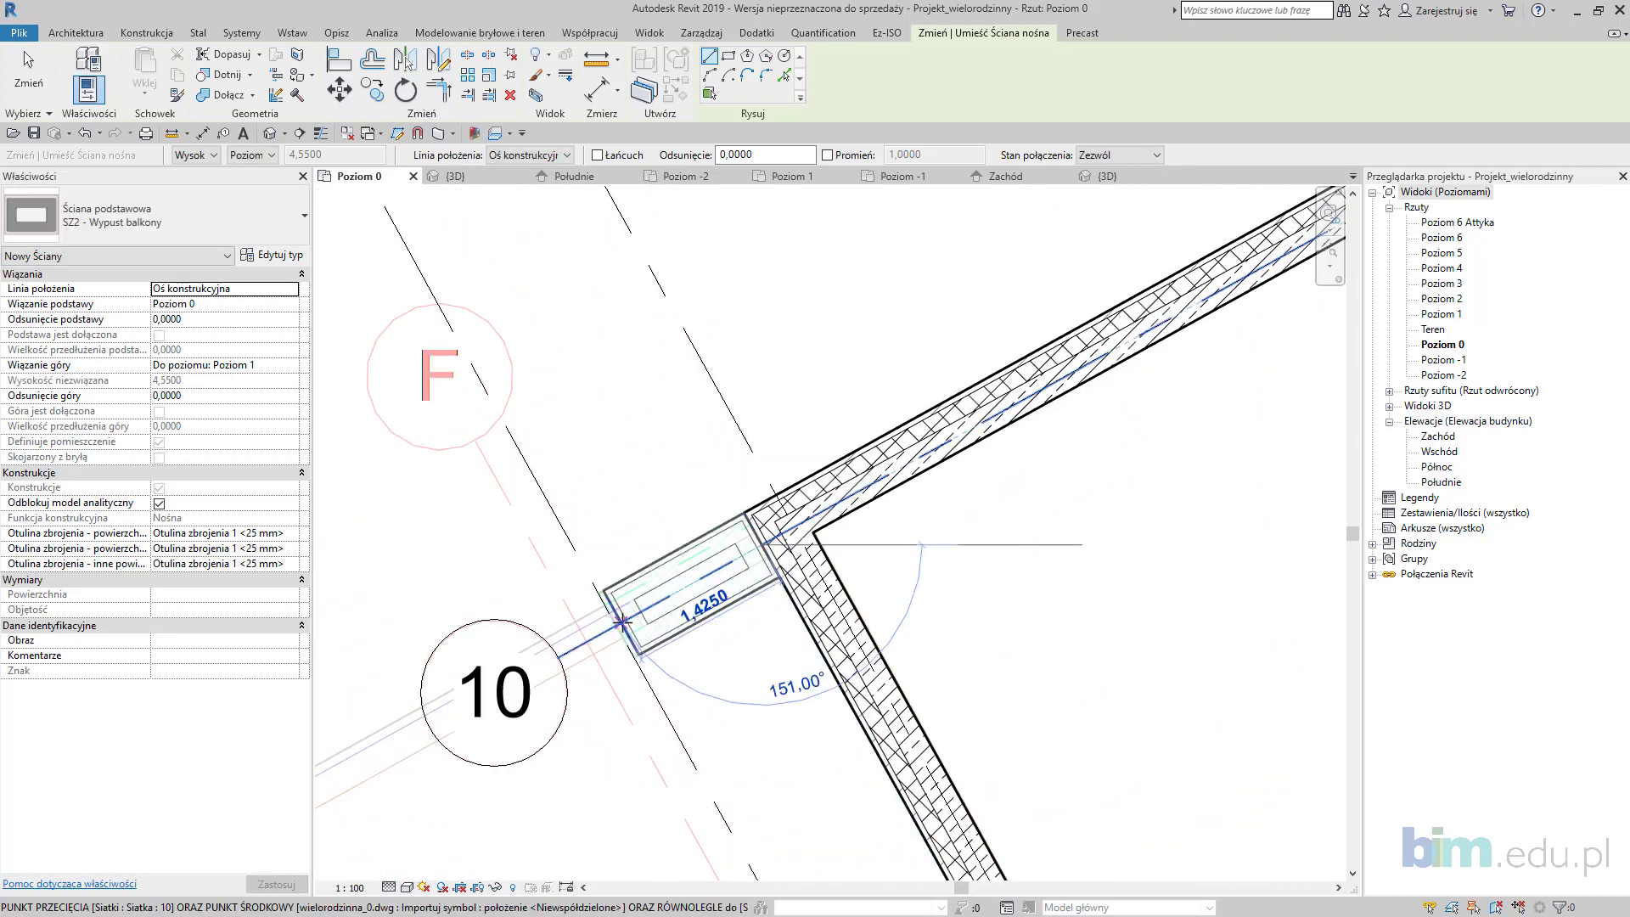
left_click(623, 623)
scroll(762, 554, "down", 2)
key("Escape")
key("Escape")
Step: Draw an SW1 - Nośna structural wall along grid 9 between the exterior walls on grids A and D
scroll(762, 556, "down", 4)
middle_click_drag(762, 556, 372, 373)
left_click(91, 91)
left_click(107, 155)
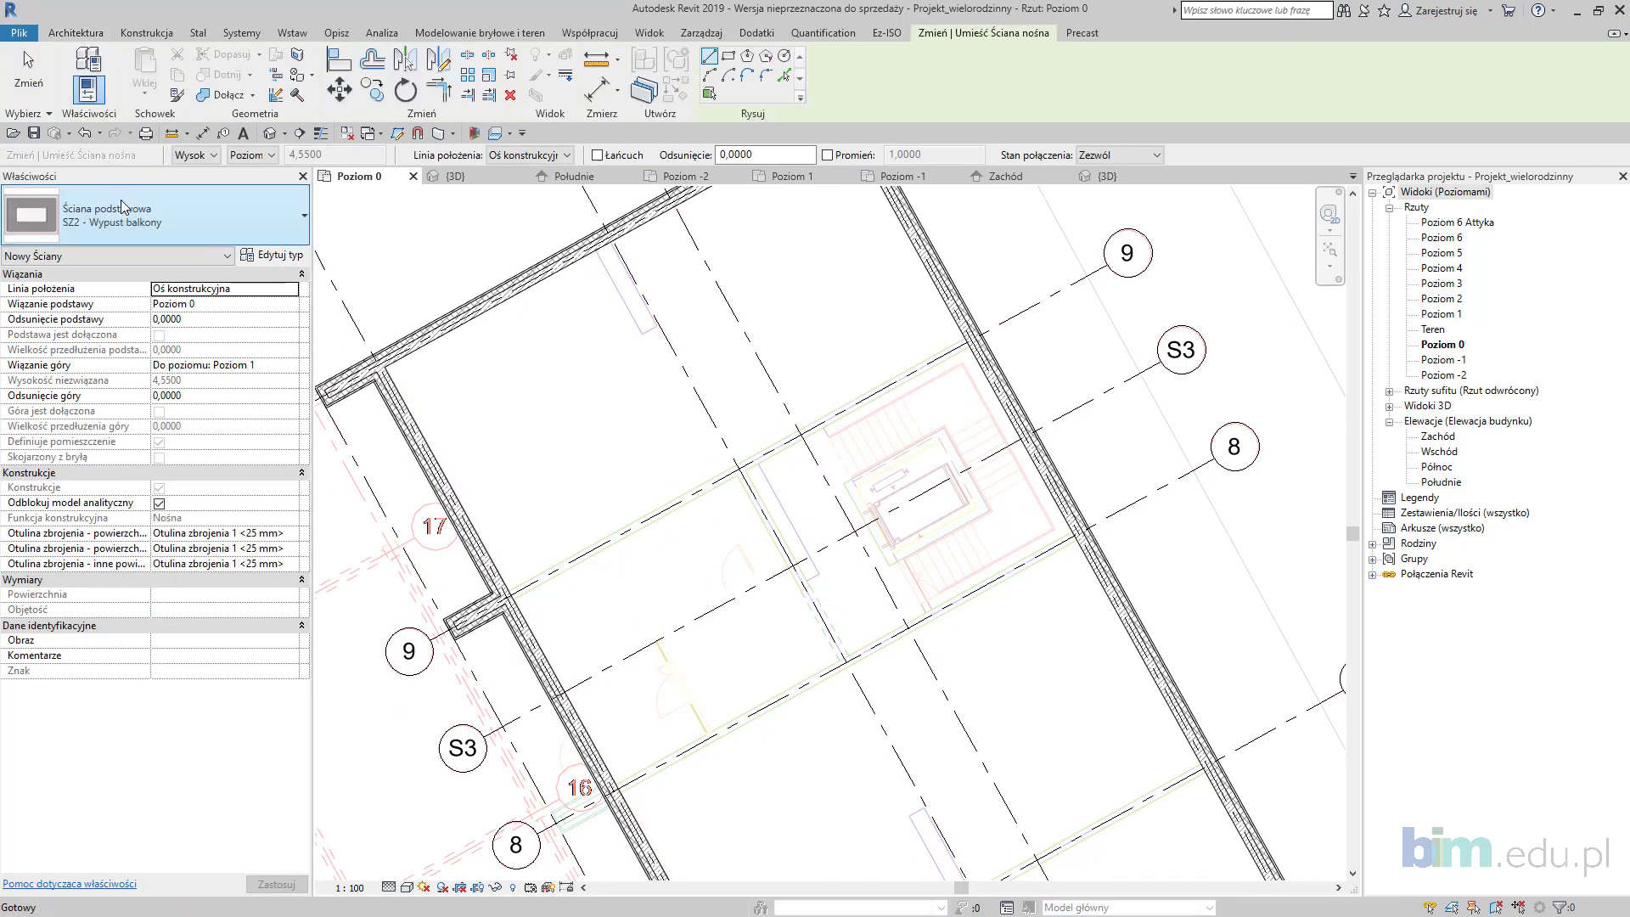
left_click(121, 200)
scroll(144, 374, "up", 5)
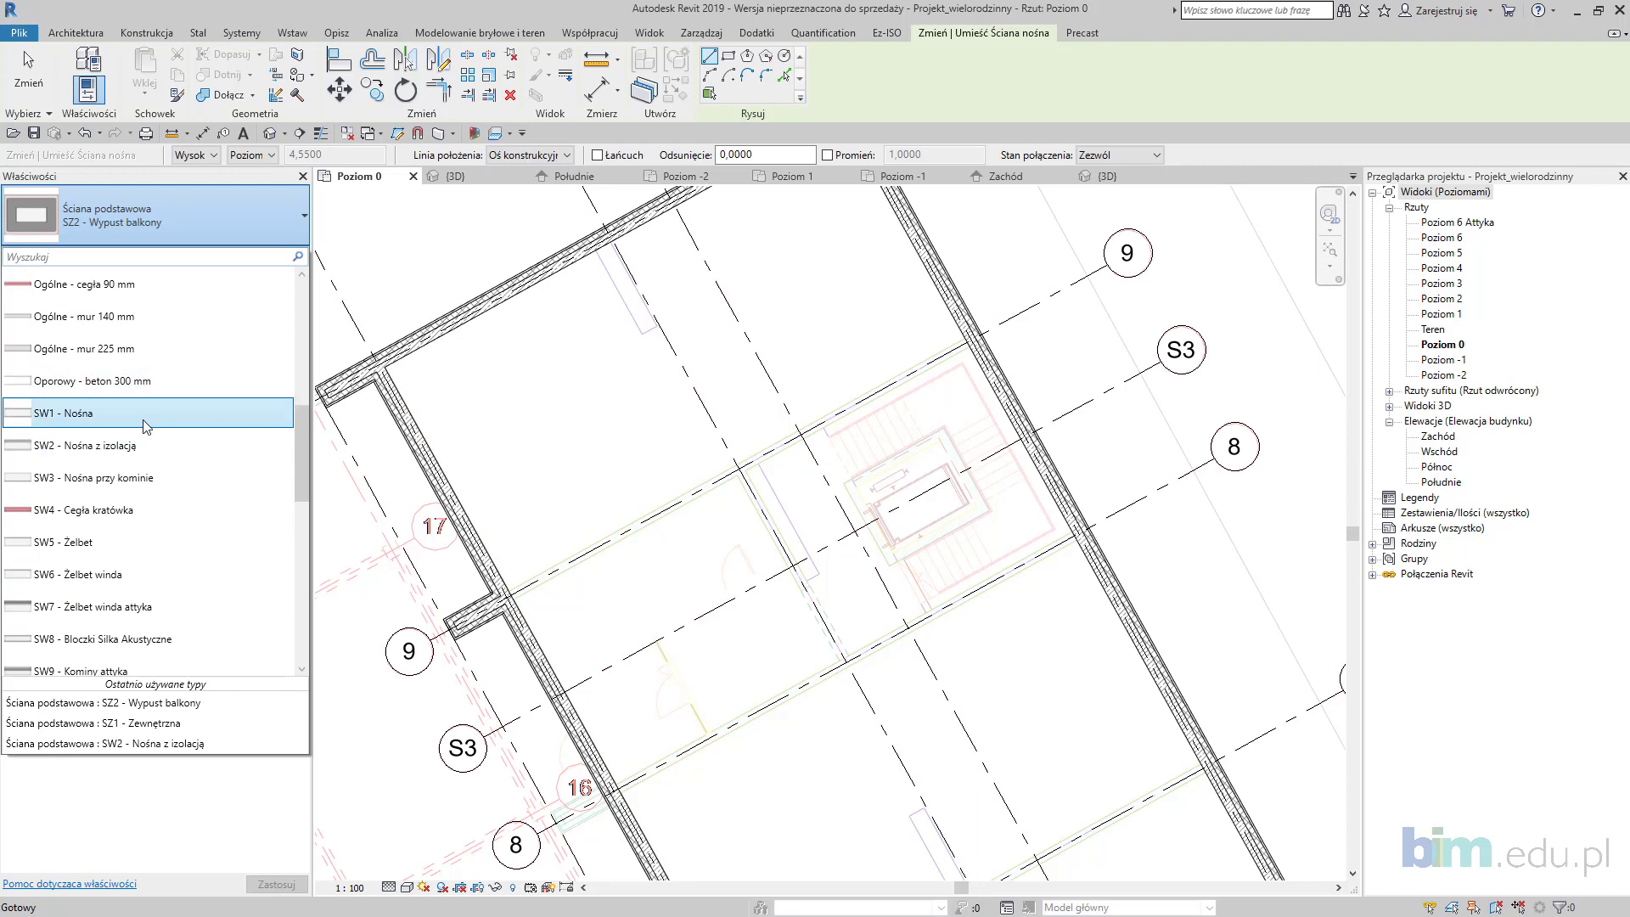
left_click(146, 416)
scroll(984, 341, "up", 3)
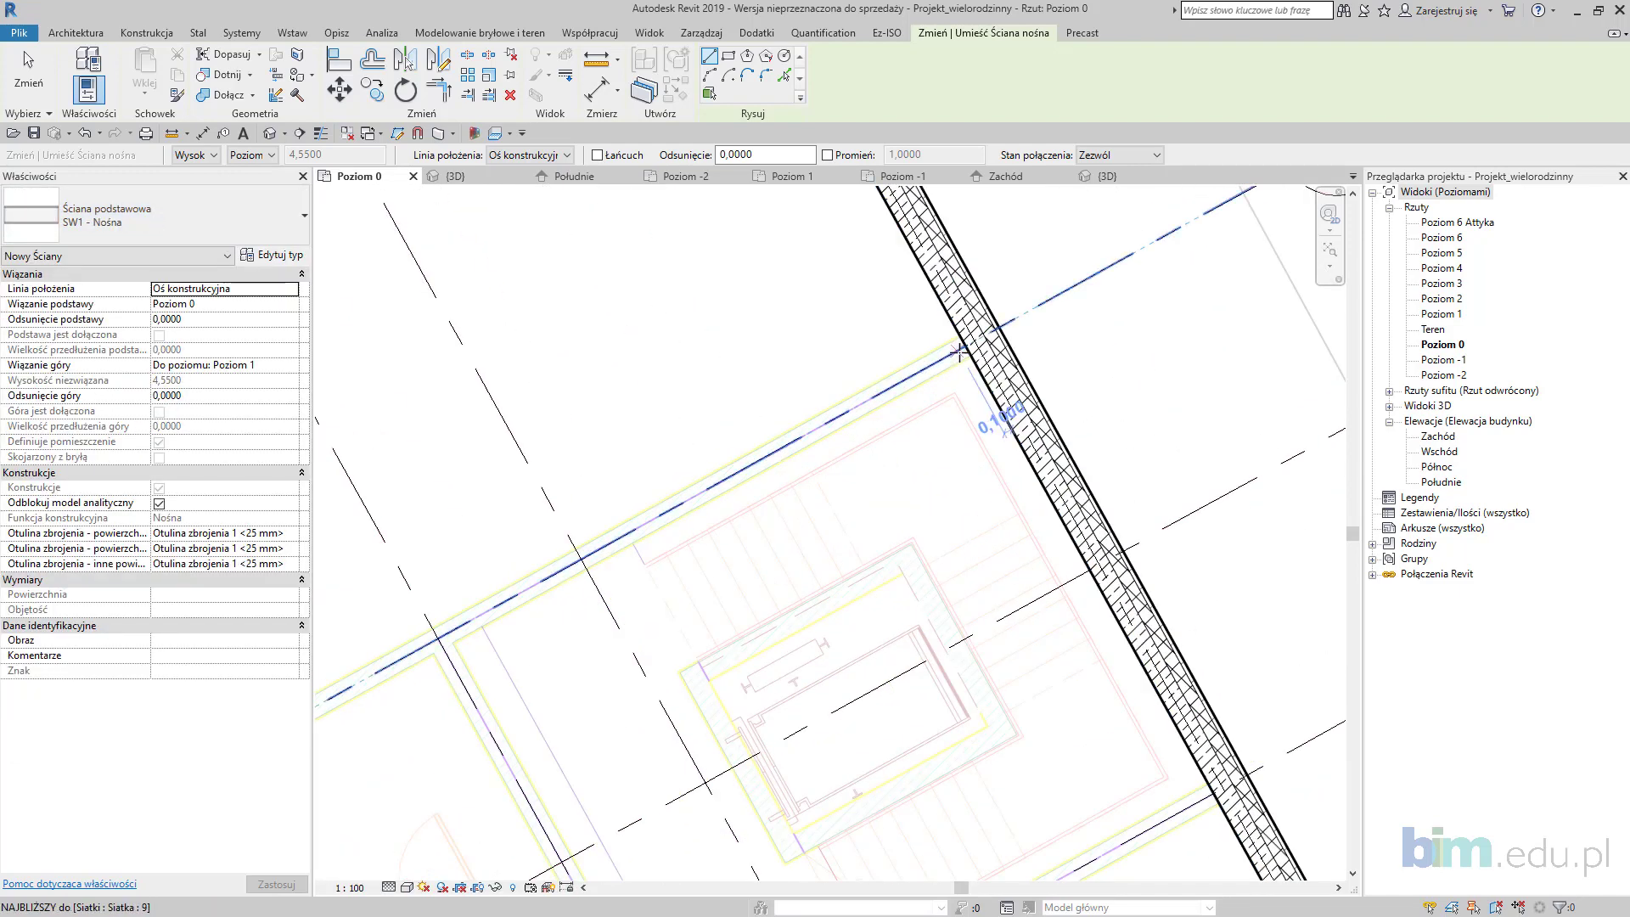
left_click(966, 348)
scroll(605, 556, "down", 4)
middle_click_drag(593, 570, 819, 378)
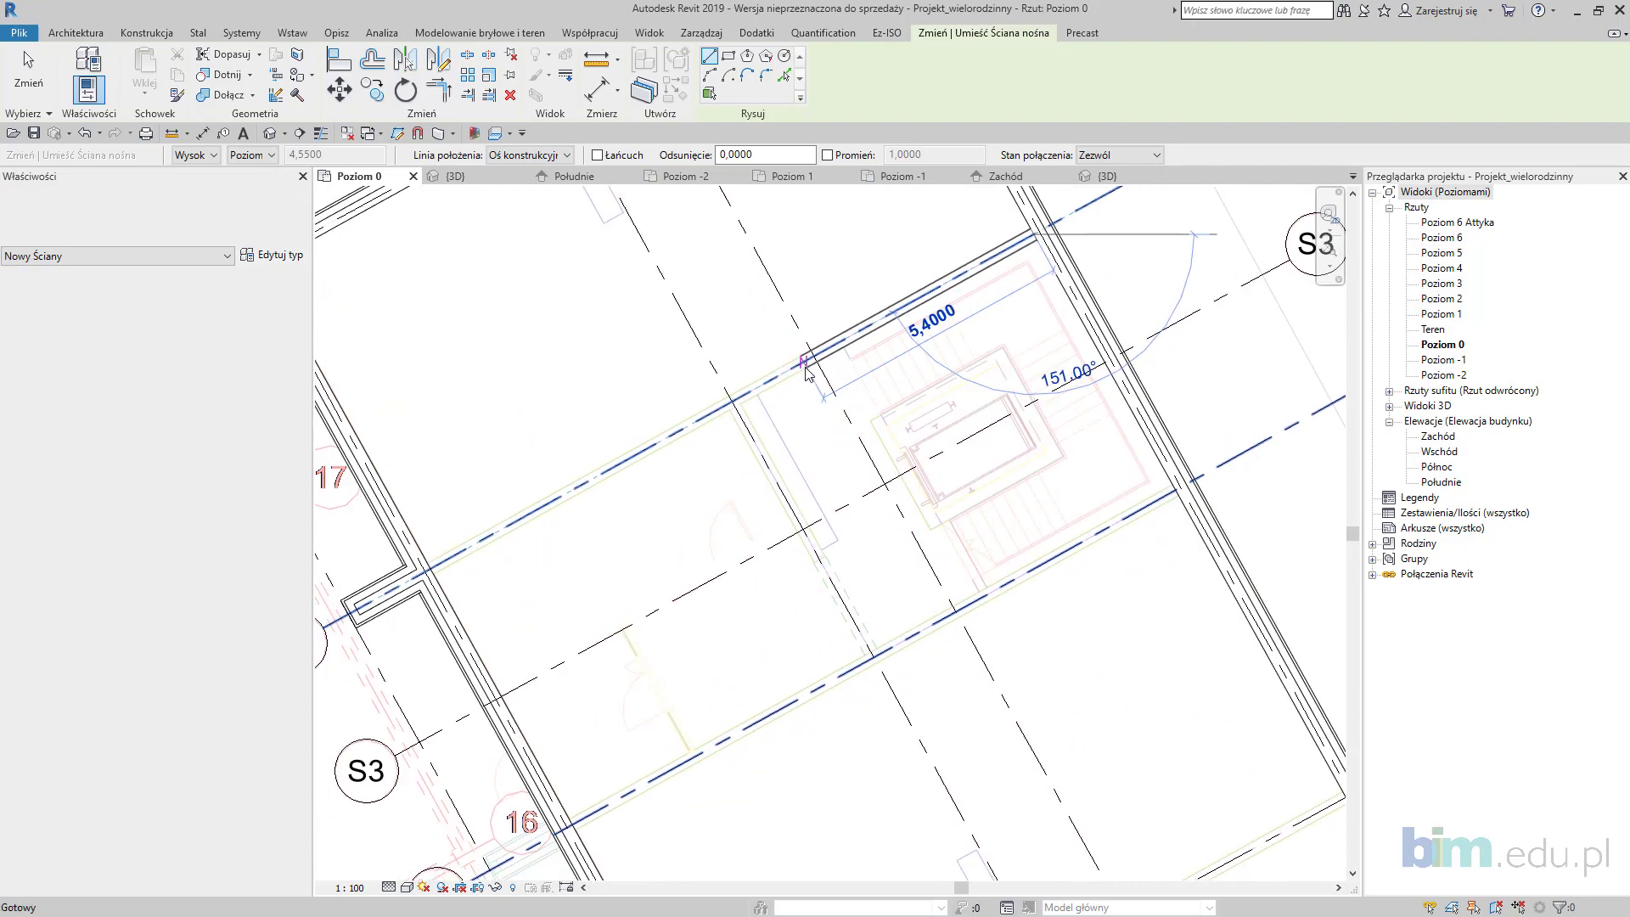
scroll(432, 552, "up", 1)
scroll(431, 567, "up", 1)
left_click(431, 569)
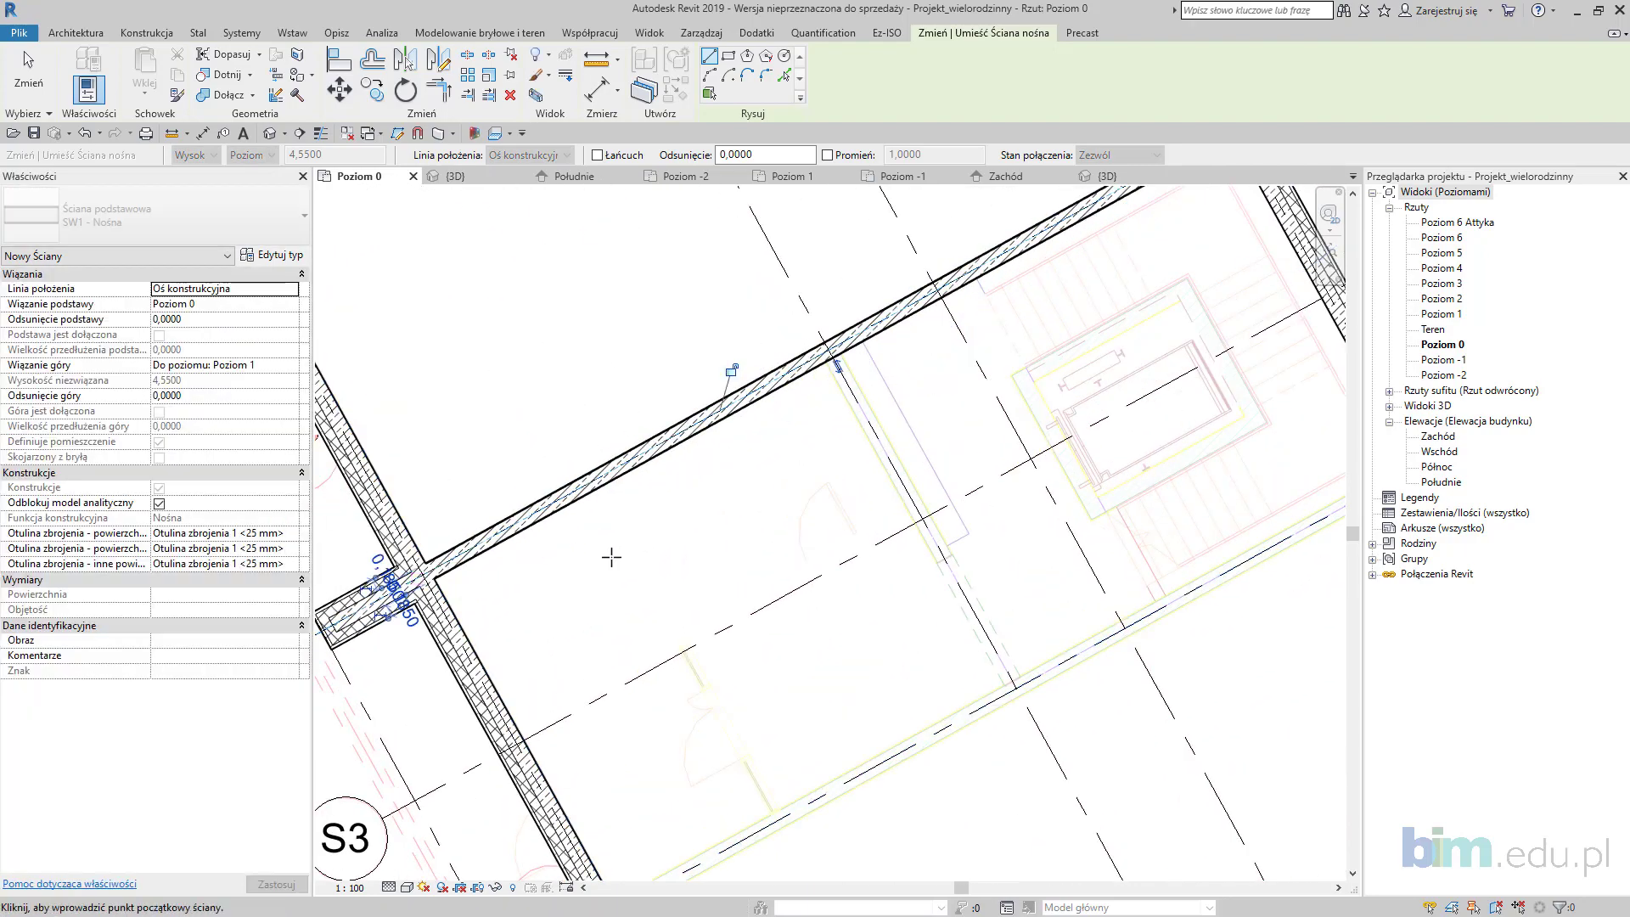
Step: Draw an SW1 wall along grid C from grid 9 to grid 8
scroll(610, 564, "down", 3)
middle_click_drag(895, 597, 791, 528)
scroll(634, 420, "up", 1)
left_click(656, 346)
left_click(813, 650)
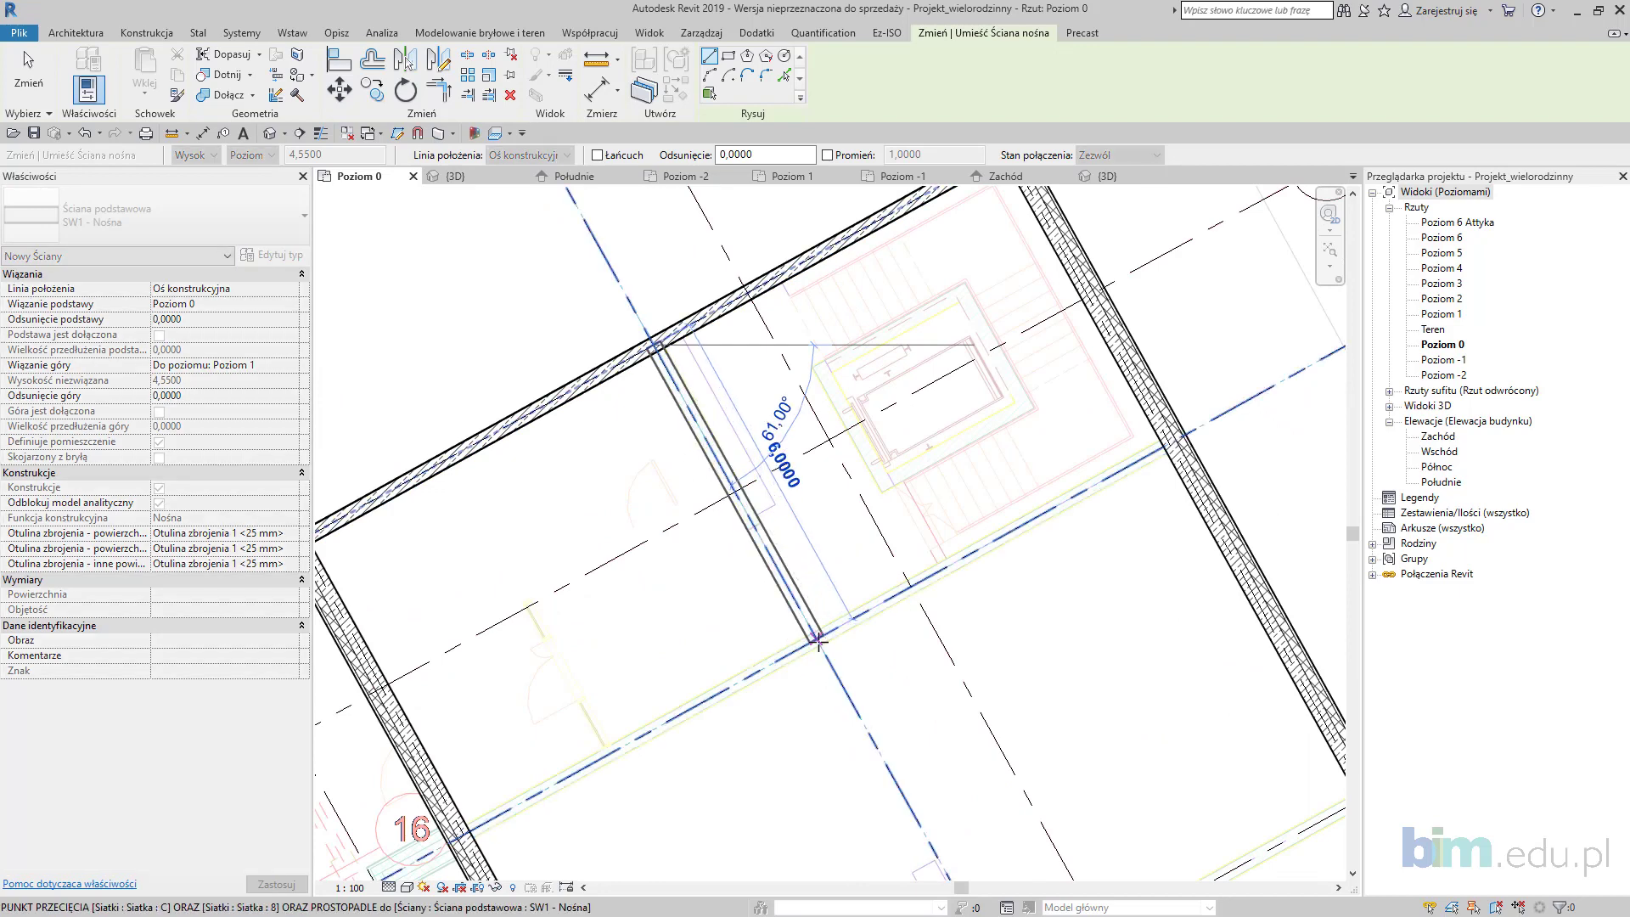
Step: Draw an SW1 wall along grid 8 from the grid A exterior wall to the grid D one, and finish the wall command
left_click(1168, 446)
left_click(466, 836)
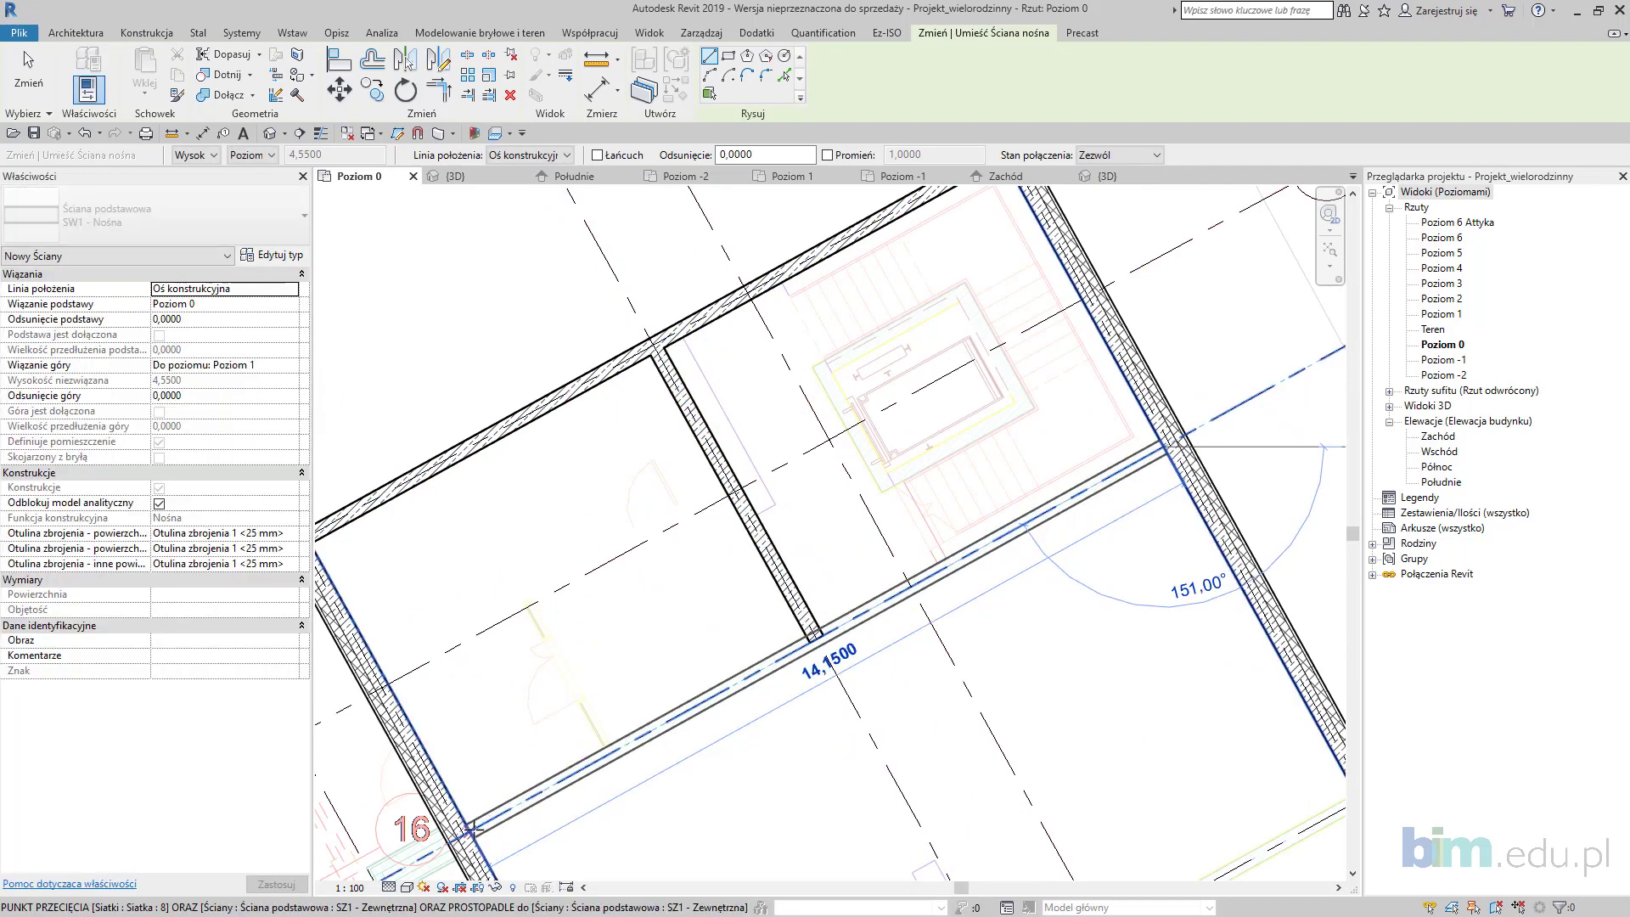
middle_click_drag(547, 773, 764, 558)
key("Escape")
key("Escape")
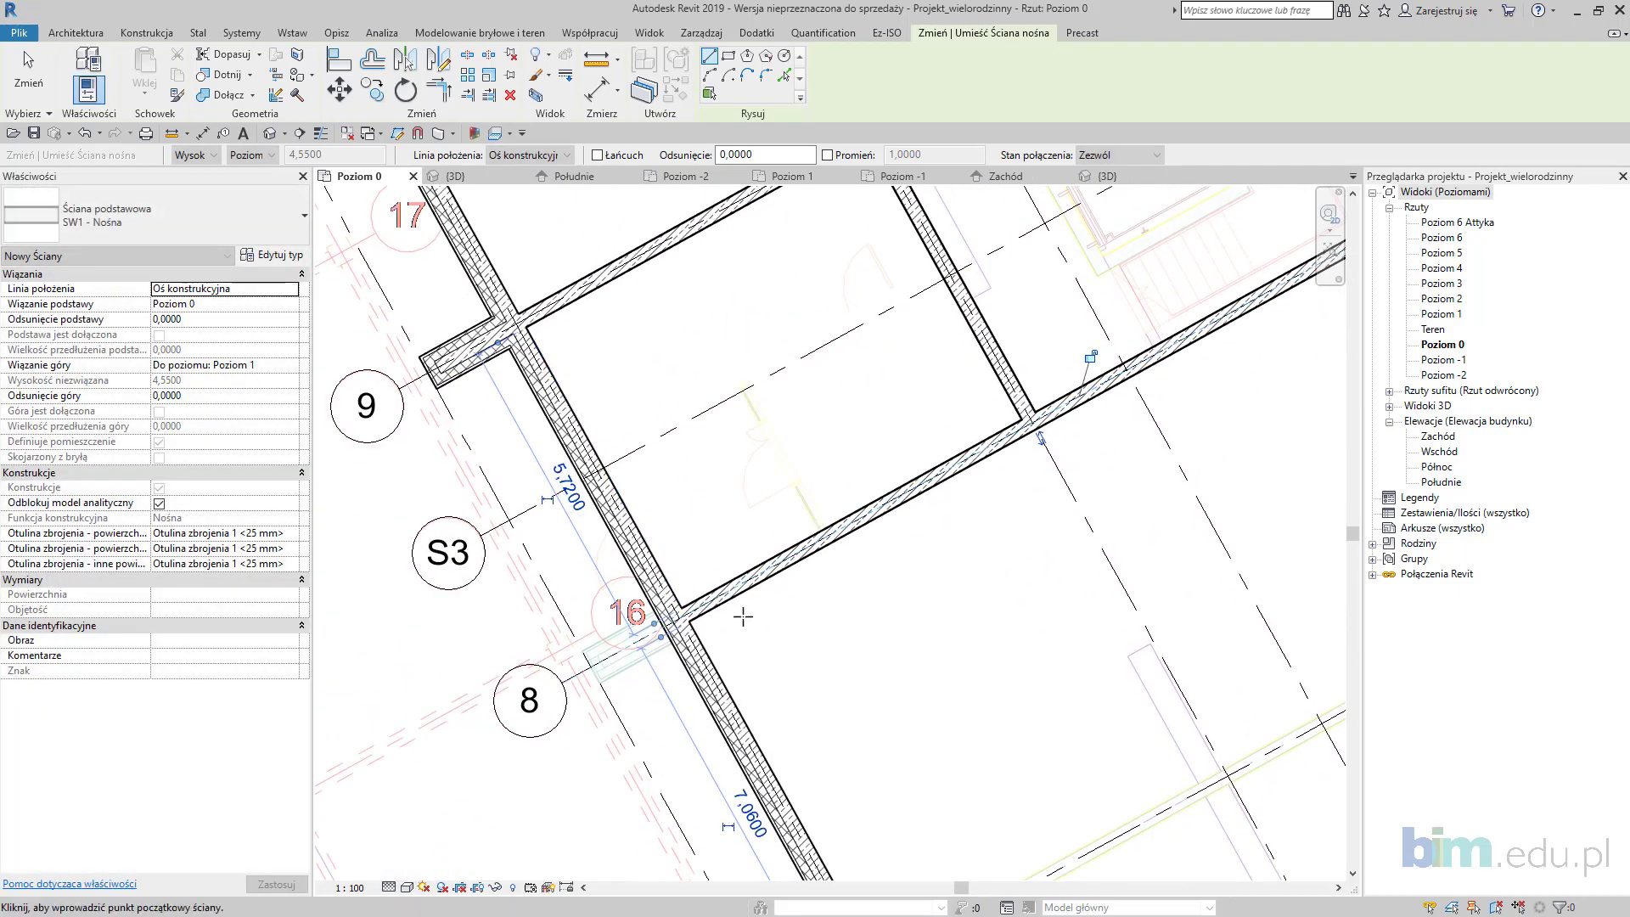
Step: Copy the SZ2 balcony wall from grid 9 to the end of the SW1 wall on grid 8, with the Ogranicz constraint off
left_click(461, 379)
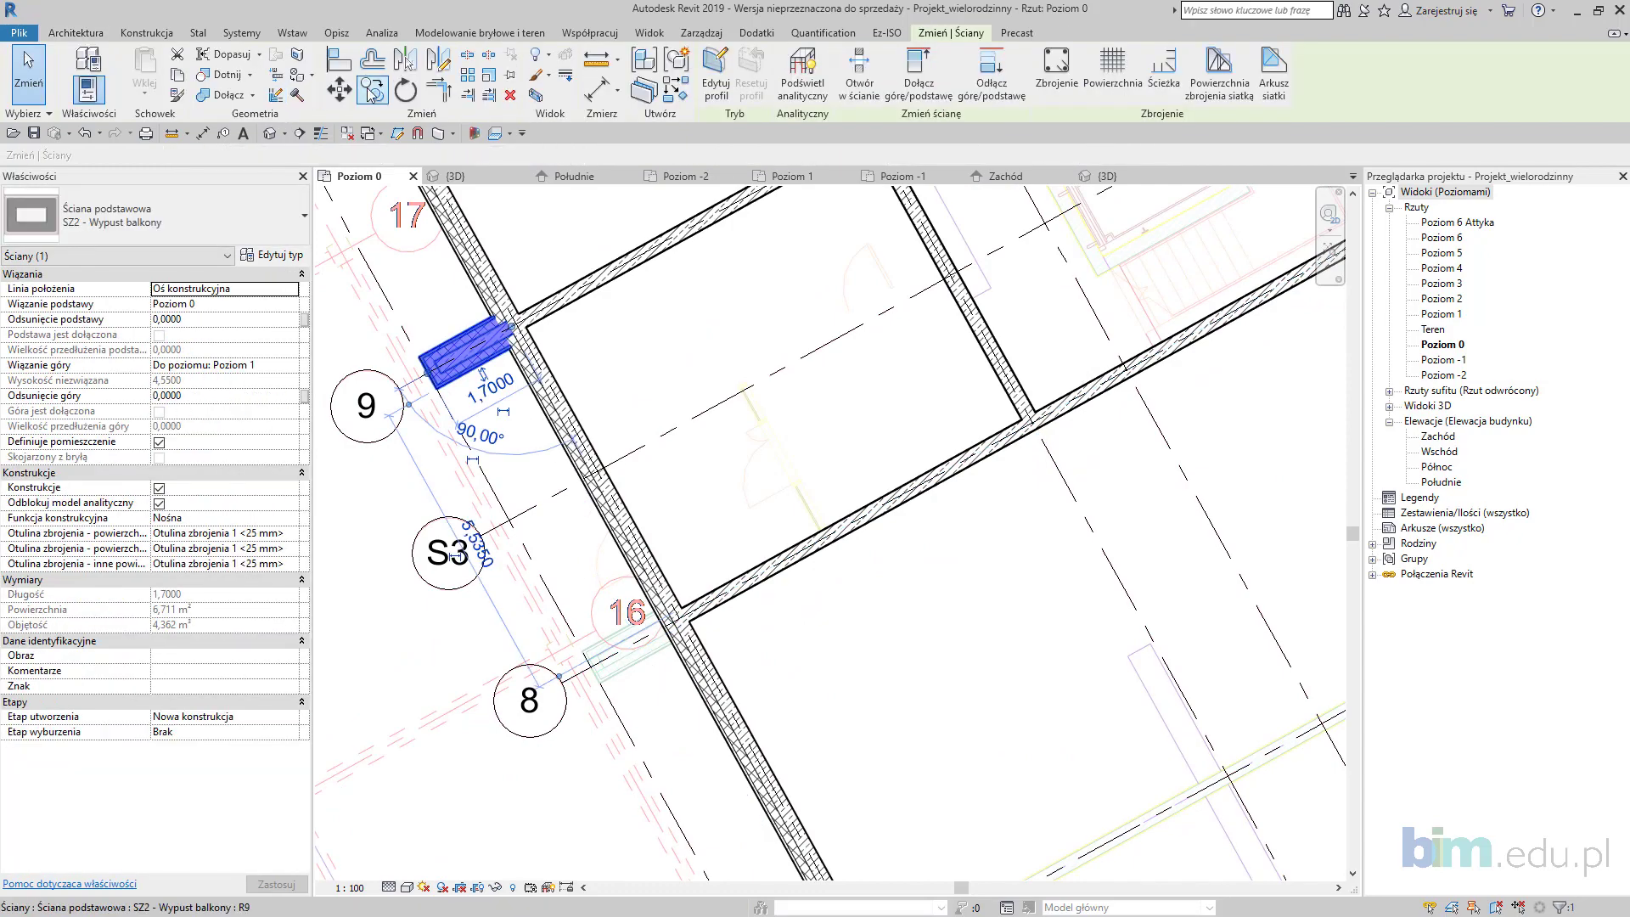
scroll(510, 332, "up", 1)
left_click(513, 326)
scroll(514, 328, "up", 3)
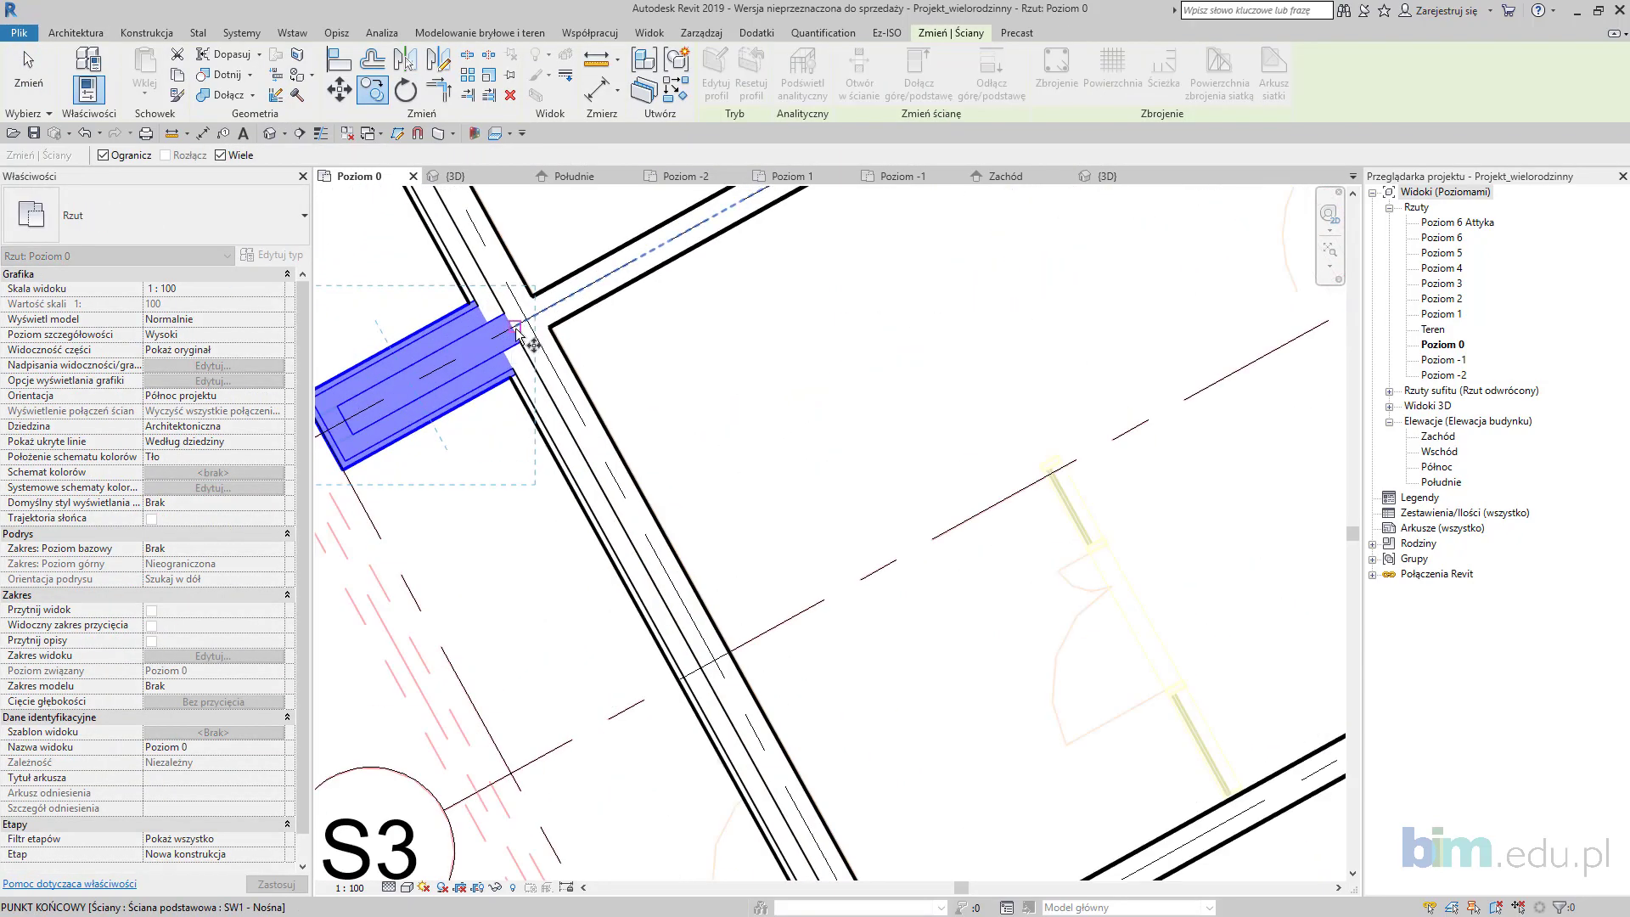
scroll(777, 666, "down", 2)
middle_click_drag(777, 666, 672, 467)
scroll(713, 586, "up", 3)
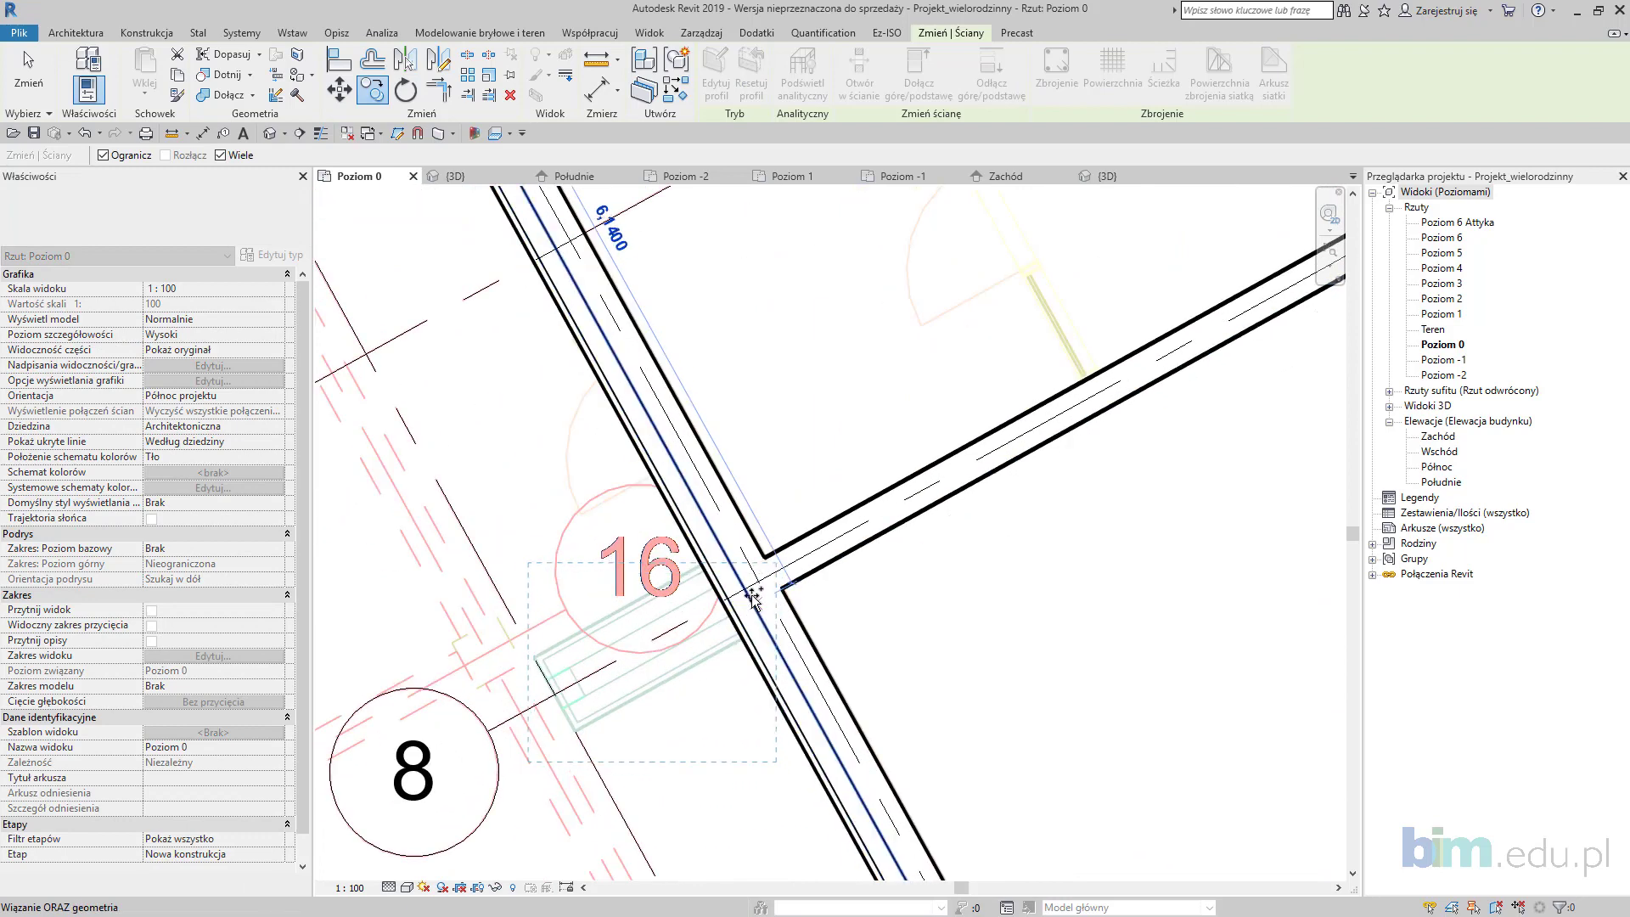
left_click(123, 159)
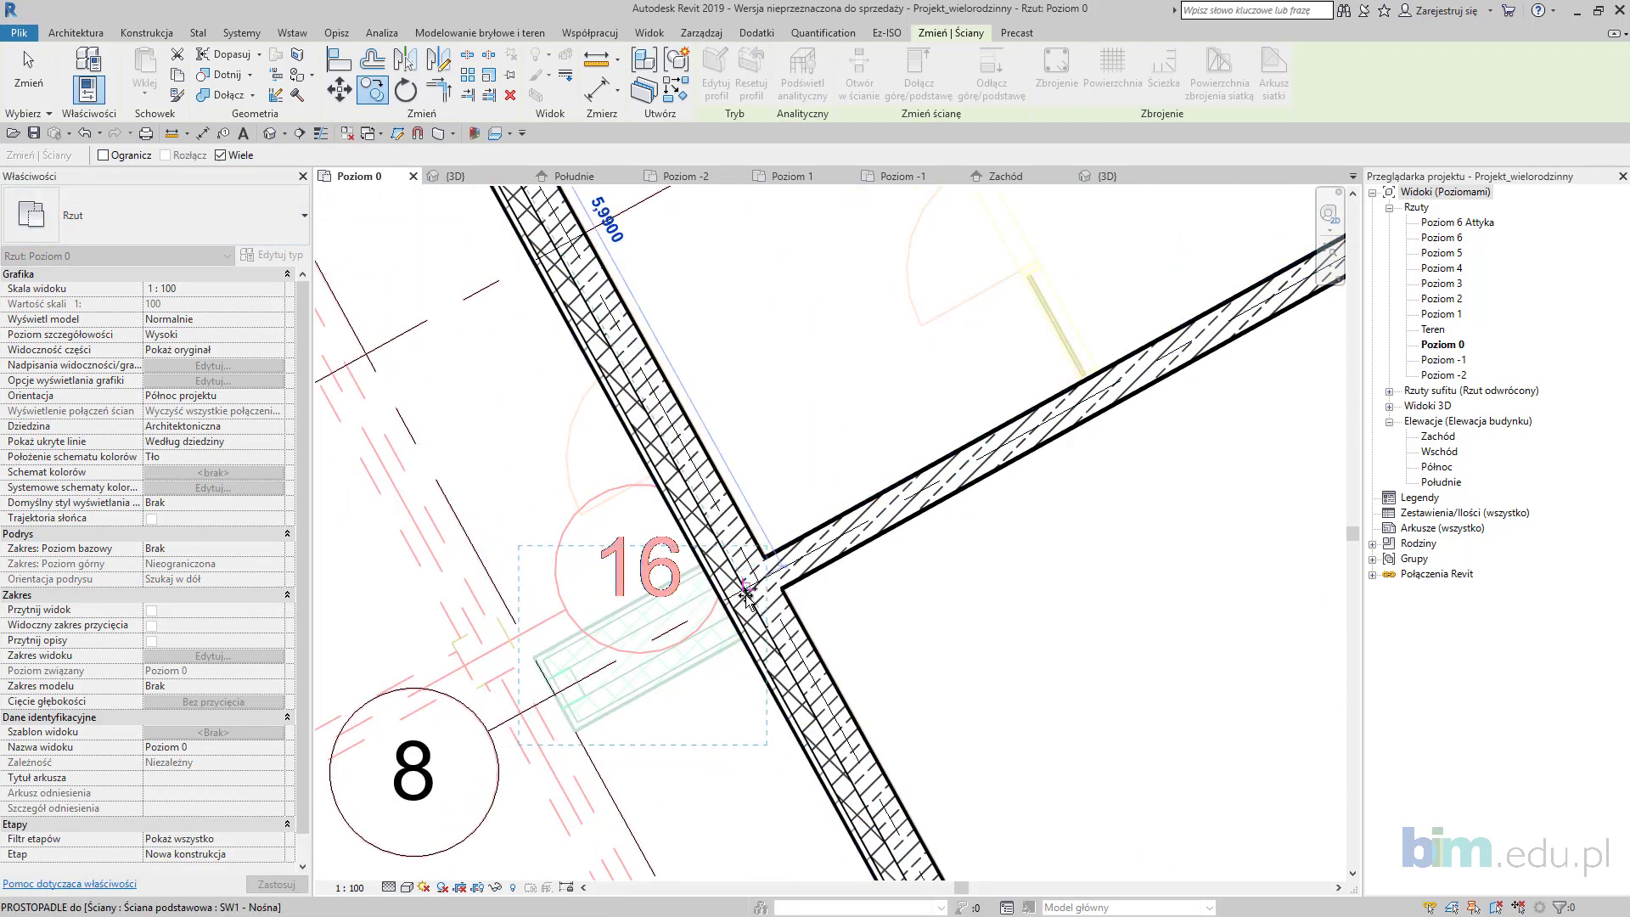
scroll(773, 586, "down", 4)
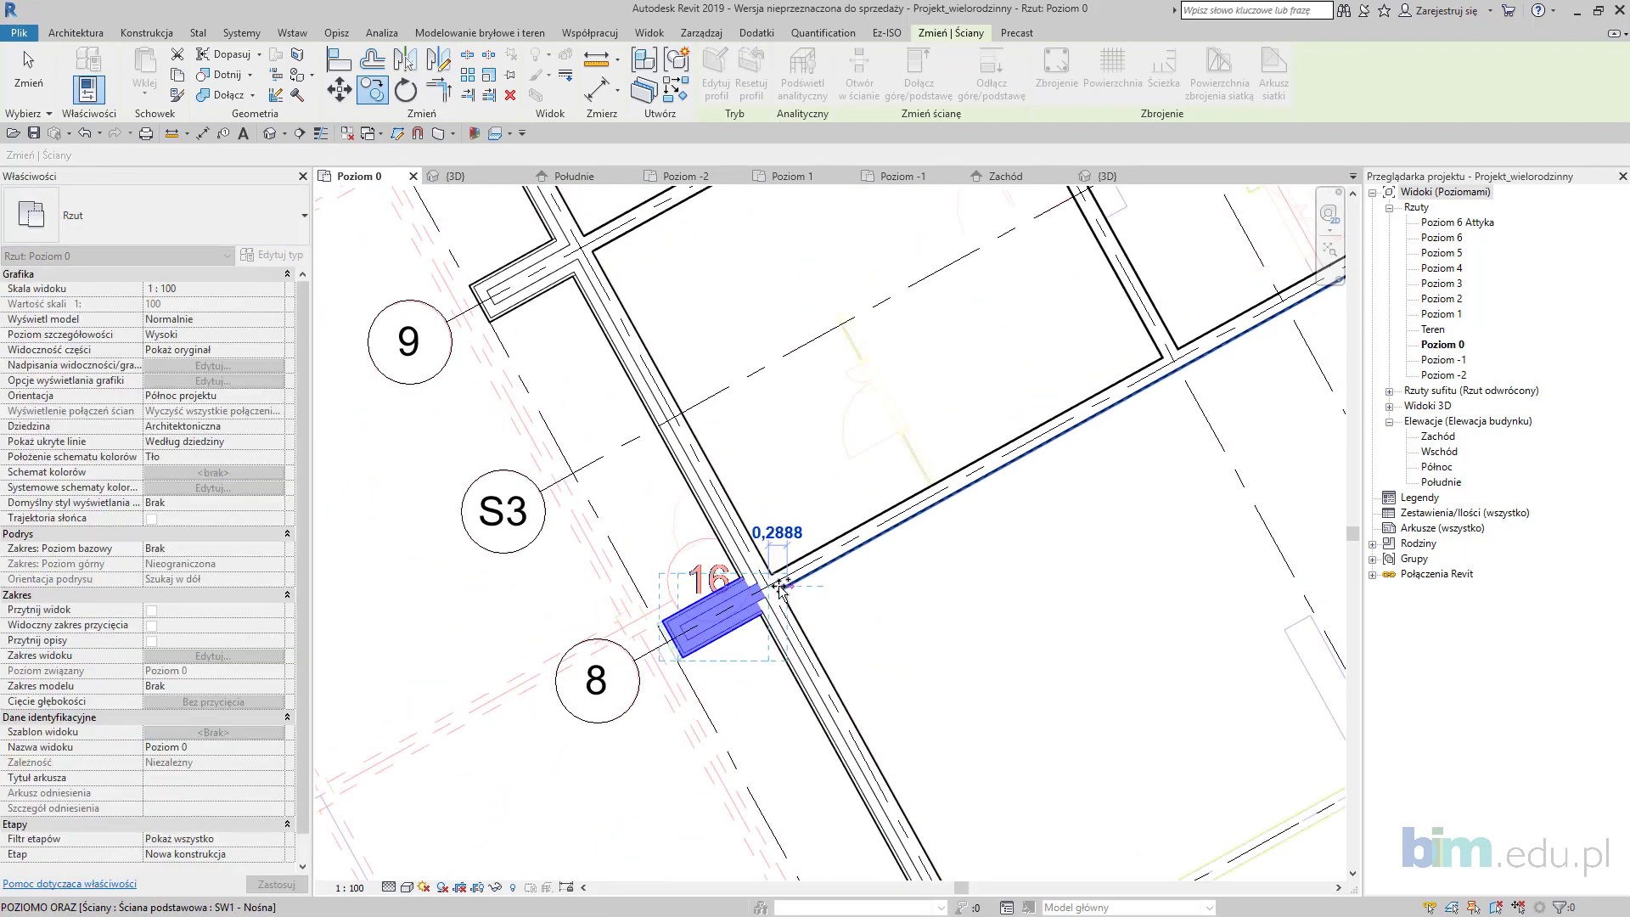
left_click(778, 586)
scroll(671, 639, "up", 3)
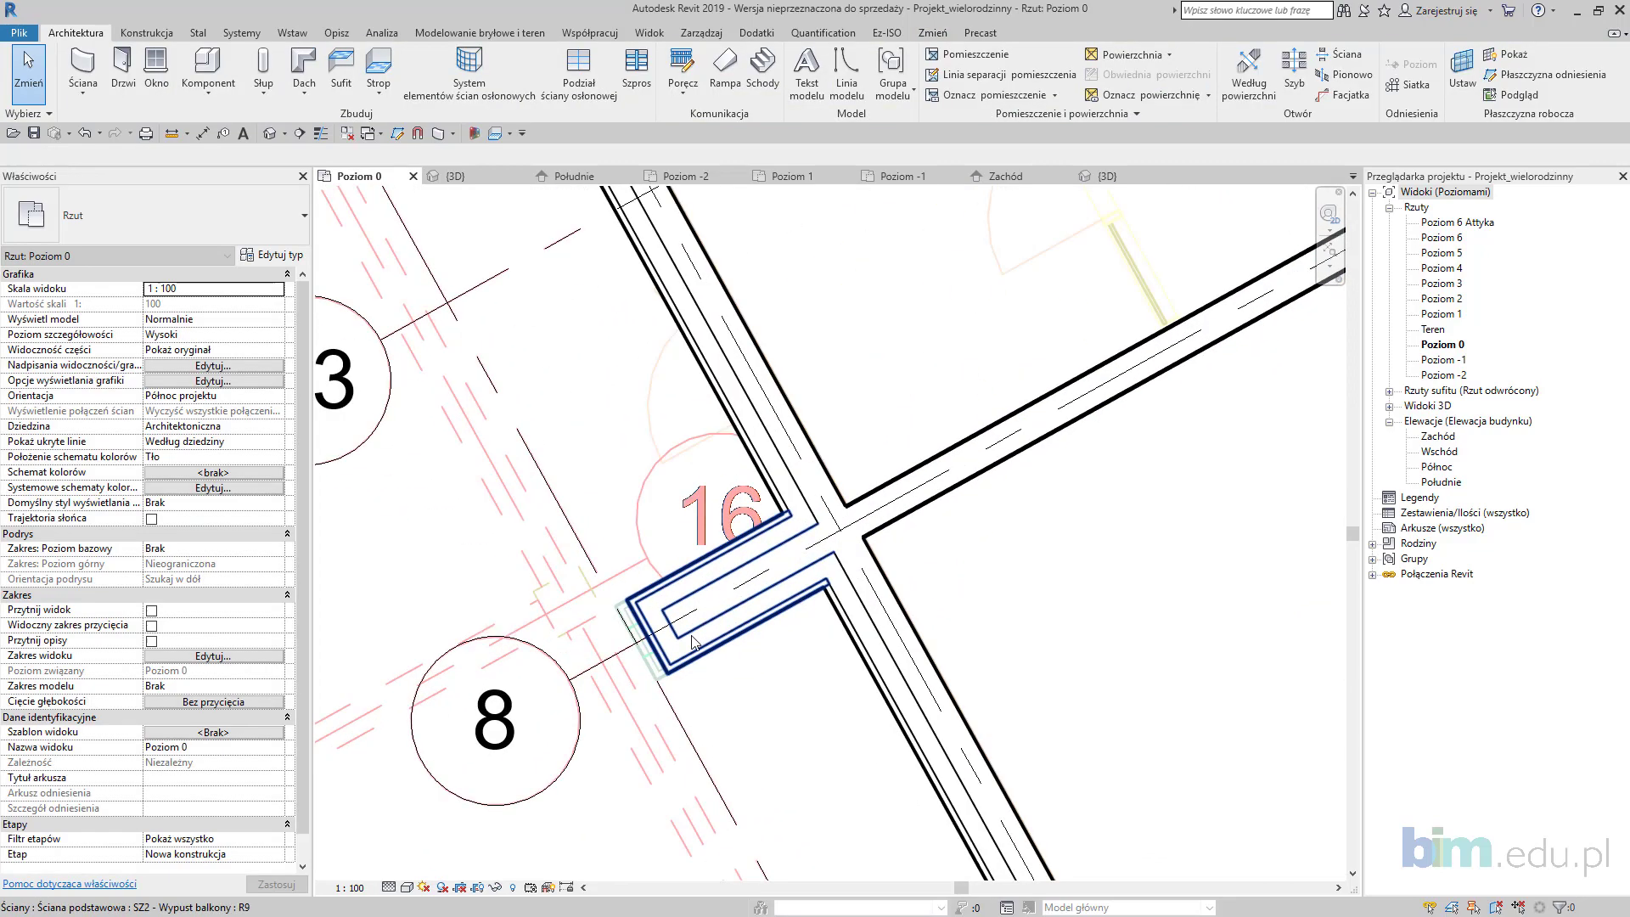
left_click(648, 641)
scroll(594, 475, "down", 5)
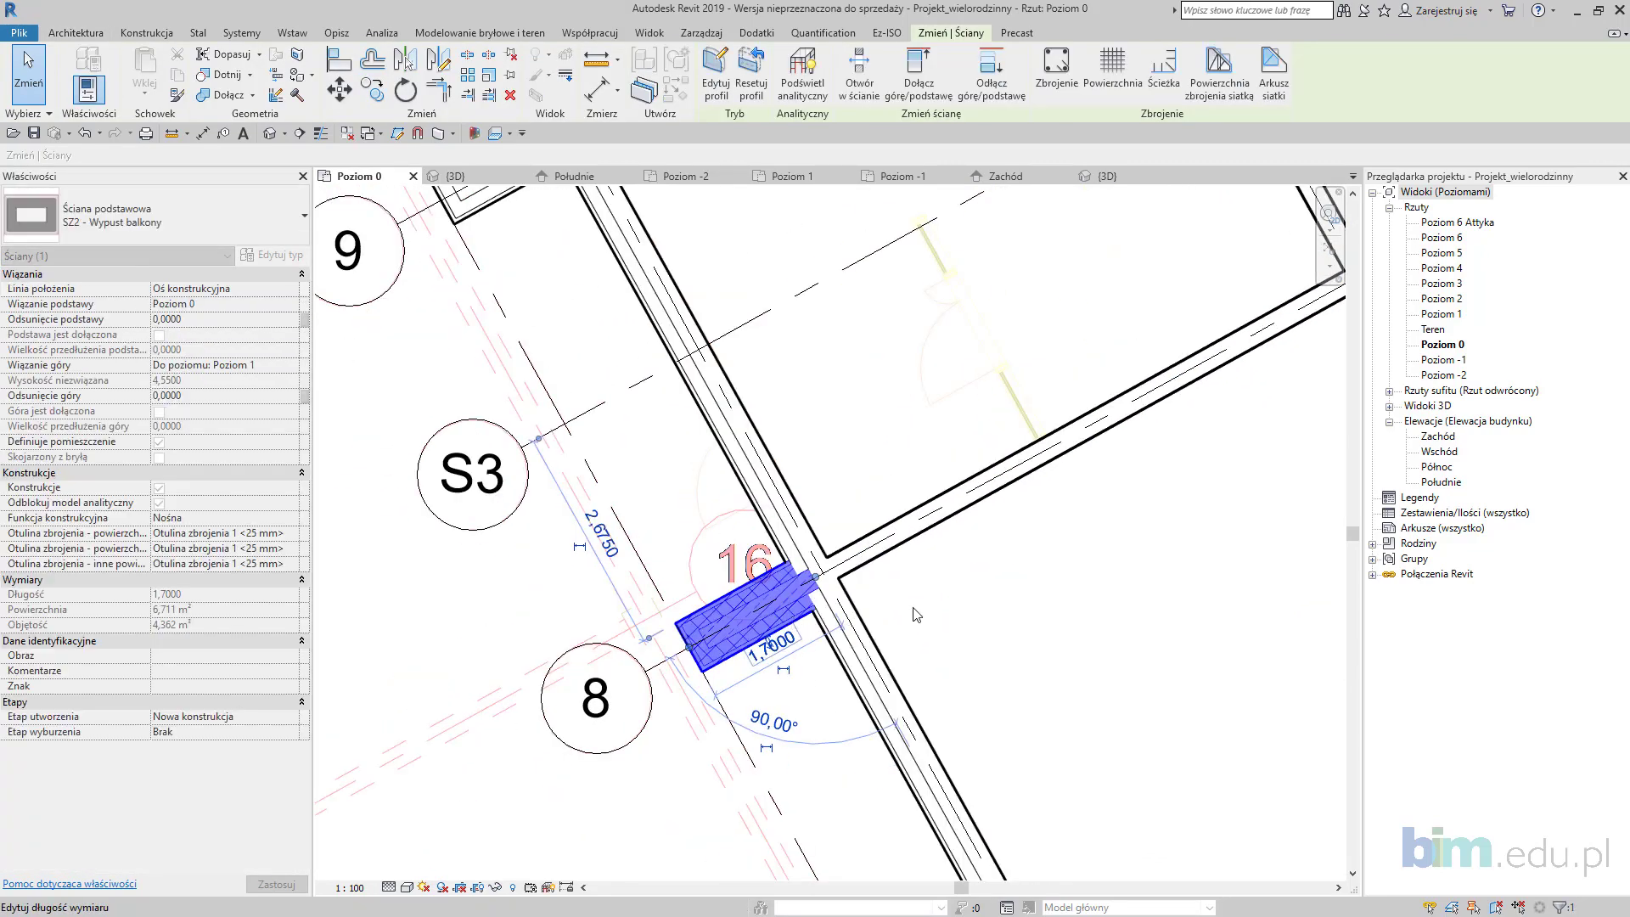
Step: Create a wall similar to the grid 8 SW1 wall along grid 7 between the grid A and D exterior walls, using location line Oś konstrukcyjna
middle_click_drag(732, 452, 755, 604)
scroll(739, 539, "up", 1)
middle_click_drag(732, 518, 652, 406)
left_click(721, 550)
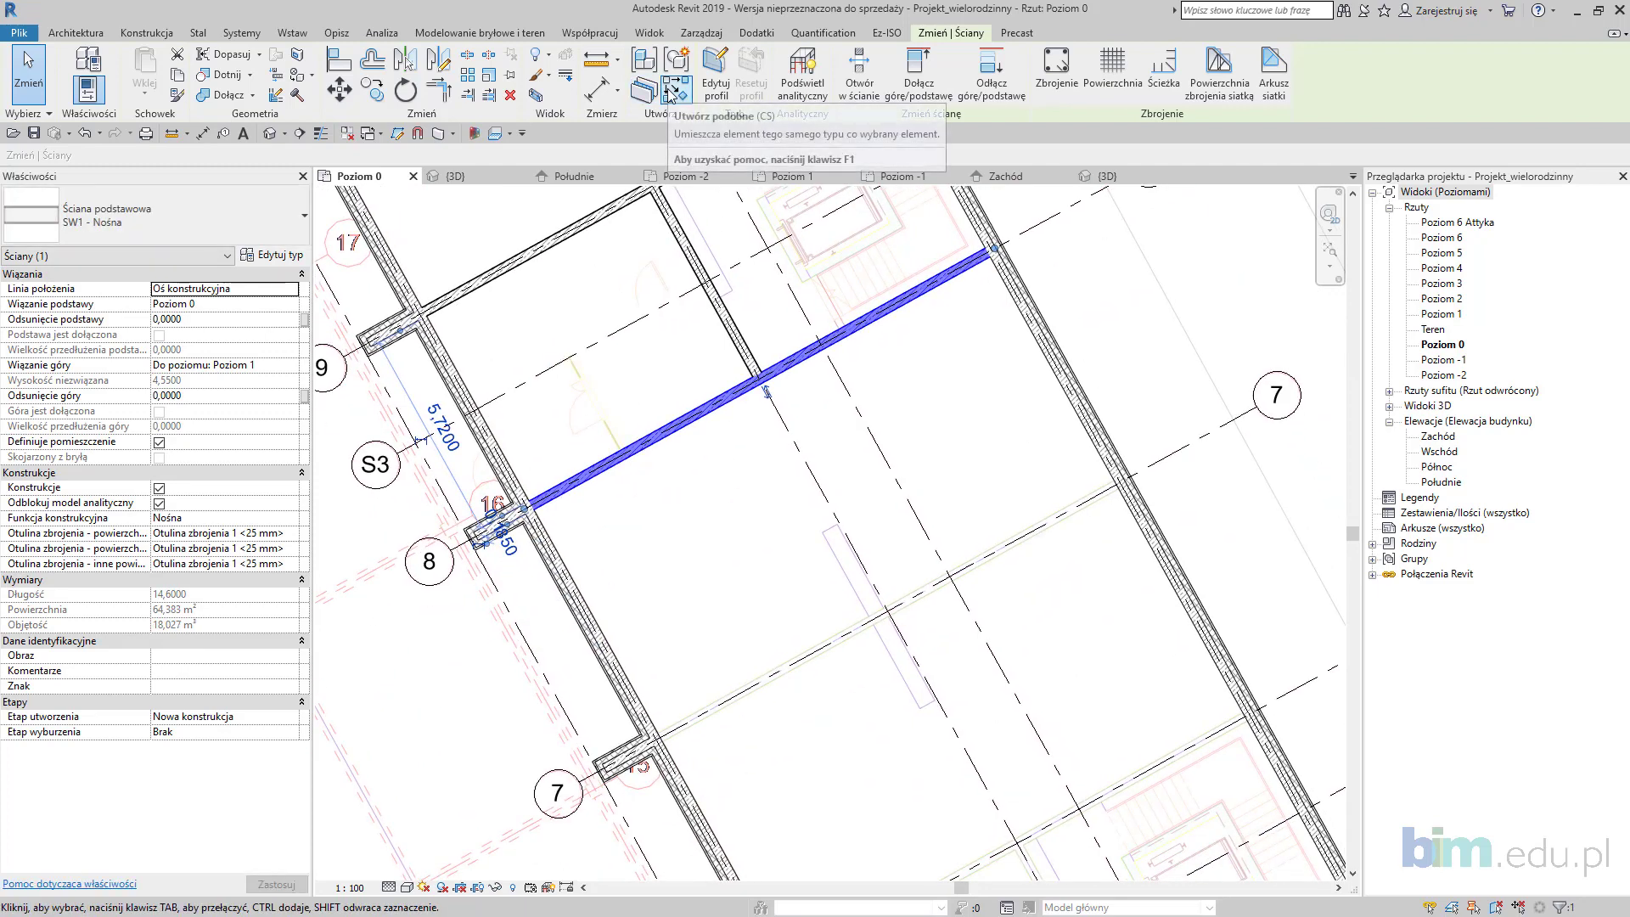
left_click(671, 92)
scroll(1123, 486, "up", 4)
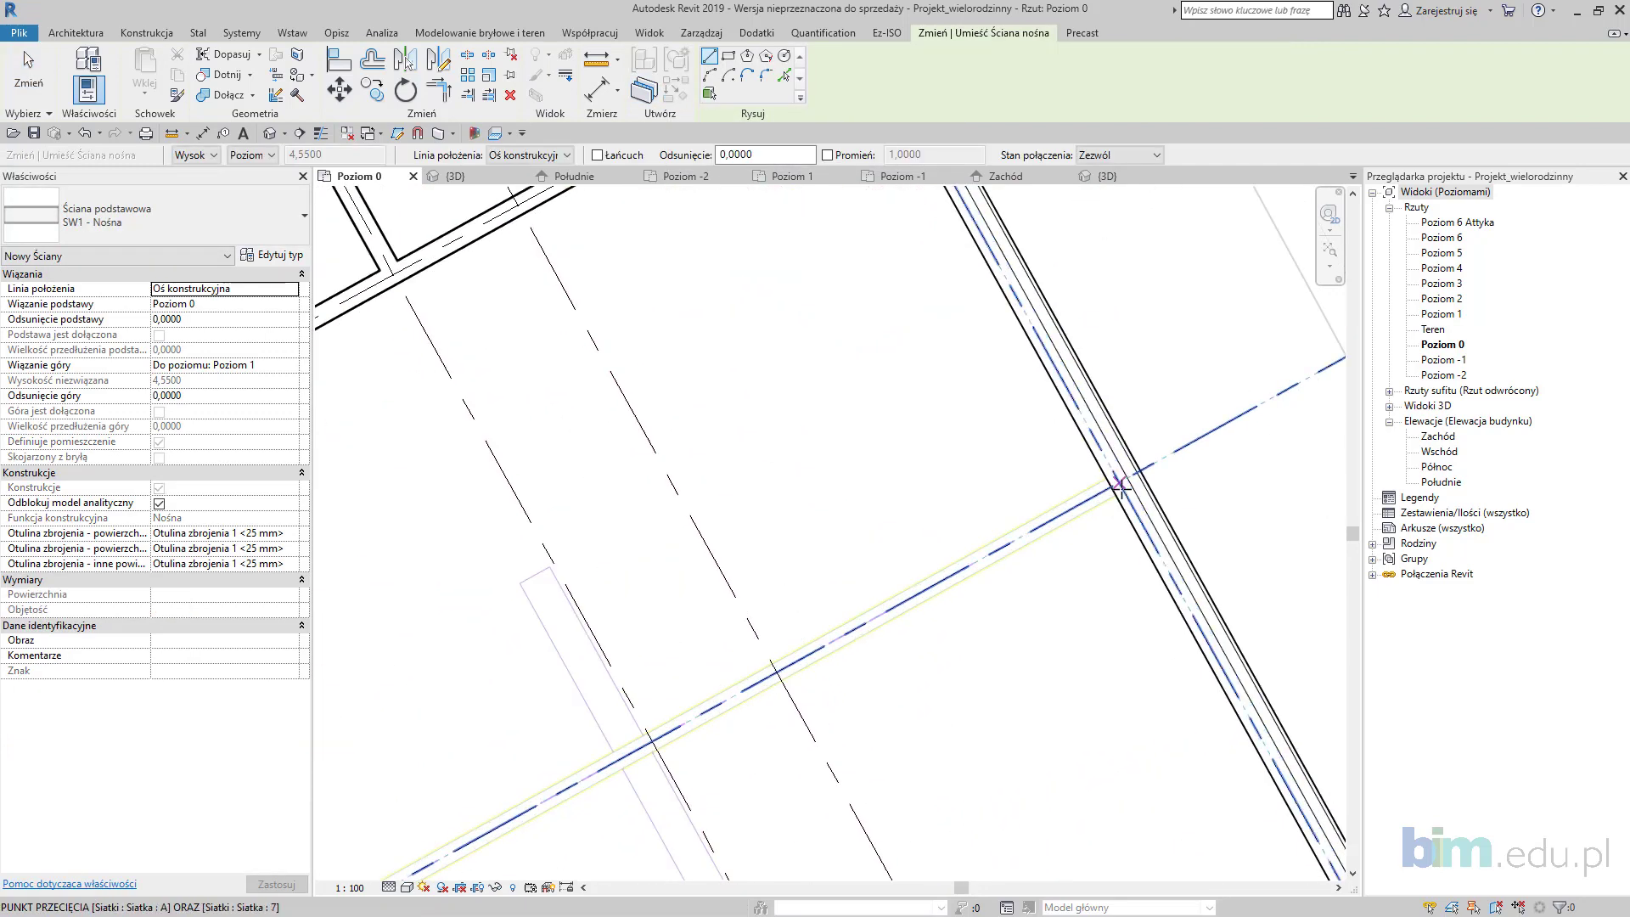
left_click(245, 156)
left_click(500, 158)
left_click(526, 187)
scroll(1118, 483, "up", 1)
left_click(1117, 482)
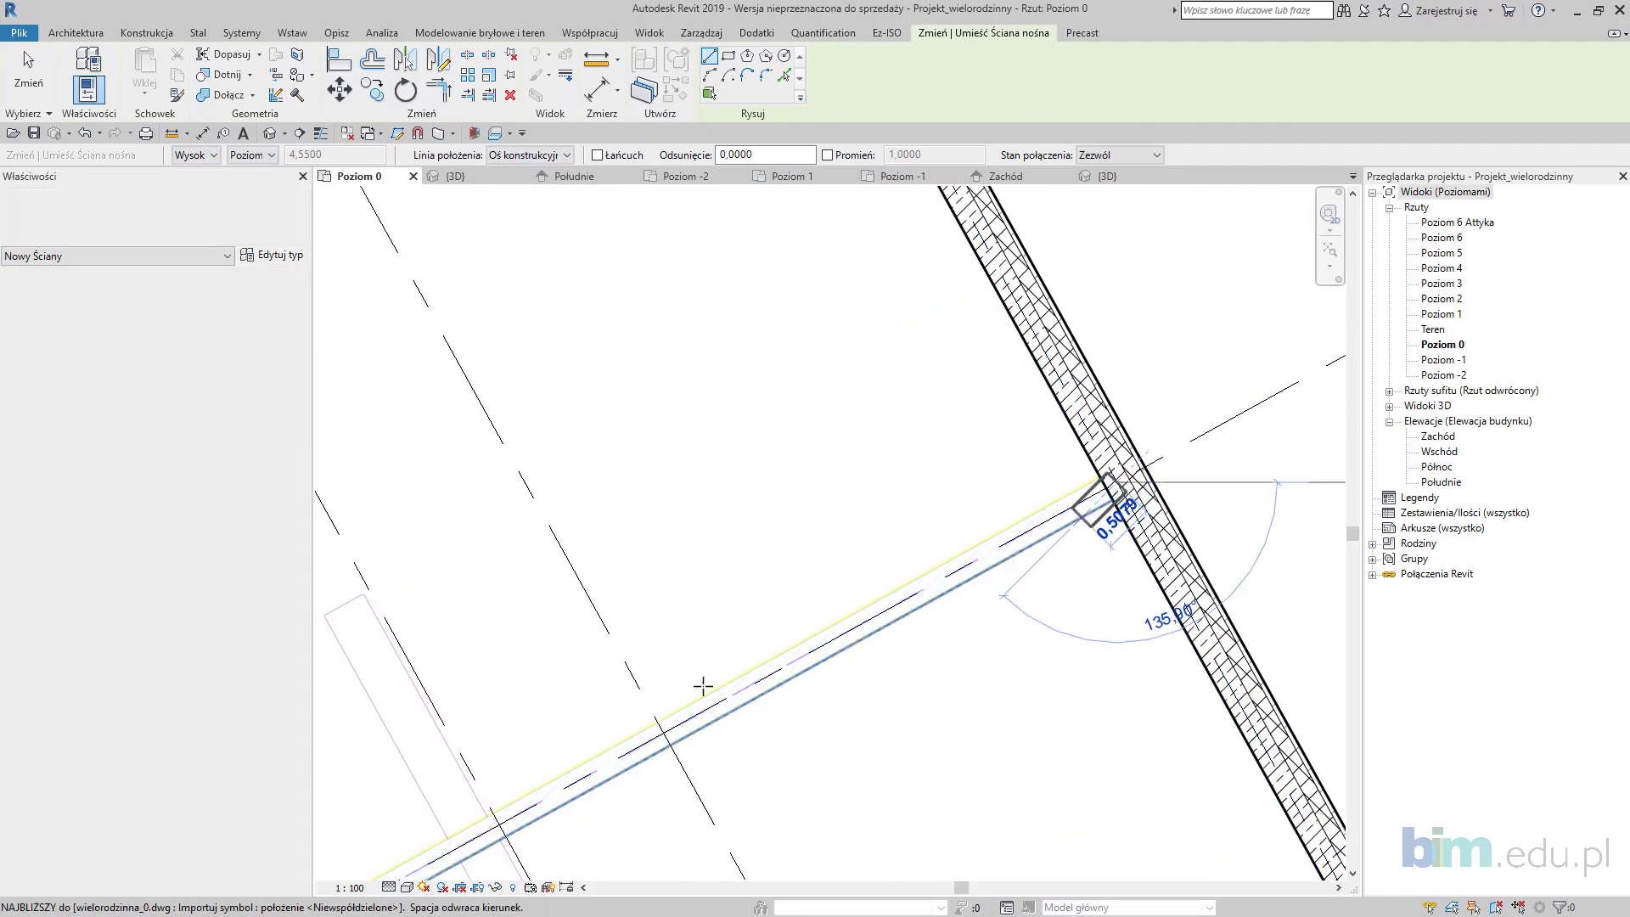
scroll(739, 517, "down", 2)
scroll(526, 671, "up", 3)
left_click(515, 677)
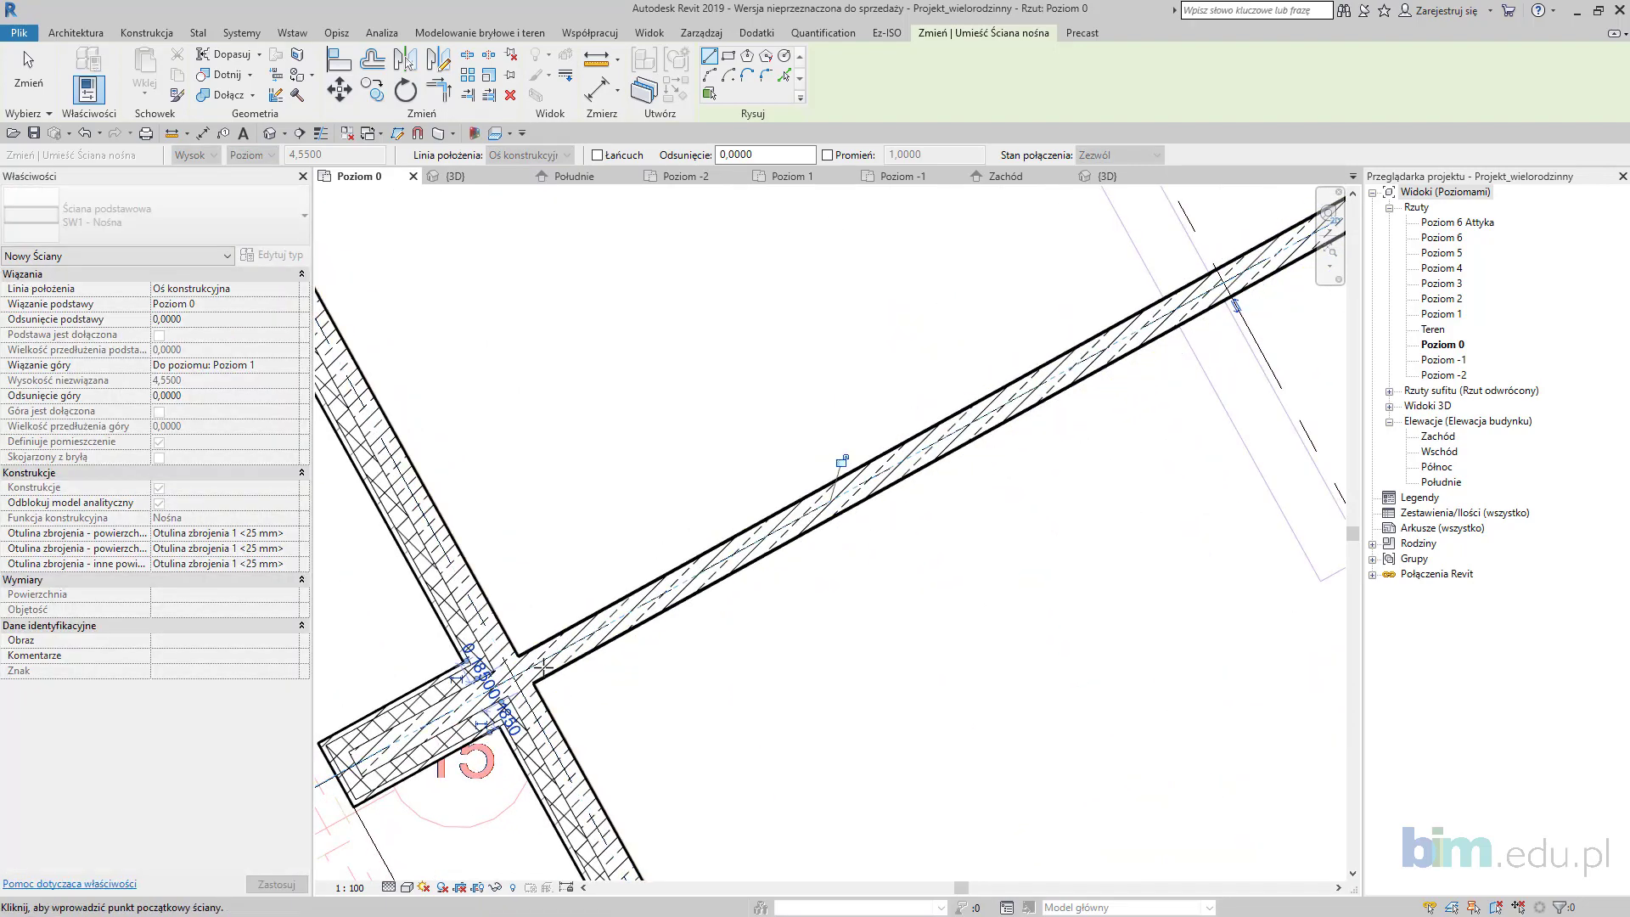
Step: Draw an SW1 wall along grid 6 from the grid A exterior wall to the grid D one
scroll(515, 676, "down", 3)
scroll(1074, 435, "up", 2)
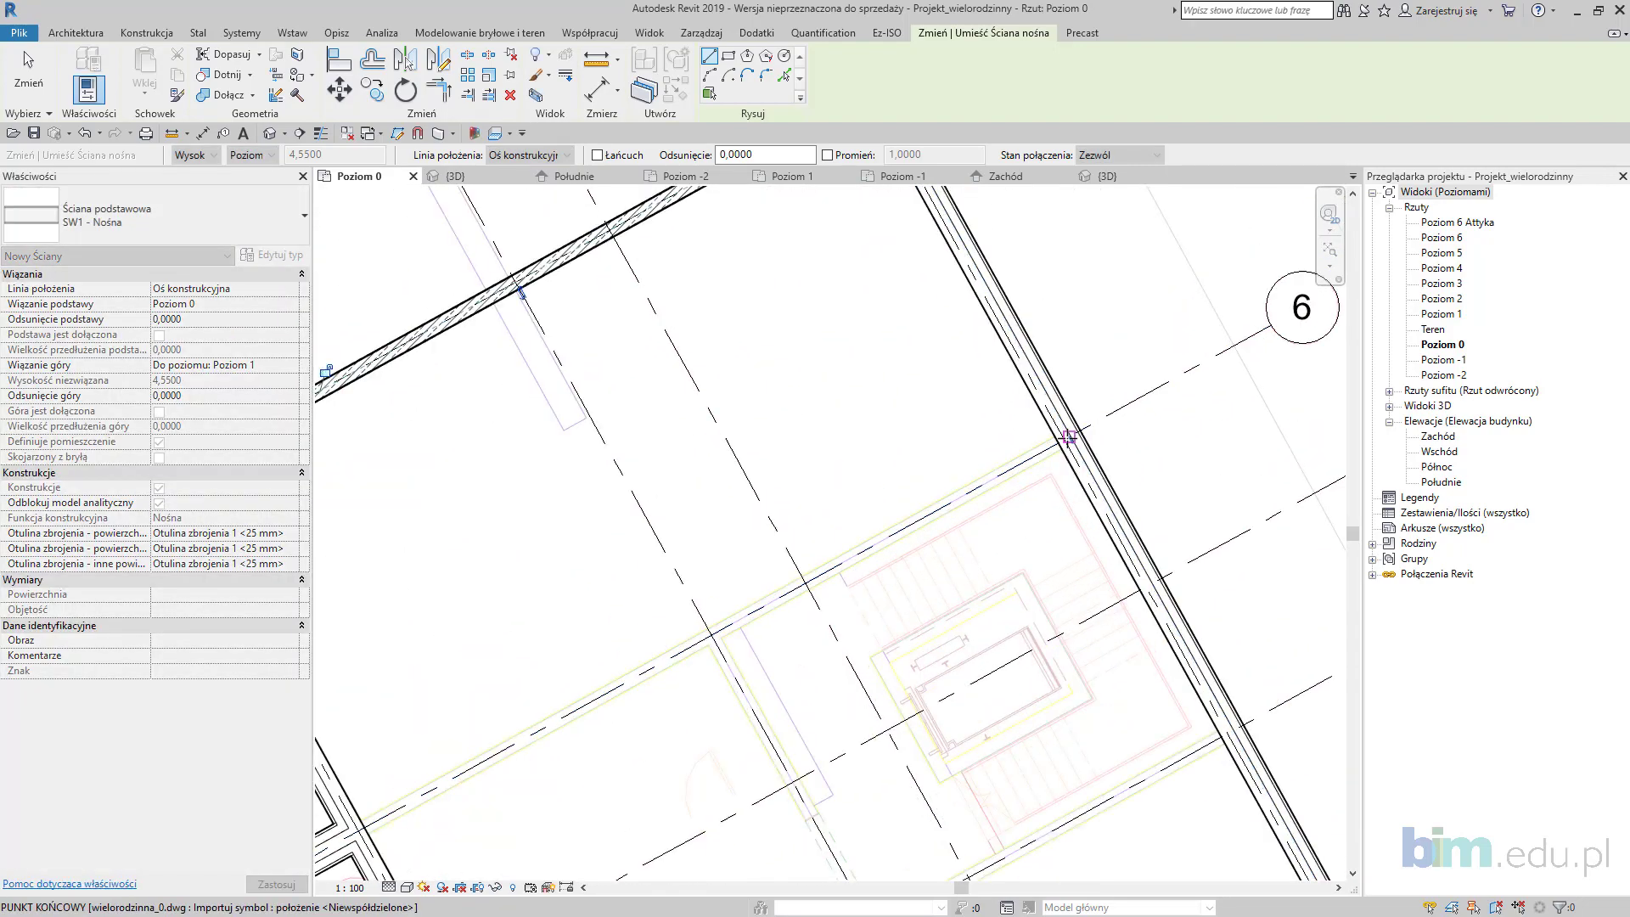
left_click(1068, 436)
mouse_move(598, 695)
middle_mouse_down()
mouse_move(792, 518)
mouse_move(785, 453)
middle_mouse_up()
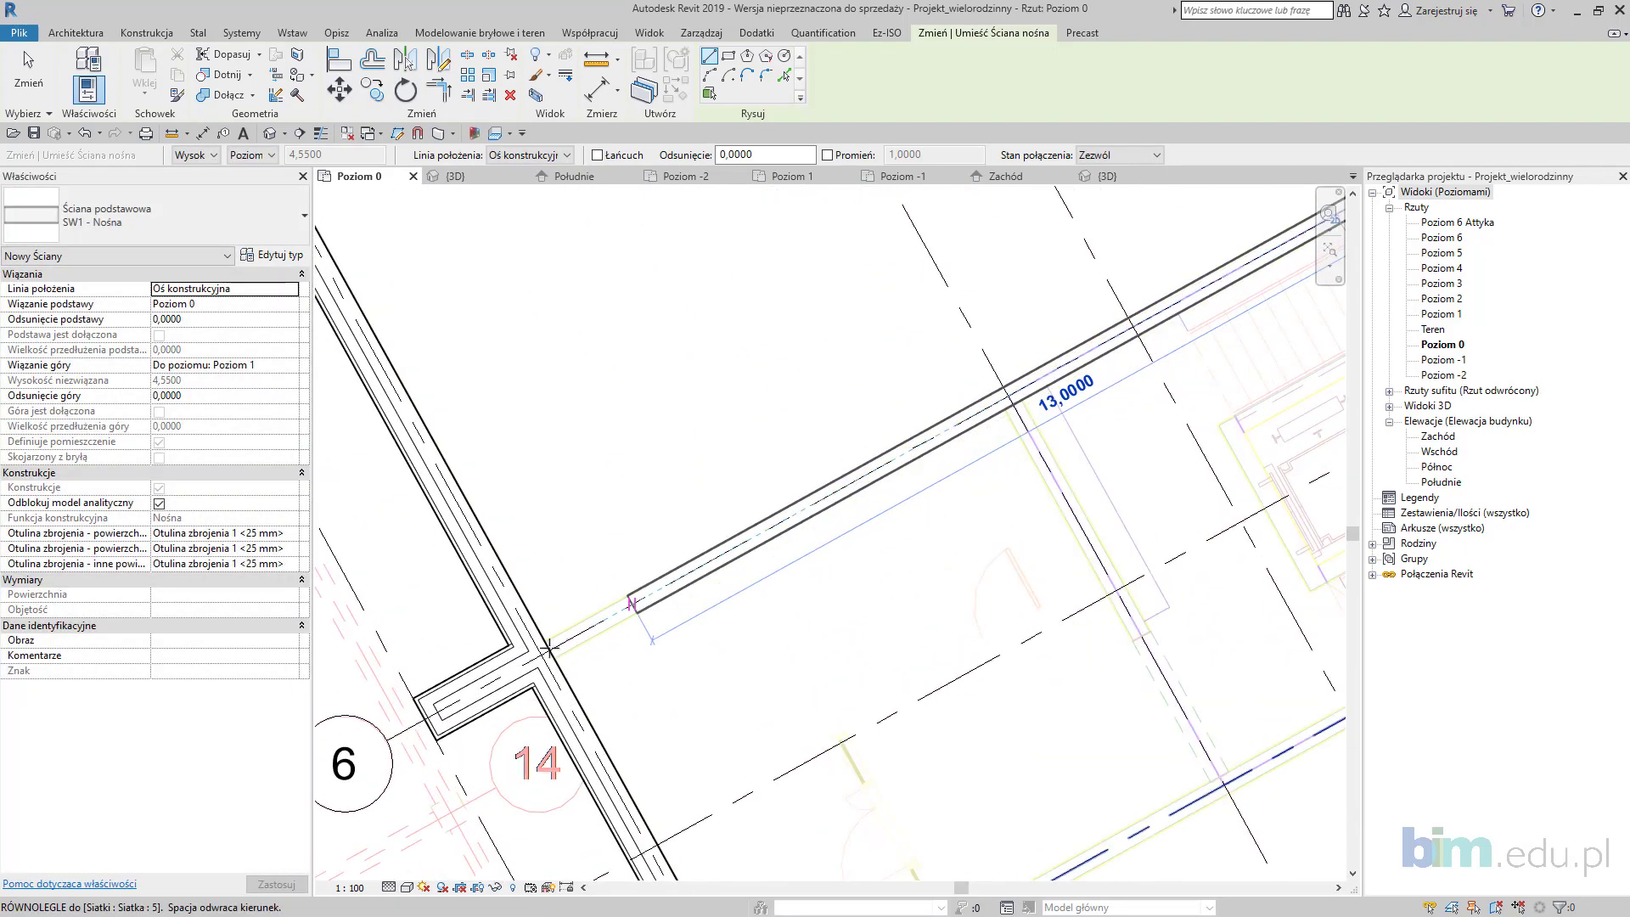
scroll(533, 661, "up", 2)
left_click(533, 660)
Step: Draw an SW1 wall along grid 5 between the exterior walls on grids A and D
scroll(533, 664, "down", 3)
middle_click_drag(770, 632, 670, 462)
scroll(997, 425, "up", 2)
scroll(664, 622, "down", 2)
middle_click_drag(665, 622, 974, 389)
scroll(640, 588, "up", 4)
left_click(565, 608)
Step: Draw an SW1 wall along grid 4 from the grid A exterior wall to the grid D one
scroll(546, 583, "down", 3)
middle_click_drag(1134, 647, 1054, 392)
scroll(1054, 393, "up", 4)
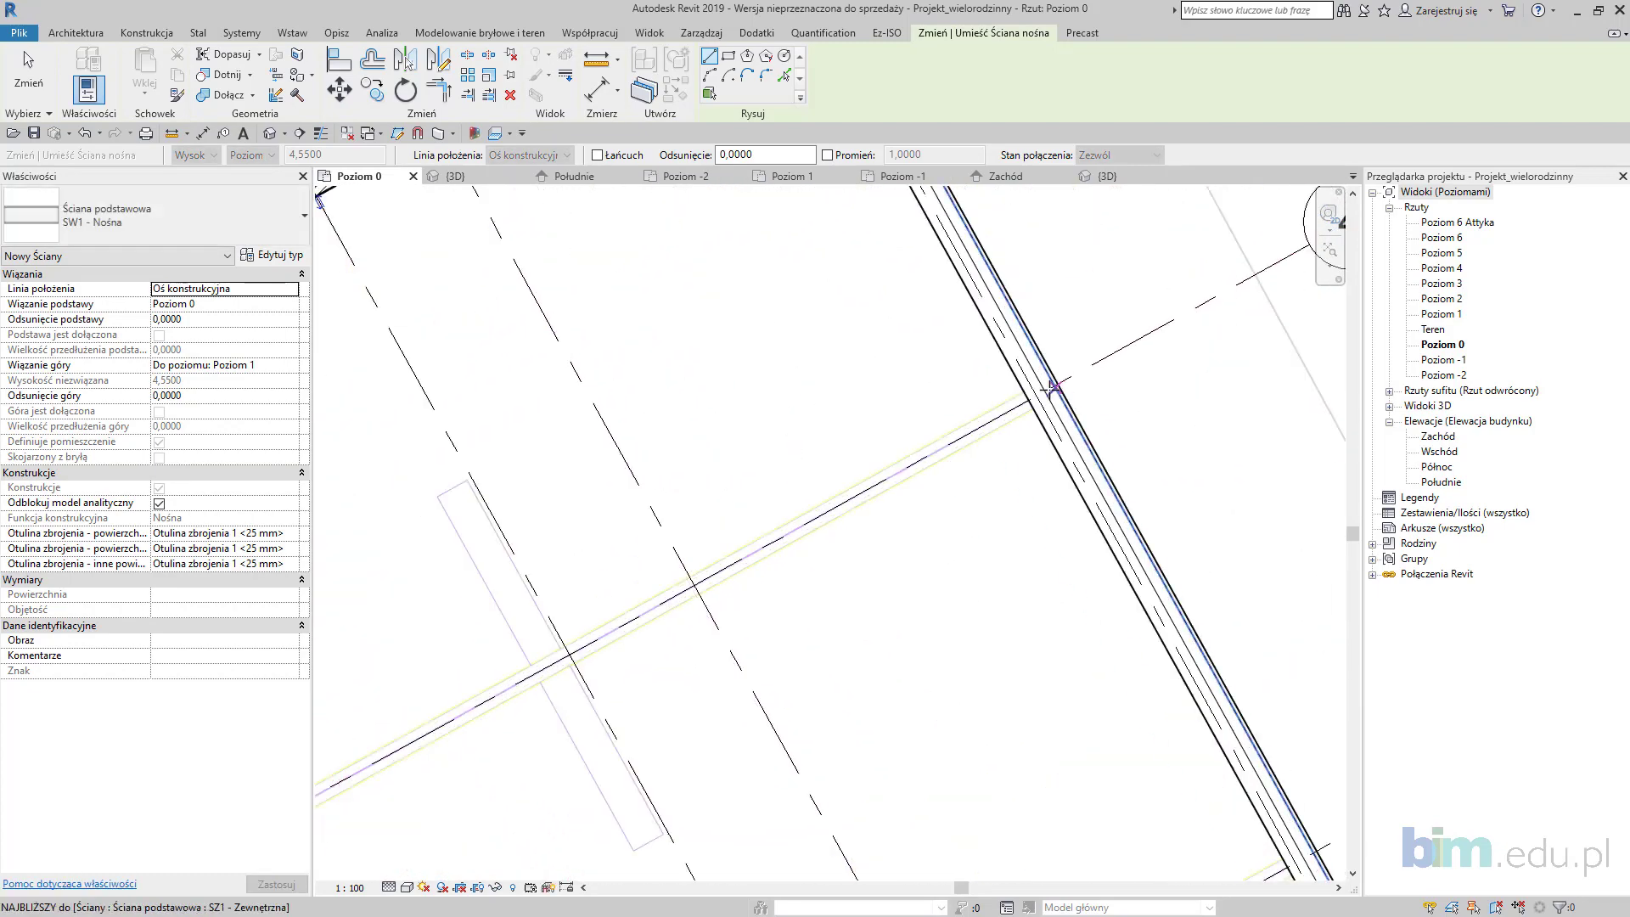
left_click(948, 479)
scroll(948, 479, "down", 3)
scroll(661, 606, "up", 4)
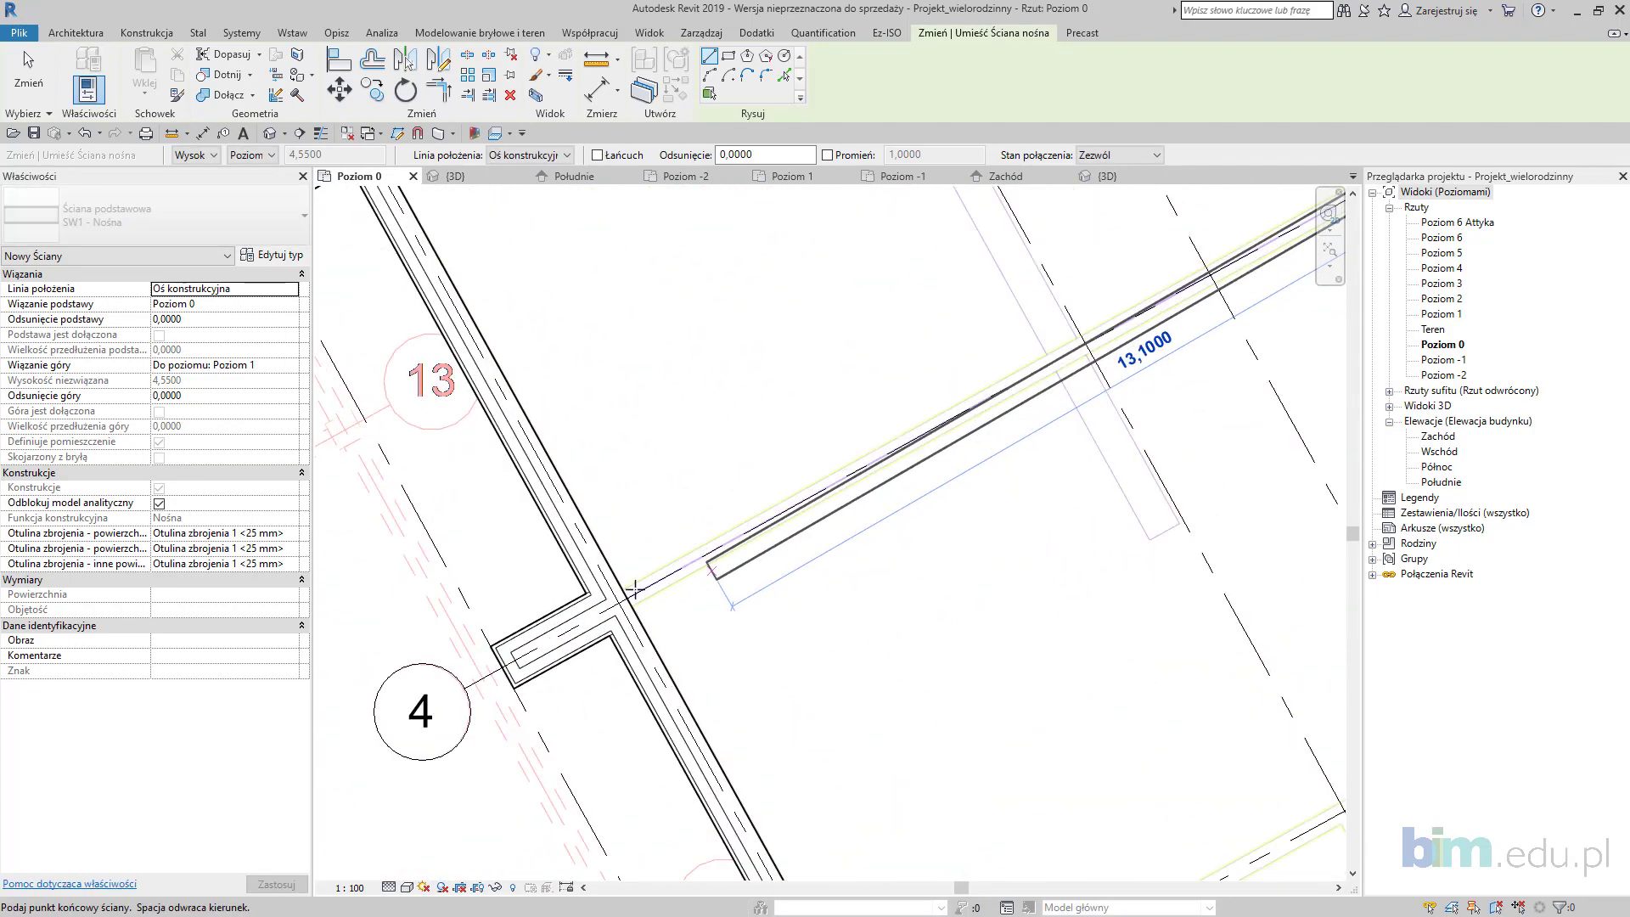
left_click(604, 608)
Step: Draw an SW1 wall along grid 3 between the exterior walls on grids A and D
scroll(660, 606, "down", 3)
middle_click_drag(1039, 704, 698, 419)
scroll(1177, 312, "up", 3)
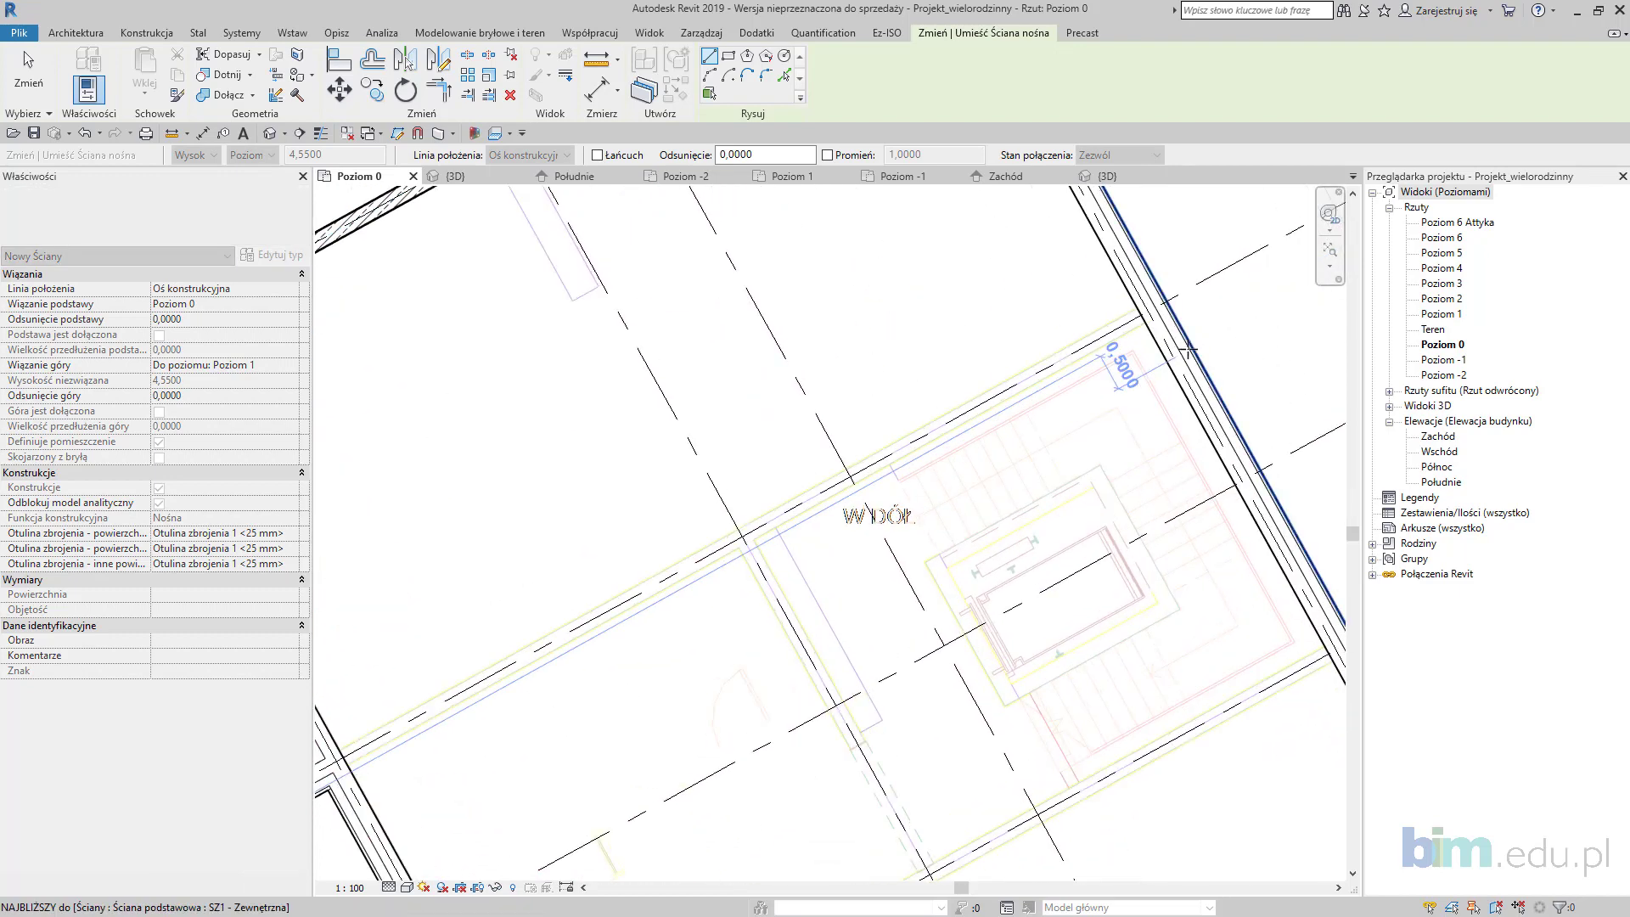
left_click(1148, 303)
scroll(1148, 303, "down", 3)
scroll(560, 620, "up", 4)
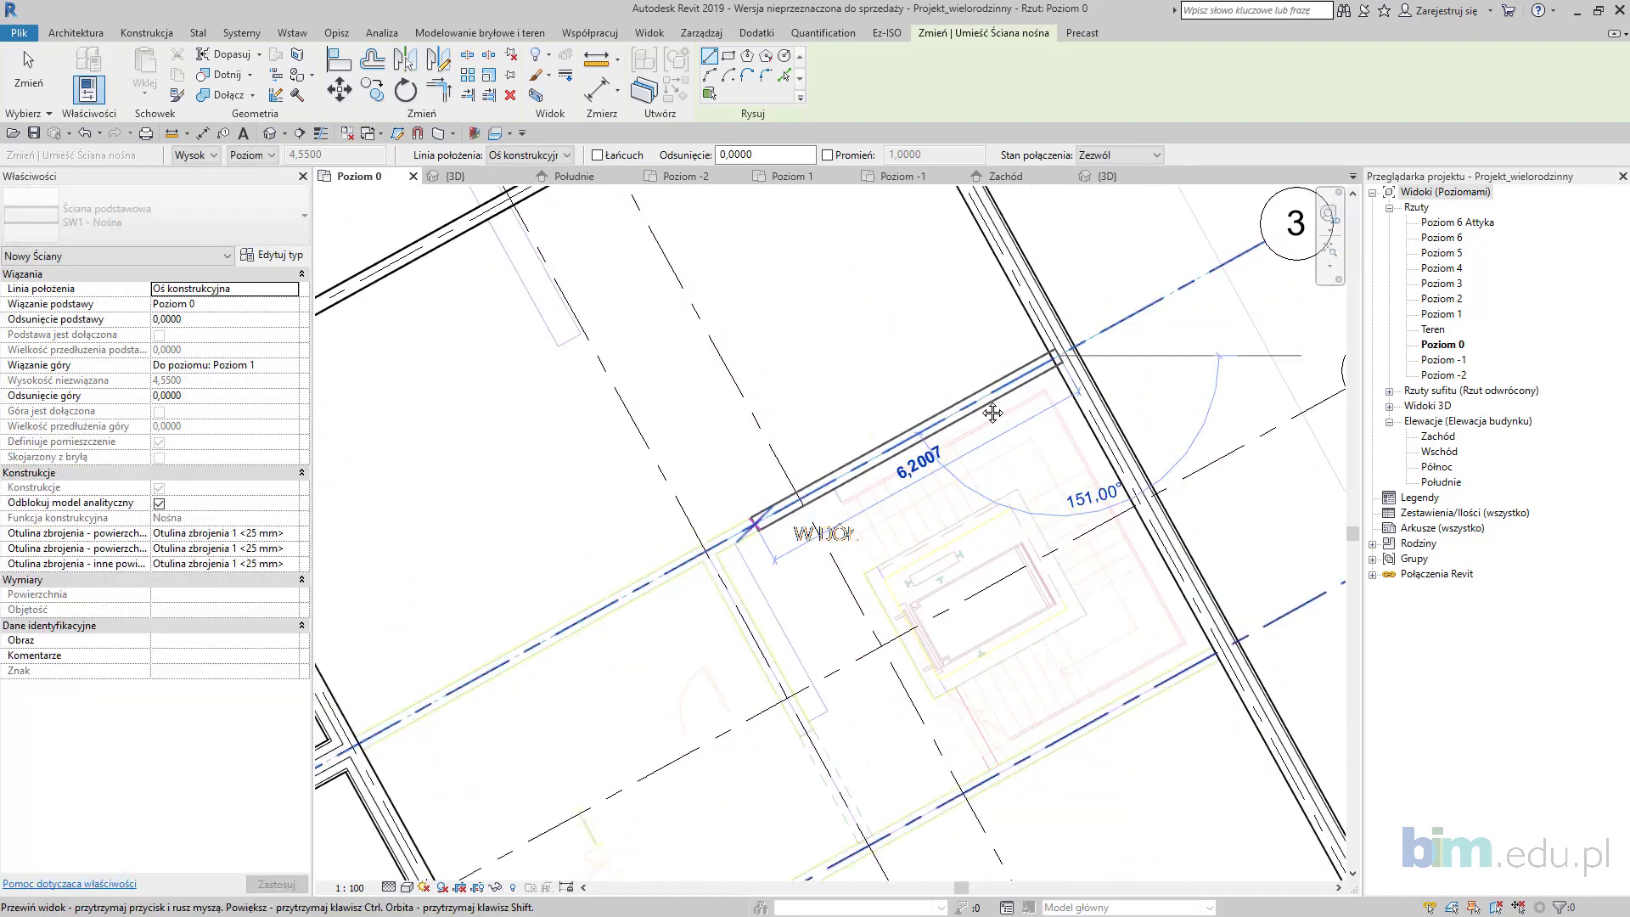
left_click(561, 620)
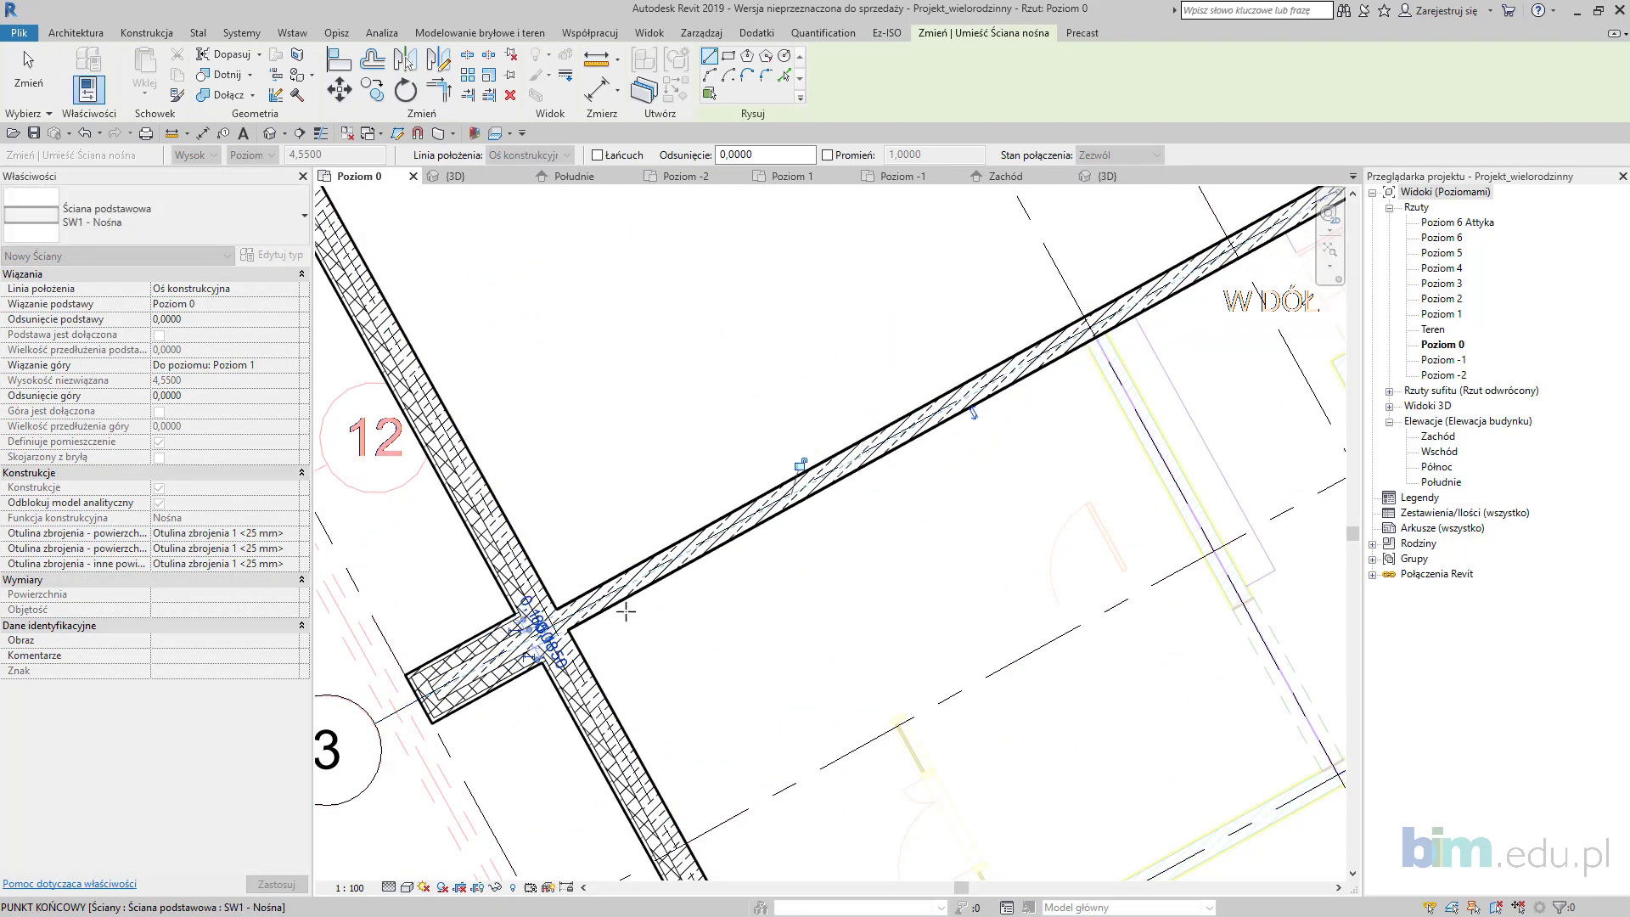
Step: Draw an SW1 wall along grid 2 from the grid A exterior wall to the grid D one
scroll(561, 620, "down", 3)
scroll(1147, 419, "up", 1)
scroll(1146, 419, "up", 1)
left_click(1147, 418)
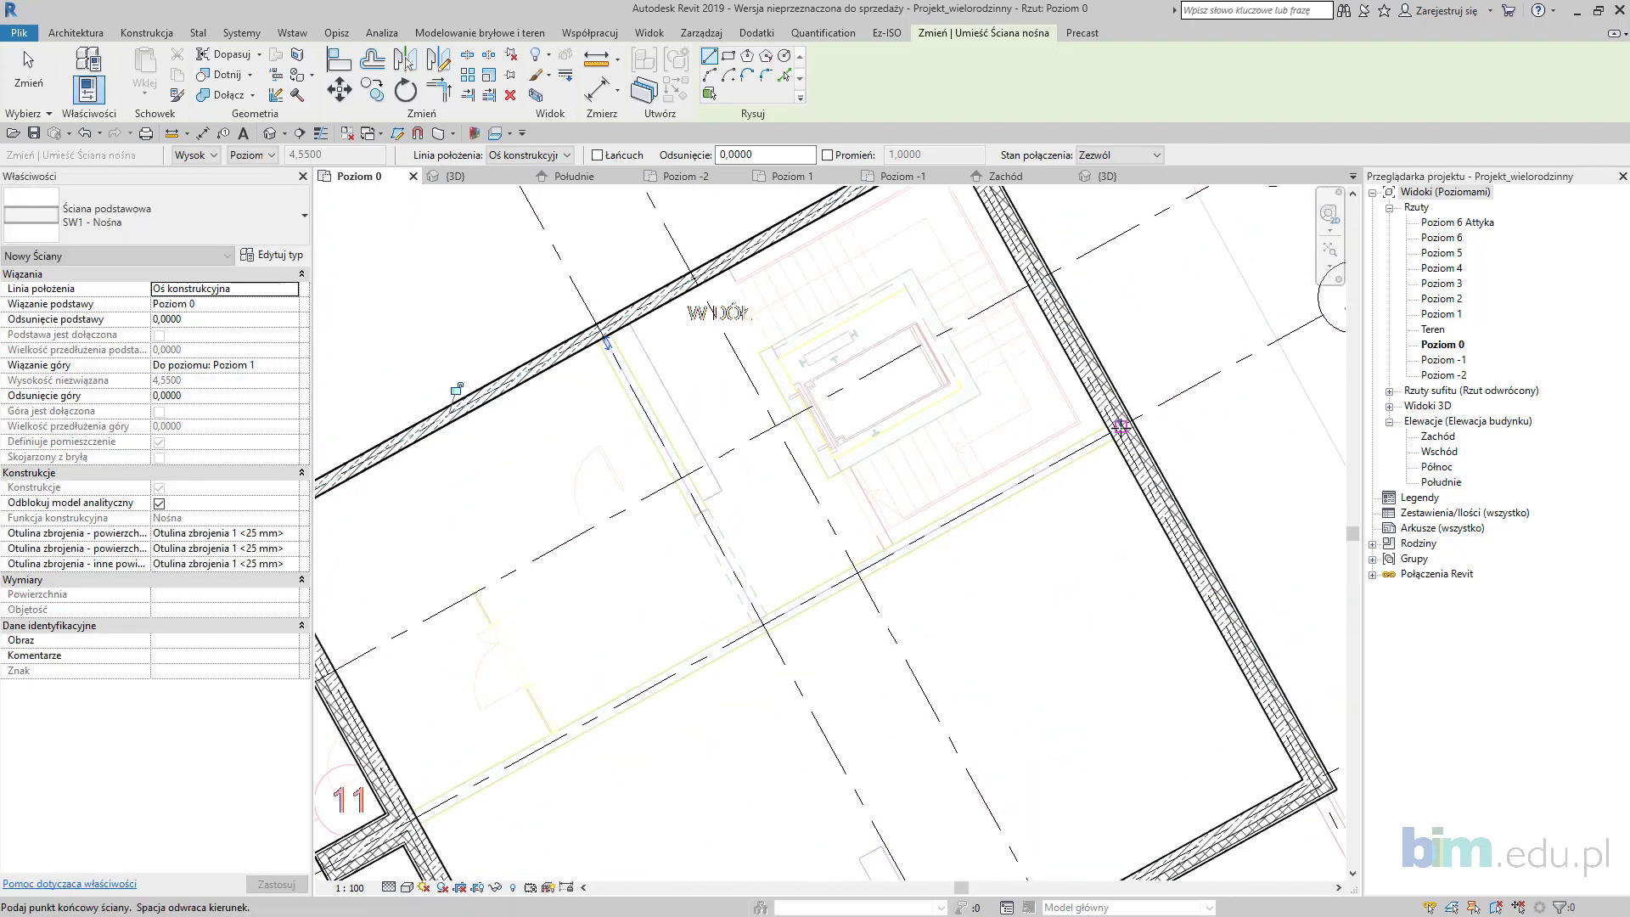
scroll(1147, 419, "down", 3)
scroll(604, 640, "up", 4)
left_click(584, 654)
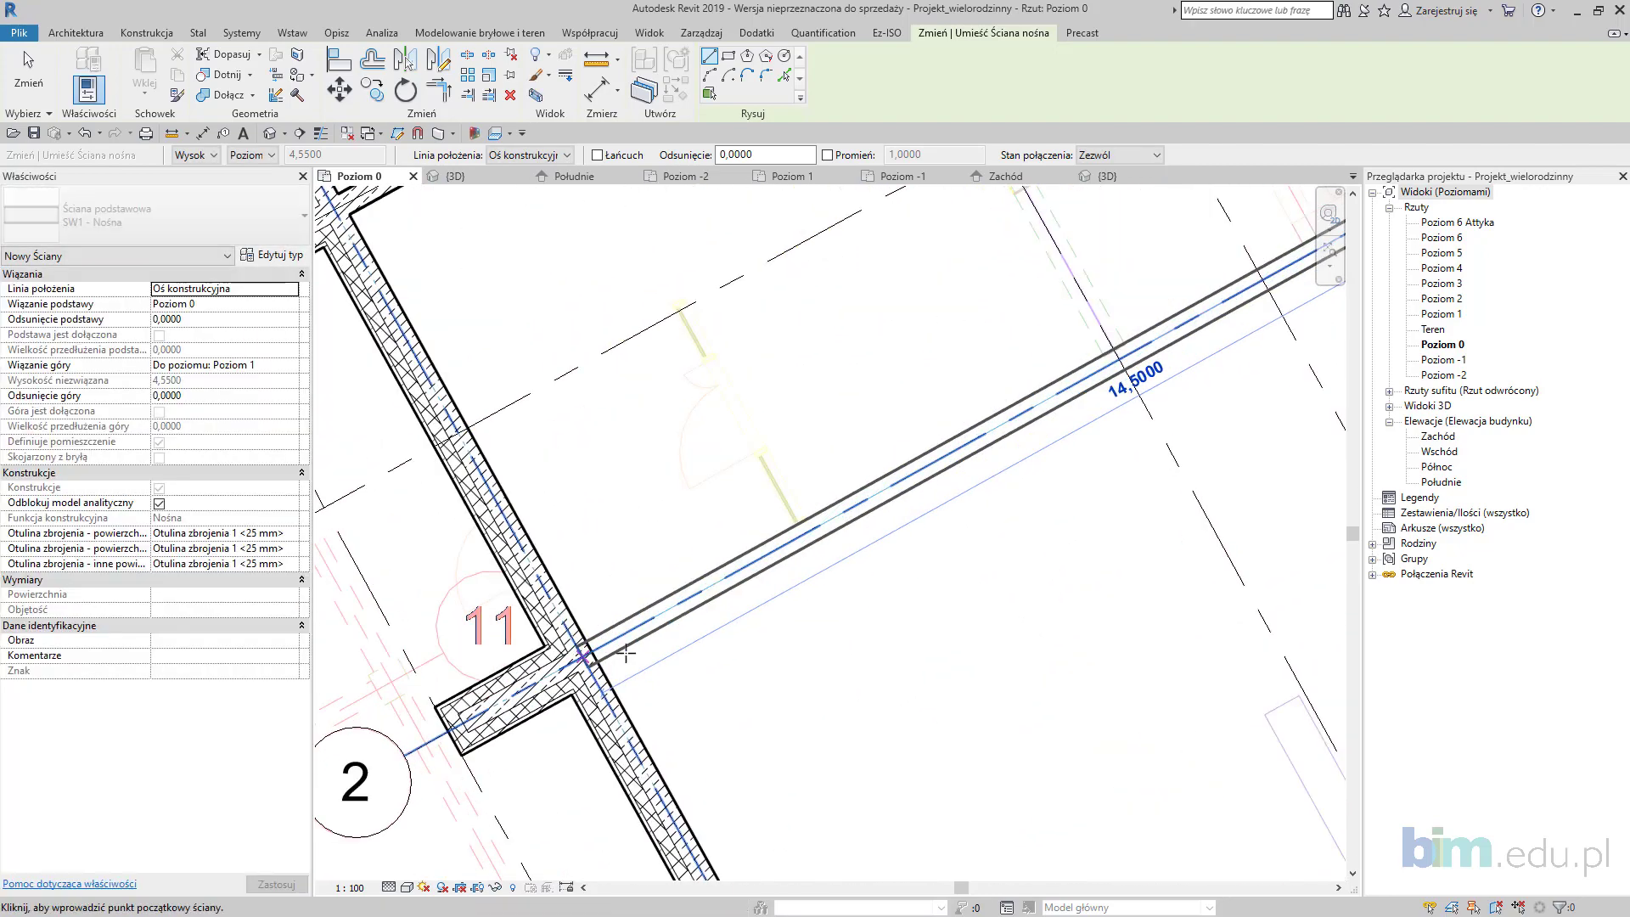
Step: Draw an SW1 wall along grid C from the grid 3 wall to the grid 2 wall, beside the stairwell
scroll(585, 654, "down", 3)
scroll(732, 605, "up", 2)
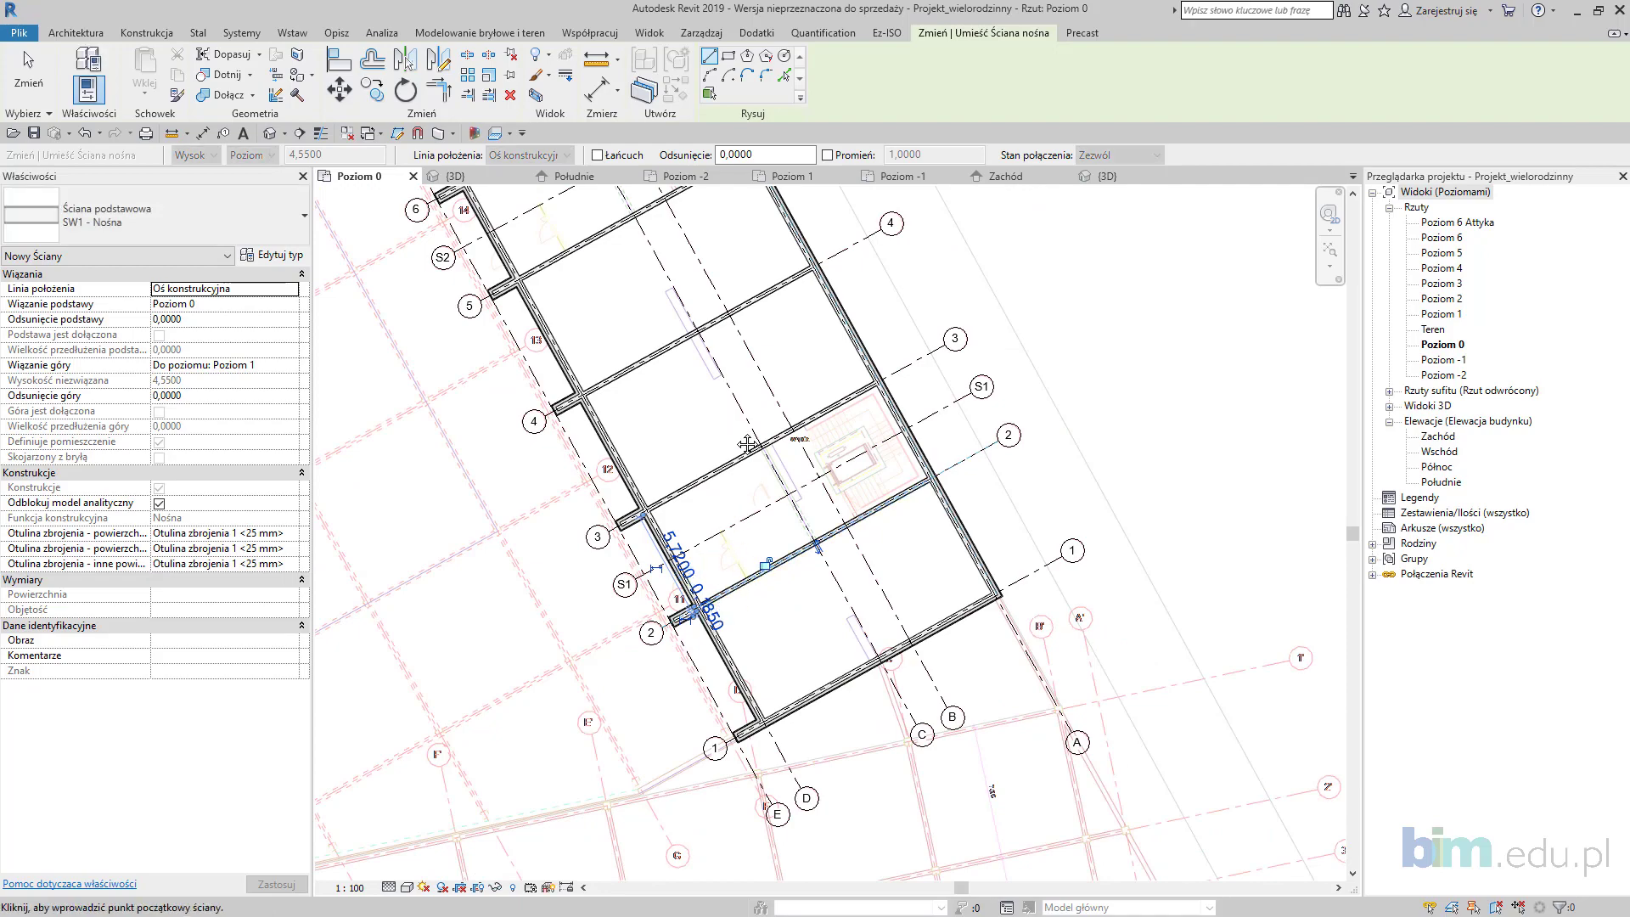
scroll(726, 425, "down", 3)
scroll(613, 336, "up", 5)
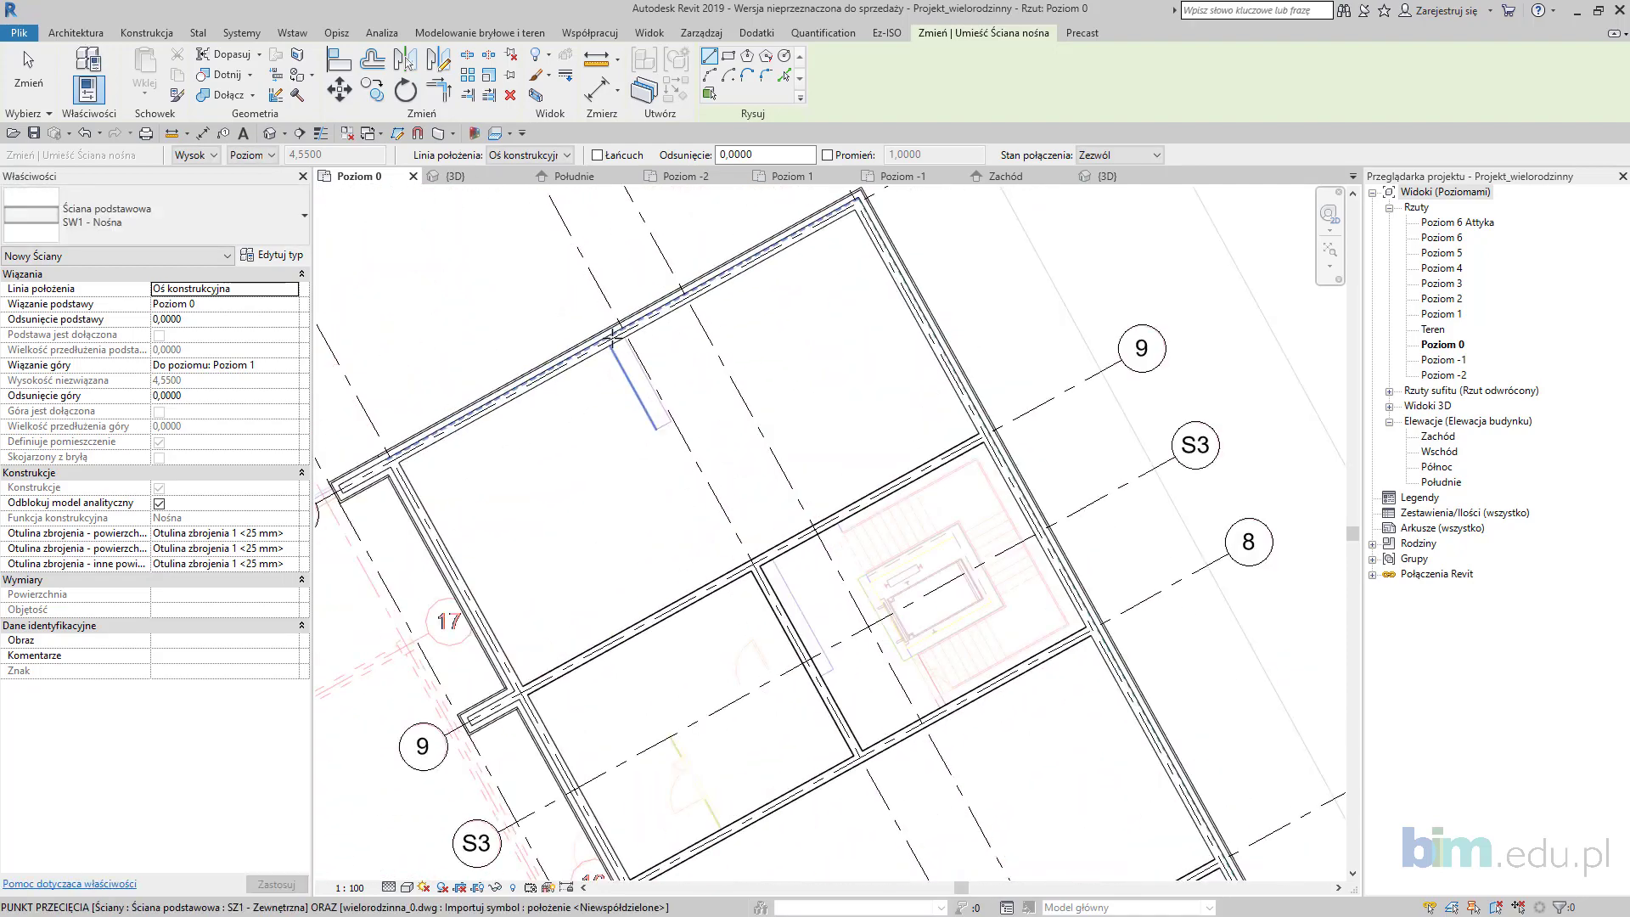
middle_click_drag(929, 734, 776, 291)
middle_click_drag(1009, 712, 736, 247)
middle_click_drag(1070, 688, 875, 273)
scroll(880, 583, "up", 1)
left_click(881, 583)
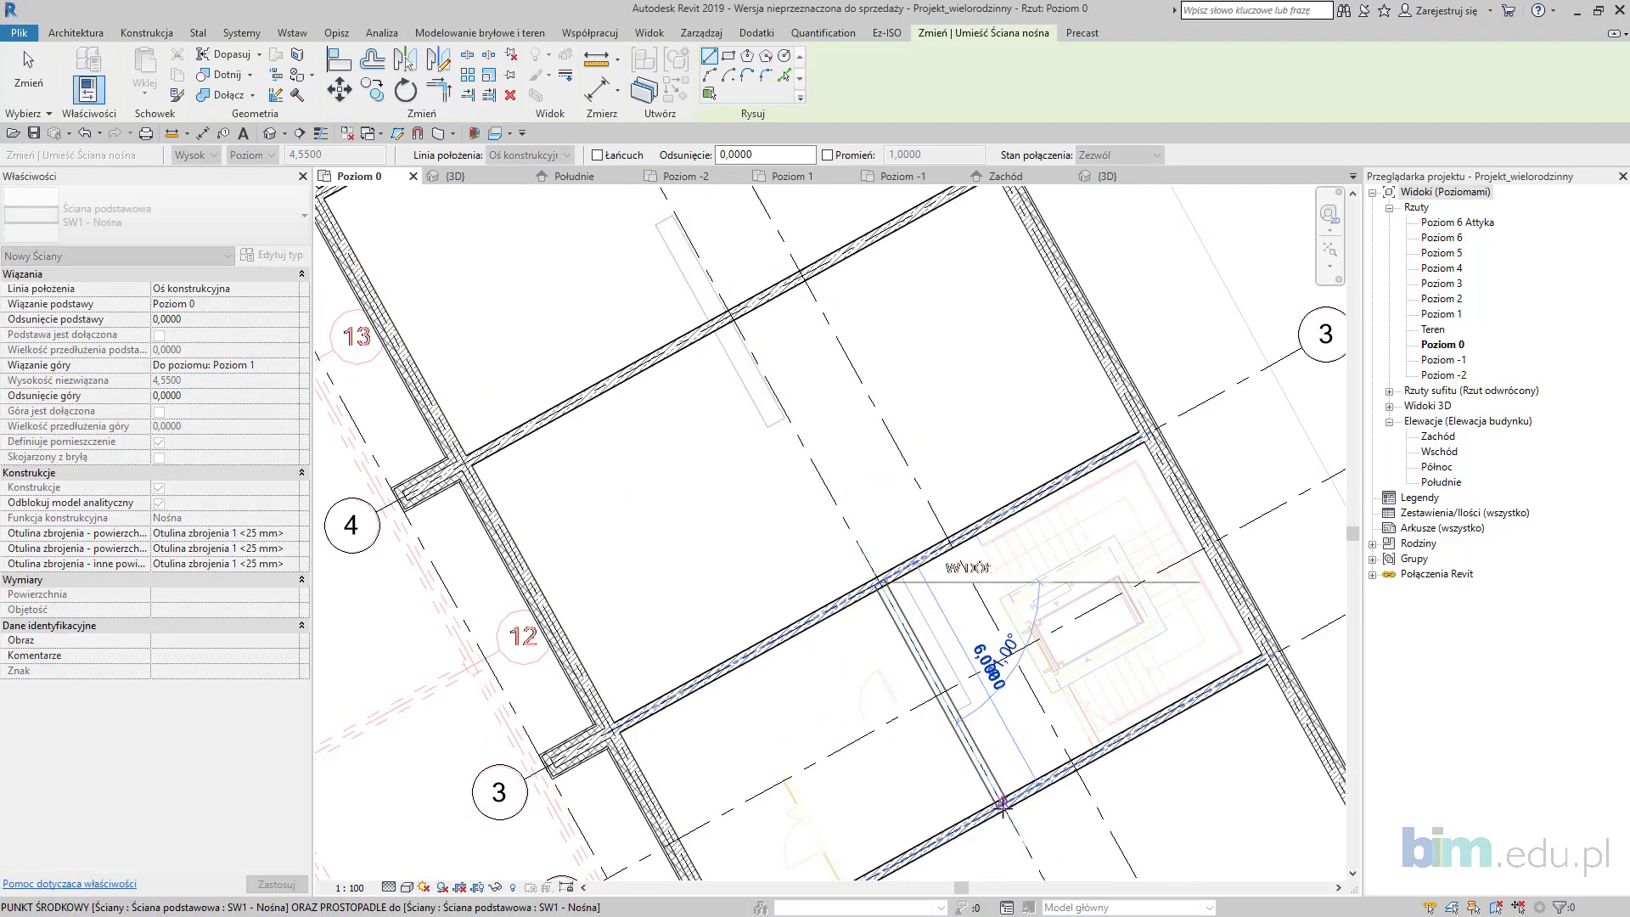
left_click(1003, 805)
Step: Draw a 2.6 m SW6 - Żelbet winda wall, location line Lico wewnętrzne, outside the upper long inner edge of the lift shaft between grids 9 and 8
scroll(1001, 799, "down", 4)
middle_click_drag(875, 603, 1066, 913)
middle_click_drag(884, 472, 798, 418)
scroll(798, 419, "down", 1)
middle_click_drag(725, 361, 809, 766)
scroll(724, 442, "up", 6)
middle_click_drag(719, 477, 863, 430)
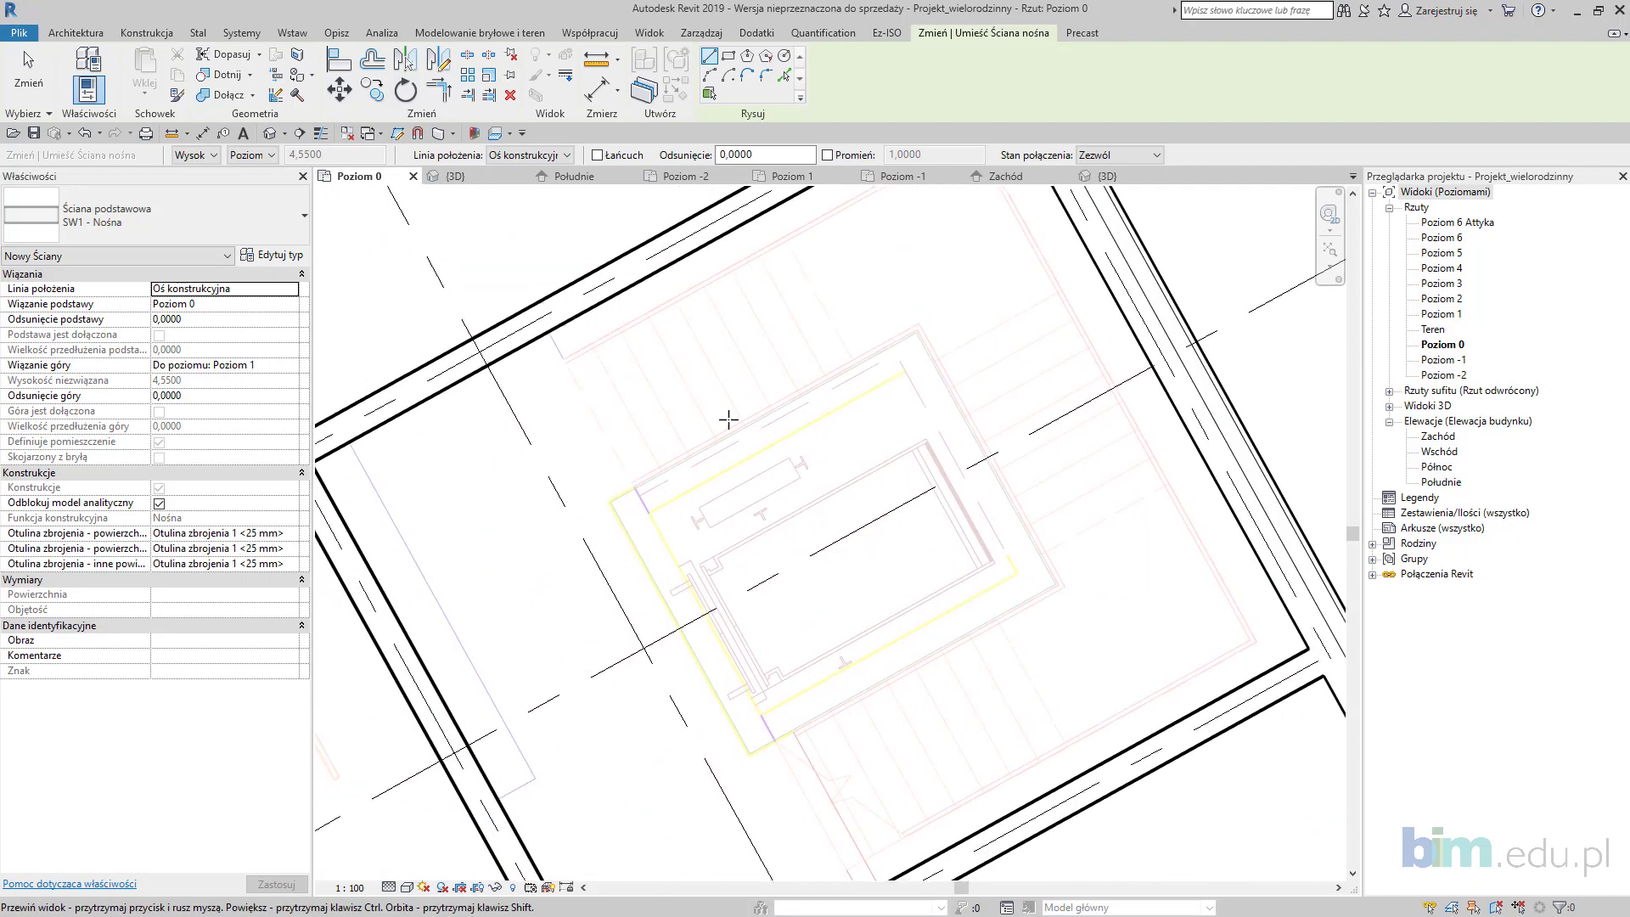
left_click(182, 204)
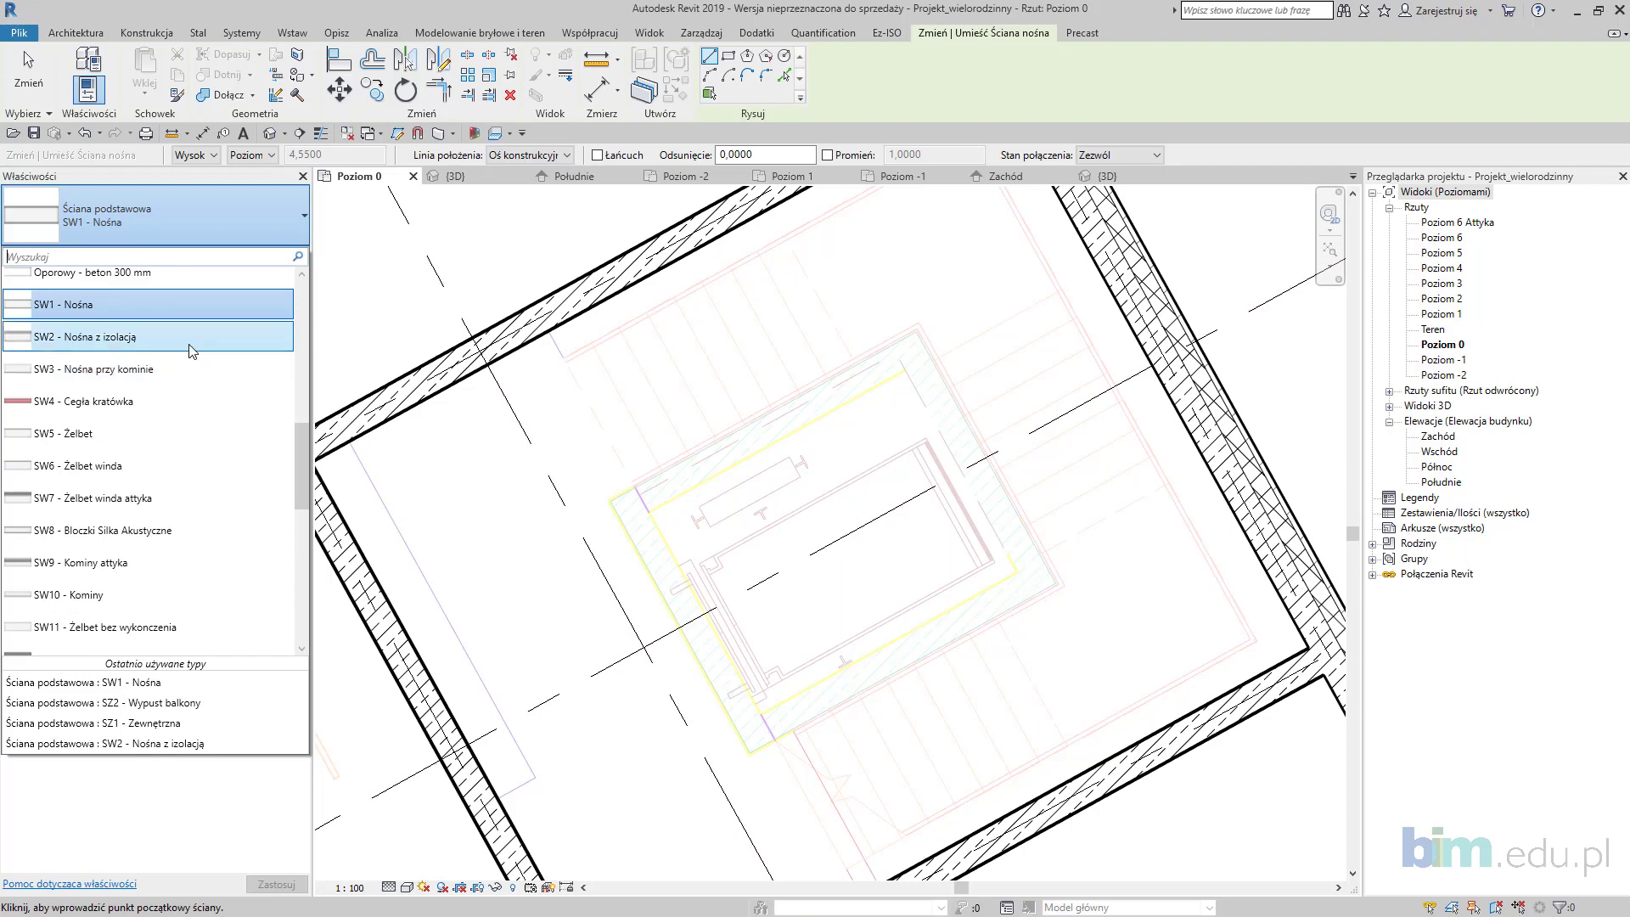
left_click(192, 467)
scroll(629, 506, "up", 4)
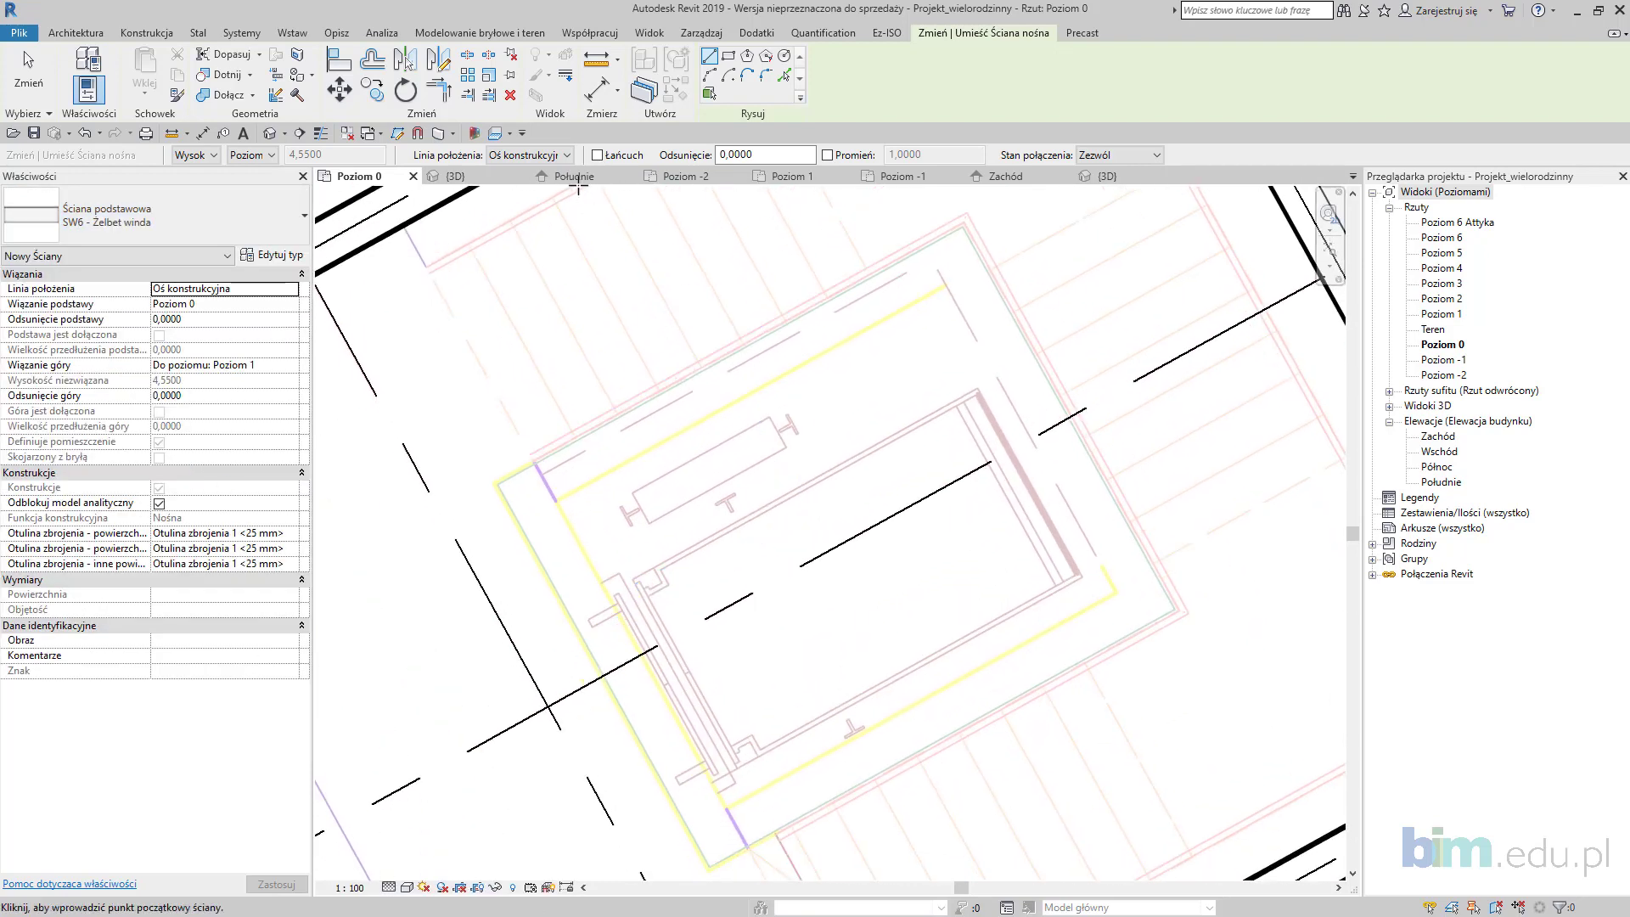
left_click(533, 156)
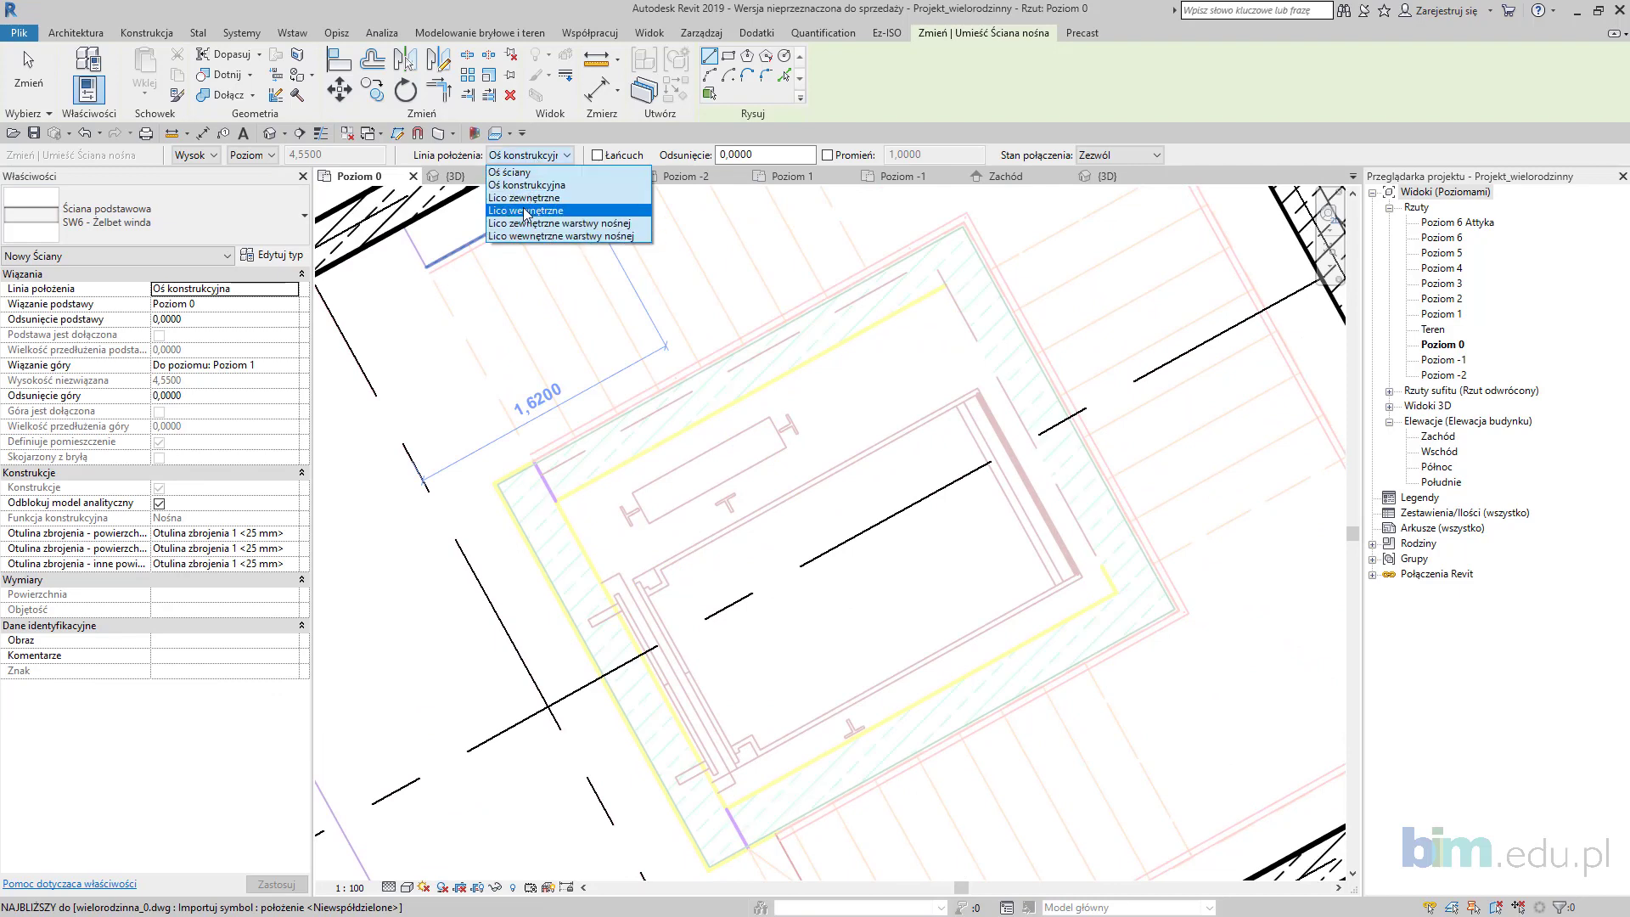
left_click(526, 211)
left_click(946, 287)
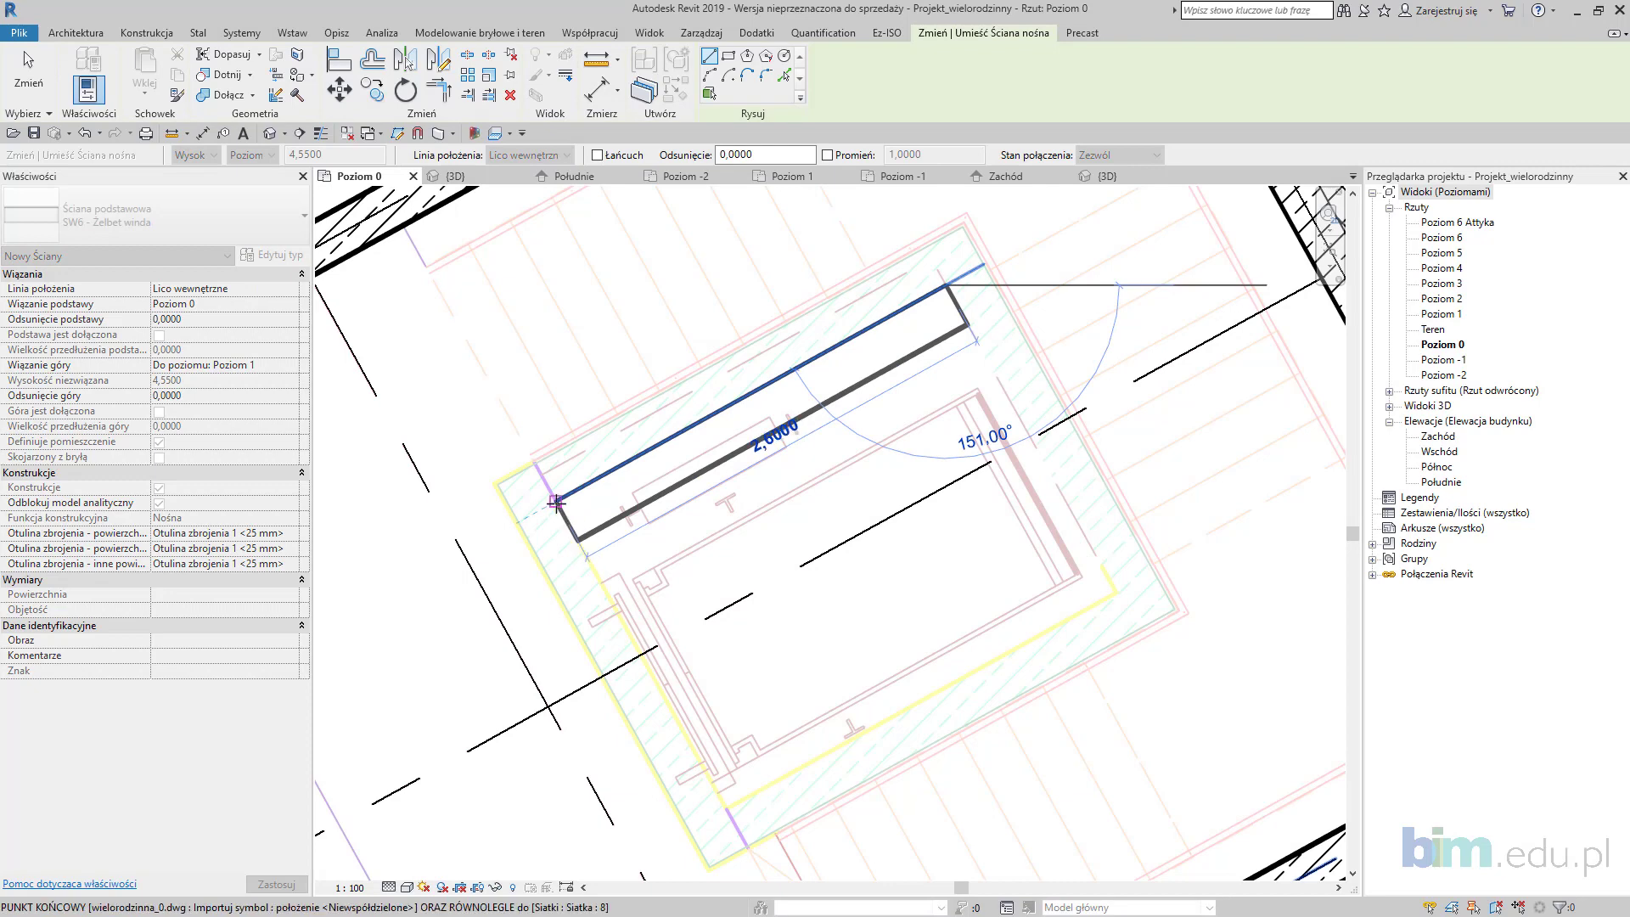
left_click(557, 503)
Step: Compare the new lift shaft wall's end with the DWG underlay, switching thin lines on and off
scroll(556, 503, "up", 5)
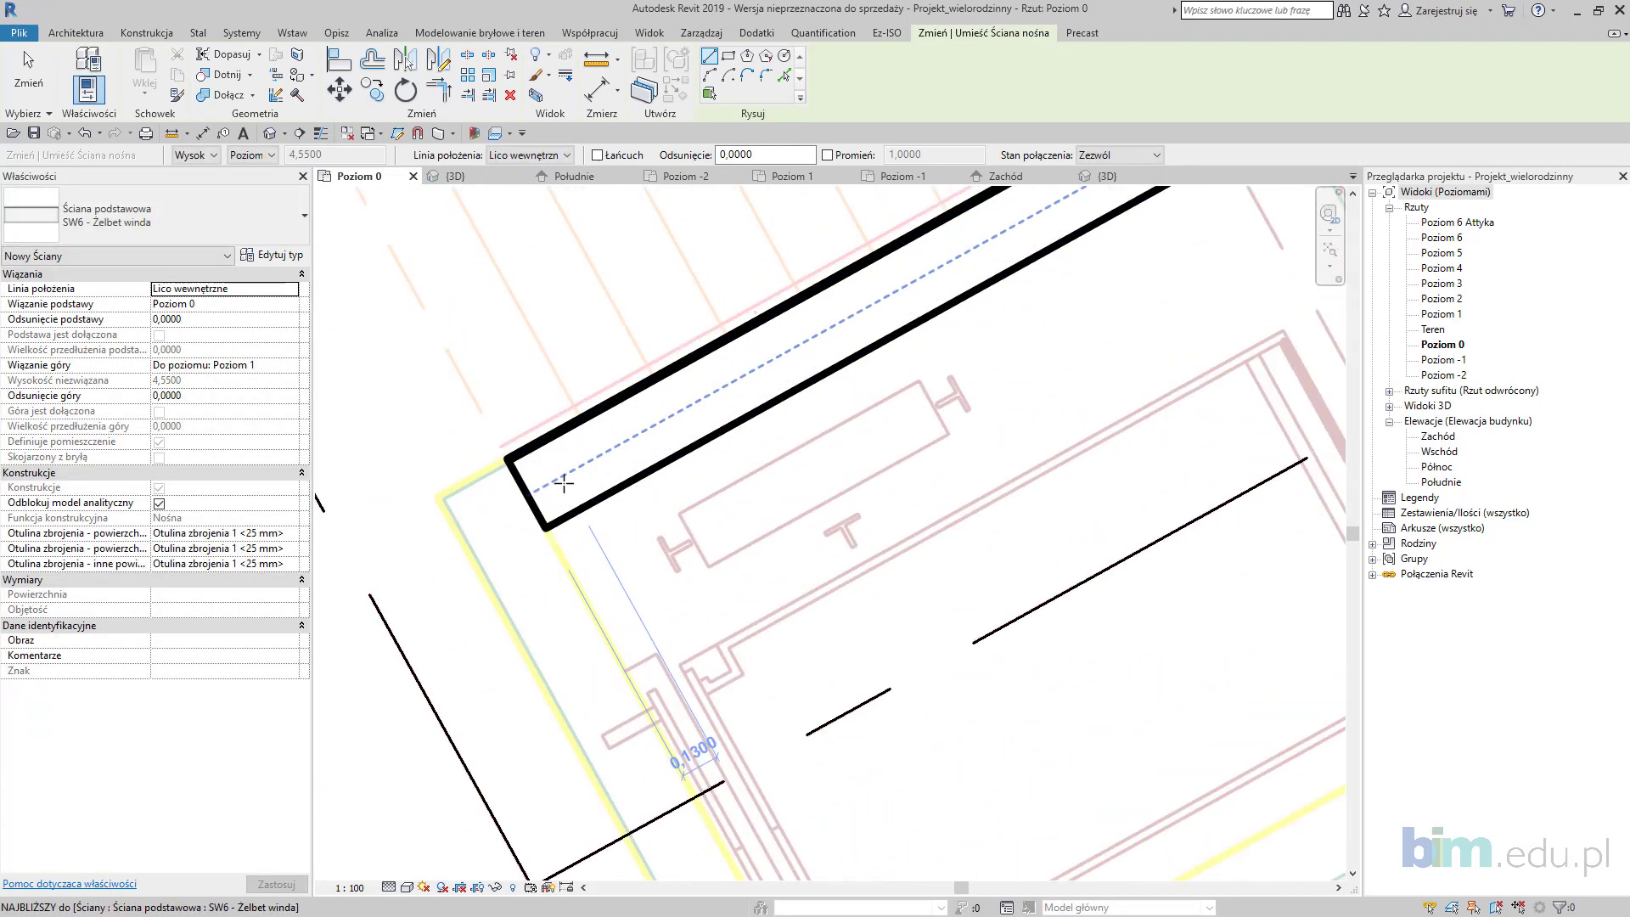
left_click(322, 134)
left_click(322, 134)
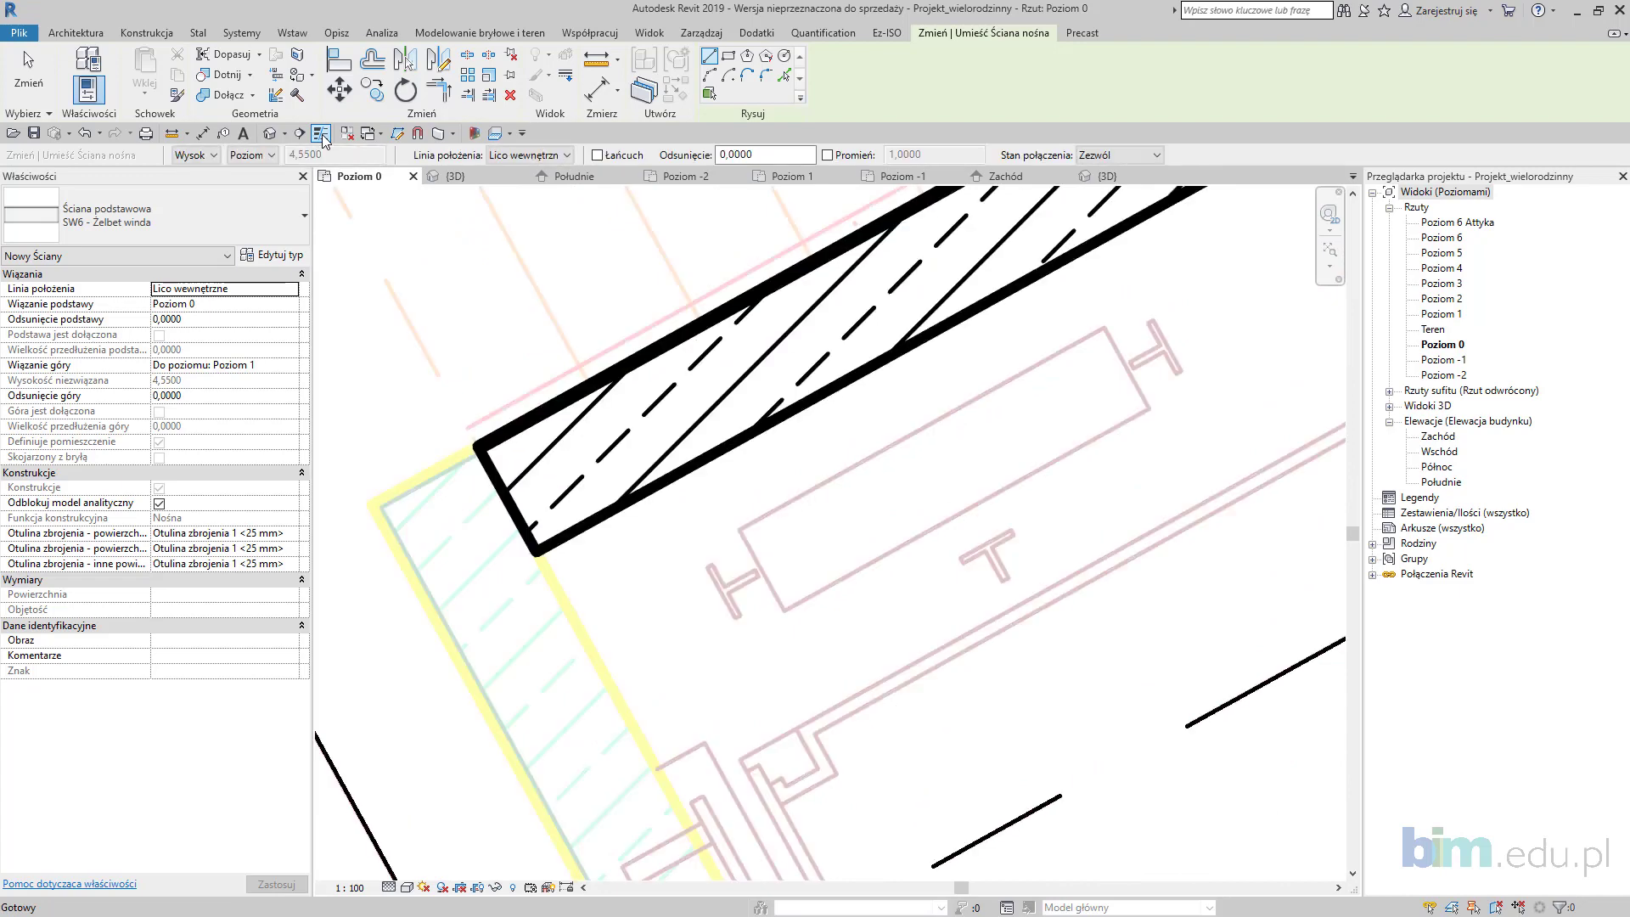
left_click(322, 134)
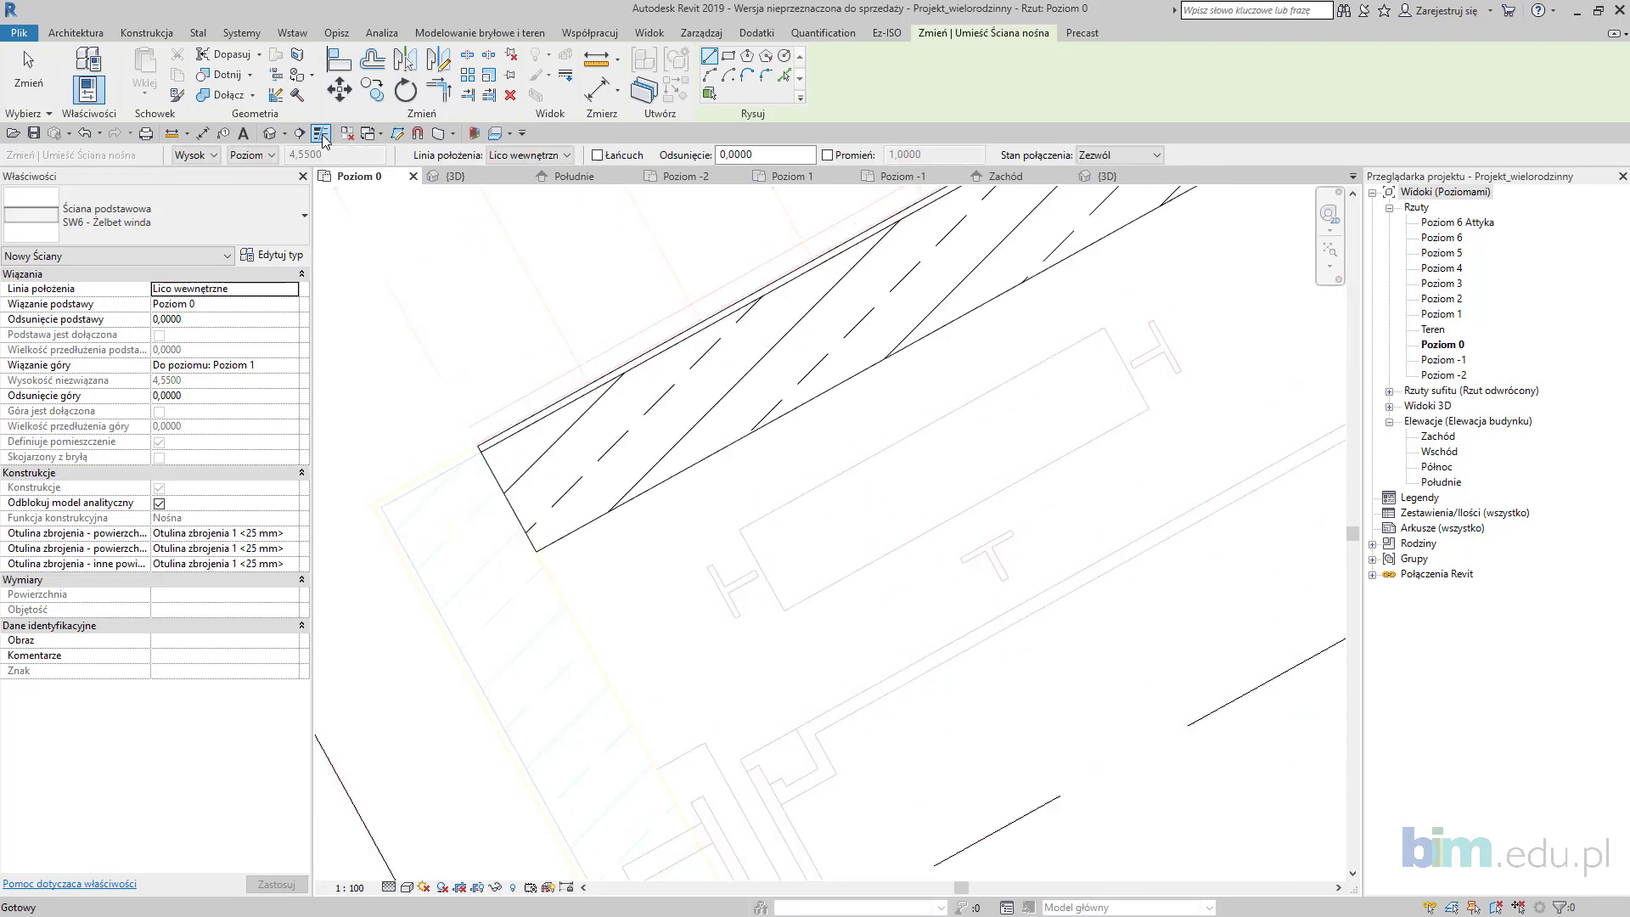
left_click(322, 134)
left_click(322, 134)
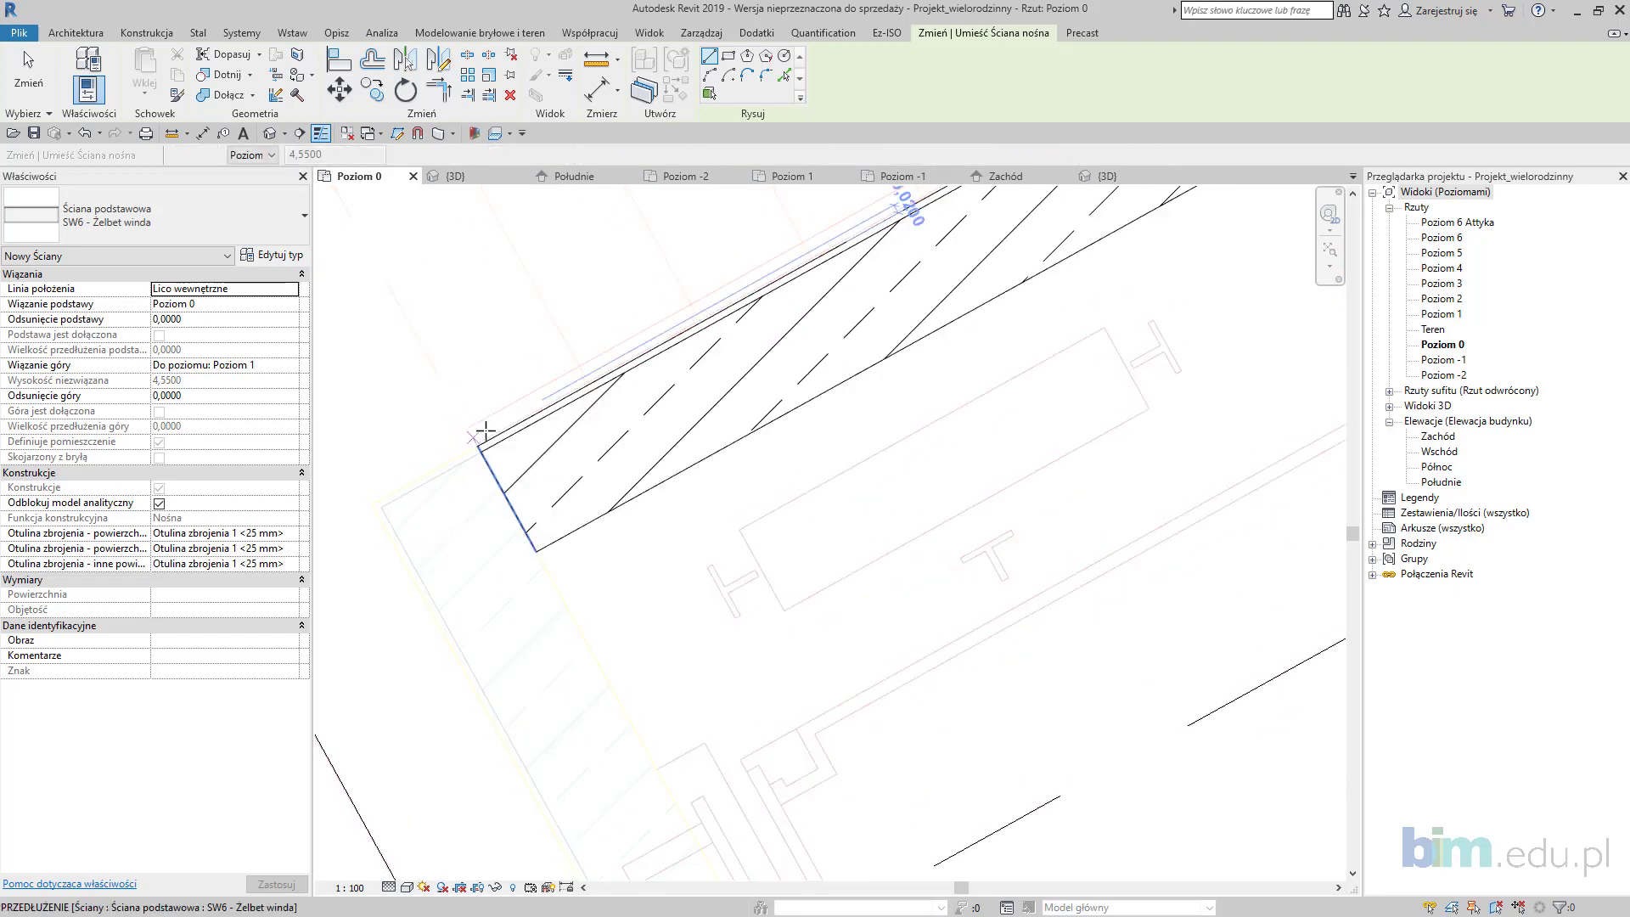
left_click(324, 136)
scroll(567, 543, "down", 4)
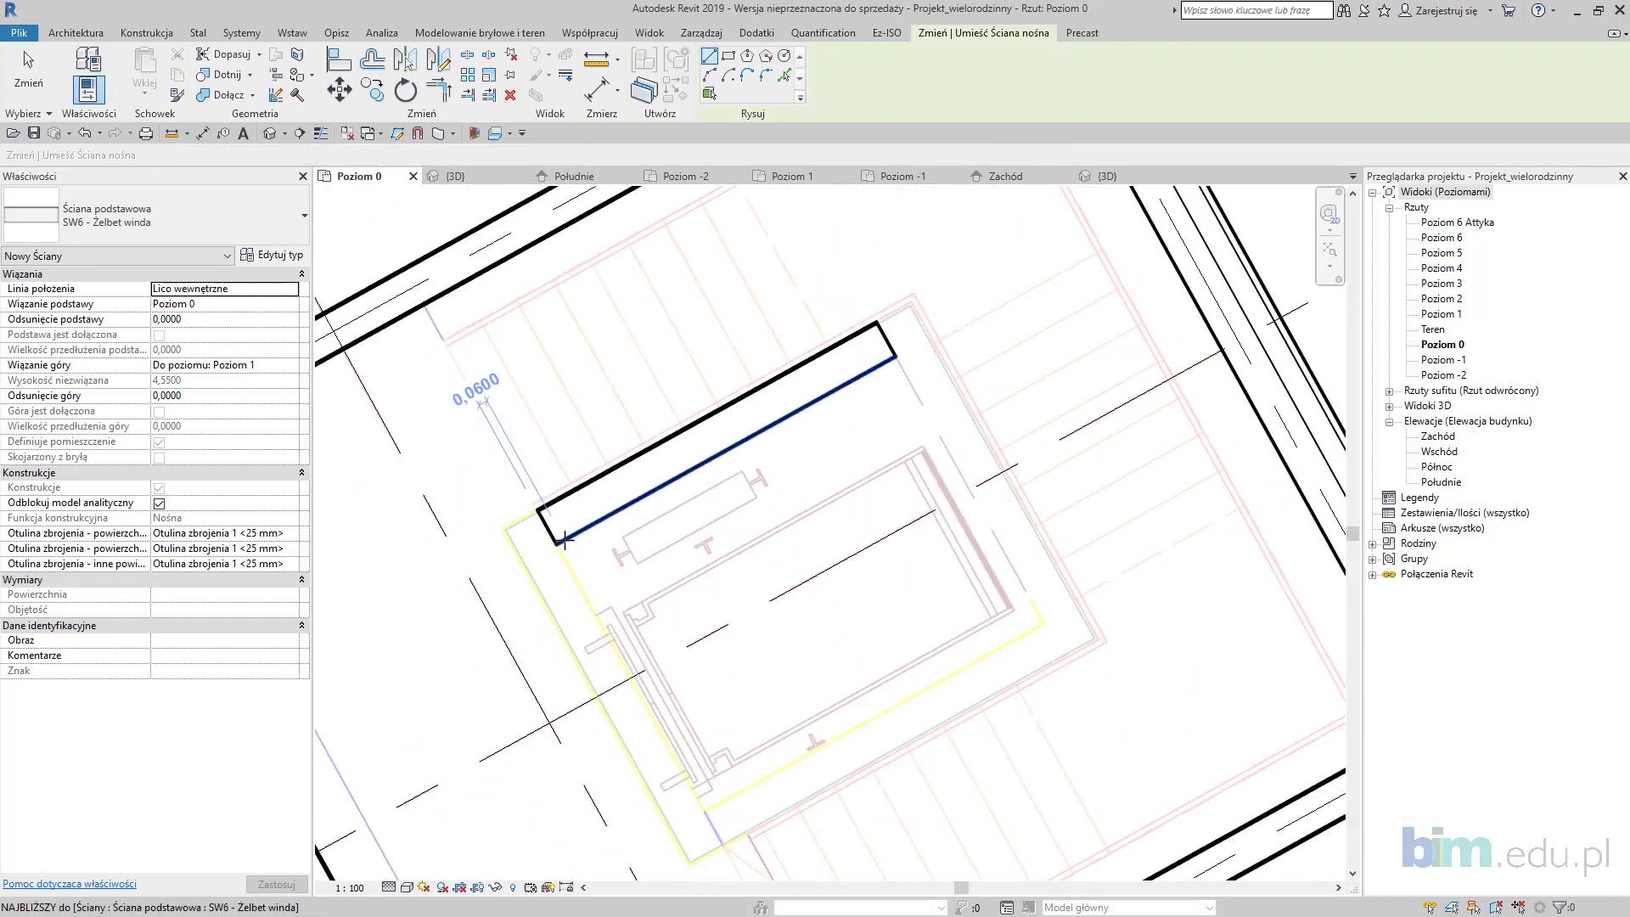
Step: Draw the shaft's 2.05 m left wall and lower long wall in SW6 along the inner edges, flipped so their thickness lies outside
left_click(557, 544)
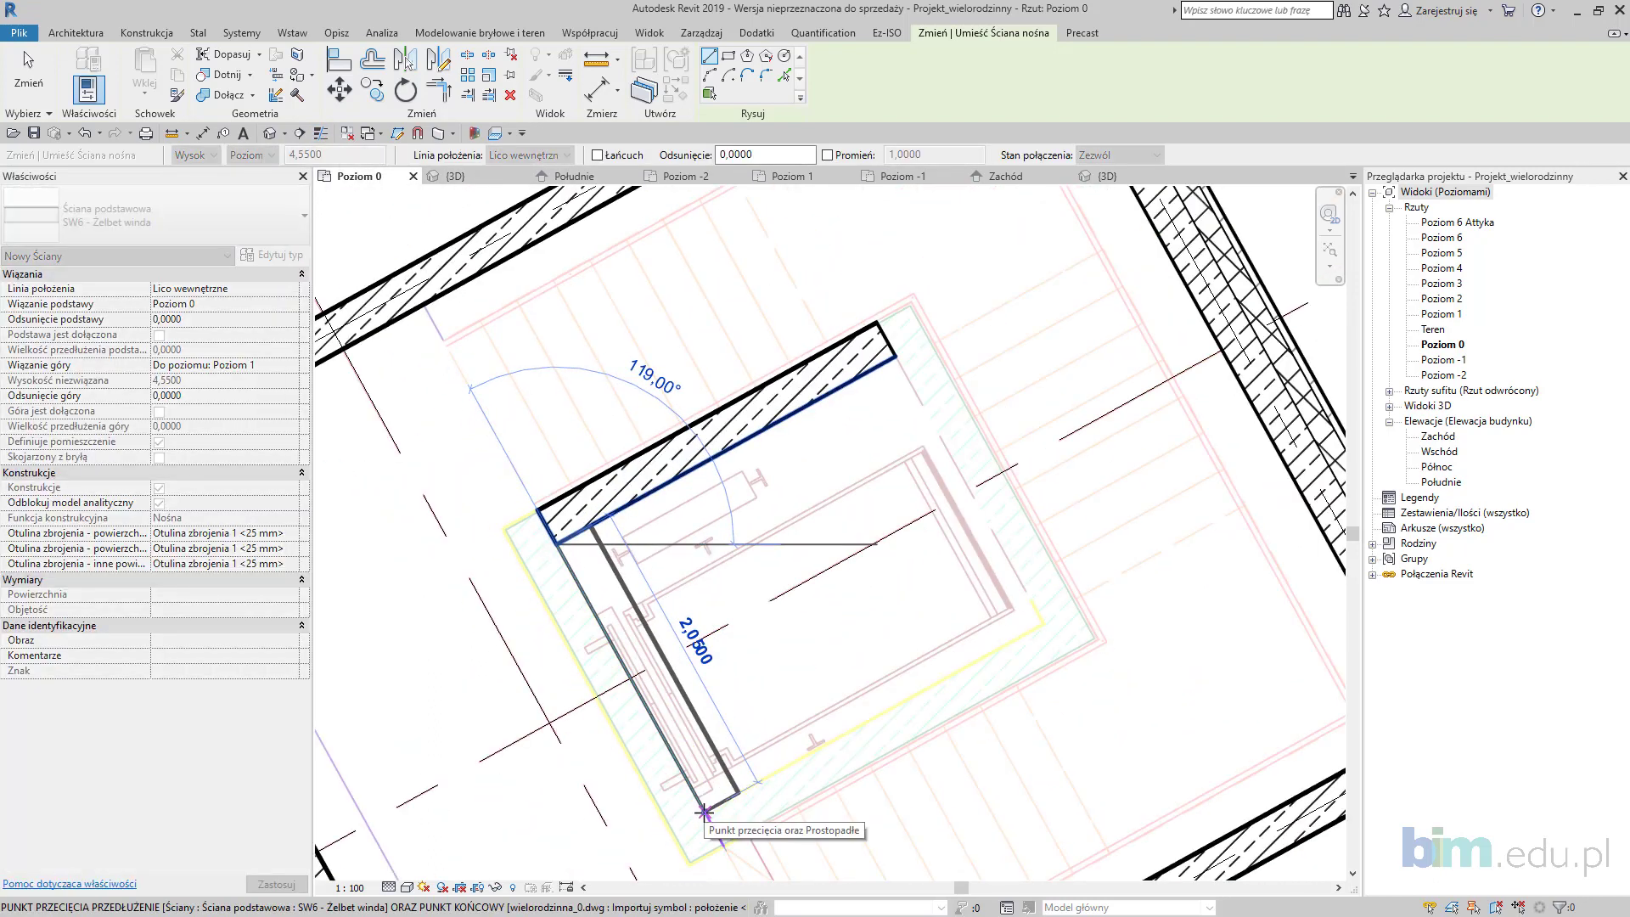
scroll(704, 812, "up", 4)
key("space")
double_click(704, 810)
scroll(756, 779, "down", 4)
left_click(1122, 580)
Step: Draw the lift shaft's 2.05 m closing right wall in SW6 along the inner edge, flipped so its thickness lies outside
left_click(954, 273)
key("space")
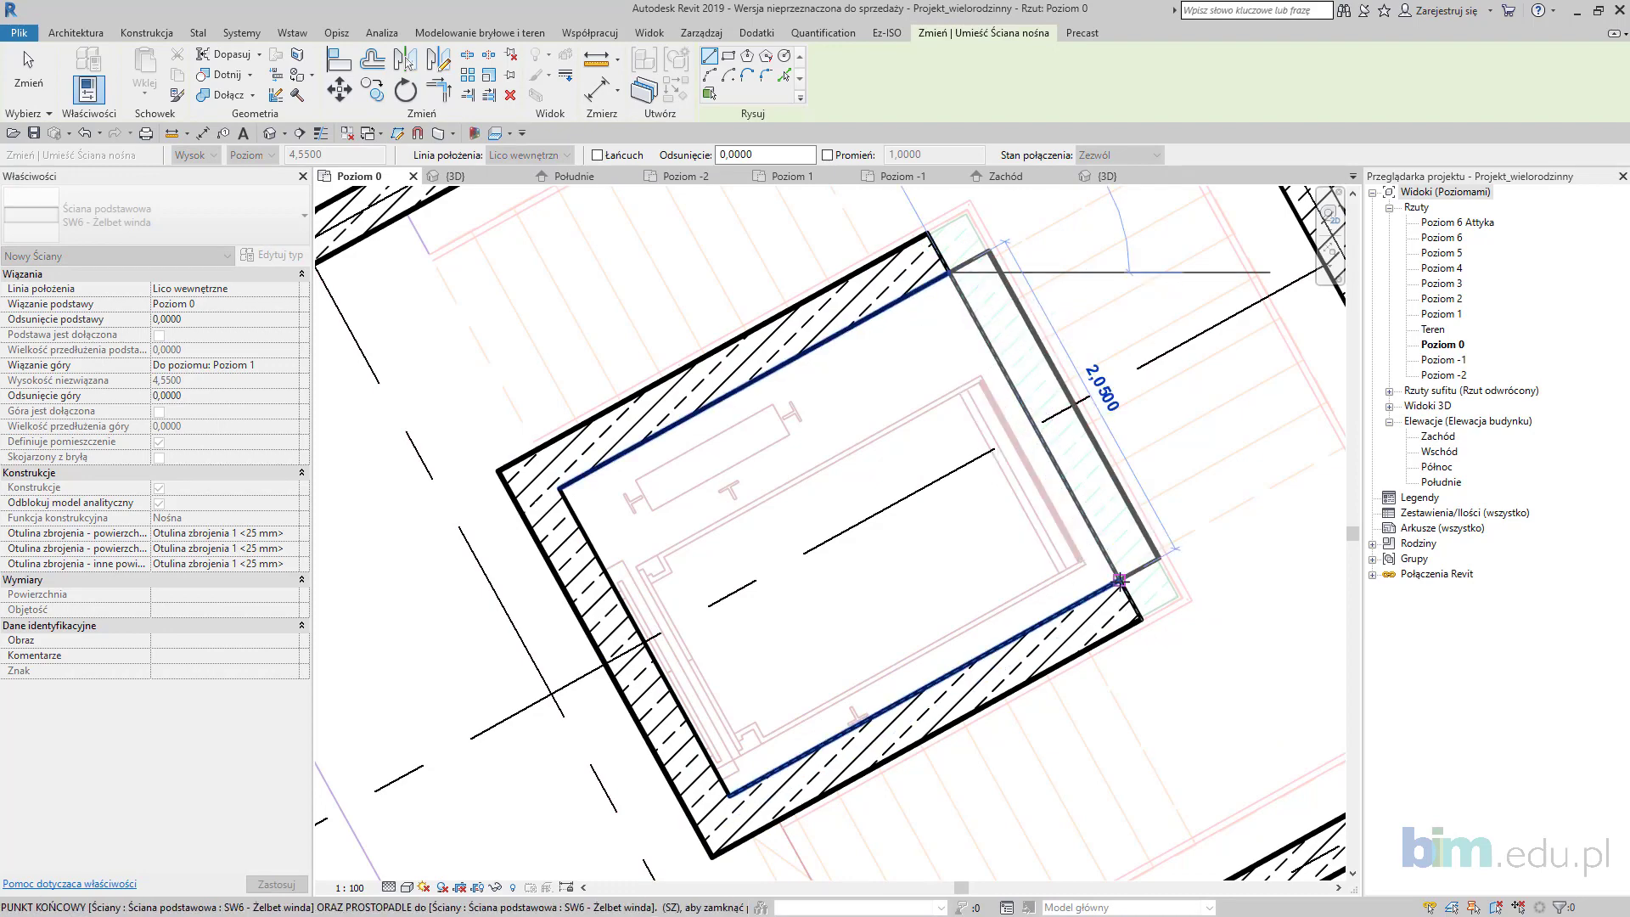
left_click(1121, 582)
scroll(1120, 582, "down", 2)
scroll(1120, 581, "up", 4)
key("Escape")
scroll(812, 690, "down", 2)
middle_click_drag(812, 689, 524, 864)
scroll(1016, 572, "up", 1)
Step: Flip the SZ1 - Zewnętrzna exterior wall beside the stairwell inside out and back to its original orientation
left_click(956, 568)
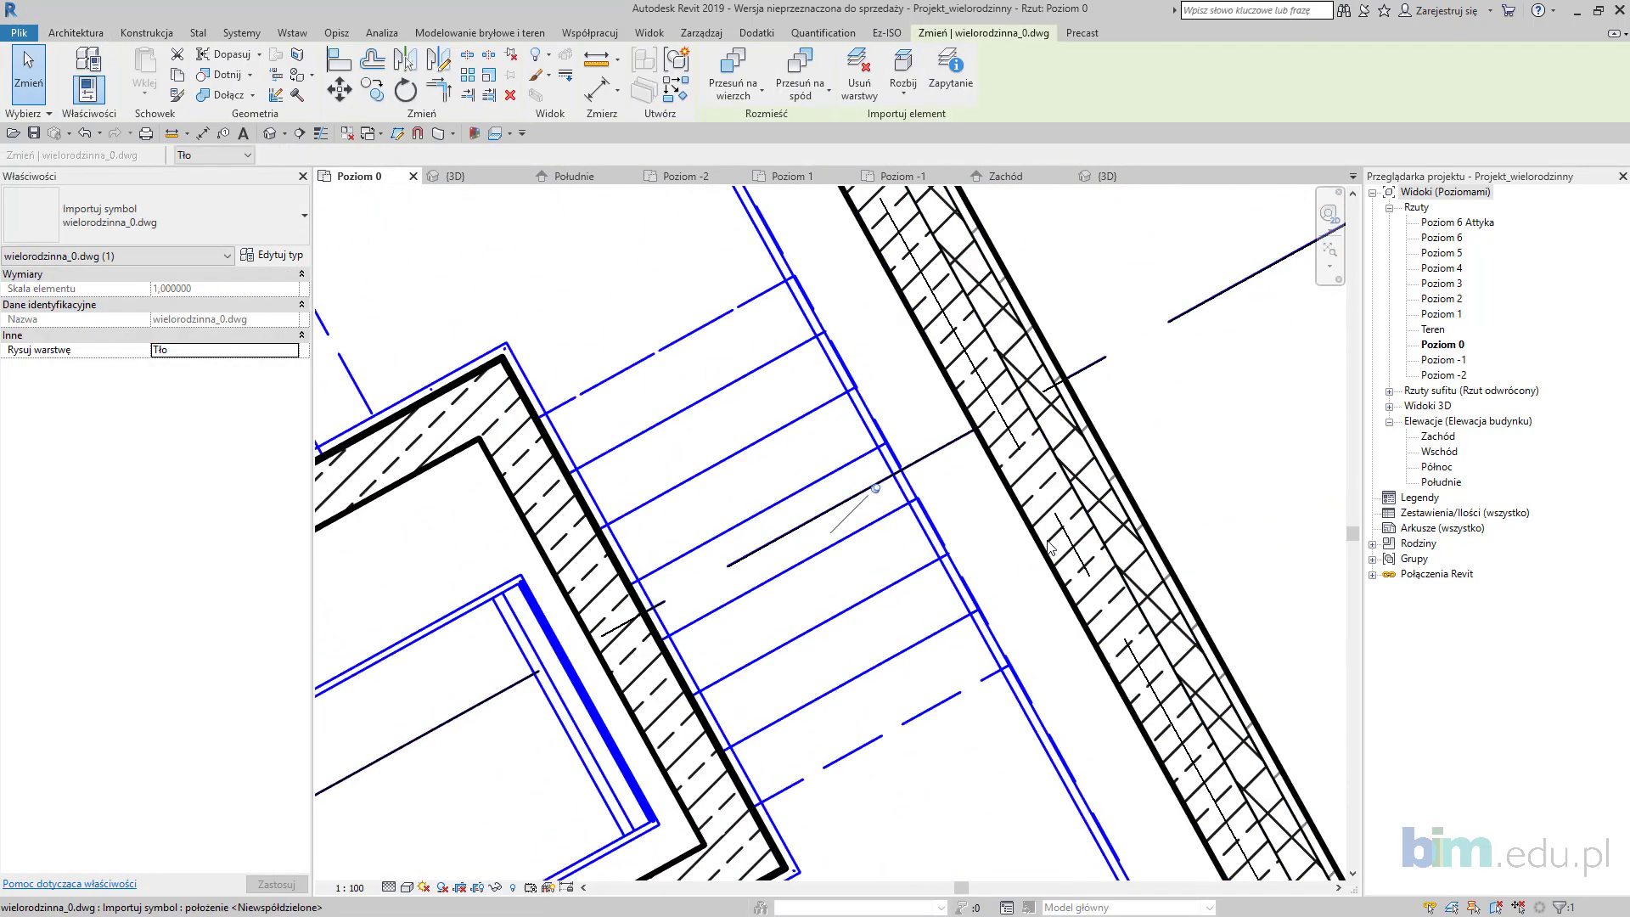
left_click(1200, 468)
left_click(1123, 510)
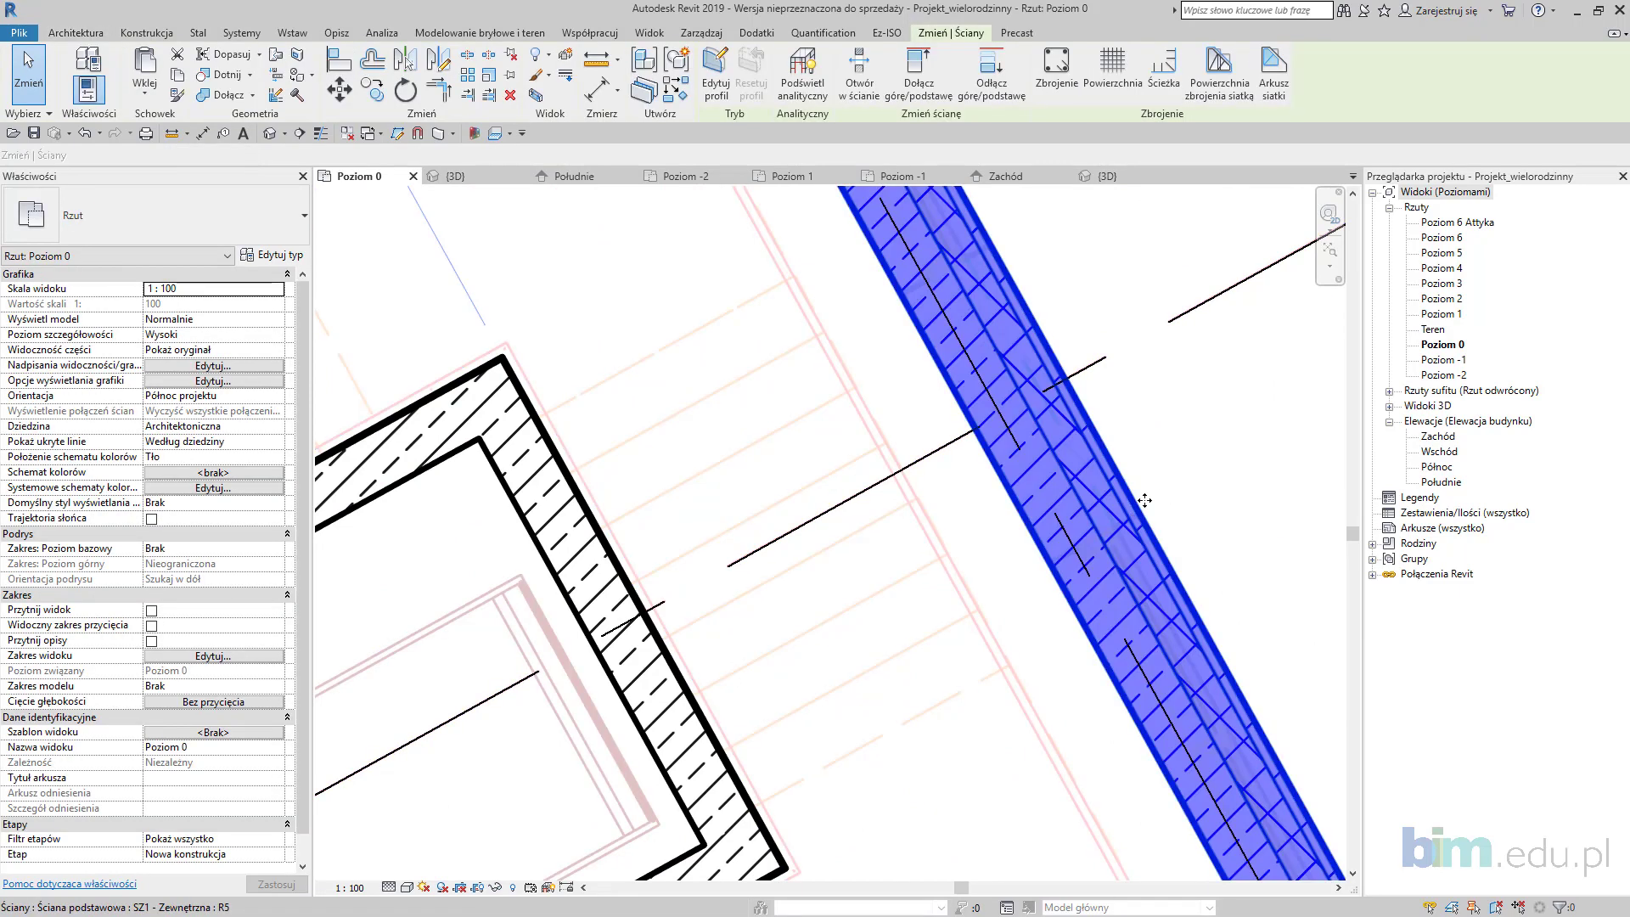
key("space")
key("space")
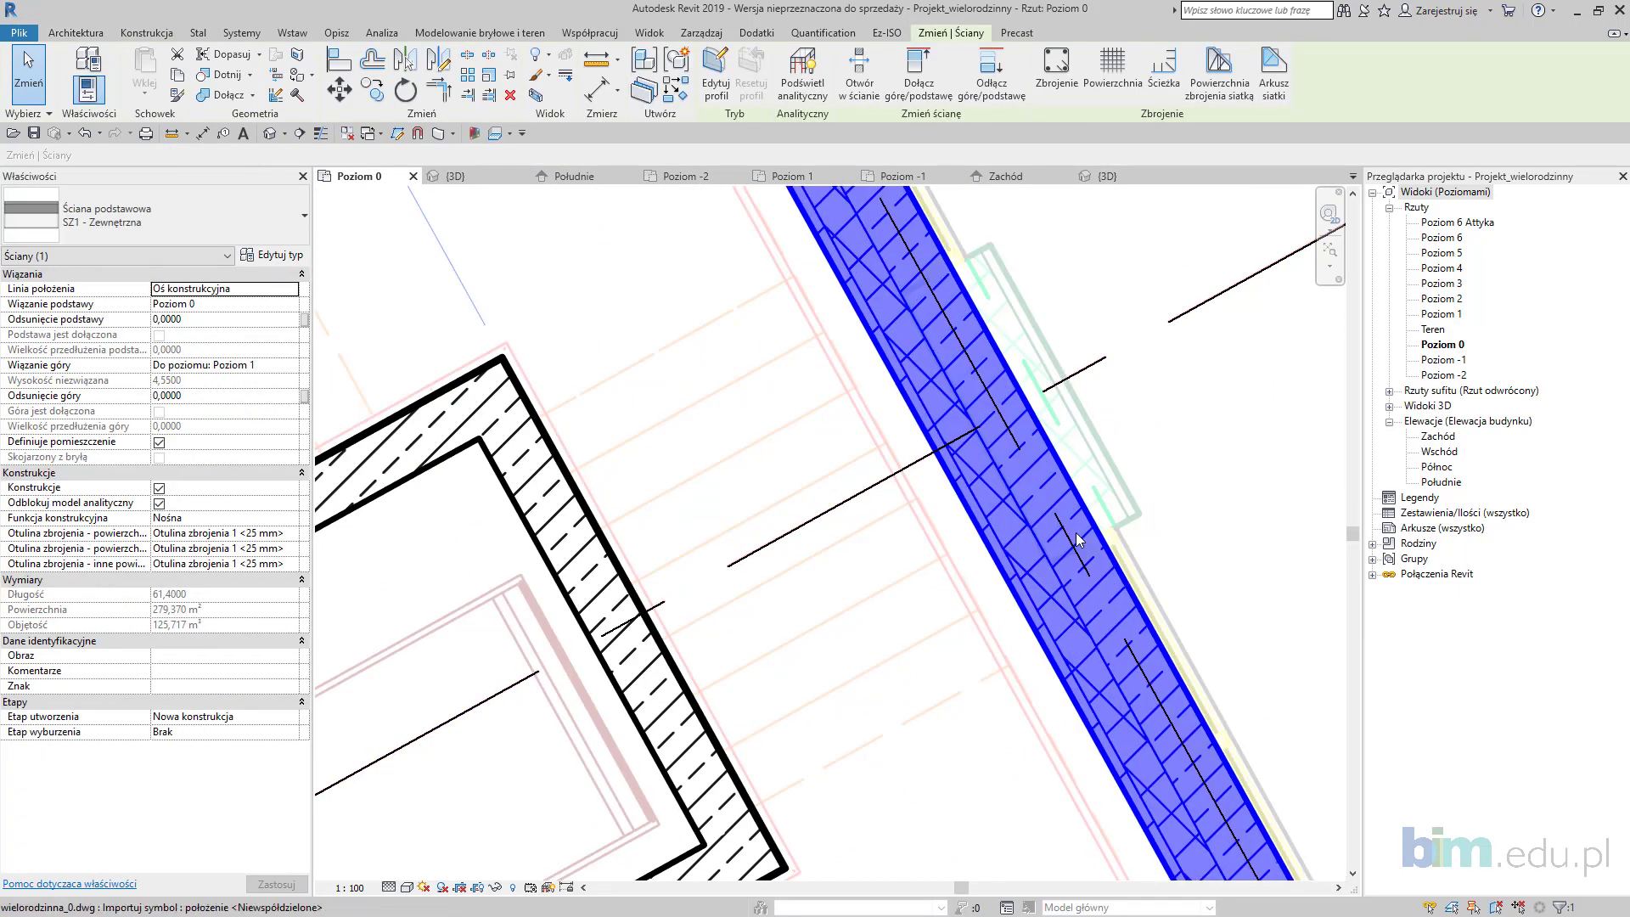
key("space")
key("space")
key("space")
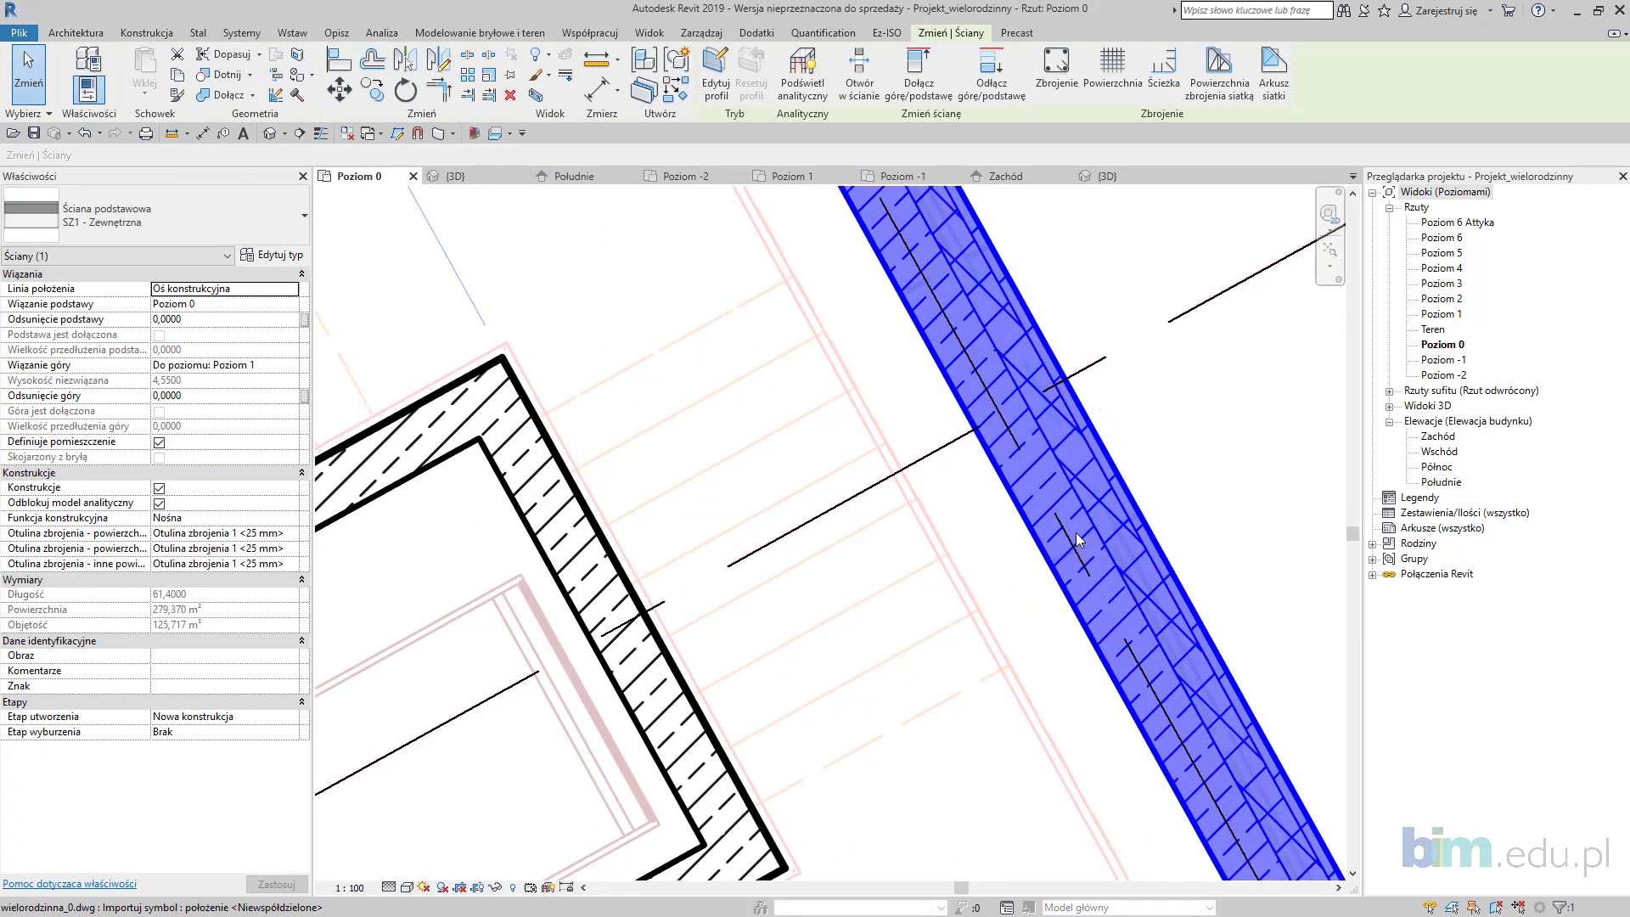
left_click(1194, 440)
Step: Copy the four SW6 lift shaft walls from the stairwell on axis S3 to the stairwells on axes S2 and S1
scroll(1194, 441, "down", 10)
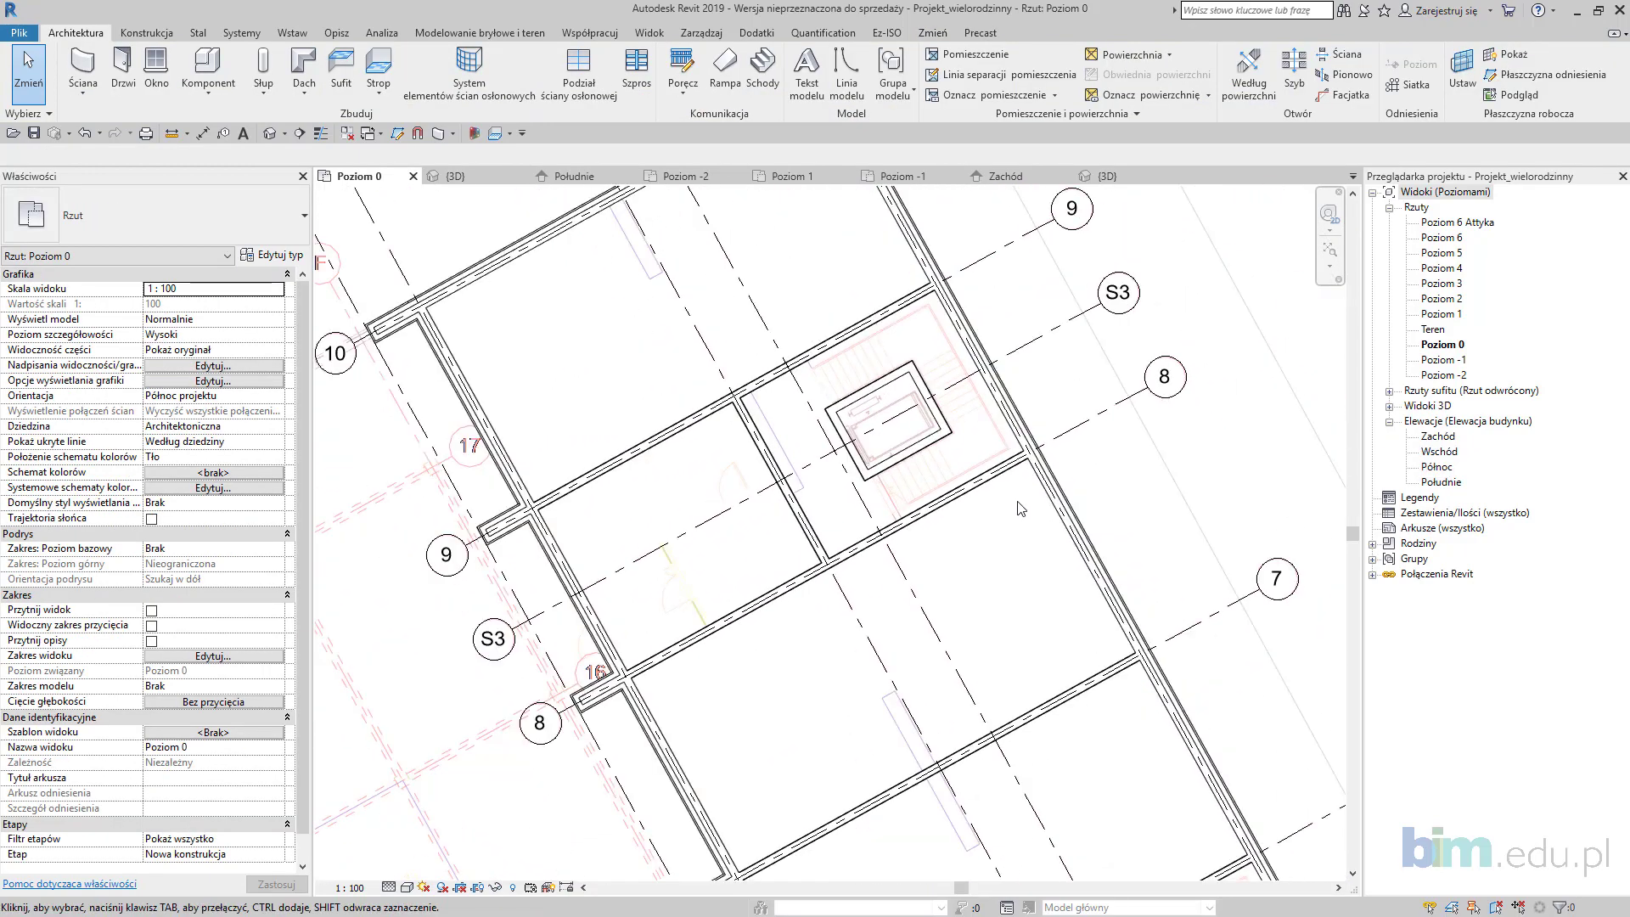
scroll(911, 431, "up", 5)
left_click_drag(843, 316, 1095, 610)
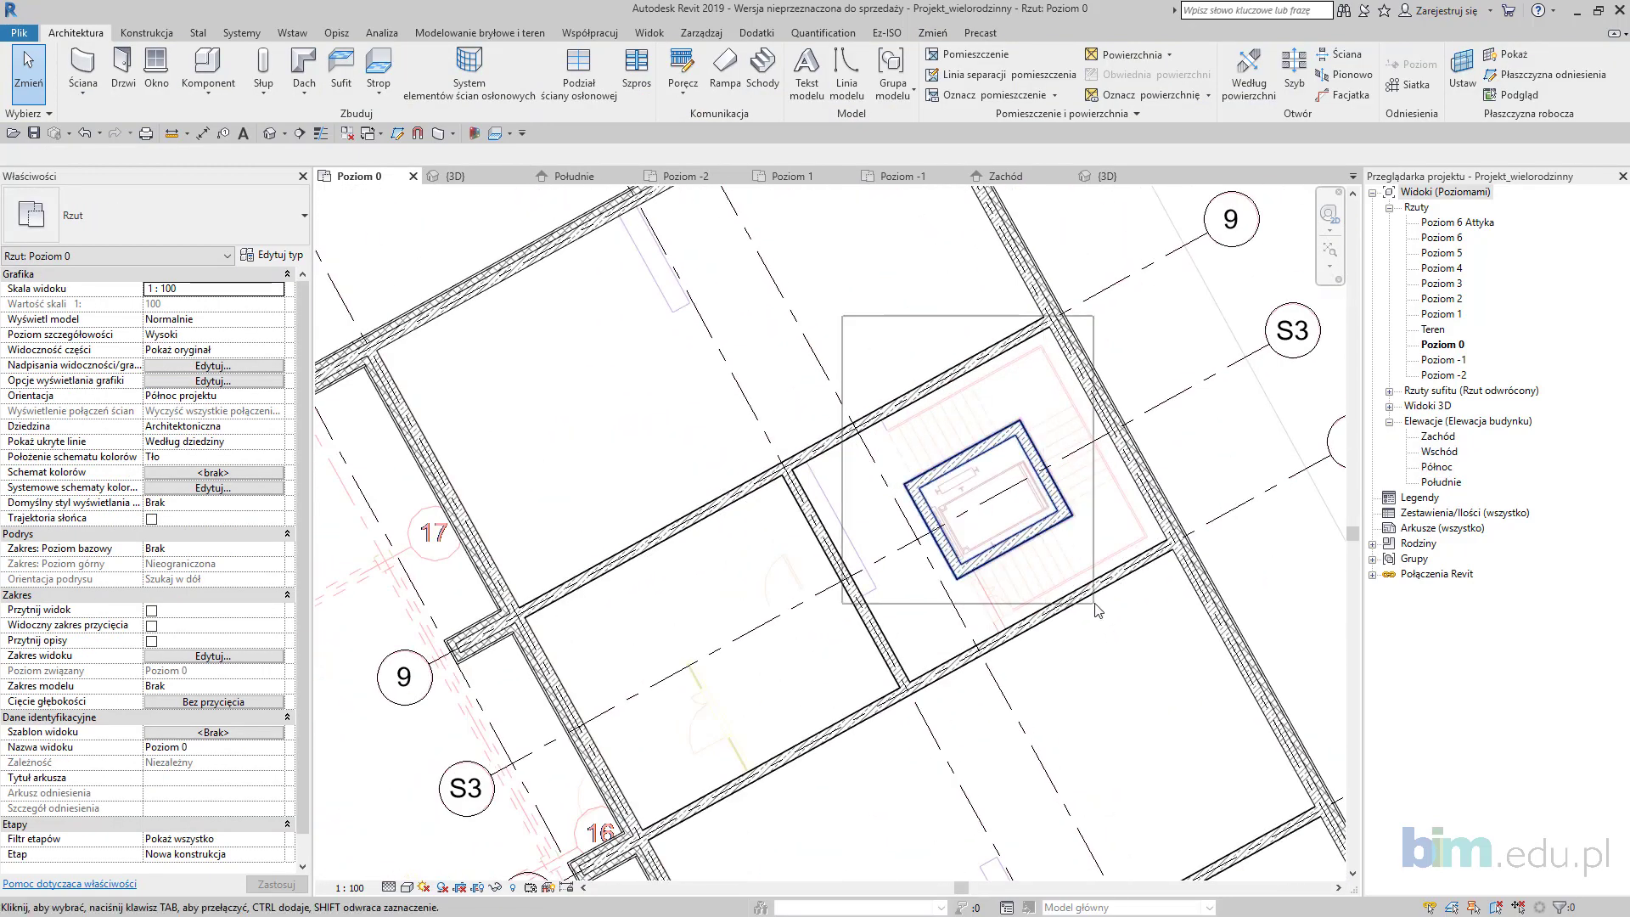
scroll(985, 615, "up", 3)
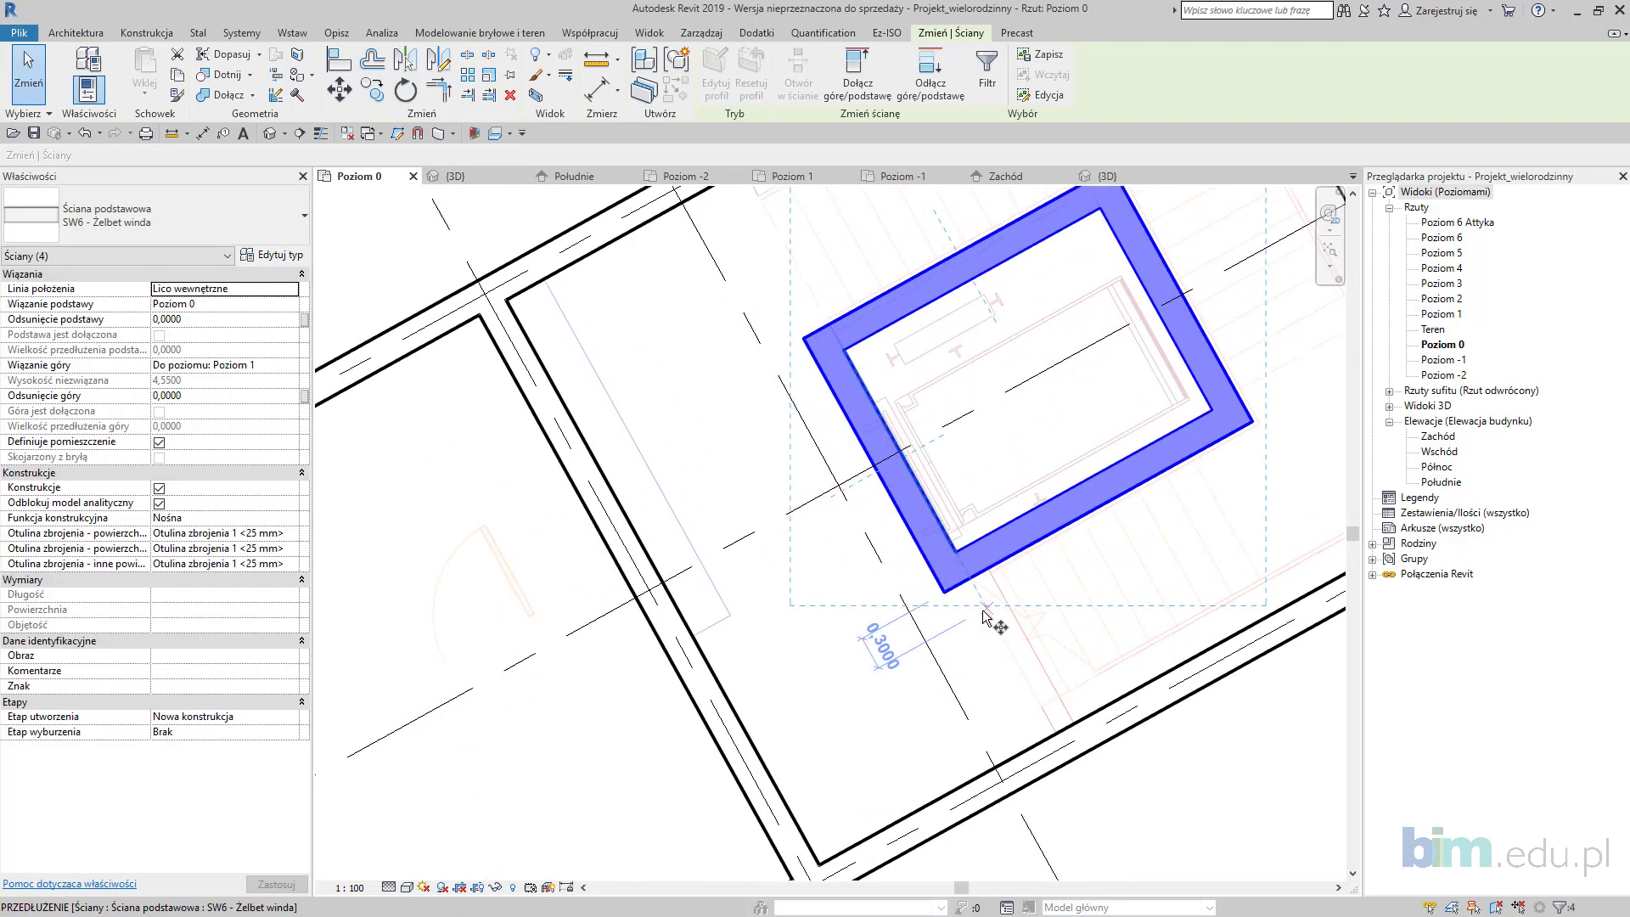
key("r")
key("o")
scroll(977, 620, "down", 3)
middle_click_drag(950, 497, 858, 323)
middle_click_drag(1037, 662, 765, 200)
scroll(906, 501, "up", 6)
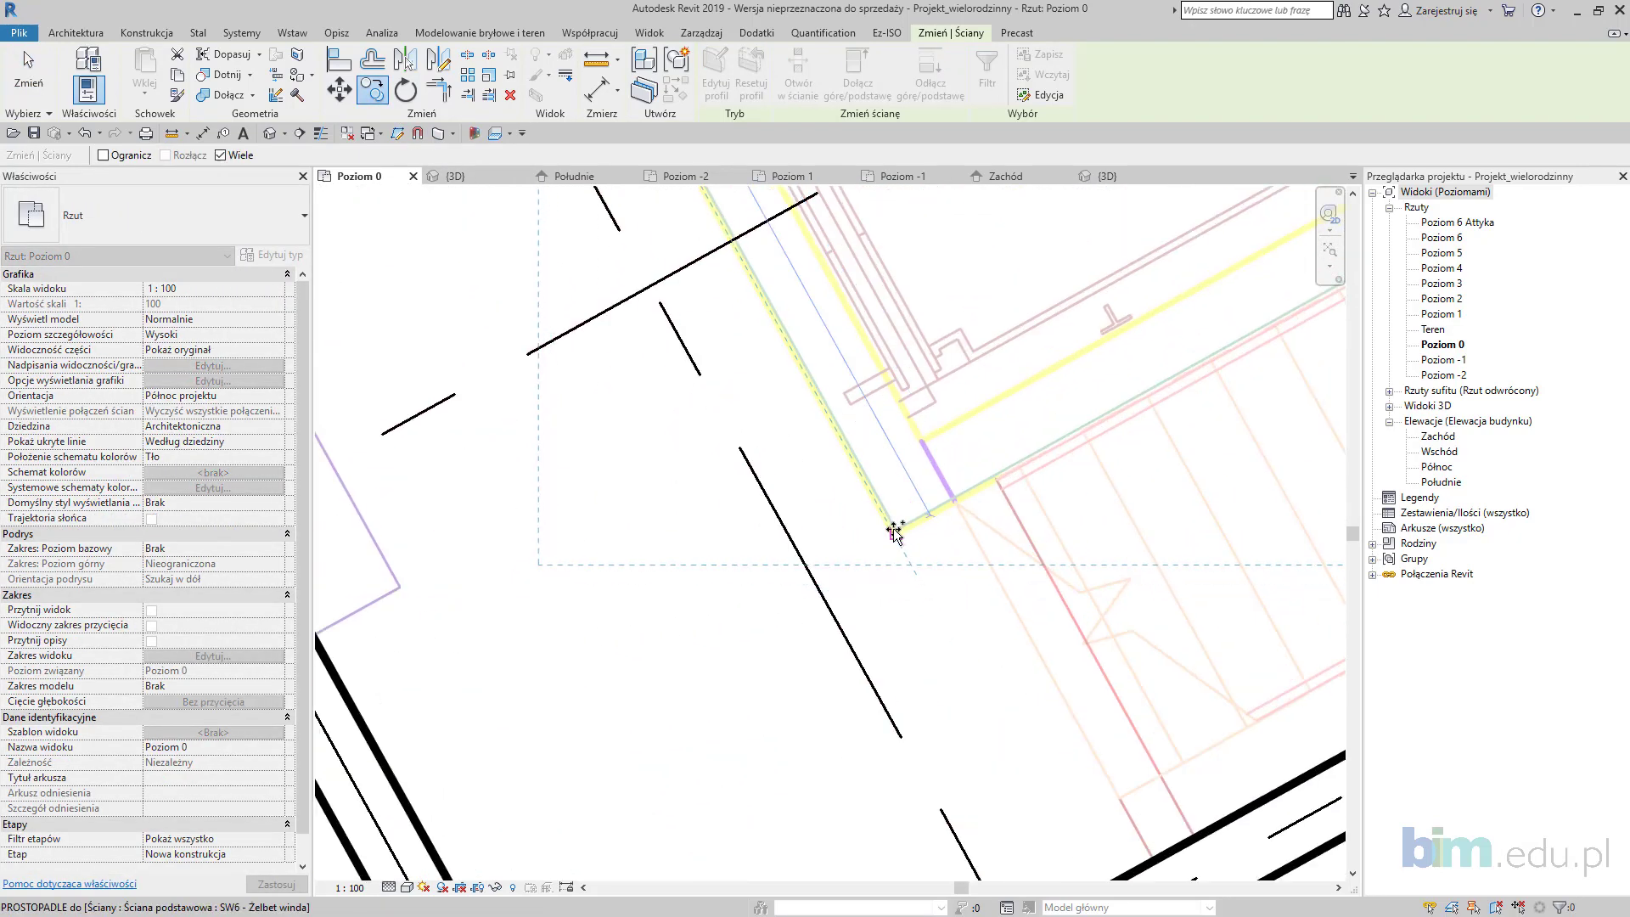
scroll(900, 541, "up", 3)
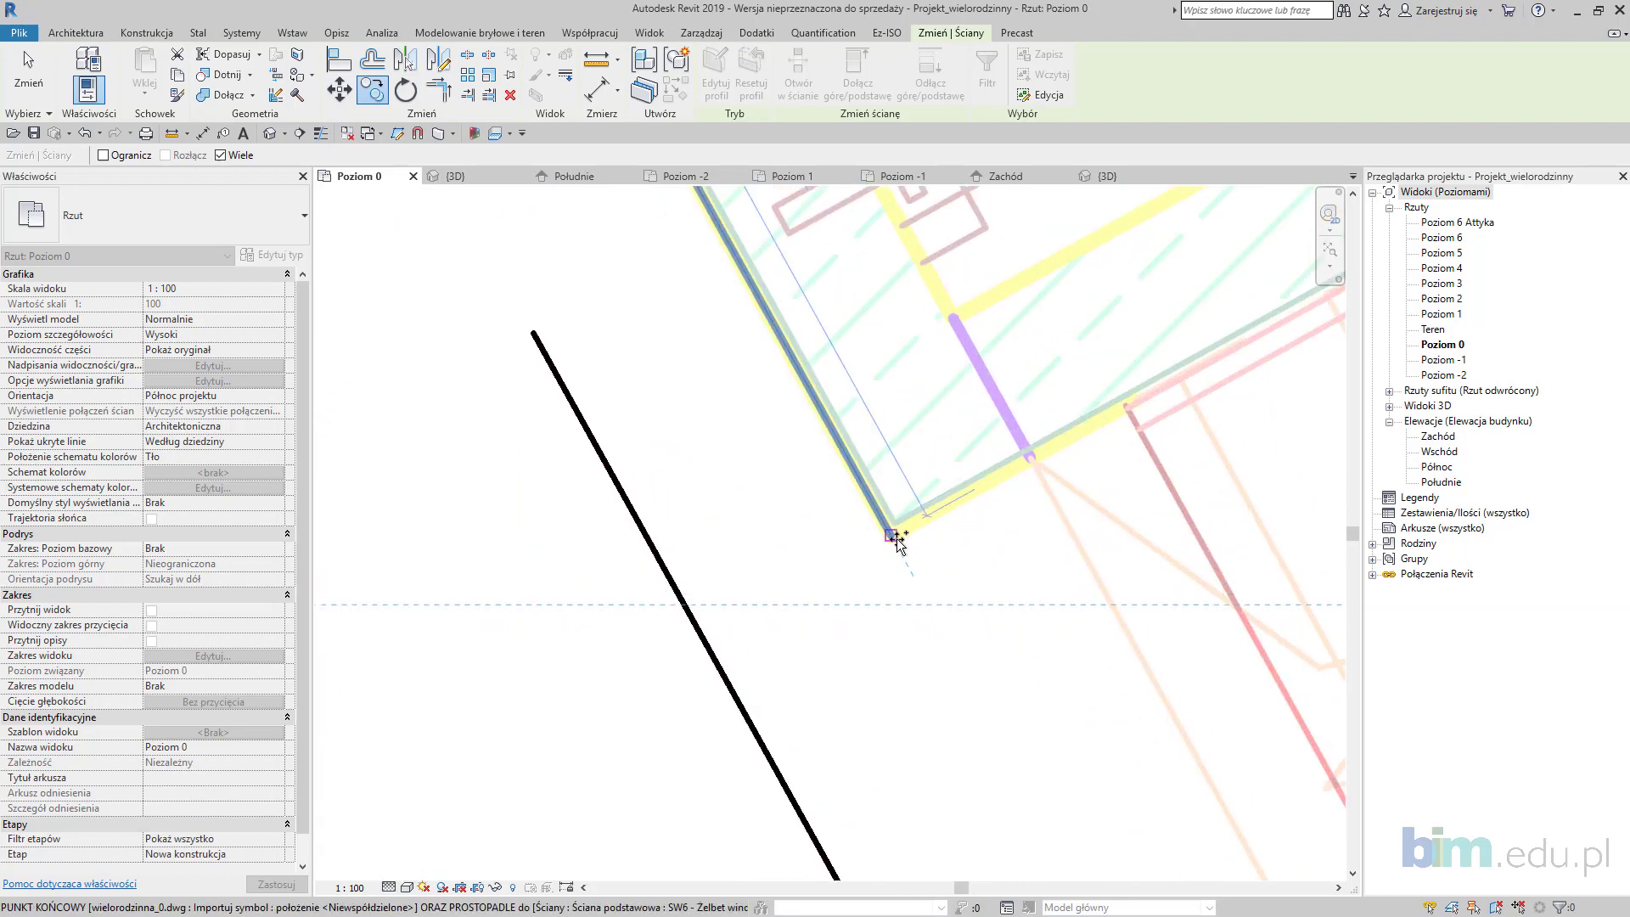
scroll(929, 596, "down", 5)
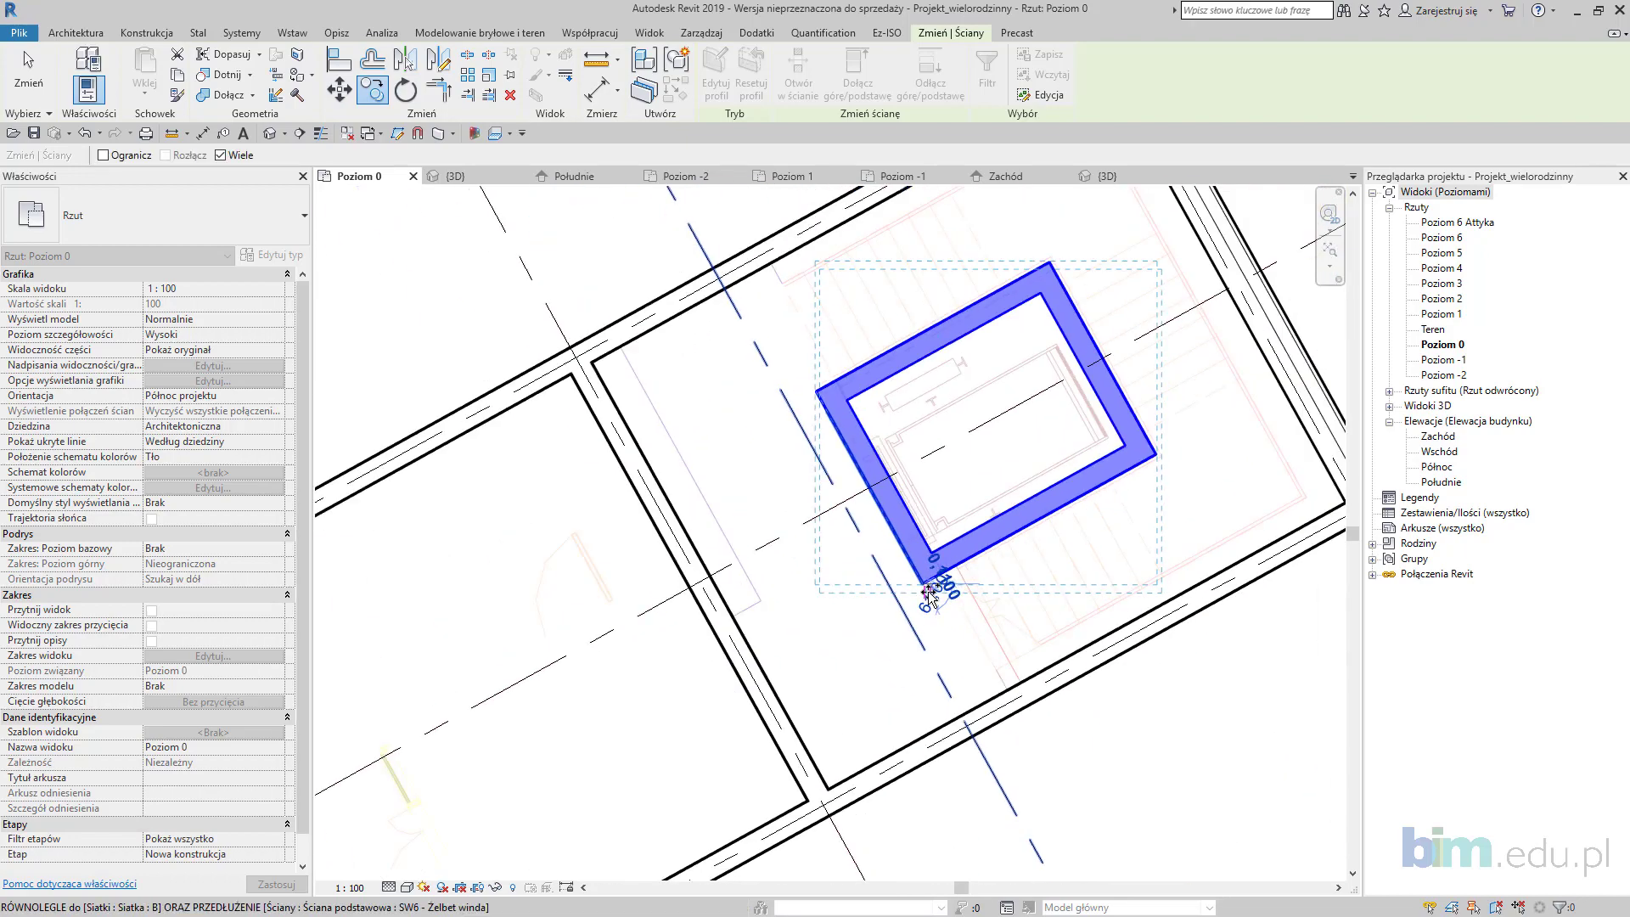
middle_click_drag(1130, 803, 826, 444)
scroll(826, 497, "down", 1)
middle_click_drag(941, 730, 834, 420)
left_click(955, 567)
scroll(955, 568, "down", 3)
key("Escape")
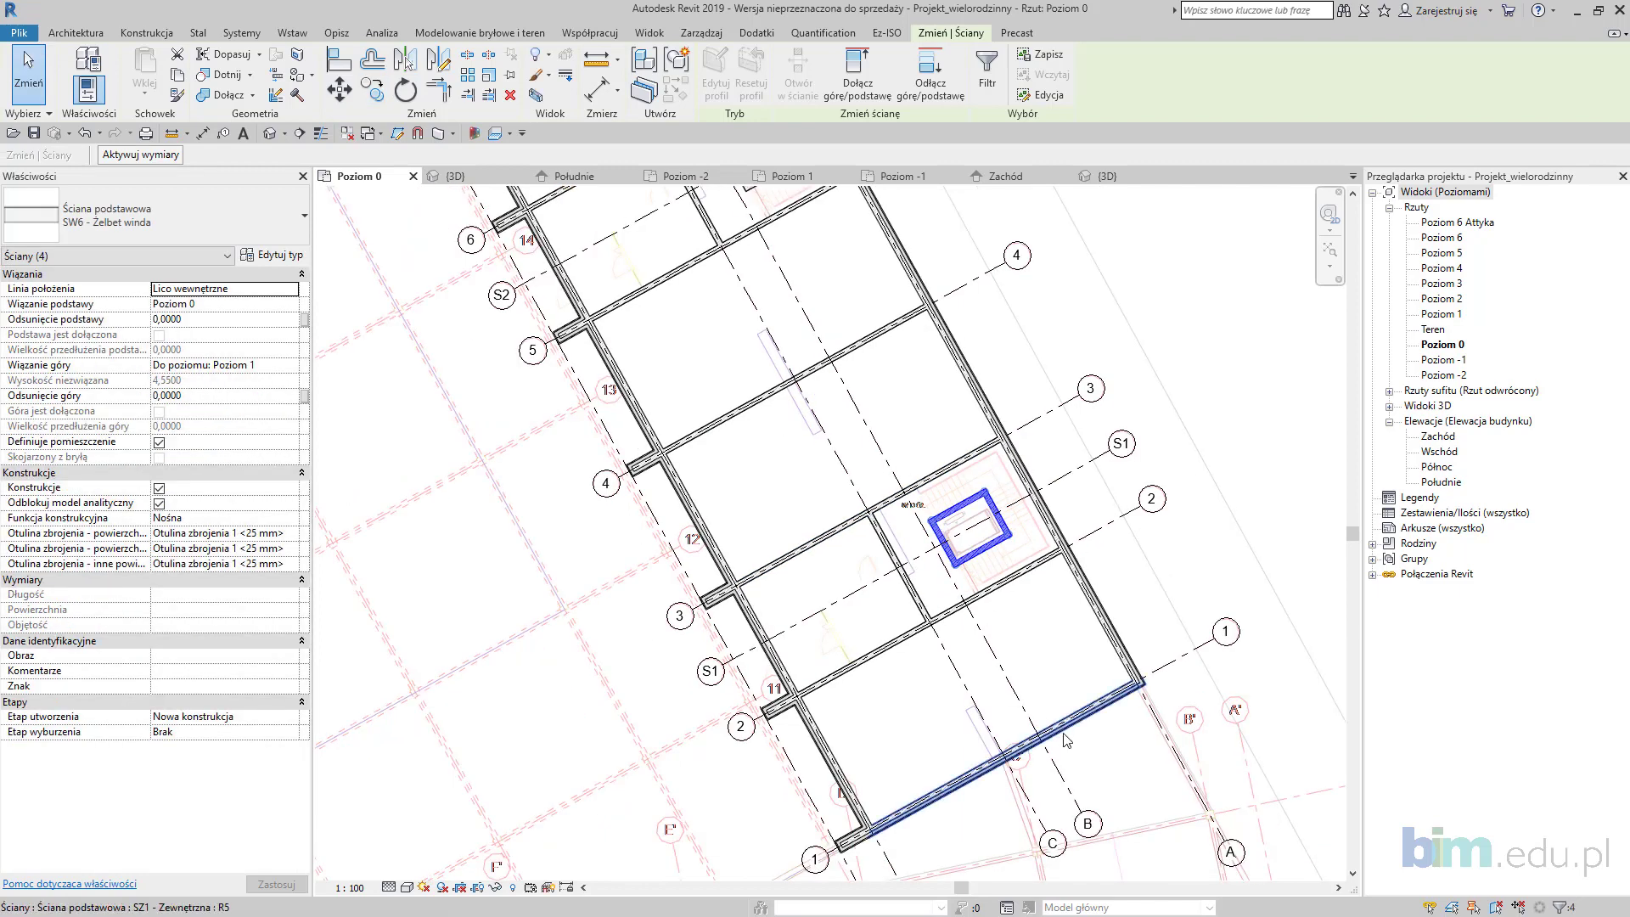
scroll(1034, 705, "down", 3)
middle_click_drag(1052, 660, 963, 755)
left_click(1031, 663)
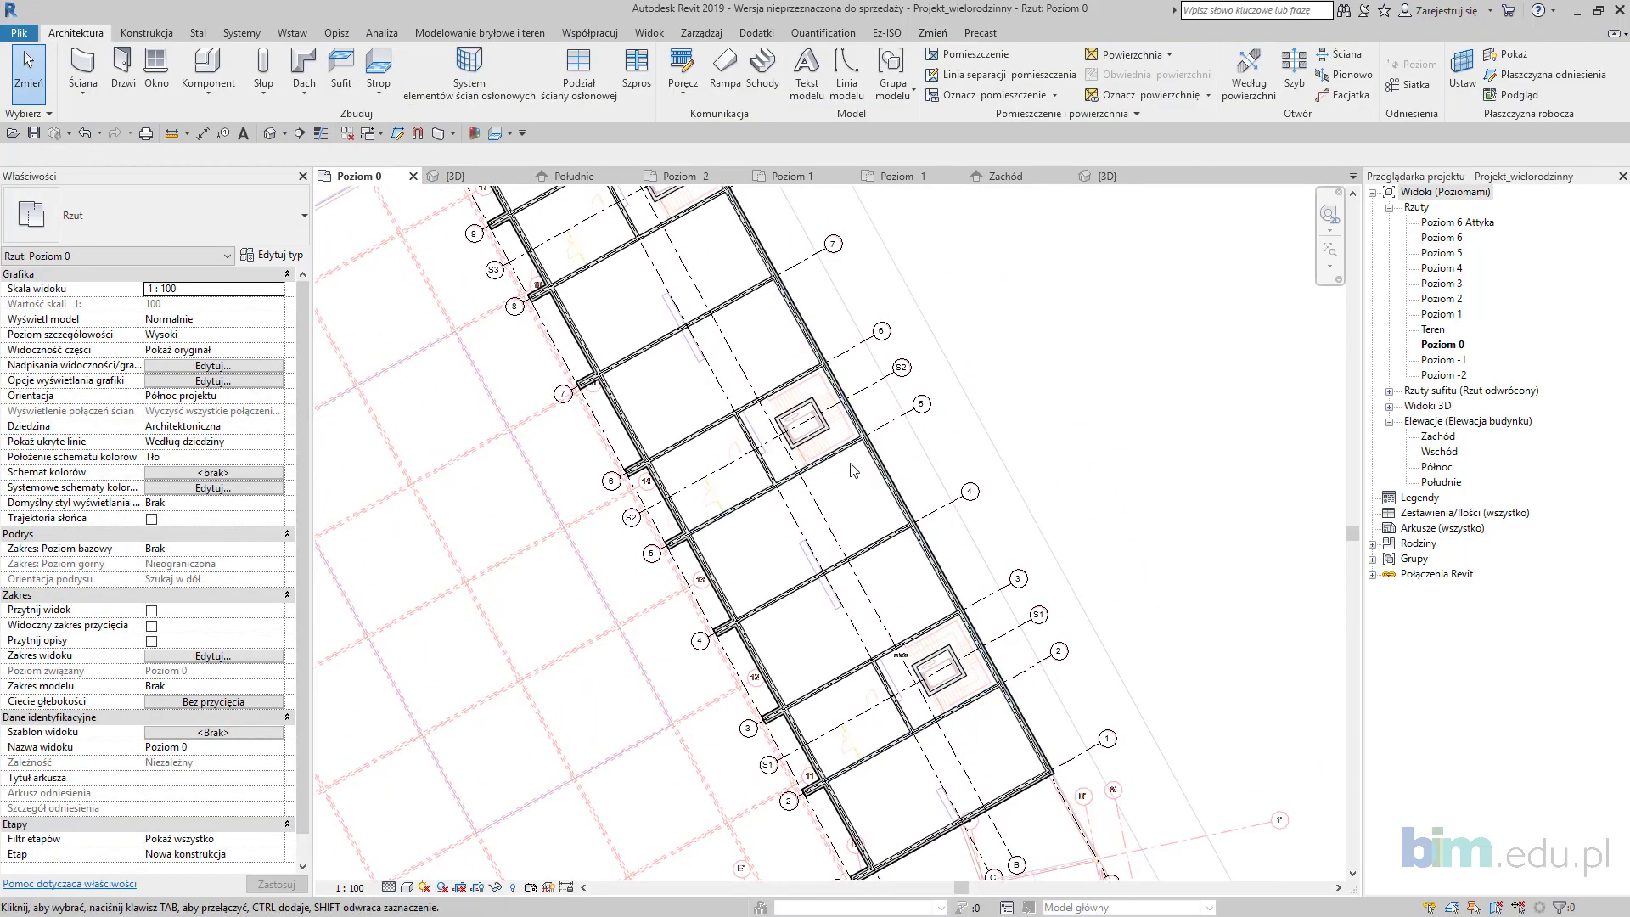
Step: Rotate project north by aligning the selected line, grid A, to the nearest north/south or east/west direction
scroll(883, 535, "down", 2)
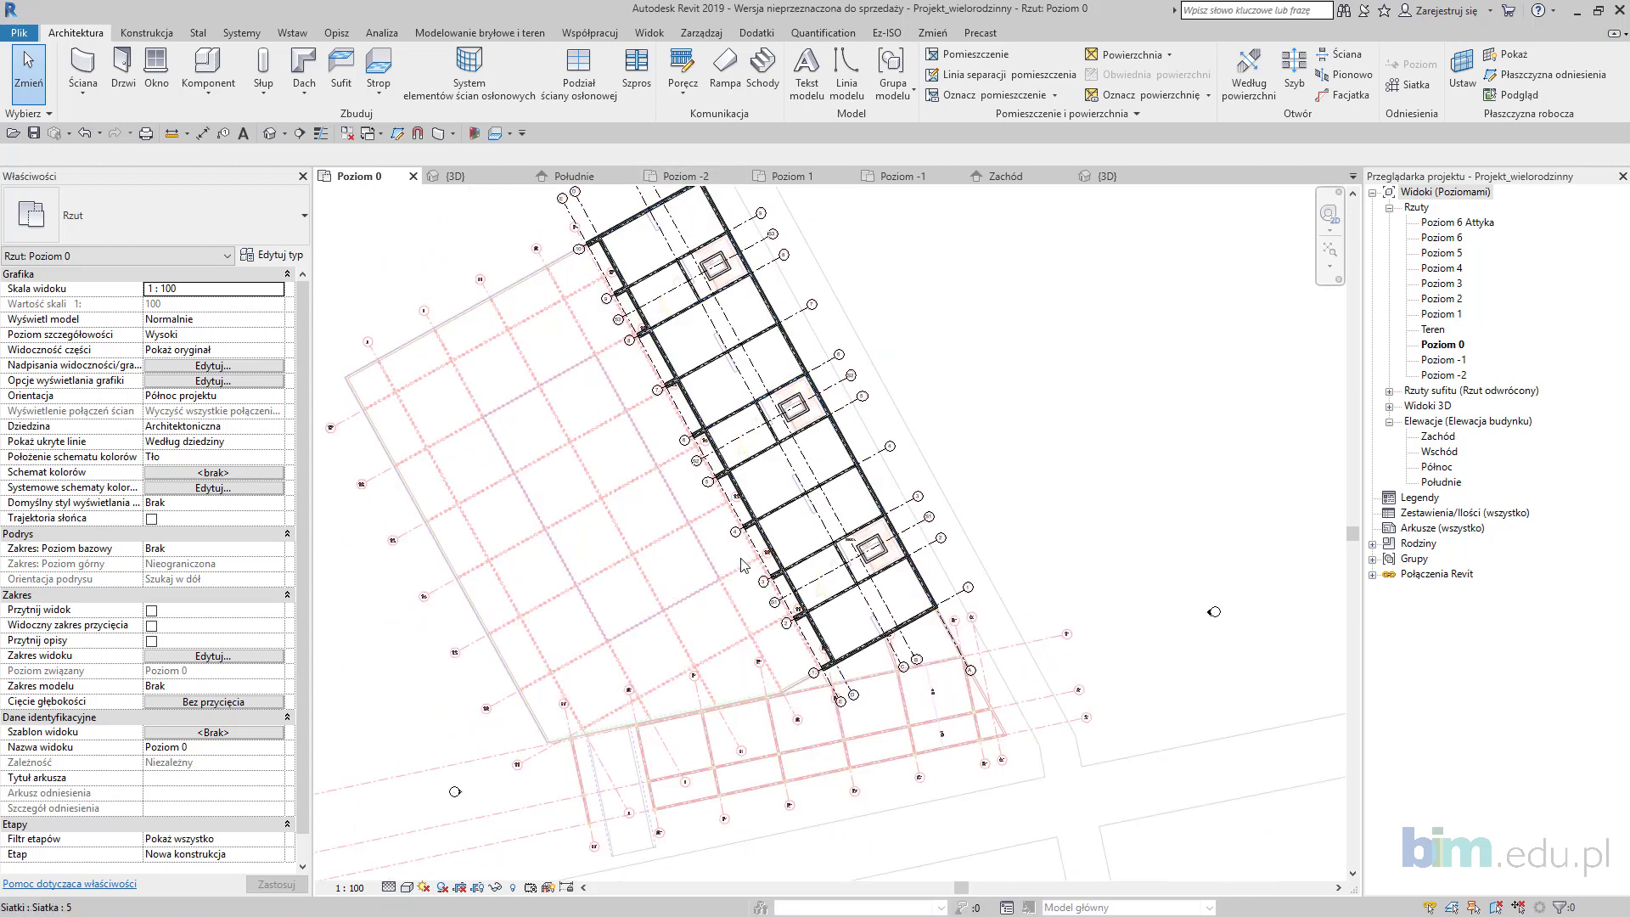
scroll(828, 272, "up", 2)
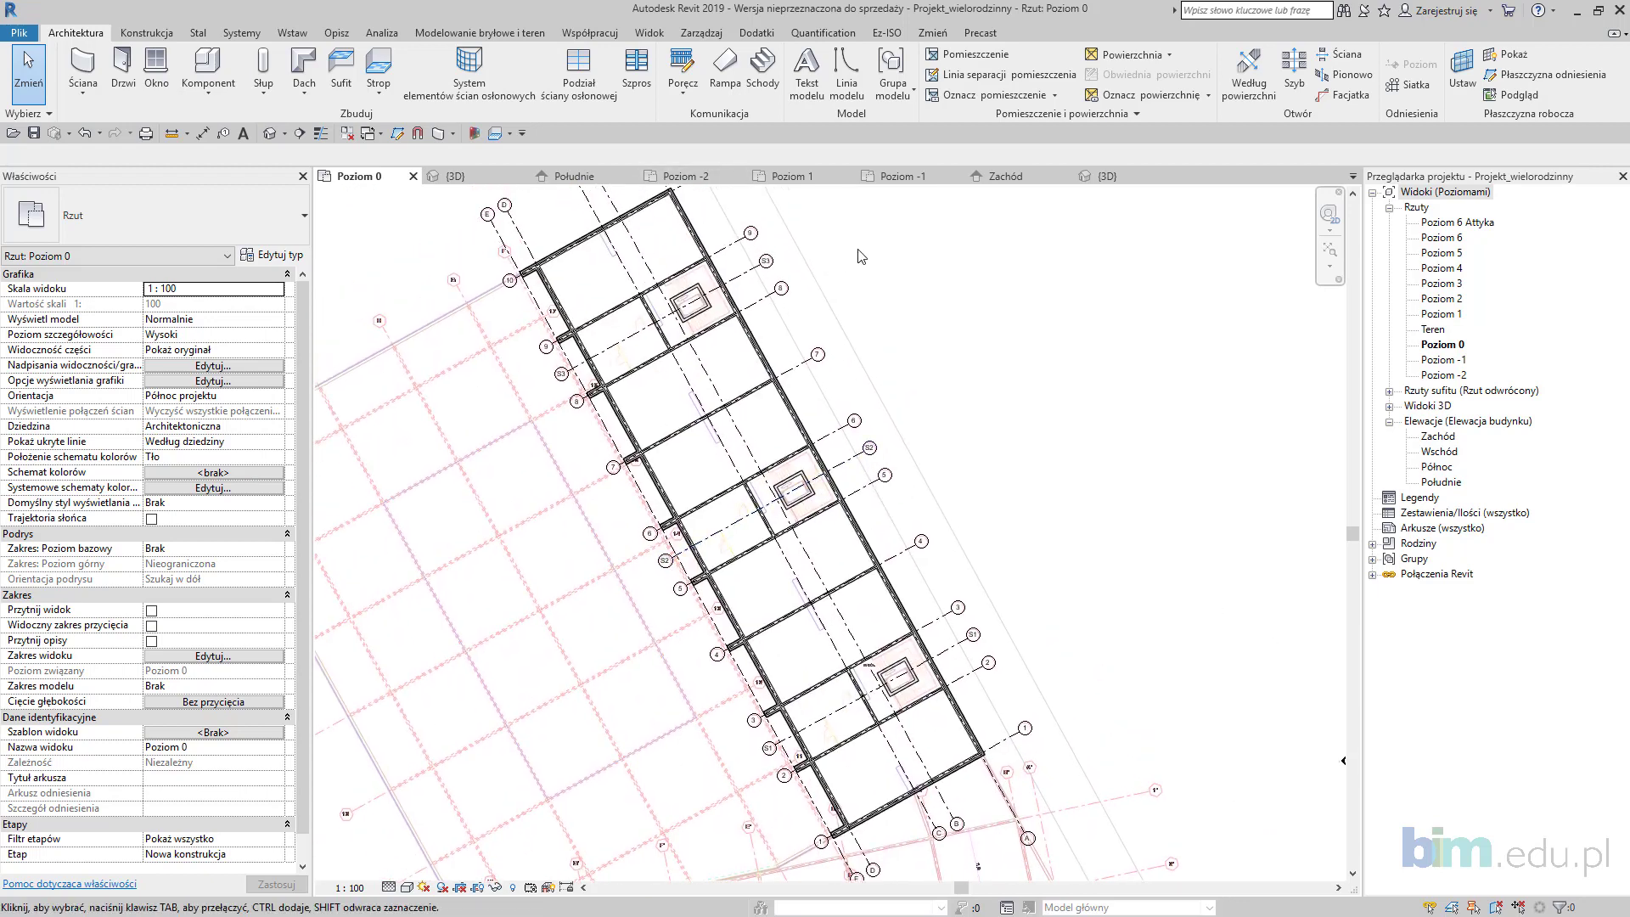
middle_click_drag(860, 248, 867, 264)
left_click(702, 34)
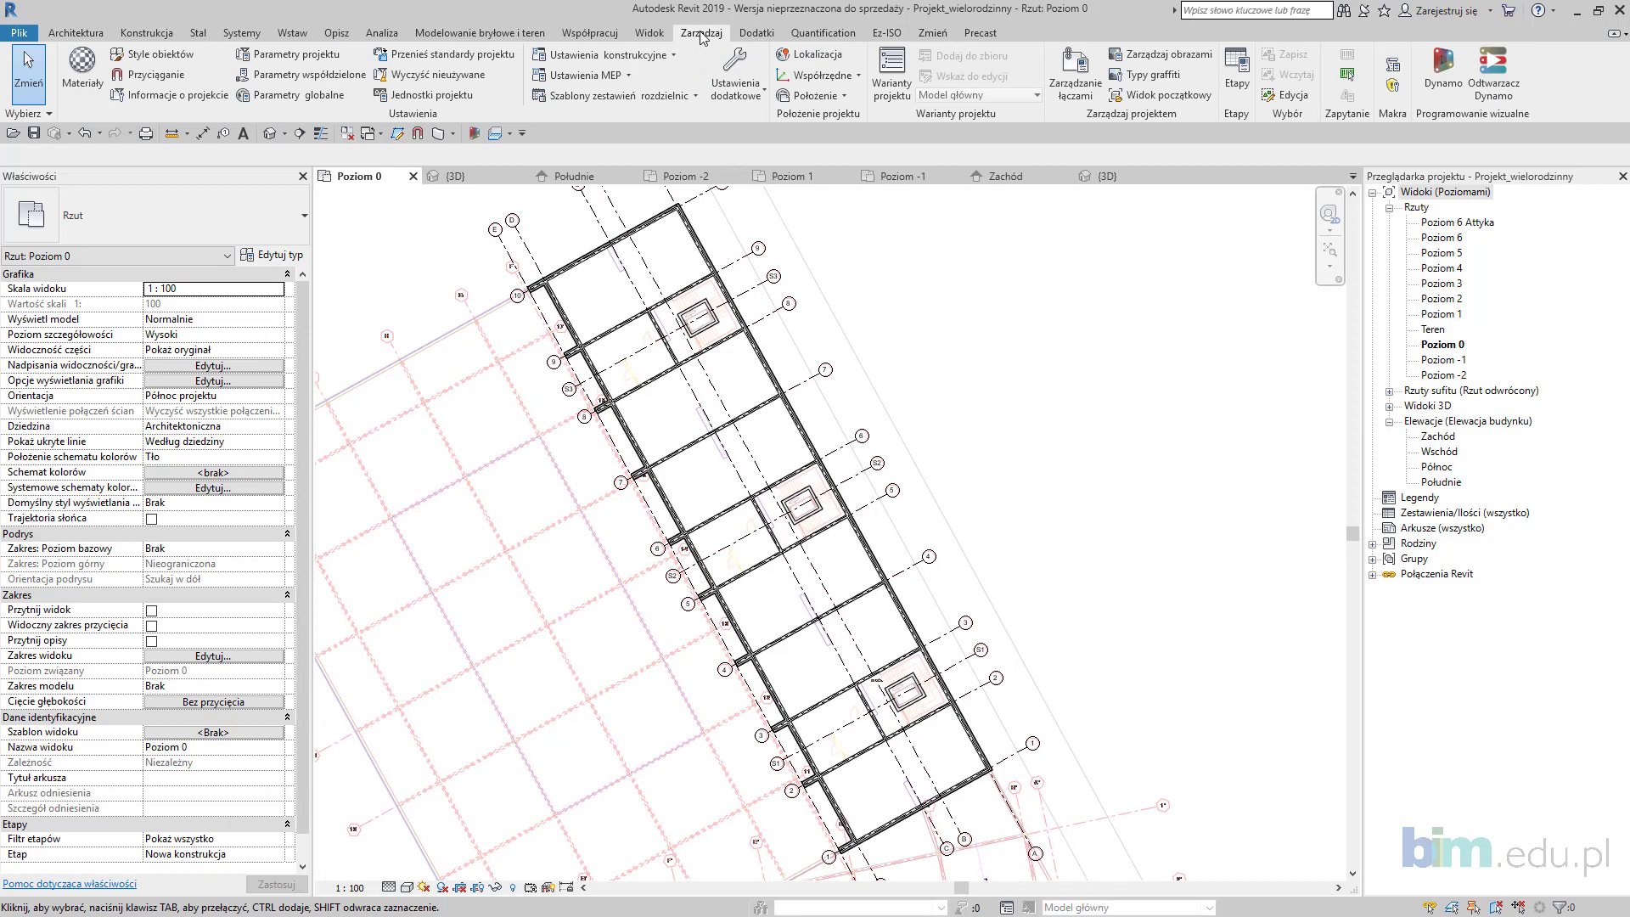
left_click(840, 75)
left_click(841, 78)
left_click(837, 96)
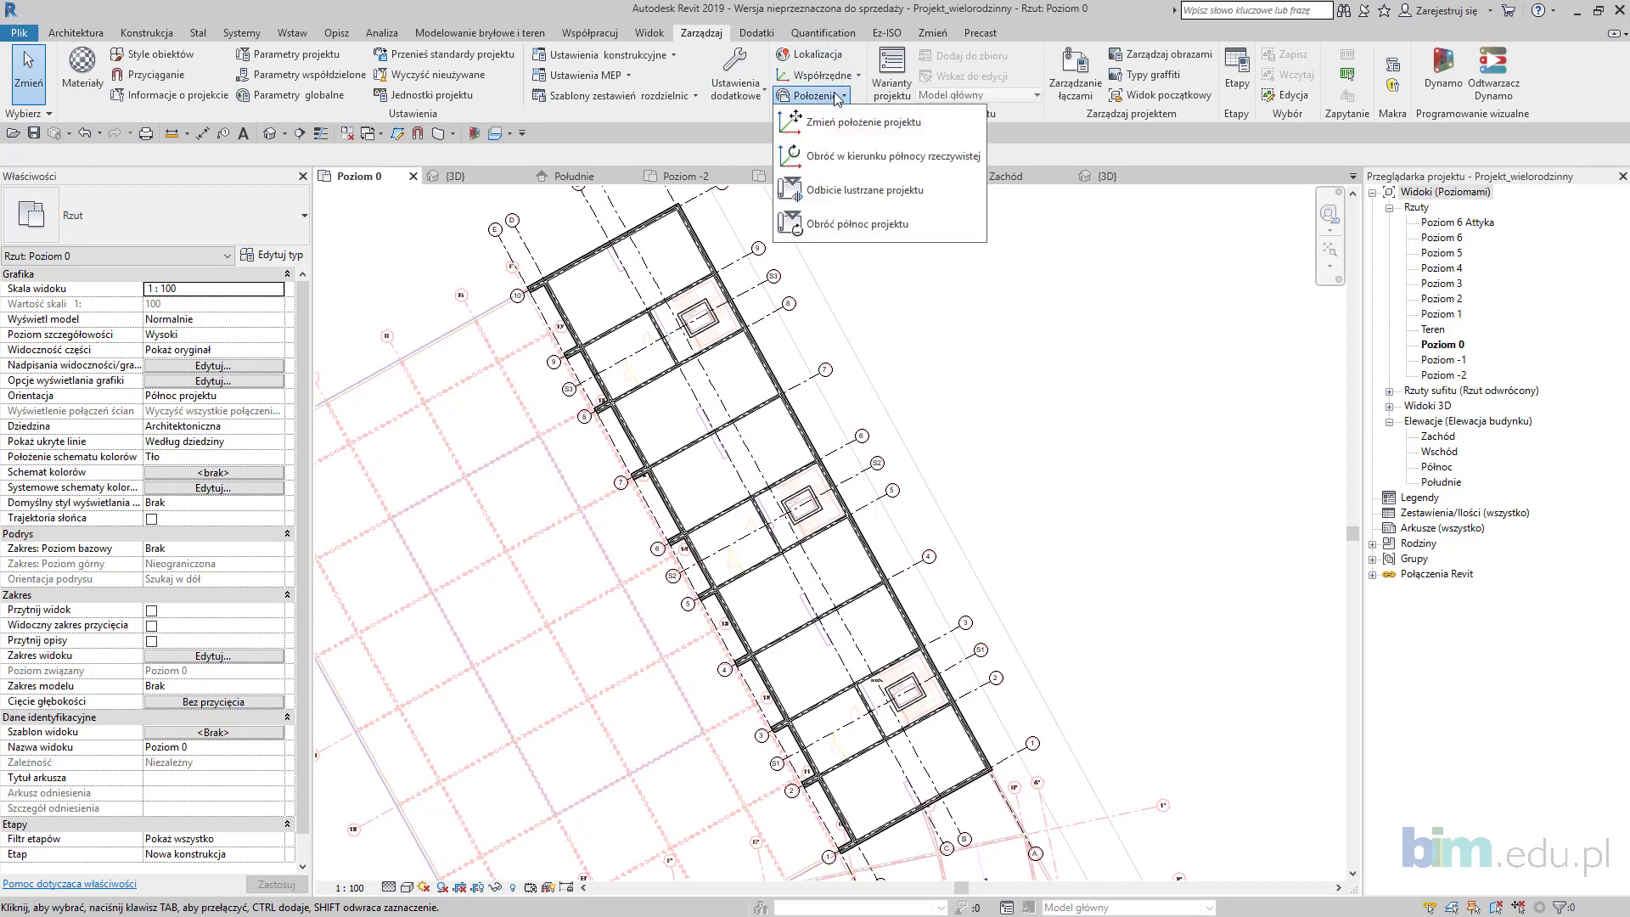
left_click(896, 226)
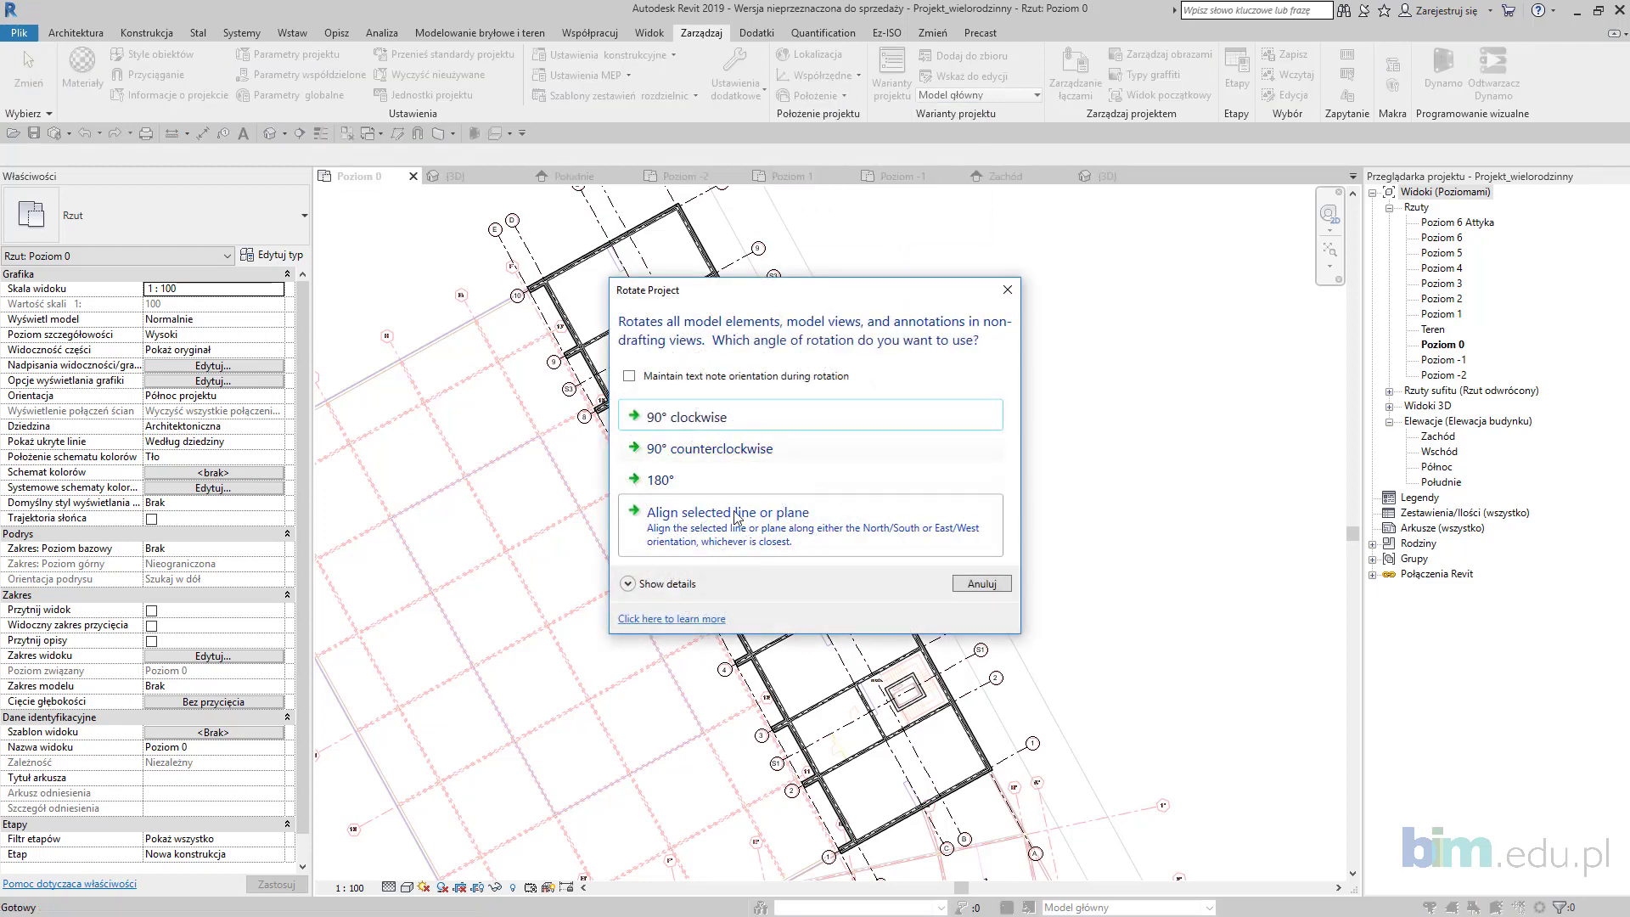
left_click(712, 532)
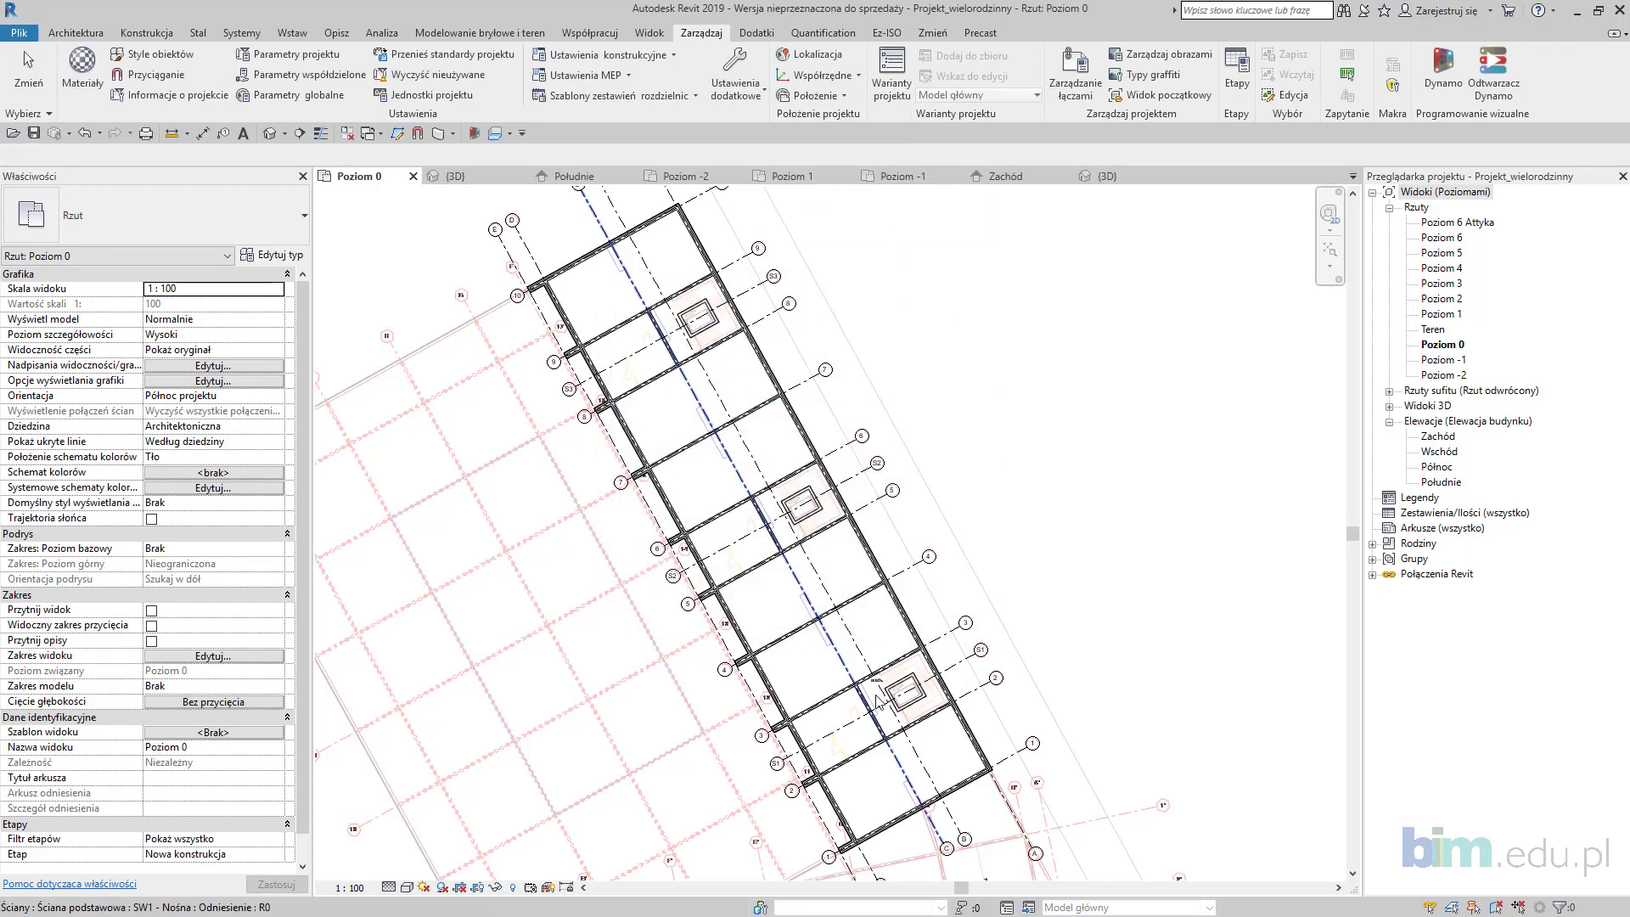
scroll(897, 611, "up", 4)
scroll(898, 612, "up", 3)
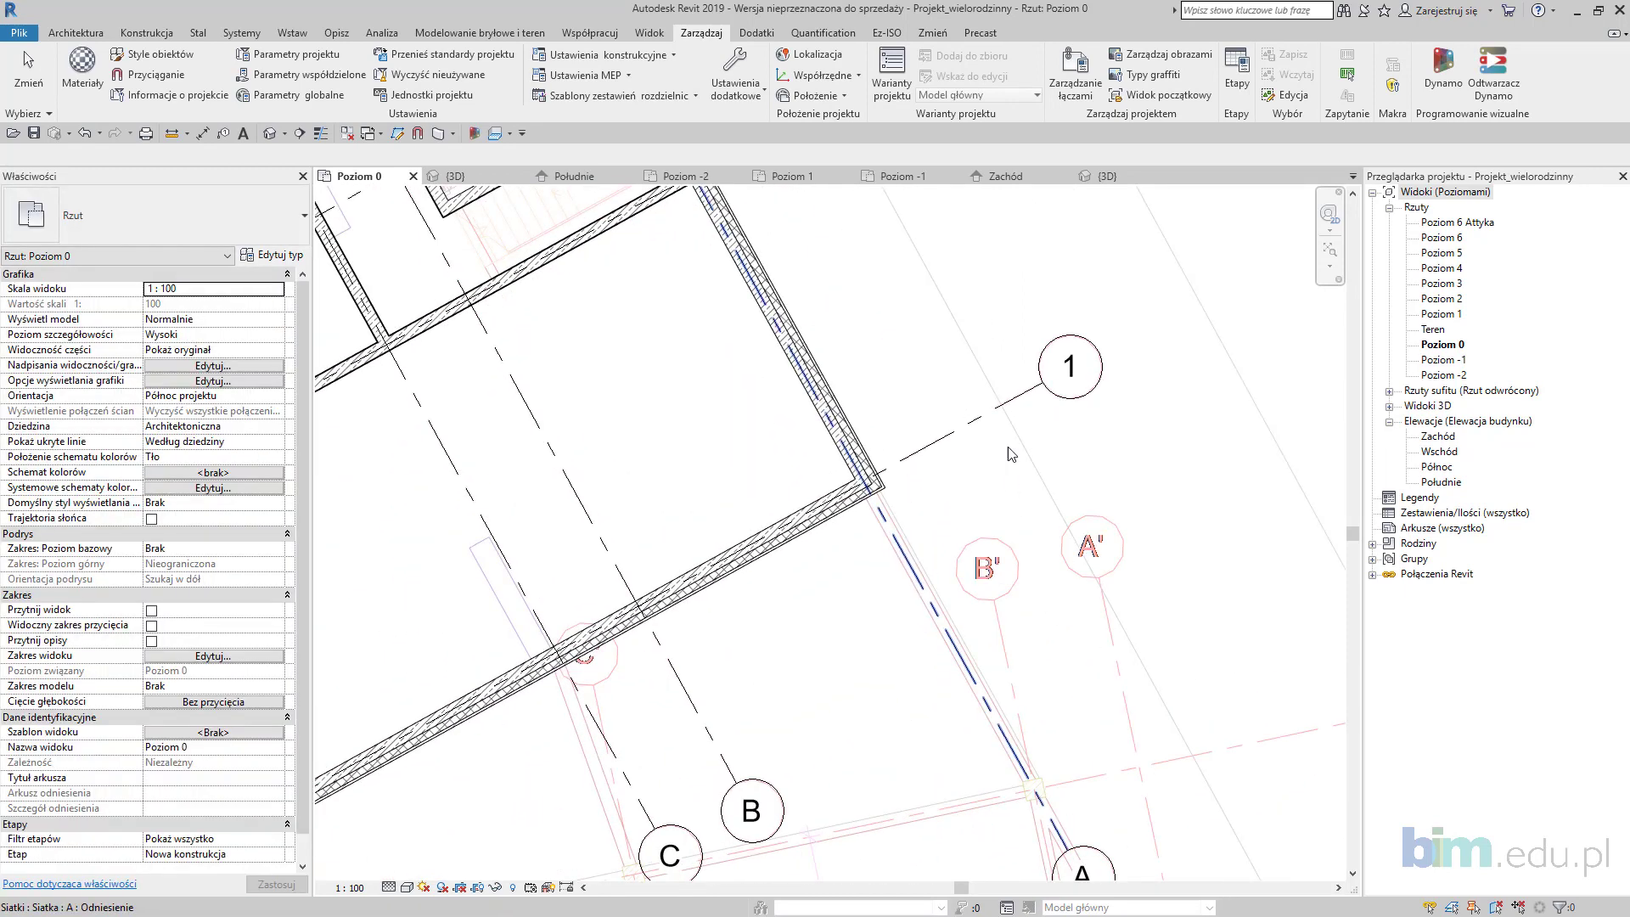
left_click(876, 517)
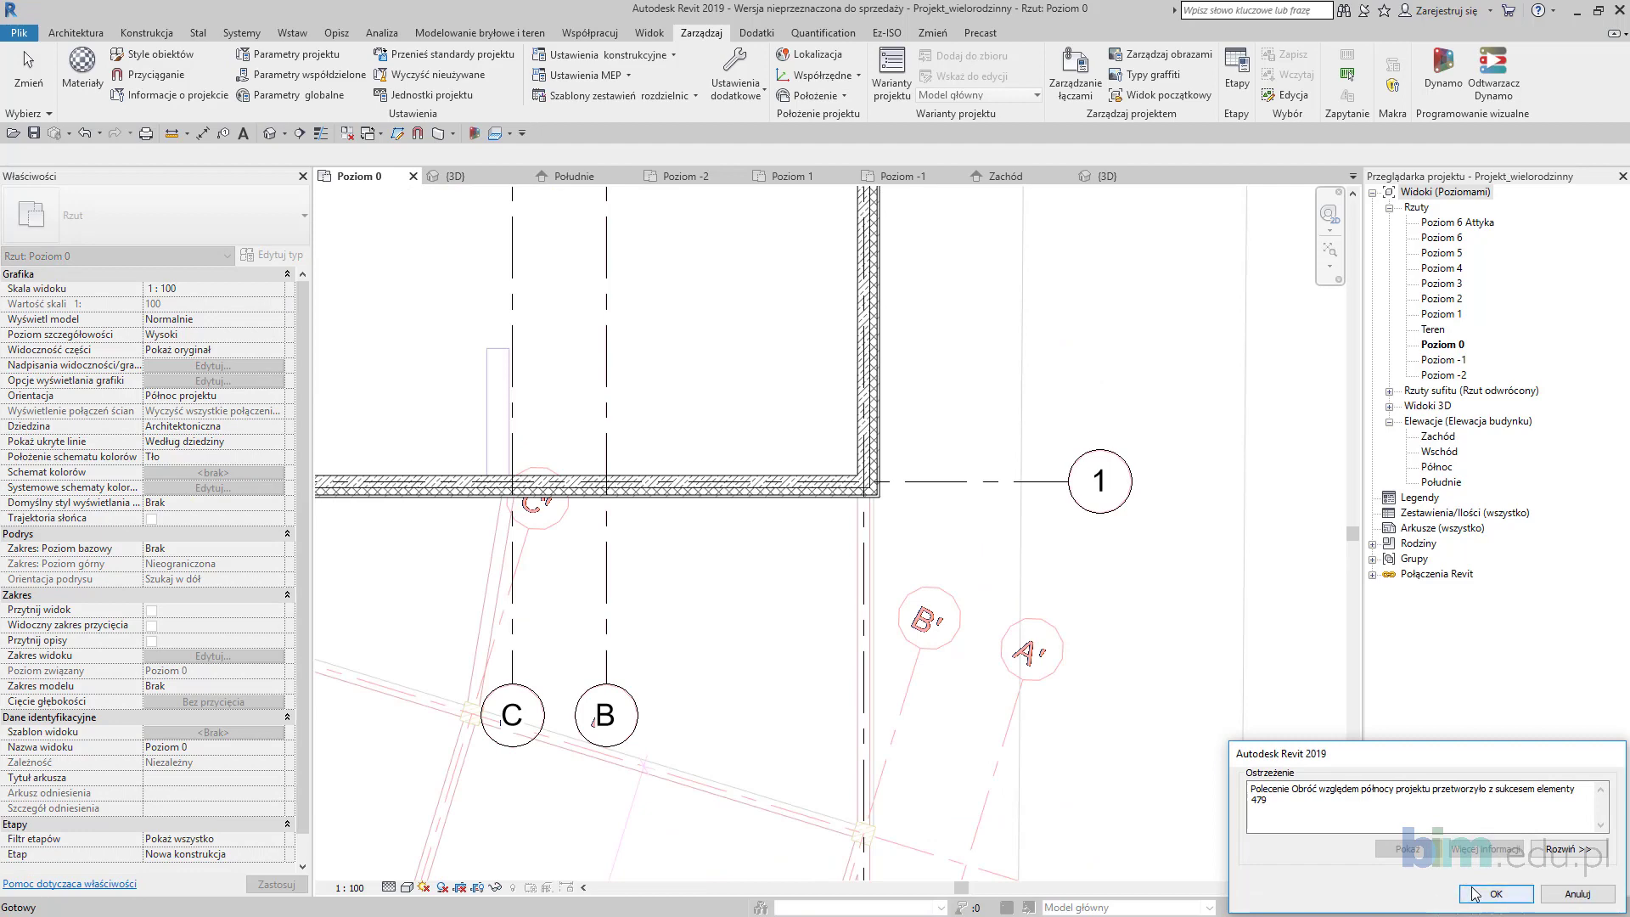
left_click(1475, 894)
Step: Compare the plan in the Północ rzeczywista and Północ projektu orientations, leaving the view on Północ projektu
scroll(923, 386, "down", 5)
middle_click_drag(924, 524, 915, 716)
middle_click_drag(871, 346, 847, 537)
left_click(278, 400)
left_click(259, 426)
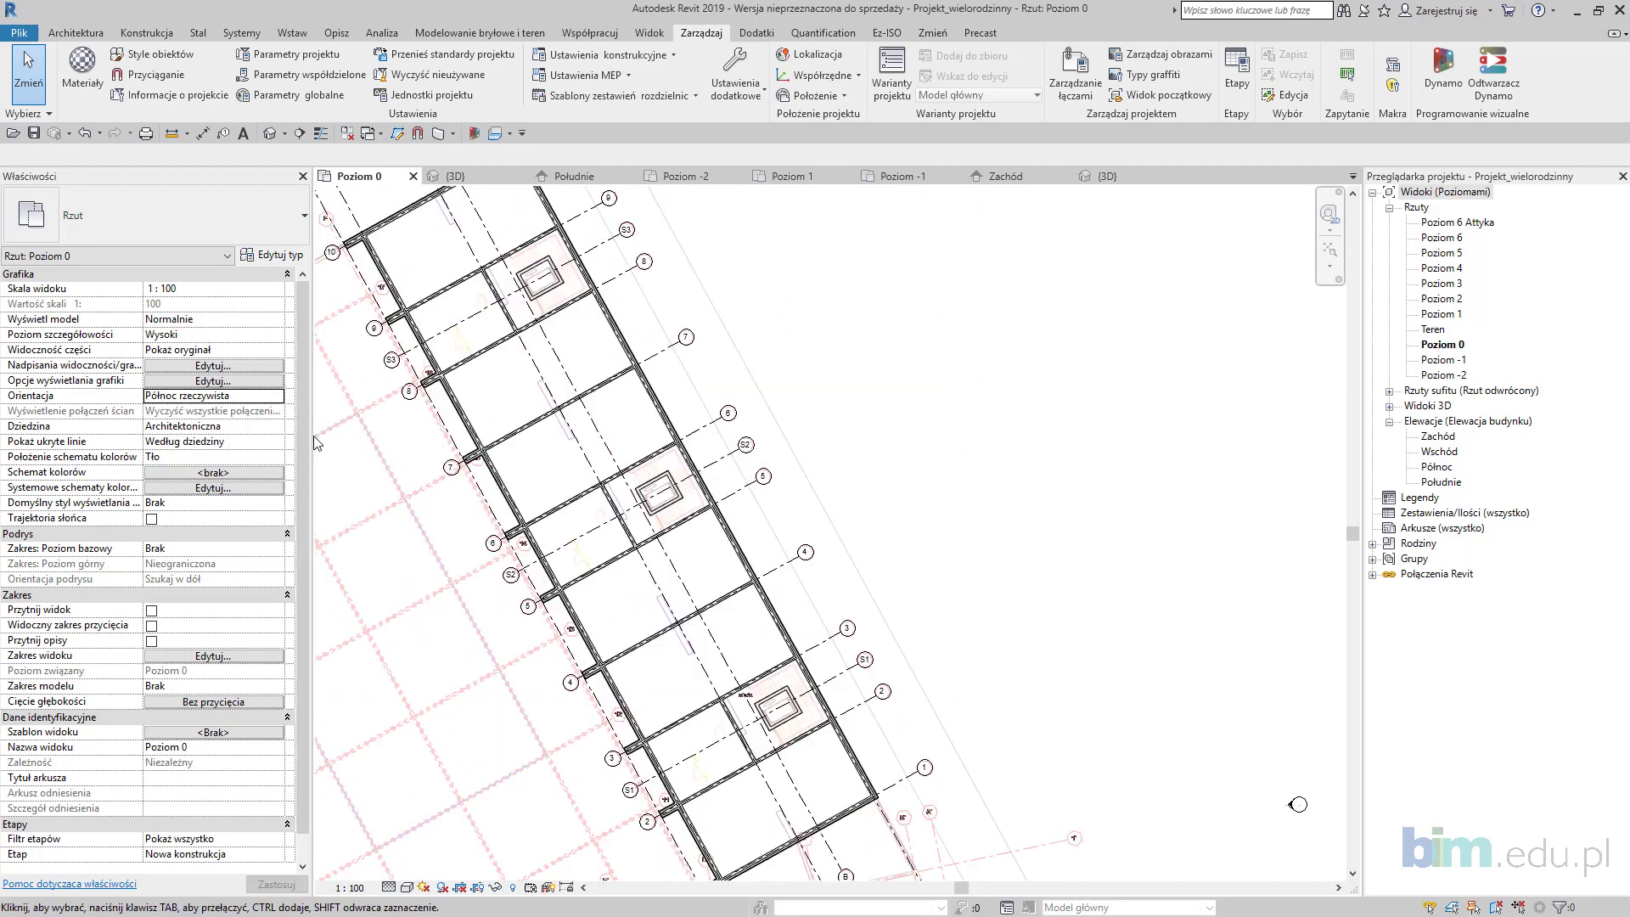
left_click(263, 397)
left_click(237, 411)
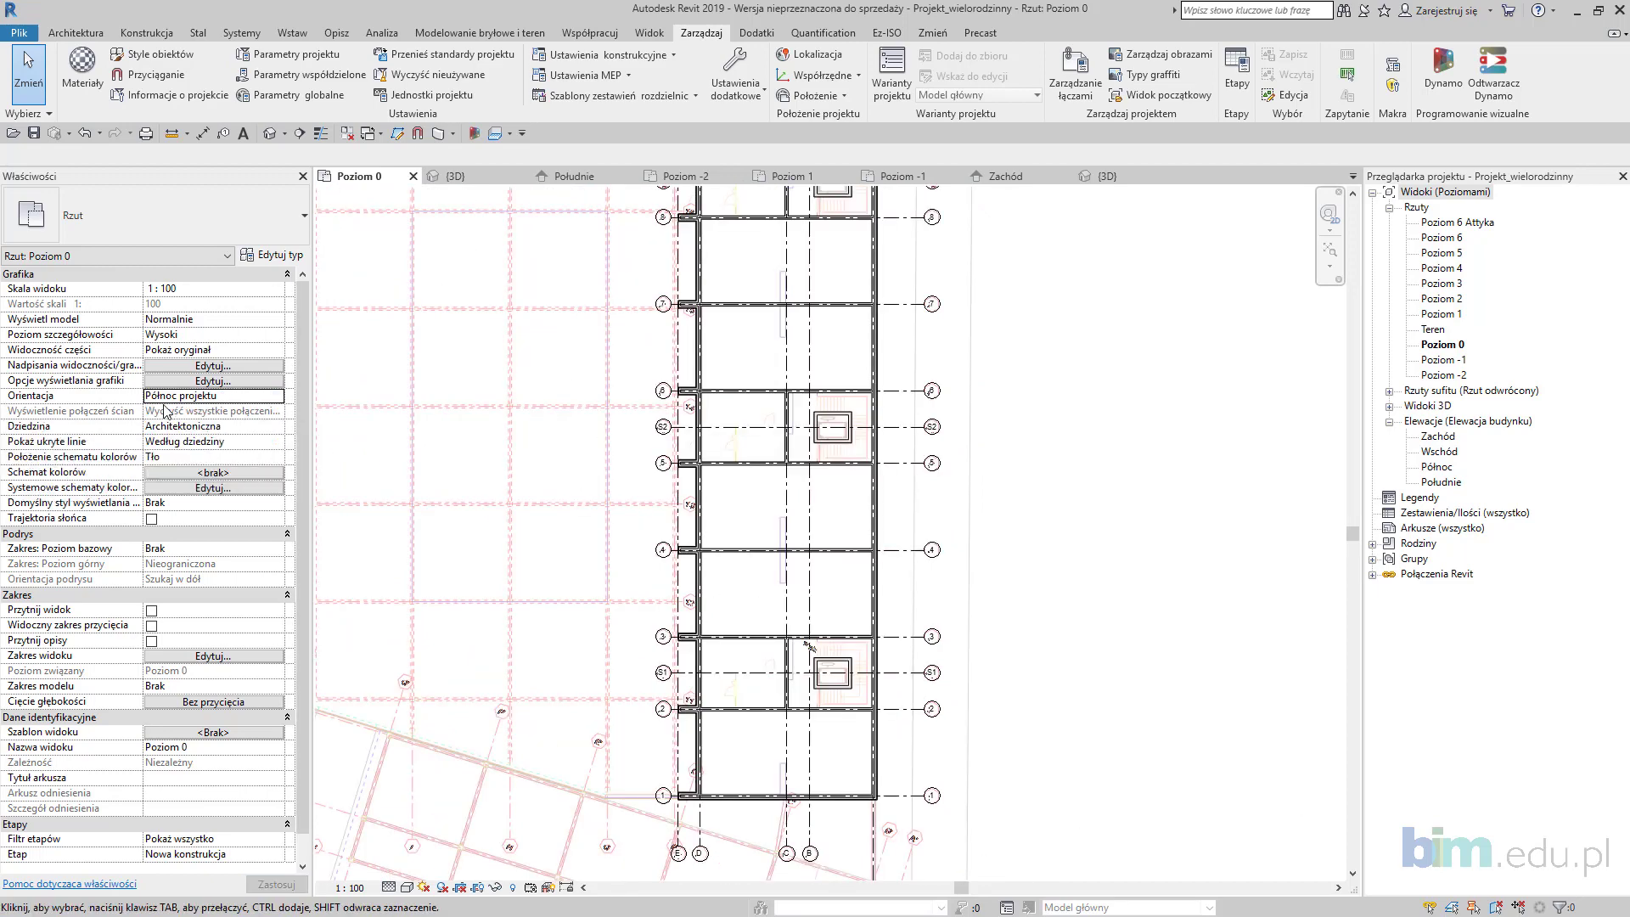
left_click(277, 397)
left_click(226, 426)
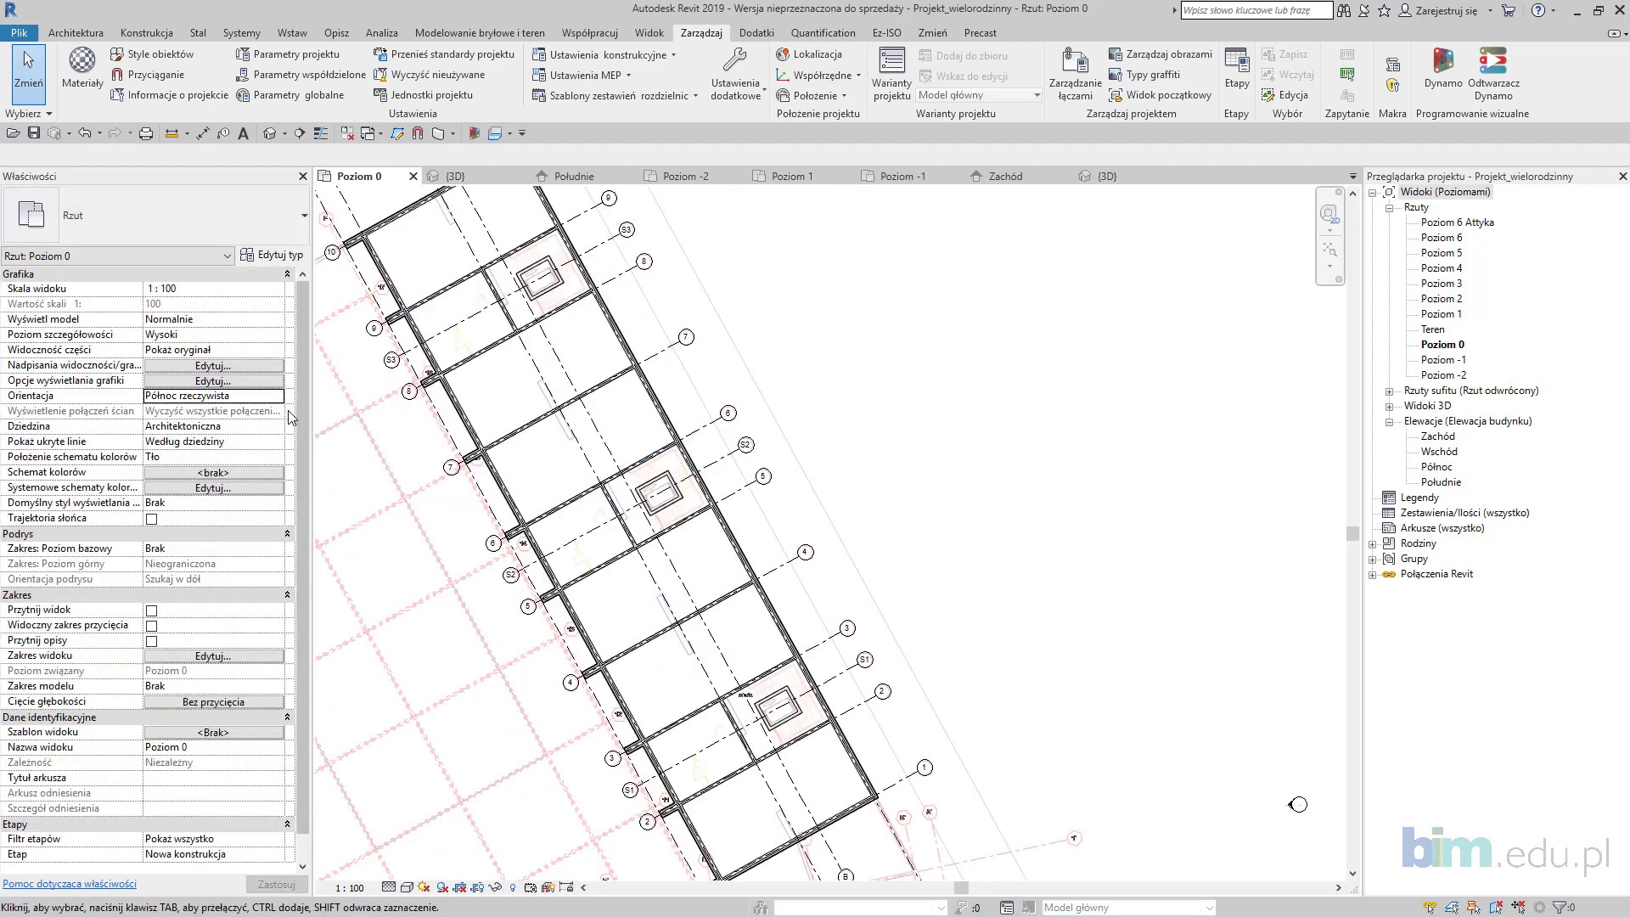
left_click(277, 397)
left_click(257, 411)
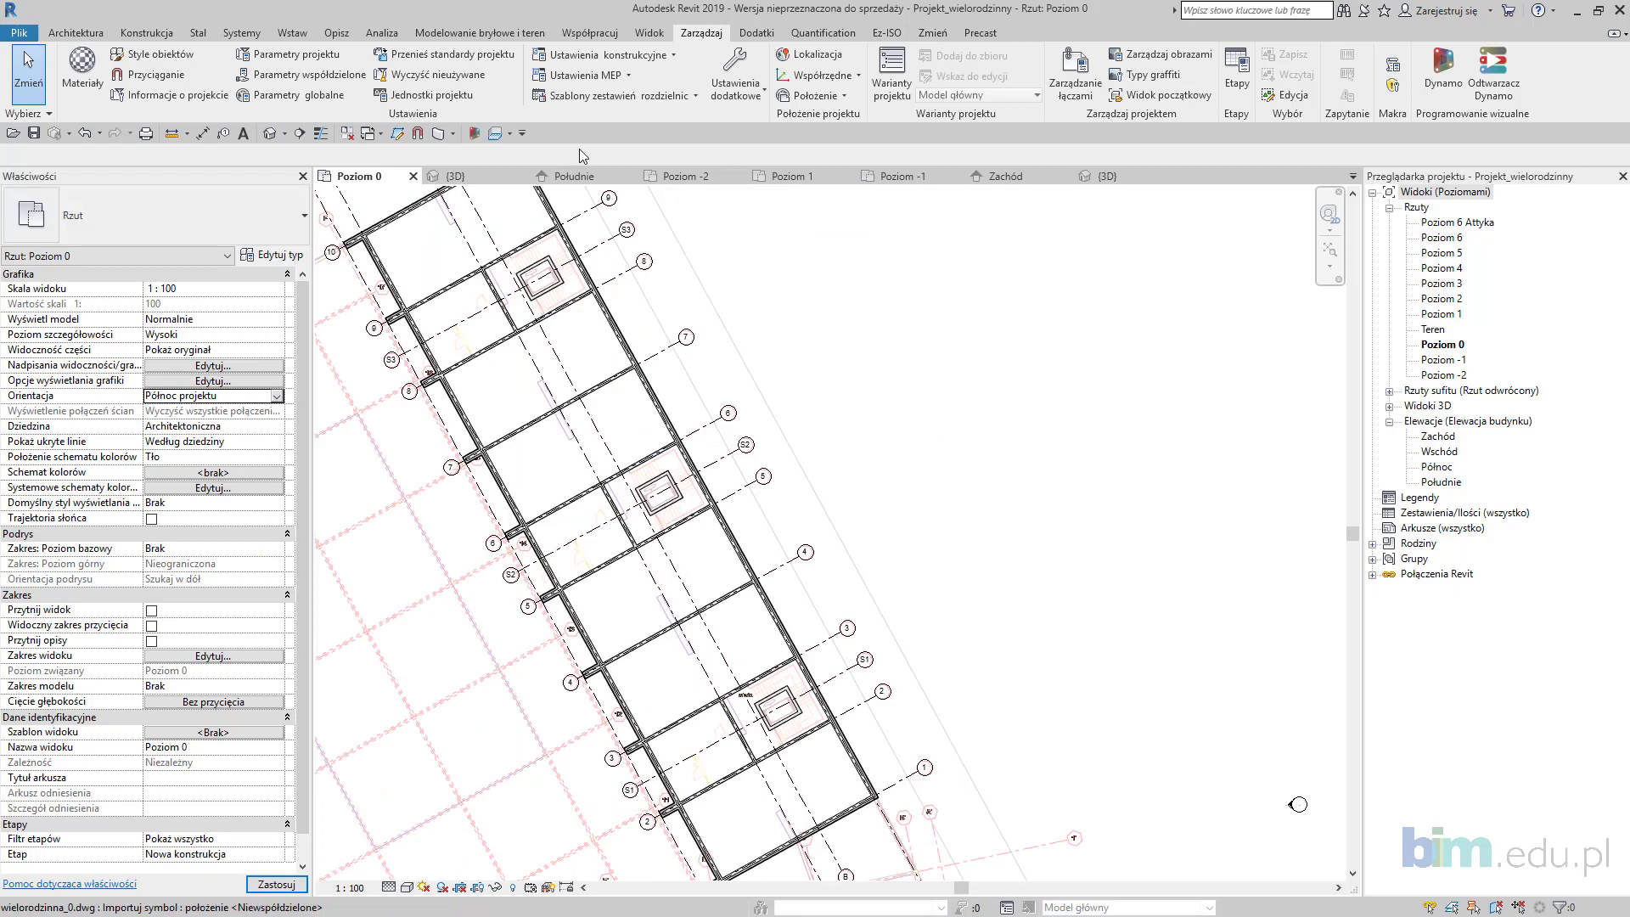
Step: Draw a 2.605 m SW10 - Kominy structural wall, location line Lico wewnętrzne, along the chimney outline's left edge from the grid 10 wall
scroll(742, 795, "up", 1)
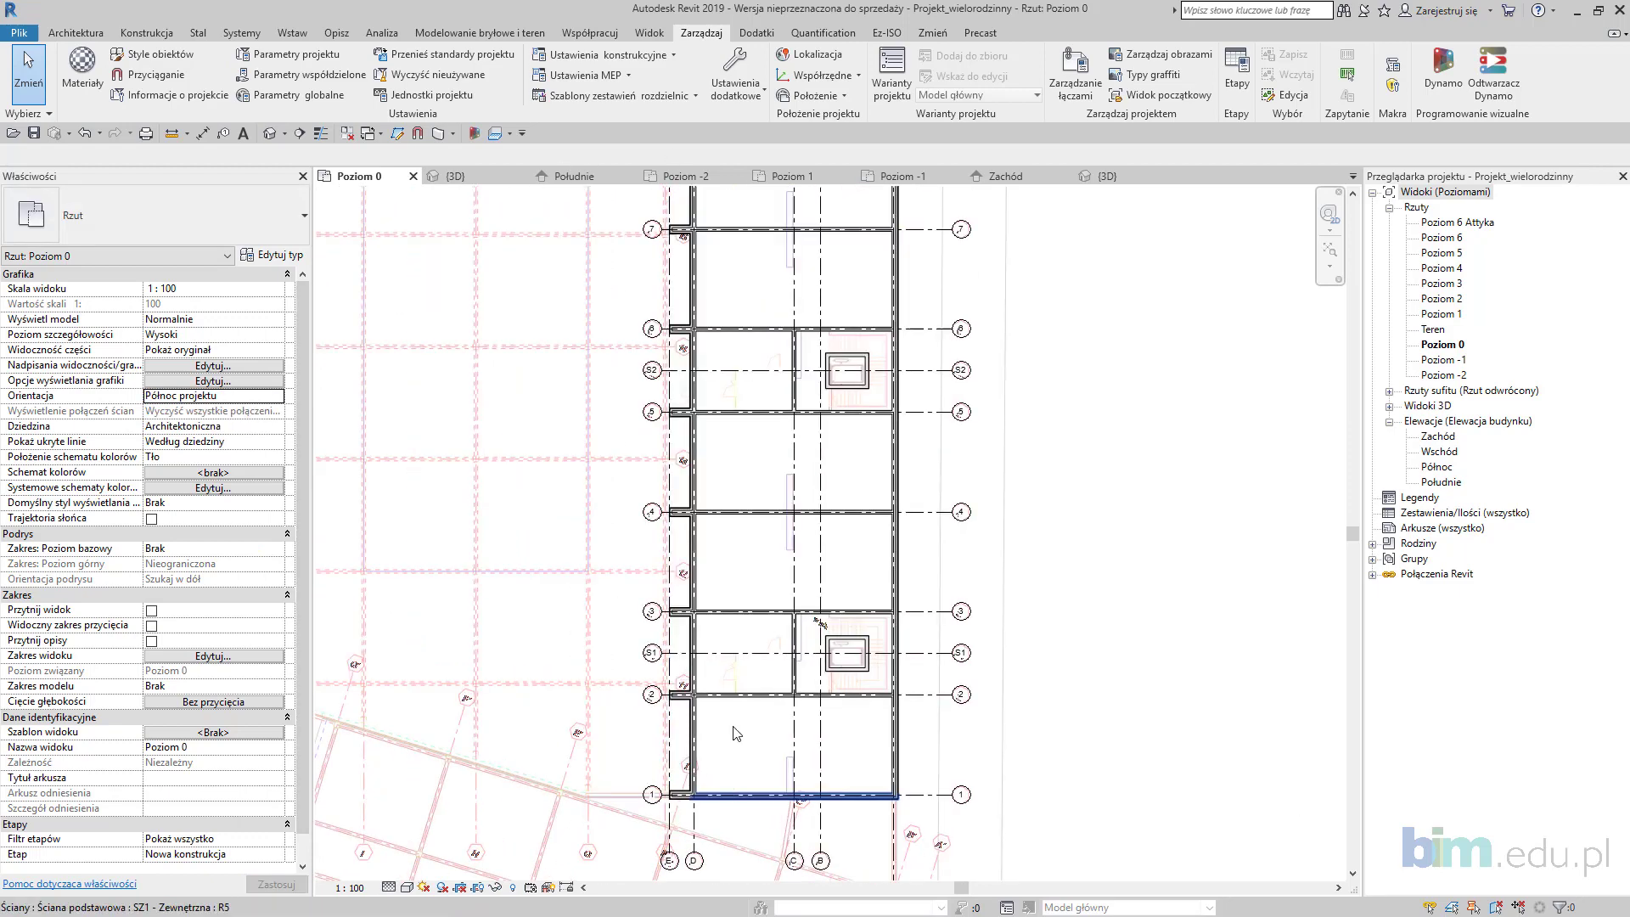
scroll(825, 435, "up", 5)
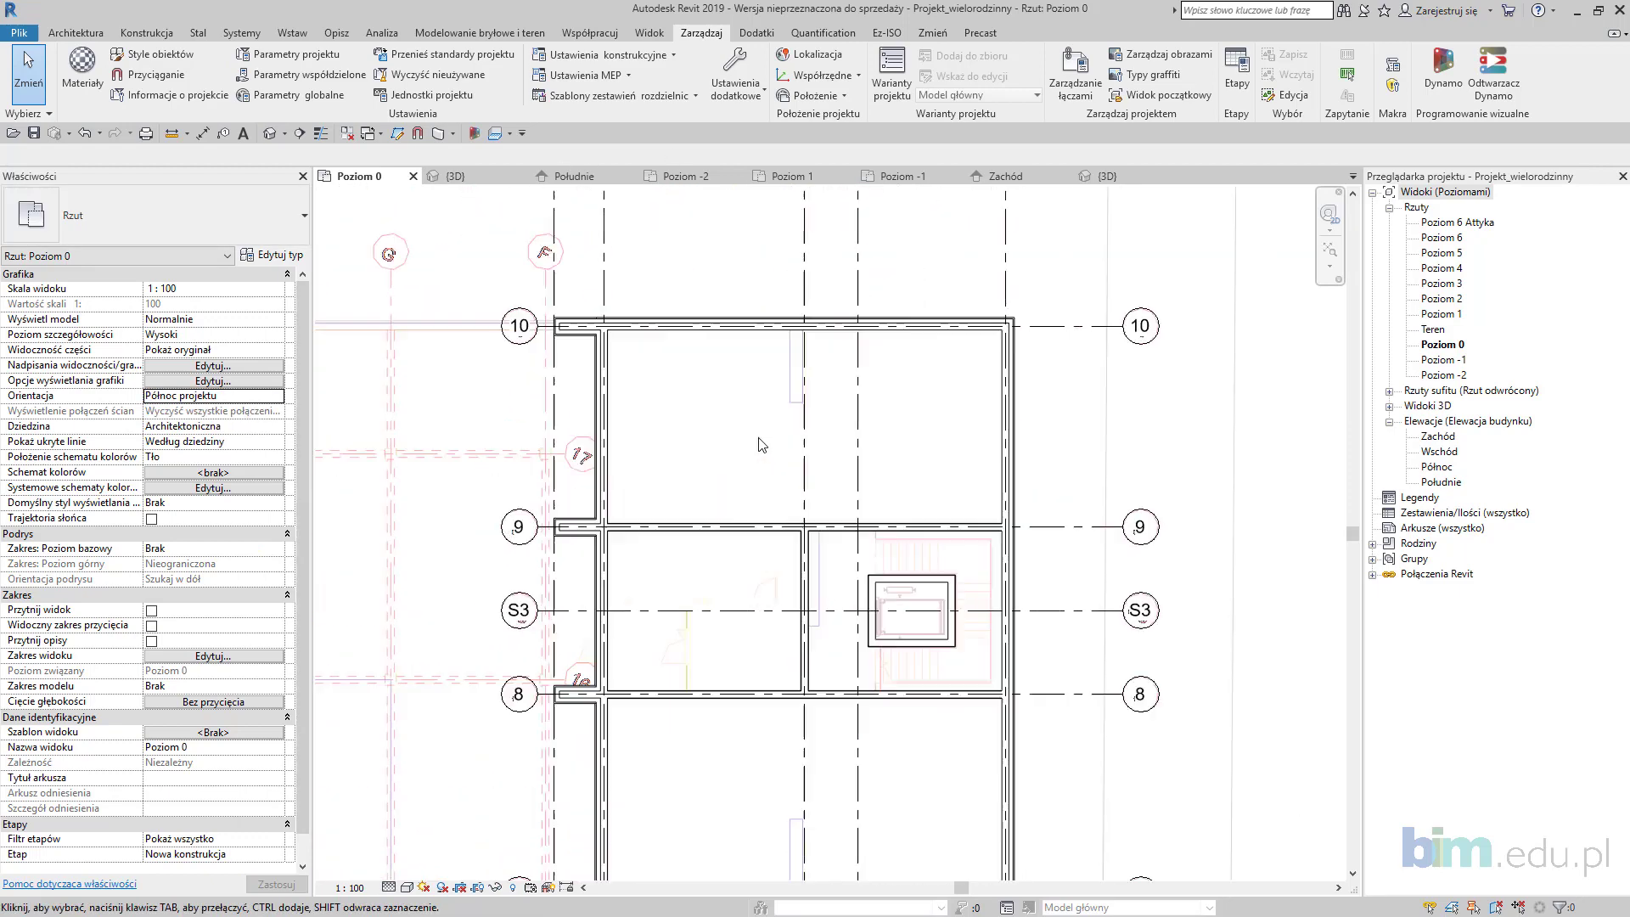
scroll(849, 373, "up", 3)
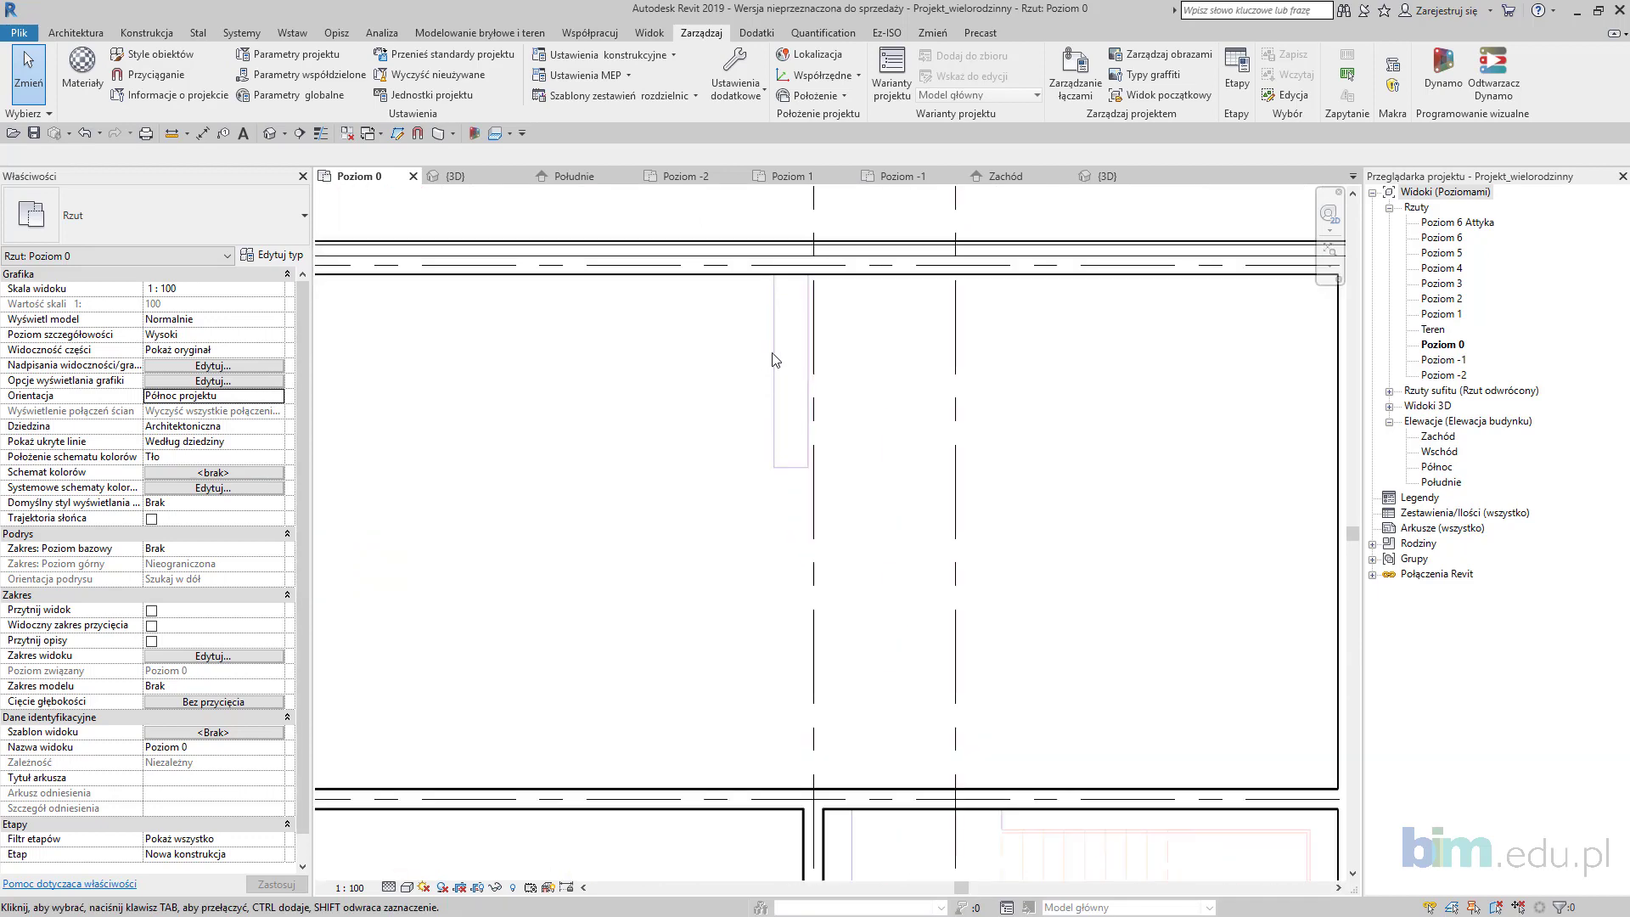
left_click(77, 33)
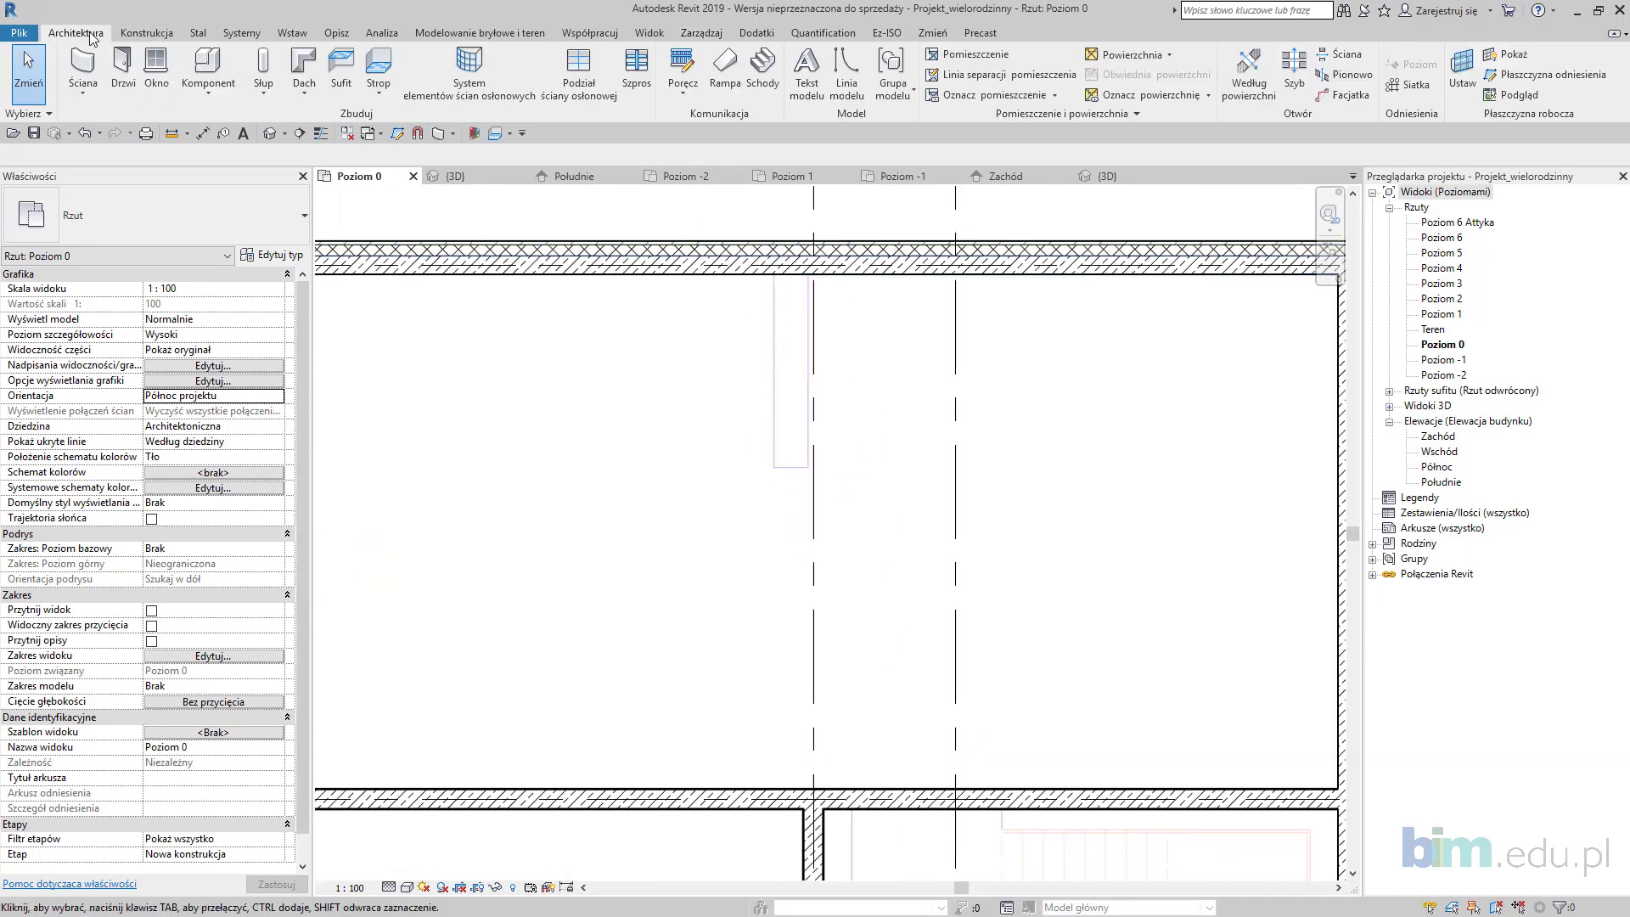
left_click(88, 97)
left_click(145, 162)
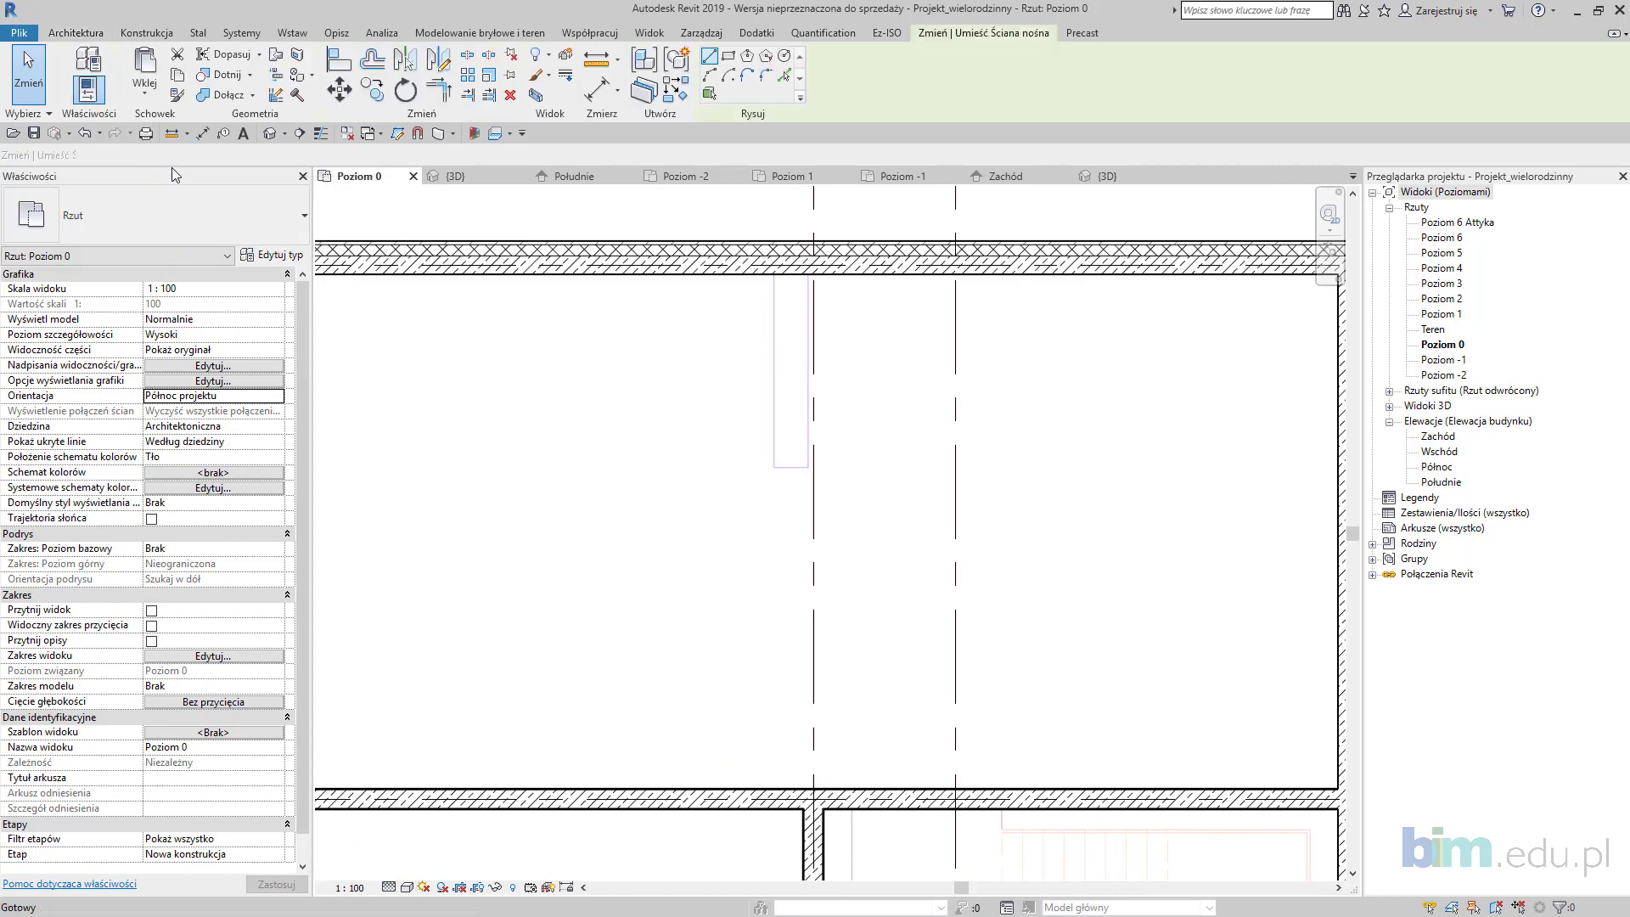
left_click(192, 212)
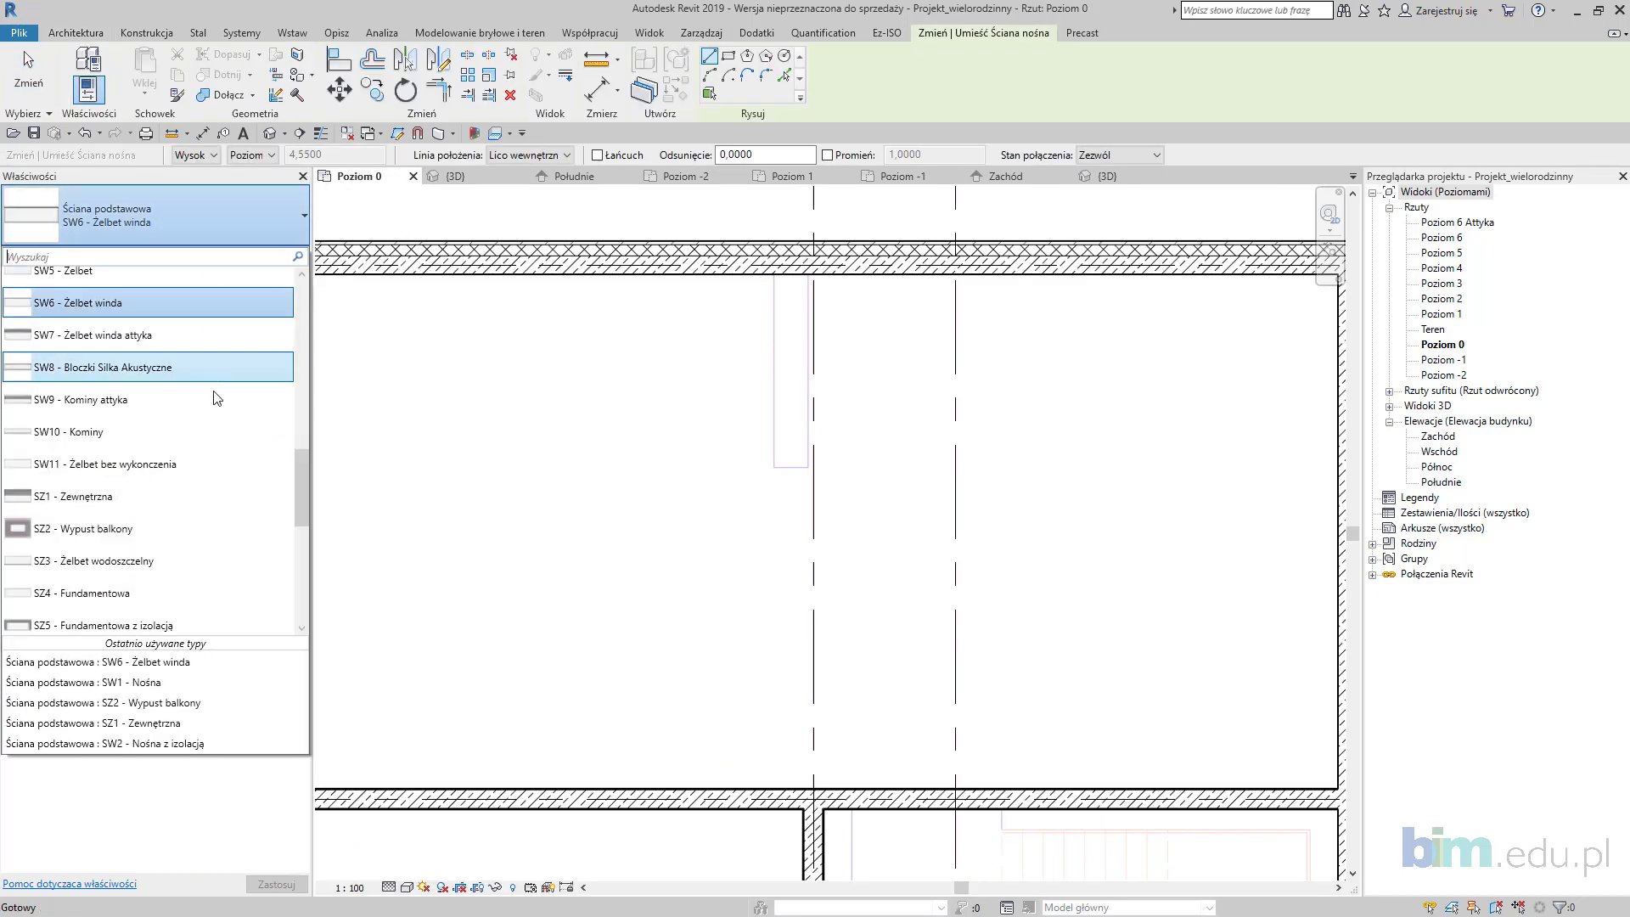
left_click(219, 447)
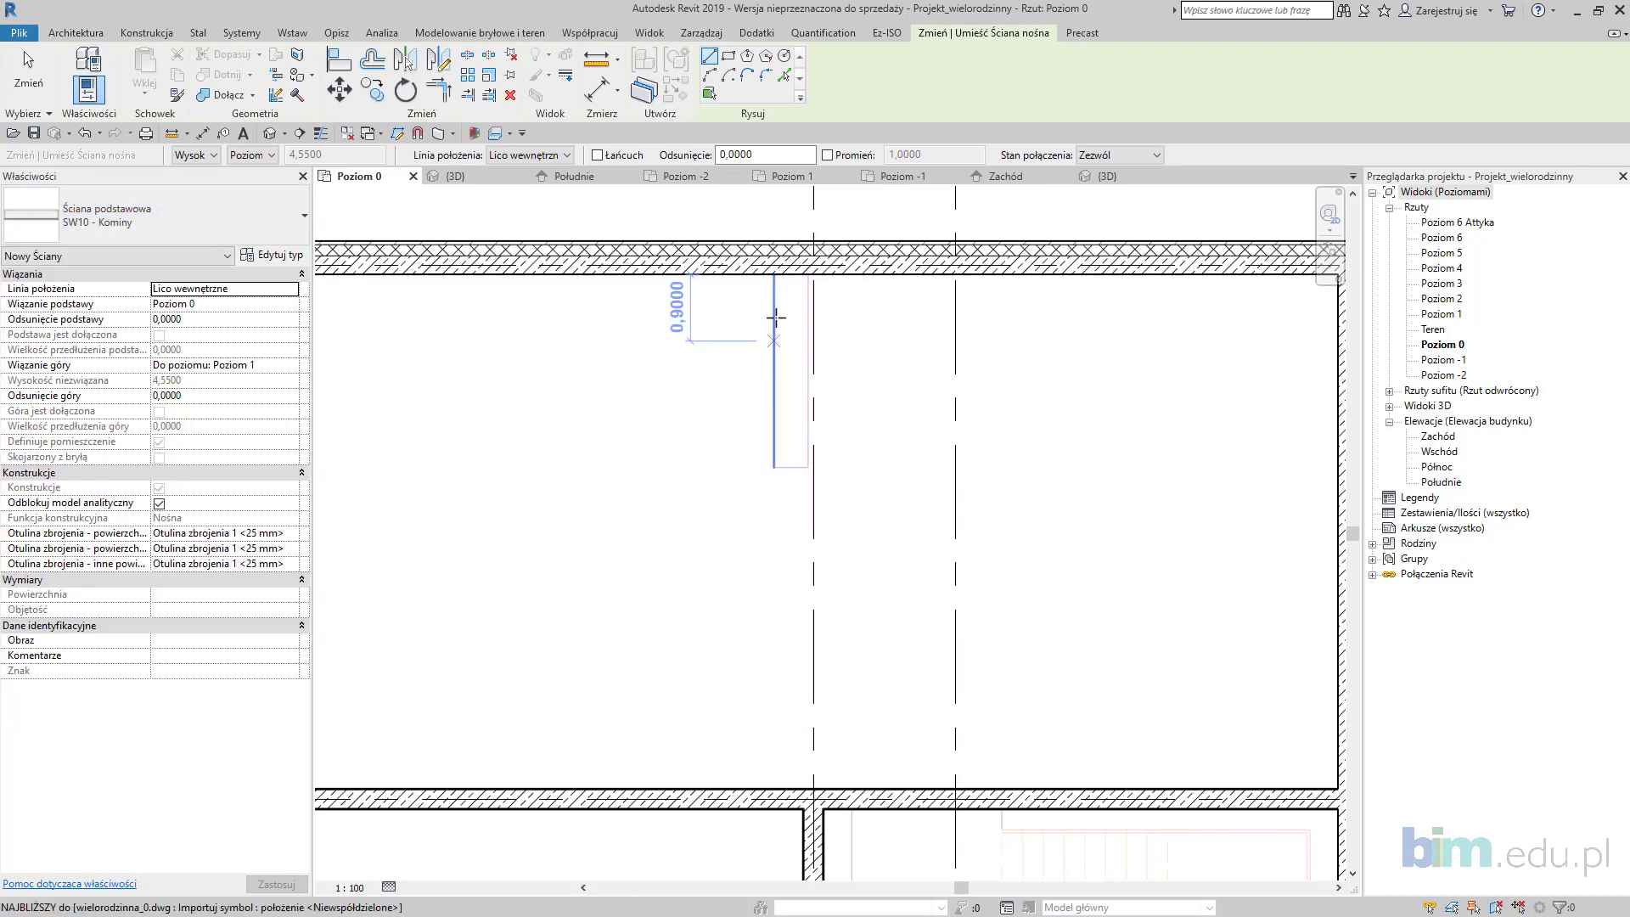
left_click(568, 157)
left_click(526, 212)
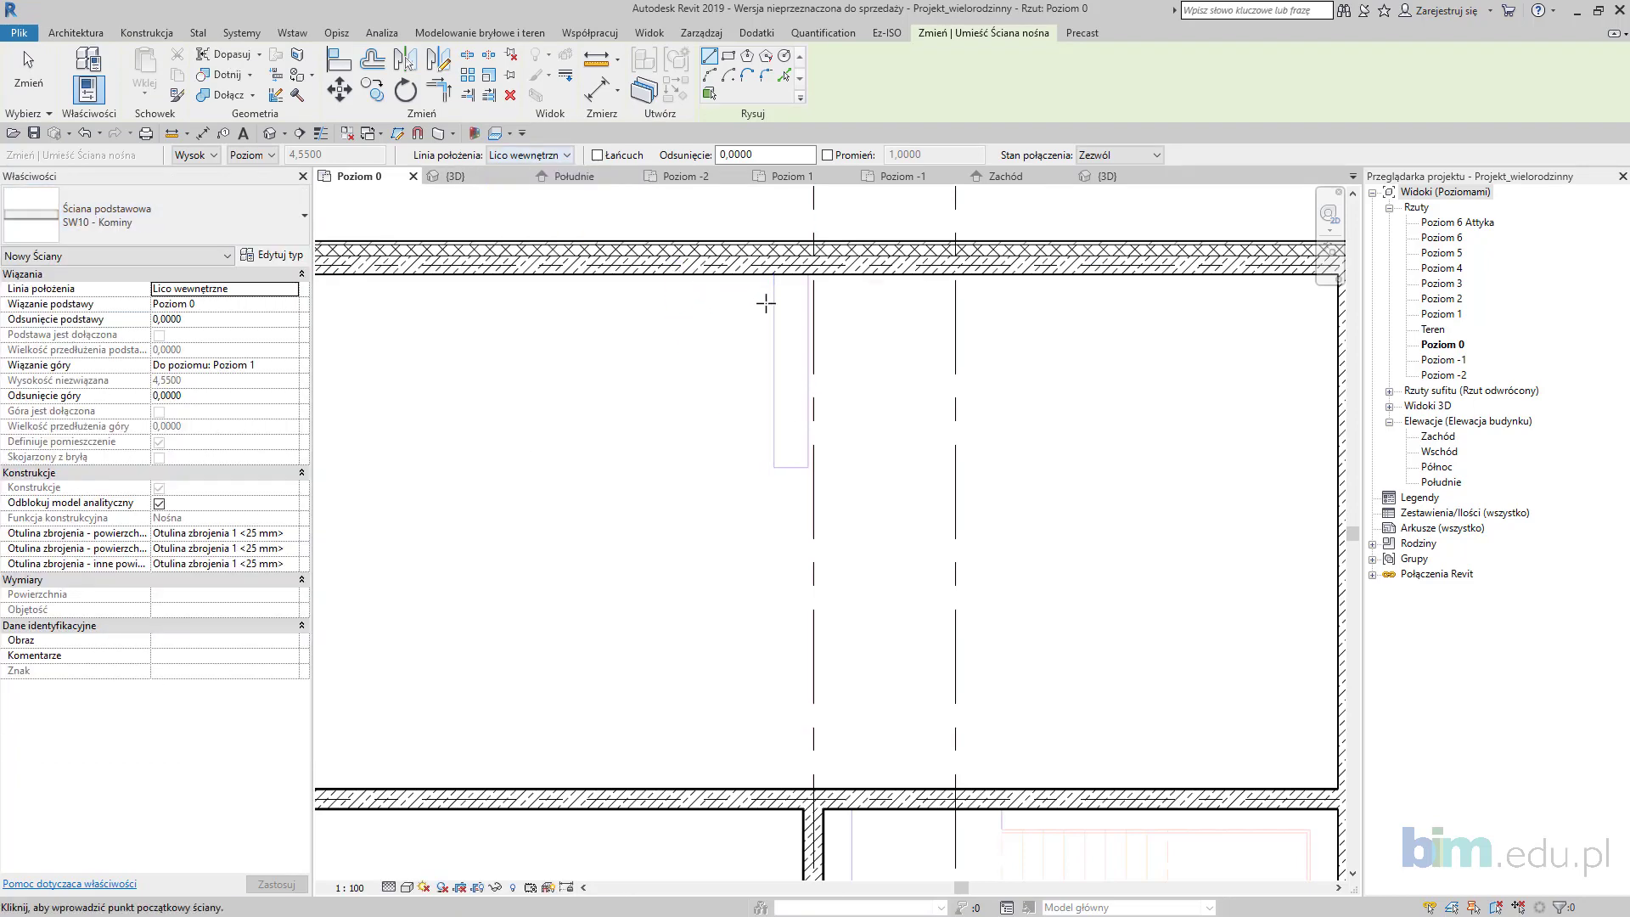
left_click(776, 274)
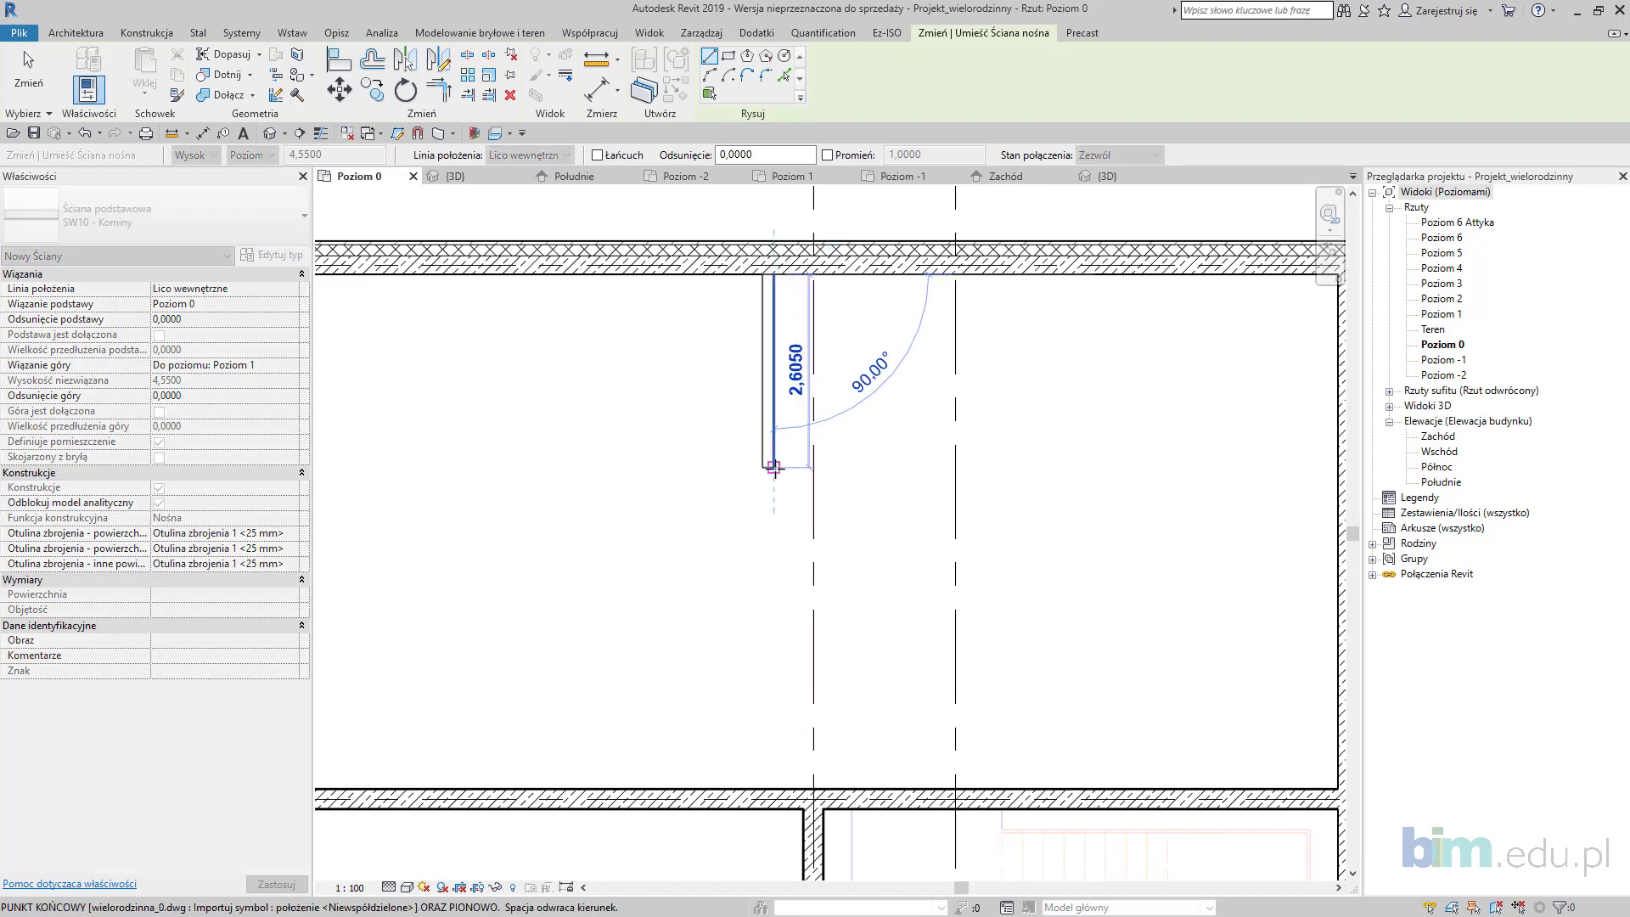
left_click(777, 466)
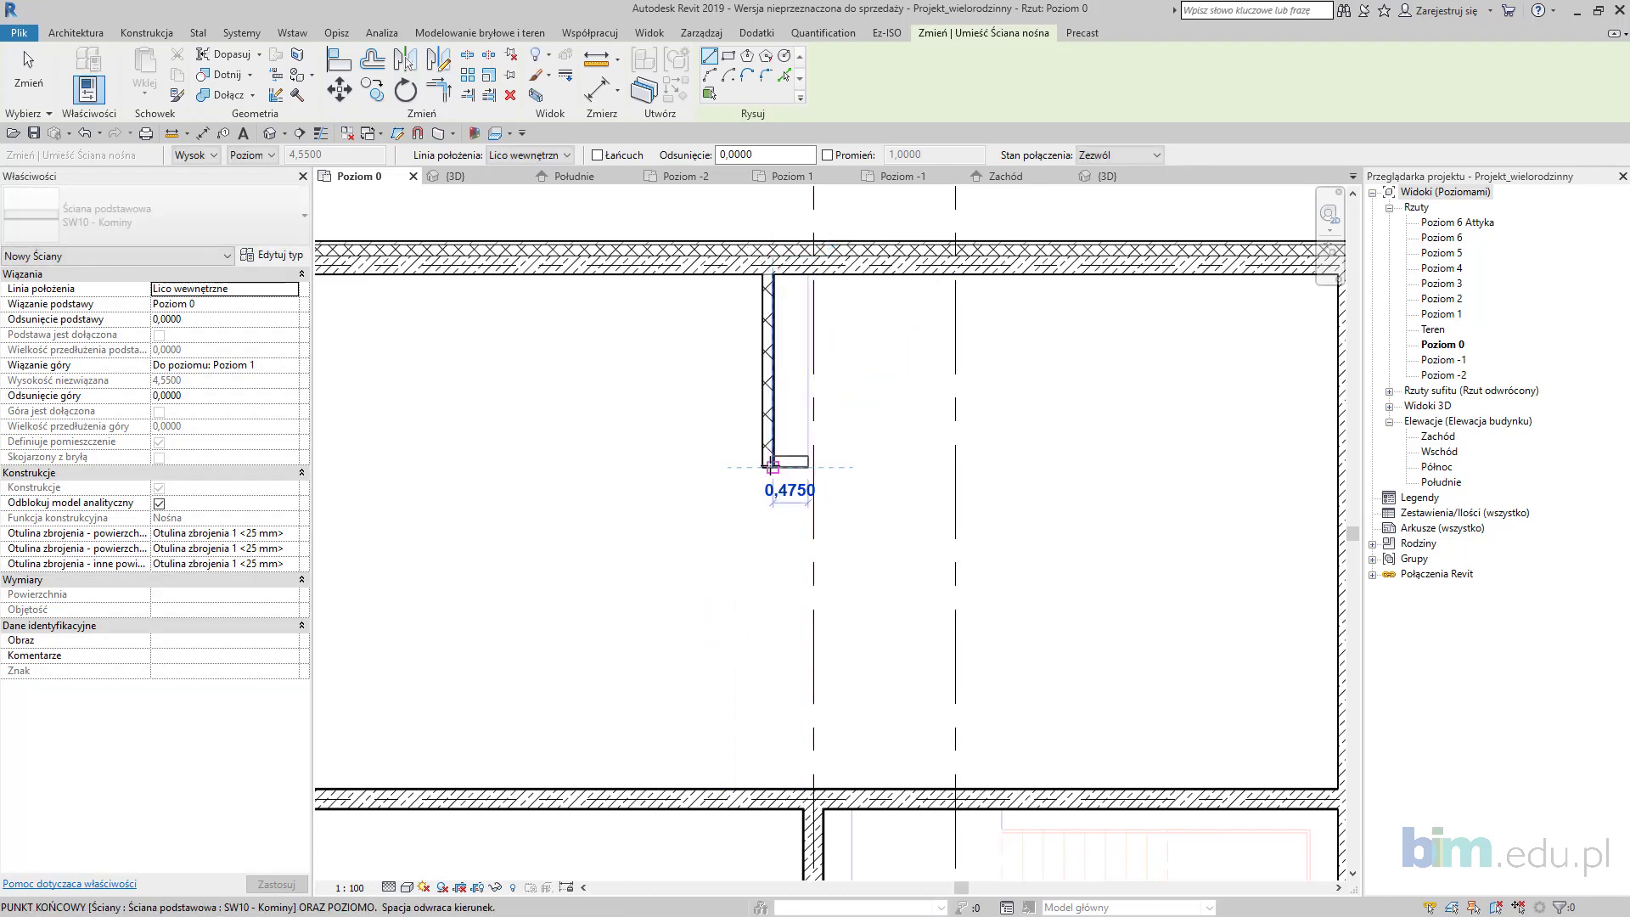
Step: Finish placing the chimney outline's left wall and turn on the thin lines display in the plan
scroll(783, 460, "up", 3)
key("Escape")
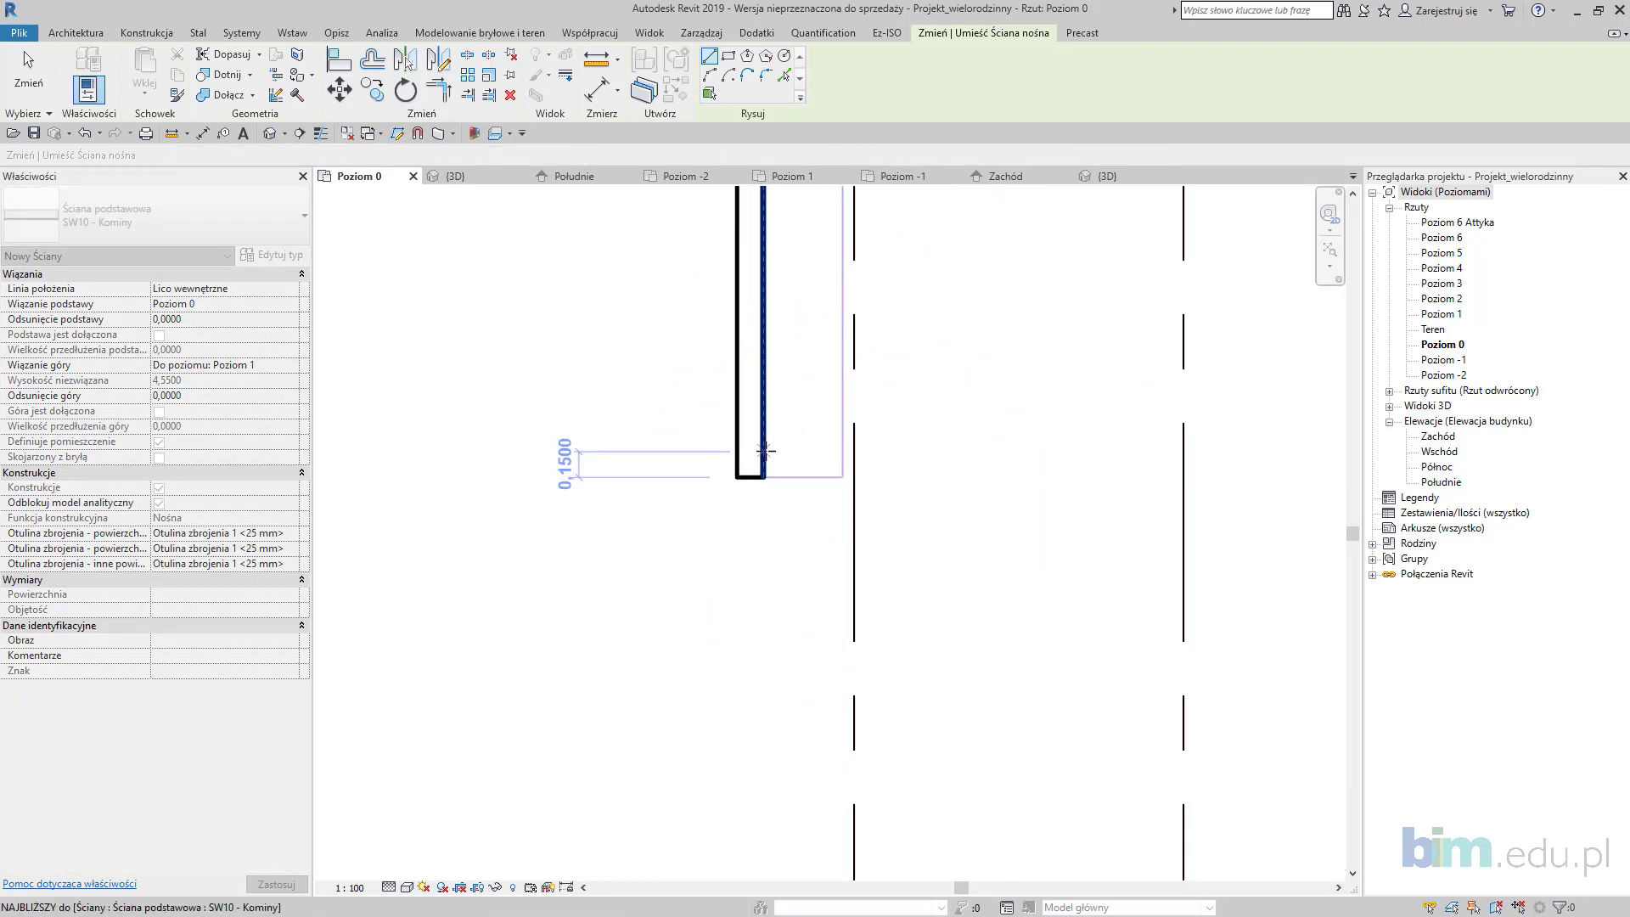
key("Escape")
left_click(766, 457)
middle_click_drag(783, 433, 744, 633)
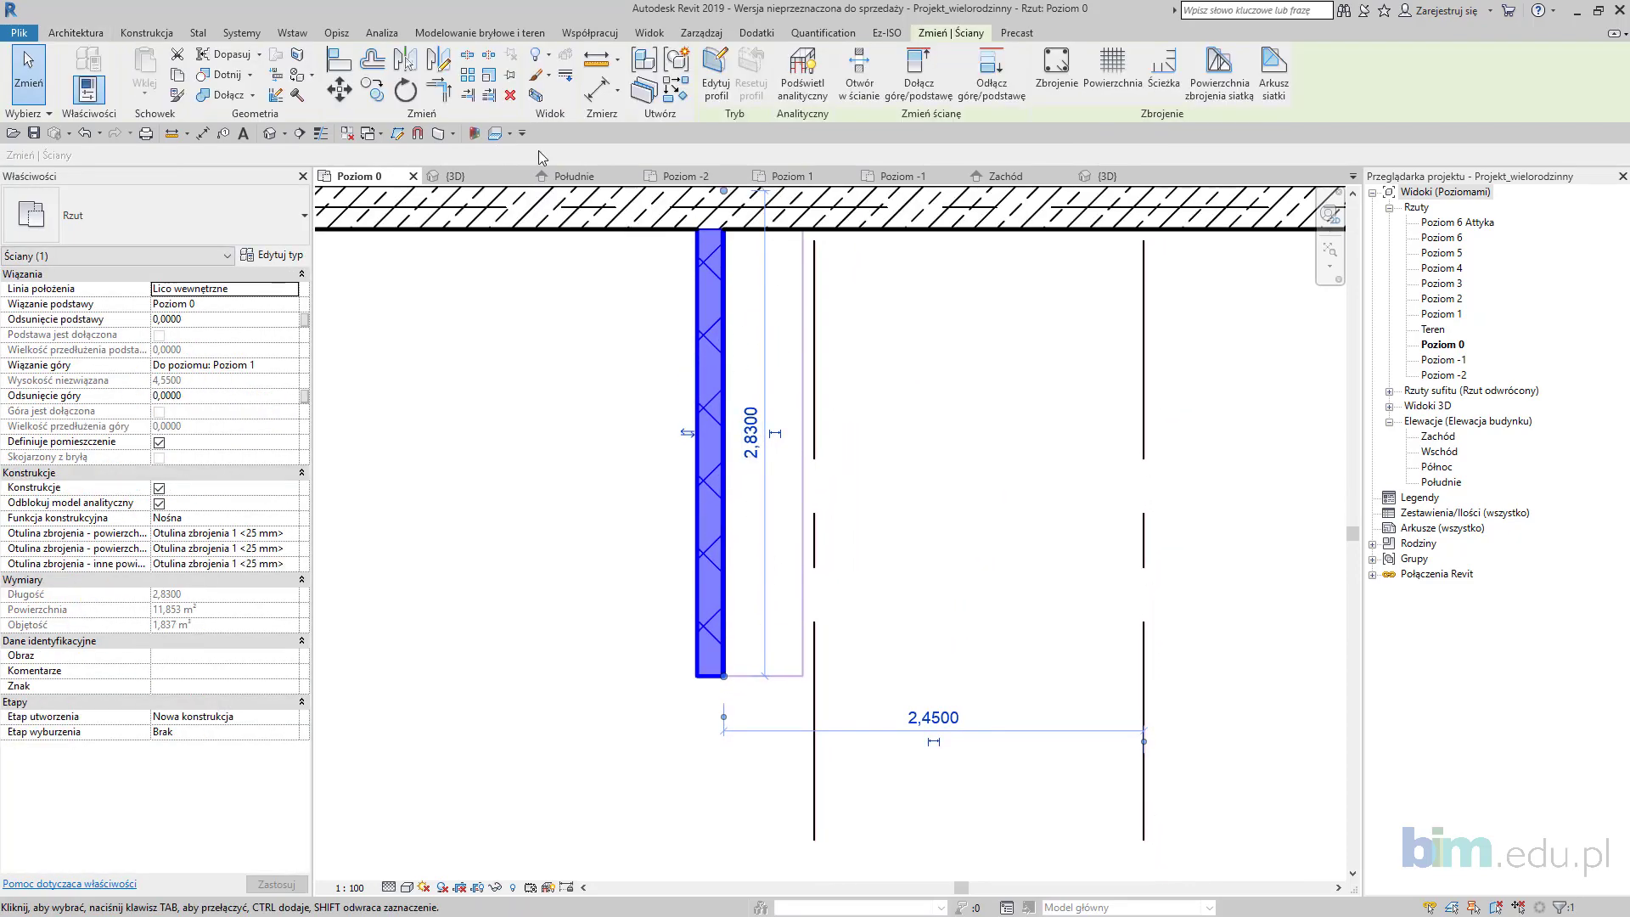
left_click(321, 133)
left_click(585, 568)
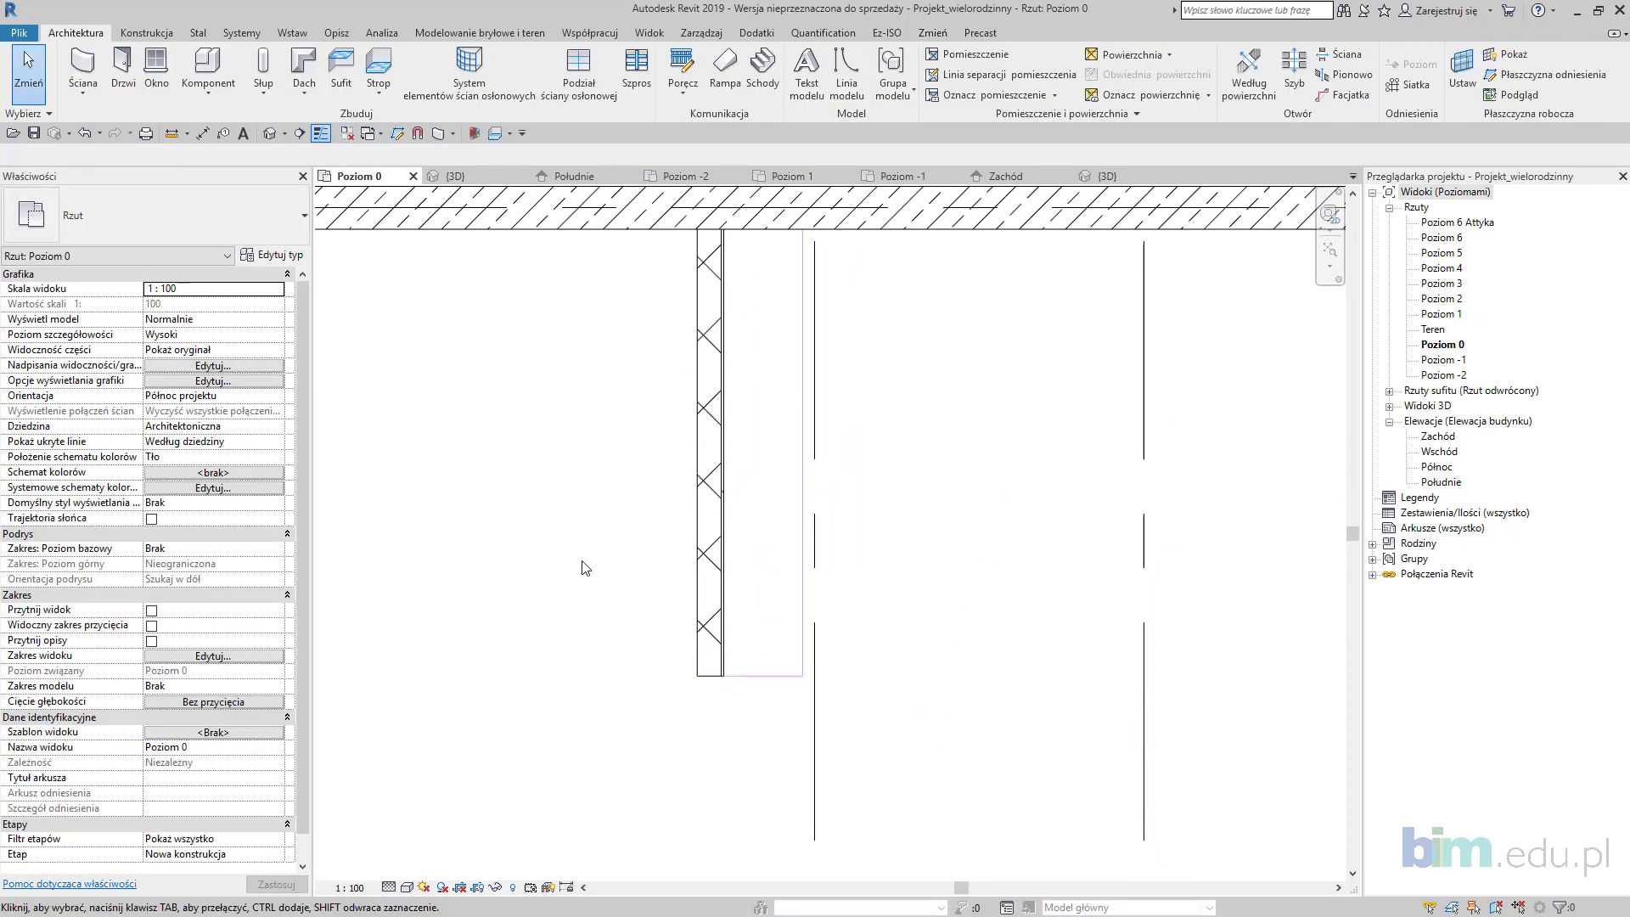
Step: Flip the SW10 - Kominy wall to the other side of its location line
left_click(721, 599)
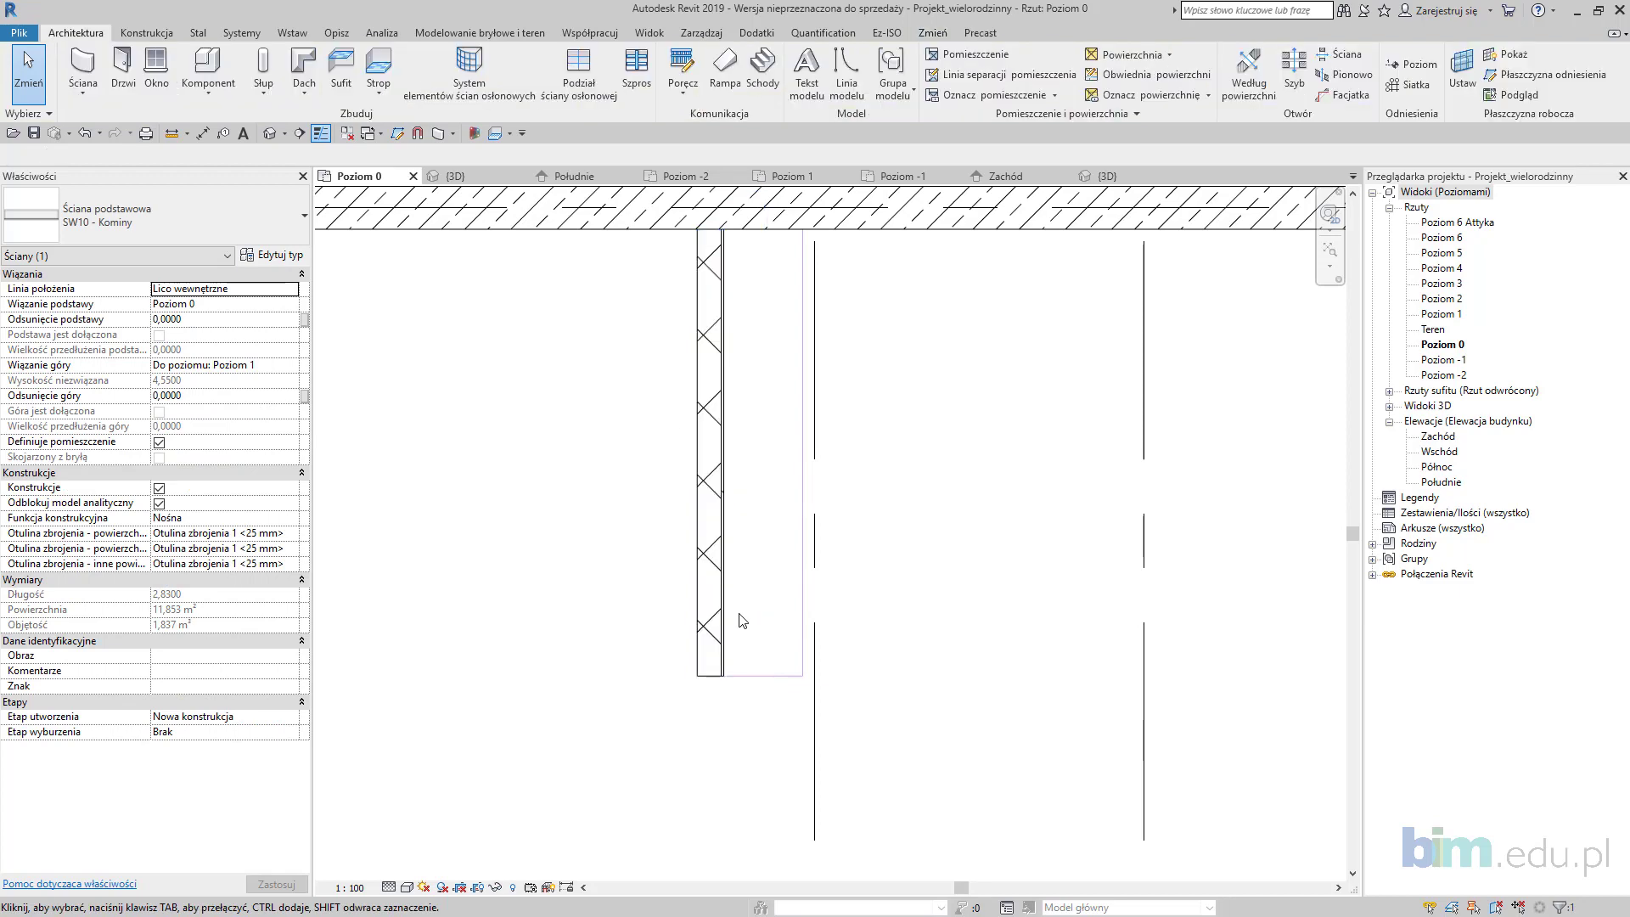
left_click(728, 663)
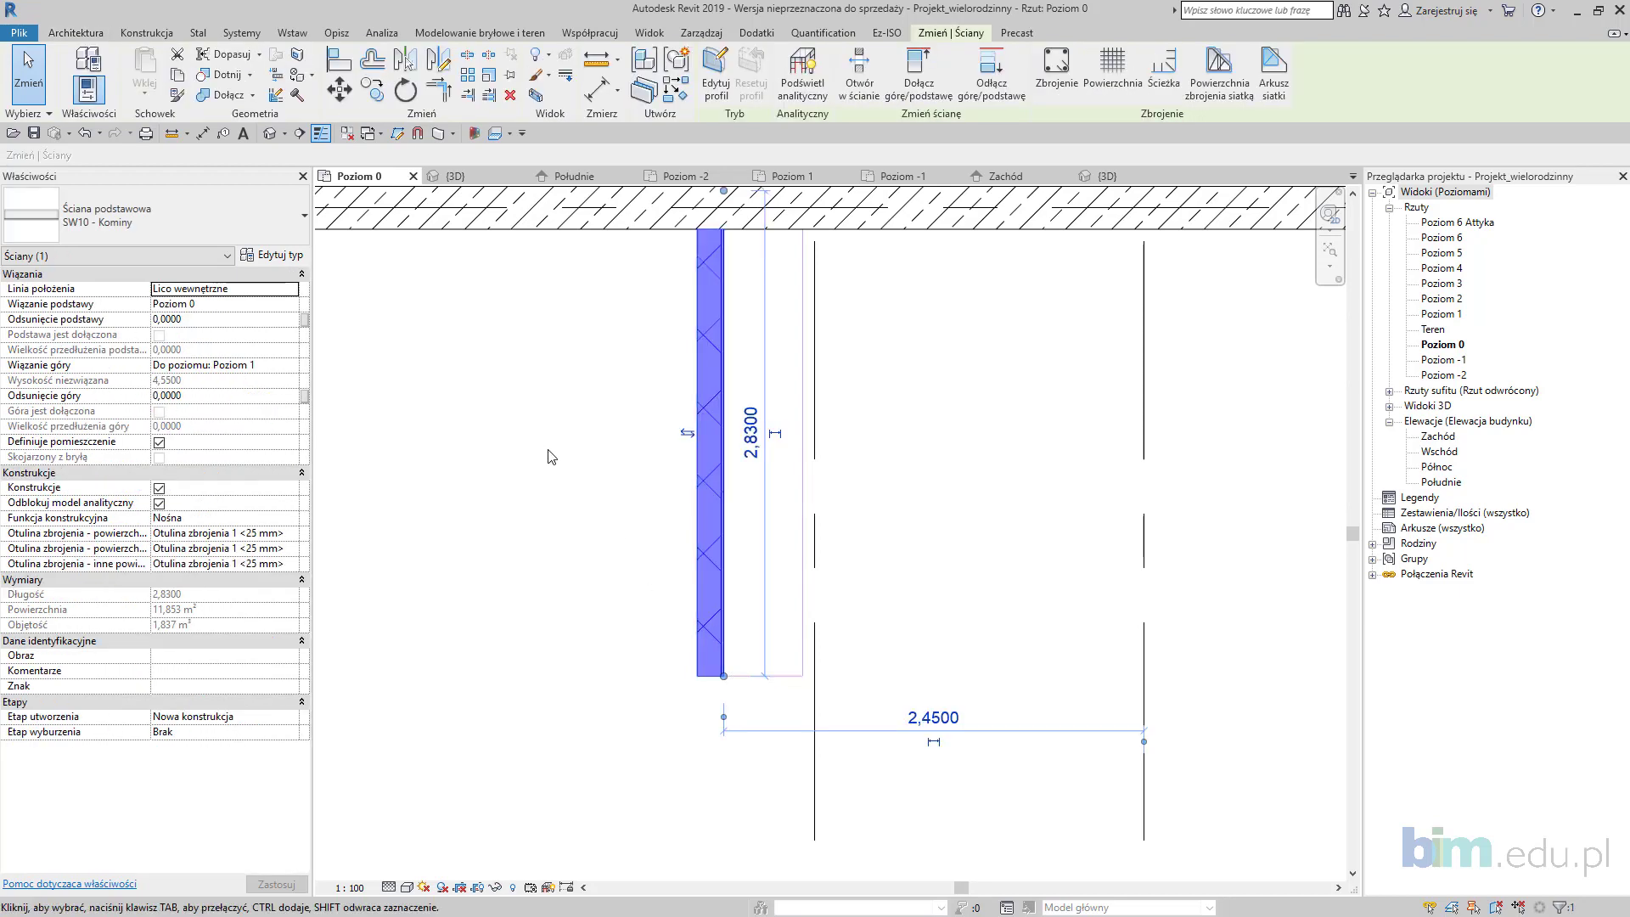
key("space")
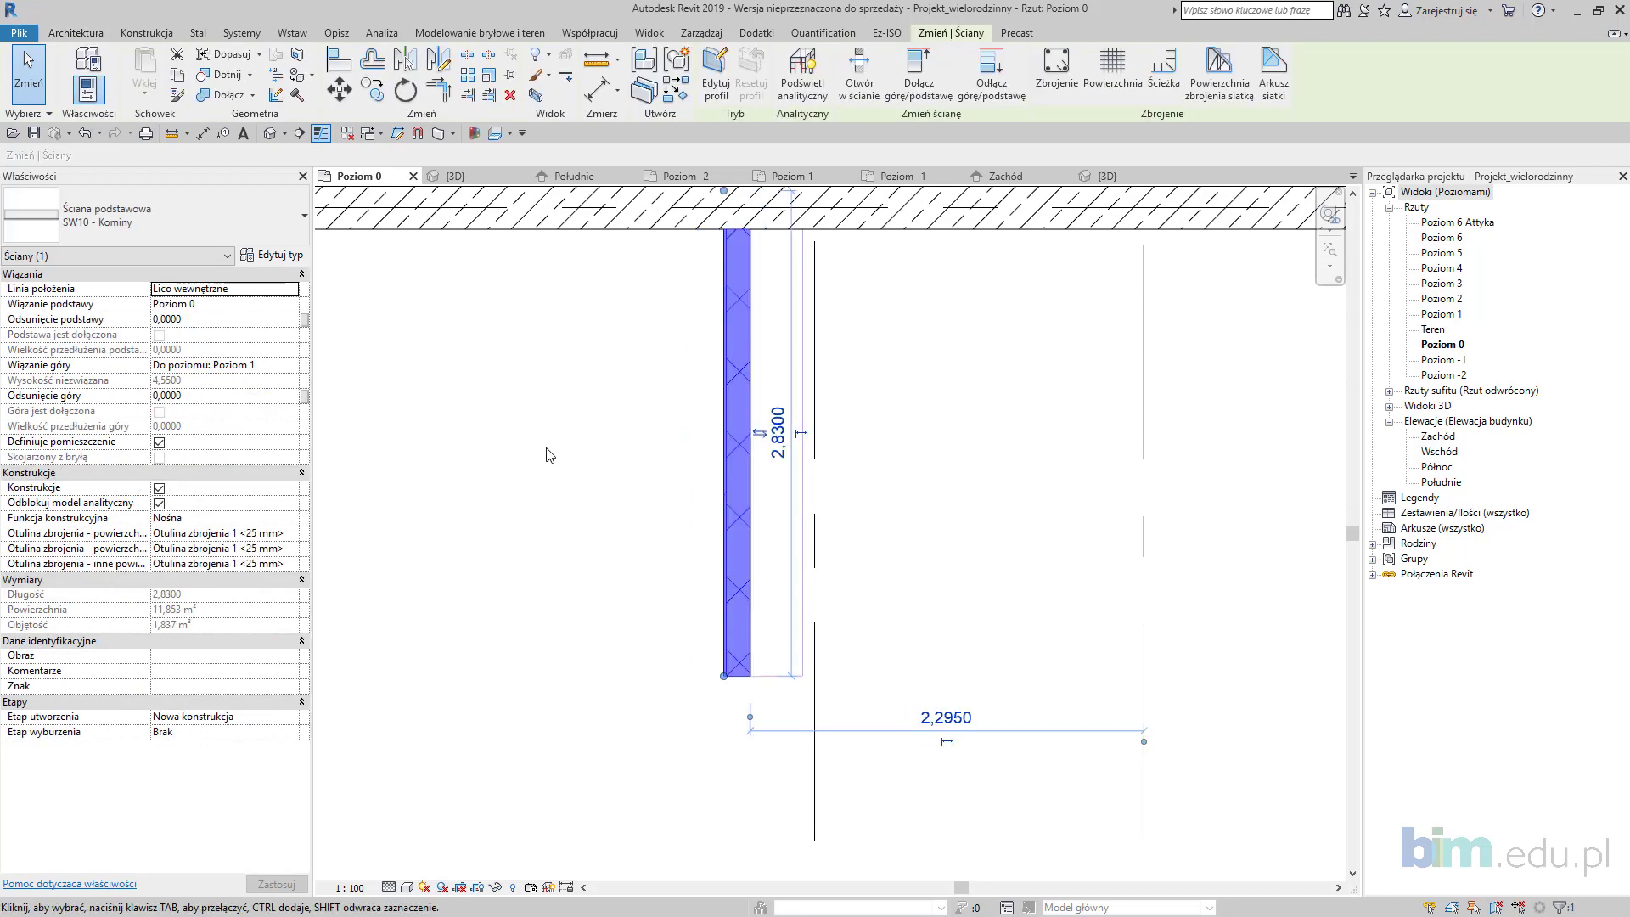
Step: Move the Tynk gipsowy layer of the SW10 - Kominy wall type to the exterior side, above the Bloczki YTONG core
left_click(292, 258)
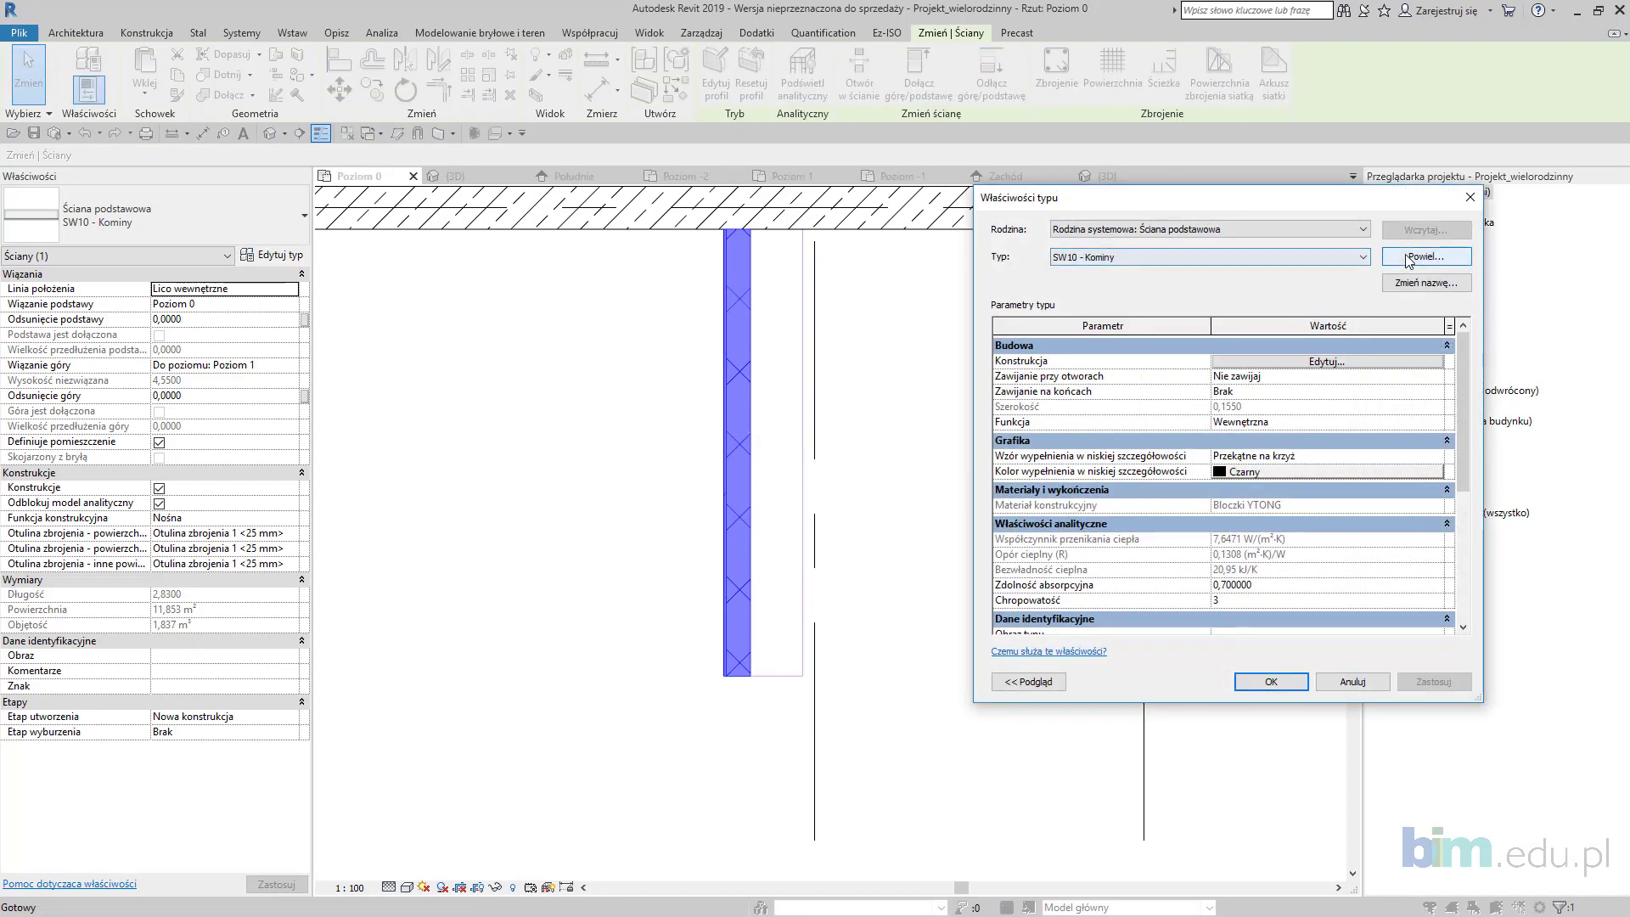
left_click(1327, 361)
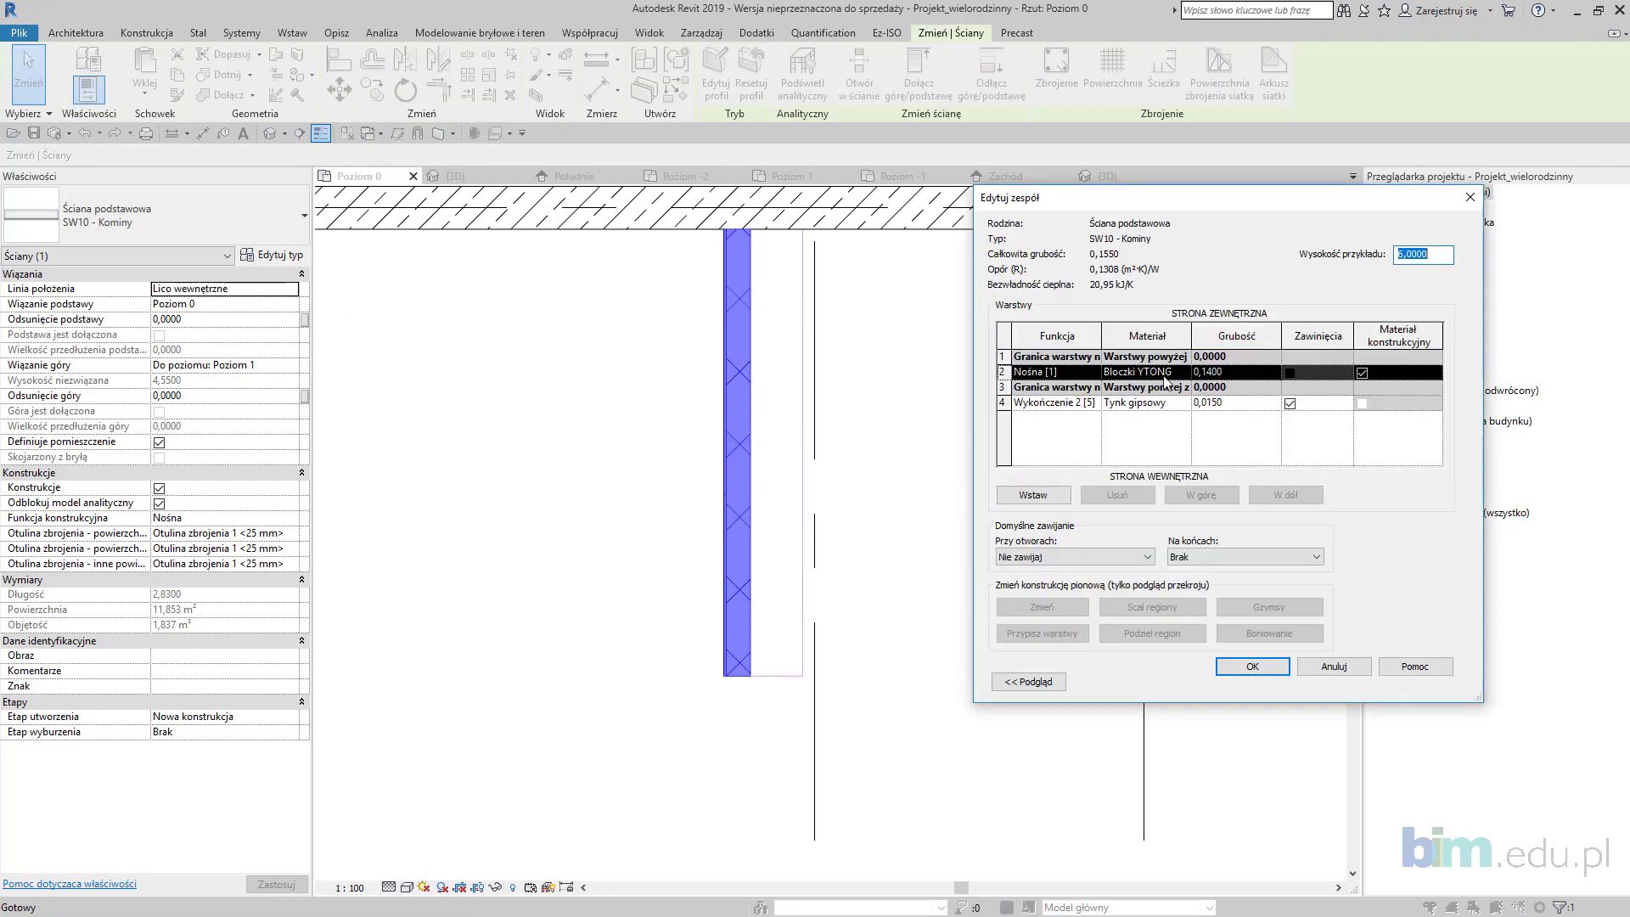
left_click(1158, 404)
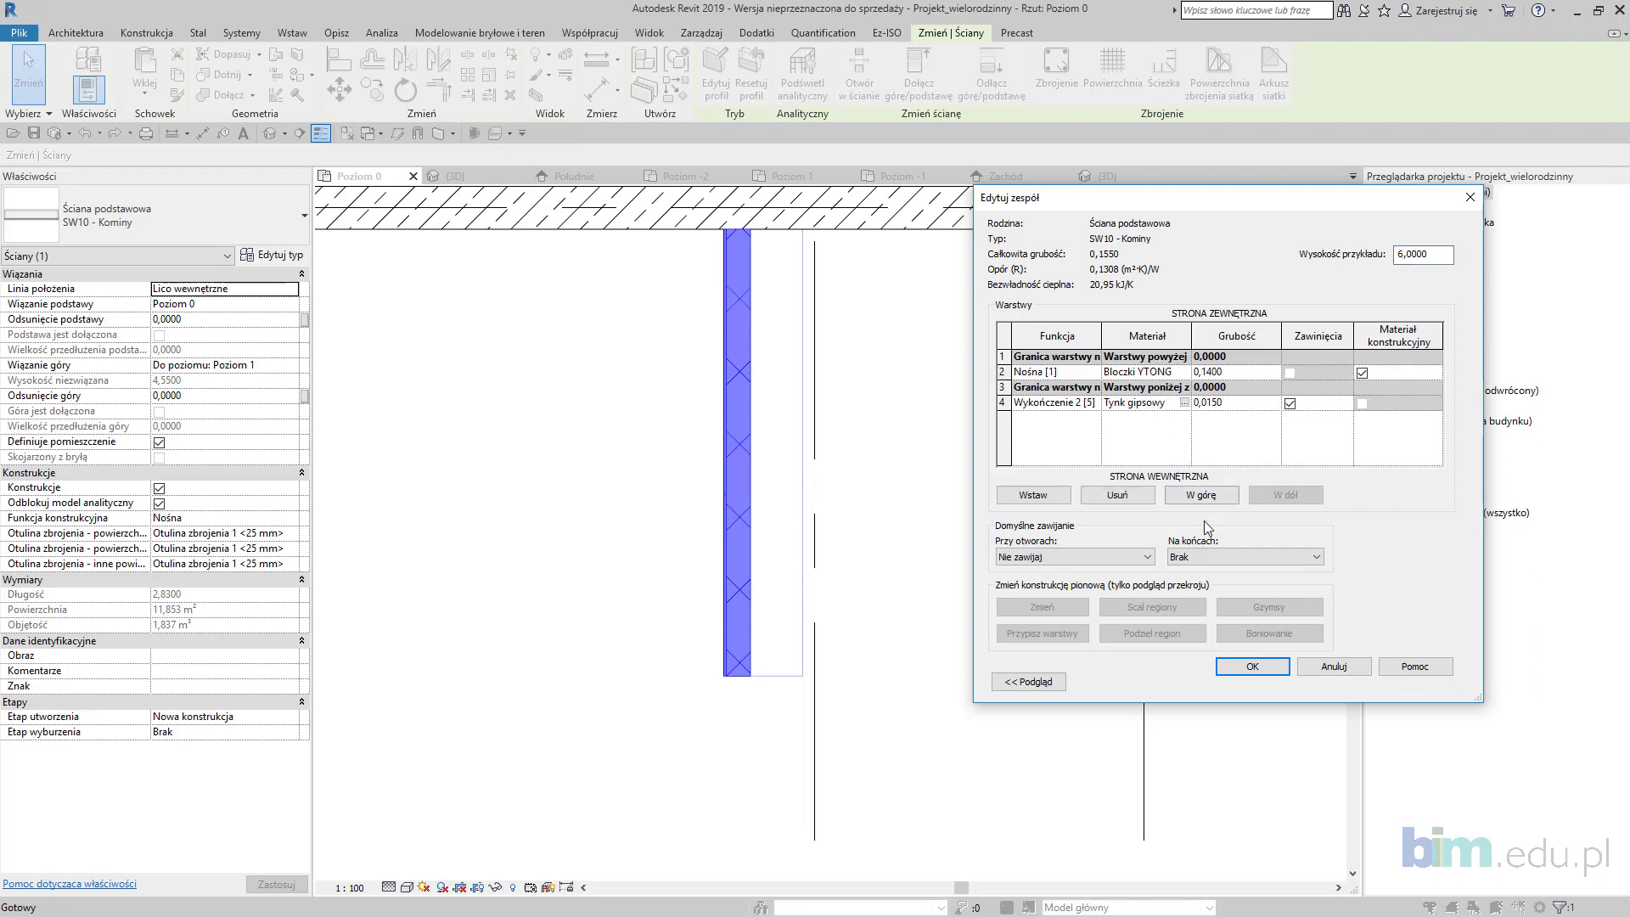
left_click(1210, 496)
left_click(1212, 499)
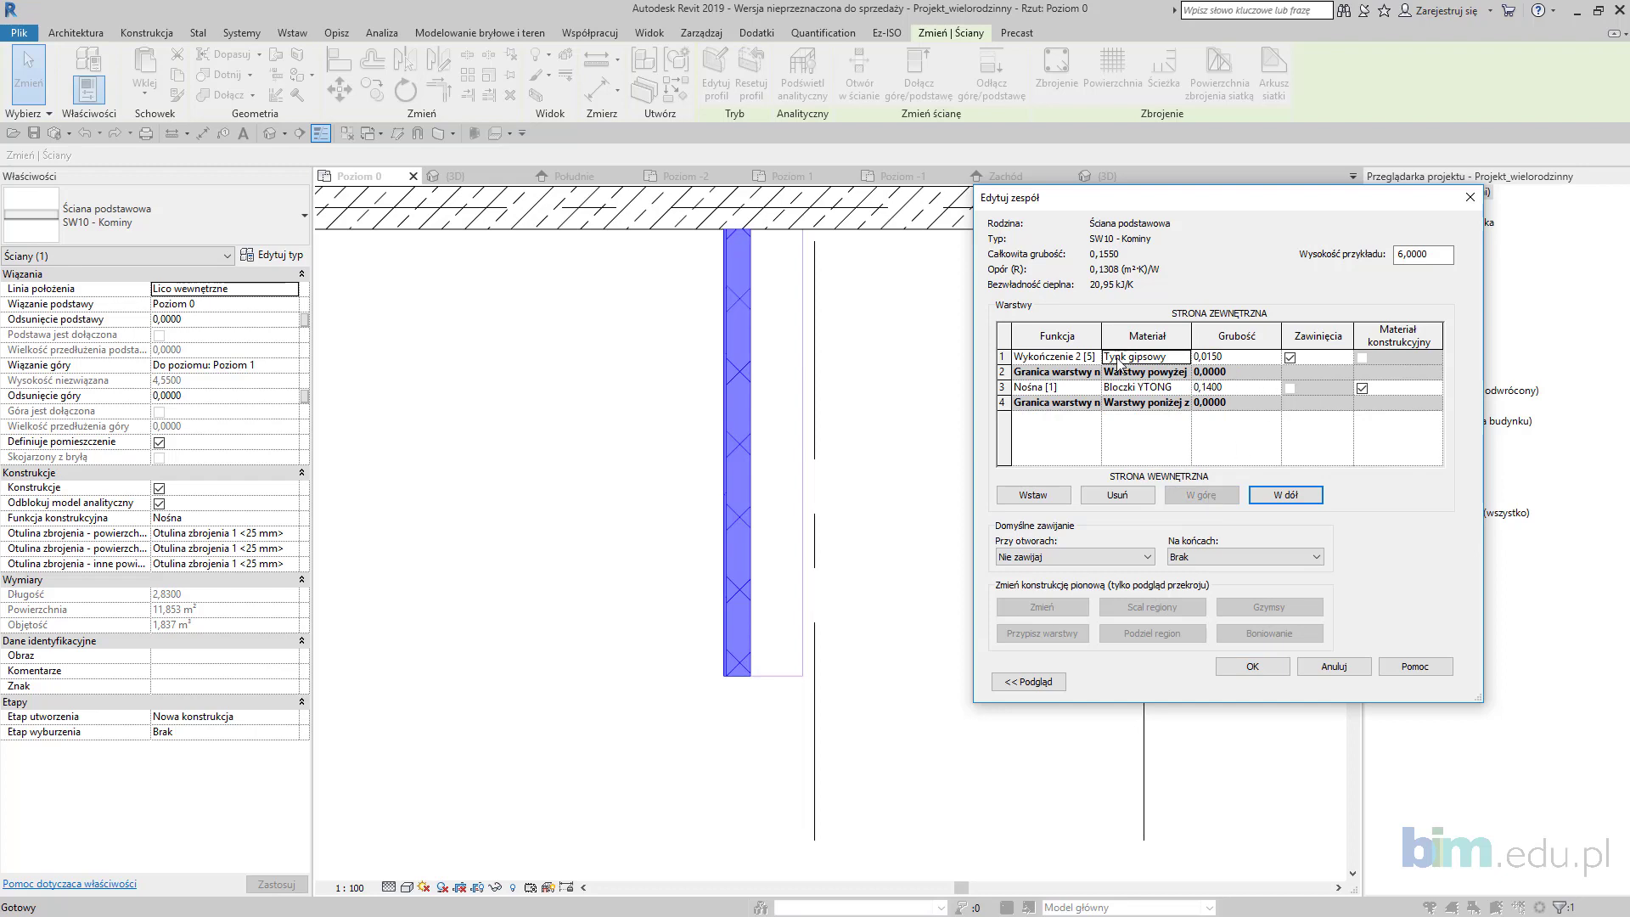
left_click(1254, 668)
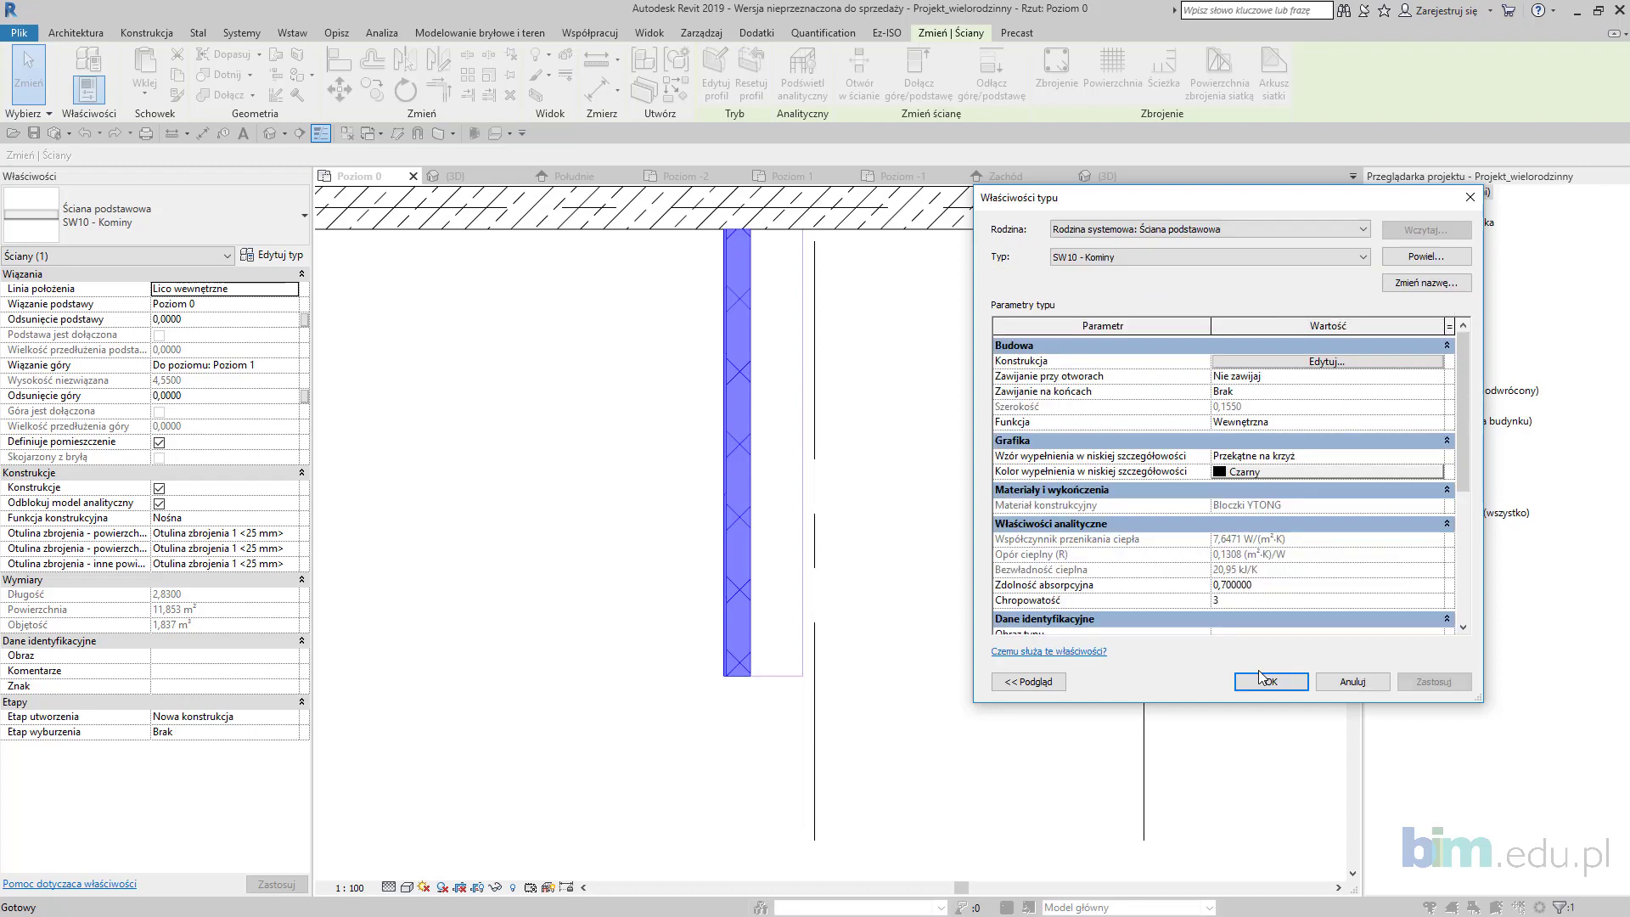
left_click(1440, 686)
left_click(1269, 682)
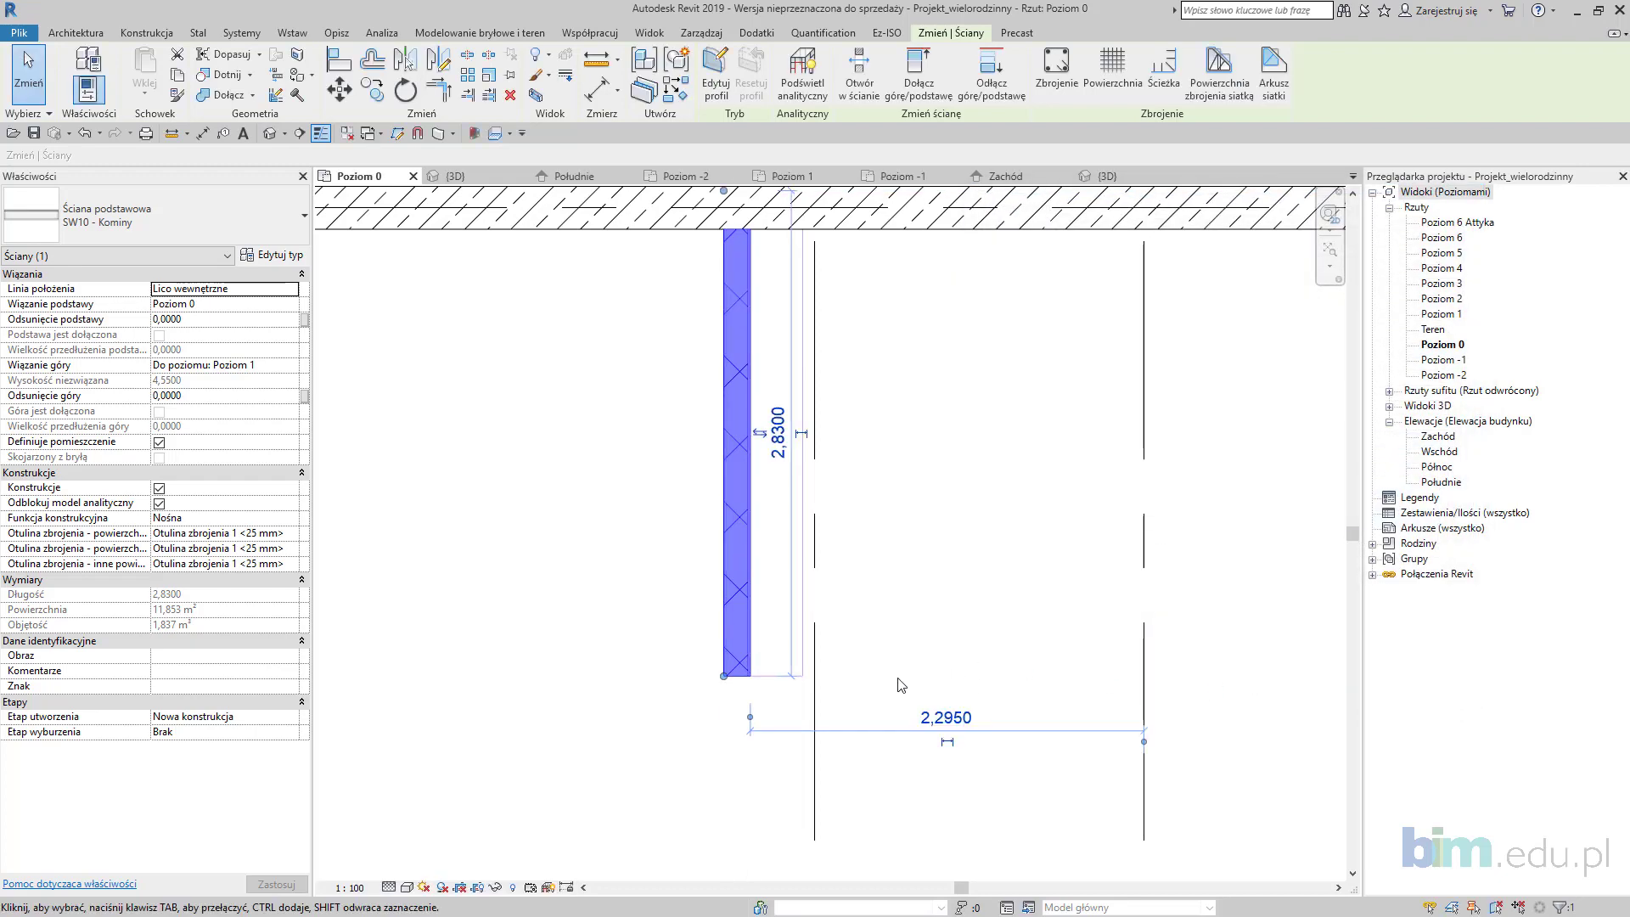
Step: Draw SW10 - Kominy walls along the chimney outline's lower and right edges, ending at the upper exterior wall
key("c")
key("s")
left_click(724, 677)
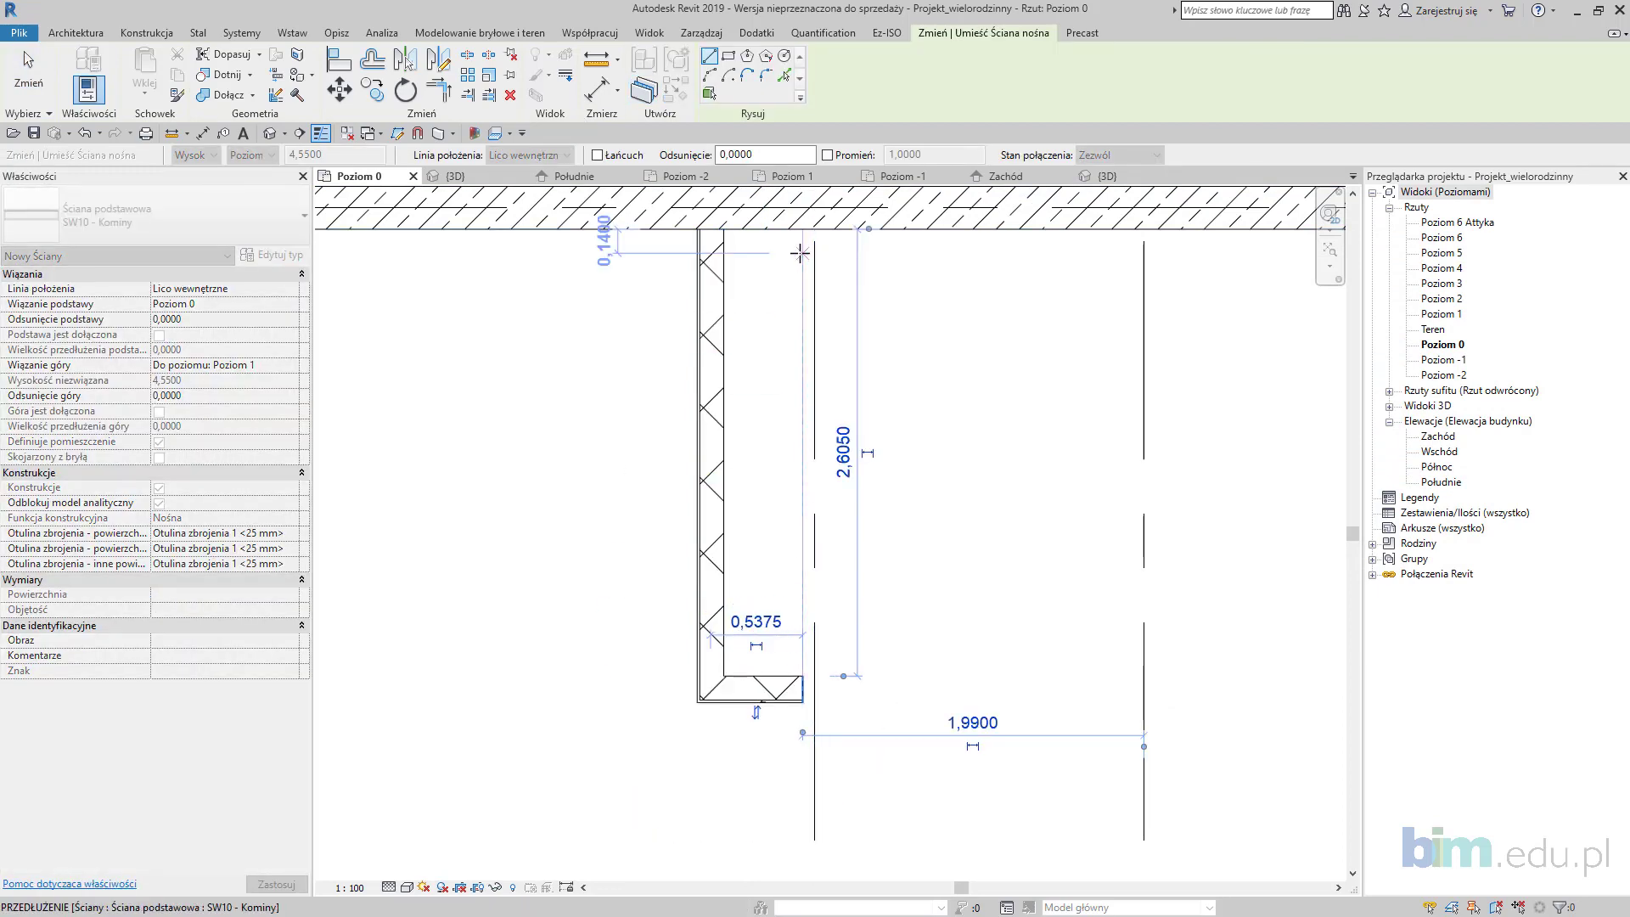
left_click(802, 677)
left_click(803, 230)
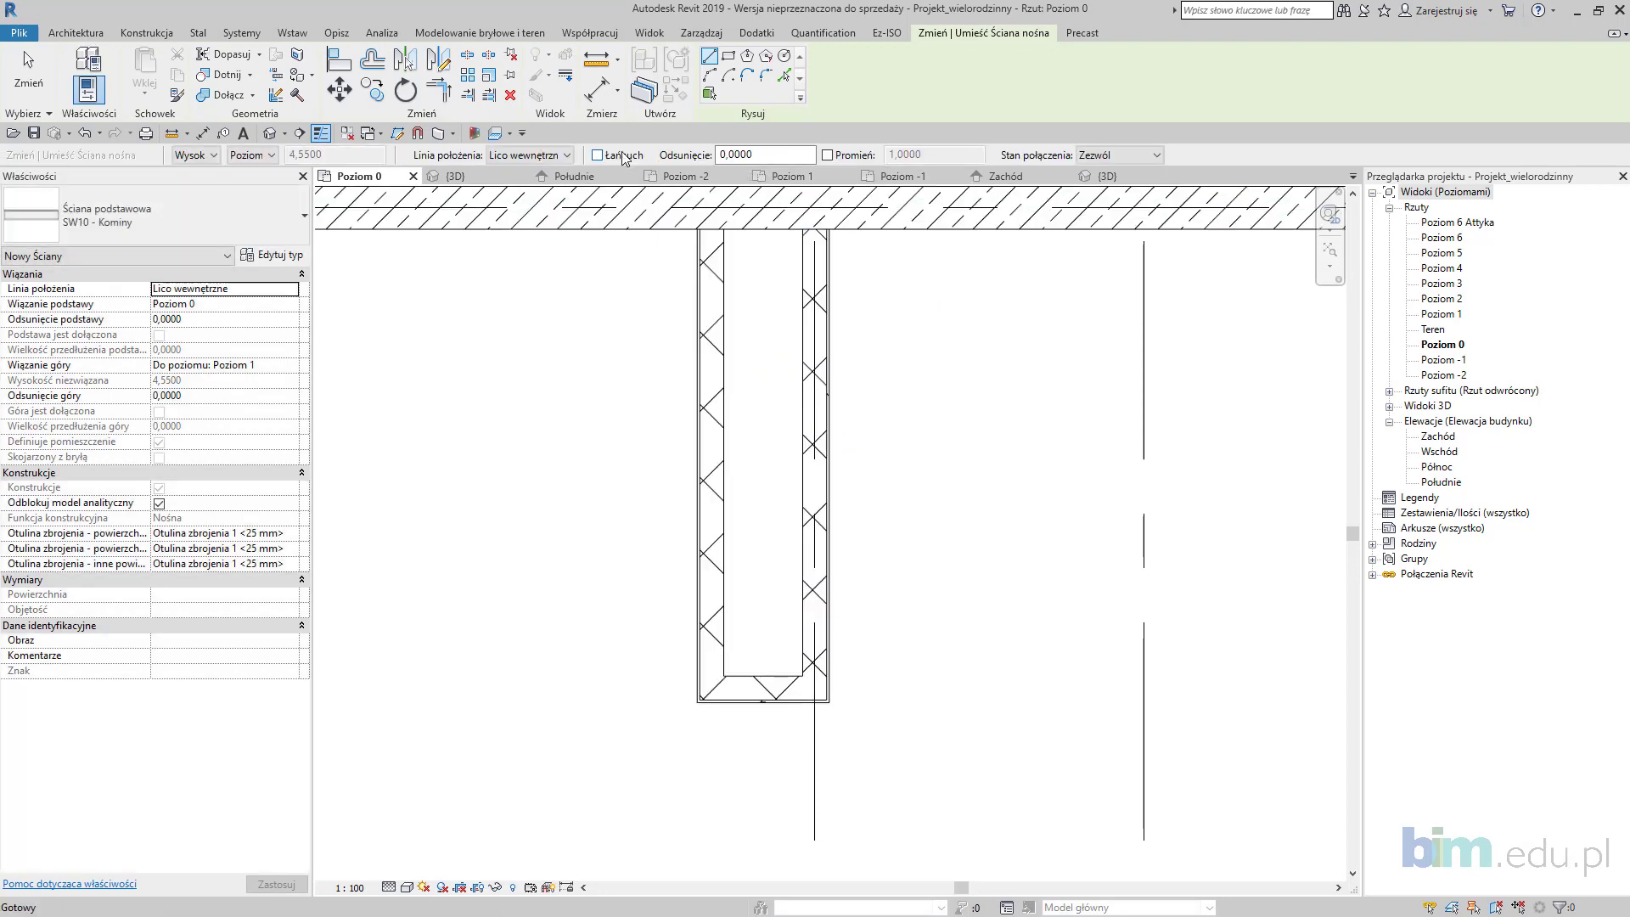
Step: Enable Łańcuch and draw two chained SW10 - Kominy walls around the stairwell chimney outline: 0.38 m across, then up to the SW1 - Nośna wall
left_click(622, 154)
scroll(688, 510, "down", 5)
middle_click_drag(726, 635, 711, 195)
scroll(733, 541, "up", 4)
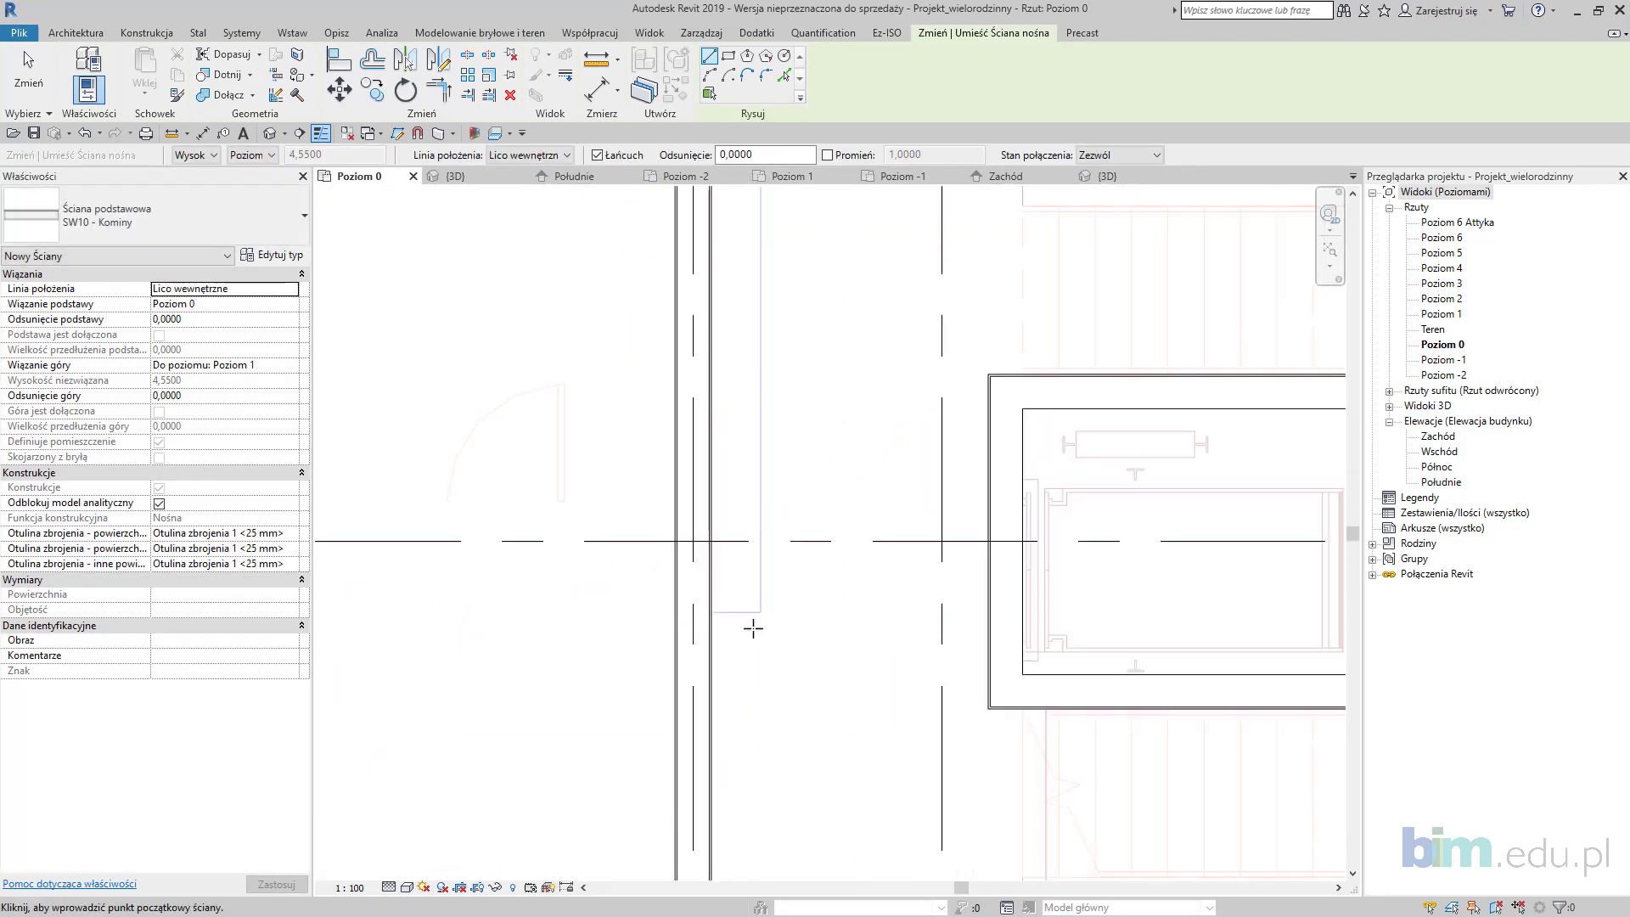
left_click(710, 613)
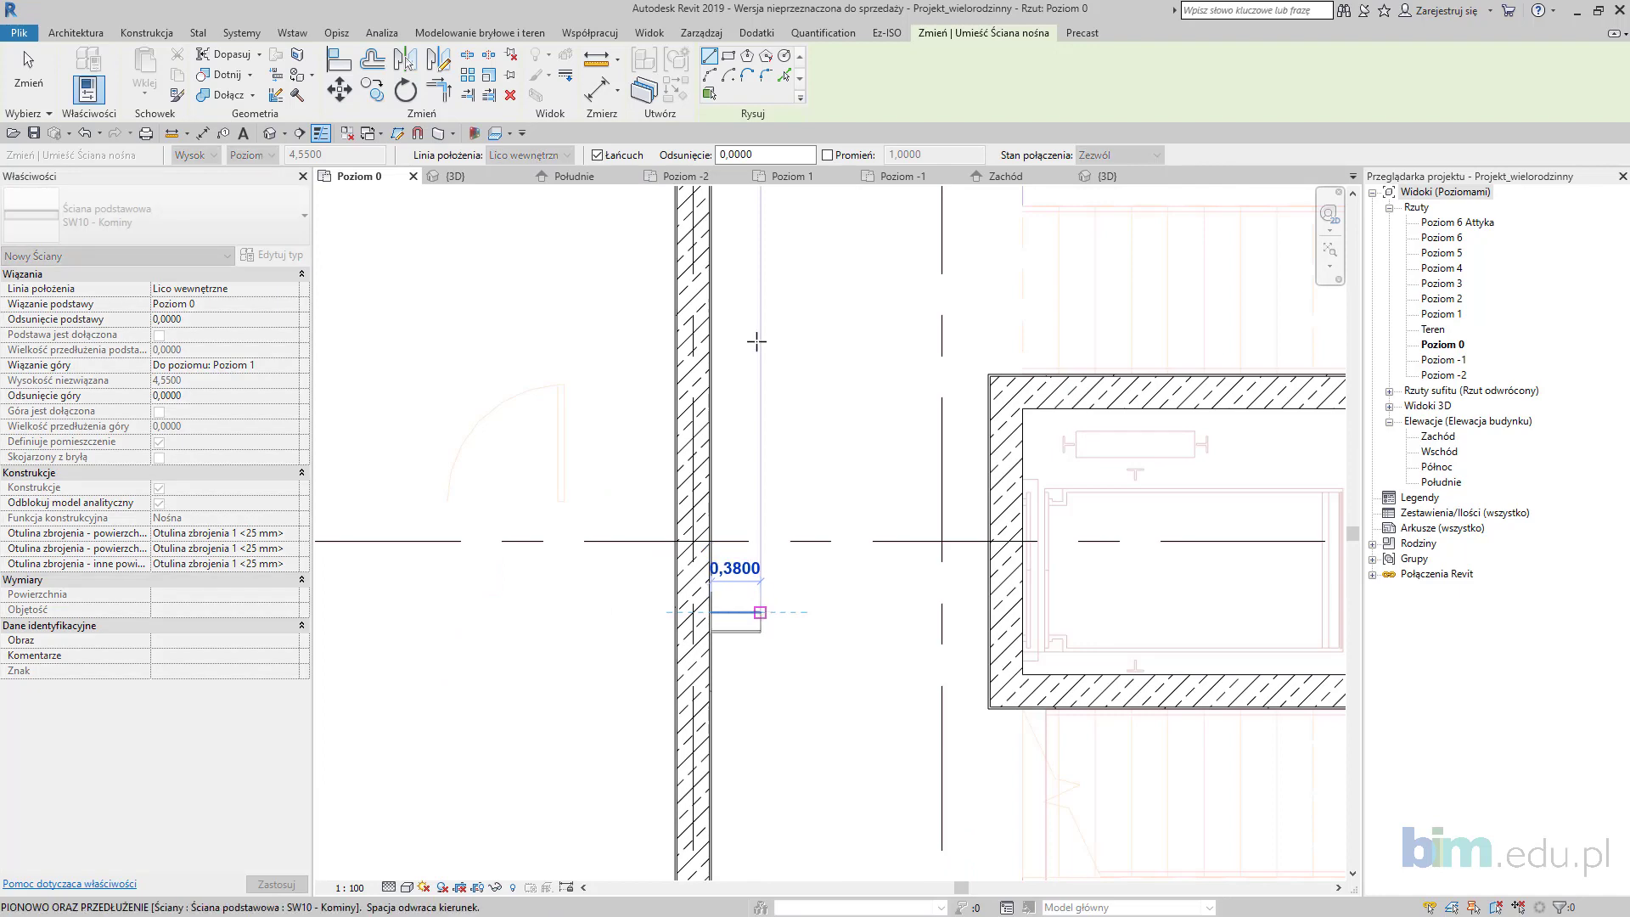
middle_click_drag(760, 366, 782, 587)
left_click(782, 390)
key("Escape")
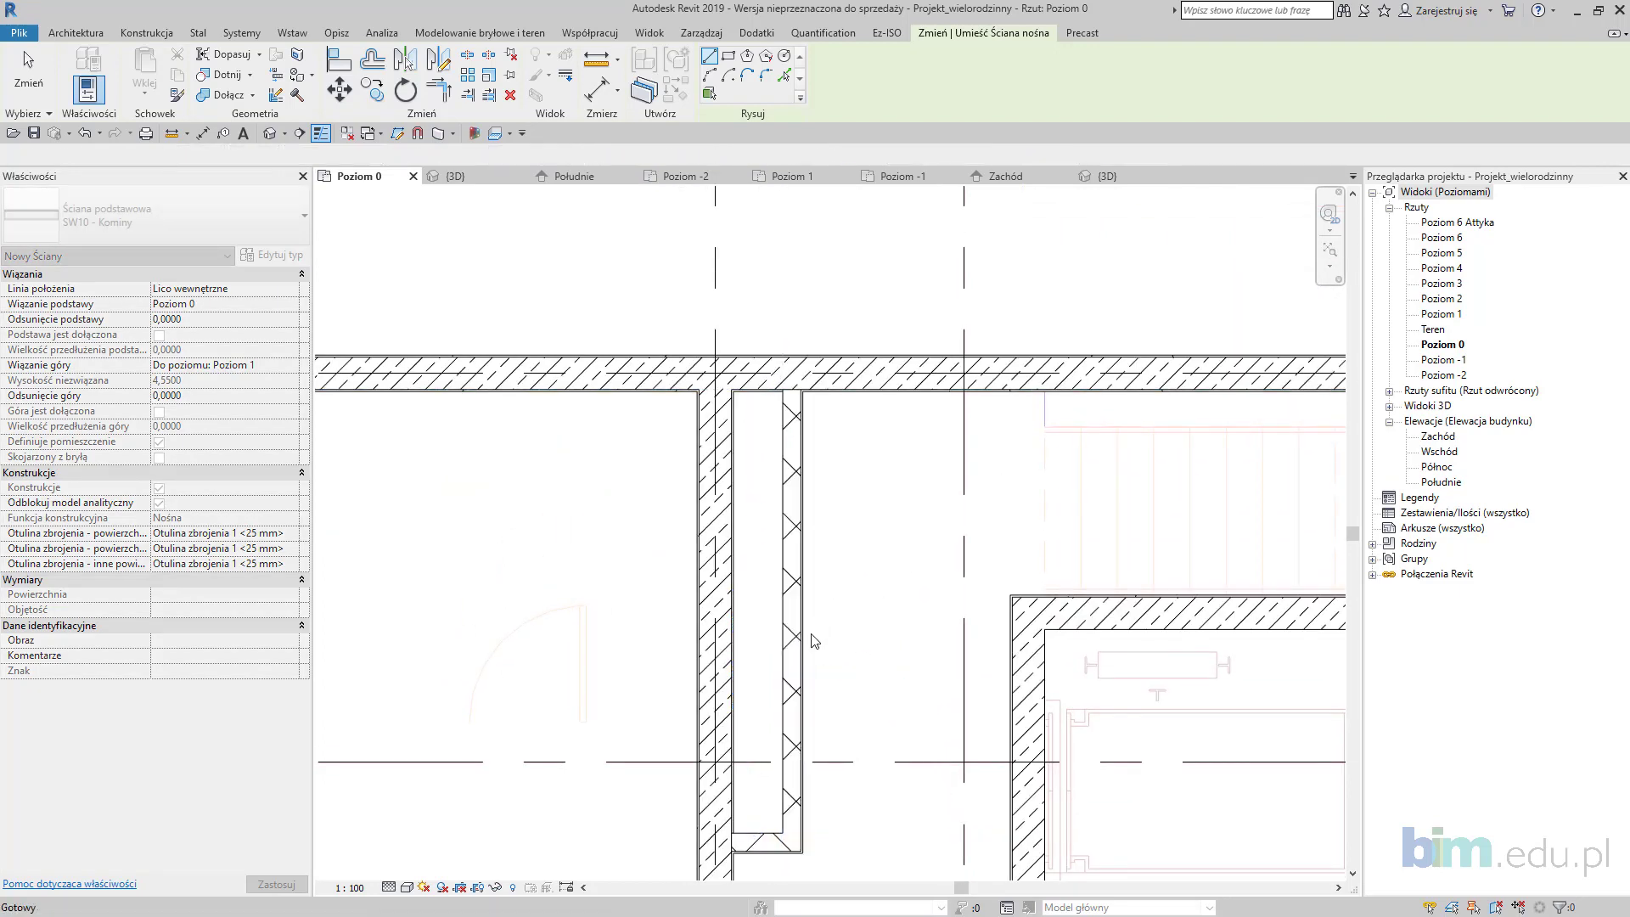
Step: Draw three chained SW10 - Kominy walls around the chimney outline above the next SW1 - Nośna wall on axis C, with 2.605 m sides
scroll(816, 634, "down", 3)
middle_click_drag(818, 726, 801, 408)
middle_click_drag(826, 833, 838, 374)
scroll(751, 645, "up", 2)
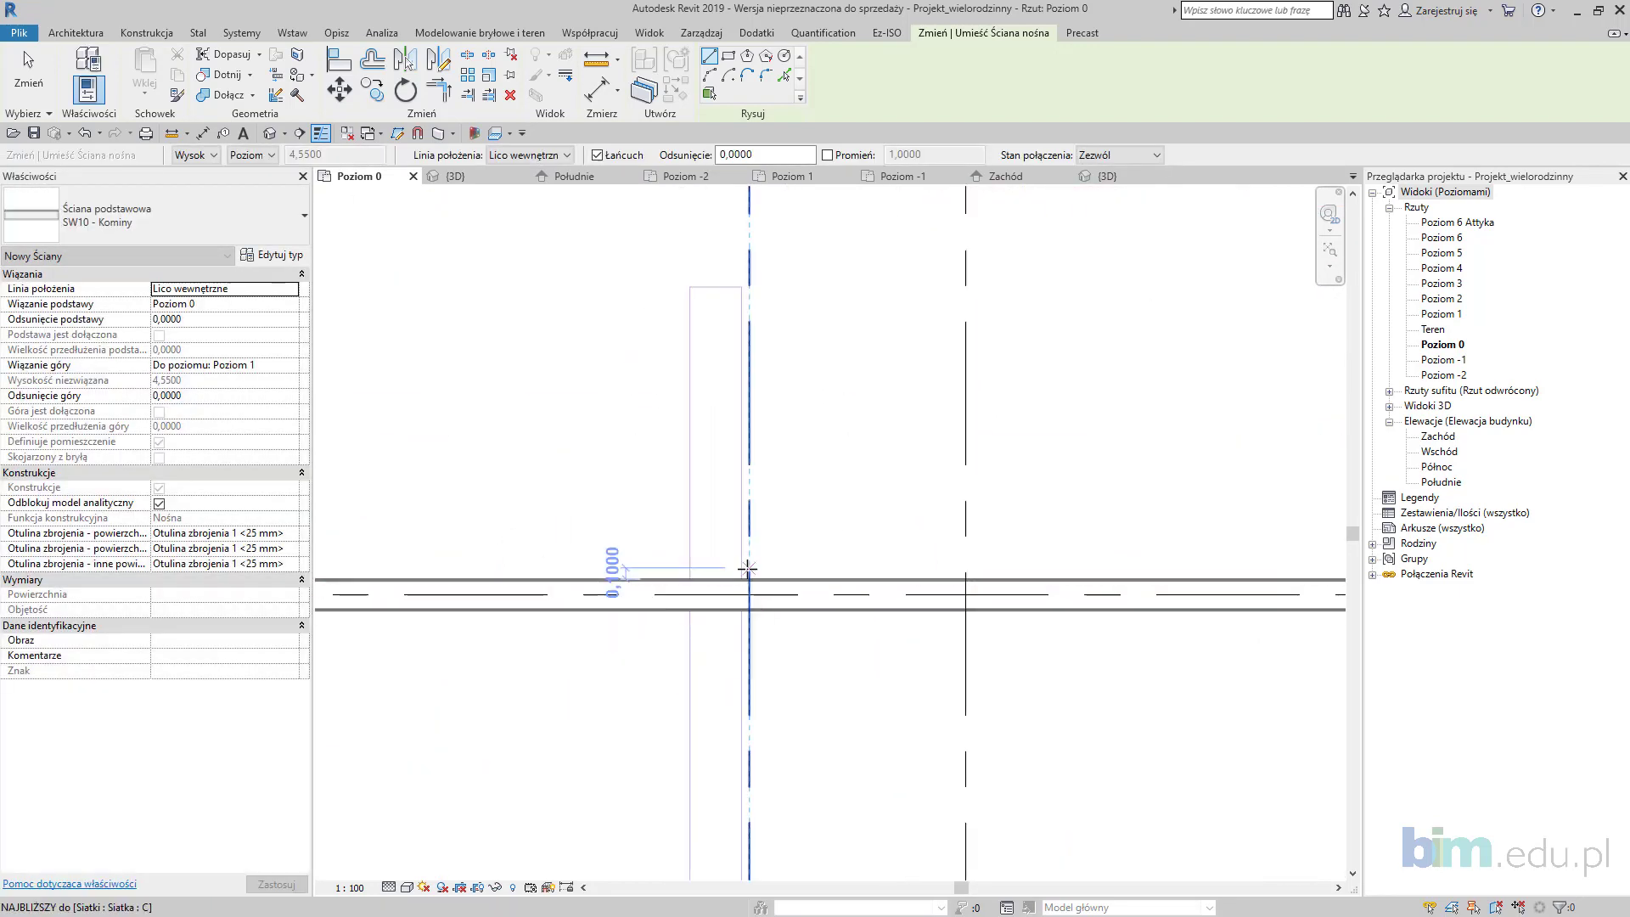
left_click(744, 602)
left_click(741, 287)
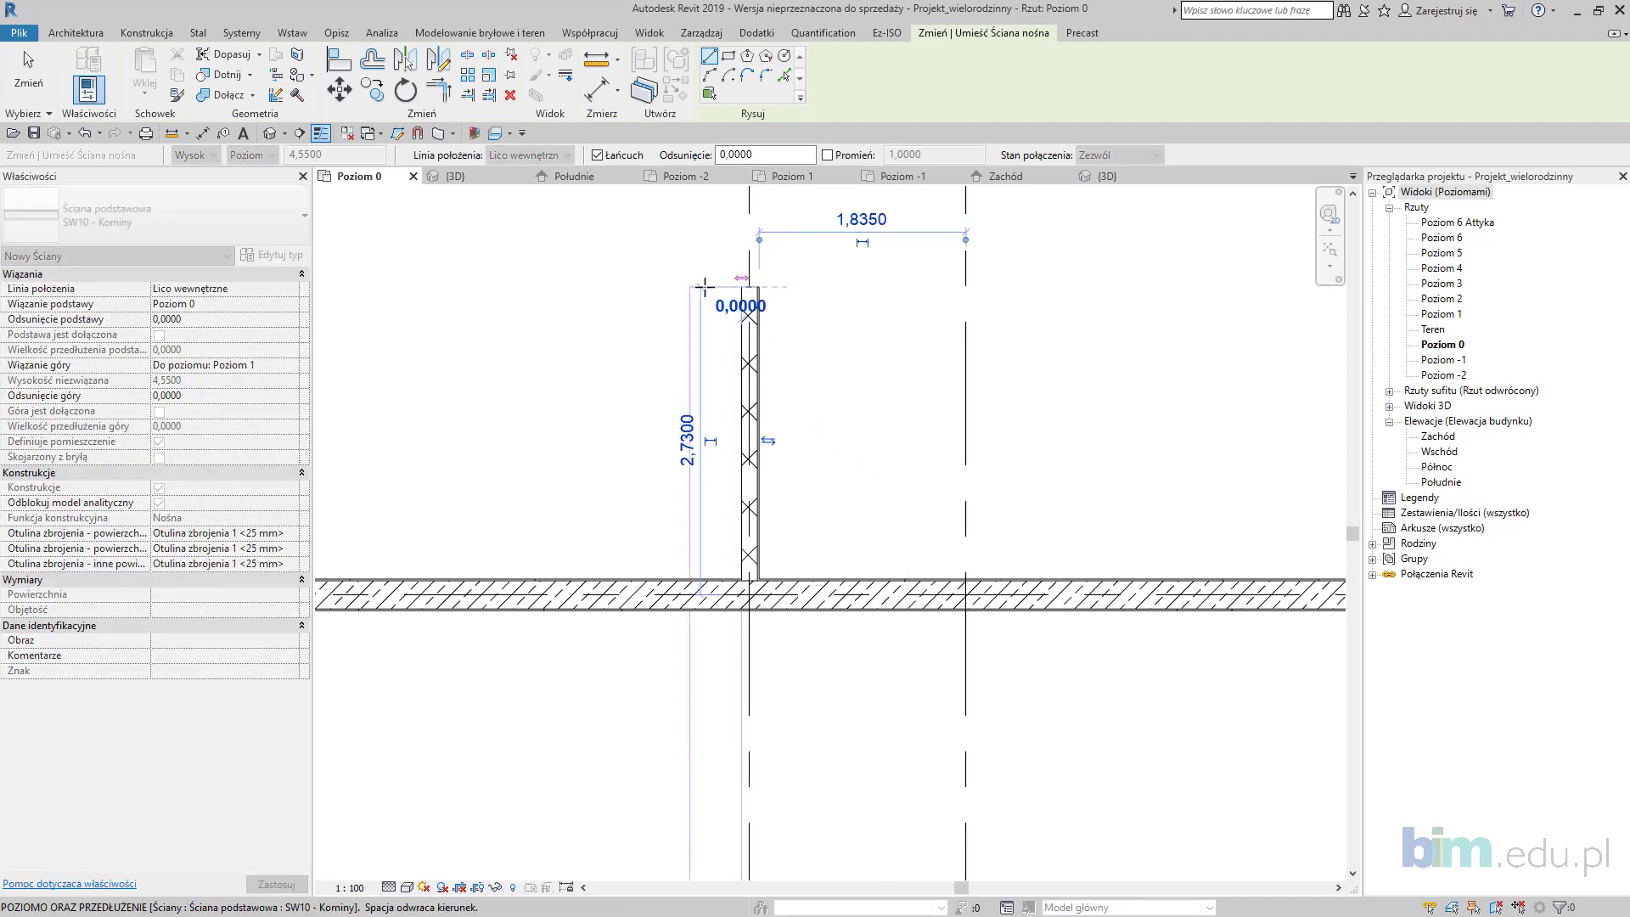
left_click(694, 365)
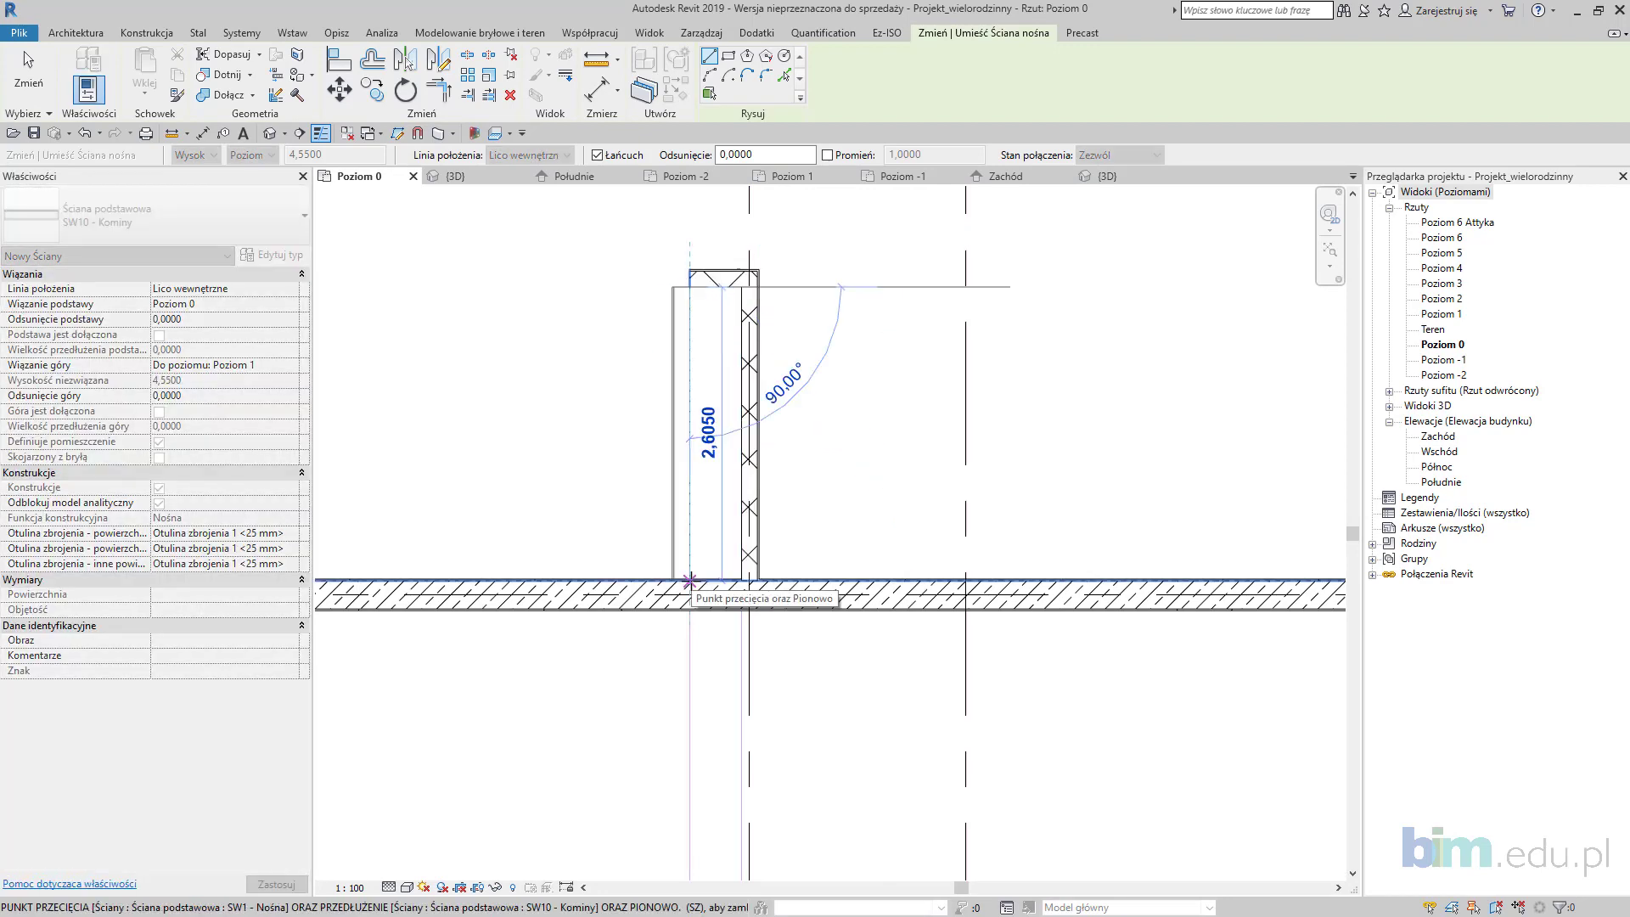
left_click(689, 581)
key("Escape")
Step: Draw three chained SW10 - Kominy walls around the chimney outline directly below the same SW1 - Nośna wall, with 2.59 m sides
middle_click_drag(757, 581, 824, 441)
left_click(758, 470)
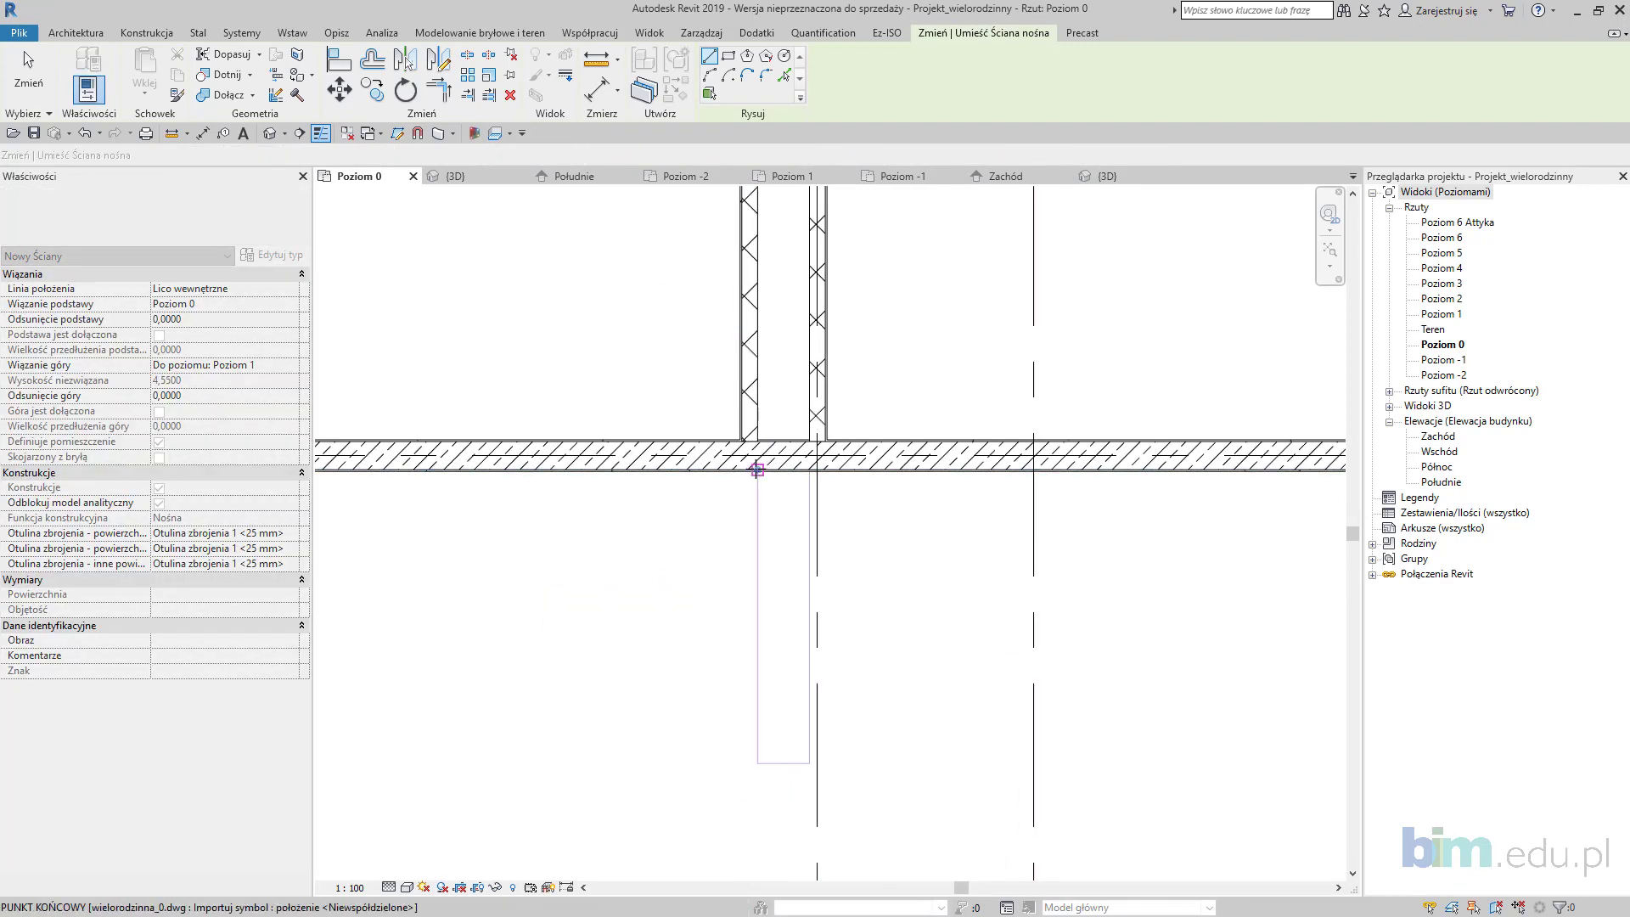
left_click(758, 764)
left_click(809, 764)
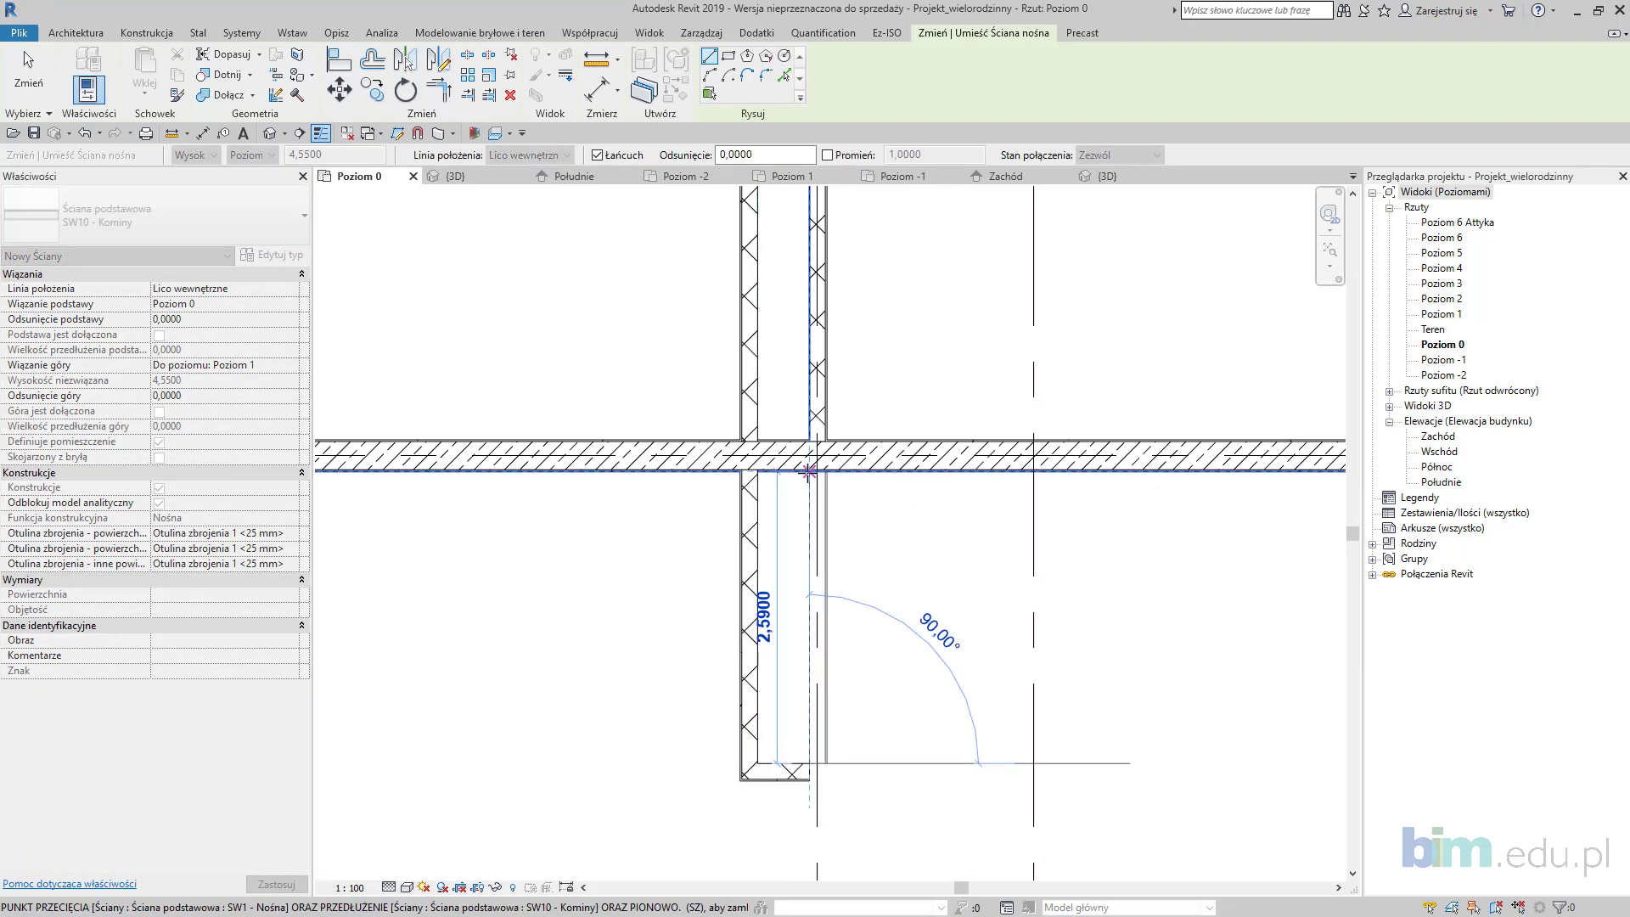
left_click(809, 472)
key("Escape")
Step: Draw chained SW10 - Kominy walls around the next chimney outline further down the plan
scroll(841, 607, "down", 2)
middle_click_drag(848, 619, 875, 500)
scroll(808, 556, "up", 2)
left_click(769, 525)
left_click(812, 406)
left_click(840, 392)
scroll(874, 608, "down", 2)
scroll(875, 500, "up", 2)
key("Escape")
Step: Draw three chained SW10 - Kominy walls around the chimney outline above the following transverse load-bearing wall on axis C
middle_click_drag(851, 680, 841, 276)
scroll(852, 740, "down", 1)
middle_click_drag(852, 740, 837, 195)
middle_click_drag(820, 650, 863, 479)
scroll(779, 550, "up", 1)
left_click(768, 560)
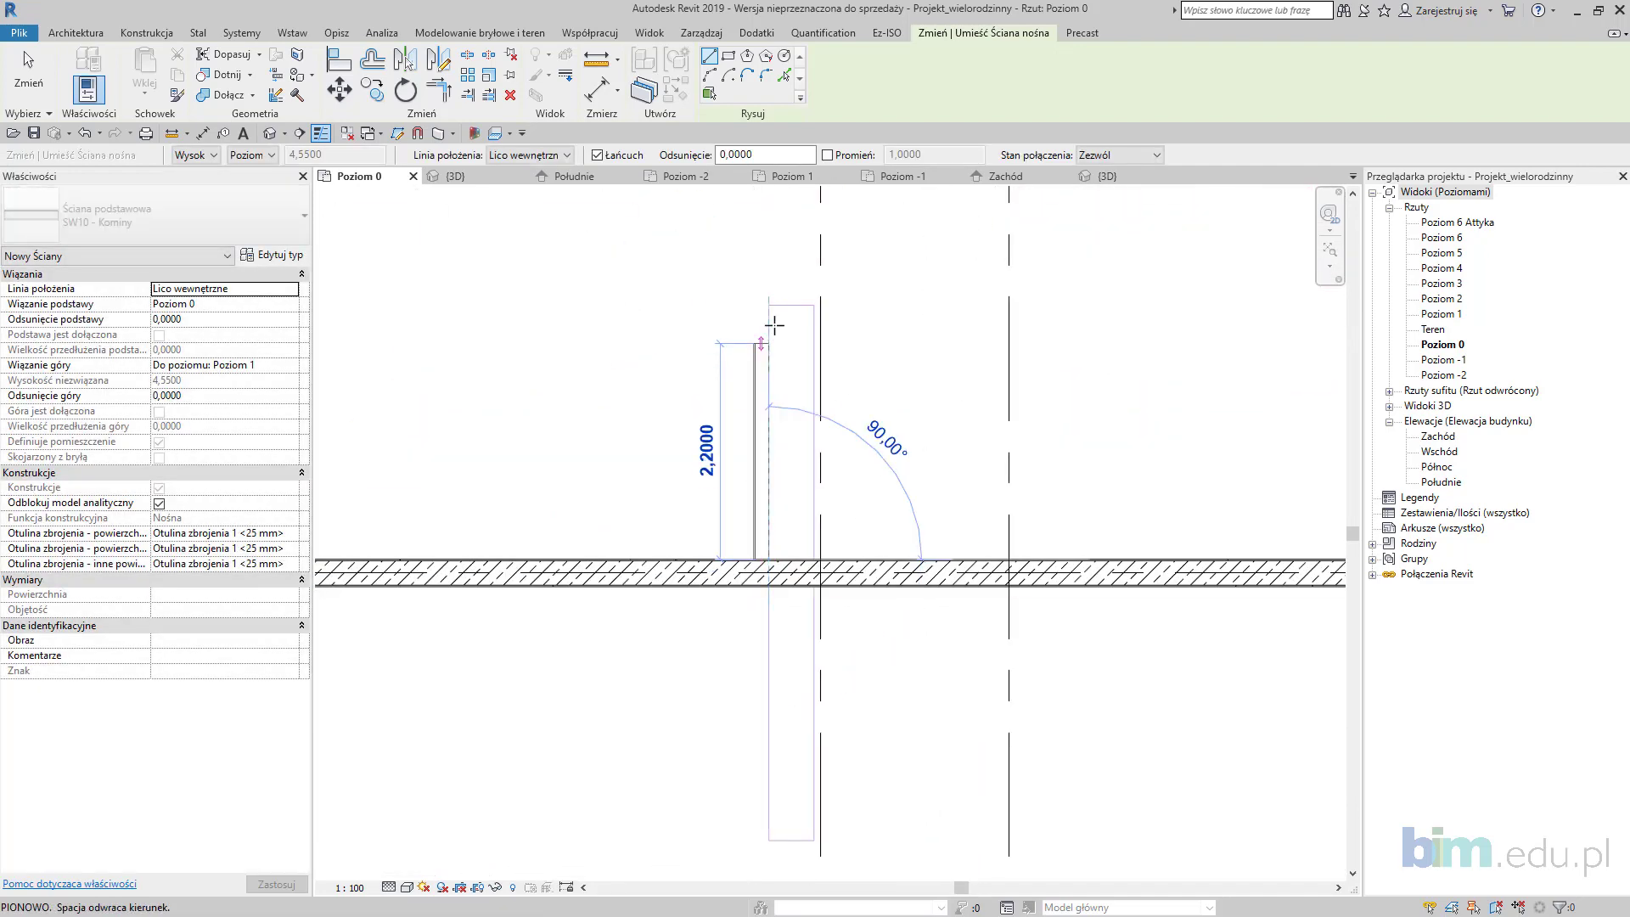
left_click(769, 304)
left_click(811, 533)
left_click(813, 561)
key("Escape")
Step: Draw three chained SW10 - Kominy walls around the chimney outline directly below that transverse load-bearing wall
middle_click_drag(766, 680, 785, 505)
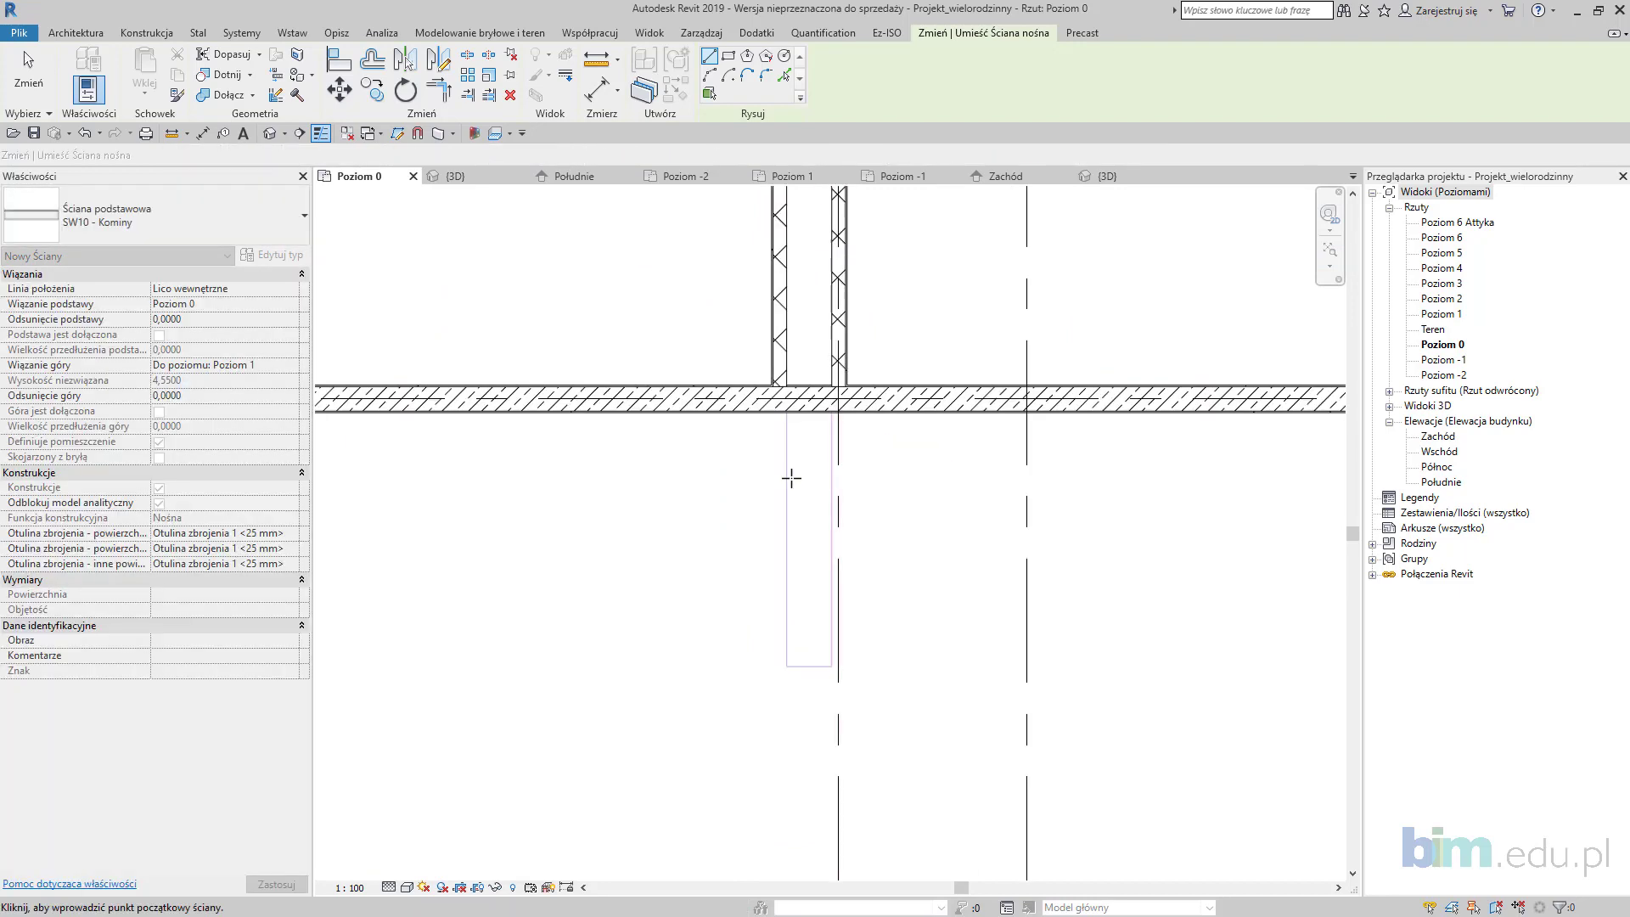
left_click(786, 414)
left_click(788, 667)
left_click(831, 667)
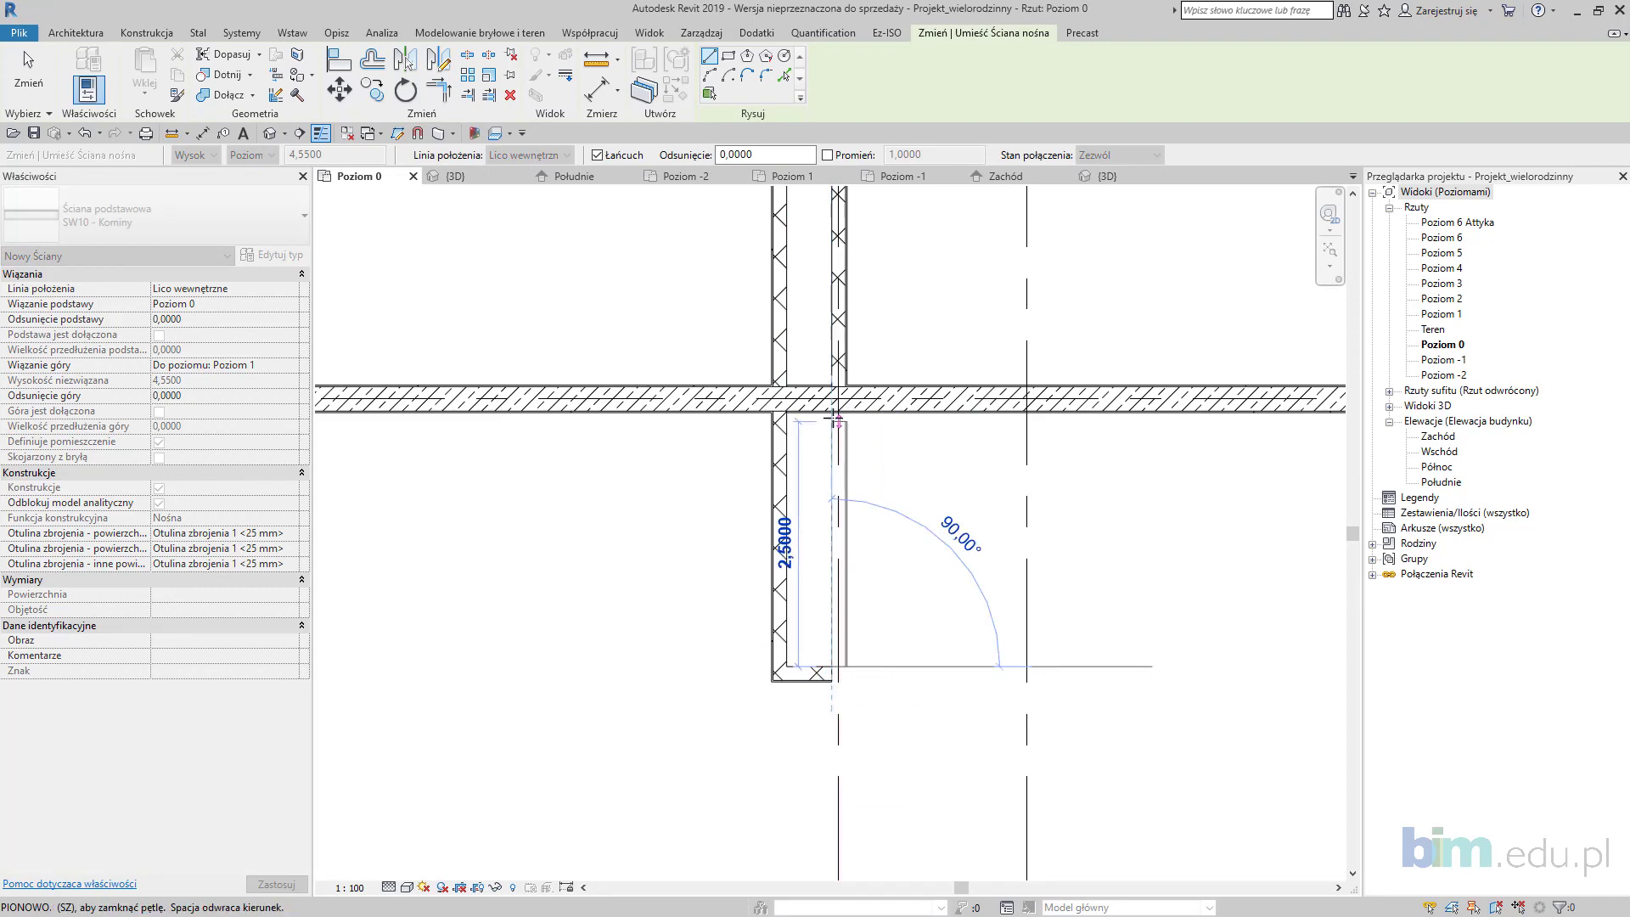
left_click(831, 413)
Step: Draw chained SW10 - Kominy walls around the chimney outline above the lower exterior wall, near the axis C grid bubble
scroll(831, 414, "down", 3)
middle_click_drag(934, 849, 787, 91)
scroll(753, 513, "up", 2)
left_click(762, 564)
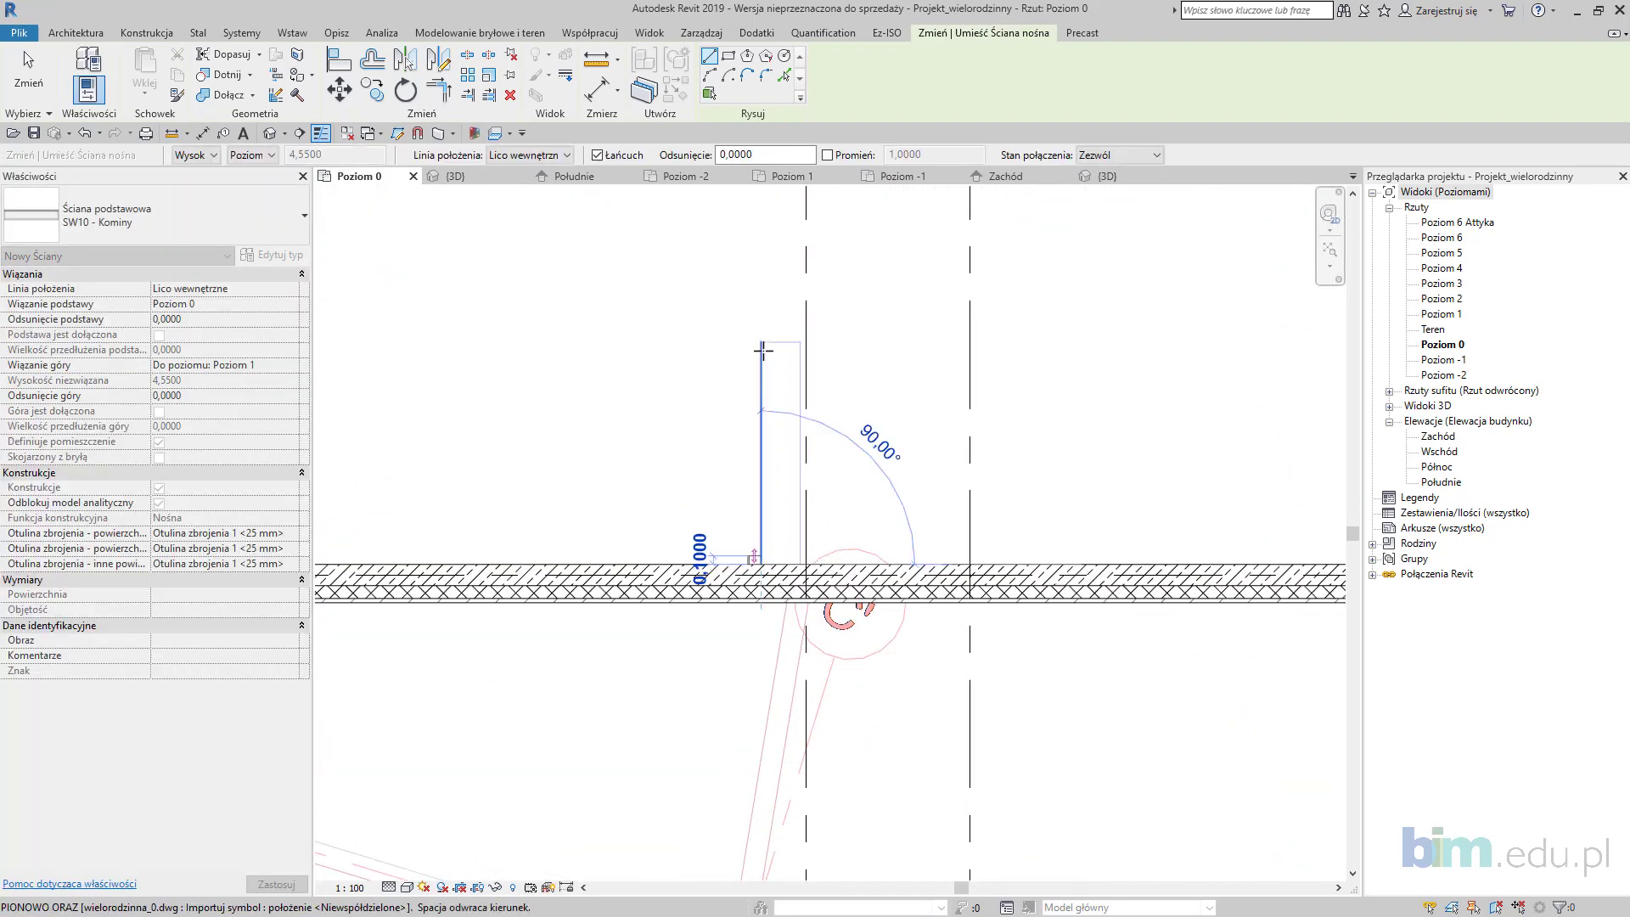
left_click(778, 342)
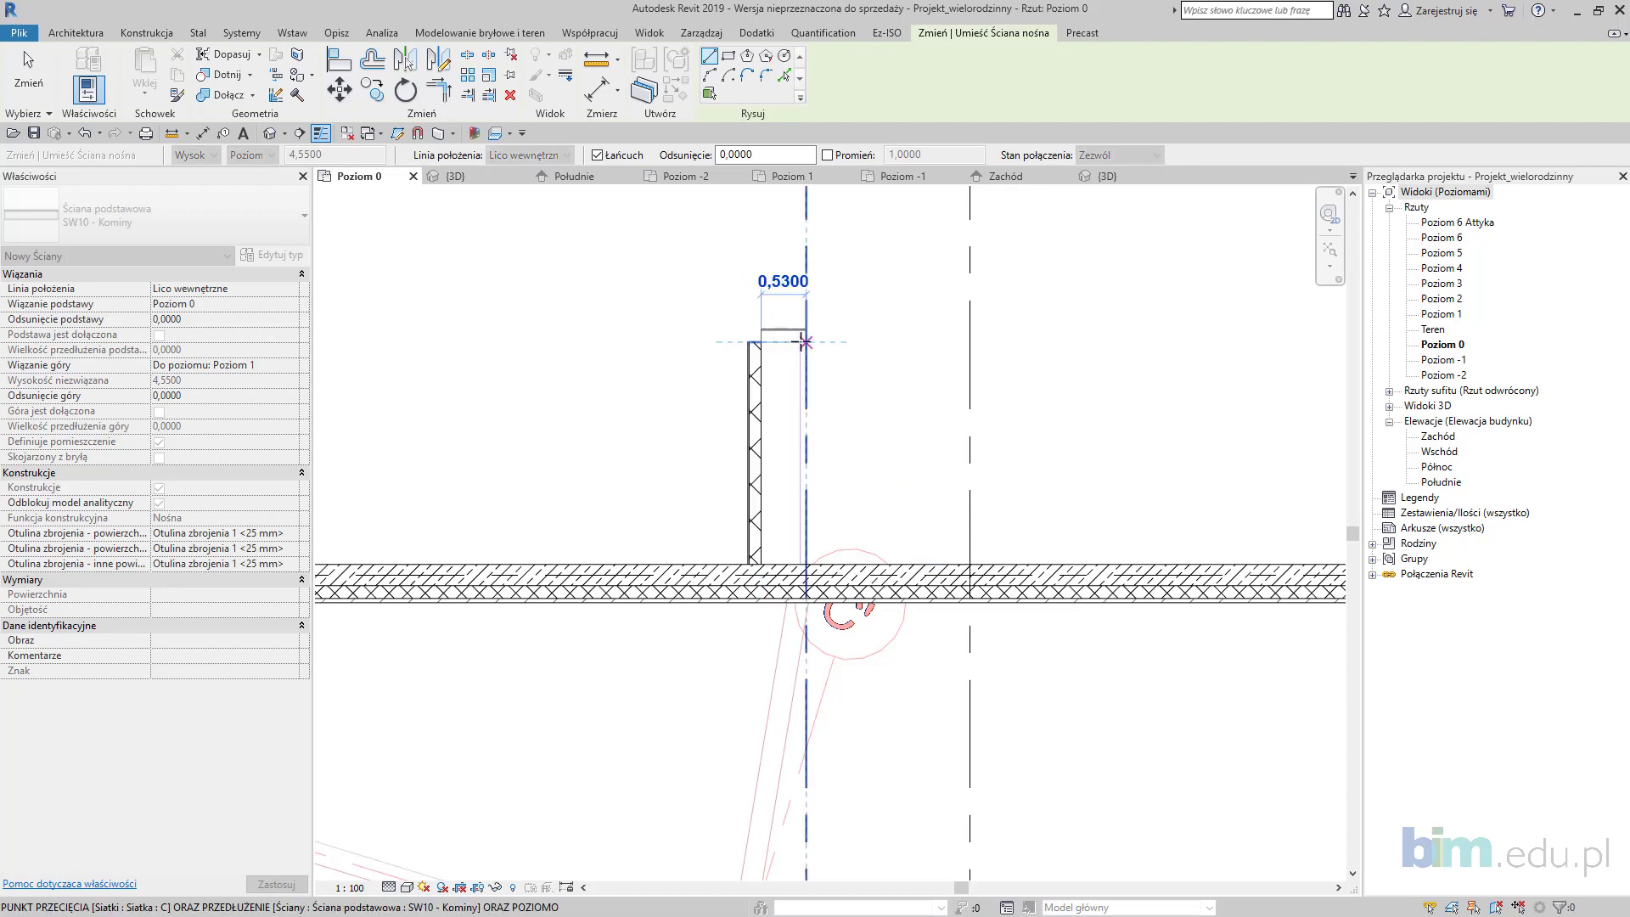
scroll(799, 342, "up", 2)
left_click(802, 853)
left_click(805, 855)
scroll(798, 640, "down", 1)
key("Escape")
key("Escape")
Step: Draw two chained SW10 - Kominy walls around the last stairwell's chimney outline: 0.38 m across, then up to the transverse load-bearing wall
scroll(779, 459, "down", 2)
middle_click_drag(756, 255, 798, 696)
scroll(797, 441, "down", 2)
middle_click_drag(801, 441, 797, 571)
scroll(800, 473, "up", 2)
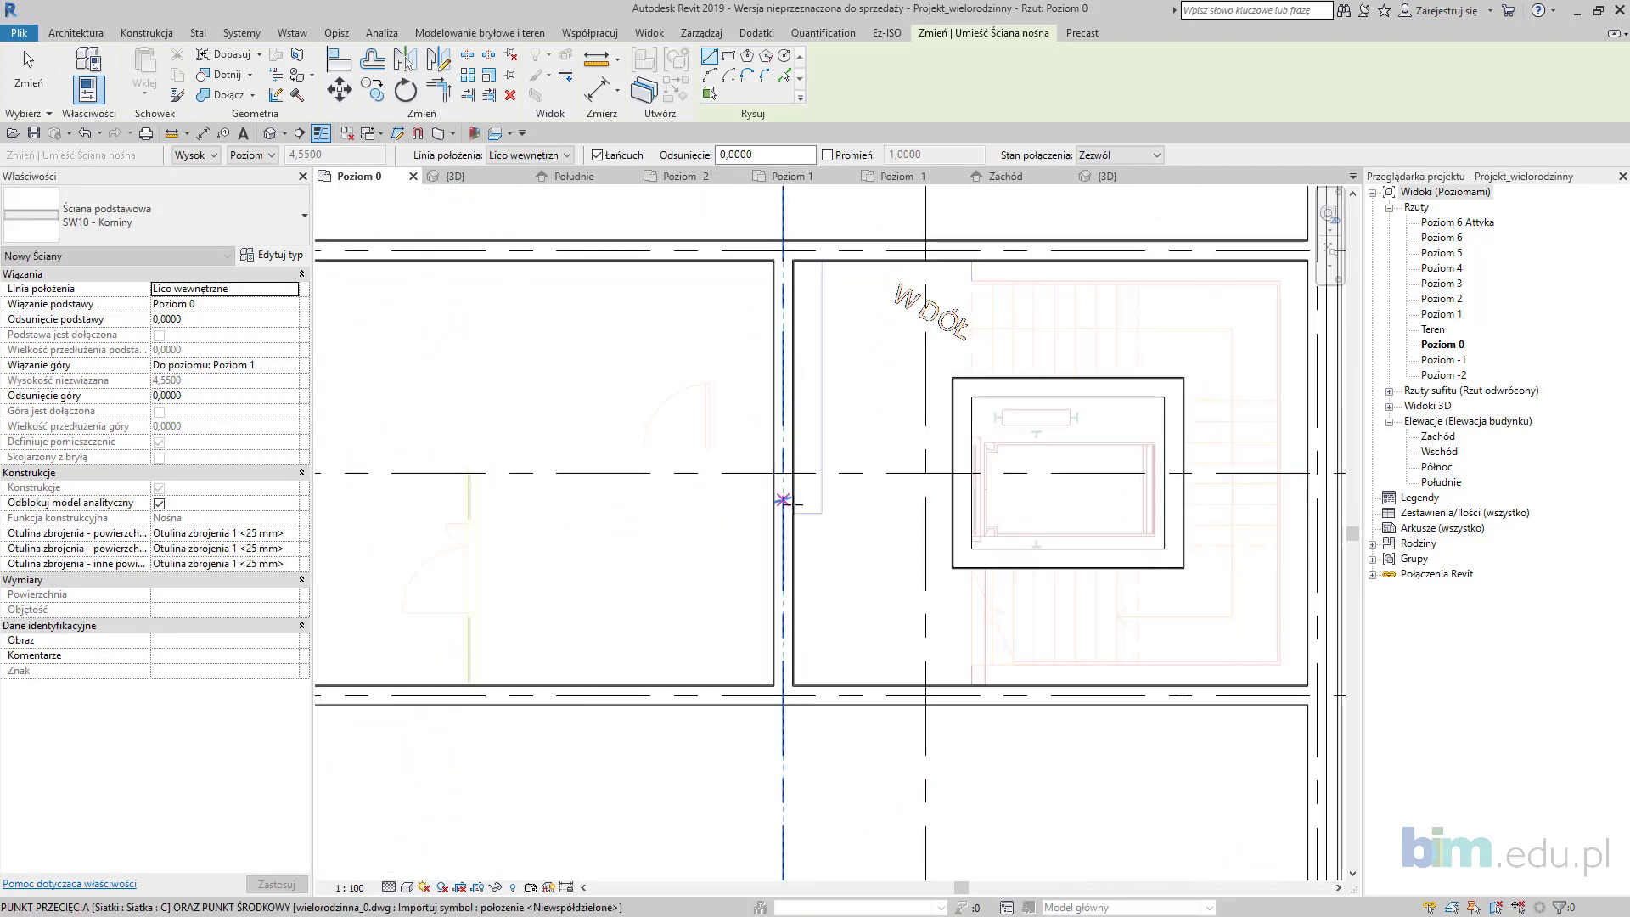
left_click(822, 513)
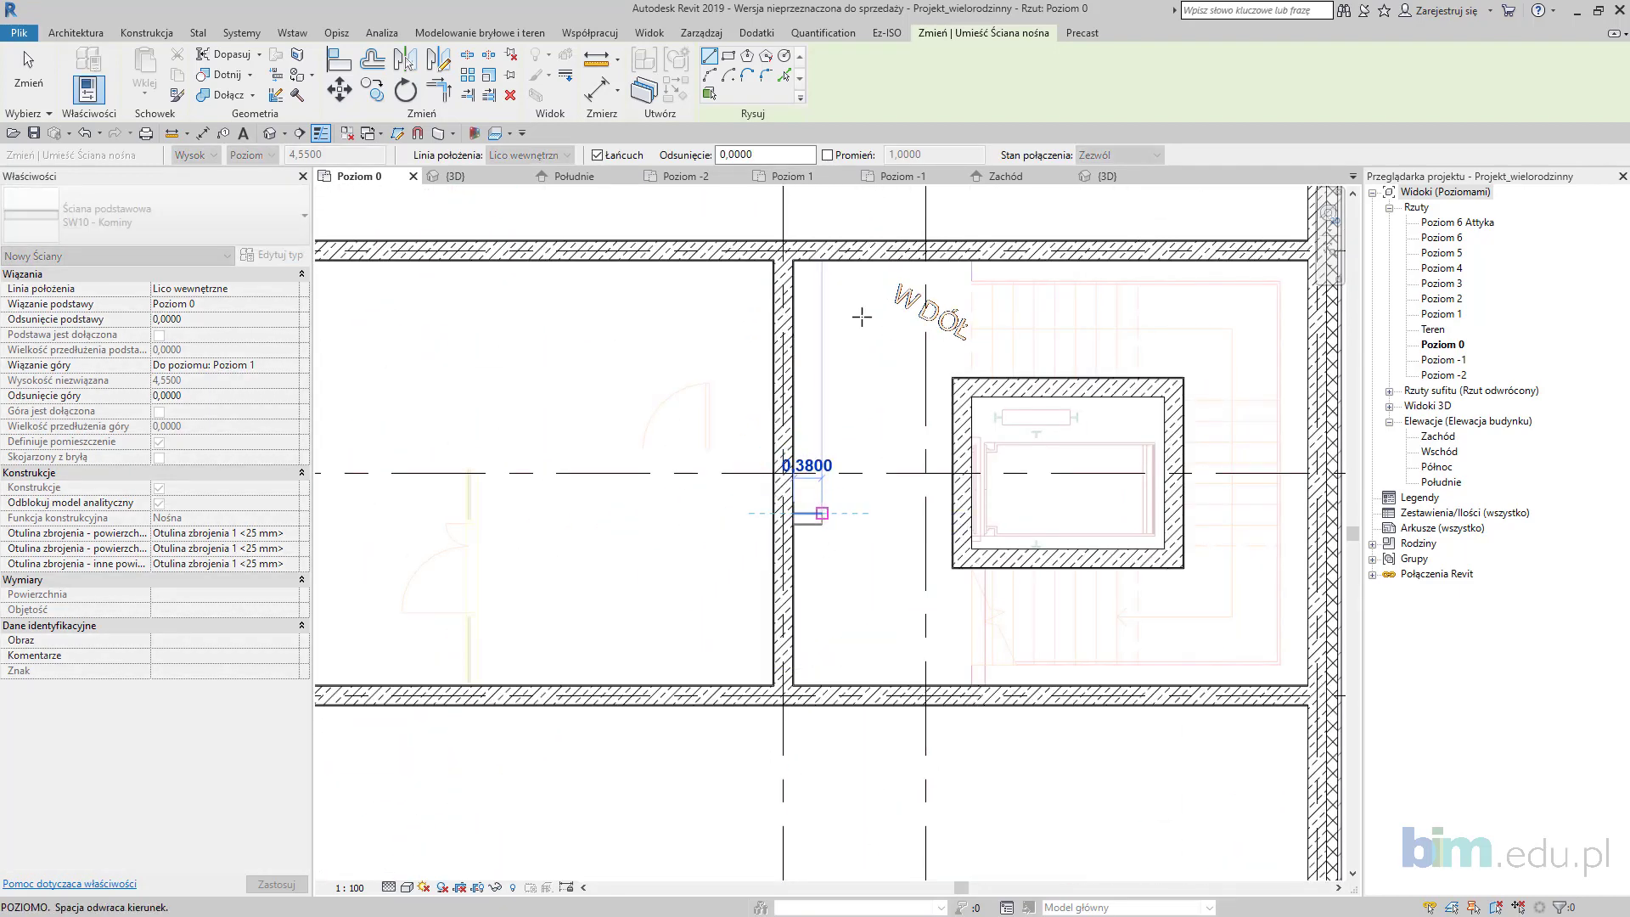
left_click(822, 261)
key("Escape")
Step: Examine the chimney walls along axis C and their joins with the exterior and SW1 - Nośna walls
scroll(874, 396, "down", 2)
scroll(849, 538, "down", 1)
middle_click_drag(848, 538, 848, 756)
middle_click_drag(826, 373, 811, 674)
middle_click_drag(822, 327, 830, 675)
middle_click_drag(838, 405, 838, 790)
middle_click_drag(847, 375, 855, 756)
middle_click_drag(847, 250, 840, 753)
scroll(845, 386, "up", 6)
scroll(814, 357, "down", 2)
scroll(849, 356, "up", 1)
middle_click_drag(853, 357, 874, 772)
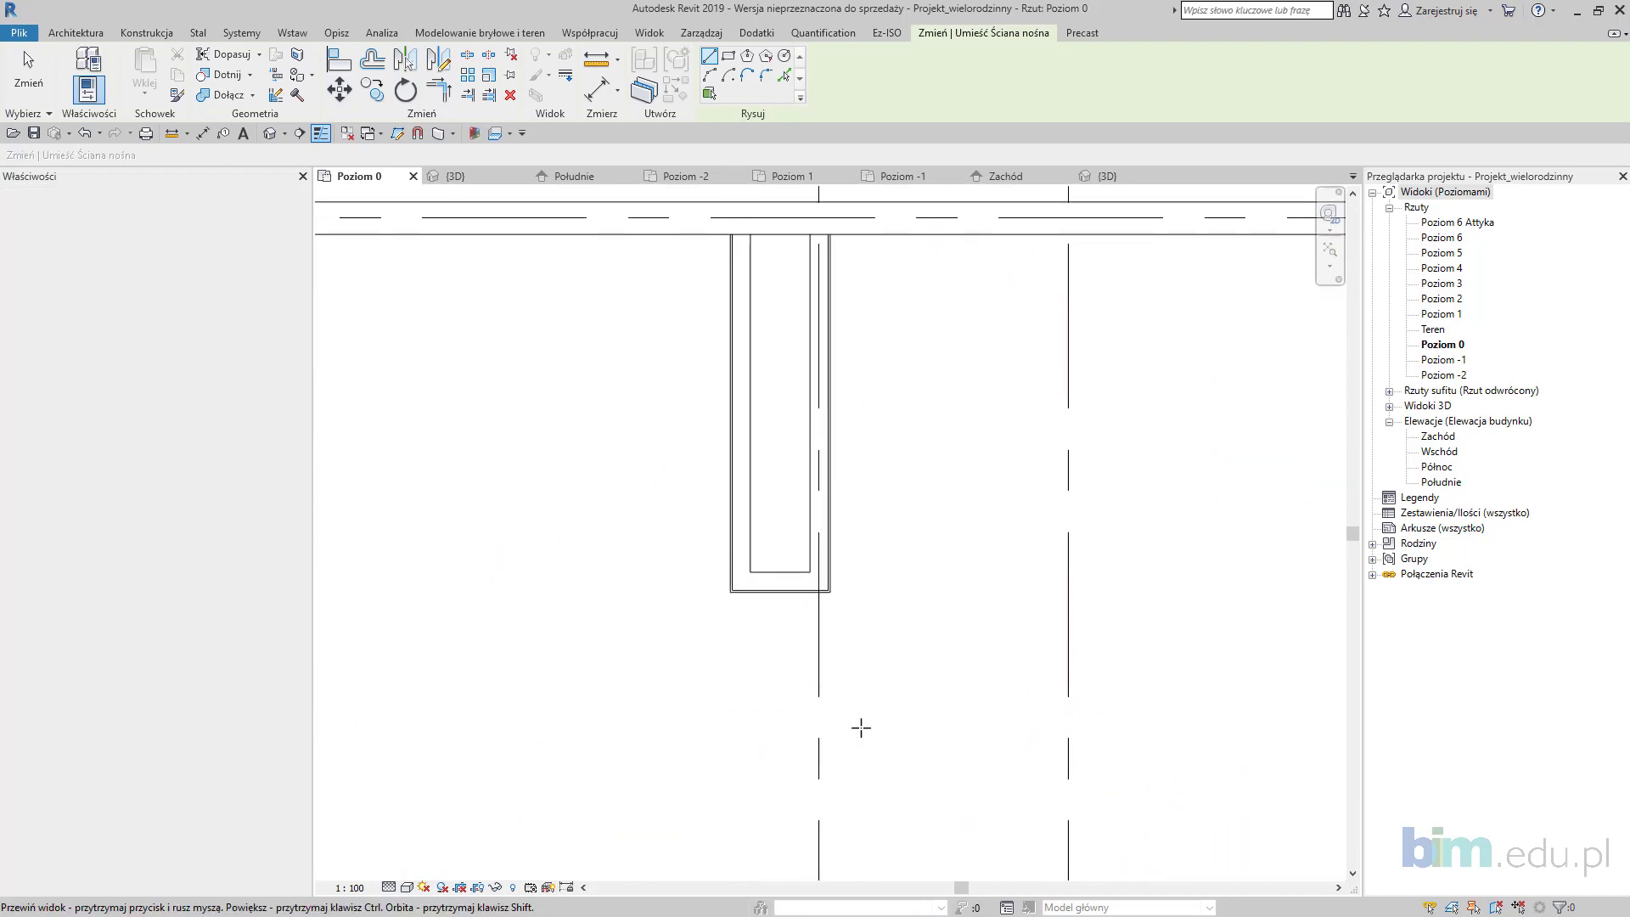
middle_click_drag(806, 335, 823, 543)
key("Escape")
scroll(797, 434, "up", 2)
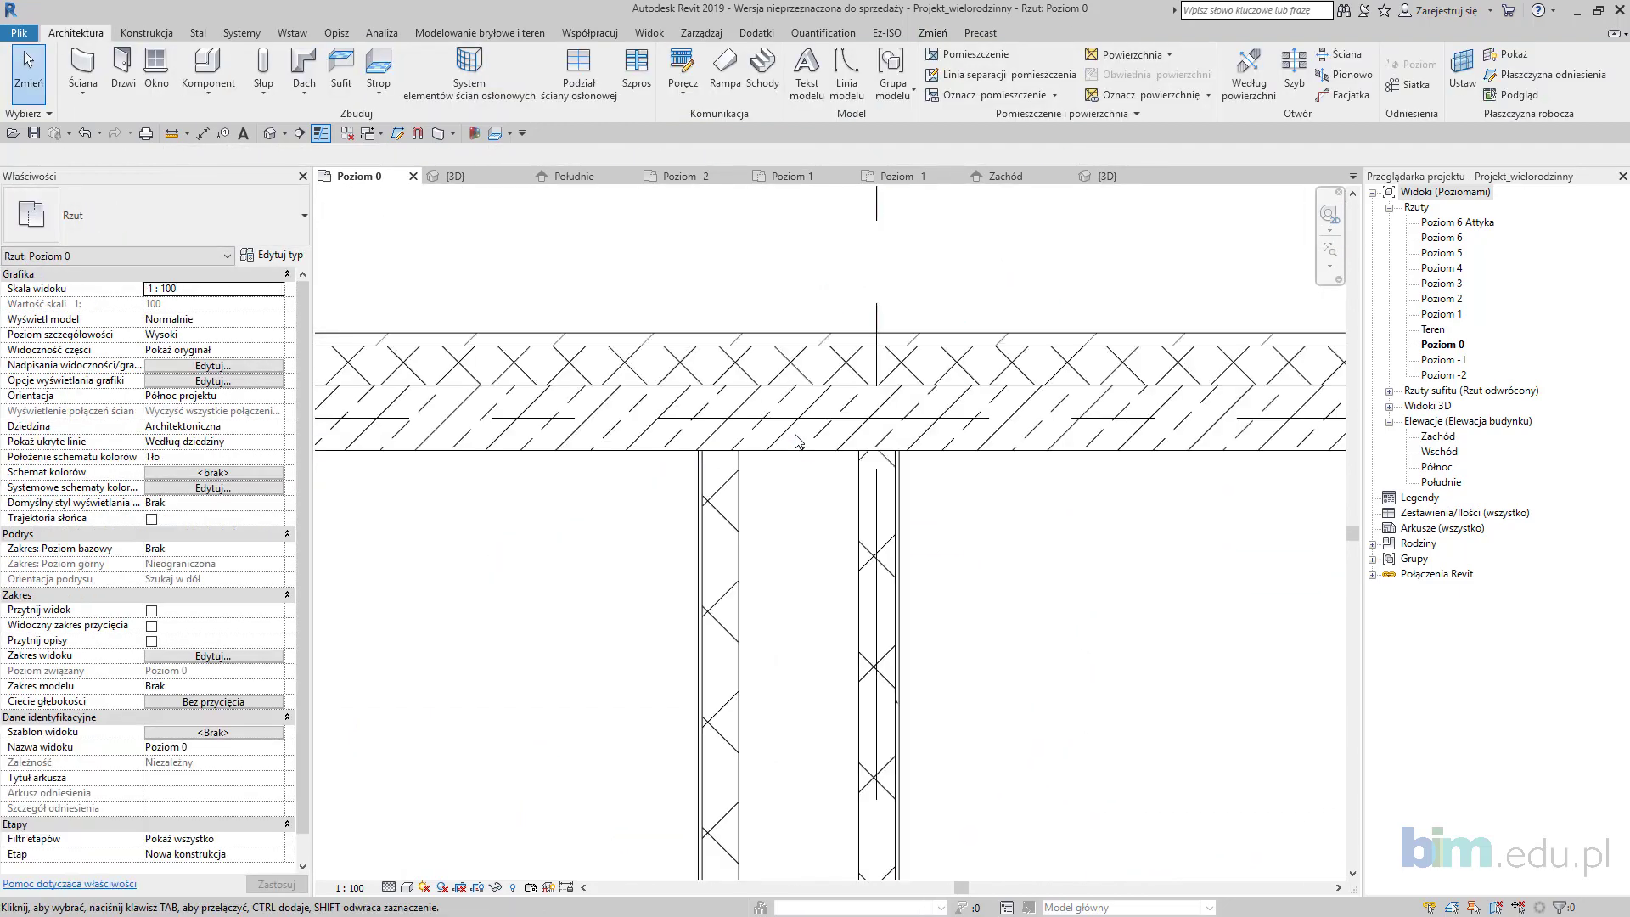
scroll(997, 459, "down", 3)
scroll(1099, 445, "down", 2)
middle_click_drag(1099, 445, 1059, 295)
middle_click_drag(1041, 772, 909, 394)
scroll(910, 394, "up", 2)
scroll(828, 399, "up", 1)
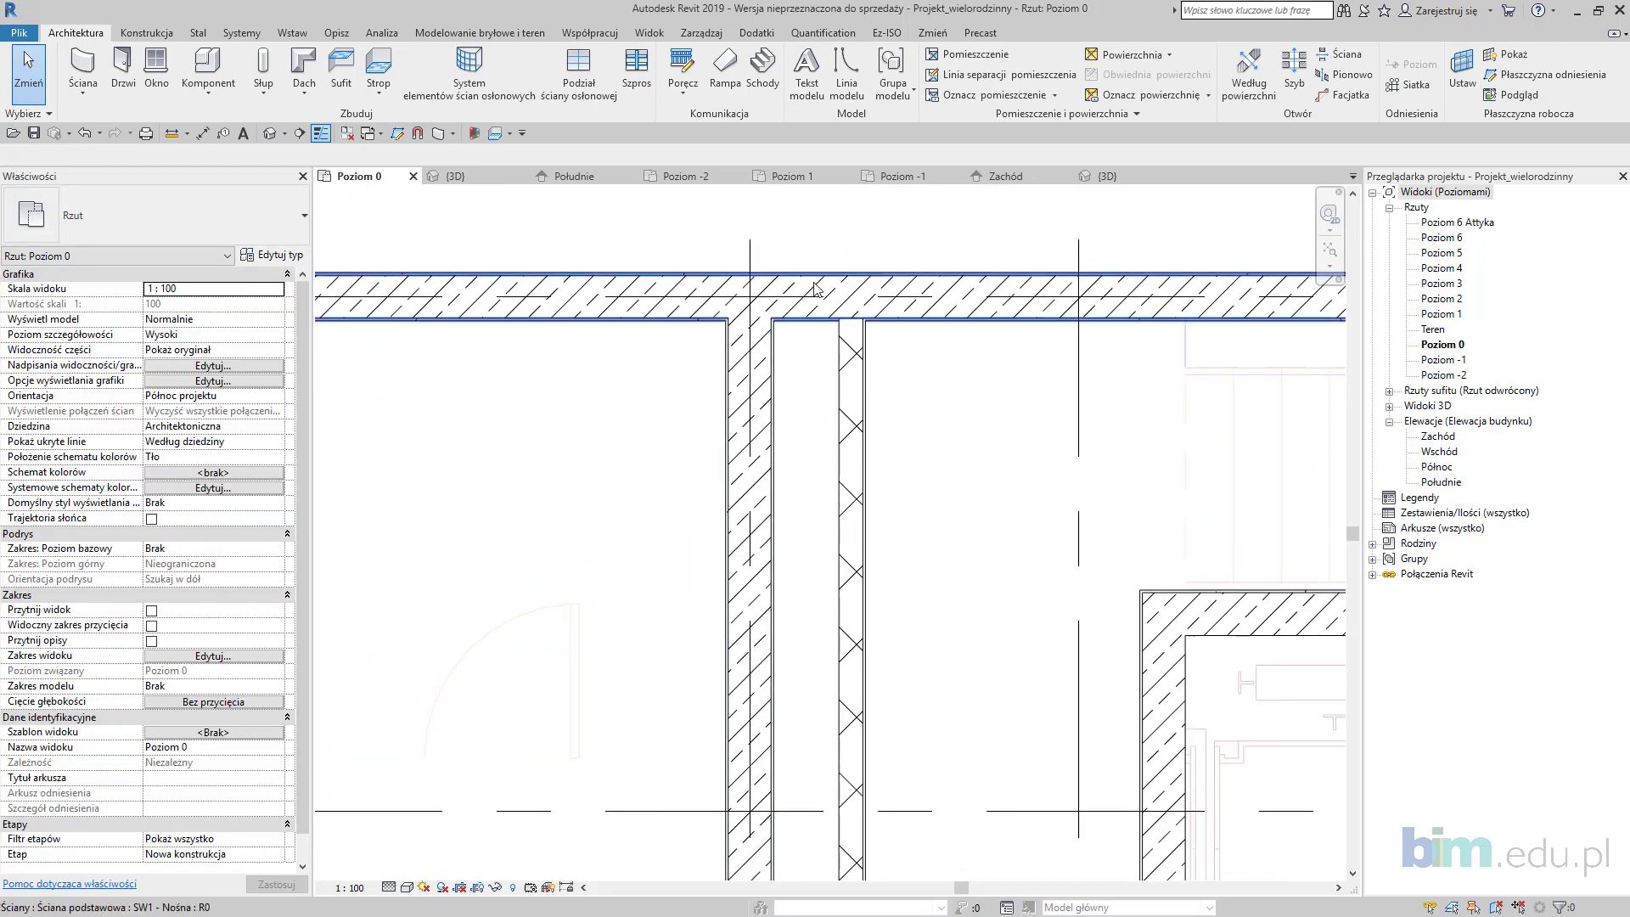
Step: Split the transverse load-bearing wall at the chimney wall and the longitudinal SW1 - Nośna wall at the chimney's lower end
mouse_move(795, 552)
middle_mouse_down()
mouse_move(797, 484)
mouse_move(810, 489)
middle_mouse_up()
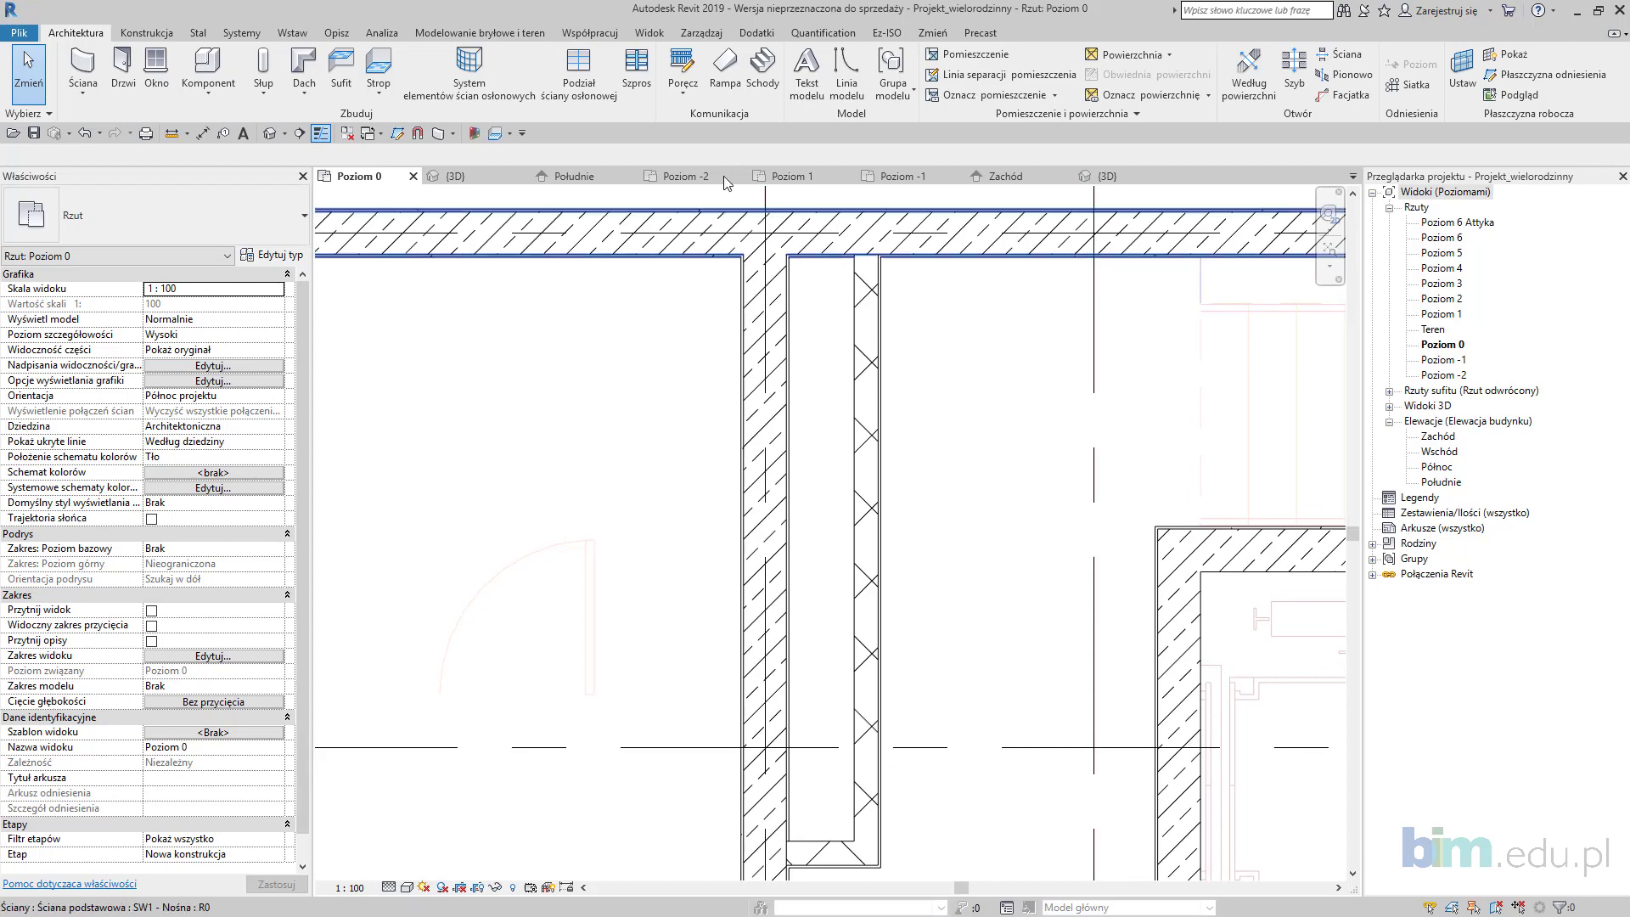
left_click(932, 34)
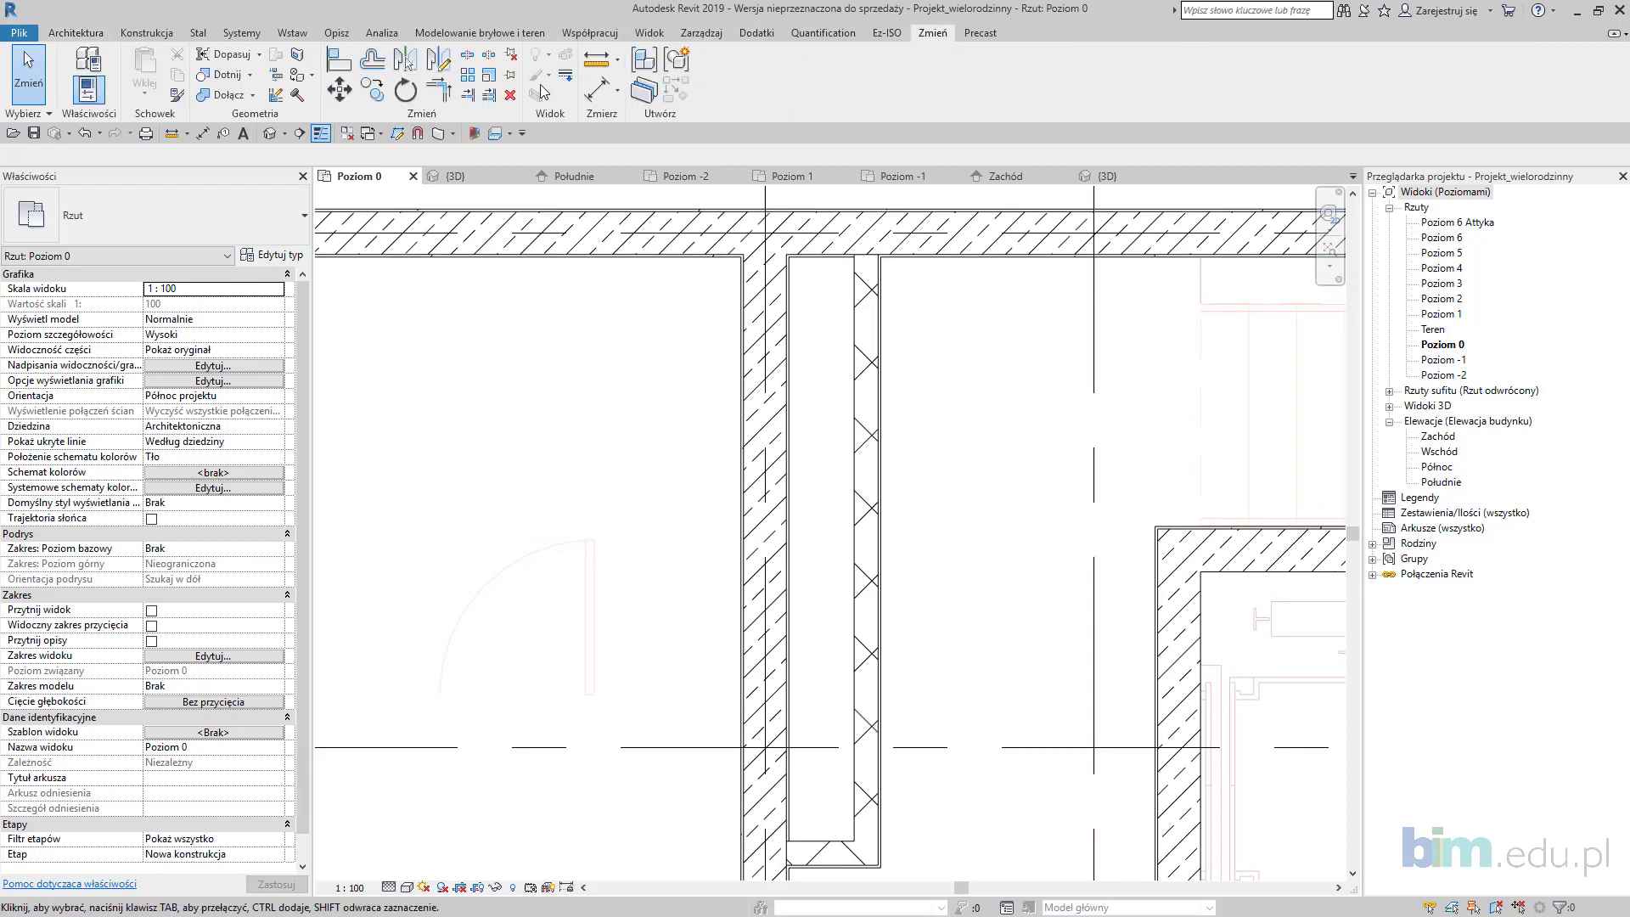
left_click(469, 56)
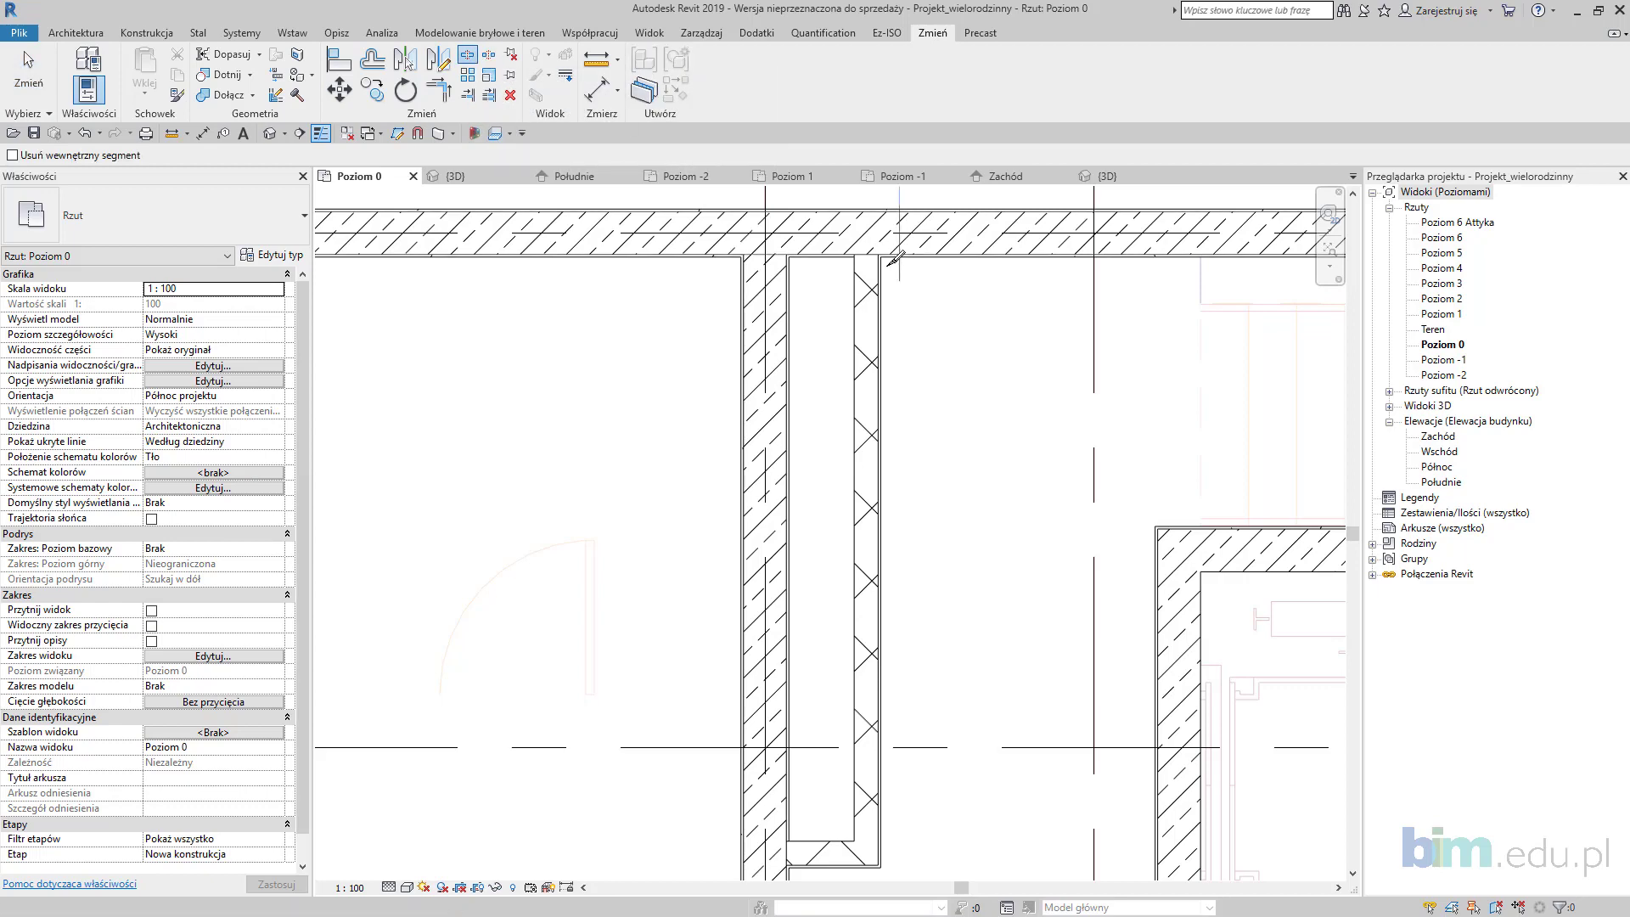
left_click(858, 287)
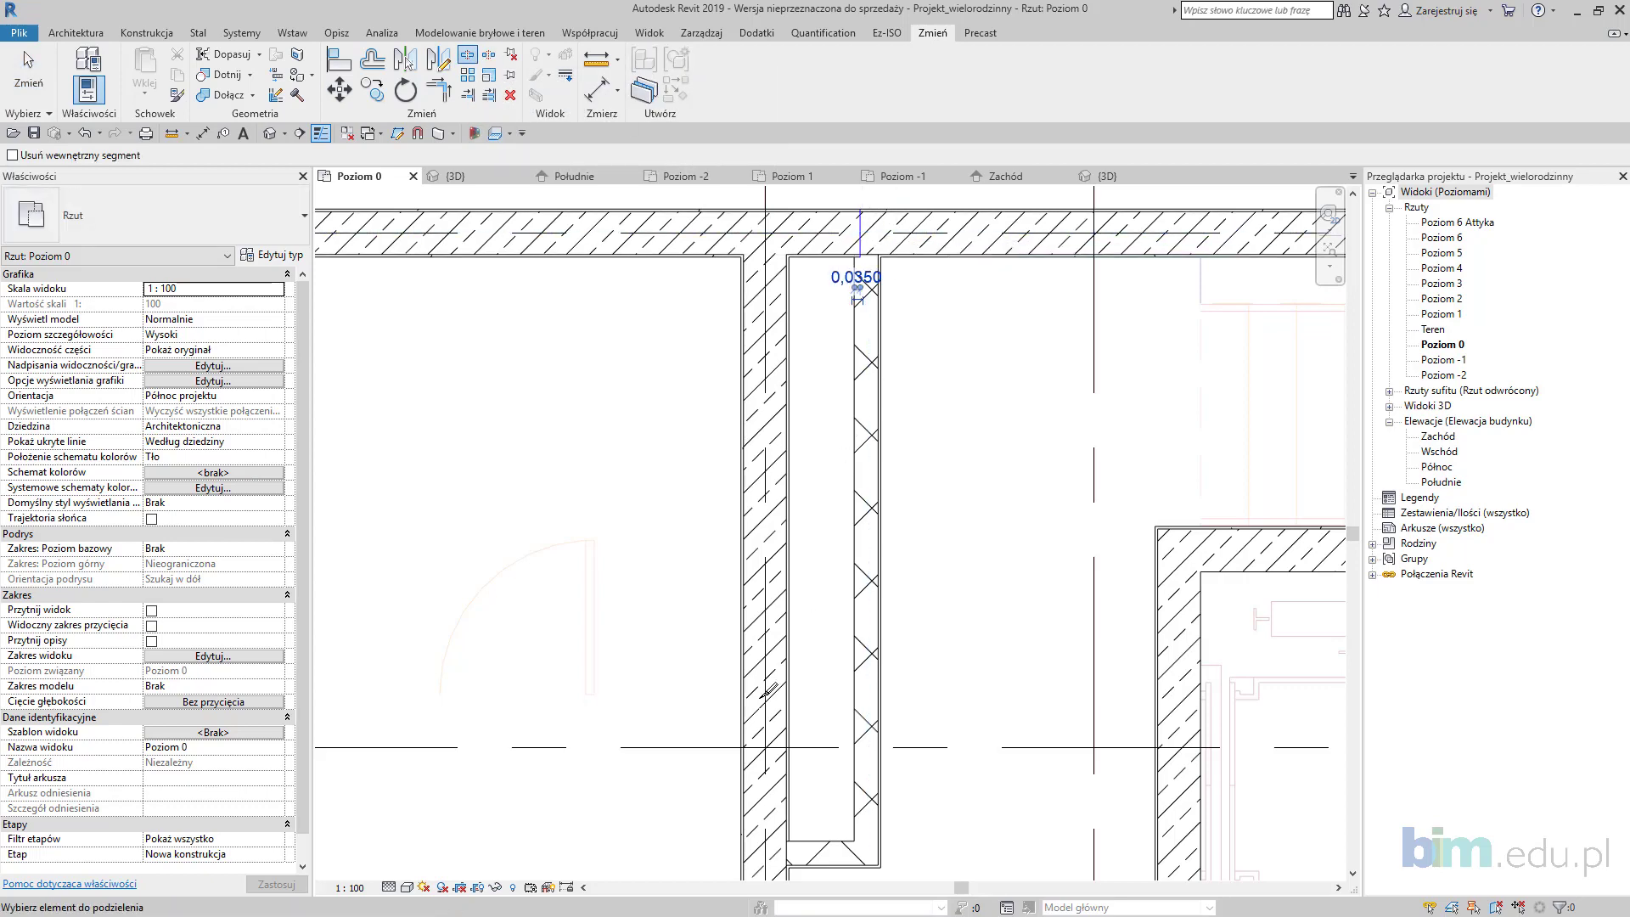
left_click(766, 847)
mouse_move(830, 427)
middle_mouse_down()
mouse_move(818, 390)
mouse_move(840, 426)
middle_mouse_up()
key("Escape")
key("Escape")
Step: Change the longitudinal wall segment alongside the chimney to SW3 - Nośna przy kominie
left_click(788, 321)
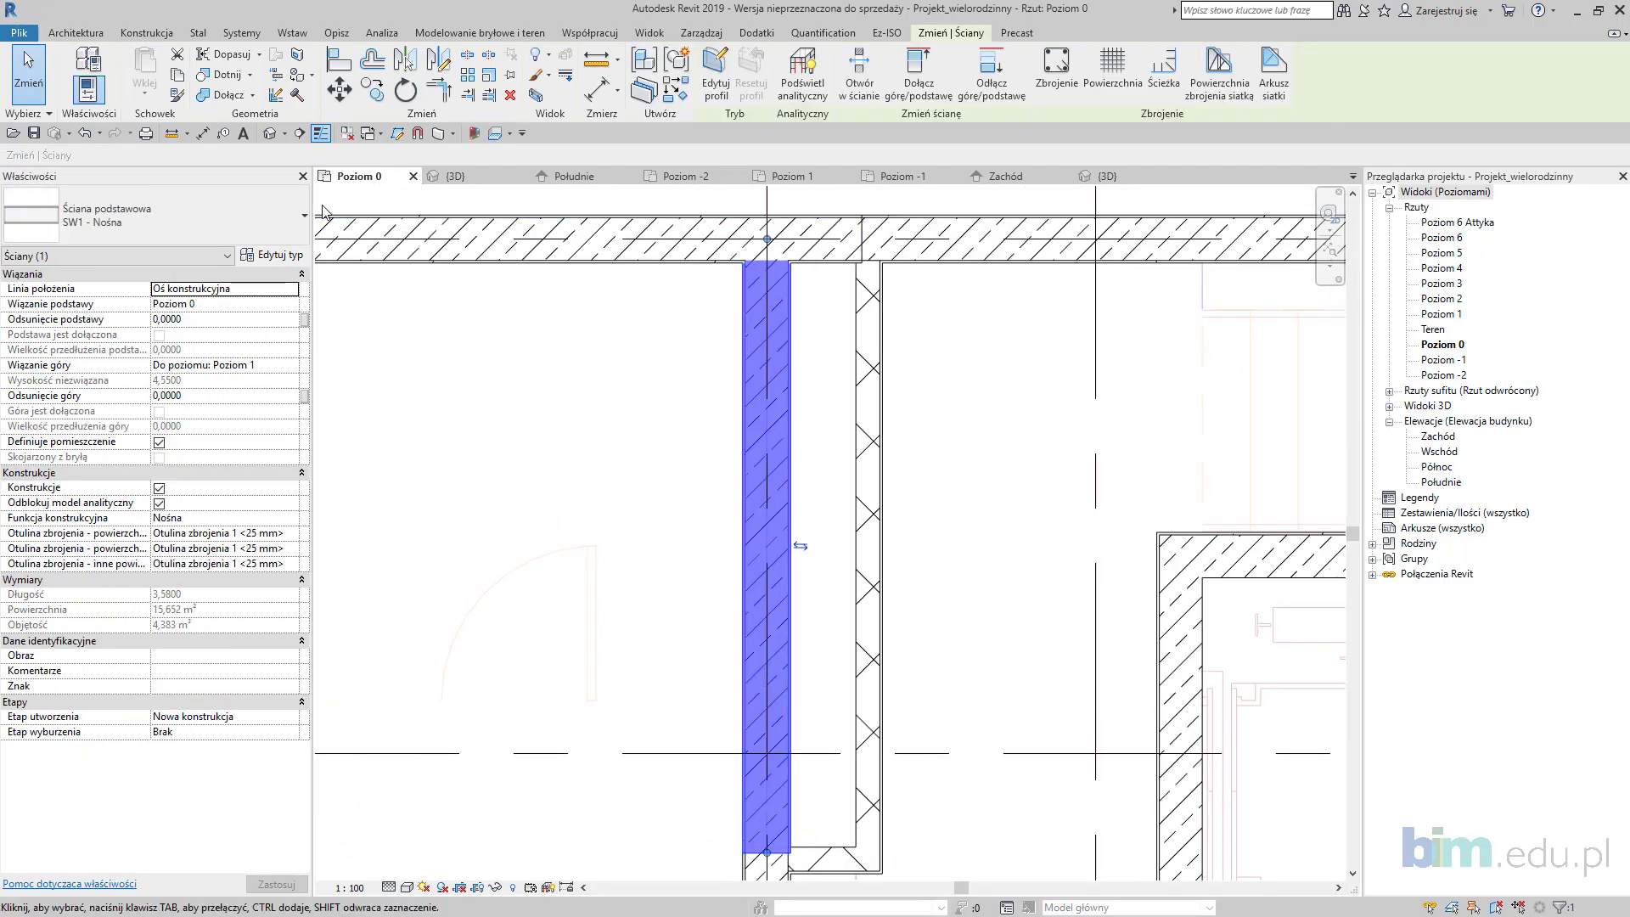
left_click(212, 221)
scroll(237, 312, "up", 1)
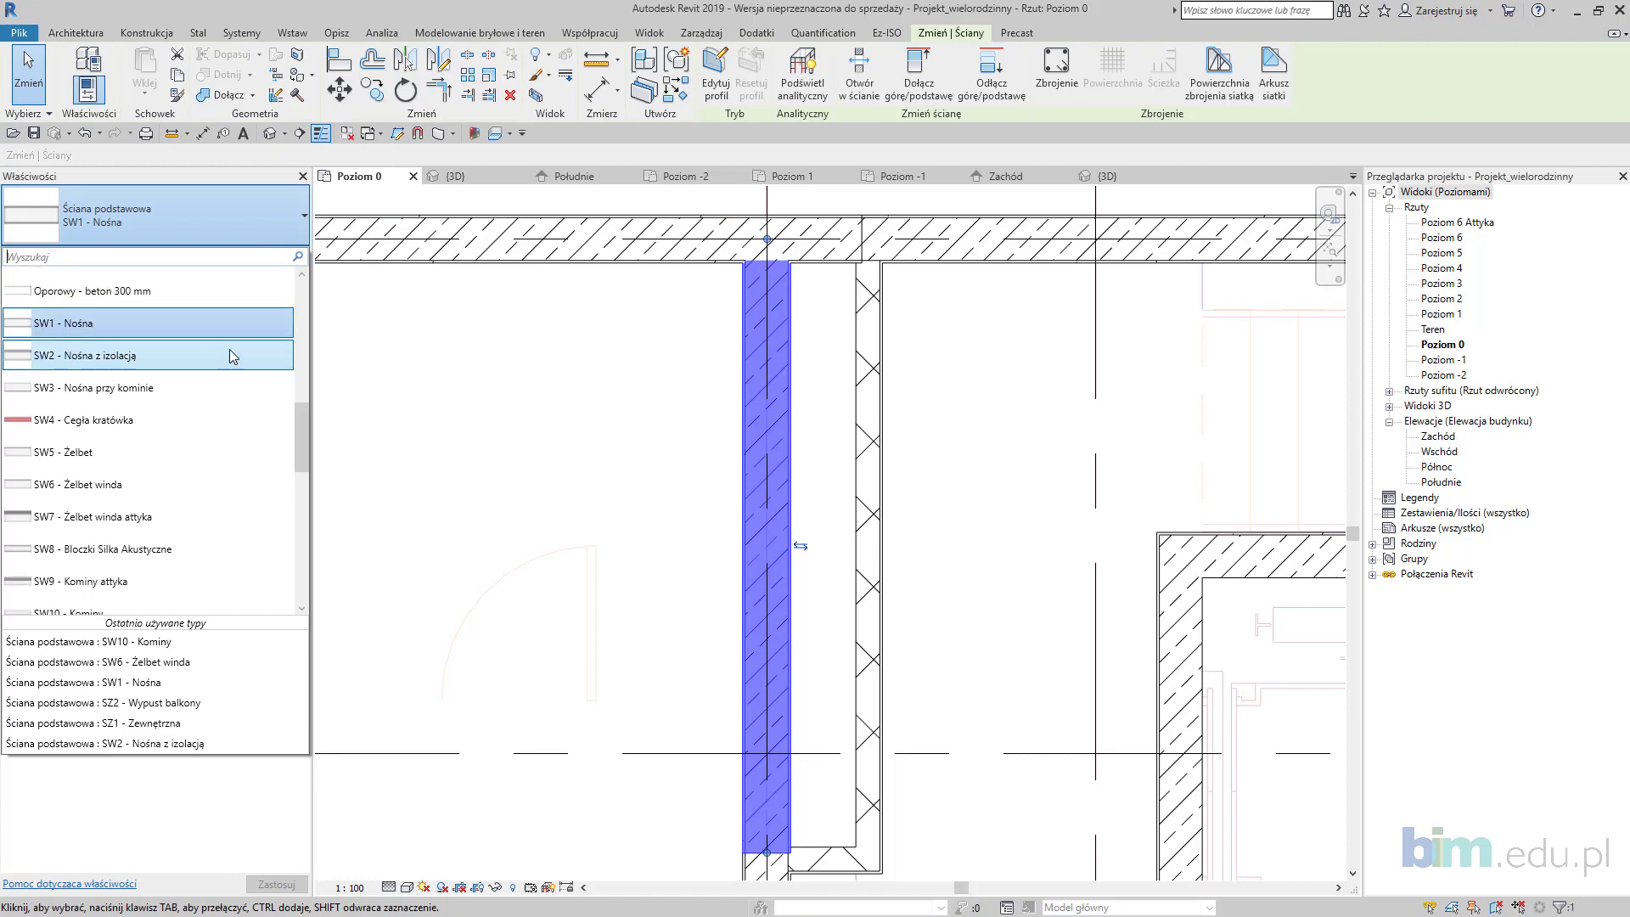
left_click(221, 400)
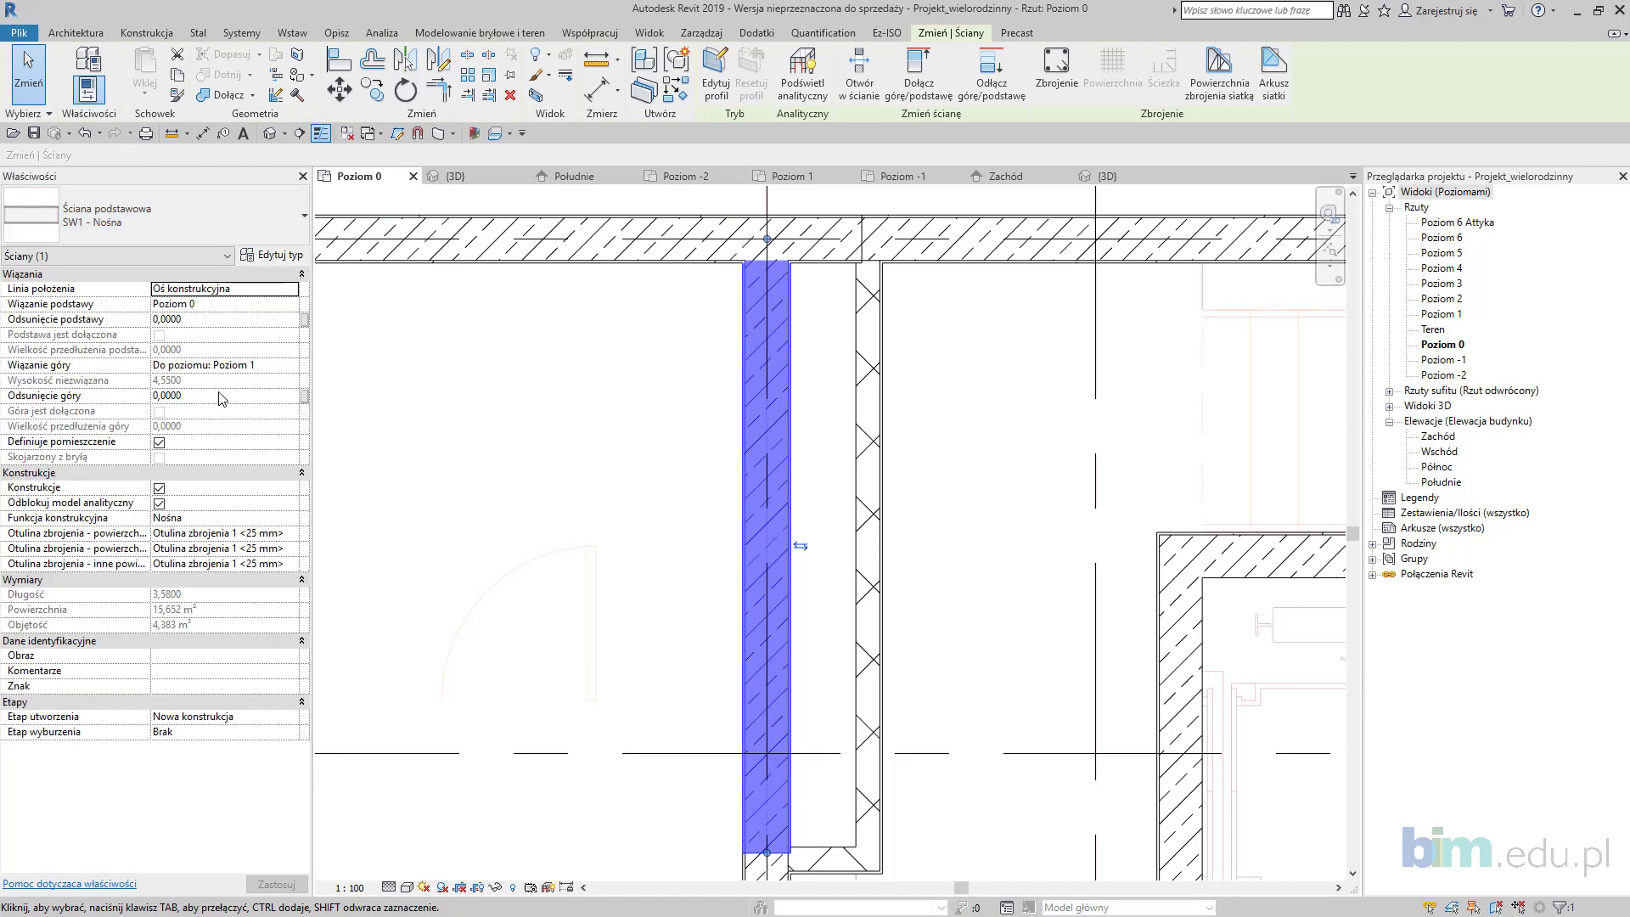
Step: Split the transverse load-bearing wall at the longitudinal wall and change the short segment above the chimney to SW3 - Nośna przy kominie
left_click(476, 239)
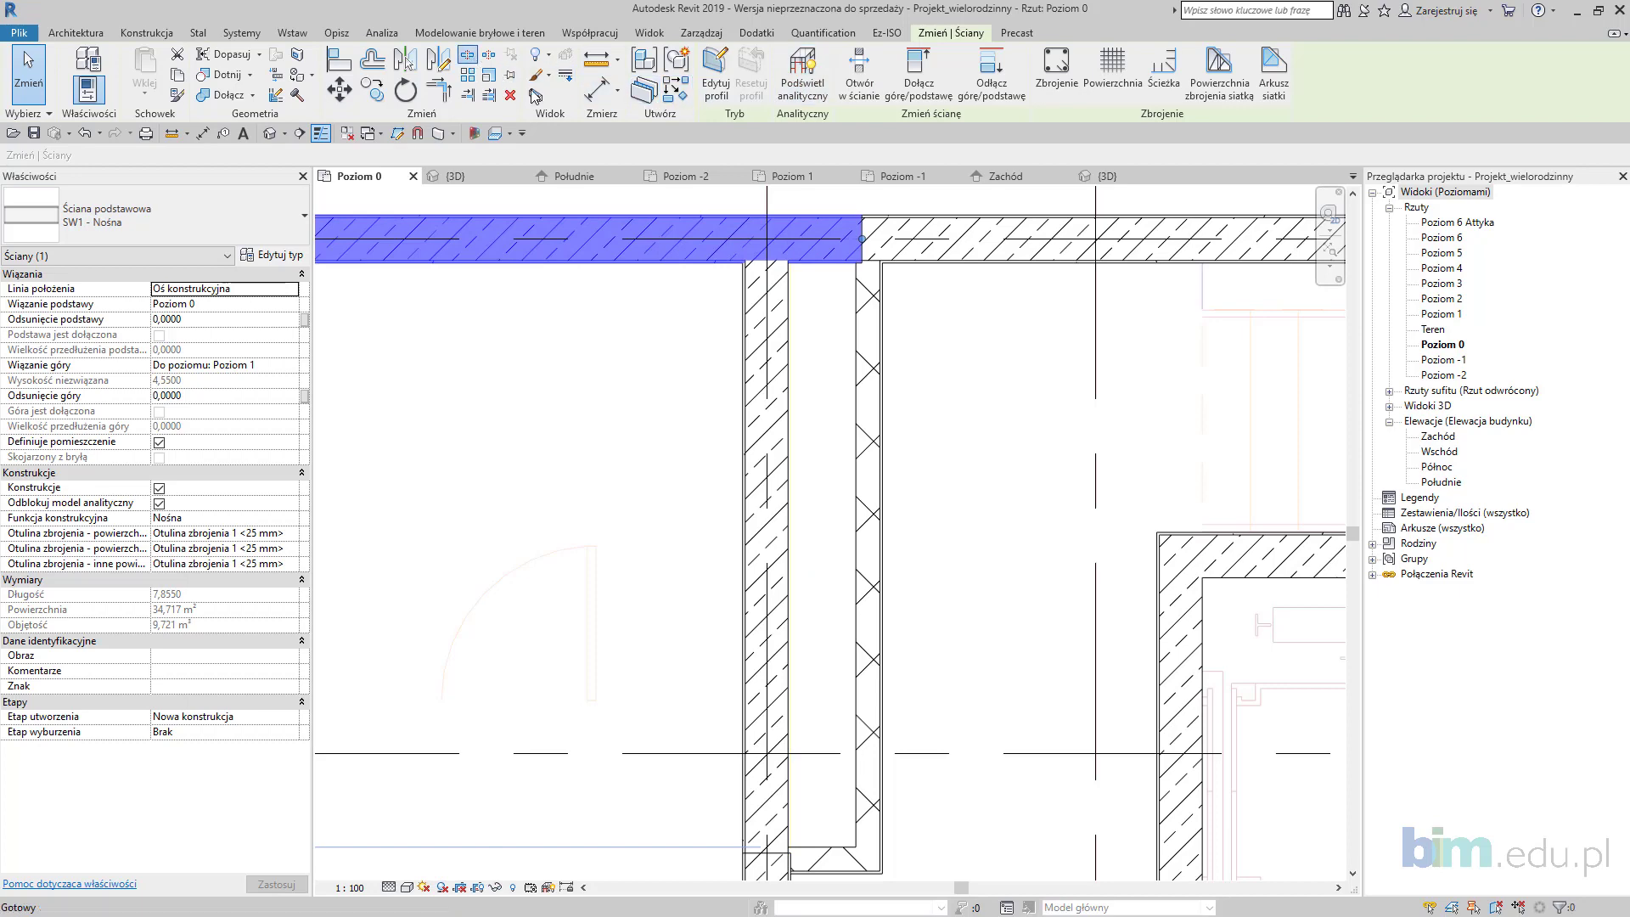
left_click(472, 57)
left_click(754, 241)
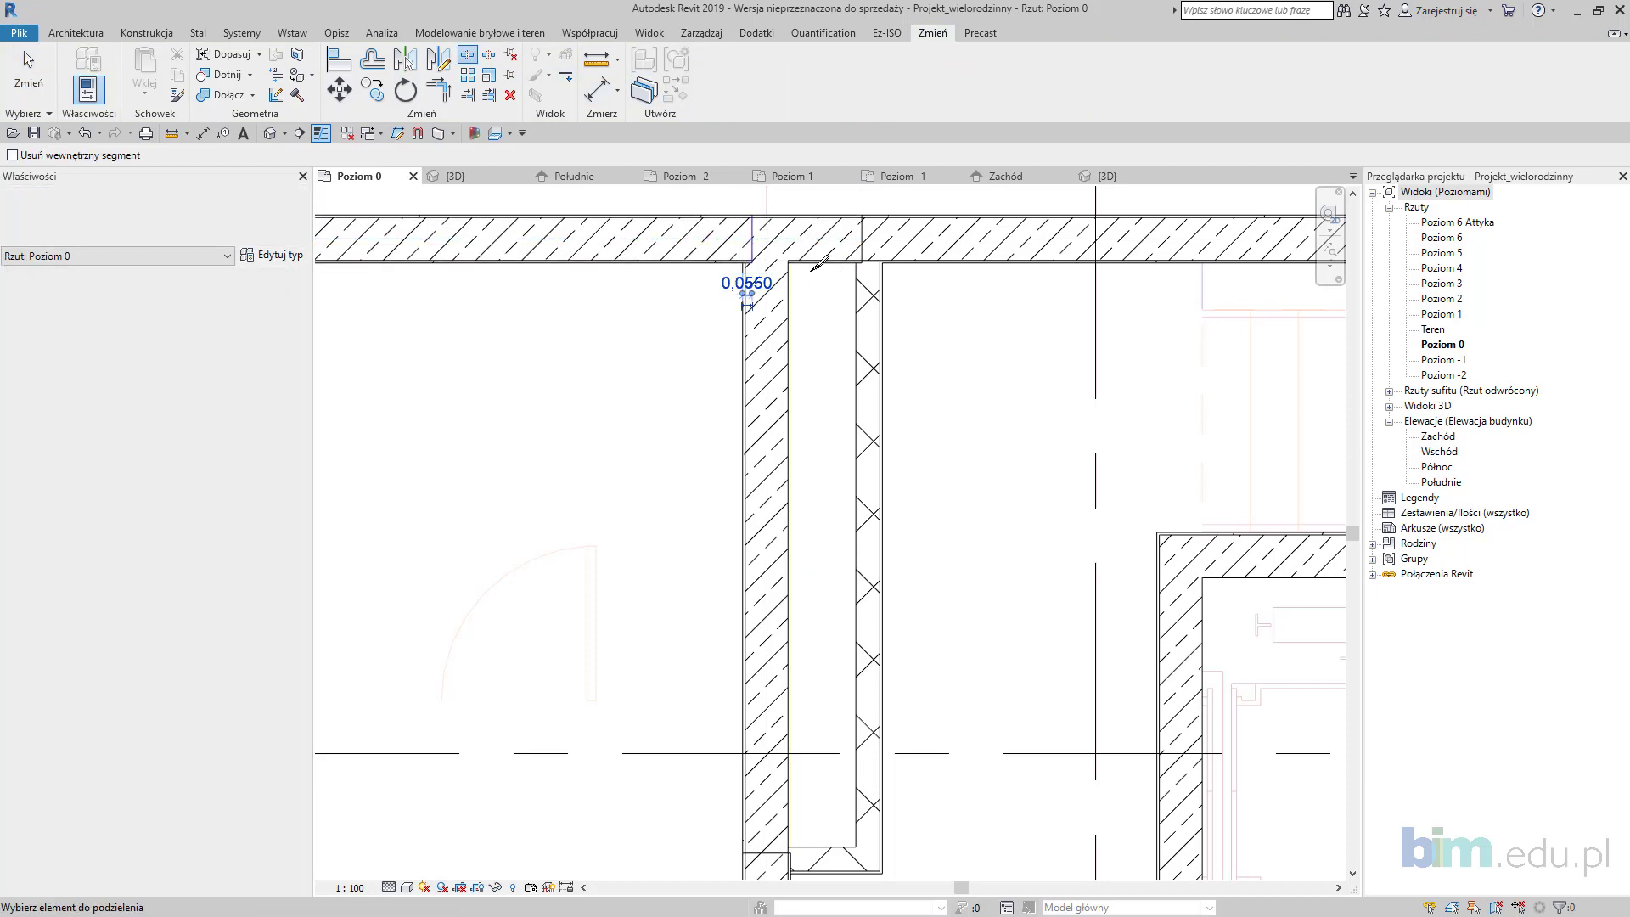
key("Escape")
left_click(811, 261)
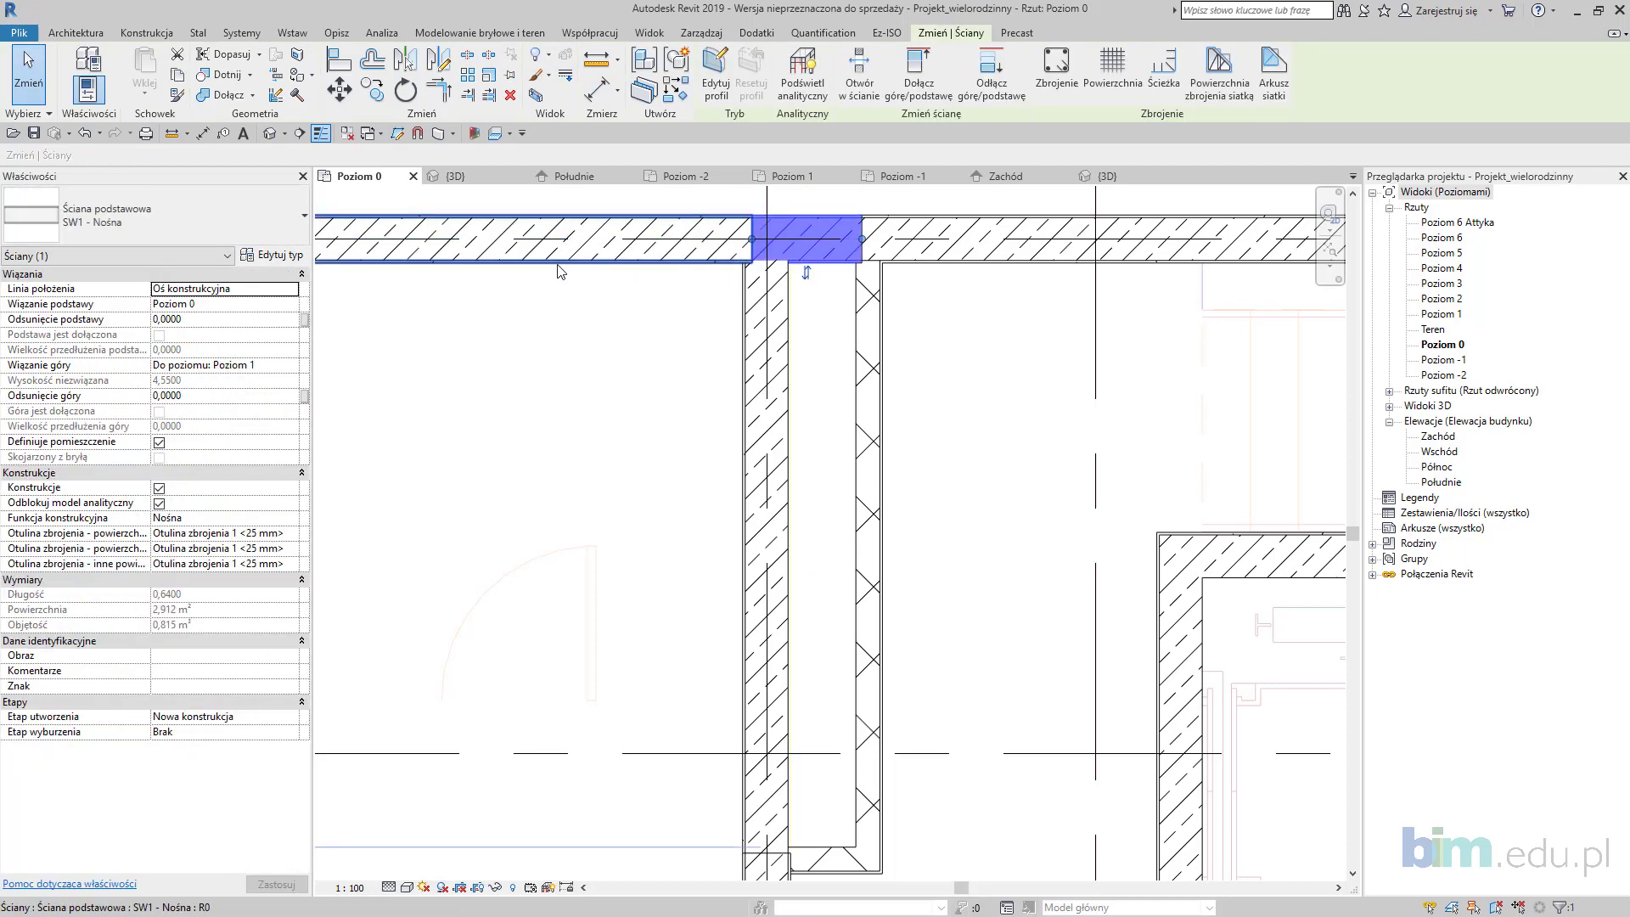
left_click(190, 211)
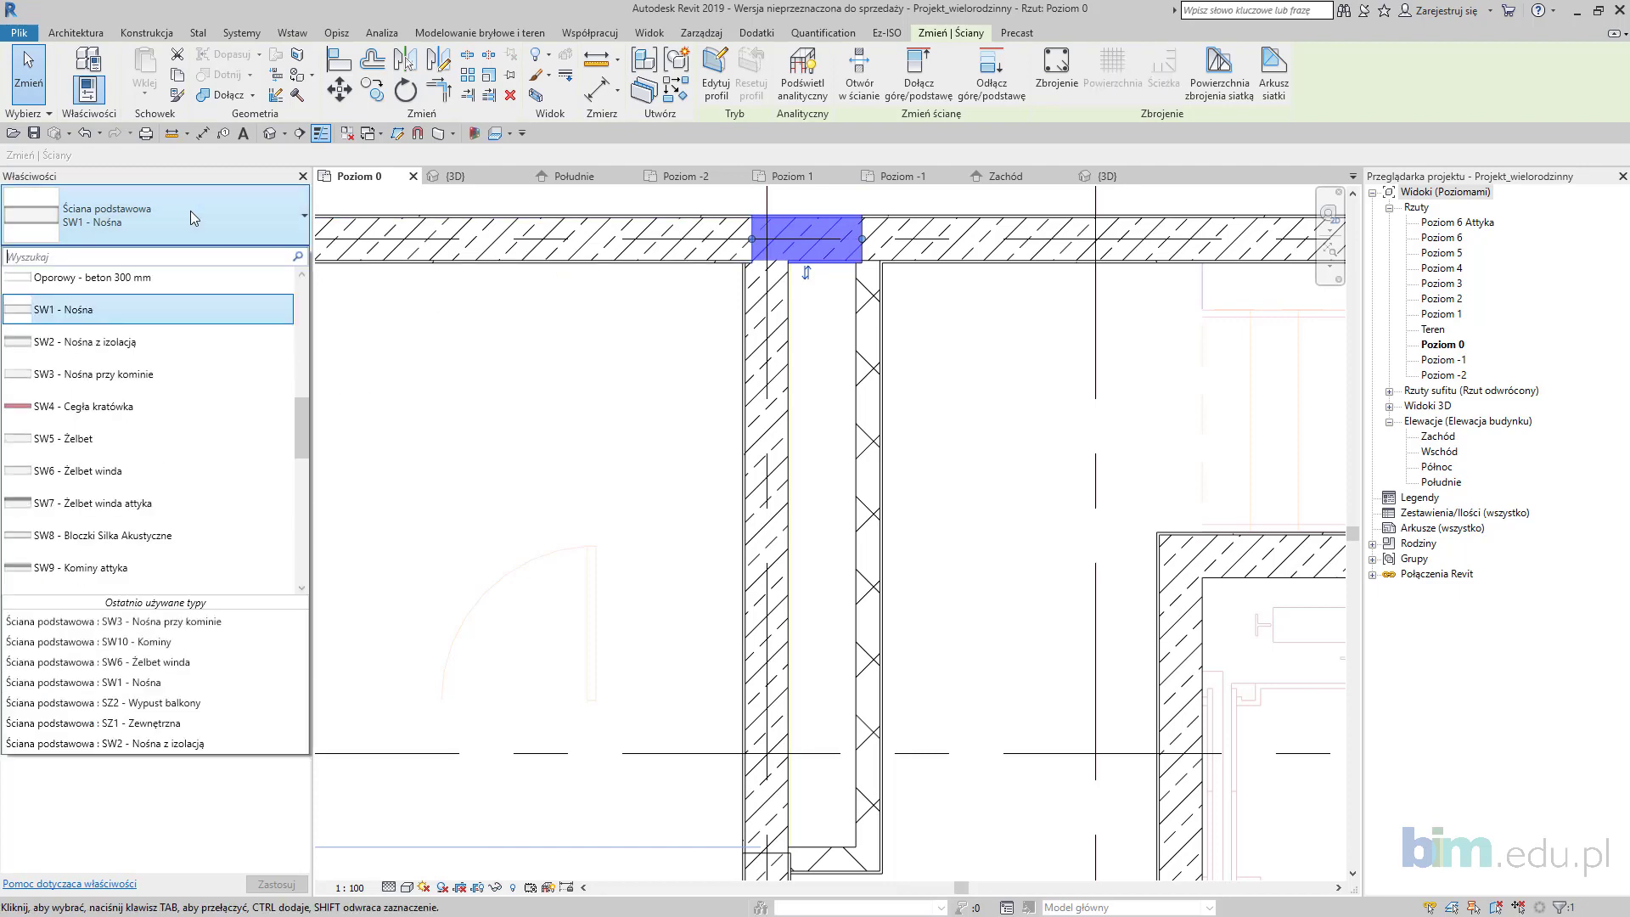
left_click(181, 375)
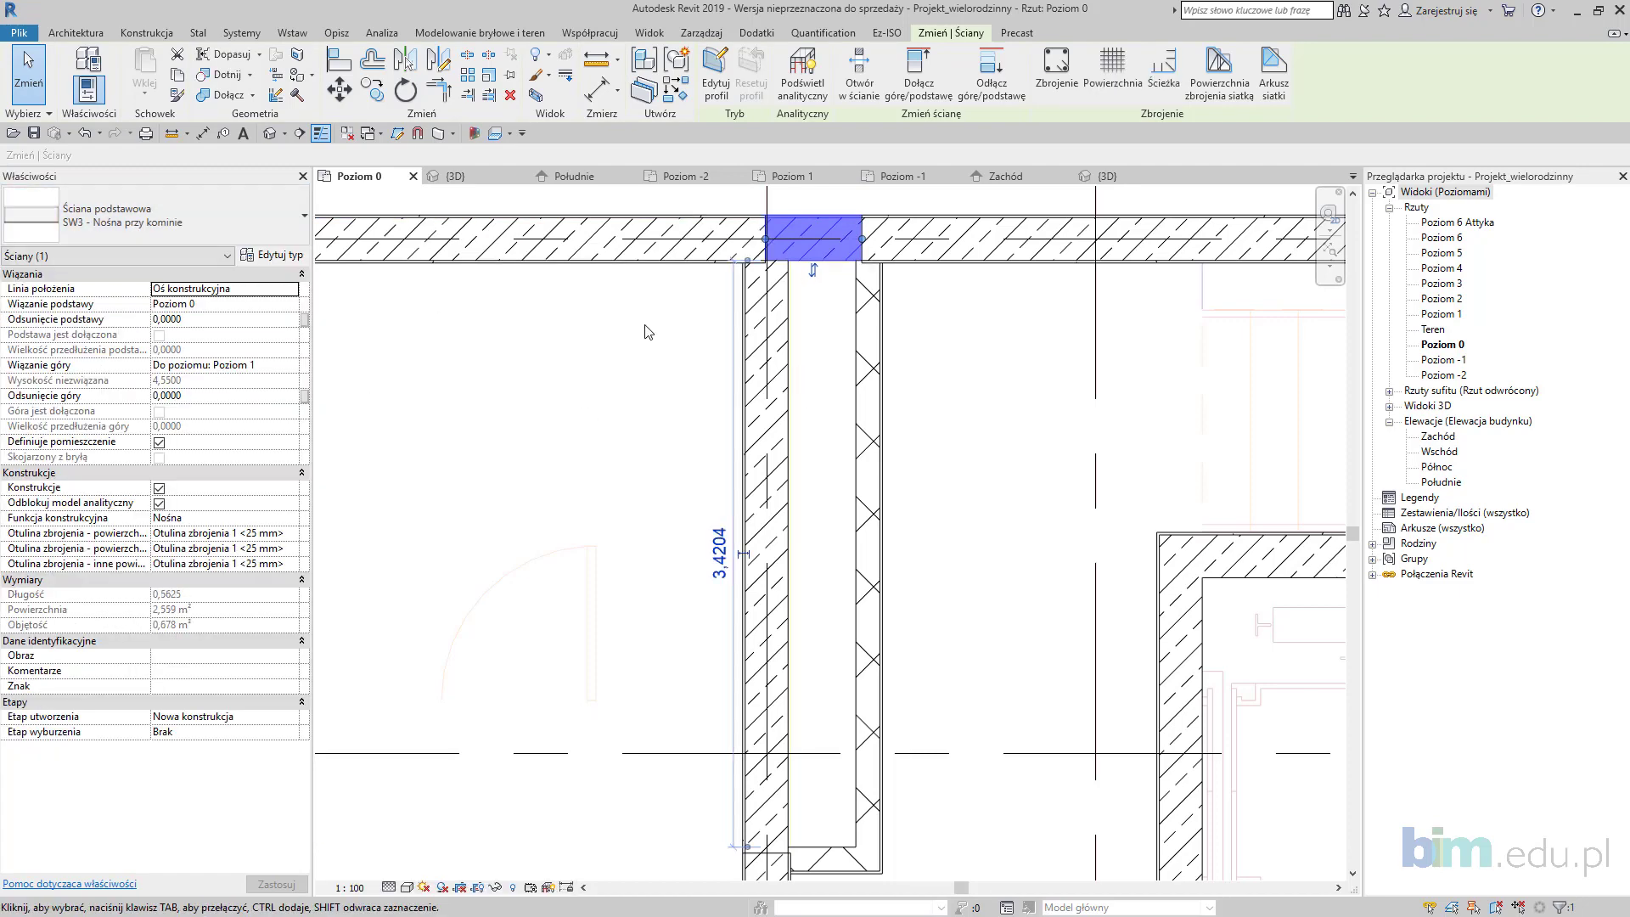
Step: Adjust the ends of the two SW3 - Nośna przy kominie segments at their junction, ending the longitudinal one at the transverse wall
scroll(765, 239, "up", 1)
mouse_move(765, 239)
left_mouse_down()
mouse_move(747, 238)
mouse_move(728, 320)
mouse_move(766, 238)
mouse_move(716, 242)
mouse_move(740, 239)
left_mouse_up()
left_click(693, 370)
left_click(751, 246)
middle_click_drag(850, 318, 818, 409)
left_click(822, 415)
left_click(736, 335)
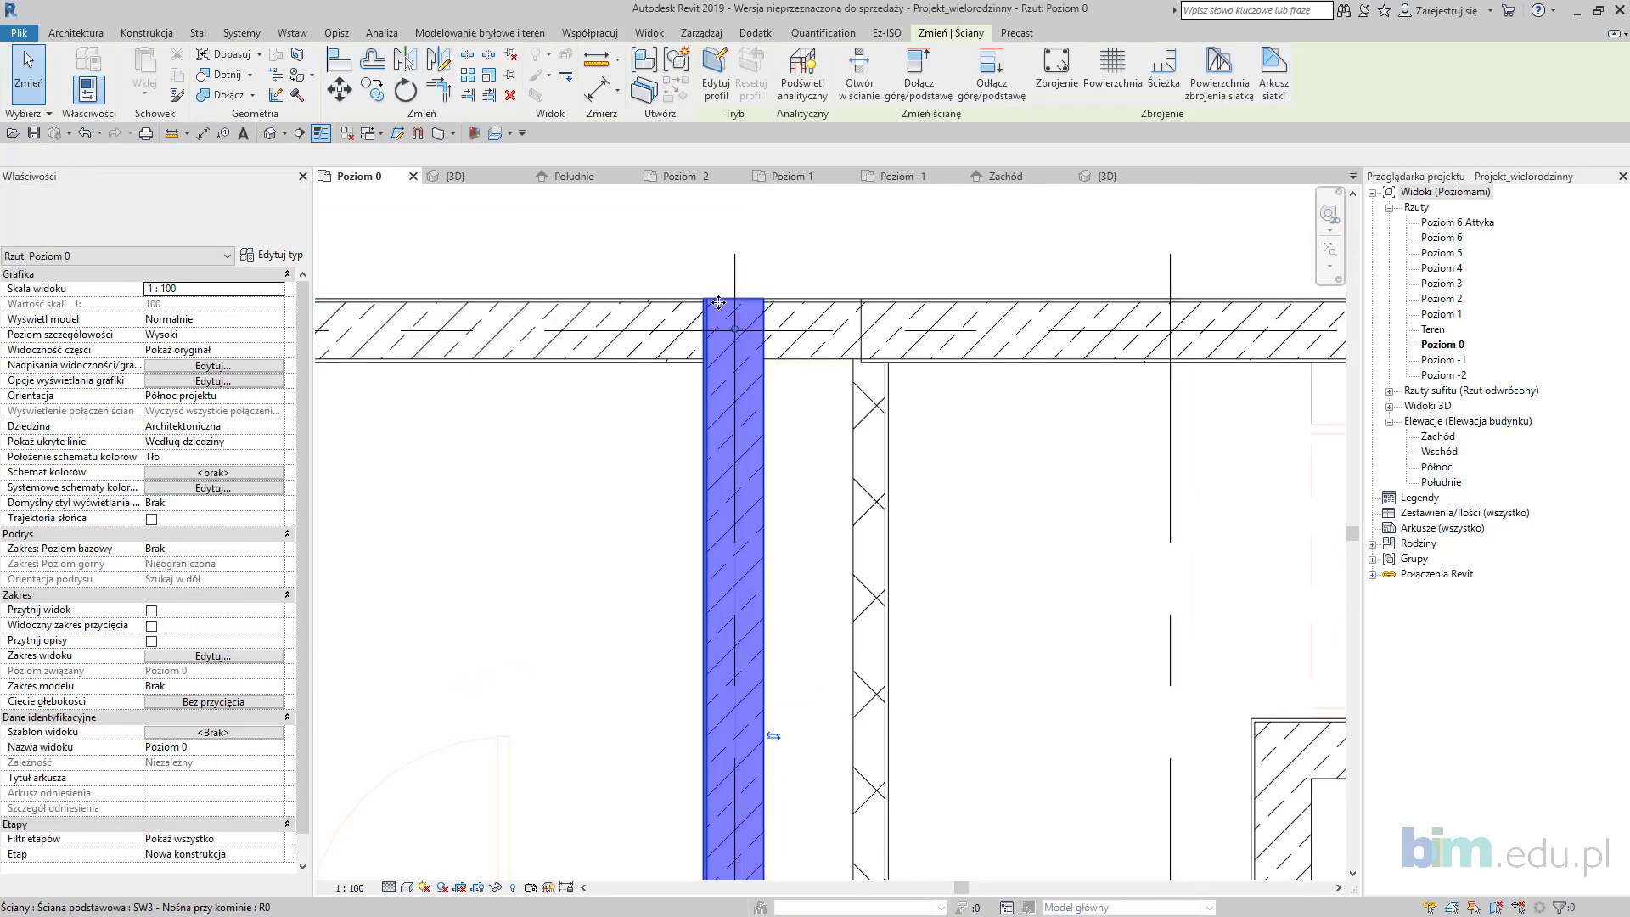
left_click_drag(736, 335, 736, 360)
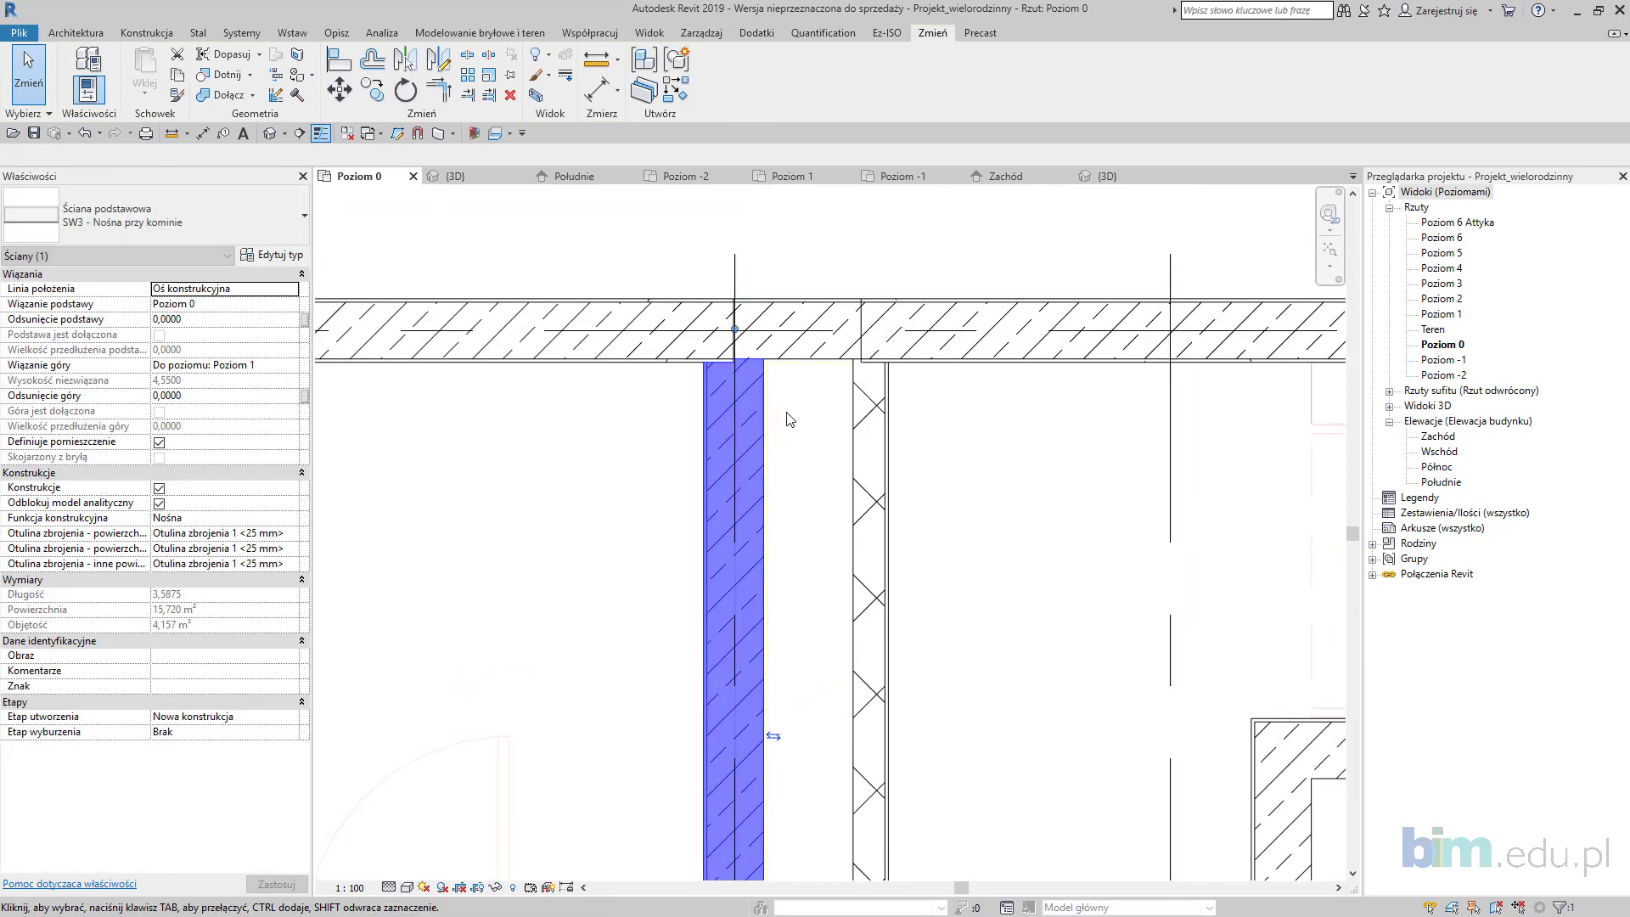
key("Escape")
Step: Switch the wall joins where the transverse wall meets the longitudinal SW3 wall and the chimney wall to their next configurations
scroll(731, 338, "up", 1)
left_click(732, 338)
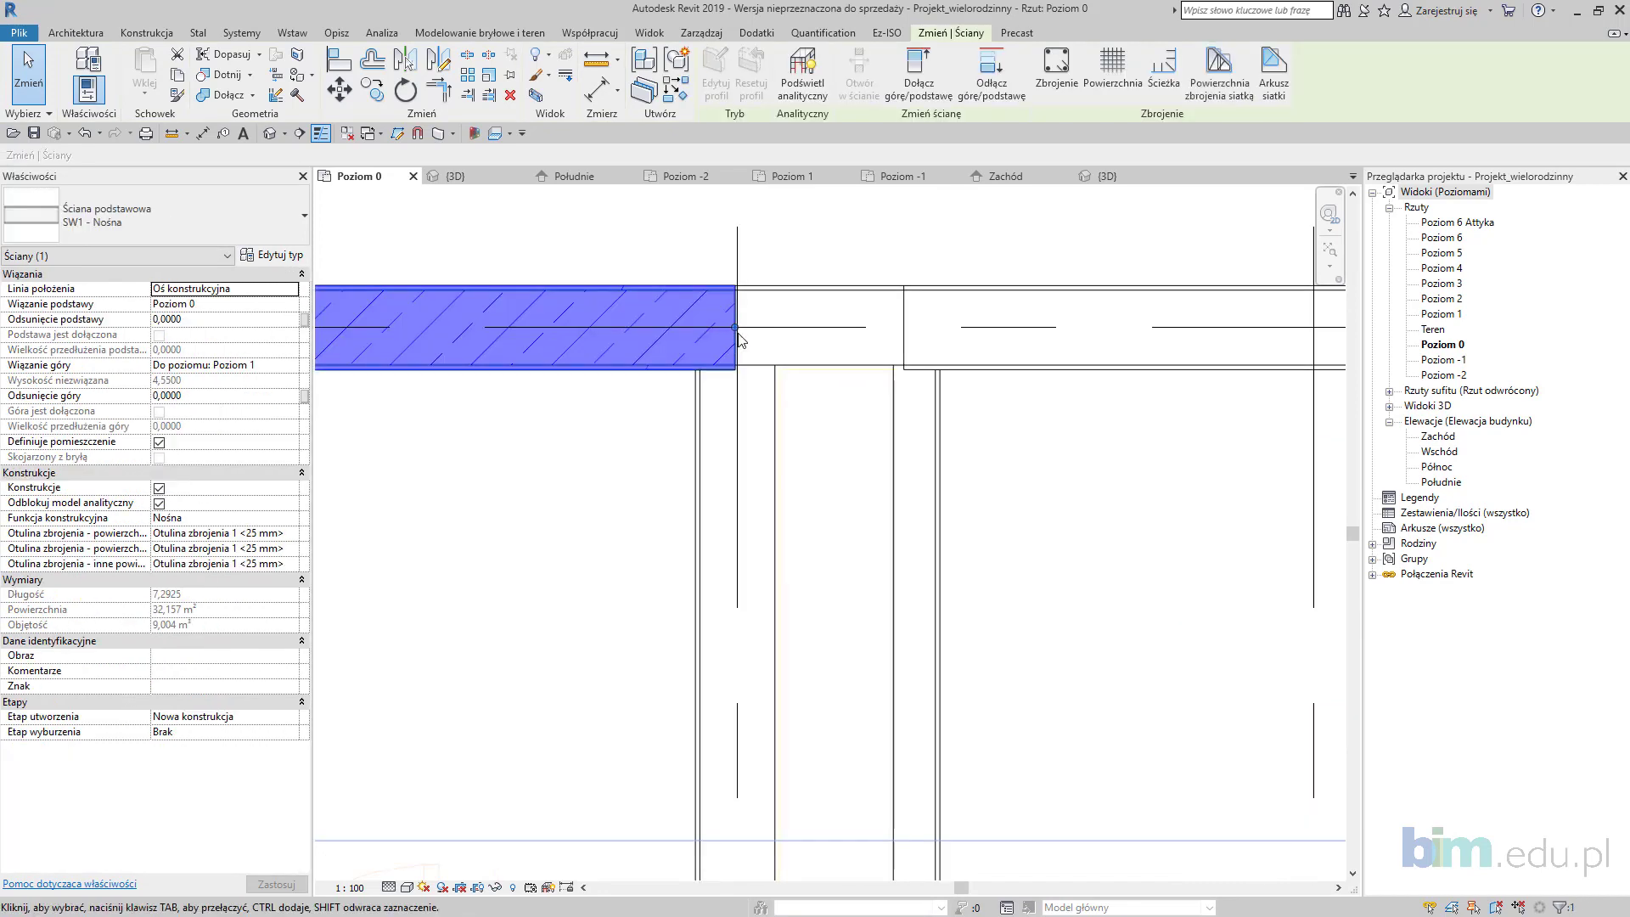
left_click(626, 470)
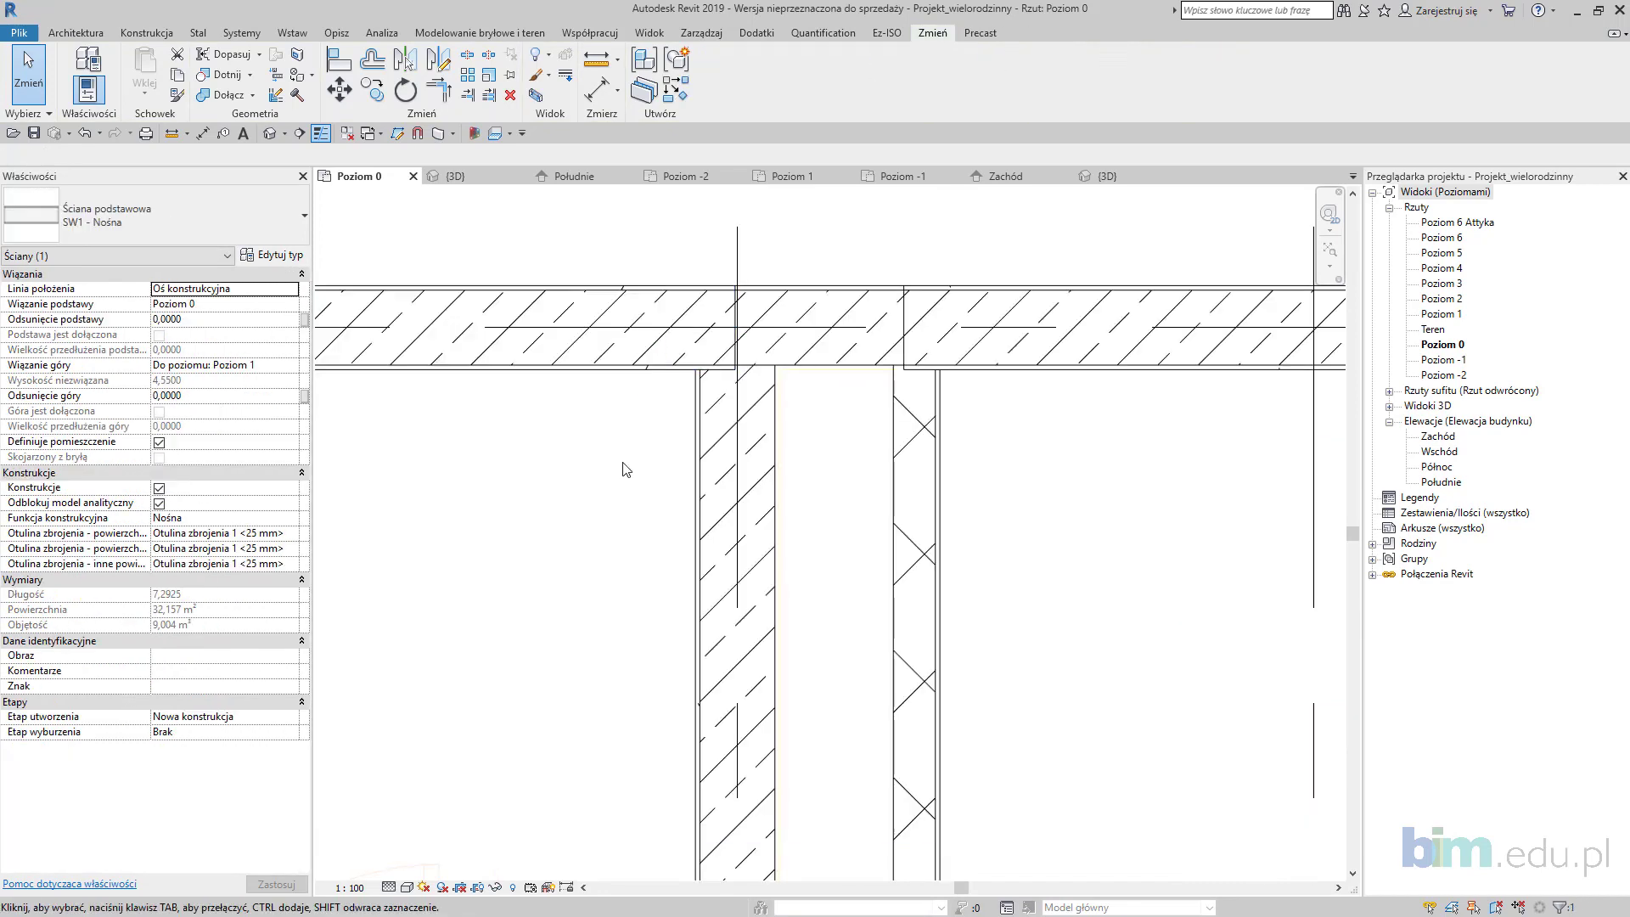
left_click(275, 96)
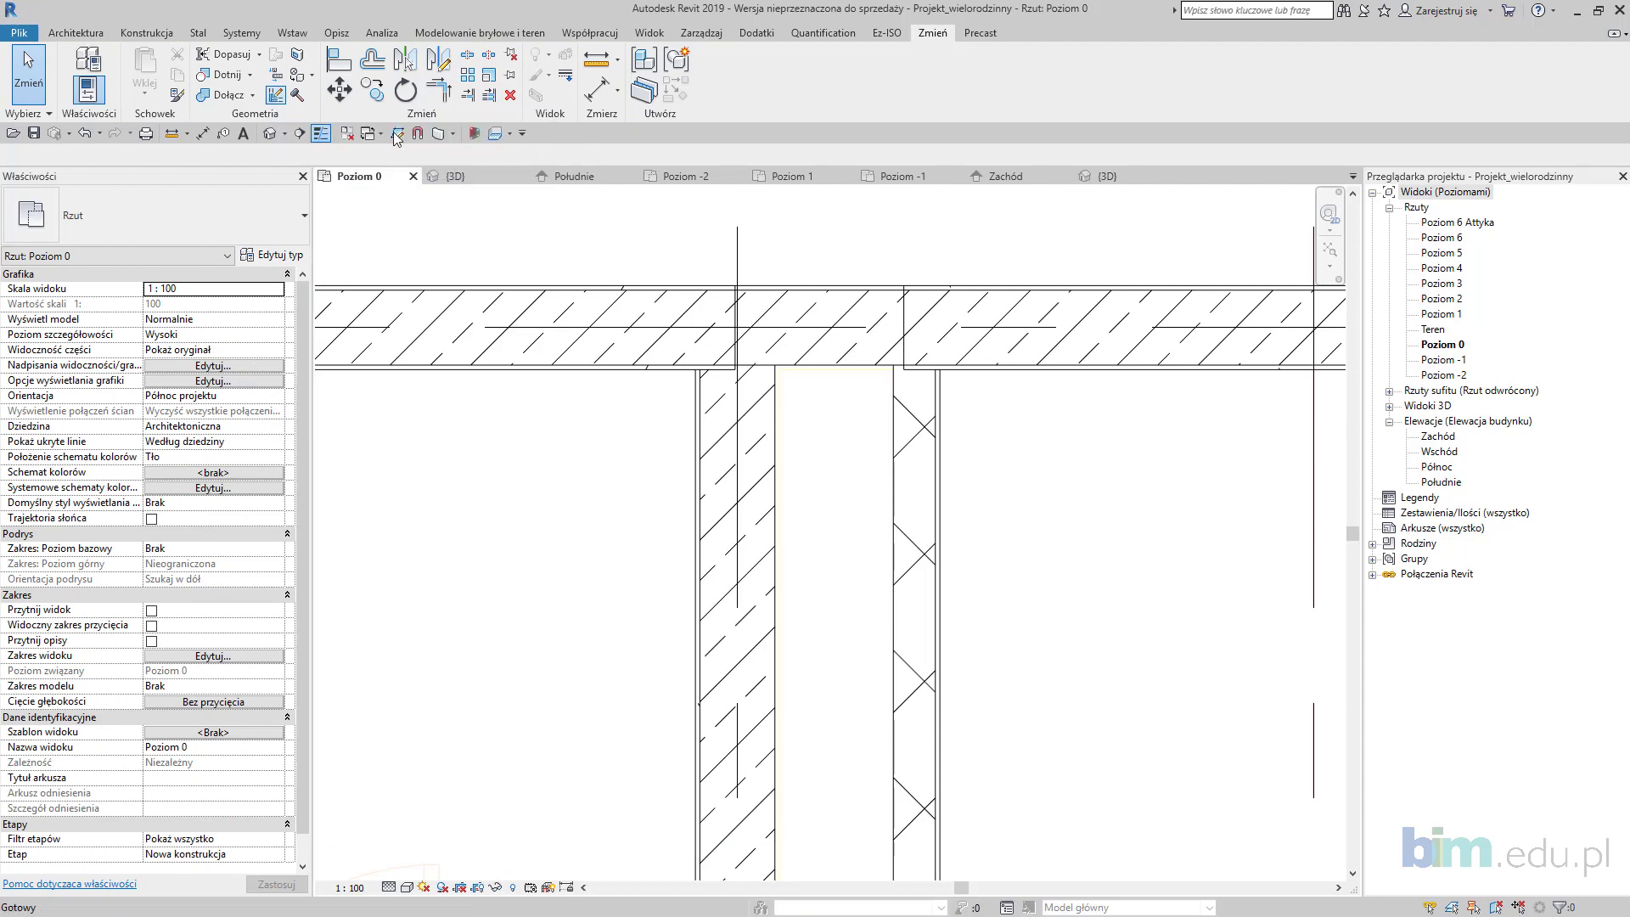
scroll(735, 335, "down", 1)
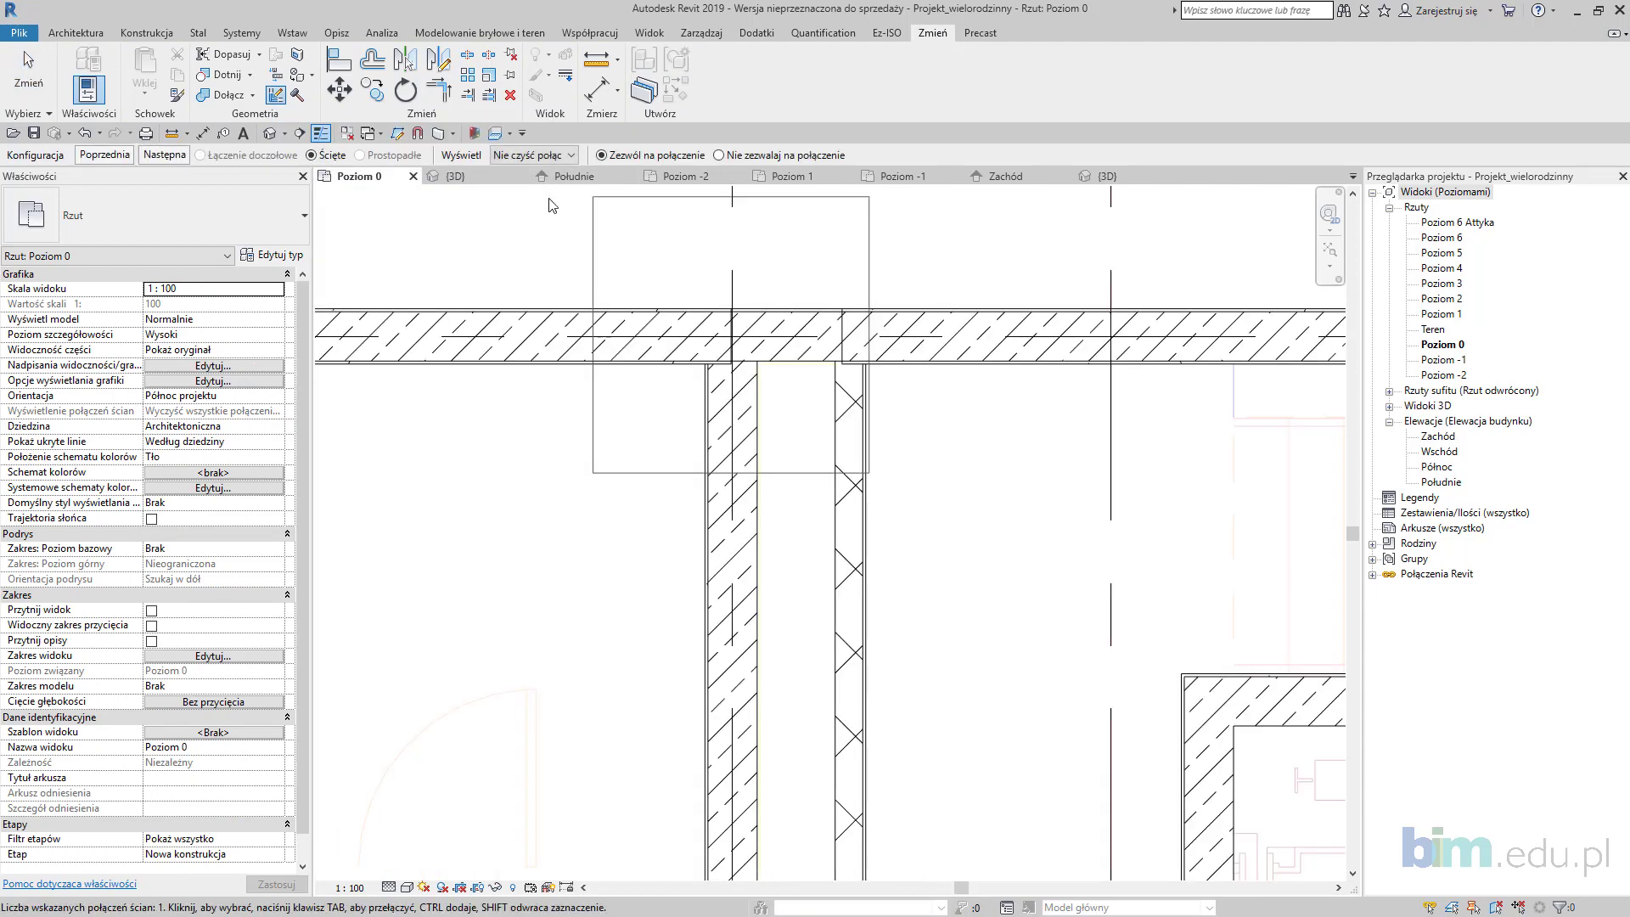
left_click(180, 158)
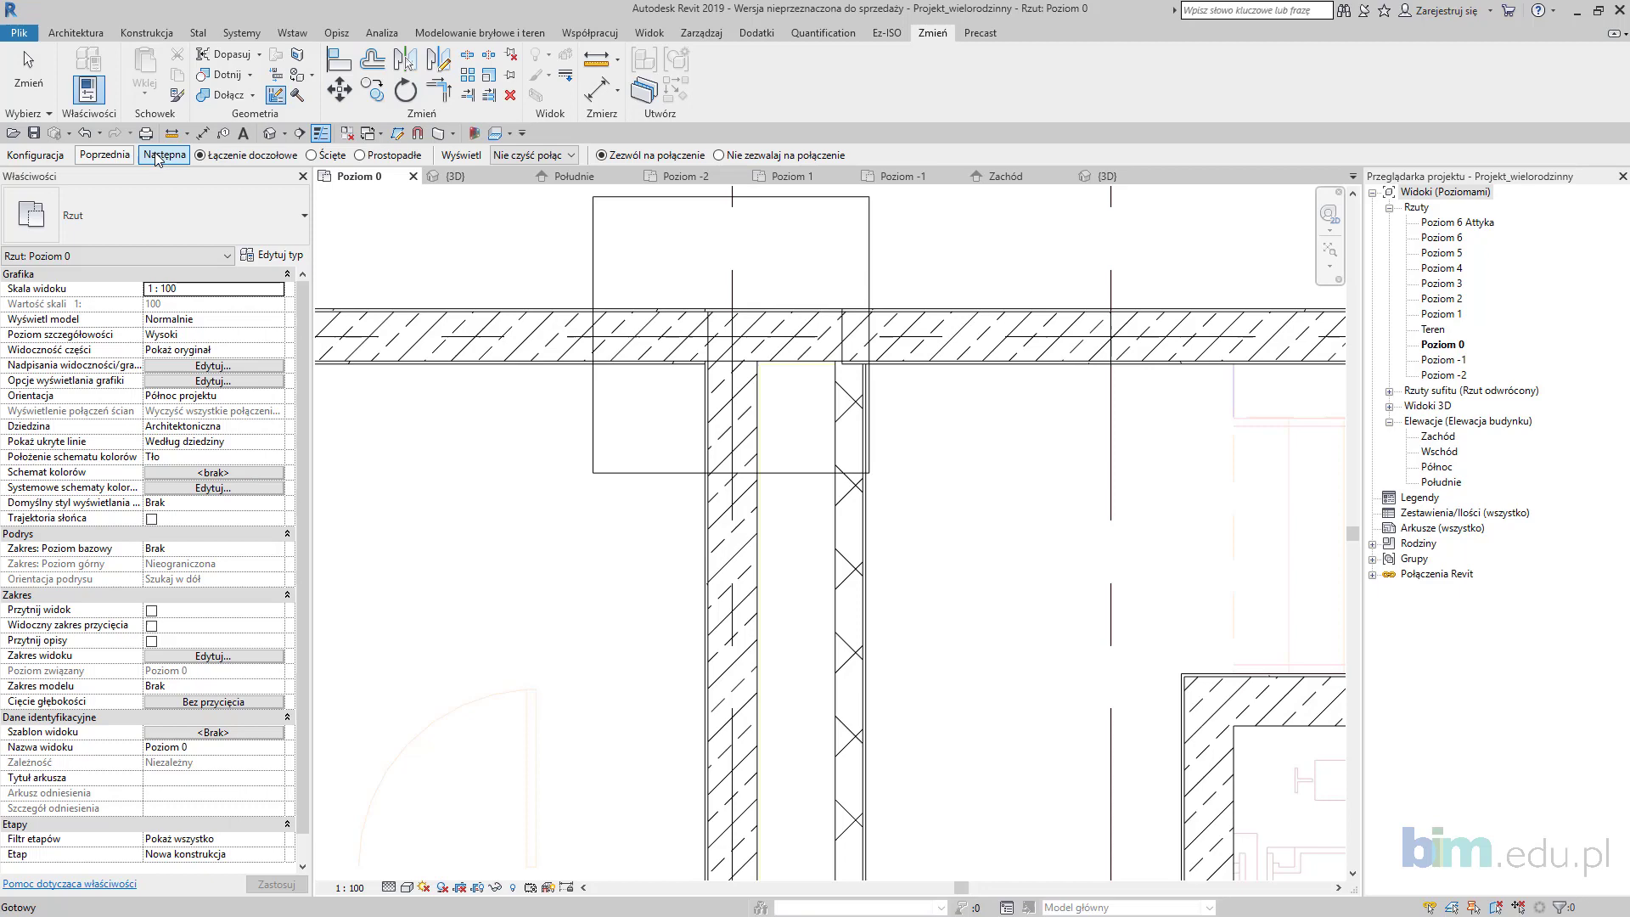
key("Escape")
key("Escape")
left_click(843, 350)
left_click(176, 156)
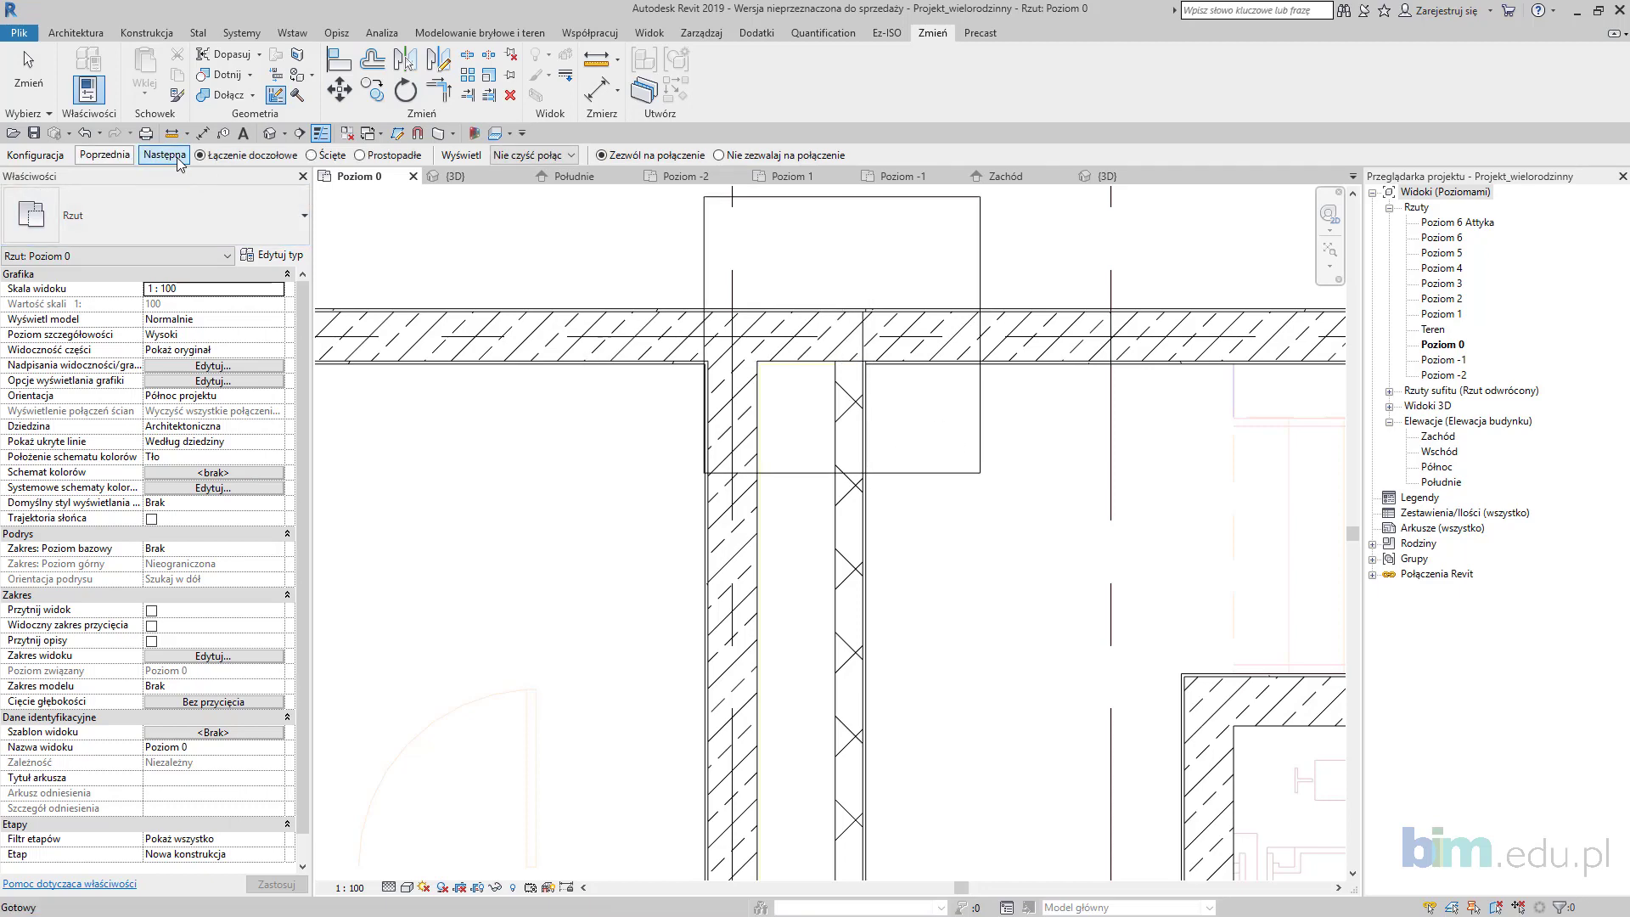
left_click(948, 560)
Step: Switch the wall join at the chimney's lower end, where the SW3 and SW1 longitudinal segments meet, to the next configuration
scroll(946, 567, "down", 2)
middle_click_drag(952, 761, 884, 393)
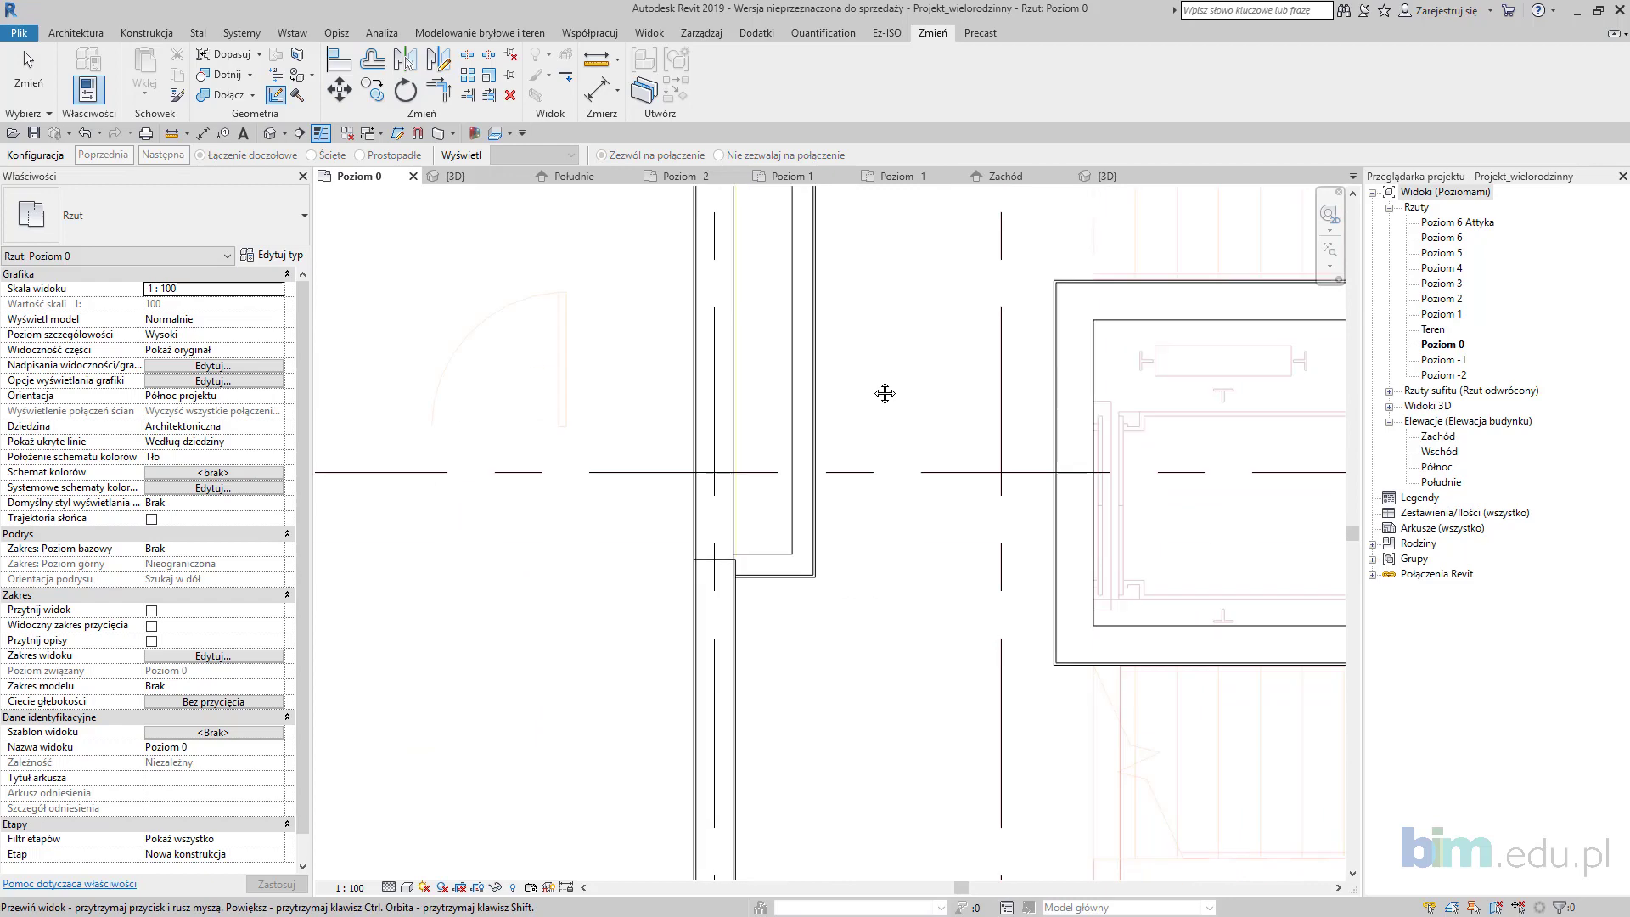
scroll(713, 578, "up", 3)
left_click(711, 563)
left_click(169, 154)
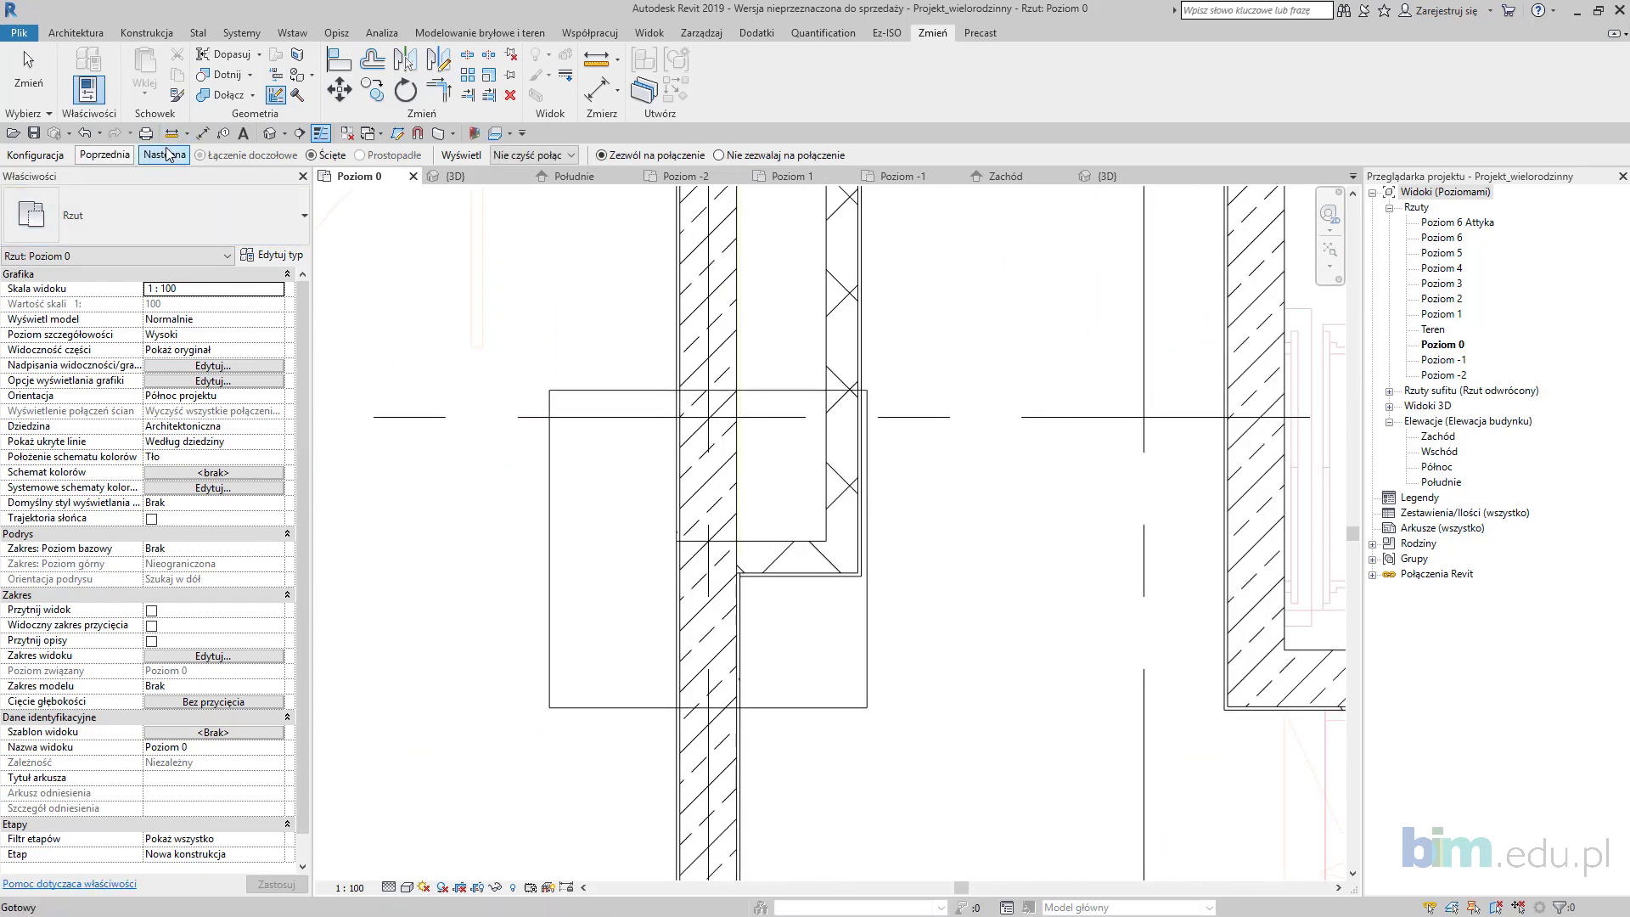
left_click(903, 619)
Step: Split the next transverse SW1 - Nośna wall at the chimney walls to separate the short segment crossing the chimney
scroll(902, 619, "down", 2)
mouse_move(902, 756)
middle_mouse_down()
mouse_move(902, 477)
mouse_move(851, 332)
mouse_move(877, 756)
middle_mouse_up()
scroll(868, 356, "down", 1)
key("s")
key("l")
scroll(807, 488, "up", 3)
left_click(806, 486)
scroll(778, 480, "up", 1)
key("Escape")
Step: Browse the wall types available for the short SW1 - Nośna segment between the two chimney walls
left_click(760, 489)
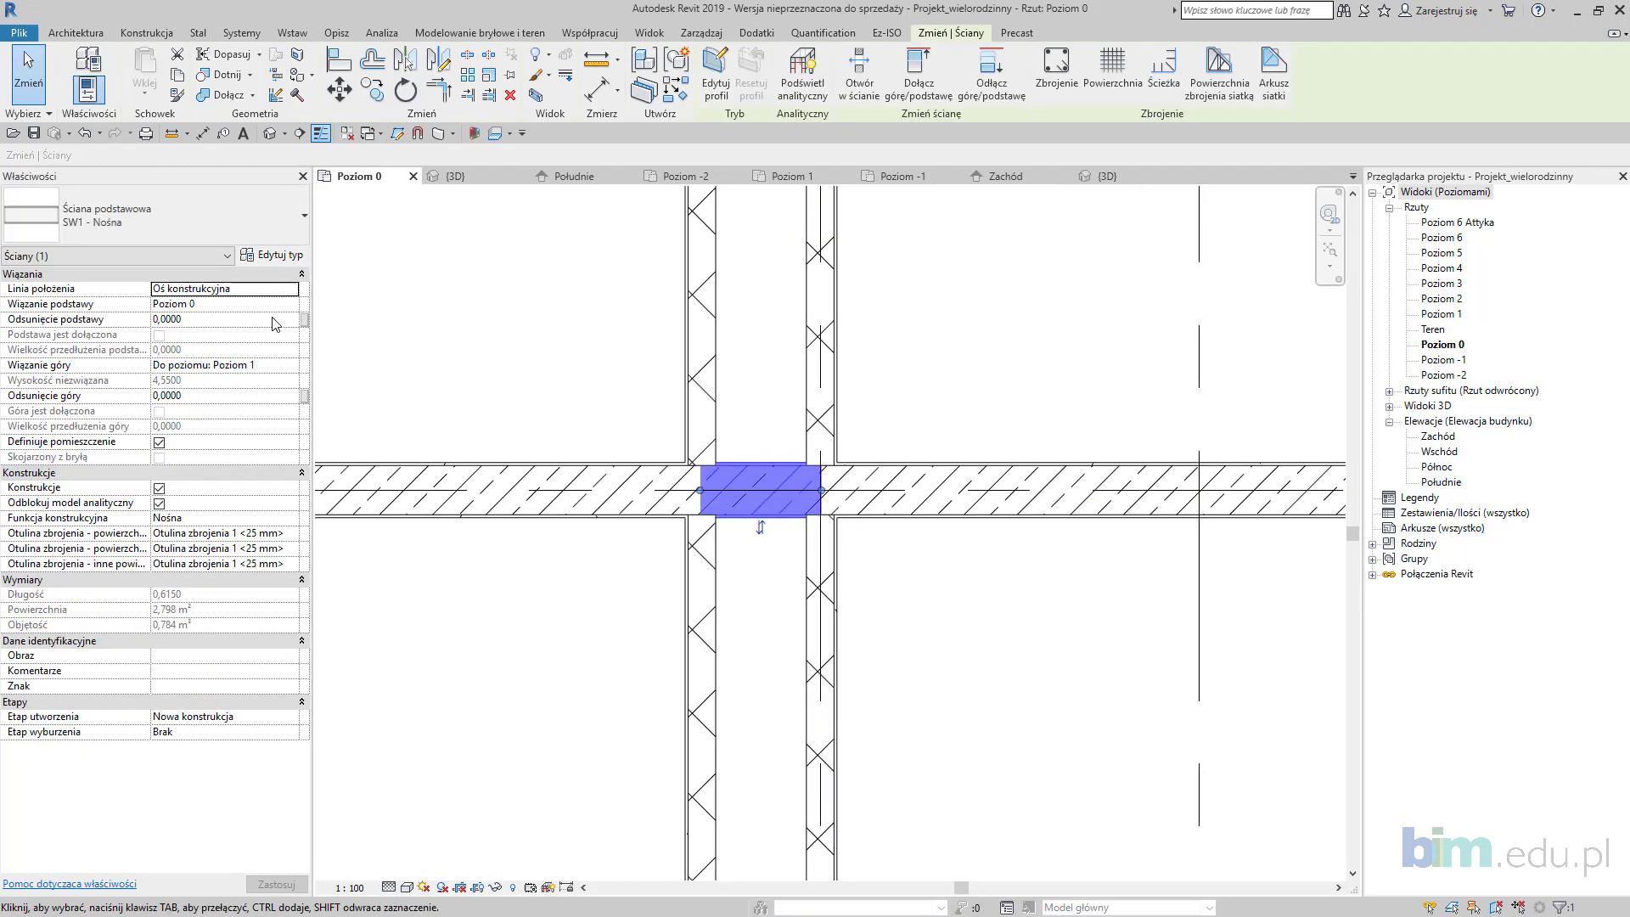
left_click(178, 212)
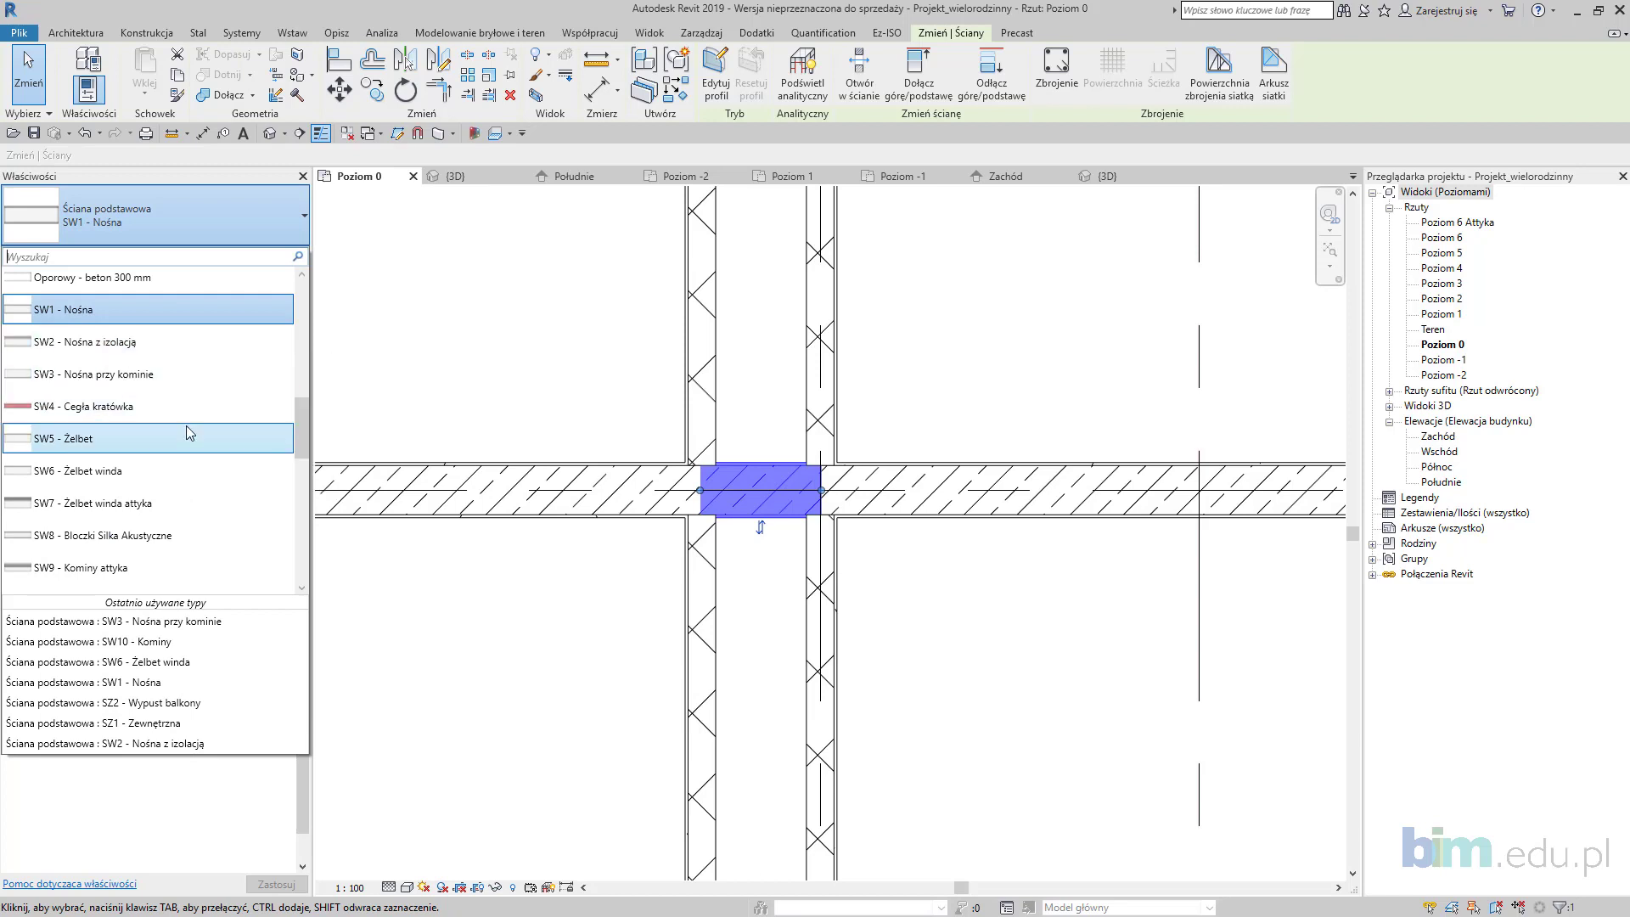
scroll(189, 438, "down", 1)
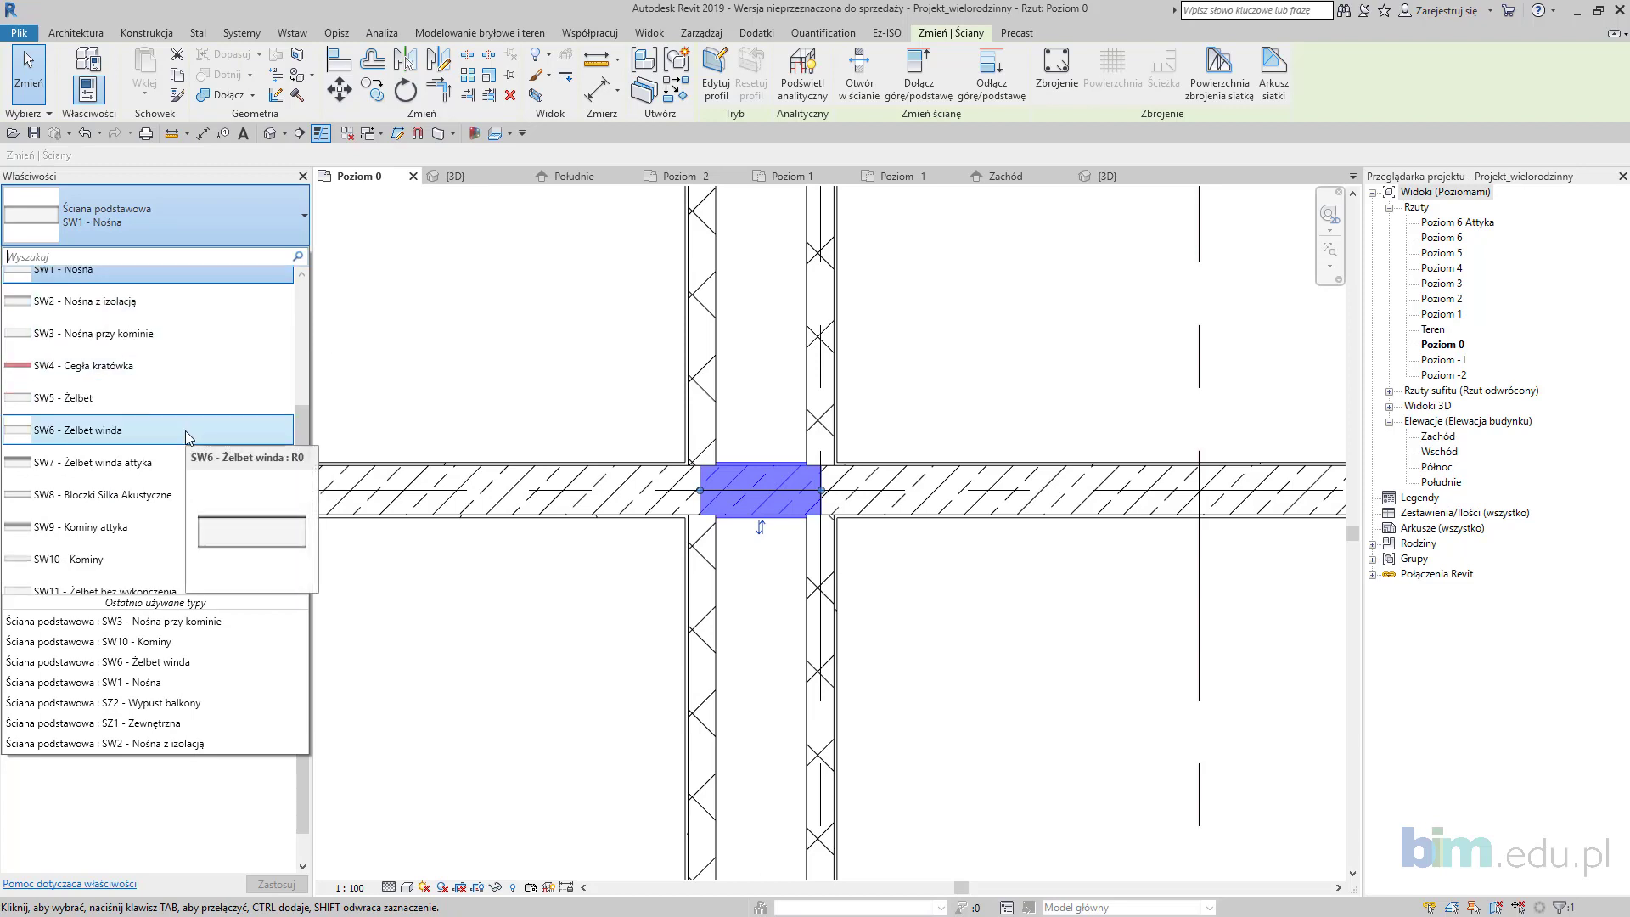
scroll(185, 430, "down", 3)
left_click(576, 579)
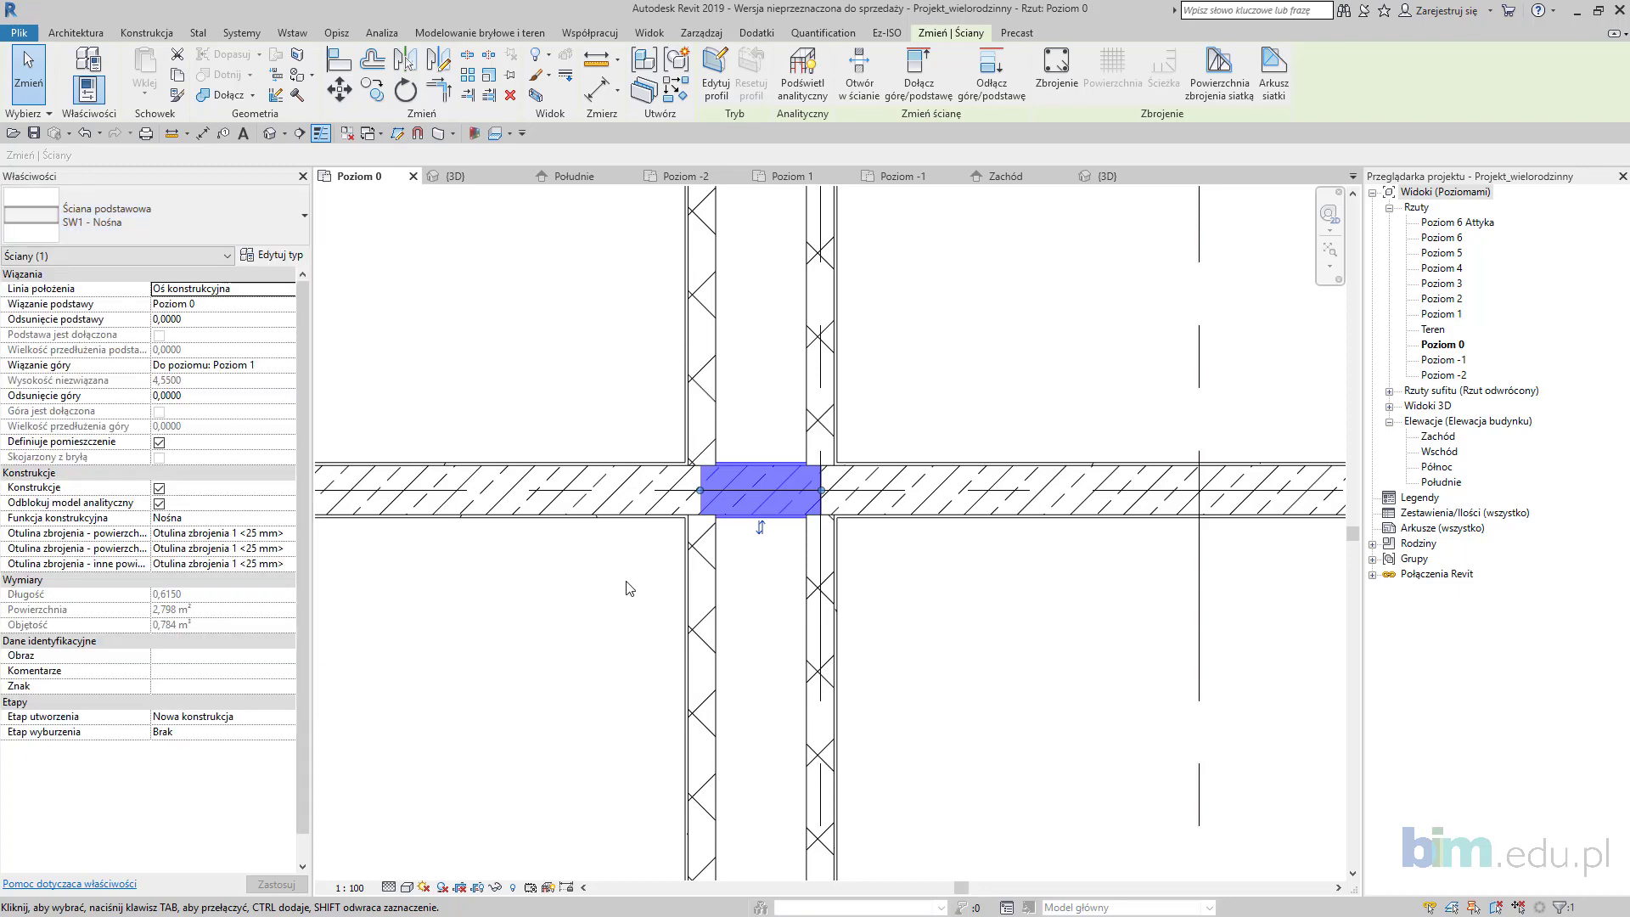
Step: Change the short wall segment crossing the chimney shaft to SW11 - Żelbet bez wykończenia and cycle the wall joins at its ends
left_click(752, 596)
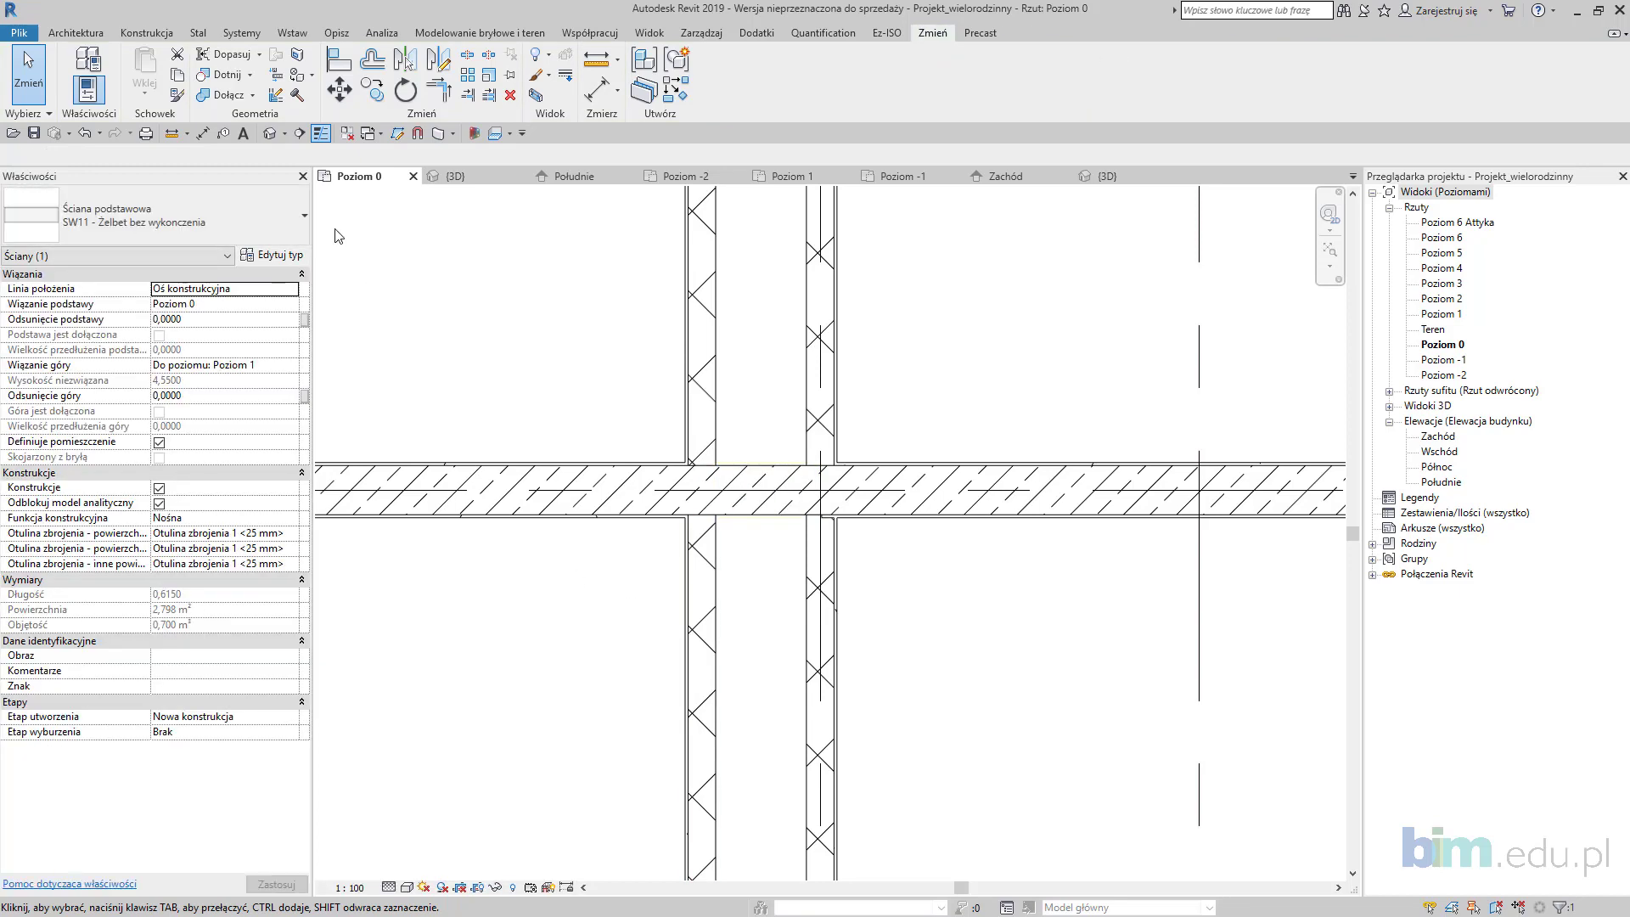
left_click(276, 95)
left_click(698, 498)
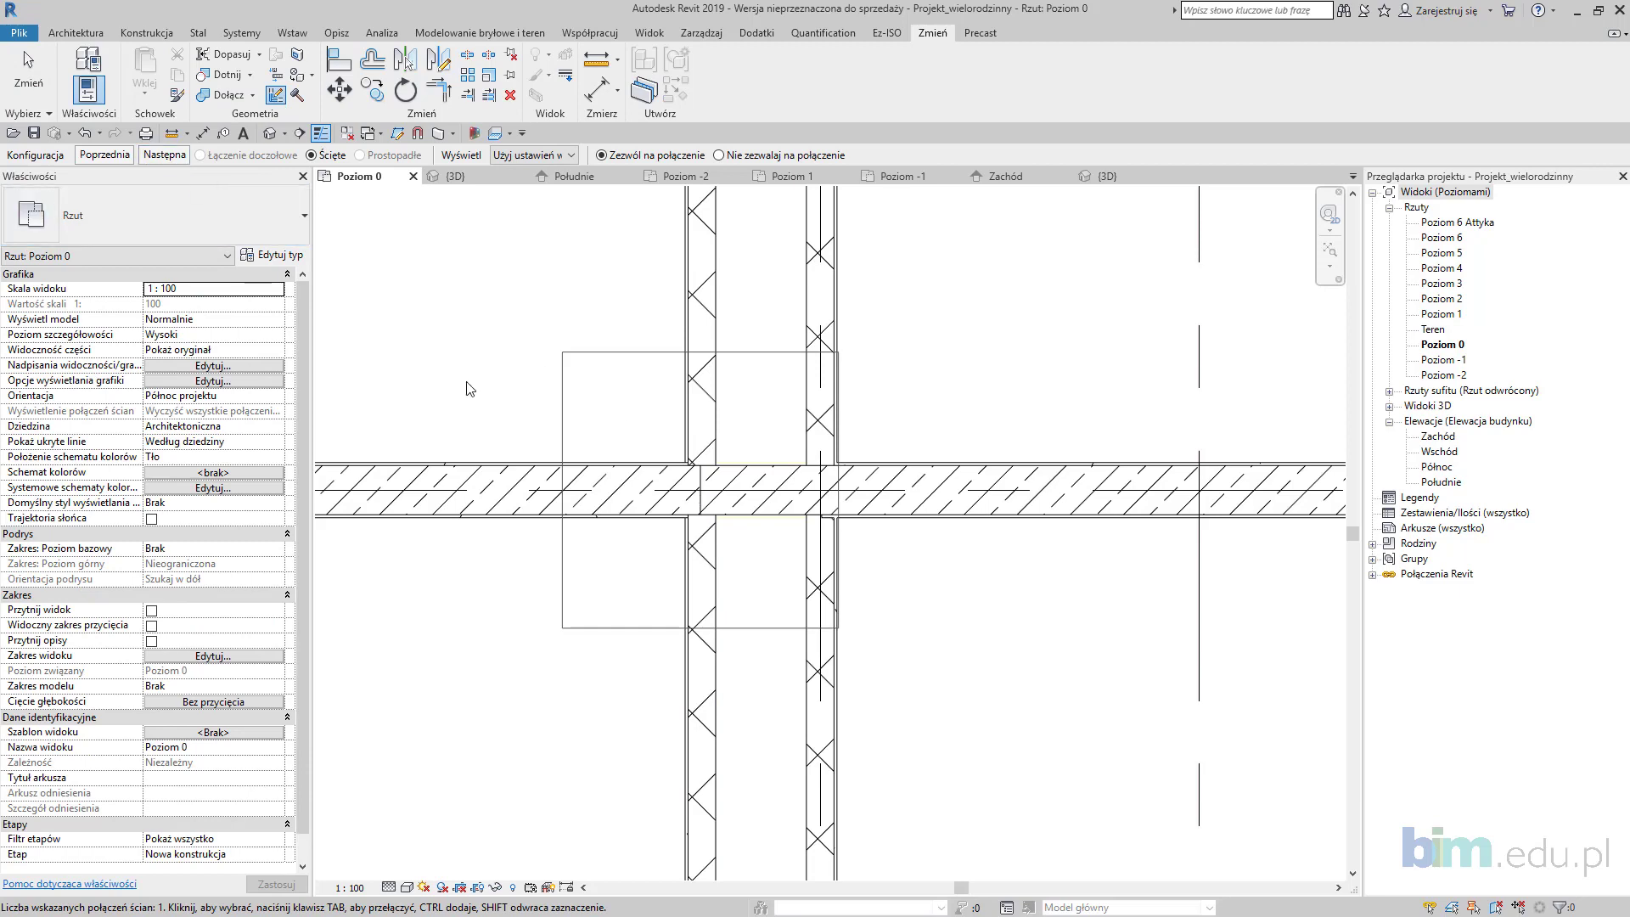
left_click(201, 155)
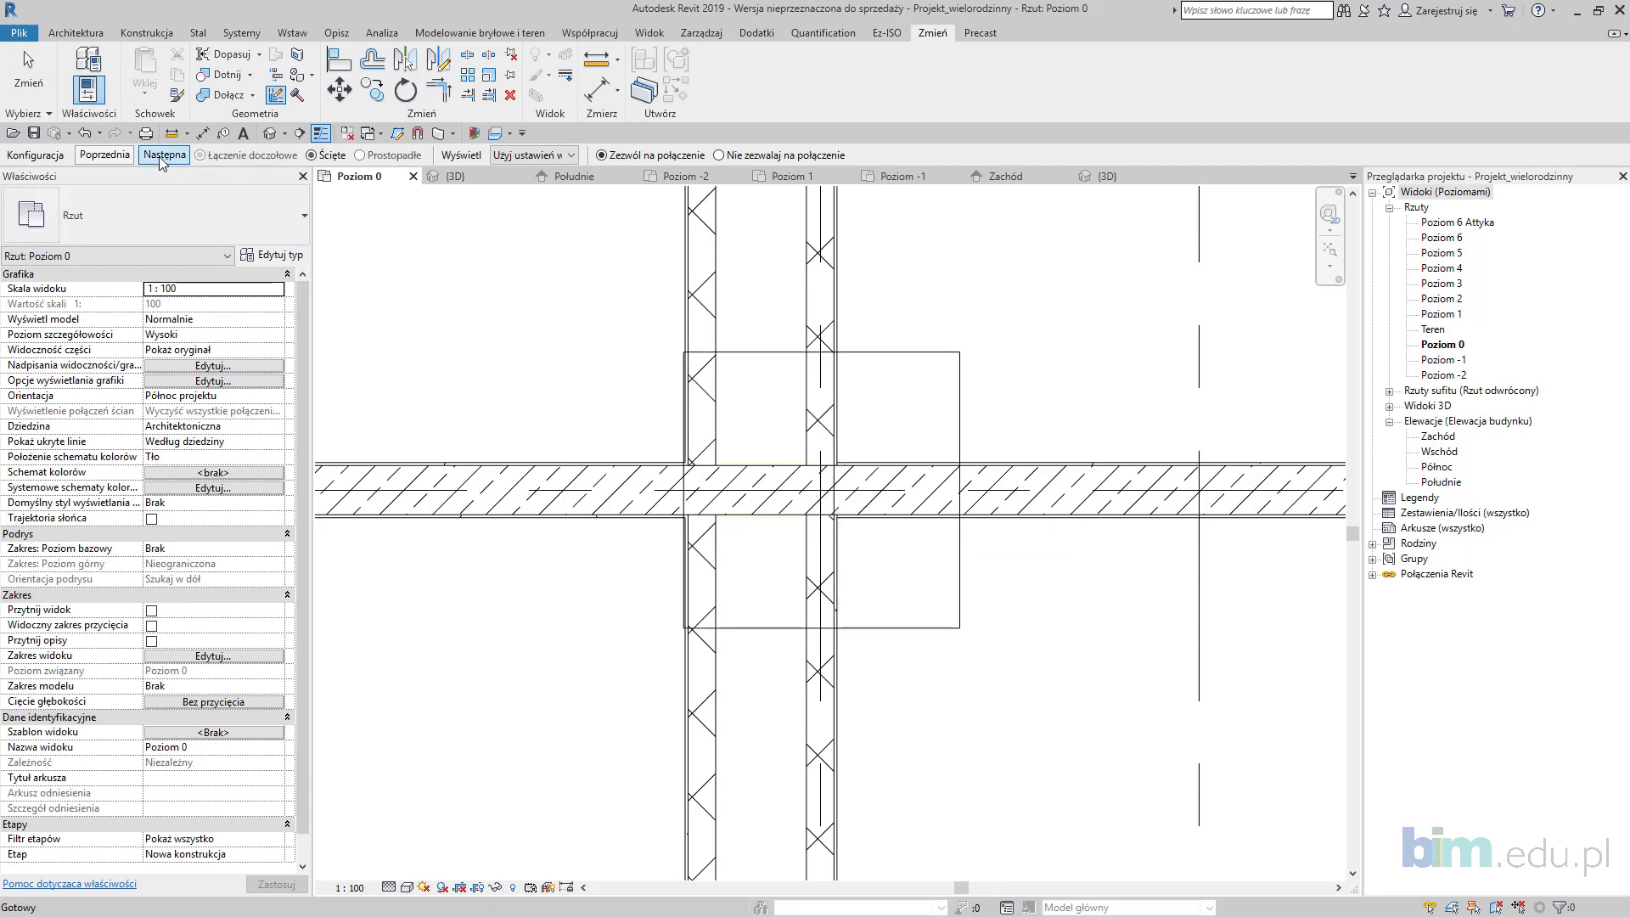
left_click(999, 682)
Step: Split the horizontal and vertical load-bearing walls at the edges of the chimney shaft beside the elevator
scroll(863, 643, "down", 2)
middle_click_drag(863, 644, 841, 265)
middle_click_drag(913, 605, 913, 212)
middle_click_drag(905, 704, 782, 422)
scroll(801, 391, "up", 1)
left_click(467, 54)
left_click(750, 299)
left_click(671, 772)
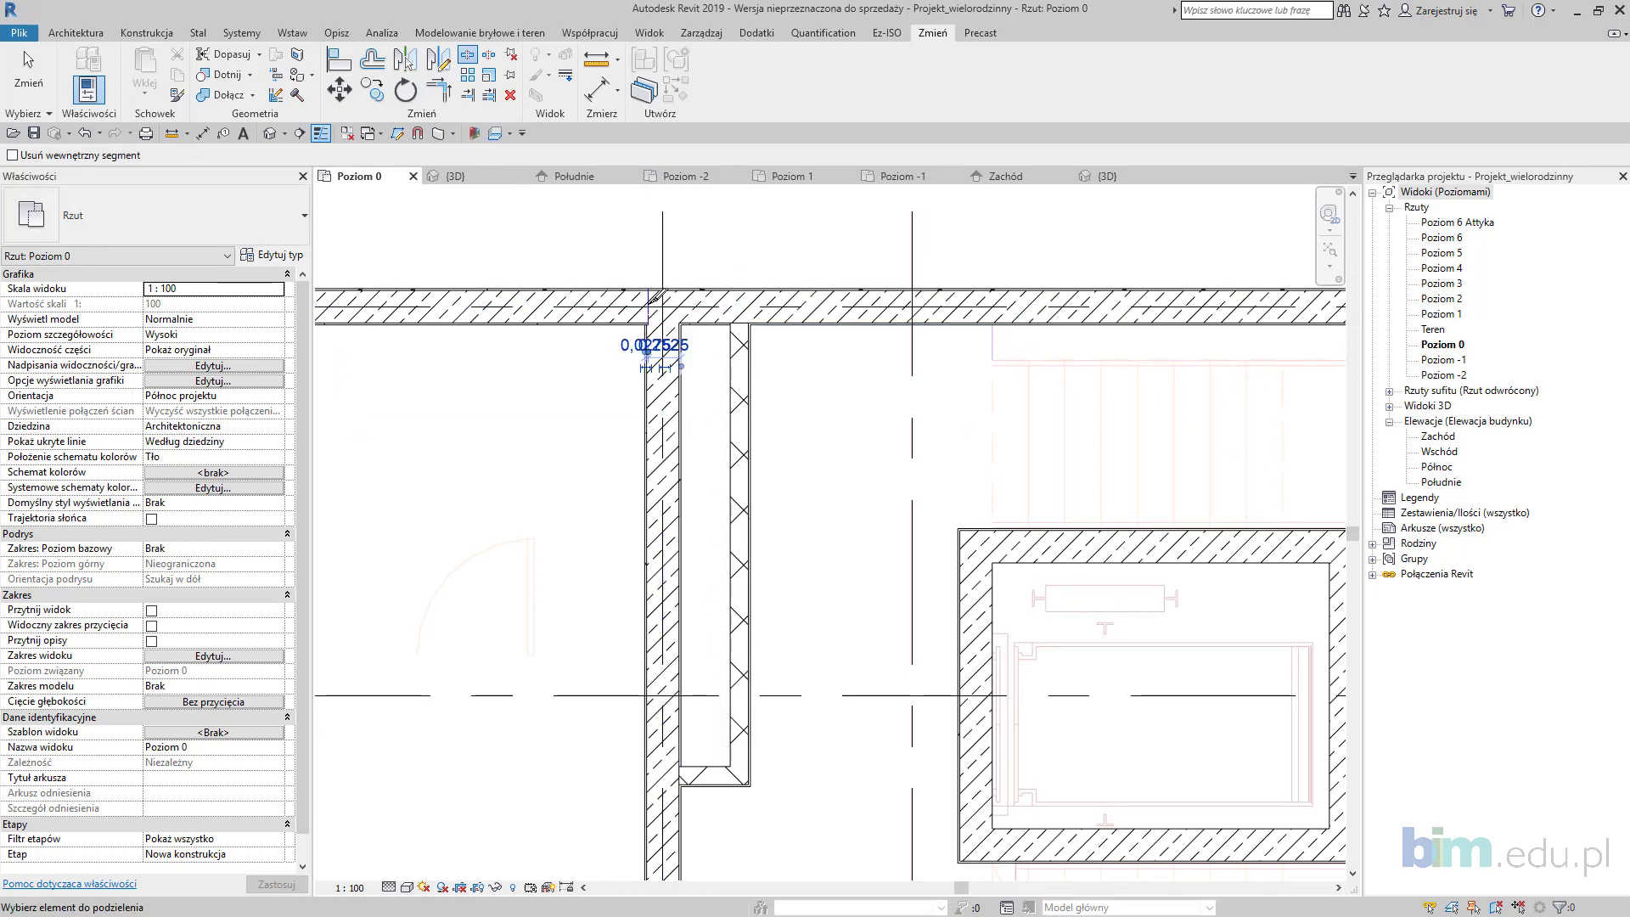
left_click(670, 759)
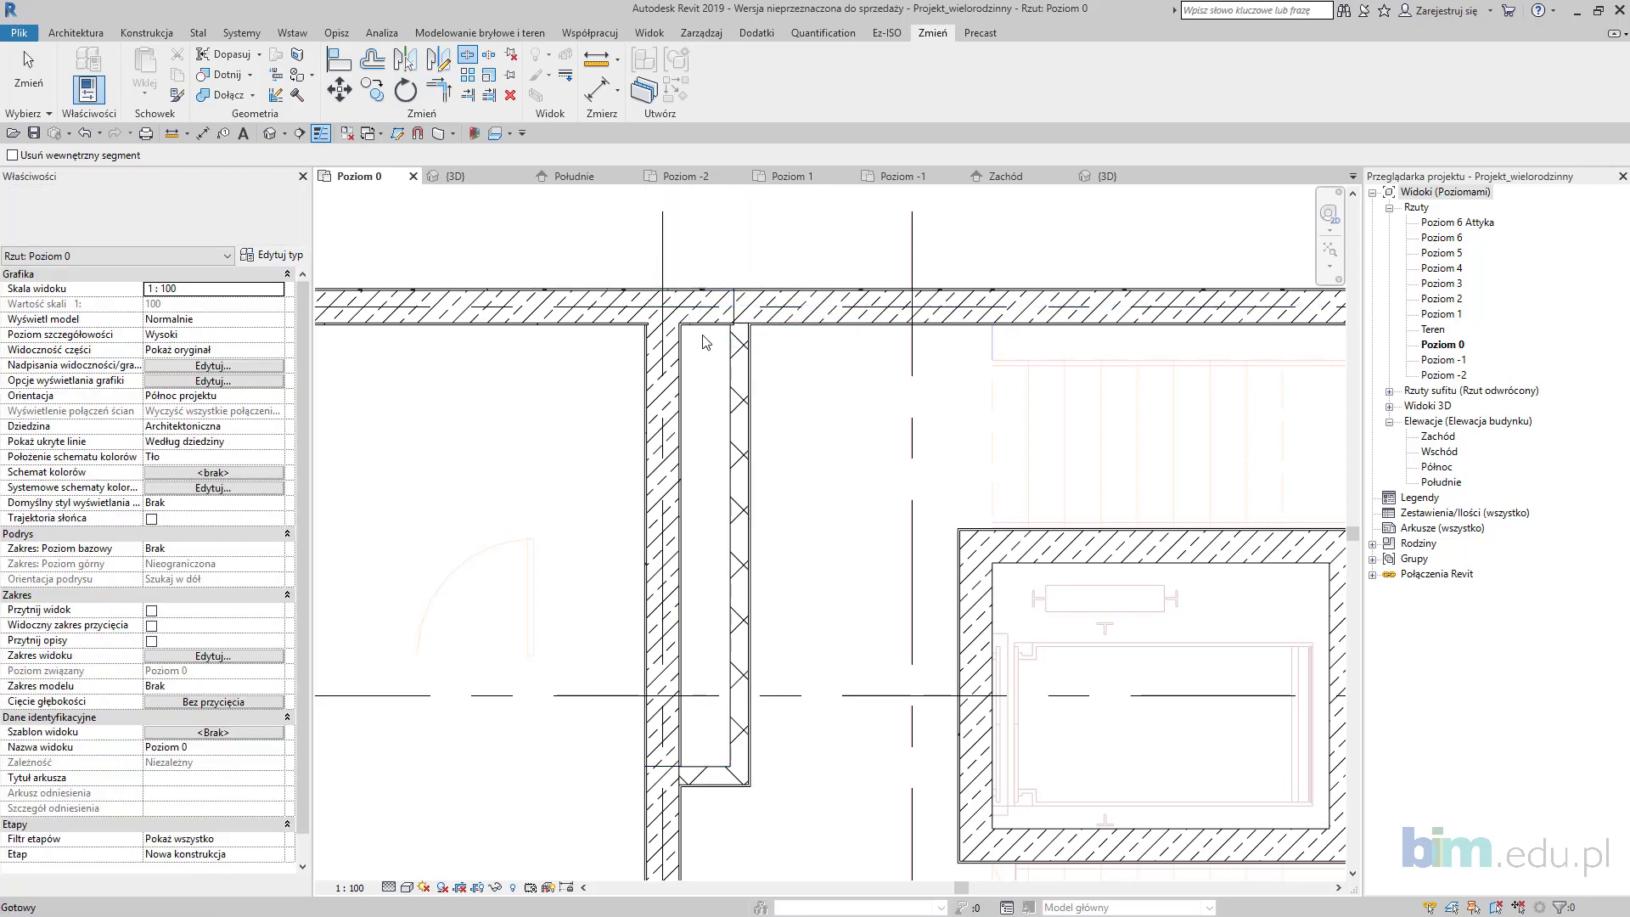
key("Escape")
Step: Change the two wall segments bordering the shaft beside the elevator to type SW3 - Nośna przy kominie
left_click(705, 321)
left_click(682, 475, "ctrl")
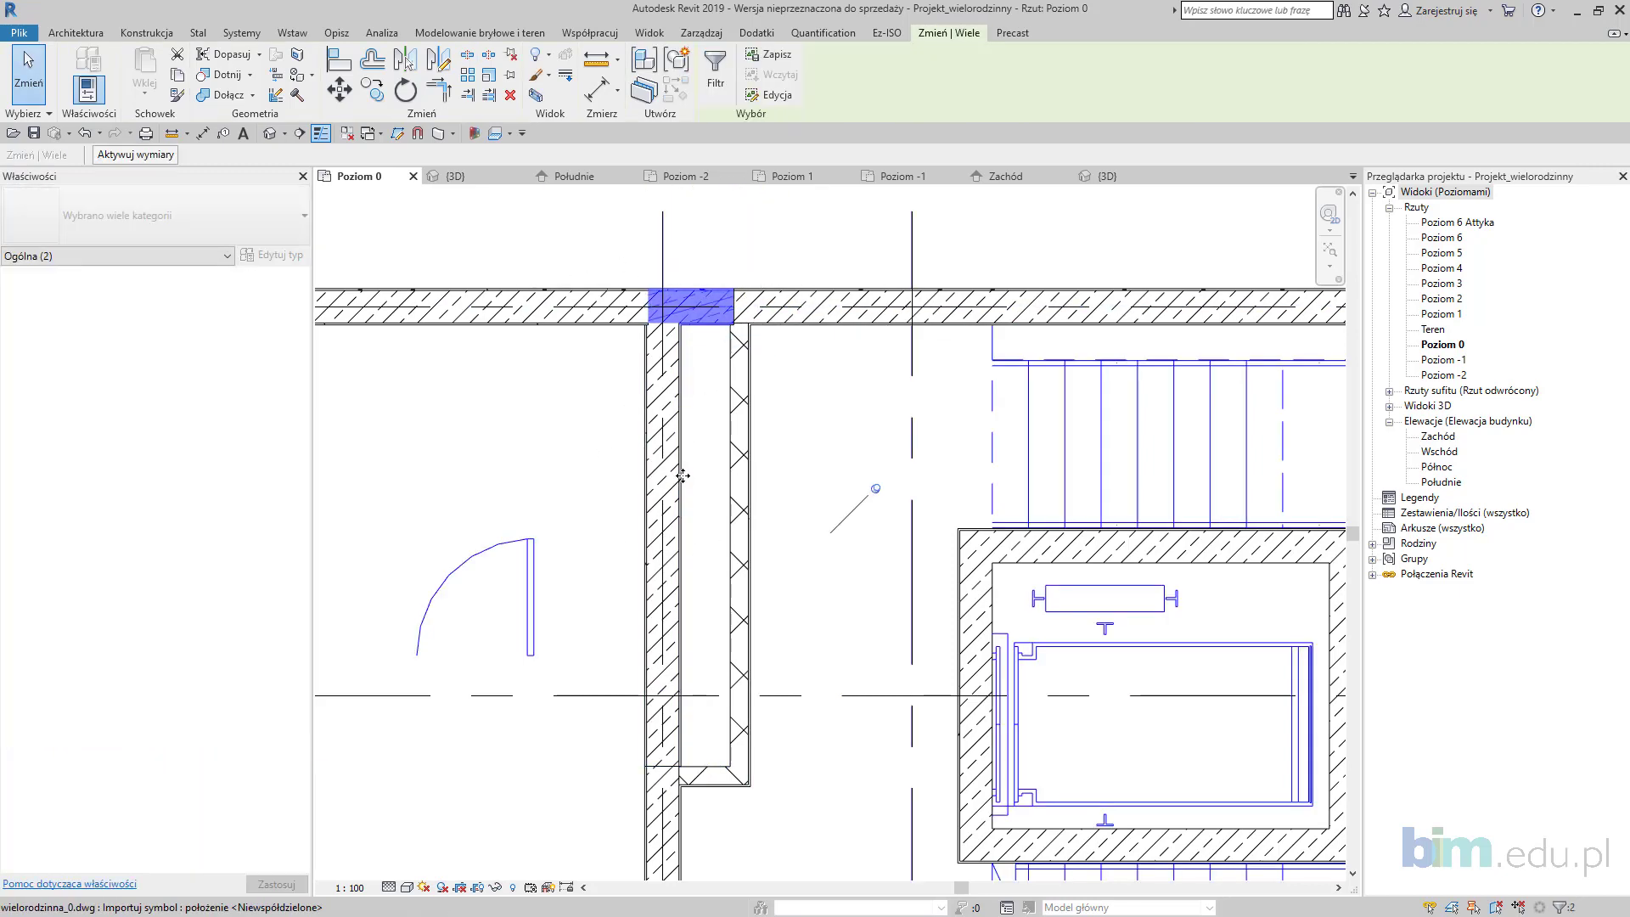
left_click(709, 426)
left_click(676, 421)
left_click(707, 316, "ctrl")
left_click(242, 219)
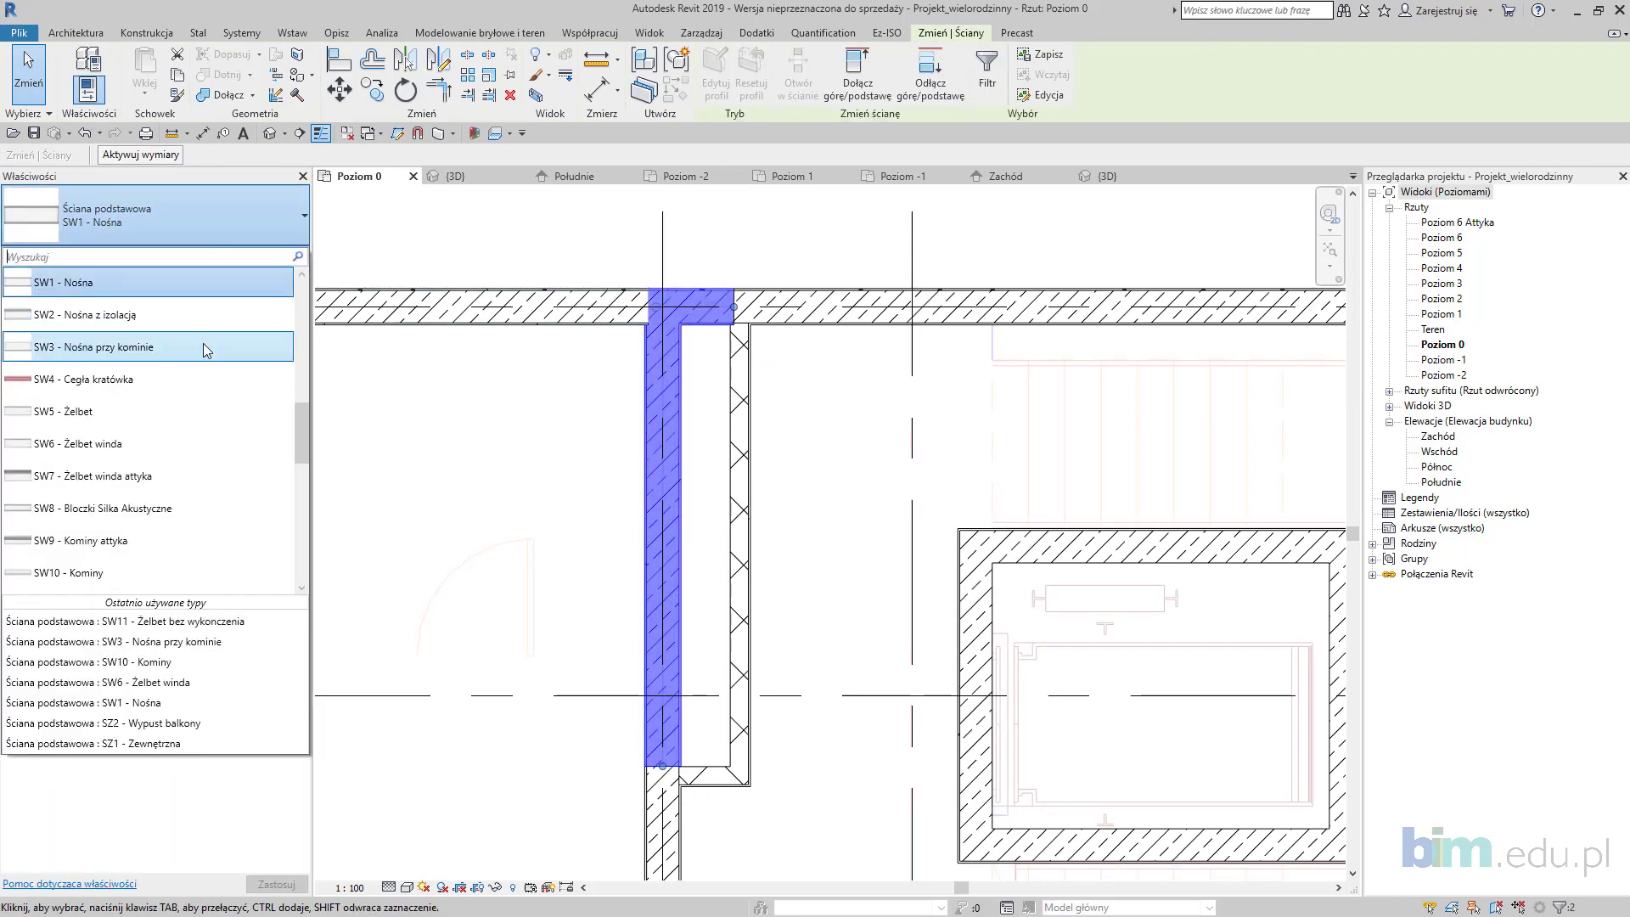
left_click(531, 391)
Step: Check and edit the wall join at the shaft's upper corner, where the SW10 - Kominy wall meets the horizontal wall
scroll(736, 310, "up", 2)
left_click(739, 310)
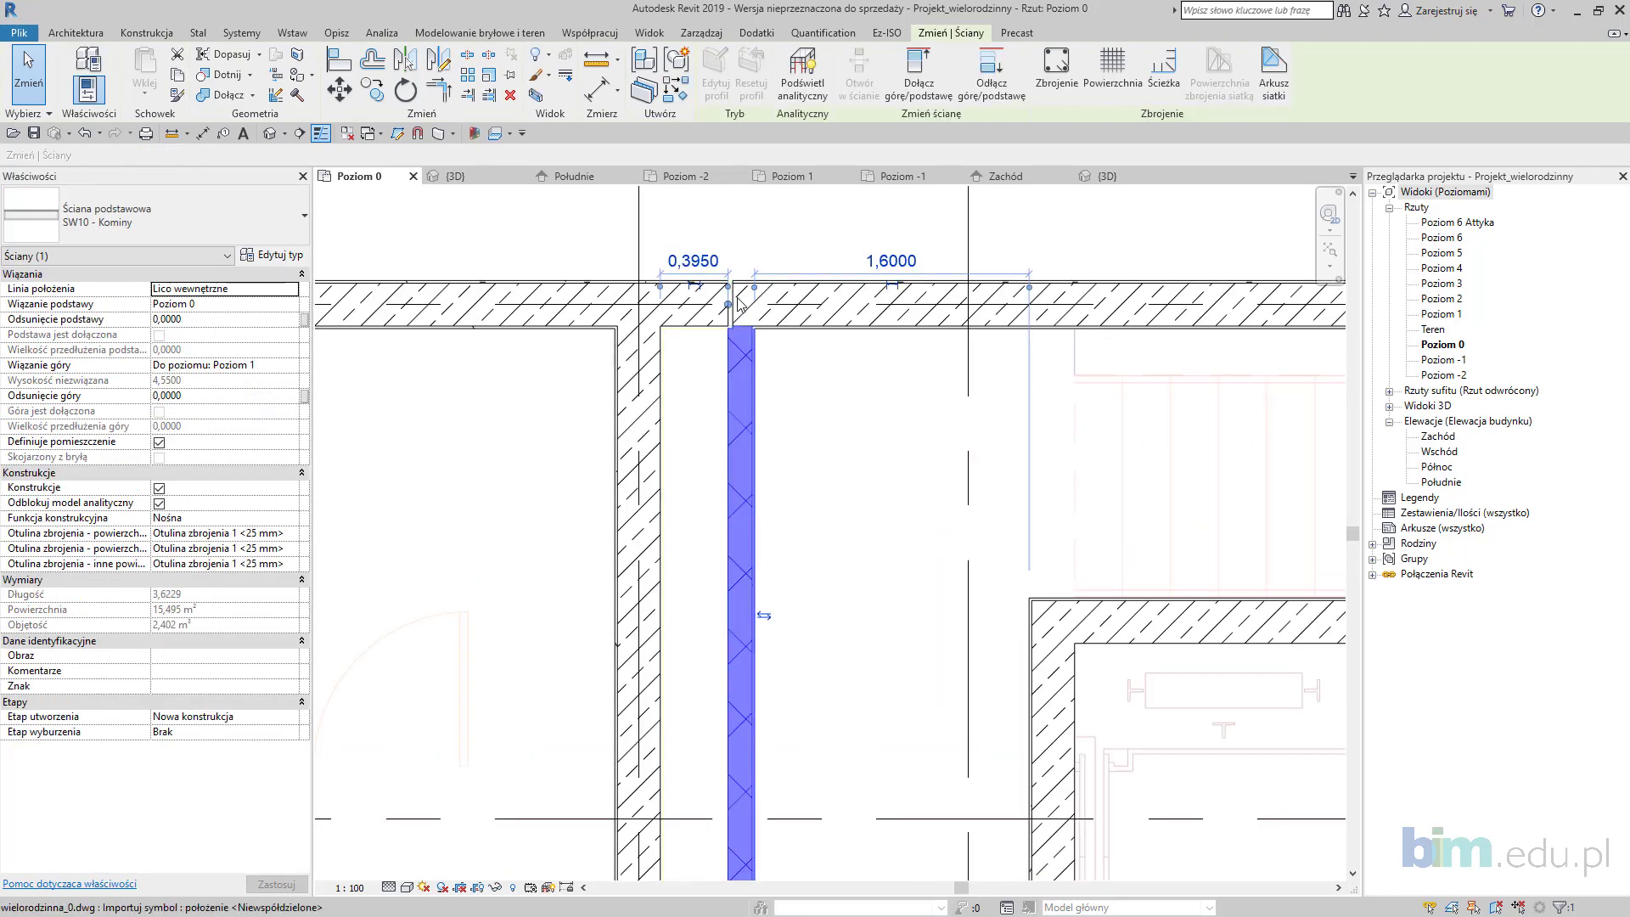
scroll(731, 304, "up", 2)
left_click(718, 299)
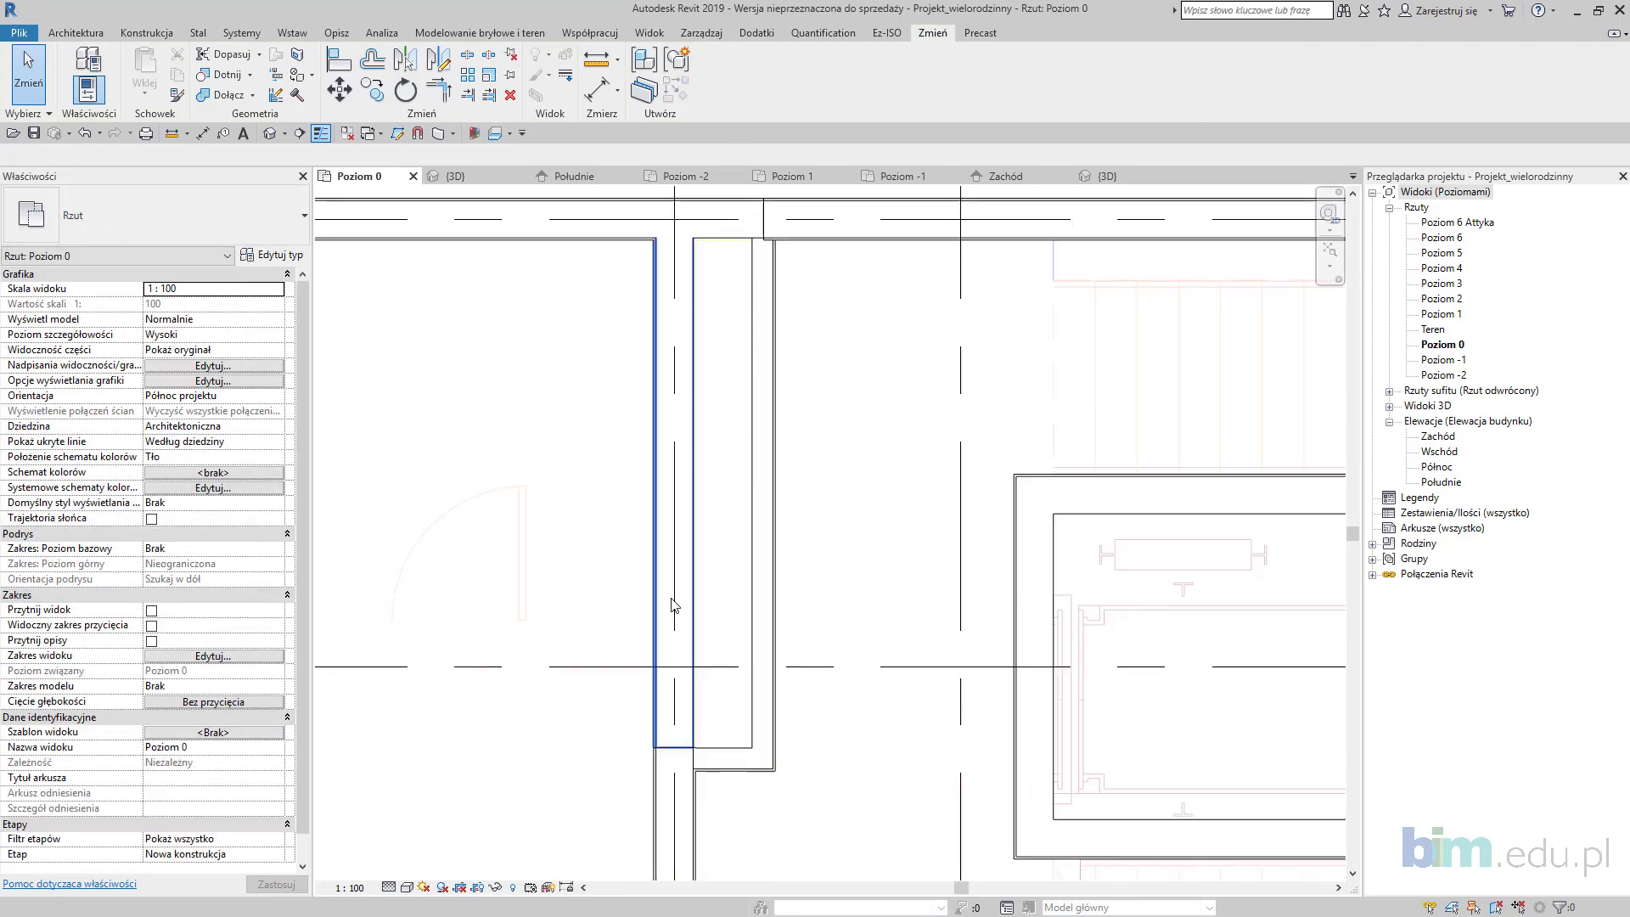
scroll(669, 728, "up", 1)
scroll(698, 526, "down", 1)
middle_click_drag(701, 527, 651, 613)
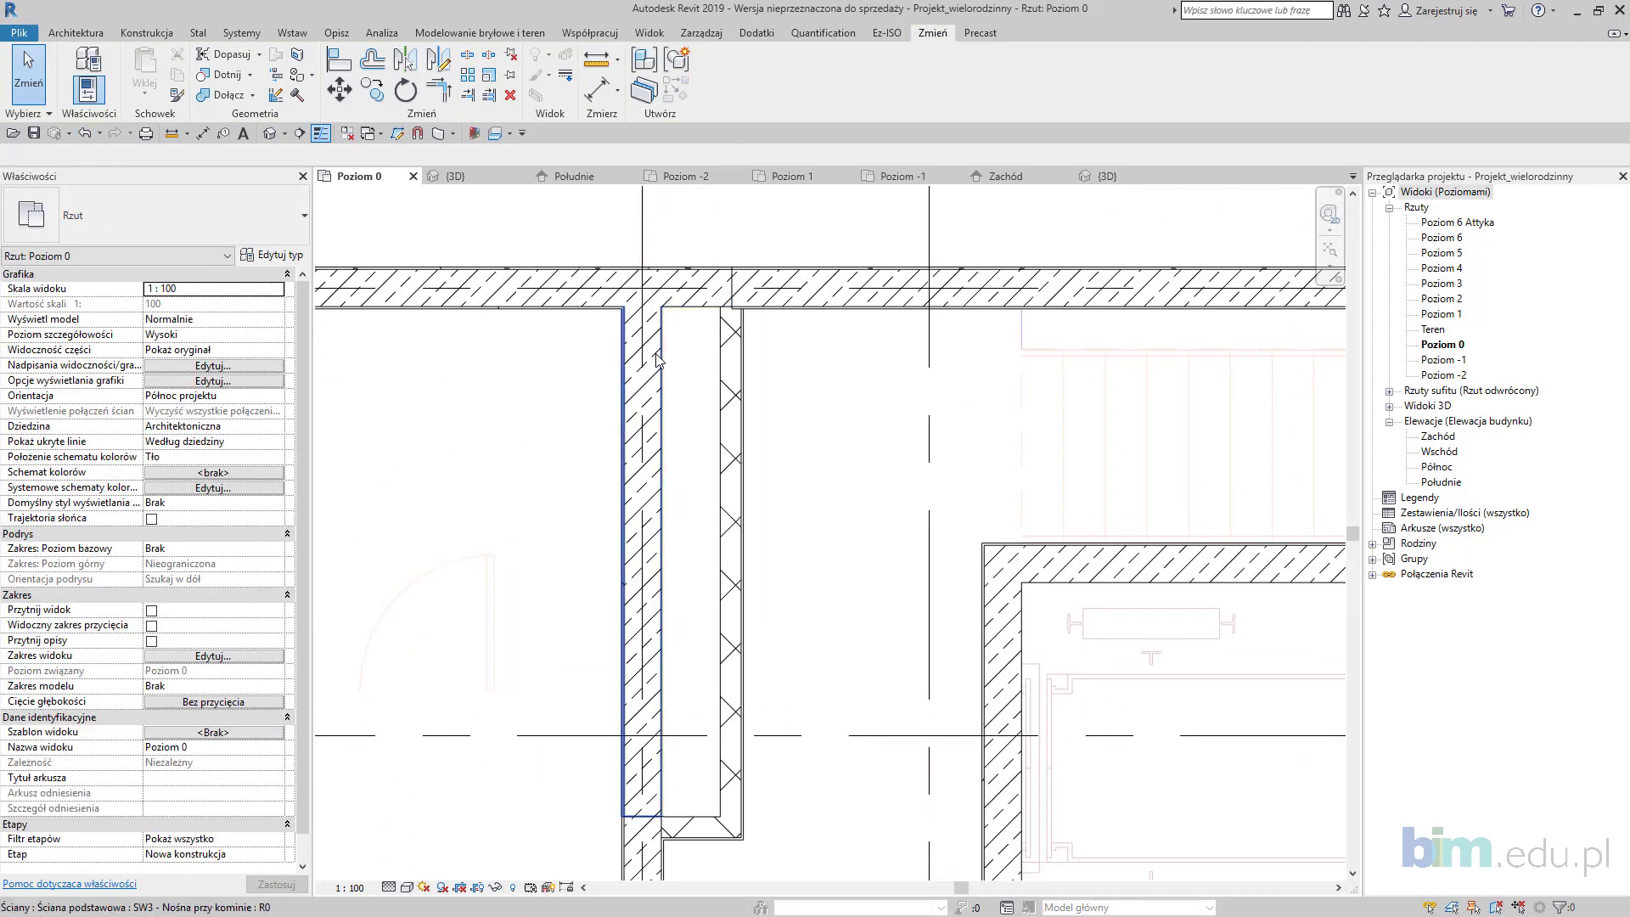
left_click(278, 98)
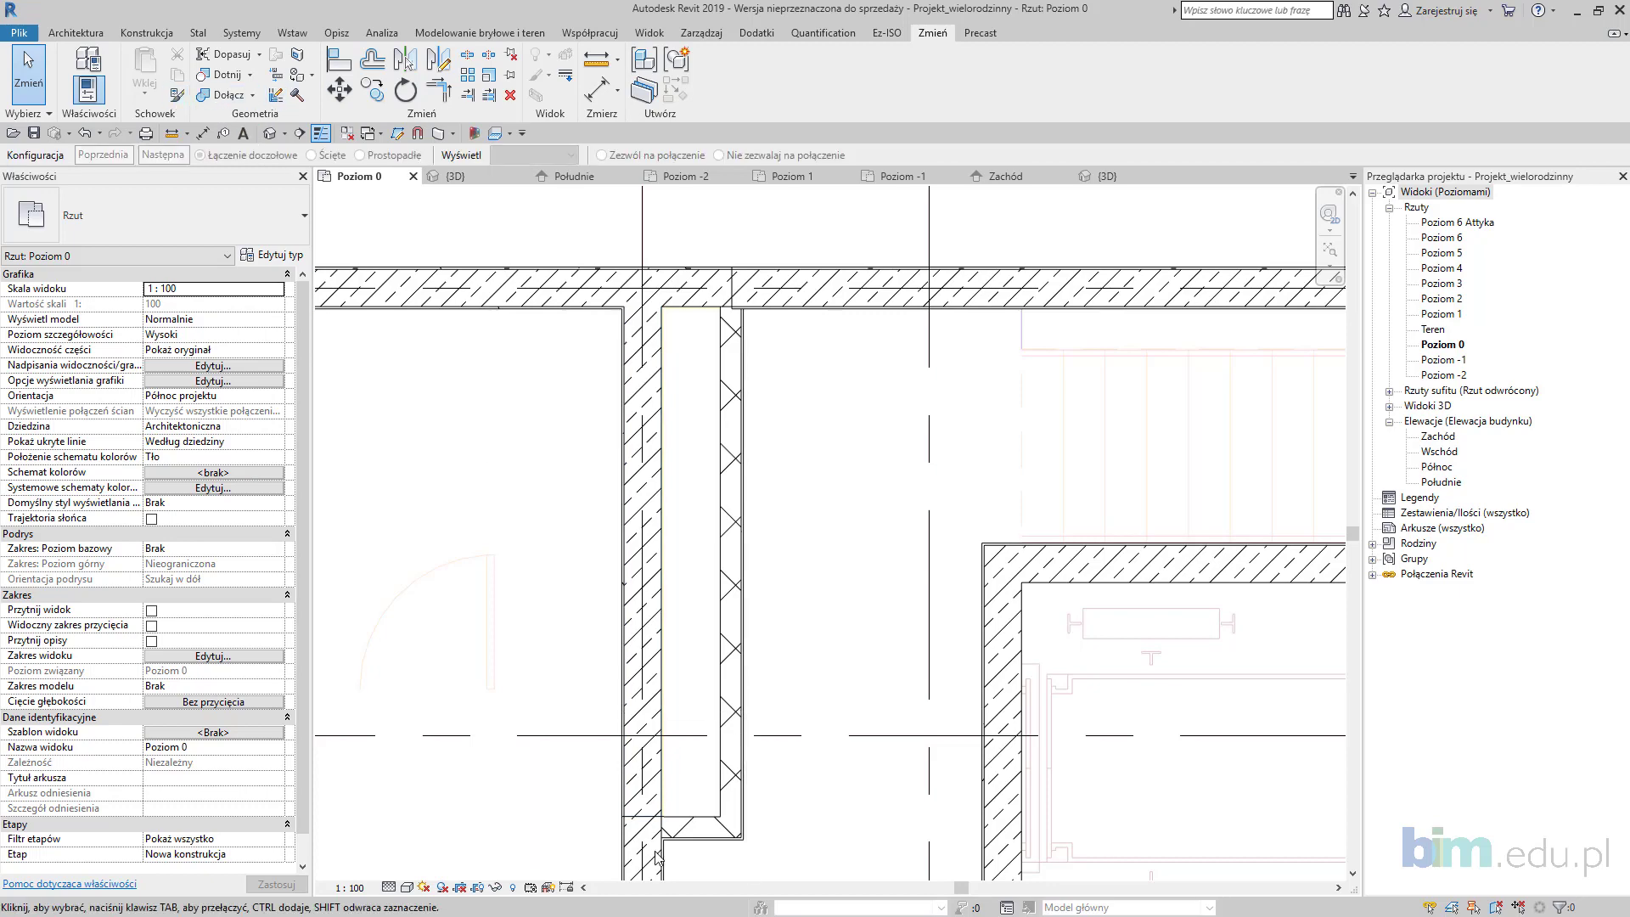
left_click(736, 289)
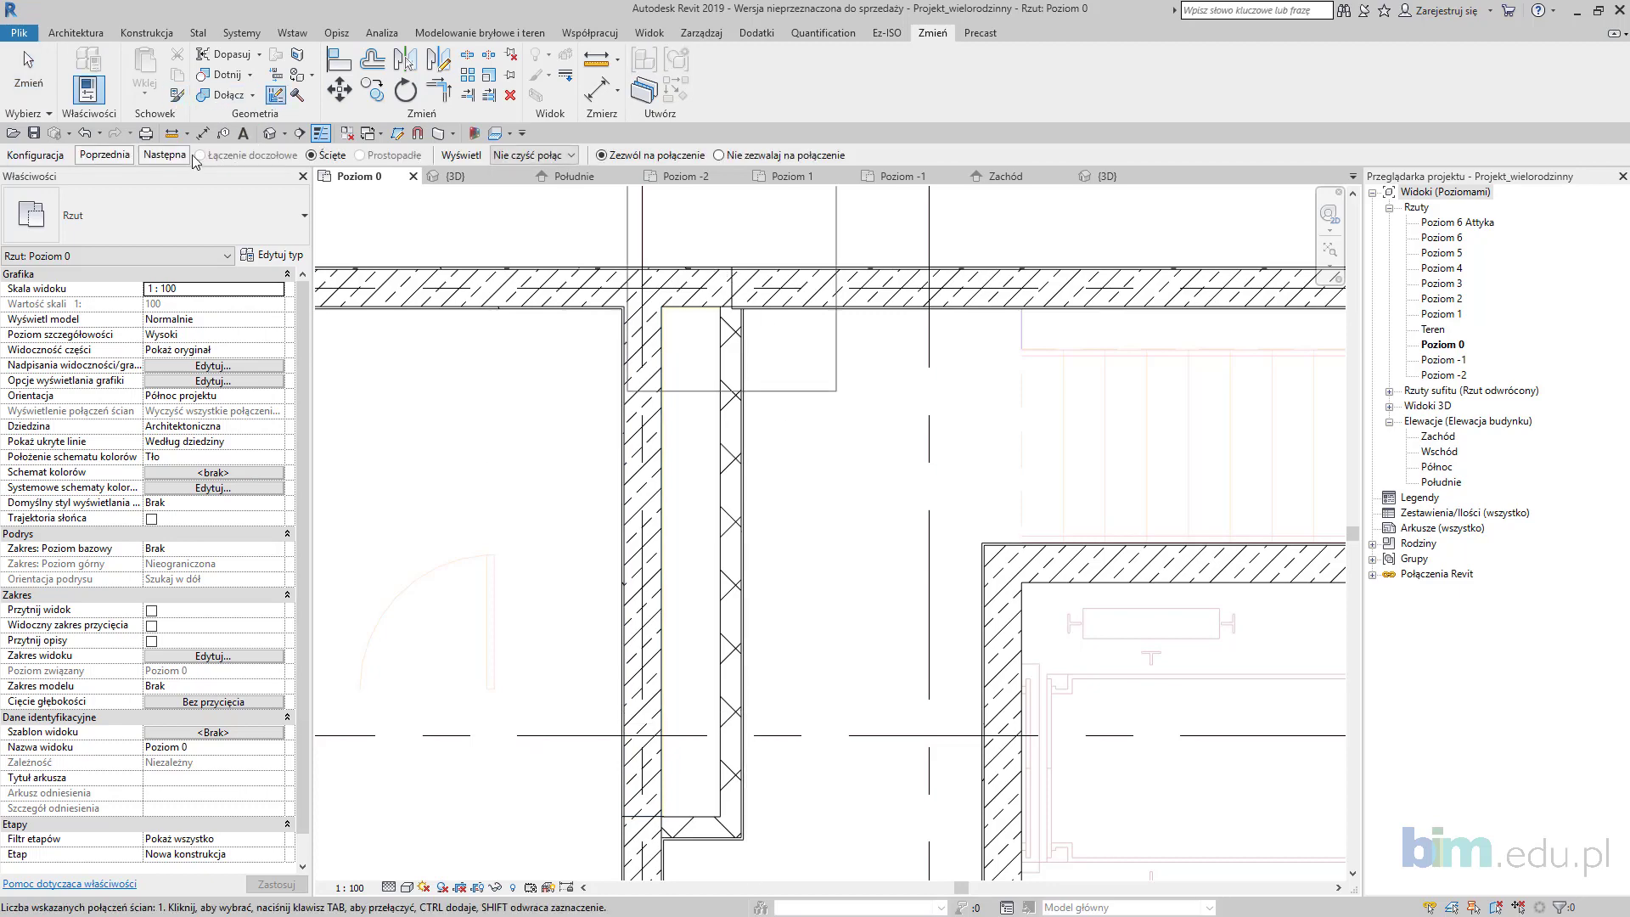
left_click(772, 564)
Step: Switch the wall join on the vertical wall at the shaft's lower edge to the previous configuration
scroll(772, 563, "down", 3)
middle_click_drag(777, 539, 777, 373)
scroll(700, 595, "up", 5)
left_click(697, 491)
left_click(105, 156)
left_click(670, 413)
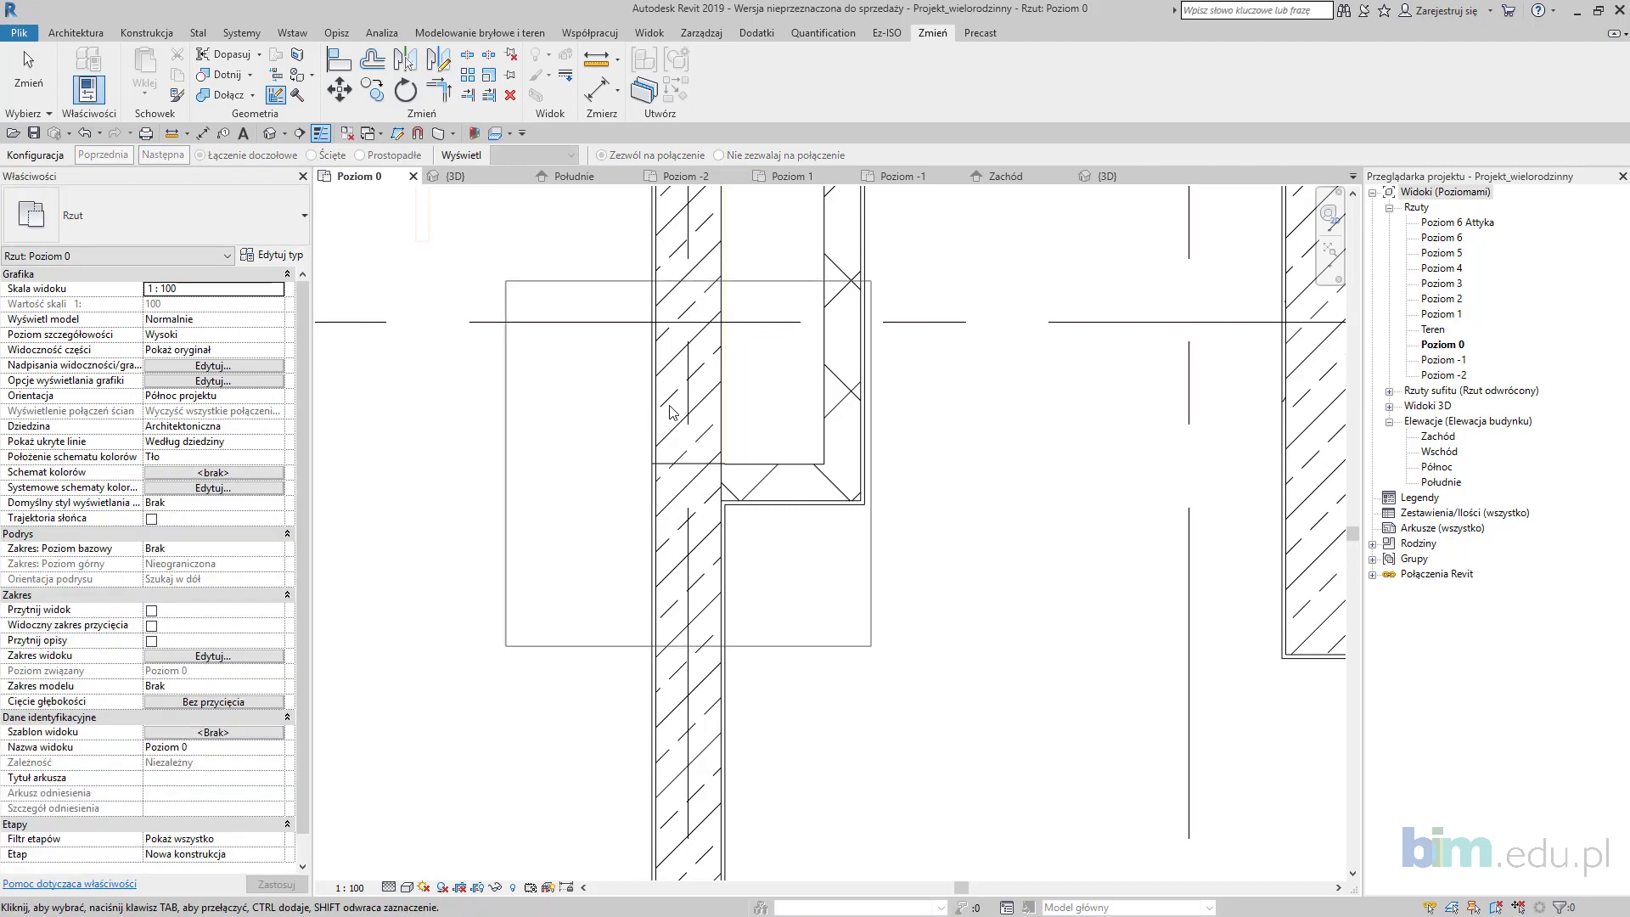
key("Escape")
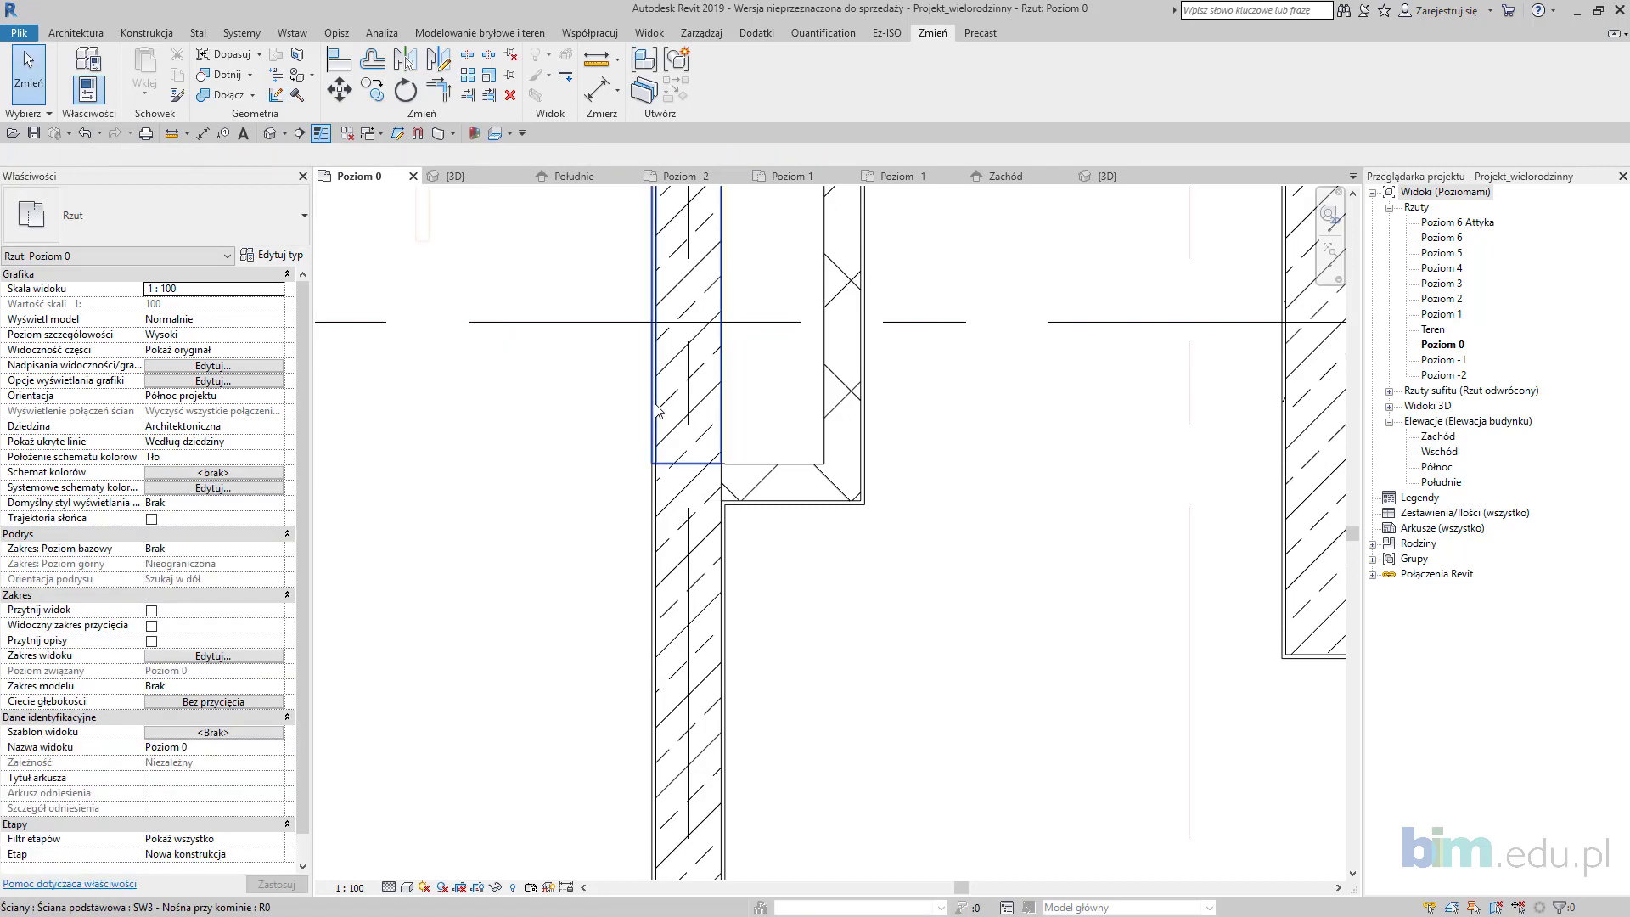
Step: Move the lower end of the SW3 - Nośna przy kominie segment to the shaft's lower inner edge
left_click(690, 464)
scroll(689, 460, "up", 1)
mouse_move(687, 466)
left_mouse_down()
mouse_move(687, 493)
mouse_move(687, 455)
left_mouse_up()
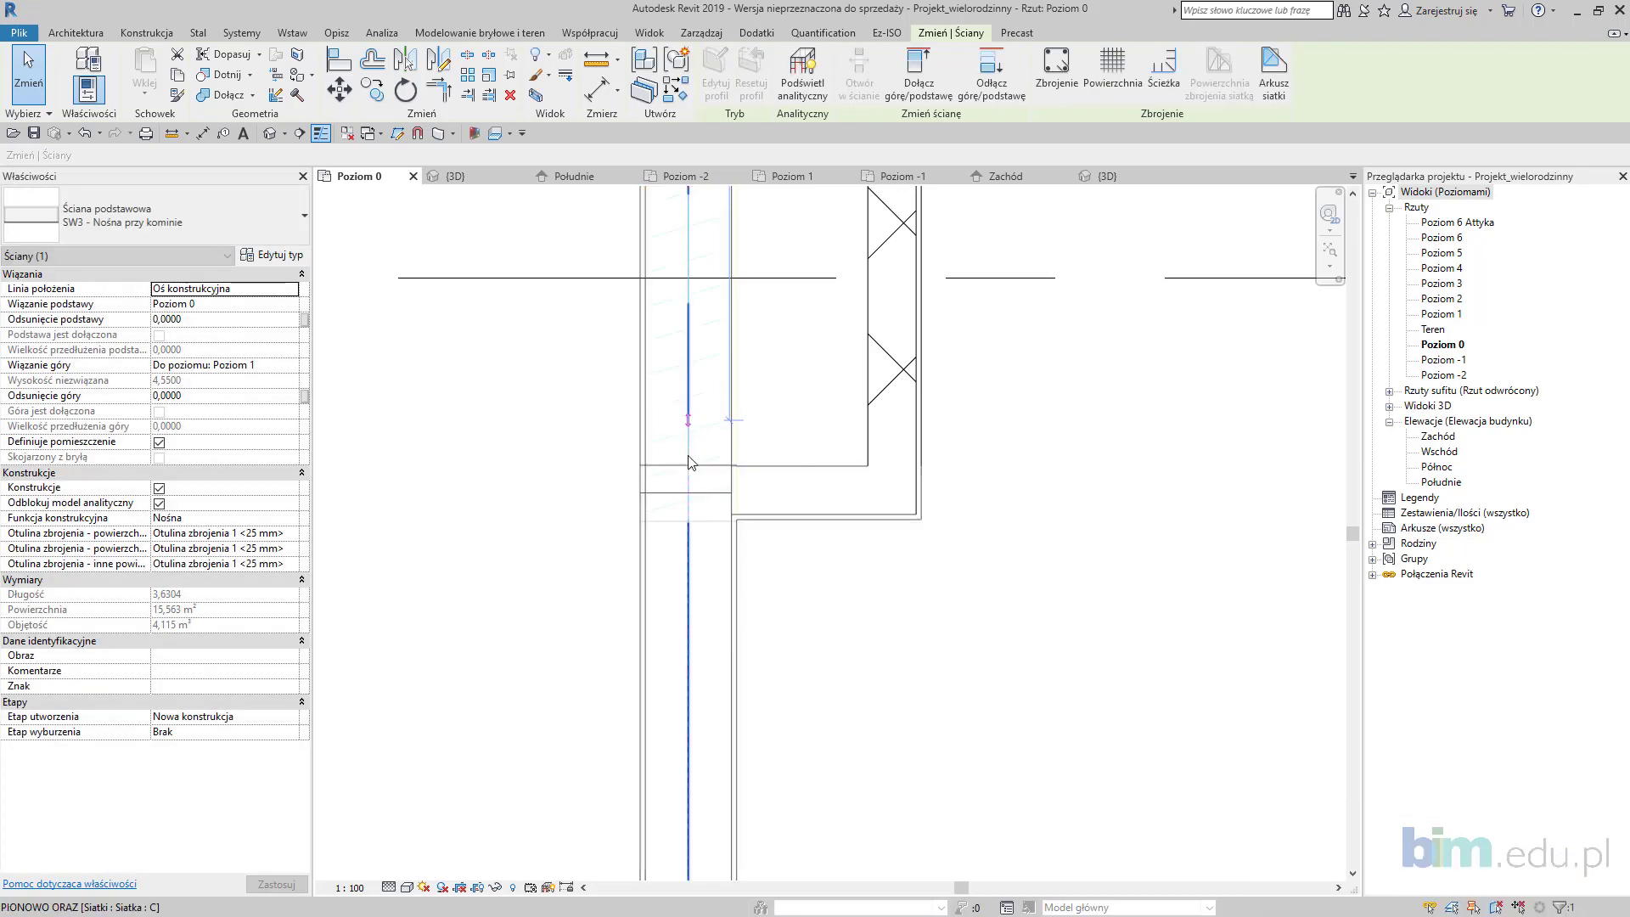
key("Escape")
Step: Extend the short SW10 - Kominy wall closing the shaft to the axis of the vertical load-bearing wall
scroll(766, 480, "down", 2)
scroll(766, 480, "up", 2)
left_click(767, 480)
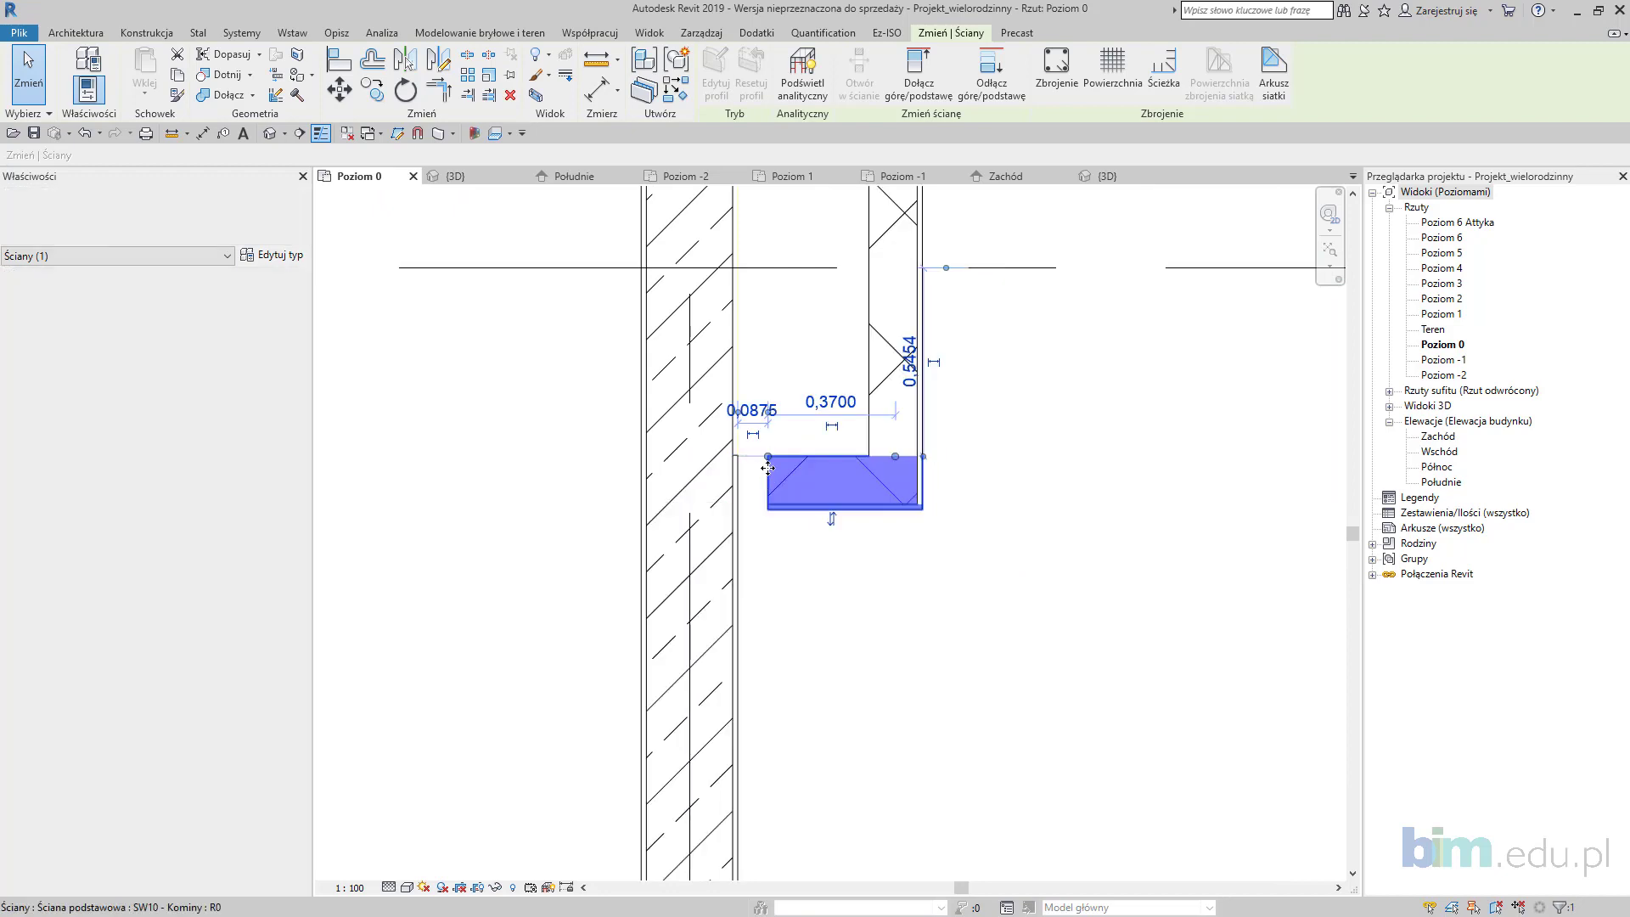
key("r")
key("s")
left_click_drag(736, 517, 732, 517)
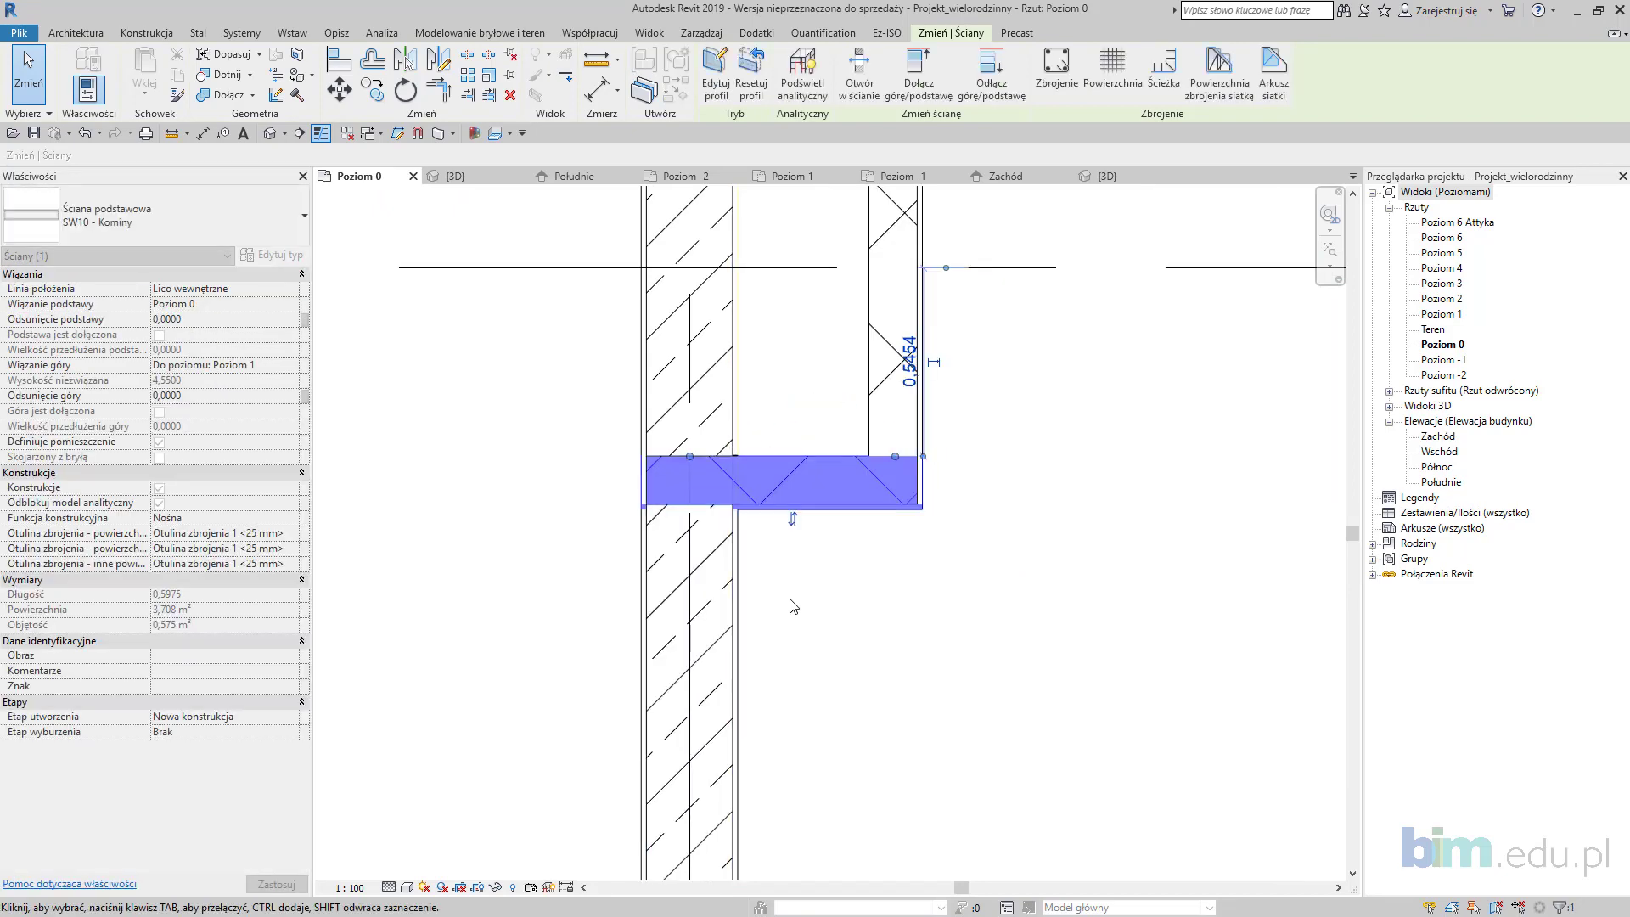
left_click(793, 608)
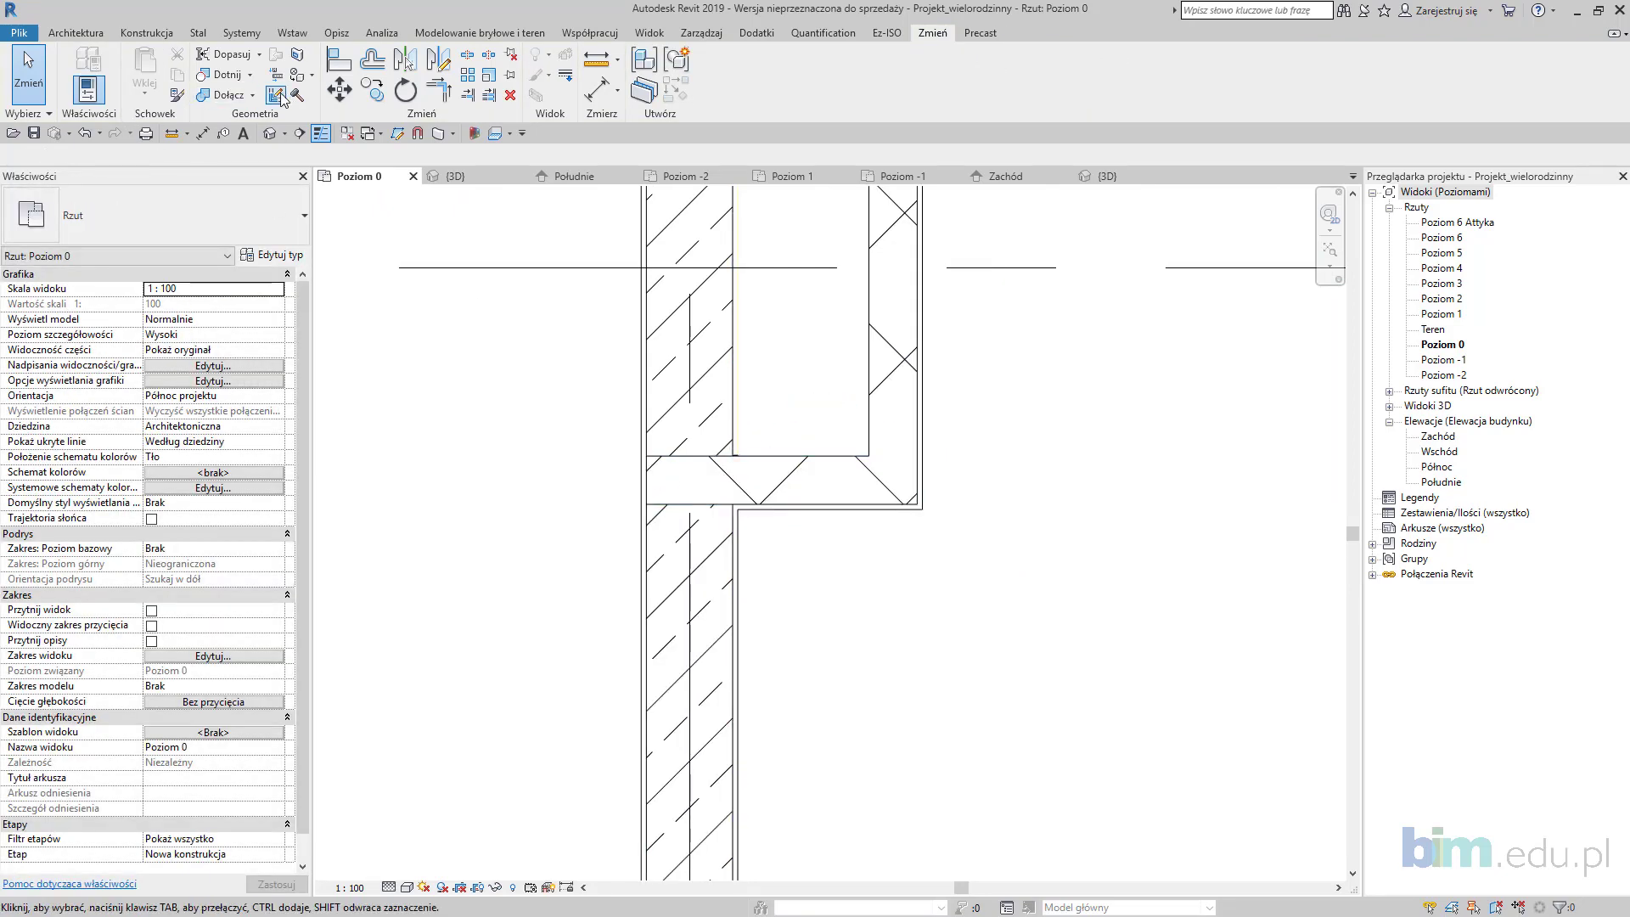
Step: Cycle the two wall joins where the short chimney wall meets the vertical wall to another configuration
left_click(277, 95)
left_click(673, 477)
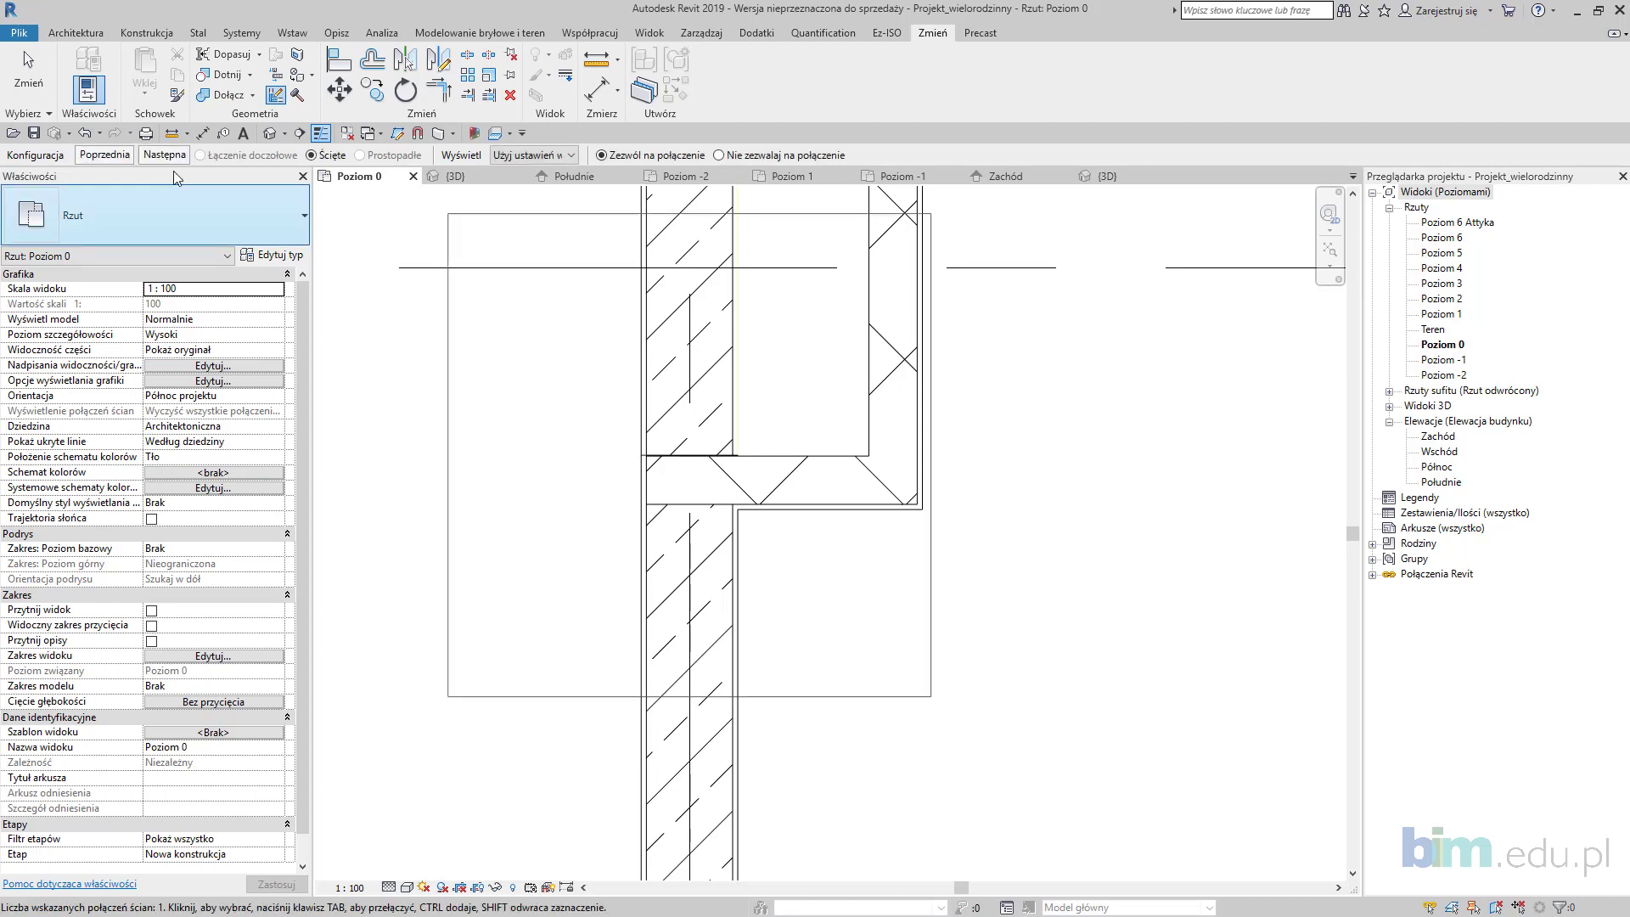
left_click(161, 155)
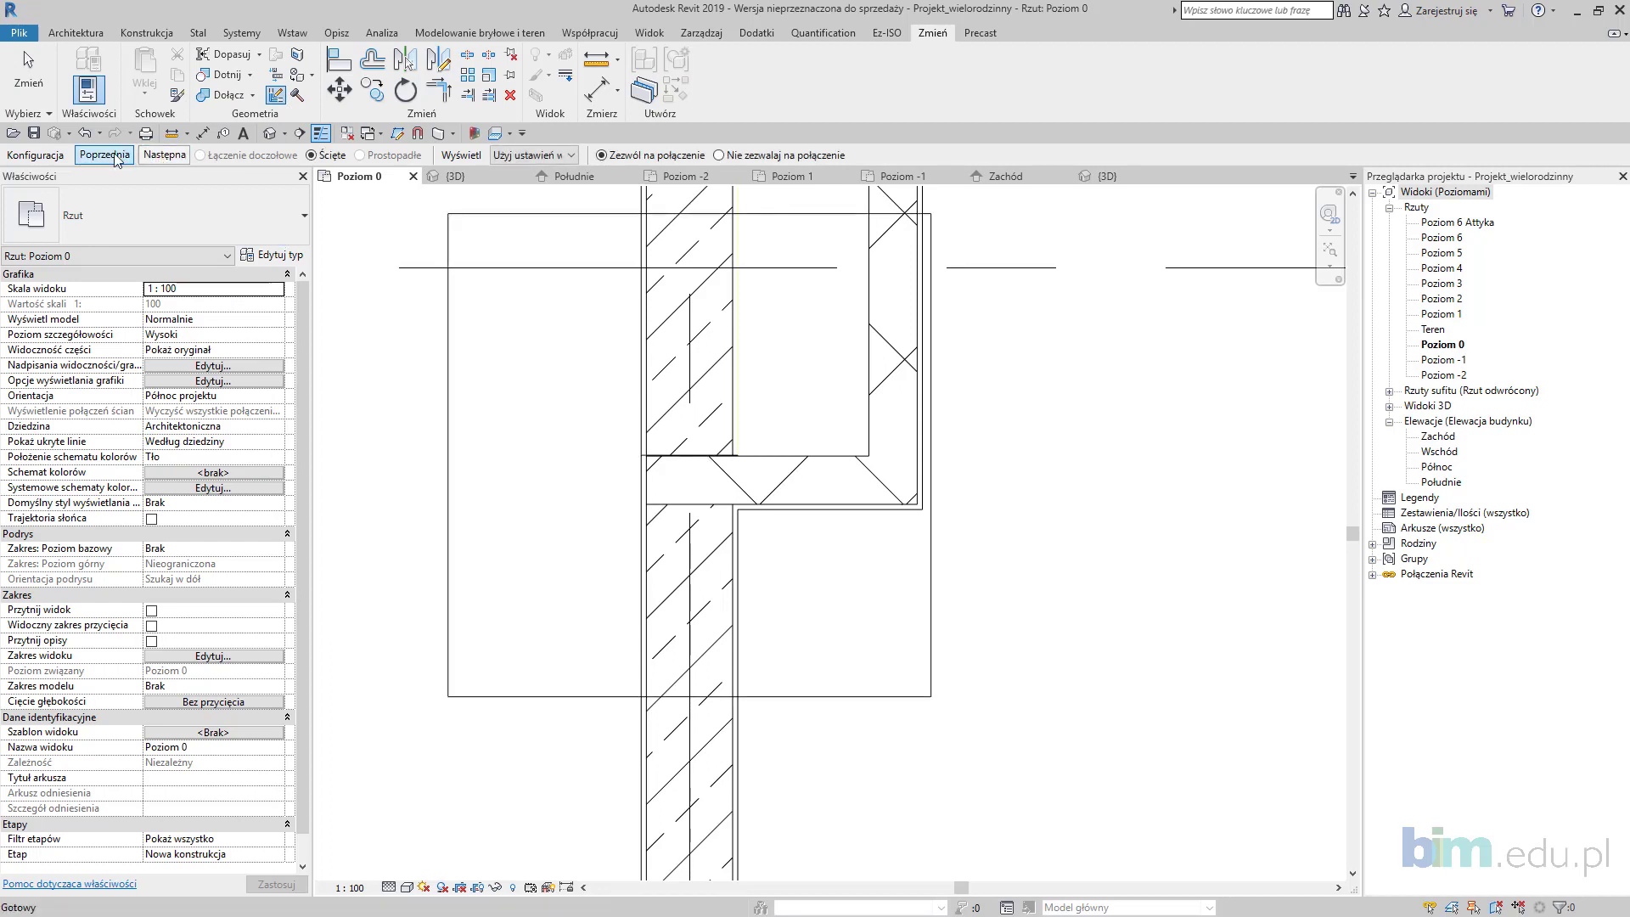
left_click(675, 485)
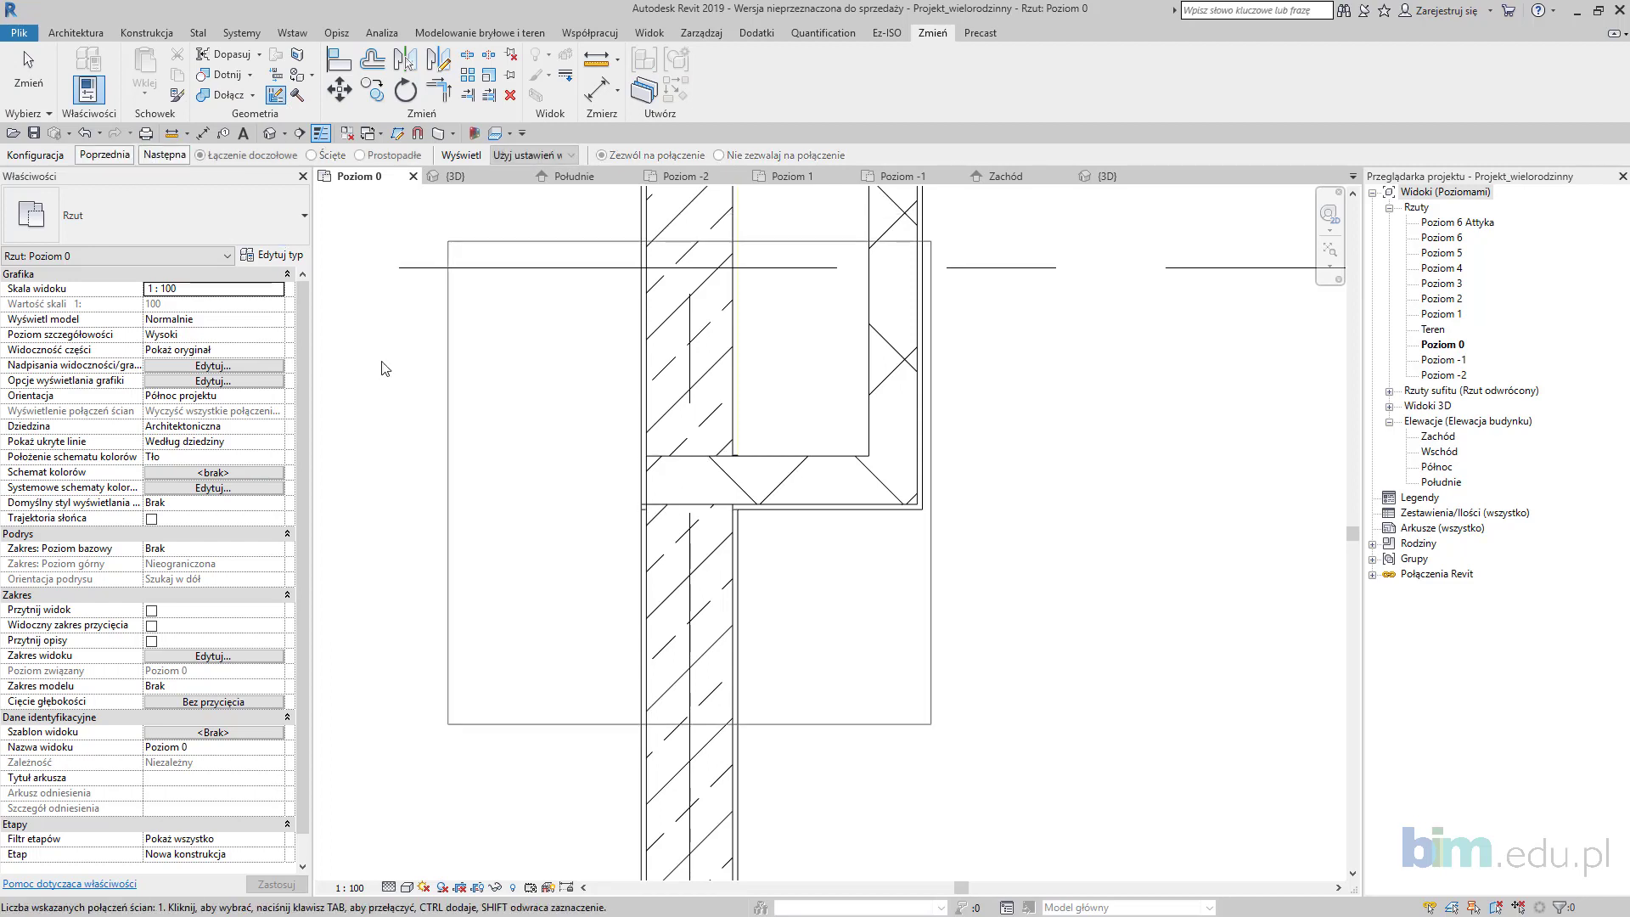
left_click(164, 155)
key("Escape")
Step: Split the horizontal load-bearing wall at both inner faces of the next chimney shaft it crosses
scroll(837, 608, "down", 3)
scroll(834, 602, "down", 4)
middle_click_drag(854, 713, 825, 429)
scroll(823, 479, "down", 3)
scroll(822, 512, "up", 8)
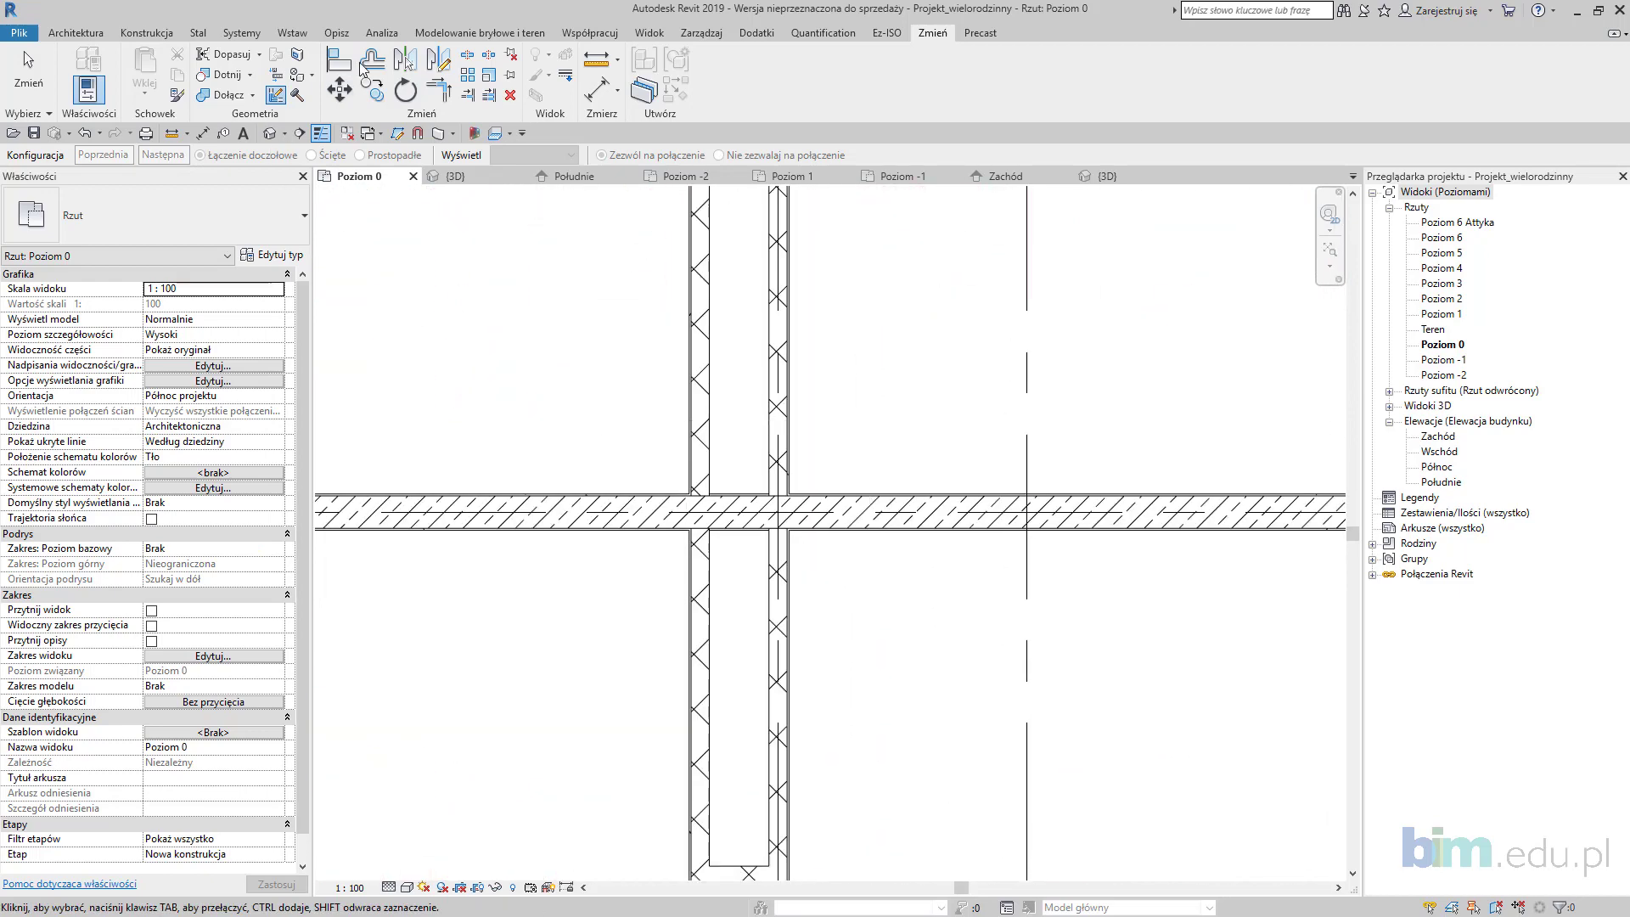
left_click(489, 76)
scroll(771, 508, "up", 2)
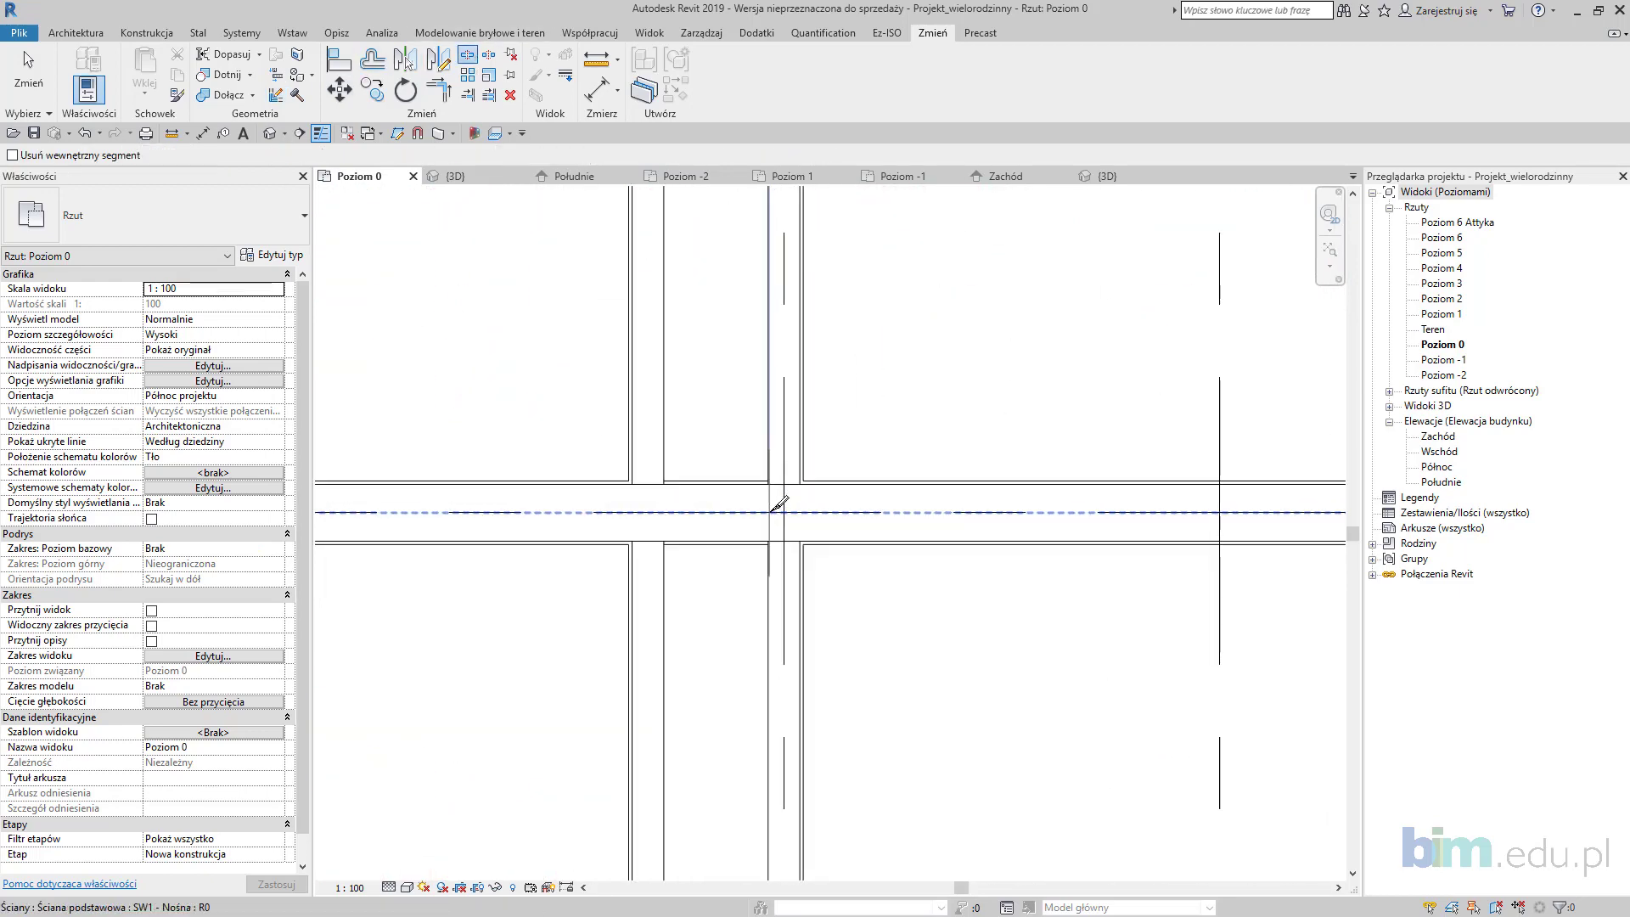
left_click(735, 516)
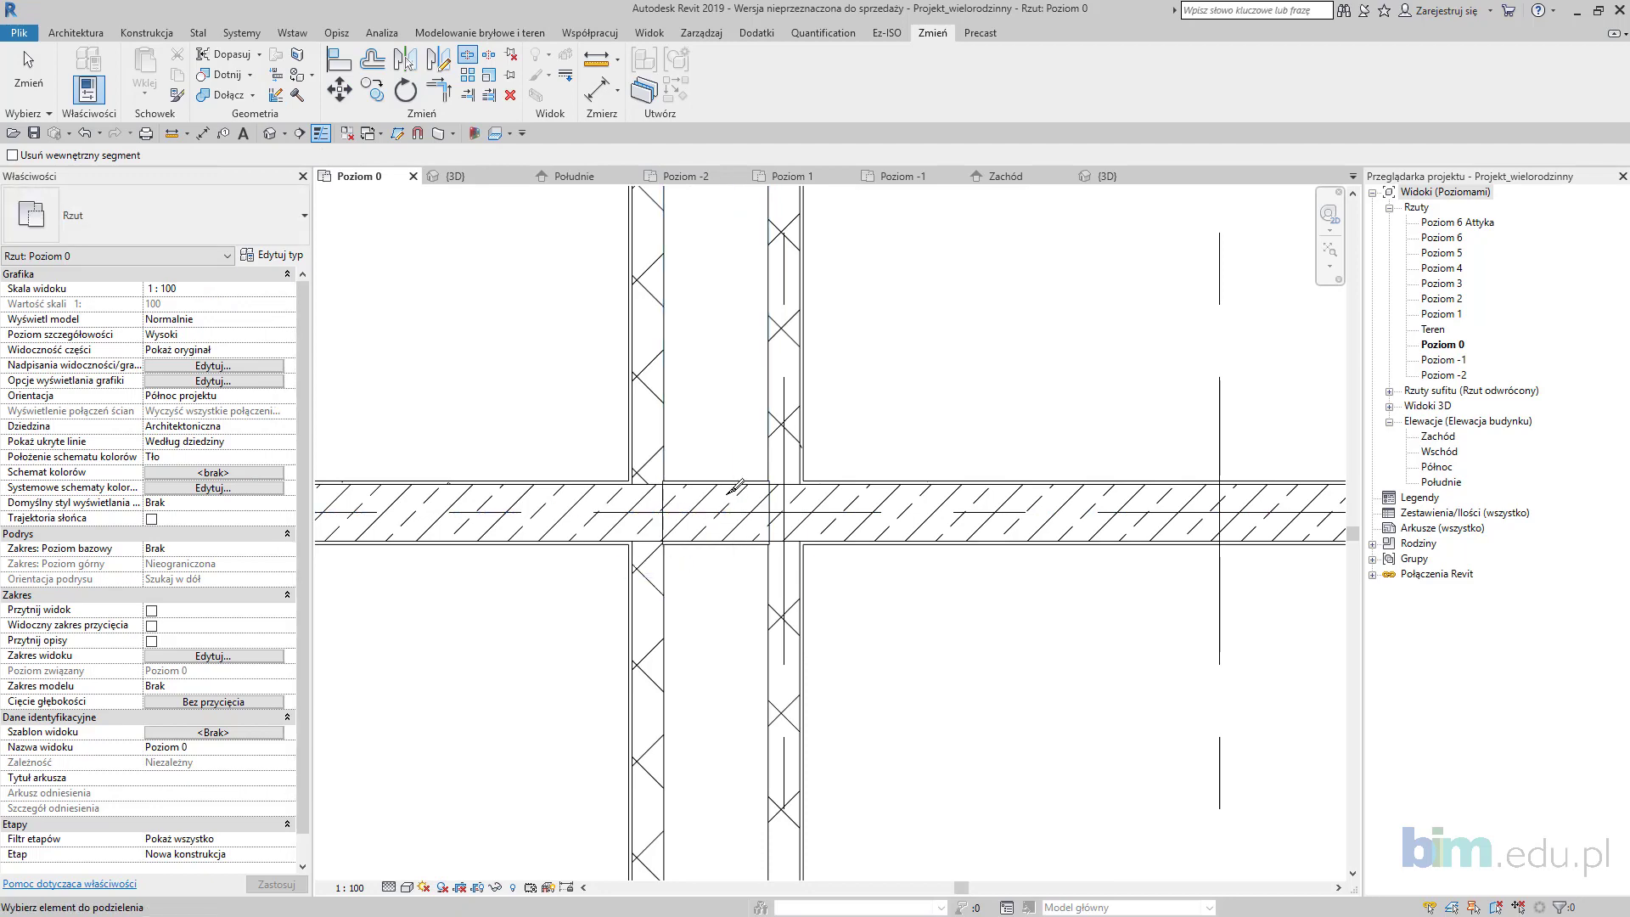
key("Escape")
Step: Change the split wall segment inside the shaft to type SW11 - Żelbet bez wykończenia
left_click(721, 488)
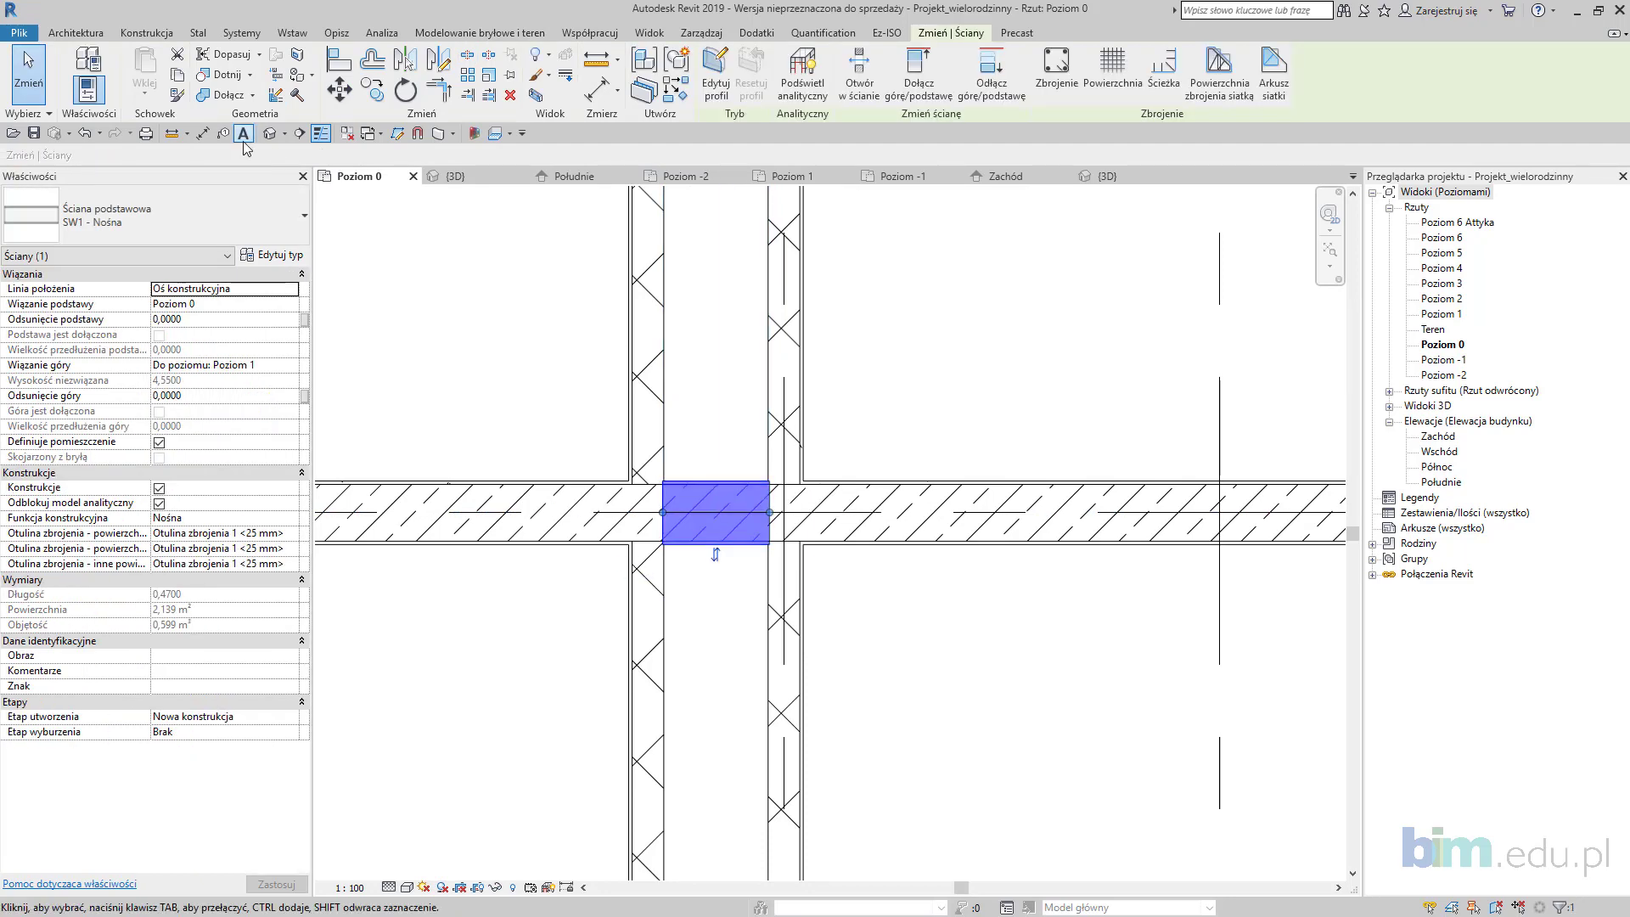
left_click(231, 201)
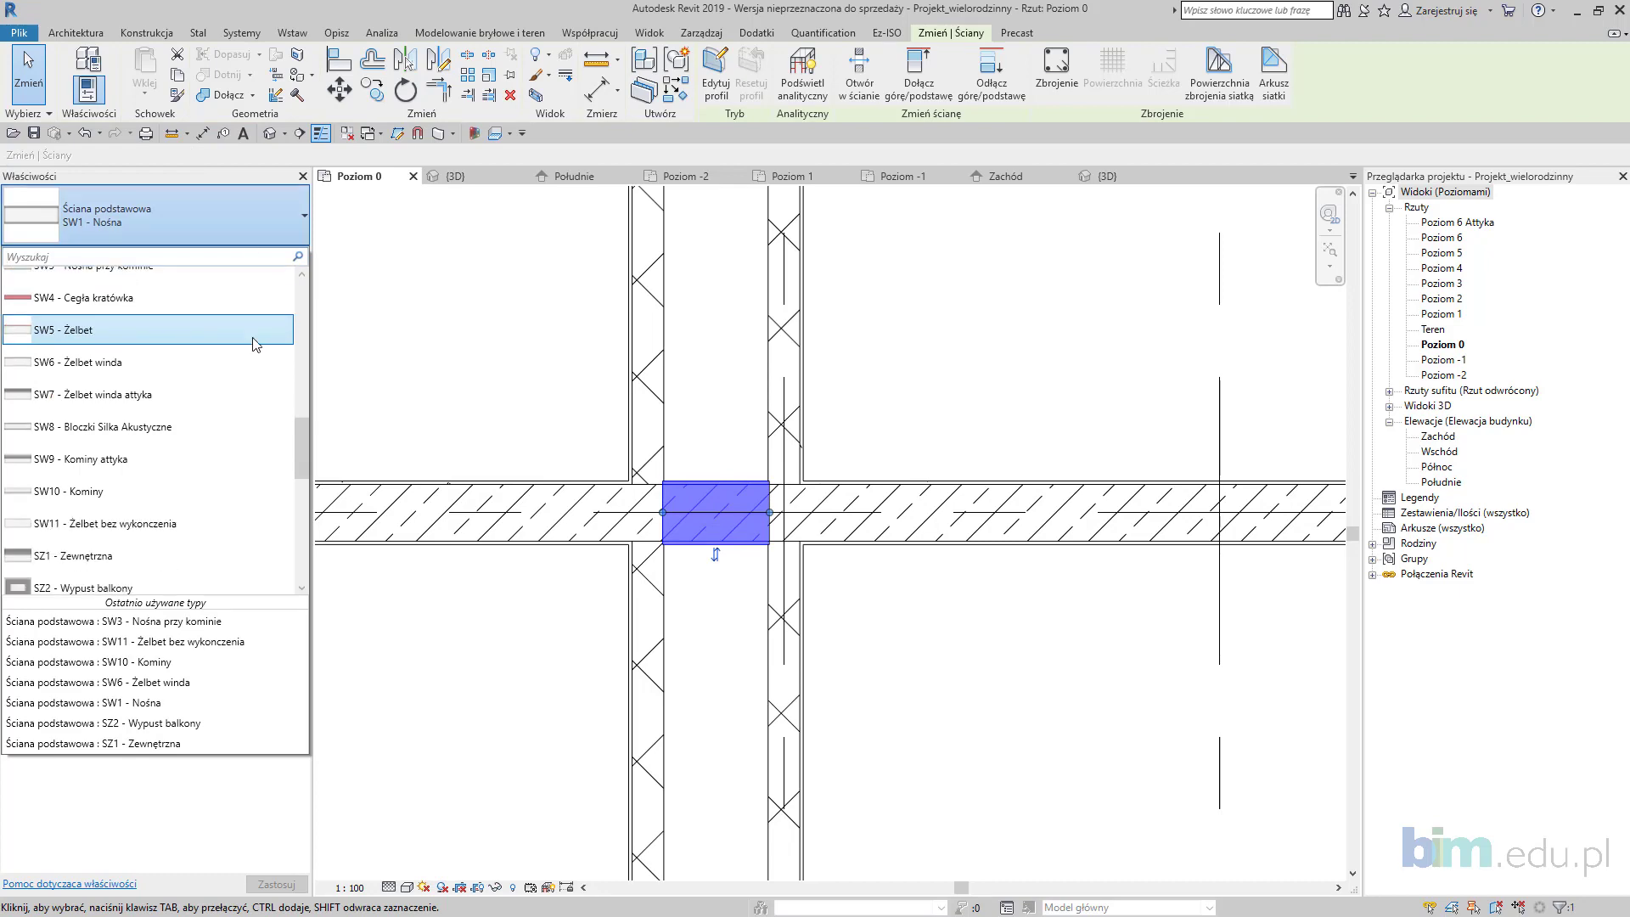
left_click(127, 641)
left_click(495, 628)
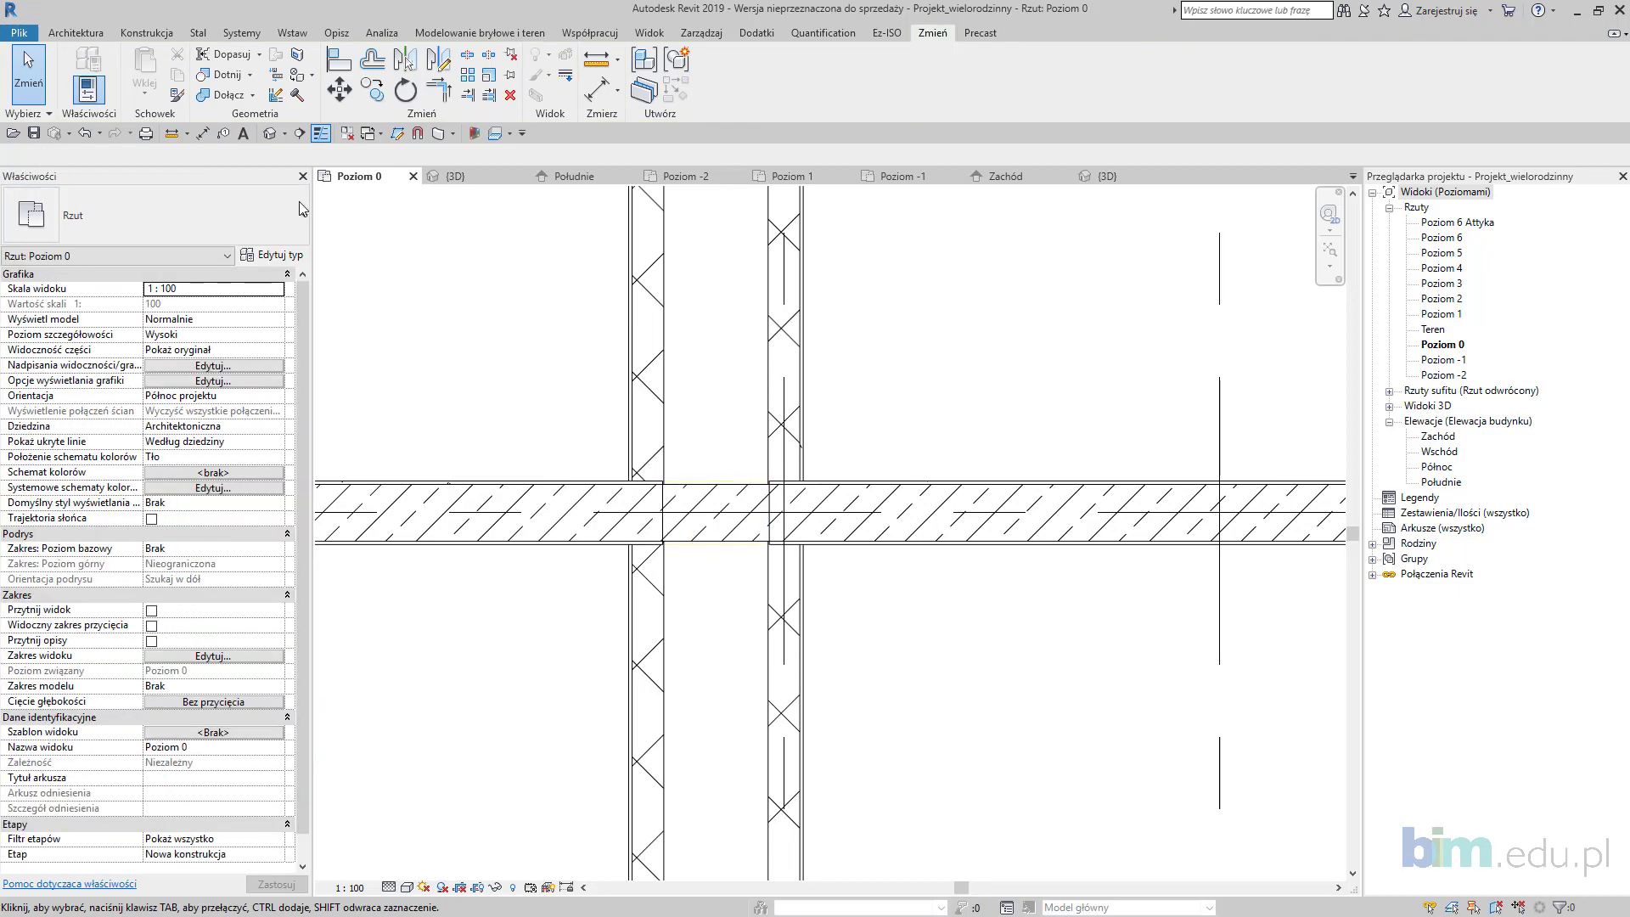
Step: Switch the wall joins at both ends of the SW11 segment to the next configuration so the walls butt
left_click(276, 95)
left_click(662, 512)
left_click(174, 159)
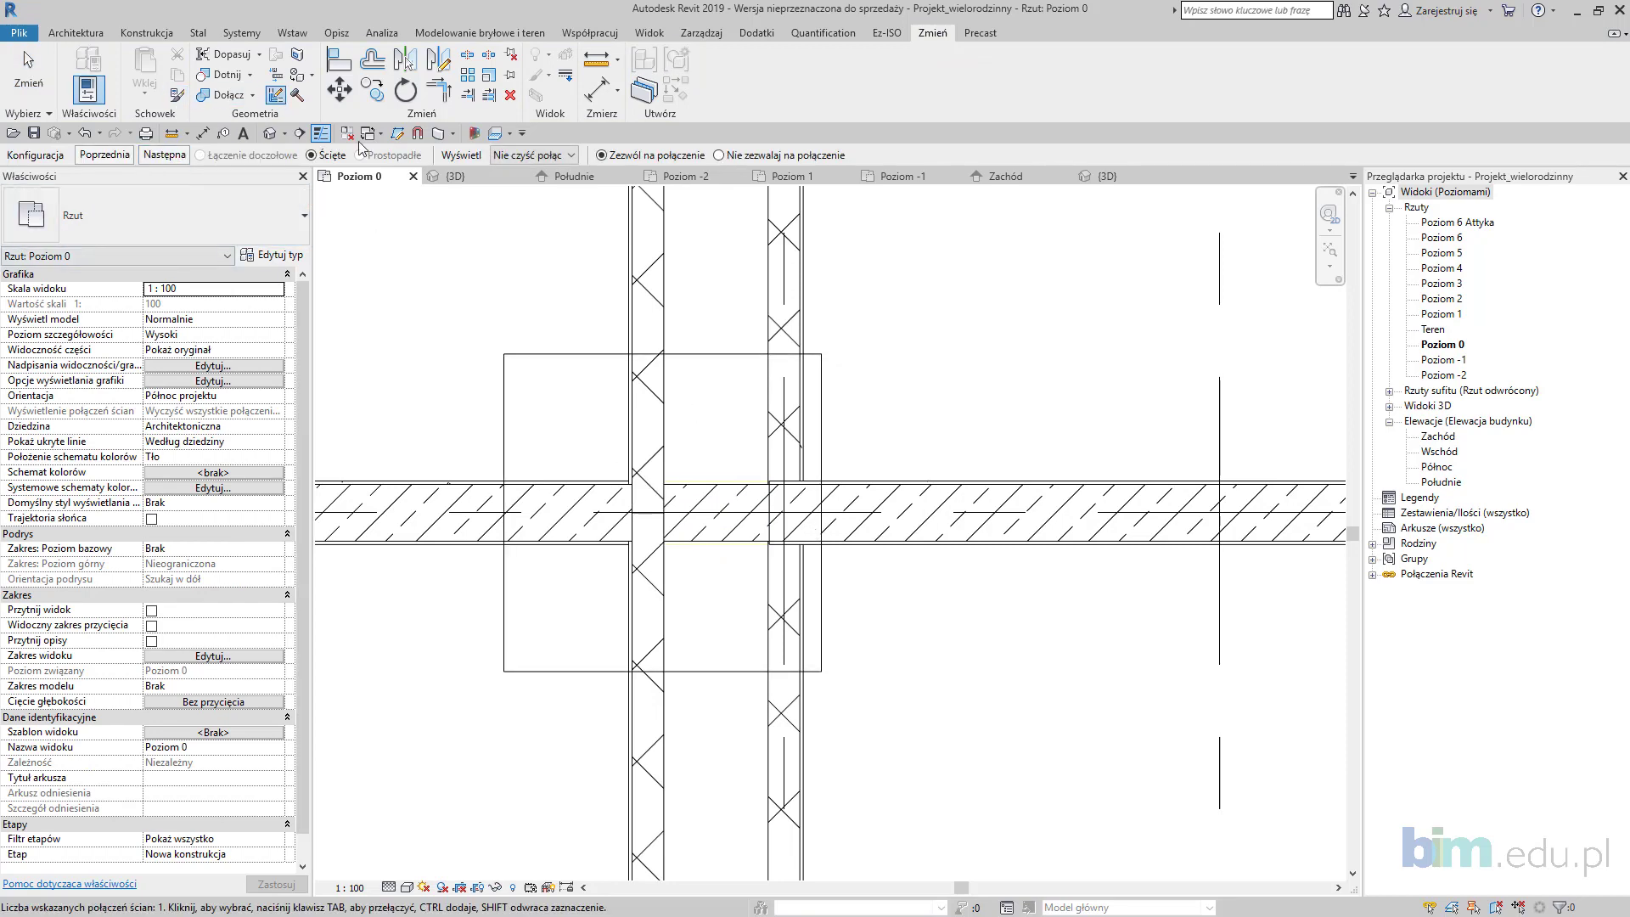
left_click(161, 156)
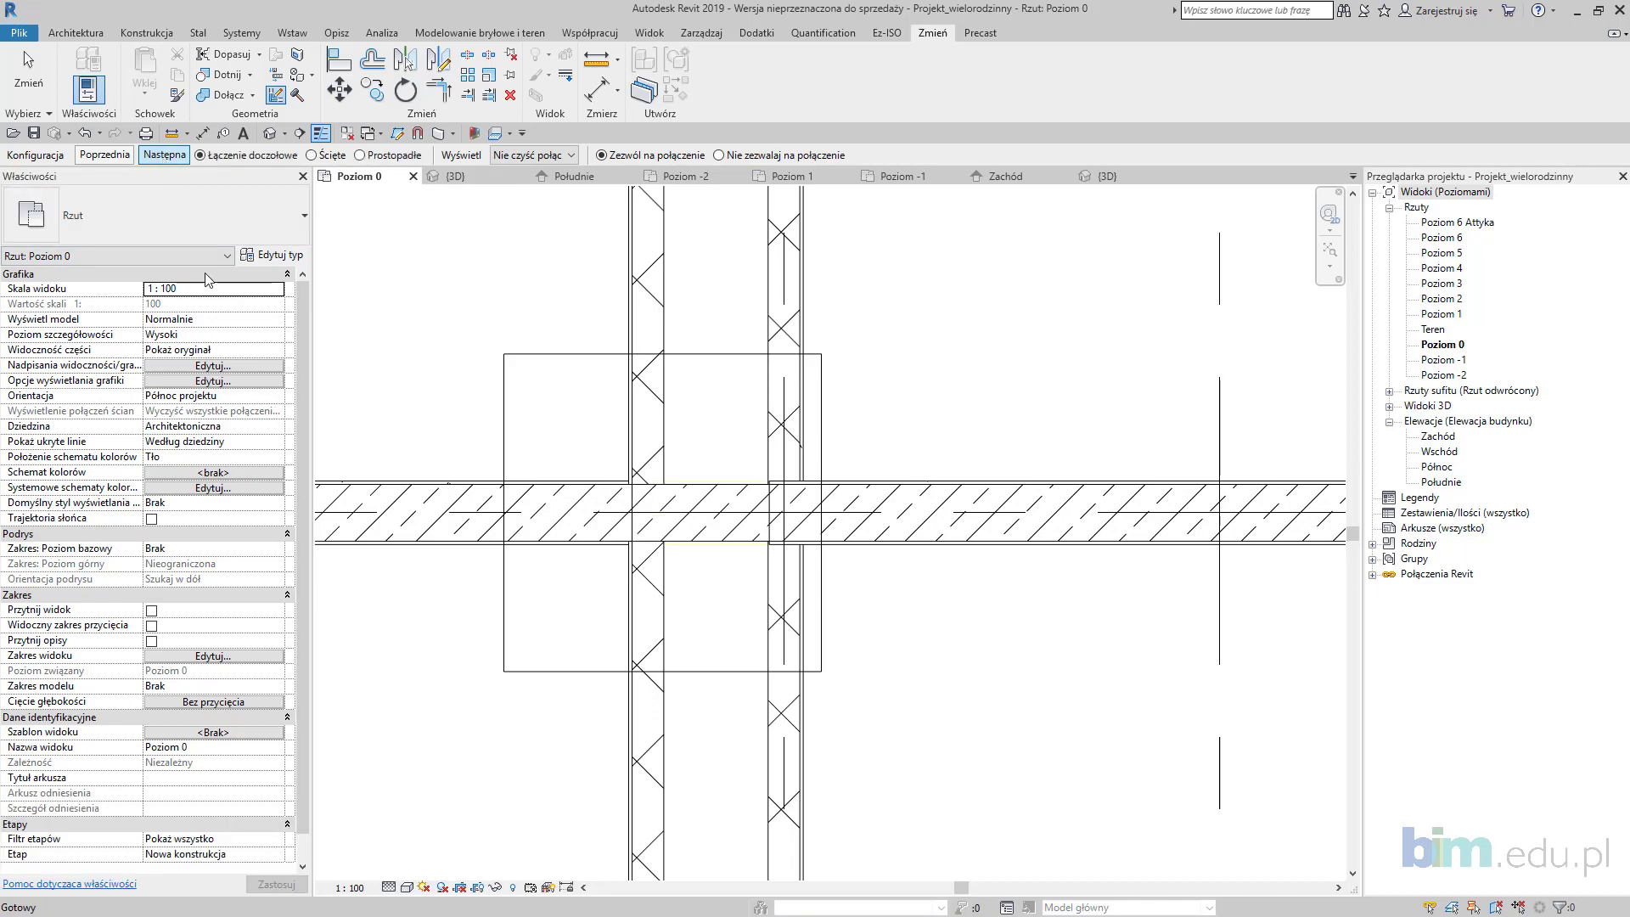
left_click(803, 498)
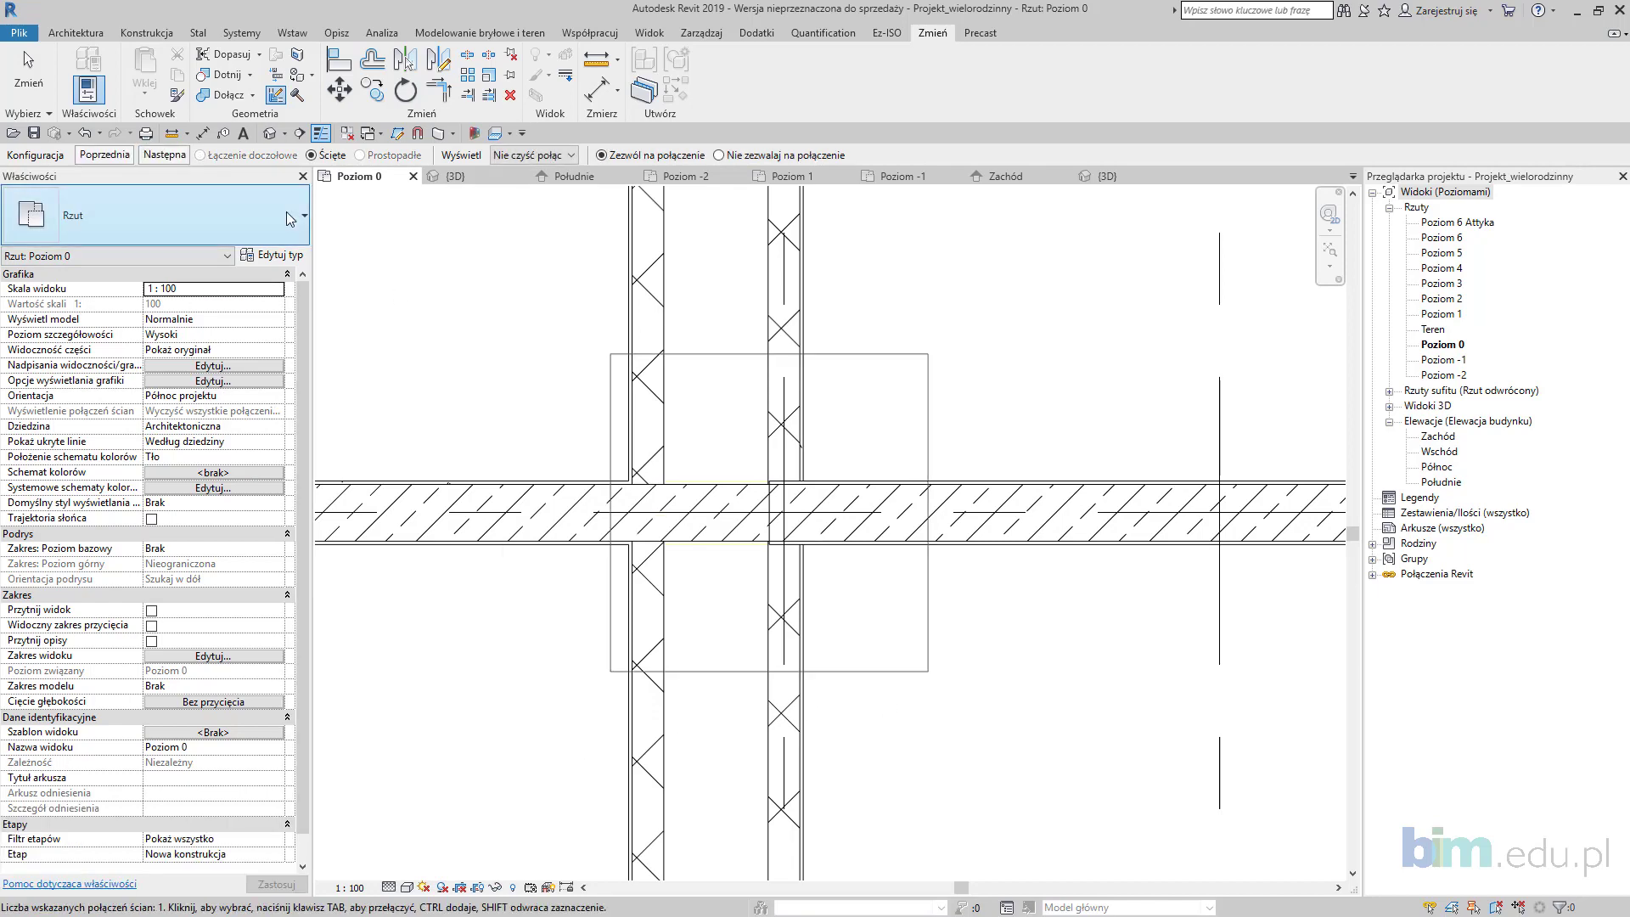
left_click(176, 156)
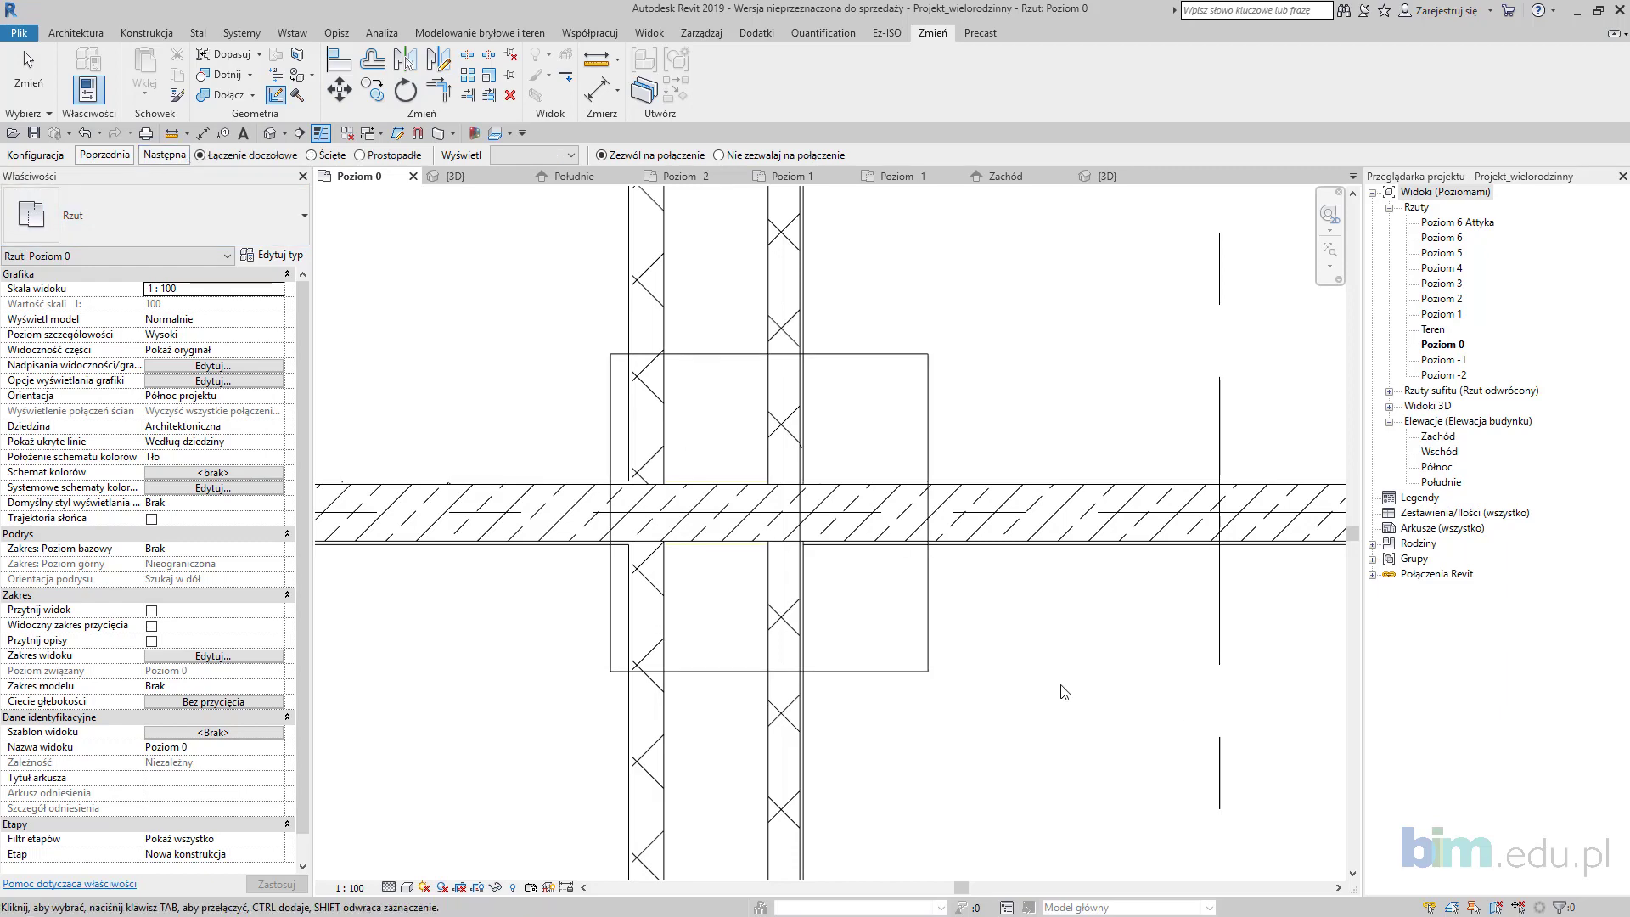
Step: Split the vertical wall and the horizontal grid 3 wall around the chimney shaft beside the staircase
scroll(901, 645, "down", 5)
middle_click_drag(900, 643, 878, 287)
middle_click_drag(858, 794, 793, 489)
scroll(794, 501, "down", 6)
scroll(791, 482, "up", 1)
scroll(788, 392, "up", 6)
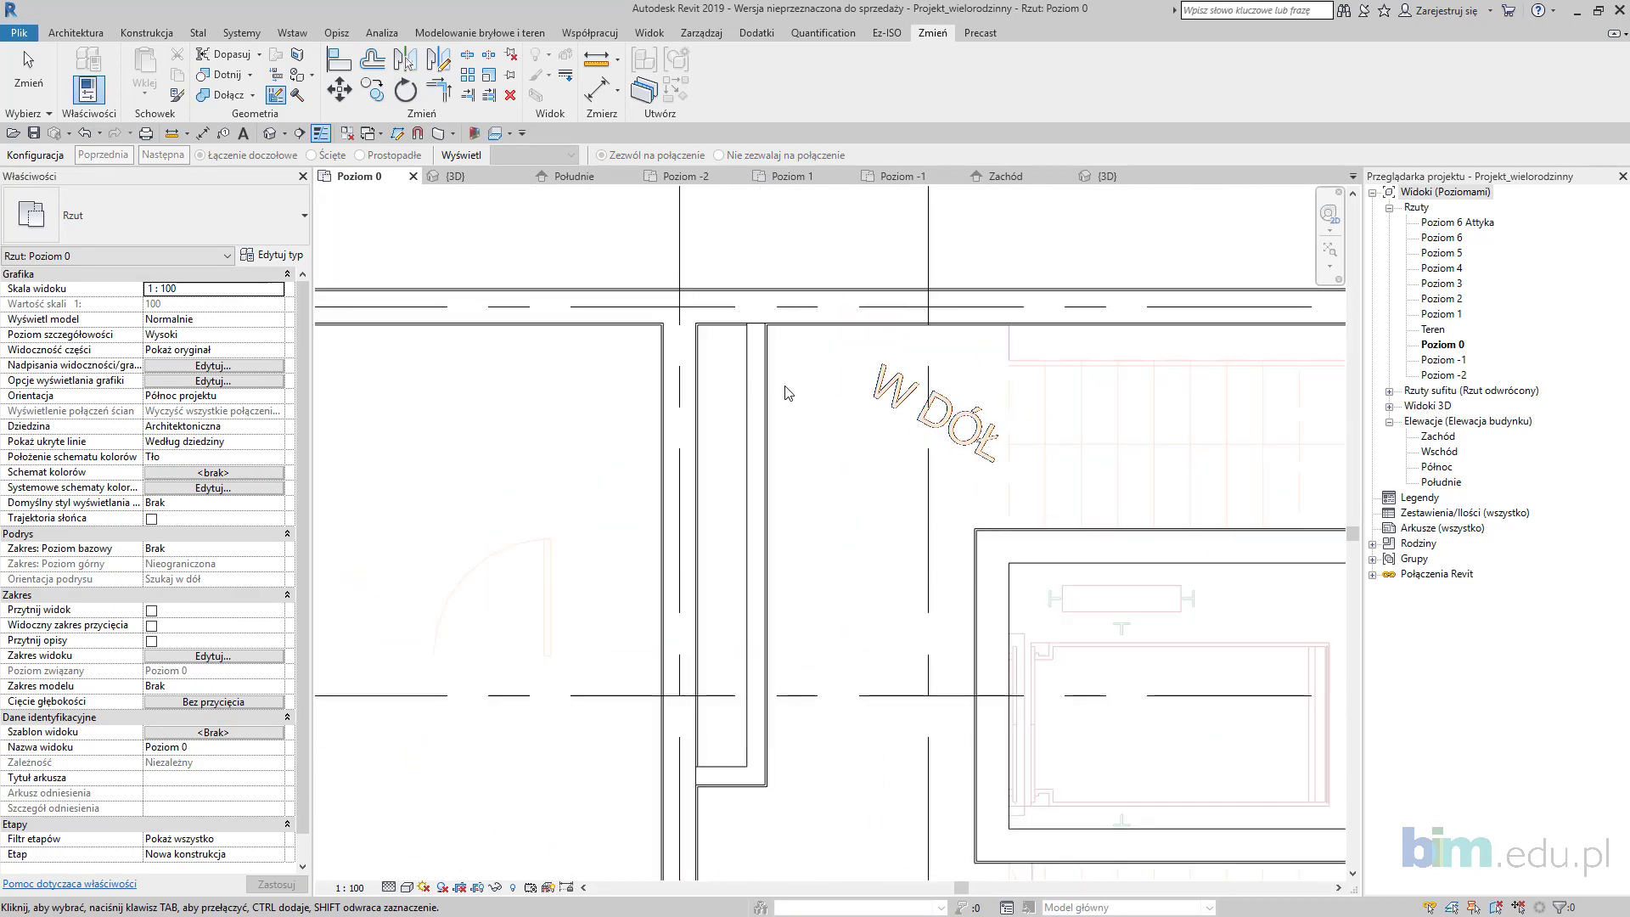
left_click(470, 56)
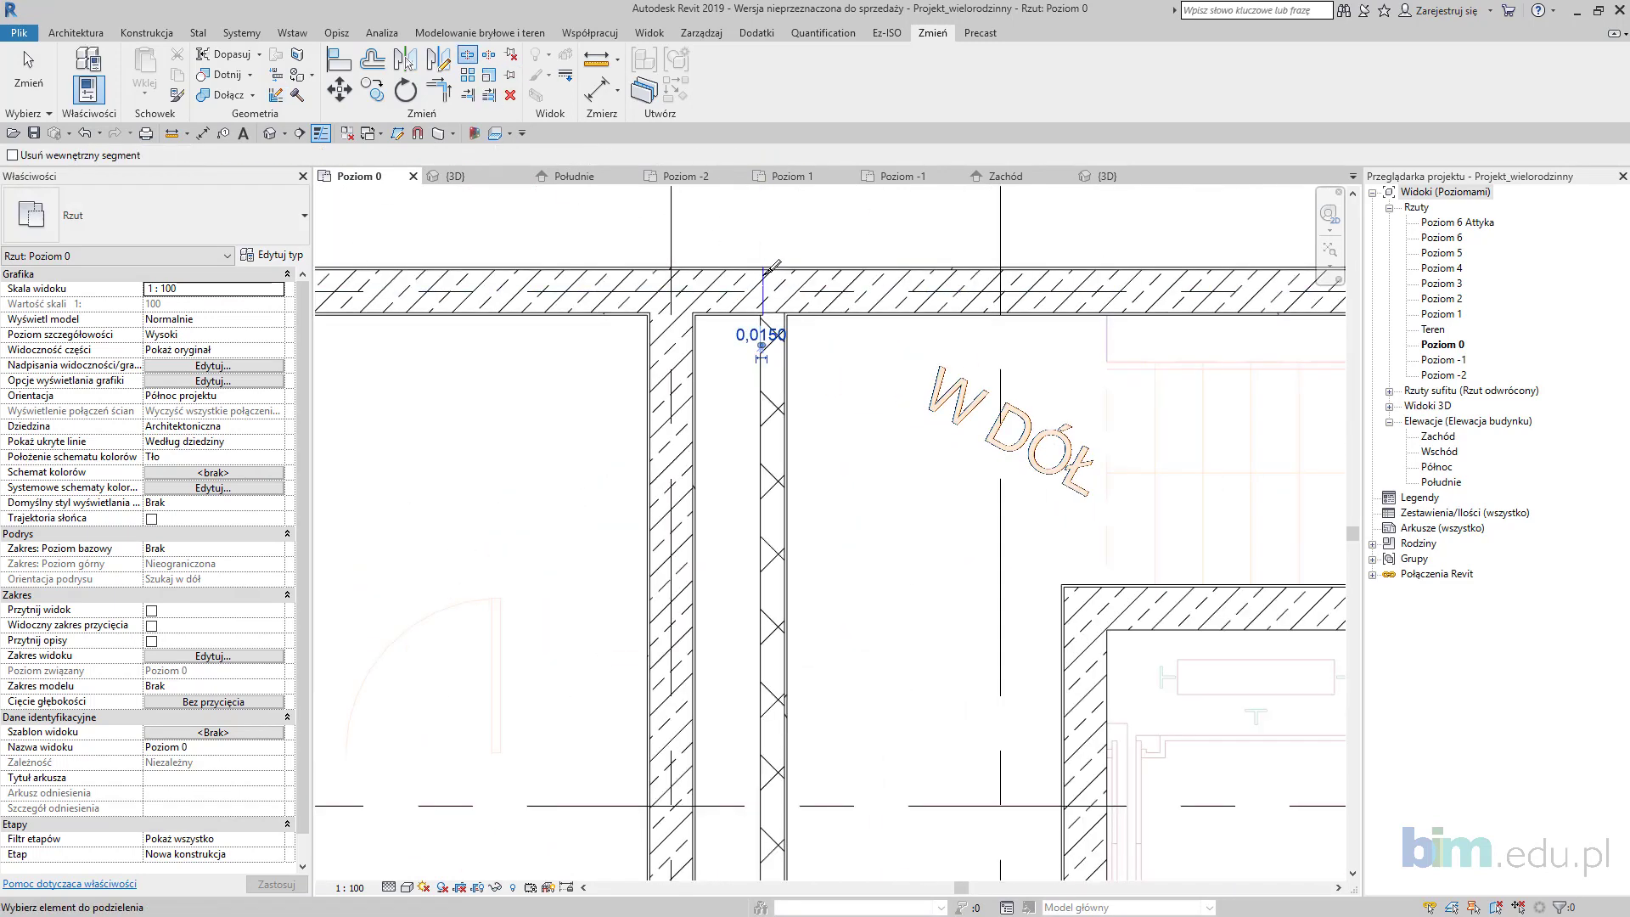
mouse_move(707, 719)
middle_mouse_down()
mouse_move(732, 503)
mouse_move(716, 722)
middle_mouse_up()
left_click(675, 670)
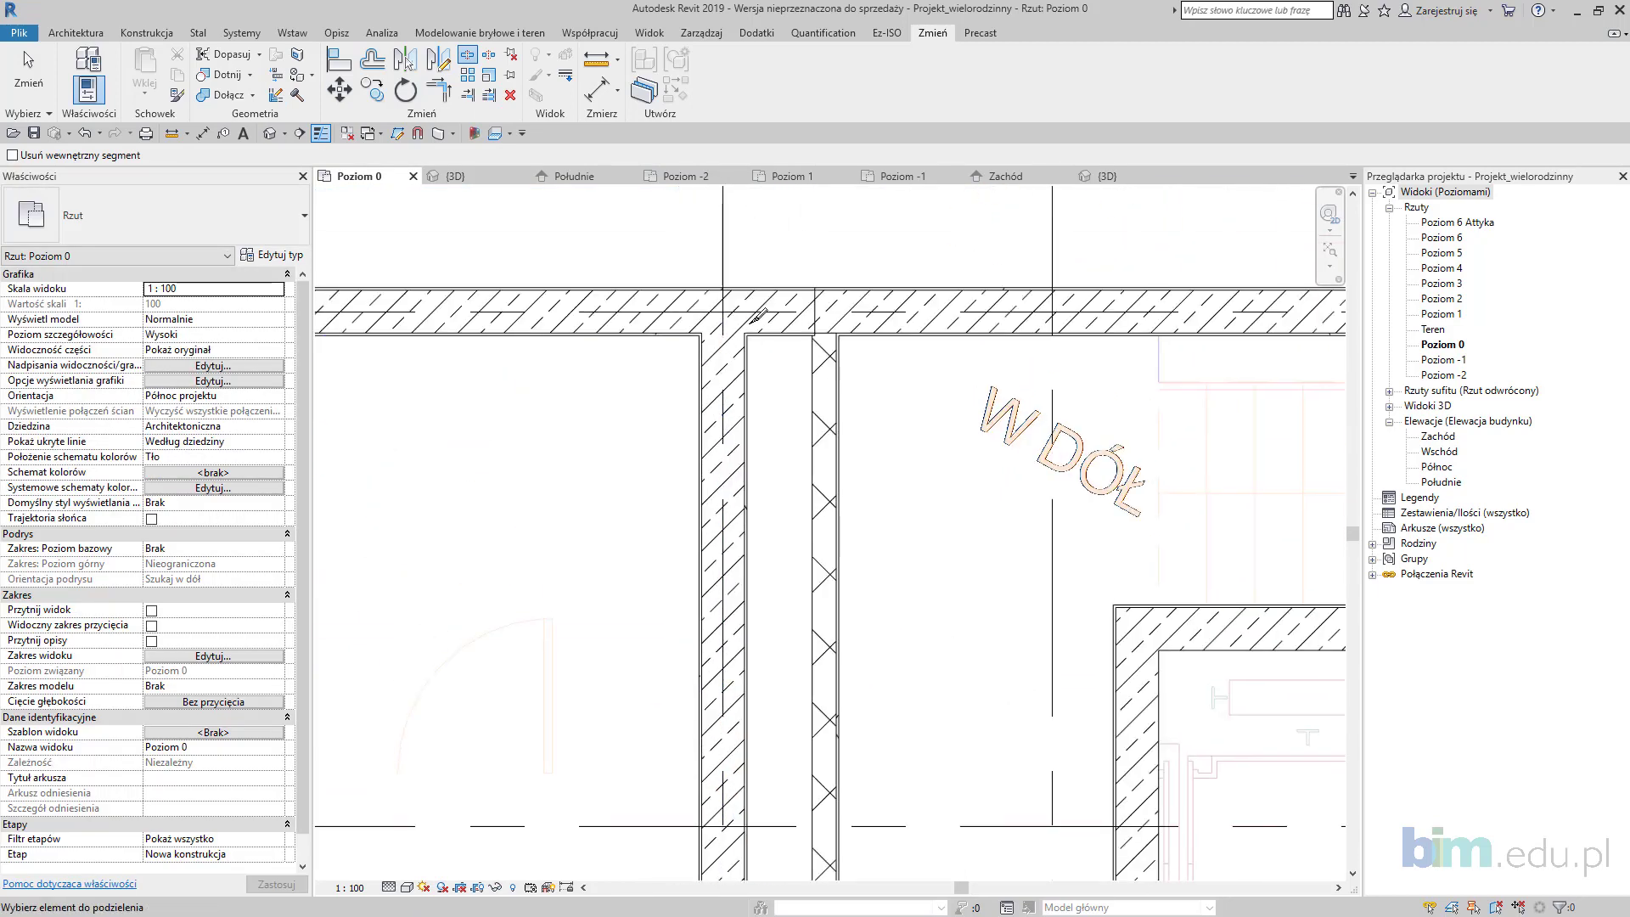
left_click(739, 279)
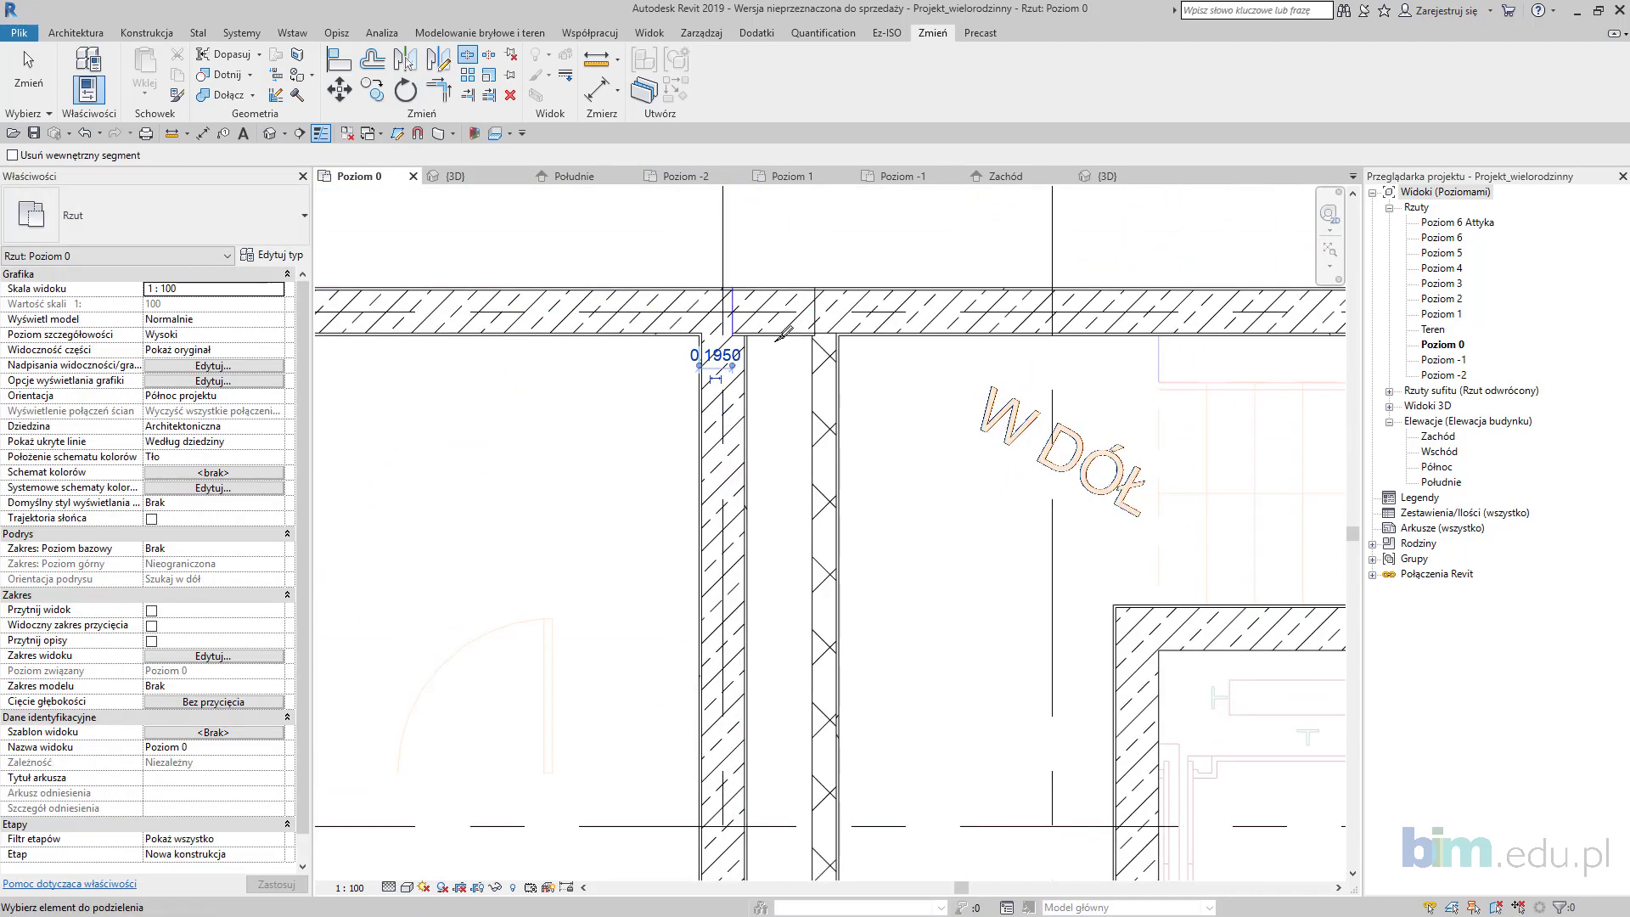
key("Escape")
Step: Change the vertical and short horizontal wall segments bordering the staircase chimney shaft to type SW3 - Nośna przy kominie
left_click(769, 319)
left_click(754, 406, "ctrl")
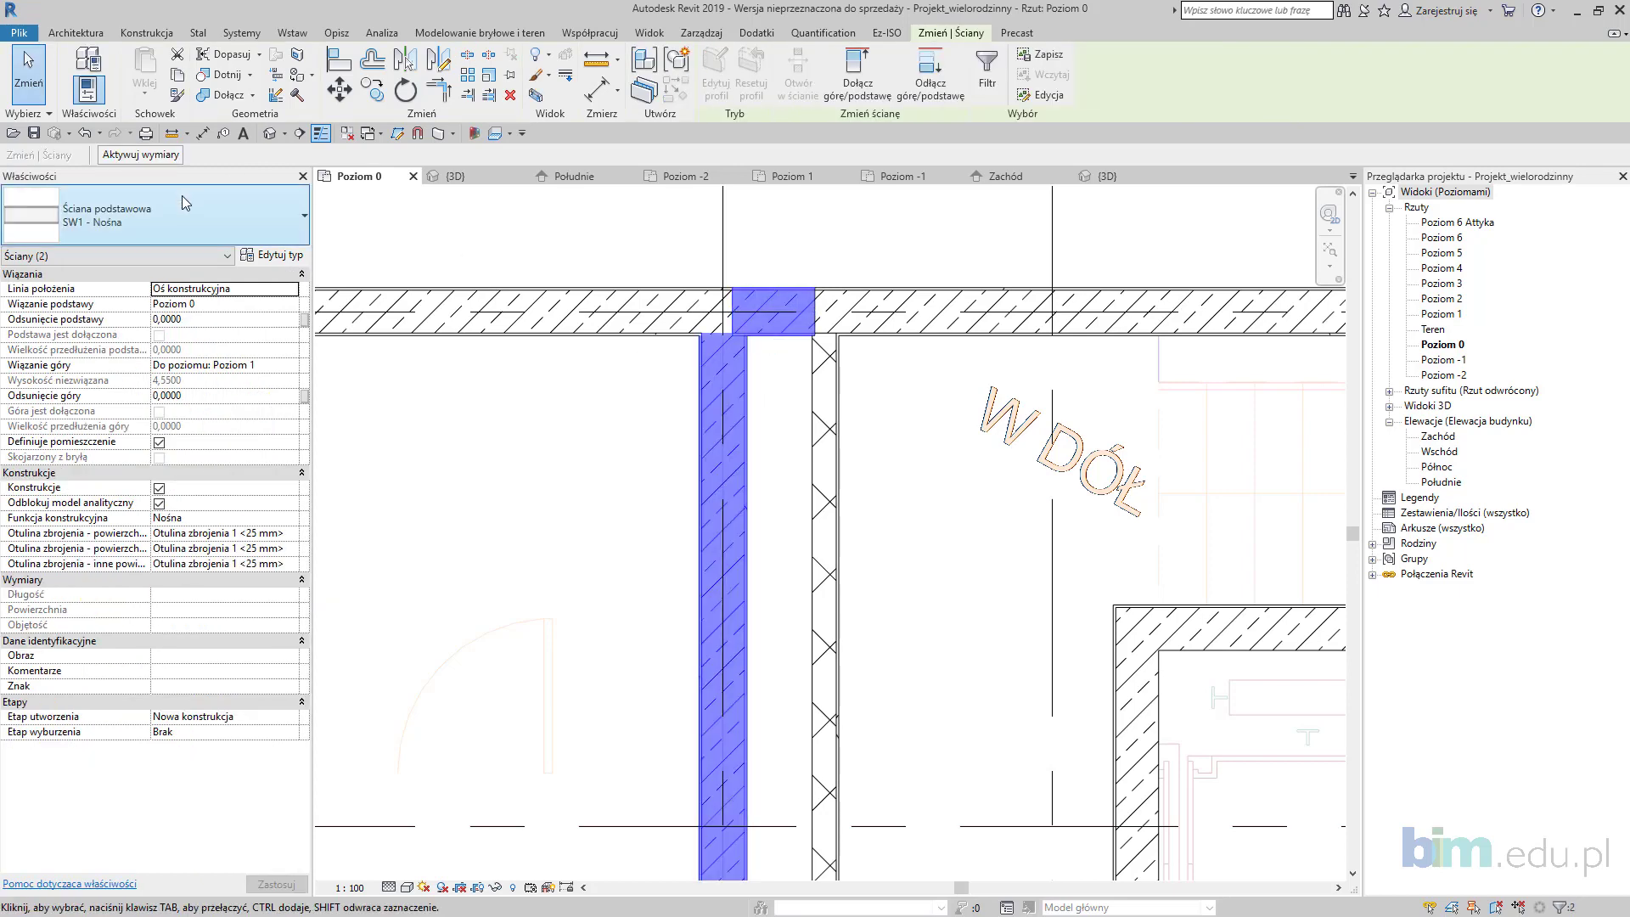
left_click(182, 195)
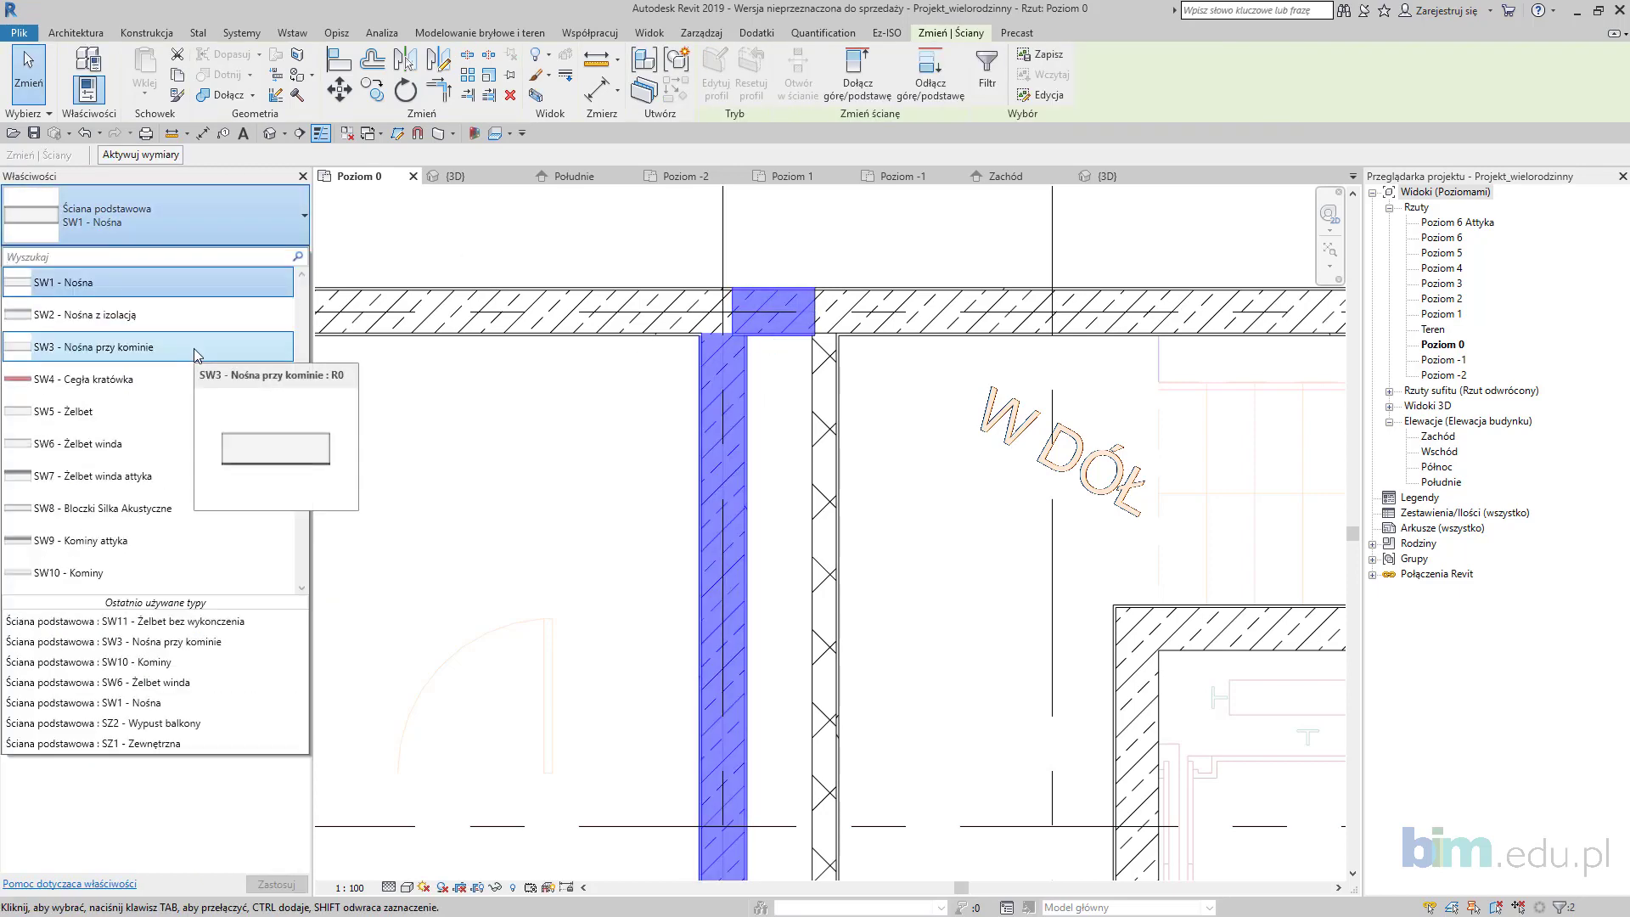
left_click(194, 348)
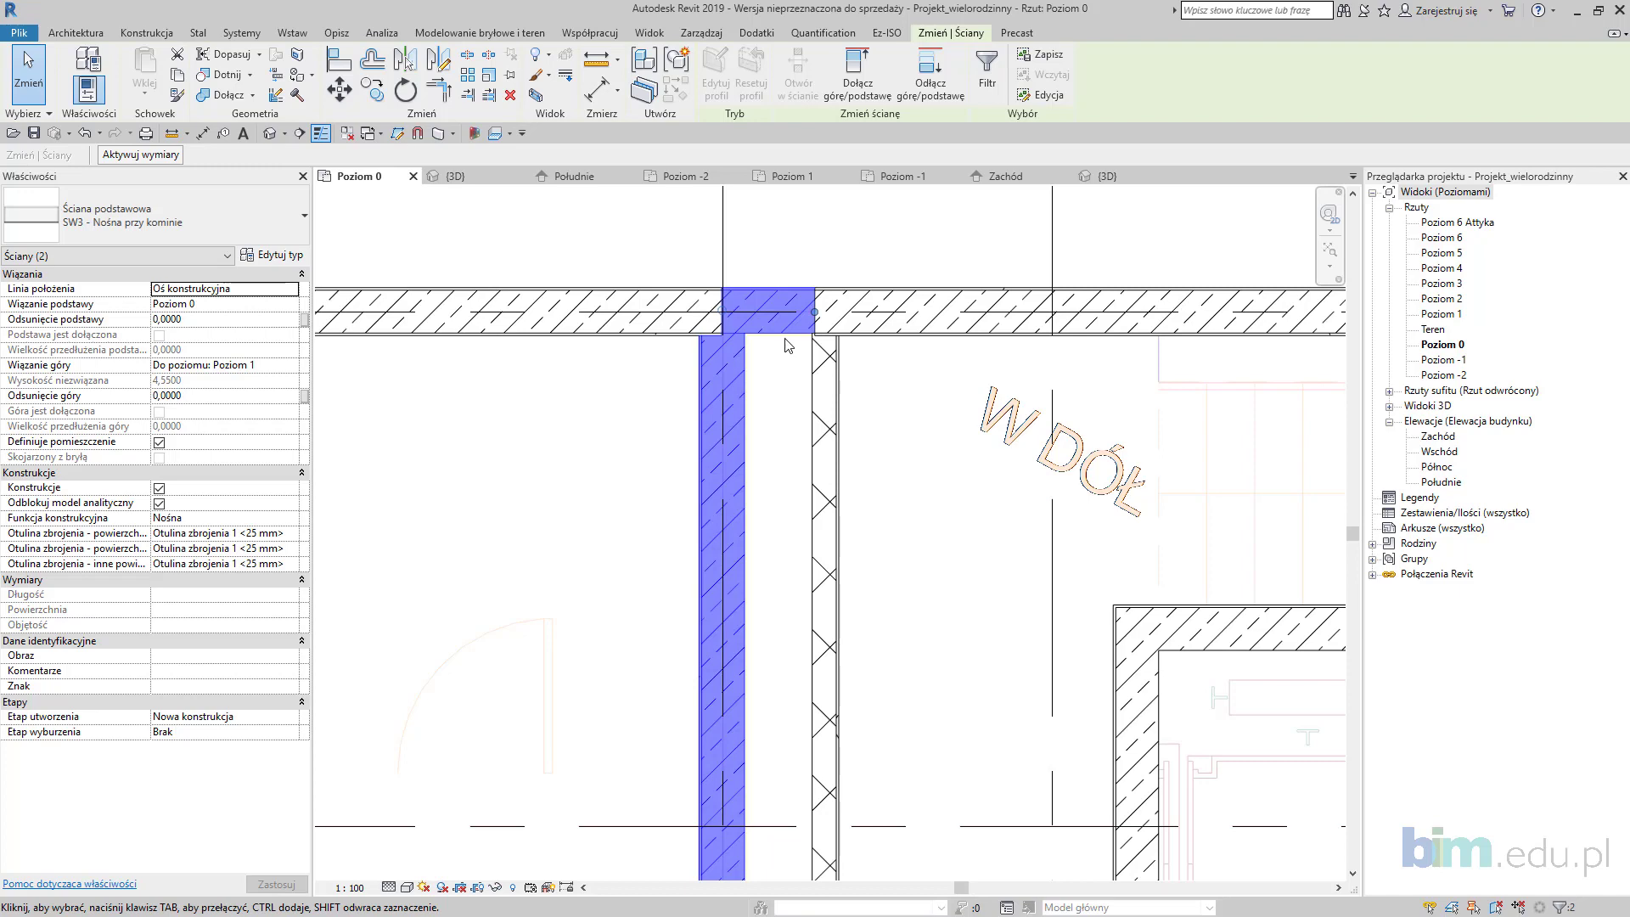
left_click(769, 281)
Step: Adjust the adjoining SW1 horizontal wall's end so it meets the SW3 segment at the vertical wall's outer face
scroll(768, 281, "up", 2)
left_click(697, 318)
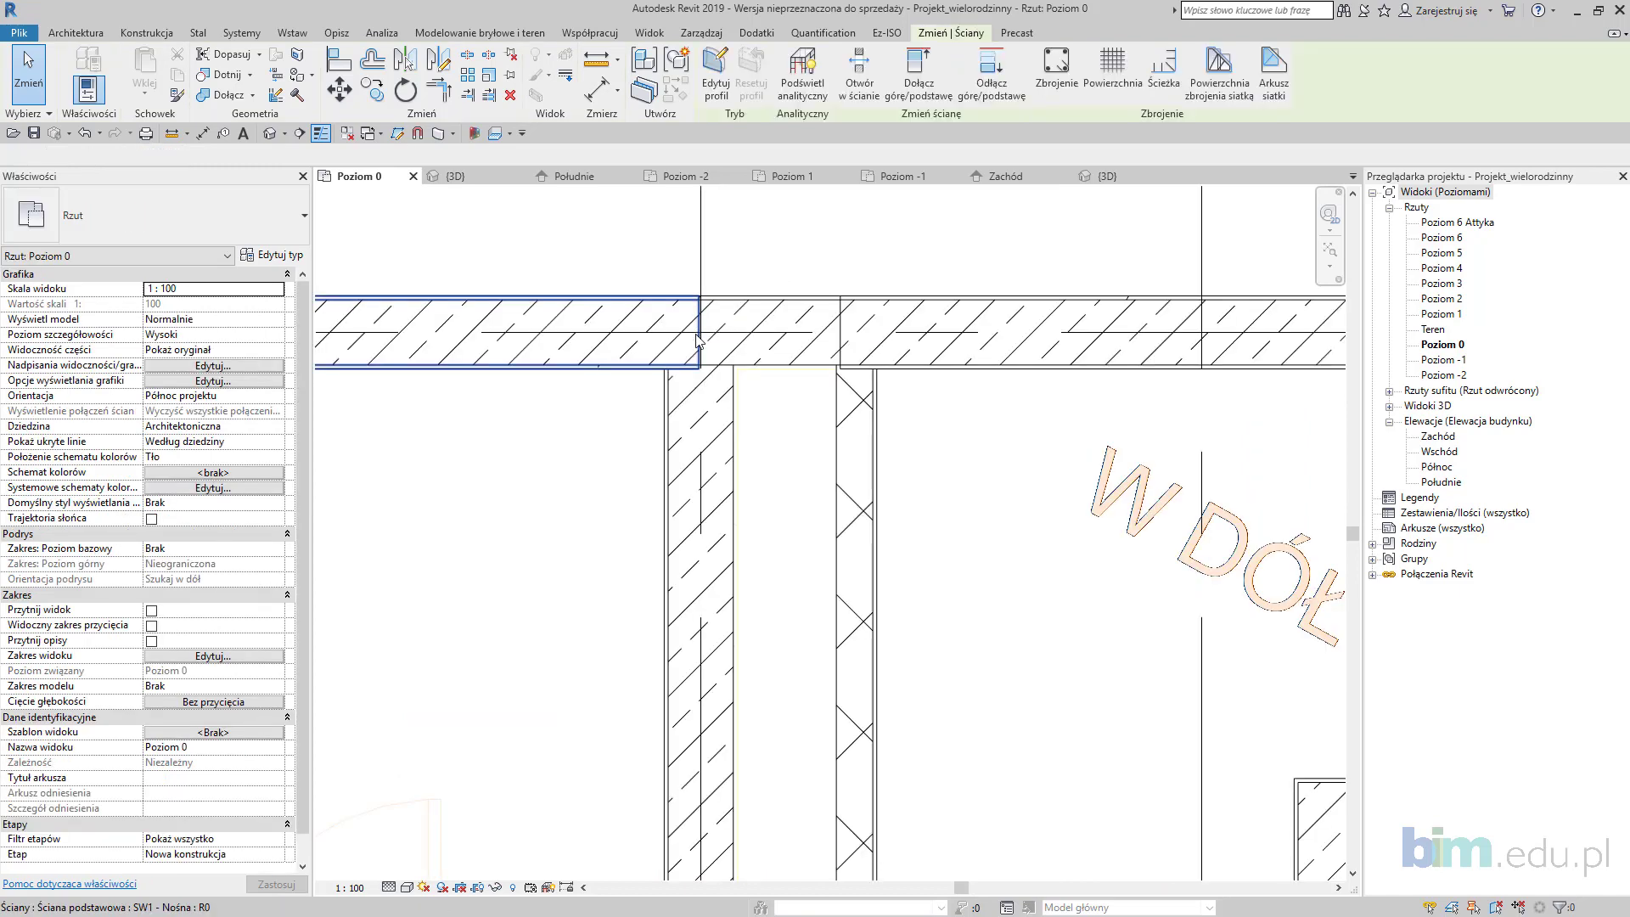
scroll(698, 333, "up", 2)
left_click_drag(702, 331, 718, 336)
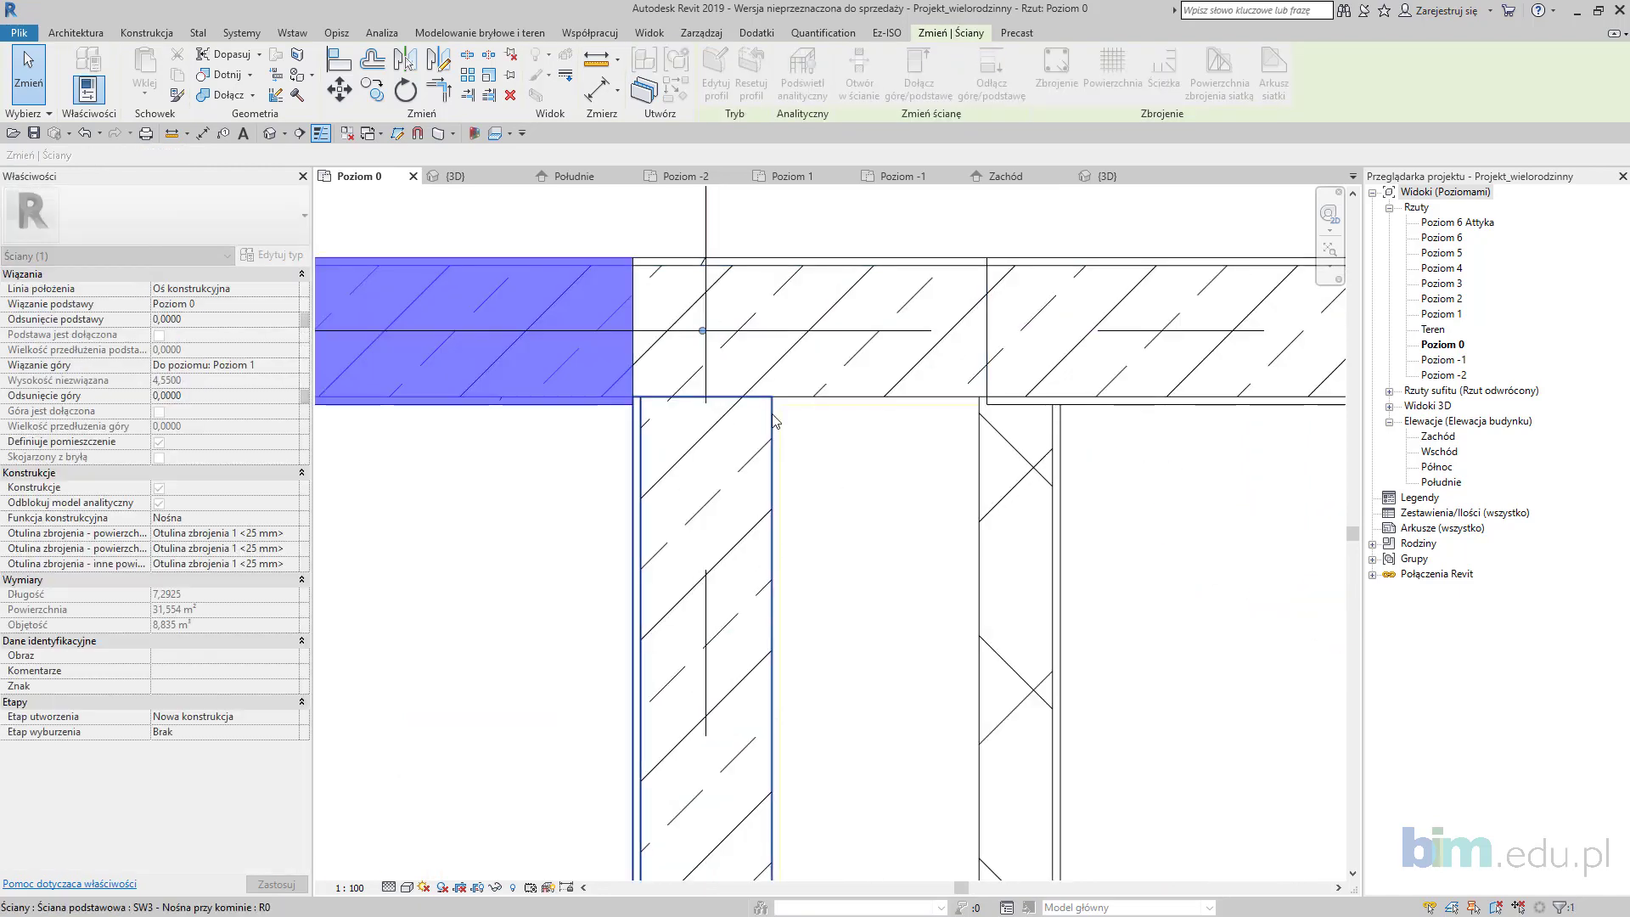
key("Escape")
scroll(717, 451, "down", 2)
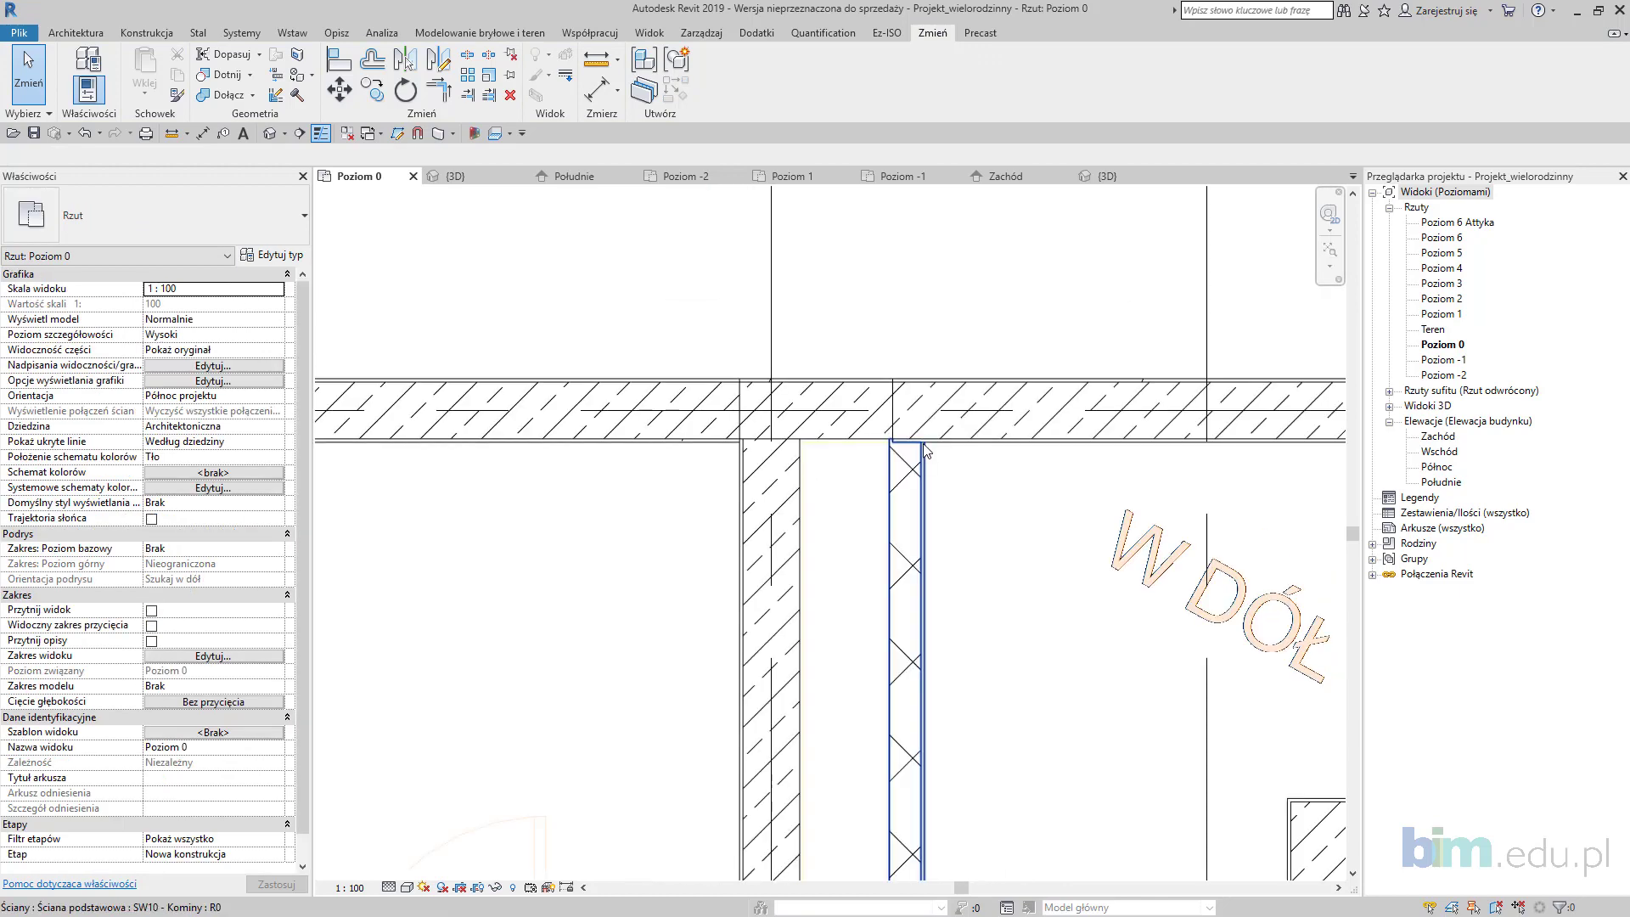
Step: Switch the wall join where the SW10 chimney wall meets the horizontal wall to the next configuration
left_click(276, 94)
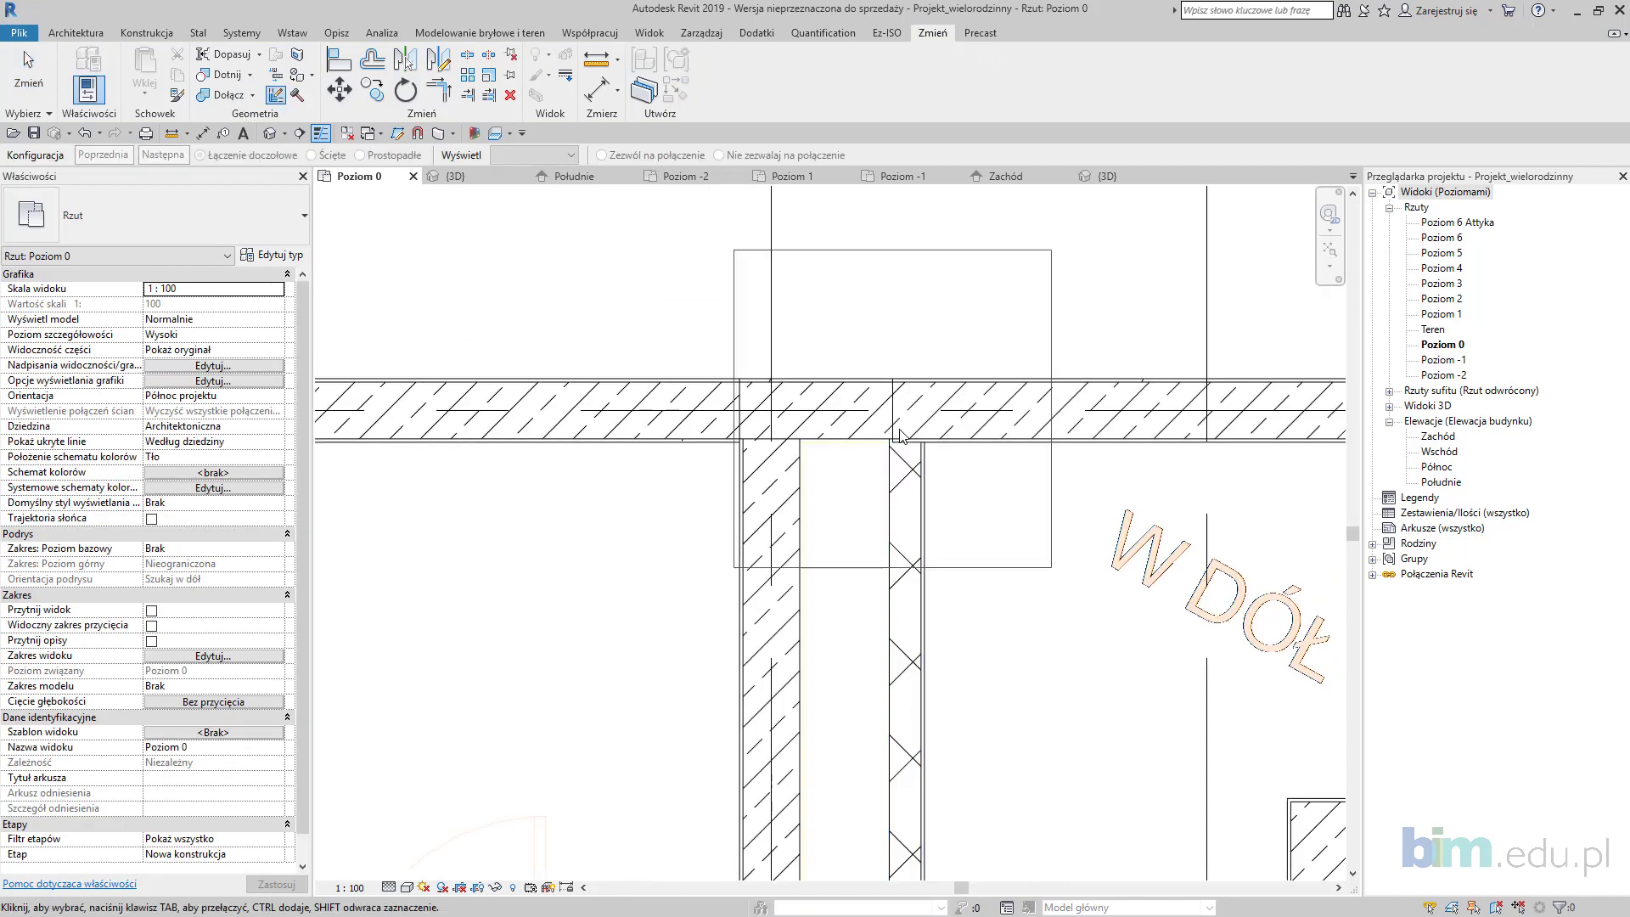
left_click(900, 527)
left_click(164, 156)
left_click(501, 626)
Step: Switch the wall join at the shaft's lower end, where the short chimney wall meets the split vertical wall, to the next configuration
scroll(680, 671, "down", 2)
middle_click_drag(679, 671, 617, 227)
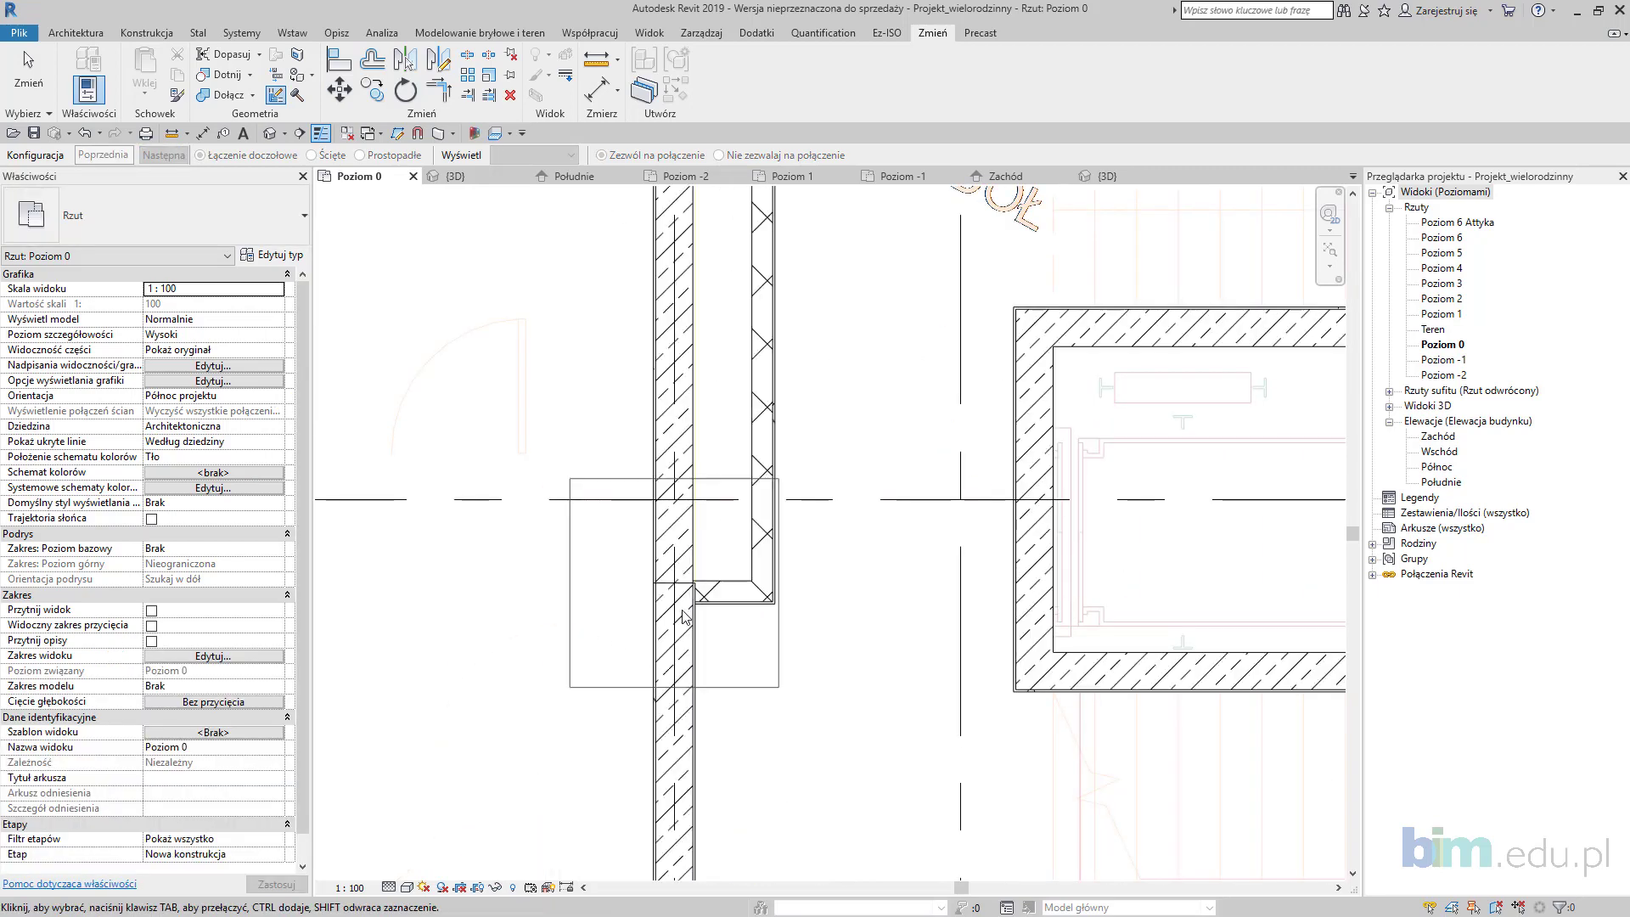
scroll(686, 594, "up", 2)
left_click(694, 588)
left_click(177, 158)
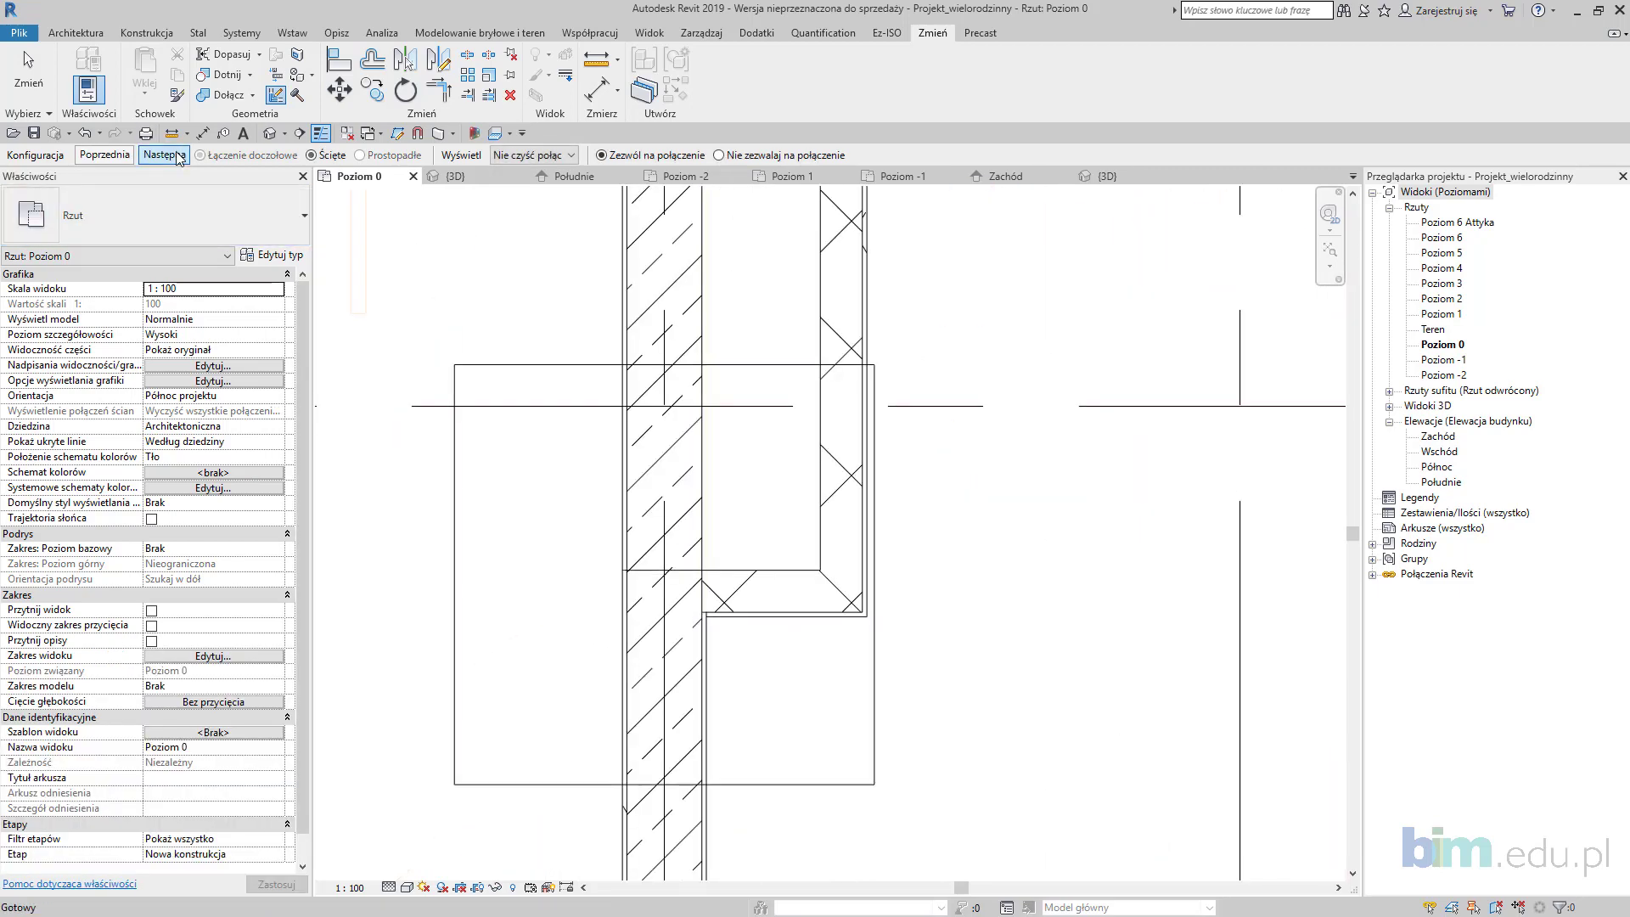
left_click(408, 569)
Step: Inspect the walls and joins around the staircase shaft and the chimney shaft against the lower exterior wall
scroll(724, 291, "down", 2)
middle_click_drag(724, 292, 748, 613)
scroll(793, 546, "down", 3)
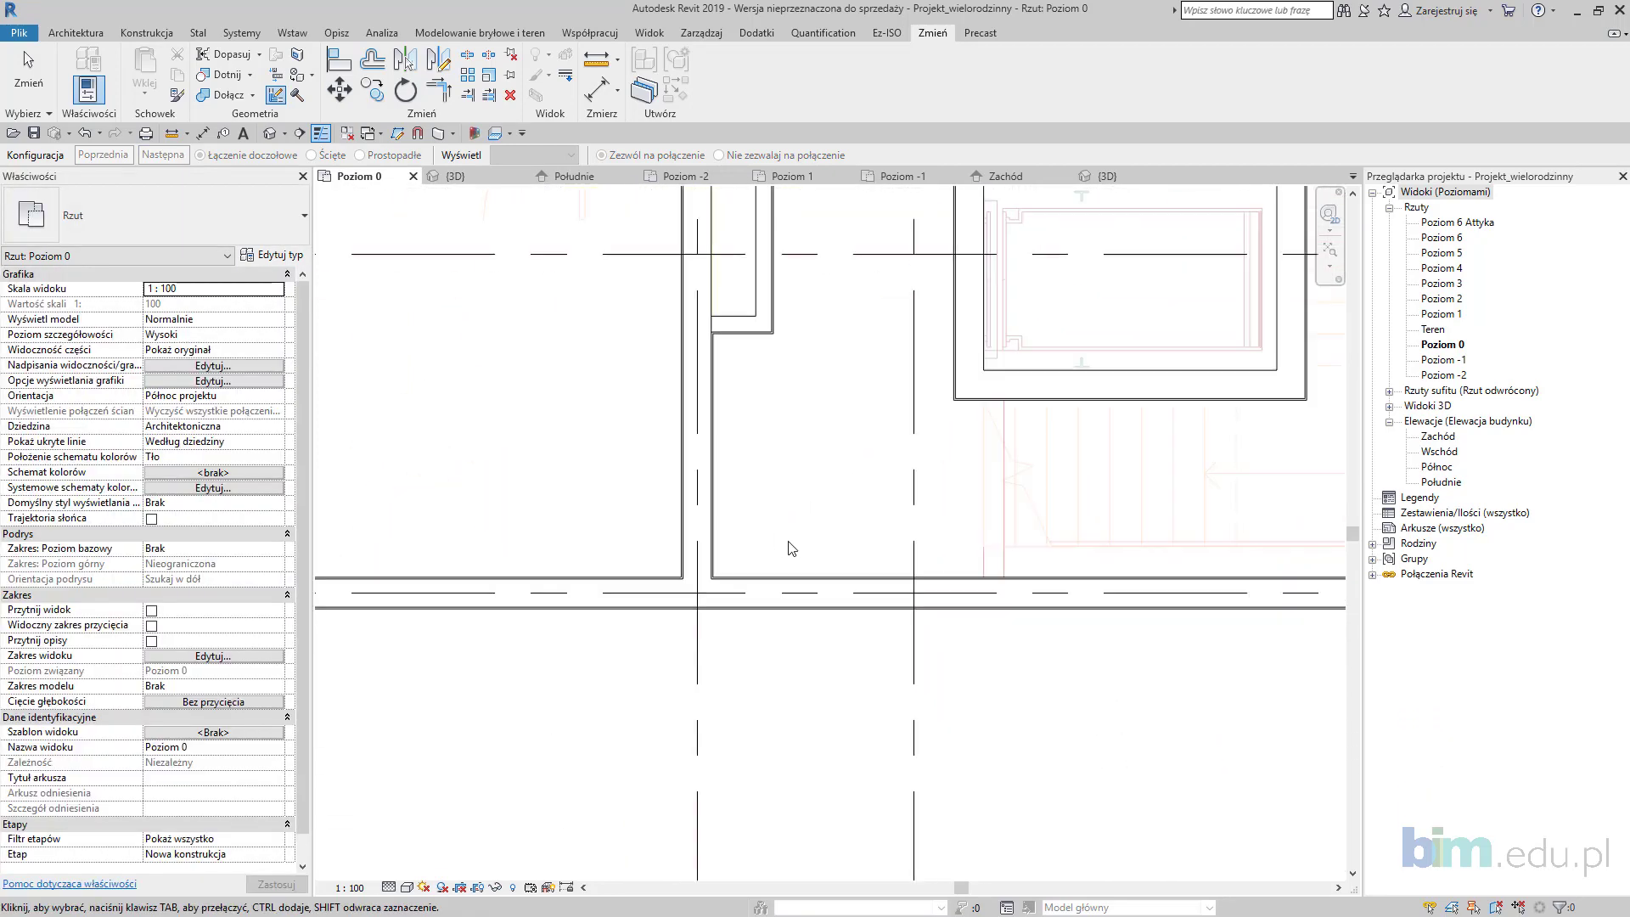
scroll(756, 255, "up", 2)
middle_click_drag(763, 254, 808, 461)
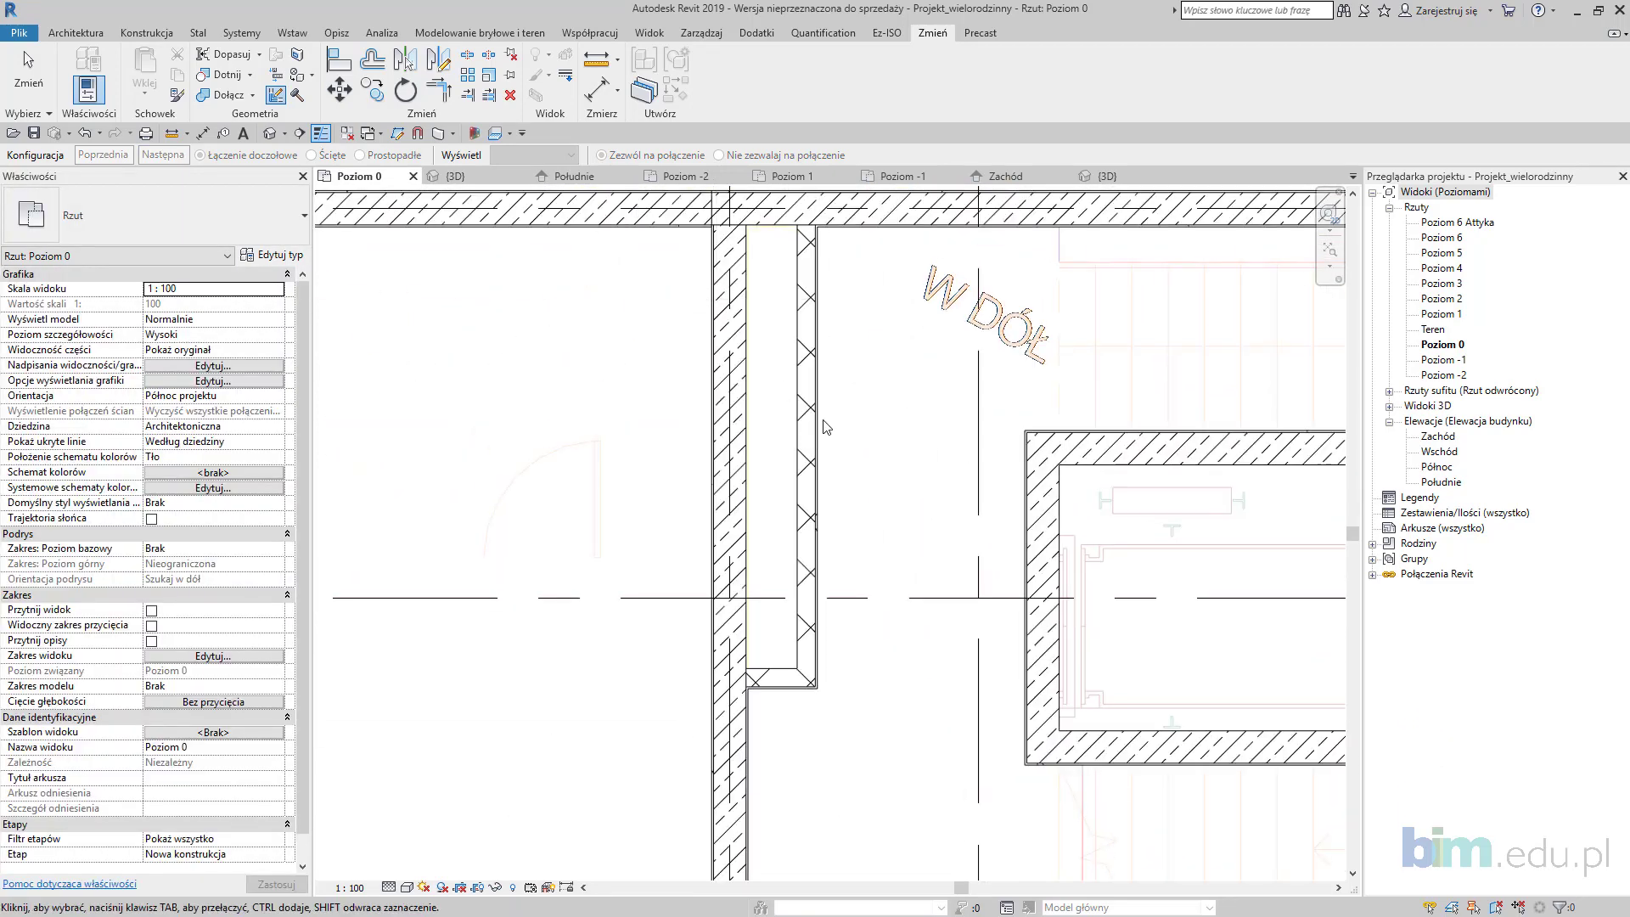
middle_click_drag(867, 752, 864, 247)
middle_click_drag(895, 722, 855, 277)
scroll(792, 790, "down", 2)
middle_click_drag(791, 790, 827, 561)
scroll(799, 548, "up", 1)
scroll(645, 502, "up", 1)
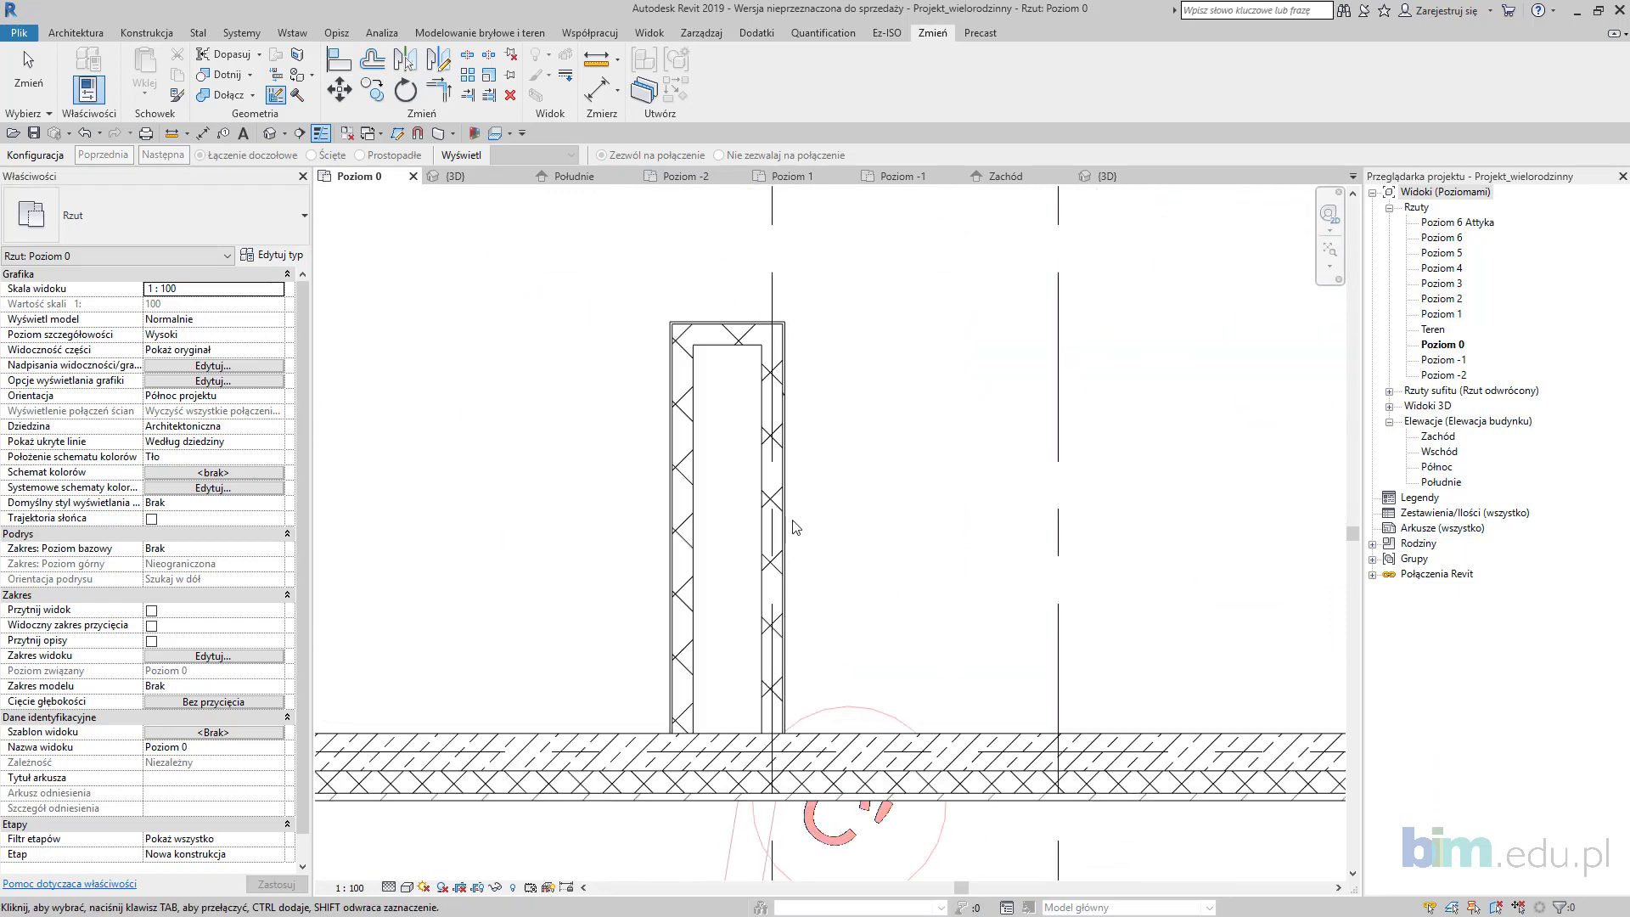
Step: Draw a structural wall of type SW8 - Bloczki Silka Akustyczne along grid S1 from the exterior wall to the vertical load-bearing wall
scroll(797, 528, "down", 5)
middle_click_drag(852, 528, 839, 872)
scroll(839, 872, "down", 2)
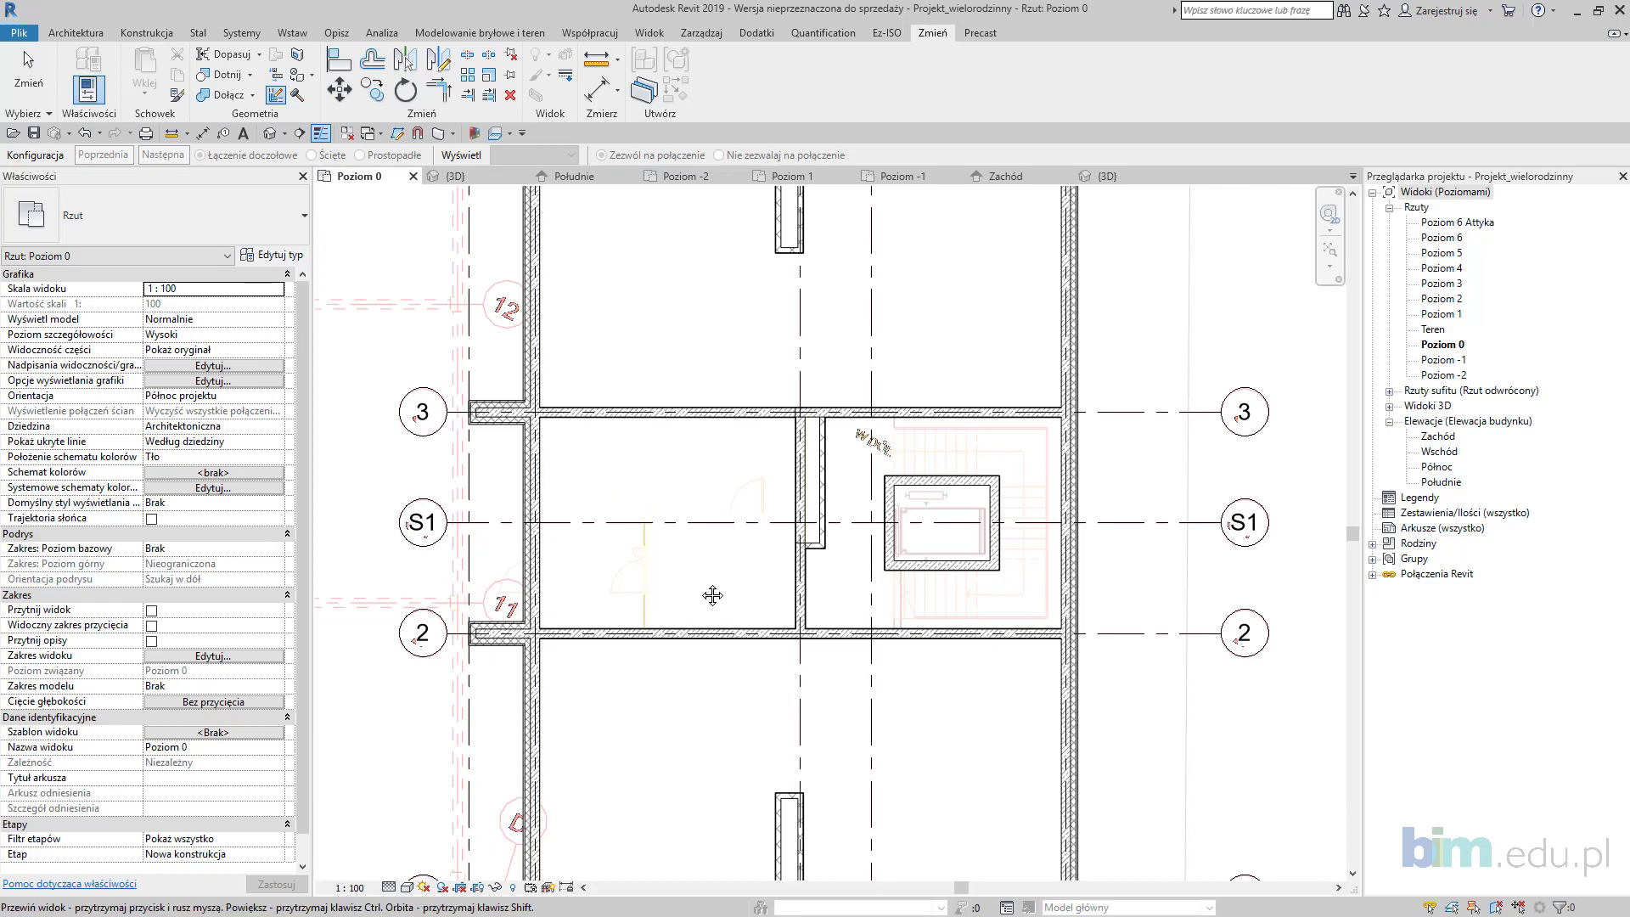
middle_click_drag(707, 617, 746, 409)
scroll(746, 276, "up", 2)
middle_click_drag(745, 276, 749, 427)
scroll(701, 437, "up", 1)
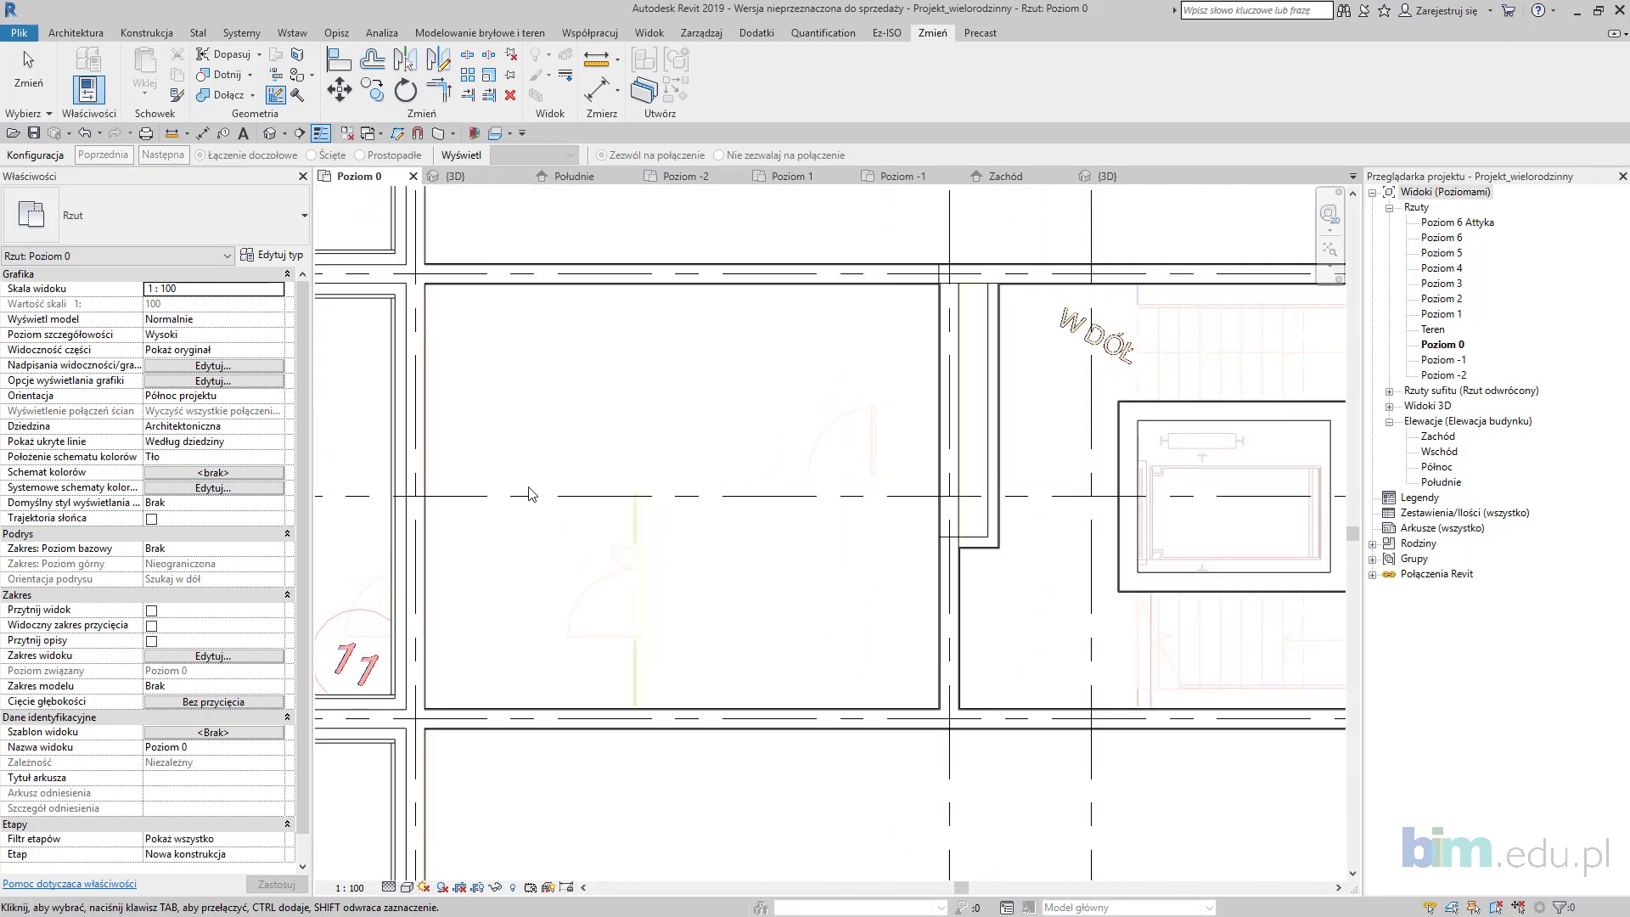
key("Escape")
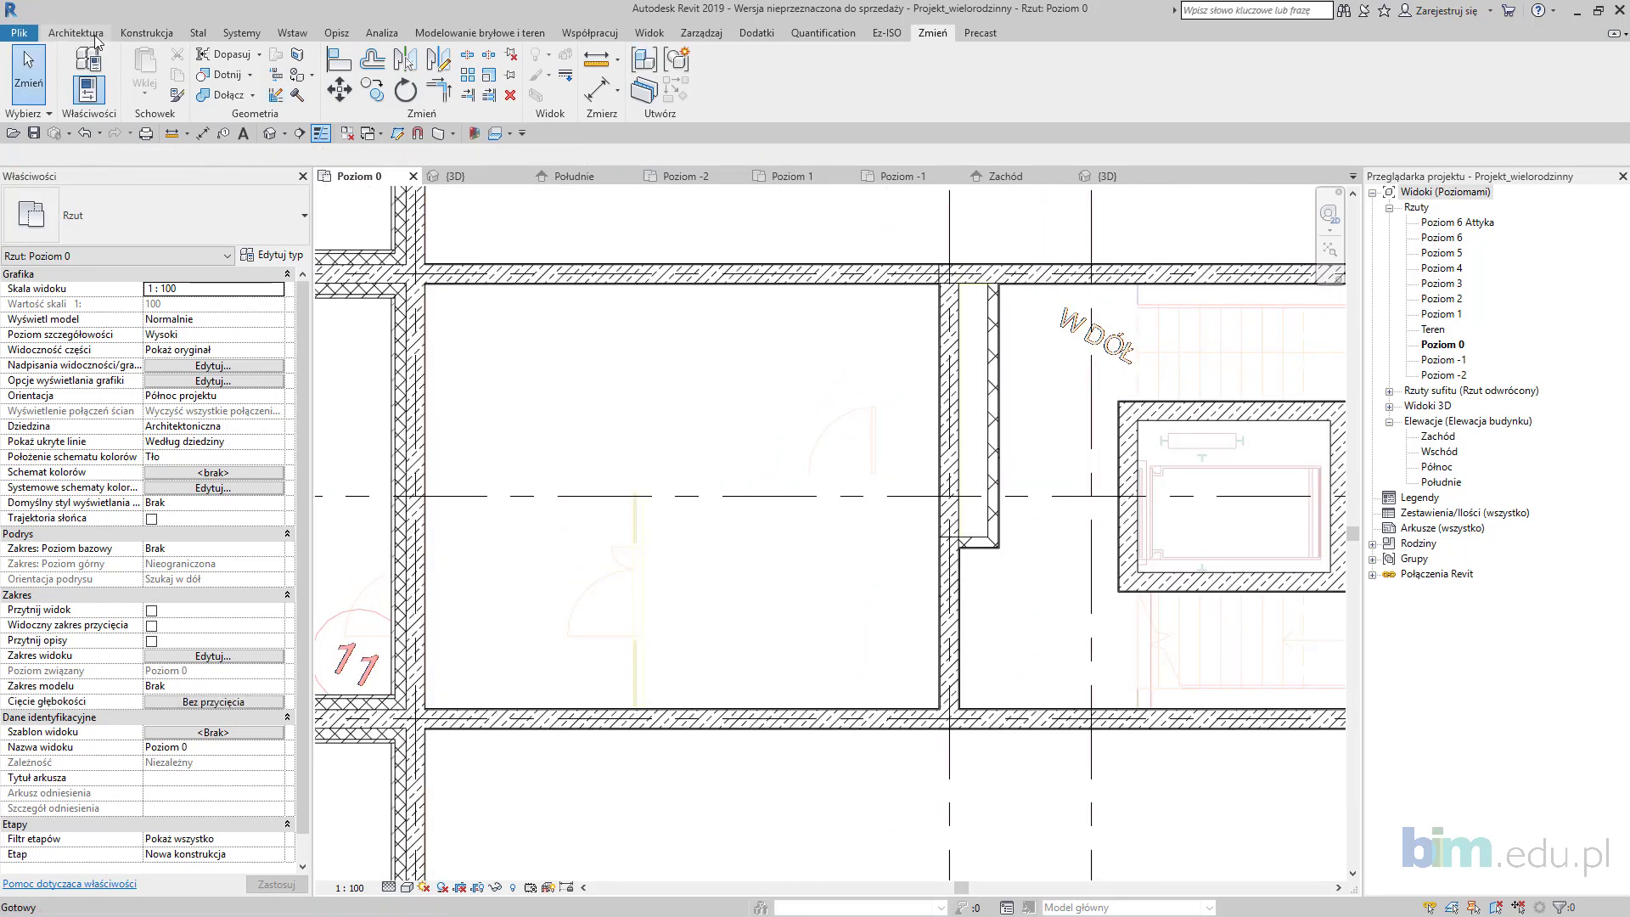
left_click(147, 32)
left_click(124, 101)
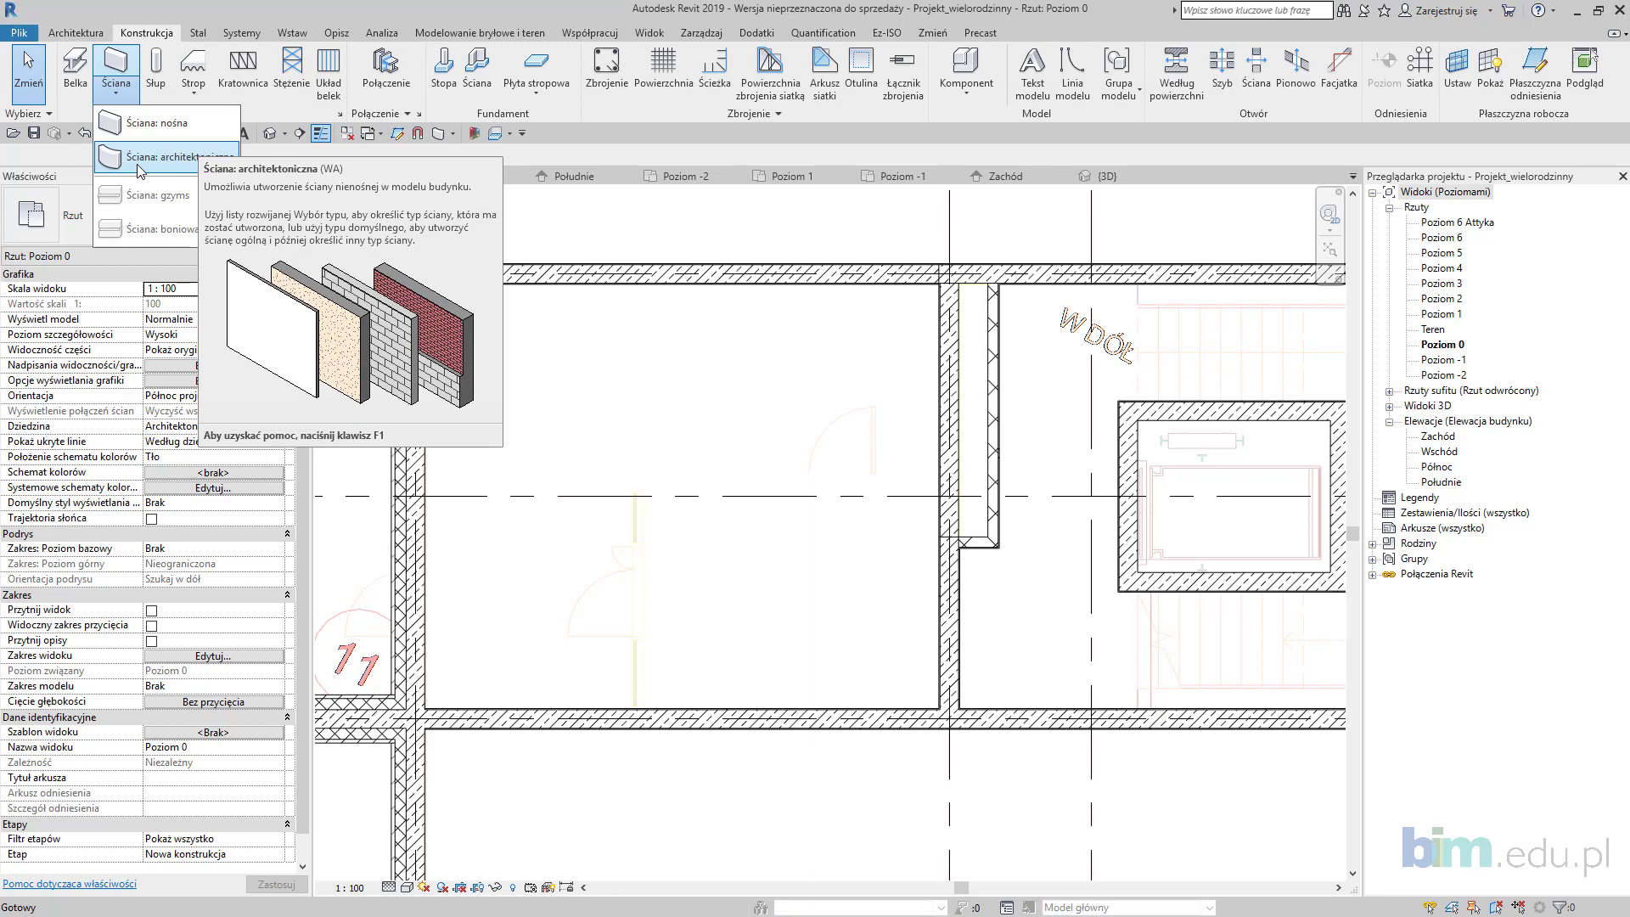
left_click(211, 125)
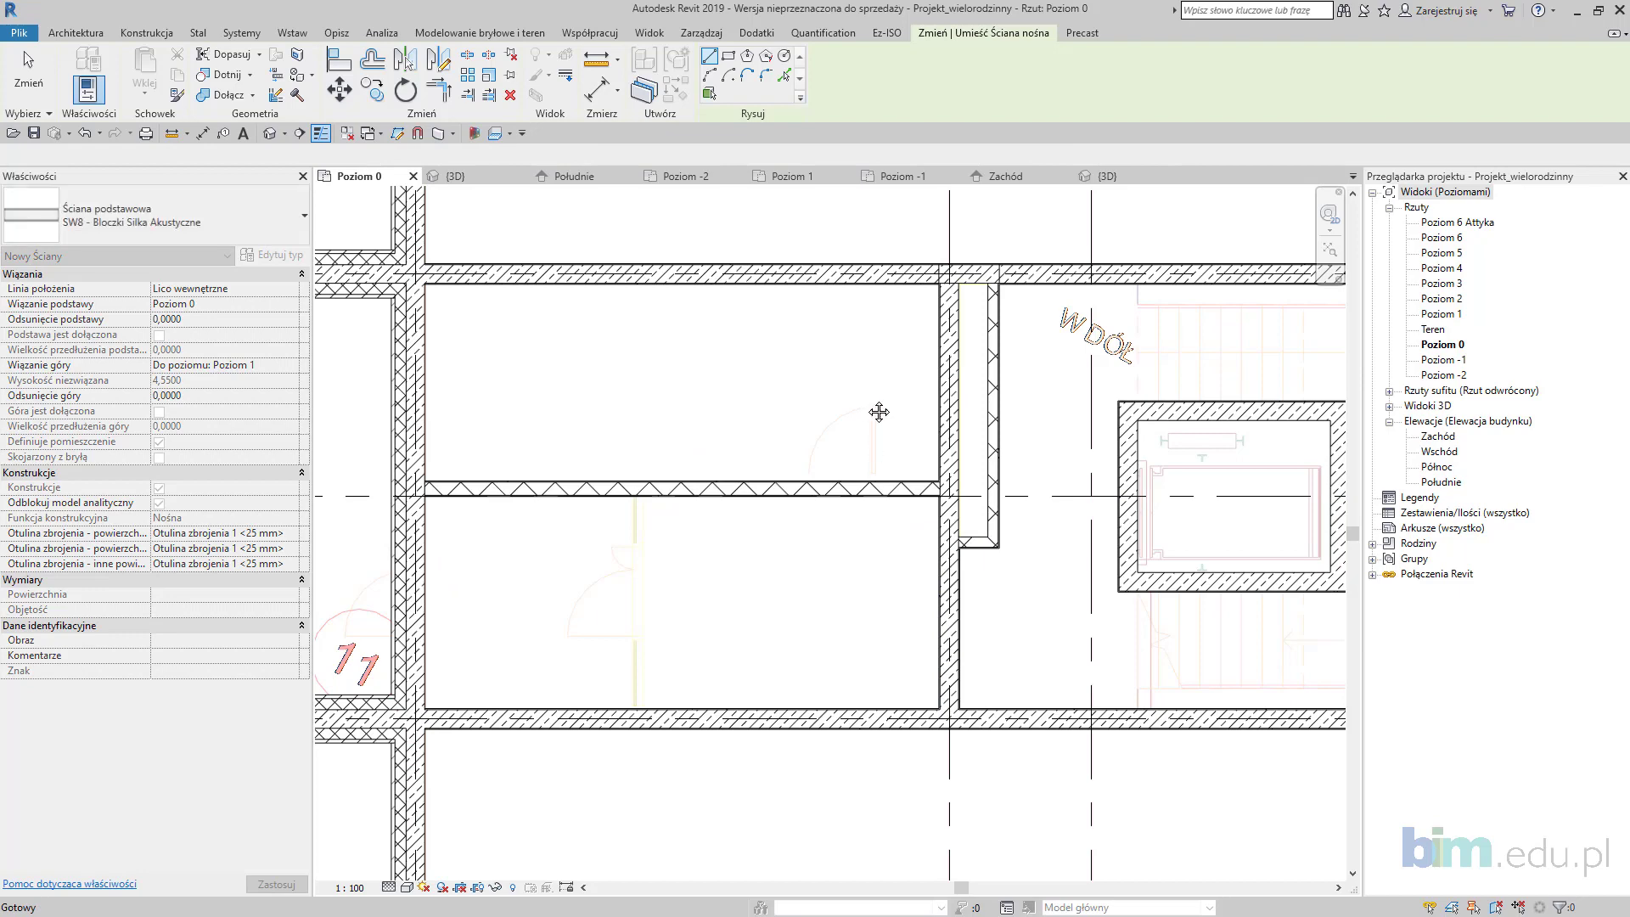
Step: Draw an SW8 - Bloczki Silka Akustyczne wall along grid S2 between the exterior wall and the vertical load-bearing wall
scroll(878, 411, "down", 2)
middle_click_drag(878, 411, 868, 782)
middle_click_drag(775, 295, 767, 637)
middle_click_drag(764, 426, 739, 582)
scroll(575, 461, "up", 3)
left_click(572, 463)
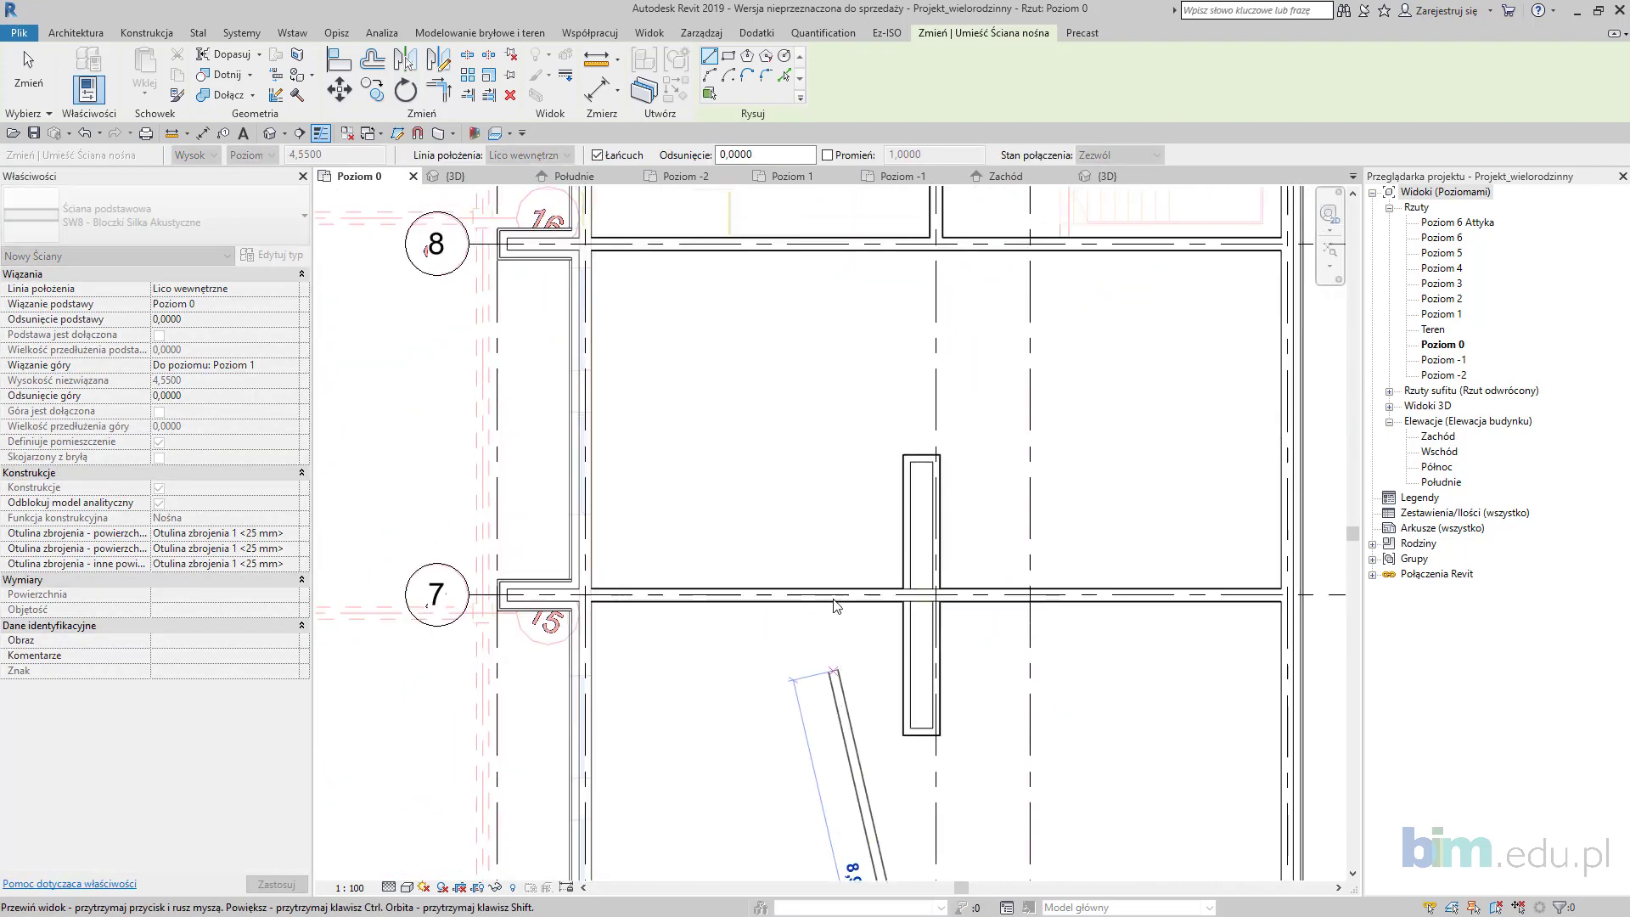
middle_click_drag(844, 633, 844, 747)
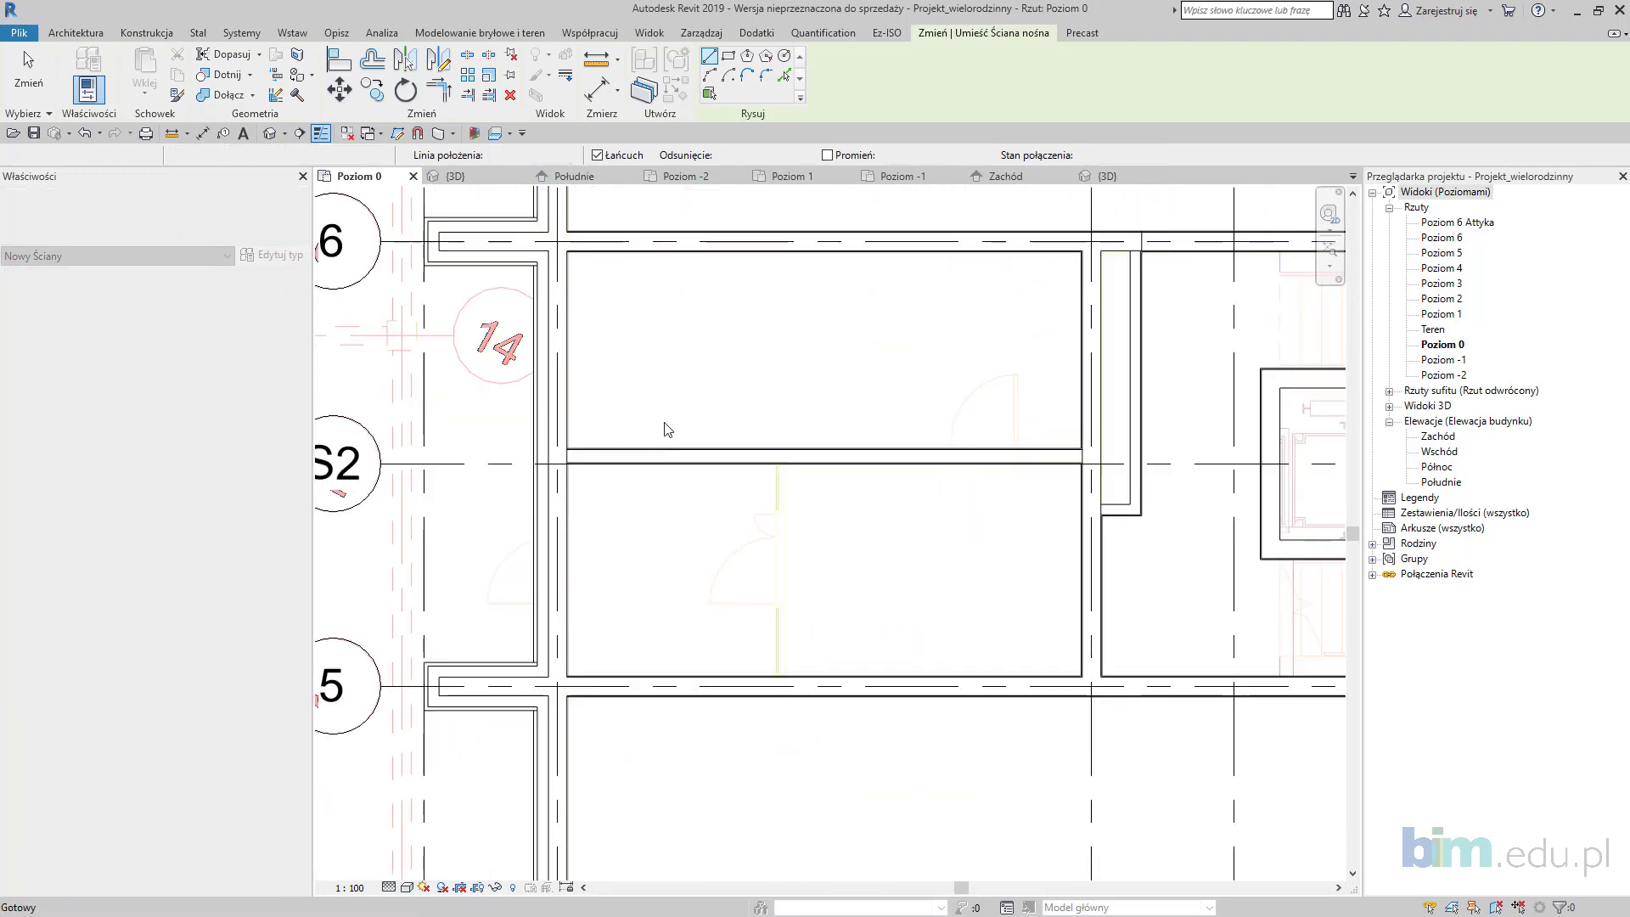
Step: Draw an SW8 - Bloczki Silka Akustyczne wall along grid S3 between the exterior wall and the vertical load-bearing wall
scroll(633, 453, "down", 2)
middle_click_drag(658, 324, 688, 742)
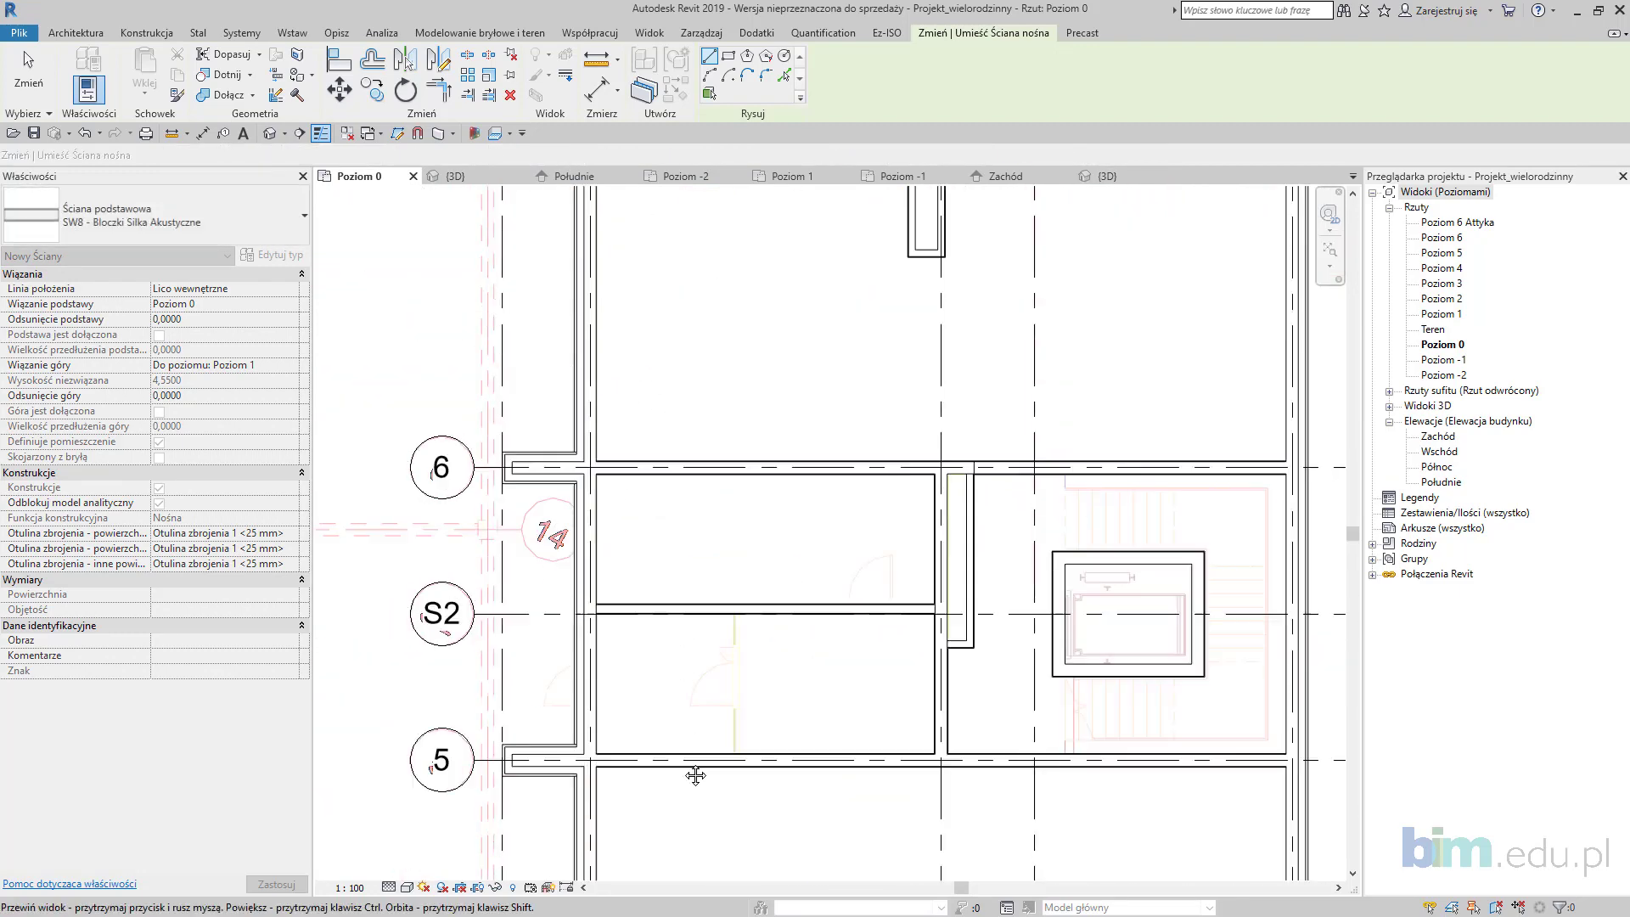
middle_click_drag(684, 382, 668, 744)
middle_click_drag(646, 214, 608, 462)
scroll(614, 462, "up", 2)
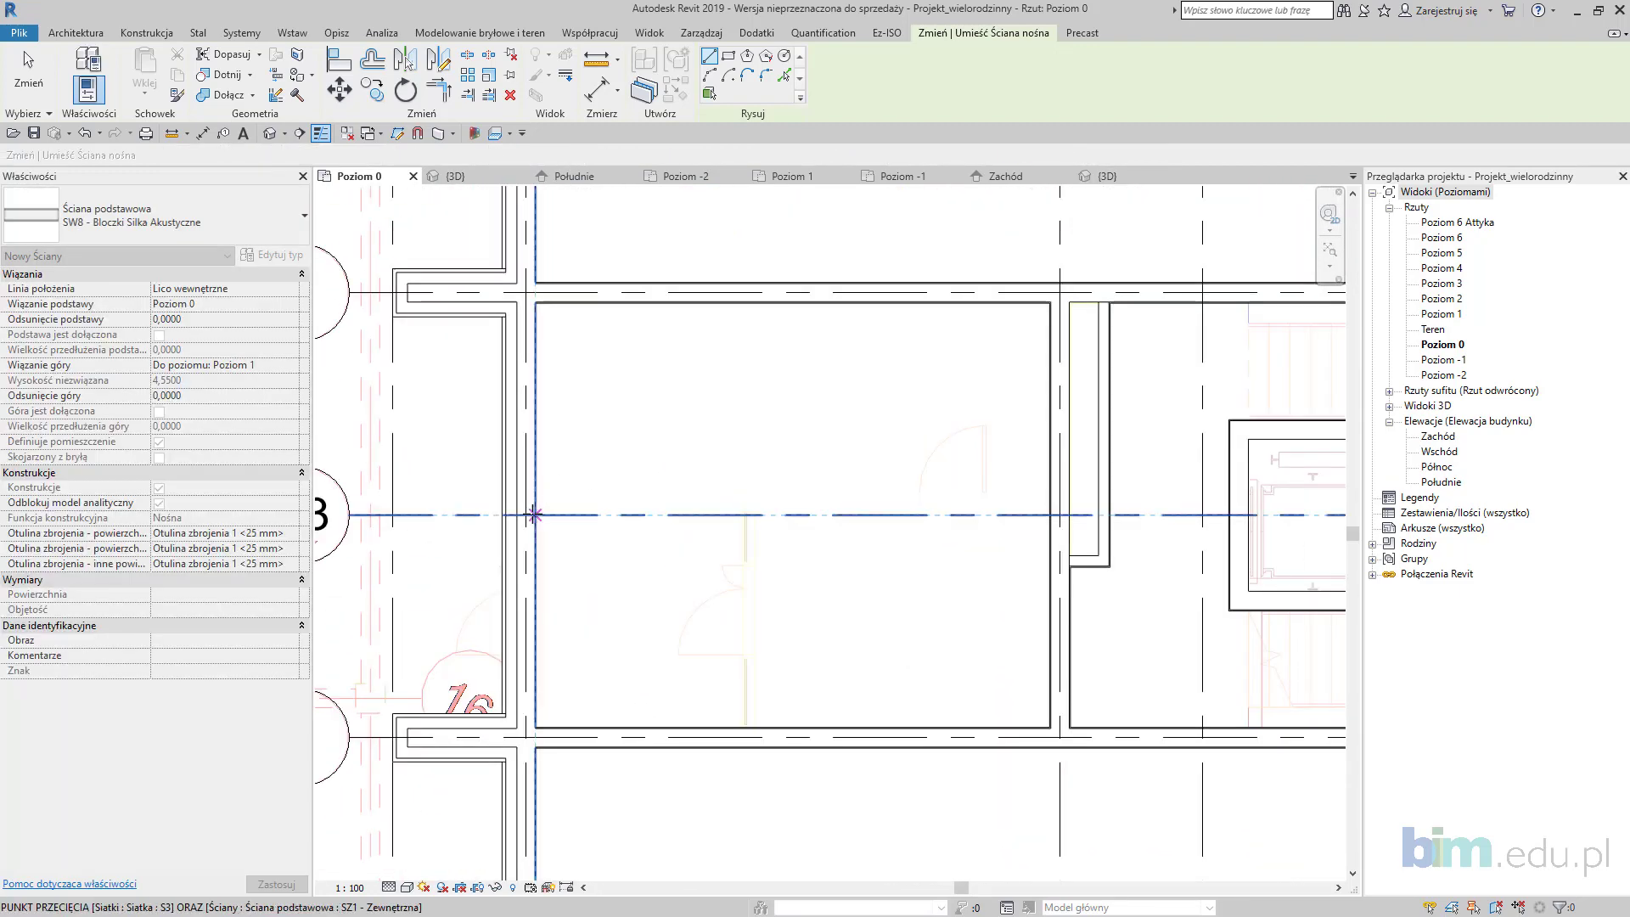
left_click(534, 514)
left_click(1053, 514)
key("Escape")
key("Escape")
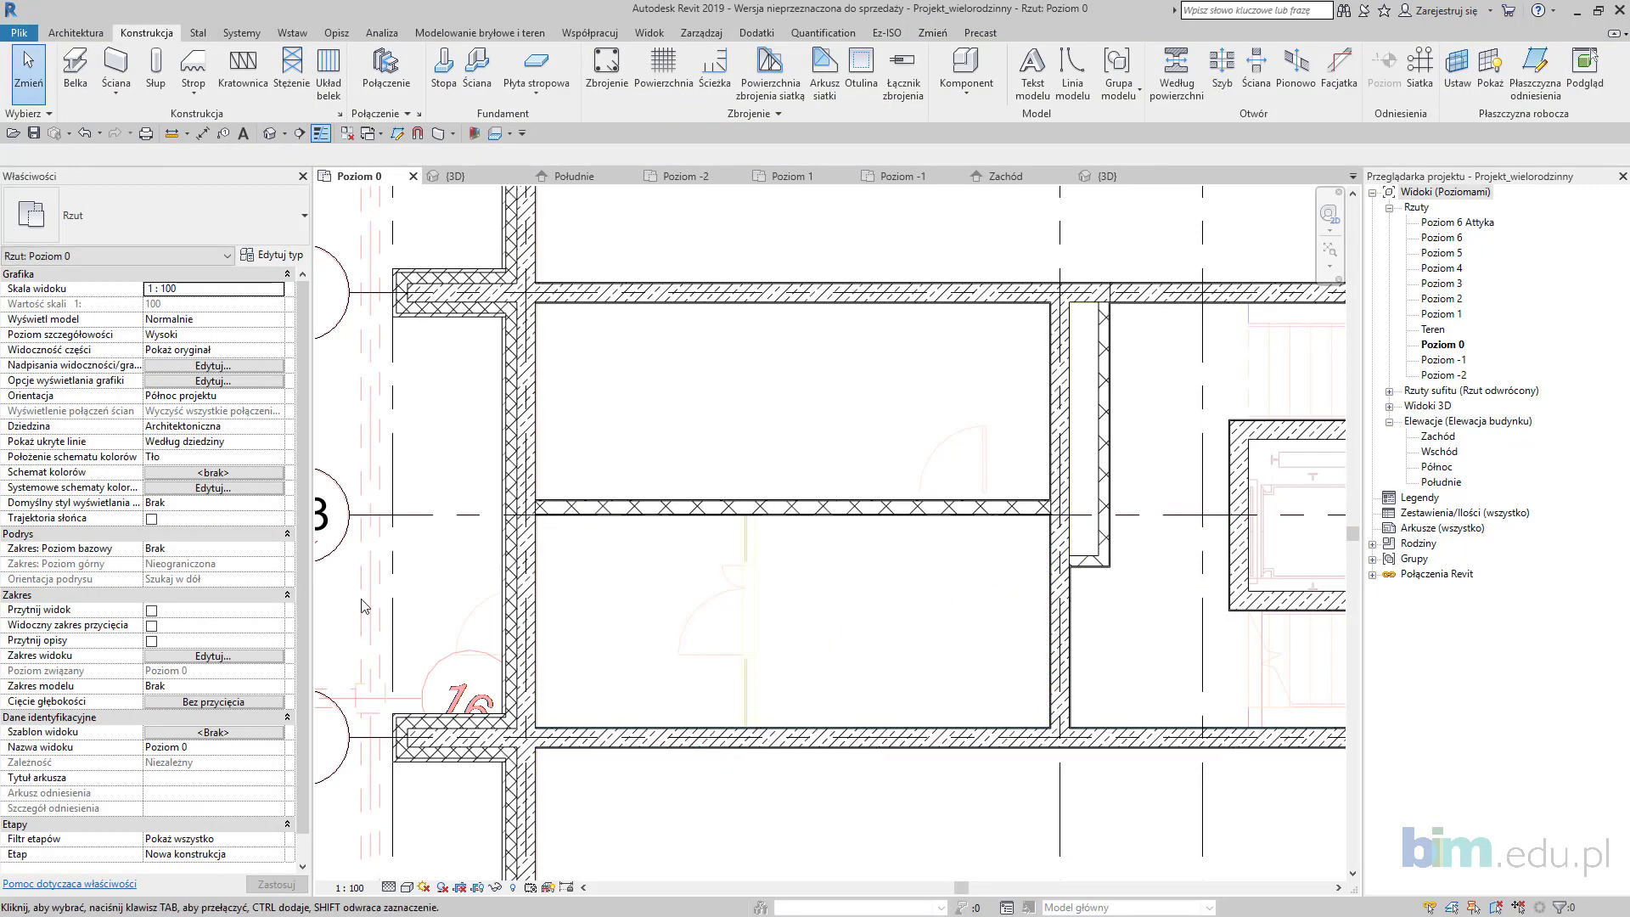
Step: Draw a 2.86 m WZ9 - Witryna wejście curtain wall from the S3 wall down to the SW1 wall, along the underlay's door partition
left_click(116, 91)
left_click(145, 122)
left_click(162, 216)
scroll(143, 348, "down", 2)
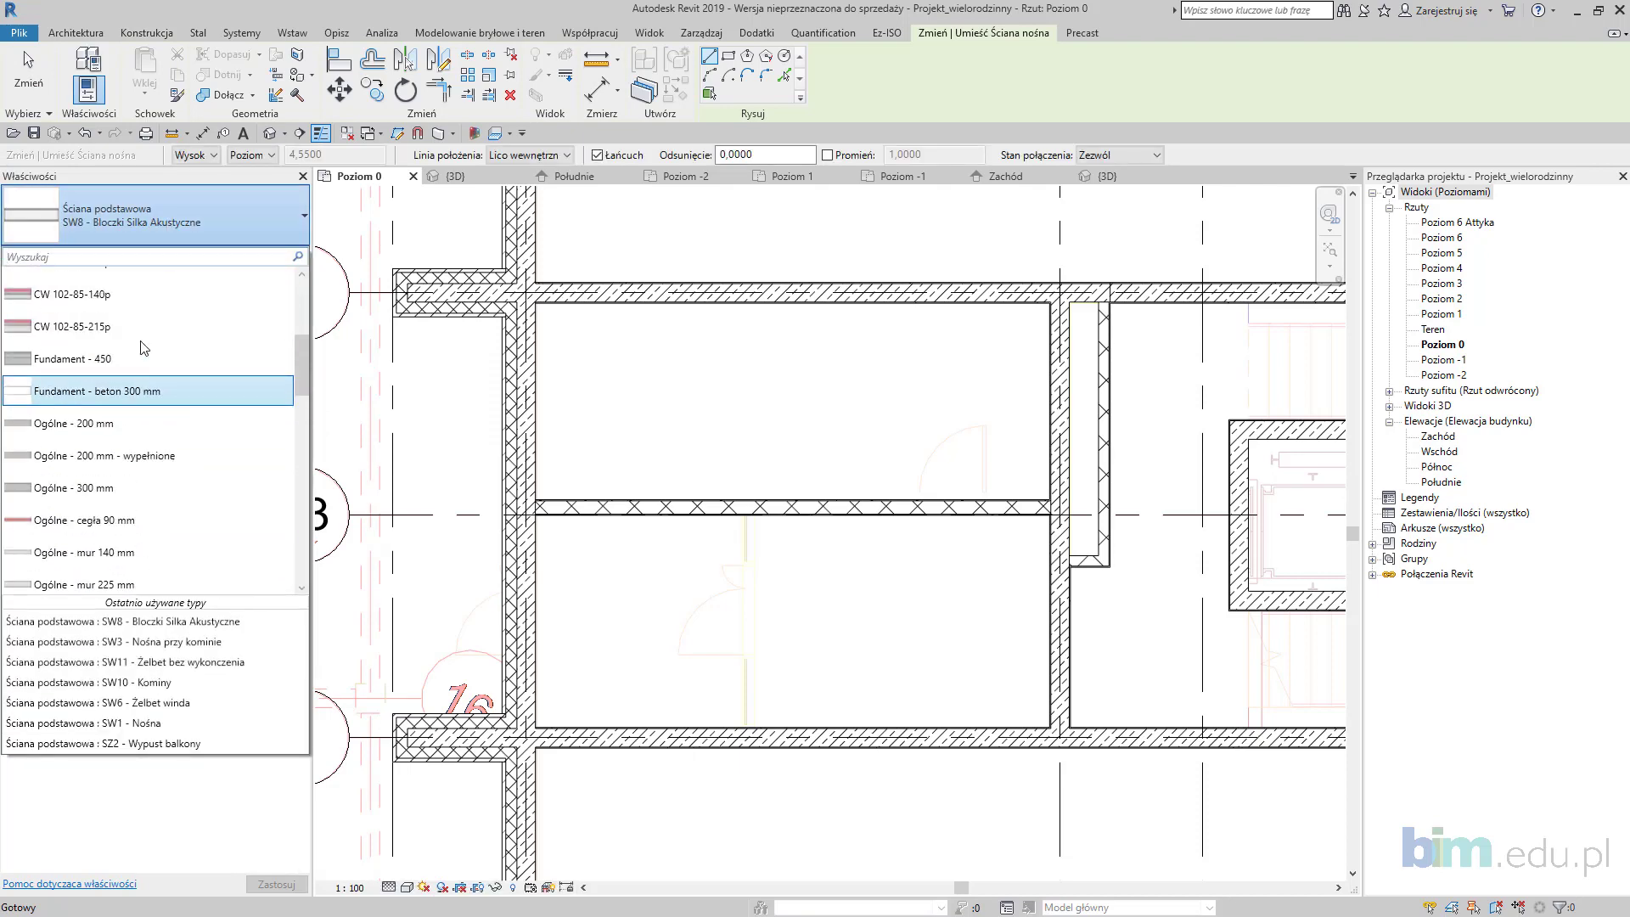
scroll(142, 348, "down", 5)
left_click(127, 367)
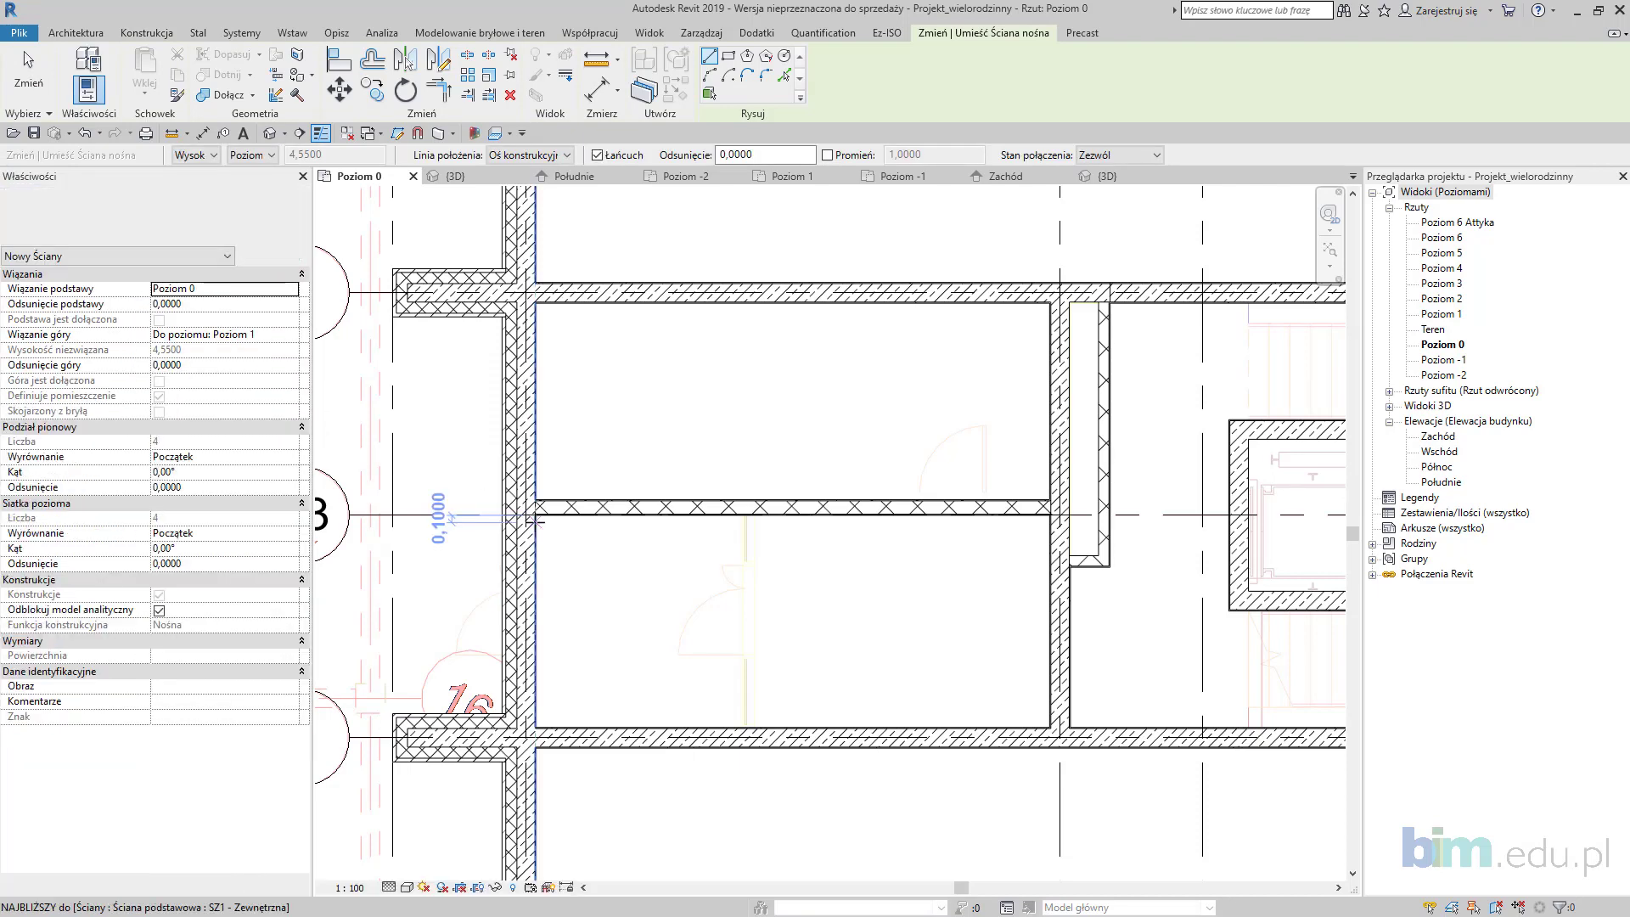
scroll(942, 520, "up", 3)
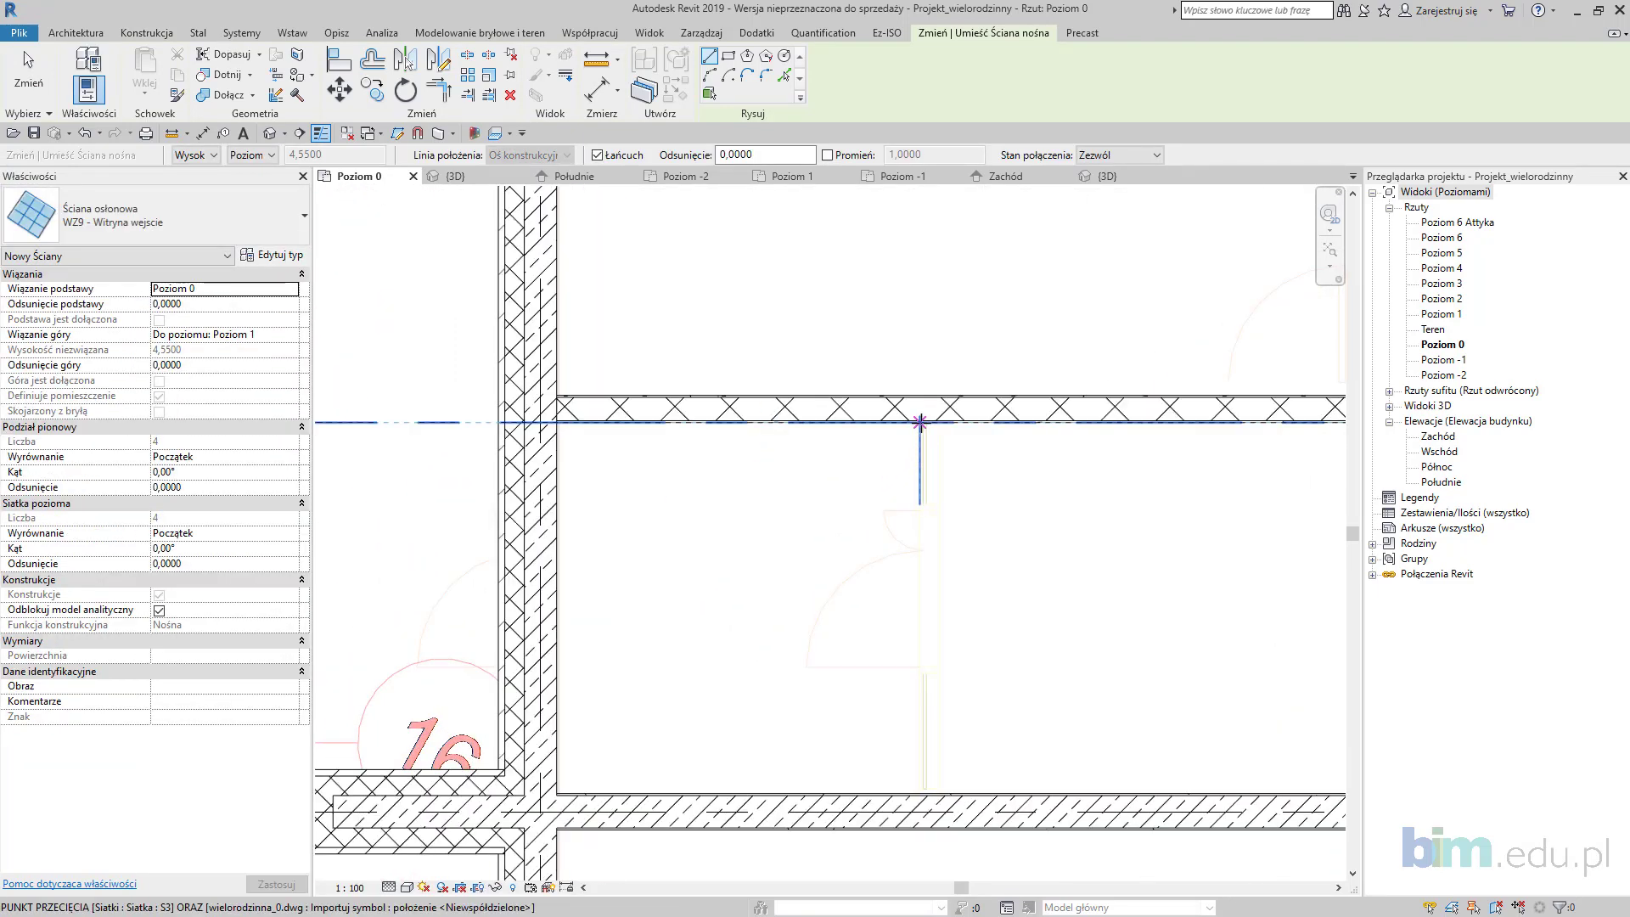
left_click(925, 422)
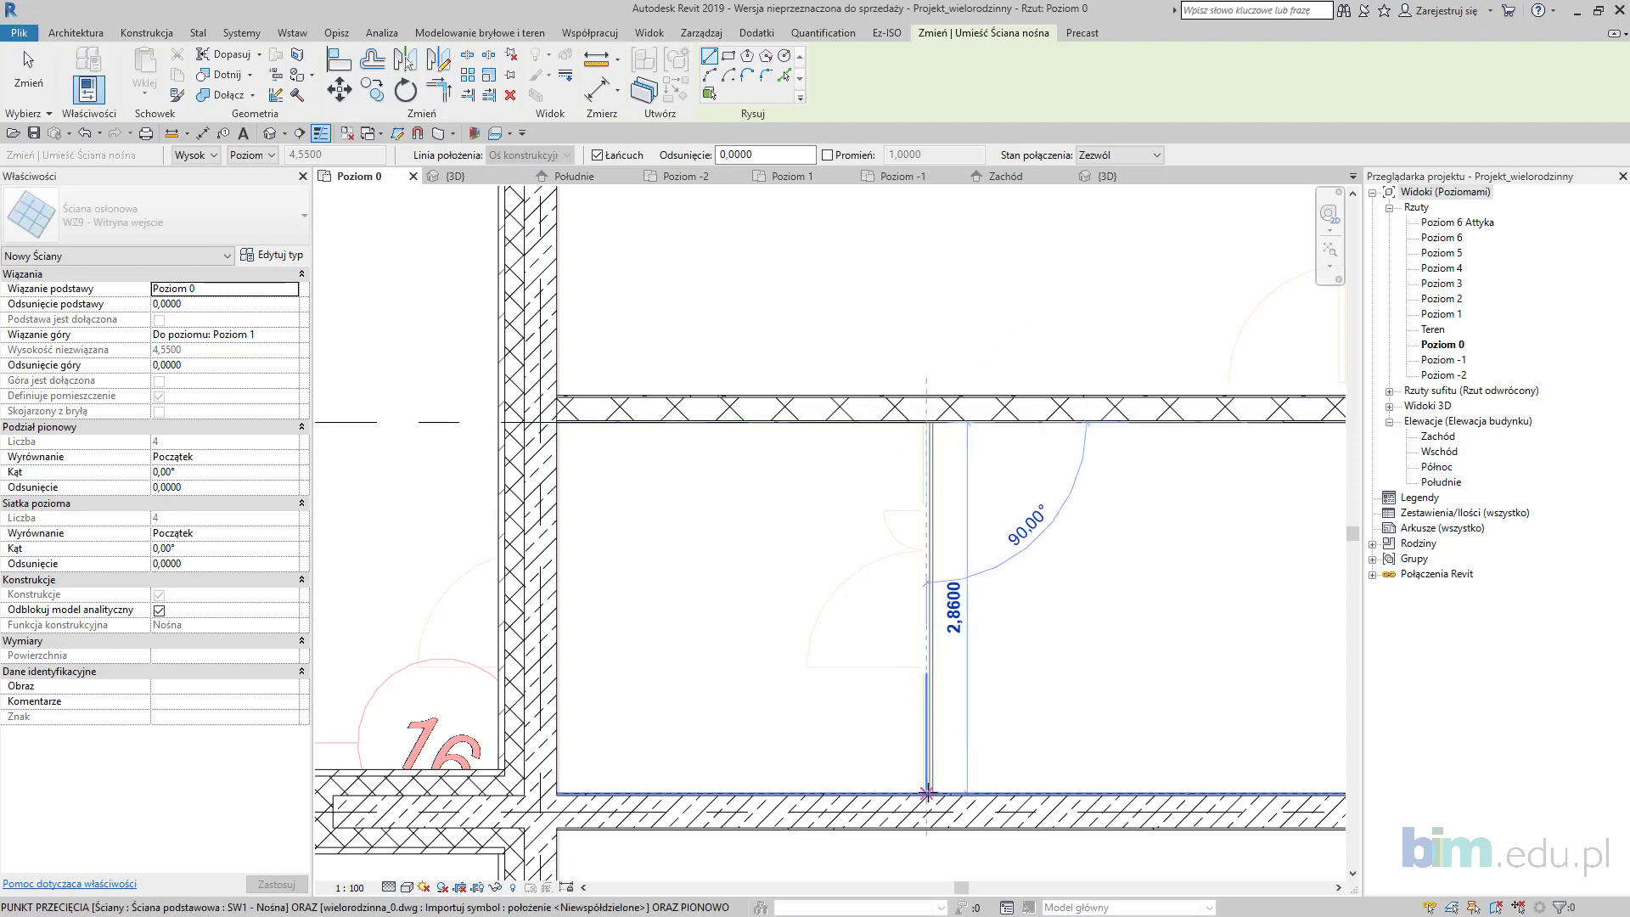
left_click(925, 794)
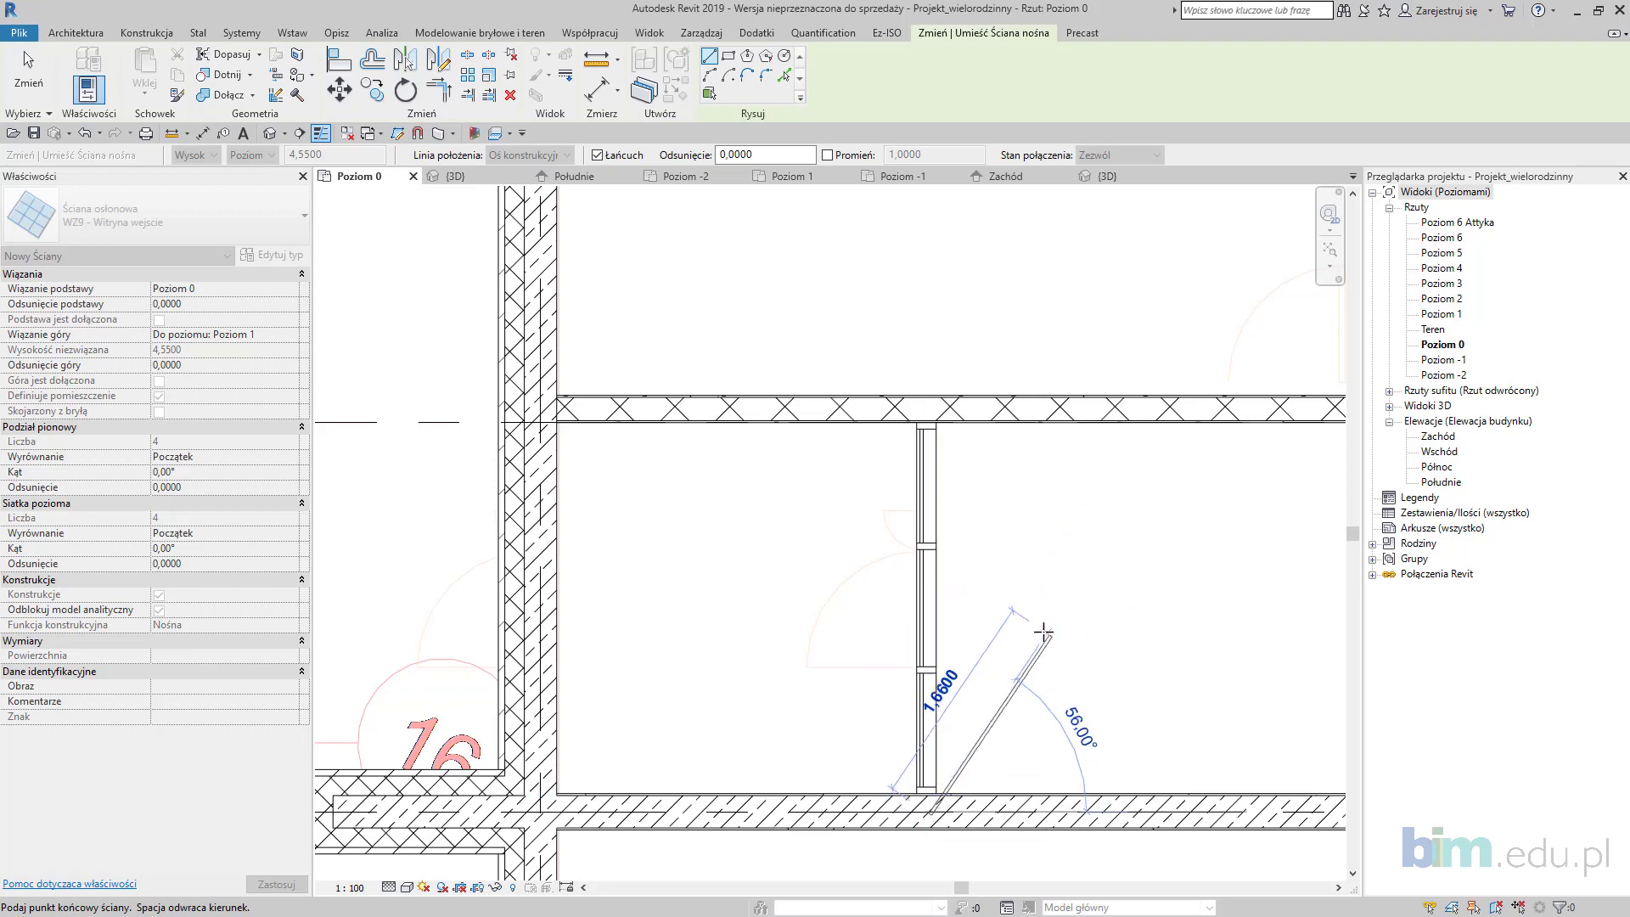
key("Escape")
key("Escape")
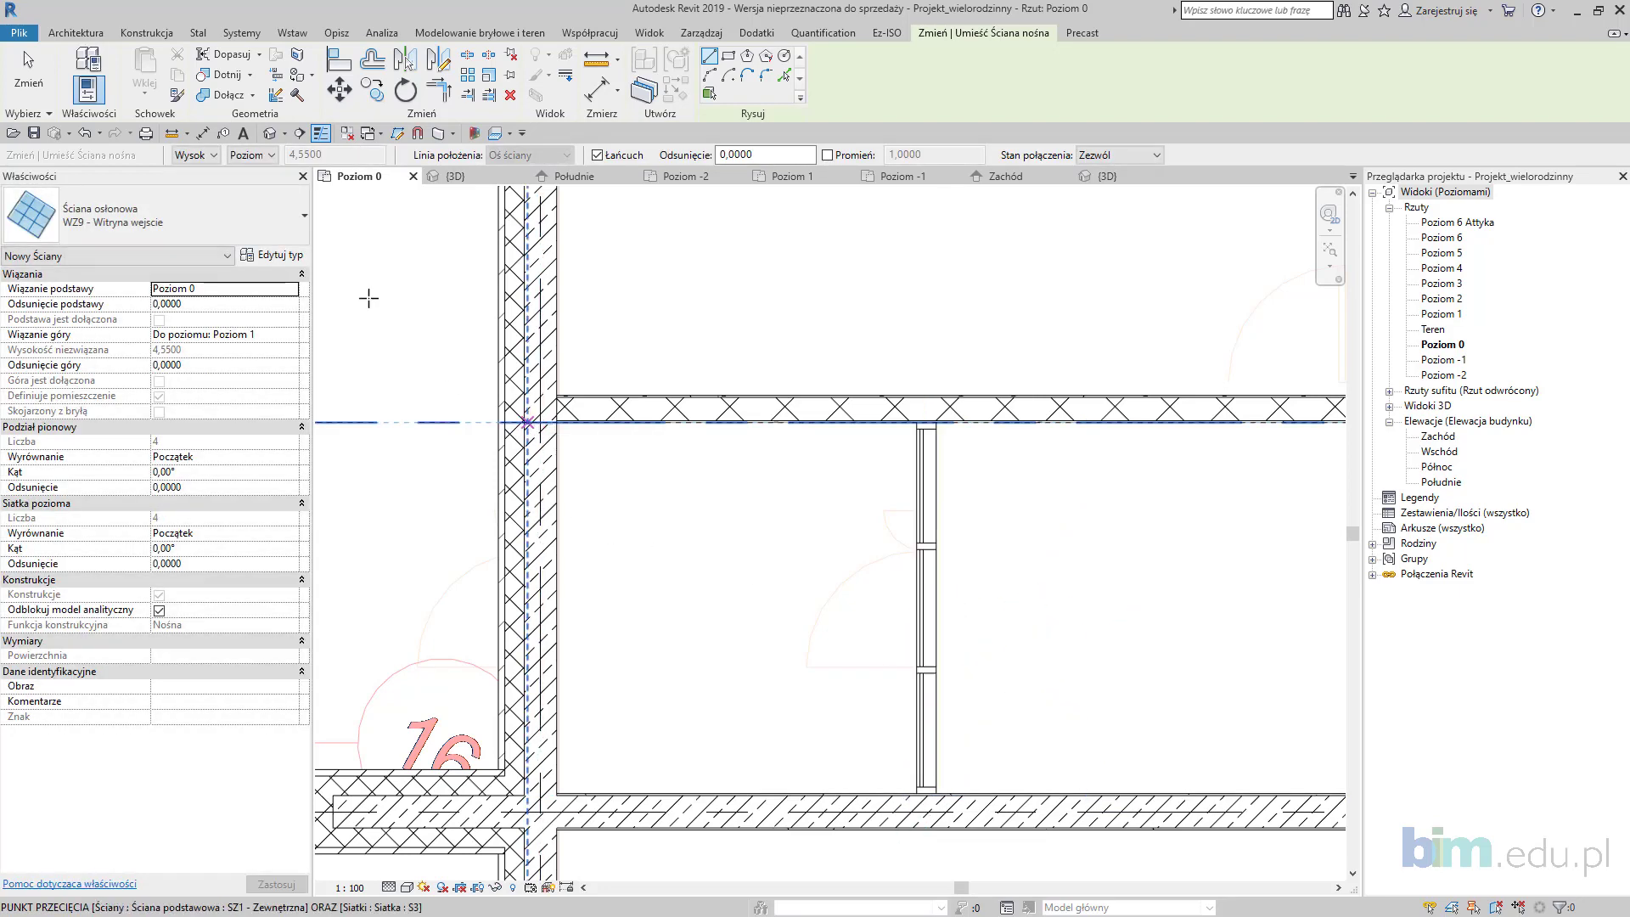
Step: With automatic embedding enabled in the WZ9 - Witryna wejście type, draw a 2.65 m curtain wall in the exterior wall downward from grid S3
left_click(288, 255)
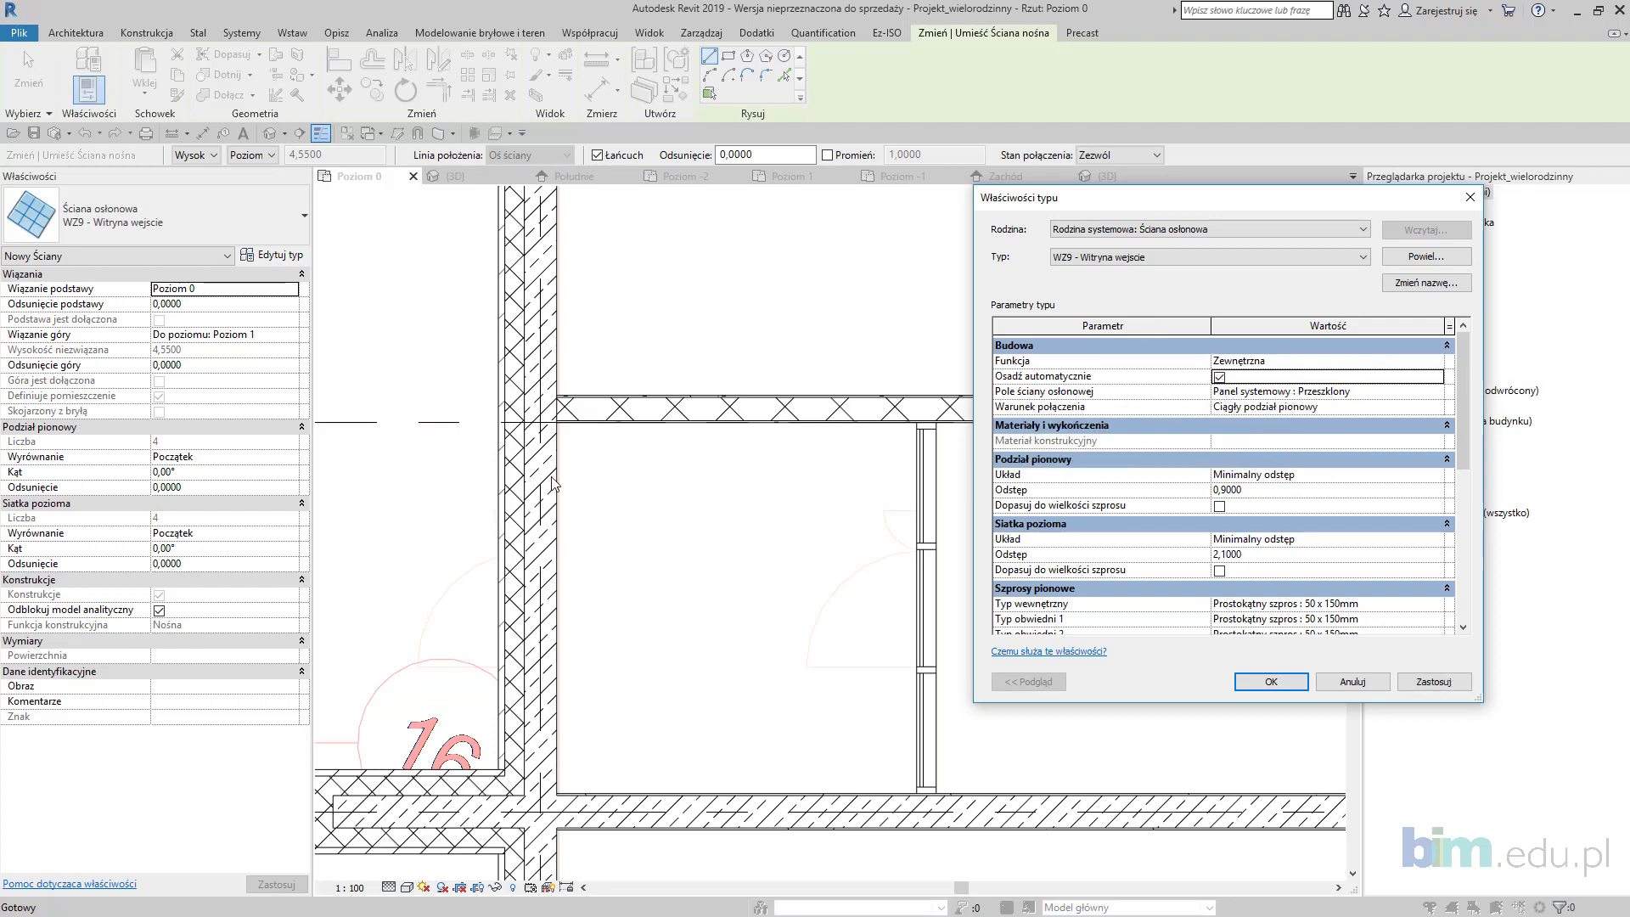
left_click(1265, 683)
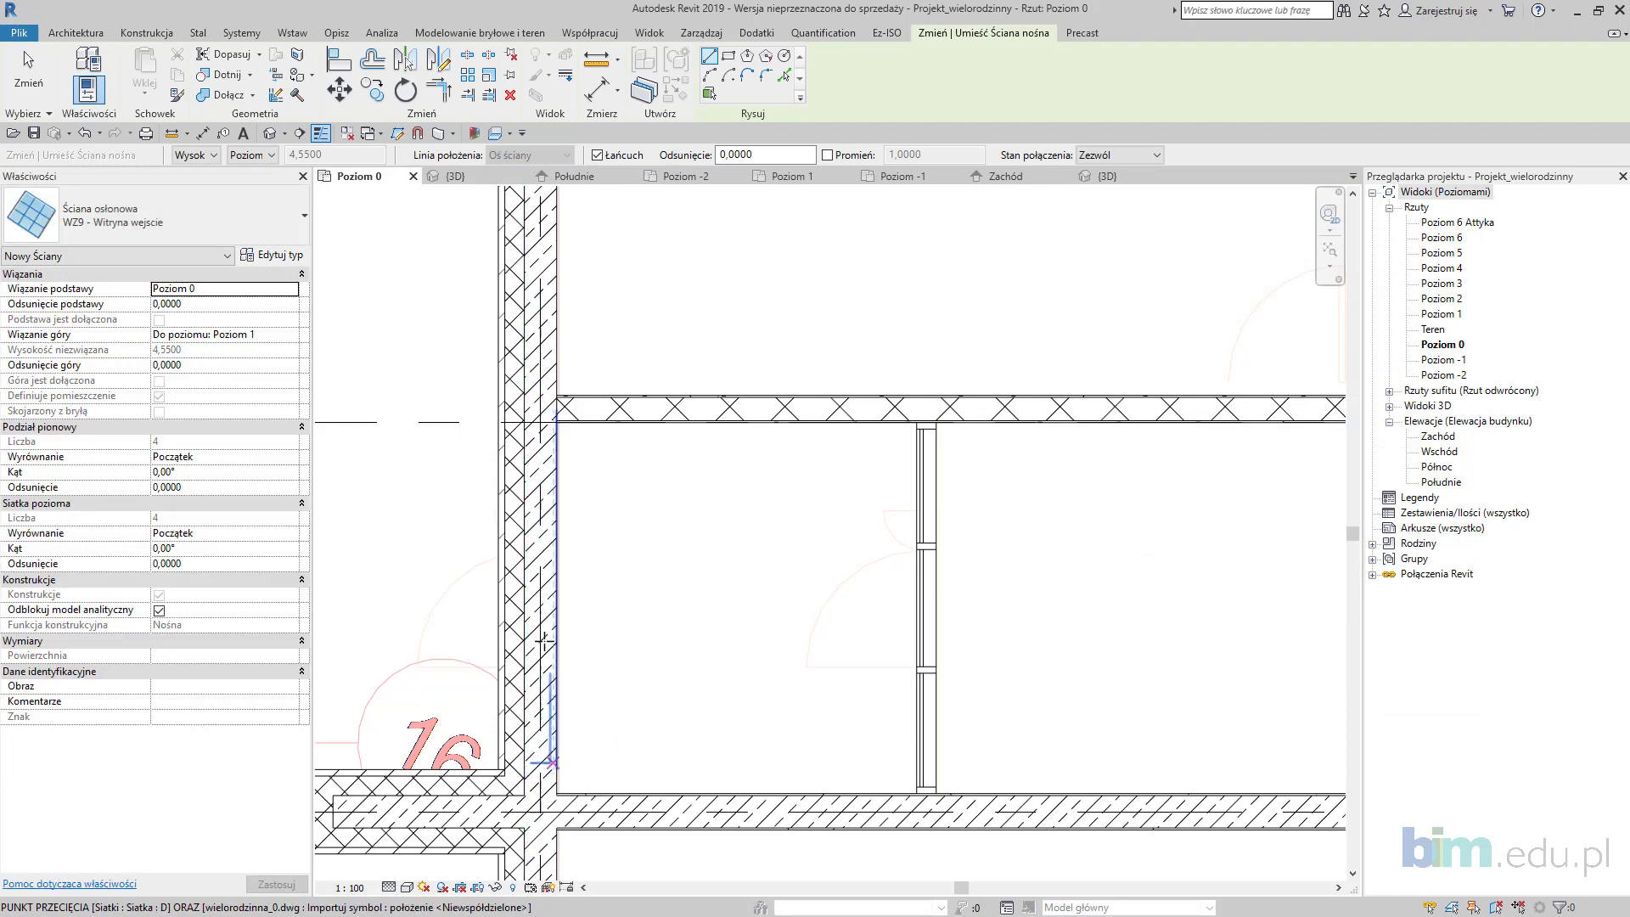
left_click(540, 422)
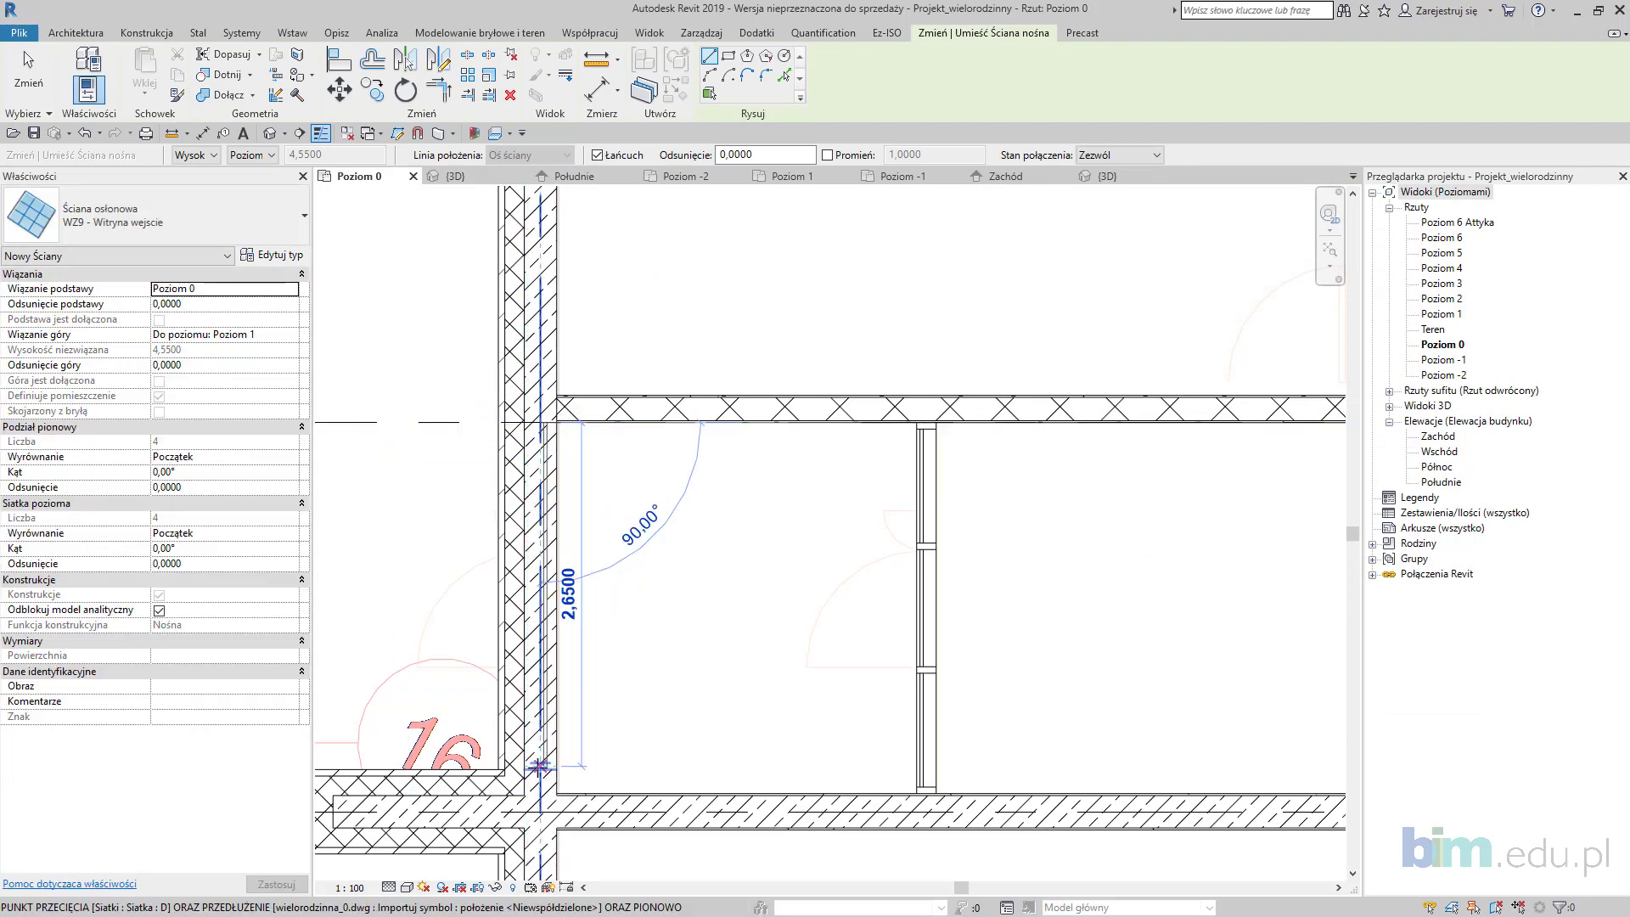
left_click(539, 767)
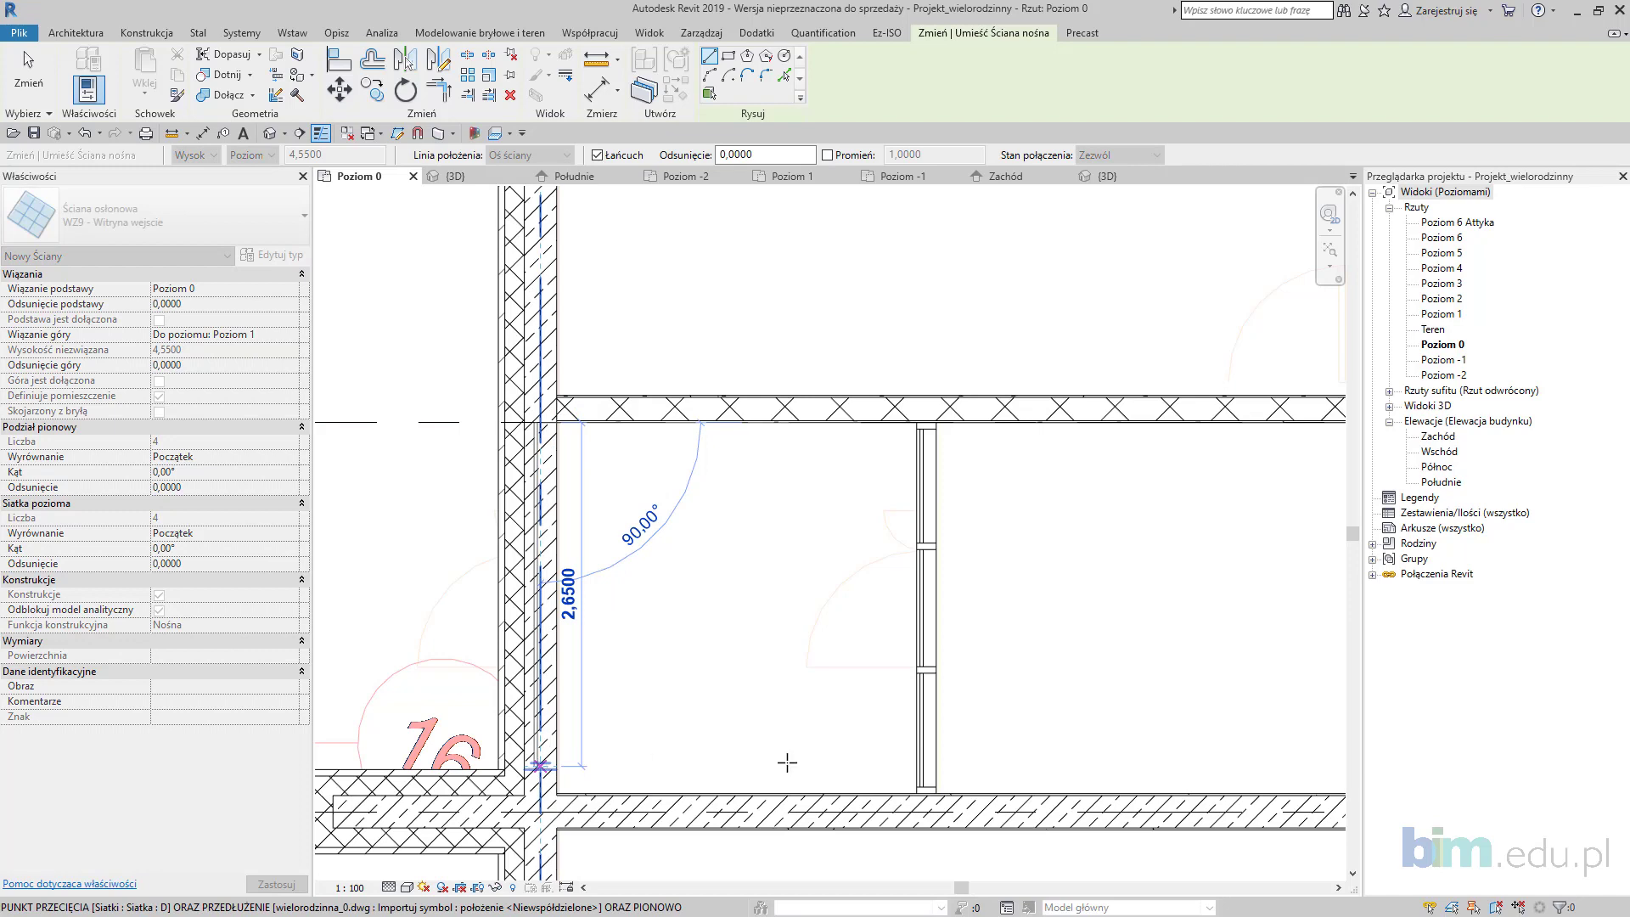
key("Escape")
key("Escape")
Step: Align the lower end of the embedded curtain wall to the upper face of the SZ2 balcony projection at grid 8
scroll(510, 767, "up", 3)
scroll(510, 767, "up", 2)
key("a")
key("l")
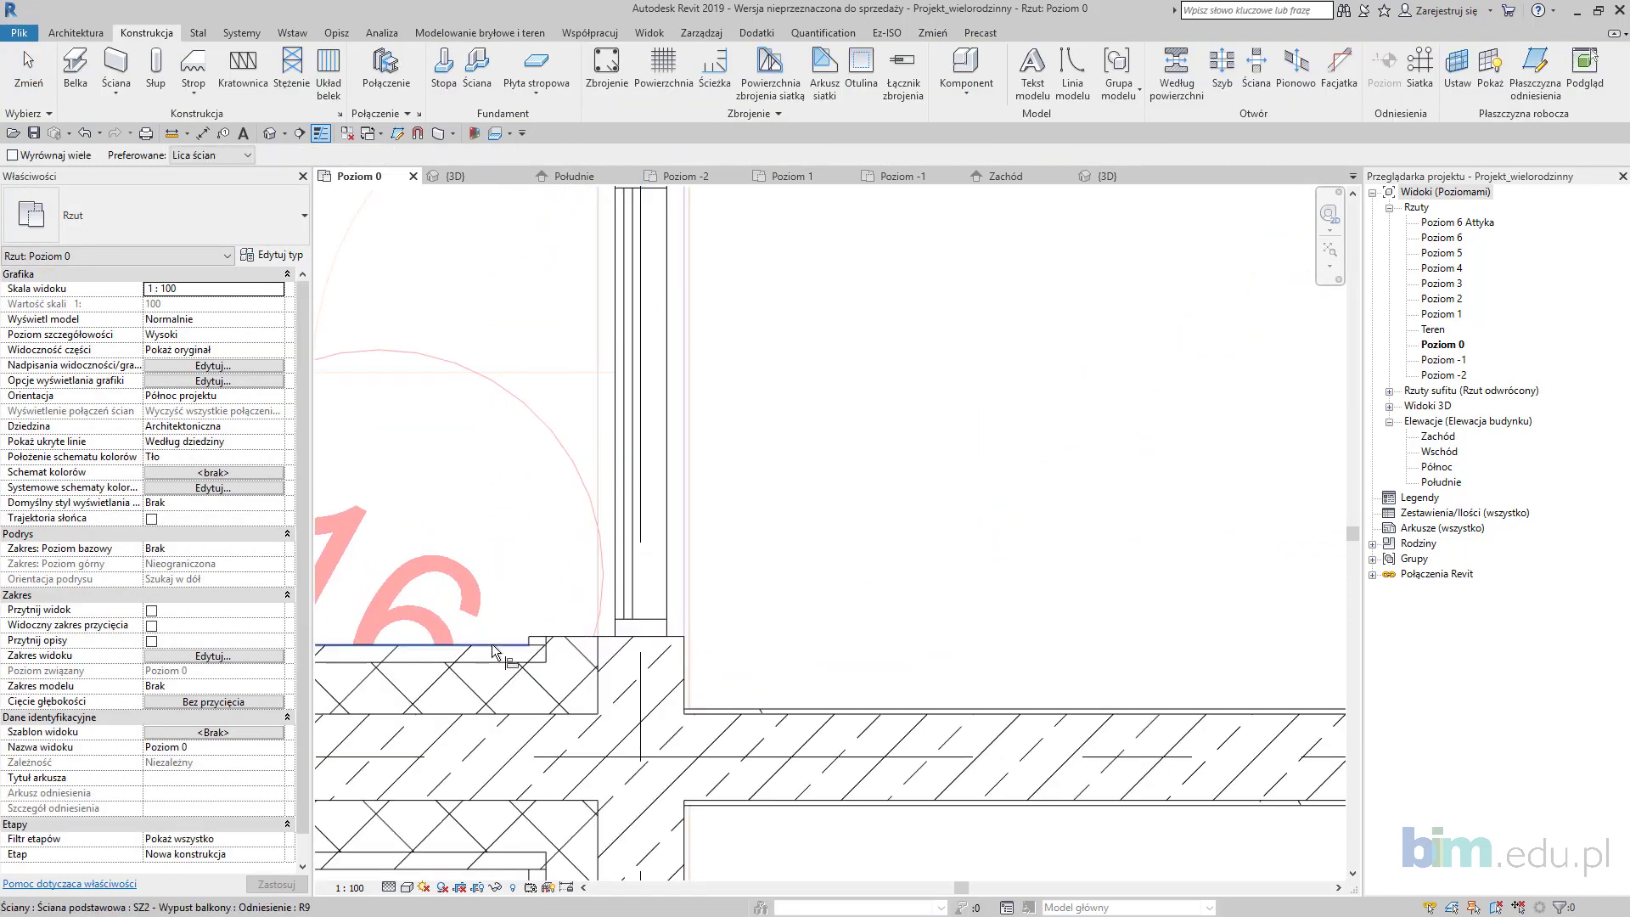
left_click(646, 643)
Step: Copy both WZ9 curtain walls from the entrance at grid S3 to the matching position at grid S2
scroll(851, 564, "down", 5)
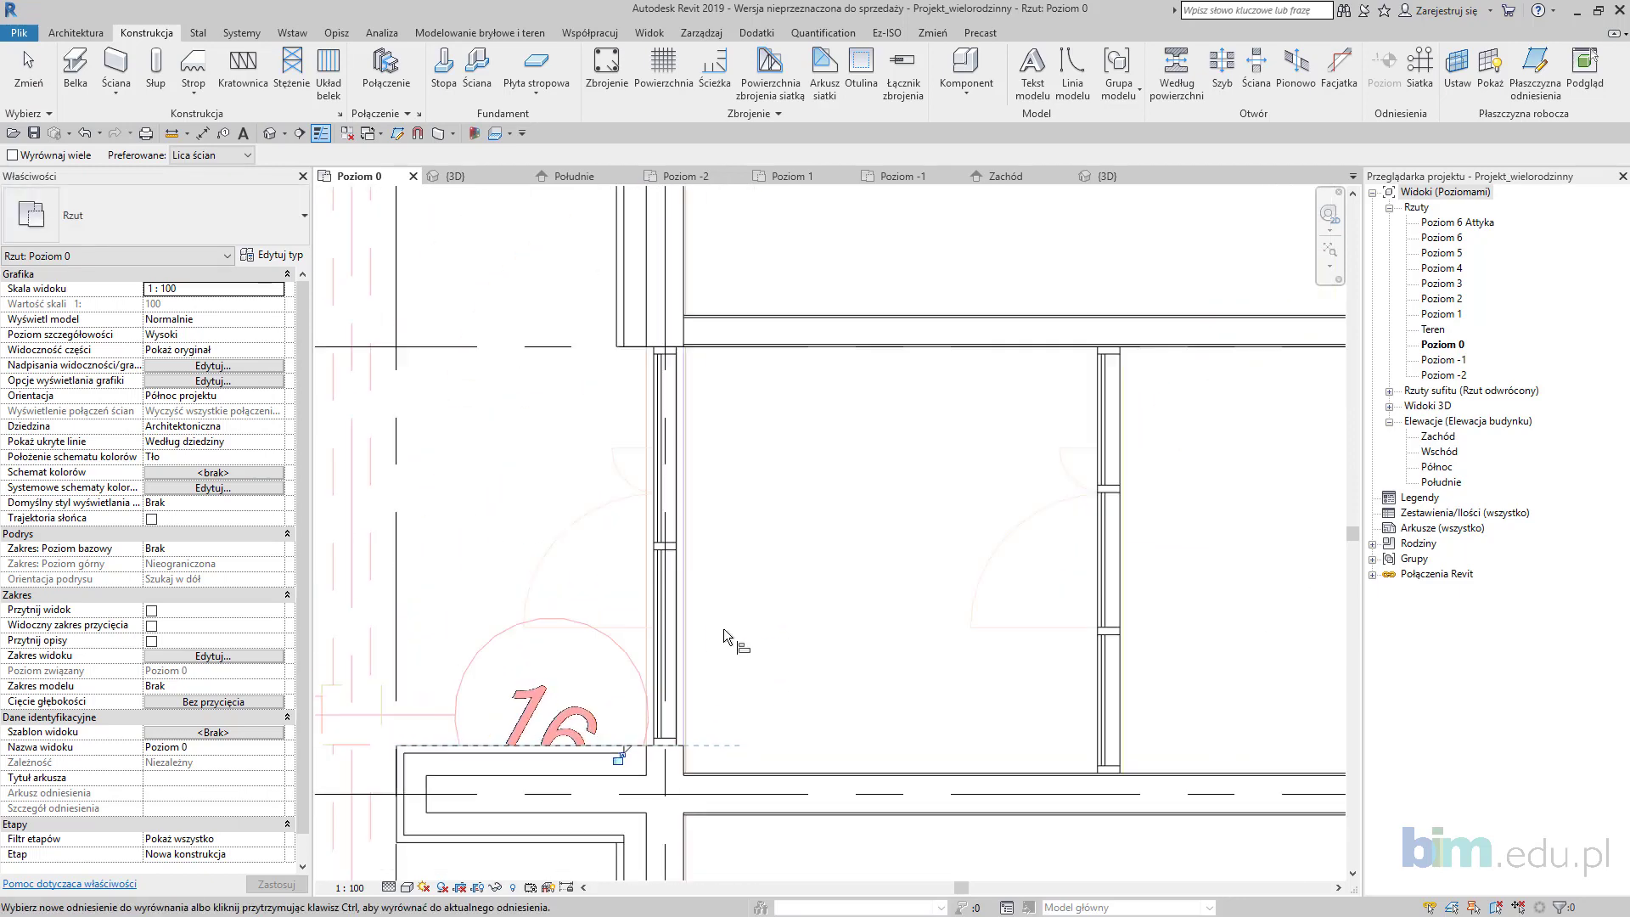
scroll(713, 598, "down", 3)
scroll(666, 484, "up", 4)
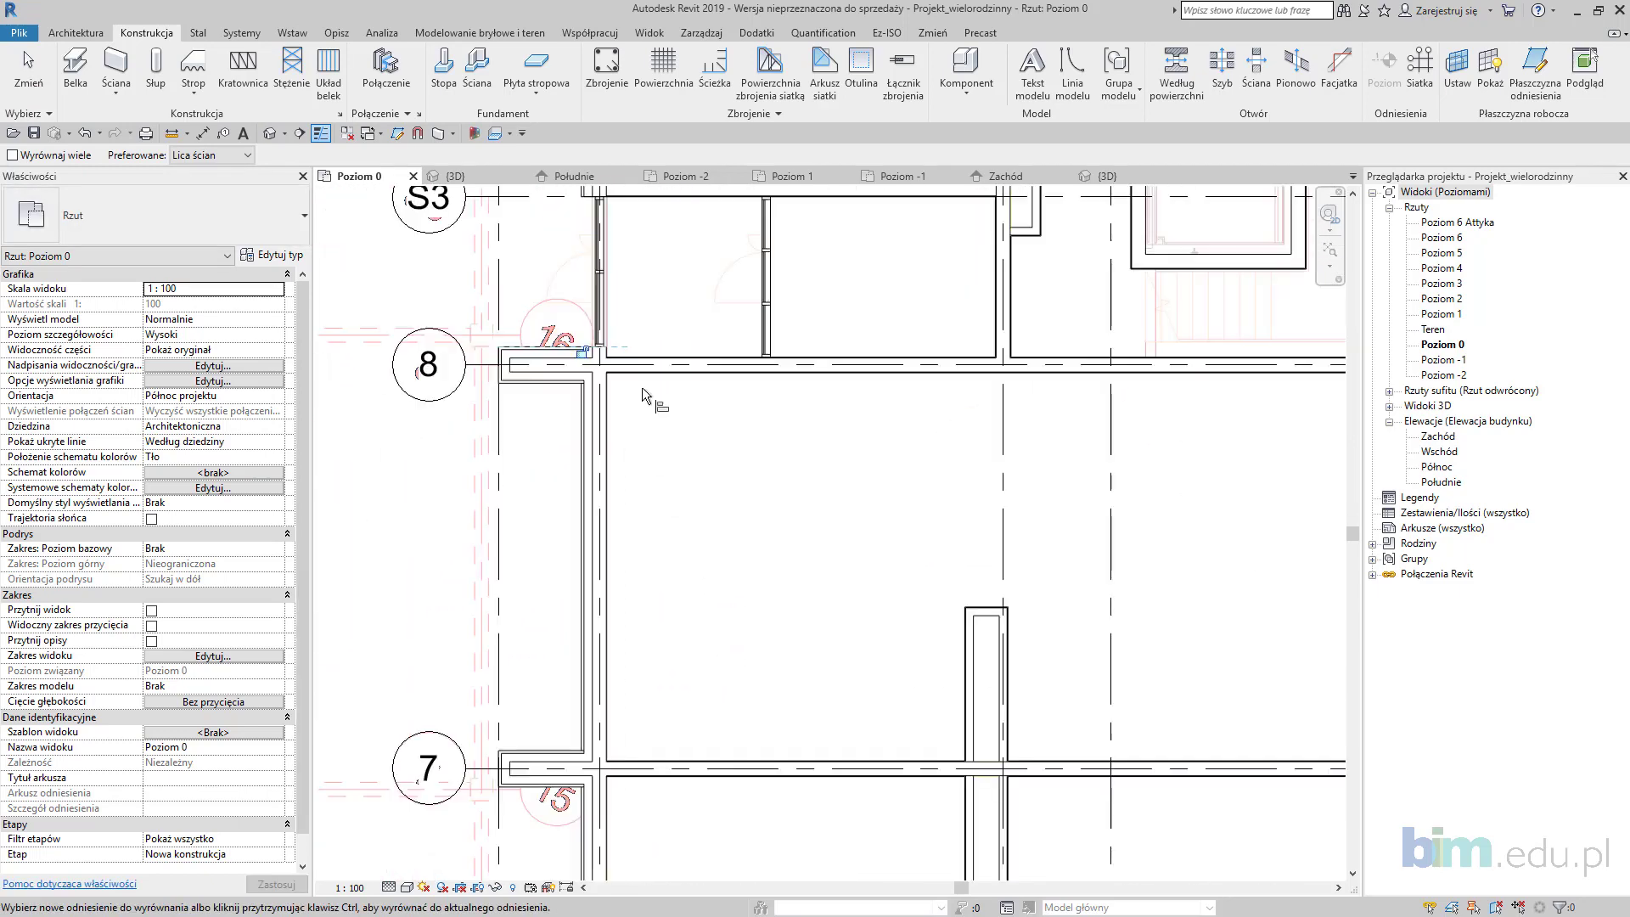
left_click(768, 273, "ctrl")
middle_click_drag(834, 303, 821, 421)
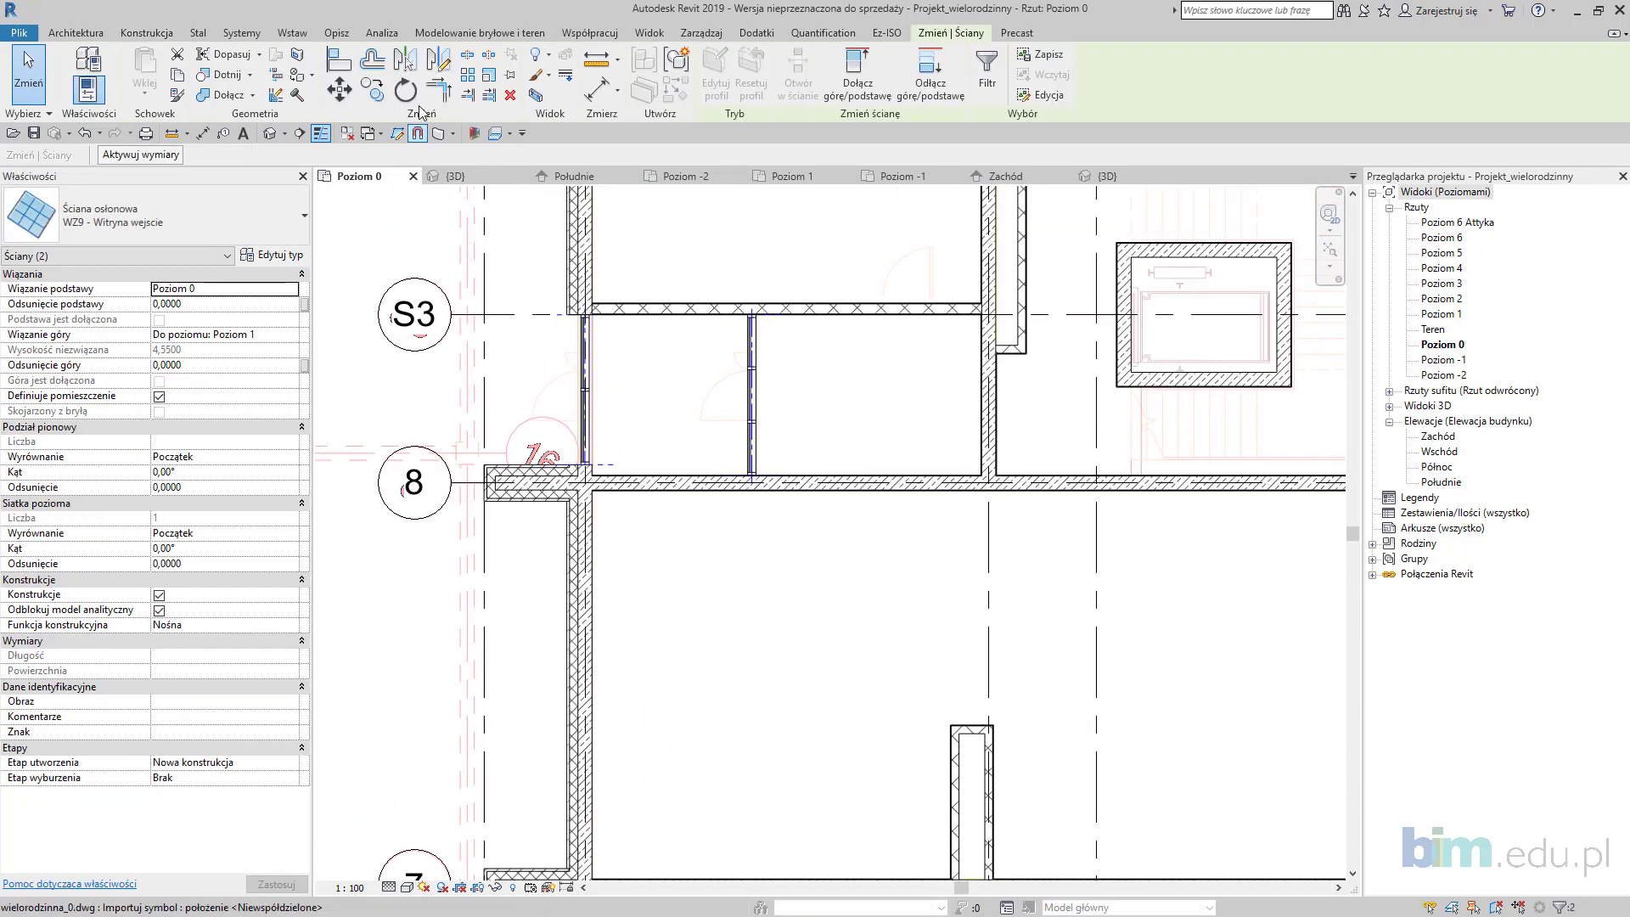
left_click(371, 89)
middle_click_drag(1041, 445, 931, 564)
scroll(931, 563, "down", 2)
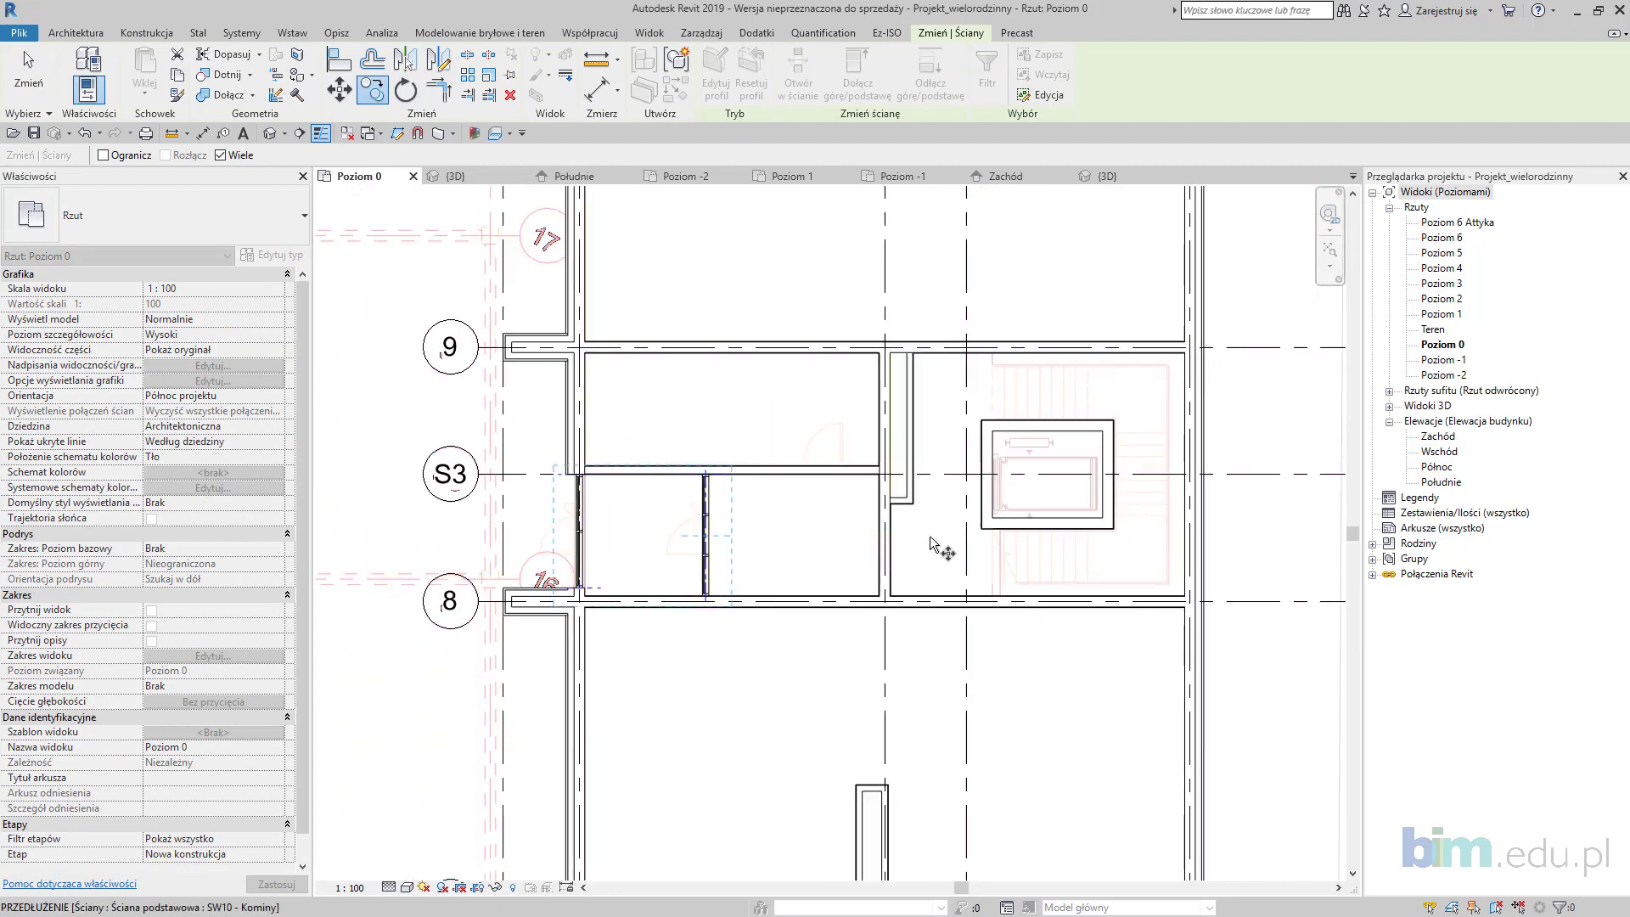
left_click(967, 473)
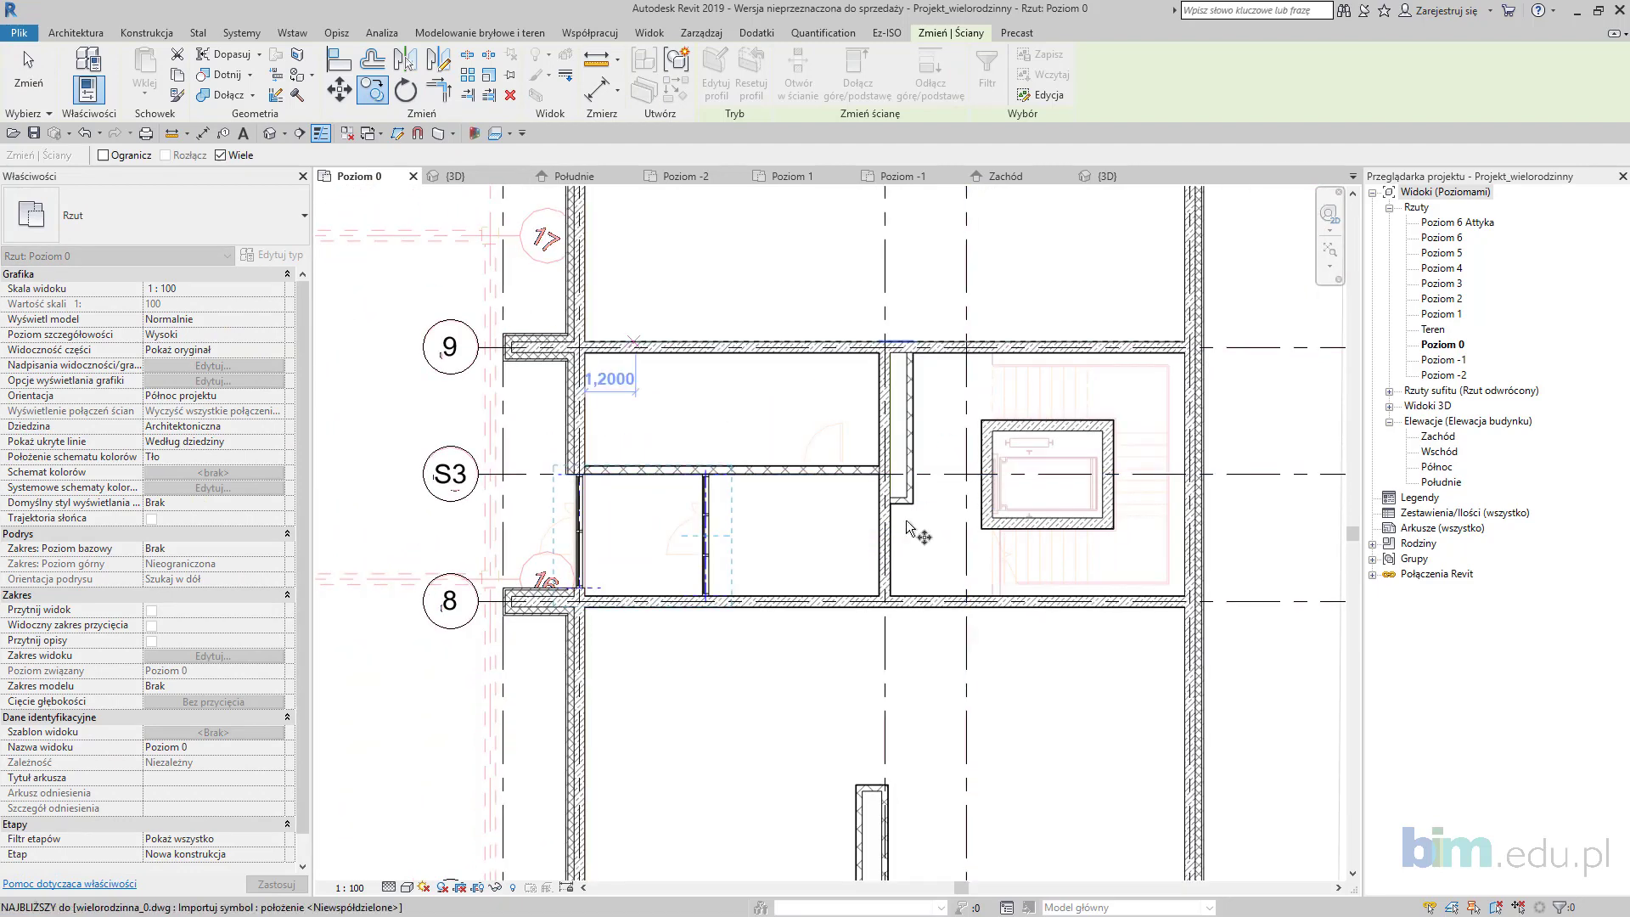
middle_click_drag(948, 740, 939, 393)
middle_click_drag(961, 666, 966, 474)
left_click(971, 531)
Step: Place another copy of the two WZ9 curtain walls at the grid S1 entrance and finish copying
middle_click_drag(980, 684, 984, 342)
middle_click_drag(996, 591, 999, 340)
middle_click_drag(1000, 673, 1005, 506)
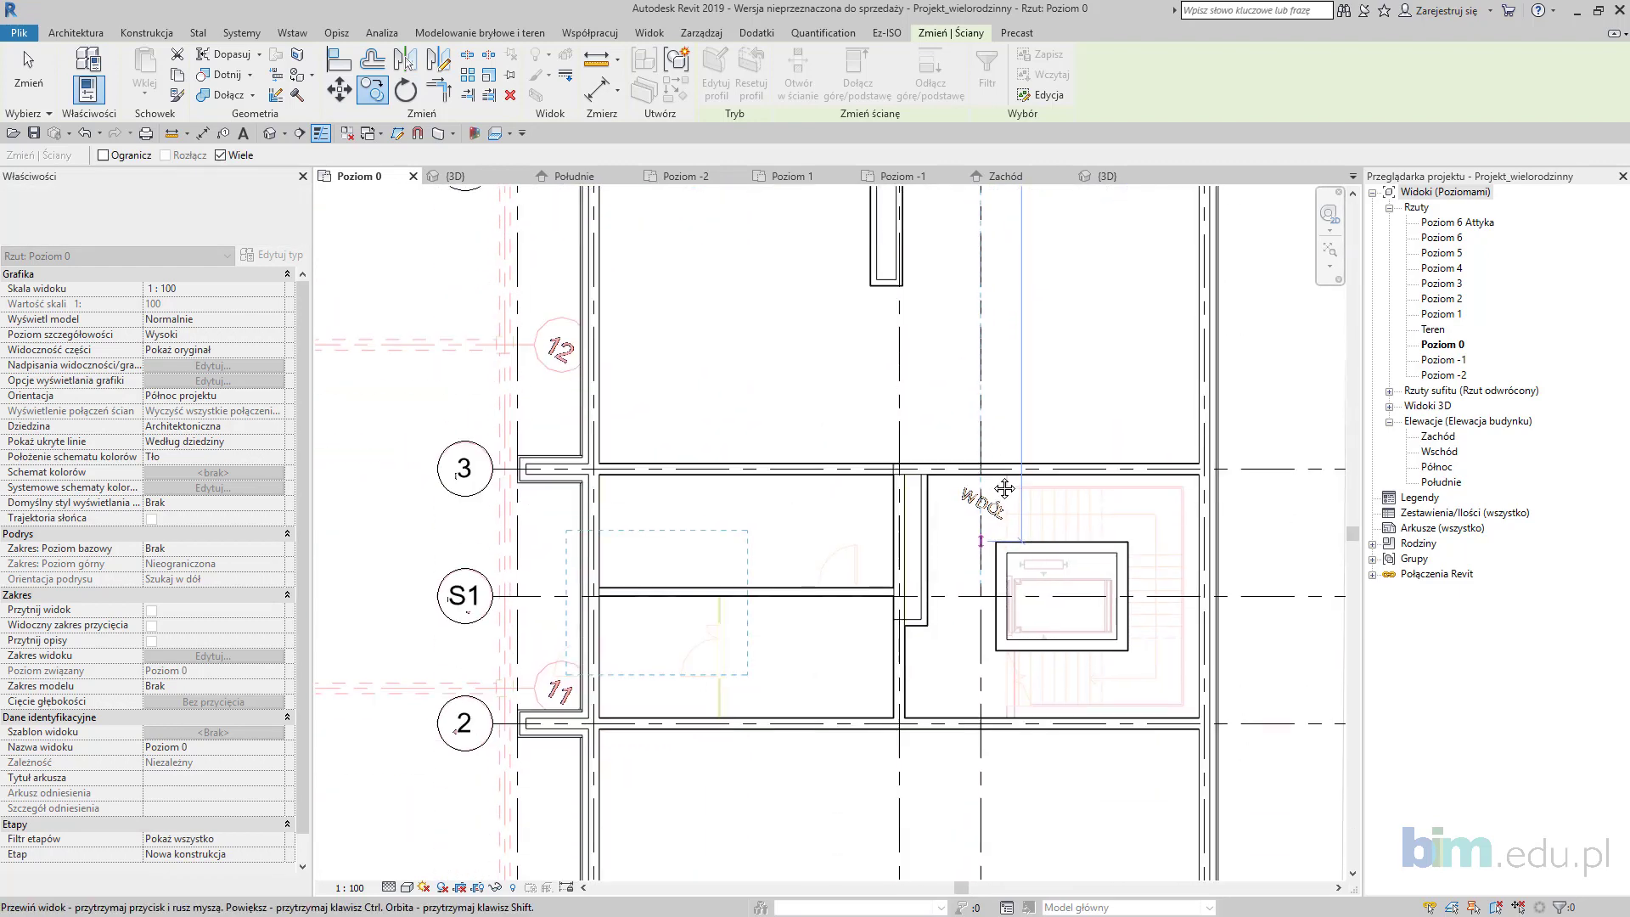
middle_click_drag(994, 635, 992, 528)
left_click(985, 535)
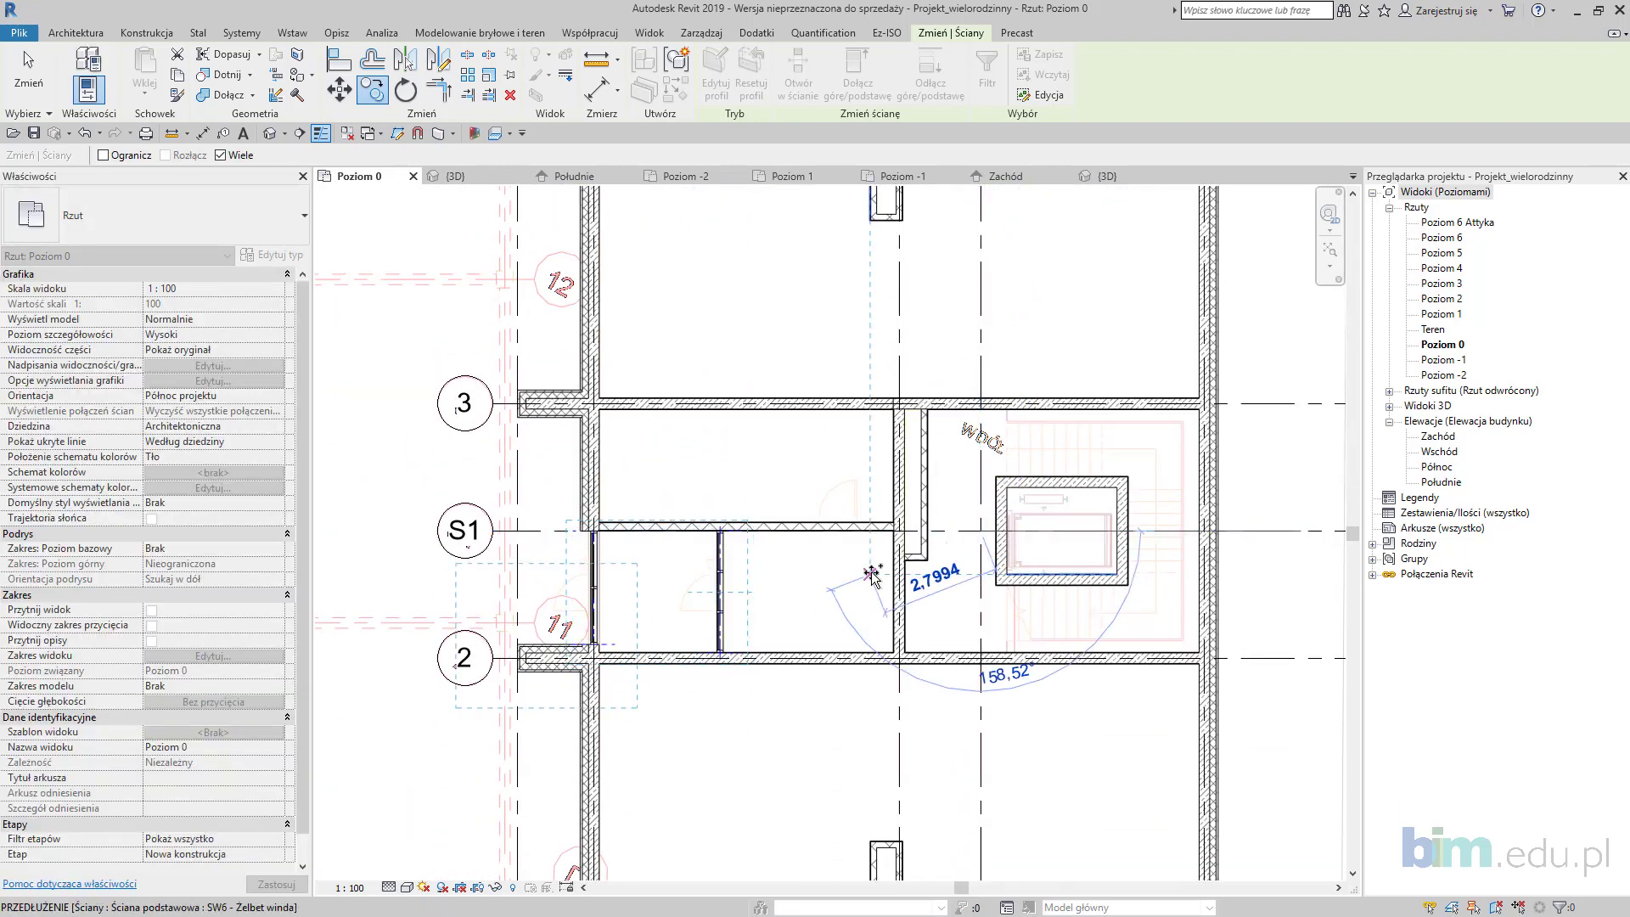
scroll(807, 575, "up", 2)
key("Escape")
key("Escape")
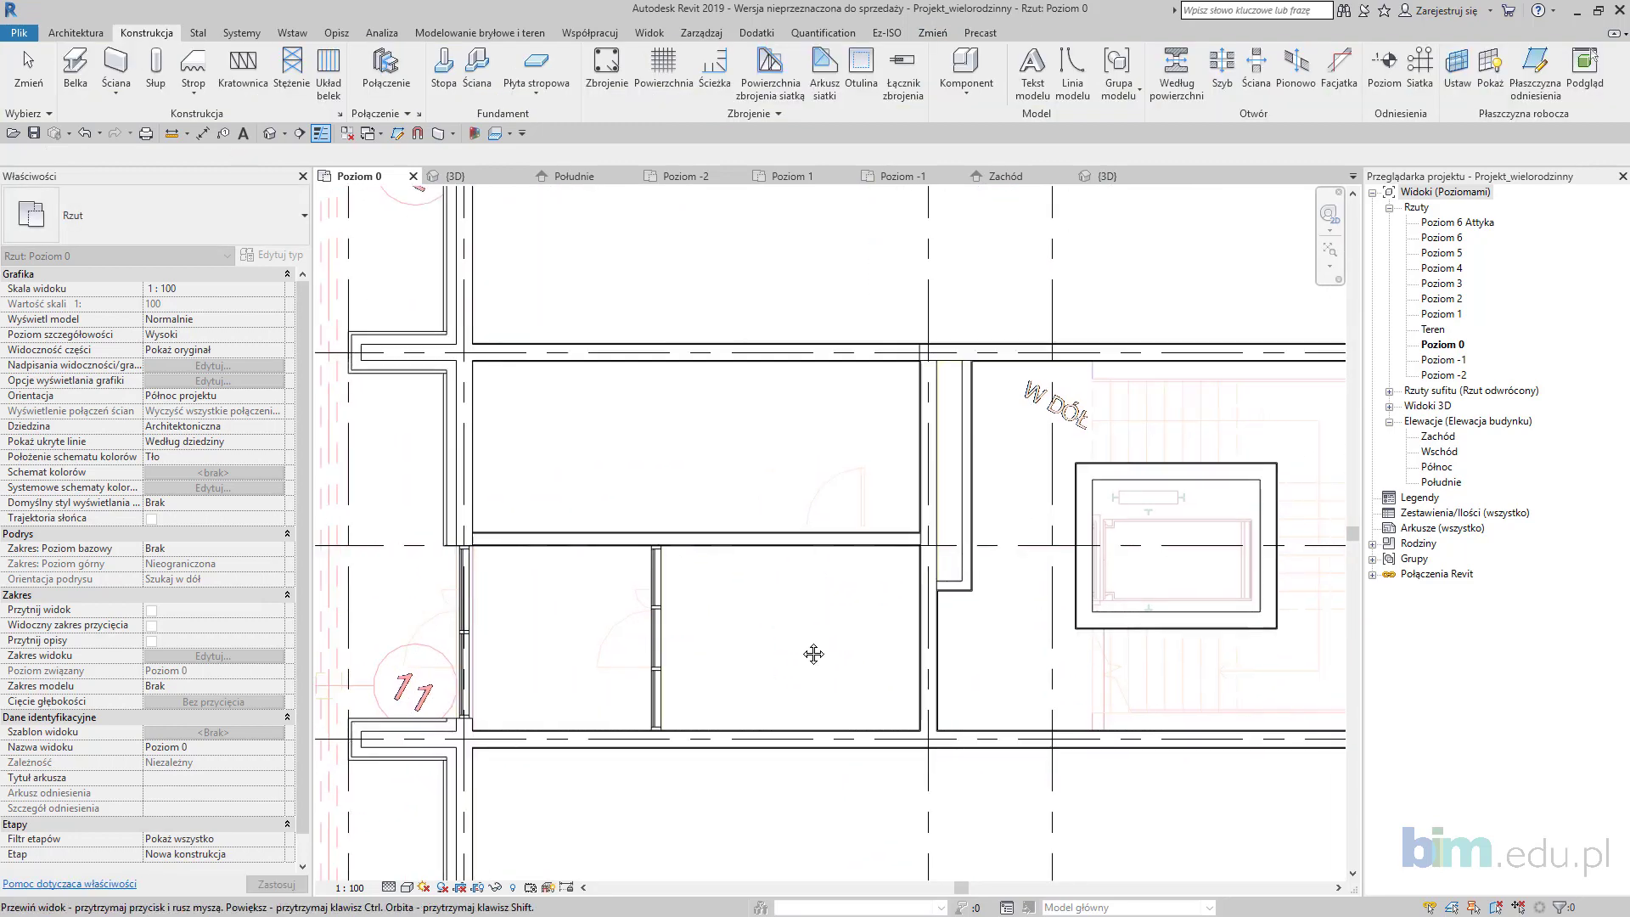
scroll(824, 595, "down", 4)
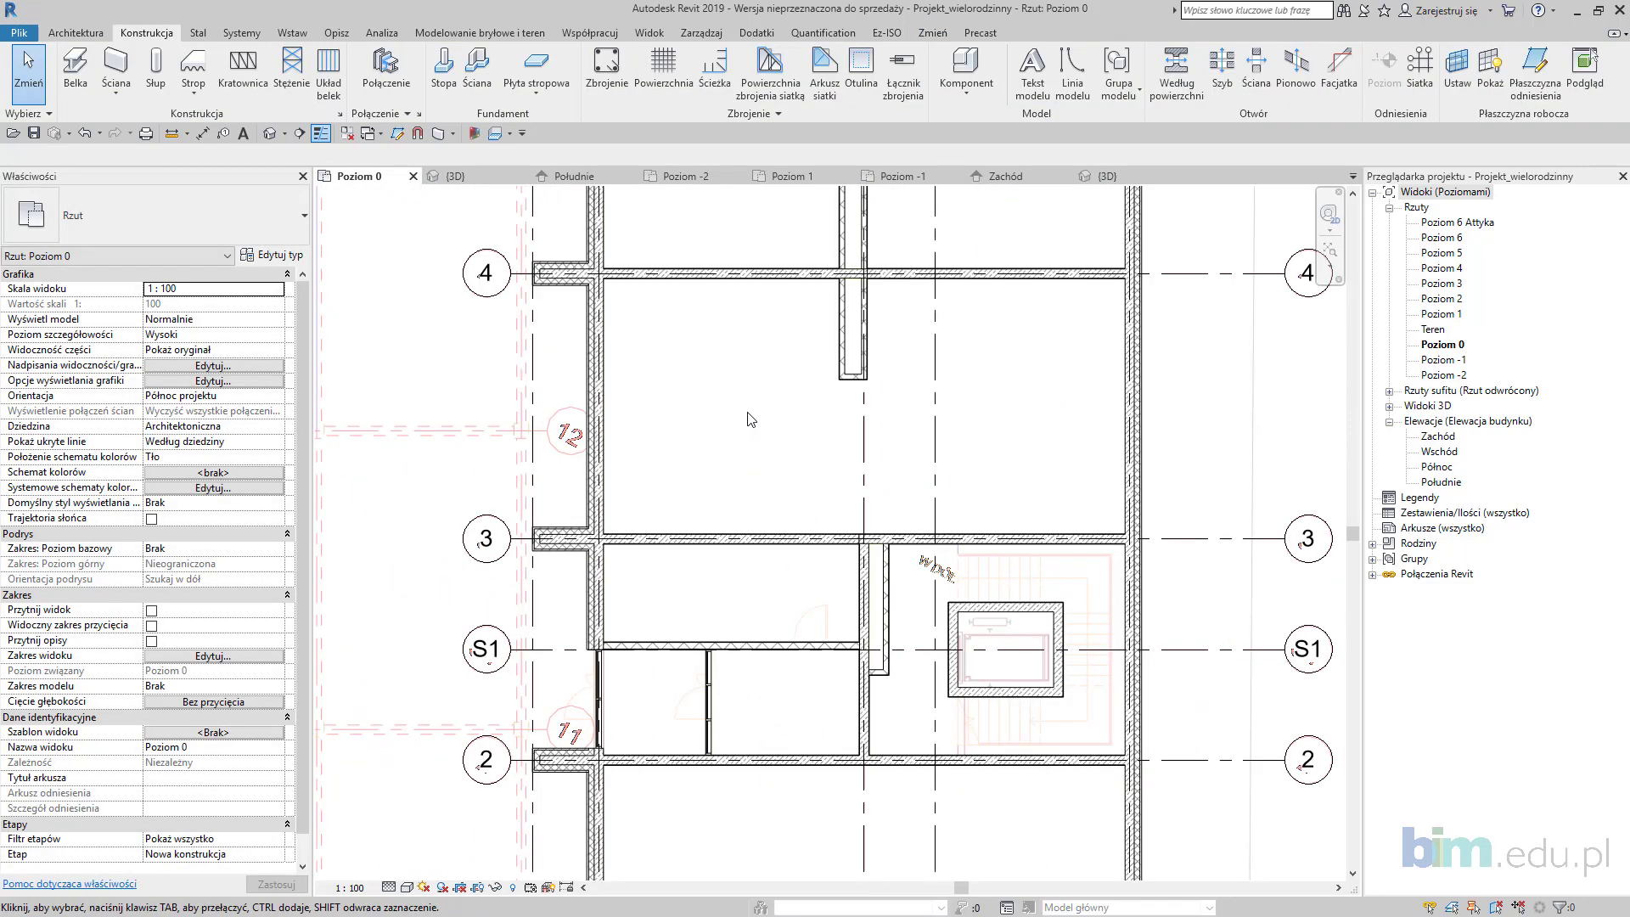
scroll(764, 370, "down", 2)
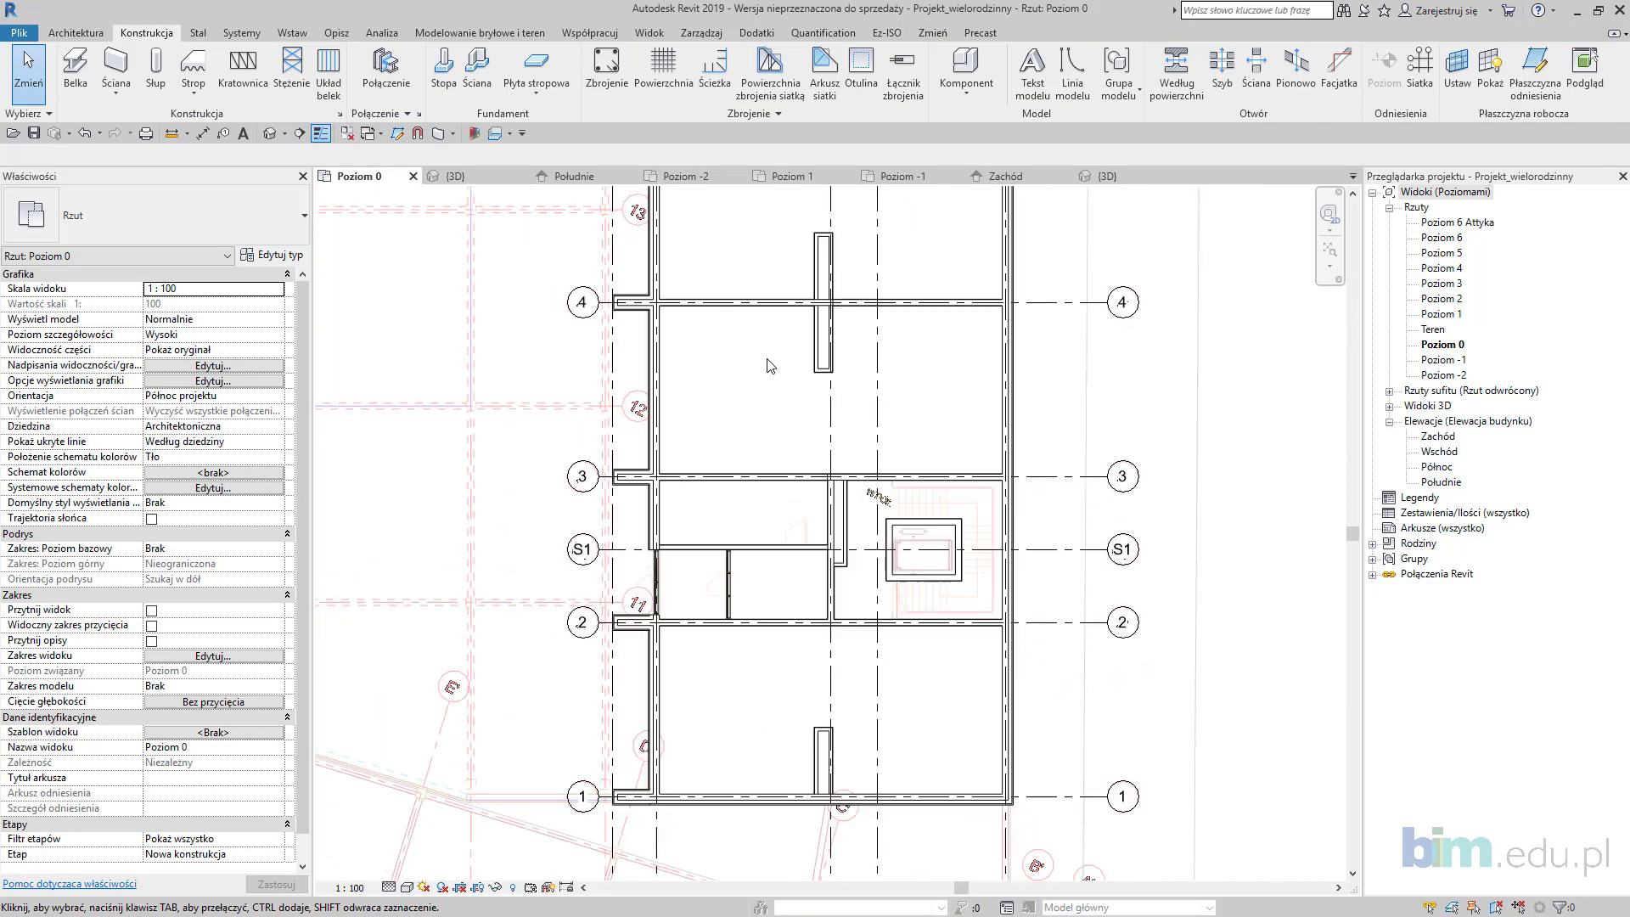
scroll(739, 476, "up", 2)
scroll(726, 700, "up", 2)
middle_click_drag(725, 700, 702, 606)
scroll(702, 607, "down", 1)
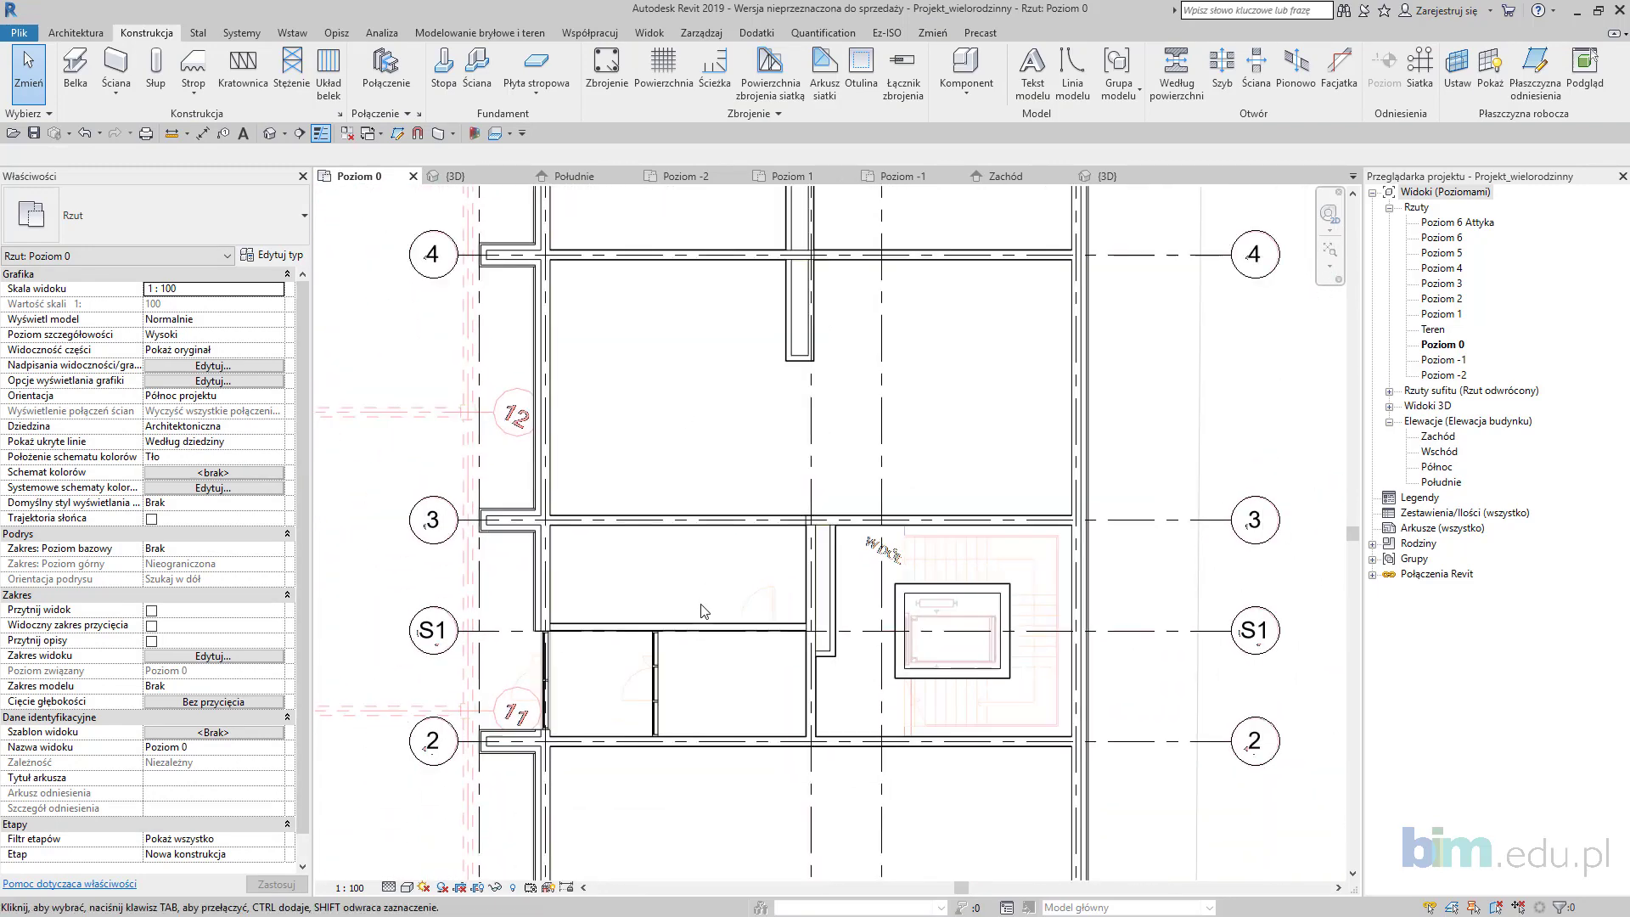
scroll(702, 606, "up", 1)
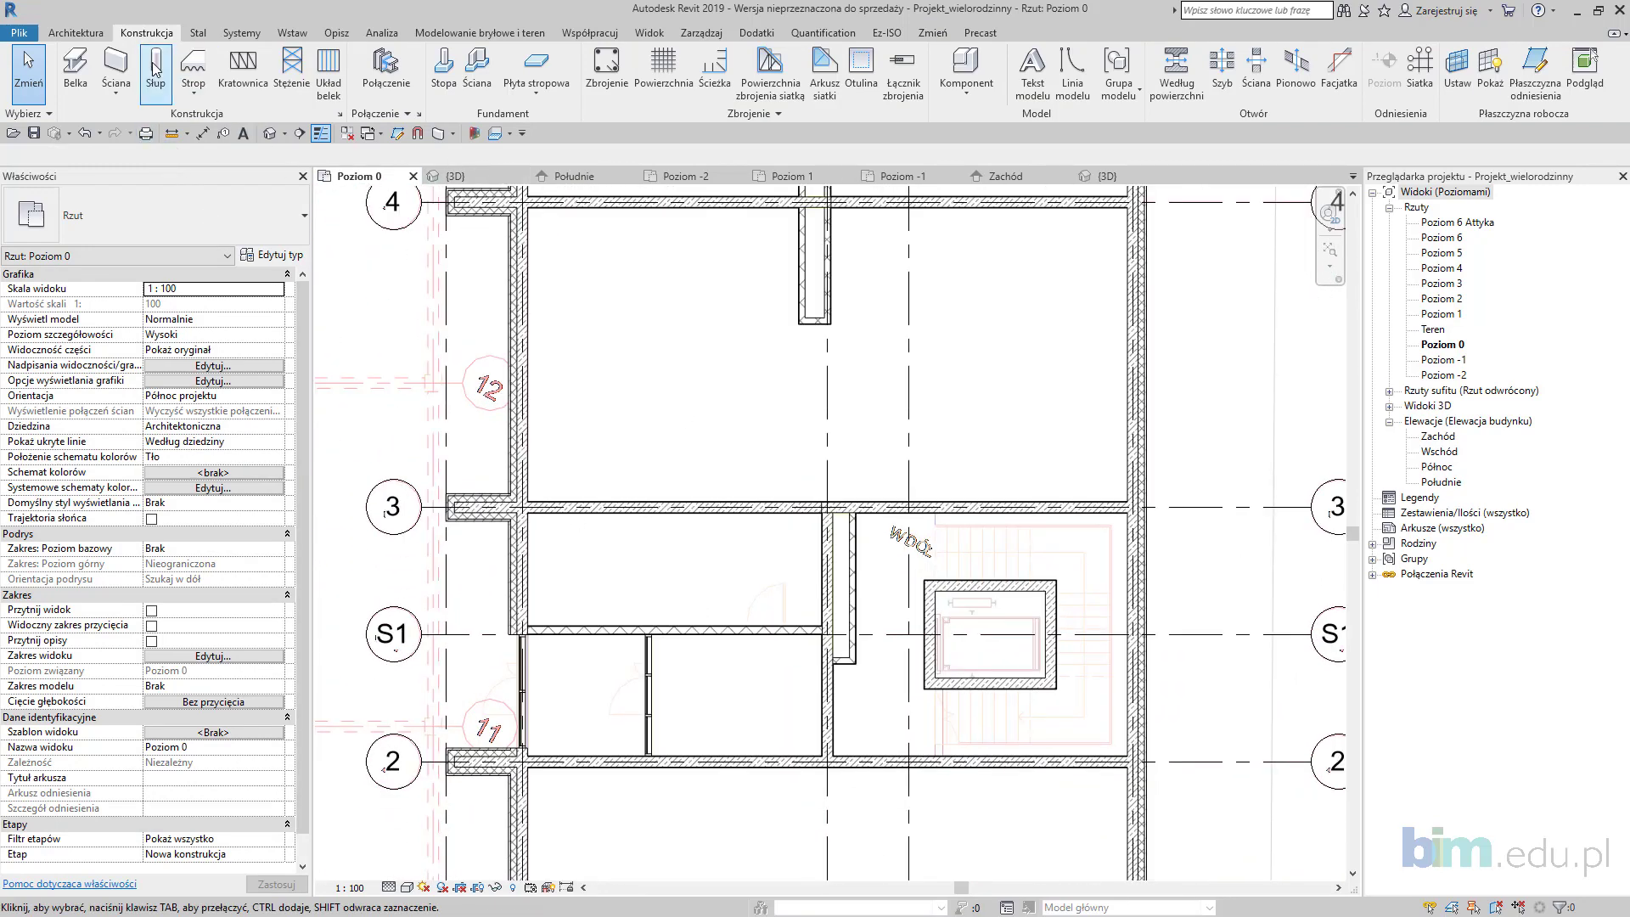
Step: Start placing a door and review the door types available in the project
left_click(102, 35)
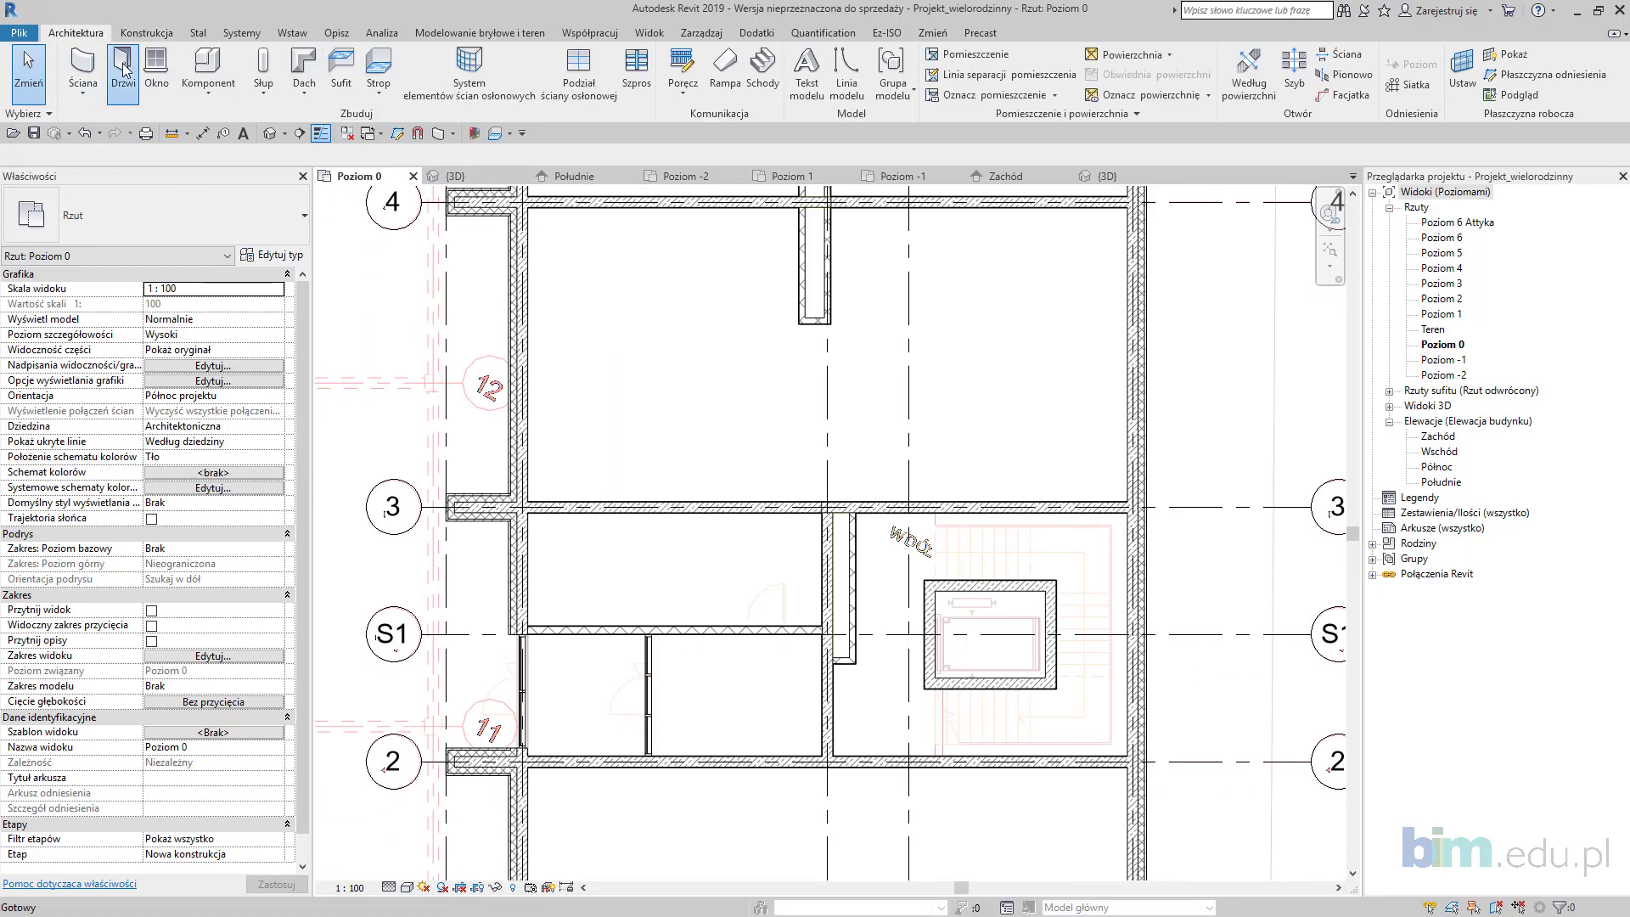
left_click(124, 68)
left_click(155, 233)
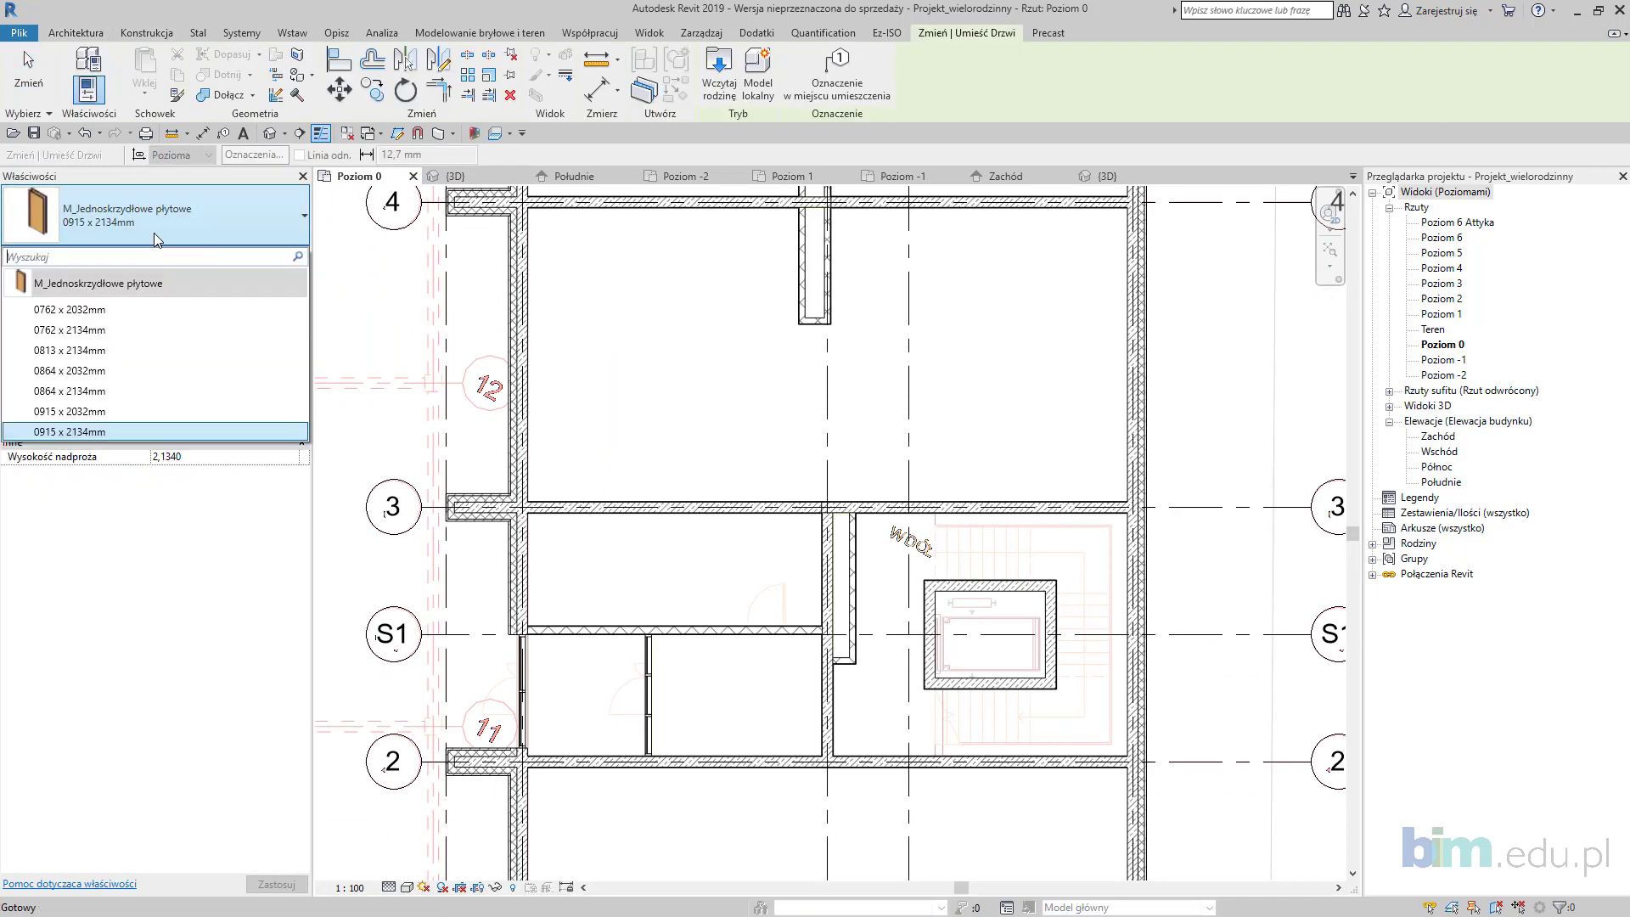
left_click(155, 233)
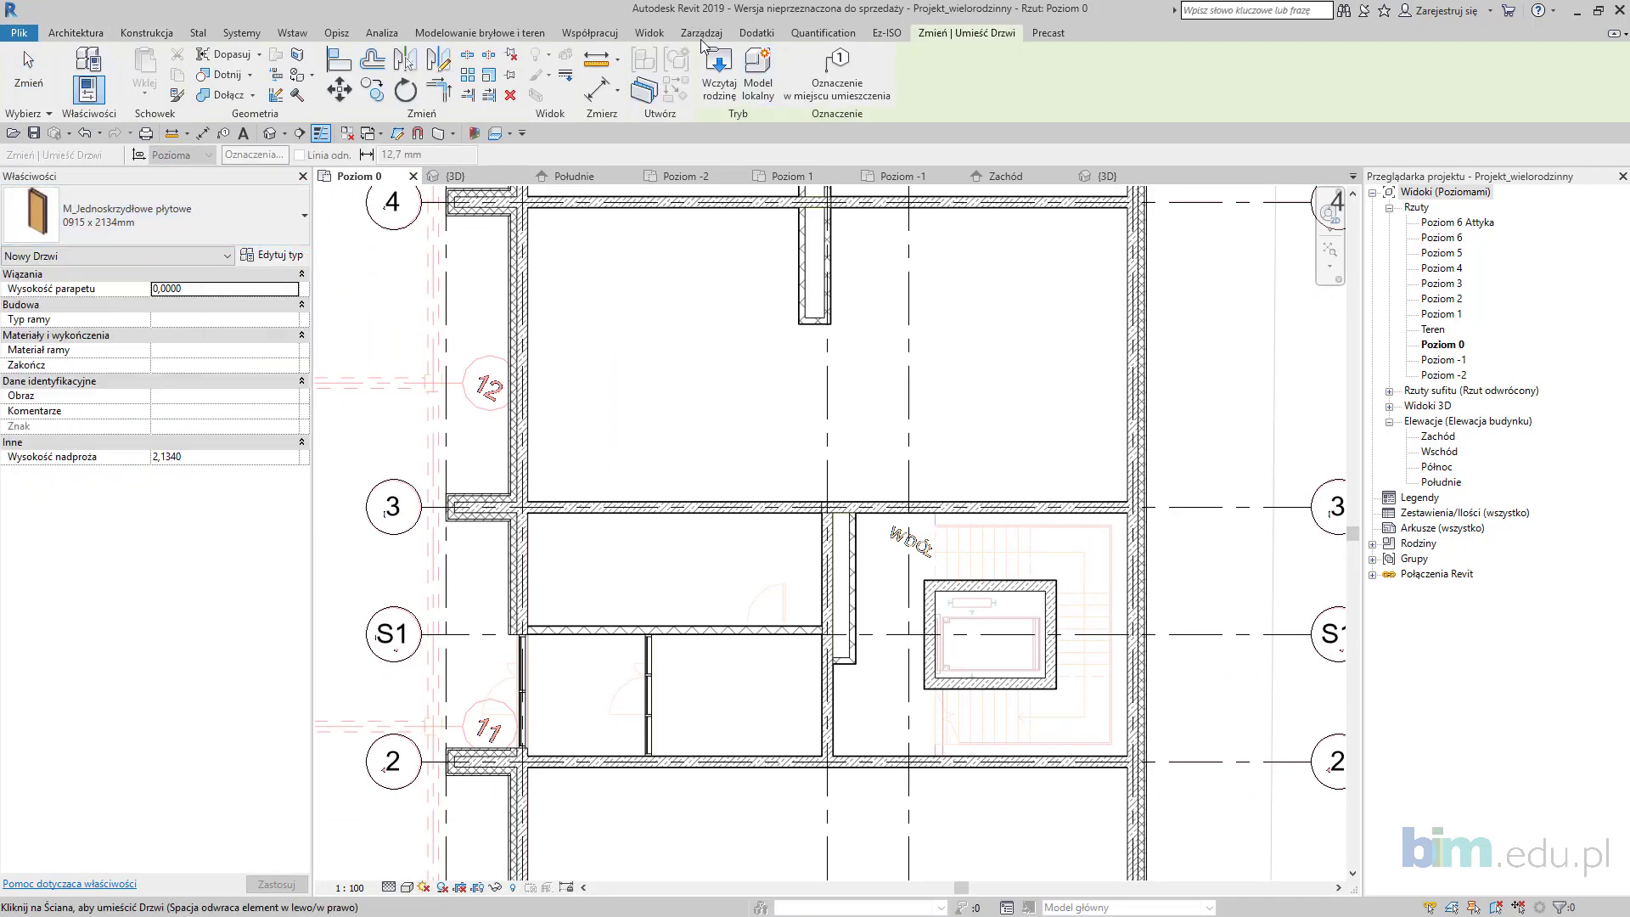
Step: Start loading a door family and browse drive Q: through BIMCamp-bimedupl and Biblioteki to the BEZ WEGARKOW folder in DRZWI
left_click(719, 82)
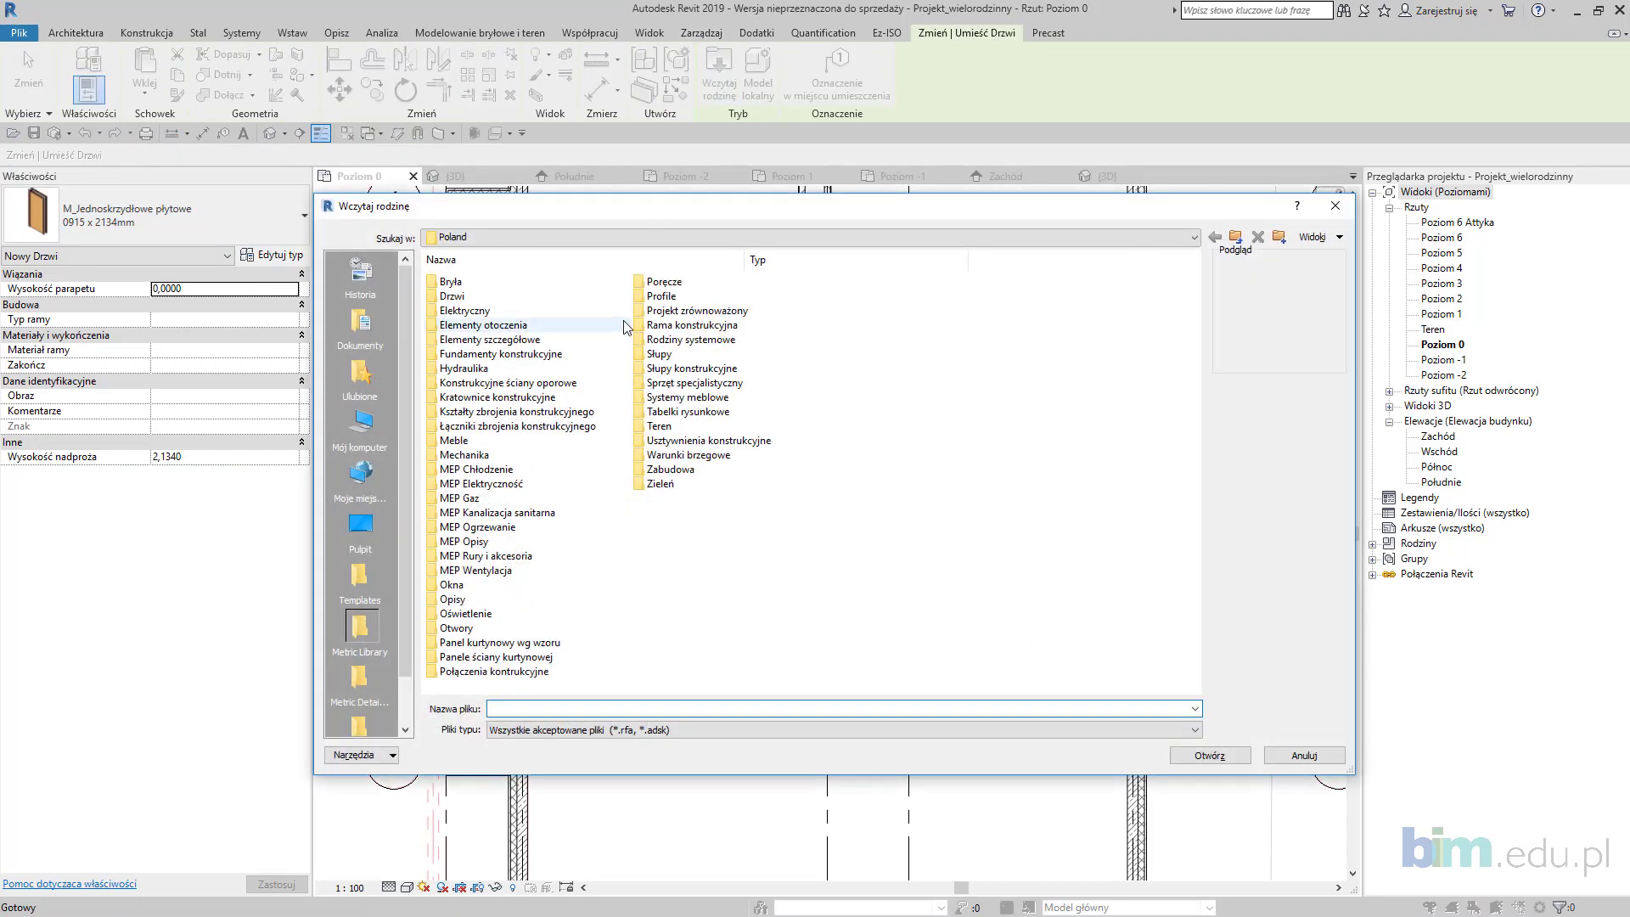
left_click(343, 528)
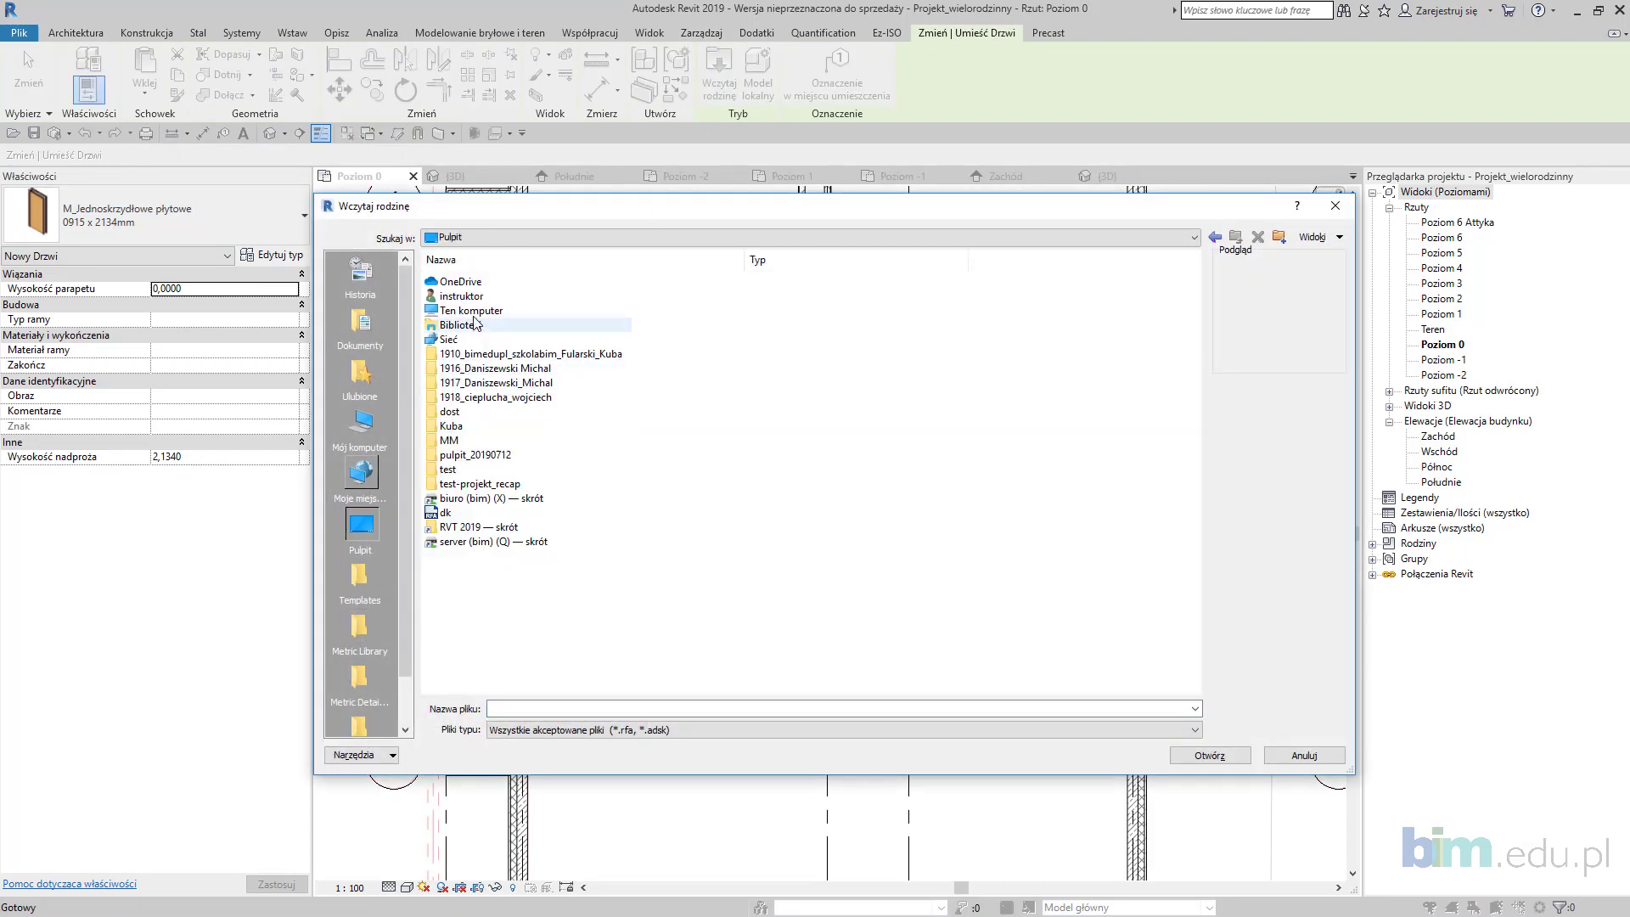
double_click(480, 320)
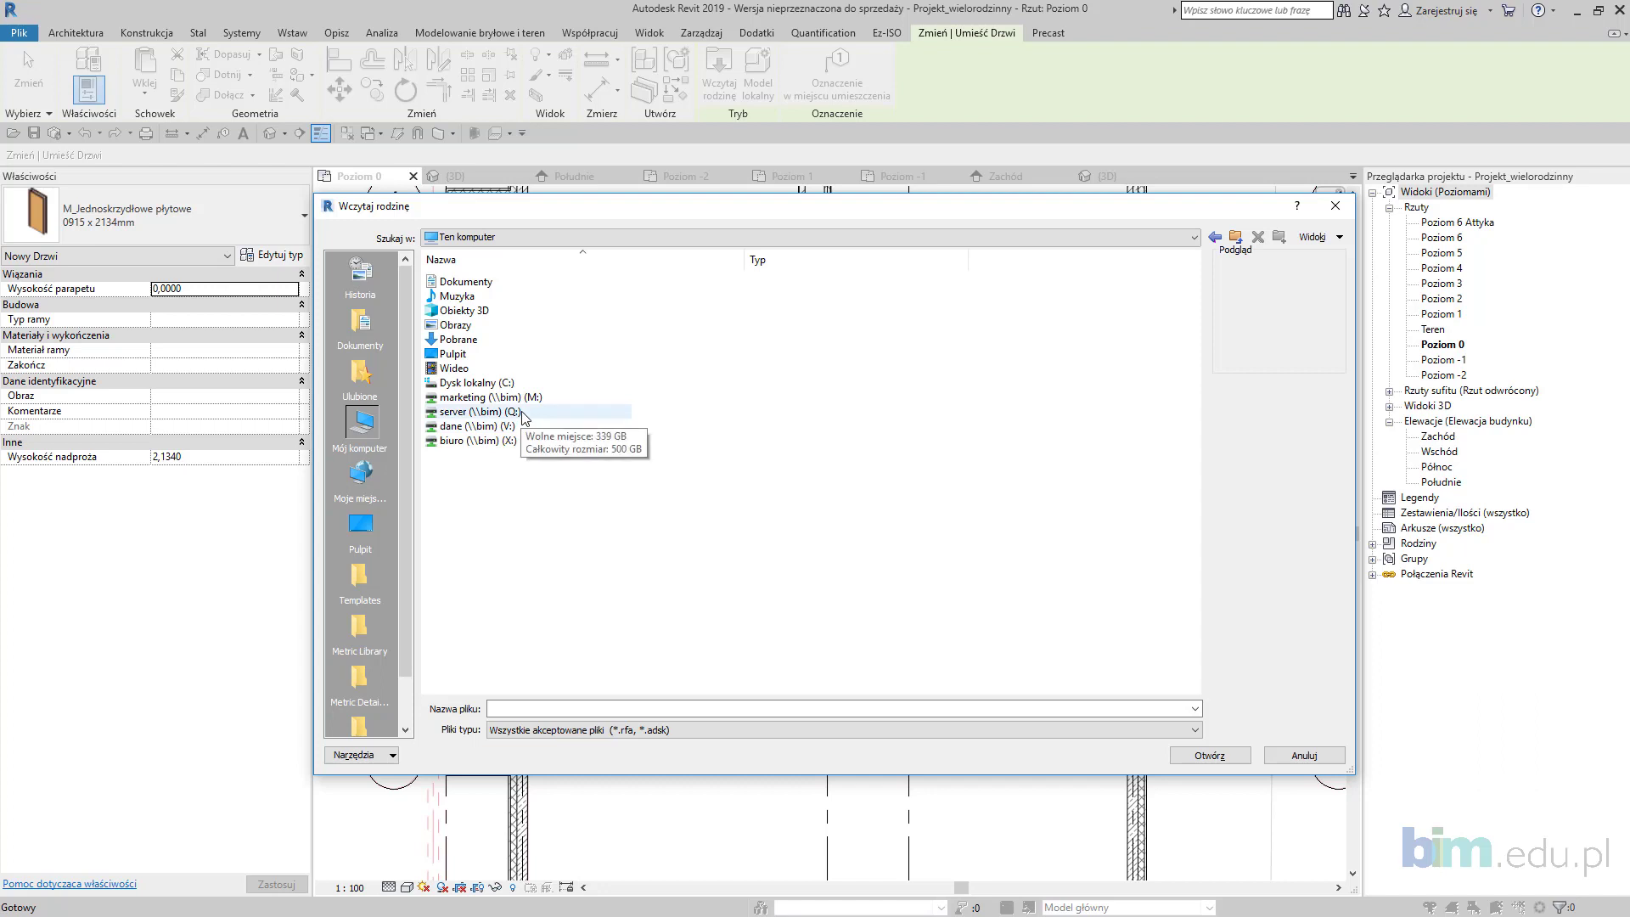
double_click(481, 412)
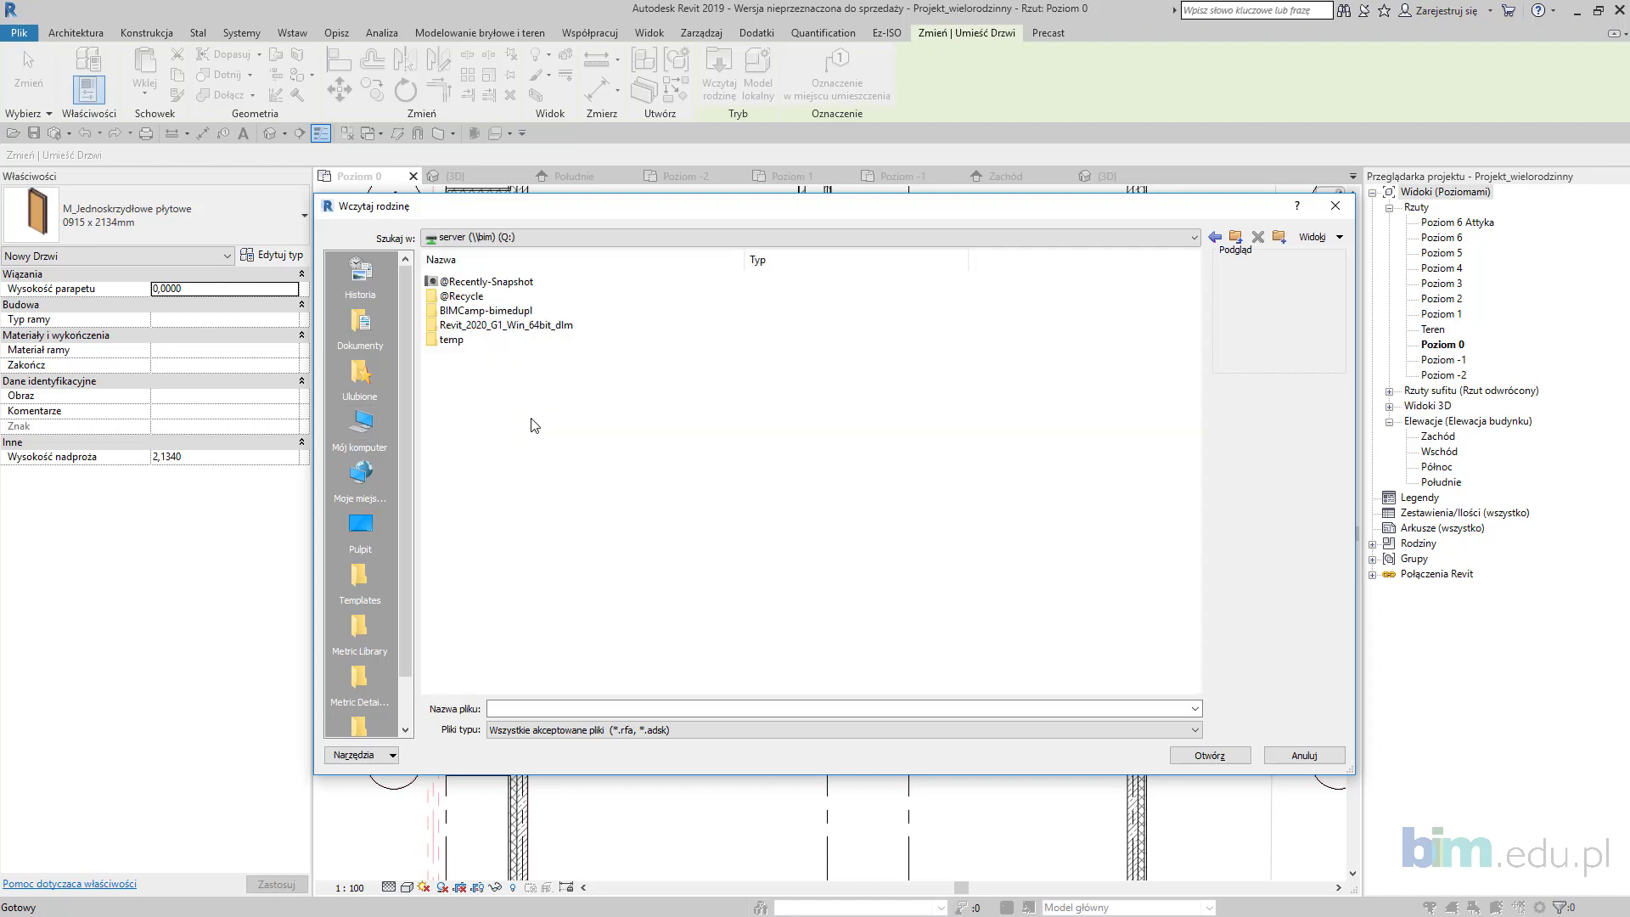
double_click(521, 310)
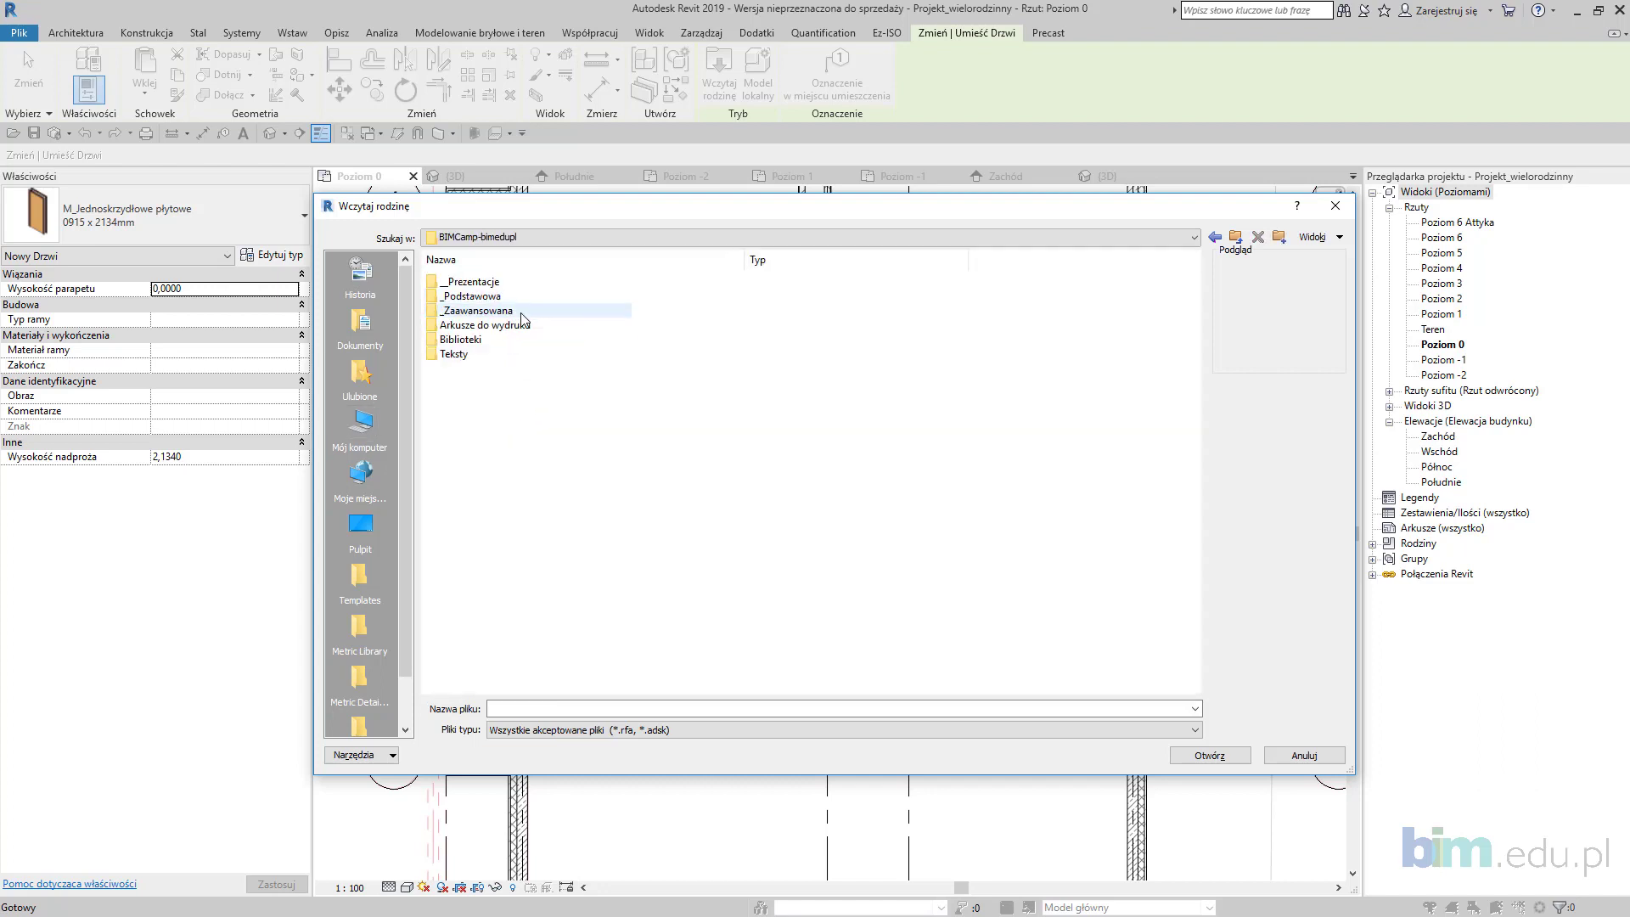
double_click(475, 339)
double_click(507, 295)
double_click(506, 301)
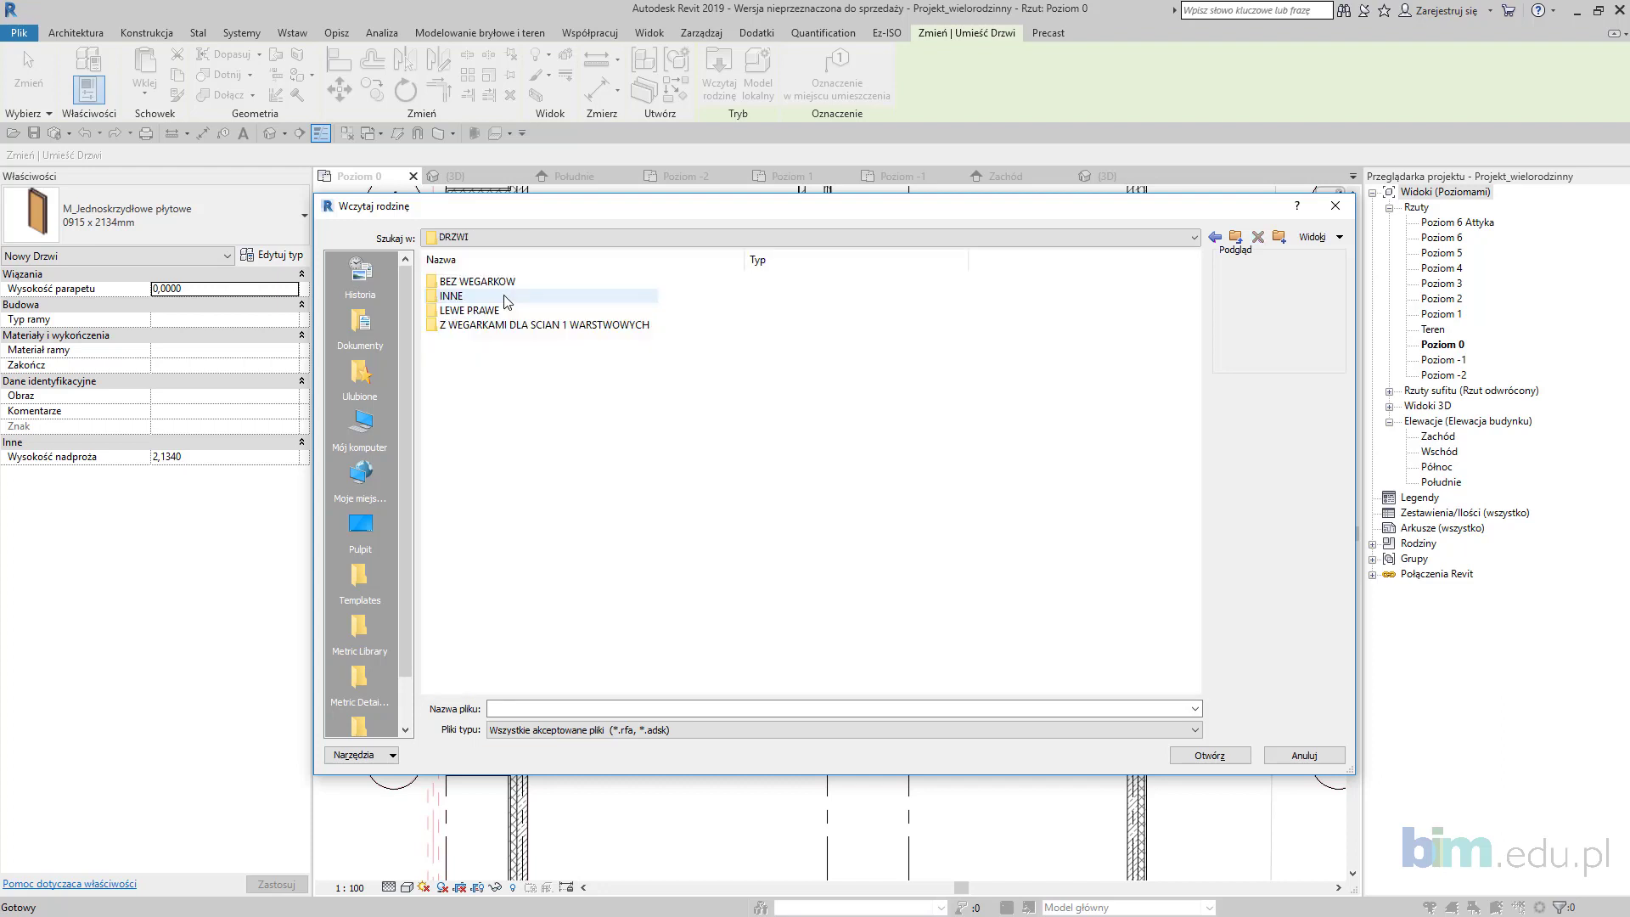
double_click(507, 280)
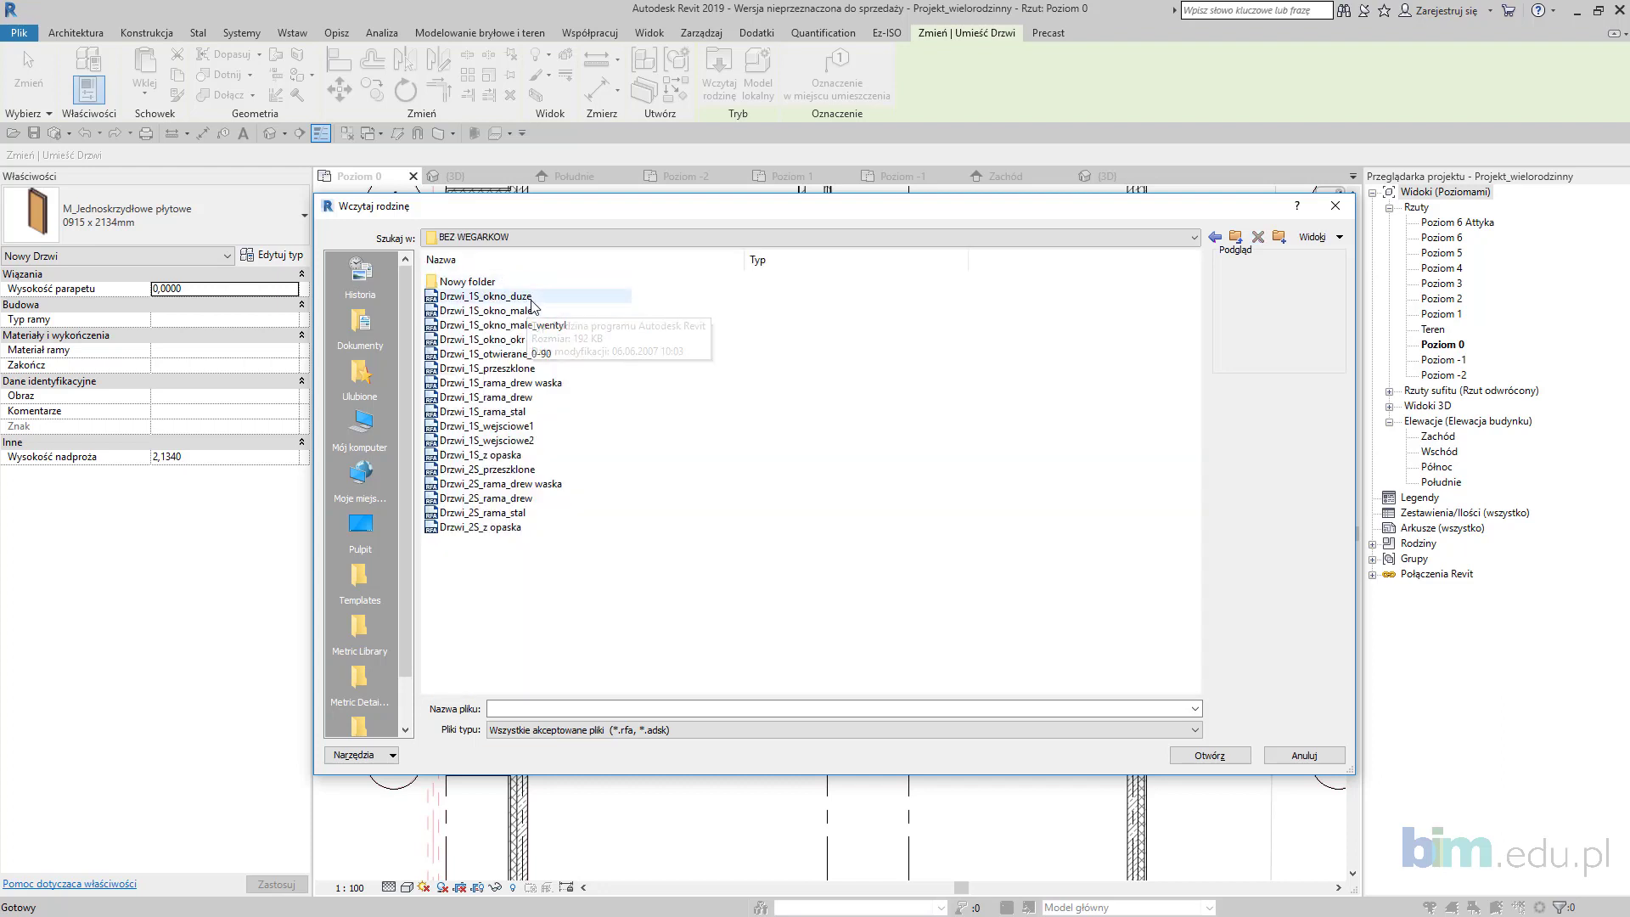
Step: Load the door families Drzwi_1S_okno_duze, Drzwi_1S_wejsciowe1, Drzwi_1S_rama_stal and Drzwi_1S_rama_drew together
left_click(535, 298)
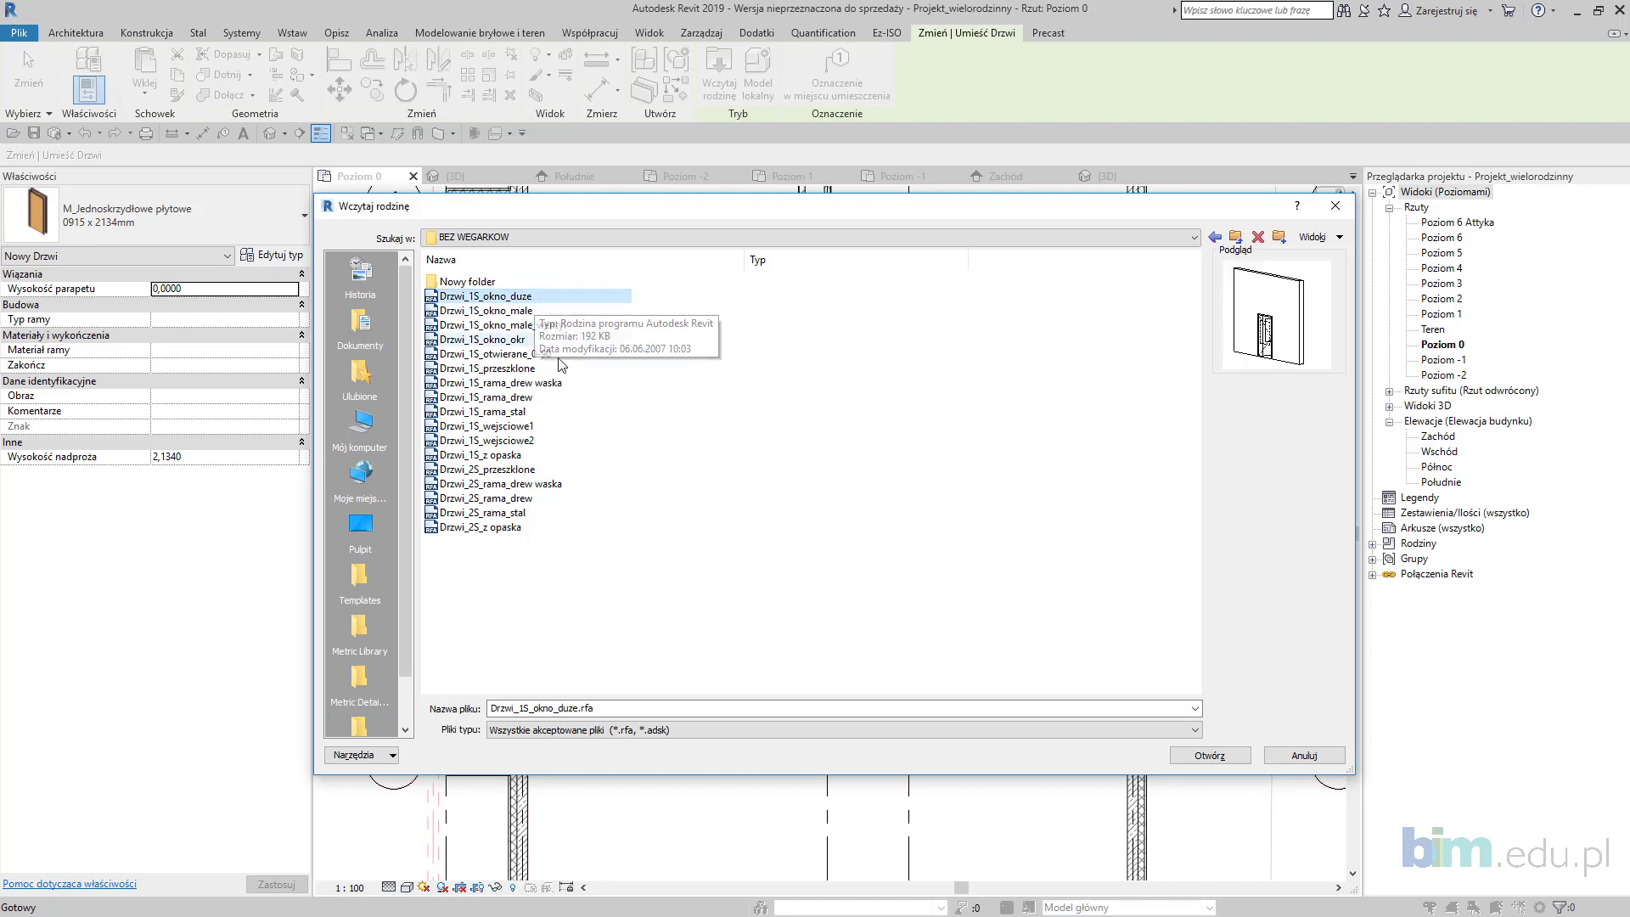
left_click(553, 426)
left_click(557, 410)
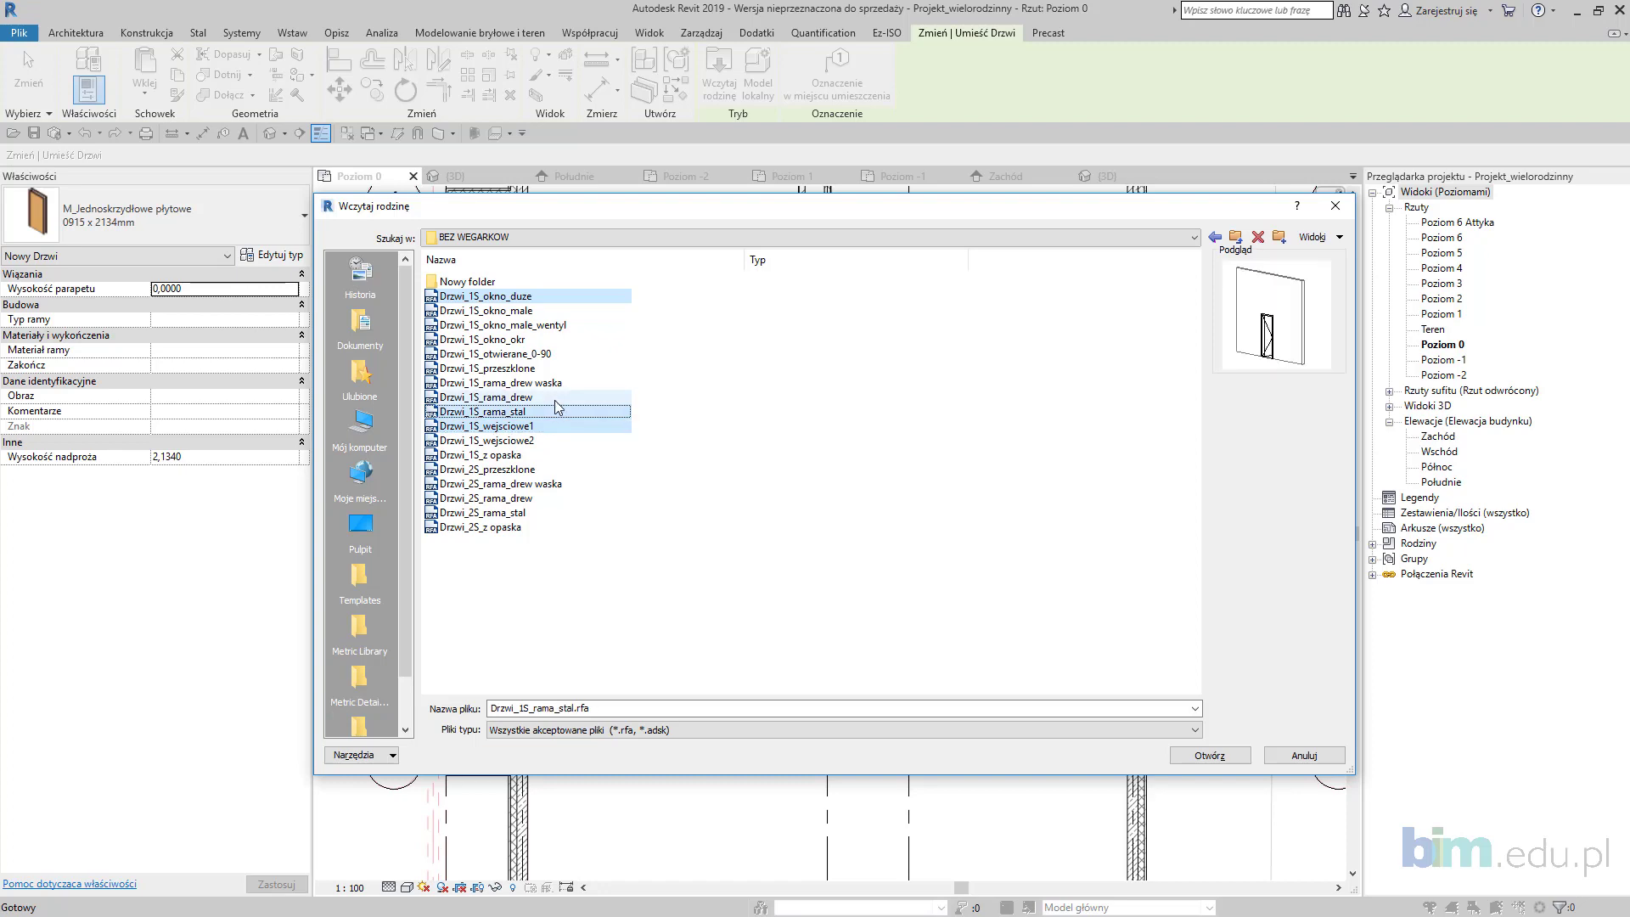
left_click(556, 399, "ctrl")
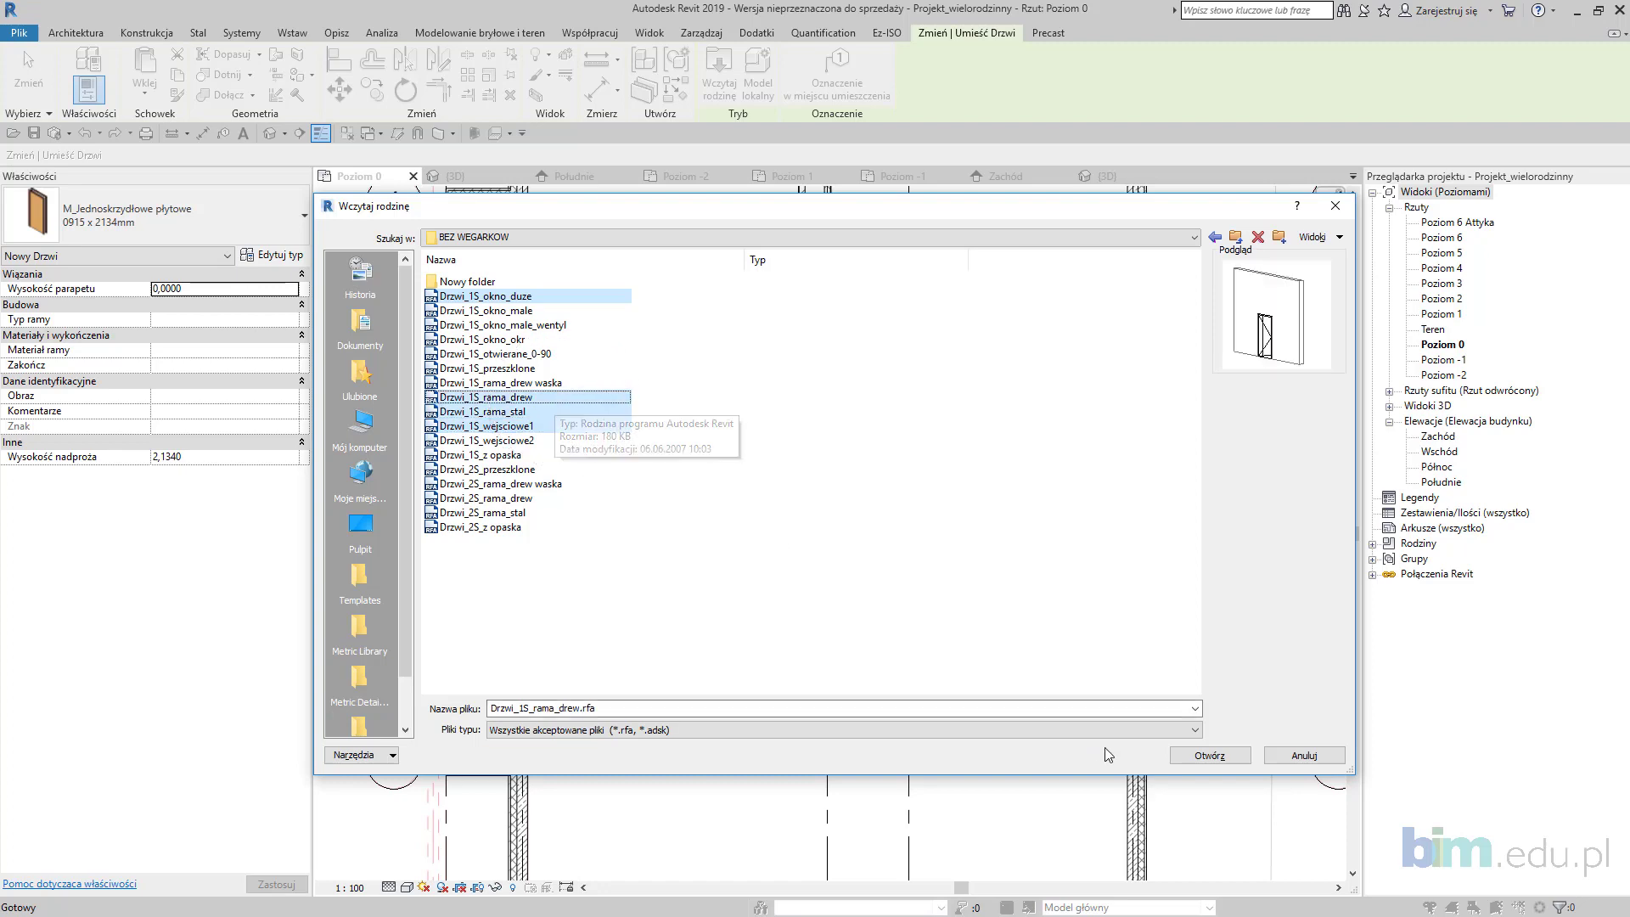
left_click(1210, 756)
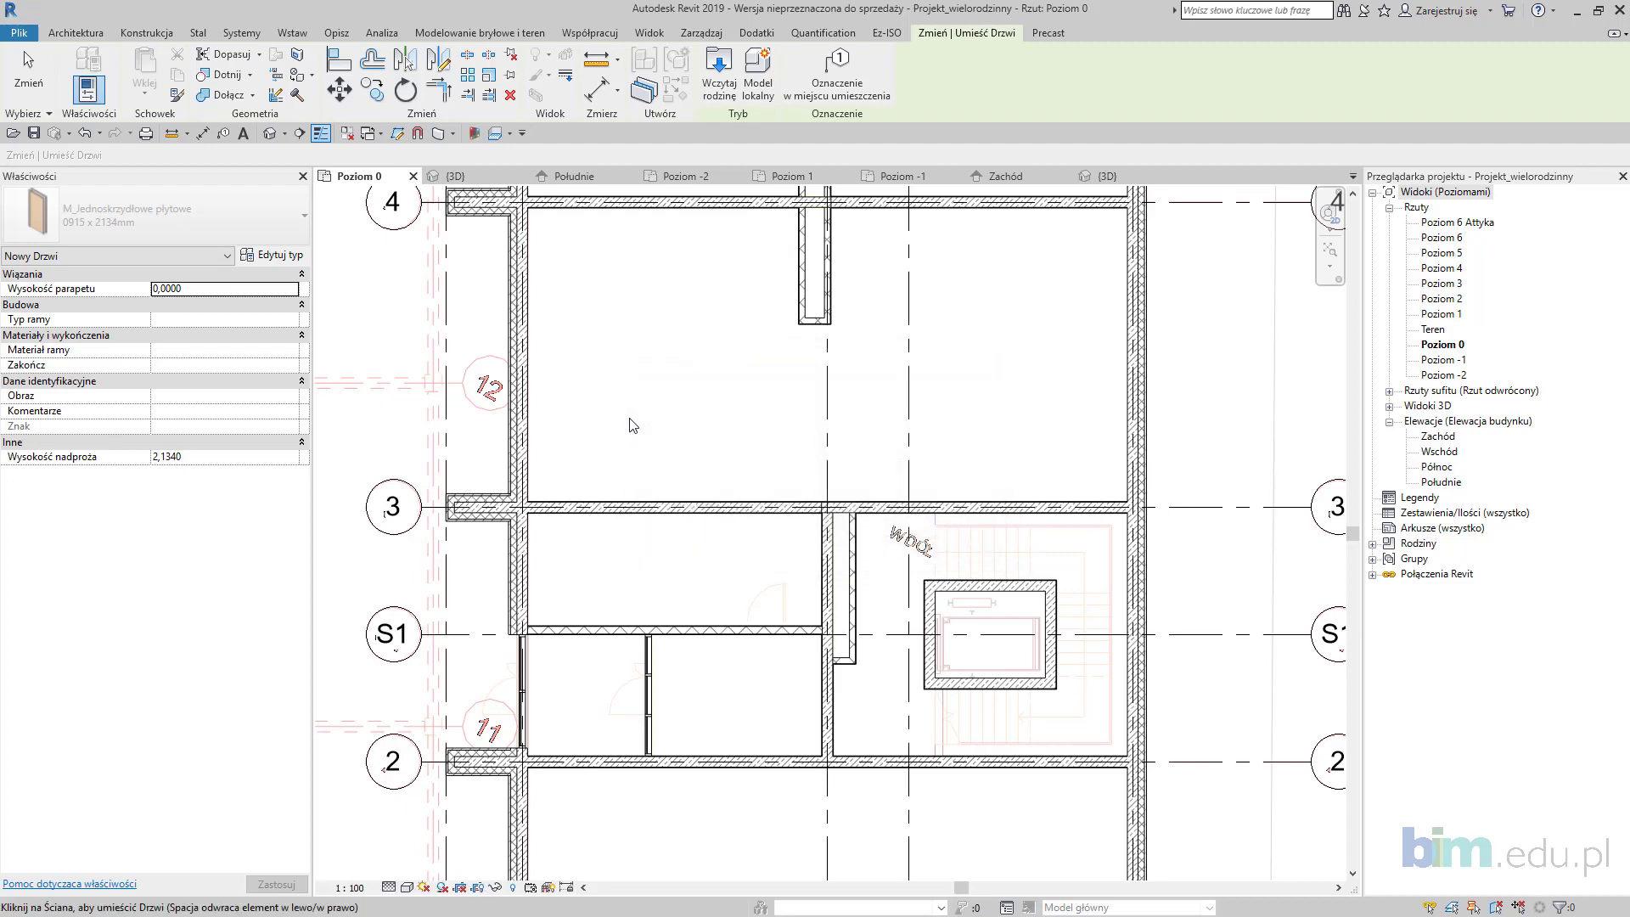
Step: Set the new door's type to Drzwi_1S_rama_stal 90x200
left_click(232, 226)
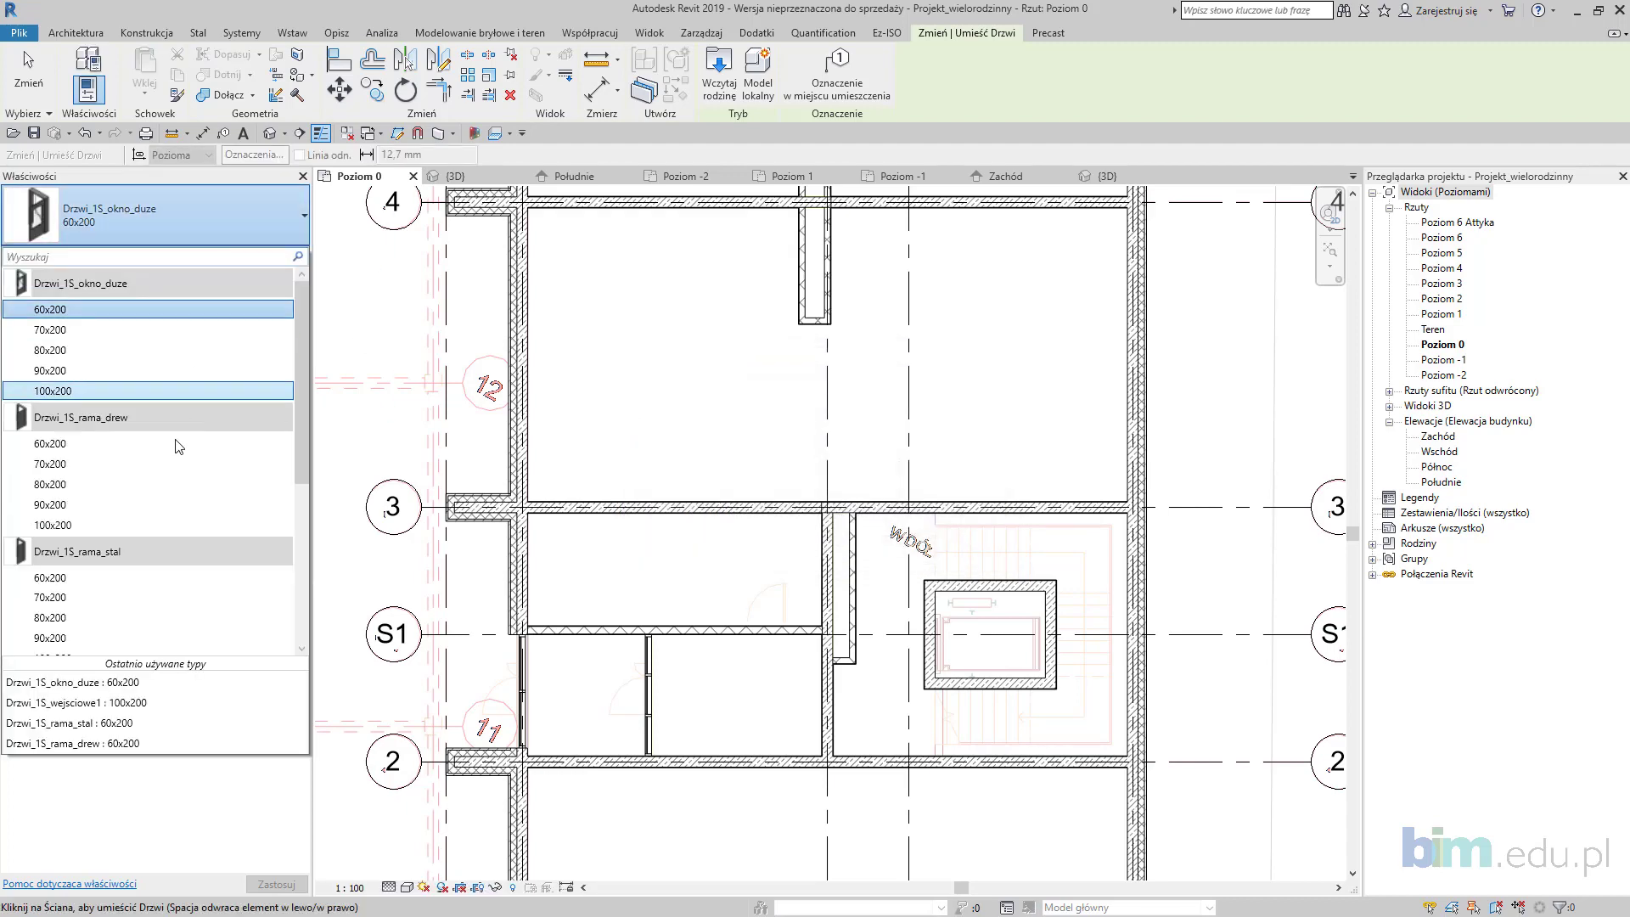
scroll(162, 510, "down", 2)
left_click(156, 514)
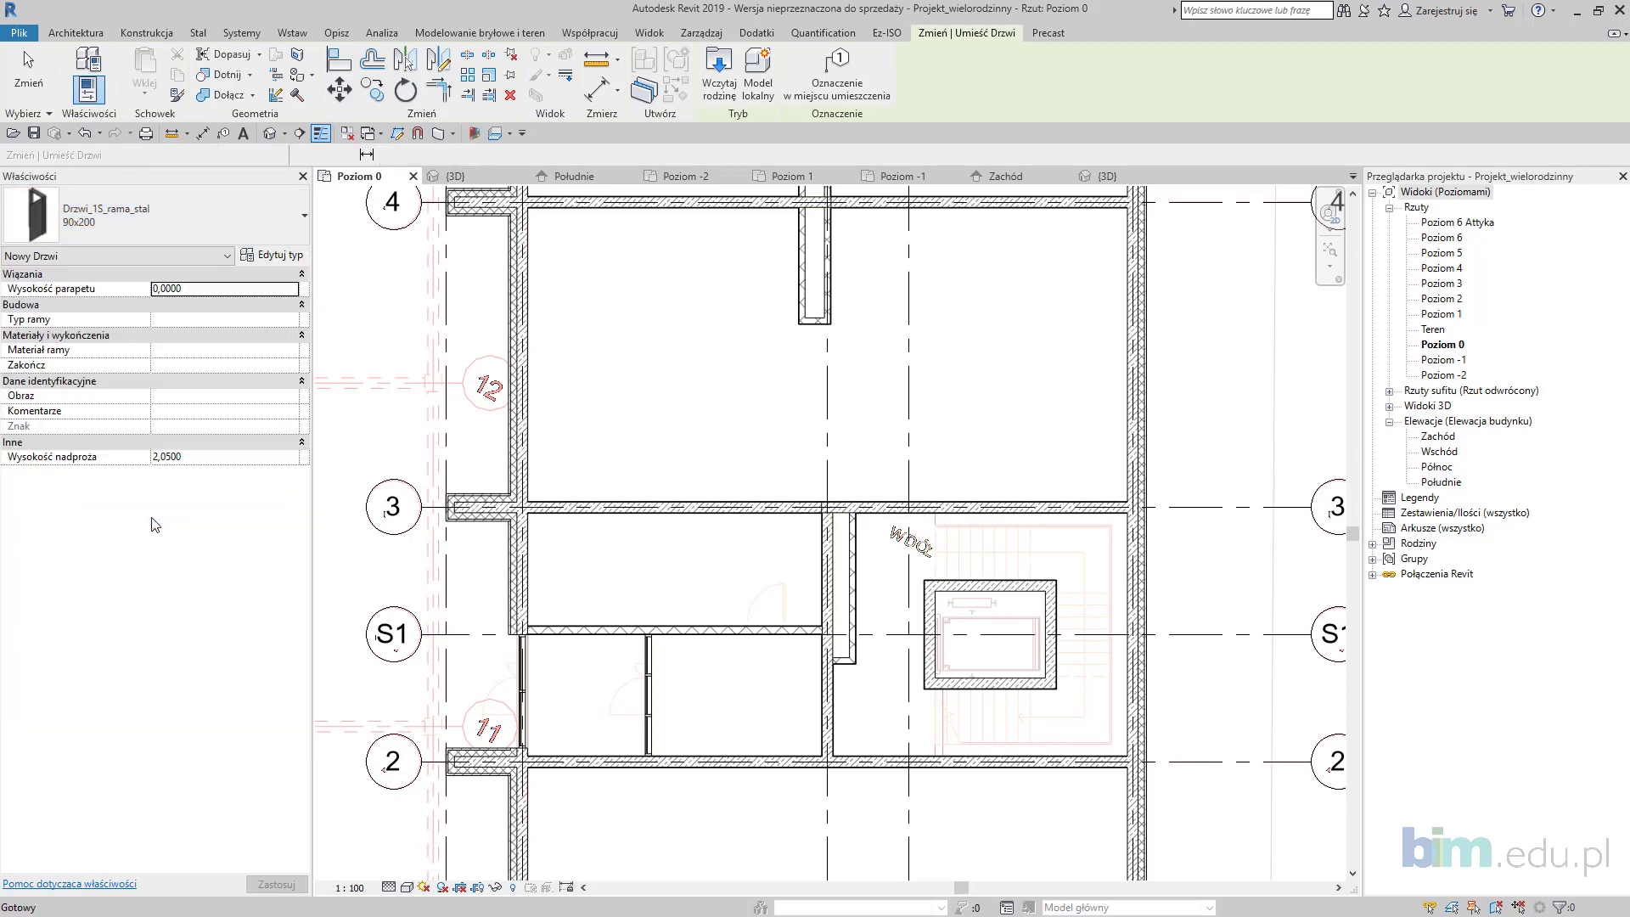
left_click(214, 222)
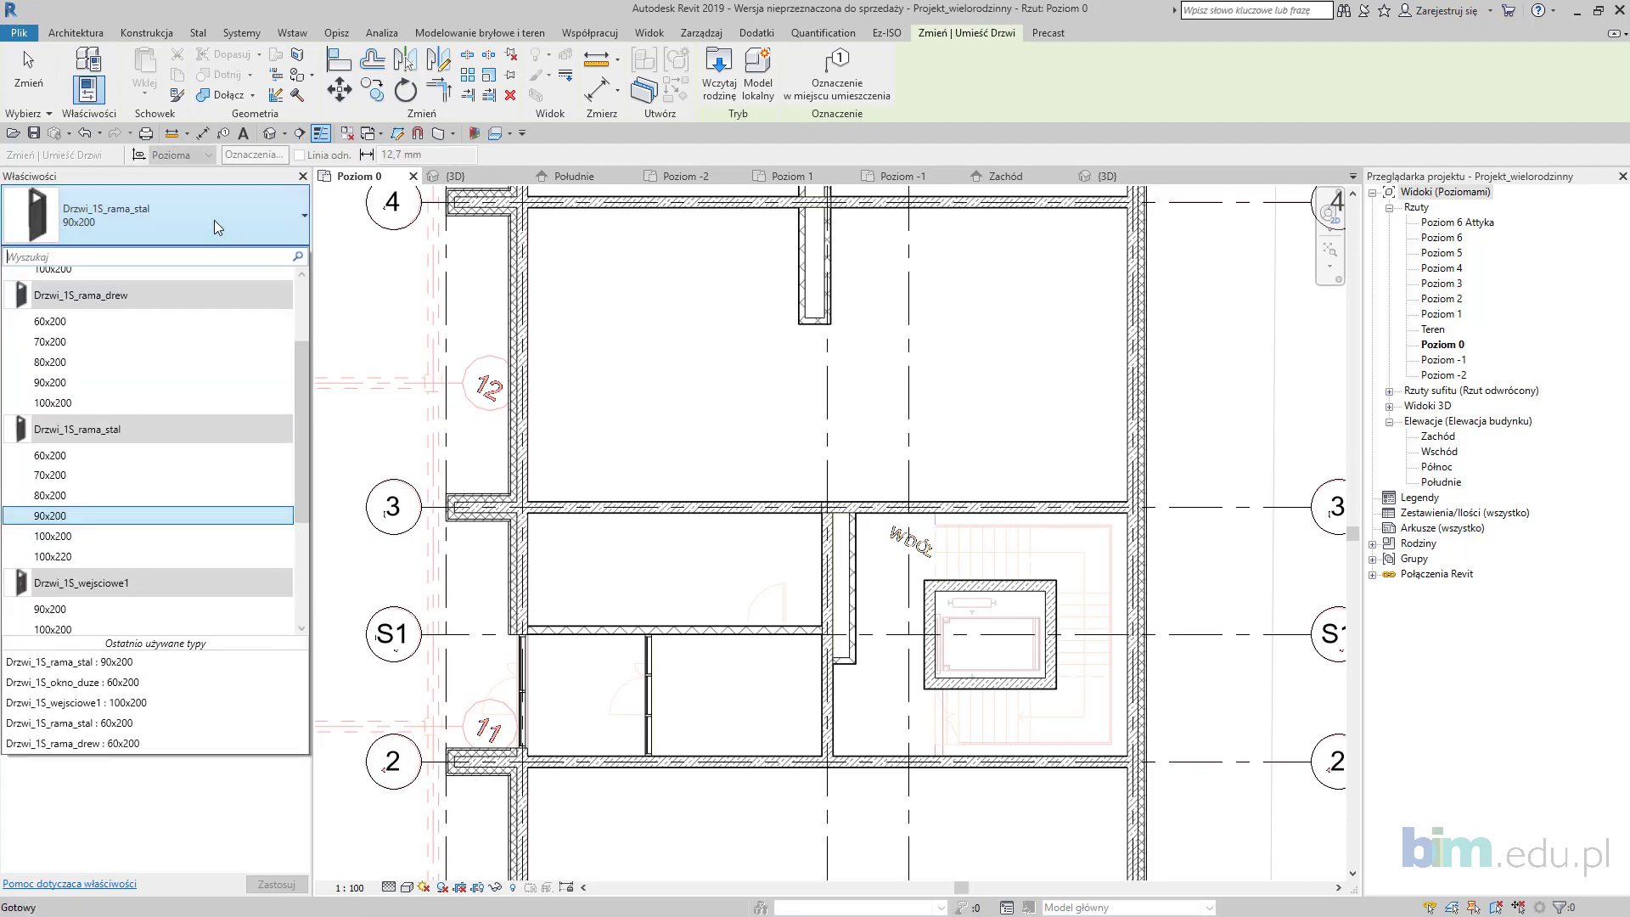
left_click(214, 221)
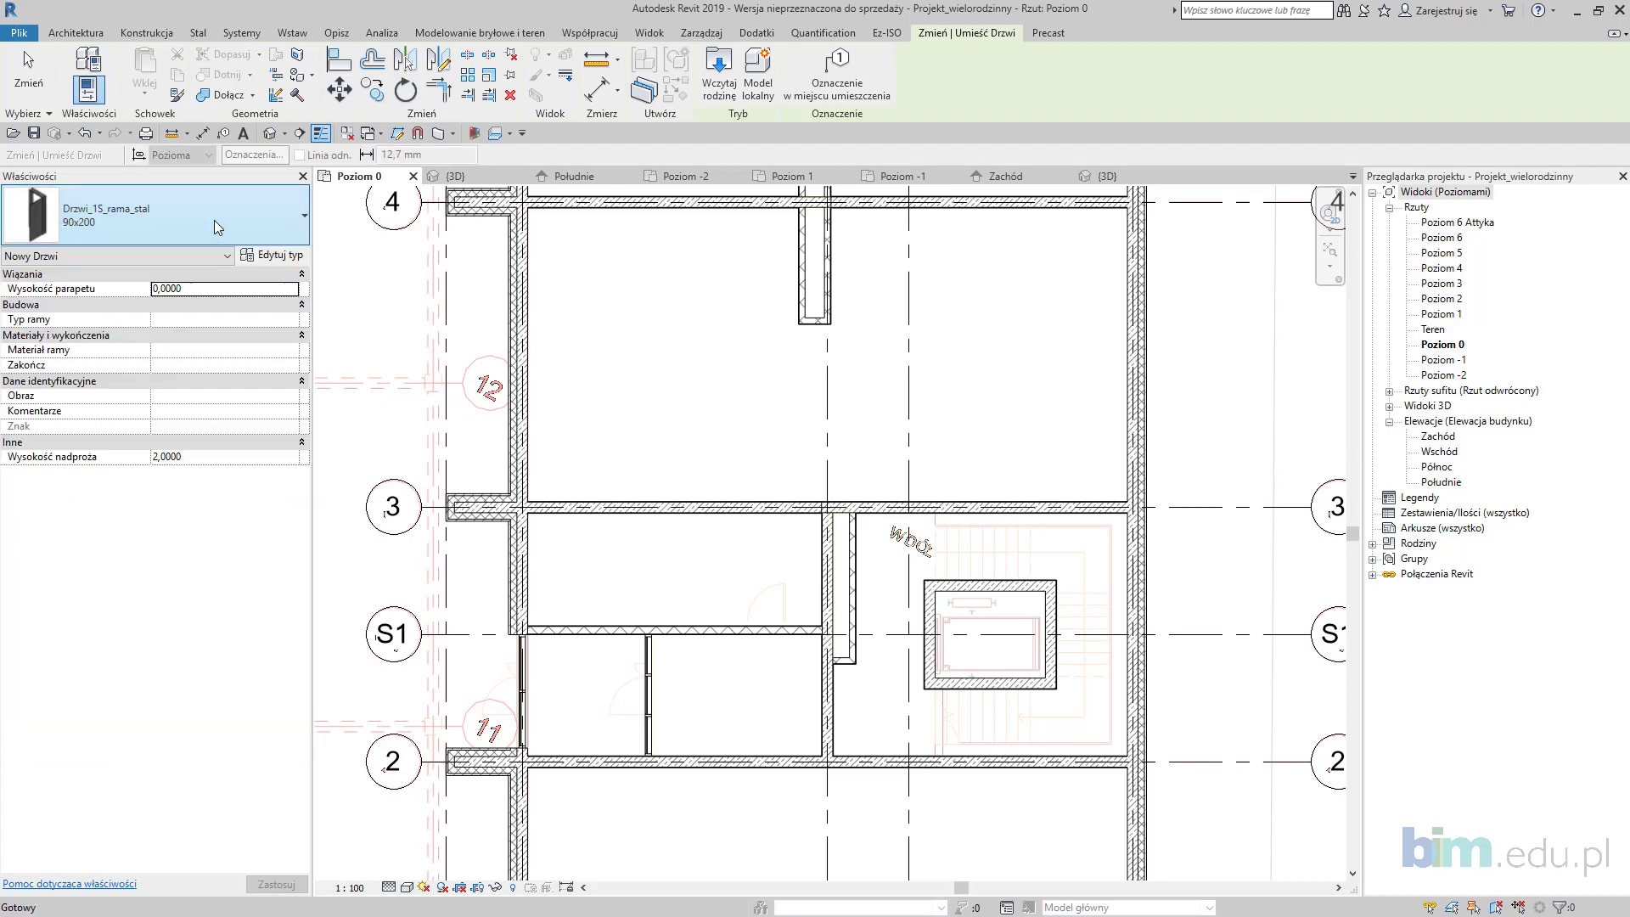
Step: Place the 90x200 door in the partition wall near axis S1, following the door shown in the underlay
left_click(768, 629)
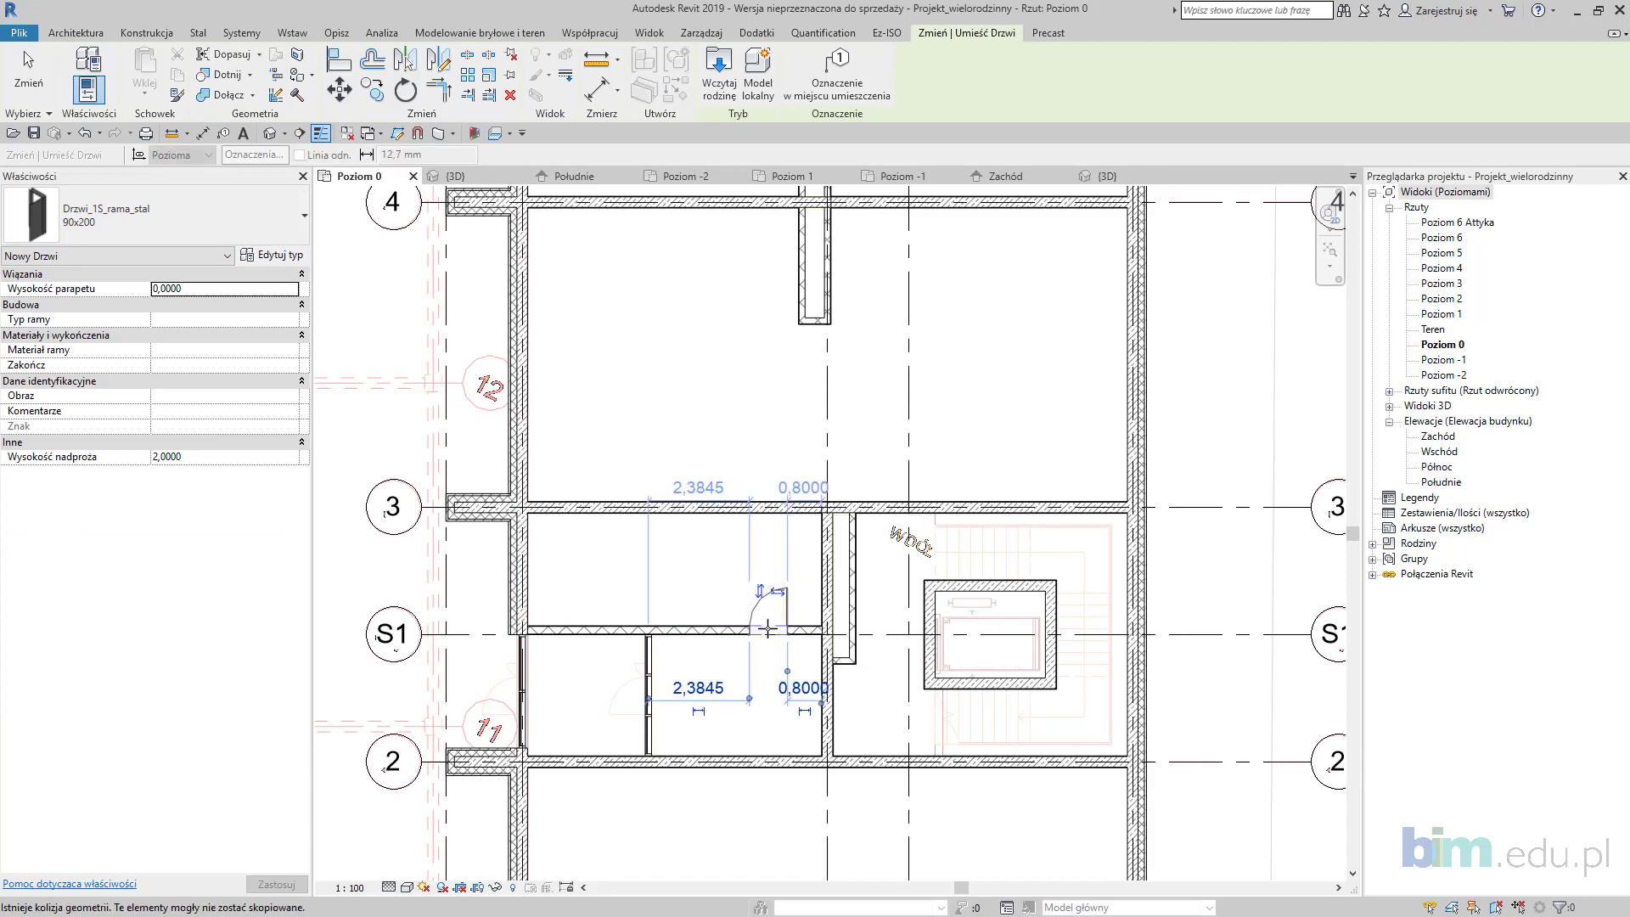
key("Escape")
key("Escape")
Step: Copy the placed door, with multiple copies and no constraint, from axis S1 to the matching partition walls at S2 and the entrance beyond it
left_click(768, 624)
left_click(372, 89)
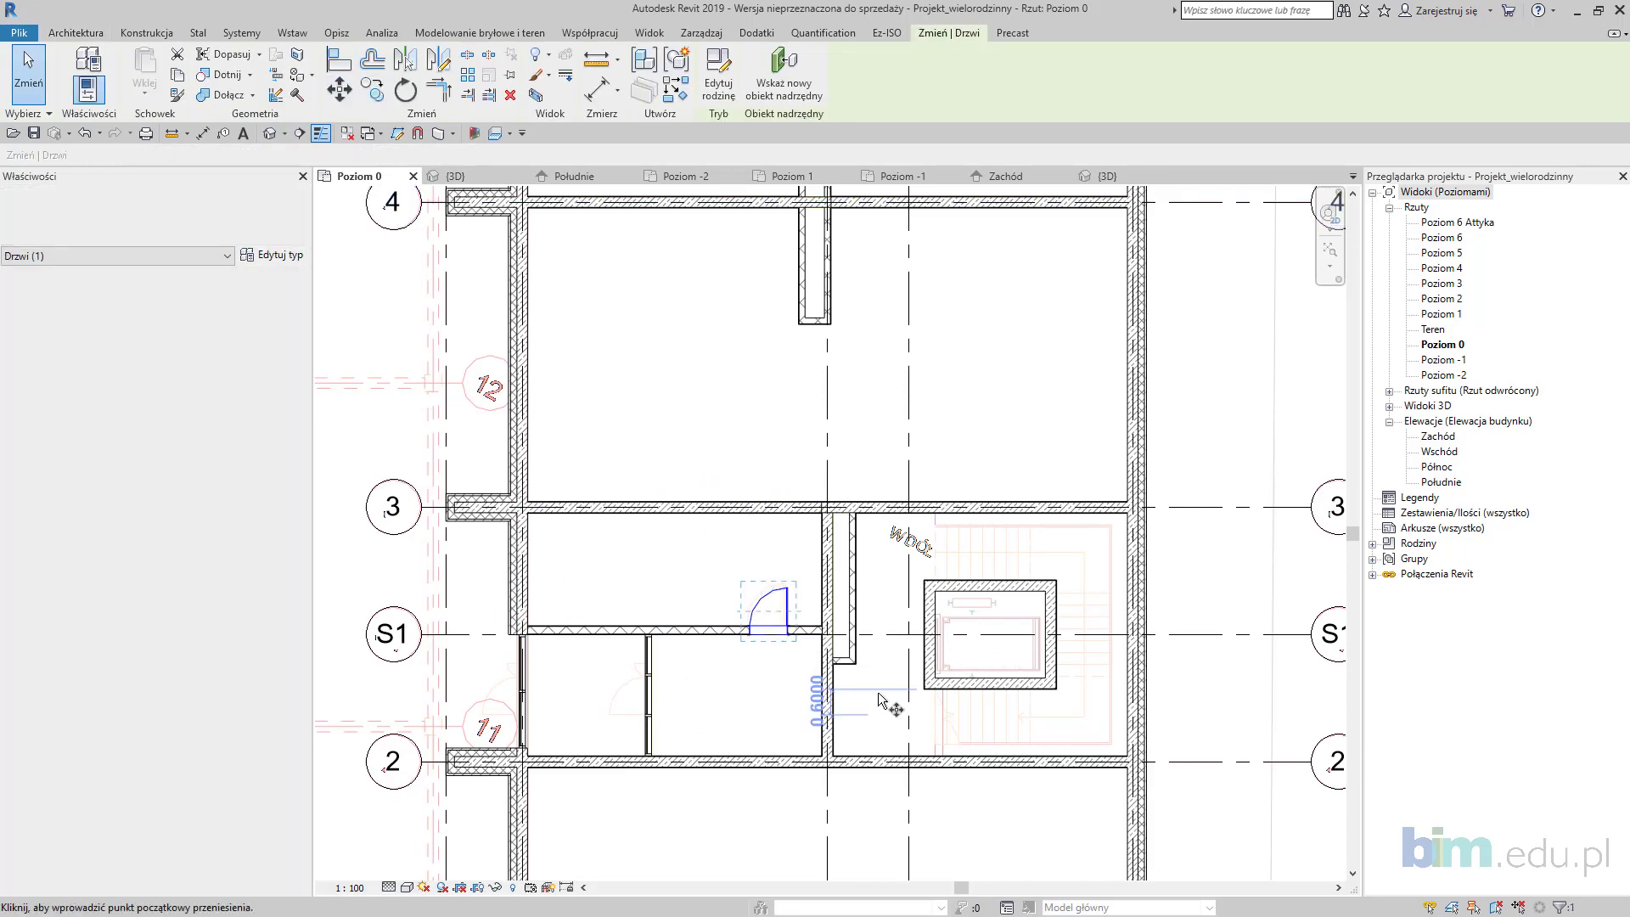
left_click(907, 634)
scroll(877, 357, "down", 1)
middle_click_drag(875, 339, 877, 625)
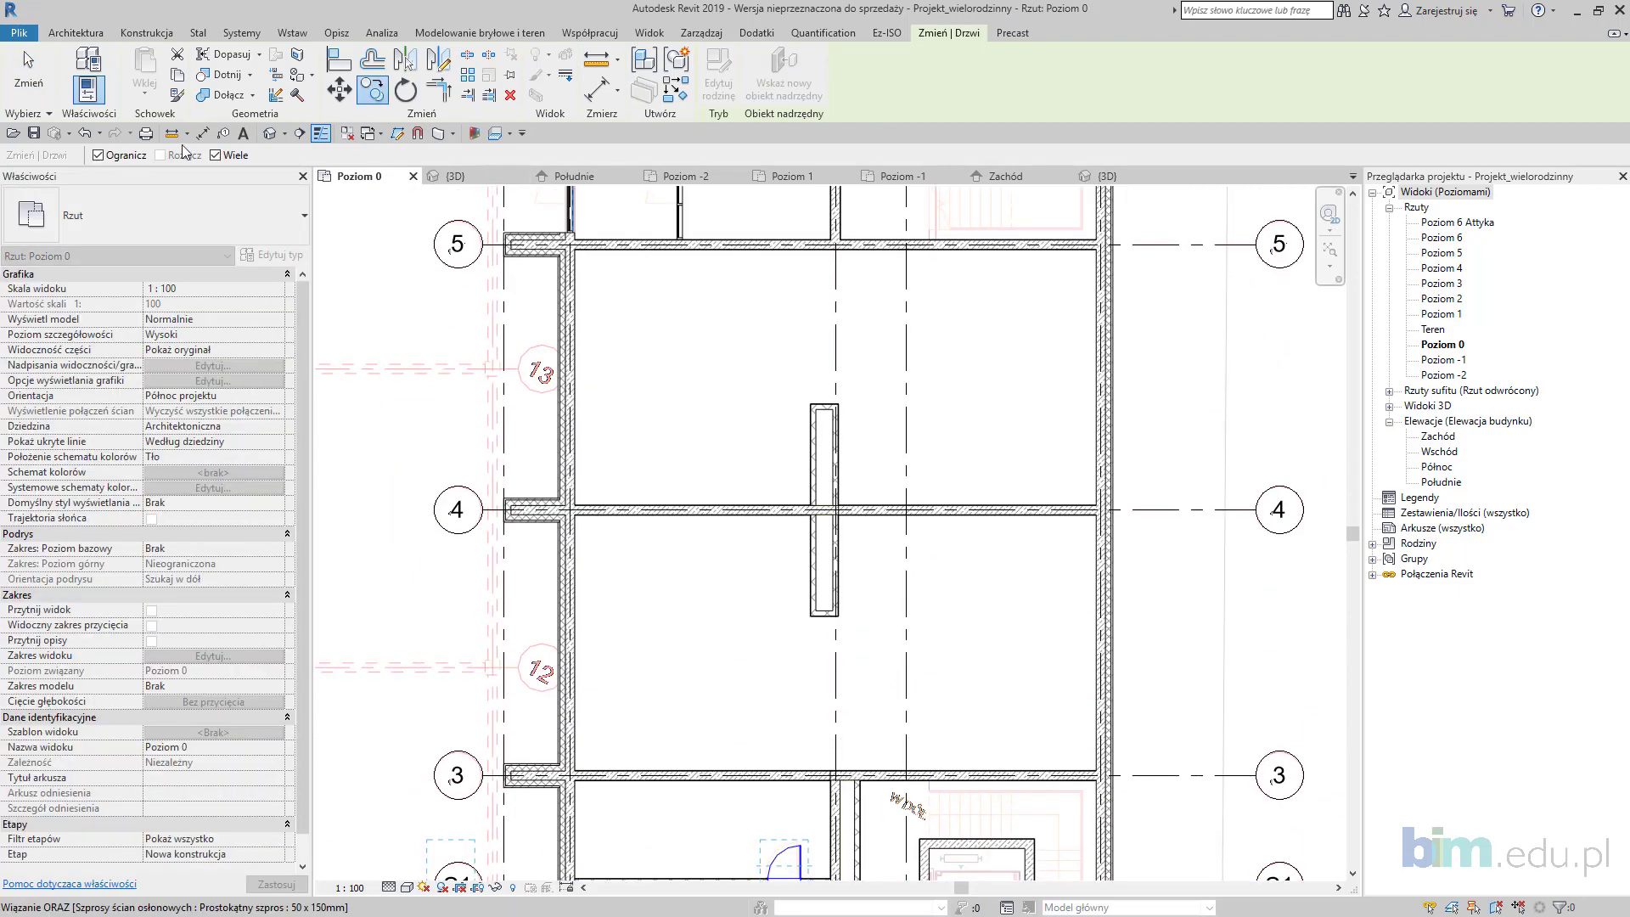
left_click(121, 156)
middle_click_drag(909, 216, 841, 484)
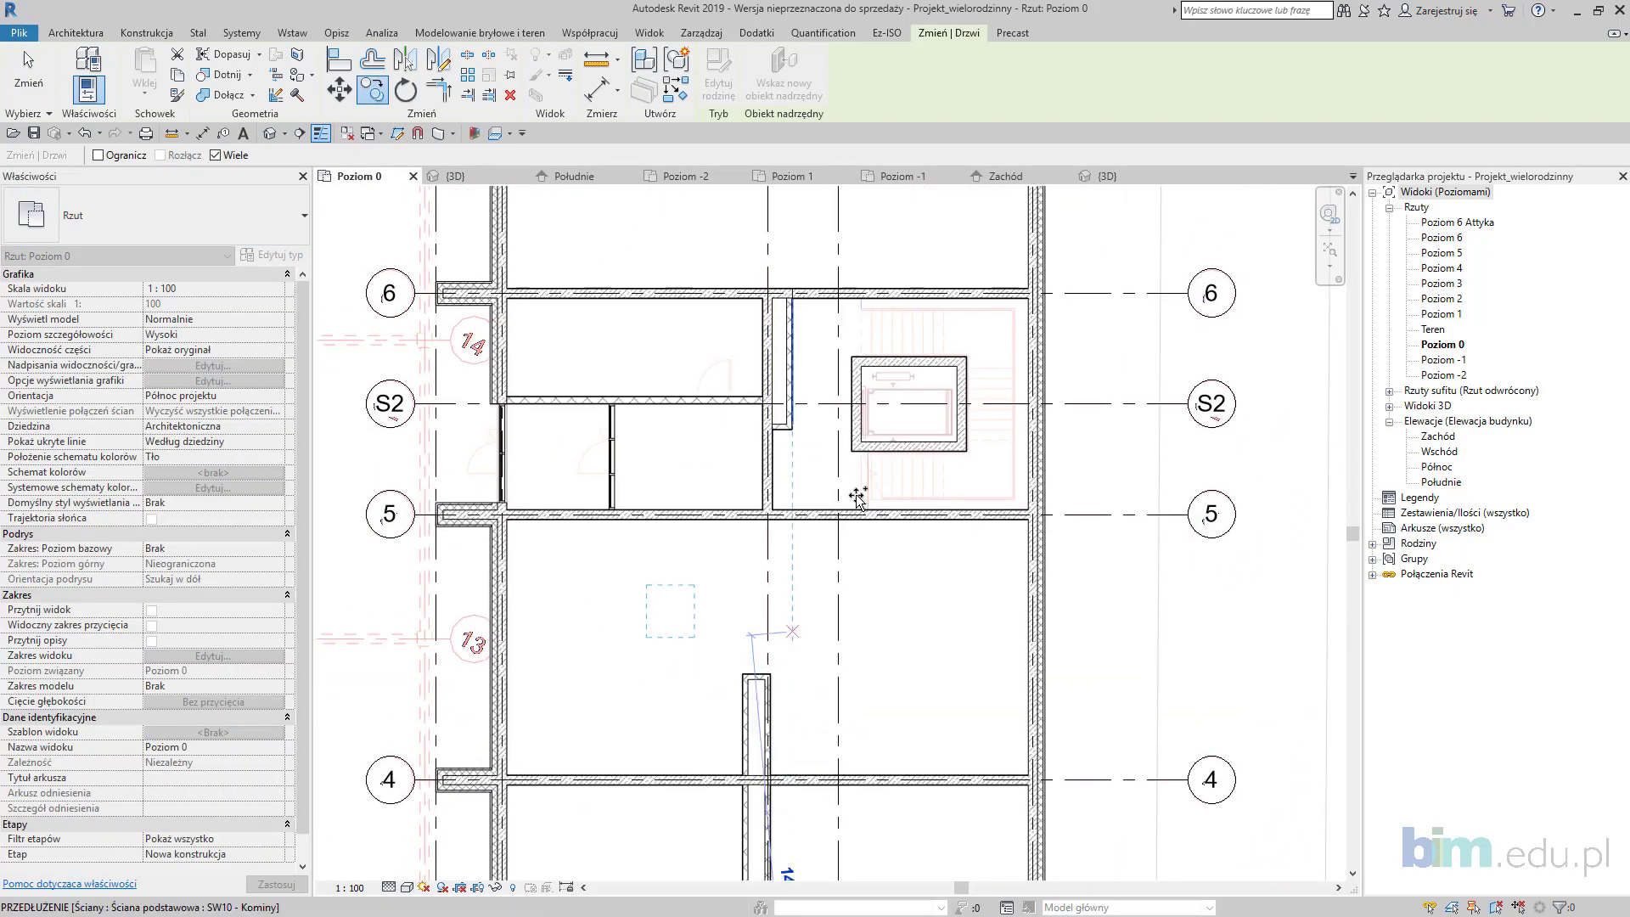
left_click(834, 395)
middle_click_drag(843, 327, 849, 735)
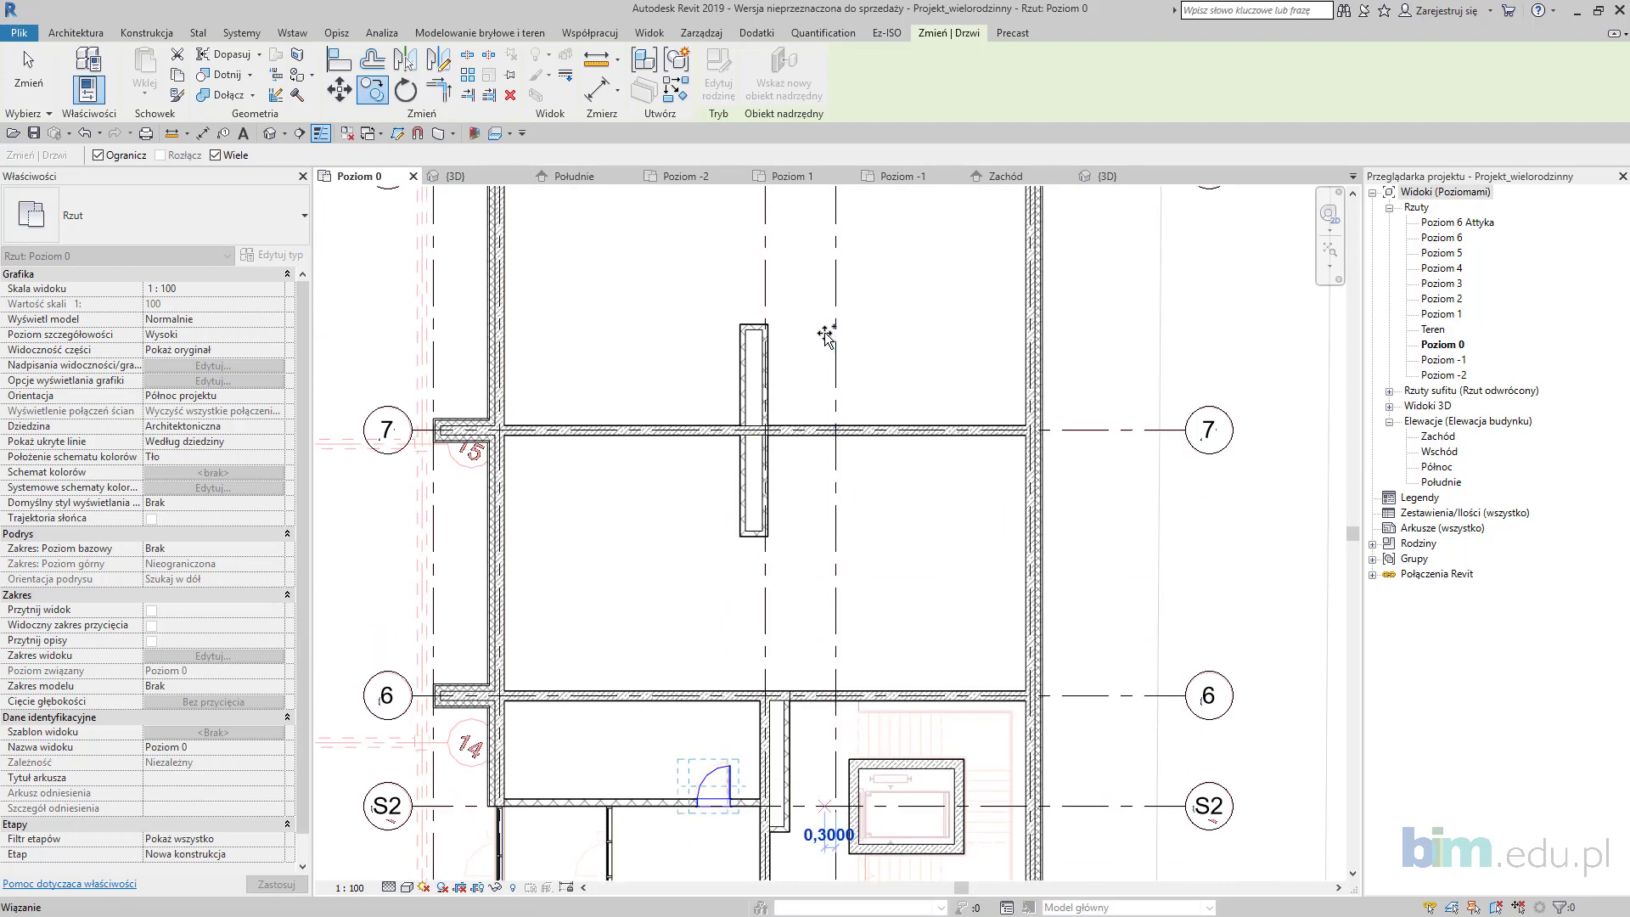
scroll(824, 332, "down", 2)
middle_click_drag(865, 208, 817, 445)
left_click(784, 415)
middle_click_drag(798, 875, 817, 268)
key("Escape")
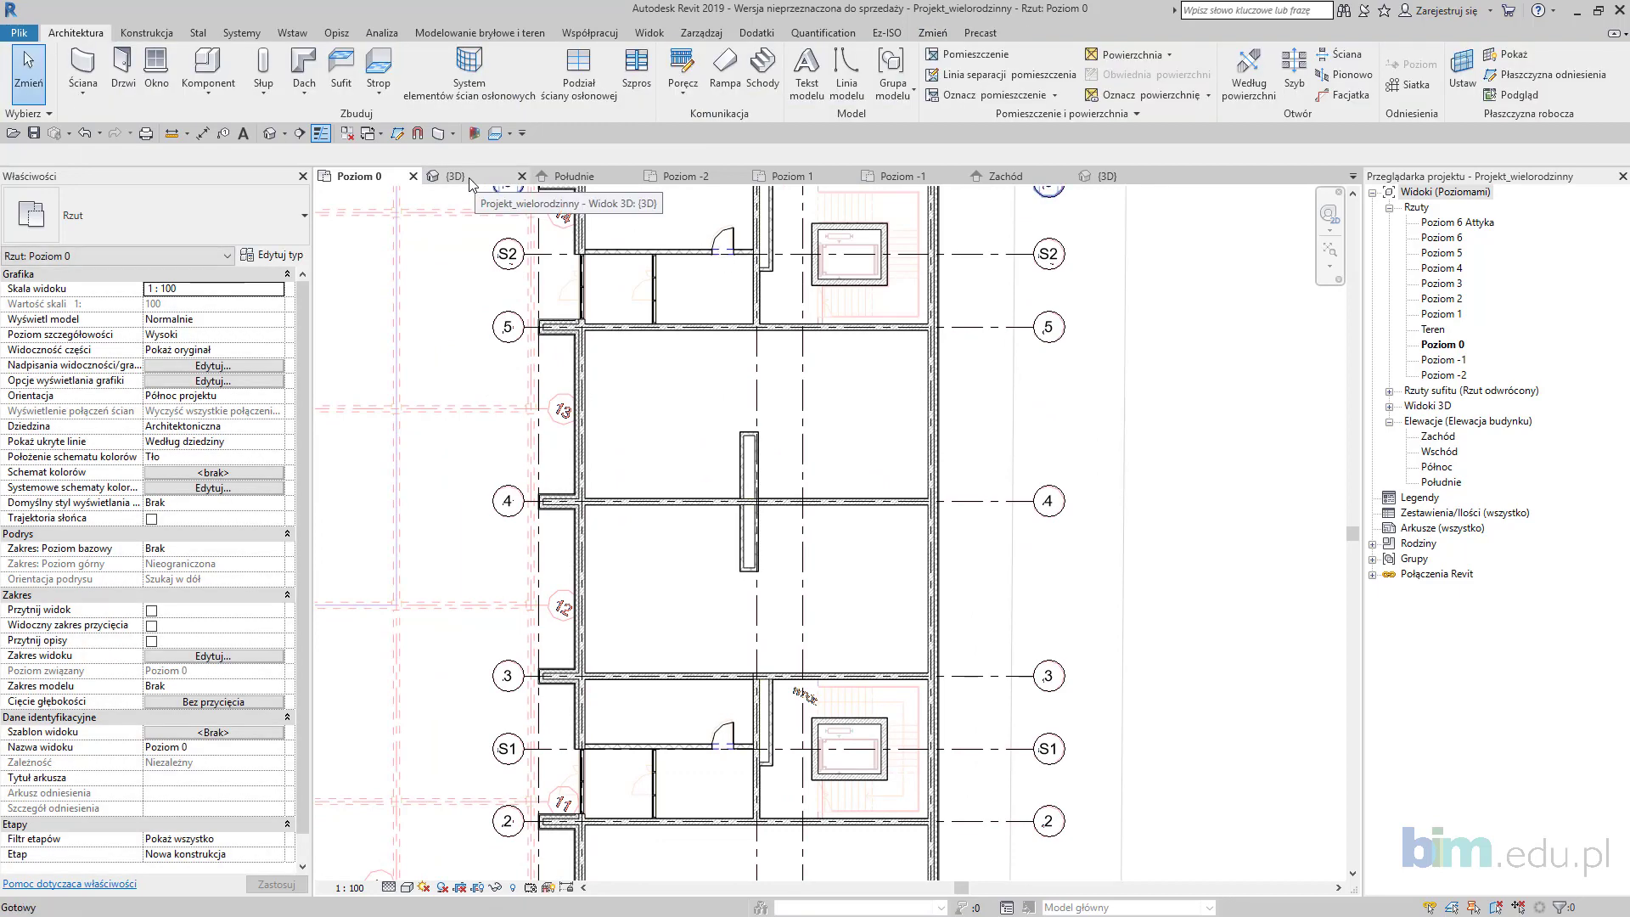
Step: Open the {3D} view and dock it side by side with the Poziom 0 plan
left_click(459, 177)
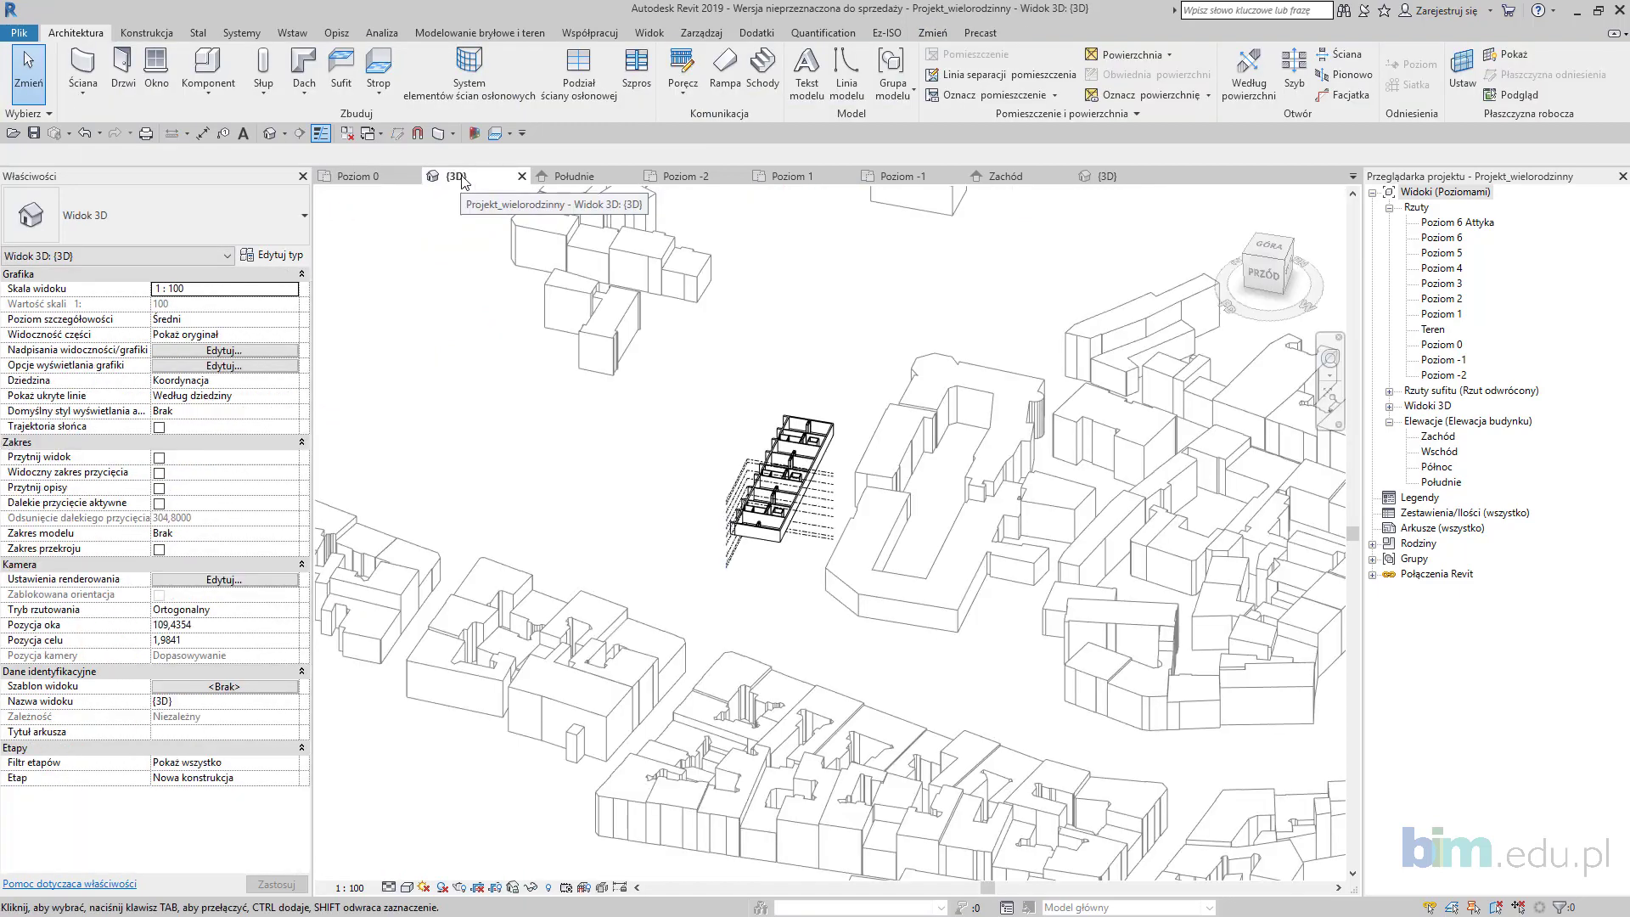
left_click_drag(584, 259, 664, 317)
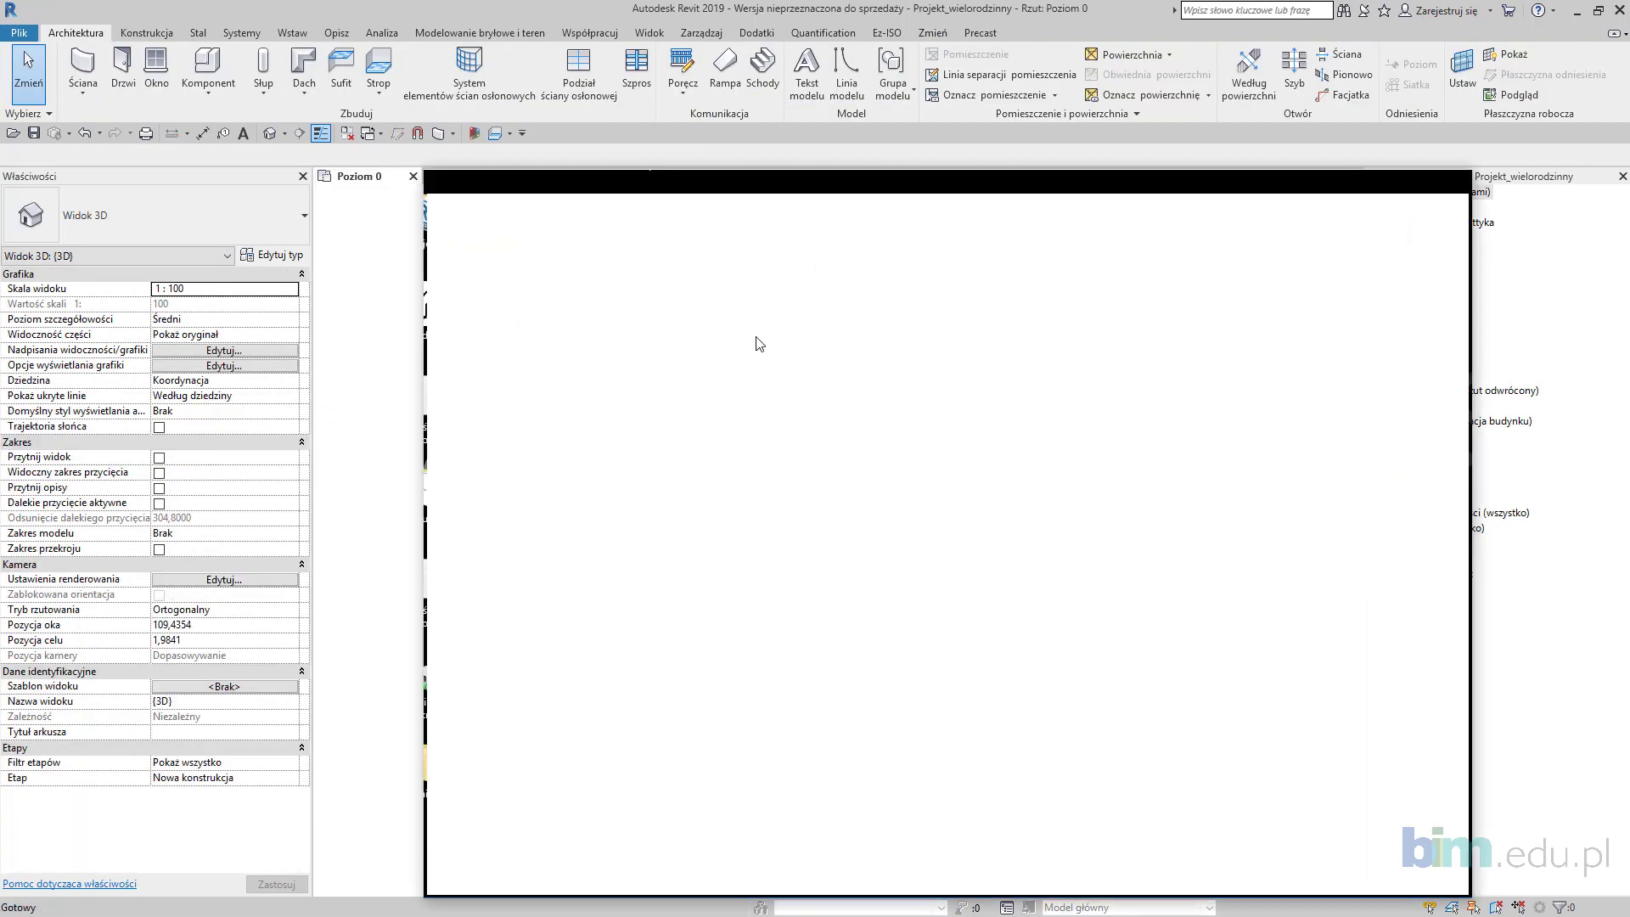
left_click_drag(1262, 355, 1354, 355)
scroll(639, 560, "down", 3)
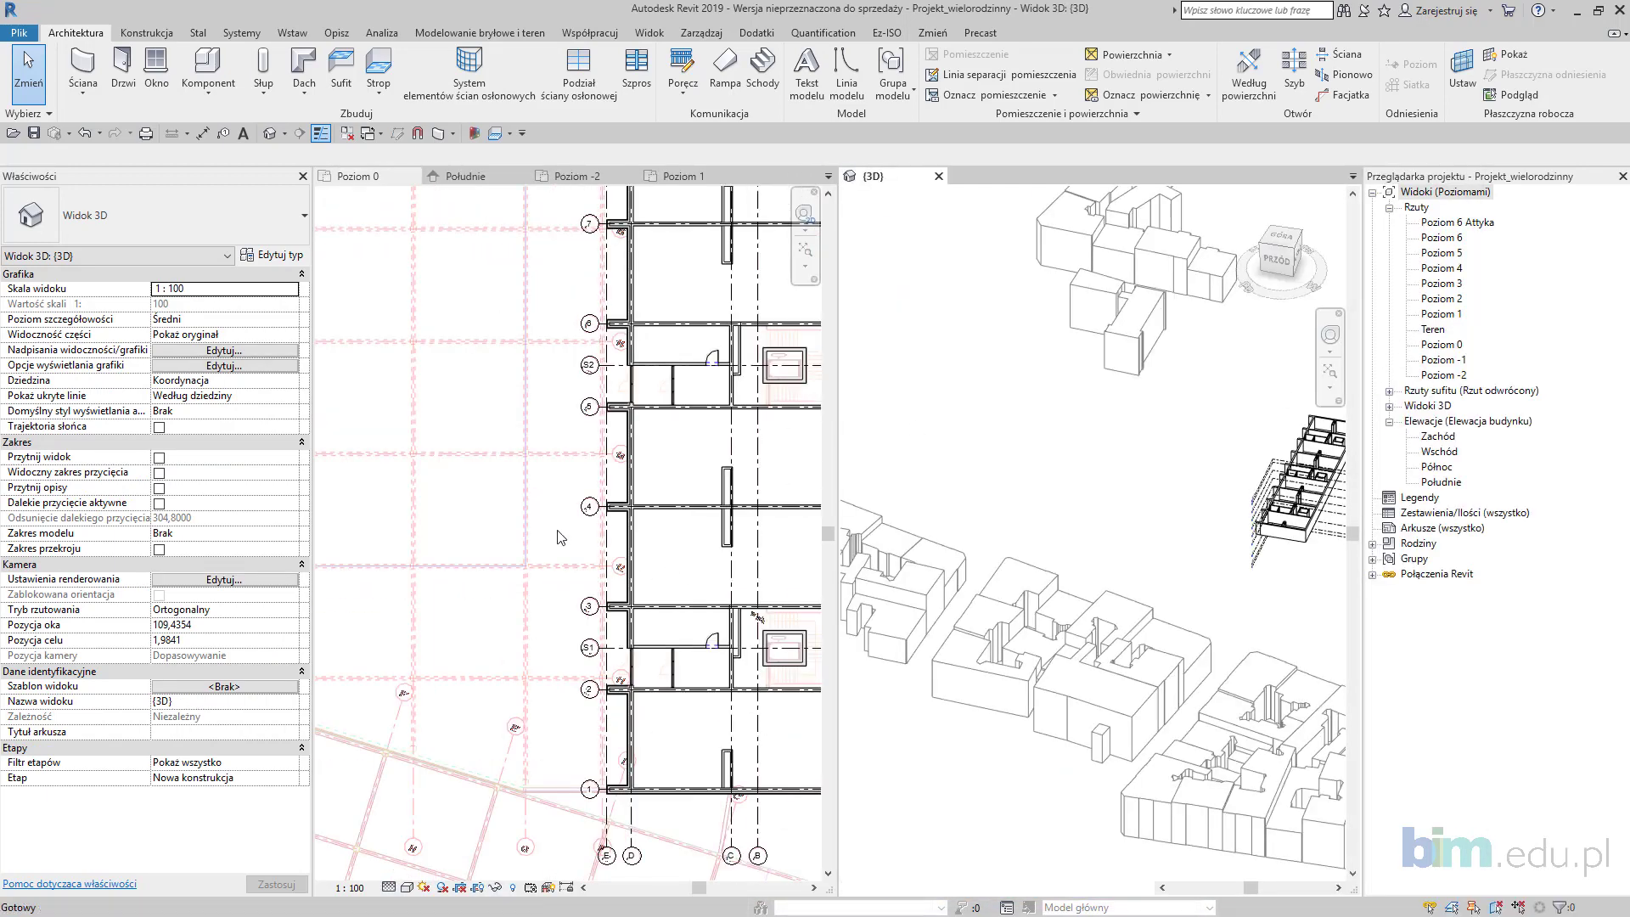
Step: Set the vertical grid layout of the WZ9 - Witryna wejscie curtain wall type to Stała odległość and apply it
scroll(661, 675, "up", 1)
scroll(661, 675, "up", 2)
scroll(1096, 612, "up", 5)
scroll(1129, 639, "down", 2)
middle_click_drag(1129, 639, 1179, 604, "shift")
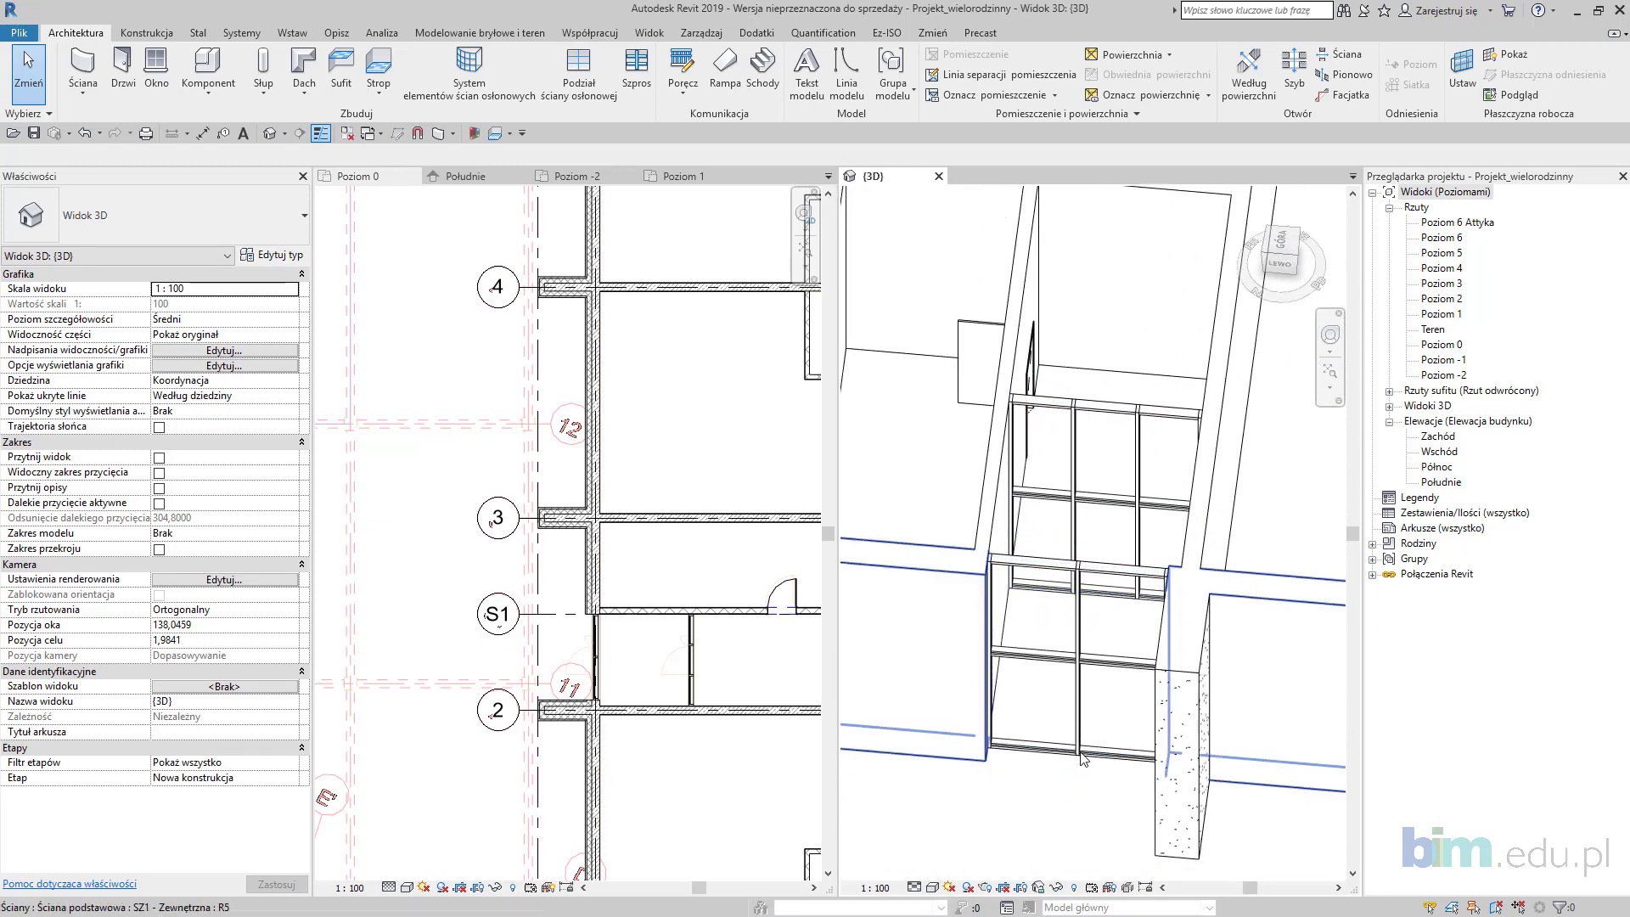
left_click(1081, 762)
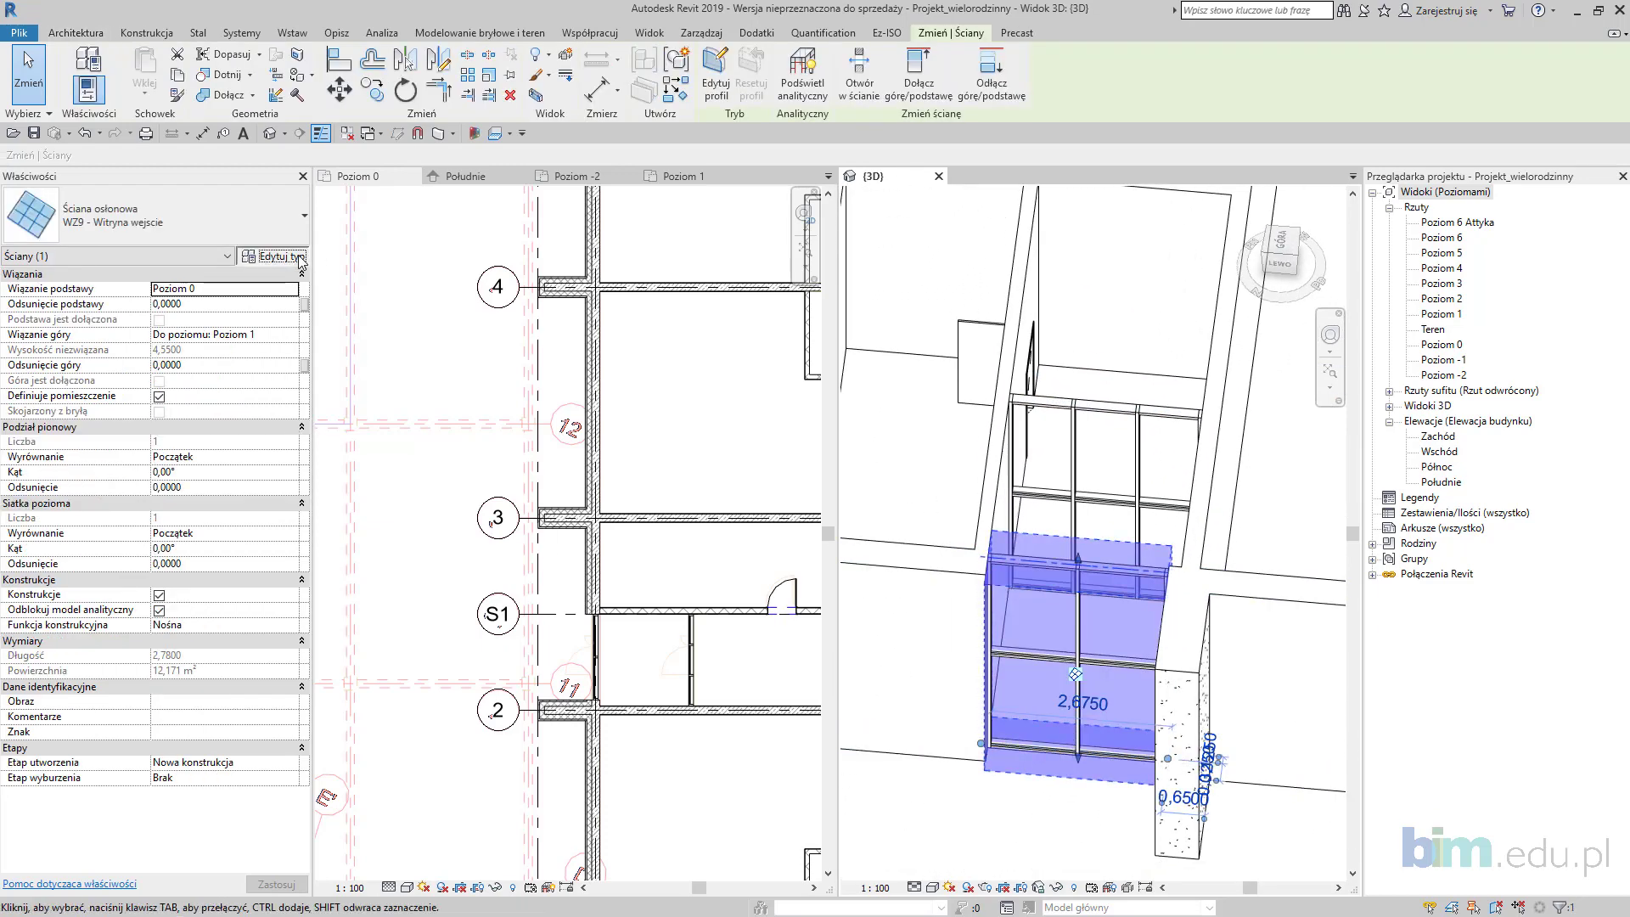
left_click(297, 259)
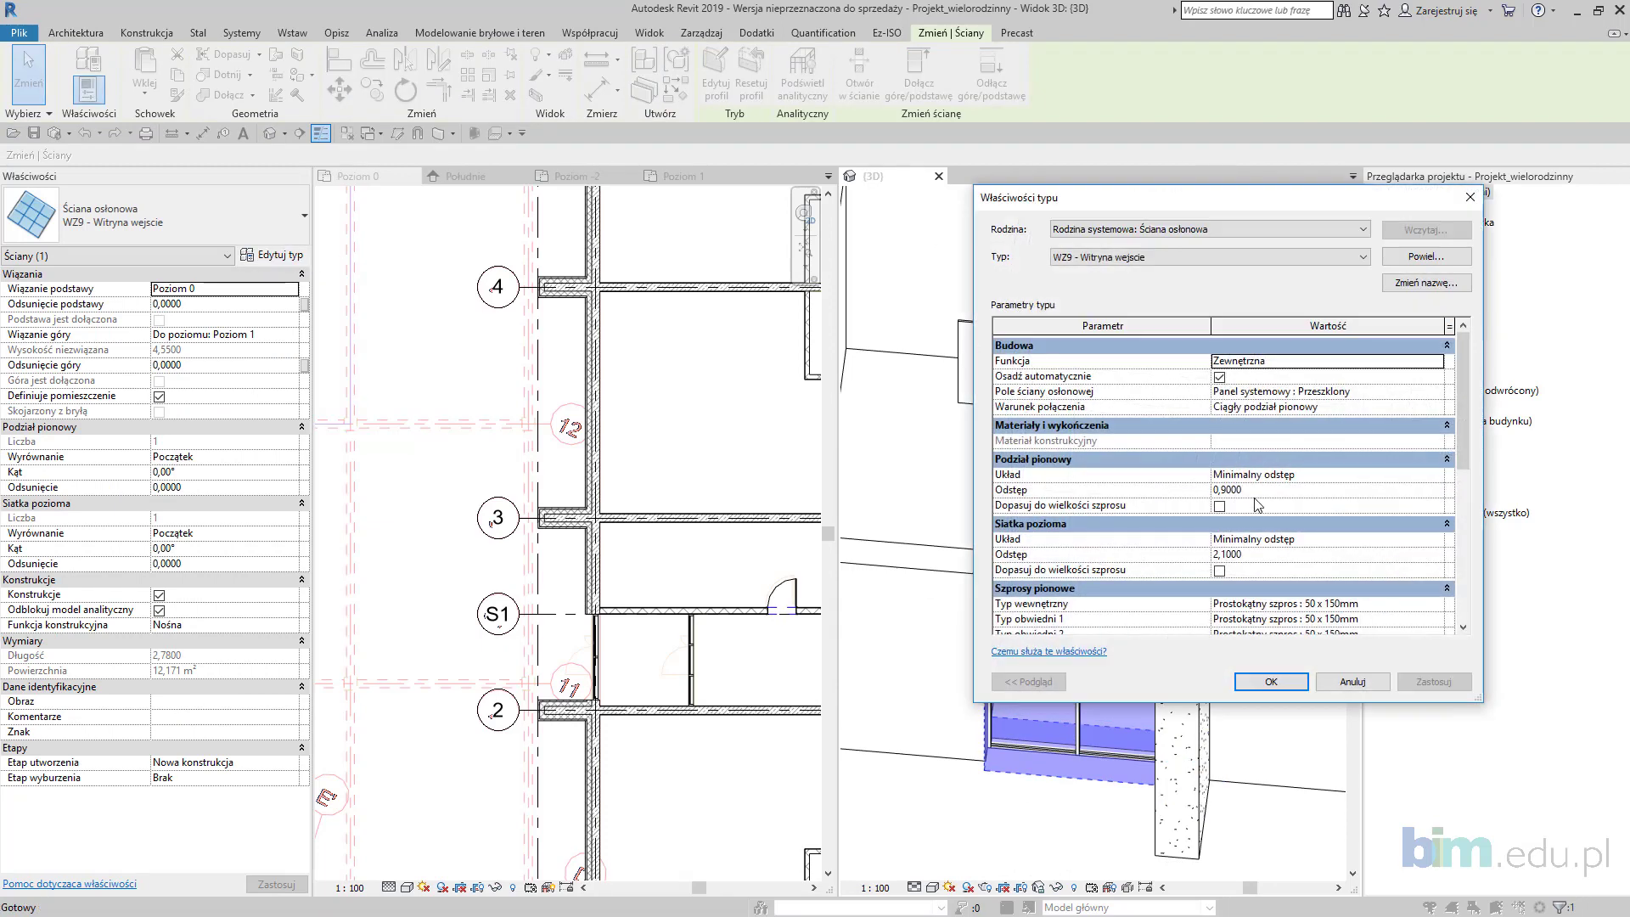
left_click(1416, 477)
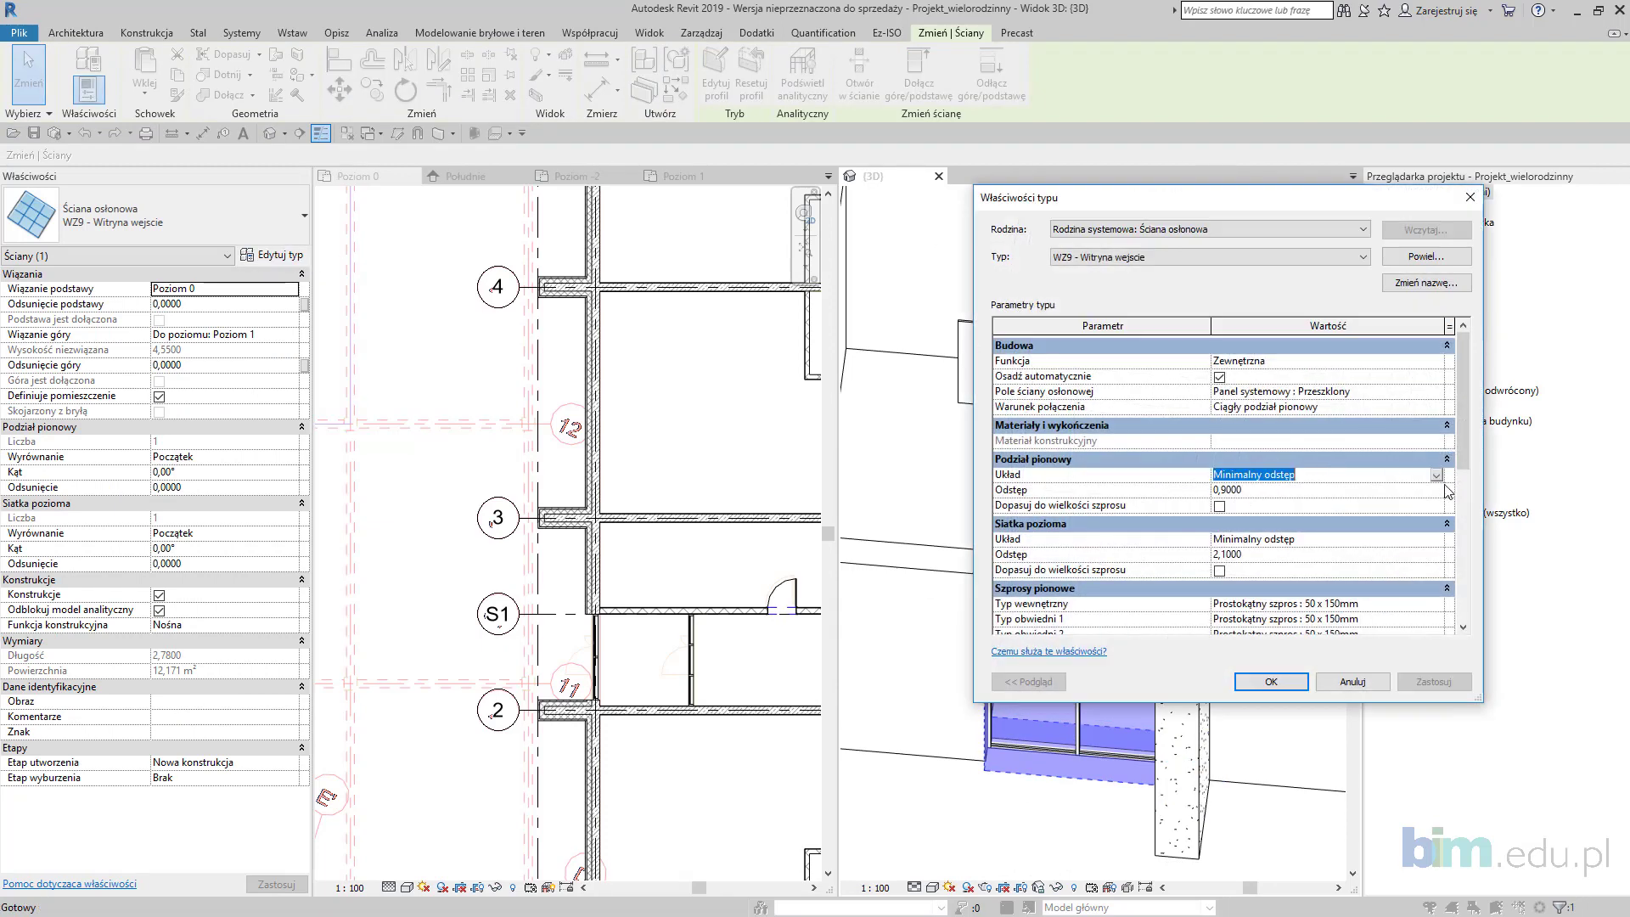
left_click(1436, 477)
left_click(1246, 502)
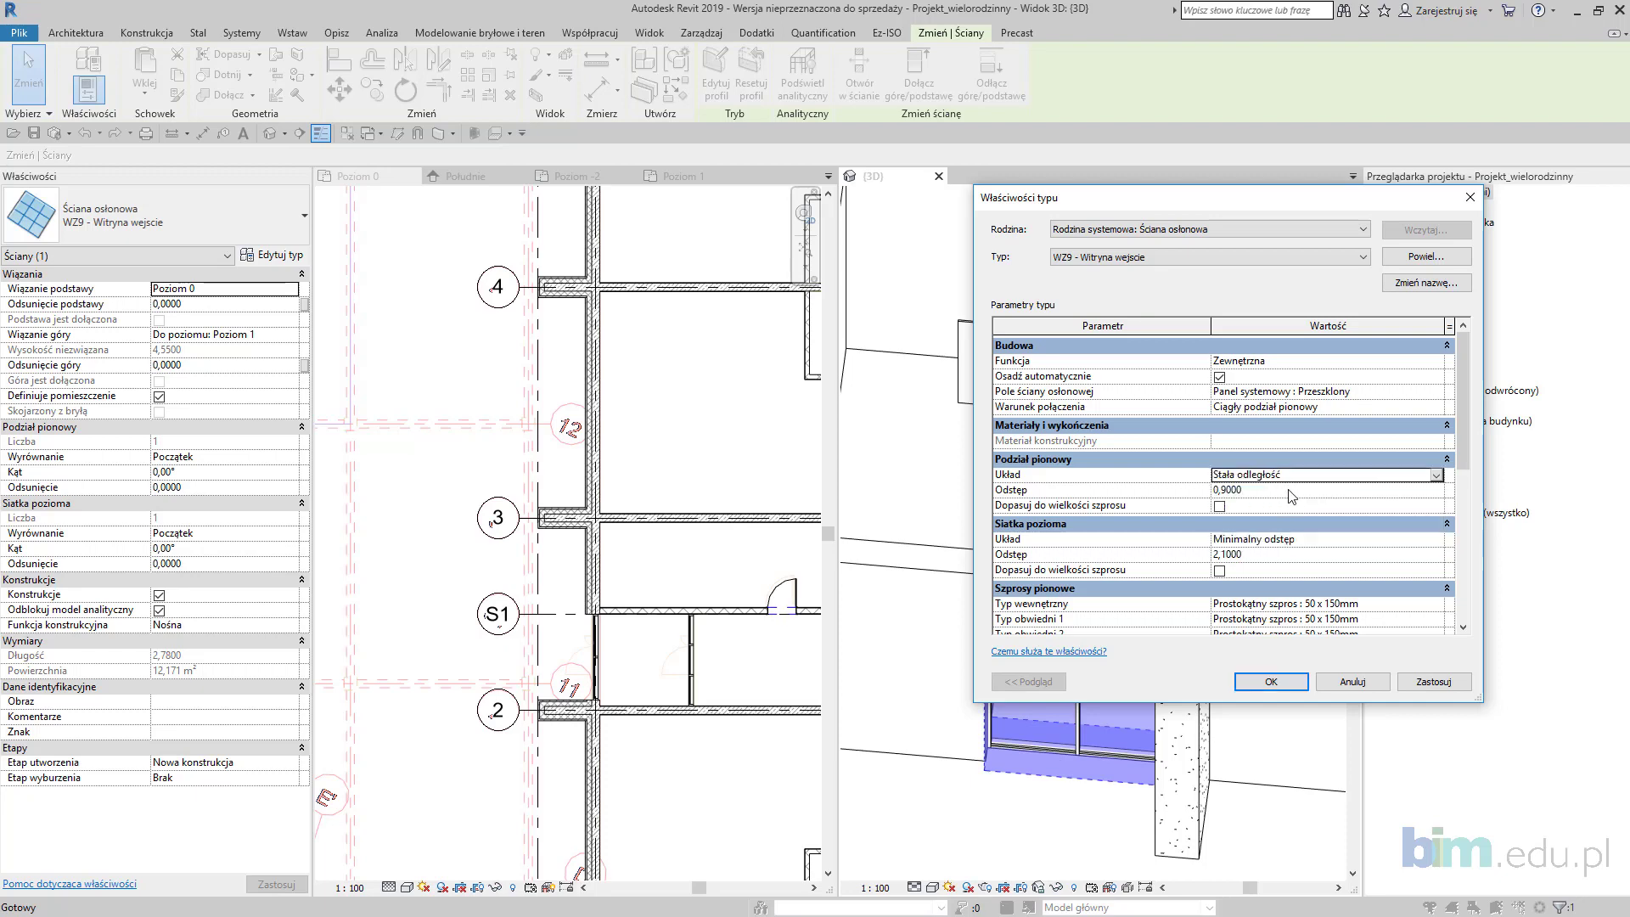
left_click(1426, 685)
left_click(1271, 682)
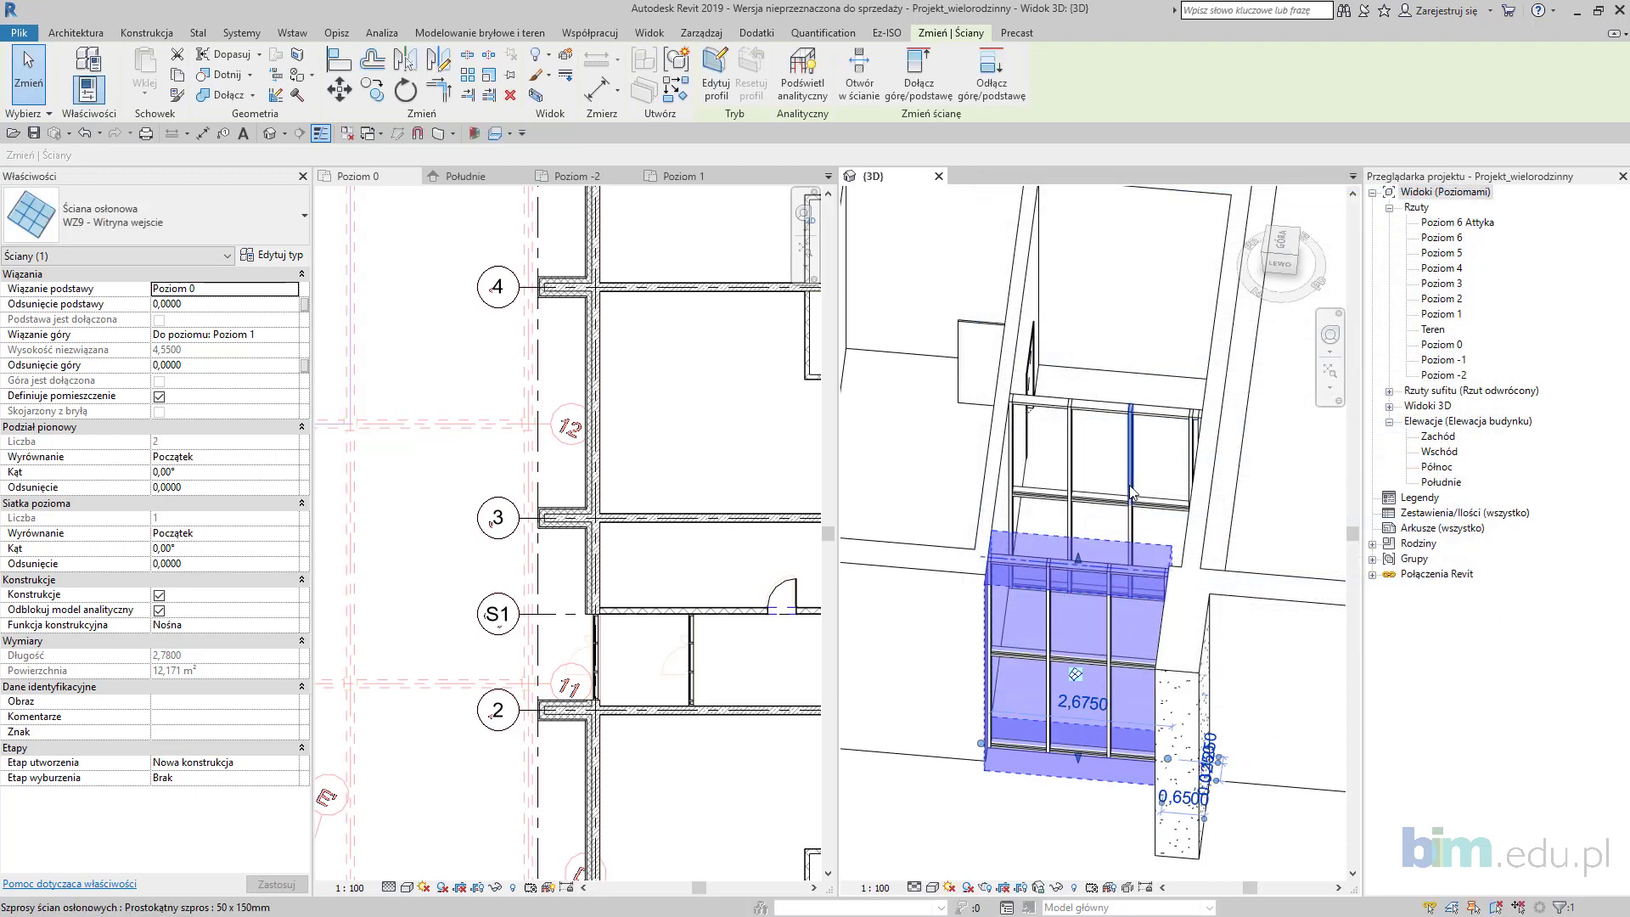
Step: Unpin the lower middle glazed panel of the outer entrance curtain wall and review the panel types available for it
scroll(1116, 800, "up", 3)
scroll(1116, 800, "up", 5)
key("Escape")
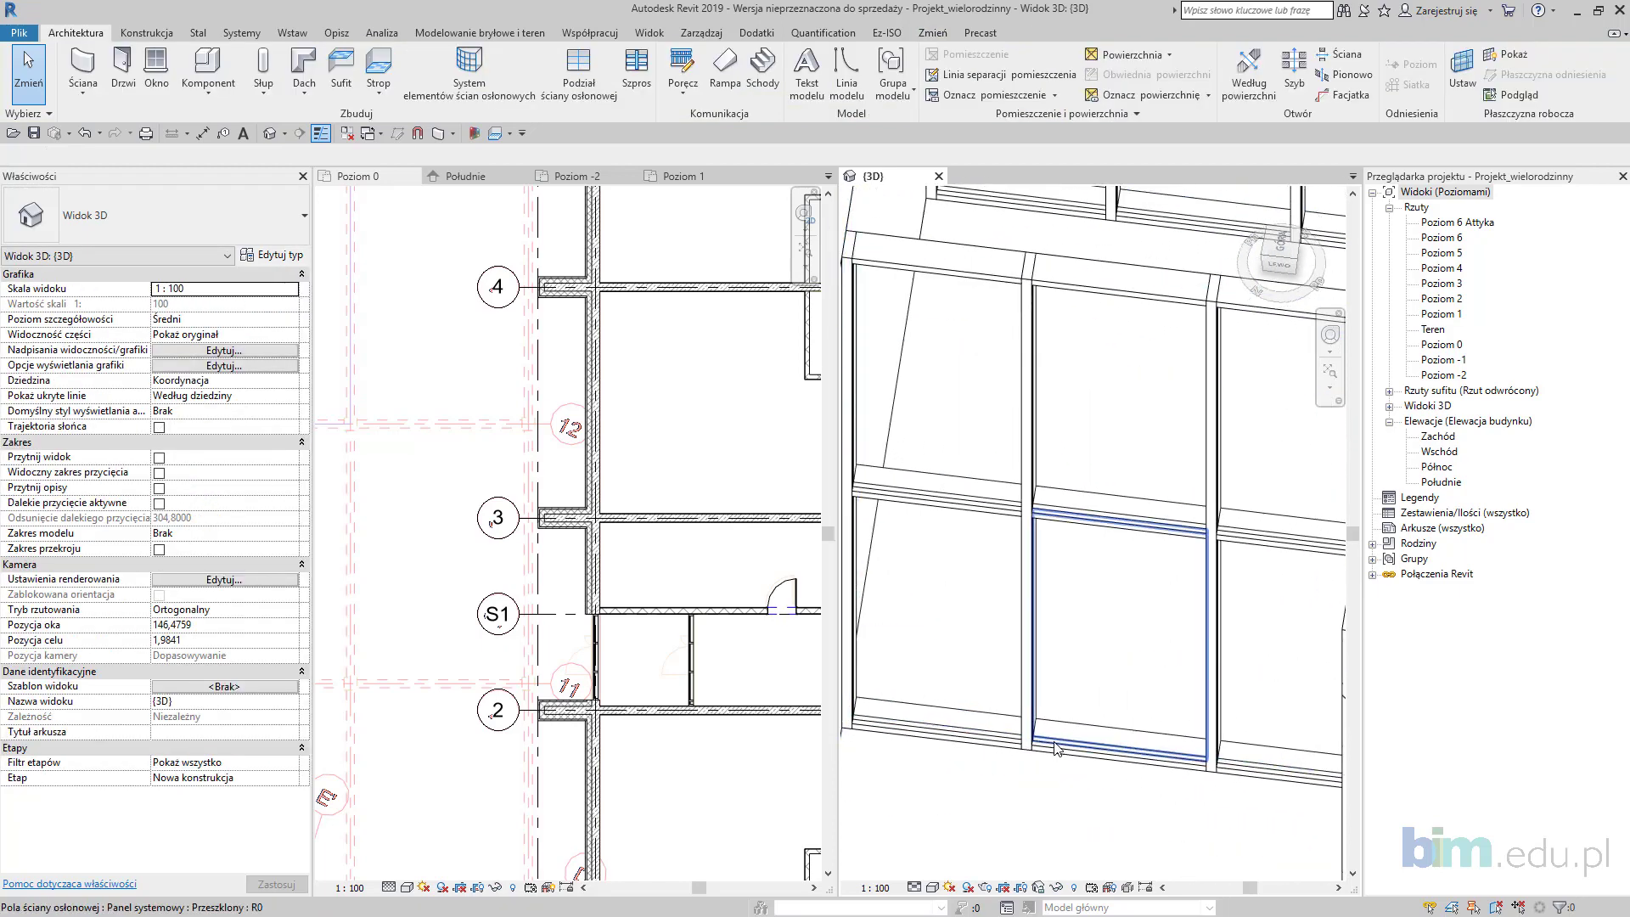
left_click(1056, 747)
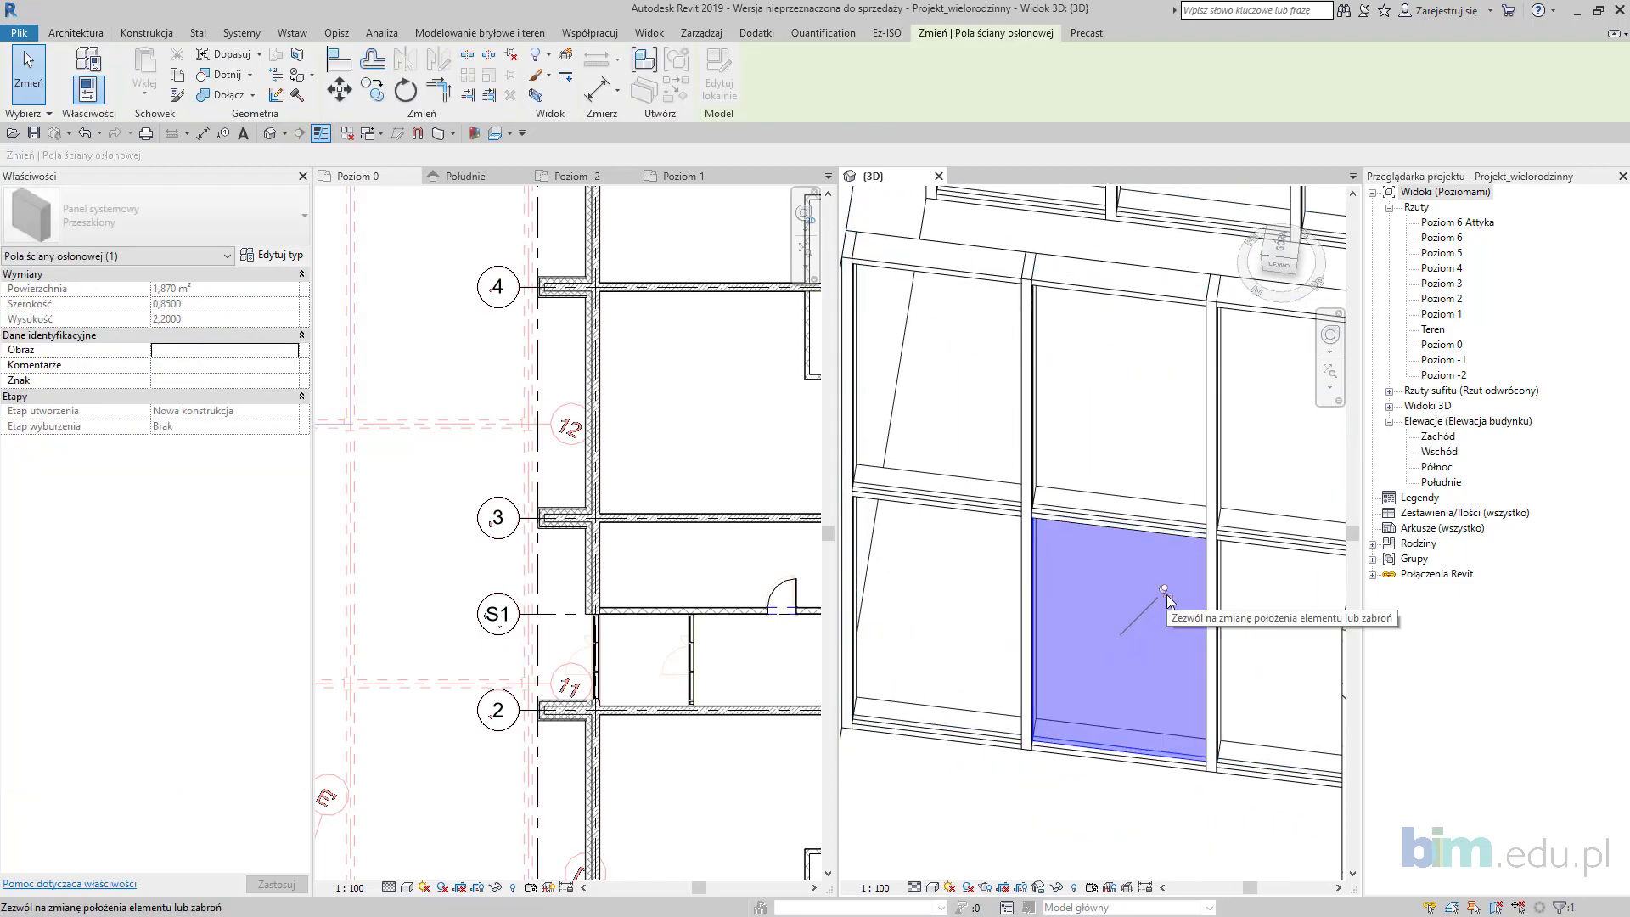
left_click(261, 219)
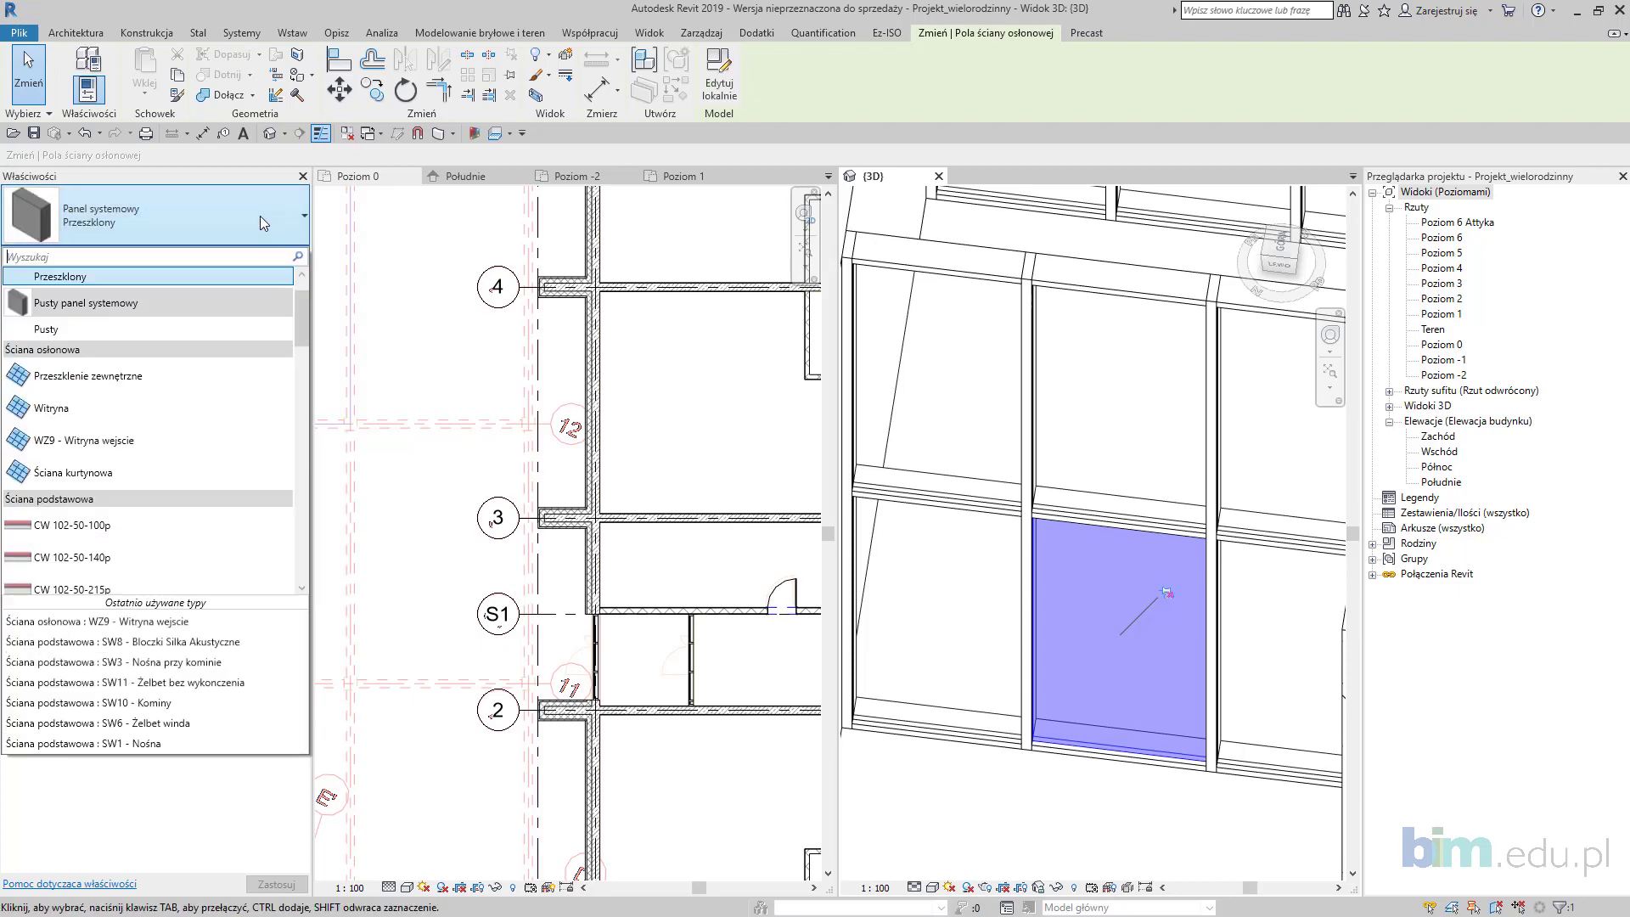
scroll(253, 346, "down", 7)
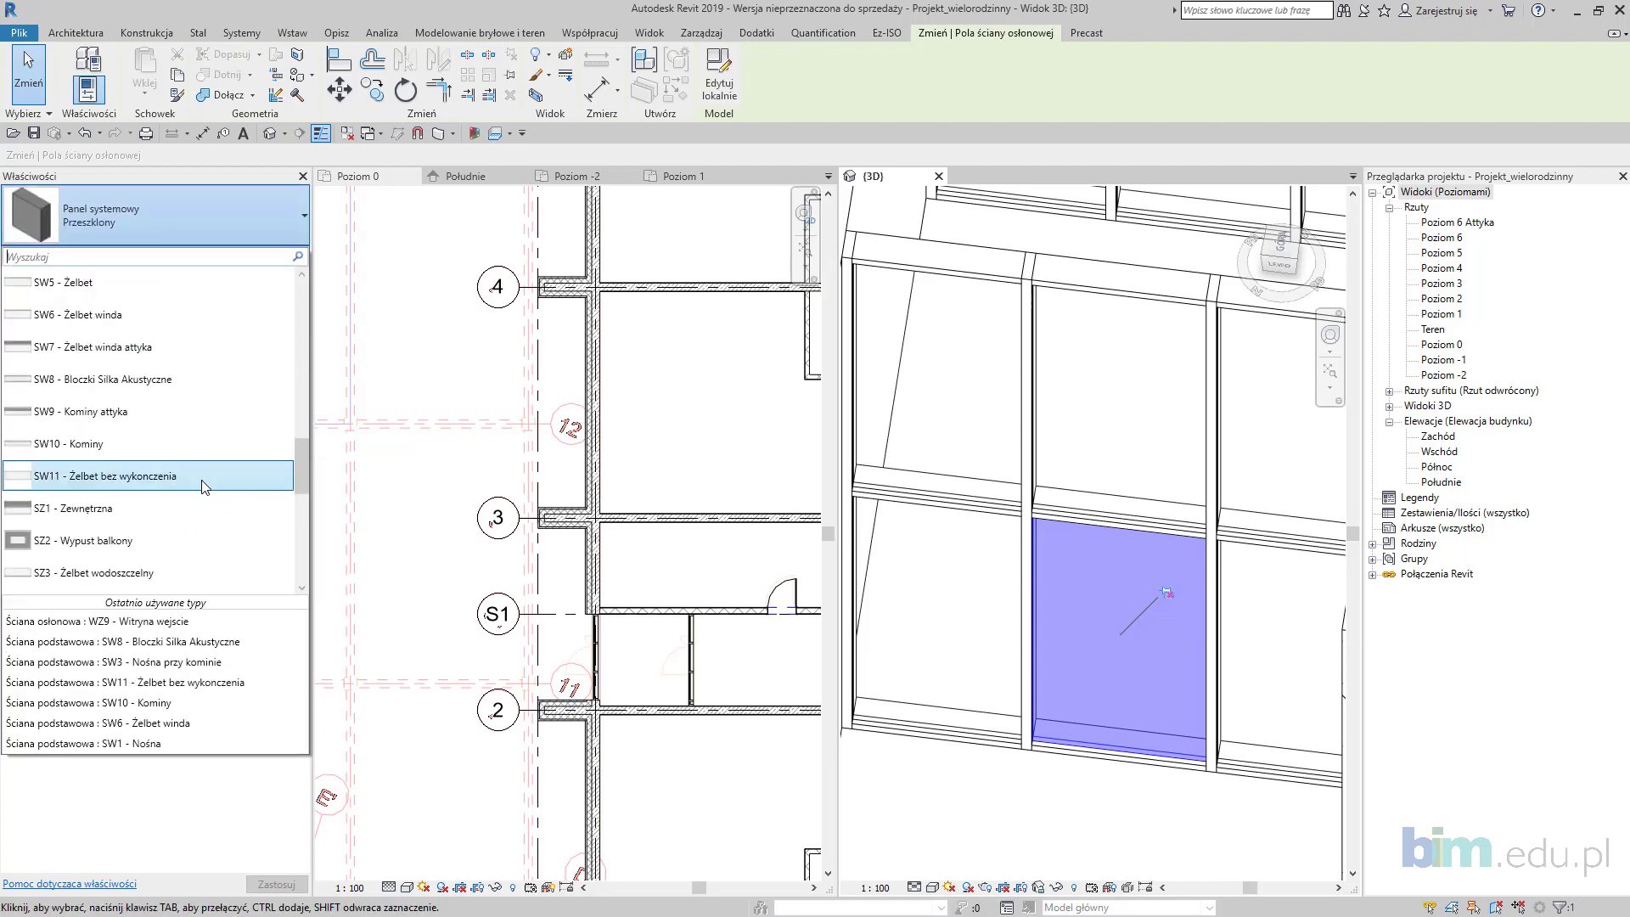
scroll(203, 486, "up", 8)
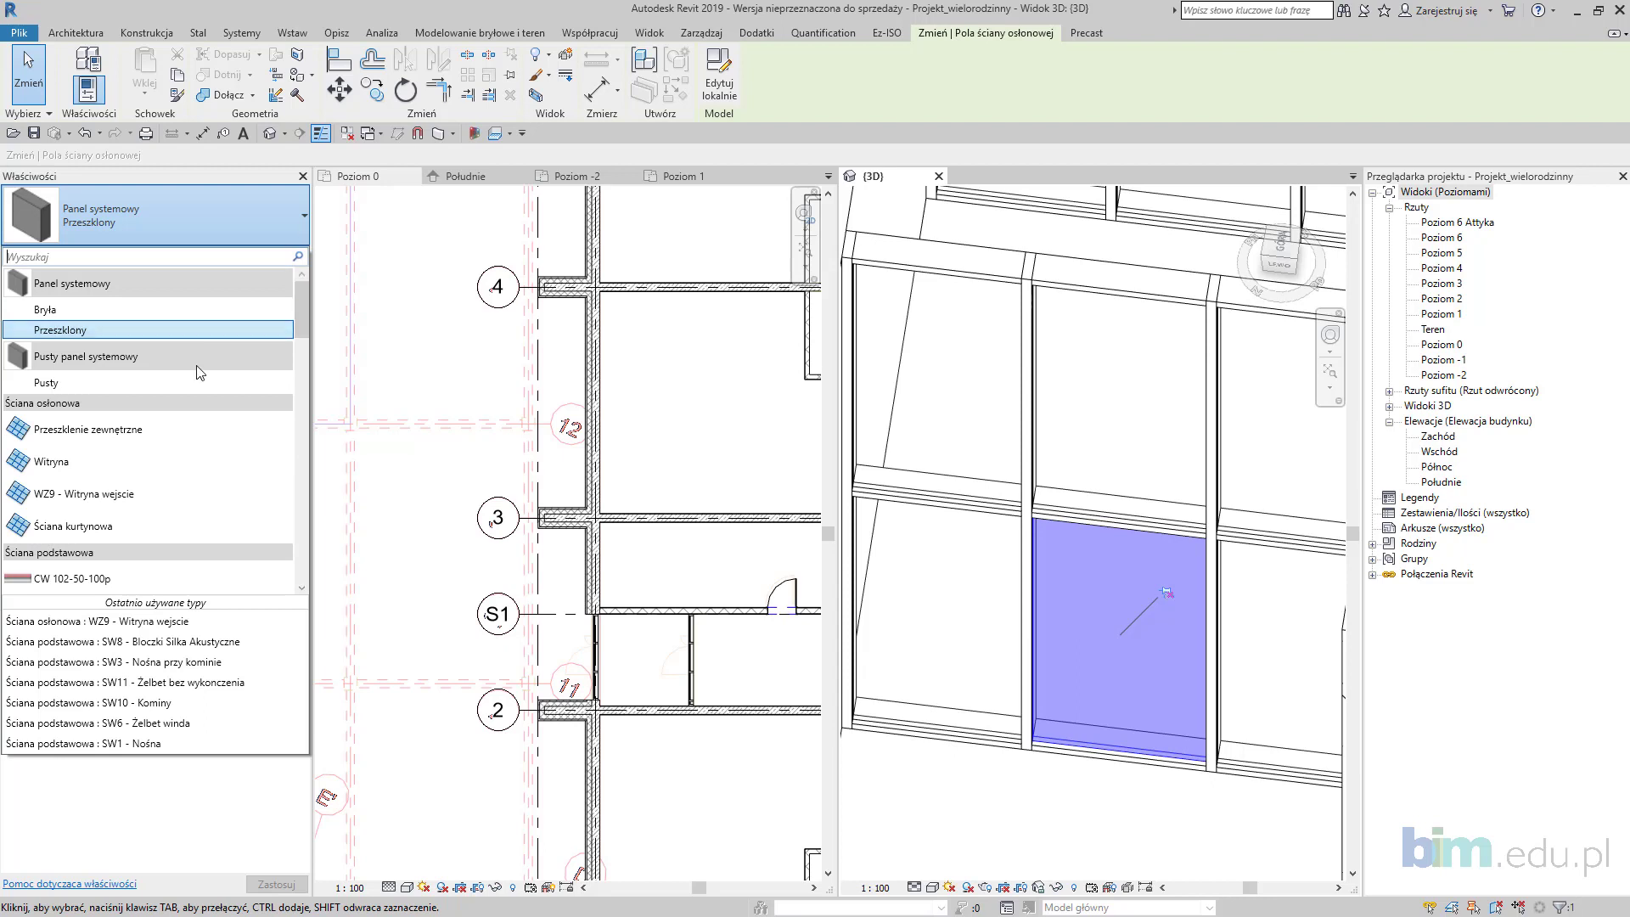
key("Escape")
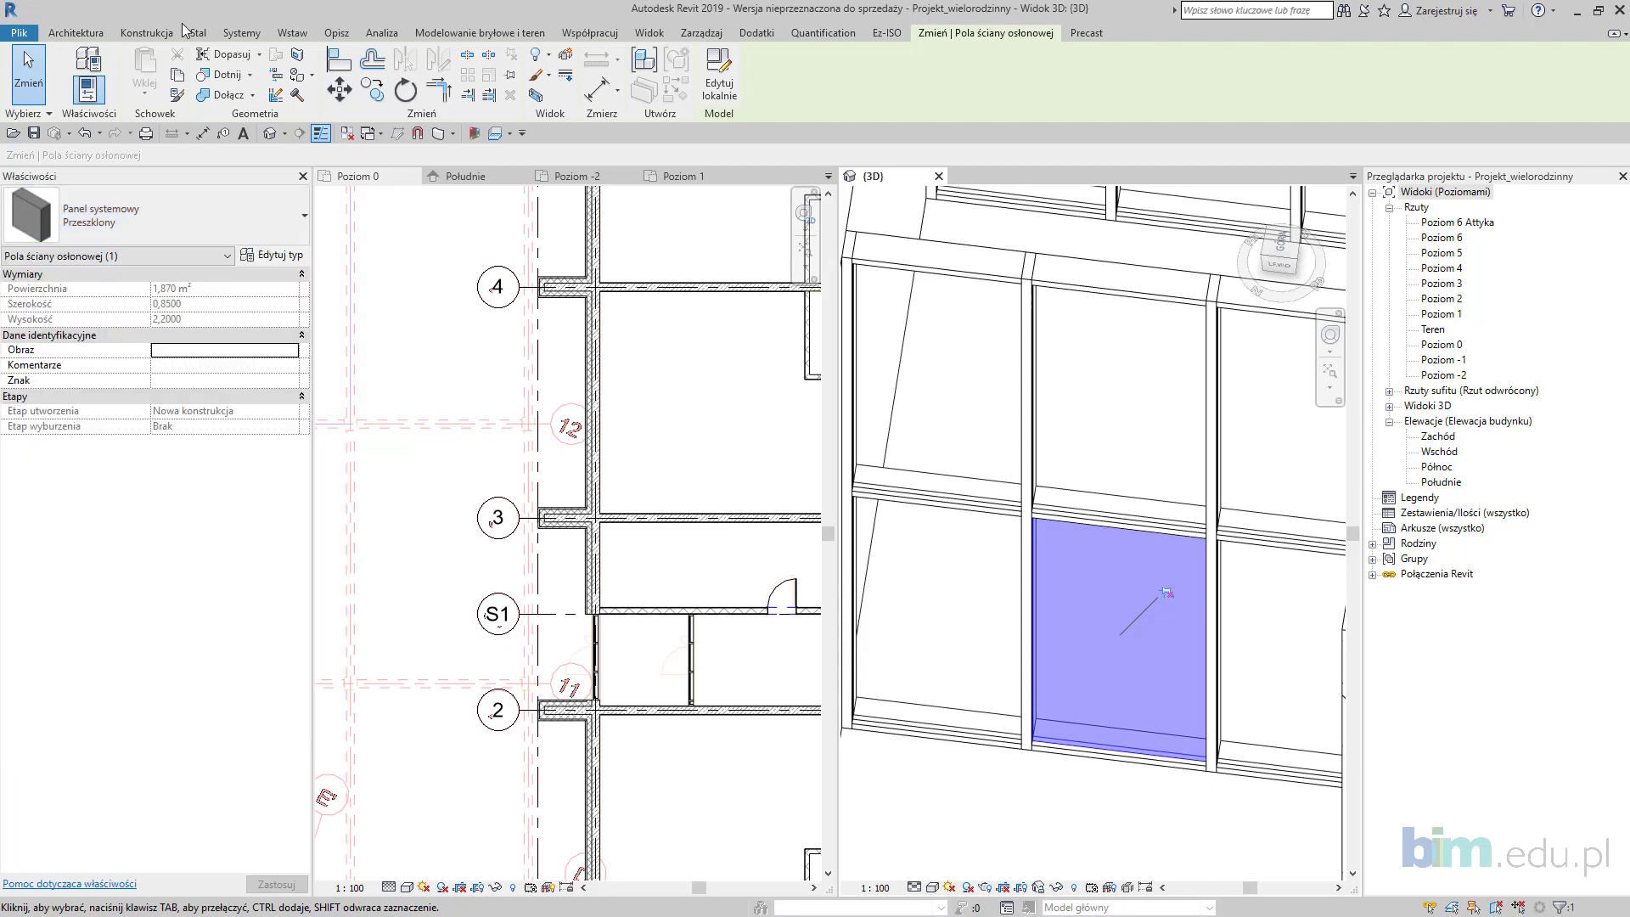
Step: Load the three Panel kurtynowy families (podwojny szklany, pojedynczy szklany, wejsciowy podwojny) from the INNE folder in DRZWI
left_click(288, 33)
left_click(720, 72)
left_click(670, 237)
left_click(670, 365)
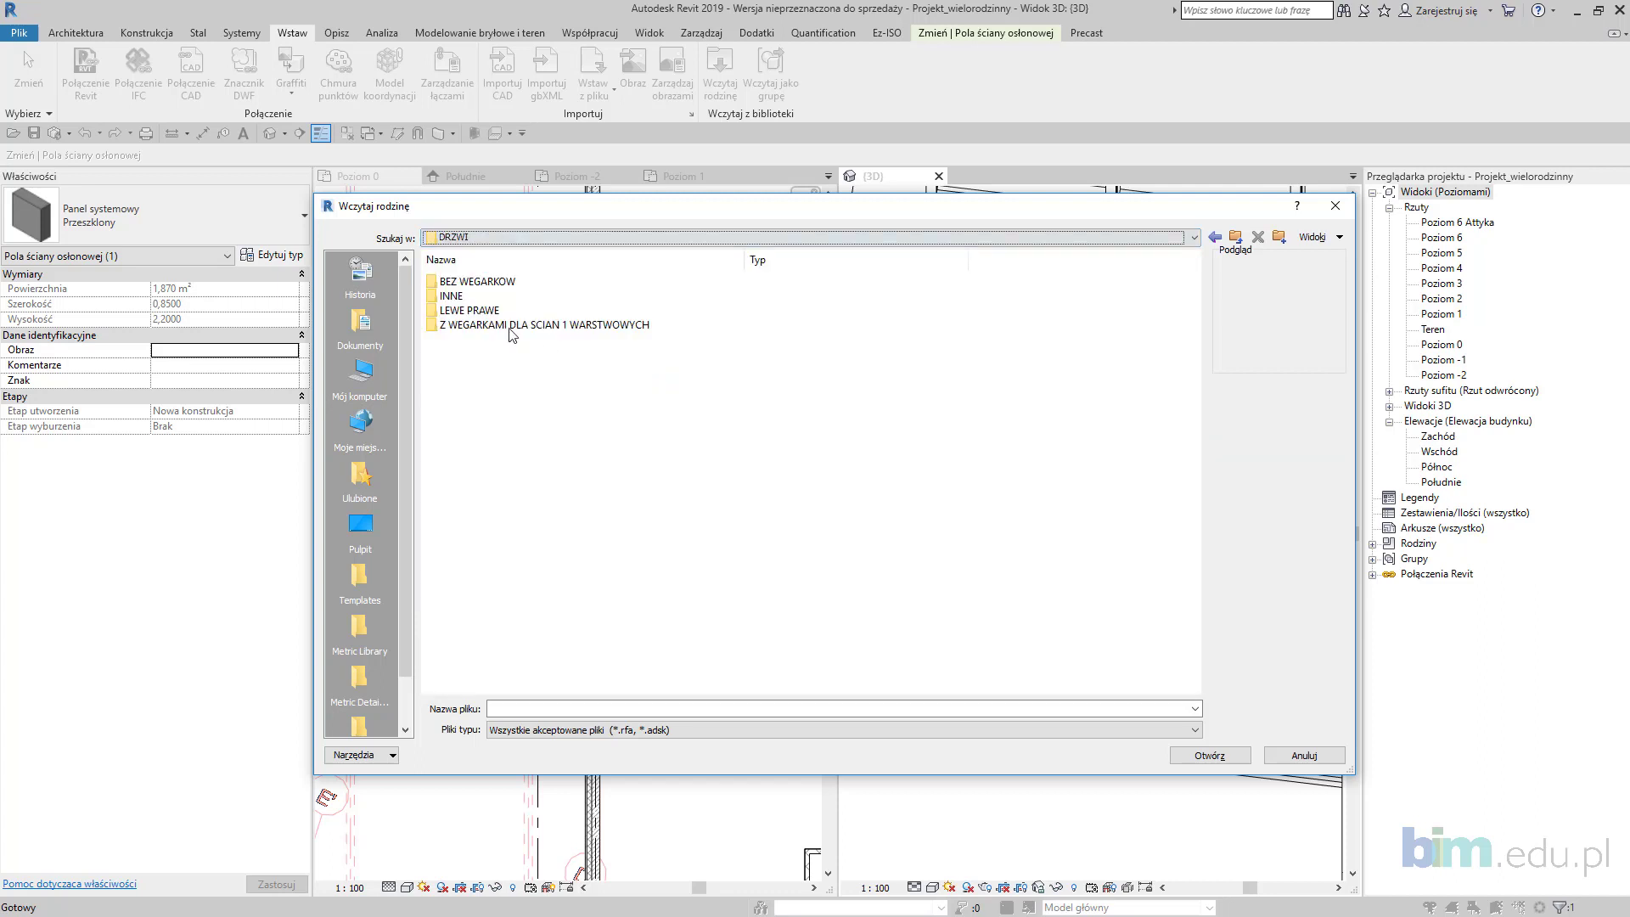
double_click(475, 297)
left_click(526, 311)
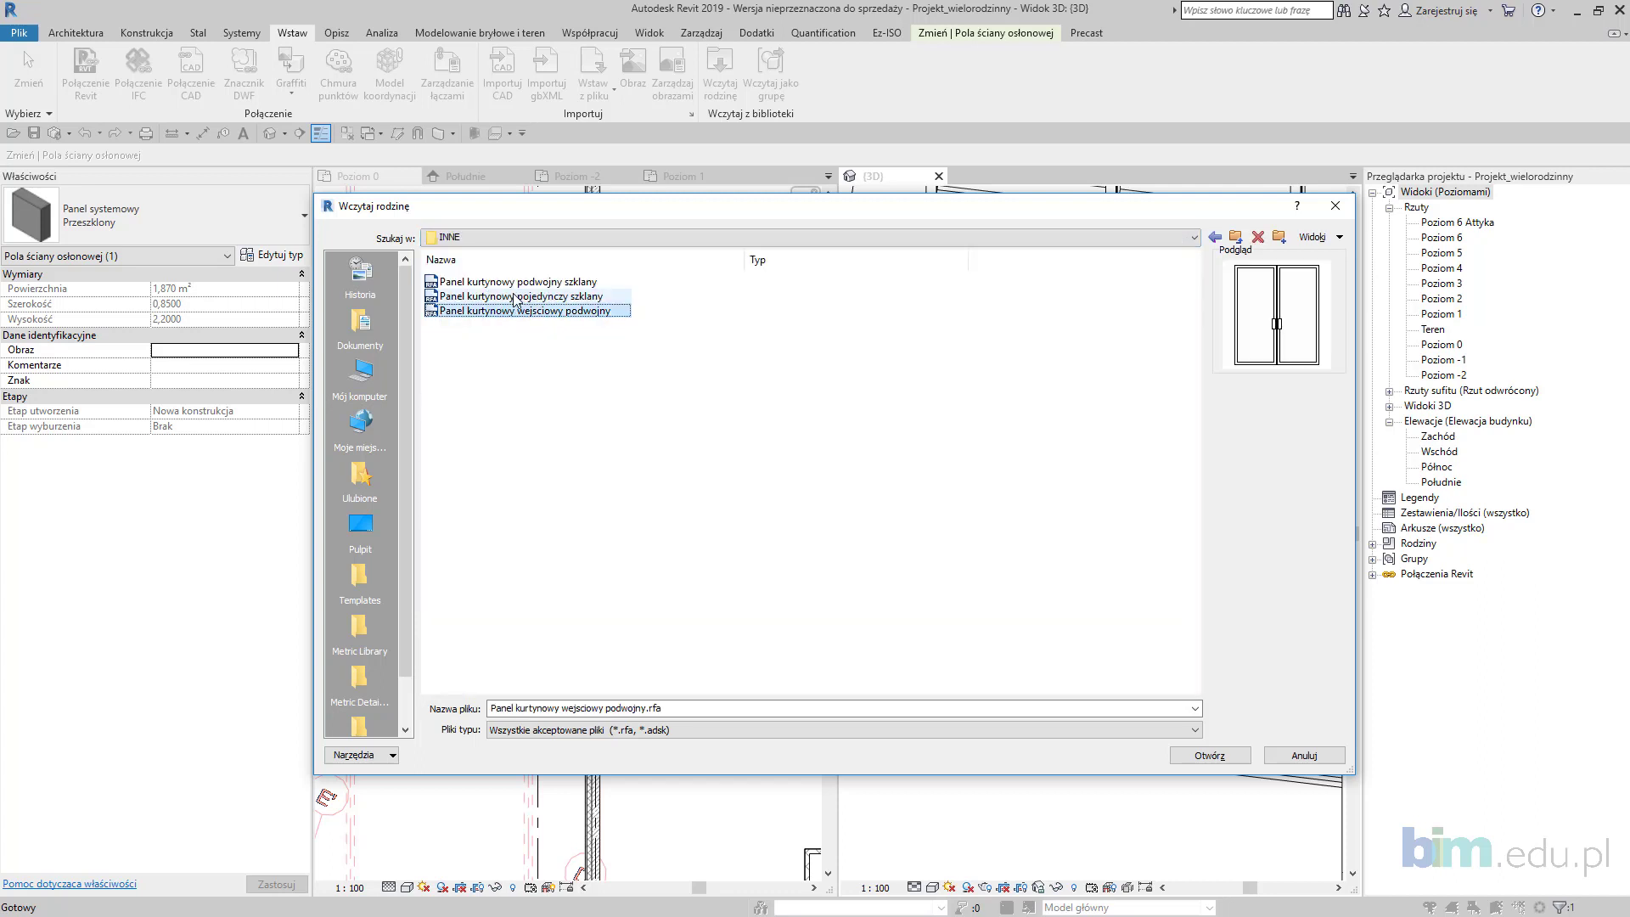
left_click(526, 284, "shift")
left_click(1223, 760)
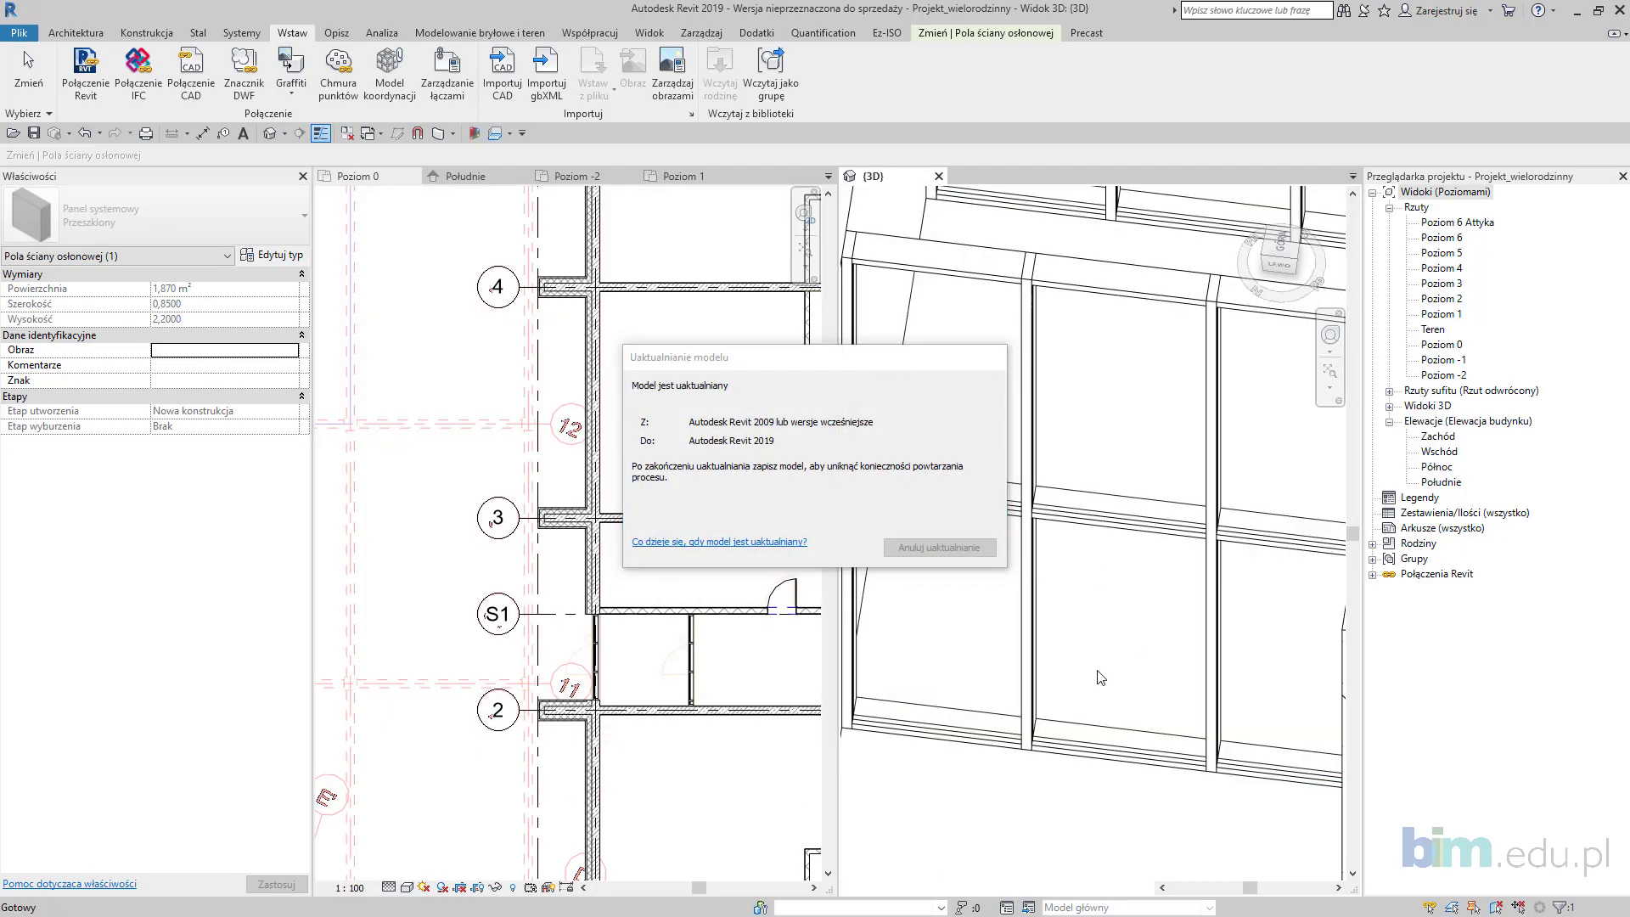
Step: Change the lower middle panel of the first entrance's outer curtain wall to Panel kurtynowy pojedynczy szklany
left_click(1053, 747)
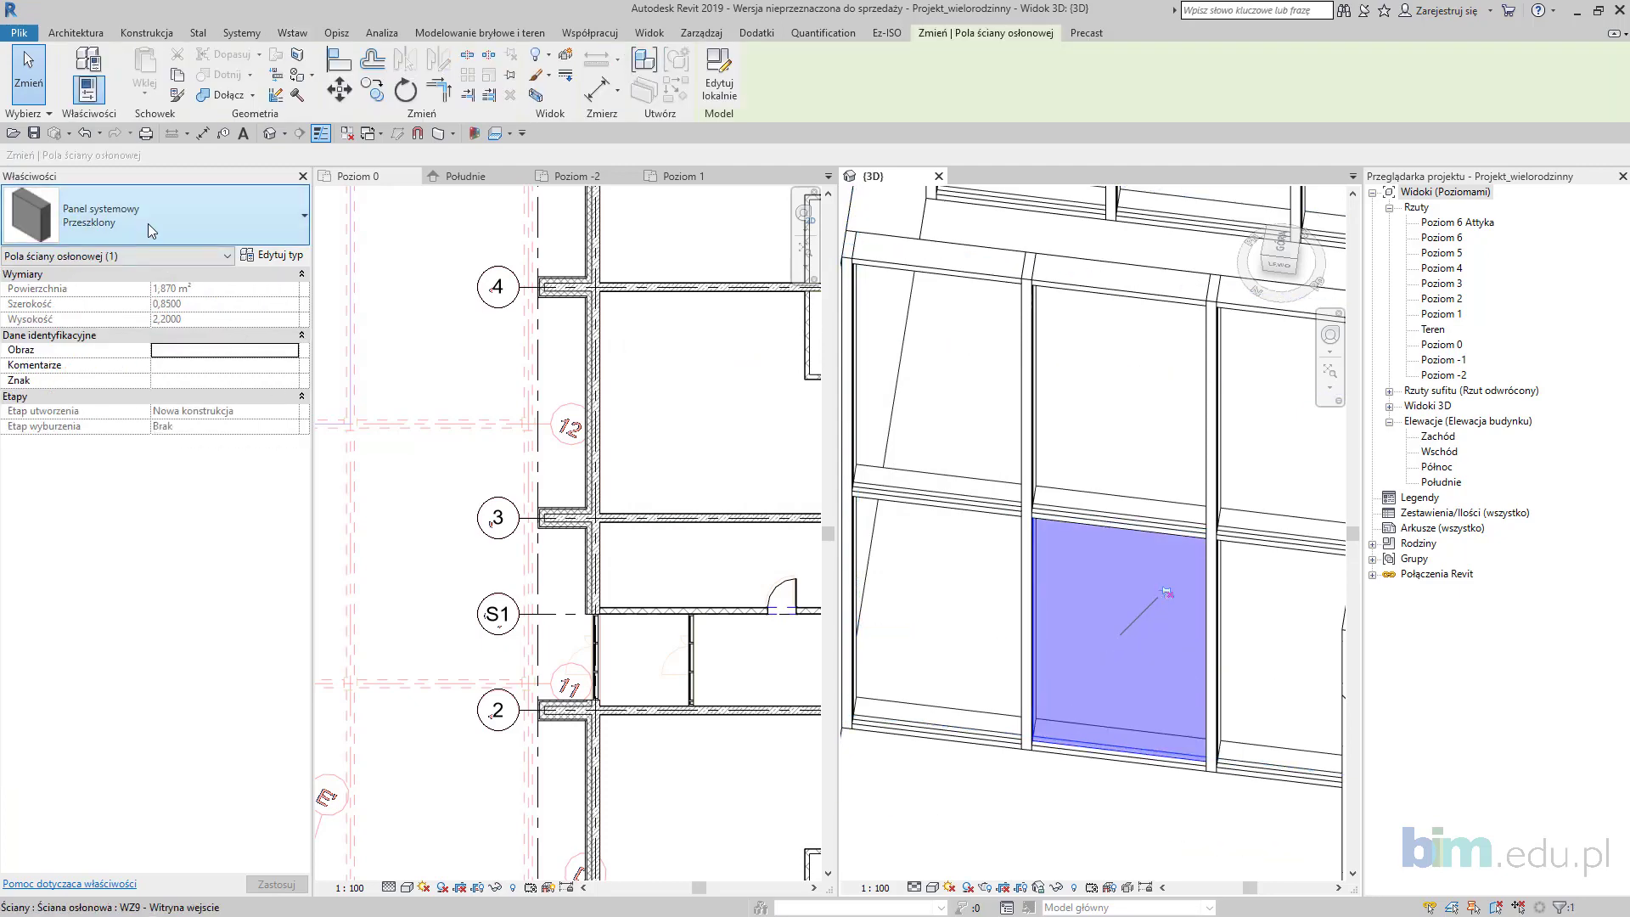
left_click(150, 222)
mouse_move(141, 415)
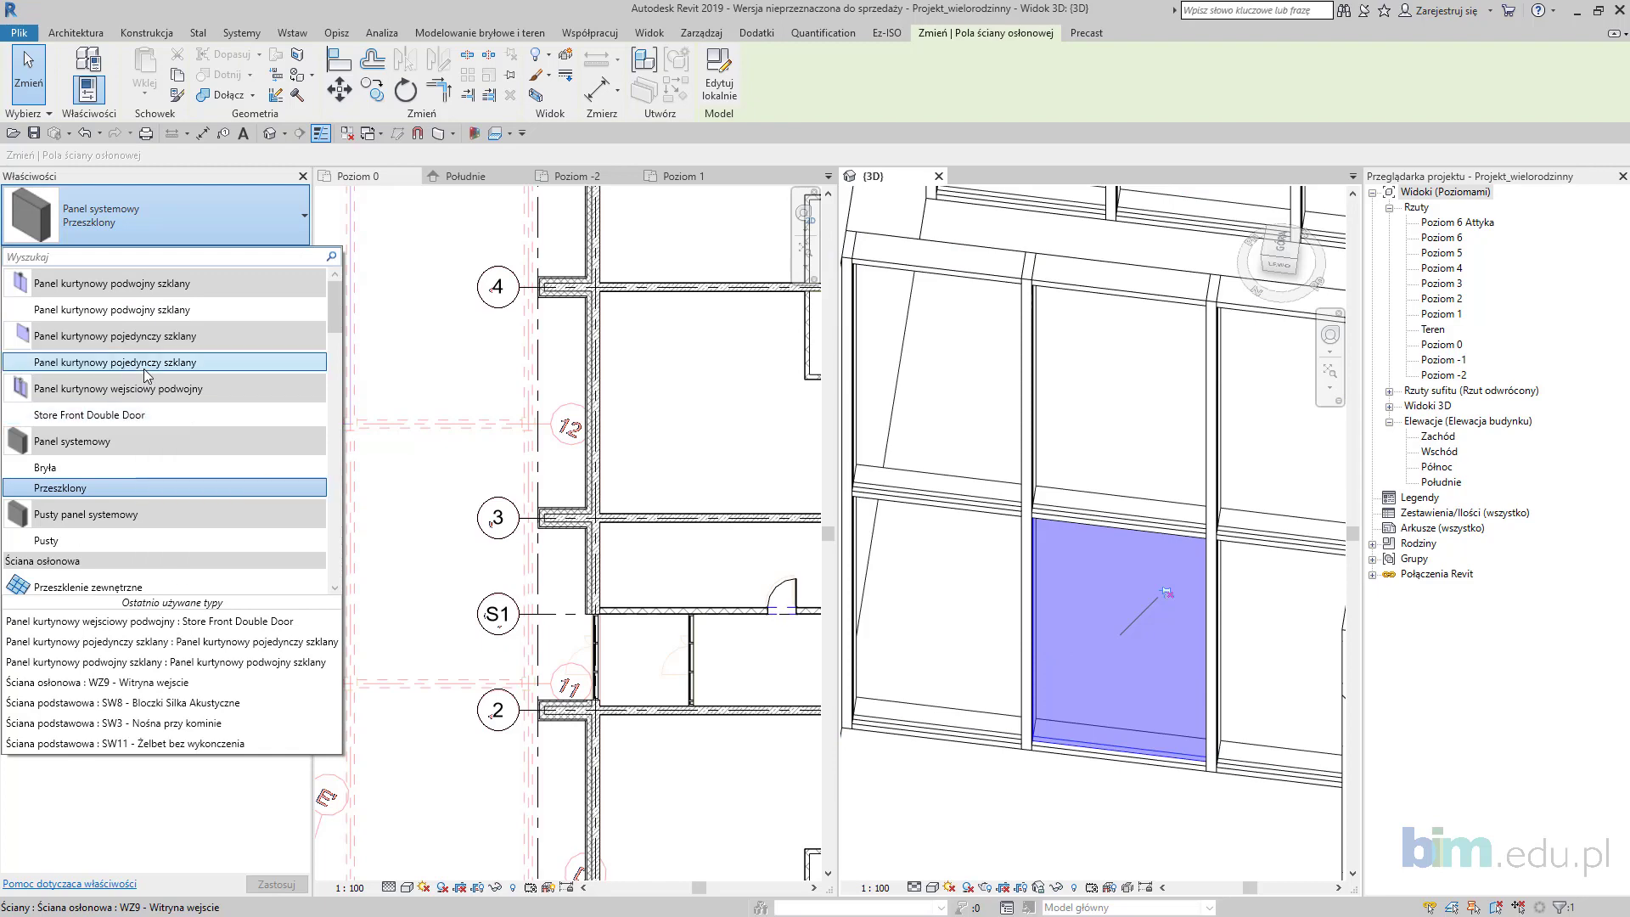
left_click(135, 362)
Step: Unpin the lower middle panel of the same entrance's inner curtain wall and change it to Panel kurtynowy pojedynczy szklany
middle_click_drag(1165, 667, 1077, 738)
scroll(1073, 741, "down", 2)
middle_click_drag(1082, 594, 1069, 710)
scroll(1054, 603, "up", 3)
key("Tab")
left_click(1053, 605)
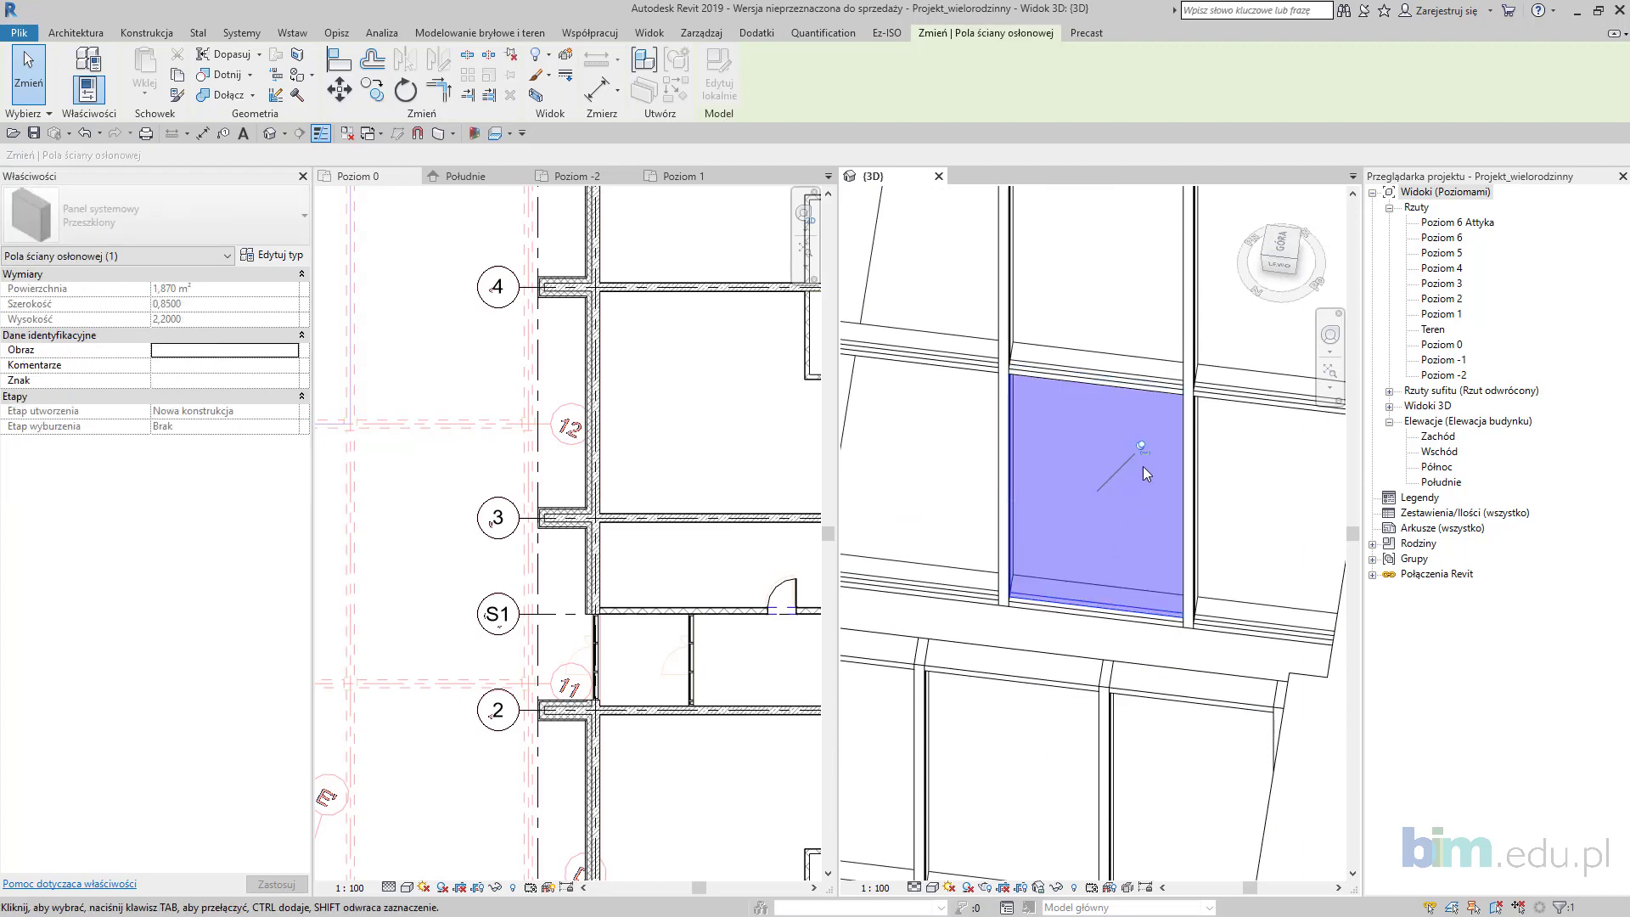
left_click(151, 212)
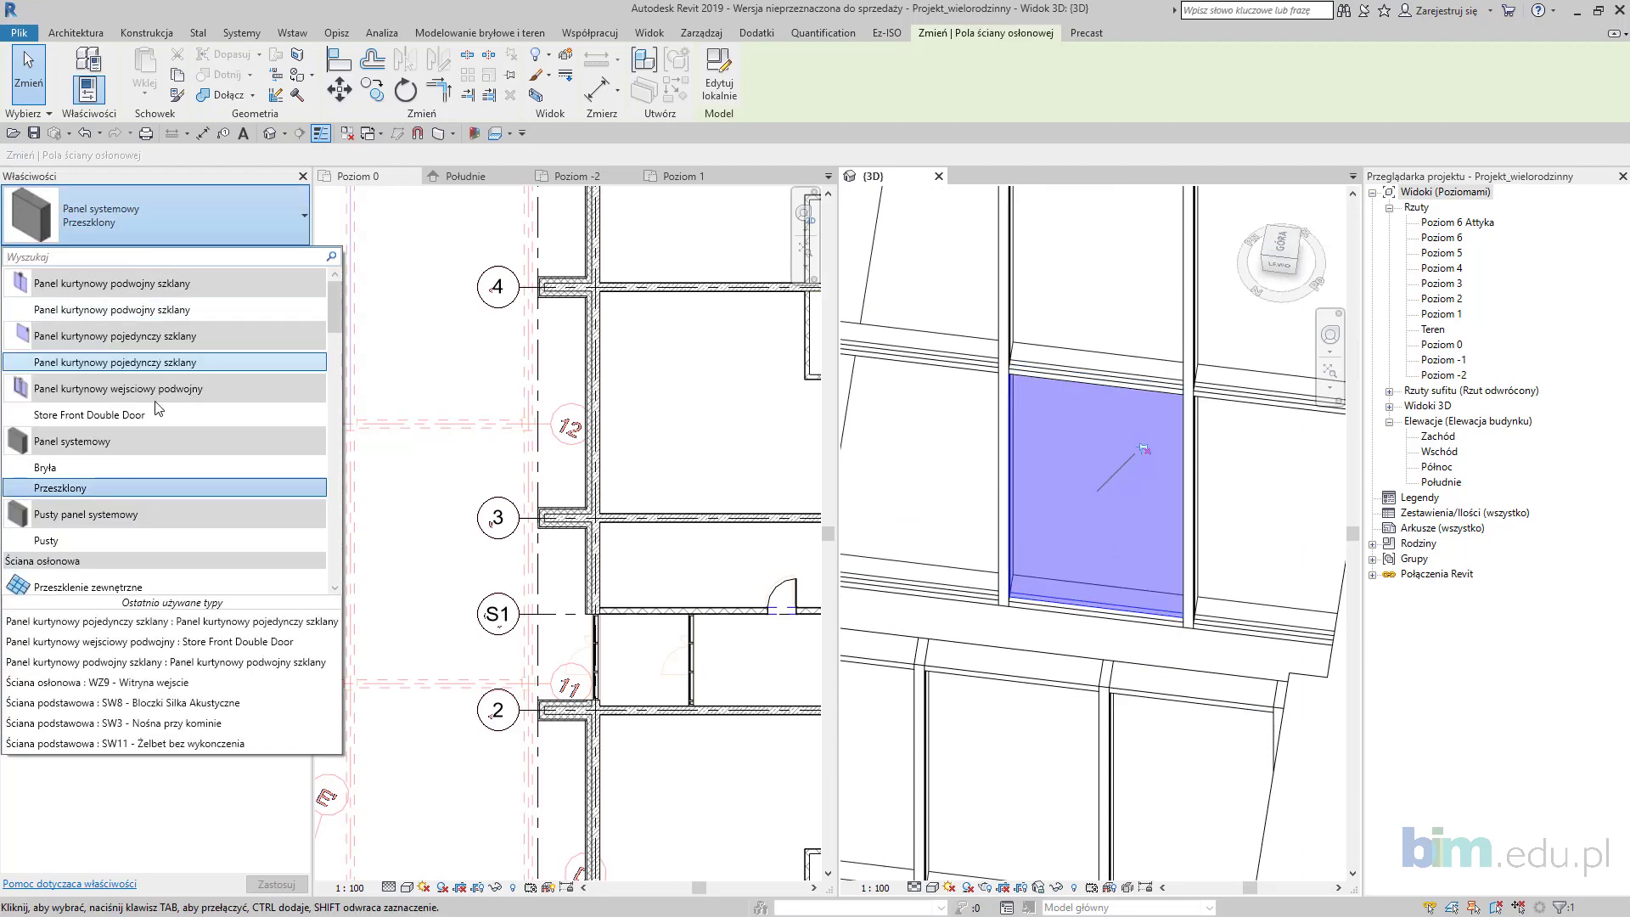
left_click(152, 362)
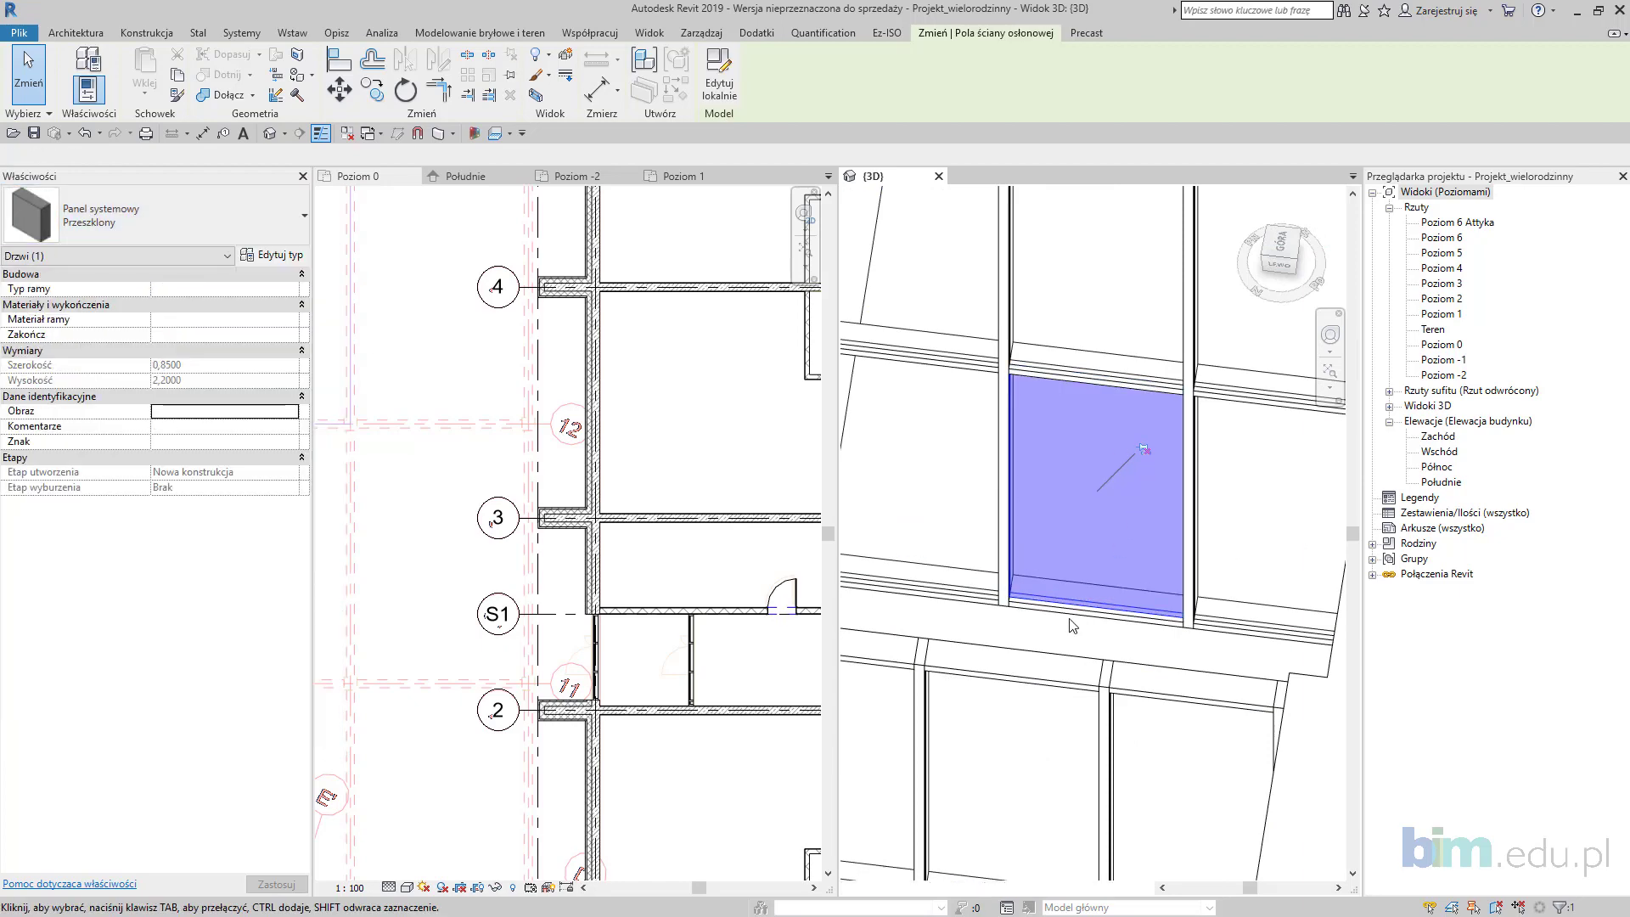
scroll(1068, 622, "down", 2)
key("Escape")
Step: At the next entrance, unpin the outer curtain wall's lower middle panel and change it to Panel kurtynowy pojedynczy szklany
mouse_move(1055, 618)
middle_mouse_down()
mouse_move(1113, 502)
mouse_move(1106, 477)
mouse_move(1104, 673)
mouse_move(1126, 530)
mouse_move(1201, 590)
mouse_move(1430, 608)
mouse_move(1037, 595)
middle_mouse_up()
scroll(1107, 485, "down", 2)
scroll(1096, 662, "down", 1)
scroll(1096, 662, "down", 2)
scroll(1038, 616, "up", 1)
scroll(1041, 616, "up", 3)
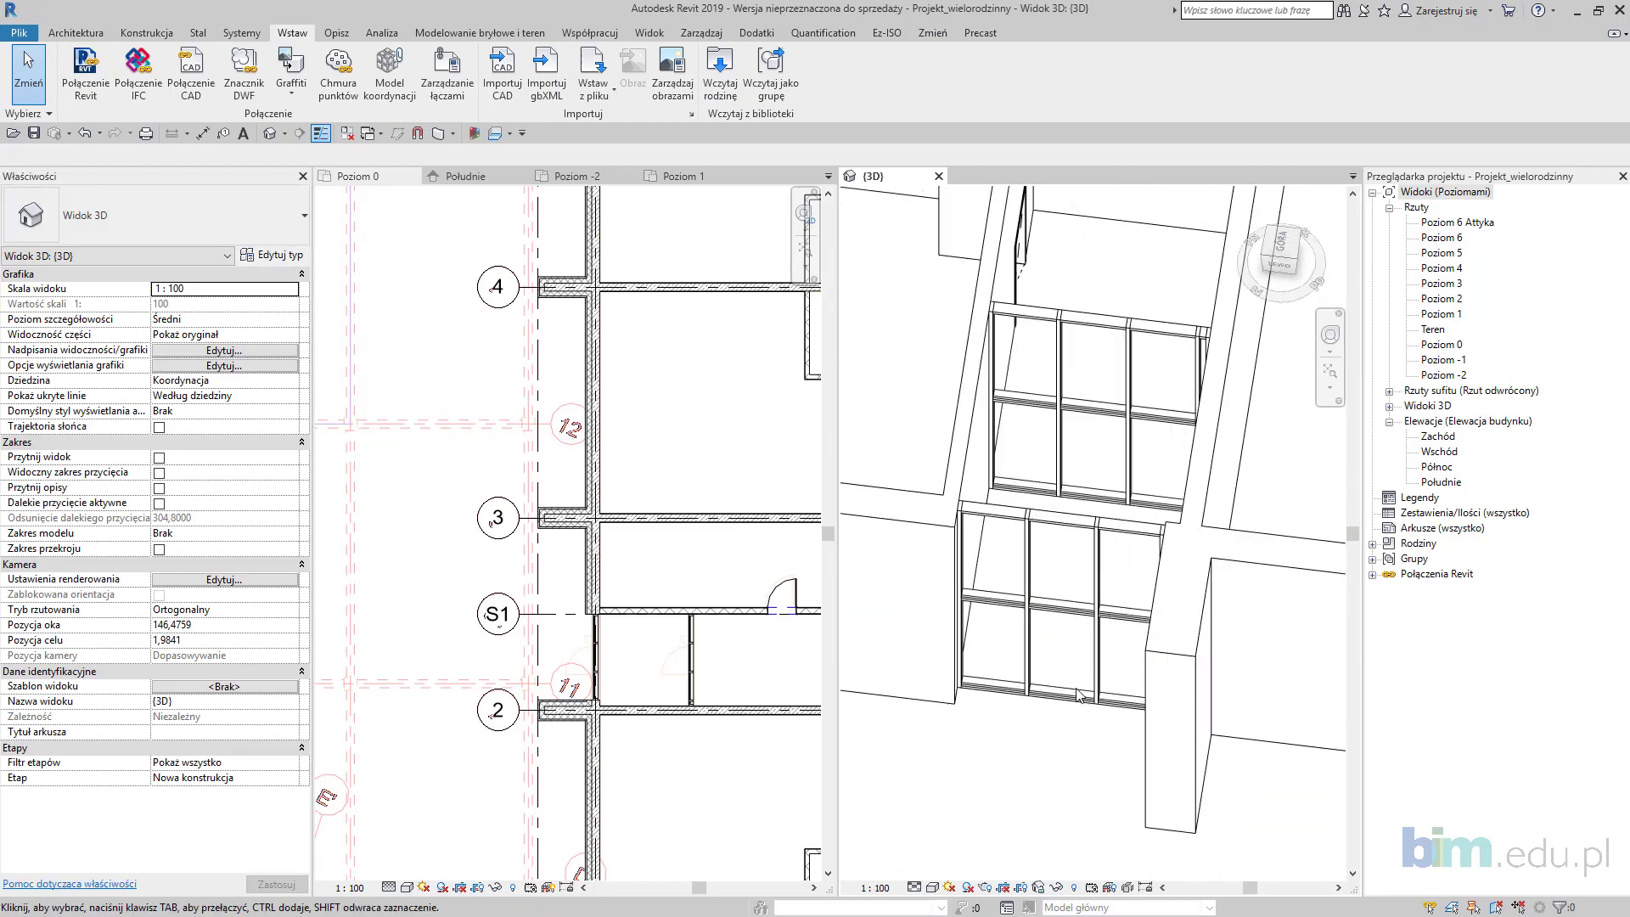
scroll(1070, 703, "up", 3)
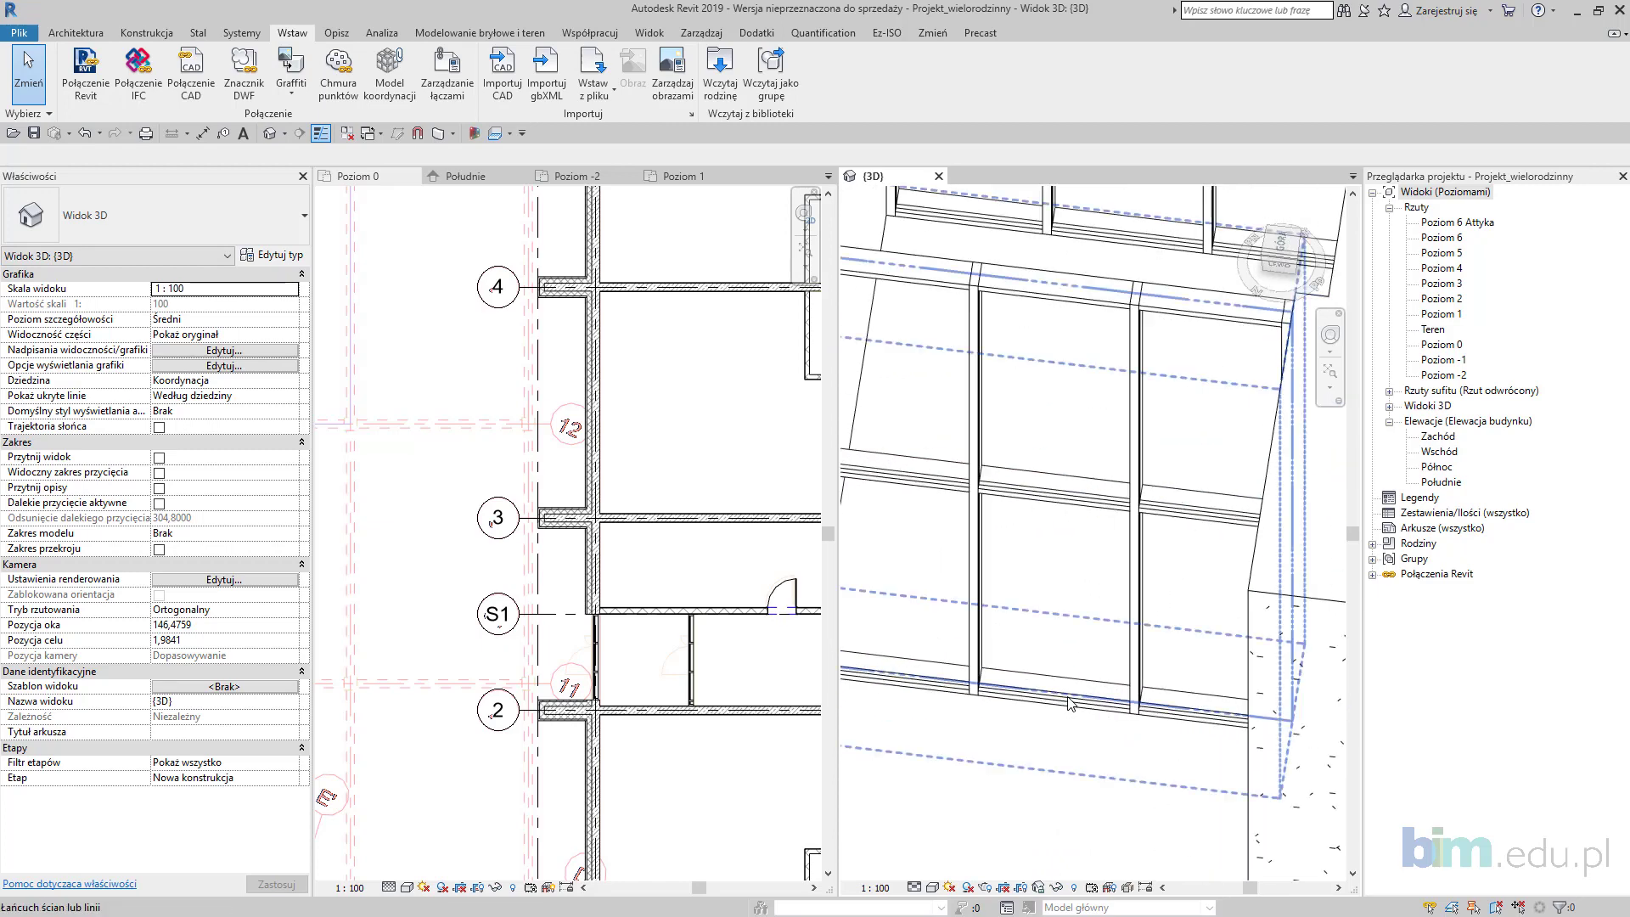
left_click(1066, 682)
middle_click_drag(1067, 682, 1139, 714)
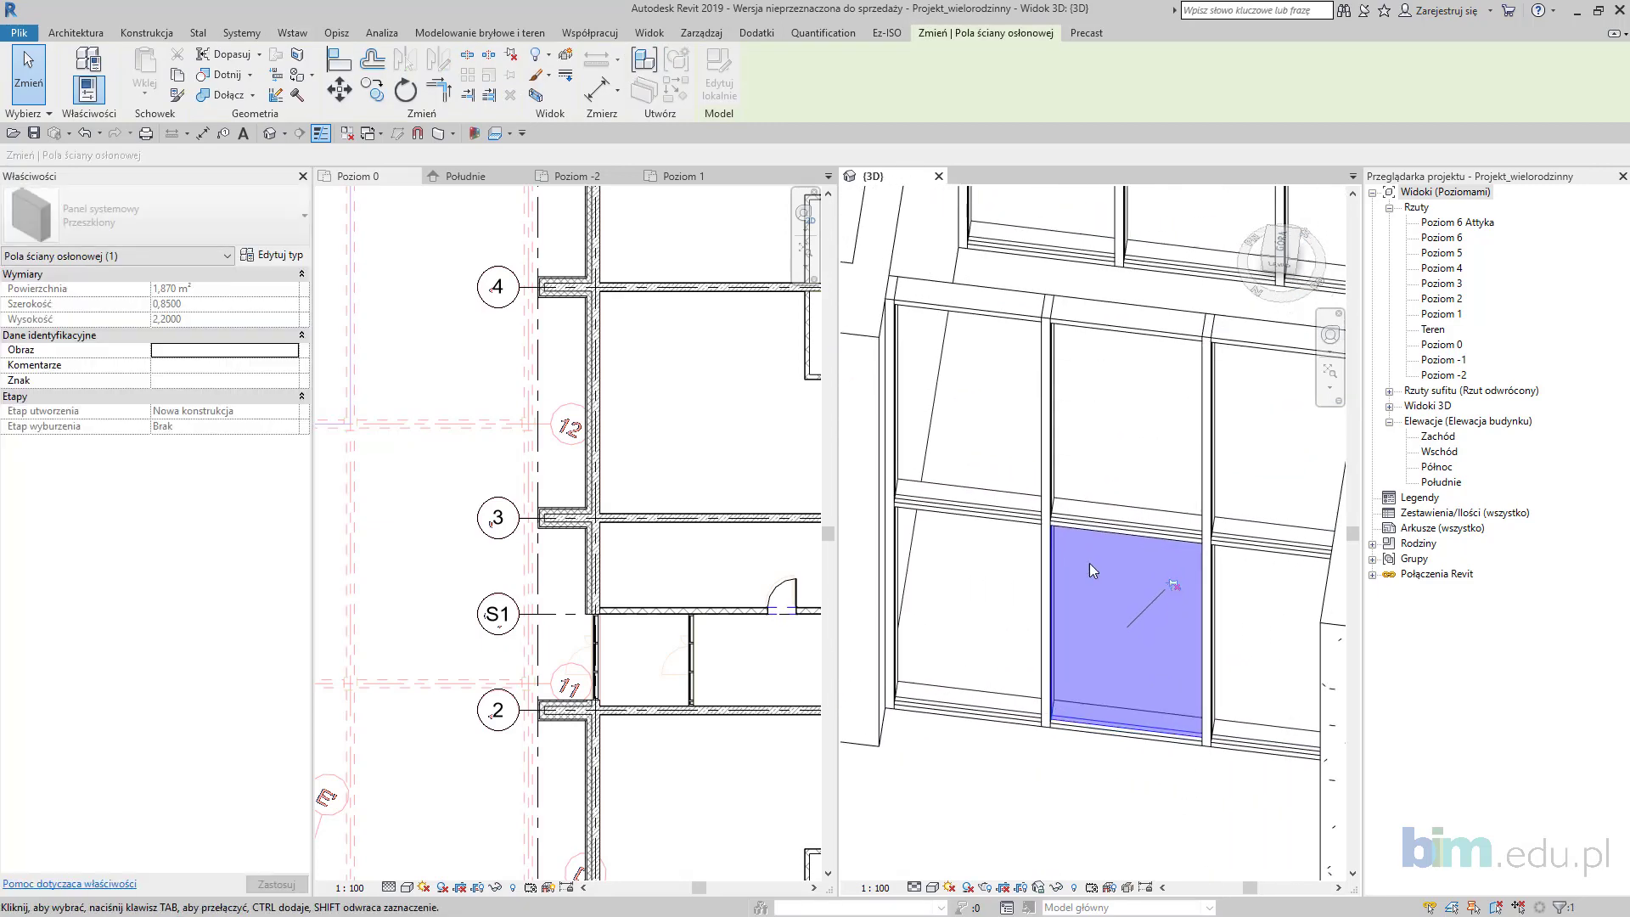
left_click(174, 230)
left_click(150, 364)
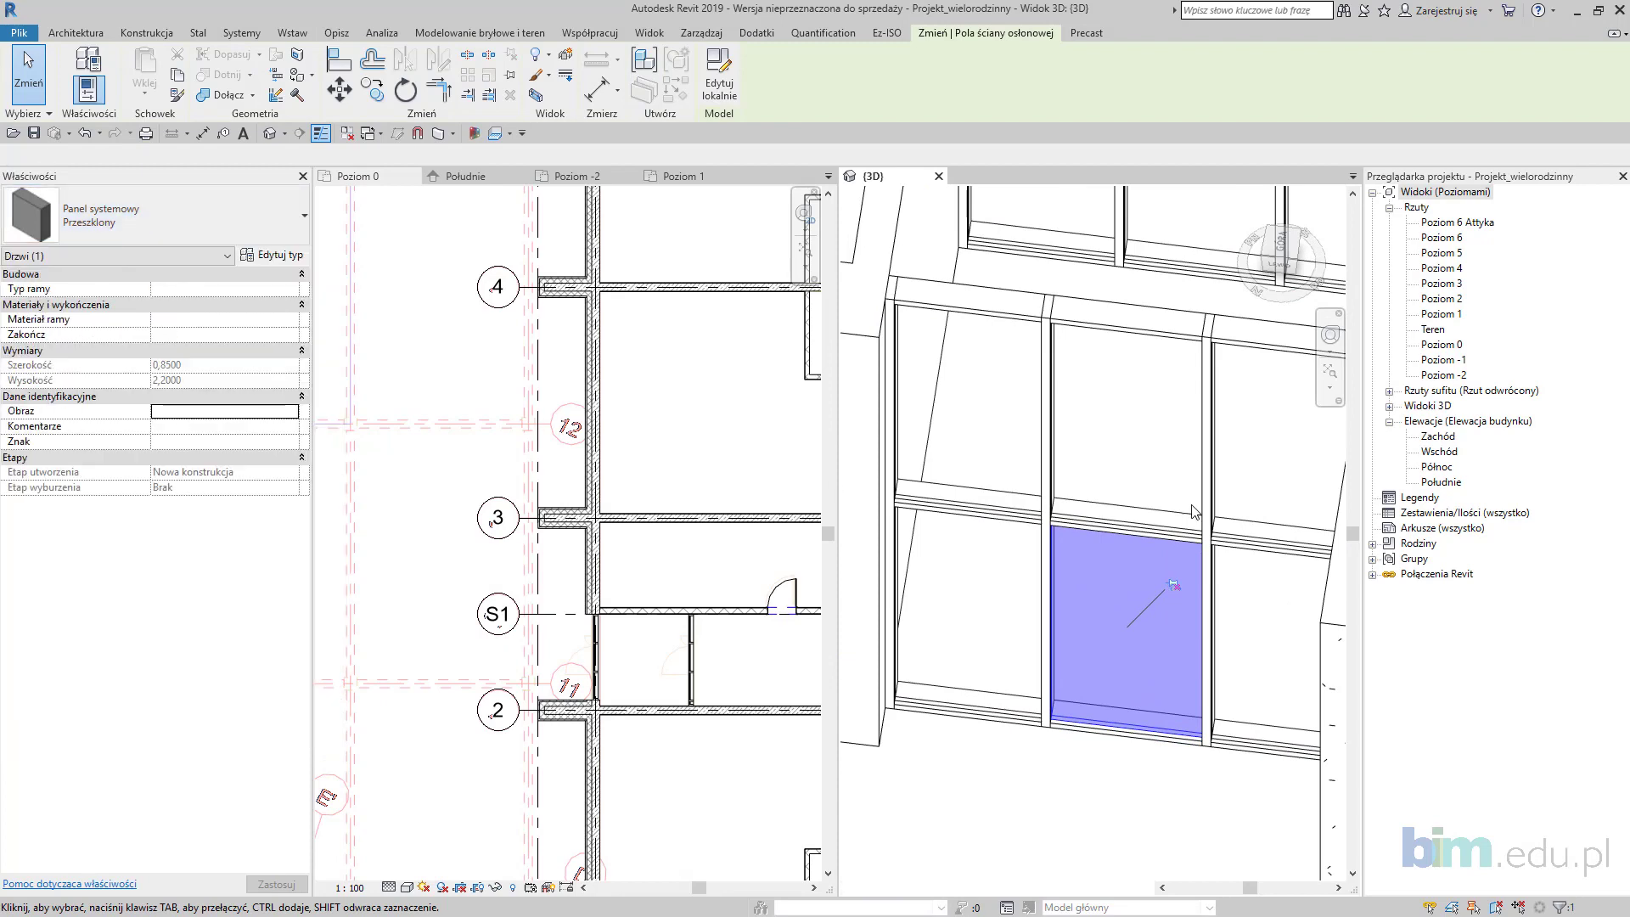
Step: Unpin the lower middle panel of the second entrance's inner curtain wall and change it to Panel kurtynowy pojedynczy szklany
middle_click_drag(1189, 191, 1155, 412)
left_click(1167, 492)
middle_click_drag(1167, 493, 1113, 599)
left_click(174, 223)
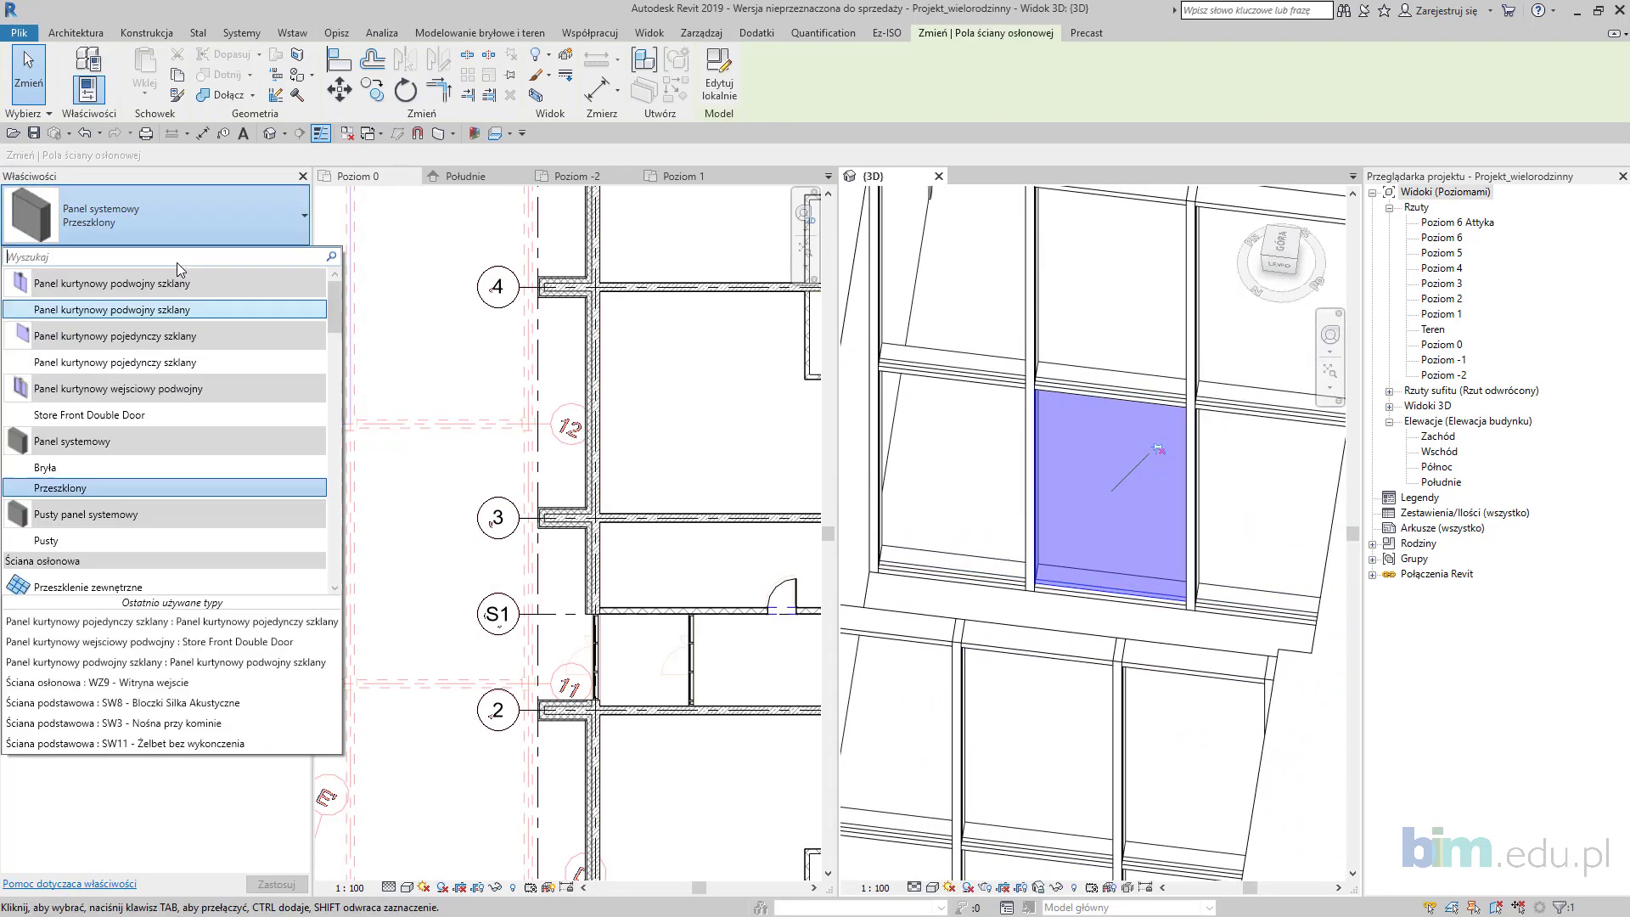
left_click(157, 364)
Step: At the S1 entrance, unpin the outer curtain wall's lower middle panel and change it to Panel kurtynowy pojedynczy szklany
scroll(1102, 593, "down", 2)
middle_click_drag(1176, 615, 729, 472)
scroll(728, 469, "down", 1)
middle_click_drag(1256, 520, 1099, 495)
middle_click_drag(1201, 518, 807, 484)
middle_click_drag(1023, 557, 401, 451)
scroll(1089, 625, "up", 4)
left_click(1177, 615)
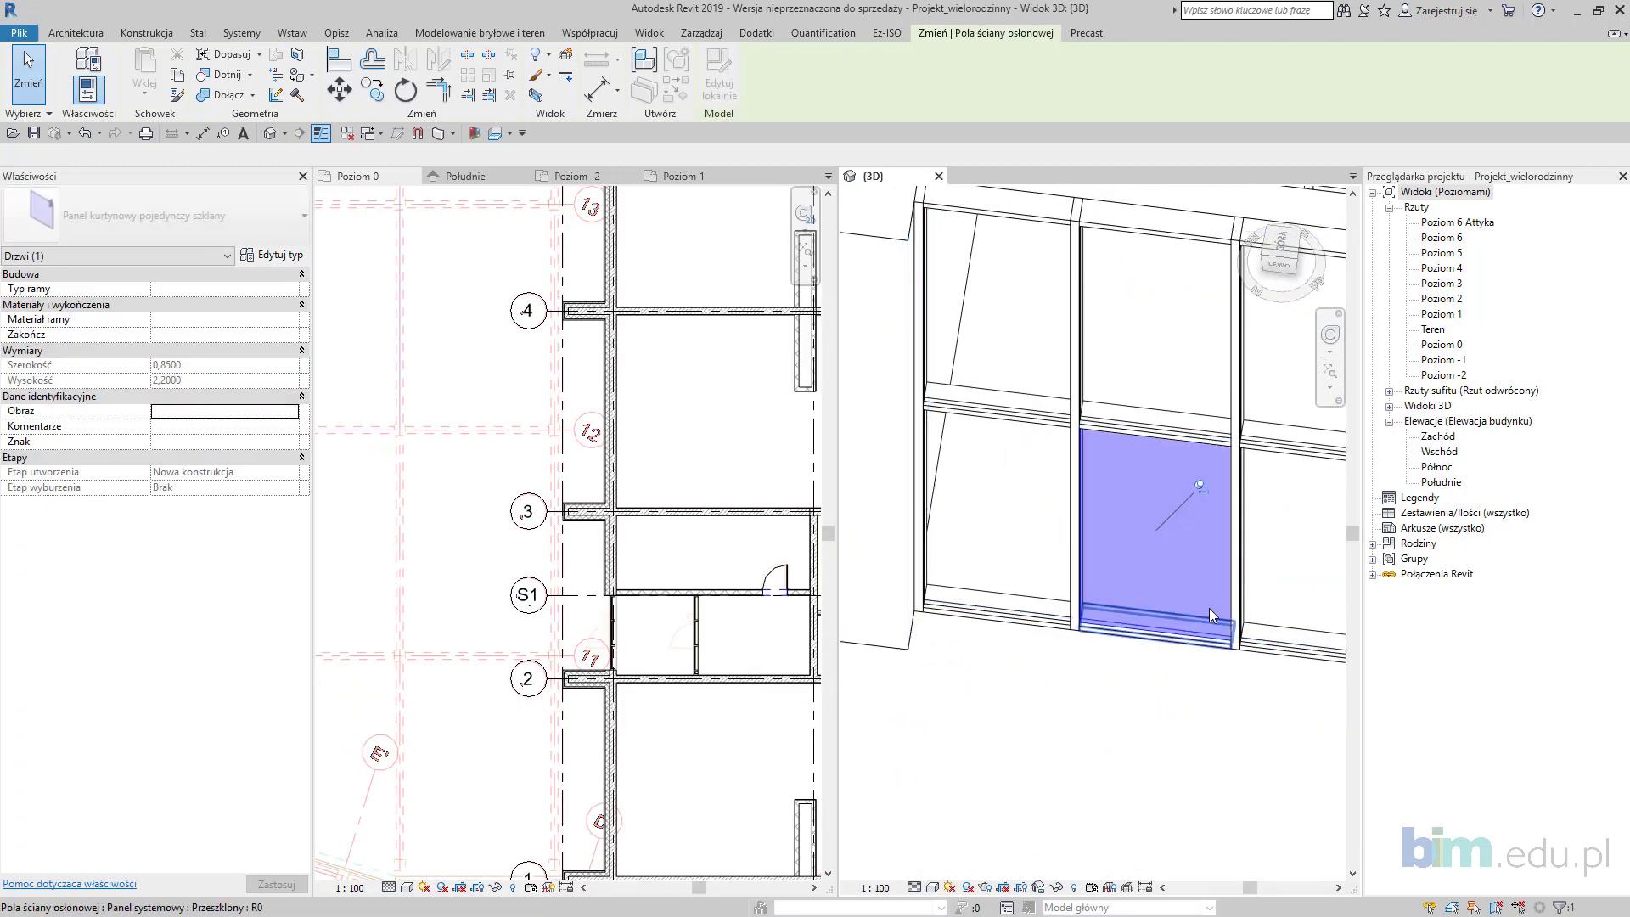
left_click(199, 223)
left_click(170, 362)
Step: Unpin the lower middle panel of the S1 entrance's inner curtain wall and change it to Panel kurtynowy pojedynczy szklany
middle_click_drag(1129, 195, 1110, 546)
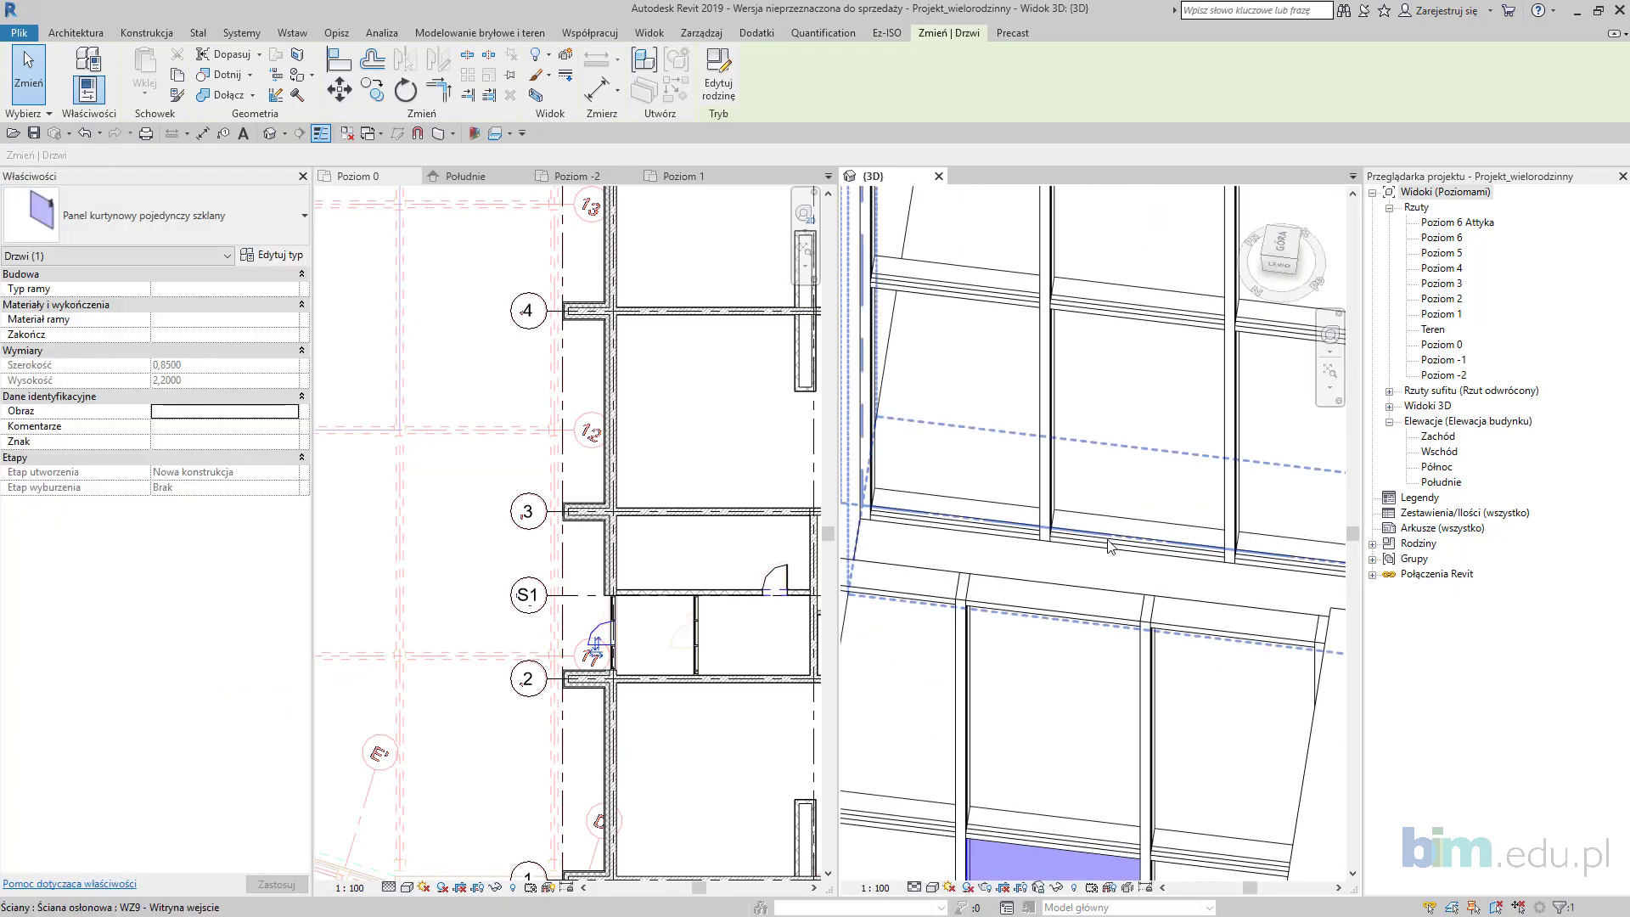
left_click(1138, 425)
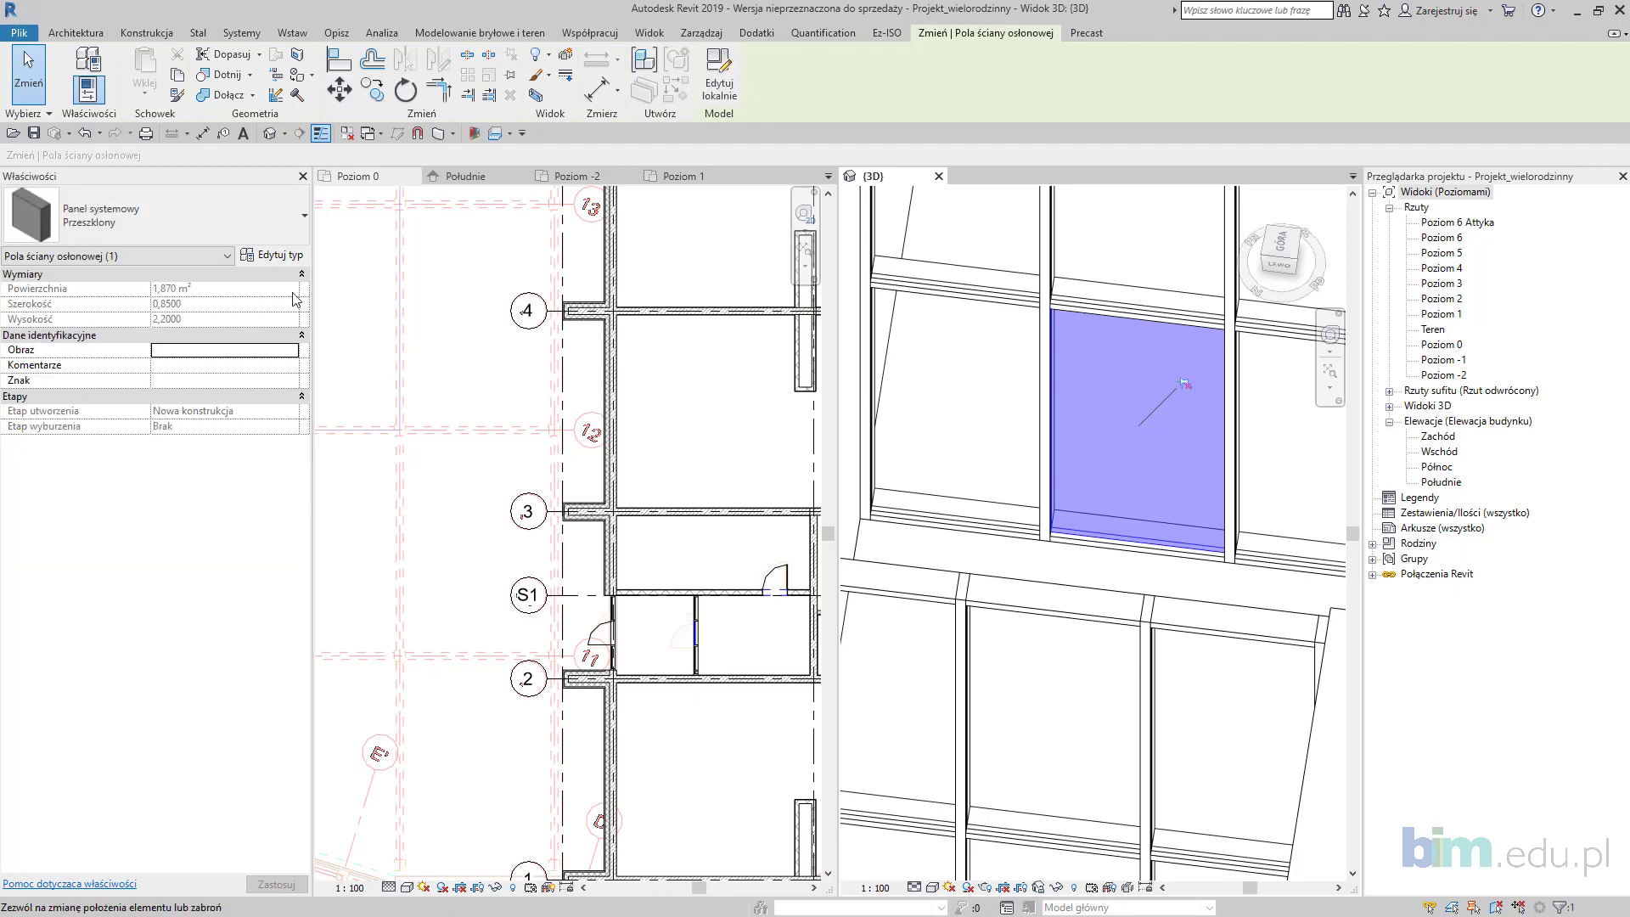
left_click(144, 237)
left_click(227, 367)
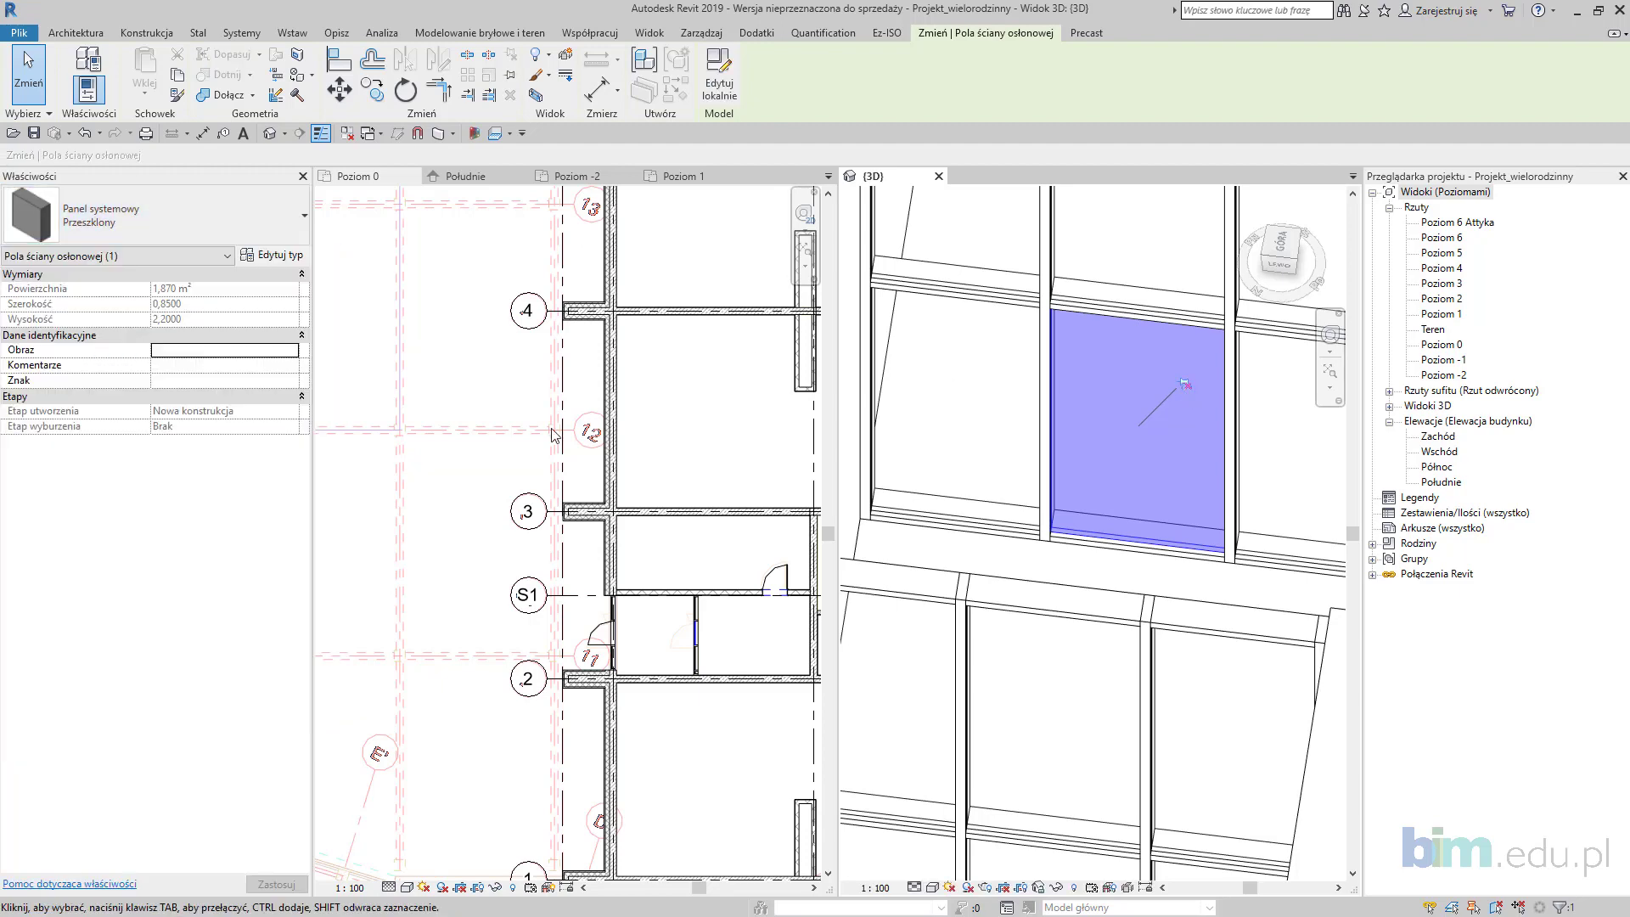
key("Escape")
Step: Open the Poziom 1 floor plan
scroll(1040, 576, "down", 3)
scroll(1169, 605, "up", 5)
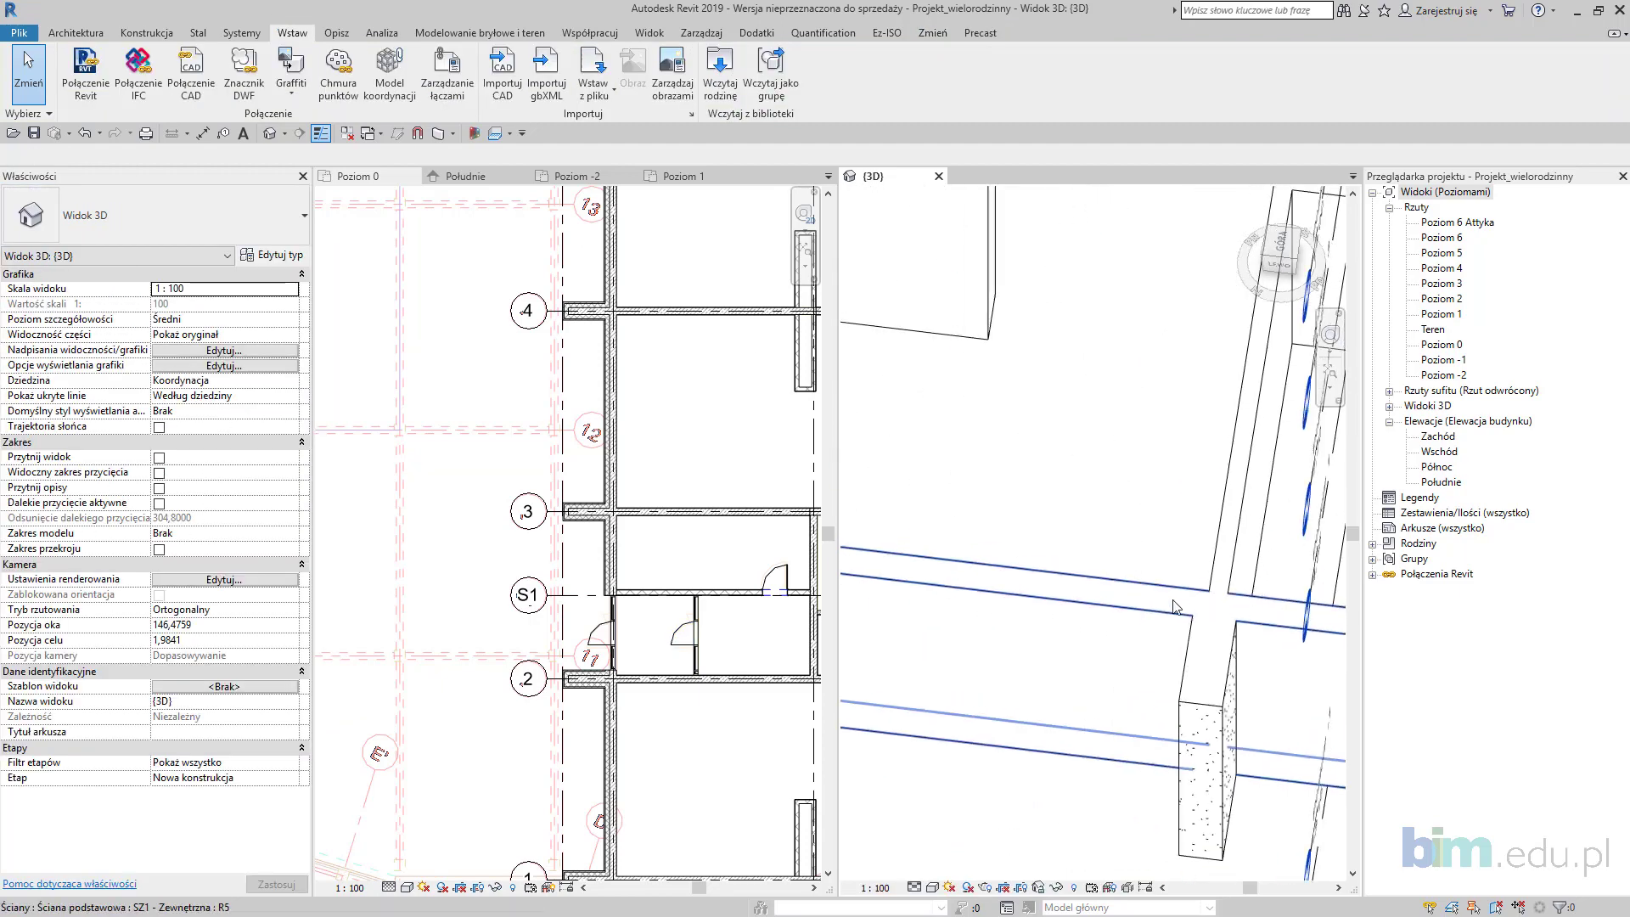
scroll(1066, 474, "down", 3)
middle_click_drag(1066, 474, 1207, 593)
middle_click_drag(937, 578, 1133, 594)
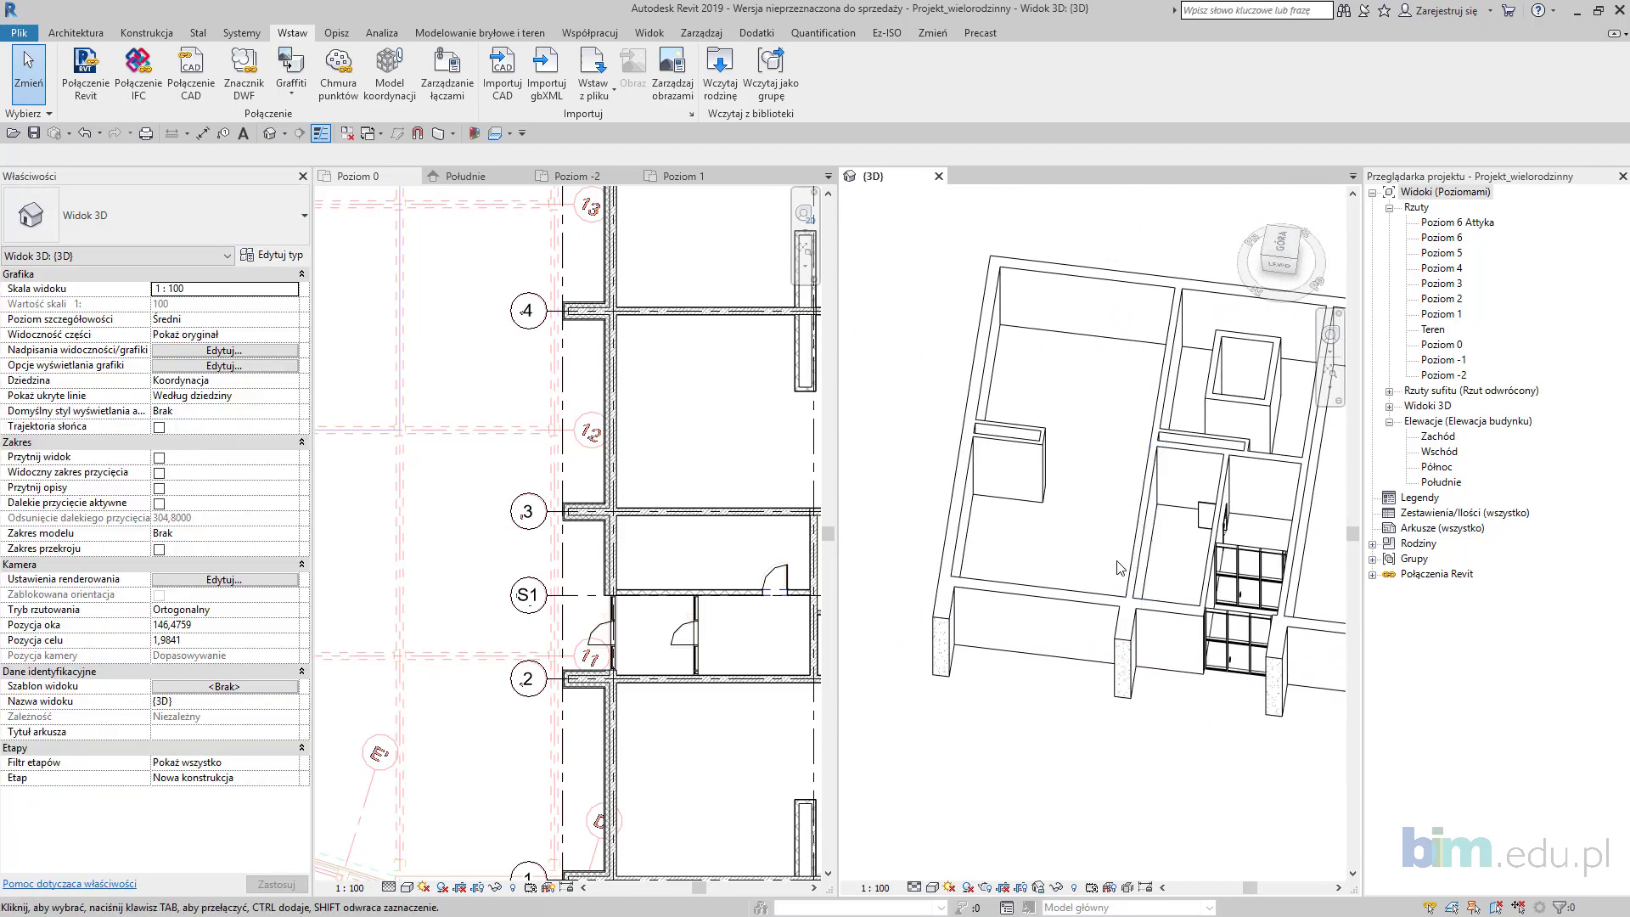
middle_click_drag(1215, 518, 1058, 505)
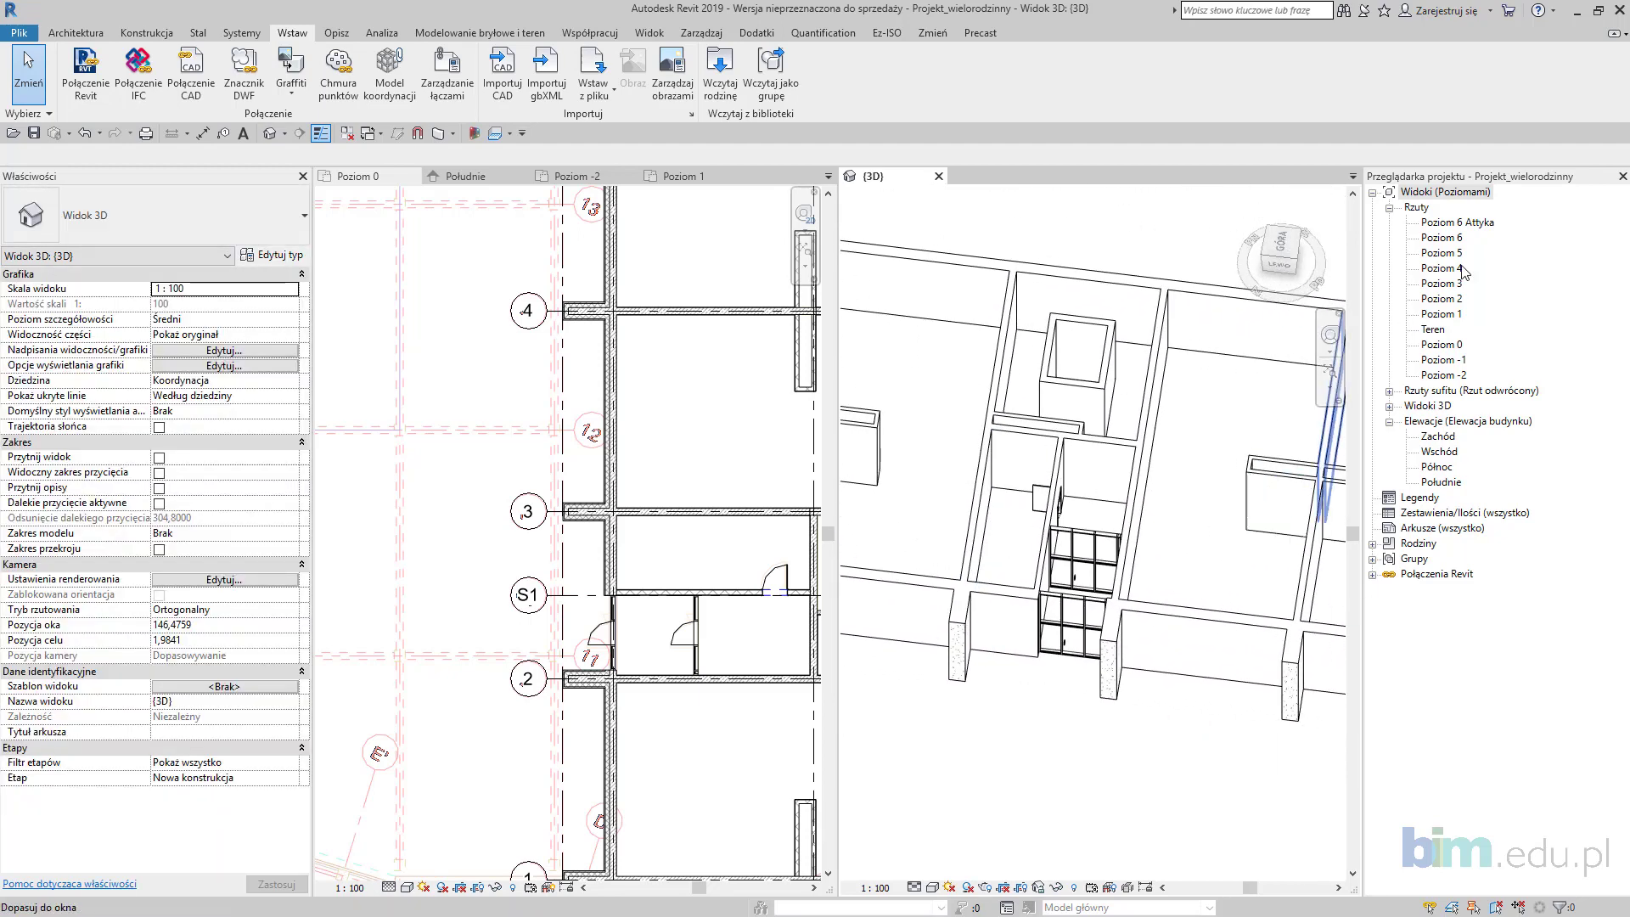
left_click(1444, 345)
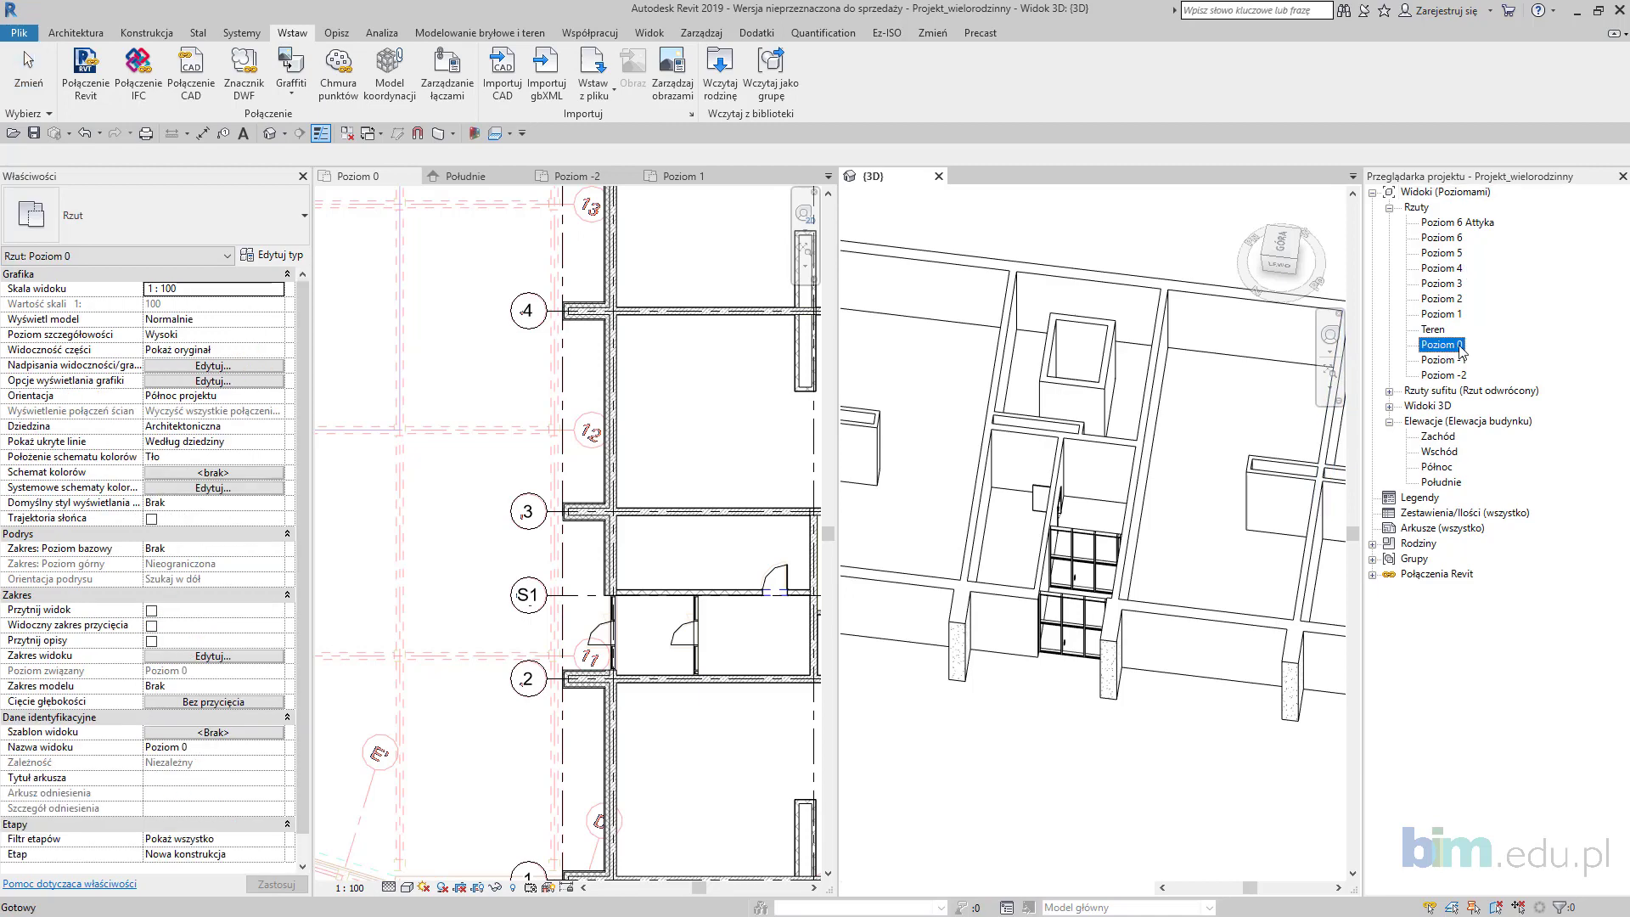
double_click(1447, 345)
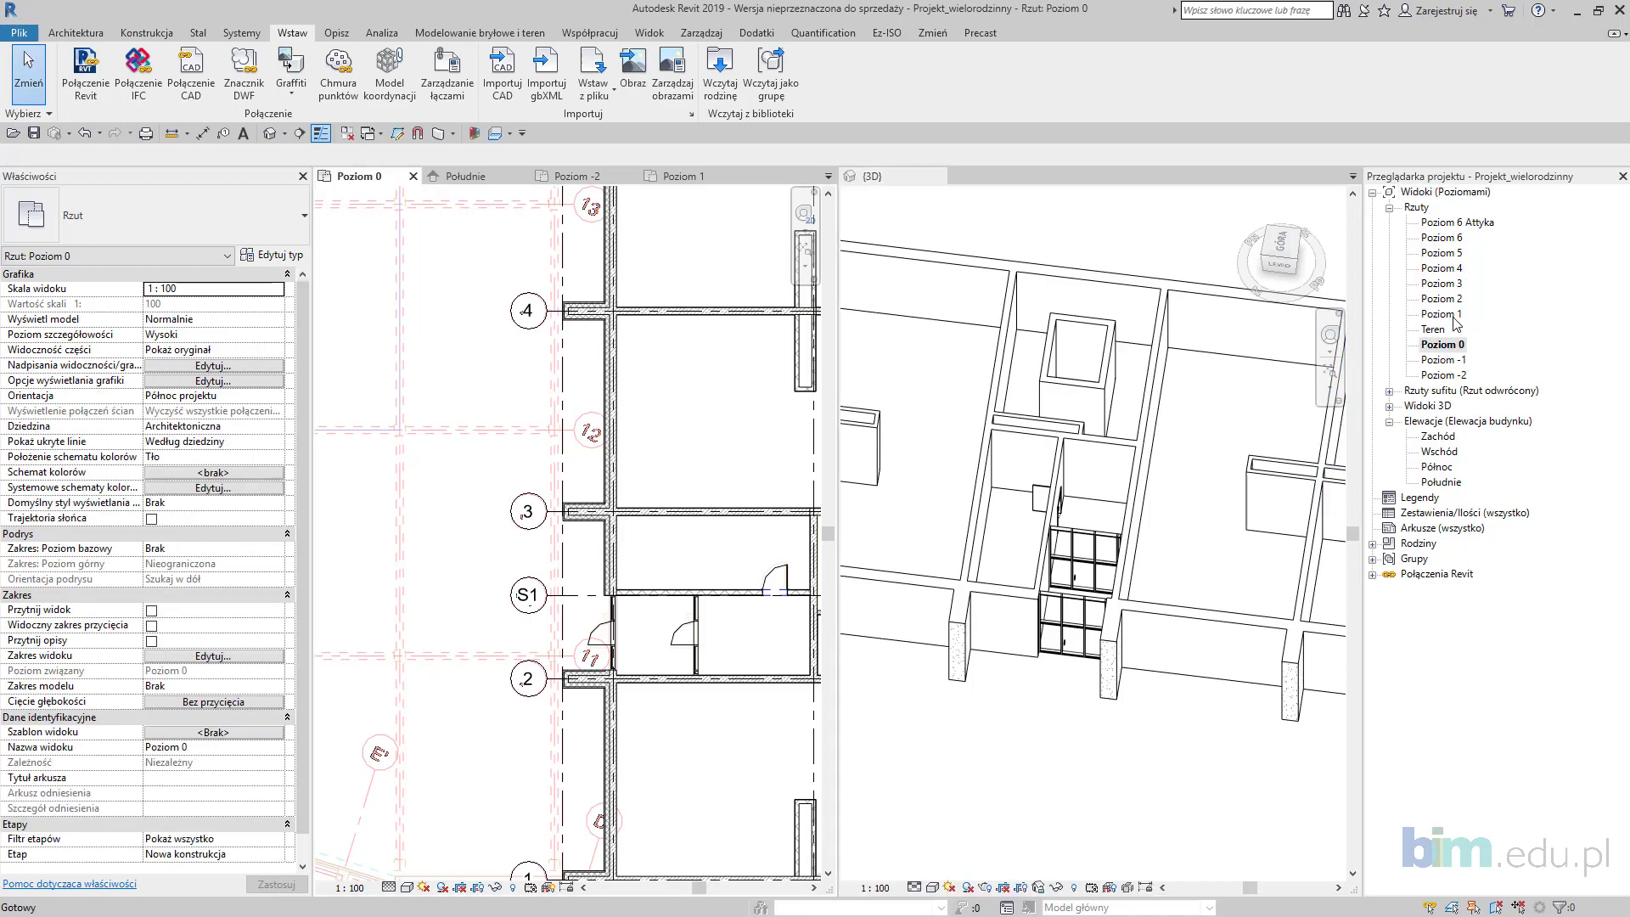
left_click(1444, 314)
double_click(1449, 321)
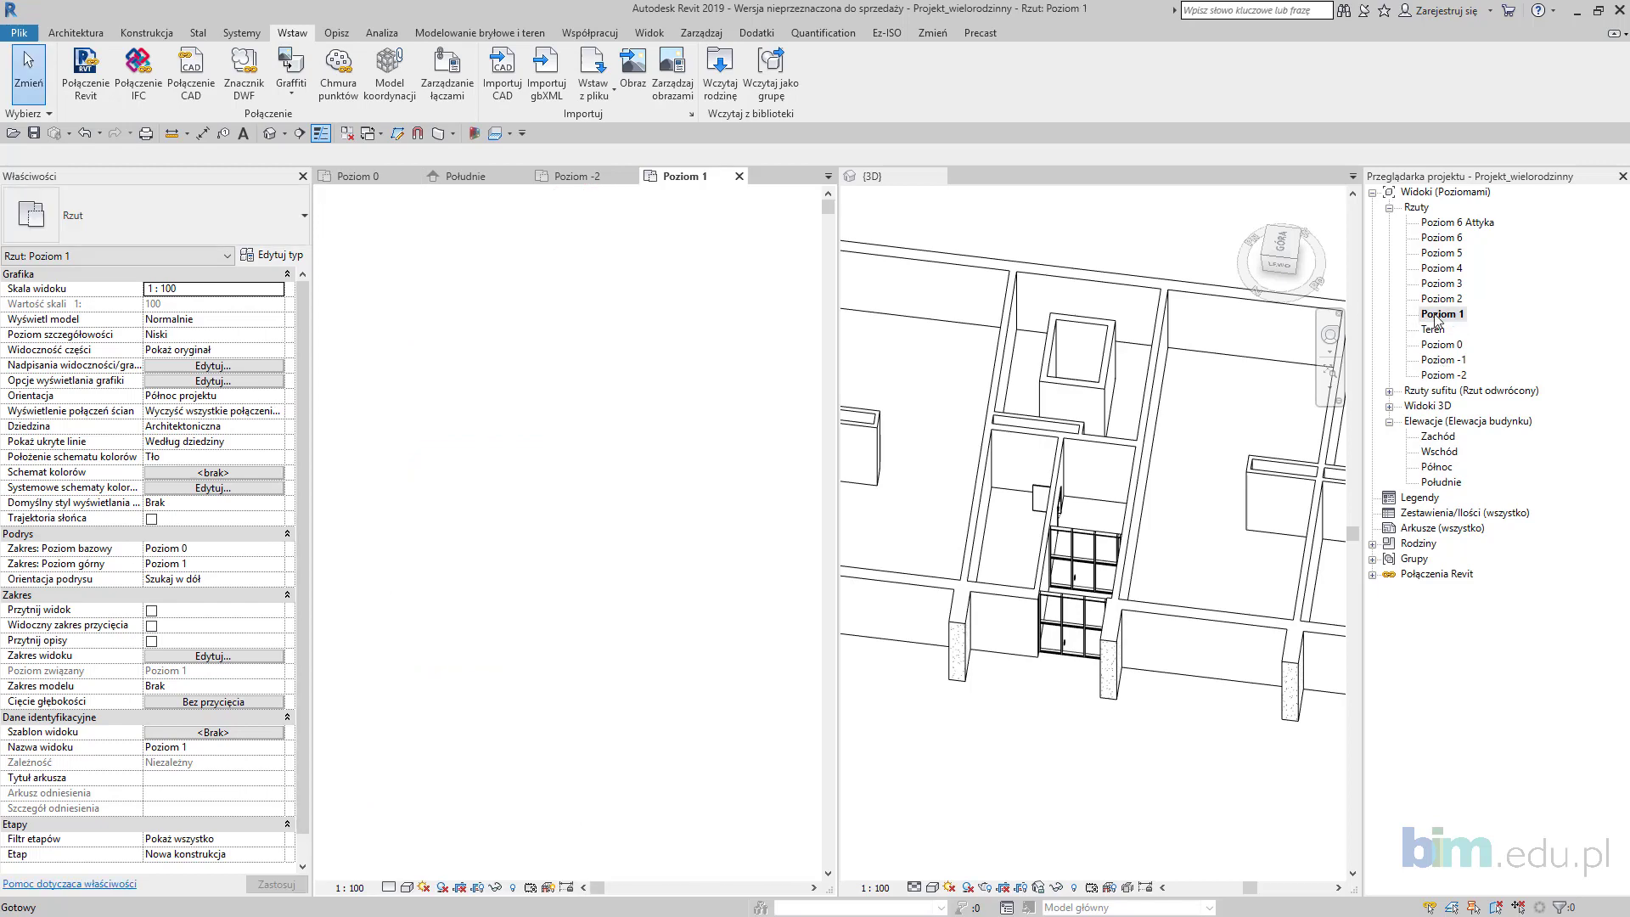
Step: Examine the grids and the imported DWG layout of walls, stairs and shafts across the Poziom 1 plan
scroll(746, 471, "up", 5)
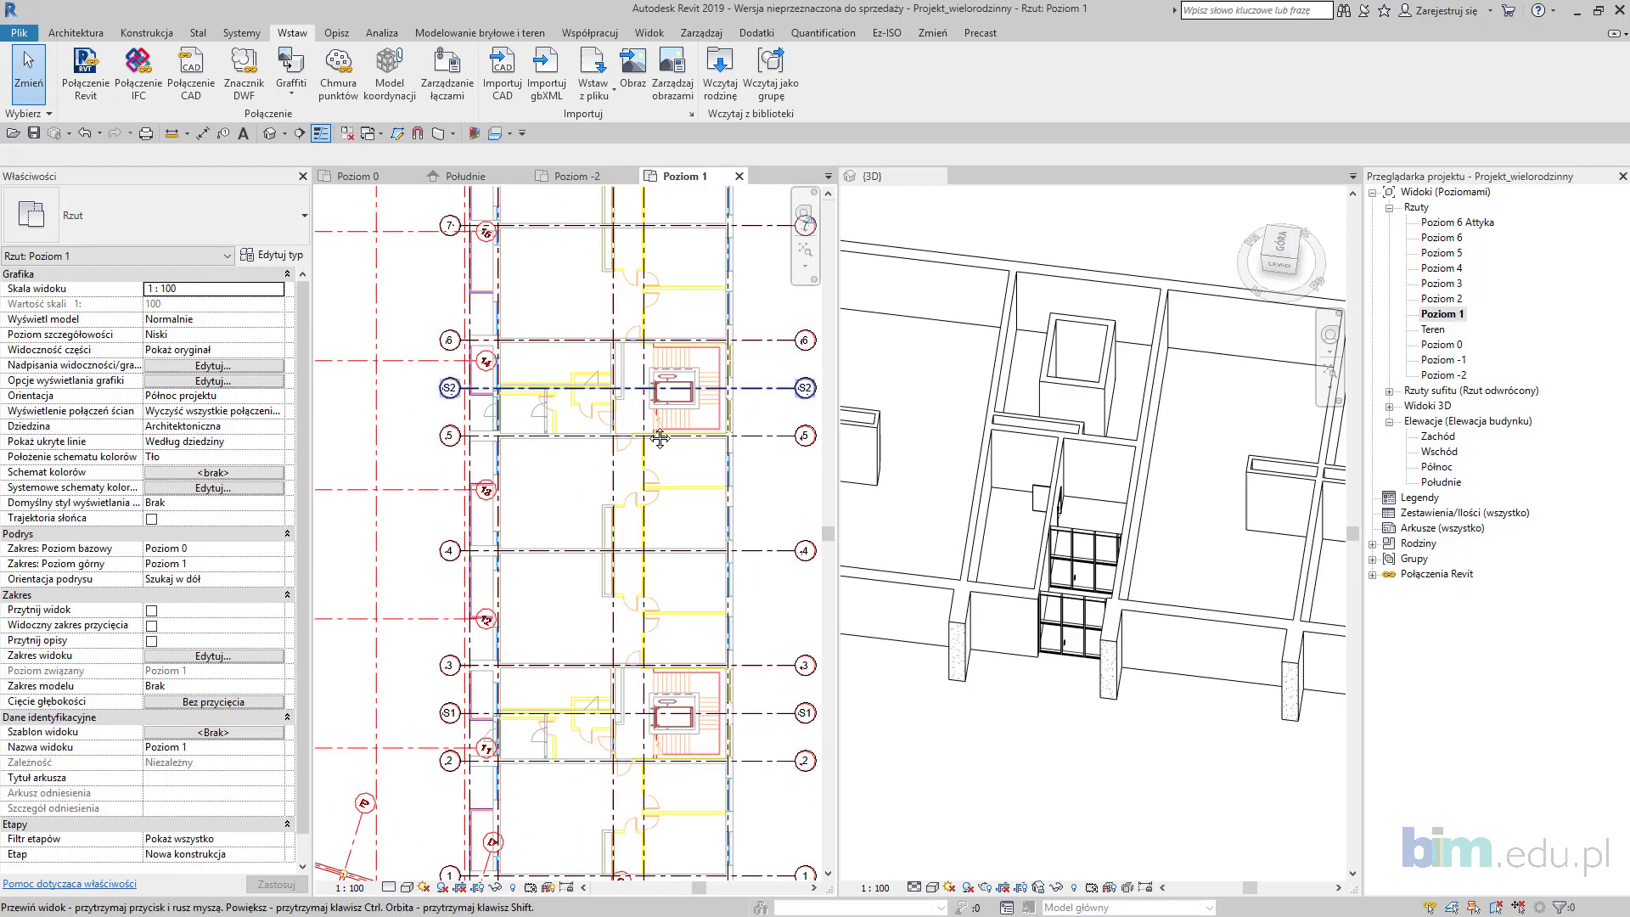
scroll(594, 479, "up", 5)
scroll(610, 594, "down", 4)
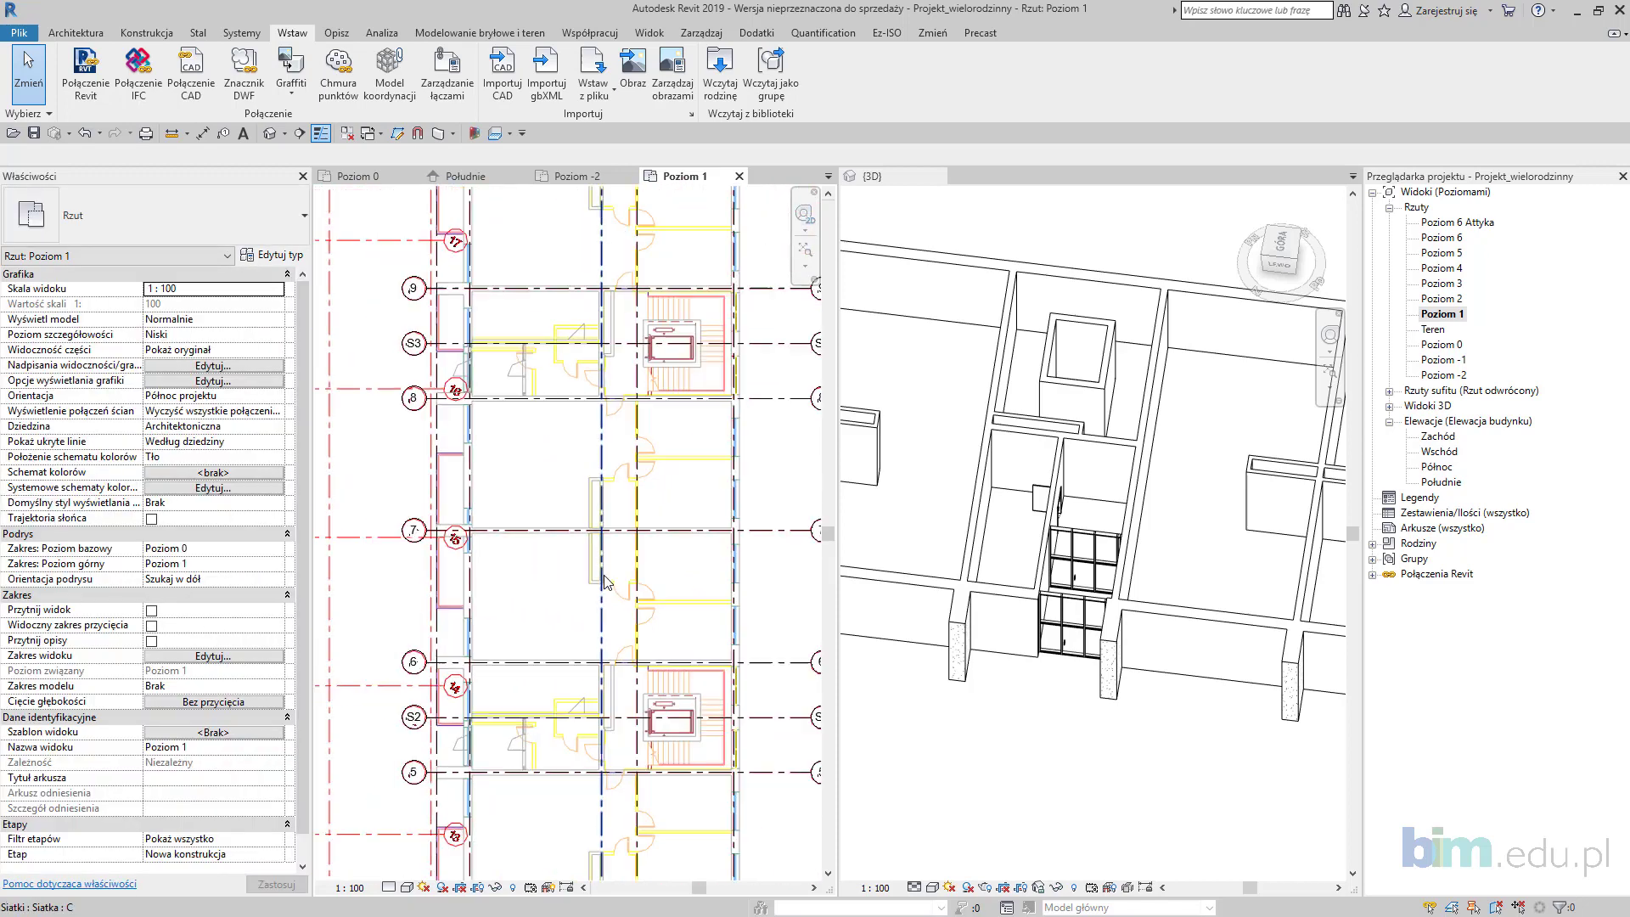
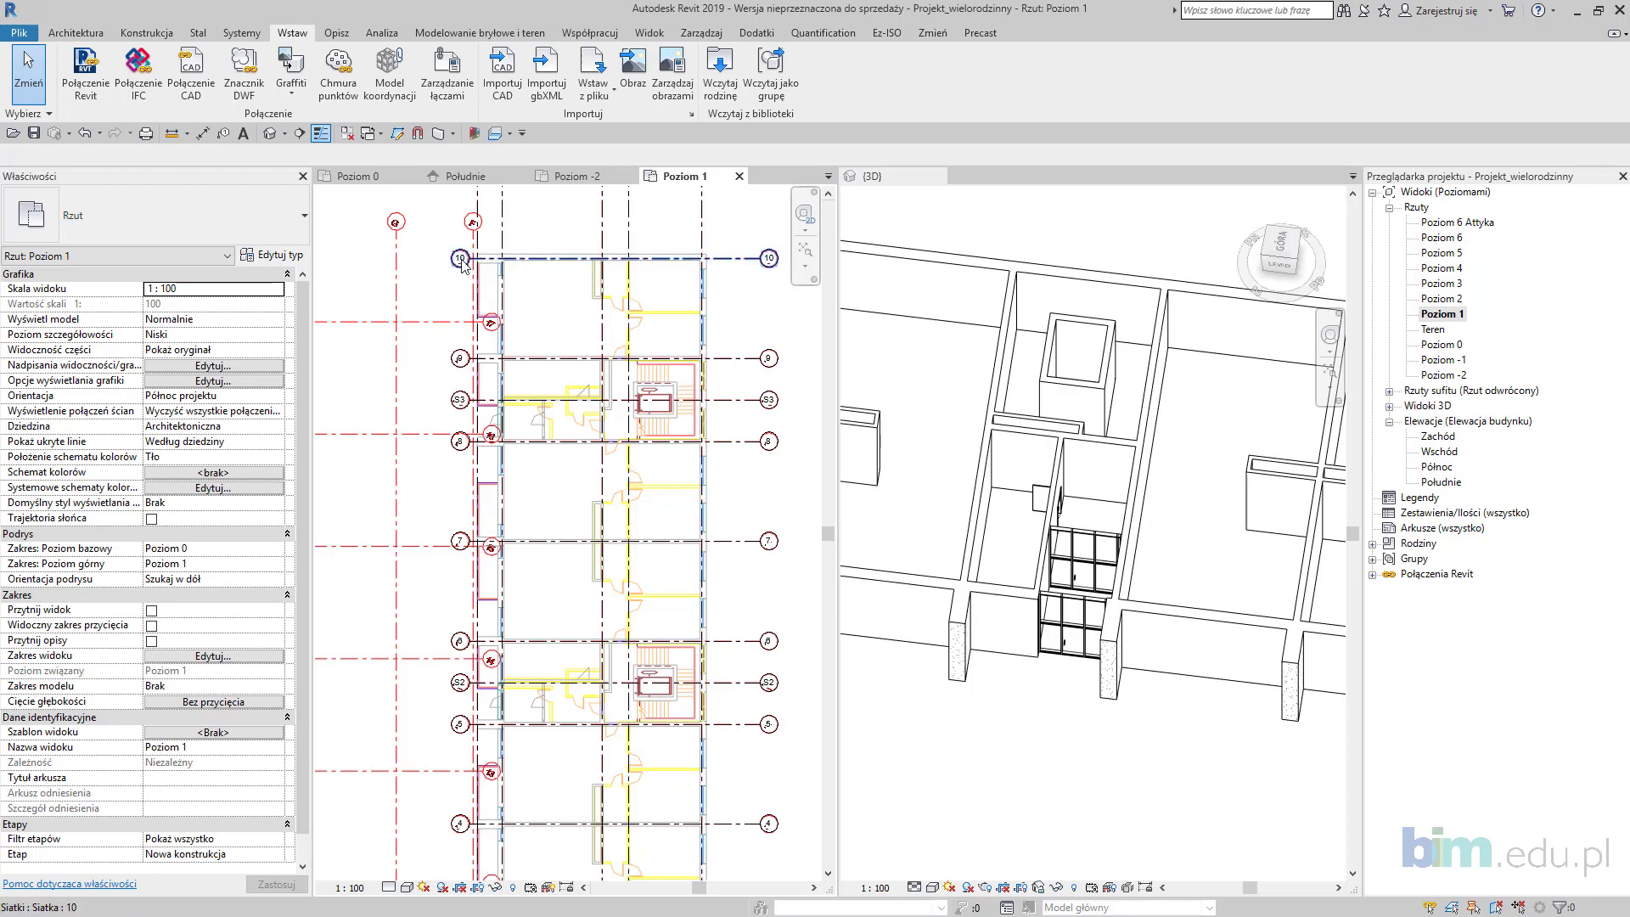
middle_click_drag(639, 577, 645, 158)
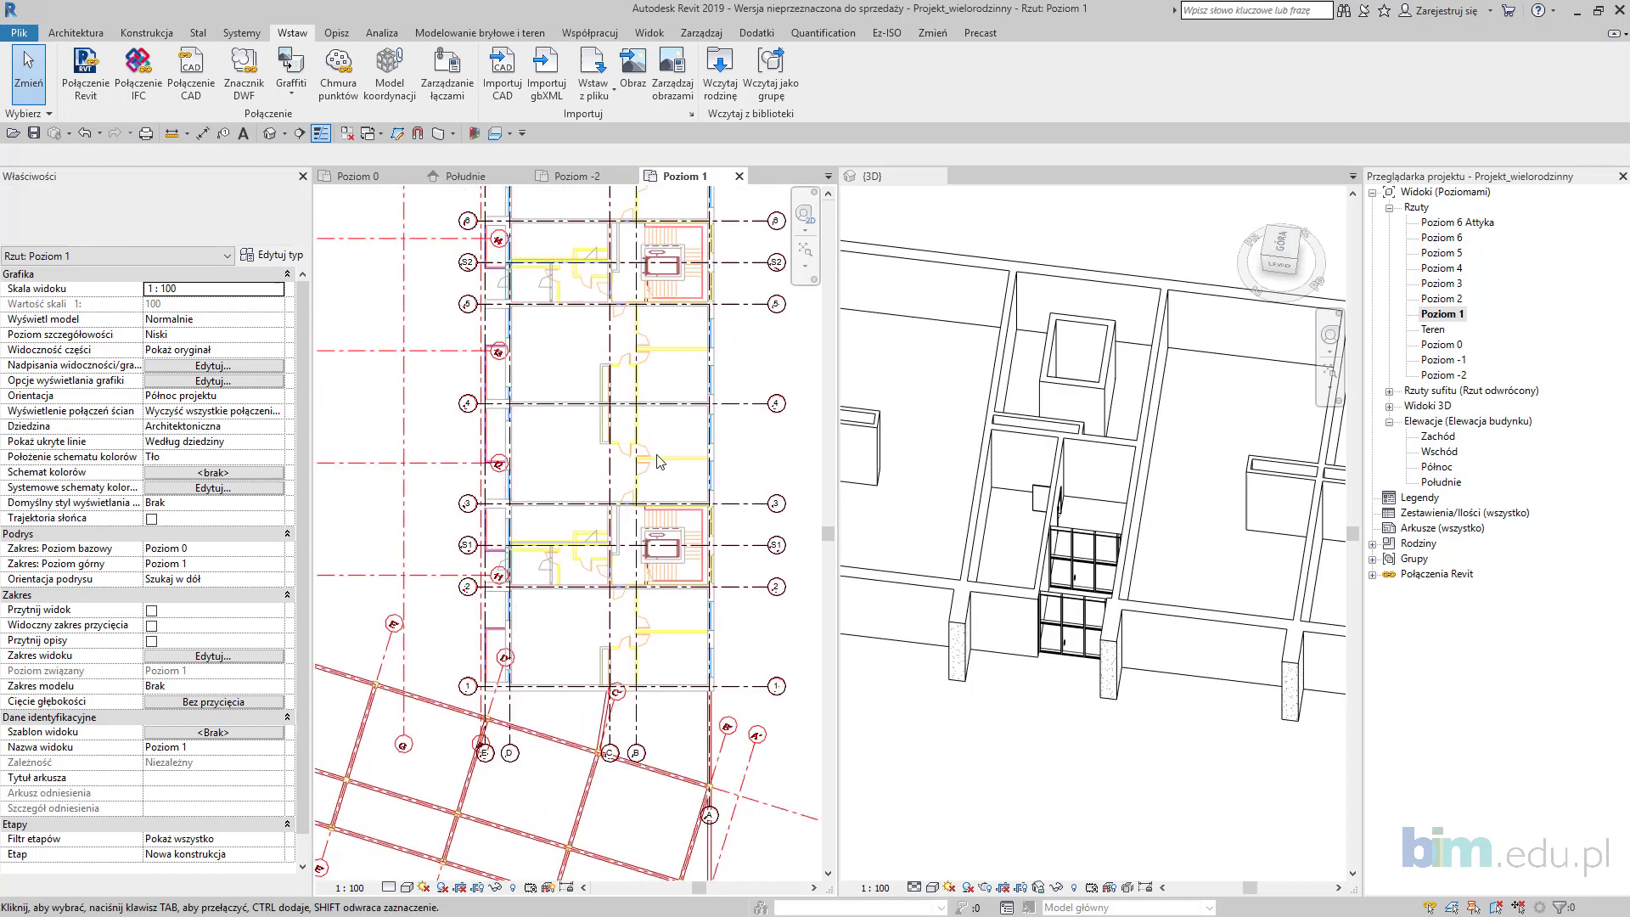
middle_click_drag(669, 344, 691, 684)
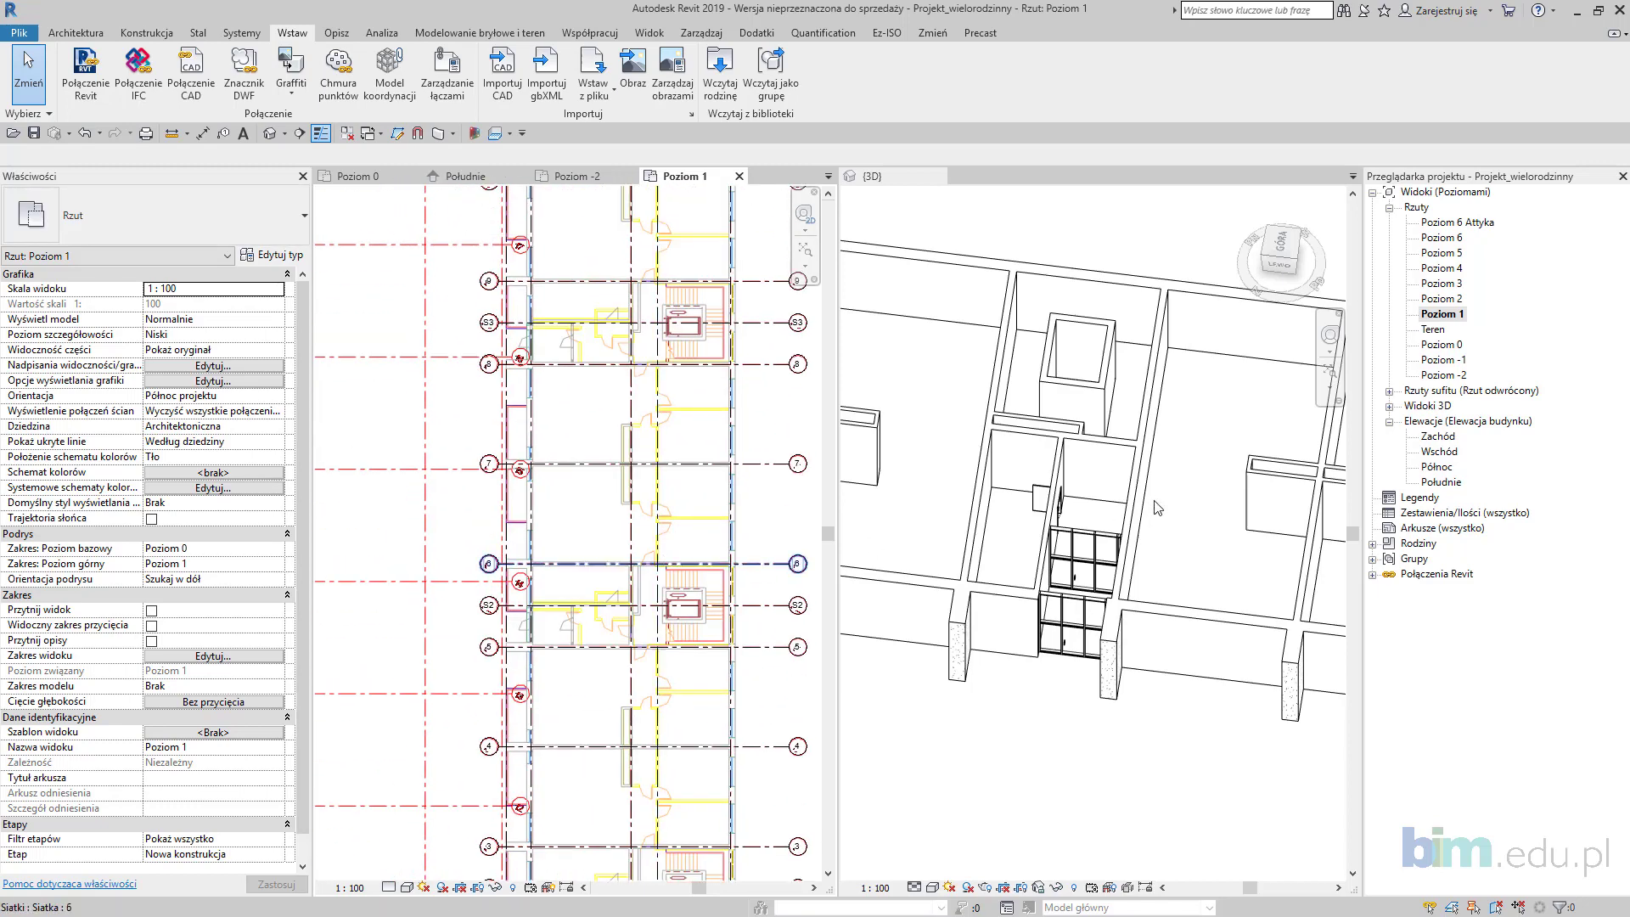
scroll(1162, 490, "down", 3)
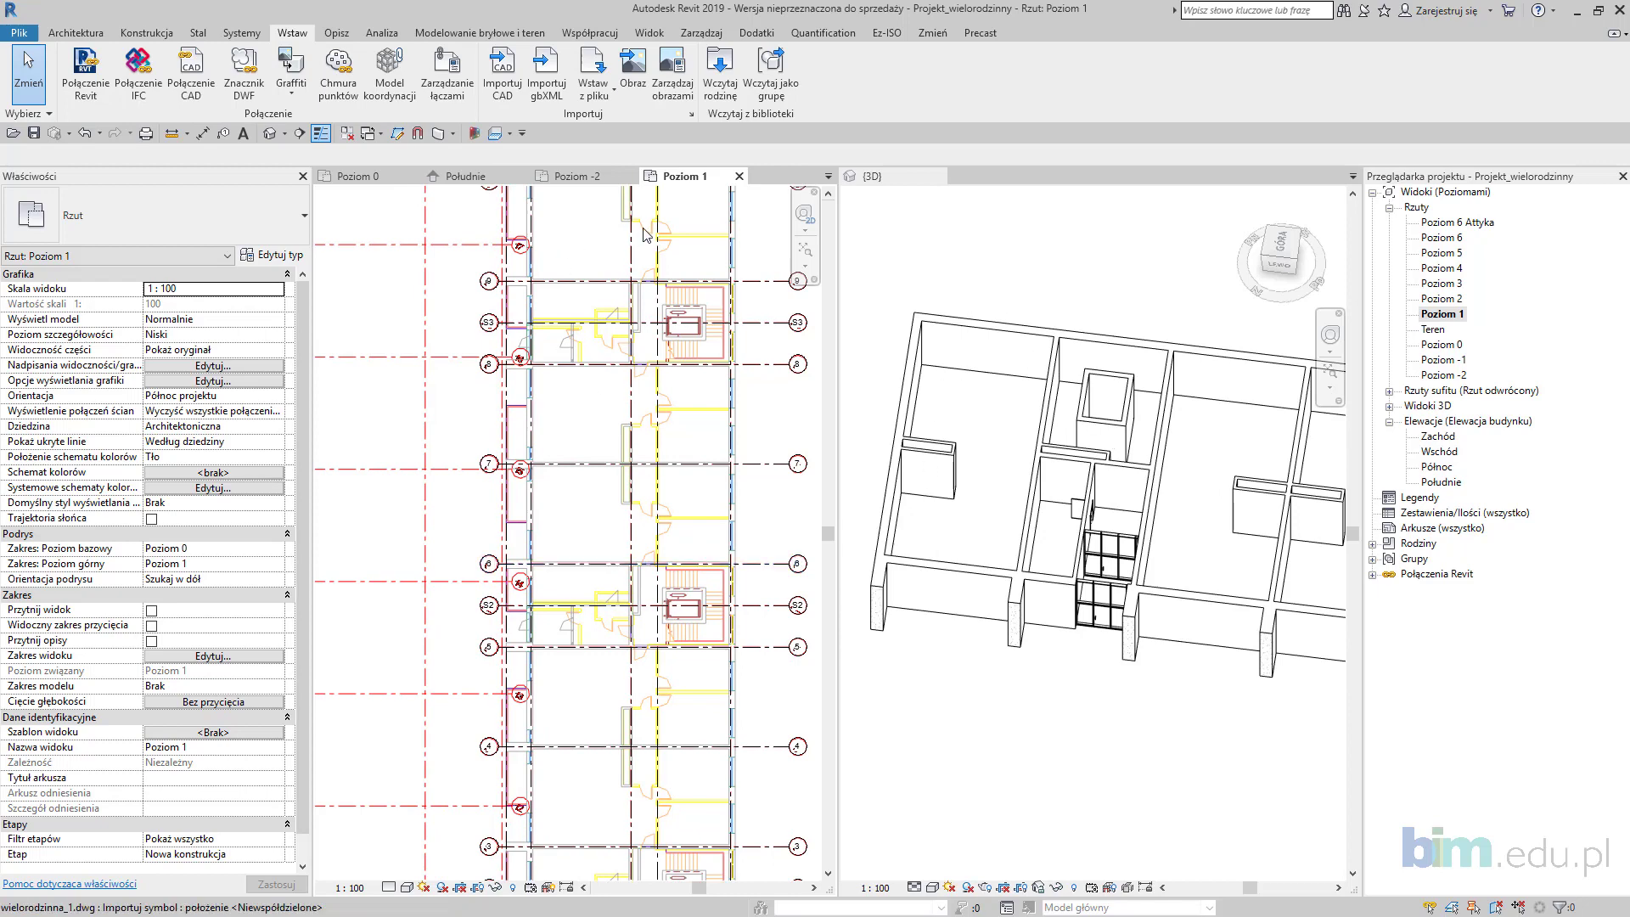
scroll(629, 334, "down", 1)
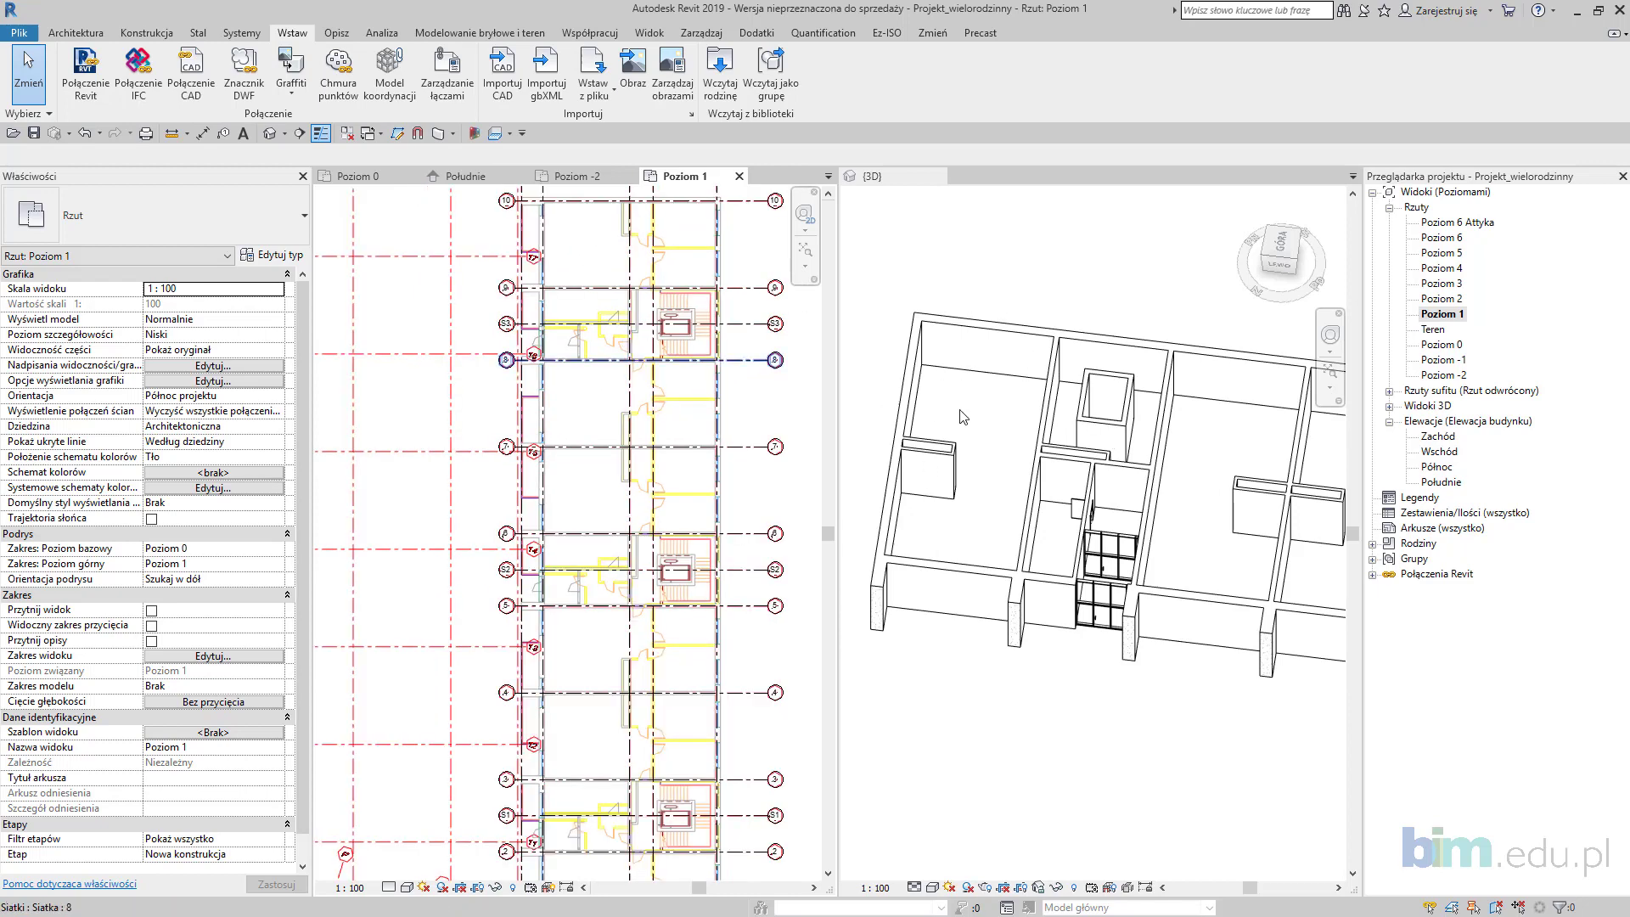
scroll(654, 416, "up", 2)
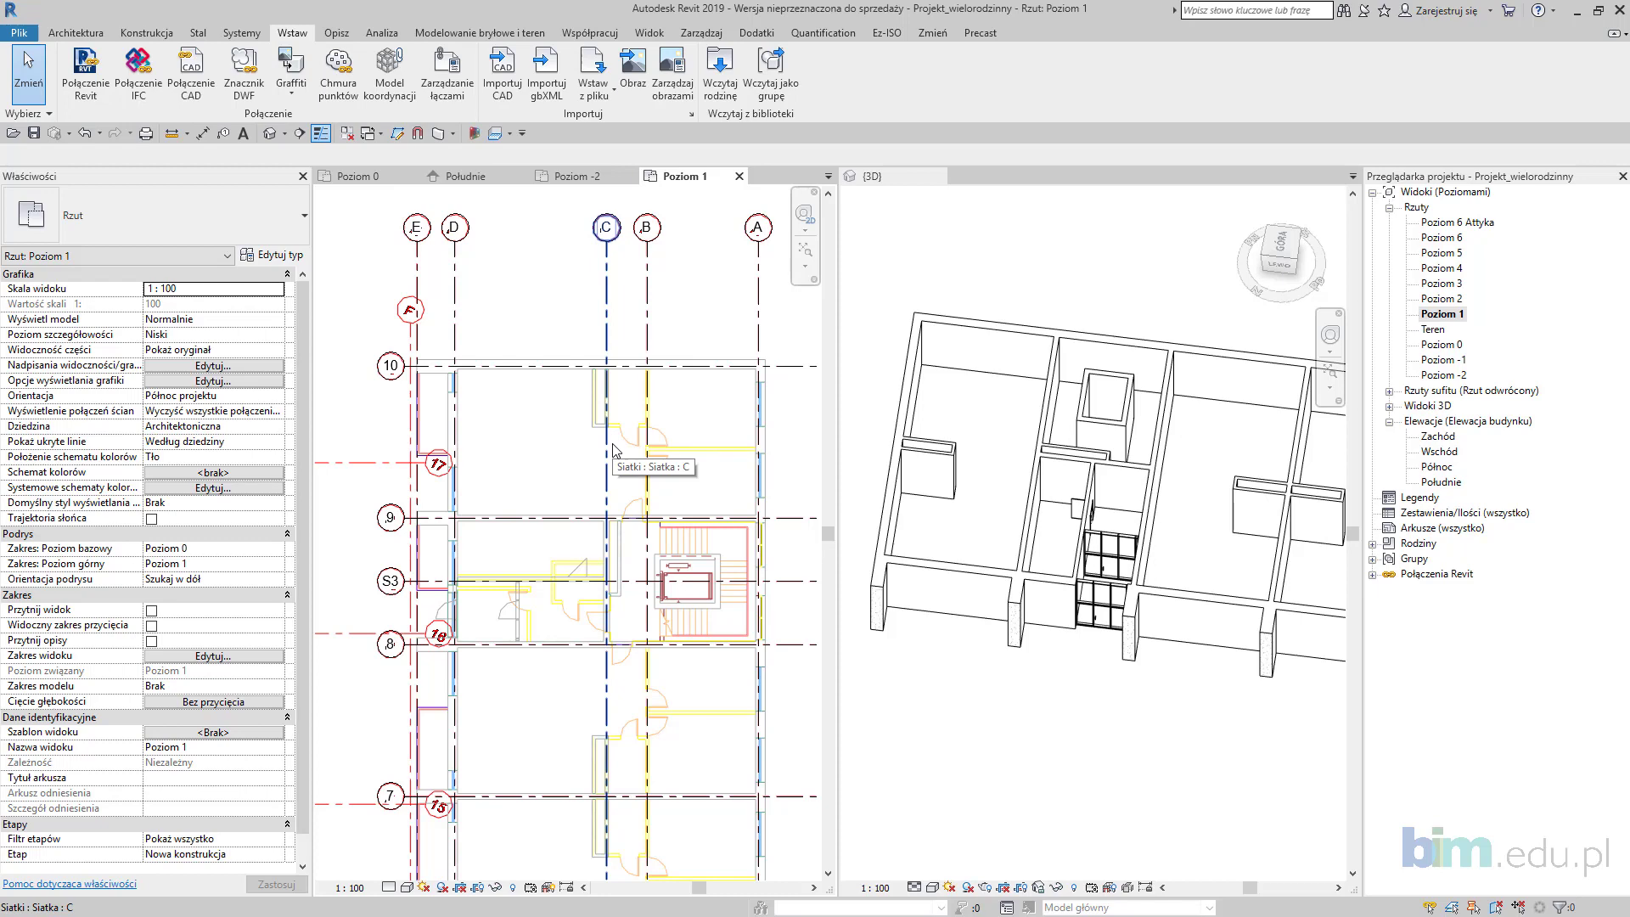
middle_click_drag(620, 502, 635, 463)
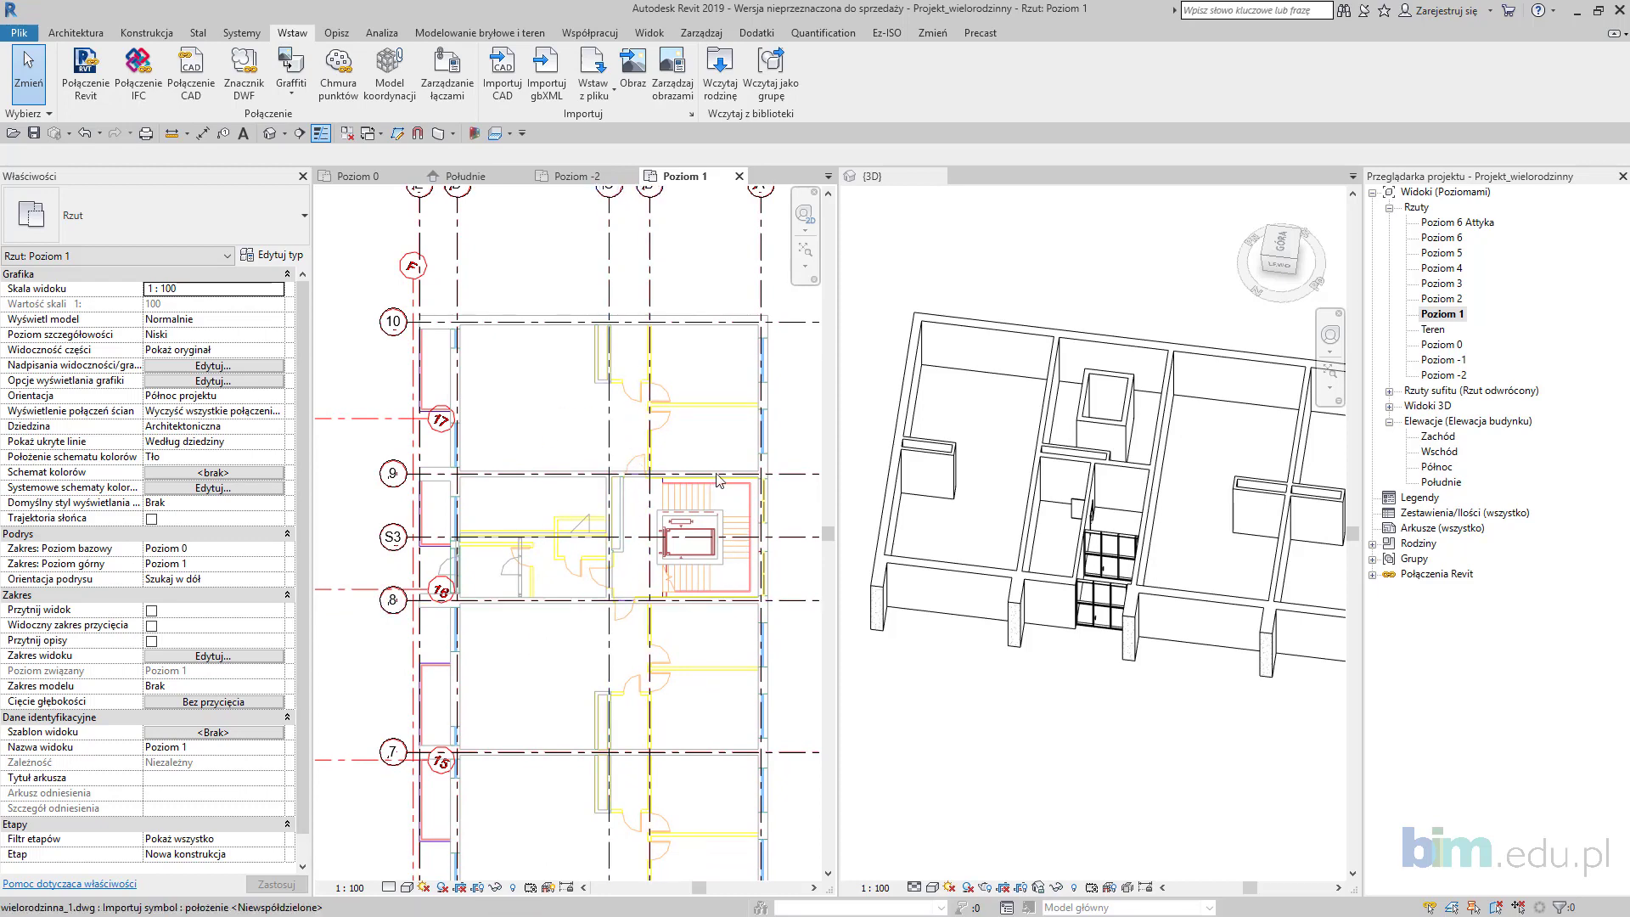
scroll(699, 609, "up", 1)
middle_click_drag(699, 609, 698, 579)
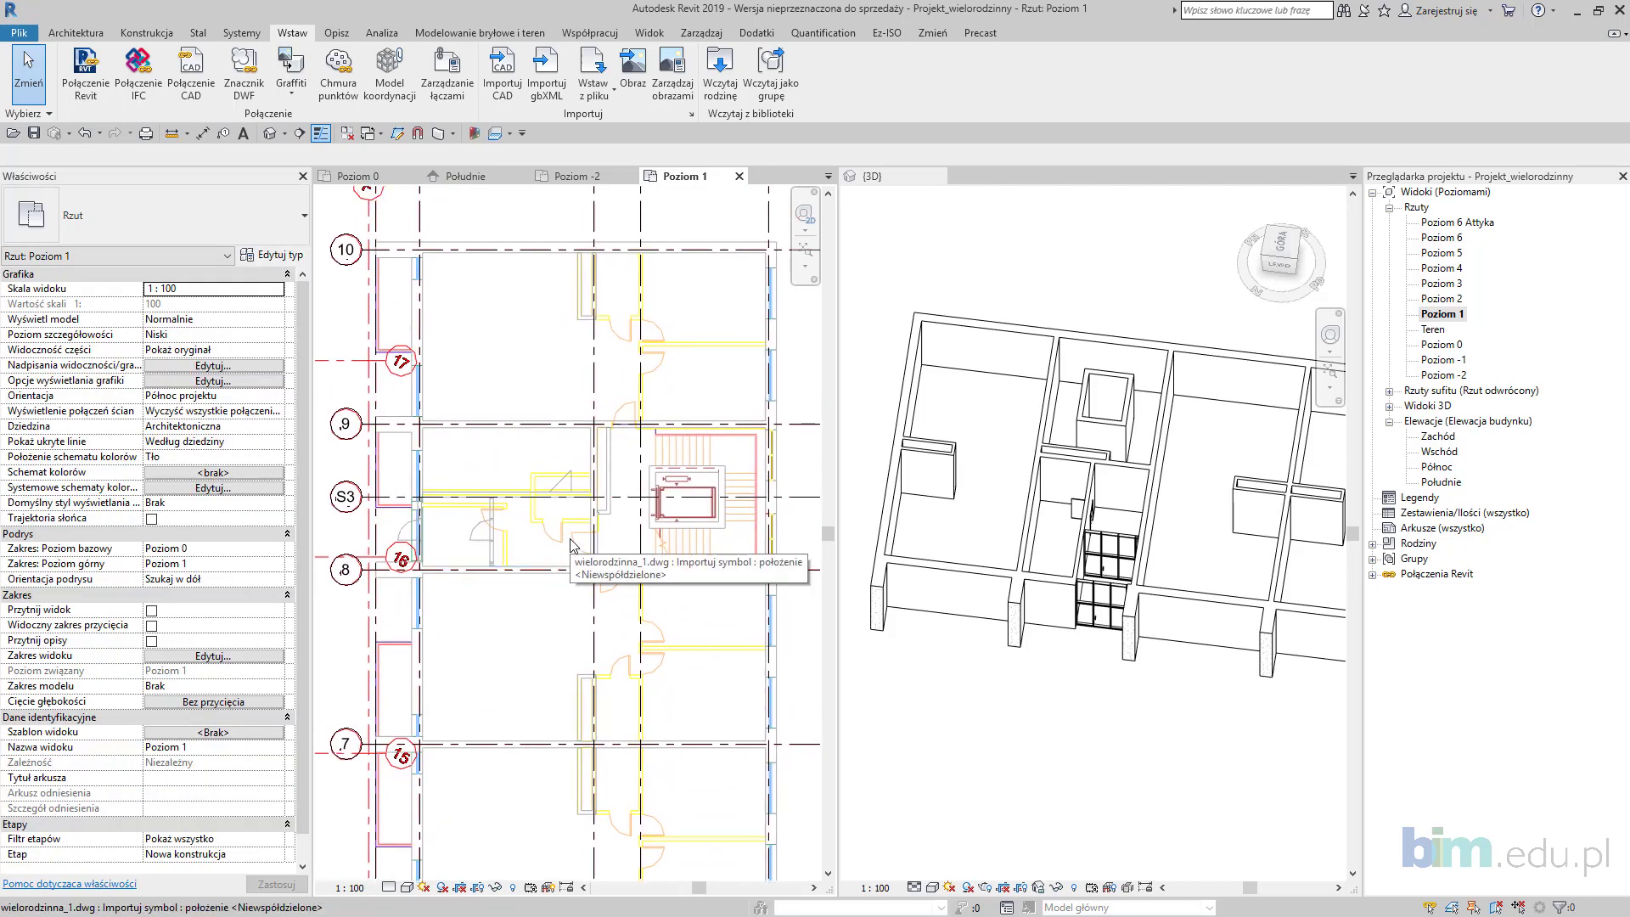
Step: Hide the imported drawing wielorodzinna_1.dwg in the Poziom 1 plan's visibility overrides
key("v")
key("v")
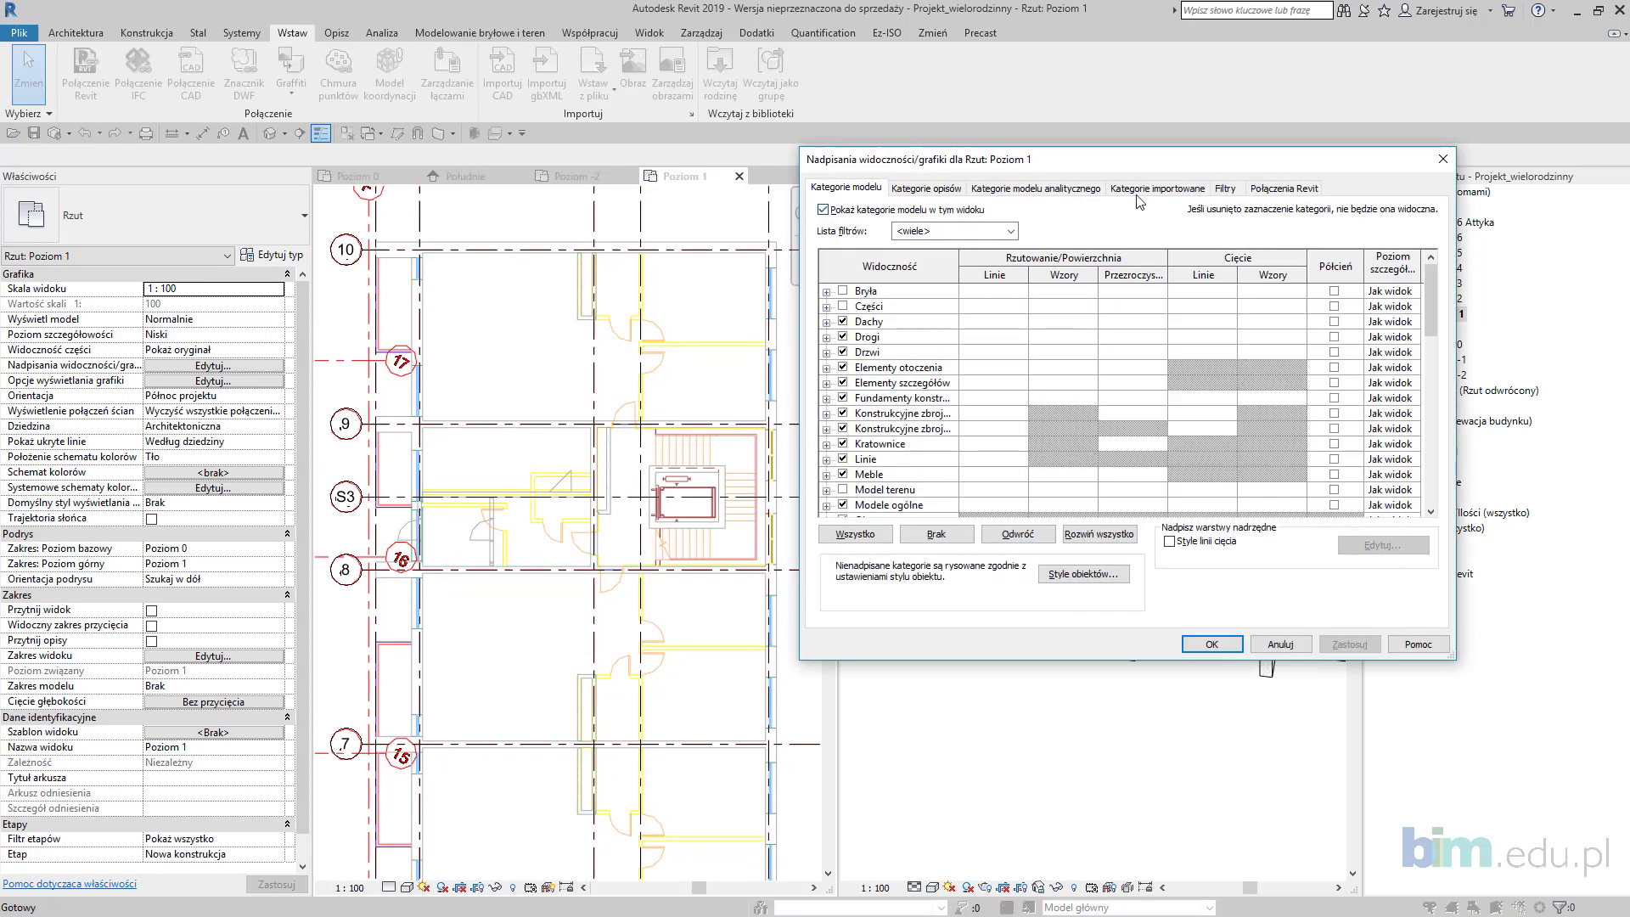
left_click(1176, 188)
left_click(842, 280)
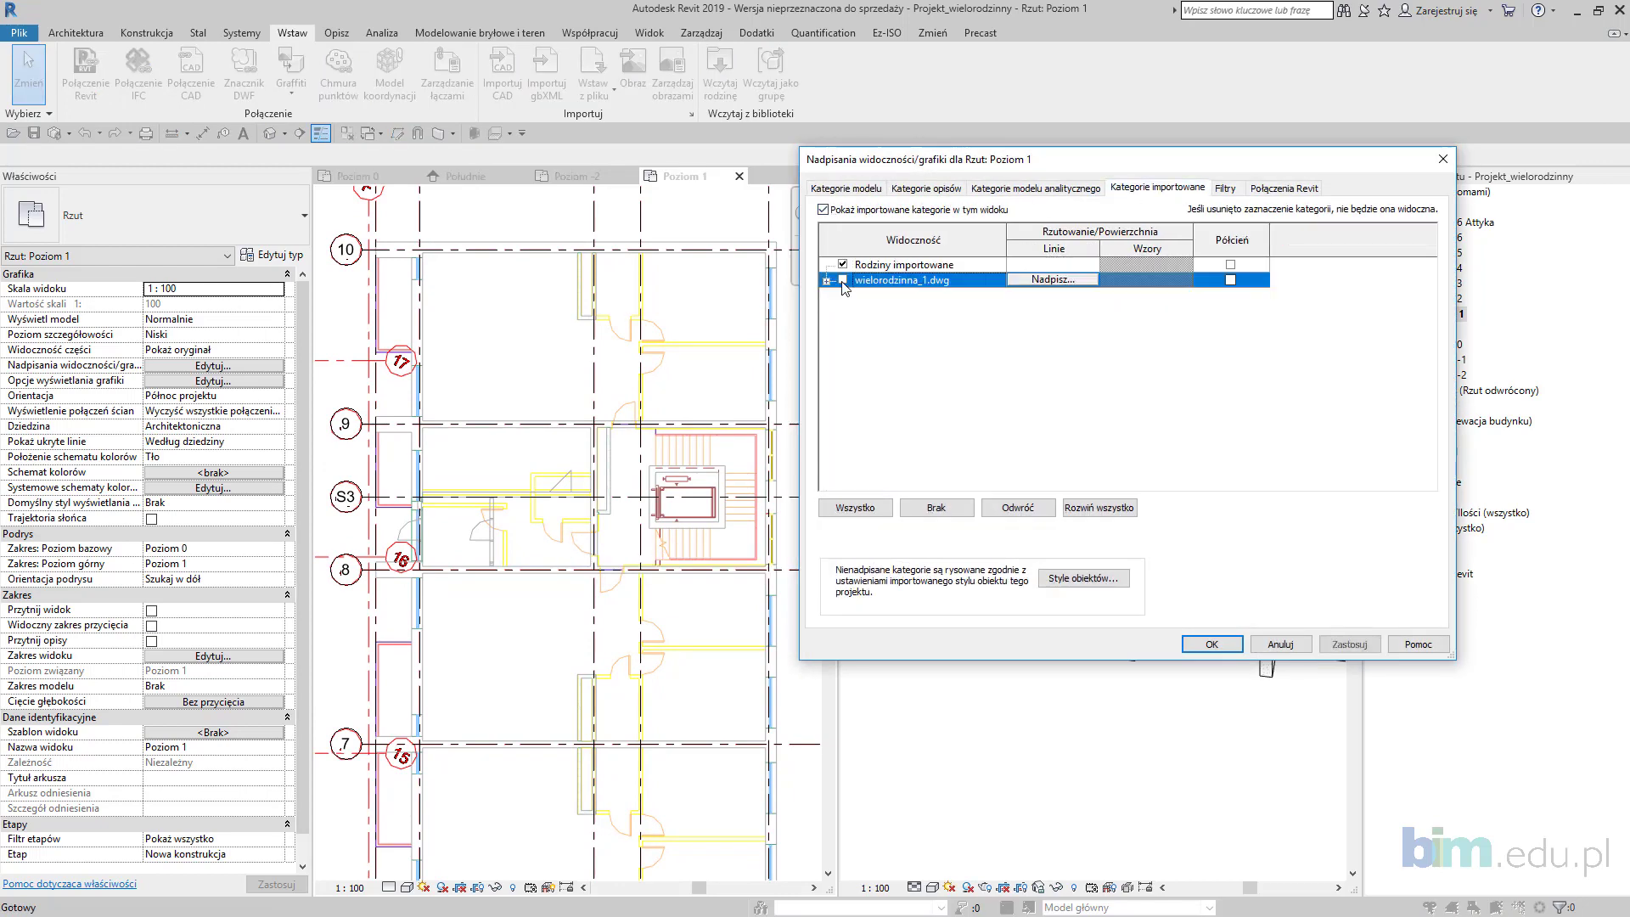
left_click(1344, 645)
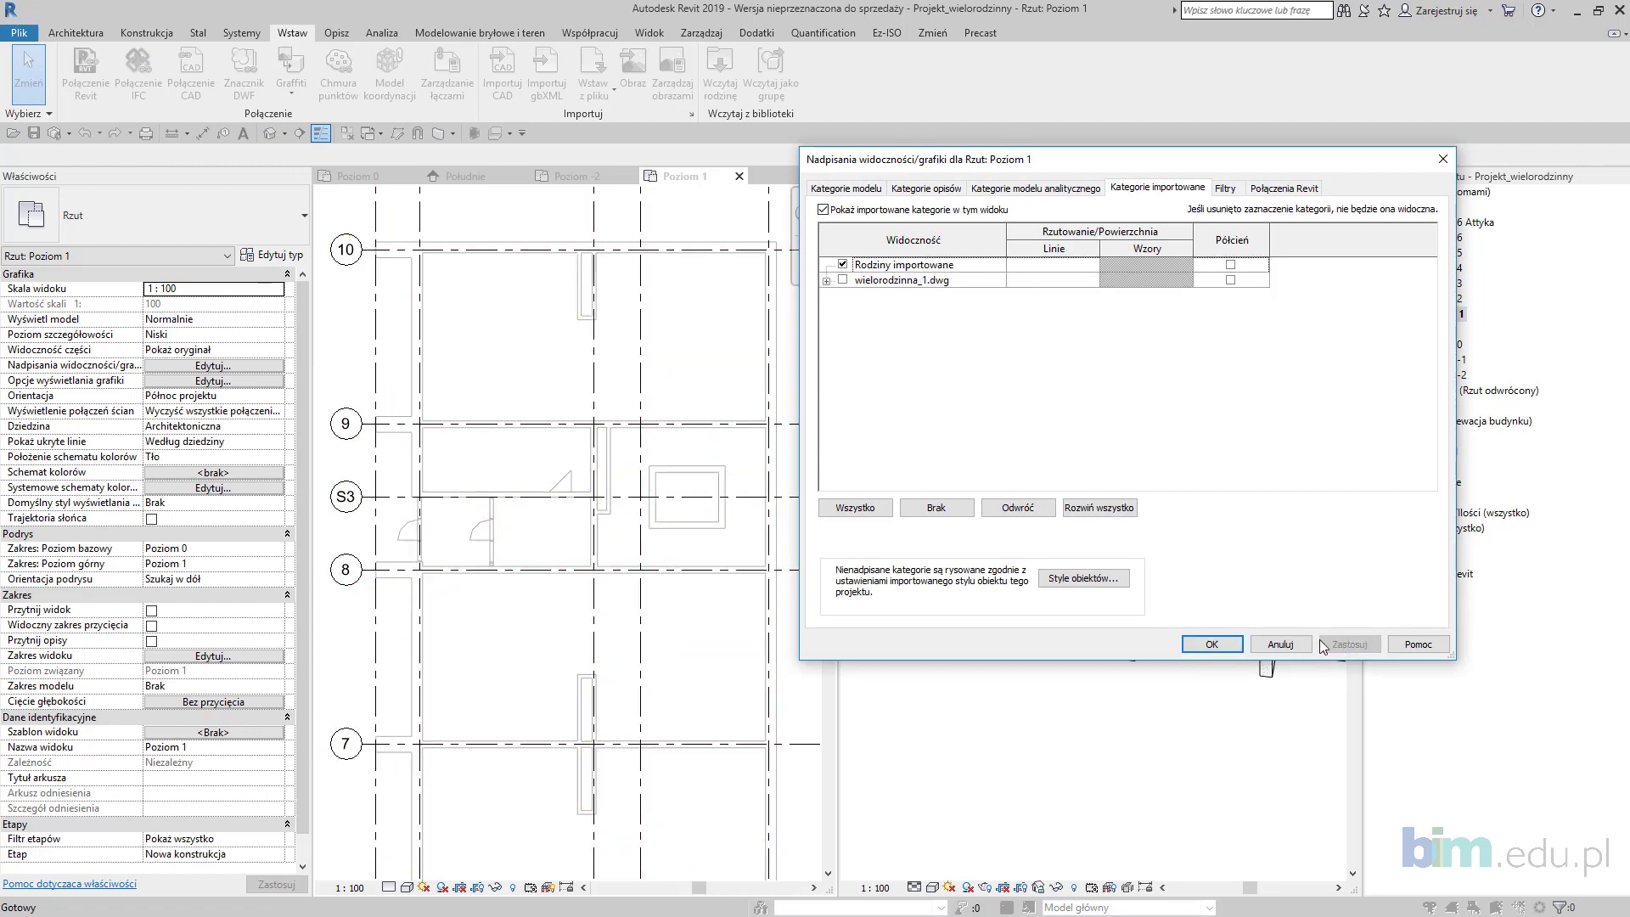
left_click(1213, 644)
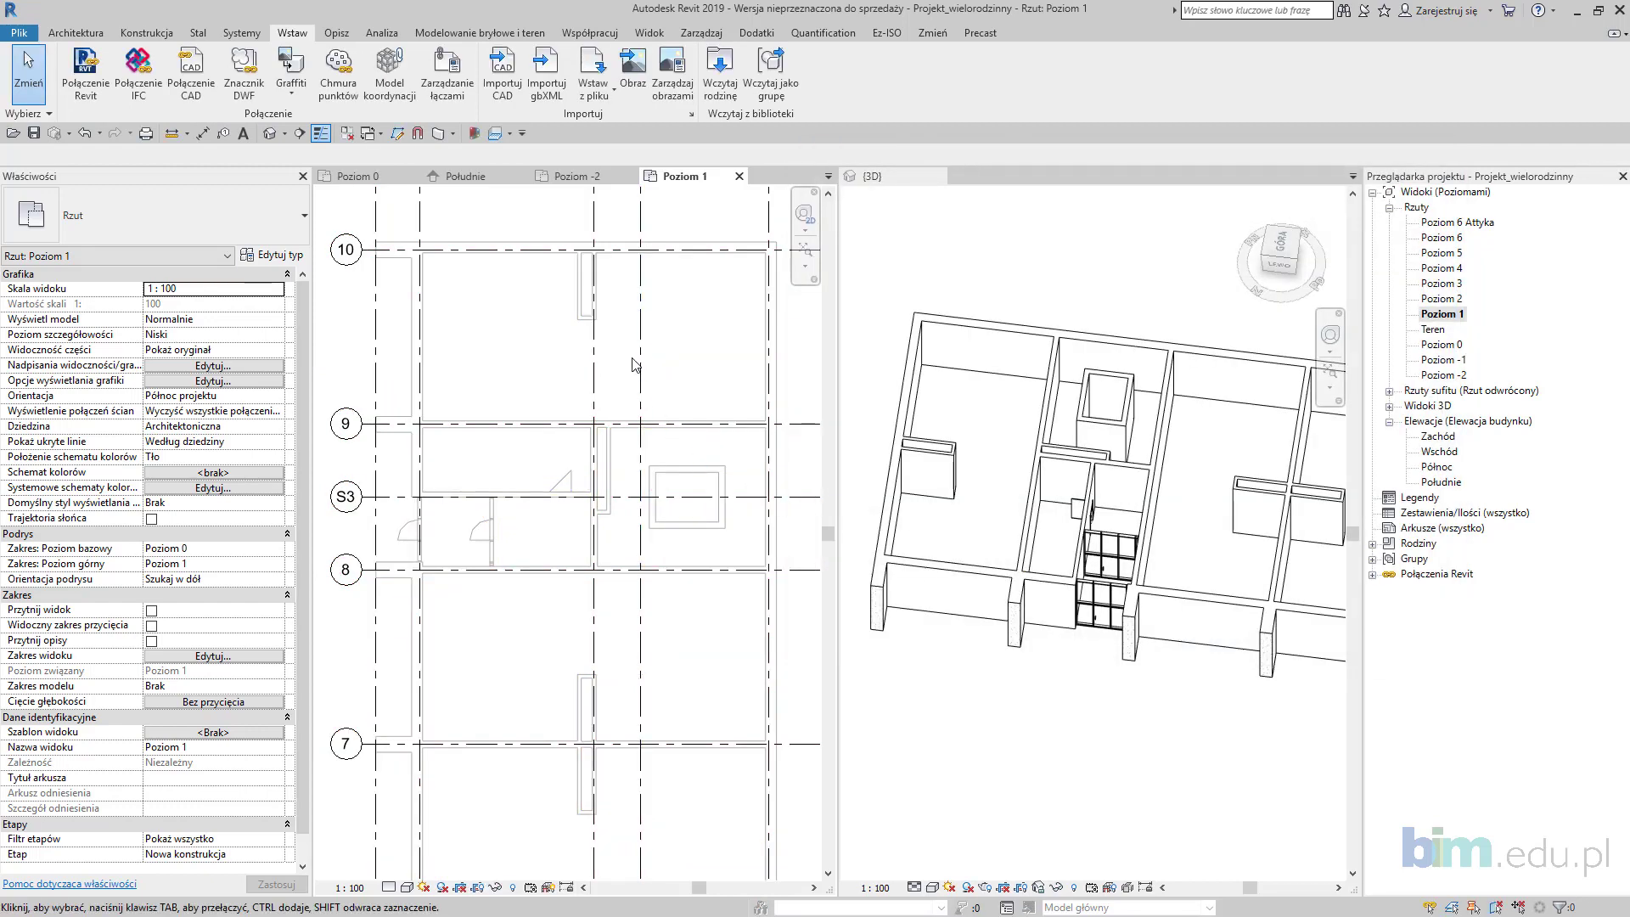
Step: Examine the underlaid walls and shafts between grids 10 and 7 on the Poziom 1 plan
middle_click_drag(633, 359, 646, 387)
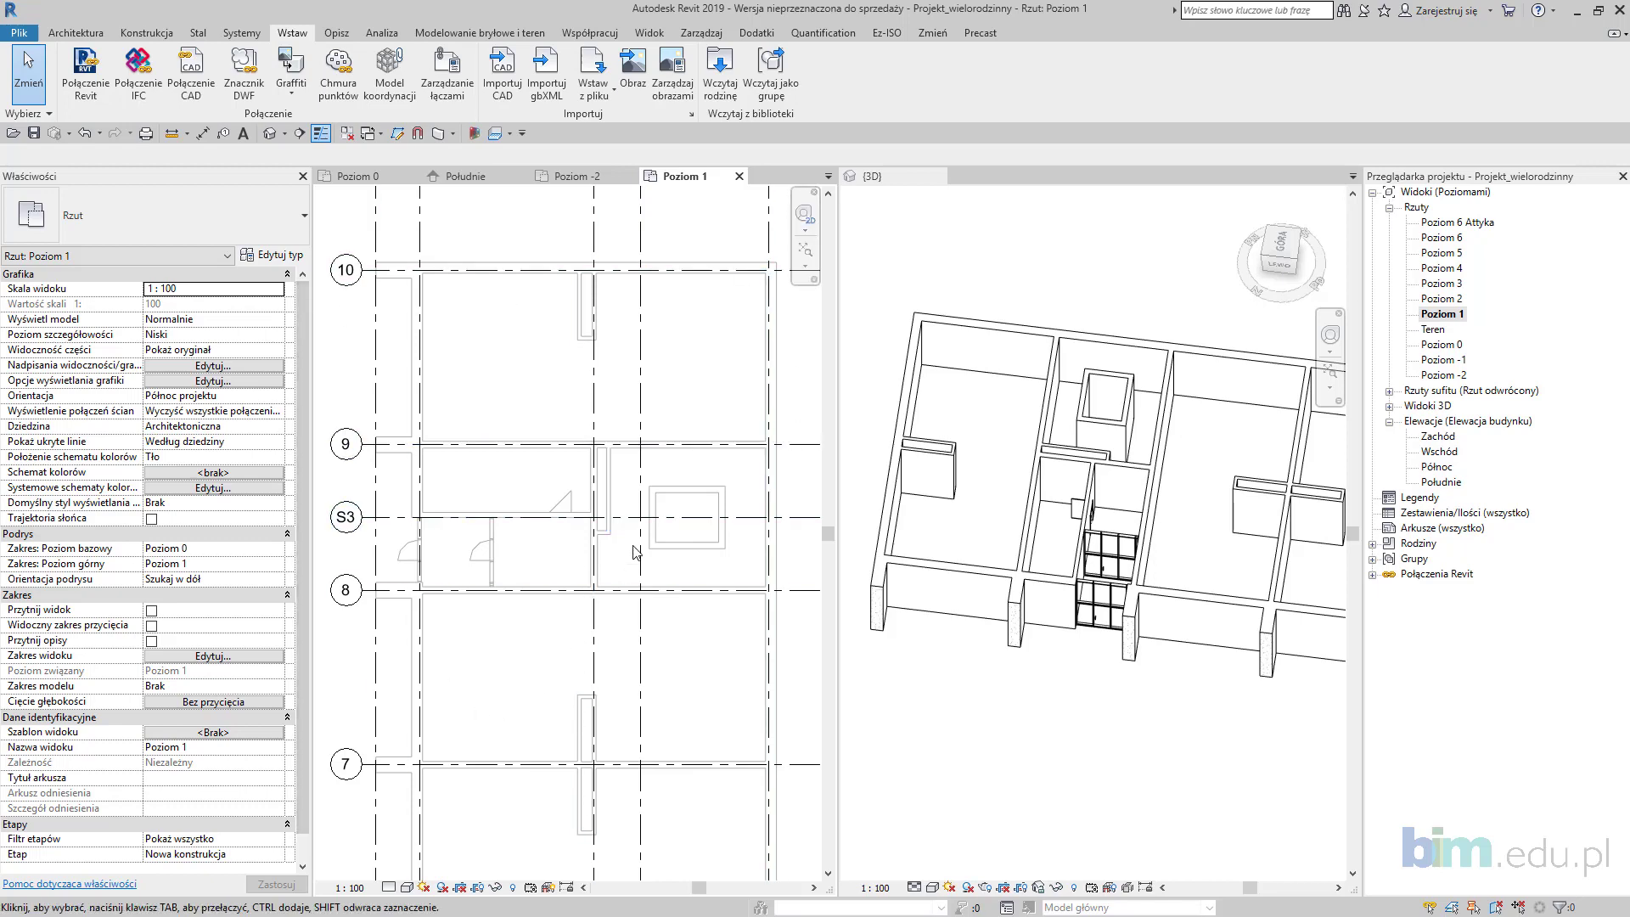
scroll(703, 782, "up", 8)
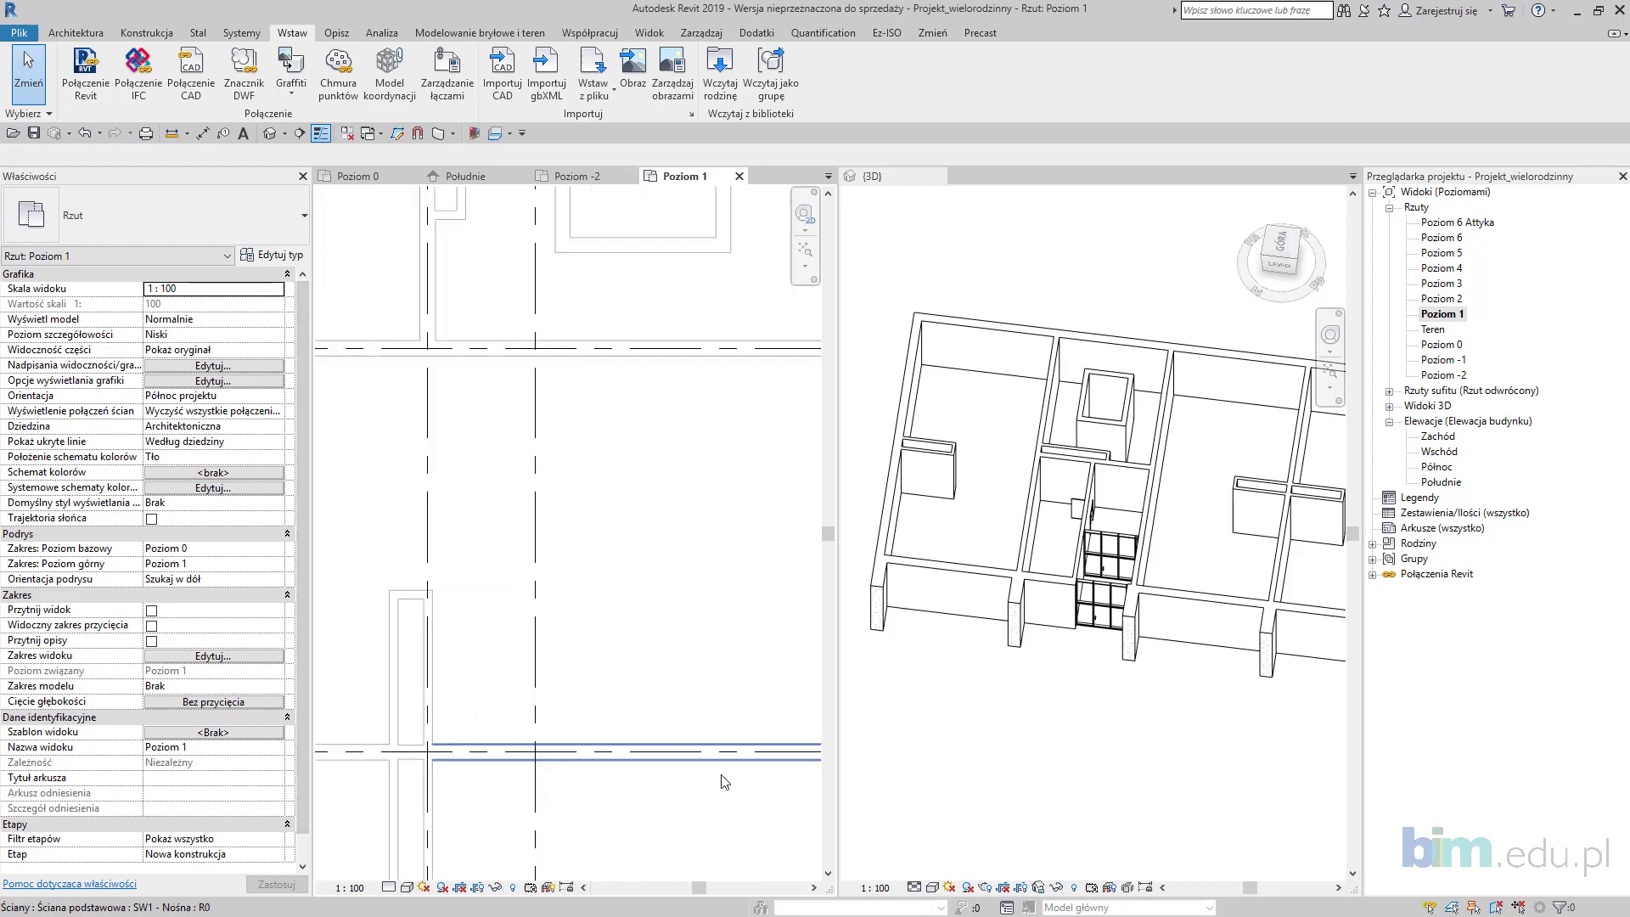
scroll(722, 735, "down", 6)
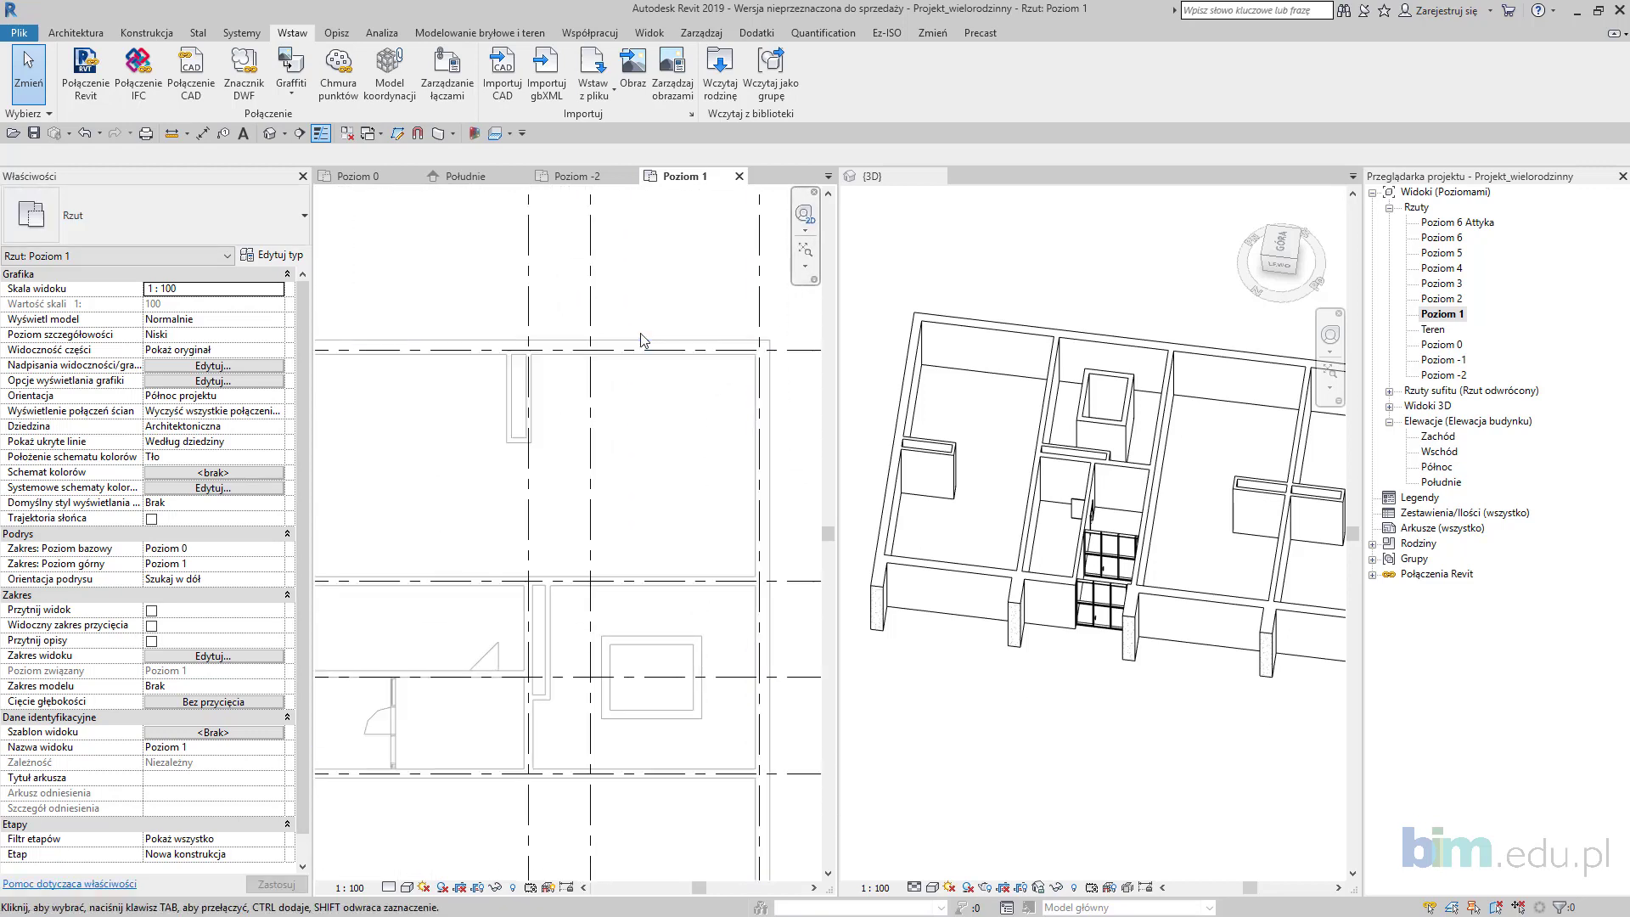
scroll(658, 340, "up", 3)
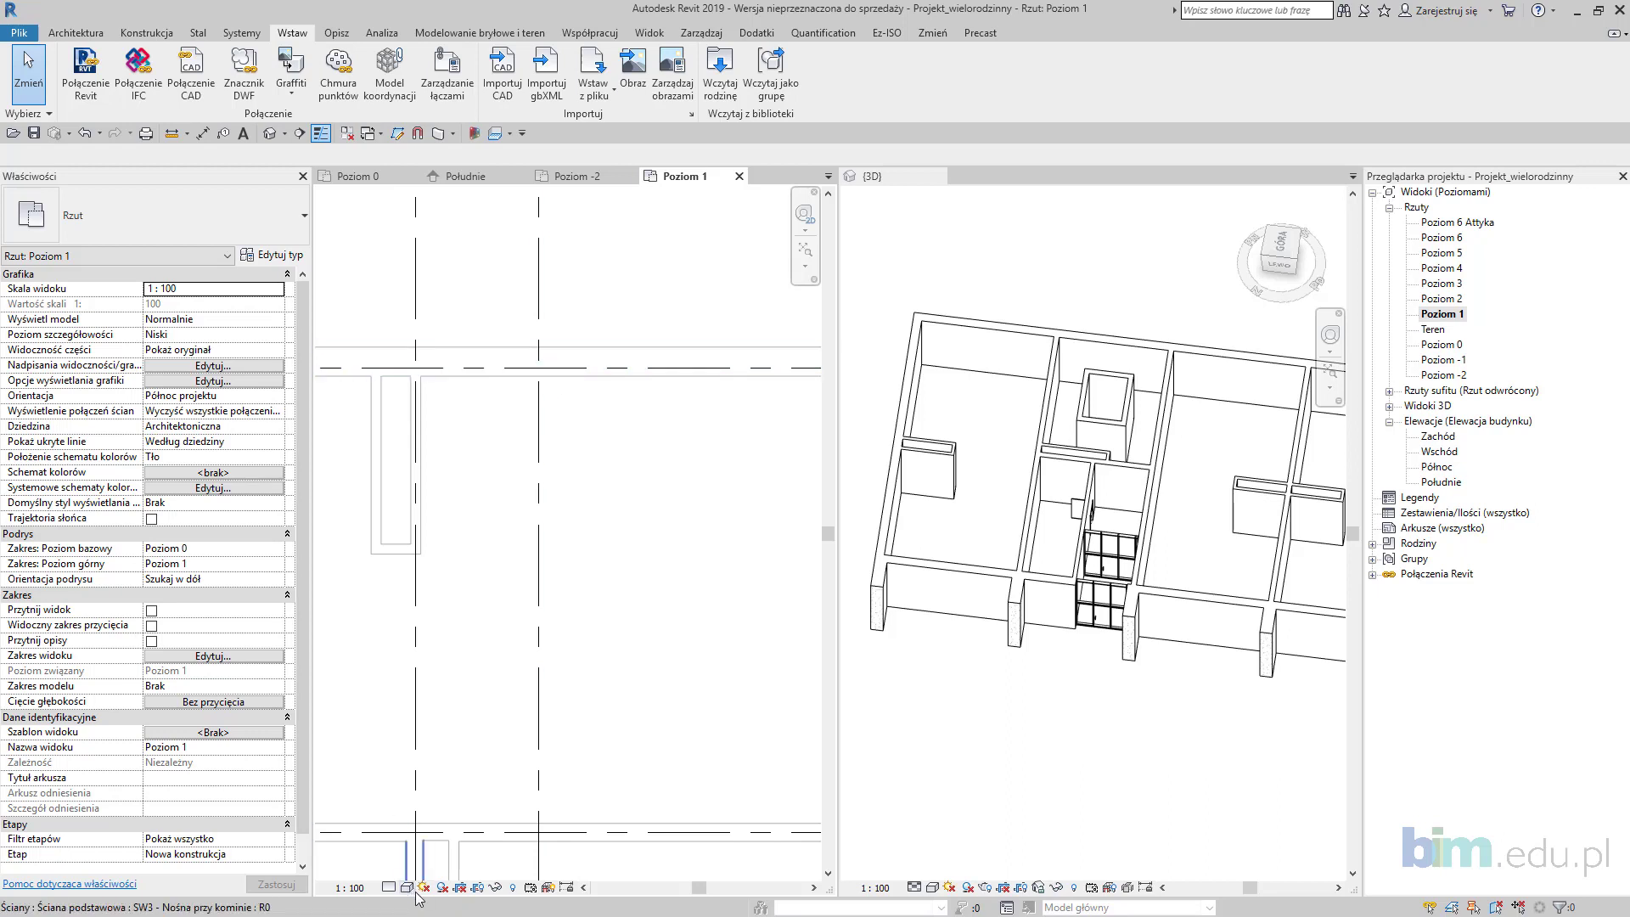
scroll(538, 465, "down", 3)
middle_click_drag(472, 465, 729, 451)
middle_click_drag(567, 473, 501, 392)
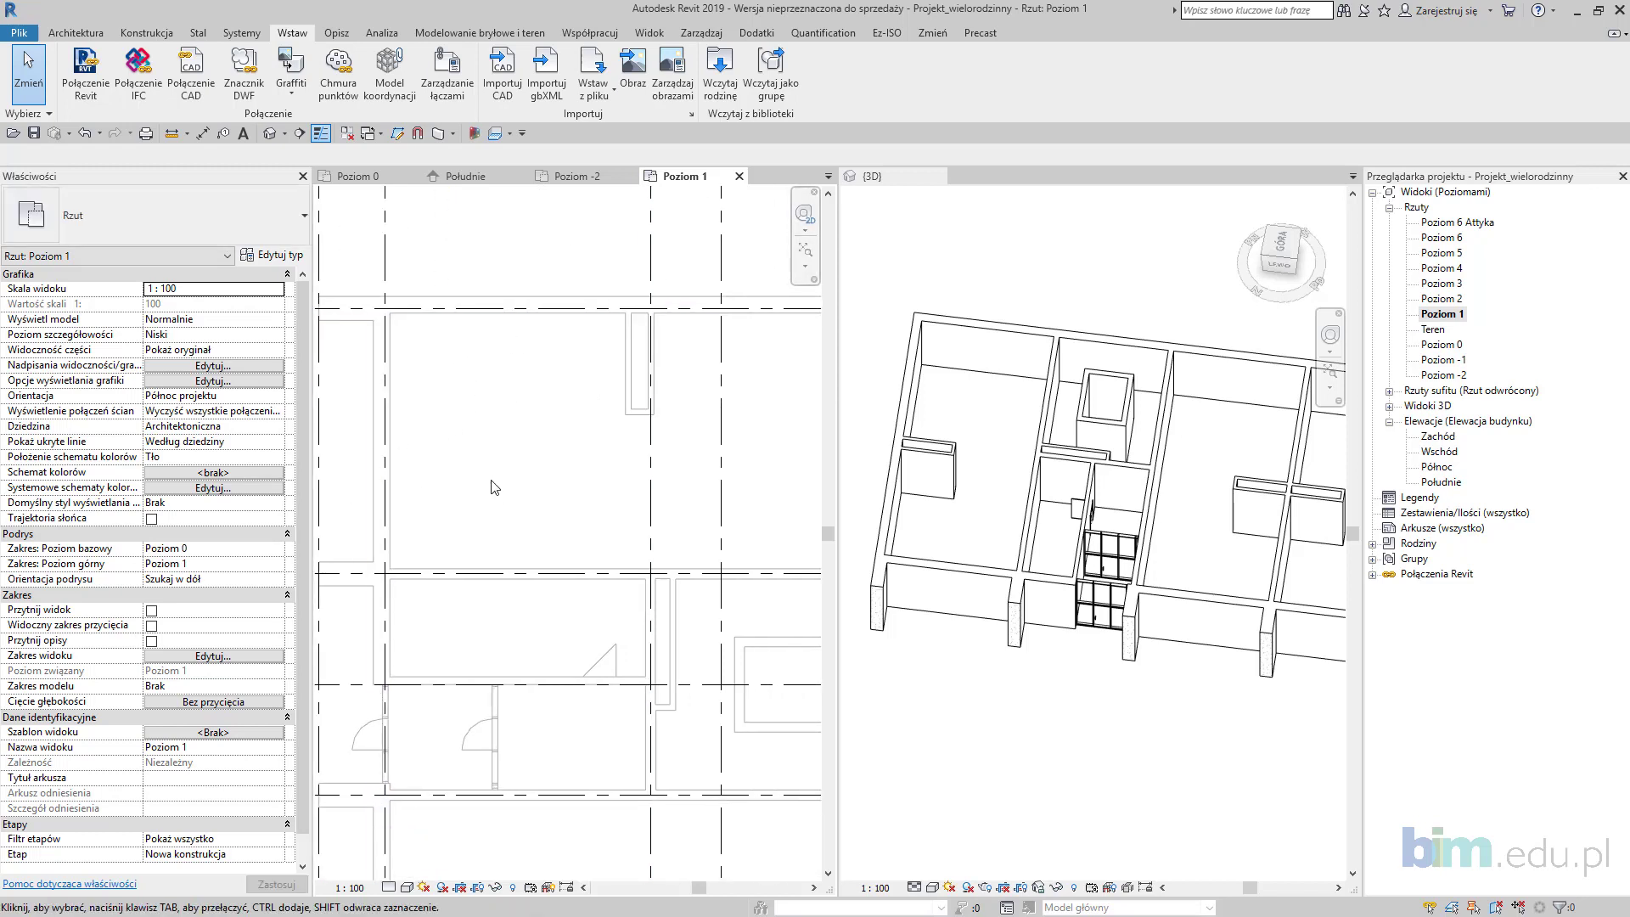
Step: Try Brak as the base level of the Poziom 1 plan's underlay, and restore it to Poziom 0
left_click(281, 551)
scroll(219, 576, "up", 1)
left_click(197, 565)
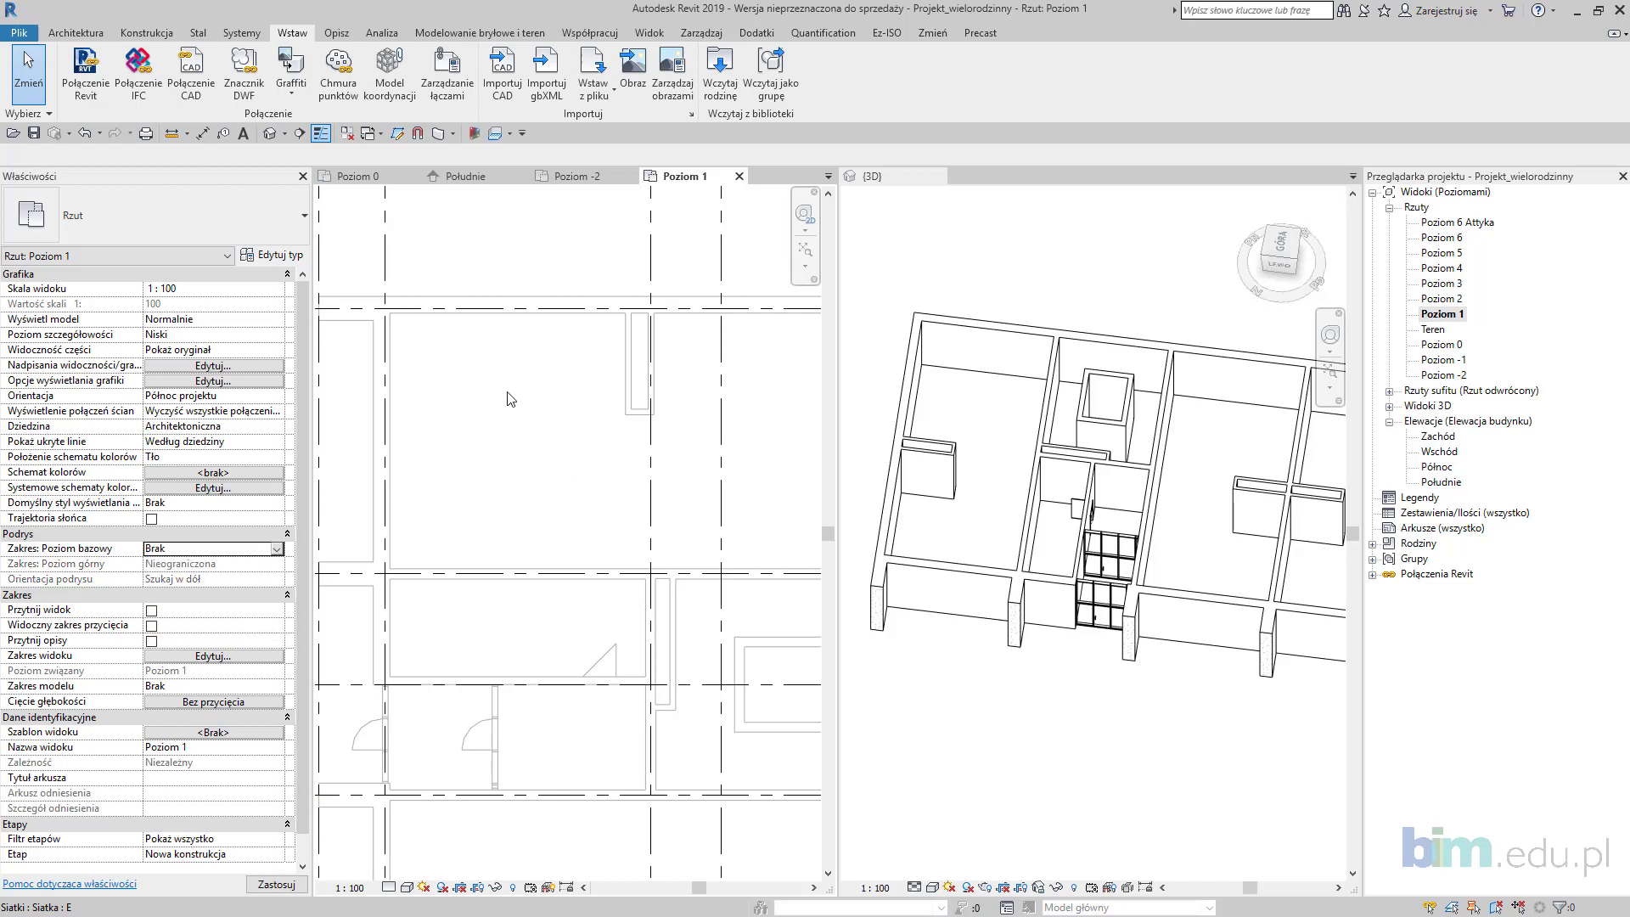
left_click(277, 549)
left_click(198, 601)
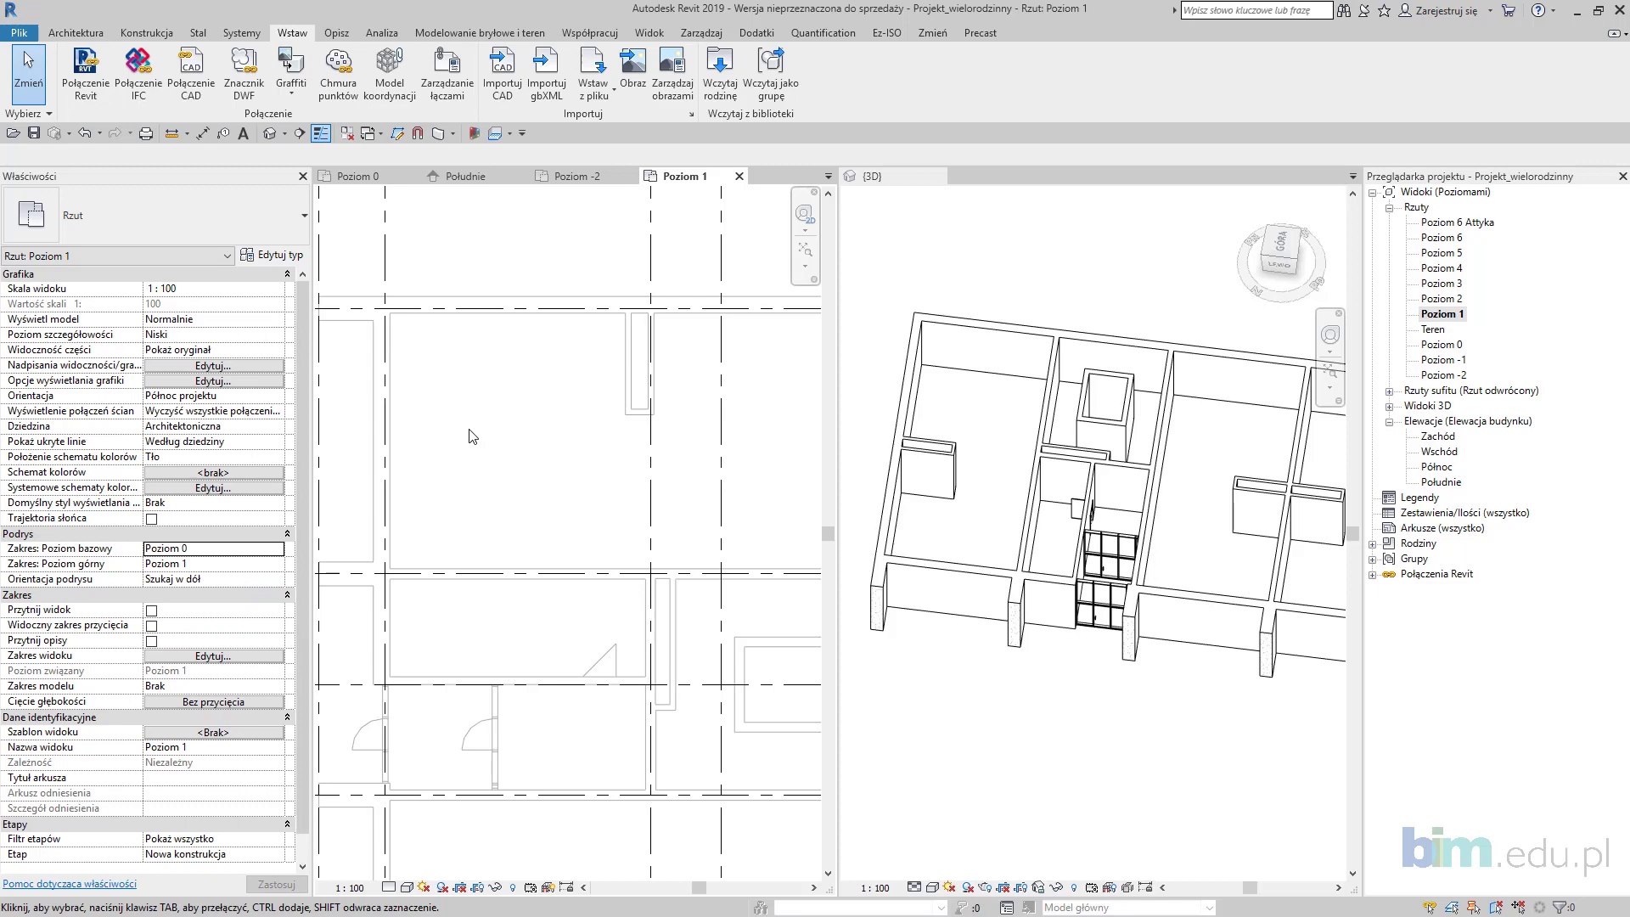
Step: Raise the detail level of the Poziom 1 plan
left_click(389, 888)
left_click(408, 849)
scroll(584, 471, "down", 1)
scroll(584, 472, "down", 1)
middle_click_drag(532, 452, 491, 512)
scroll(430, 686, "up", 1)
Step: Start a structural floor of type Ogólne 150 mm on Poziom 1 and pick the grid 10 exterior wall and both long exterior walls as boundary
left_click(146, 32)
left_click(193, 90)
left_click(263, 126)
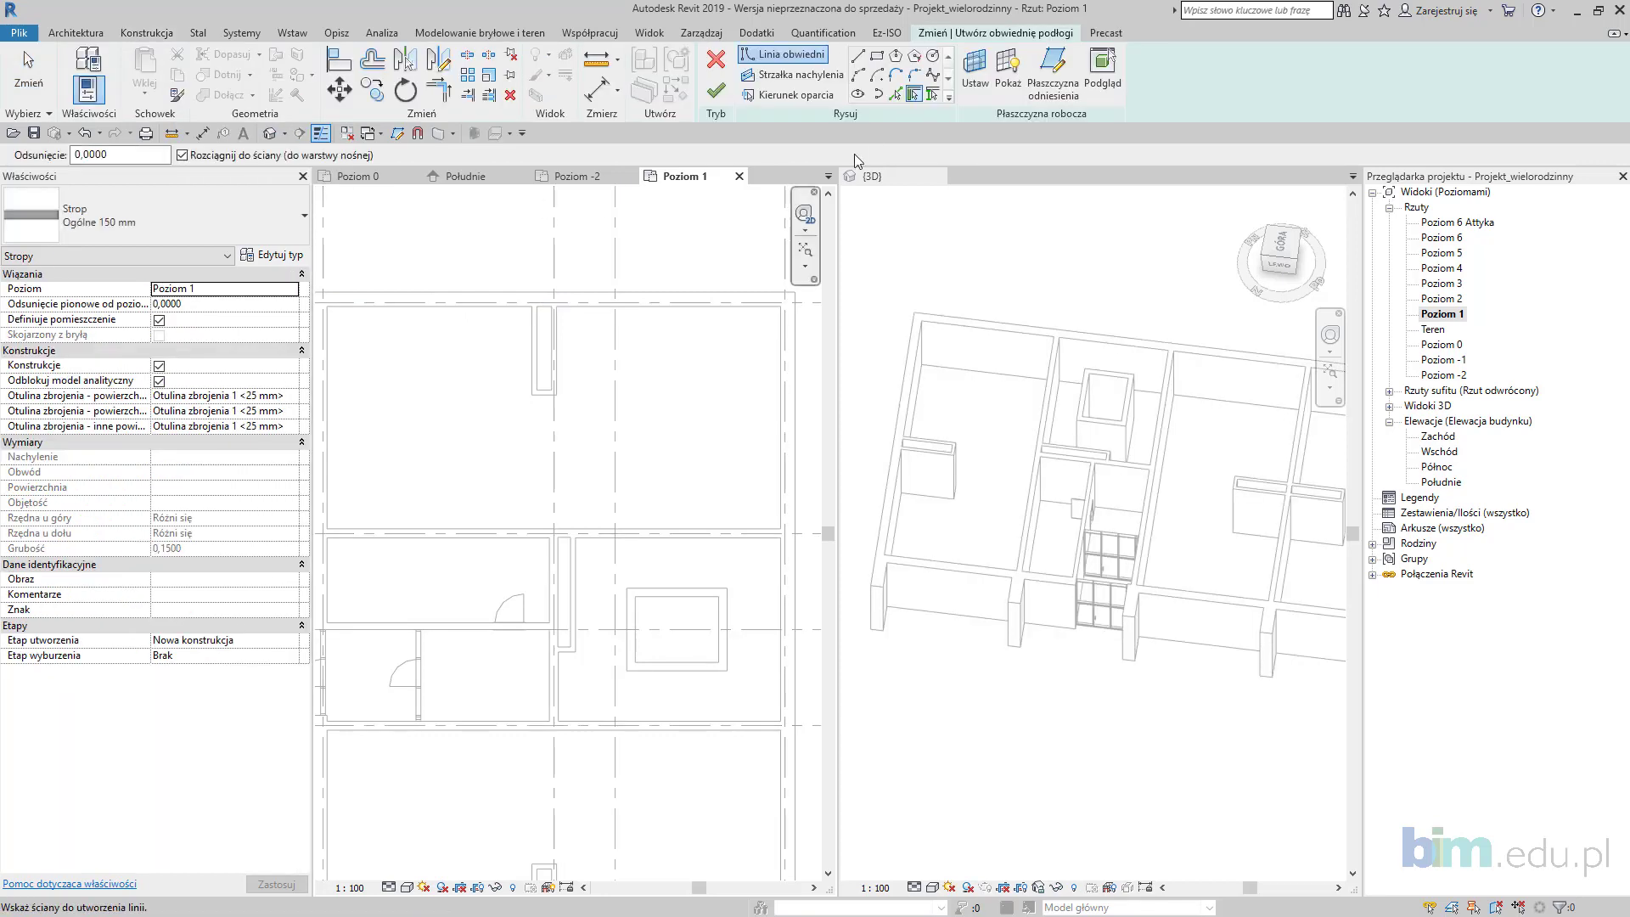
scroll(713, 268, "down", 1)
left_click(592, 294)
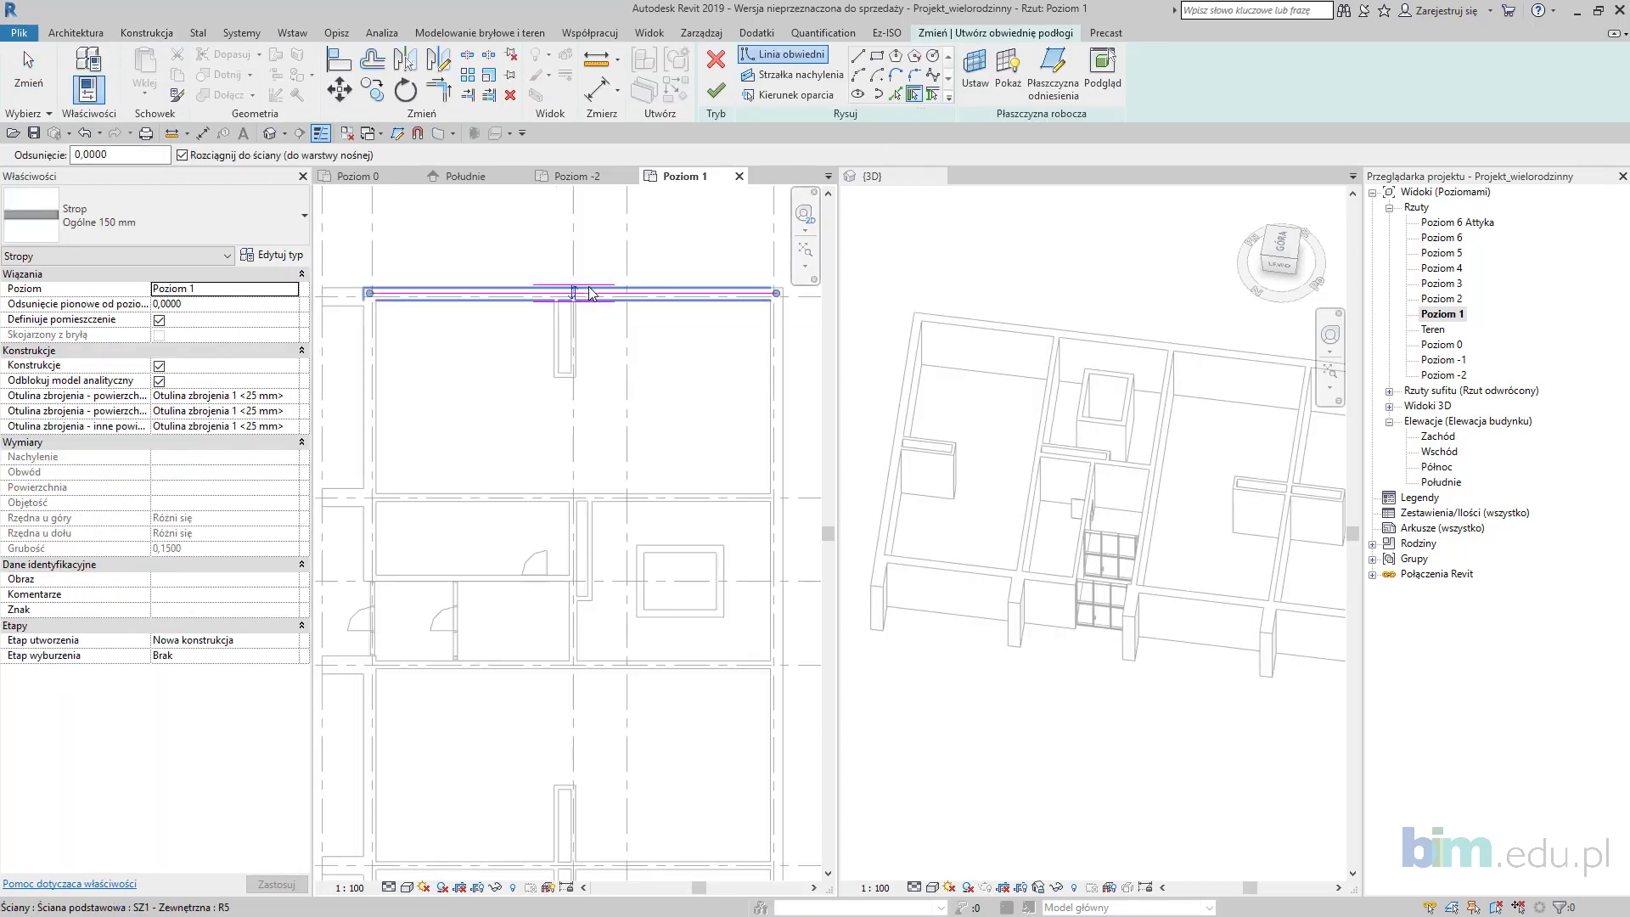
left_click(787, 366)
left_click(367, 384)
middle_click_drag(559, 488, 576, 428)
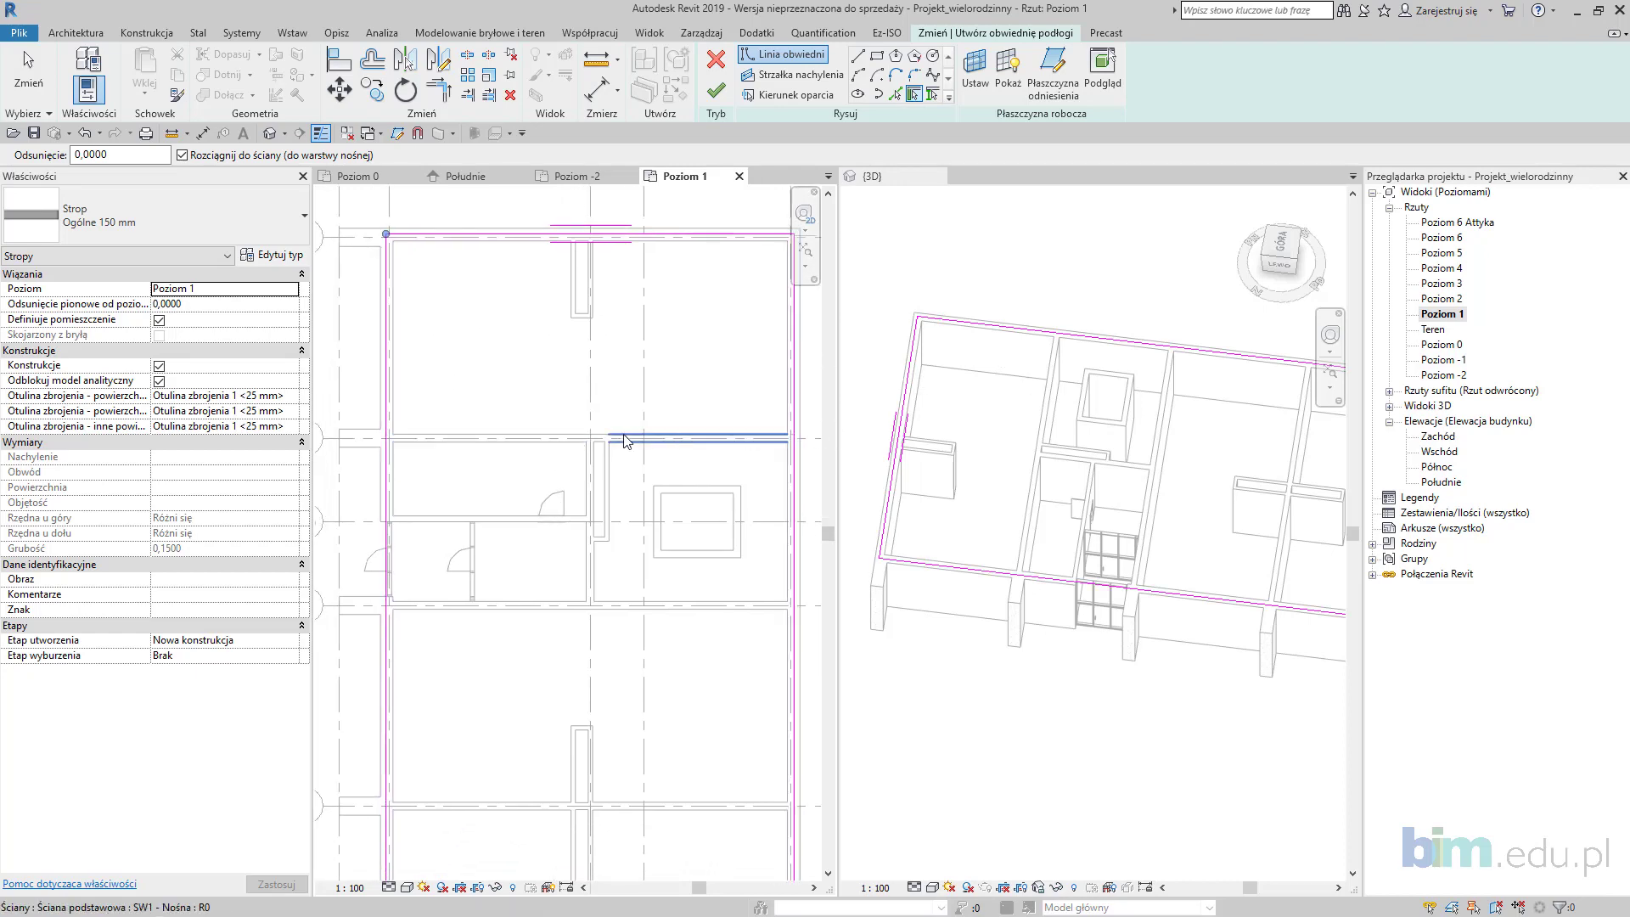
Step: Add a boundary line along grid 7 to the Poziom 1 floor sketch by picking the existing line
mouse_move(405, 809)
middle_mouse_down()
mouse_move(426, 735)
mouse_move(403, 617)
middle_mouse_up()
left_click(895, 94)
scroll(769, 505, "up", 2)
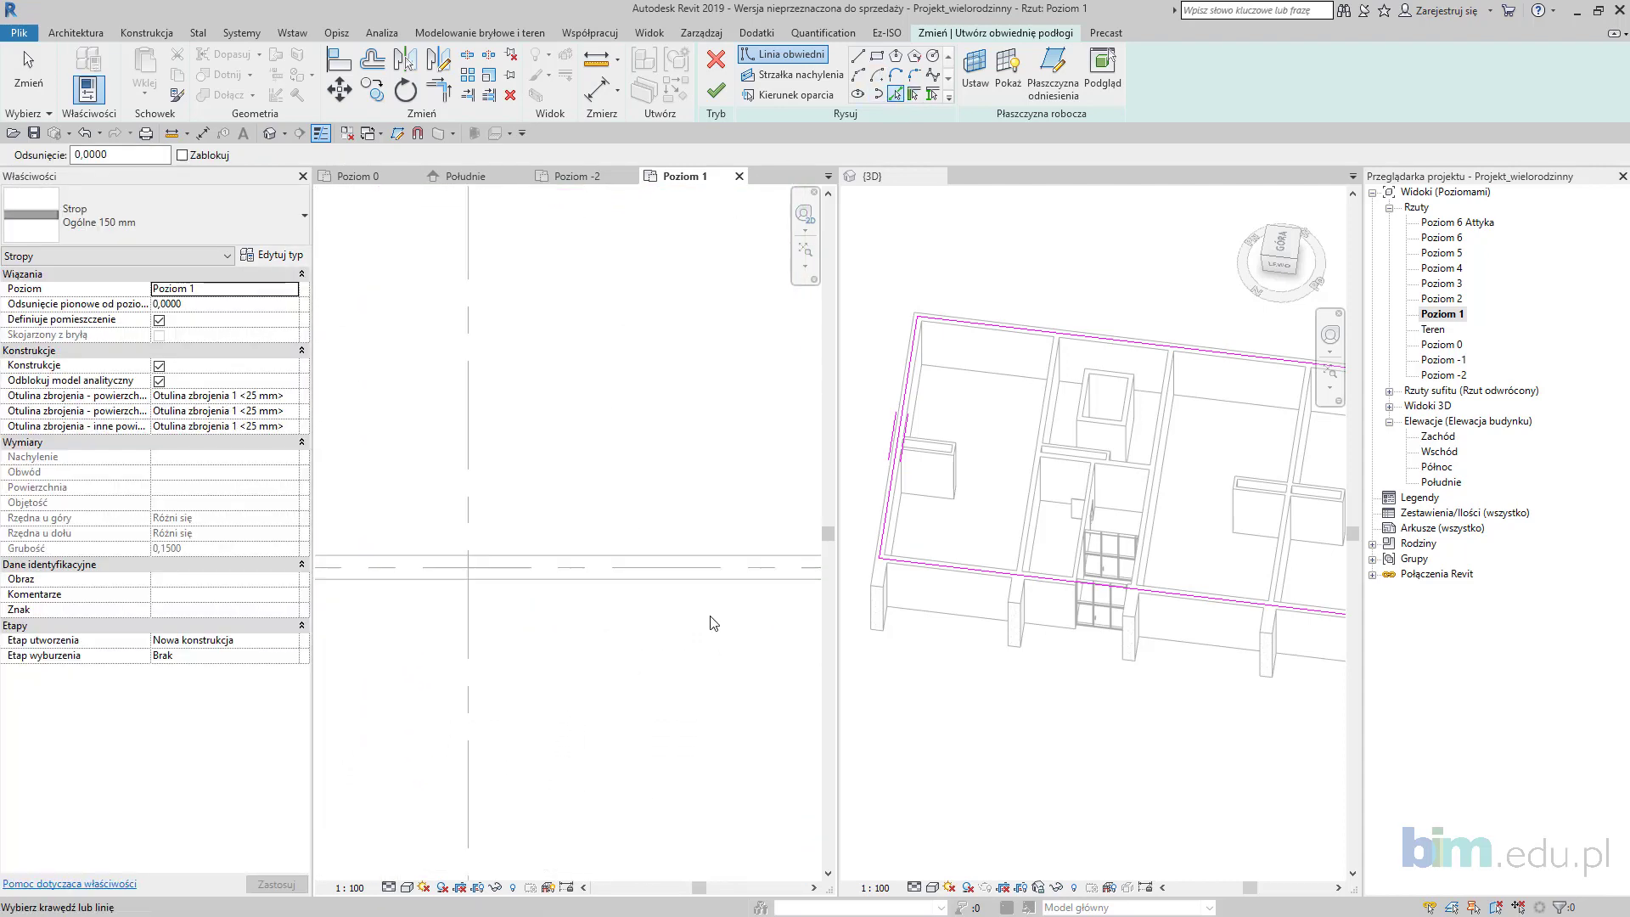
left_click(726, 568)
scroll(722, 575, "down", 3)
middle_click_drag(709, 523, 718, 633)
Step: Trim the floor boundary lines to each other at the grid 7 and grid 10 corners
key("t")
key("r")
left_click(429, 637)
left_click(475, 666)
left_click(739, 665)
left_click(784, 638)
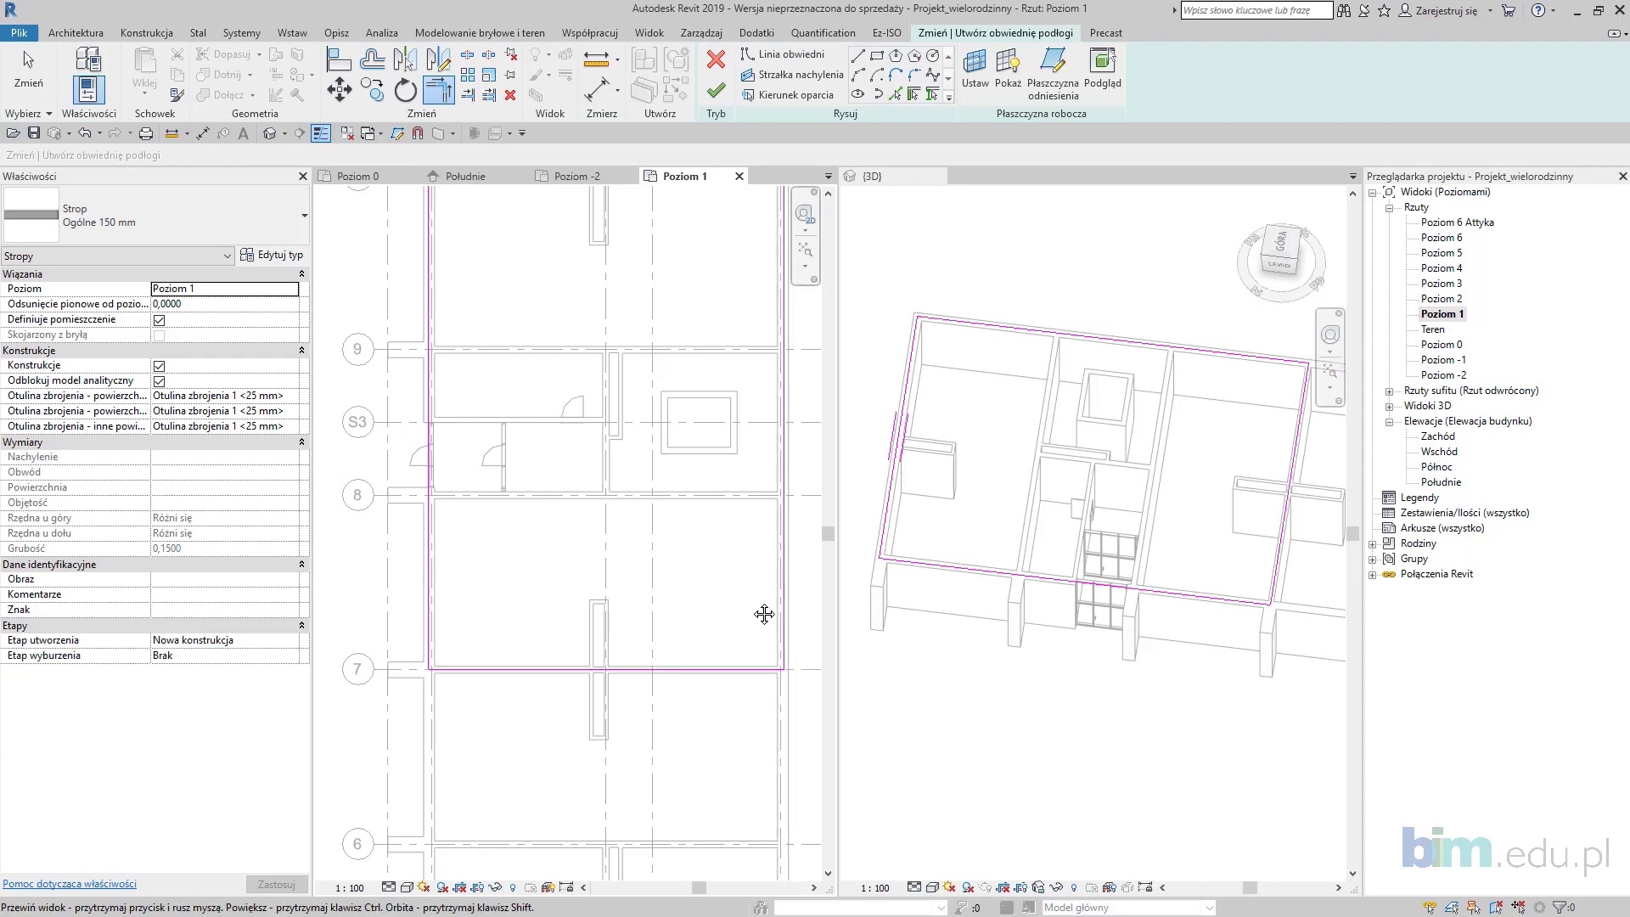
middle_click_drag(764, 539, 764, 817)
left_click(784, 483)
left_click(770, 452)
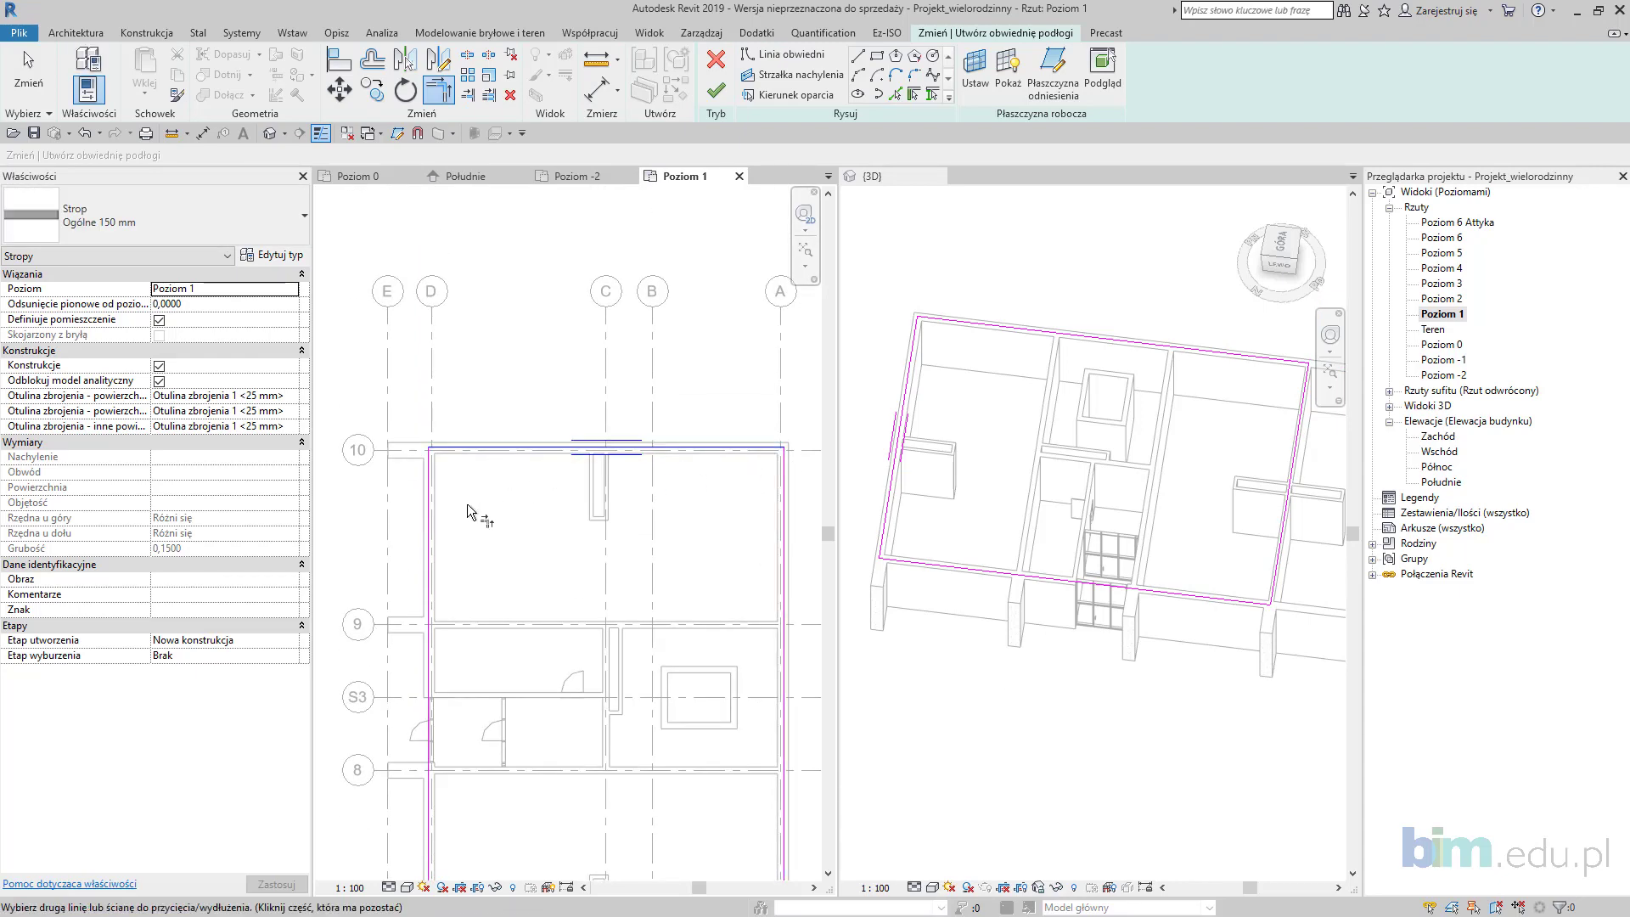
Step: Draw three boundary lines around the shaft room, along grid 9, the wall on grid C and grid 8
middle_click_drag(519, 658, 498, 465)
scroll(808, 466, "up", 2)
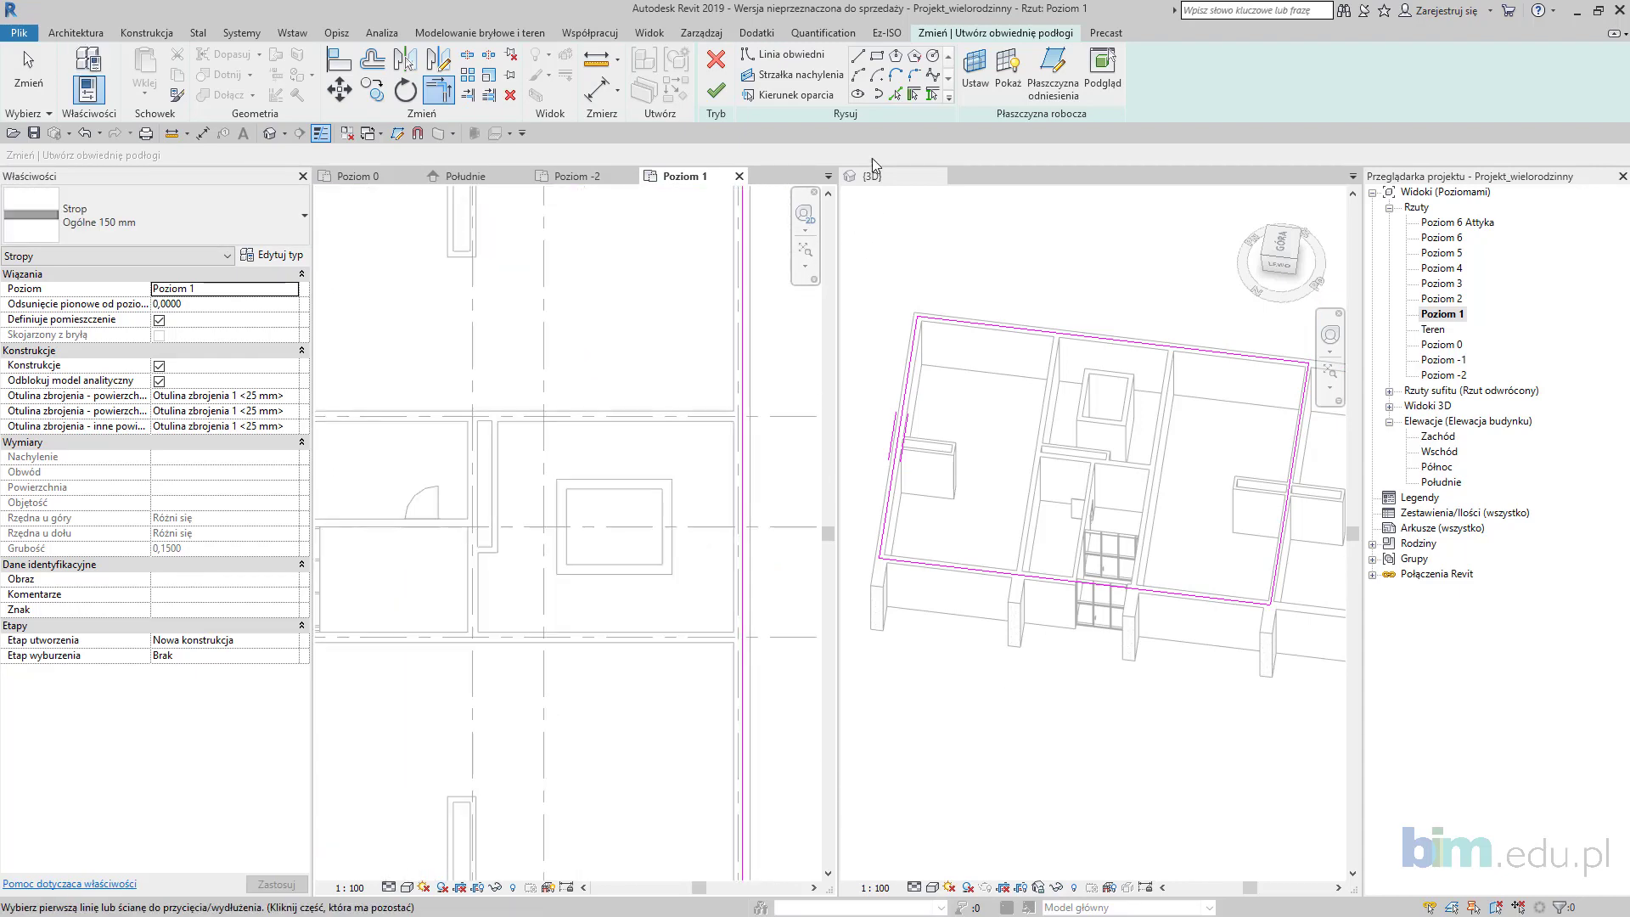
left_click(859, 56)
scroll(765, 399, "up", 2)
left_click(694, 432)
left_click(335, 432)
left_click(335, 728)
left_click(695, 728)
Step: Split the outer boundary line beside the shaft room and trim it to the grid 9 and grid 8 lines, excluding the room
scroll(728, 669, "down", 1)
middle_click_drag(786, 571, 853, 504)
left_click(467, 54)
left_click(766, 575)
left_click(438, 89)
left_click(766, 331)
left_click(737, 395)
left_click(732, 649)
left_click(767, 677)
Step: Change the floor type to P5 - Posadzka piętro and finish the boundary sketch
scroll(599, 695, "down", 3)
middle_click_drag(600, 695, 643, 592)
scroll(643, 592, "down", 1)
scroll(514, 556, "up", 1)
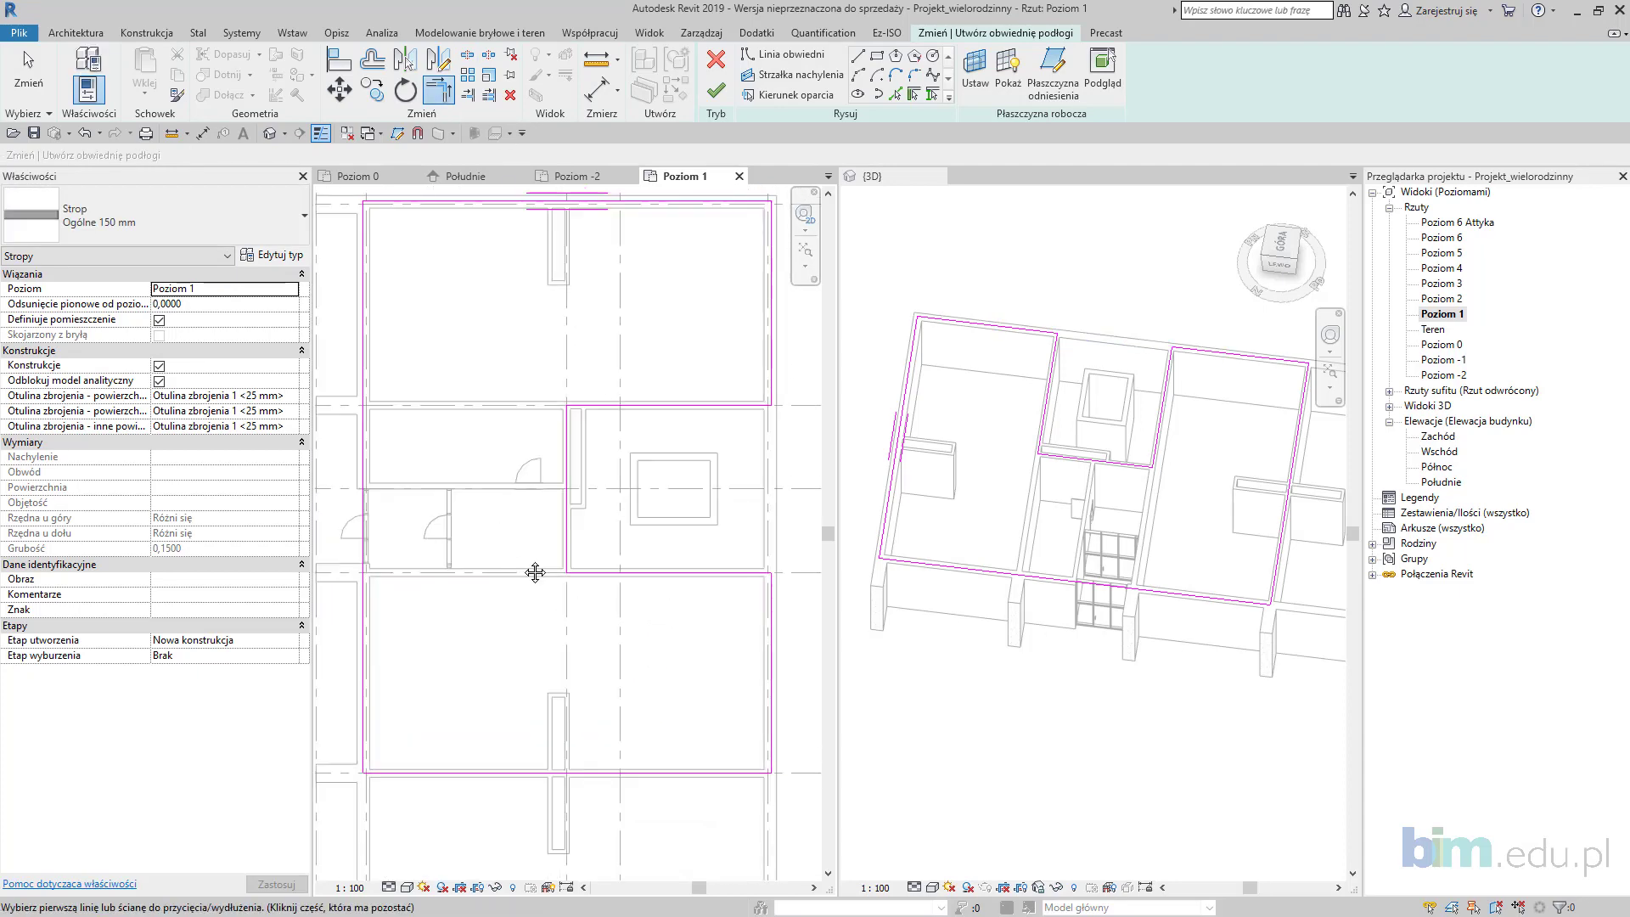
middle_click_drag(515, 556, 544, 590)
left_click(216, 217)
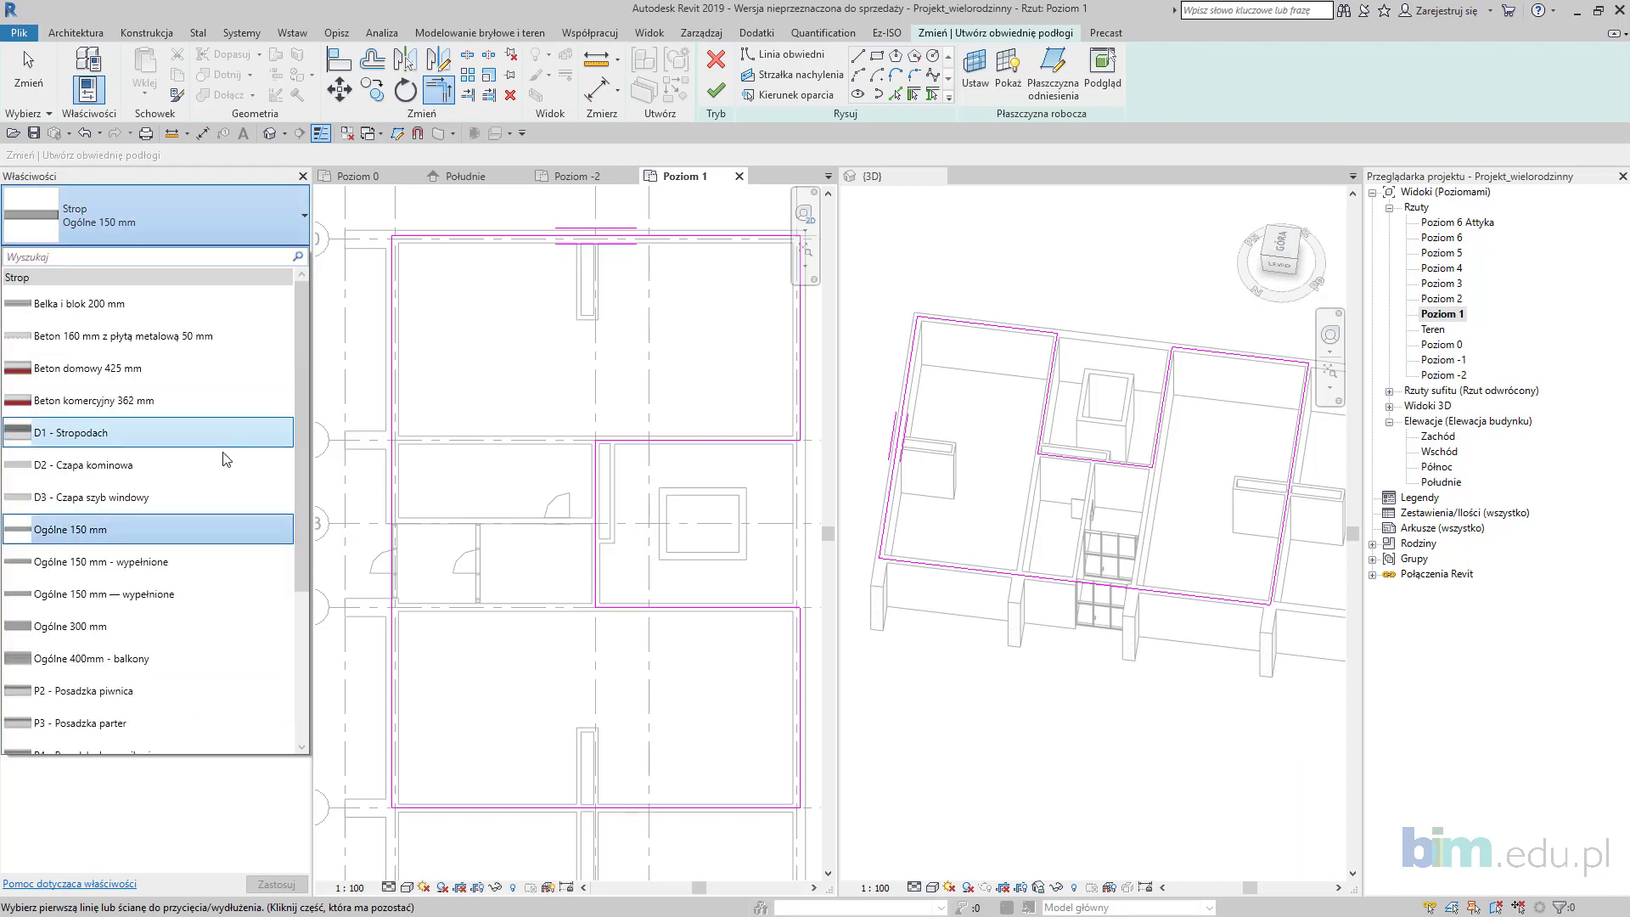
scroll(219, 450, "down", 2)
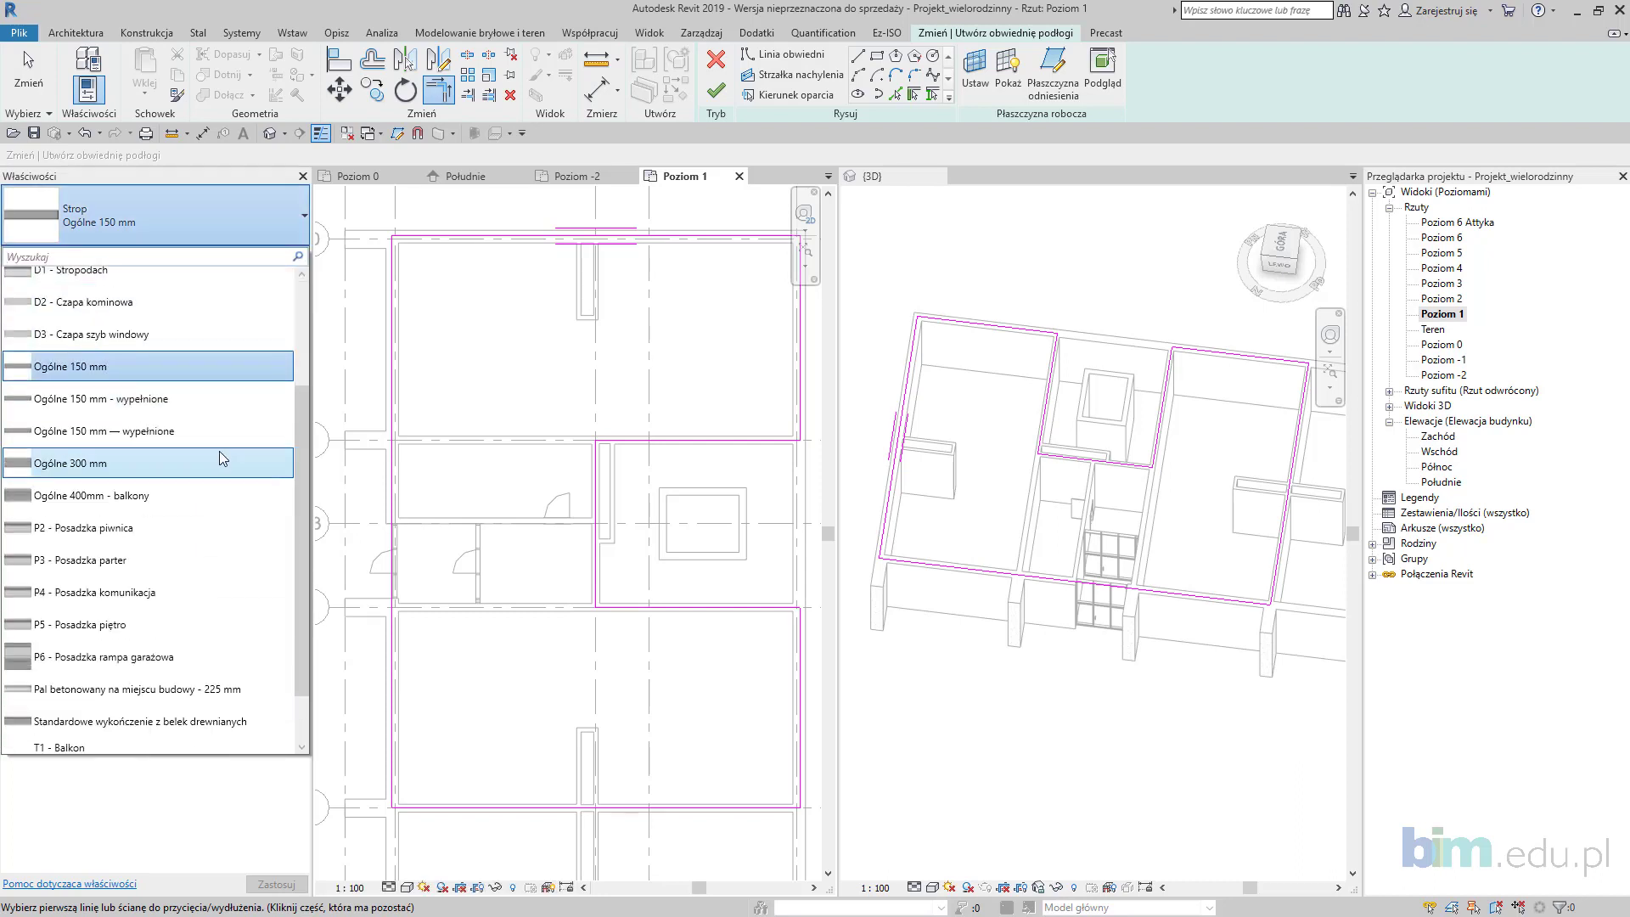
left_click(226, 624)
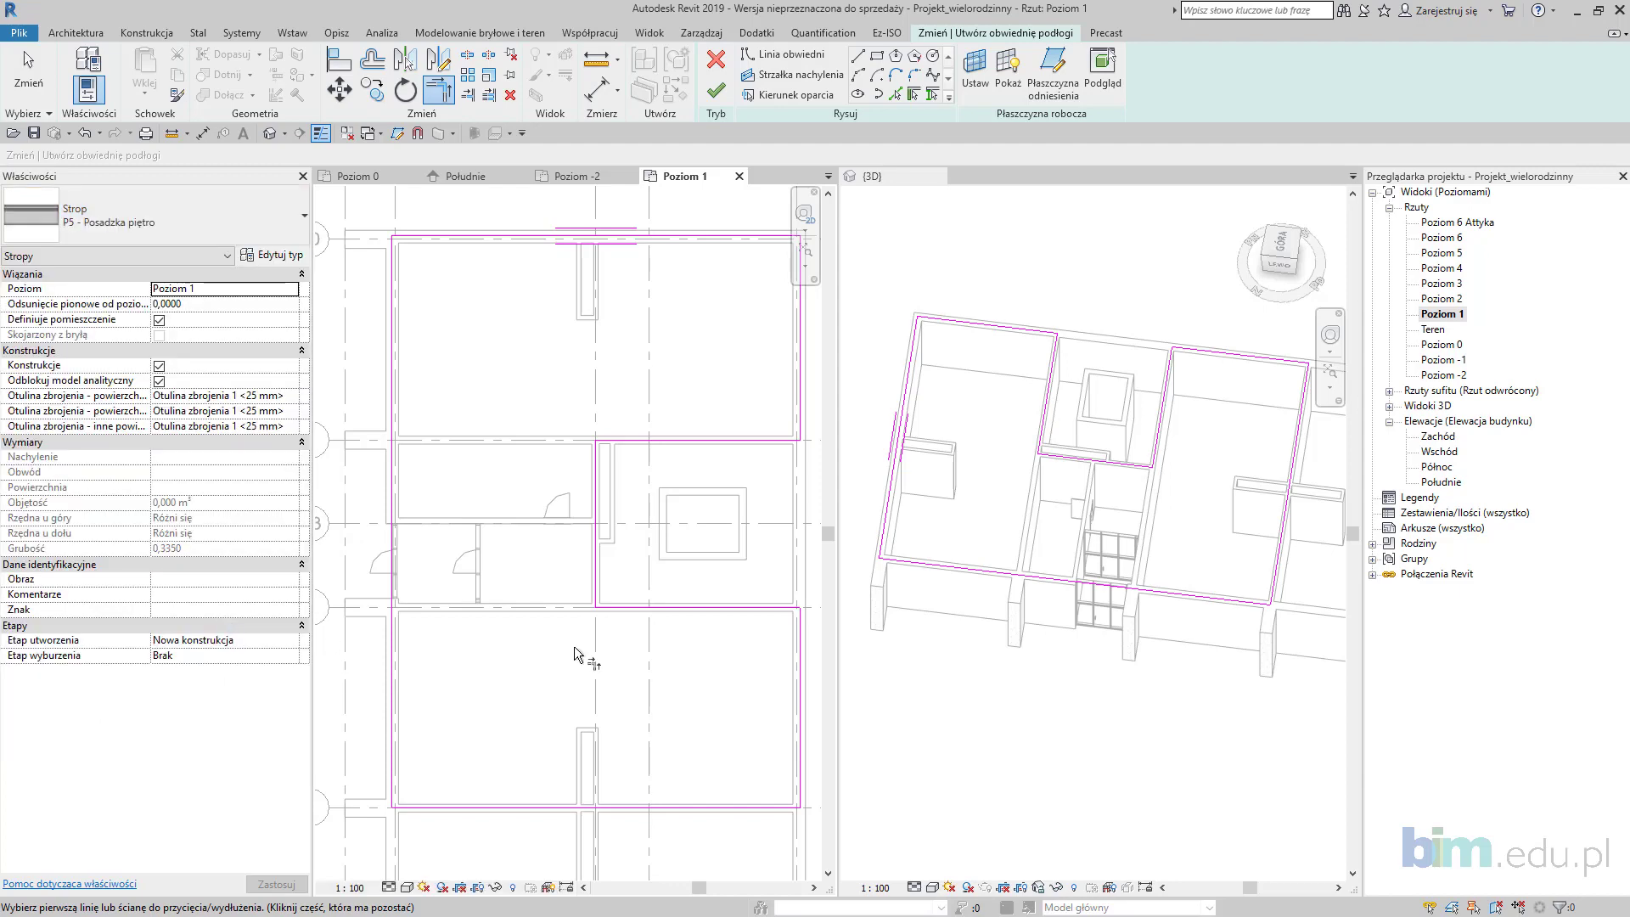
left_click(715, 89)
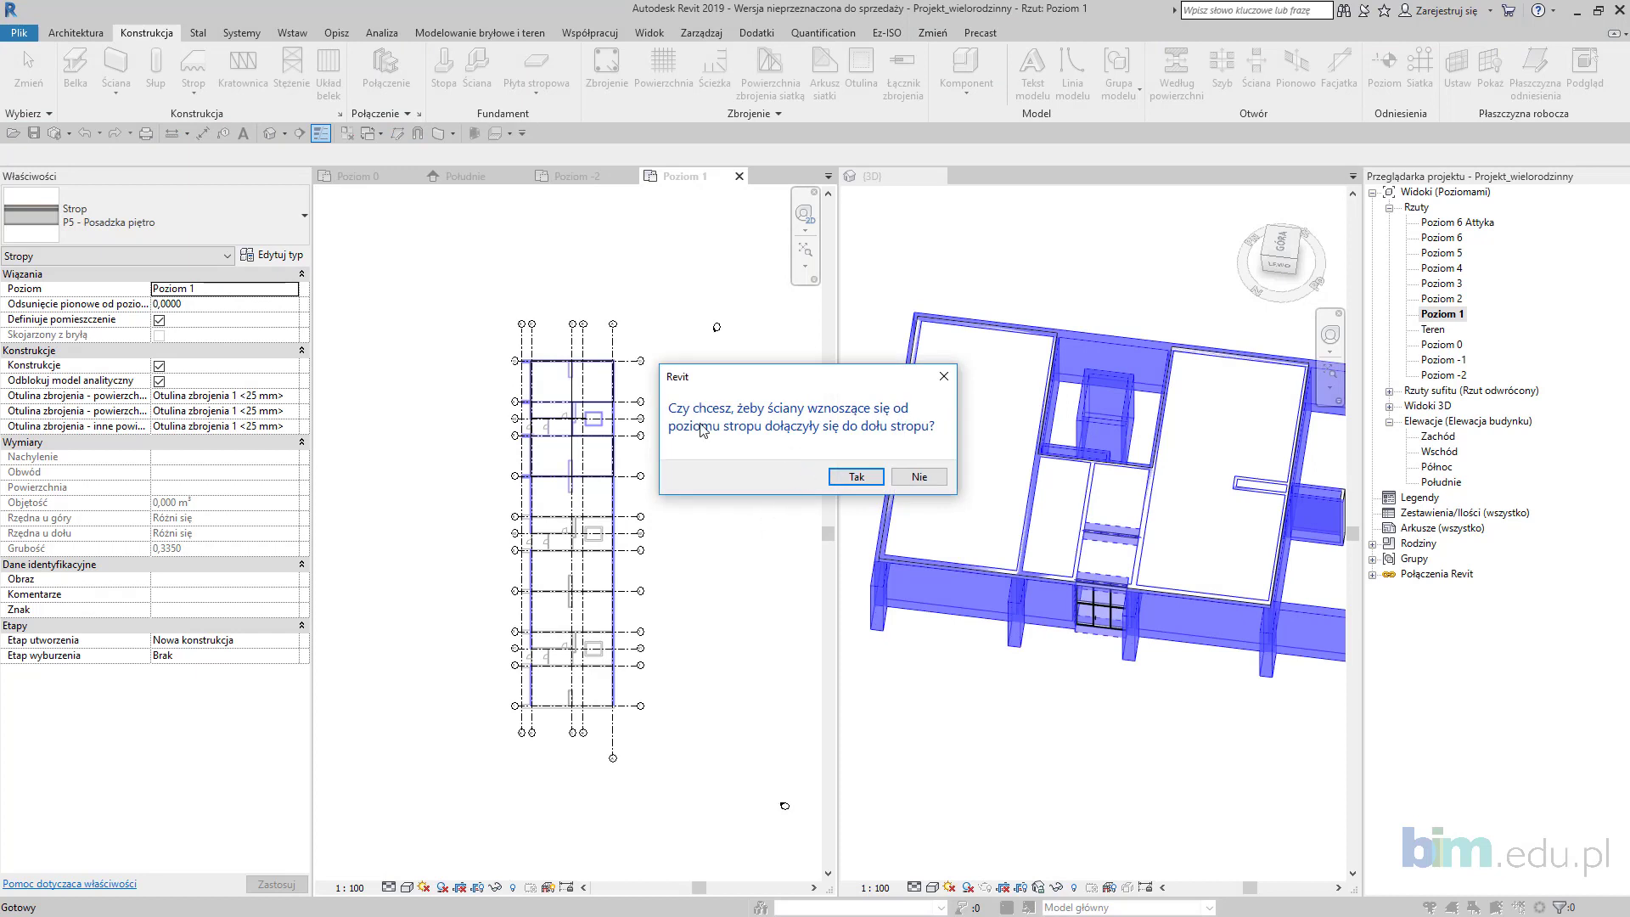
Step: Accept attaching the walls to the floor's underside and joining the geometry of the overlapping walls
left_click_drag(809, 376, 810, 267)
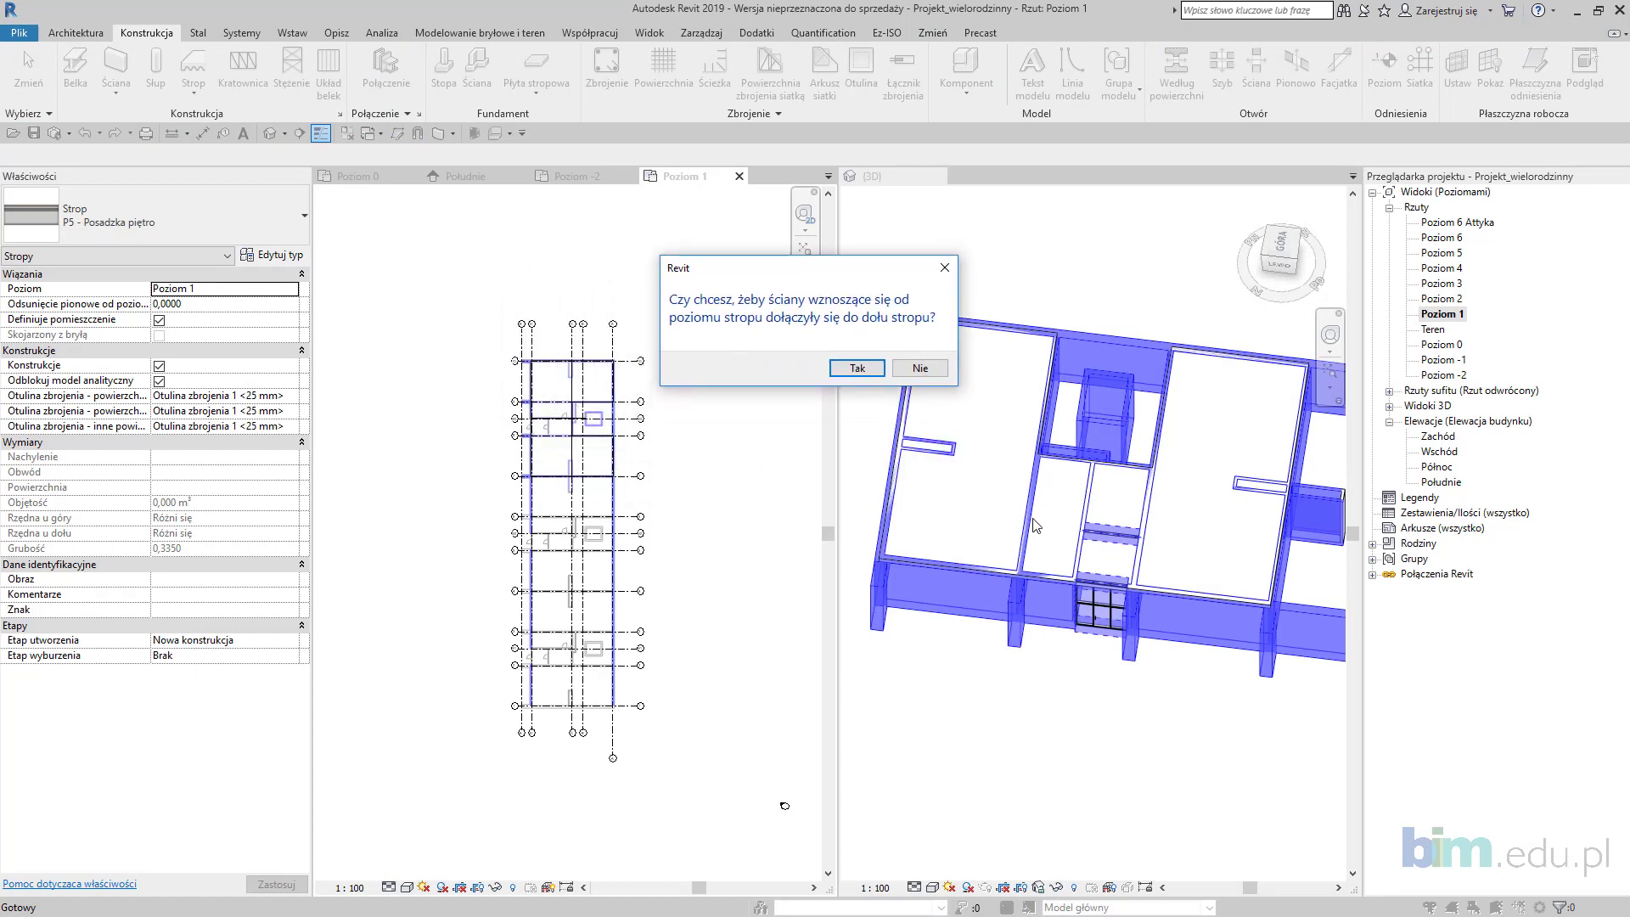
left_click_drag(775, 254, 762, 224)
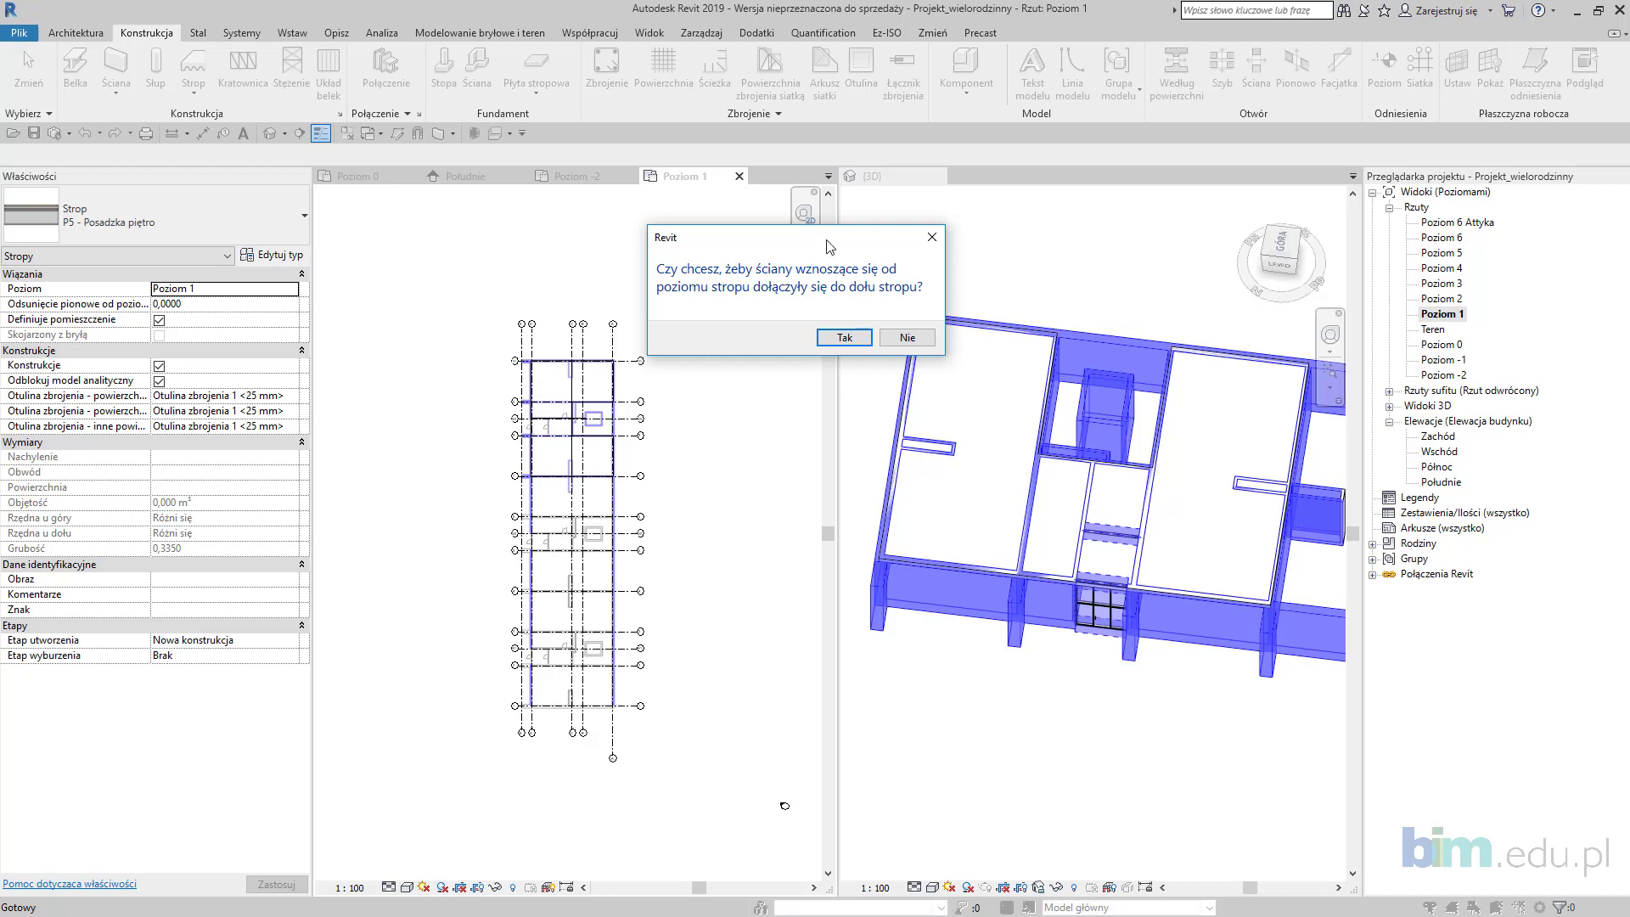
left_click_drag(783, 238, 812, 228)
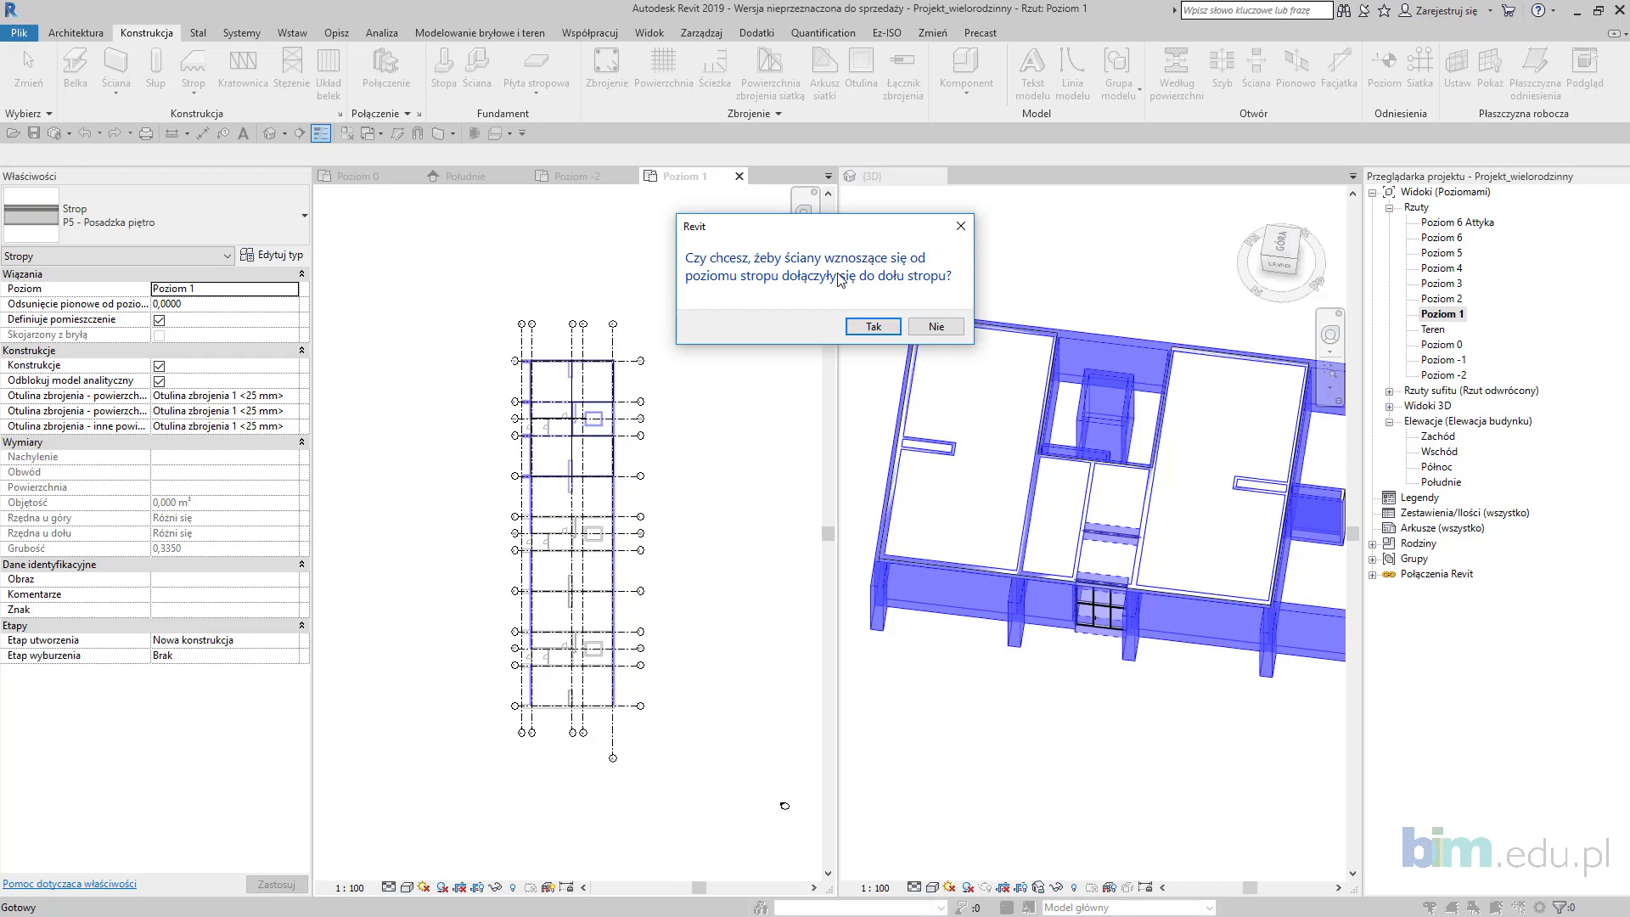
left_click(875, 326)
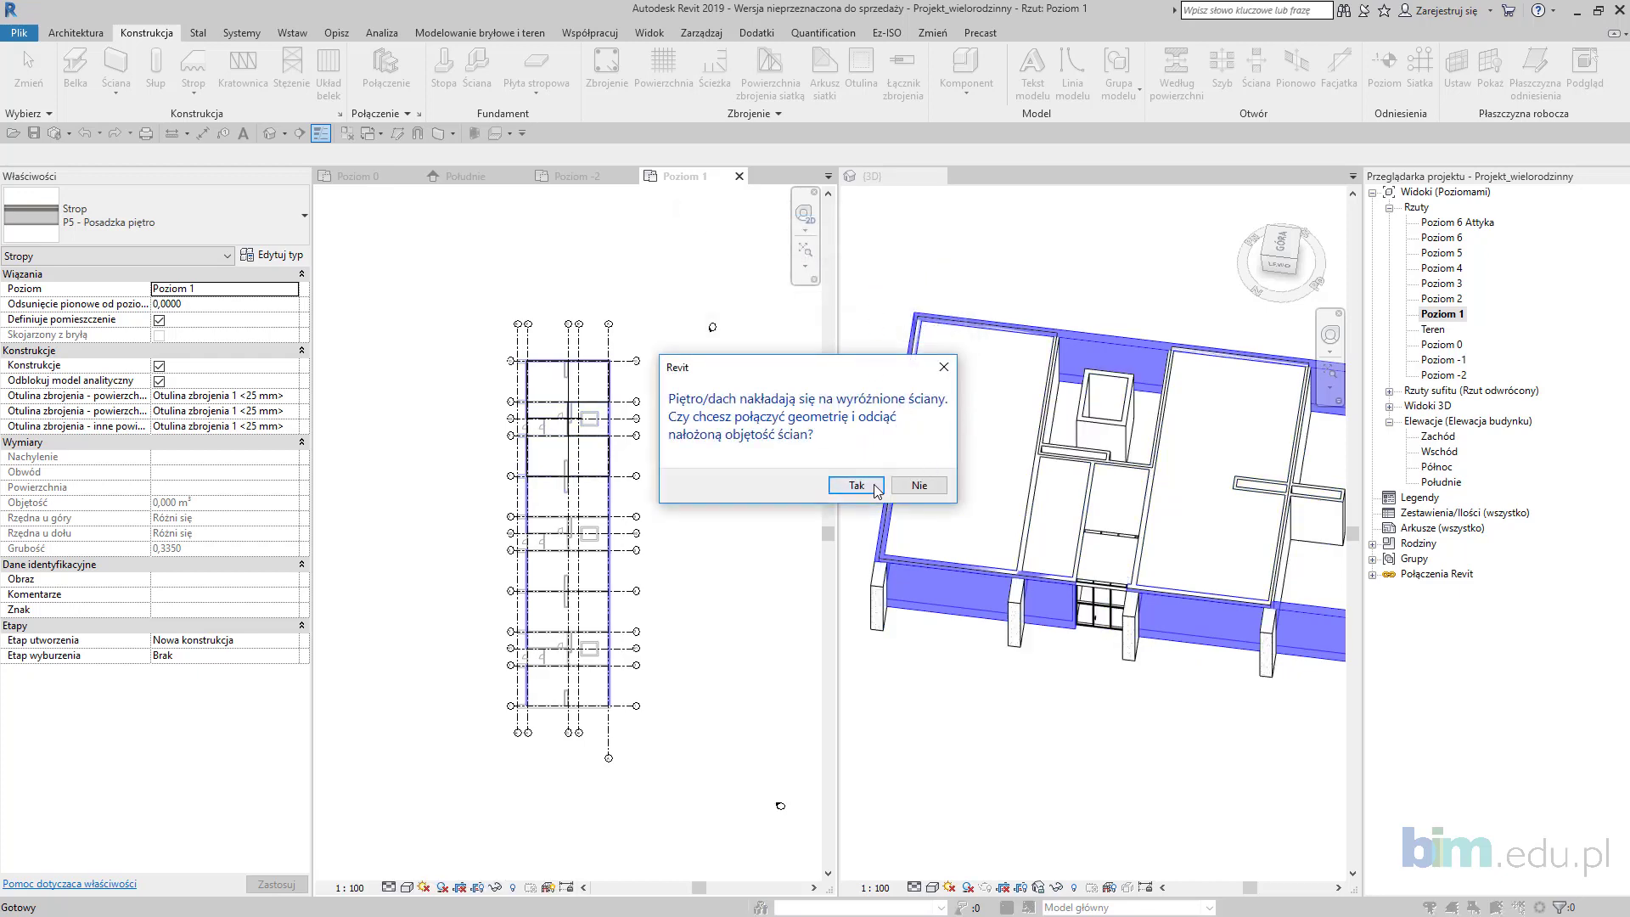
left_click(874, 488)
Step: Start a second structural floor of type P5 - Posadzka piętro and pick the exterior wall beside the shaft room as boundary
scroll(568, 397, "up", 5)
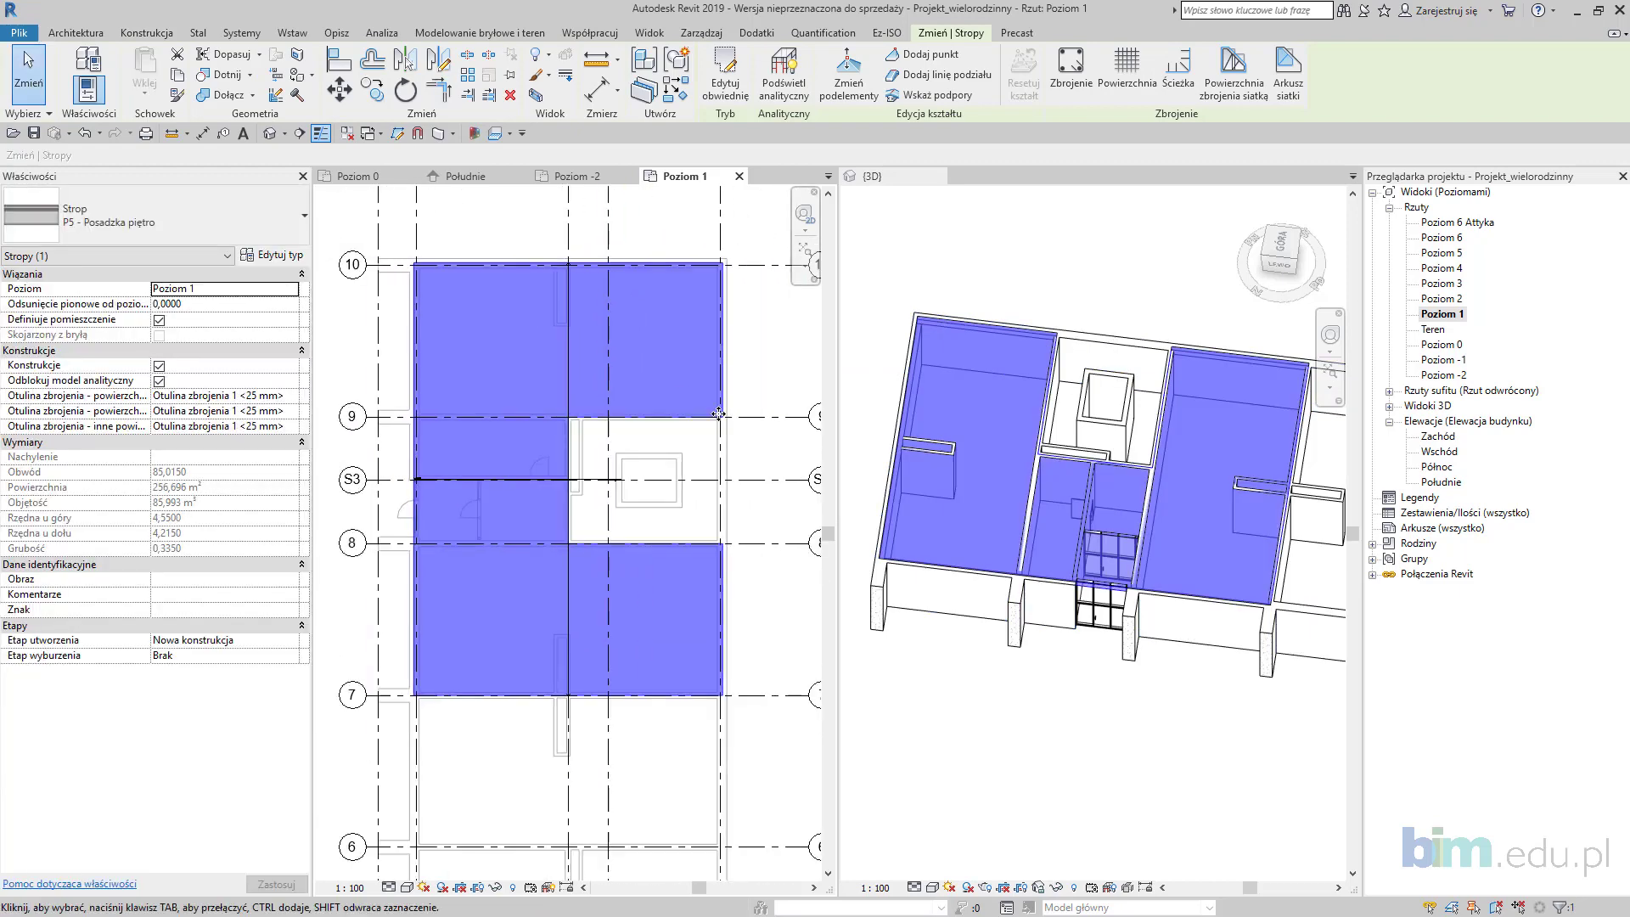
key("Escape")
scroll(704, 470, "up", 3)
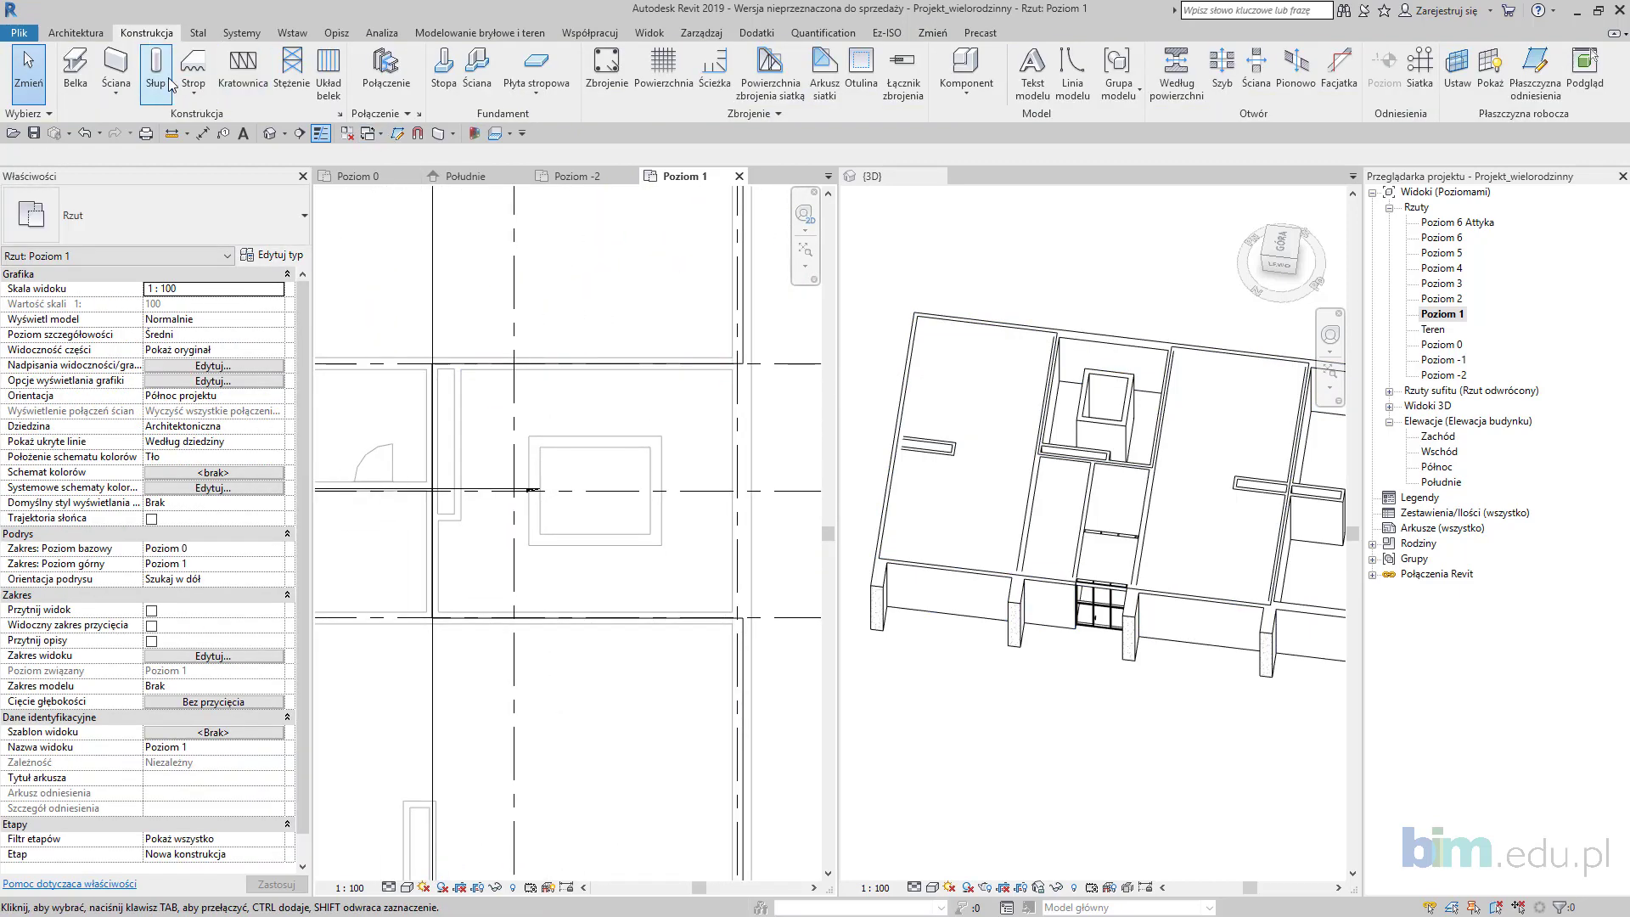
left_click(194, 90)
left_click(212, 119)
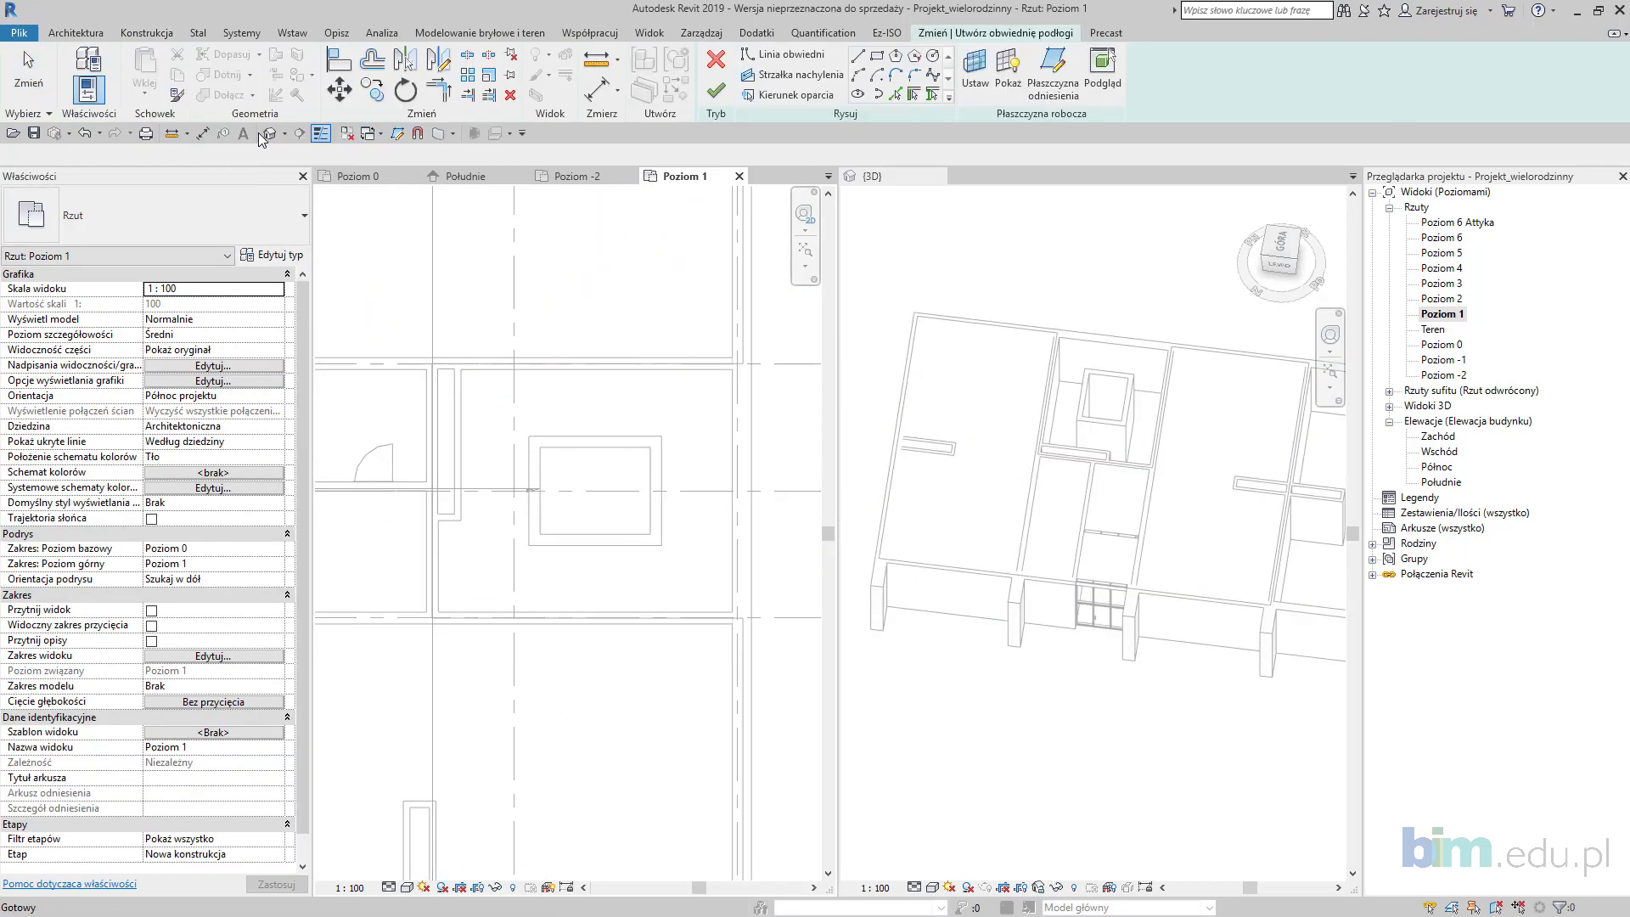
left_click(916, 96)
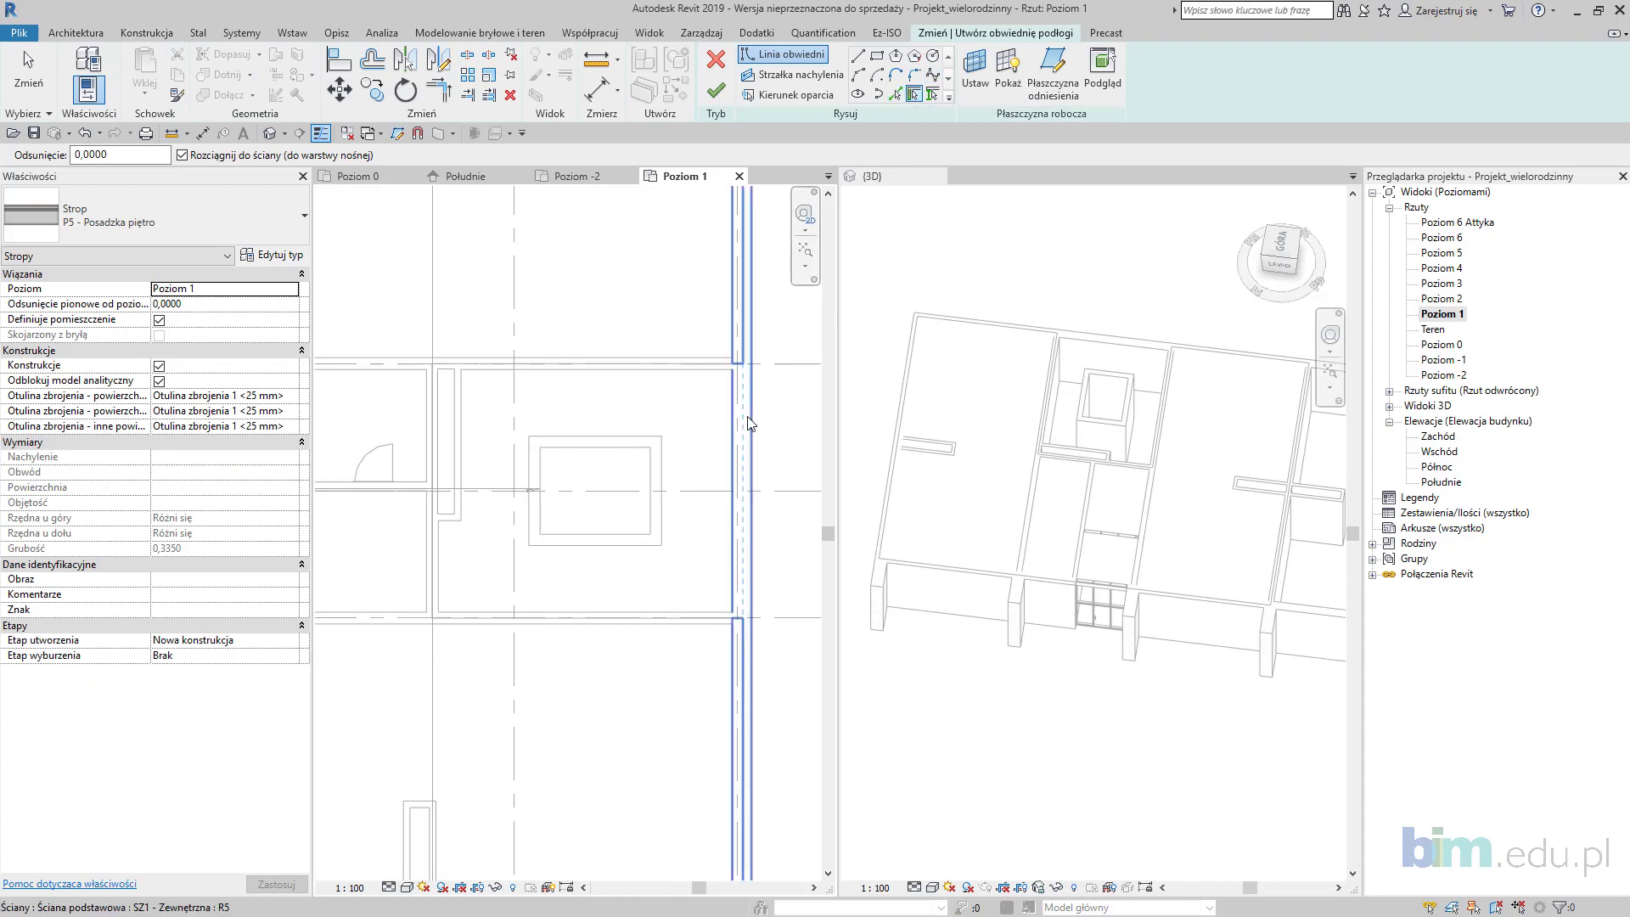
left_click(744, 722)
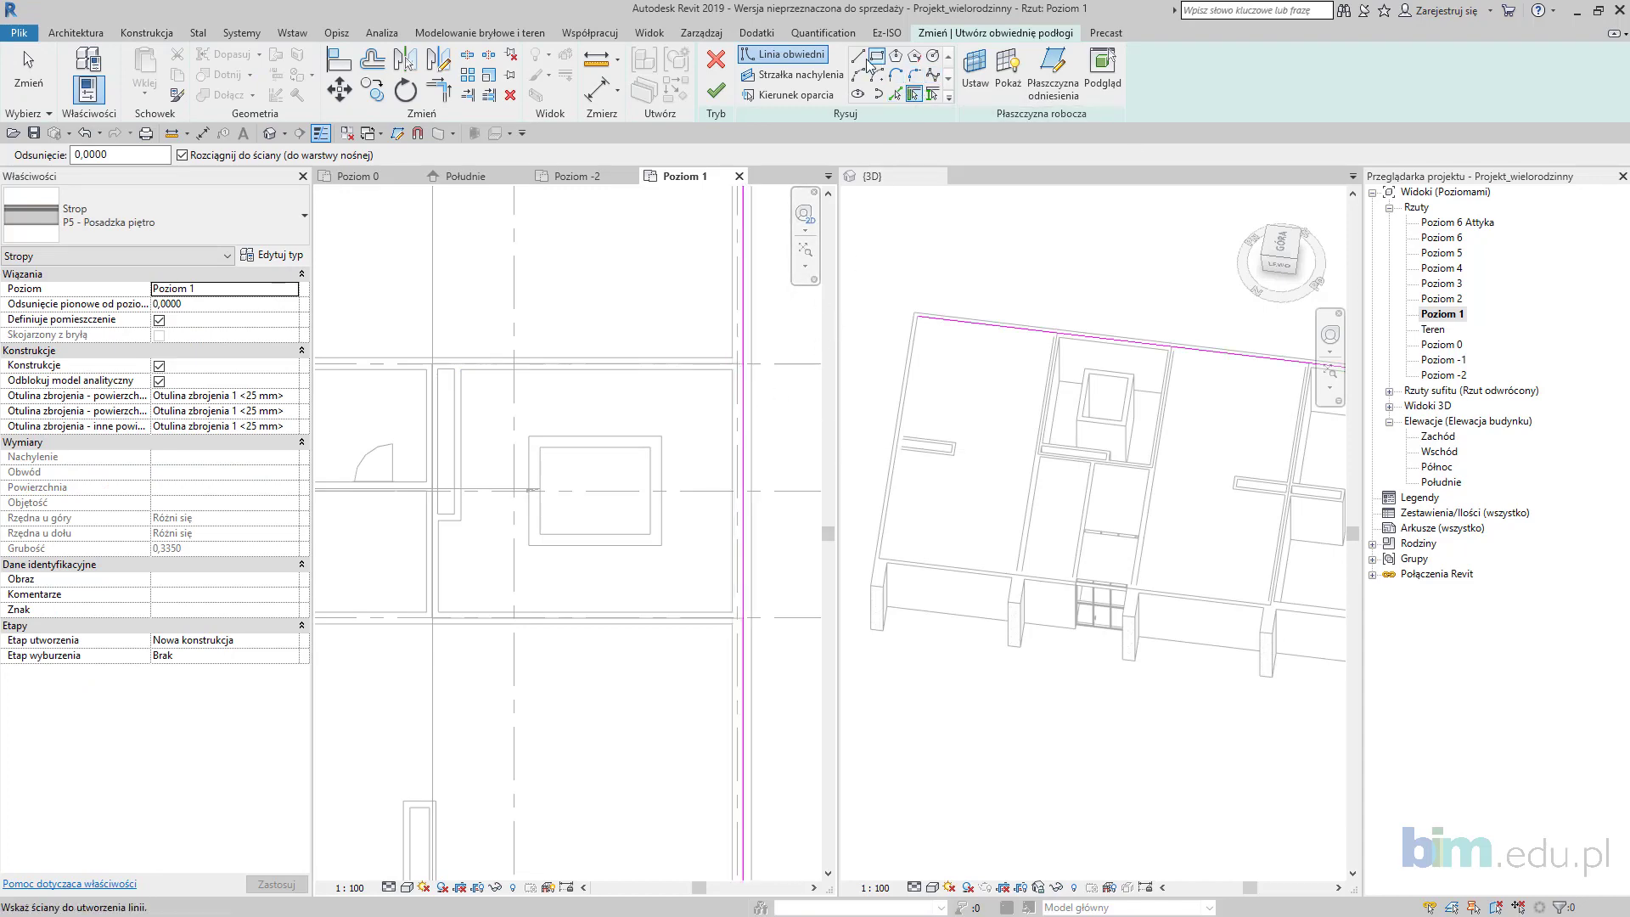
Step: Pick the first floor's edges along grid 9, grid C and grid 8 as boundary lines around the shaft room
left_click(896, 94)
scroll(731, 344, "up", 4)
left_click(713, 376)
middle_click_drag(701, 361, 935, 250)
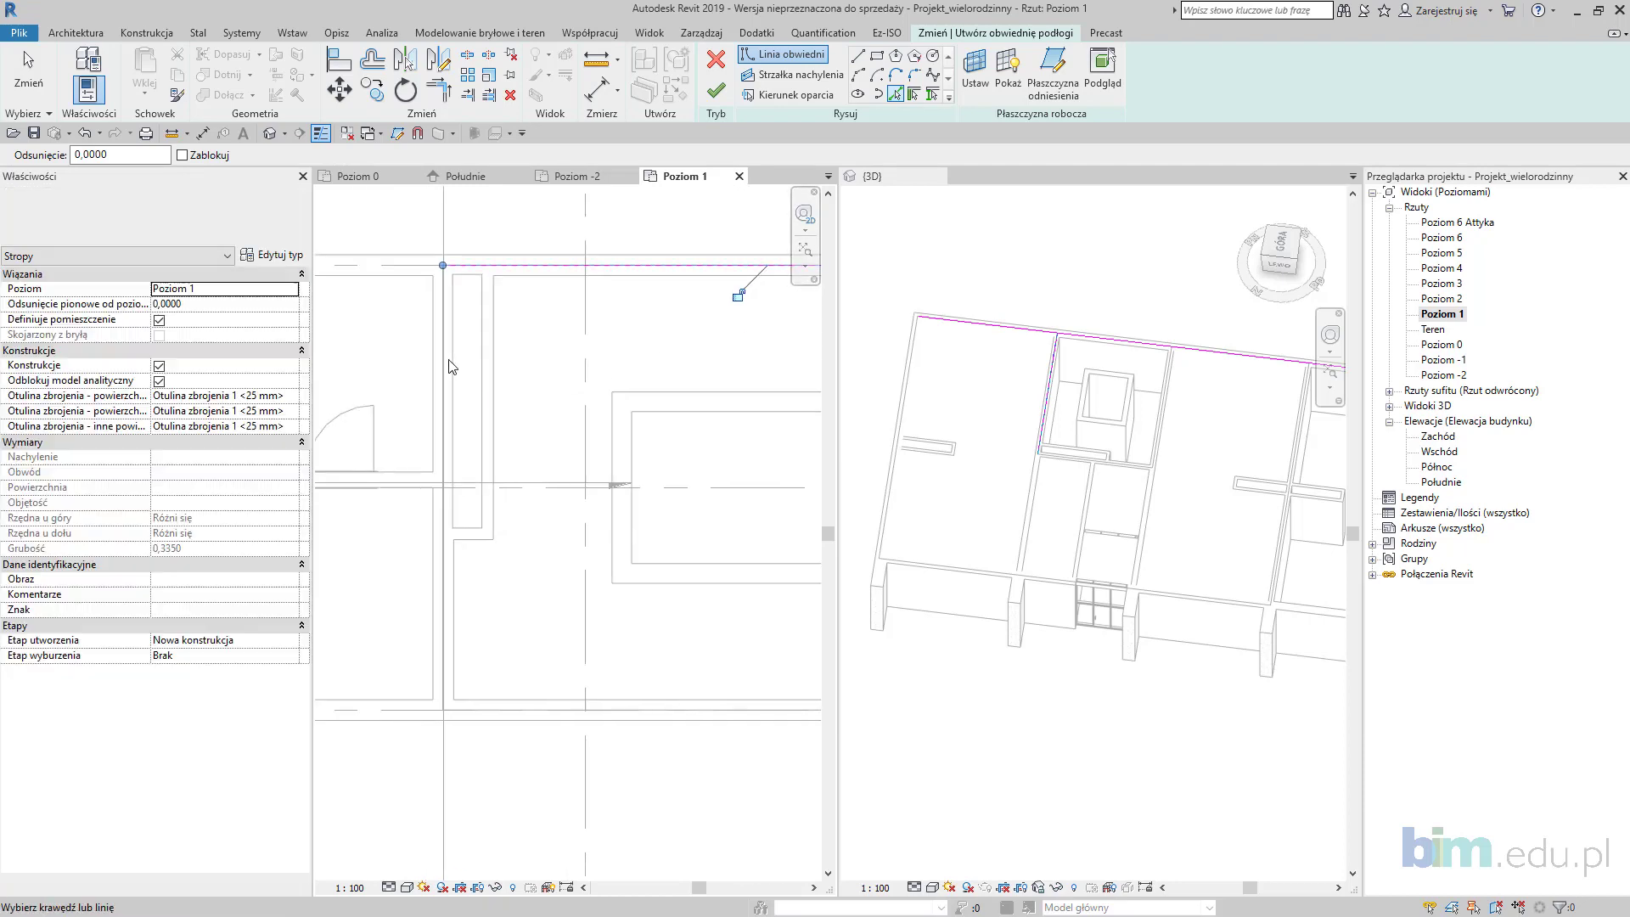
left_click(449, 361)
middle_click_drag(599, 661, 524, 606)
left_click(560, 659)
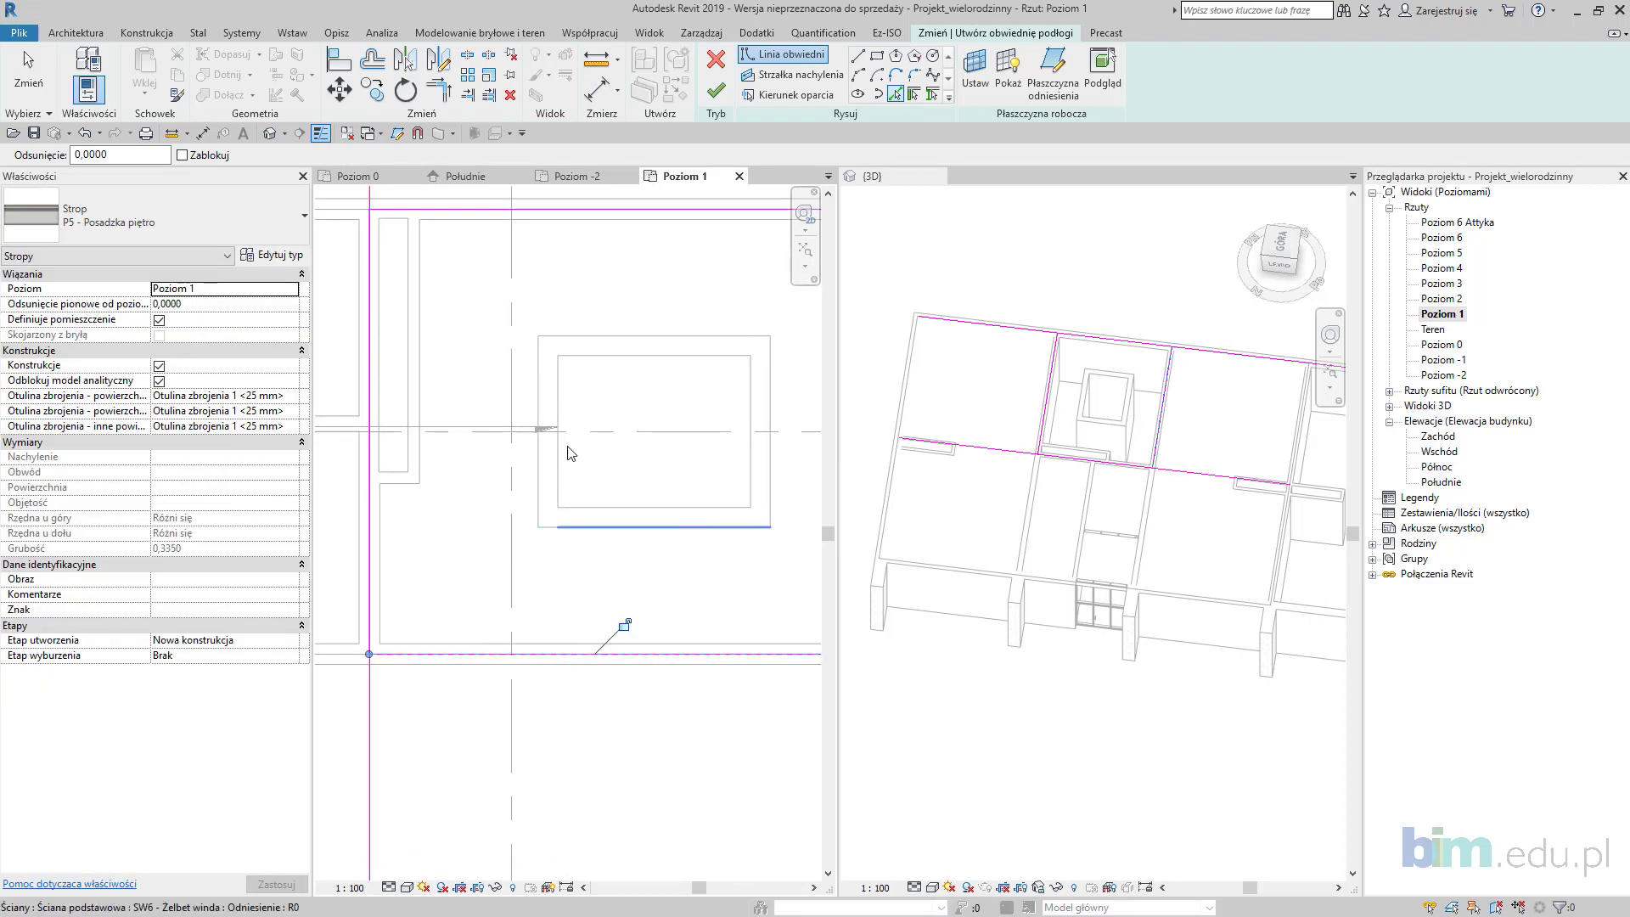
Step: Trim the four boundary lines into a closed rectangle around the shaft room
scroll(598, 436, "down", 2)
middle_click_drag(599, 436, 561, 549)
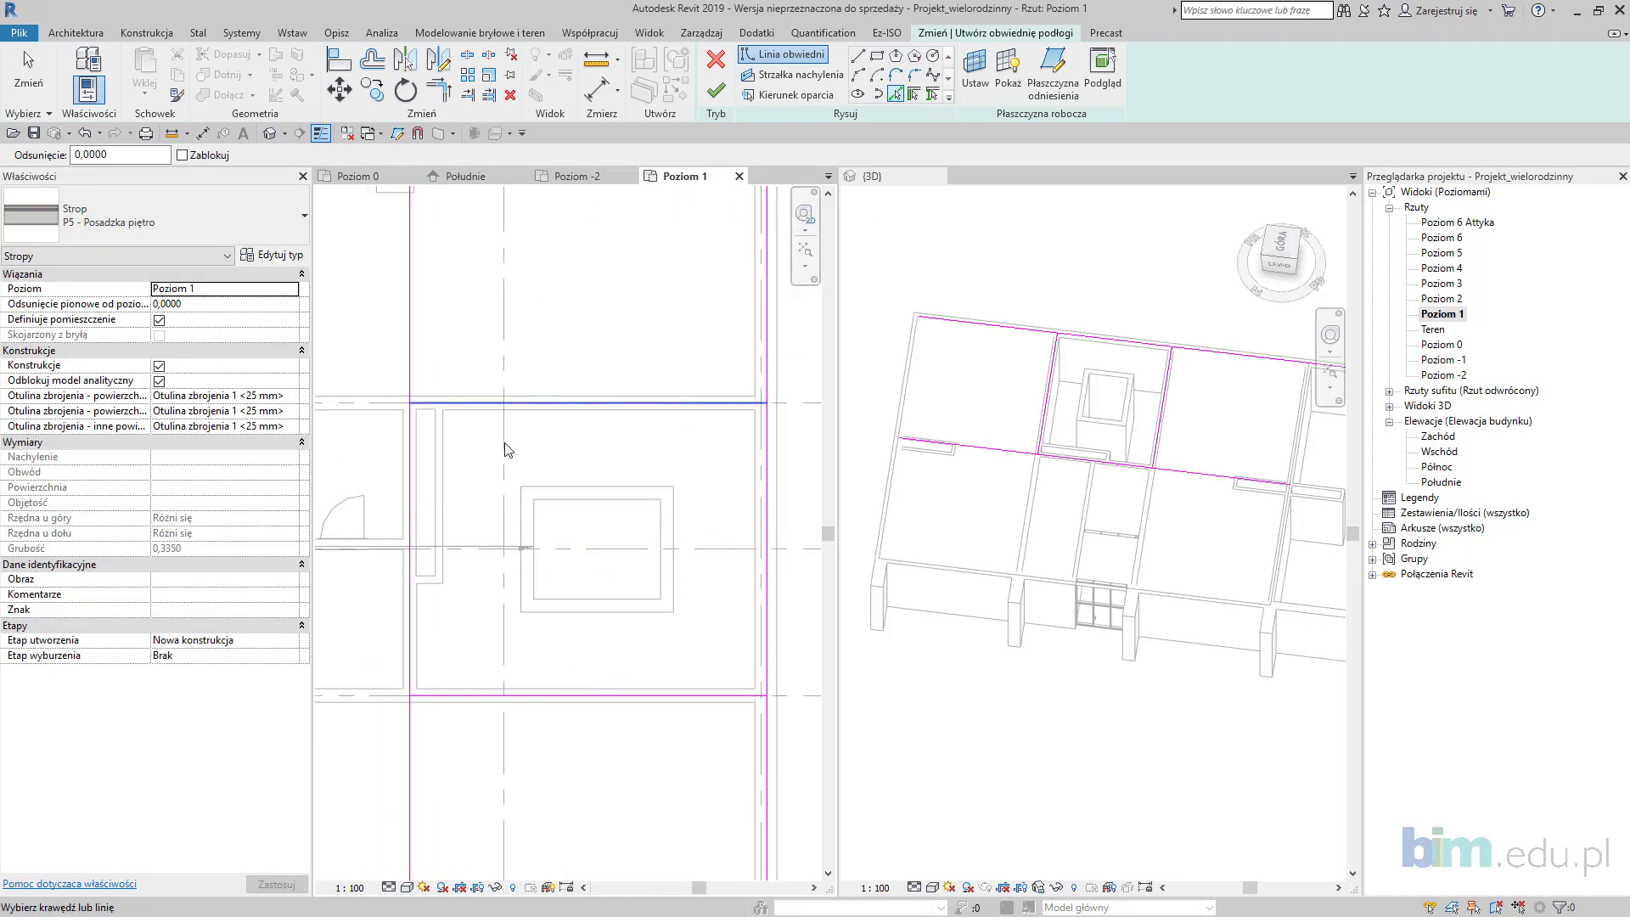
key("t")
key("r")
left_click(435, 697)
left_click(411, 653)
left_click(411, 650)
left_click(492, 406)
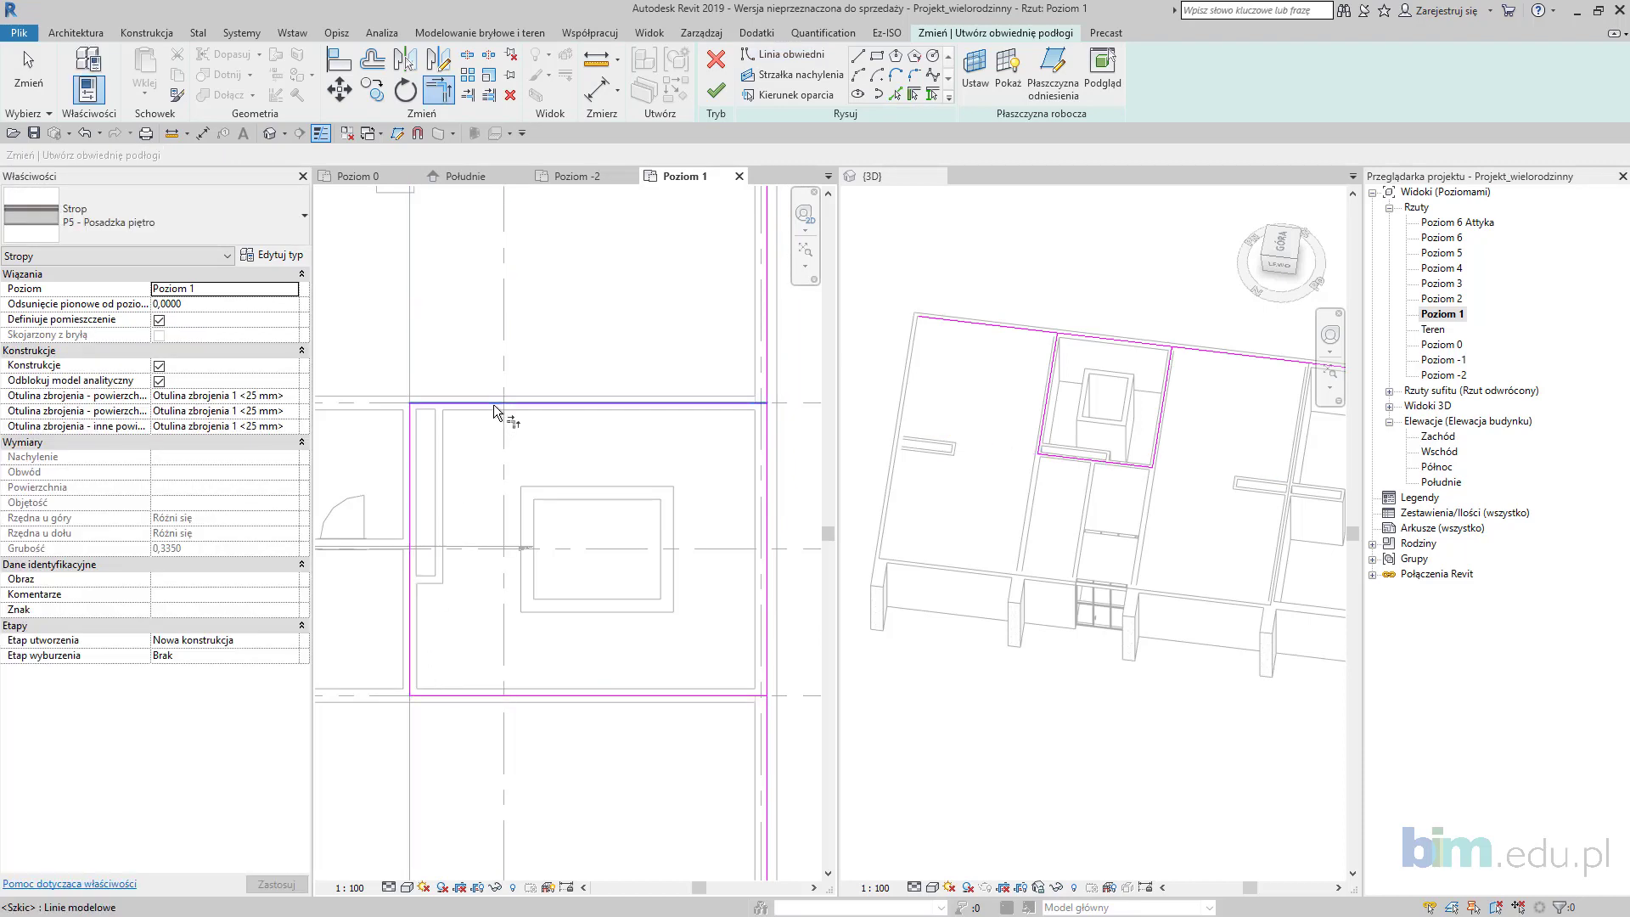
left_click(768, 438)
key("Escape")
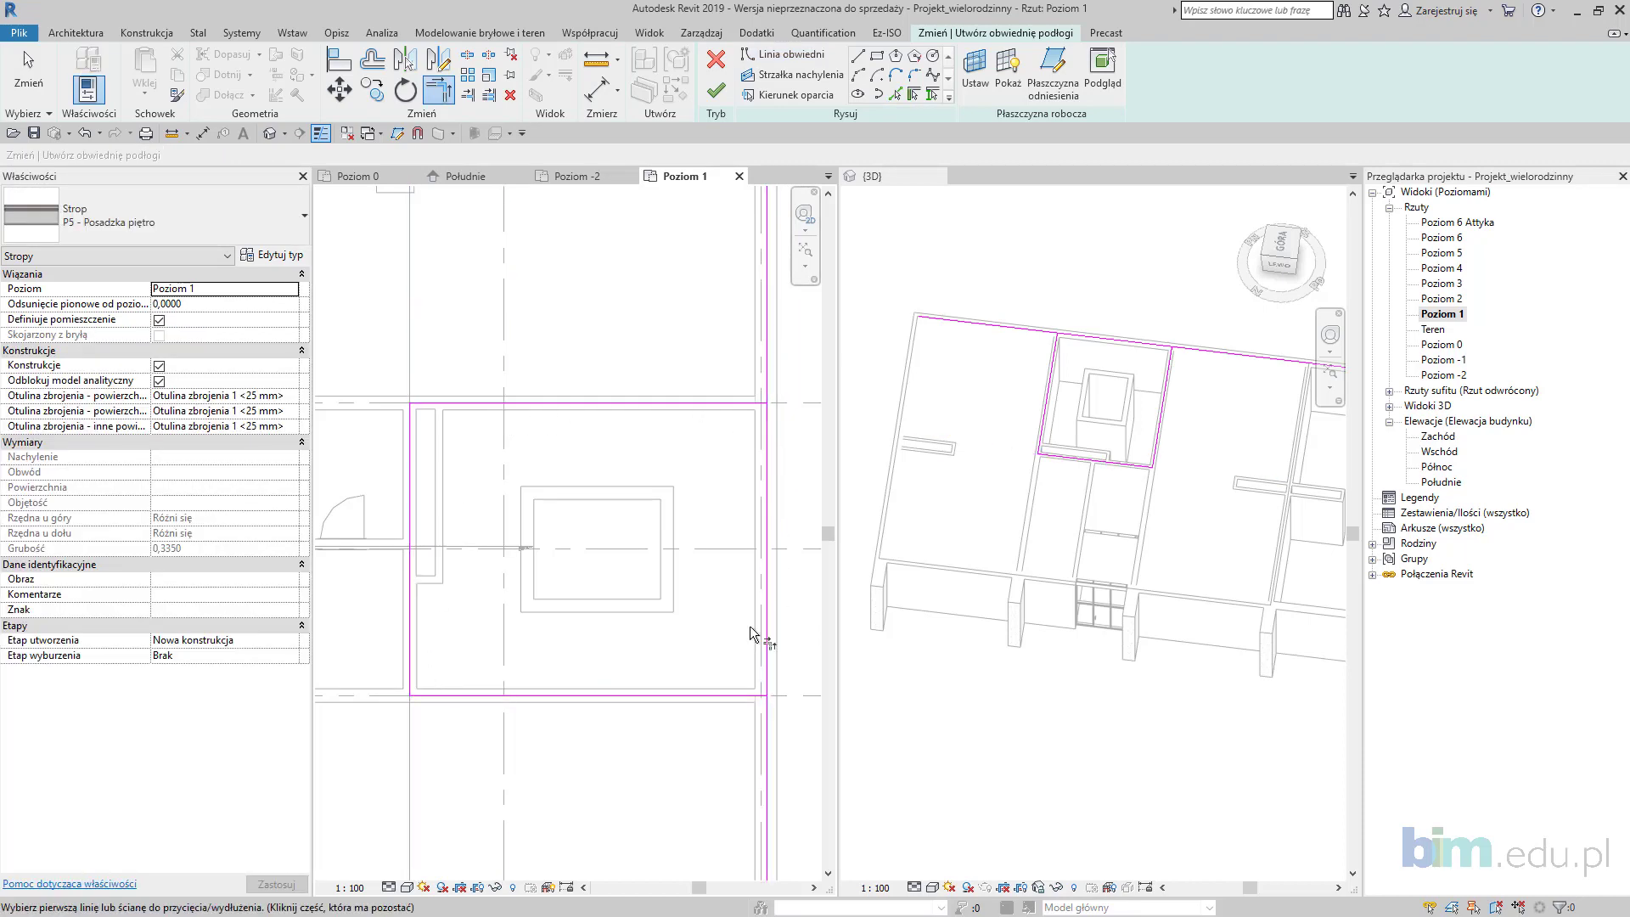
left_click(710, 693)
left_click(767, 650)
left_click(768, 504)
left_click(722, 404)
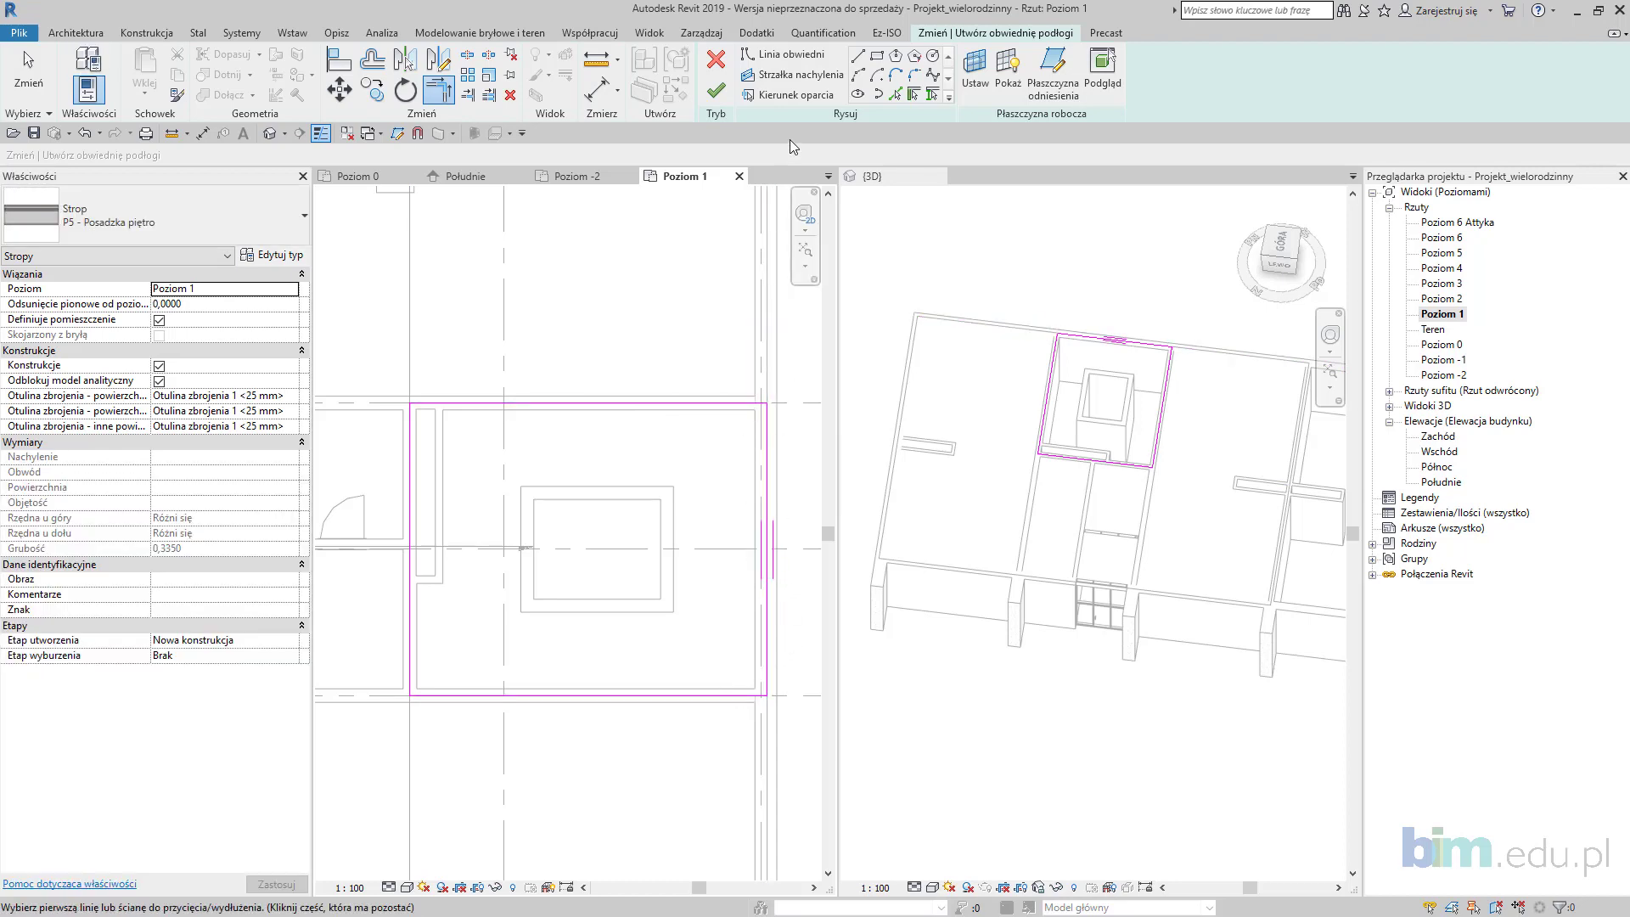
Step: Finish the shaft room floor, declining to attach the walls to its underside and accepting the joining of overlapping wall geometry
left_click(808, 97)
middle_click_drag(744, 553, 721, 543)
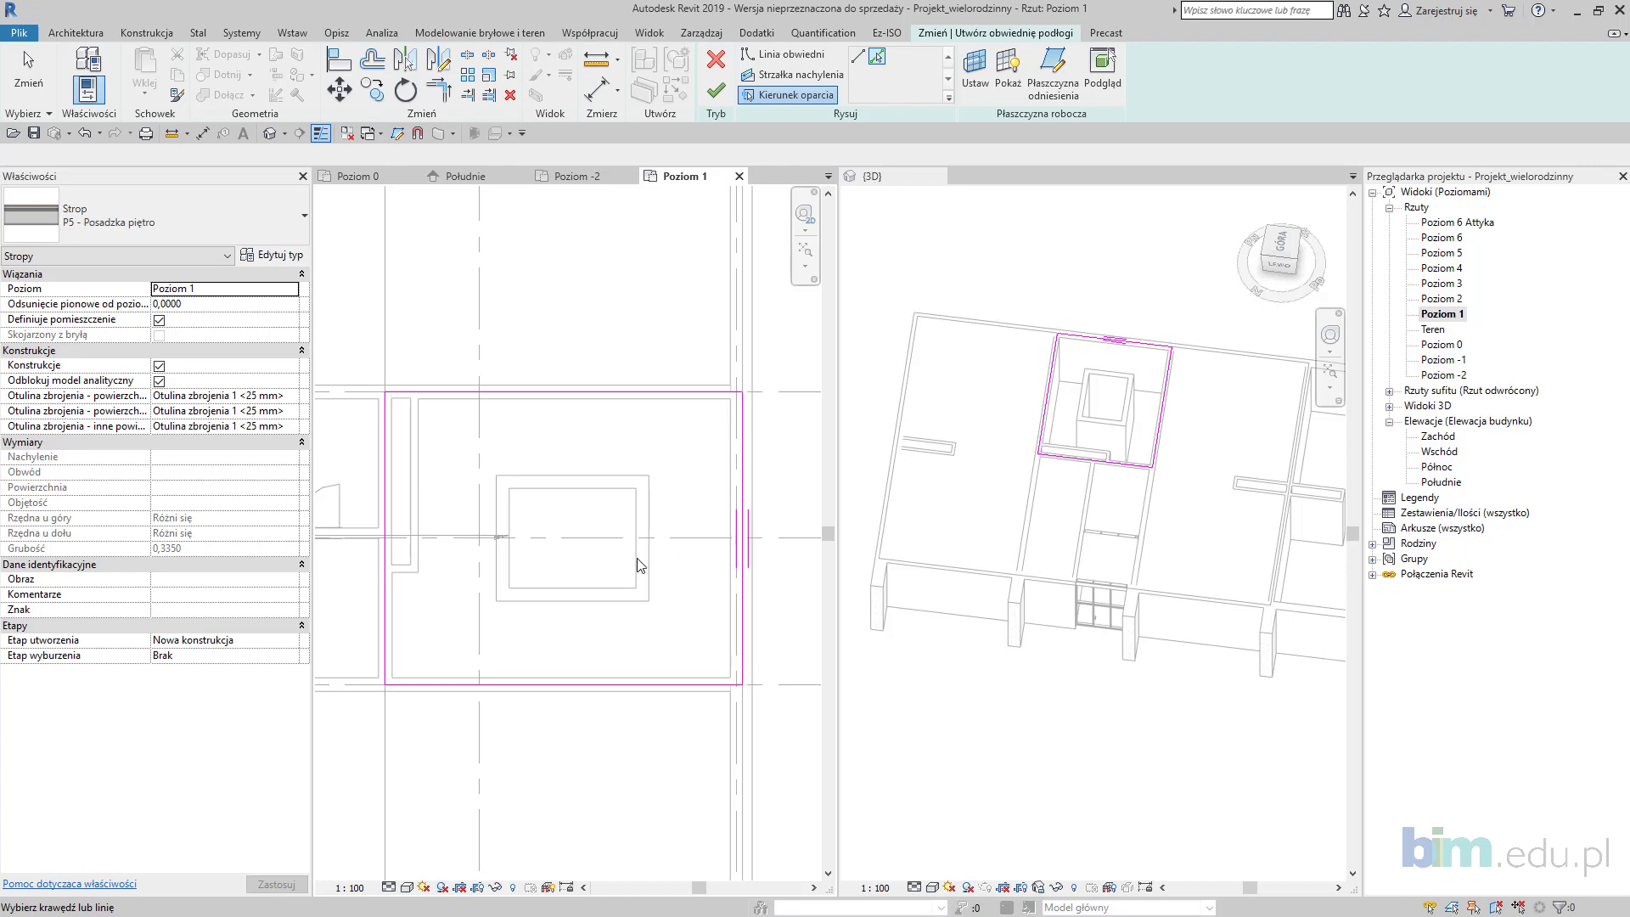
left_click(716, 90)
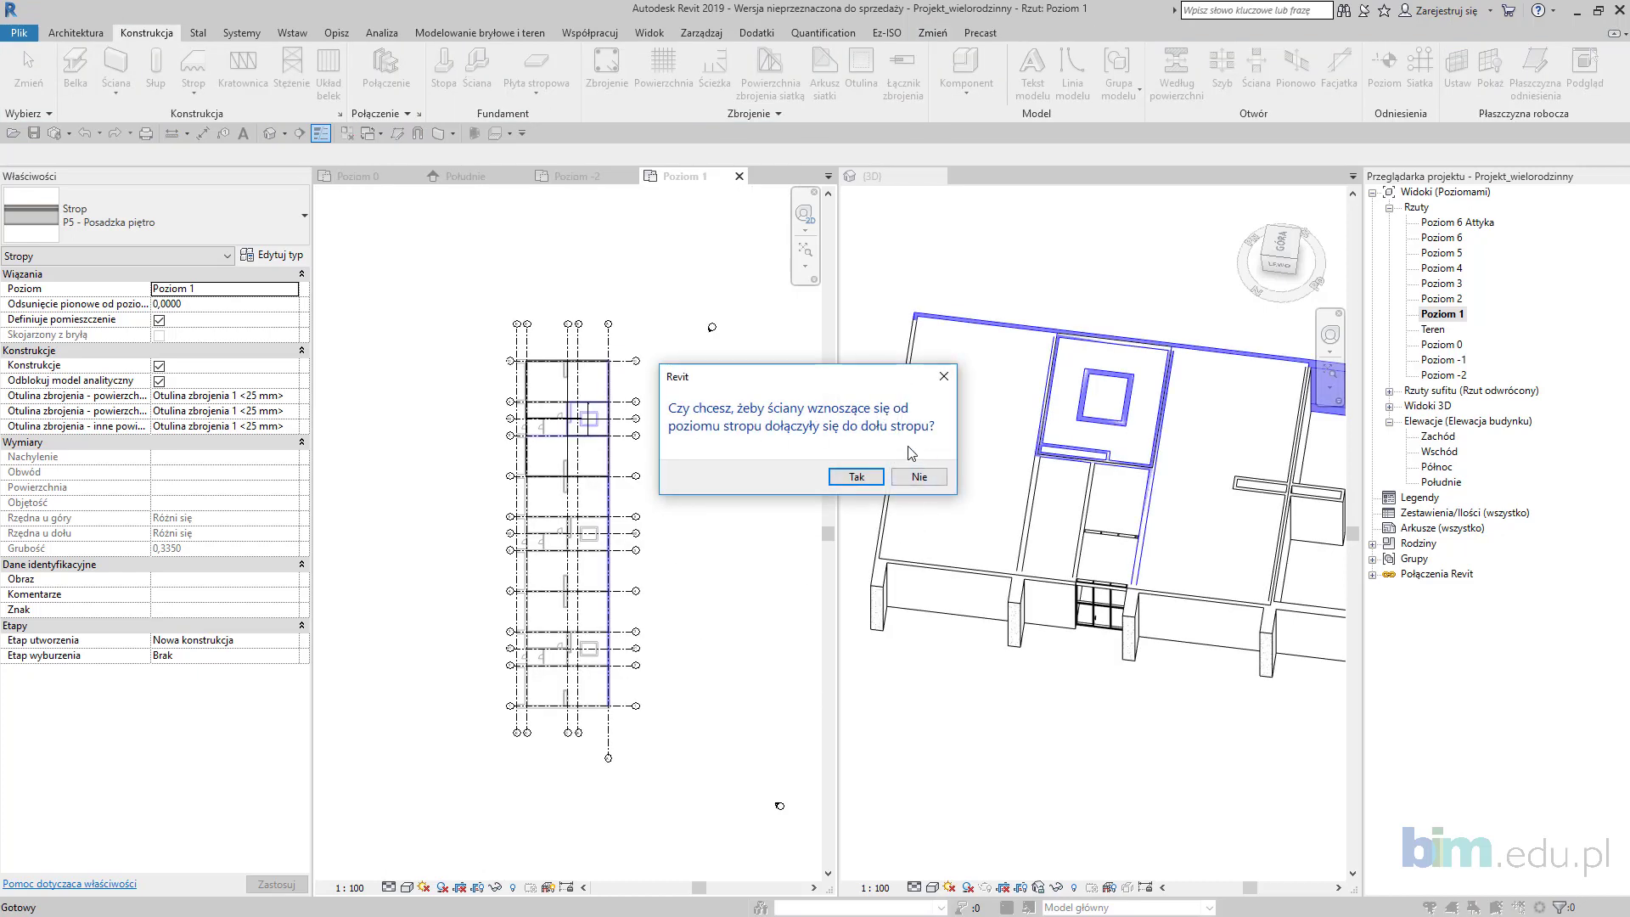
left_click(920, 477)
left_click(841, 484)
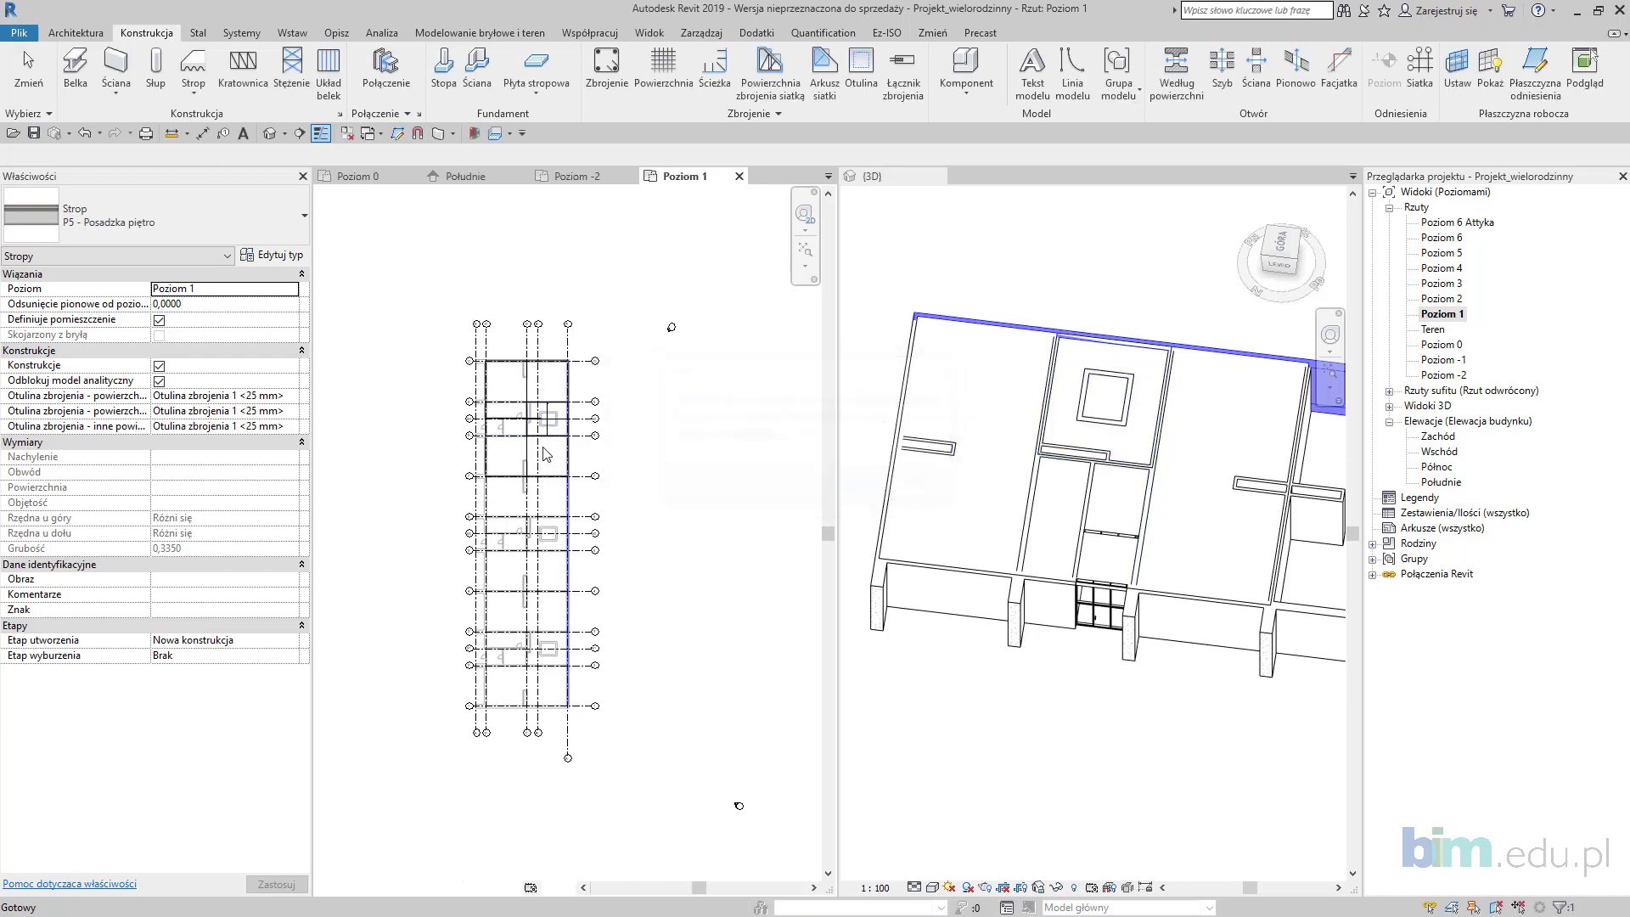
Step: Delete the span direction symbol along grid S3 from the Poziom 1 plan
scroll(533, 427, "up", 5)
key("Escape")
scroll(567, 469, "down", 3)
left_click(673, 513)
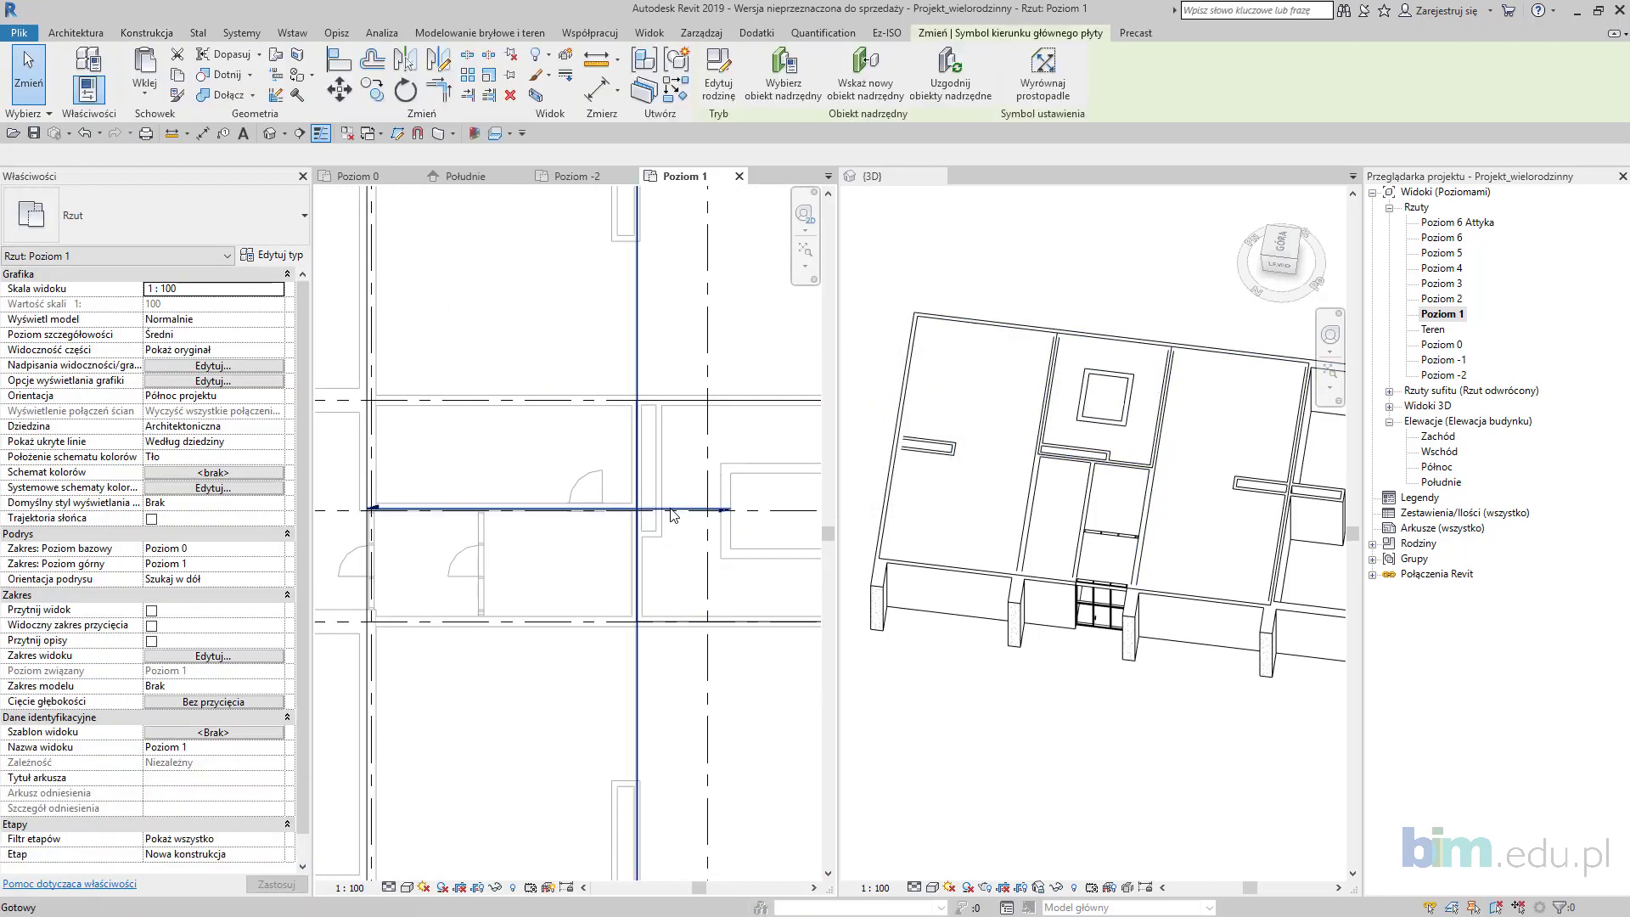
key("Delete")
Step: Examine the new Poziom 1 floors and surrounding masses from an isometric angle in the 3D view
scroll(364, 472, "down", 2)
middle_click_drag(1206, 594, 1117, 655, "shift")
scroll(1338, 533, "up", 2)
middle_click_drag(1146, 594, 1079, 522)
scroll(1112, 631, "up", 2)
scroll(1112, 637, "down", 8)
scroll(1078, 530, "up", 3)
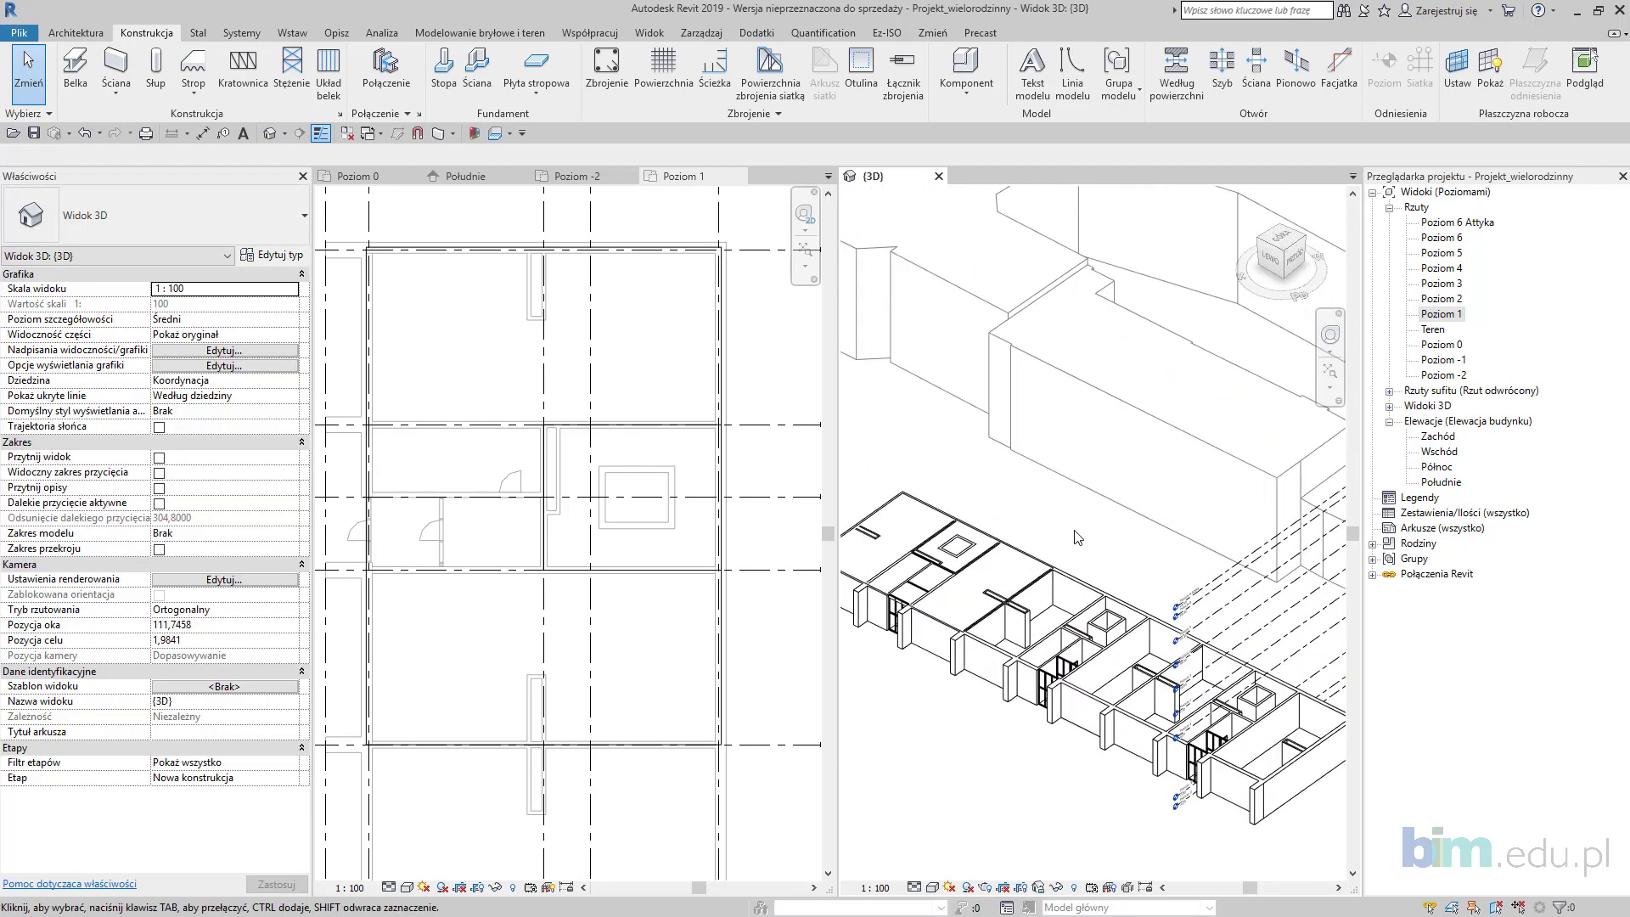
key("v")
key("g")
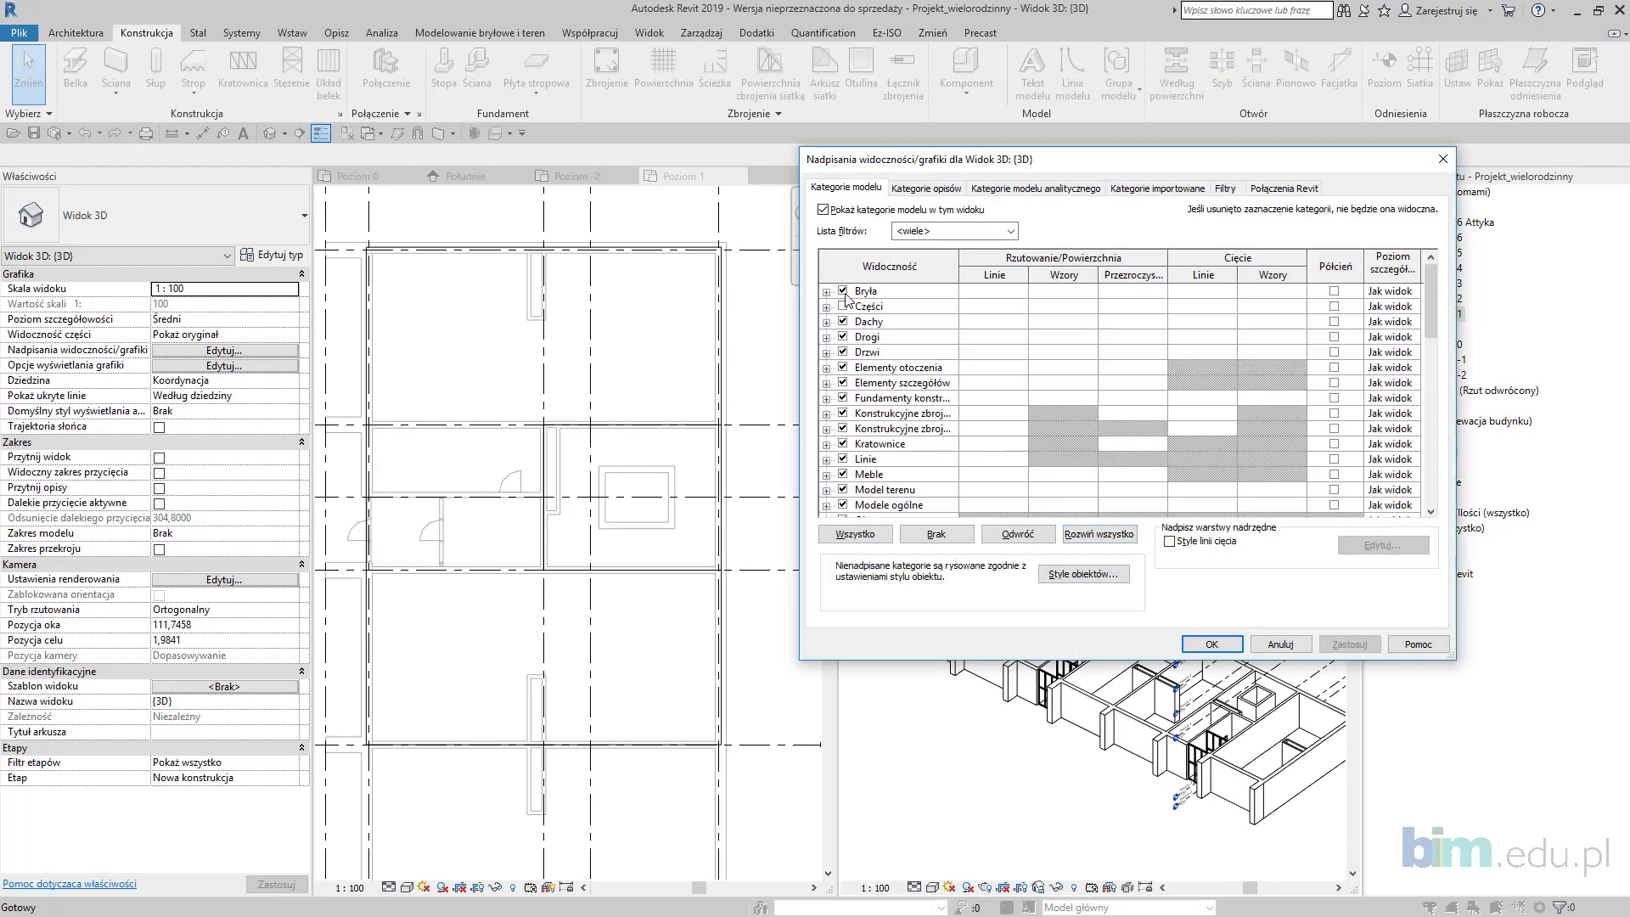
left_click(845, 293)
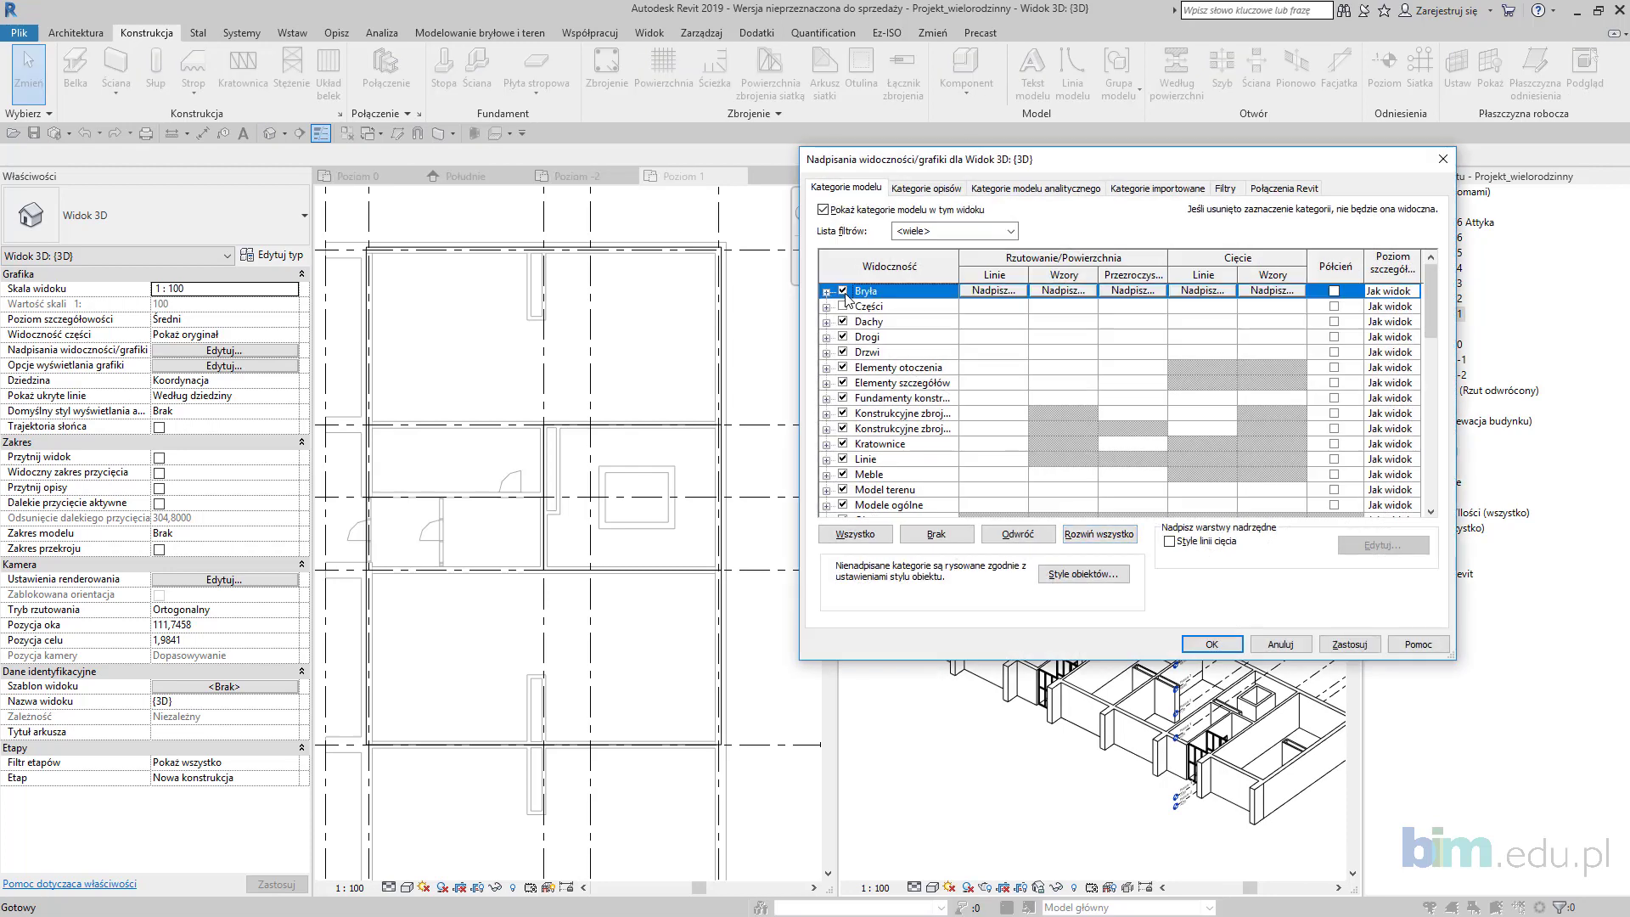
left_click(1287, 645)
Step: Copy the two P5 - Posadzka piętro floors from grid S3 to grid S2, covering the segment between grids 7 and 4
scroll(989, 601, "up", 2)
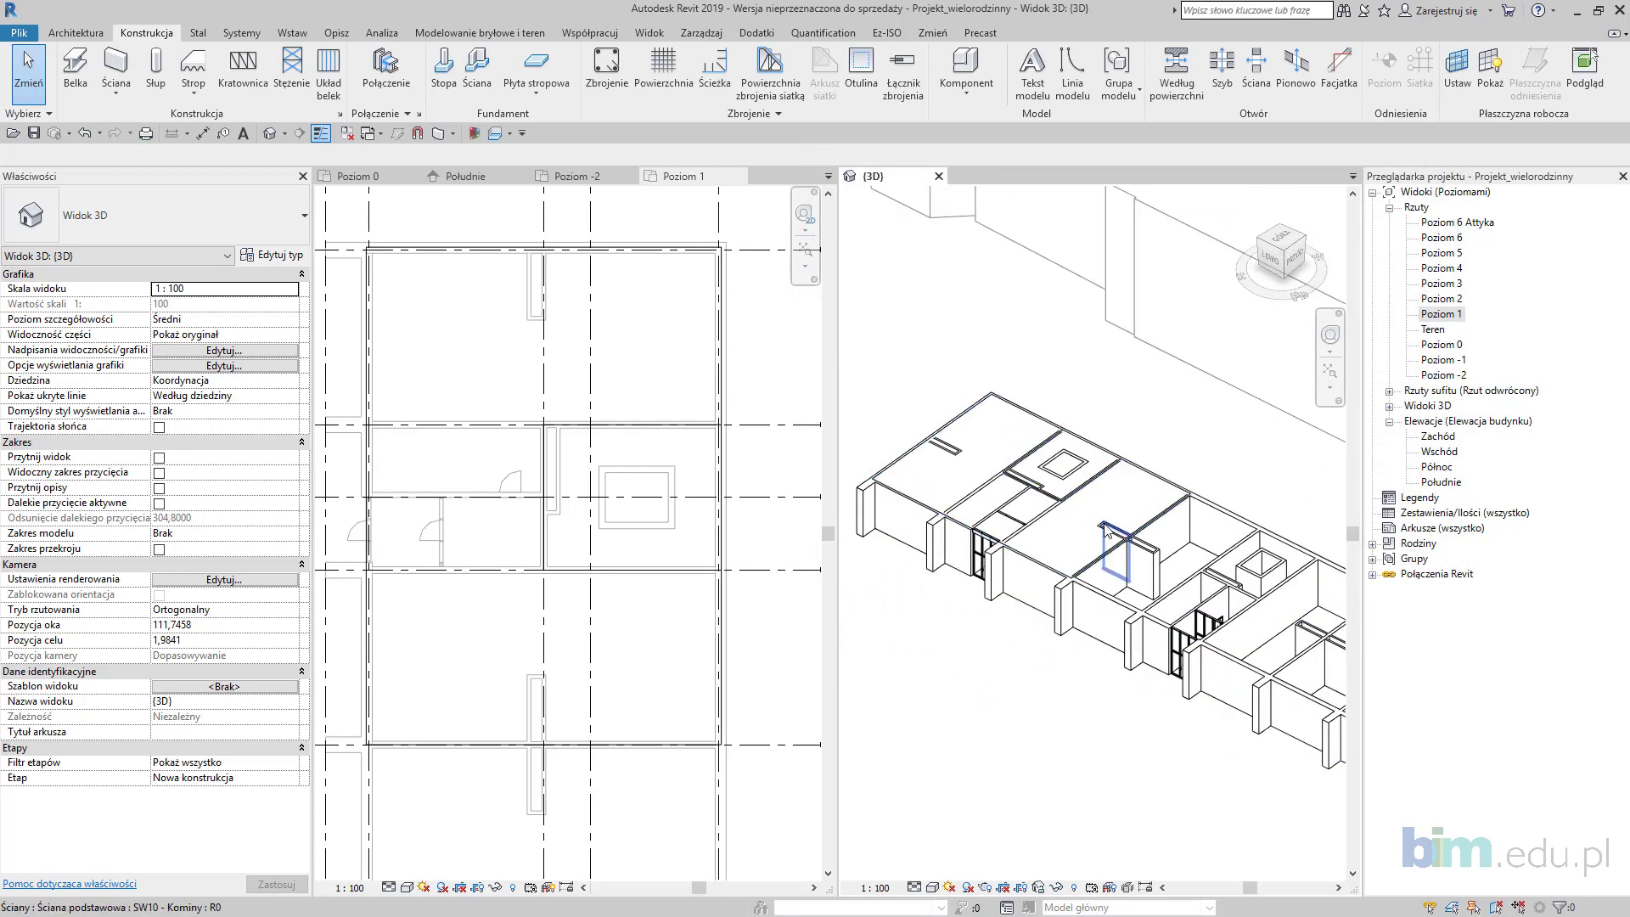
scroll(975, 499, "up", 3)
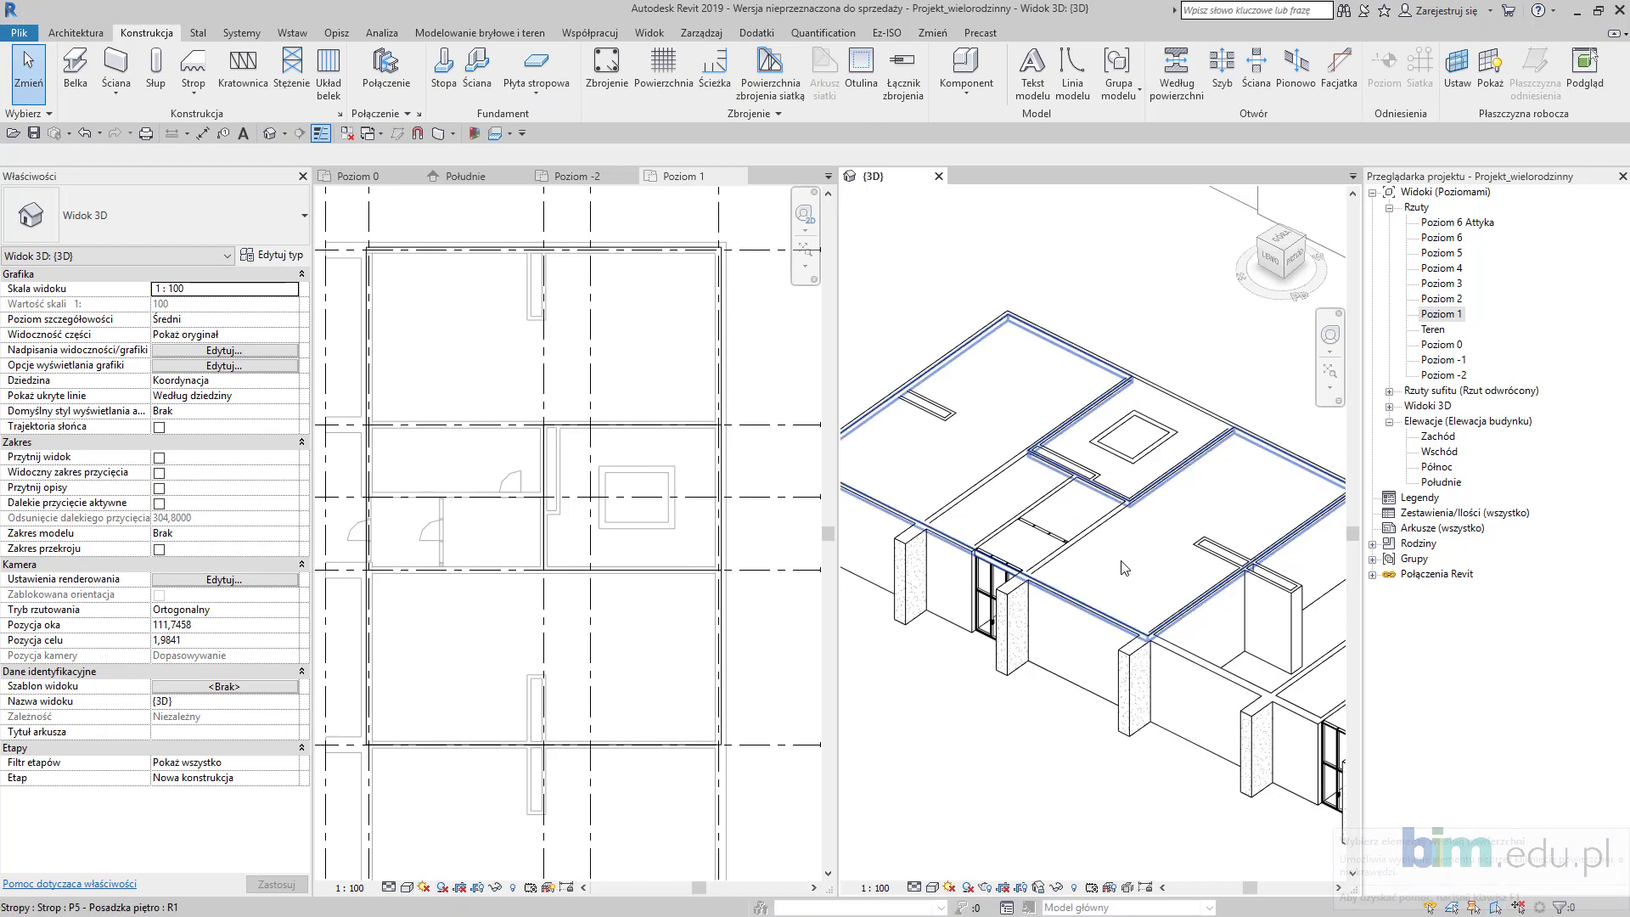
left_click(1132, 488)
left_click(1130, 483, "ctrl")
scroll(584, 481, "down", 2)
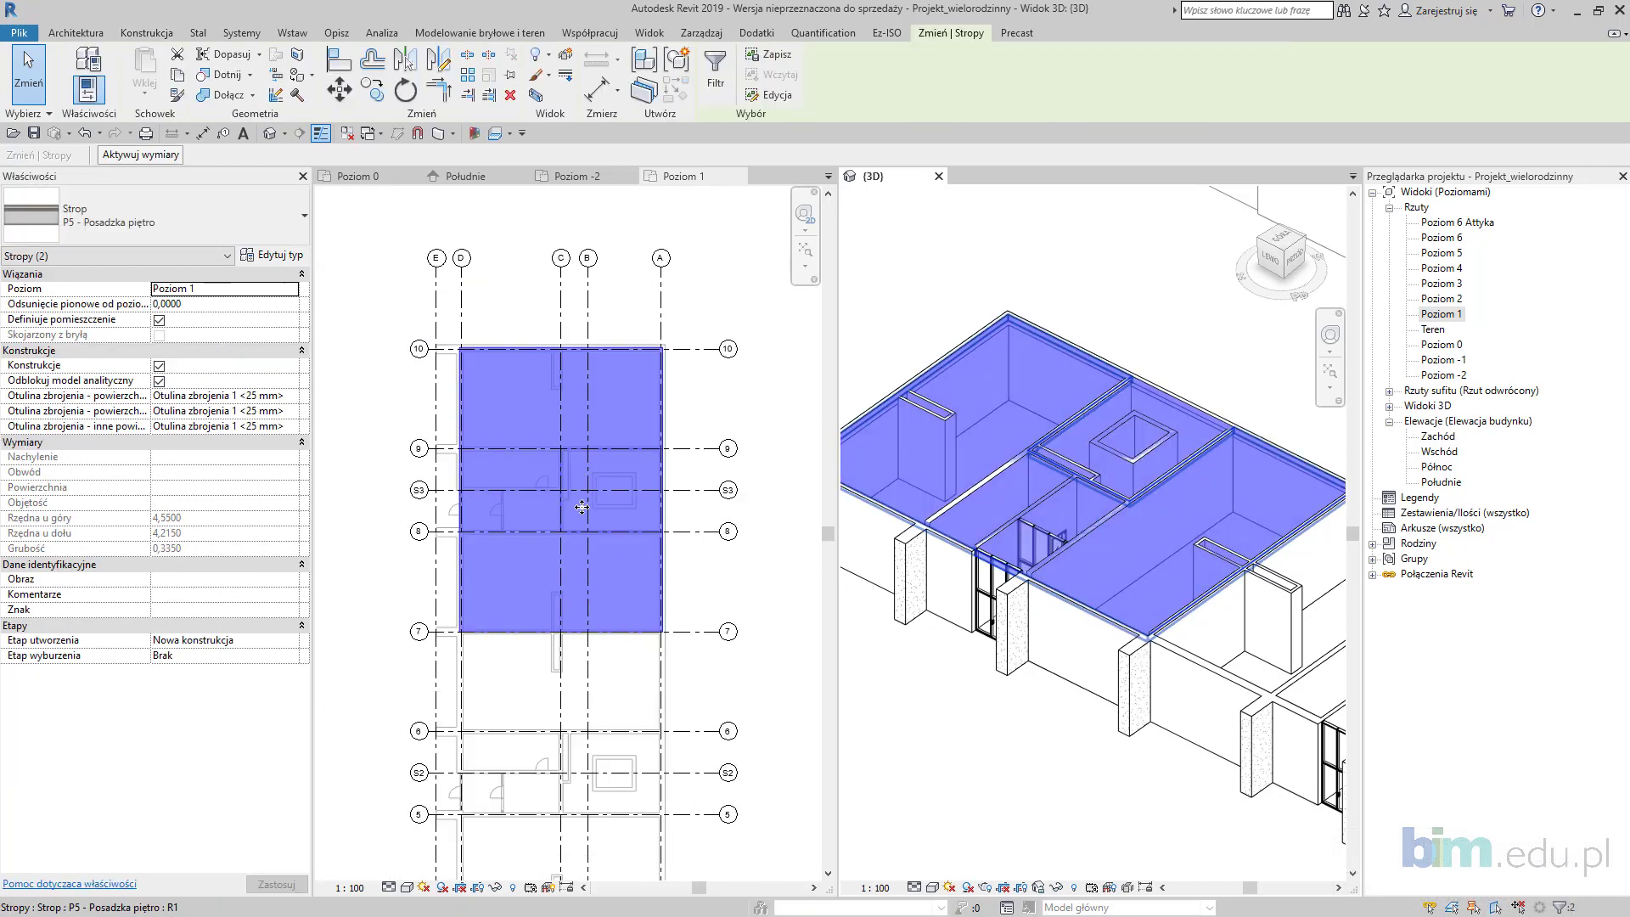
left_click(366, 89)
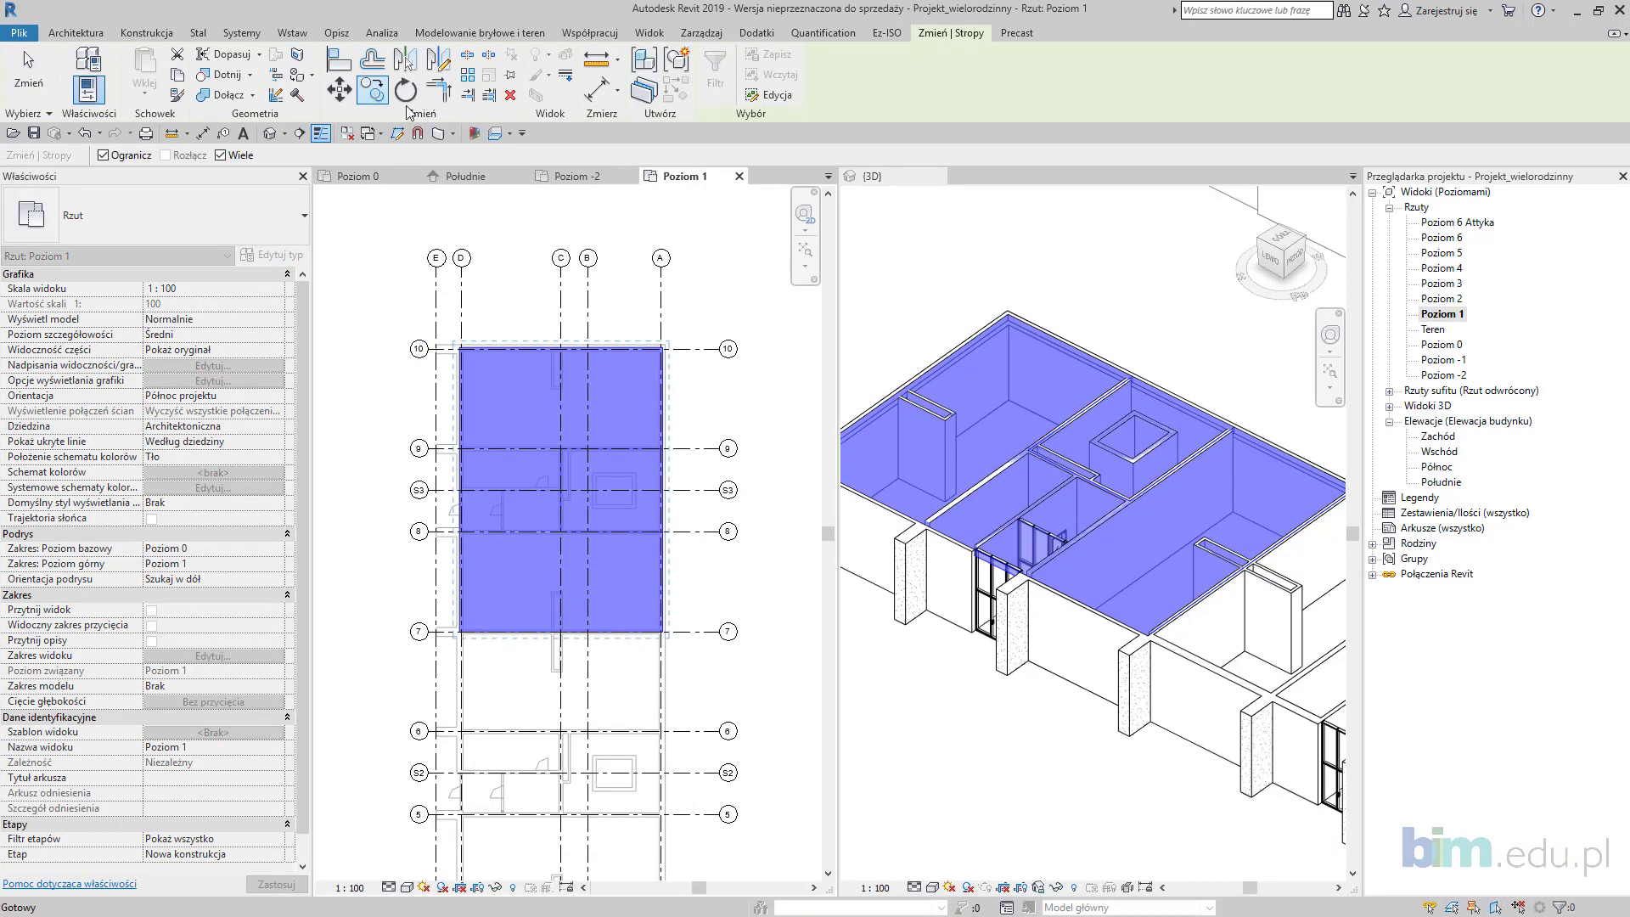
scroll(709, 524, "up", 1)
middle_click_drag(705, 524, 709, 356)
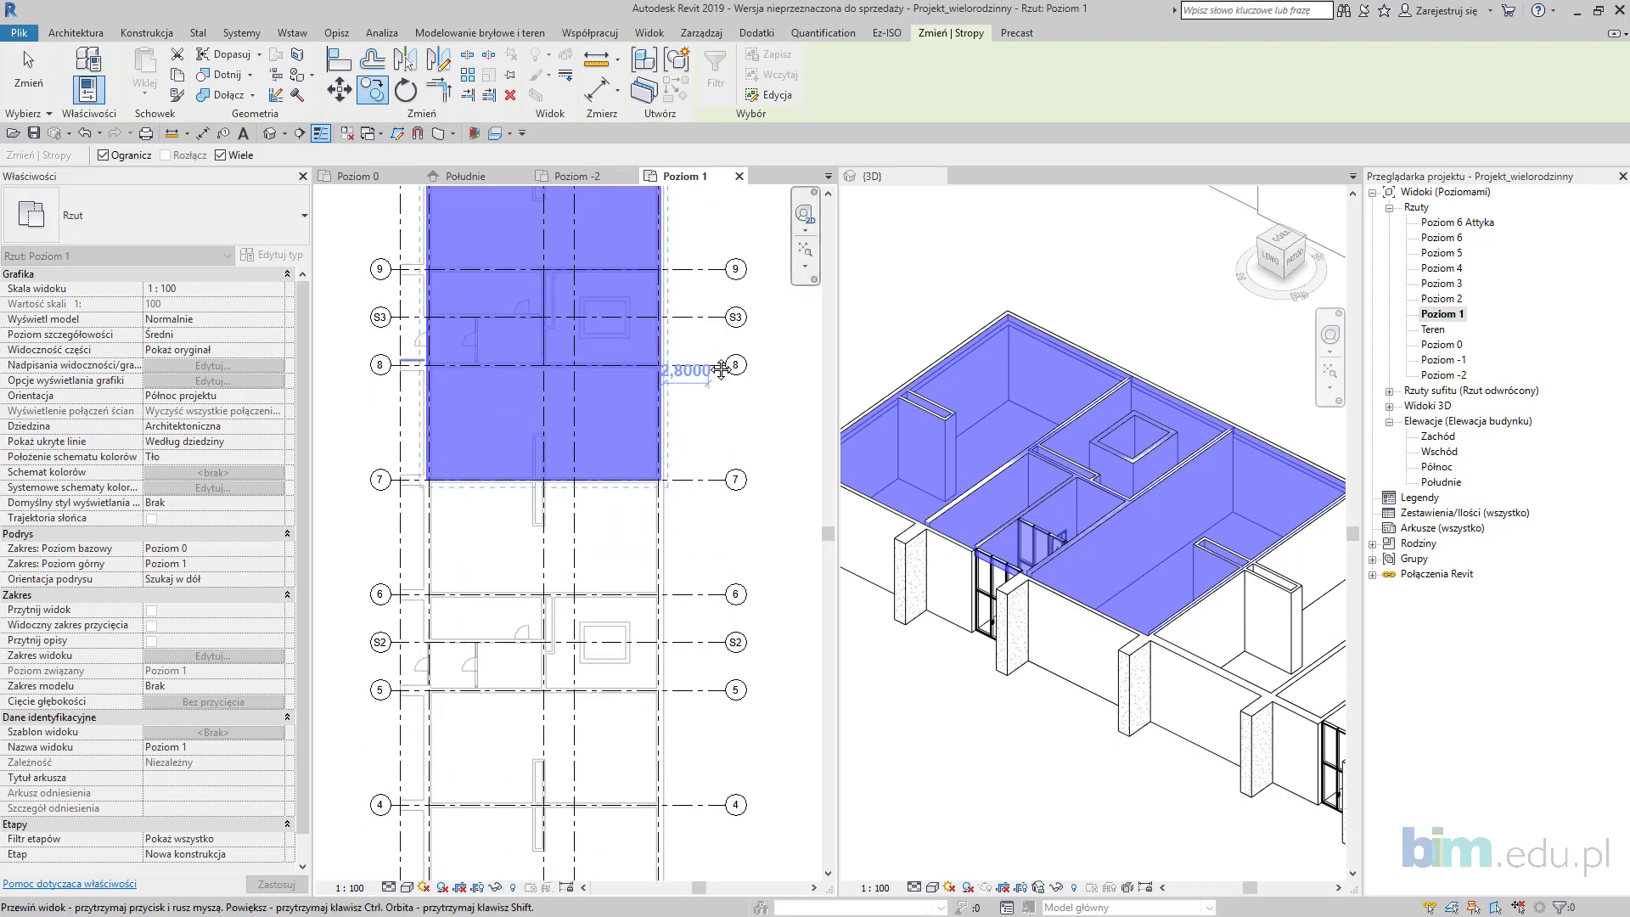
left_click(710, 322)
left_click(714, 643)
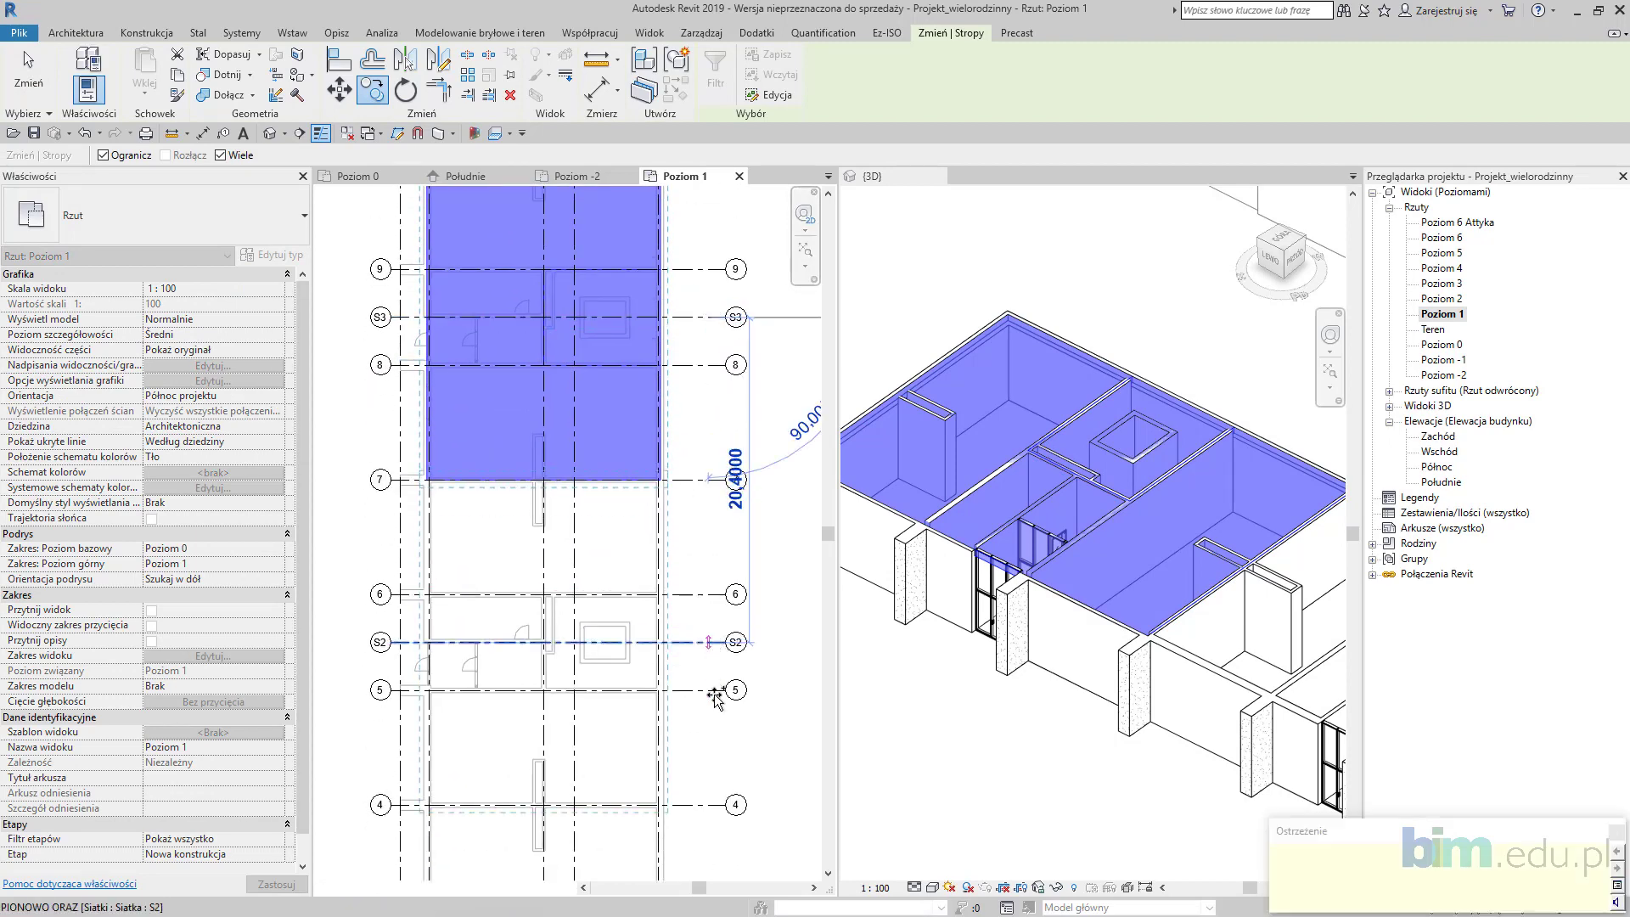
middle_click_drag(726, 688, 734, 648)
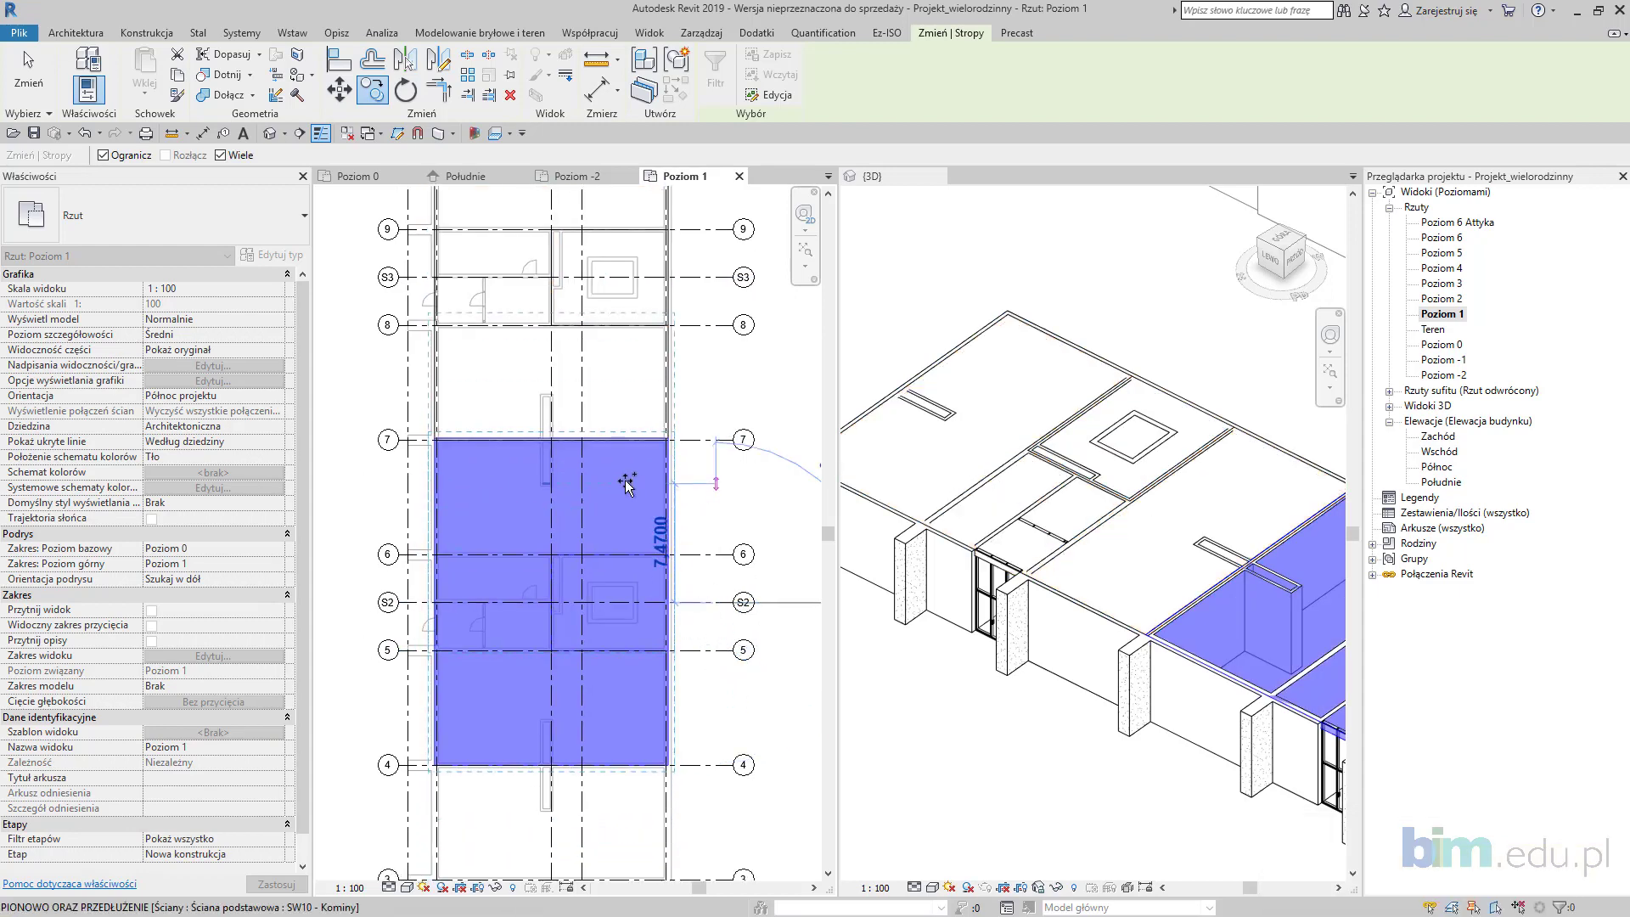
scroll(624, 478, "up", 2)
key("Escape")
Step: Edit the boundary of the copied floor, pulling its edge along grid 7 slightly inward, and finish the sketch
left_click(582, 436)
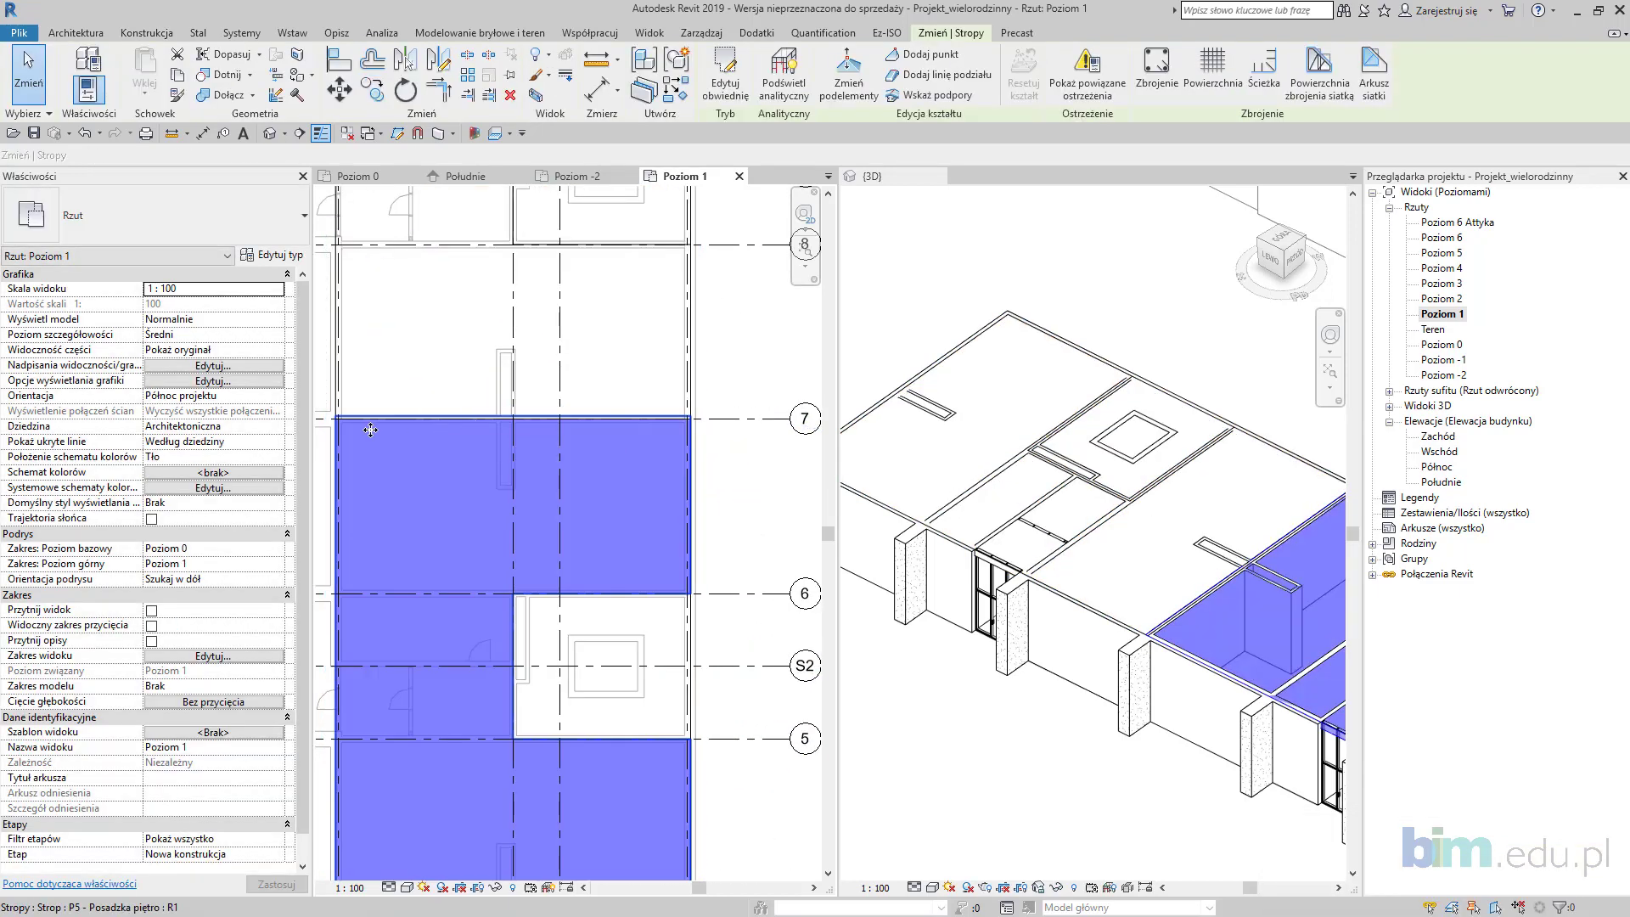
scroll(580, 438, "up", 3)
middle_click_drag(576, 440, 559, 423)
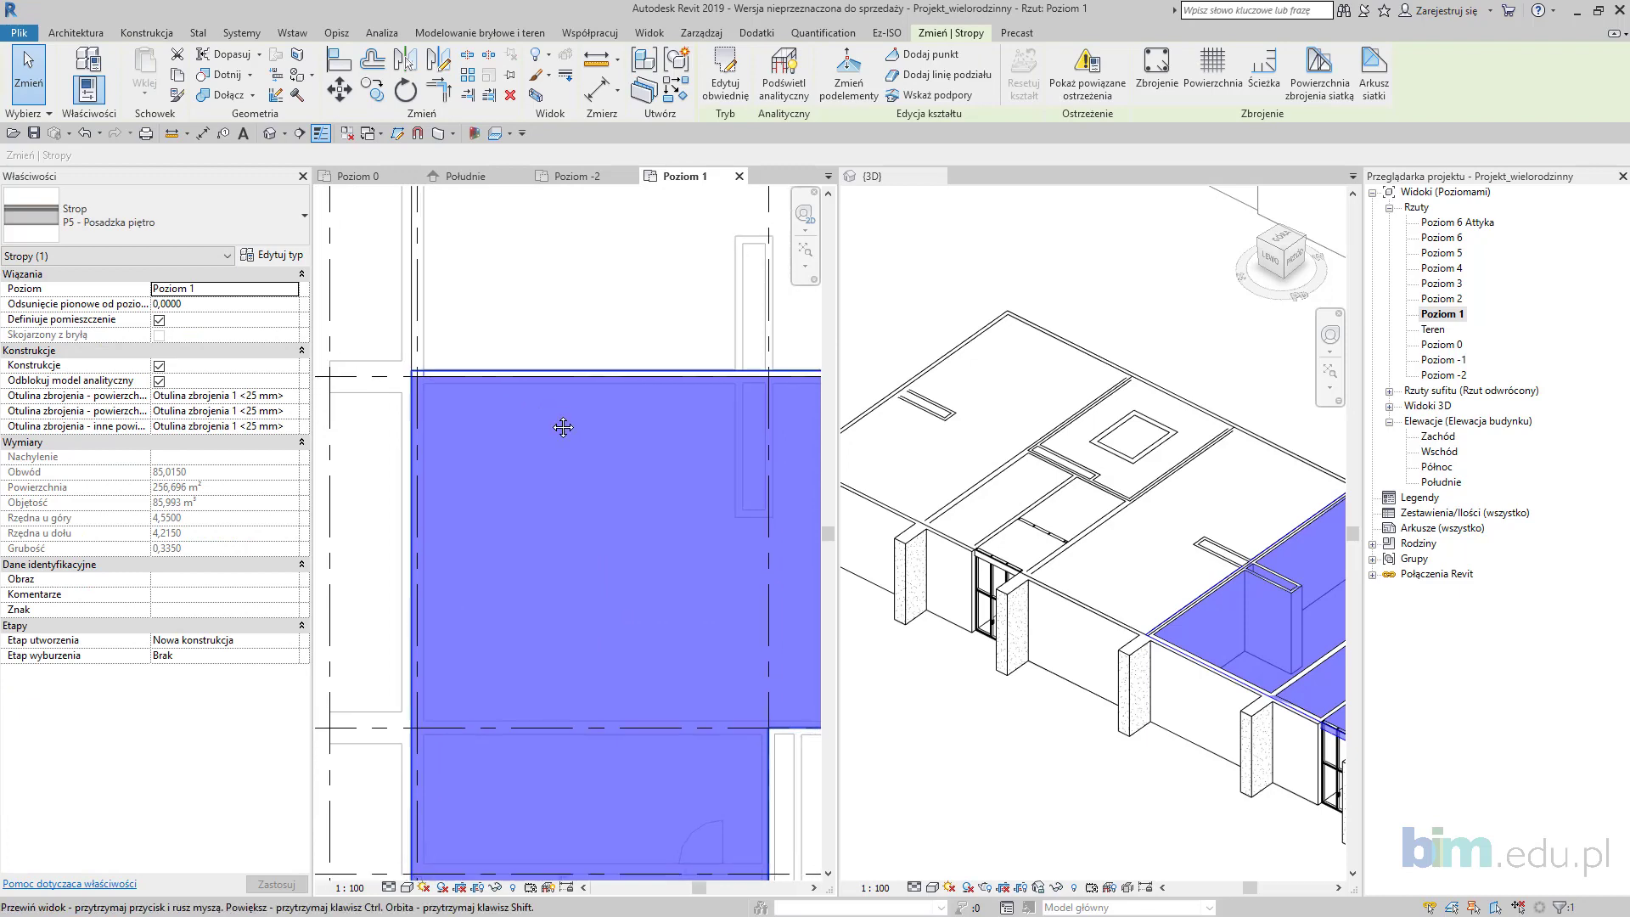
scroll(453, 374, "up", 2)
middle_click_drag(451, 371, 558, 395)
left_click(732, 83)
scroll(620, 406, "up", 3)
left_click_drag(510, 408, 509, 421)
scroll(518, 526, "down", 3)
scroll(460, 248, "down", 5)
left_click(716, 90)
Step: Mirror both P5 floors between grids 10 and 7 about grid S2 to cover the segment between grids 4 and 1
scroll(638, 429, "down", 1)
middle_click_drag(608, 478, 545, 567)
left_click(633, 378)
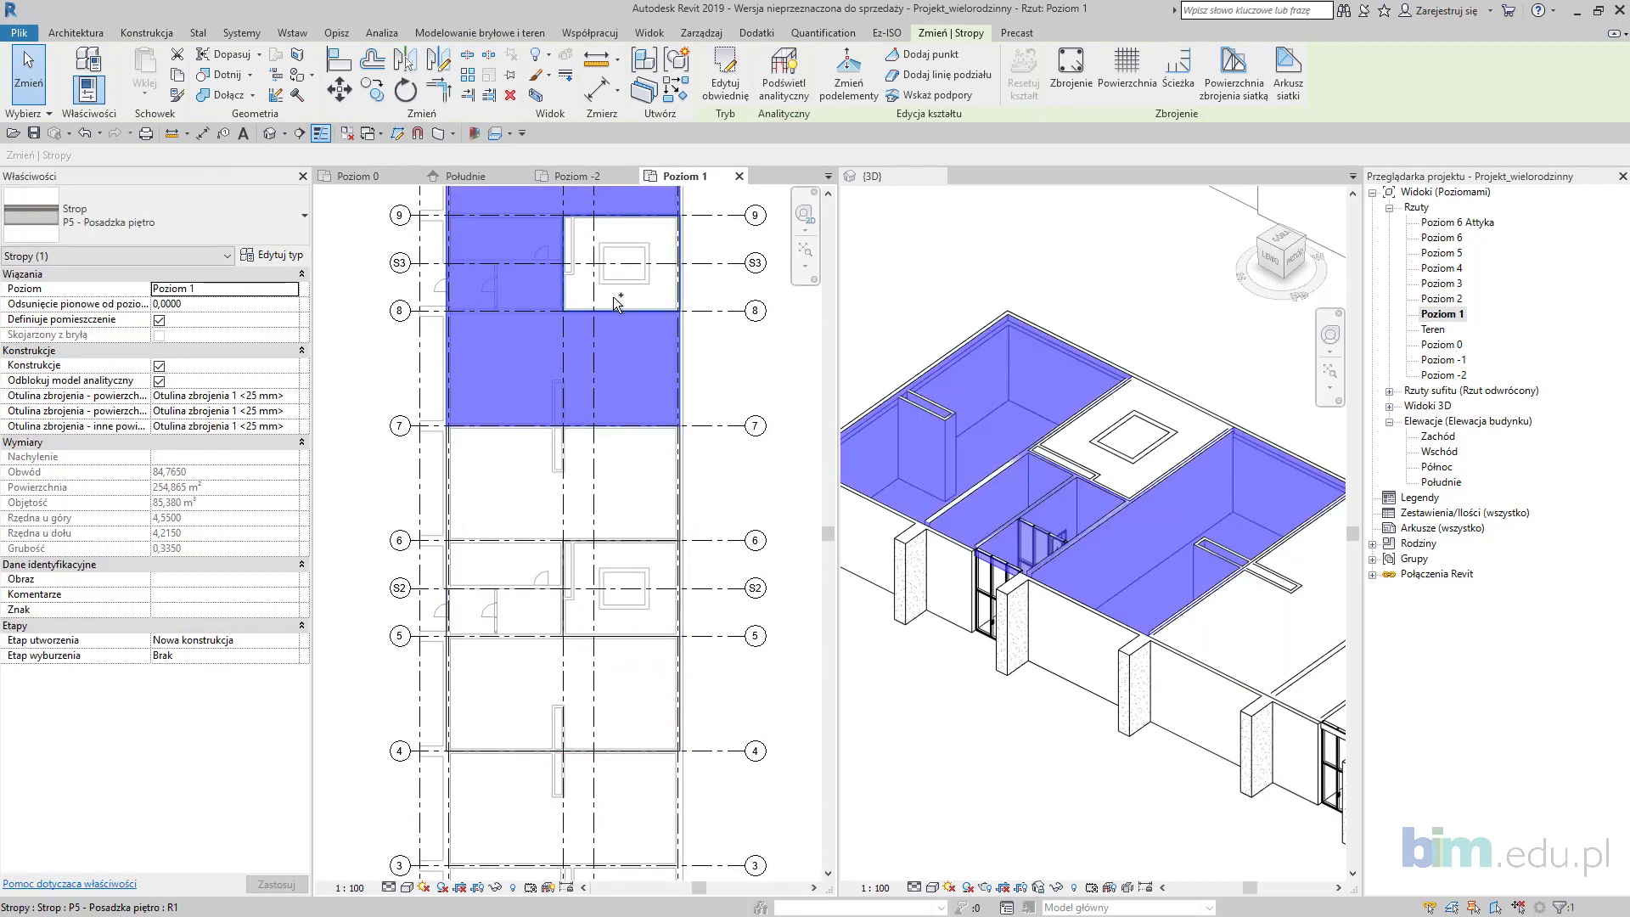
left_click(601, 302, "ctrl")
scroll(641, 429, "down", 4)
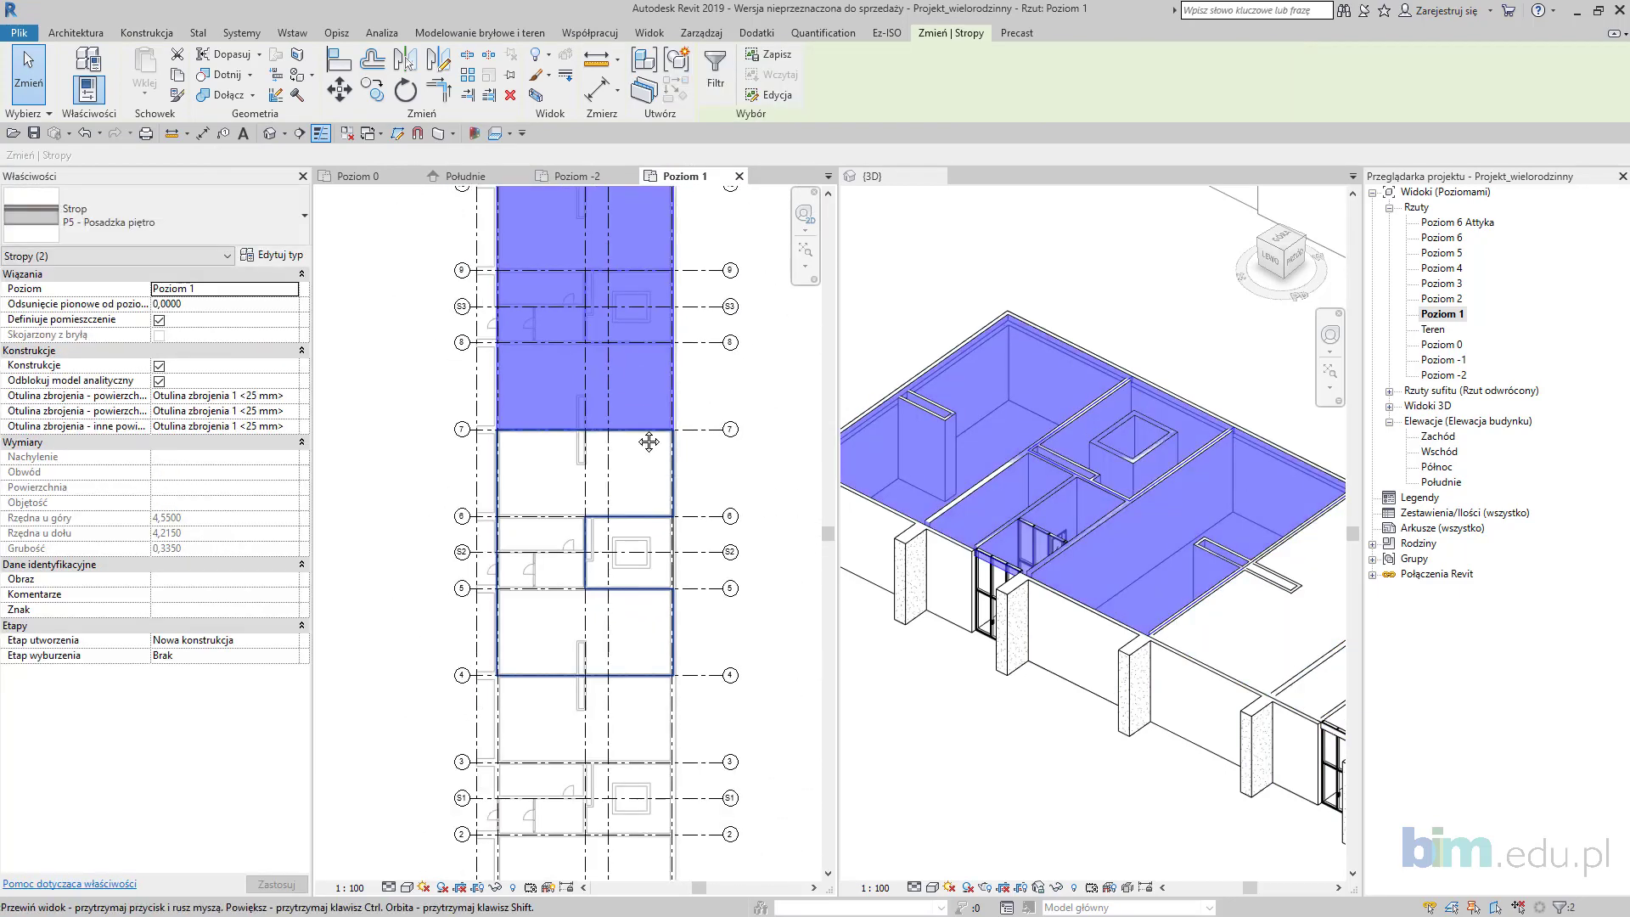
left_click(406, 59)
middle_click_drag(706, 487, 712, 515)
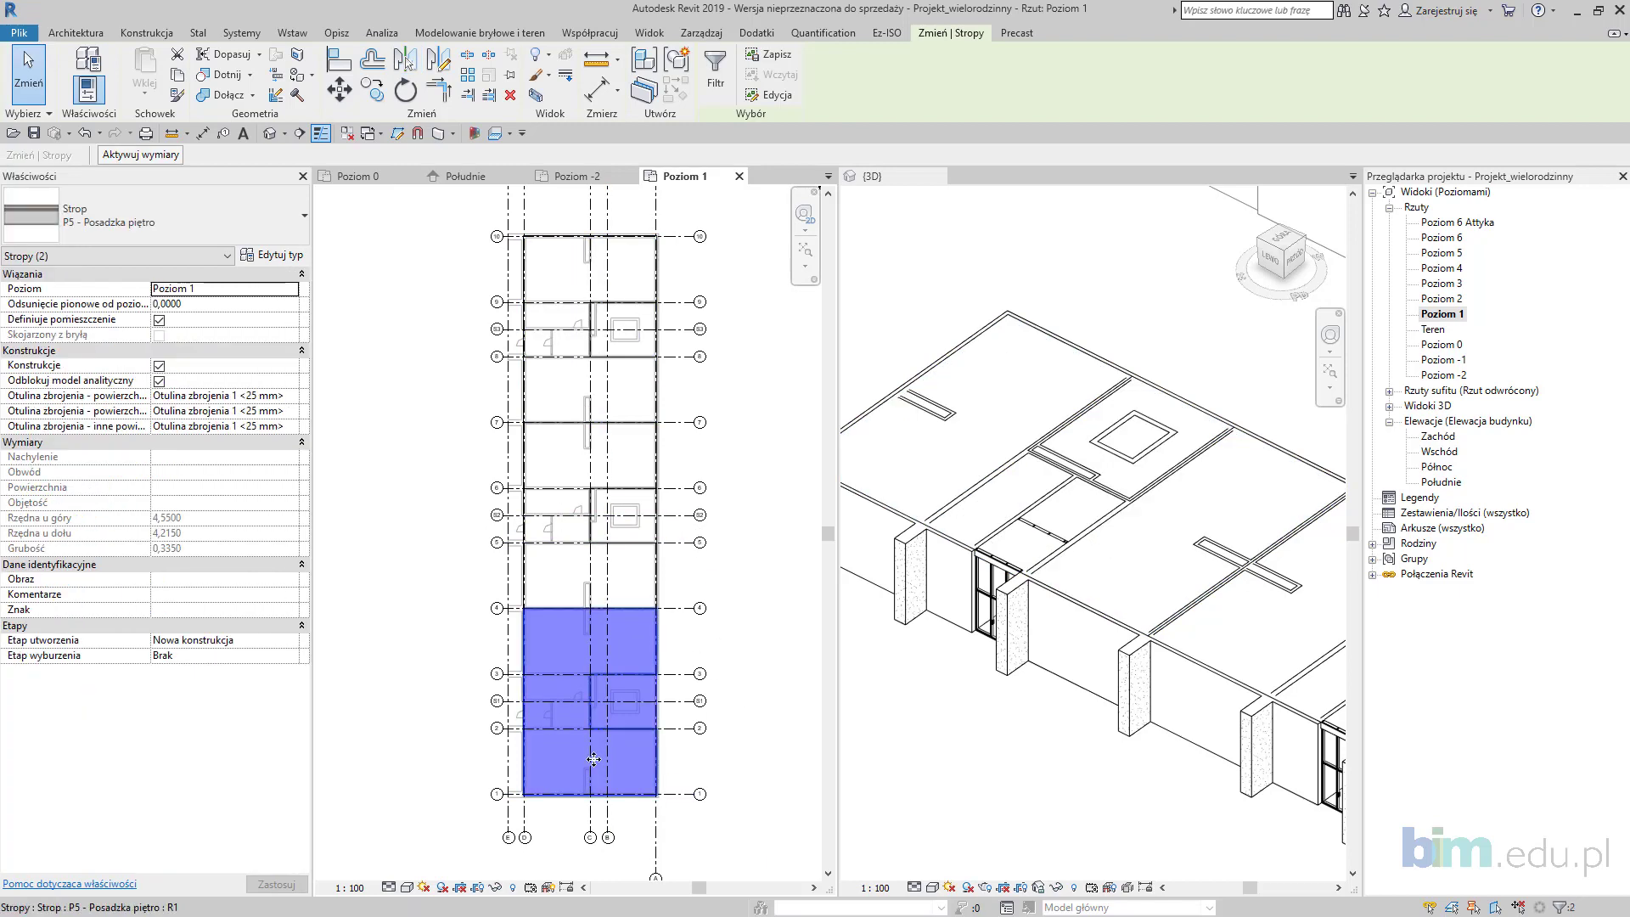
Step: Examine the mirrored floors at the corner of grids 1 and A and along the building in the plan and 3D views
scroll(595, 768, "up", 5)
middle_click_drag(584, 770, 560, 734)
scroll(561, 734, "up", 3)
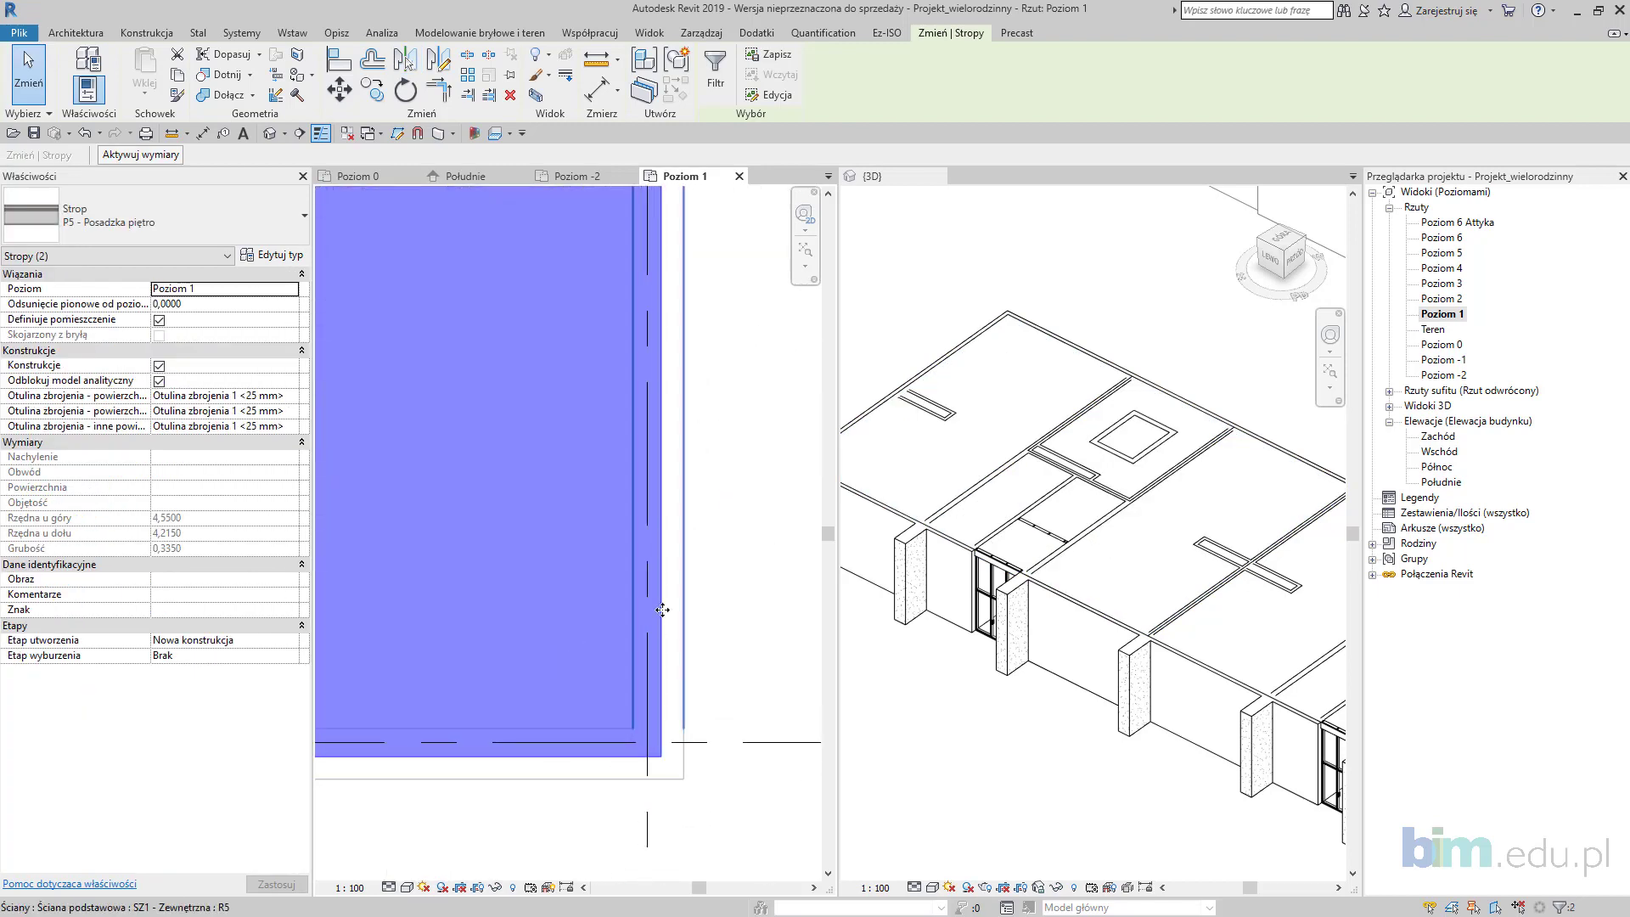
scroll(677, 752, "down", 5)
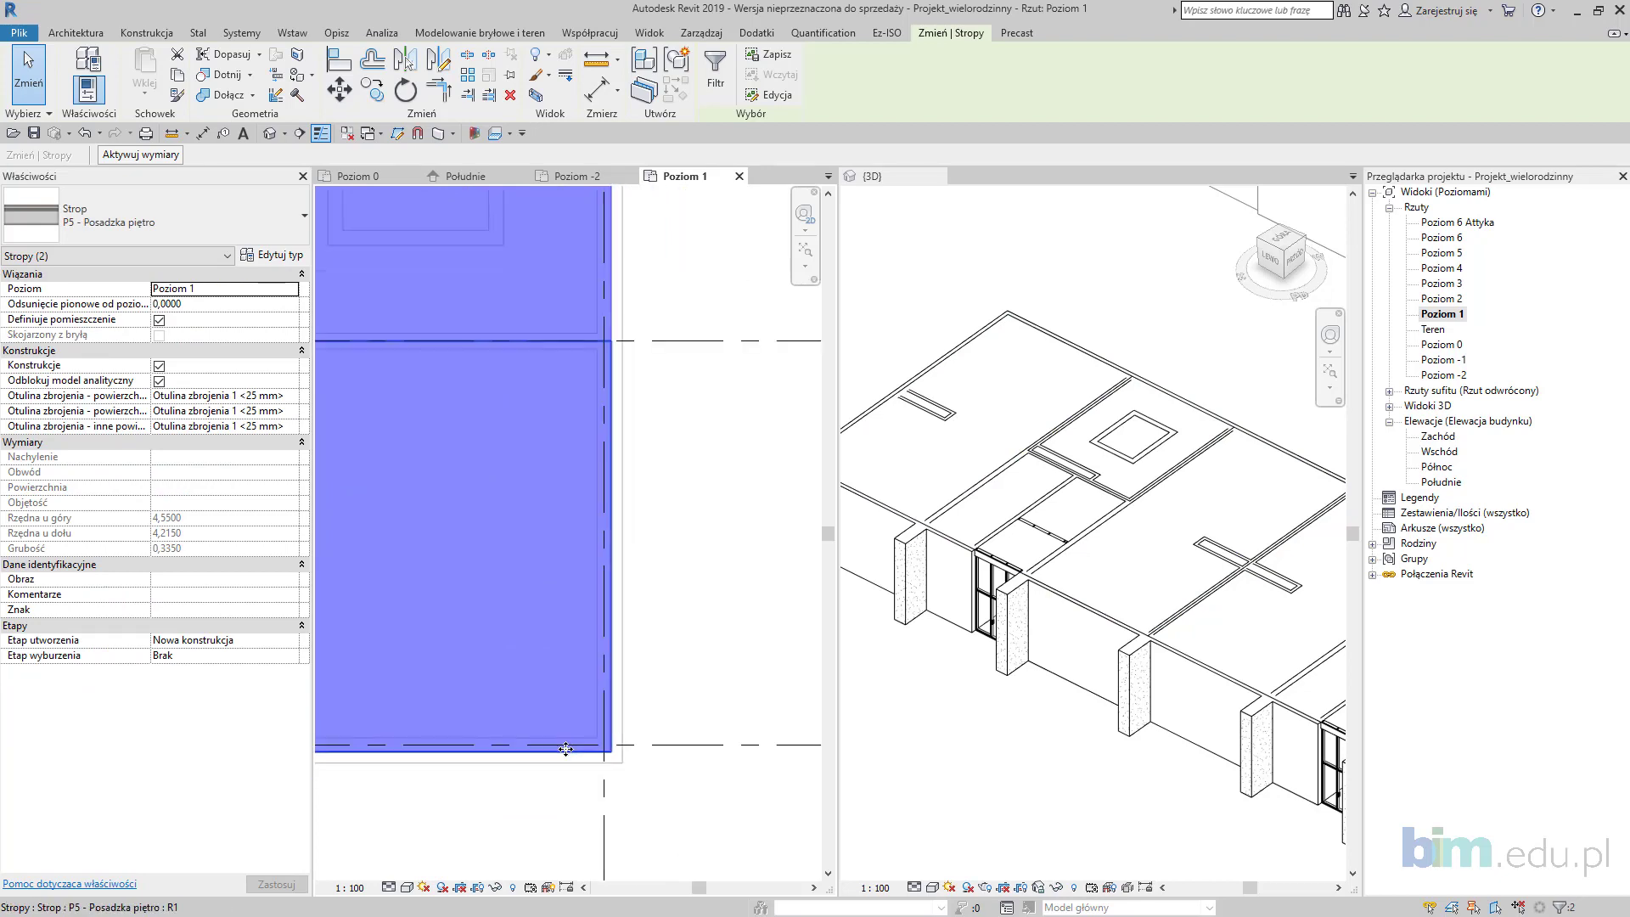
scroll(1159, 732, "down", 4)
middle_click_drag(1159, 732, 1210, 677)
left_click(985, 710)
left_click(690, 535)
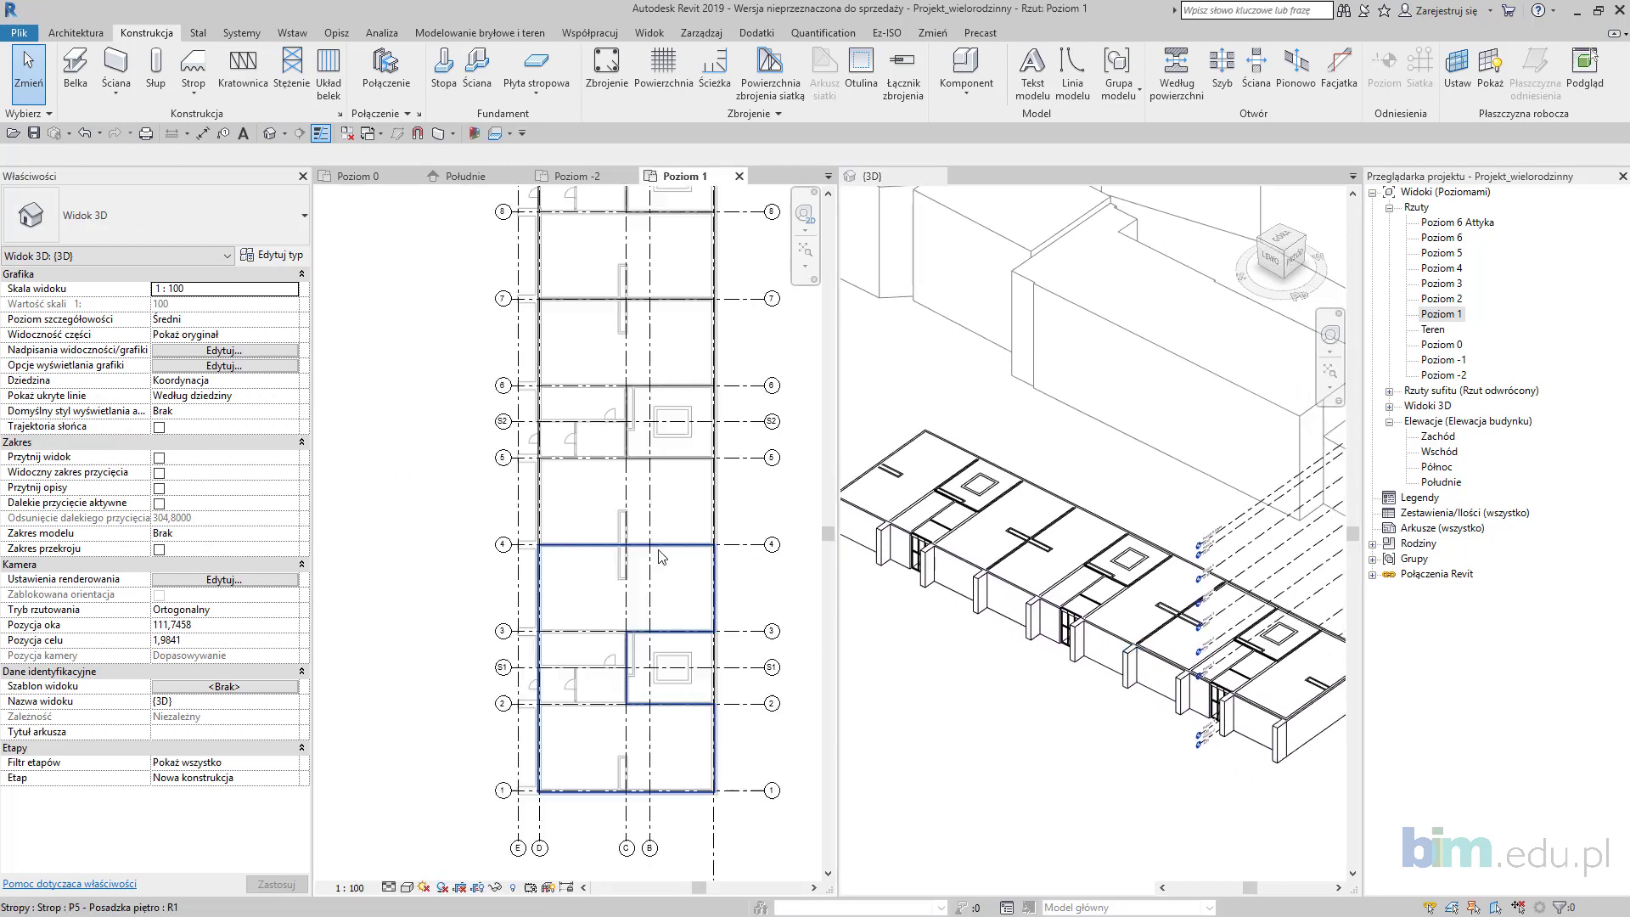
scroll(692, 411, "down", 5)
middle_click_drag(758, 412, 753, 476)
Step: Hide the Bryła category in the 3D view's visibility overrides
middle_click_drag(1085, 535, 1184, 345, "shift")
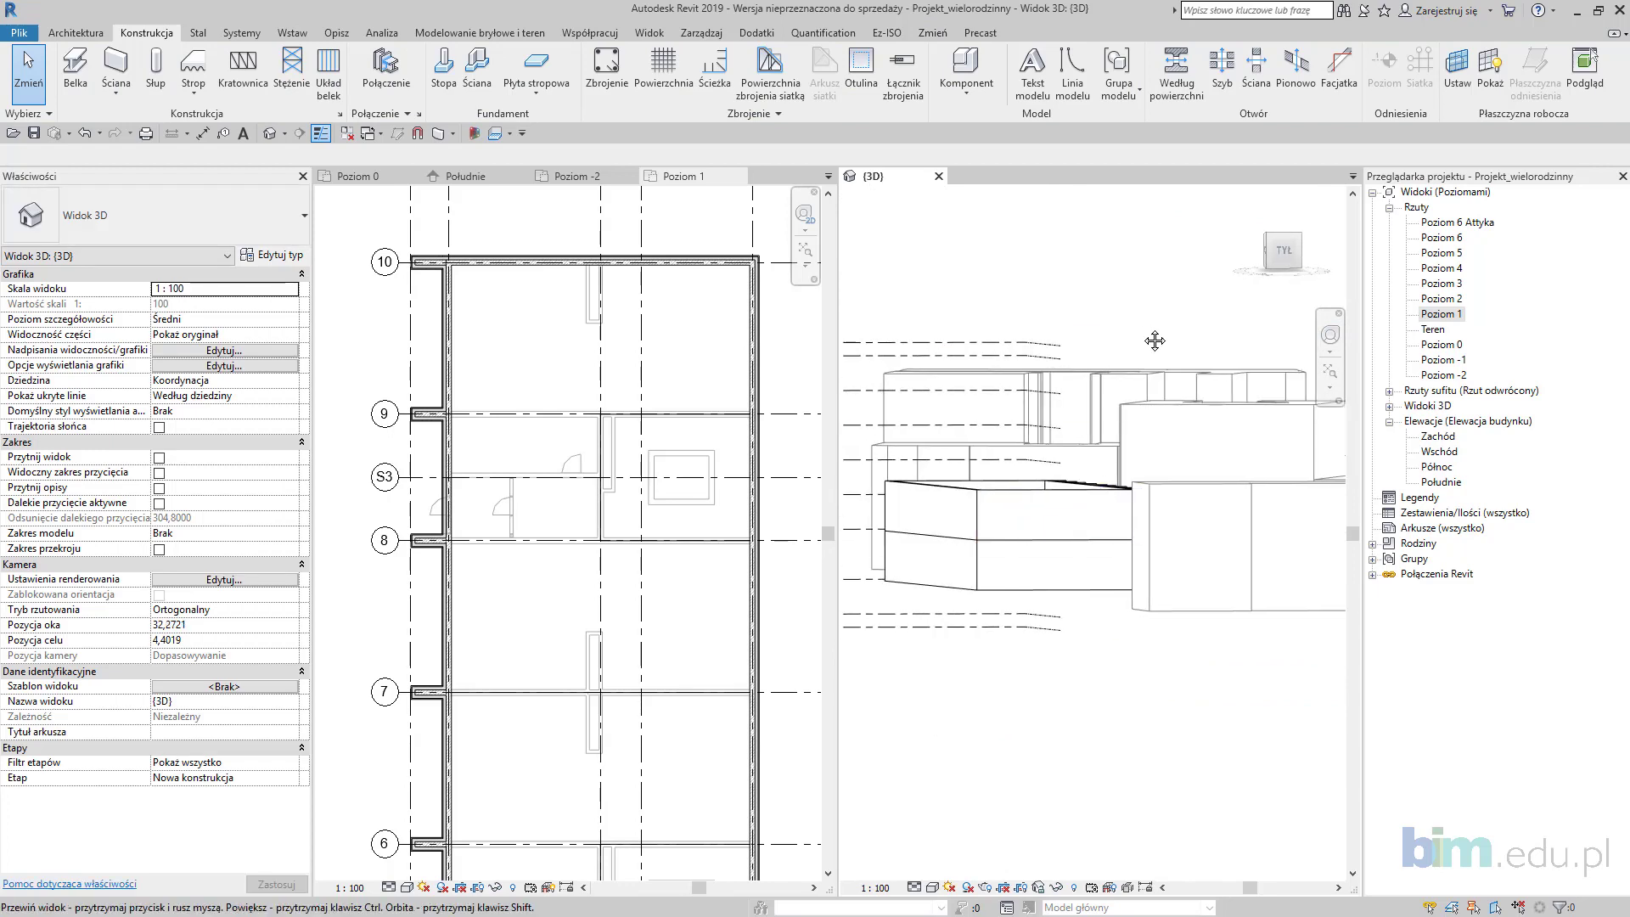
key("v")
key("g")
left_click(843, 292)
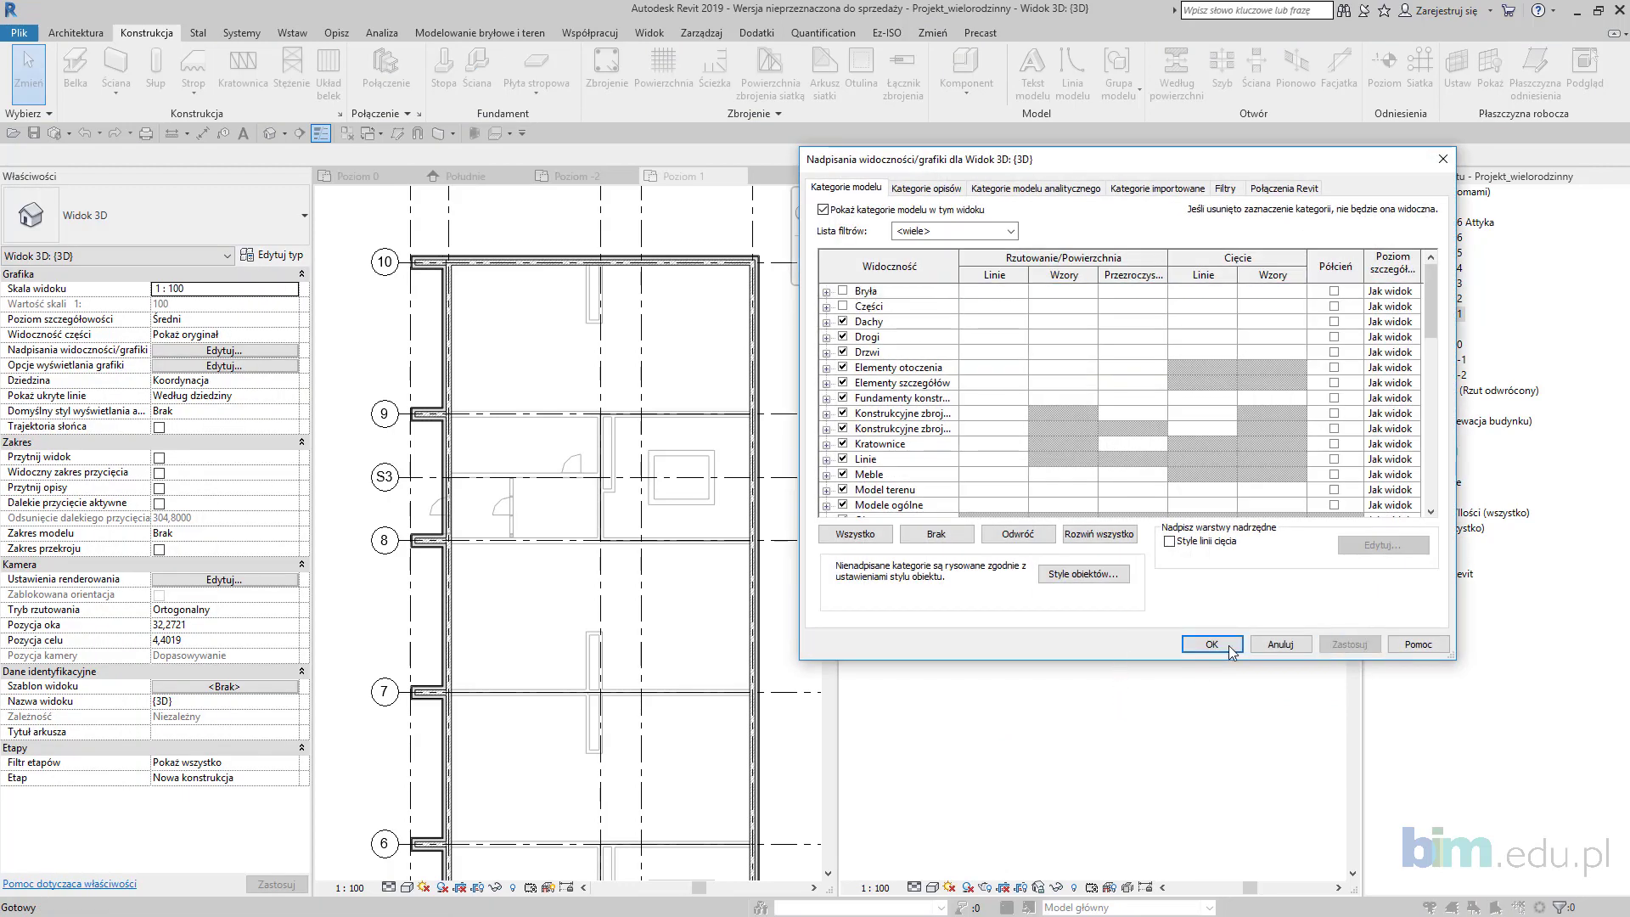
left_click(1213, 645)
Step: Set the top offset of all exterior walls on Poziom 1 to 0, checking their height against Poziom 2 in the Wschód elevation
middle_click_drag(1283, 535, 1285, 520, "shift")
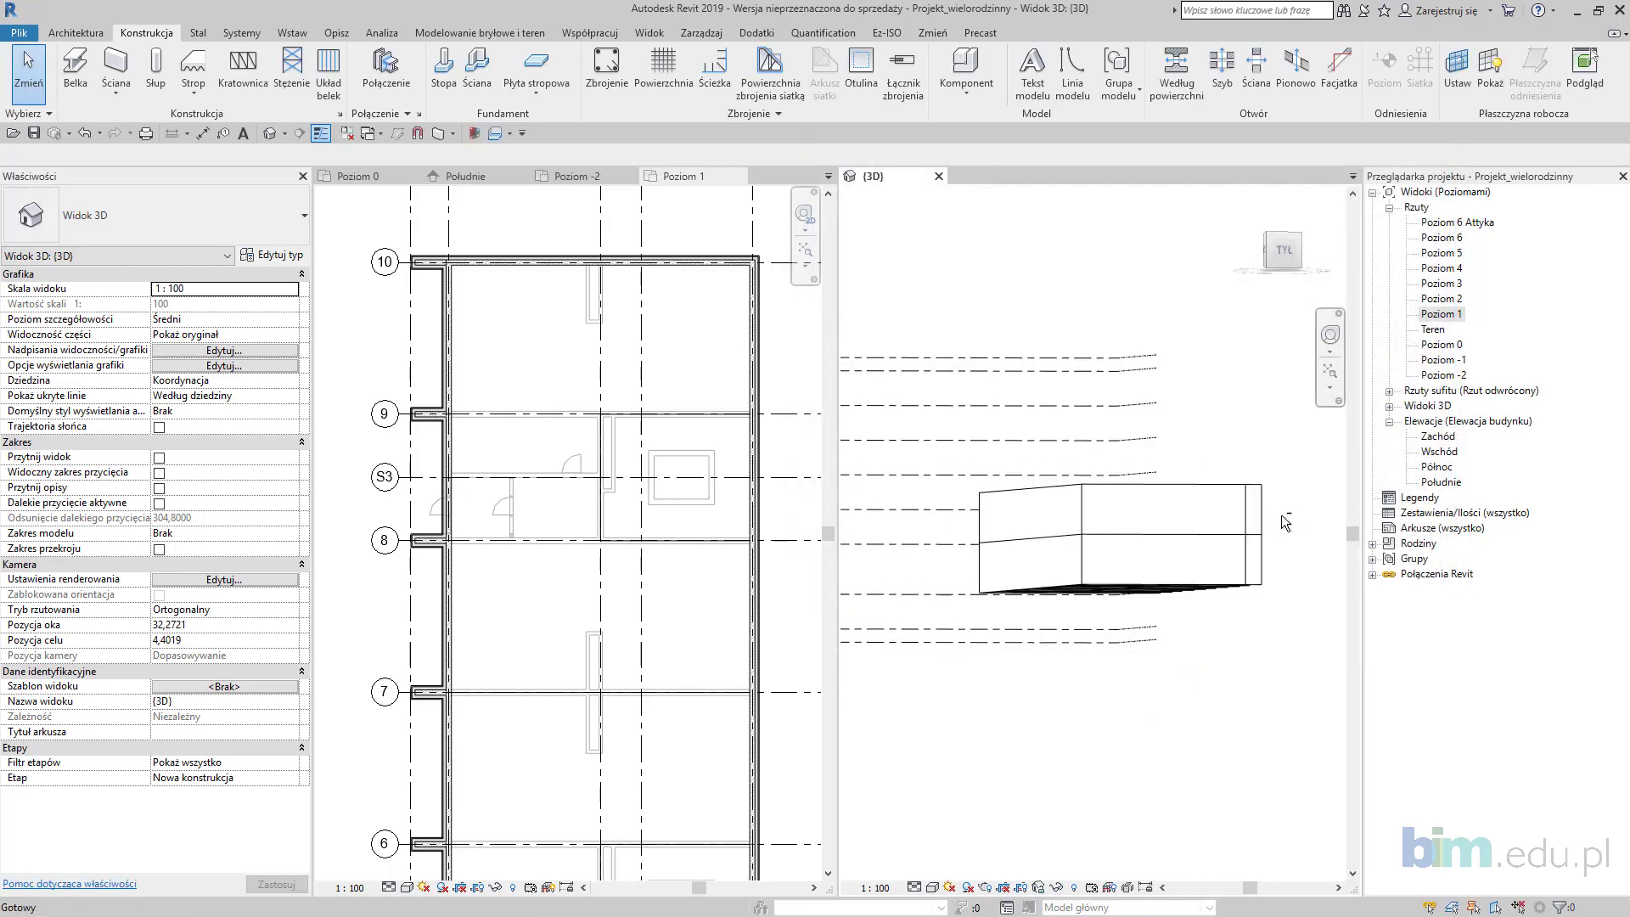
left_click_drag(1298, 508, 970, 519)
middle_click_drag(1092, 522, 1061, 576, "shift")
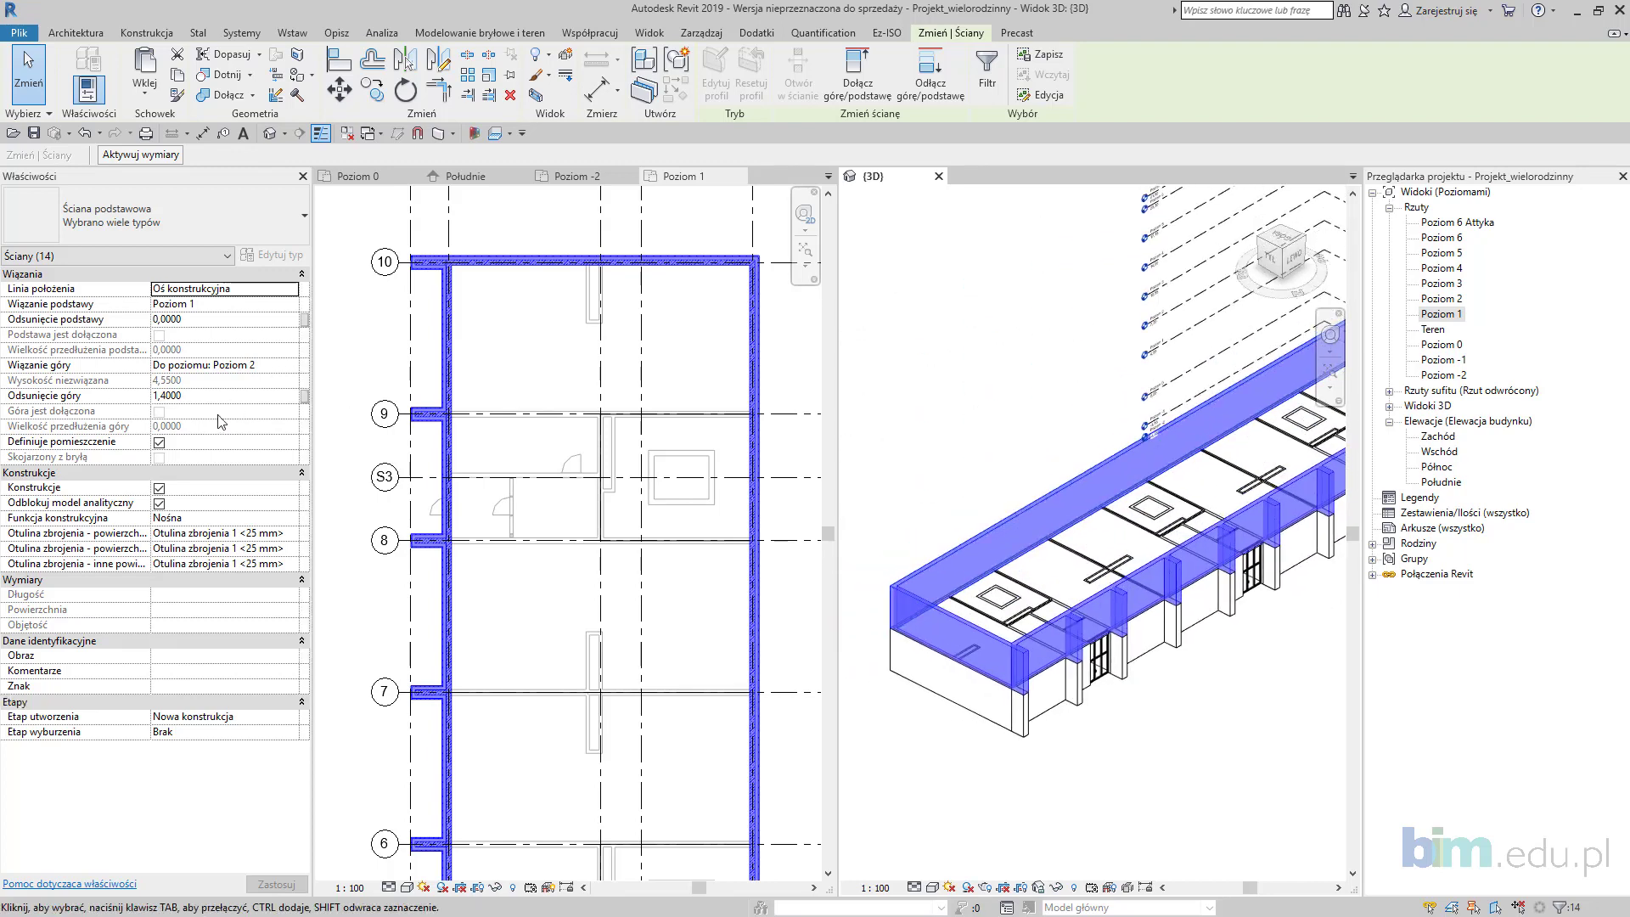
scroll(884, 704, "up", 4)
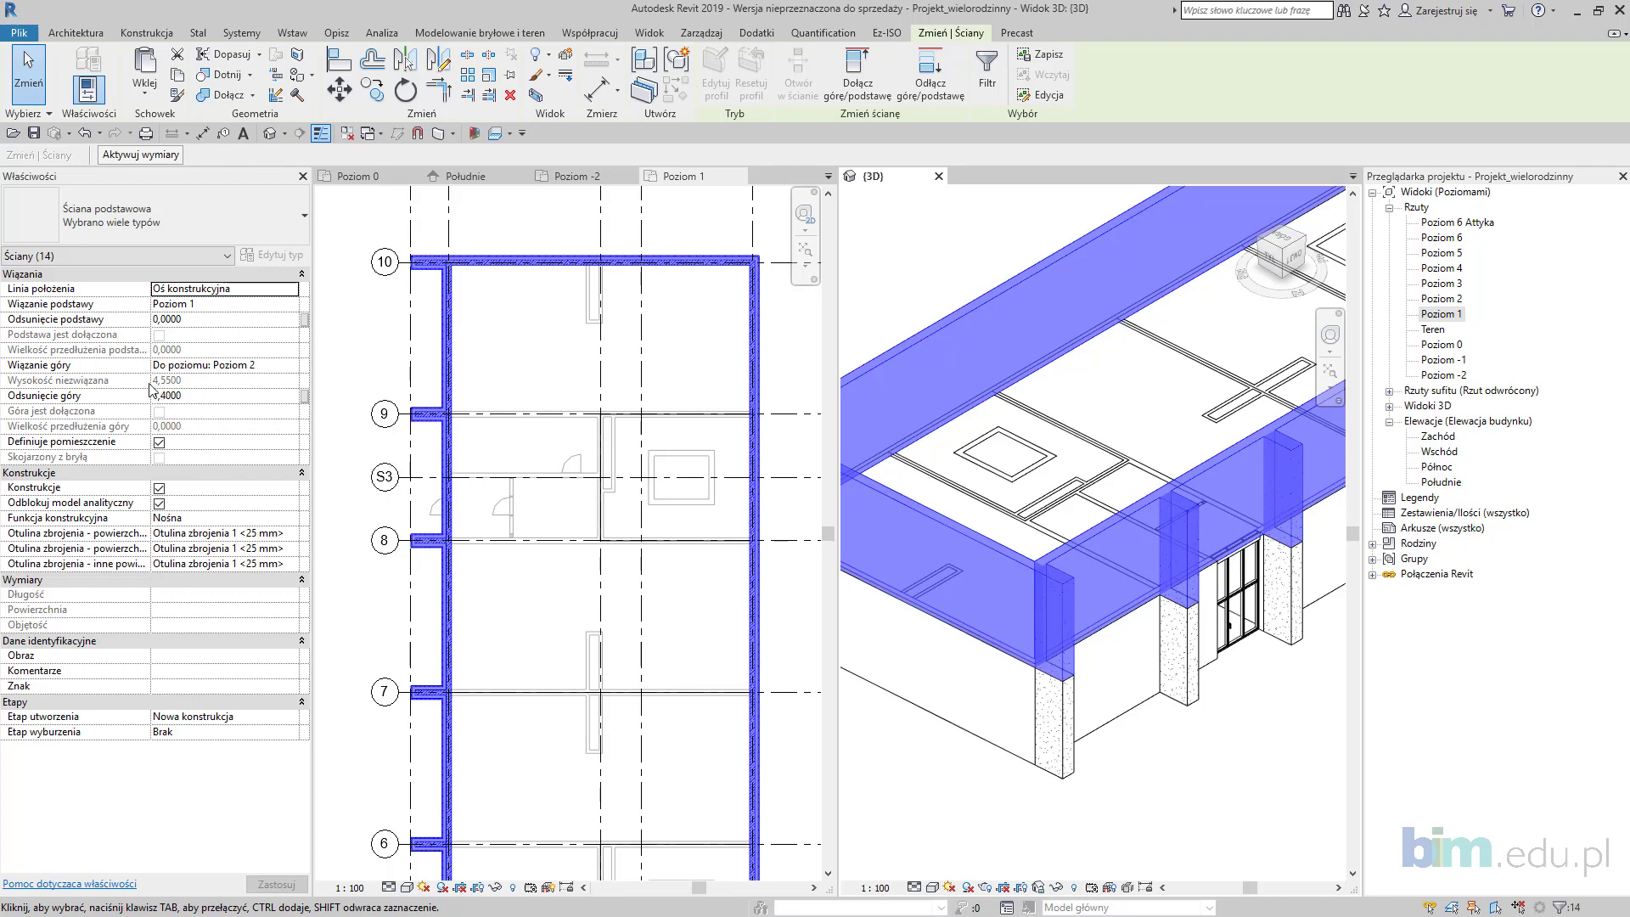
double_click(1450, 451)
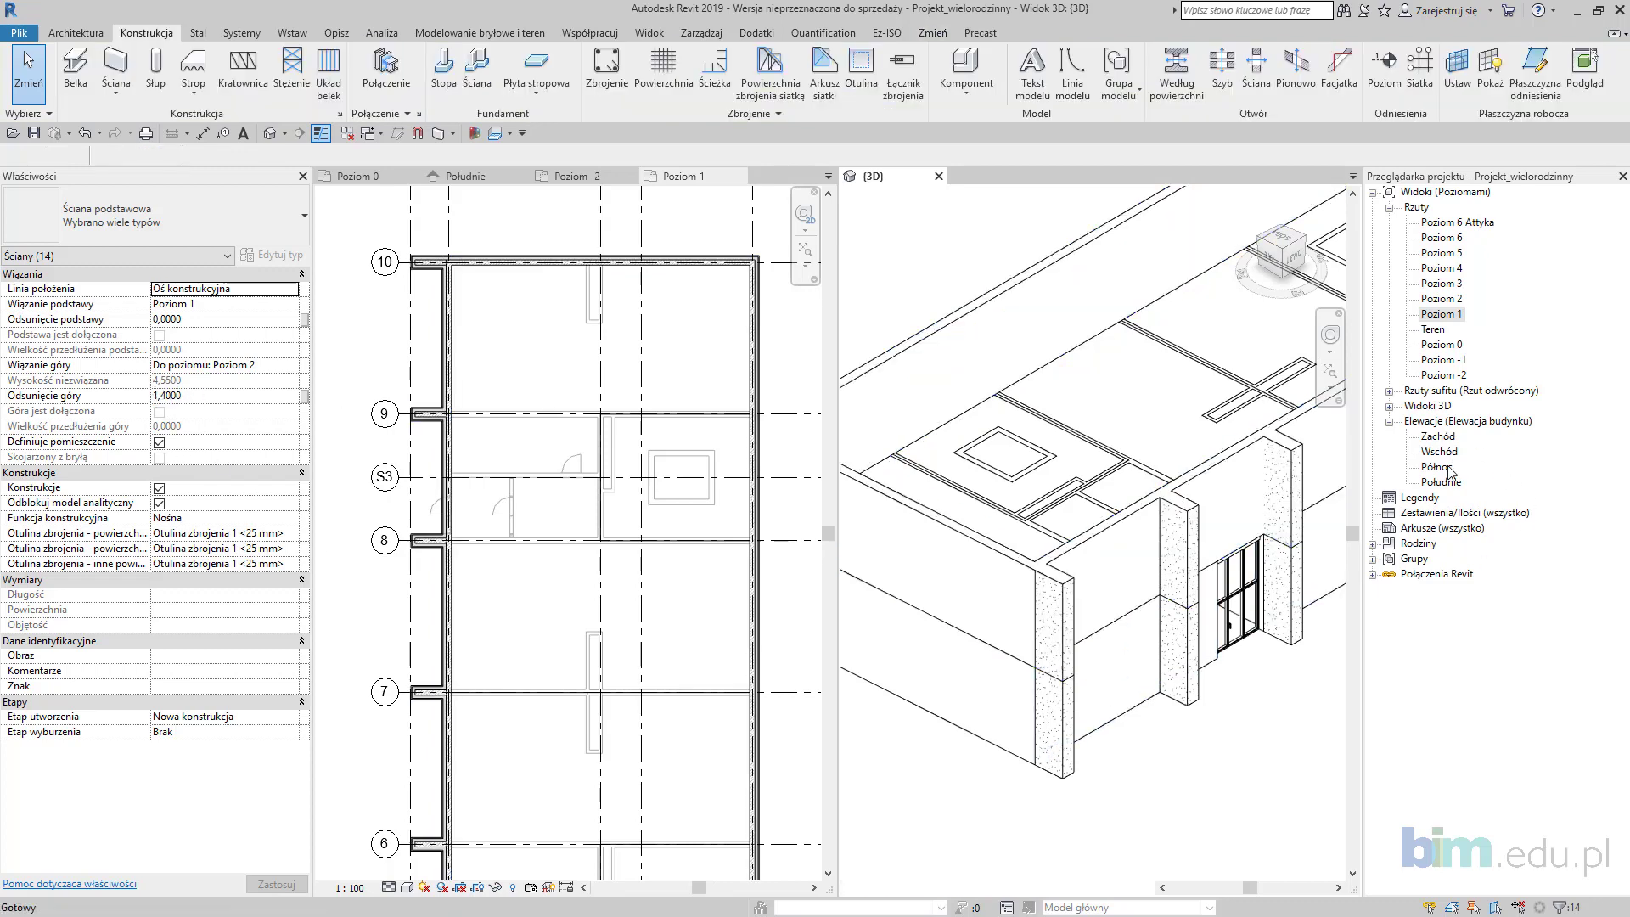
scroll(1223, 562, "up", 5)
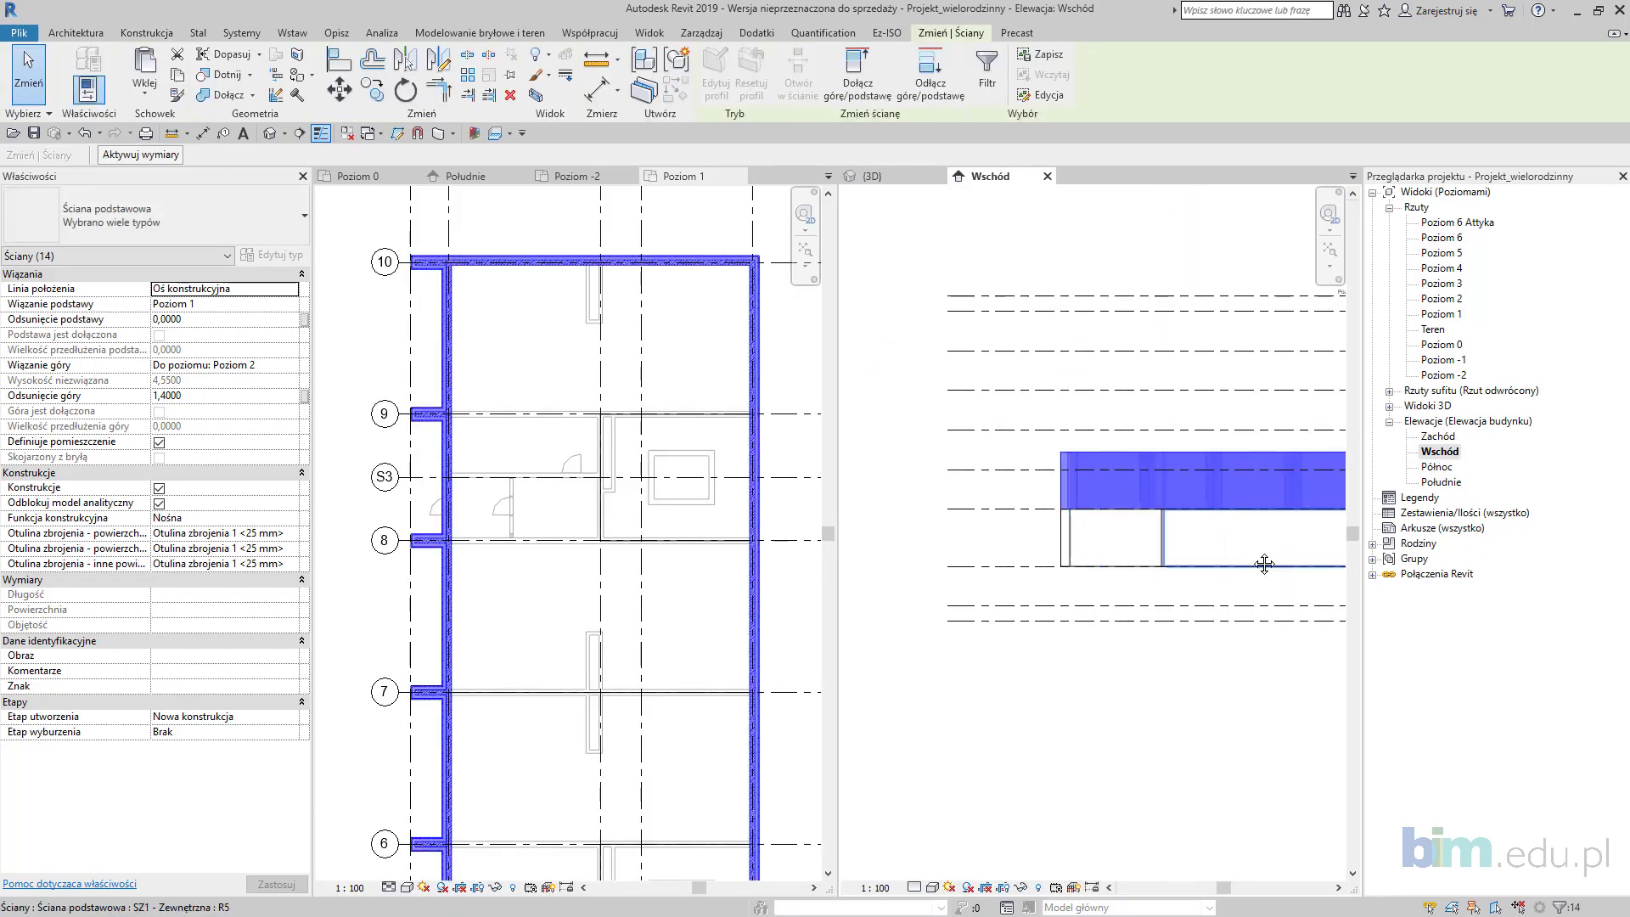
scroll(1167, 506, "up", 5)
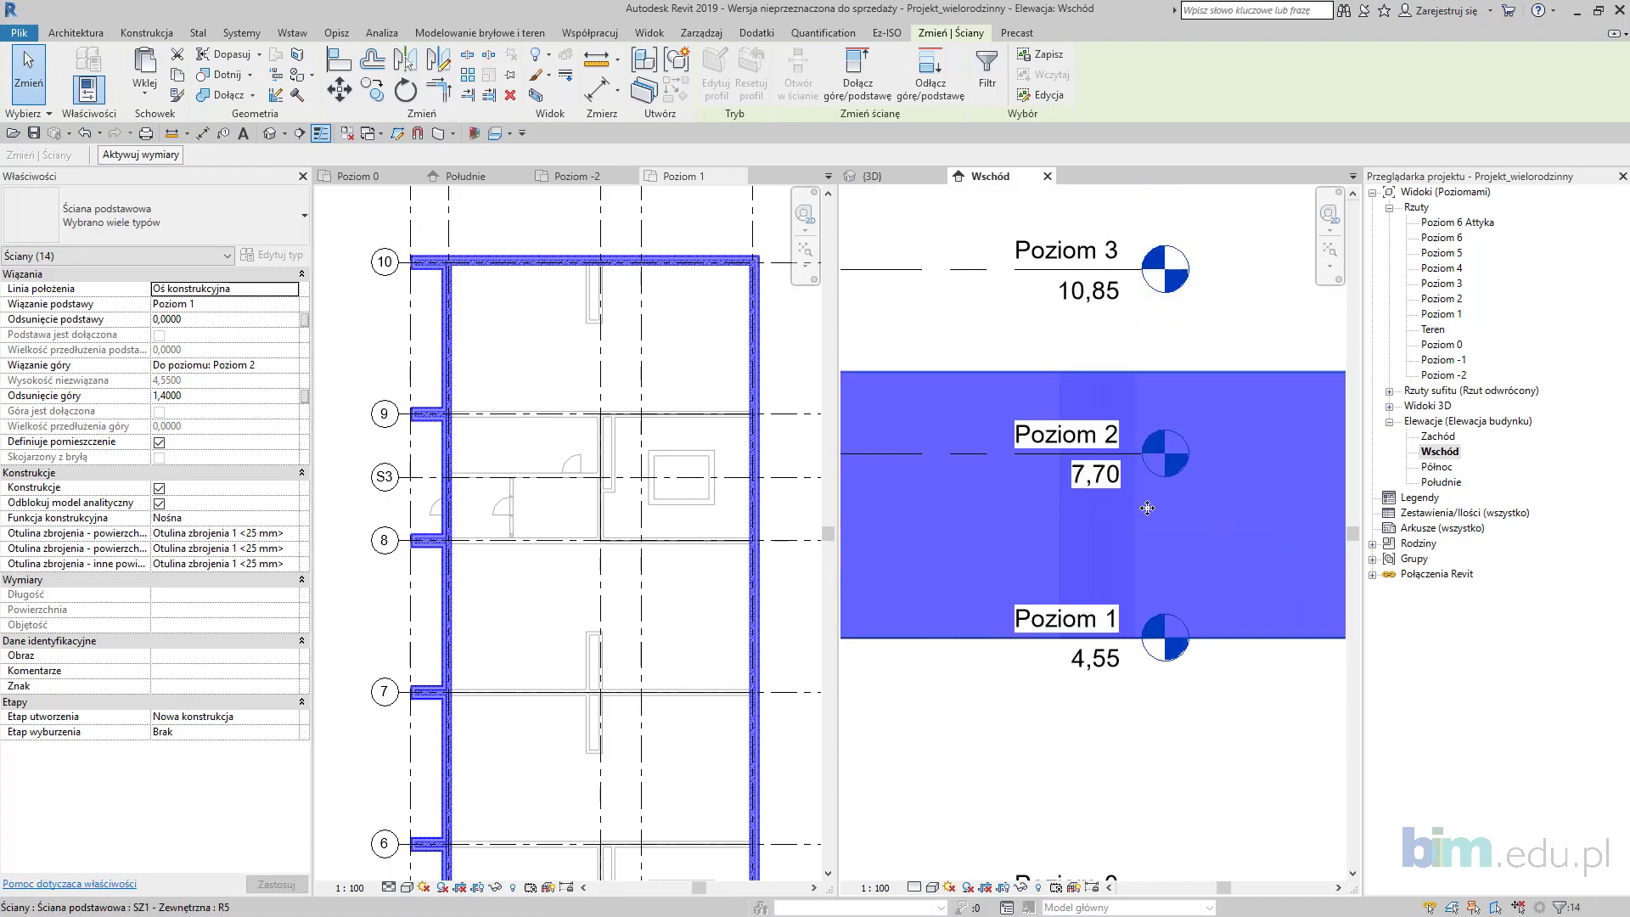
middle_click_drag(1147, 507, 1068, 446)
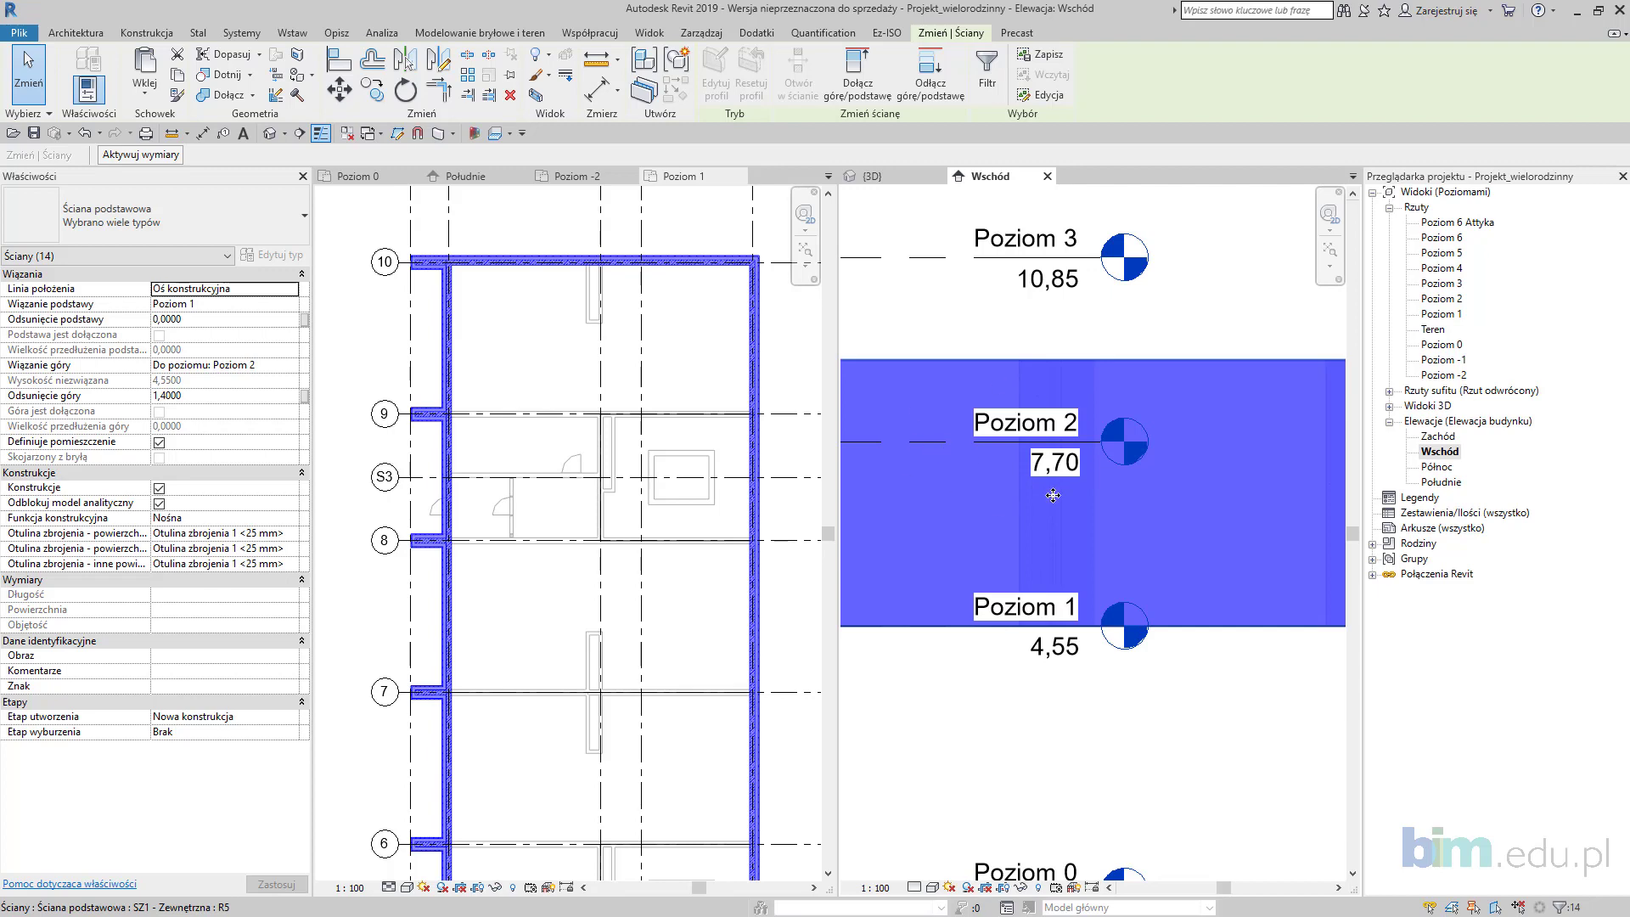
scroll(1023, 484, "down", 5)
scroll(1019, 475, "up", 4)
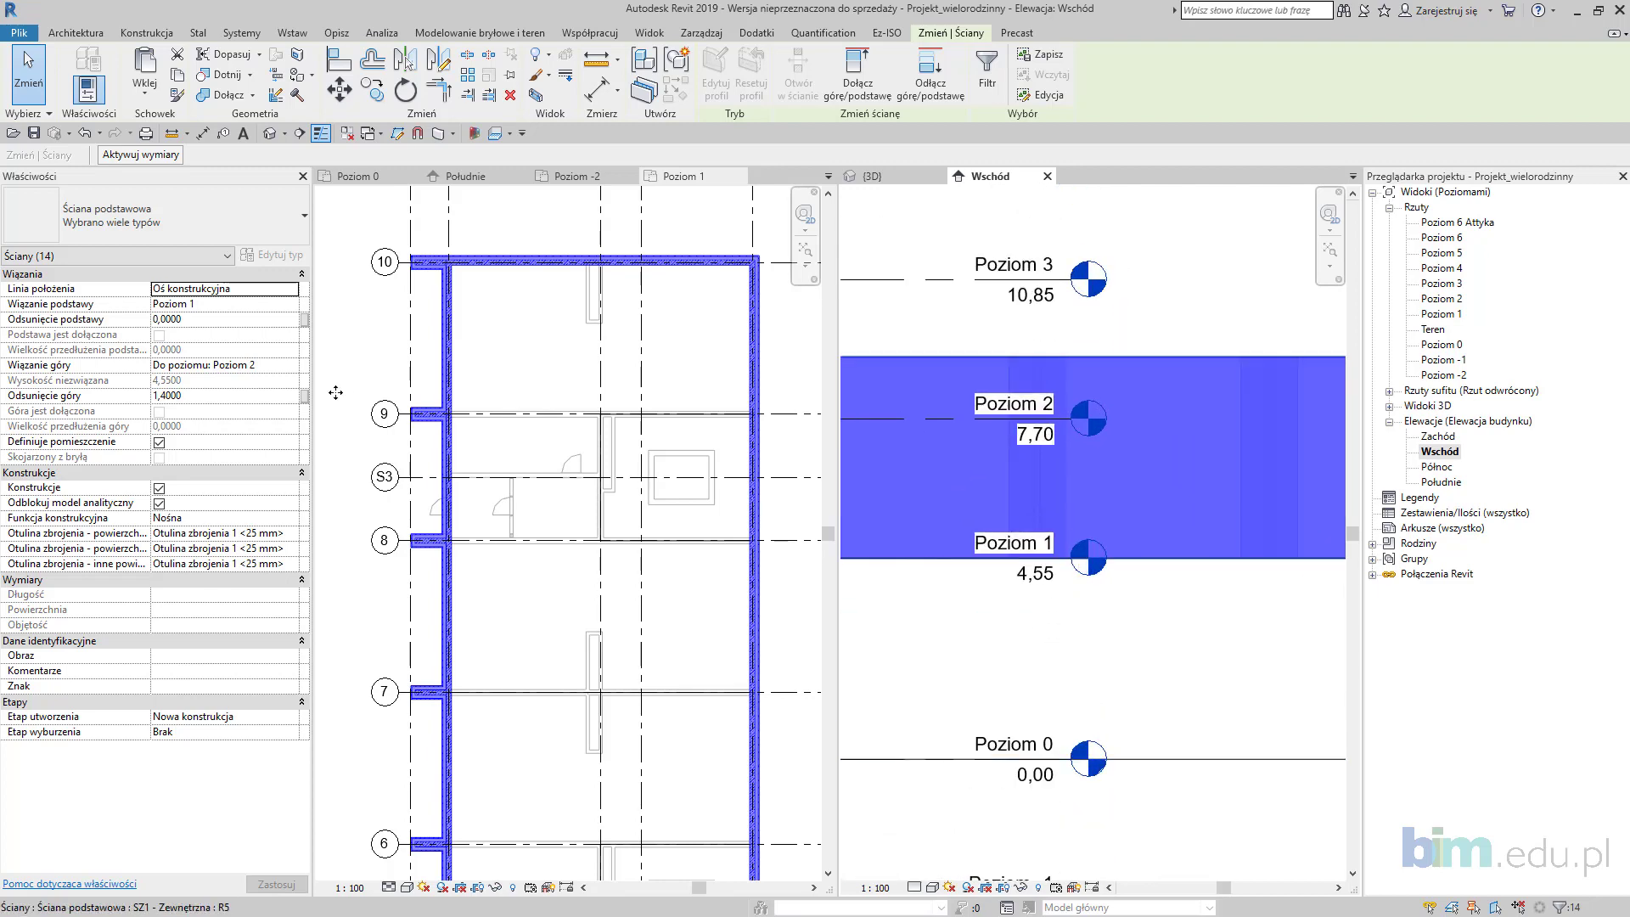
left_click(219, 398)
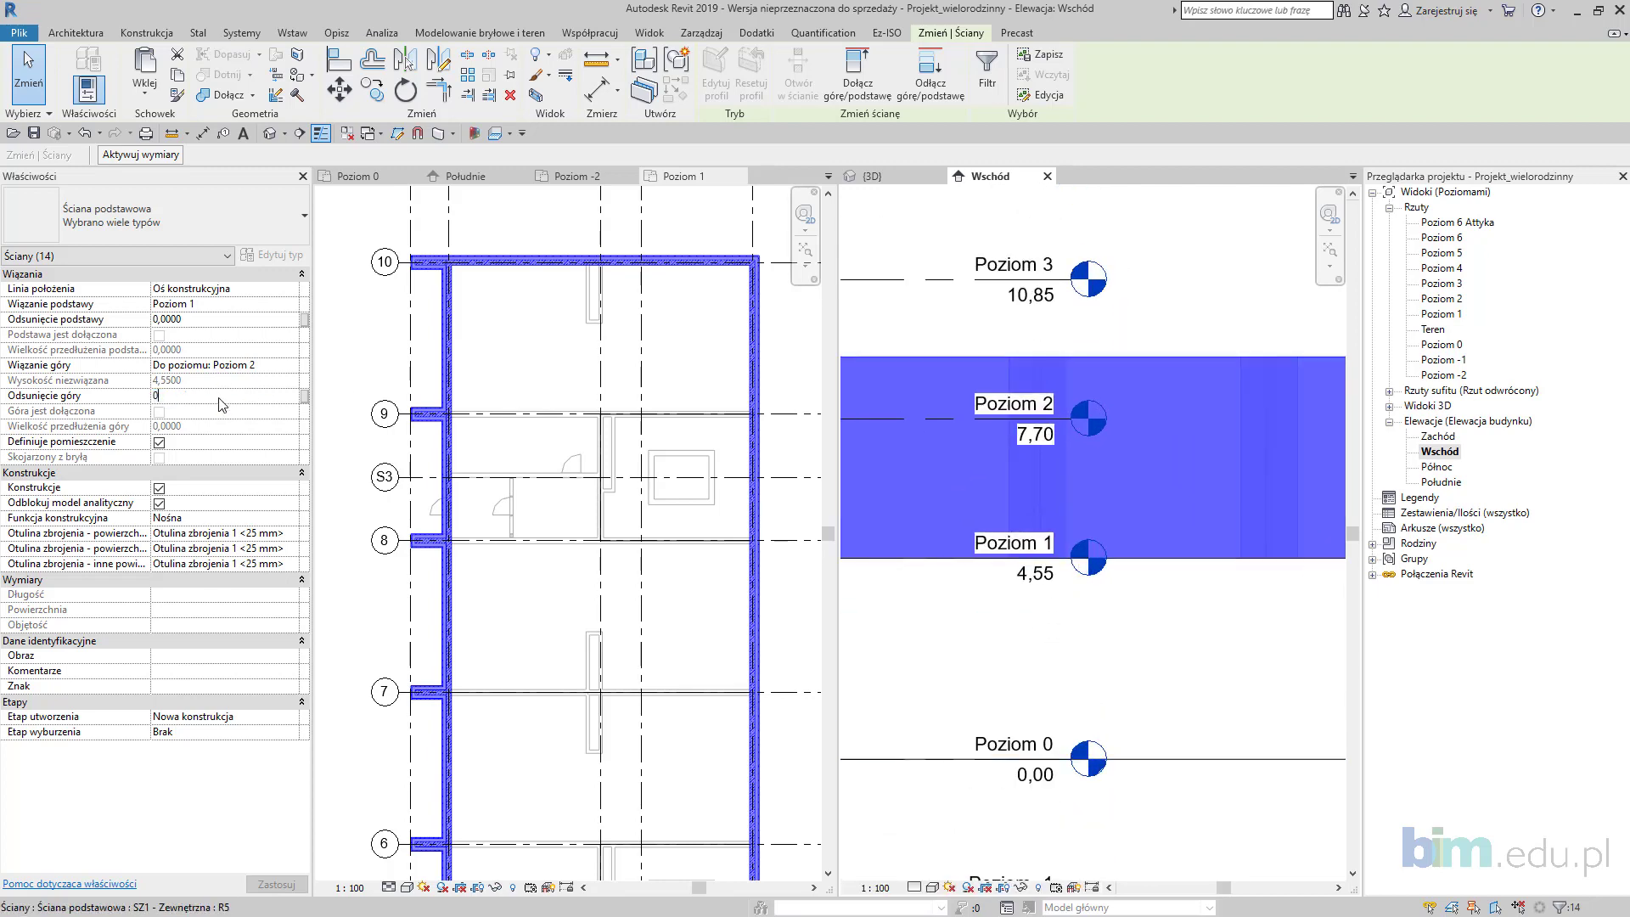
Step: Copy the SW6 - Żelbet winda walls of all three lift shafts from the Poziom 0 plan and paste them aligned to Poziom 1
left_click(1458, 345)
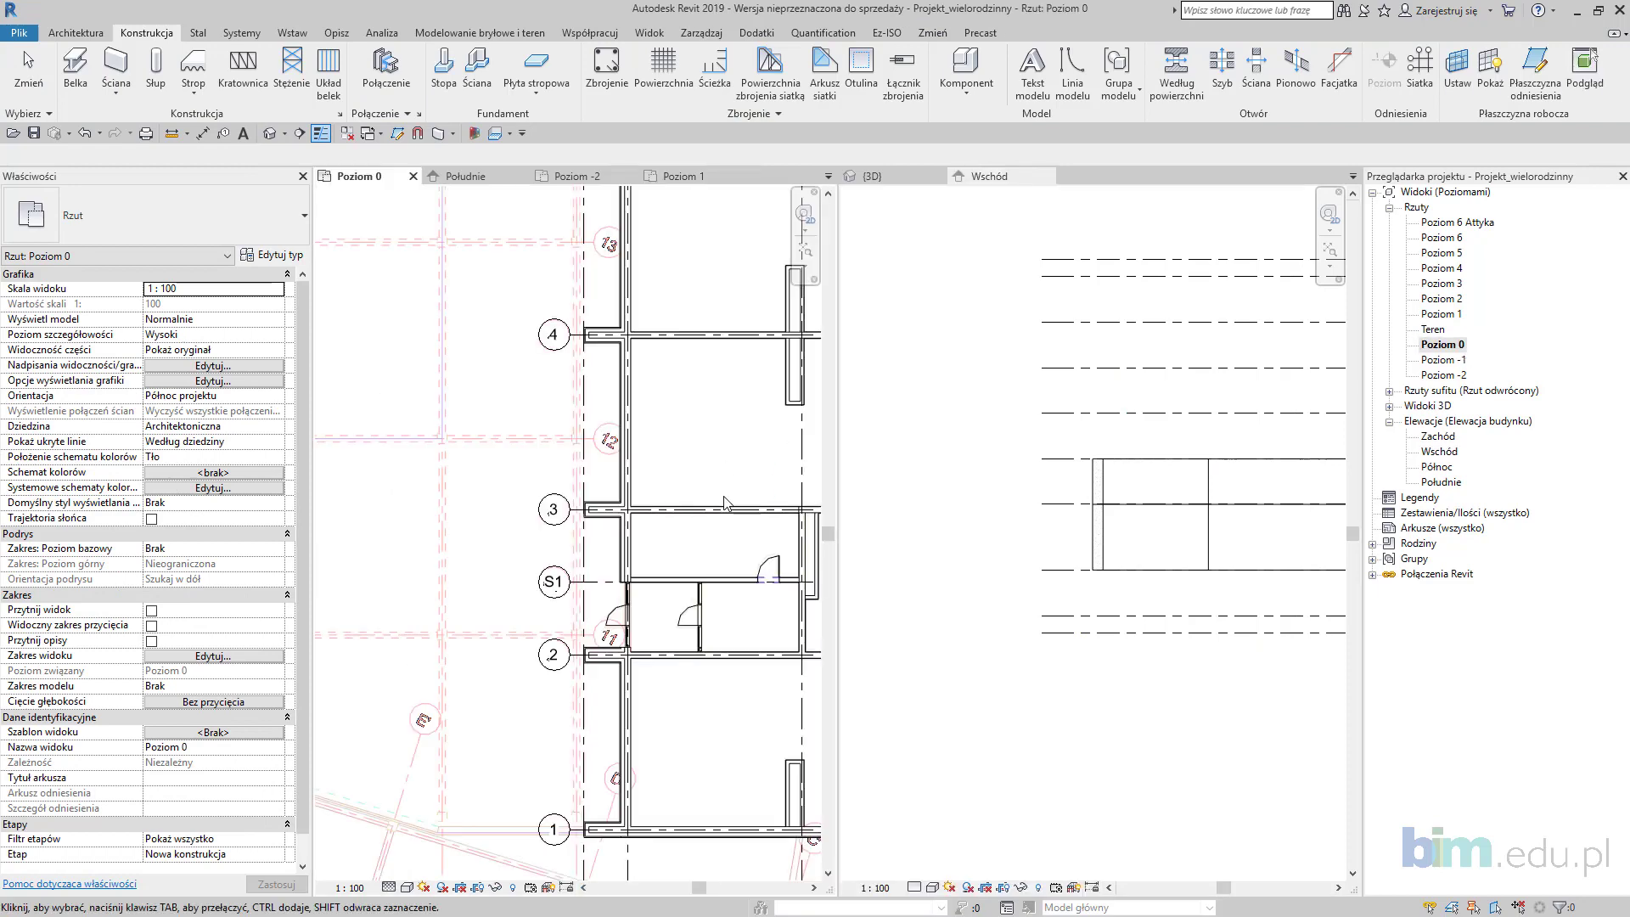
scroll(455, 509, "up", 5)
left_click_drag(517, 520, 654, 627)
scroll(739, 484, "down", 2)
left_click_drag(586, 487, 681, 567, "ctrl")
middle_click_drag(663, 303, 663, 637)
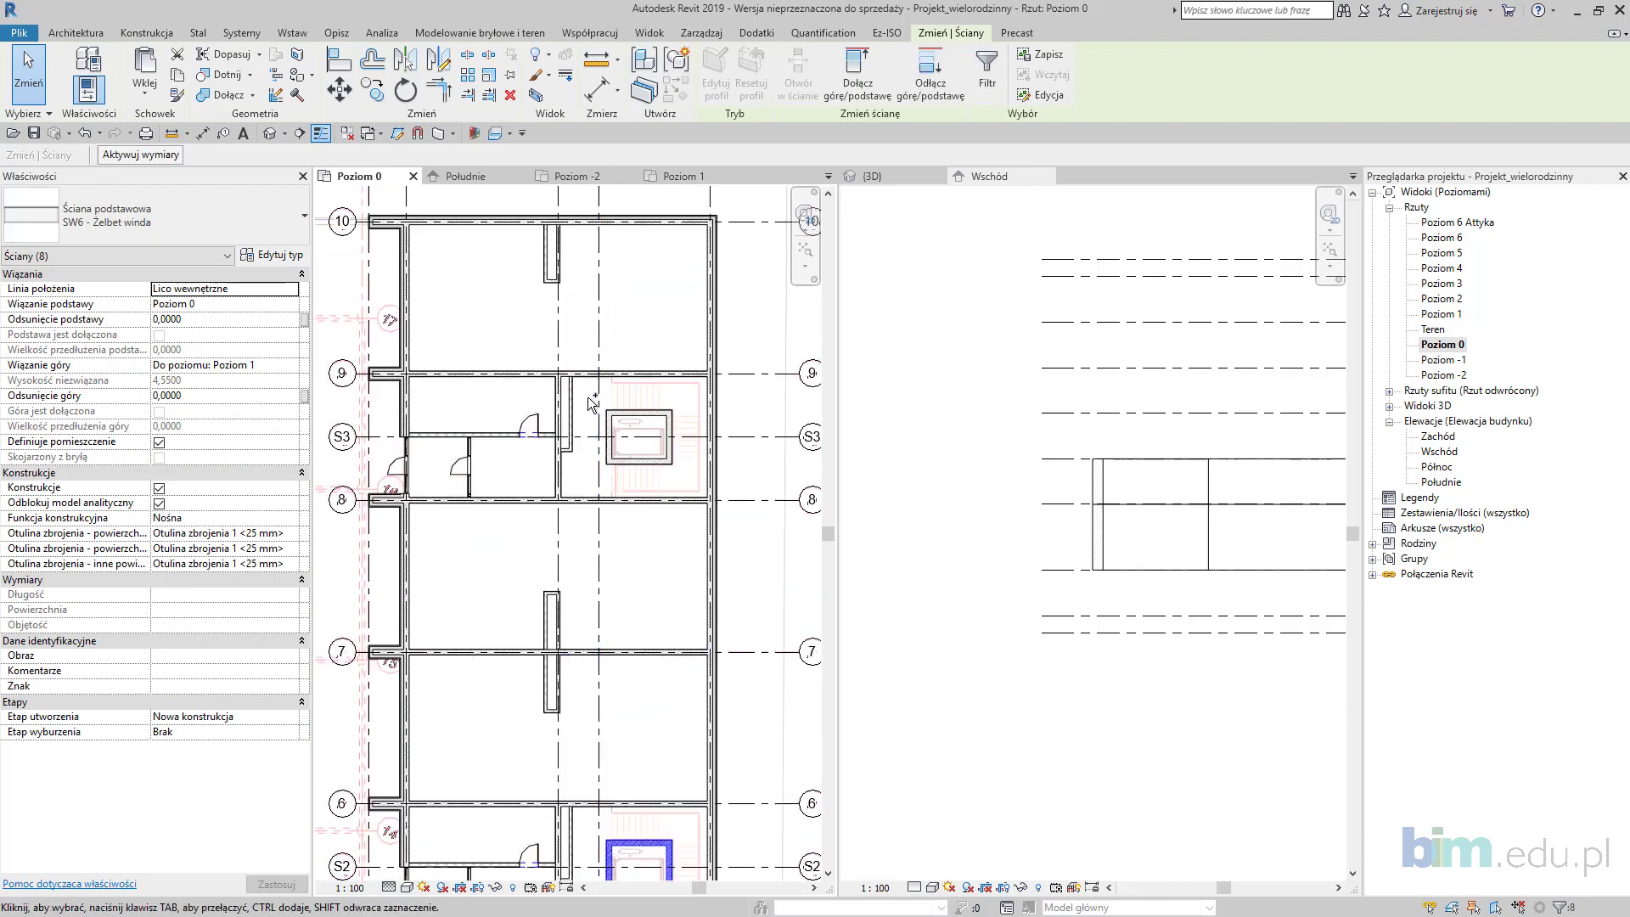
left_click_drag(686, 467, 684, 466, "ctrl")
left_click(146, 100)
left_click(238, 157)
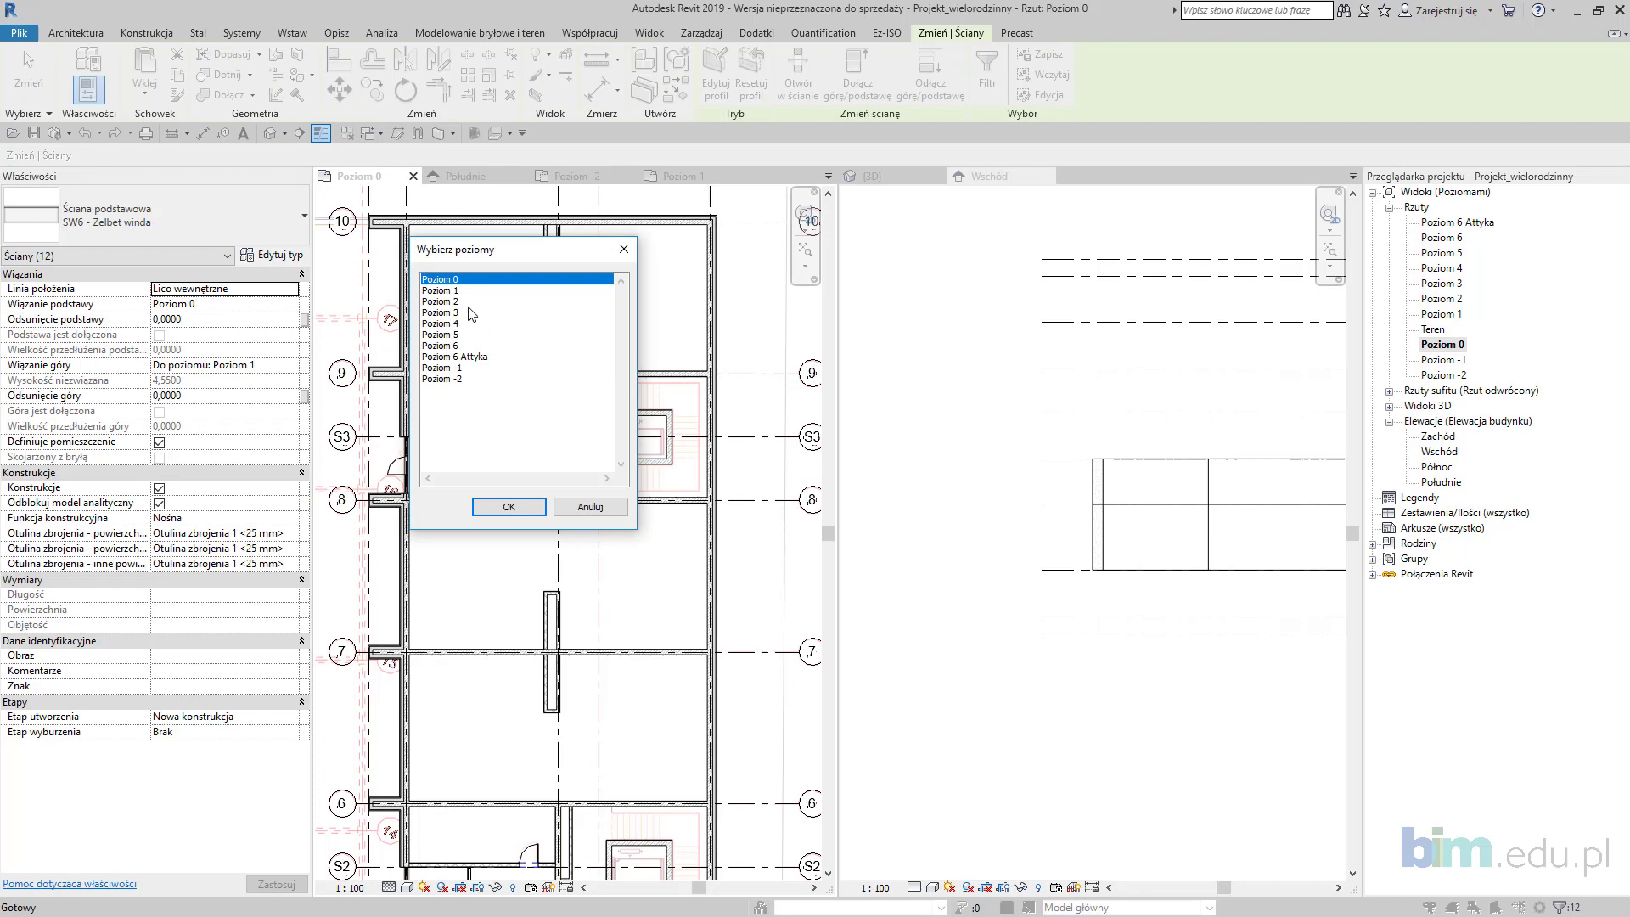
left_click(465, 291)
left_click(526, 514)
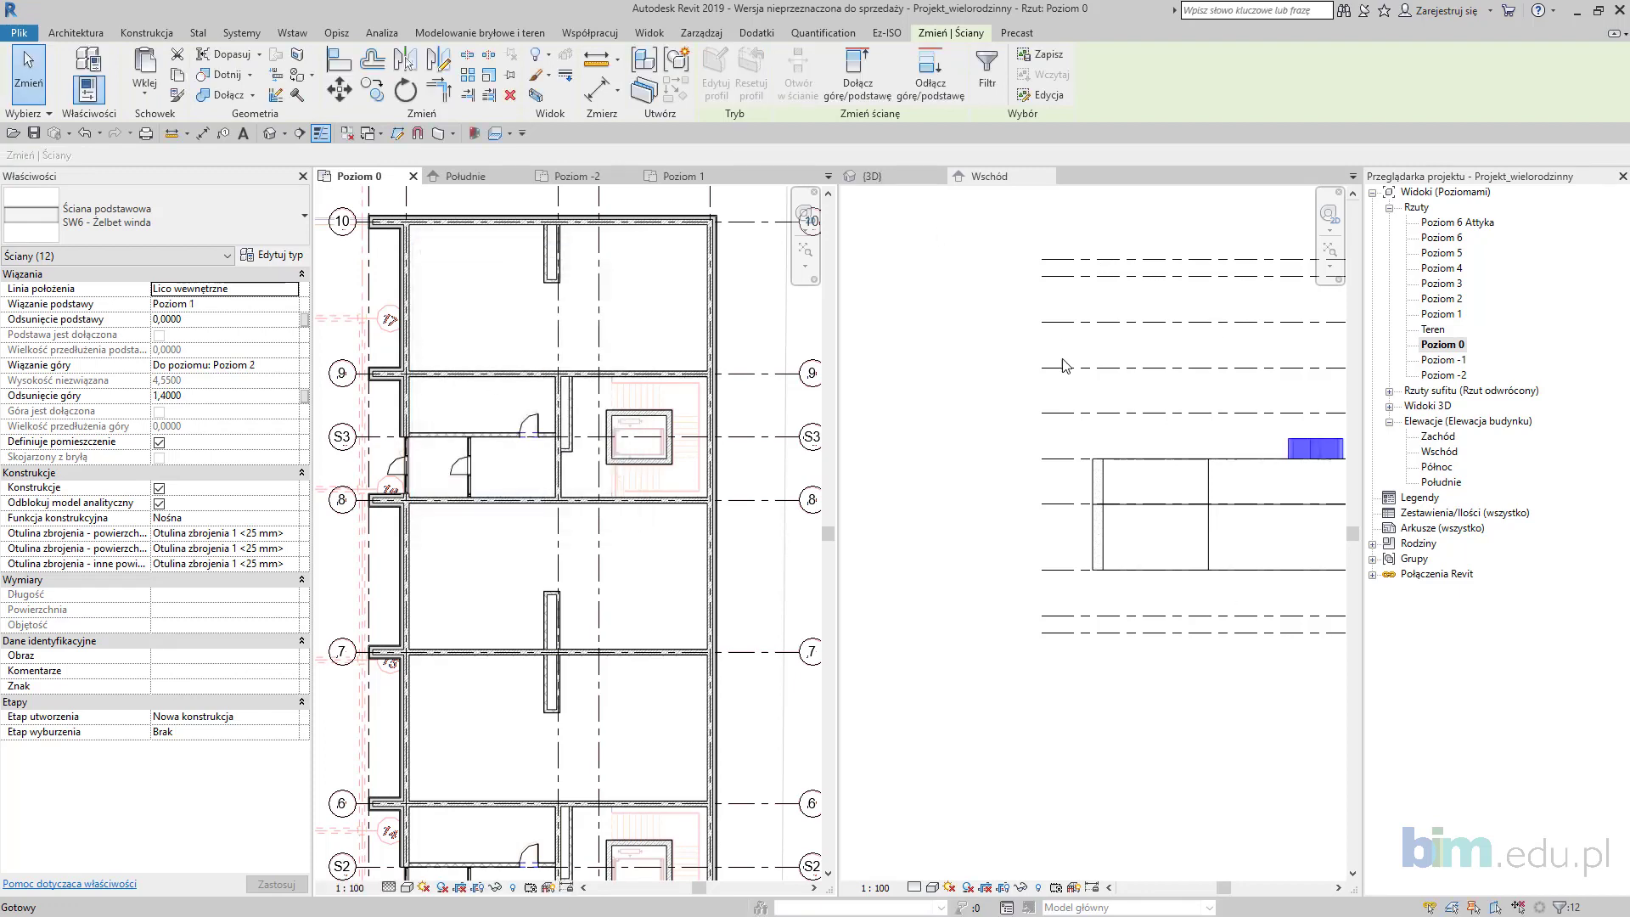
Step: Set the top offset of the pasted lift shaft walls to 0 and inspect them in the 3D view
scroll(1121, 431, "down", 3)
middle_click_drag(1168, 452, 968, 427)
scroll(1015, 458, "up", 4)
scroll(968, 427, "down", 2)
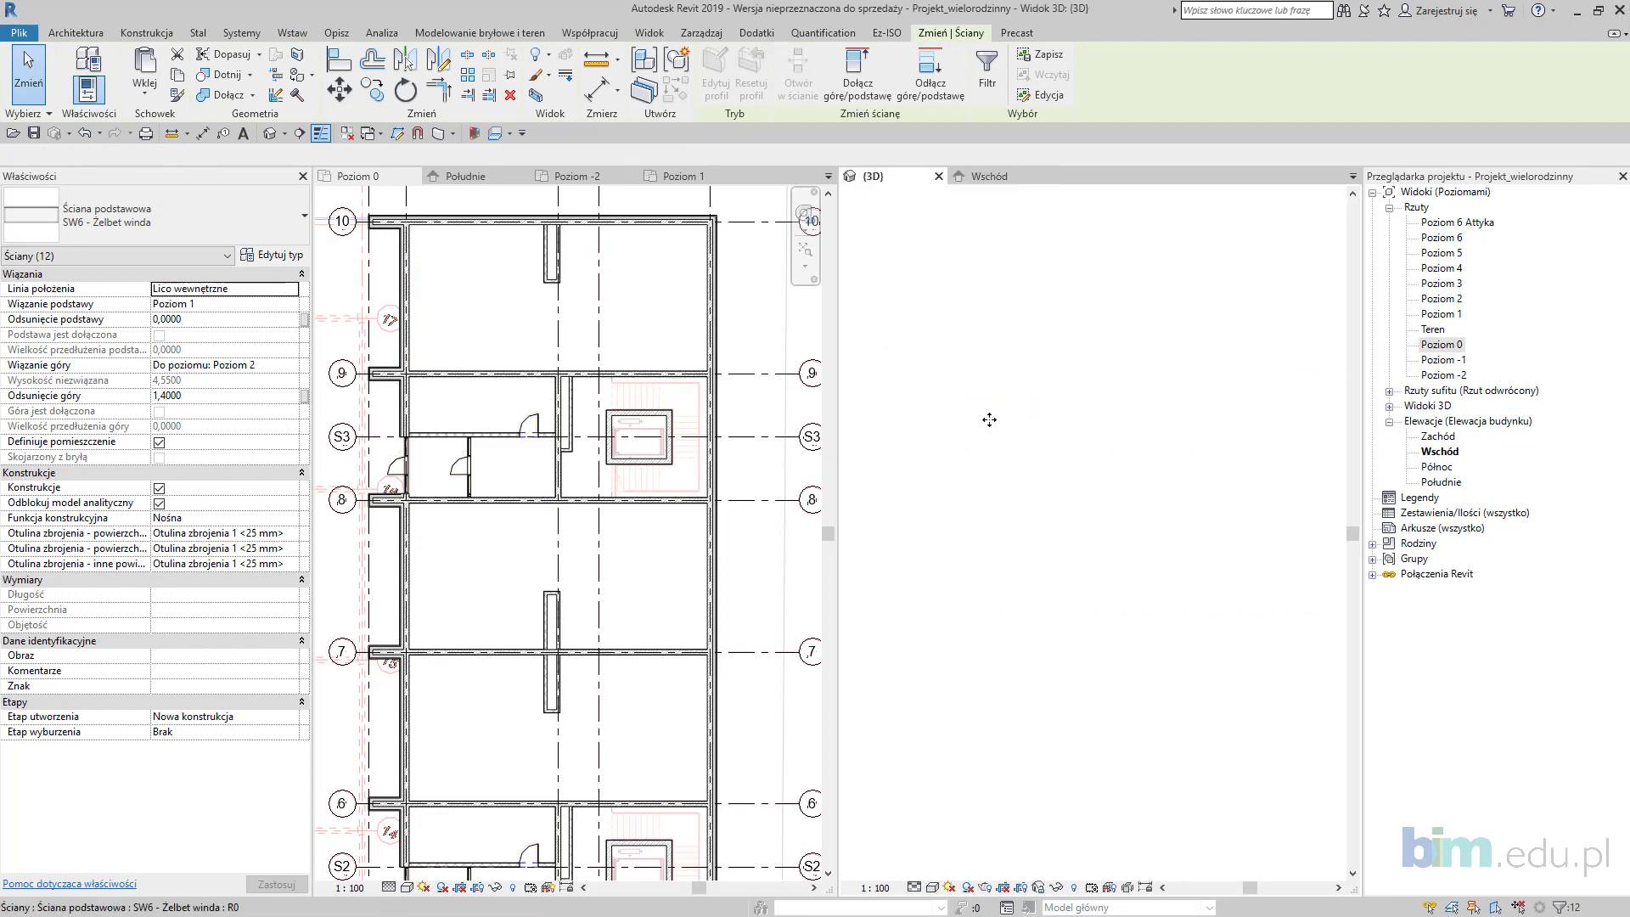
middle_click_drag(1059, 470, 1128, 447, "shift")
middle_click_drag(1268, 355, 1060, 626)
scroll(1060, 627, "down", 2)
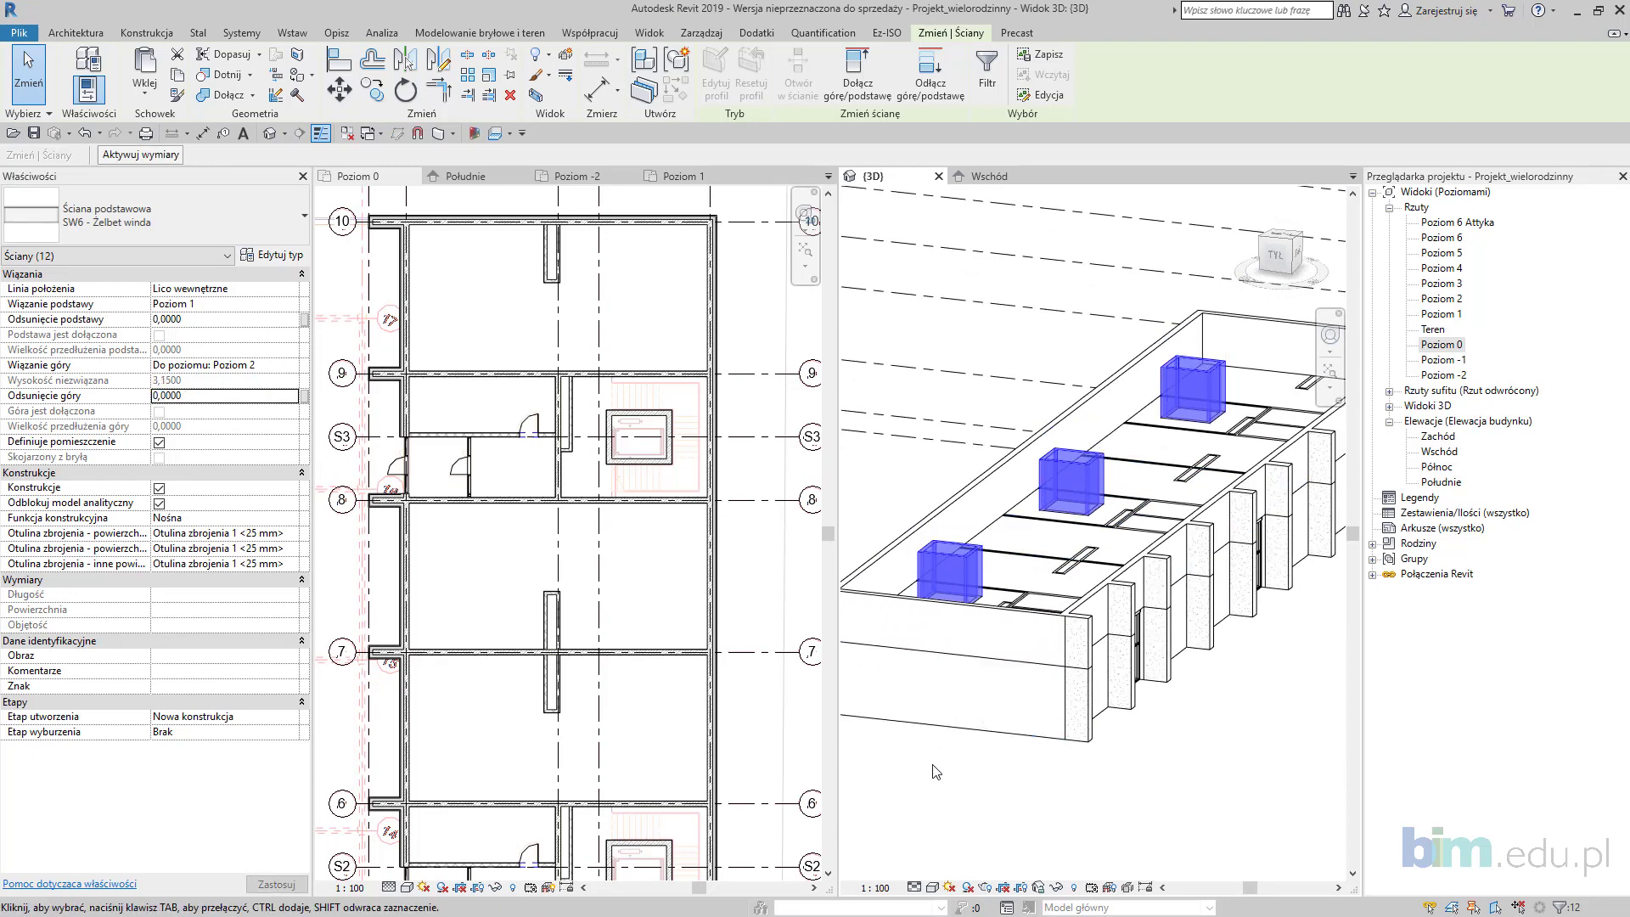
Step: Select the load-bearing walls on axes 8 and 9 and the adjacent chimney walls up to axis 10 in the Poziom 0 plan
left_click(498, 502)
scroll(527, 508, "up", 2)
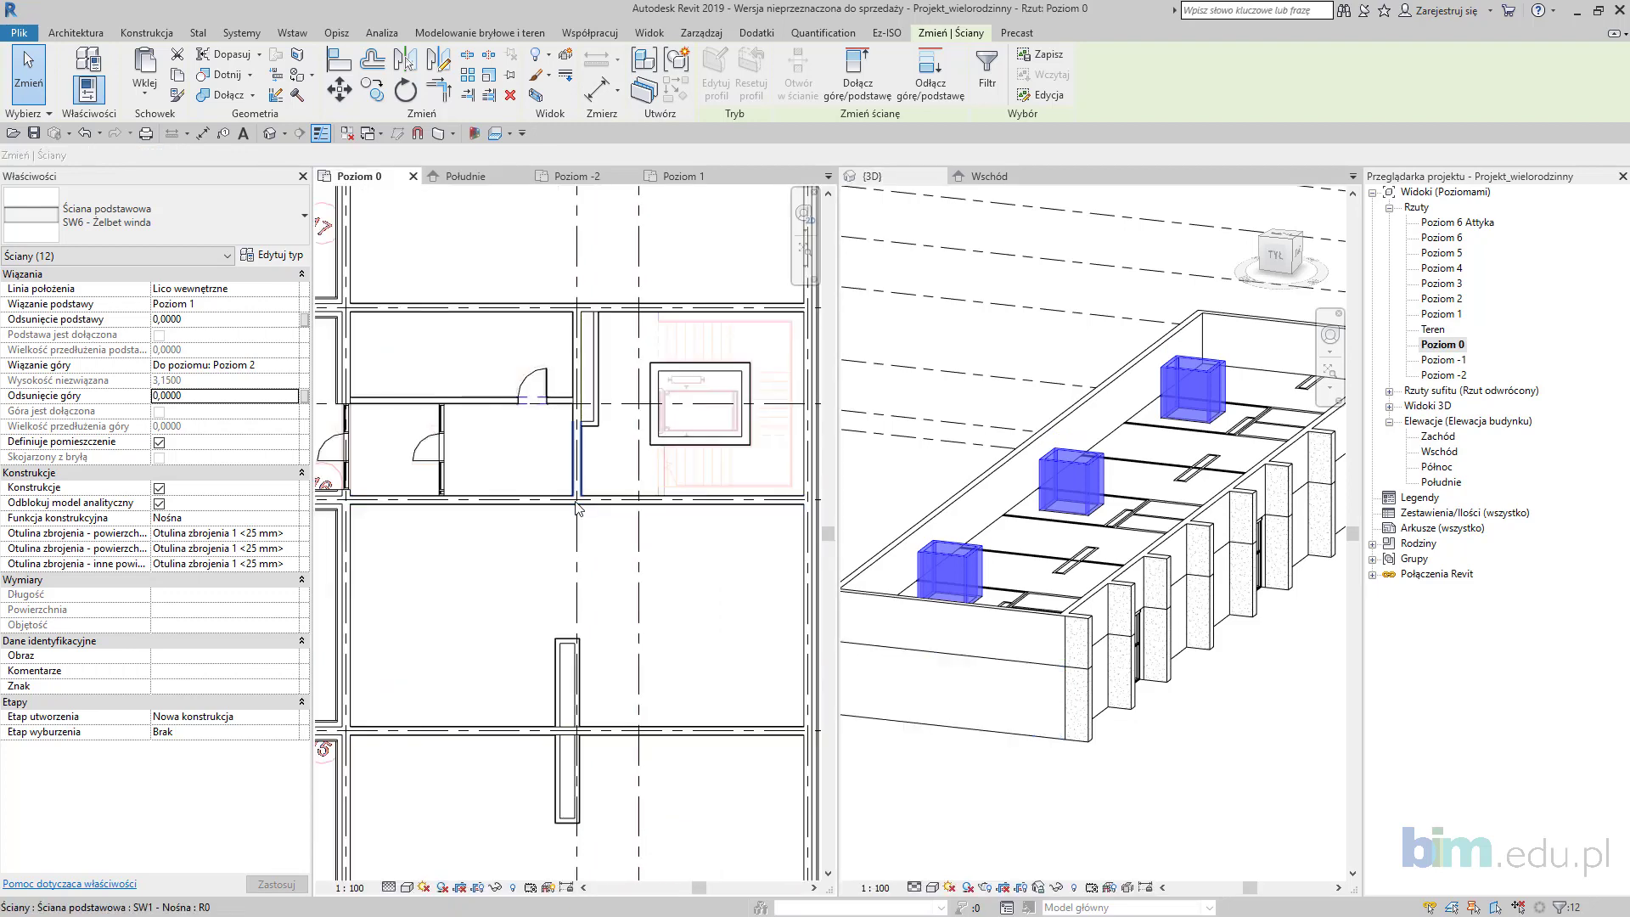
left_click(592, 504)
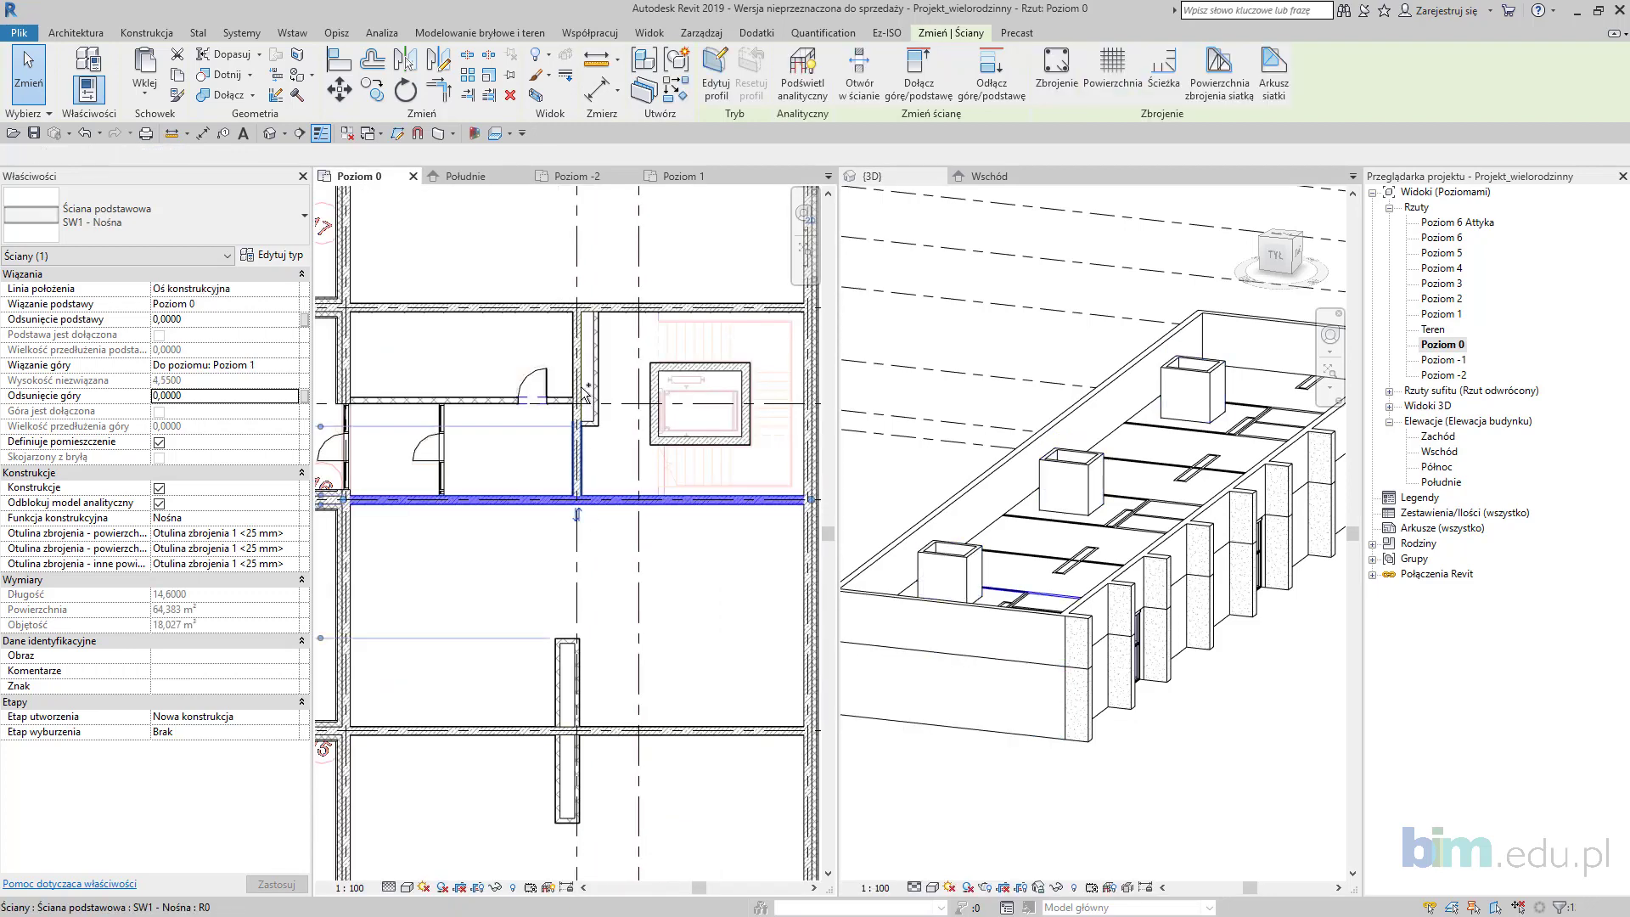
left_click(579, 403, "ctrl")
left_click(598, 392, "ctrl")
middle_click_drag(594, 370, 630, 496)
left_click(582, 437, "ctrl")
left_click(594, 273, "ctrl")
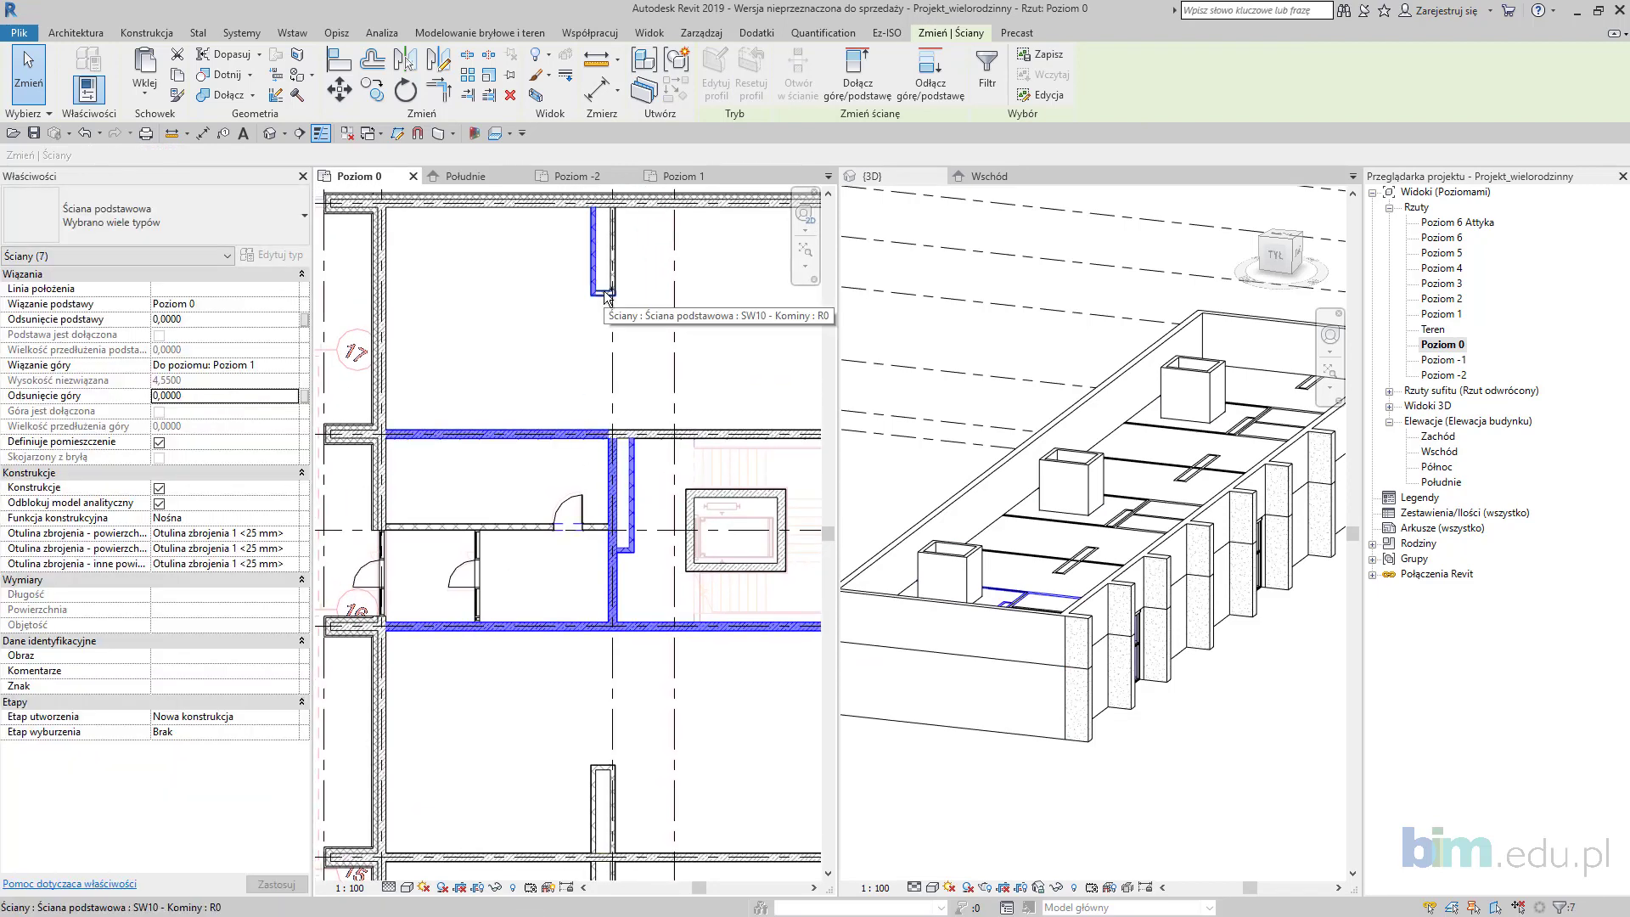
left_click(616, 262, "ctrl")
left_click(648, 435, "ctrl")
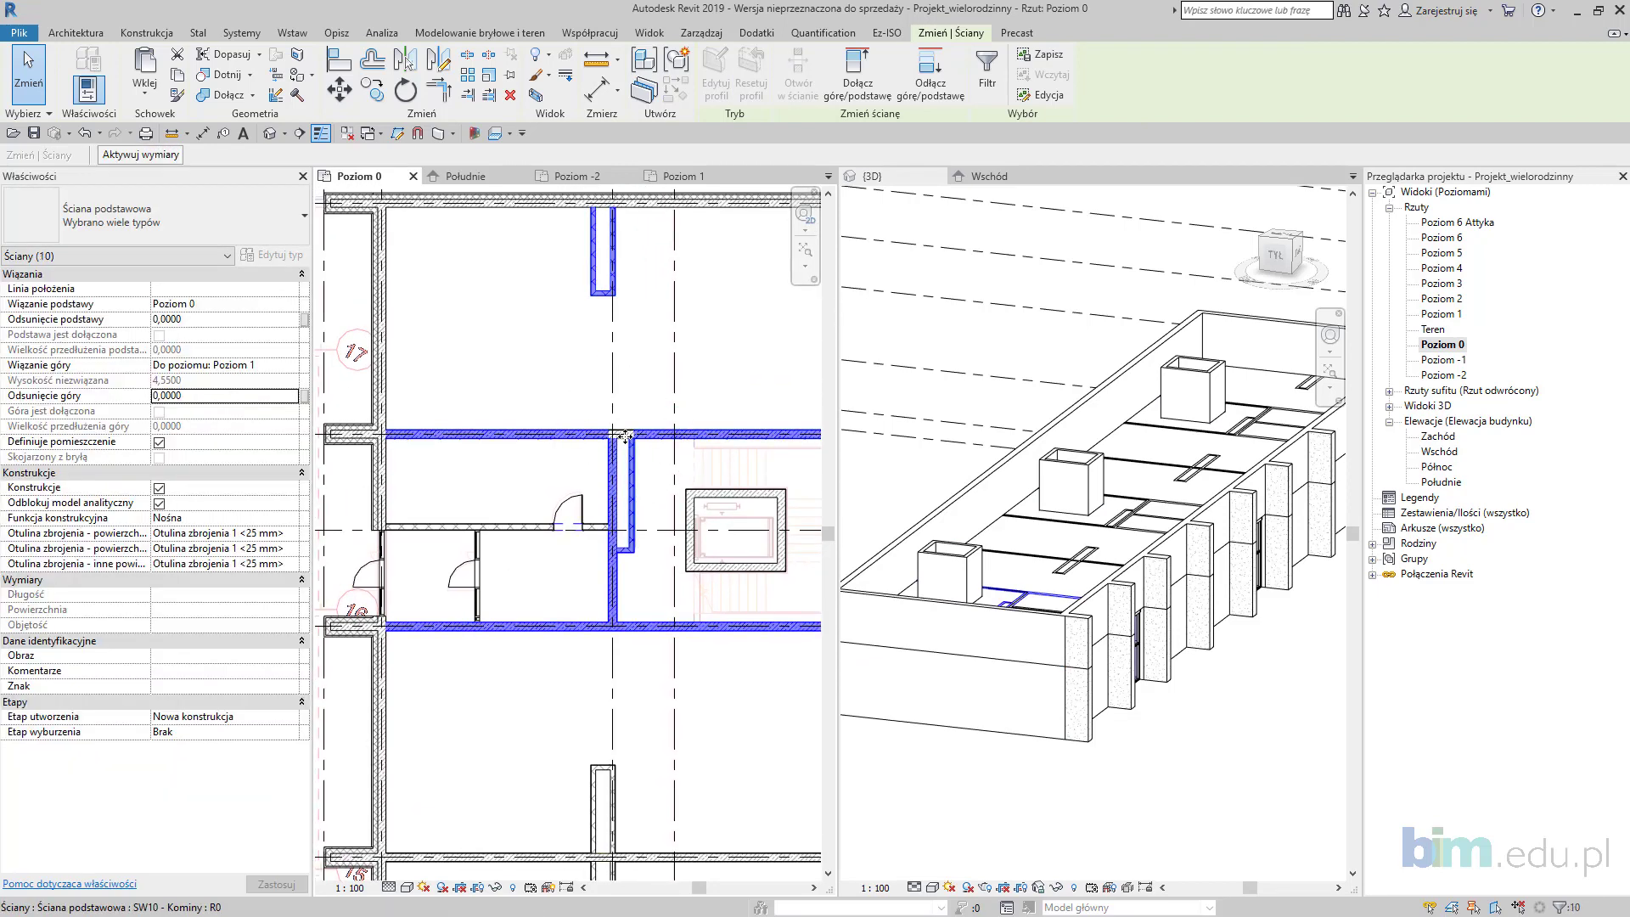
scroll(624, 436, "up", 2)
left_click(625, 431, "ctrl")
Step: Add the axis 7 wall segments and the SW10 - Kominy chimney walls on both sides of them to the selection
scroll(632, 436, "down", 2)
middle_click_drag(646, 696, 626, 400)
middle_click_drag(596, 343, 560, 254)
scroll(548, 373, "up", 2)
left_click(554, 367, "ctrl")
left_click(542, 359, "ctrl")
left_click(525, 397, "ctrl")
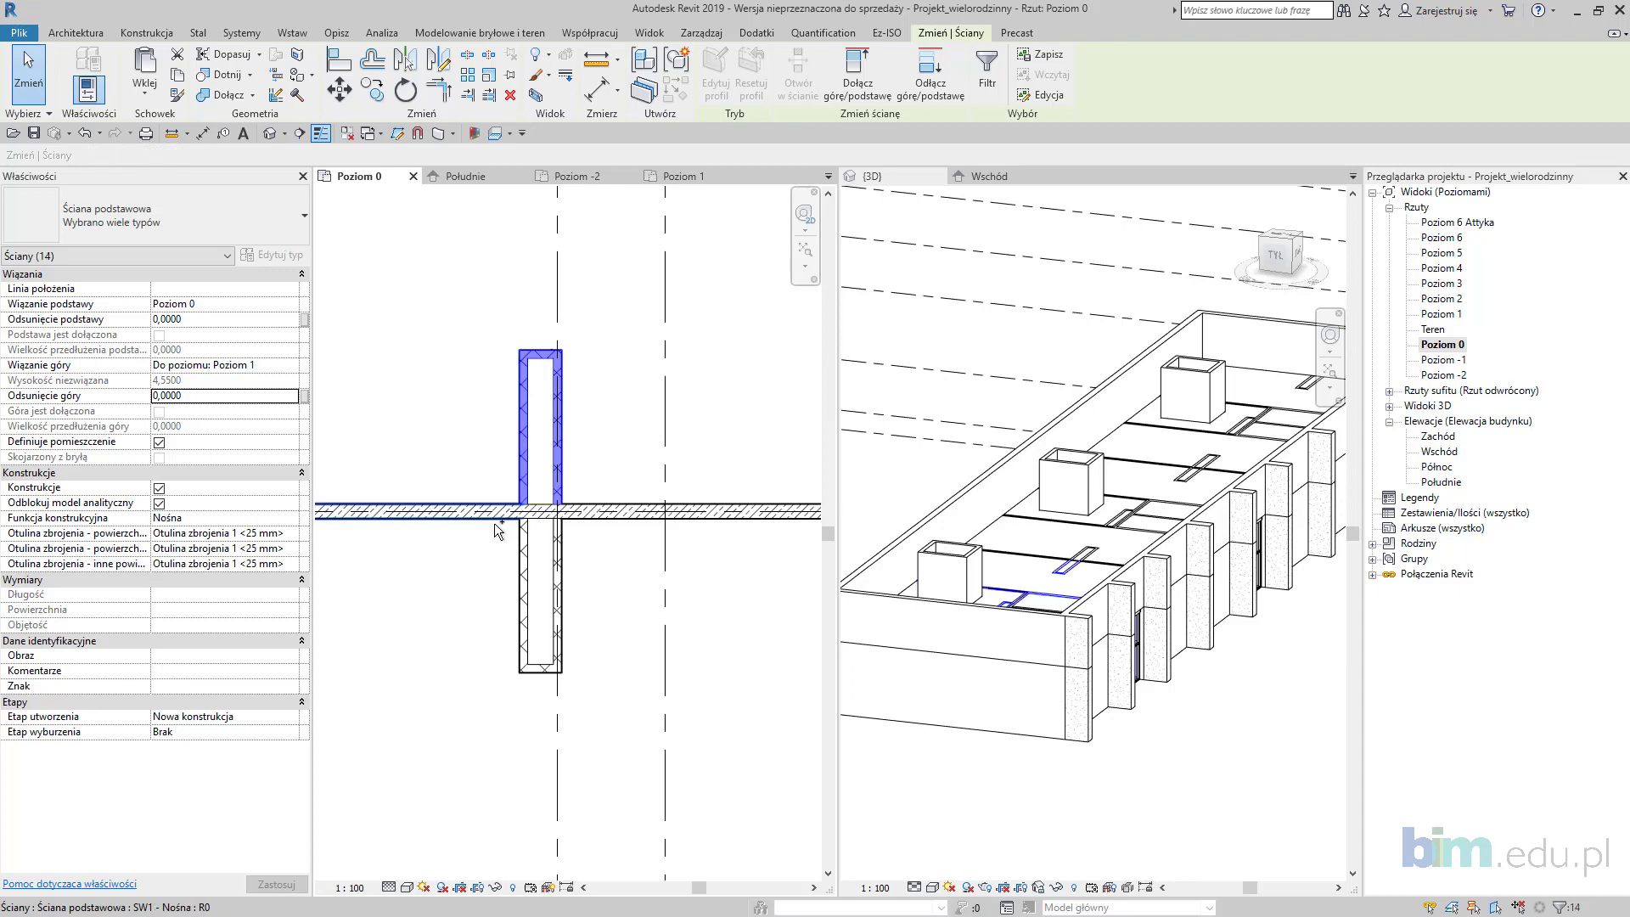
left_click(499, 514, "ctrl")
left_click(541, 514, "ctrl")
left_click(597, 515, "ctrl")
left_click(558, 628, "ctrl")
left_click(523, 646, "ctrl")
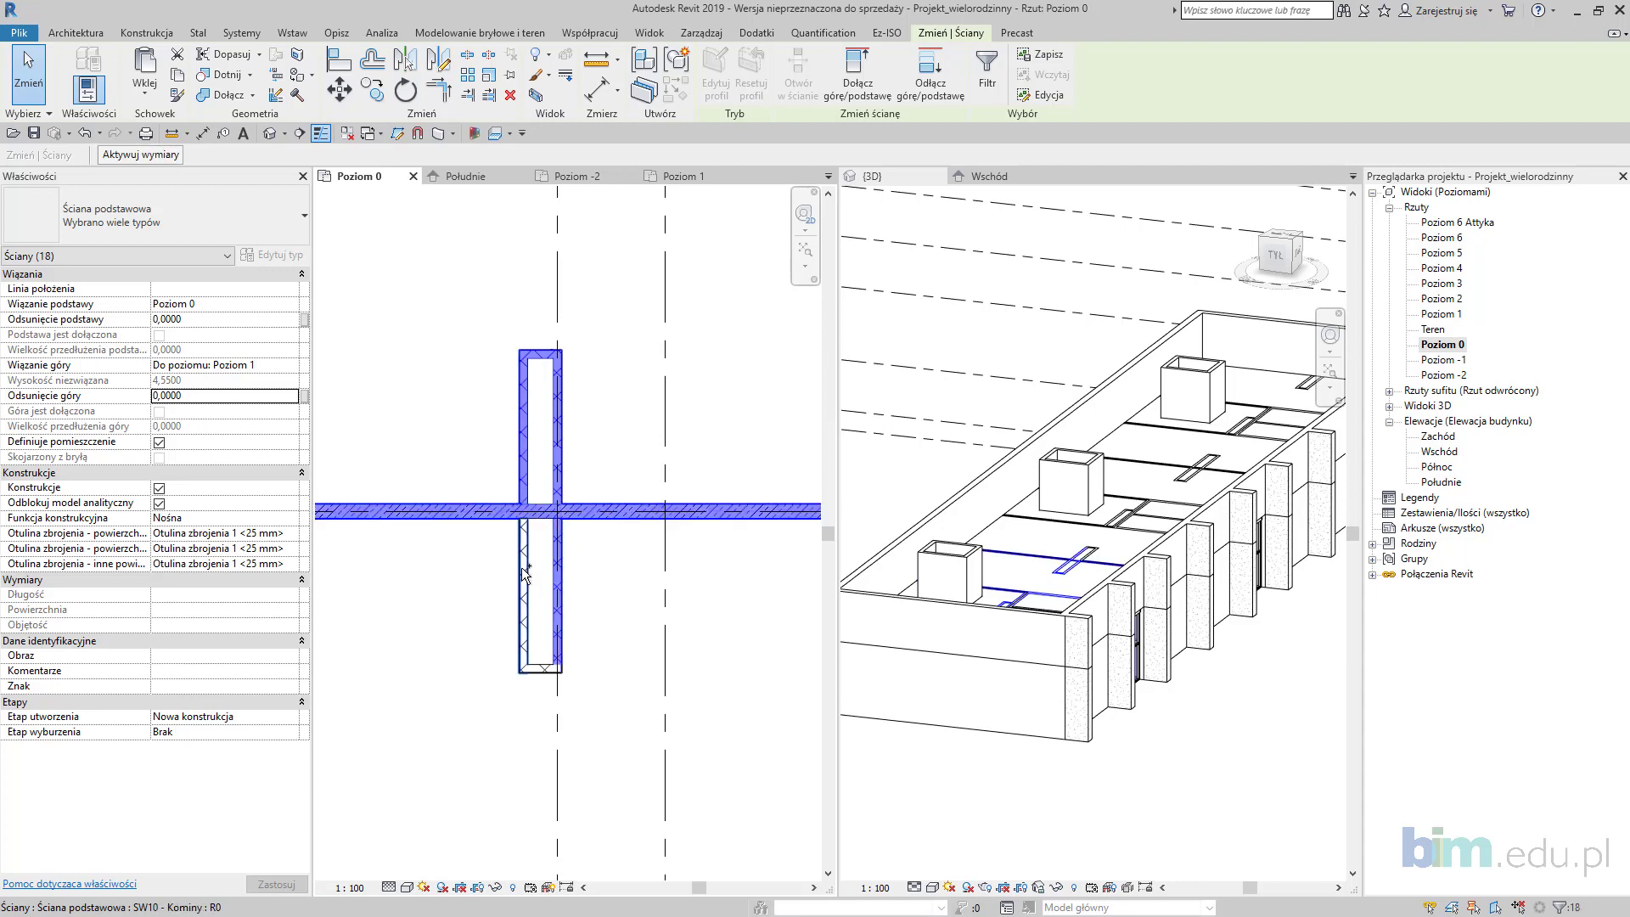
Step: Add the walls on axes 6 and 5, the wall between them and the chimney walls near axis S2 to the selection
scroll(542, 665, "down", 2)
middle_click_drag(569, 732, 637, 424)
scroll(587, 487, "up", 1)
left_click(588, 487, "ctrl")
left_click(670, 488, "ctrl")
left_click(641, 490, "ctrl")
left_click(623, 561, "ctrl")
left_click(623, 624, "ctrl")
left_click(624, 652, "ctrl")
middle_click_drag(670, 692, 644, 558)
left_click(635, 609, "ctrl")
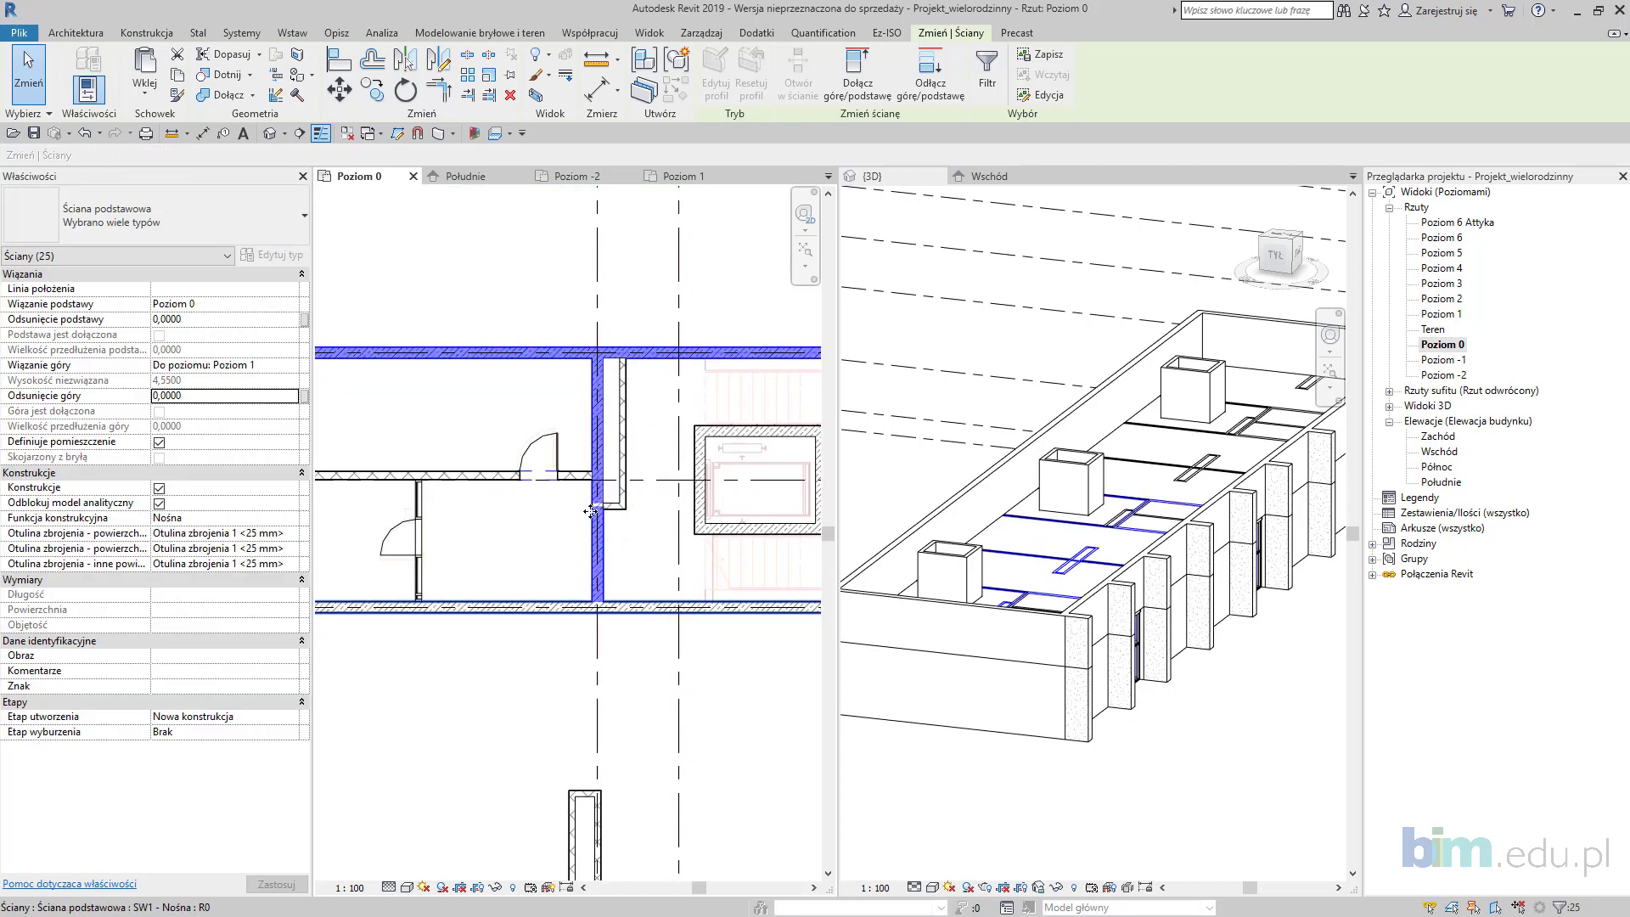
scroll(609, 501, "up", 2)
left_click(643, 509, "ctrl")
left_click(695, 547, "ctrl")
Step: Add the axis 4 wall segments and the chimney walls crossing them to the selection
scroll(695, 547, "down", 4)
scroll(569, 492, "up", 3)
left_click(556, 501, "ctrl")
left_click(537, 550, "ctrl")
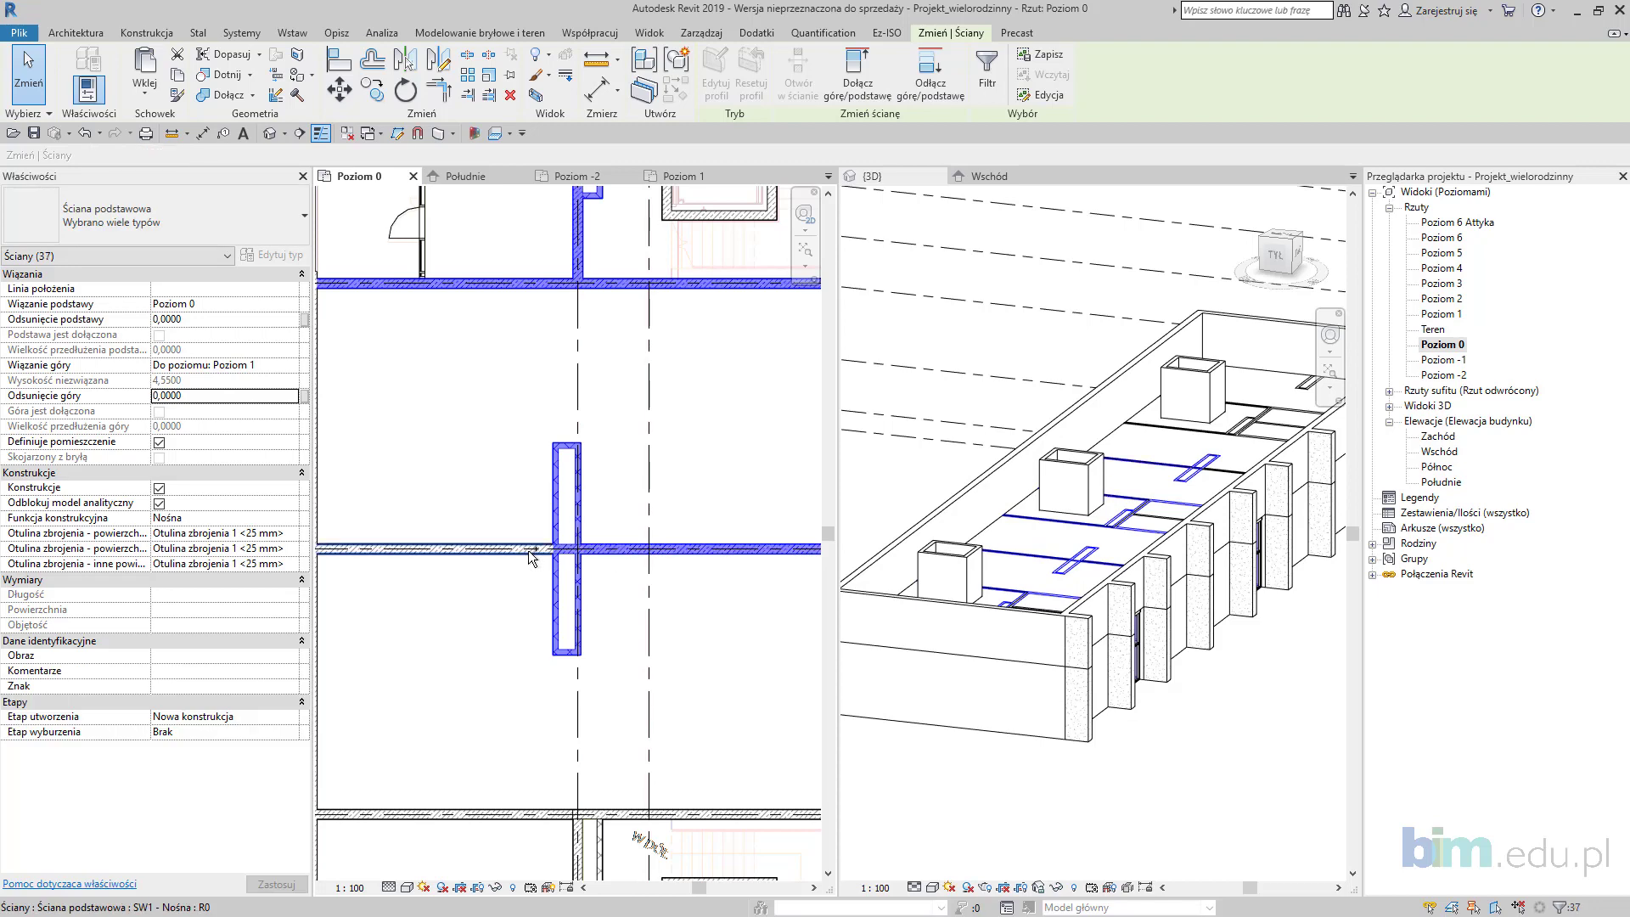
Step: Extend the selection with the axis 3 wall and the load-bearing and chimney walls around axis S1
scroll(528, 550, "down", 3)
scroll(548, 457, "up", 4)
left_click(543, 452, "ctrl")
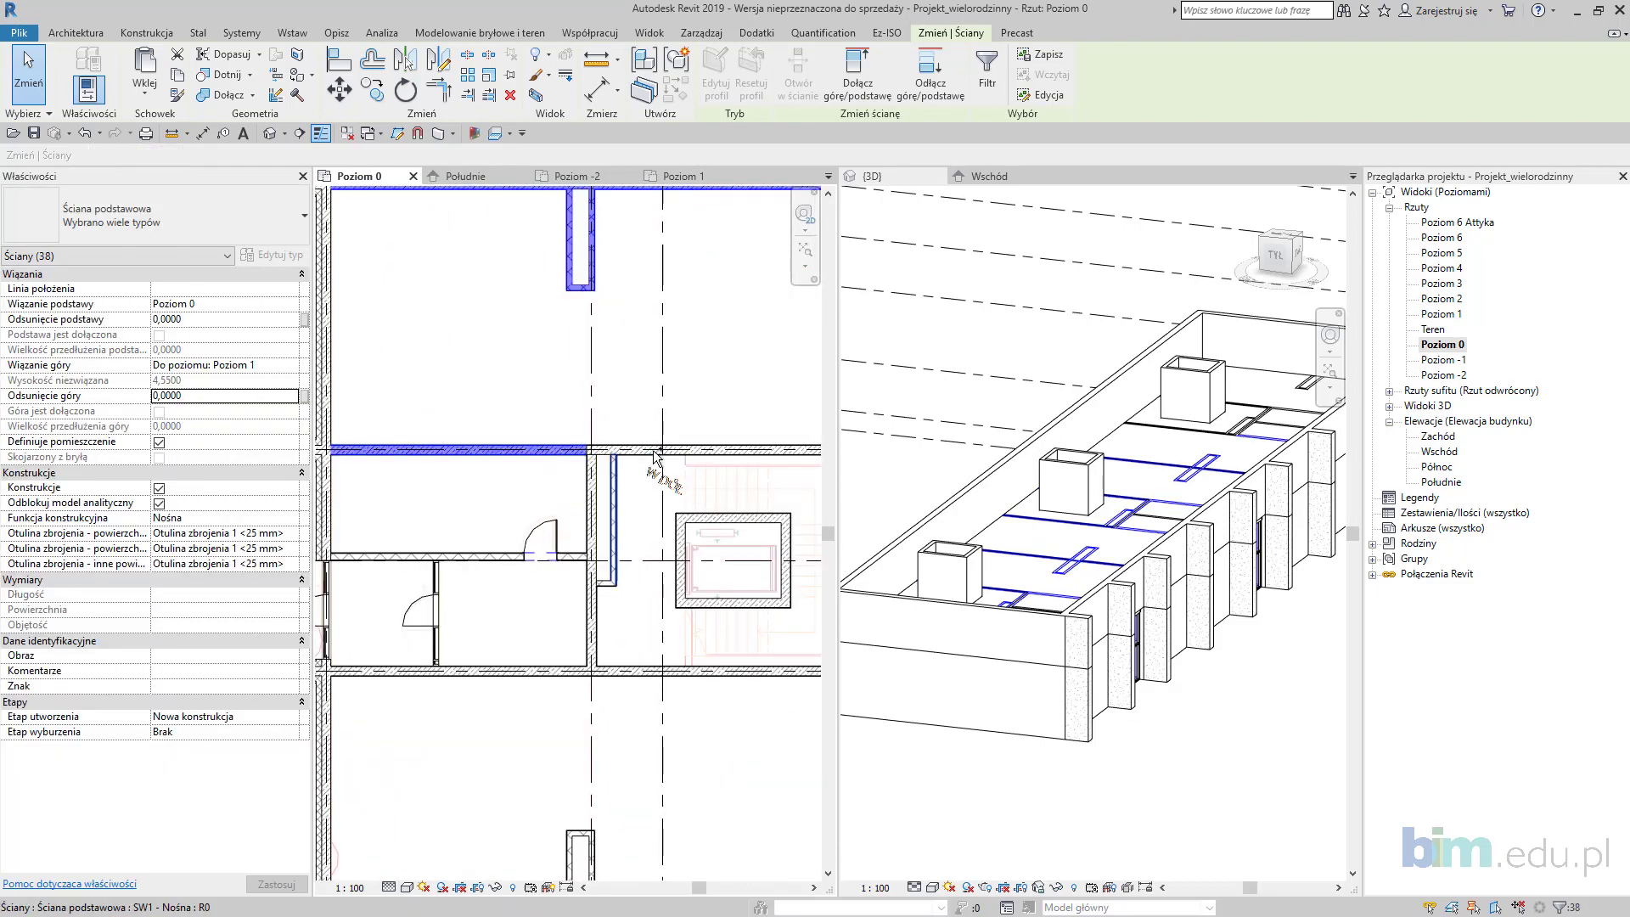
left_click(635, 449, "ctrl")
scroll(597, 442, "up", 3)
left_click(580, 553, "ctrl")
left_click(580, 554, "ctrl")
left_click(615, 579, "ctrl")
left_click_drag(526, 675, 647, 716, "ctrl")
left_click(583, 734, "ctrl")
Step: Add the remaining interior walls between axes 2 and 1, including the last chimney, to the selection
scroll(619, 615, "down", 2)
middle_click_drag(620, 615, 618, 444)
left_click(619, 555, "ctrl")
middle_click_drag(634, 653, 658, 440)
scroll(659, 440, "up", 2)
left_click_drag(508, 443, 626, 660, "ctrl")
Step: Copy the selected interior walls and paste them aligned to Poziom 1
scroll(686, 565, "down", 3)
middle_click_drag(687, 565, 652, 761)
middle_click_drag(647, 593, 635, 802)
middle_click_drag(626, 566, 621, 795)
scroll(606, 506, "down", 1)
middle_click_drag(606, 506, 585, 732)
middle_click_drag(583, 451, 586, 677)
middle_click_drag(585, 419, 592, 384)
scroll(579, 472, "up", 1)
left_click(178, 74)
left_click(144, 93)
left_click(221, 204)
left_click(496, 290)
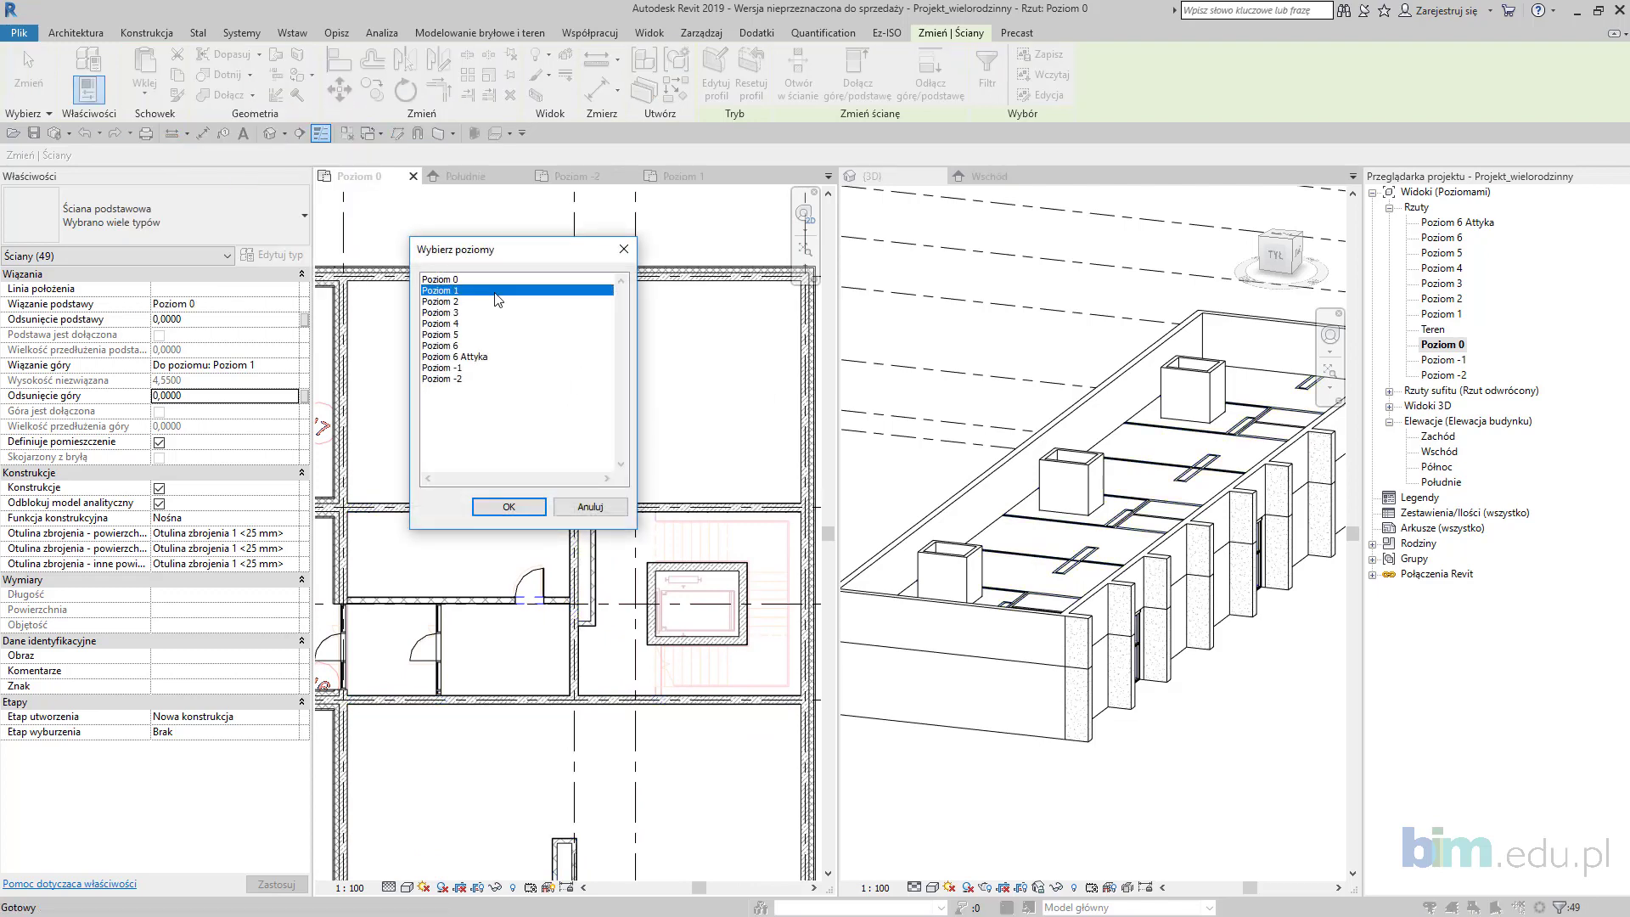
left_click(514, 507)
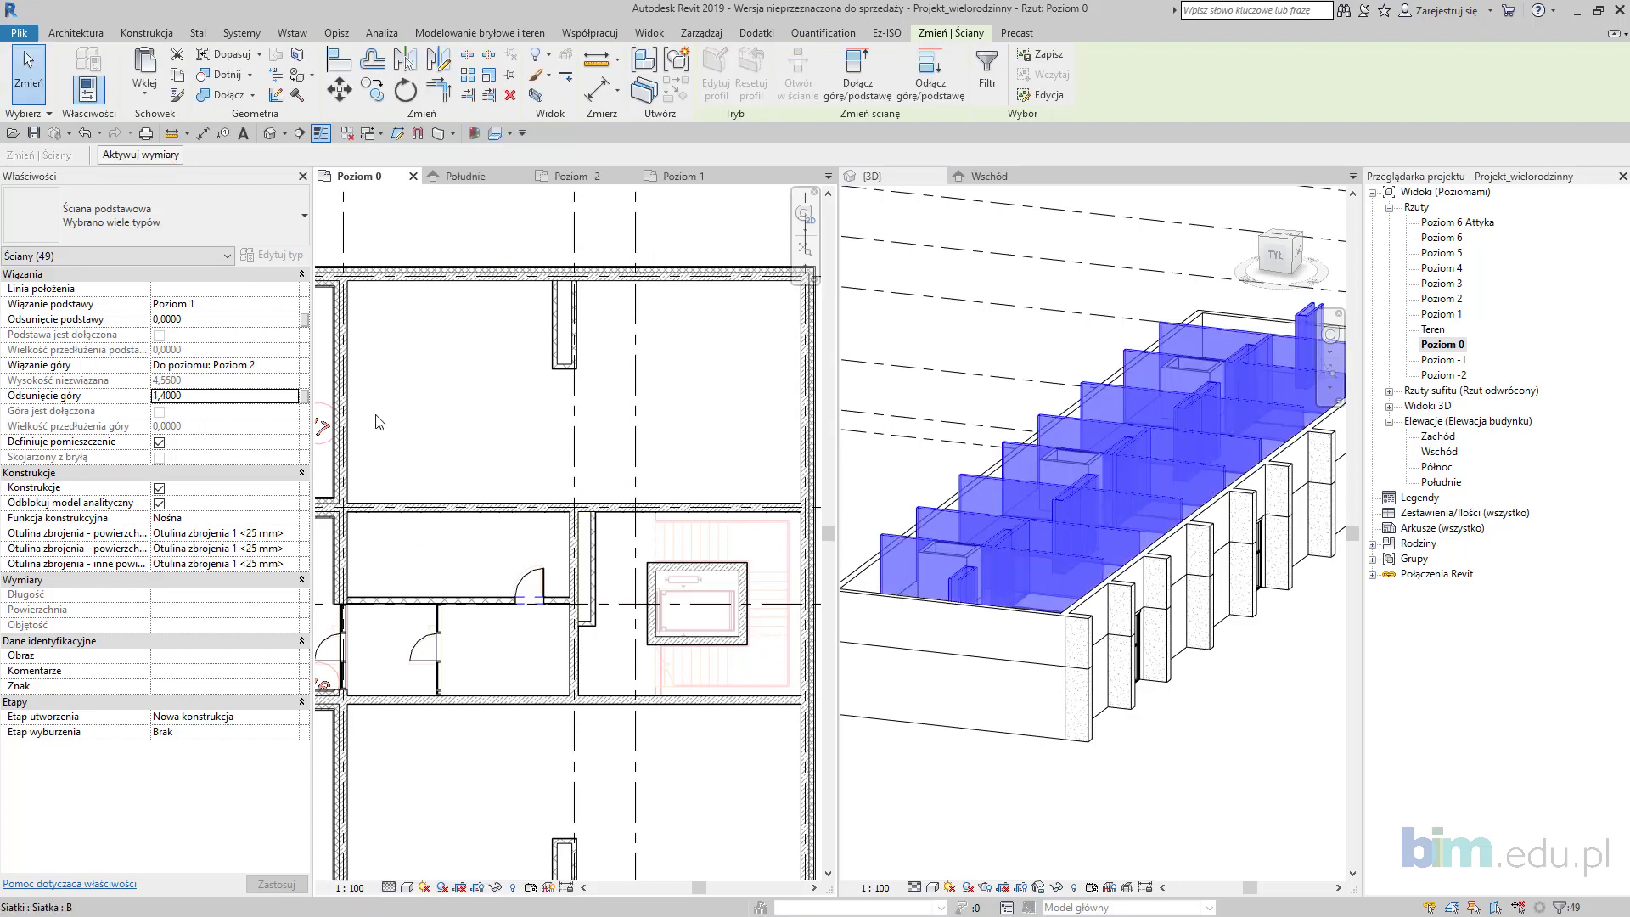
Step: Set the top offset of the pasted interior walls to 0 and deselect them
type("0")
key("Return")
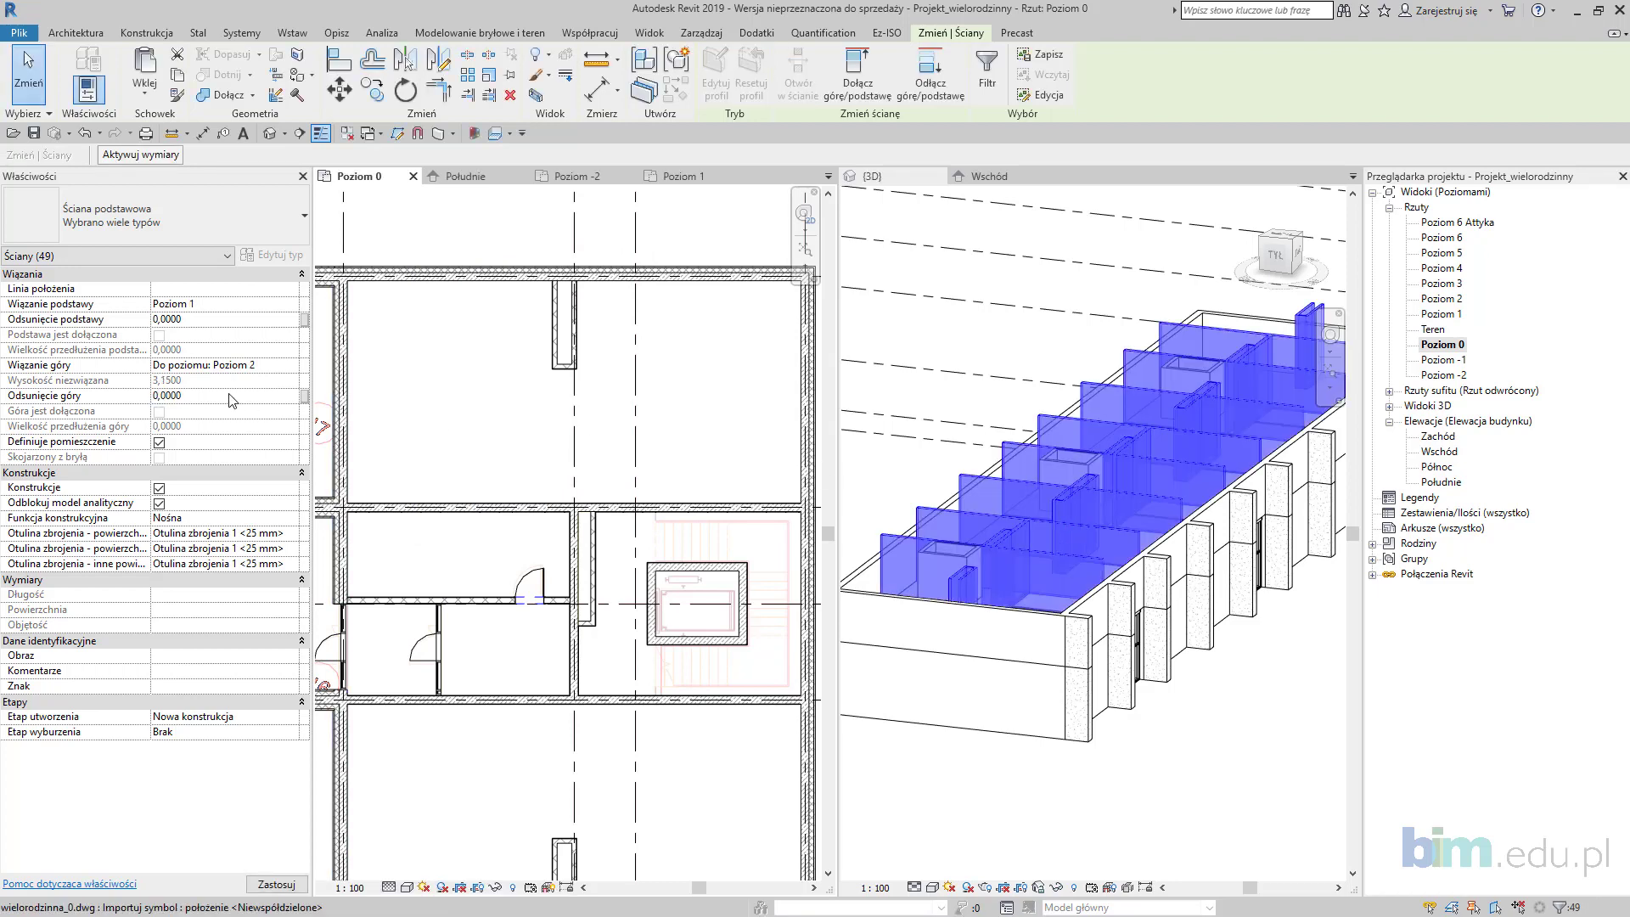
scroll(575, 450, "down", 1)
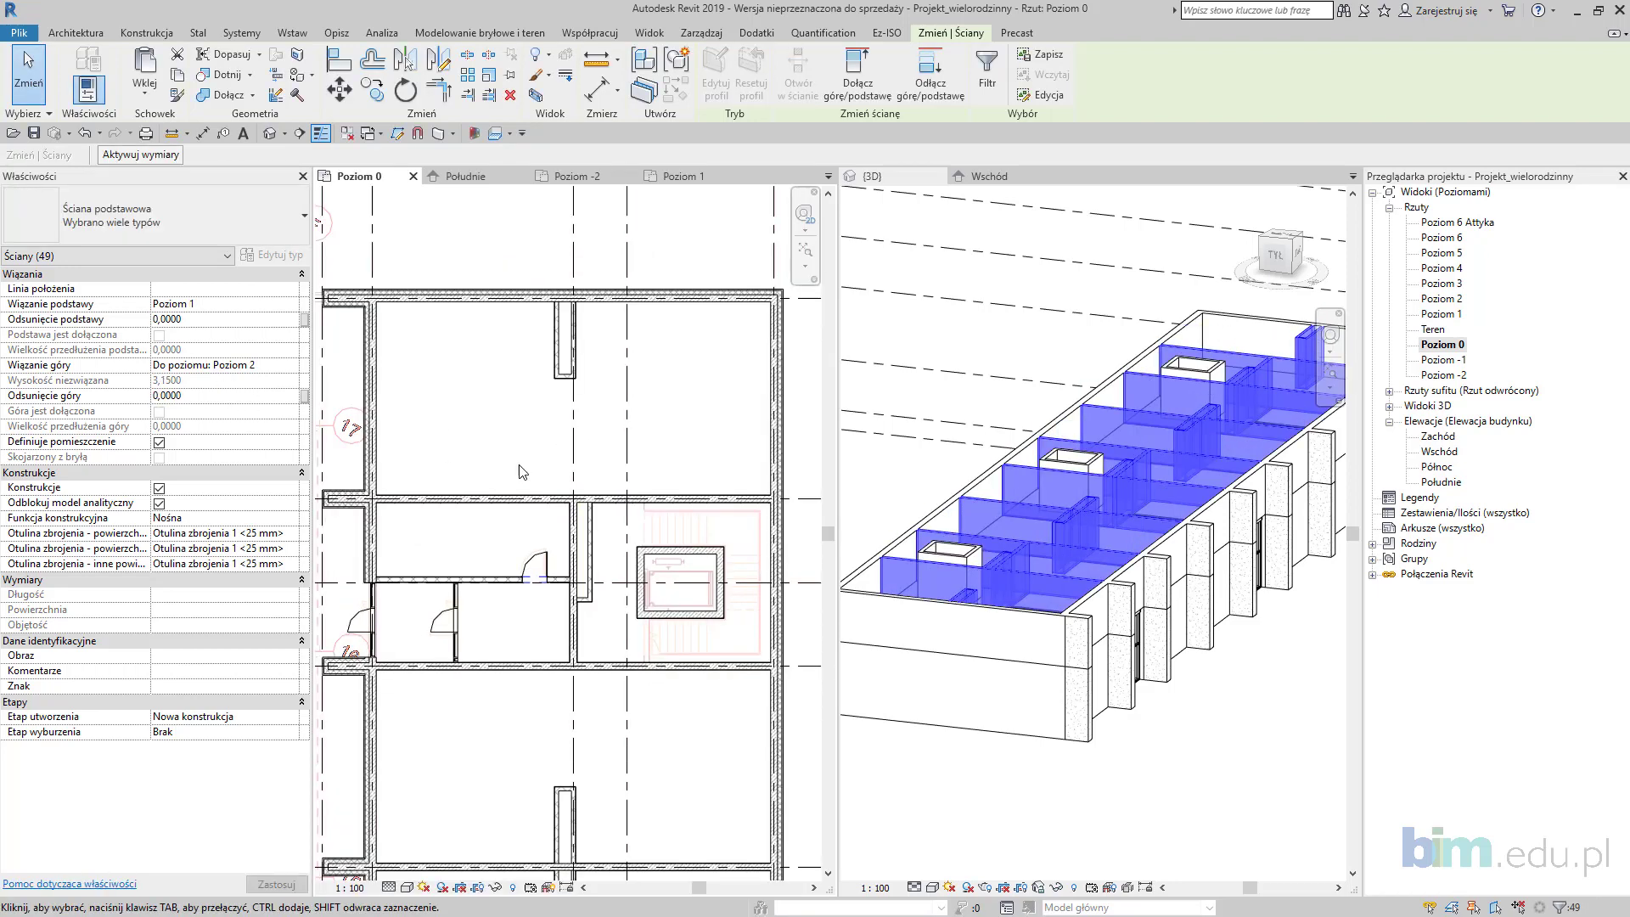
key("Escape")
Step: Close the surplus views, including Poziom -1 and Zachód, and cancel the prompt to save 03_wielorodzinna_07
middle_click_drag(545, 768, 572, 675)
left_click_drag(649, 181, 517, 202)
left_click(522, 177)
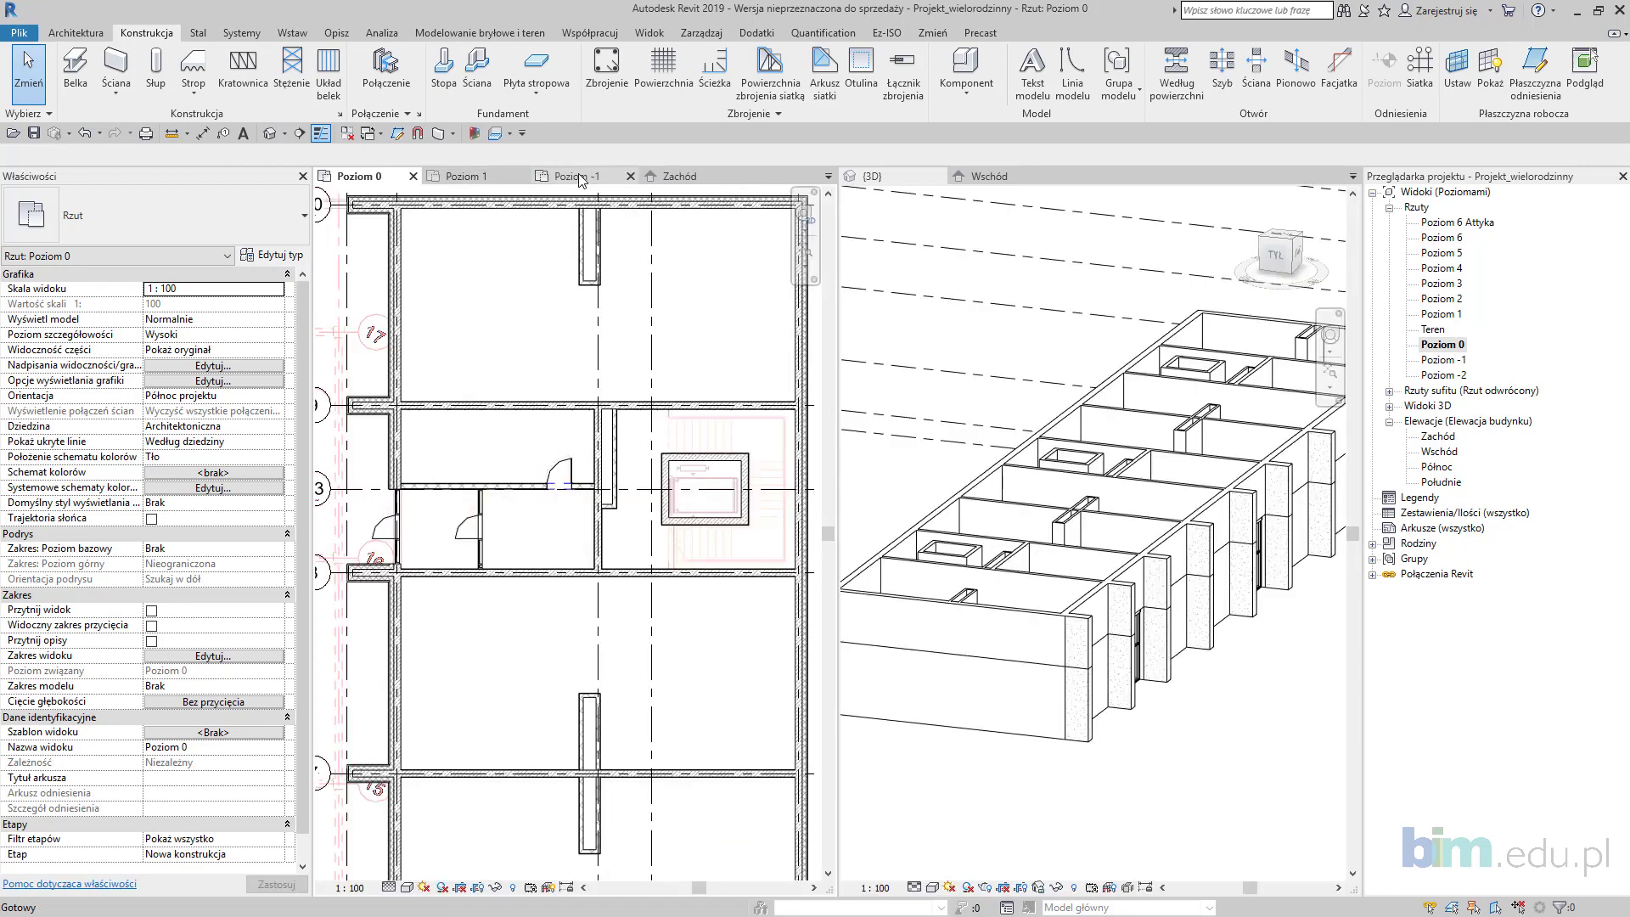
left_click(631, 176)
left_click(631, 177)
left_click(631, 177)
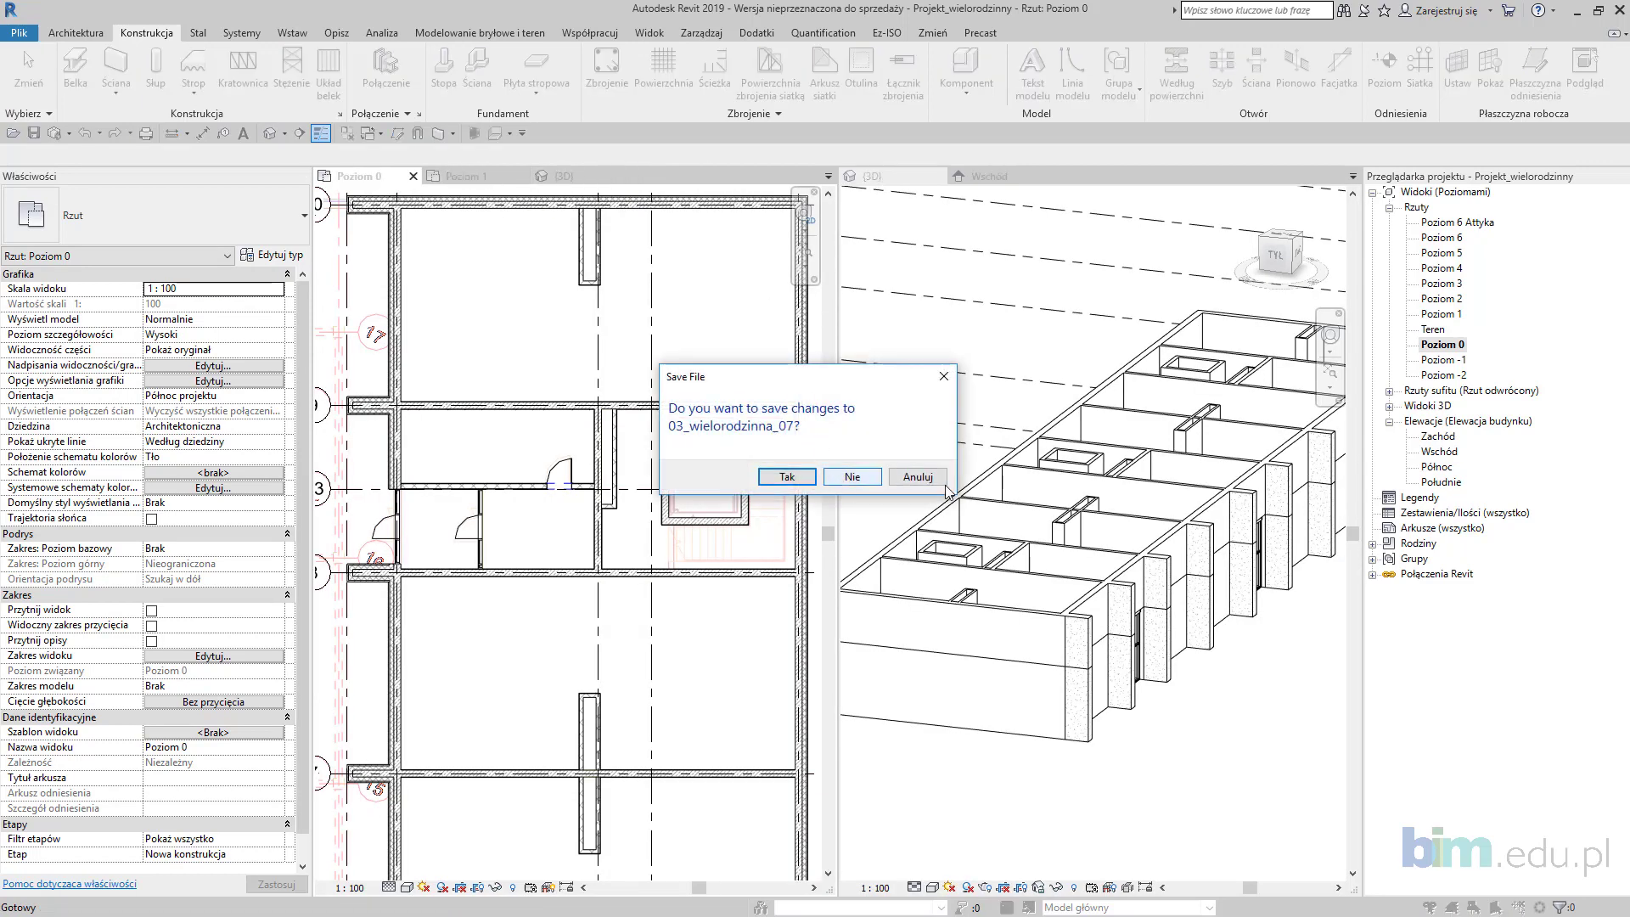
key("Escape")
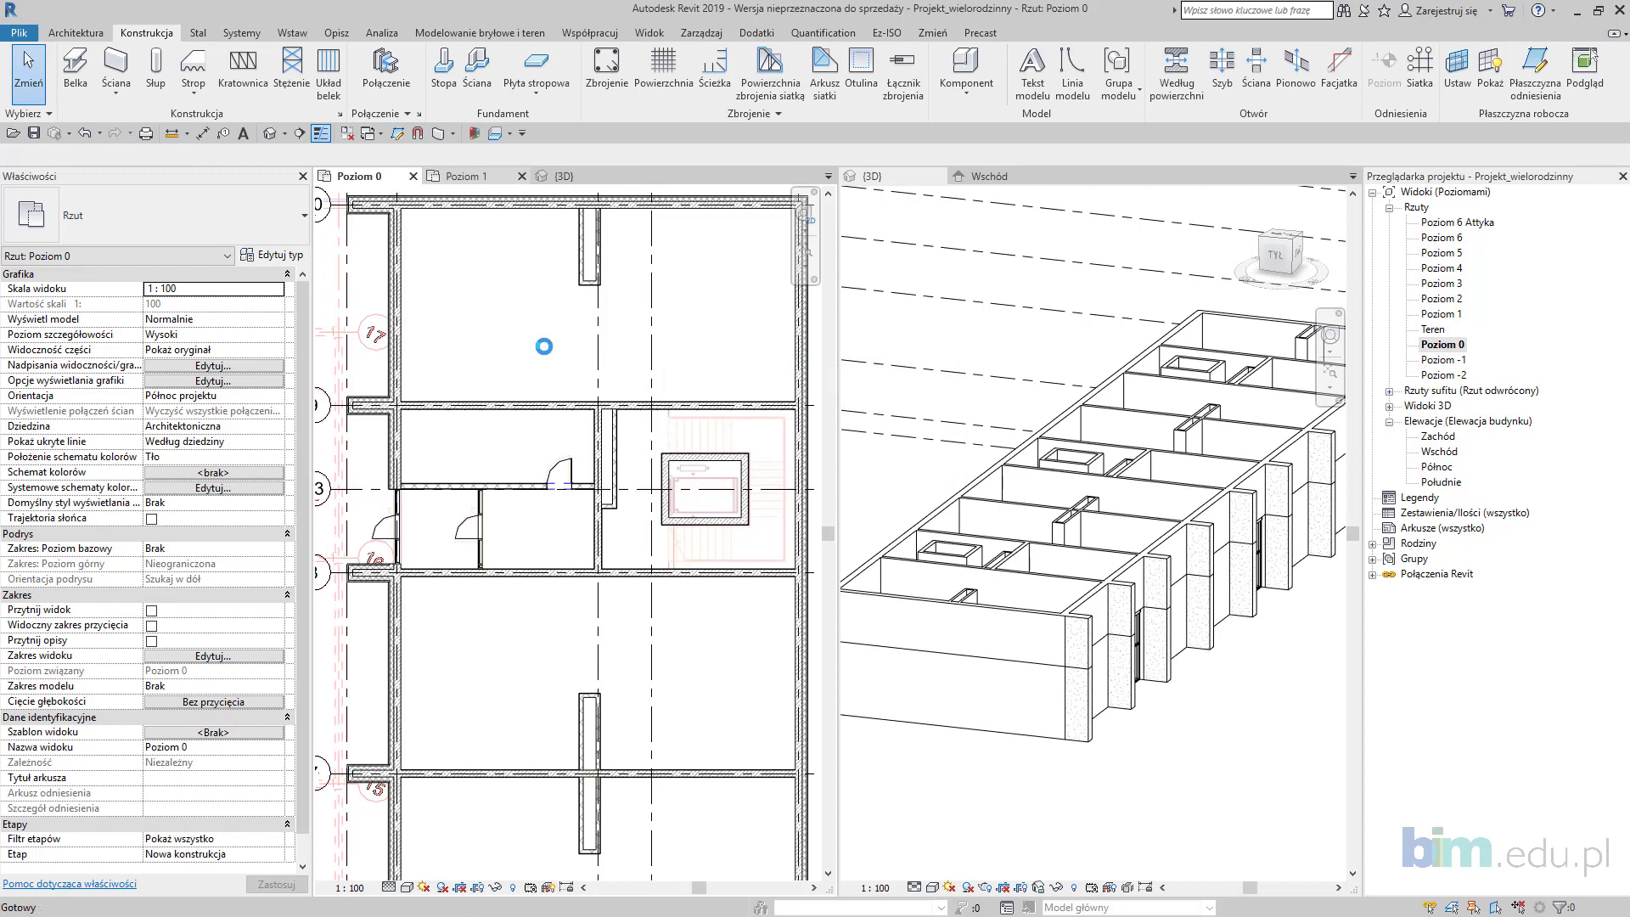
Step: Switch to the Poziom 1 plan and set its underlay base level to Brak
key("ctrl+Tab")
middle_click_drag(467, 404, 642, 210)
middle_click_drag(643, 623, 634, 367)
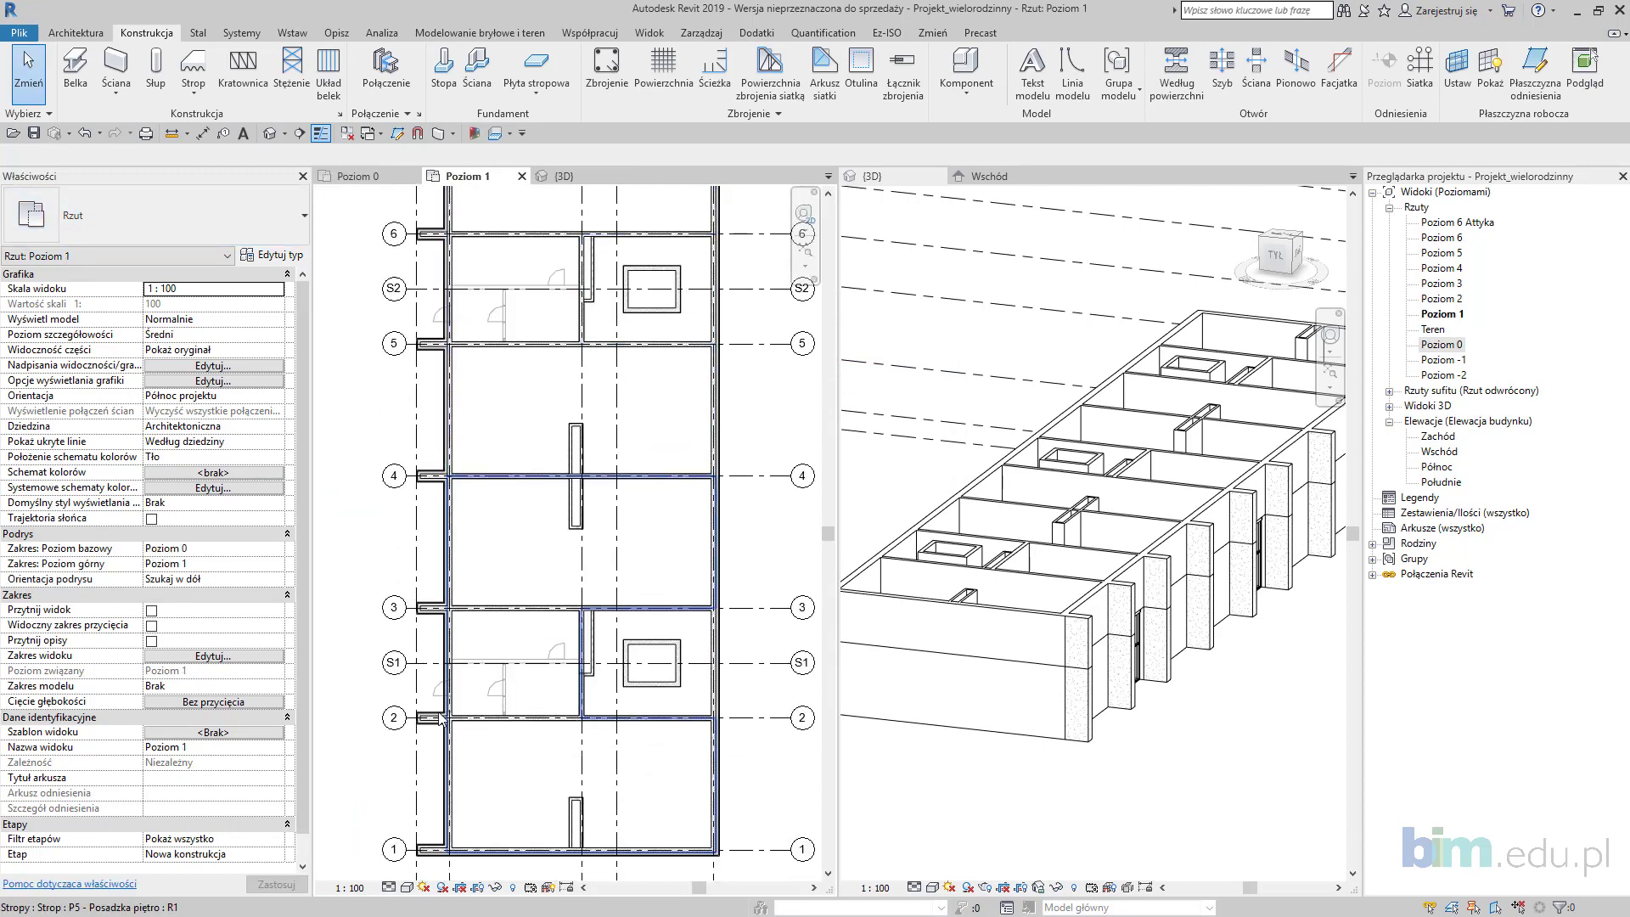
left_click(276, 549)
left_click(228, 564)
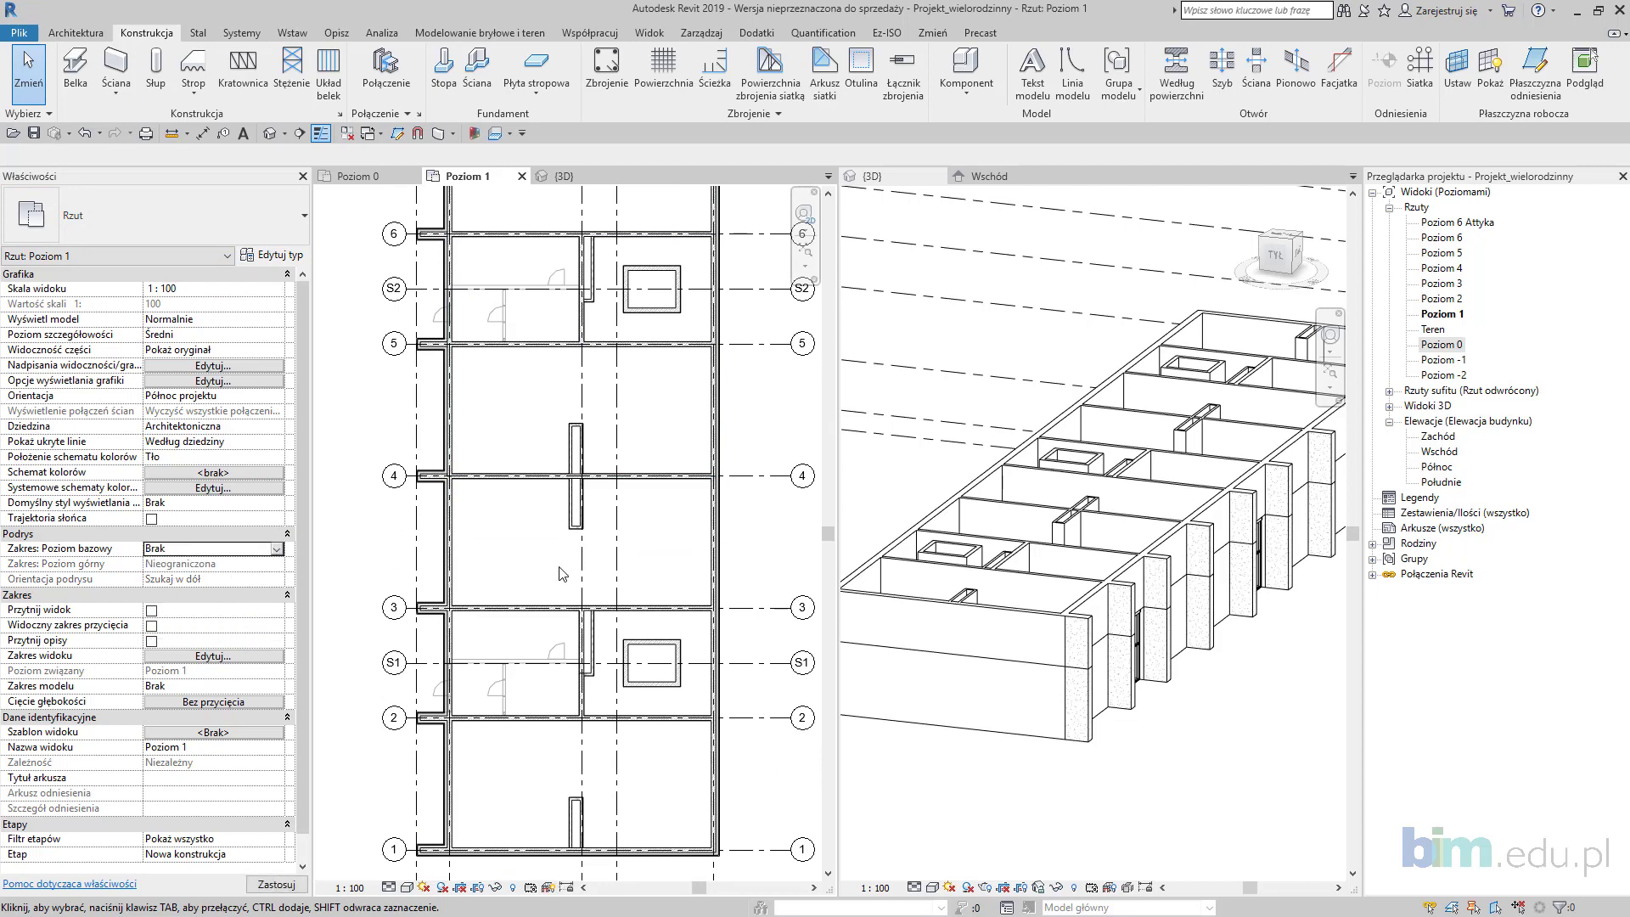
middle_click_drag(599, 553, 595, 755)
middle_click_drag(577, 622, 580, 699)
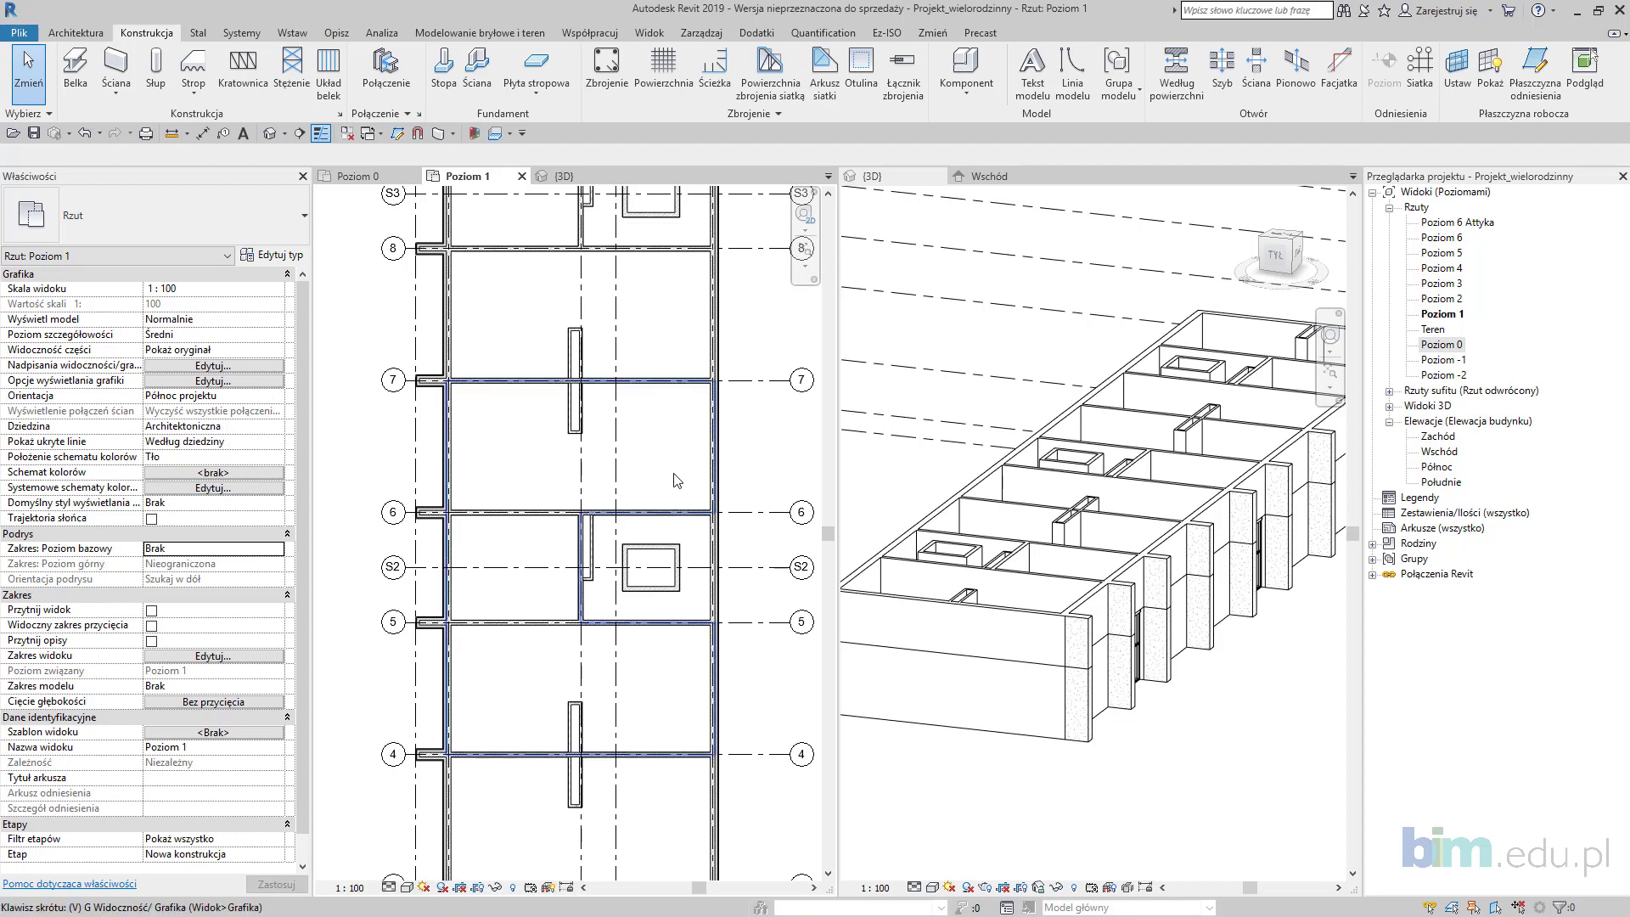
Step: Make the imported wielorodzinna_1.dwg visible in halftone in the Poziom 1 plan's visibility overrides
key("v")
key("v")
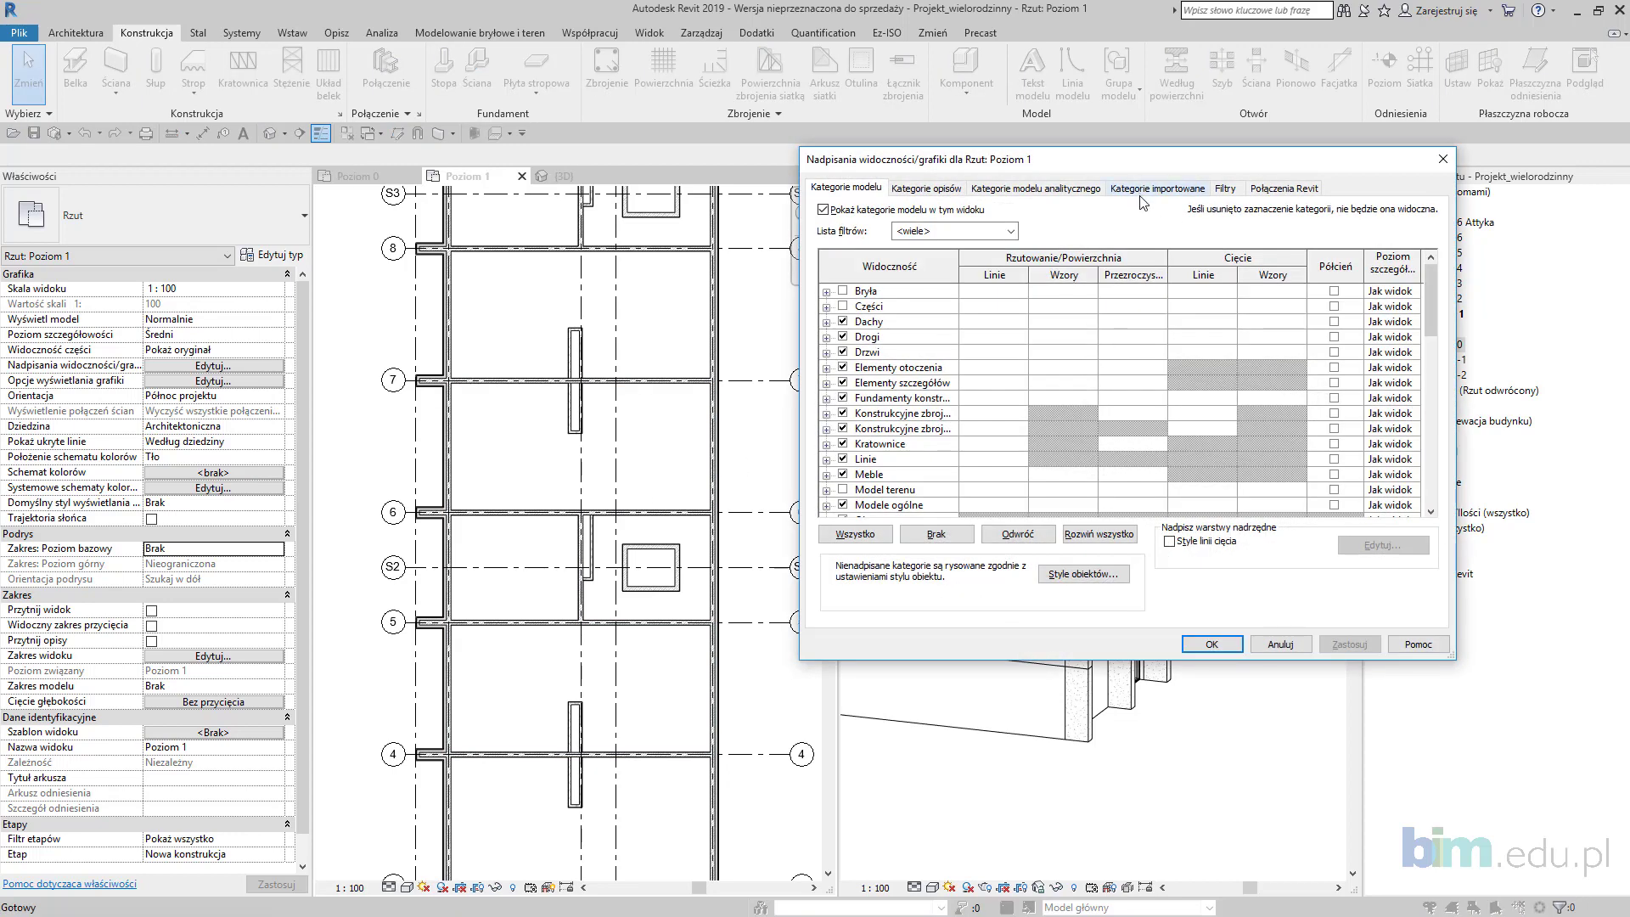
left_click(1150, 188)
left_click(843, 281)
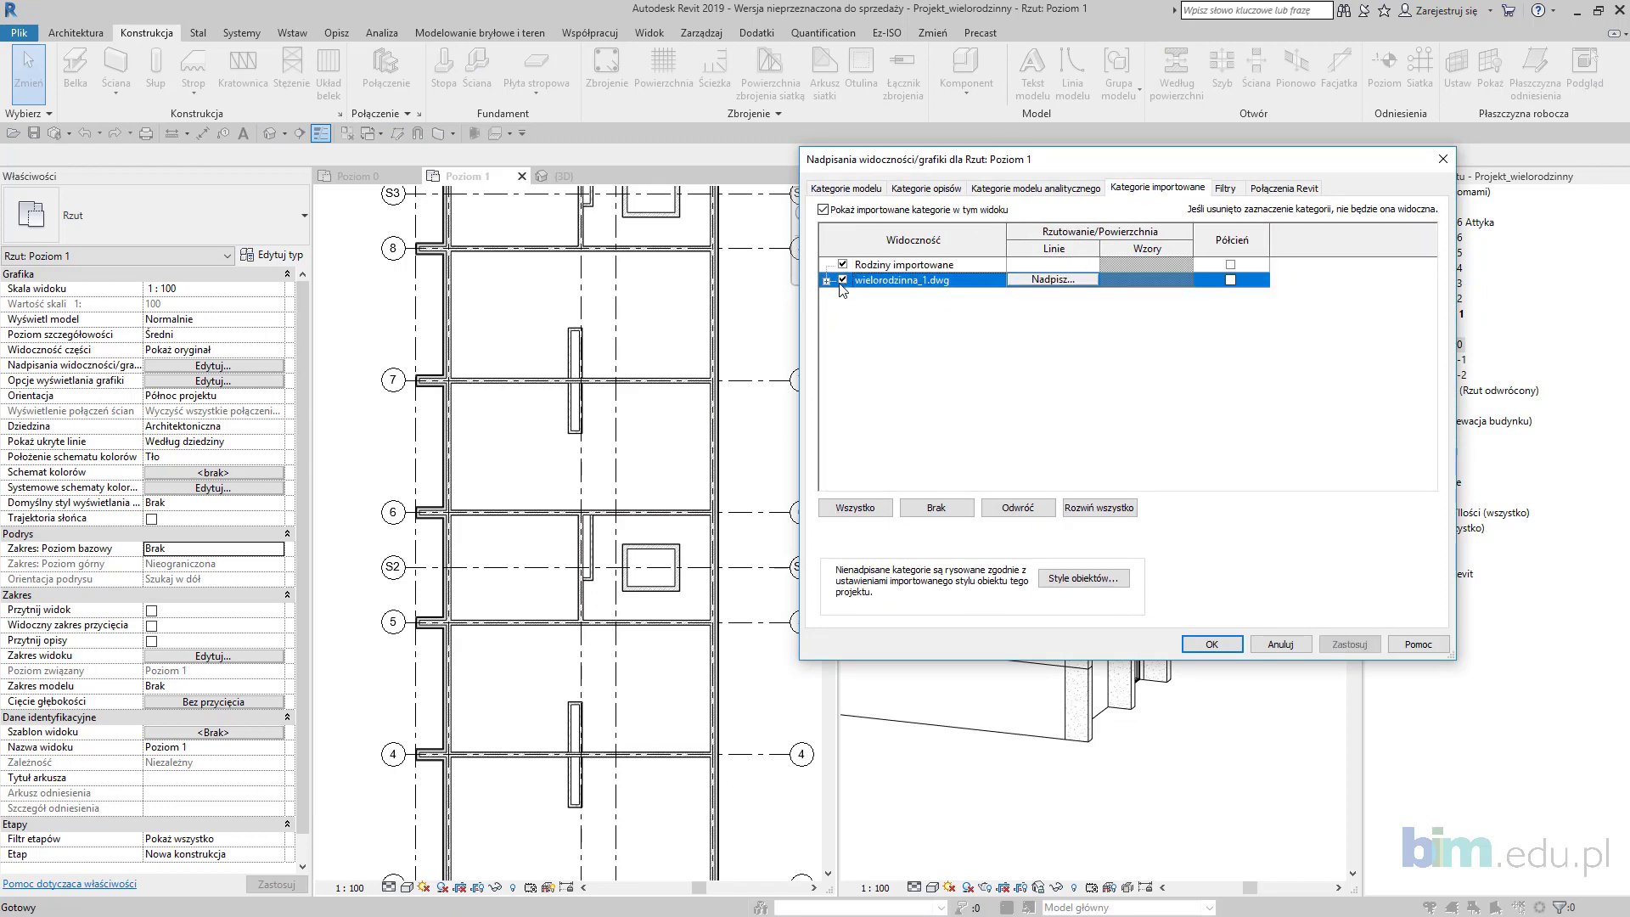
left_click(827, 281)
left_click(826, 265)
left_click(1350, 644)
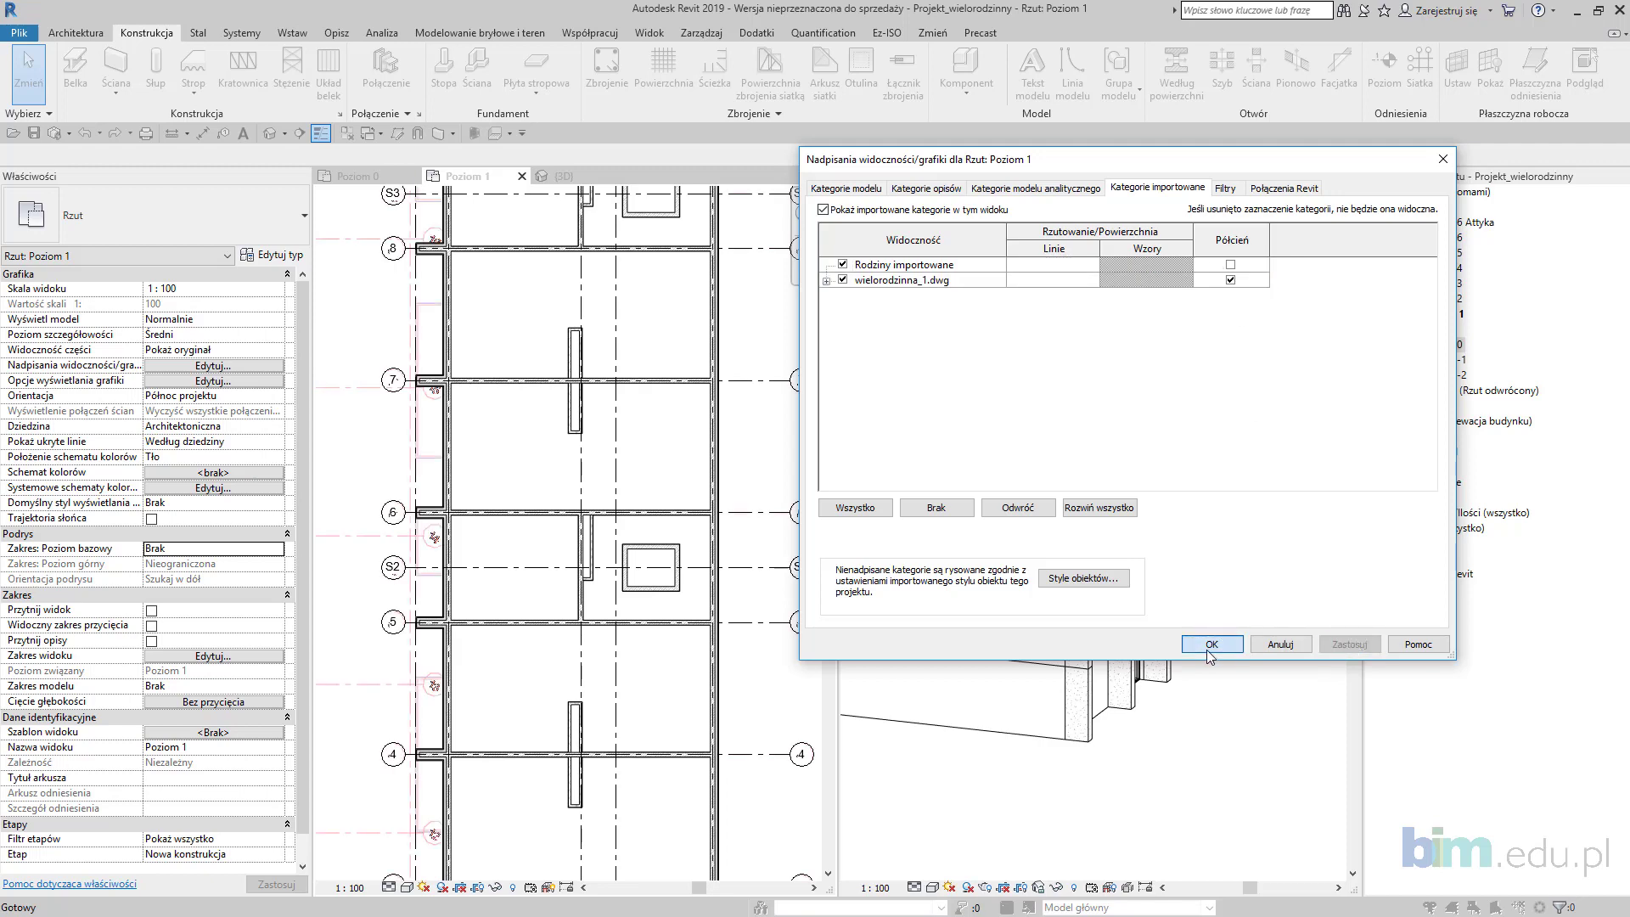
left_click(1211, 645)
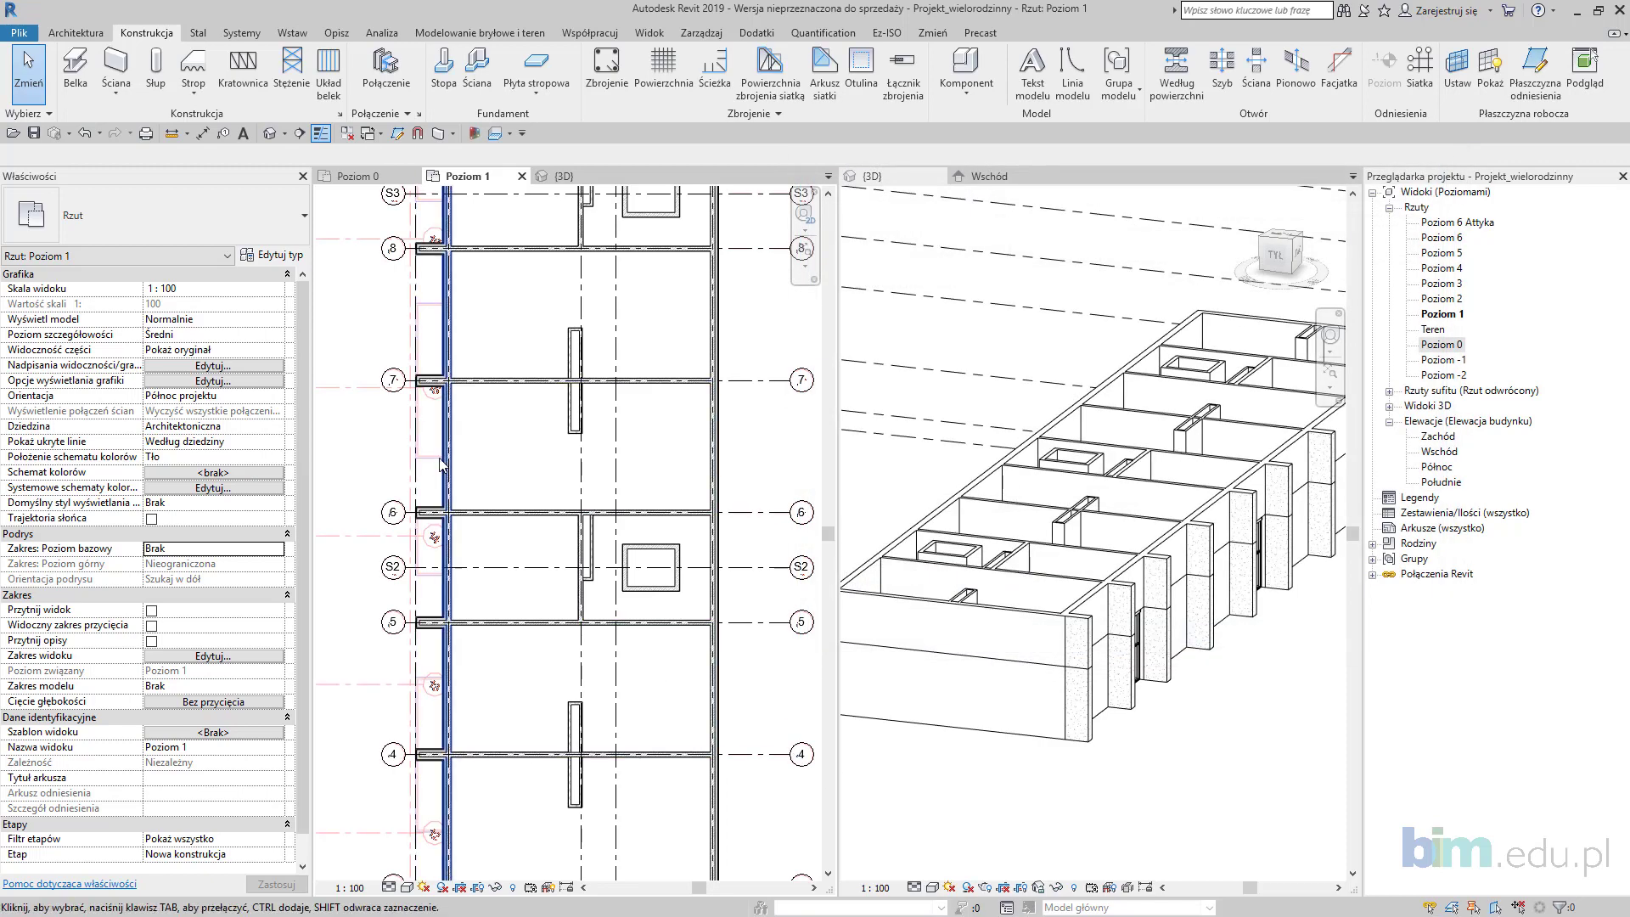
Step: Set the draw layer of the imported wielorodzinna_1.dwg to Pierwszy plan
scroll(433, 416, "up", 2)
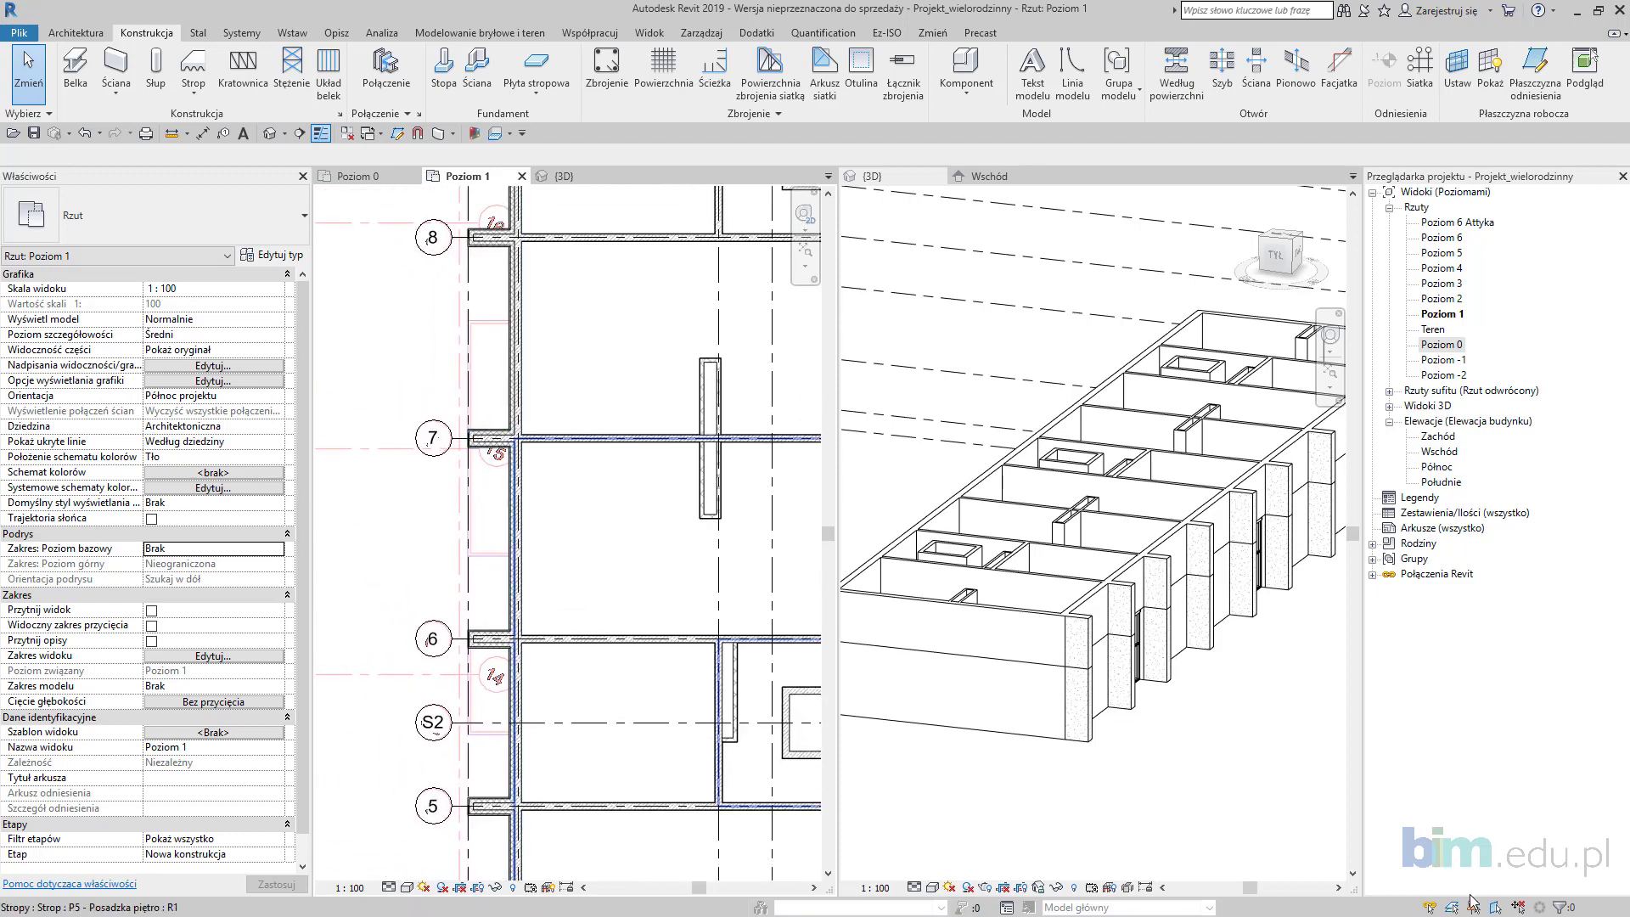
left_click(492, 472)
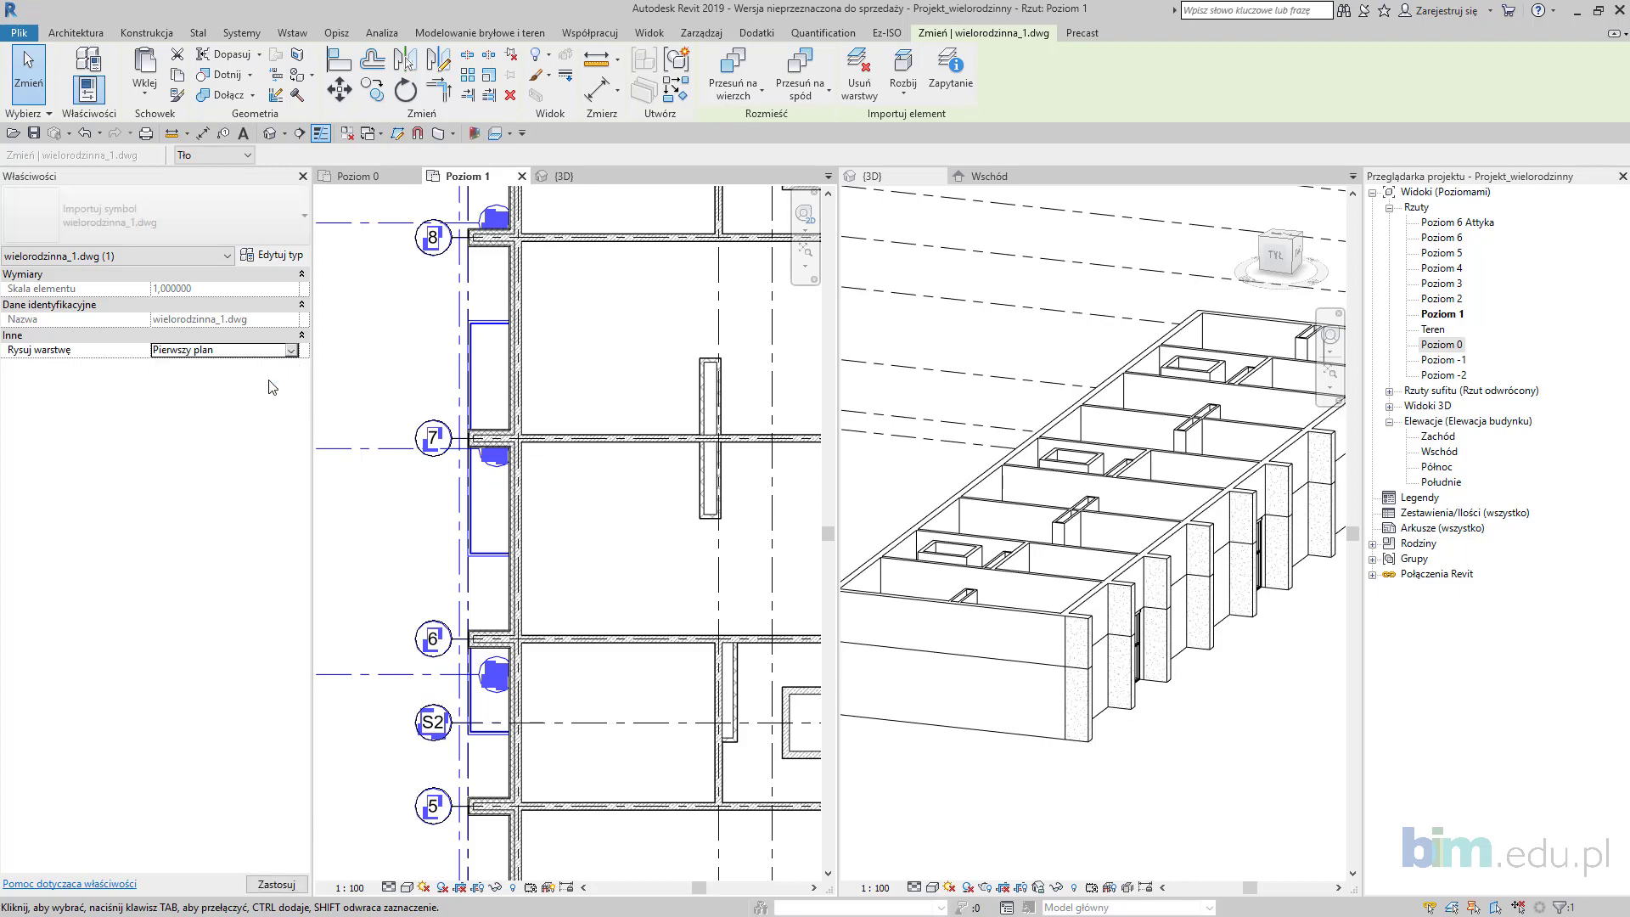
scroll(679, 543, "down", 2)
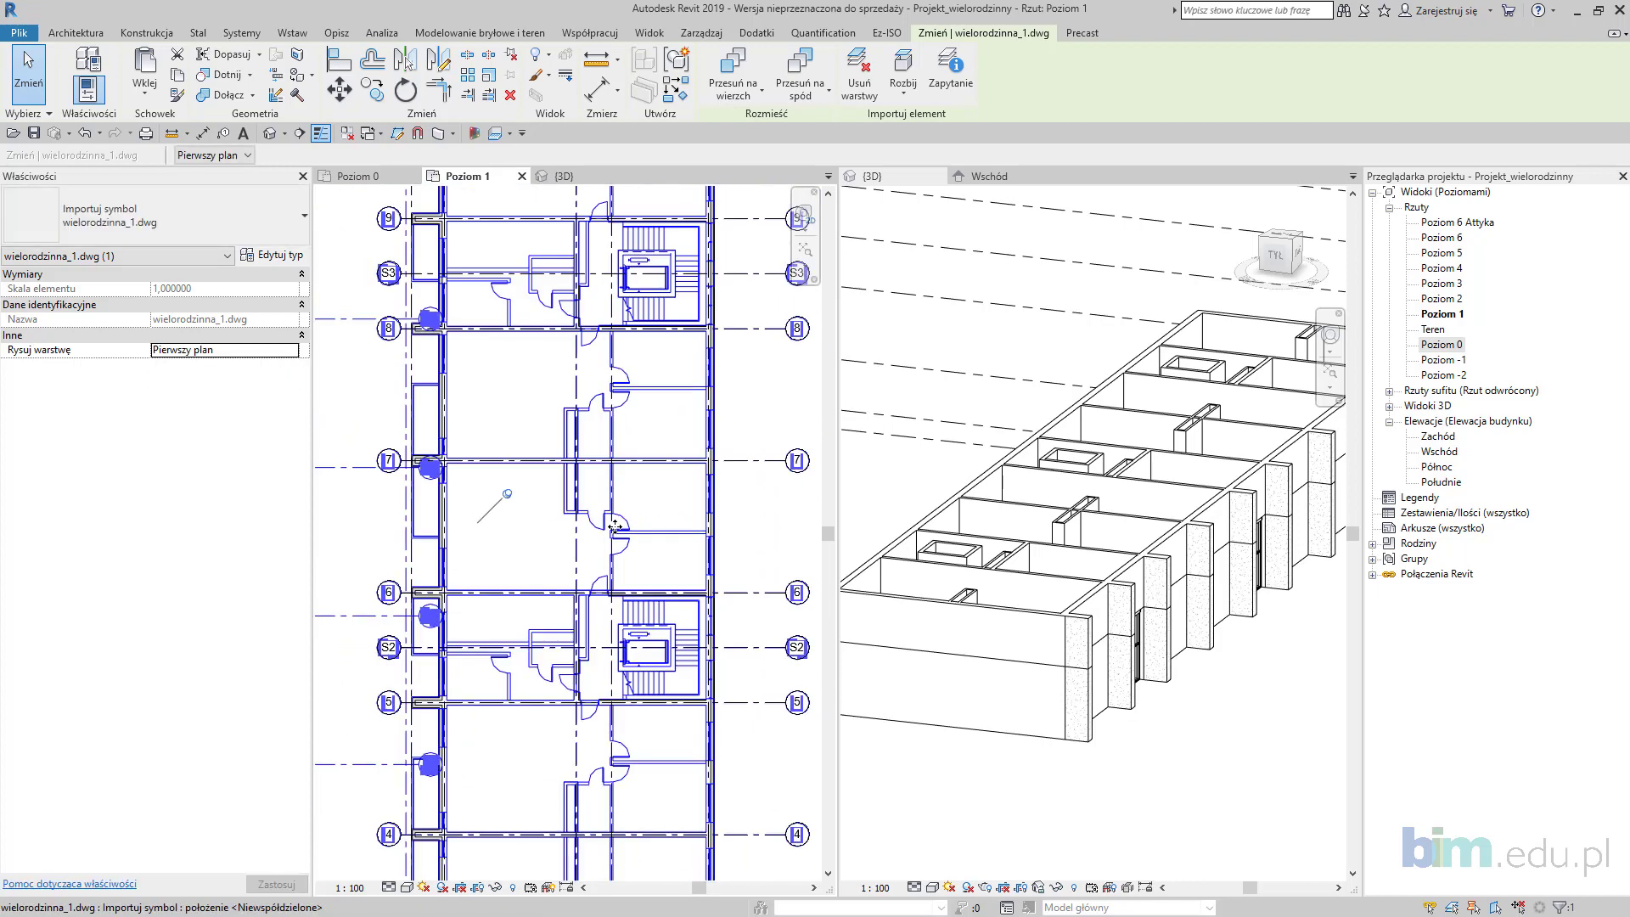
left_click(788, 560)
Step: Examine the partition walls and staircase areas of the DWG drawing against the modelled walls in the Poziom 1 plan
scroll(619, 532, "up", 2)
middle_click_drag(626, 627, 668, 501)
middle_click_drag(611, 387, 594, 289)
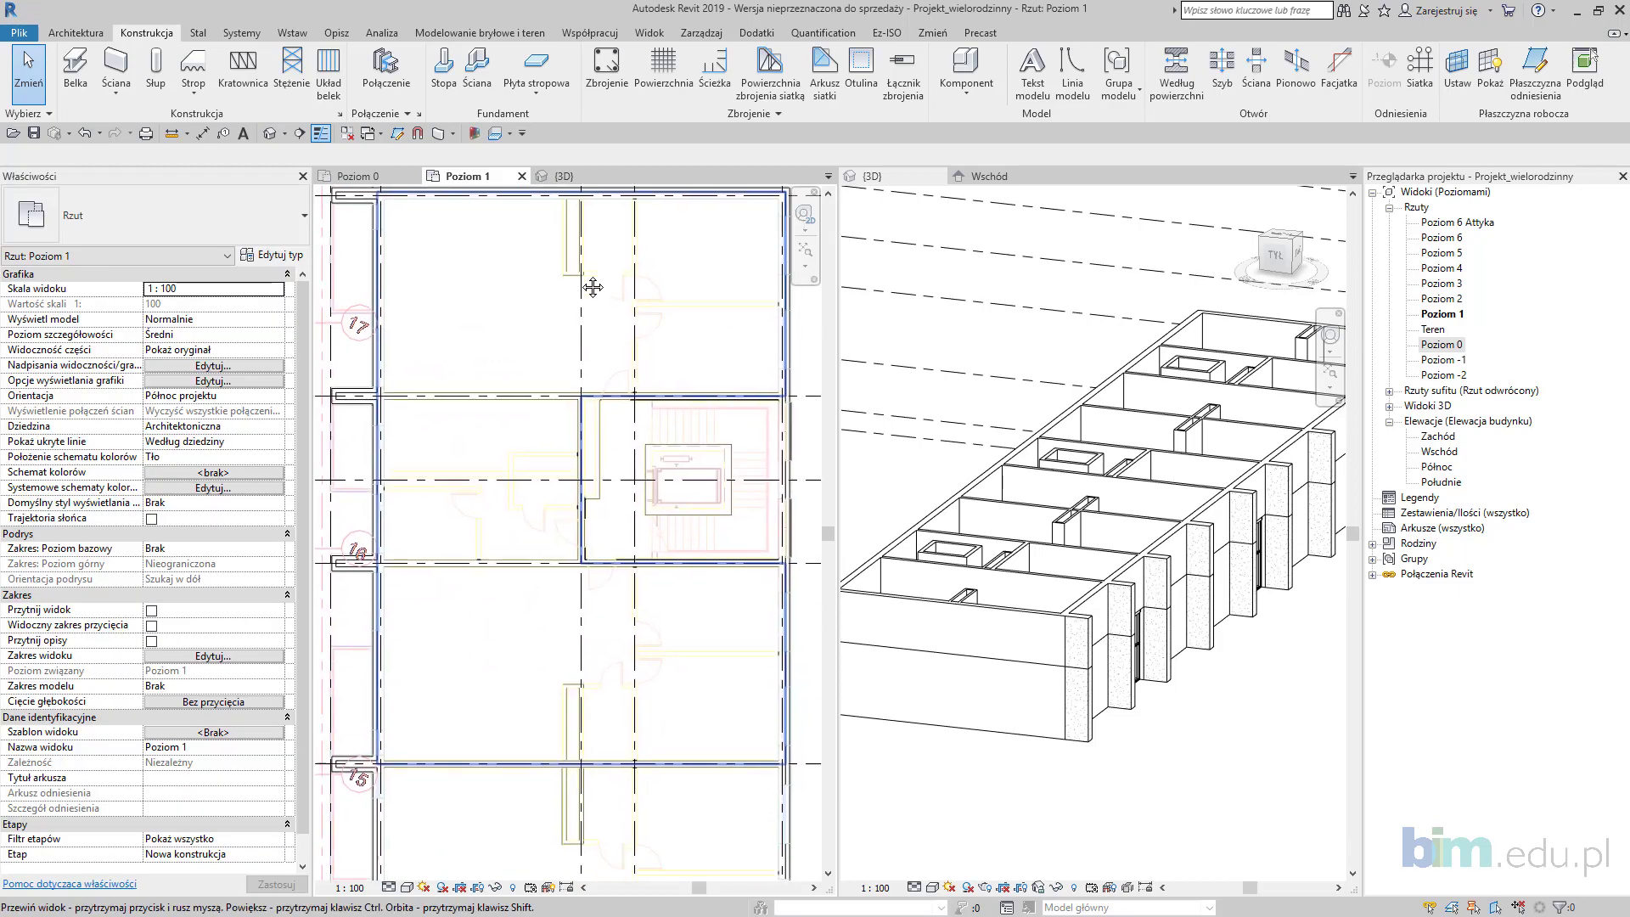
scroll(407, 459, "up", 3)
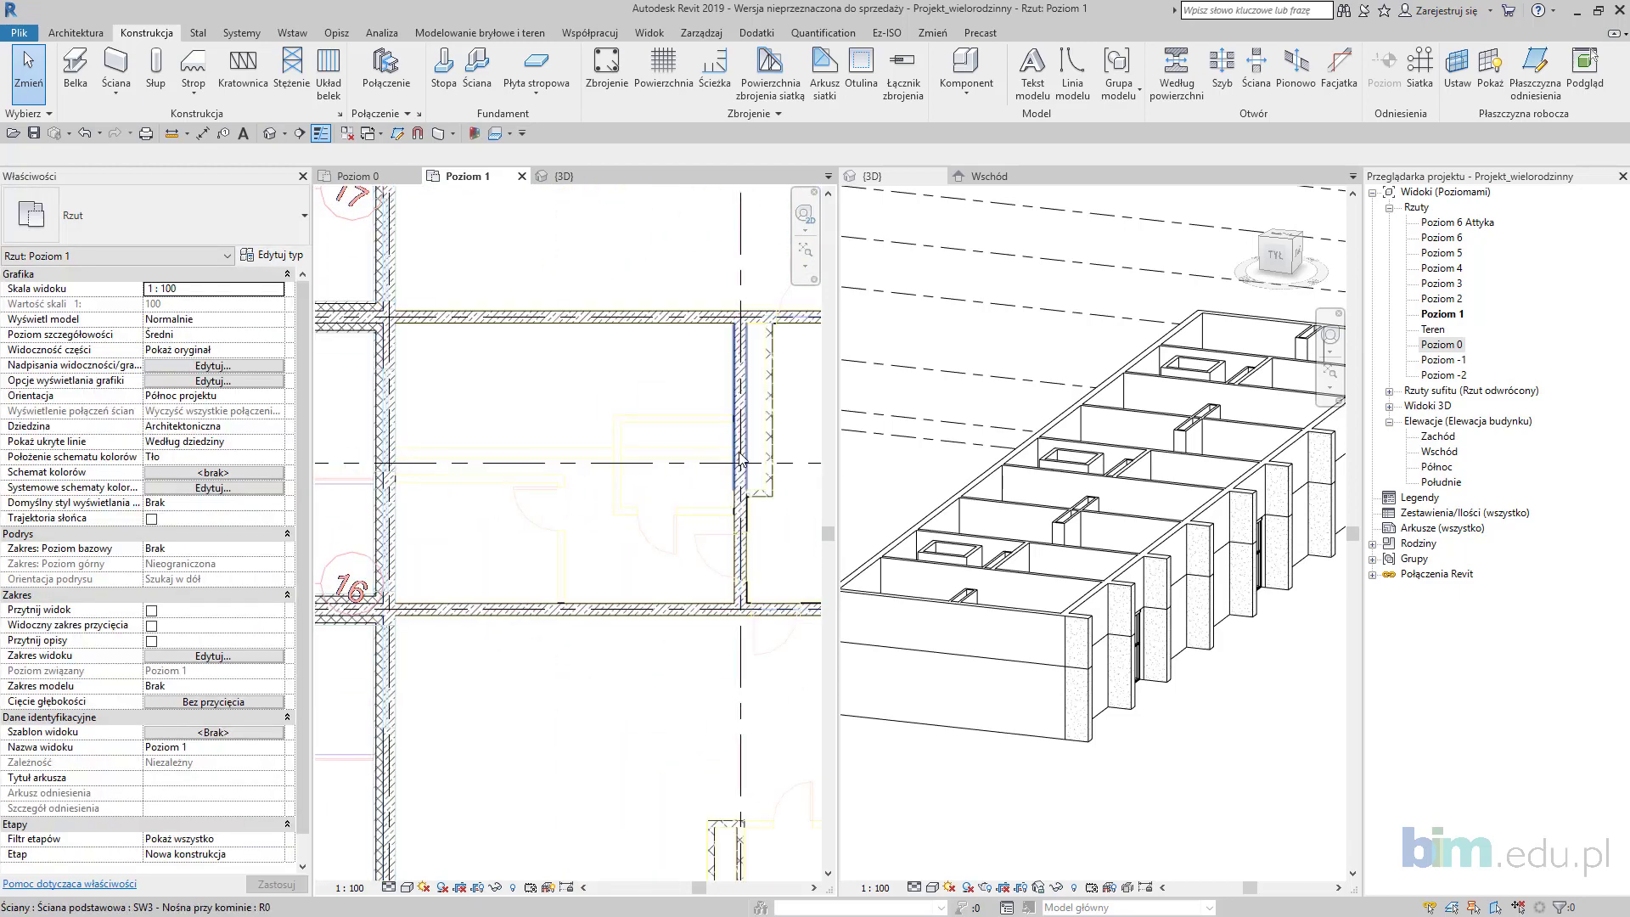
middle_click_drag(658, 428, 637, 408)
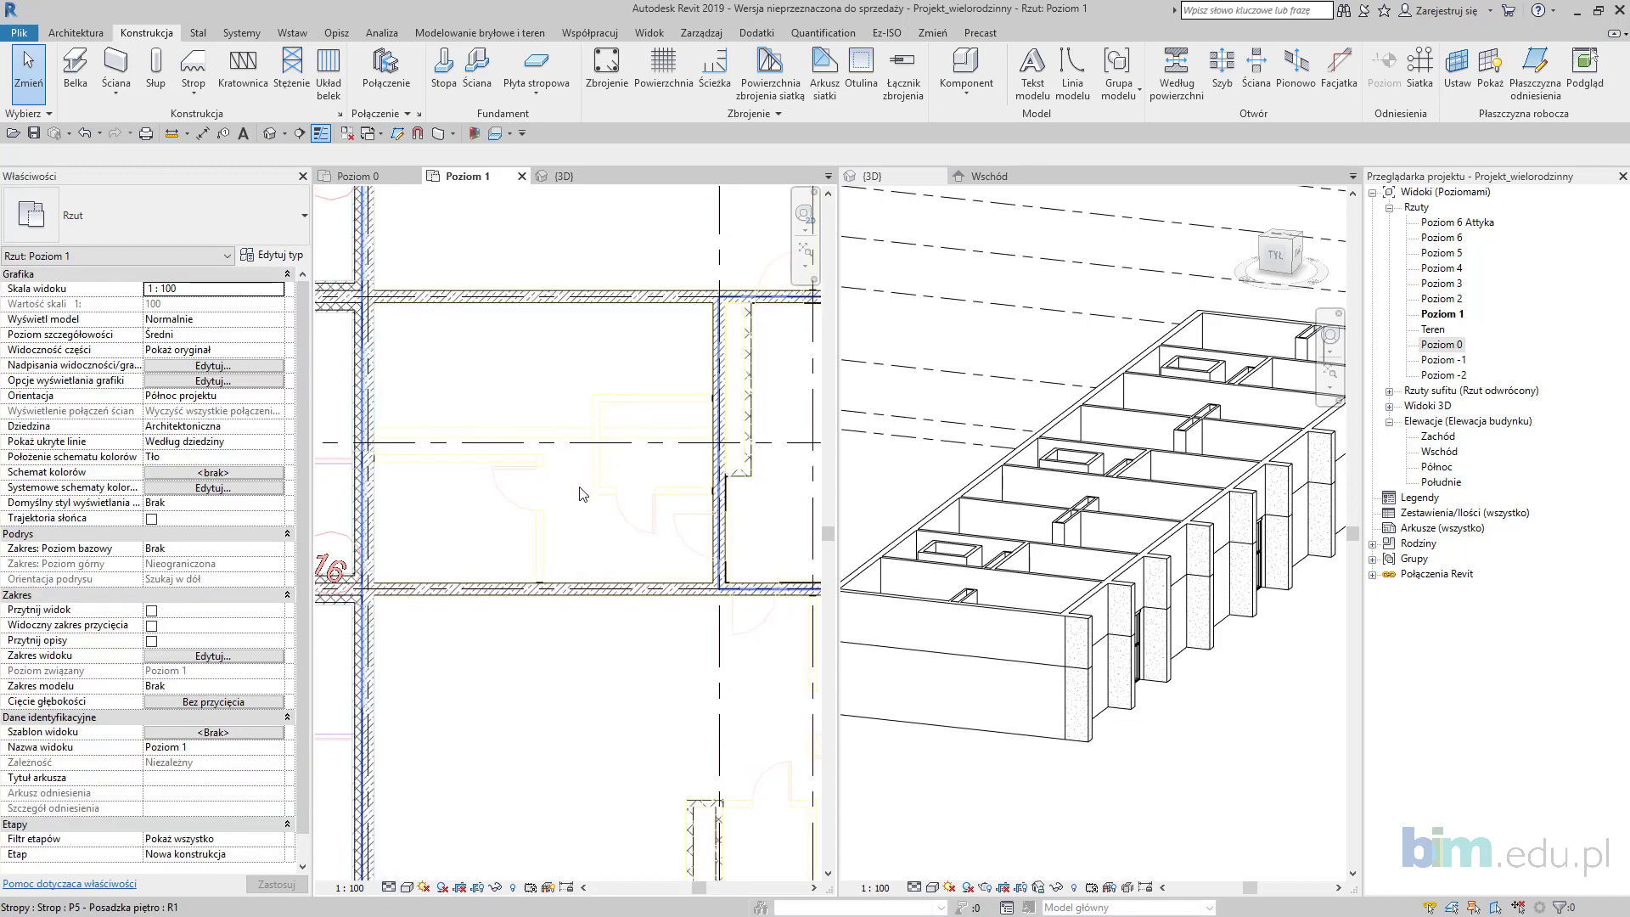
scroll(809, 585, "down", 2)
middle_click_drag(809, 585, 613, 685)
scroll(706, 538, "up", 1)
middle_click_drag(697, 577, 681, 623)
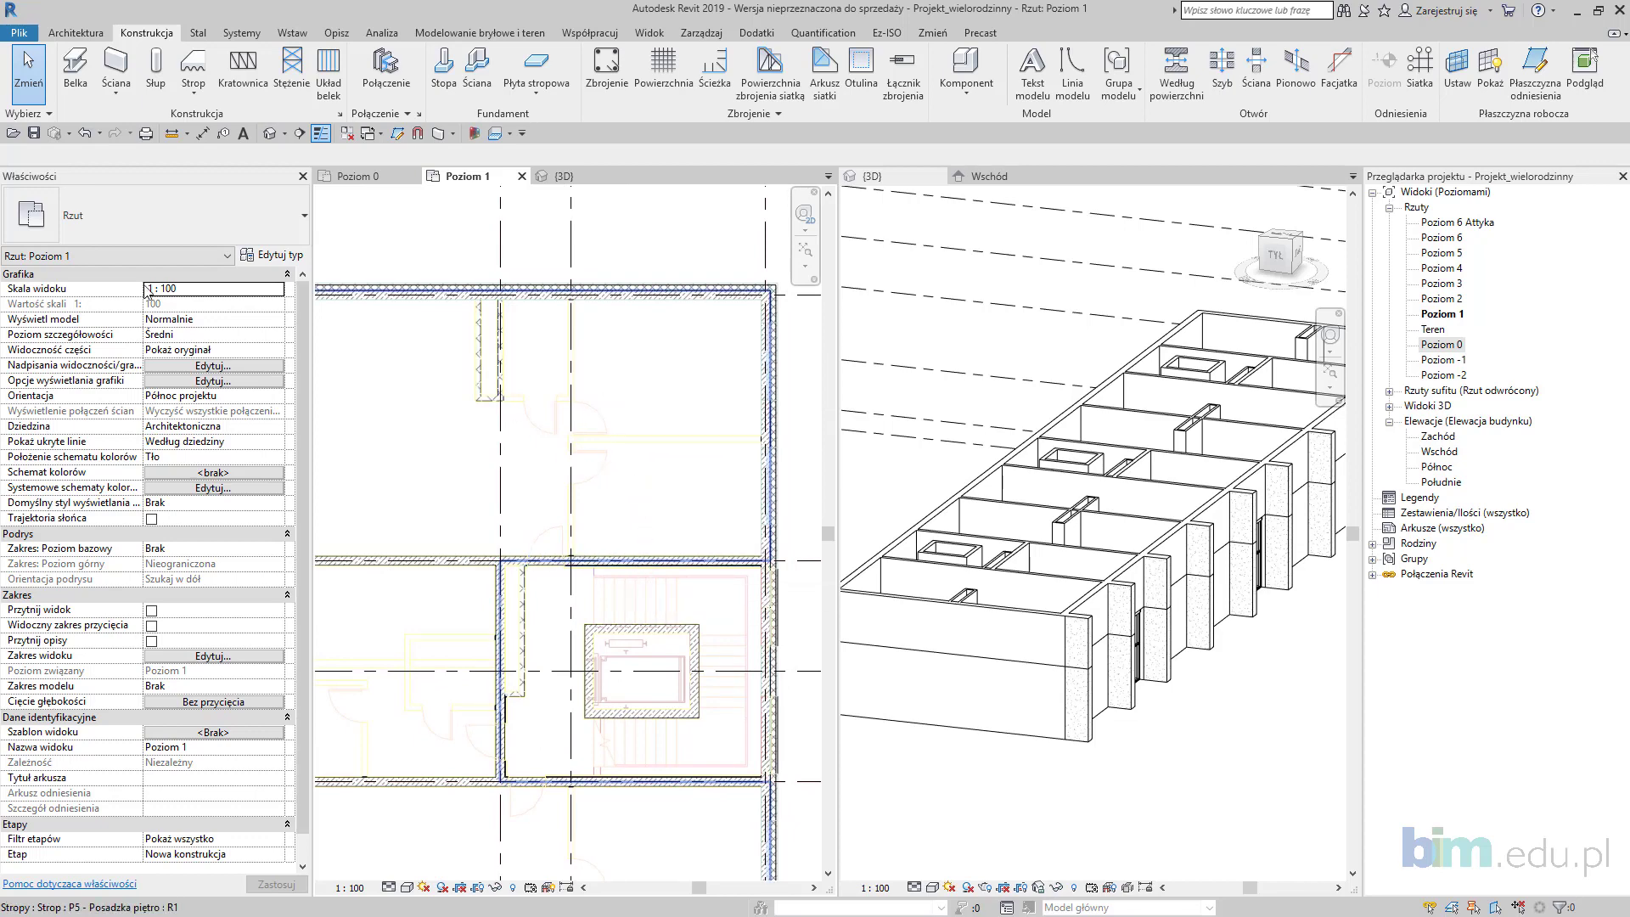
Step: Start an architectural wall of type SW4 - Cegła kratówka with its location line set to Lico wewnętrzne
left_click(117, 91)
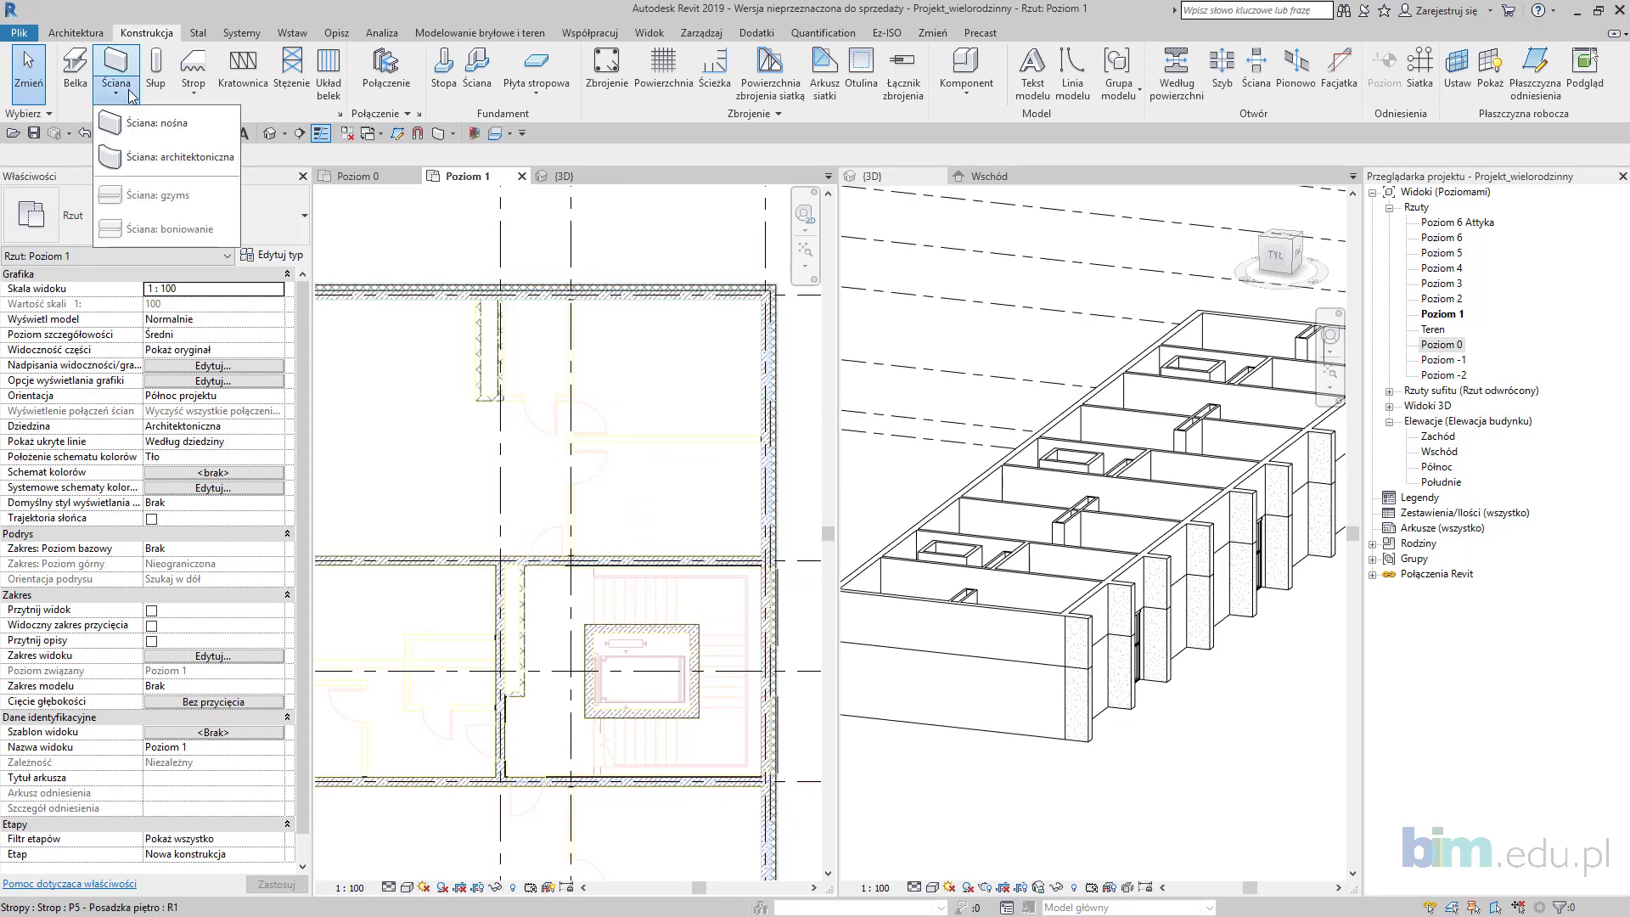
left_click(170, 156)
left_click(197, 216)
scroll(180, 435, "down", 5)
scroll(180, 437, "down", 5)
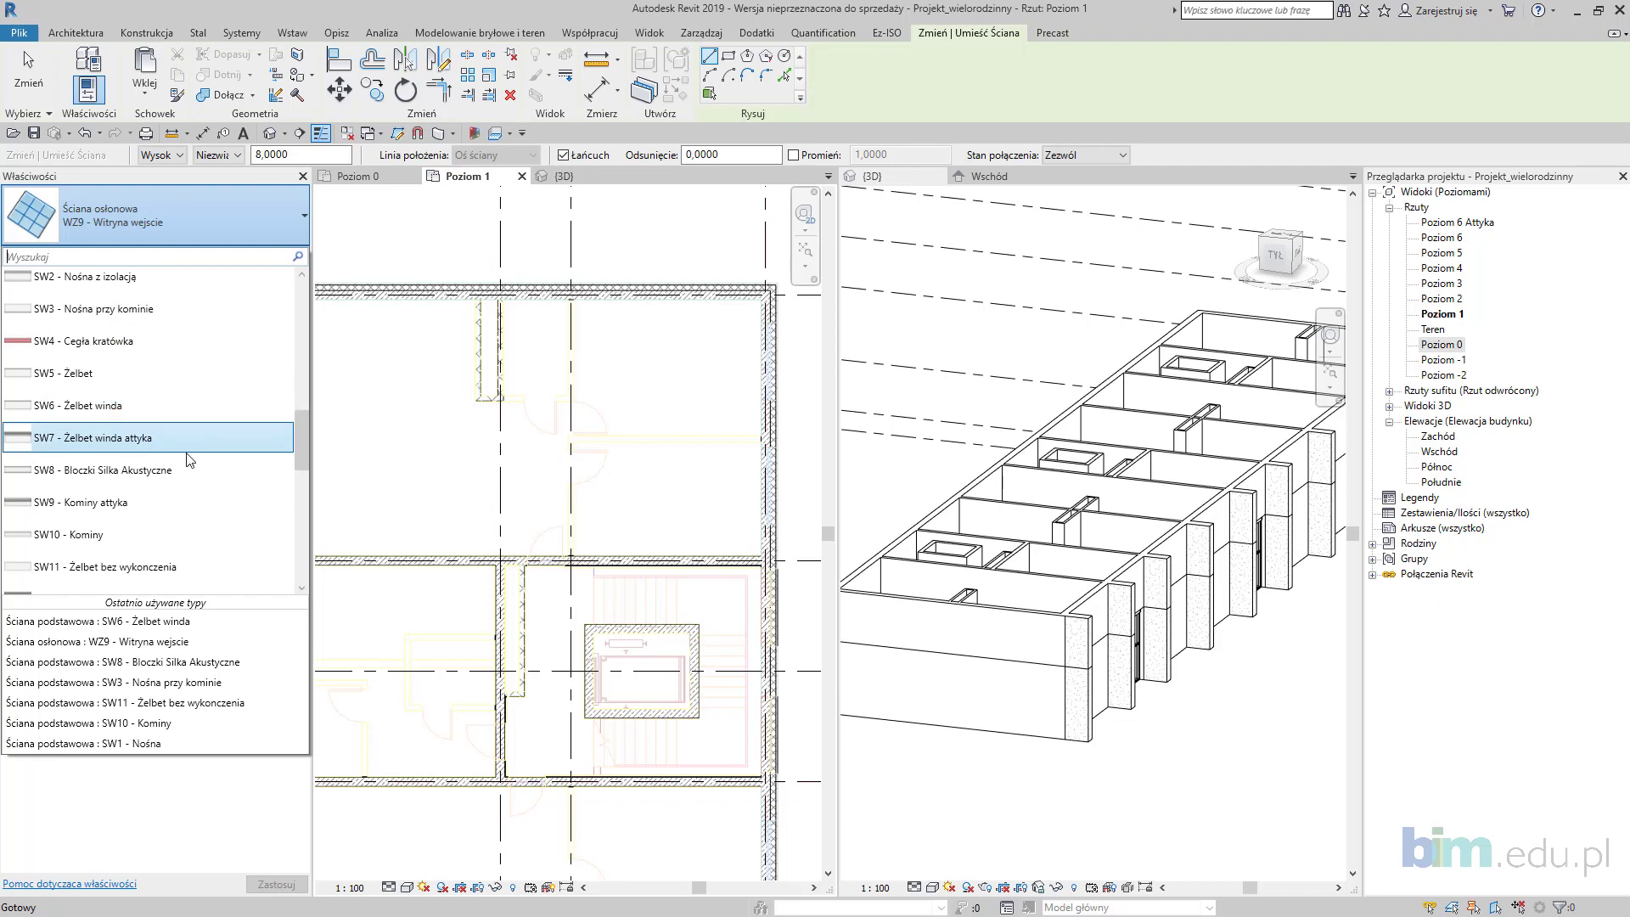
mouse_move(165, 342)
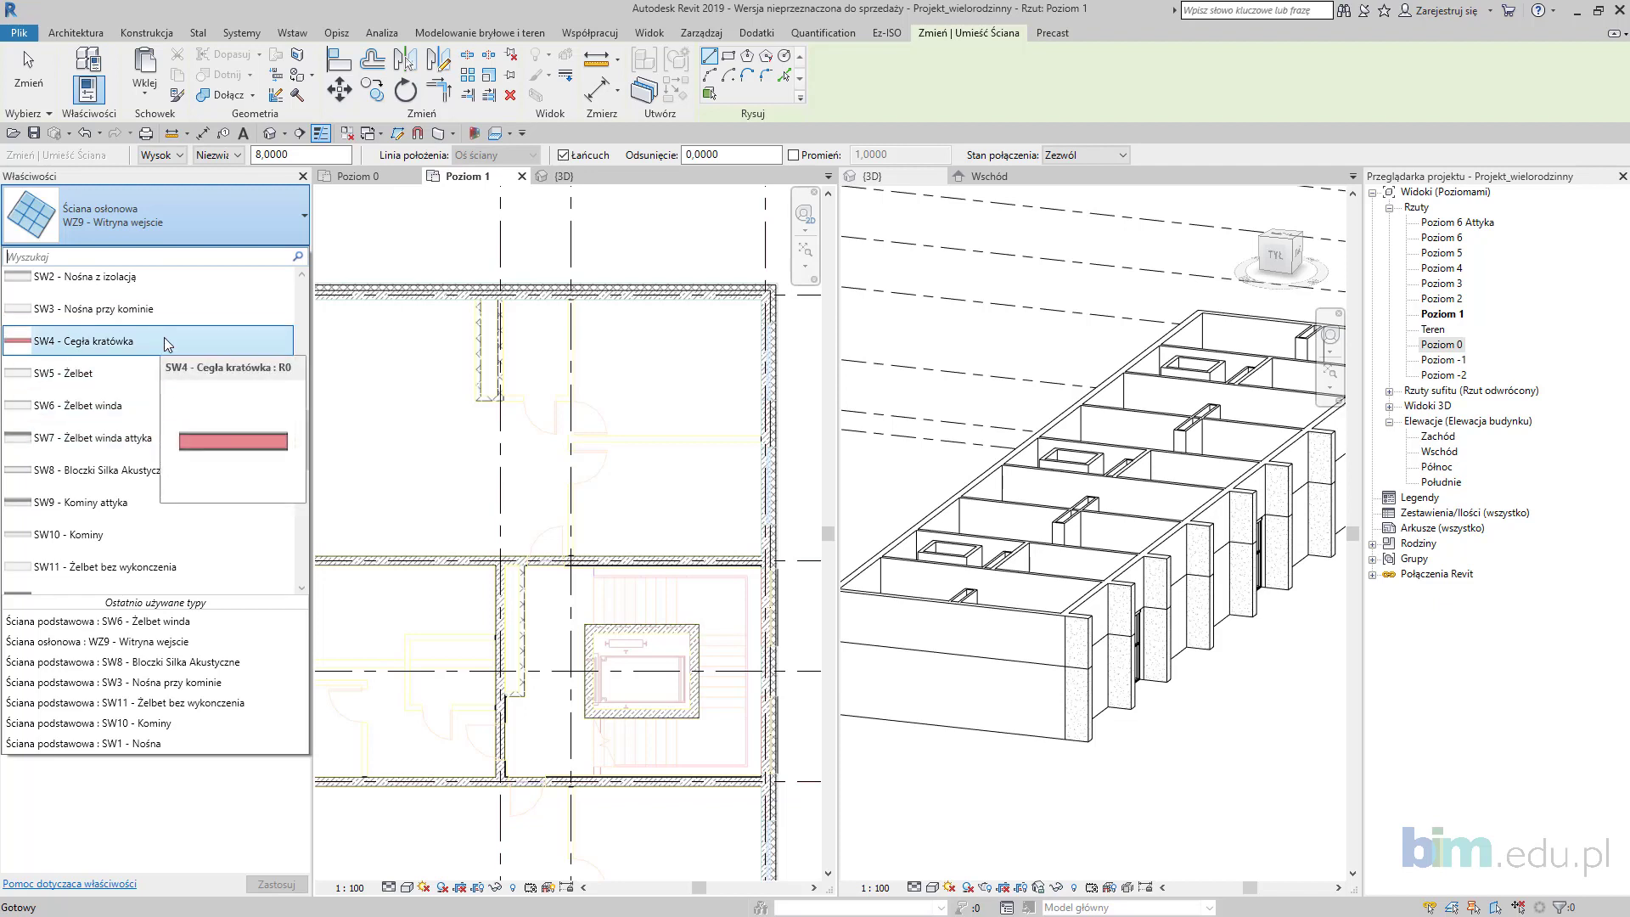
left_click(164, 339)
scroll(467, 439, "up", 5)
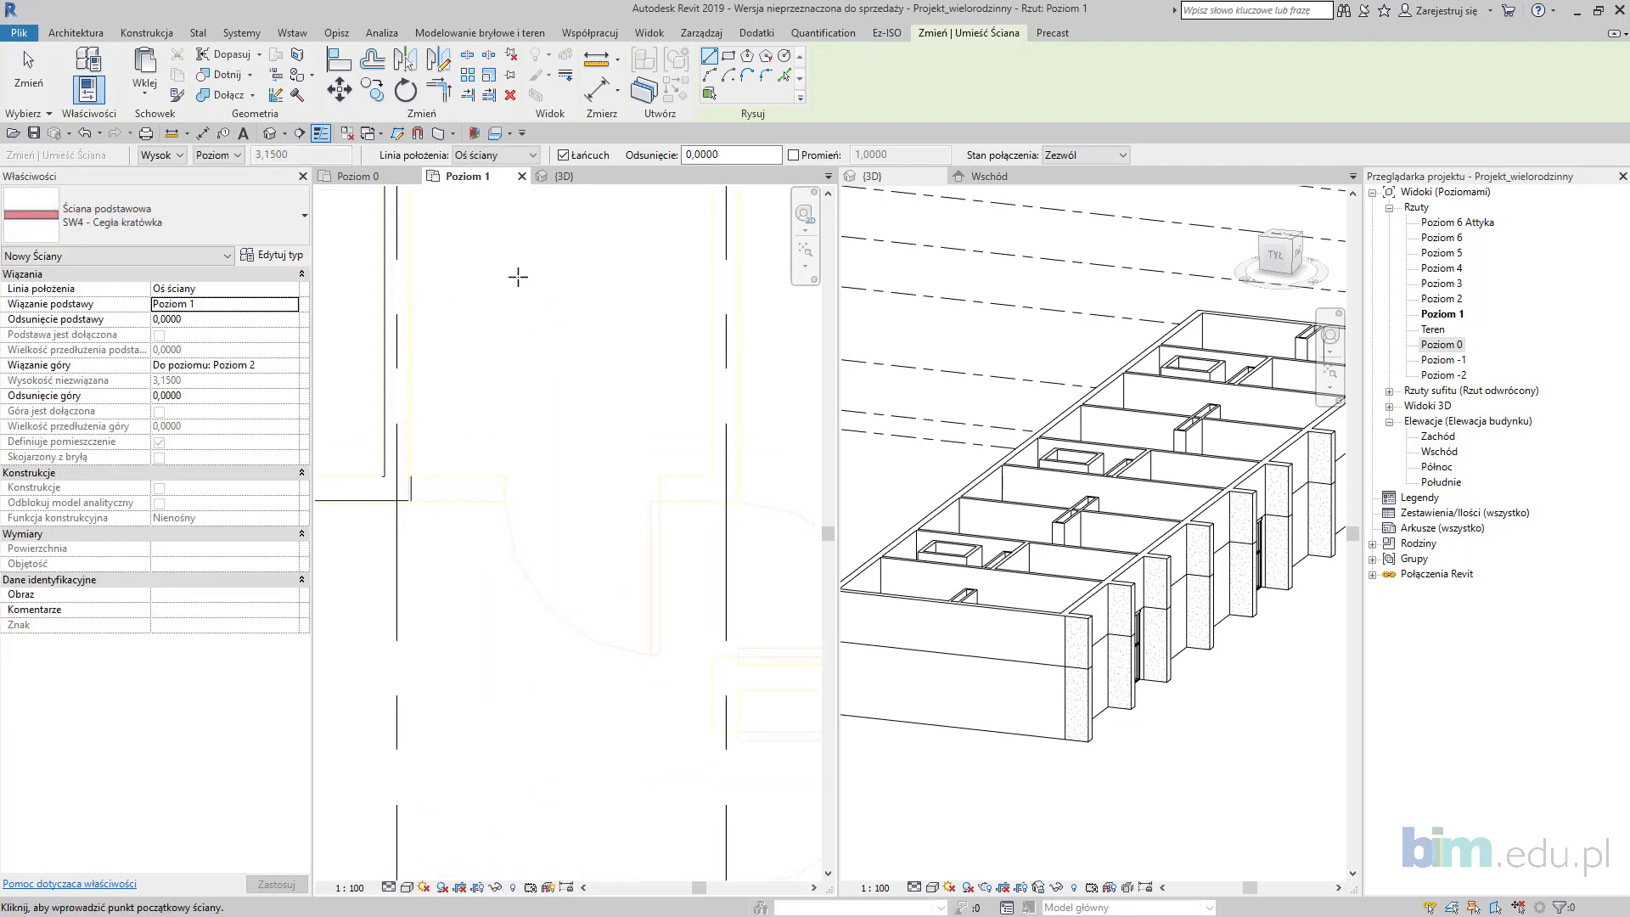
left_click(510, 156)
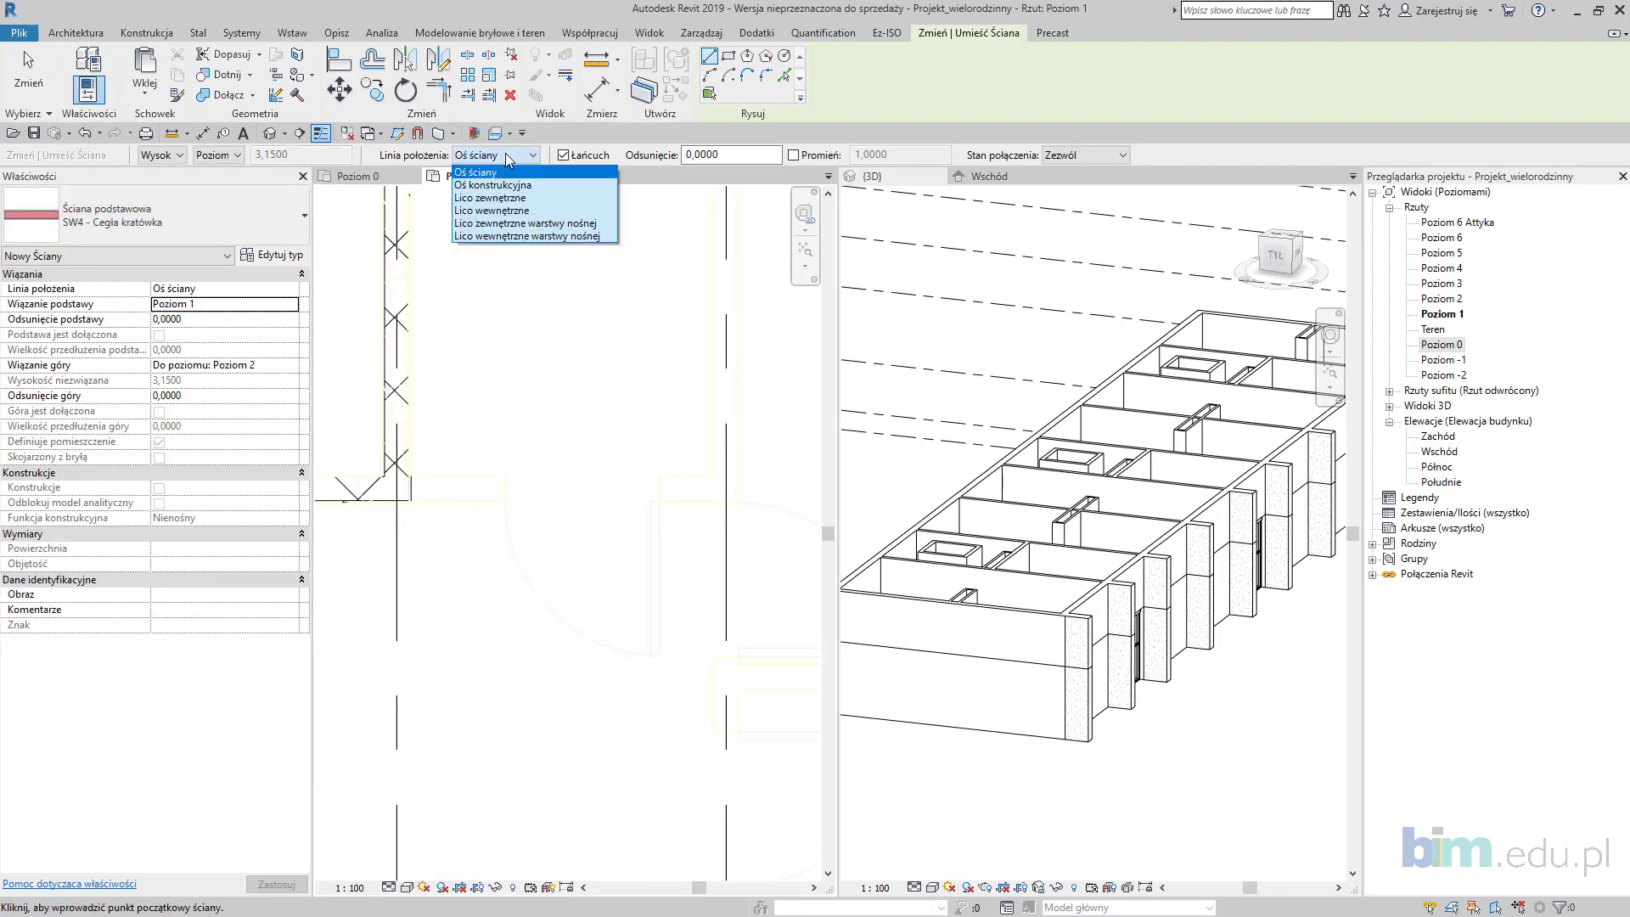
left_click(515, 211)
Step: Draw a horizontal partition about 1.88 m long from the chimney wall's lower corner, continuing vertically up to the exterior wall
scroll(399, 513, "up", 3)
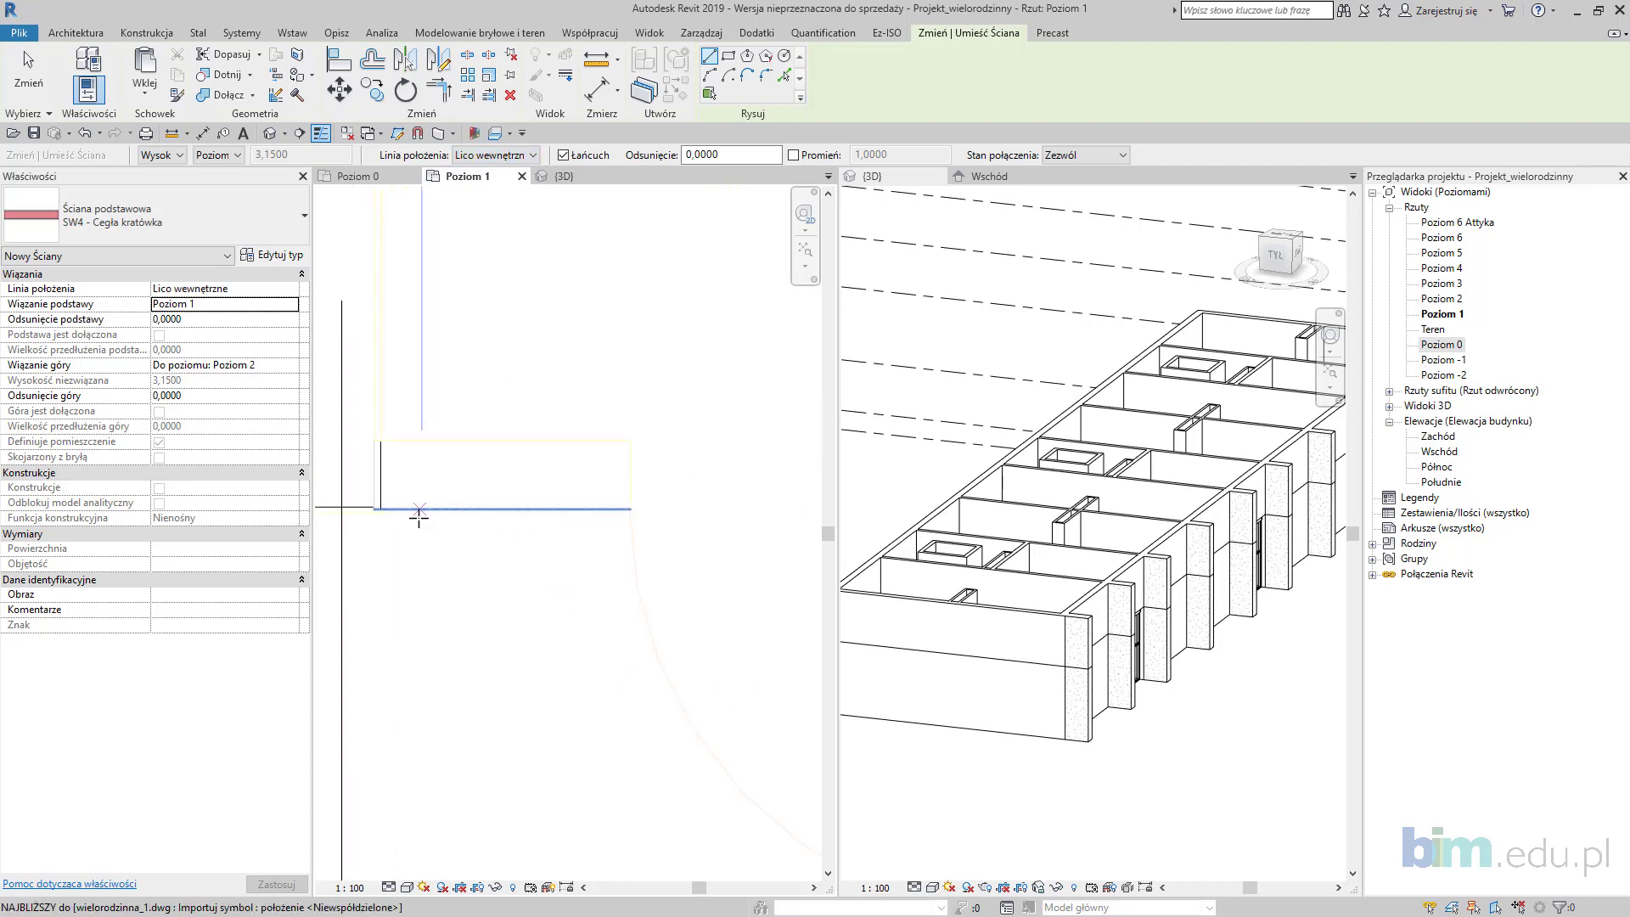
left_click(369, 515)
scroll(547, 513, "down", 3)
middle_click_drag(594, 509, 389, 499)
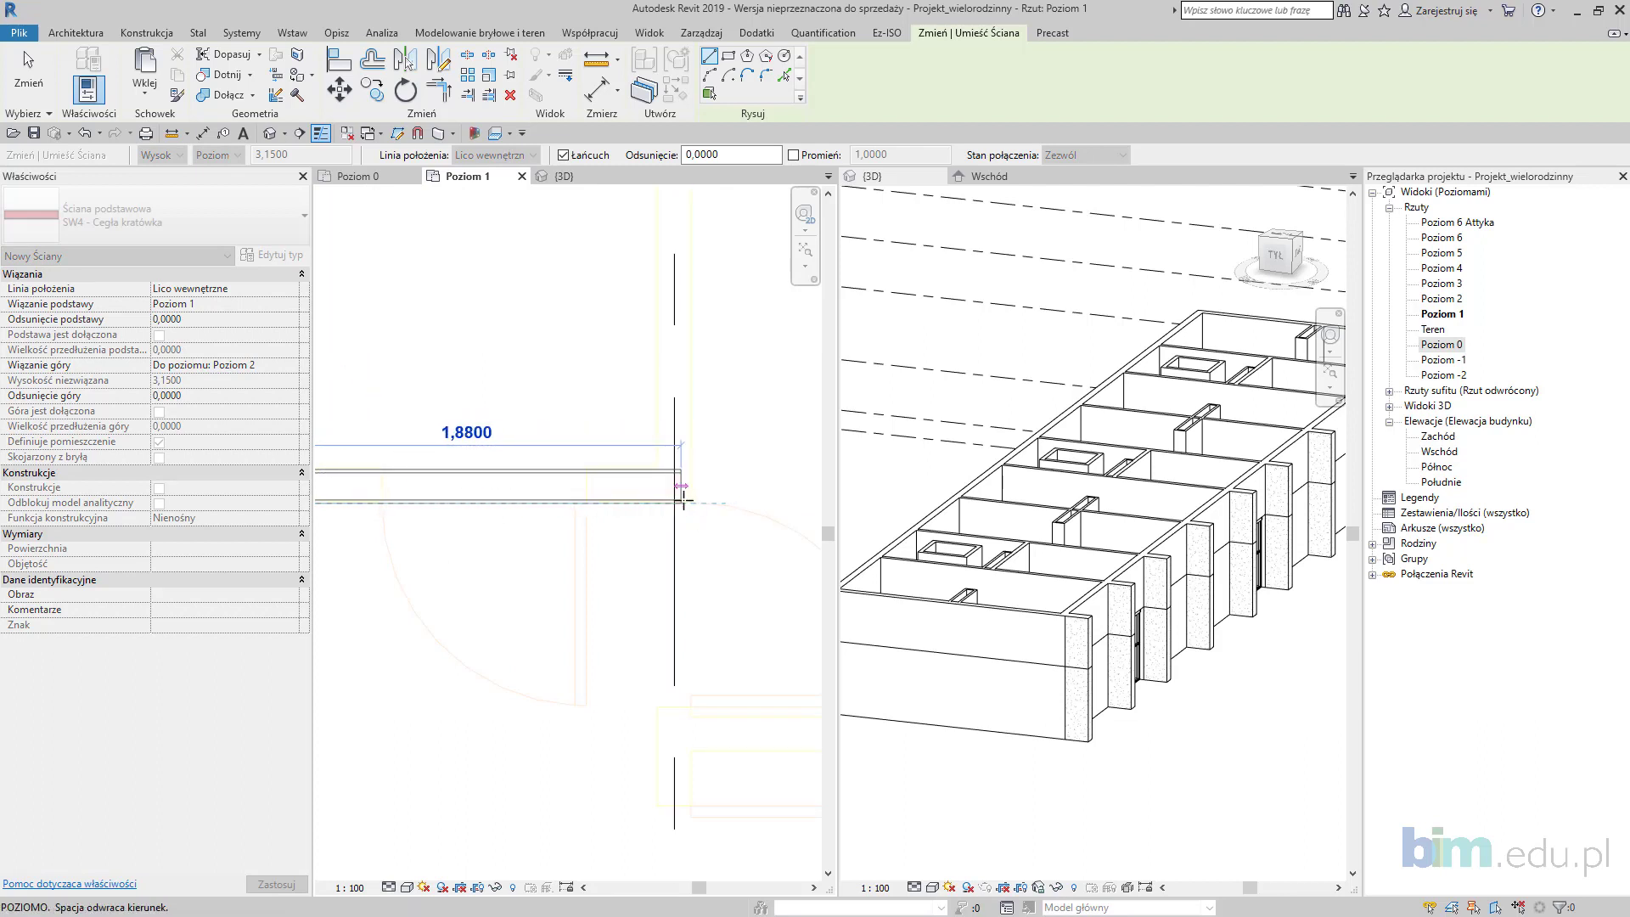
left_click(684, 501)
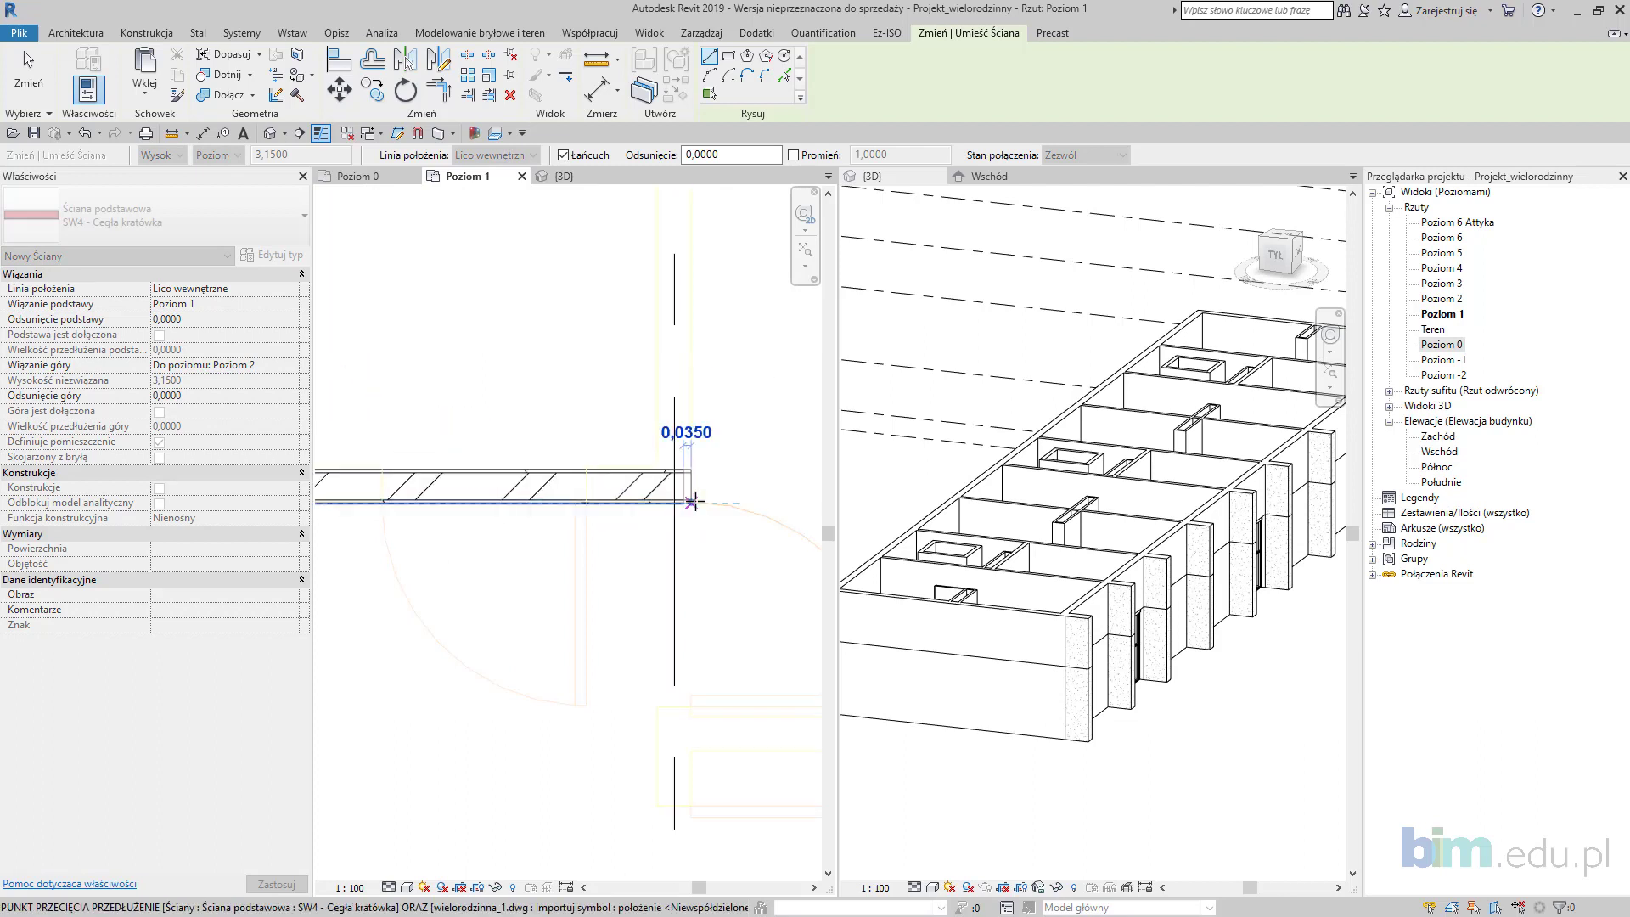
scroll(671, 405, "up", 1)
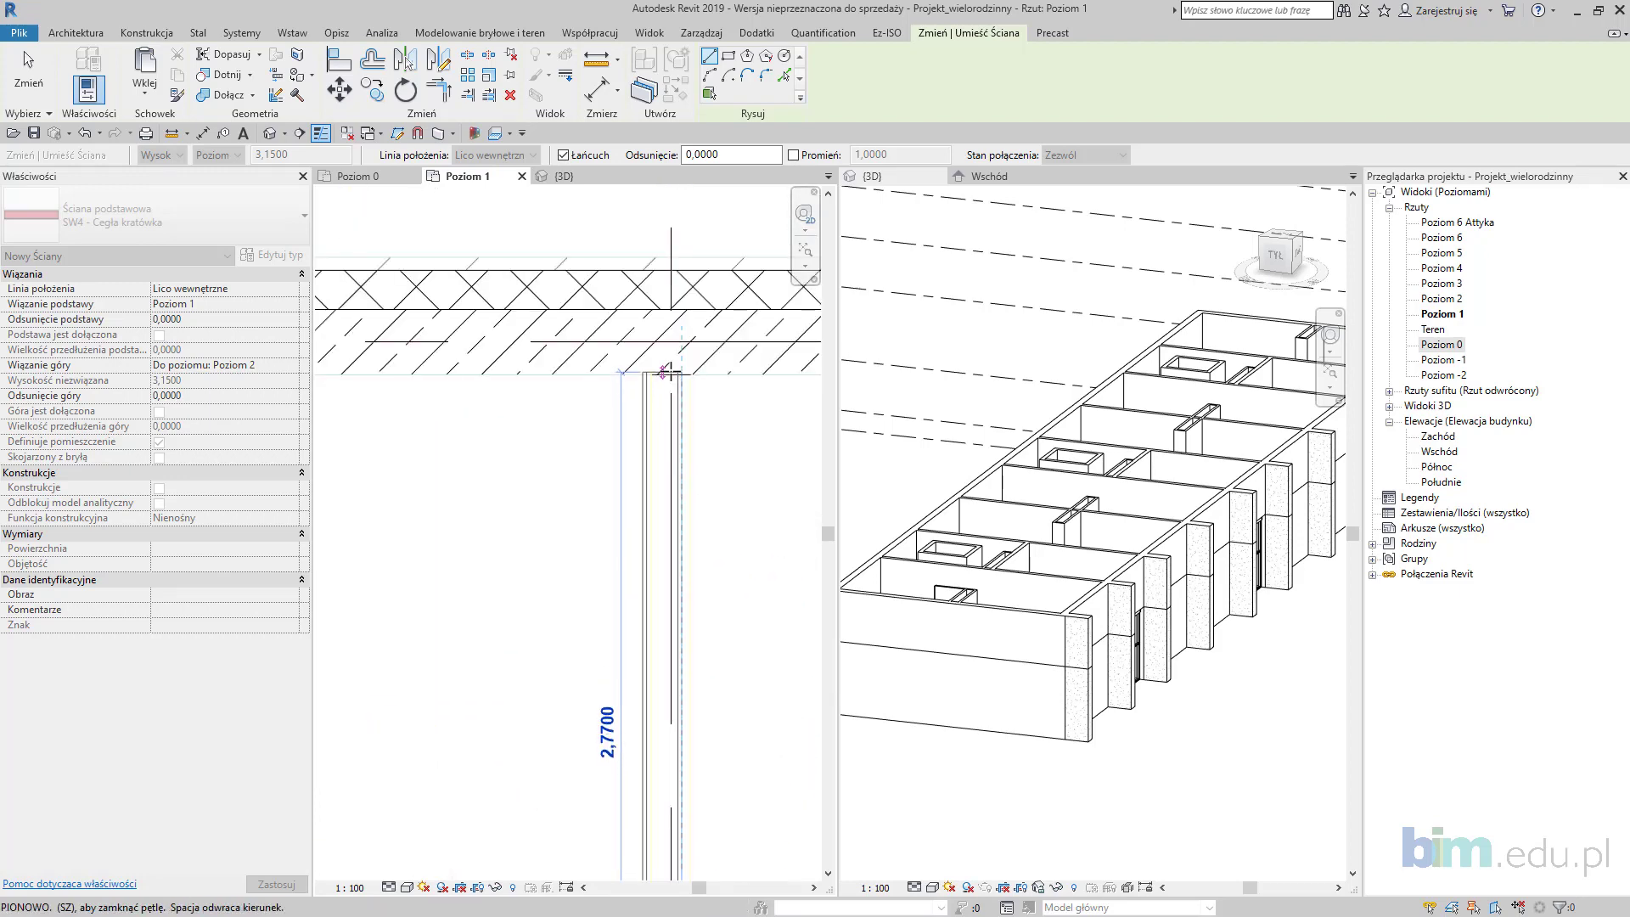
left_click(685, 409)
key("Escape")
key("Escape")
Step: Move the new vertical partition sideways so its face aligns with the DWG wall line
left_click(679, 386)
scroll(681, 389, "up", 2)
left_click(339, 89)
scroll(680, 348, "up", 1)
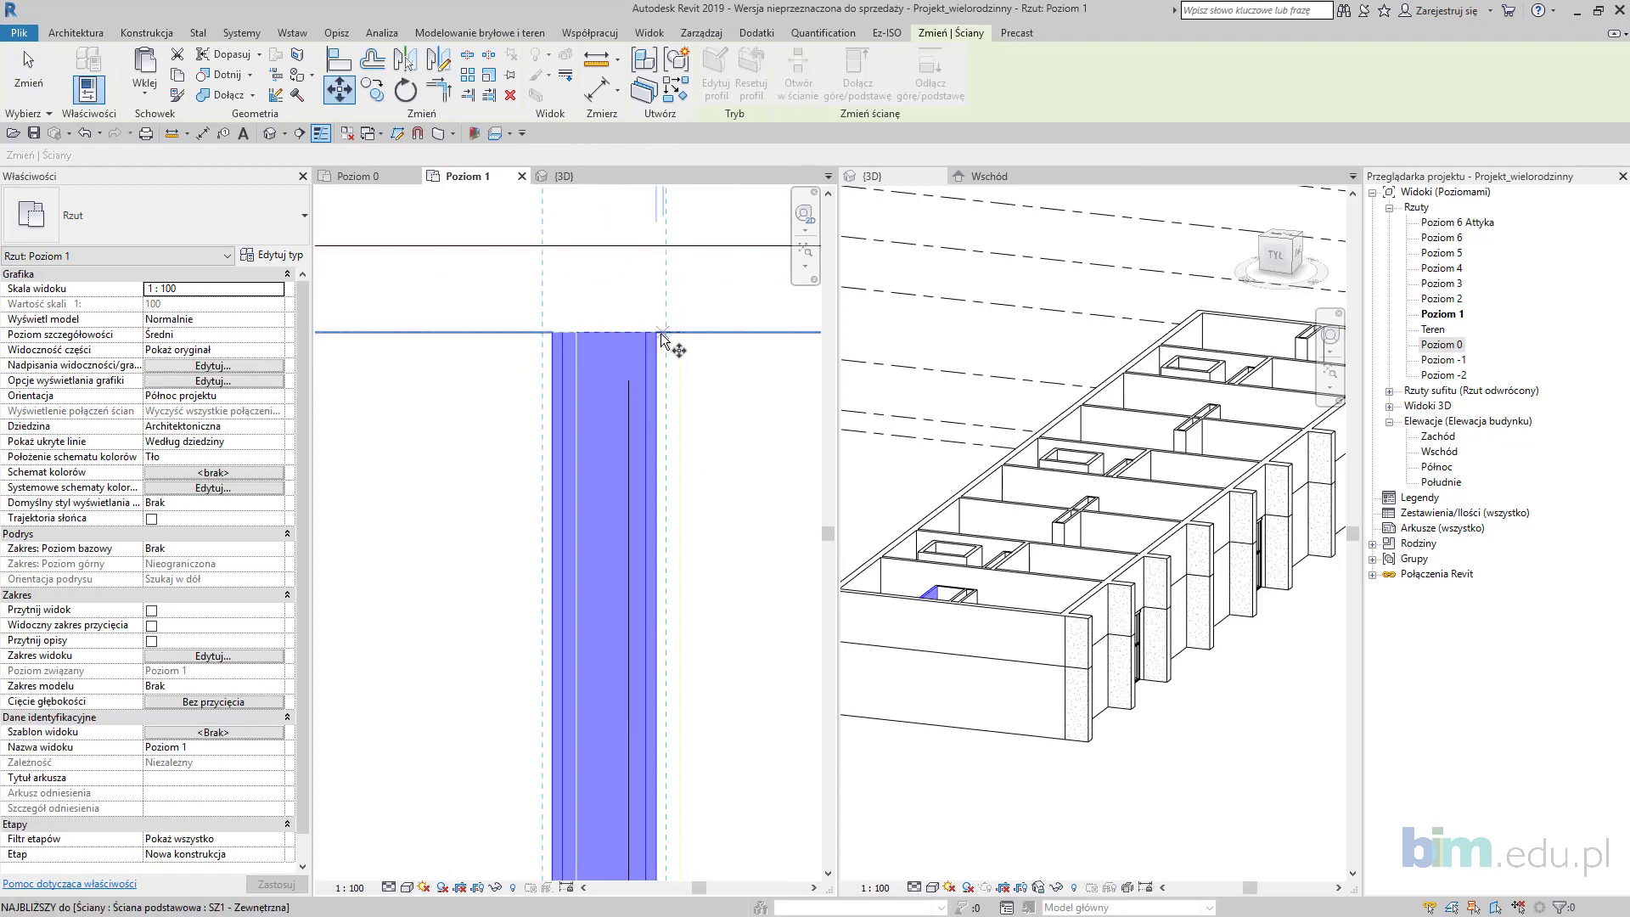
left_click(667, 331)
left_click(678, 333)
scroll(697, 471, "down", 5)
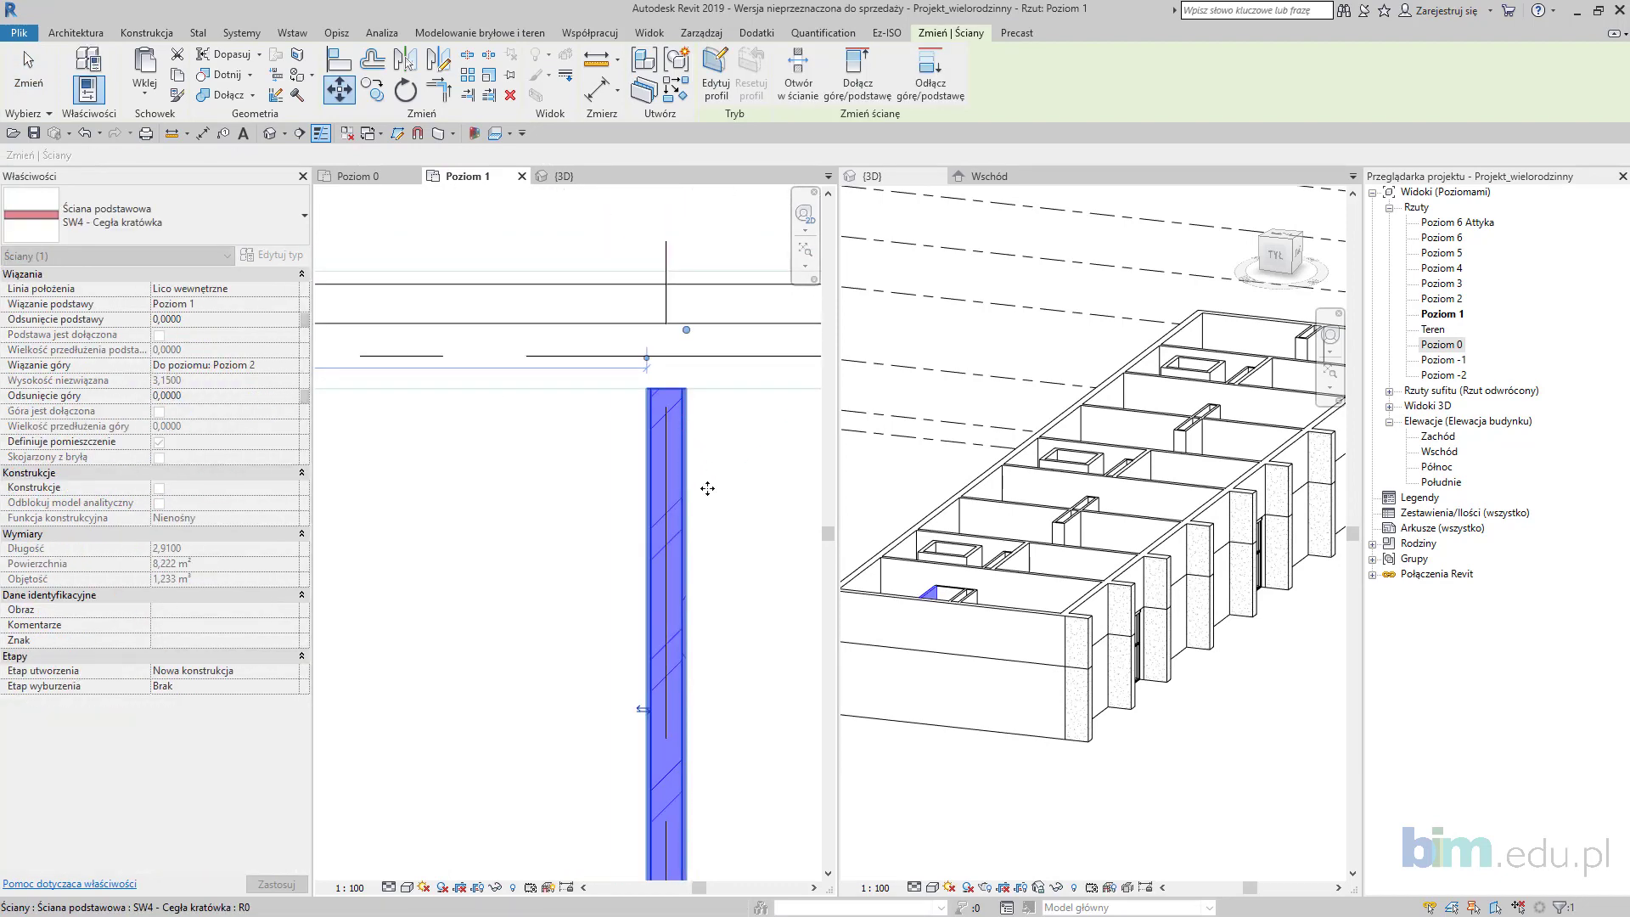
middle_click_drag(735, 485, 691, 402)
left_click(691, 402)
Step: Check the length and angle snap increments in the snap settings
left_click(705, 33)
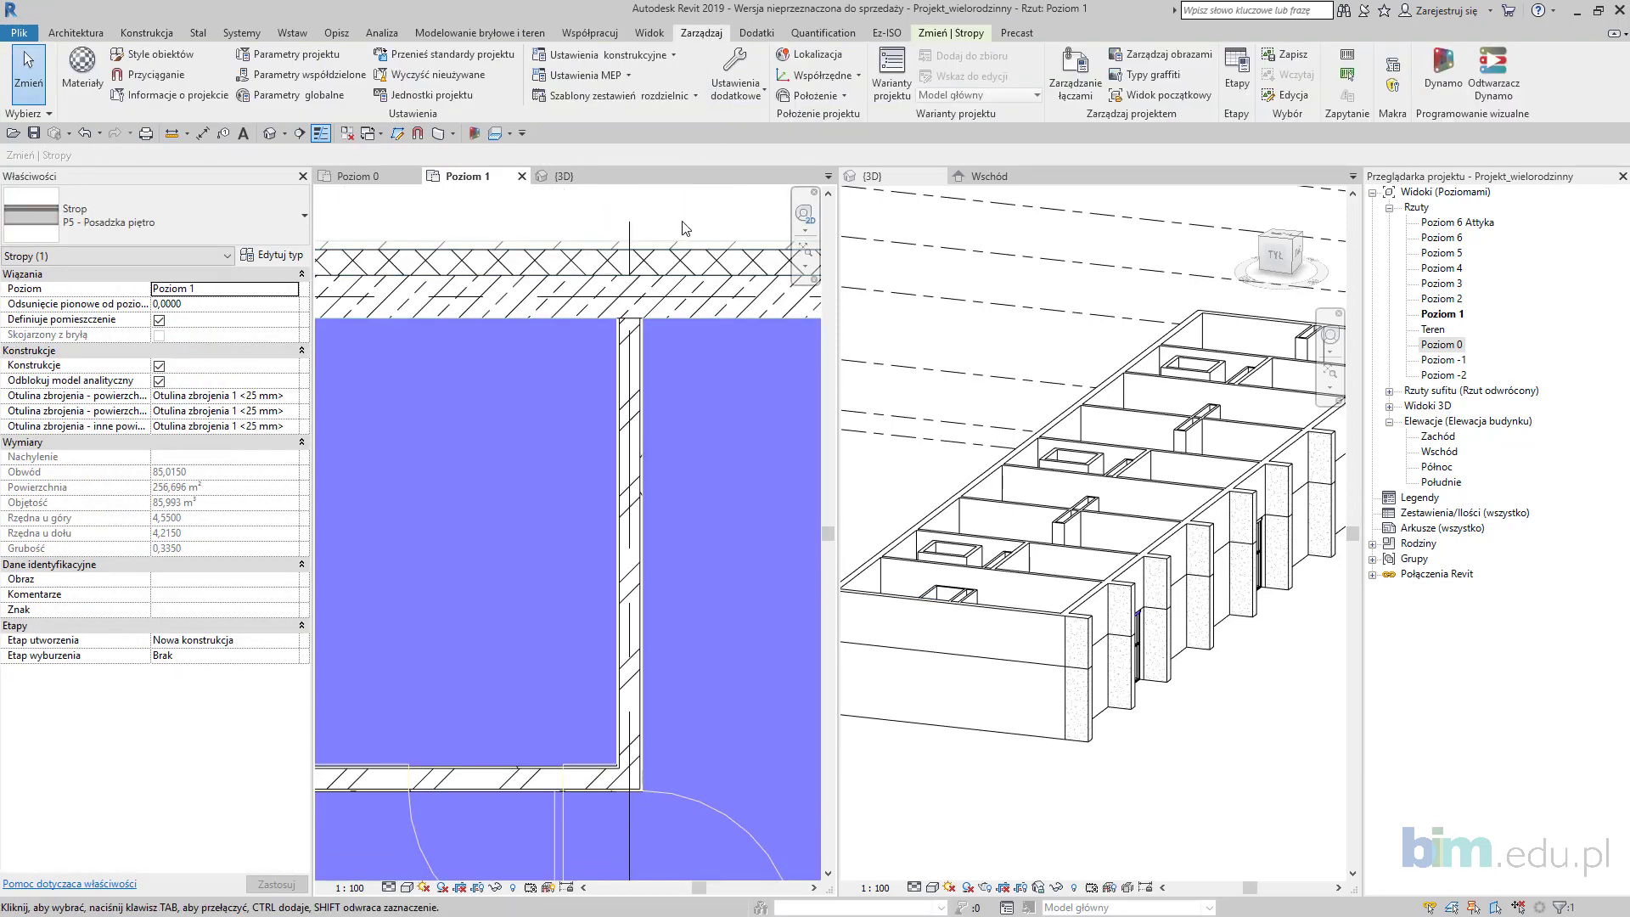
left_click(157, 75)
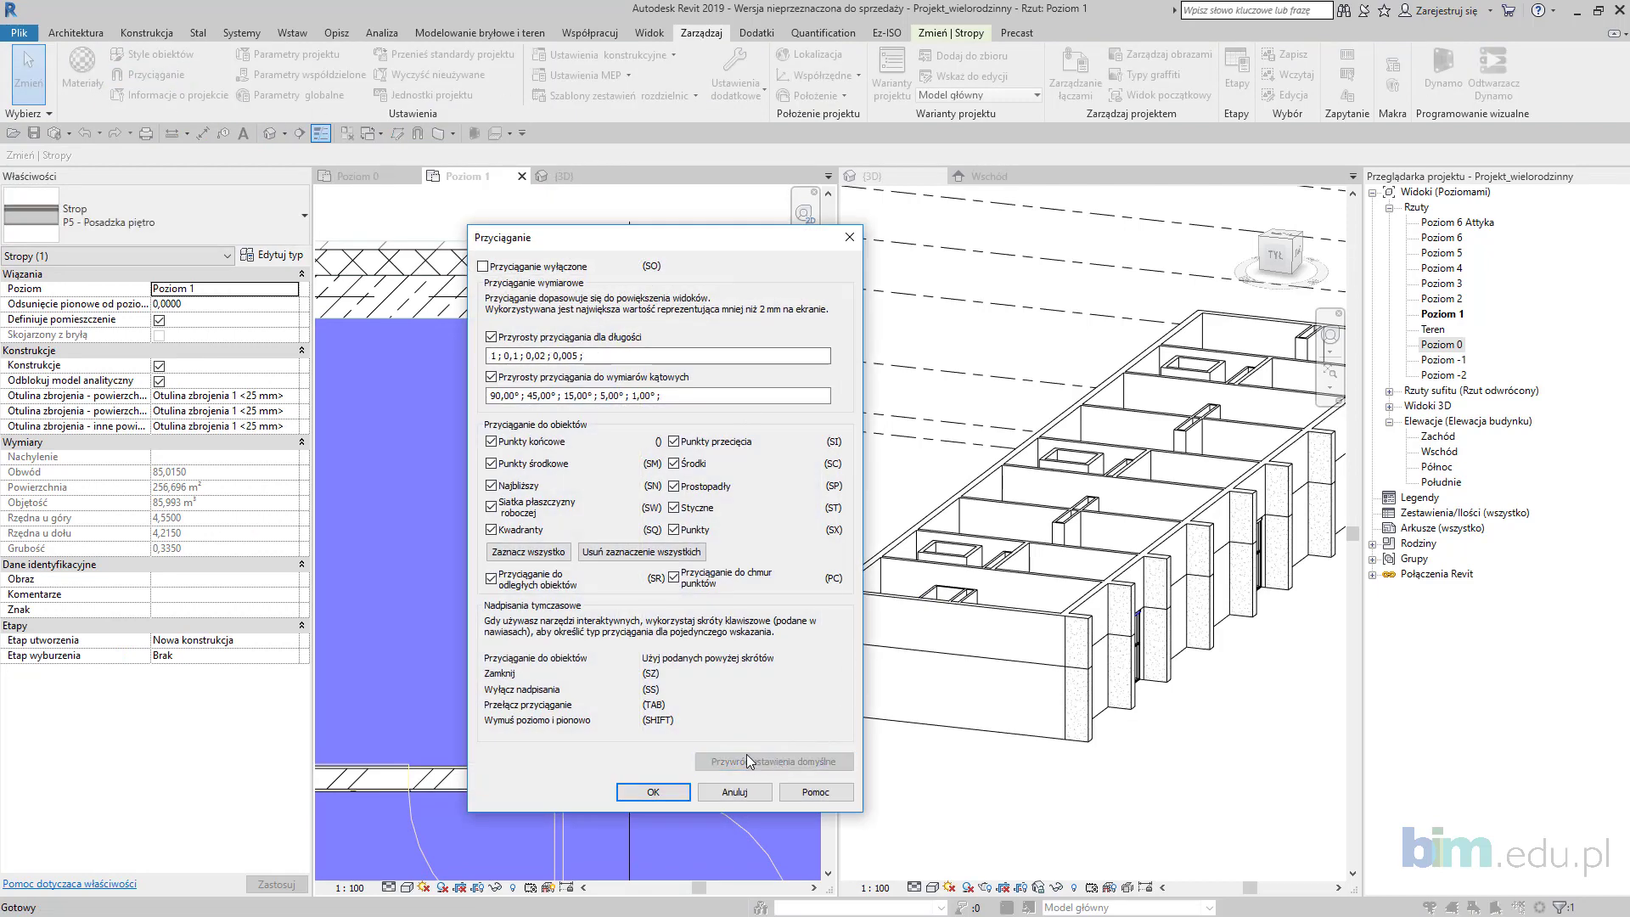
left_click(654, 791)
Step: Turn off selecting elements by face and extend the vertical partition down to the load-bearing wall above the staircase, about 7.3 m long
scroll(647, 467, "up", 4)
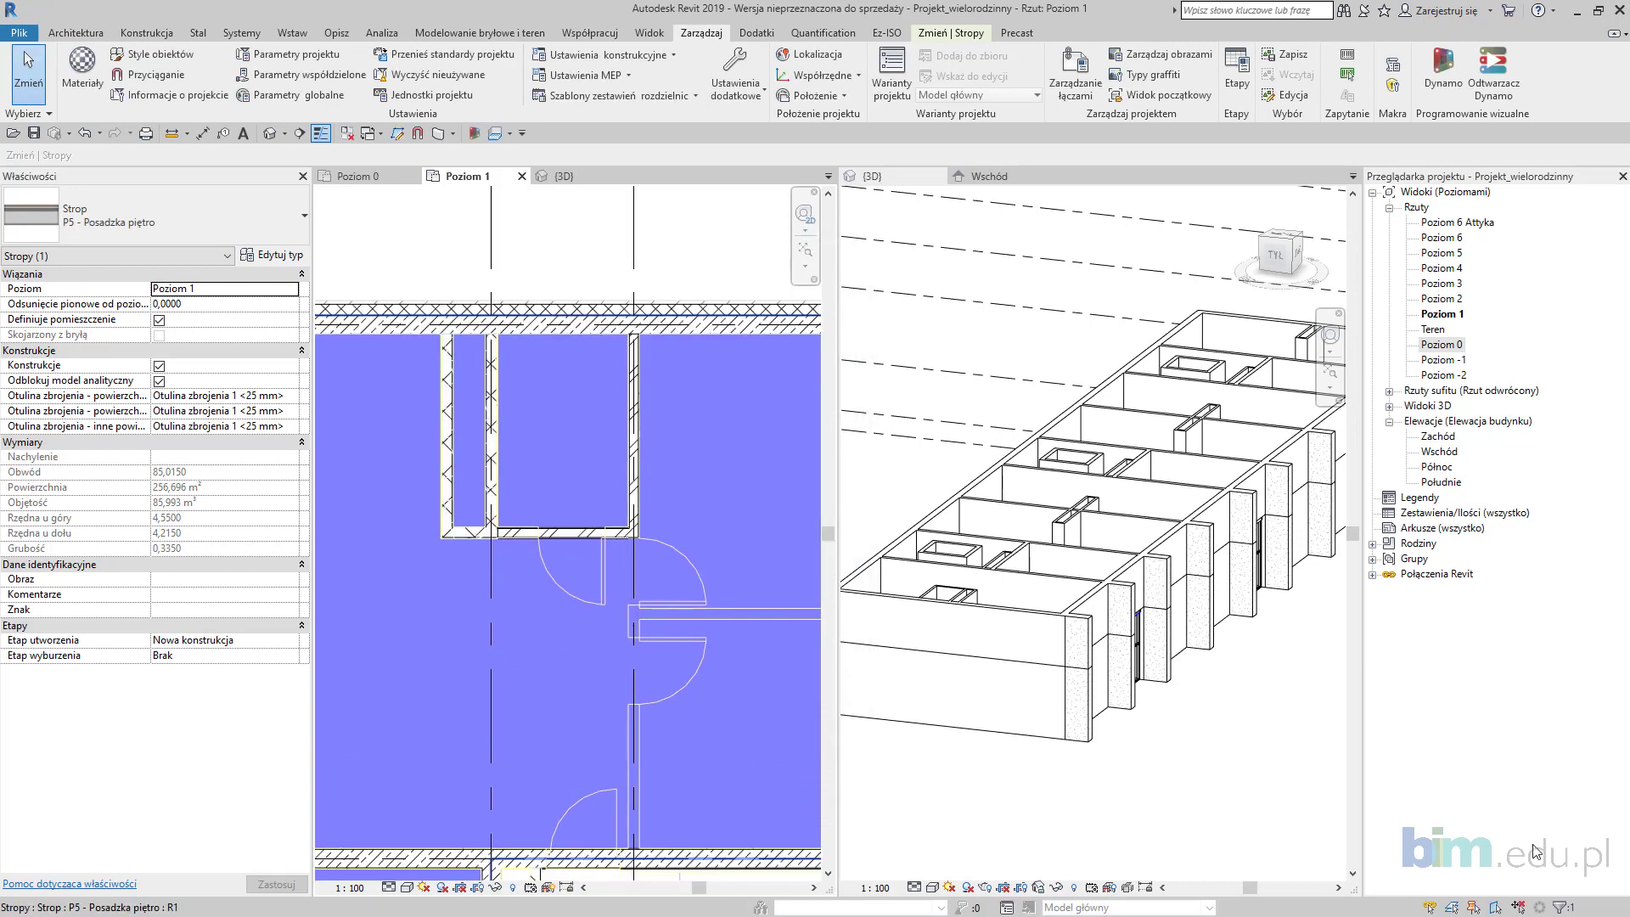
left_click(1498, 906)
scroll(637, 509, "up", 1)
middle_click_drag(637, 510, 605, 386)
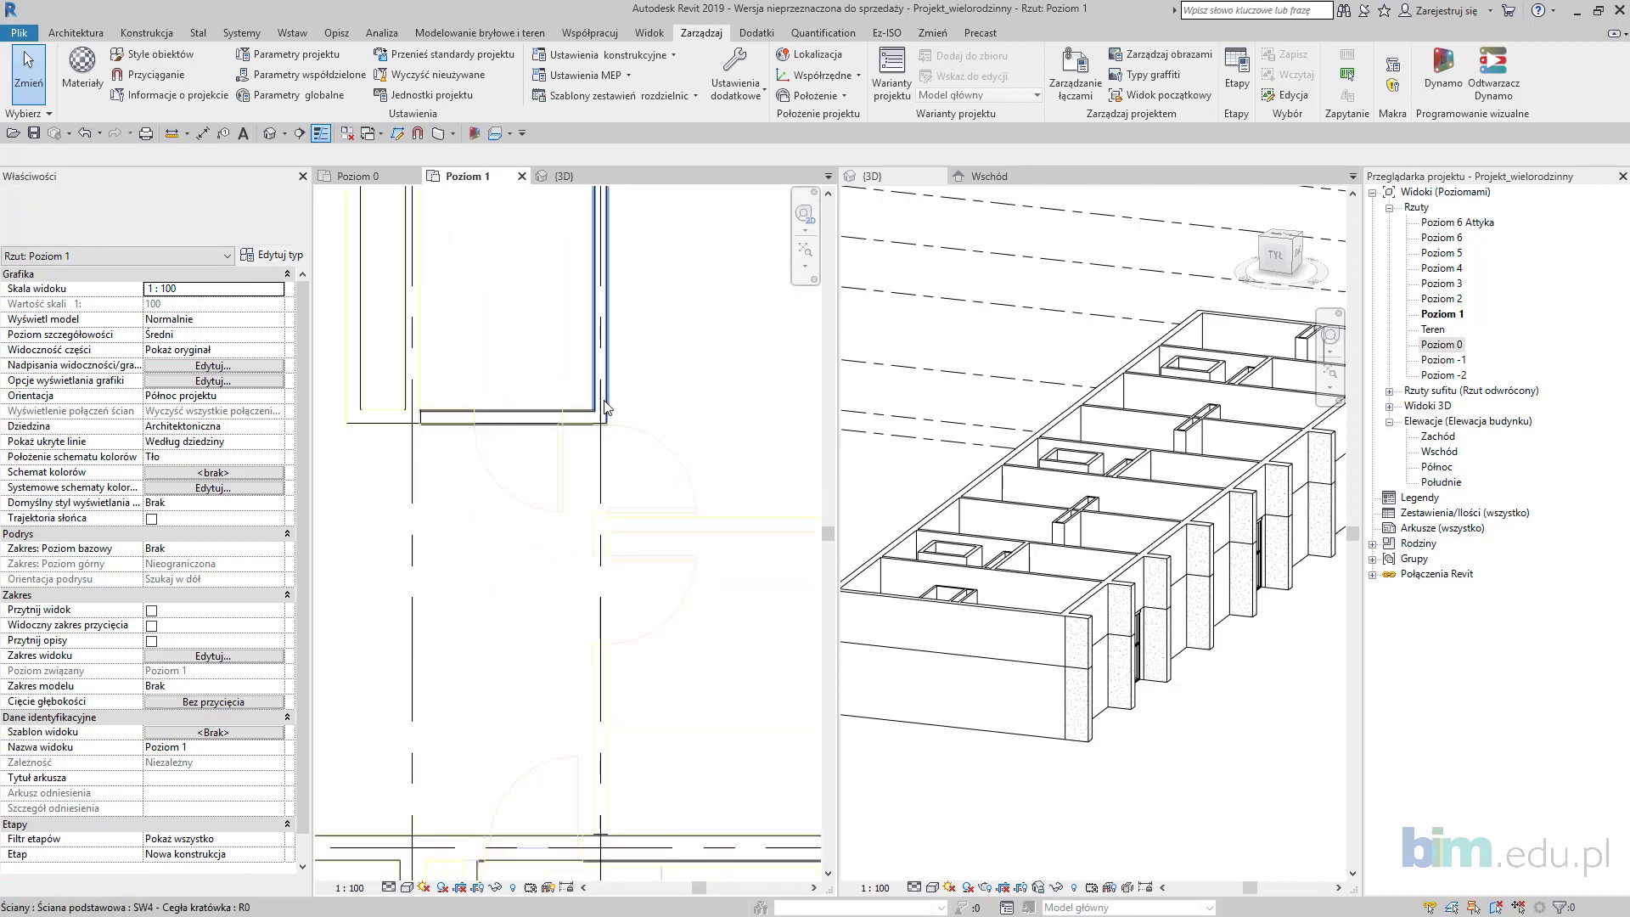
left_click(601, 383)
scroll(597, 357, "down", 2)
scroll(607, 408, "up", 1)
left_click_drag(604, 395, 607, 754)
left_click(637, 764)
middle_click_drag(689, 589, 577, 591)
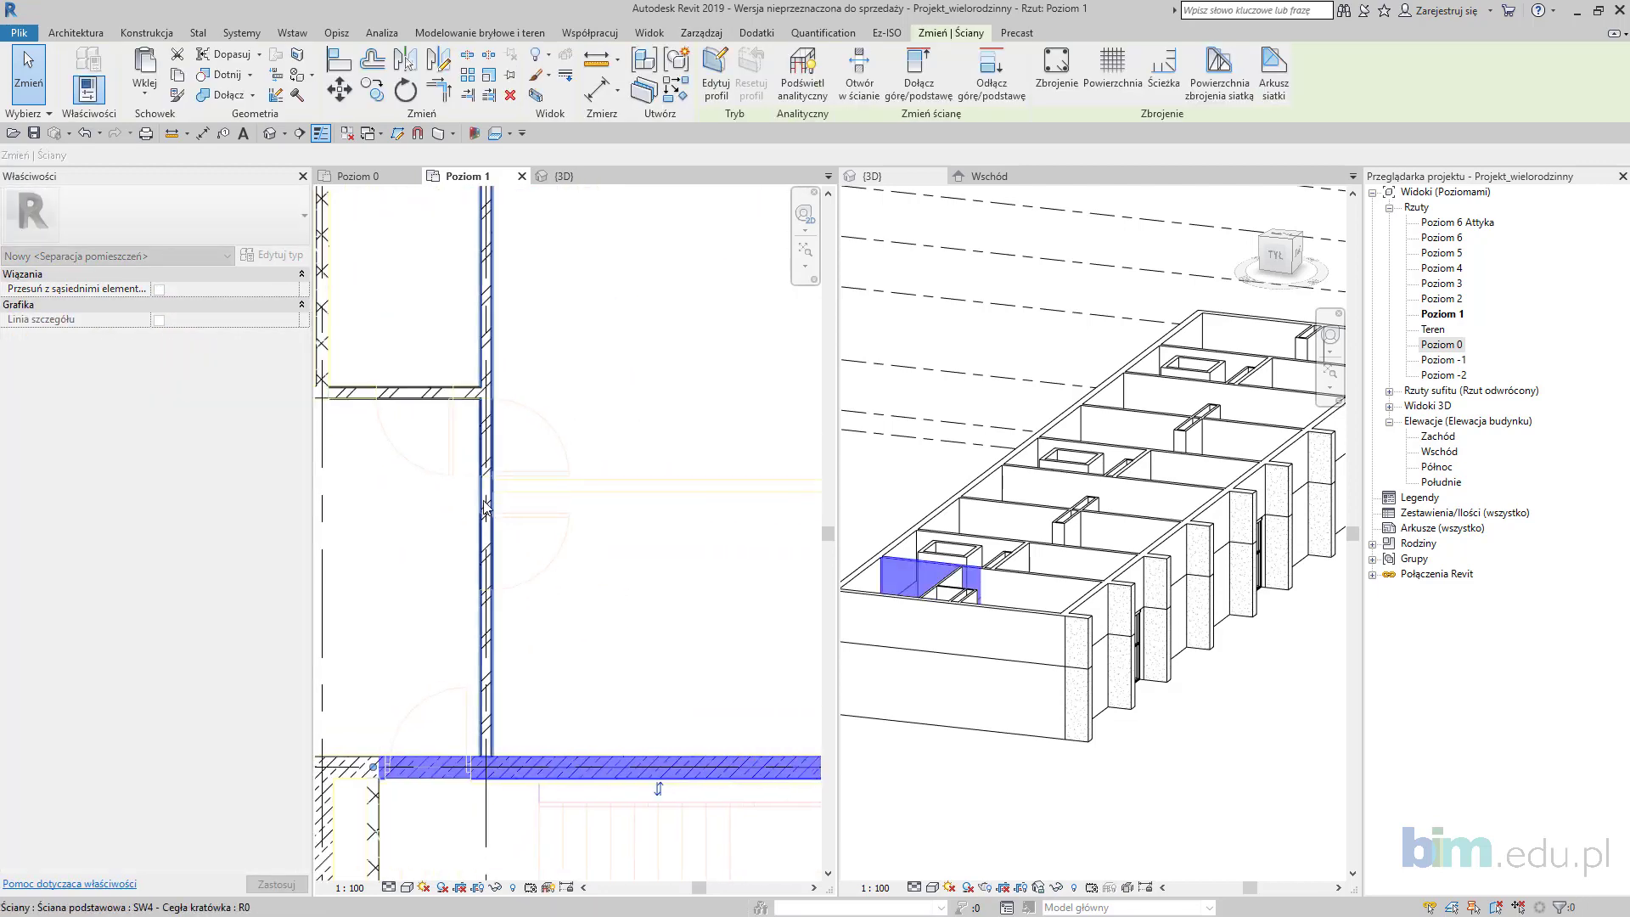
Step: Draw a matching SW4 partition horizontally from the vertical partition to the exterior wall near axis A, following the DWG
left_click(488, 356)
left_click(677, 90)
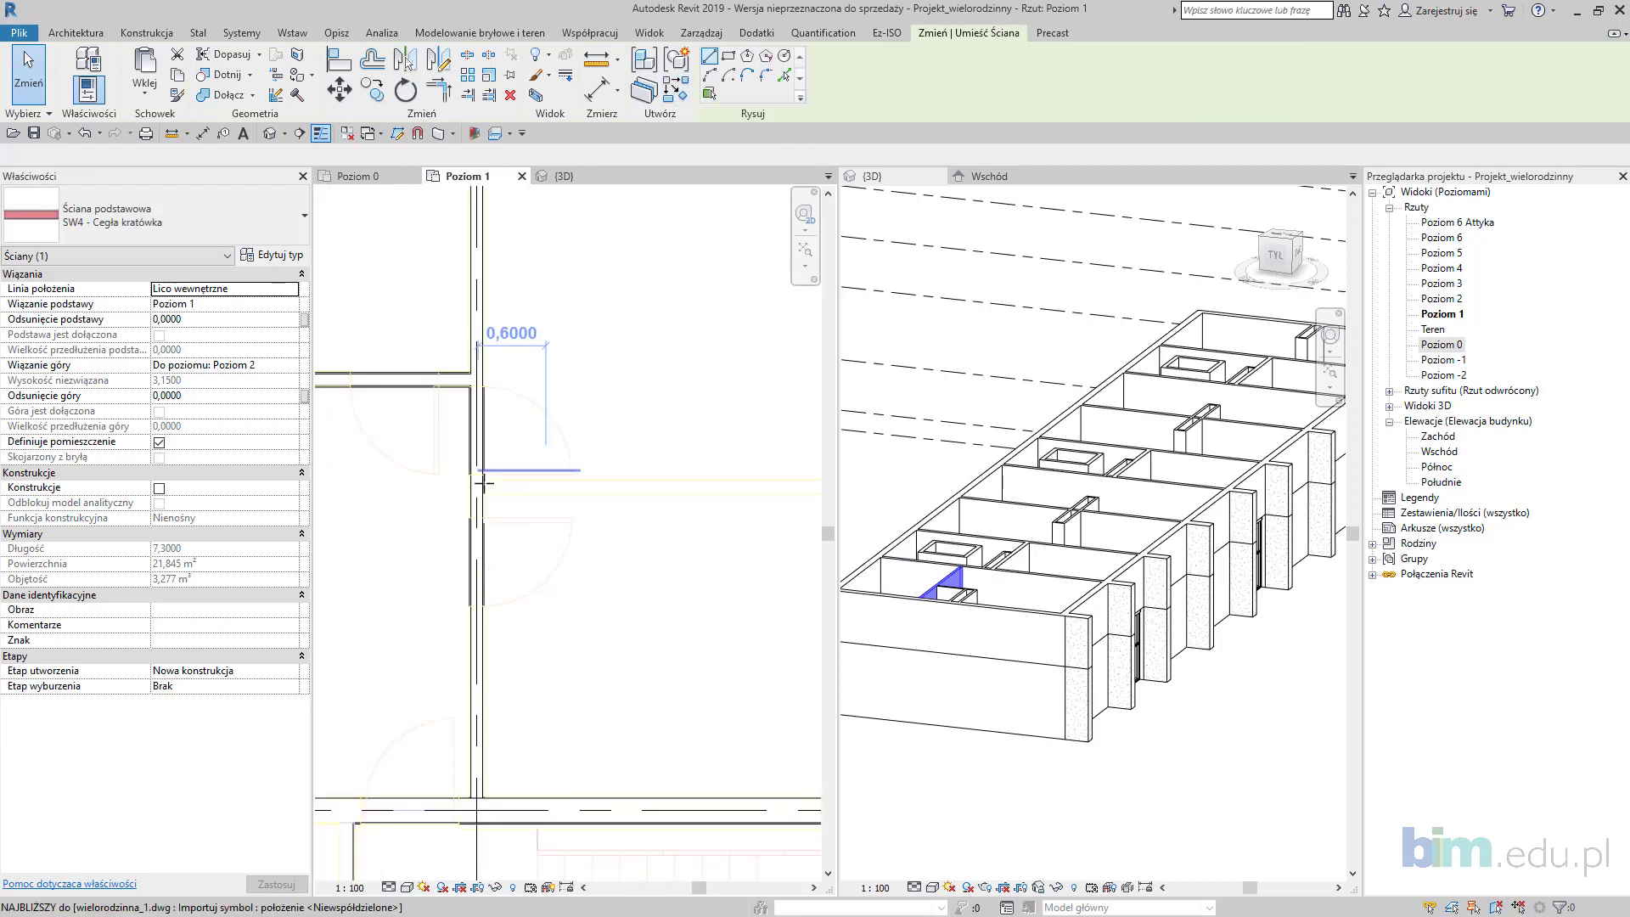
scroll(476, 506, "up", 2)
left_click(472, 506)
middle_click_drag(659, 524, 462, 517)
middle_click_drag(671, 497, 449, 478)
scroll(625, 482, "up", 2)
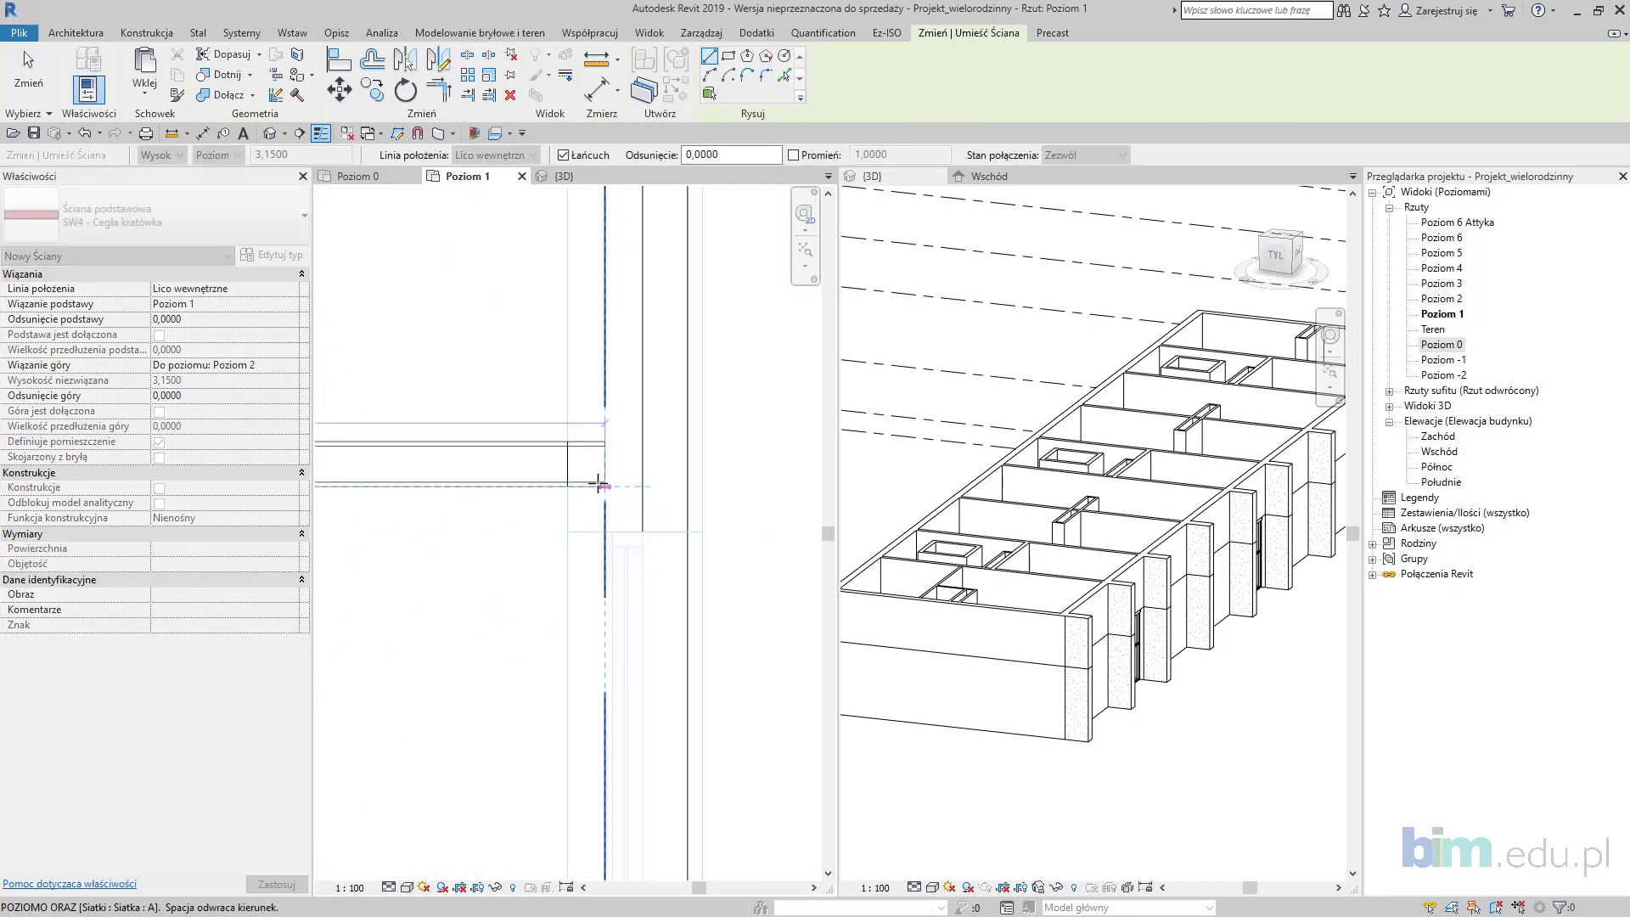
left_click(571, 486)
scroll(535, 450, "down", 3)
scroll(518, 454, "up", 3)
key("Escape")
key("Escape")
scroll(510, 450, "down", 4)
Step: Draw three SW4 partitions enclosing the room about 2.46 m wide against the load-bearing wall beside the staircase
middle_click_drag(473, 542, 691, 538)
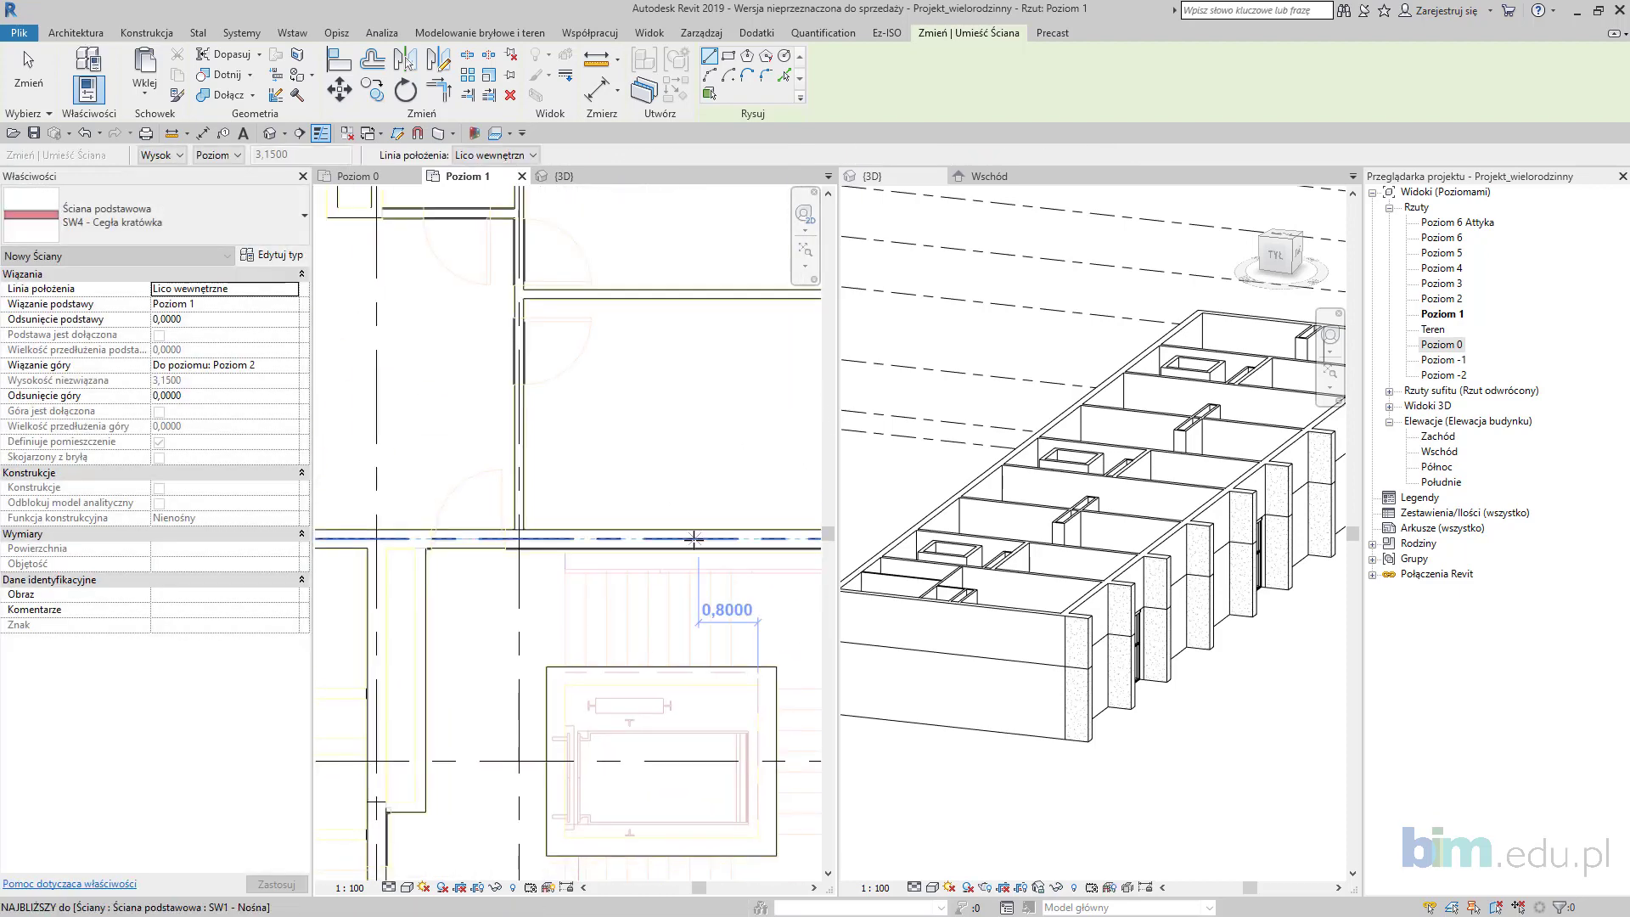
middle_click_drag(716, 452, 855, 517)
middle_click_drag(541, 808, 568, 617)
scroll(705, 408, "up", 5)
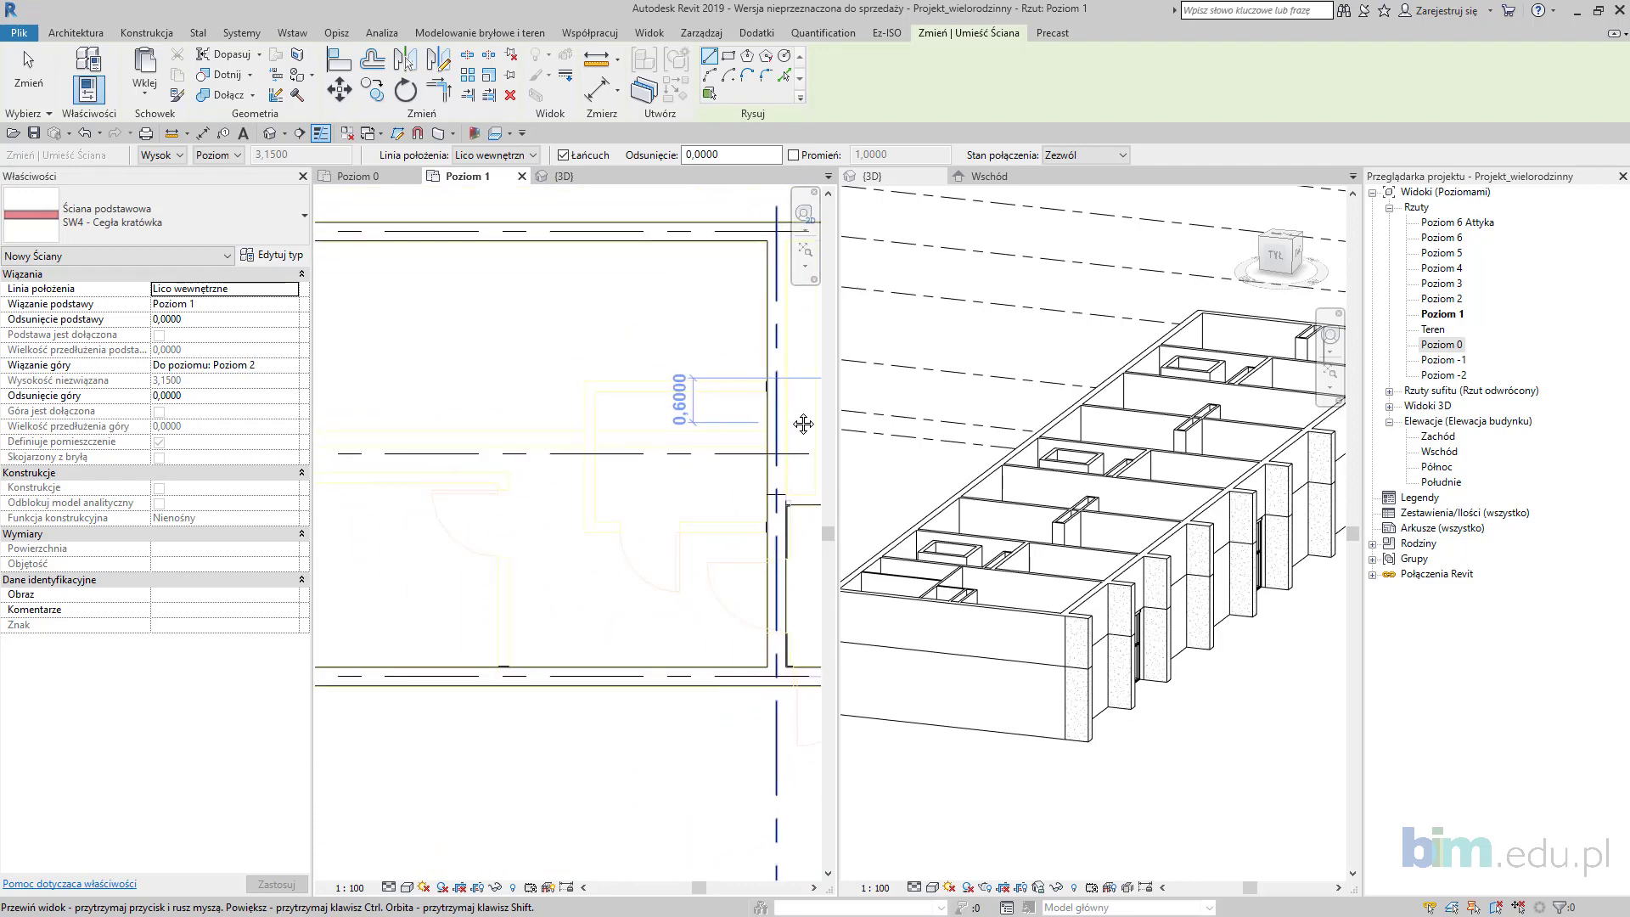
left_click(777, 558)
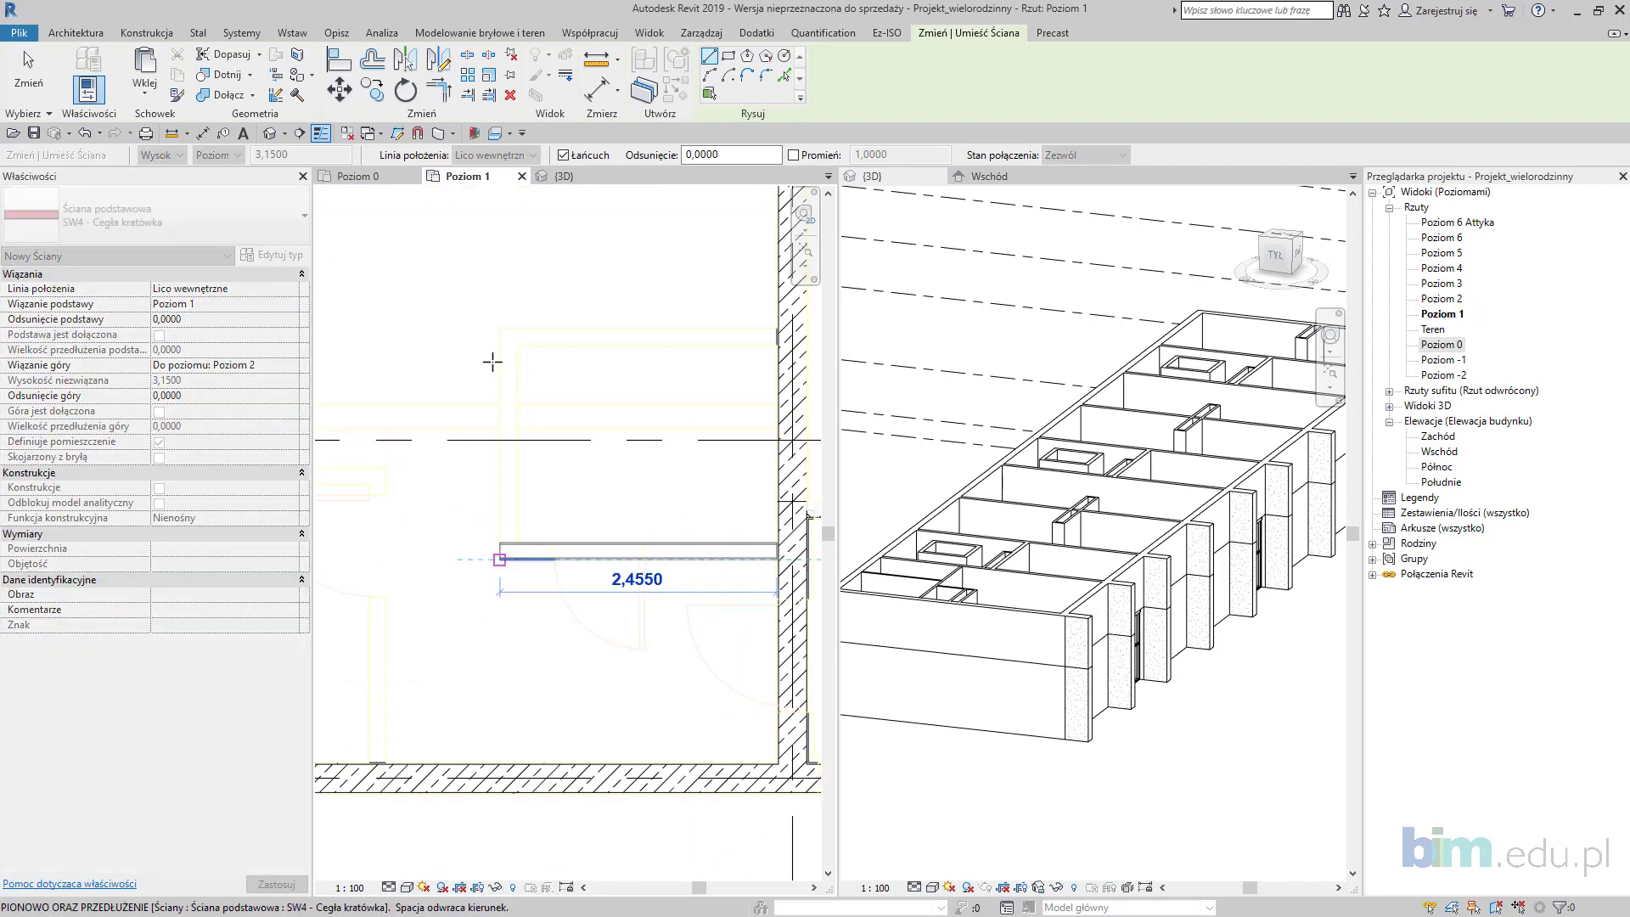
left_click(499, 560)
left_click(514, 321)
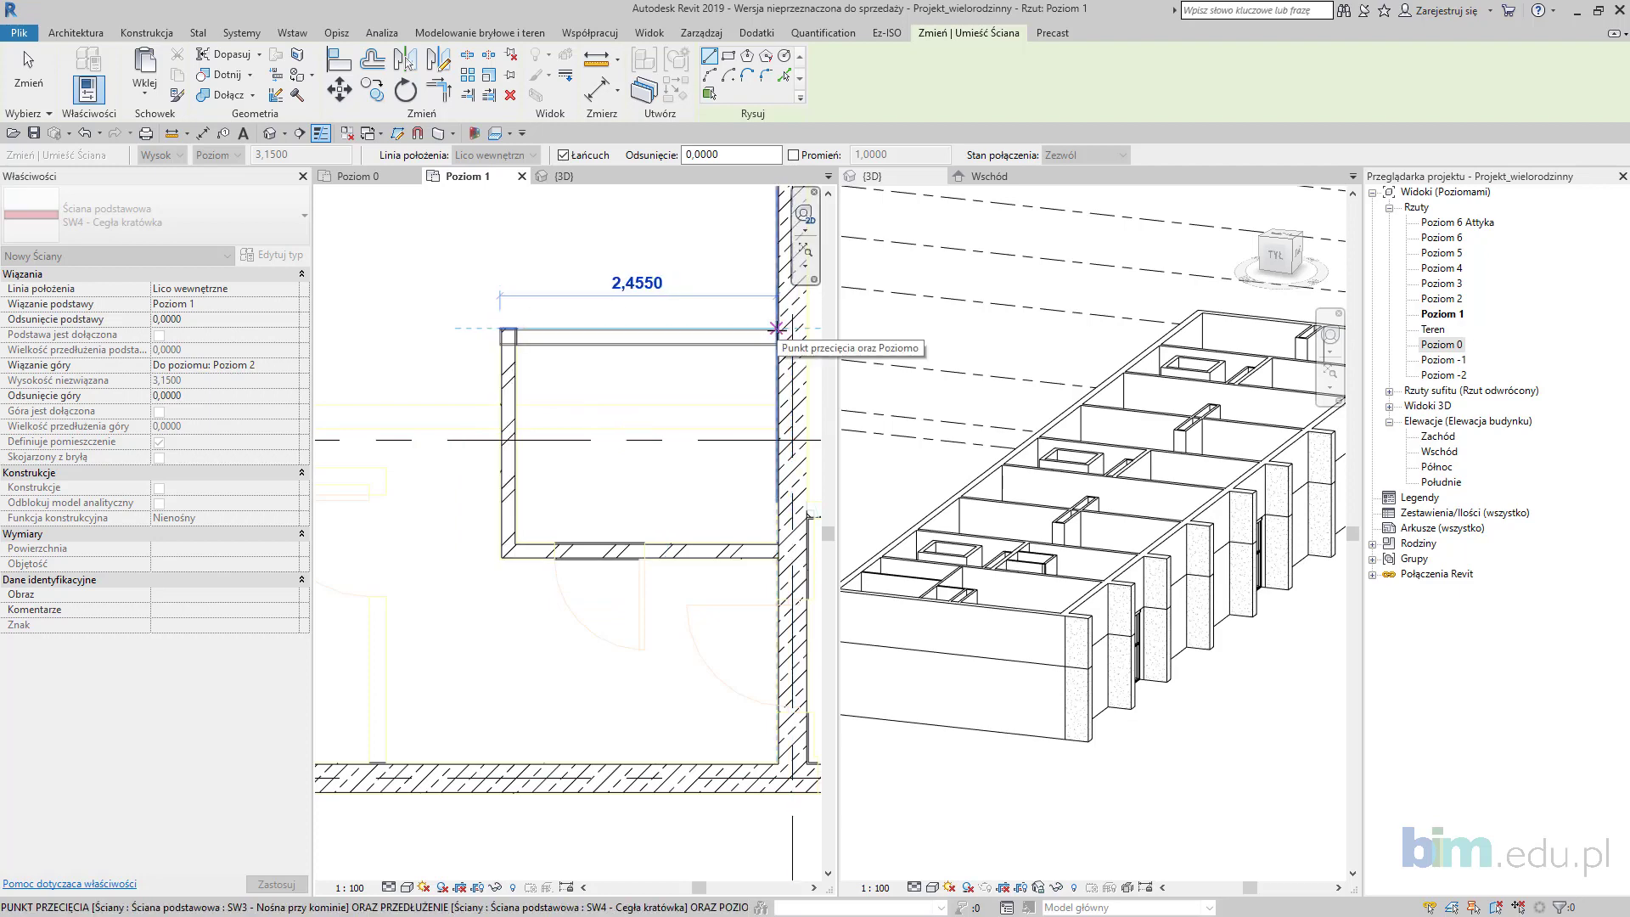
left_click(778, 329)
key("Escape")
key("Escape")
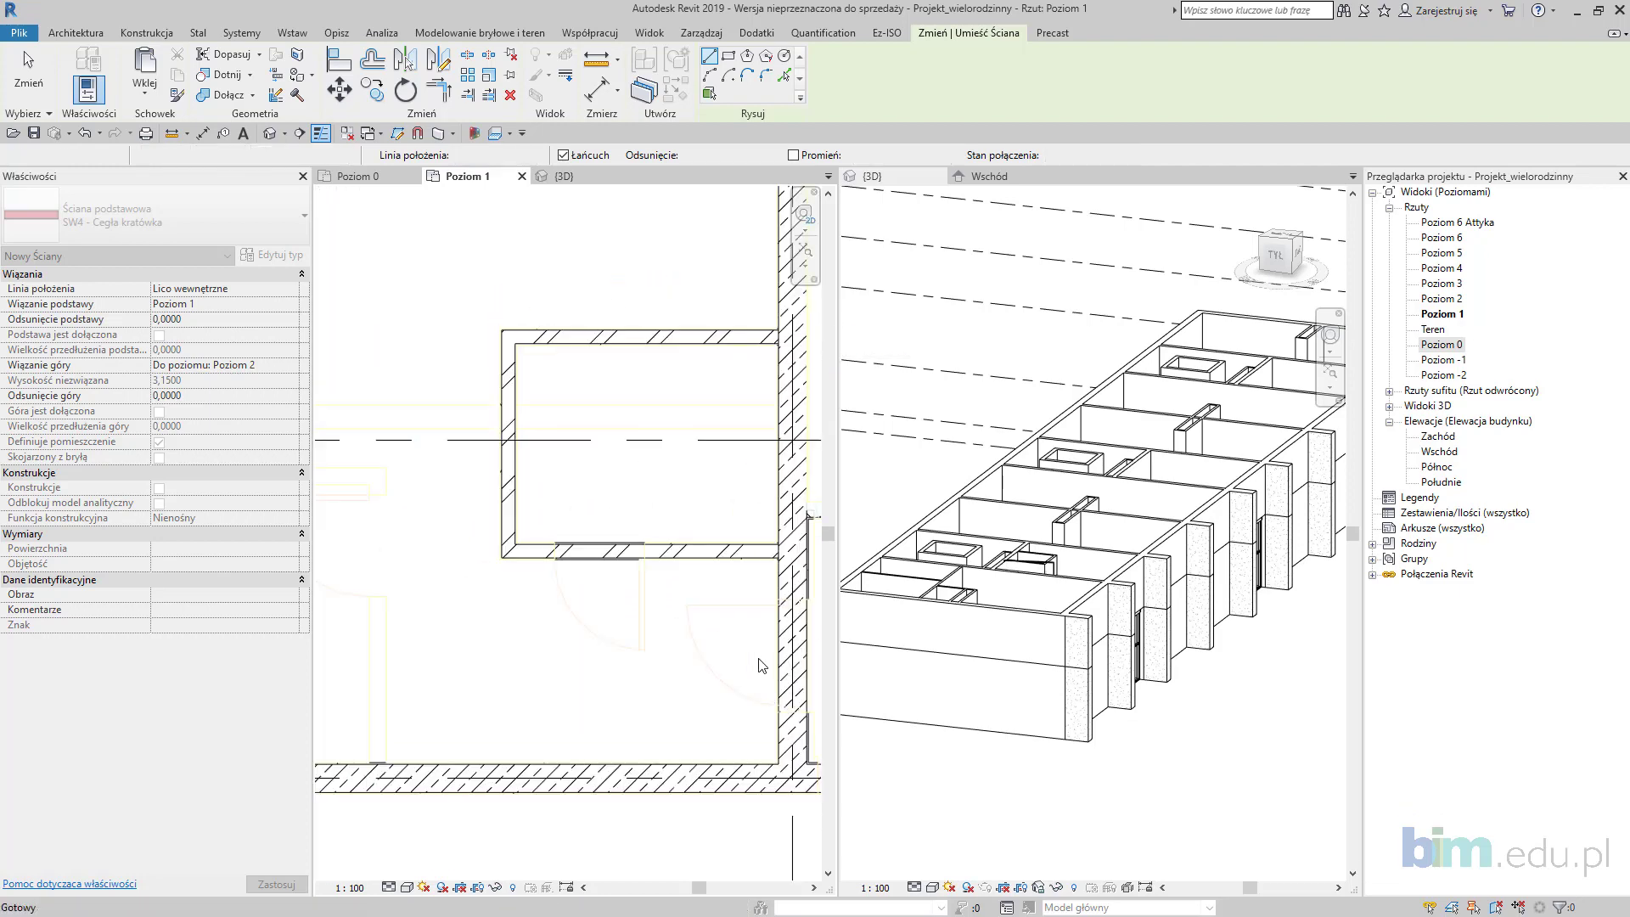
Step: Draw two SW4 partitions enclosing the corner room between the lower load-bearing wall and the exterior wall opposite the staircase
scroll(624, 627, "down", 1)
middle_click_drag(622, 612, 797, 572)
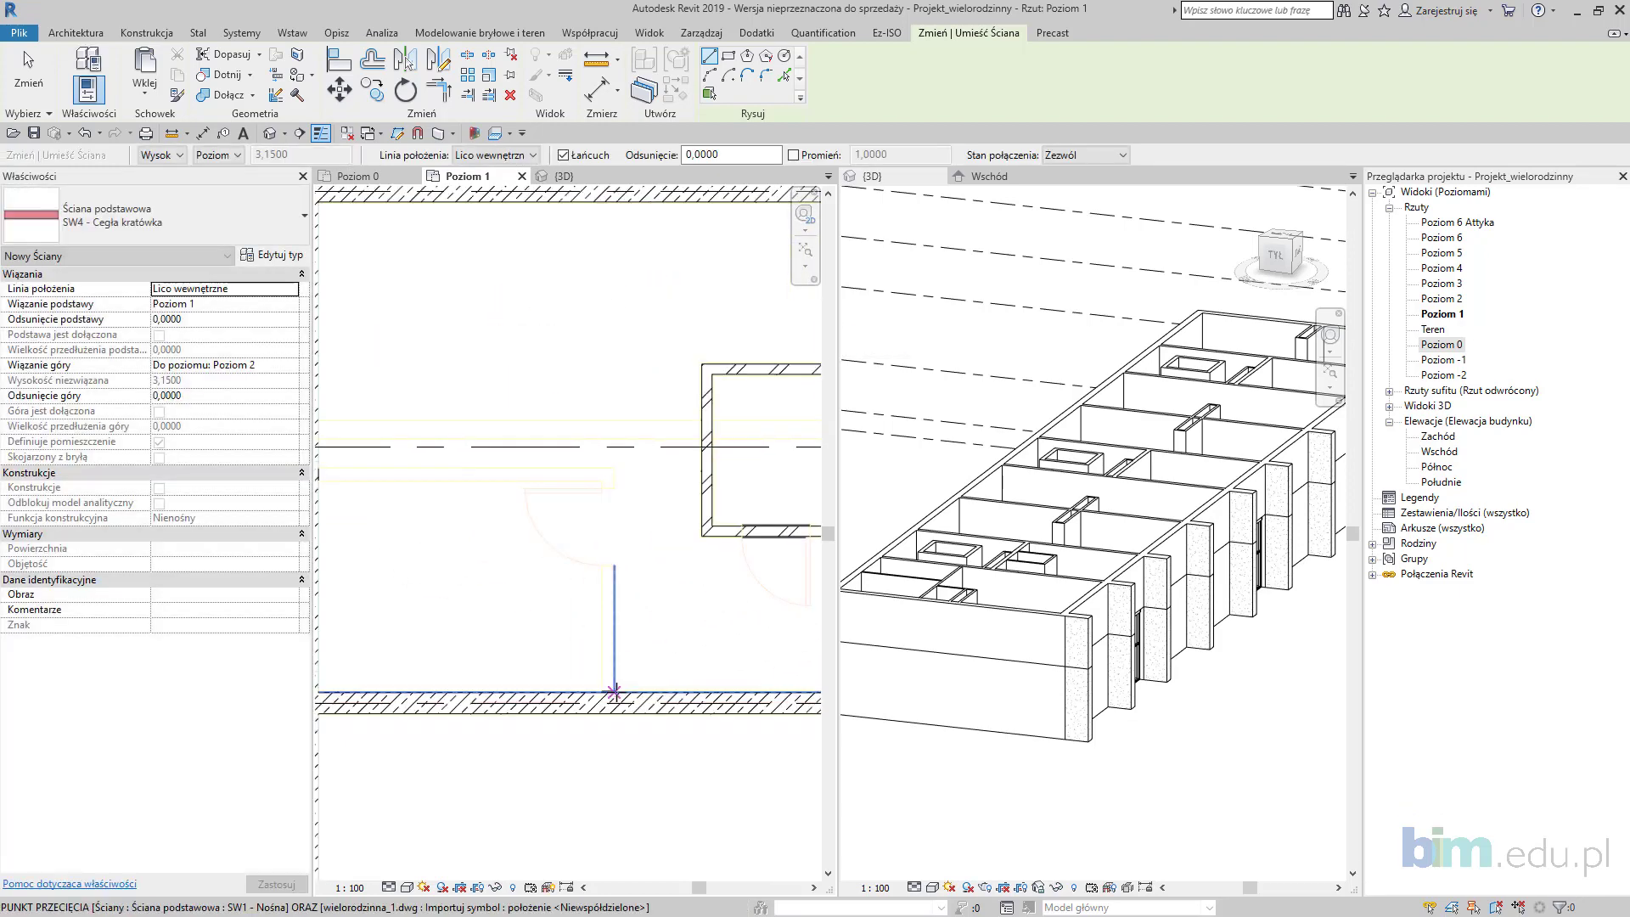
left_click(614, 691)
middle_click_drag(363, 466, 451, 462)
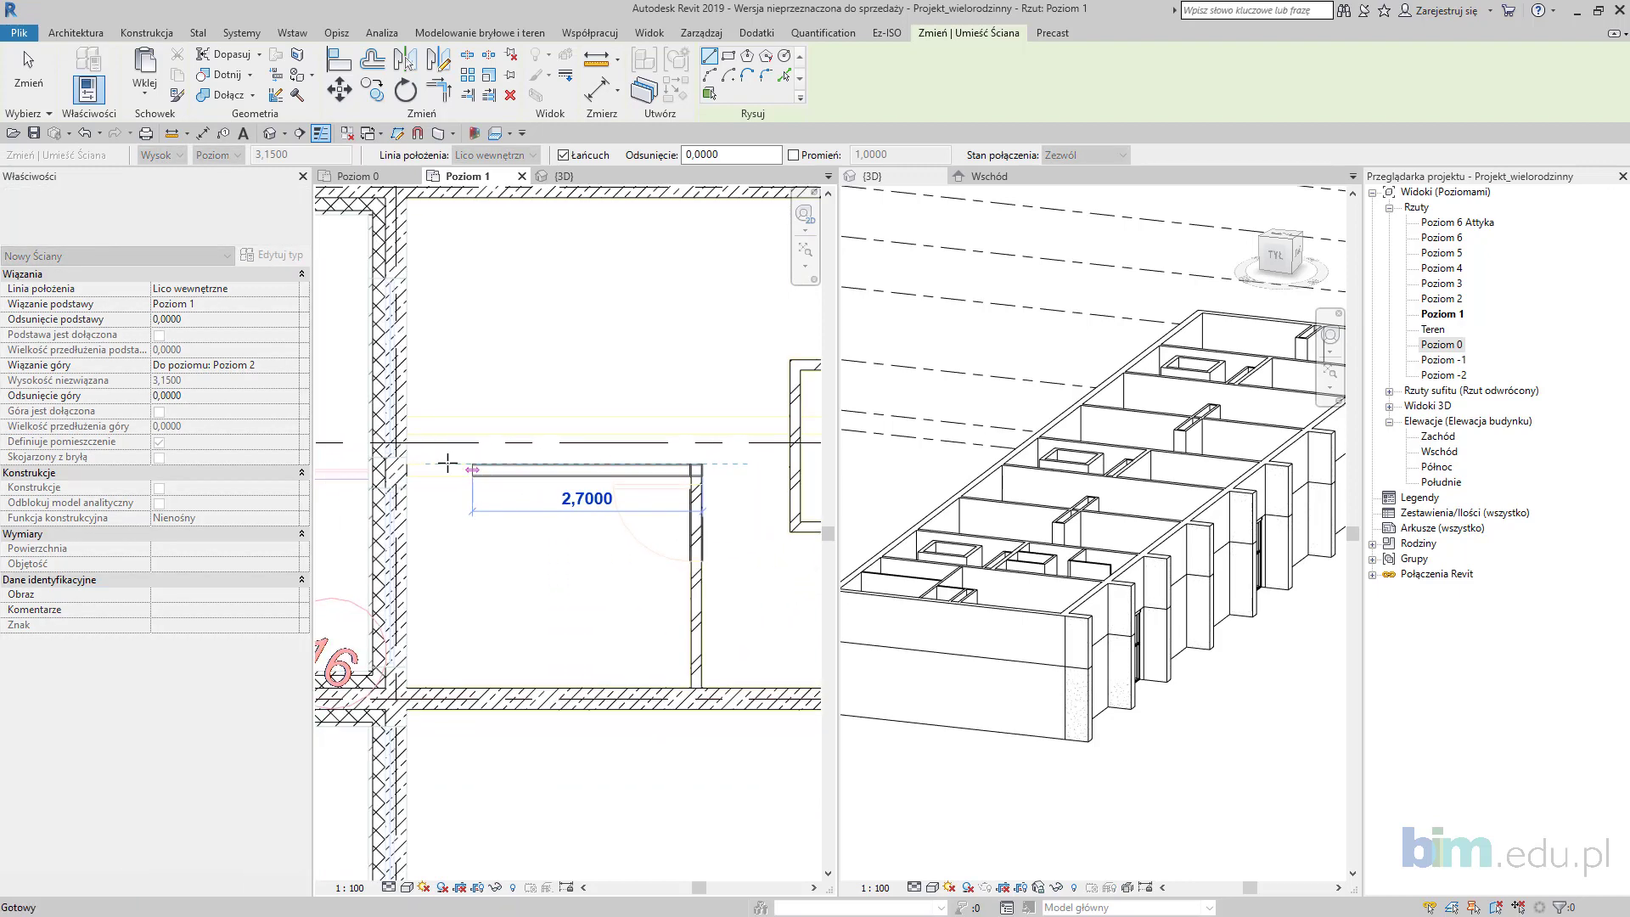
left_click(422, 471)
key("Escape")
scroll(571, 558, "down", 3)
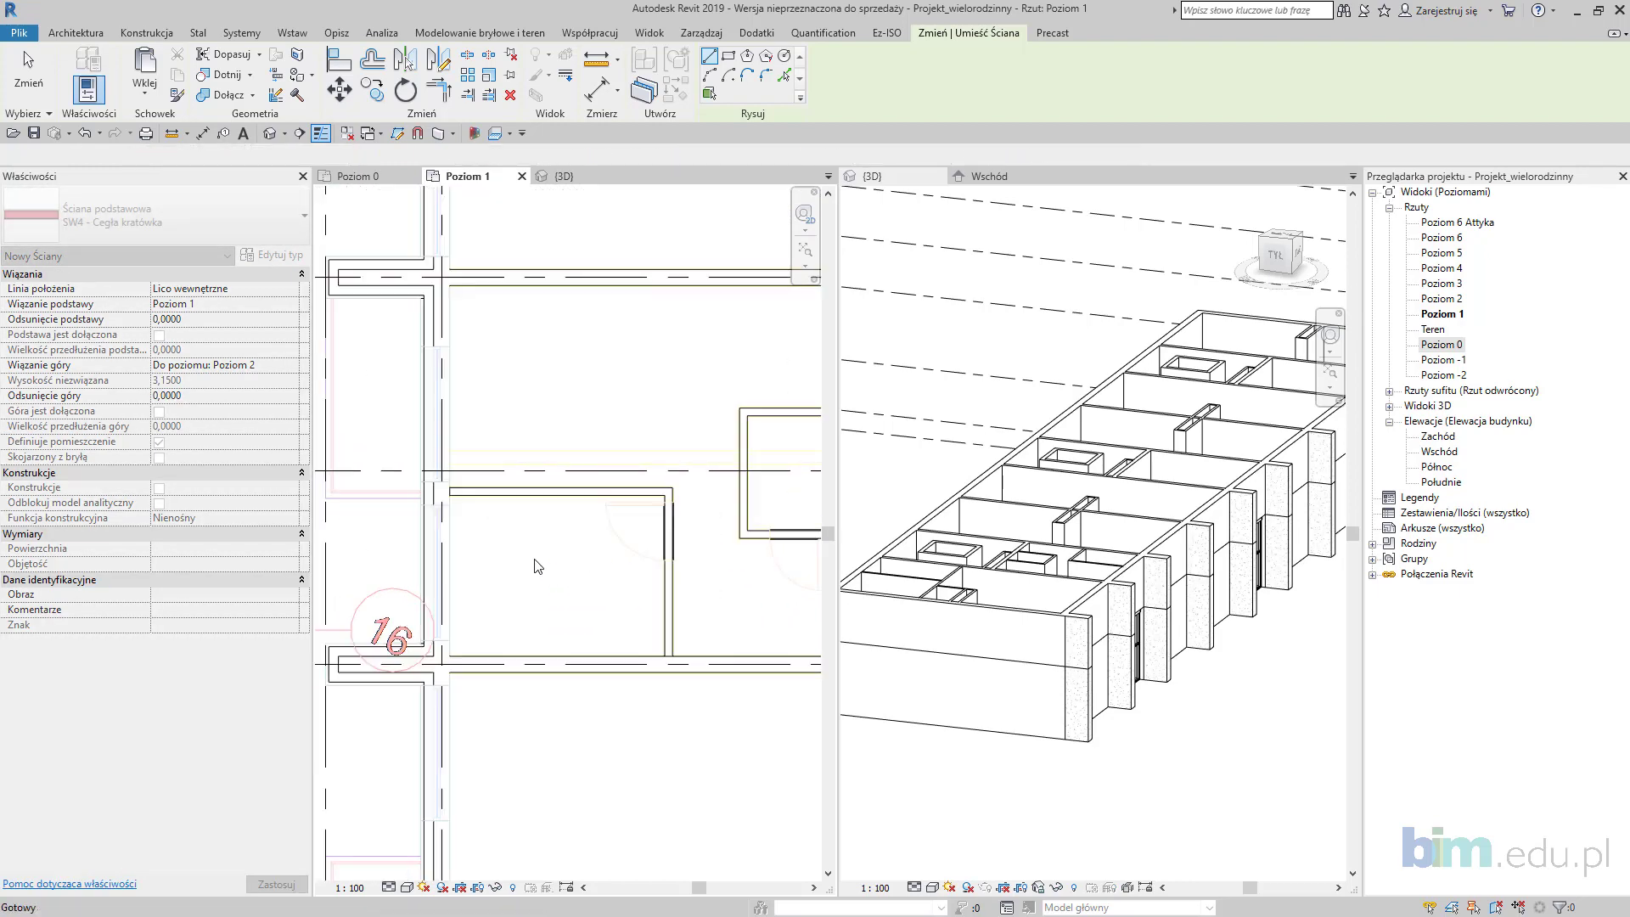
Step: Mirror the three partitions of the flat above the staircase about the horizontal grid axis through the lift shaft
middle_click_drag(607, 609, 463, 360)
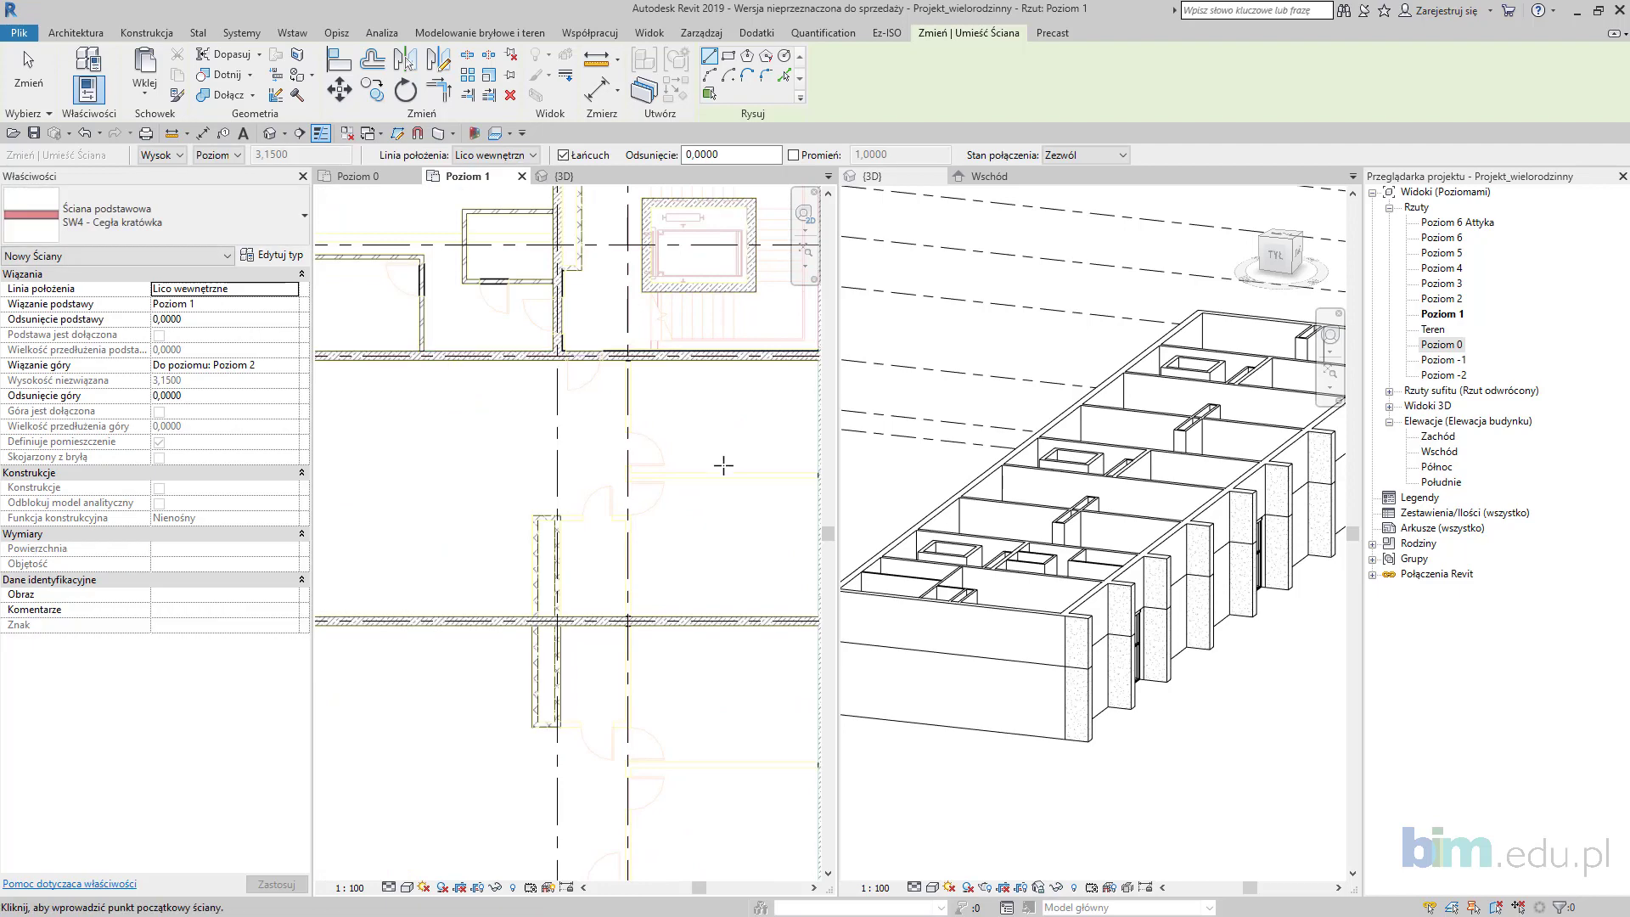
scroll(723, 461, "up", 1)
middle_click_drag(645, 203, 629, 645)
scroll(628, 645, "down", 1)
key("Escape")
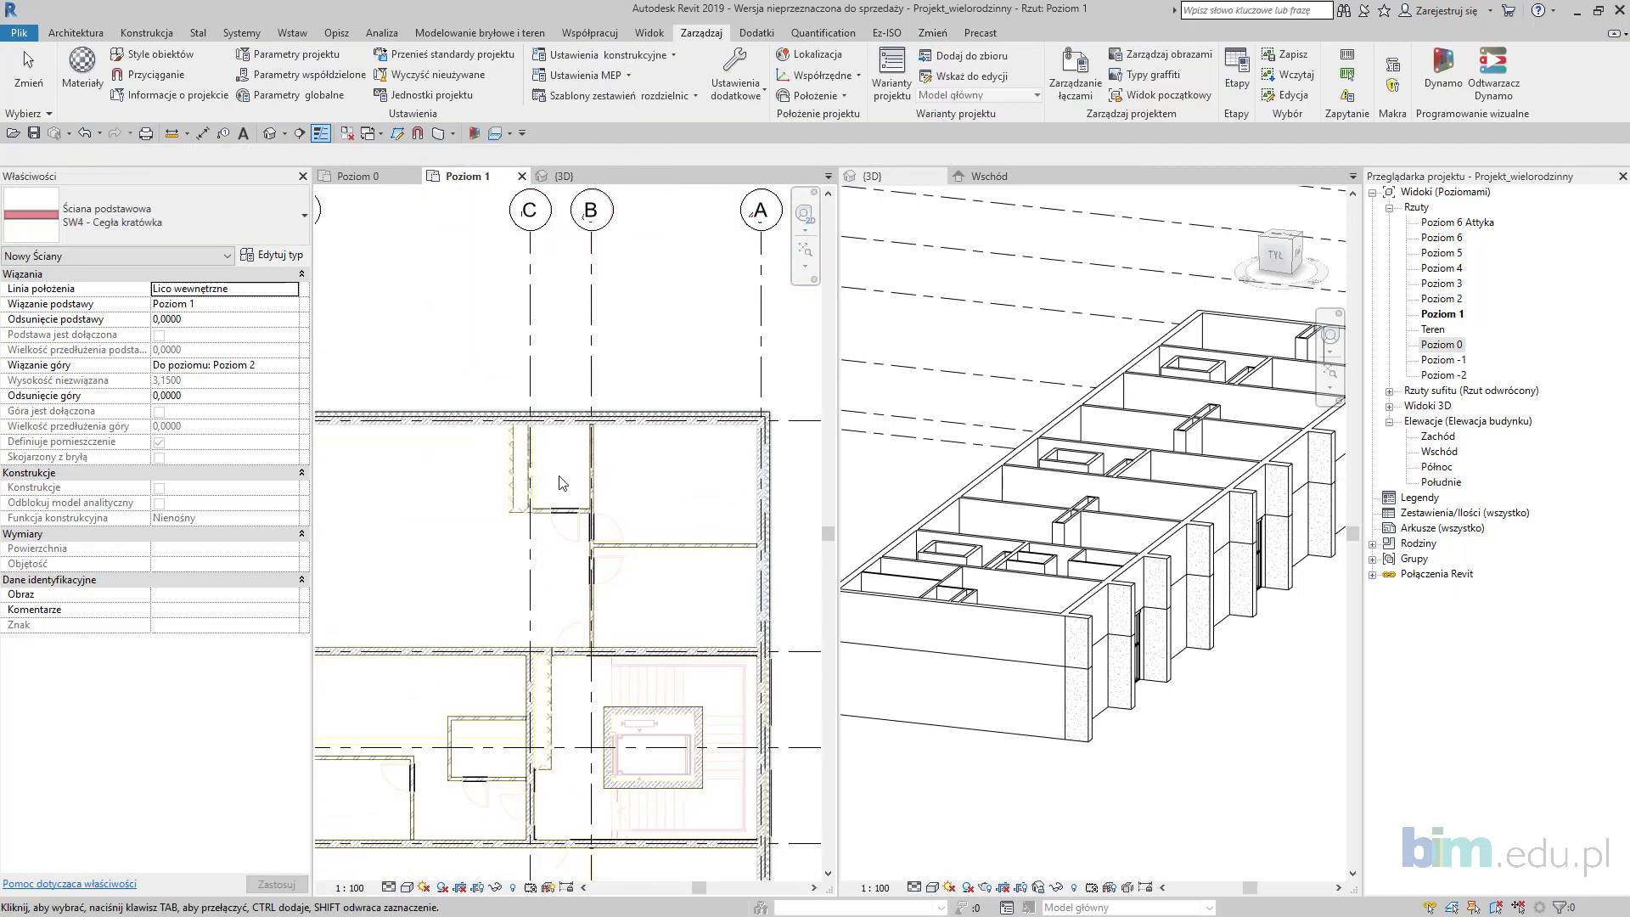
left_click(591, 448)
left_click(591, 443, "ctrl")
left_click(723, 547, "ctrl")
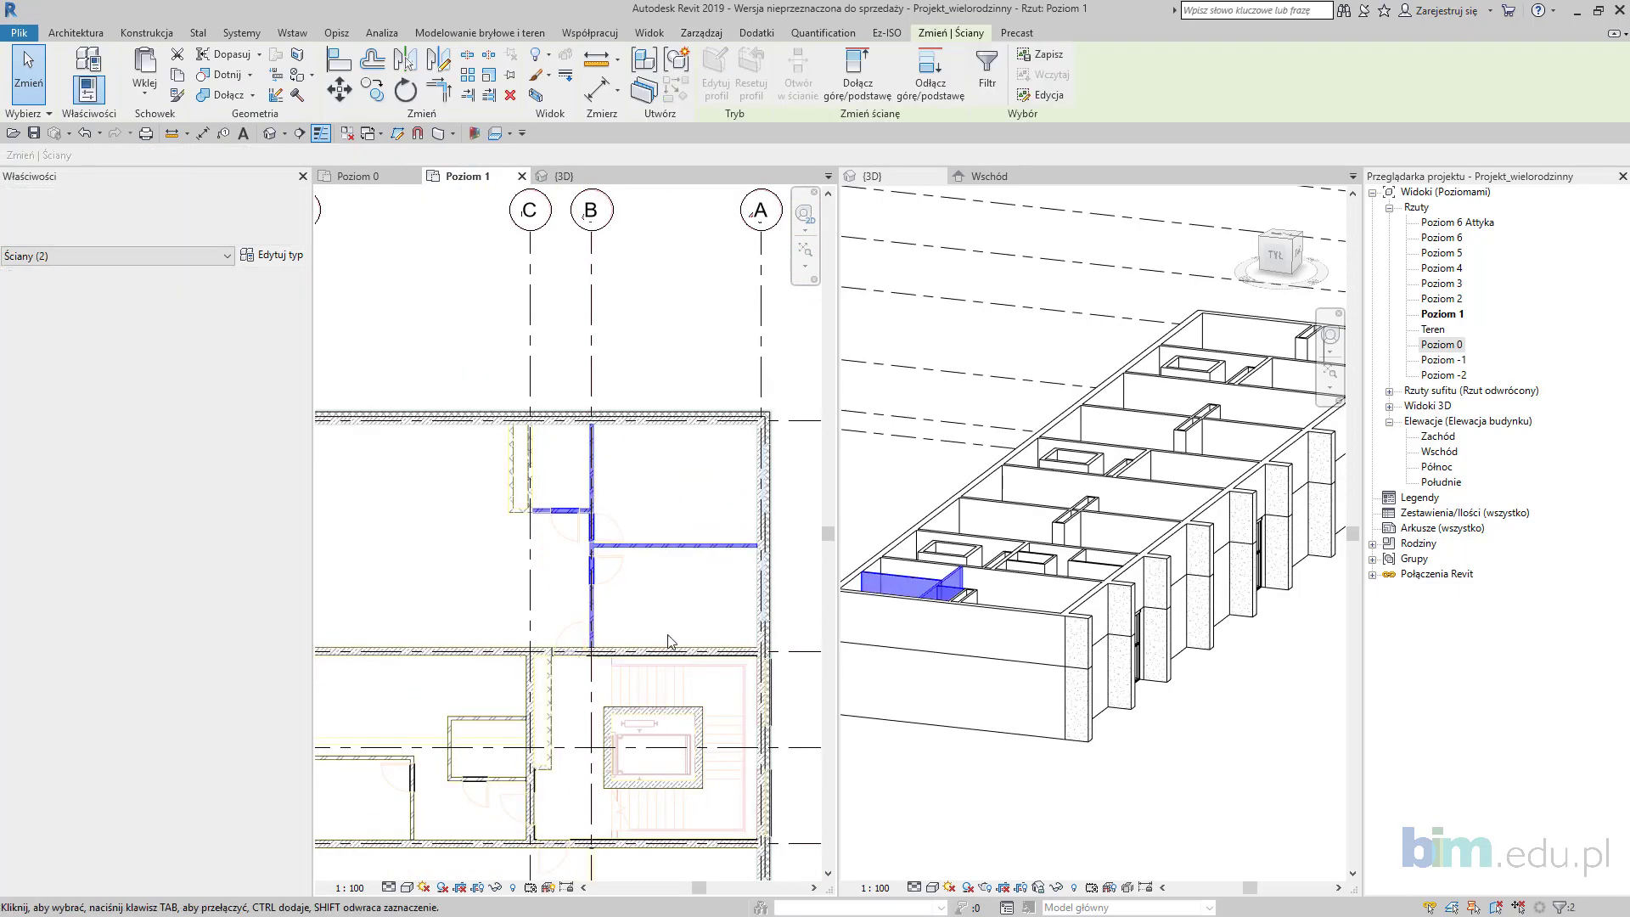
middle_click_drag(679, 635, 713, 306)
left_click(406, 66)
middle_click_drag(666, 498, 535, 488)
left_click(715, 409)
scroll(611, 667, "up", 3)
key("Escape")
Step: Start placing a door and choose the Drzwi_1S_wejsciowe1 type in size 90x200
scroll(571, 606, "up", 2)
middle_click_drag(598, 562, 562, 559)
scroll(578, 424, "down", 2)
middle_click_drag(578, 425, 619, 724)
mouse_move(458, 658)
middle_mouse_down()
mouse_move(507, 688)
mouse_move(498, 756)
middle_mouse_up()
left_click(98, 34)
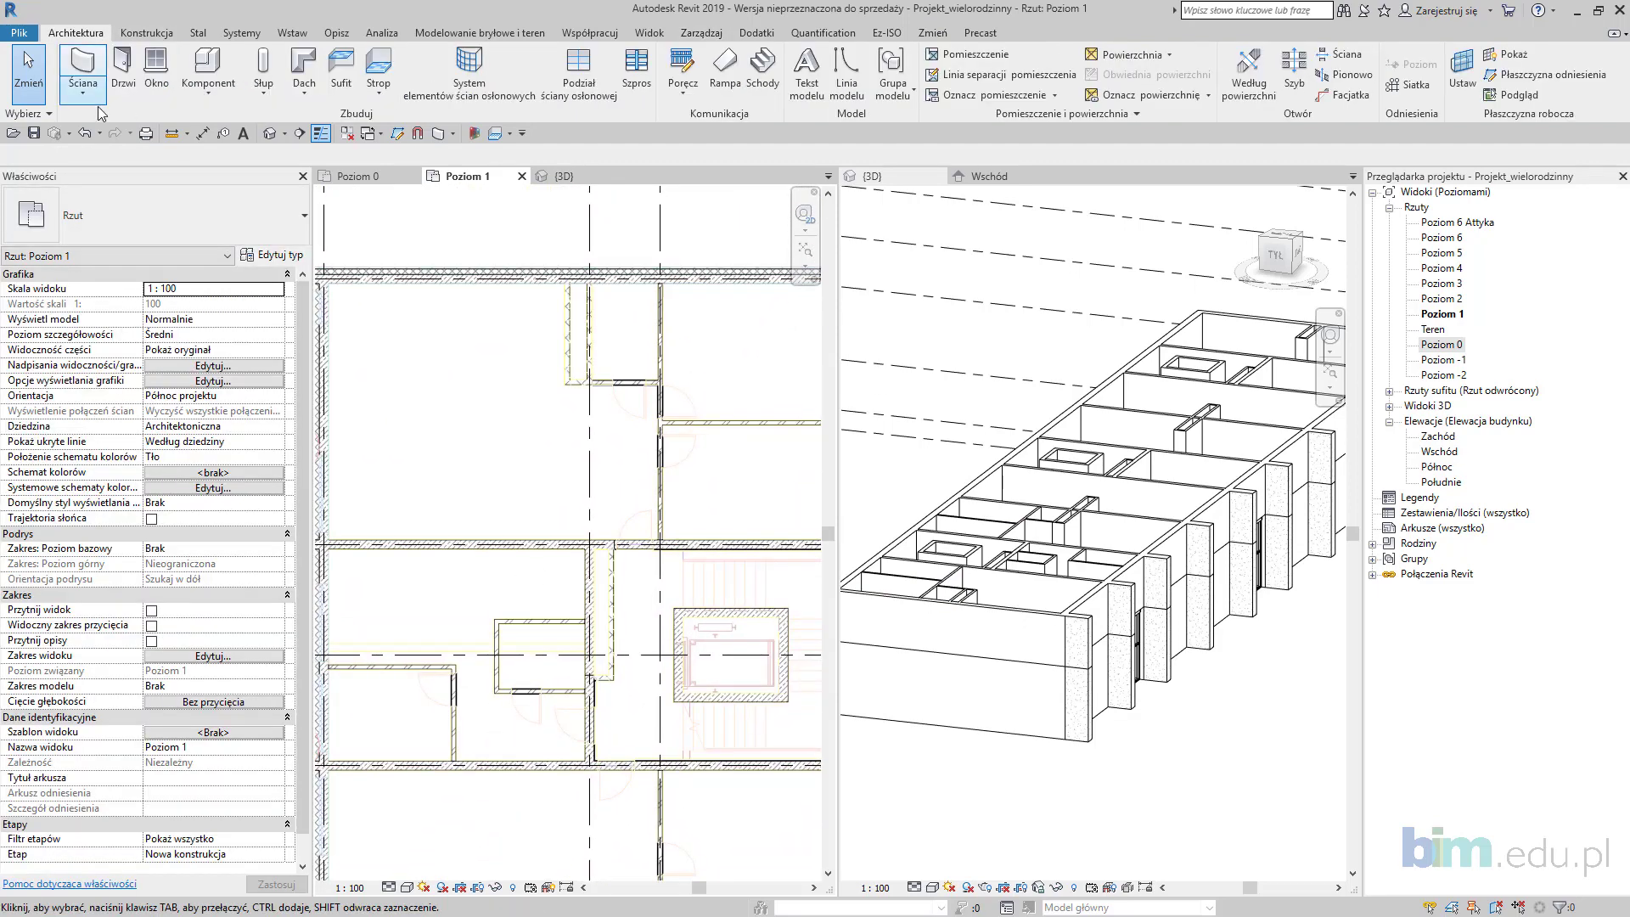
left_click(91, 95)
left_click(123, 68)
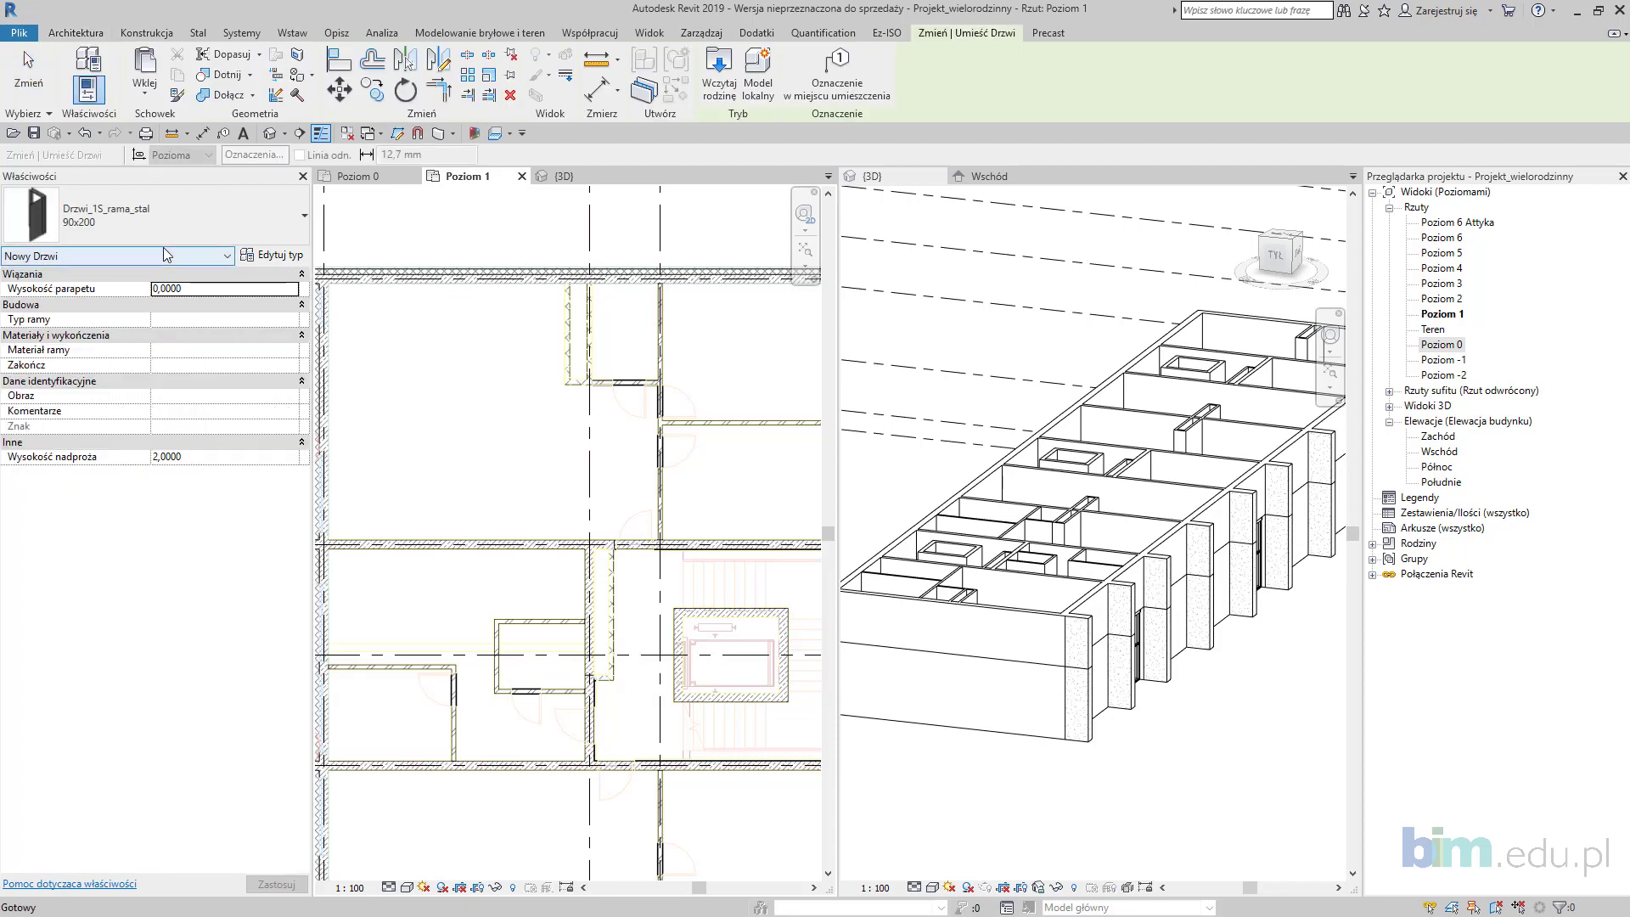
left_click(191, 207)
scroll(131, 463, "up", 2)
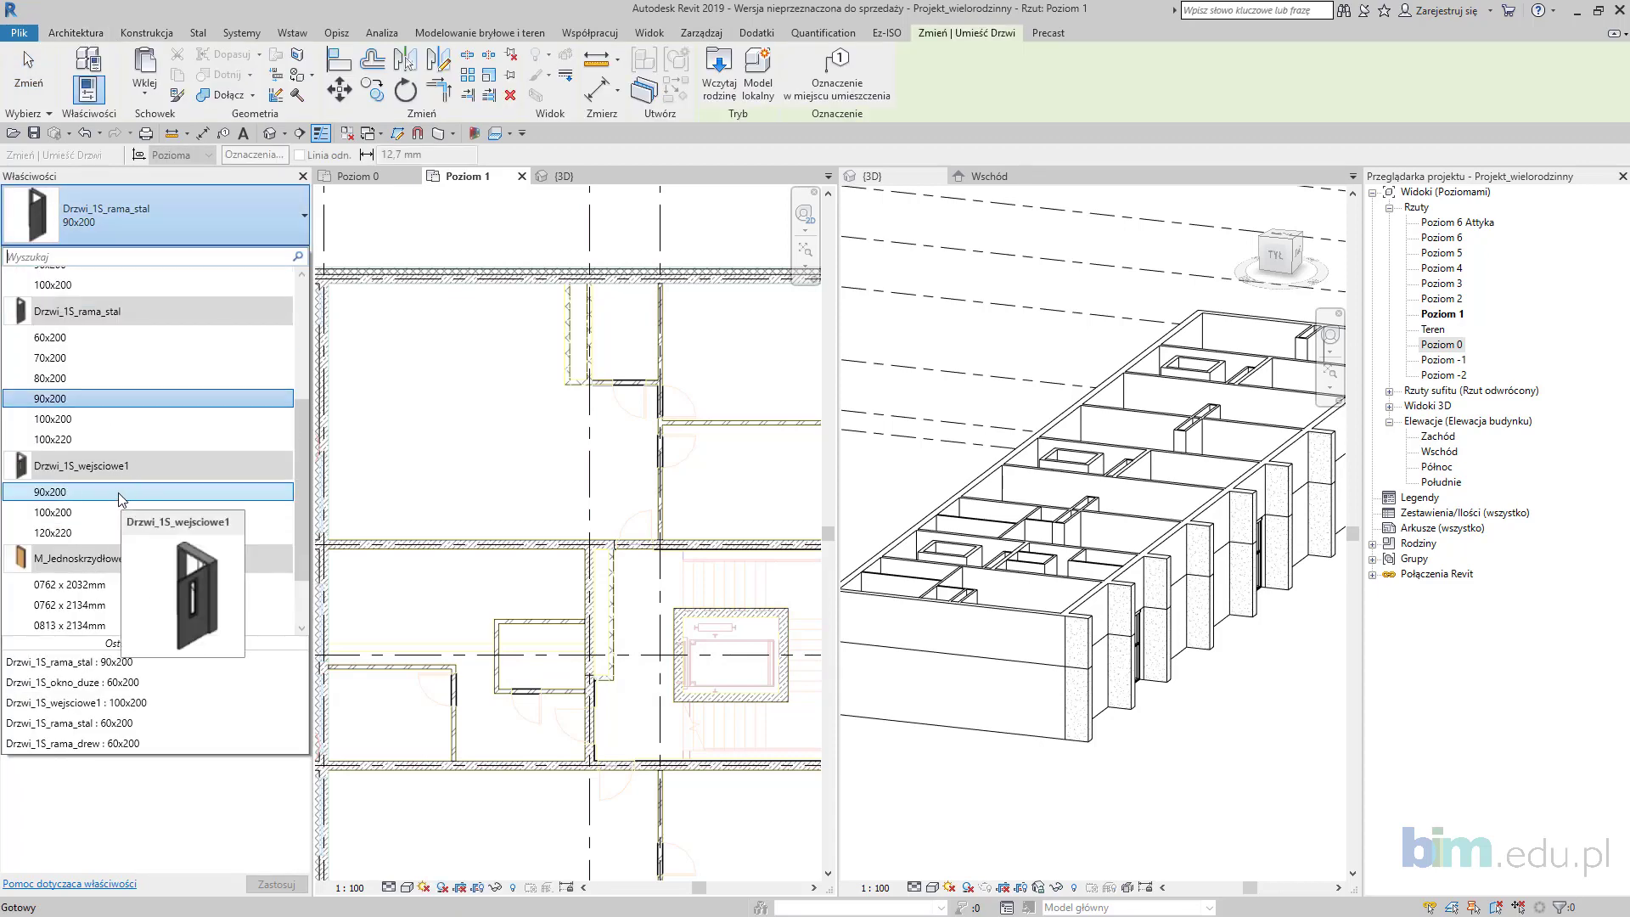
left_click(120, 493)
Step: Place 90x200 entrance doors in the load-bearing walls above and below the staircase corridor, over the DWG door symbols
scroll(654, 544, "up", 3)
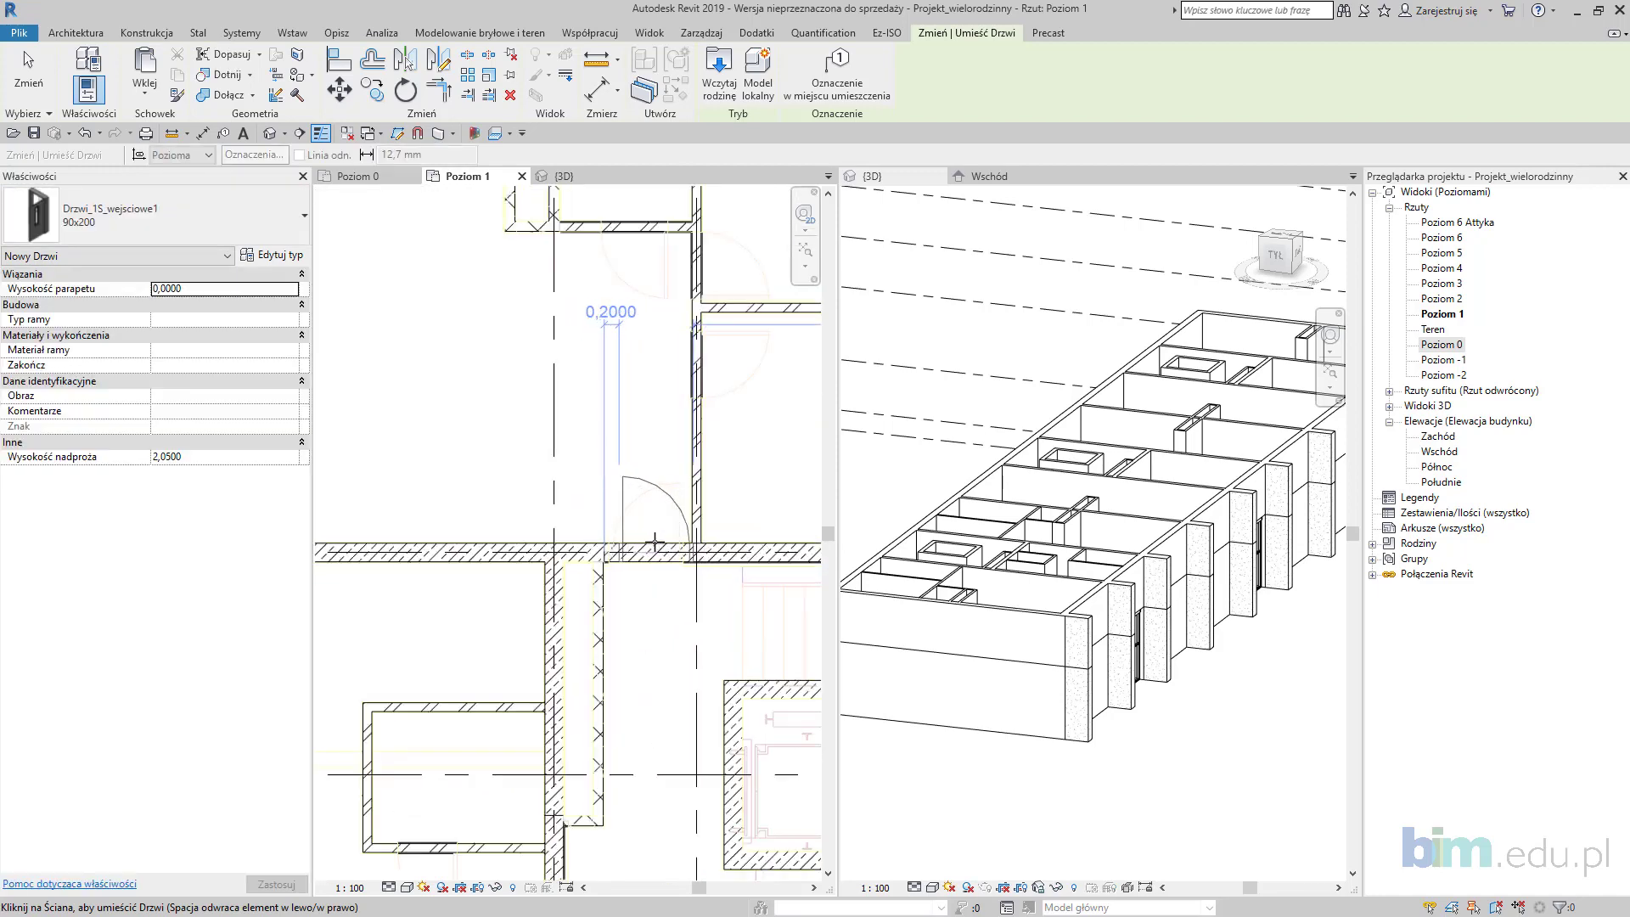
middle_click_drag(663, 727, 641, 316)
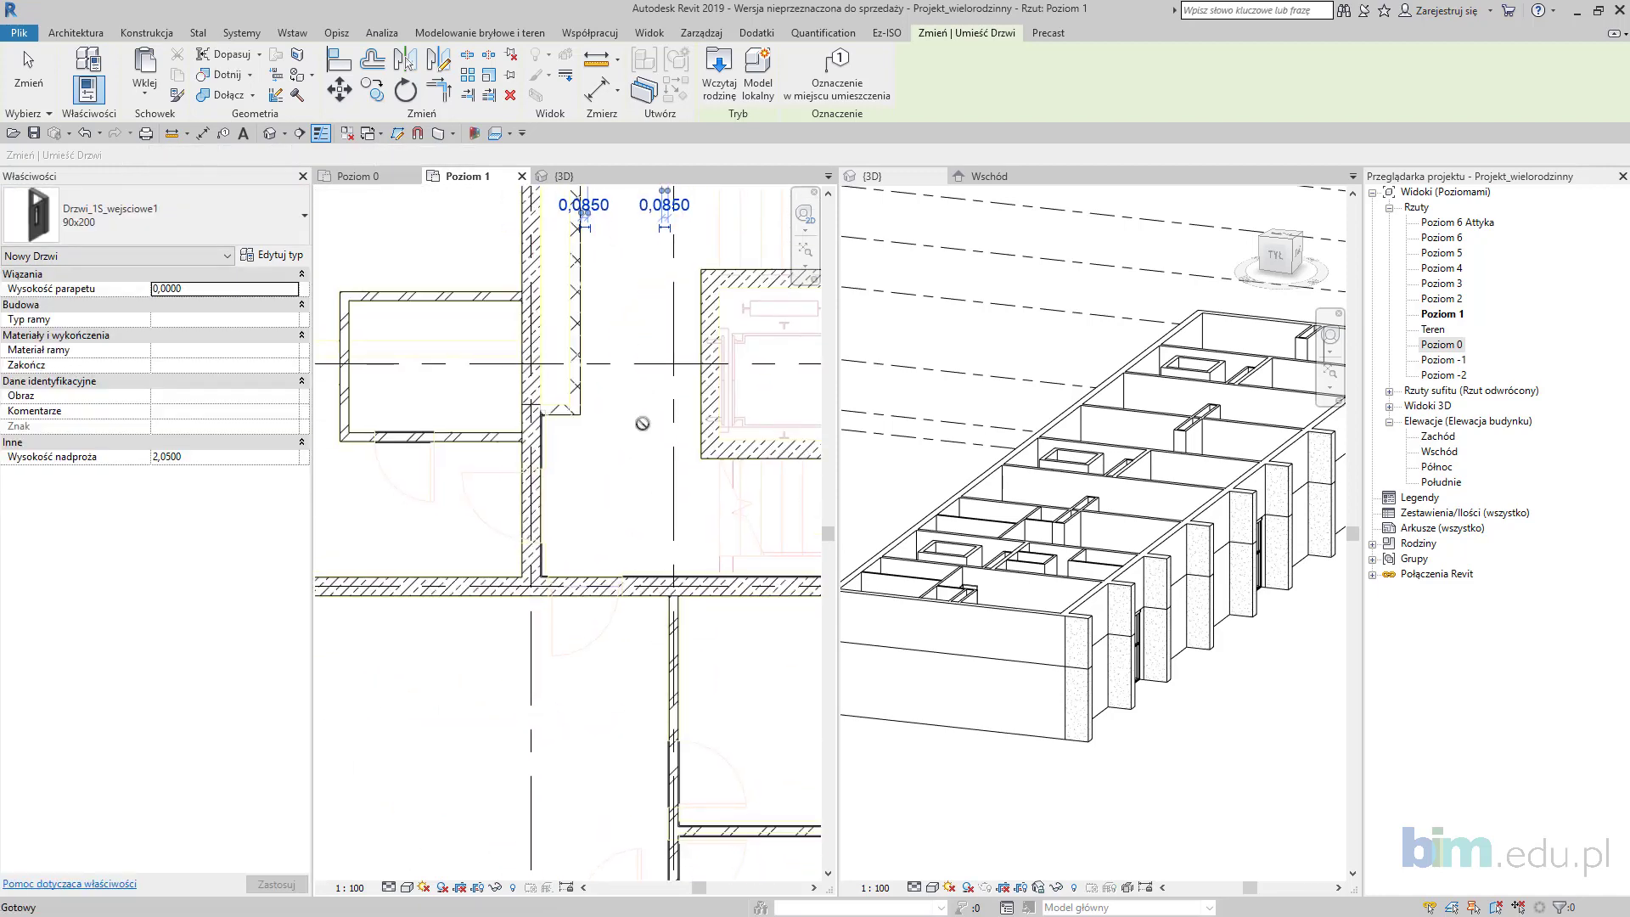
left_click(586, 592)
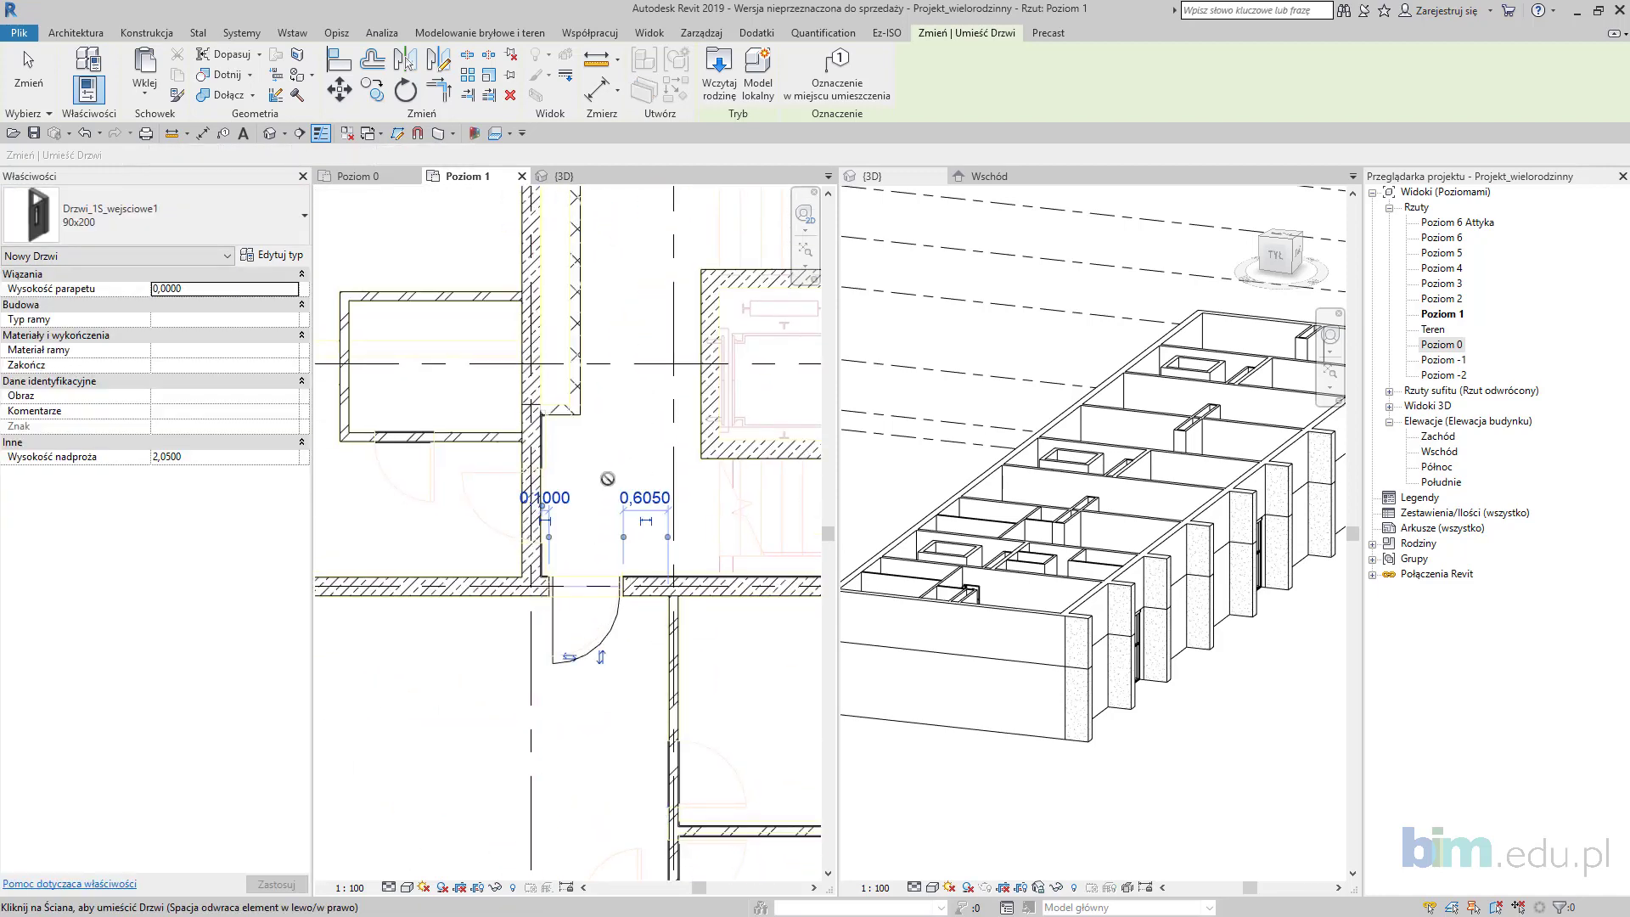
Step: Place a 90x200 entrance door in the vertical load-bearing wall of the flat opposite the lift, over the DWG door symbol
scroll(546, 458, "up", 2)
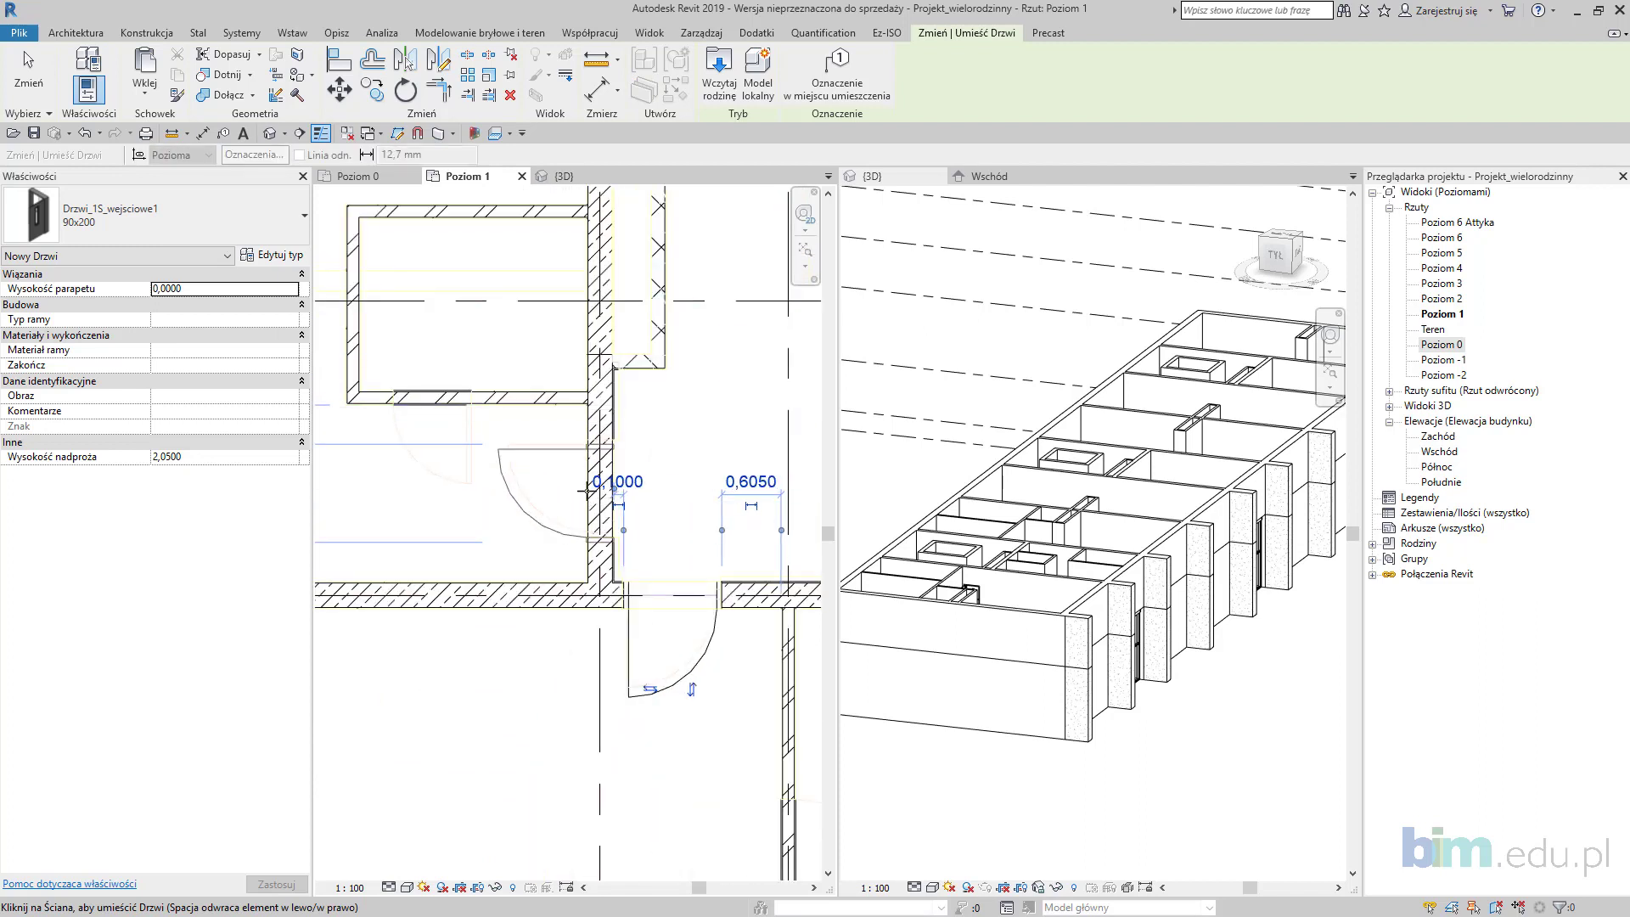
key("Return")
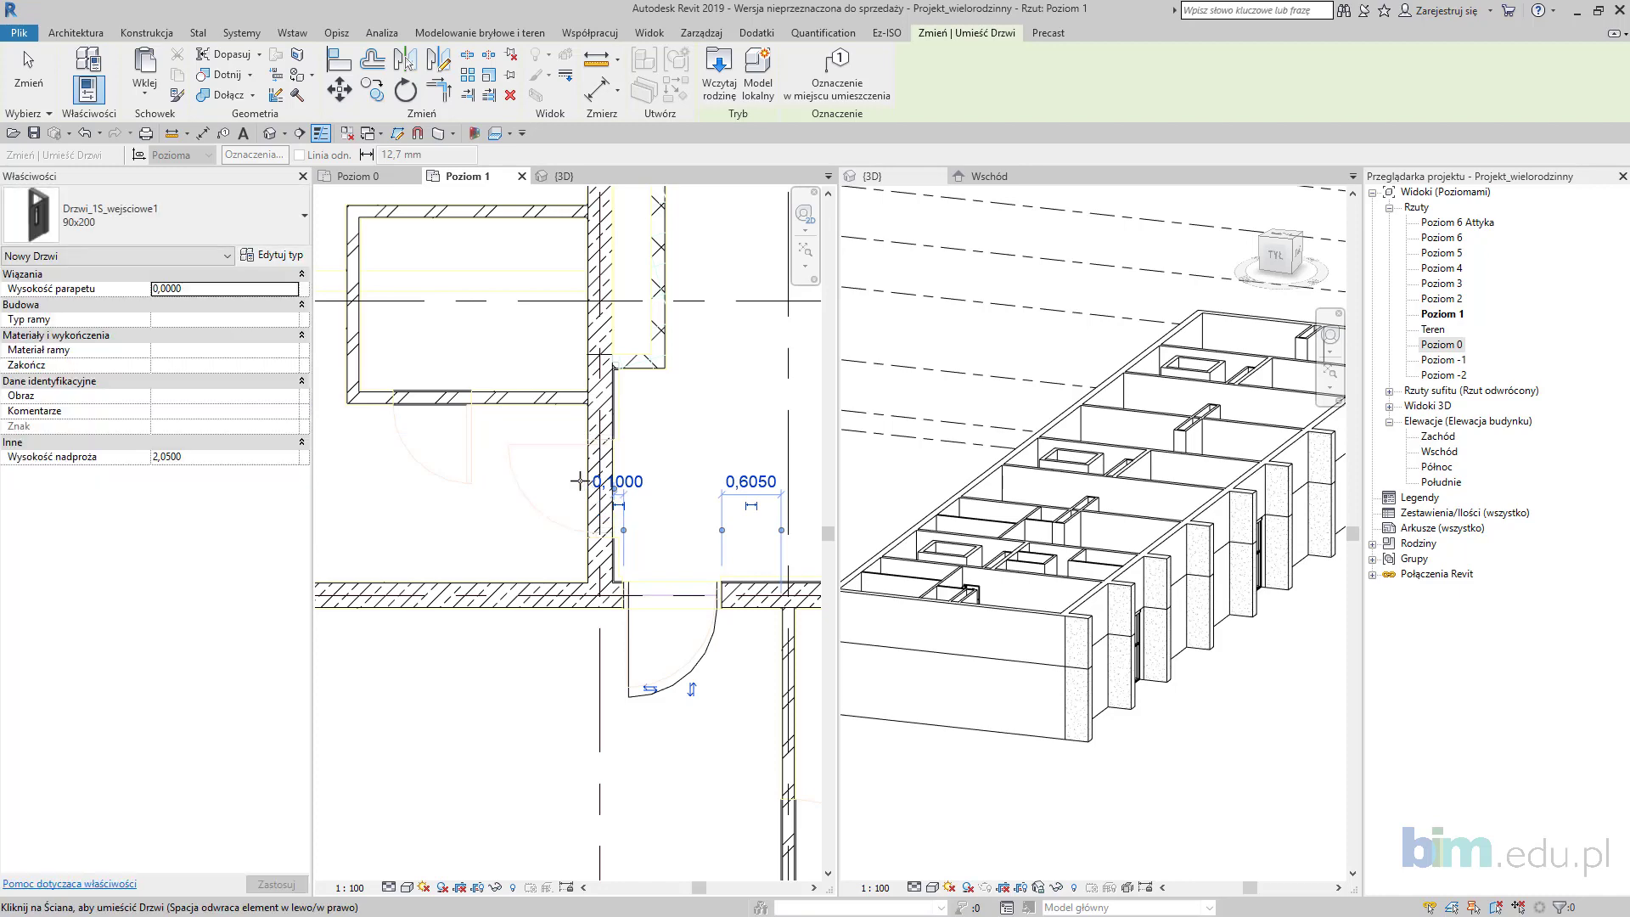
left_click(581, 480)
scroll(581, 480, "down", 1)
key("Escape")
key("Escape")
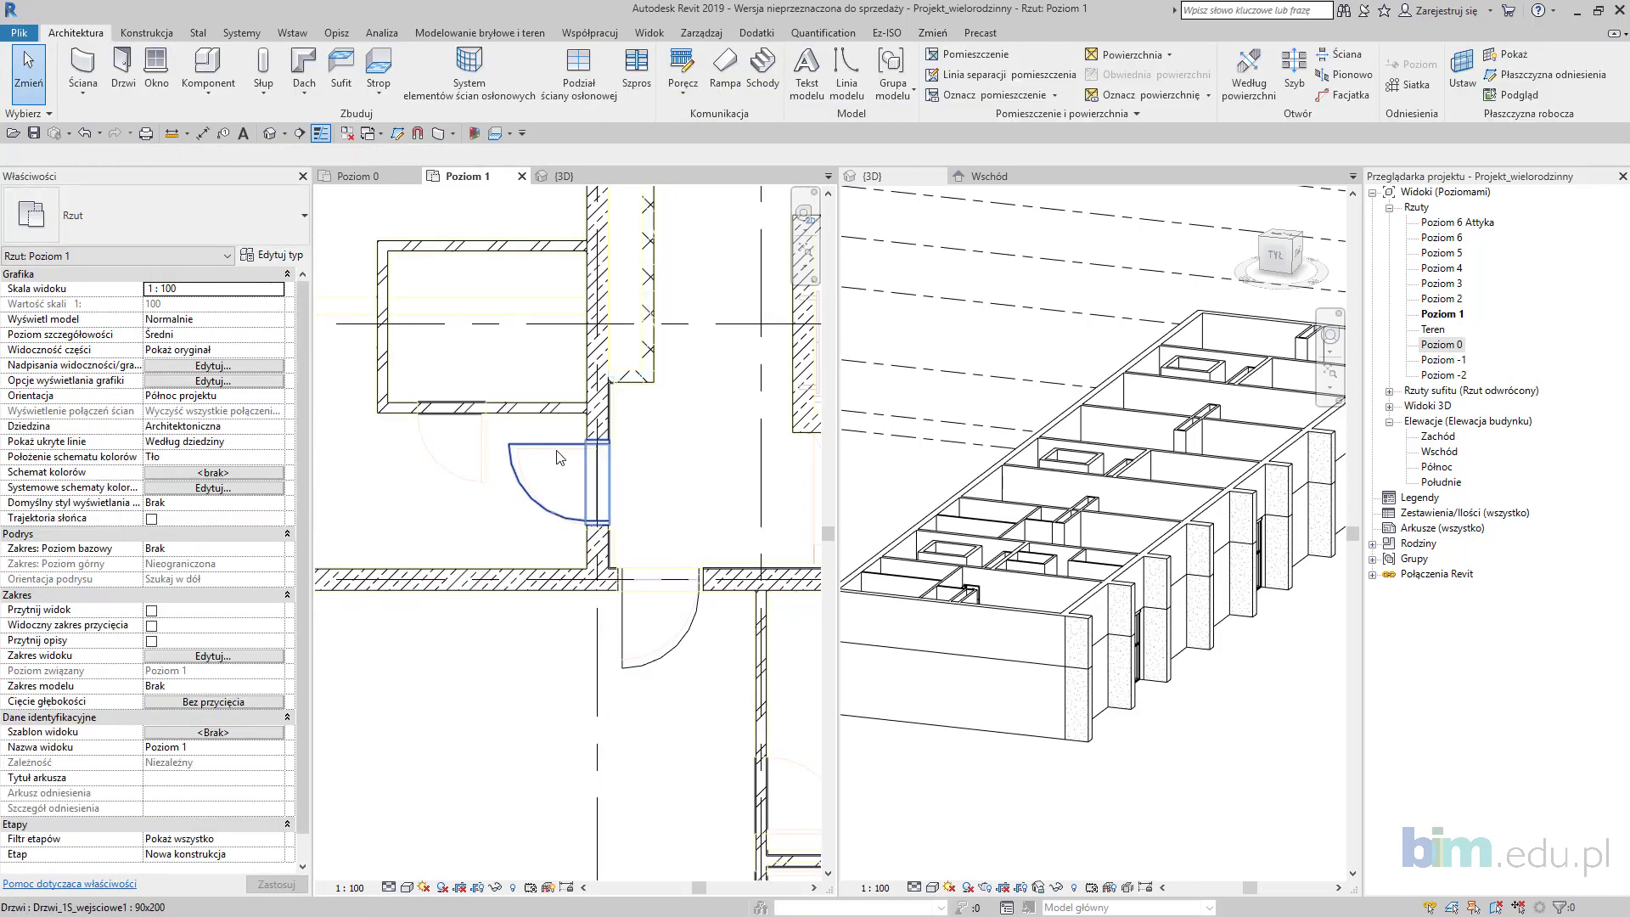
Step: Fill in the type mark of the Drzwi_1S_wejsciowe1 90x200 door type
left_click(559, 457)
left_click(270, 255)
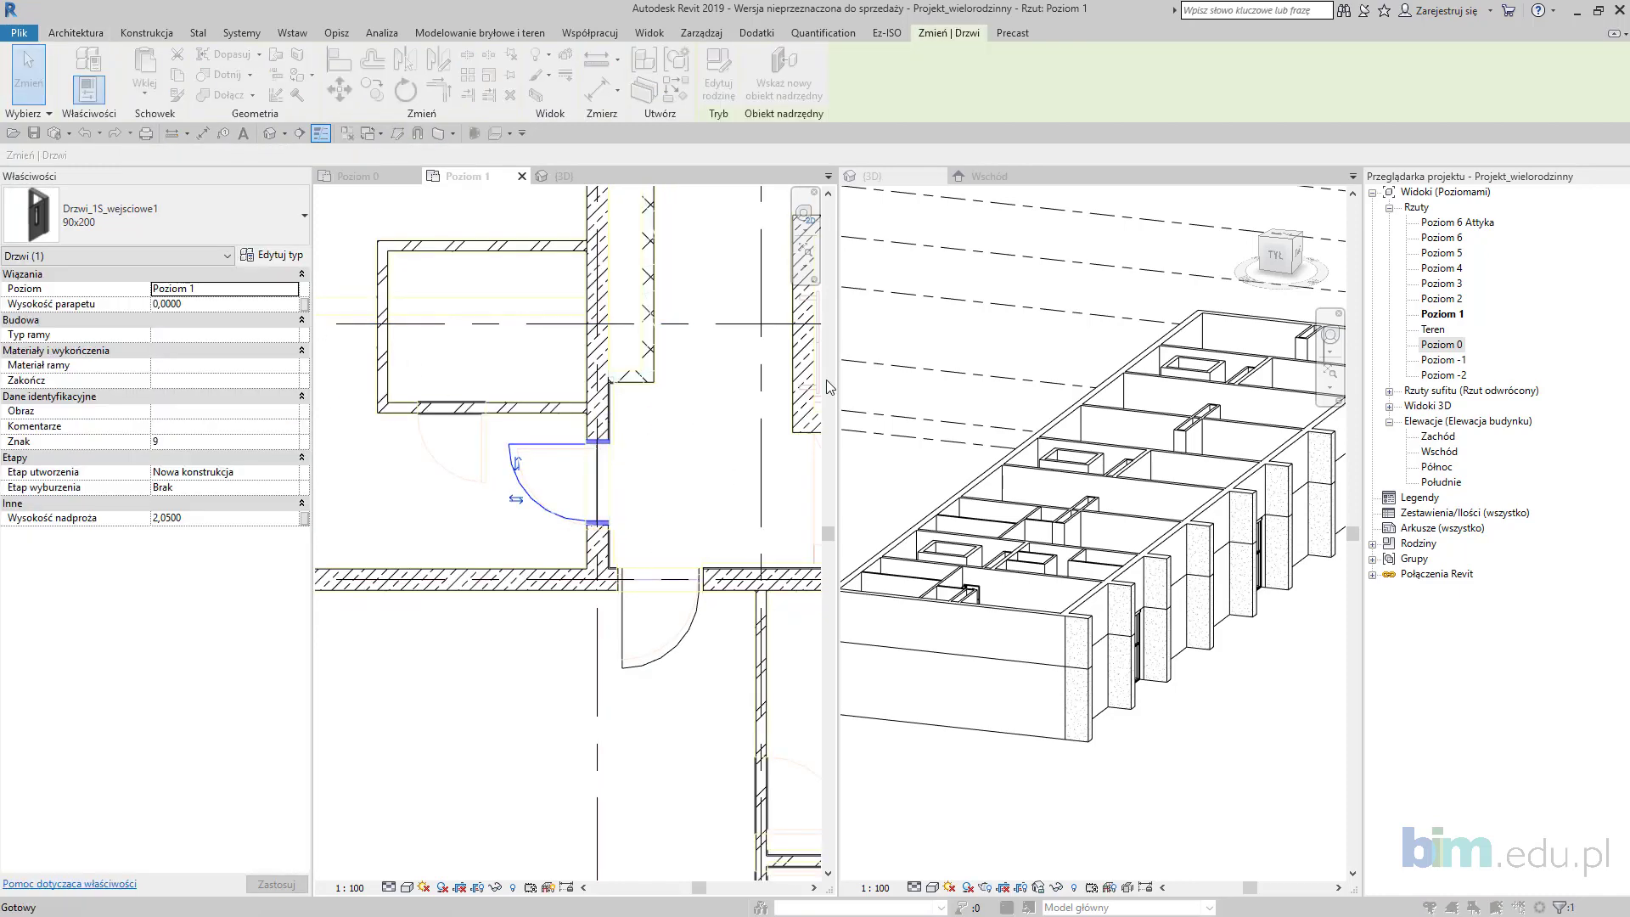
scroll(1324, 547, "down", 5)
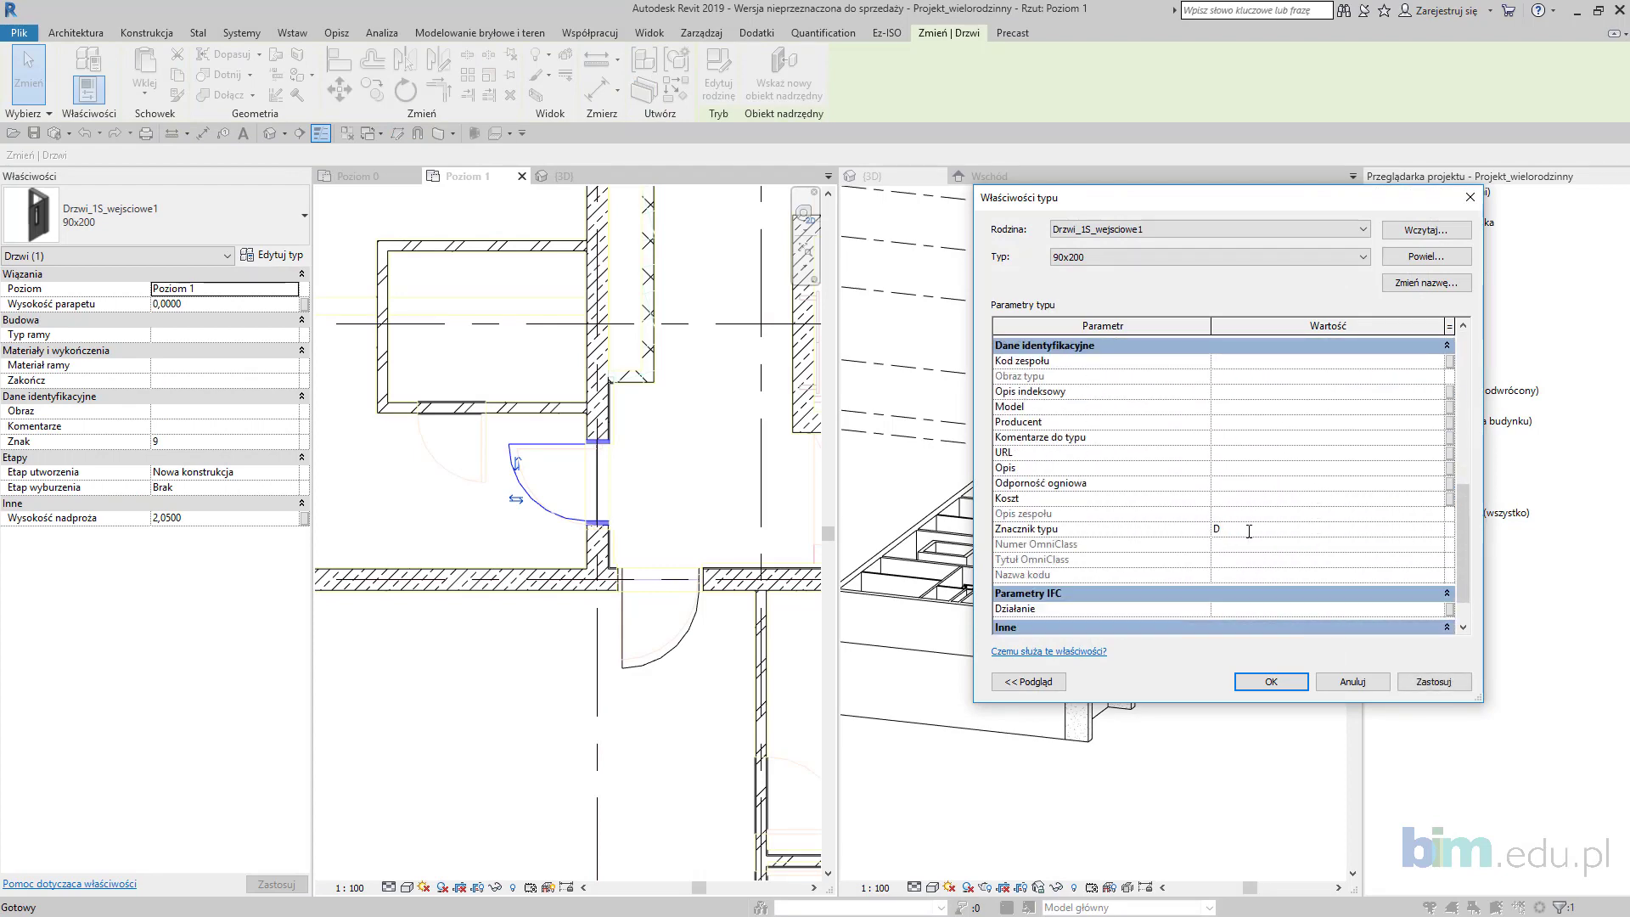
left_click(1451, 686)
left_click(1287, 687)
Step: Start placing a door and choose the Drzwi_1S_rama_drew type in size 80x200
scroll(627, 508, "down", 1)
middle_click_drag(601, 491, 691, 569)
left_click(465, 391)
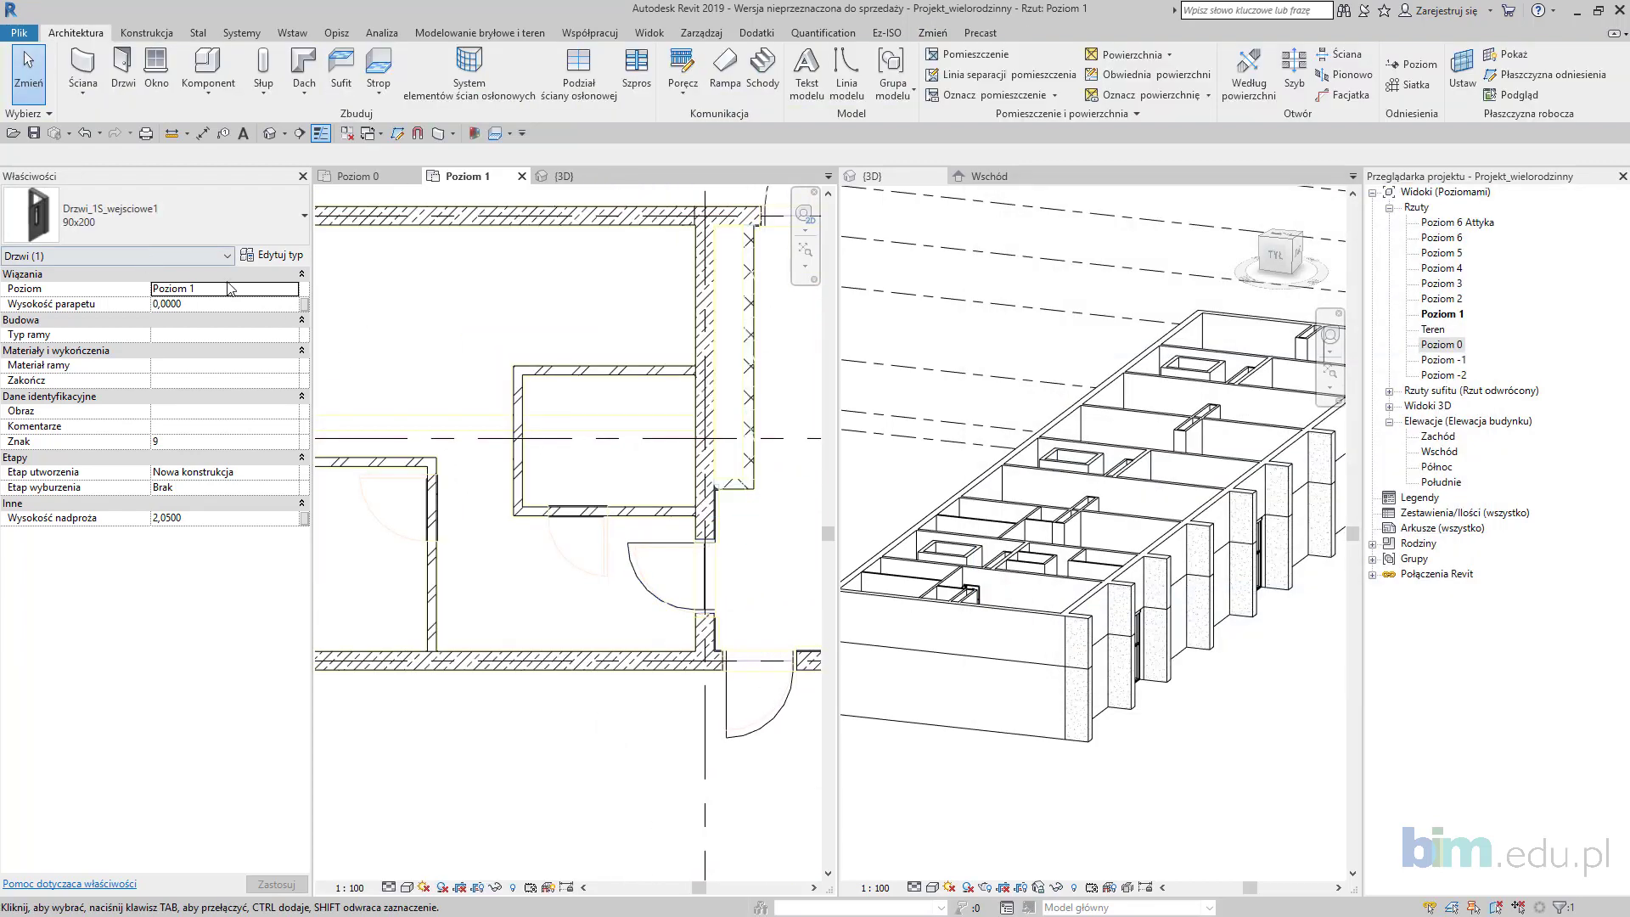
left_click(83, 100)
left_click(126, 87)
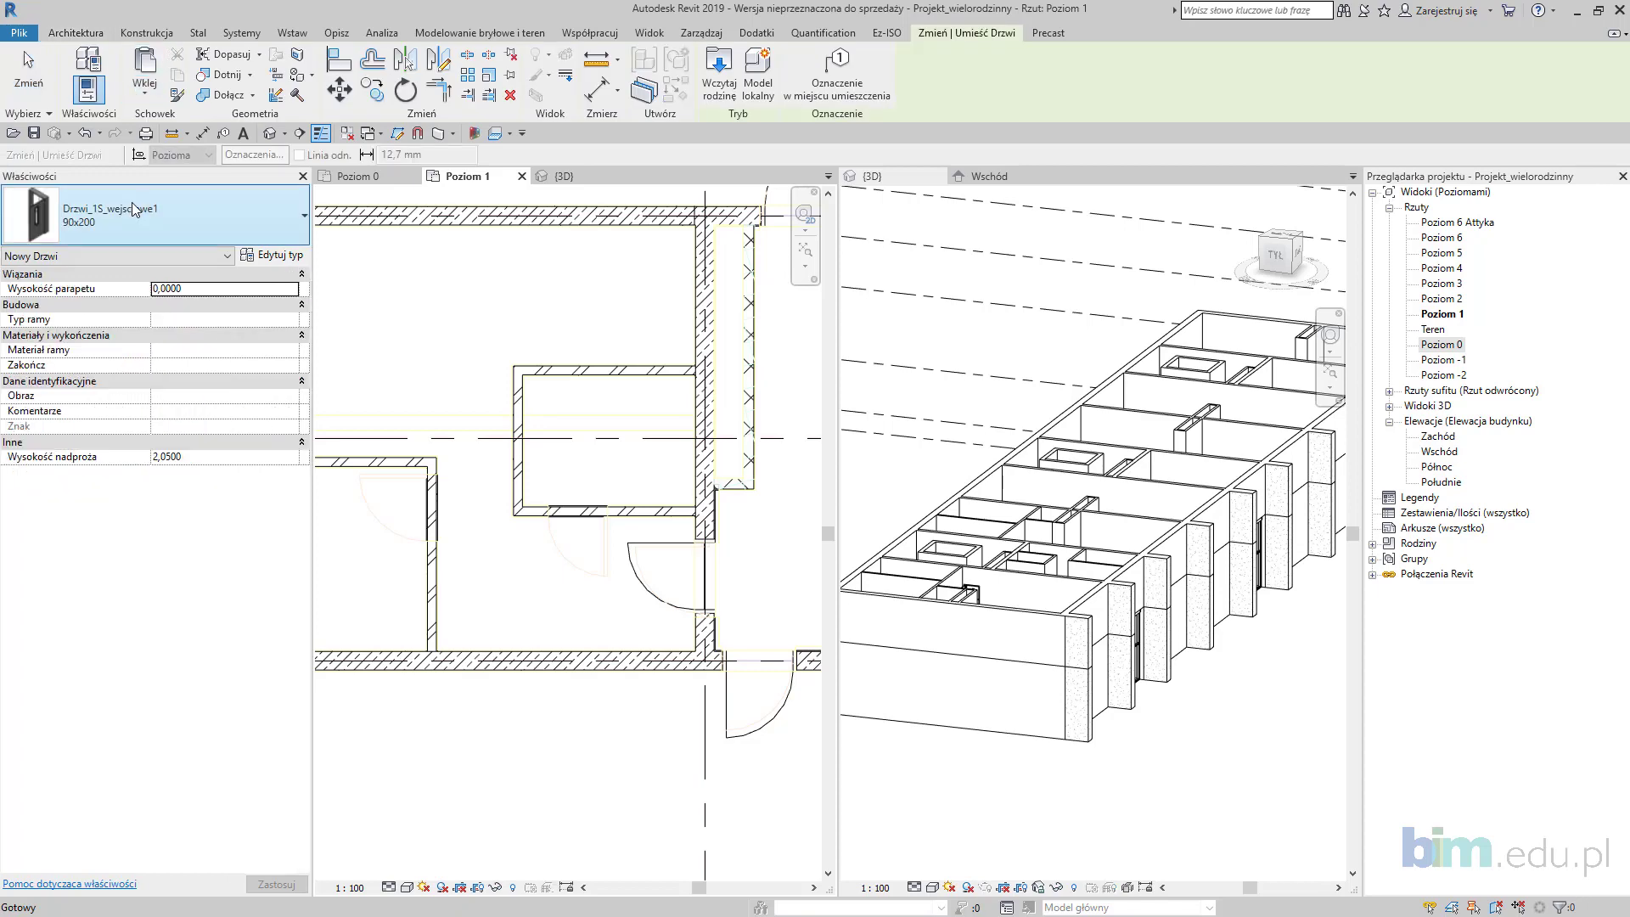
left_click(131, 203)
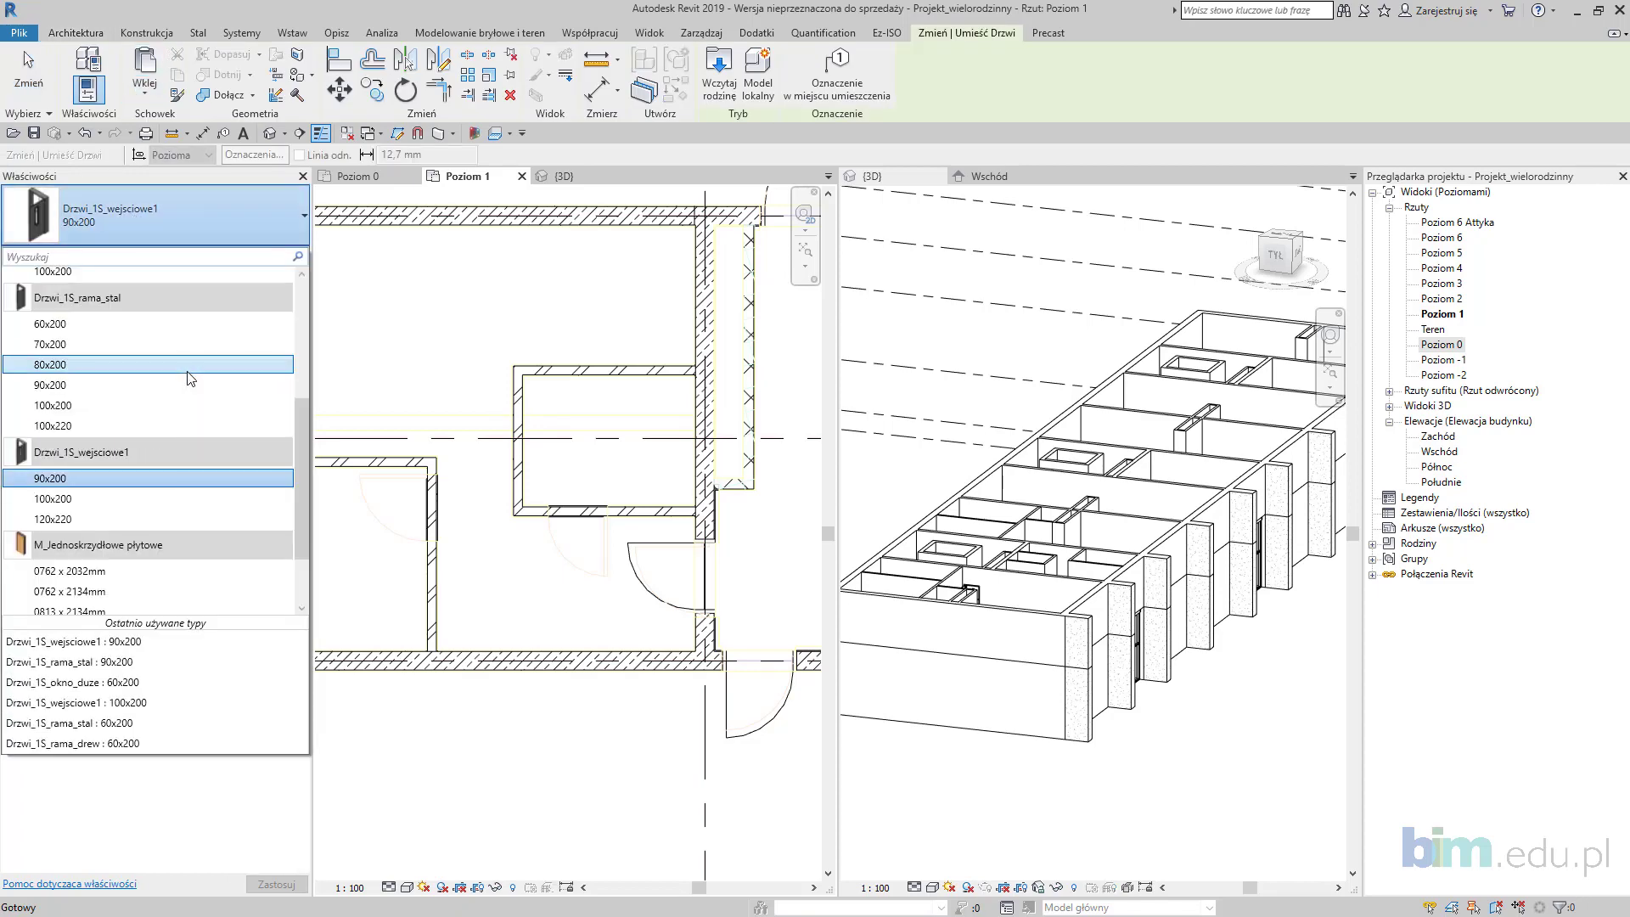
scroll(188, 365, "up", 3)
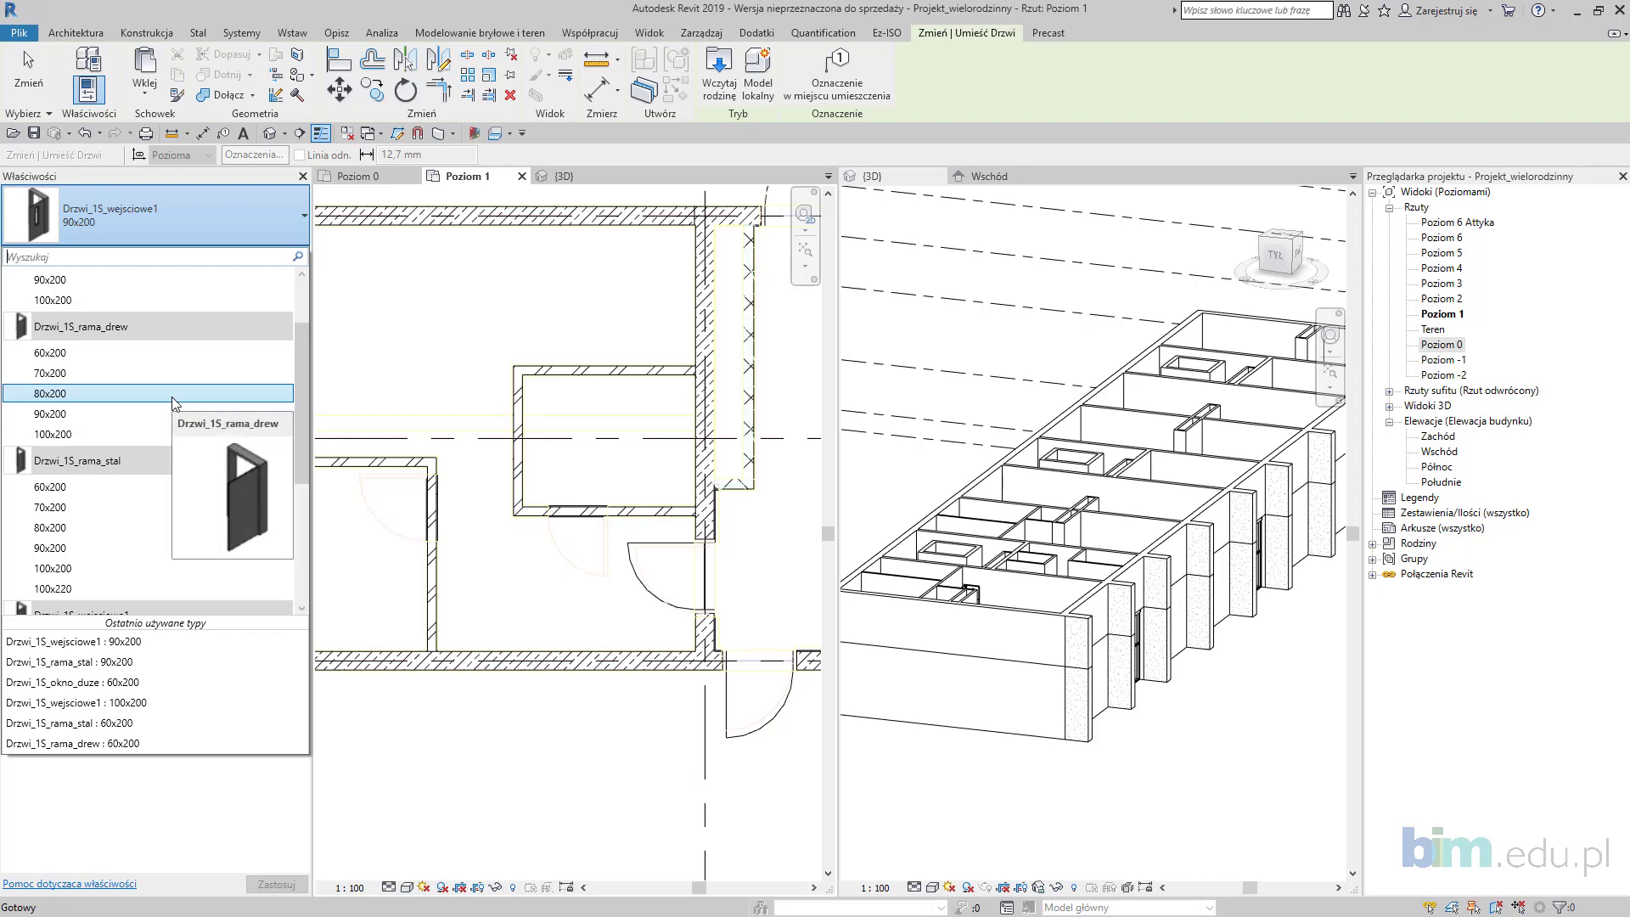
left_click(172, 393)
Step: Place 80x200 doors in the corner room's vertical partition and the lower wall of the enclosed room in the flat opposite the lift
middle_click_drag(420, 491, 647, 527)
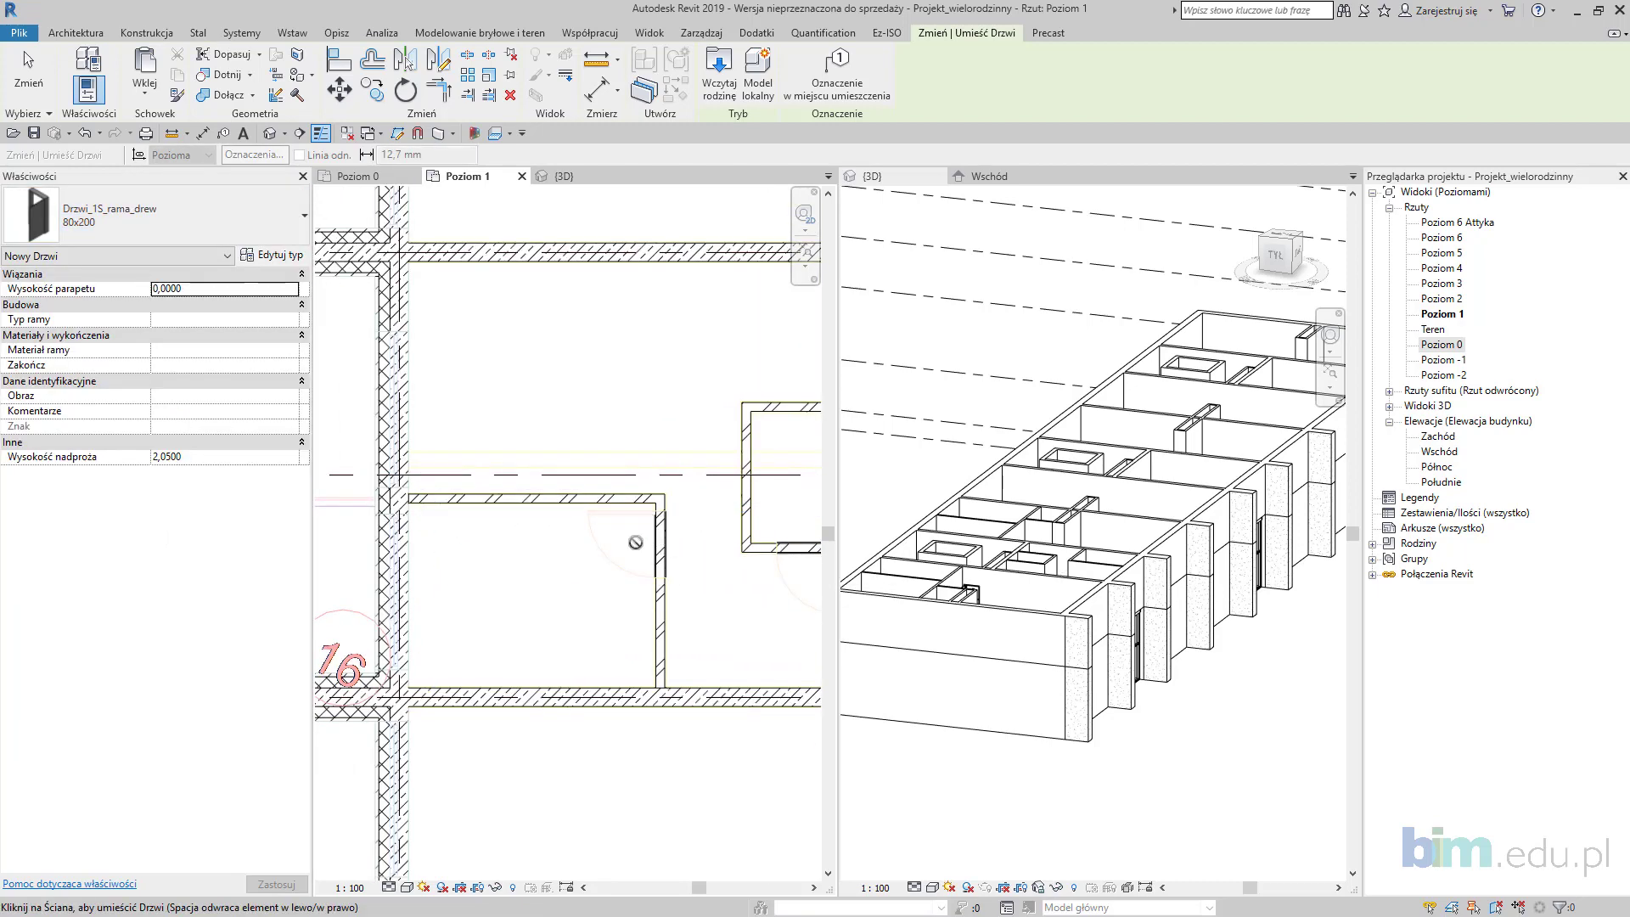
left_click(651, 541)
middle_click_drag(651, 541, 469, 562)
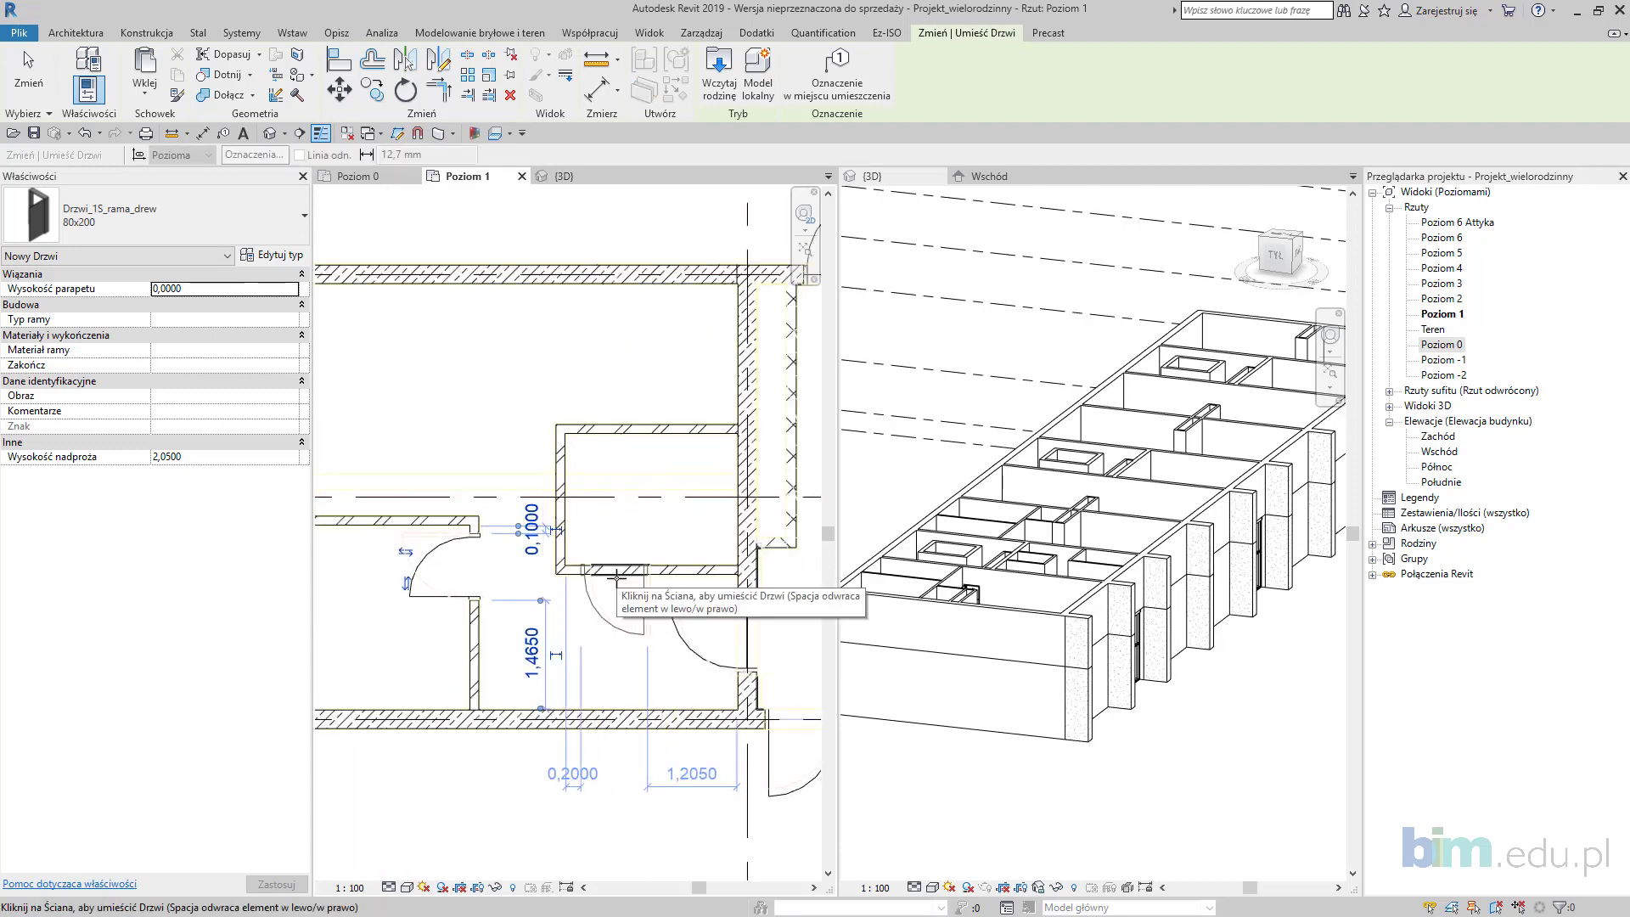
left_click(621, 570)
key("Escape")
key("Escape")
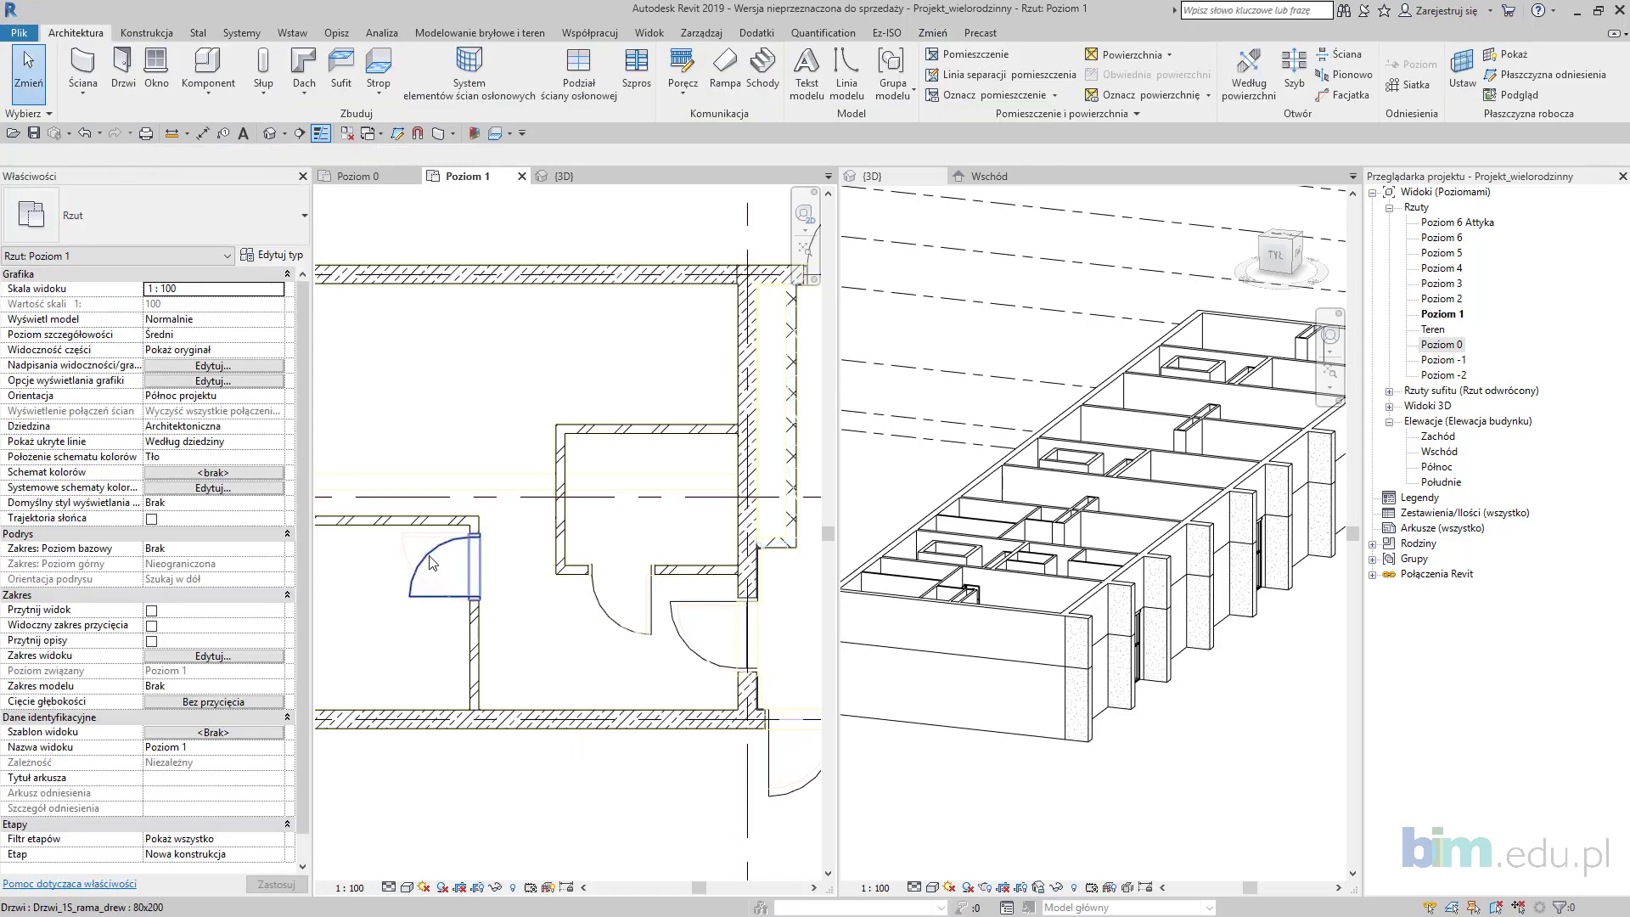
Step: Flip the swing of the corner room's 80x200 door to the opposite side of its opening
left_click(430, 562)
scroll(543, 588, "down", 1)
middle_click_drag(543, 588, 535, 729)
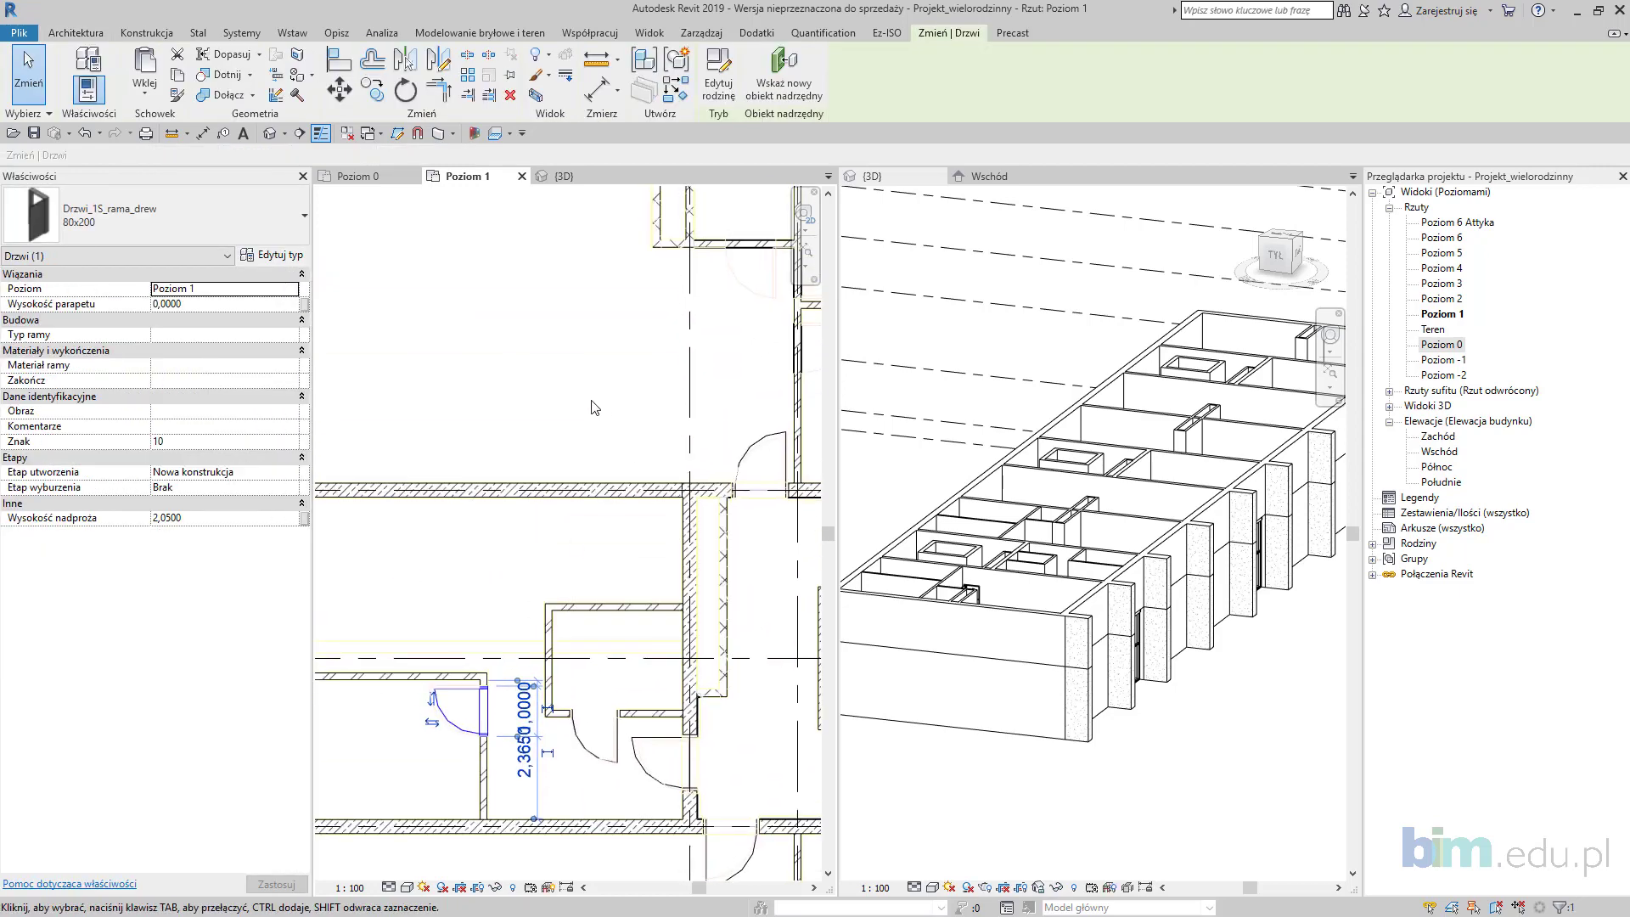
Step: Place three matching 80x200 doors in the partitions of the flat above the staircase, over the DWG door symbols
middle_click_drag(618, 336, 450, 135)
left_click(676, 102)
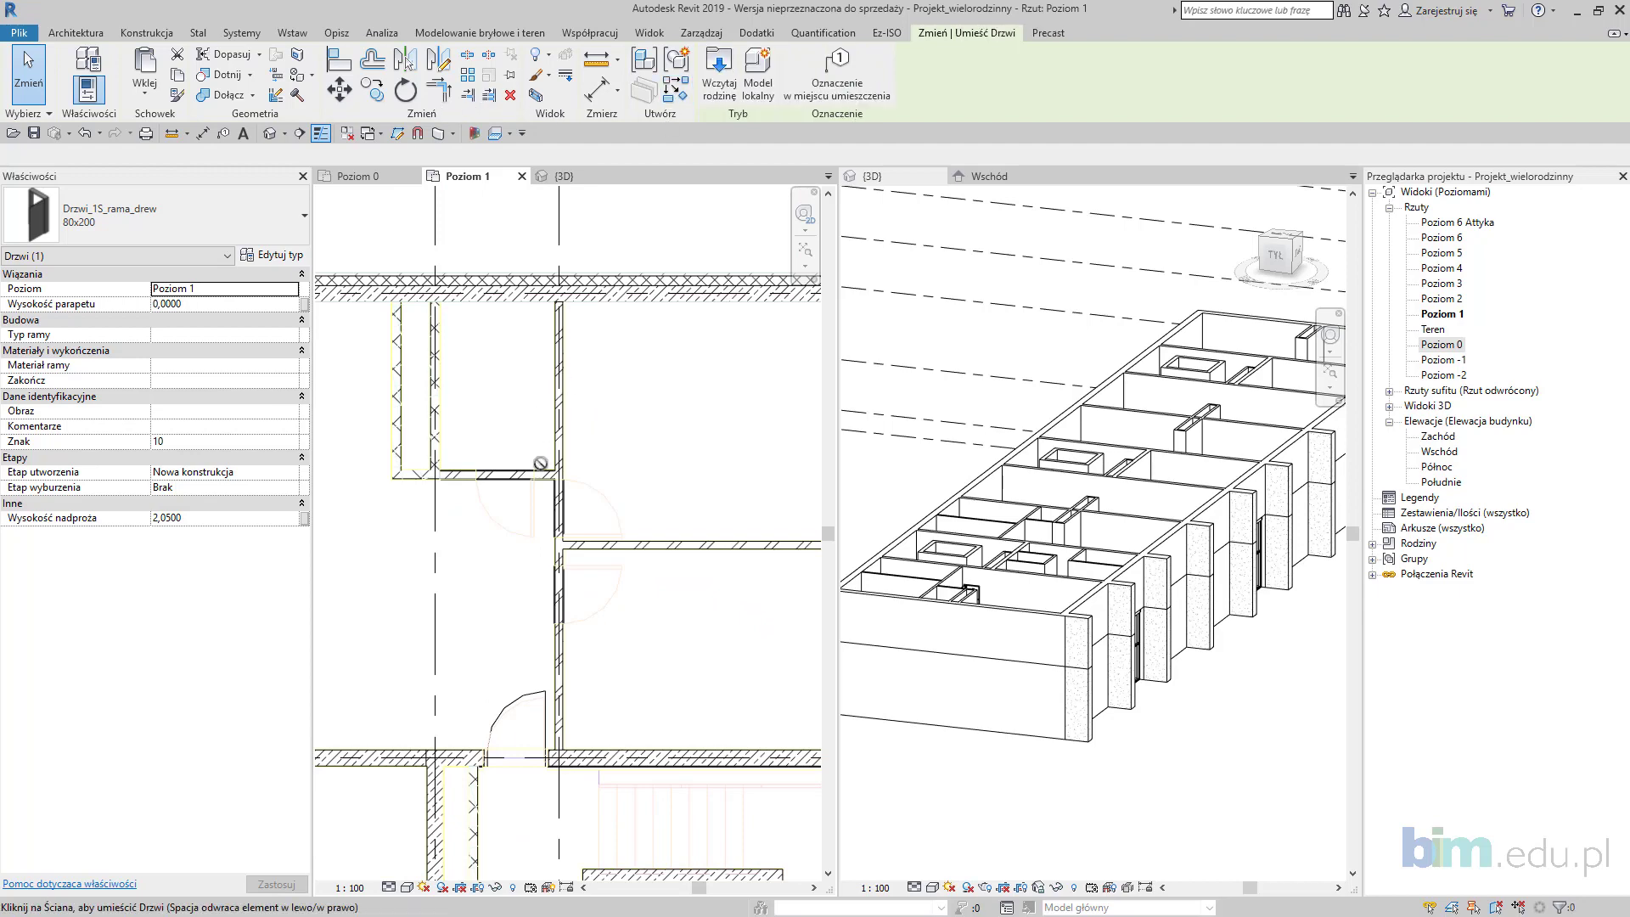
left_click(506, 483)
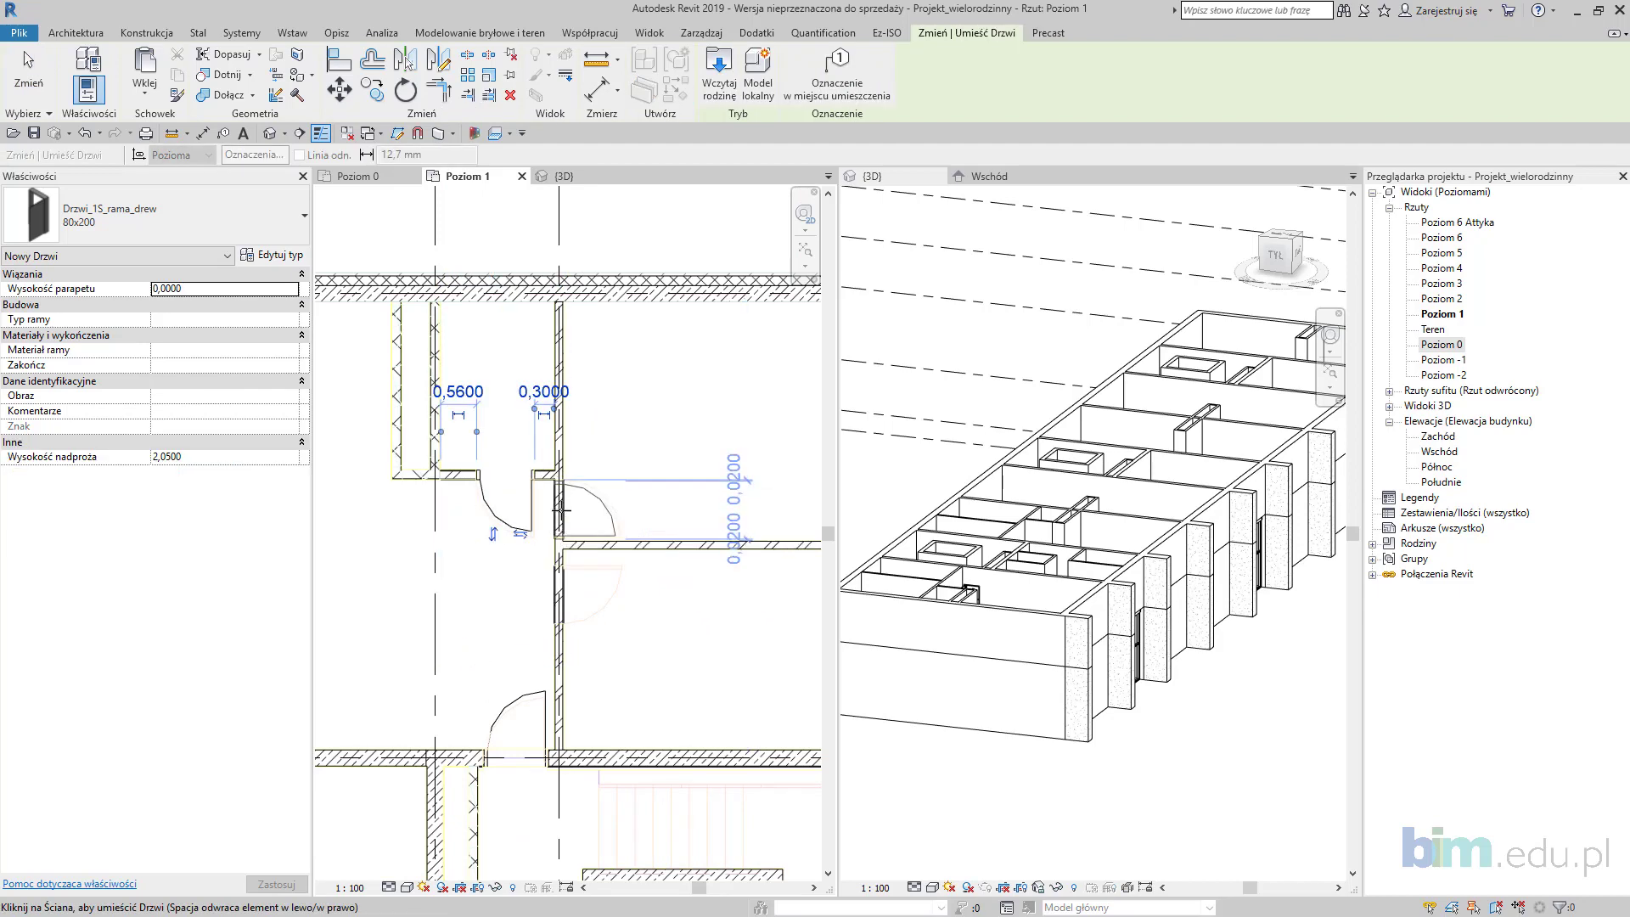
left_click(561, 510)
key("space")
left_click(562, 594)
key("Escape")
Step: Change the doors of the narrow room above the staircase and the enclosed room opposite the lift to Drzwi_1S_rama_stal 80x200
scroll(637, 595, "down", 1)
middle_click_drag(638, 595, 637, 461)
left_click(539, 395)
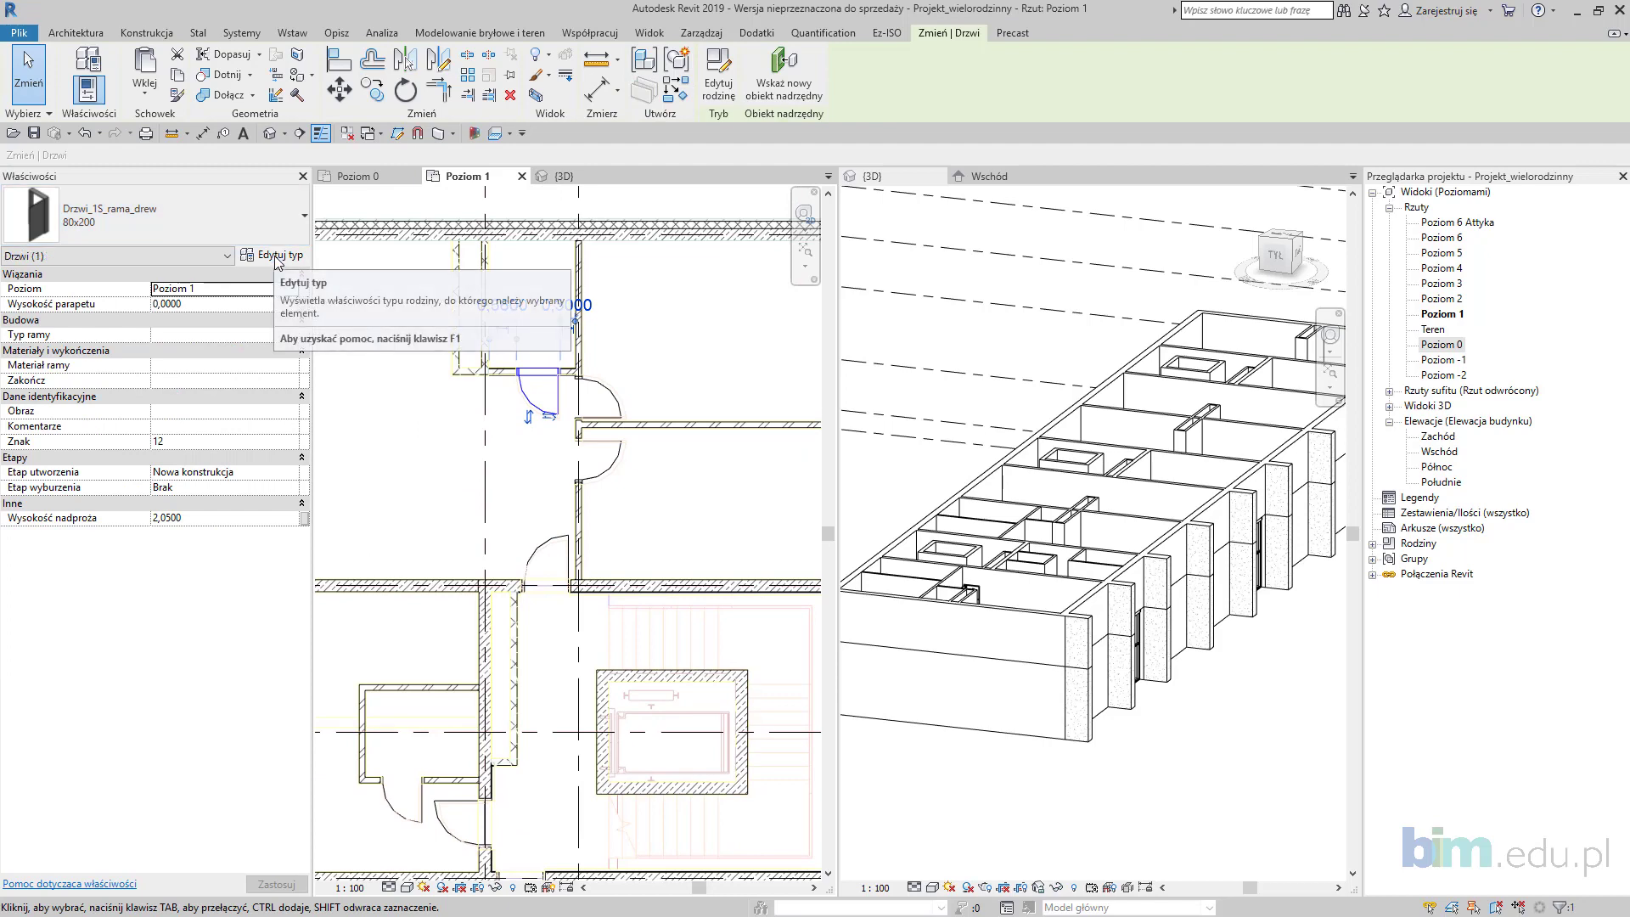
left_click(274, 222)
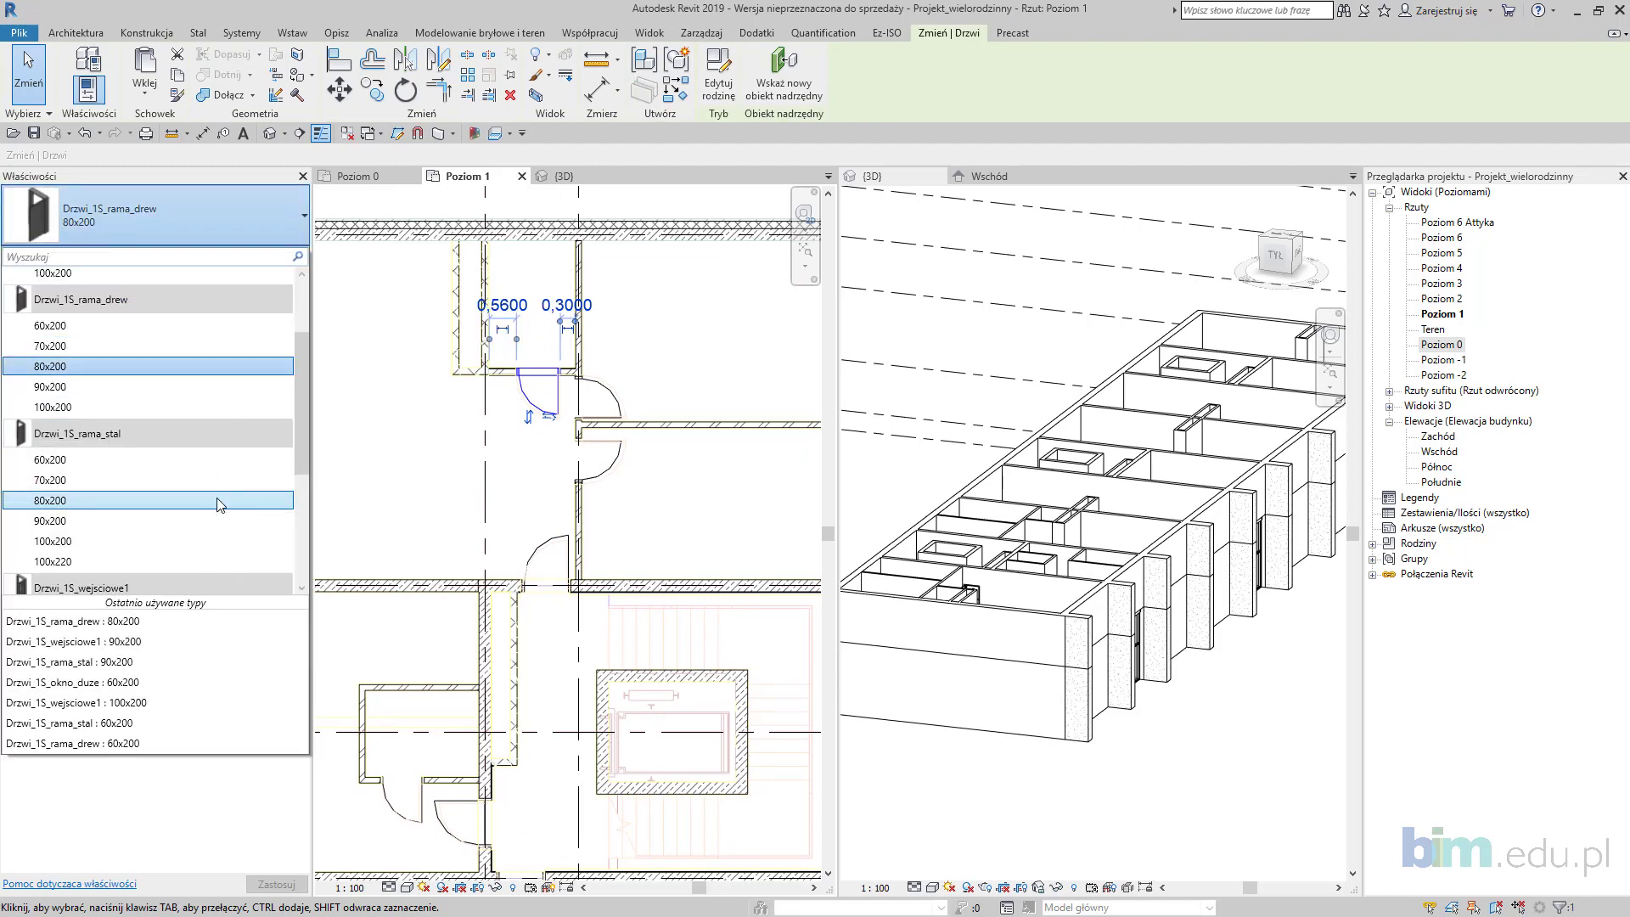
scroll(480, 543, "down", 1)
middle_click_drag(483, 537, 491, 276)
left_click(426, 492)
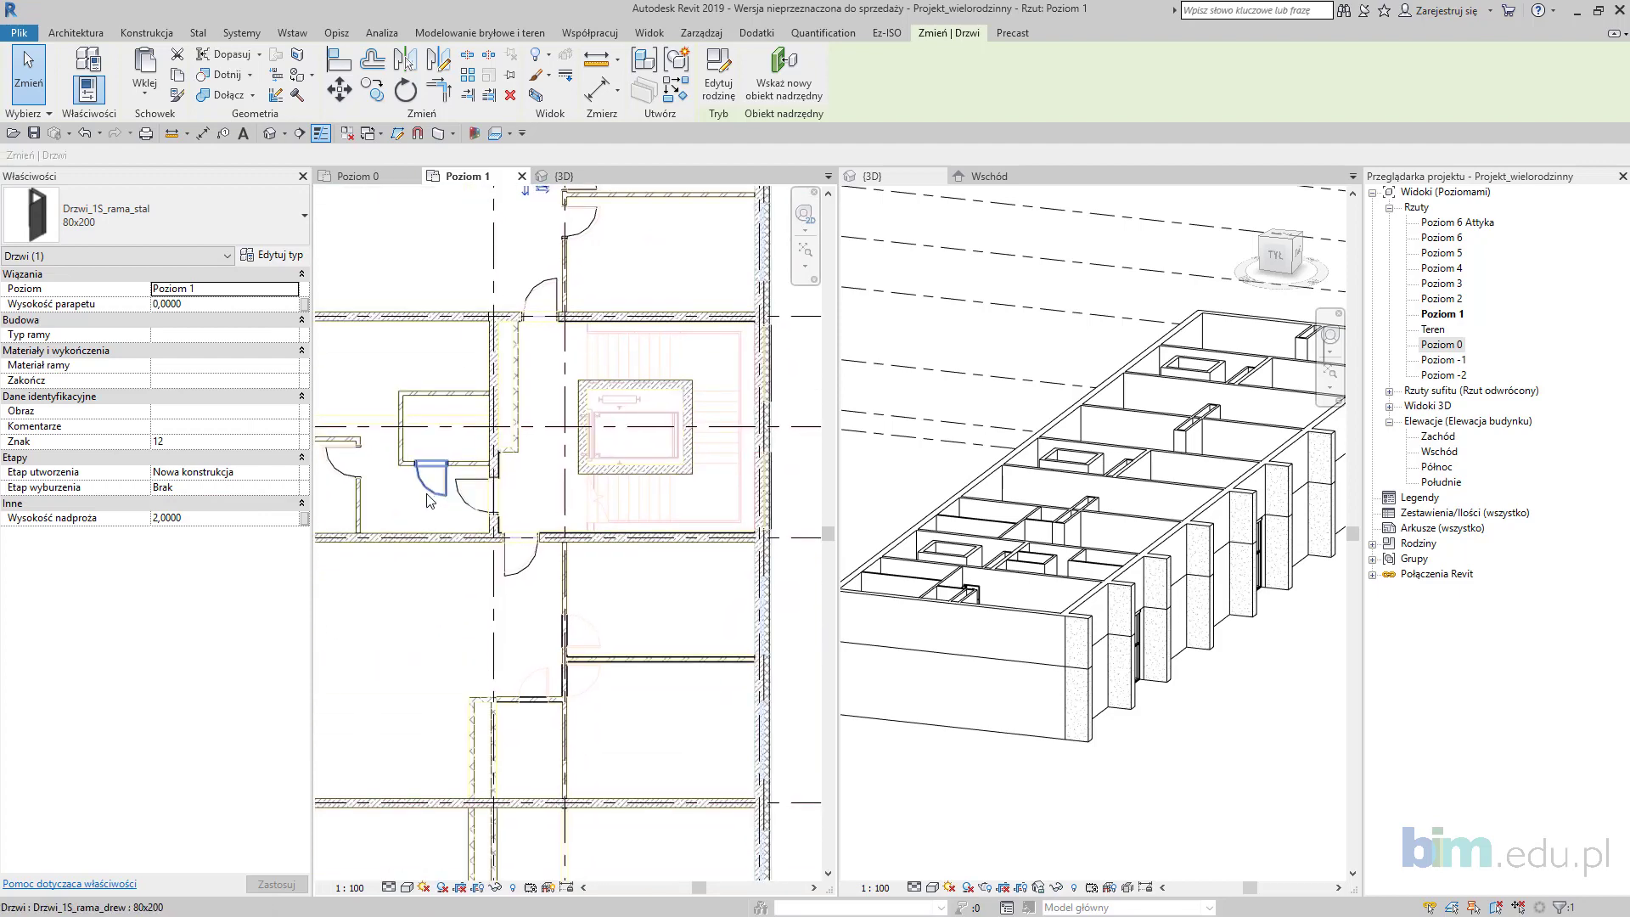
left_click(202, 222)
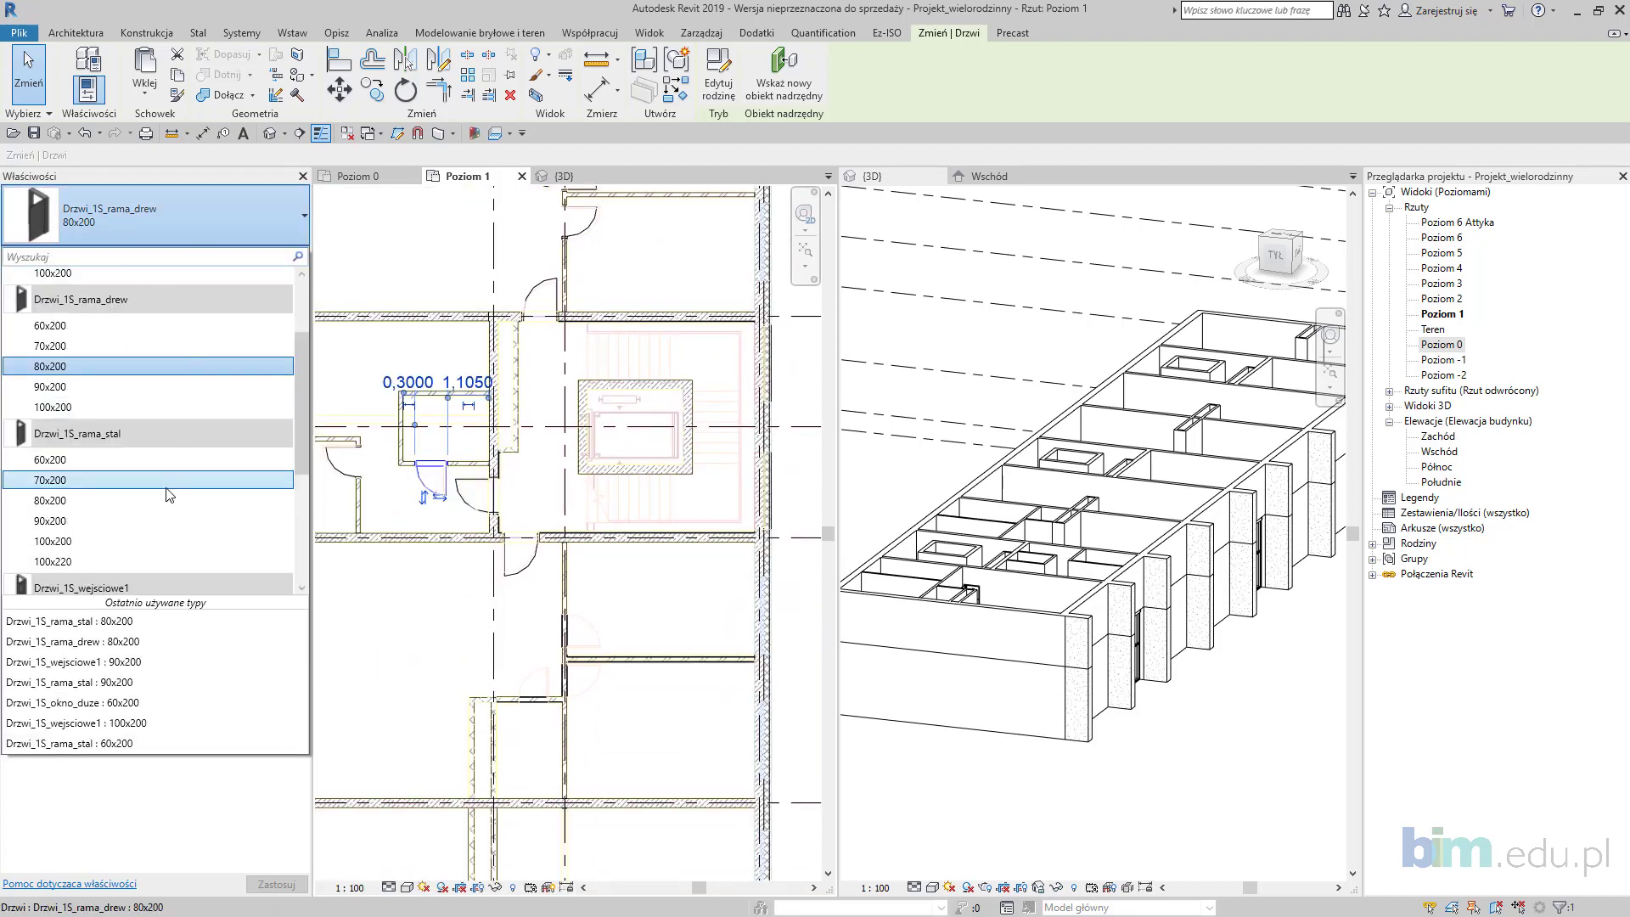
Step: Fill in the type mark of Drzwi_1S_rama_stal 80x200 and set the type mark of Drzwi_1S_rama_drew 80x200 to DW2
middle_click_drag(466, 441, 575, 510)
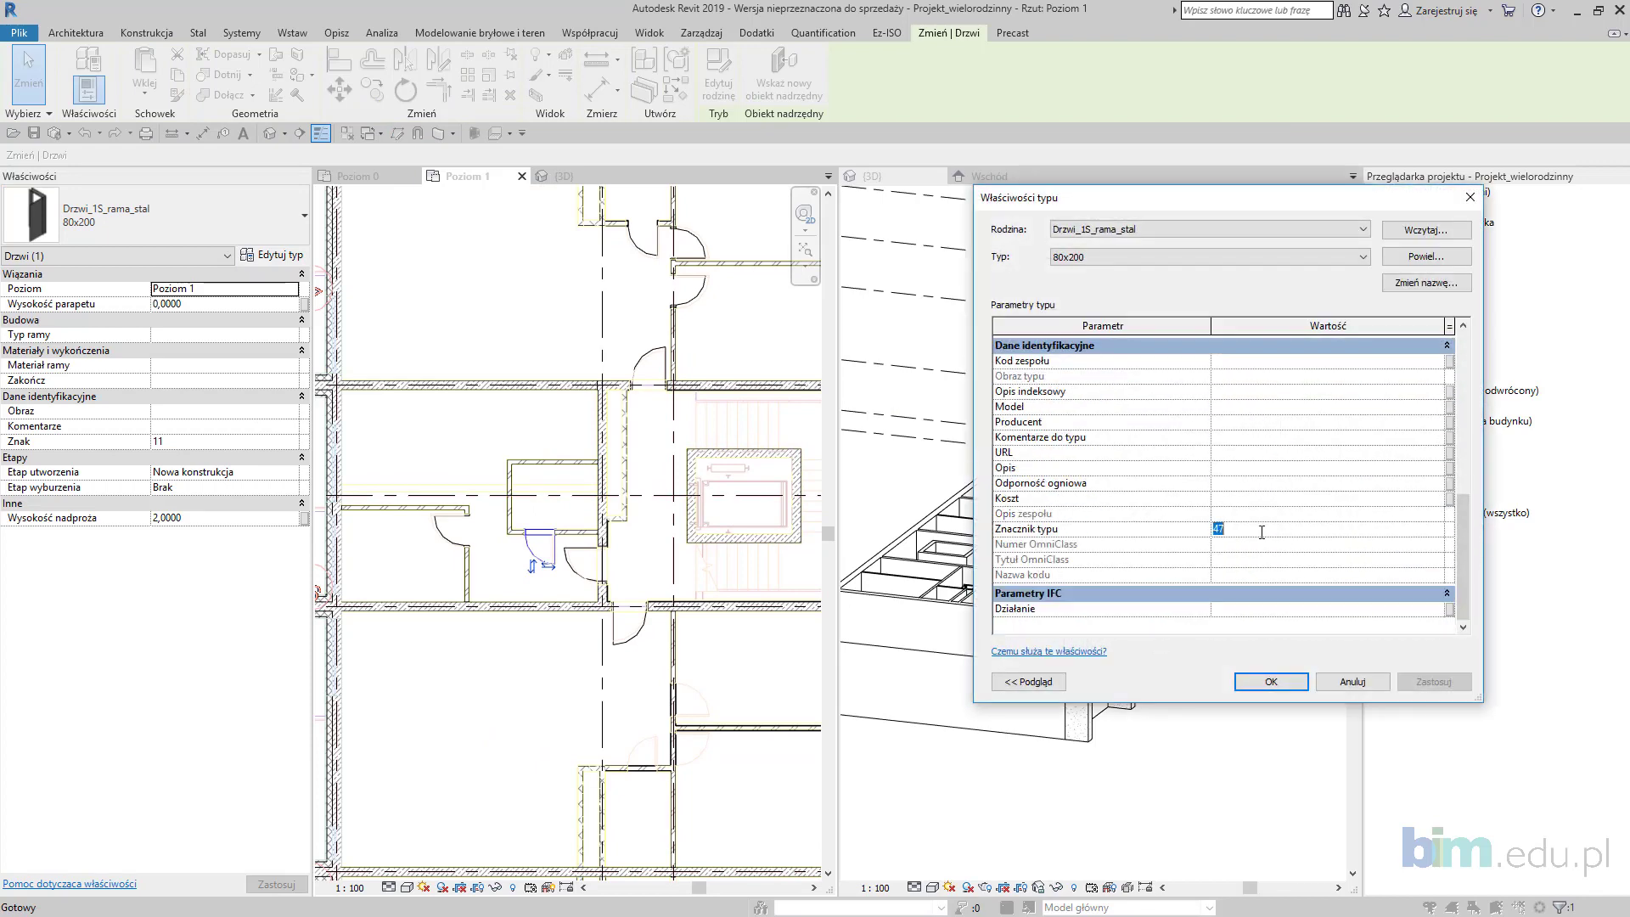
left_click(1274, 682)
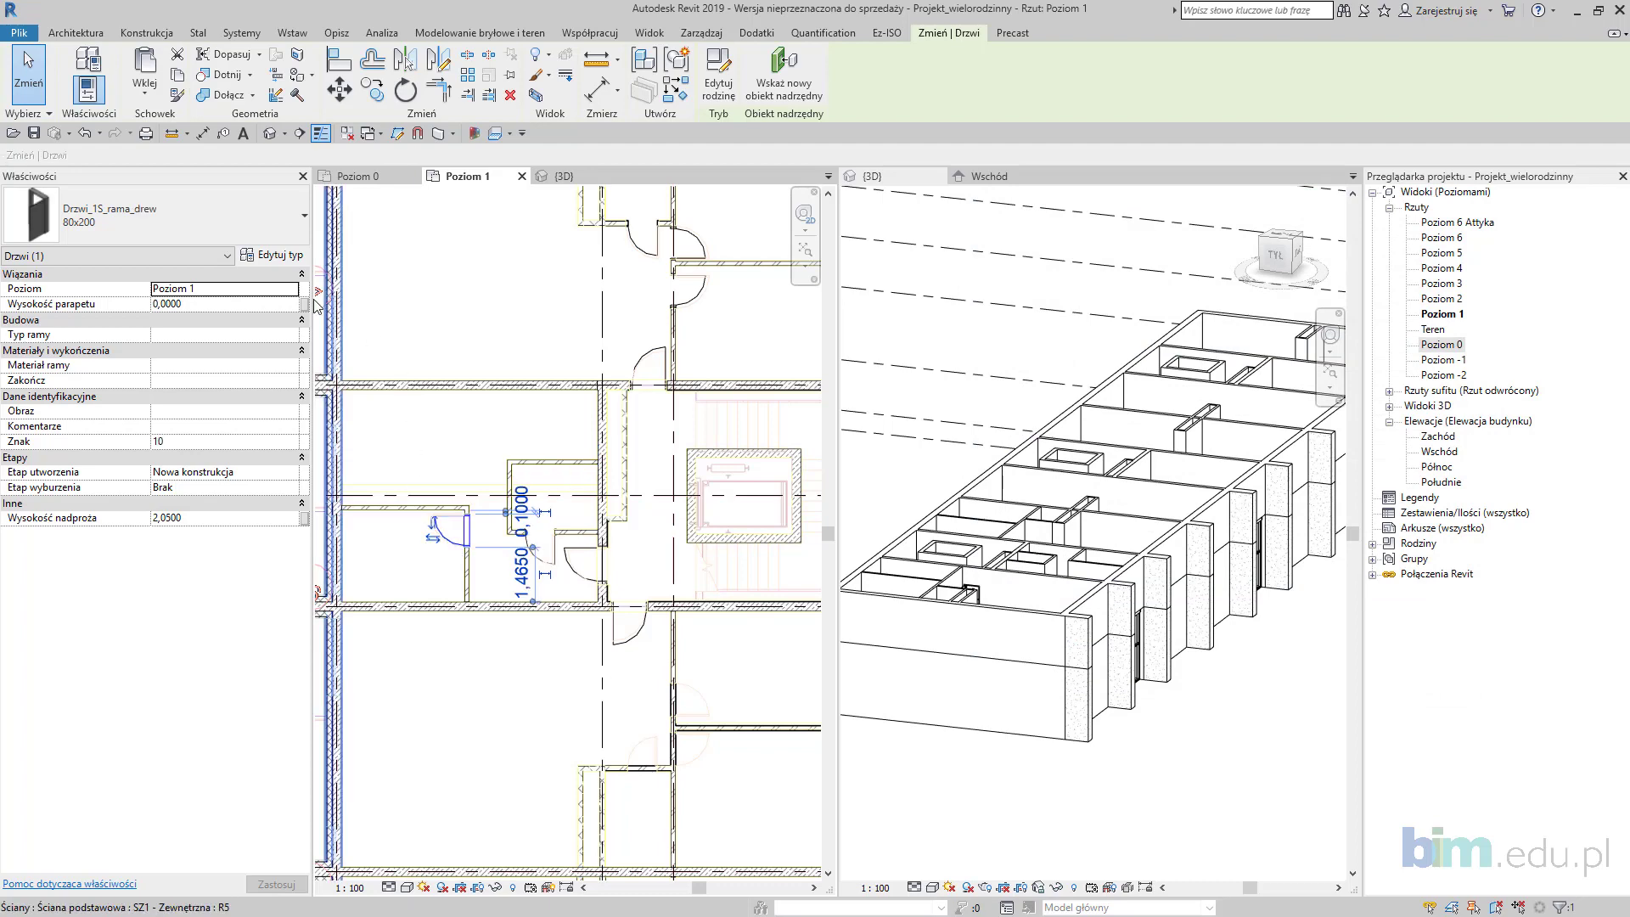
left_click(291, 260)
scroll(1163, 507, "down", 7)
scroll(1165, 513, "down", 2)
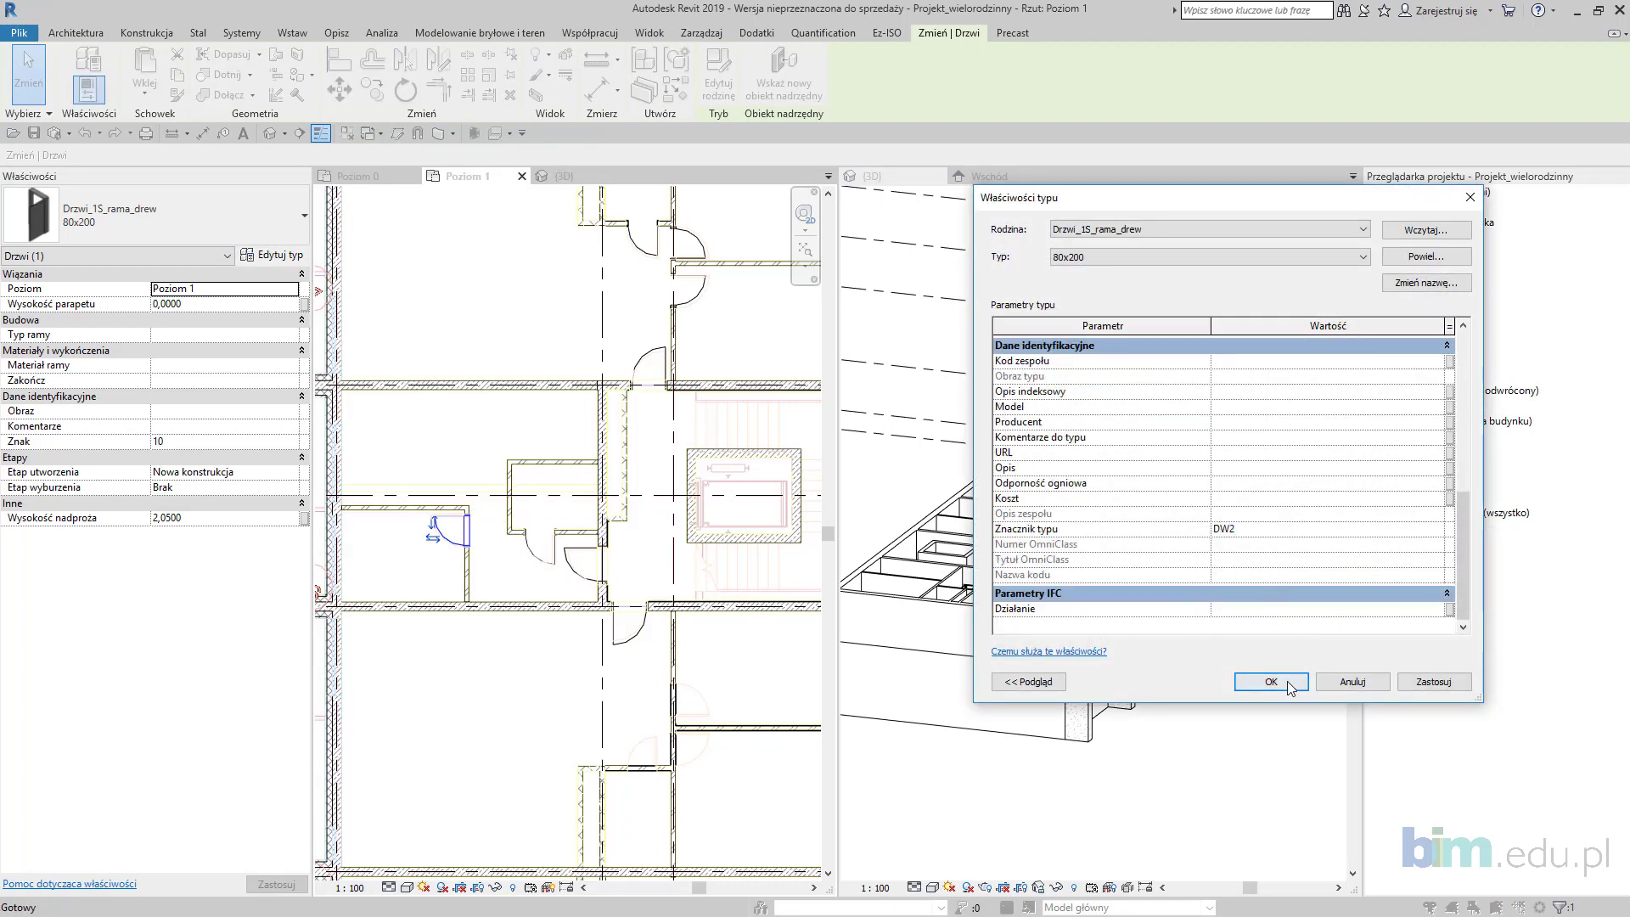
key("Escape")
Step: Mirror the four doors of the flat above the staircase about the horizontal grid axis through the lift shaft
left_click(513, 657)
middle_click_drag(593, 358, 499, 397)
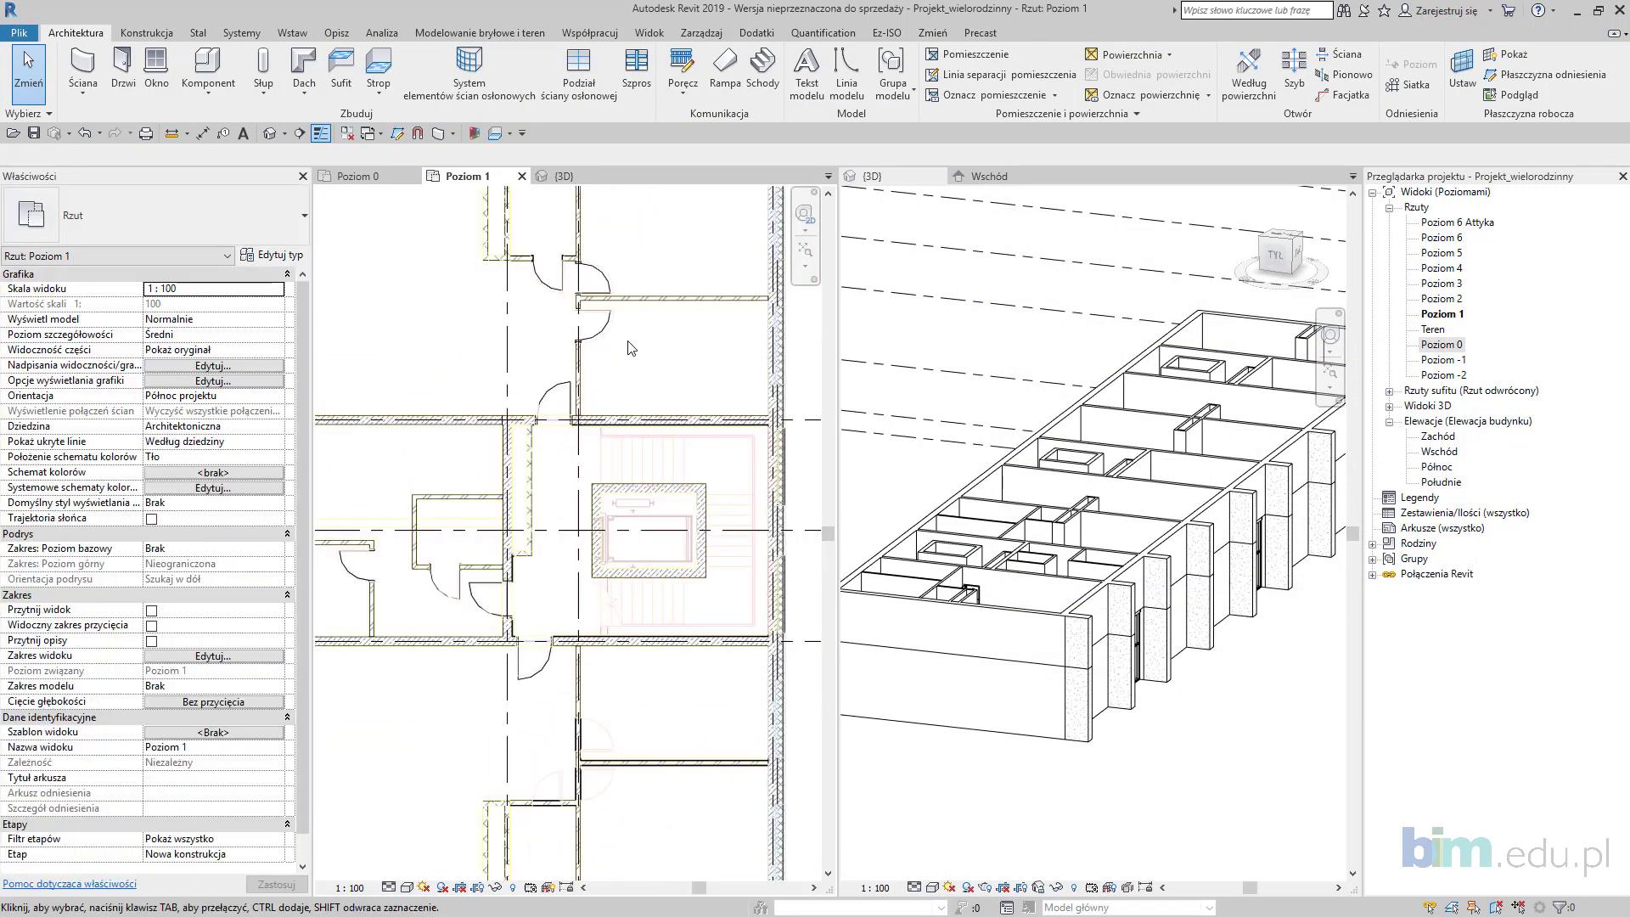
left_click(606, 287, "ctrl")
left_click(548, 282, "ctrl")
left_click(562, 392, "ctrl")
scroll(741, 552, "down", 2)
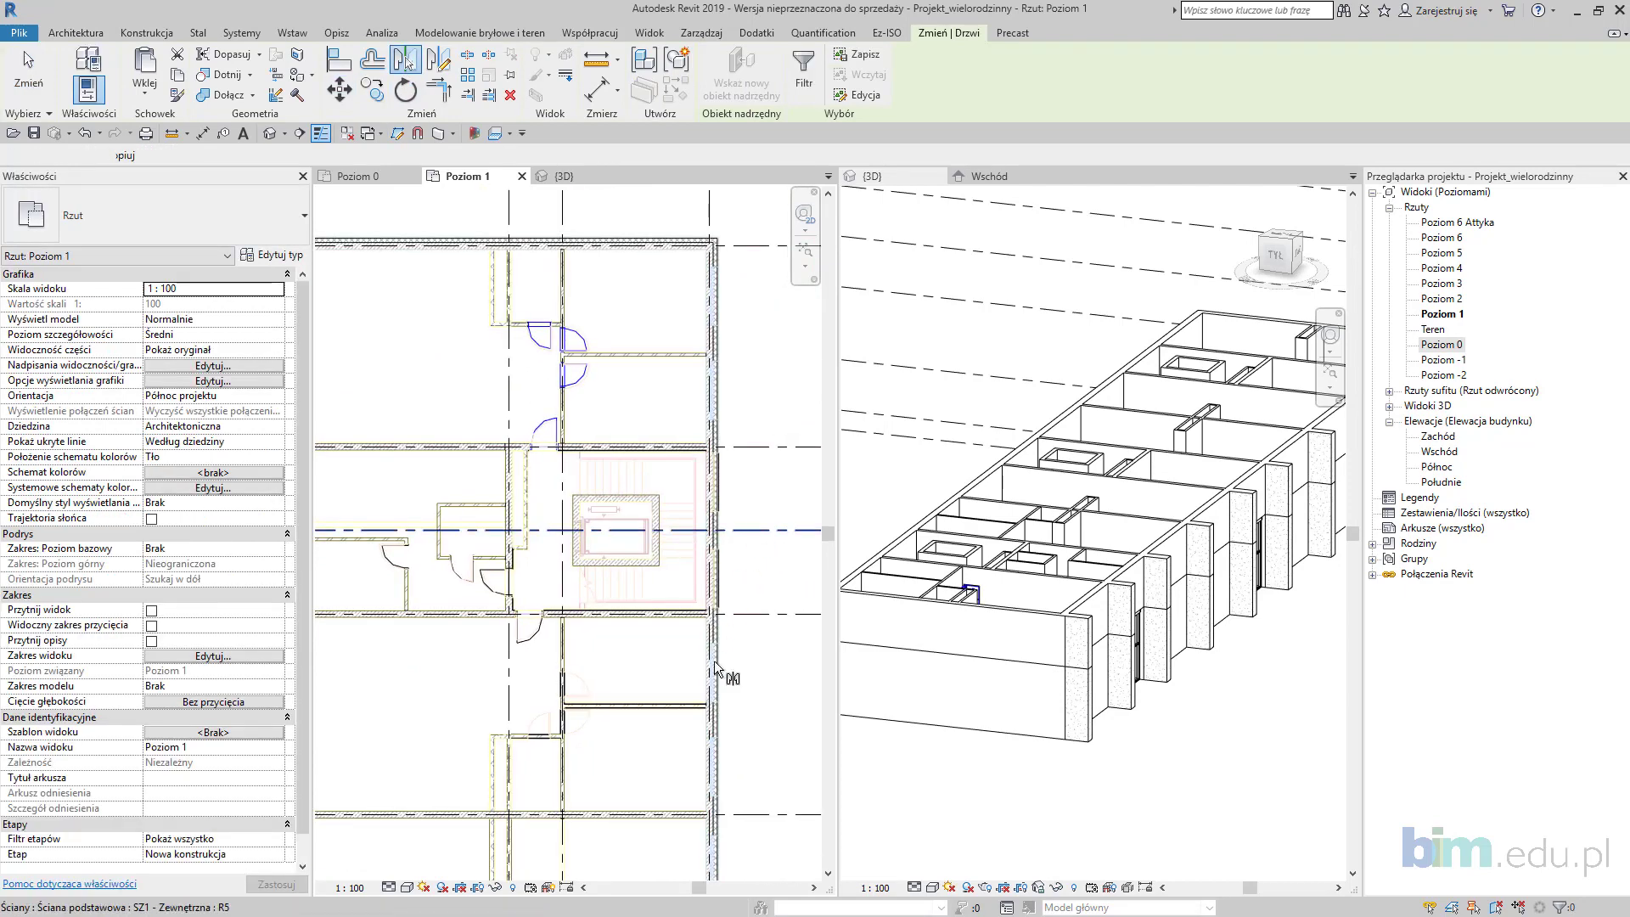
key("Escape")
Step: Delete the duplicate mirrored entrance door in the load-bearing wall below the staircase
scroll(635, 628, "up", 3)
key("Escape")
left_click(599, 599)
key("Delete")
scroll(598, 598, "down", 1)
key("Escape")
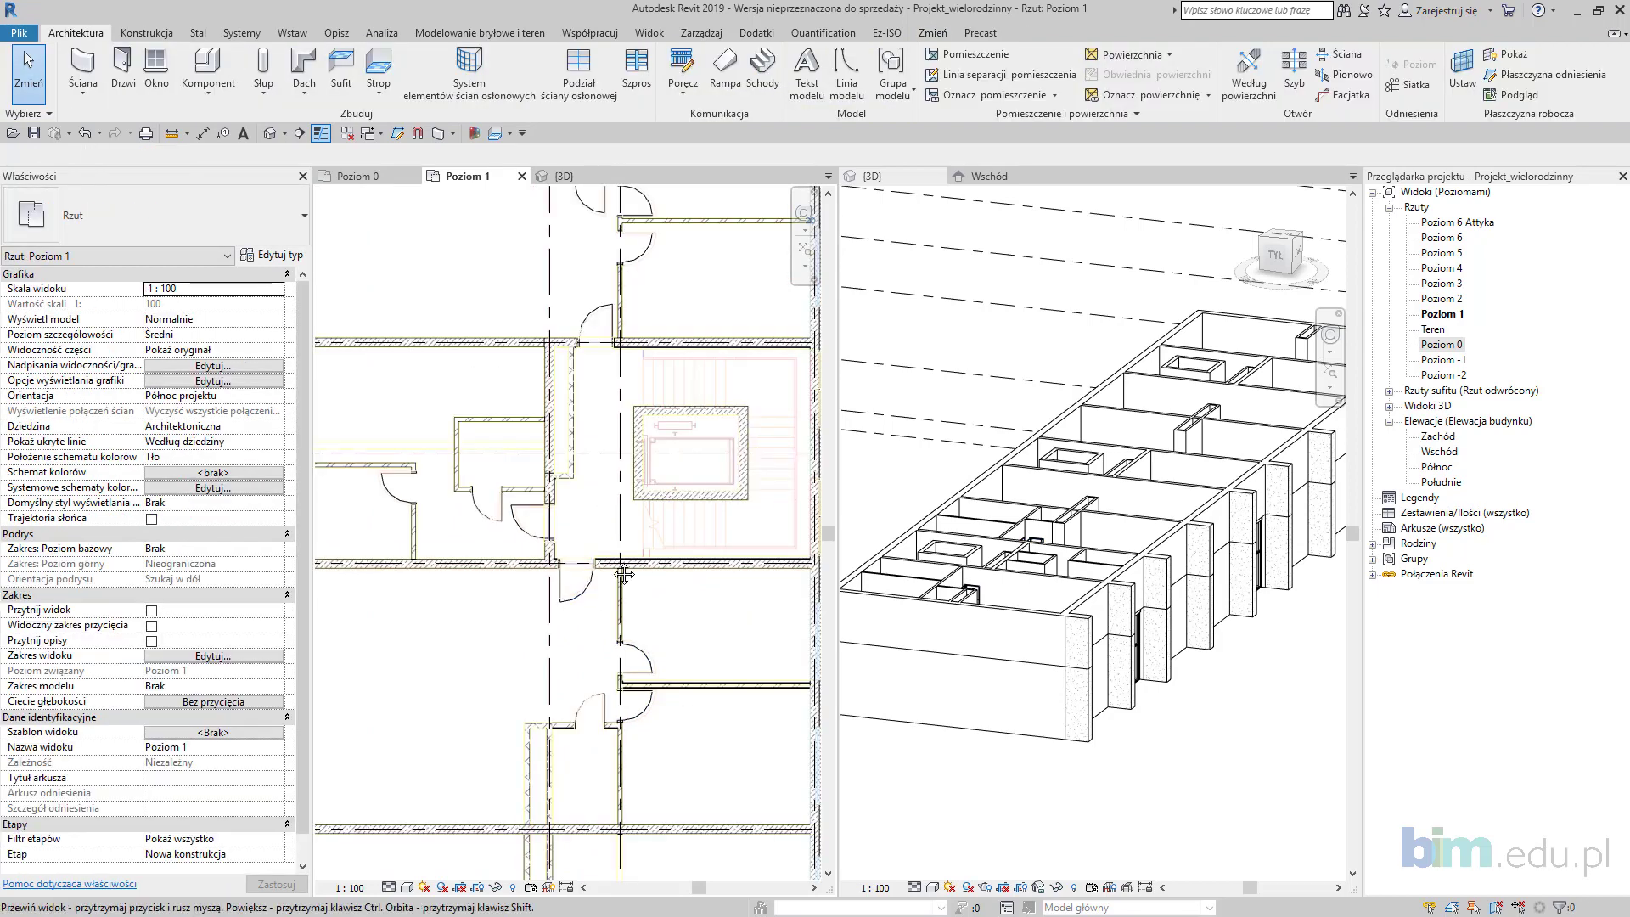
Step: Start placing a window and check the available window types for the exterior wall bay by DWG marker 17
middle_click_drag(592, 605, 668, 456)
scroll(554, 491, "down", 1)
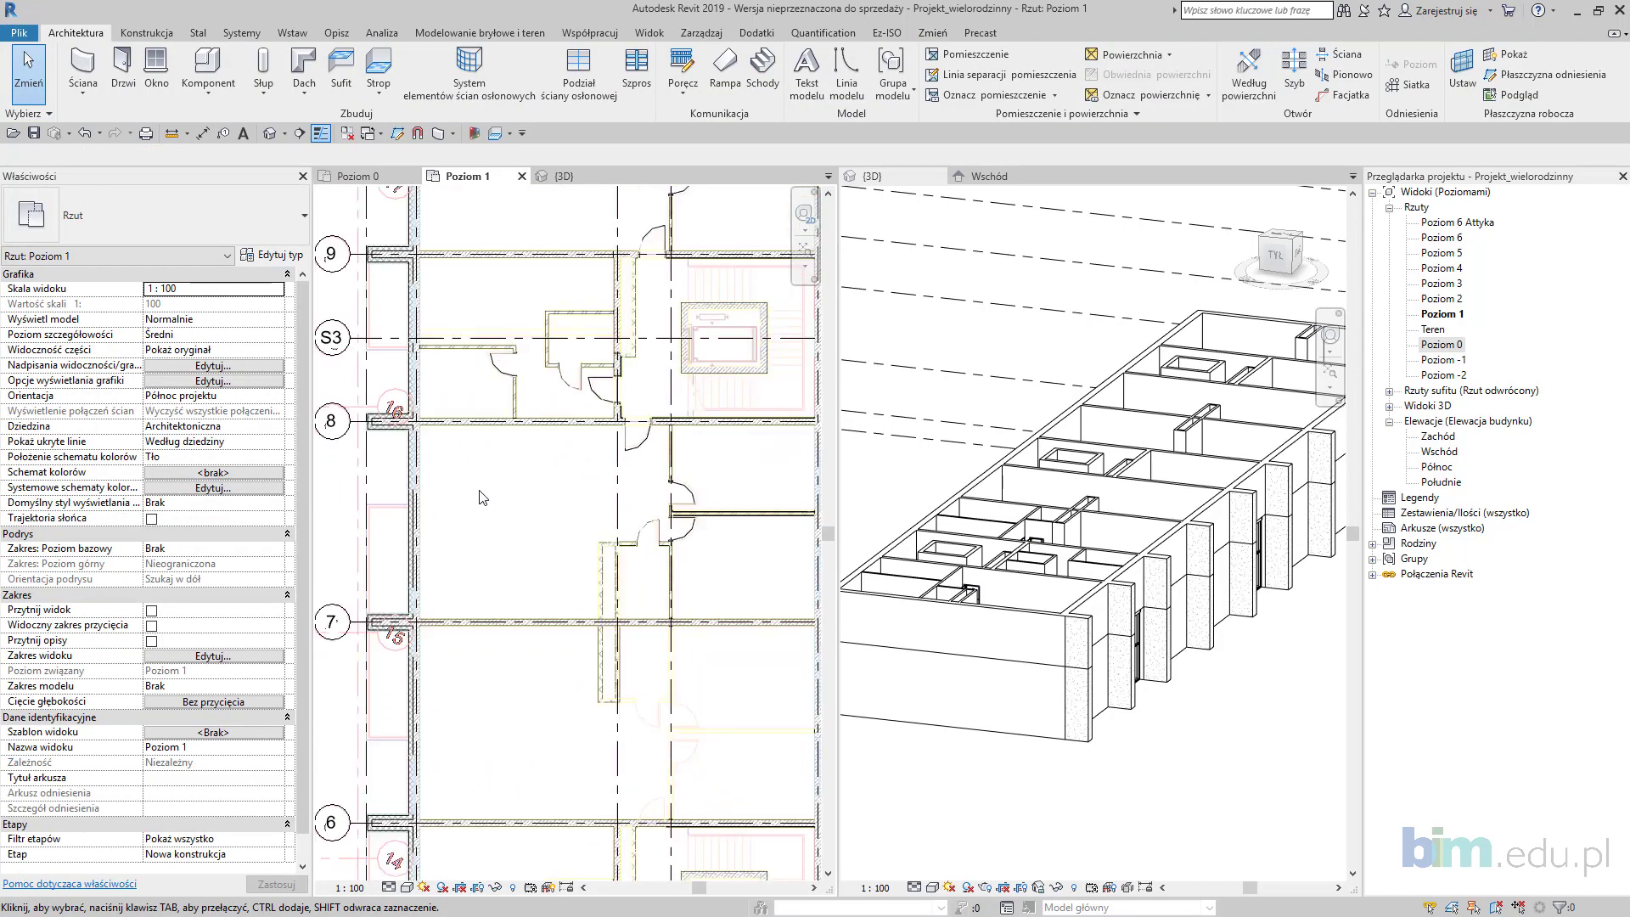
middle_click_drag(567, 424, 602, 615)
scroll(450, 427, "up", 5)
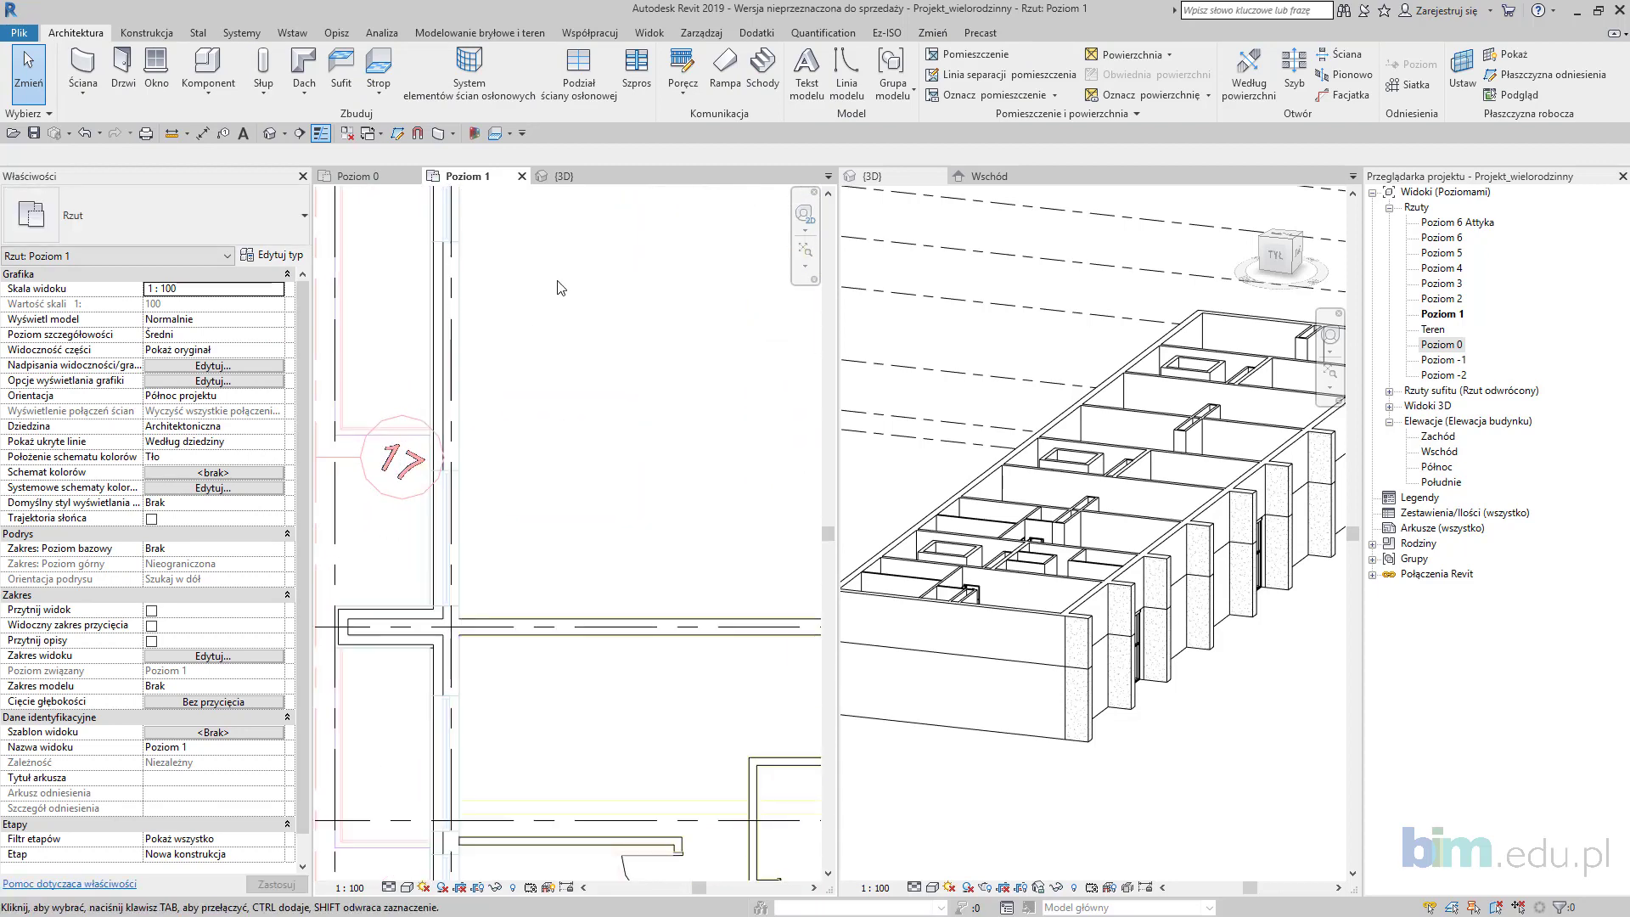
left_click(154, 93)
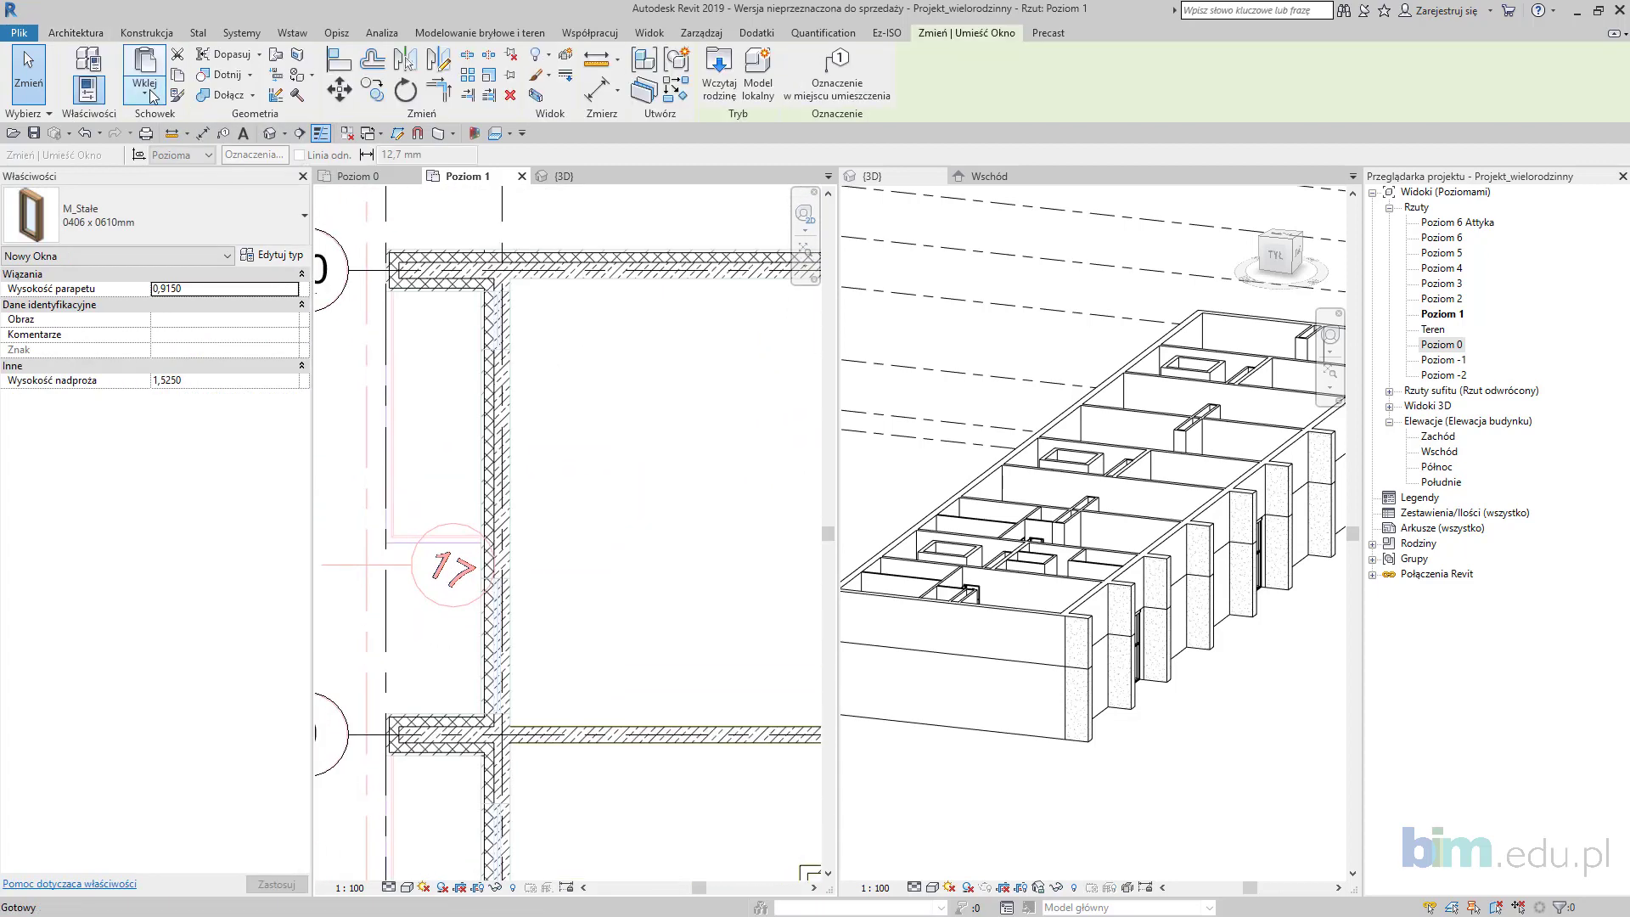
left_click(186, 219)
left_click(185, 219)
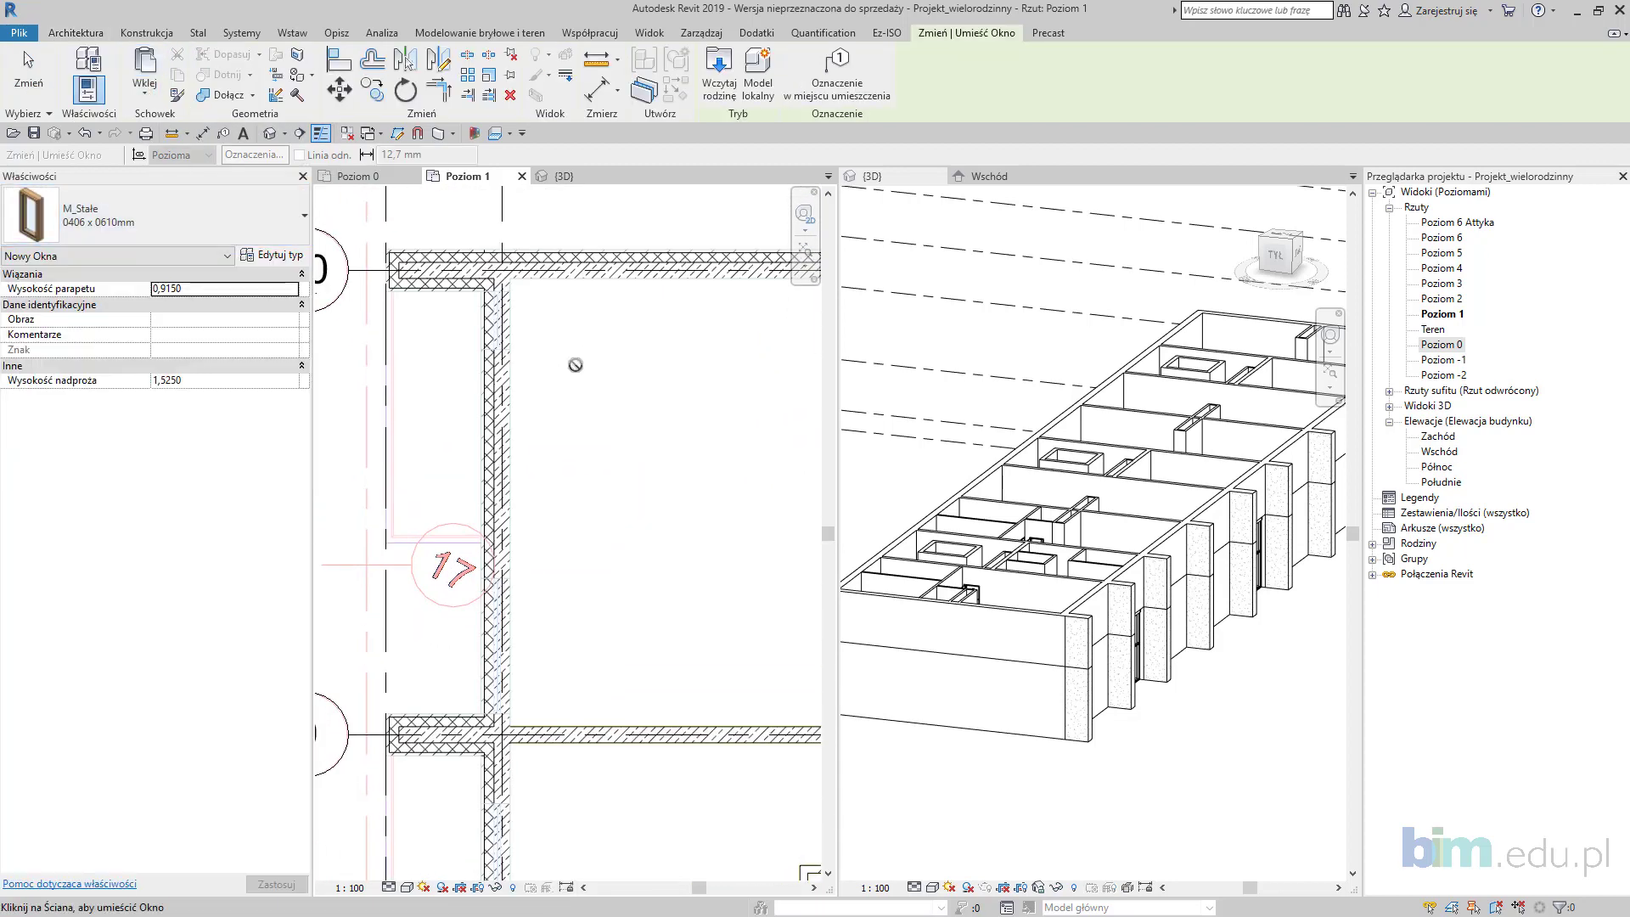
scroll(546, 348, "up", 2)
scroll(552, 540, "down", 1)
mouse_move(560, 511)
middle_mouse_down()
mouse_move(633, 345)
mouse_move(599, 480)
mouse_move(593, 449)
middle_mouse_up()
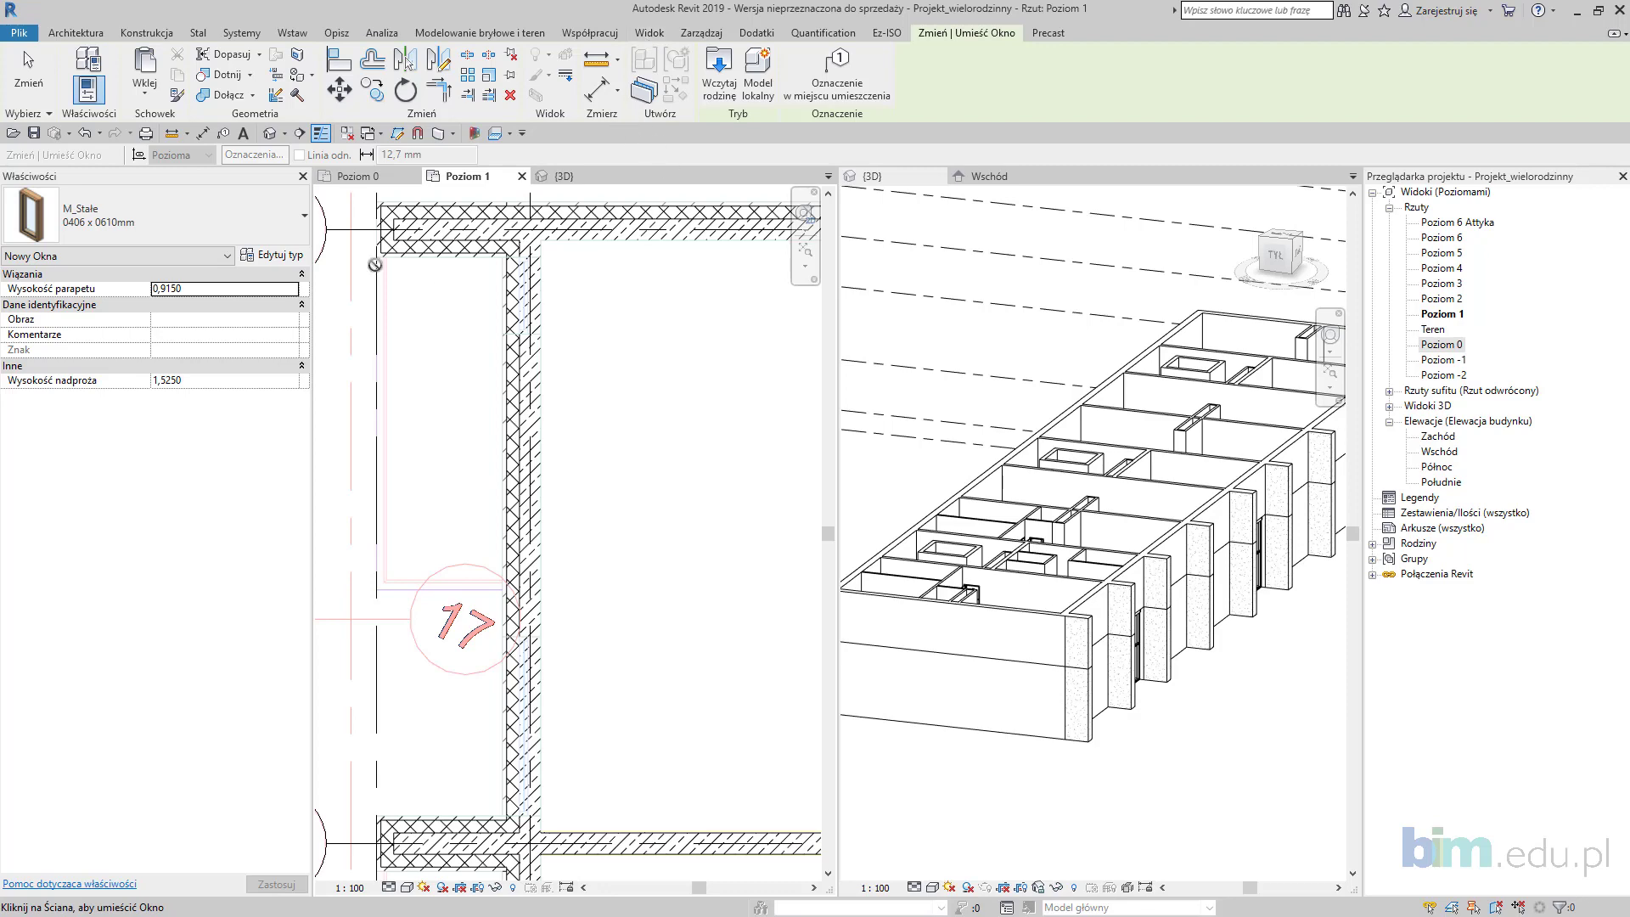
Step: Load the Wegarek_Okno_balkonowe_drzwi family from the OKNA subfolder Z WEGARKAMI DLA SCIAN 1 WARSTWOWYCH
left_click(265, 255)
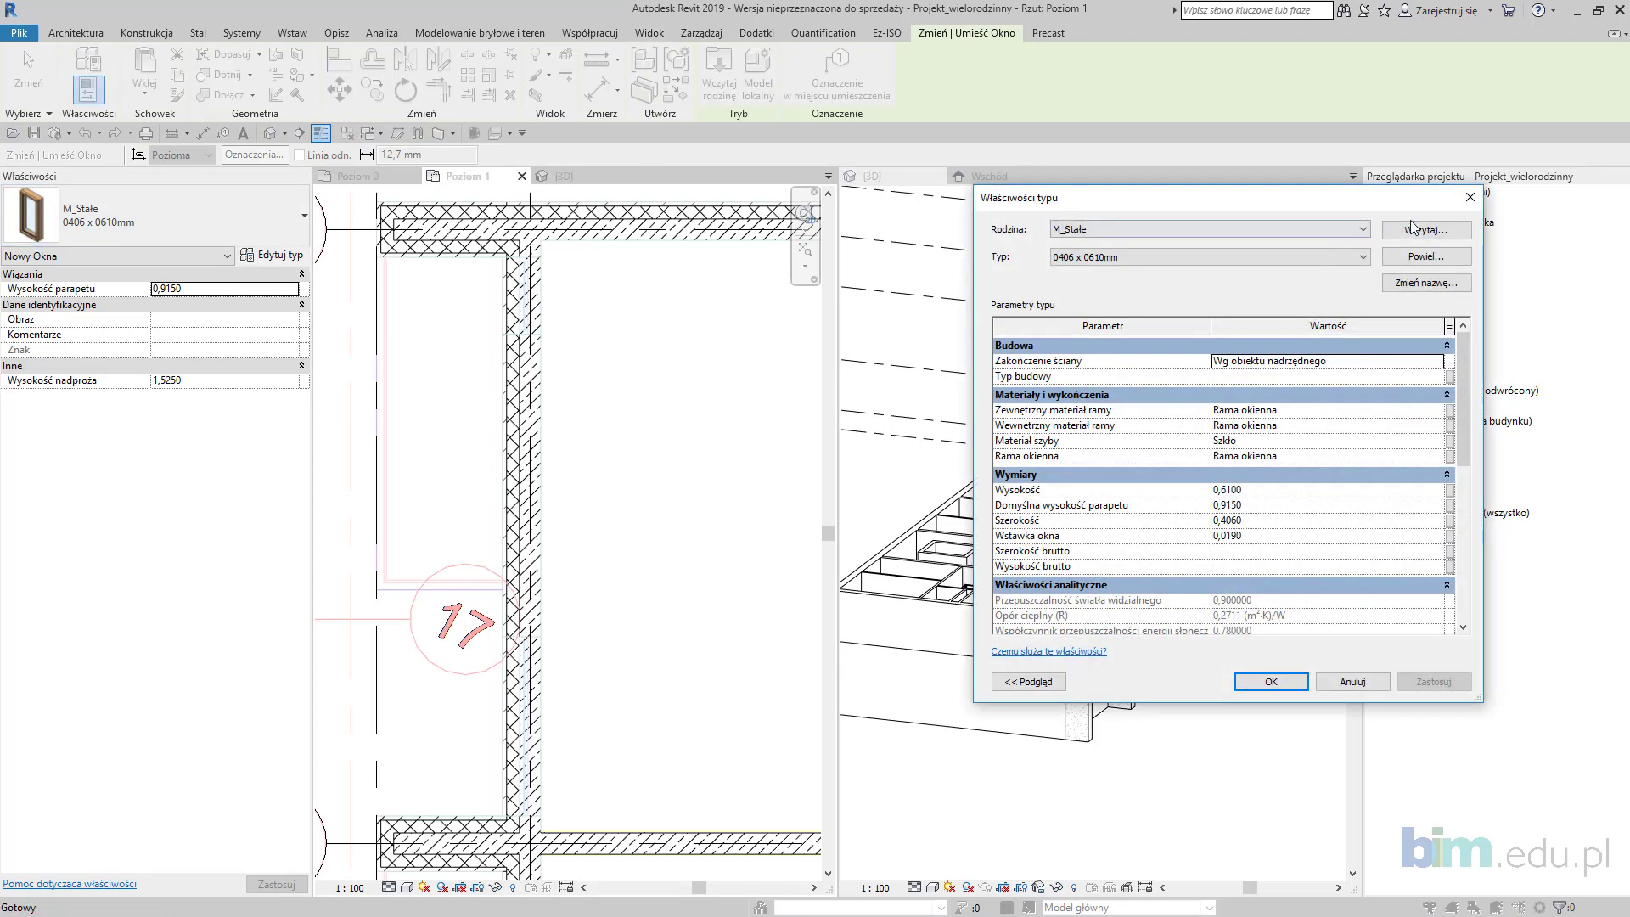
left_click(1473, 204)
left_click(719, 72)
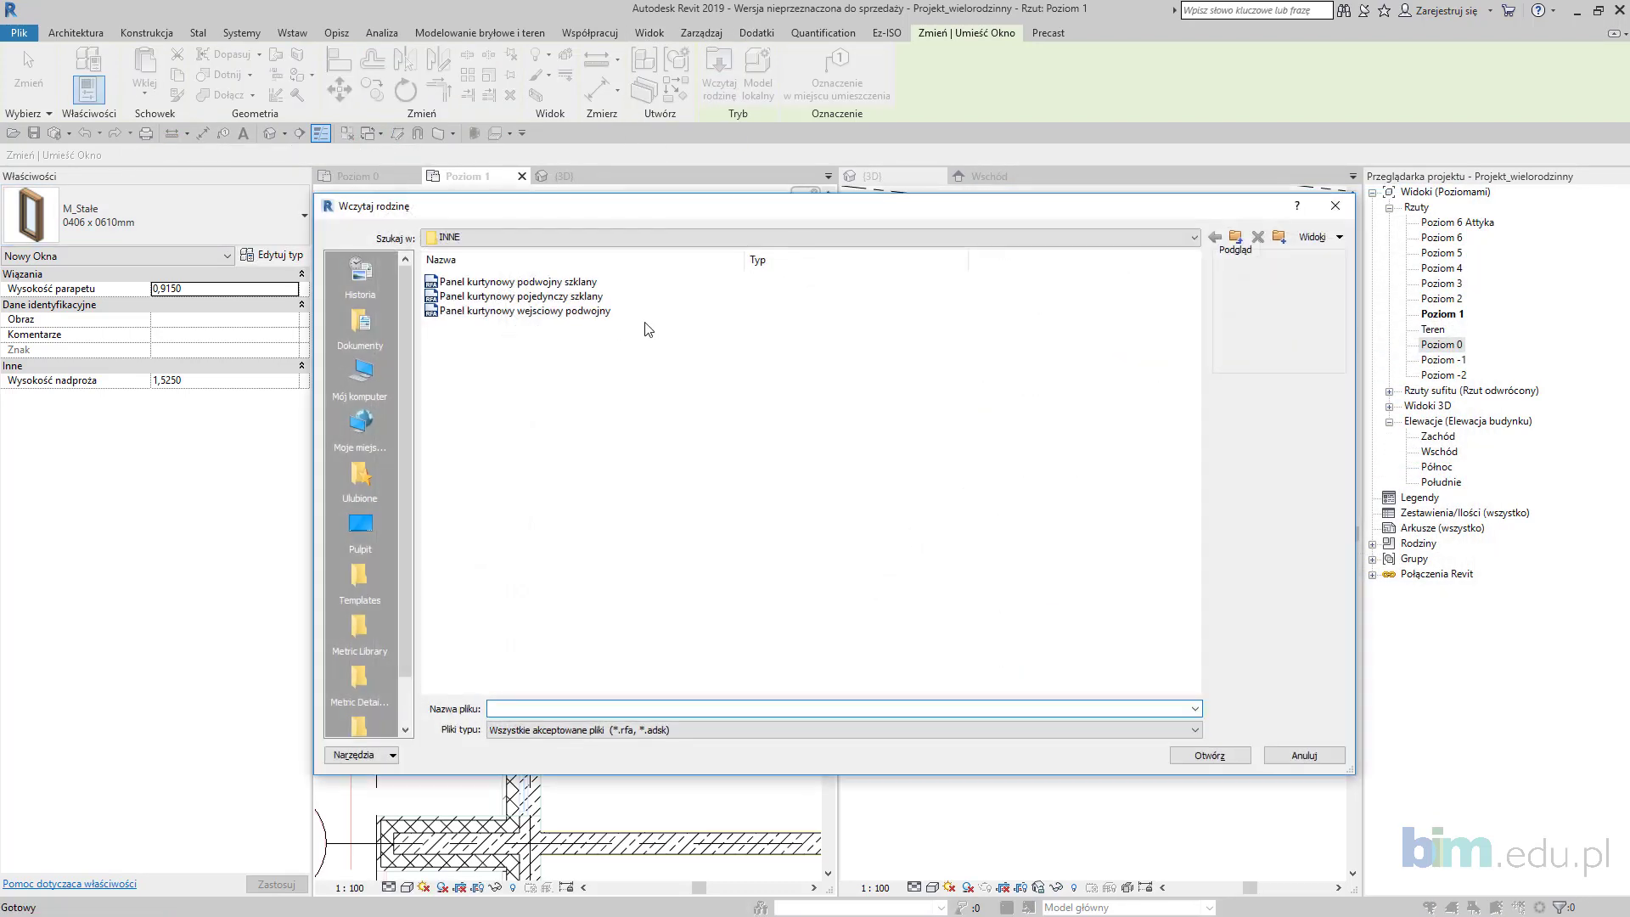
left_click(1236, 238)
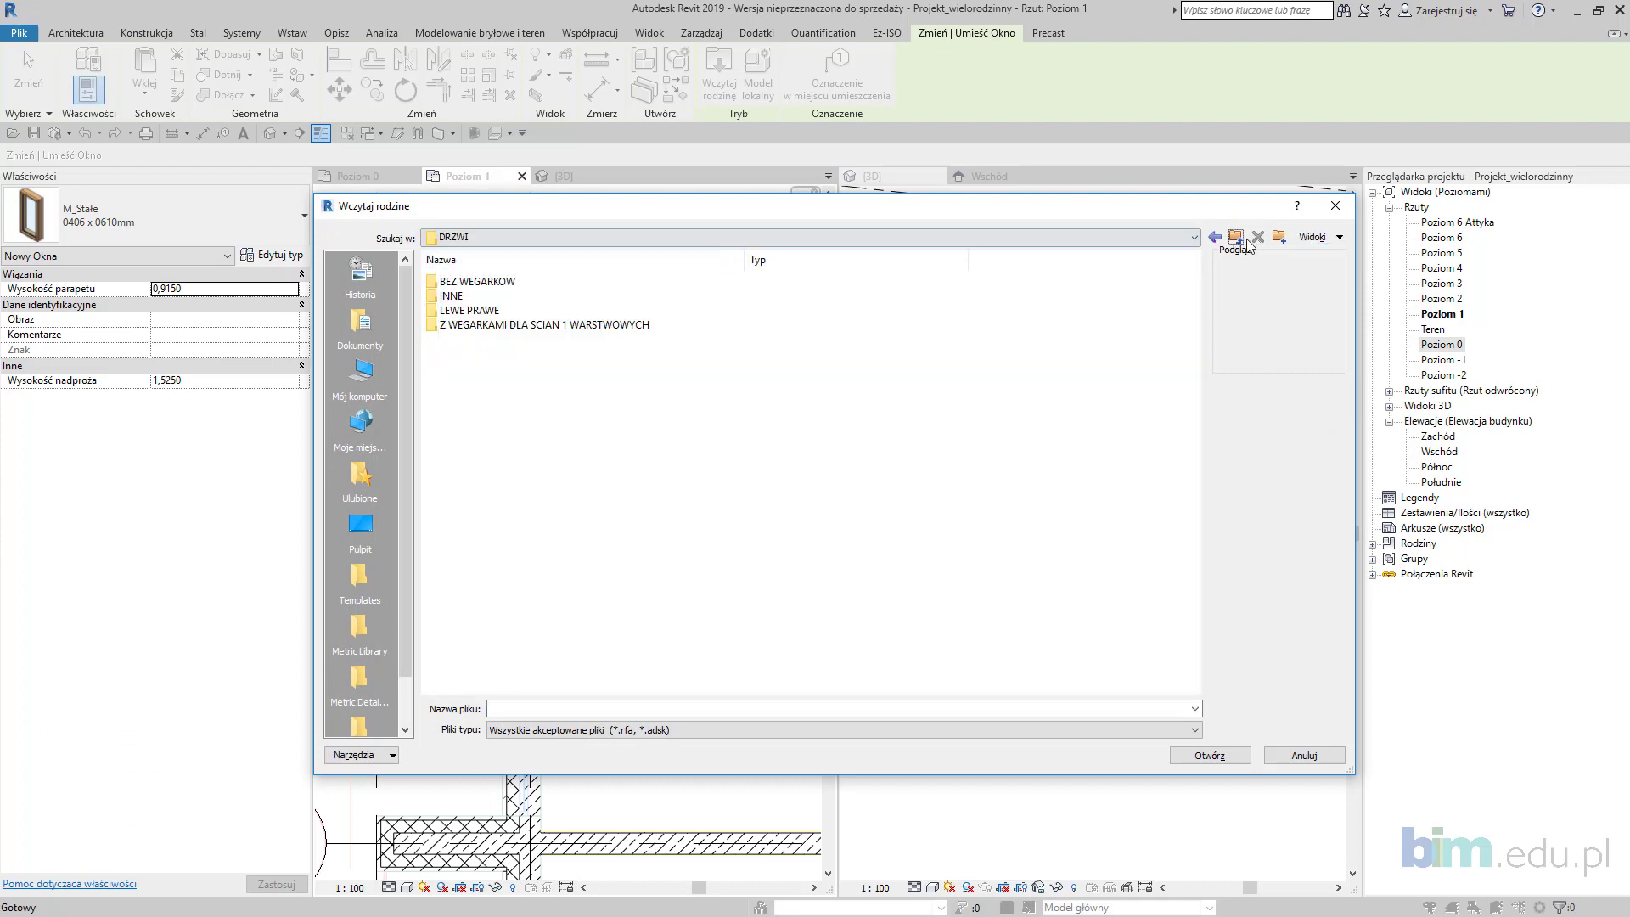
left_click(1236, 238)
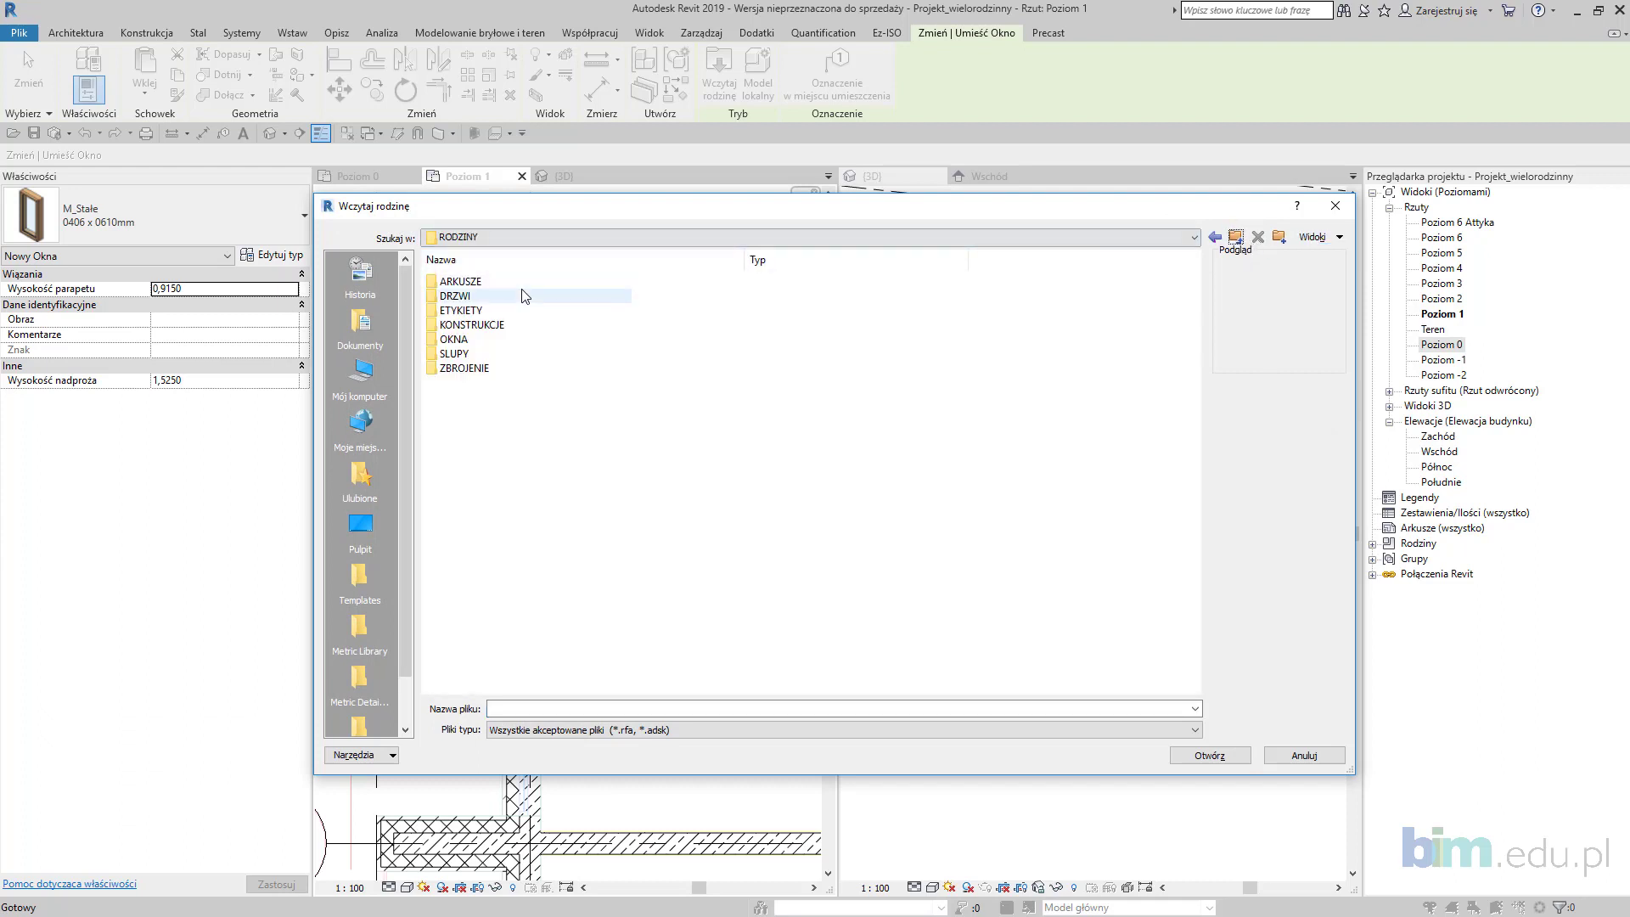
double_click(497, 342)
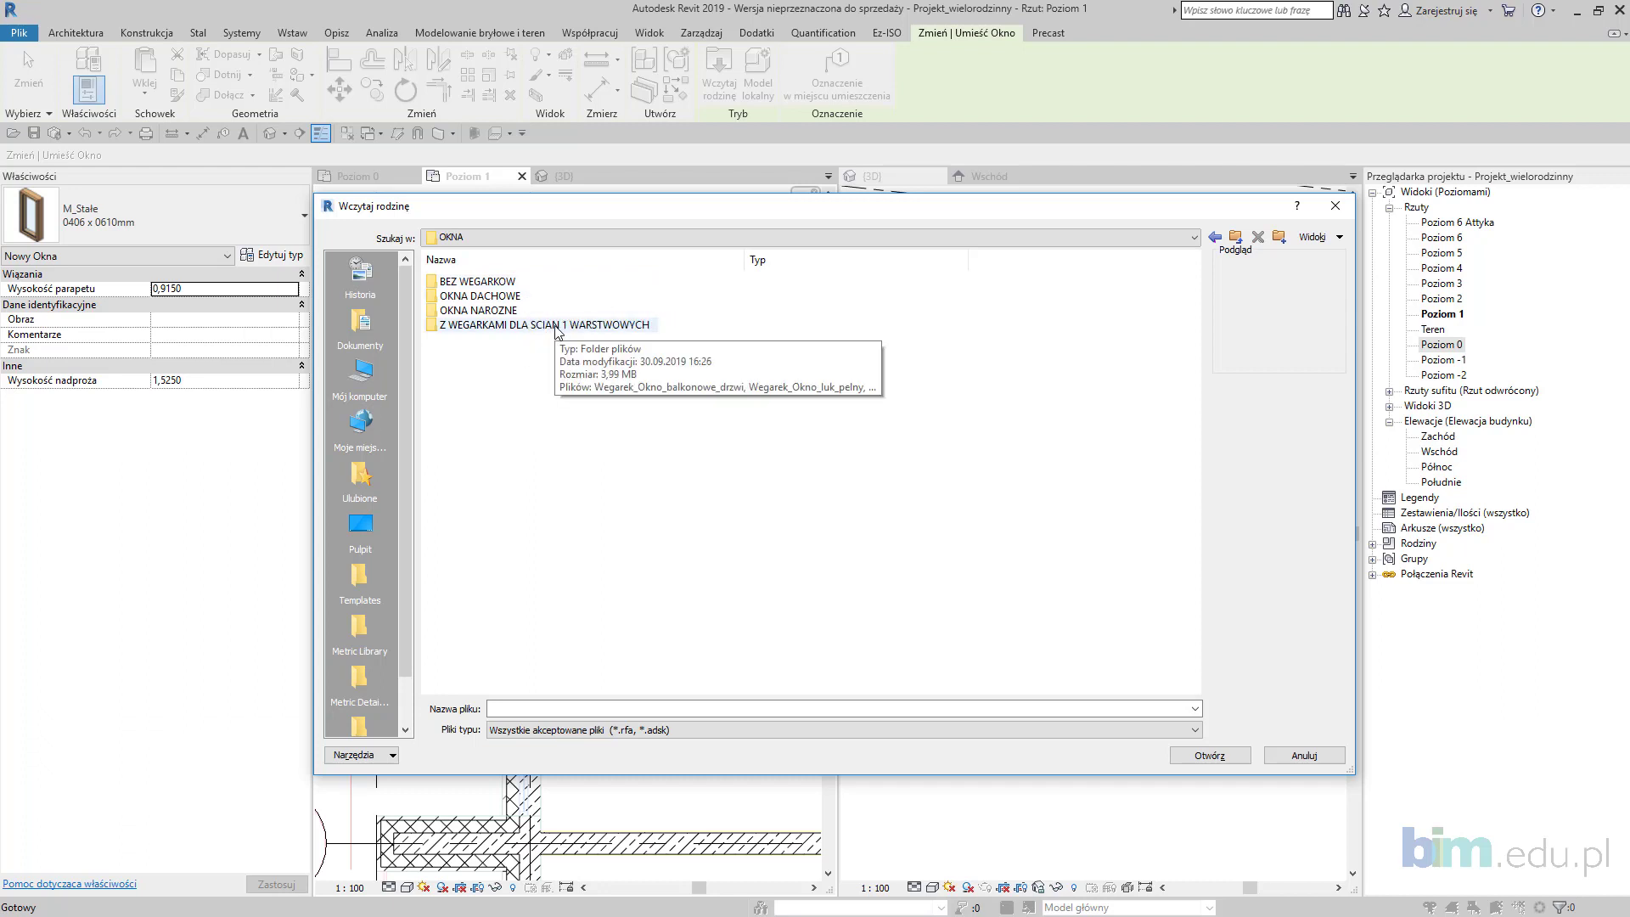
double_click(558, 326)
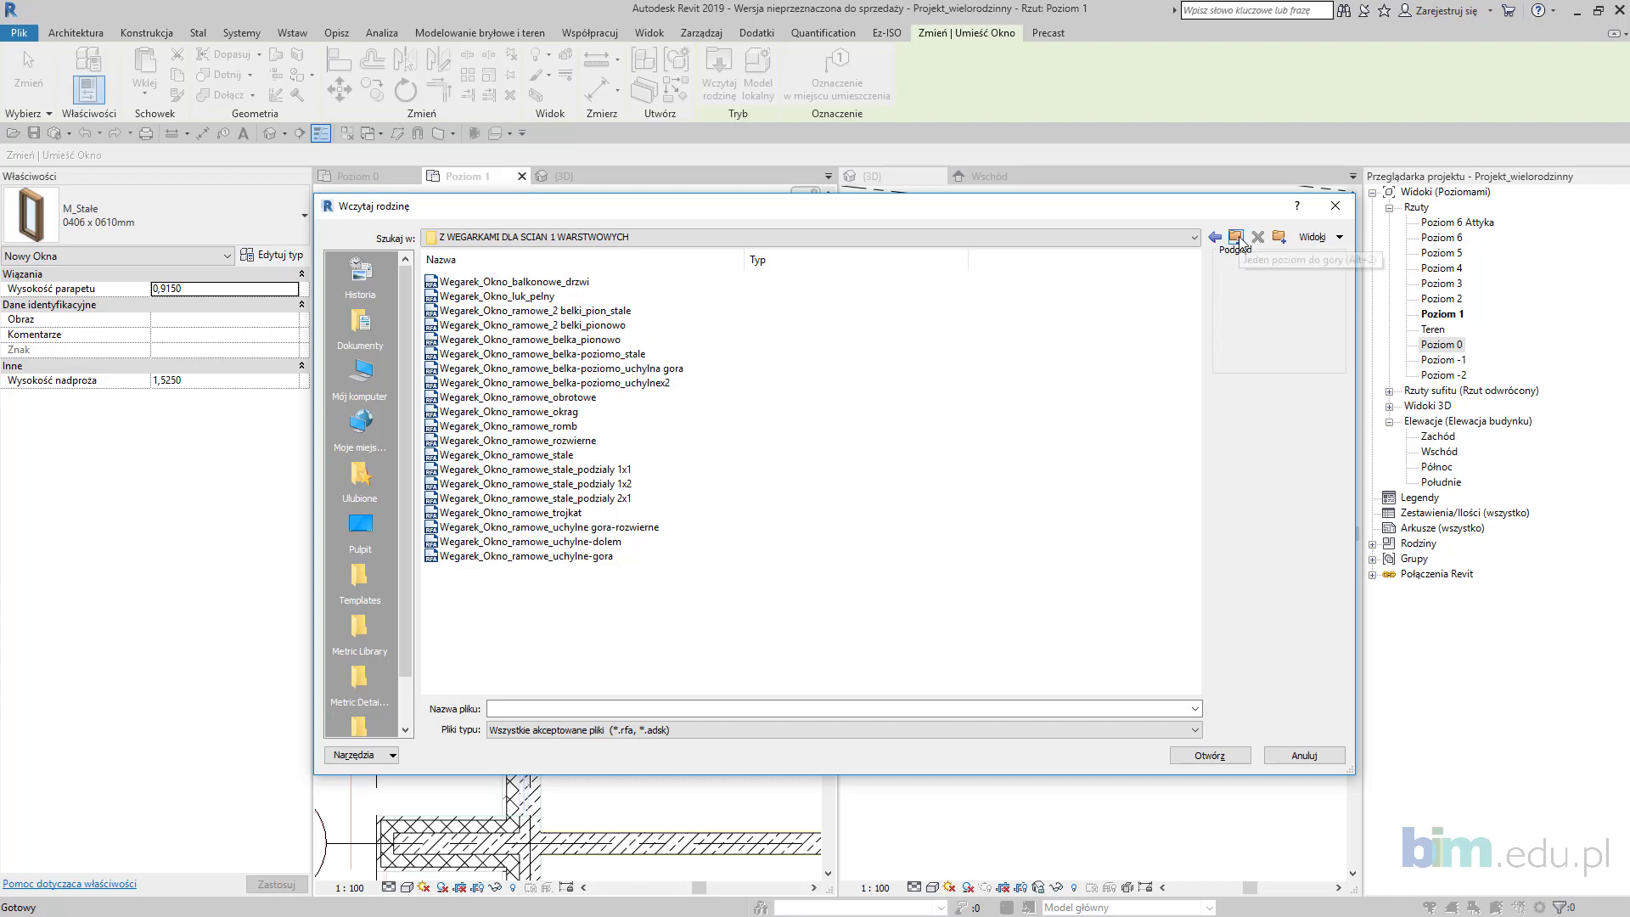
left_click(524, 285)
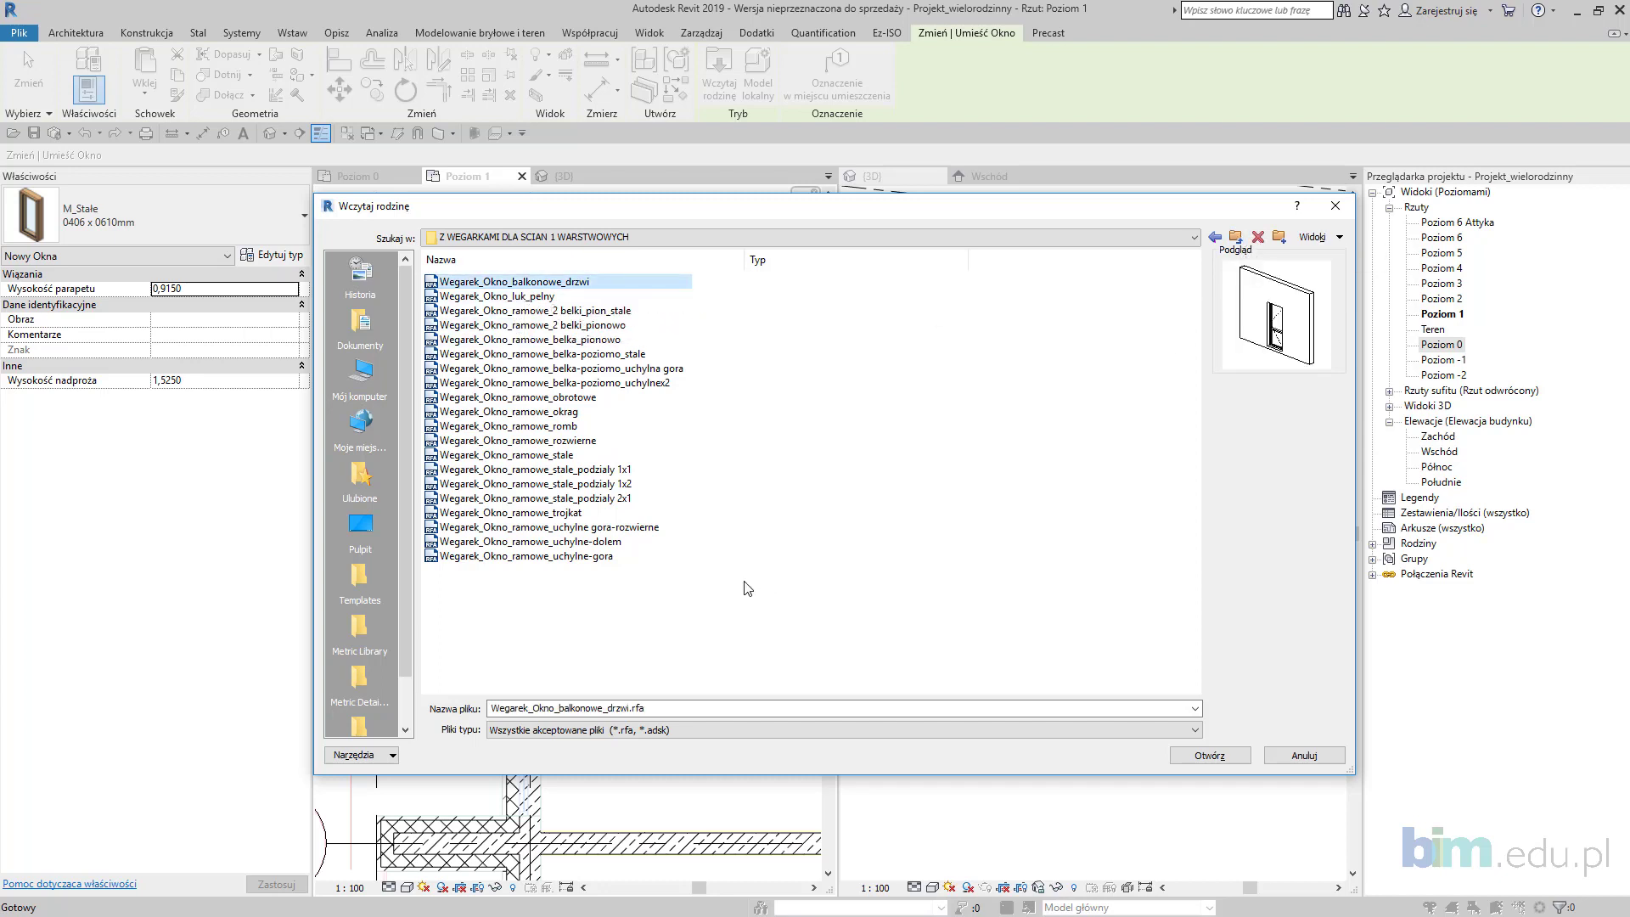
left_click(1198, 754)
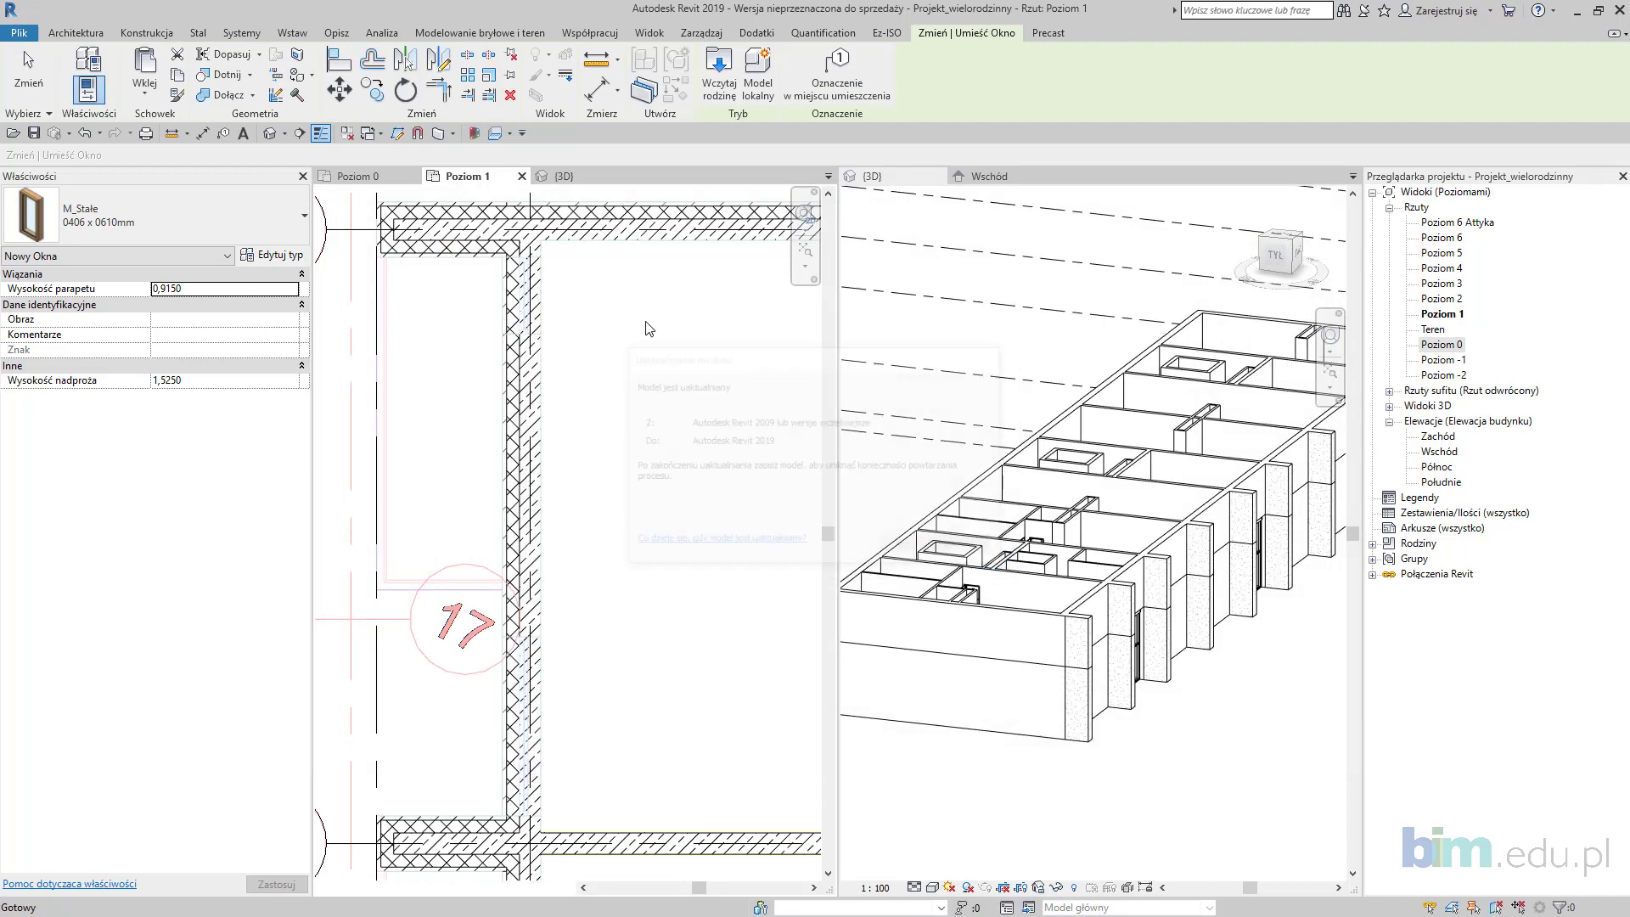
Step: Place a Wegarek_Okno_balkonowe_drzwi 70x190 in the exterior wall near the upper corner of the bay by DWG marker 17
left_click(530, 296)
key("Escape")
key("Escape")
scroll(539, 207, "up", 3)
Step: Set the Szerokość węgarka of the placed balcony door to 0,0000
left_click(528, 426)
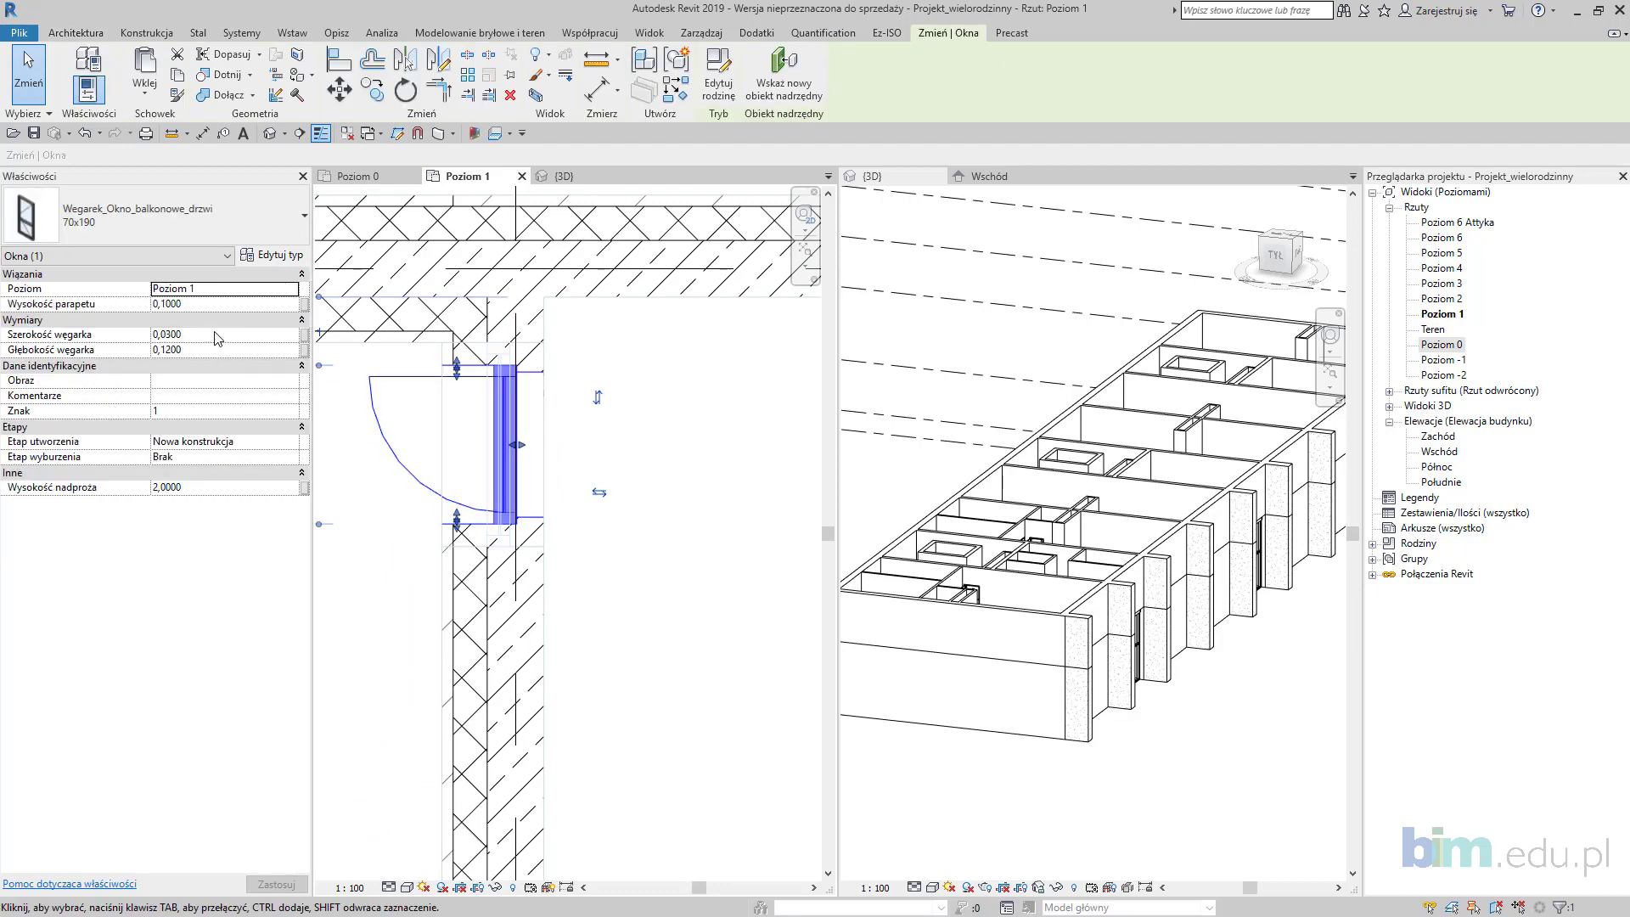
left_click(218, 339)
type("0,0000")
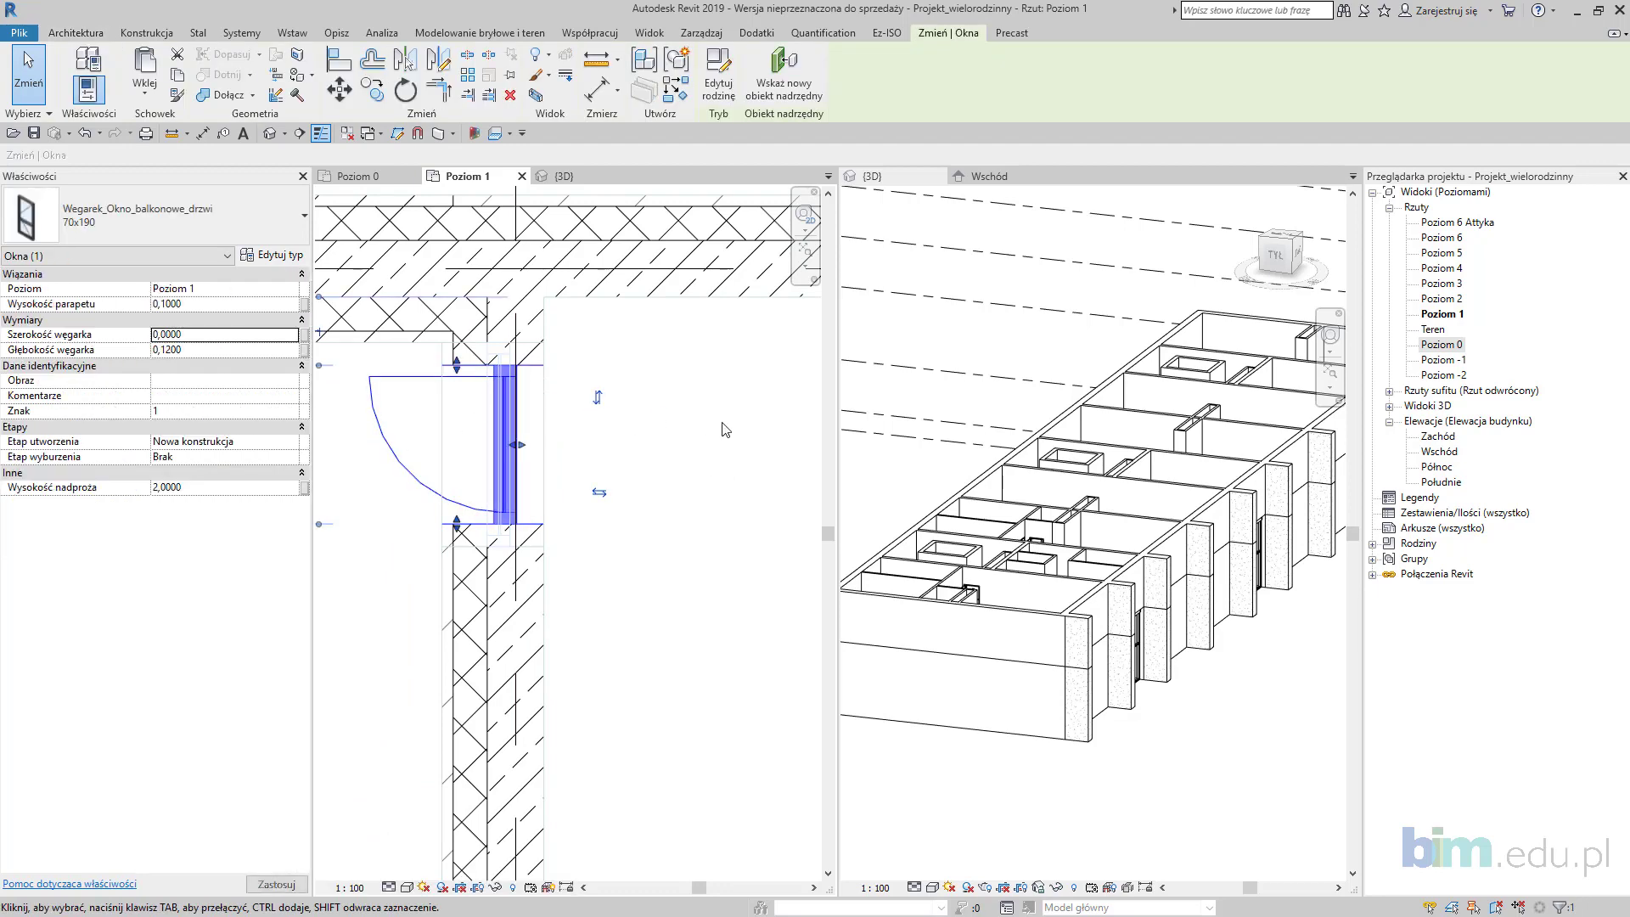
scroll(661, 442, "down", 2)
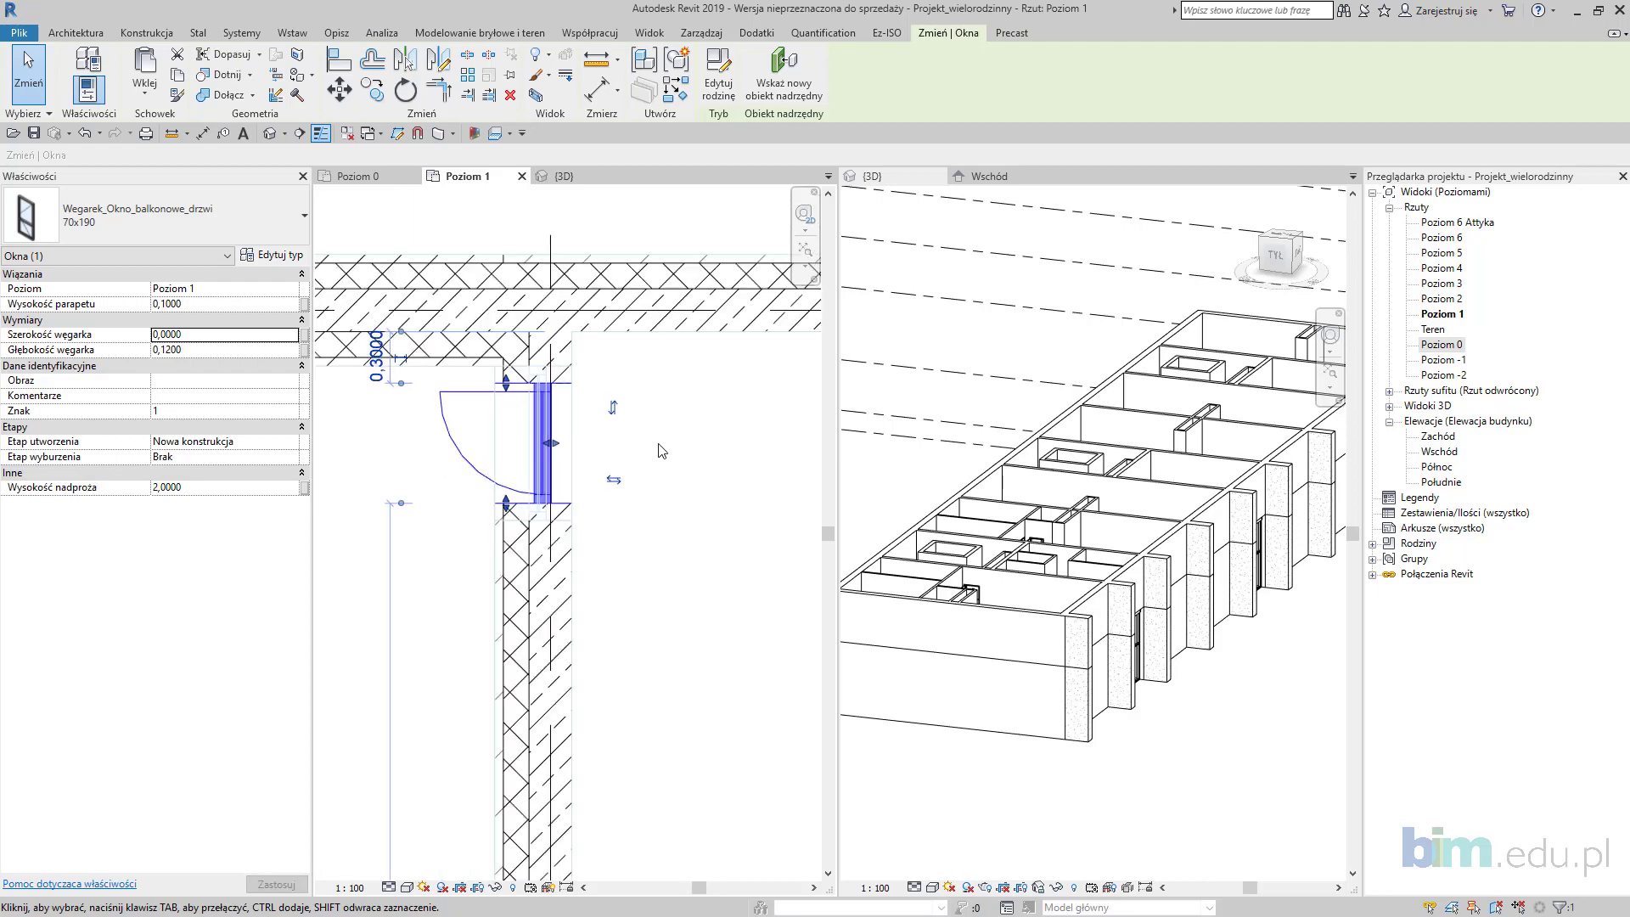
scroll(611, 382, "down", 2)
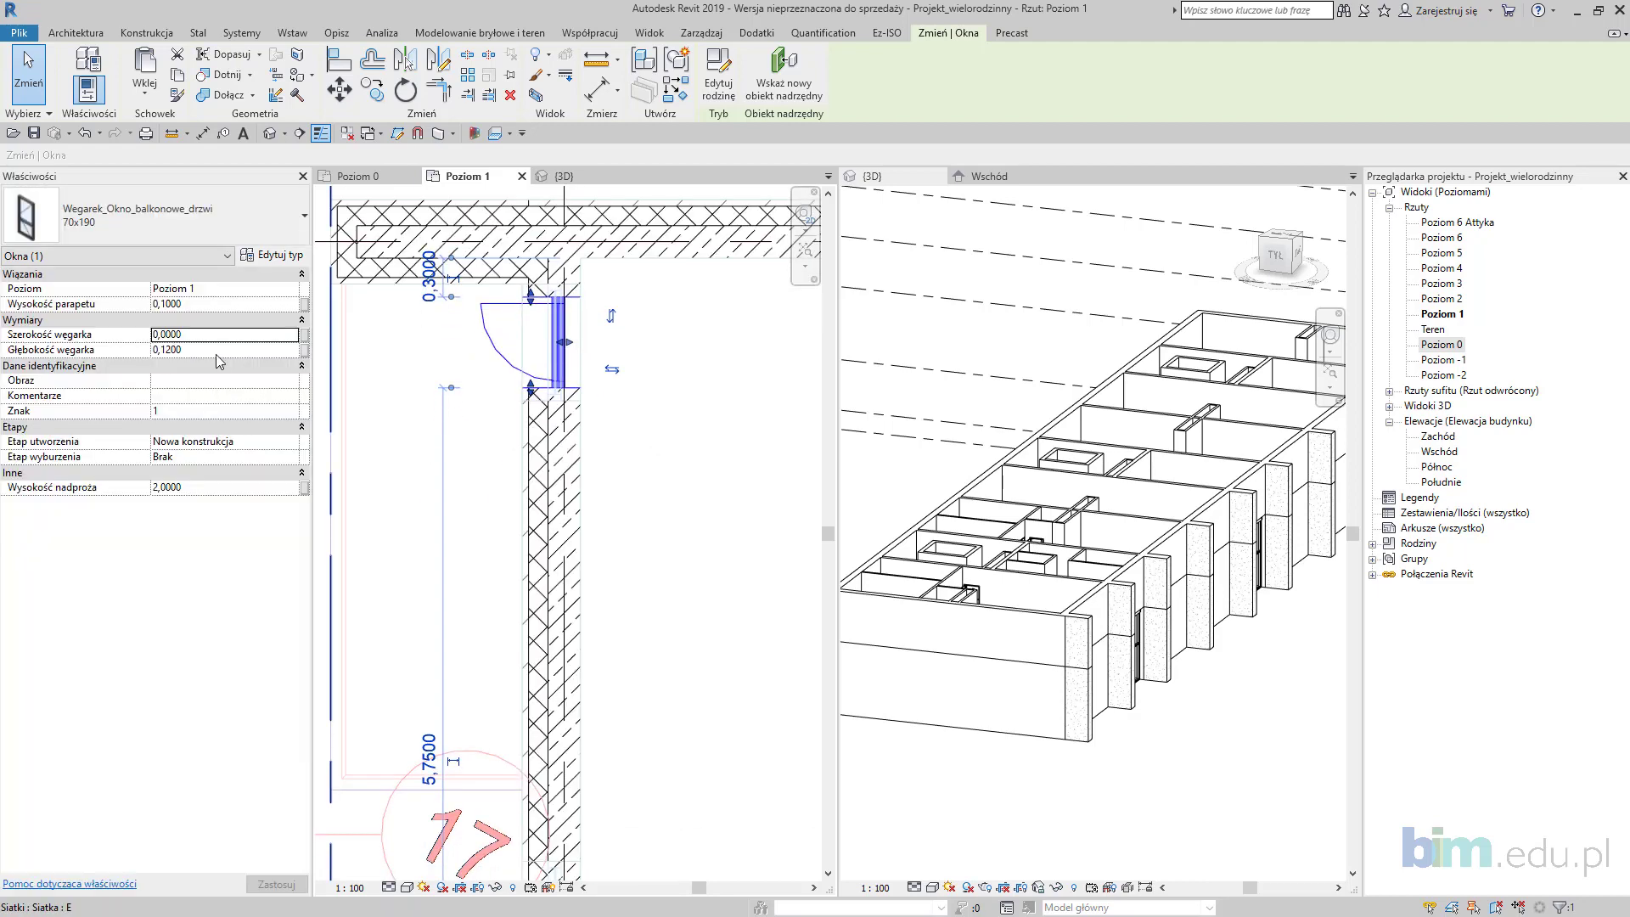
Step: Try Głębokość węgarka values of 0,1000 and 0,1140 on the balcony door
scroll(563, 359, "up", 5)
left_click(201, 350)
type("0,1000")
left_click_drag(201, 355, 172, 351)
type("140")
key("Return")
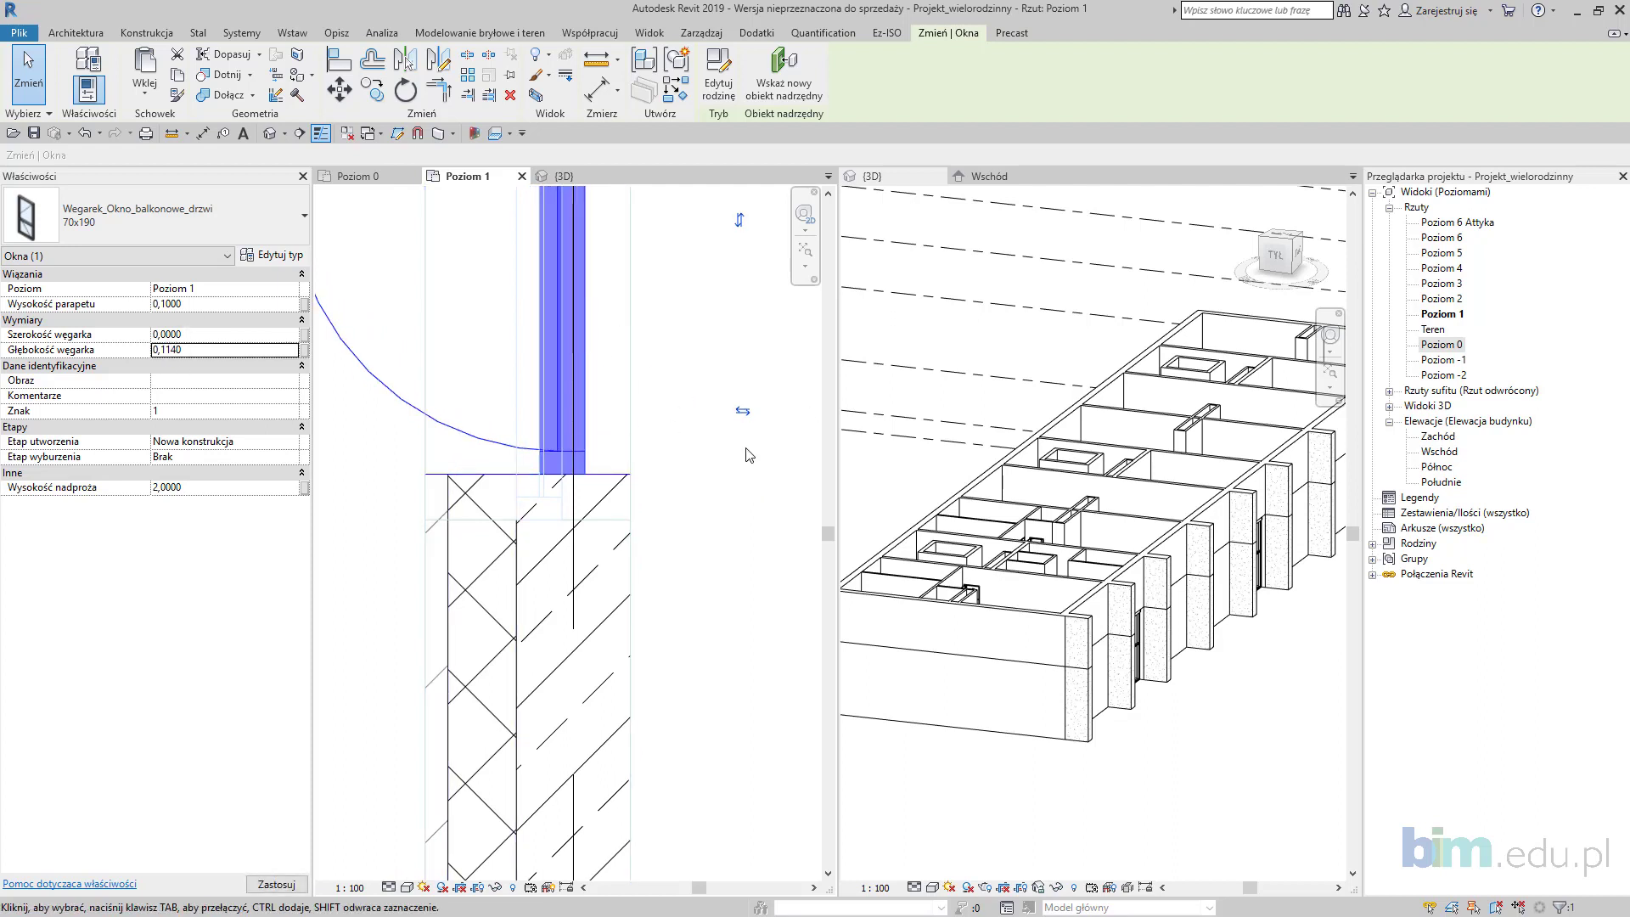
Step: Set the balcony door's Głębokość węgarka to 0,1500
left_click_drag(194, 352, 172, 350)
type("50")
key("Return")
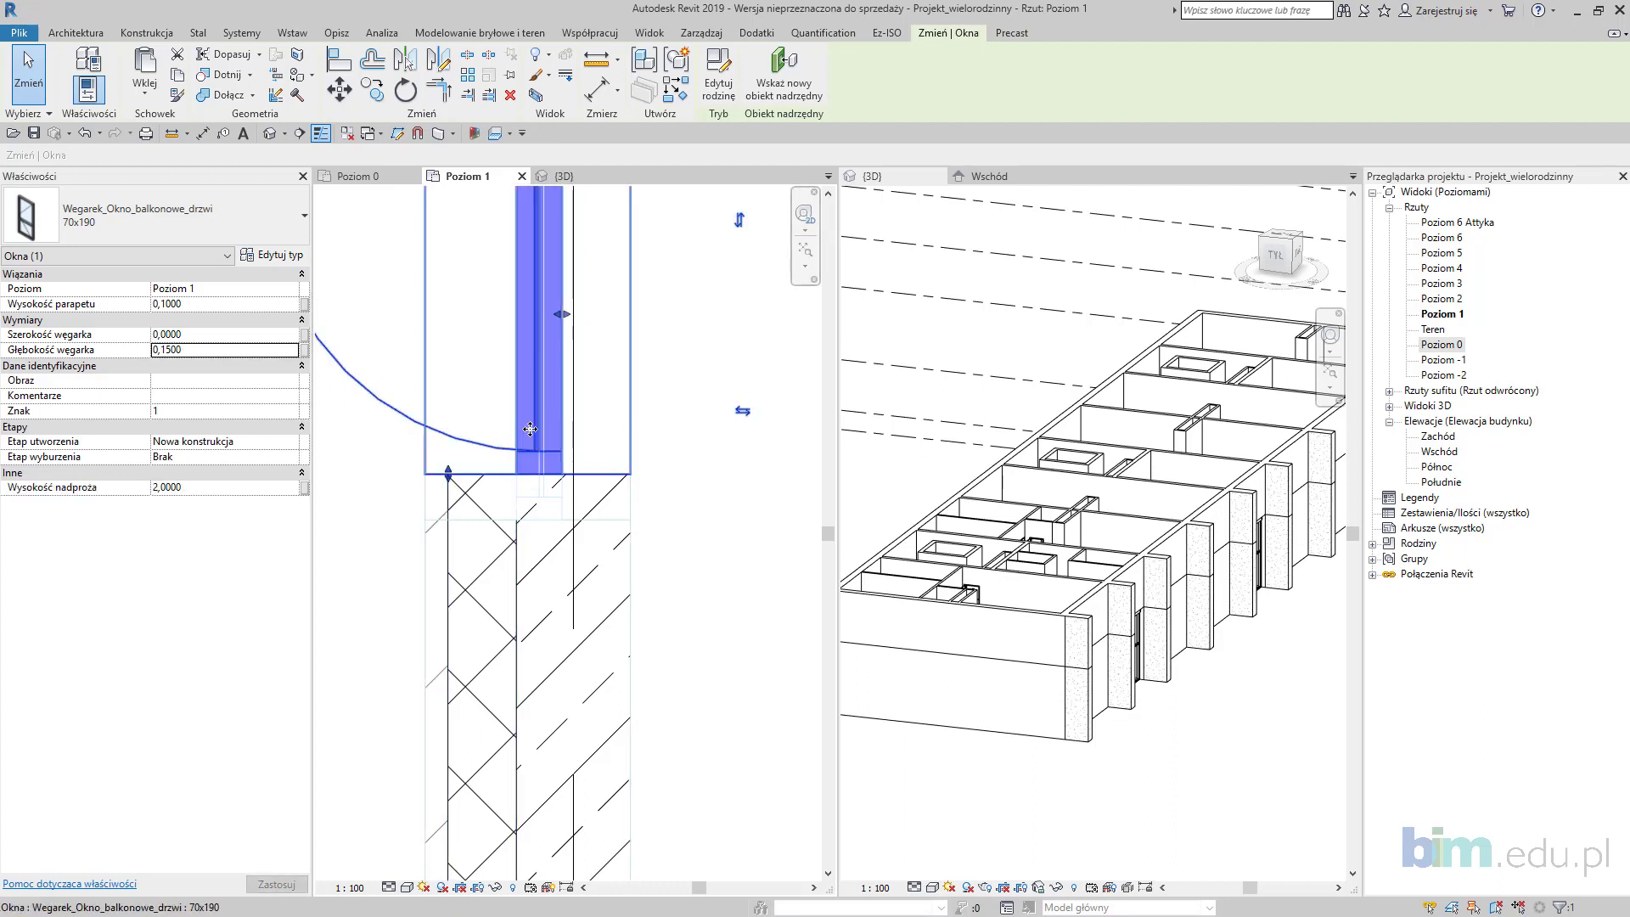
scroll(697, 429, "down", 4)
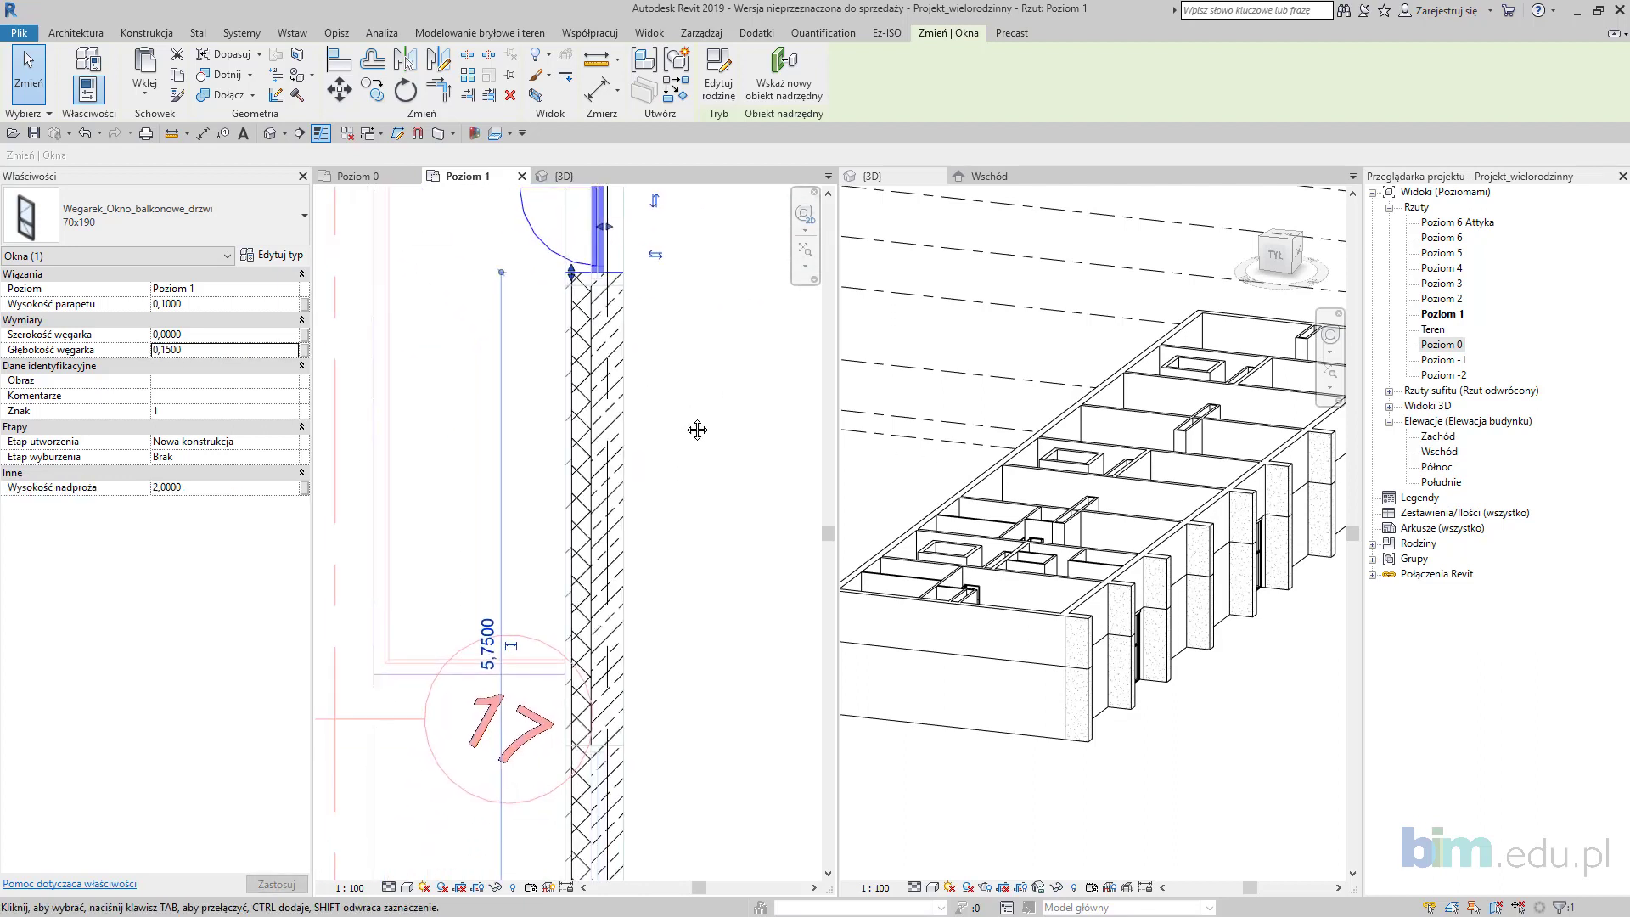
middle_click_drag(695, 353, 674, 518)
scroll(552, 336, "up", 3)
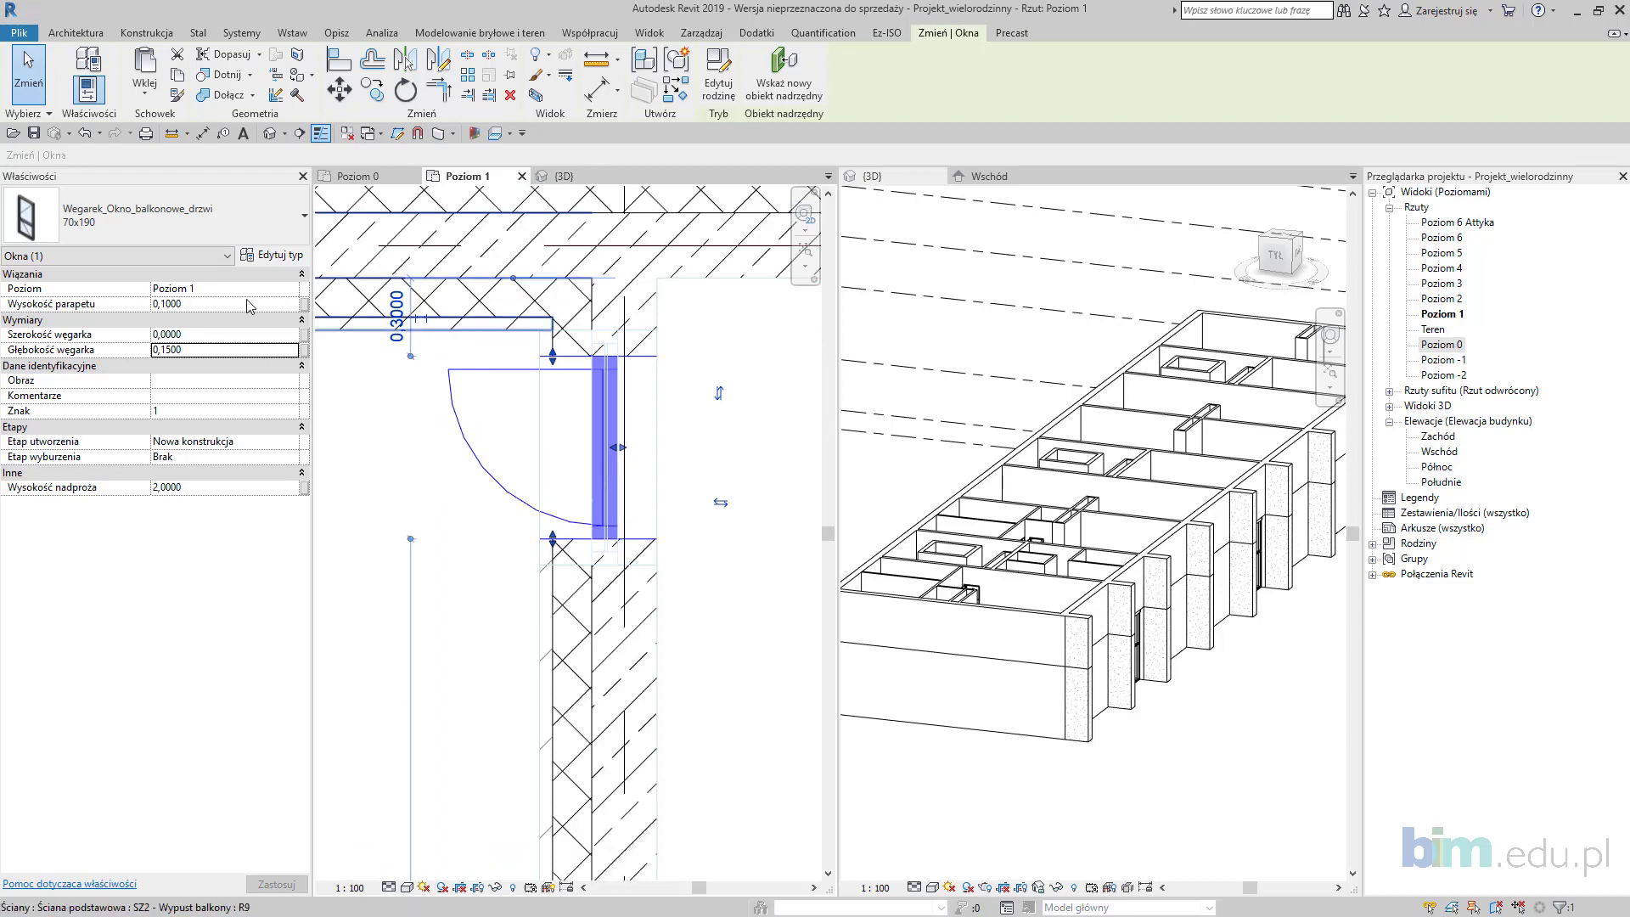
Step: Change the balcony door's type to Wegarek_Okno_balkonowe_drzwi 90x190
left_click(275, 258)
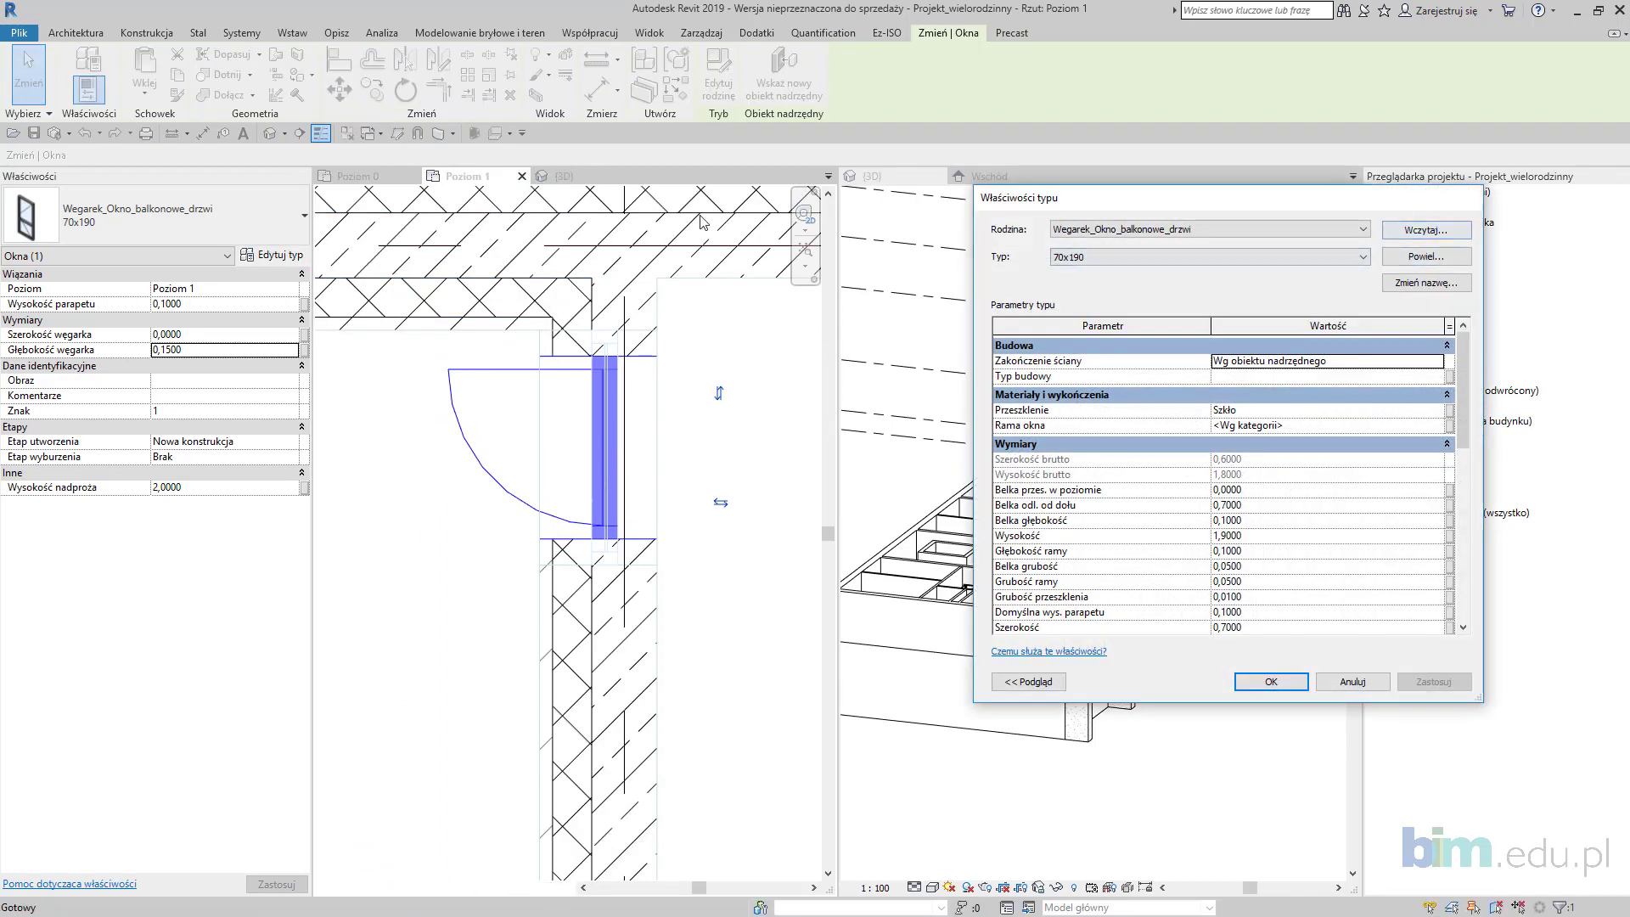
left_click(1467, 195)
left_click(263, 207)
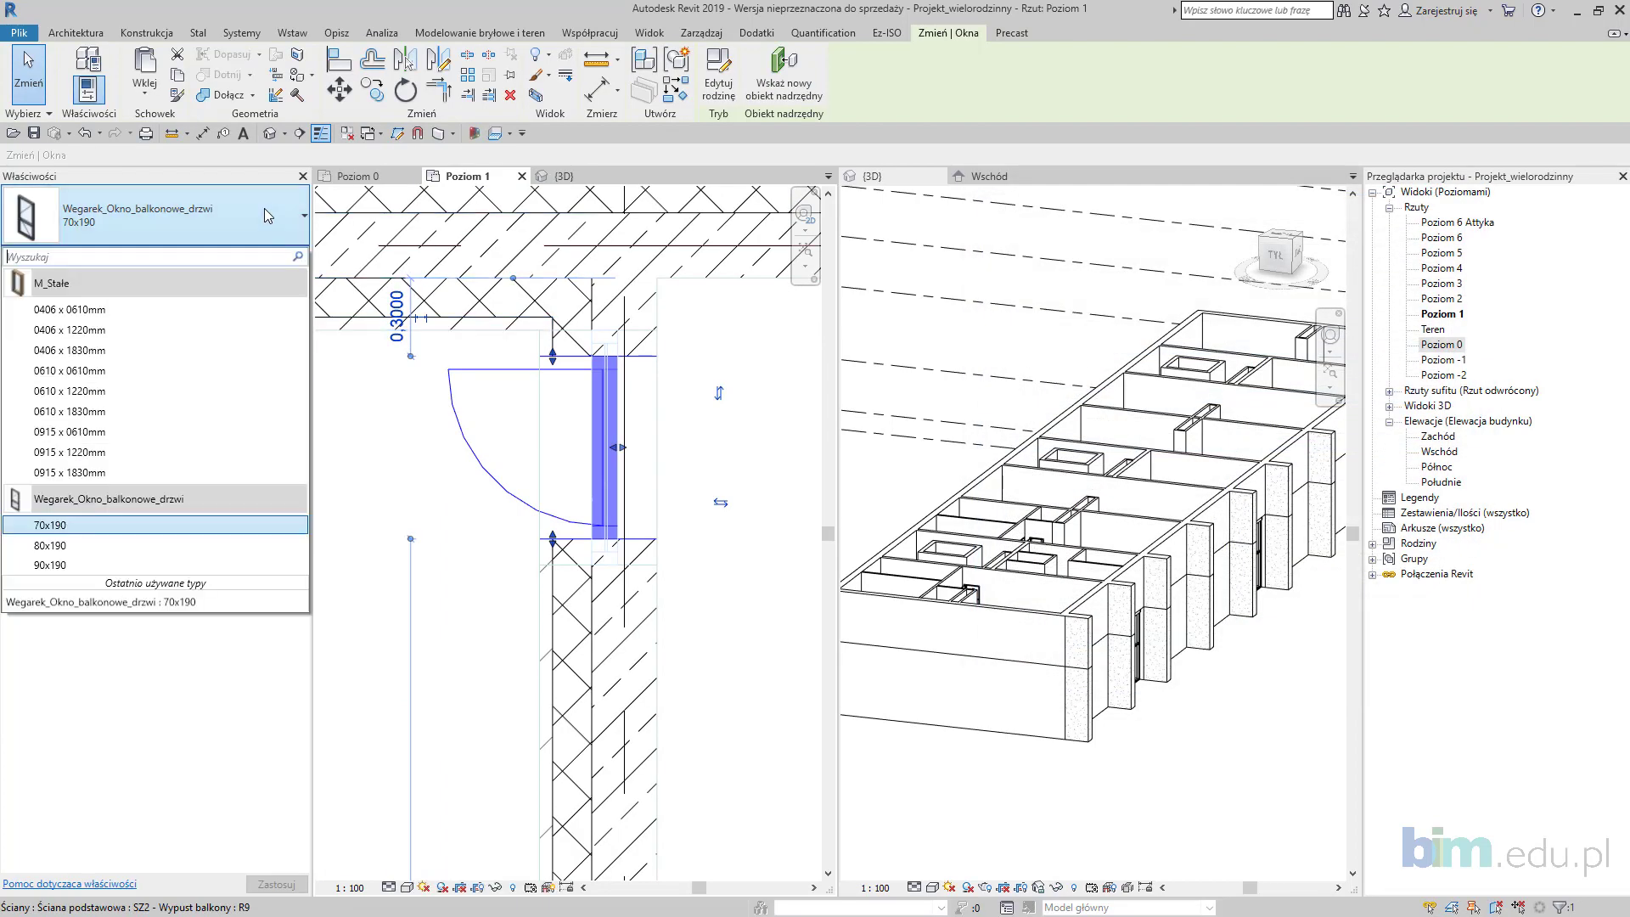
left_click(154, 562)
scroll(591, 416, "down", 3)
mouse_move(716, 599)
middle_mouse_down()
mouse_move(607, 483)
mouse_move(636, 495)
mouse_move(633, 455)
middle_mouse_up()
scroll(606, 484, "down", 4)
scroll(615, 452, "up", 2)
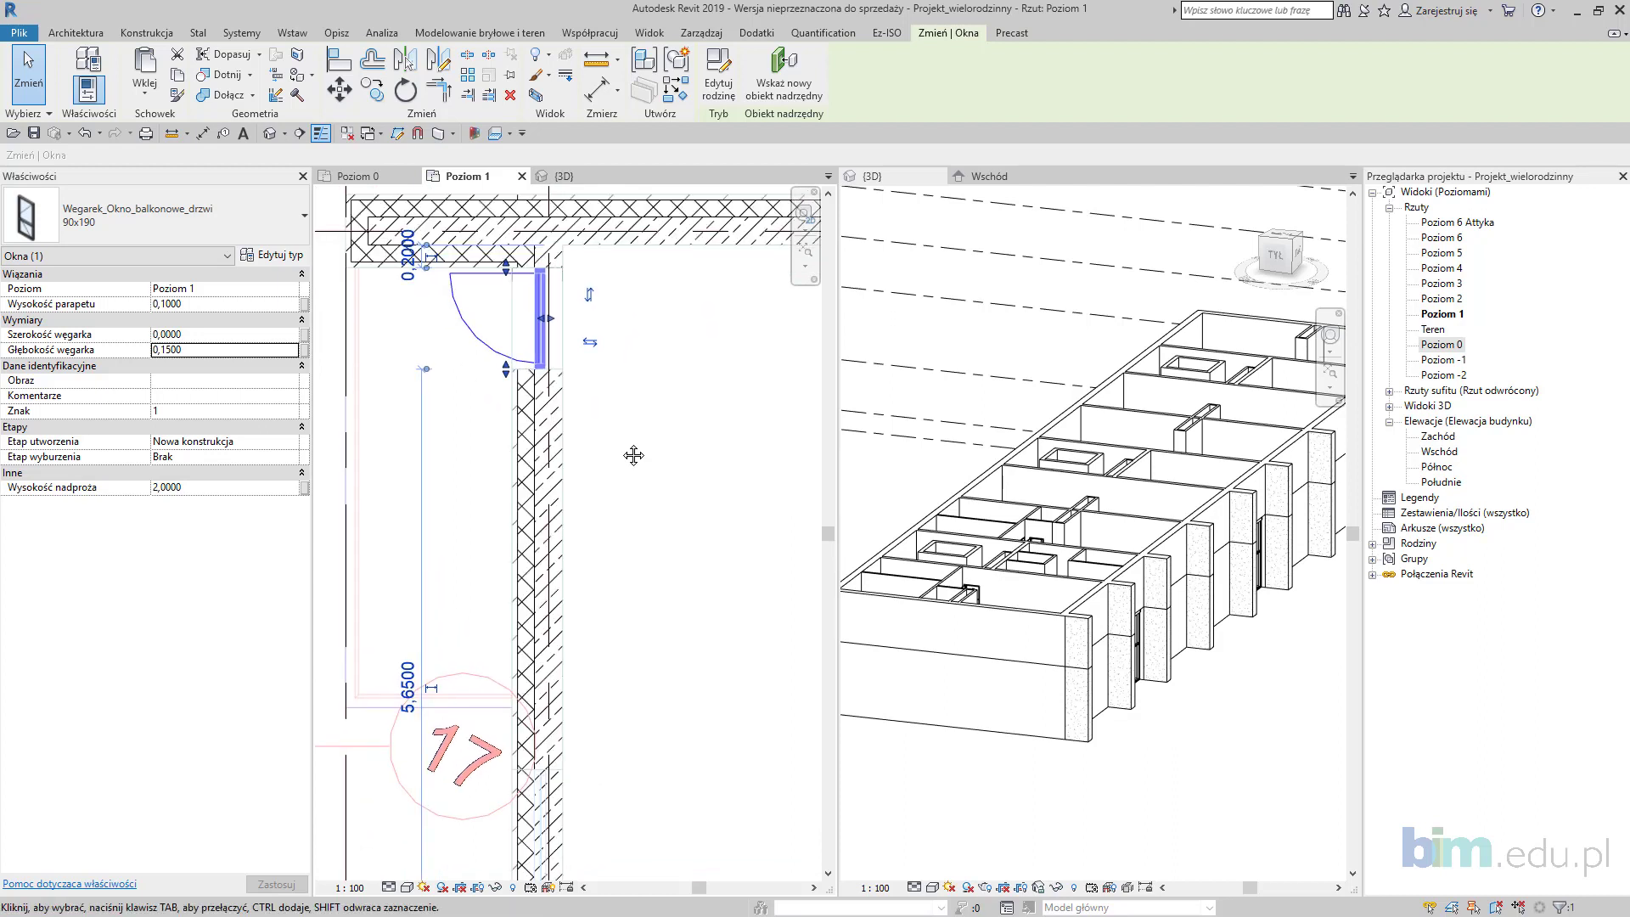
Step: Set the balcony door's sill height (Wysokość parapetu) to 0,03
left_click(240, 304)
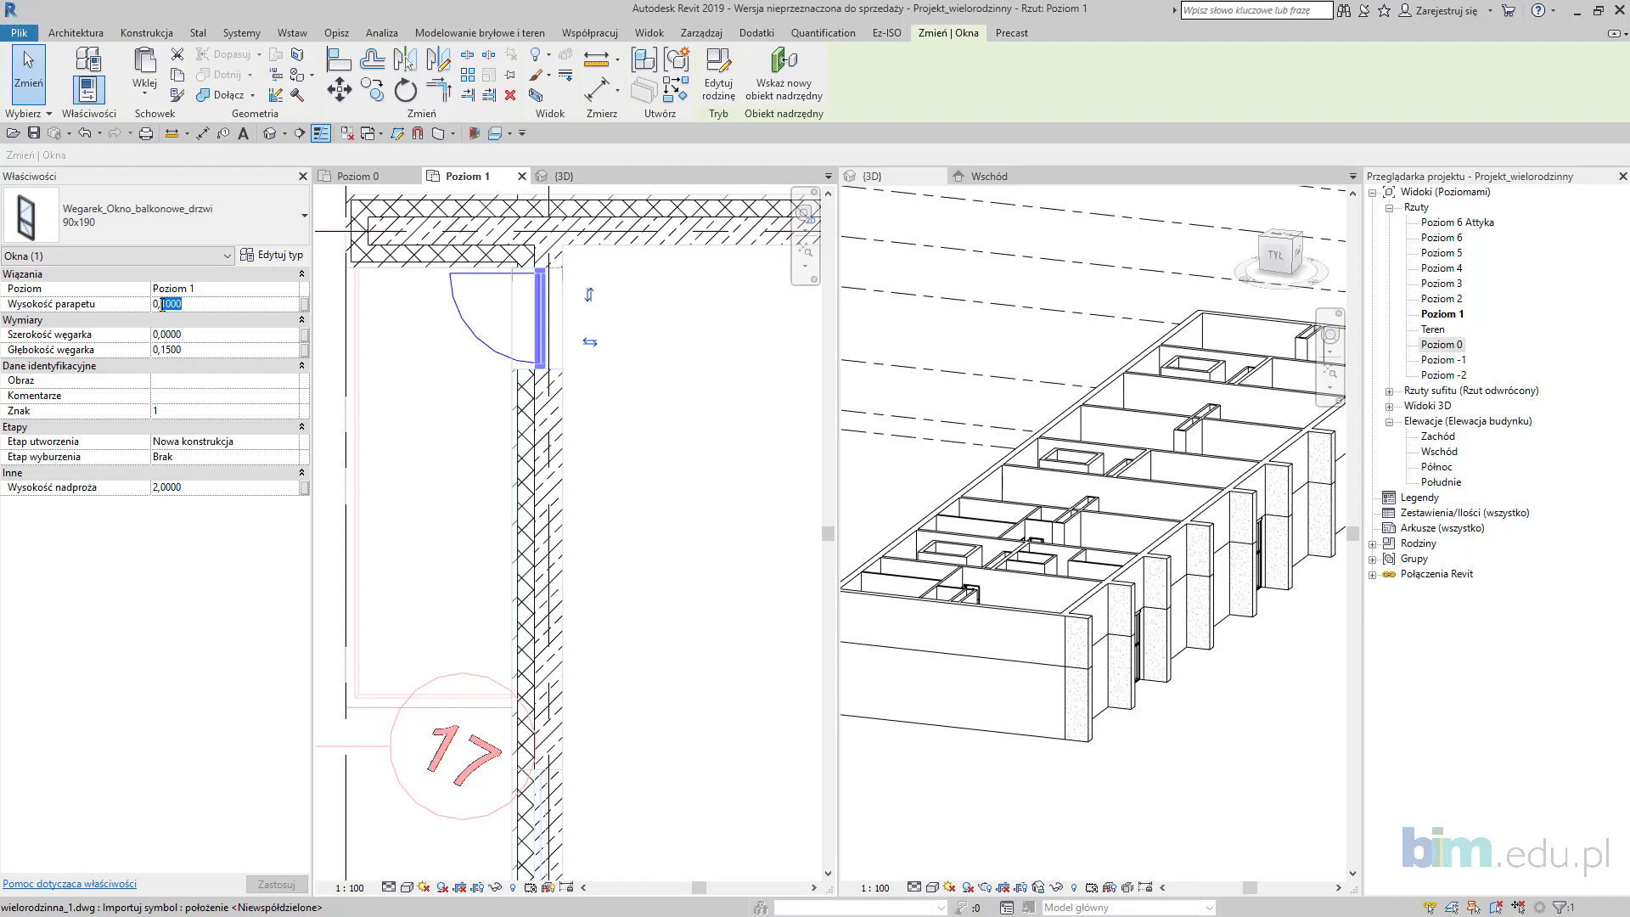
type("0,03")
key("Return")
key("Escape")
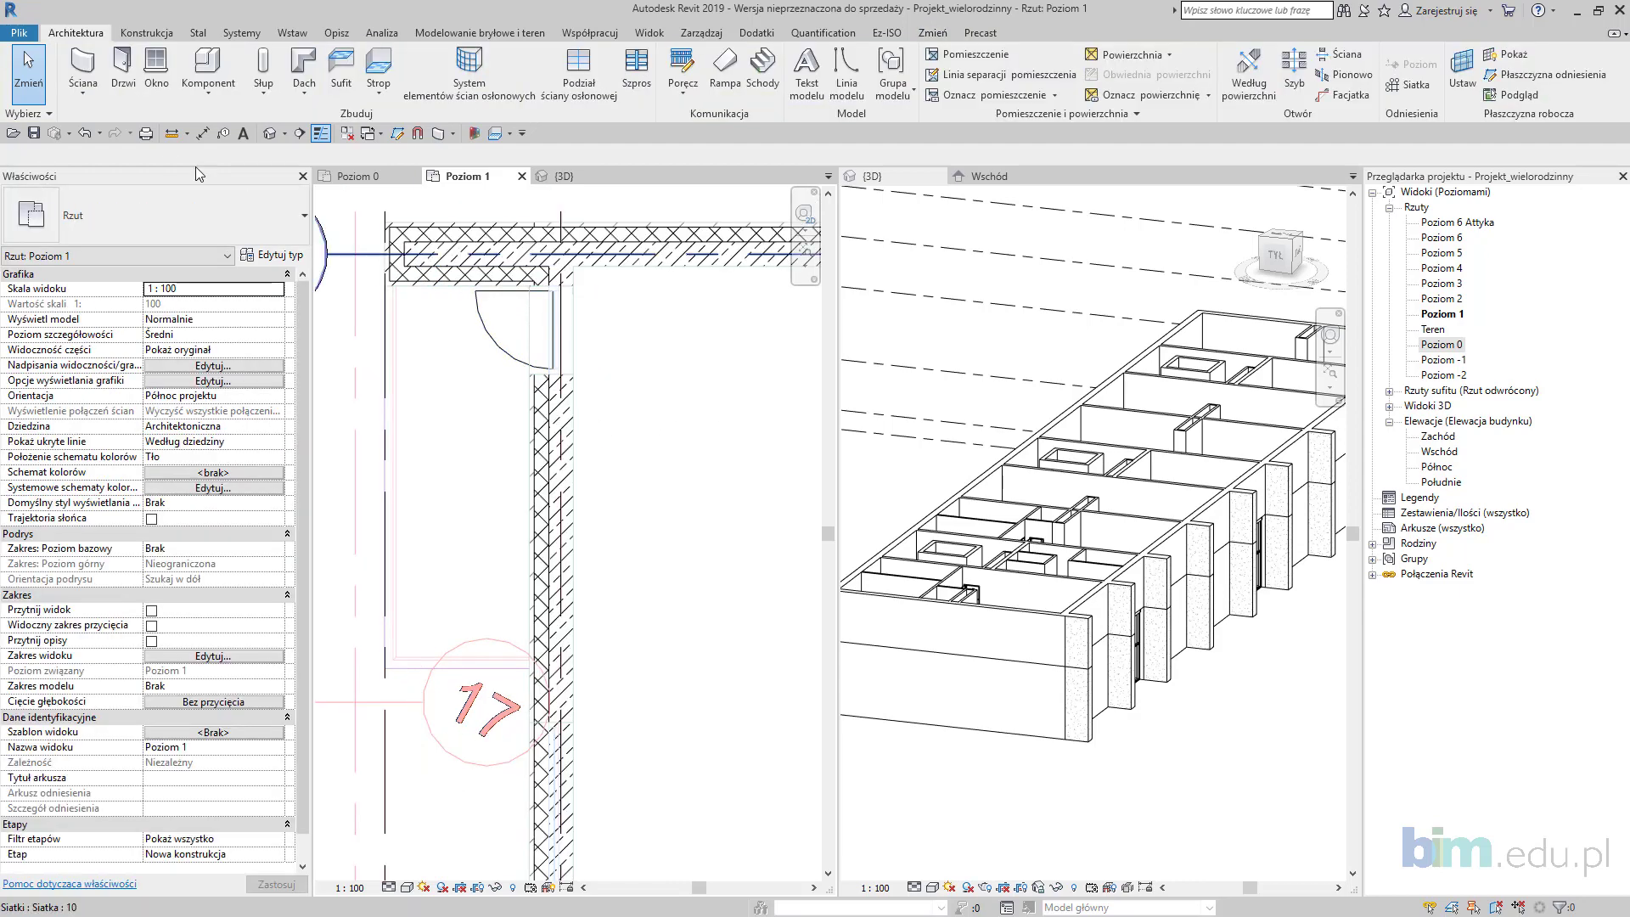
Step: Preview the framed window families and load Wegarek_Okno_ramowe_stale for placement
left_click(155, 68)
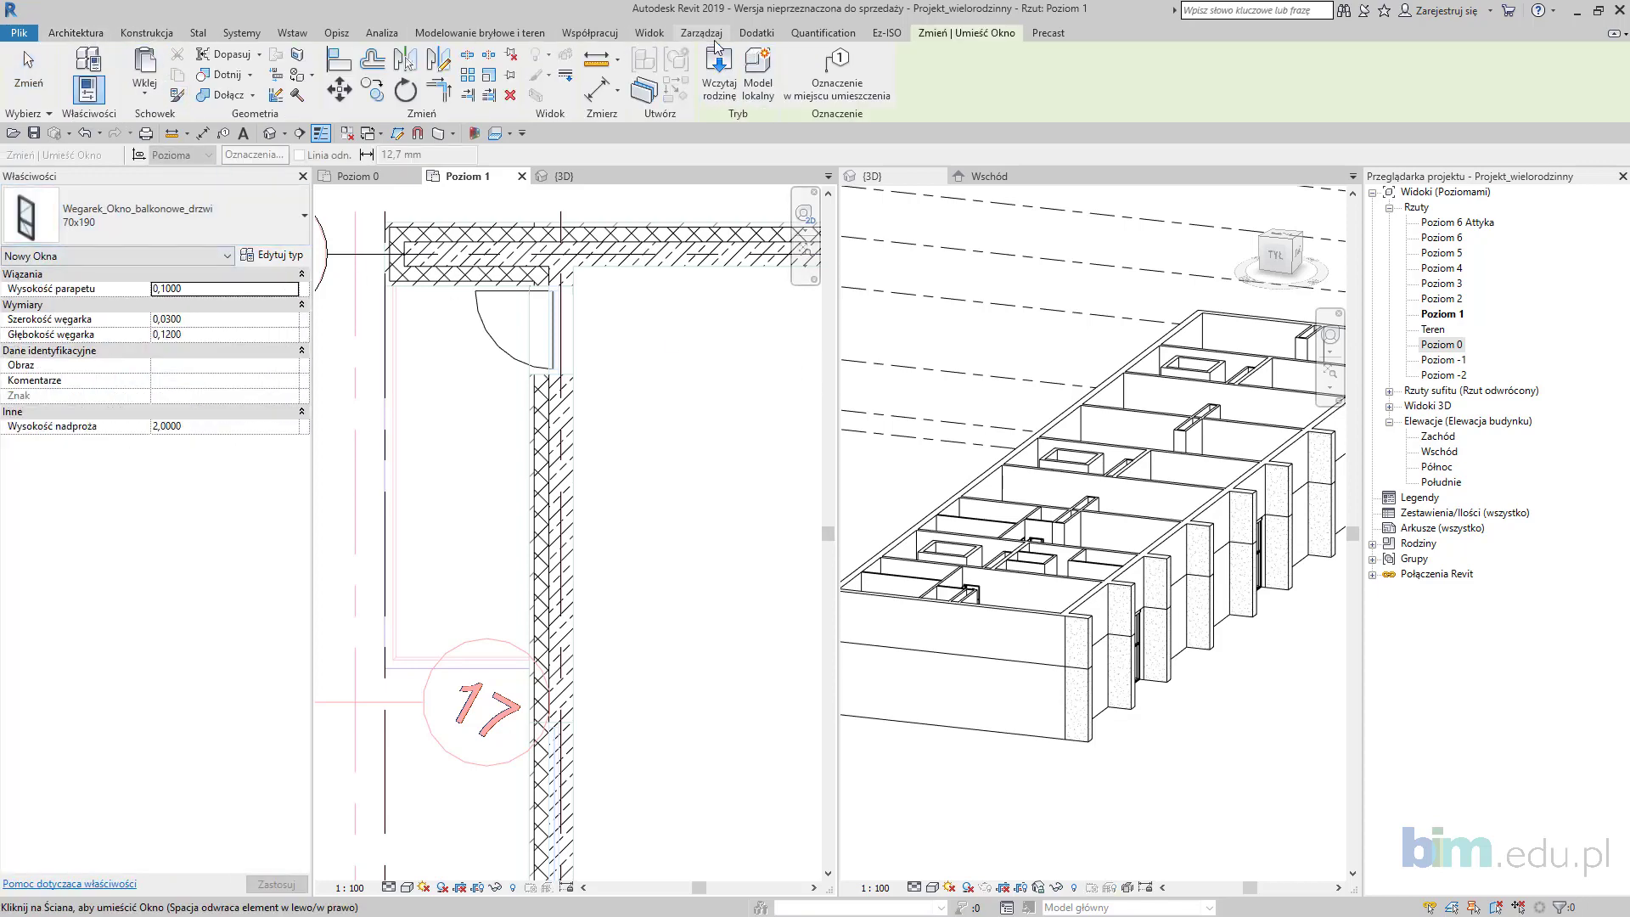
left_click(292, 32)
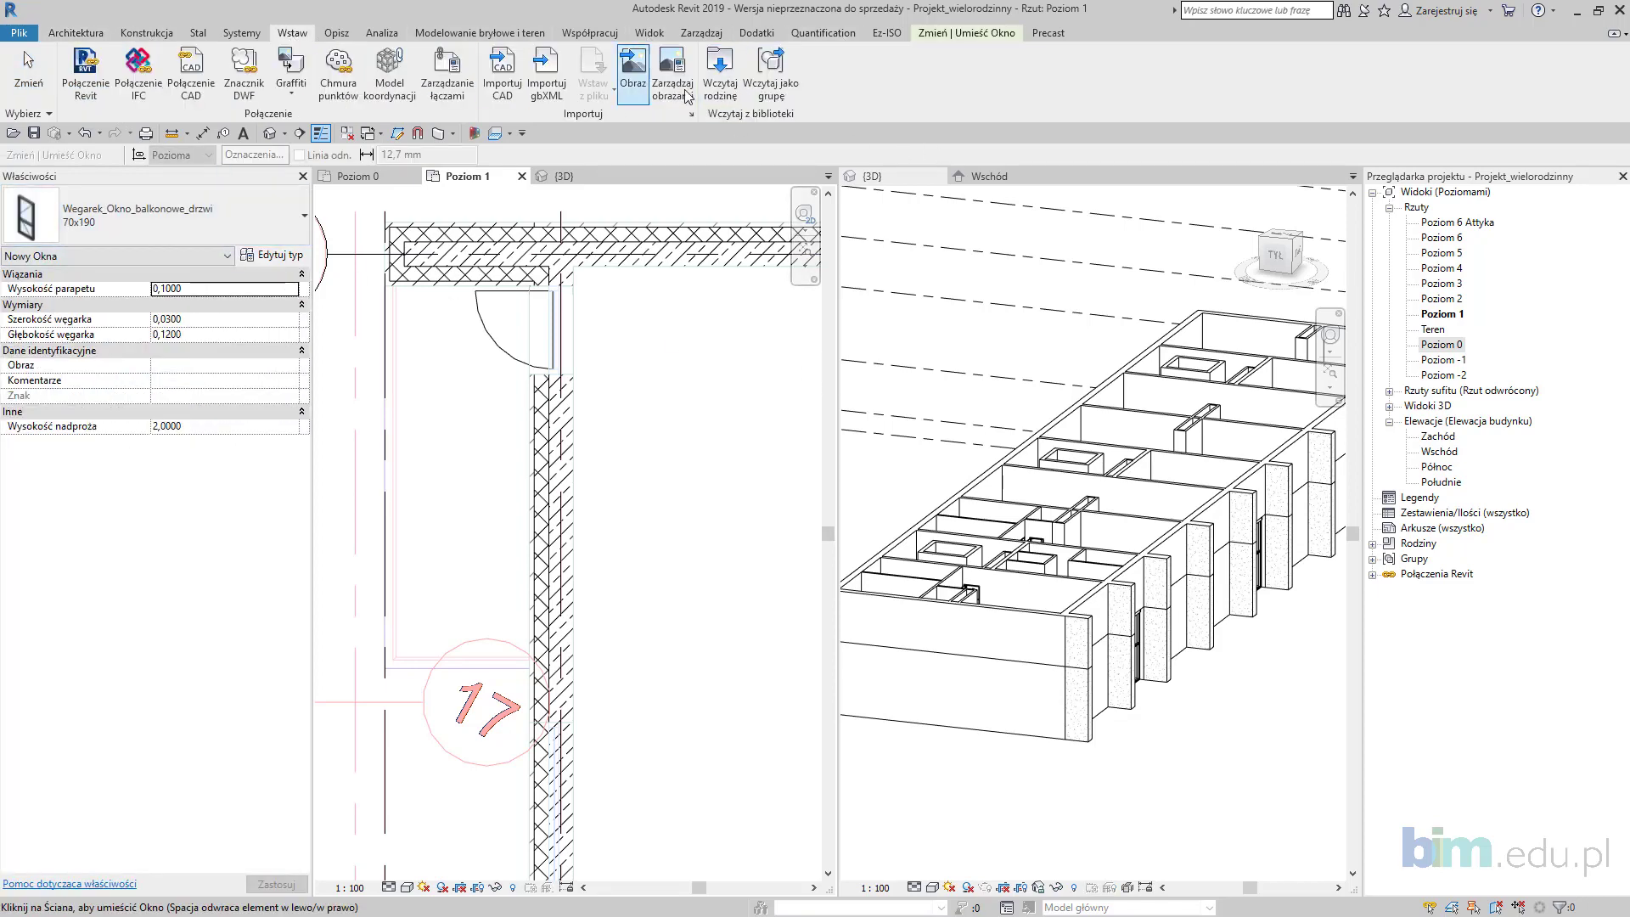
left_click(720, 89)
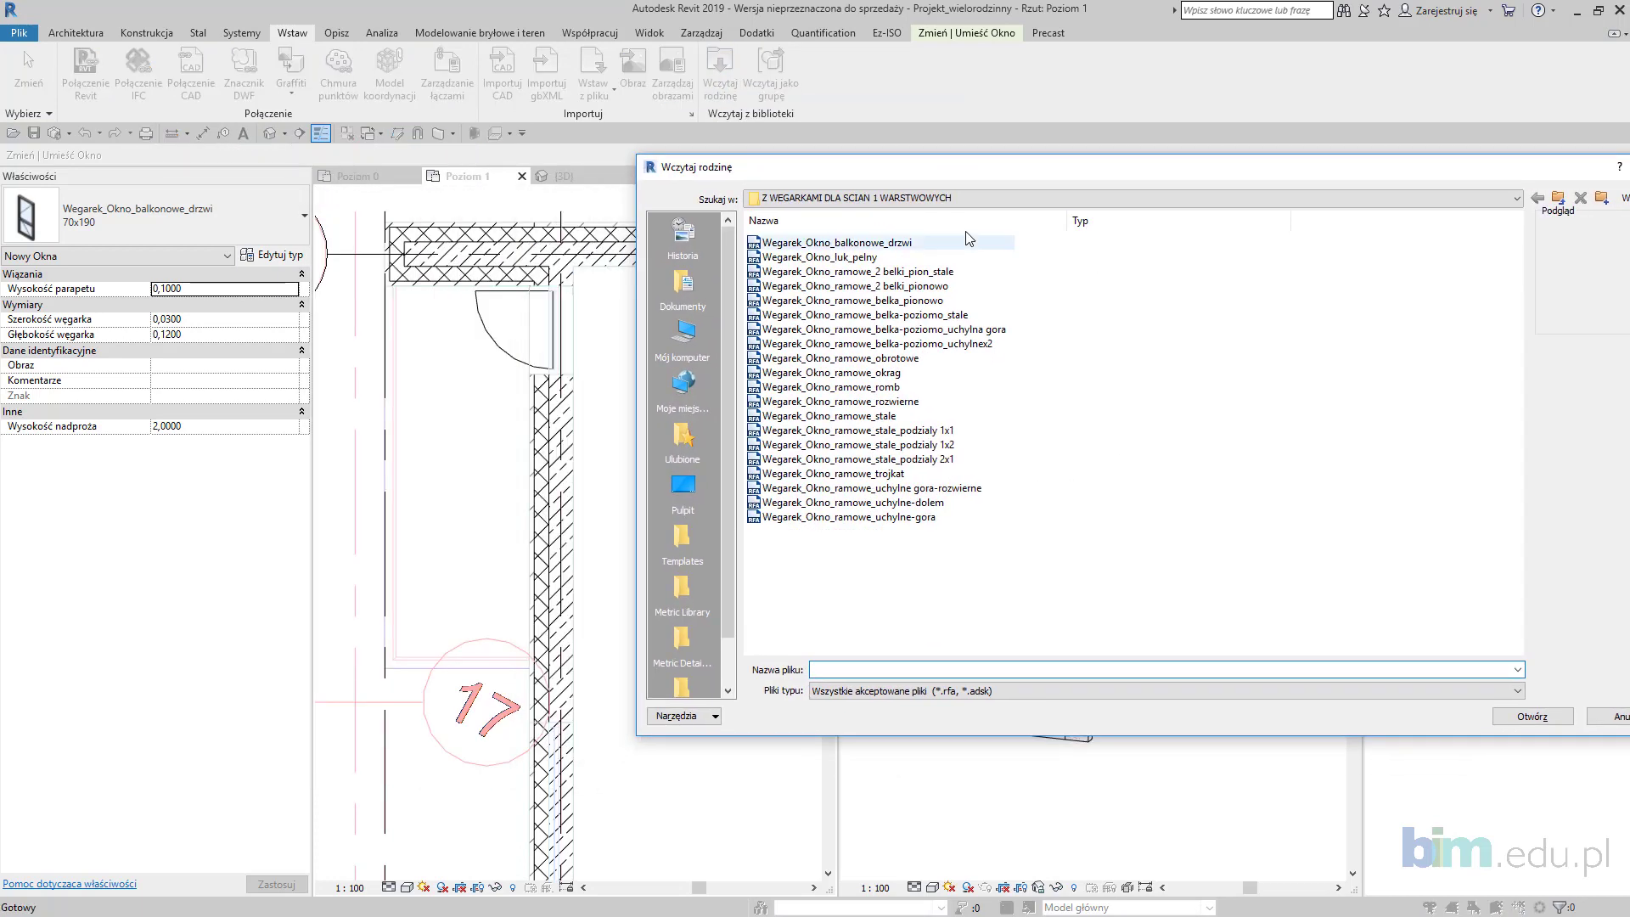
left_click(1002, 286)
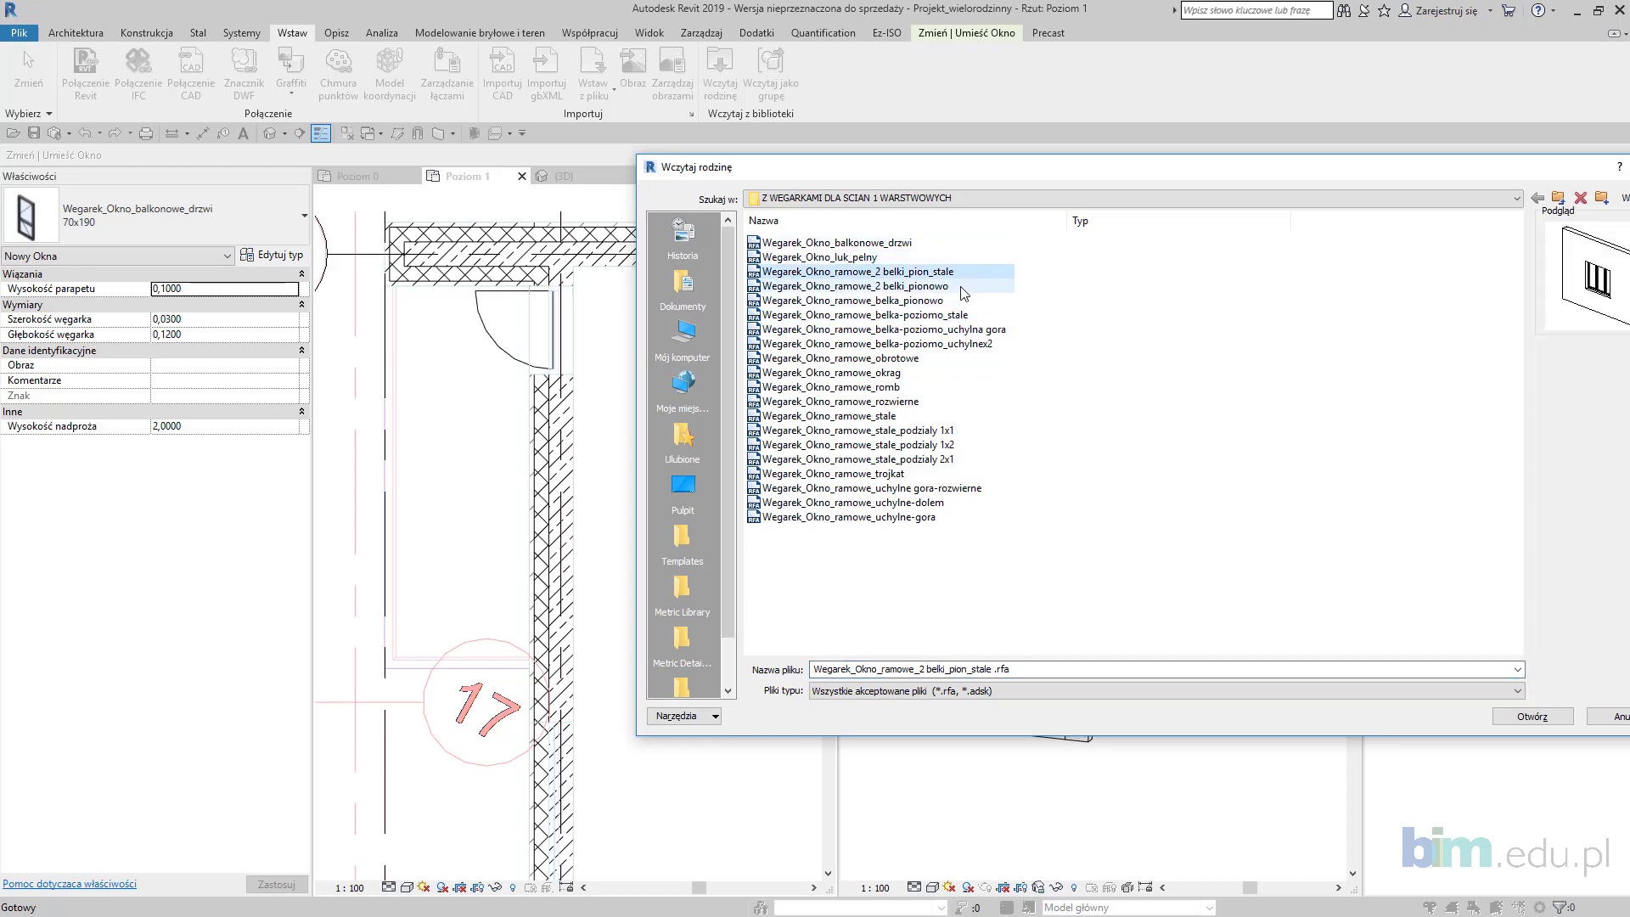
left_click_drag(1197, 170, 883, 137)
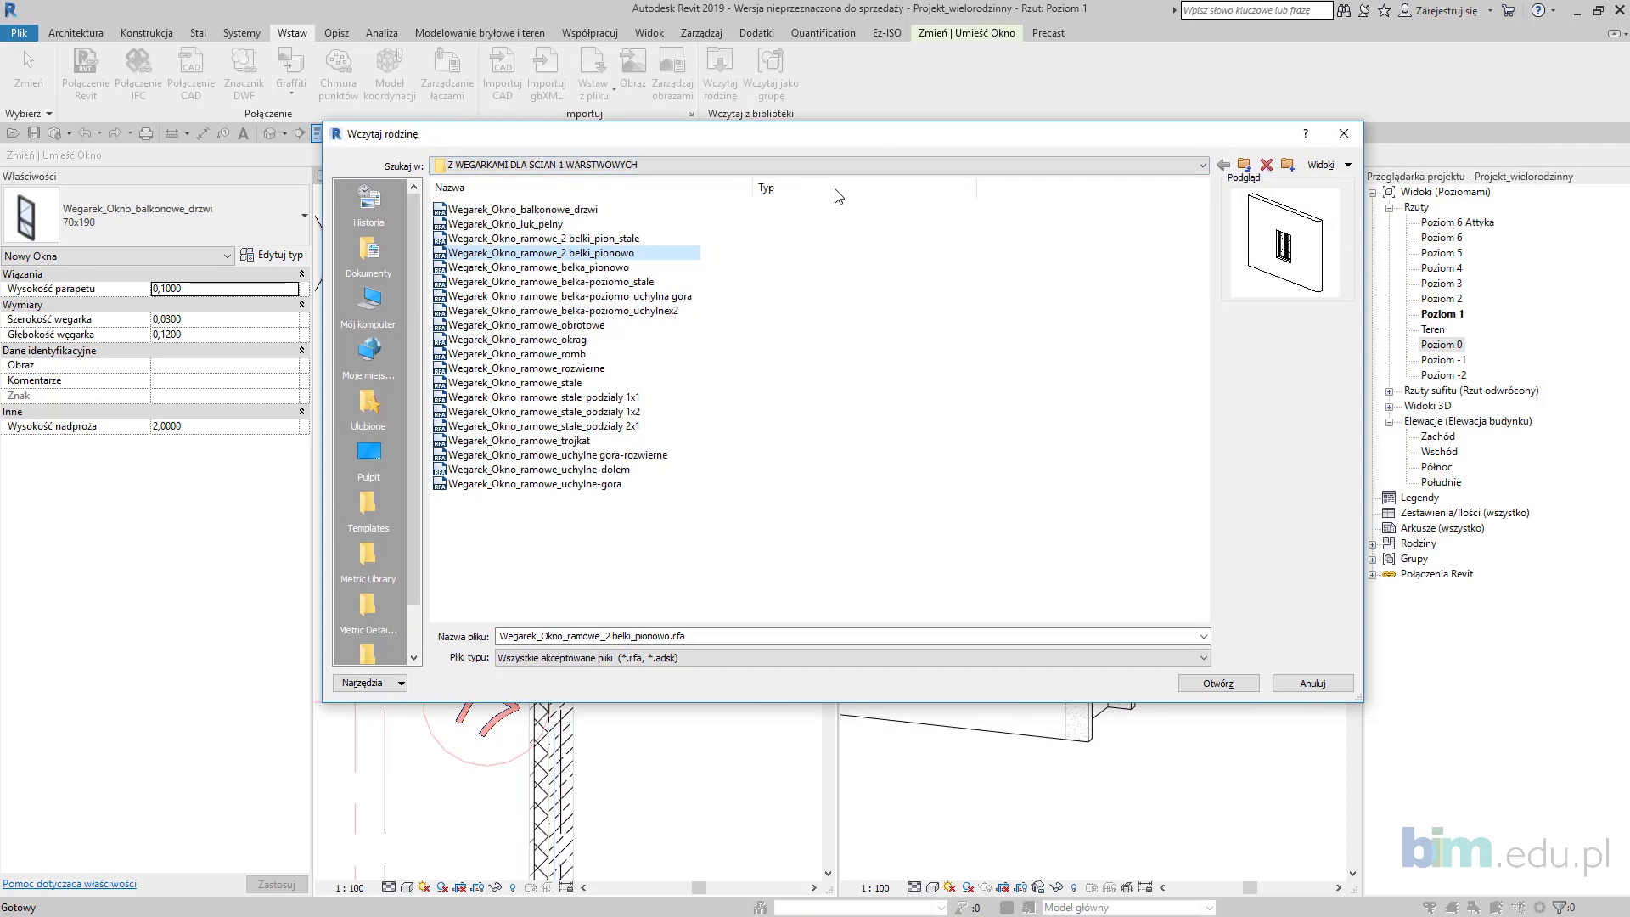
left_click(586, 340)
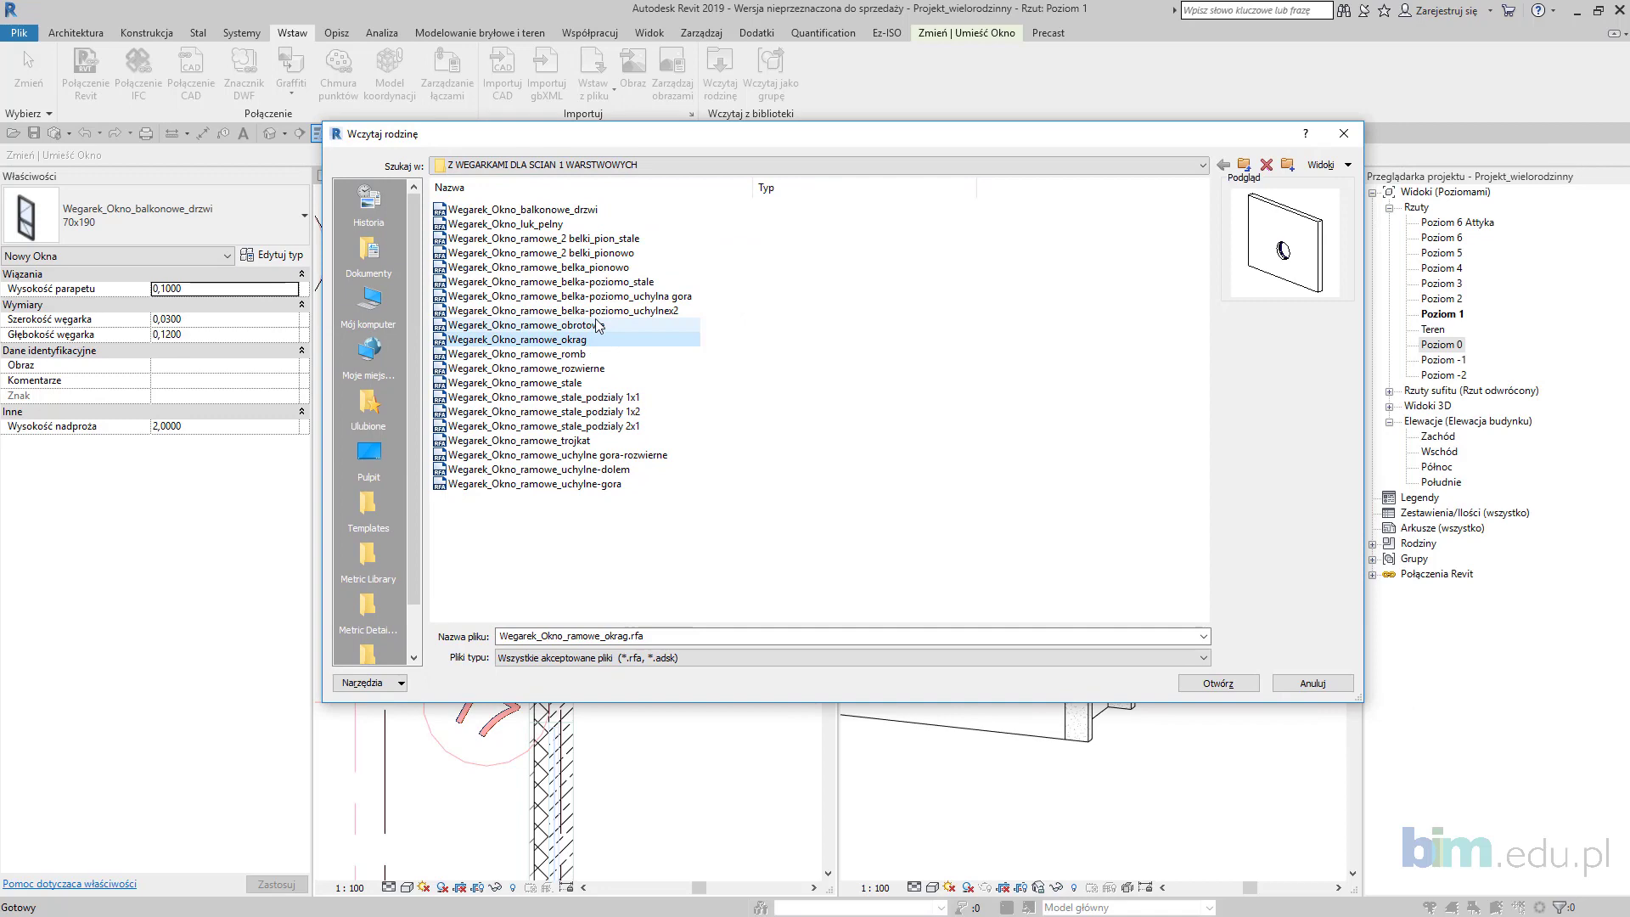
left_click(594, 440)
left_click(617, 383)
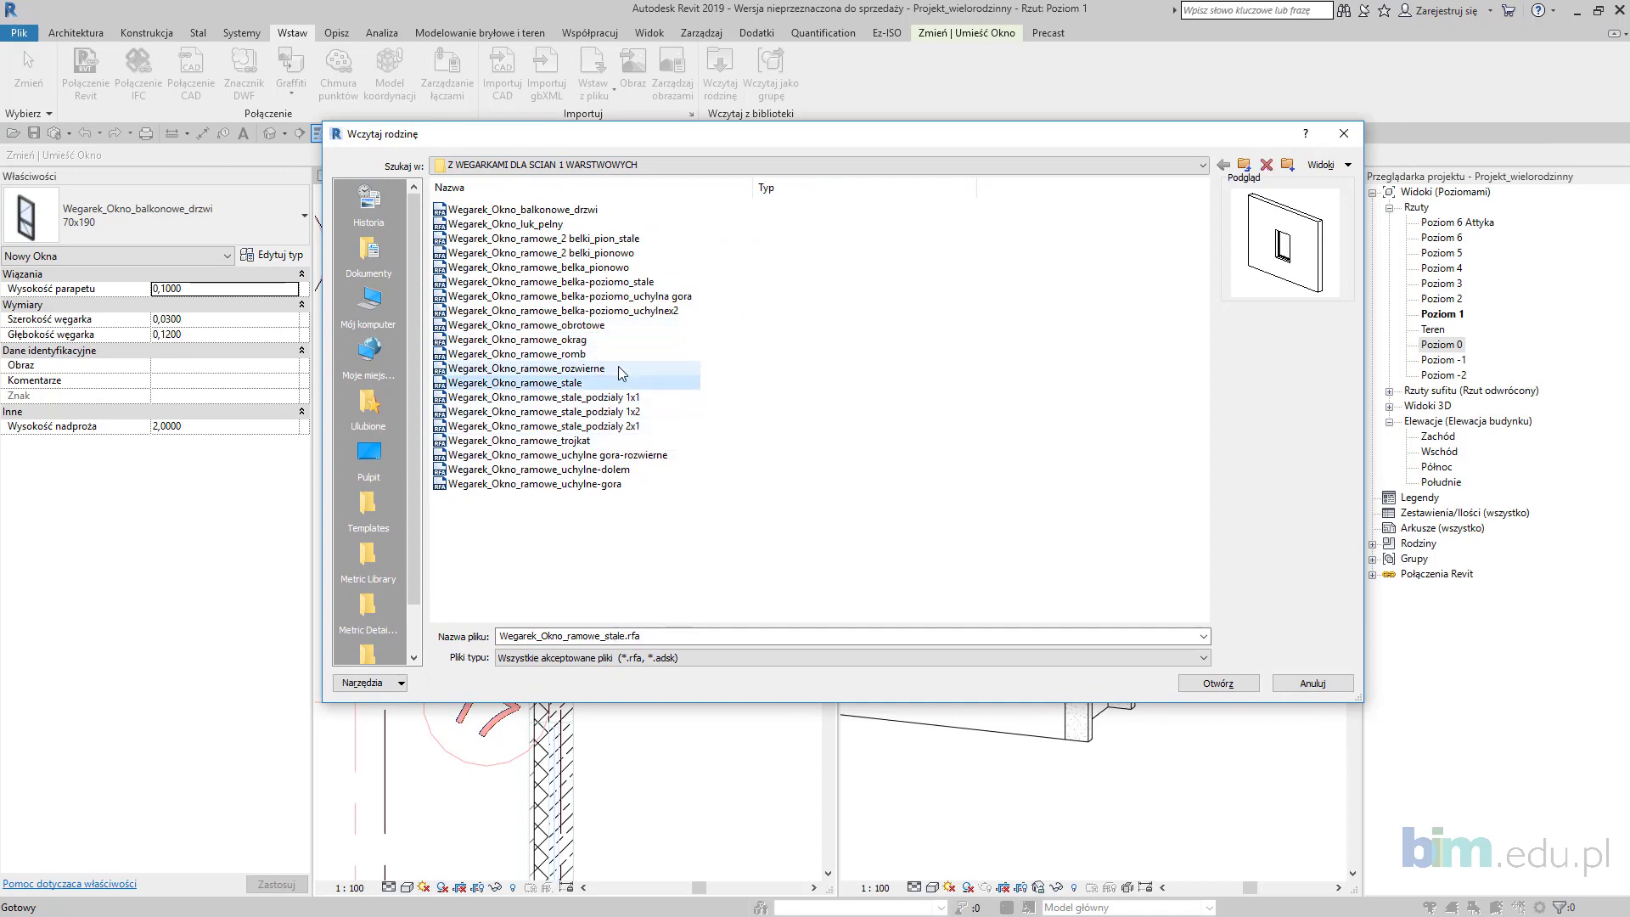
left_click(1218, 684)
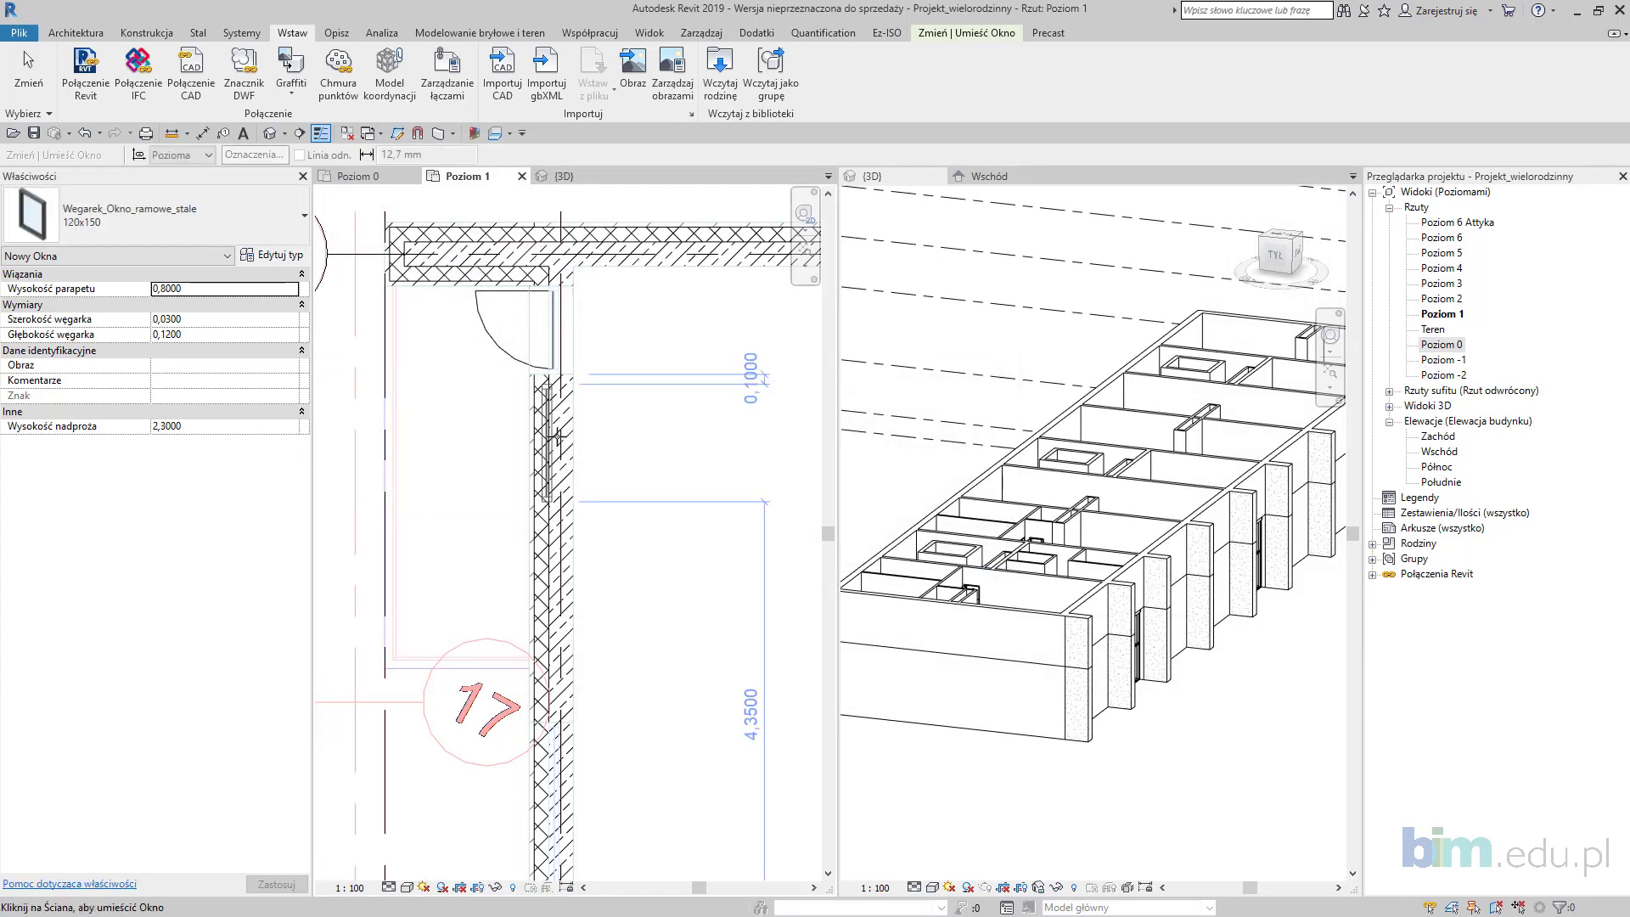
Step: Place a Wegarek_Okno_ramowe_stale 120x150 window in the exterior wall directly below the balcony door
left_click(562, 436)
key("Escape")
key("Escape")
scroll(522, 357, "up", 1)
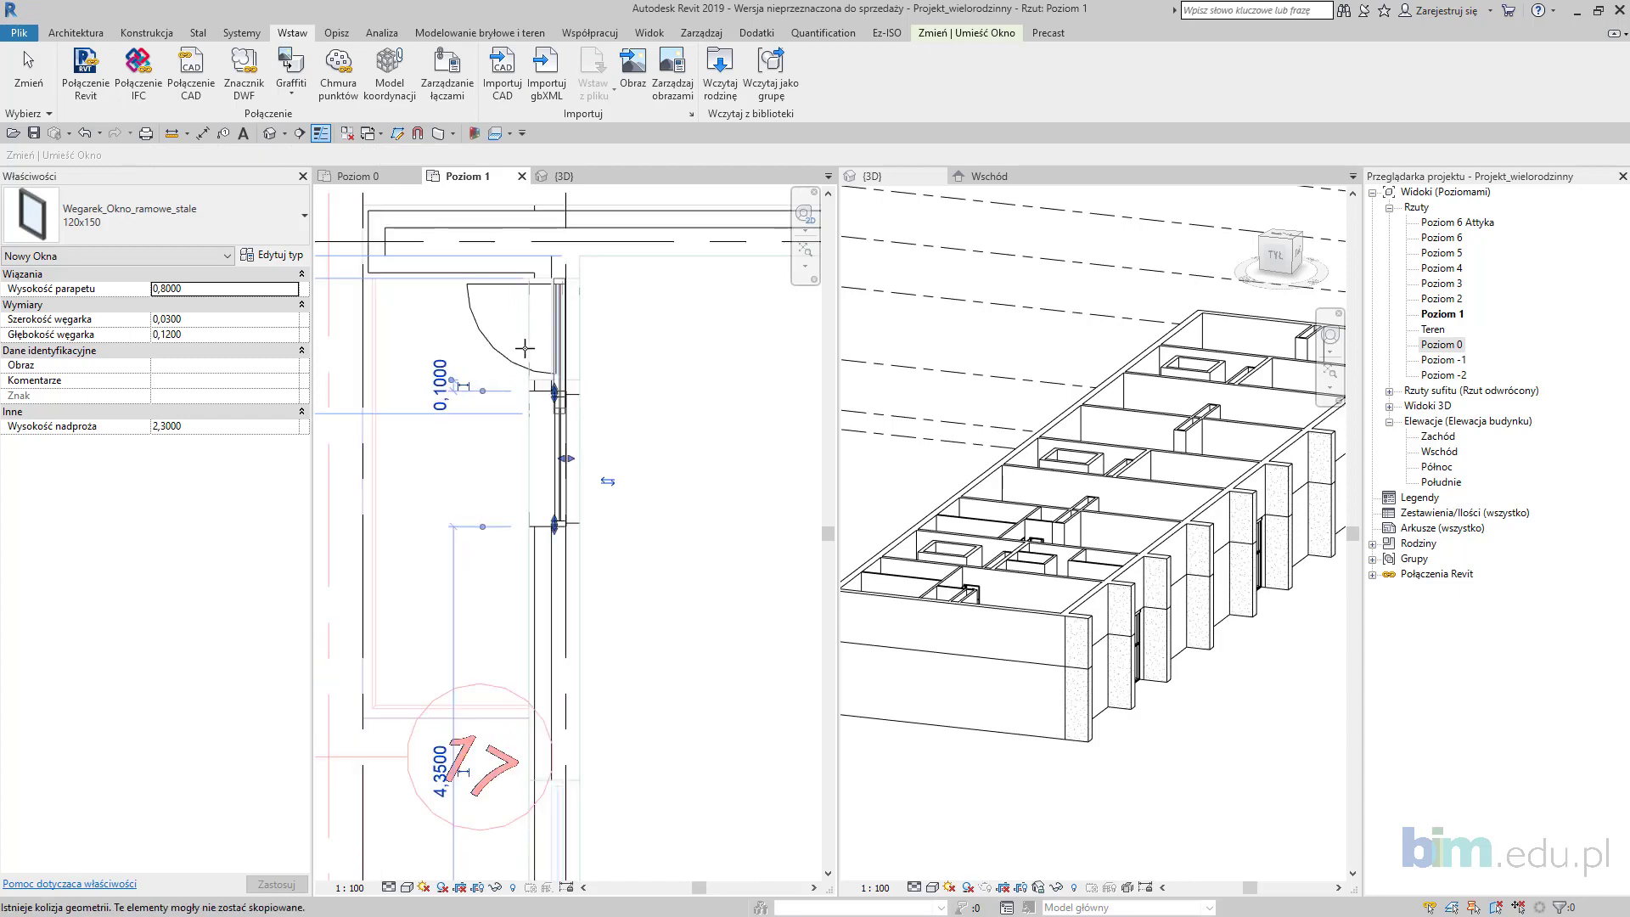
Step: Flip the balcony door so that it opens into the room
left_click(510, 371)
key("space")
scroll(656, 351, "up", 3)
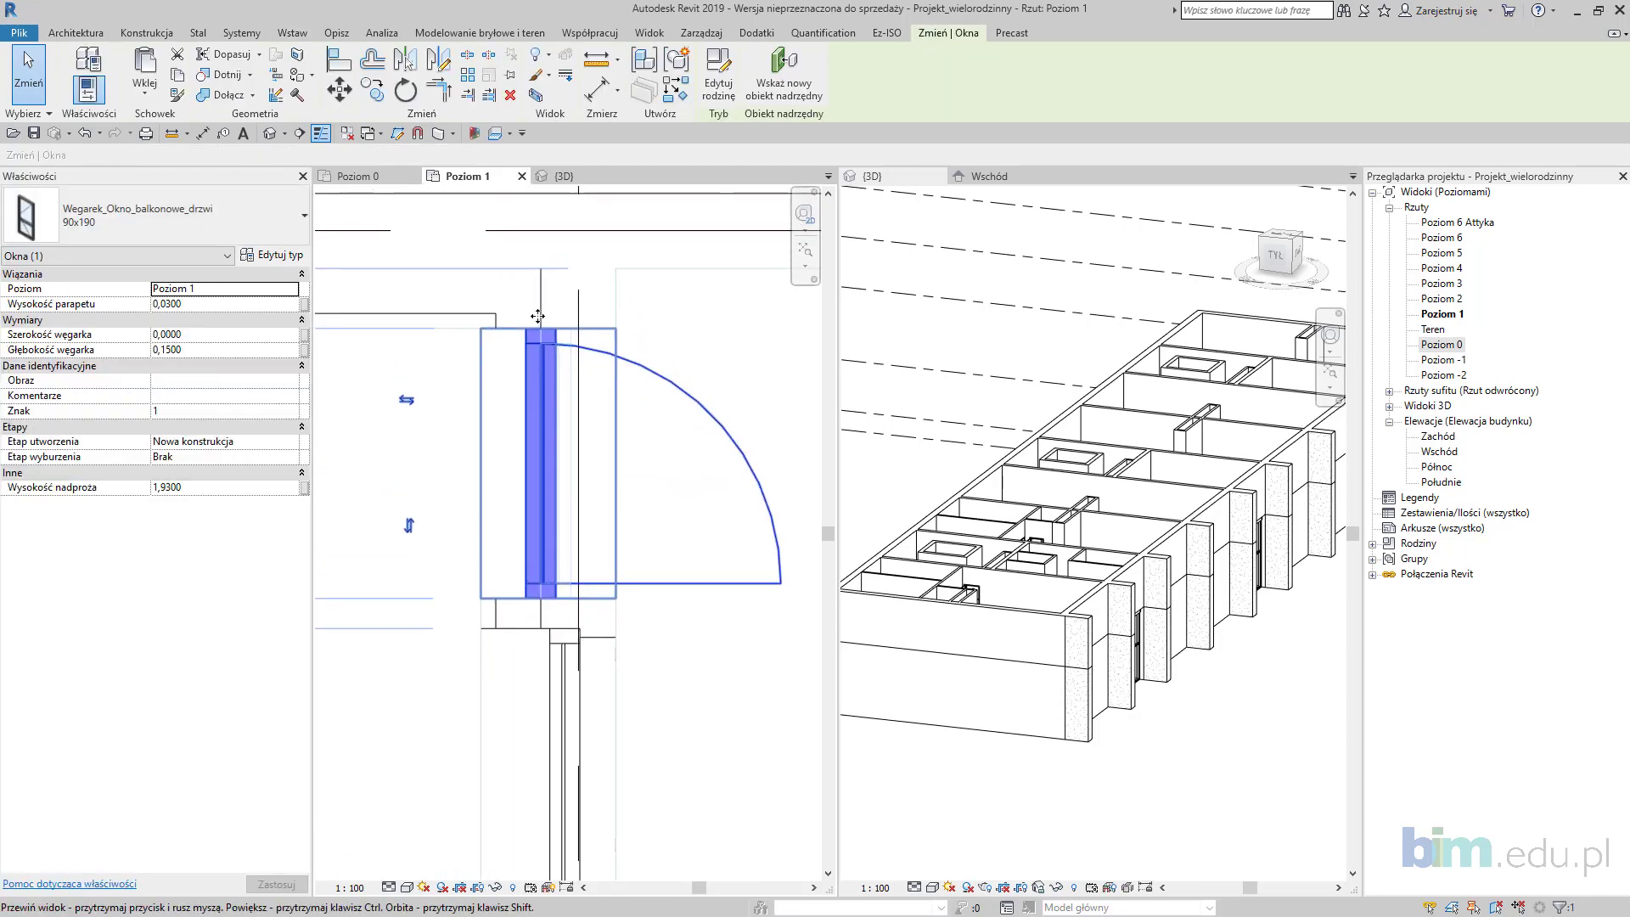
Step: Check the distance from the exterior wall face to the layer boundary beside the balcony door, without placing a dimension
left_click(218, 350)
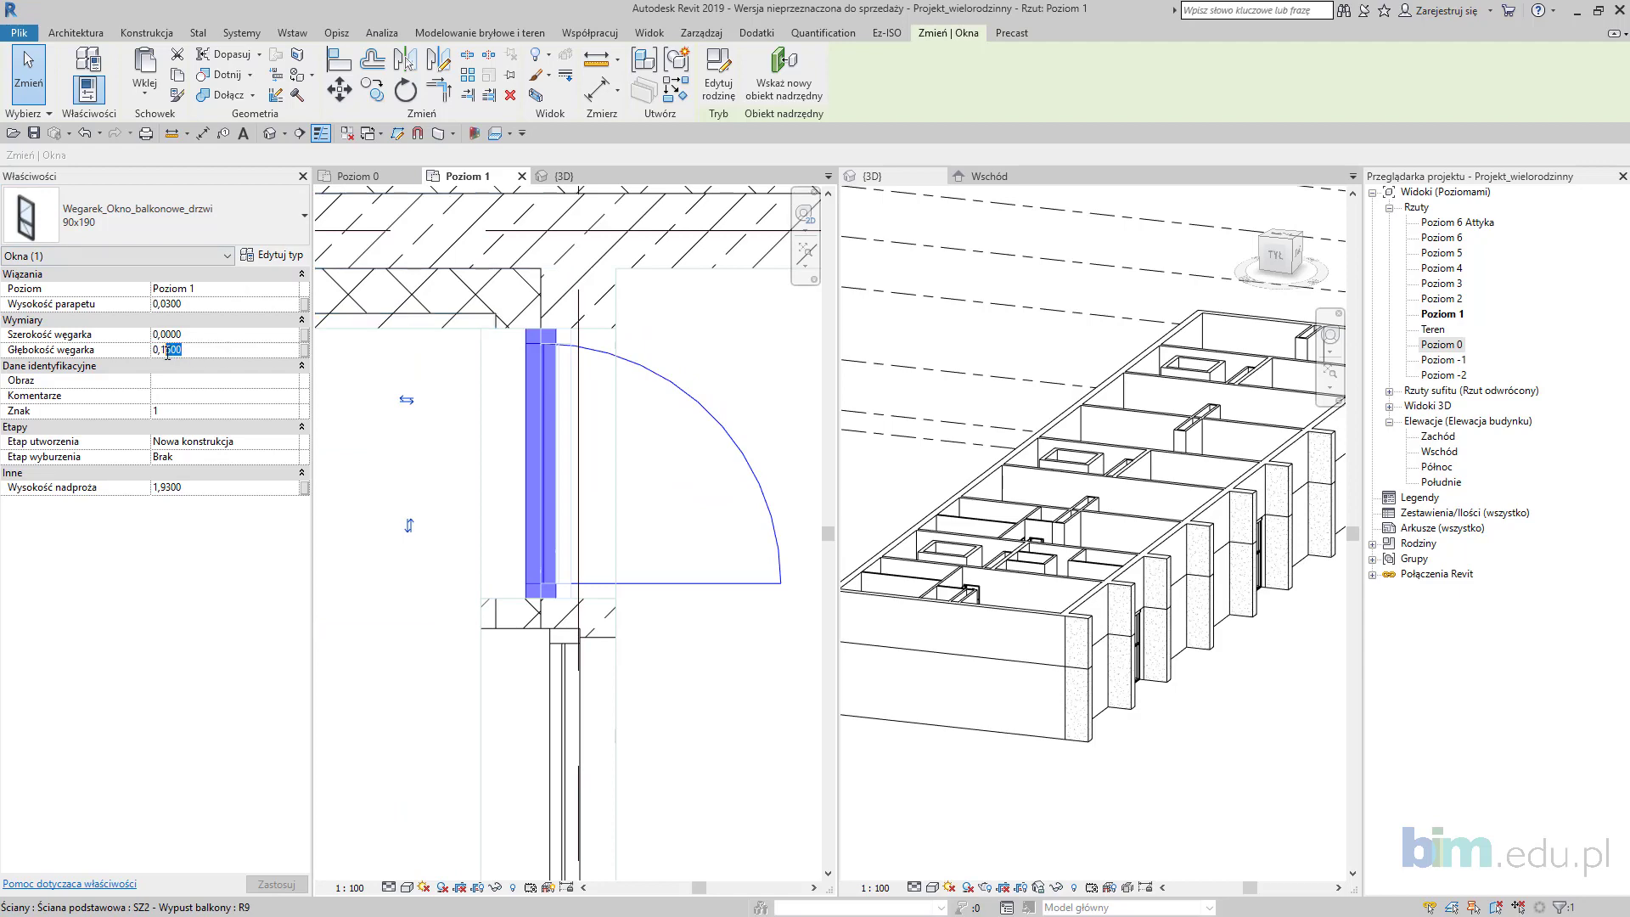
left_click(465, 383)
key("d")
key("i")
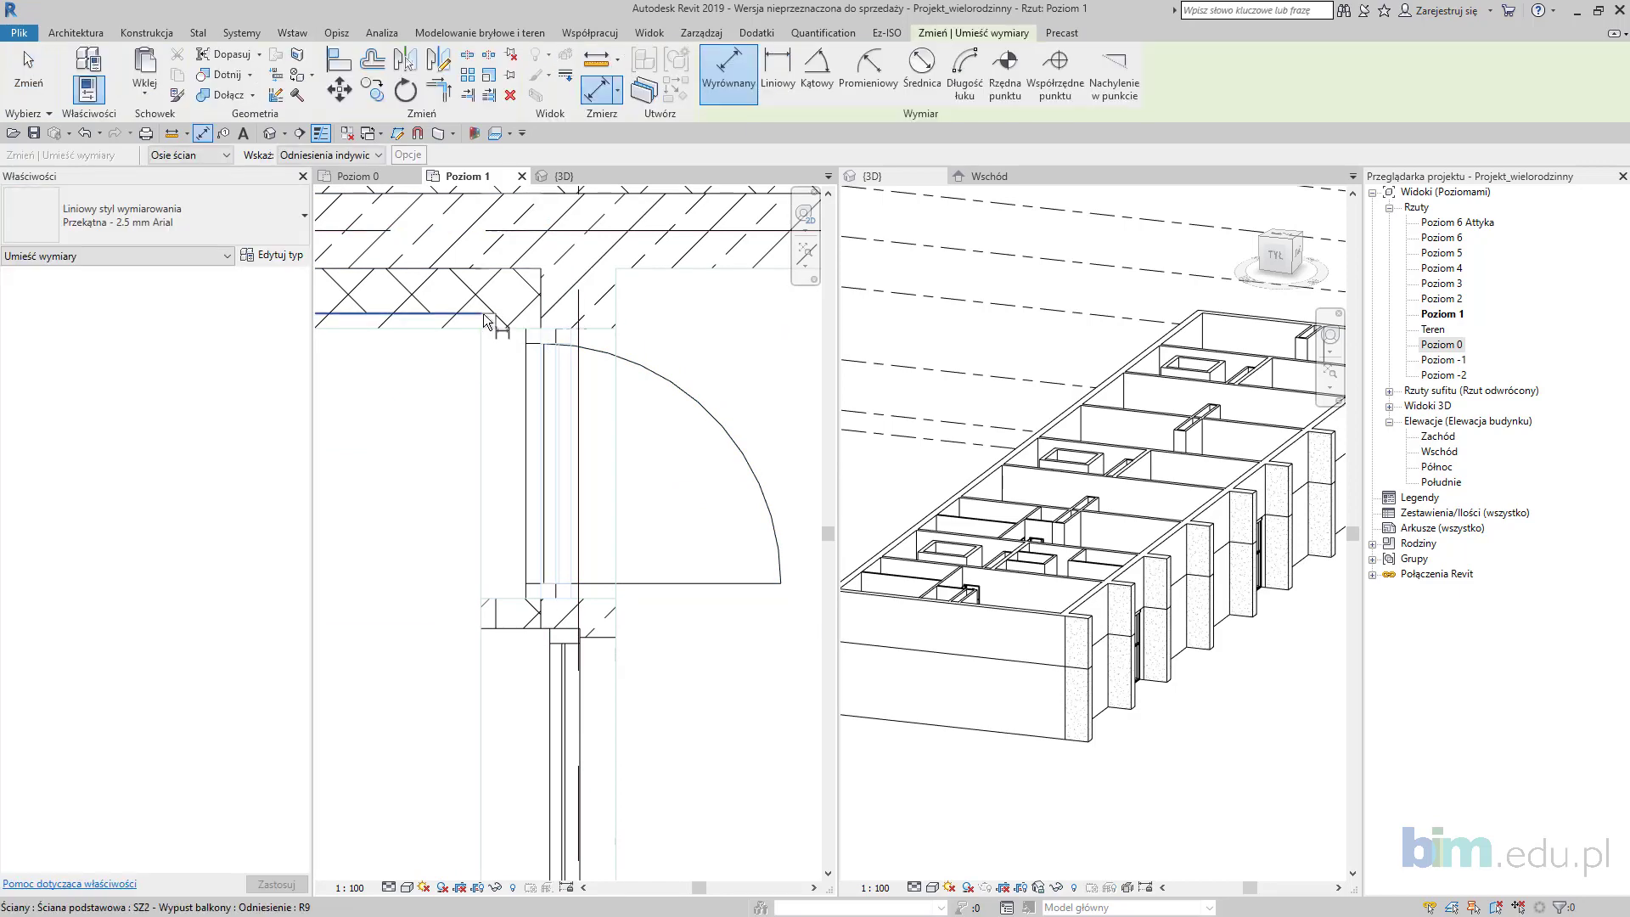
left_click(476, 353)
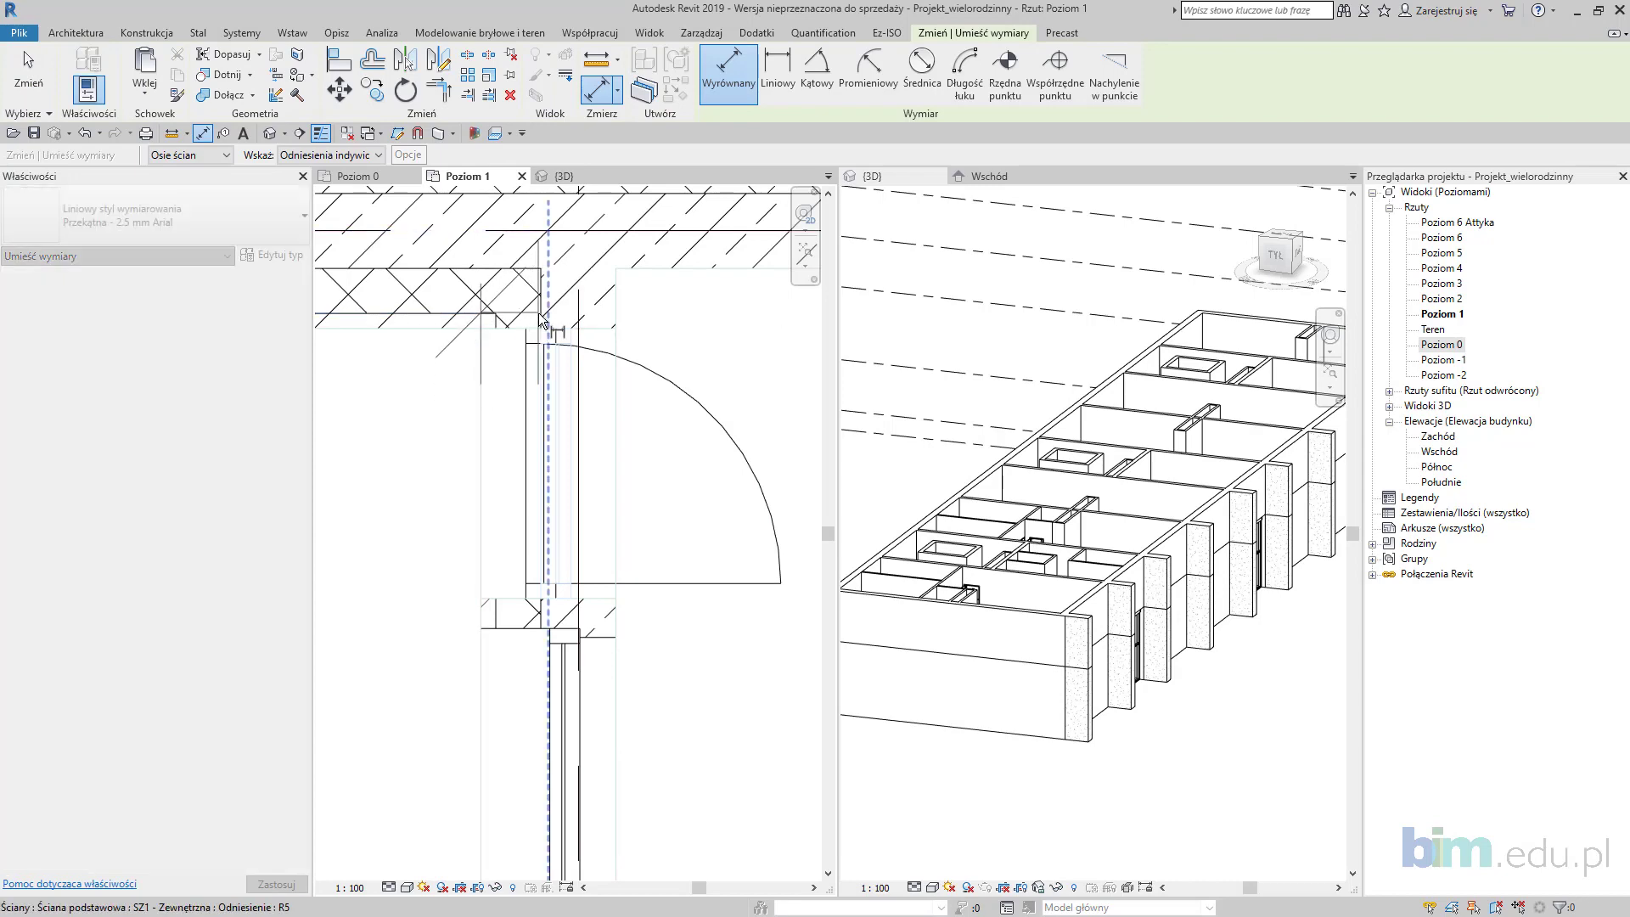
key("Escape")
key("Escape")
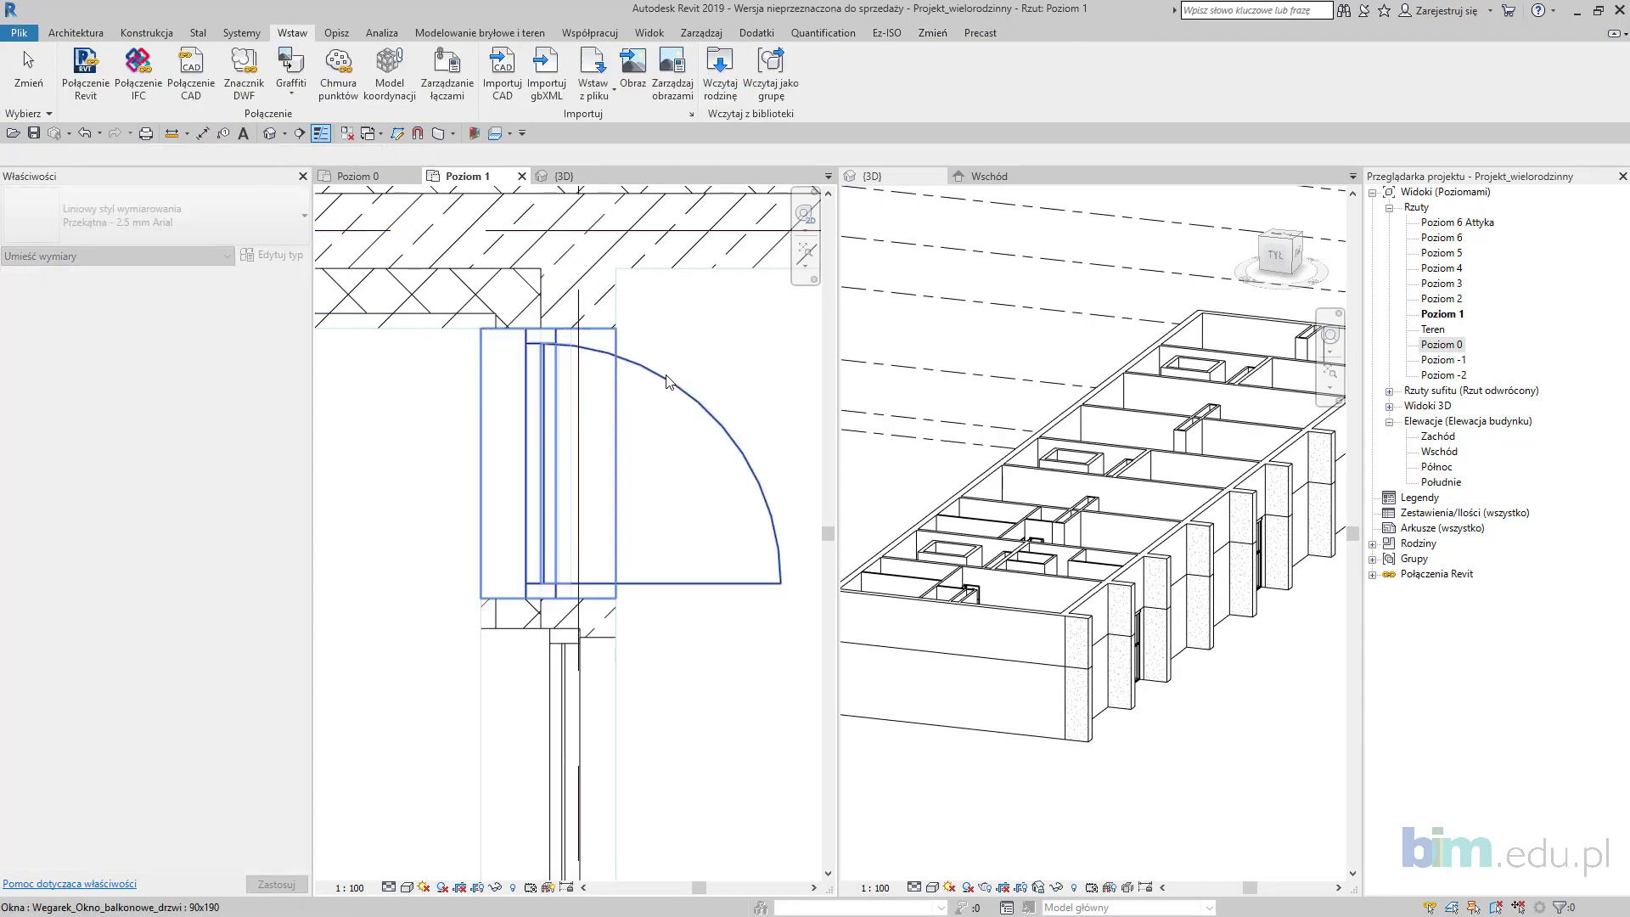
Step: Set Szerokość węgarka to 0 for the Wegarek_Okno_ramowe_stale 120x150 window below the balcony door
left_click(537, 413)
middle_click_drag(645, 645, 619, 382)
left_click(552, 510)
left_click(247, 335)
type("0")
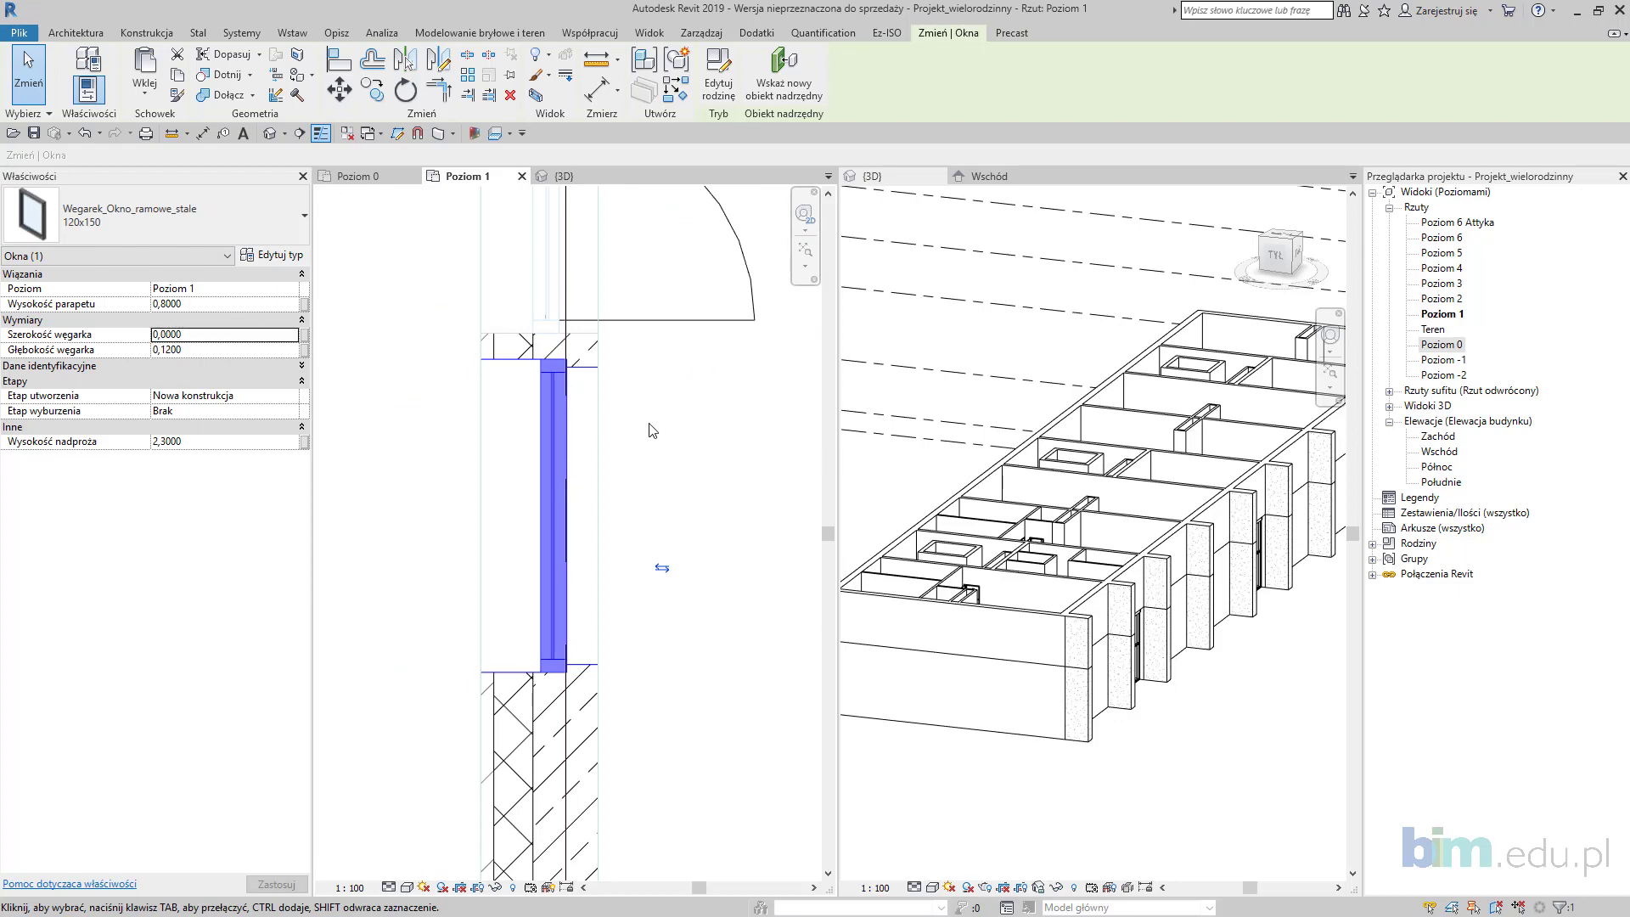
Step: Move the 120x150 window up along the exterior wall so its upper edge meets the balcony door opening
type("mv")
scroll(559, 367, "up", 3)
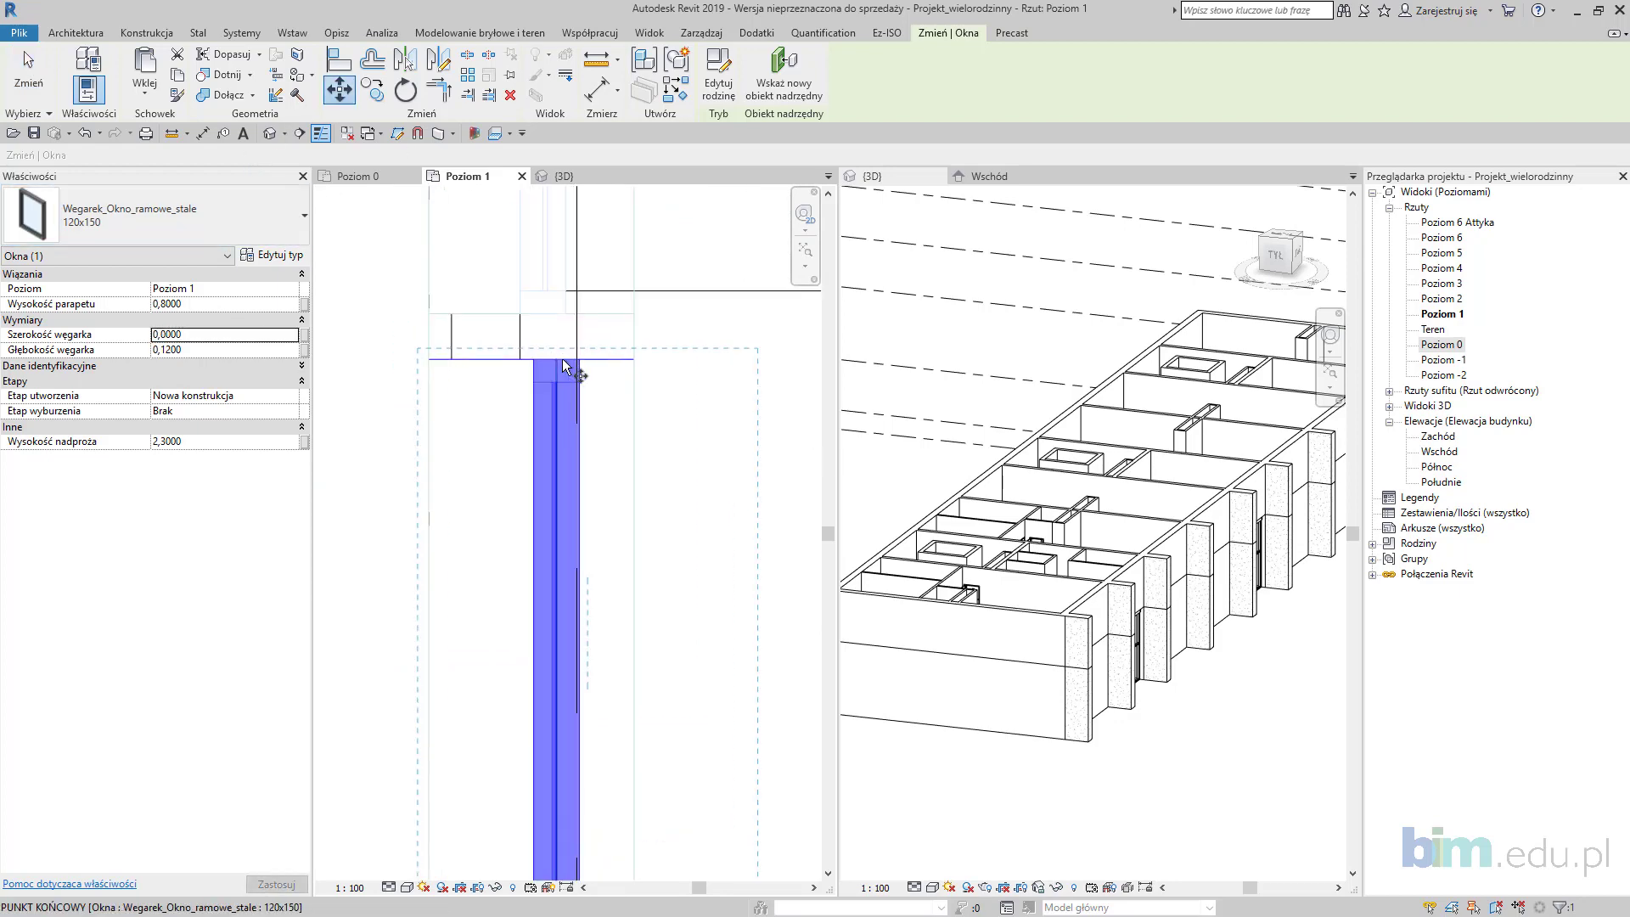
left_click(559, 367)
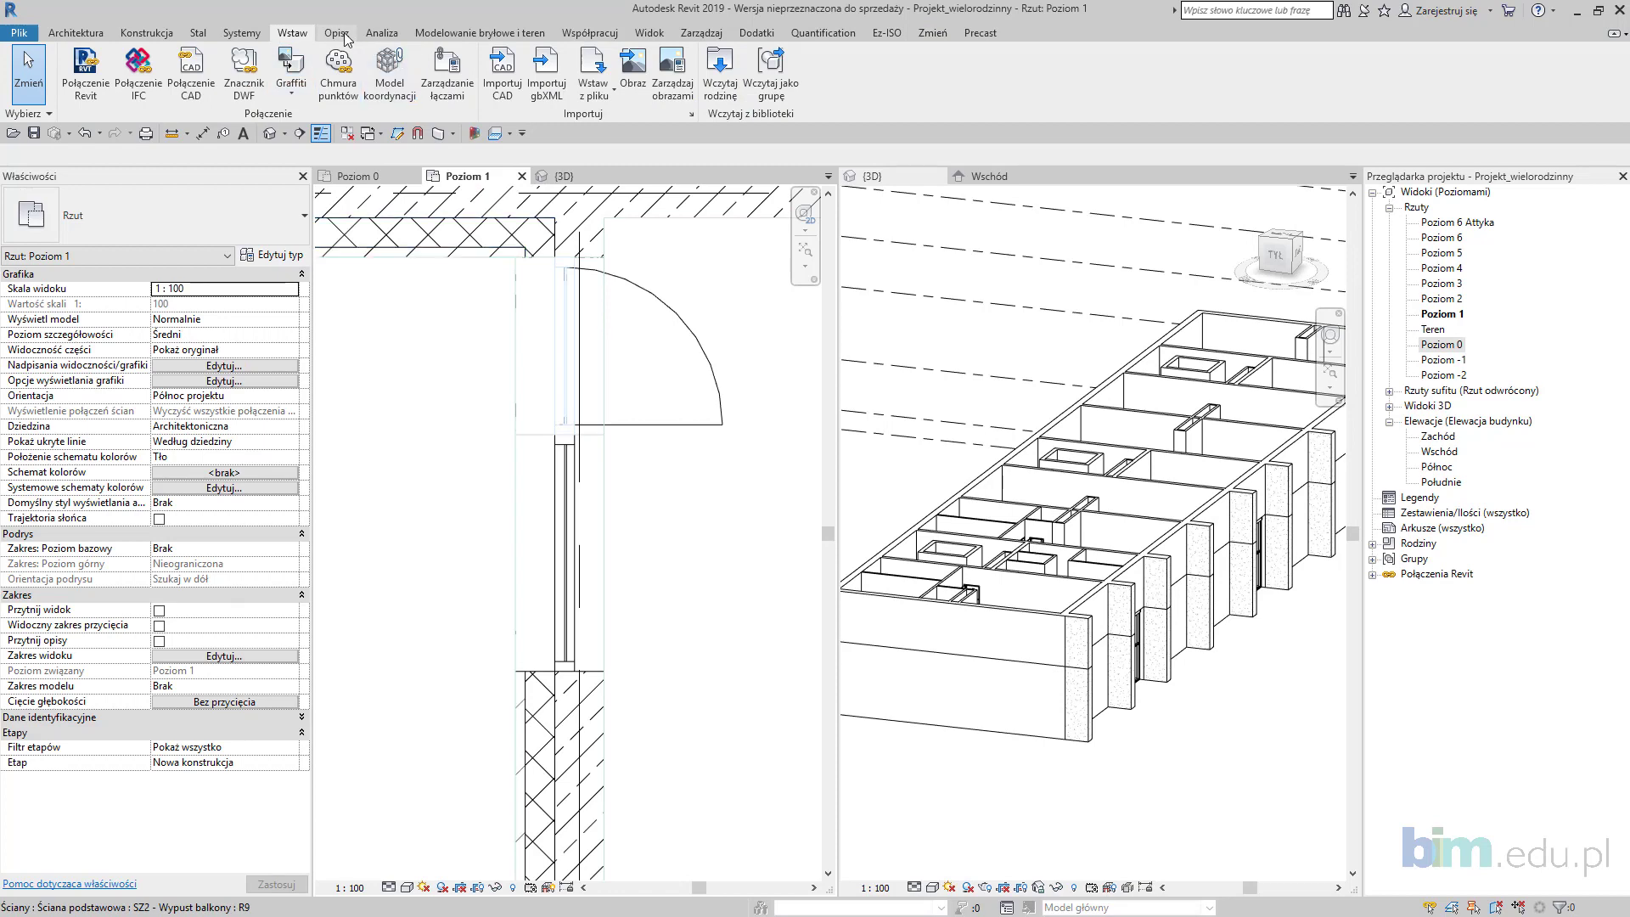
left_click(342, 33)
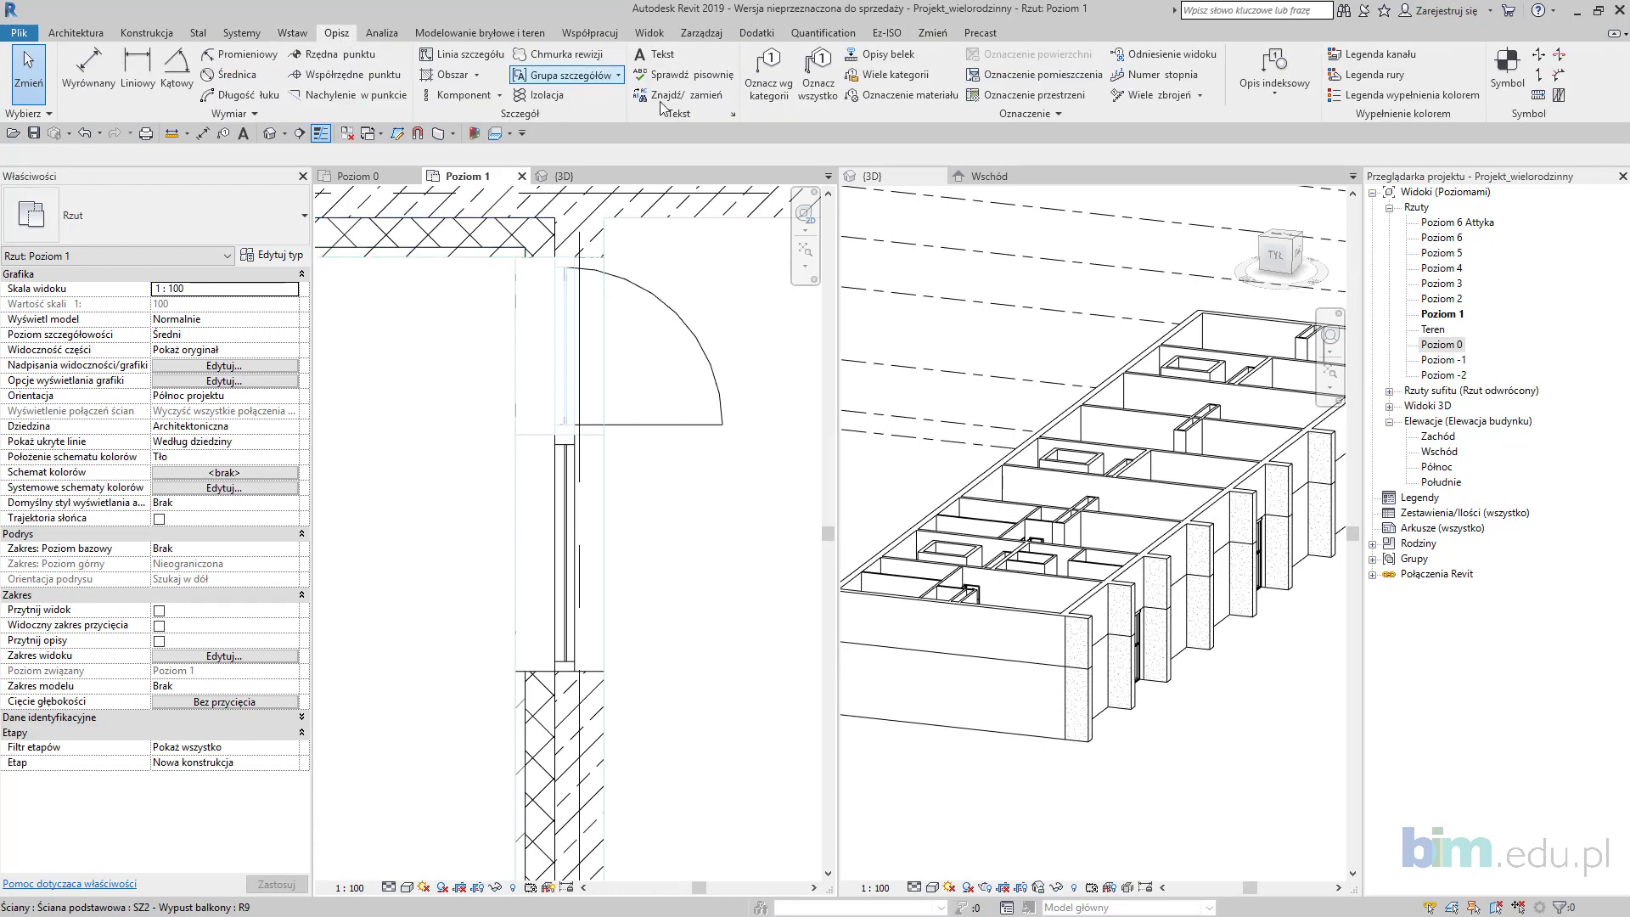
left_click(771, 96)
scroll(557, 542, "down", 2)
middle_click_drag(557, 542, 710, 501)
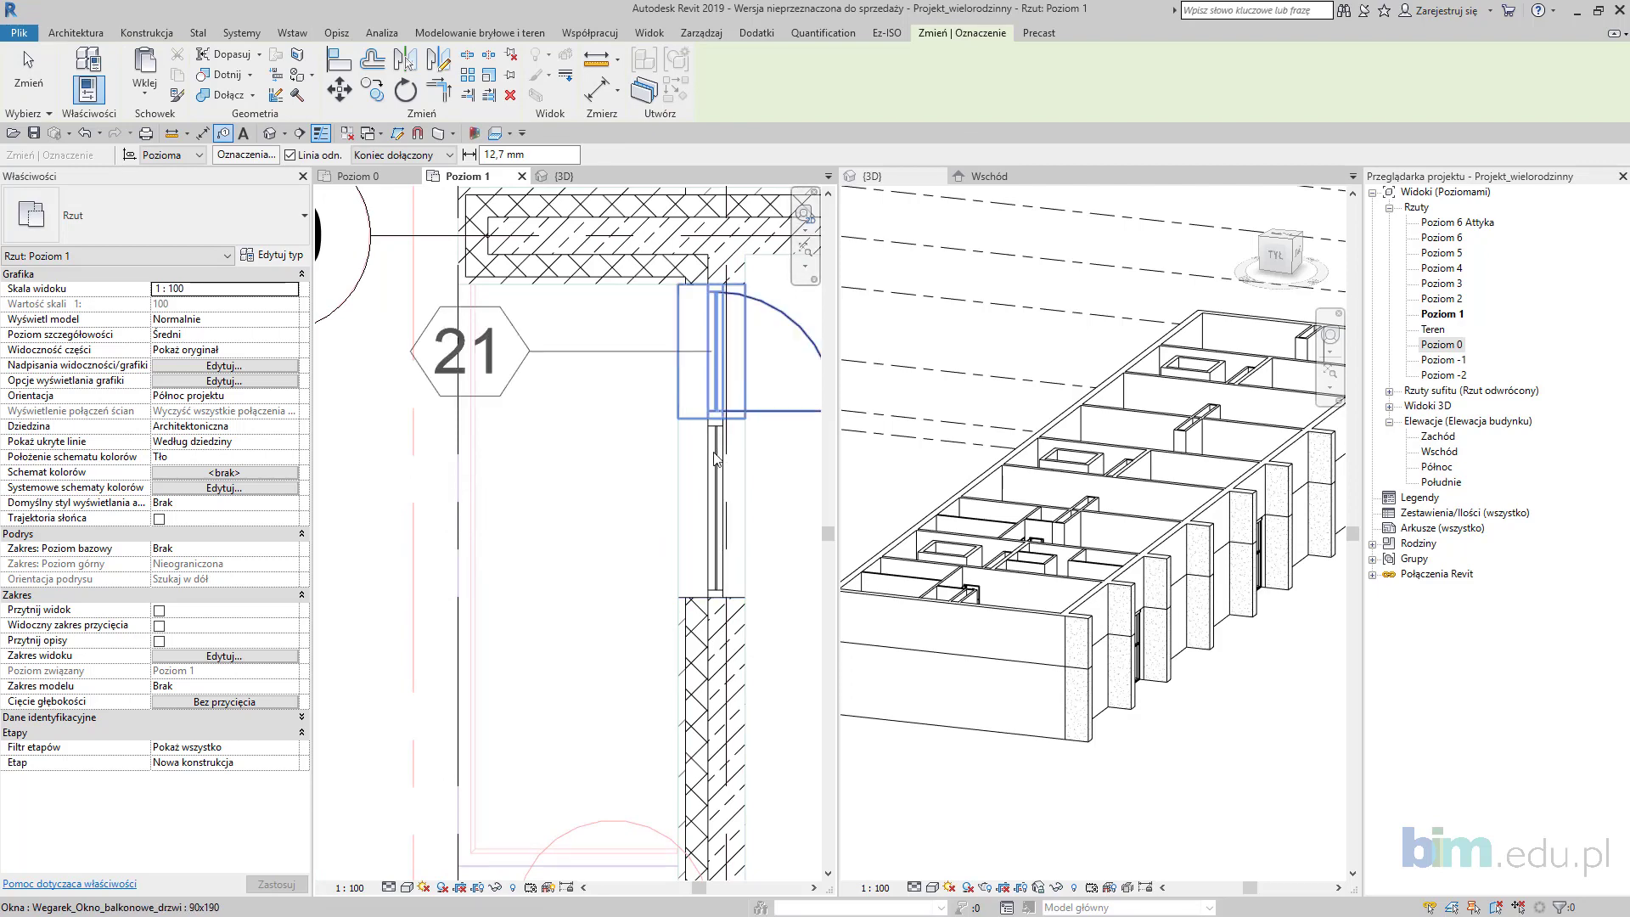
middle_click_drag(712, 501, 666, 484)
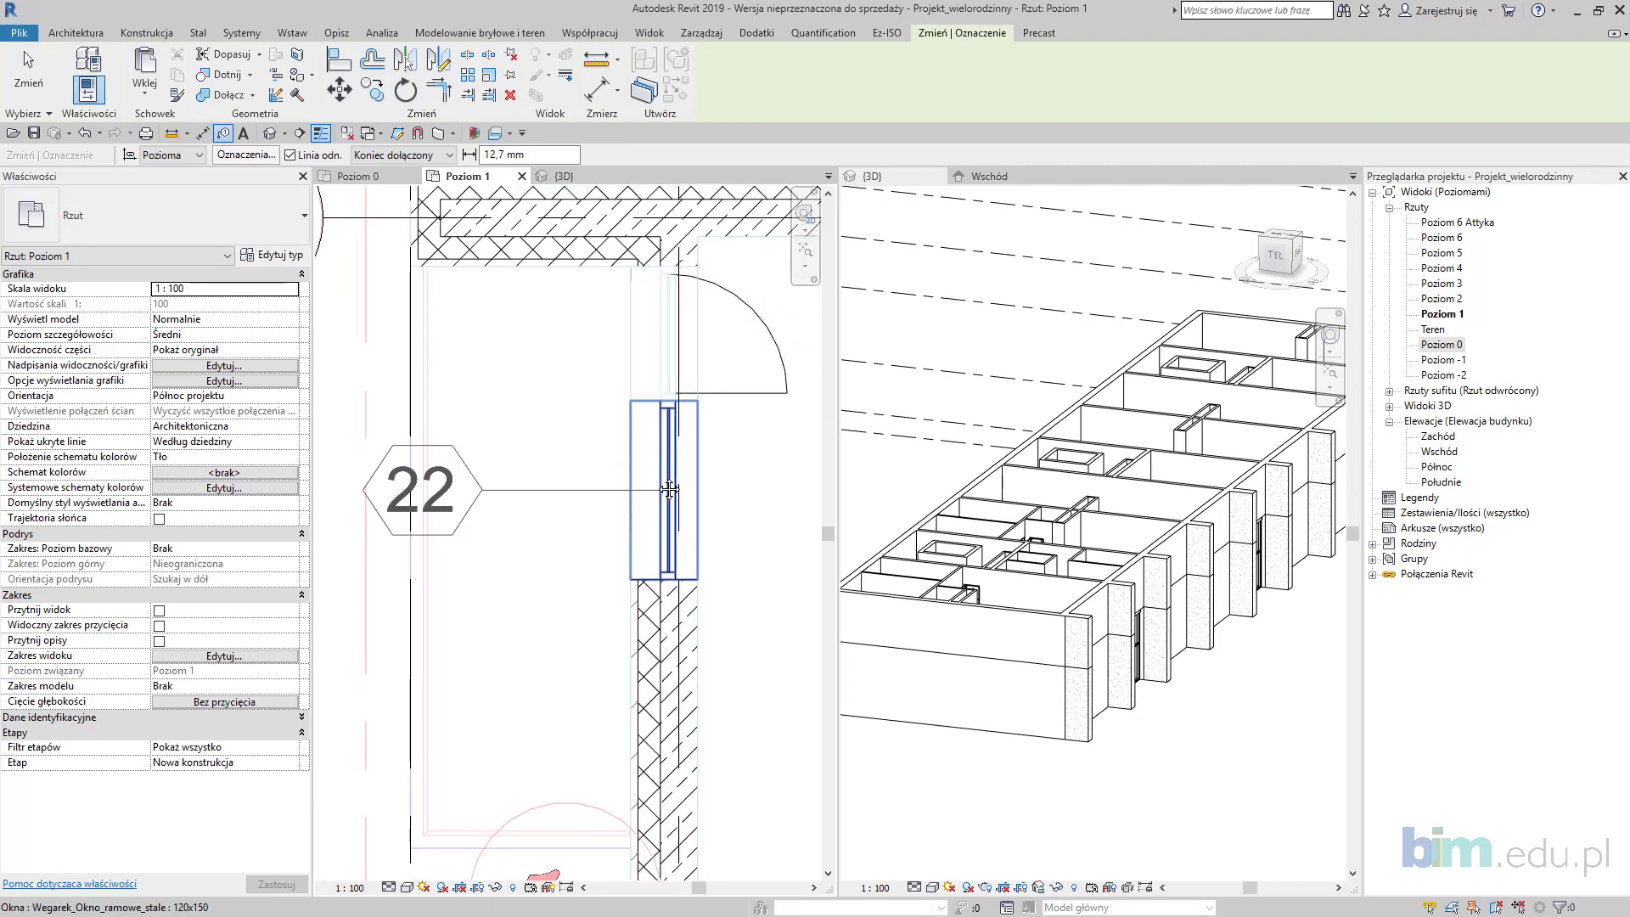
key("Escape")
Step: Set Głębokość węgarka of the 120x150 window to 0,2000
left_click(666, 484)
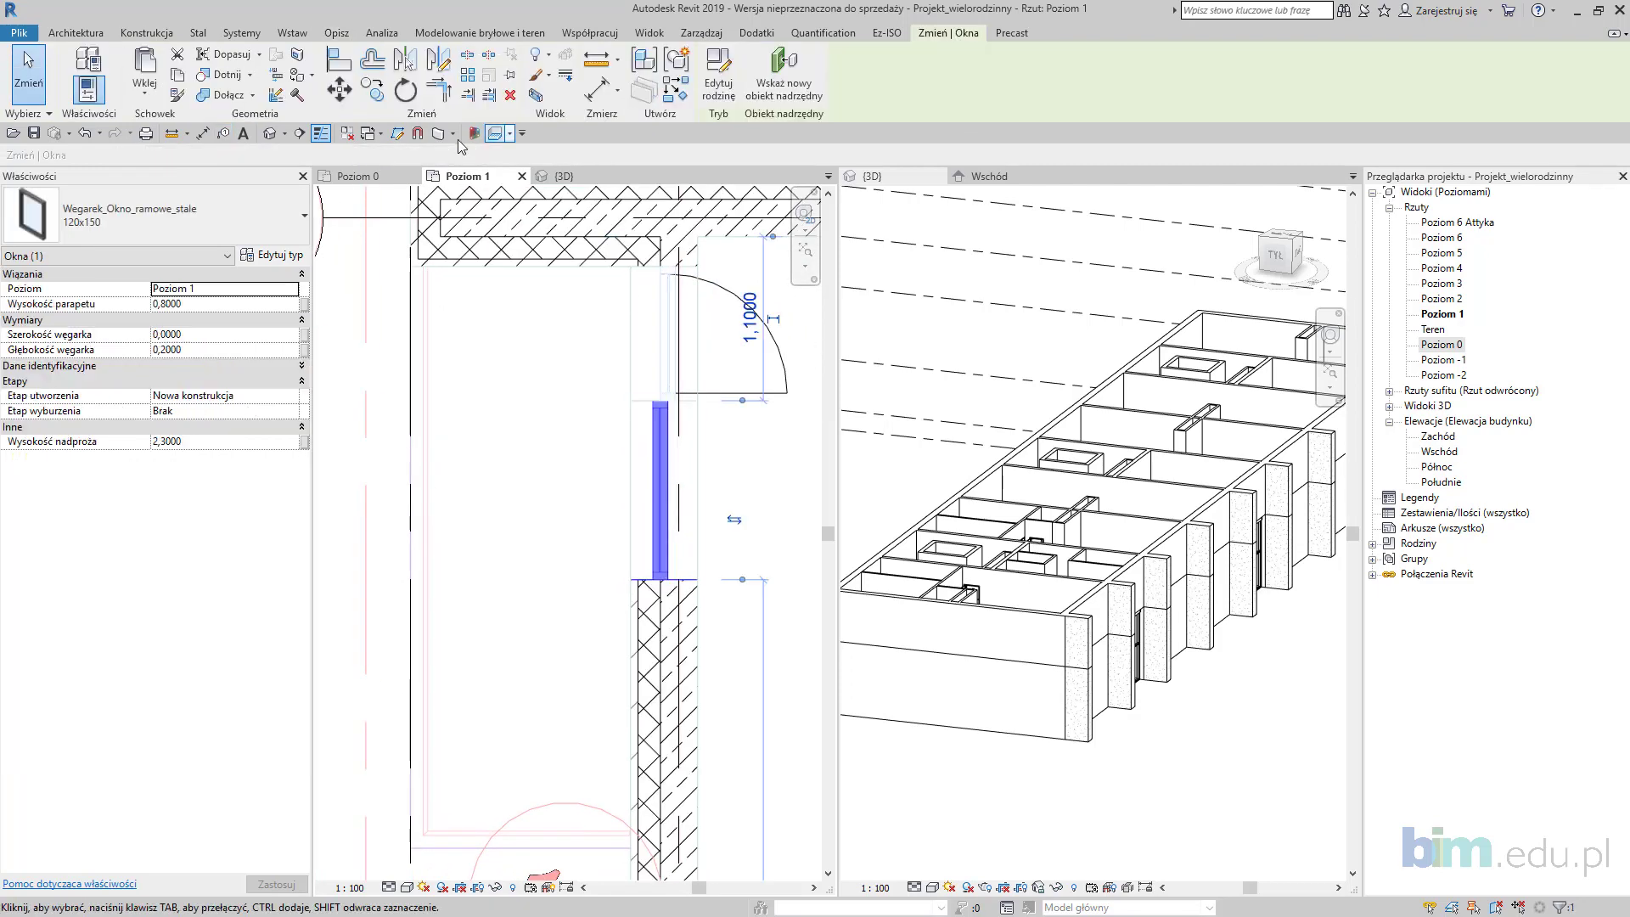
key("Escape")
Step: Tag the 120x150 window by category
left_click(769, 77)
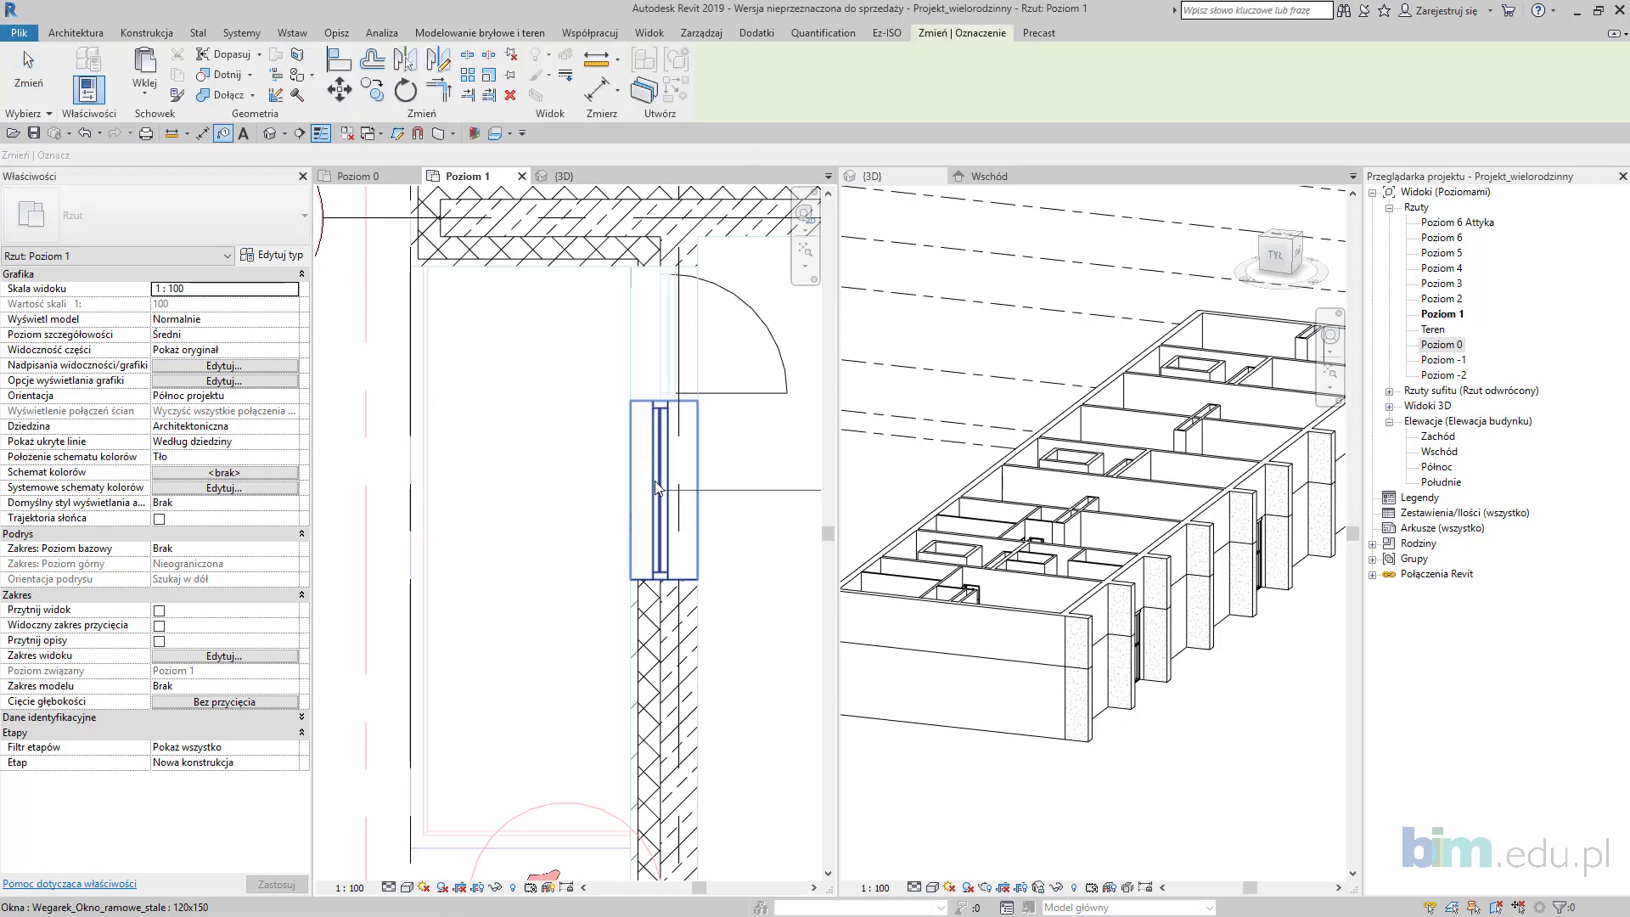
scroll(654, 480, "down", 2)
middle_click_drag(659, 476, 524, 484)
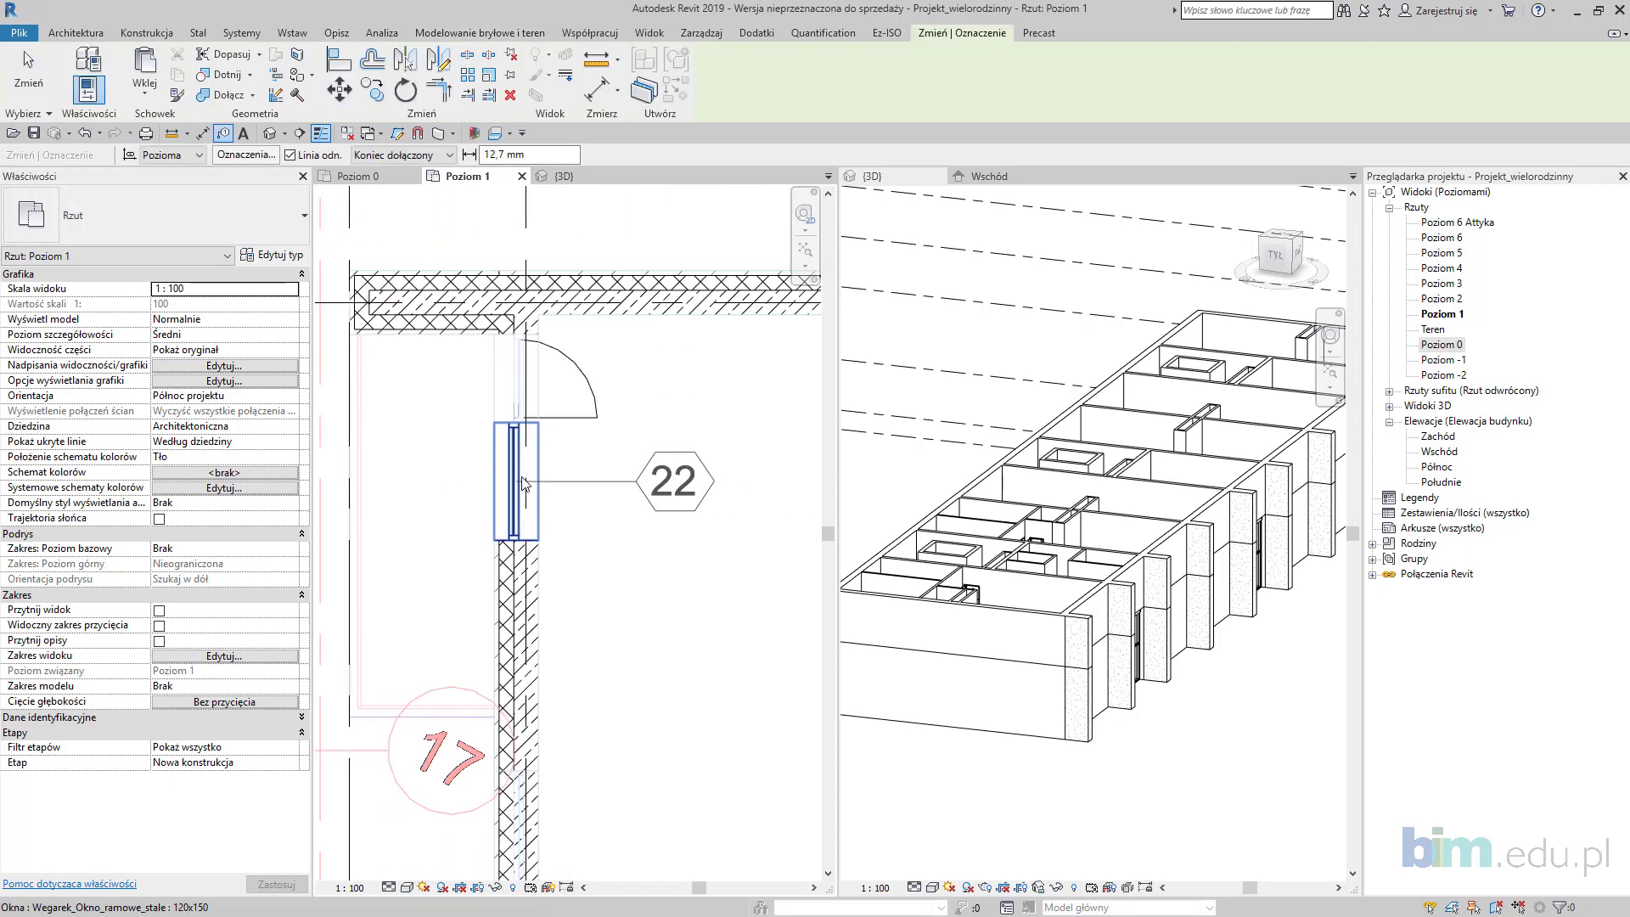
key("Escape")
left_click(517, 499)
left_click(560, 498)
left_click(599, 608)
middle_click_drag(611, 613, 637, 511)
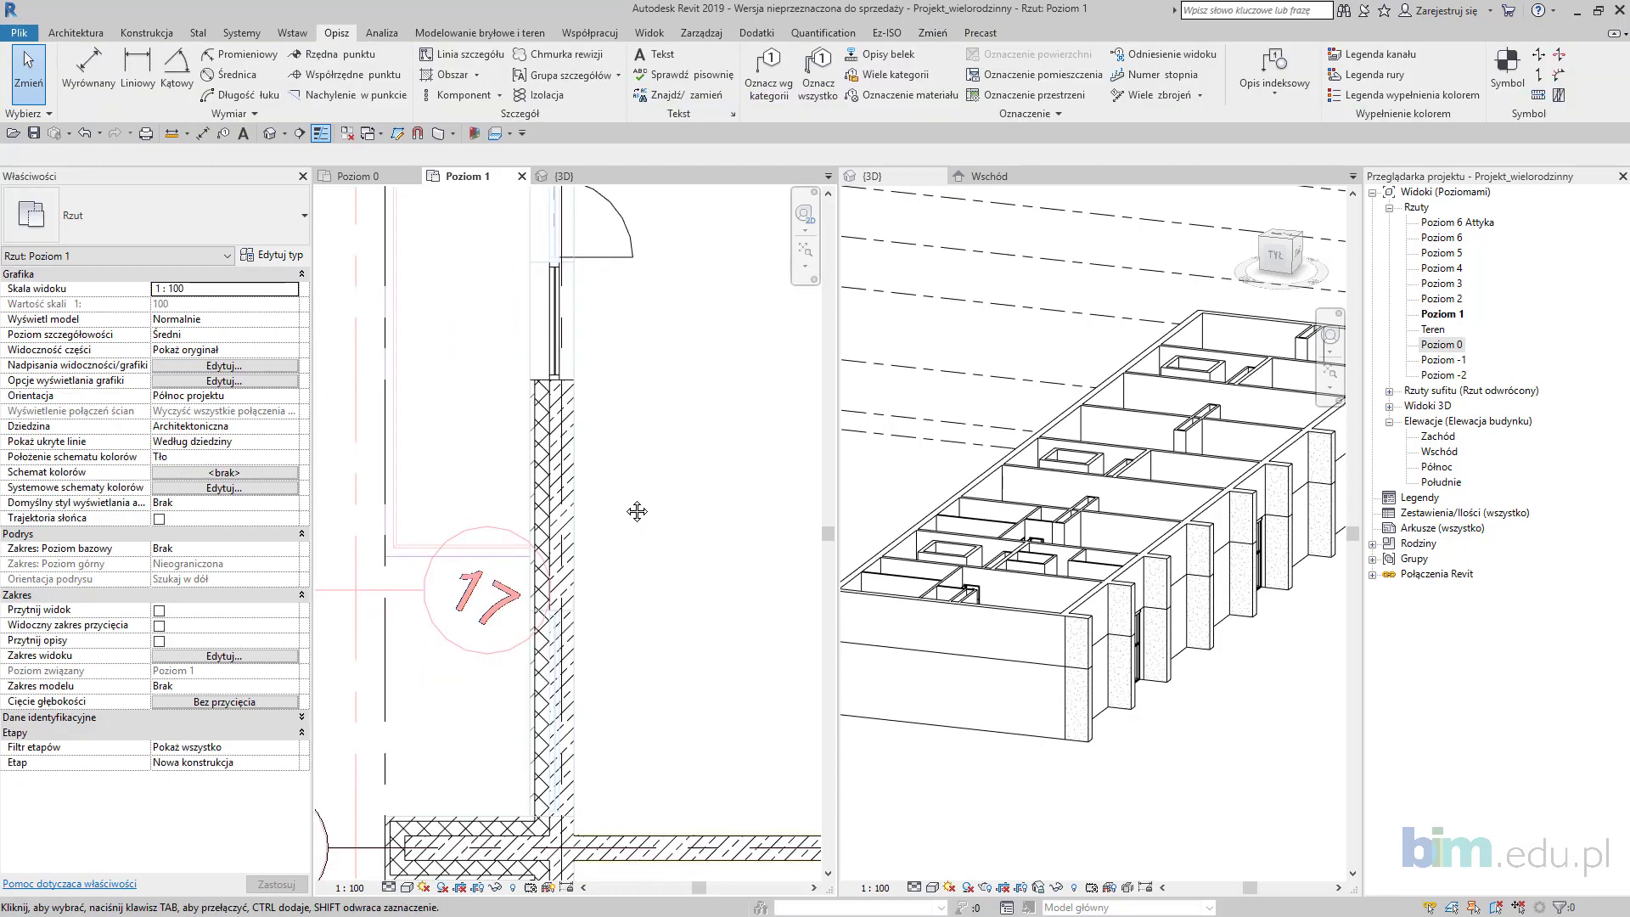
Step: Select the fixed-frame window beside the balcony door and check its type properties and the available window types
left_click(552, 344)
left_click(273, 256)
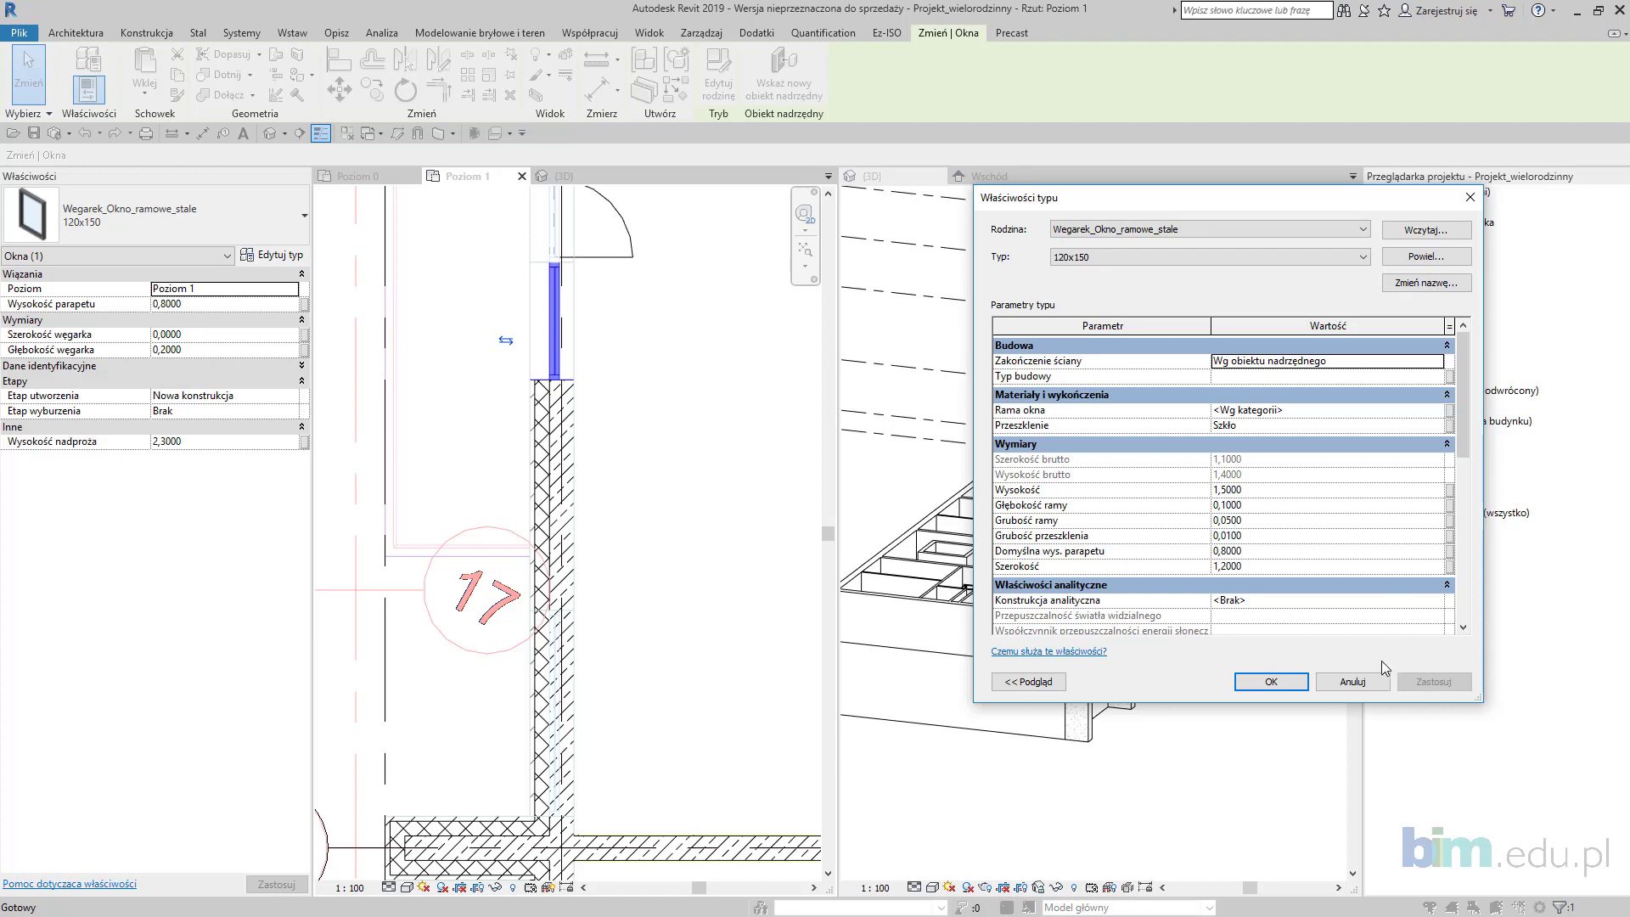
left_click(1359, 681)
left_click(199, 223)
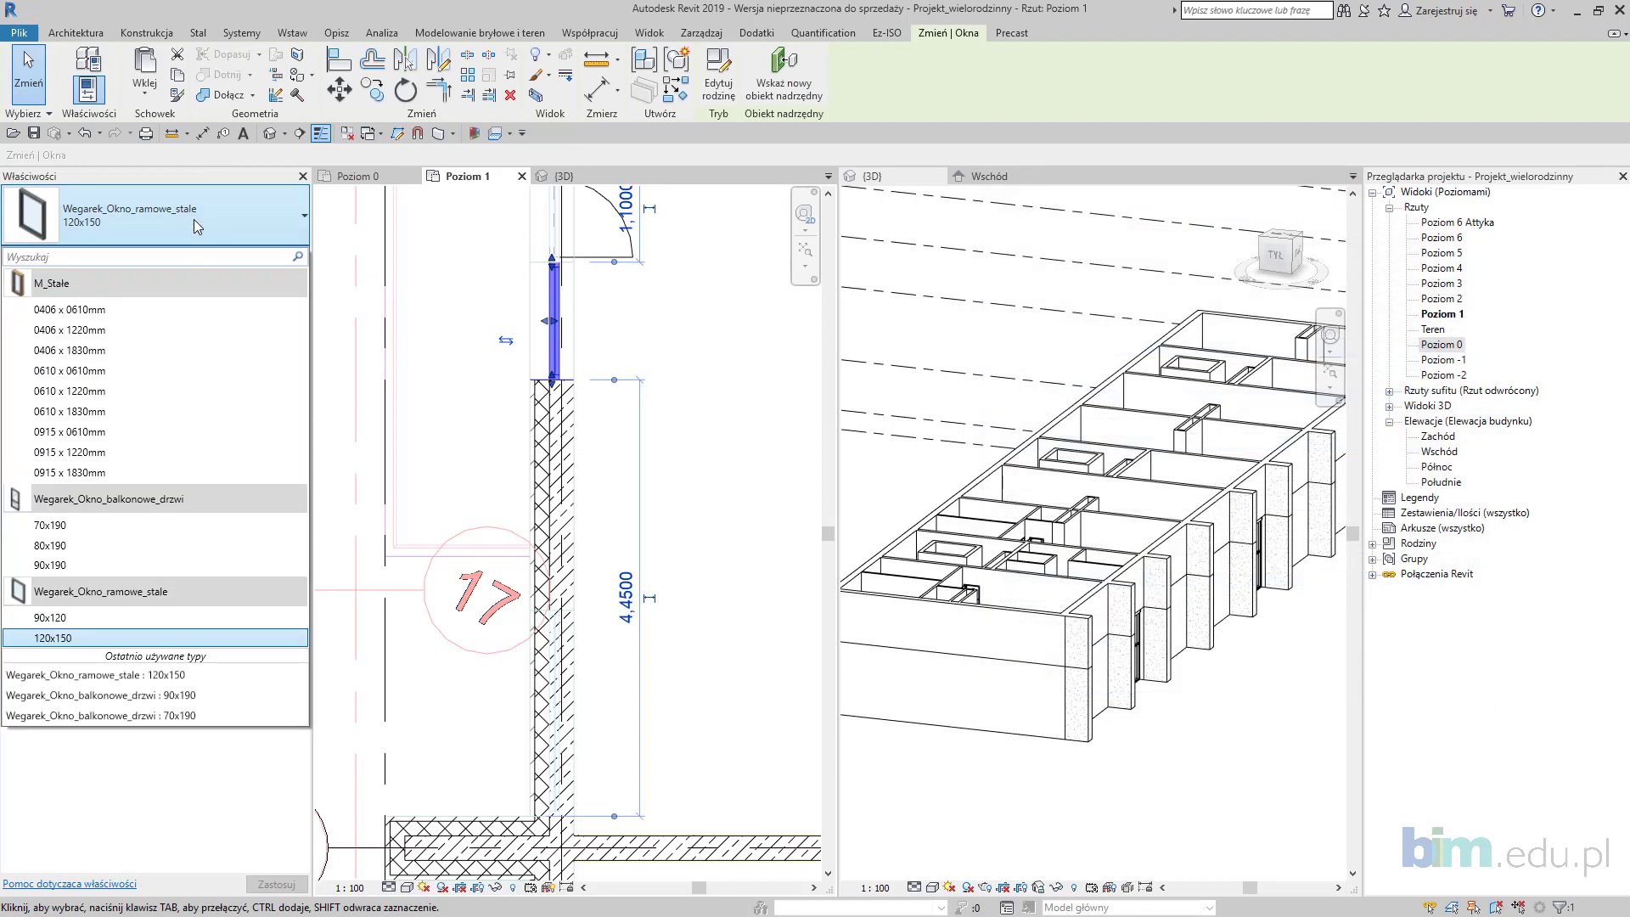
left_click(240, 190)
Step: Duplicate the fixed-frame window's type as 180x150 and set its width (Szerokość) to 1,8 m
left_click(278, 255)
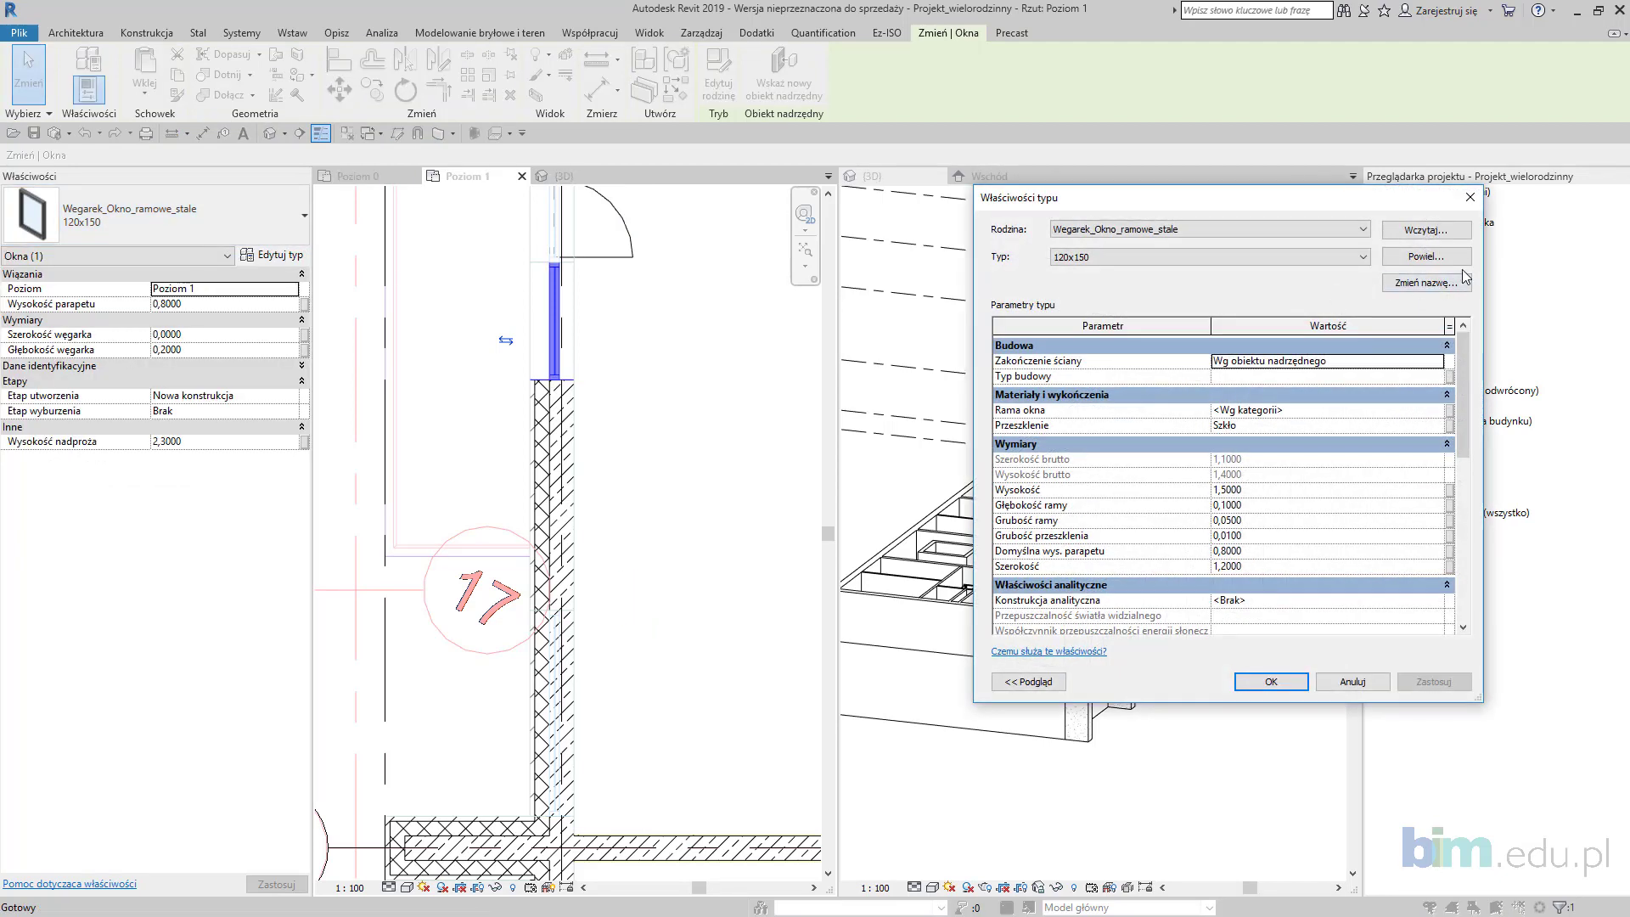
left_click(1445, 262)
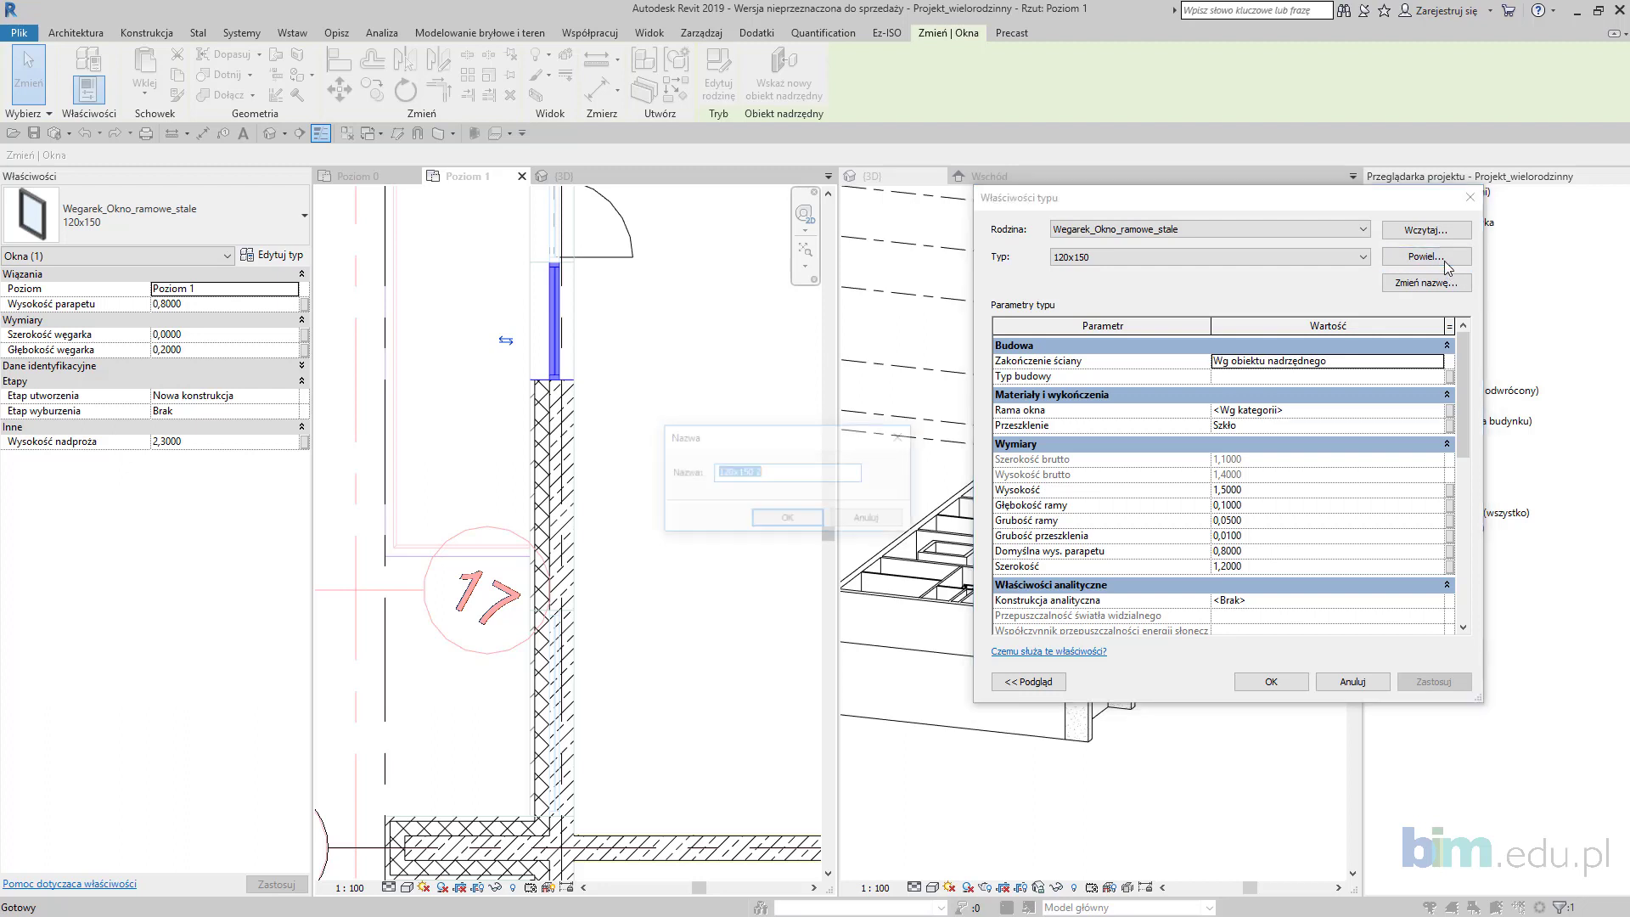
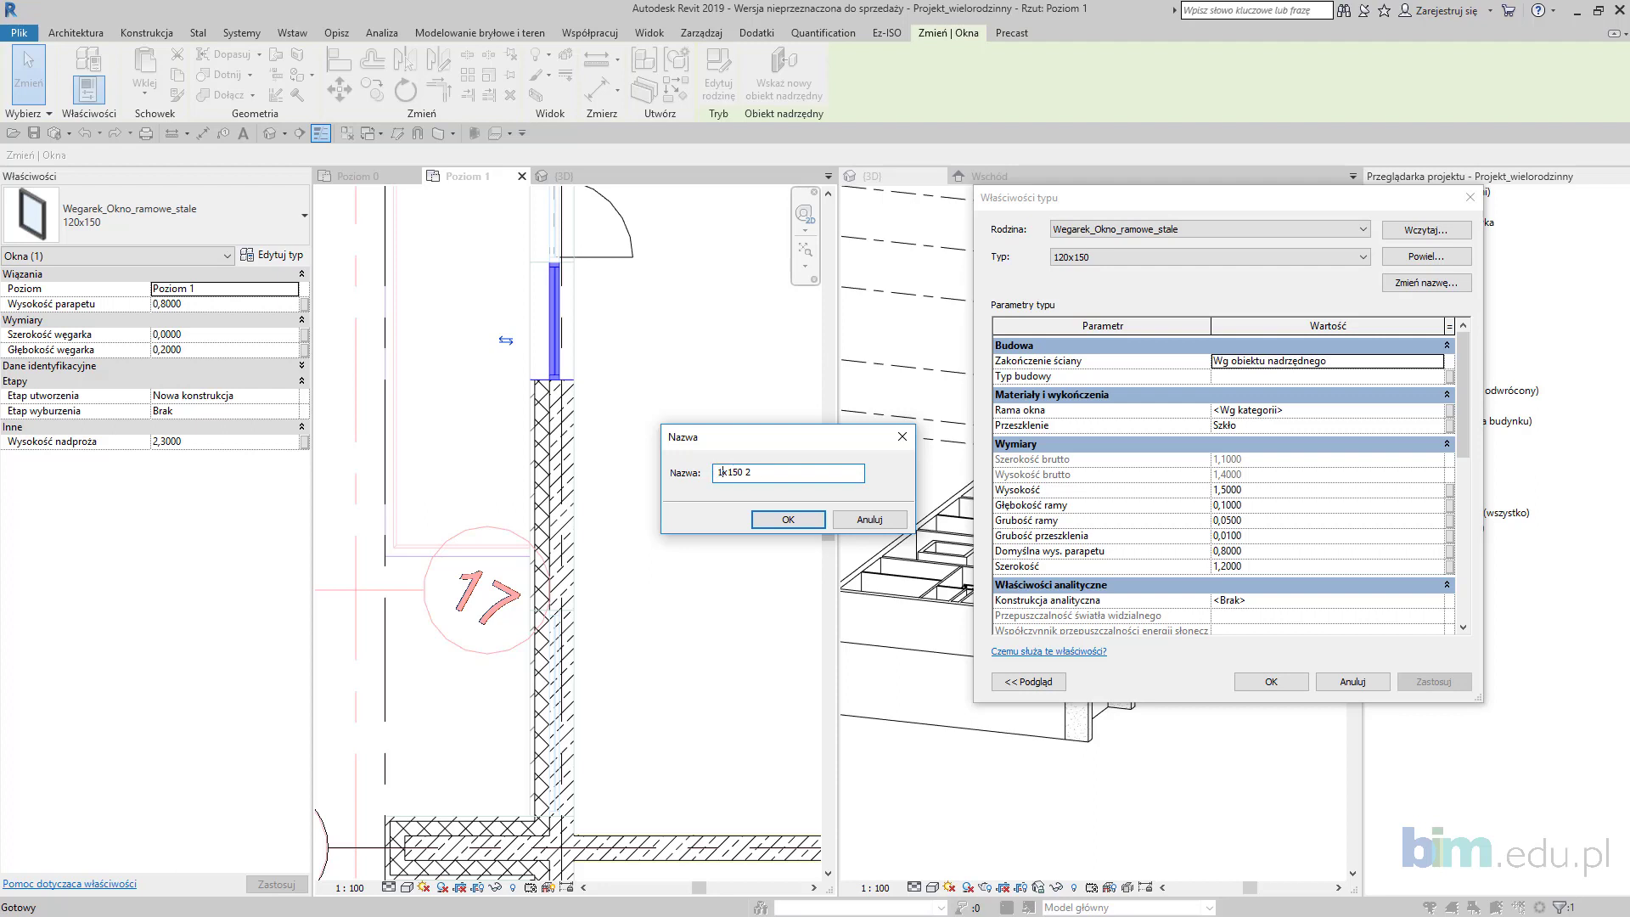
left_click(787, 521)
left_click(1247, 564)
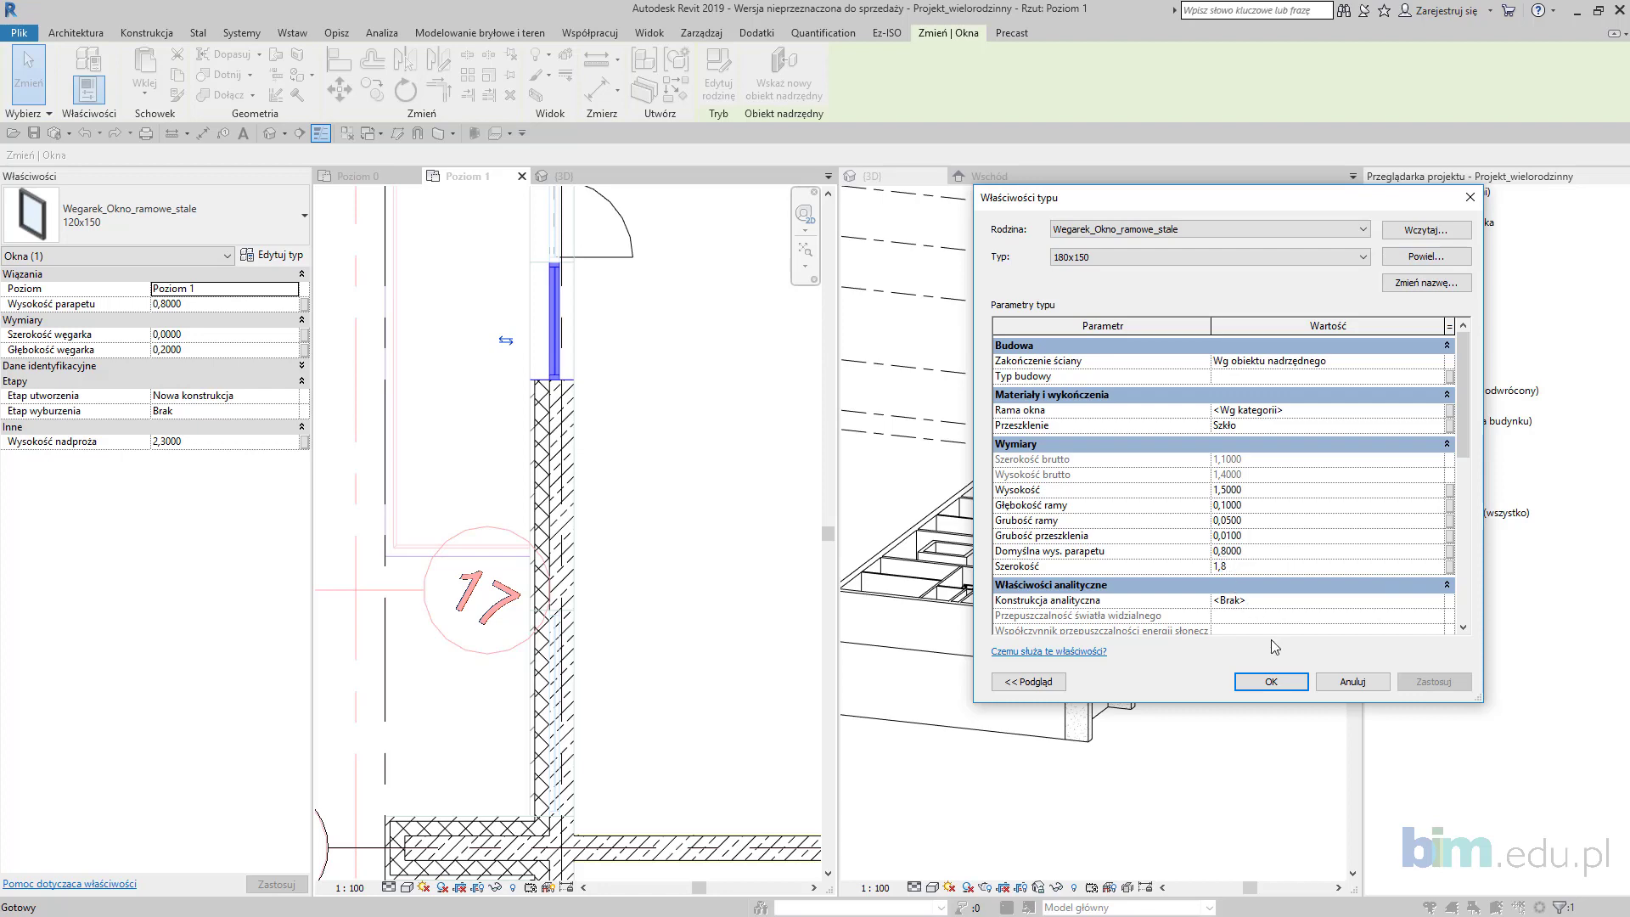
left_click(1271, 681)
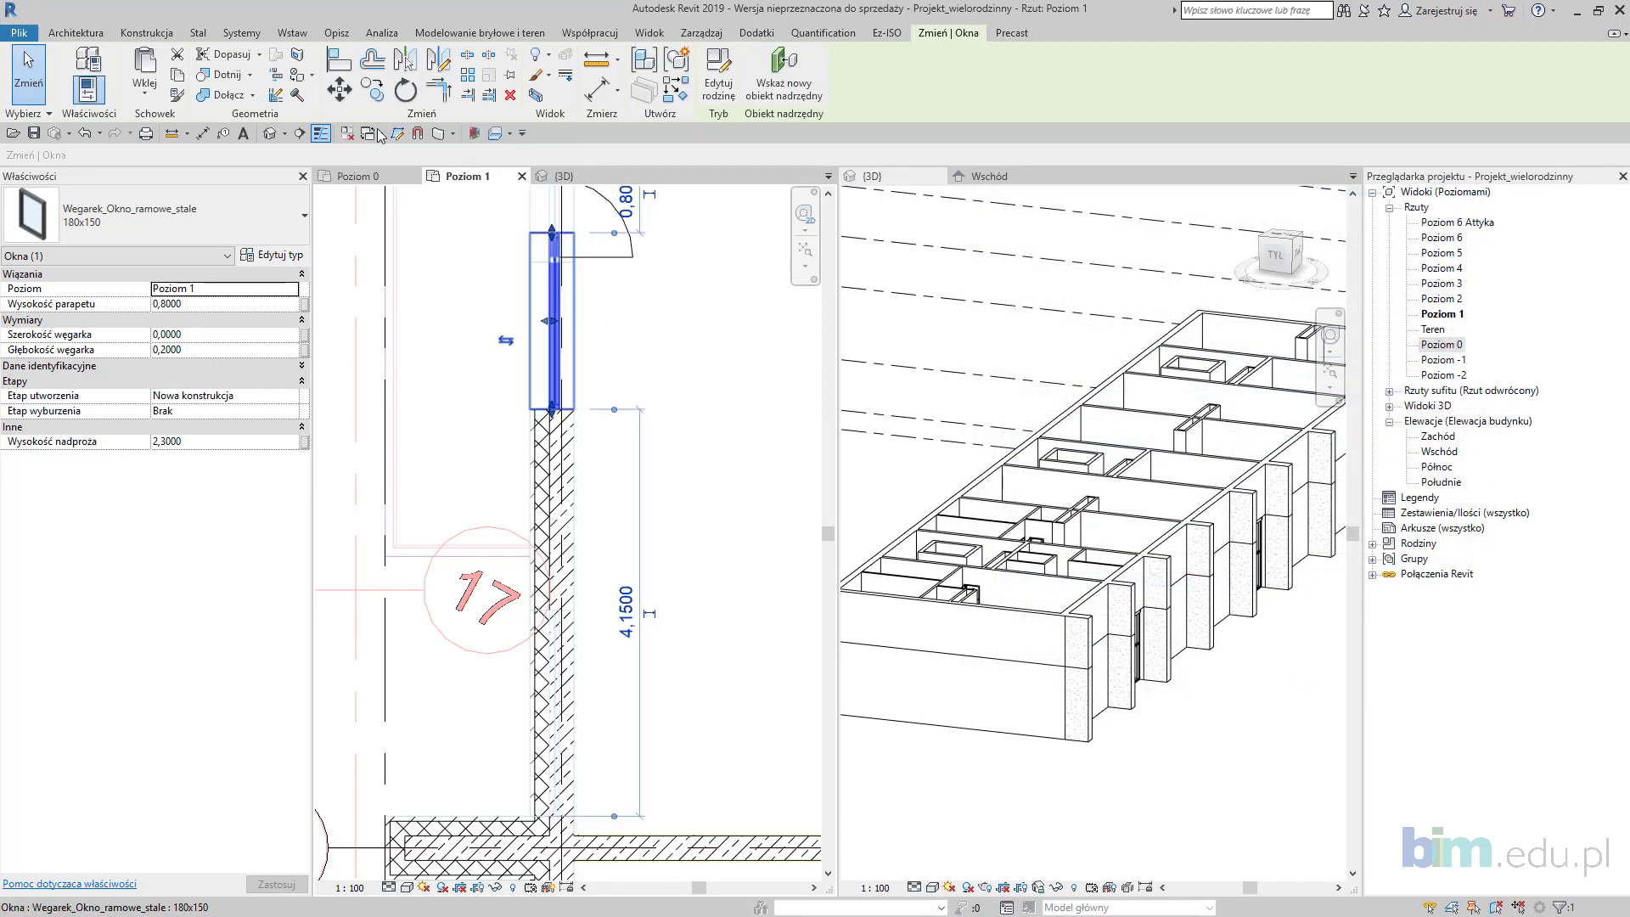
Step: Move the 180x150 window along the wall so its end meets the edge of the balcony door
left_click(339, 88)
scroll(543, 246, "up", 5)
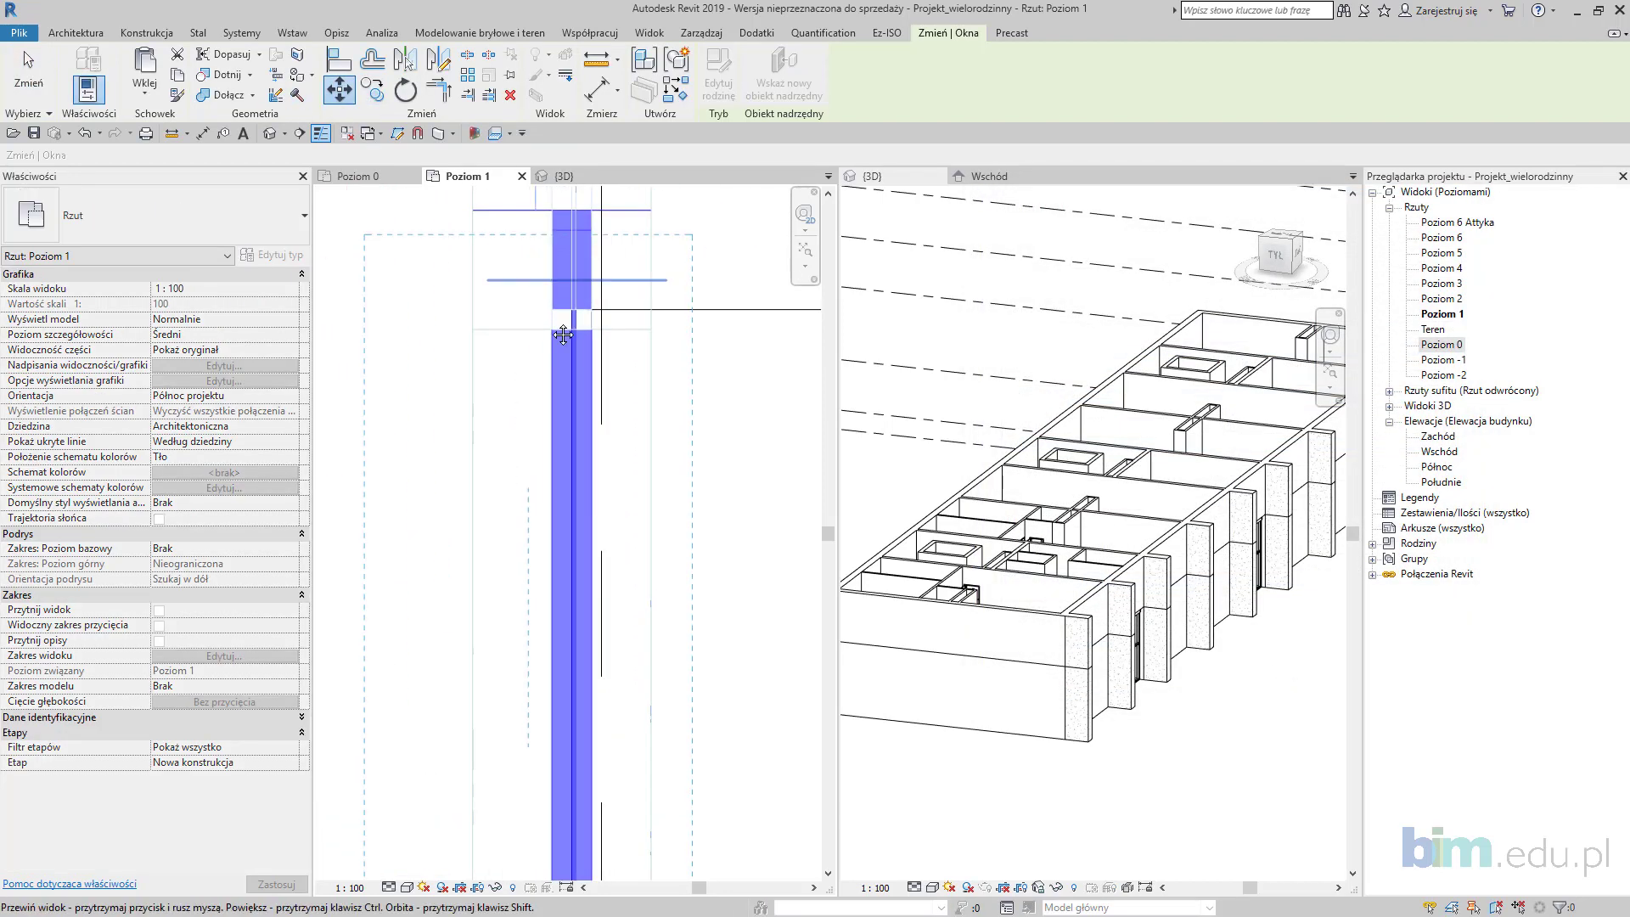
middle_click_drag(561, 326, 588, 414)
left_click(498, 297)
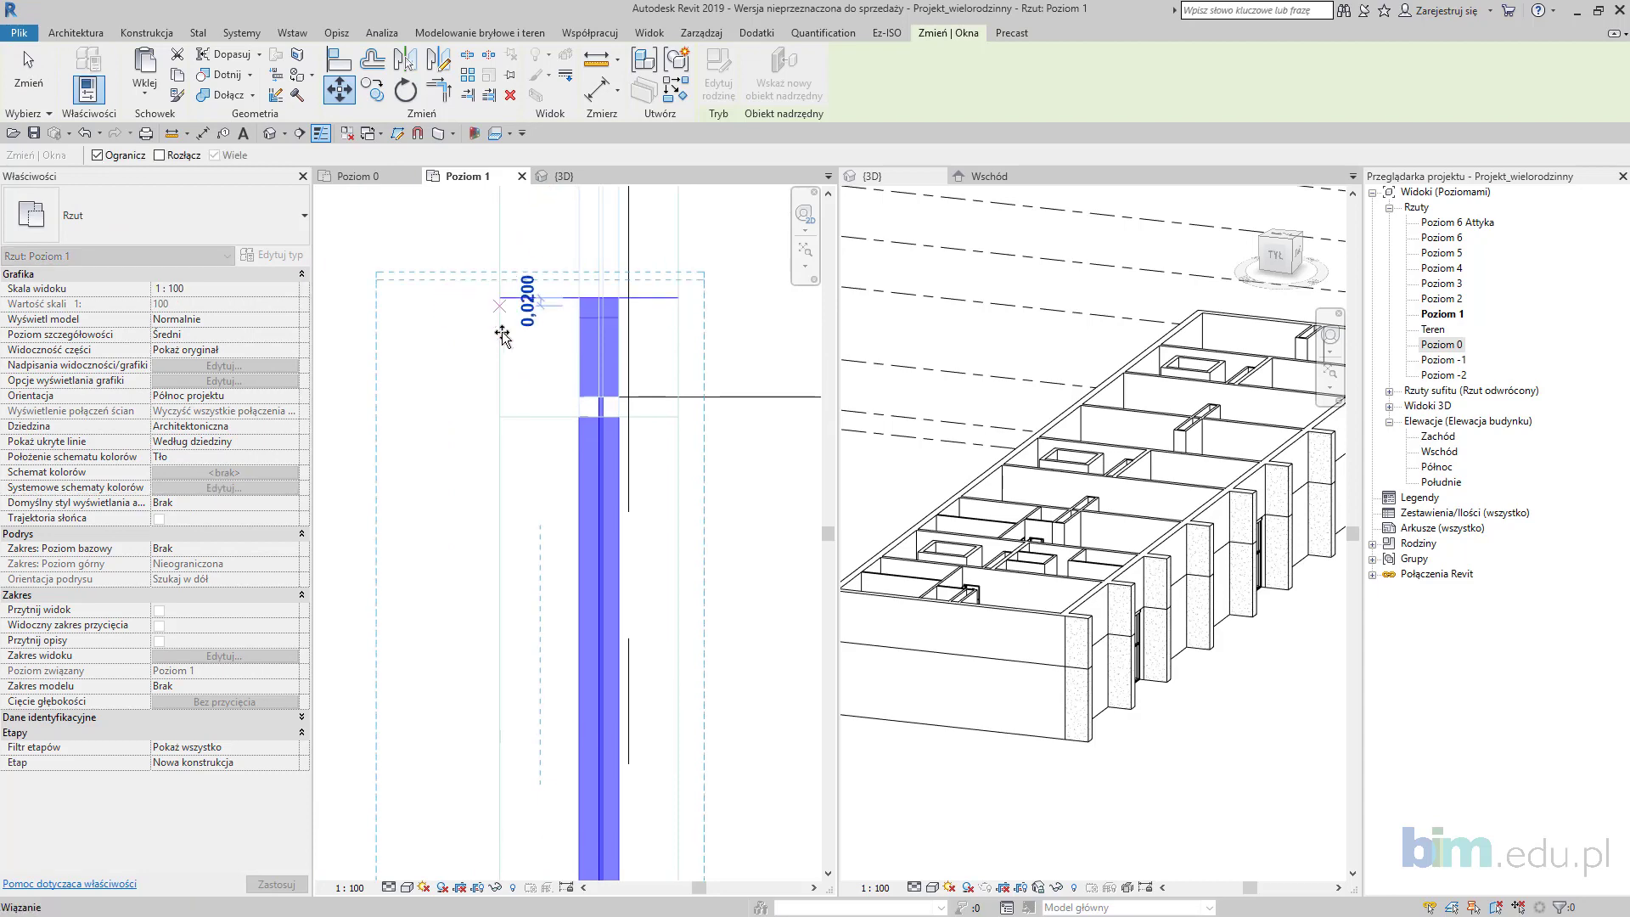
left_click(504, 418)
scroll(745, 444, "down", 5)
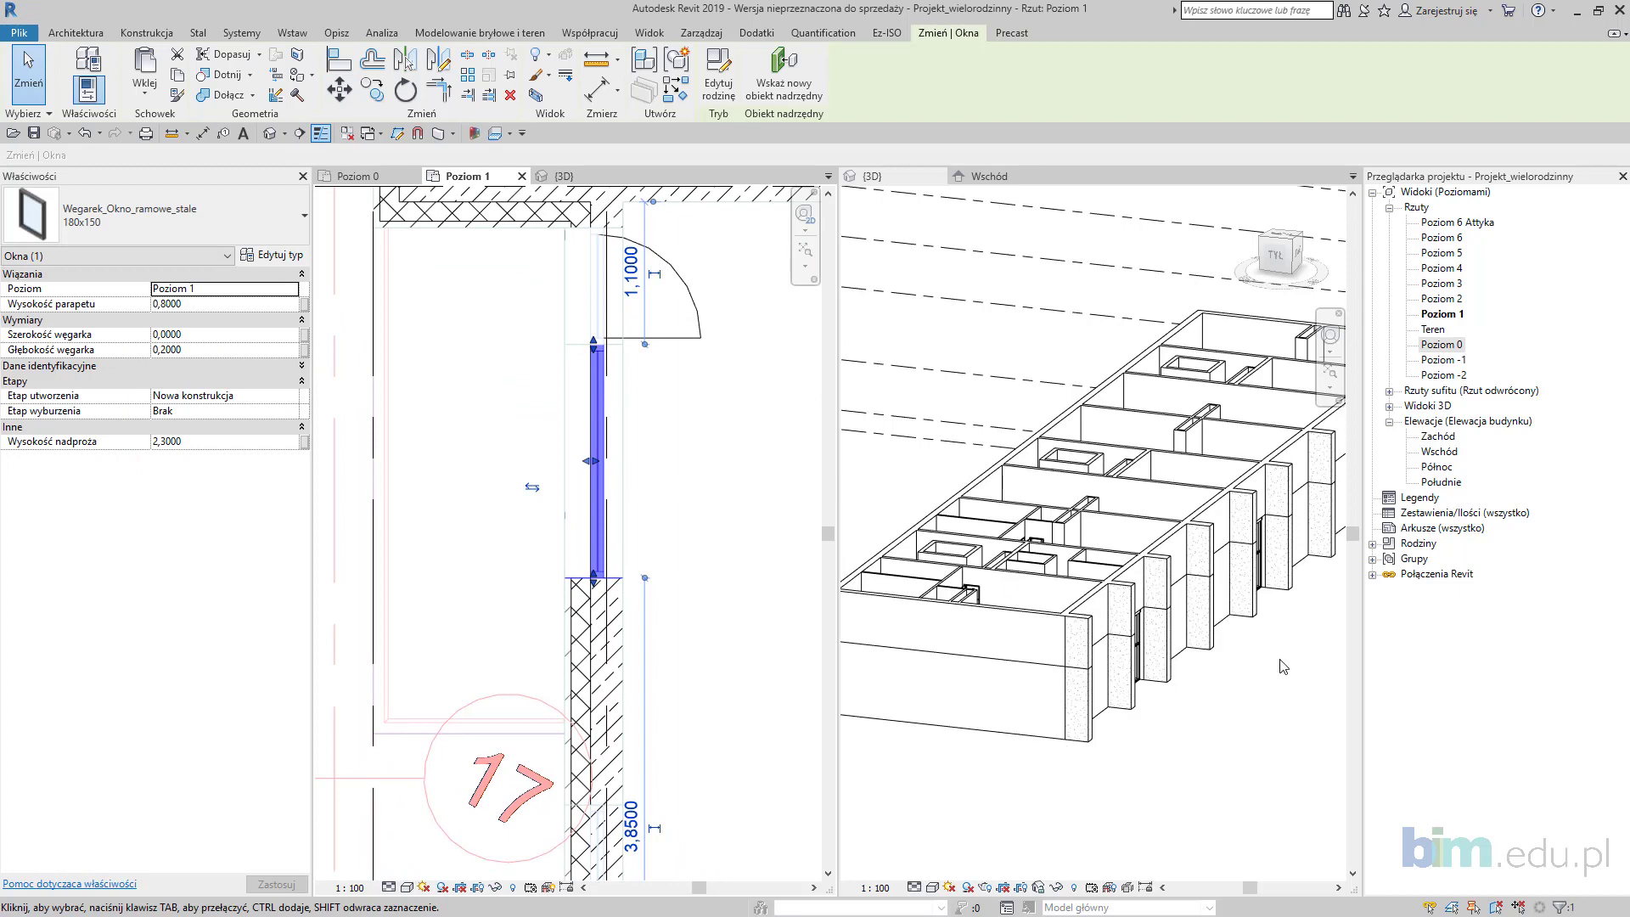
Step: Examine the 180x150 window and the adjoining balcony door on the facade in the 3D view
left_click(1284, 575)
middle_click_drag(1172, 620, 1123, 592, "shift")
left_click(1064, 649)
scroll(1069, 643, "up", 6)
left_click(1080, 613)
scroll(1015, 635, "up", 2)
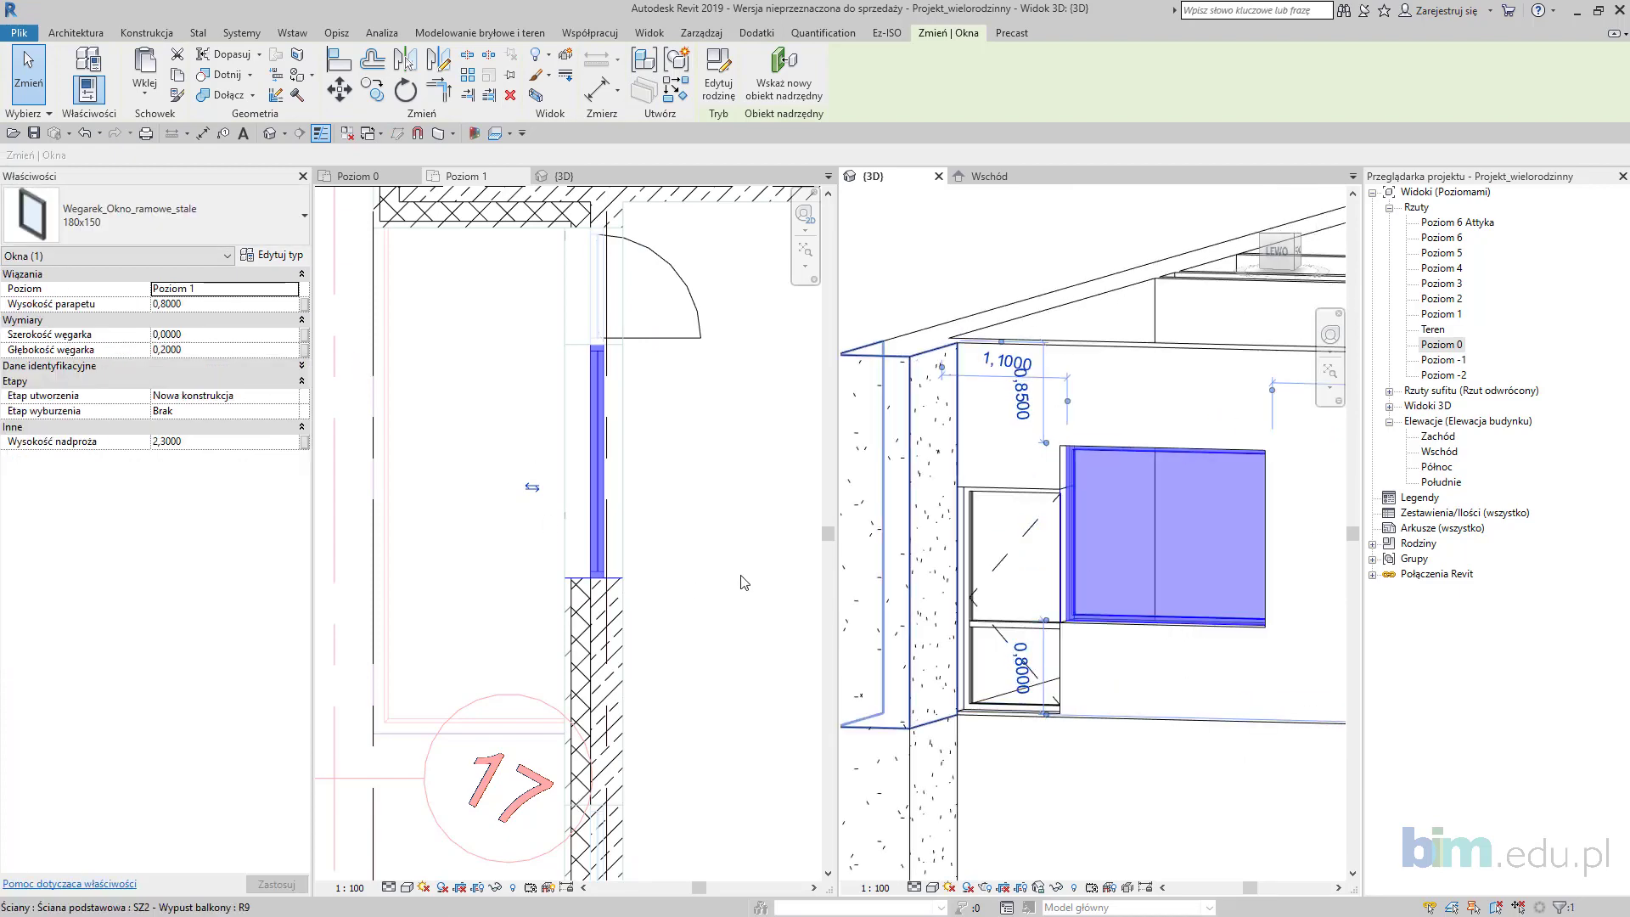
left_click(1023, 538)
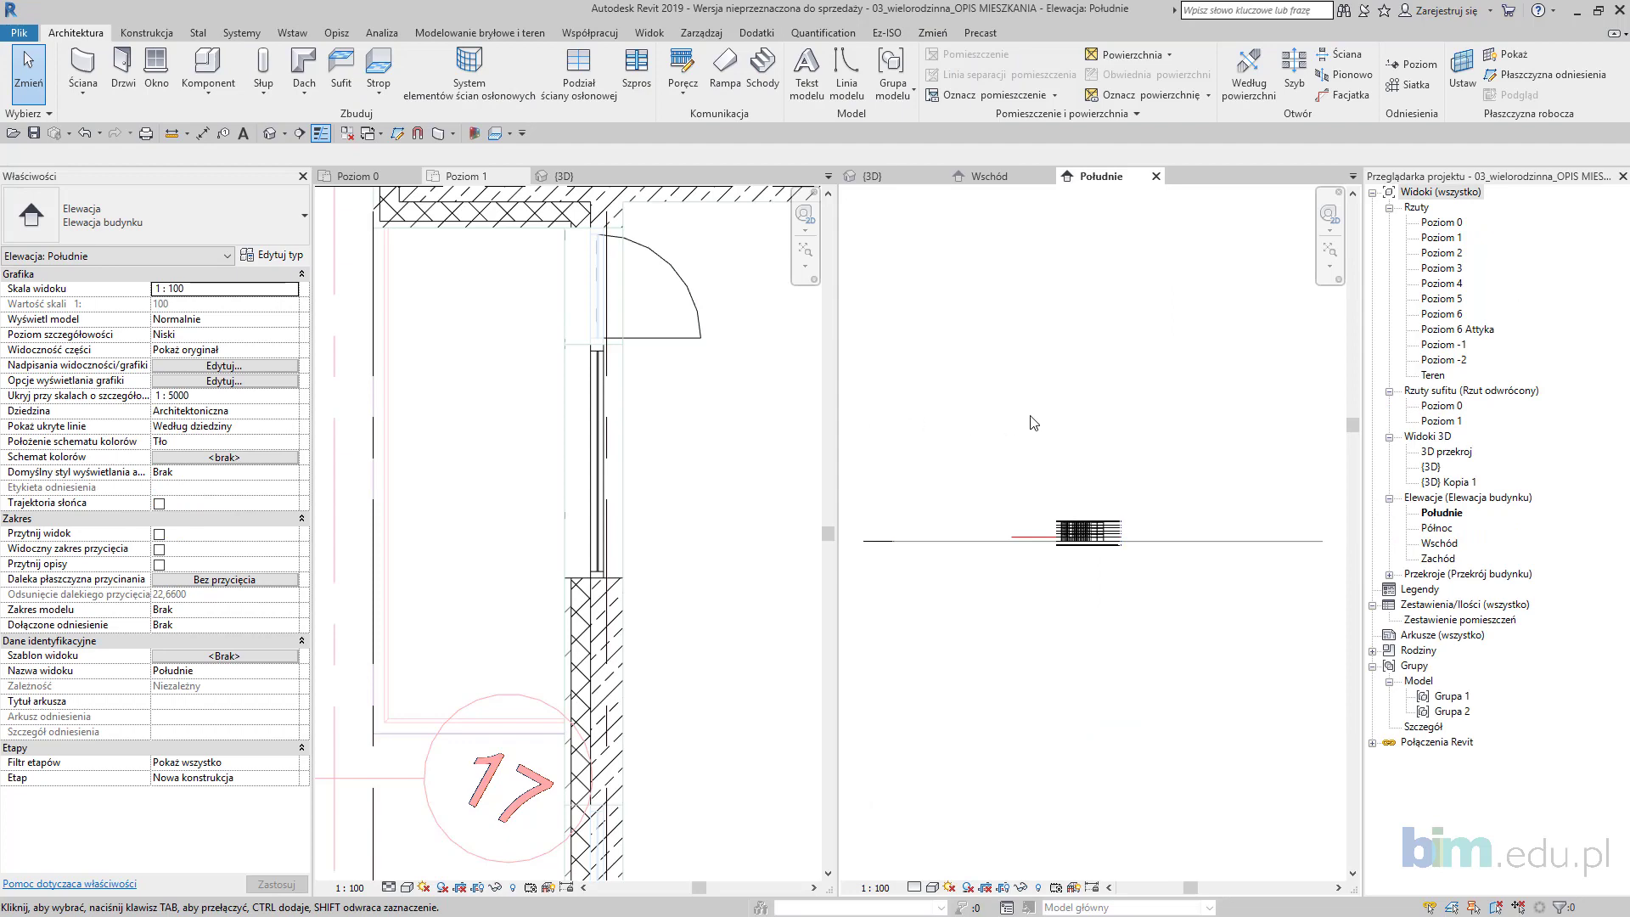
Step: Examine the balcony door in the Poziom 1 plan and the facade openings in the reference project's Południe elevation
scroll(638, 469, "down", 1)
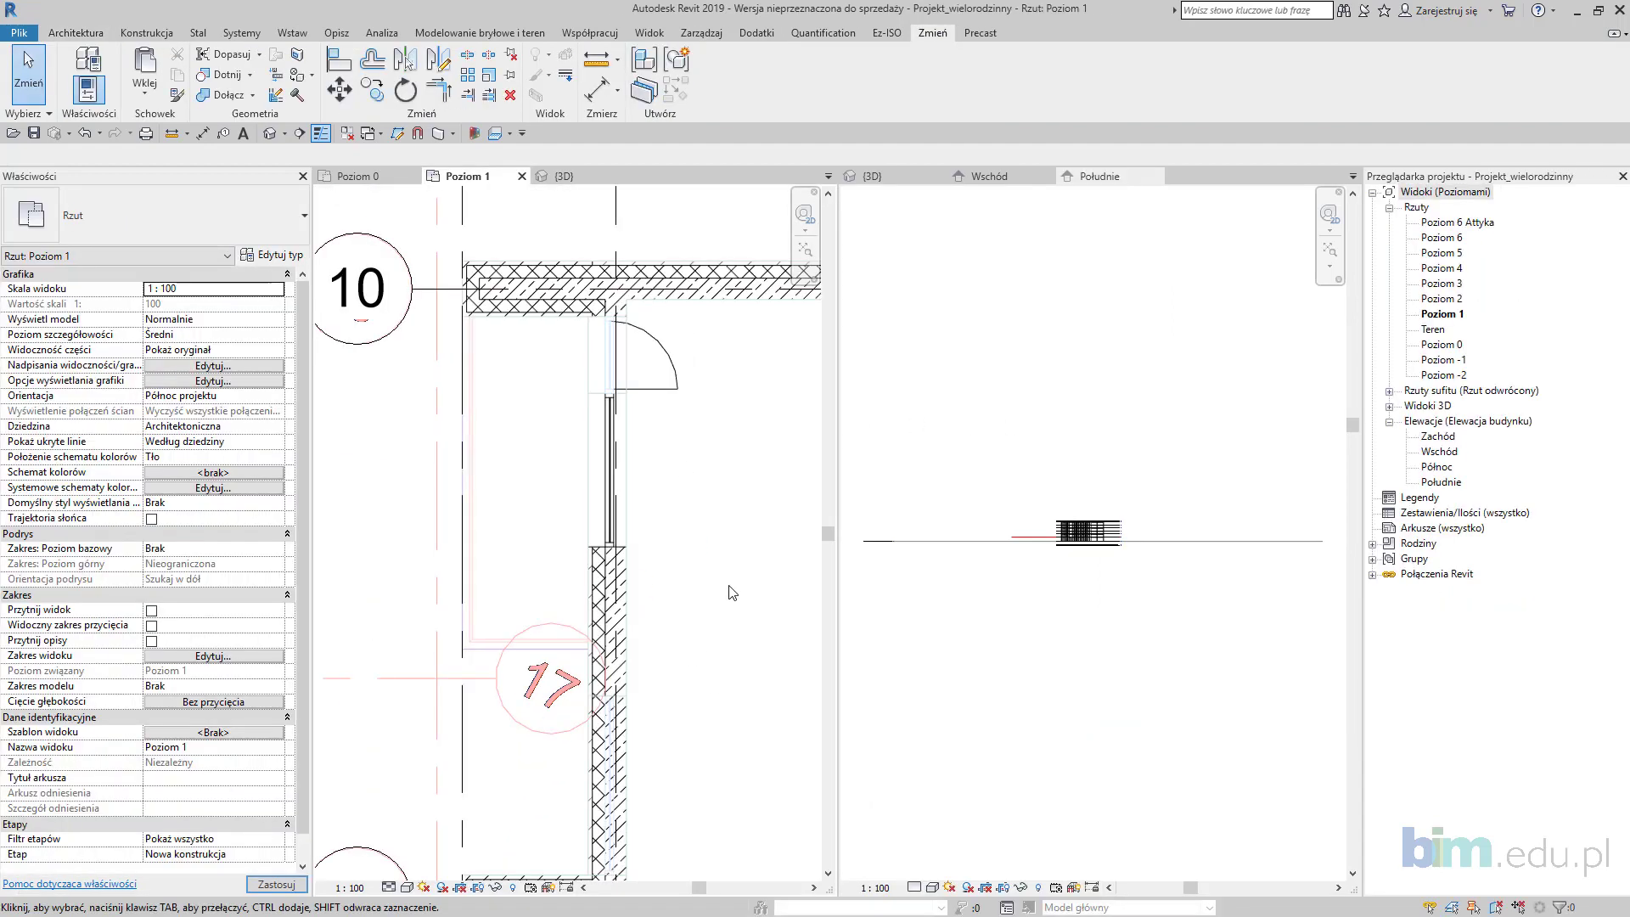
middle_click_drag(629, 597, 577, 506)
scroll(559, 366, "up", 2)
middle_click_drag(626, 254, 627, 325)
left_click(625, 338)
scroll(626, 333, "up", 1)
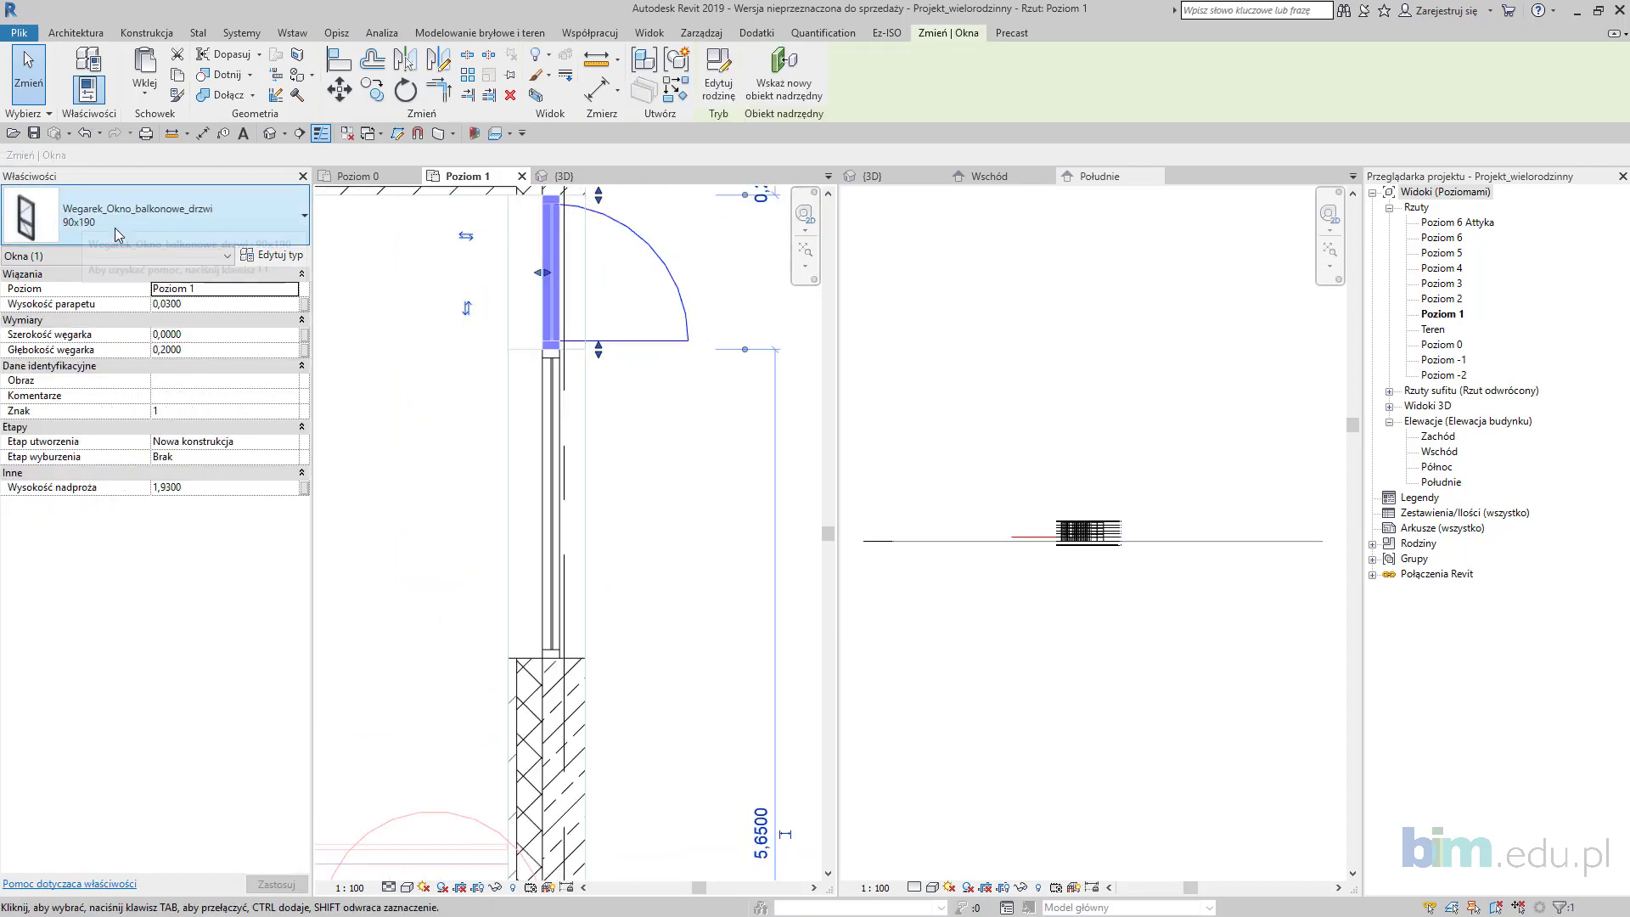
left_click(591, 466)
left_click(1099, 578)
scroll(1070, 539, "up", 6)
middle_click_drag(1218, 416, 1491, 143)
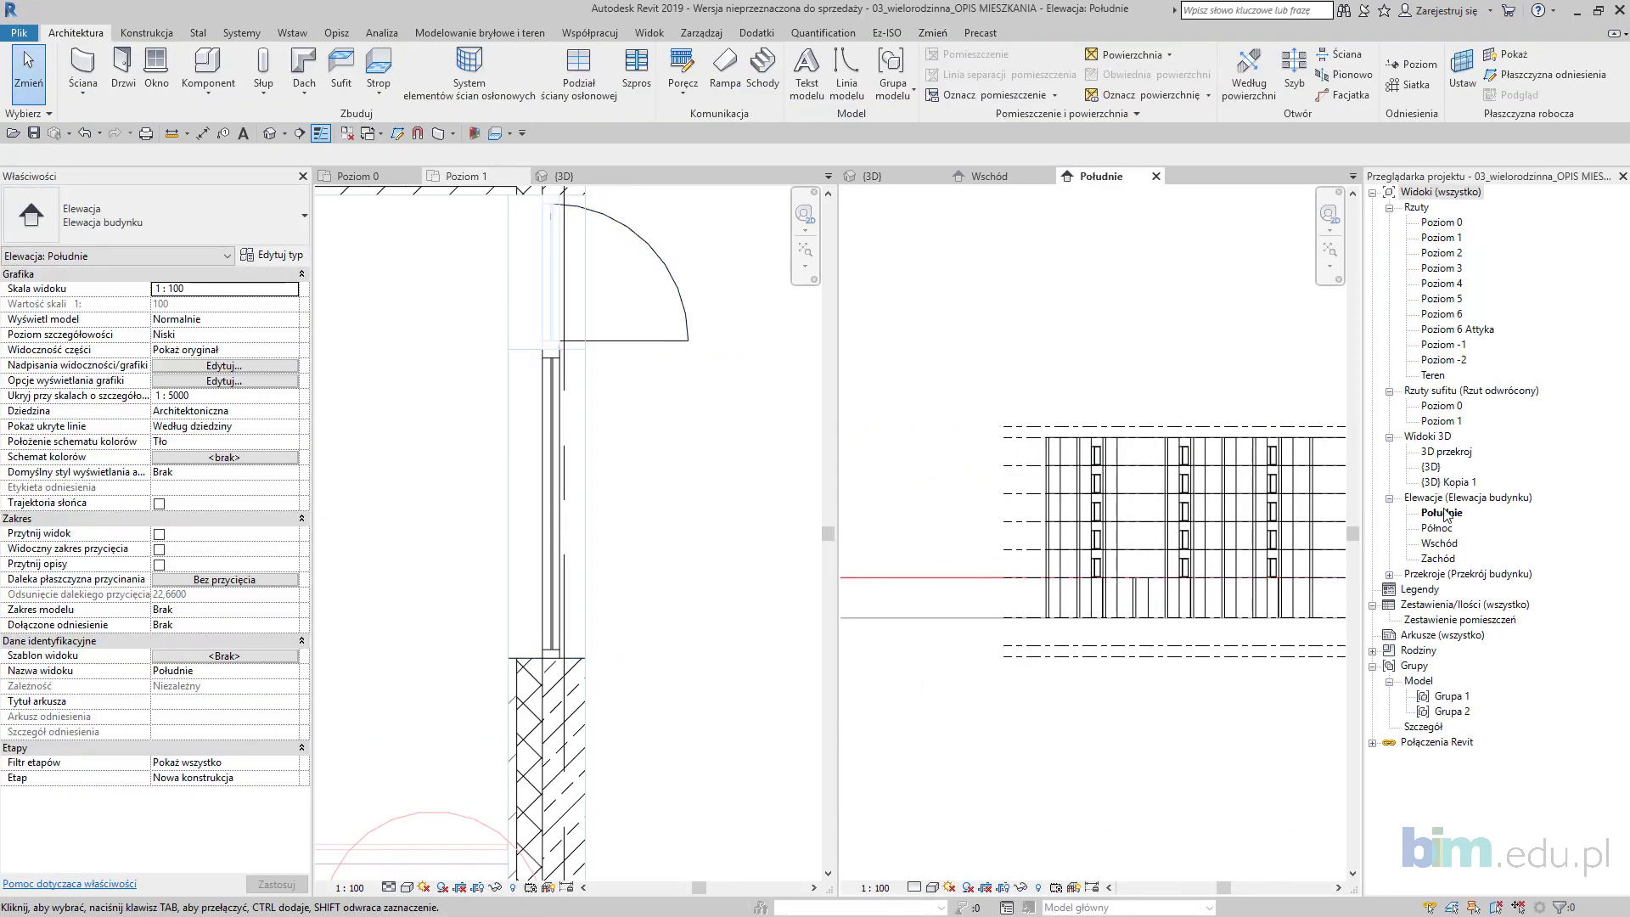
Step: Select the balcony door in the 3D view and duplicate its type as 90x220
left_click(888, 176)
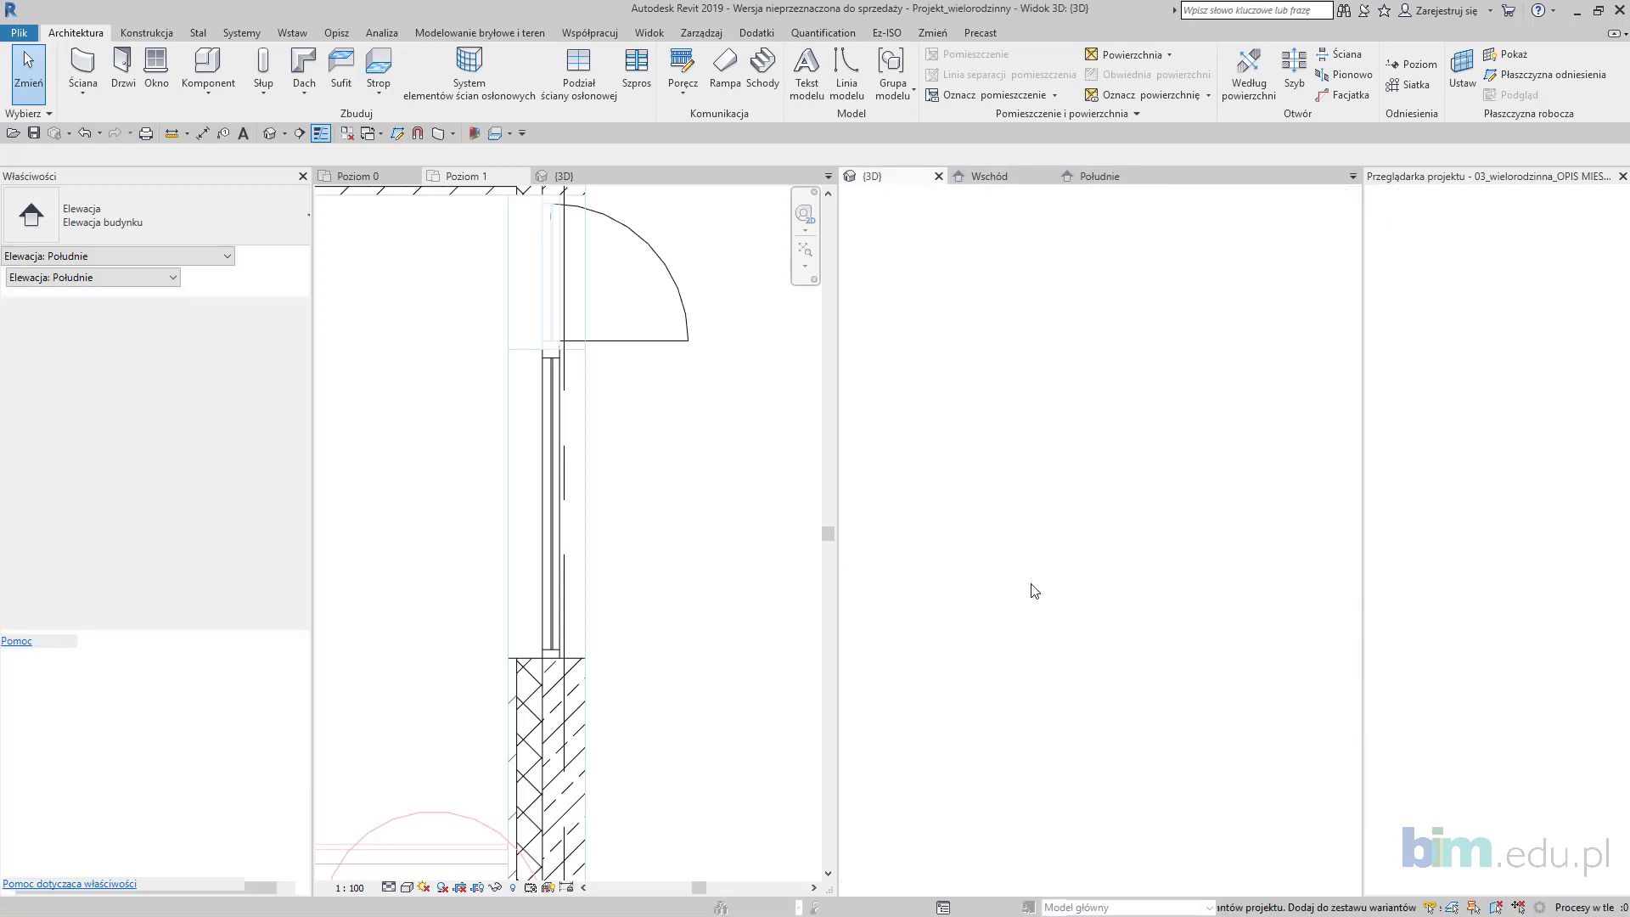
scroll(1072, 583, "up", 5)
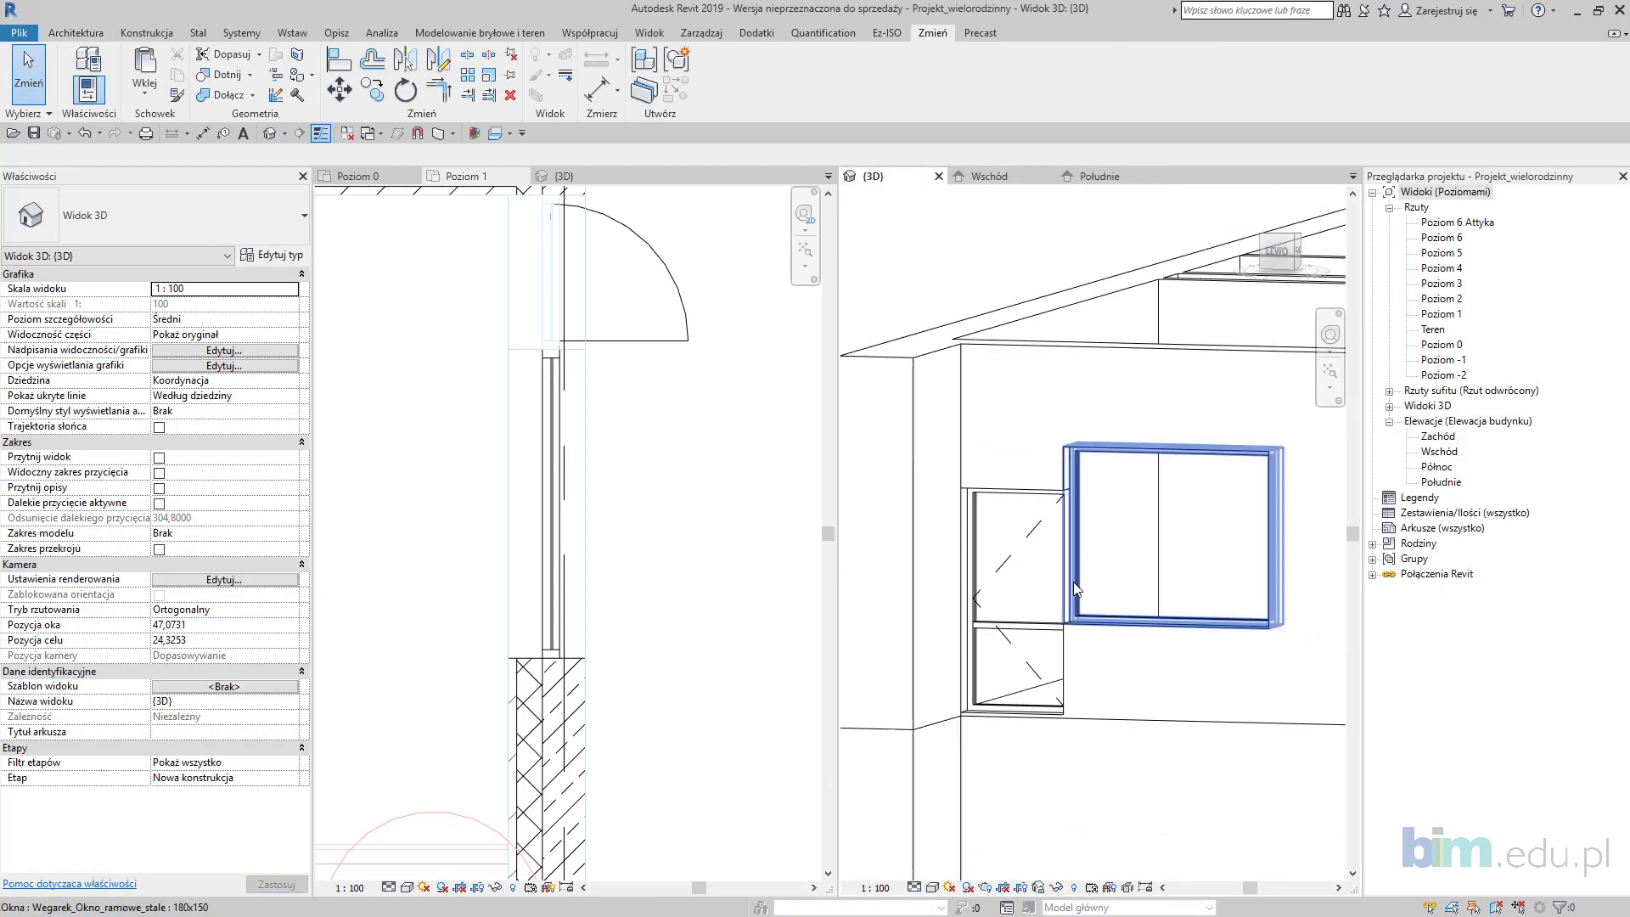
scroll(1044, 509, "up", 2)
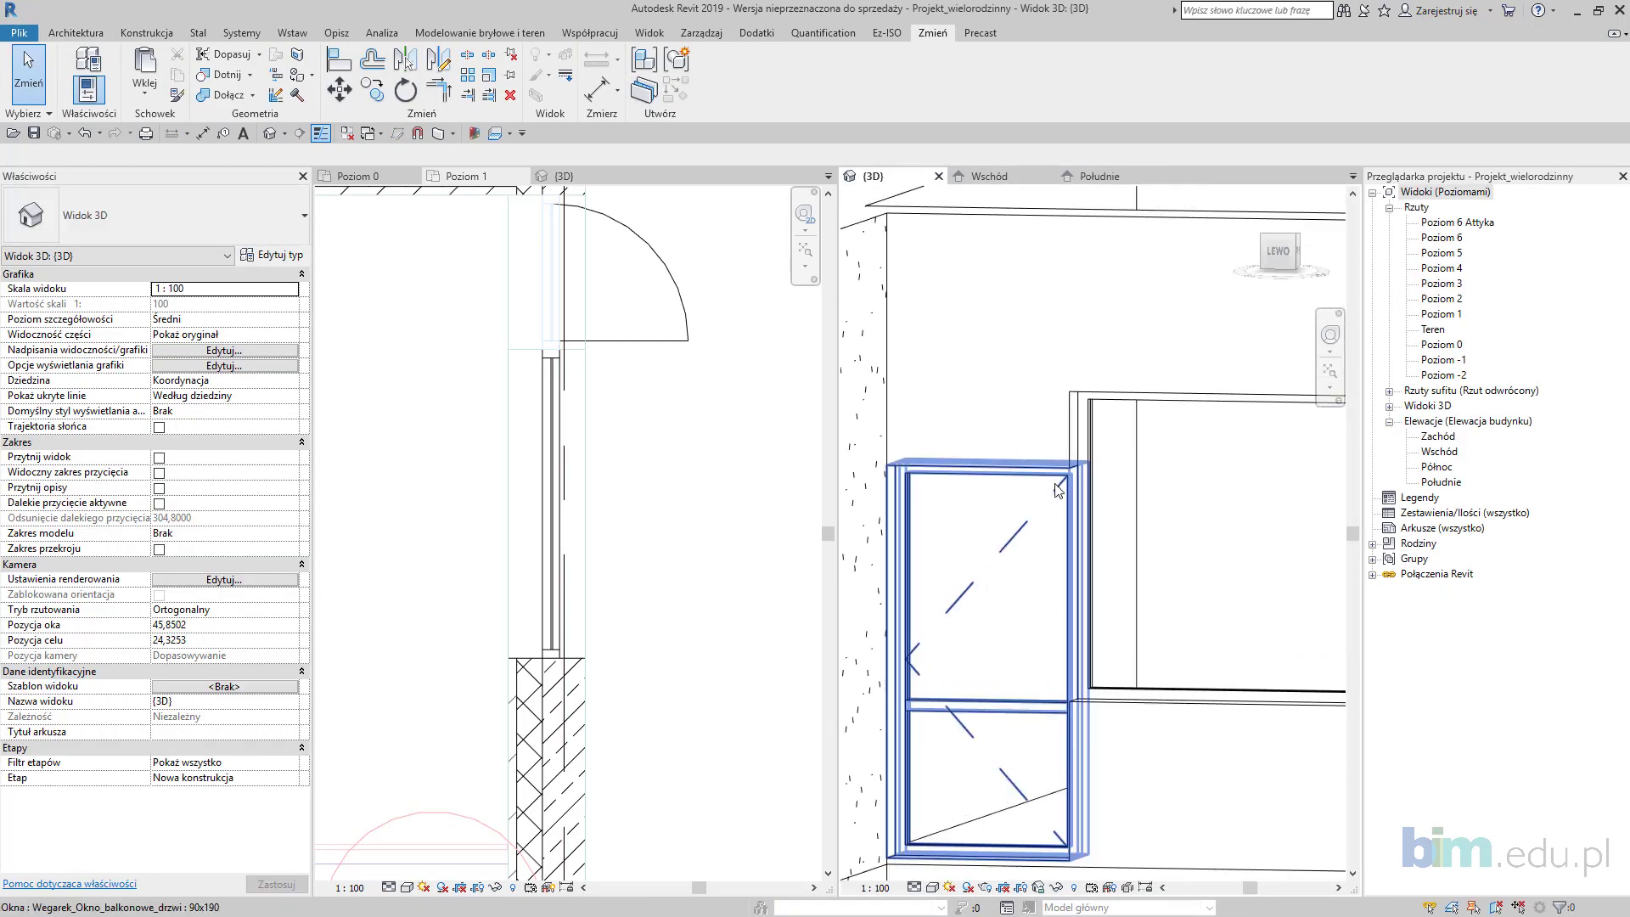
scroll(964, 505, "down", 1)
left_click(934, 533)
scroll(976, 484, "up", 1)
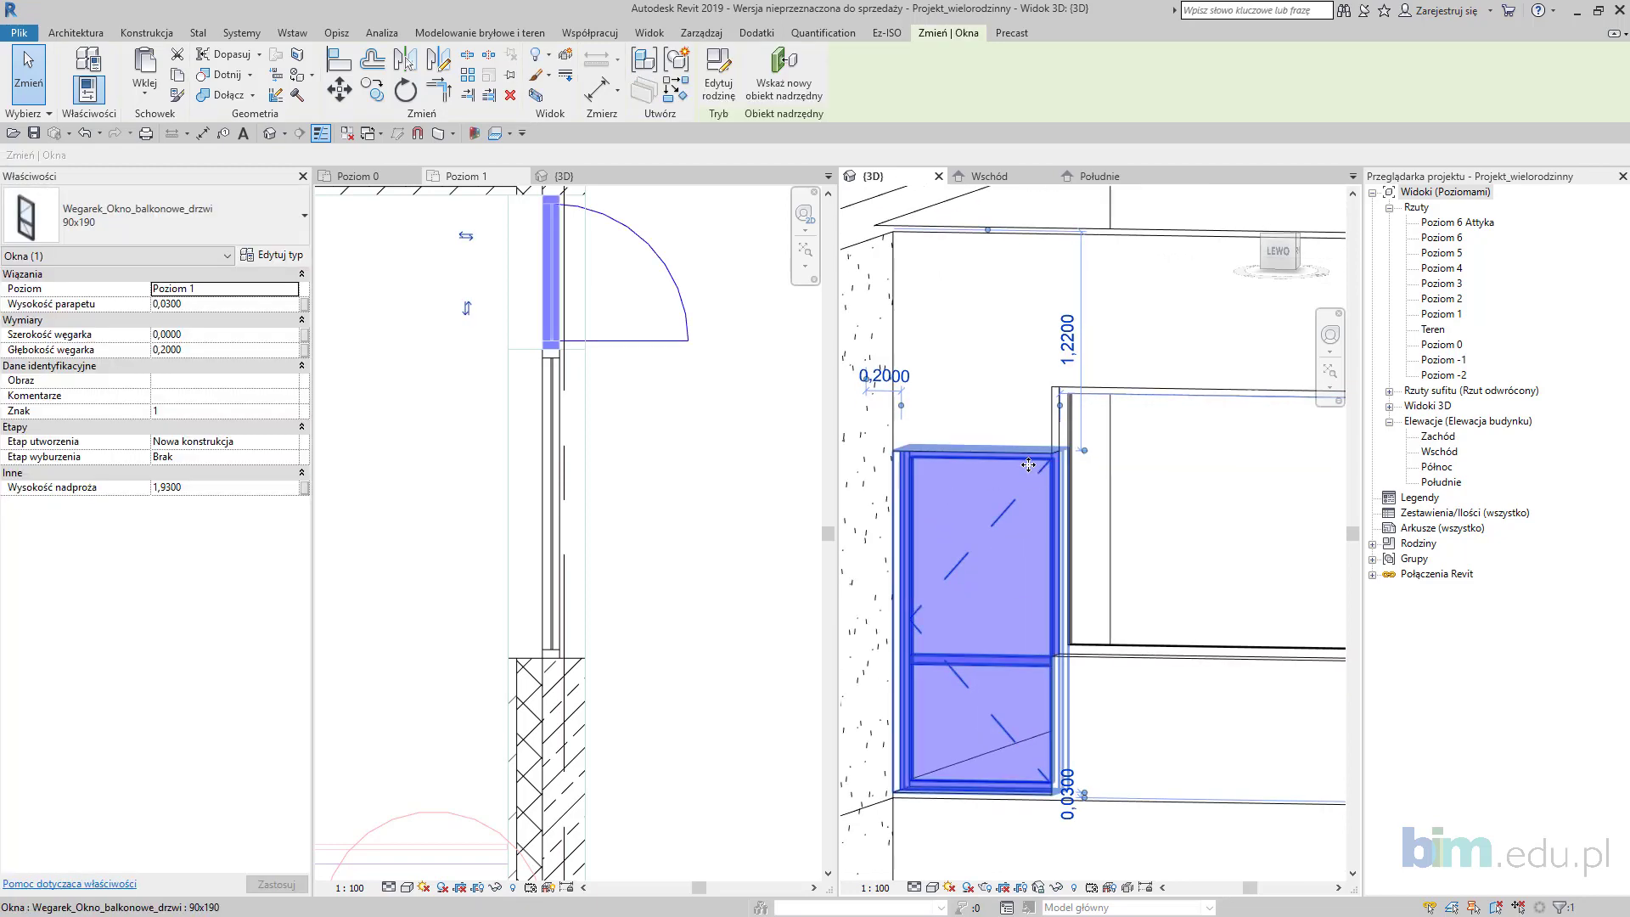
middle_click_drag(1018, 456, 1030, 461, "shift")
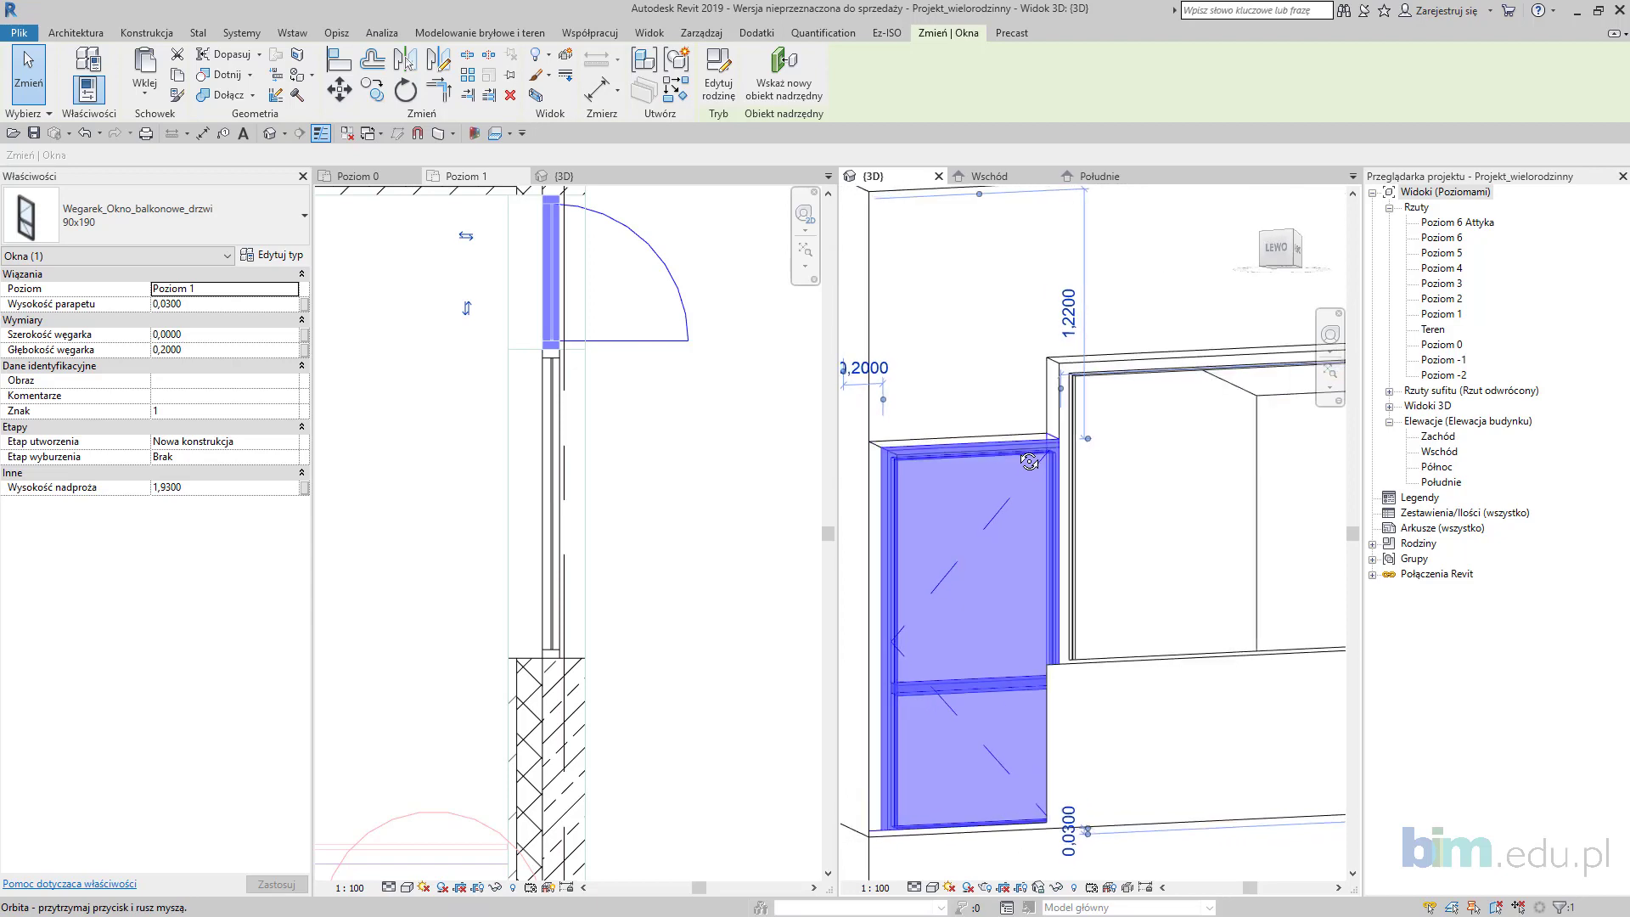
left_click(271, 255)
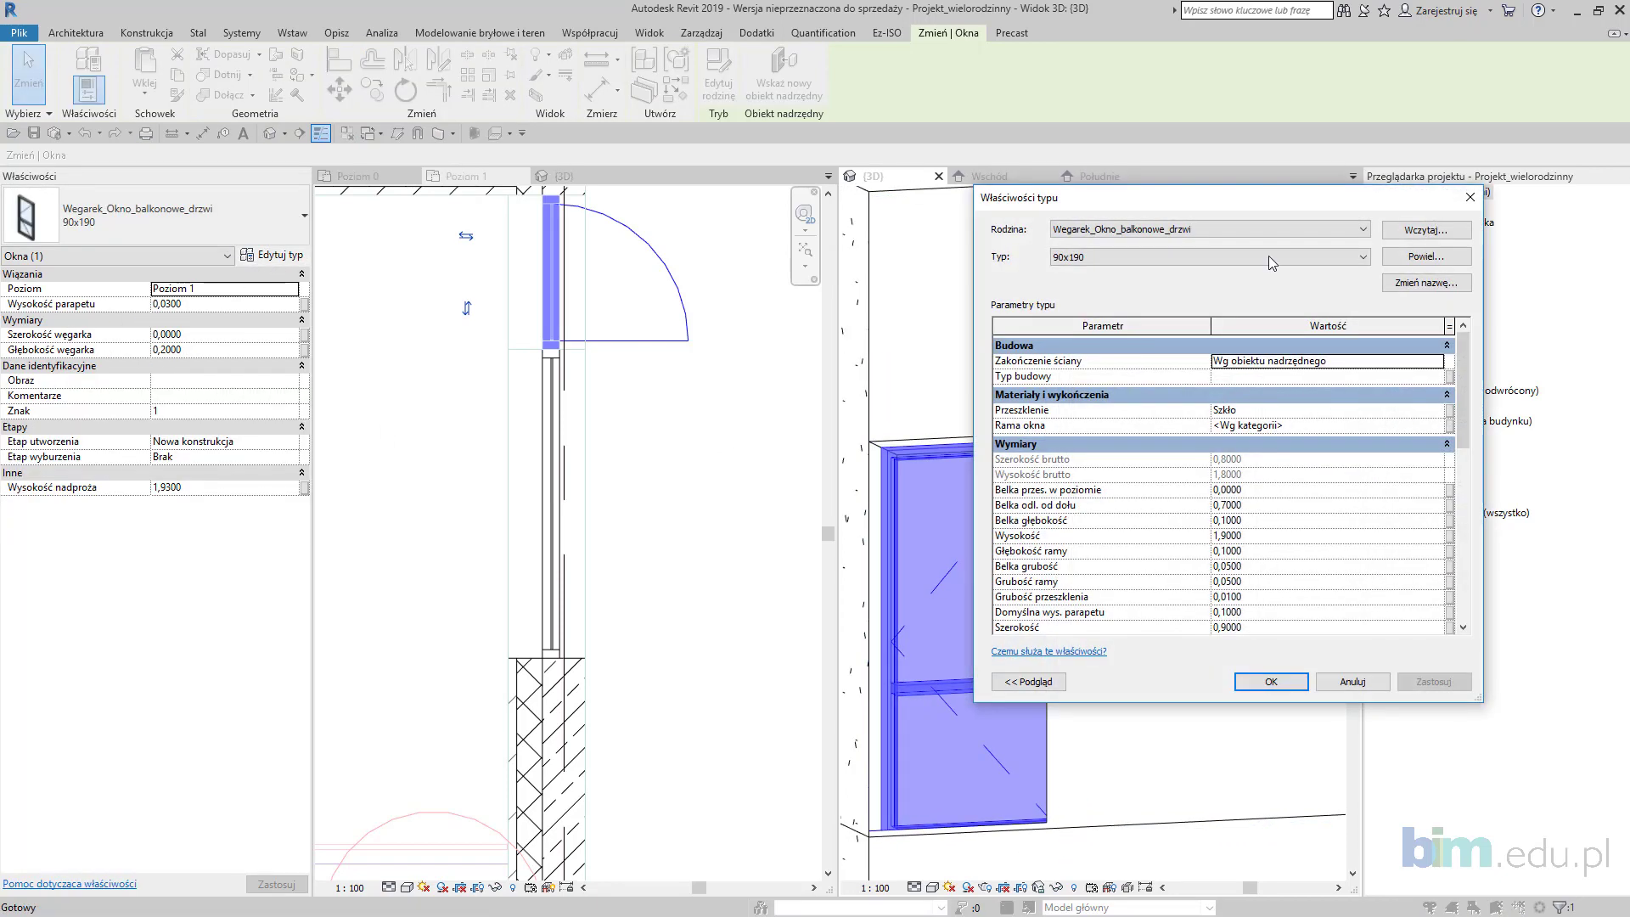
left_click(1417, 257)
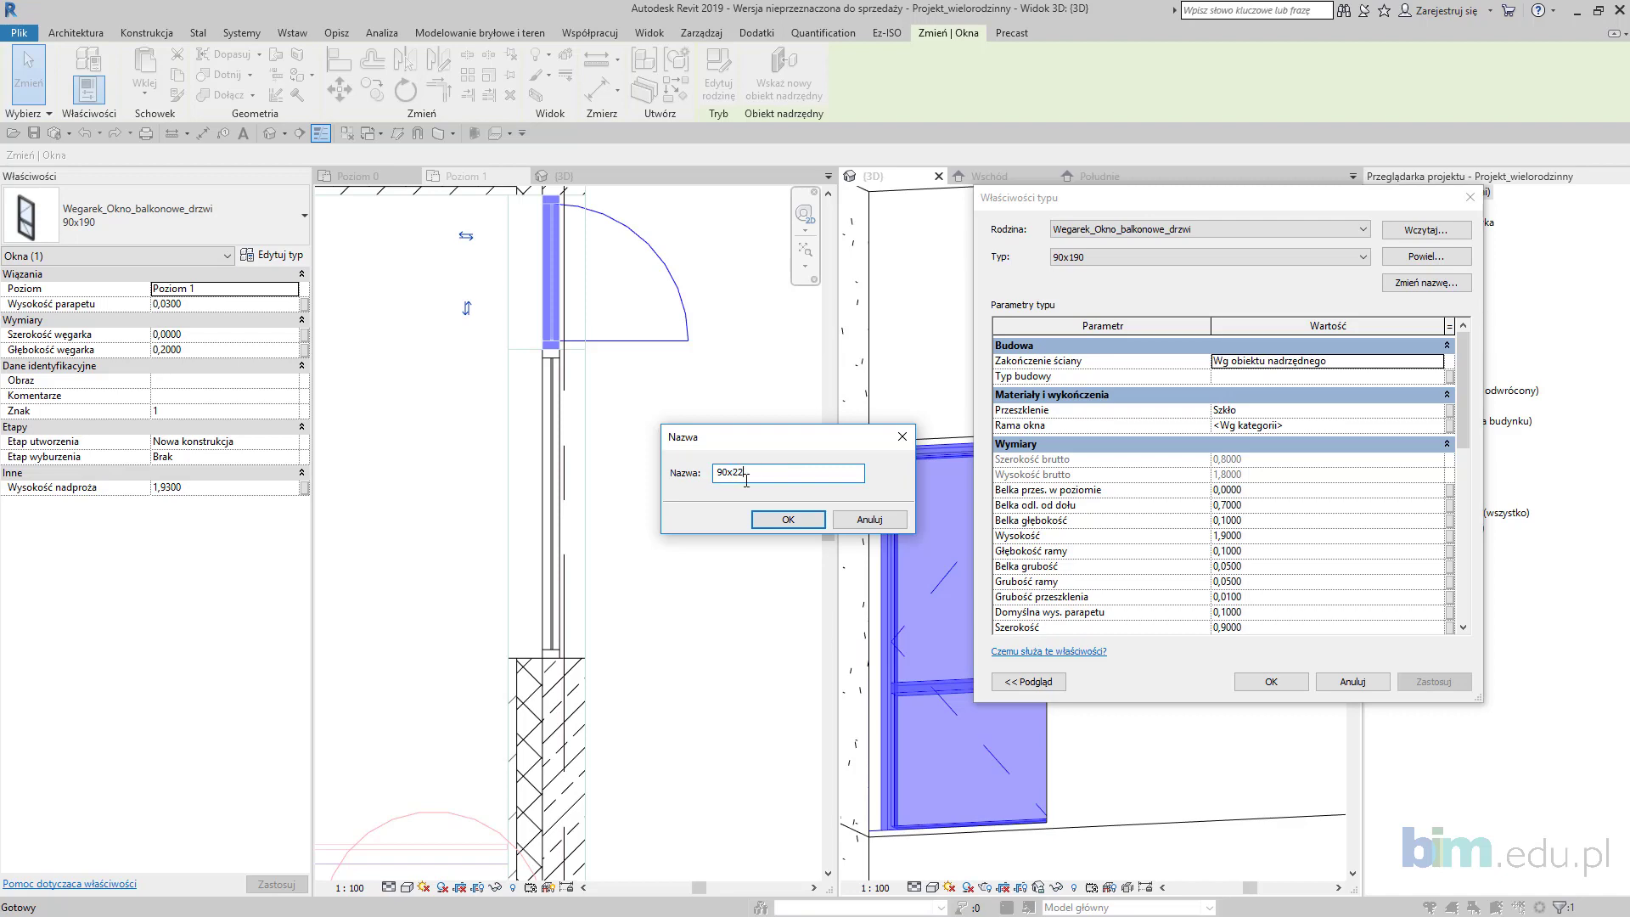
left_click(789, 522)
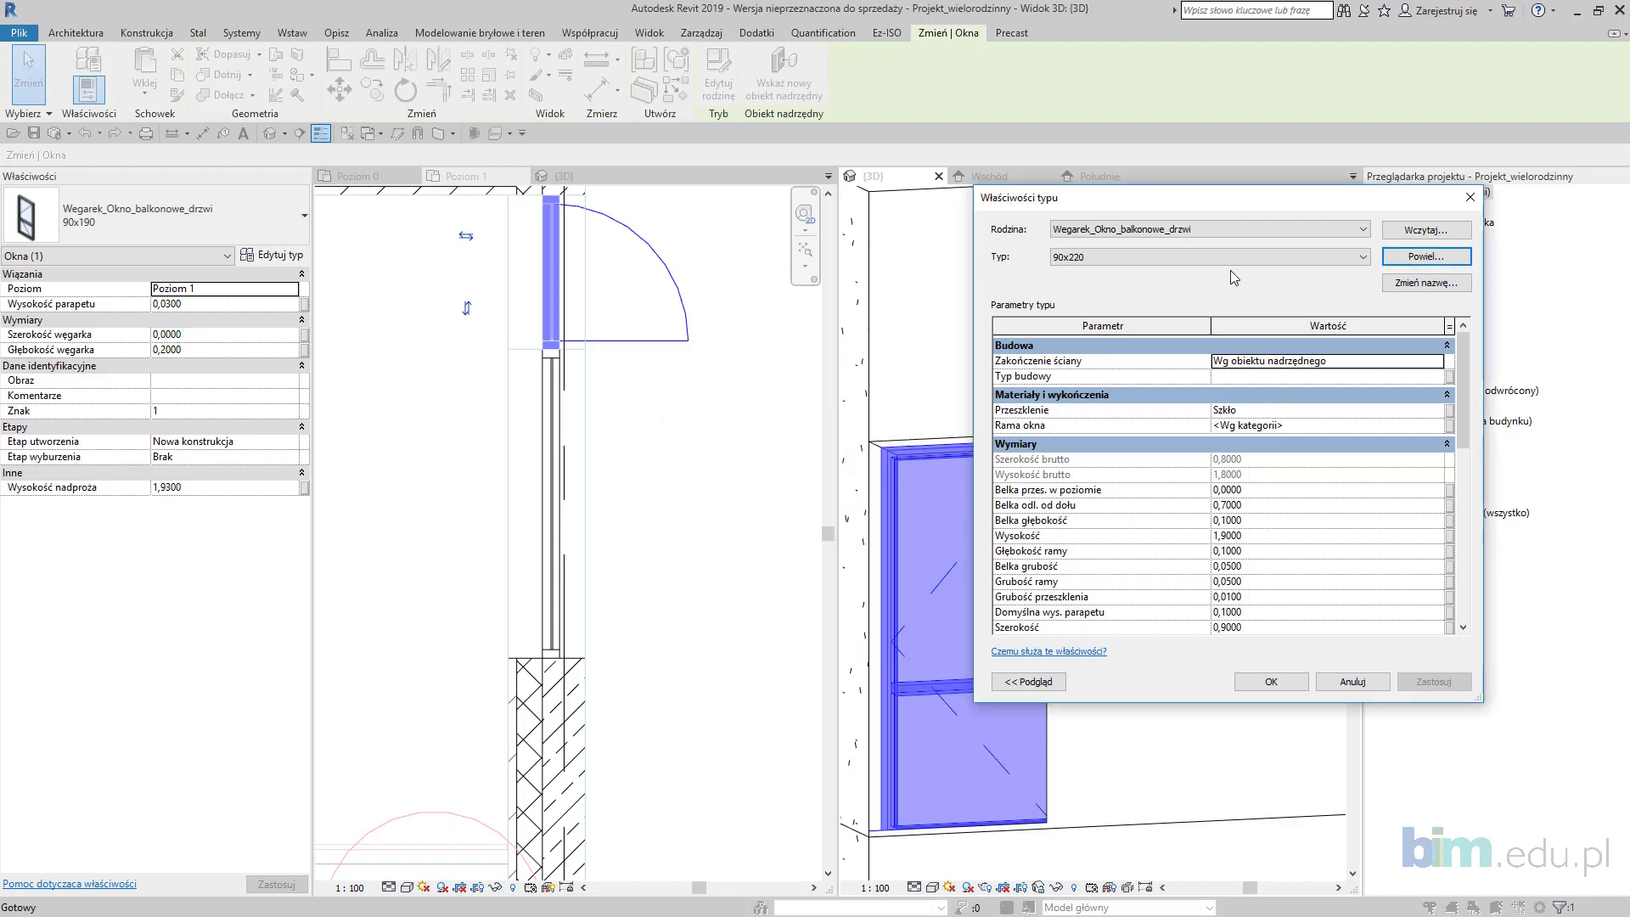
Step: Set the height (Wysokość) of the 90x220 balcony door type to 2,2 m
left_click_drag(1241, 204, 682, 171)
scroll(698, 567, "down", 3)
scroll(698, 494, "up", 3)
left_click(698, 469)
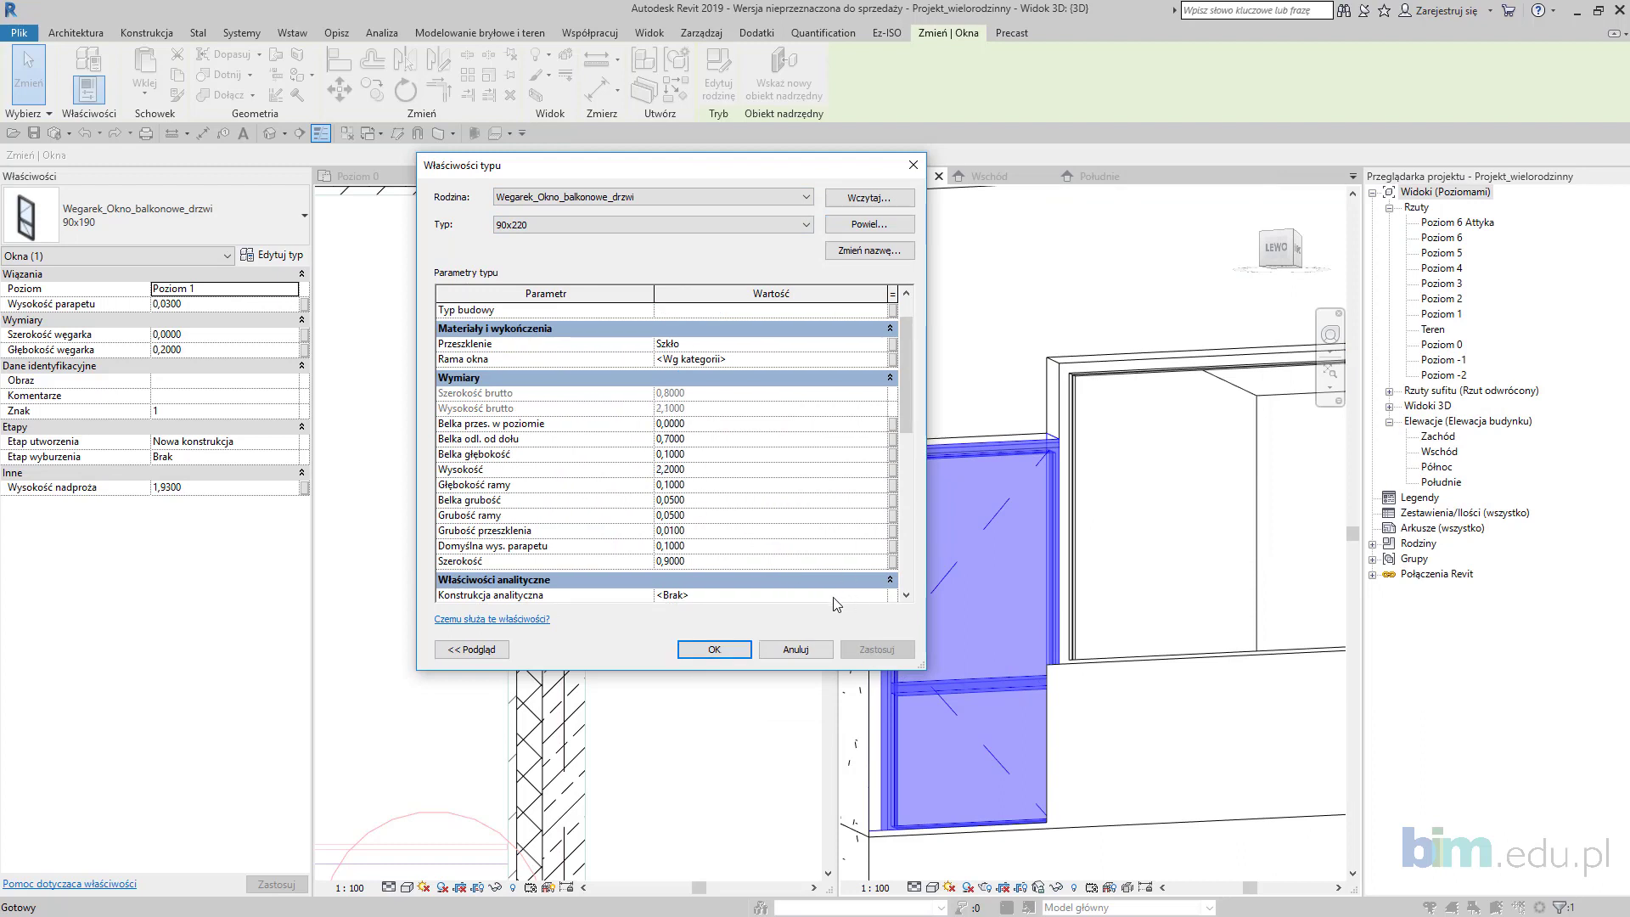
left_click(713, 650)
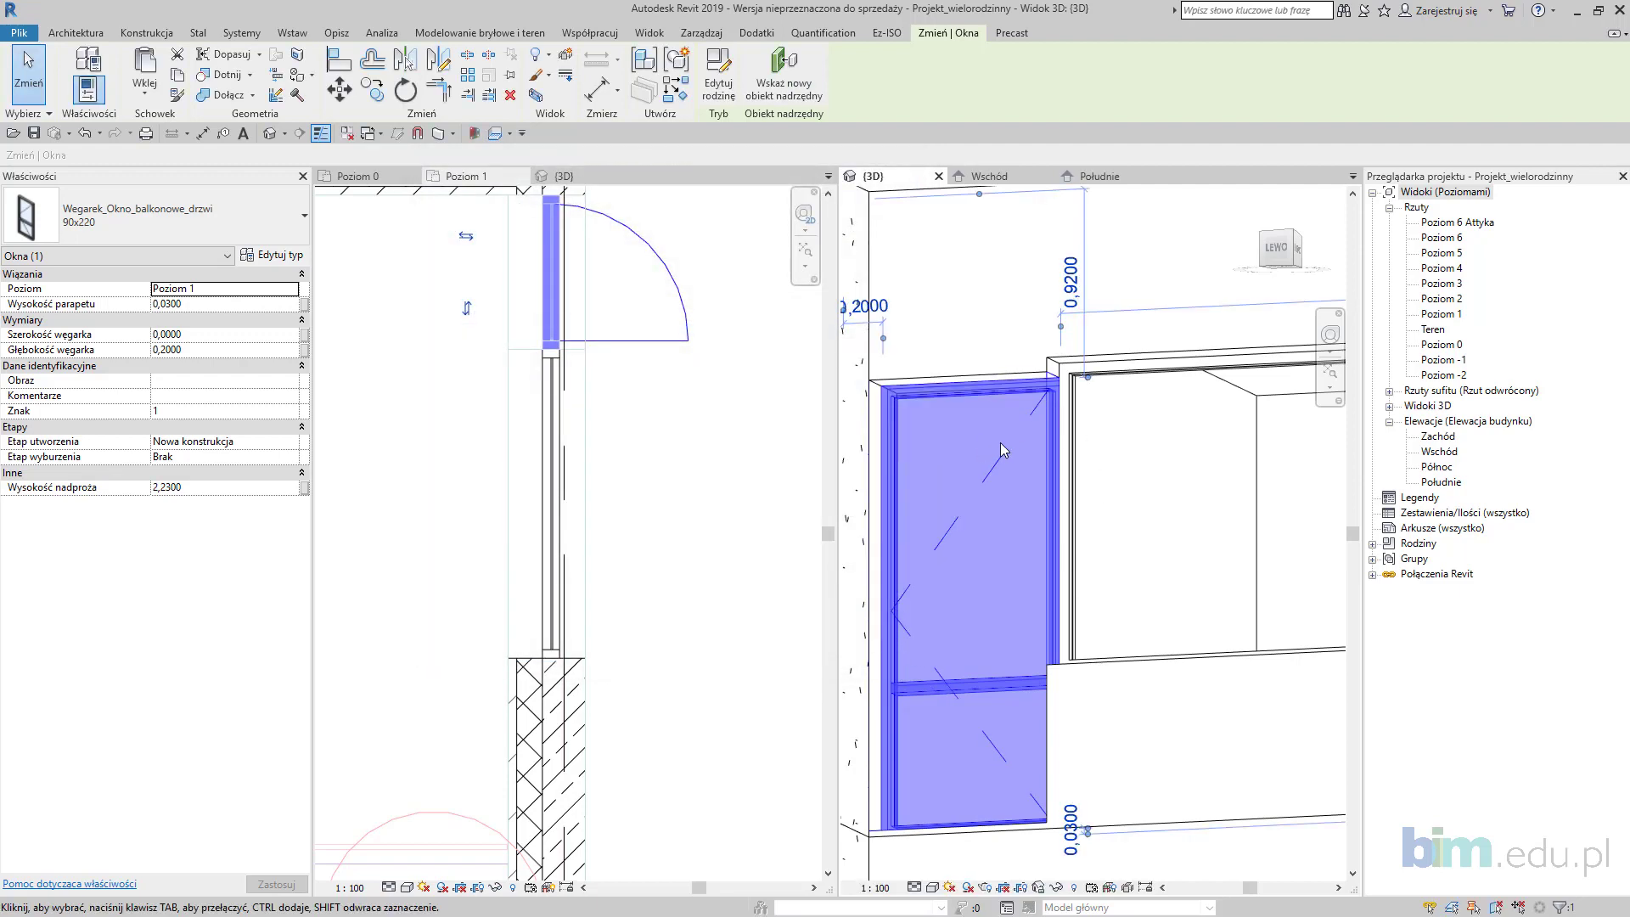
Step: Set the height (Wysokość) of the 90x220 balcony door type to 2,3 m
left_click(273, 254)
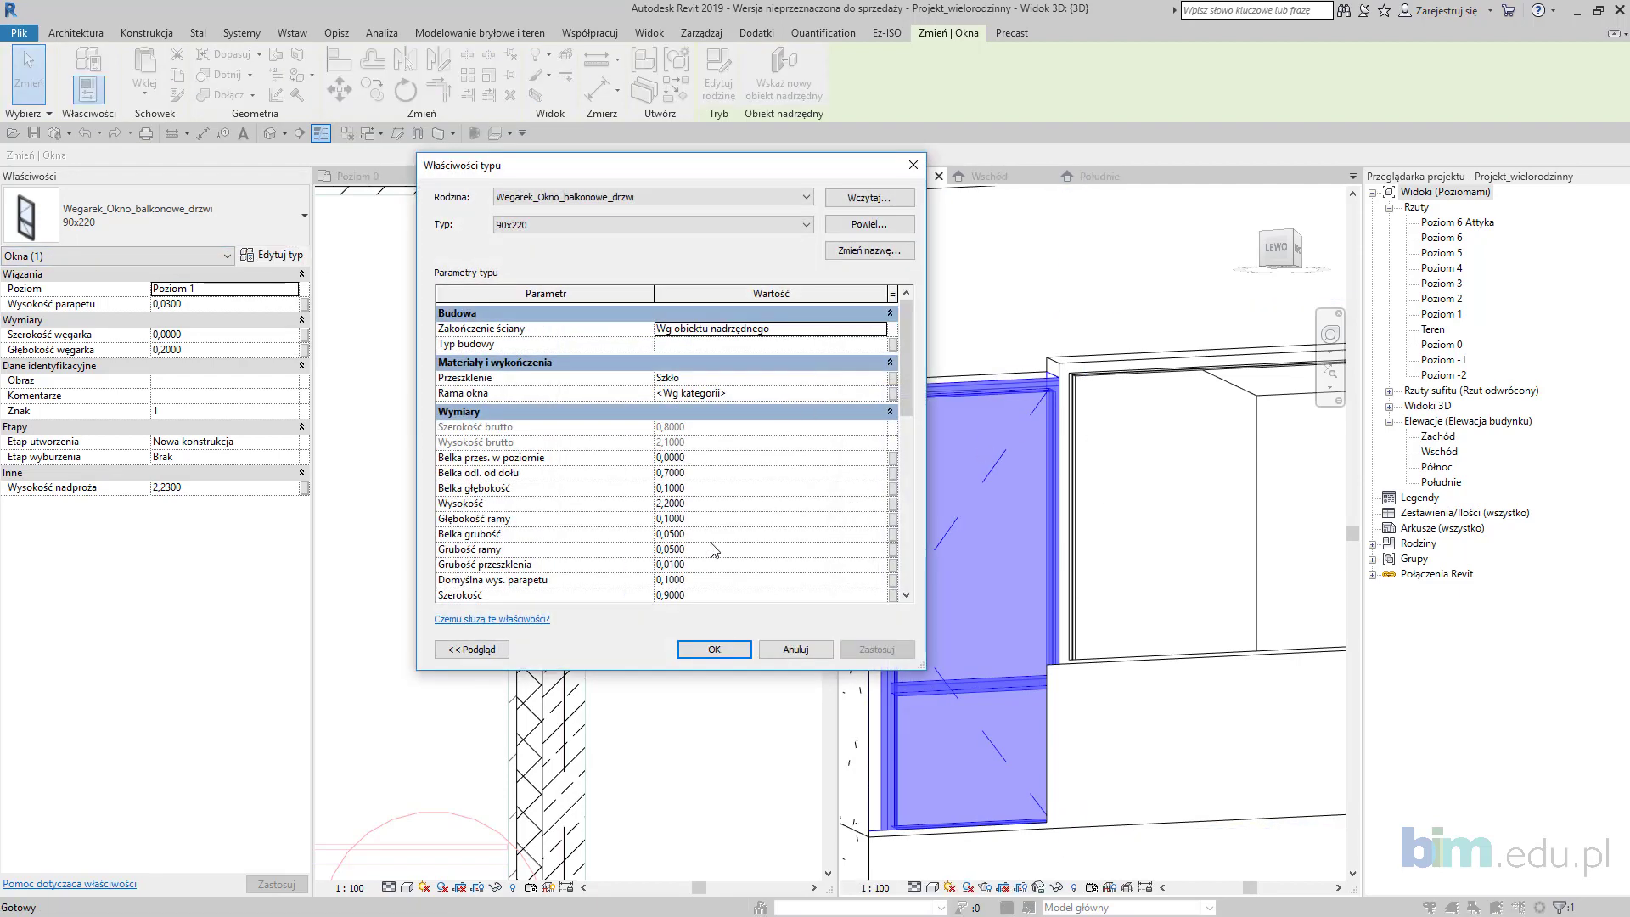
scroll(715, 550, "down", 2)
left_click(670, 437)
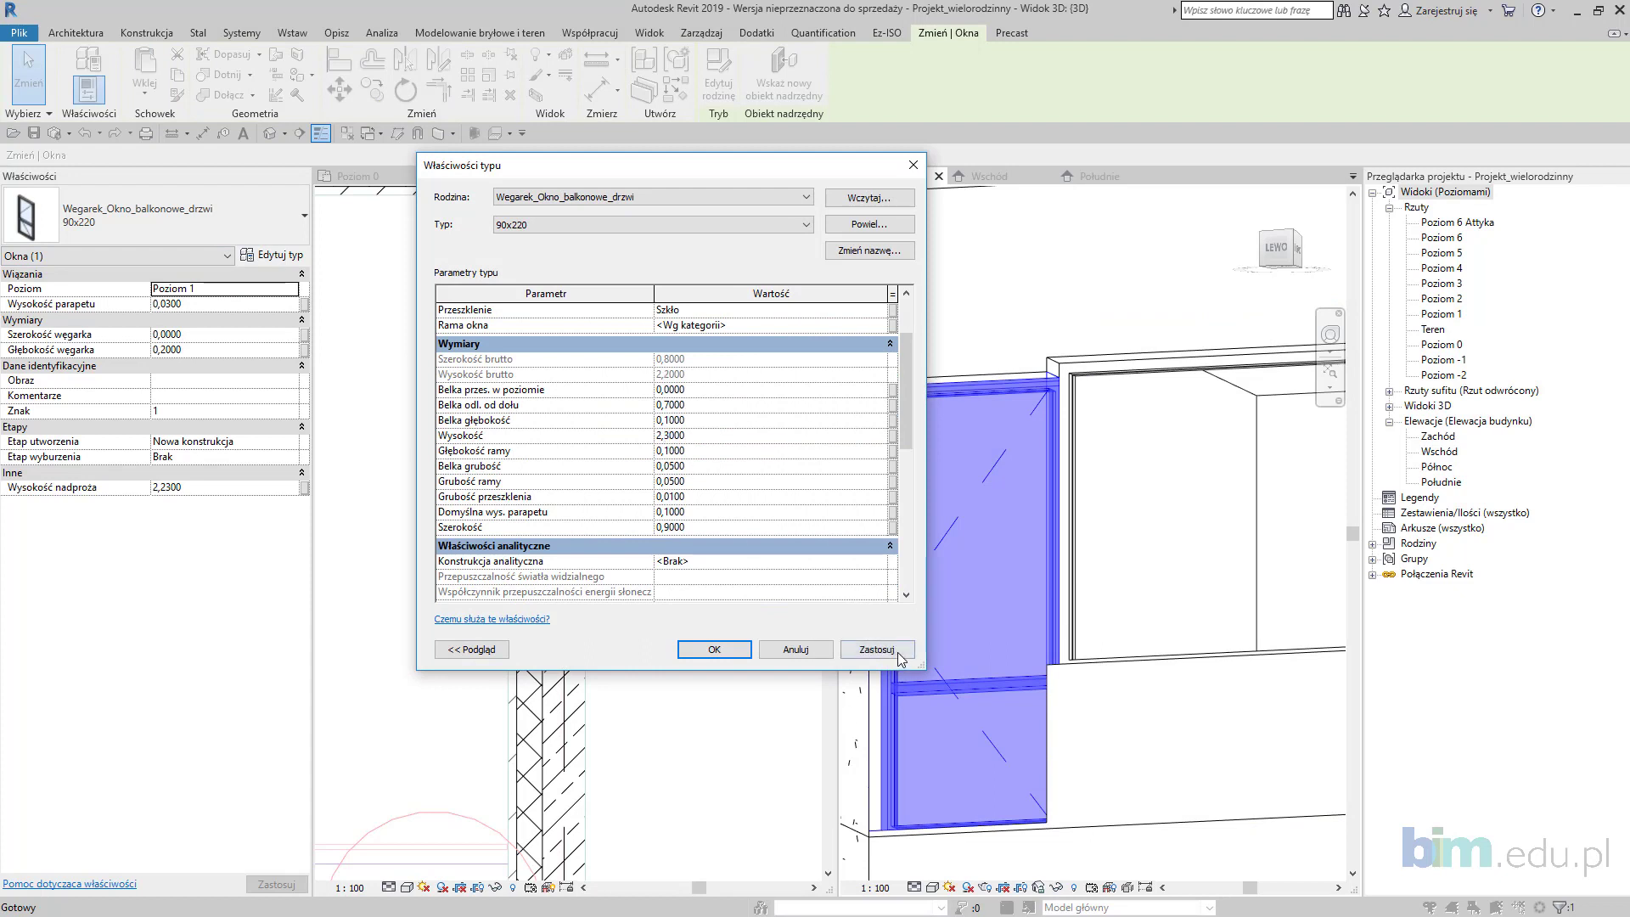
left_click(715, 651)
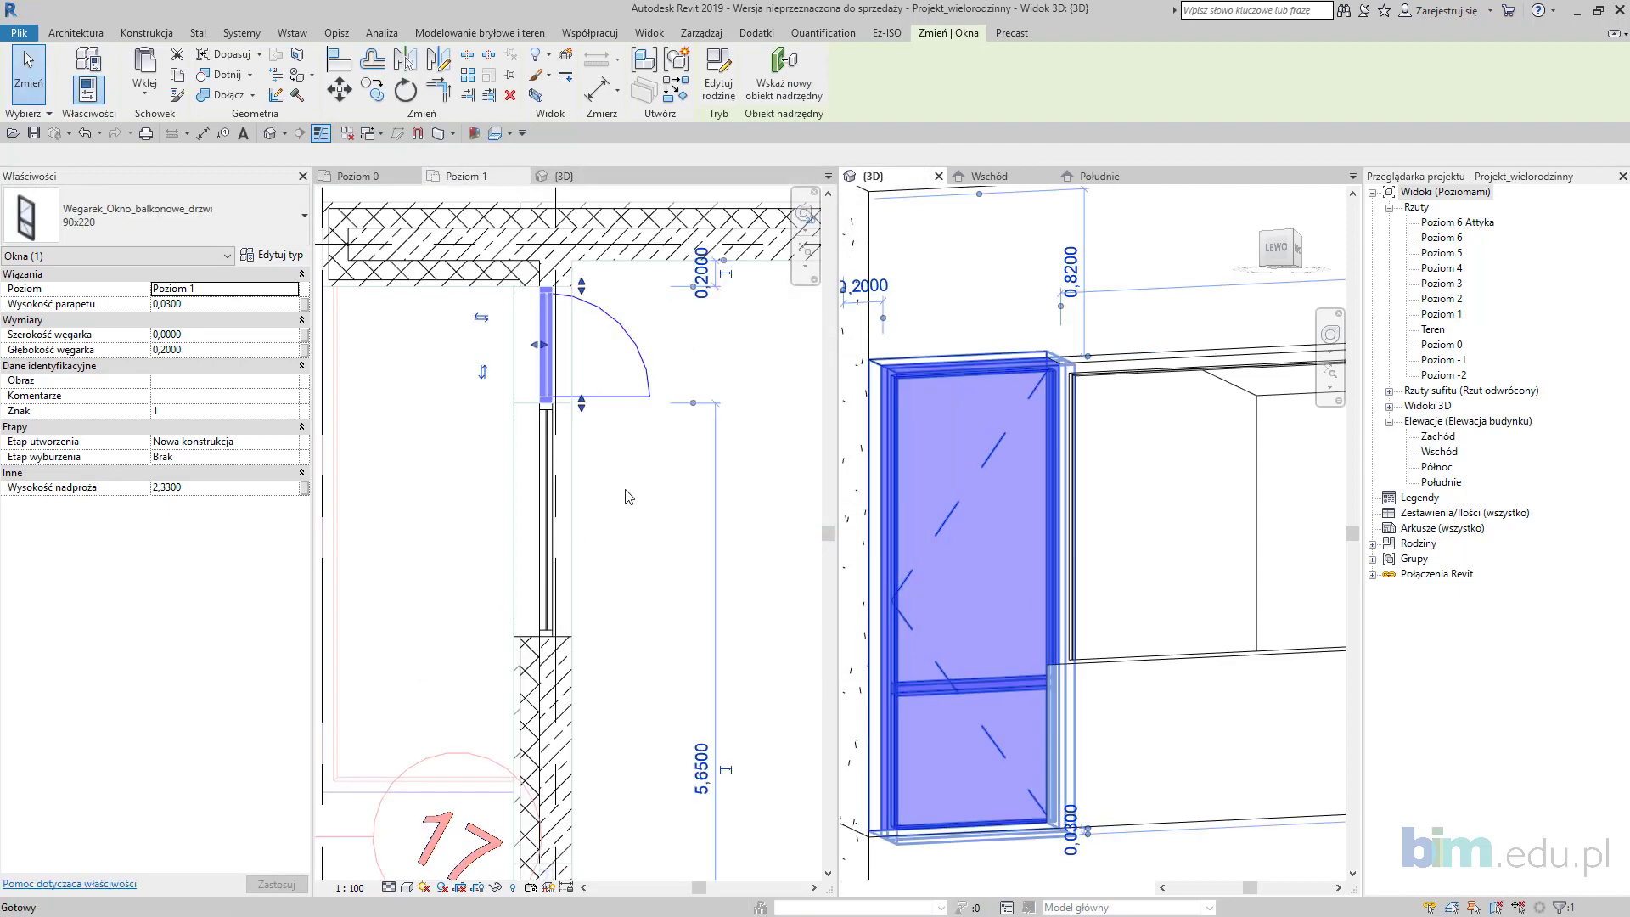
Step: Copy the 180x150 window in the Poziom 1 plan along the facade wall to the cross wall at grid 9
scroll(598, 567, "down", 2)
left_click(579, 452)
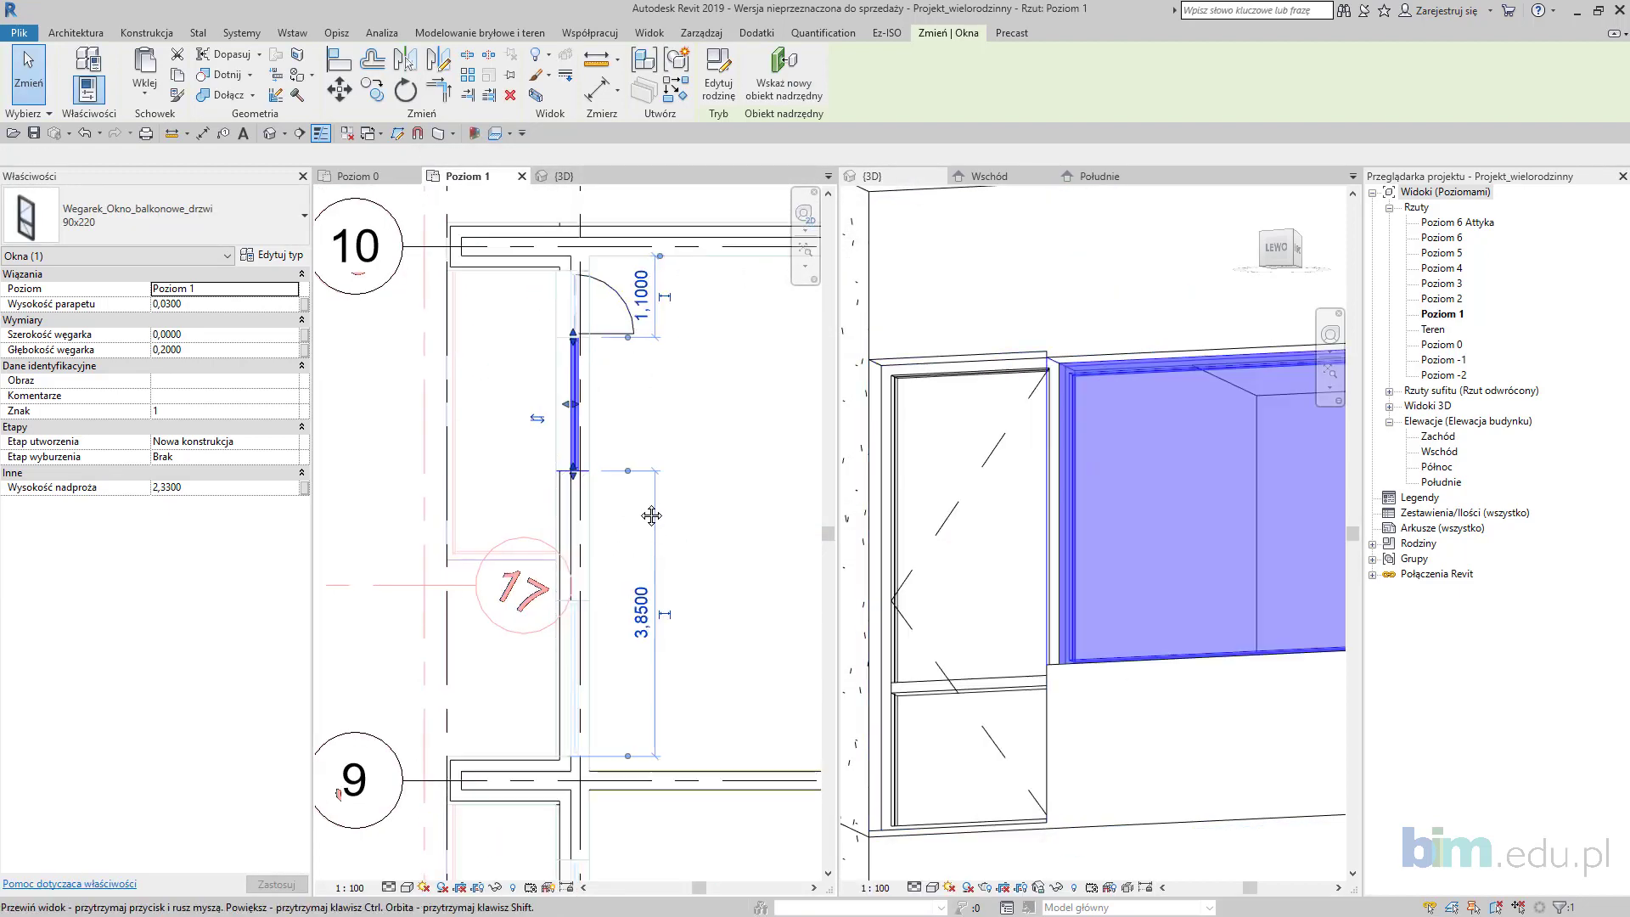
middle_click_drag(652, 518, 647, 472)
scroll(630, 487, "up", 1)
left_click(344, 94)
scroll(544, 459, "up", 2)
scroll(550, 428, "up", 1)
left_click(580, 382)
scroll(576, 730, "down", 2)
middle_click_drag(586, 854, 591, 569)
scroll(582, 577, "up", 3)
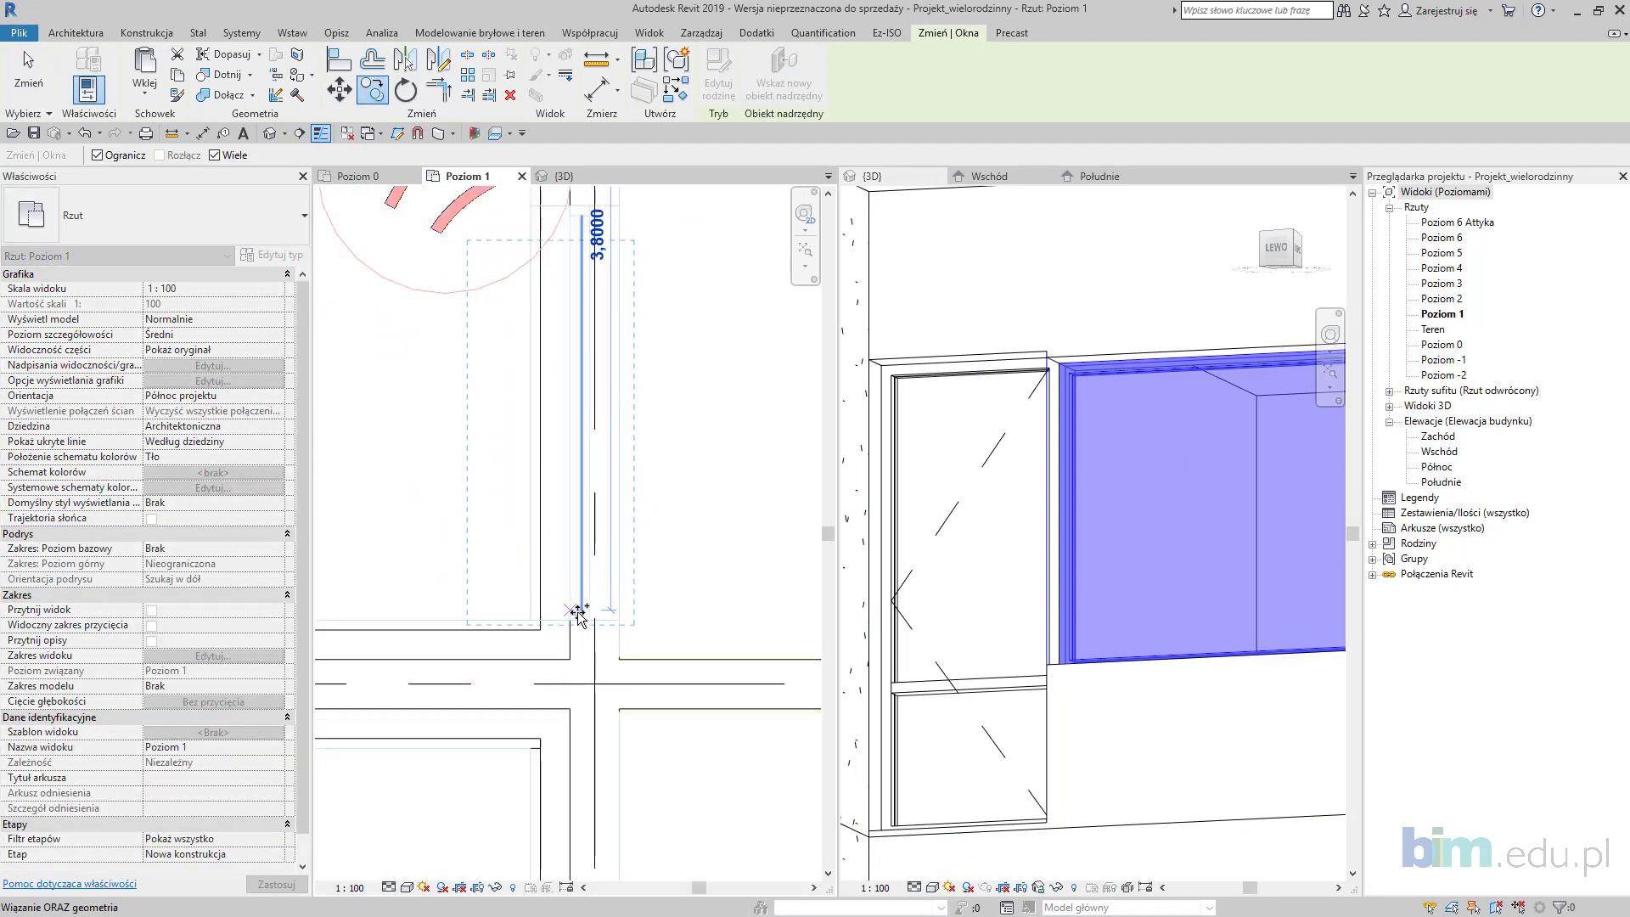
left_click(569, 620)
scroll(617, 562, "down", 3)
middle_click_drag(629, 495, 630, 531)
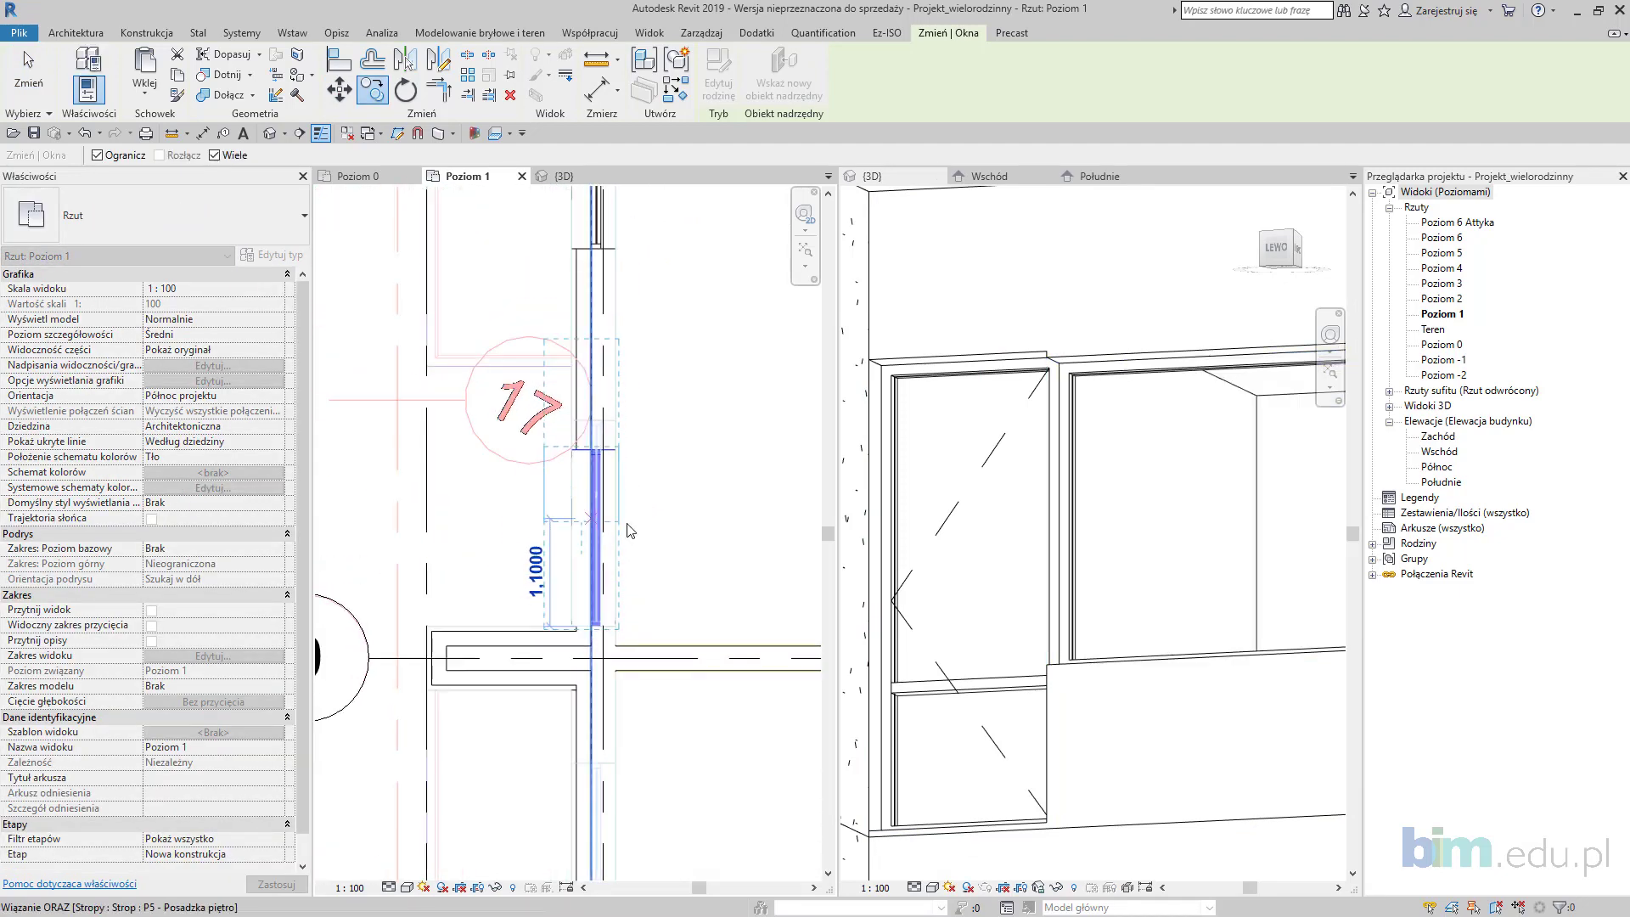
scroll(637, 484, "up", 1)
key("Escape")
scroll(1089, 527, "down", 3)
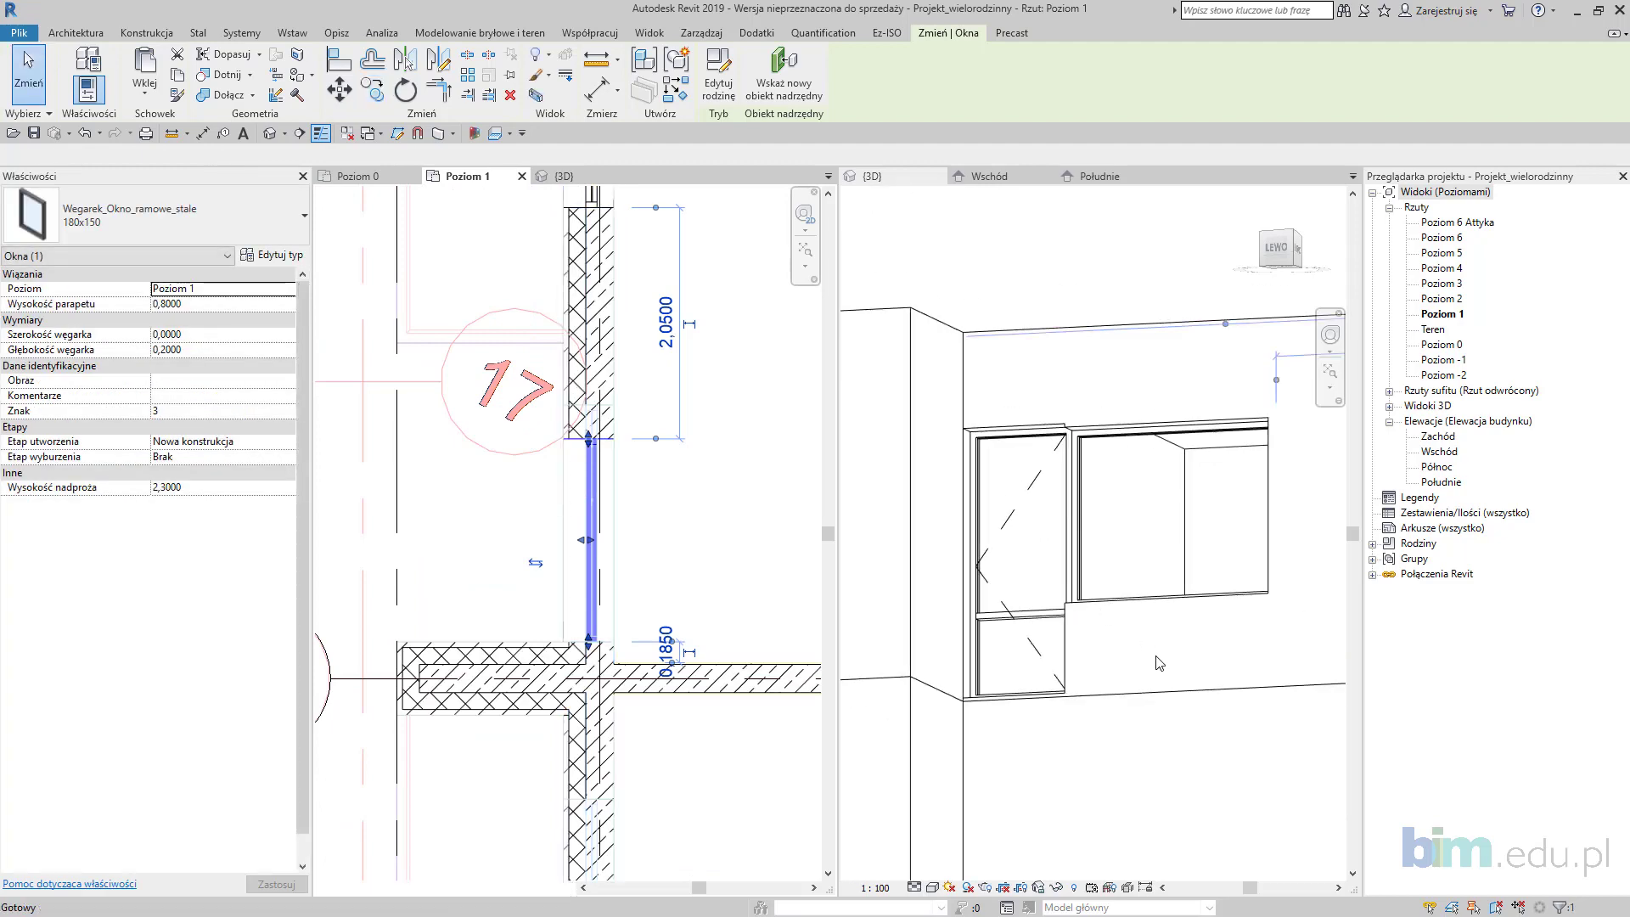
Step: Examine the facade windows and the balcony door in the 3D view
scroll(1139, 655, "down", 2)
mouse_move(1139, 655)
middle_mouse_down("shift")
mouse_move(1205, 654)
mouse_move(1161, 644)
middle_mouse_up("shift")
scroll(1066, 595, "down", 1)
middle_click_drag(1282, 657, 1102, 567)
scroll(908, 501, "up", 1)
middle_click_drag(909, 501, 1053, 514)
scroll(1053, 511, "up", 2)
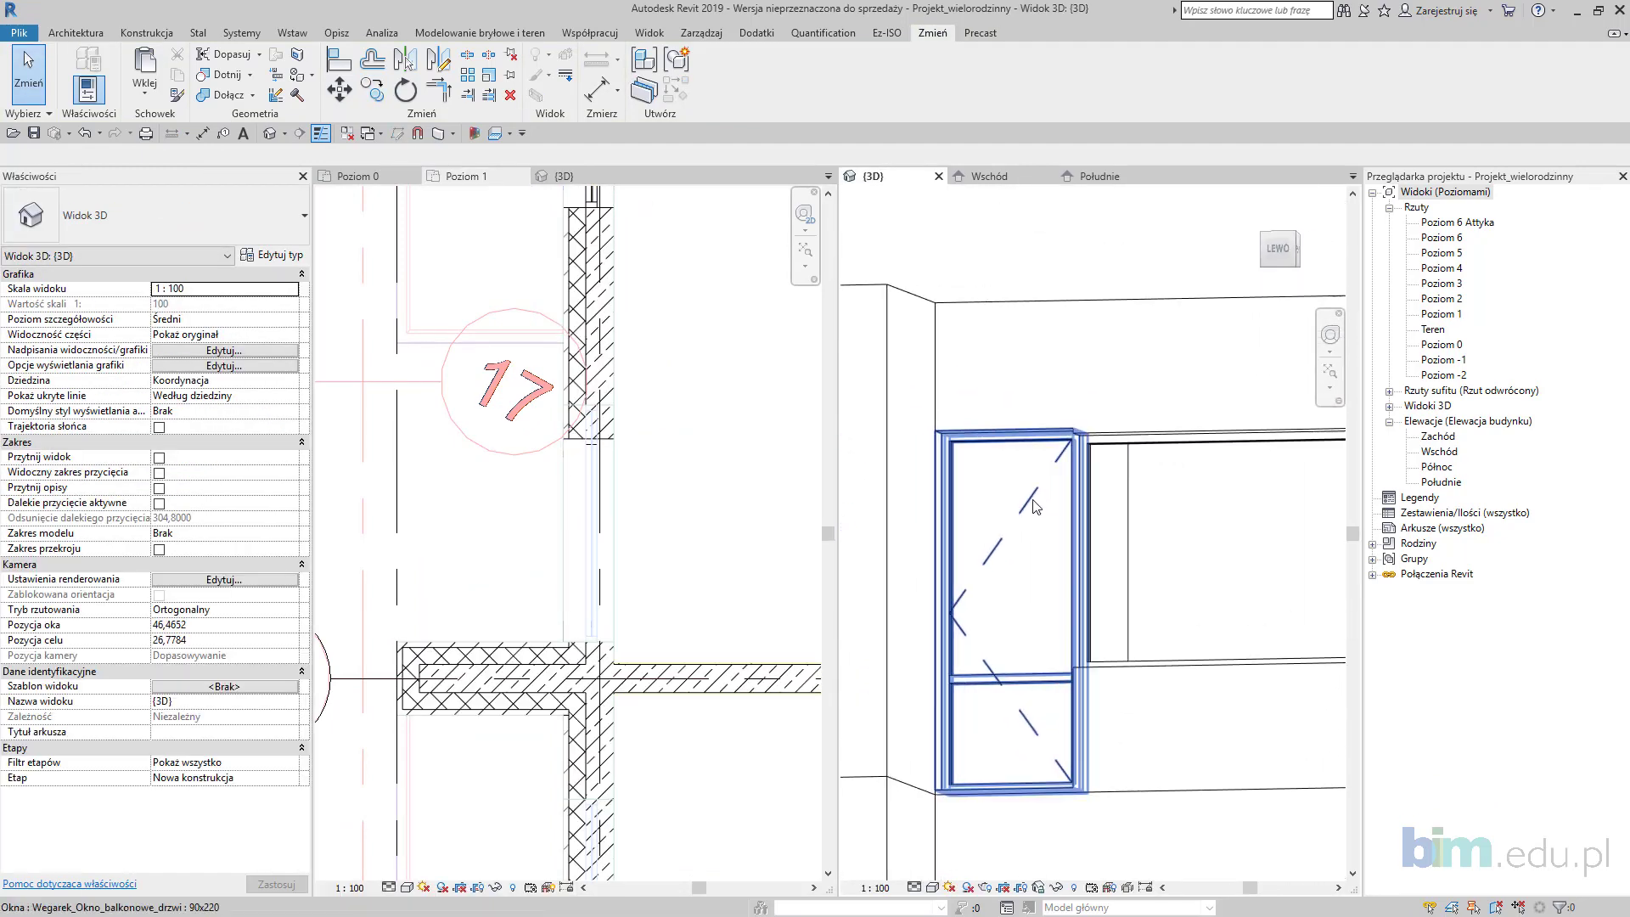
Step: Try a height (Wysokość) of 2,25 m for the 90x220 balcony door type
left_click(1046, 429)
middle_click_drag(1046, 430, 1107, 472, "shift")
left_click(289, 262)
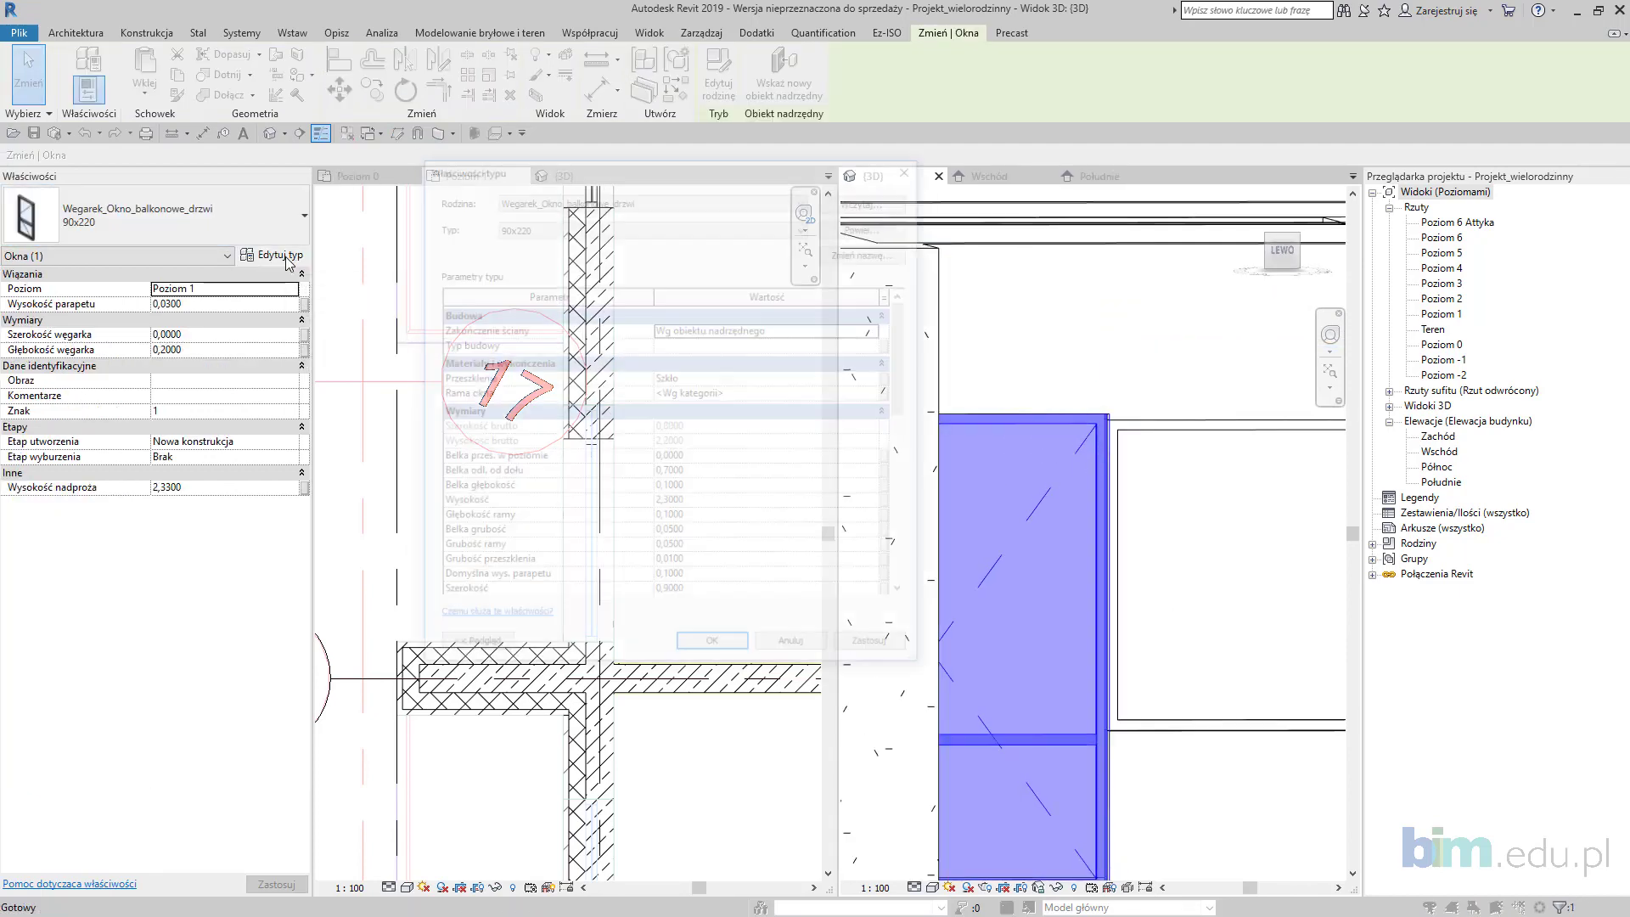
left_click(670, 504)
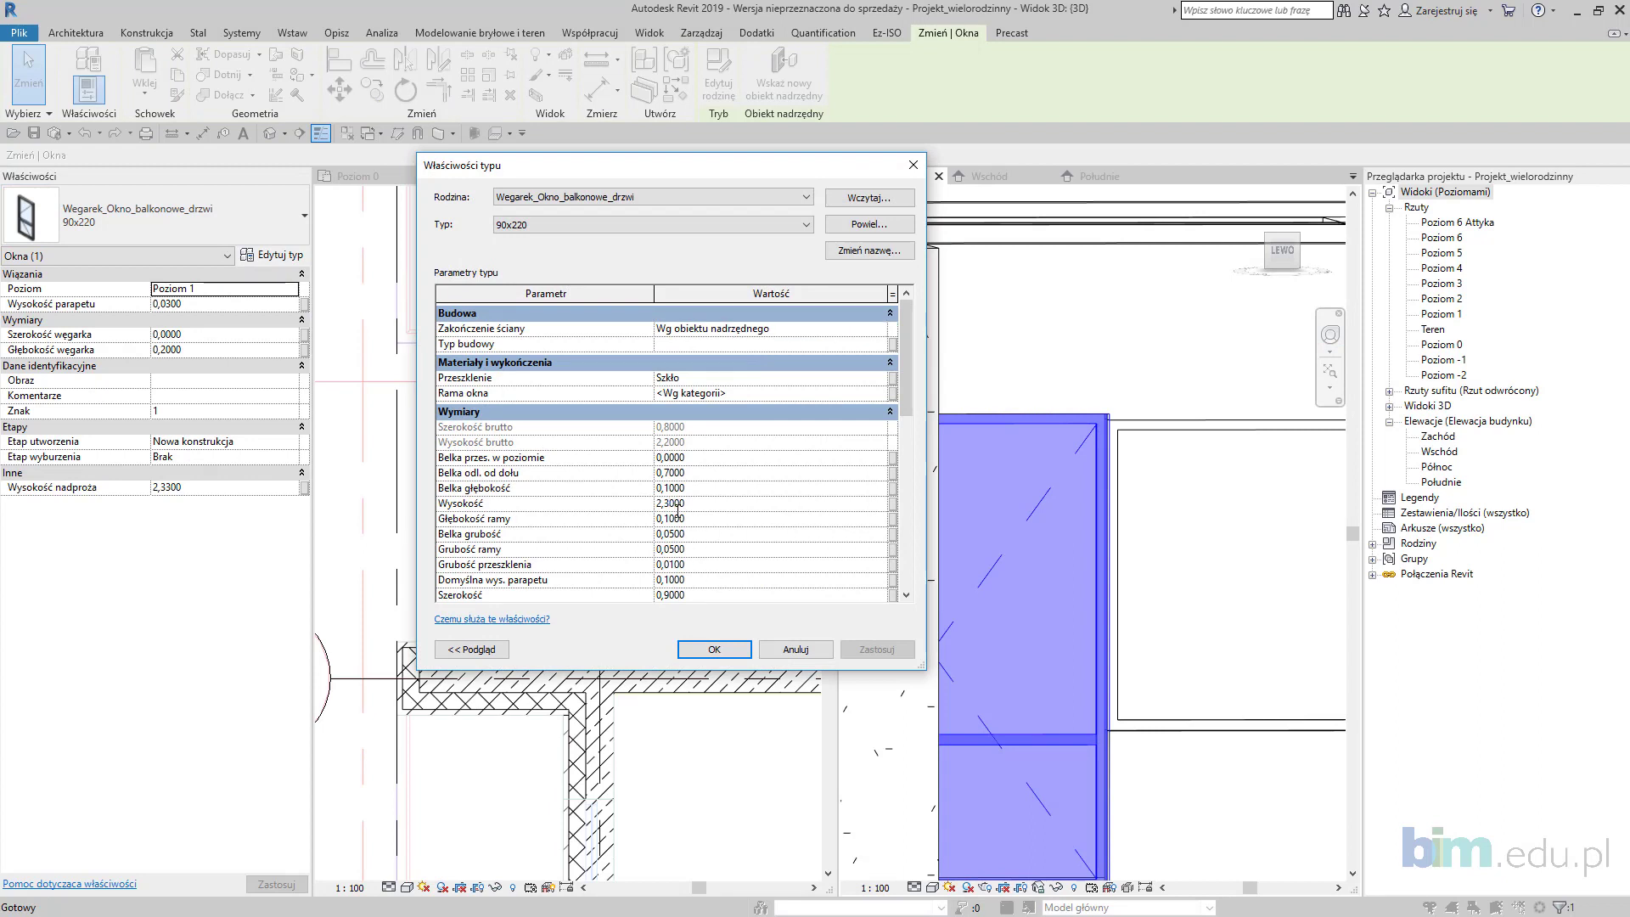
left_click(860, 655)
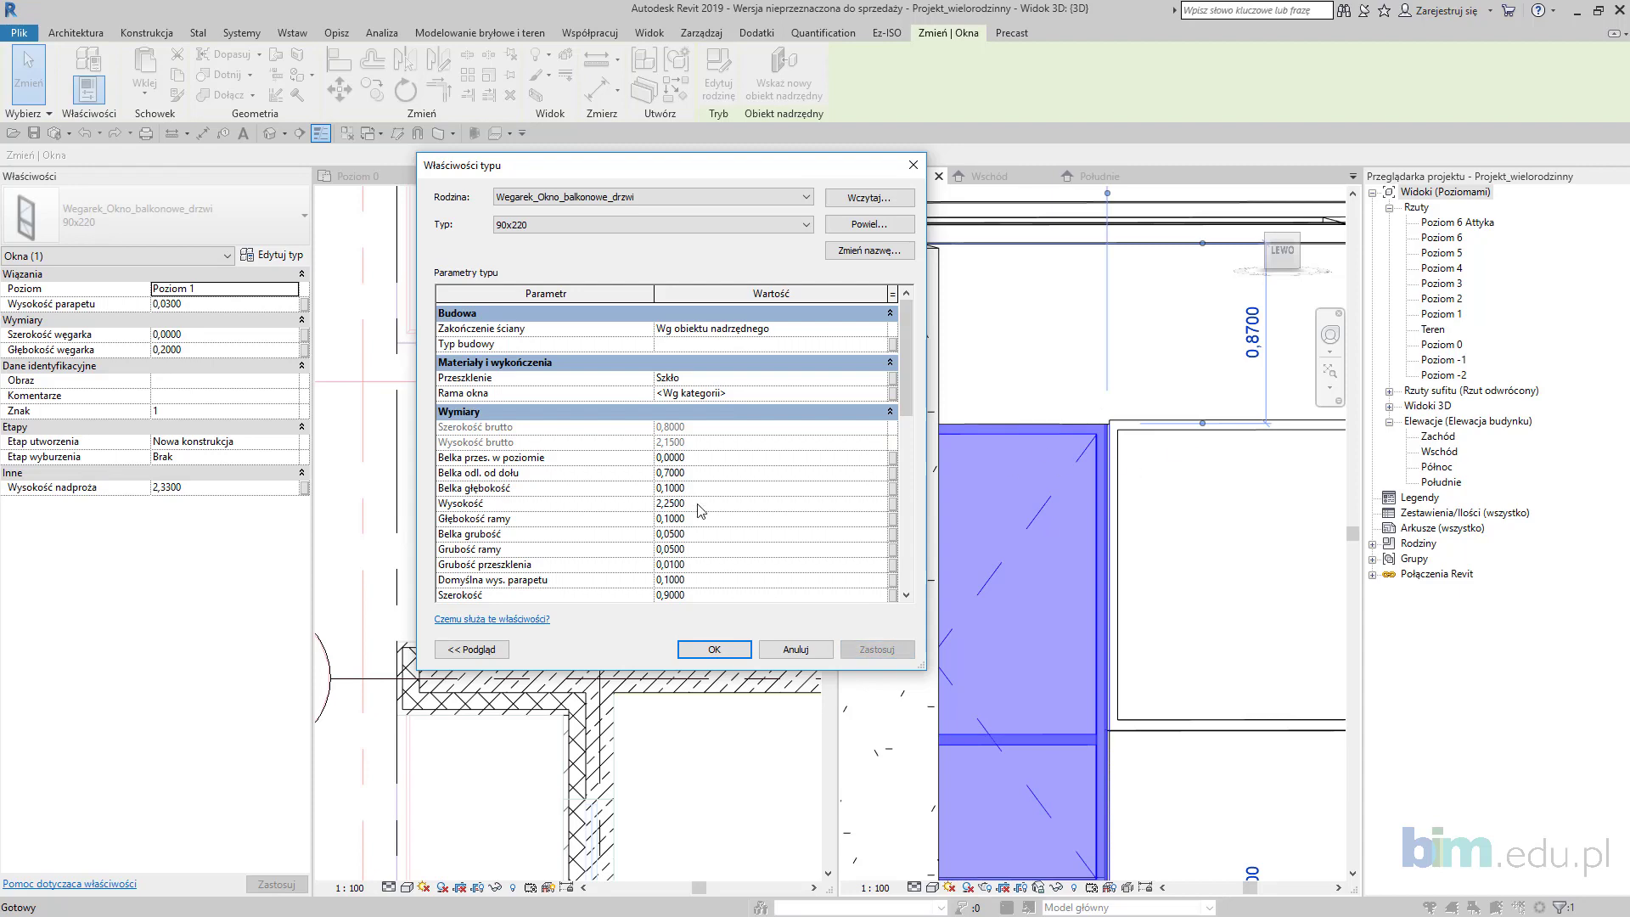
left_click(714, 649)
key("Escape")
scroll(1116, 469, "up", 2)
mouse_move(1115, 471)
middle_mouse_down("shift")
mouse_move(1048, 484)
mouse_move(1124, 458)
middle_mouse_up("shift")
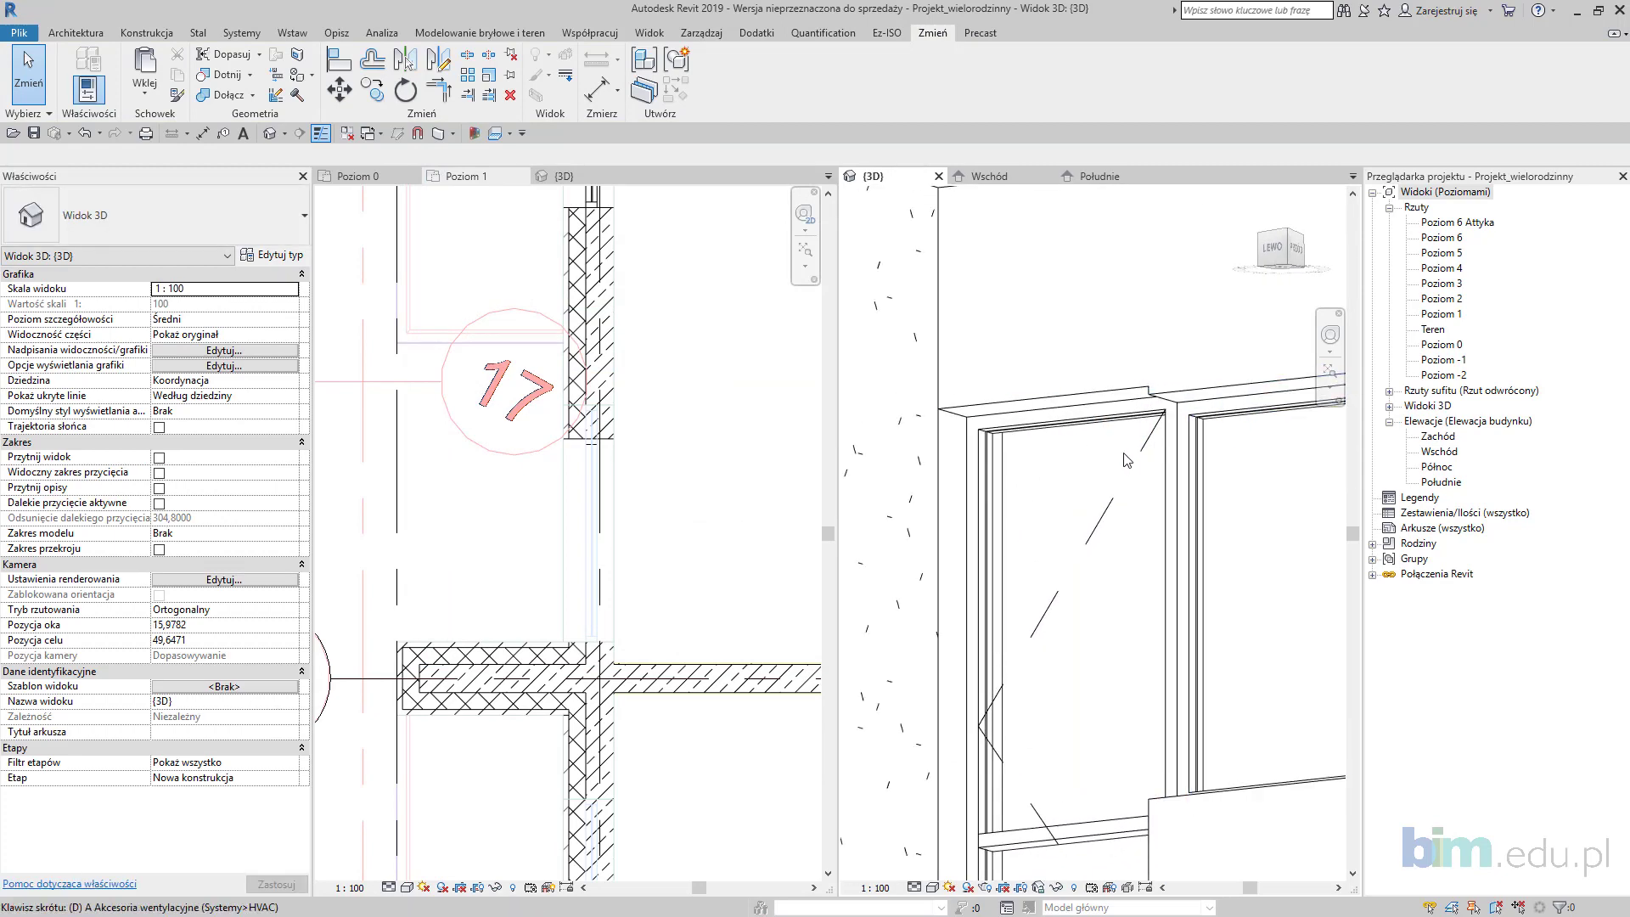
Step: Save the project
left_click(866, 434)
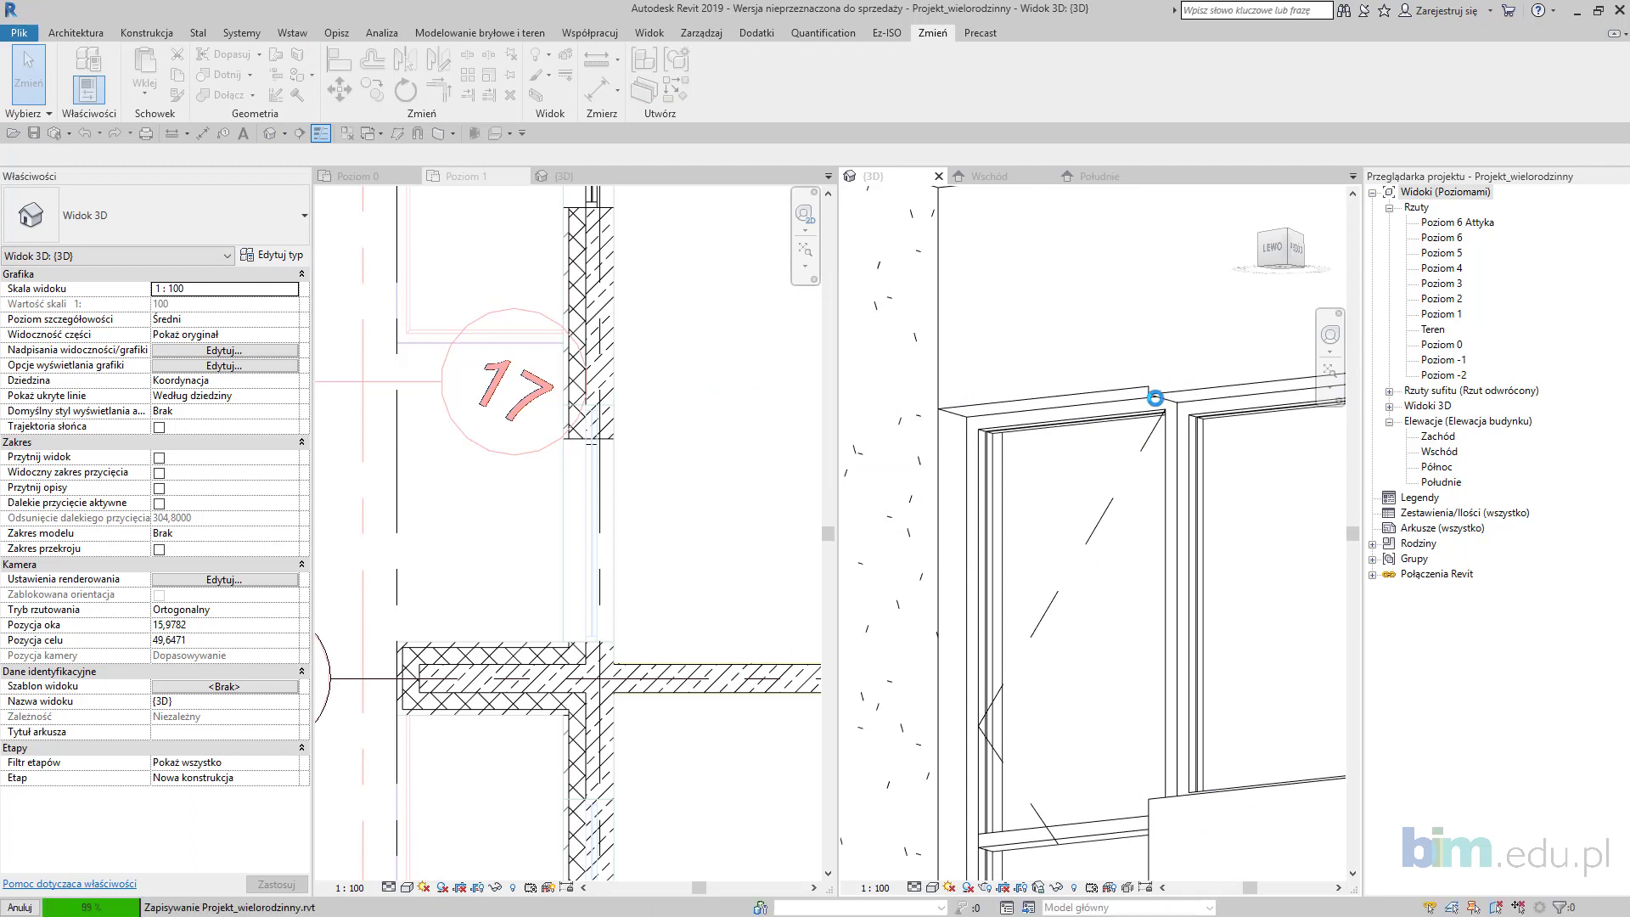
key("d")
key("i")
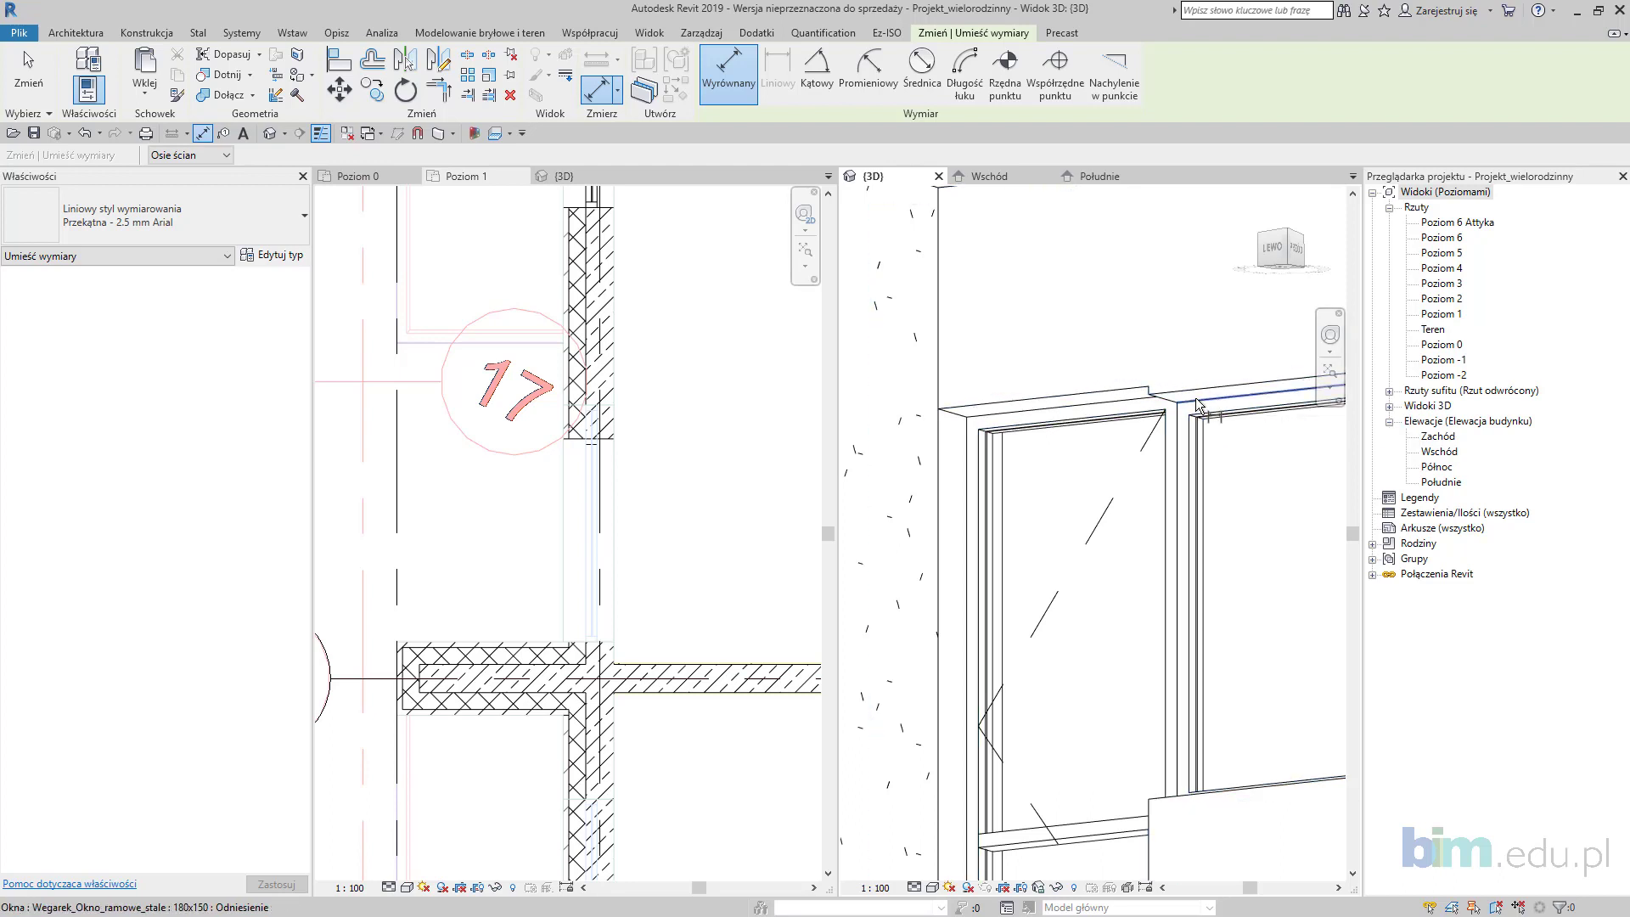
left_click(1156, 405)
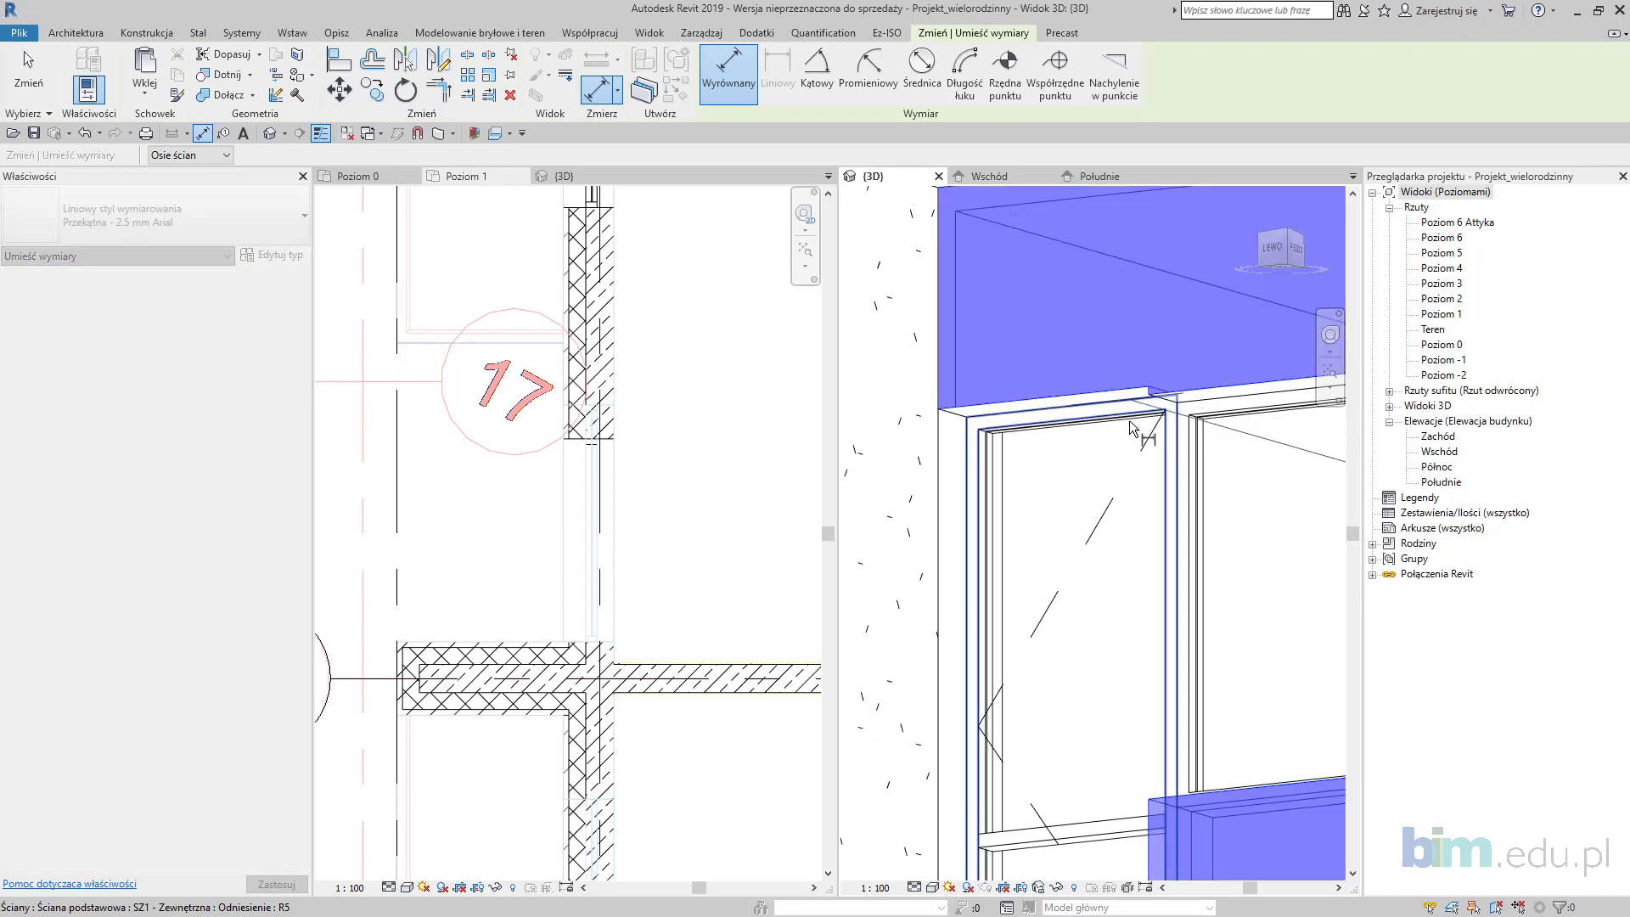
key("Escape")
key("Escape")
Step: Set the sill height (Wysokość parapetu) of the 90x220 balcony door to 0,0, working in the Zachód elevation
middle_click_drag(1142, 510, 954, 465, "shift")
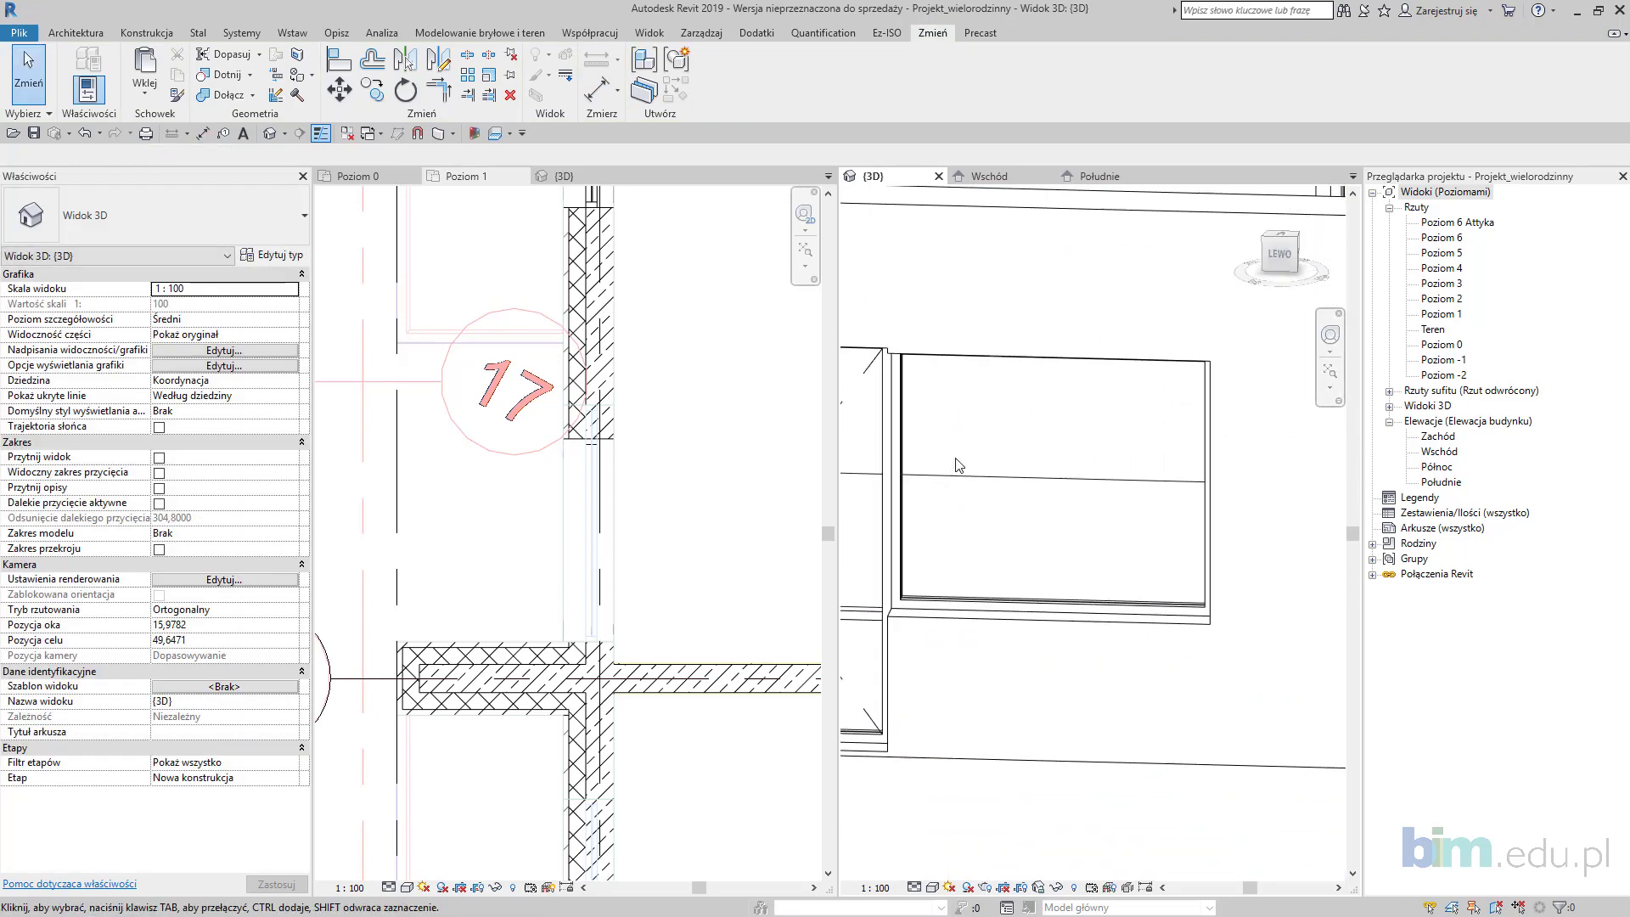
left_click(953, 548)
middle_click_drag(953, 548, 1019, 503, "shift")
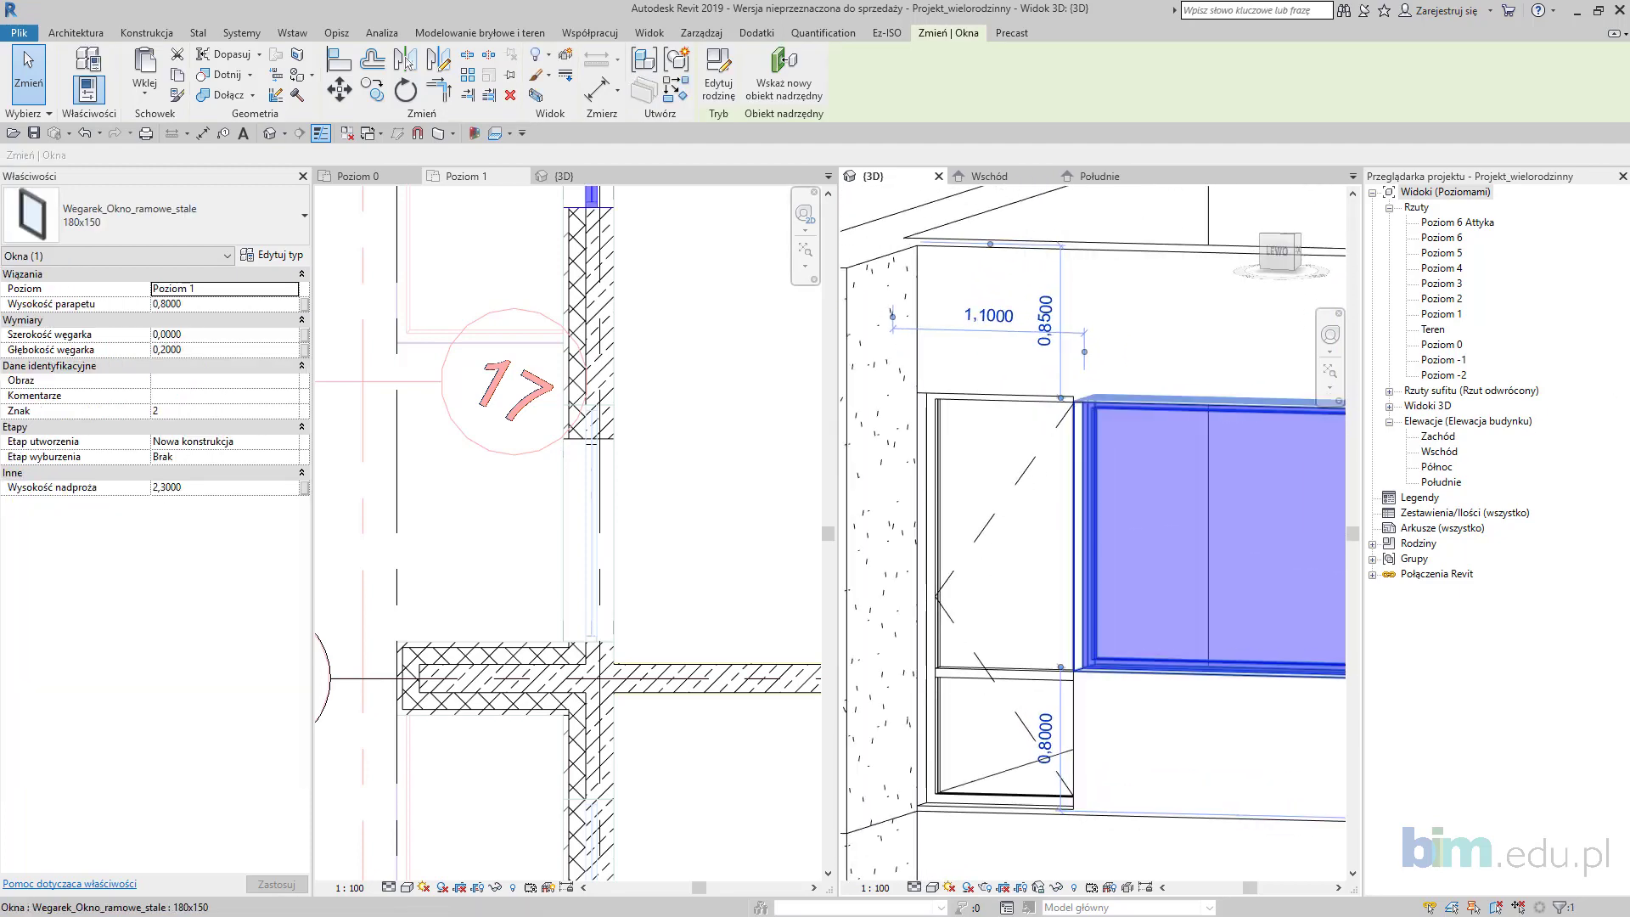
double_click(1438, 436)
scroll(1028, 458, "up", 2)
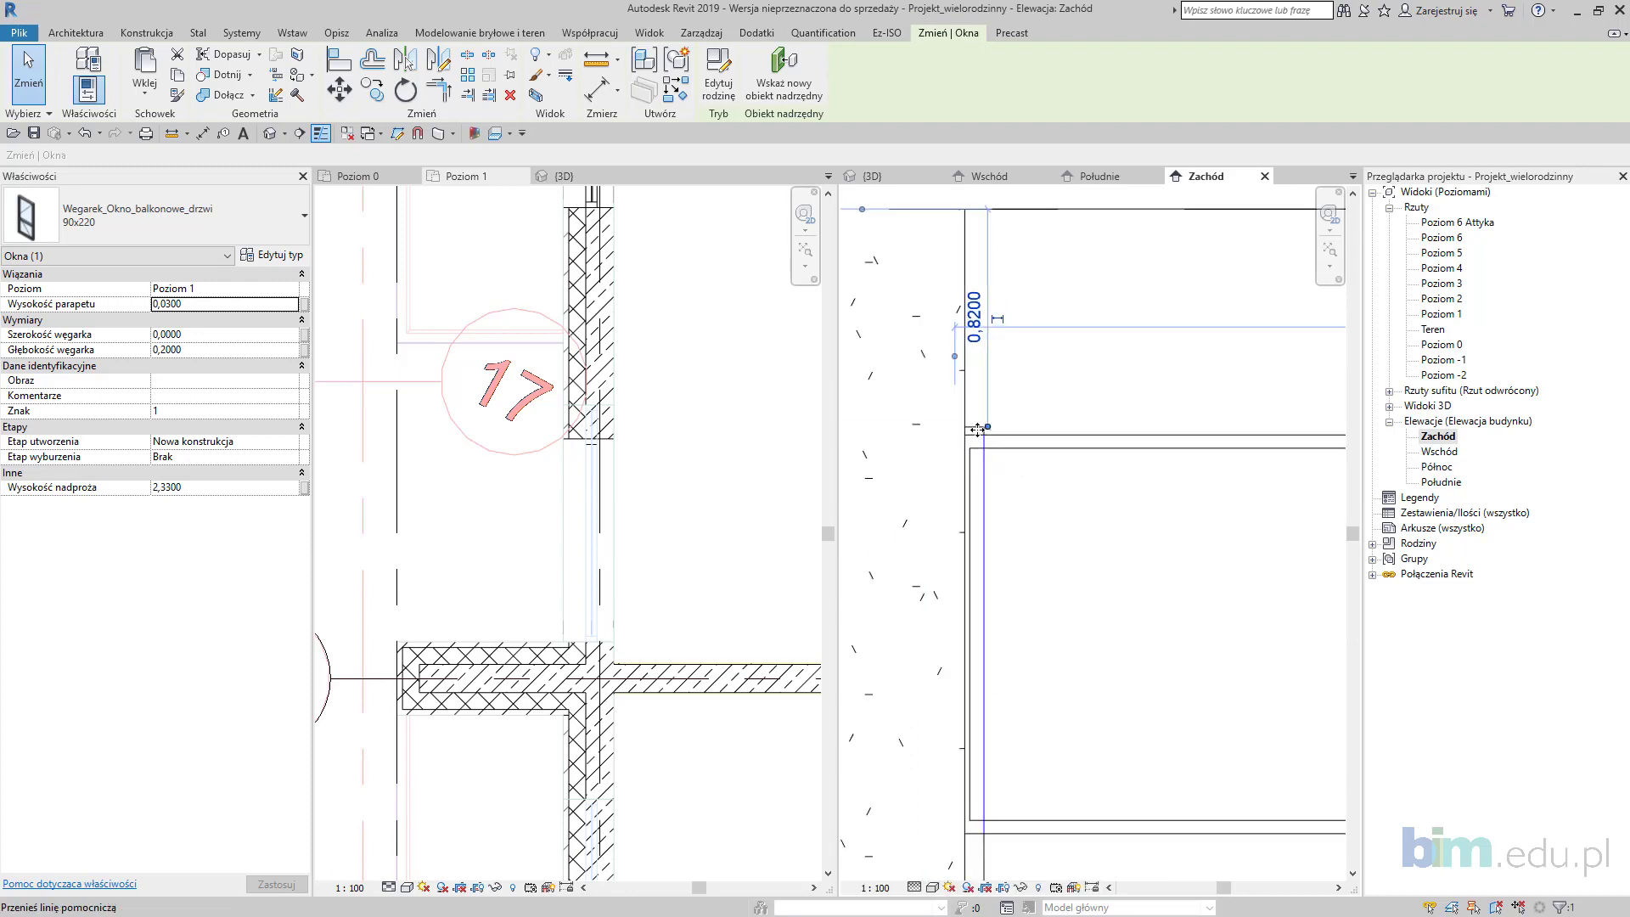
left_click(212, 290)
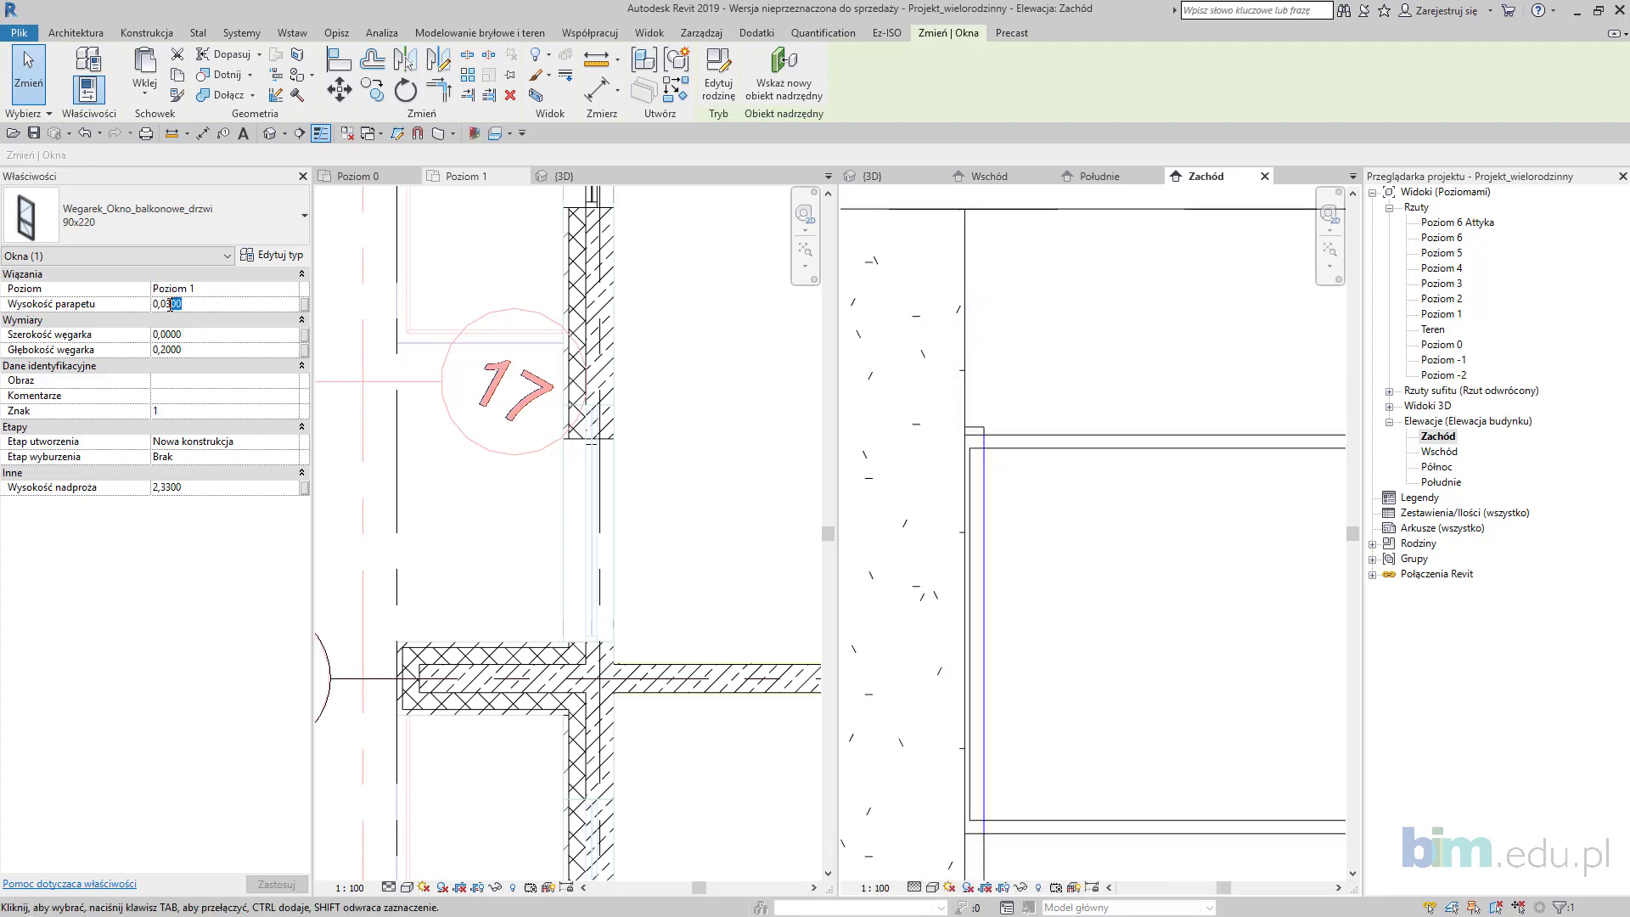
scroll(985, 508, "down", 1)
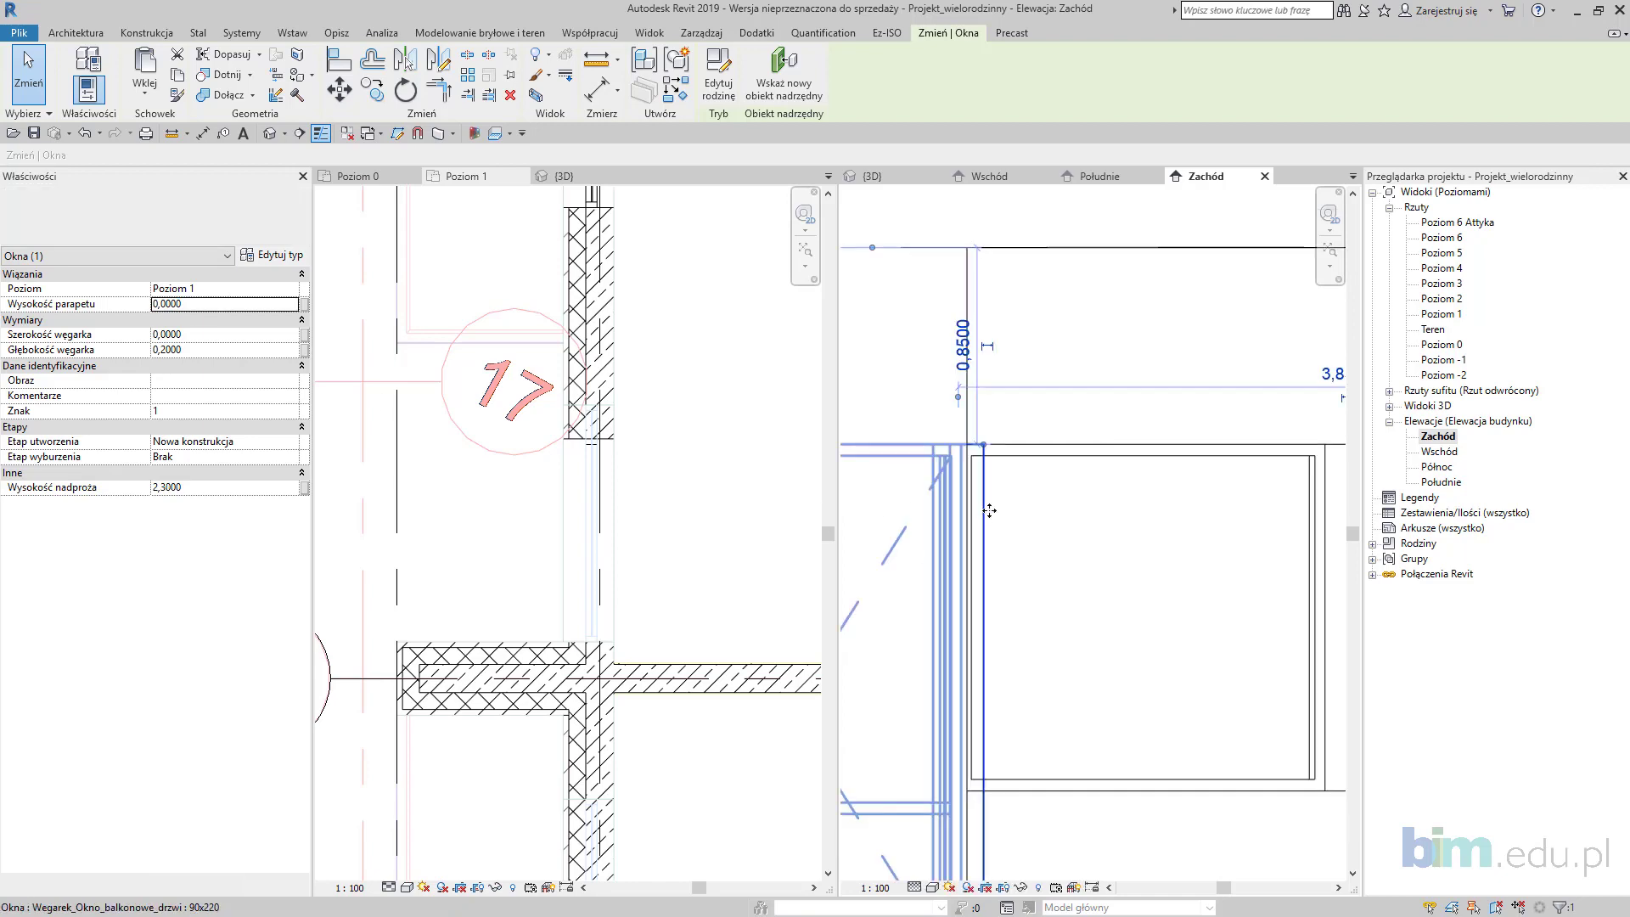
key("Escape")
scroll(642, 546, "down", 2)
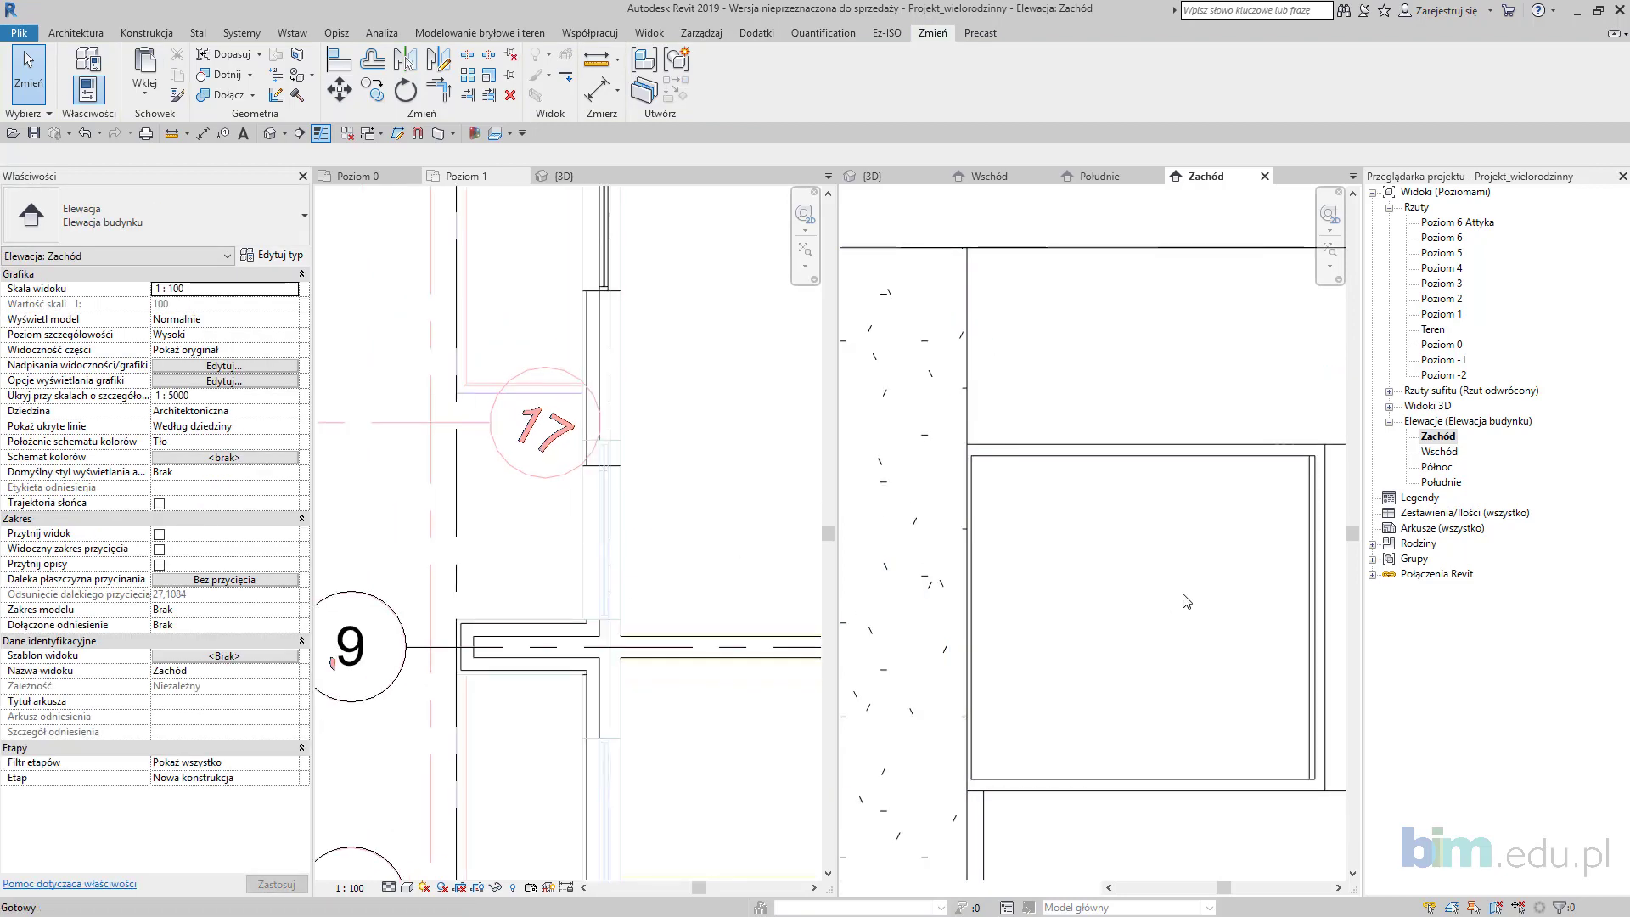
Step: Check the 180x150 window near grid 9 in the Zachód elevation
key("ctrl+Tab")
mouse_move(1159, 601)
middle_mouse_down()
mouse_move(1201, 598)
mouse_move(841, 509)
middle_mouse_up()
scroll(845, 509, "down", 2)
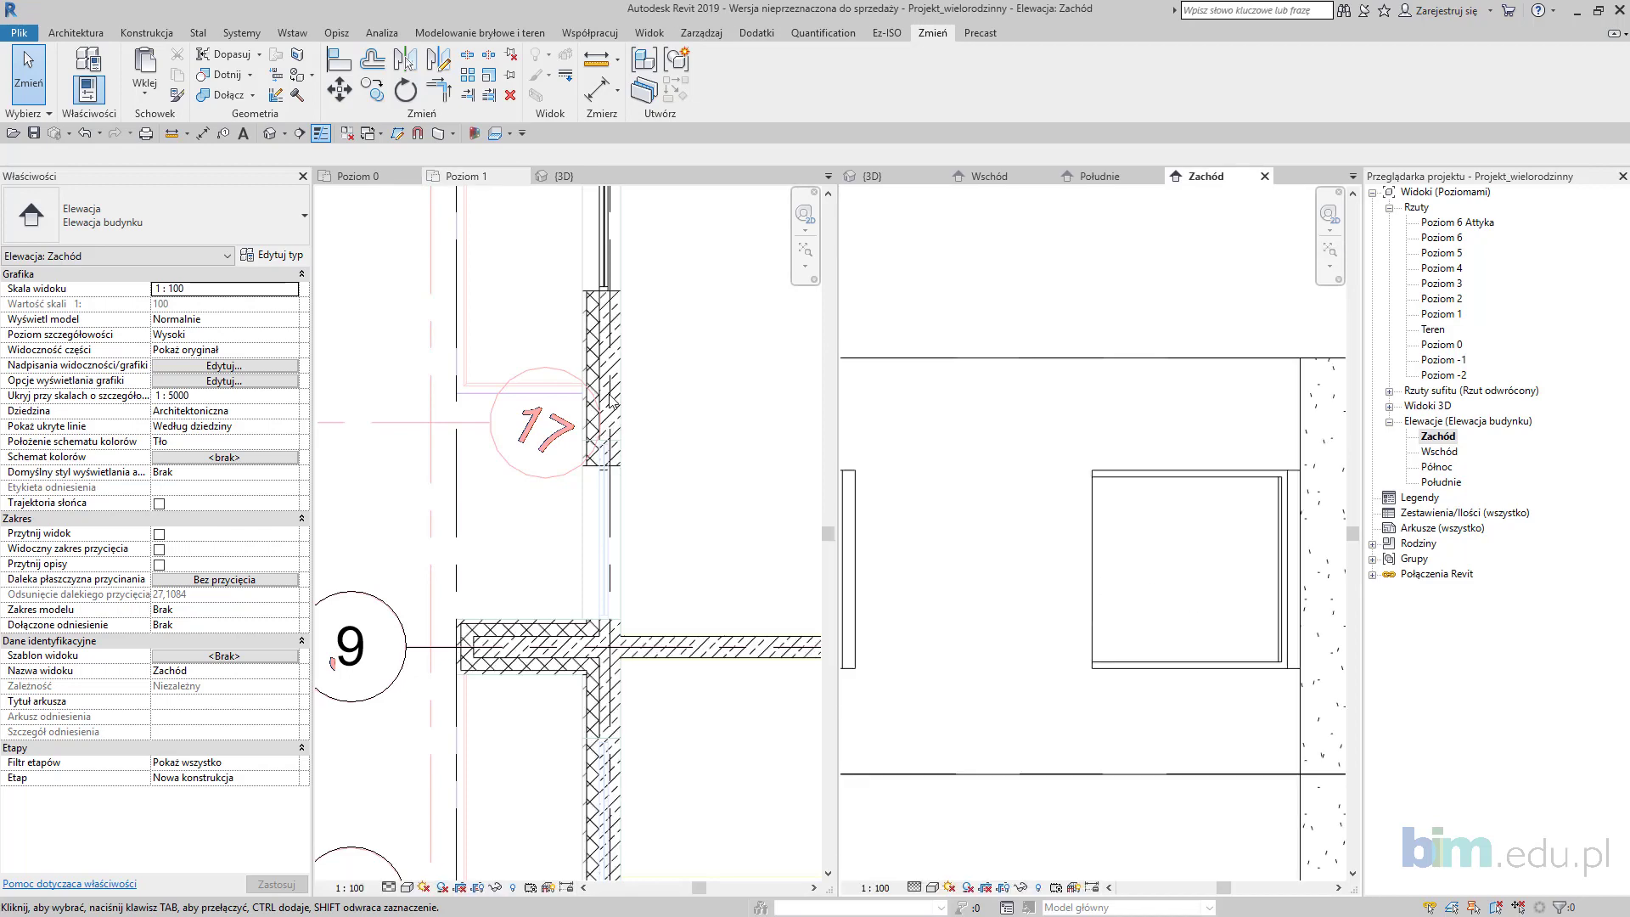
key("ctrl+Tab")
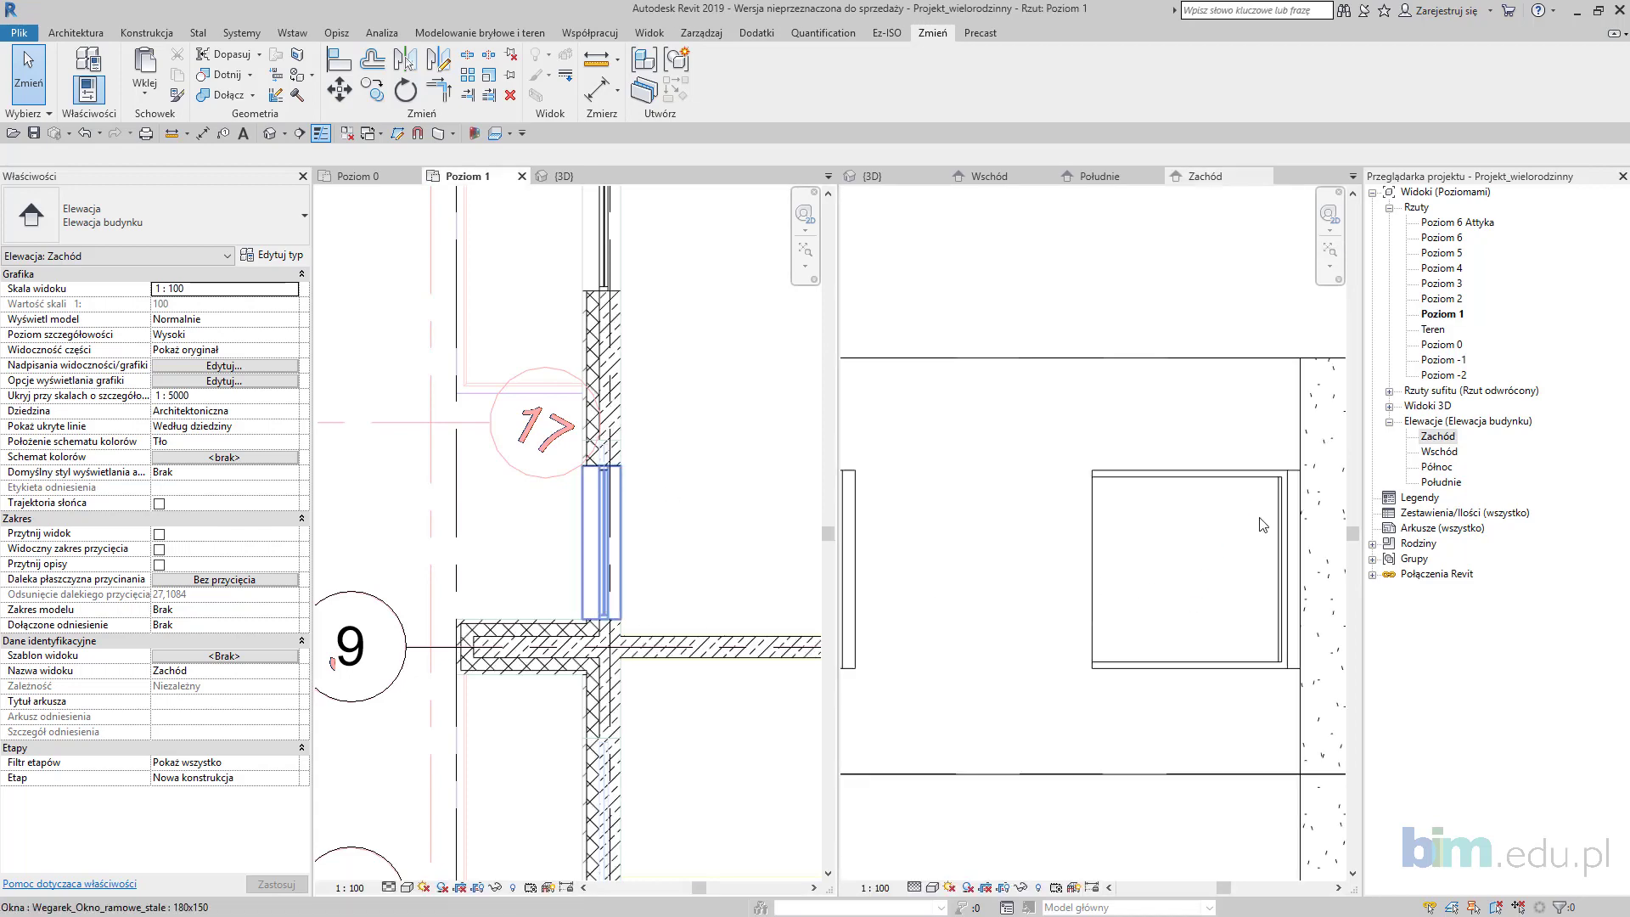
left_click(1284, 537)
scroll(1284, 537, "down", 3)
scroll(594, 408, "down", 2)
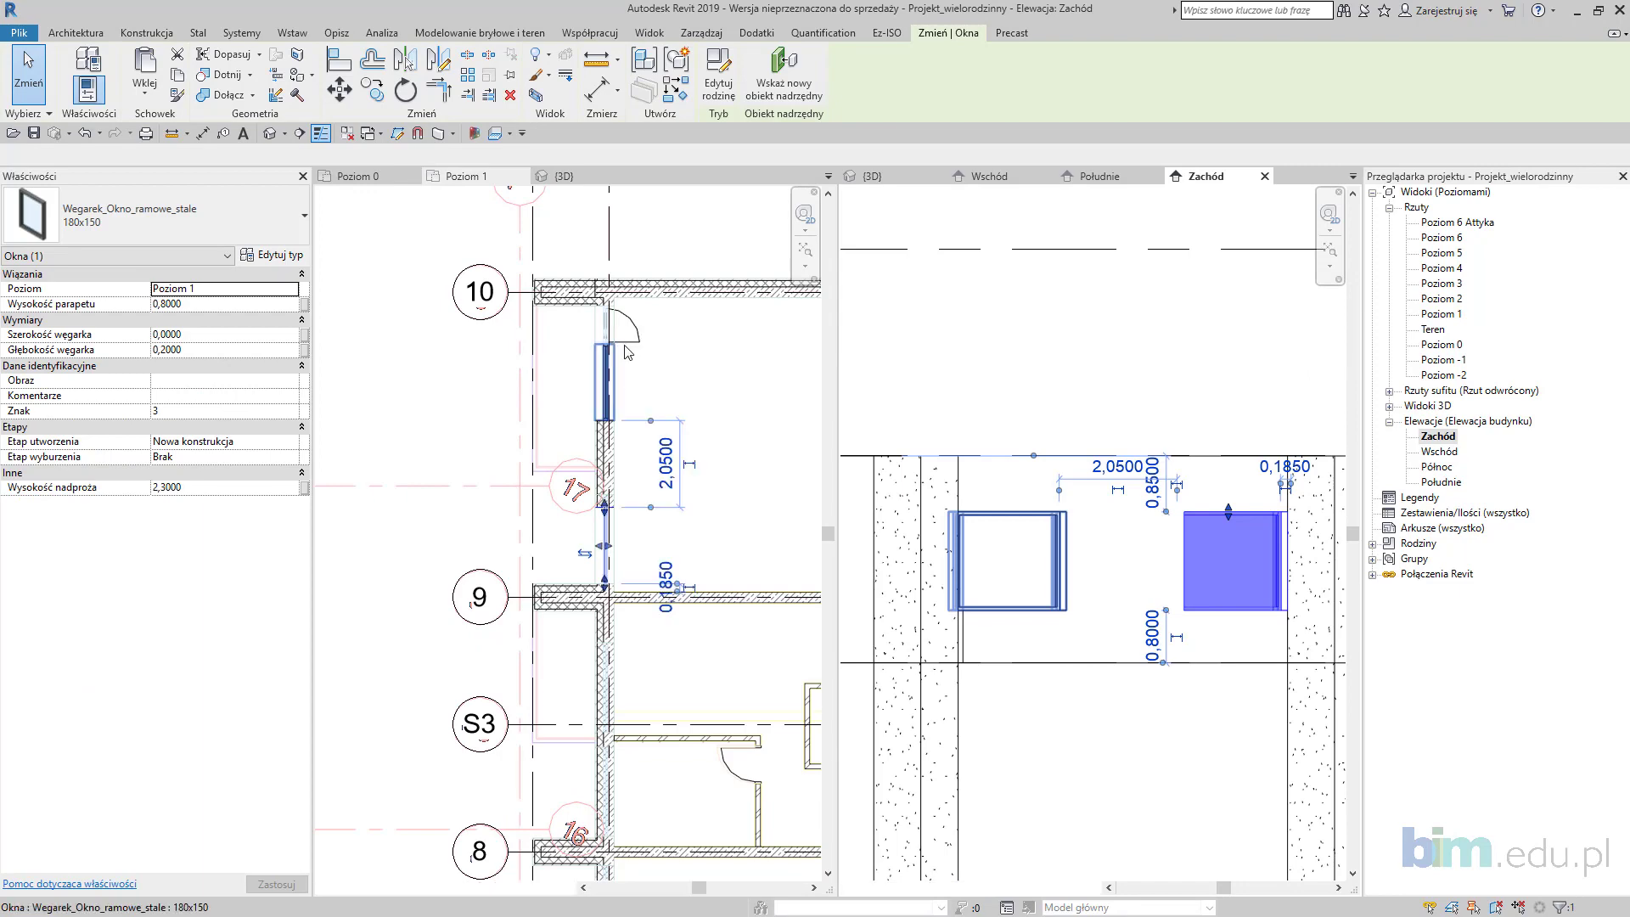
Step: Mirror the balcony door and the two 180x150 windows between grids 10 and 9 about grid S3 in the Poziom 1 plan
left_click(638, 348)
left_click(603, 381)
left_click(603, 538, "ctrl")
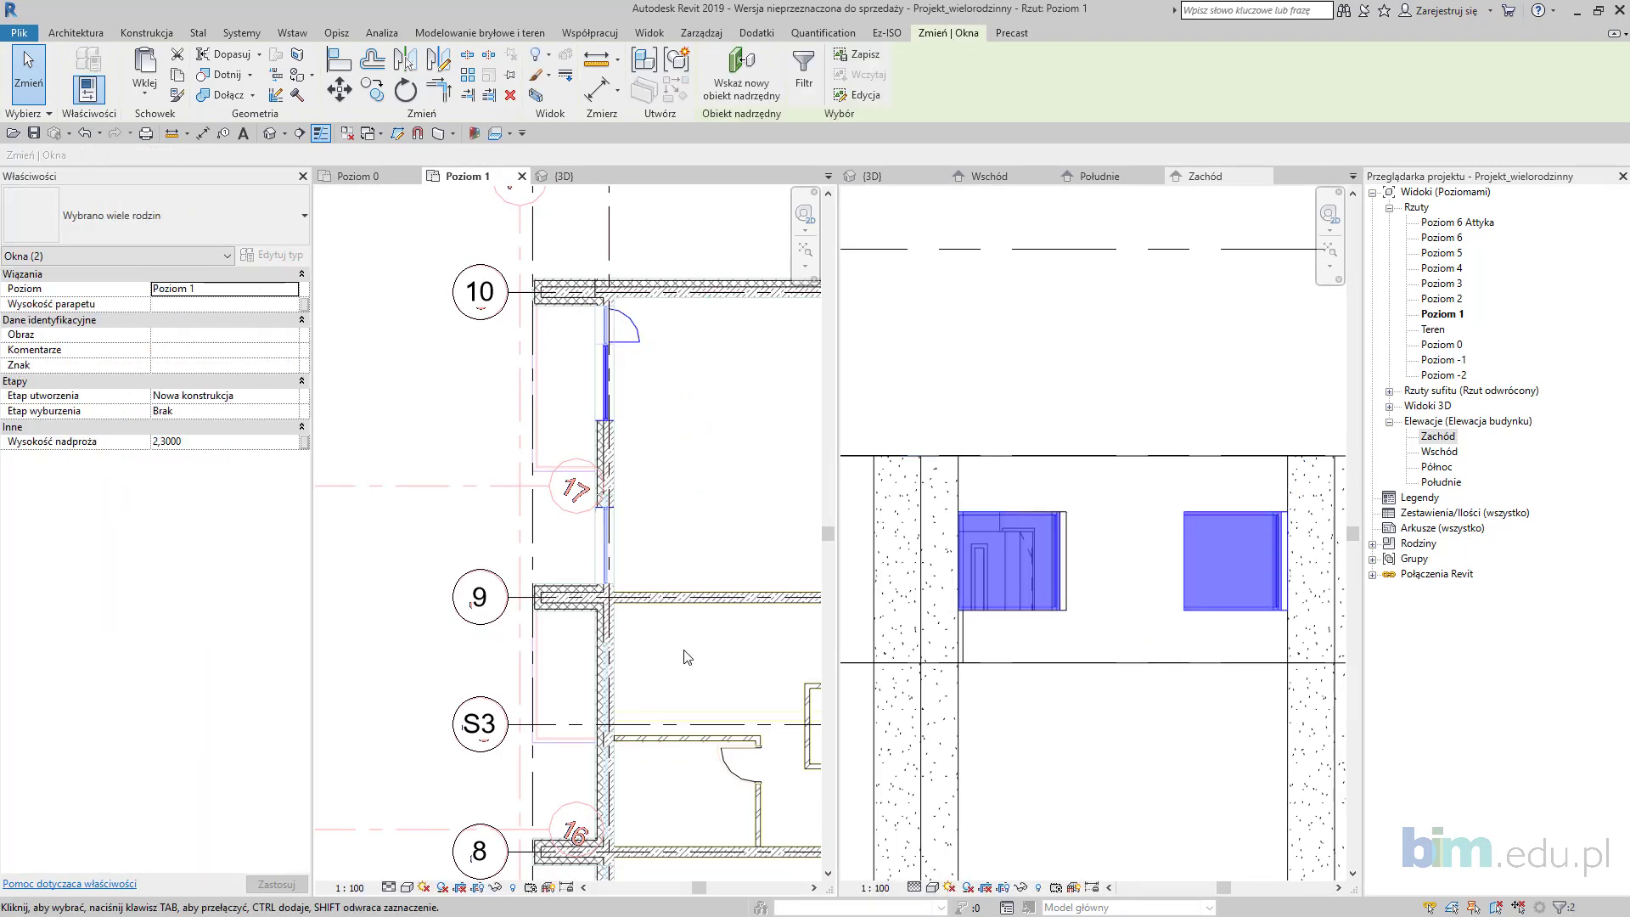
middle_click_drag(684, 654, 619, 469)
scroll(619, 597, "down", 2)
middle_click_drag(582, 587, 446, 592)
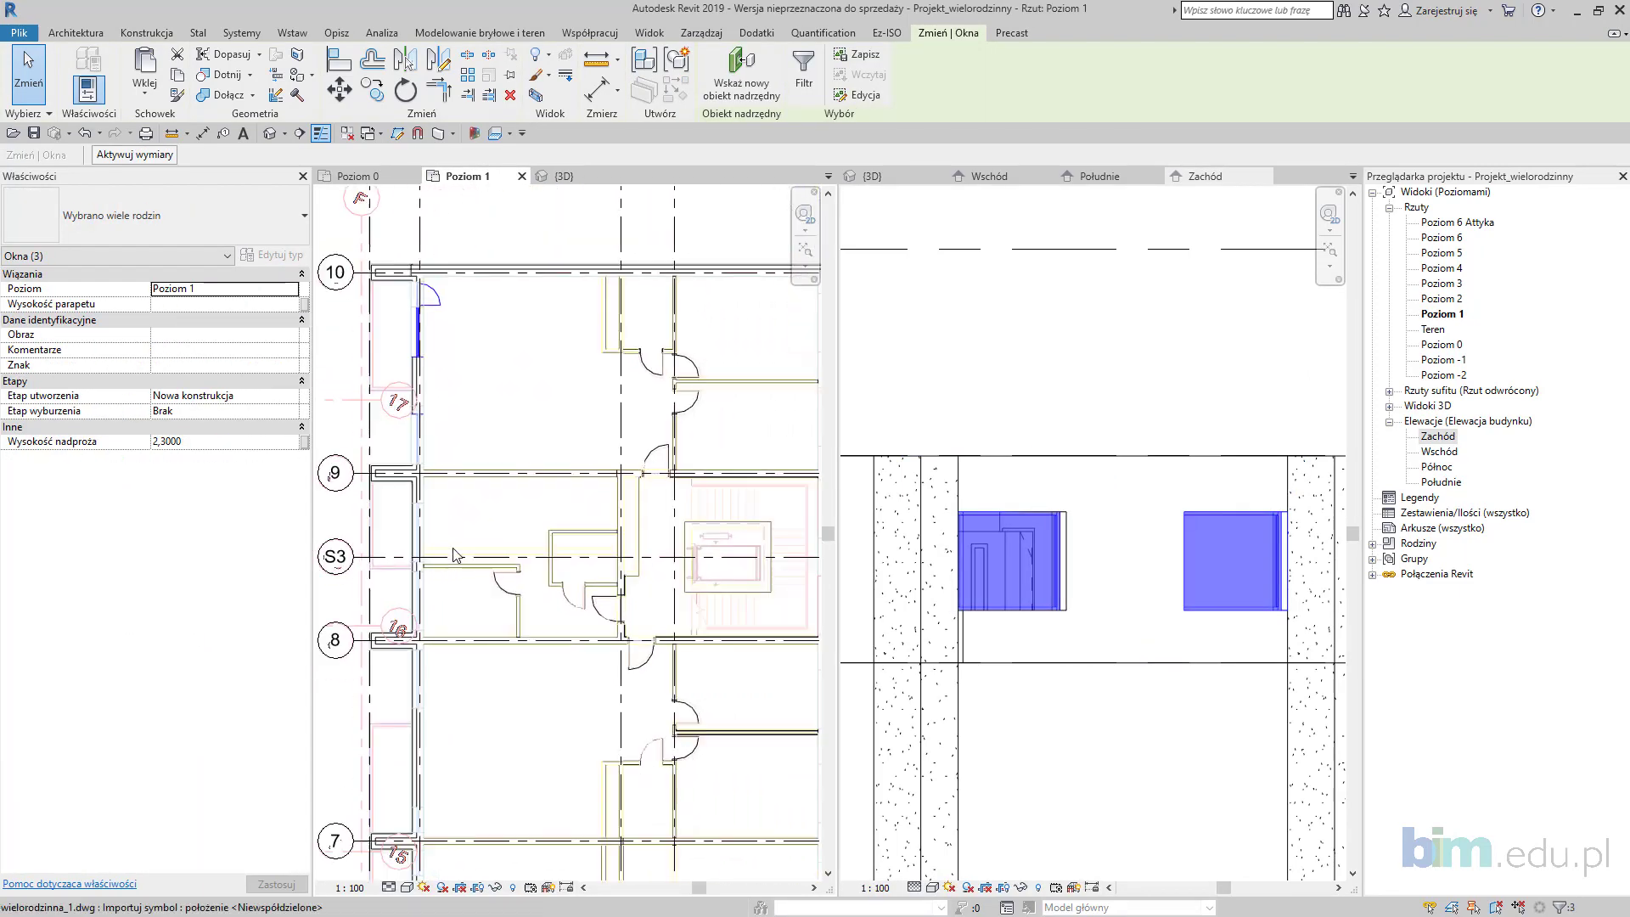
scroll(446, 556, "down", 2)
scroll(568, 393, "down", 1)
middle_click_drag(568, 393, 522, 343)
left_click(406, 59)
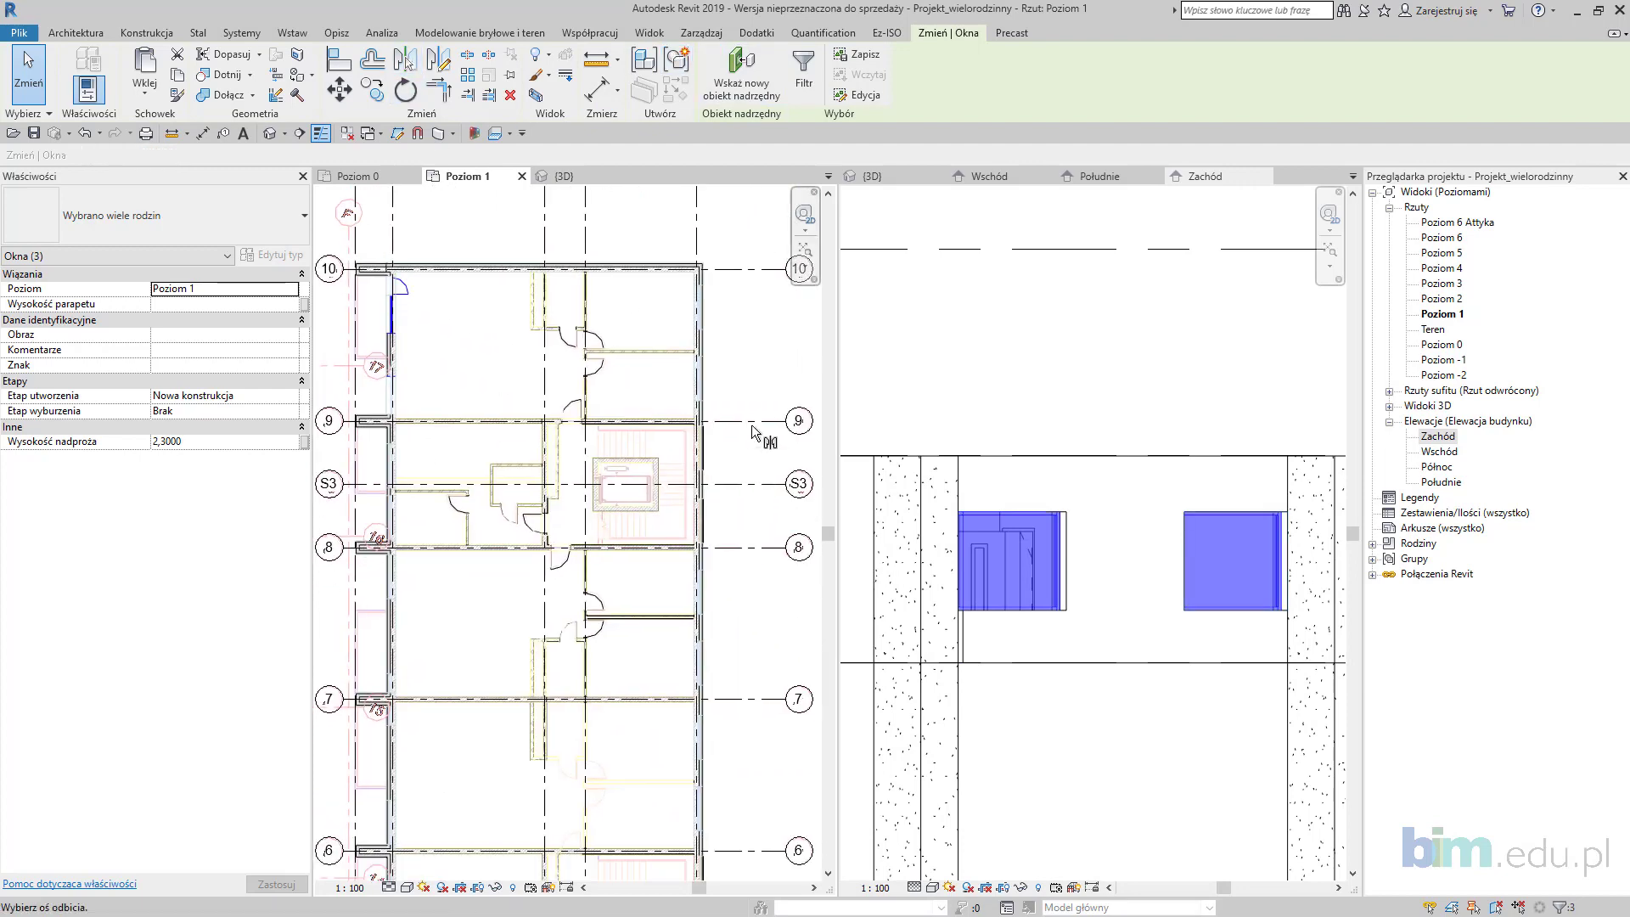
left_click(550, 484)
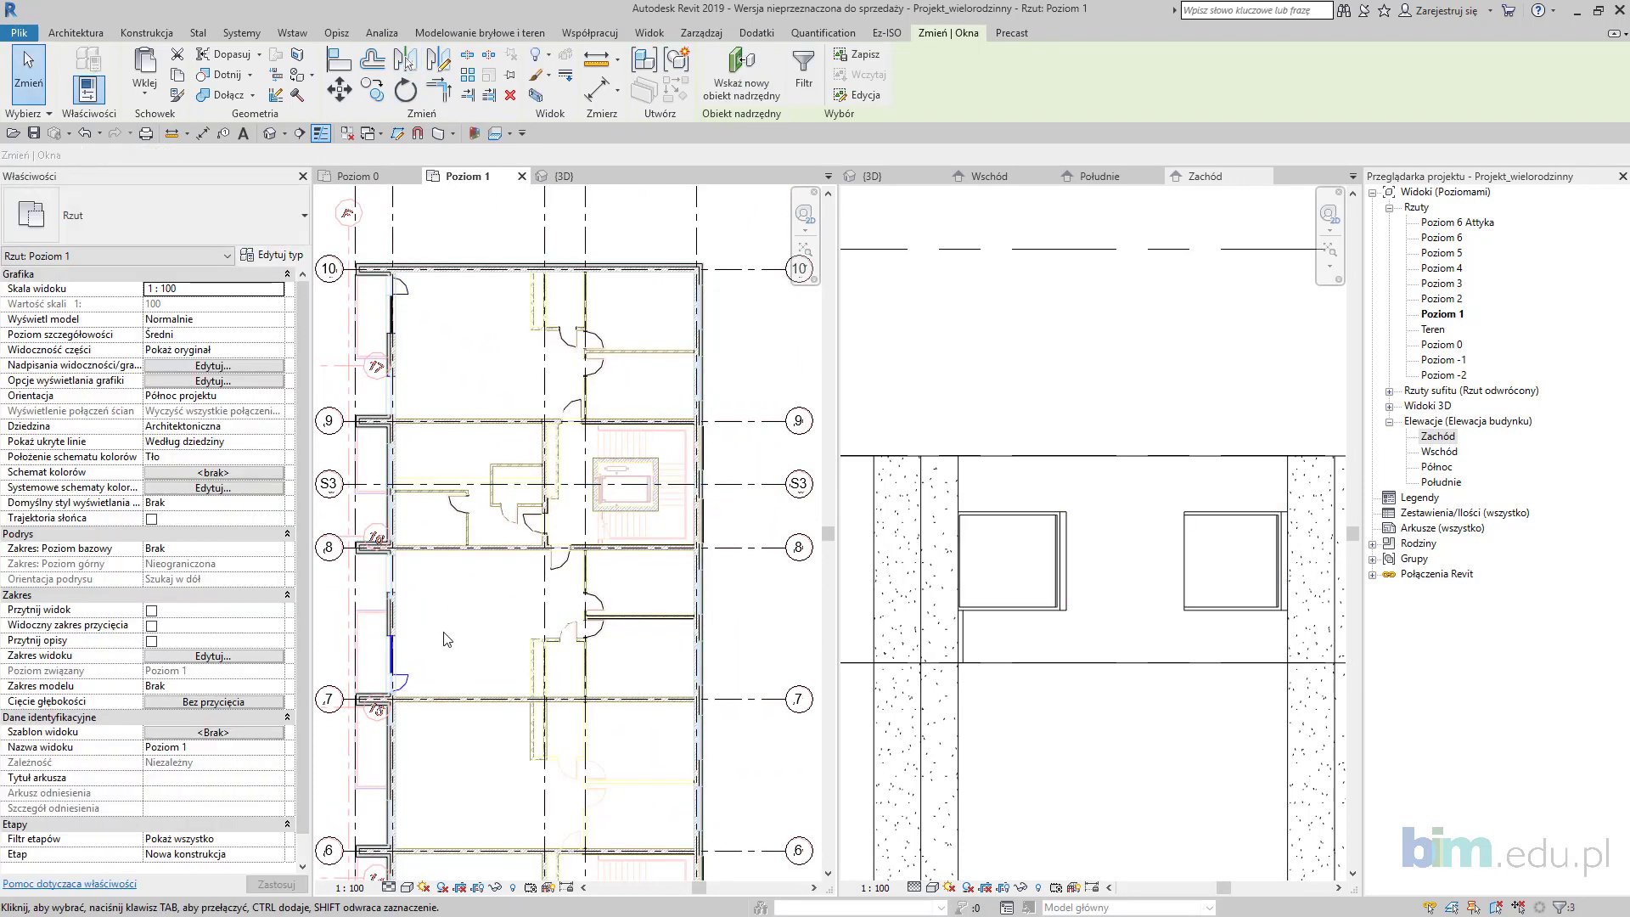
Step: Copy the 180x150 window next to the balcony door at grid 7 to two facade positions between grids 8 and 9
scroll(527, 626, "up", 4)
middle_click_drag(624, 541, 635, 568)
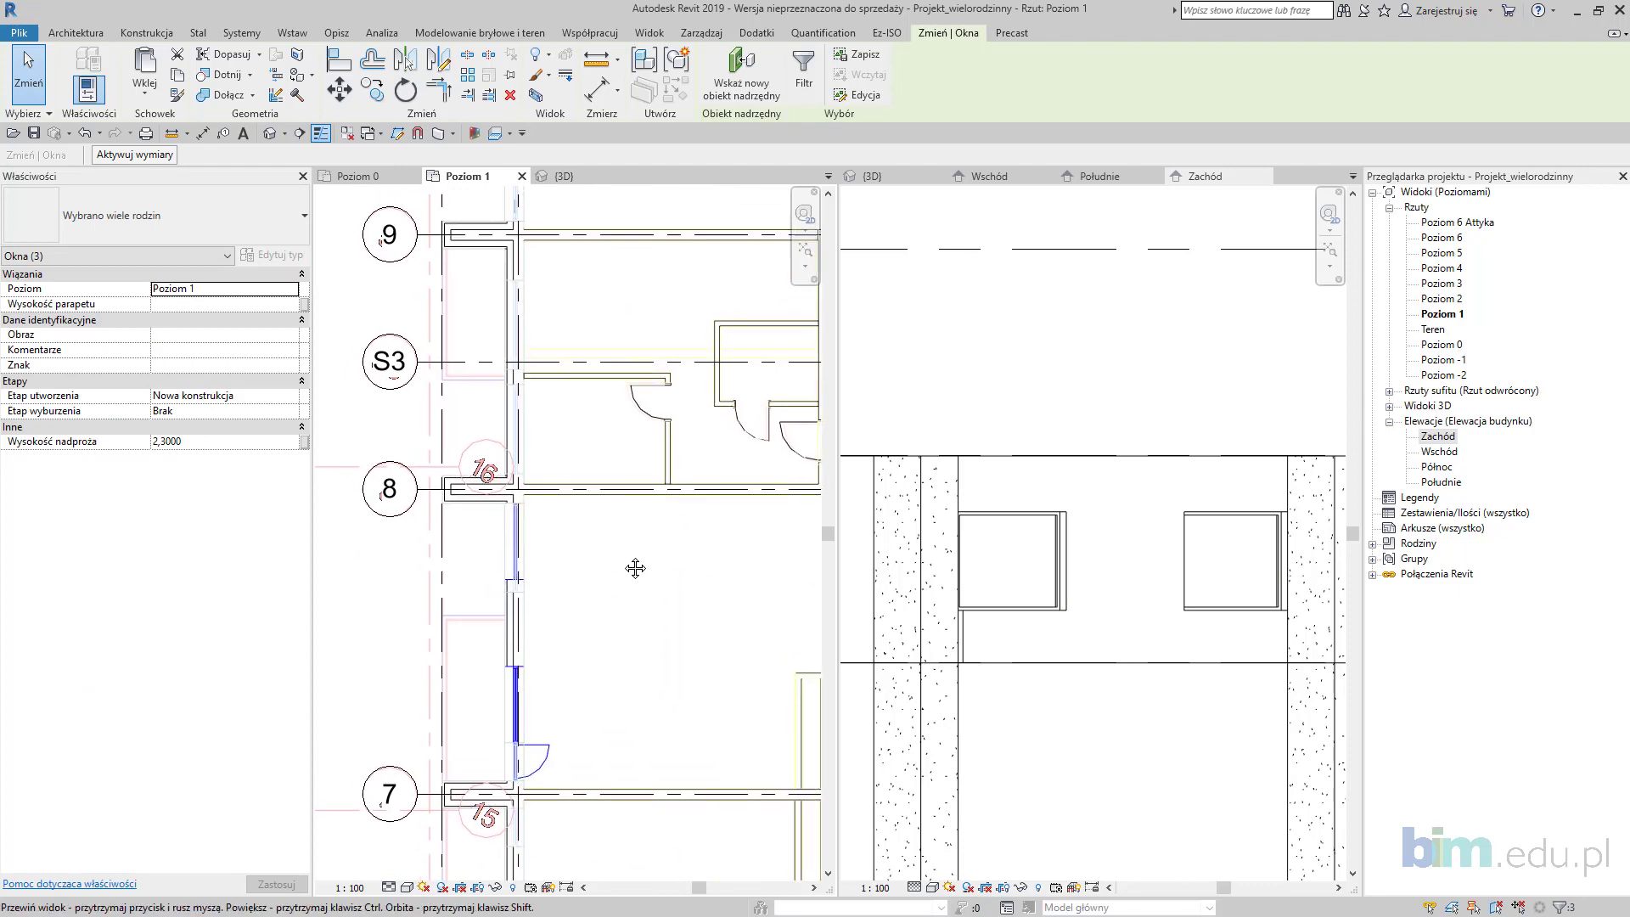
scroll(614, 527, "down", 3)
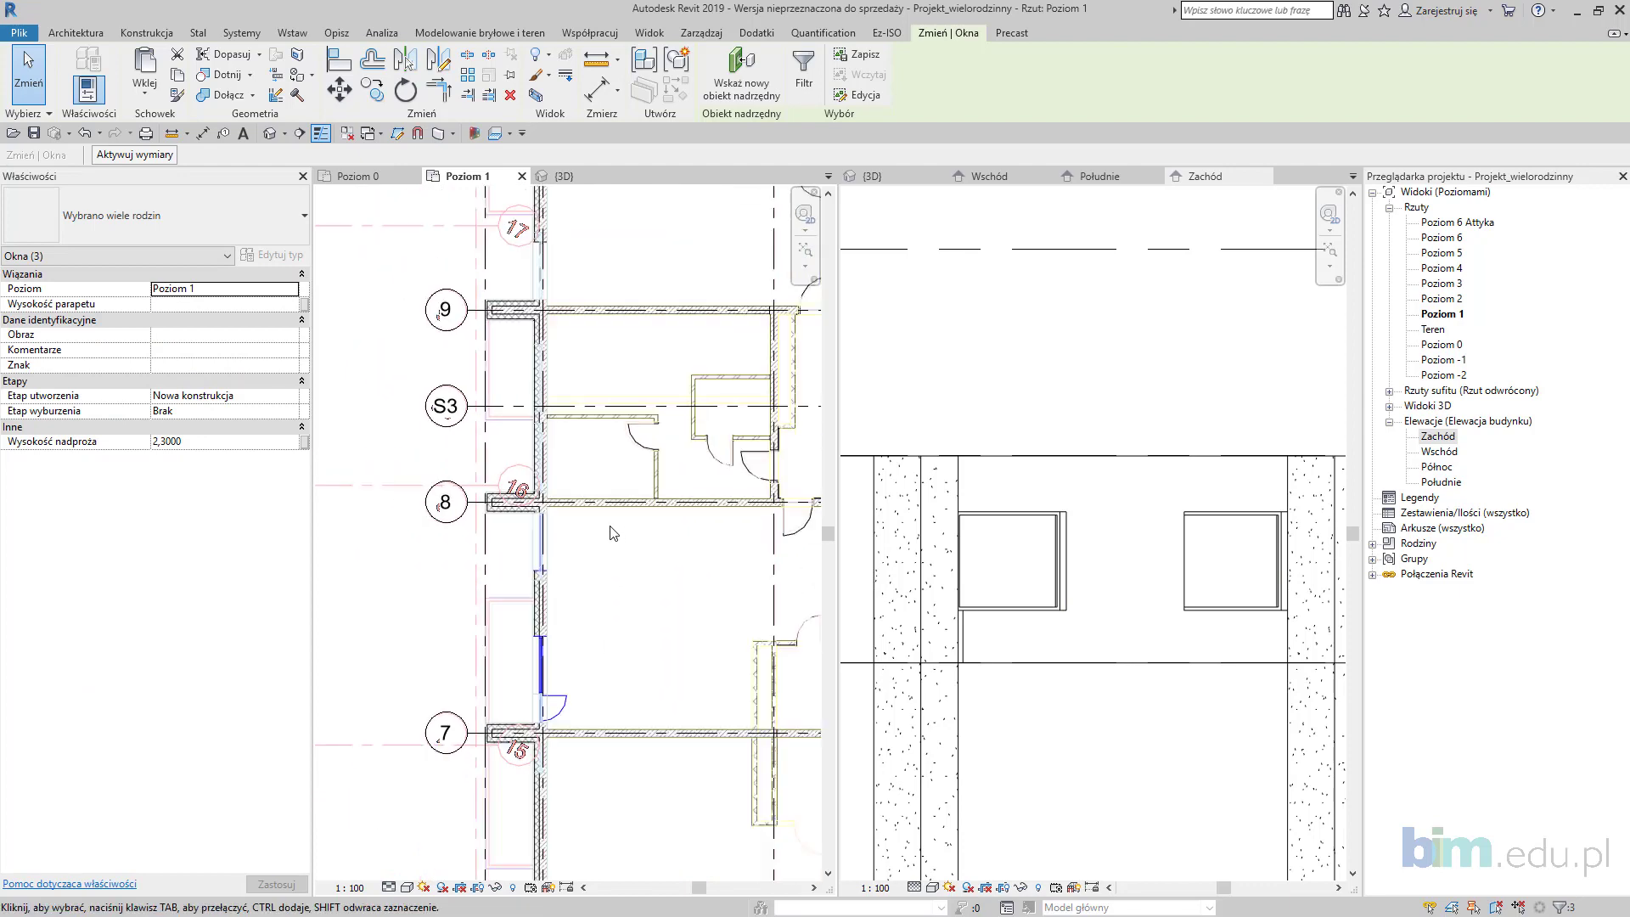
scroll(608, 649, "up", 4)
left_click(541, 671)
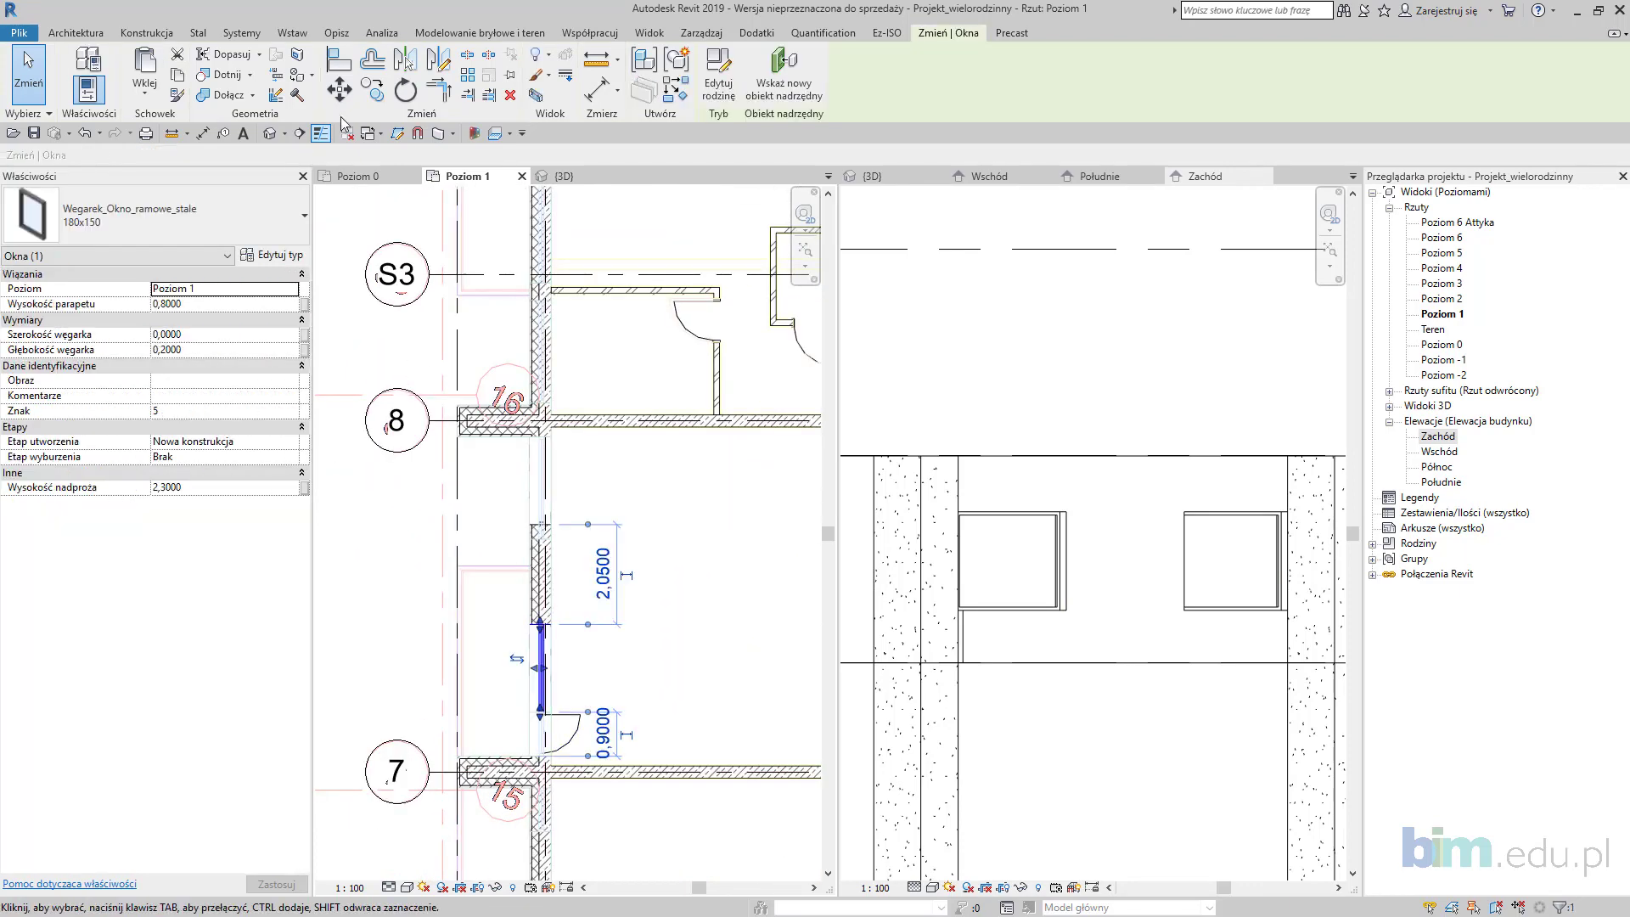
left_click(372, 88)
scroll(530, 611, "up", 3)
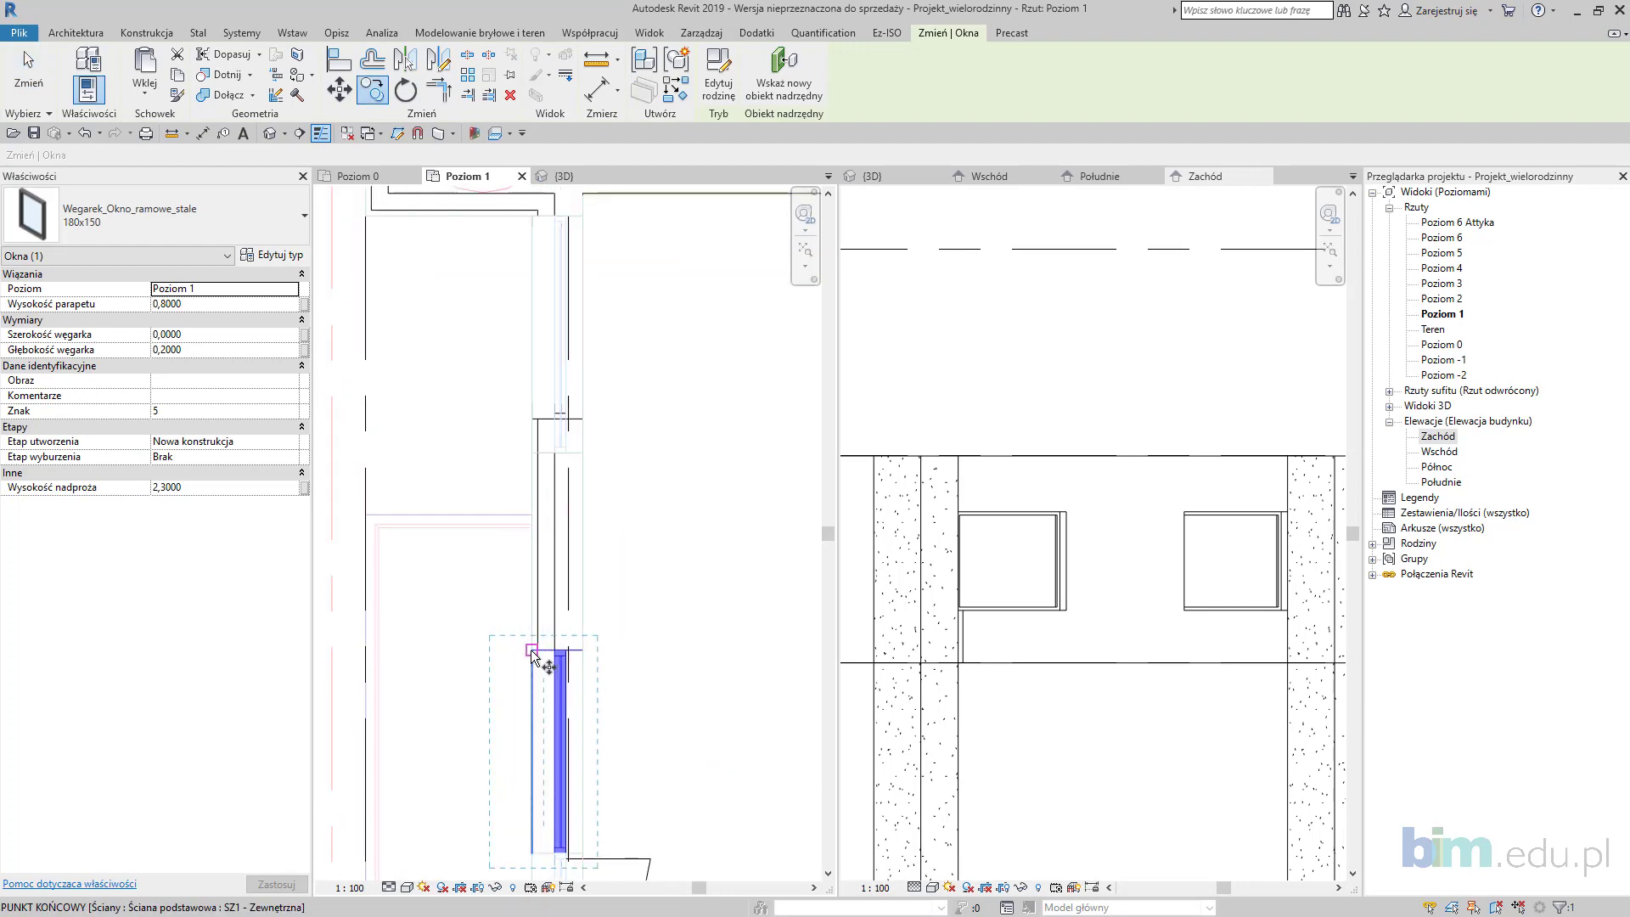
left_click(533, 853)
scroll(537, 679, "down", 3)
scroll(583, 679, "up", 4)
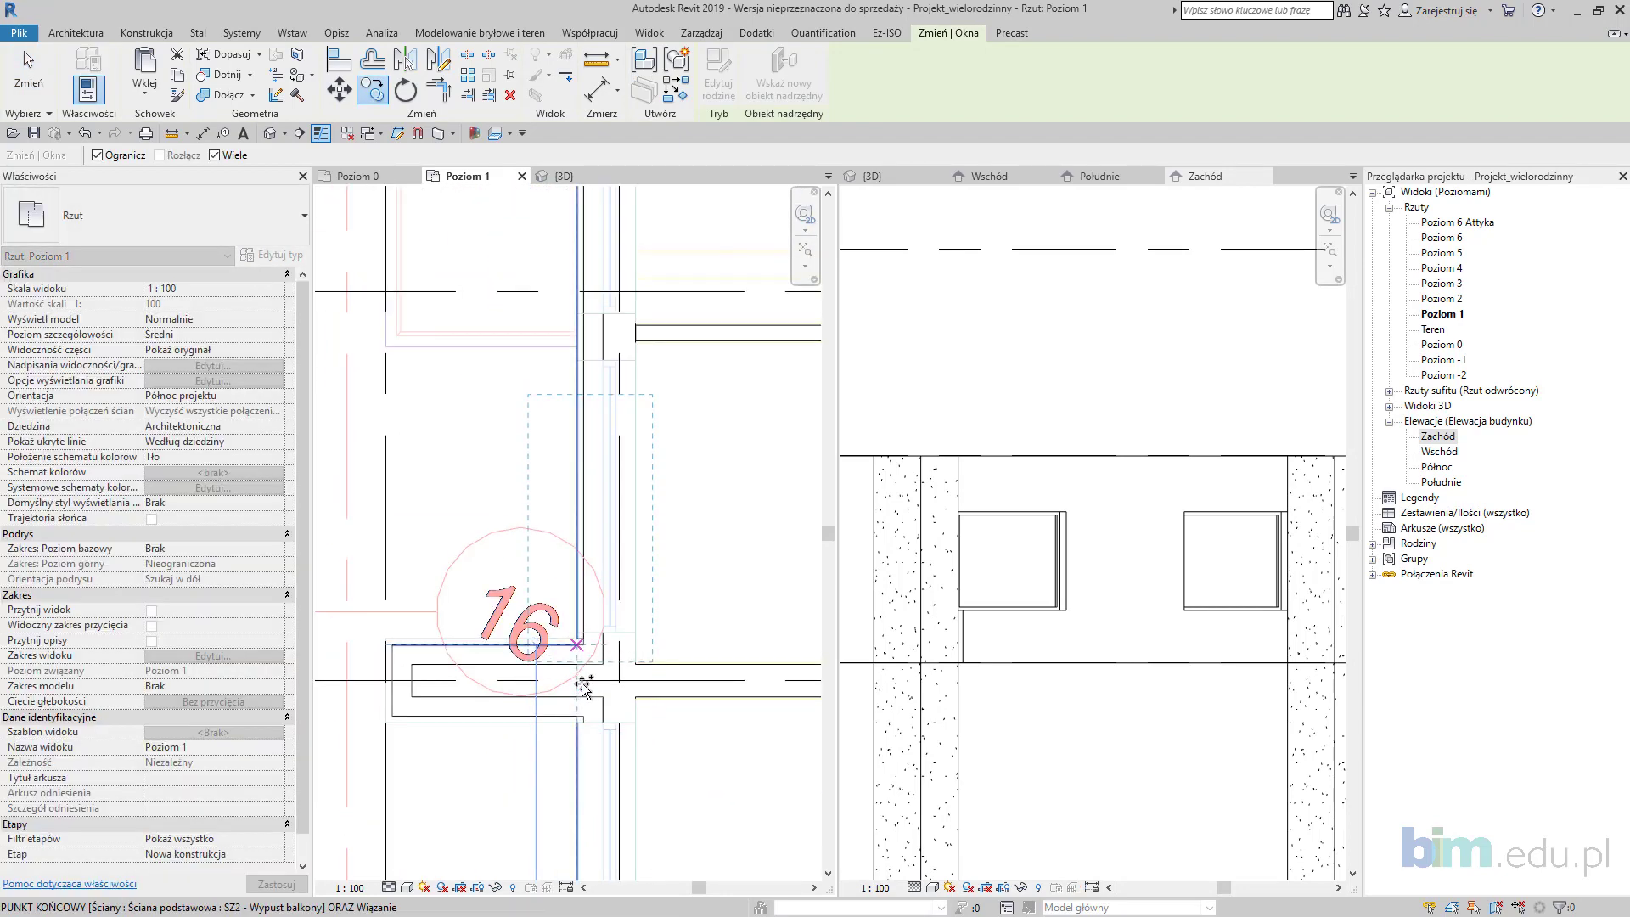
scroll(612, 624, "down", 2)
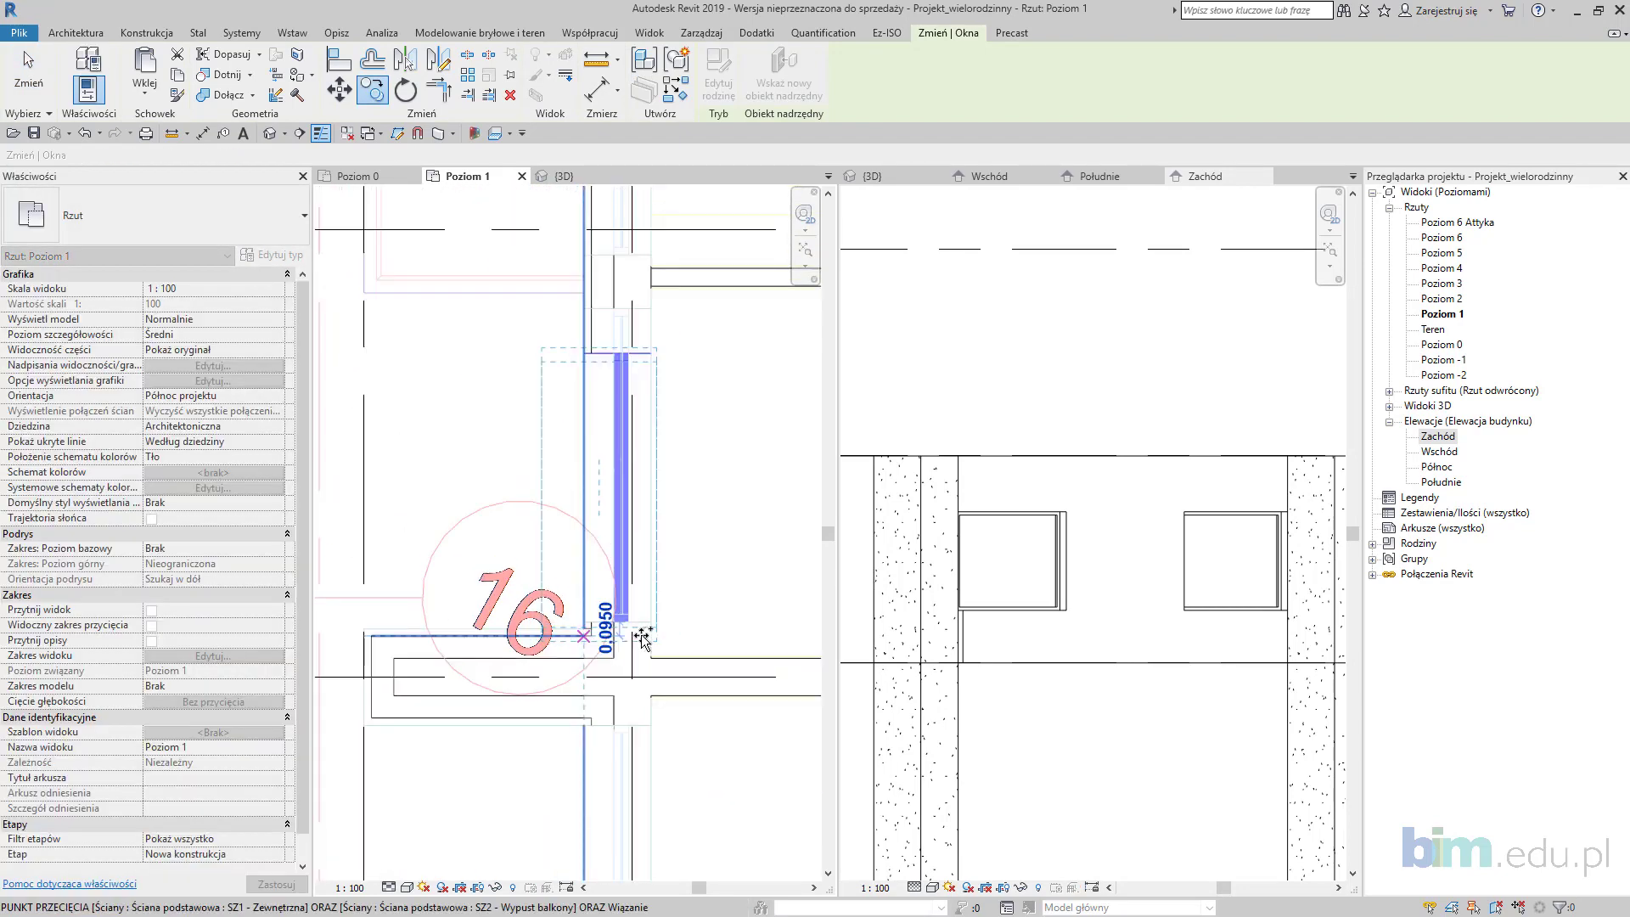
middle_click_drag(628, 620, 605, 761)
scroll(589, 525, "up", 2)
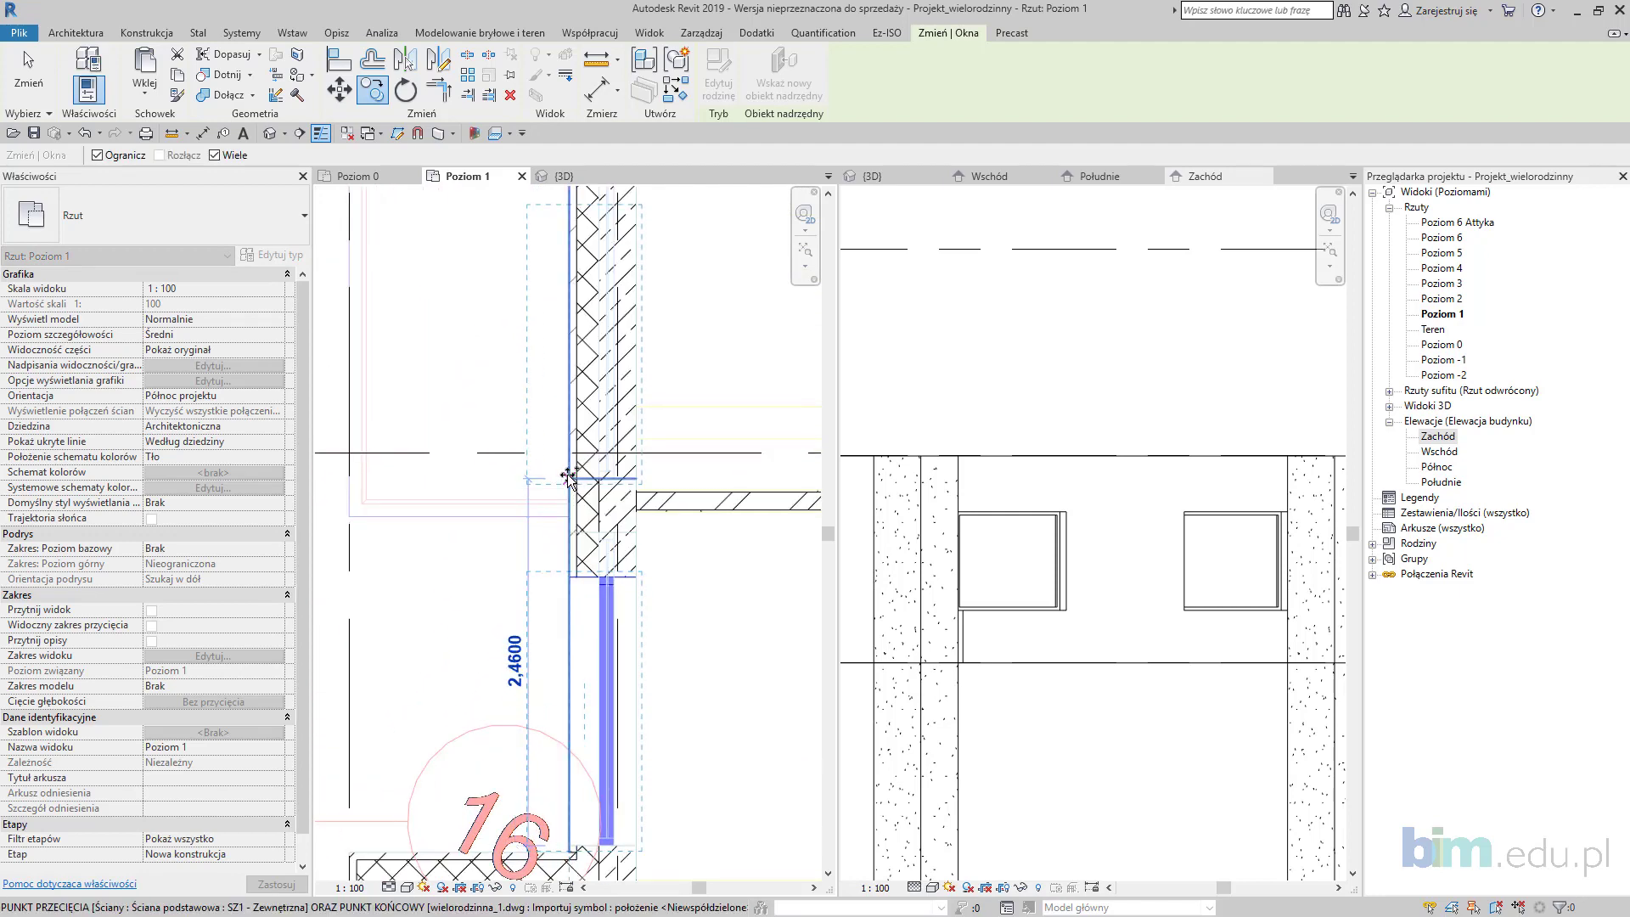
left_click(592, 532)
Step: Copy the 90x220 balcony door along the facade wall to the stretch between grid 9 and the 180x150 window by grid S3
scroll(592, 532, "down", 2)
scroll(587, 636, "up", 2)
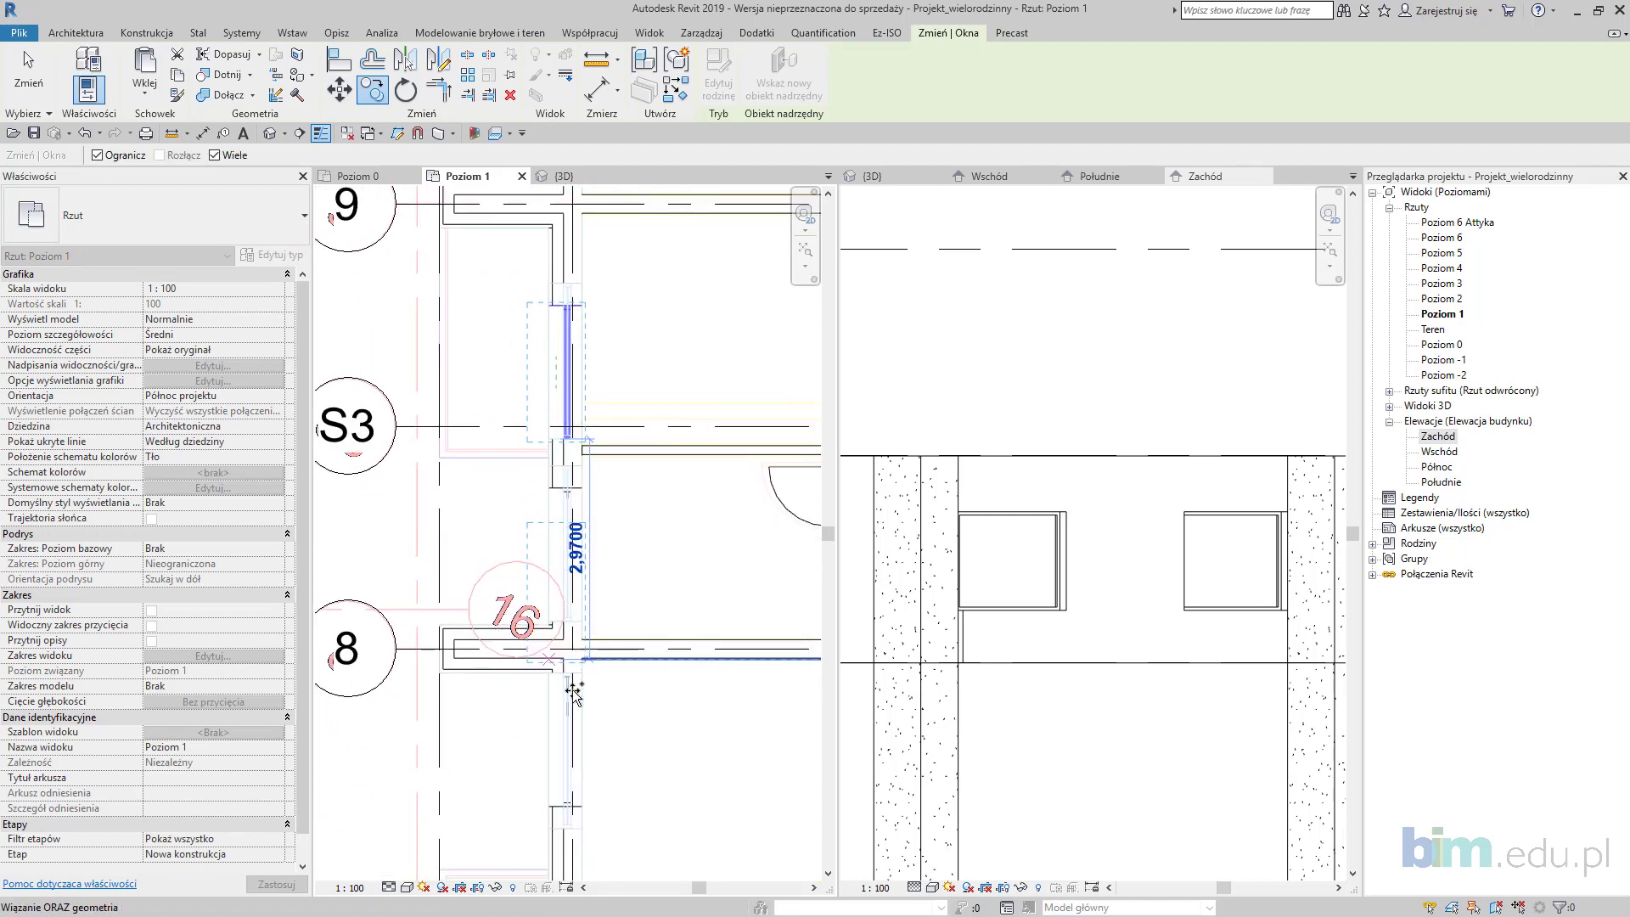
middle_click_drag(587, 635, 587, 540)
key("Escape")
left_click(574, 577)
key("Return")
left_click(555, 511)
middle_click_drag(599, 169, 611, 567)
scroll(611, 563, "up", 1)
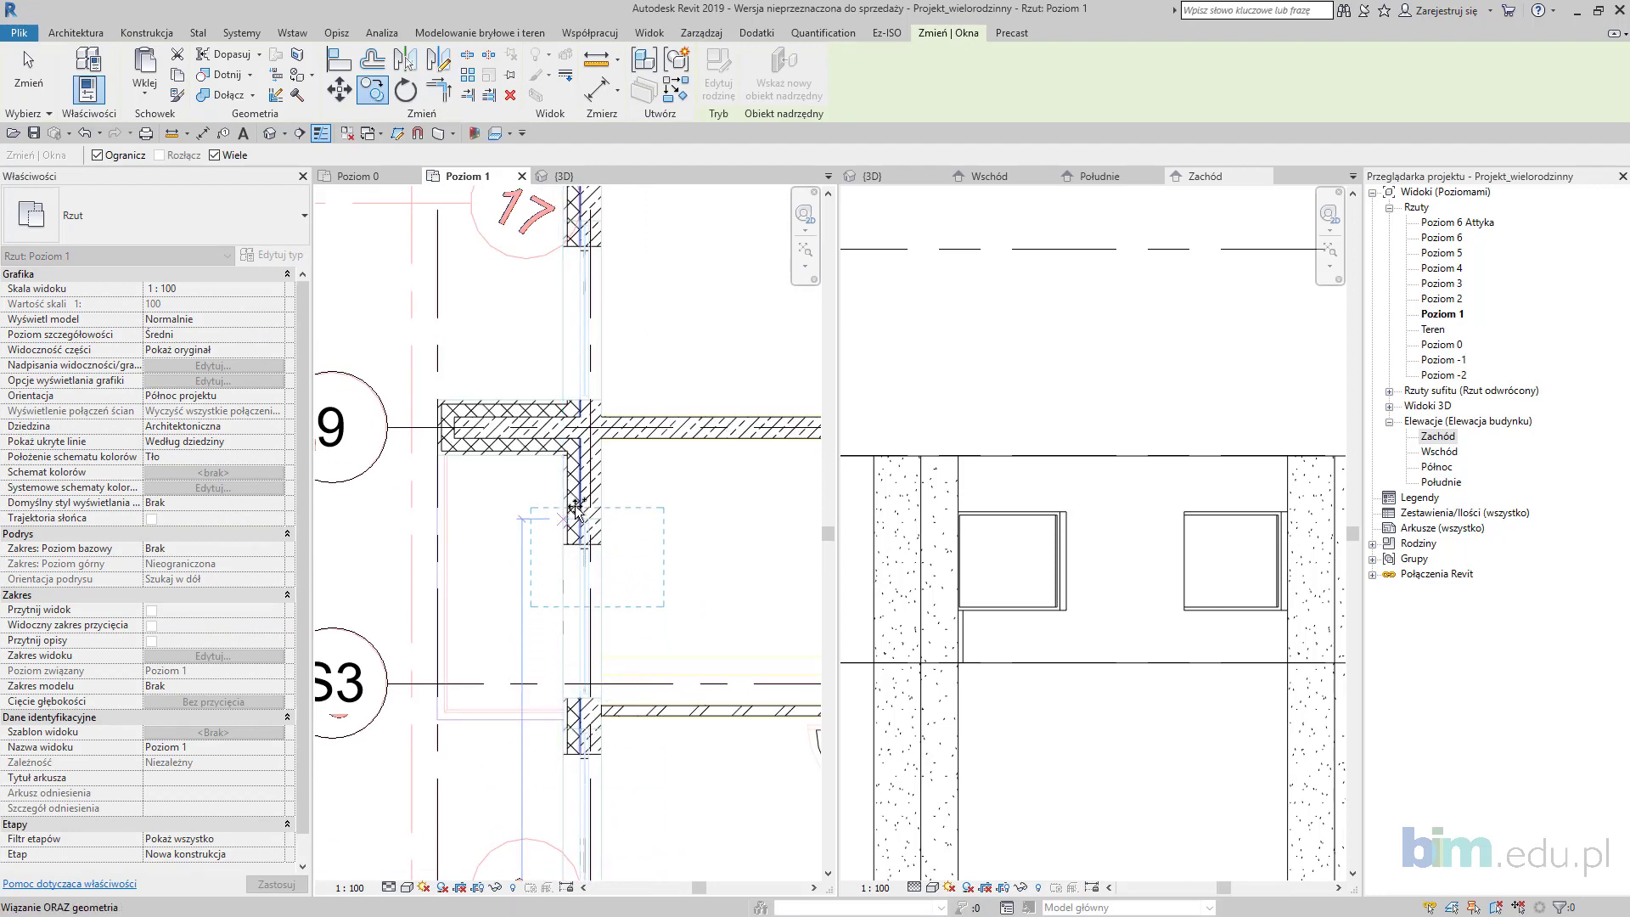
scroll(569, 504, "up", 2)
left_click(555, 432)
key("Escape")
key("Escape")
Step: Move the copied balcony door below grid 9 against the edge of the adjacent 180x150 window
scroll(604, 561, "up", 1)
left_click(592, 548)
scroll(549, 573, "up", 1)
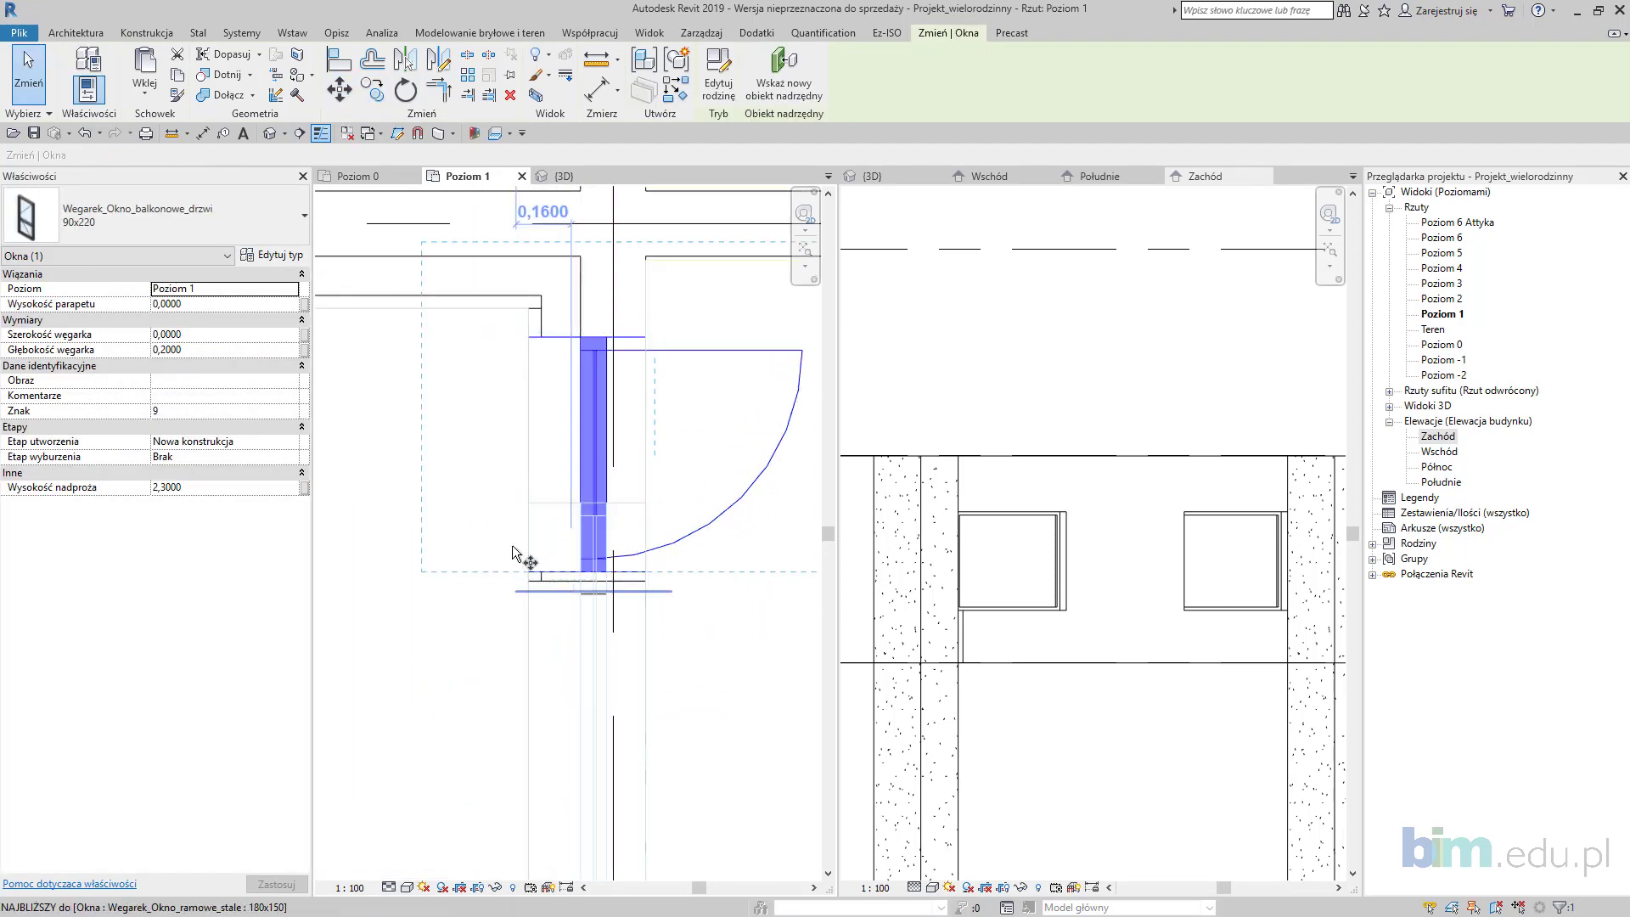
Step: Copy the windows and balcony doors between grids 10 and 7 from stairwell grid S3 to grids S2 and S1
scroll(512, 545, "down", 5)
left_click(497, 482, "ctrl")
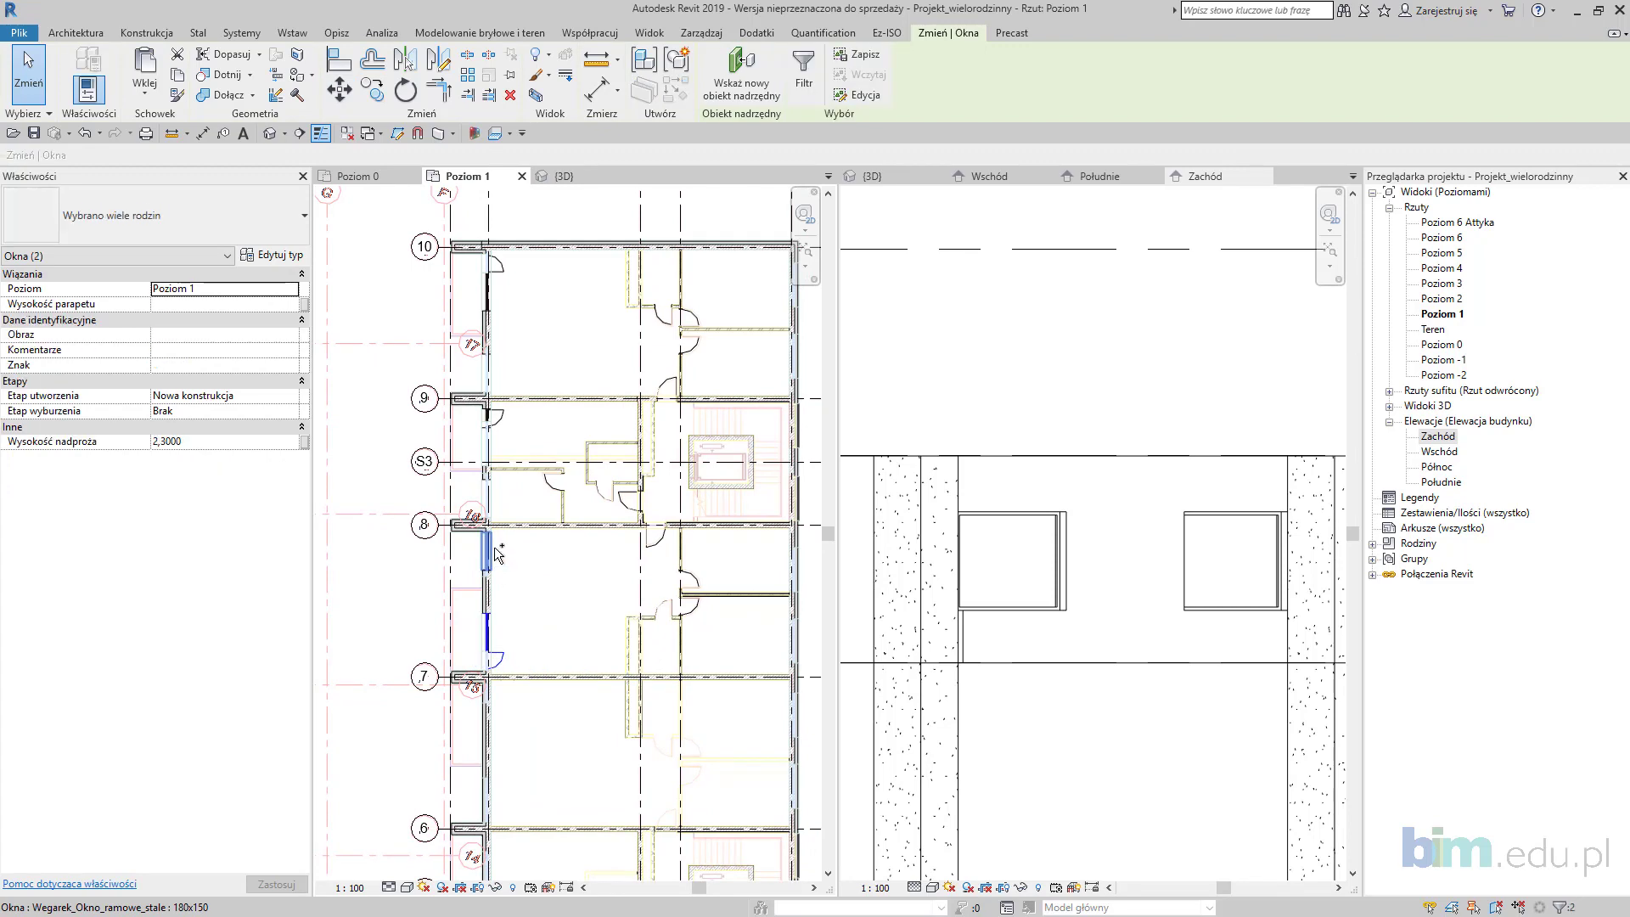
left_click(490, 443, "ctrl")
left_click(497, 422, "ctrl")
left_click(490, 370, "ctrl")
left_click(489, 291, "ctrl")
left_click(498, 264, "ctrl")
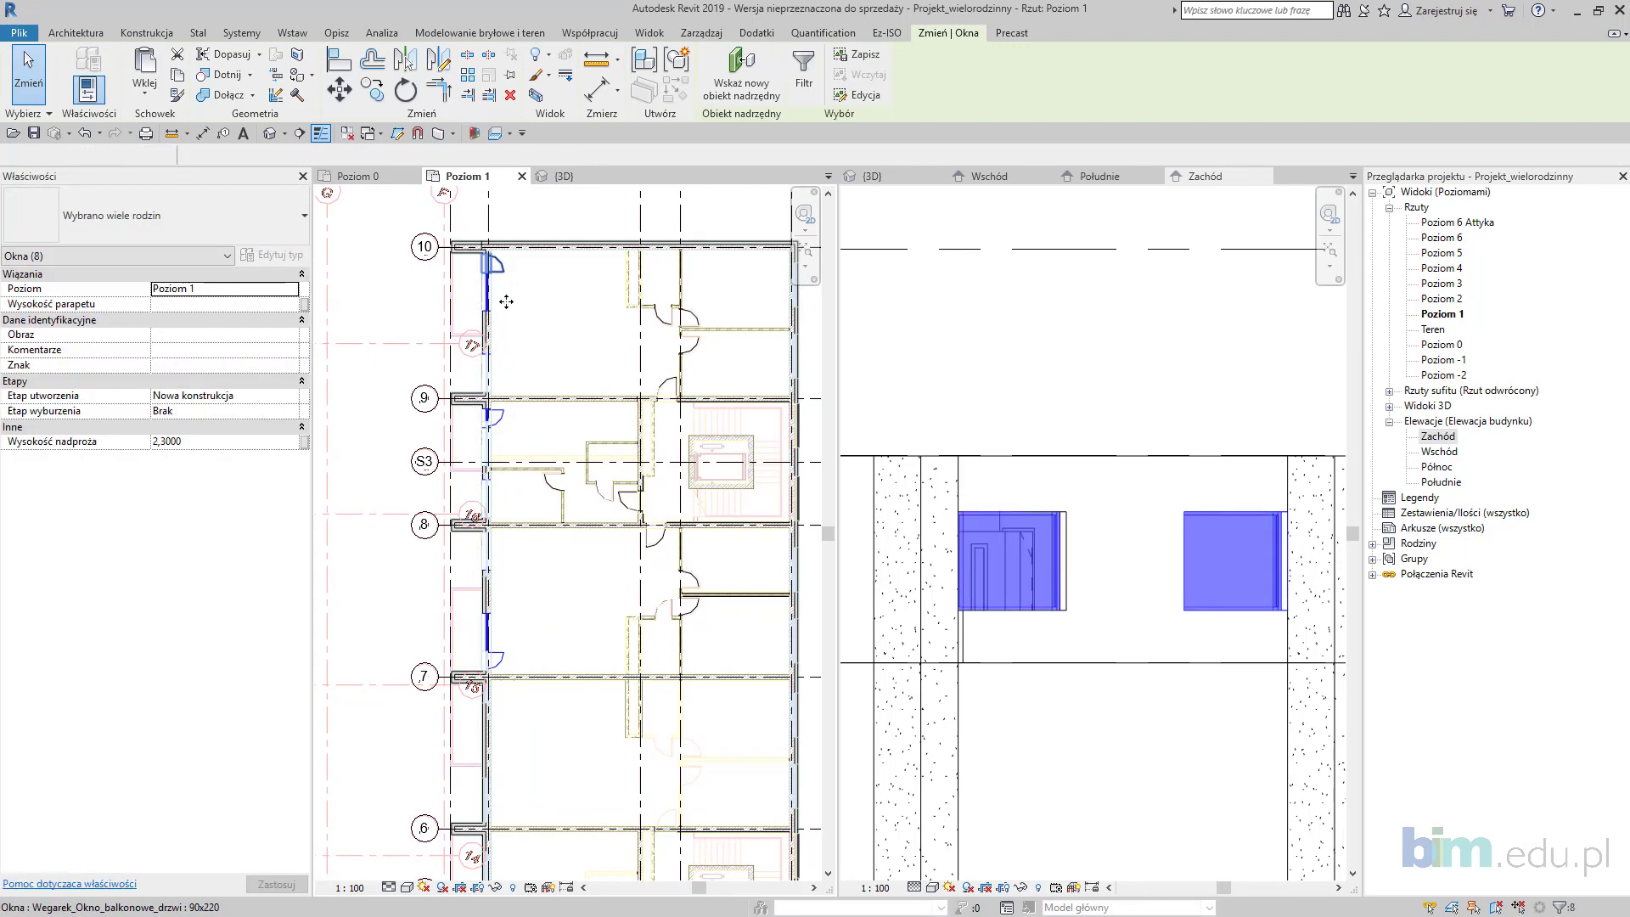
scroll(546, 600, "down", 1)
middle_click_drag(553, 600, 525, 568)
left_click(372, 88)
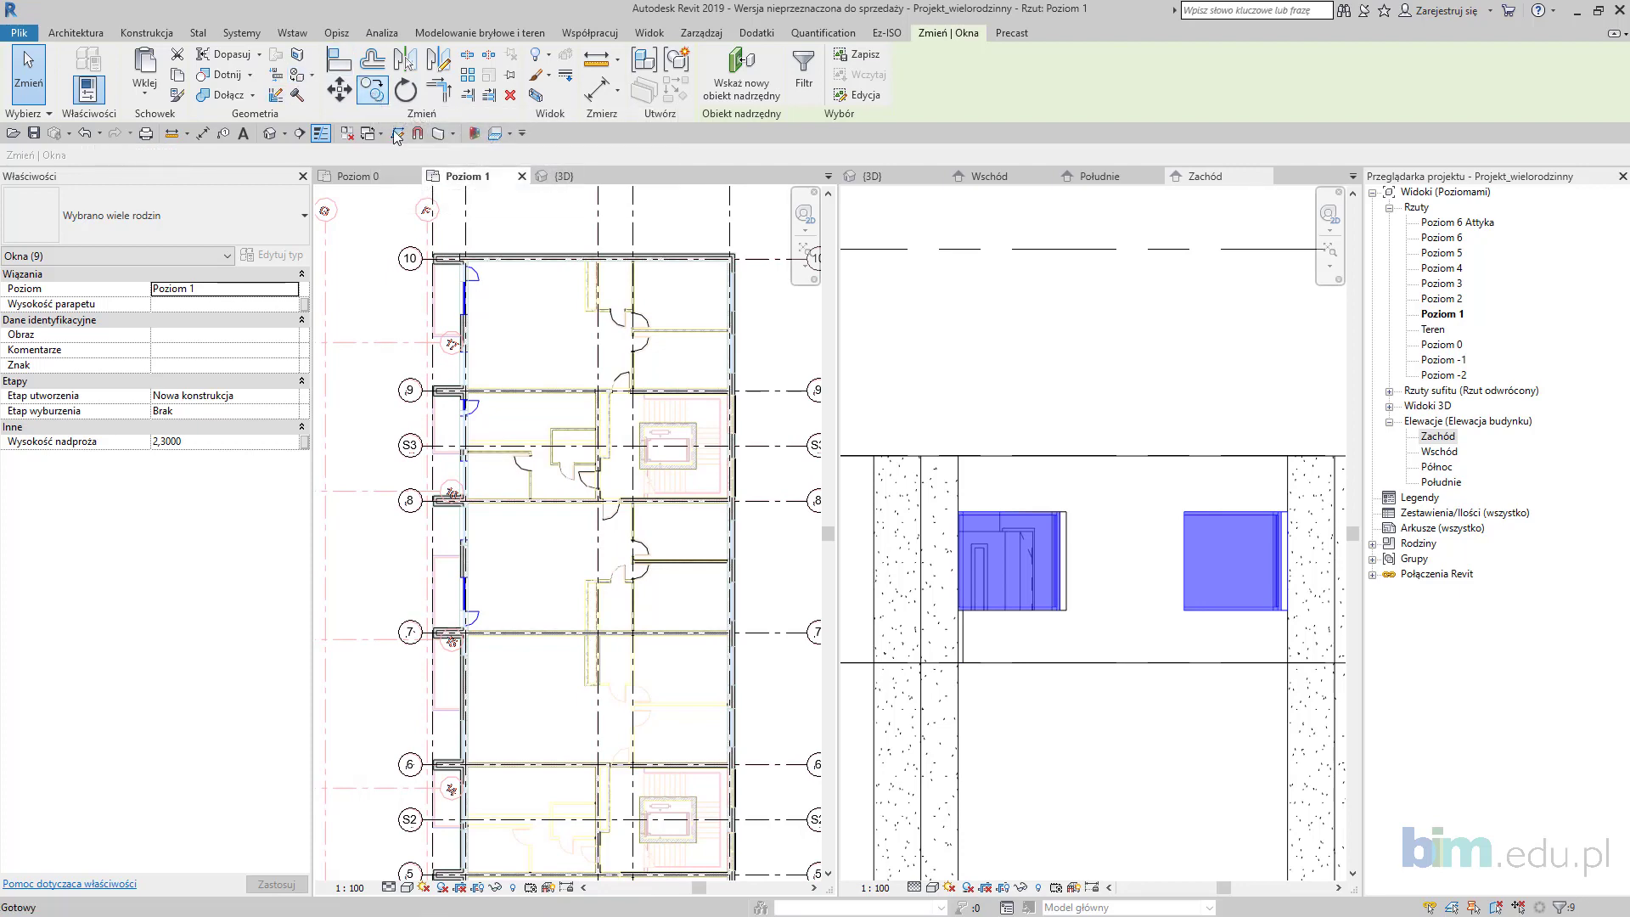
scroll(357, 306, "down", 3)
left_click(626, 412)
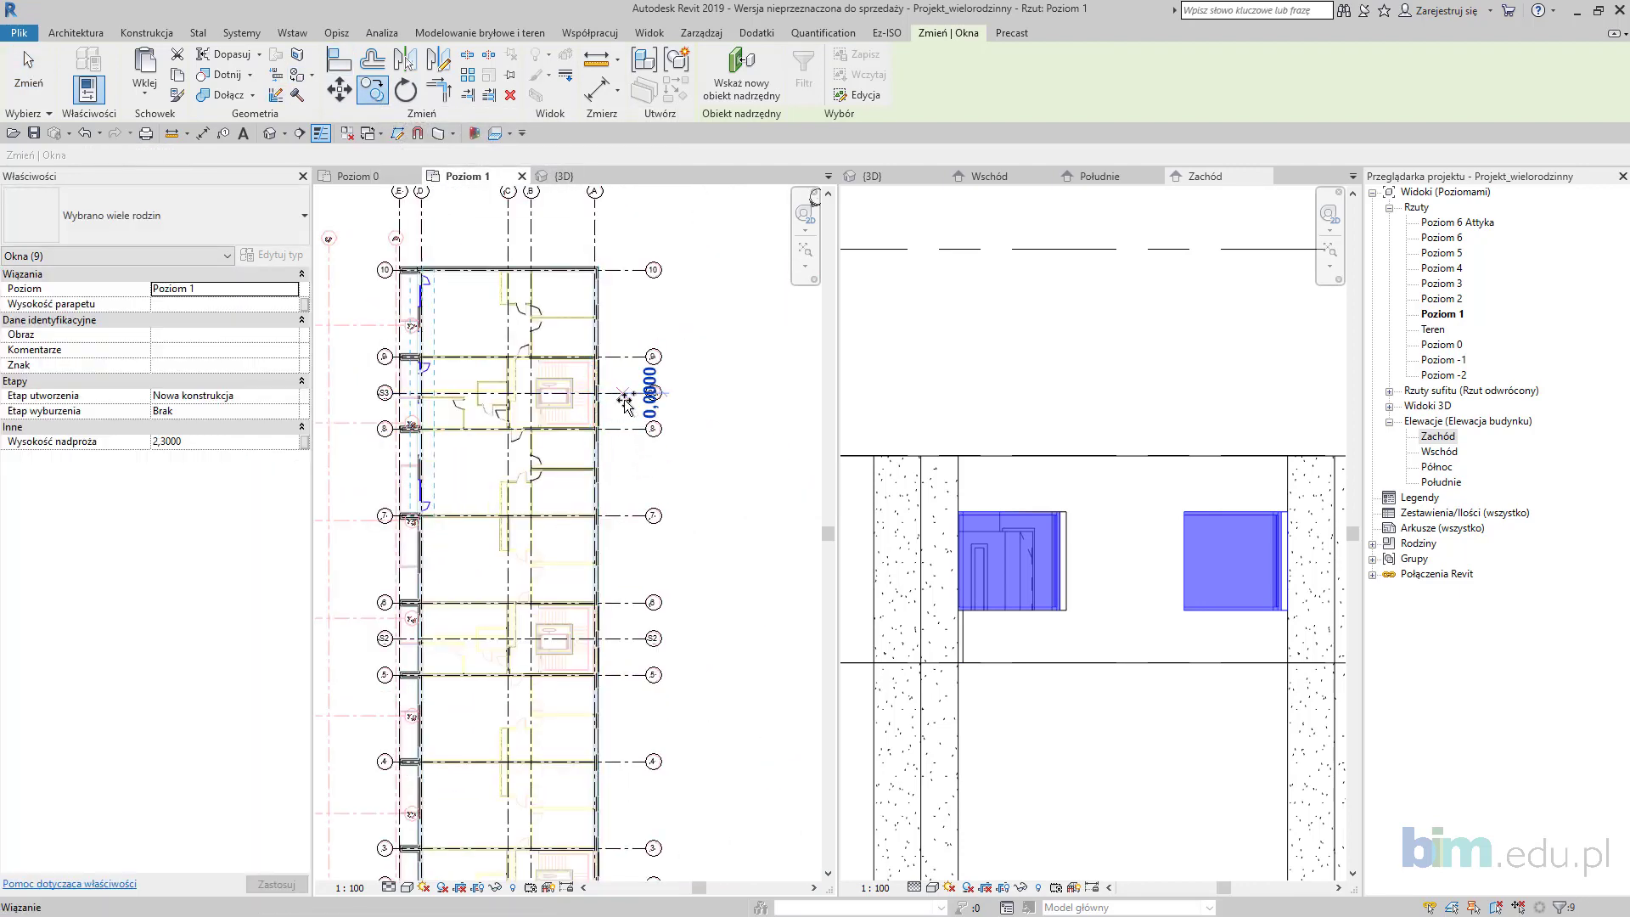
left_click(619, 639)
middle_click_drag(619, 637, 692, 374)
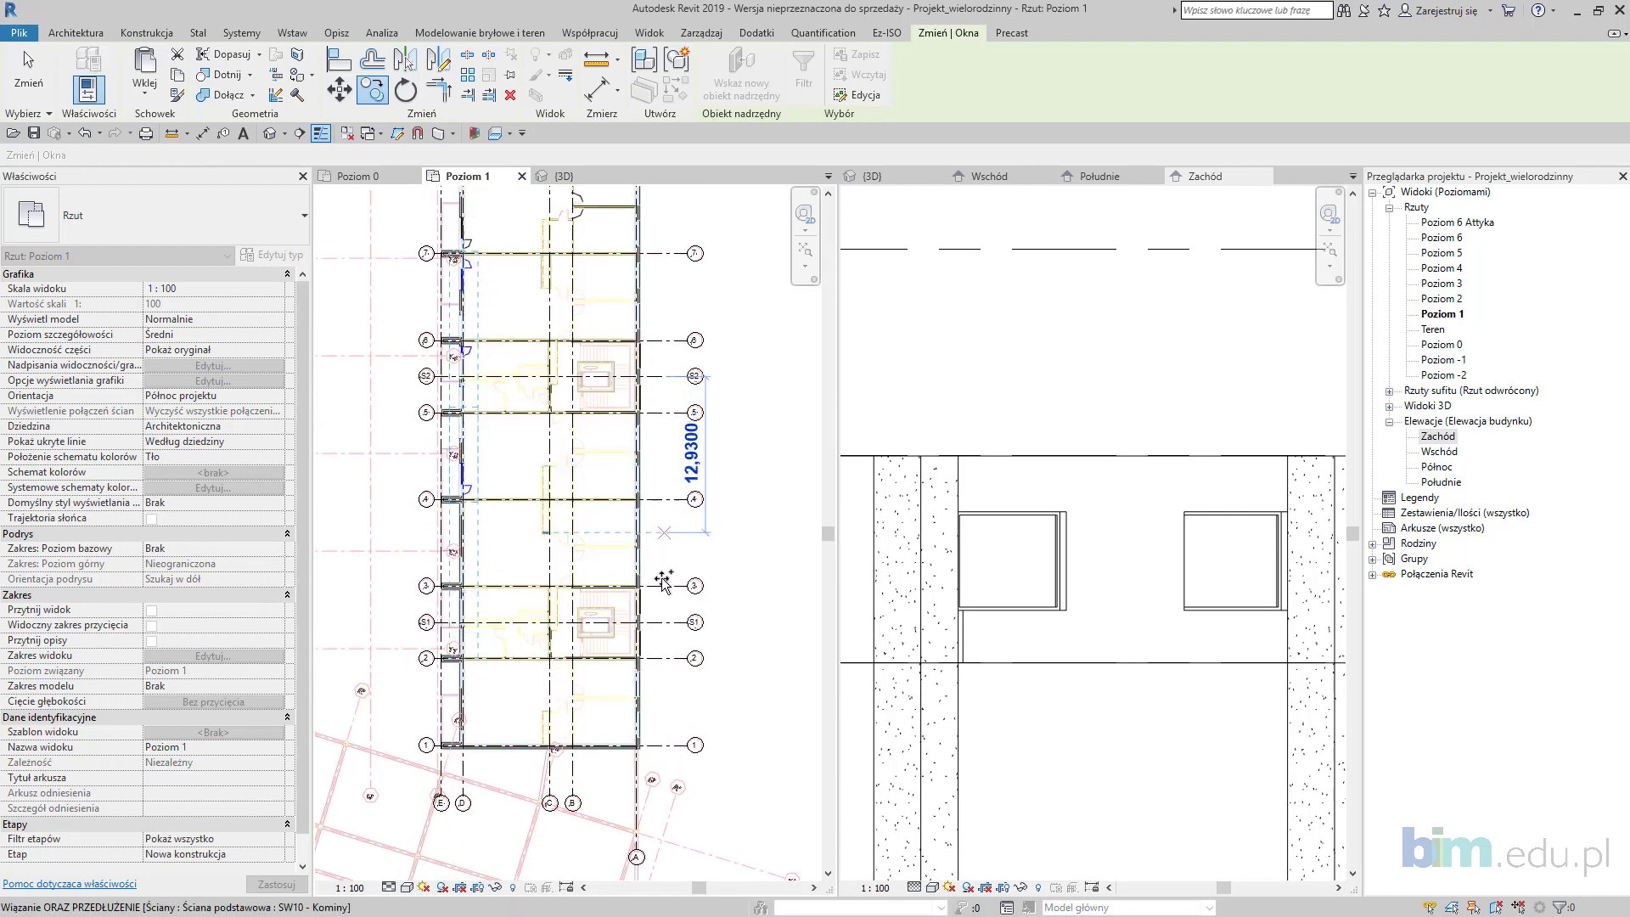
left_click(1053, 647)
Step: Examine the copied facade windows and balcony doors in the 3D view from several angles
scroll(1050, 620, "down", 2)
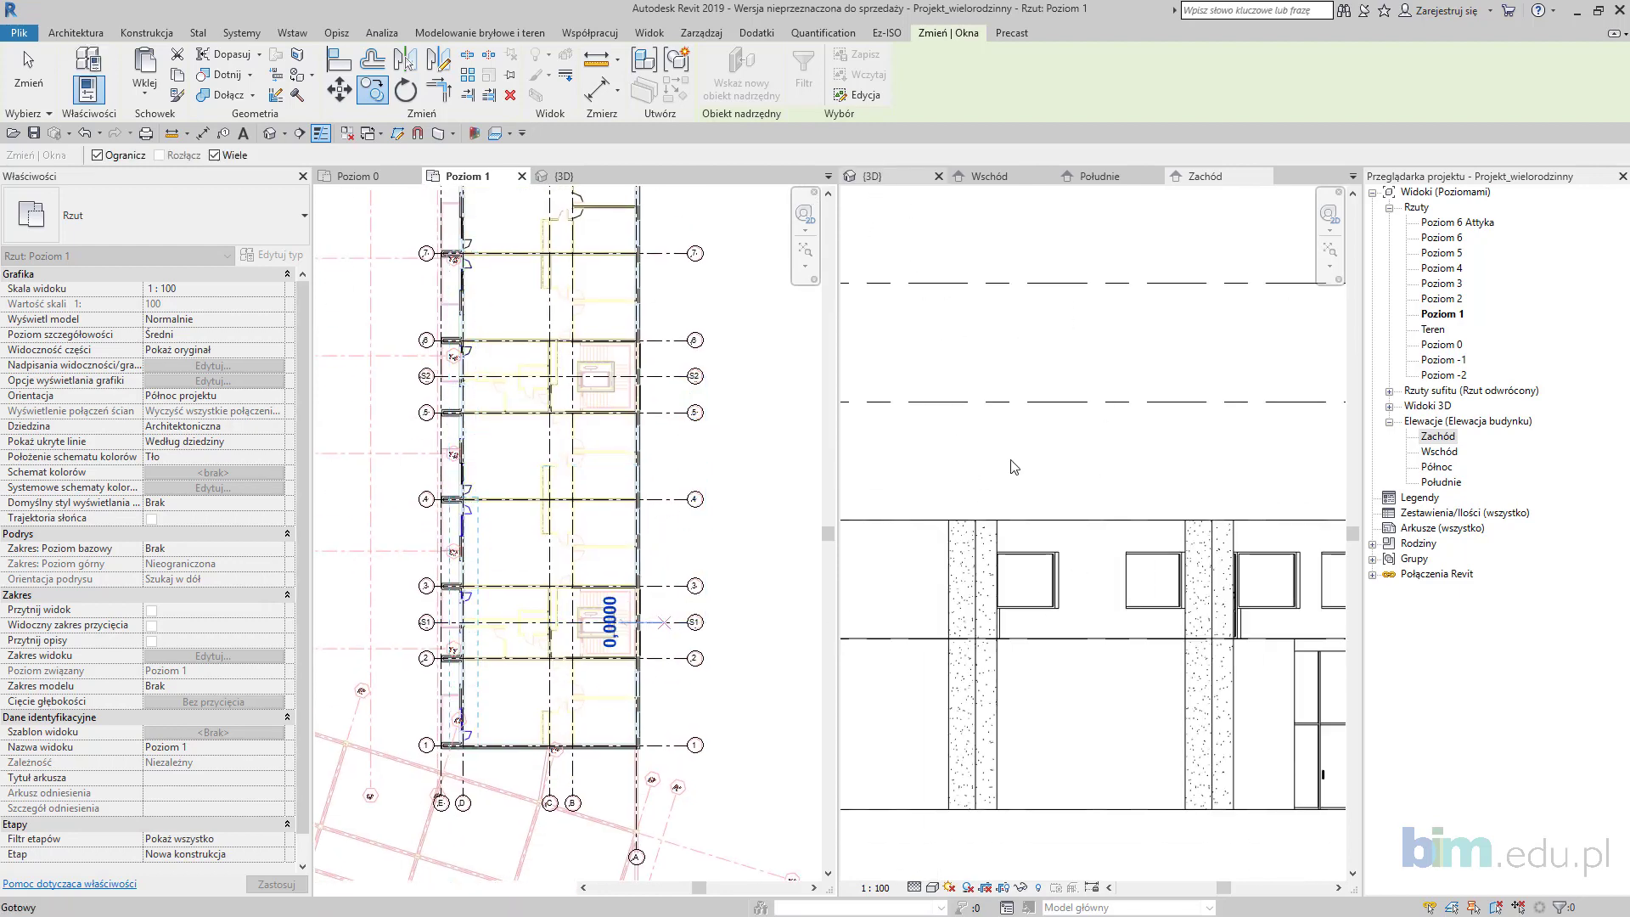
key("ctrl+Tab")
scroll(1226, 588, "down", 5)
middle_click_drag(1232, 637, 1191, 674)
scroll(1073, 609, "down", 2)
scroll(424, 416, "up", 4)
key("Escape")
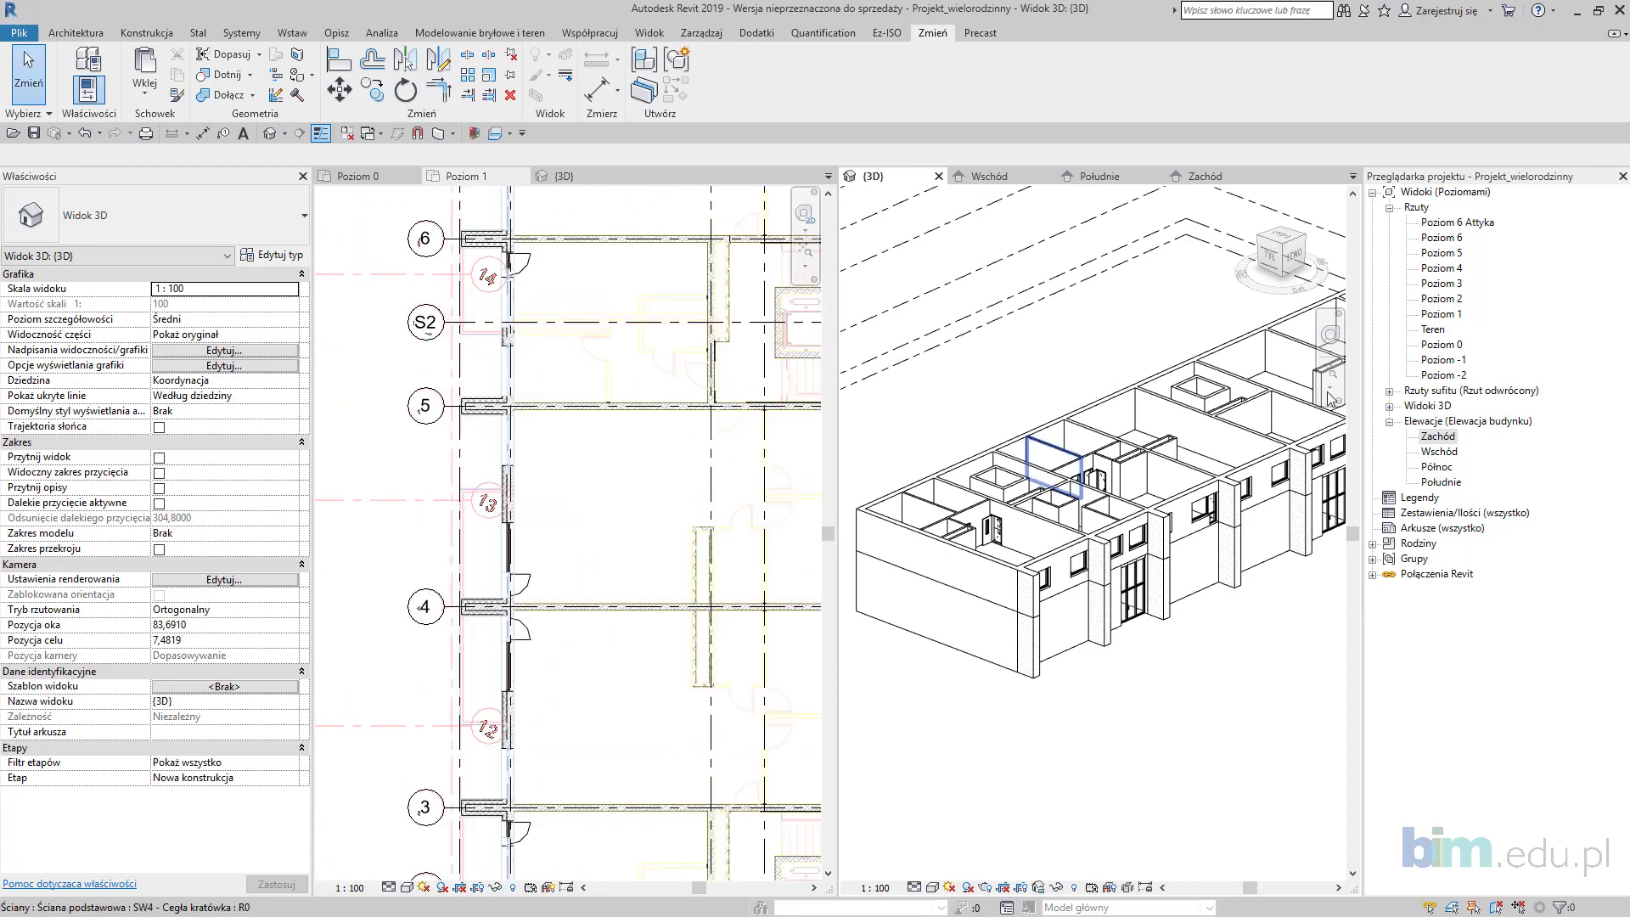
middle_click_drag(1167, 563, 953, 613, "shift")
scroll(555, 366, "down", 3)
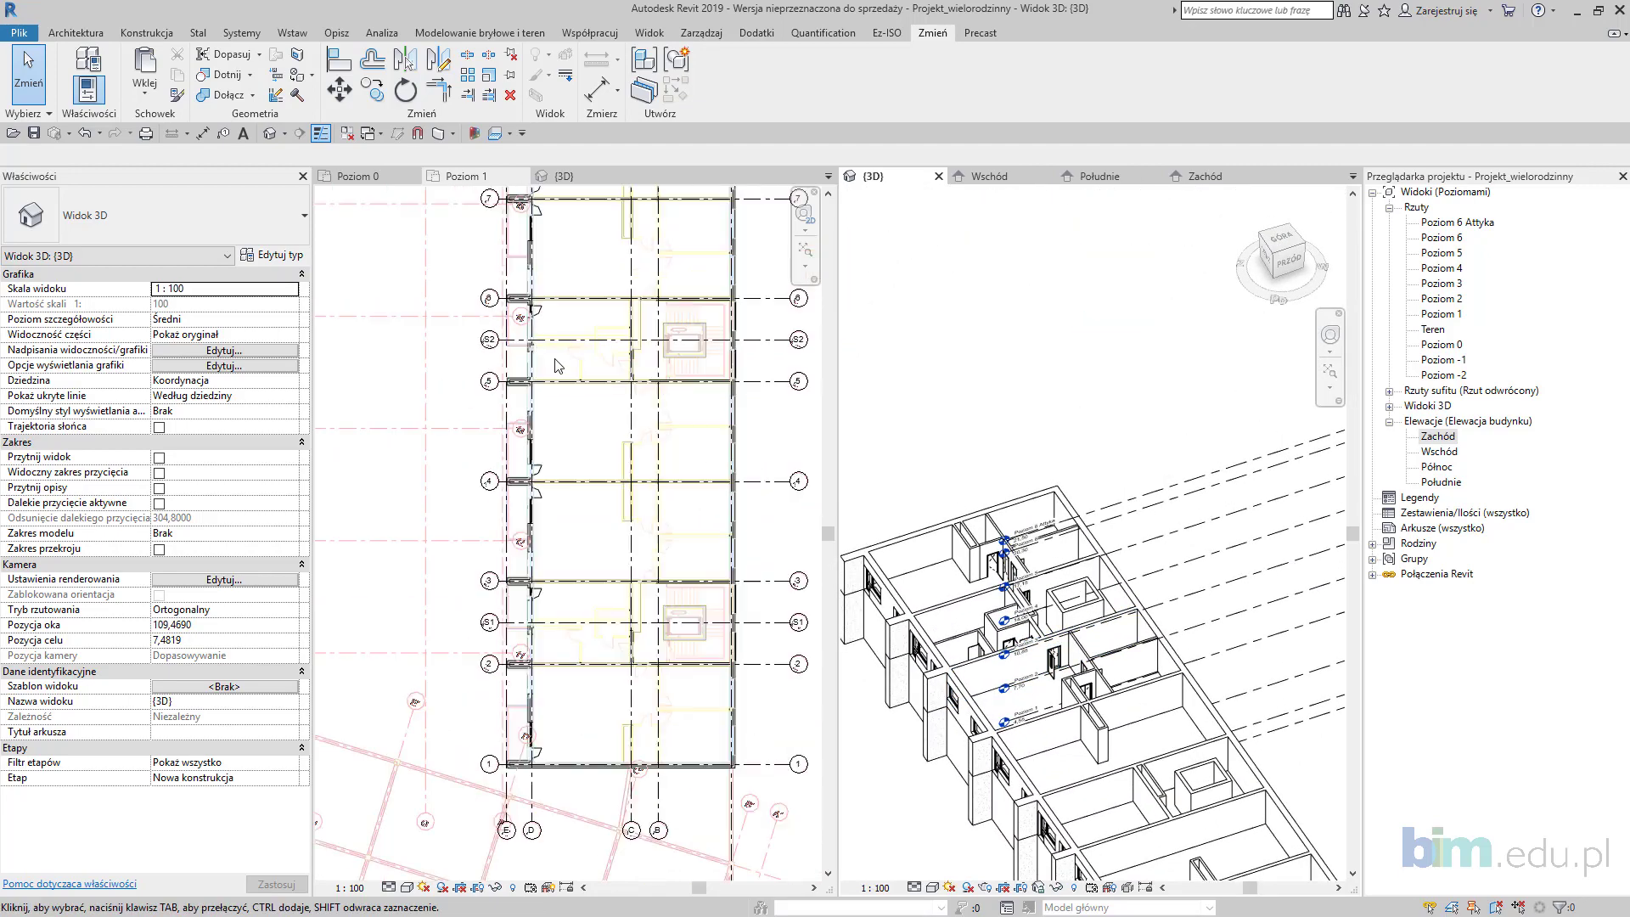
Step: Hide the imported wielorodzinna_1.dwg drawing in the Poziom 1 plan
scroll(556, 366, "down", 2)
left_click(646, 389)
middle_click_drag(674, 433, 655, 543)
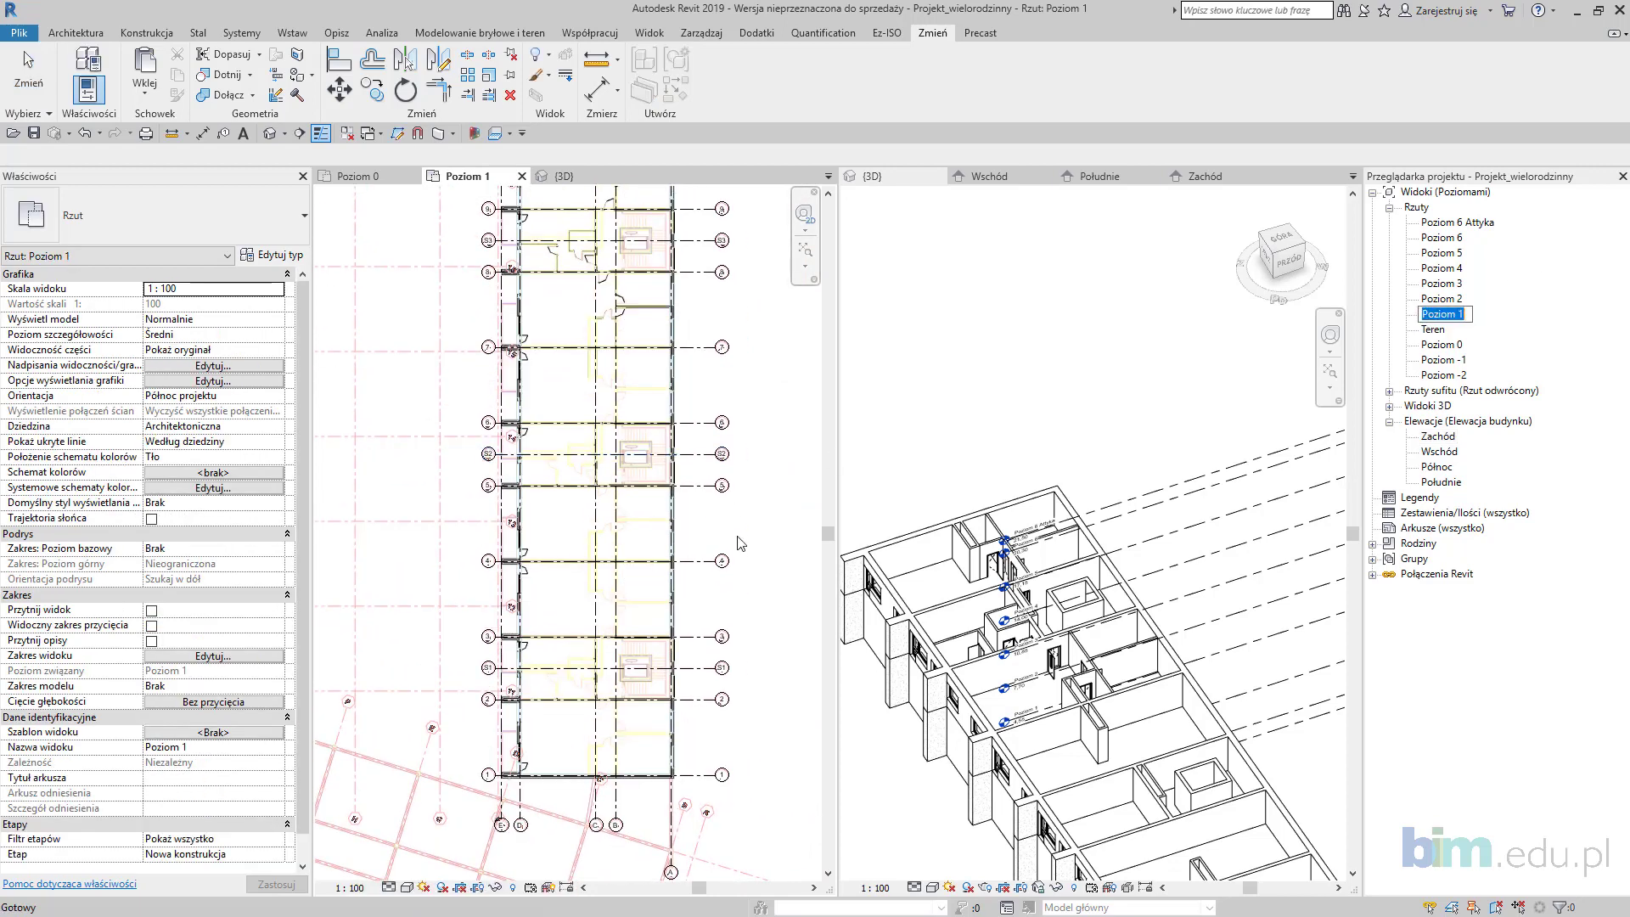
scroll(625, 675, "up", 3)
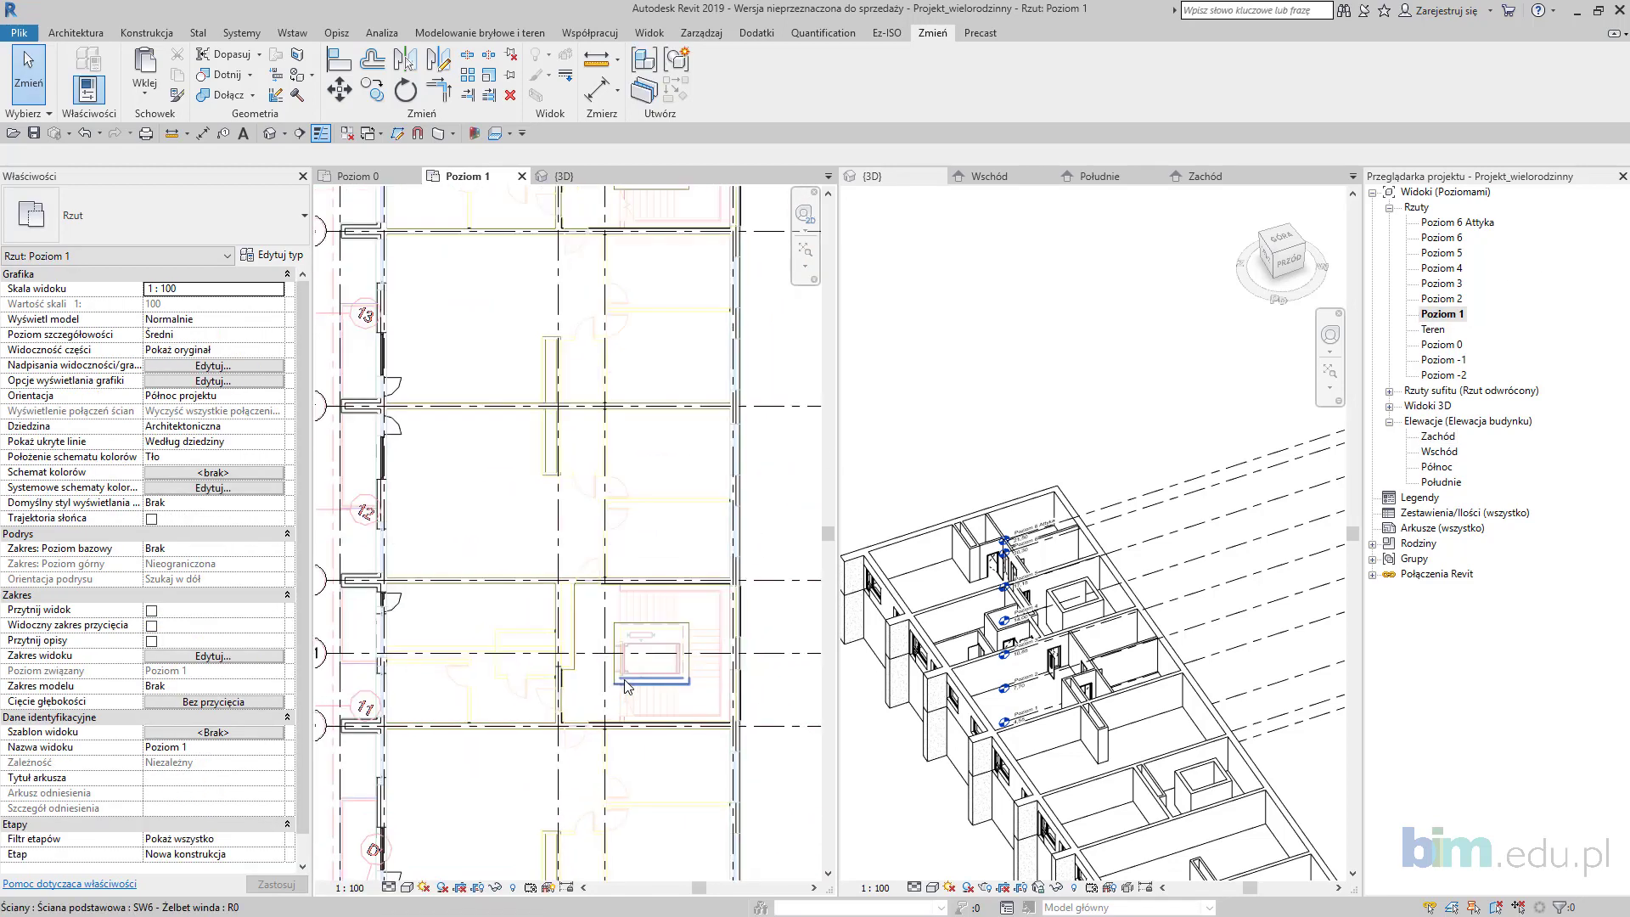
mouse_move(639, 640)
middle_mouse_down()
mouse_move(664, 505)
mouse_move(652, 644)
middle_mouse_up()
scroll(633, 474, "down", 1)
middle_click_drag(644, 472, 648, 564)
key("g")
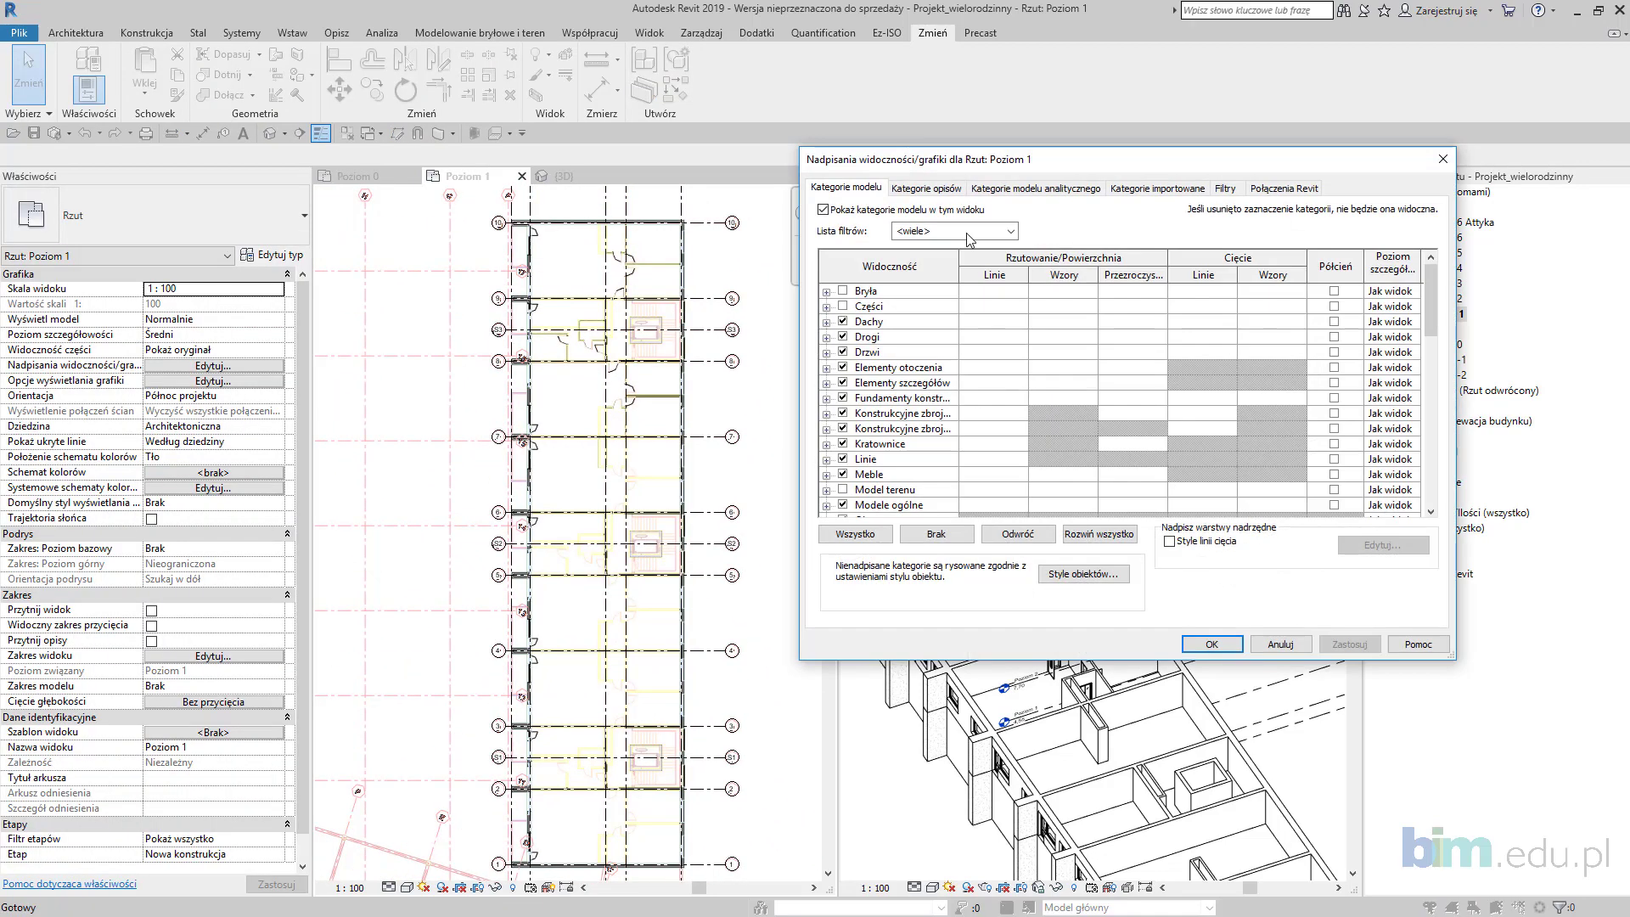
left_click(841, 189)
left_click(1162, 189)
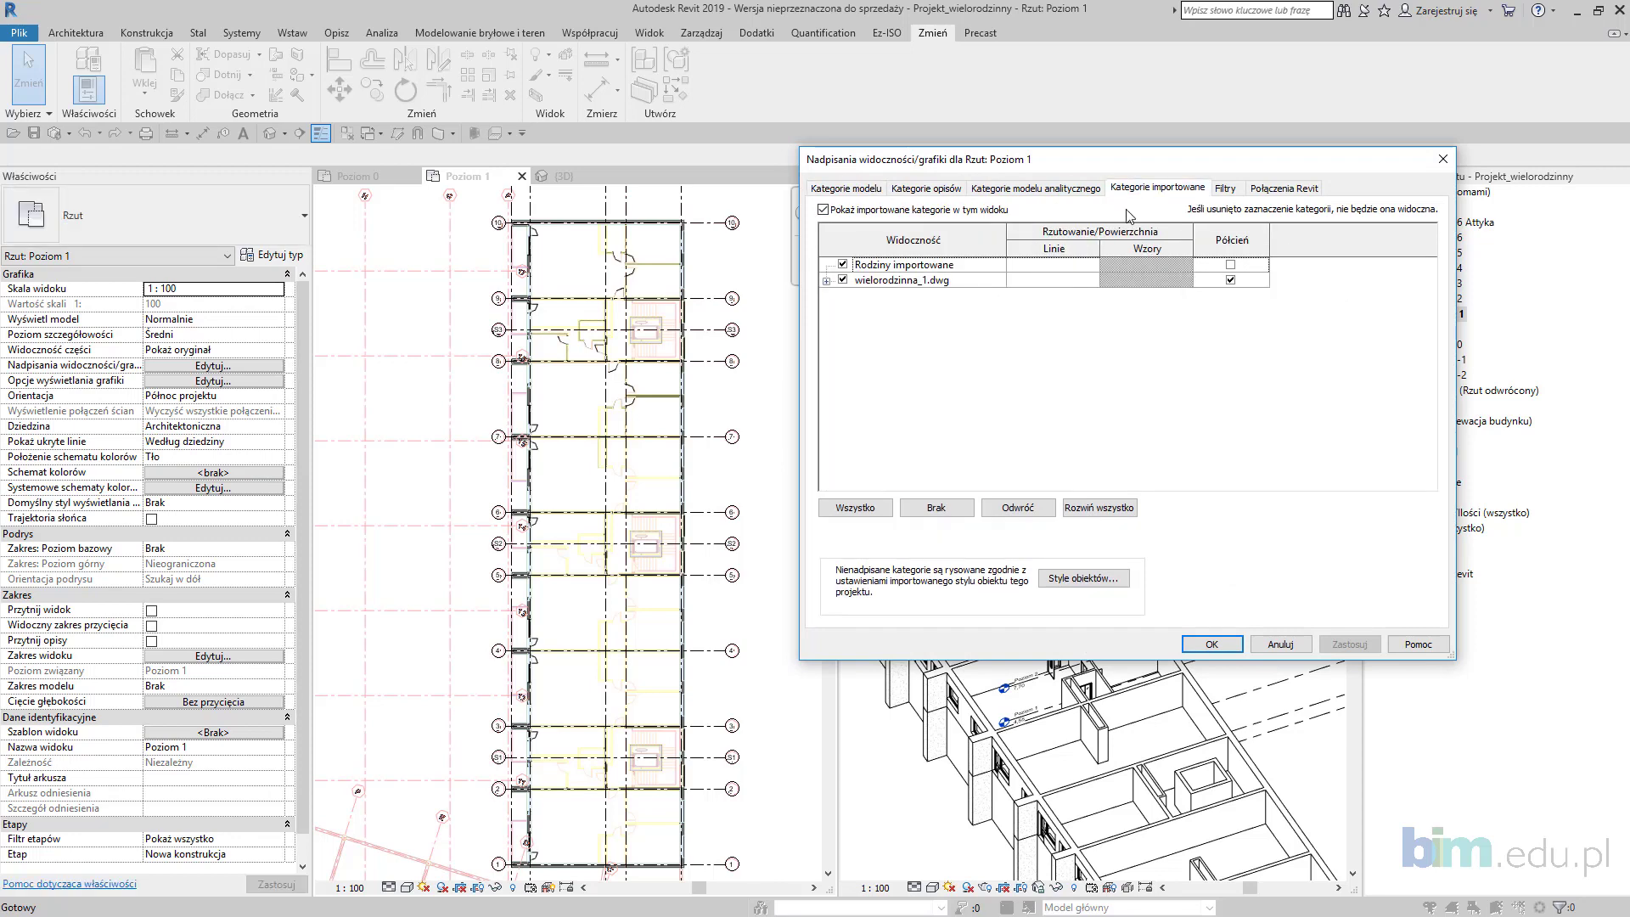
left_click(844, 280)
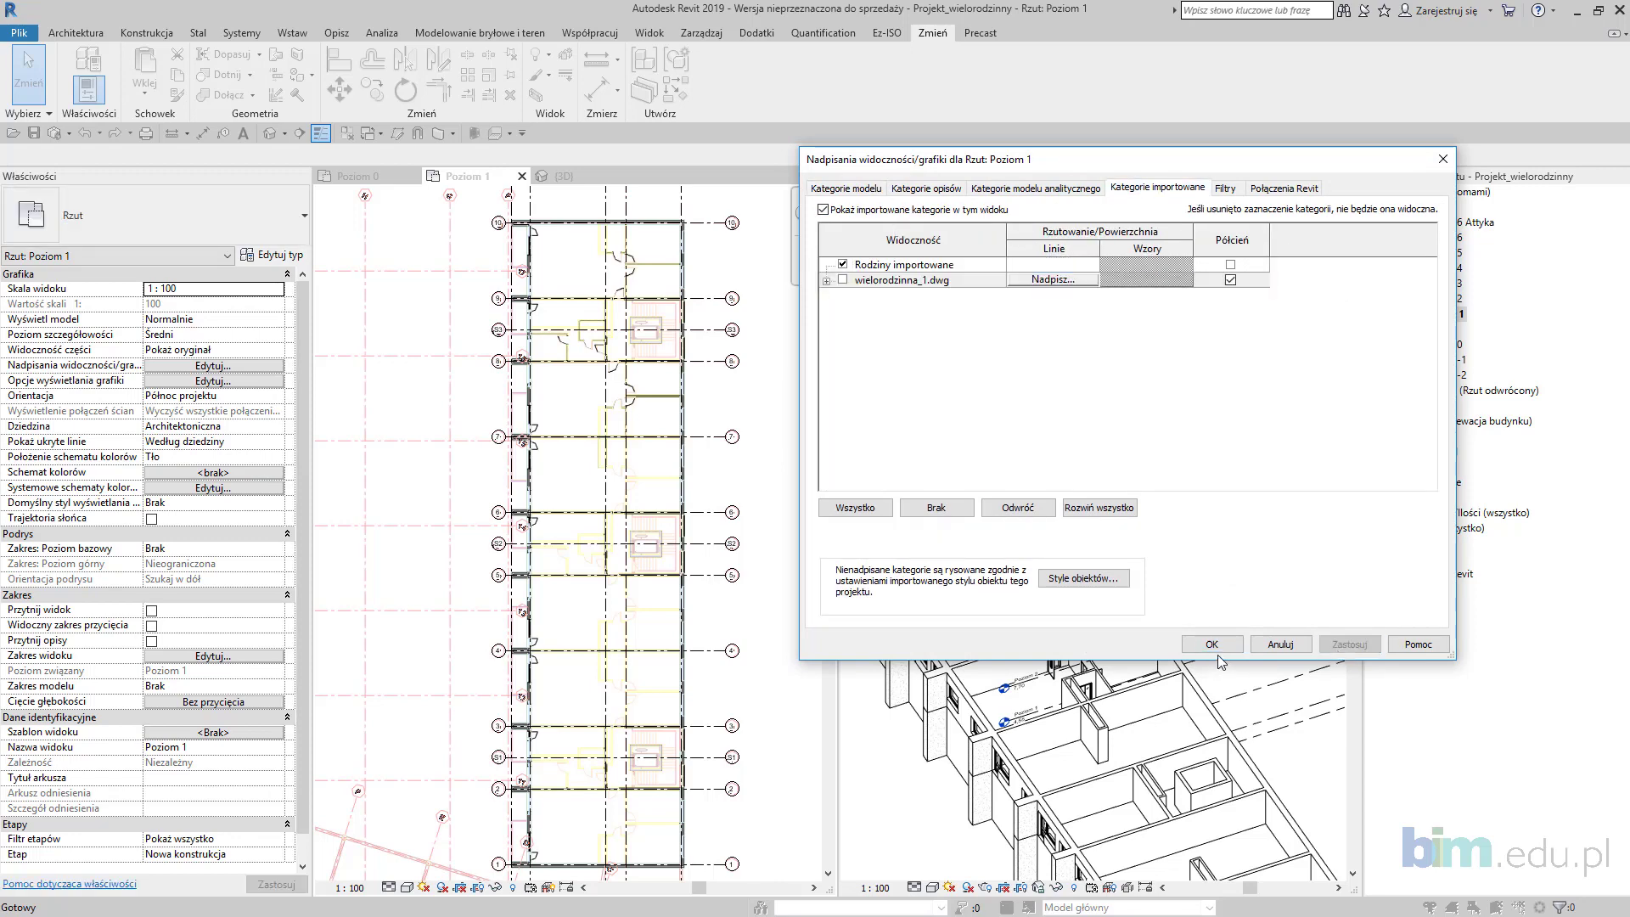
left_click(1215, 646)
Step: Select the whole Poziom 1 storey in the plan and filter the grids (Siatki) out of the selection
scroll(713, 461, "down", 1)
middle_click_drag(713, 461, 687, 445)
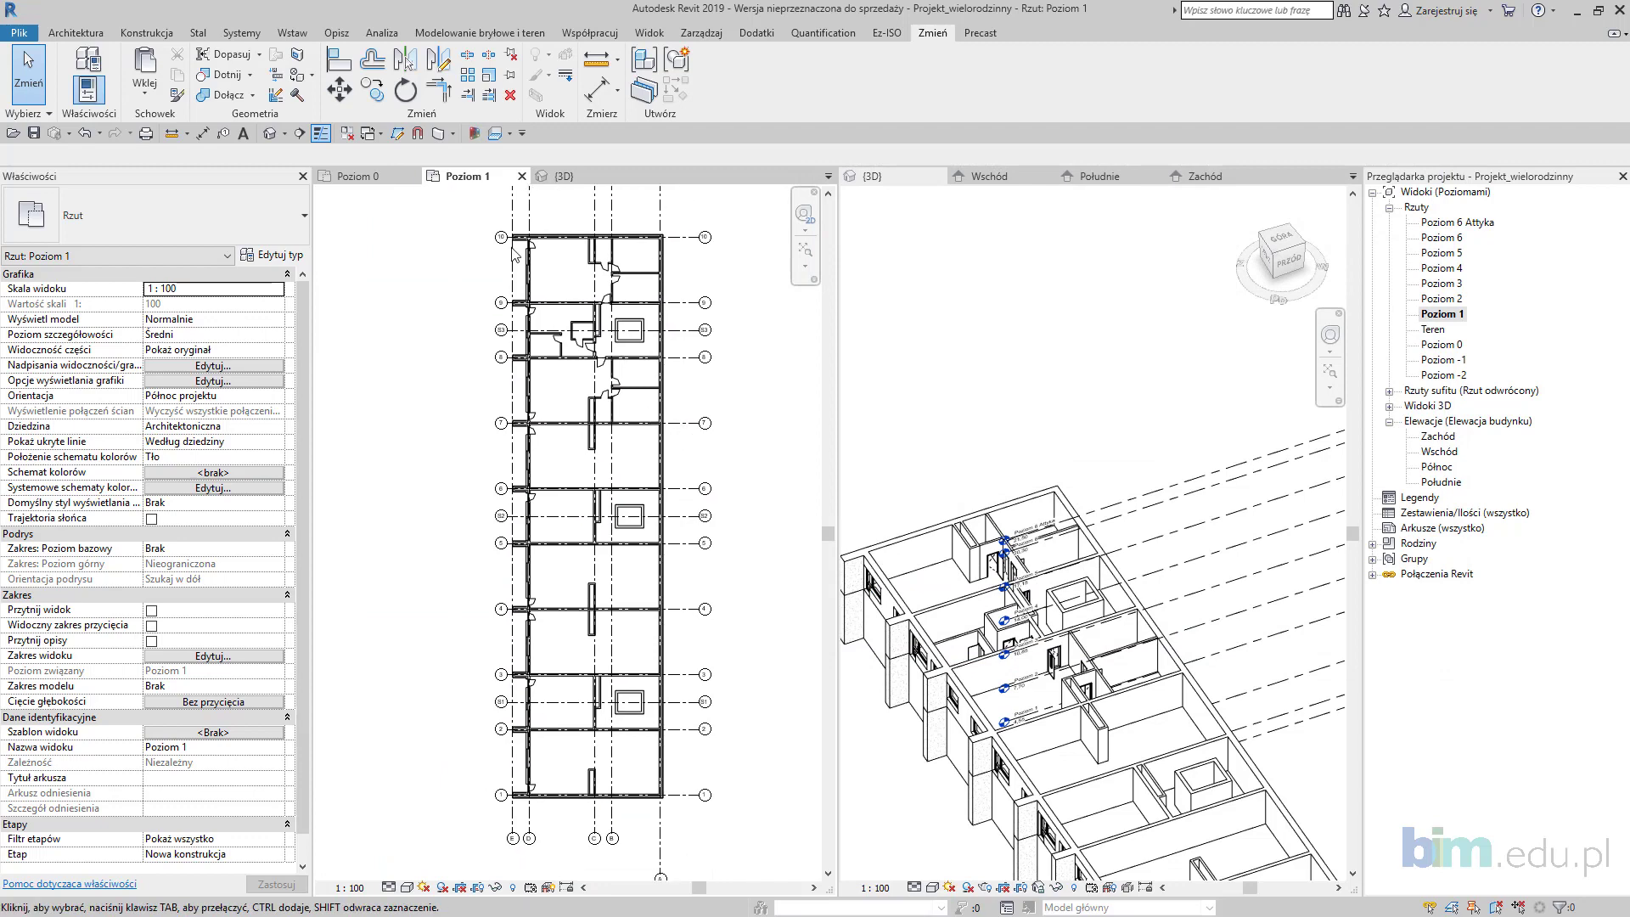
left_click_drag(453, 209, 729, 821)
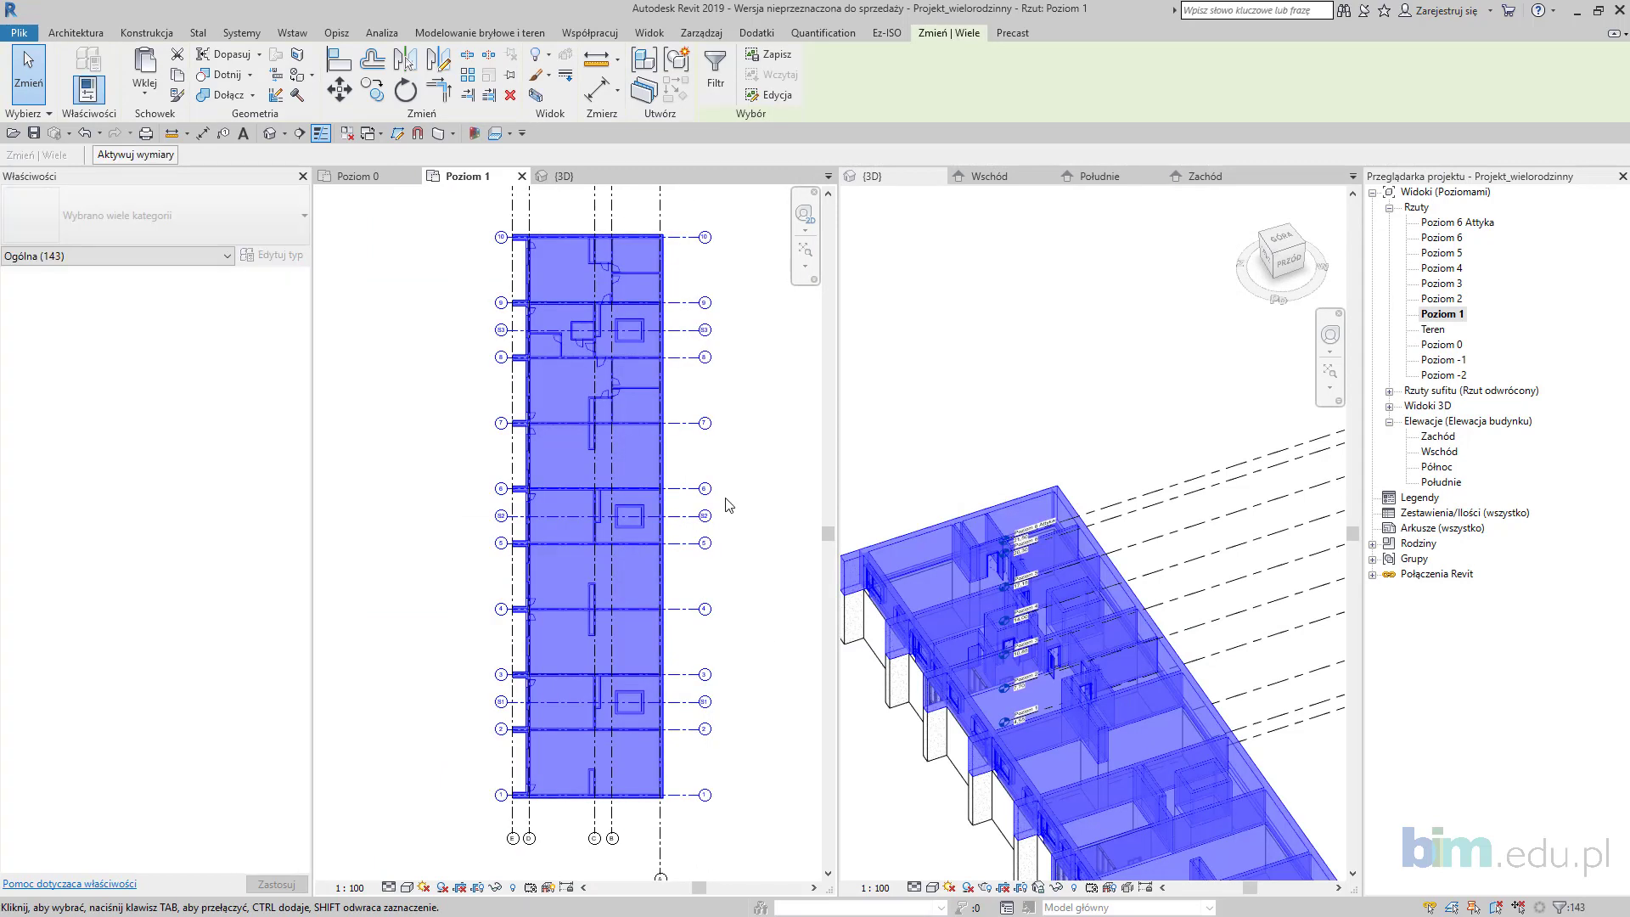
left_click(727, 99)
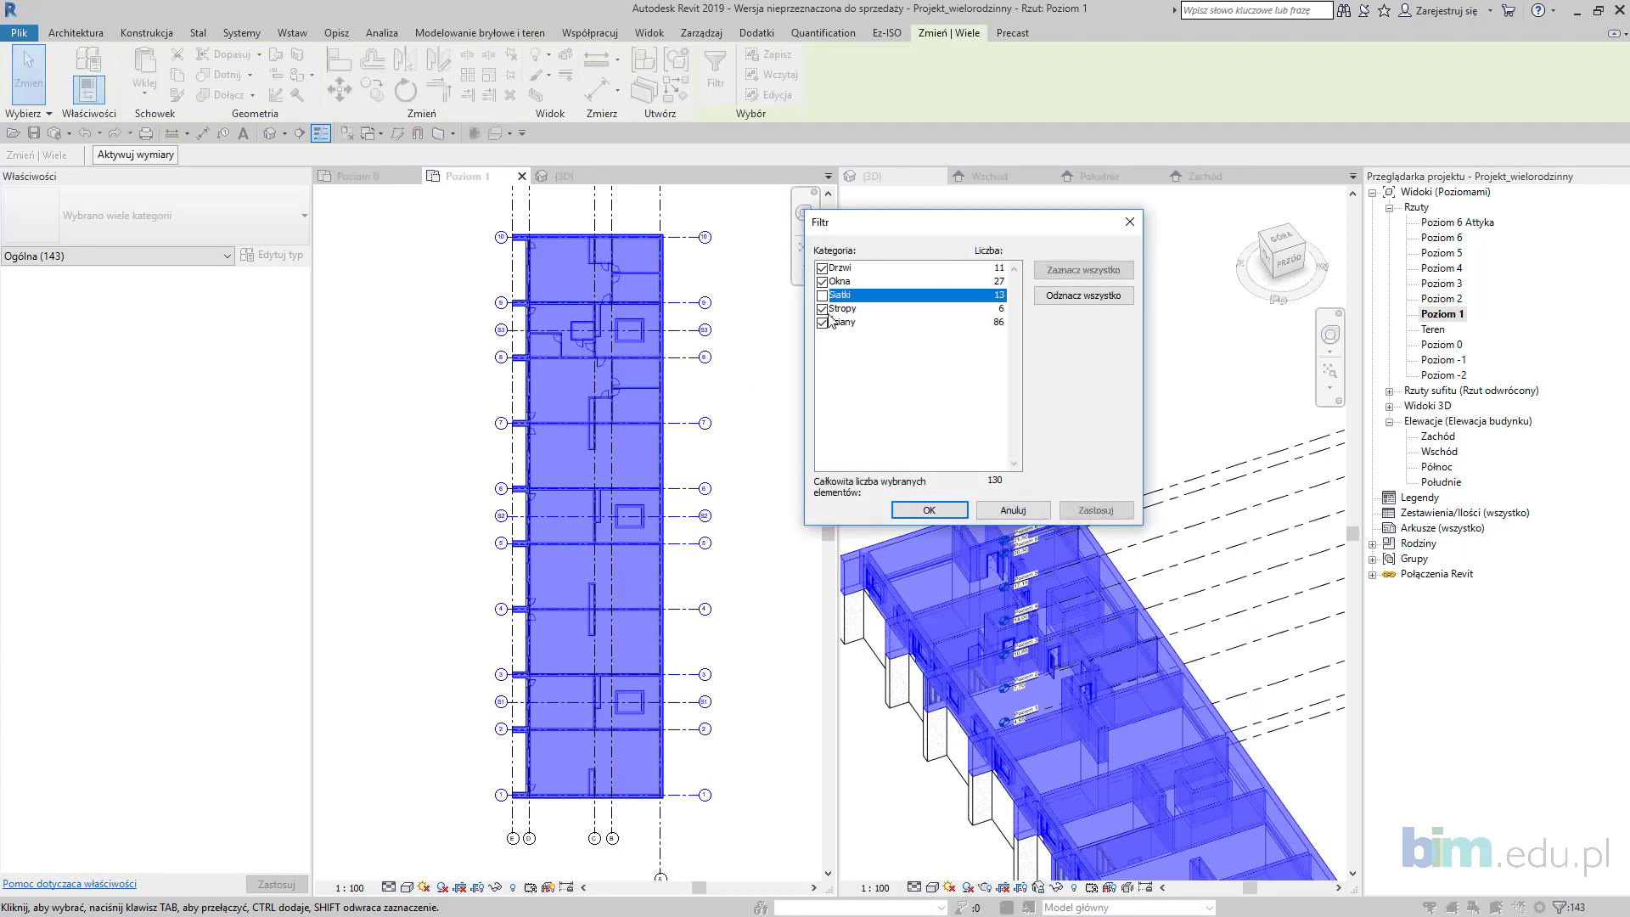
left_click(929, 509)
scroll(1105, 680, "down", 4)
middle_click_drag(1201, 791, 1162, 658, "shift")
scroll(1160, 657, "up", 2)
middle_click_drag(1104, 649, 1011, 624, "shift")
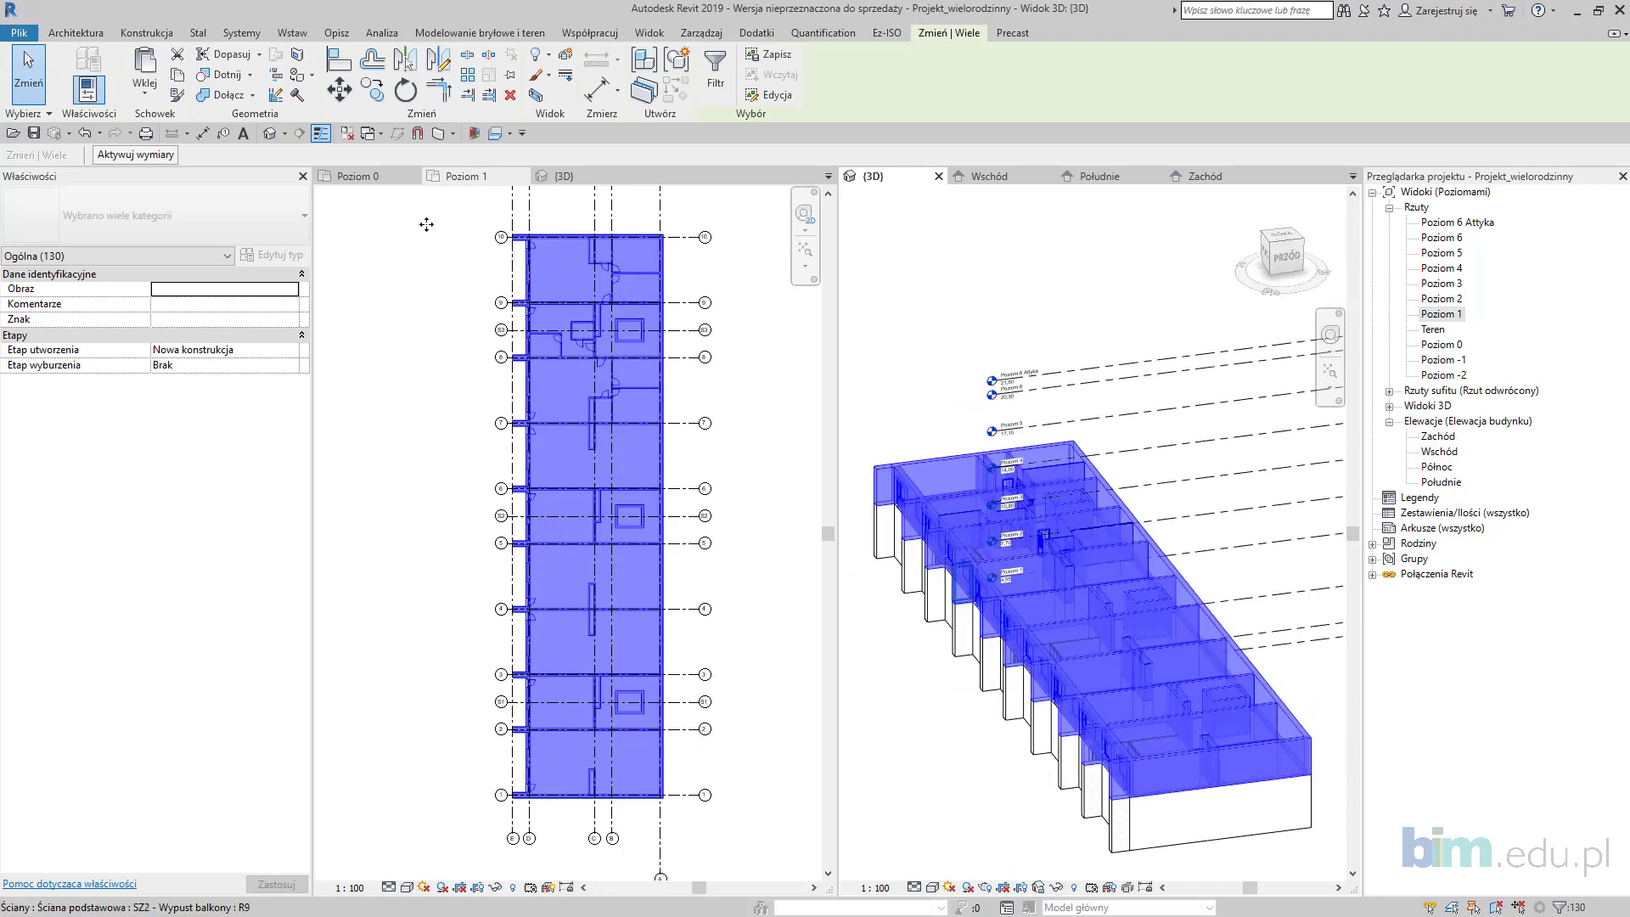
Step: Paste the storey's doors, windows, floors and walls aligned to levels Poziom 2 to Poziom 5
left_click(145, 95)
left_click(195, 159)
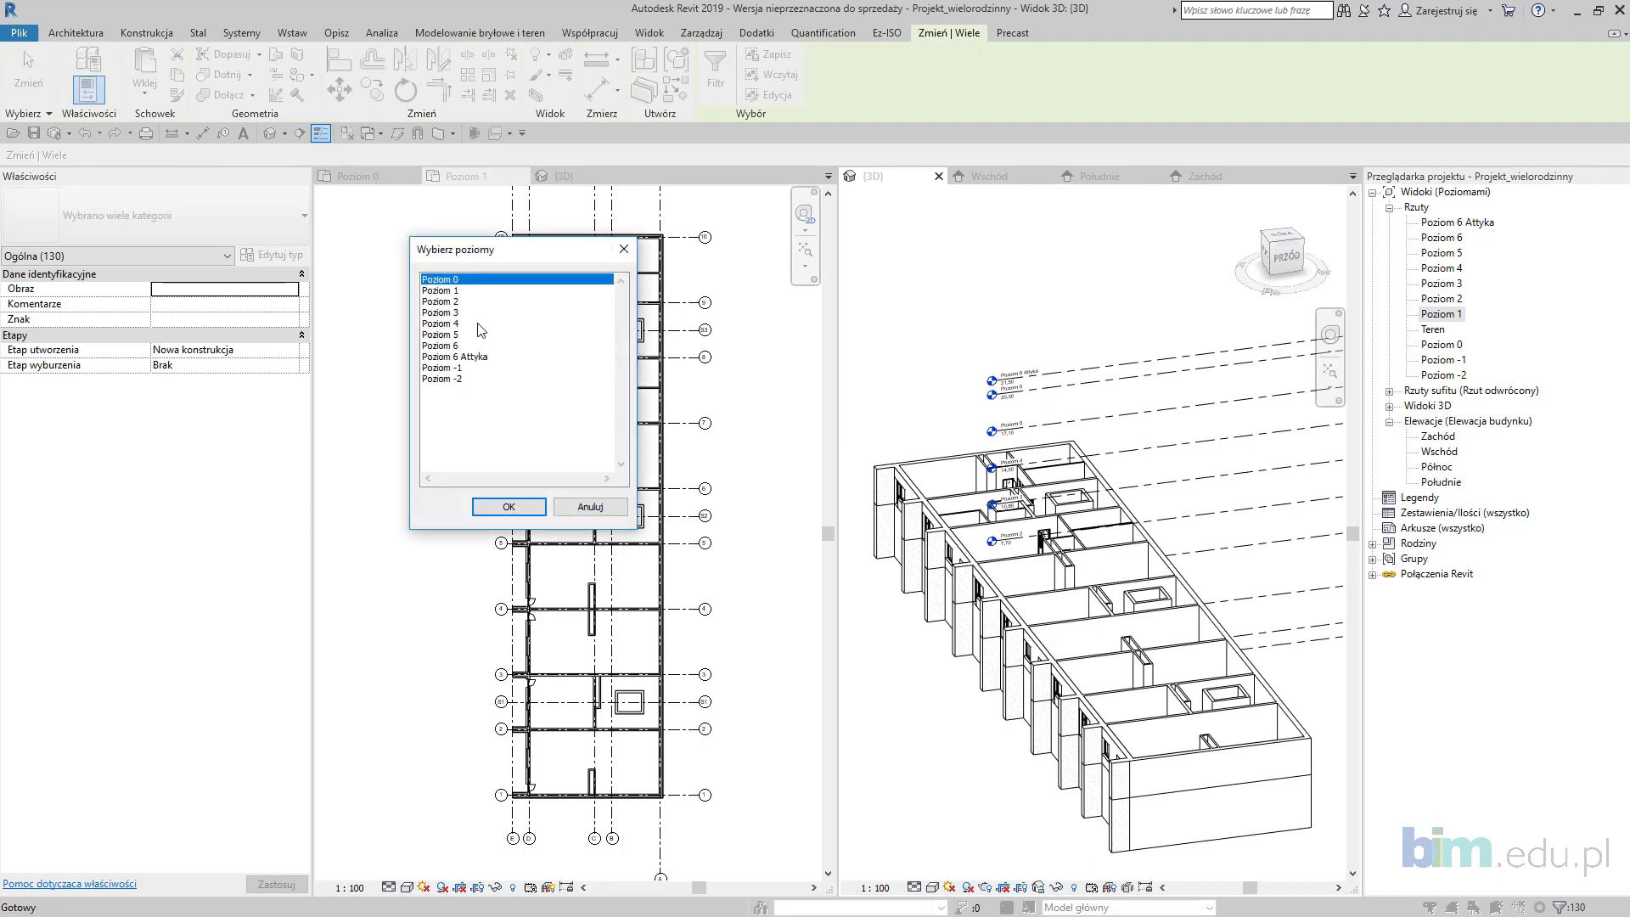
left_click(459, 303)
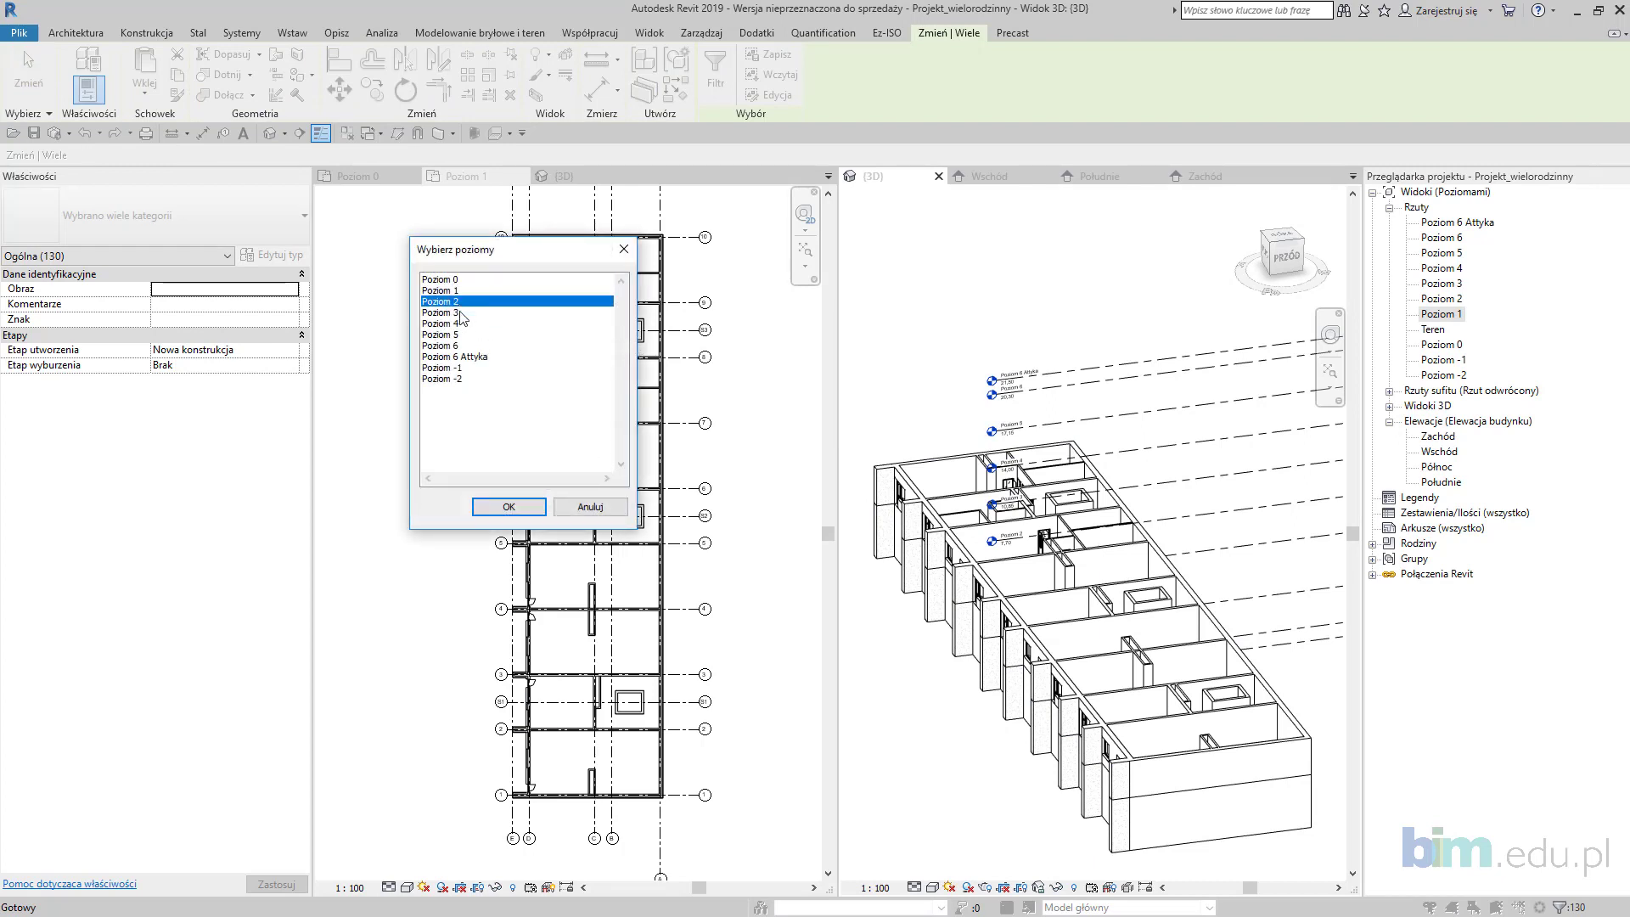
left_click(509, 502)
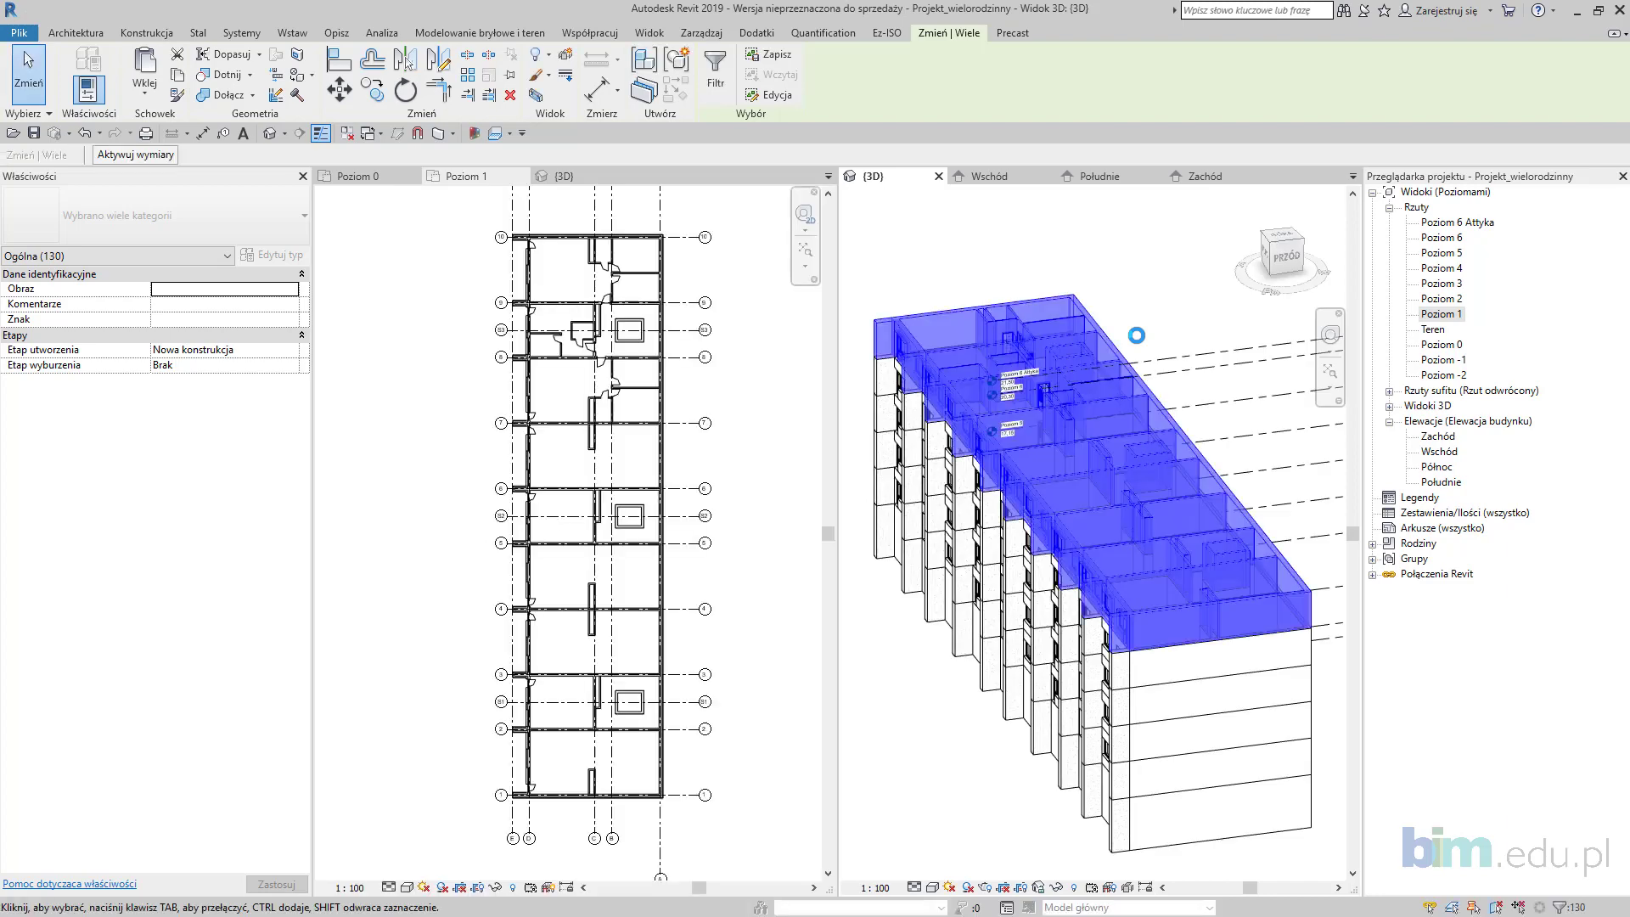
Step: Inspect the stacked storeys in 3D, checking the level constraints of the upper gable walls and the facade openings
mouse_move(1119, 469)
middle_mouse_down("shift")
mouse_move(1240, 486)
mouse_move(1135, 460)
middle_mouse_up("shift")
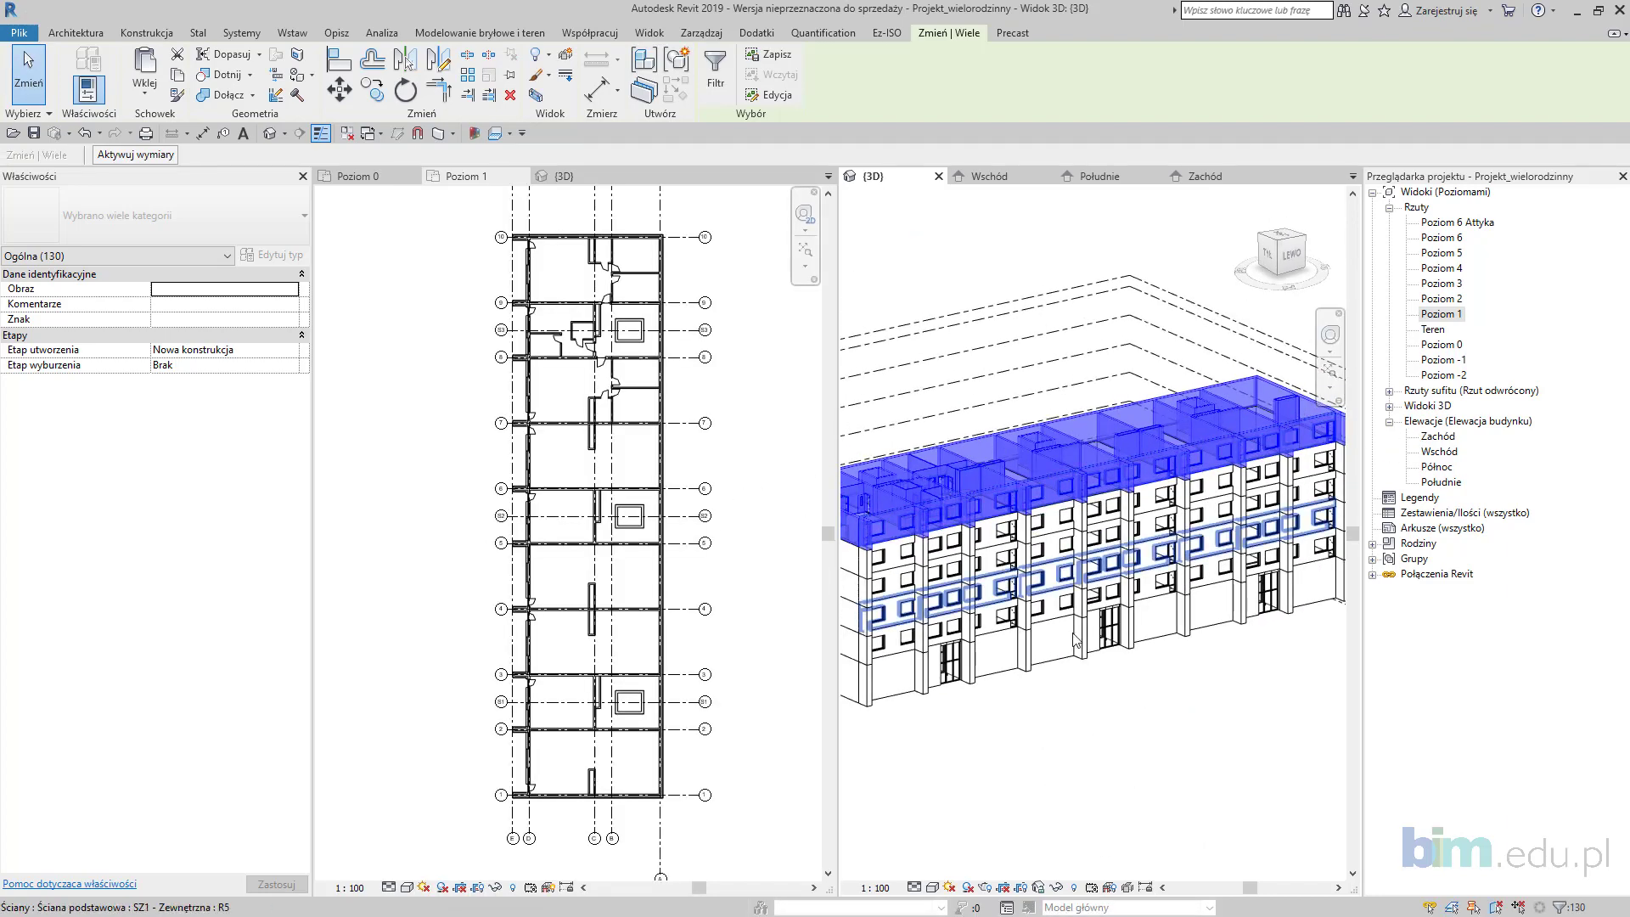
scroll(965, 668, "up", 2)
key("Escape")
scroll(1104, 484, "up", 4)
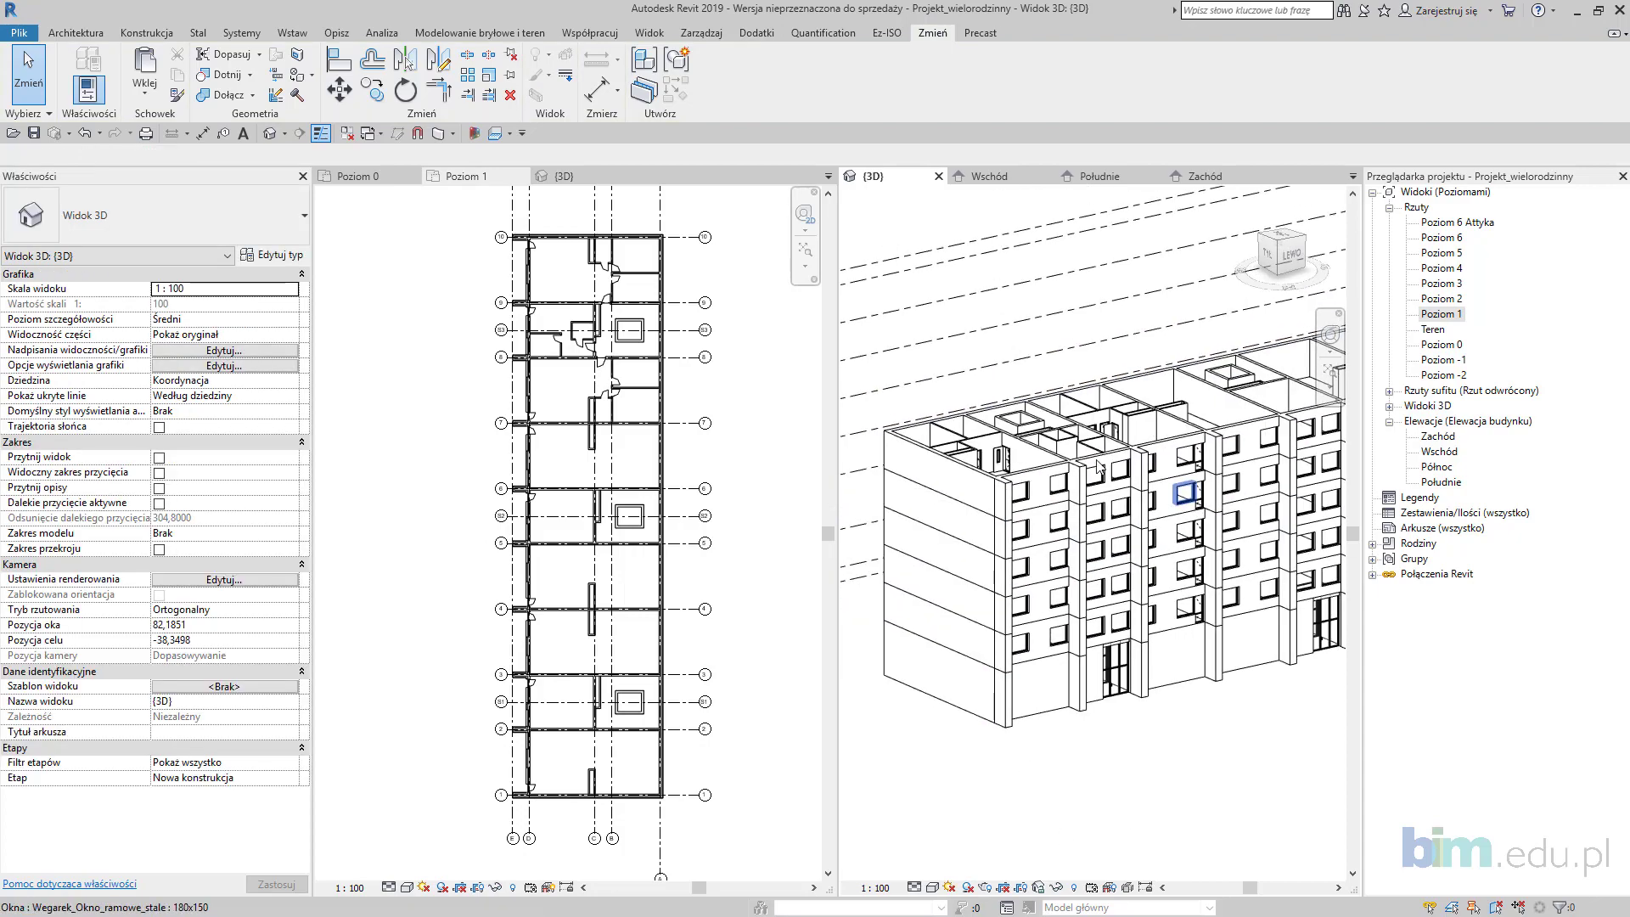
middle_click_drag(1104, 484, 1046, 554, "shift")
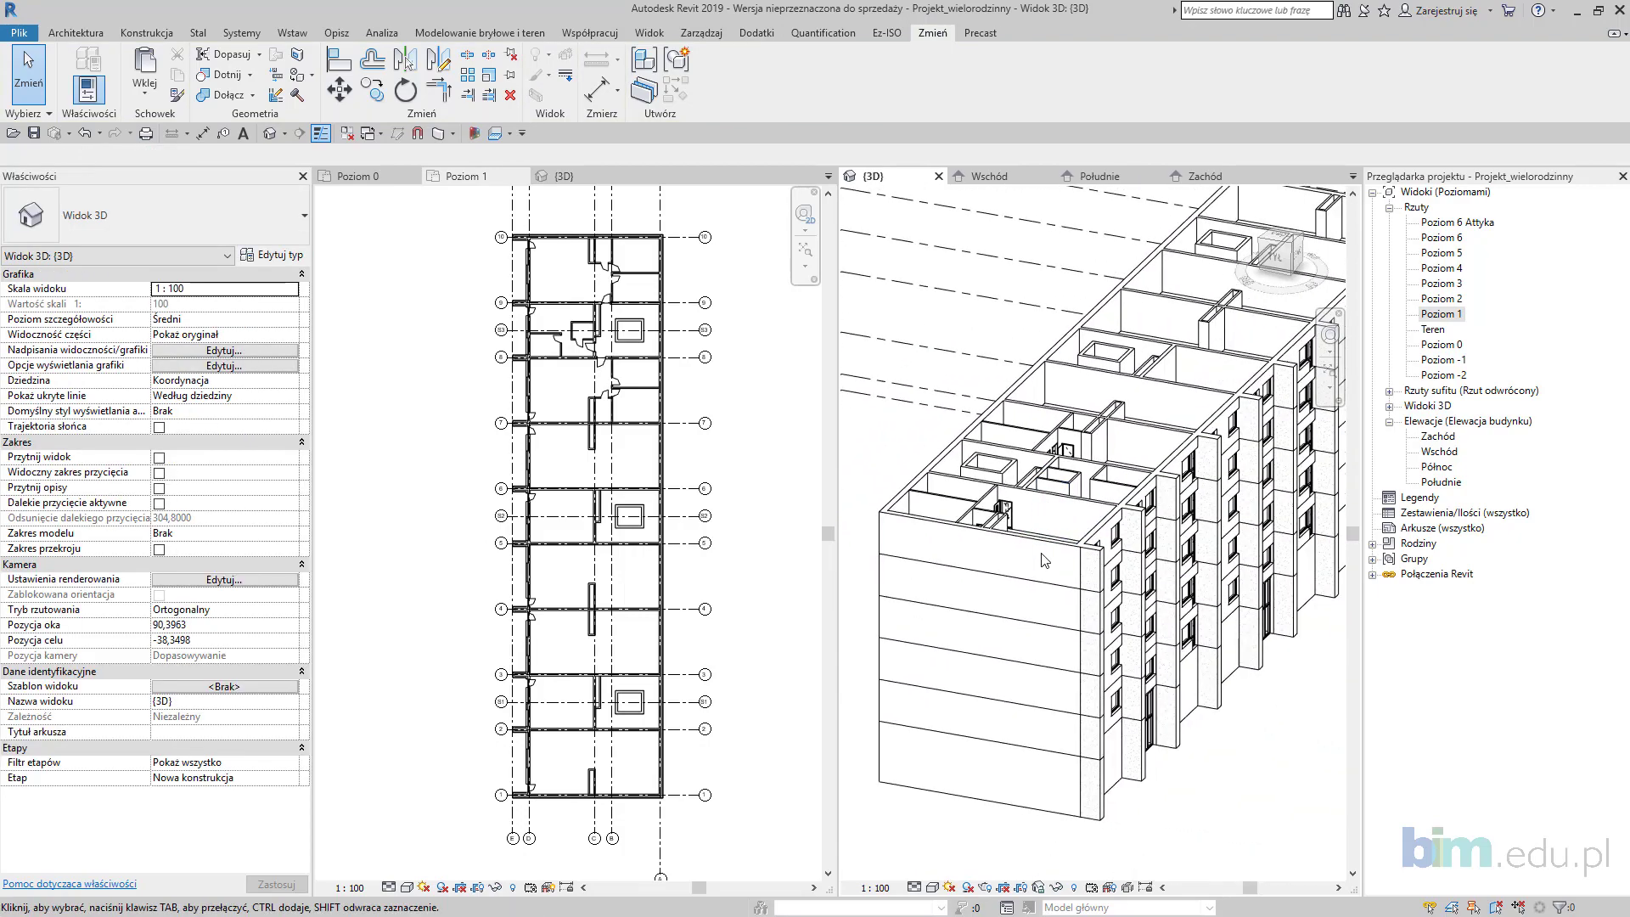
left_click(1047, 554)
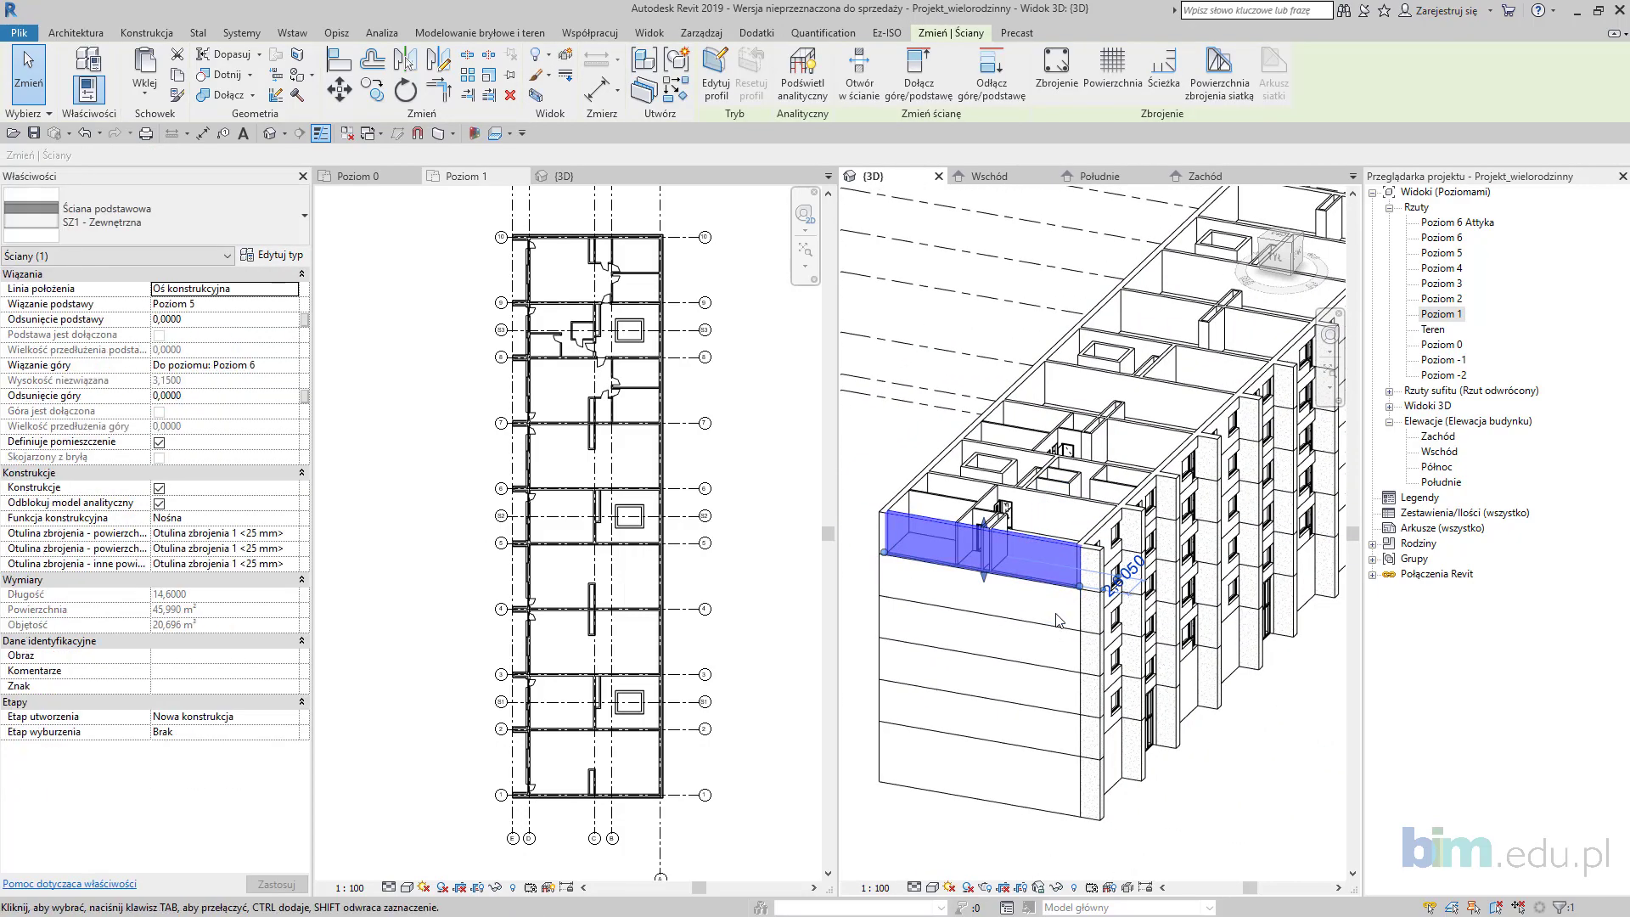
left_click(1051, 618)
middle_click_drag(1126, 655, 538, 528, "shift")
Step: Turn the imported wielorodzinna_1.dwg drawing back on in the Poziom 1 plan
left_click(714, 413)
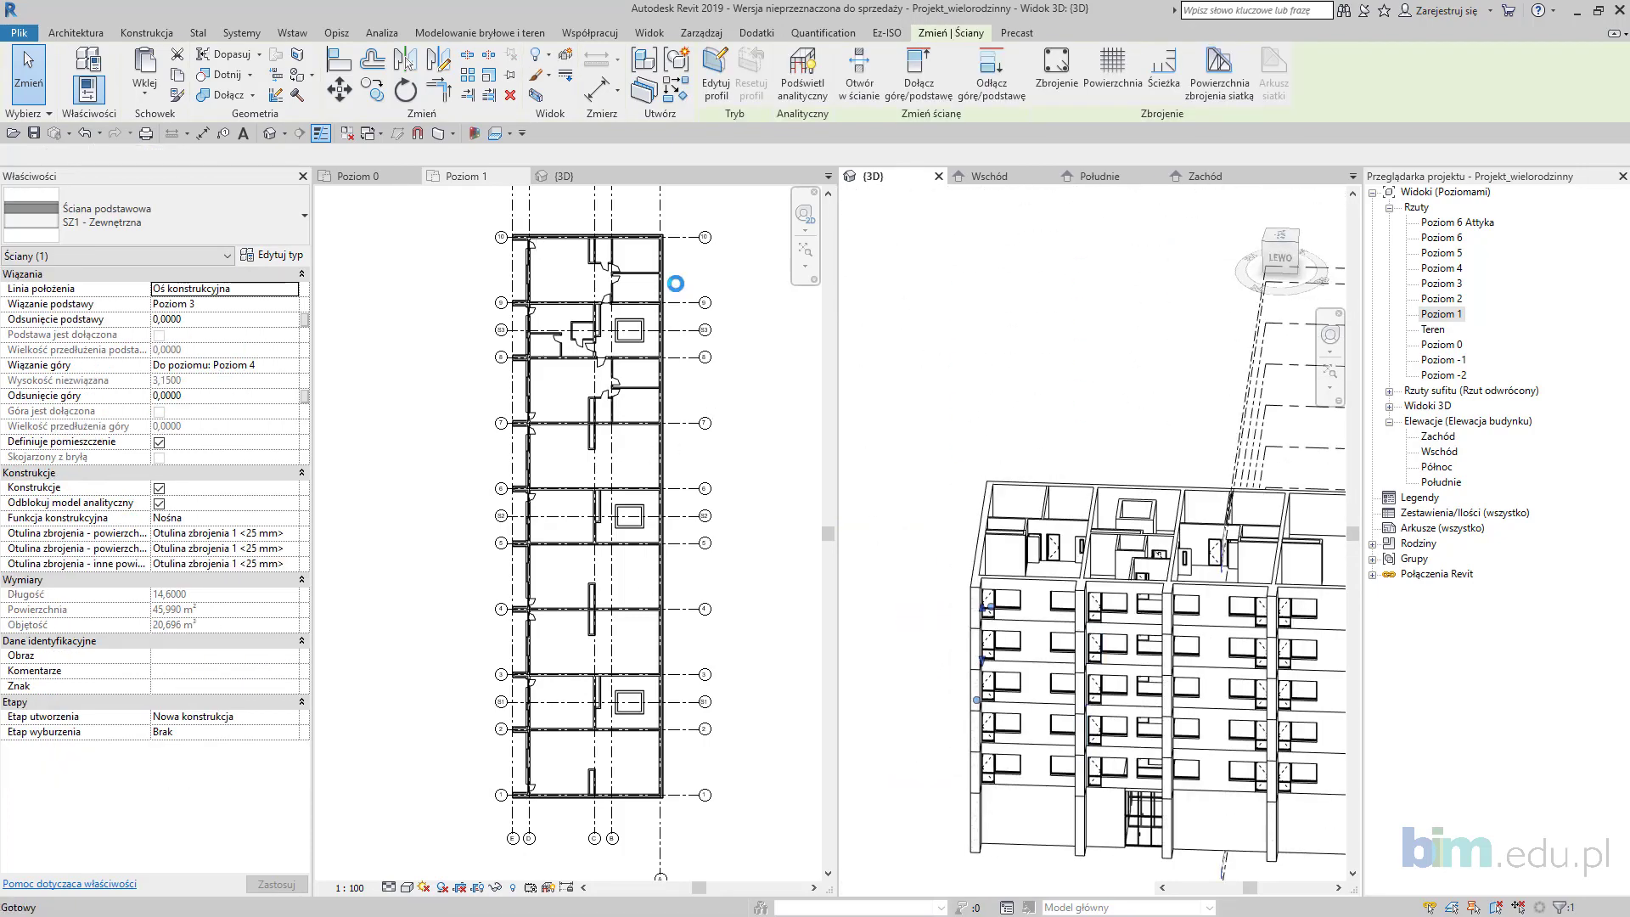
scroll(497, 256, "up", 3)
middle_click_drag(586, 259, 586, 369)
left_click(1454, 316)
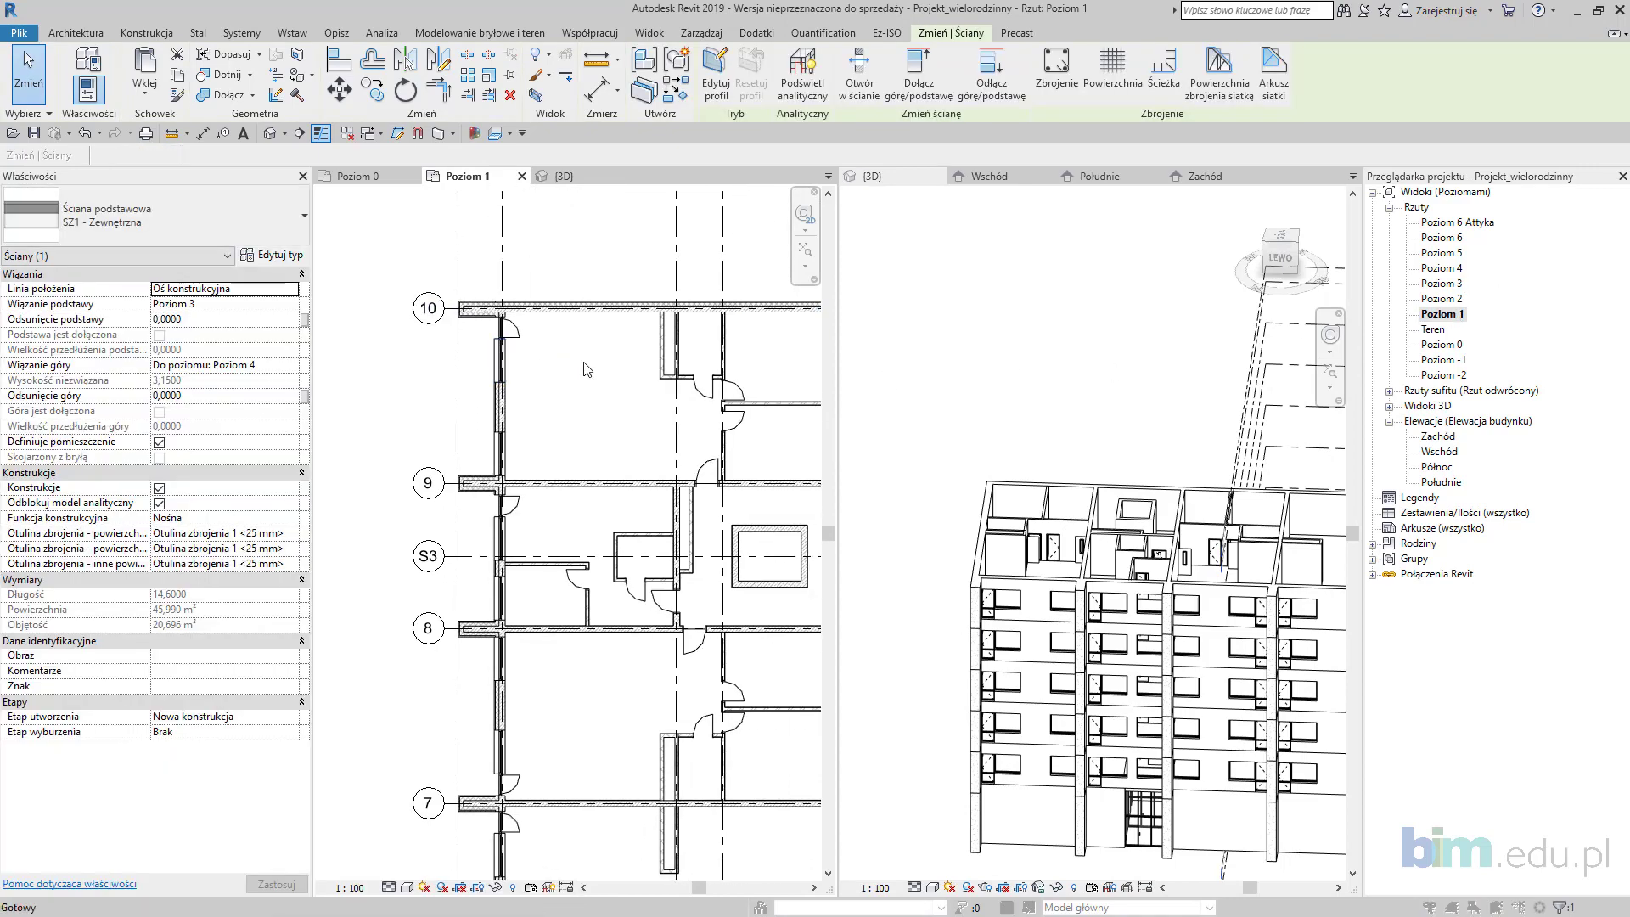
key("v")
key("v")
left_click(1158, 188)
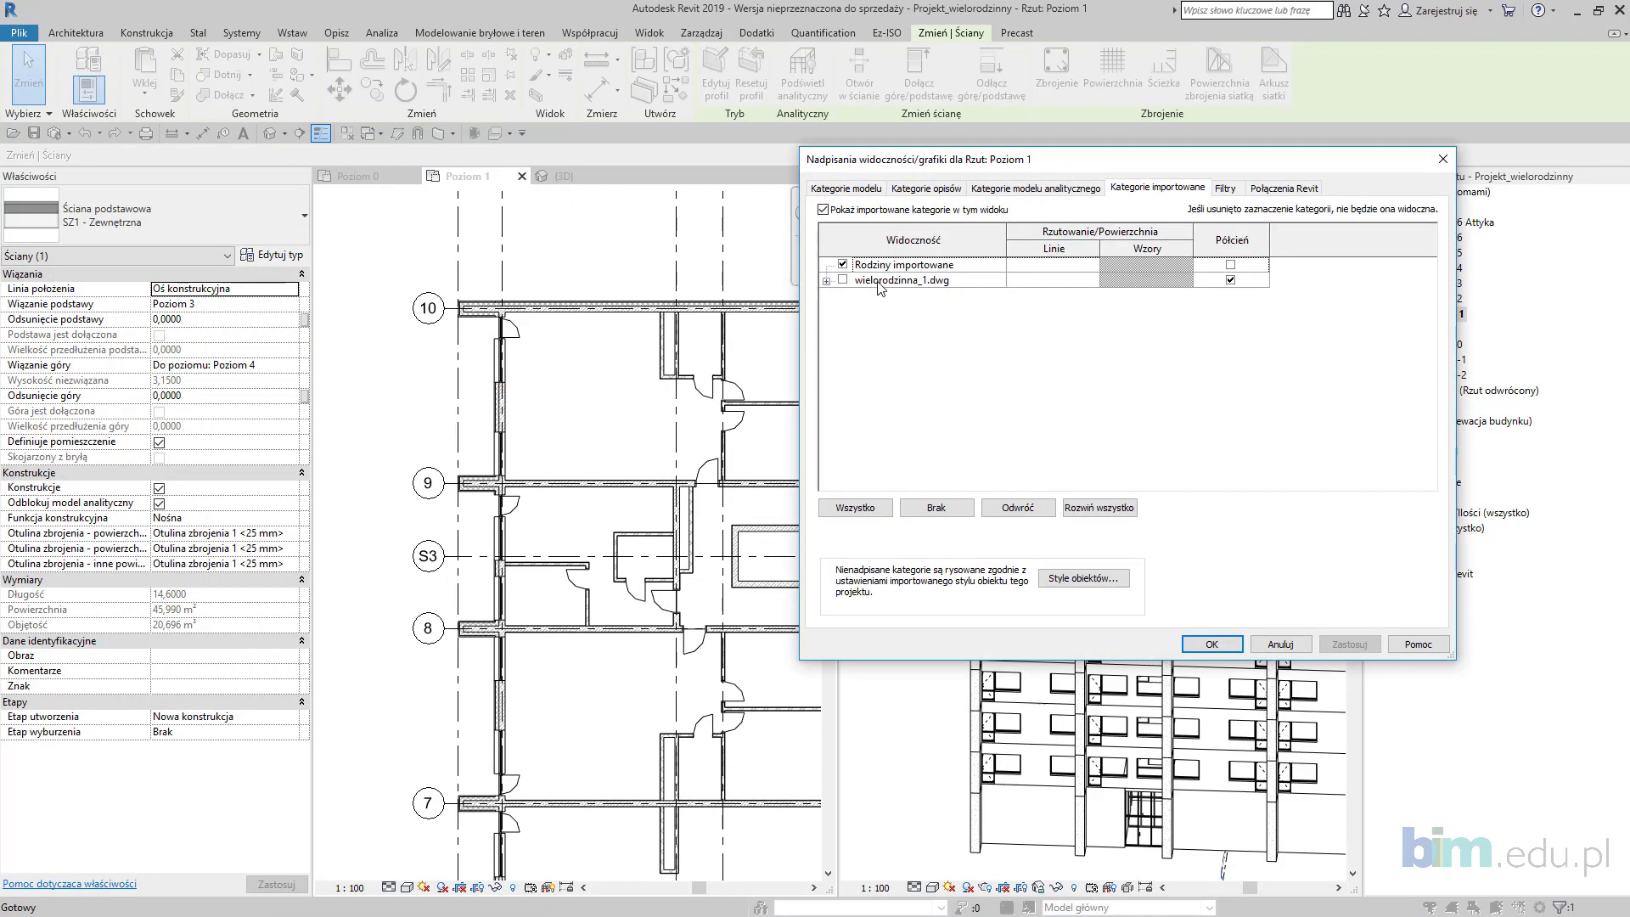
left_click(844, 279)
left_click(1337, 644)
left_click(1213, 644)
Step: Create a structural floor of type P5 - Posadzka piętro from a rectangular balcony outline of about 5.75 m² just below grid 10
scroll(427, 299, "up", 5)
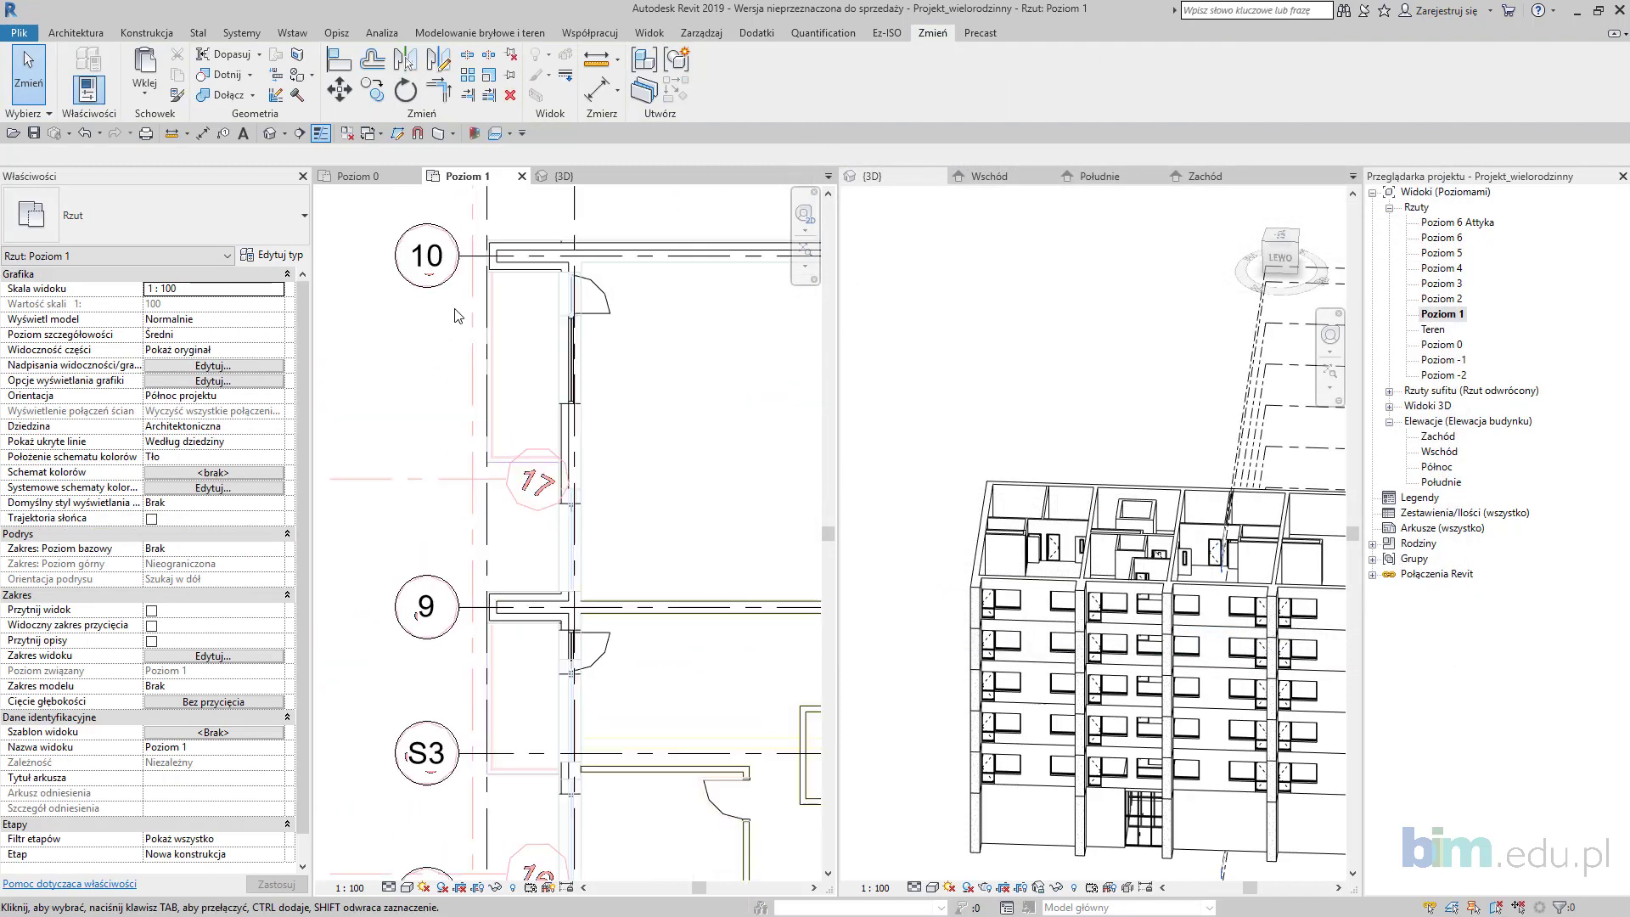
left_click(130, 37)
left_click(190, 102)
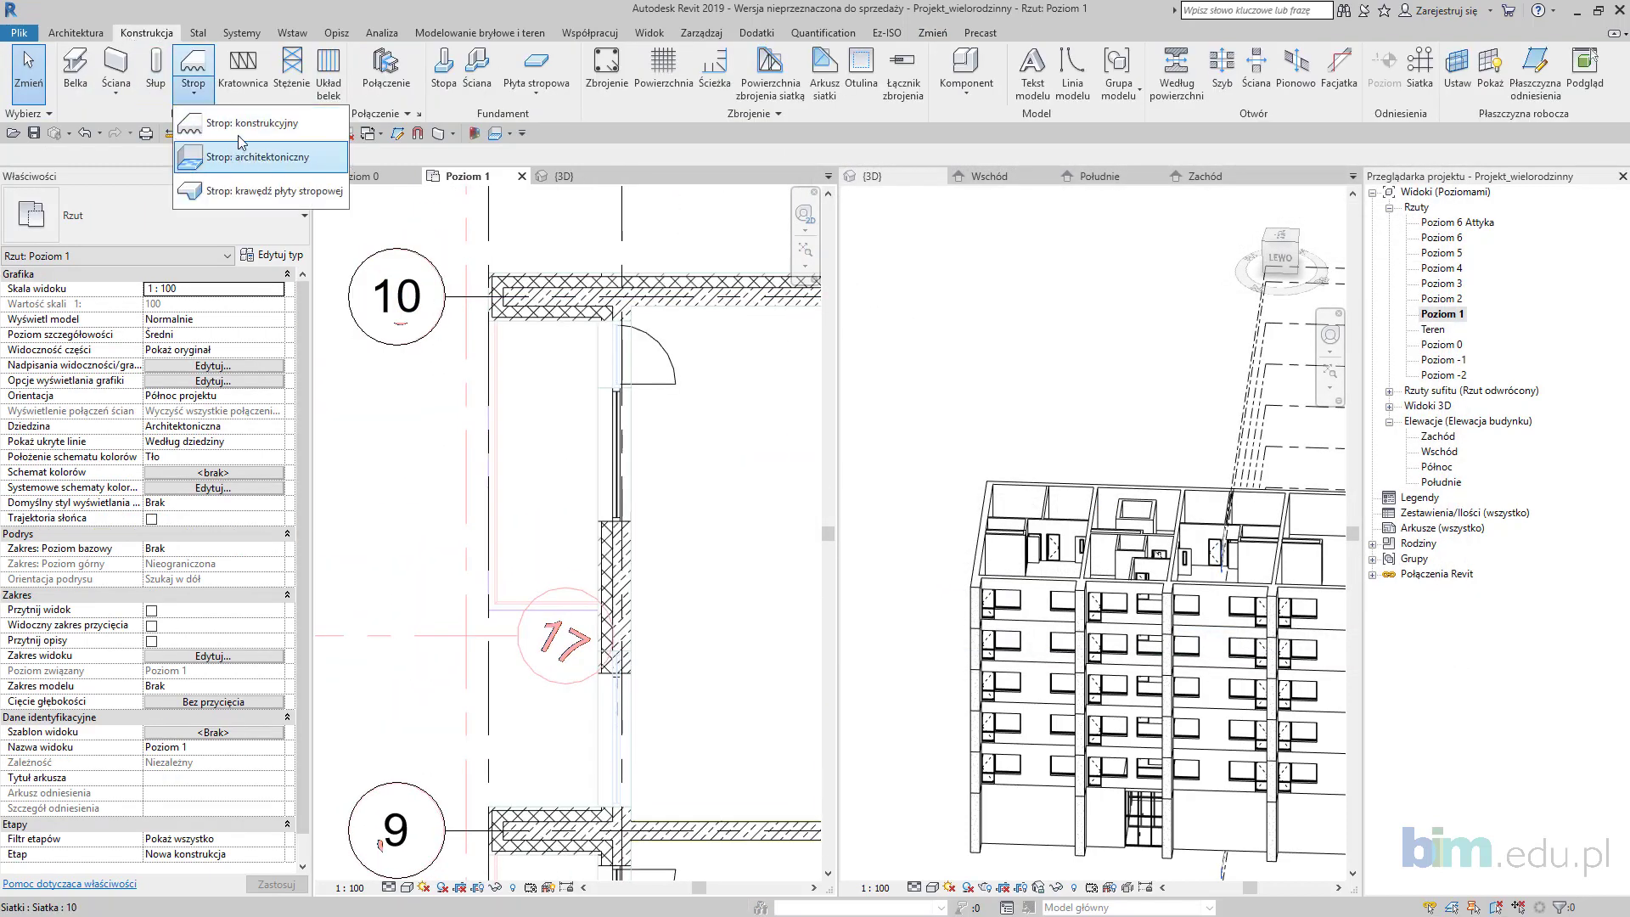
left_click(213, 115)
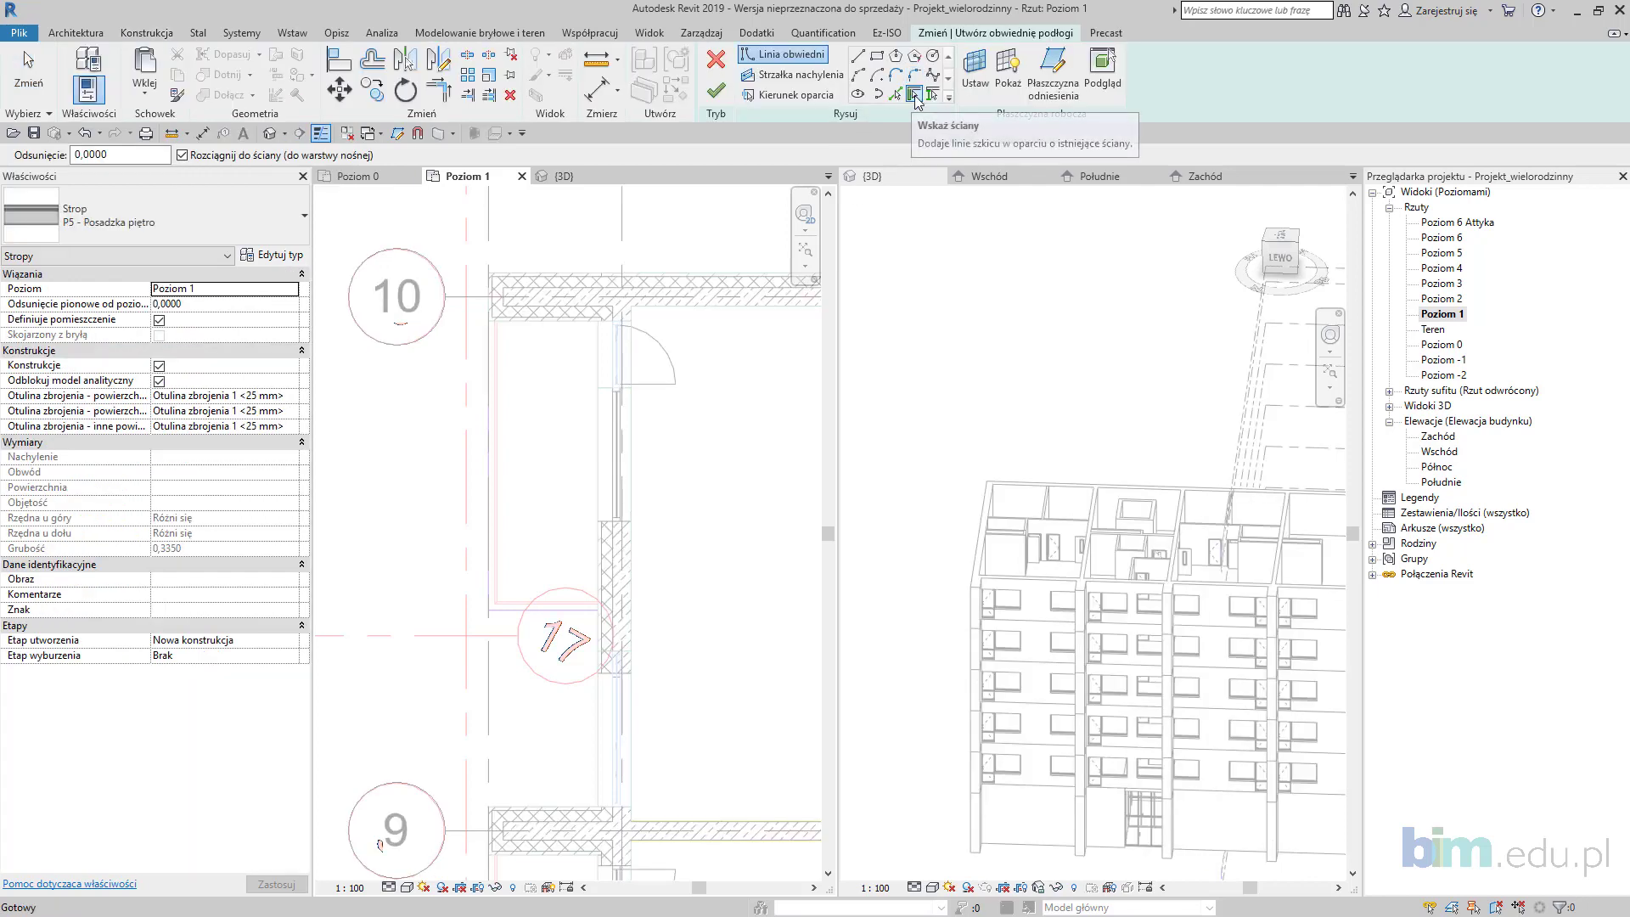
left_click(875, 61)
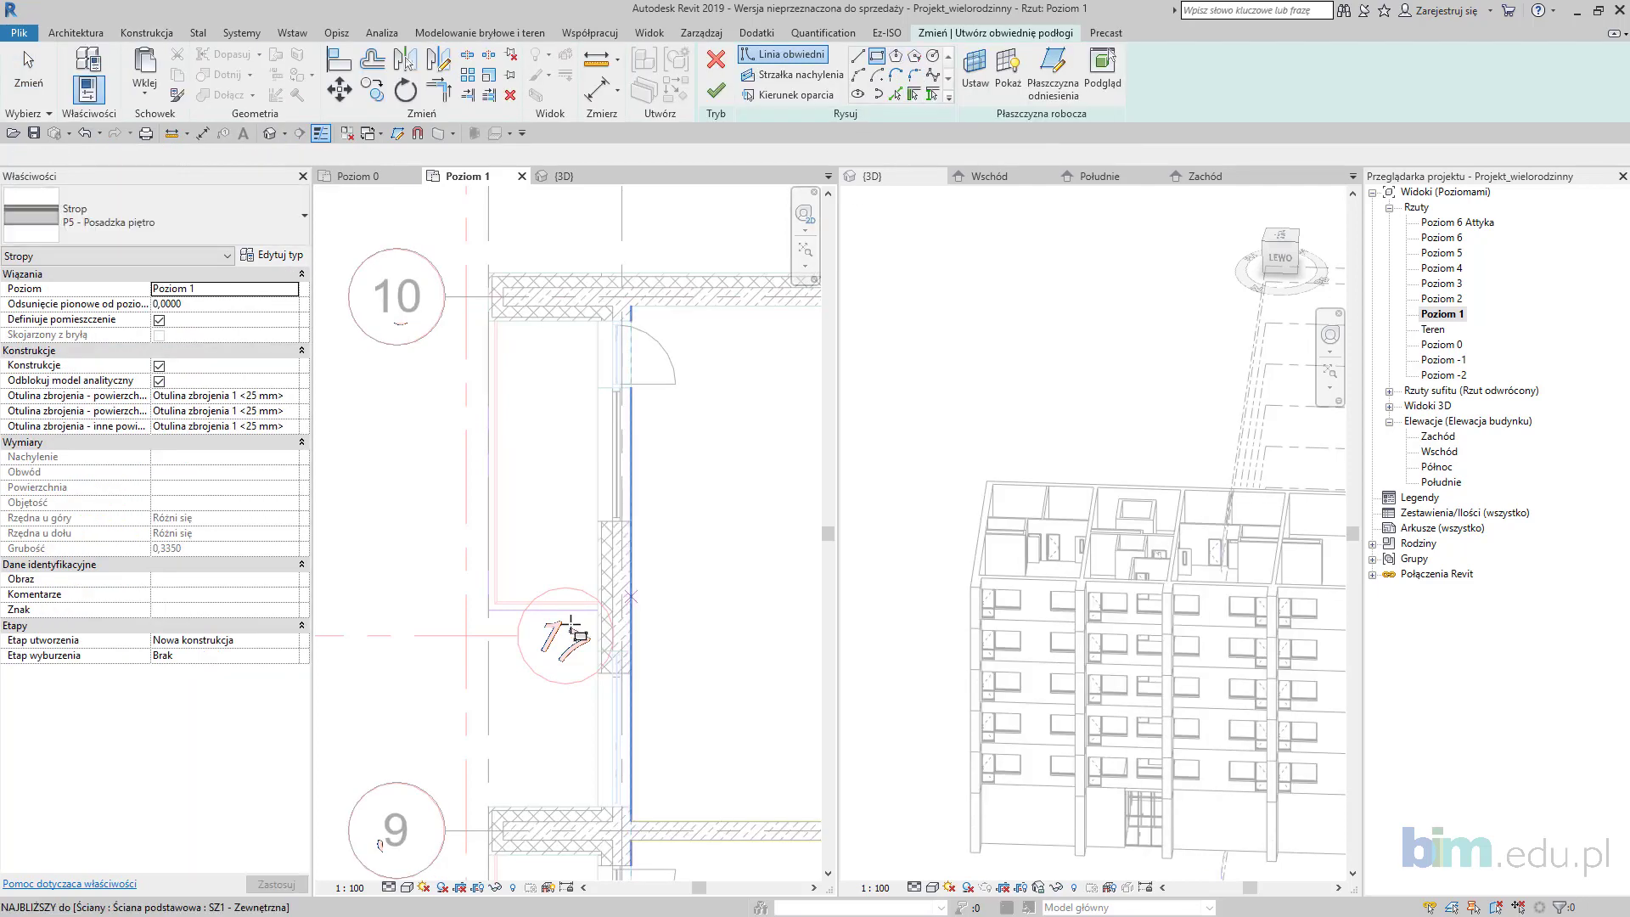
scroll(581, 621, "up", 3)
left_click(611, 603)
scroll(468, 350, "down", 4)
left_click(498, 239)
left_click(716, 90)
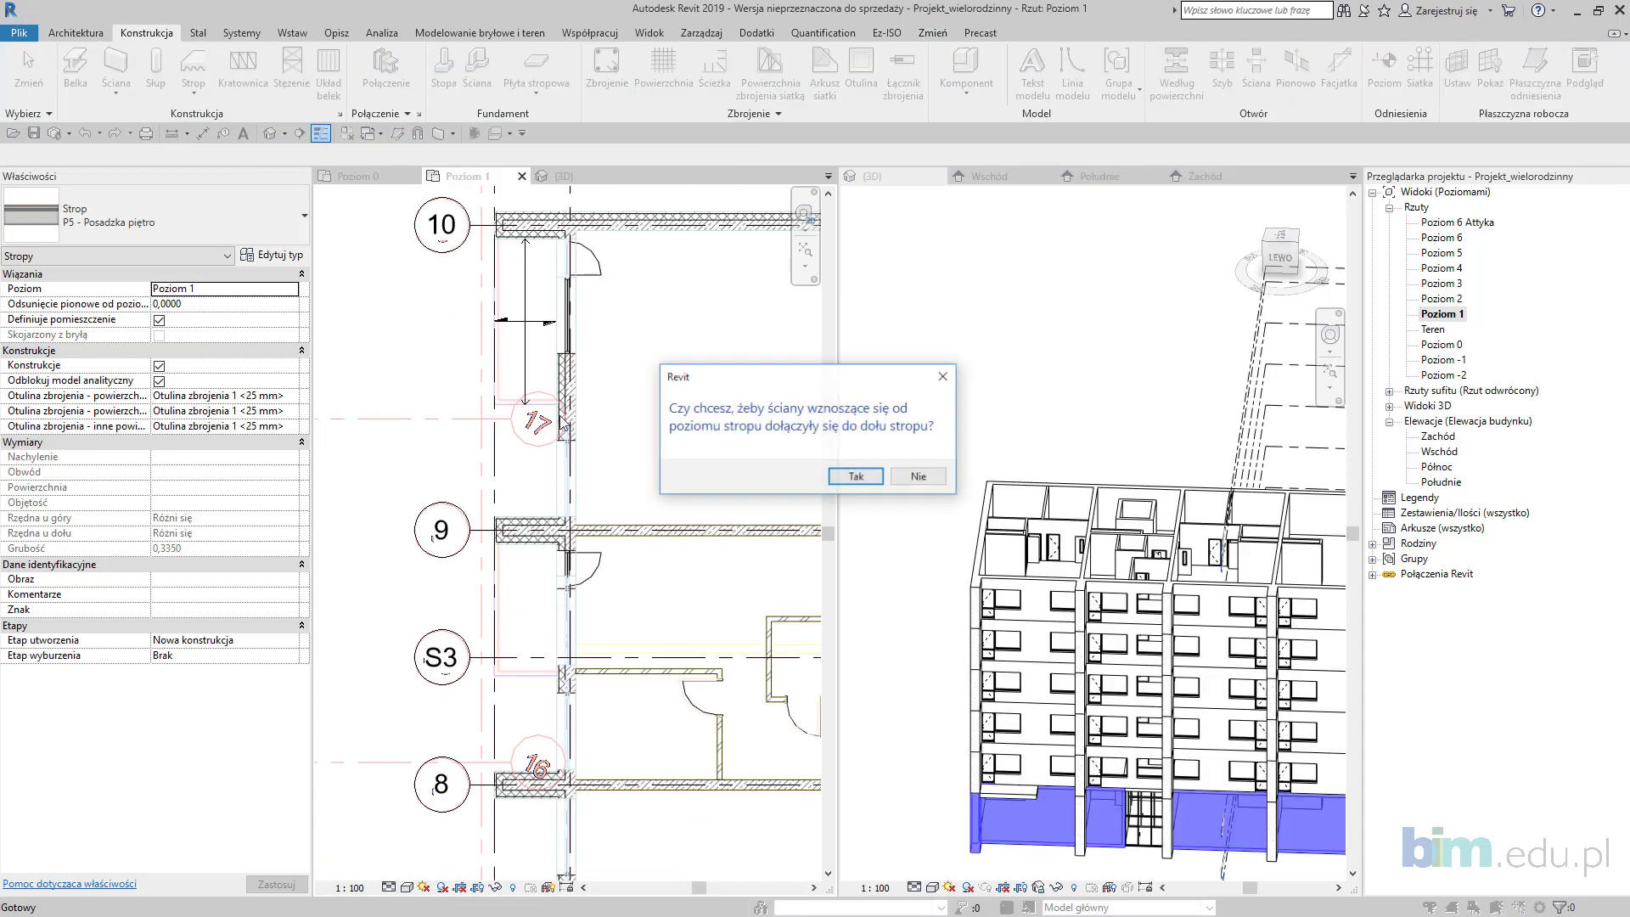
left_click(882, 482)
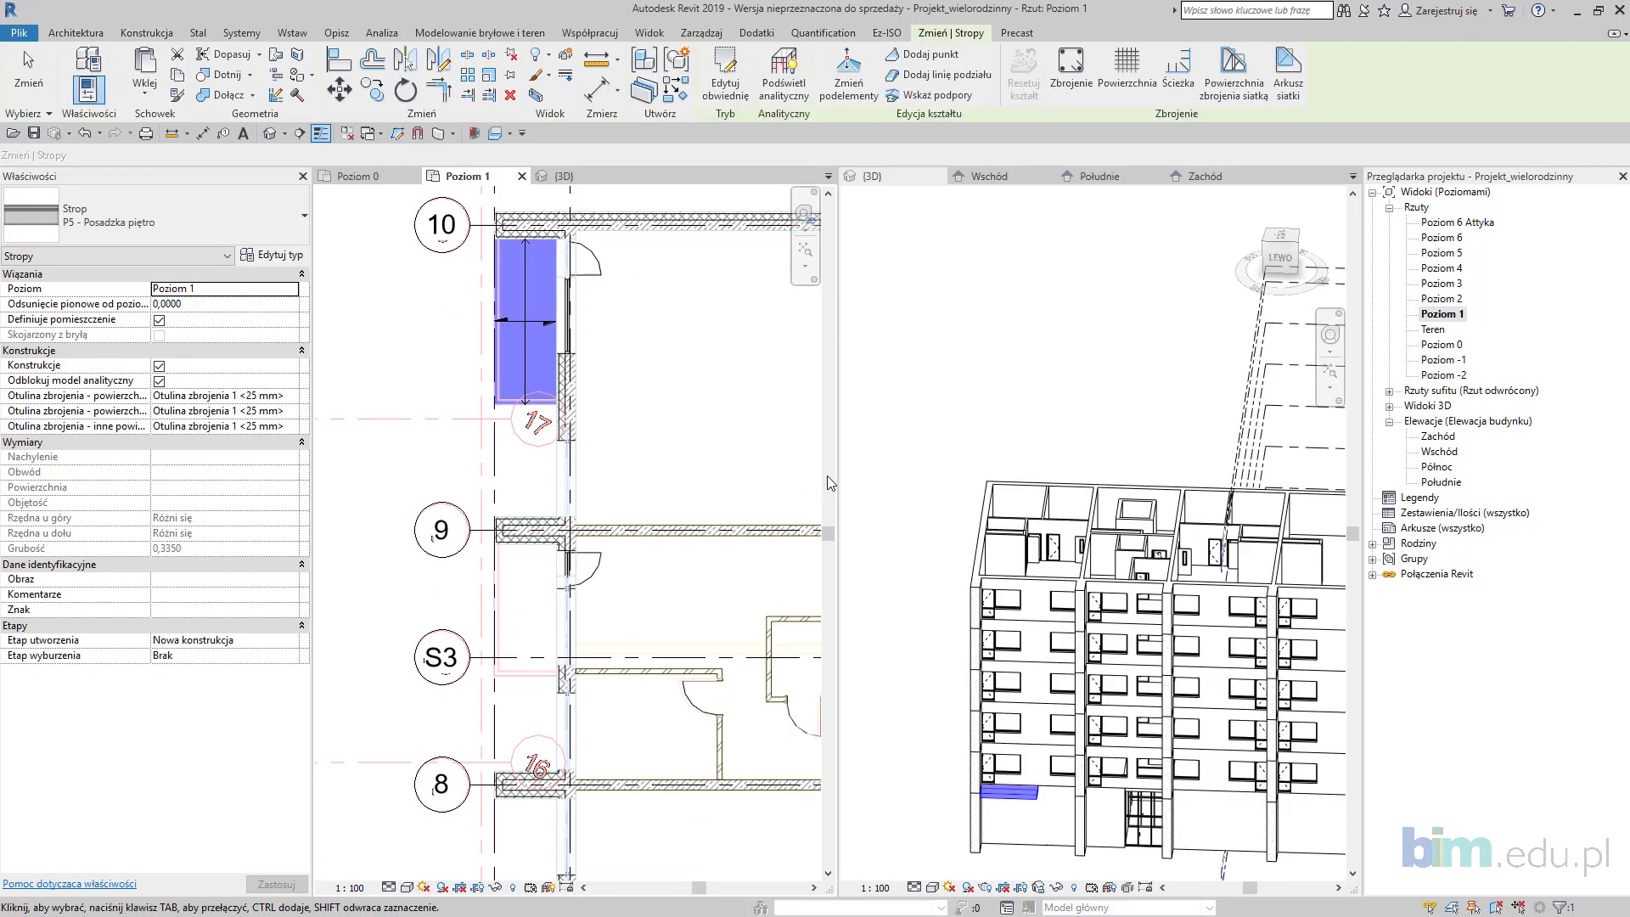
Step: Change the balcony slab below grid 10 to floor type T1 - Balkon
scroll(521, 302, "up", 2)
middle_click_drag(536, 309, 562, 379)
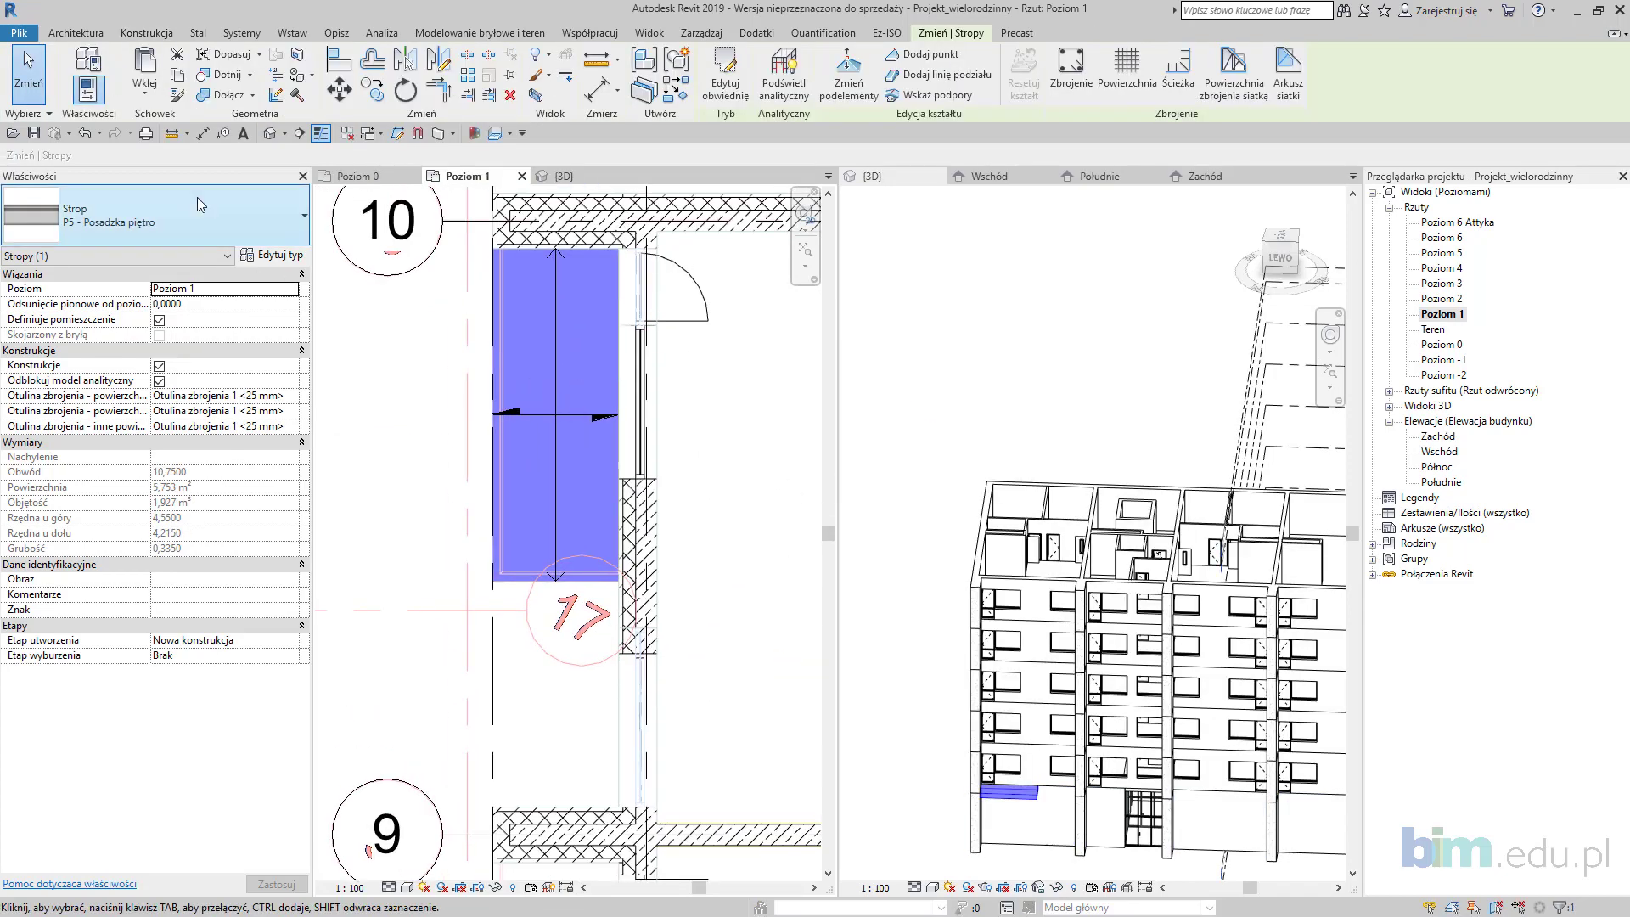
left_click(199, 208)
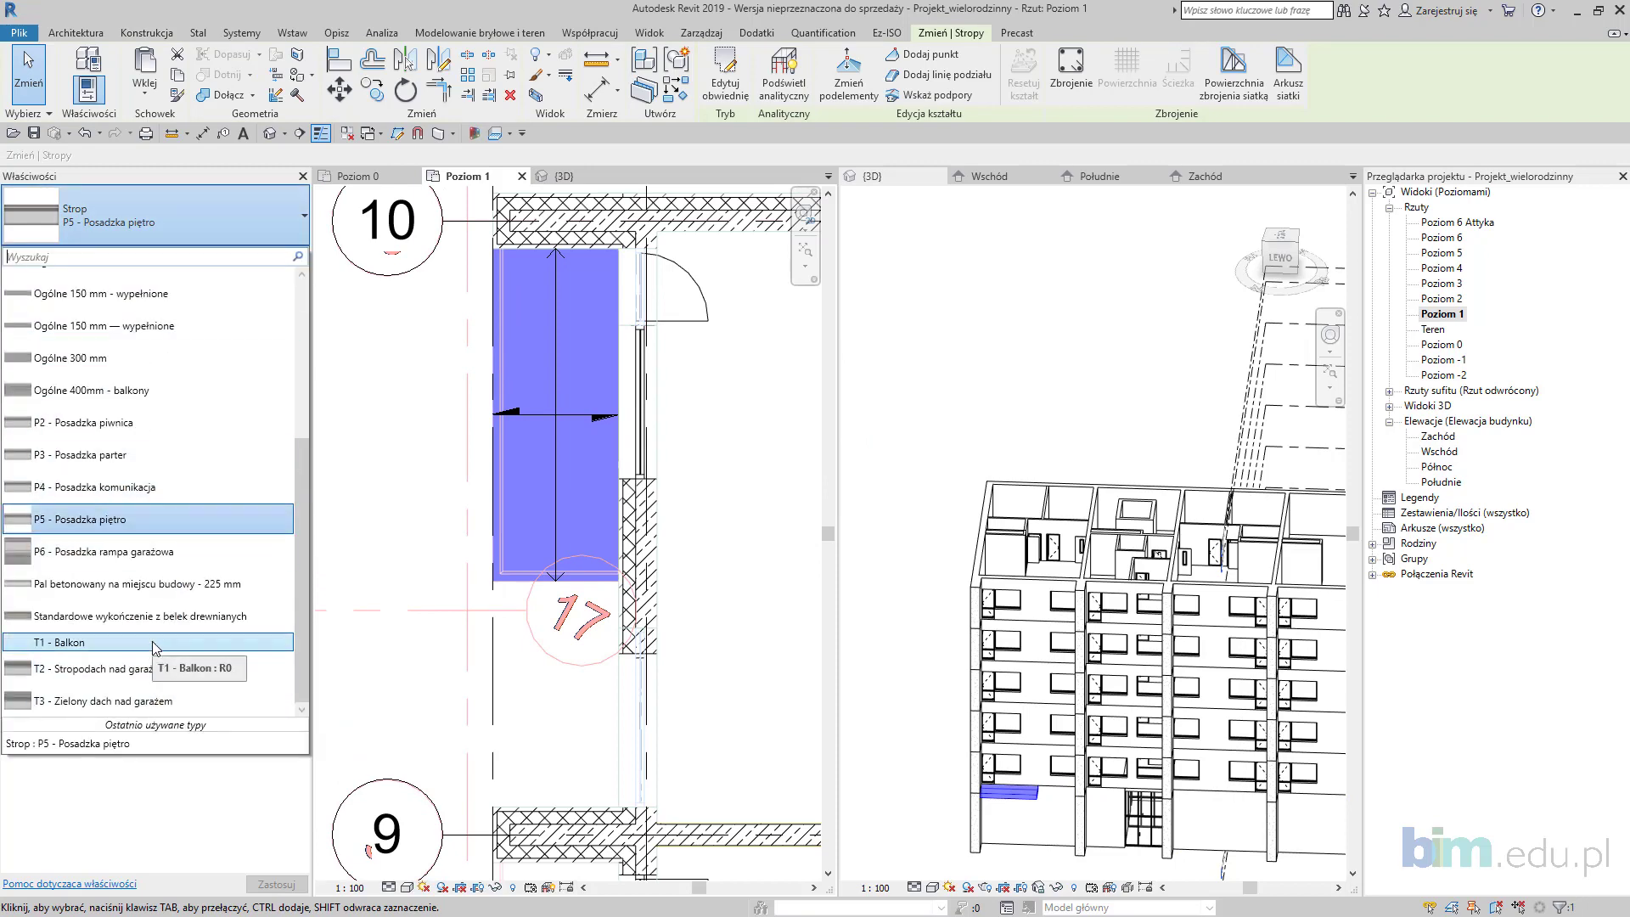
left_click(195, 647)
scroll(583, 504, "down", 3)
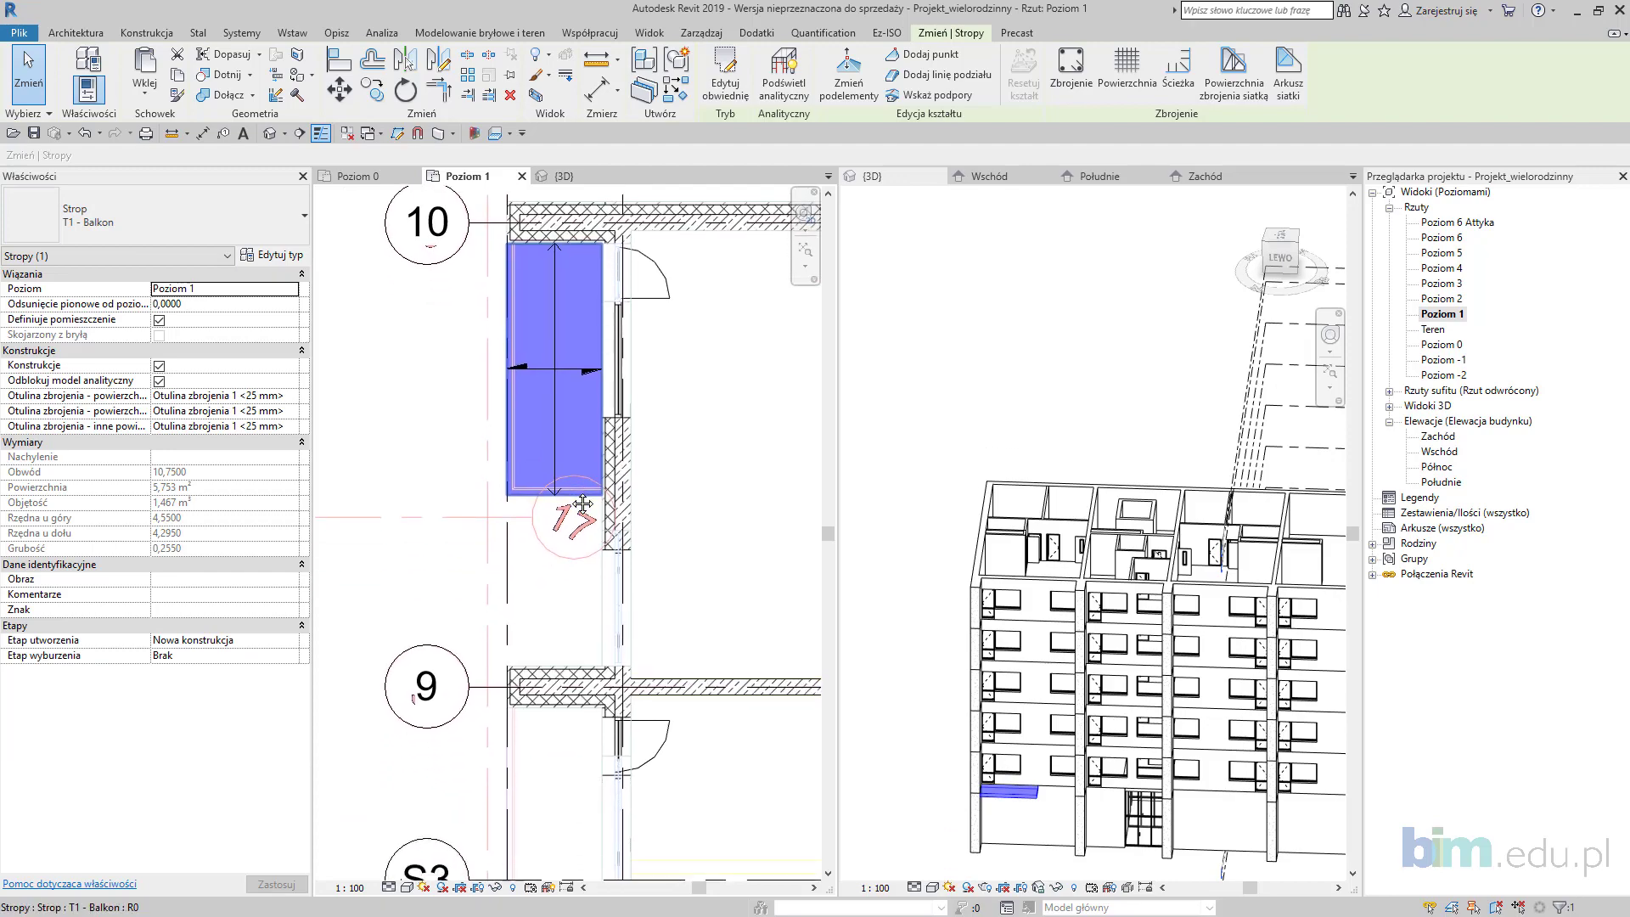
key("Escape")
scroll(1057, 541, "up", 3)
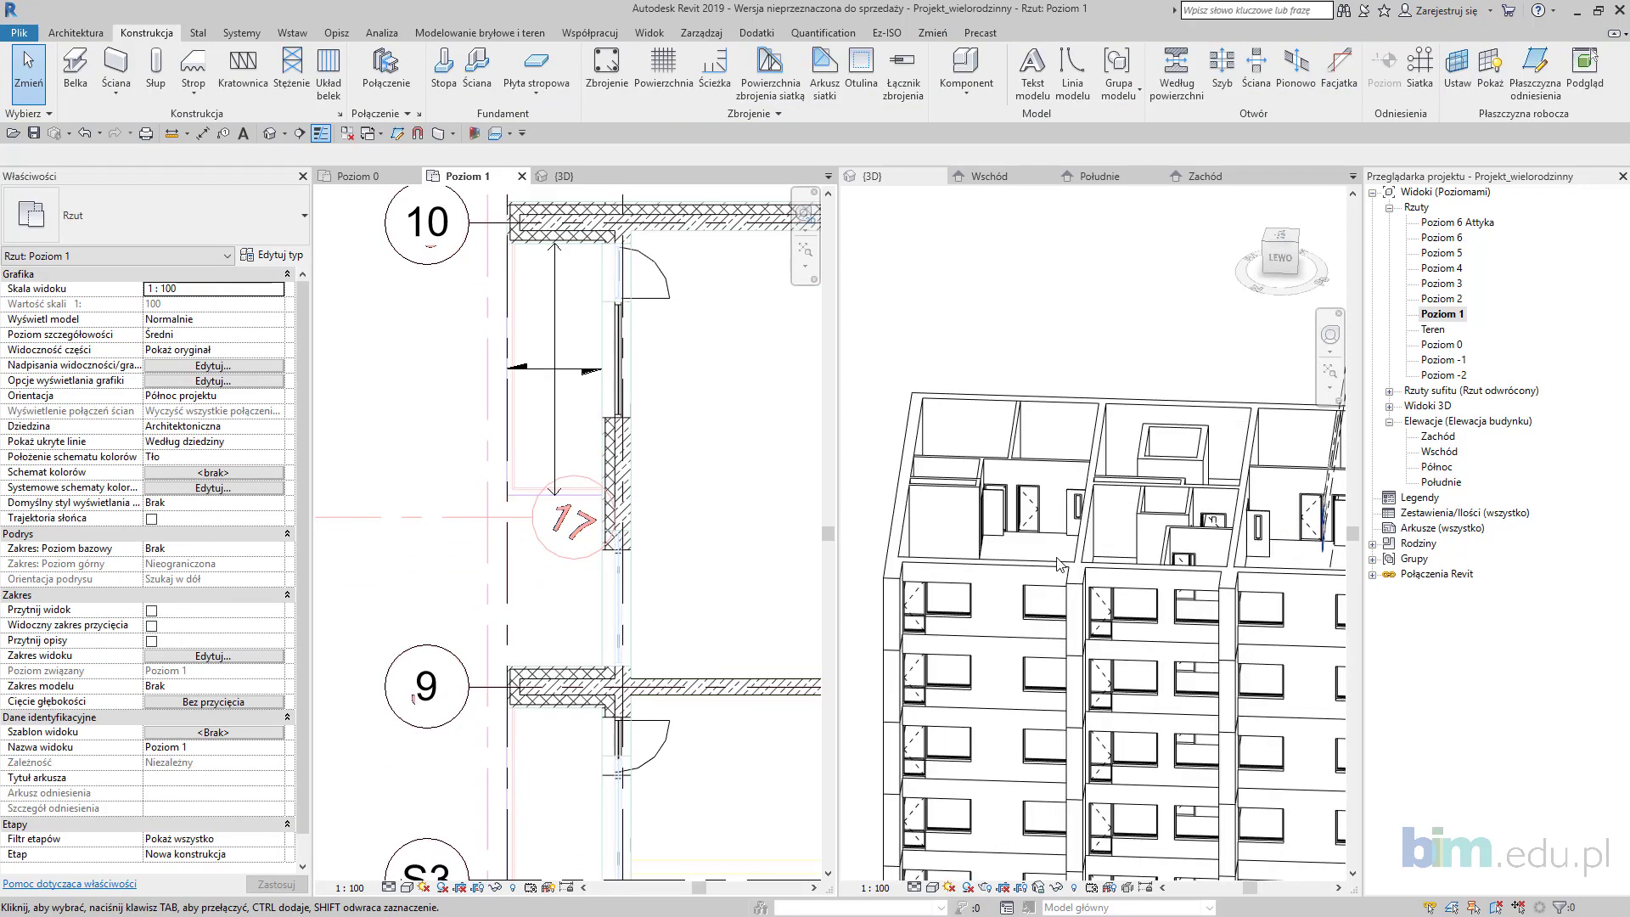
middle_click_drag(1057, 541, 1066, 595, "shift")
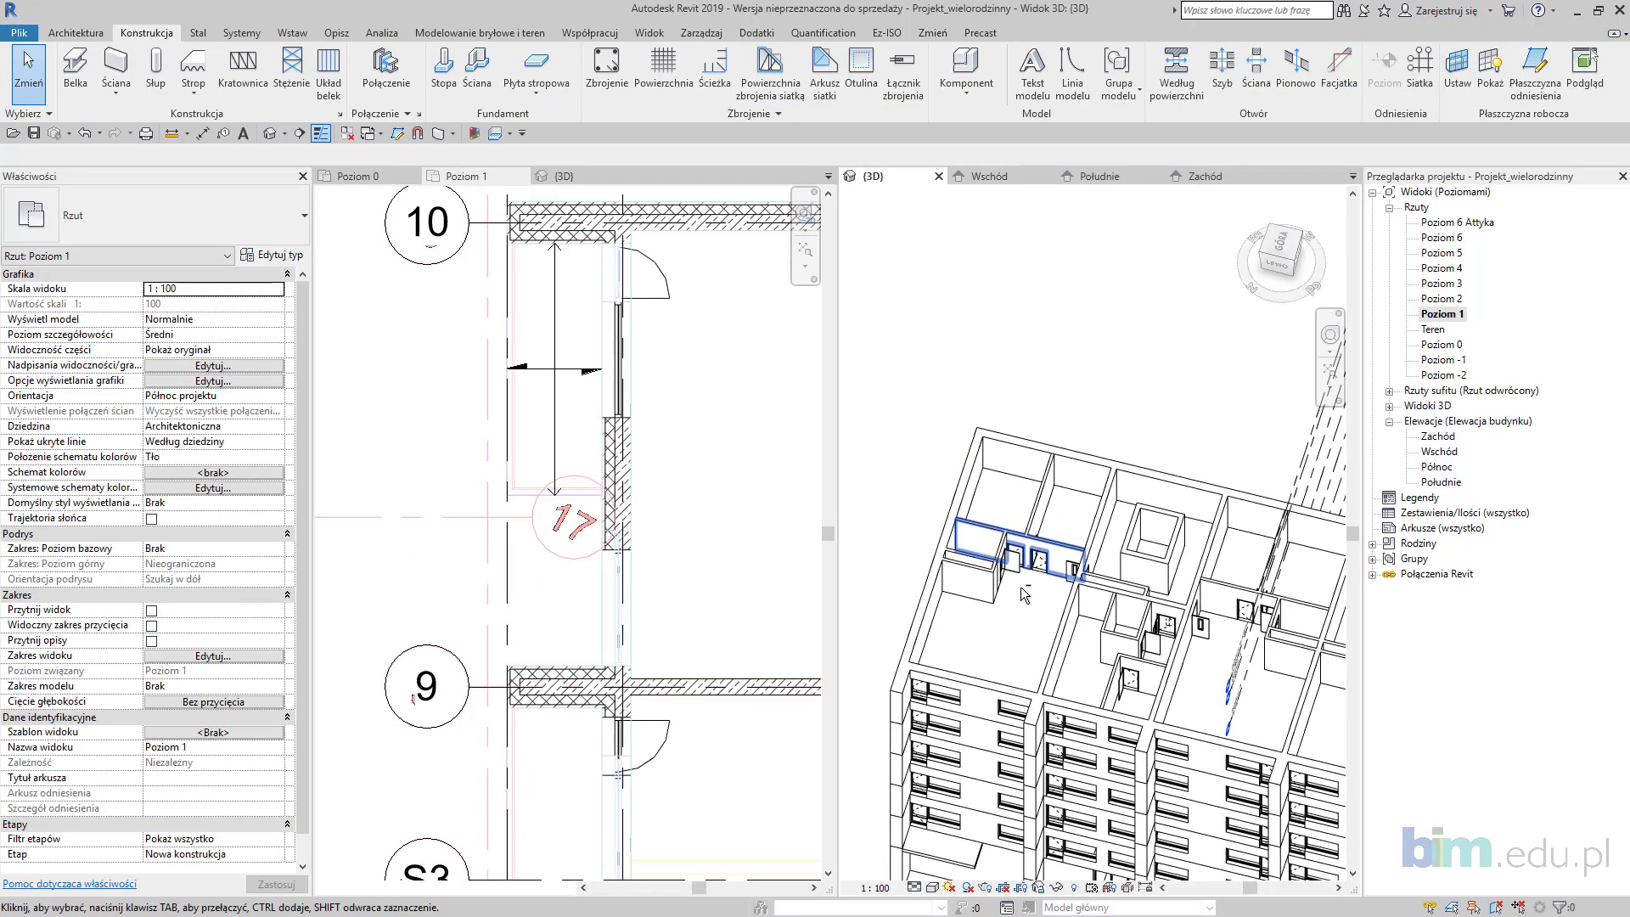
left_click(517, 488)
middle_click_drag(518, 490, 521, 466)
scroll(521, 467, "down", 1)
key("Escape")
scroll(524, 469, "up", 1)
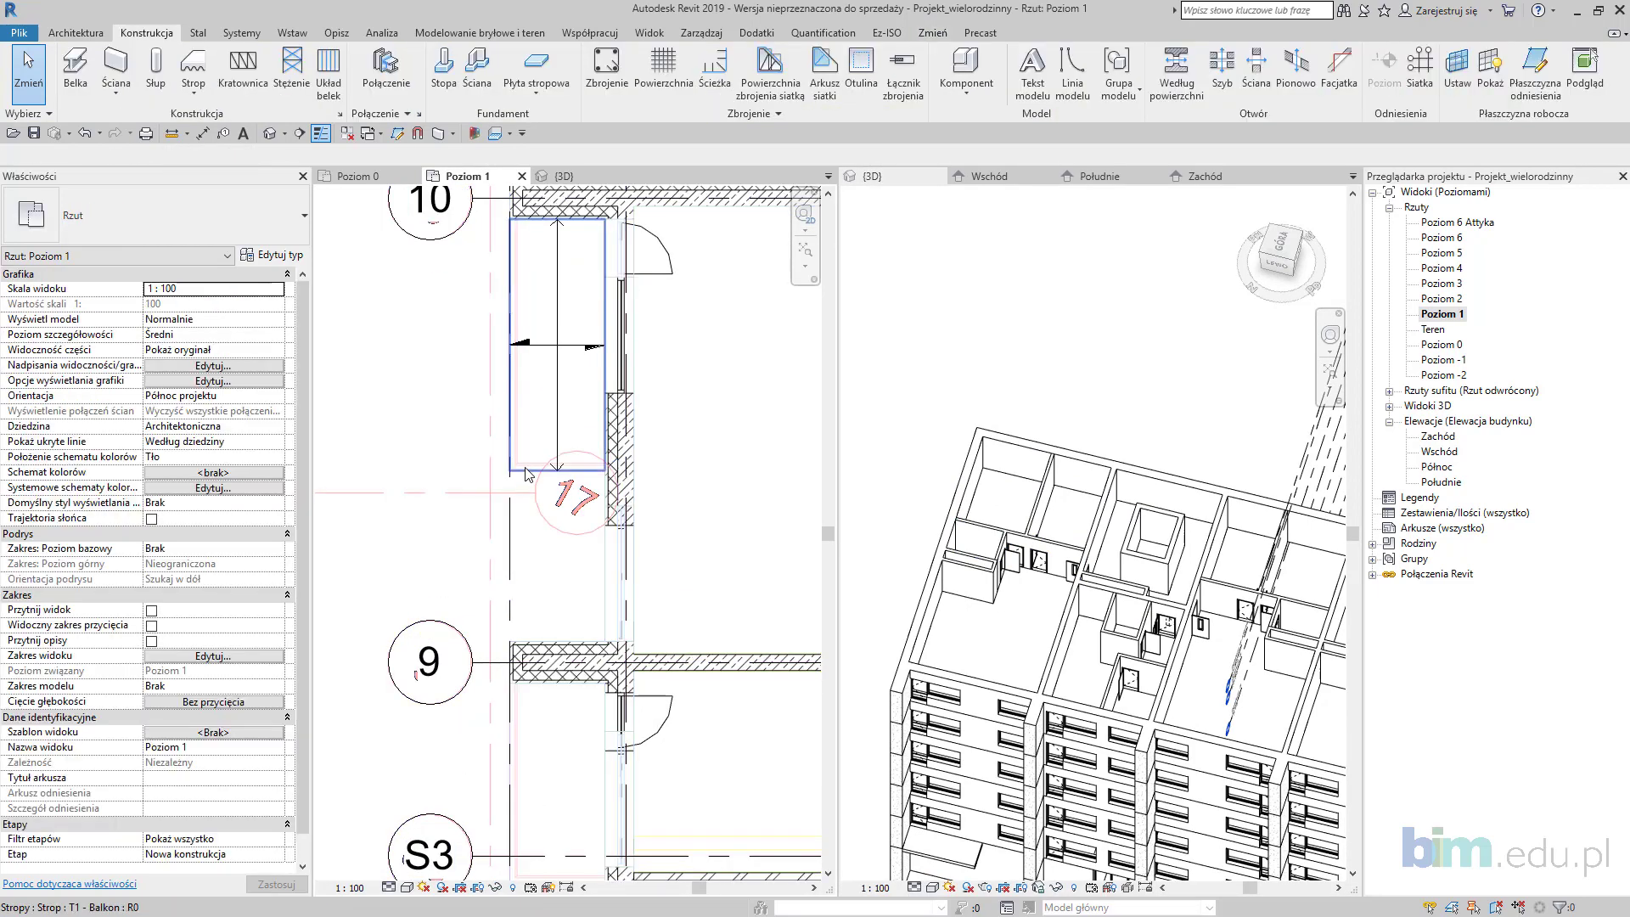
Step: Create a similar T1 - Balkon slab from a rectangular outline of about 4.57 m² just below grid 9, without attaching the walls
left_click(528, 472)
scroll(586, 191, "down", 2)
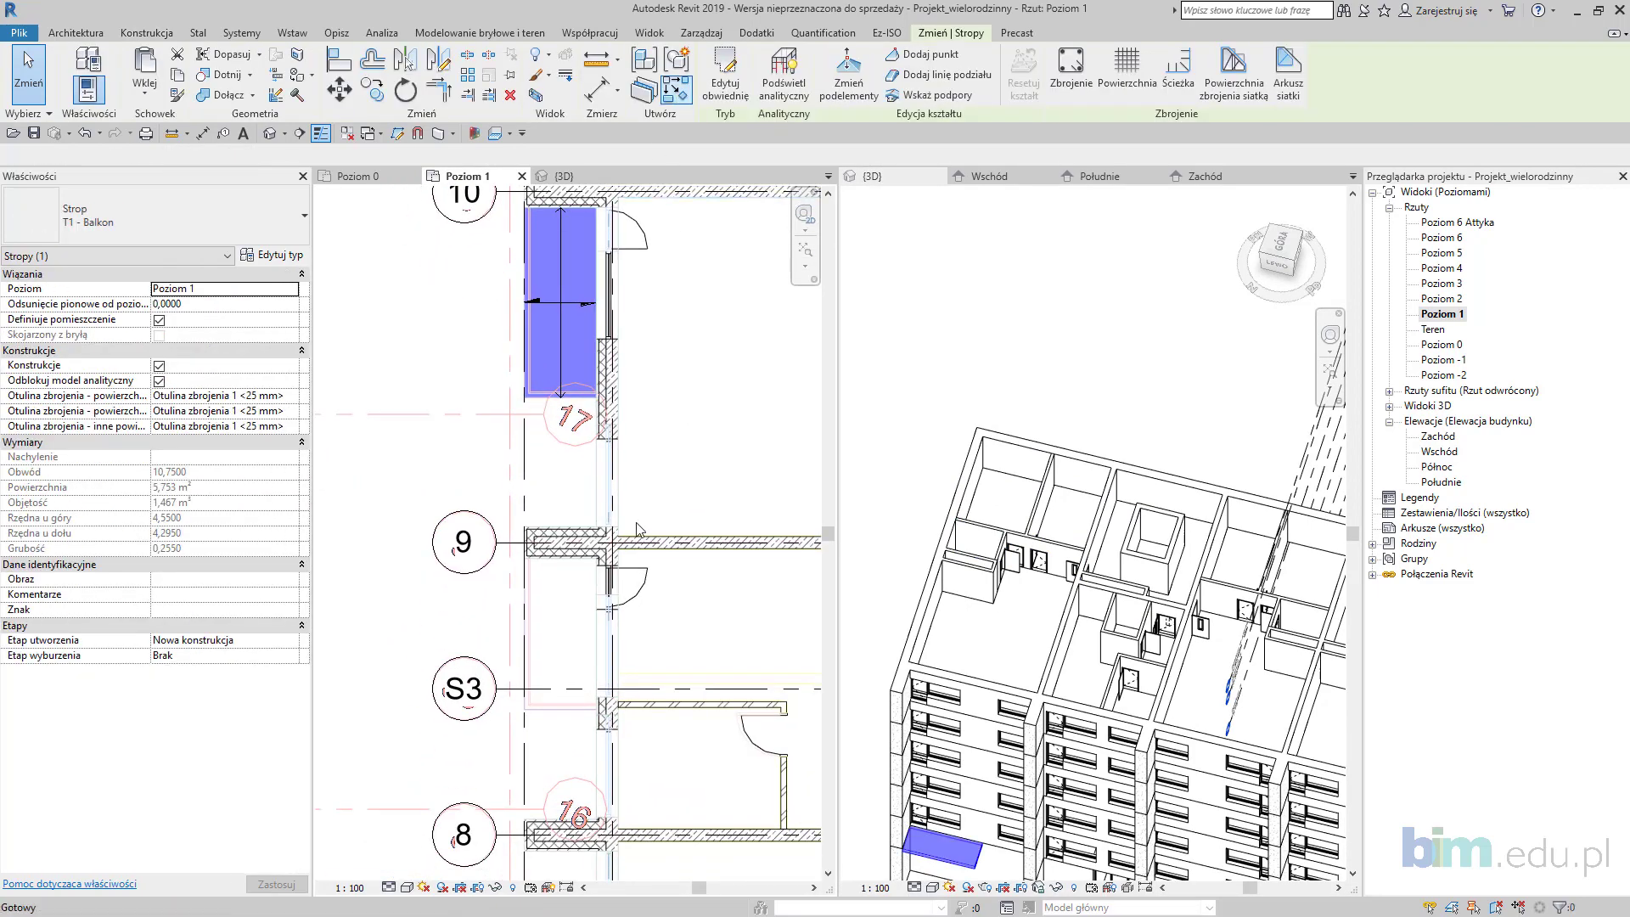
key("c")
key("s")
scroll(579, 623, "up", 2)
mouse_move(579, 623)
middle_mouse_down()
mouse_move(659, 378)
mouse_move(636, 382)
mouse_move(605, 528)
middle_mouse_up()
scroll(629, 255, "down", 1)
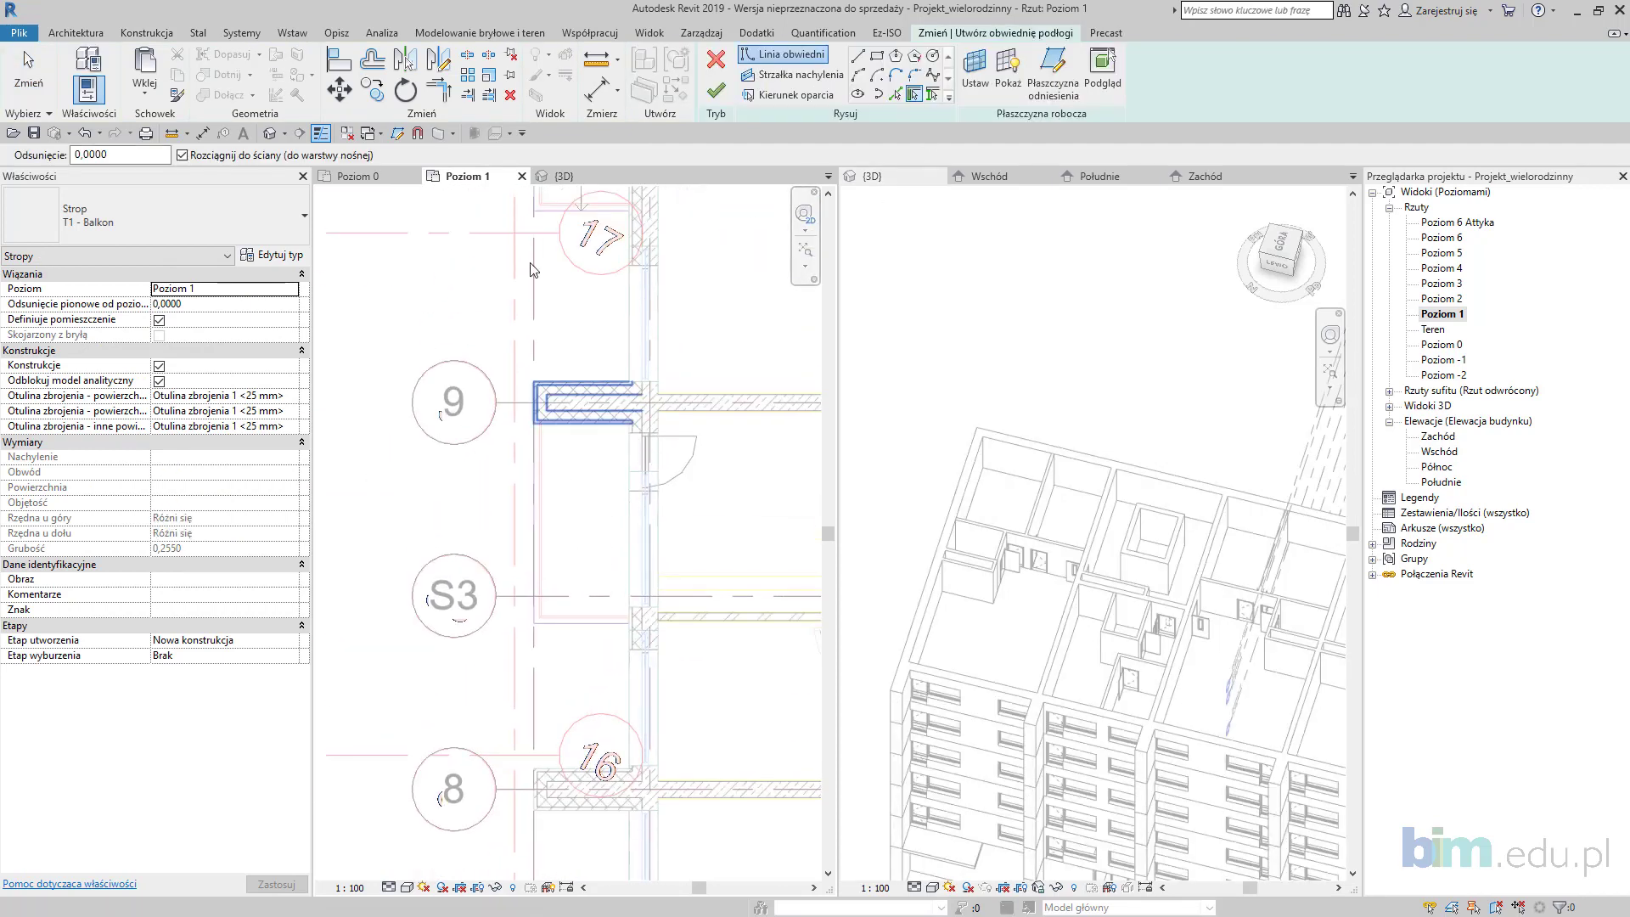
left_click(877, 59)
scroll(564, 425, "up", 1)
left_click(521, 424)
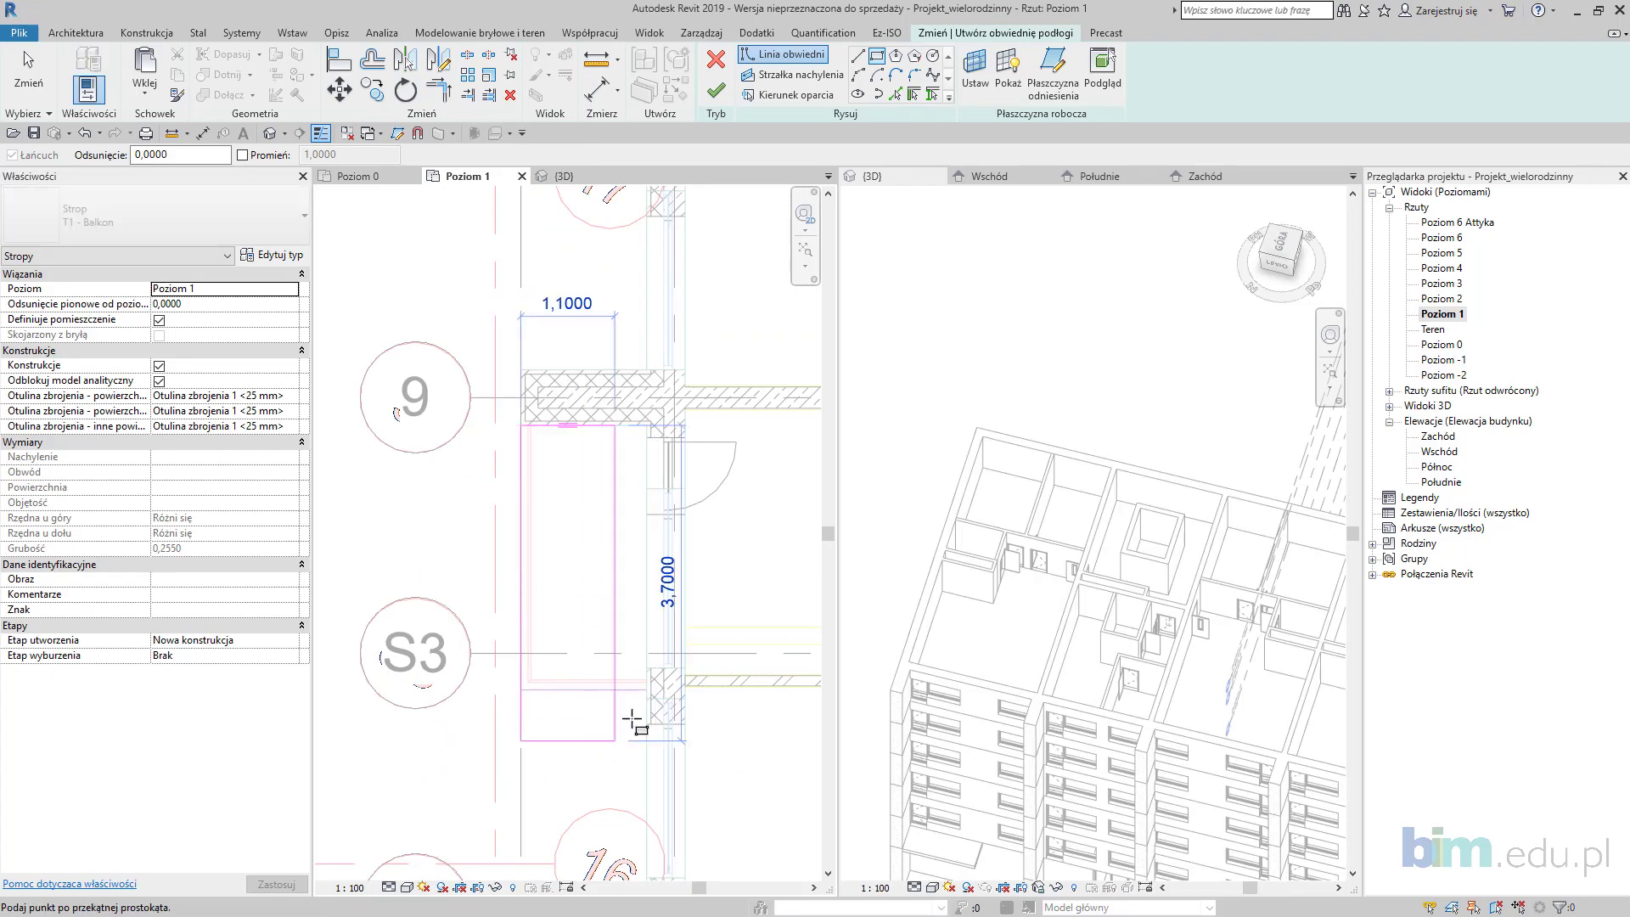
scroll(644, 689, "up", 5)
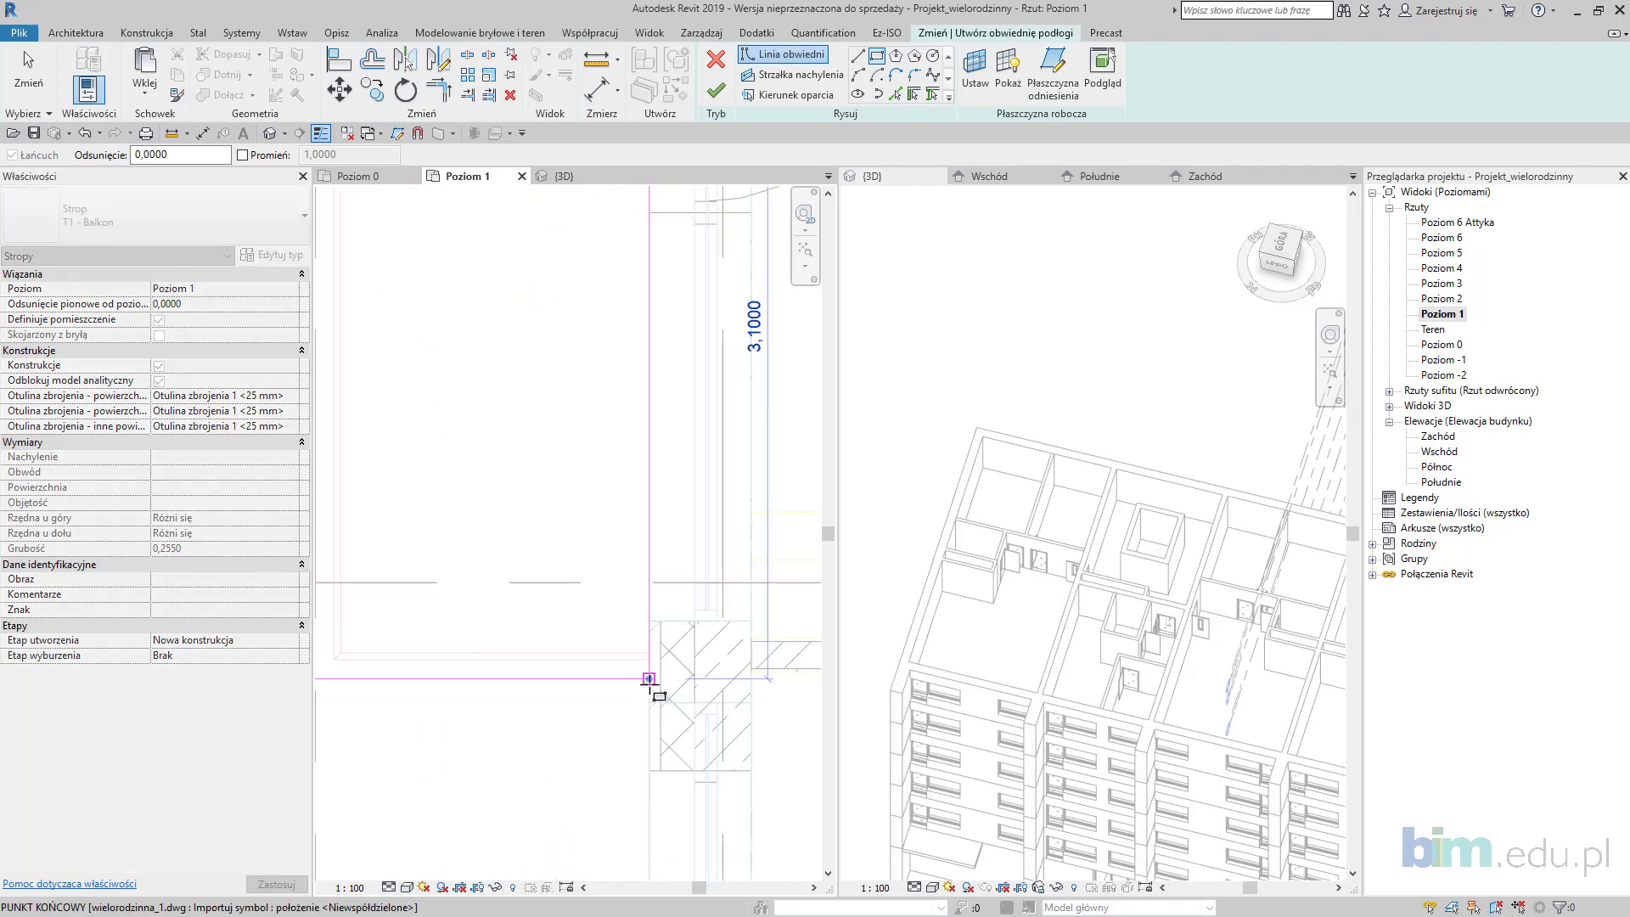
scroll(650, 684, "down", 5)
left_click(650, 677)
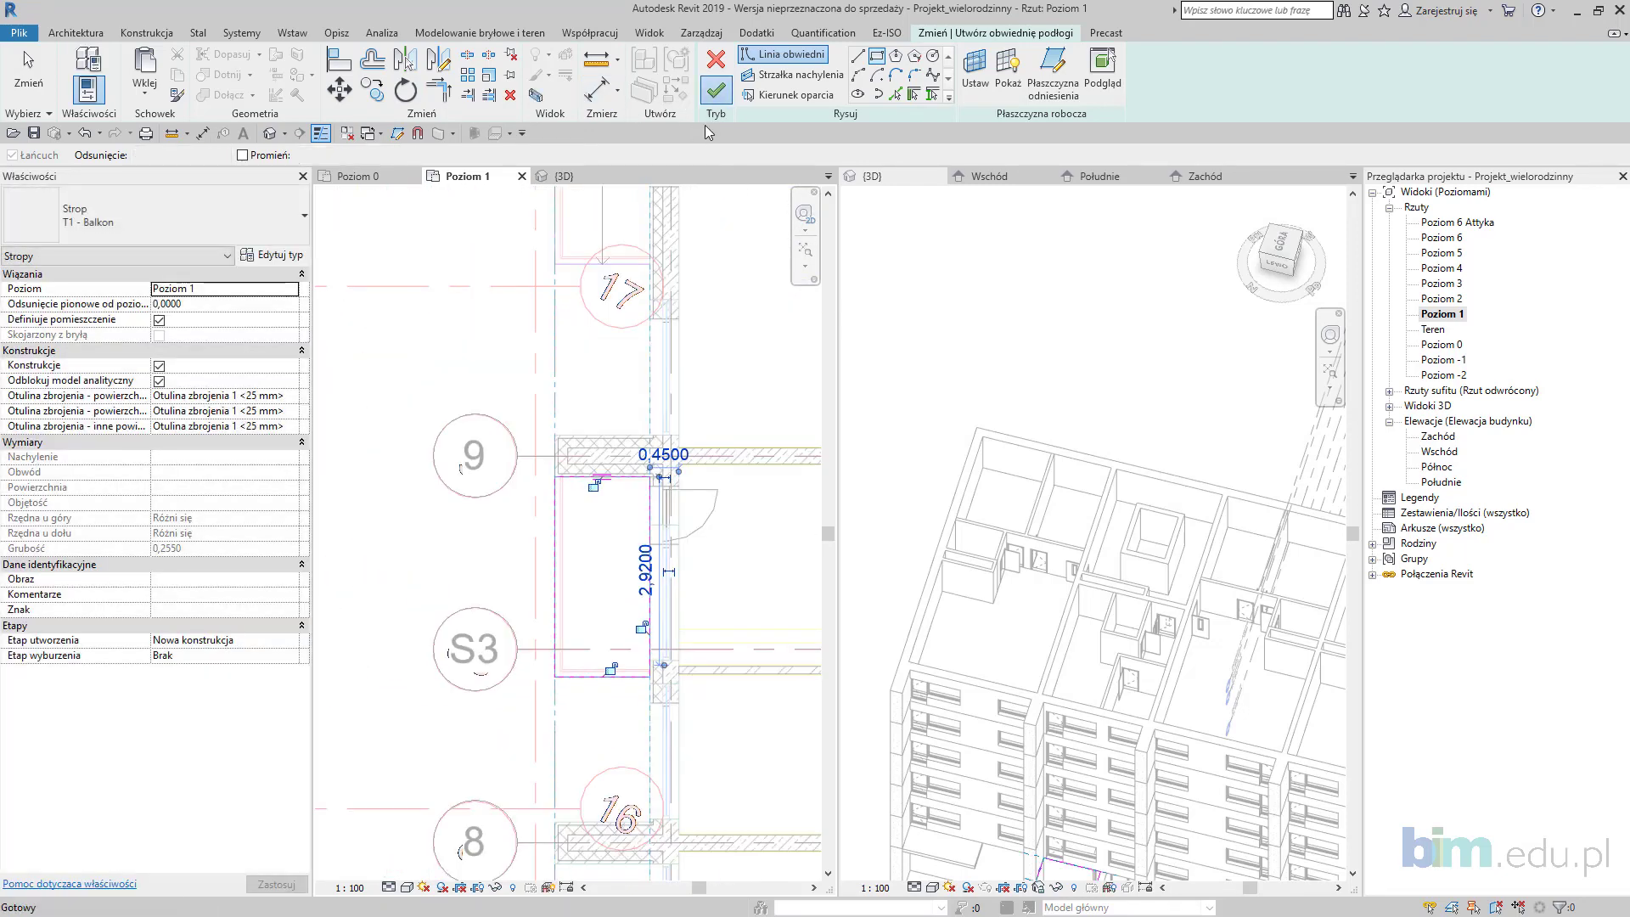
left_click(716, 90)
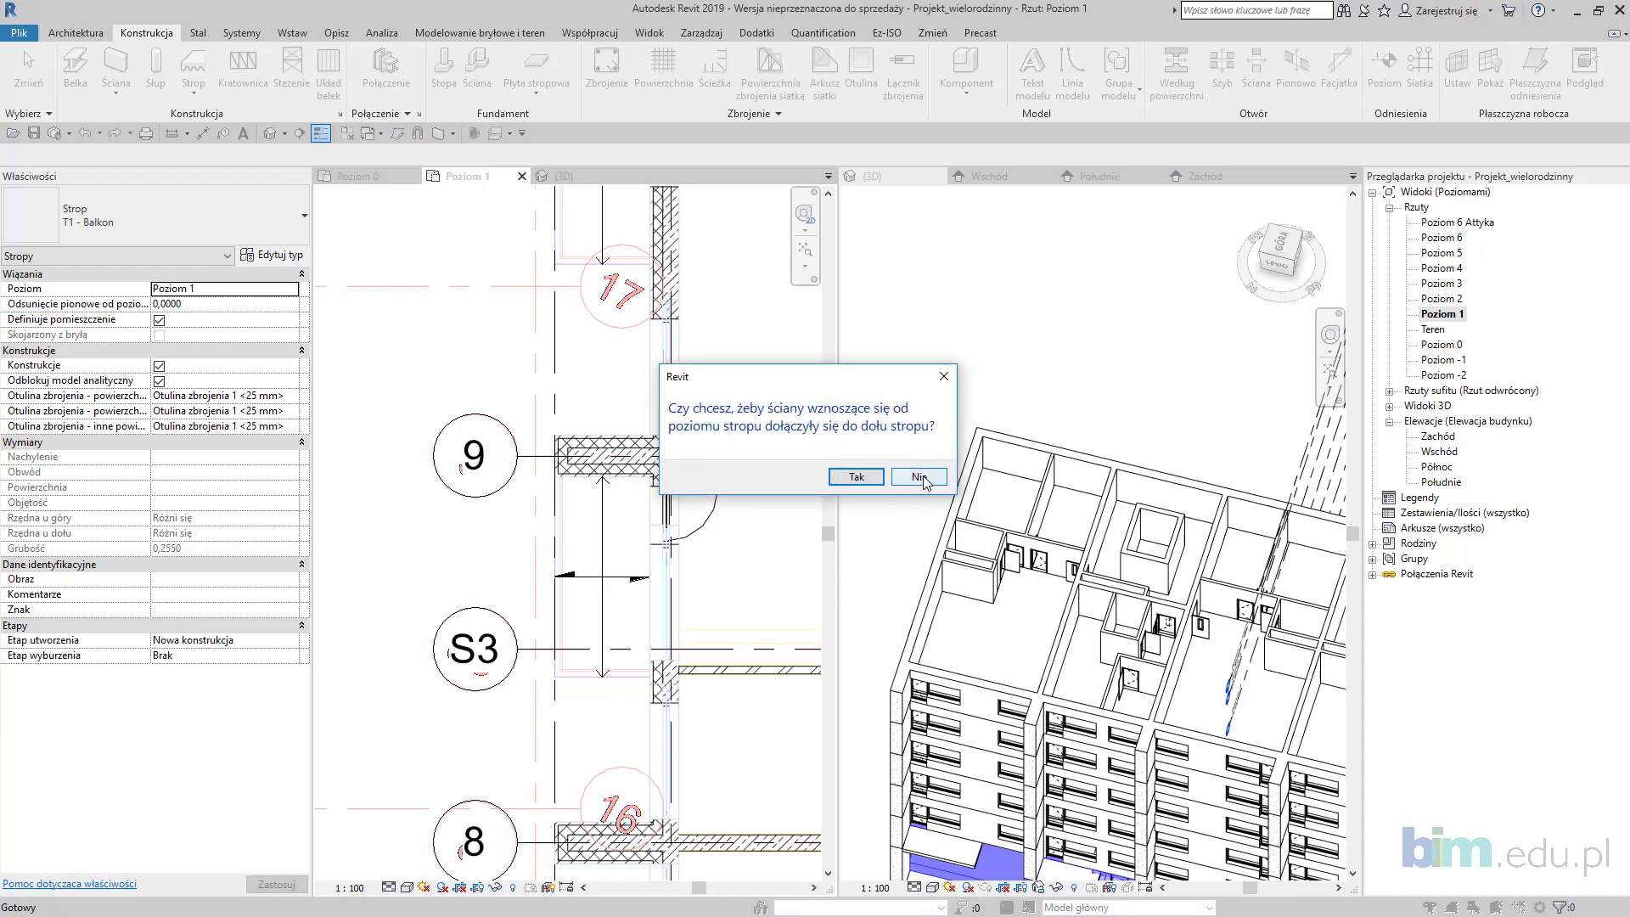
left_click(922, 477)
Step: Create another T1 - Balkon slab from a rectangle of about 1.475 by 3.9 m just above grid 7, without attaching the walls
middle_click_drag(702, 758, 728, 566)
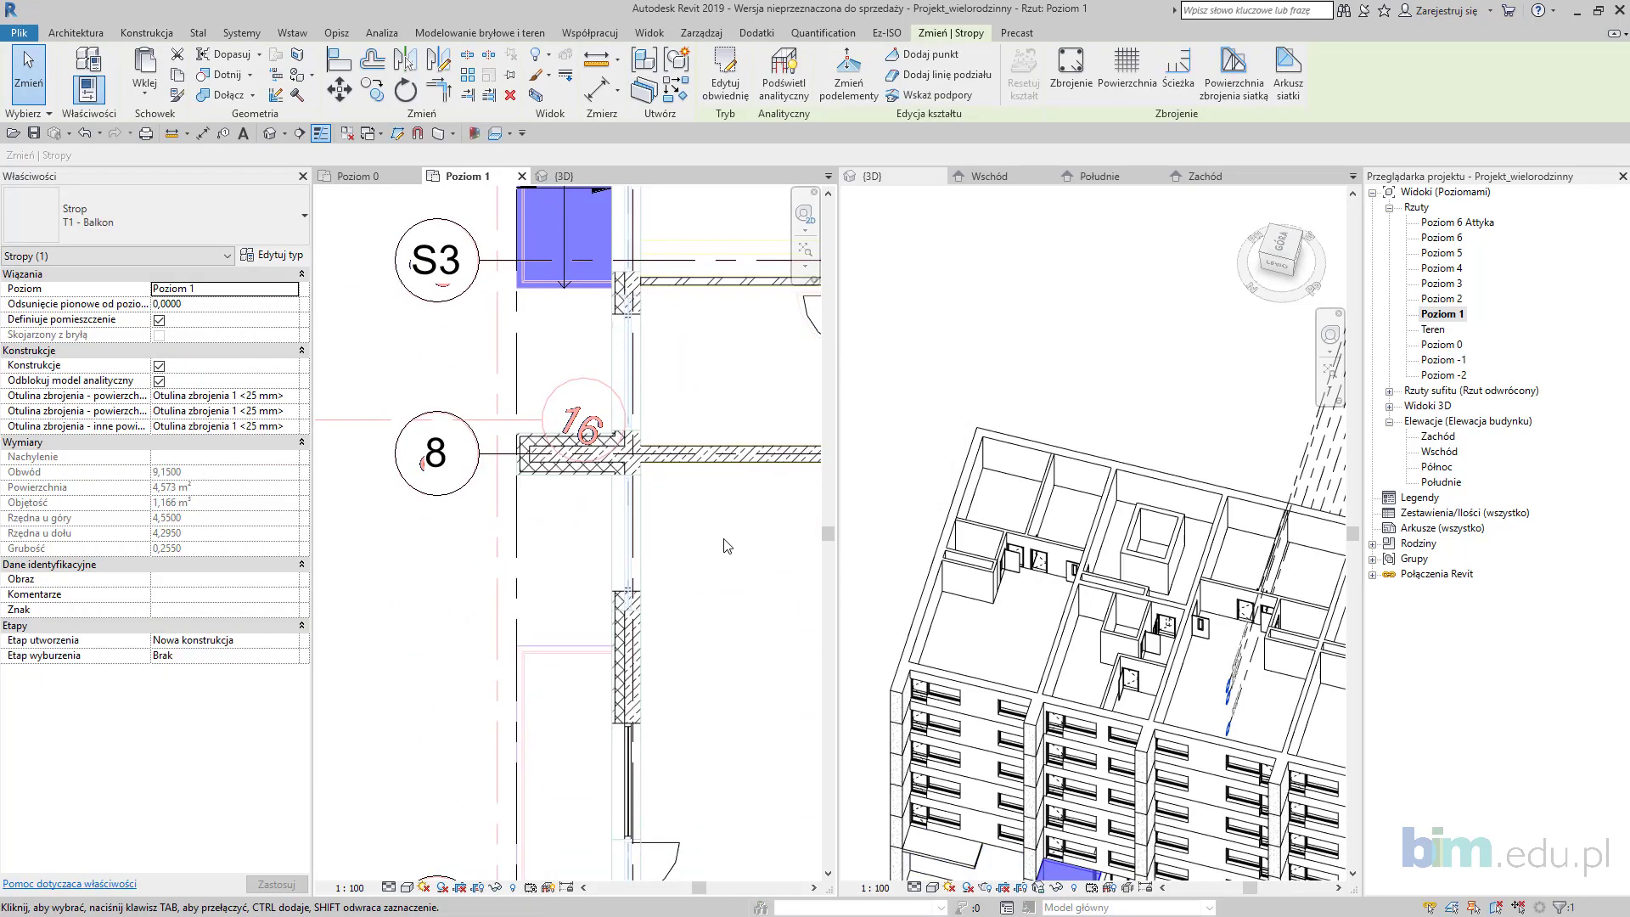
left_click(725, 68)
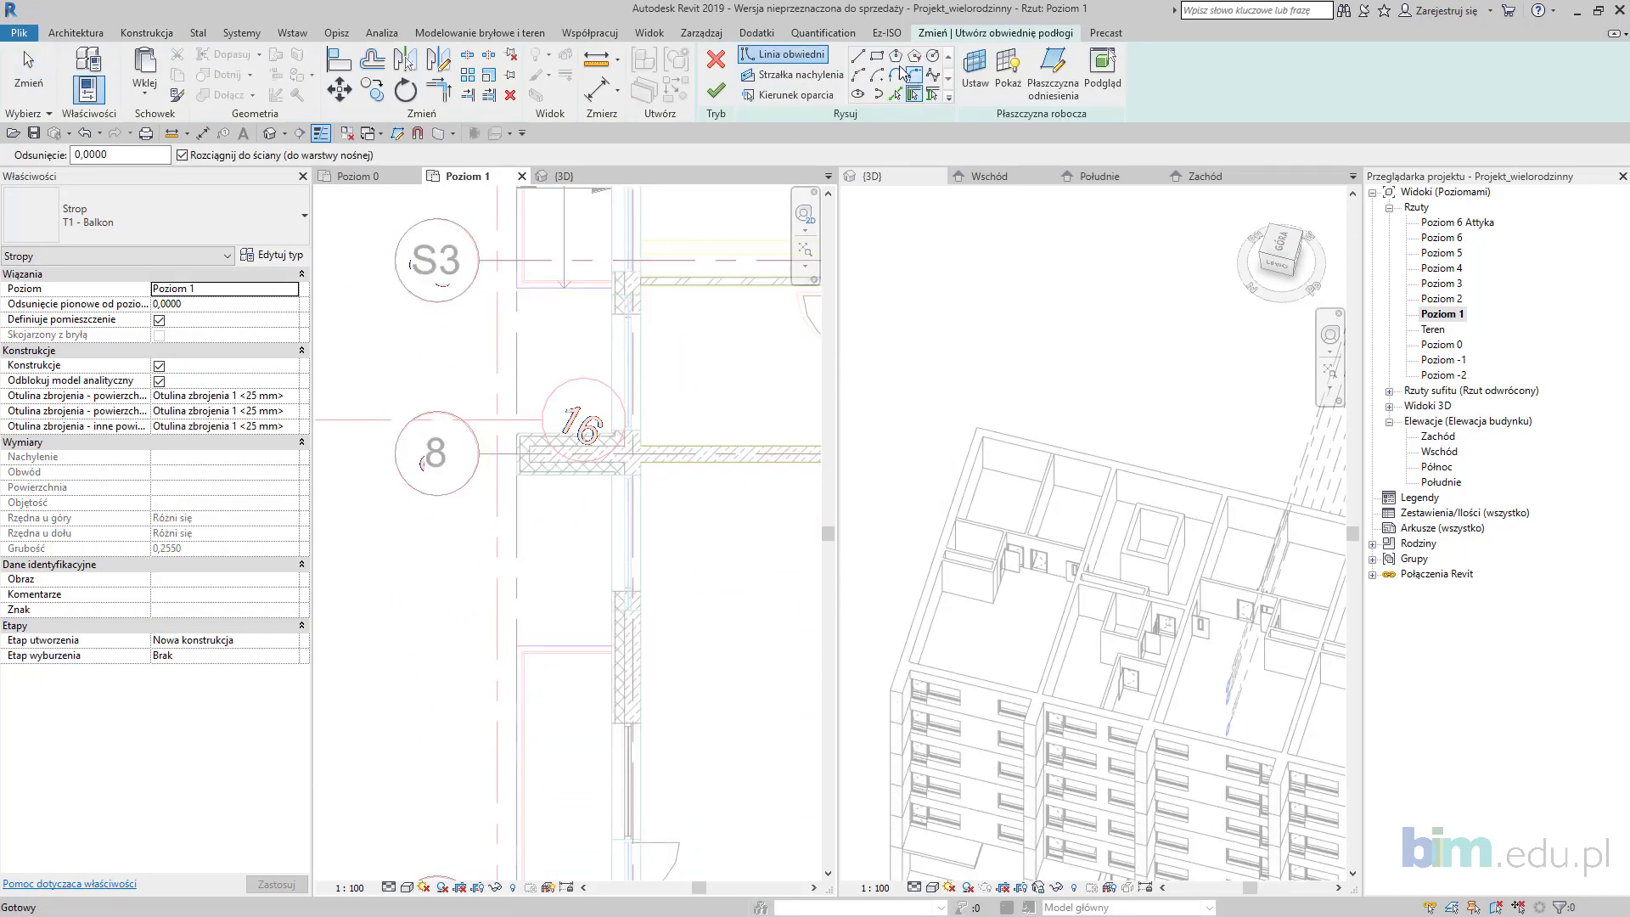
left_click(878, 56)
middle_click_drag(673, 583, 693, 319)
scroll(535, 429, "up", 2)
left_click(532, 343)
scroll(695, 821, "up", 2)
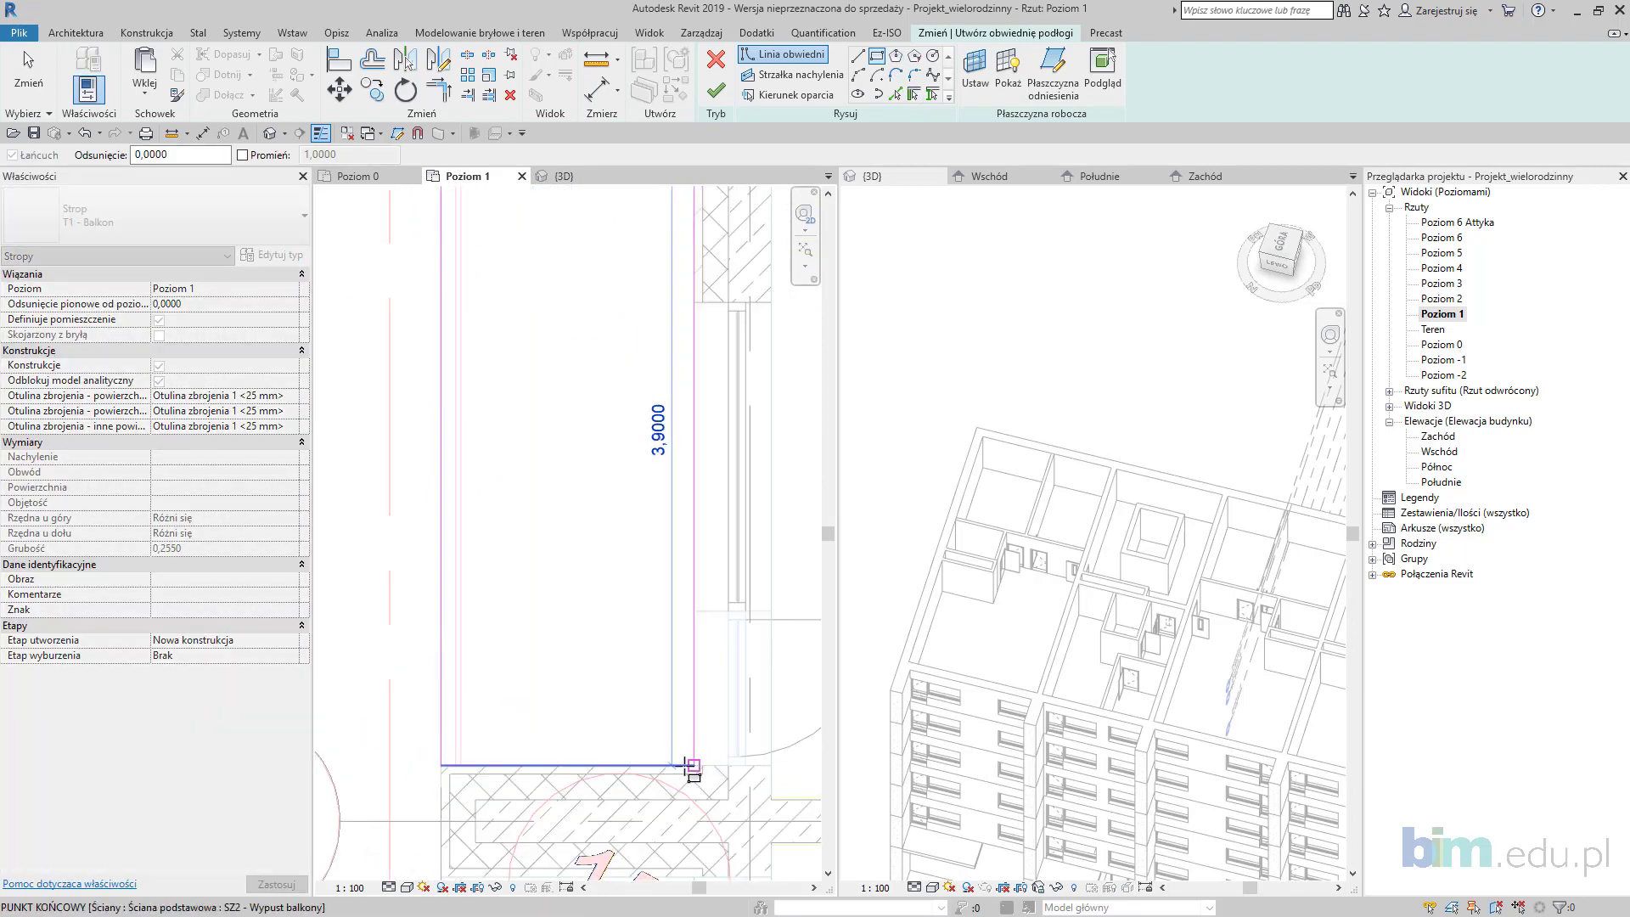
left_click(689, 759)
scroll(705, 605, "down", 2)
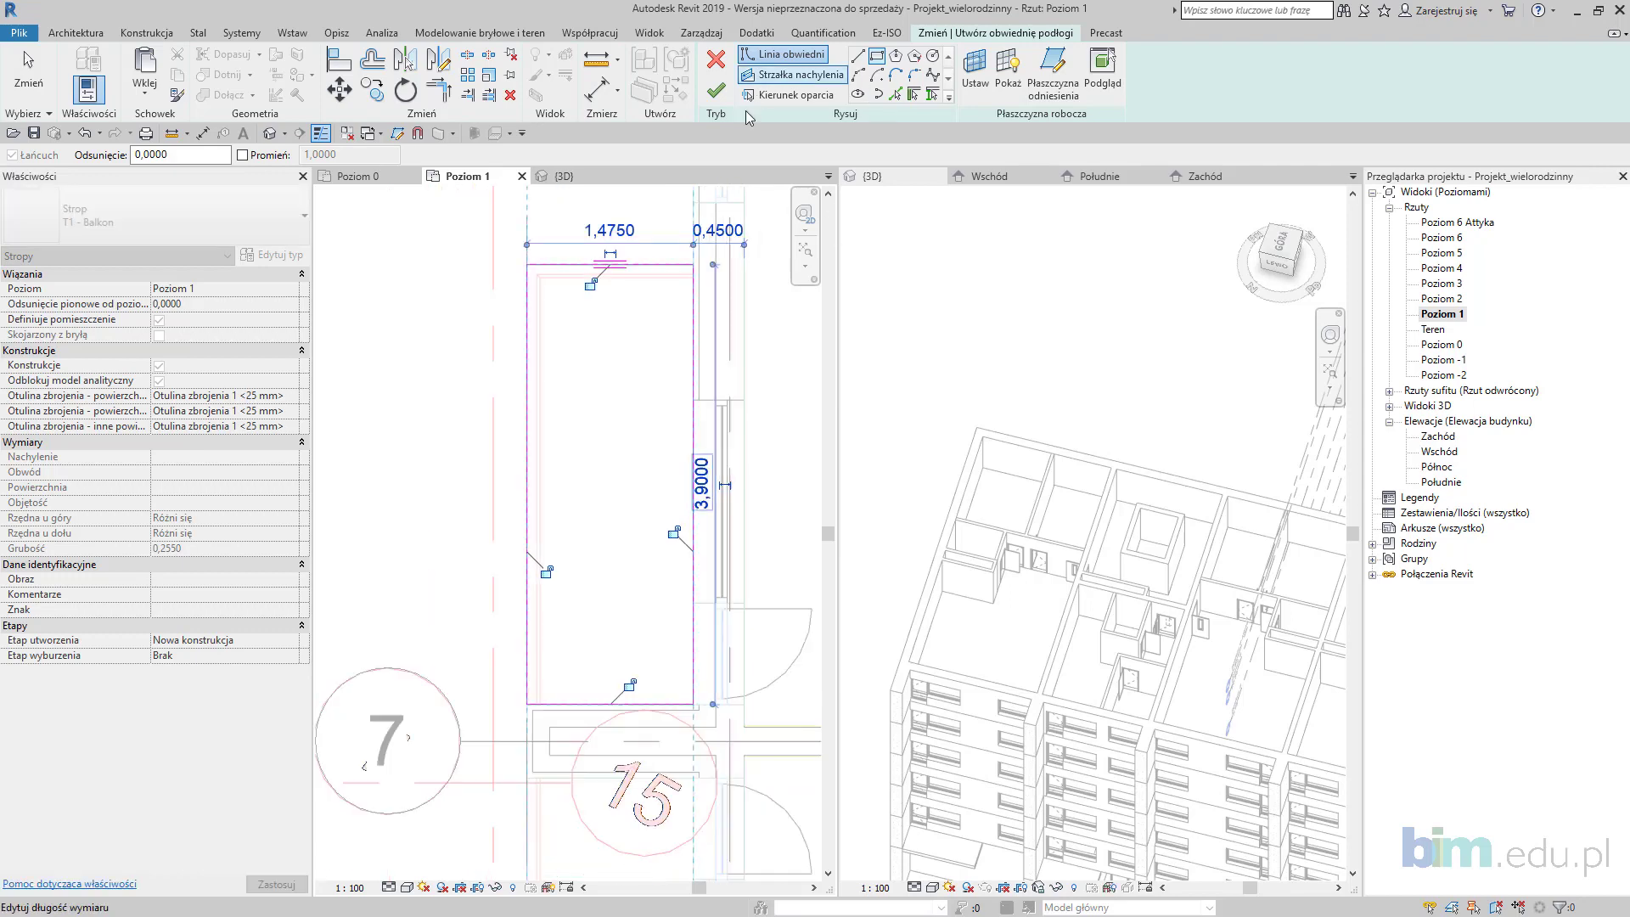
left_click(716, 89)
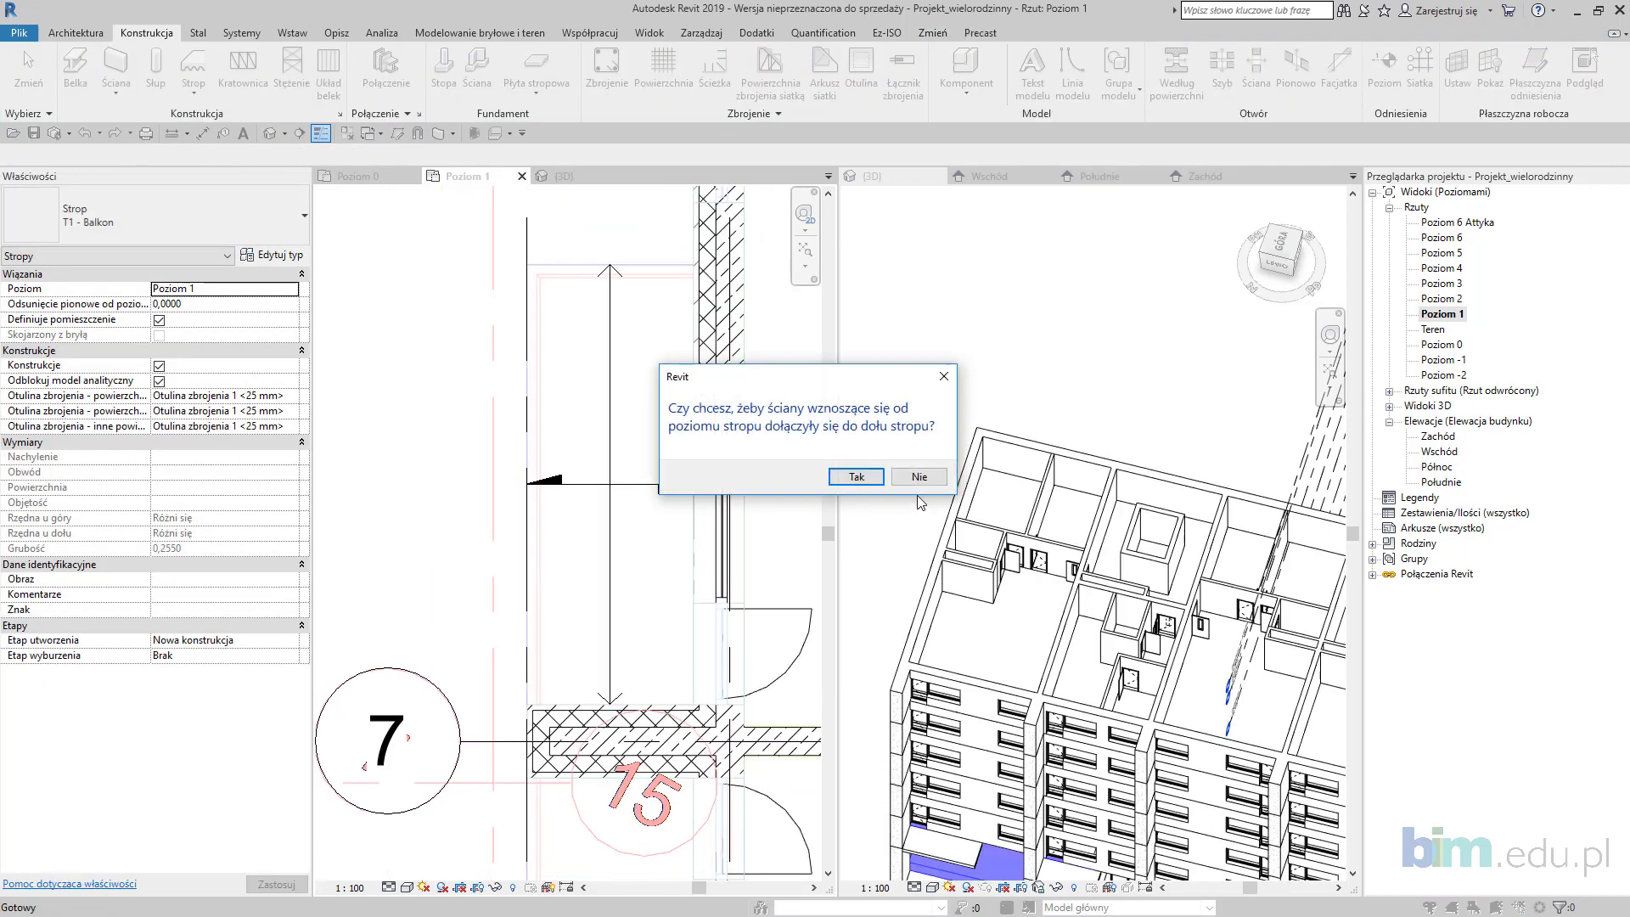
left_click(920, 476)
Step: Copy the three balcony slabs between grids 10 and 7 twice along the facade, into grids 7 to 4 and 4 to 1
scroll(762, 484, "down", 4)
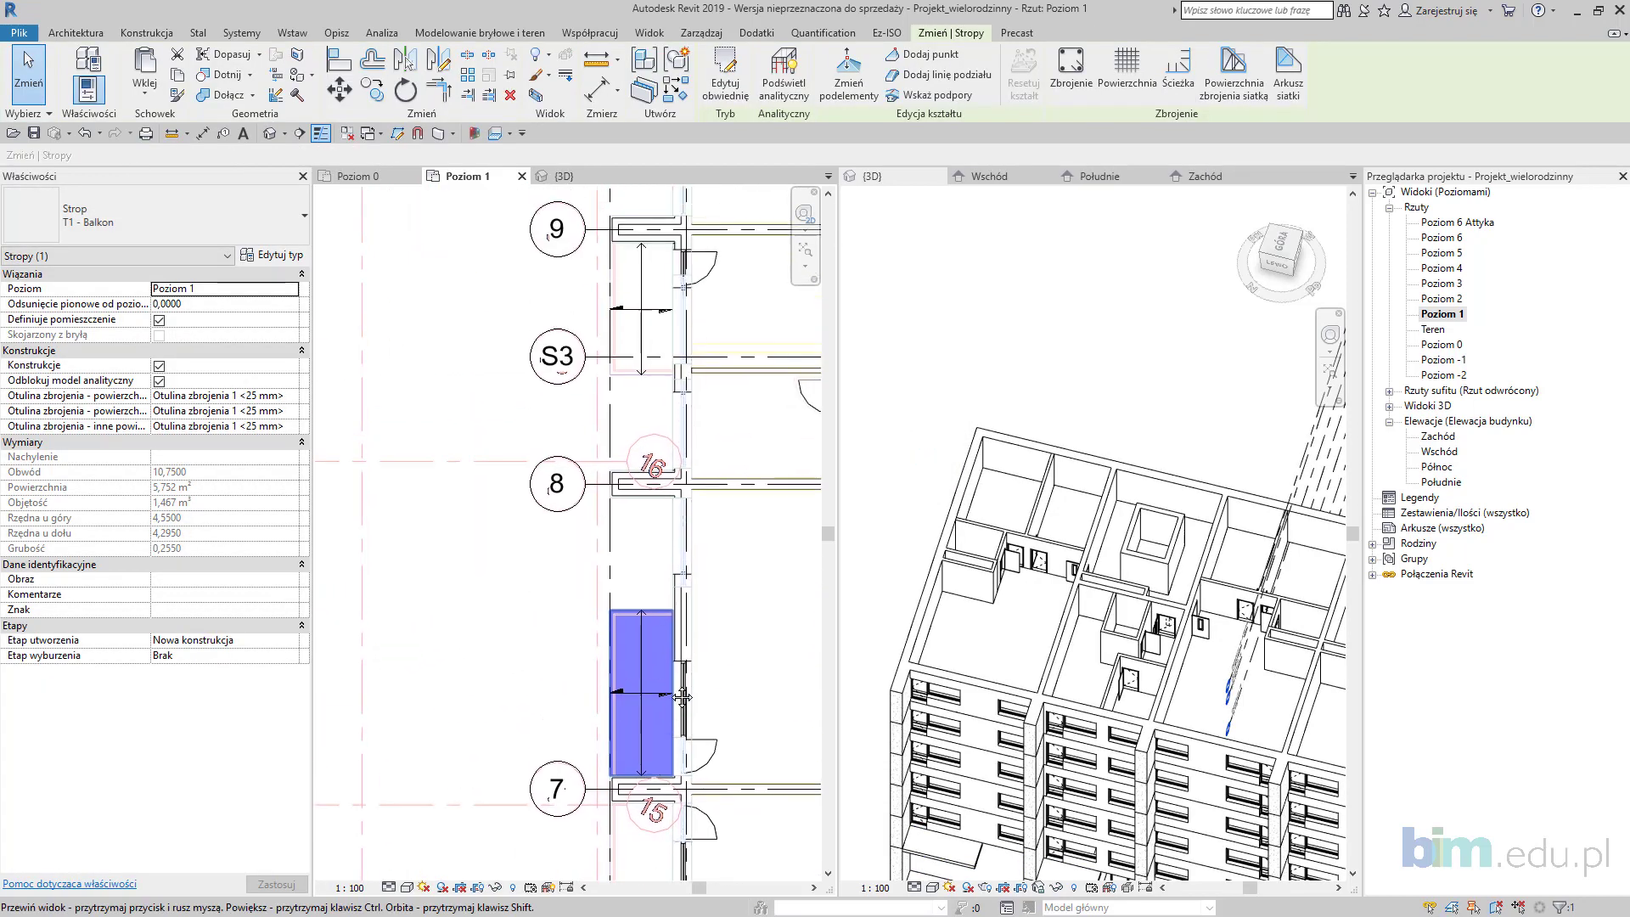
left_click(631, 381, "ctrl")
scroll(640, 368, "down", 3)
middle_click_drag(674, 517, 669, 819)
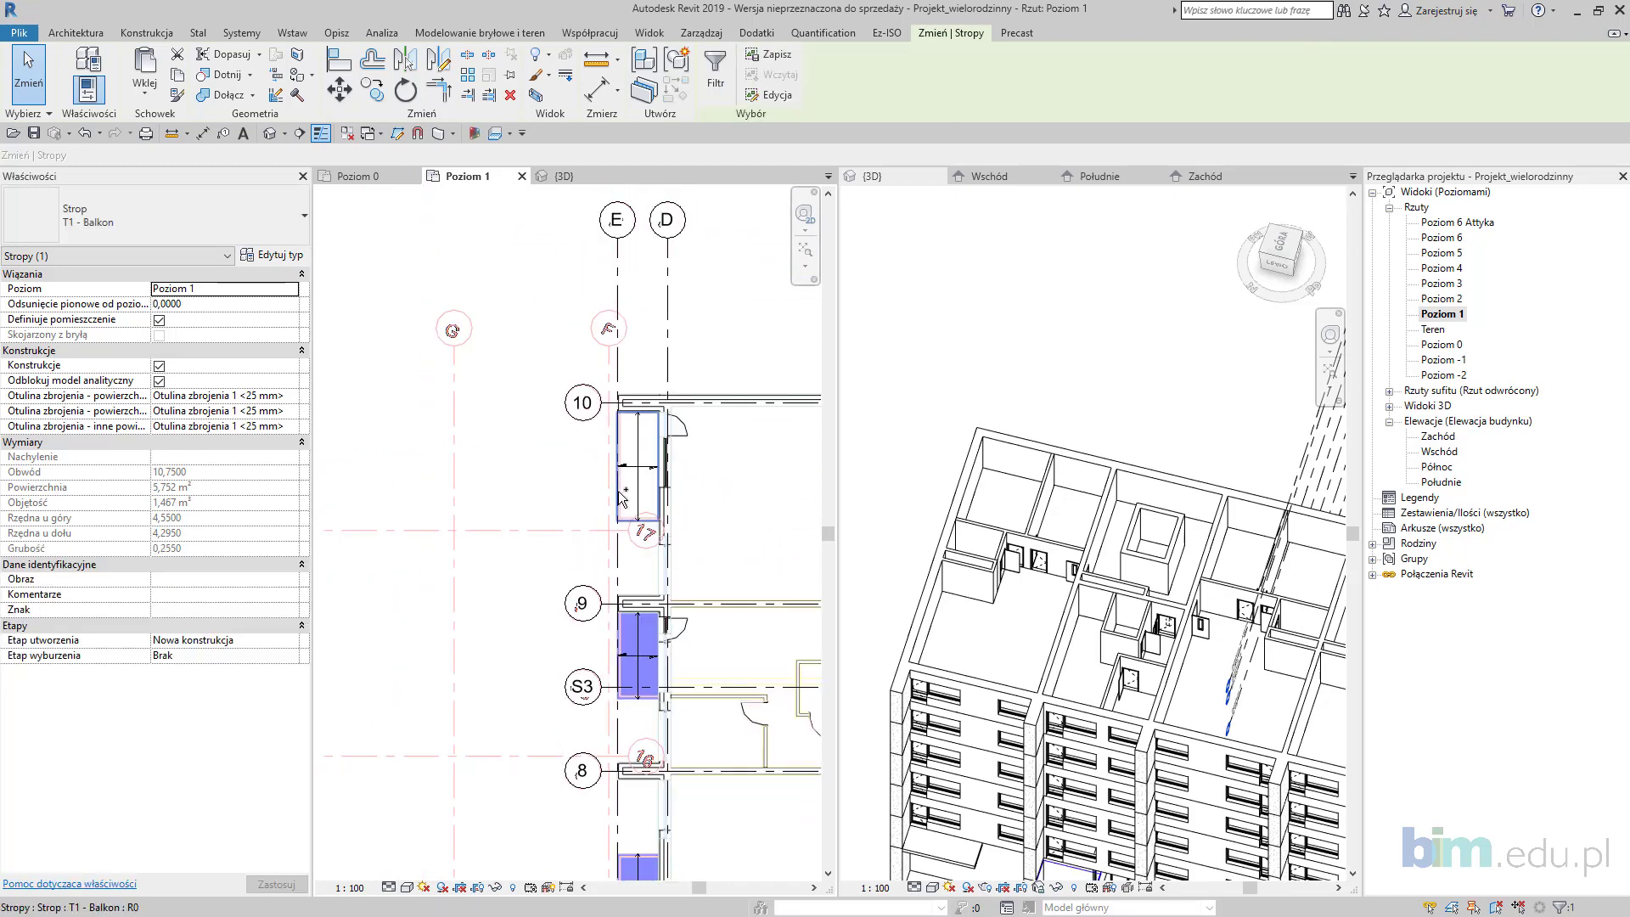
left_click(636, 514, "ctrl")
middle_click_drag(647, 621, 388, 346)
scroll(388, 347, "down", 1)
left_click(372, 89)
scroll(773, 382, "down", 2)
left_click(767, 394)
left_click(767, 672)
middle_click_drag(777, 784, 774, 468)
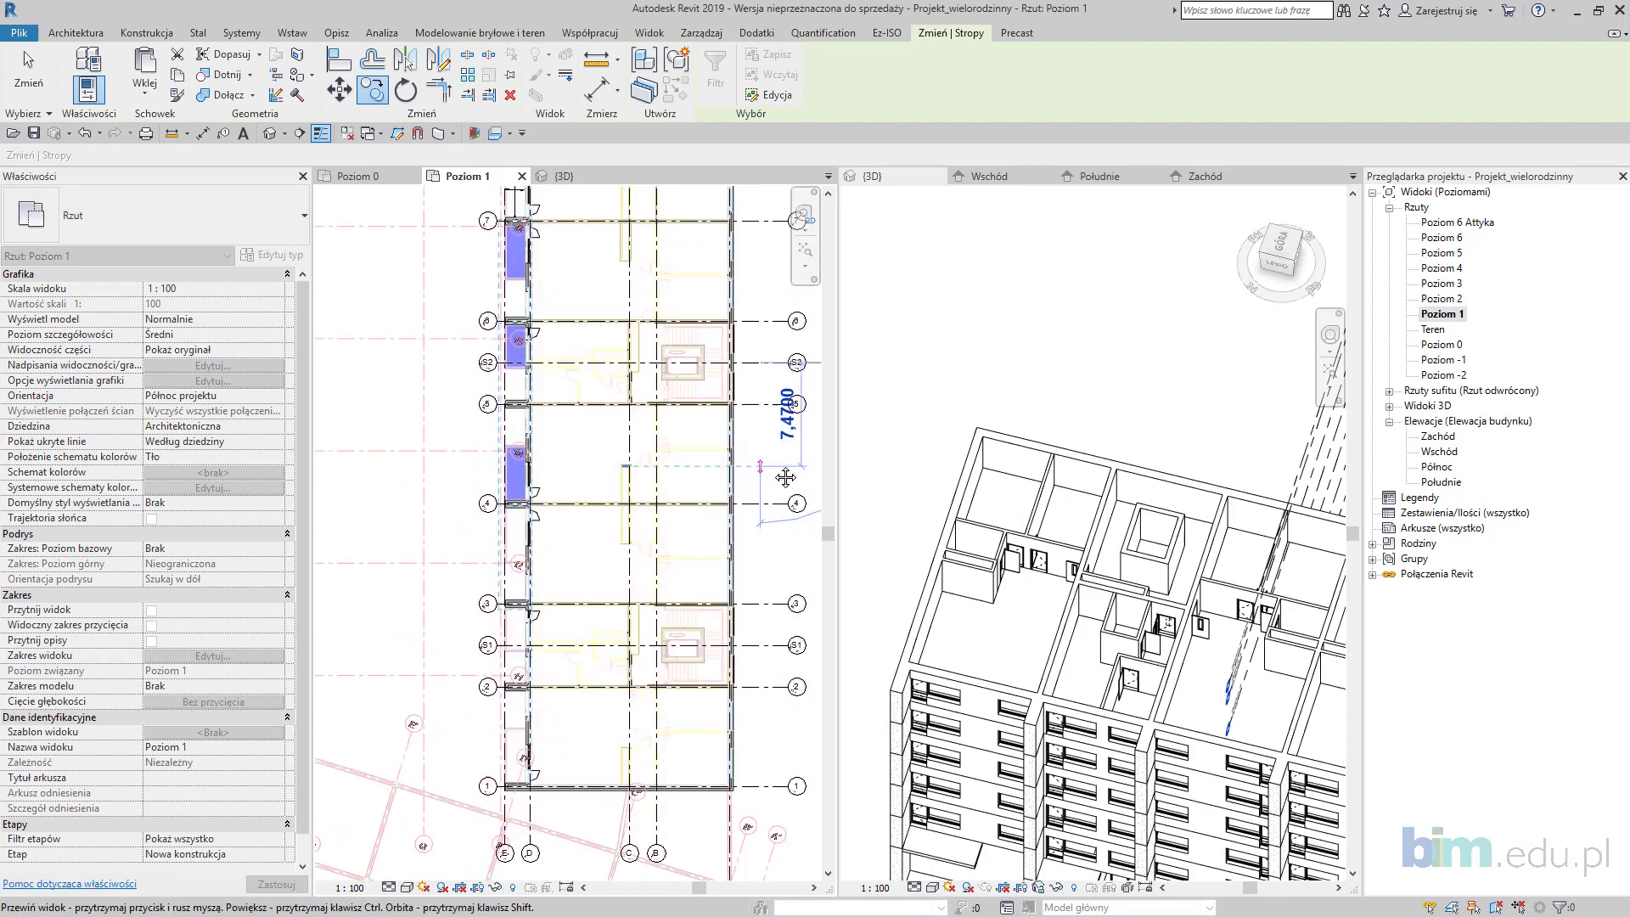
left_click(772, 638)
key("Escape")
Step: Select all T1 - Balkon slabs visible in the Poziom 1 plan and create a model group named Balkony from them
mouse_move(594, 456)
middle_mouse_down()
mouse_move(615, 648)
mouse_move(608, 481)
middle_mouse_up()
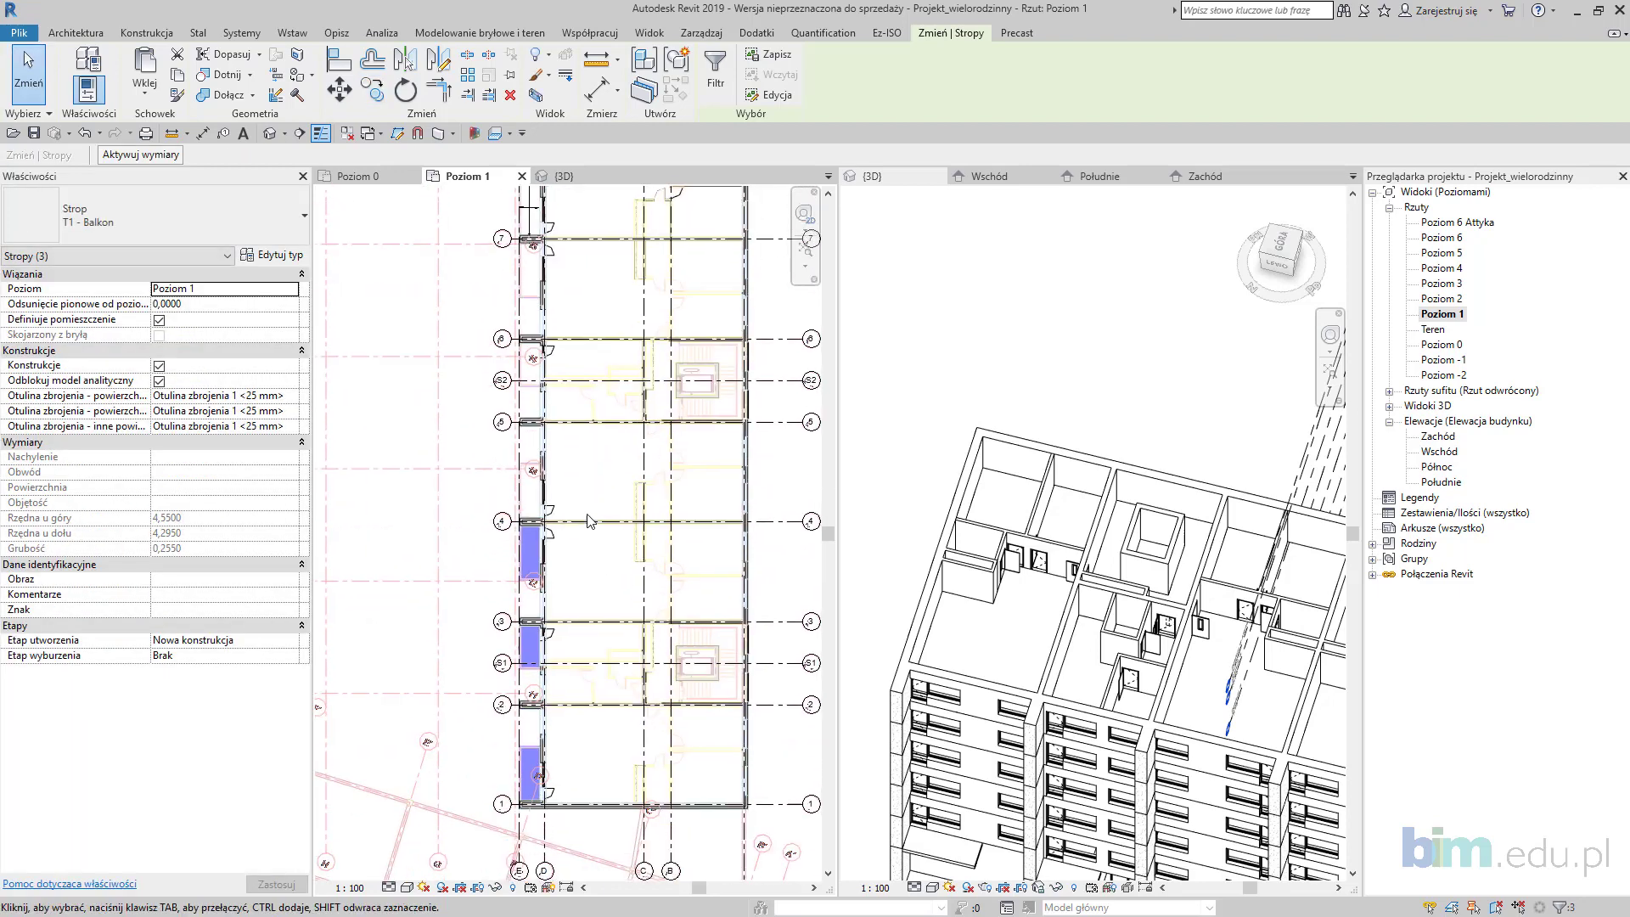
scroll(498, 297, "down", 3)
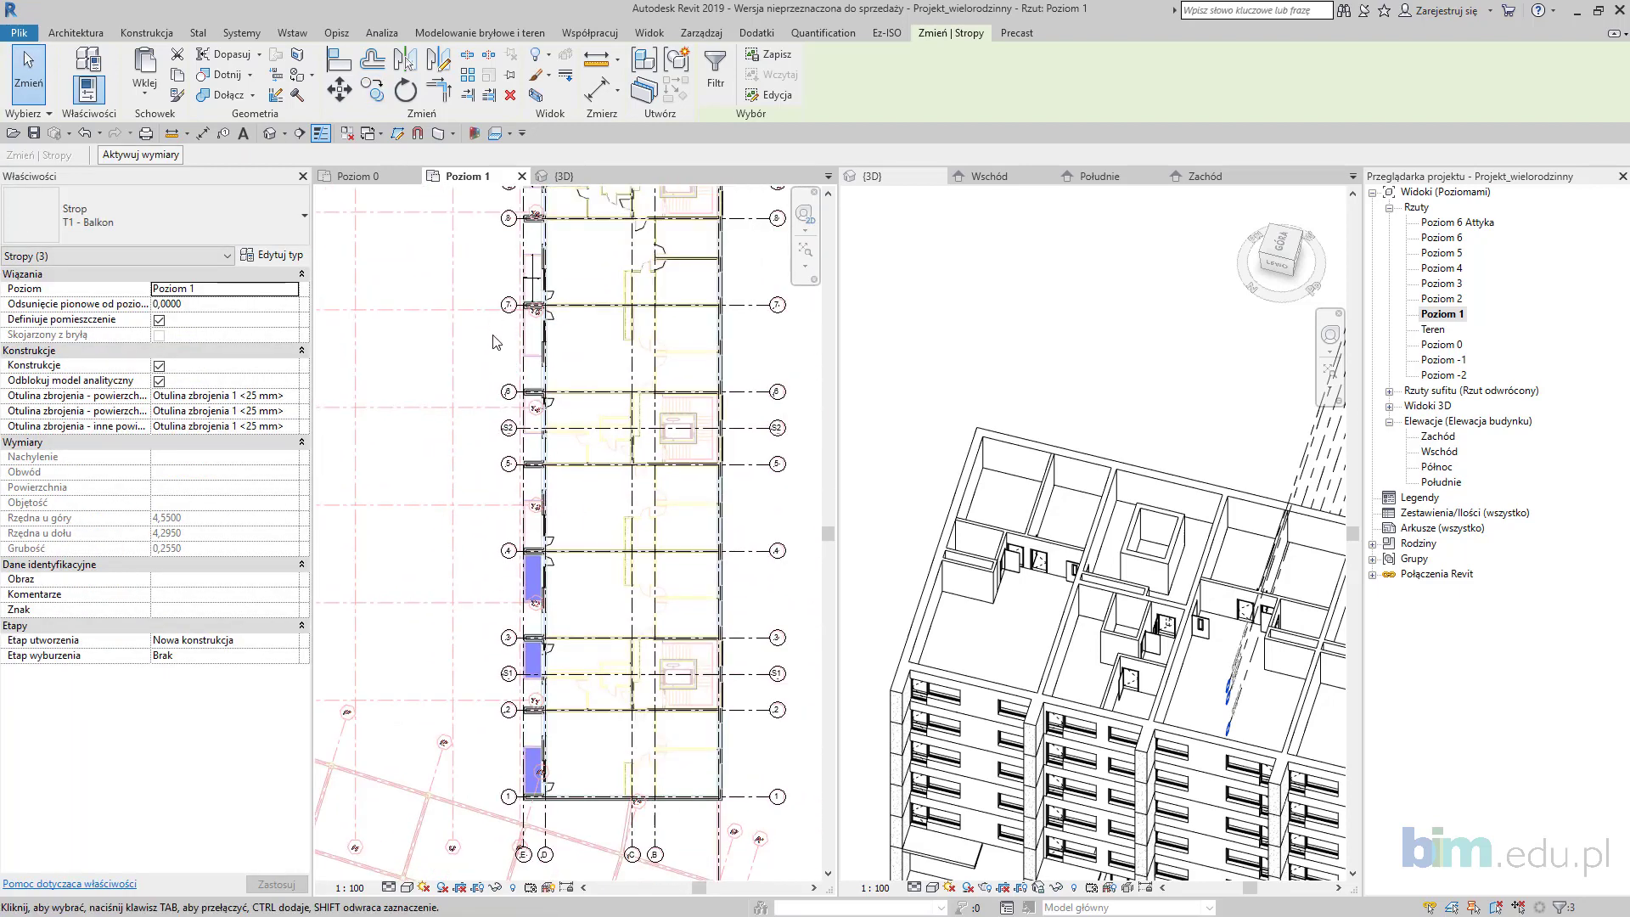
scroll(523, 586, "up", 2)
right_click(554, 593)
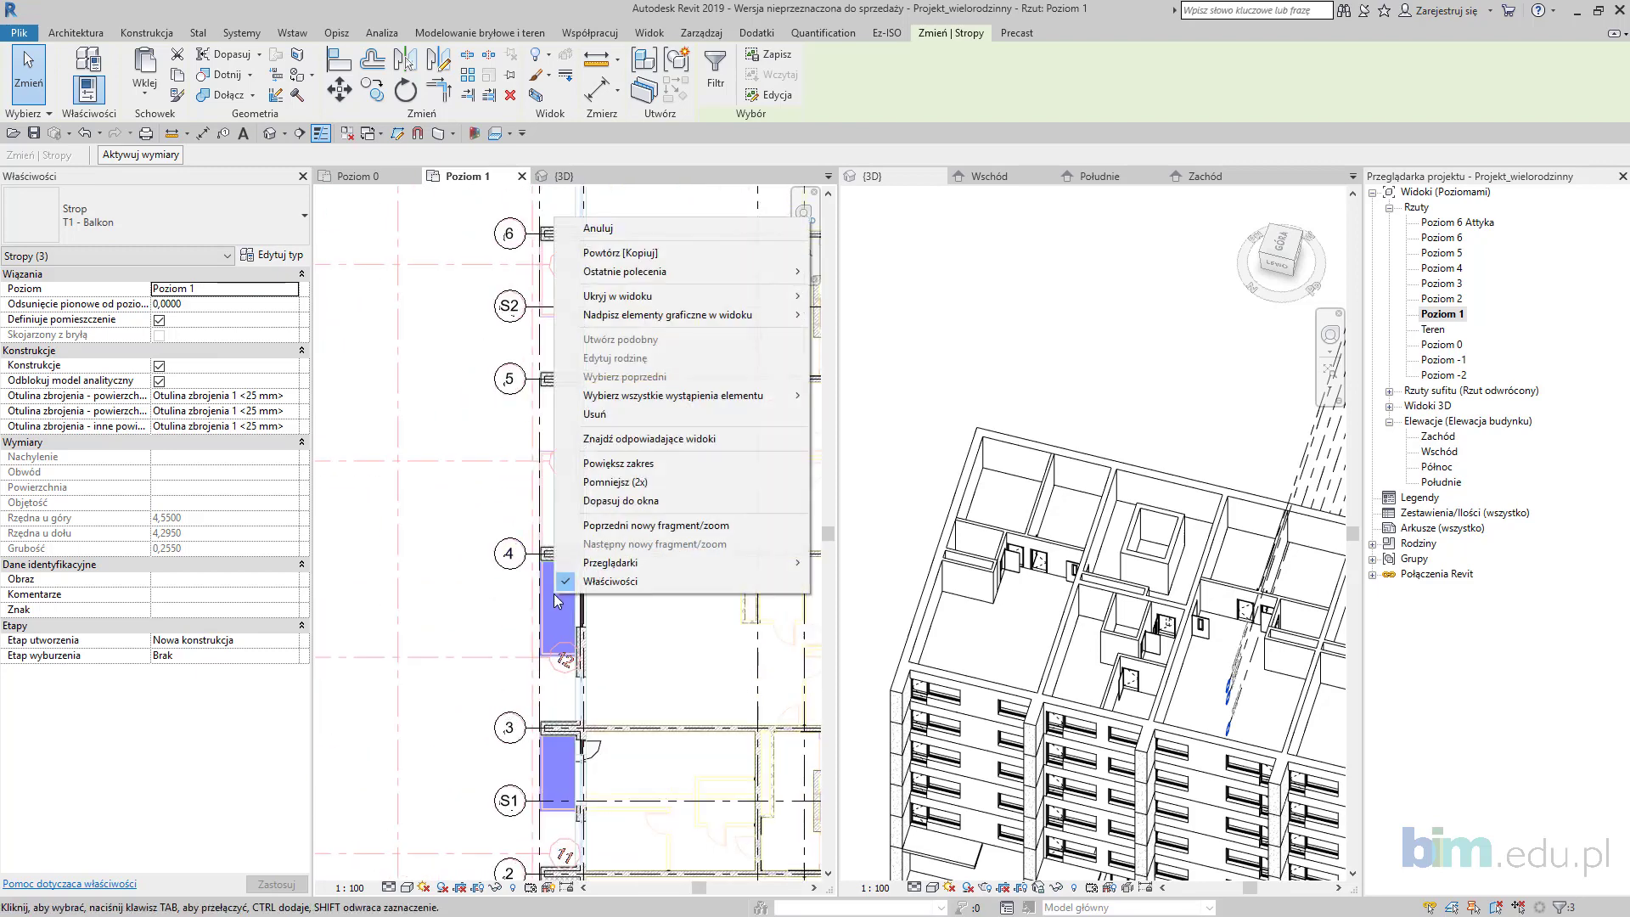
mouse_move(736, 399)
left_click(858, 395)
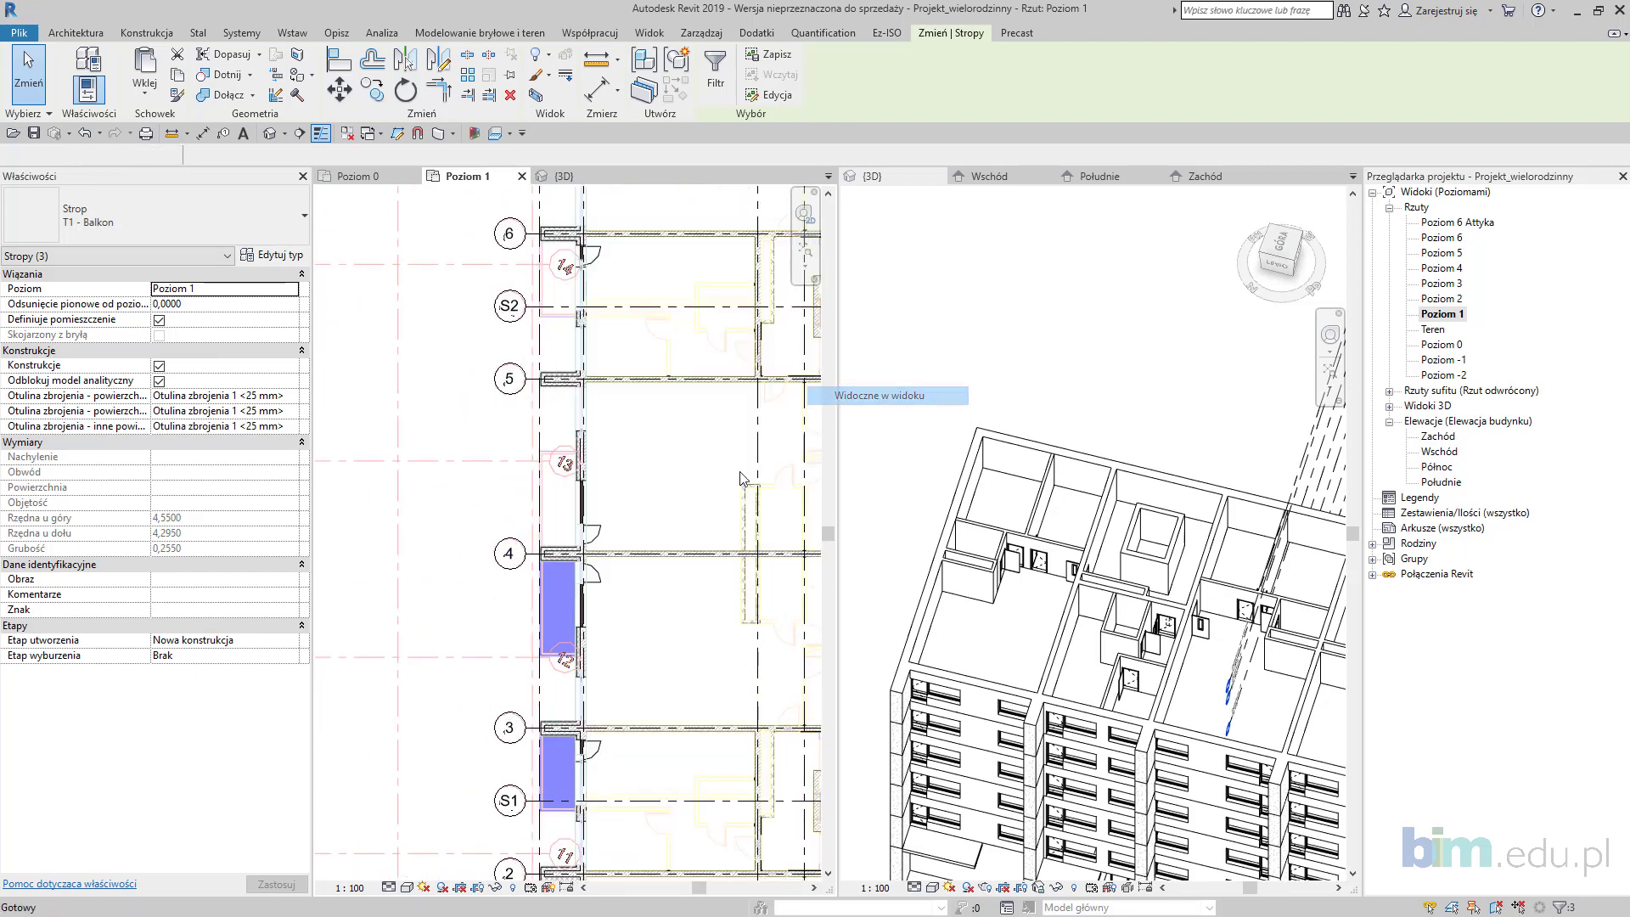
scroll(597, 553, "down", 4)
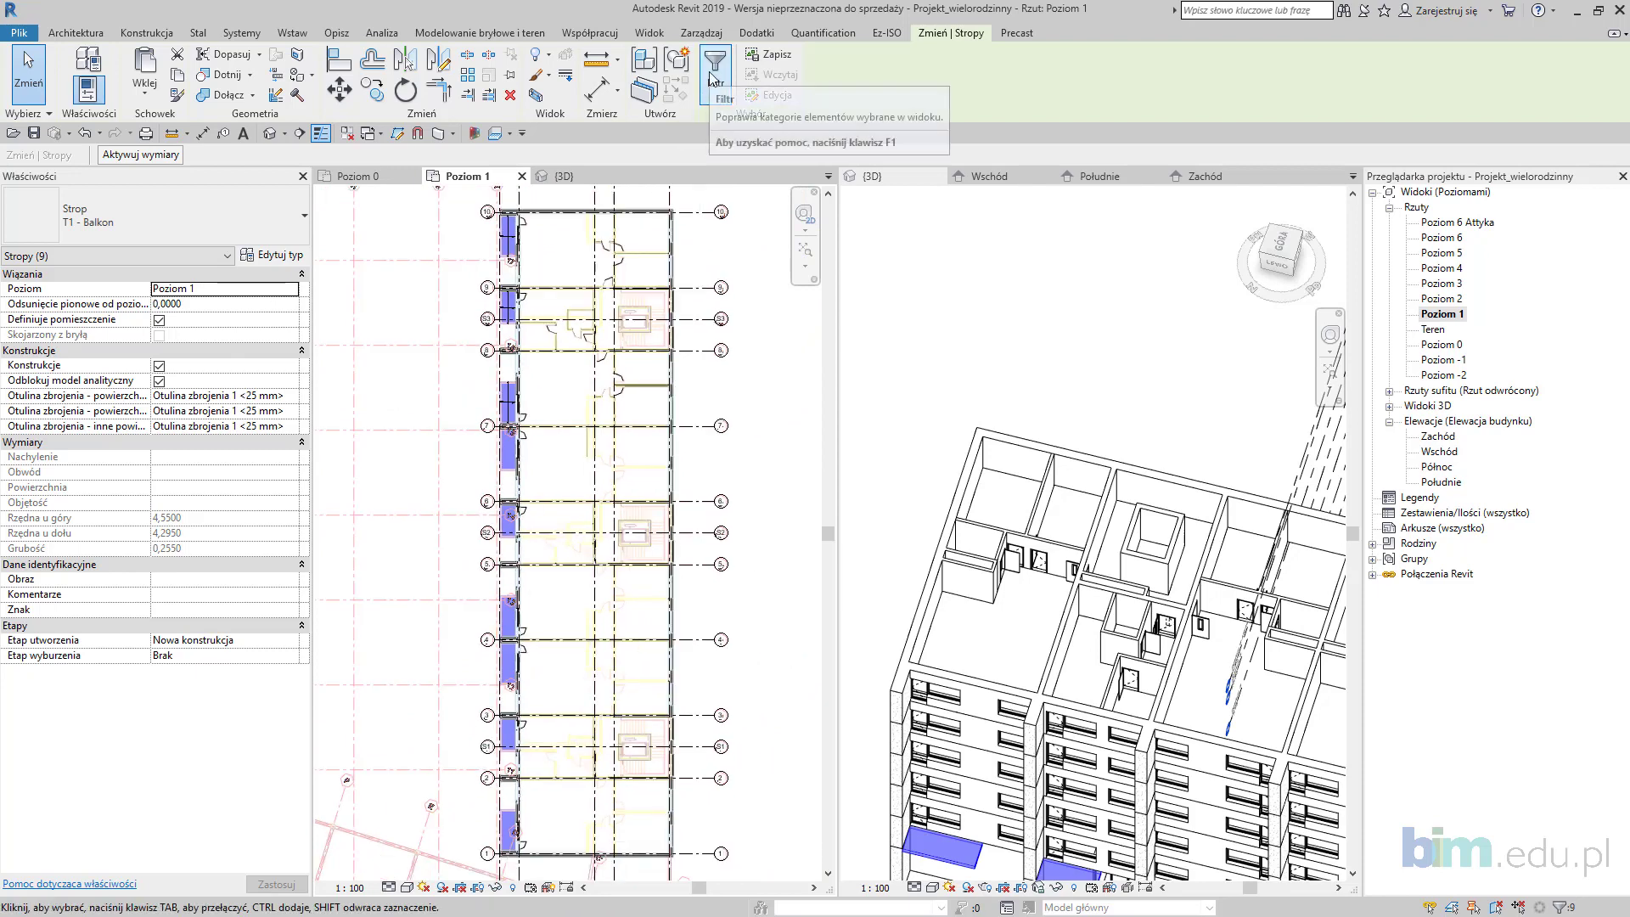
left_click(679, 61)
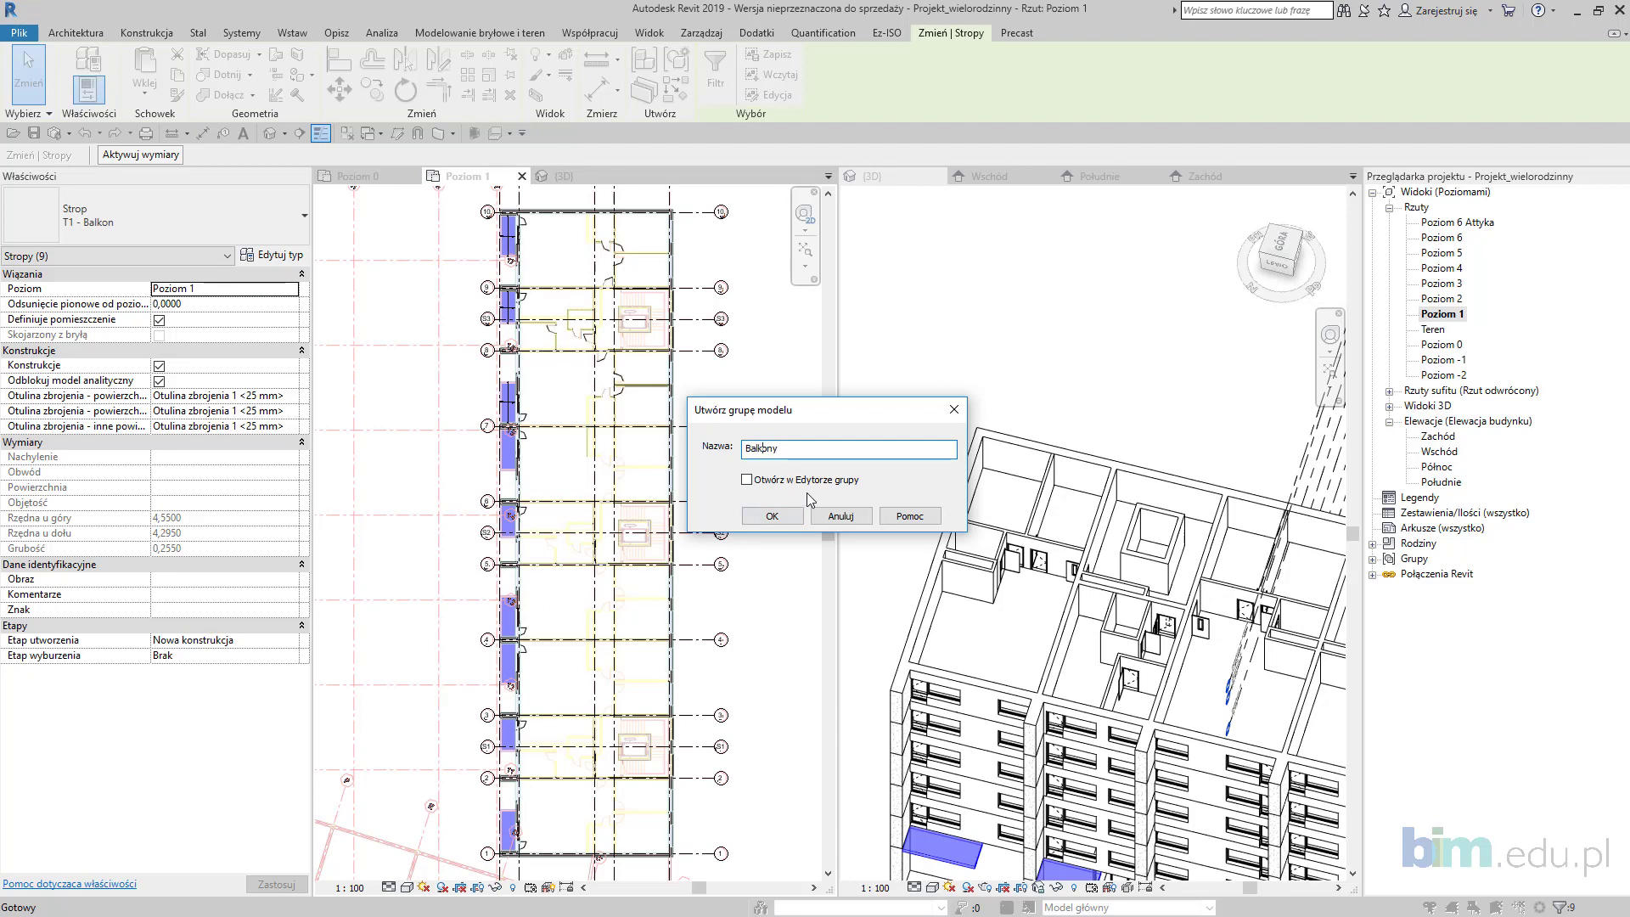
left_click(772, 515)
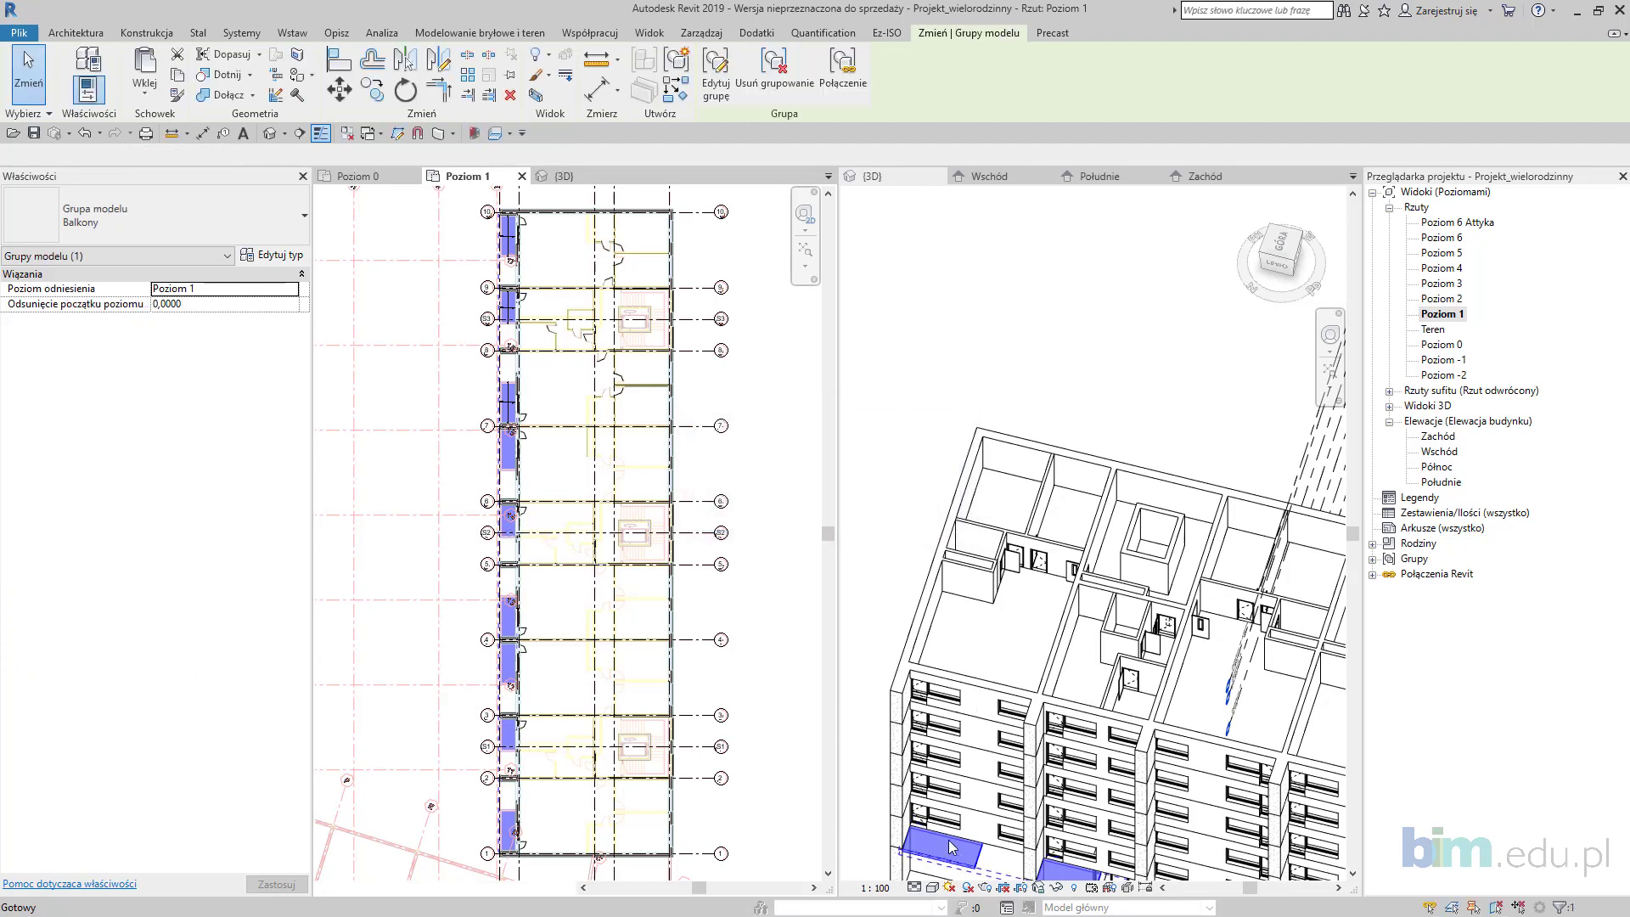
Step: Copy the Balkony group and paste it aligned to levels Poziom 2 to Poziom 5
scroll(960, 855, "up", 6)
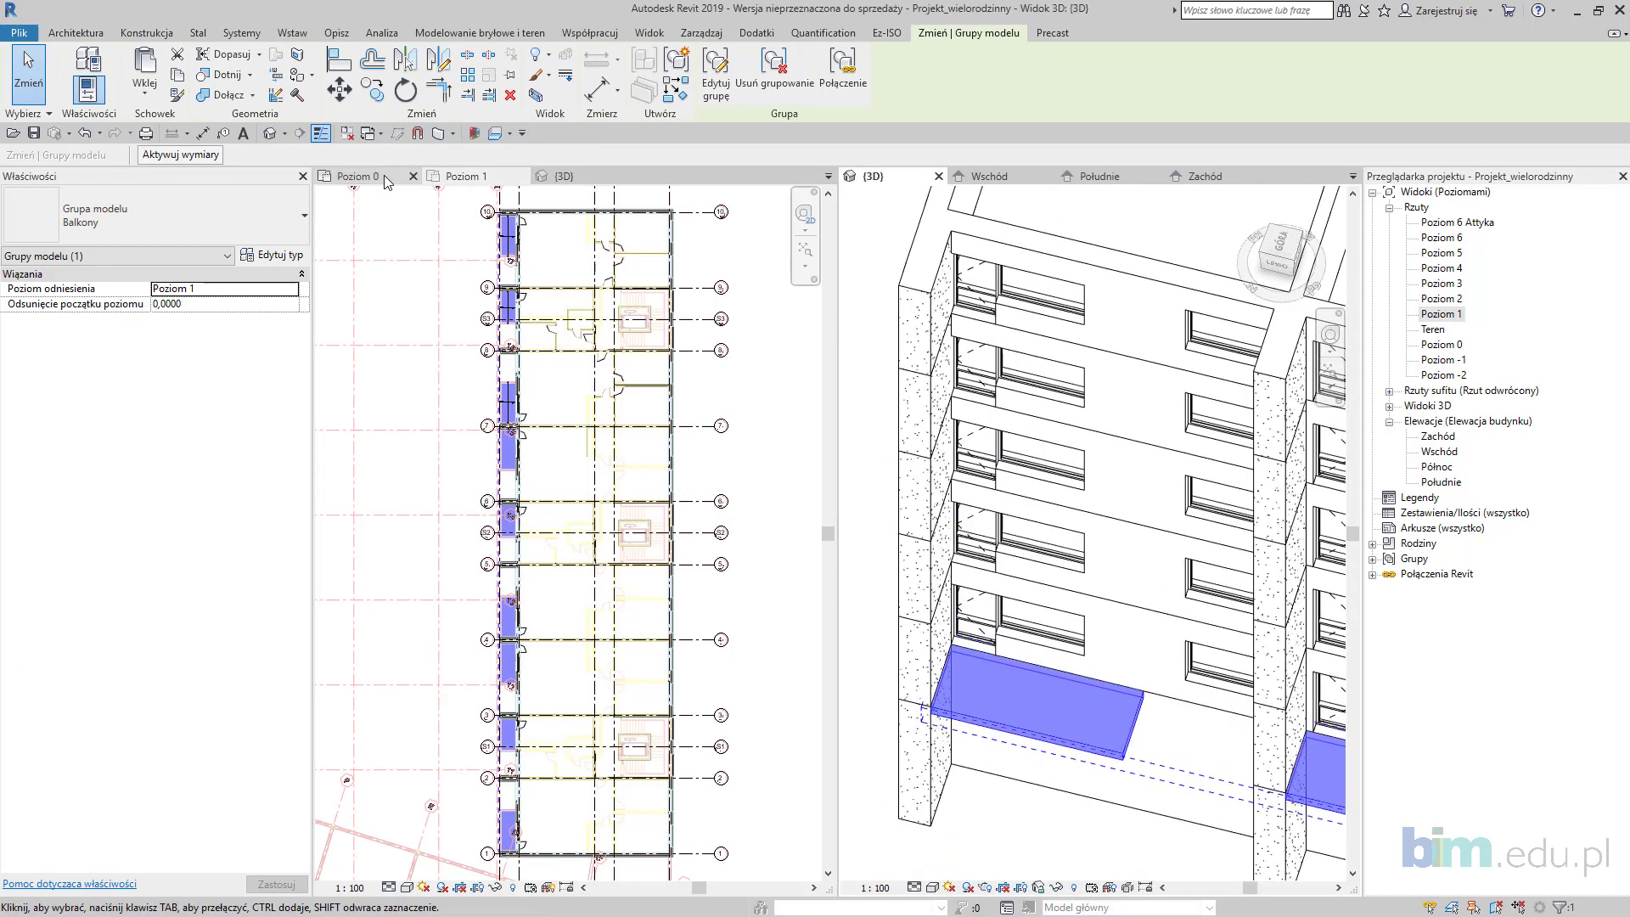
left_click(177, 75)
left_click(144, 94)
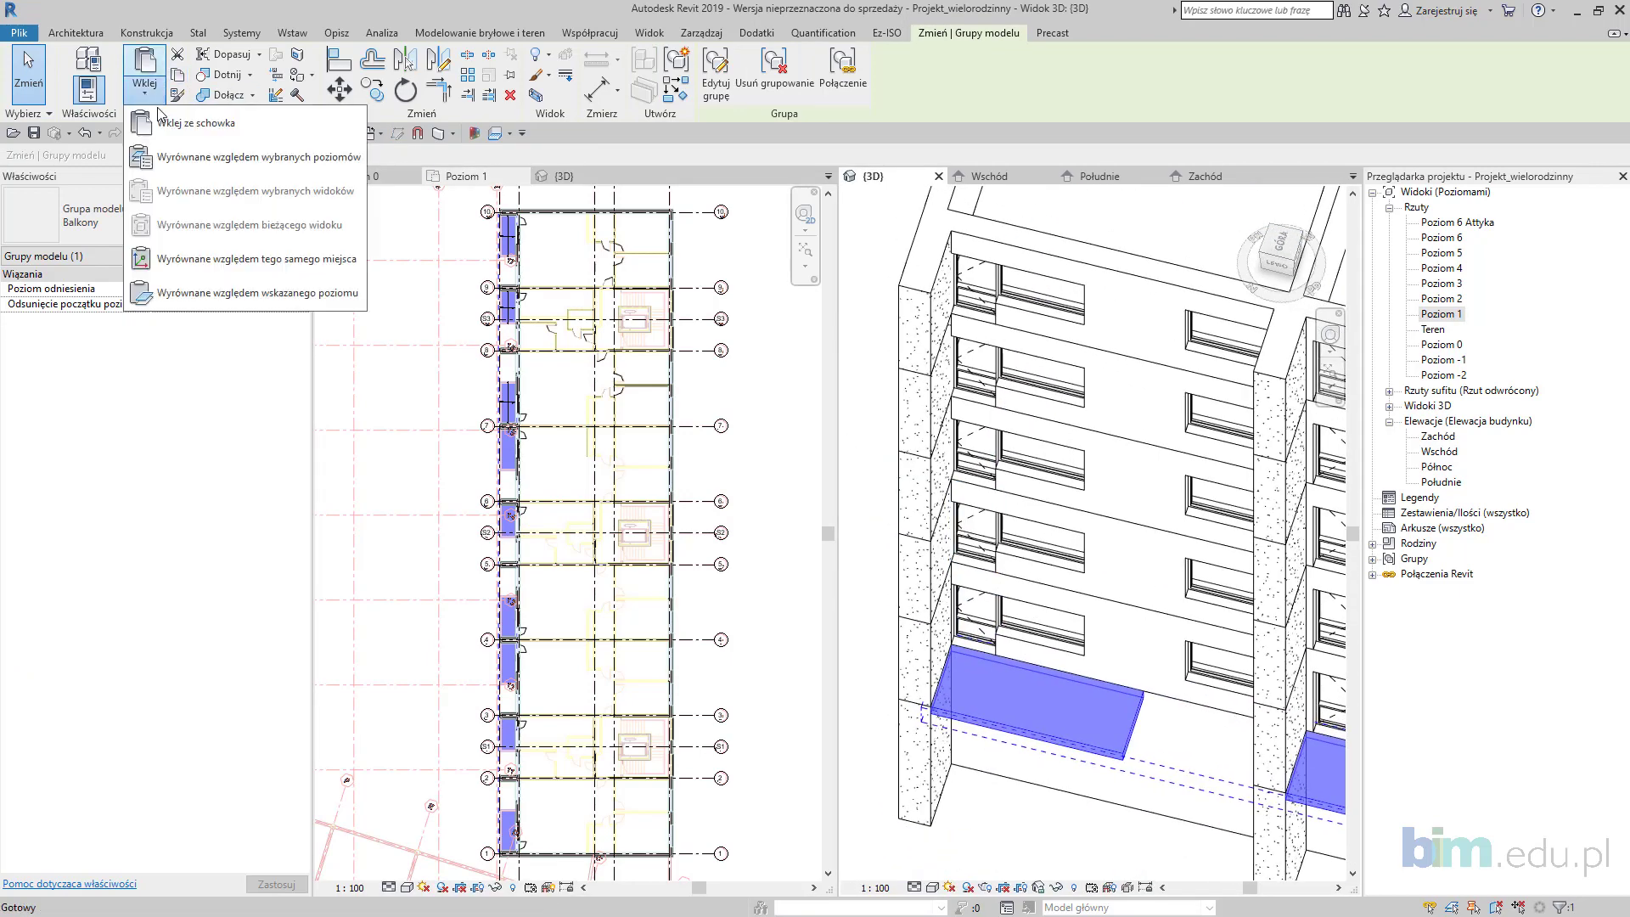
left_click(213, 146)
left_click_drag(479, 304, 477, 336)
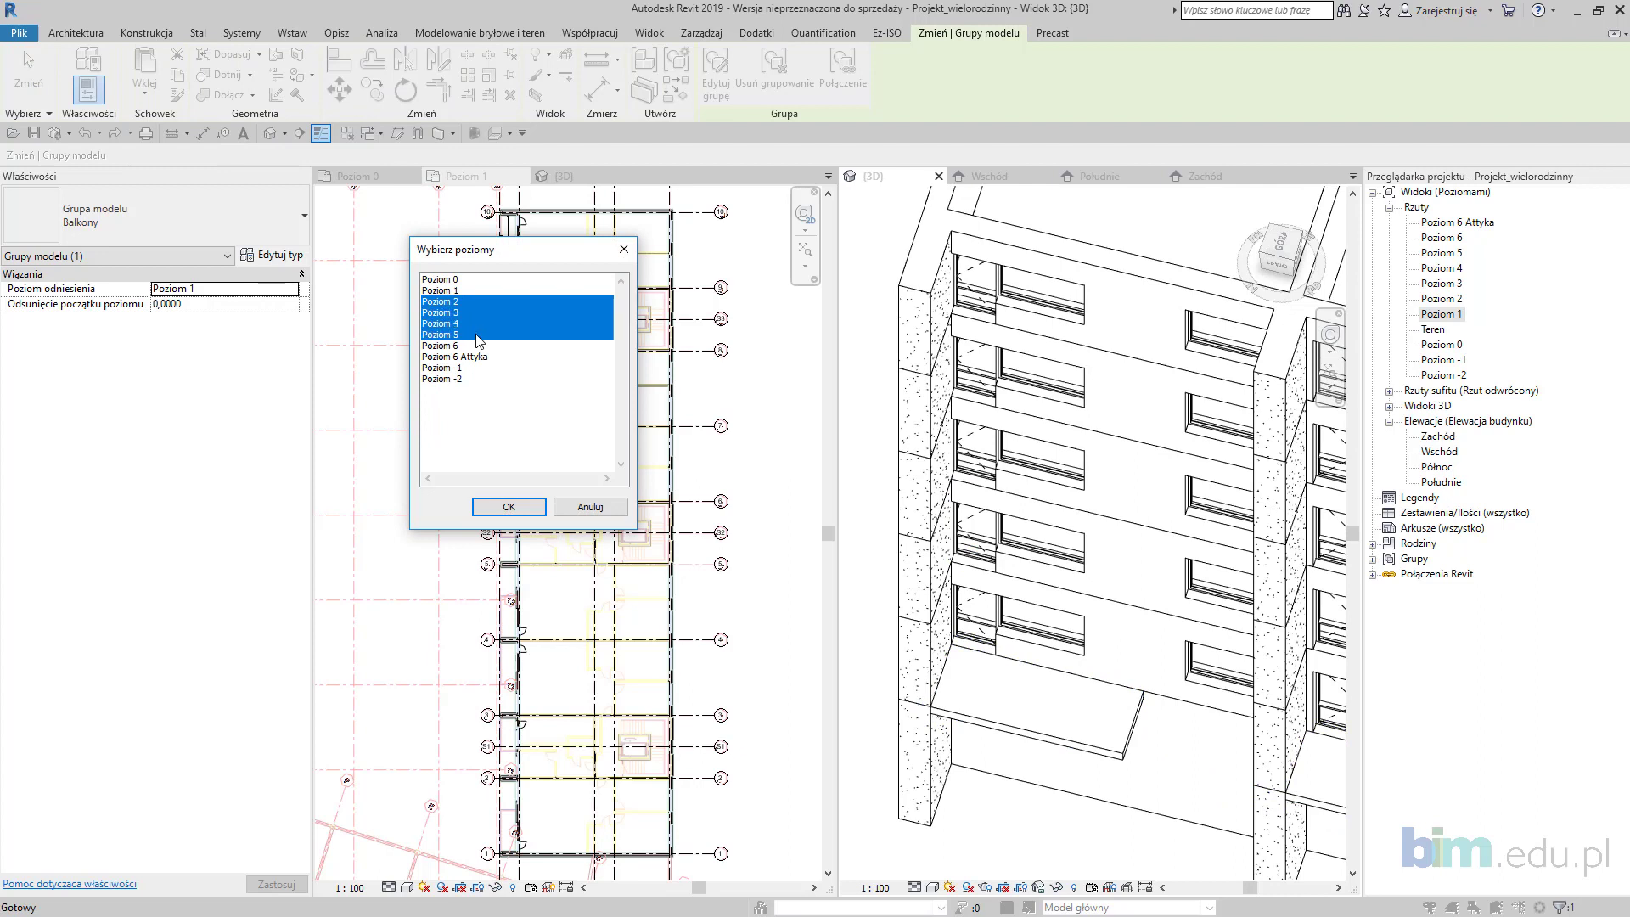
left_click(509, 507)
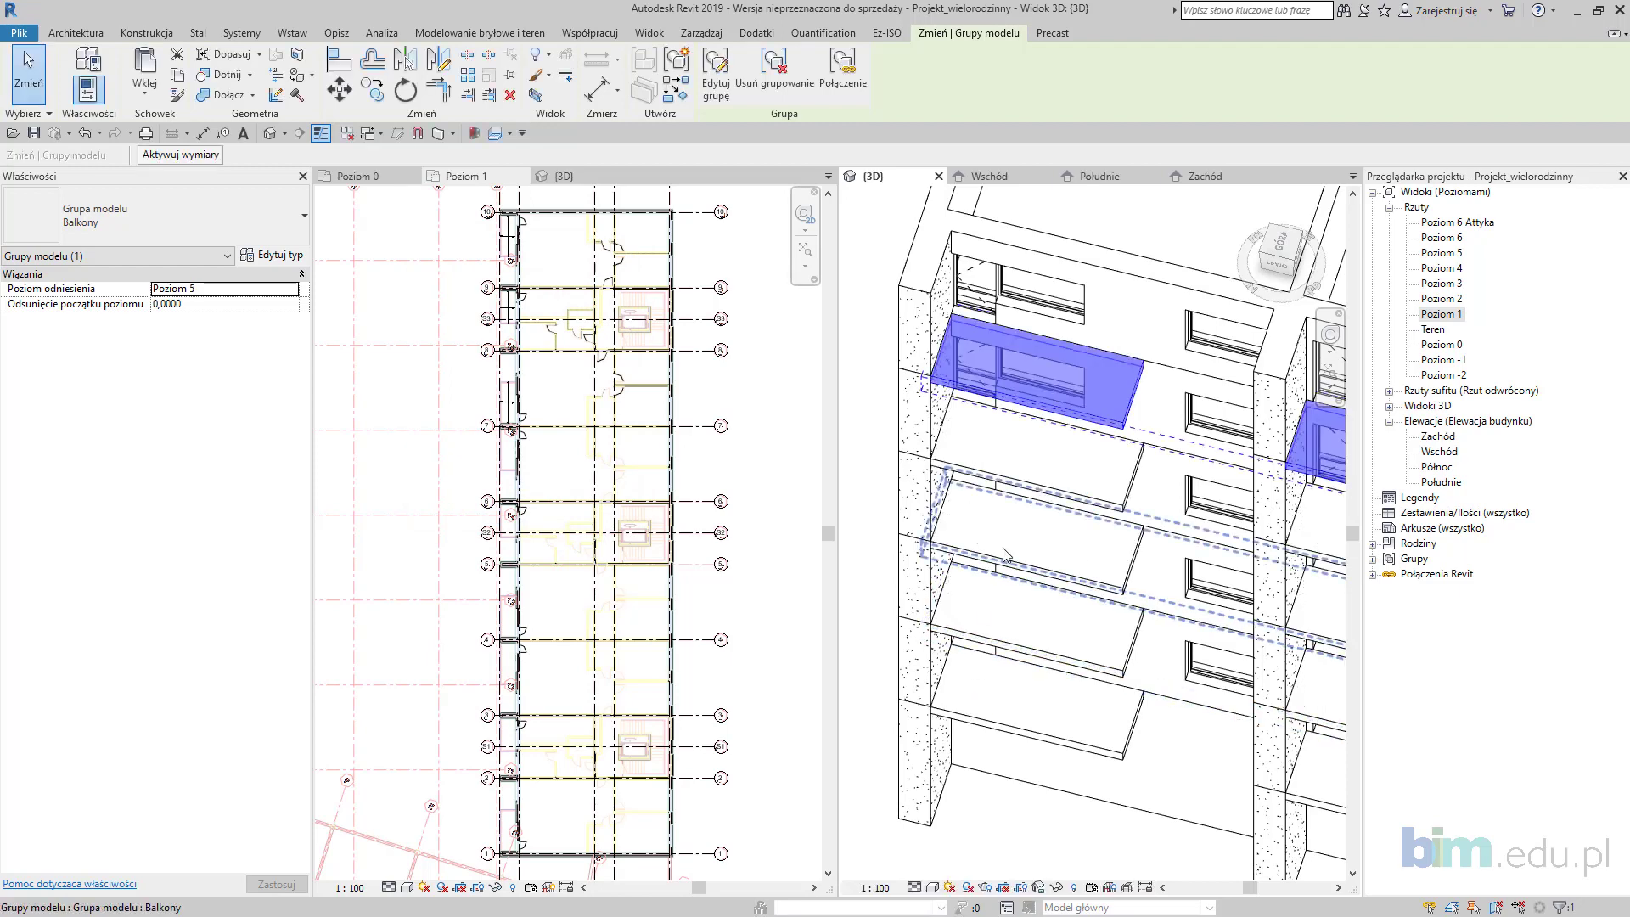
key("ctrl+z")
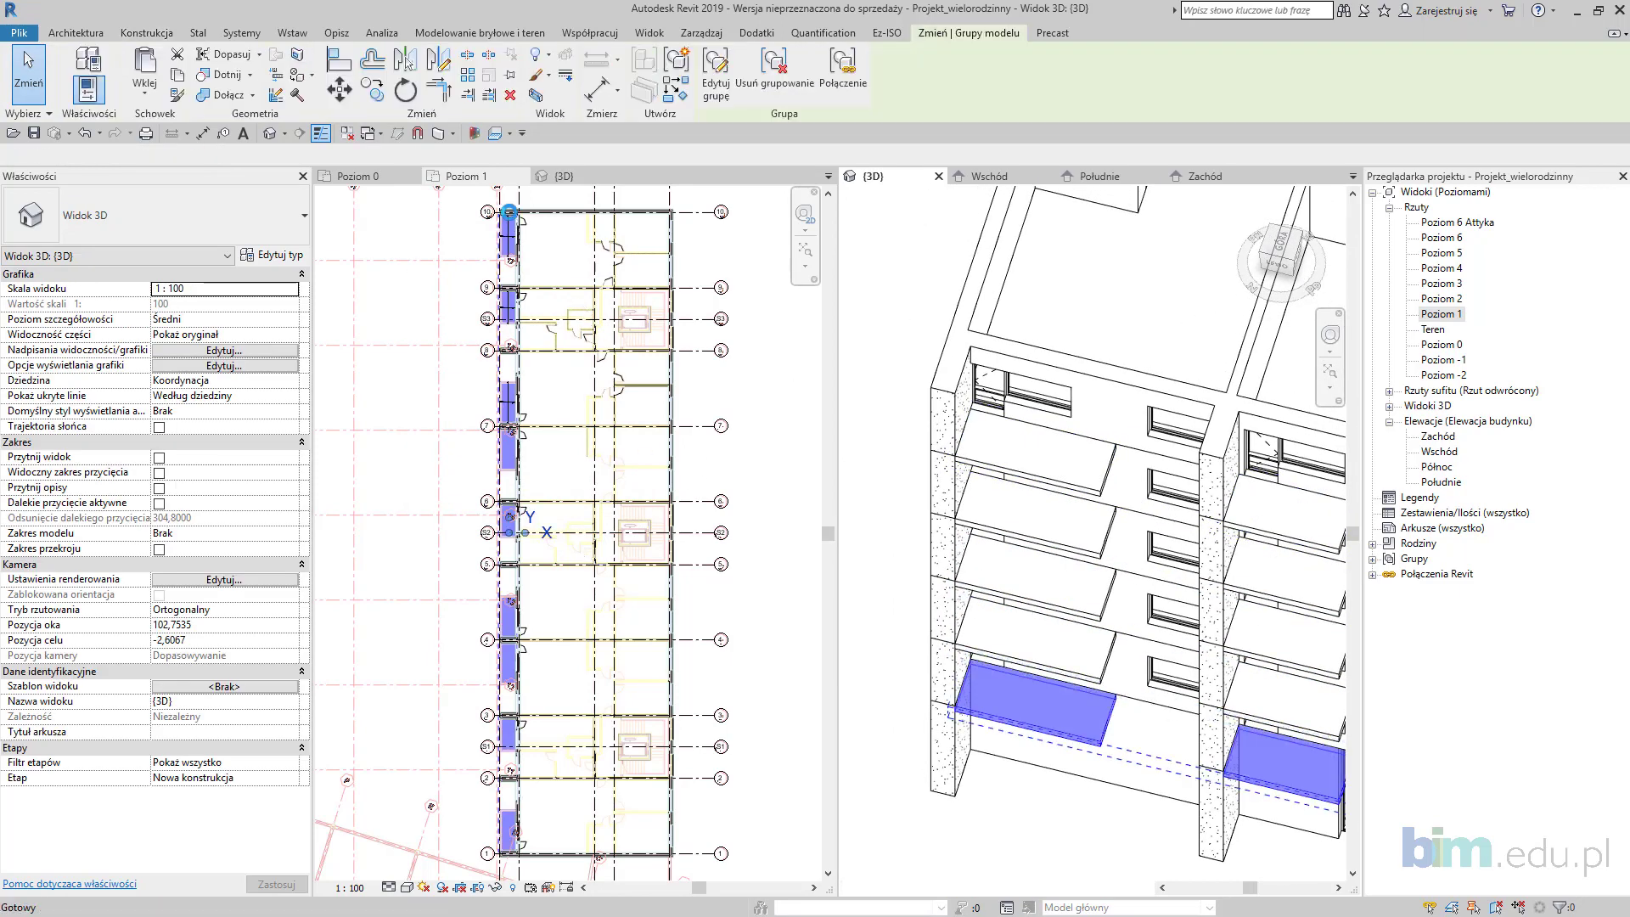
Step: Open the Balkony group on Poziom 1 for editing at the balcony below grid 10
scroll(508, 221, "up", 5)
double_click(489, 450)
scroll(475, 440, "up", 4)
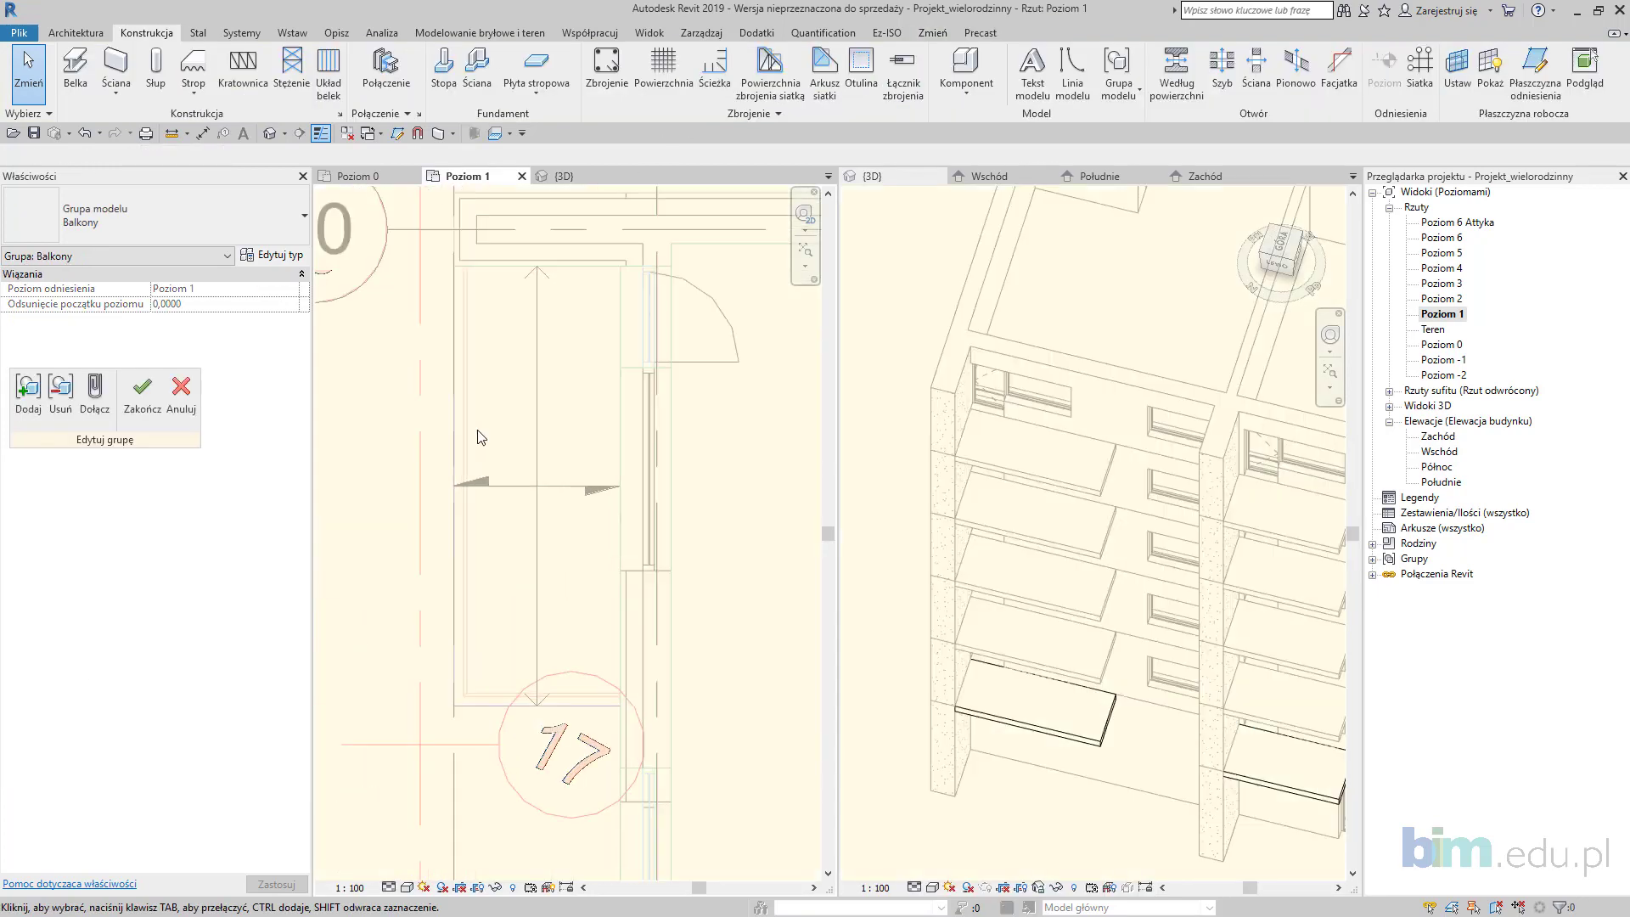
Step: Sketch a railing path about 5.15 m long along the outer and lower edges of the balcony below grid 10
left_click(76, 32)
left_click(682, 72)
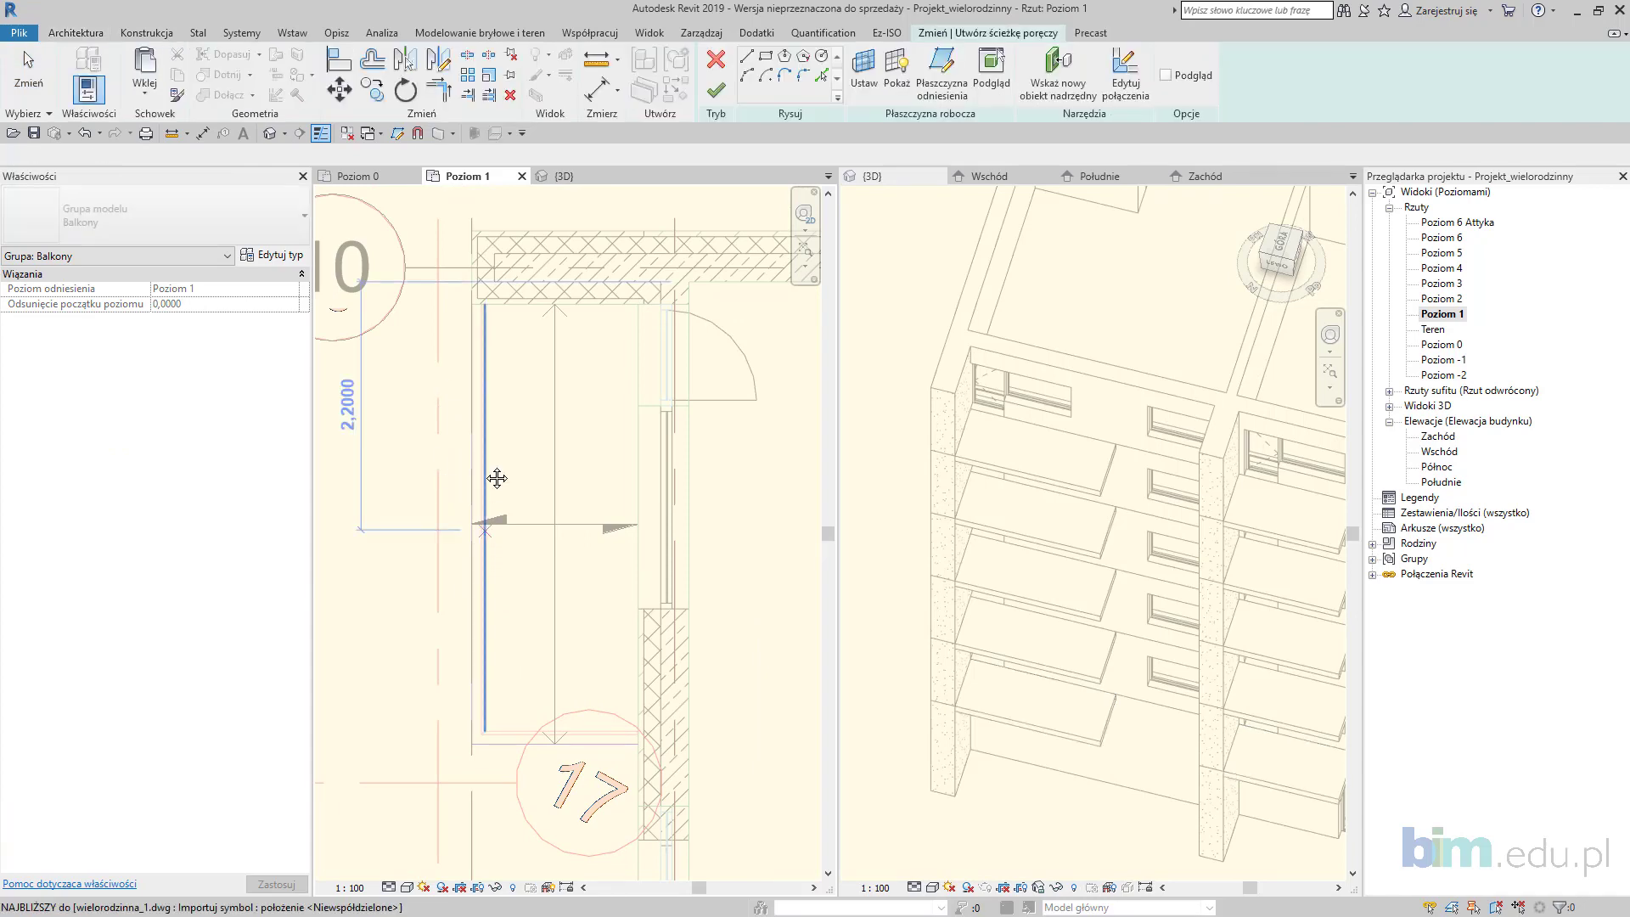
scroll(497, 489, "up", 1)
scroll(486, 319, "up", 1)
left_click(479, 236)
scroll(484, 666, "down", 1)
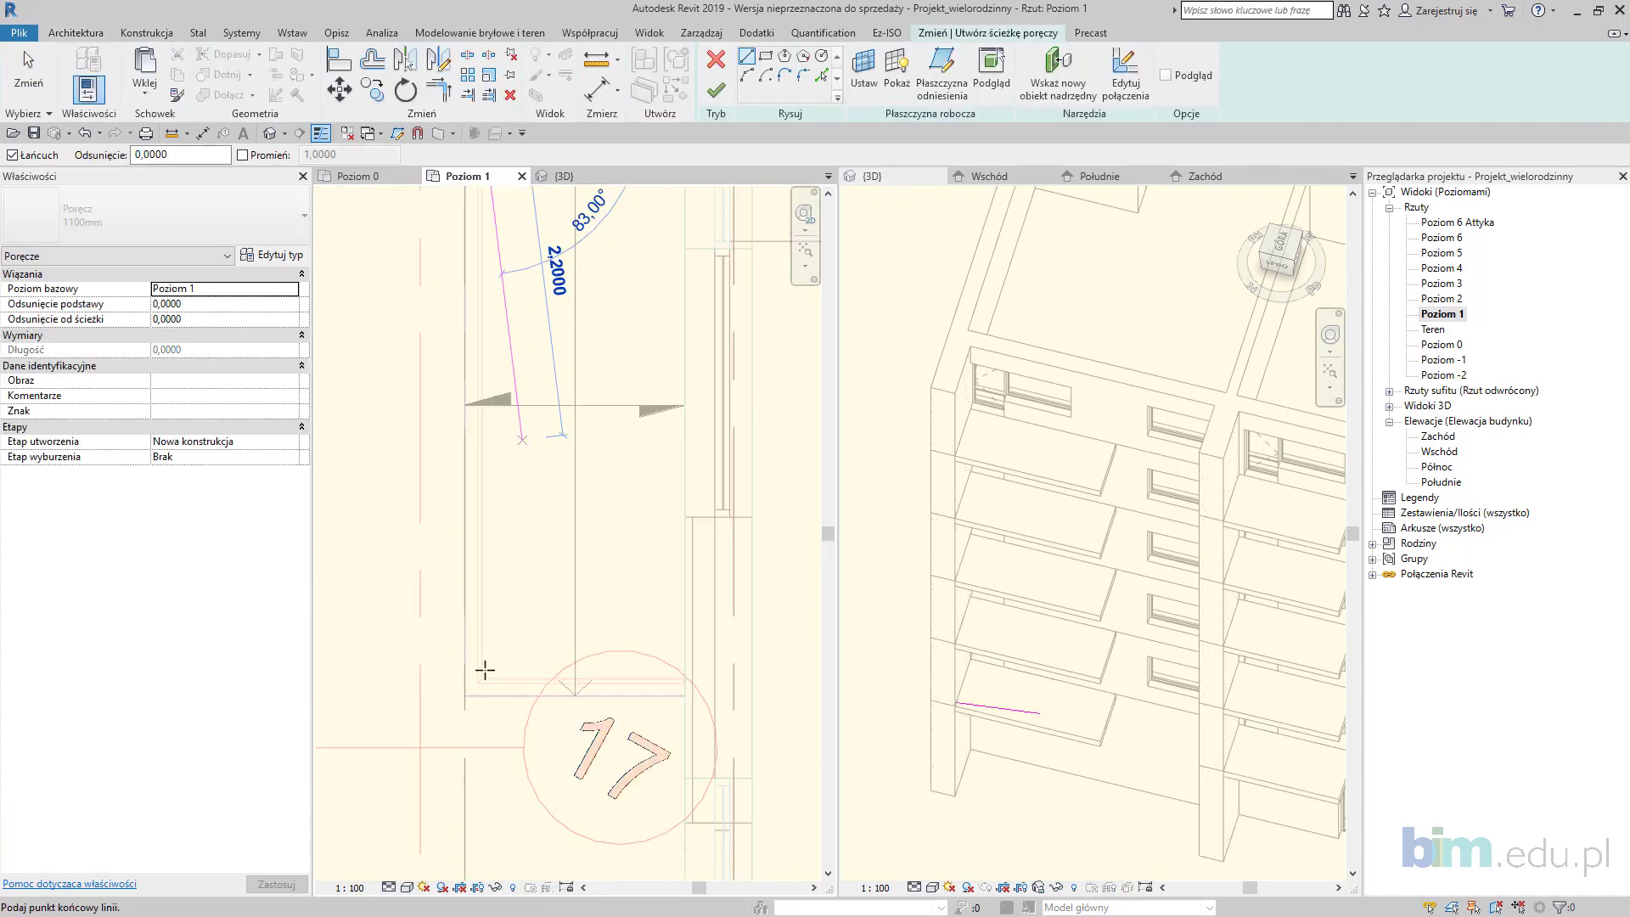
left_click(684, 679)
key("Escape")
key("Escape")
Step: Set the railing type to Rura 900 mm and finish the railing sketch
left_click(170, 228)
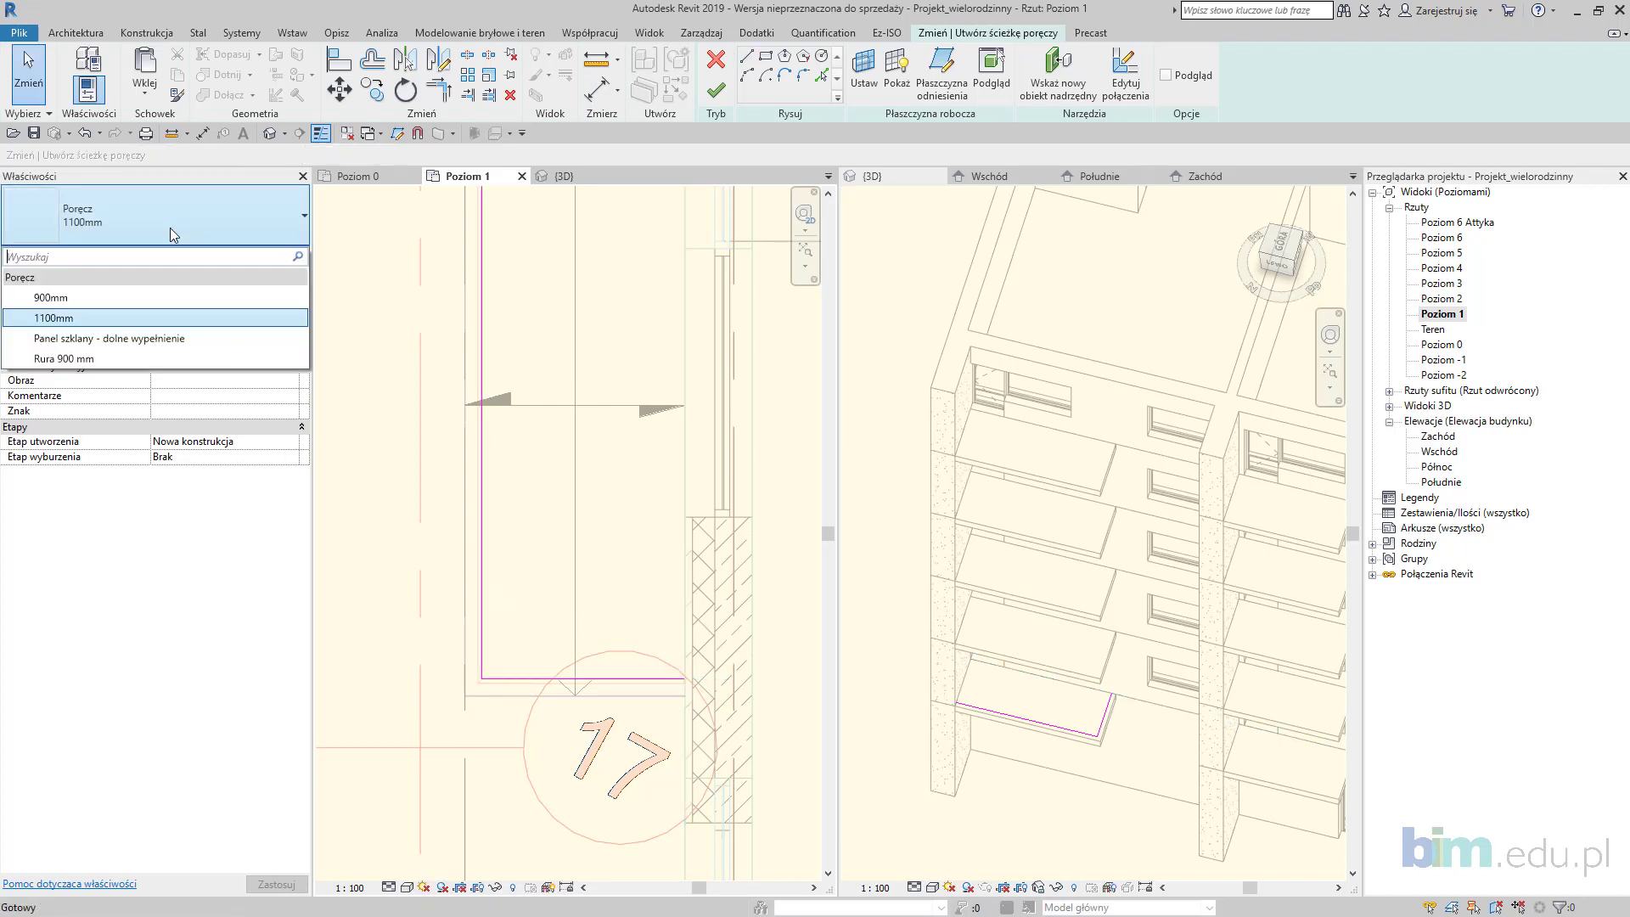
left_click(141, 355)
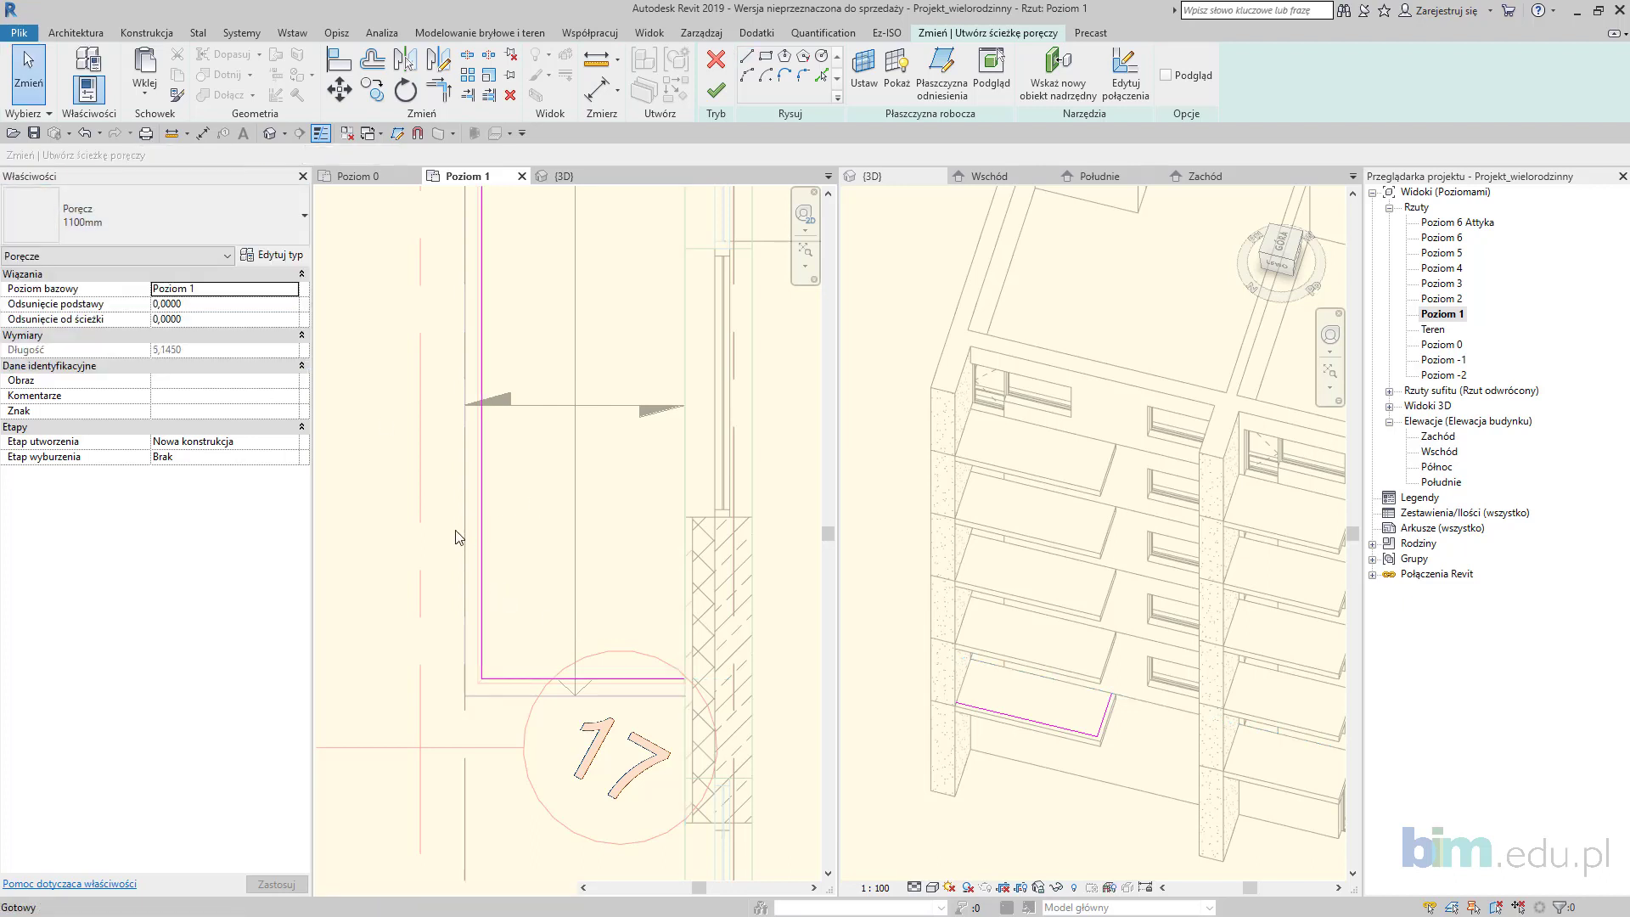
scroll(453, 500, "down", 1)
scroll(489, 508, "down", 1)
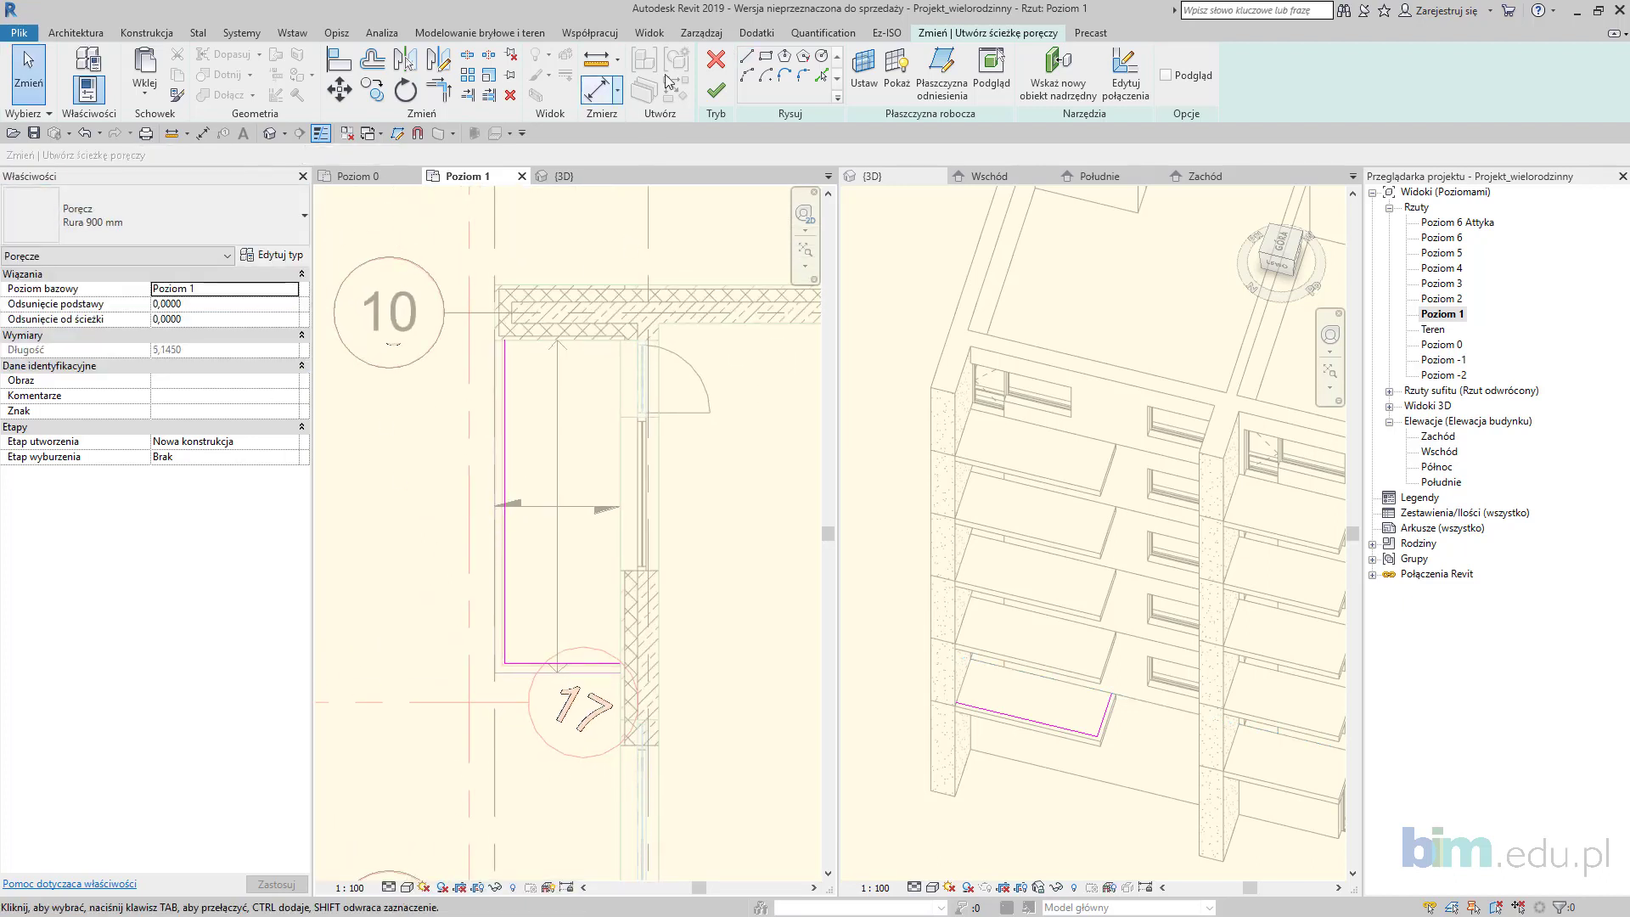
left_click(717, 91)
Step: Sketch a second railing path about 4.35 m long along the outer and lower edges of the balcony below grid 9
scroll(529, 635, "down", 1)
middle_click_drag(528, 635, 528, 364)
scroll(528, 364, "up", 1)
left_click(718, 82)
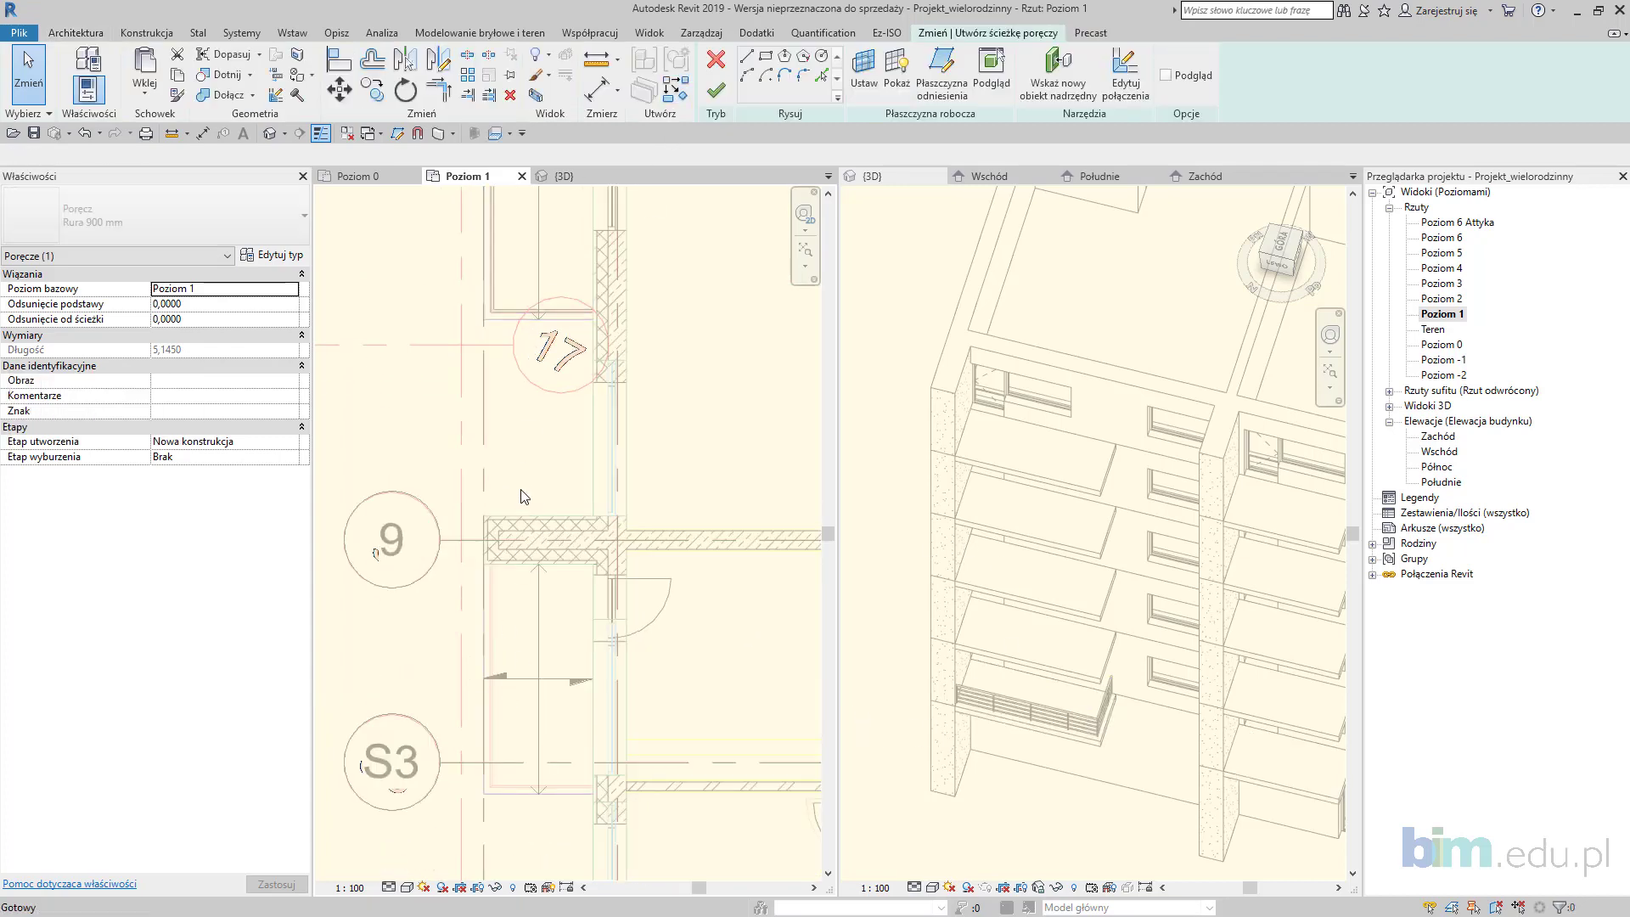
scroll(503, 608, "up", 4)
left_click(510, 350)
left_click(511, 797)
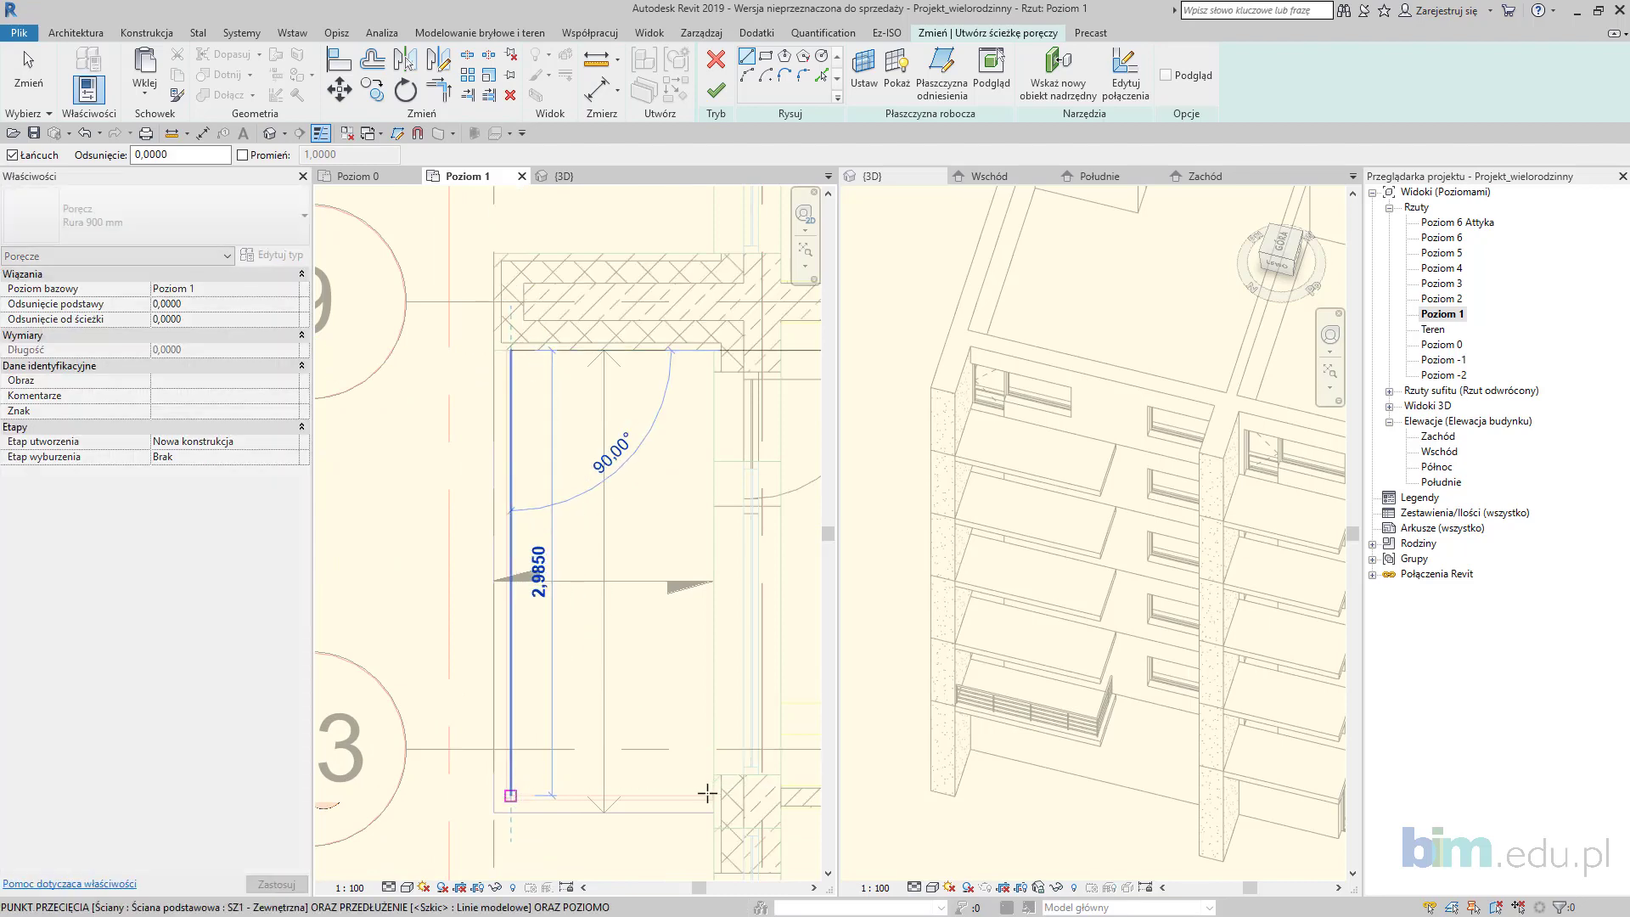
left_click(712, 796)
key("Escape")
Step: Try to sketch the railing path for the balcony above grid 7 within the same railing sketch
scroll(651, 816, "down", 2)
middle_click_drag(647, 798, 605, 248)
middle_click_drag(501, 816, 510, 628)
scroll(509, 637, "up", 1)
middle_click_drag(660, 540, 660, 446)
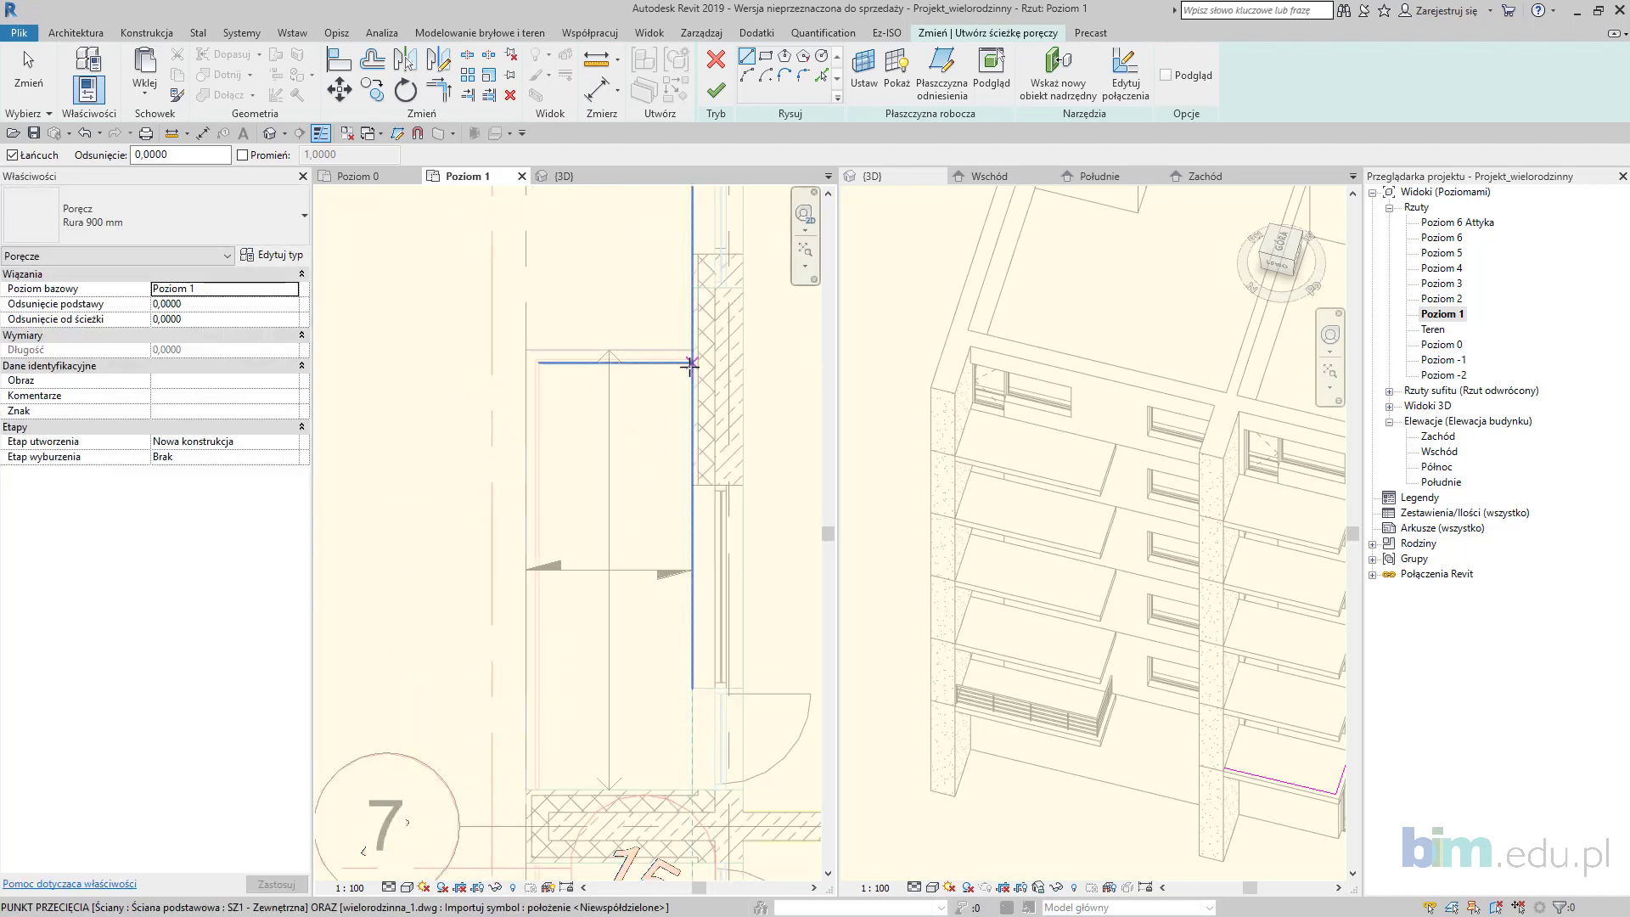
left_click(658, 365)
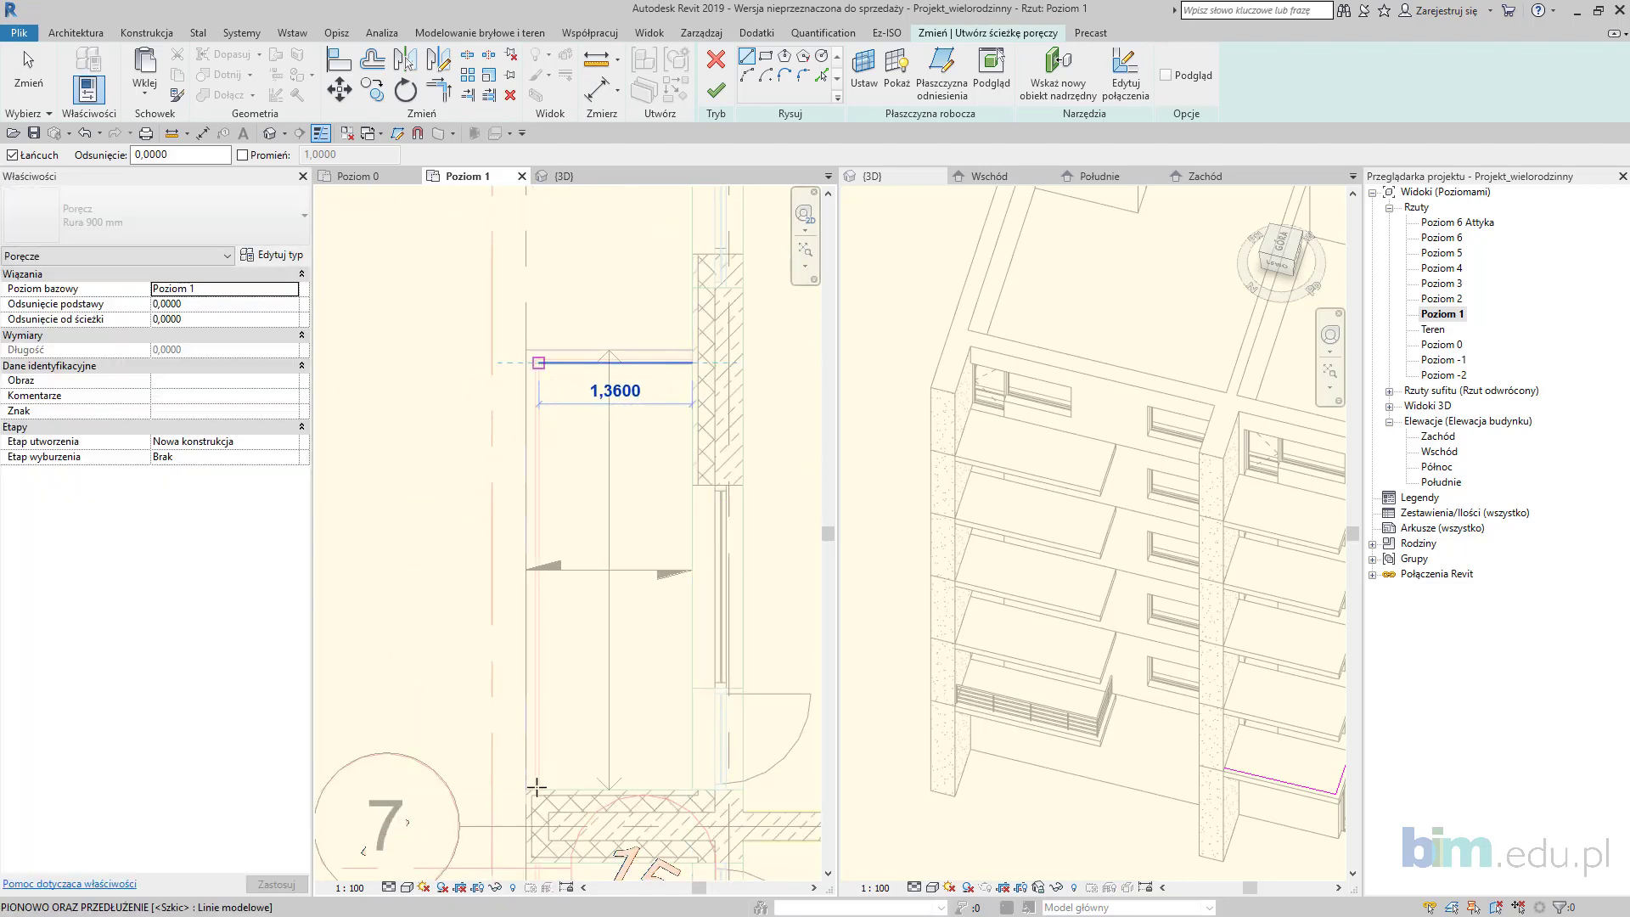
left_click(537, 787)
scroll(590, 564, "down", 1)
key("Escape")
key("Escape")
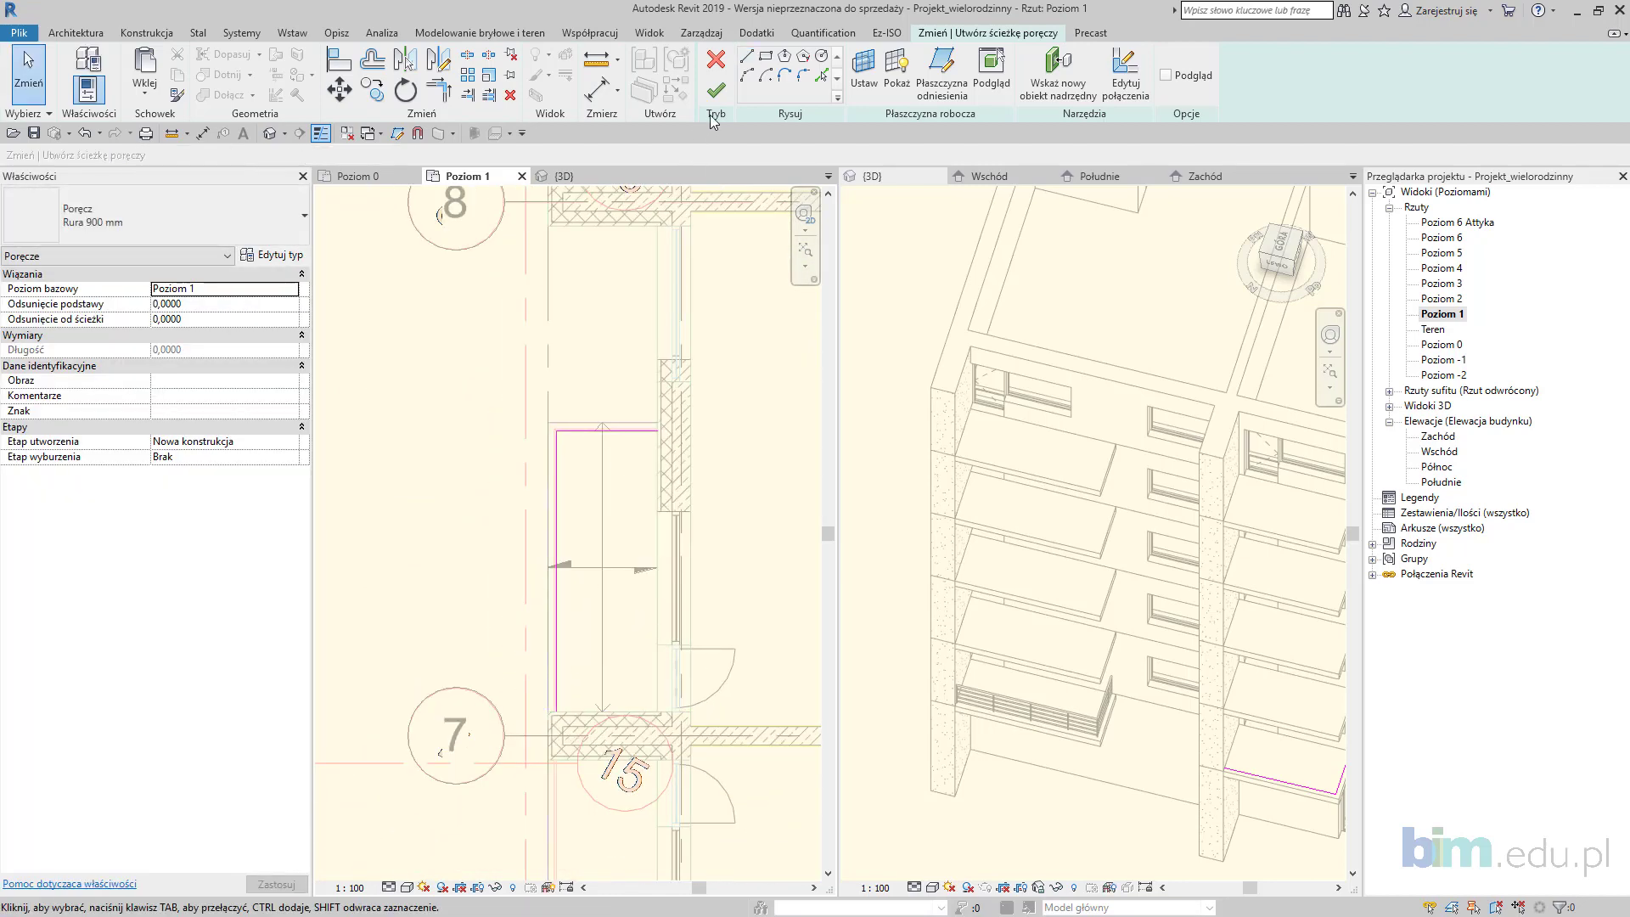
Step: Finish the second railing and create a separate one along the upper and outer edges of the balcony above grid 7
left_click(719, 102)
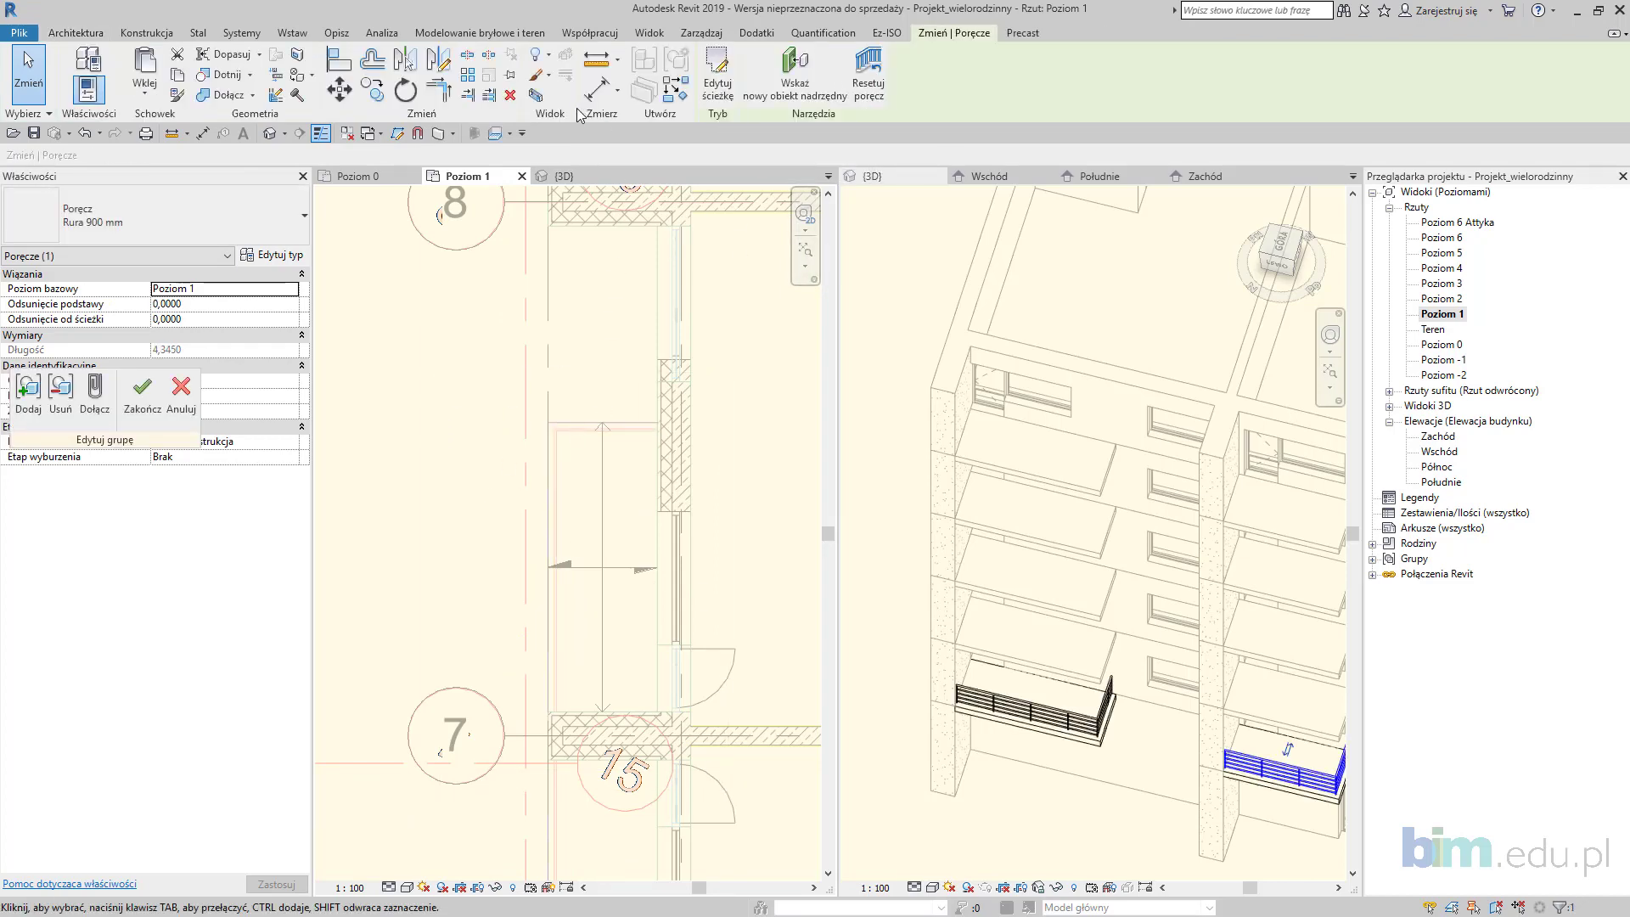
left_click(718, 84)
scroll(662, 441, "up", 1)
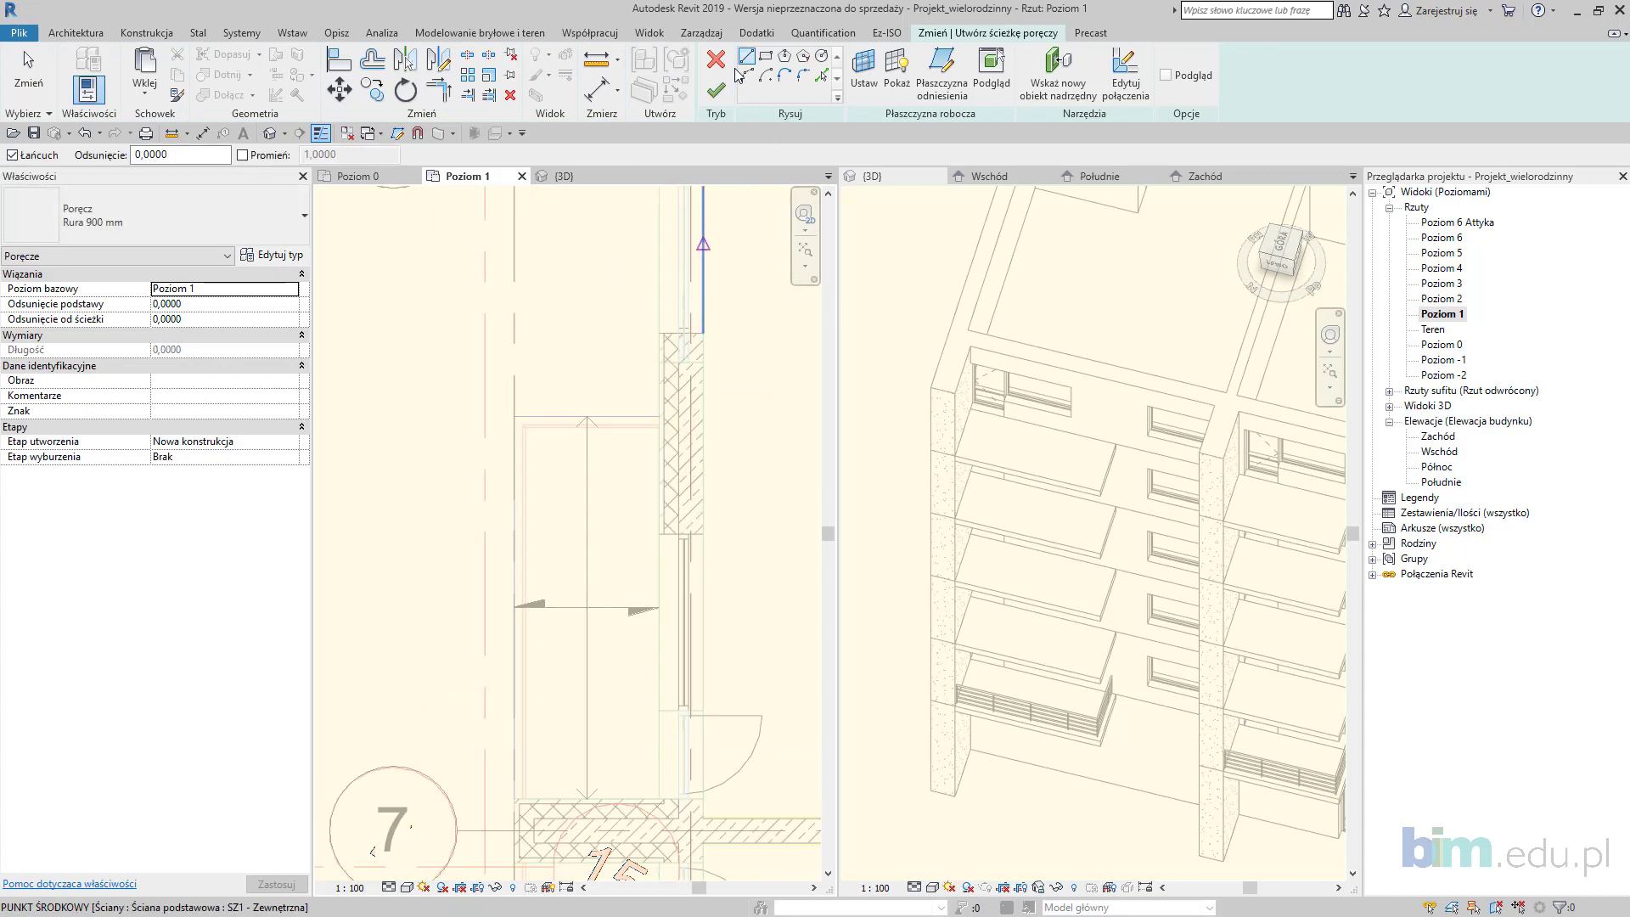
left_click(660, 427)
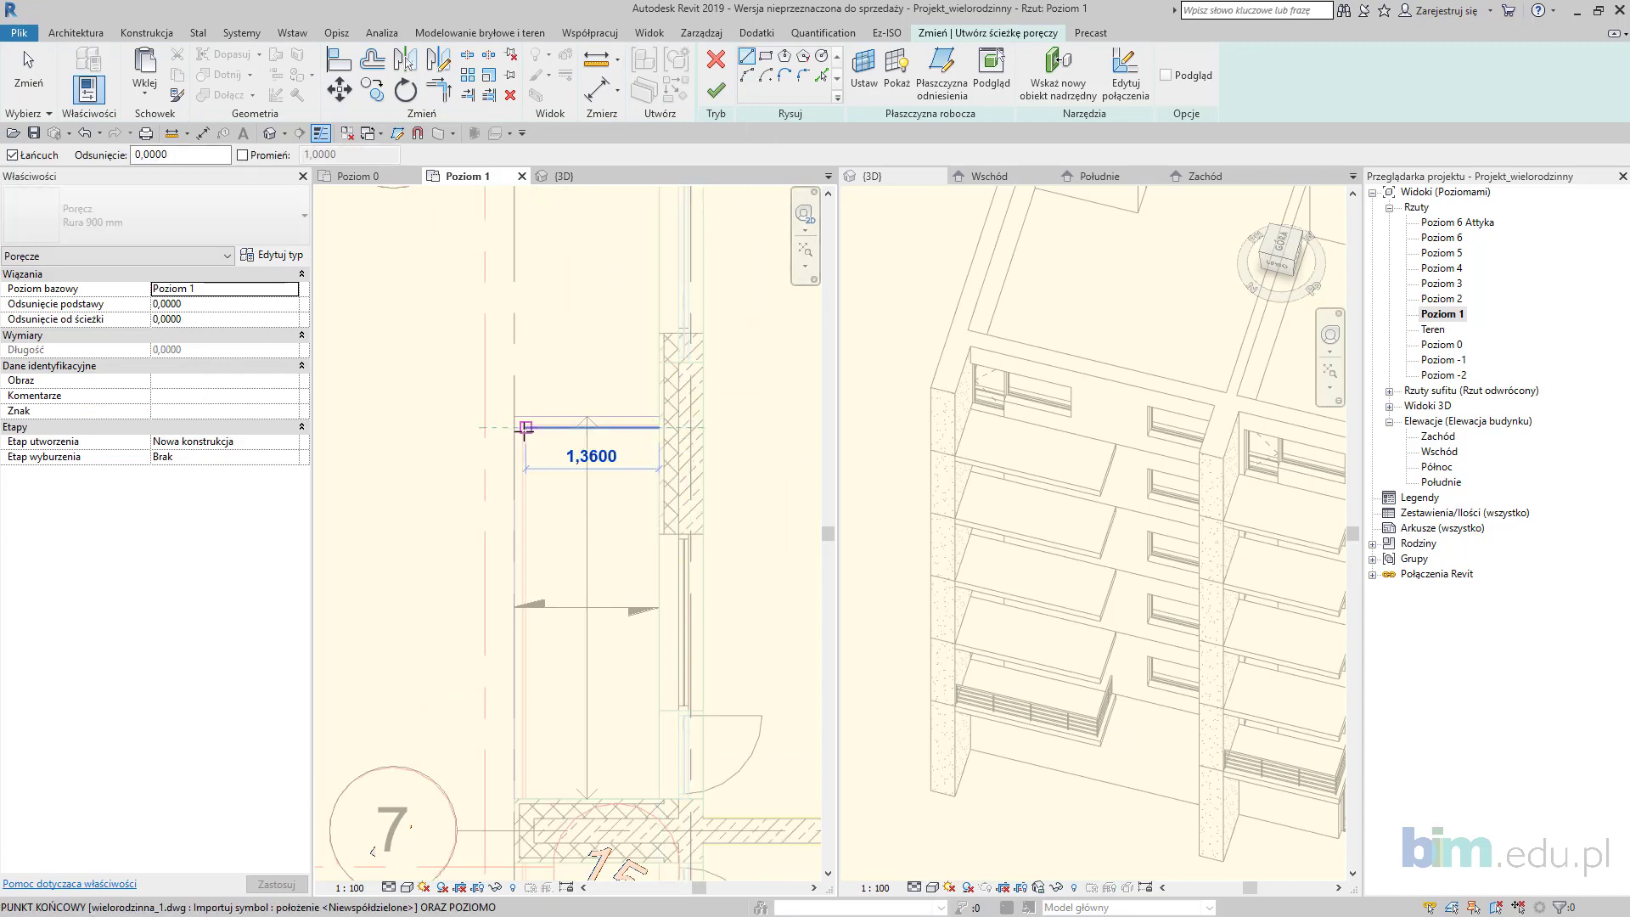
left_click(527, 800)
left_click(716, 90)
Step: Copy the three railings between grids 10 and 7 from grid S3 to S2 and S1, and finish editing the Balkony group
scroll(690, 470, "down", 2)
scroll(690, 470, "down", 4)
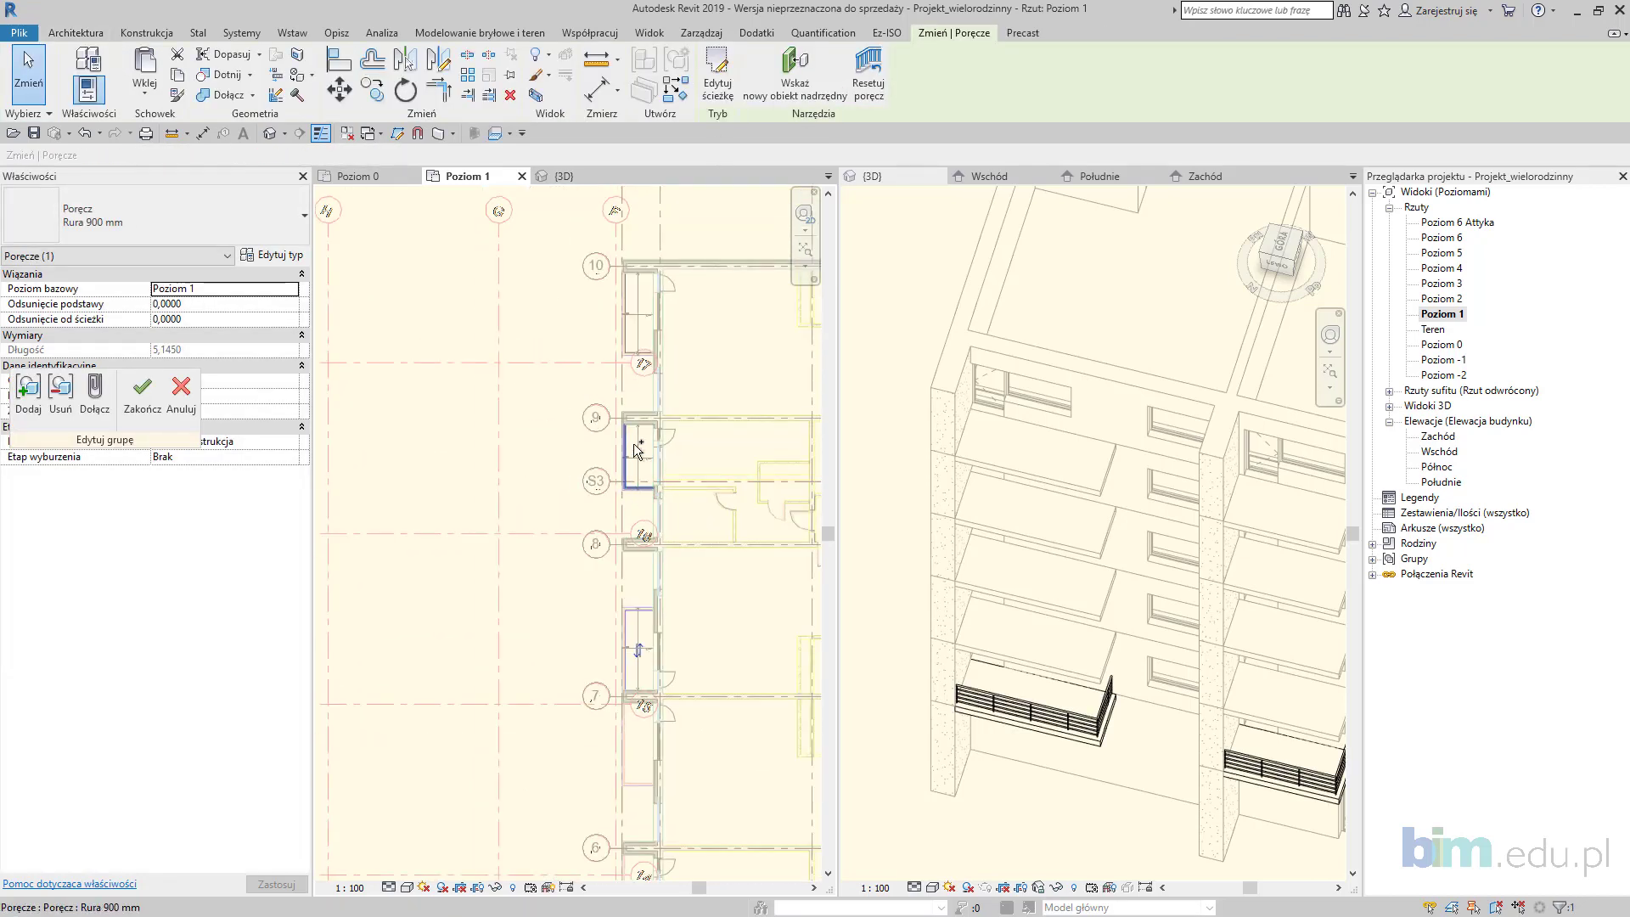
left_click(634, 477, "ctrl")
left_click(631, 353, "ctrl")
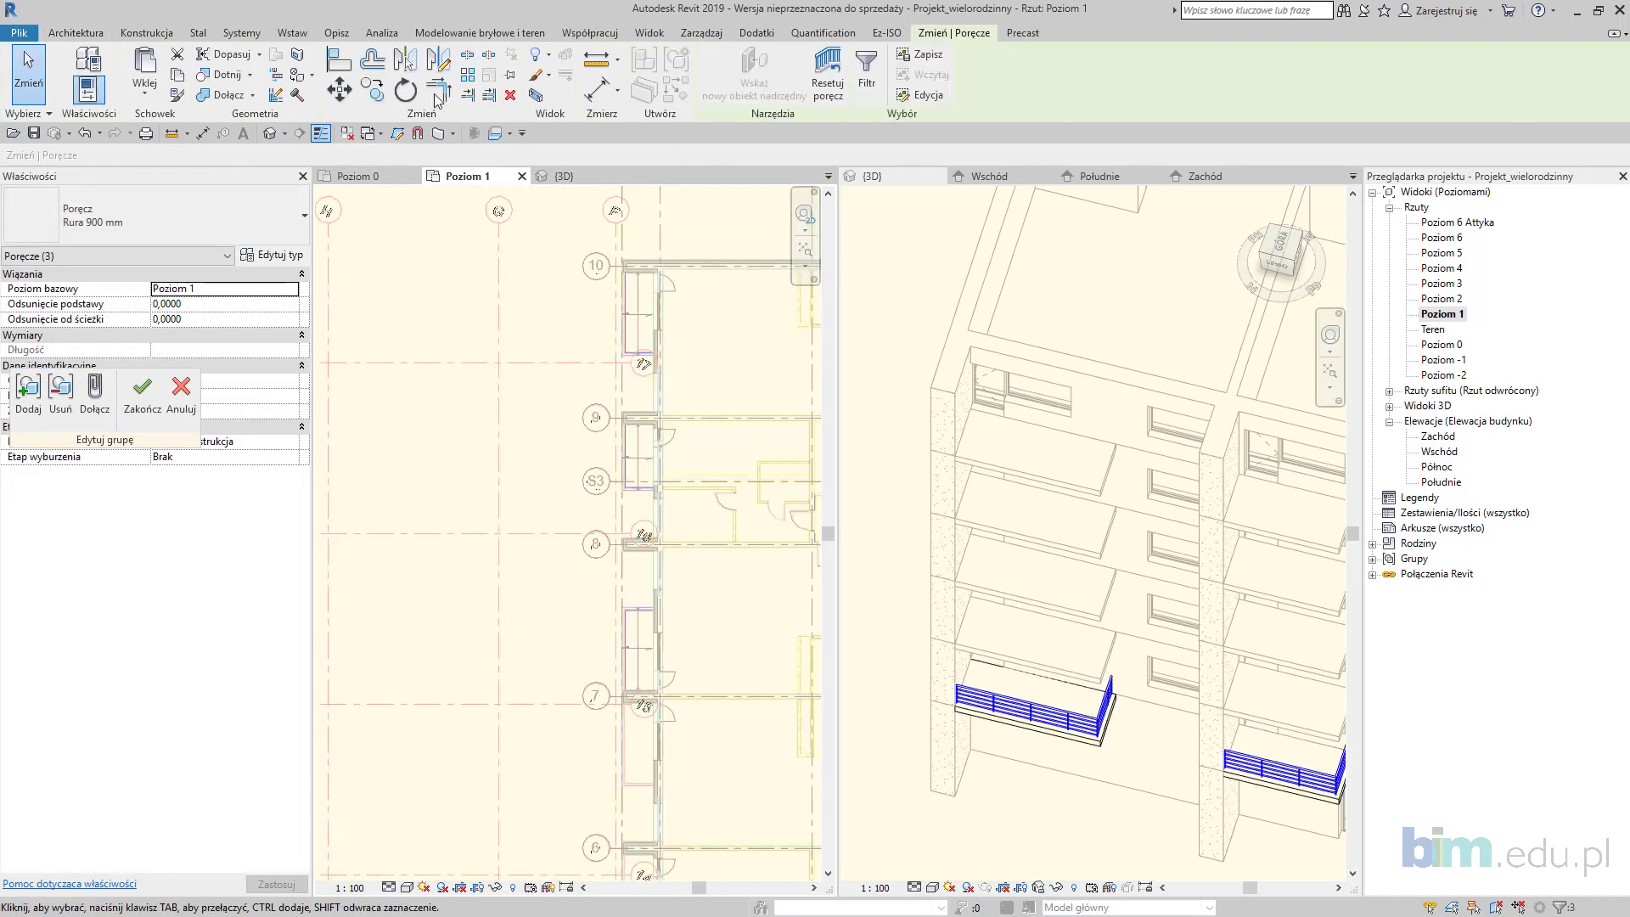
left_click(378, 96)
scroll(693, 627, "down", 2)
middle_click_drag(693, 628, 416, 511)
middle_click_drag(654, 573, 655, 473)
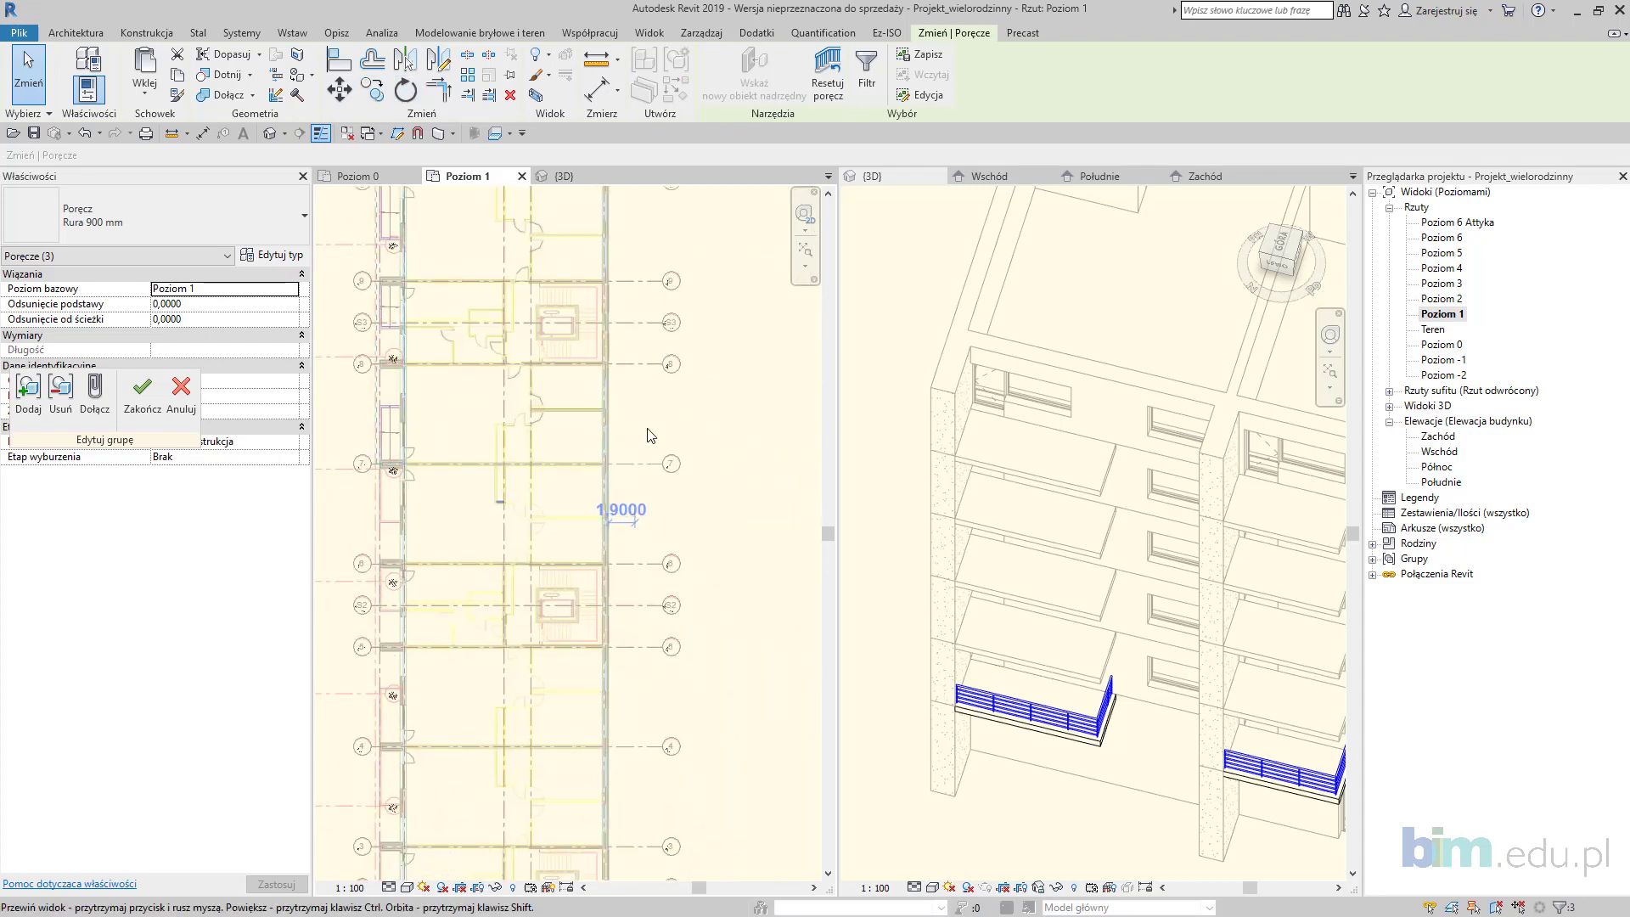
left_click(652, 320)
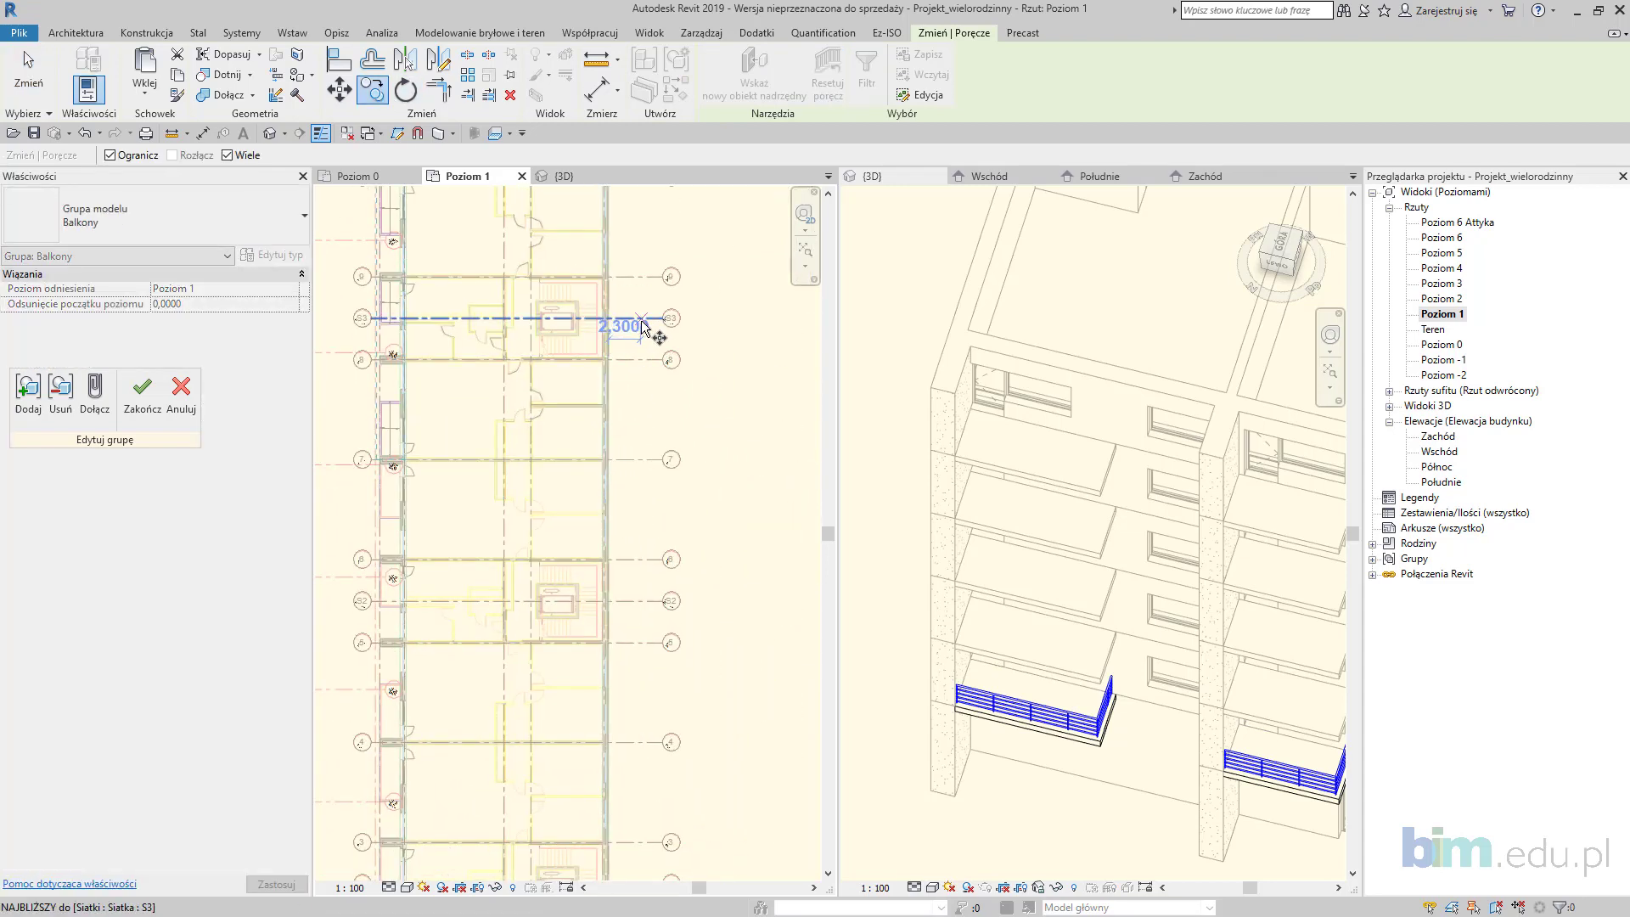
left_click(641, 601)
middle_click_drag(638, 838, 673, 510)
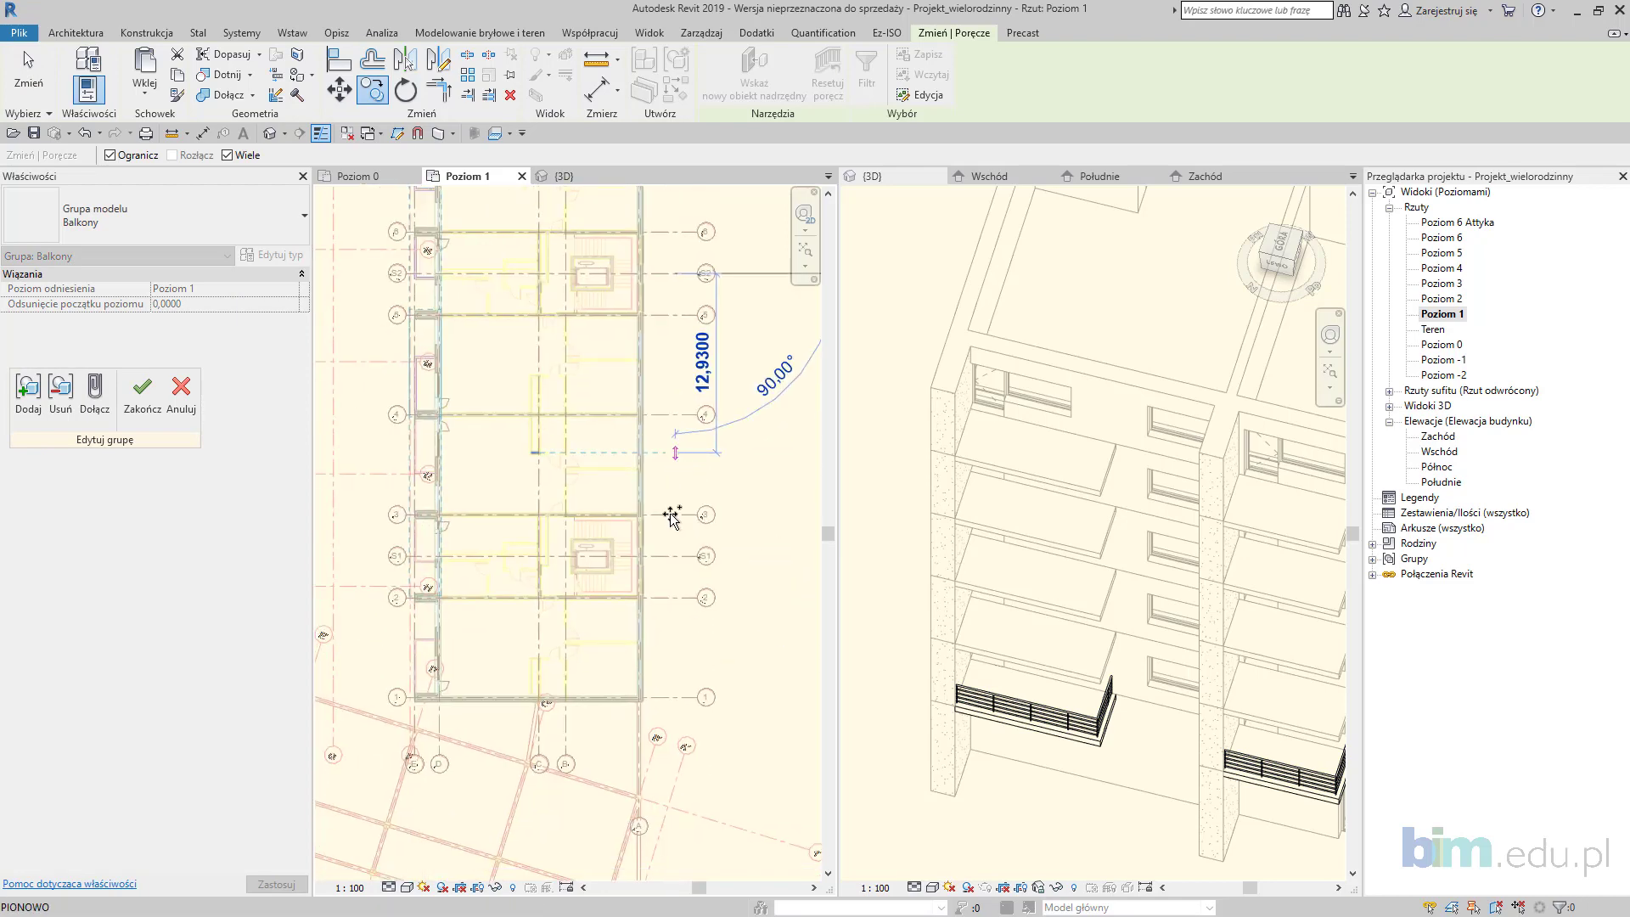
left_click(675, 557)
scroll(675, 554, "down", 2)
key("Escape")
key("Escape")
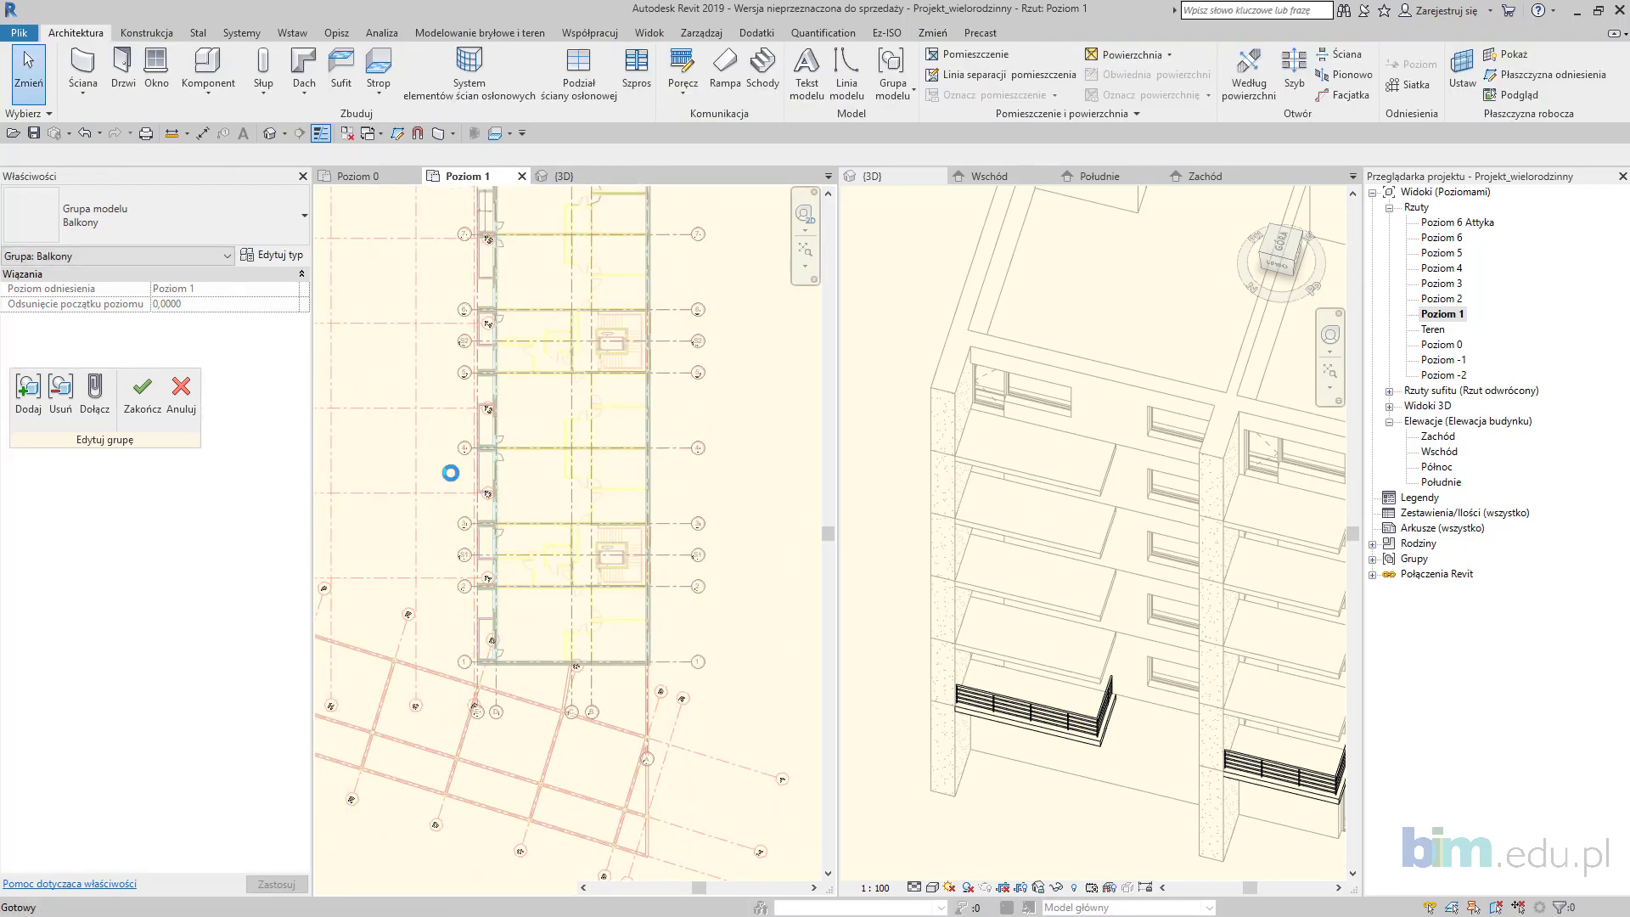
left_click(142, 399)
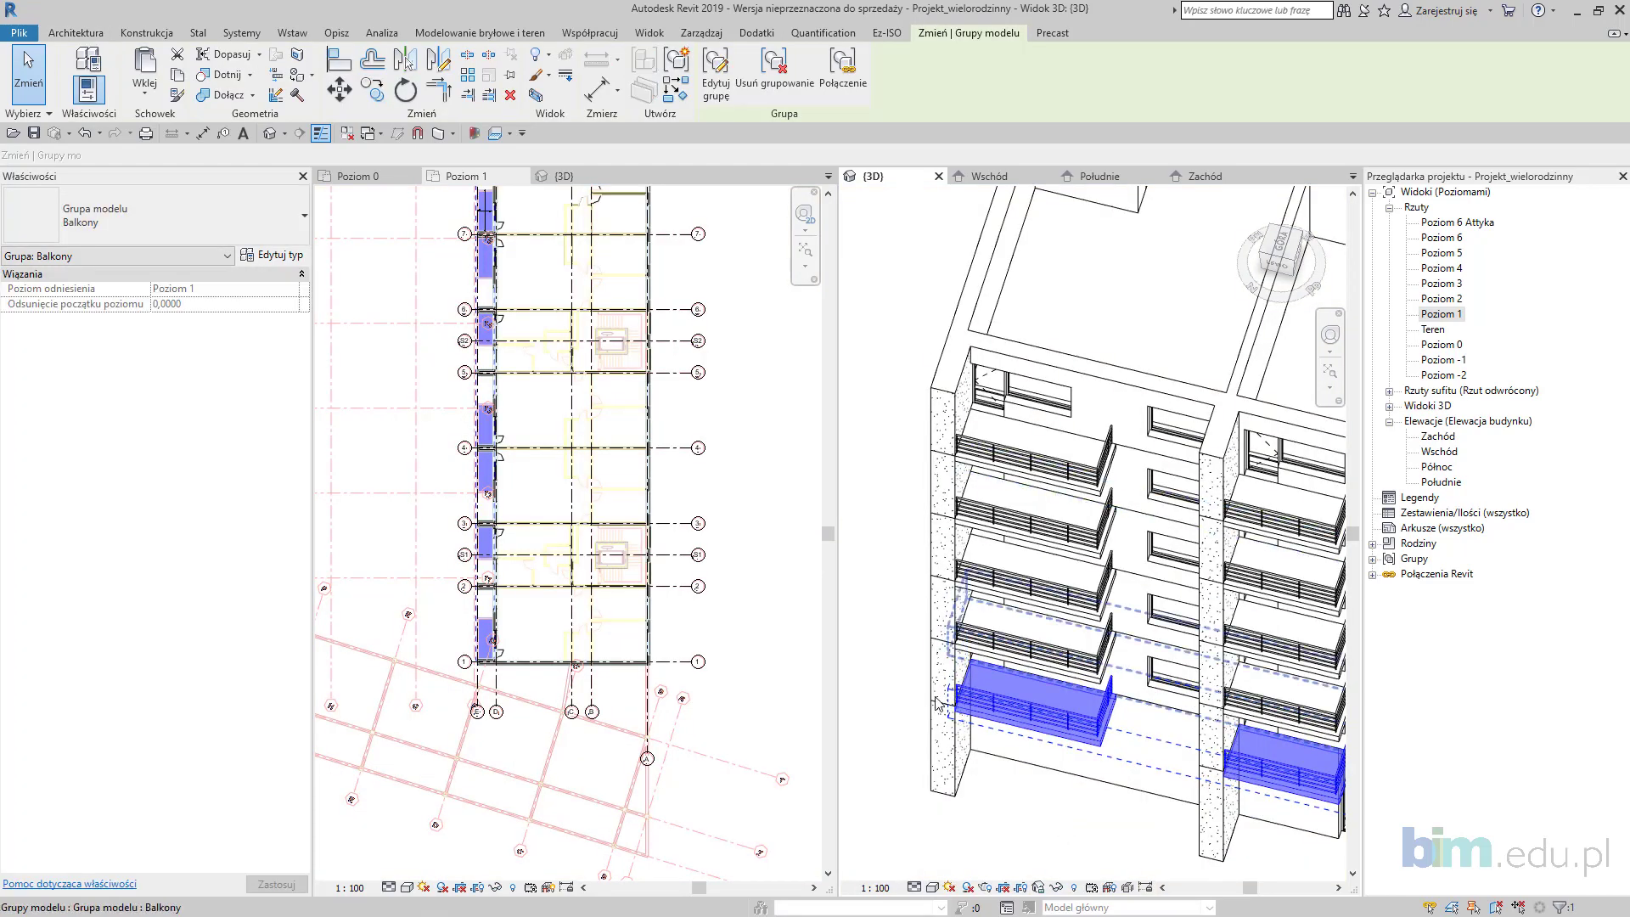
Step: Open the Poziom 6 floor plan and set its underlay base level to Poziom 5
scroll(1072, 423, "down", 3)
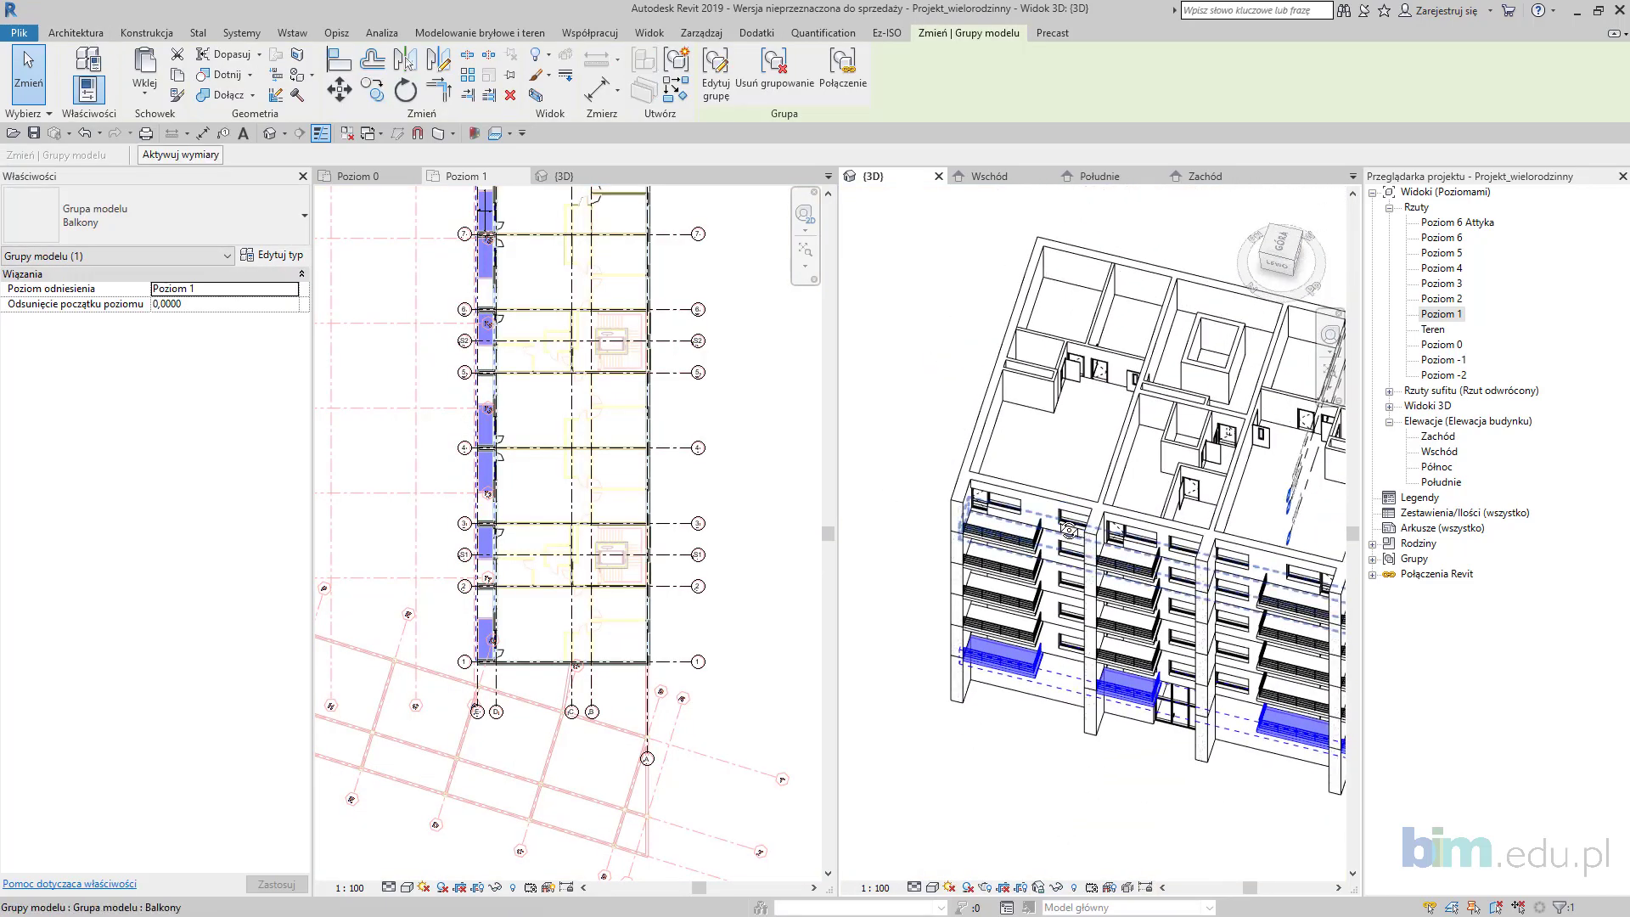
middle_click_drag(1015, 519, 642, 502, "shift")
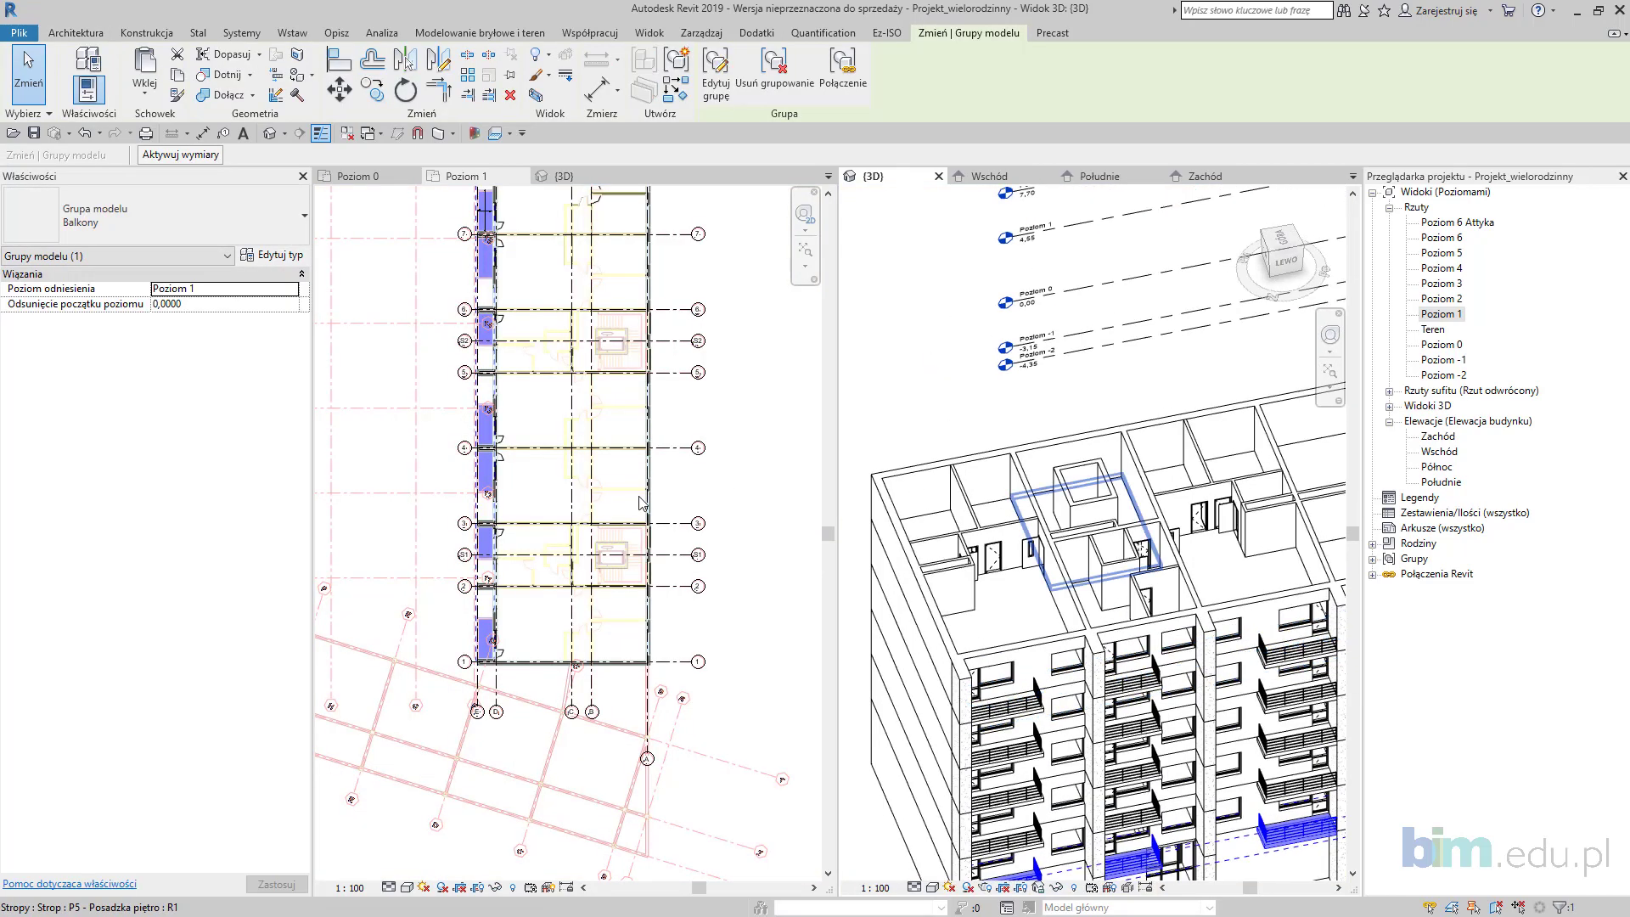
left_click(1461, 239)
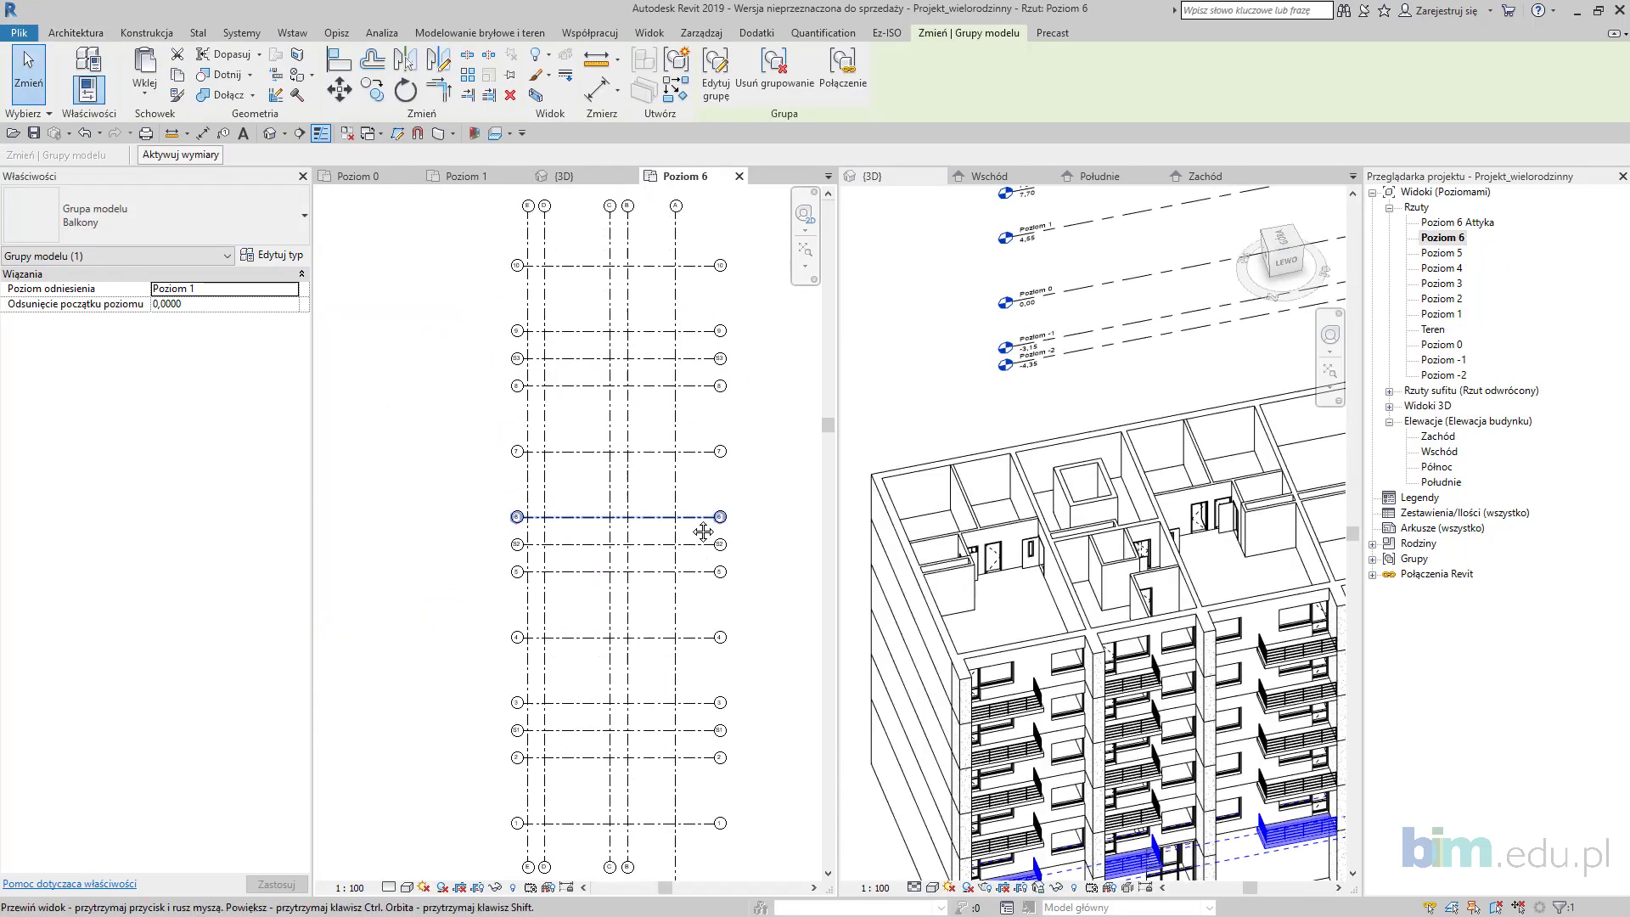
middle_click_drag(412, 251, 387, 207)
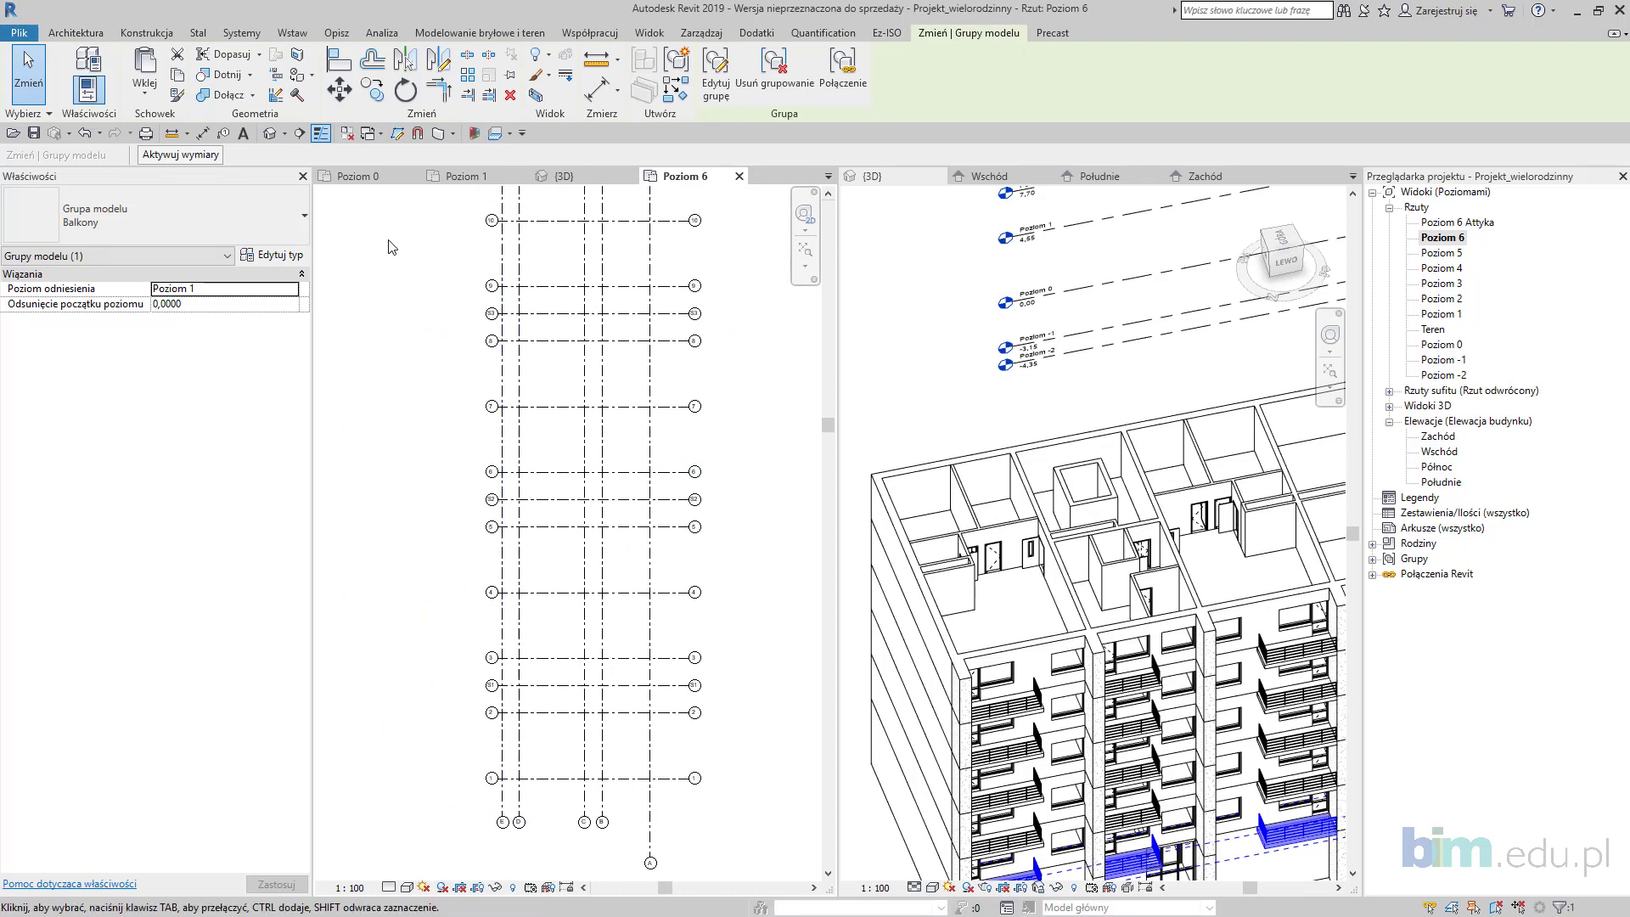
left_click(406, 355)
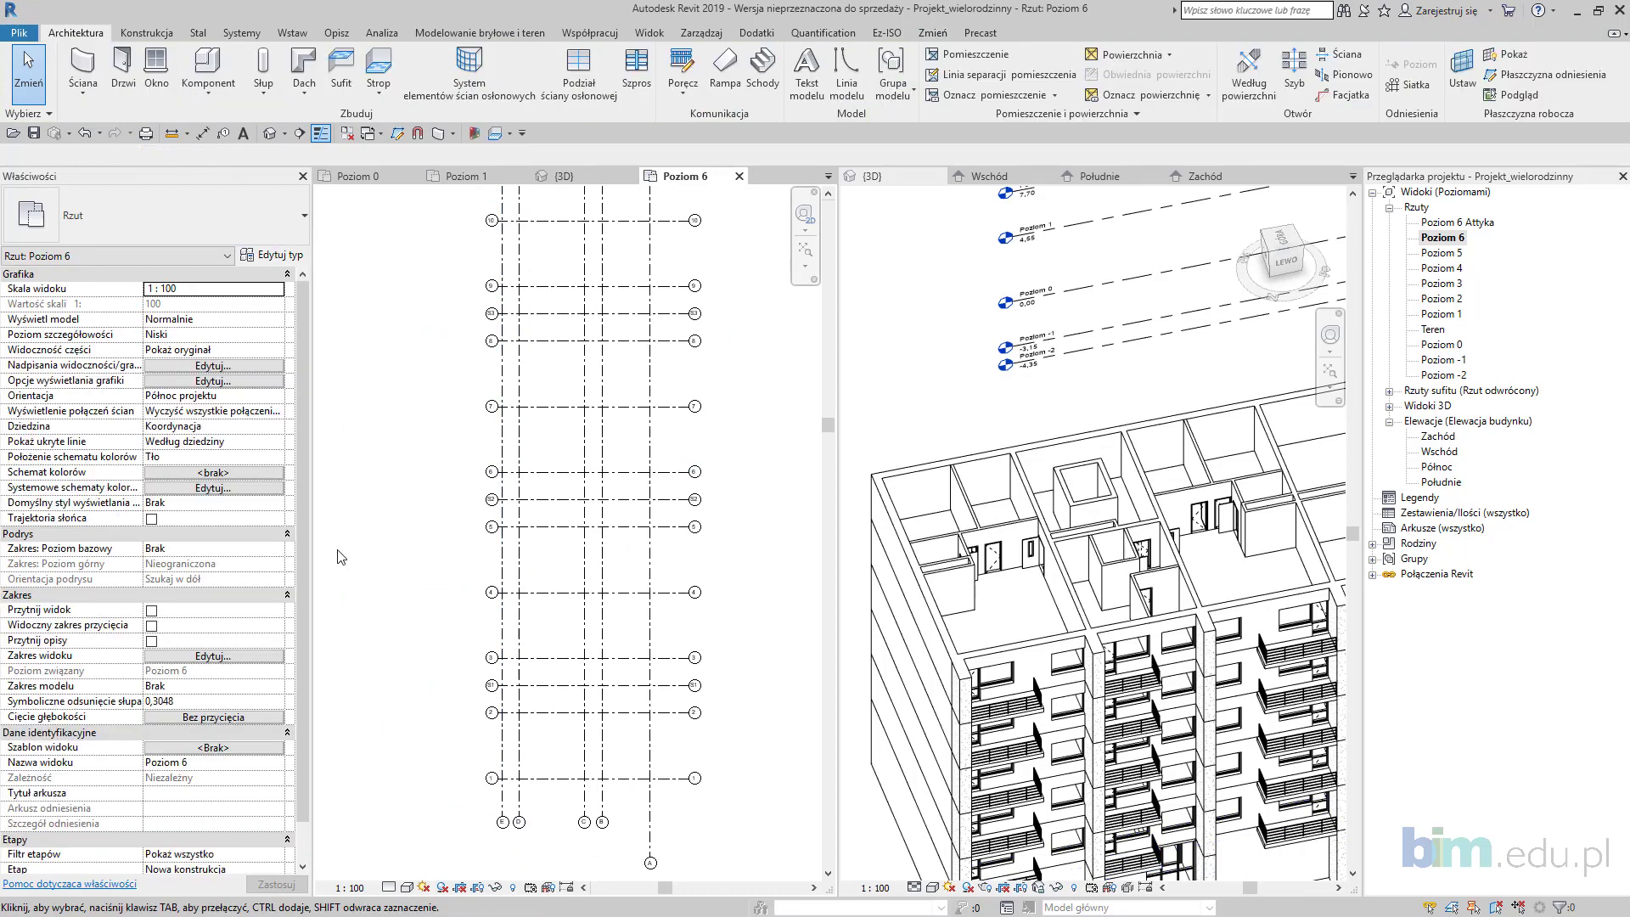
left_click(278, 550)
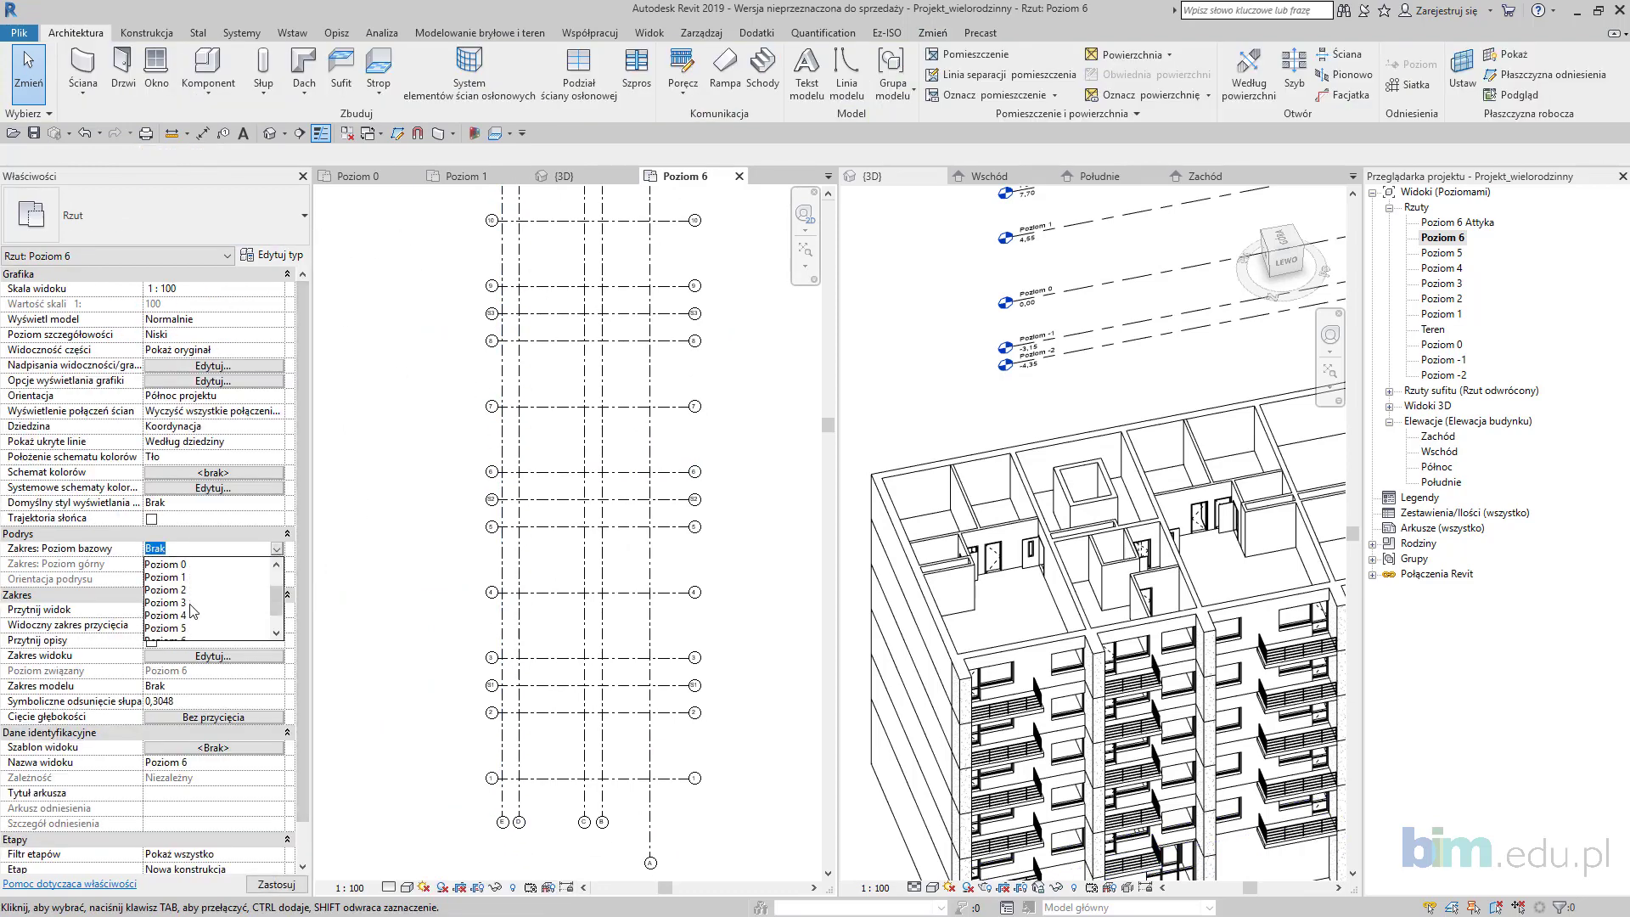
left_click(189, 602)
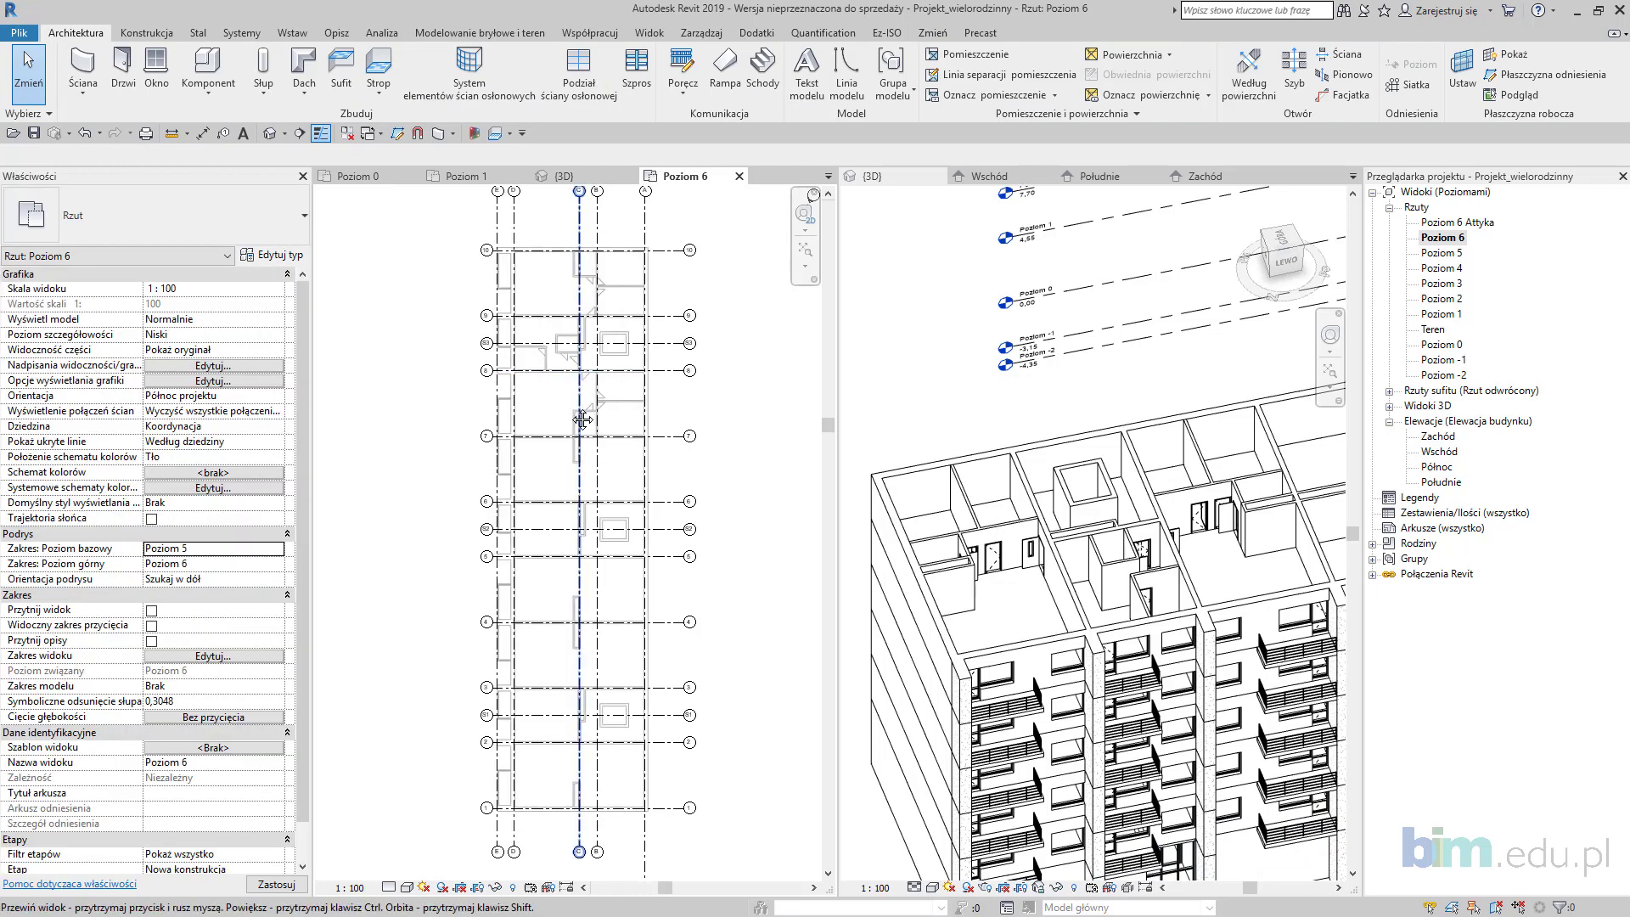
middle_click_drag(582, 421, 565, 372)
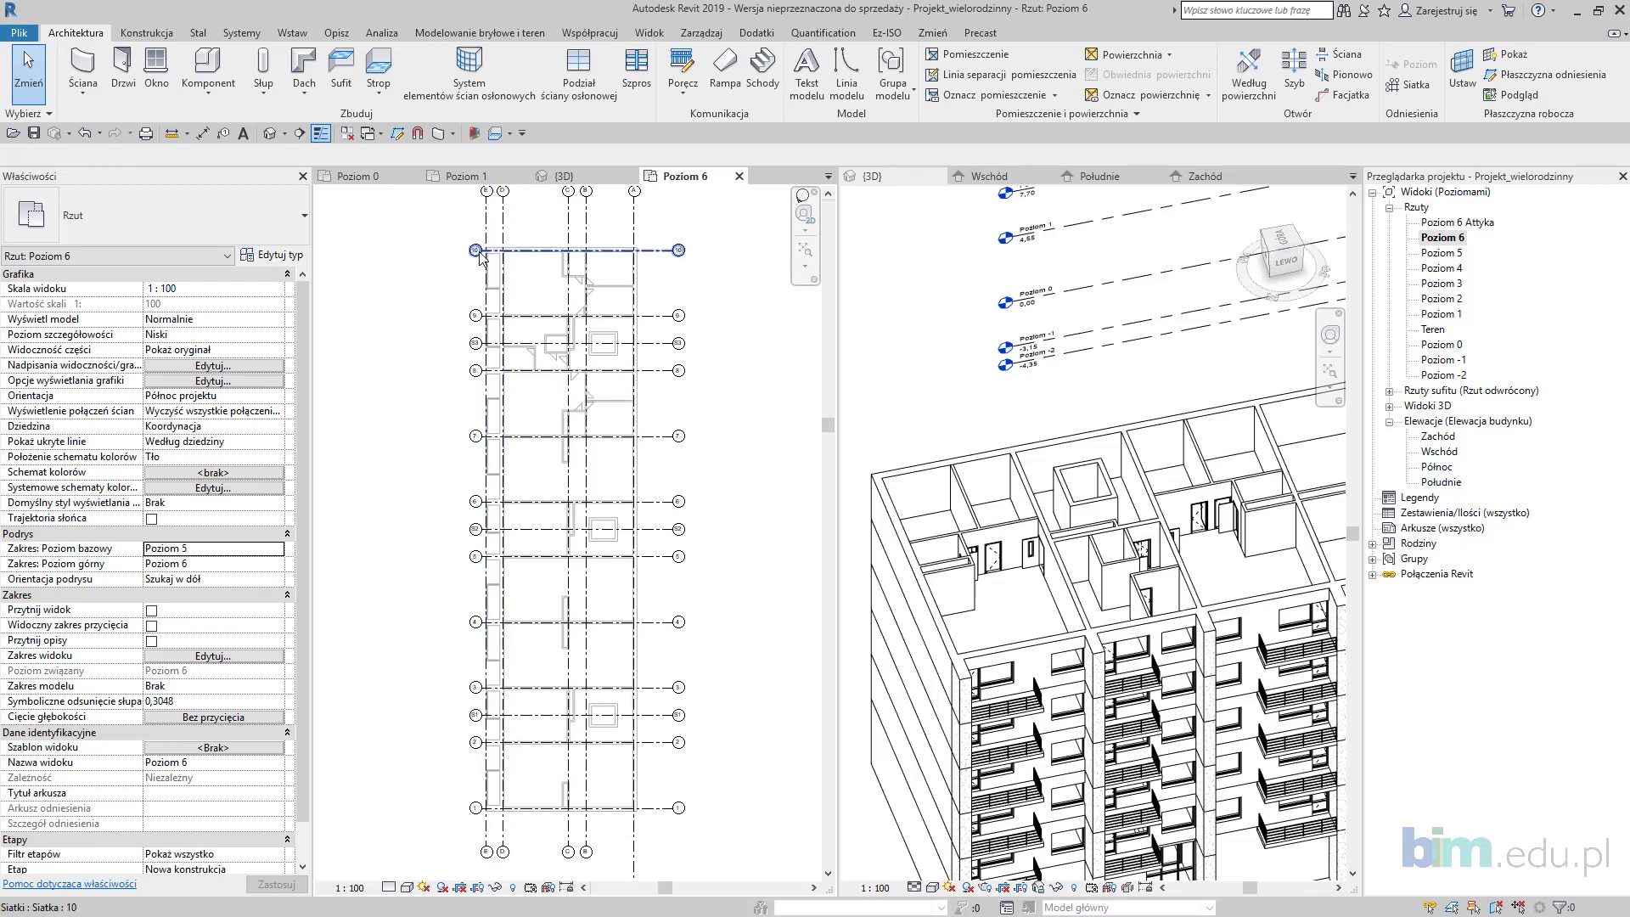
Step: Start a structural floor on Poziom 6 and define its boundary from the outer walls at grids 10 and 1 and both long facades
scroll(488, 247, "up", 3)
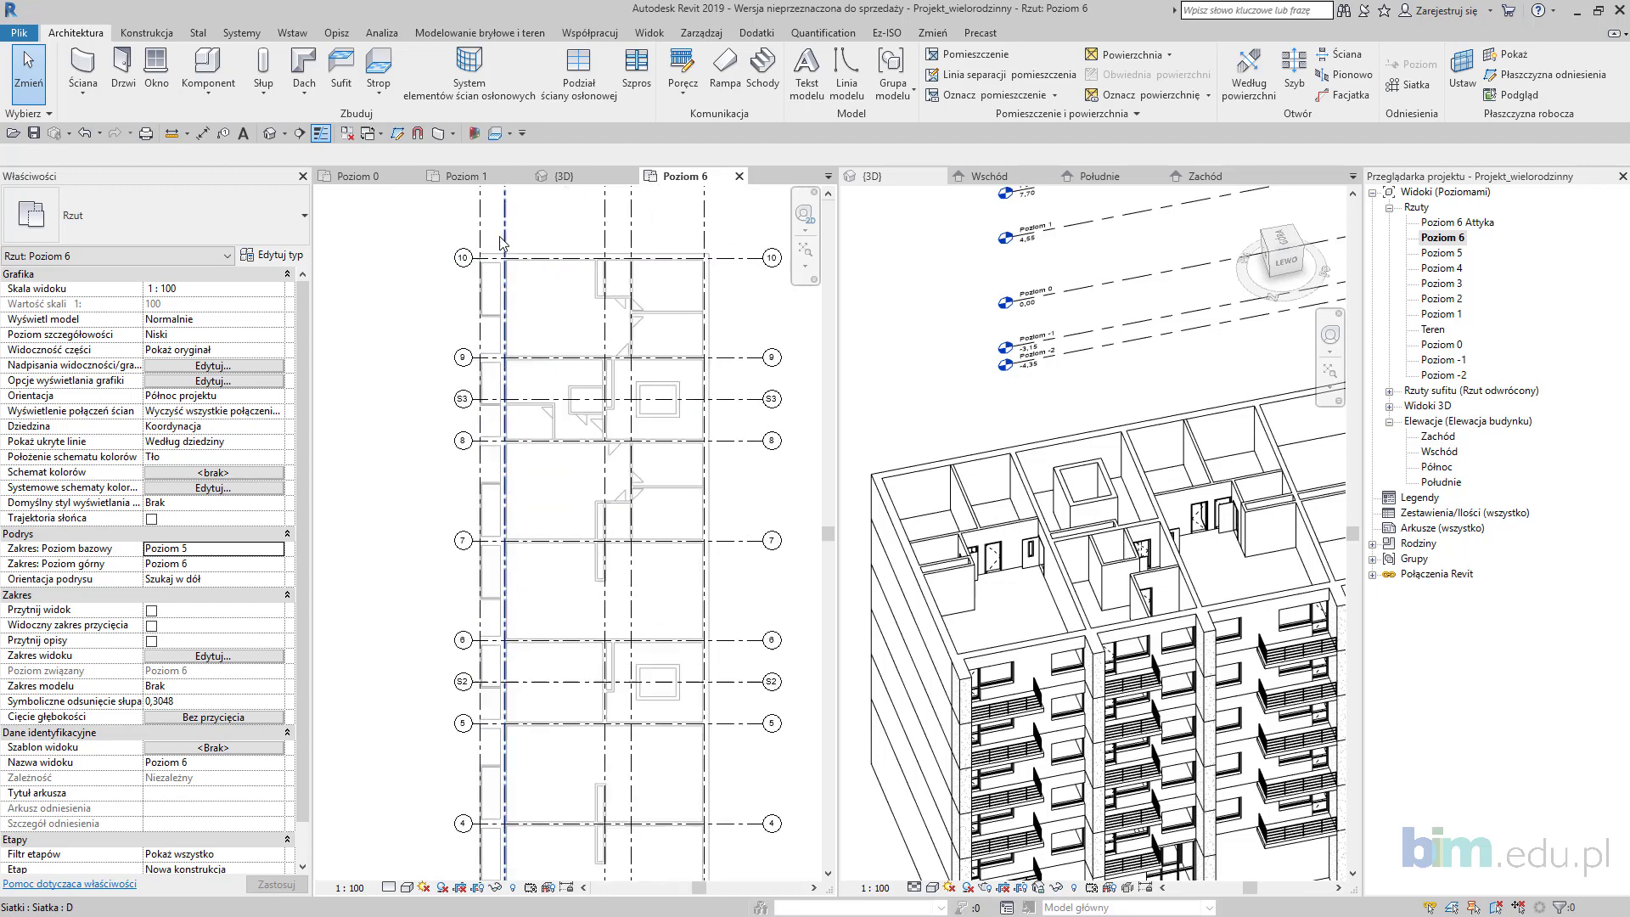
left_click(390, 99)
left_click(408, 161)
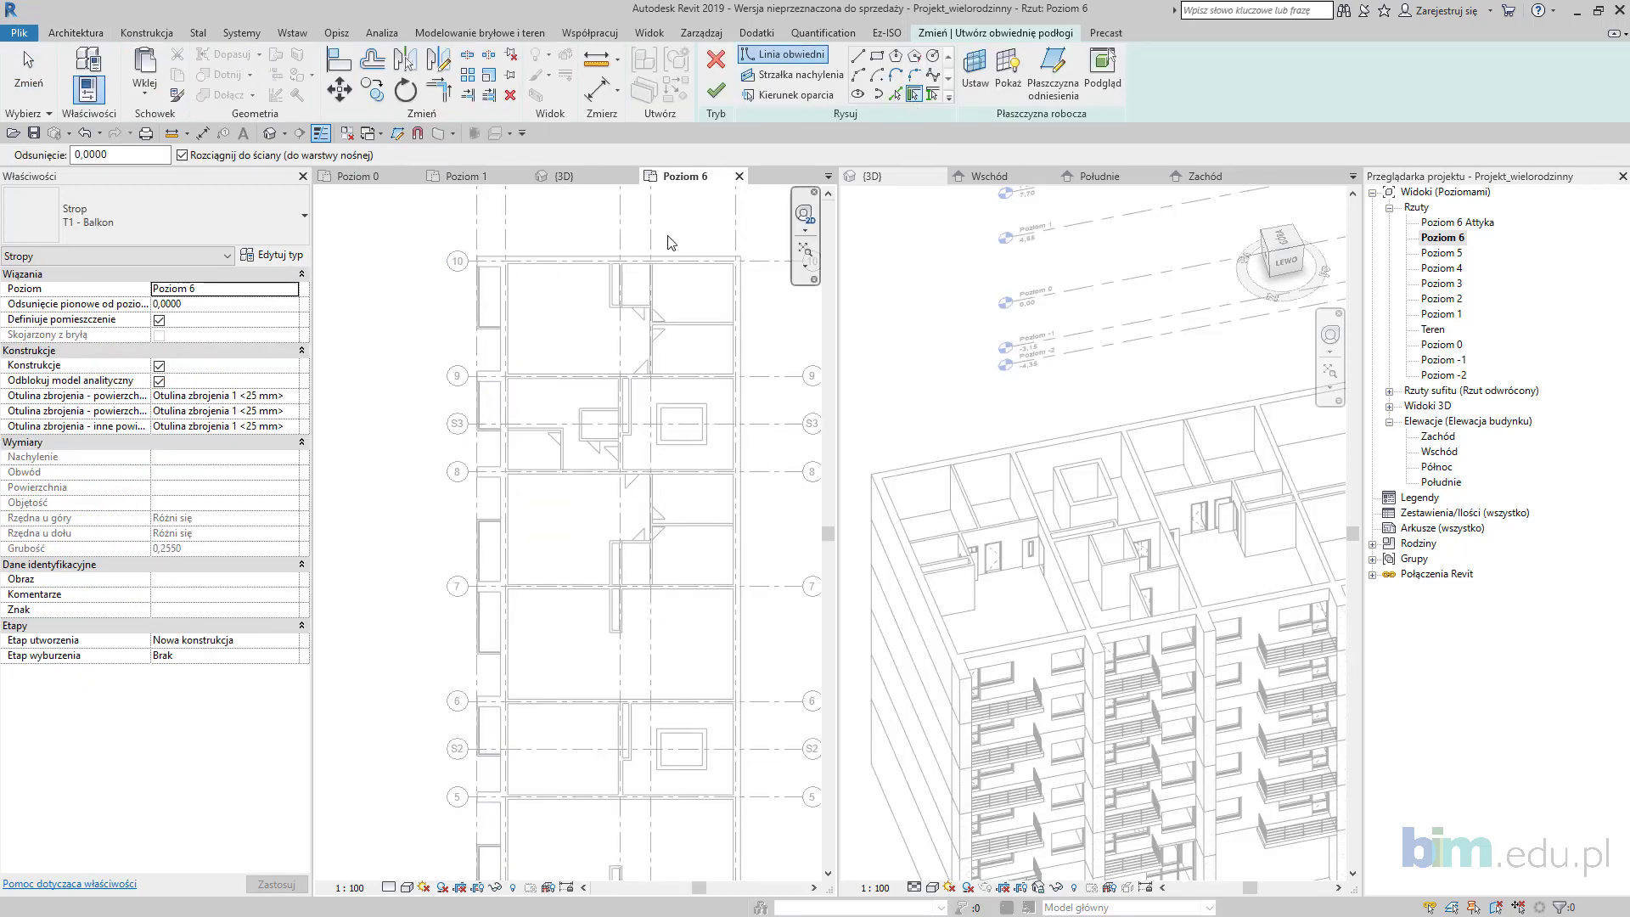
middle_click_drag(616, 254, 546, 247)
left_click(557, 255)
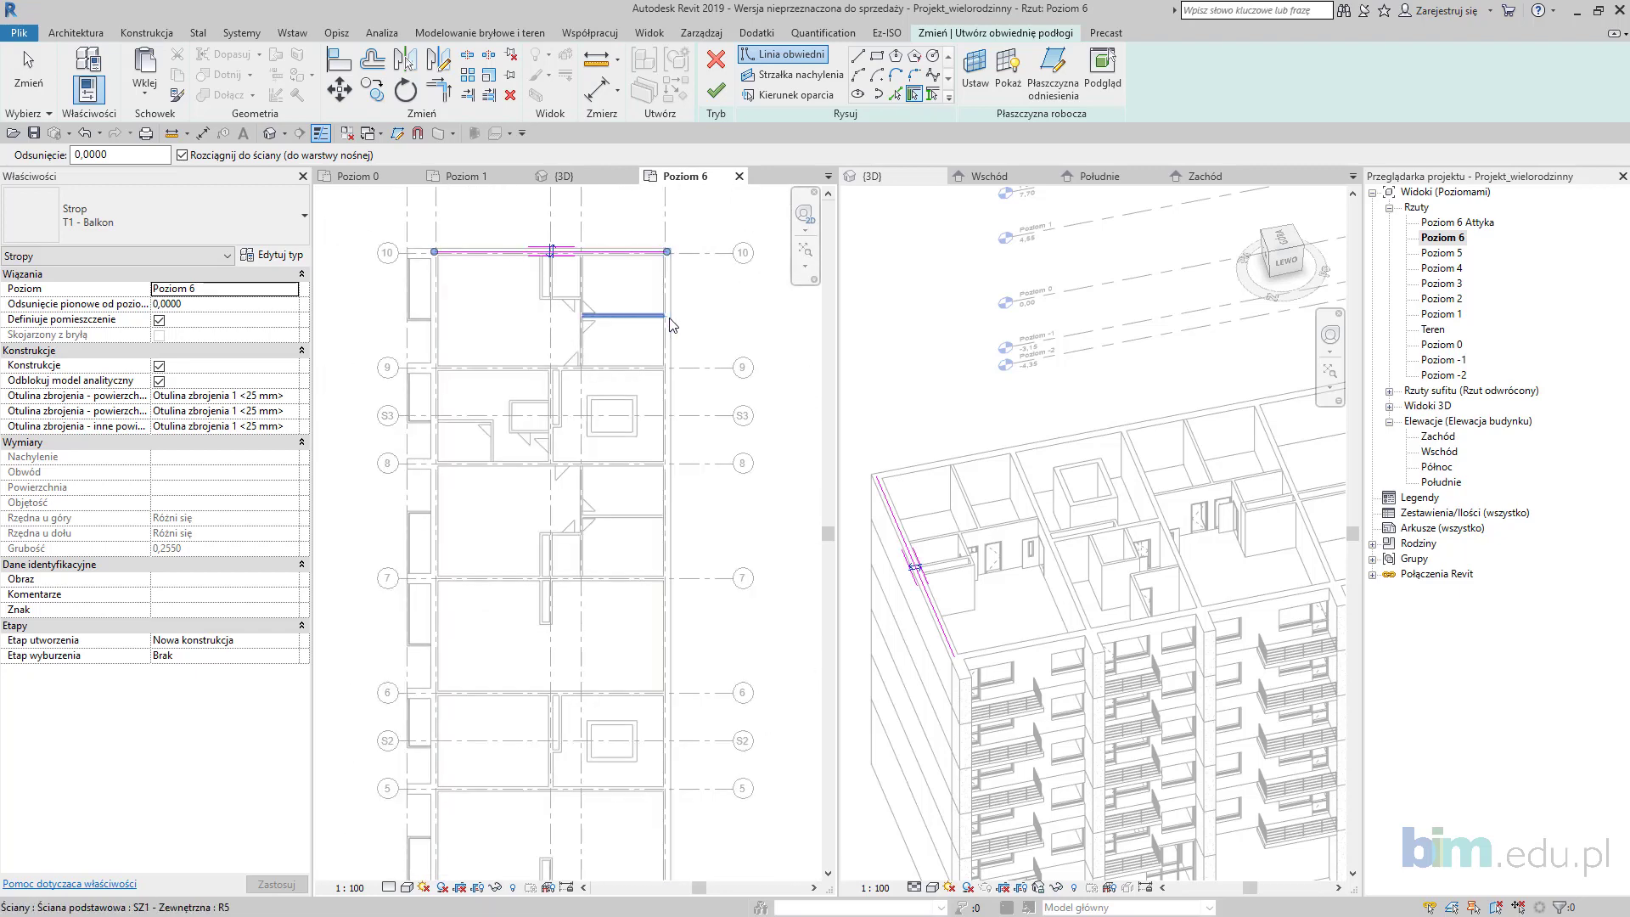
left_click(667, 317)
middle_click_drag(726, 603, 760, 211)
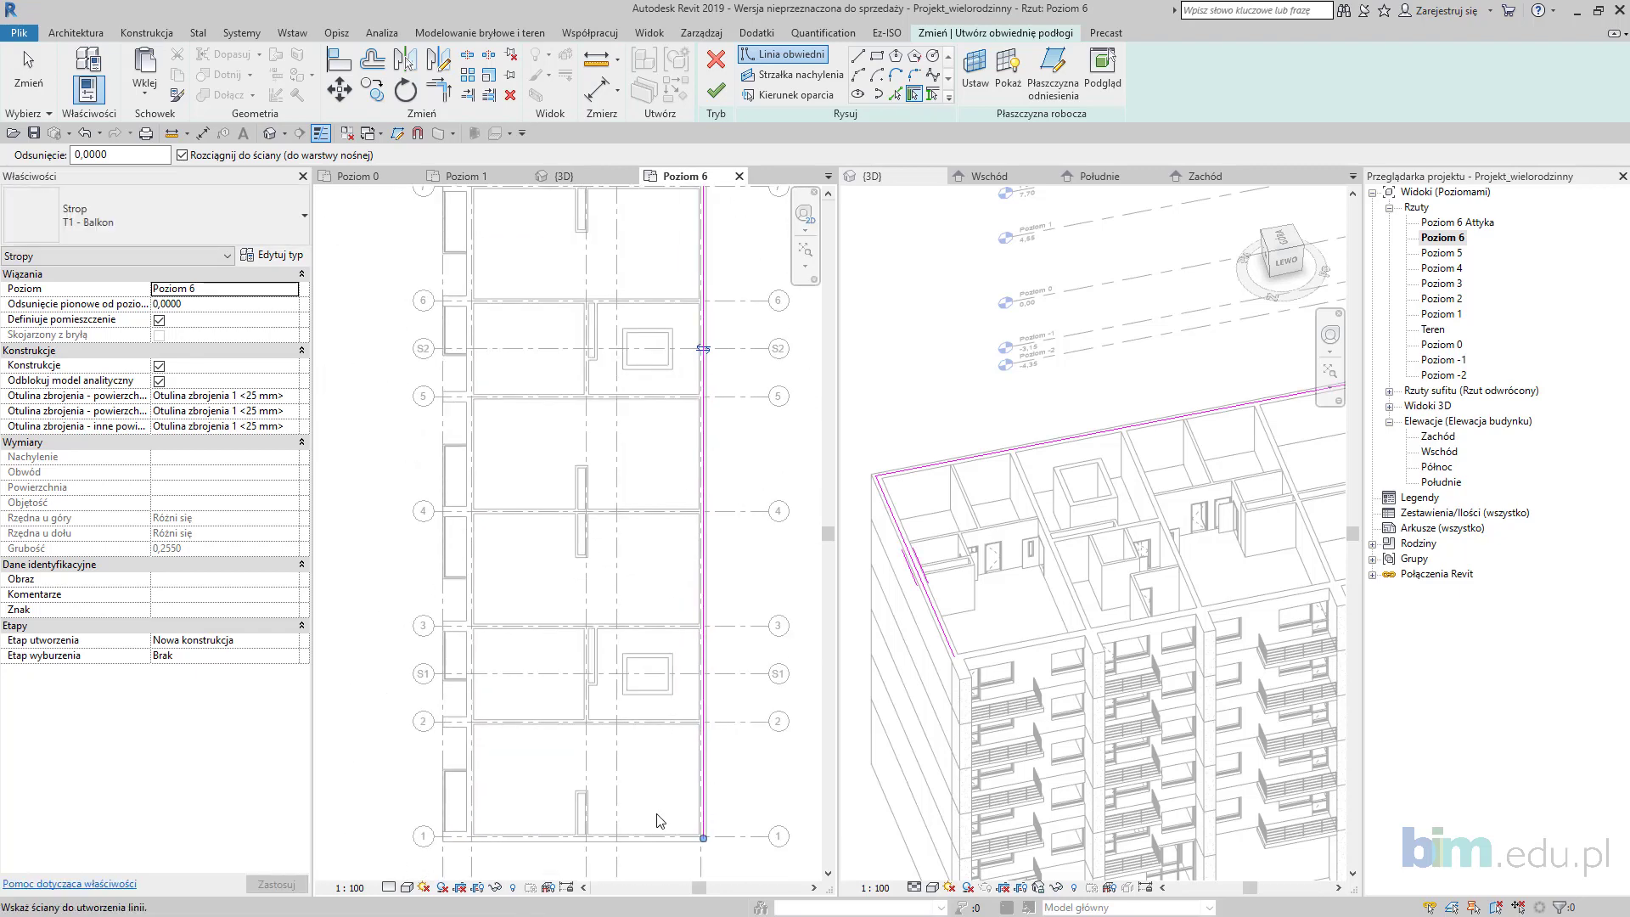
left_click(654, 839)
left_click(470, 374)
middle_click_drag(536, 370, 546, 586)
scroll(552, 433, "down", 1)
middle_click_drag(562, 438, 606, 371)
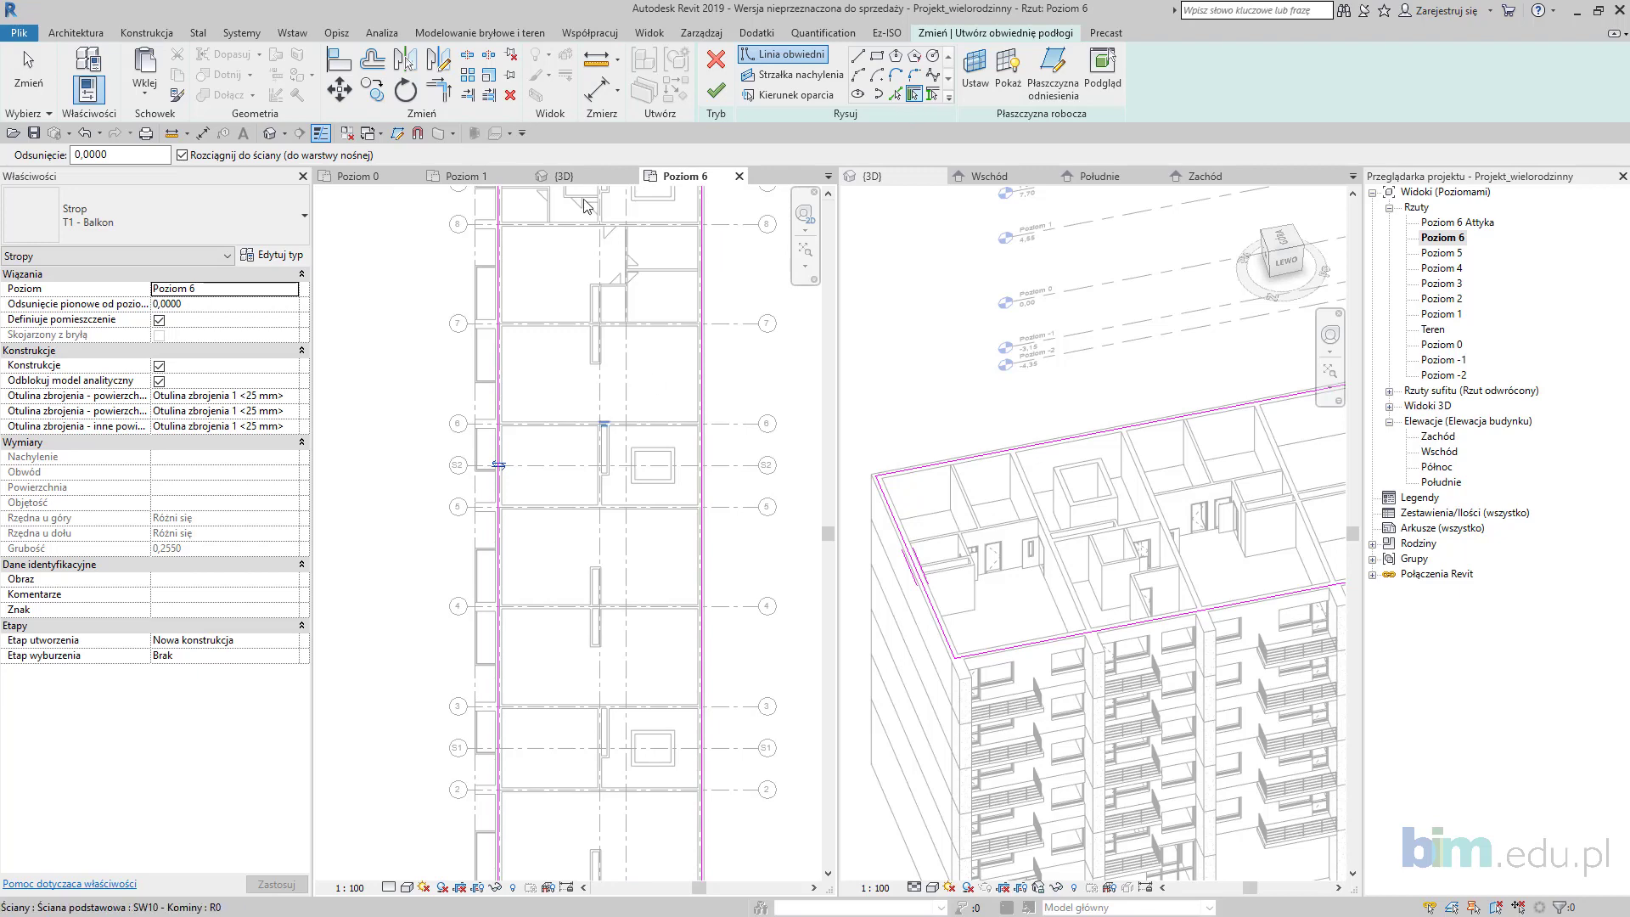
middle_click_drag(623, 578, 617, 454)
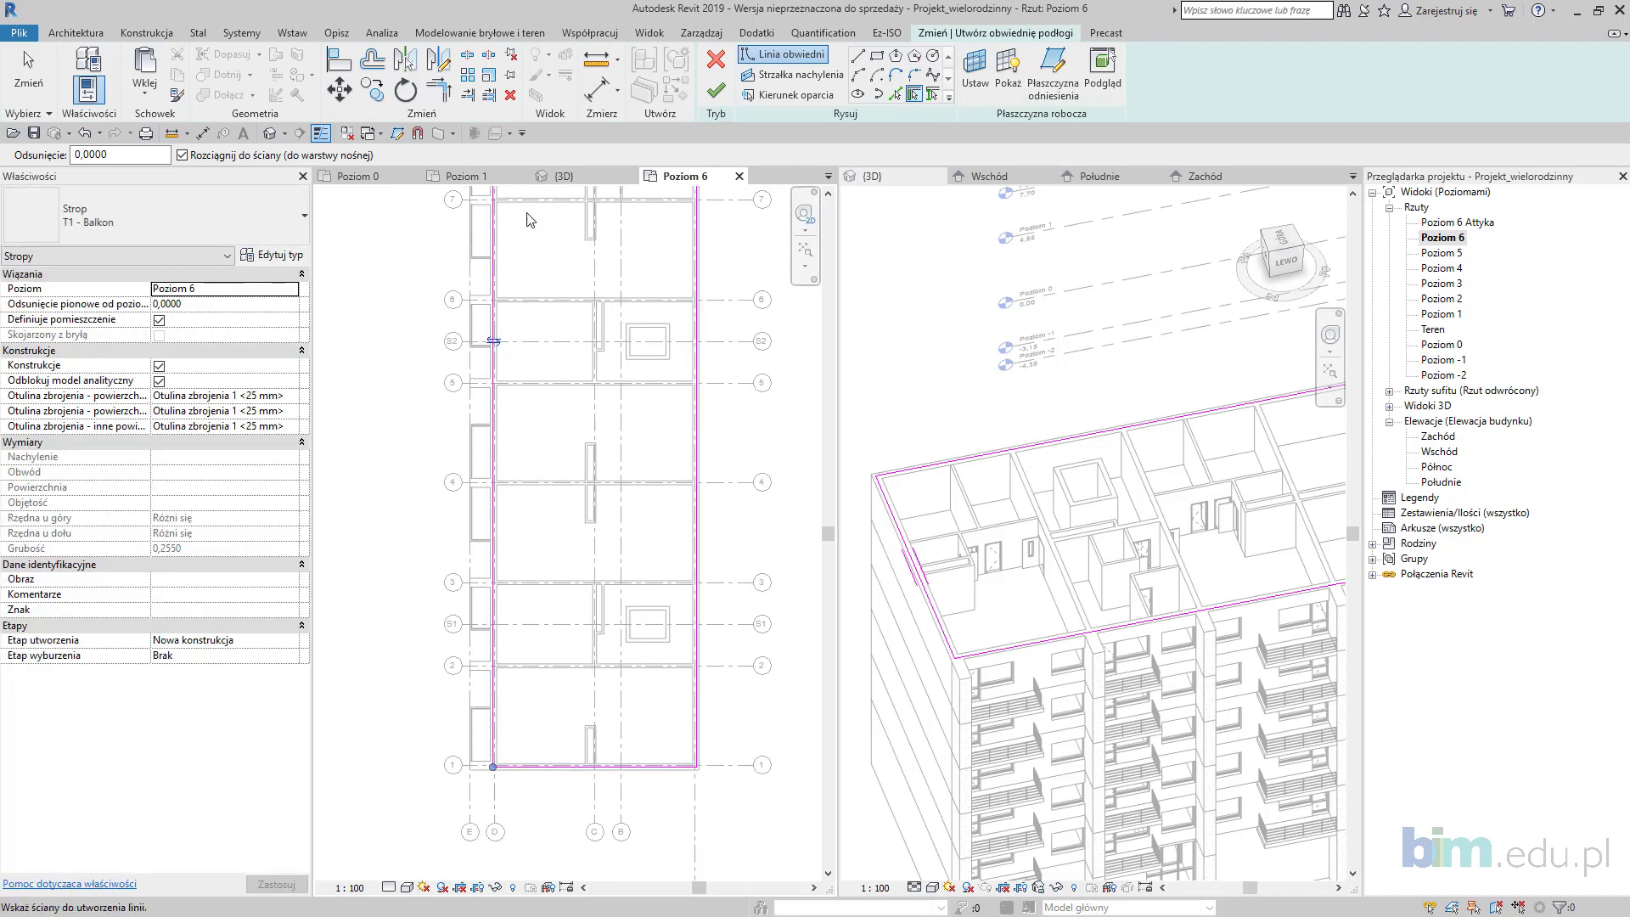
Step: Set the floor type to T2 - Stropodach nad garażem and finish the floor without attaching the walls to its underside
left_click(204, 212)
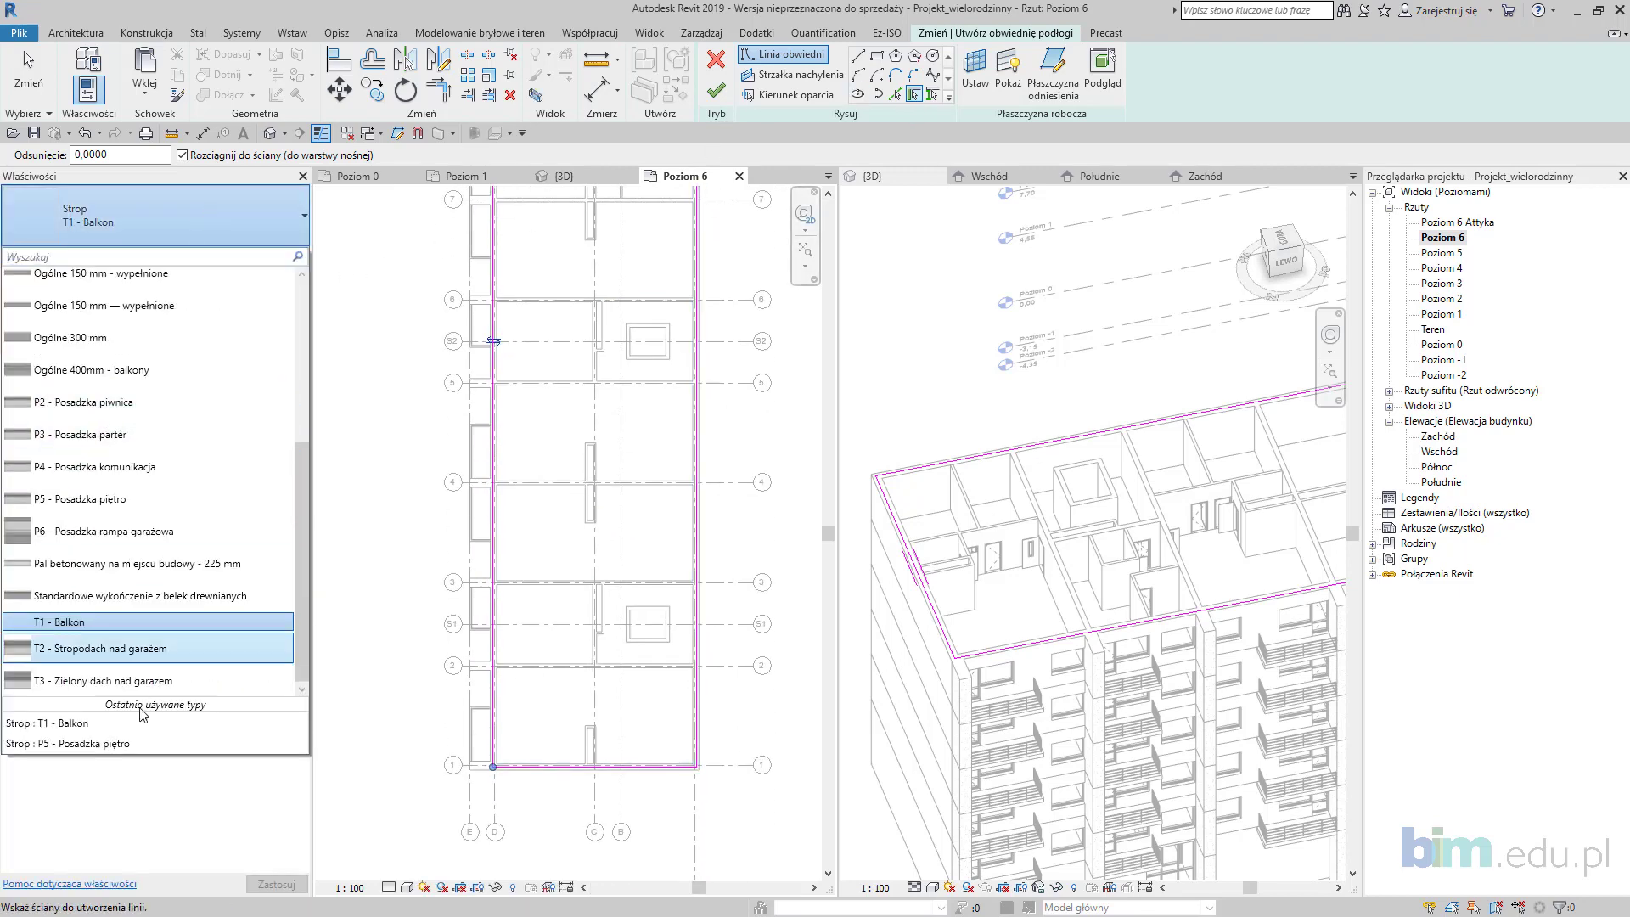
left_click(127, 649)
left_click(716, 89)
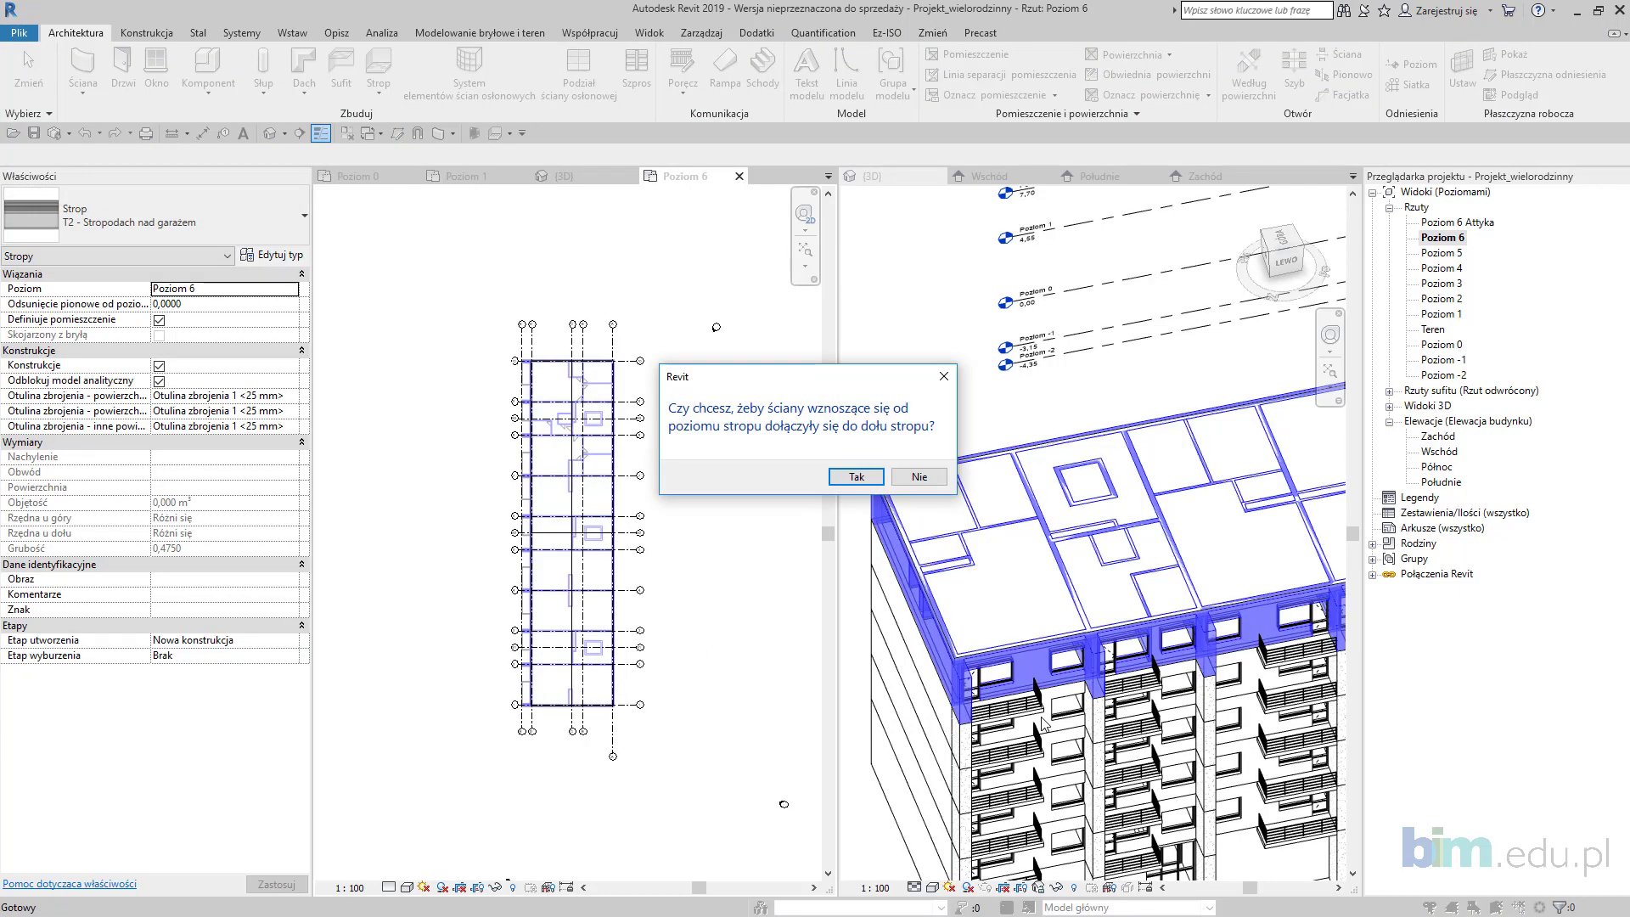
left_click(937, 480)
left_click(855, 485)
Step: Copy the ten top-storey SZ2 - Wypust balkony walls along the balcony facade and paste them aligned to Poziom 6
scroll(545, 440, "up", 4)
left_click(961, 698)
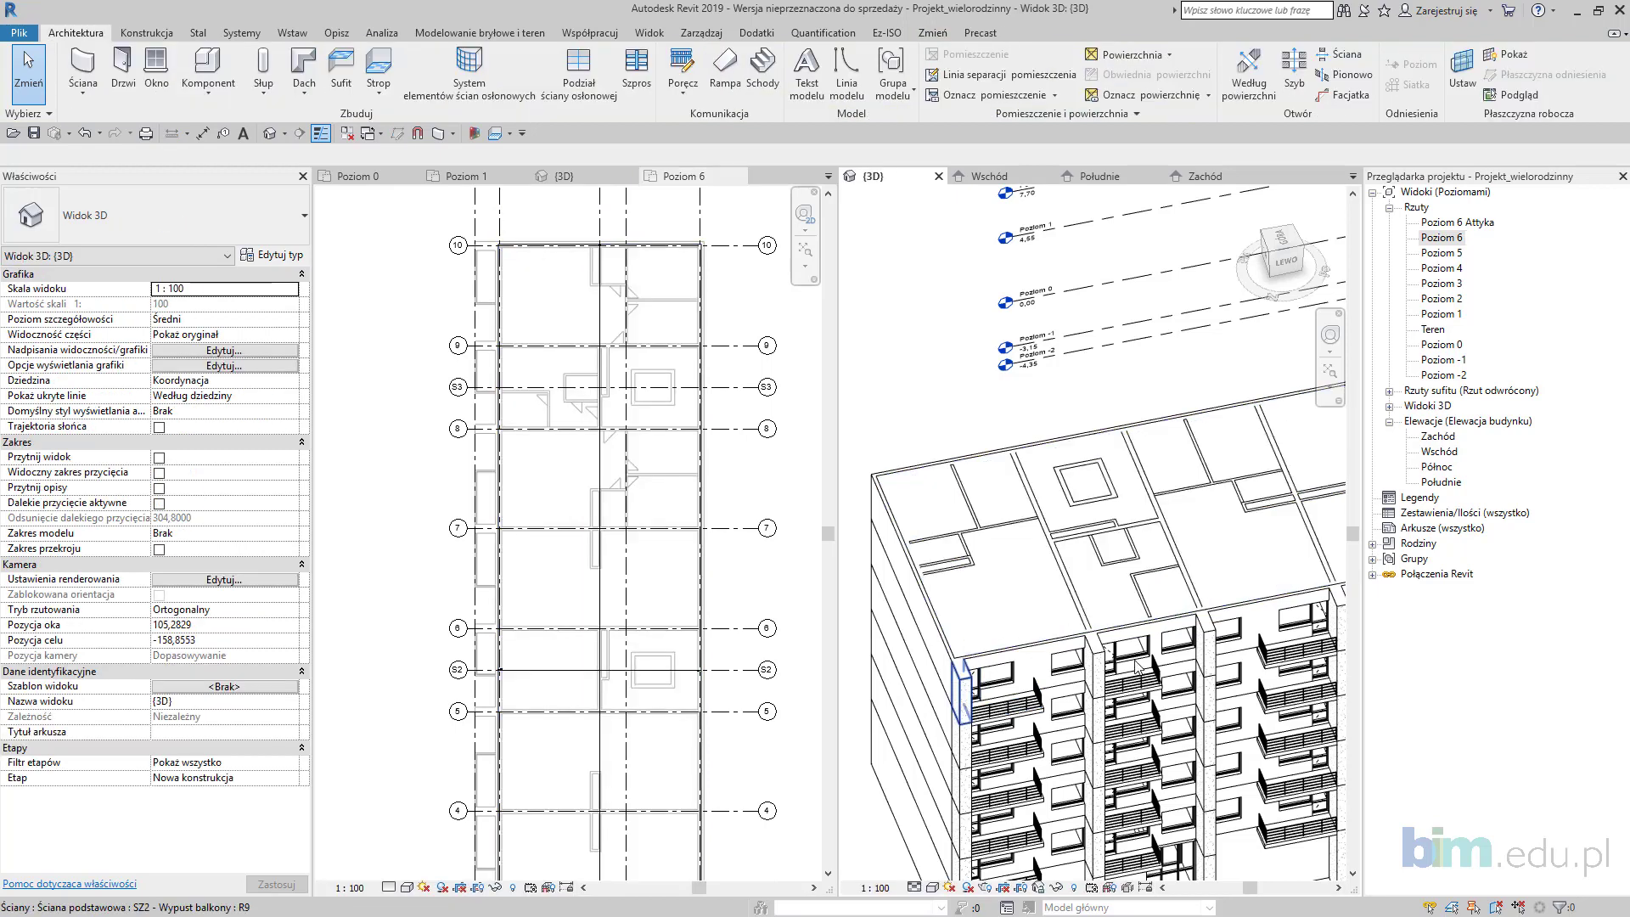
left_click(1097, 667, "ctrl")
middle_click_drag(1096, 666, 1035, 627)
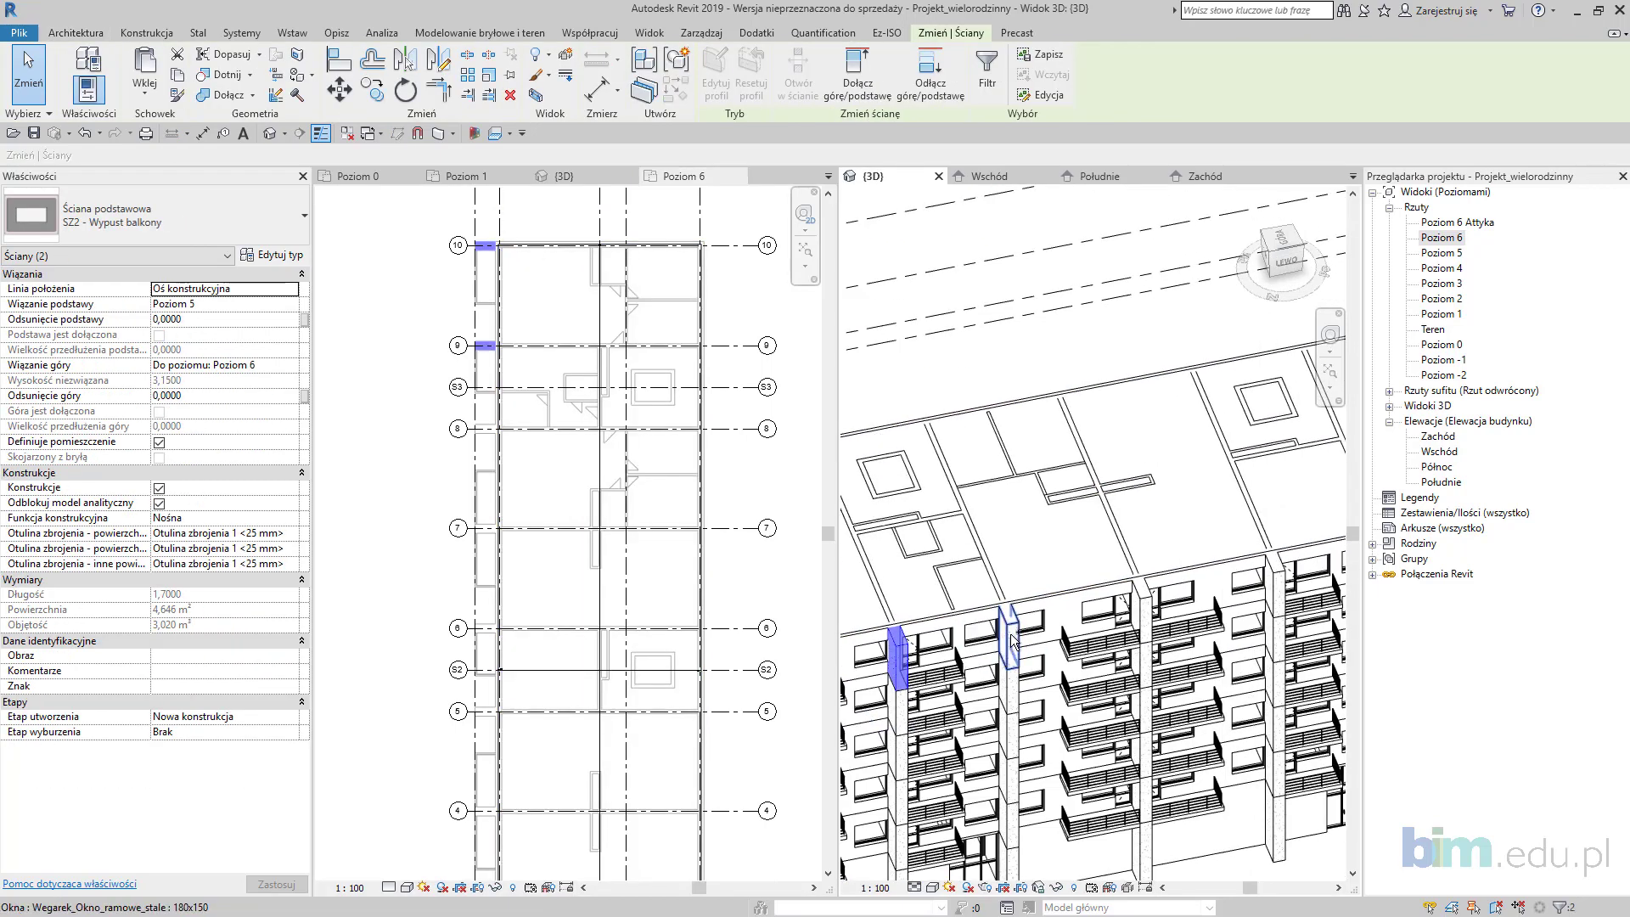
left_click(1143, 610, "ctrl")
middle_click_drag(1206, 595, 980, 617)
left_click(1047, 610, "ctrl")
left_click(1162, 595, "ctrl")
middle_click_drag(1162, 594, 1107, 586)
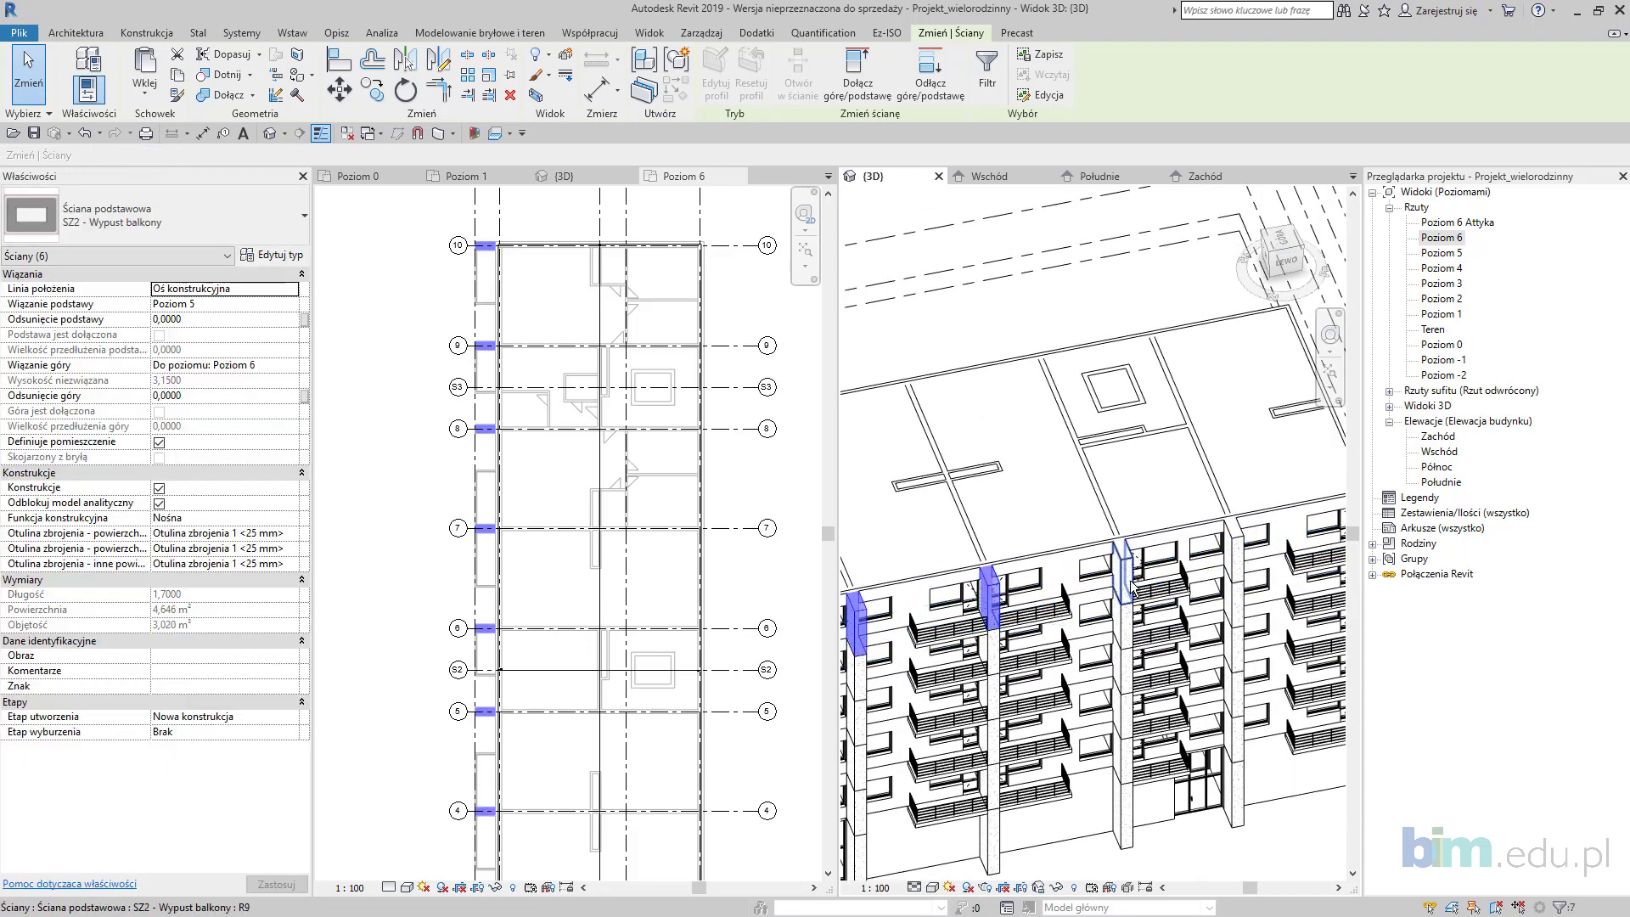
left_click(1231, 564, "ctrl")
middle_click_drag(1232, 565, 1112, 591)
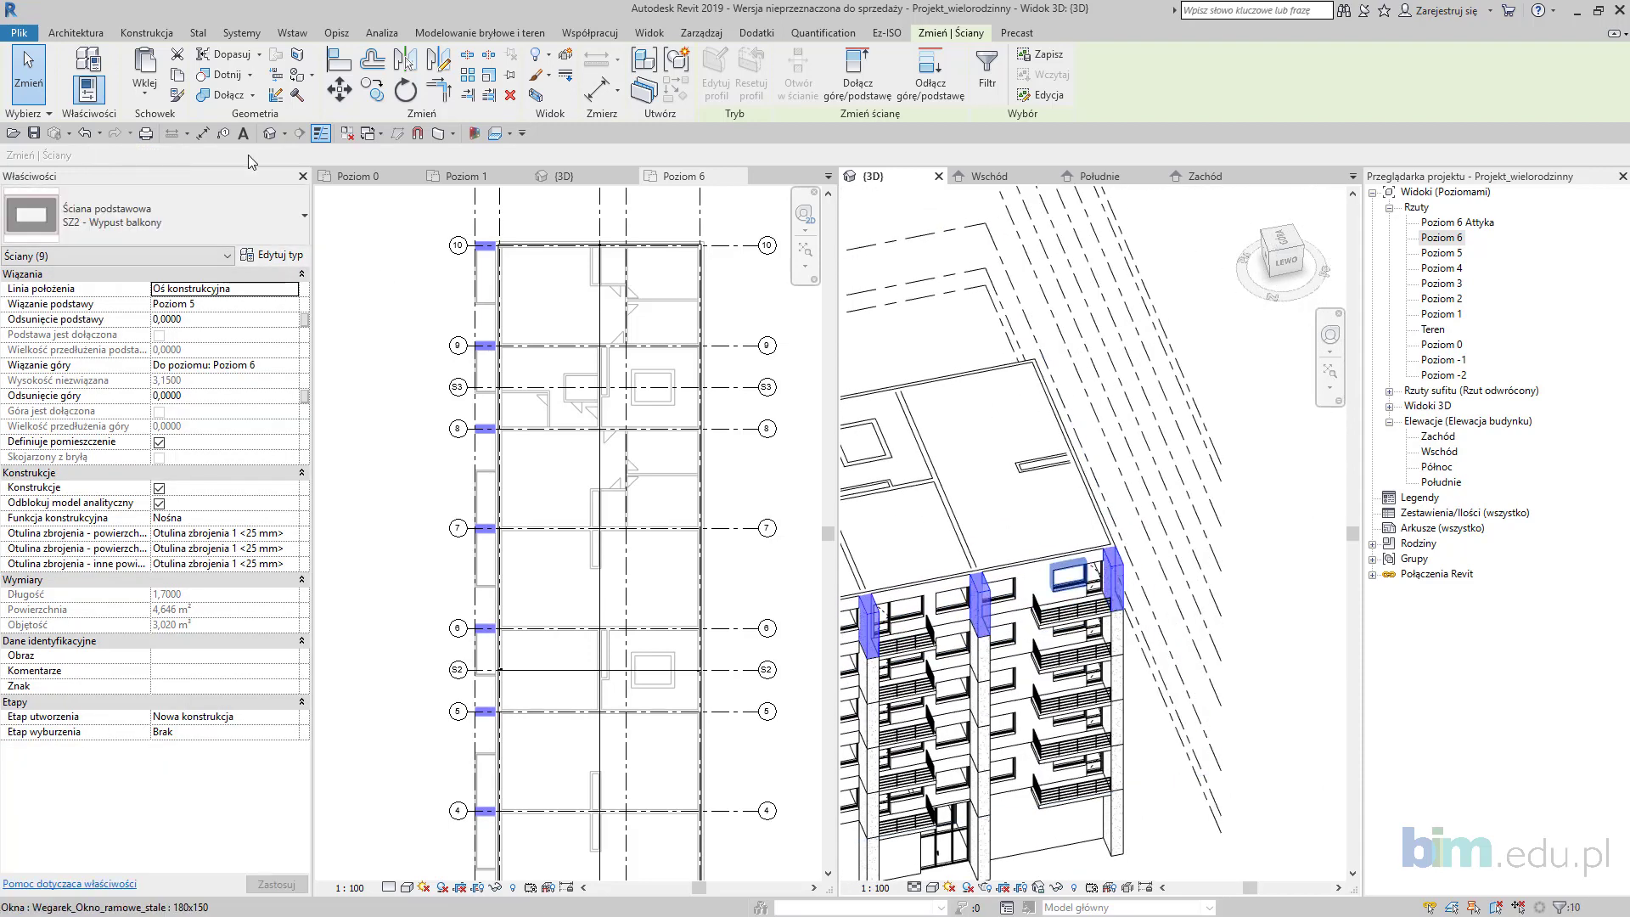
left_click(146, 91)
left_click(195, 160)
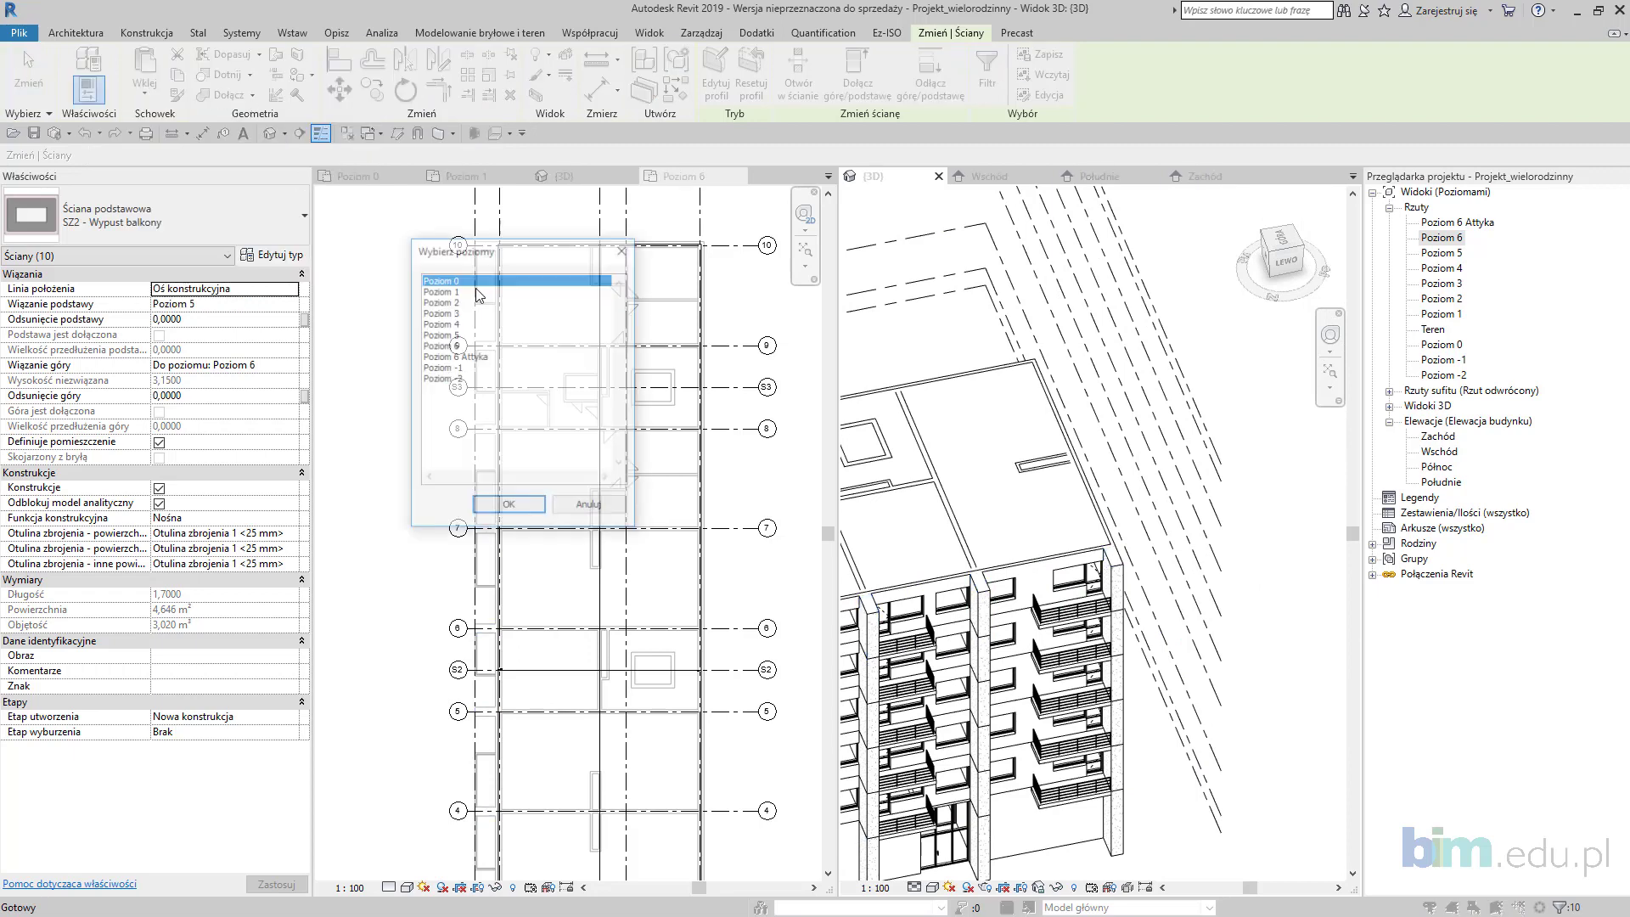
left_click(466, 346)
left_click(509, 507)
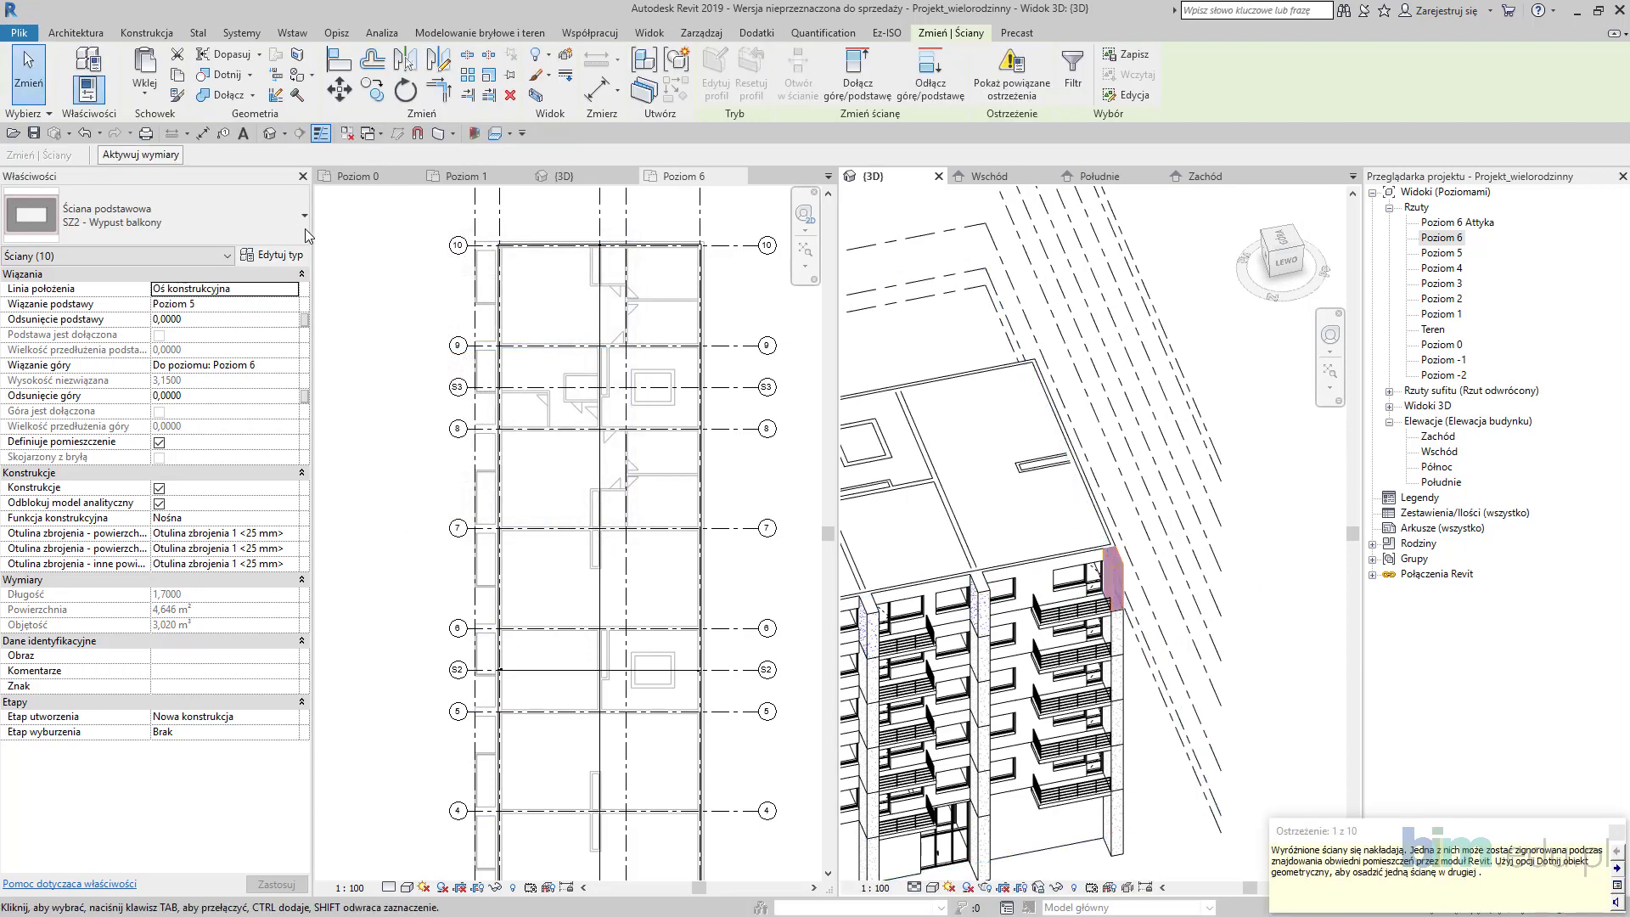
Step: Constrain the pasted balcony projection walls with their base at Poziom 6 and their top at Poziom 6 Attyka
left_click(291, 305)
scroll(212, 365, "down", 1)
left_click(215, 370)
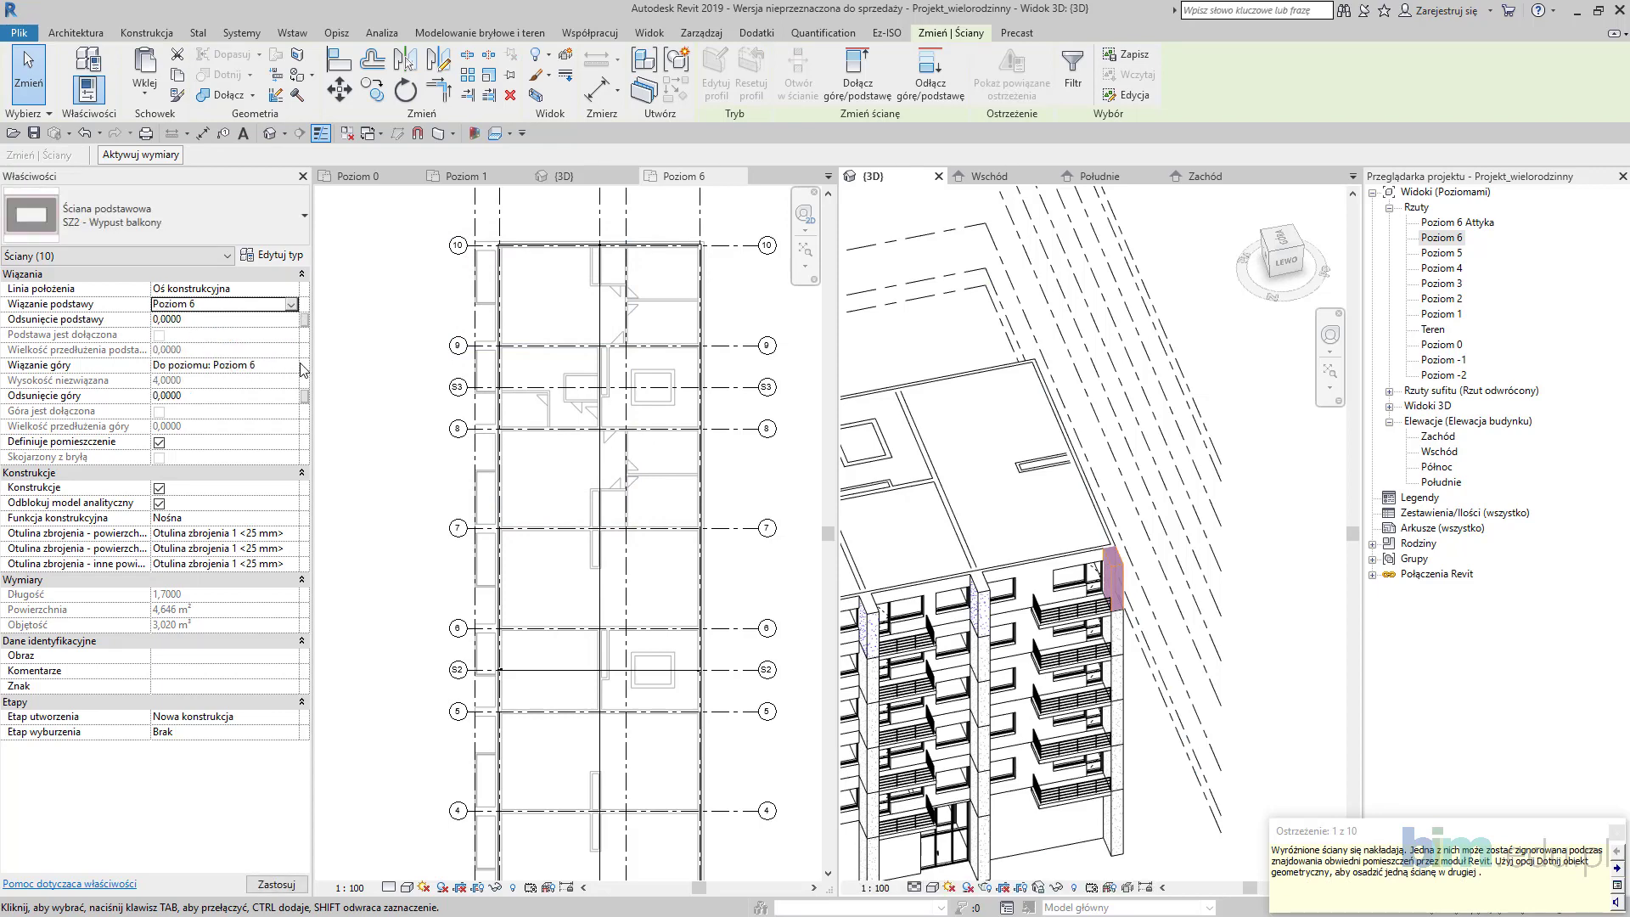
left_click(291, 366)
left_click(262, 448)
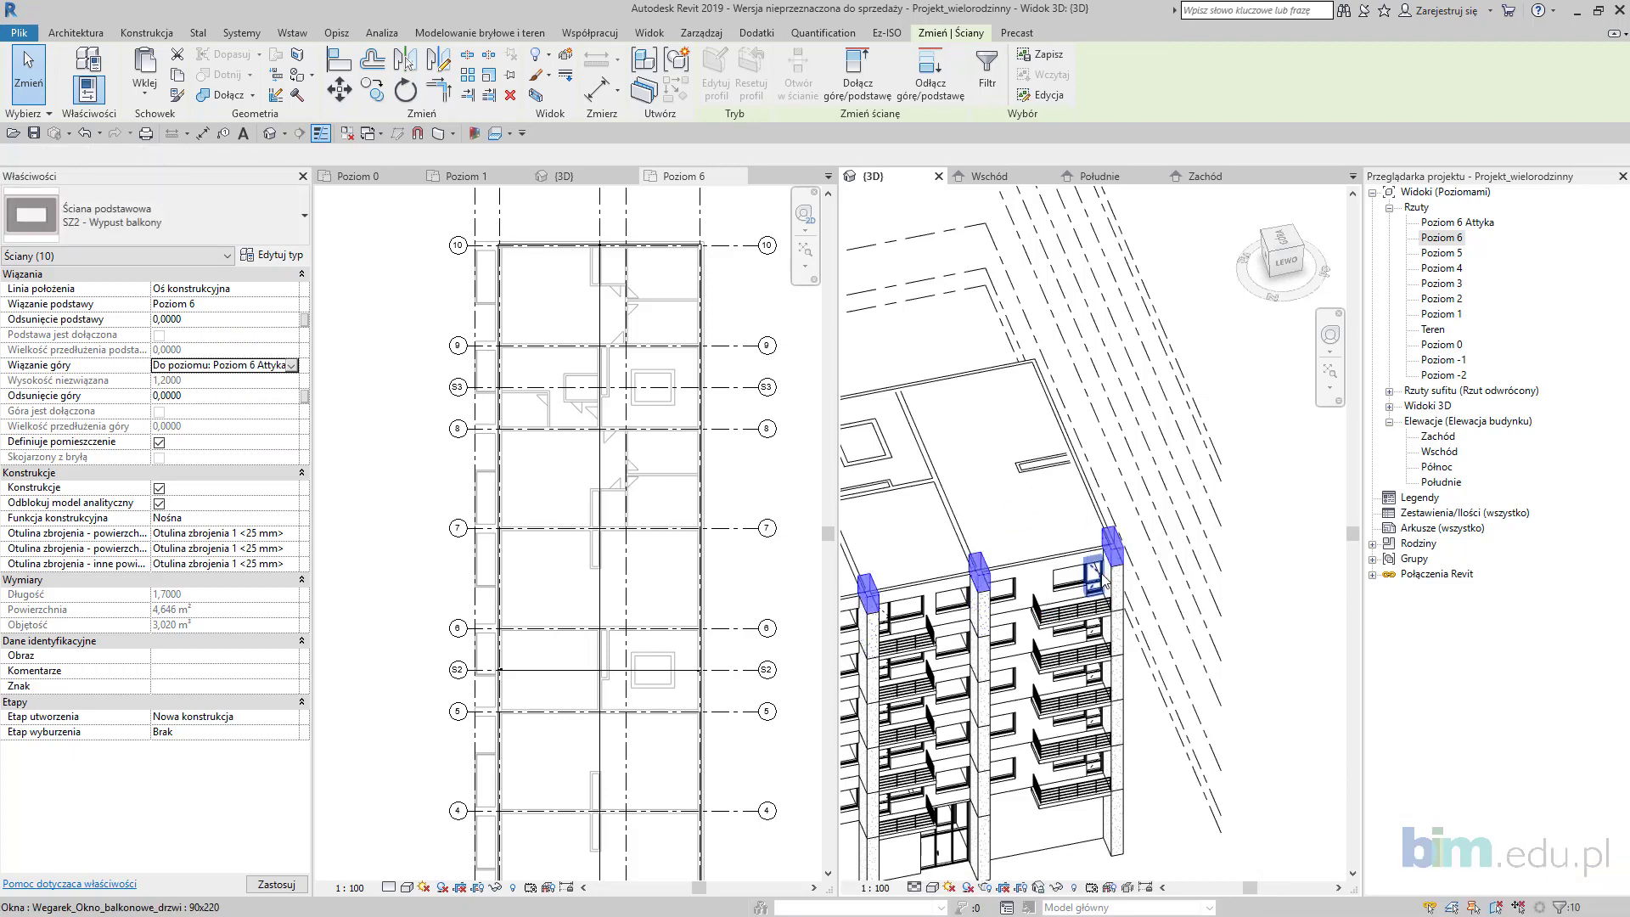
middle_click_drag(1038, 601, 1277, 534)
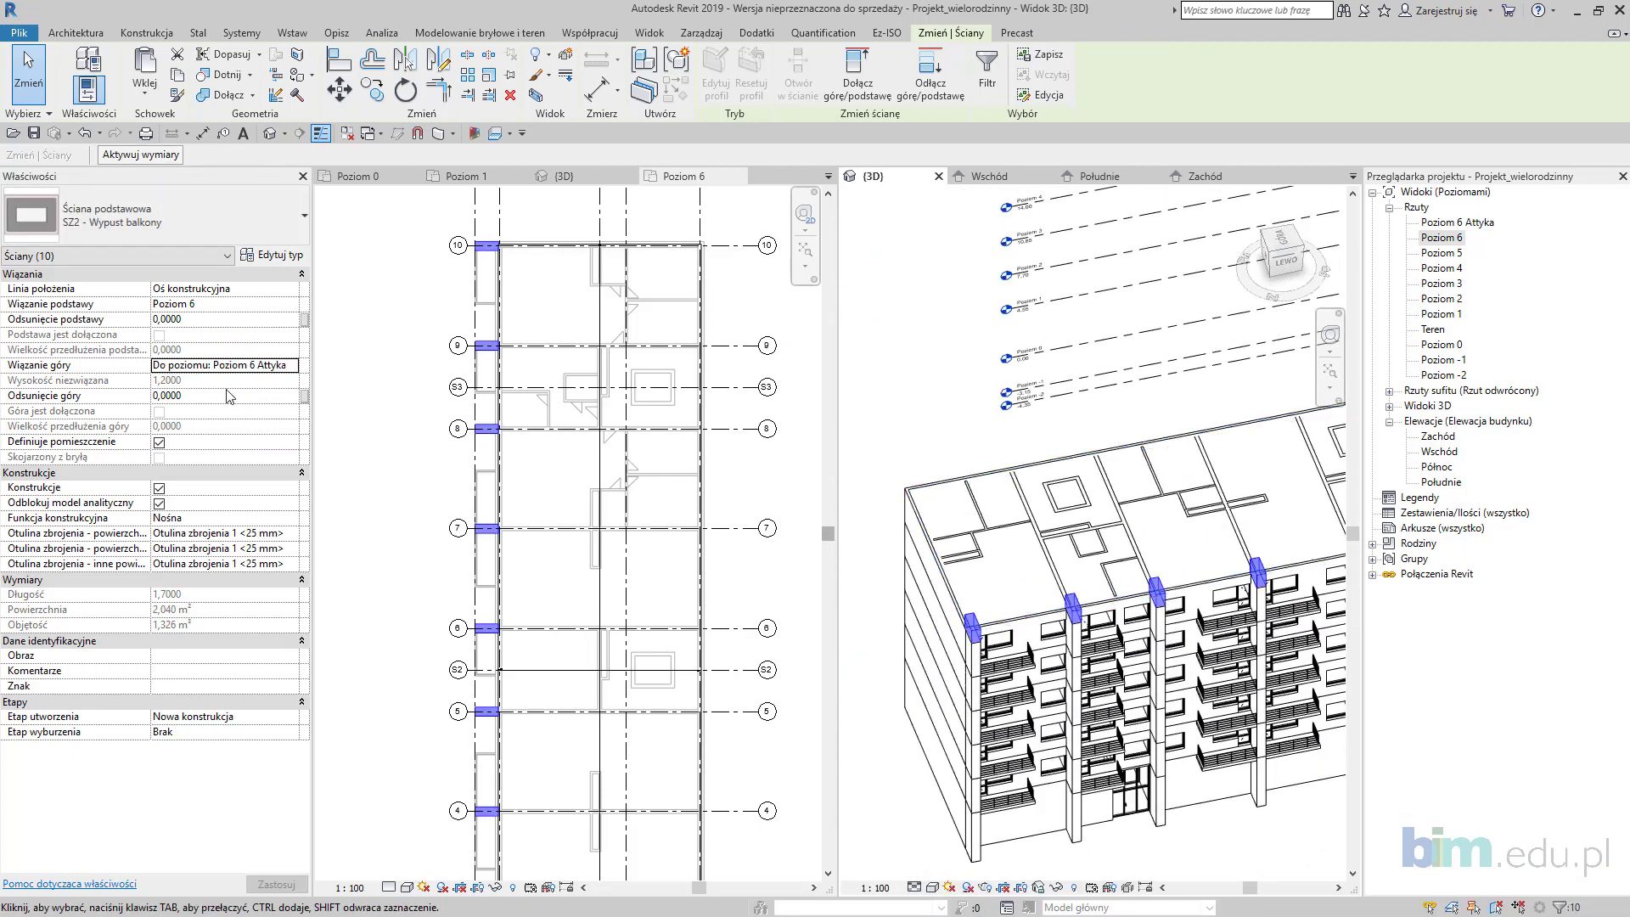
scroll(525, 181, "up", 1)
key("Escape")
Step: Start a new structural wall similar to the exterior SZ1 wall and change its type to SZ6
scroll(944, 644, "up", 3)
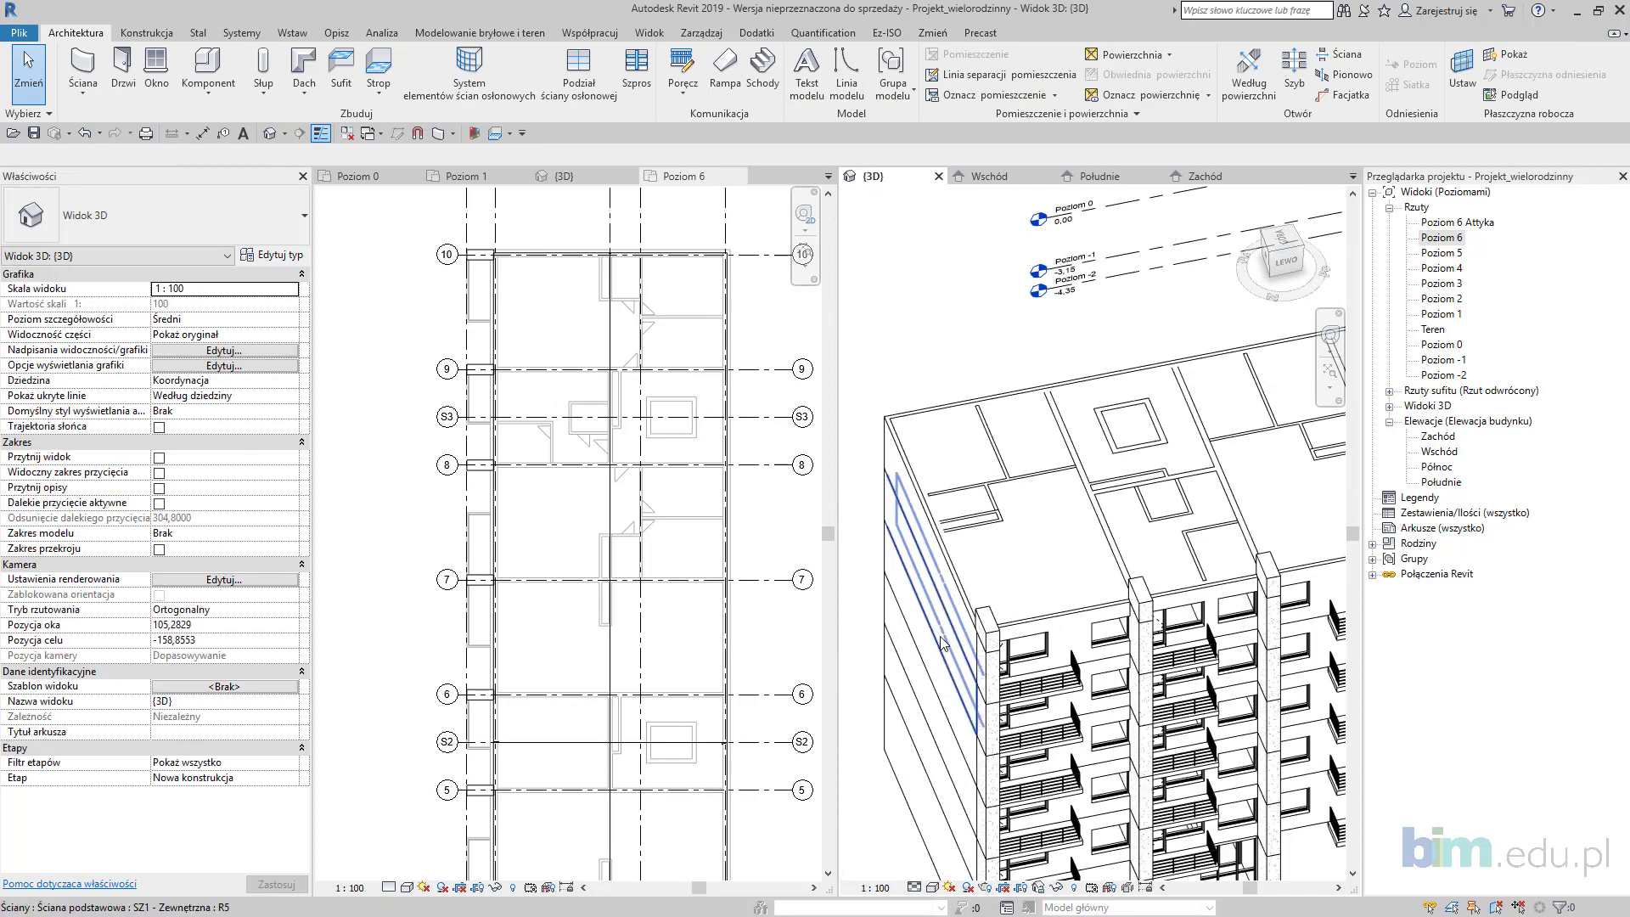
left_click(936, 586)
left_click(679, 89)
left_click(191, 219)
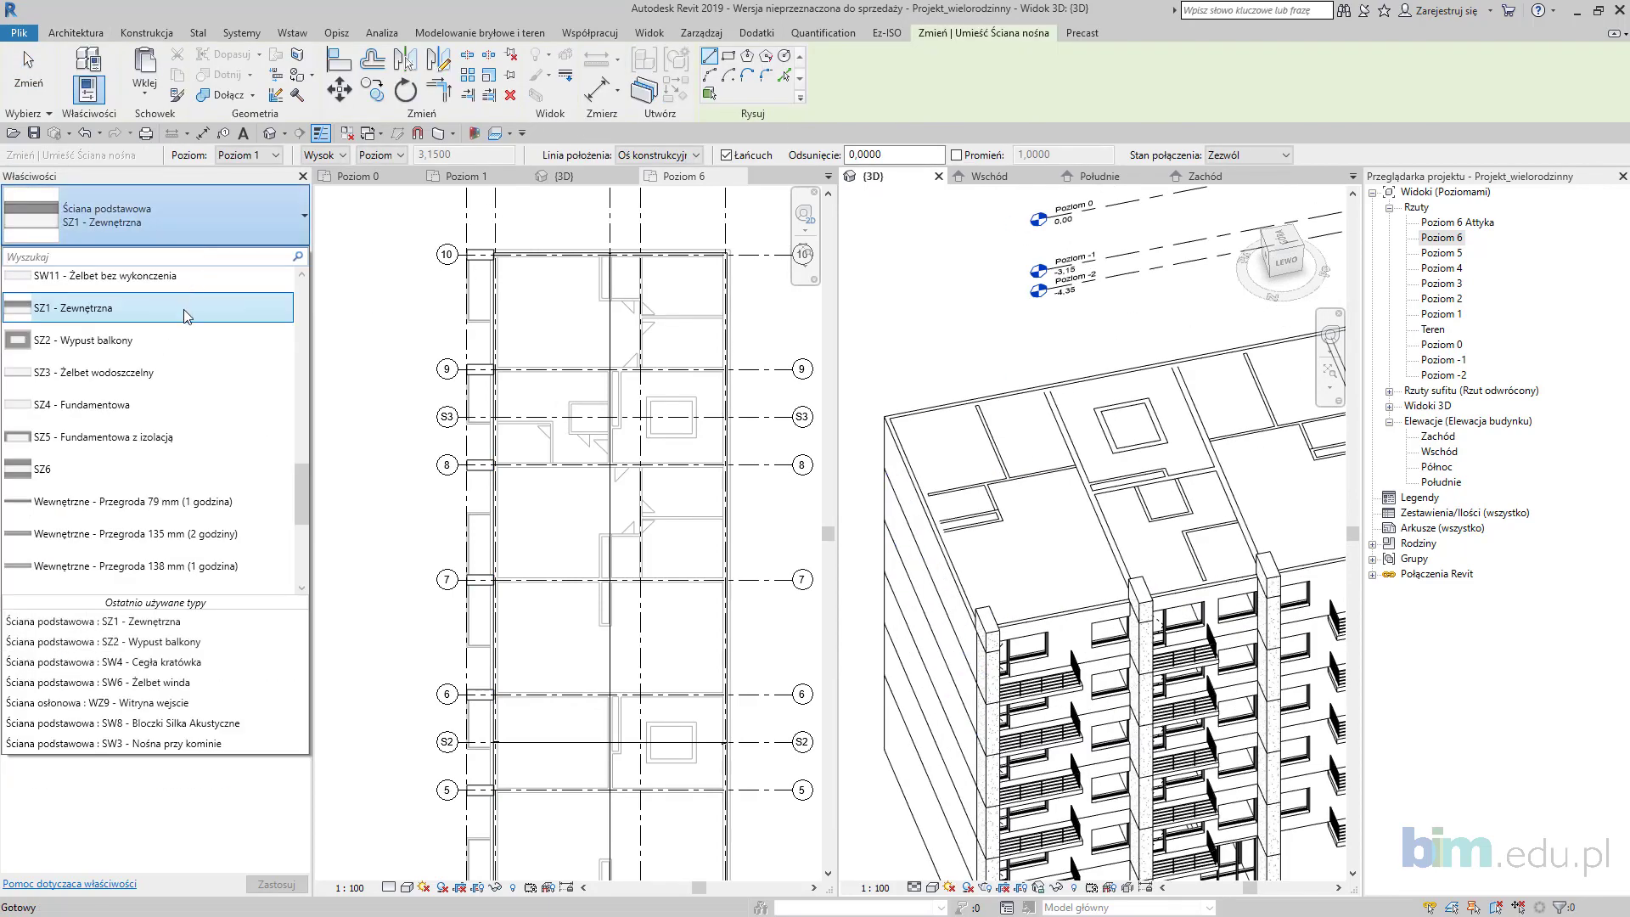
left_click(201, 469)
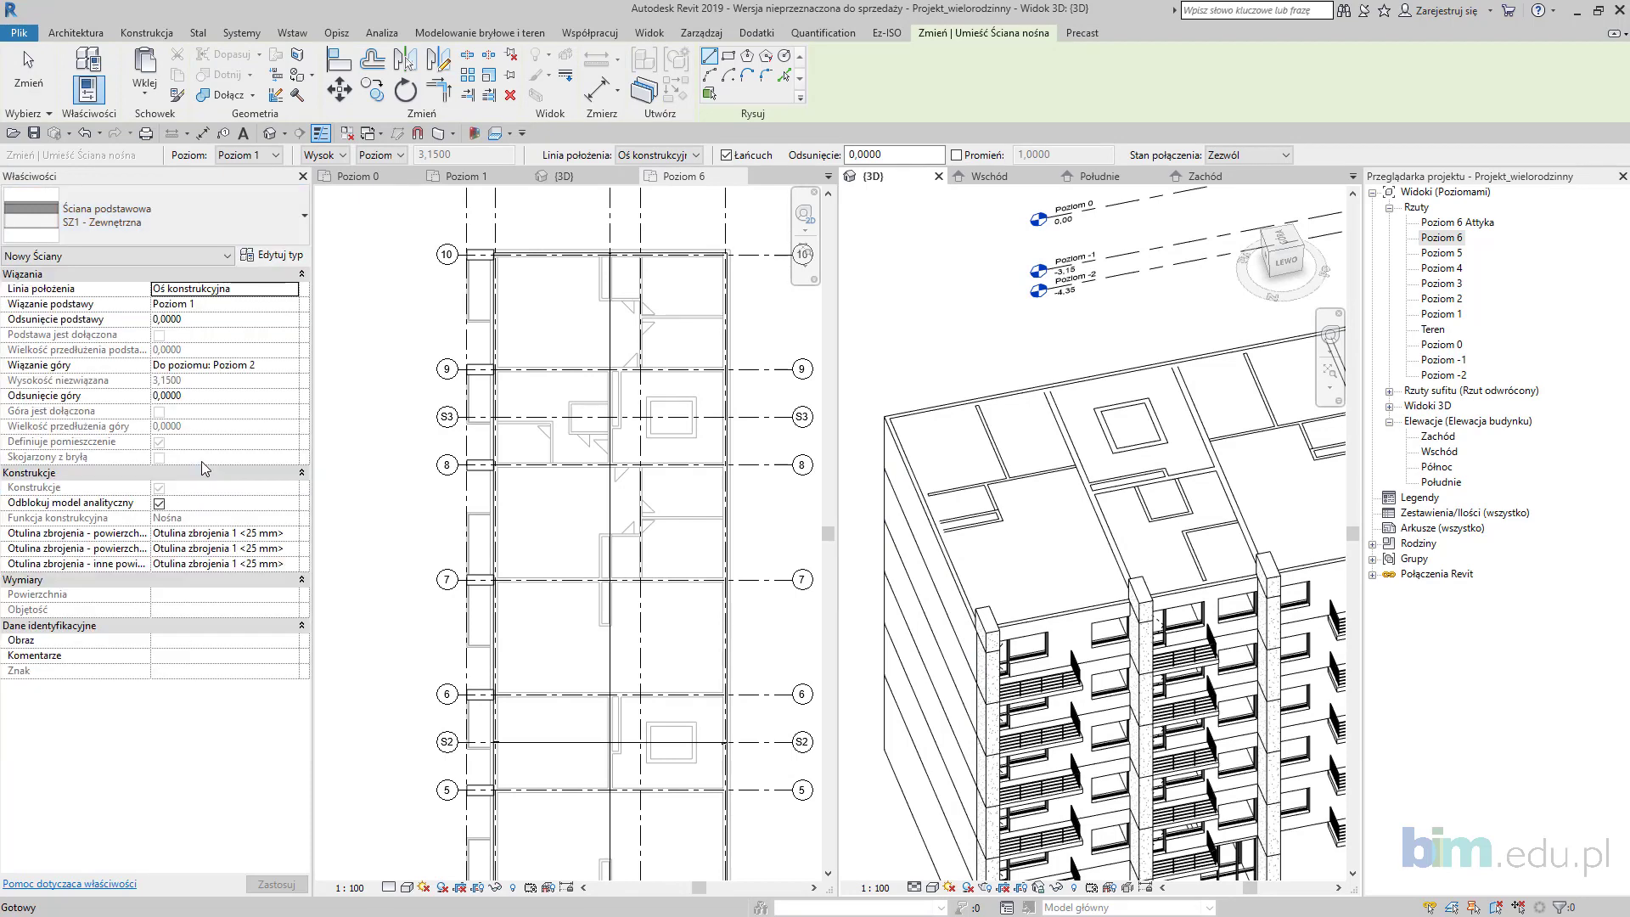
scroll(495, 255, "up", 3)
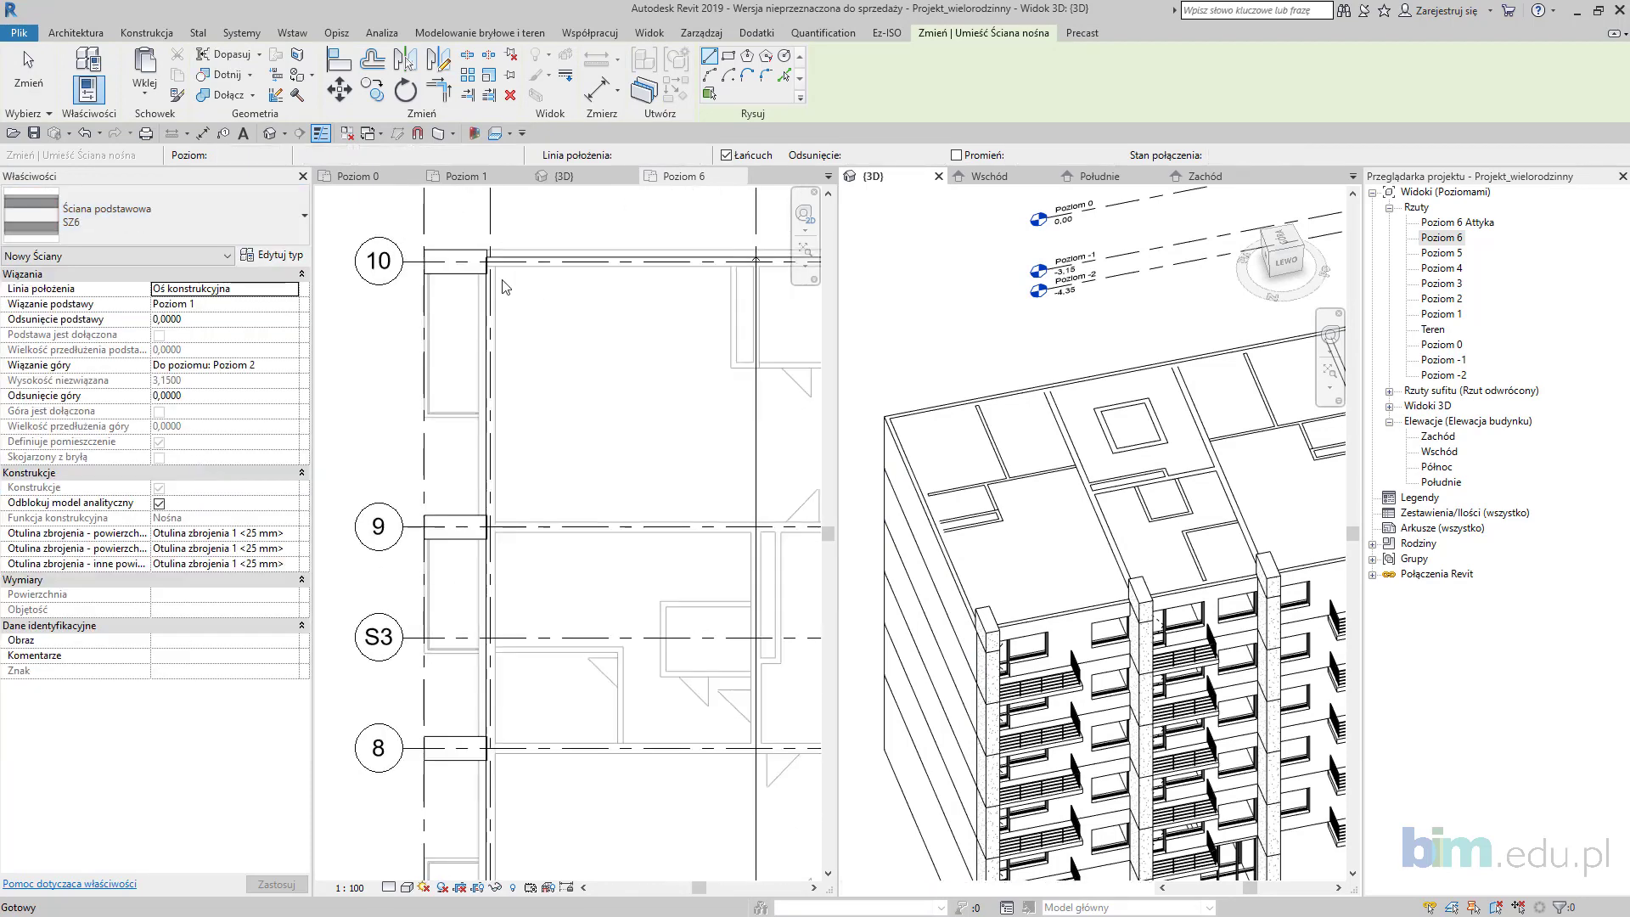
scroll(463, 314, "up", 3)
middle_click_drag(510, 248, 419, 383)
scroll(423, 365, "down", 2)
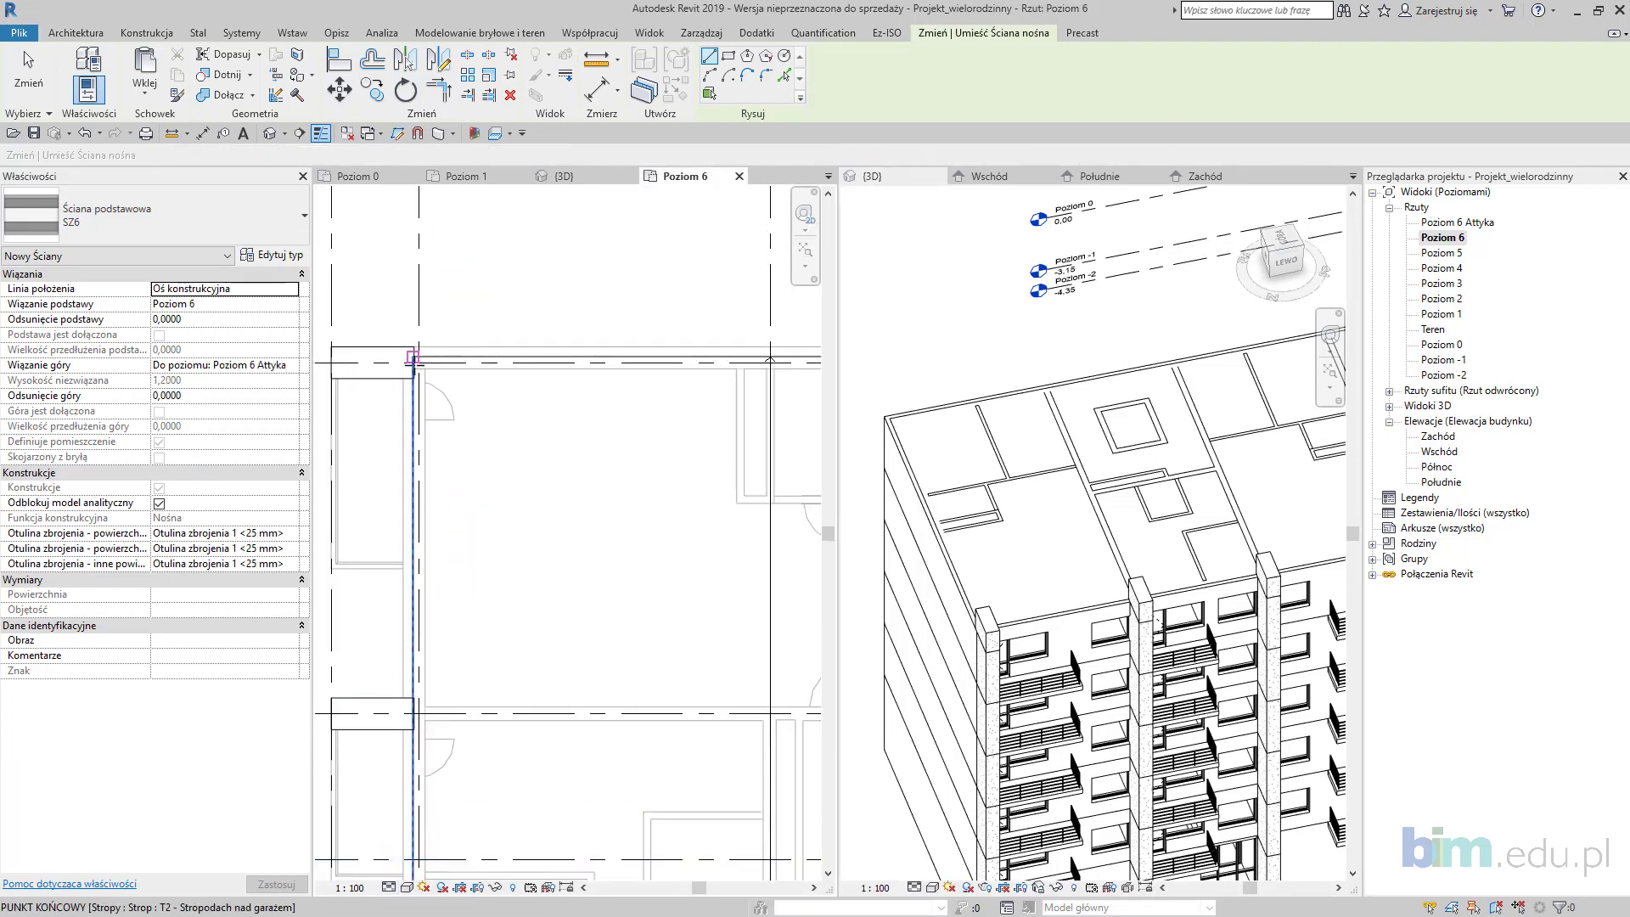
scroll(421, 366, "up", 2)
scroll(423, 365, "up", 2)
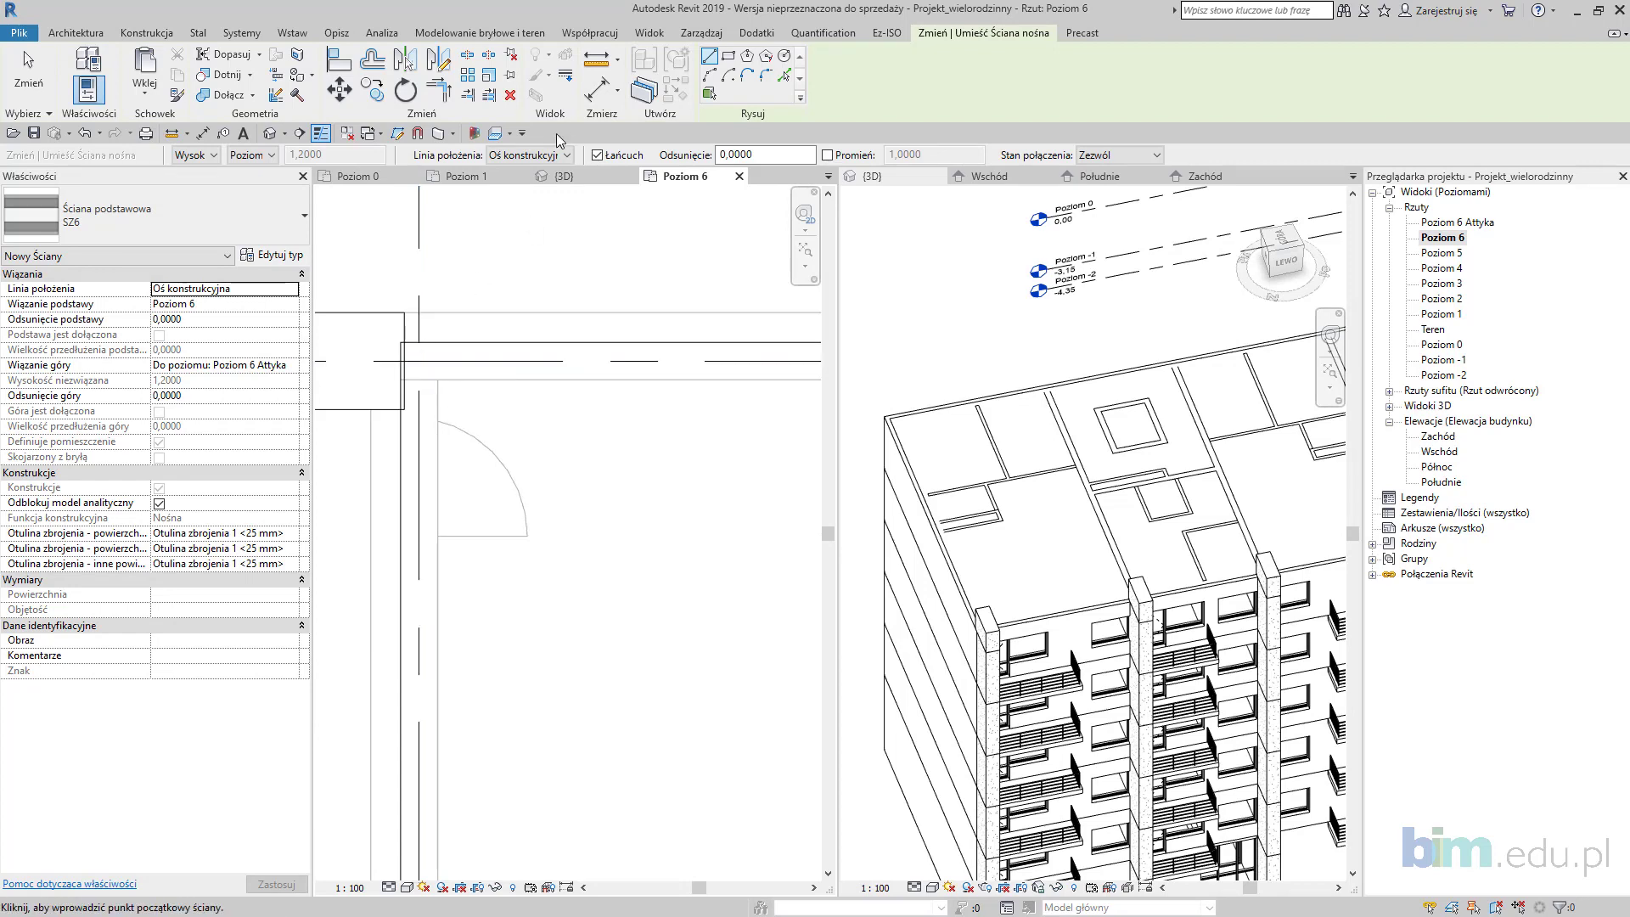
left_click(252, 155)
left_click(252, 155)
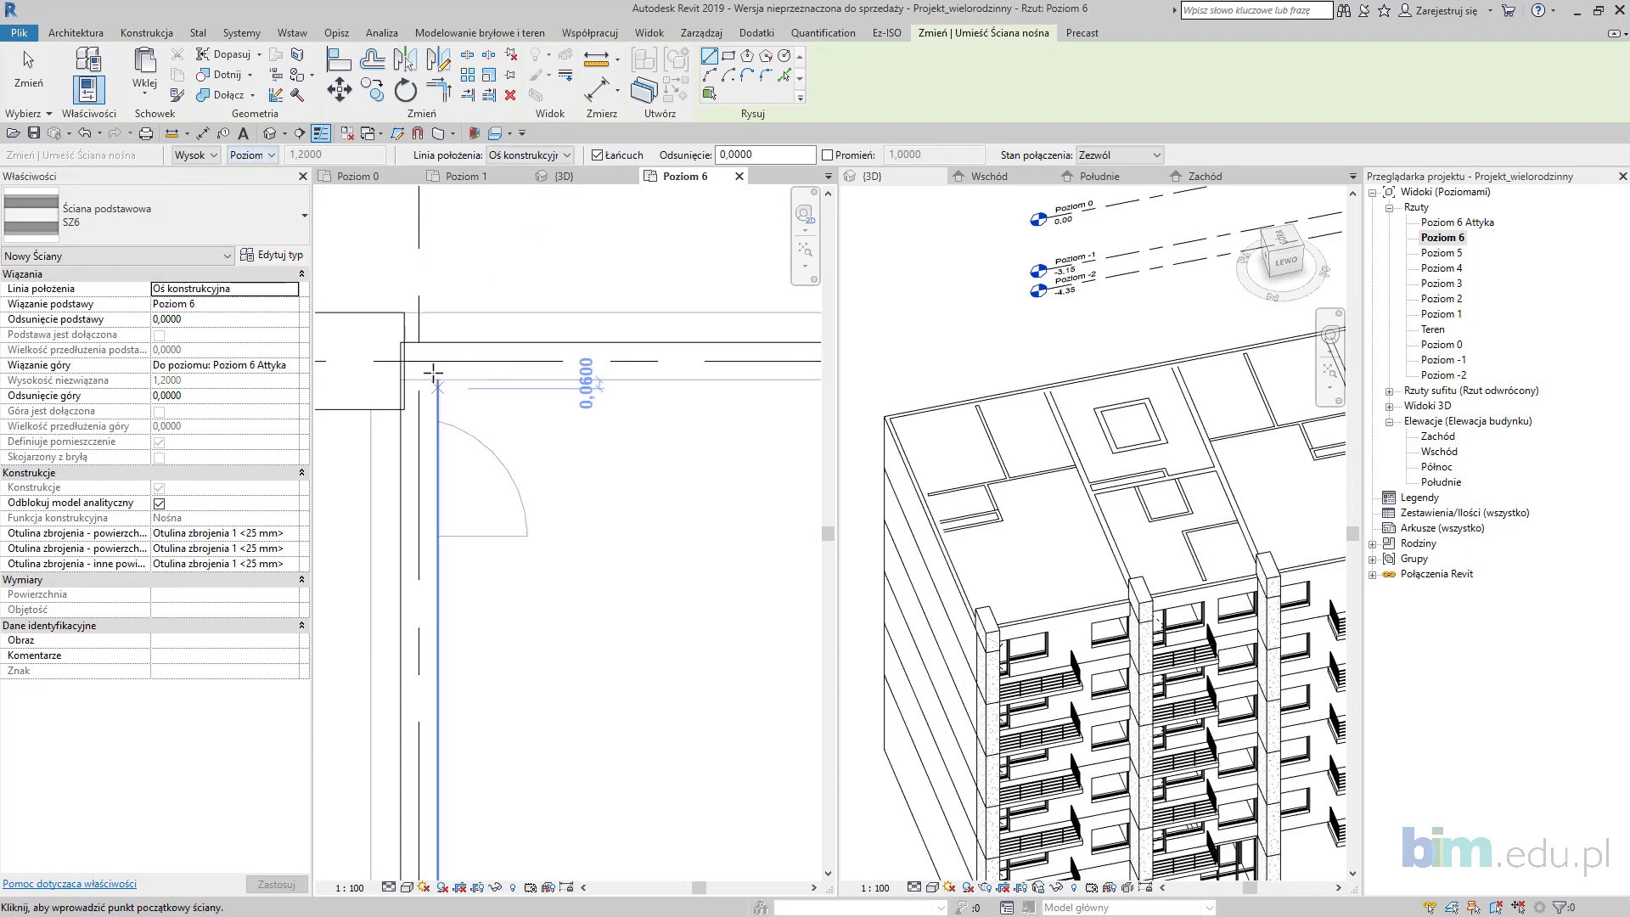
left_click(420, 361)
scroll(424, 361, "down", 3)
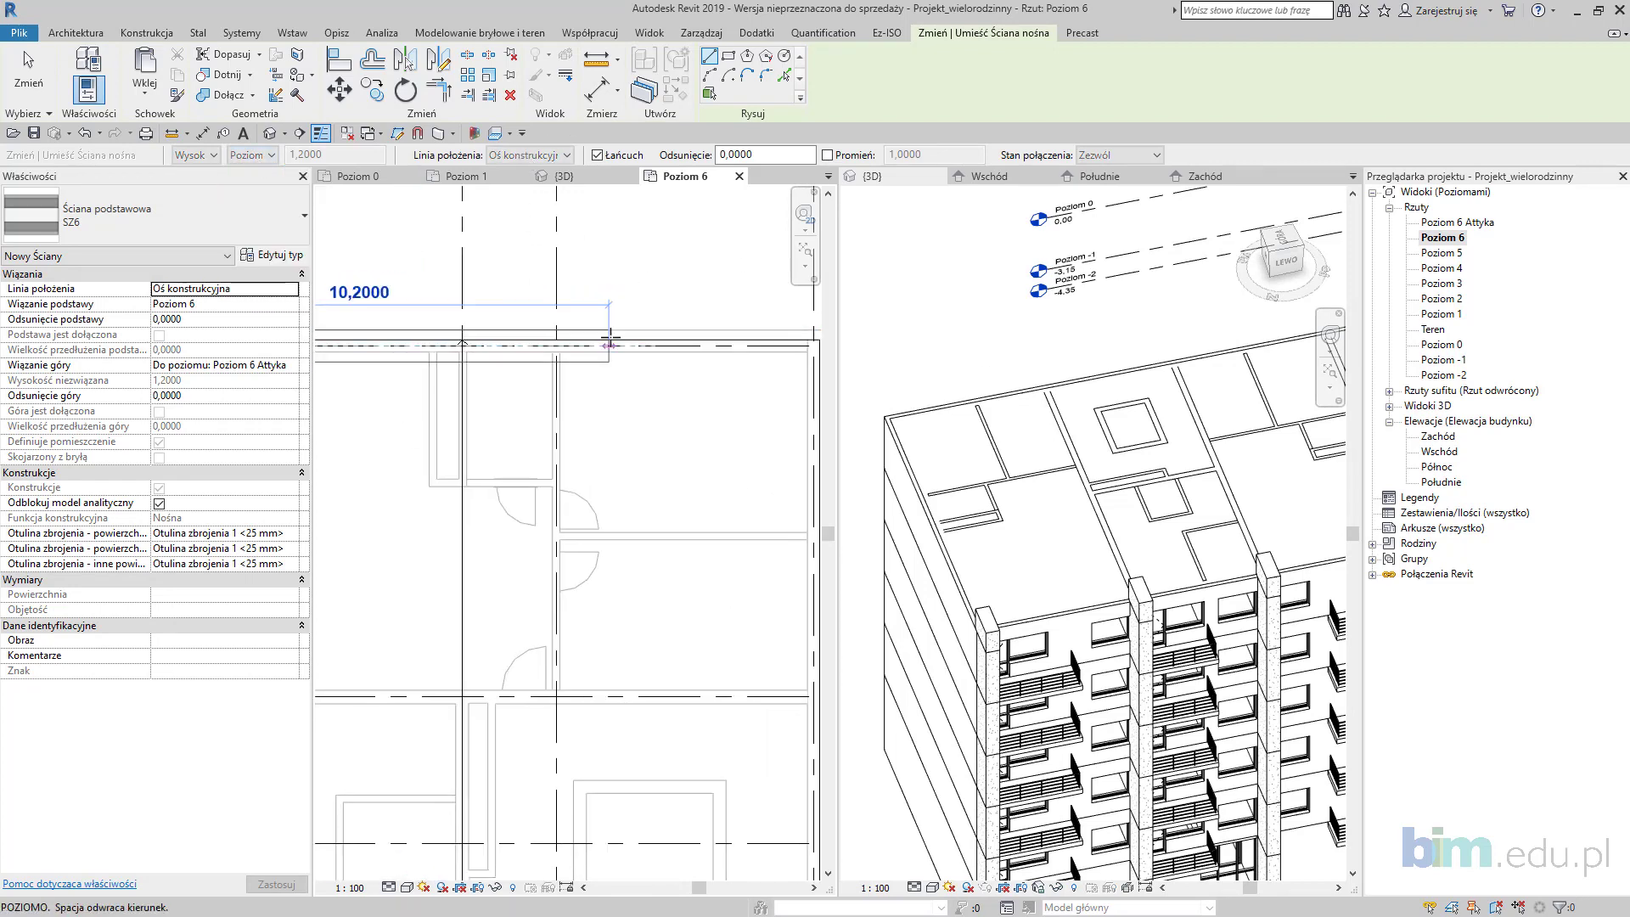
middle_click_drag(687, 278, 760, 235)
key("Escape")
key("Escape")
Step: Draw the SZ6 parapet walls as a rectangle from grid intersection D/10 to A/1 on Poziom 6
scroll(360, 229, "up", 5)
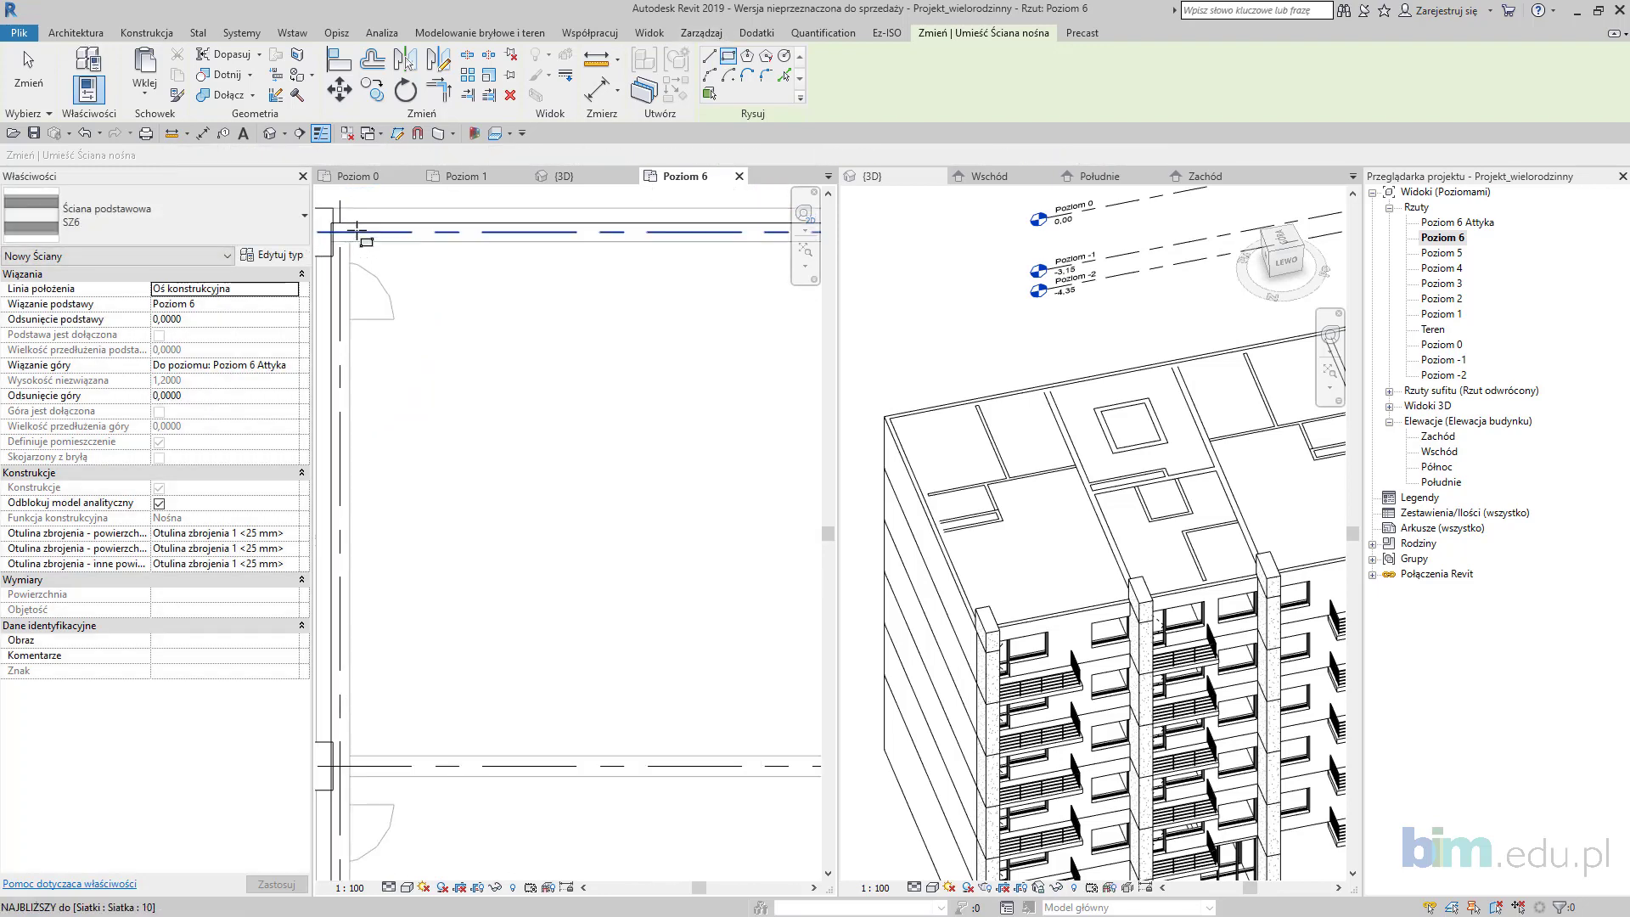
left_click(337, 230)
scroll(468, 448, "down", 1)
scroll(468, 448, "down", 5)
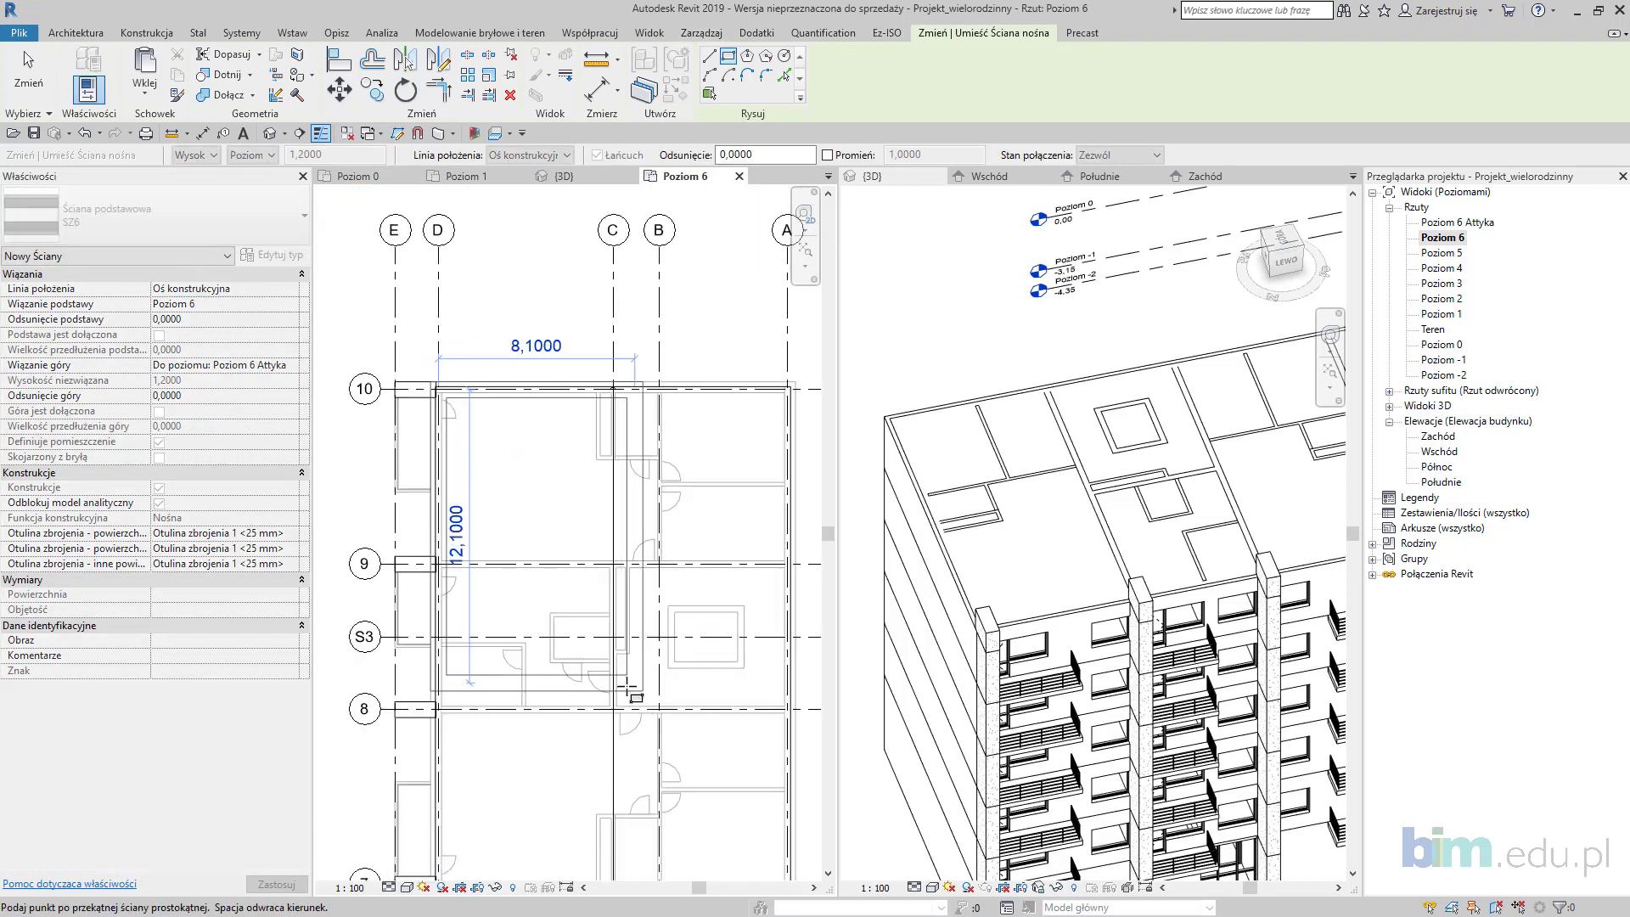
middle_click_drag(637, 705, 594, 484)
middle_click_drag(644, 853, 643, 391)
middle_click_drag(684, 764, 747, 200)
scroll(743, 619, "up", 7)
left_click(736, 603)
scroll(627, 475, "down", 2)
scroll(626, 474, "down", 4)
middle_click_drag(608, 340, 713, 764)
middle_click_drag(620, 407, 606, 807)
middle_click_drag(593, 433, 624, 793)
key("Escape")
key("Escape")
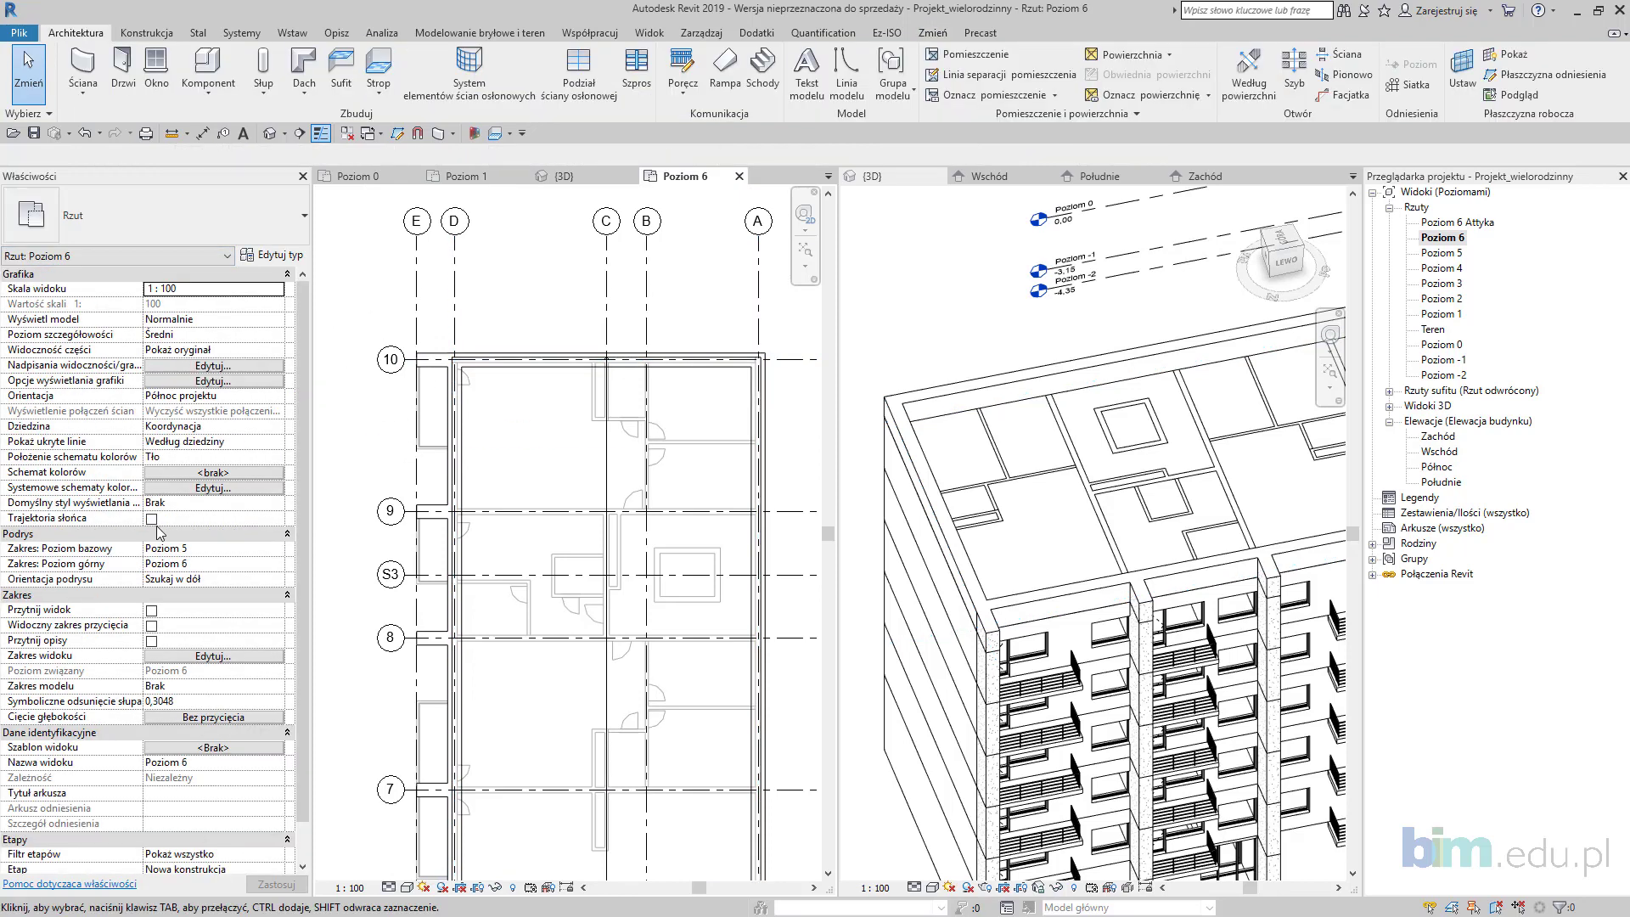
Step: Set the cut plane offset in the Poziom 6 plan's view range to 0,5
scroll(419, 518, "up", 3)
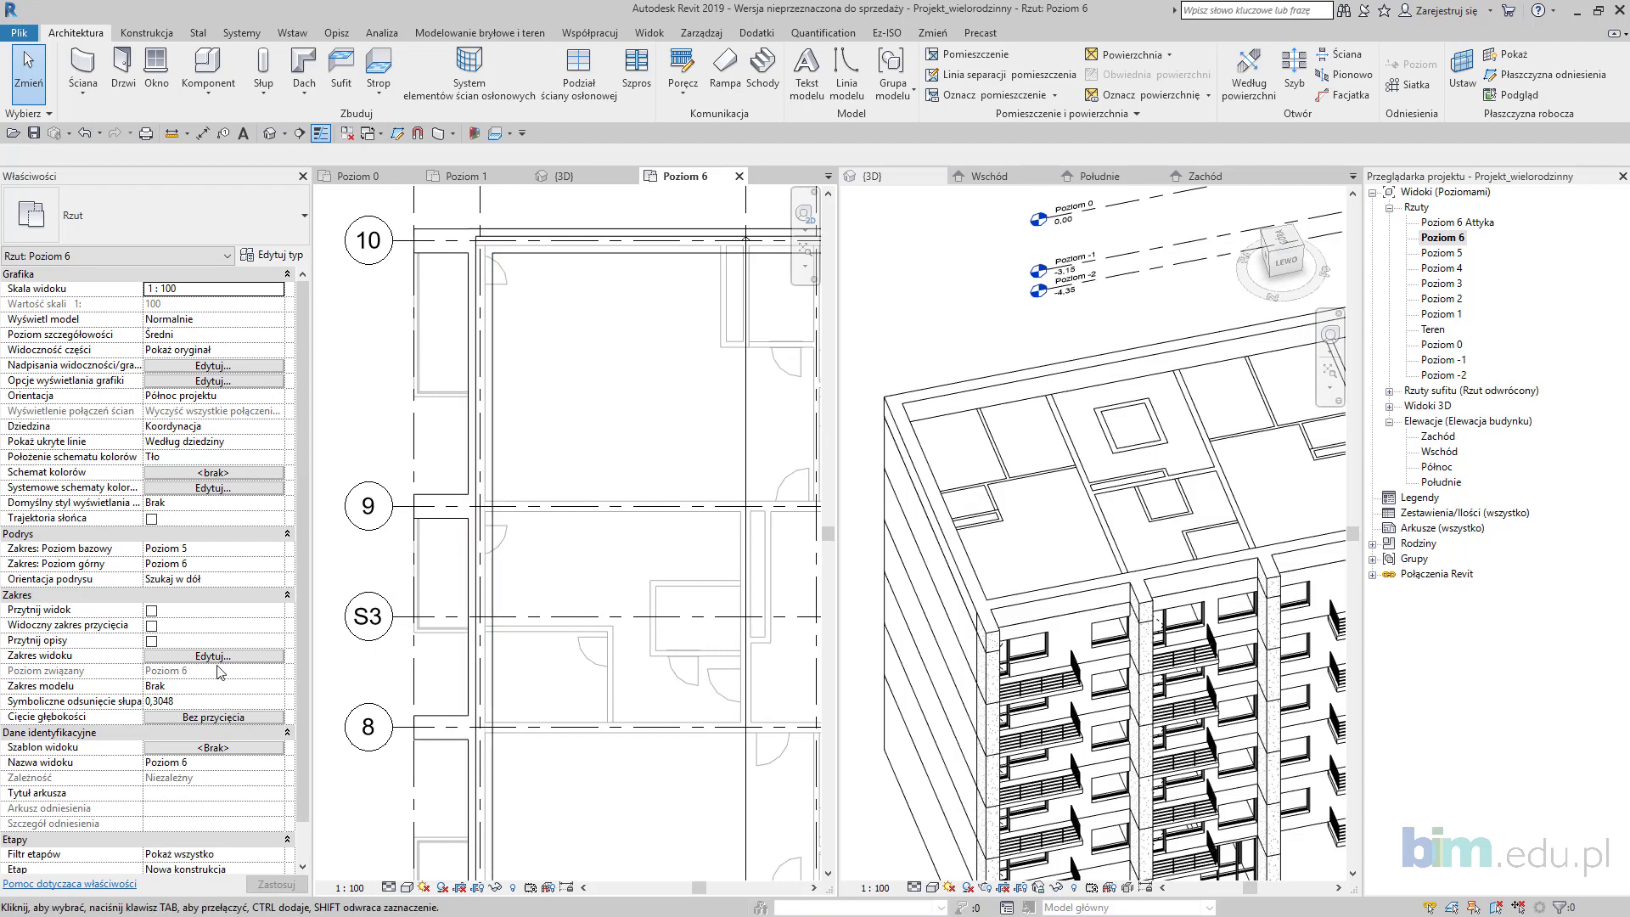
left_click(269, 657)
left_click_drag(377, 242, 813, 247)
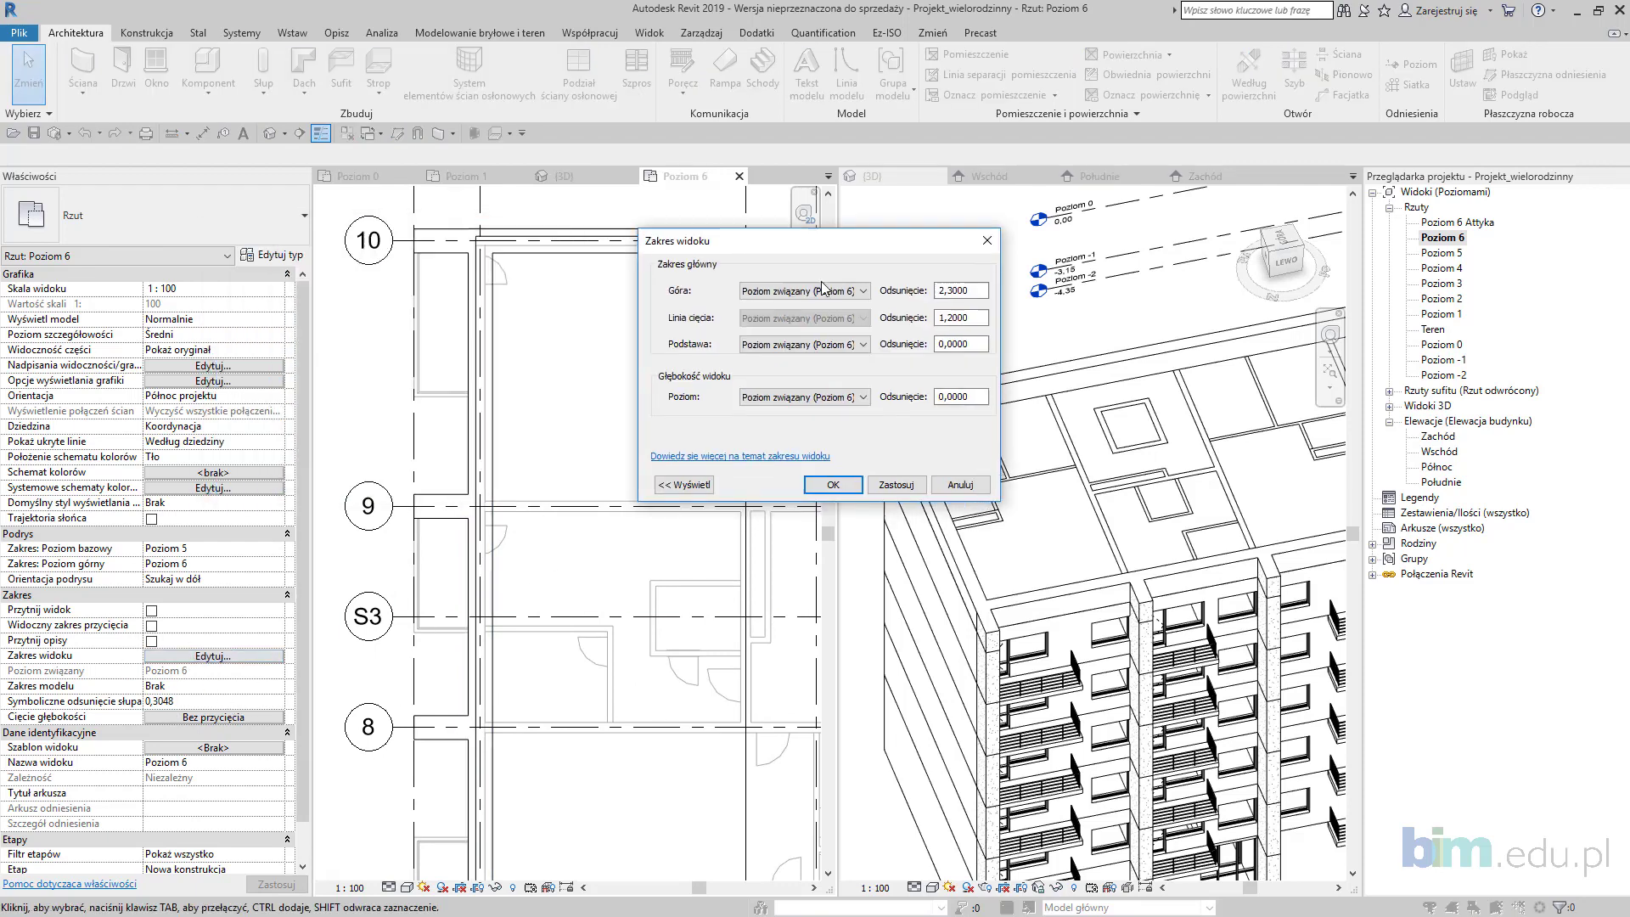
left_click(684, 487)
left_click_drag(976, 318, 888, 319)
type("0")
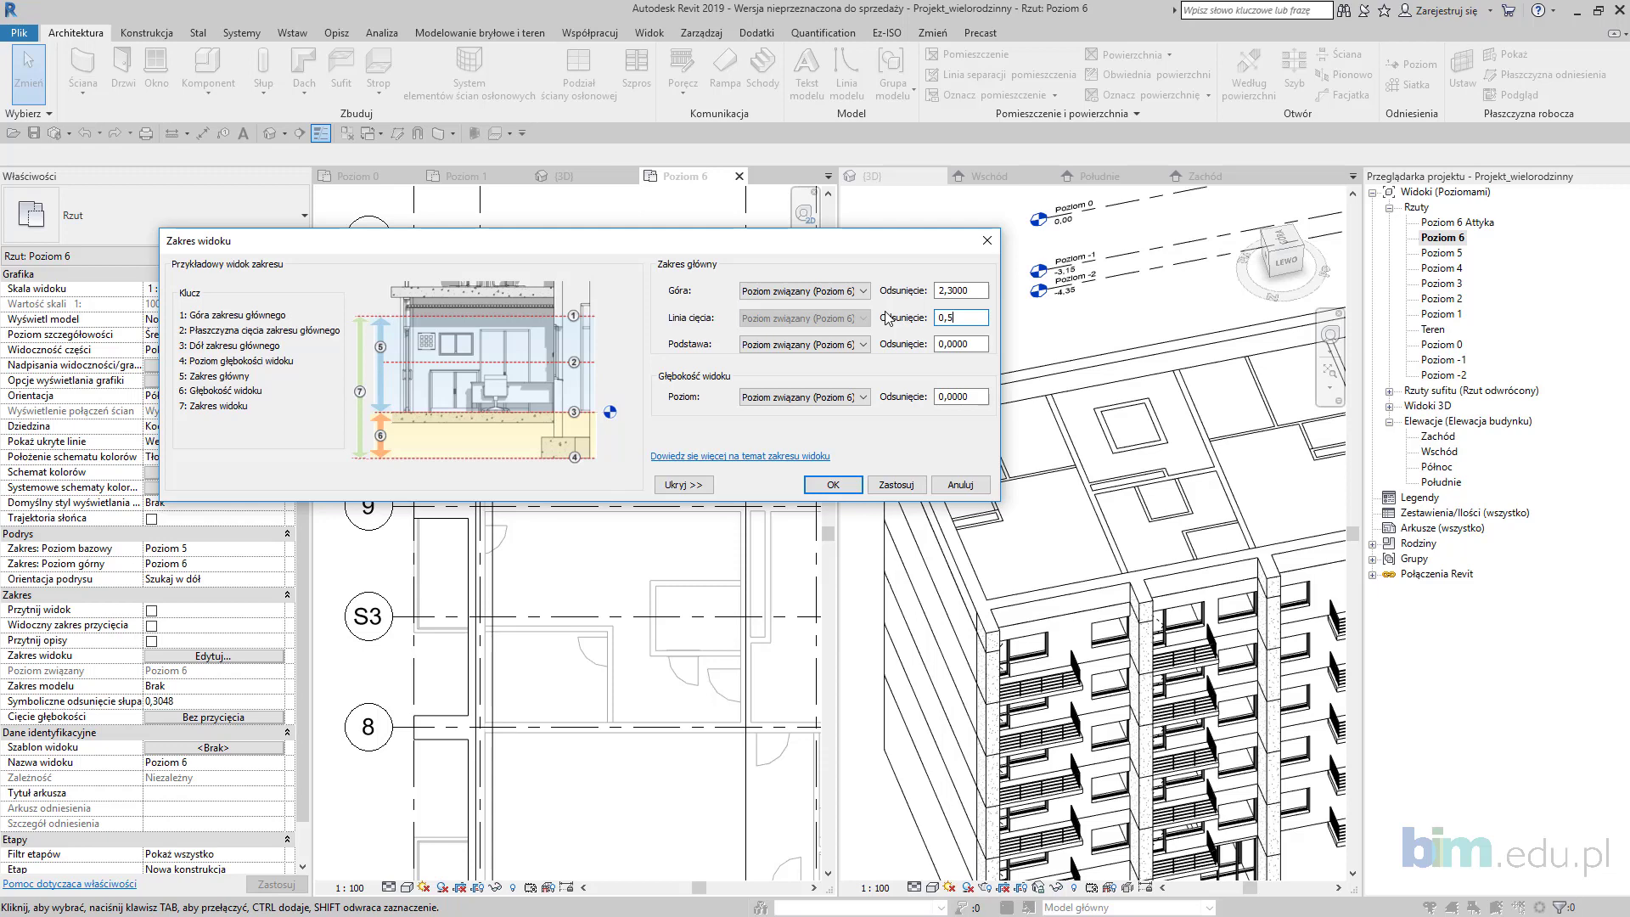
left_click(893, 488)
left_click(823, 494)
scroll(624, 643, "down", 5)
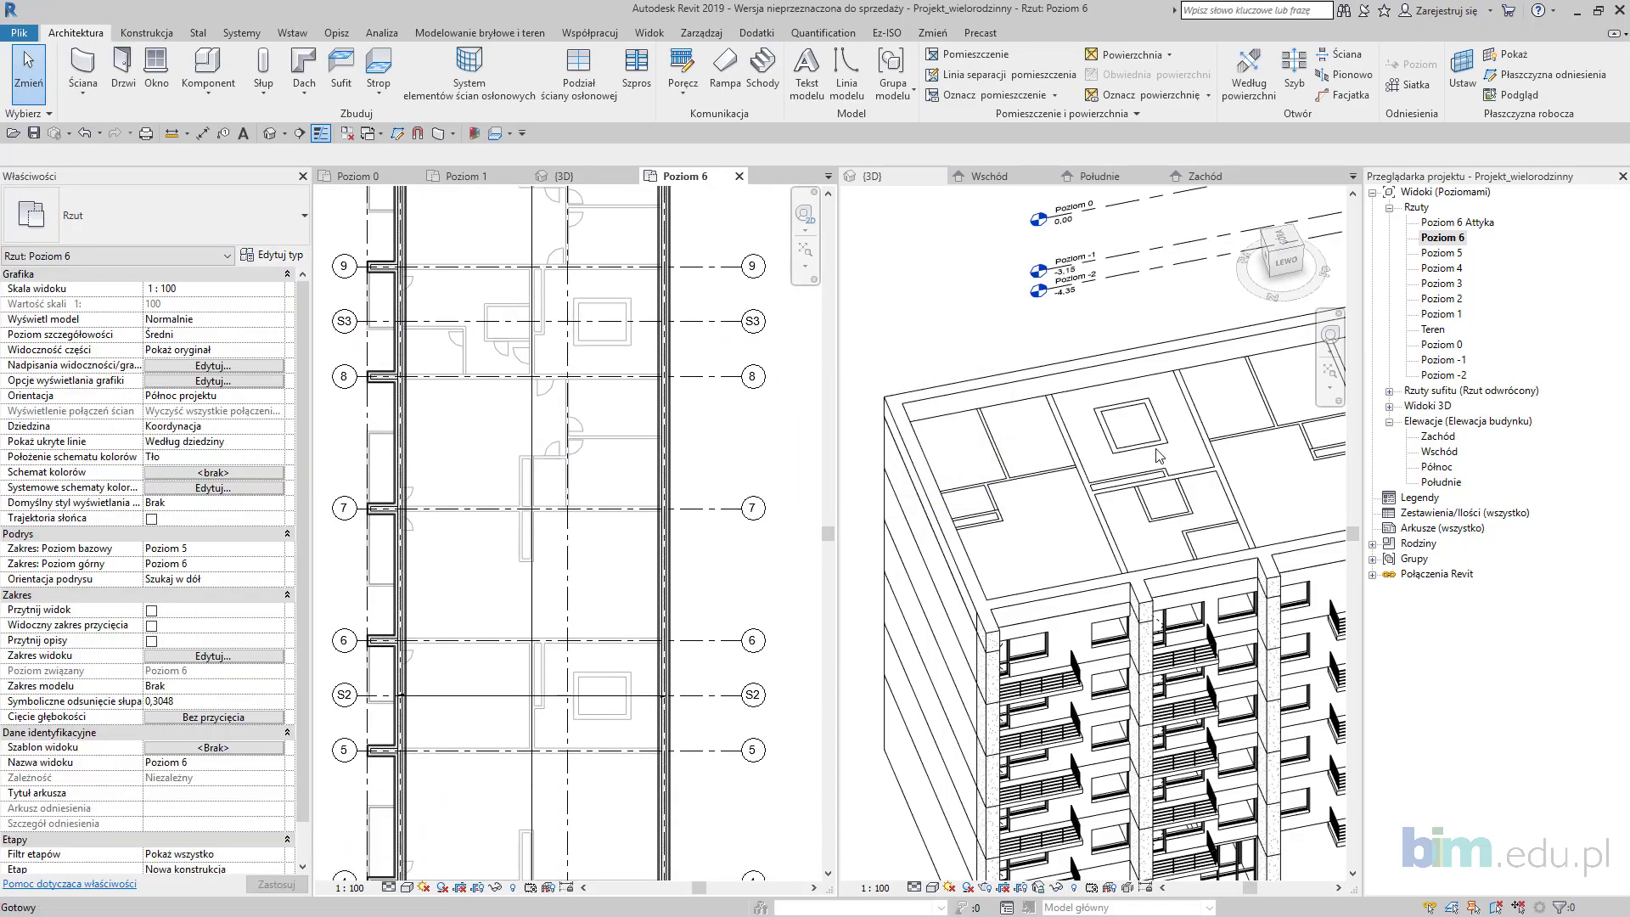
Step: Copy the twelve top-storey SW6 - Żelbet winda walls of the lift shafts and paste them aligned to Poziom 6
scroll(1136, 450, "up", 5)
left_click(1258, 466)
left_click(1255, 461, "ctrl")
scroll(1256, 461, "down", 2)
middle_click_drag(1175, 490, 1175, 485)
scroll(1175, 485, "down", 2)
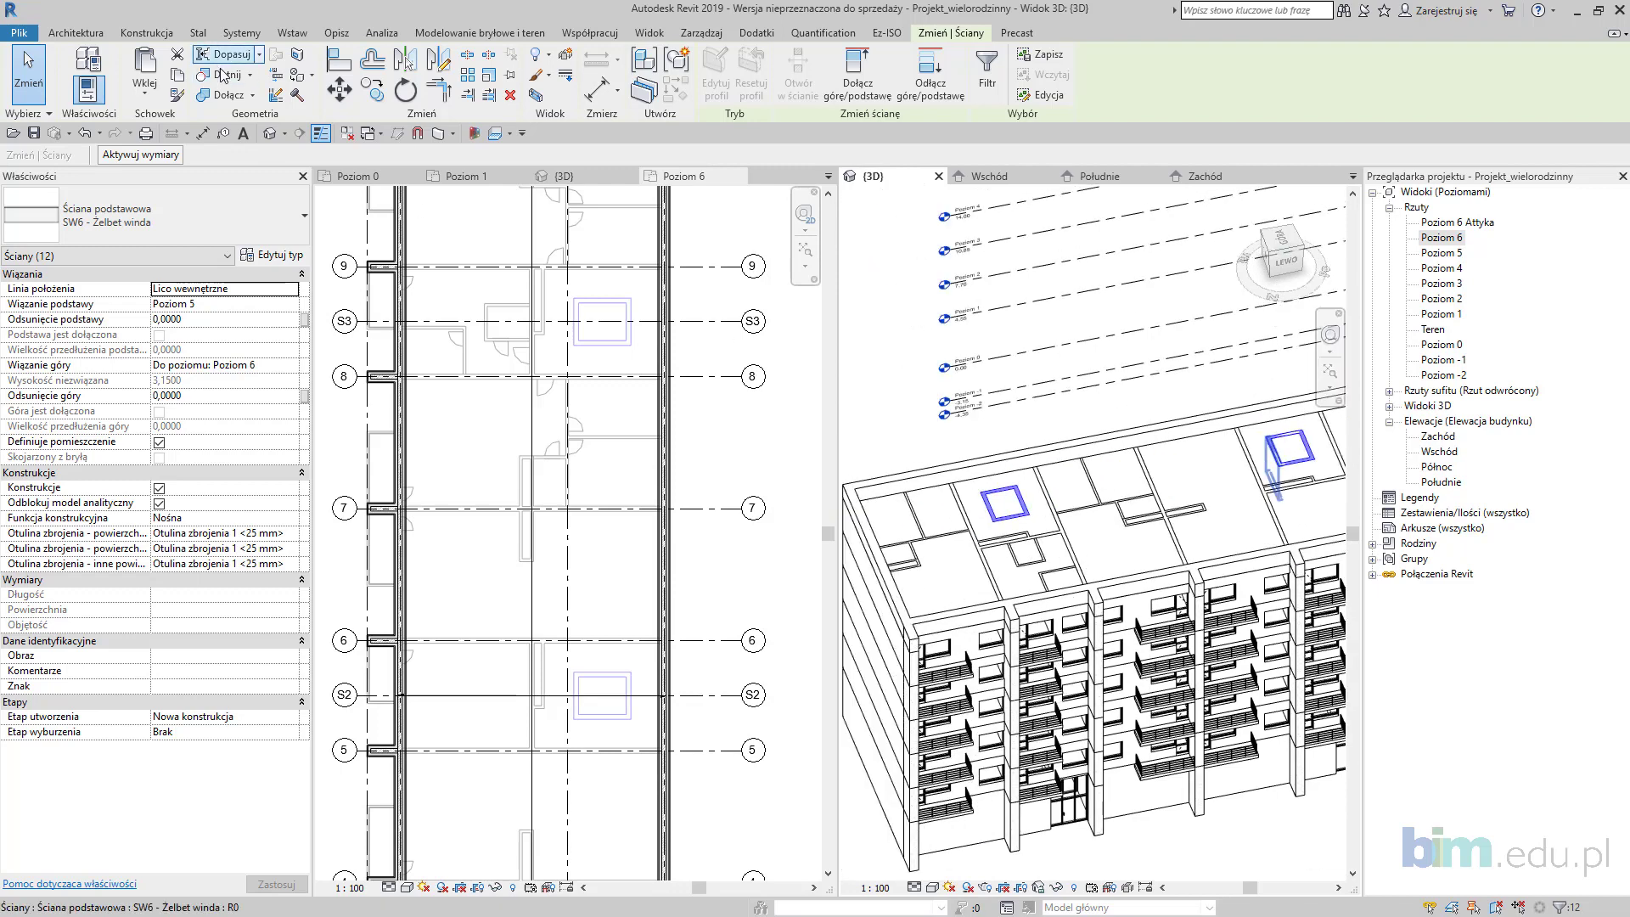
left_click(145, 103)
left_click(195, 161)
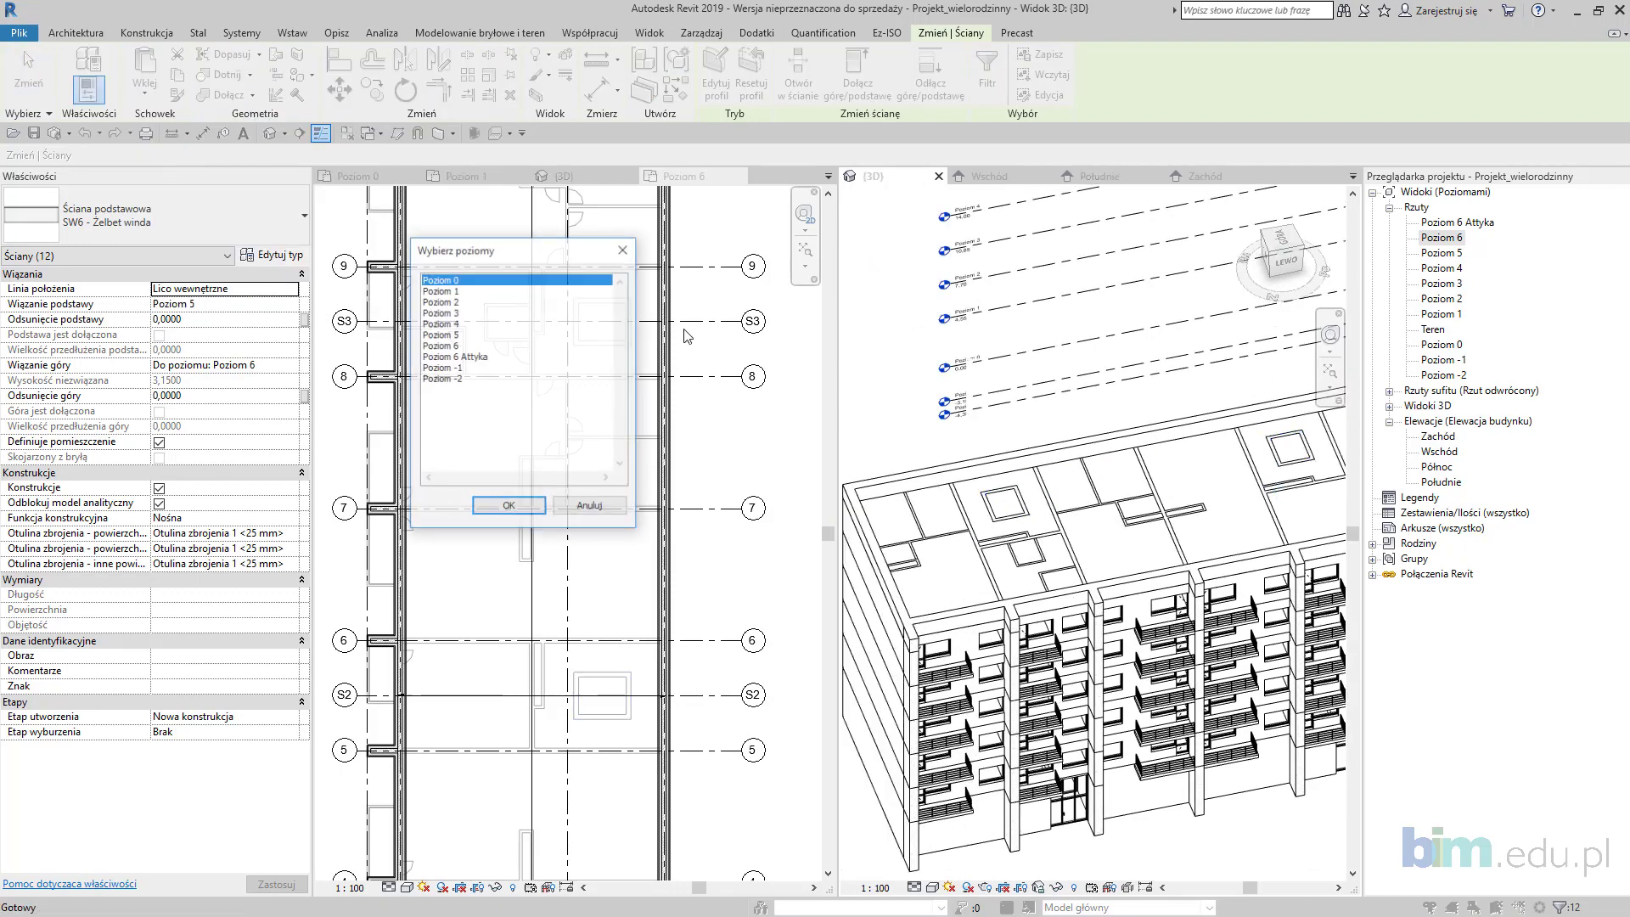
left_click(466, 346)
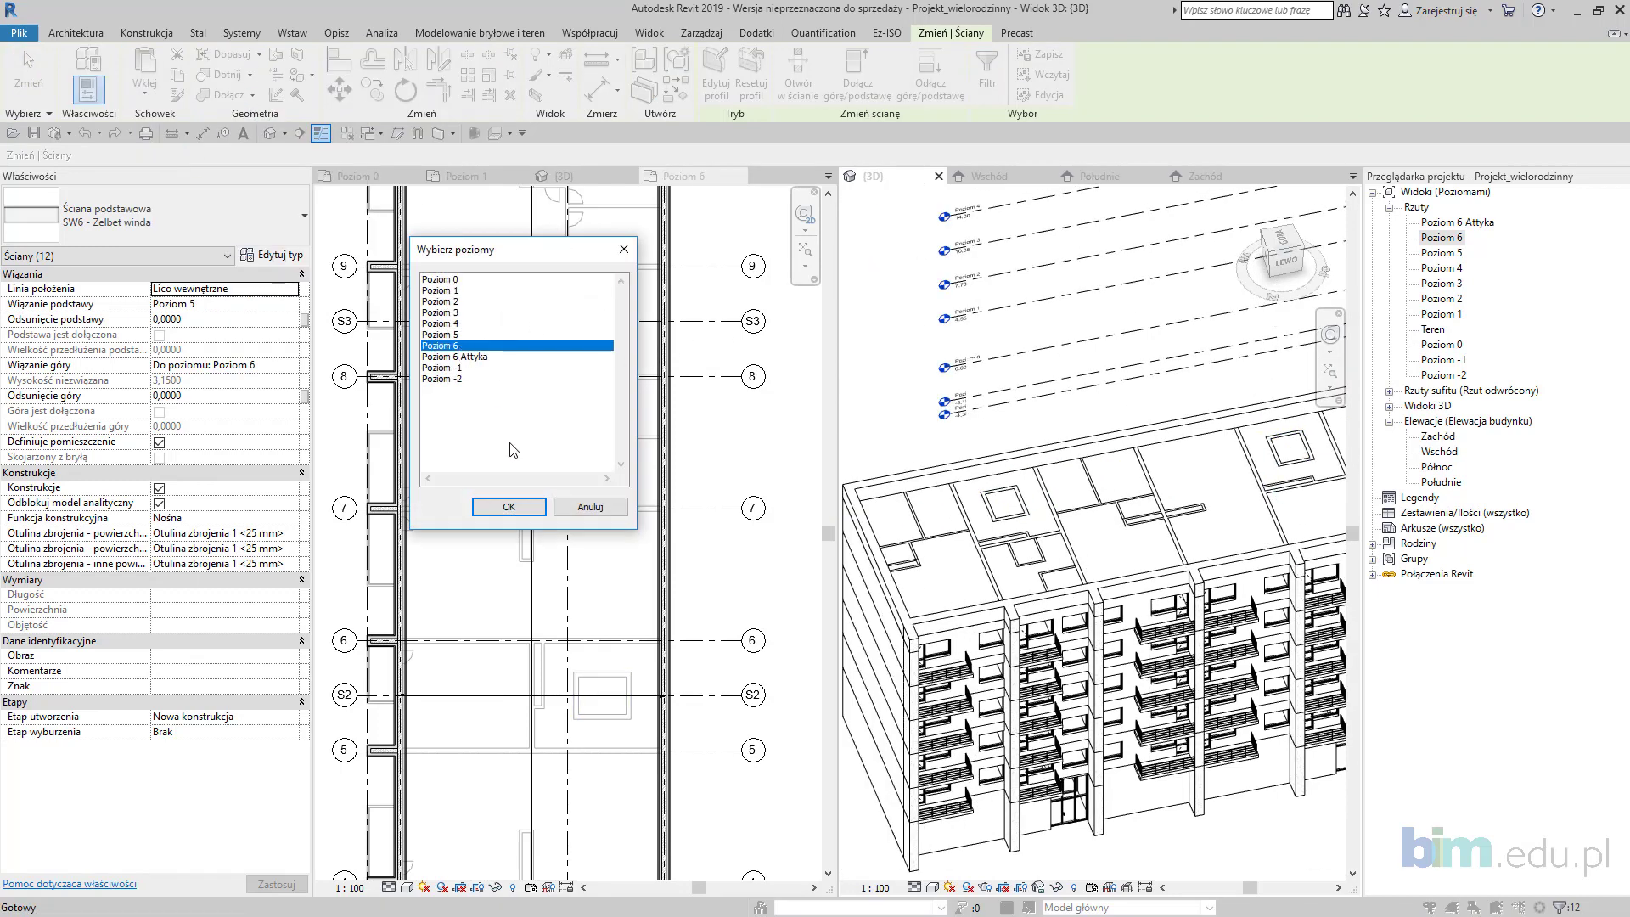
left_click(509, 507)
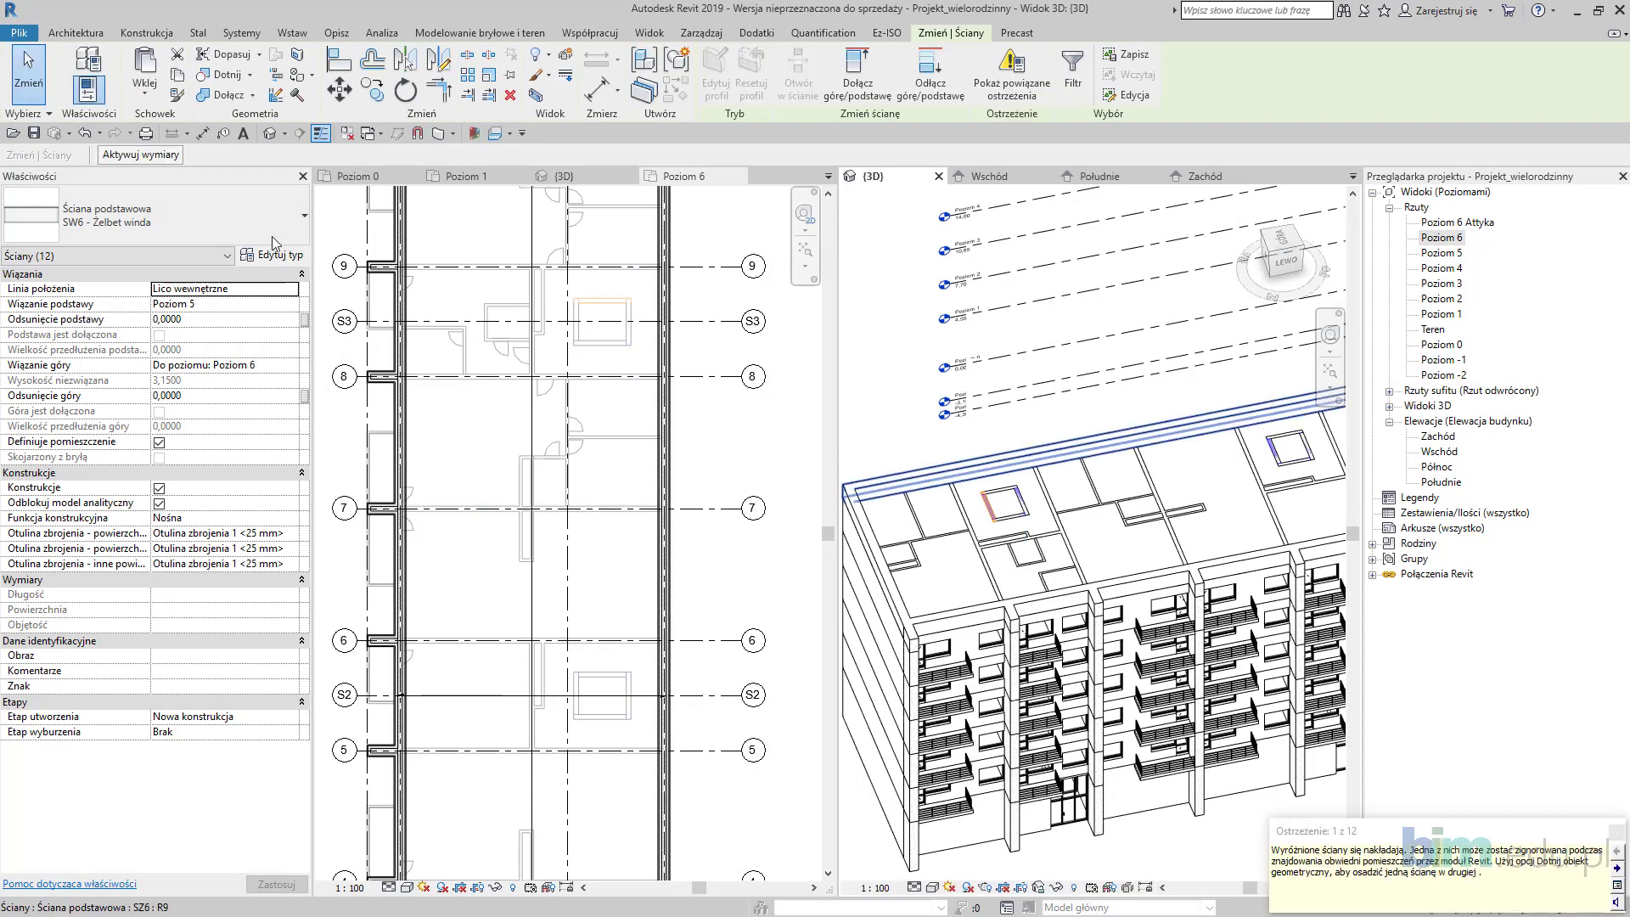
Step: Constrain the pasted lift shaft walls with their base at Poziom 6 and their top at Poziom 6 Attyka
left_click(291, 304)
scroll(210, 370, "down", 2)
left_click(205, 369)
left_click(292, 365)
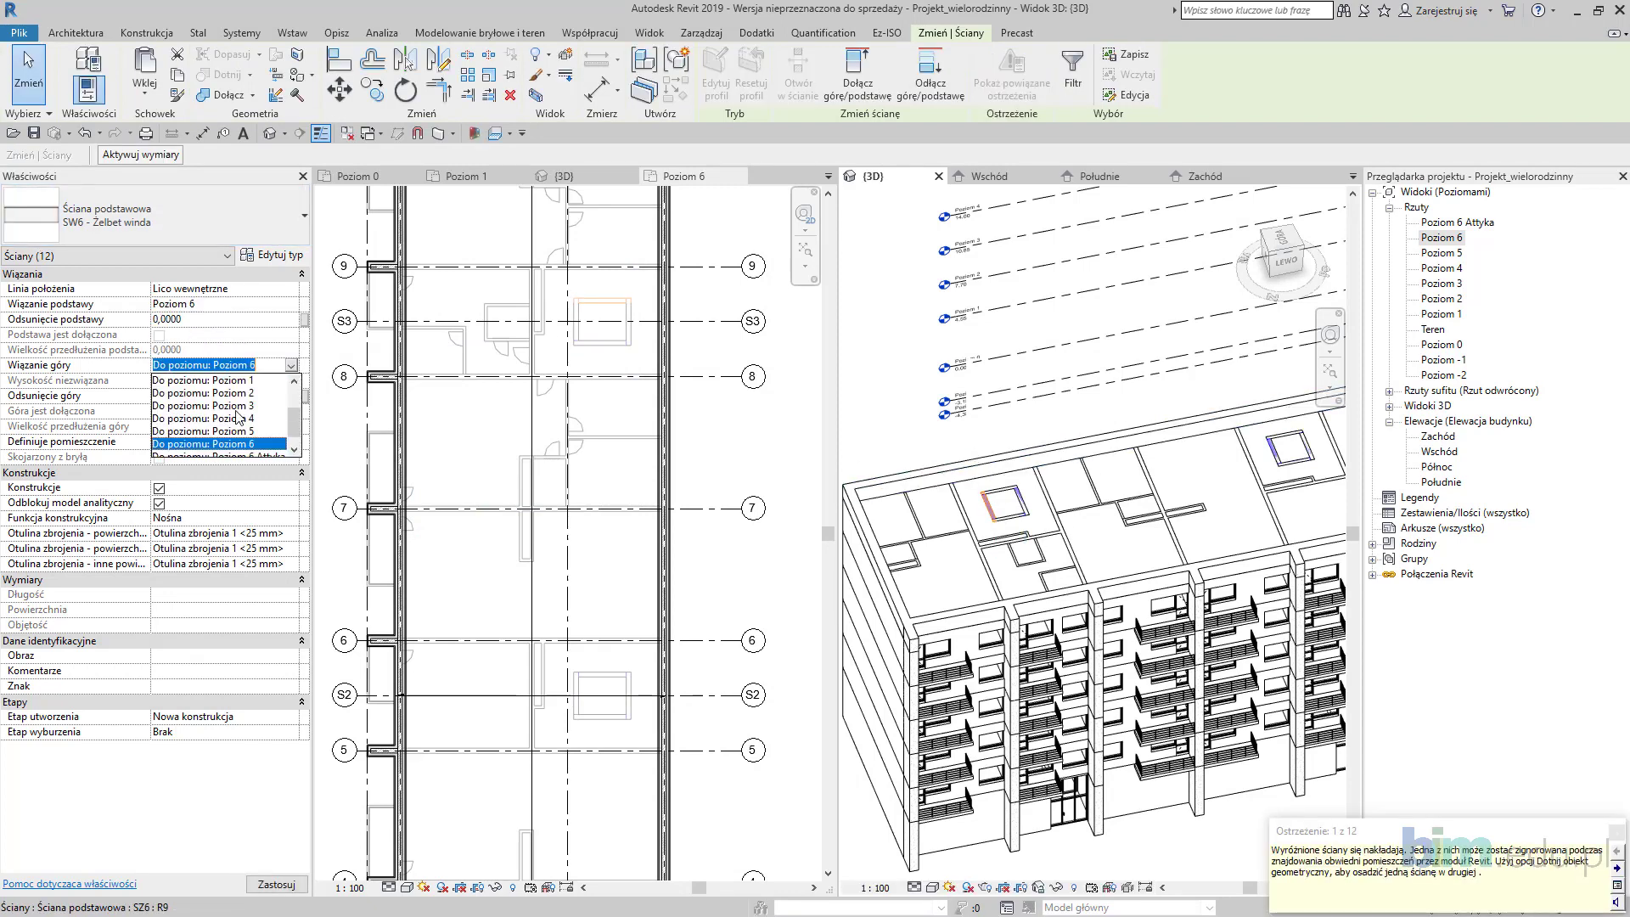
left_click(234, 442)
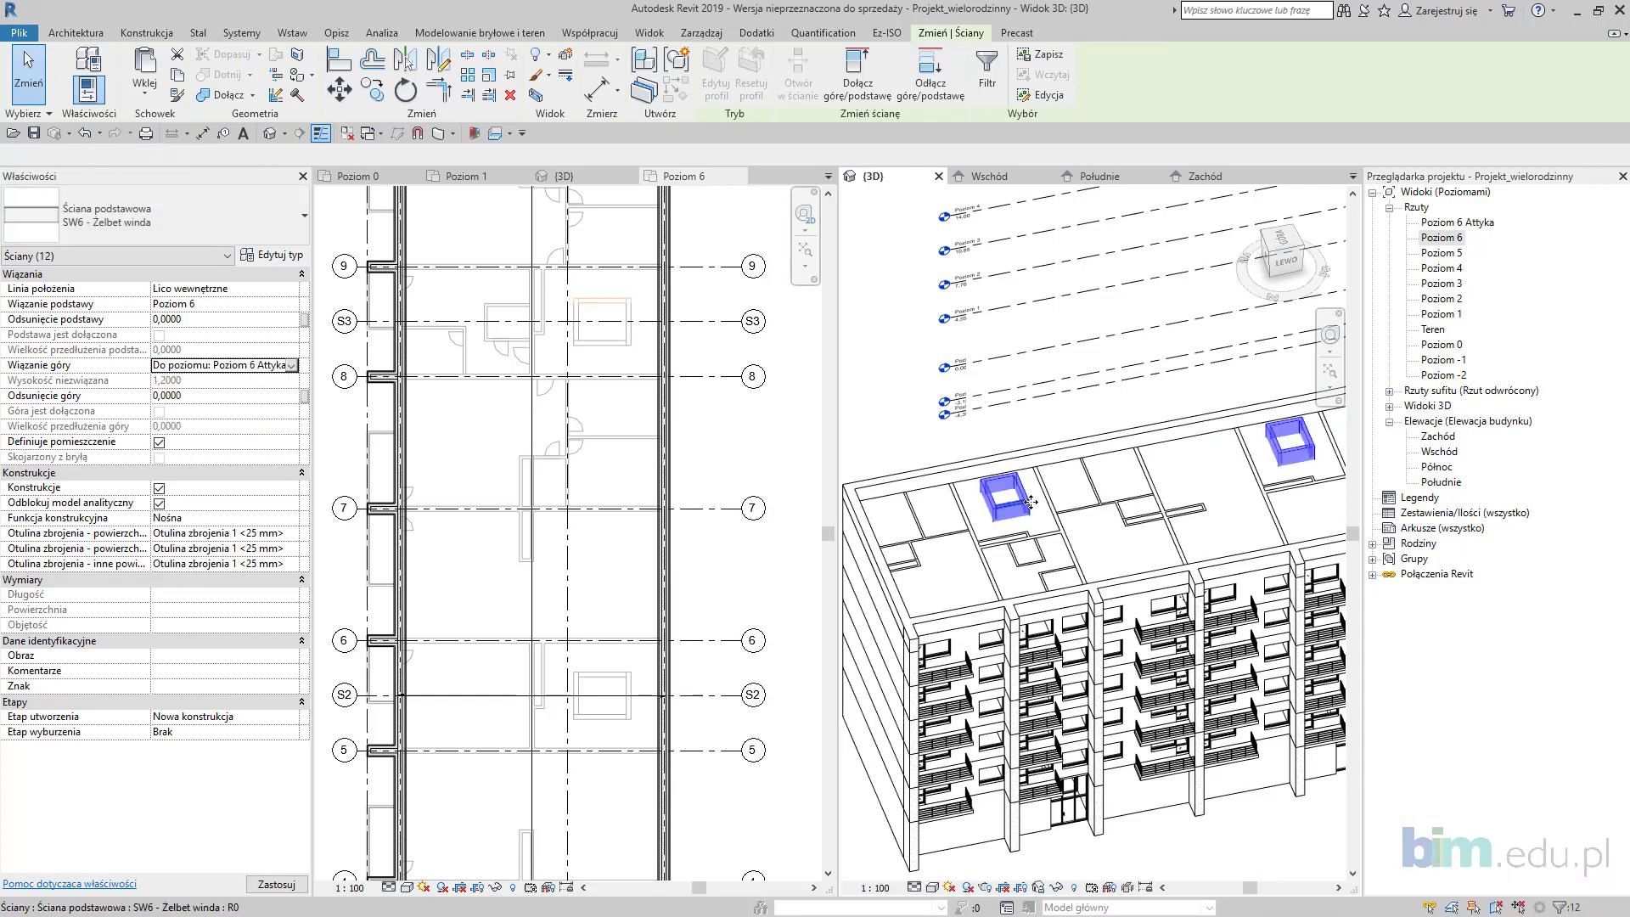
Step: Change the type of the twelve pasted lift shaft walls to SW7 - Żelbet winda attyka
scroll(1091, 527, "up", 3)
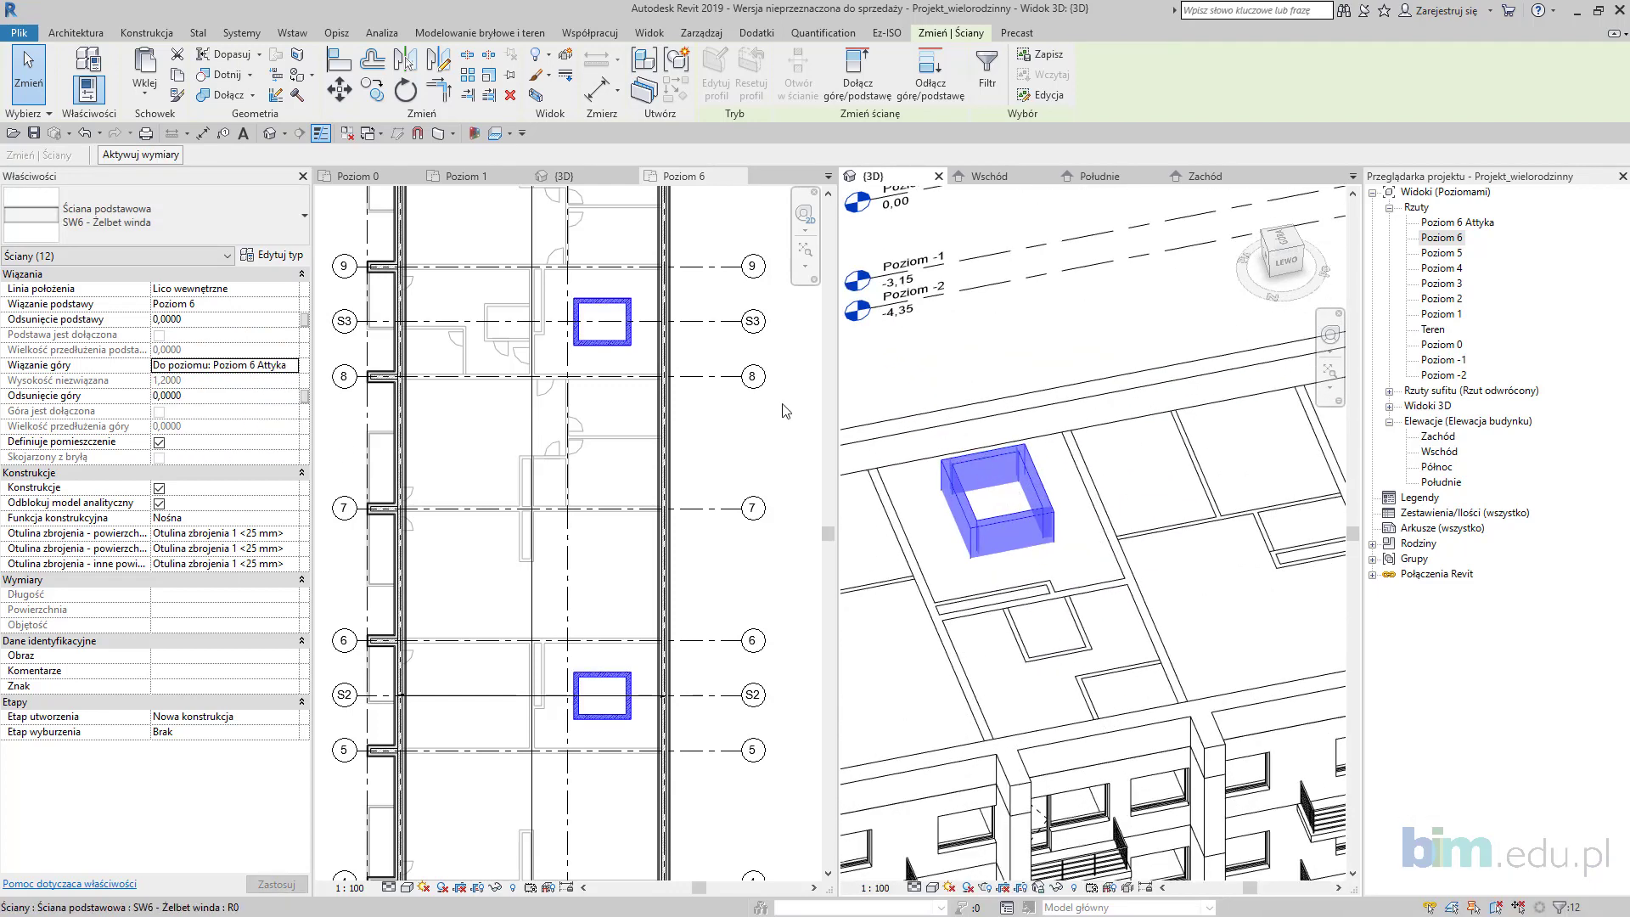
left_click(219, 212)
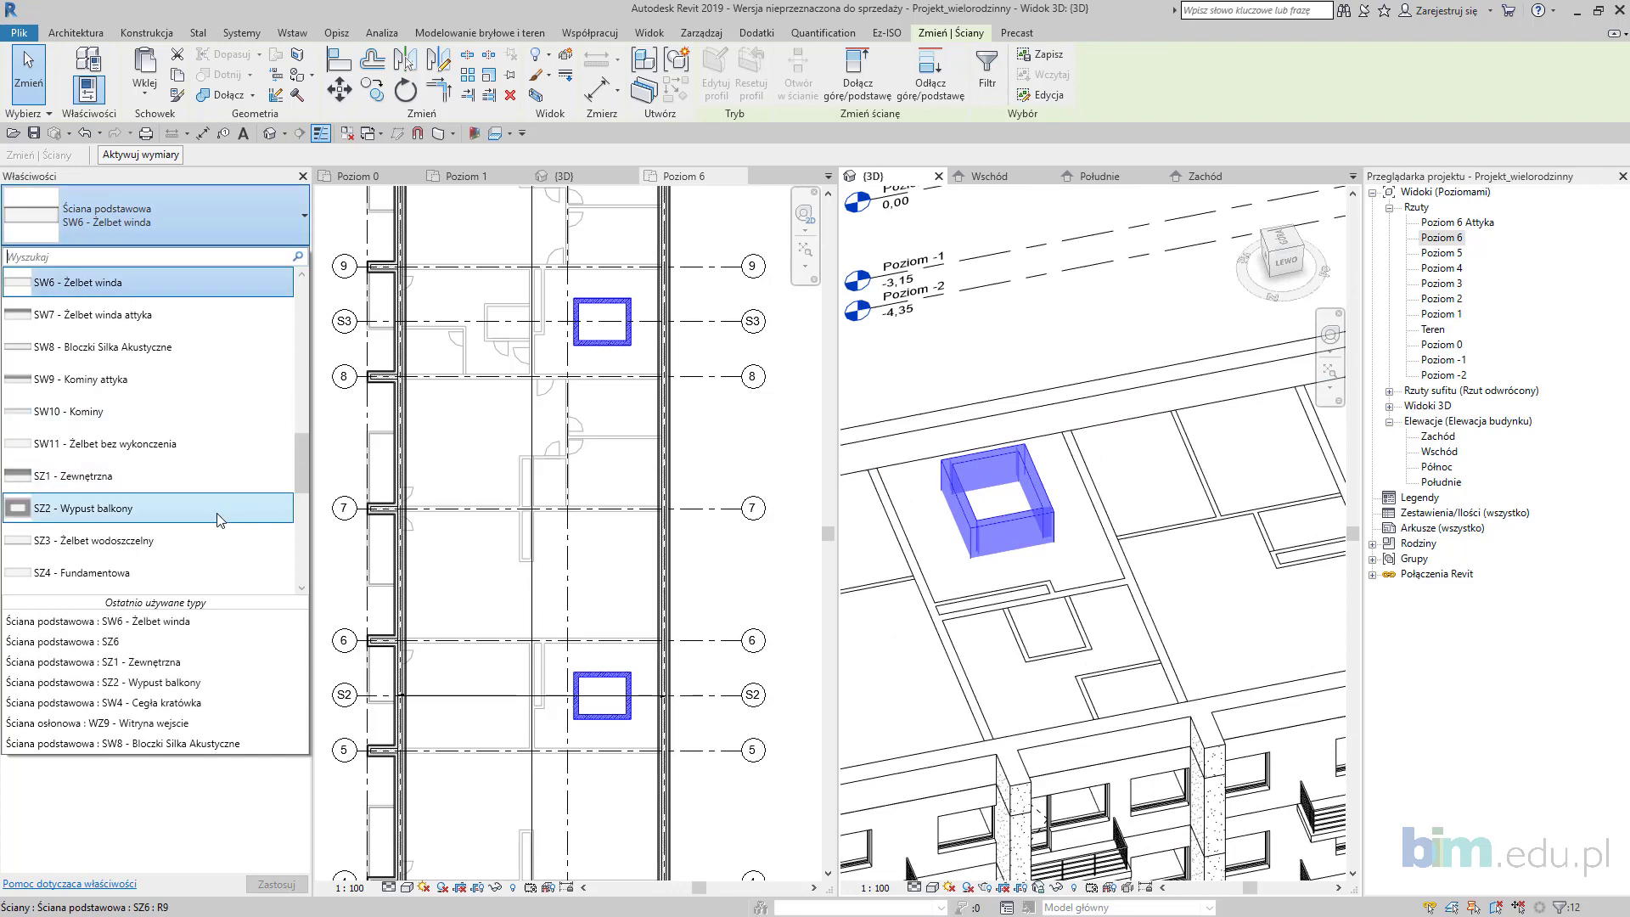
scroll(214, 501, "up", 1)
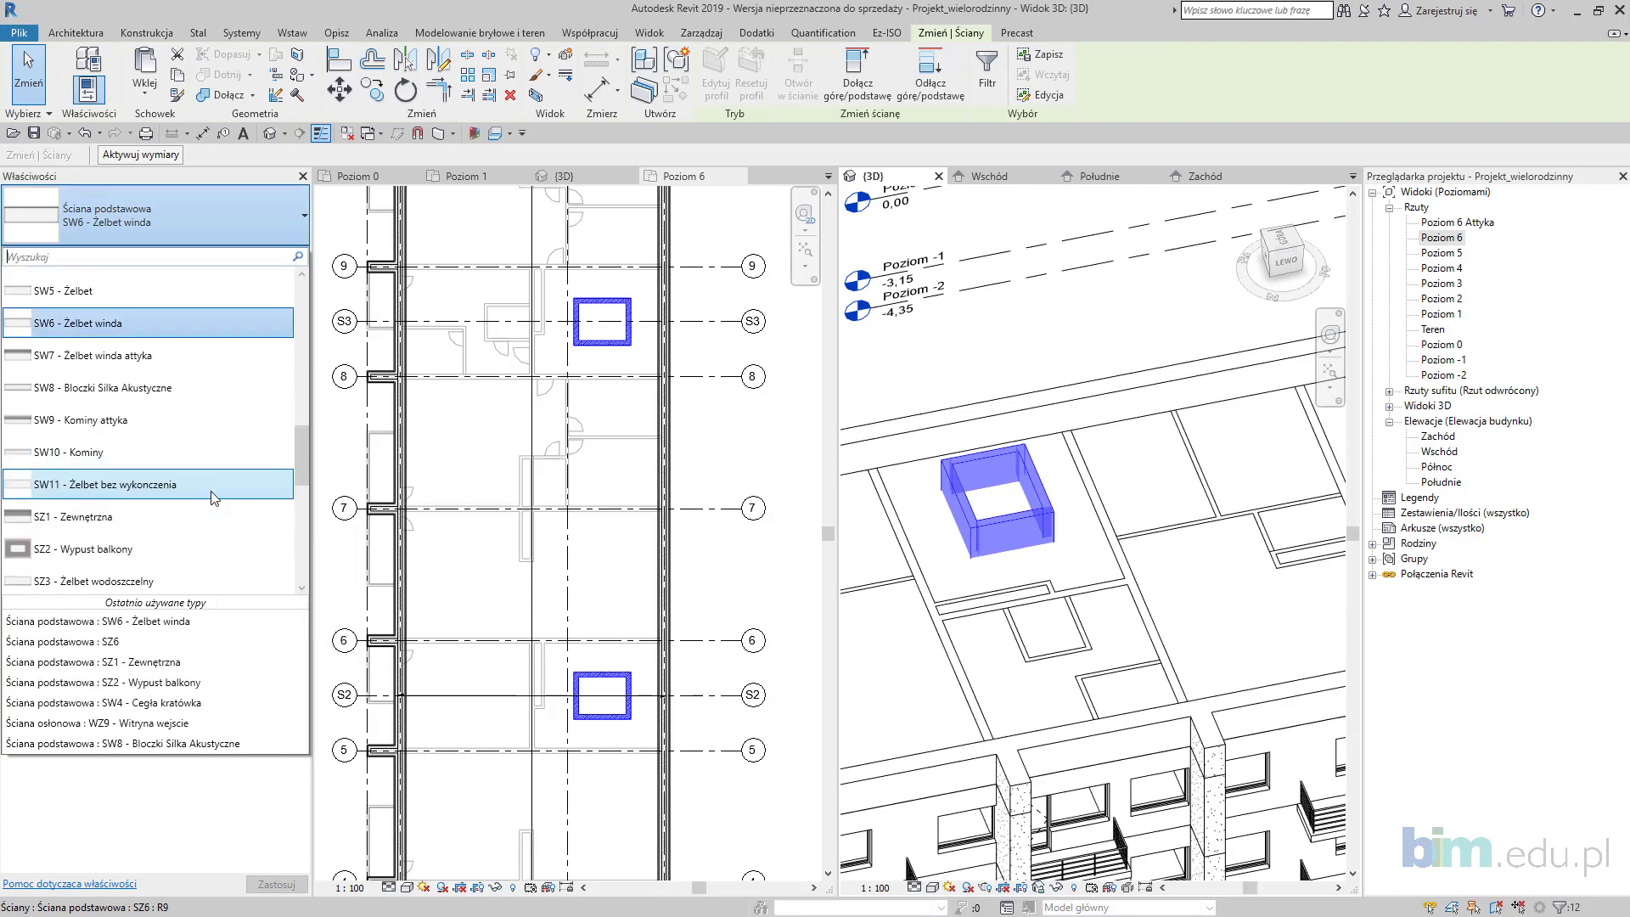
left_click(195, 357)
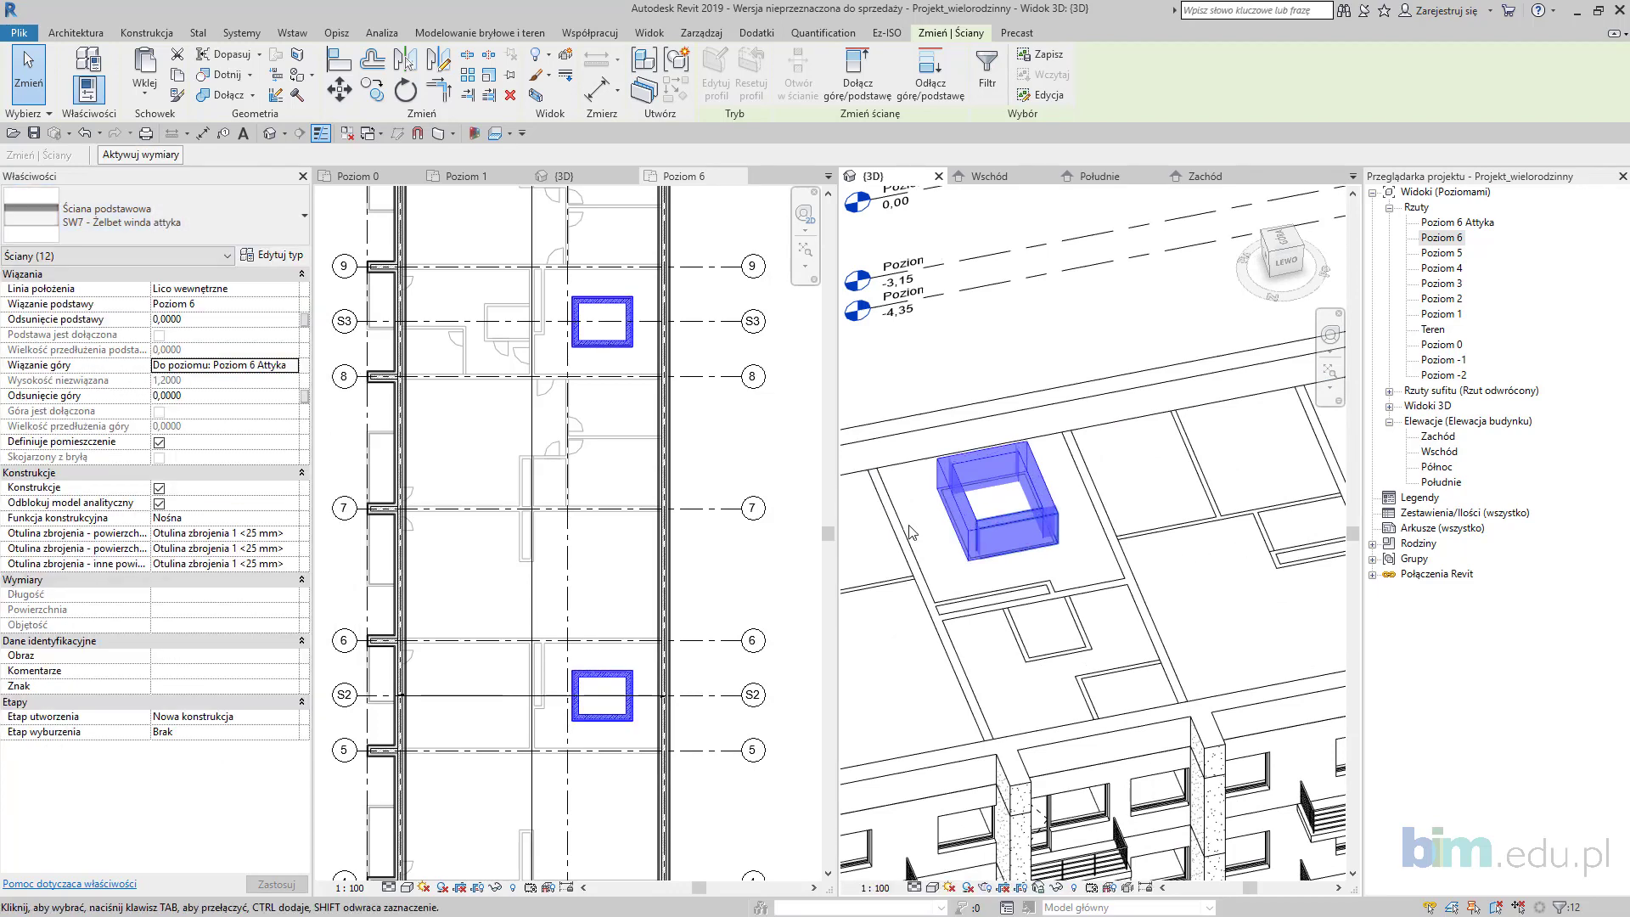
scroll(589, 608, "down", 2)
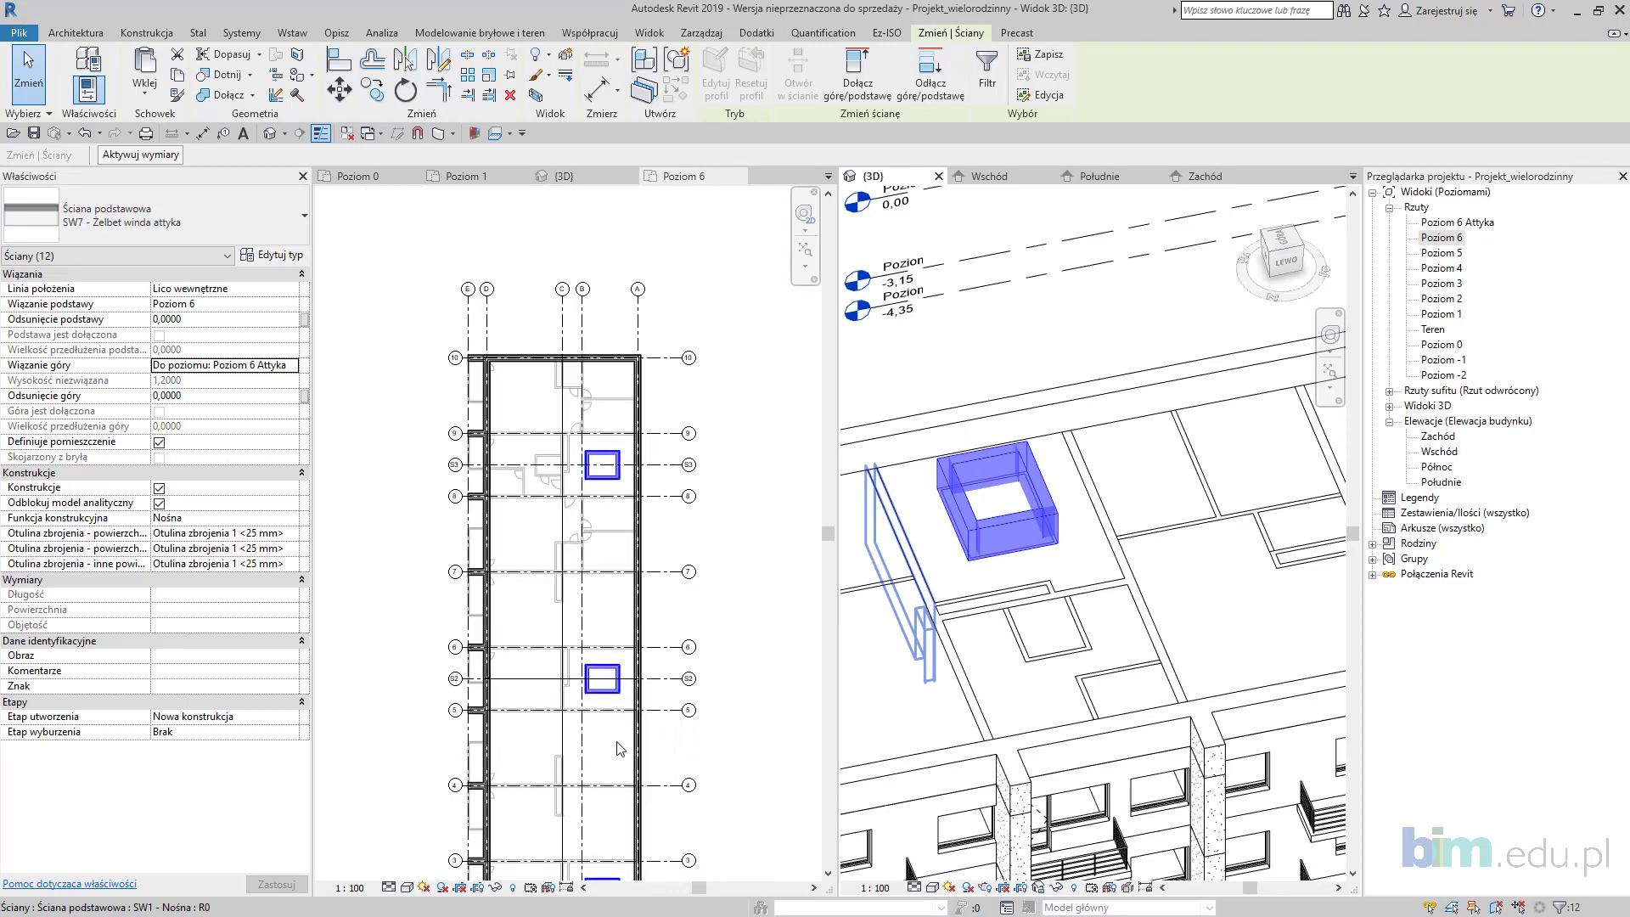
middle_click_drag(608, 640, 604, 433)
scroll(602, 671, "up", 3)
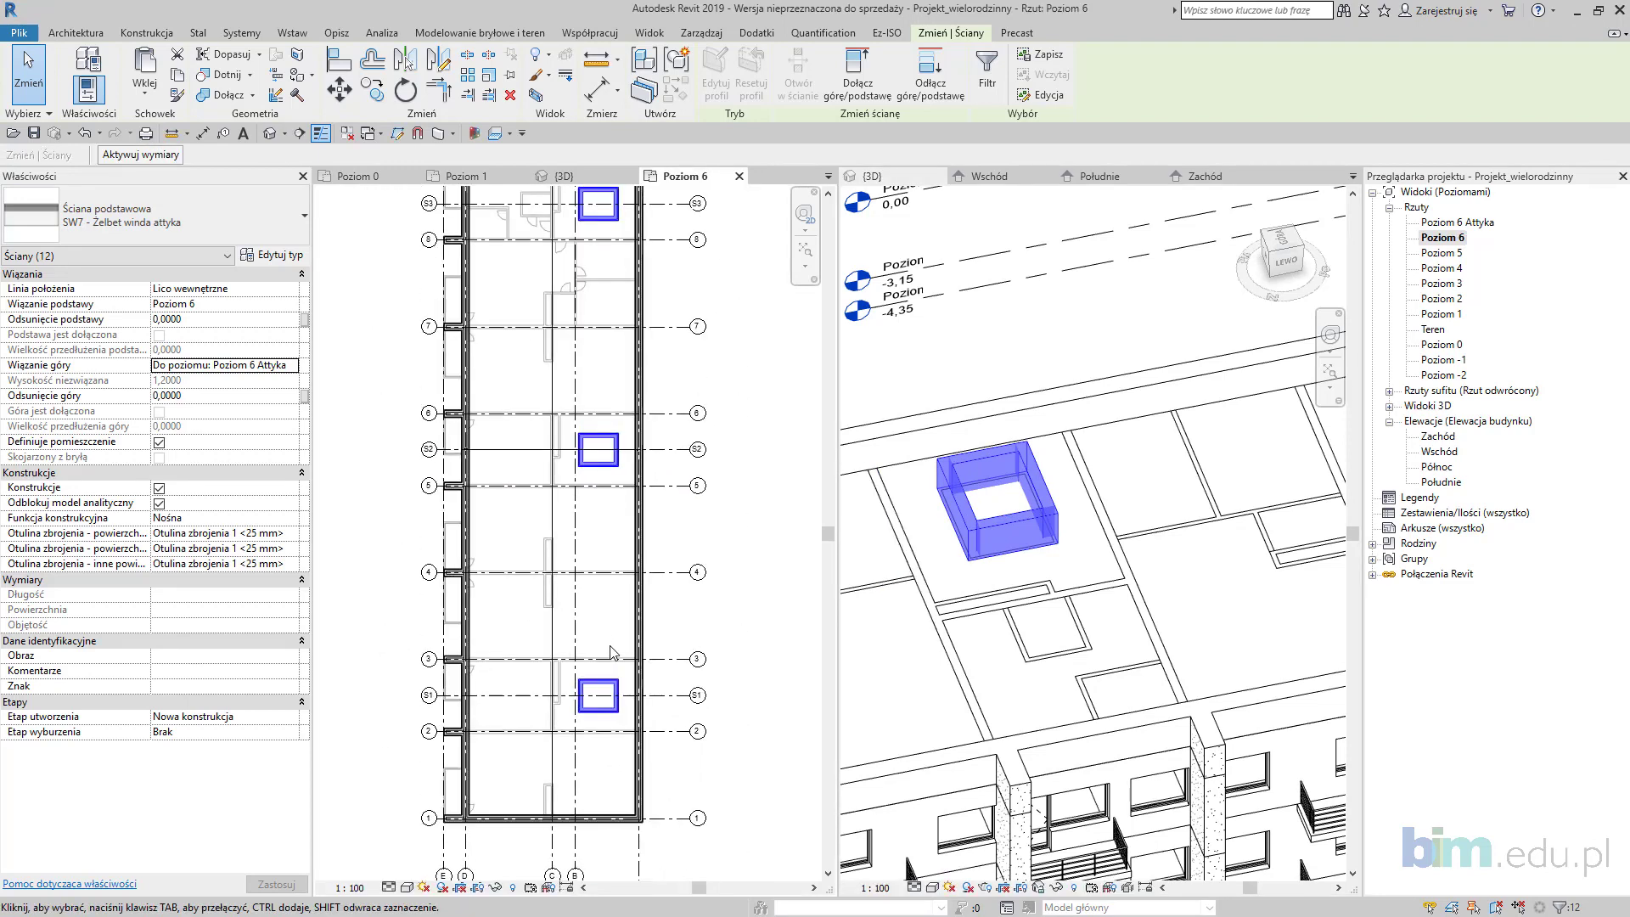
key("Escape")
scroll(600, 629, "down", 1)
middle_click_drag(608, 511, 622, 818)
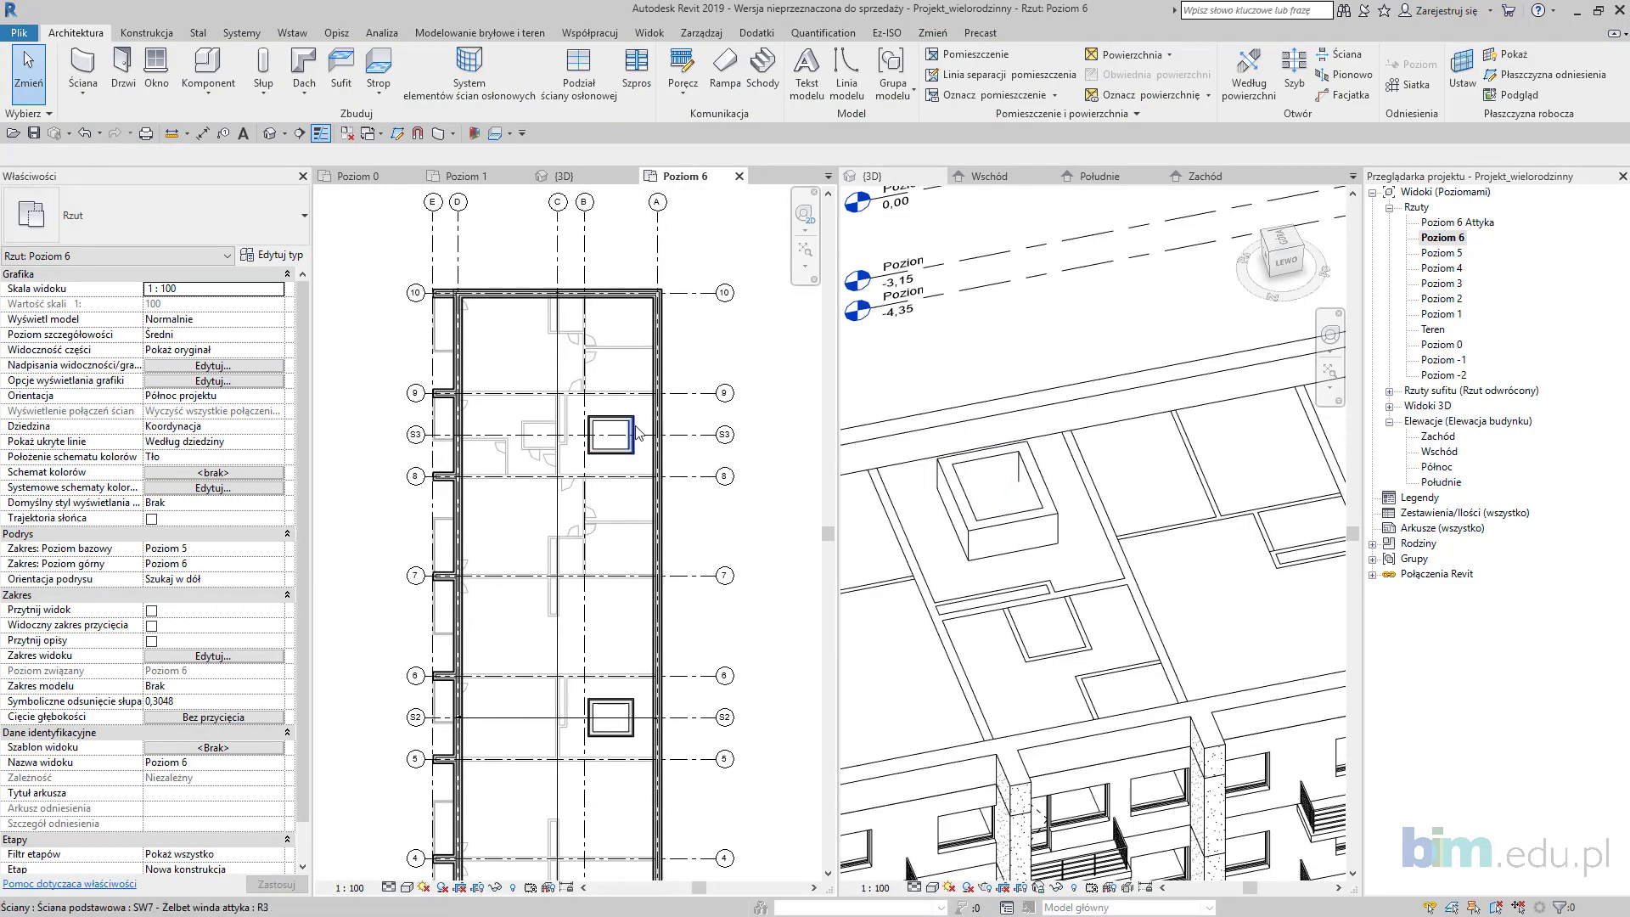
Step: Open the Poziom 0 floor plan at the stairwell between axes 8 and 9
middle_click_drag(583, 385, 579, 440)
scroll(544, 388, "up", 1)
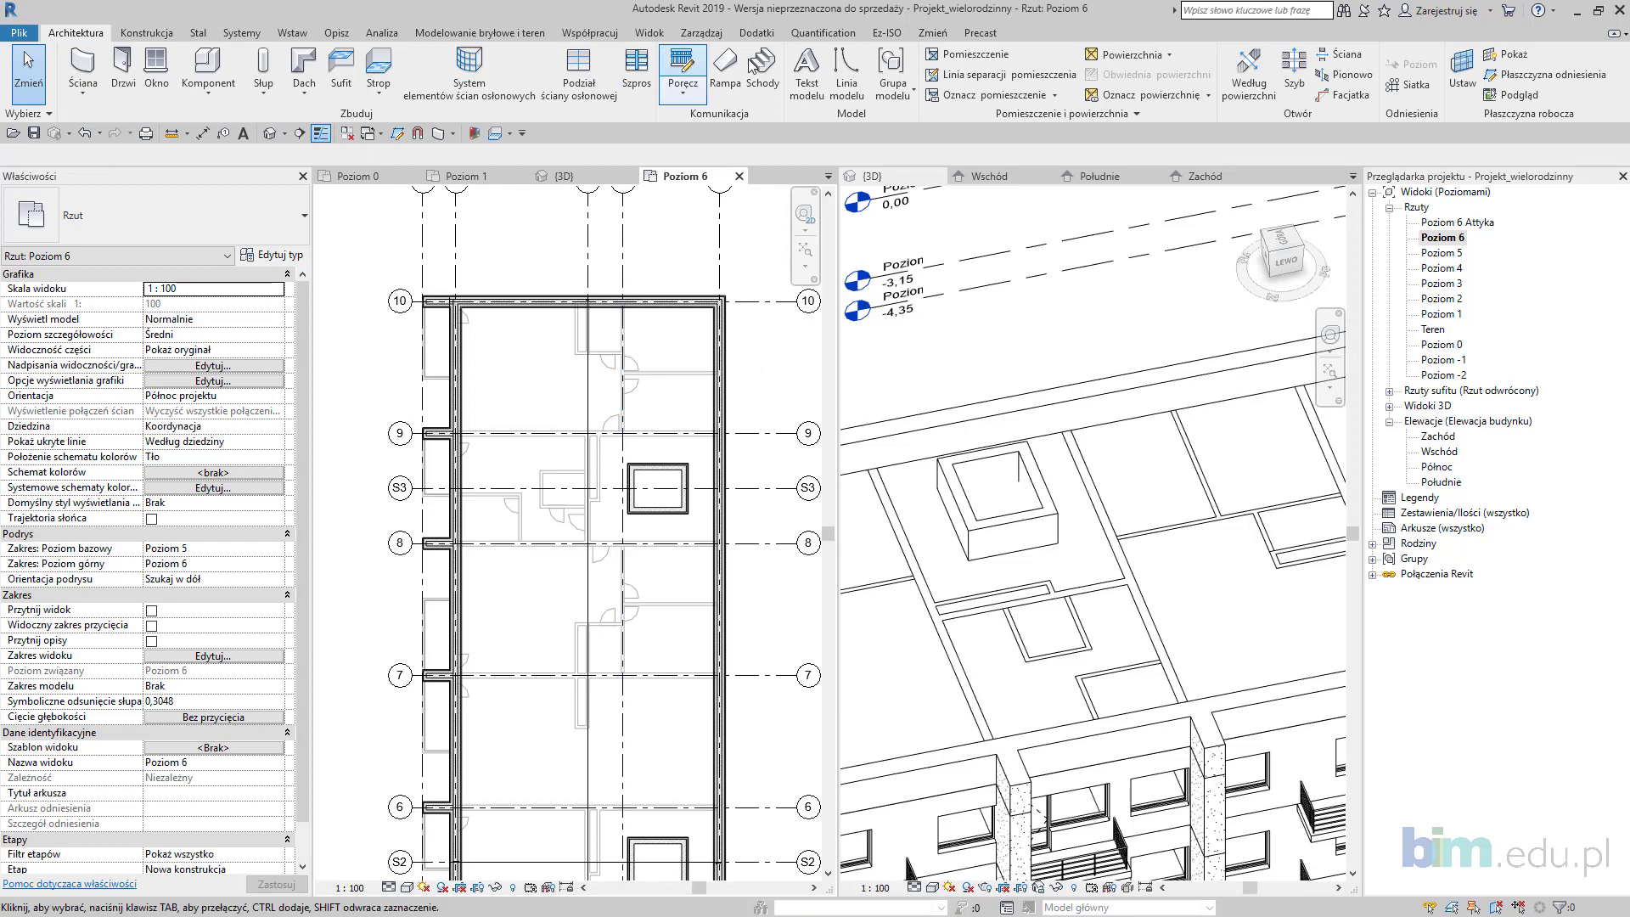
scroll(665, 513, "up", 2)
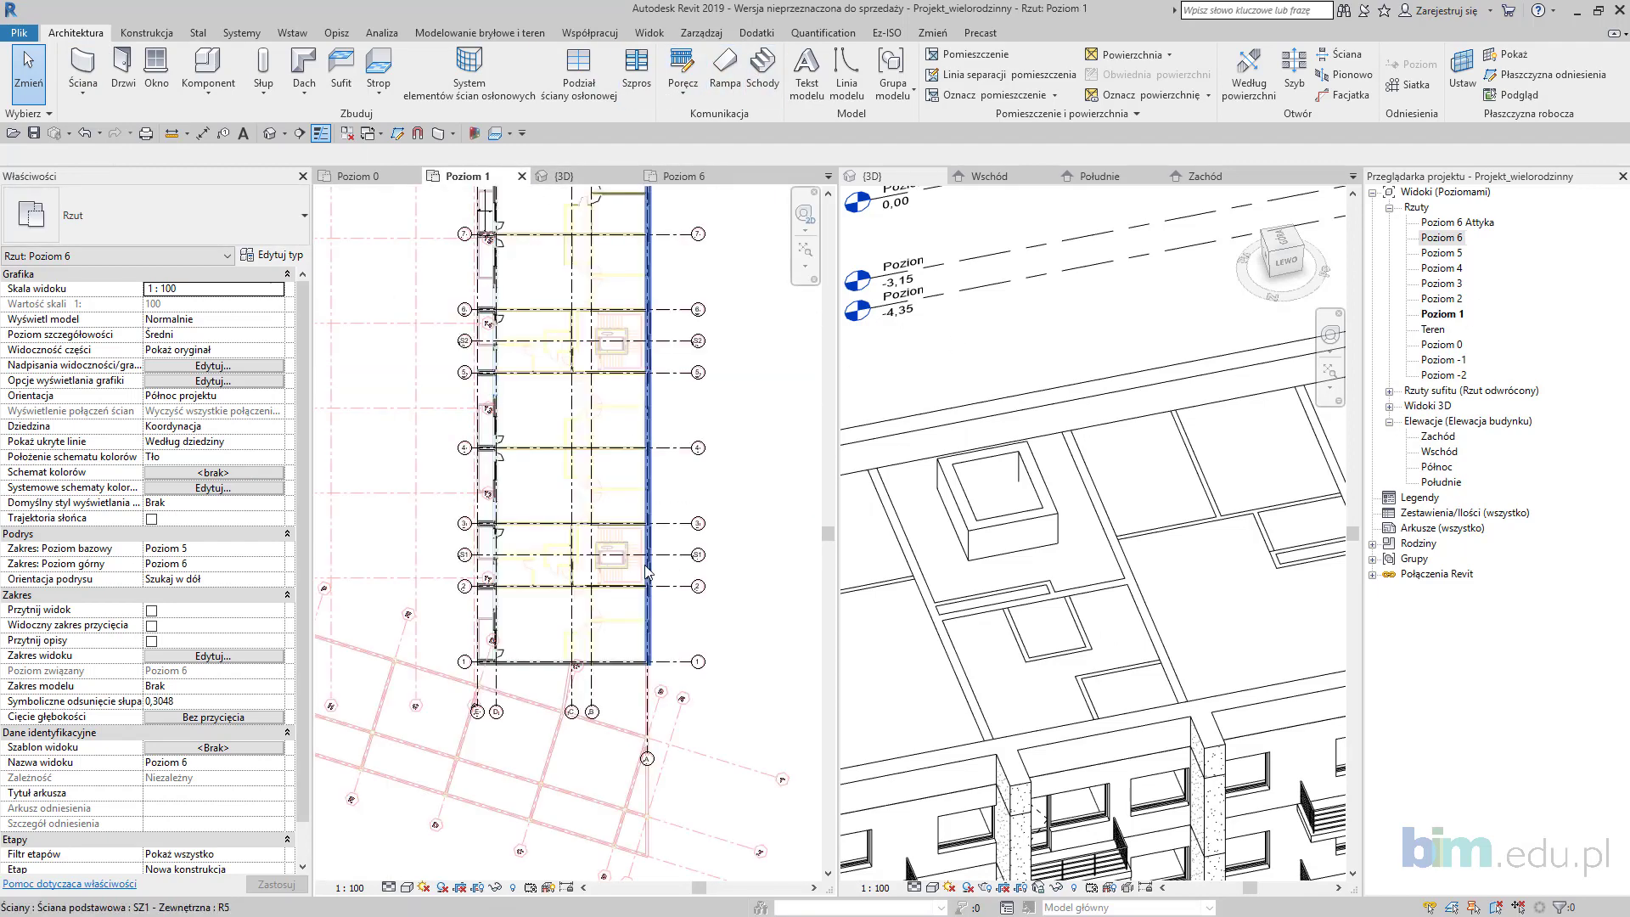
scroll(611, 564, "up", 5)
scroll(612, 564, "down", 1)
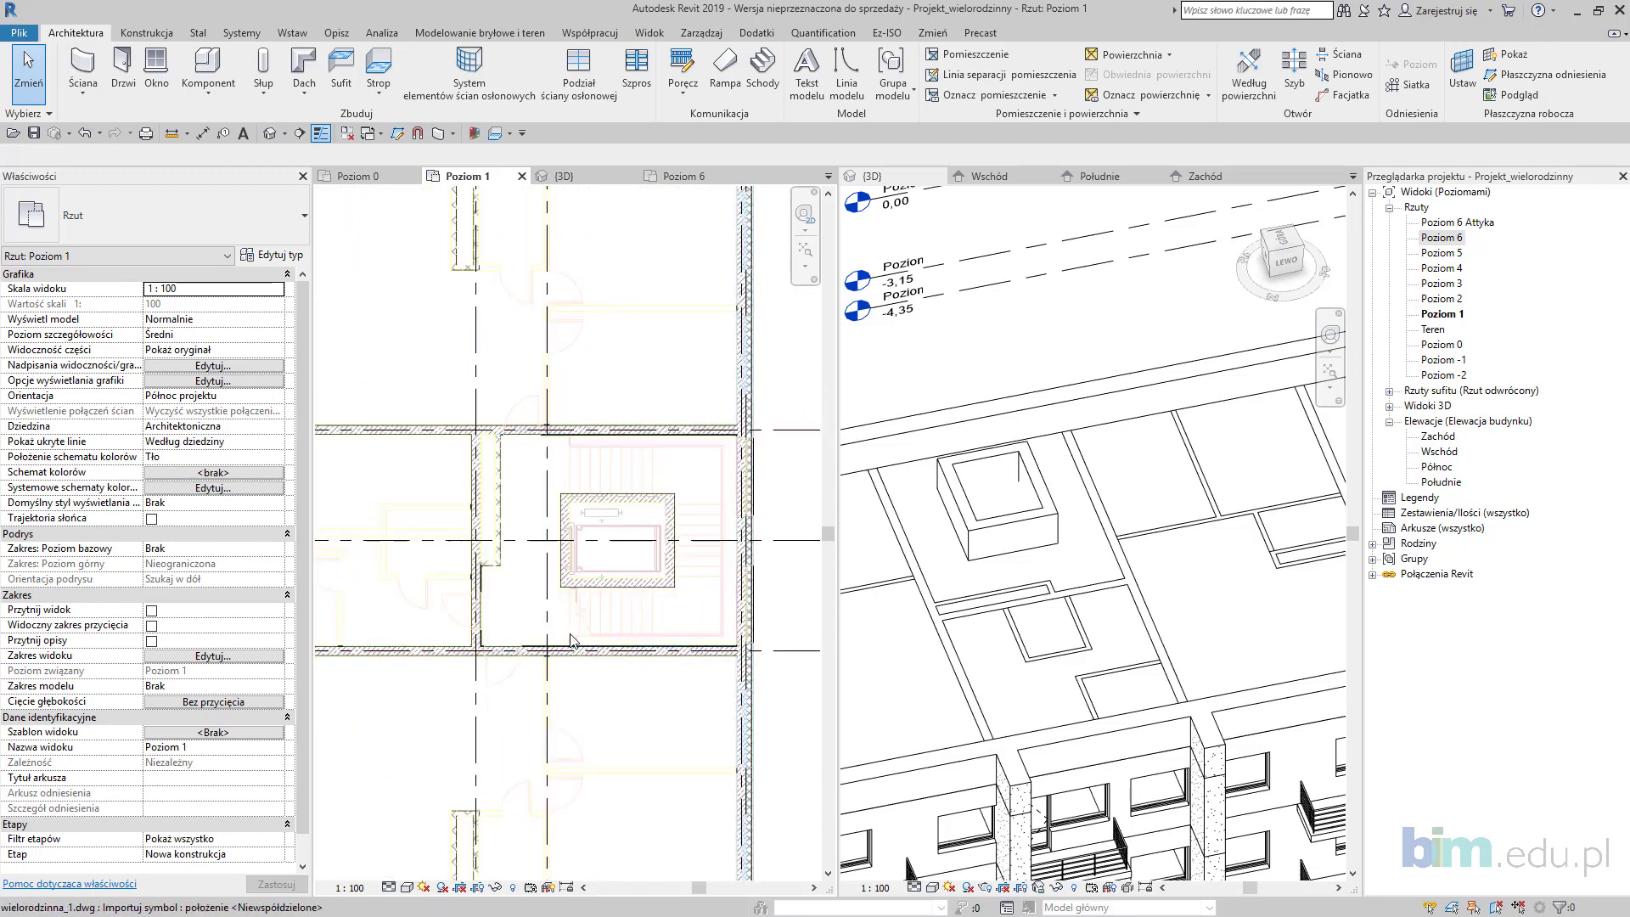
scroll(592, 427, "down", 1)
left_click(1456, 349)
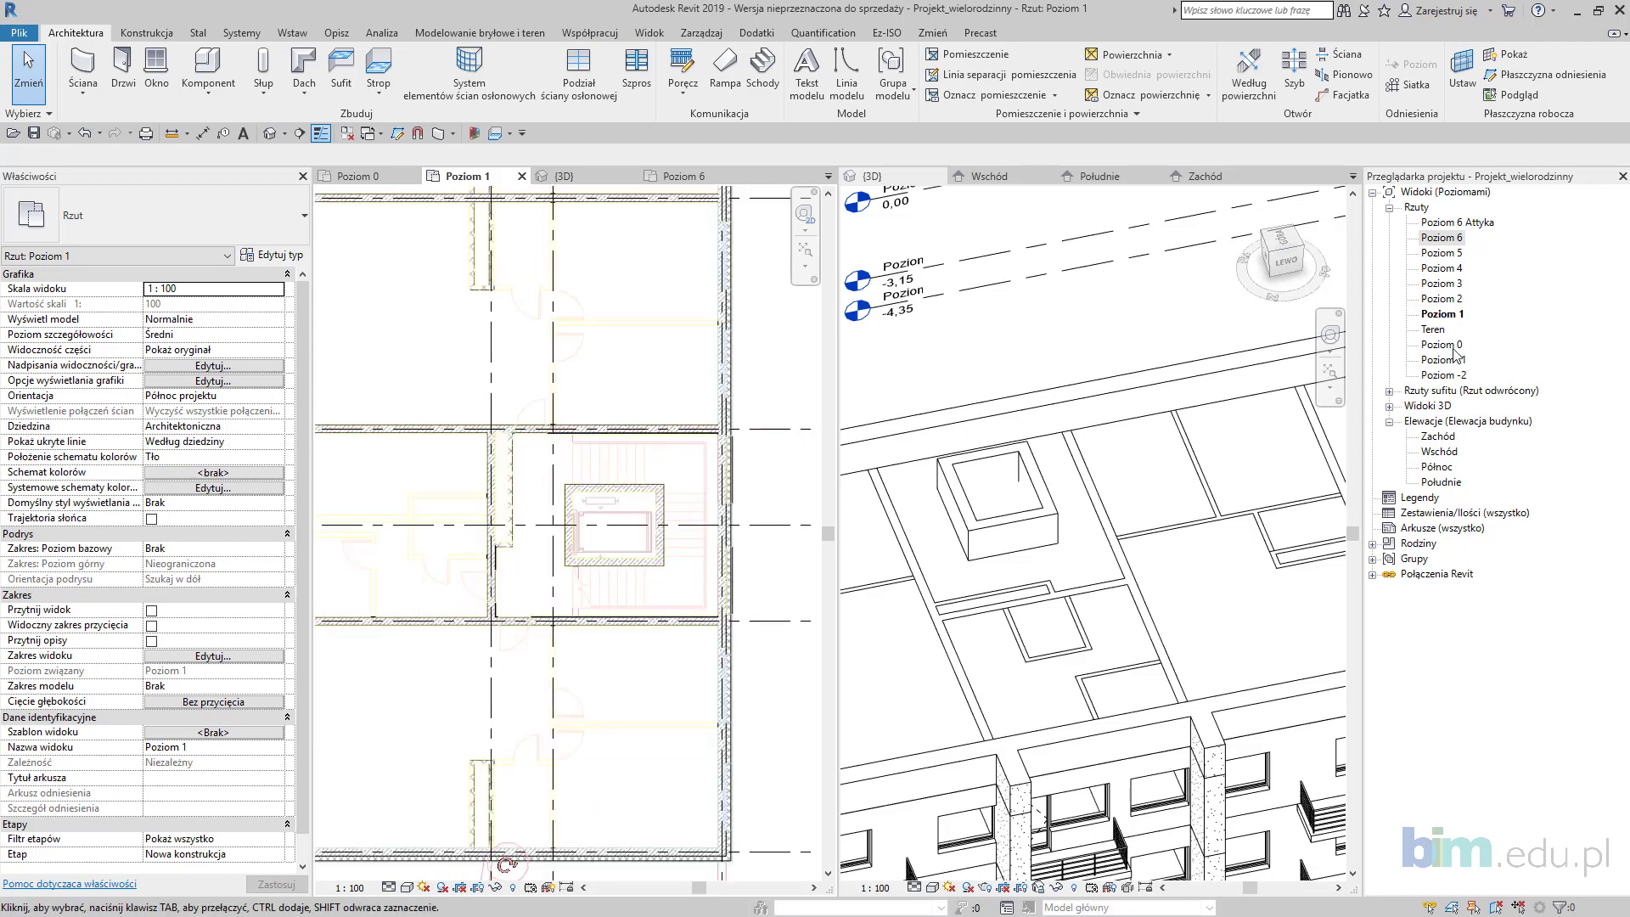
scroll(653, 441, "up", 4)
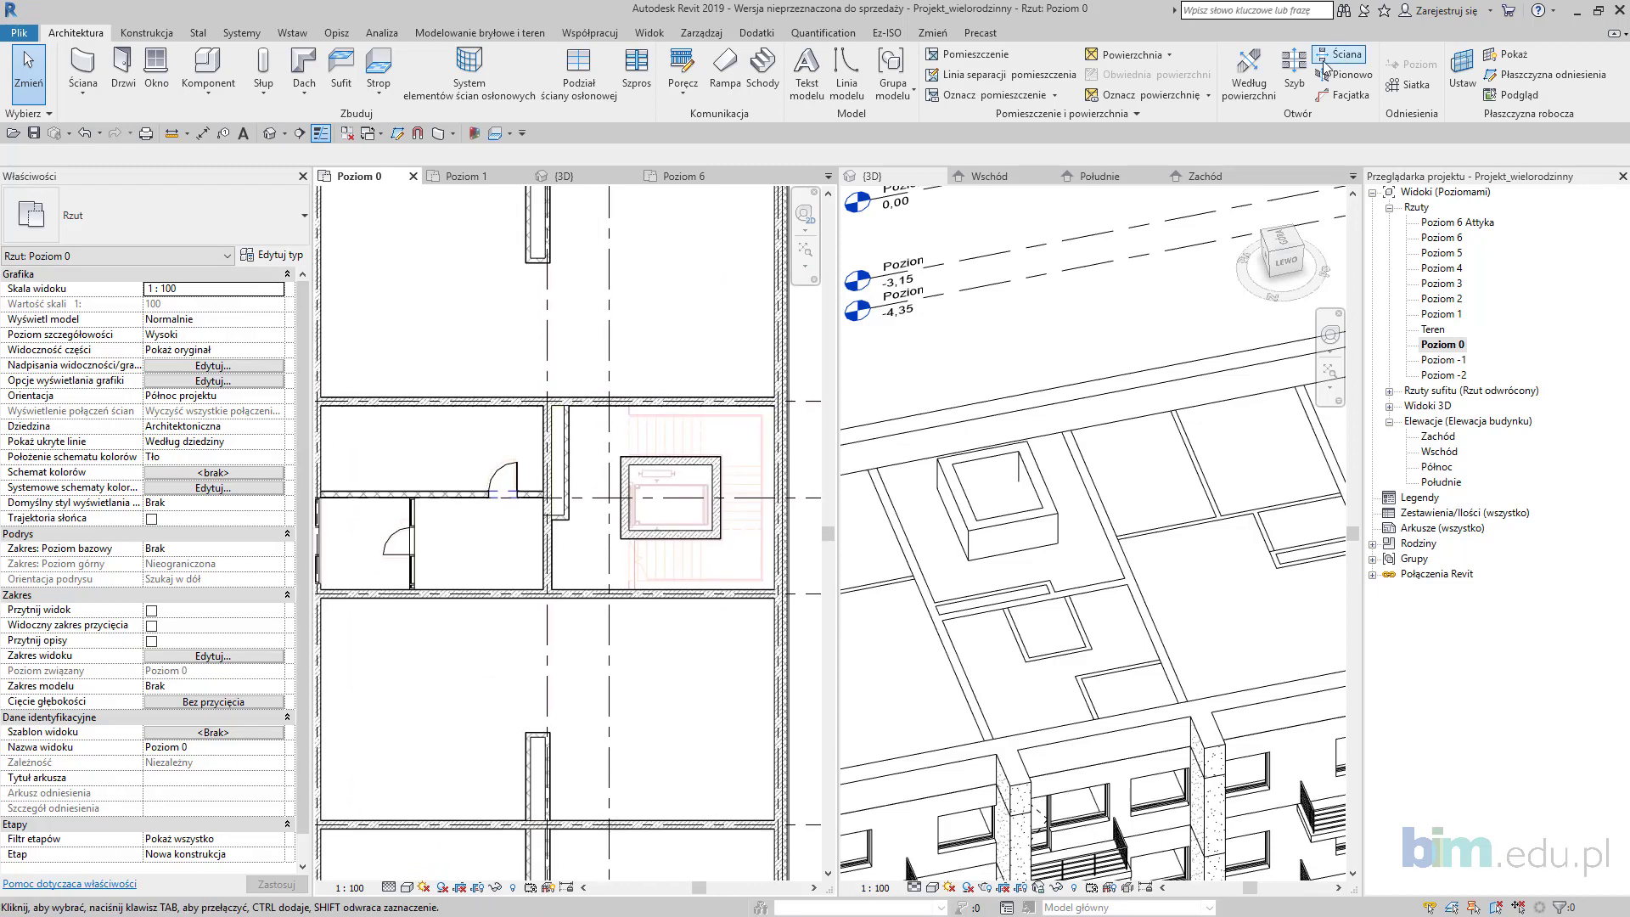
Step: Sketch a rectangular shaft opening around the stairs between axes 8 and 9, bounded by the stairwell's inner wall faces
left_click(1294, 72)
scroll(675, 433, "up", 3)
middle_click_drag(676, 433, 622, 347)
left_click(871, 56)
scroll(488, 297, "up", 2)
left_click(545, 278)
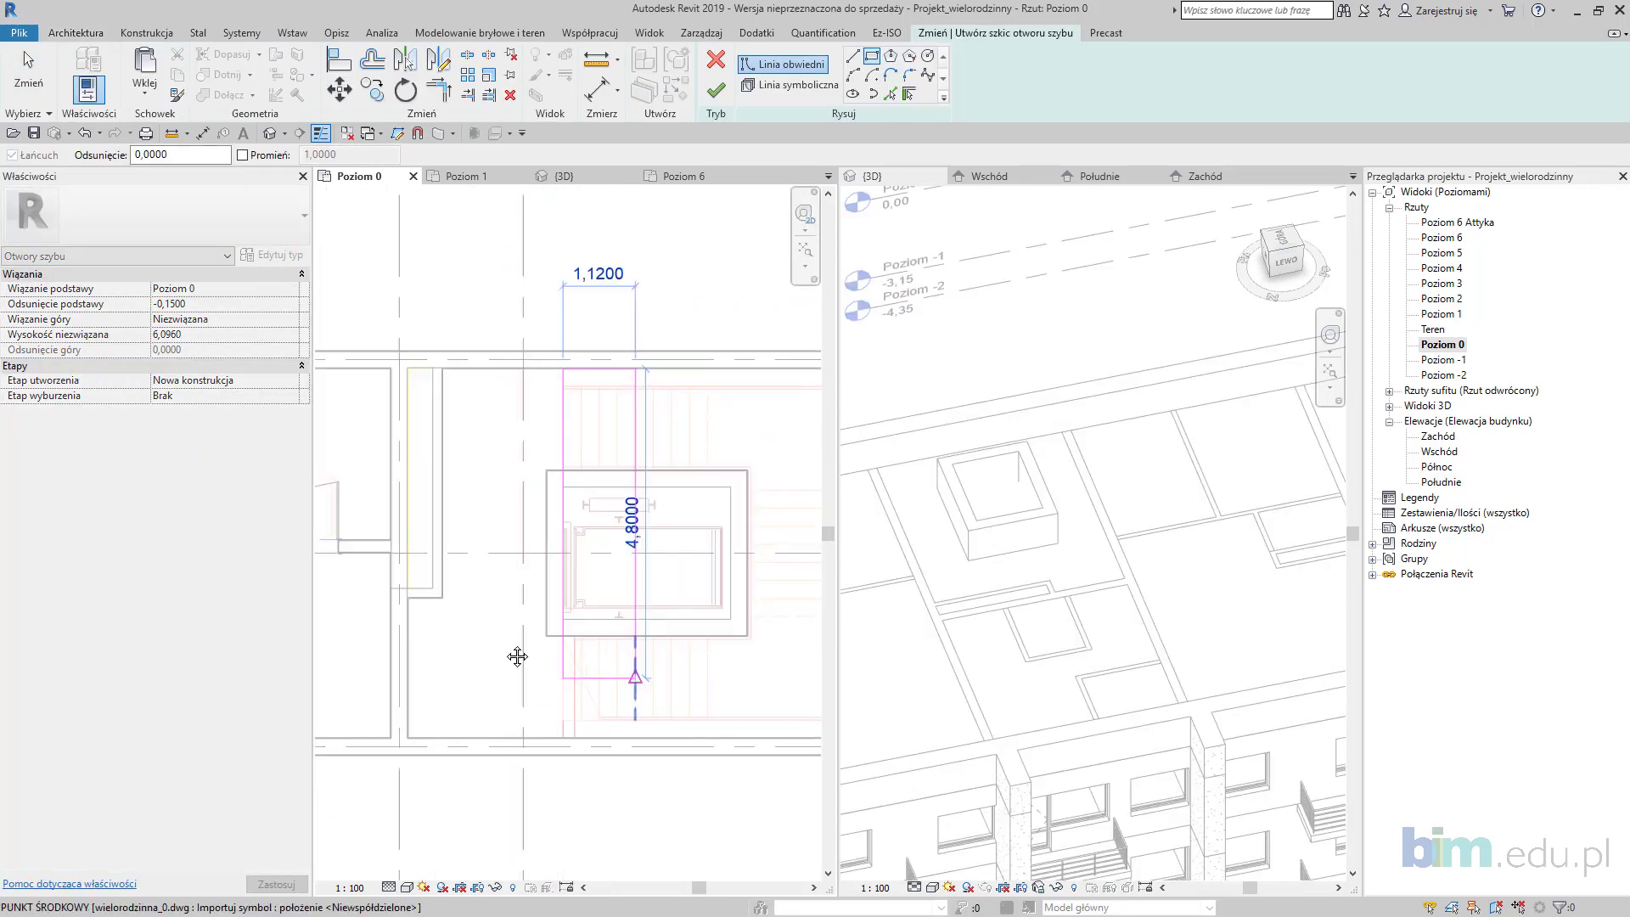
left_click(717, 699)
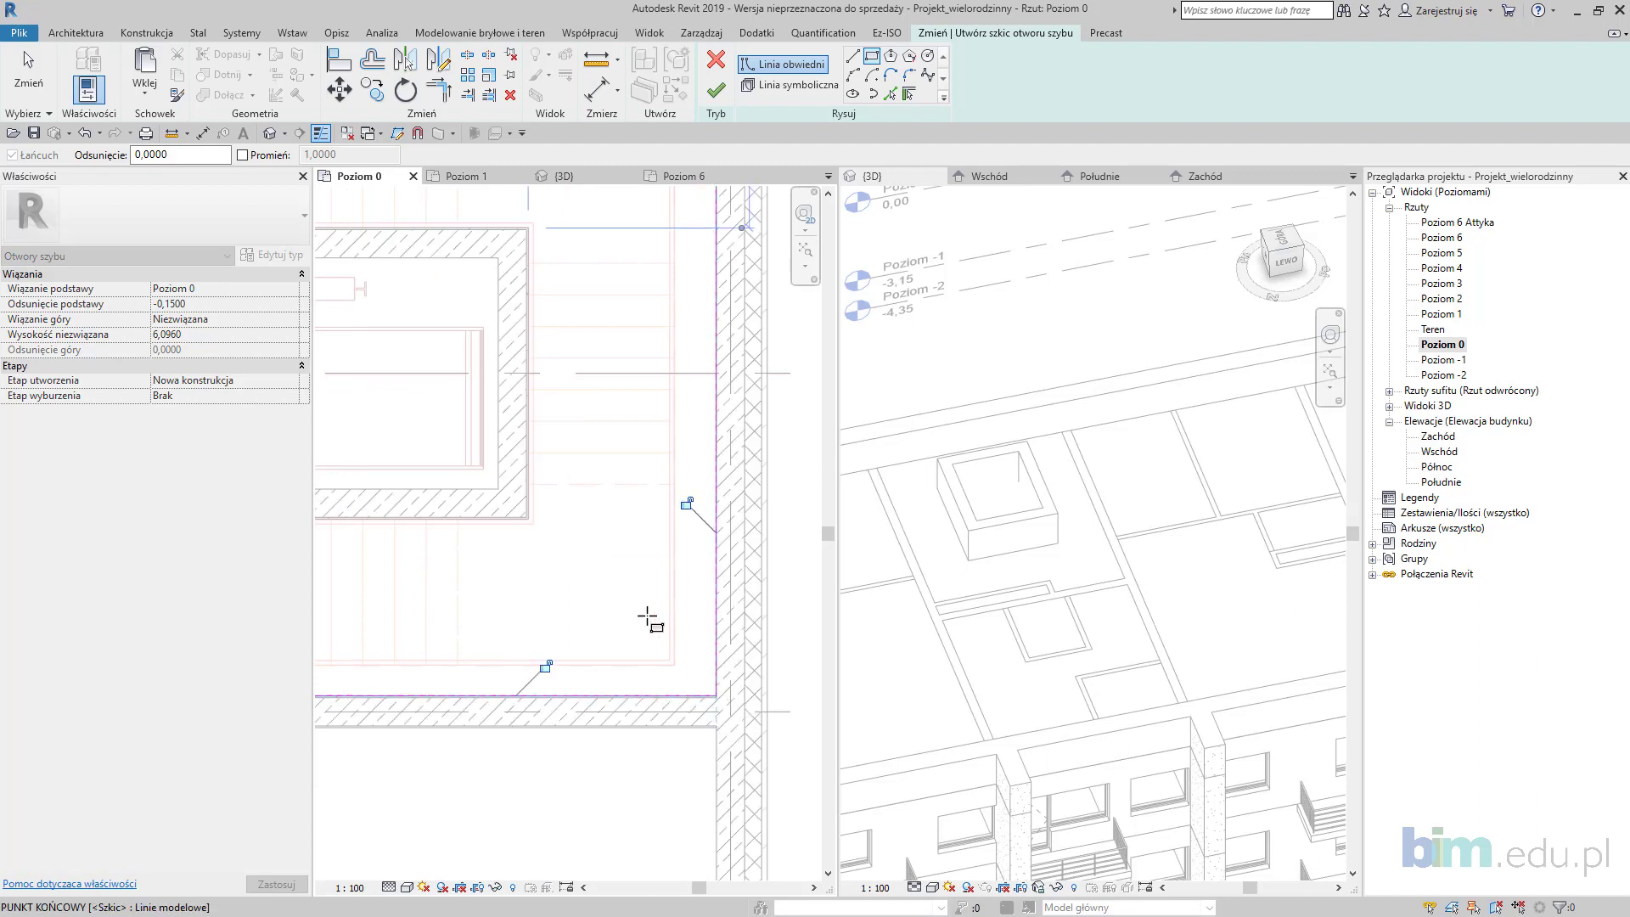
scroll(662, 634, "down", 3)
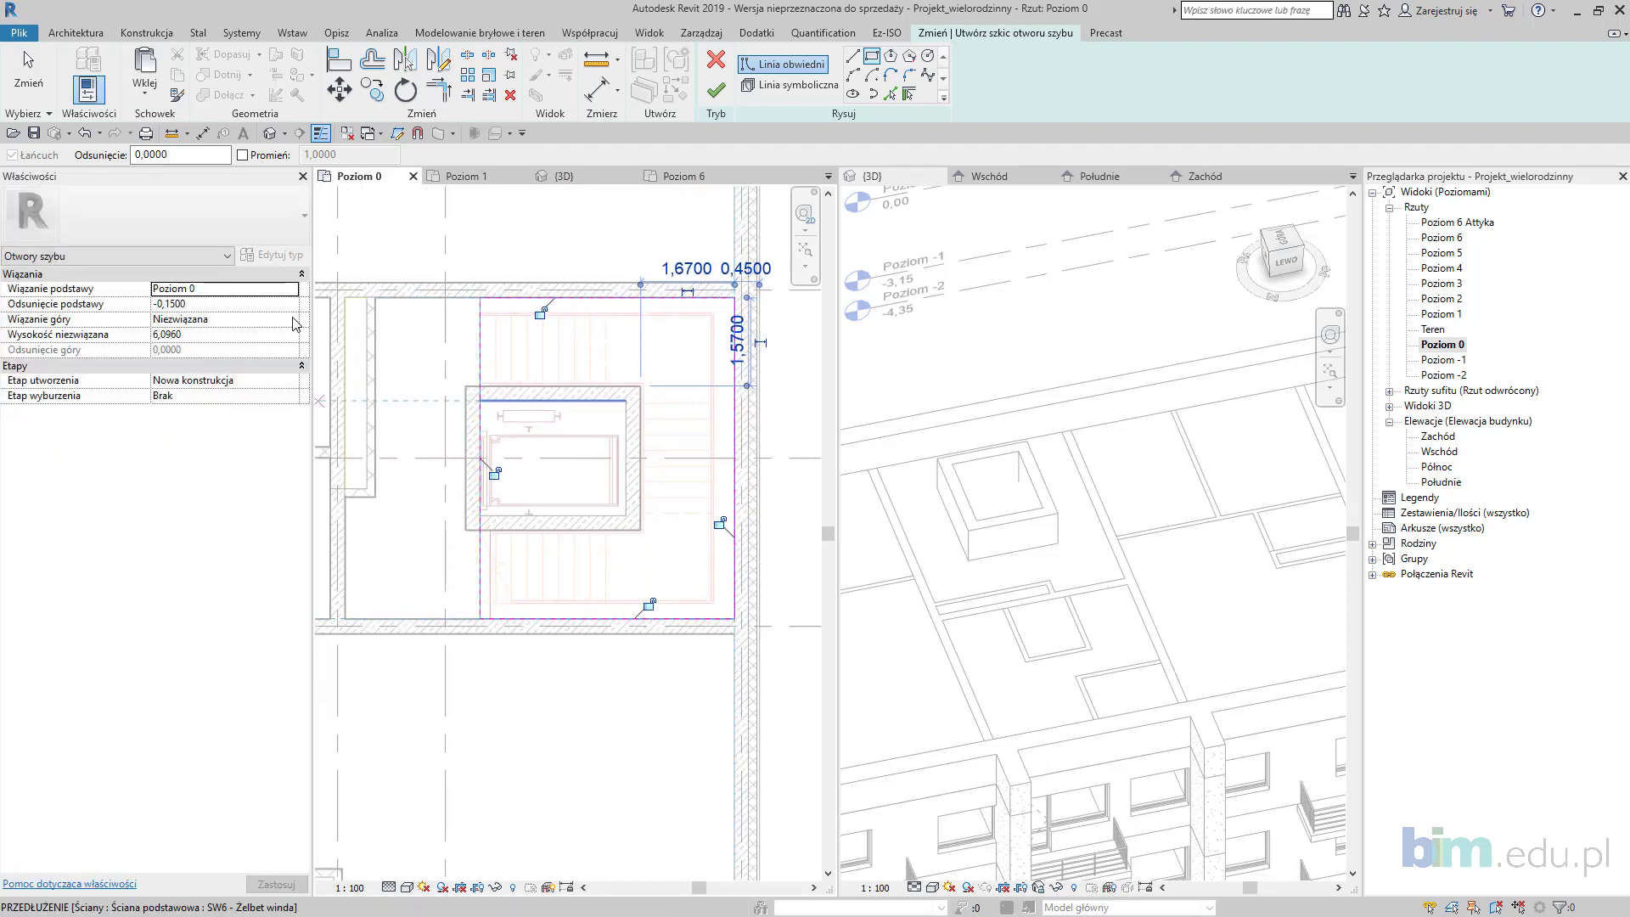
Step: Set the shaft opening's top constraint to Poziom 6
left_click(293, 321)
left_click(242, 386)
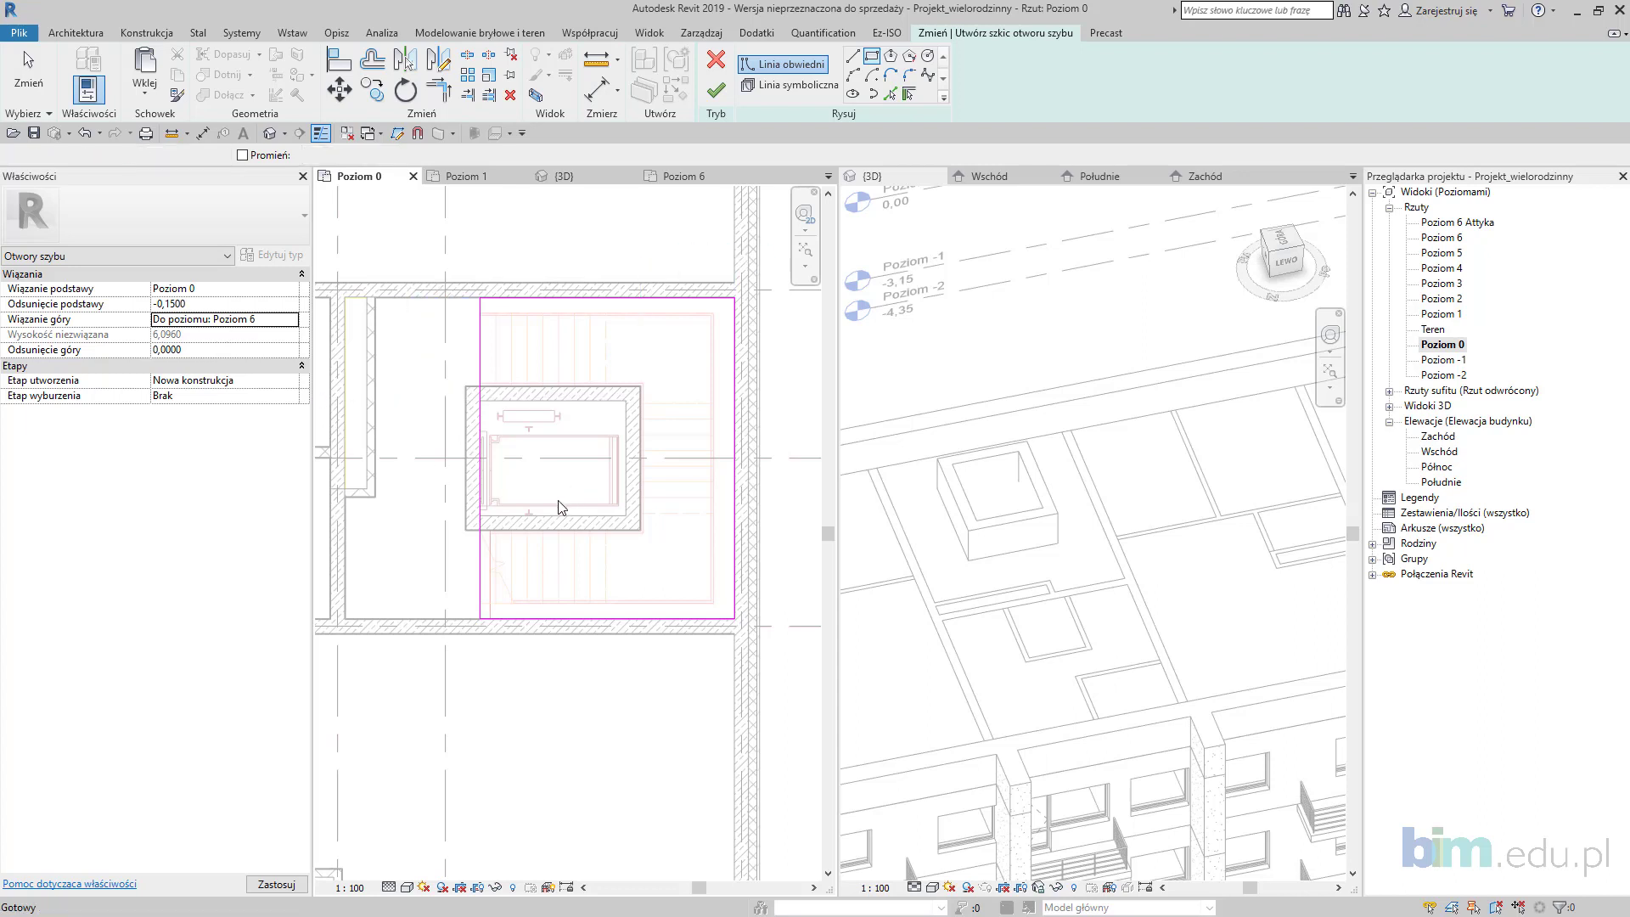
middle_click_drag(347, 315, 342, 348)
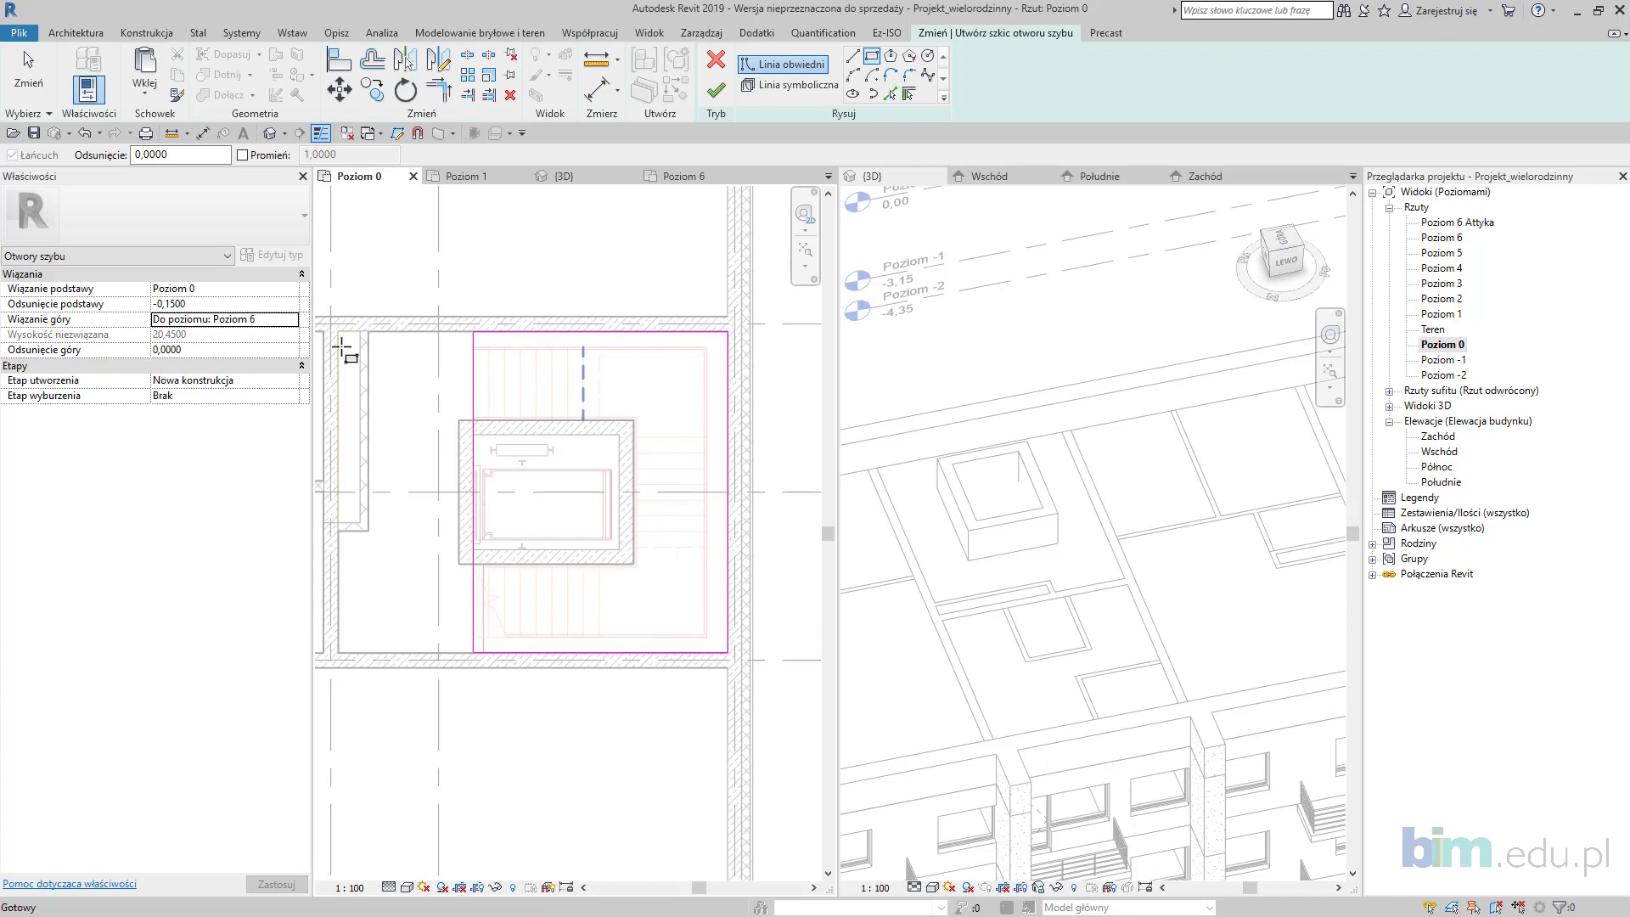
left_click(293, 320)
left_click(293, 320)
Step: Give the shaft opening a top offset of -1 and a base offset of 0, and finish its sketch
left_click(209, 349)
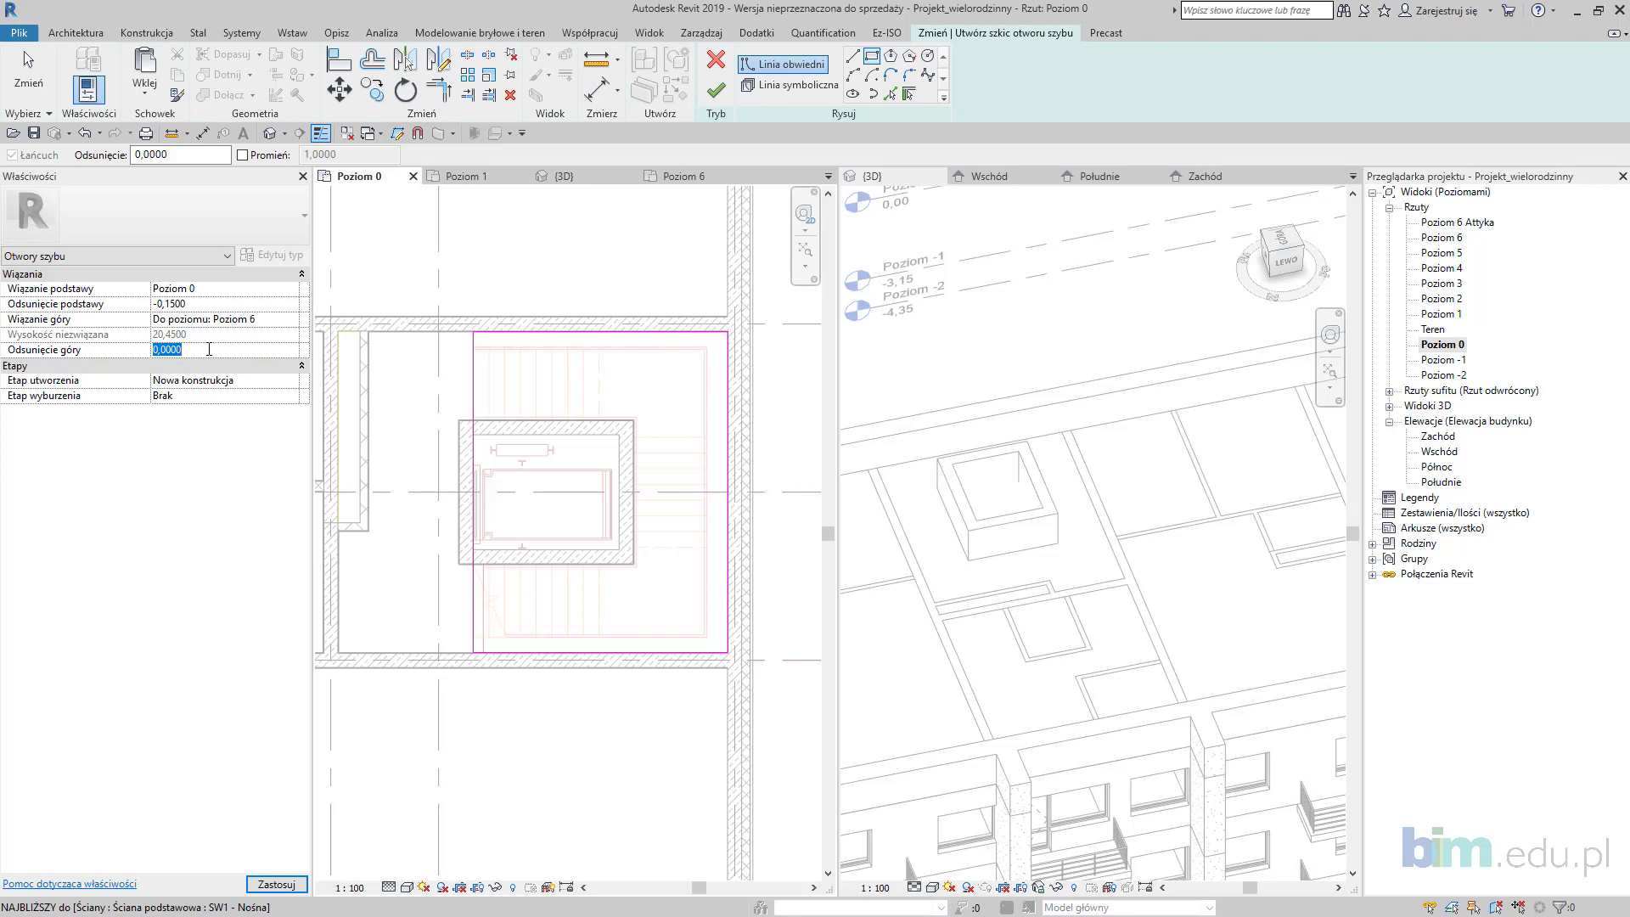
type("-1")
left_click(209, 303)
type("0")
middle_click_drag(578, 490, 606, 491)
left_click(716, 90)
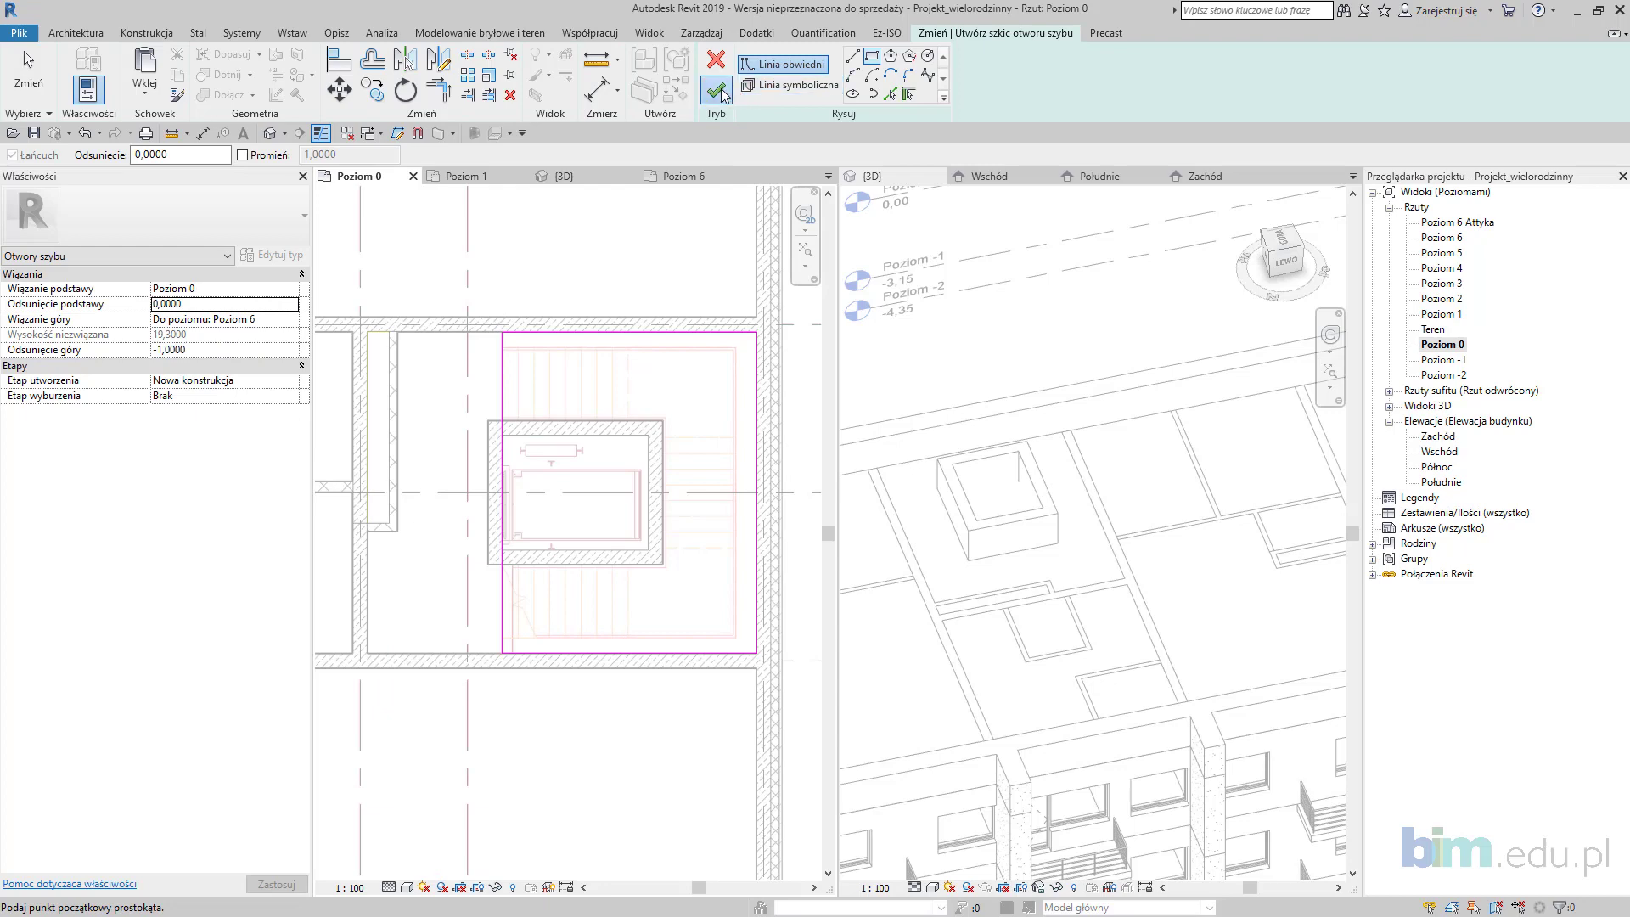
Step: Copy the shaft opening from the S3 stairwell to the stairwells on axes S2 and S1
scroll(600, 428, "down", 3)
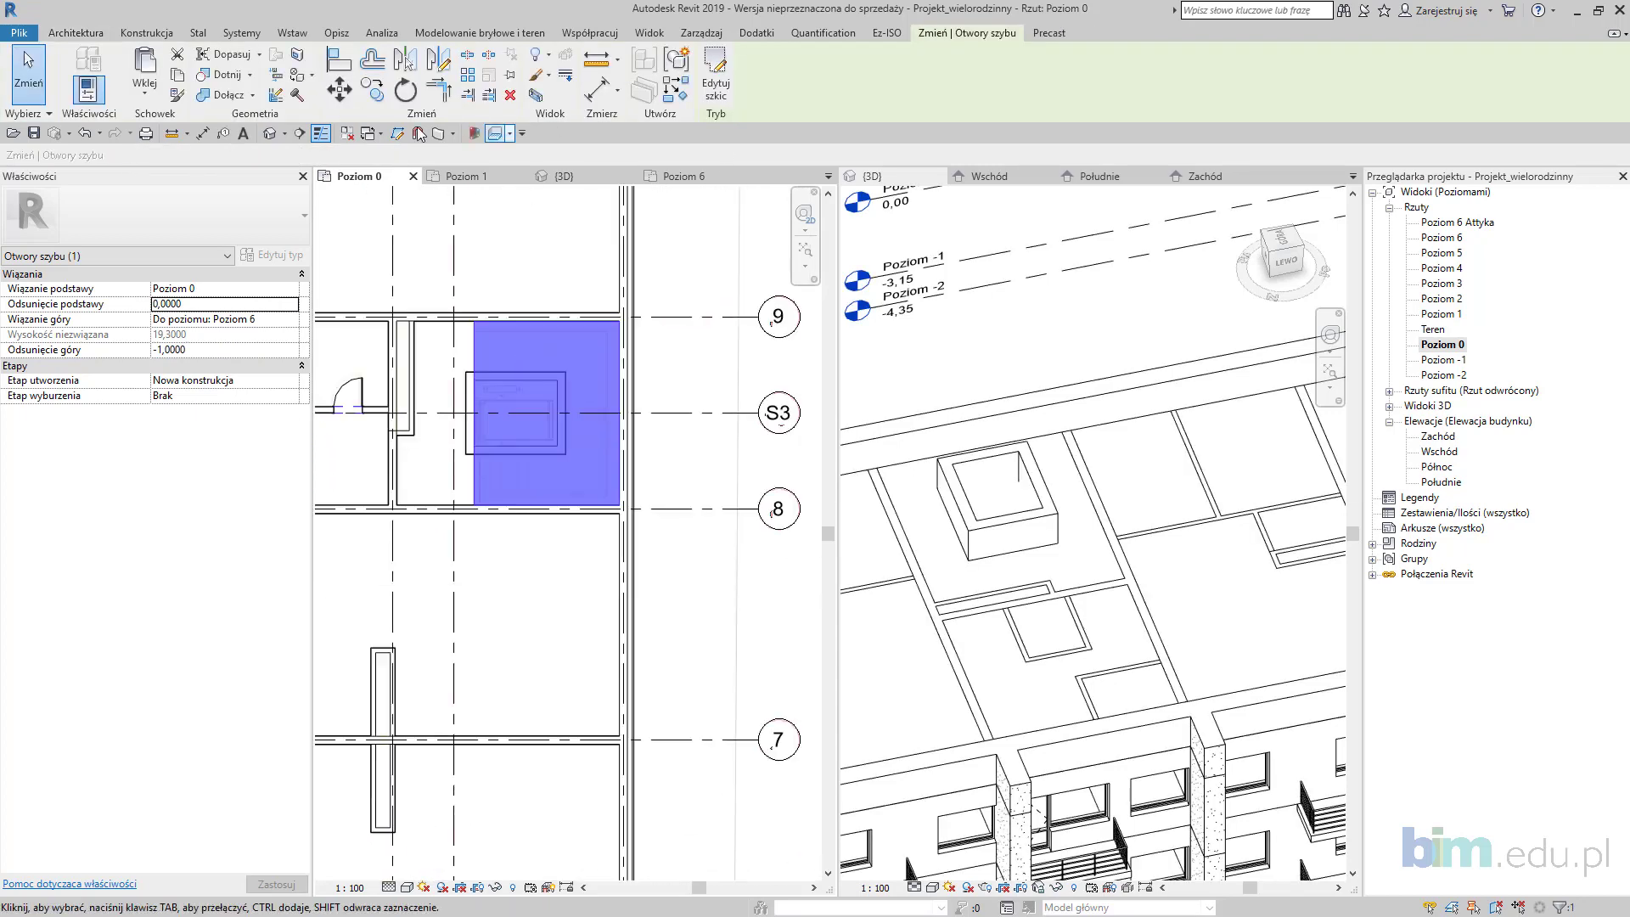
key("m")
key("v")
scroll(631, 458, "down", 4)
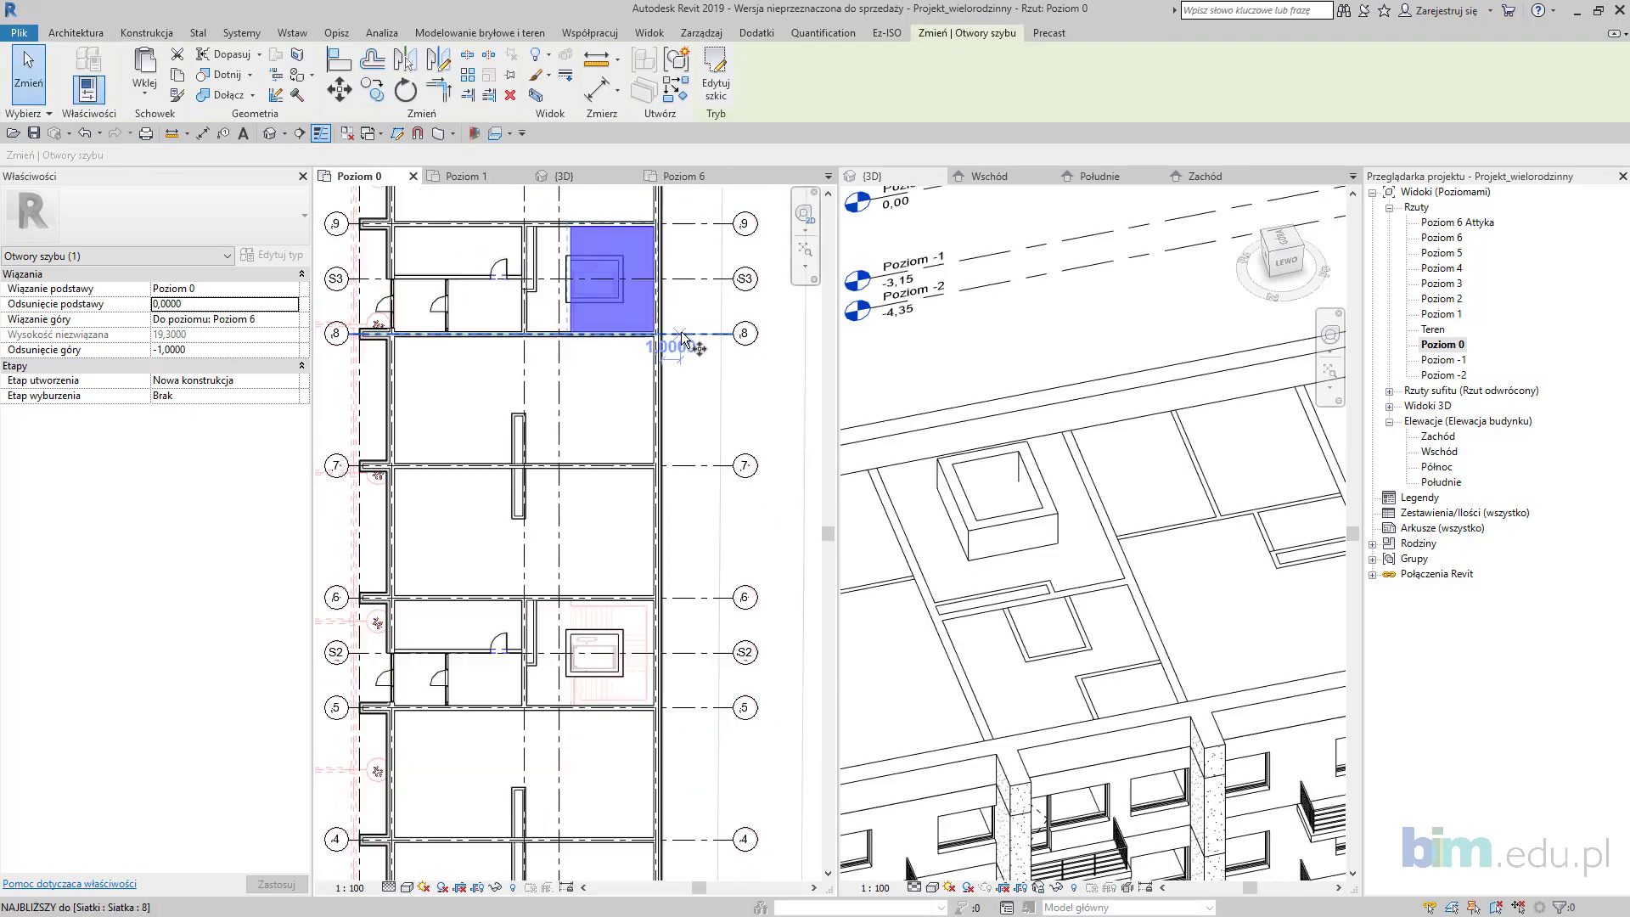
key("c")
key("o")
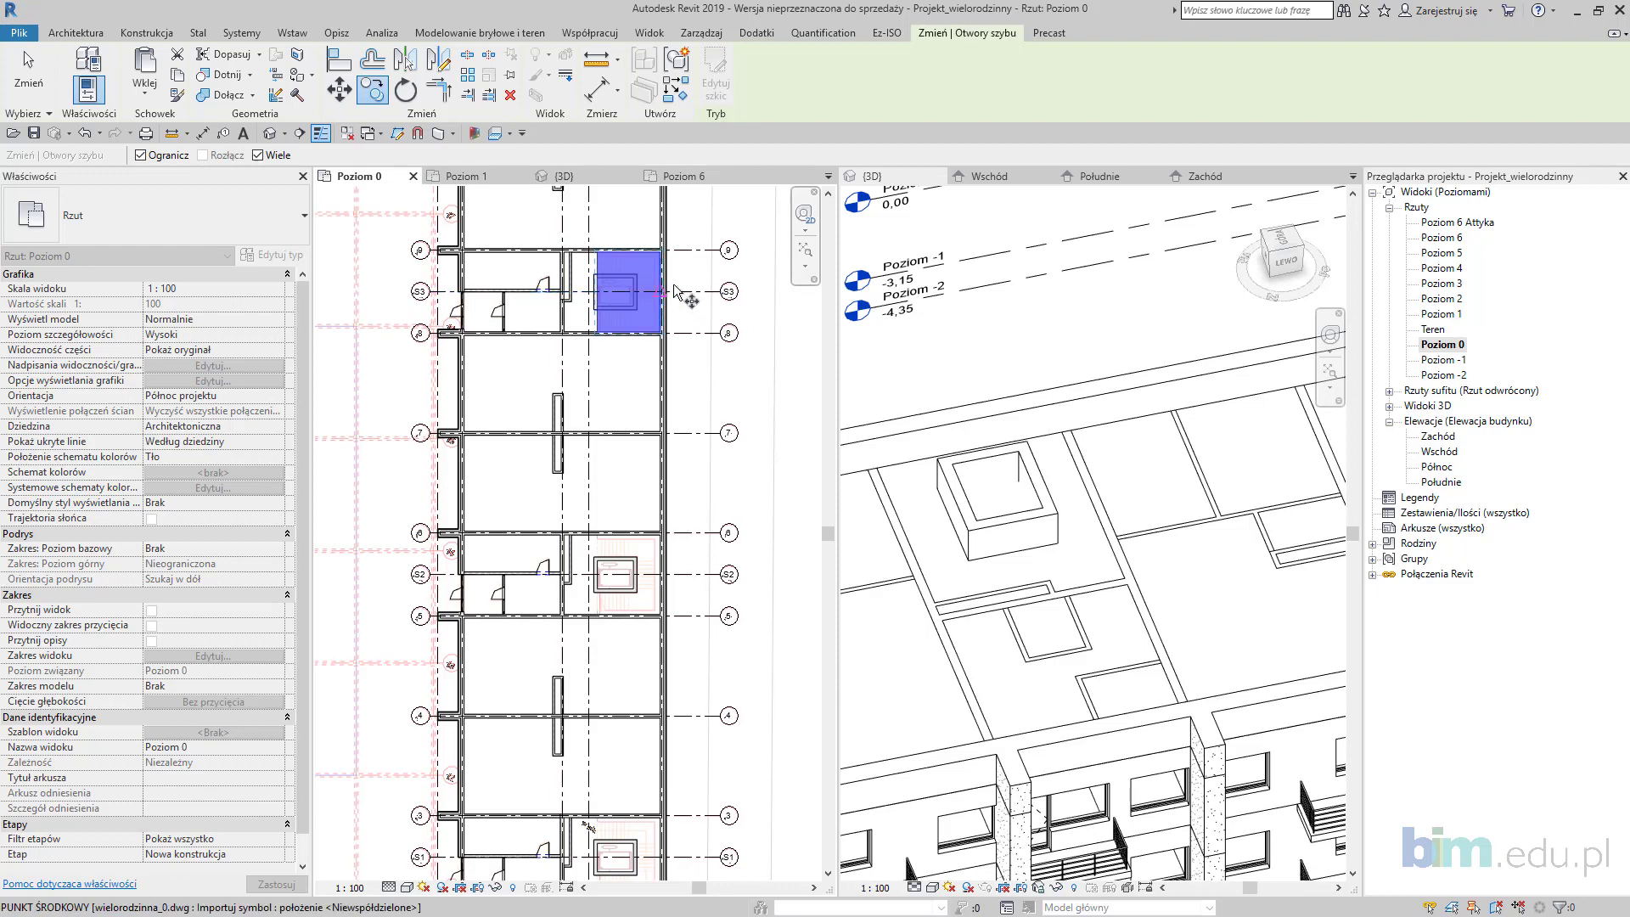
left_click(671, 294)
left_click(691, 575)
middle_click_drag(697, 696, 715, 586)
left_click(715, 748)
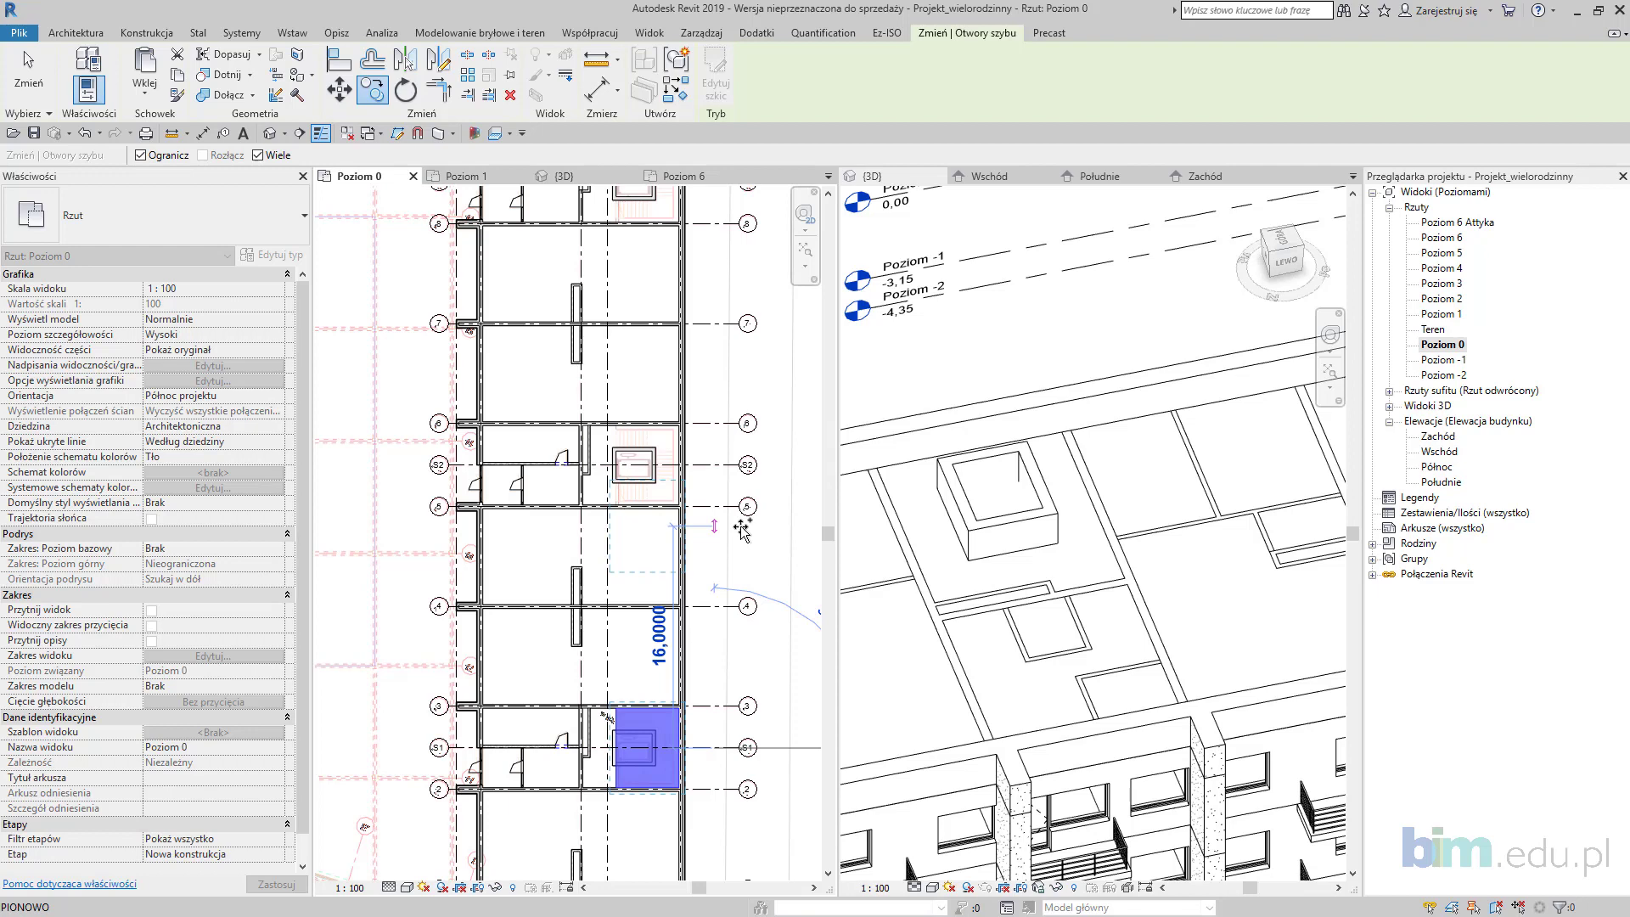
key("Escape")
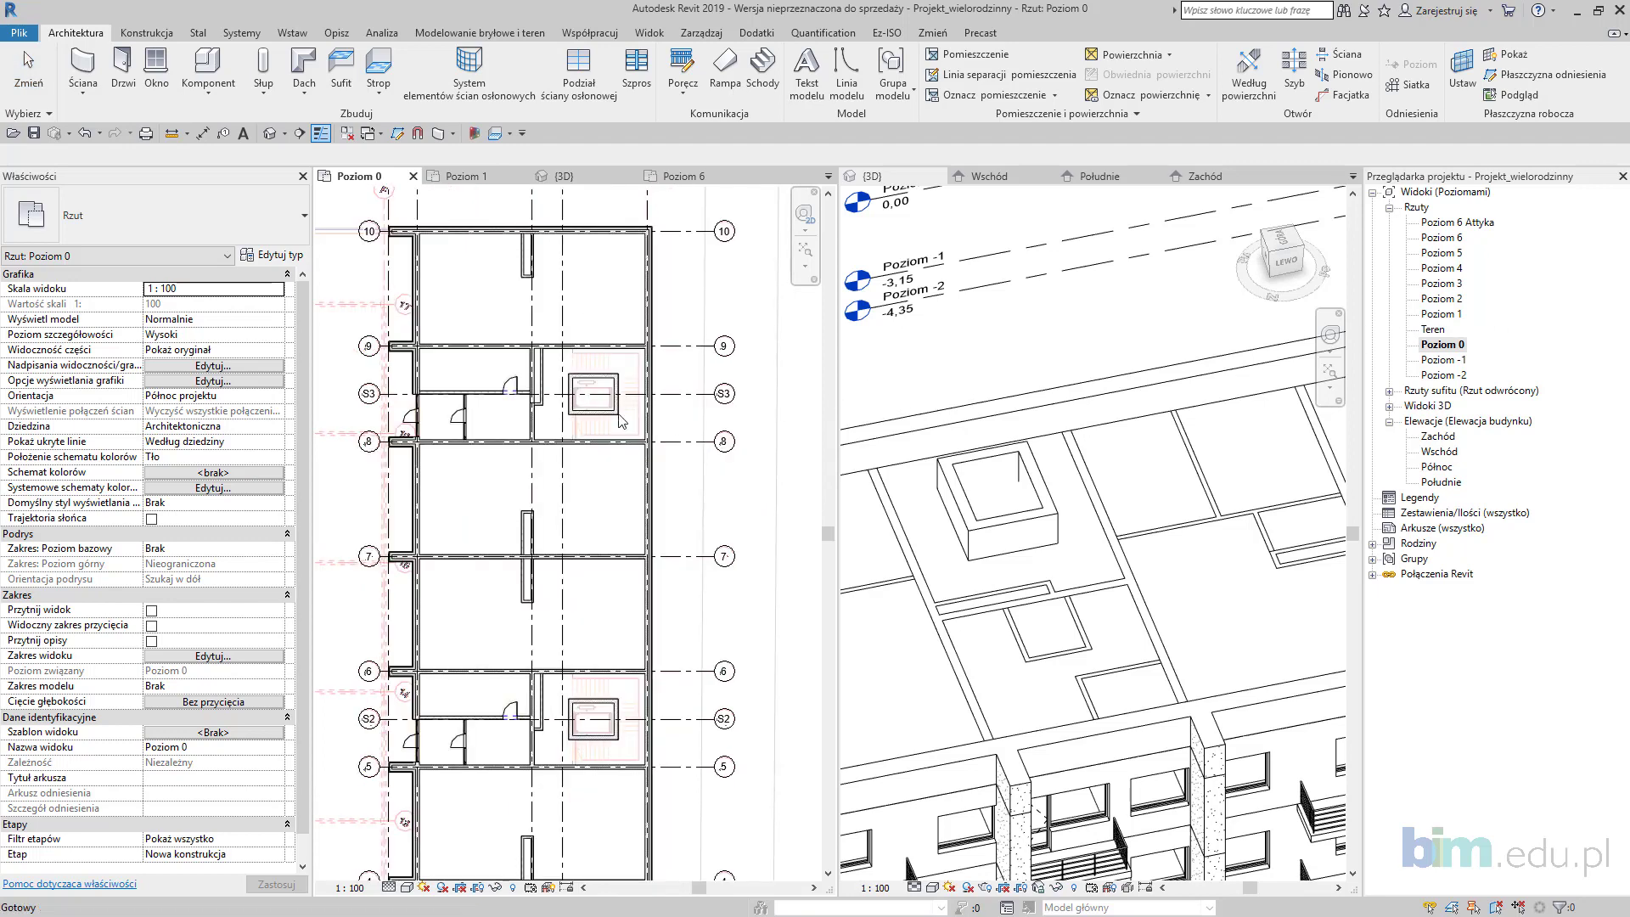
key("Escape")
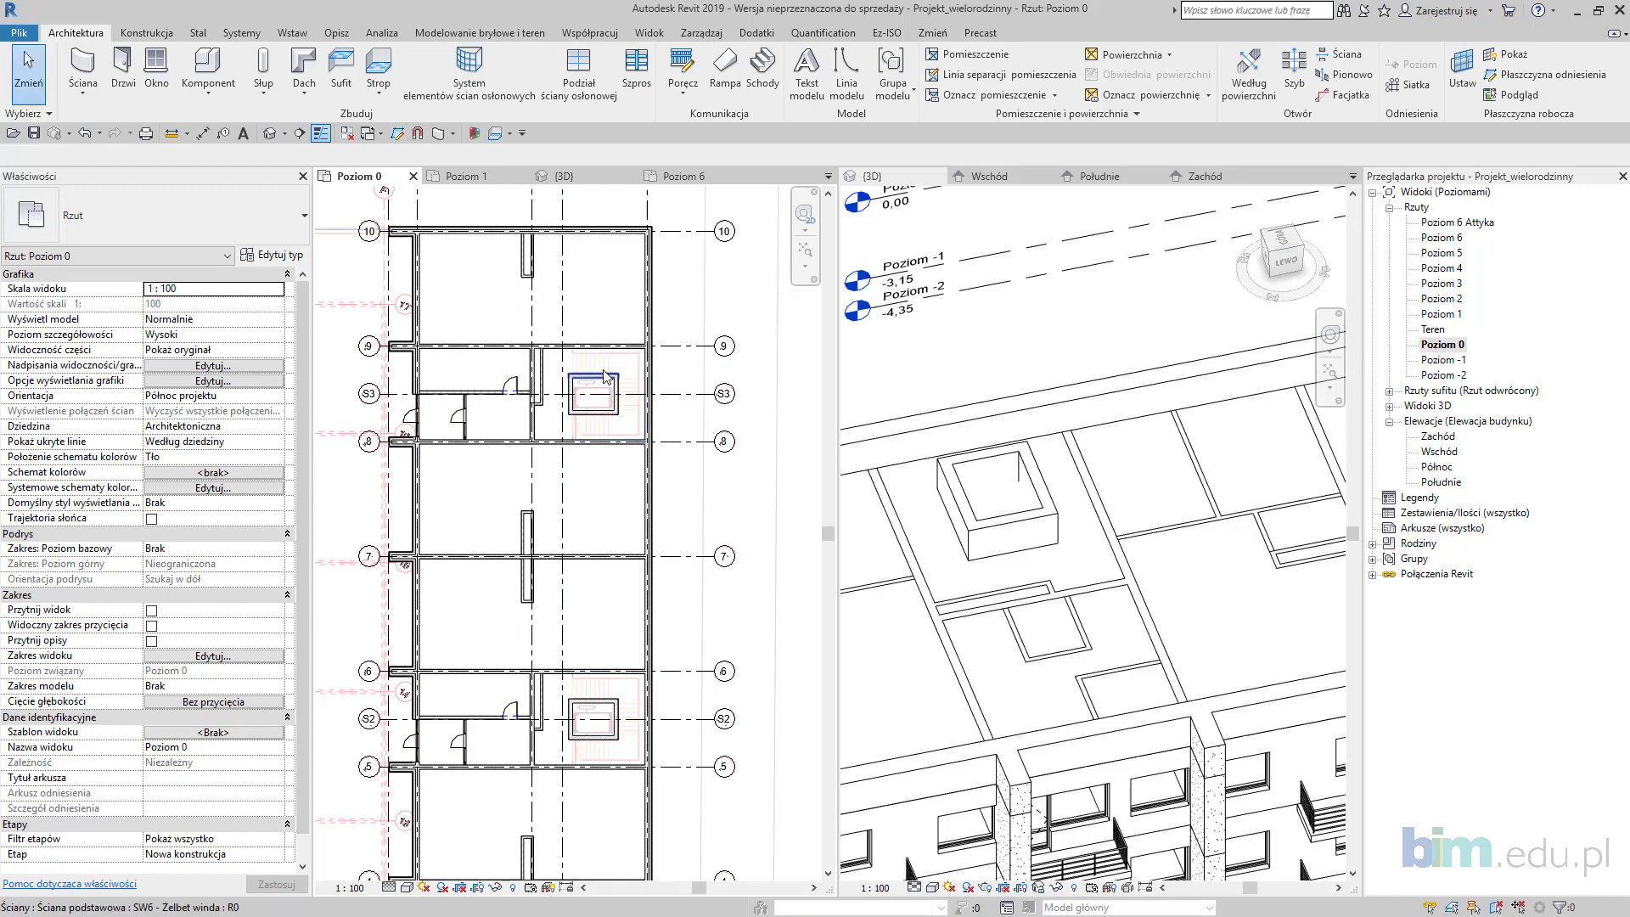
Step: Start a Schody monolityczne stair at the S3 stairwell with location line Zewnętrzna podpora: lewa and a run width of 1,2
scroll(586, 353, "up", 6)
scroll(586, 404, "up", 2)
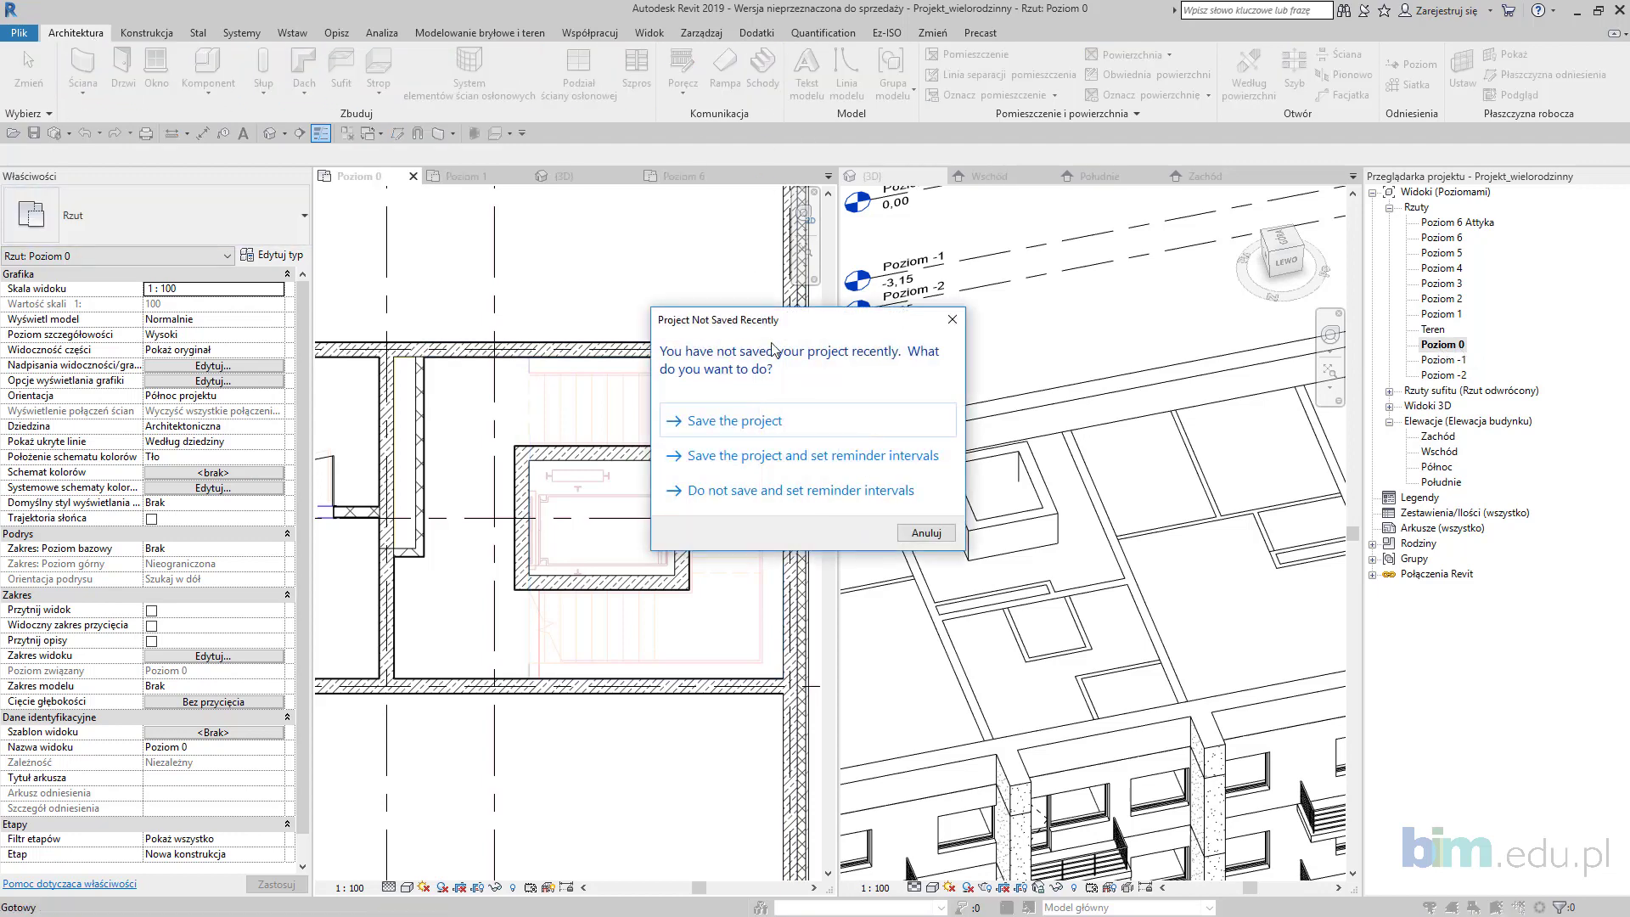
left_click(731, 321)
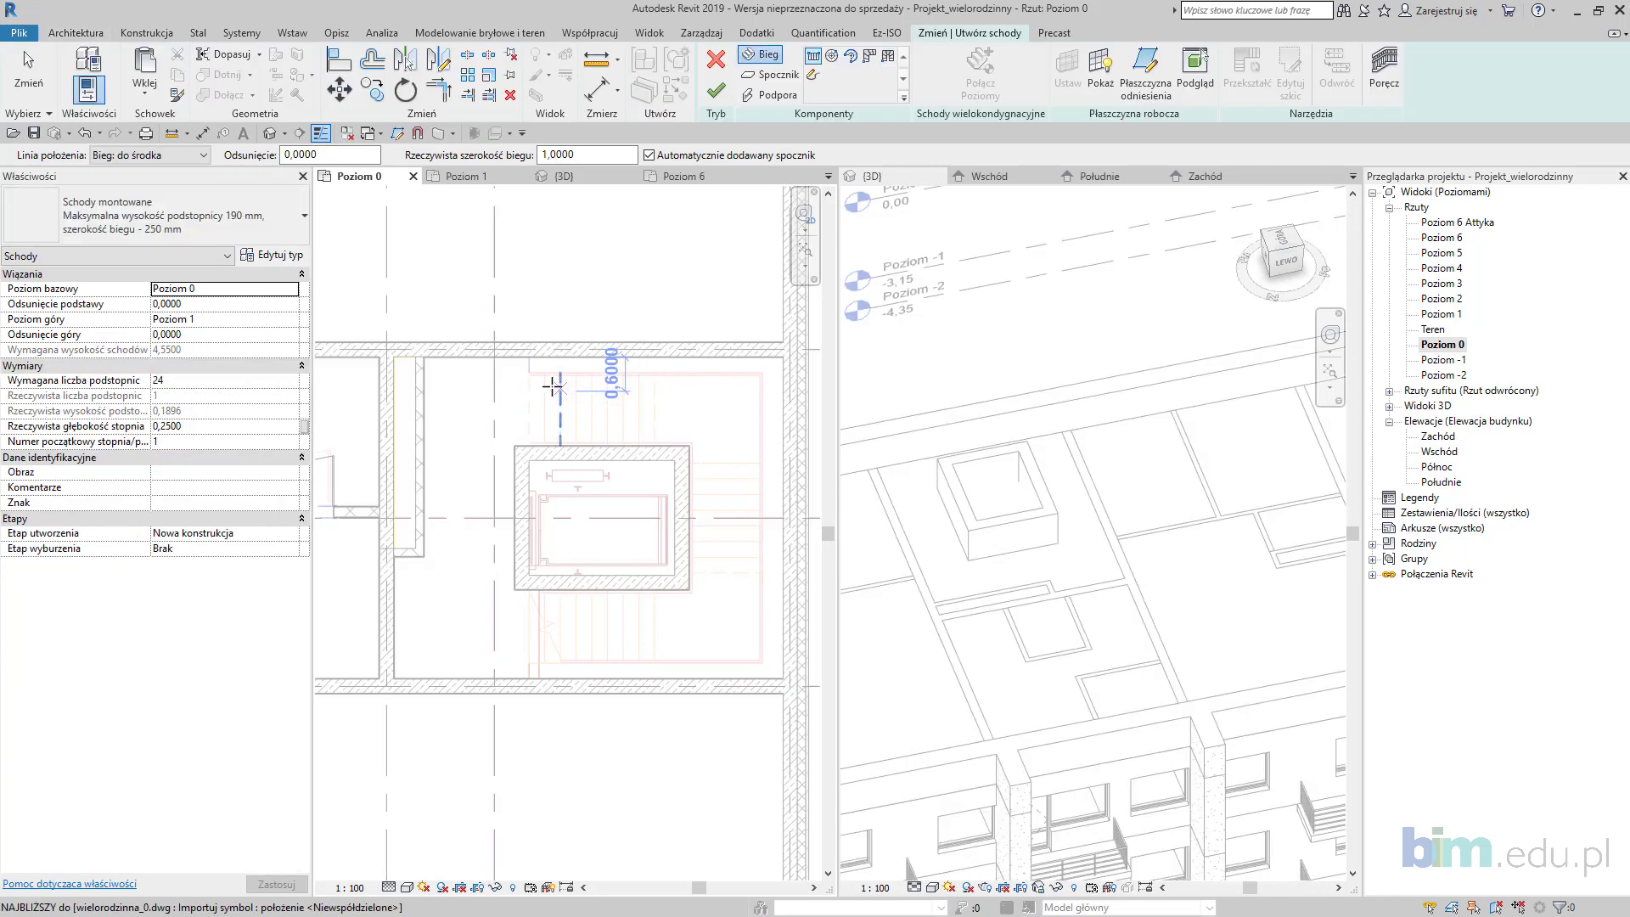
left_click(208, 219)
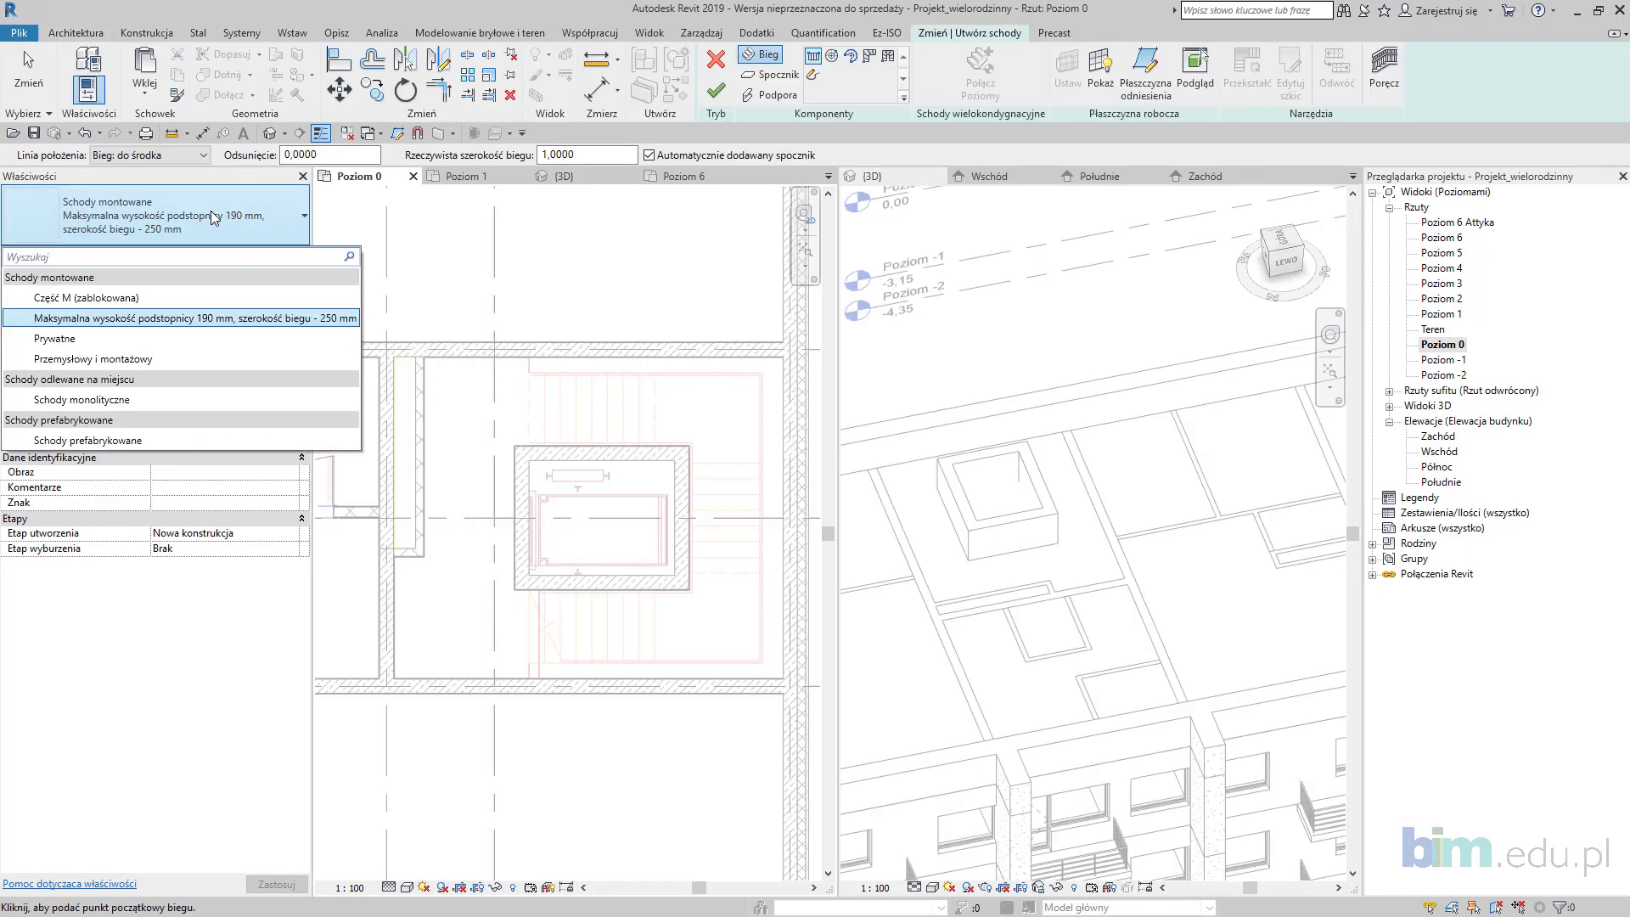
left_click(85, 401)
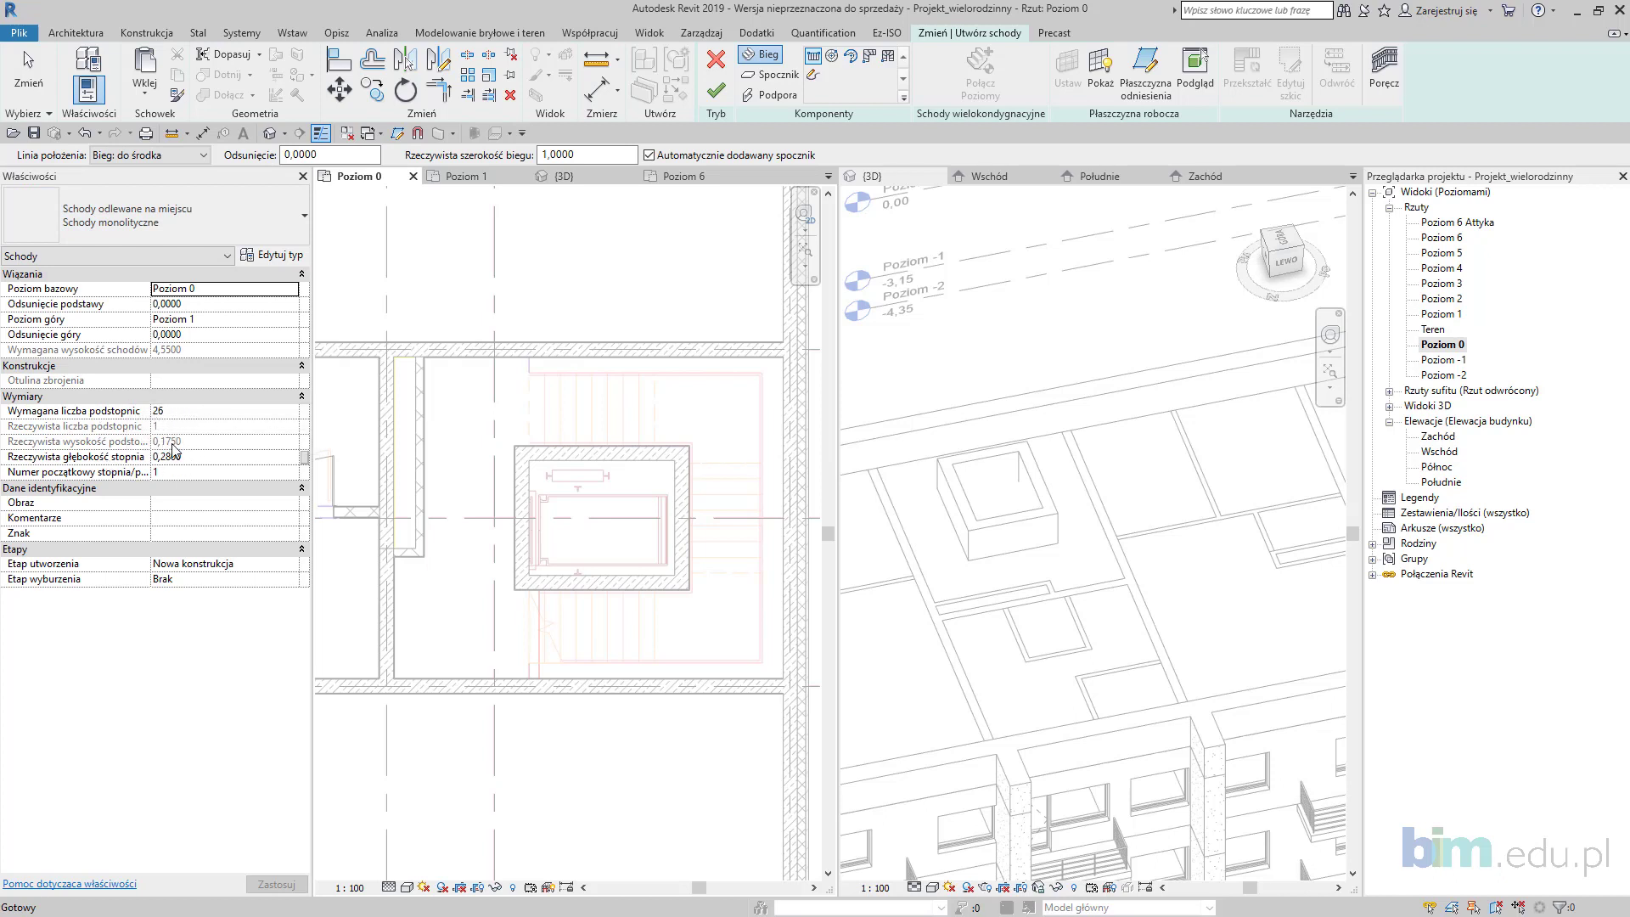
left_click(171, 153)
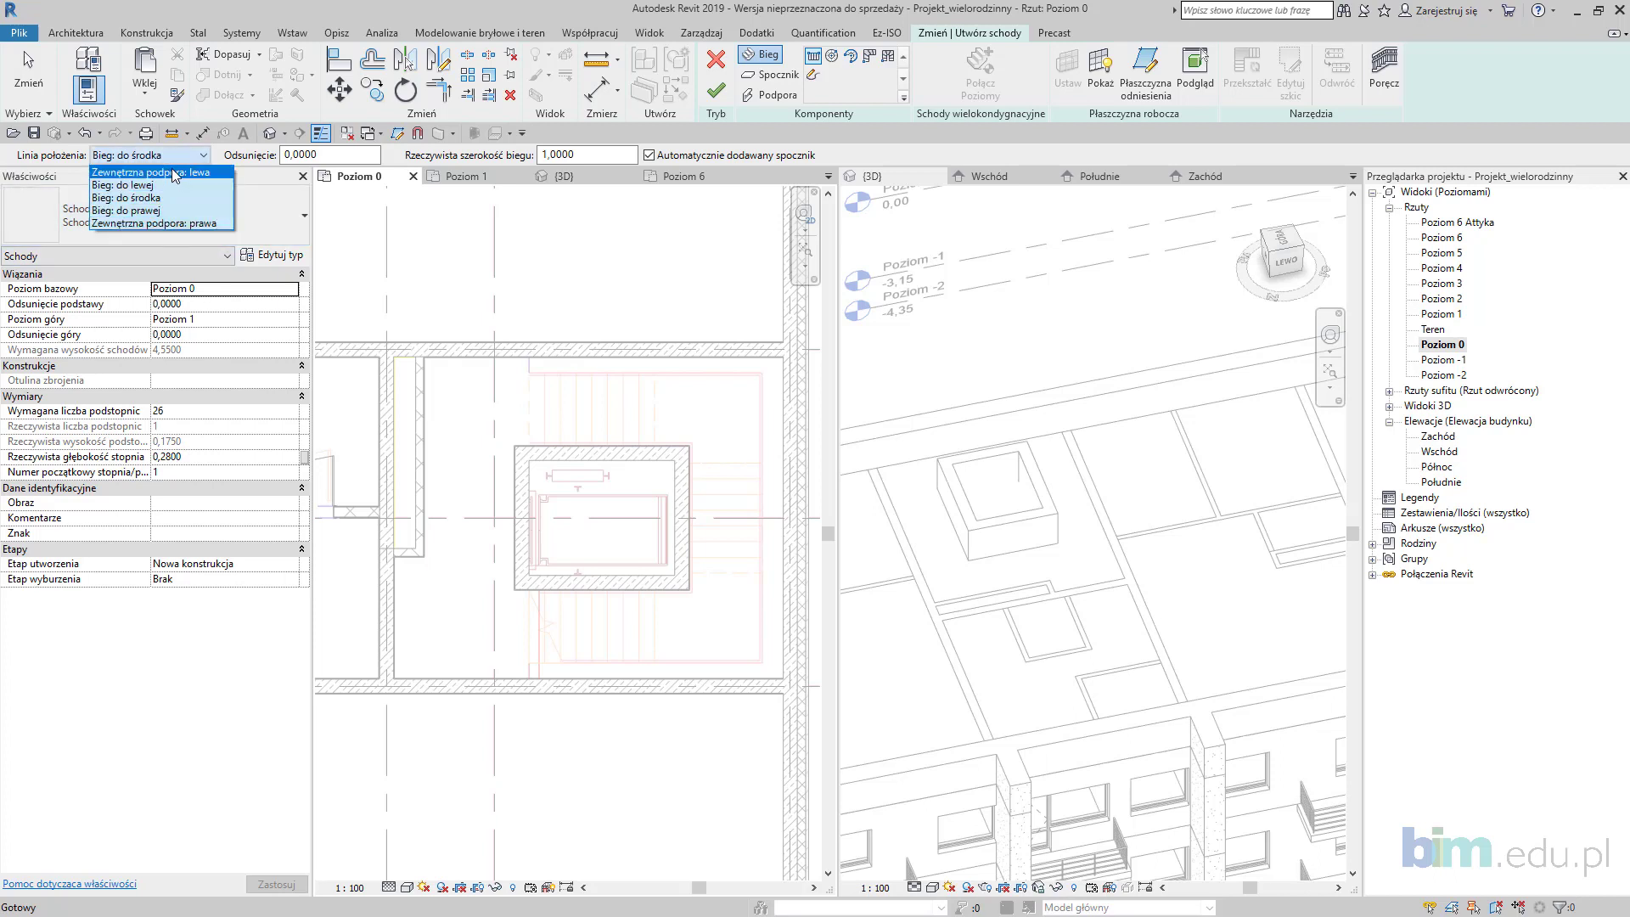
left_click(171, 173)
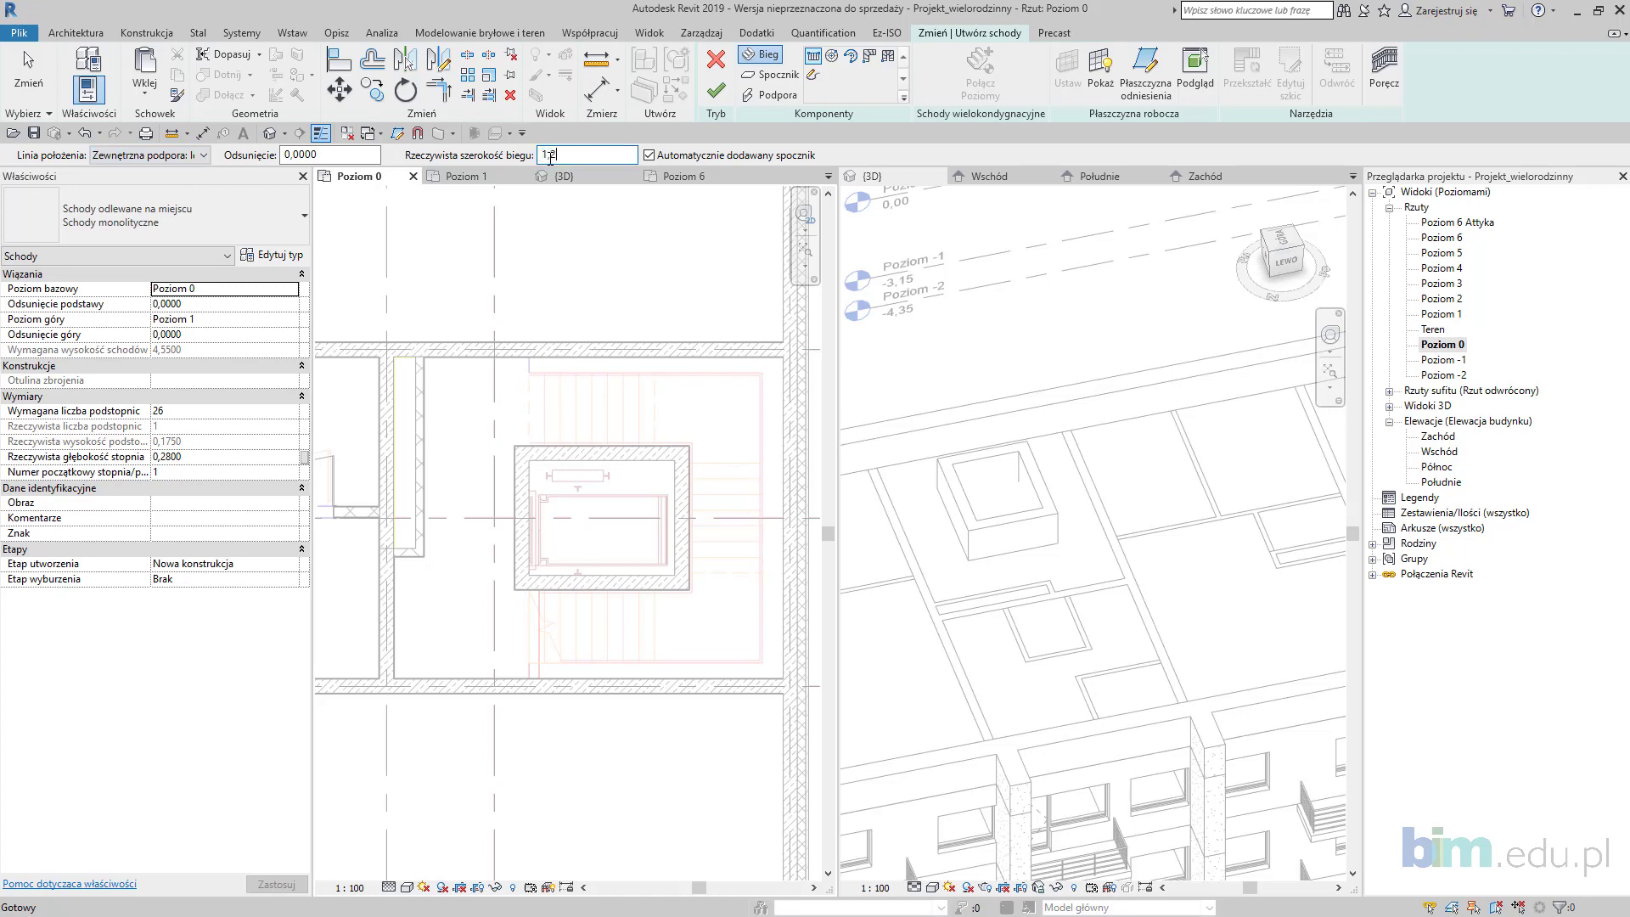
scroll(637, 593, "up", 1)
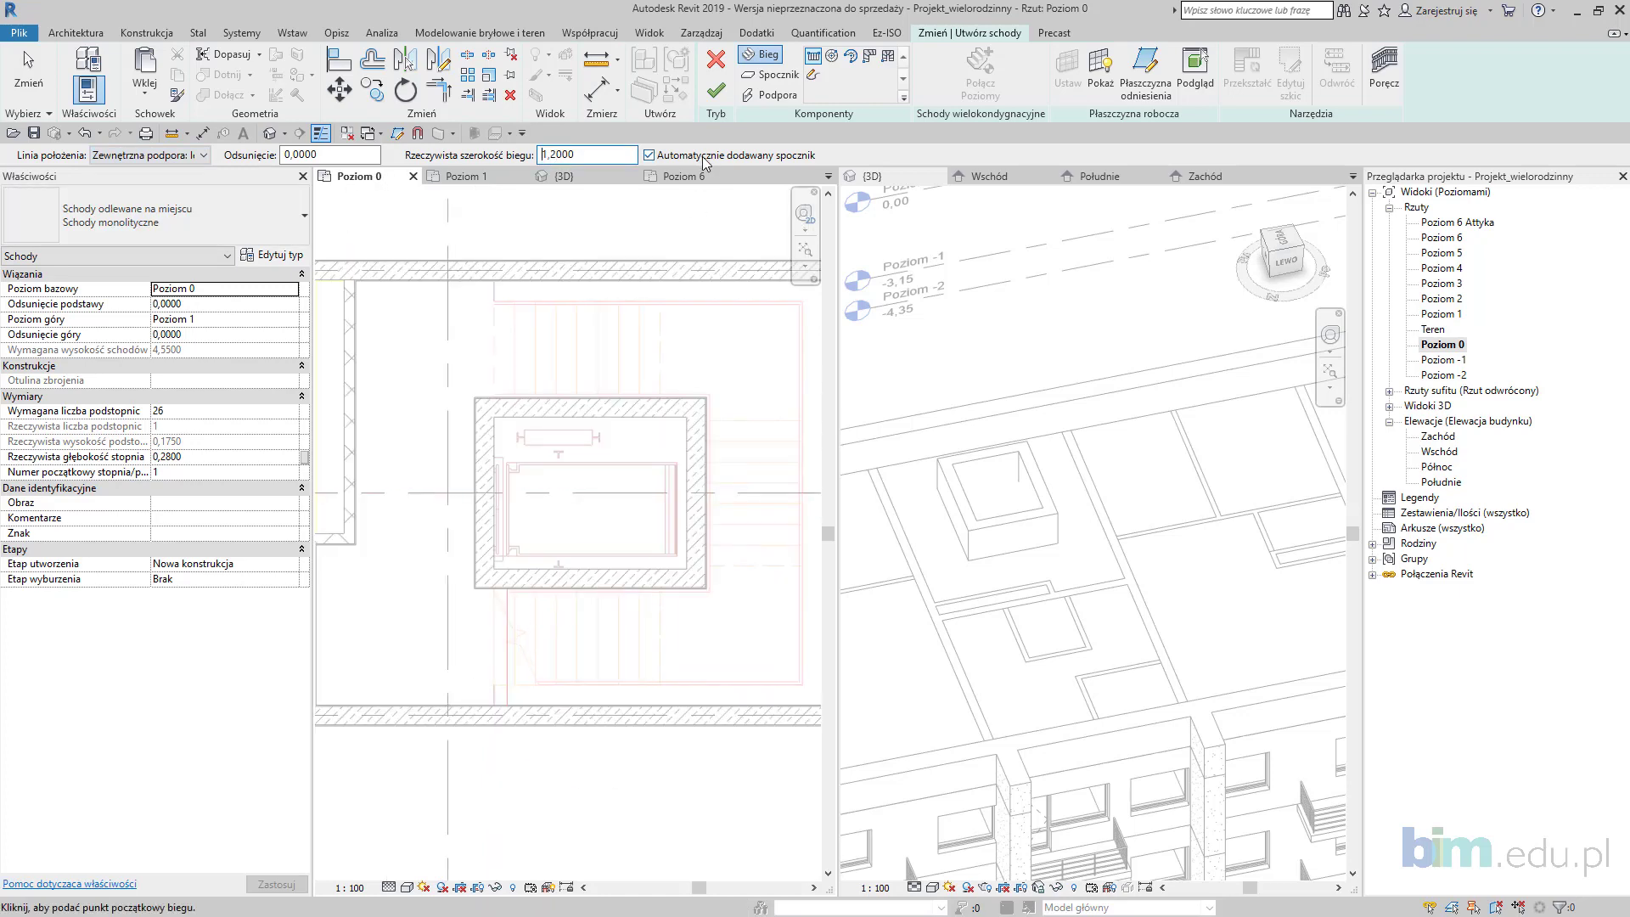
scroll(711, 586, "up", 2)
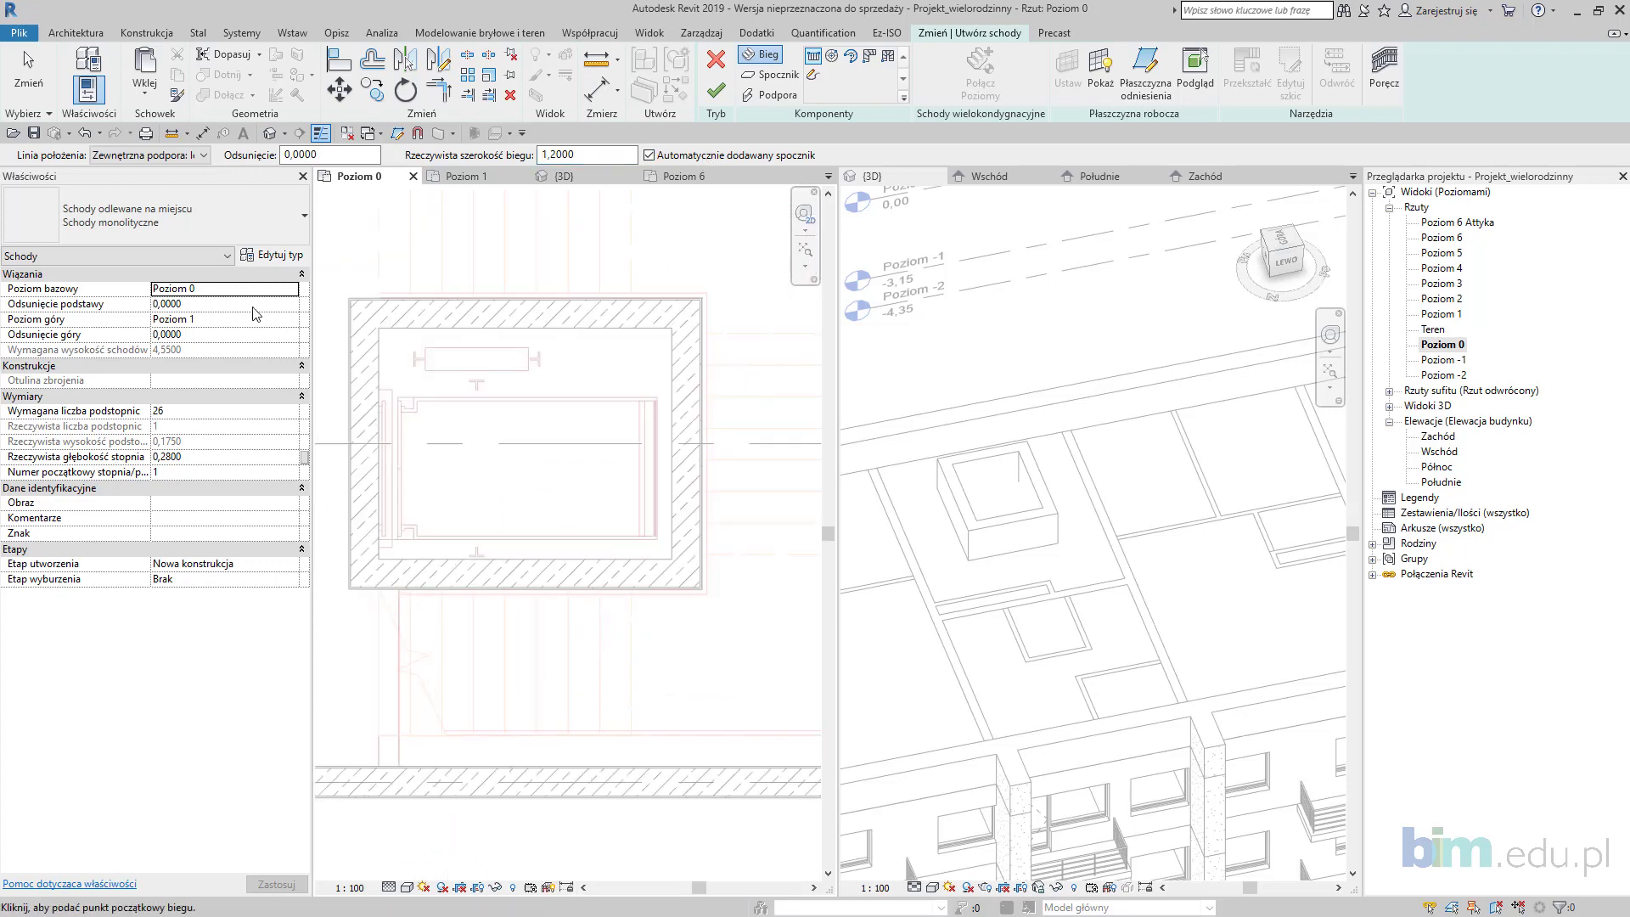
scroll(357, 586, "up", 2)
scroll(406, 580, "down", 2)
scroll(543, 594, "up", 3)
left_click(580, 580)
scroll(641, 552, "down", 3)
middle_click_drag(653, 594, 741, 636)
scroll(740, 636, "up", 1)
key("Escape")
key("ctrl+z")
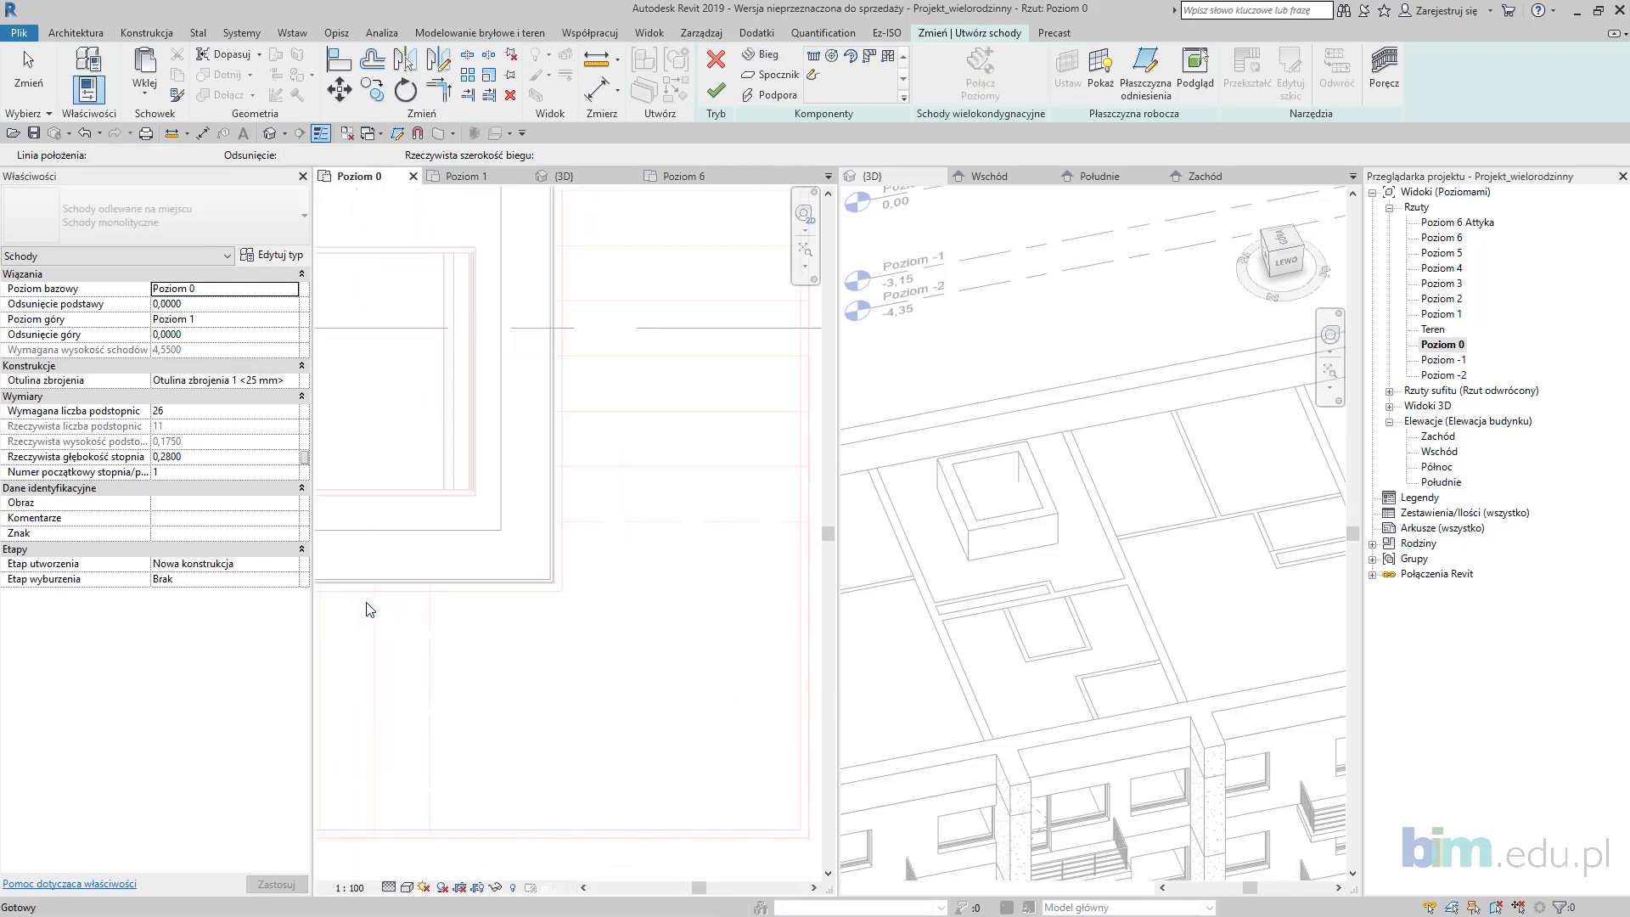
scroll(404, 593, "down", 3)
middle_click_drag(405, 593, 564, 586)
scroll(531, 582, "up", 1)
left_click(499, 575)
scroll(689, 625, "down", 1)
middle_click_drag(689, 625, 382, 595)
scroll(548, 559, "down", 1)
middle_click_drag(565, 572, 647, 563)
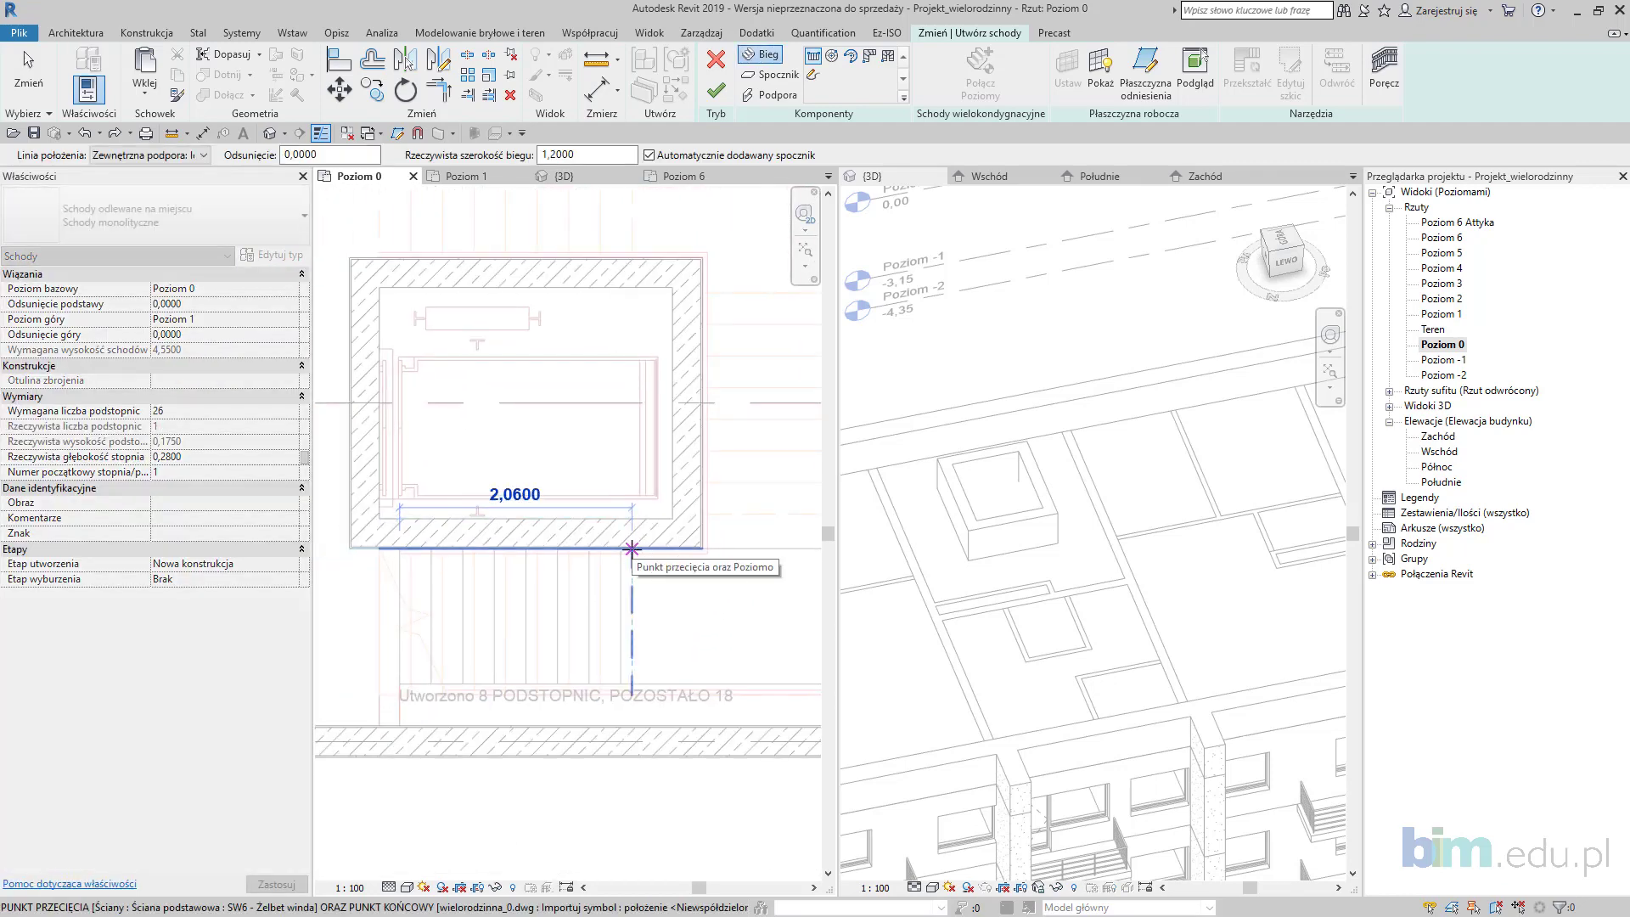
left_click(632, 548)
scroll(458, 610, "down", 1)
key("ctrl+z")
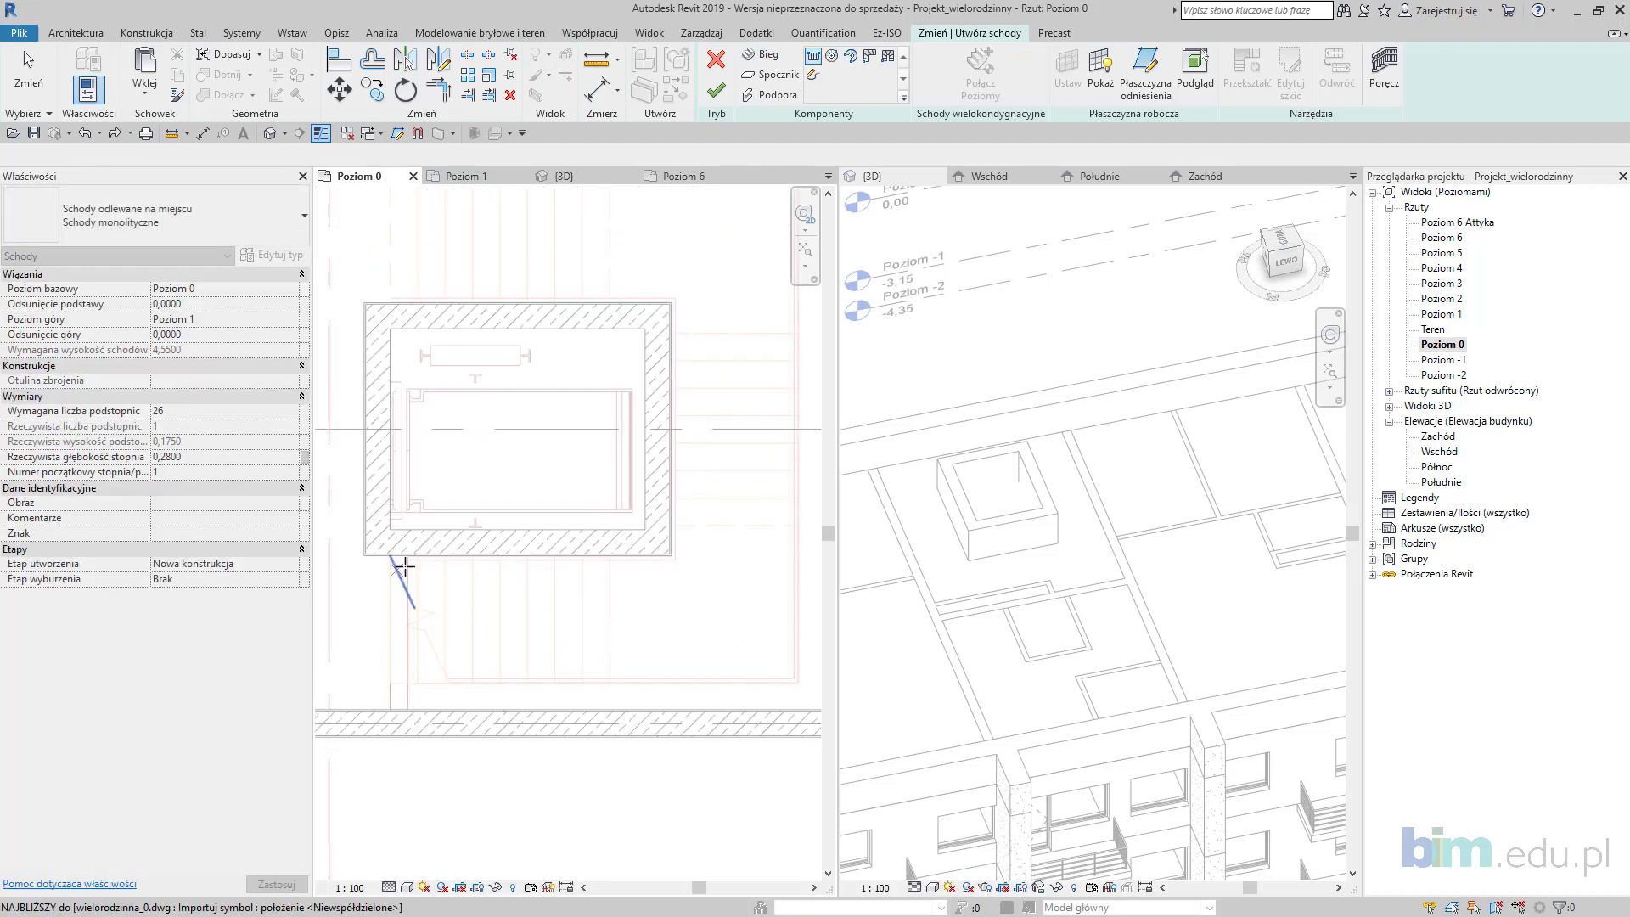
Step: Draw the first stair run of 9 risers, 2,24 m long, along the outer face of the lift shaft's south wall
scroll(407, 557, "up", 3)
left_click(406, 556)
scroll(677, 583, "down", 2)
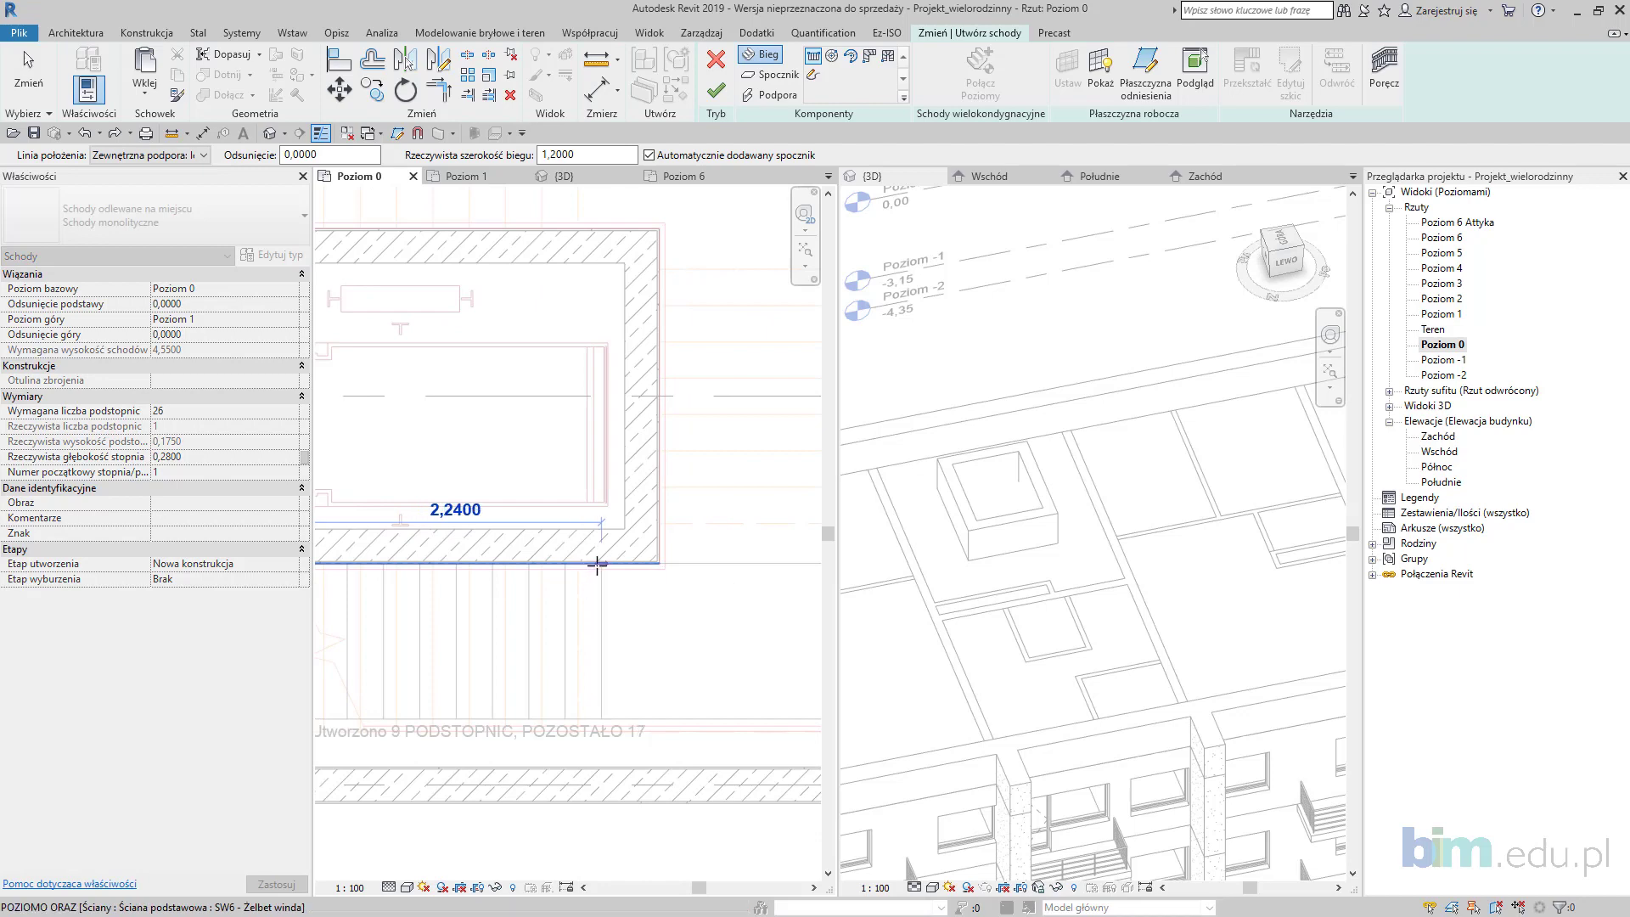
left_click(597, 564)
scroll(628, 679, "down", 1)
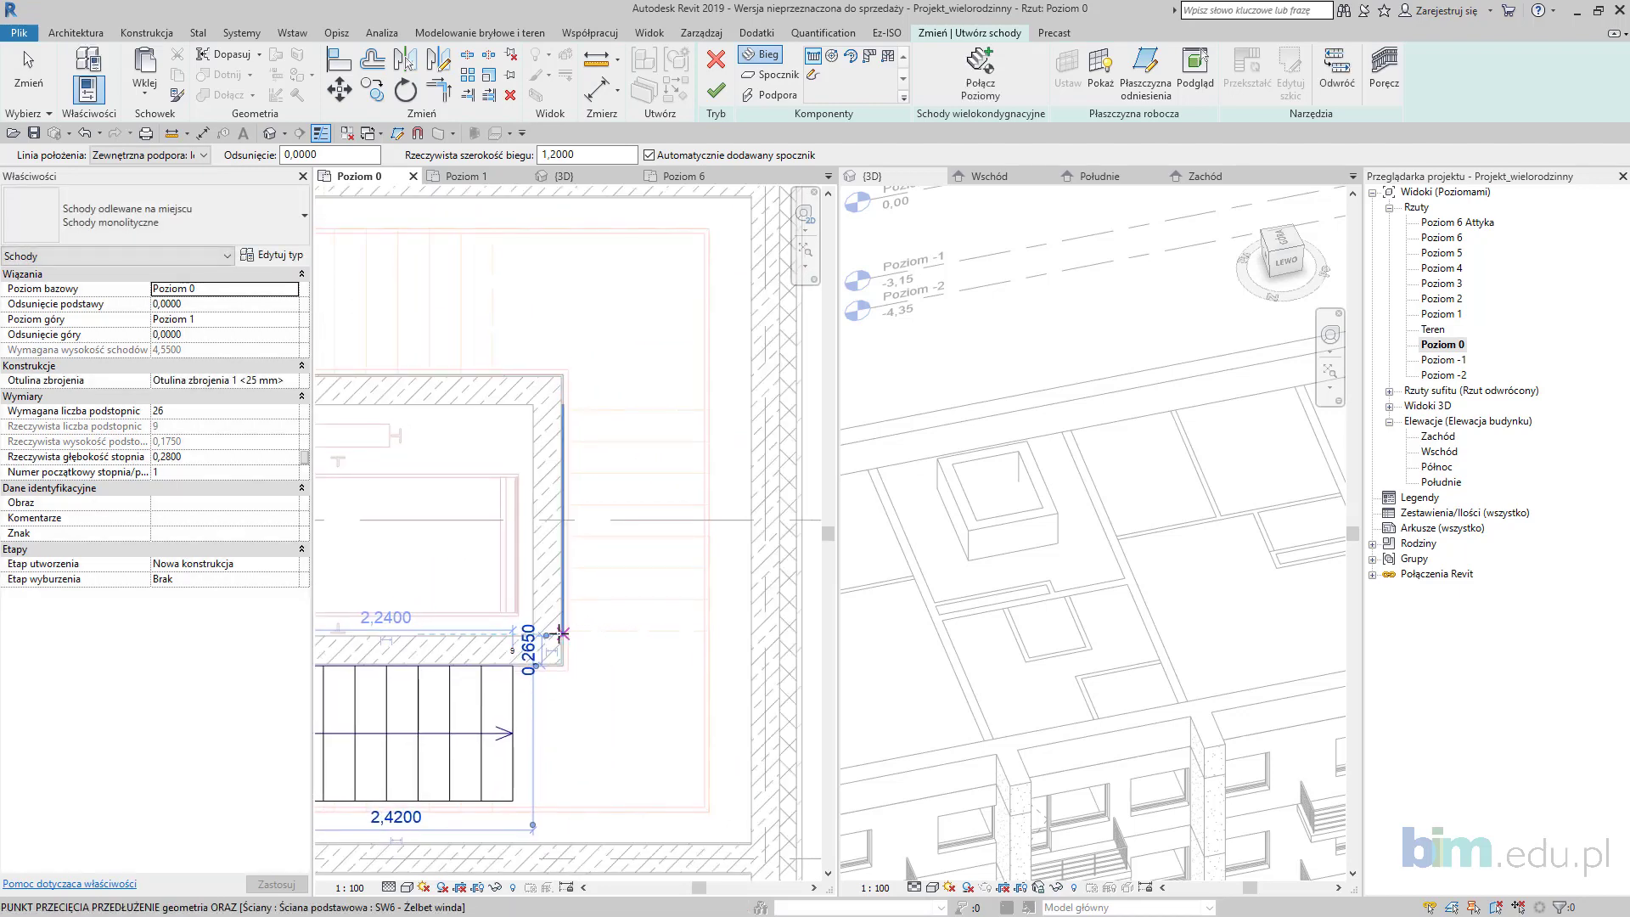
Step: Draw the second stair run of 8 risers northward along the outer face of the lift shaft's east wall
left_click(560, 633)
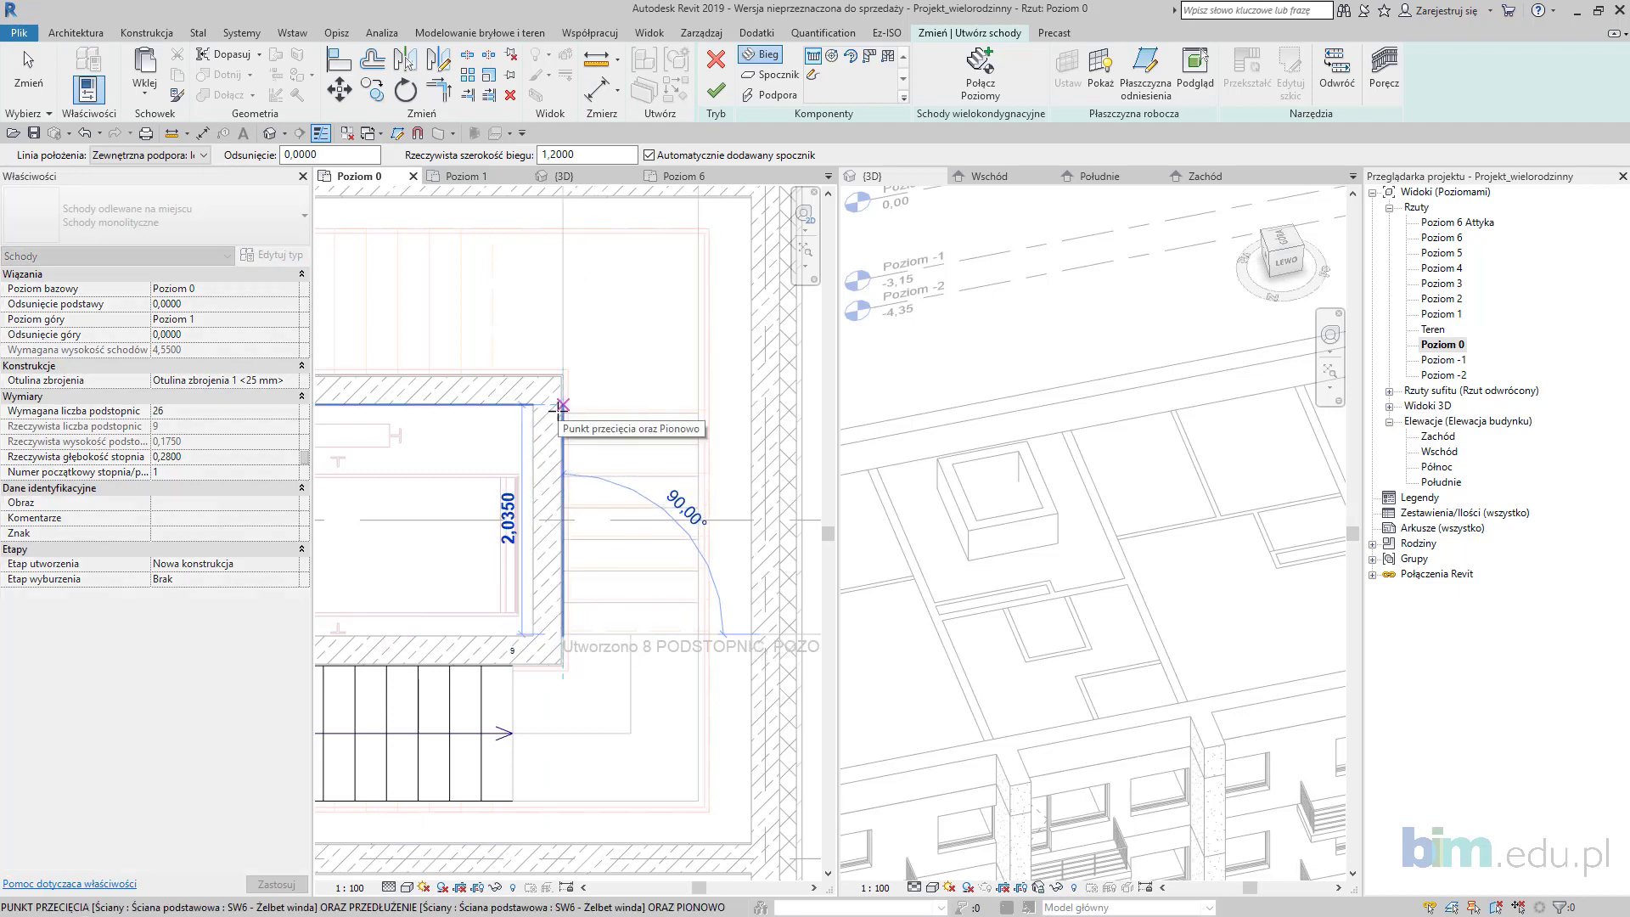
scroll(560, 406, "down", 5)
middle_click_drag(550, 434, 881, 579)
scroll(475, 441, "up", 3)
left_click(477, 445)
Step: Draw the third stair run of 9 risers, 2,24 m long, westward along the lift shaft's north wall
scroll(746, 512, "up", 3)
left_click(766, 527)
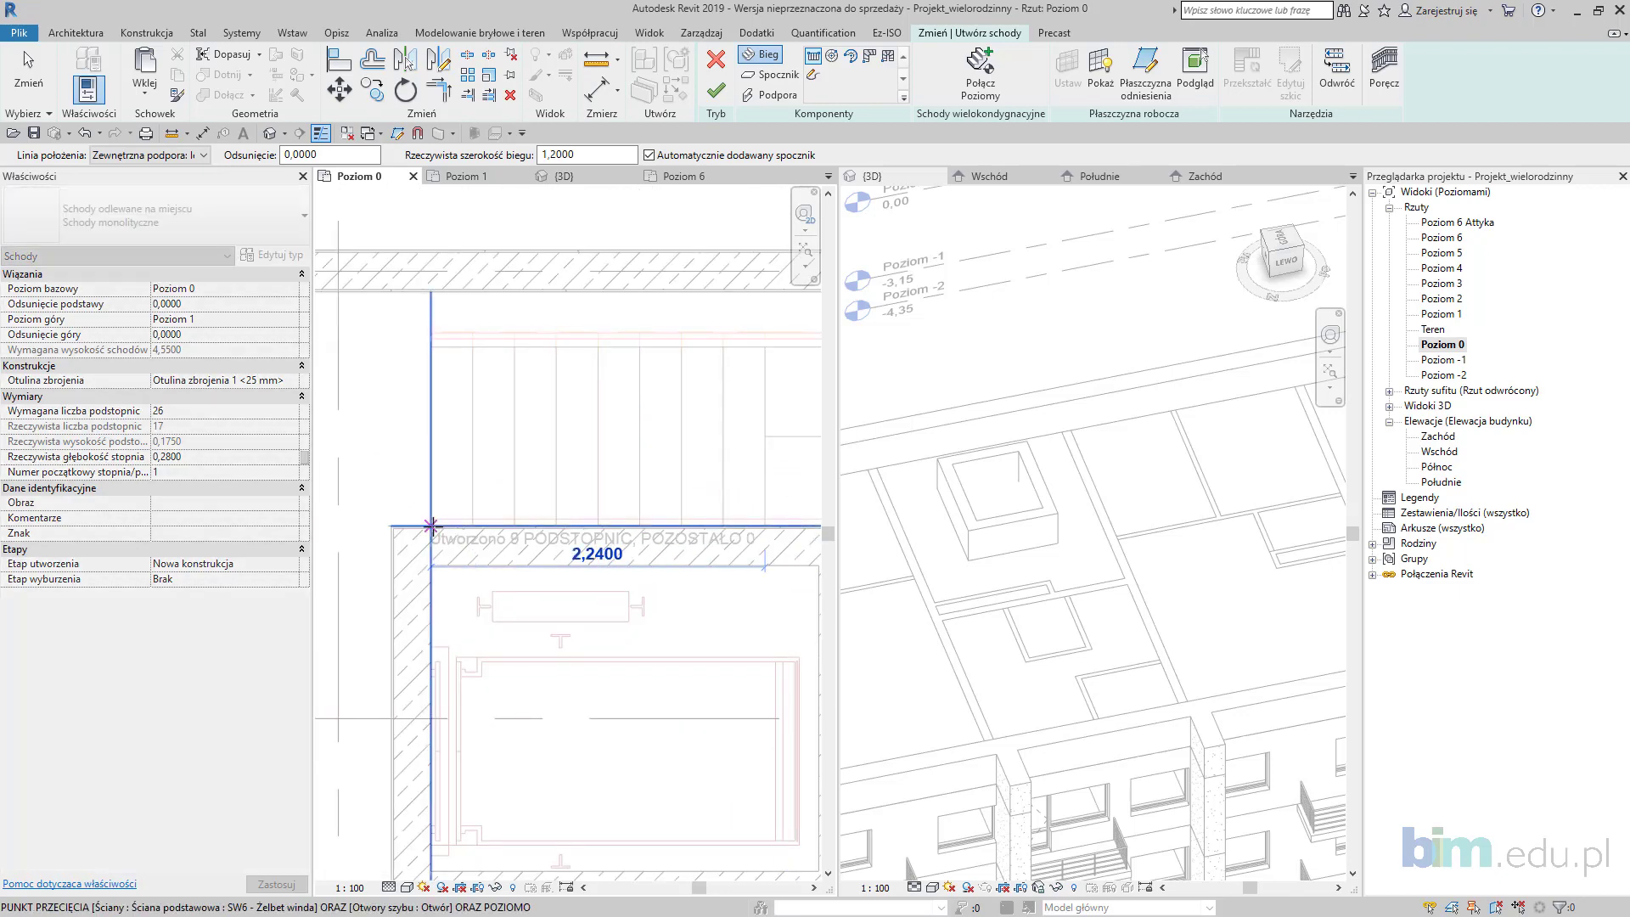
left_click(431, 525)
key("Escape")
scroll(612, 586, "down", 5)
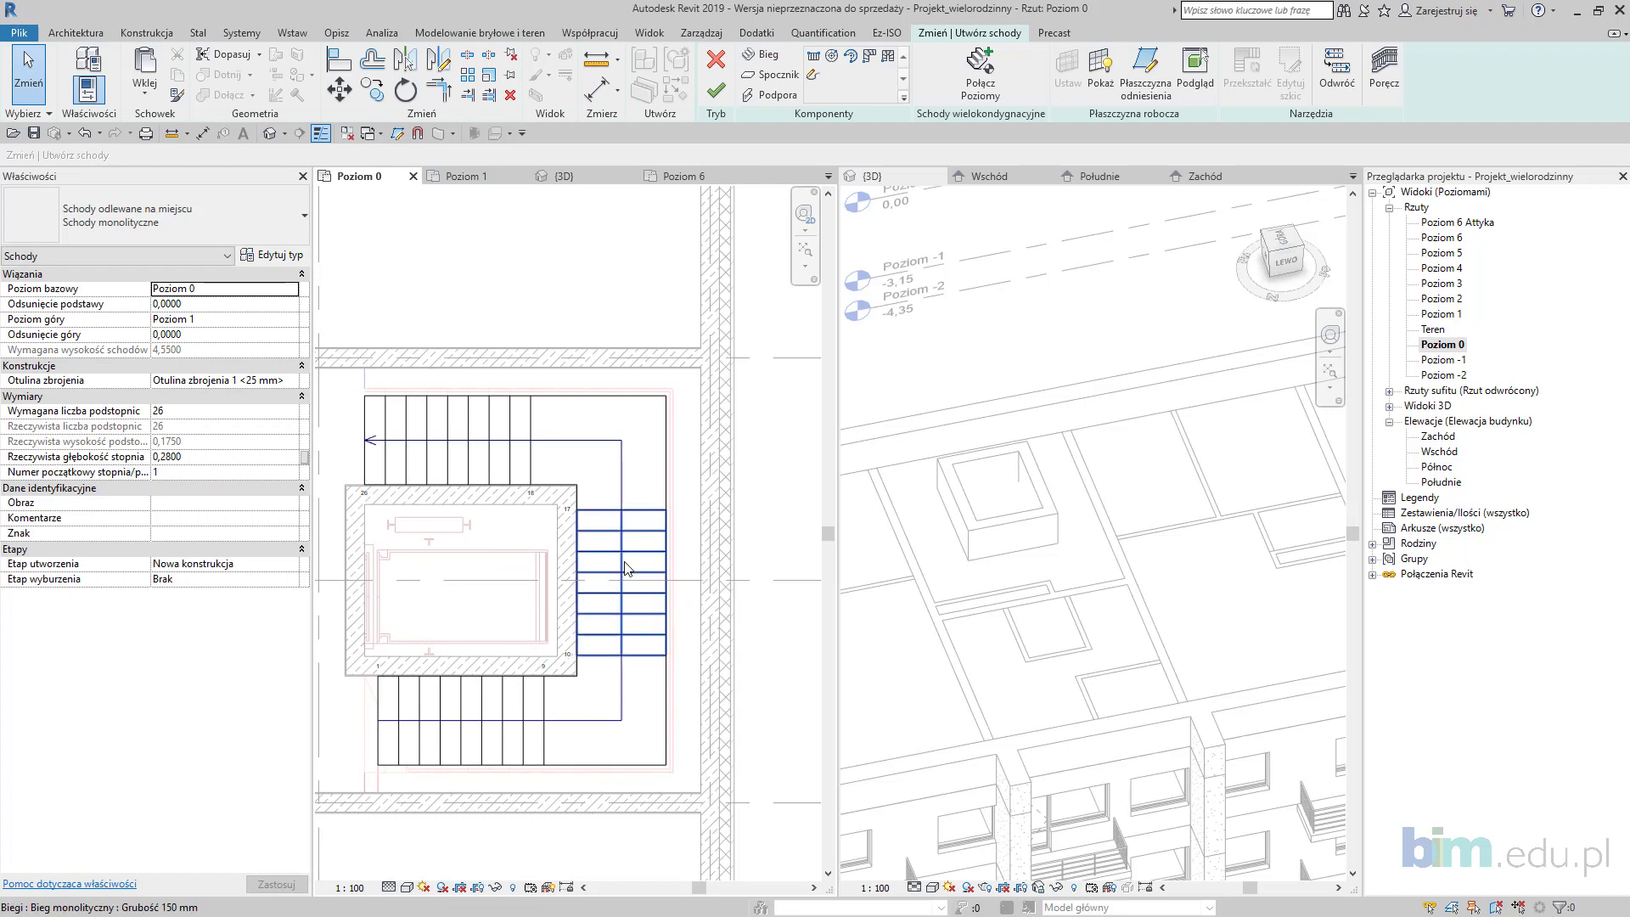
Step: Try to stretch the corner landing between the first and second runs outward, and undo the change
middle_click_drag(653, 533, 698, 472)
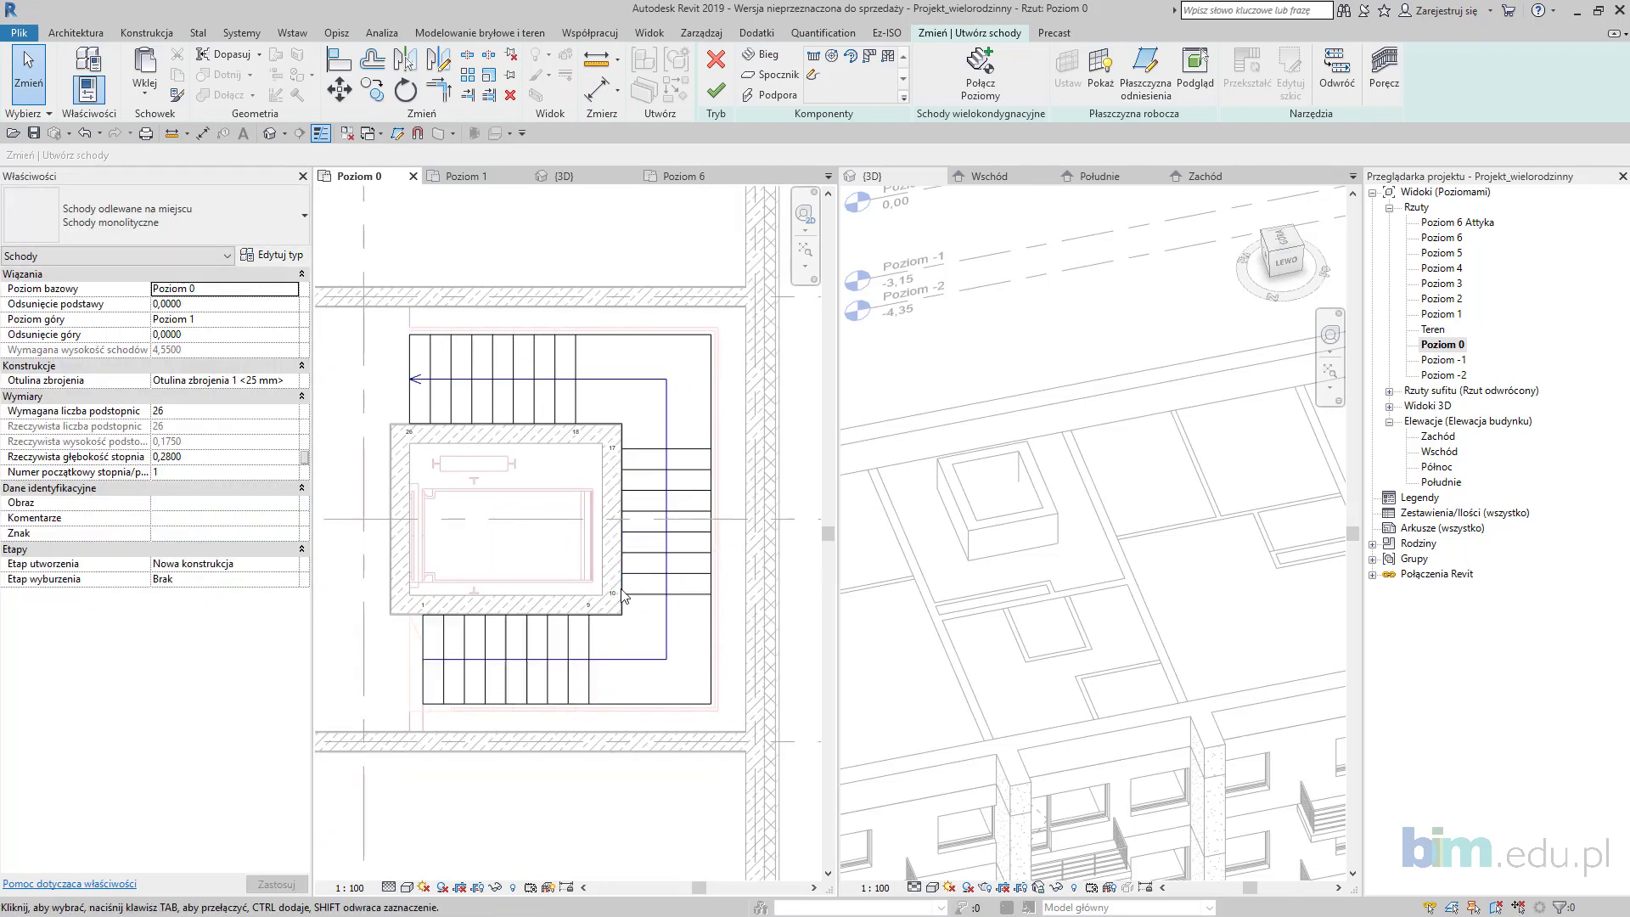
middle_click_drag(532, 682, 608, 651)
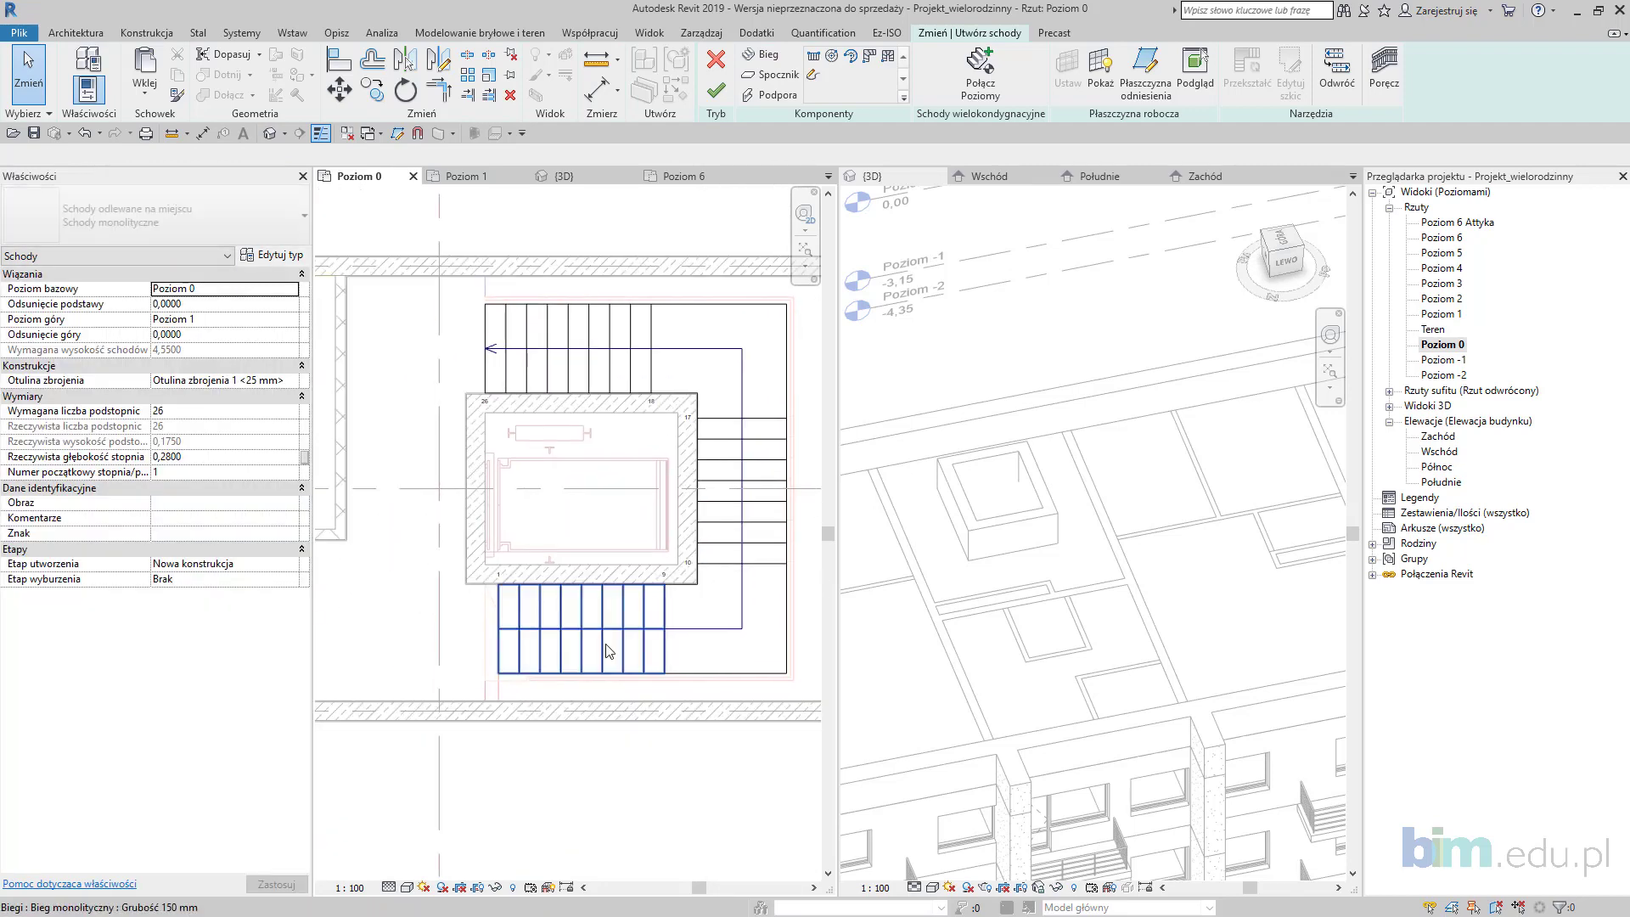
left_click(609, 652)
scroll(609, 651, "up", 3)
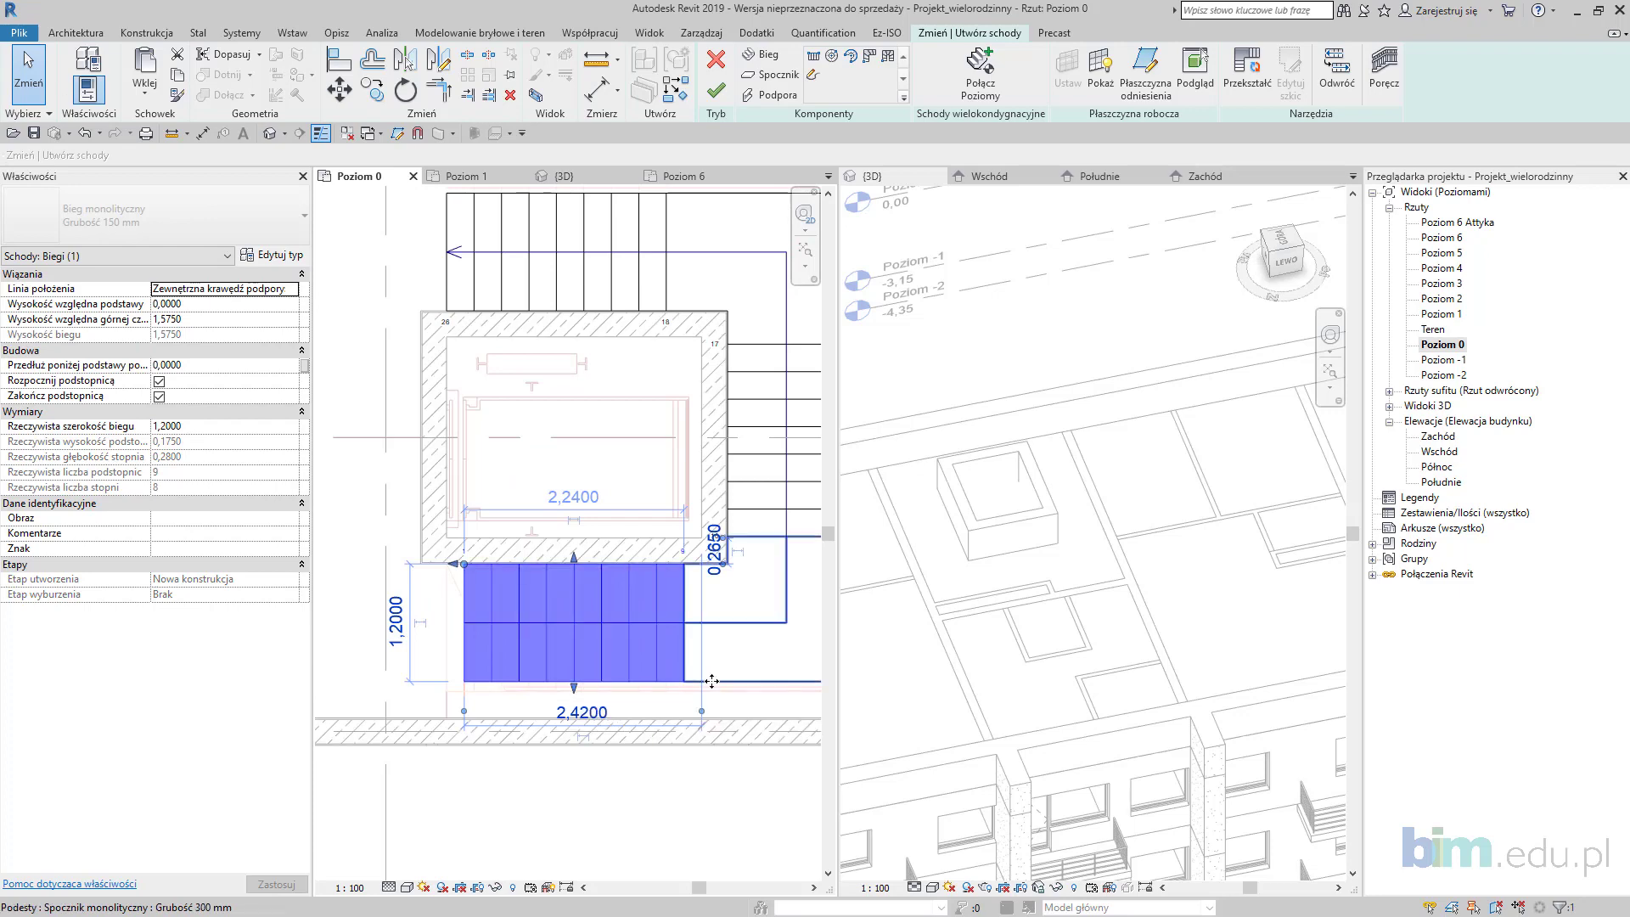
scroll(712, 681, "down", 3)
left_click(620, 696)
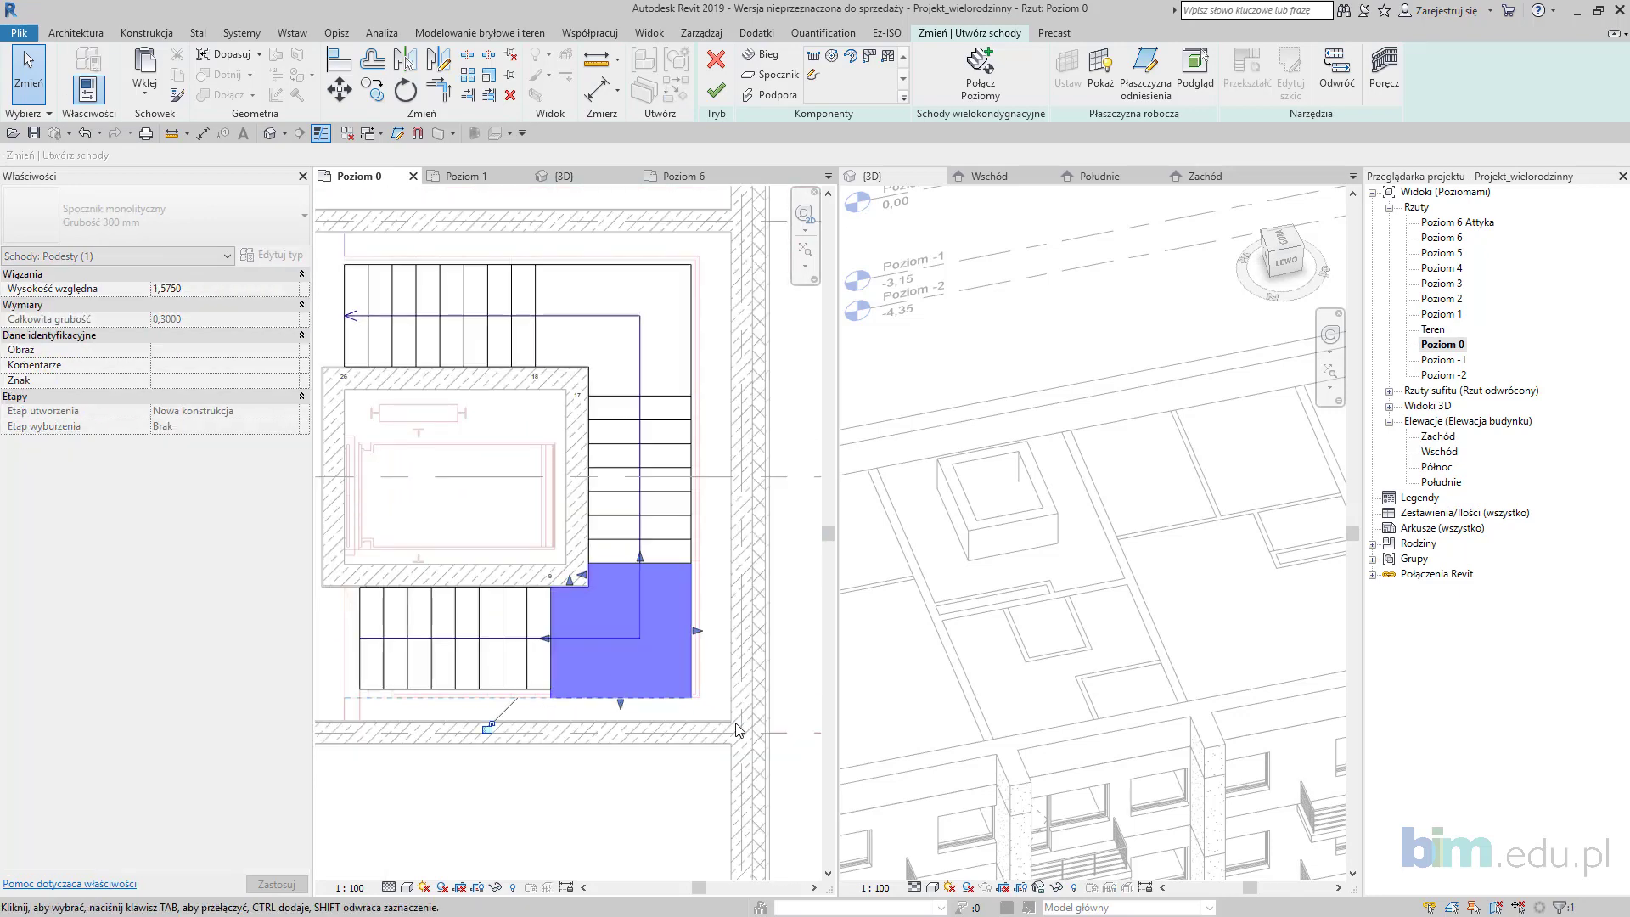
key("ctrl+z")
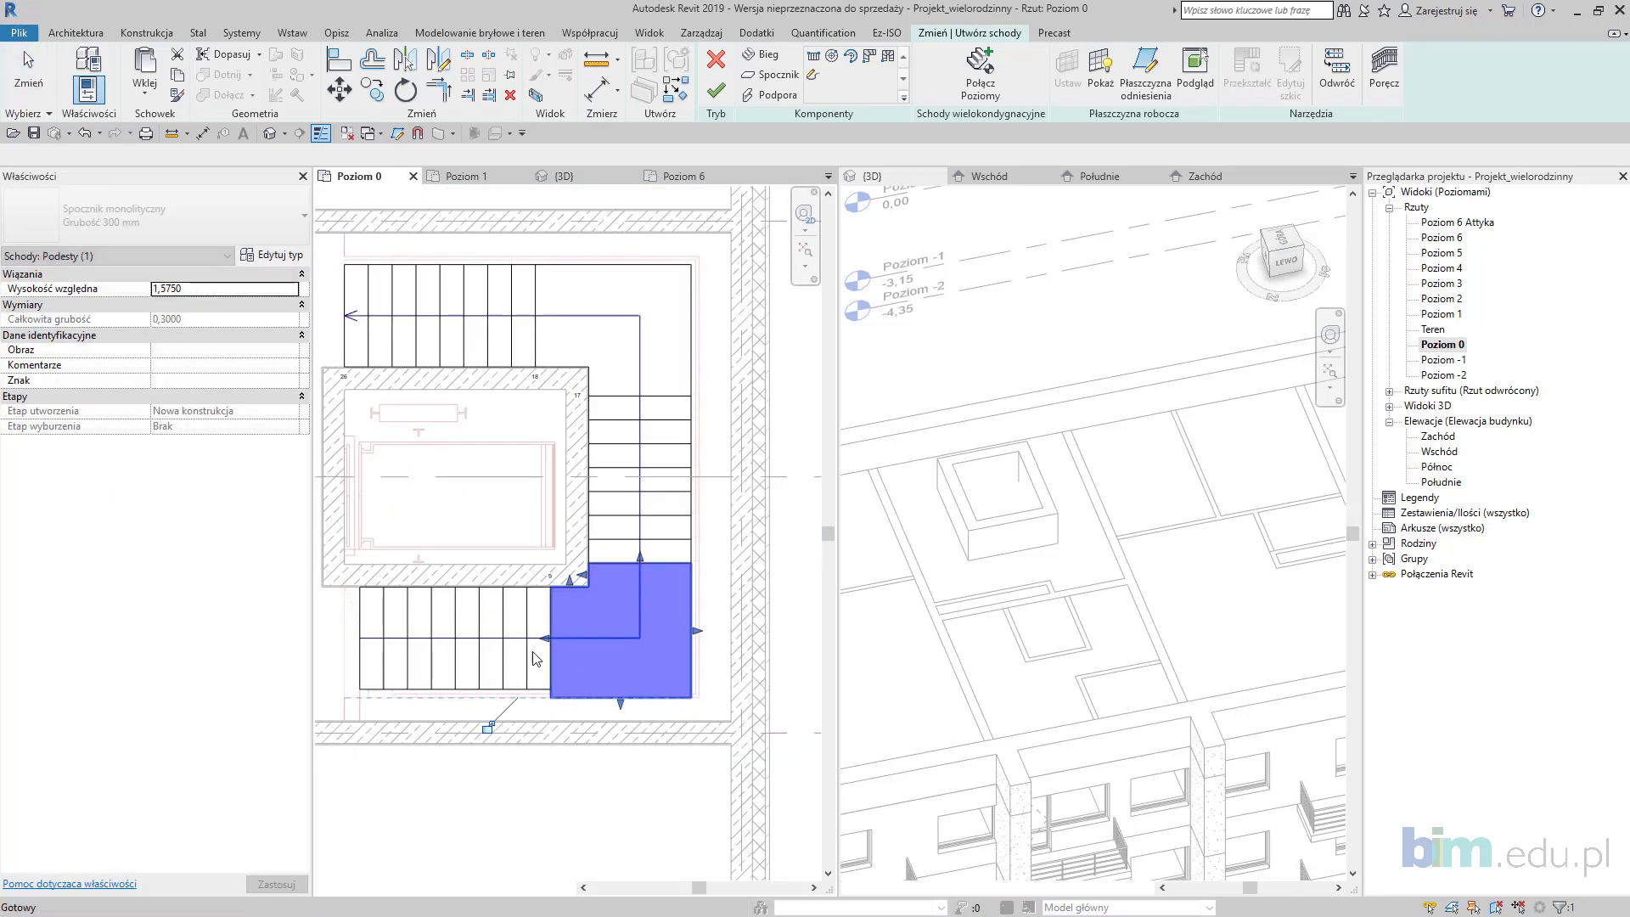
Step: Finish the stair from Poziom 0 to Poziom 1 and dismiss the railing warning
scroll(502, 661, "down", 2)
middle_click_drag(502, 663, 612, 728)
scroll(566, 600, "up", 1)
middle_click_drag(666, 633, 608, 580)
scroll(545, 589, "up", 1)
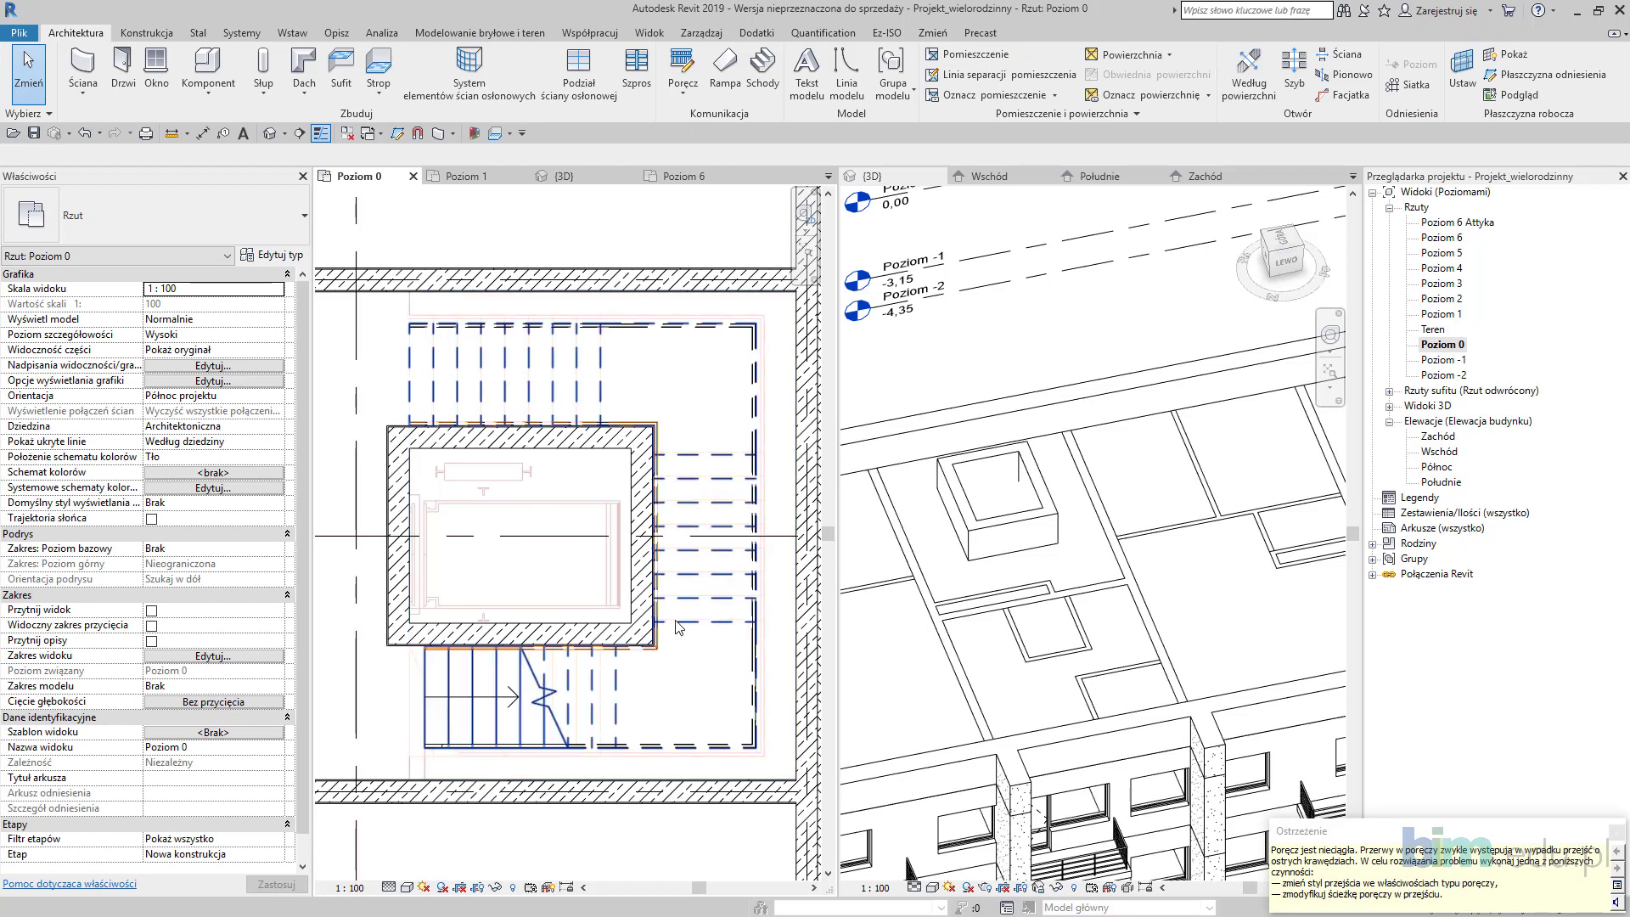
left_click_drag(1364, 843, 841, 372)
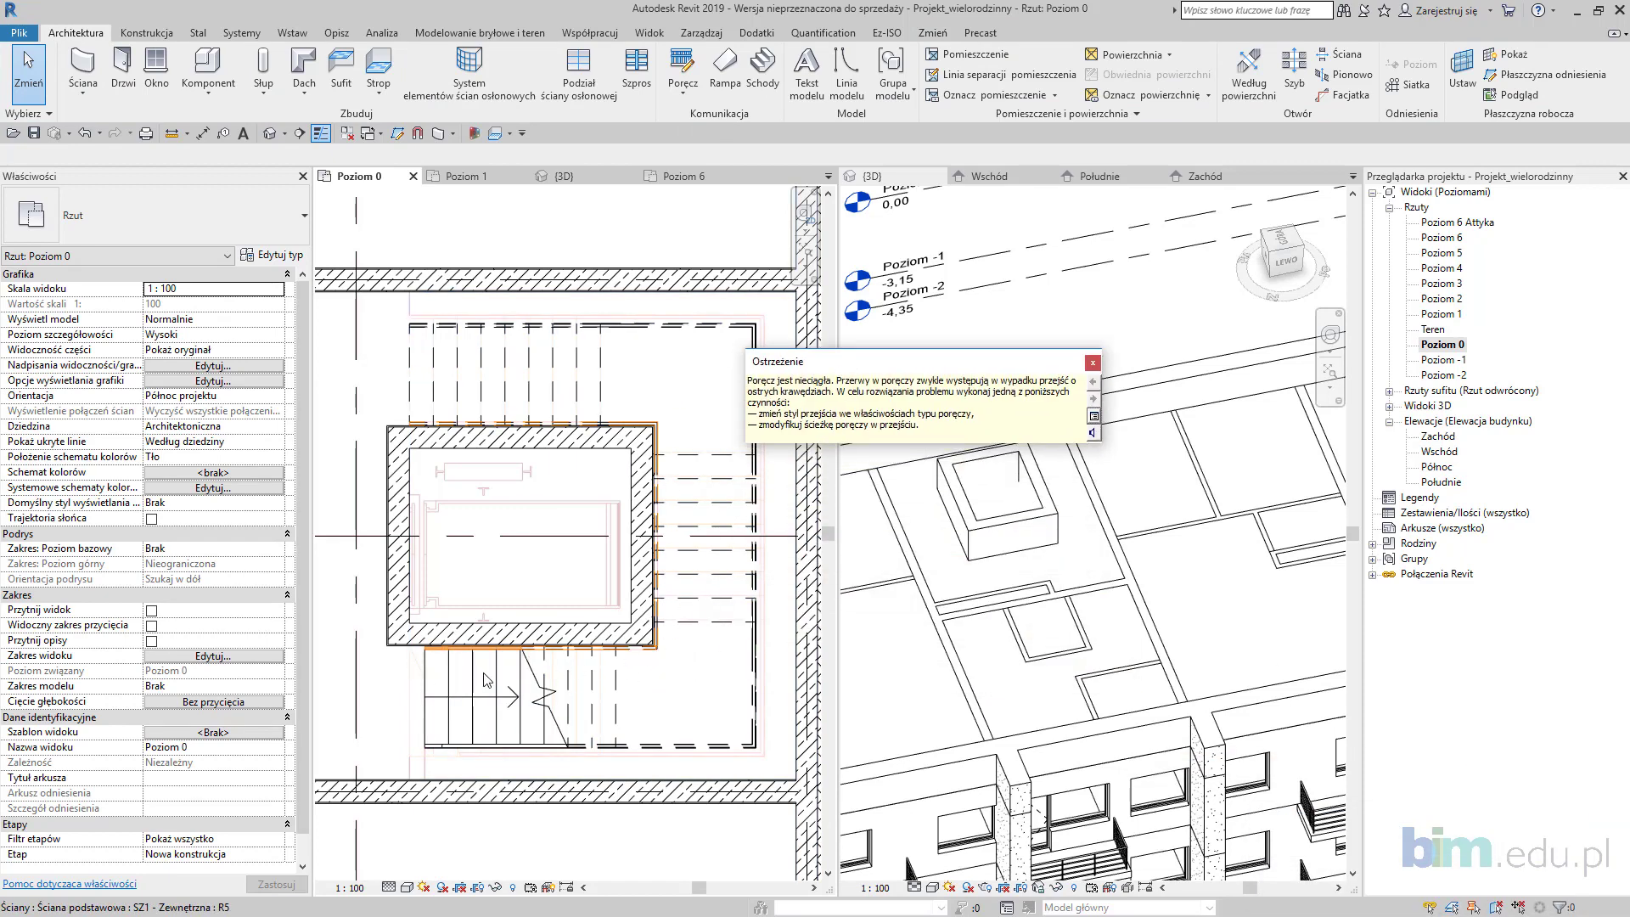
scroll(511, 677, "up", 1)
scroll(514, 689, "up", 1)
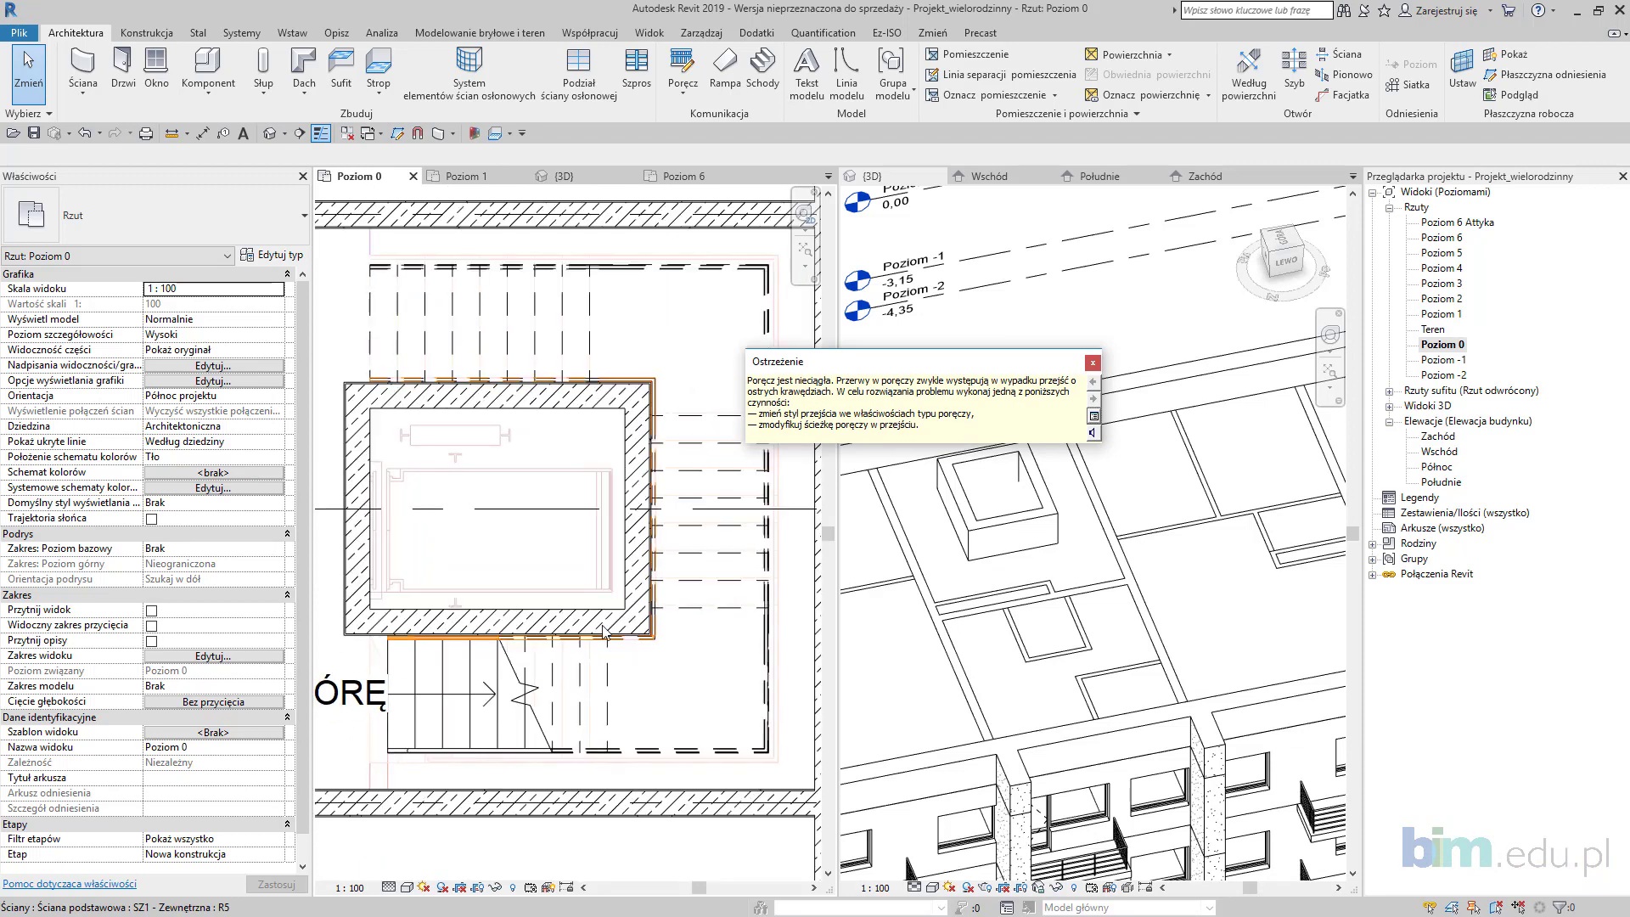
left_click(1093, 363)
Step: Create a building section across the full building width between axes S3 and 8, through the first stair run, and open it
scroll(520, 459, "down", 1)
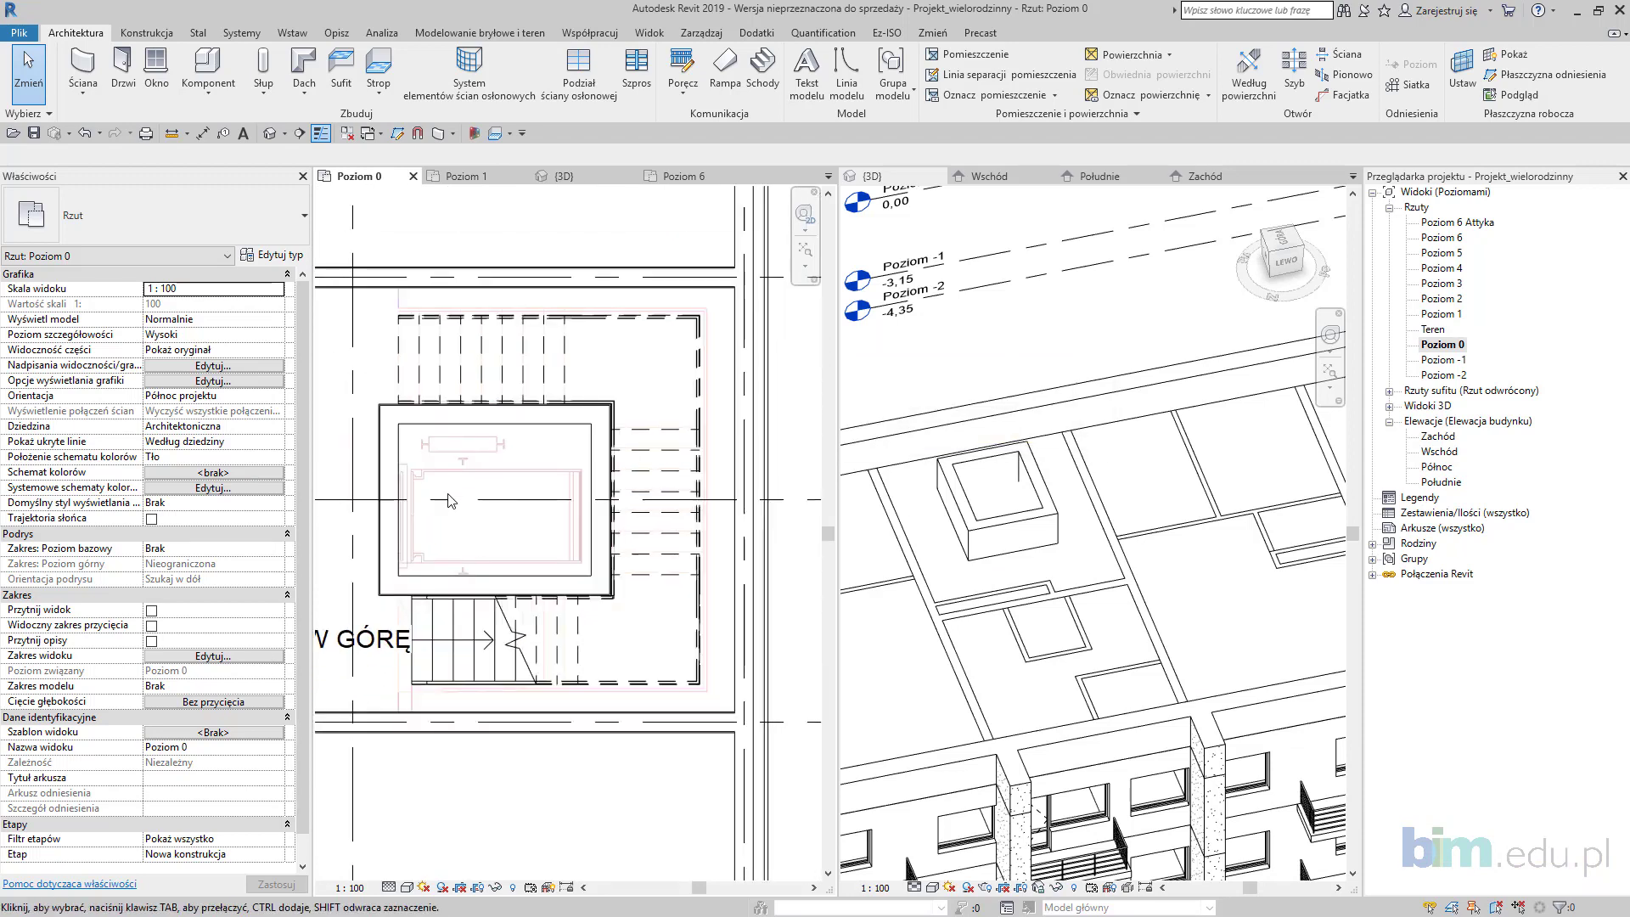
scroll(480, 571, "down", 1)
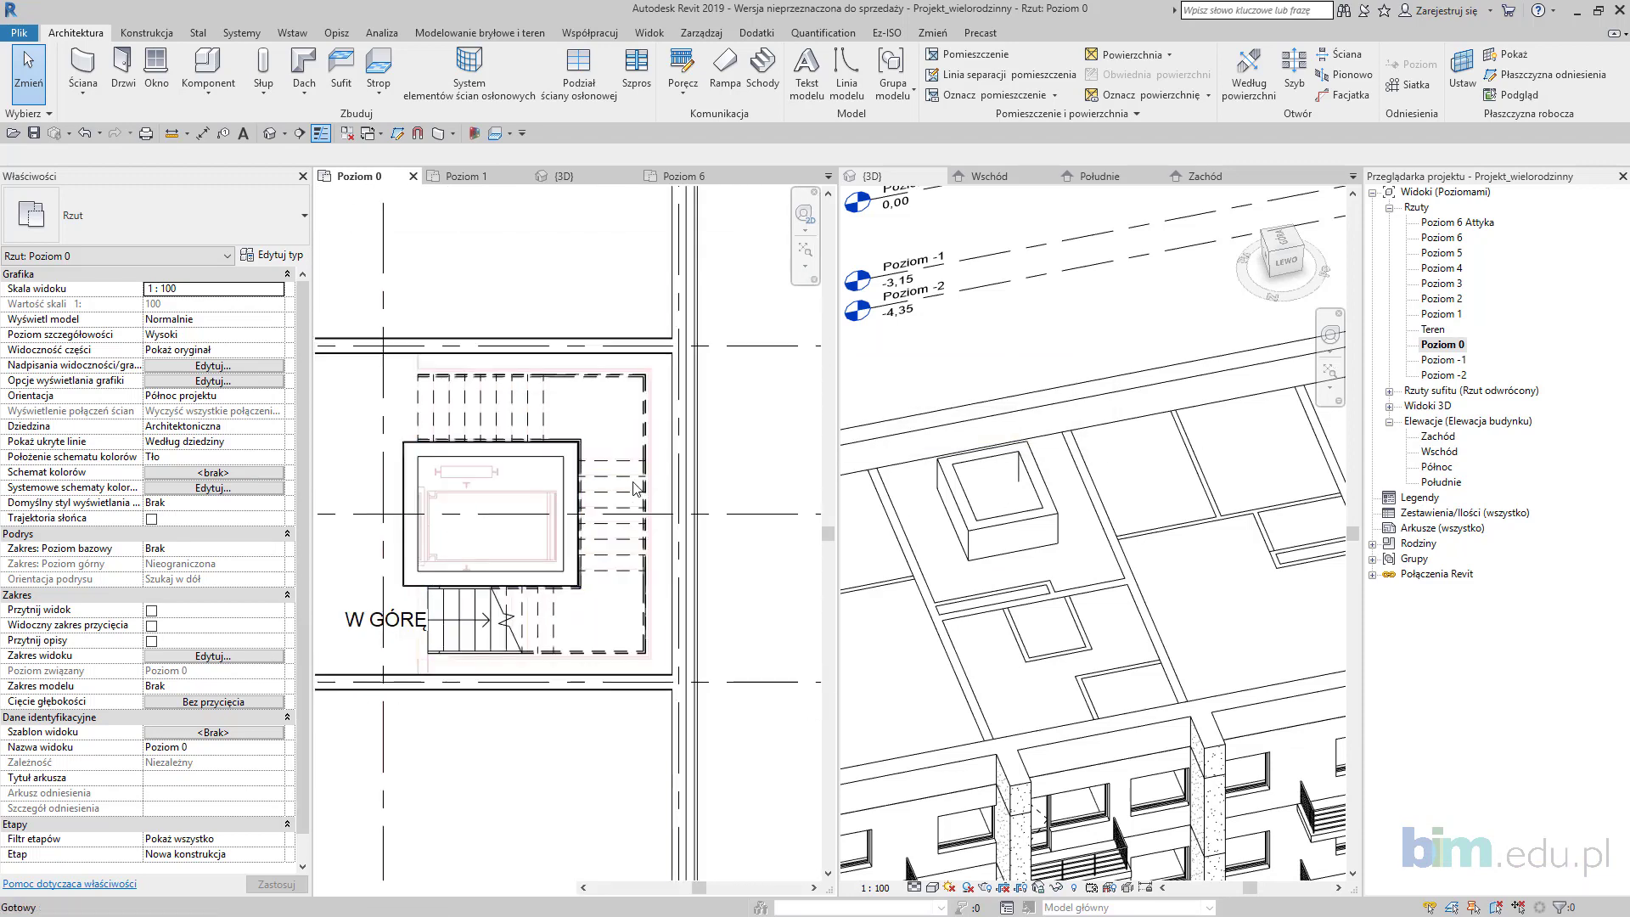
scroll(459, 508, "down", 5)
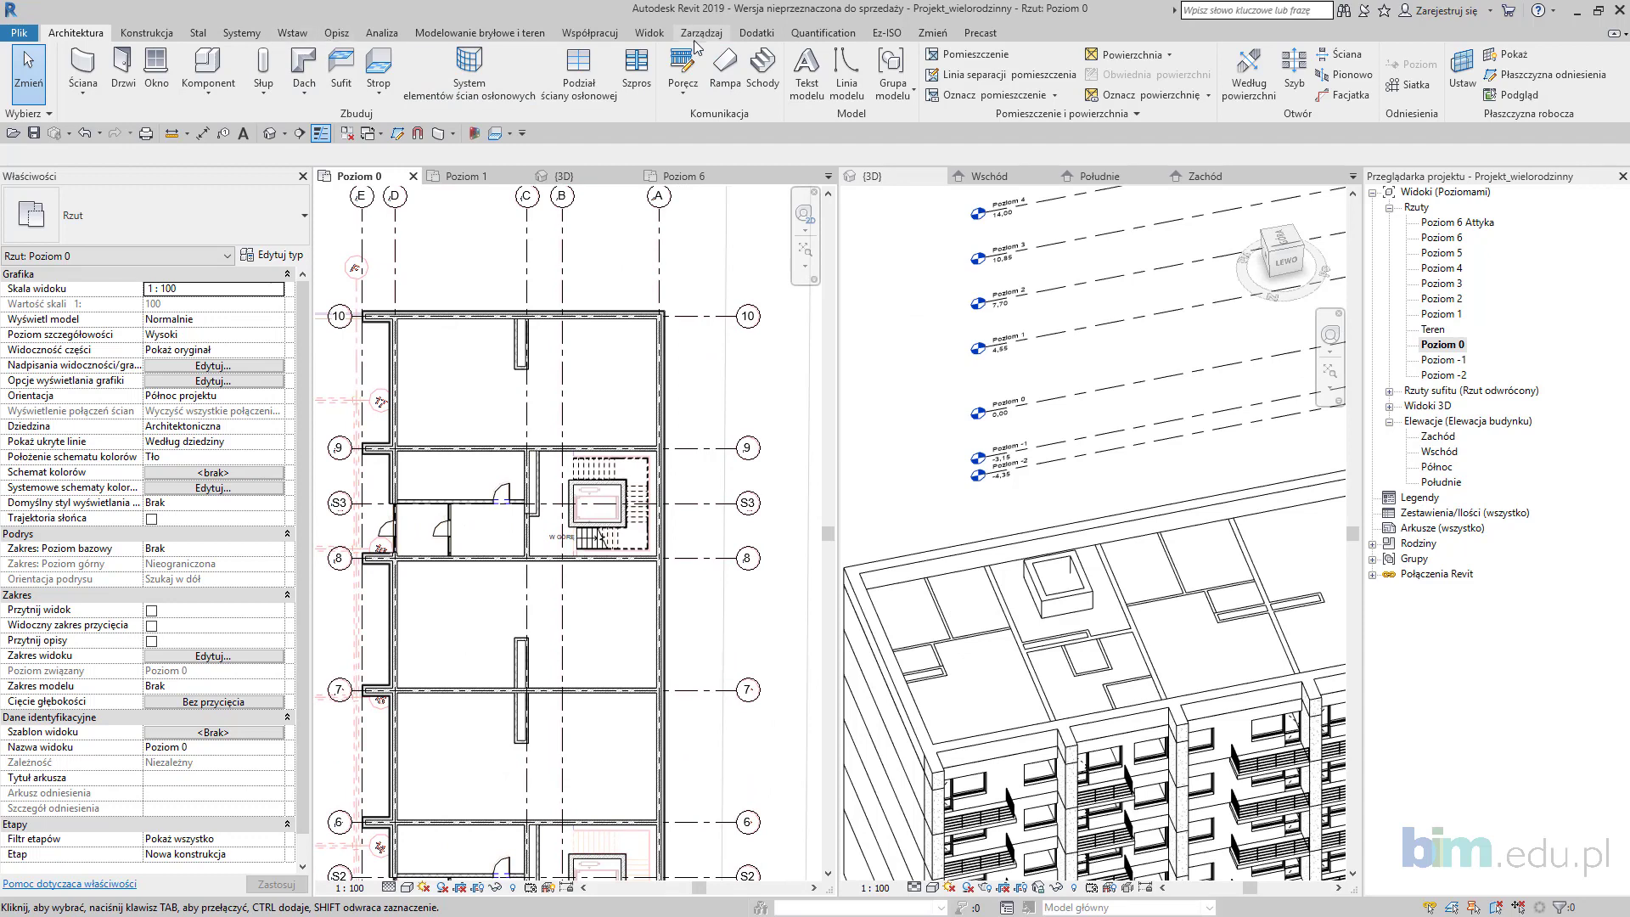
left_click(649, 33)
left_click(657, 71)
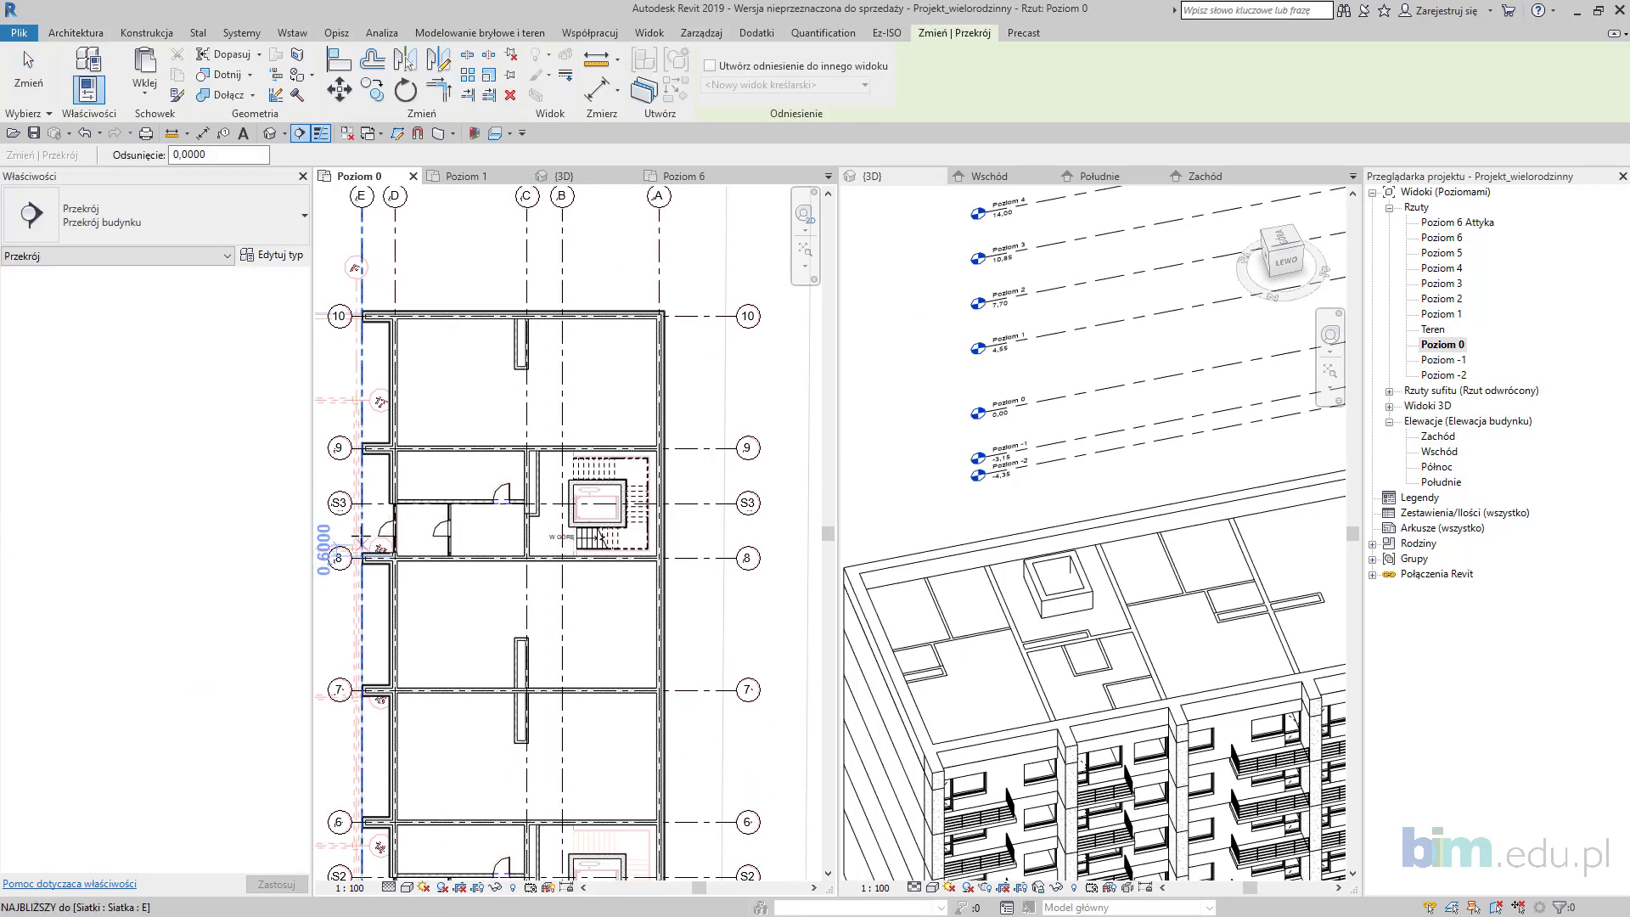
left_click(339, 532)
left_click(707, 533)
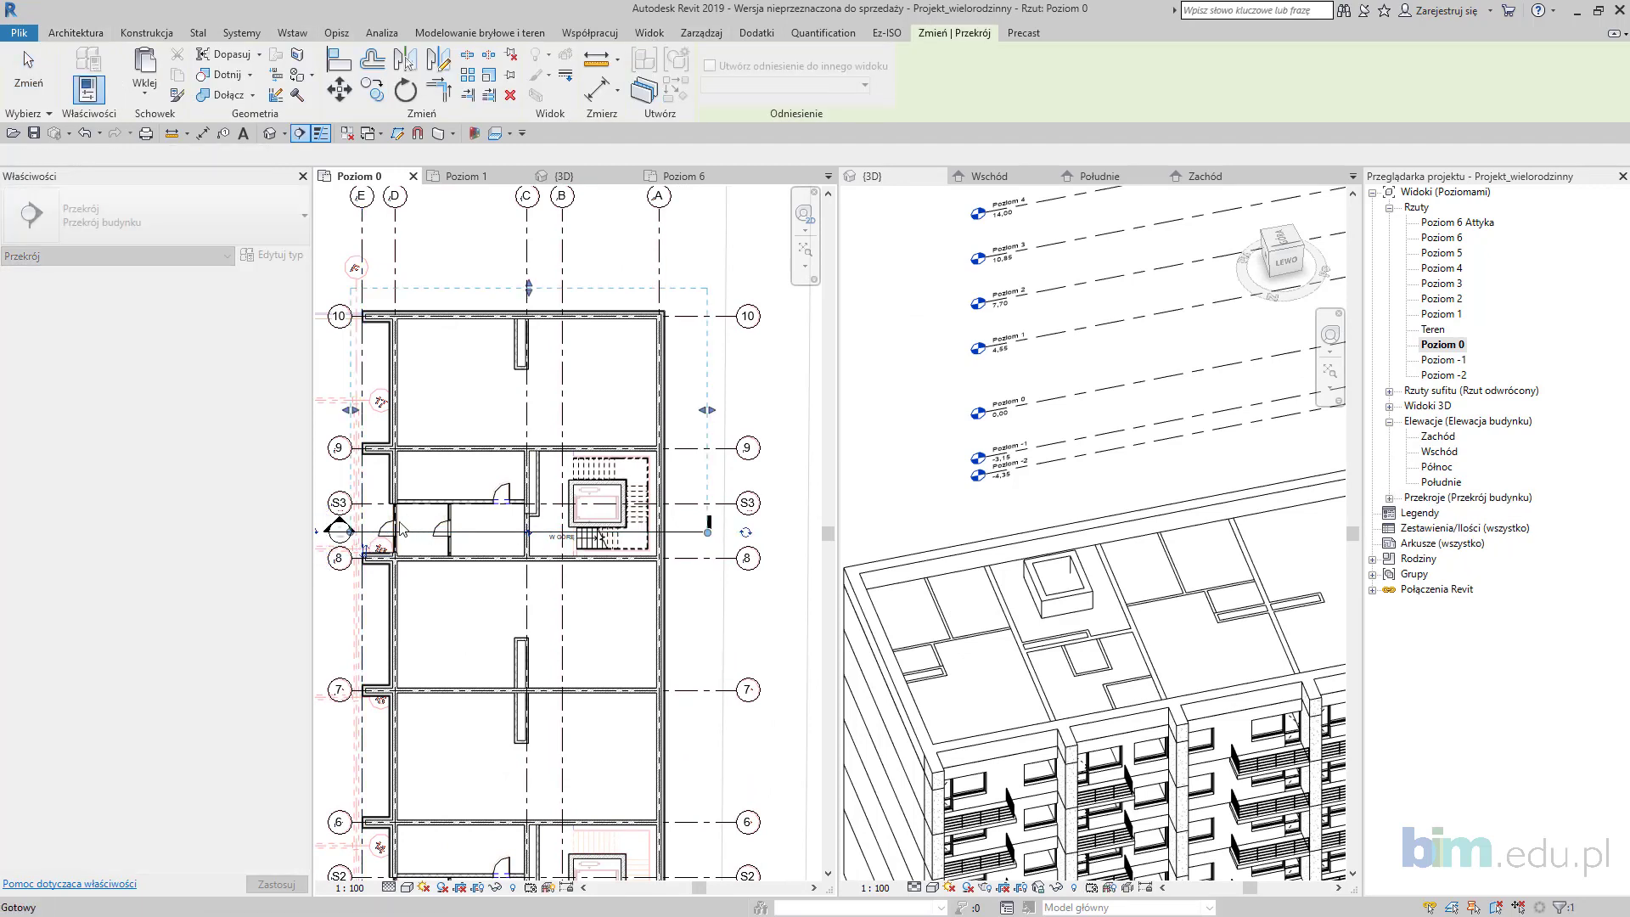
scroll(349, 528, "up", 2)
key("Escape")
key("Escape")
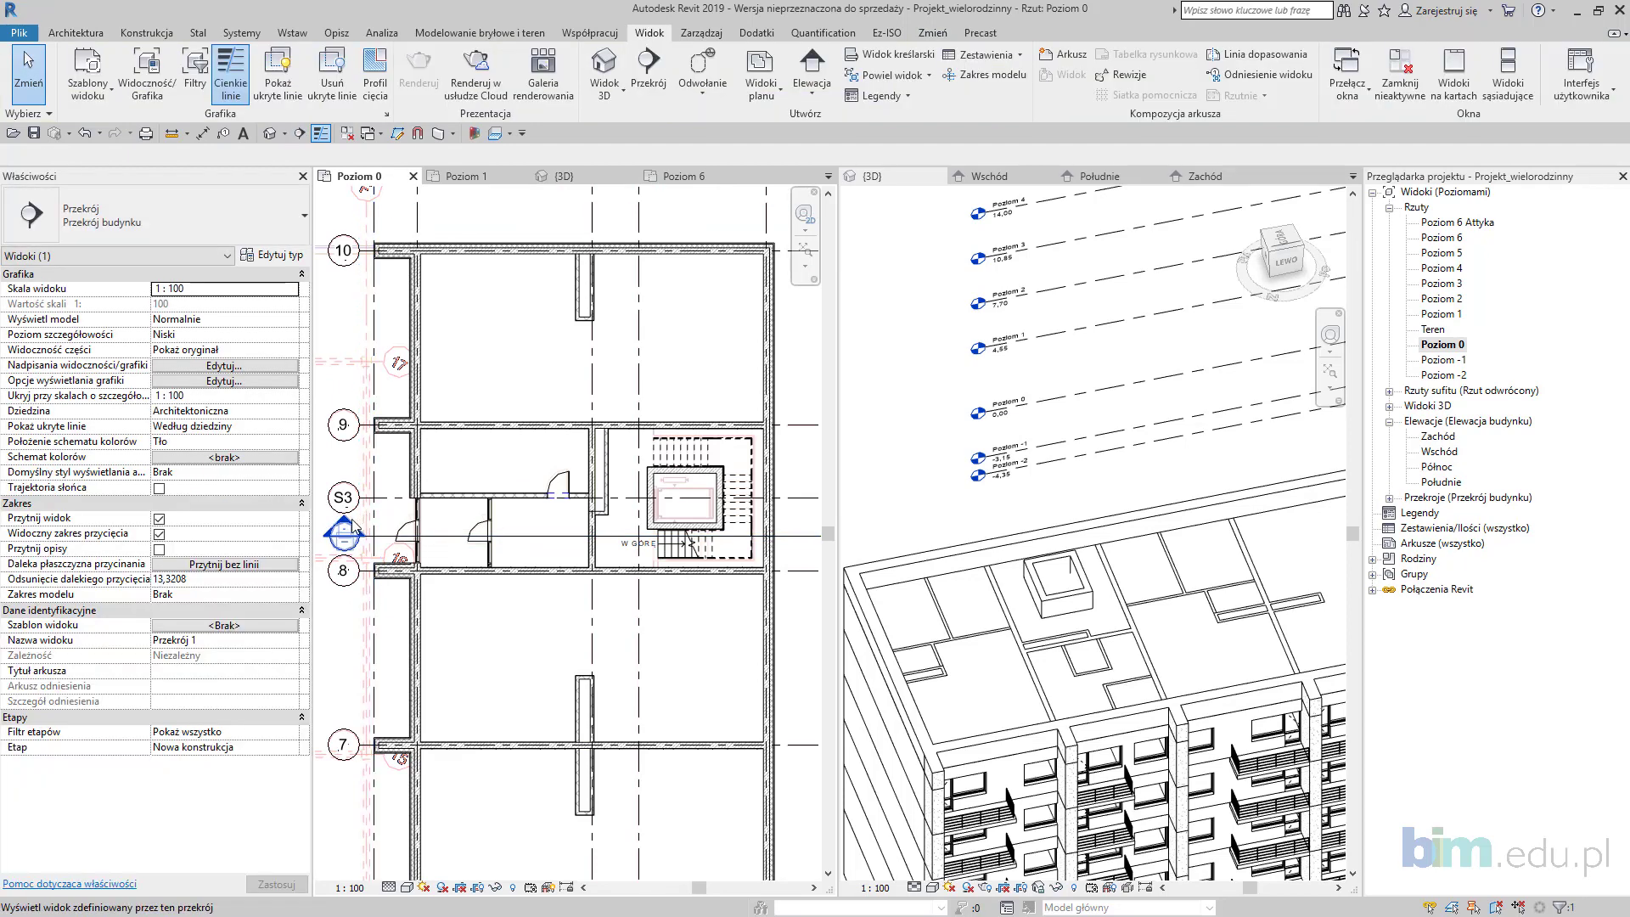
double_click(640, 547)
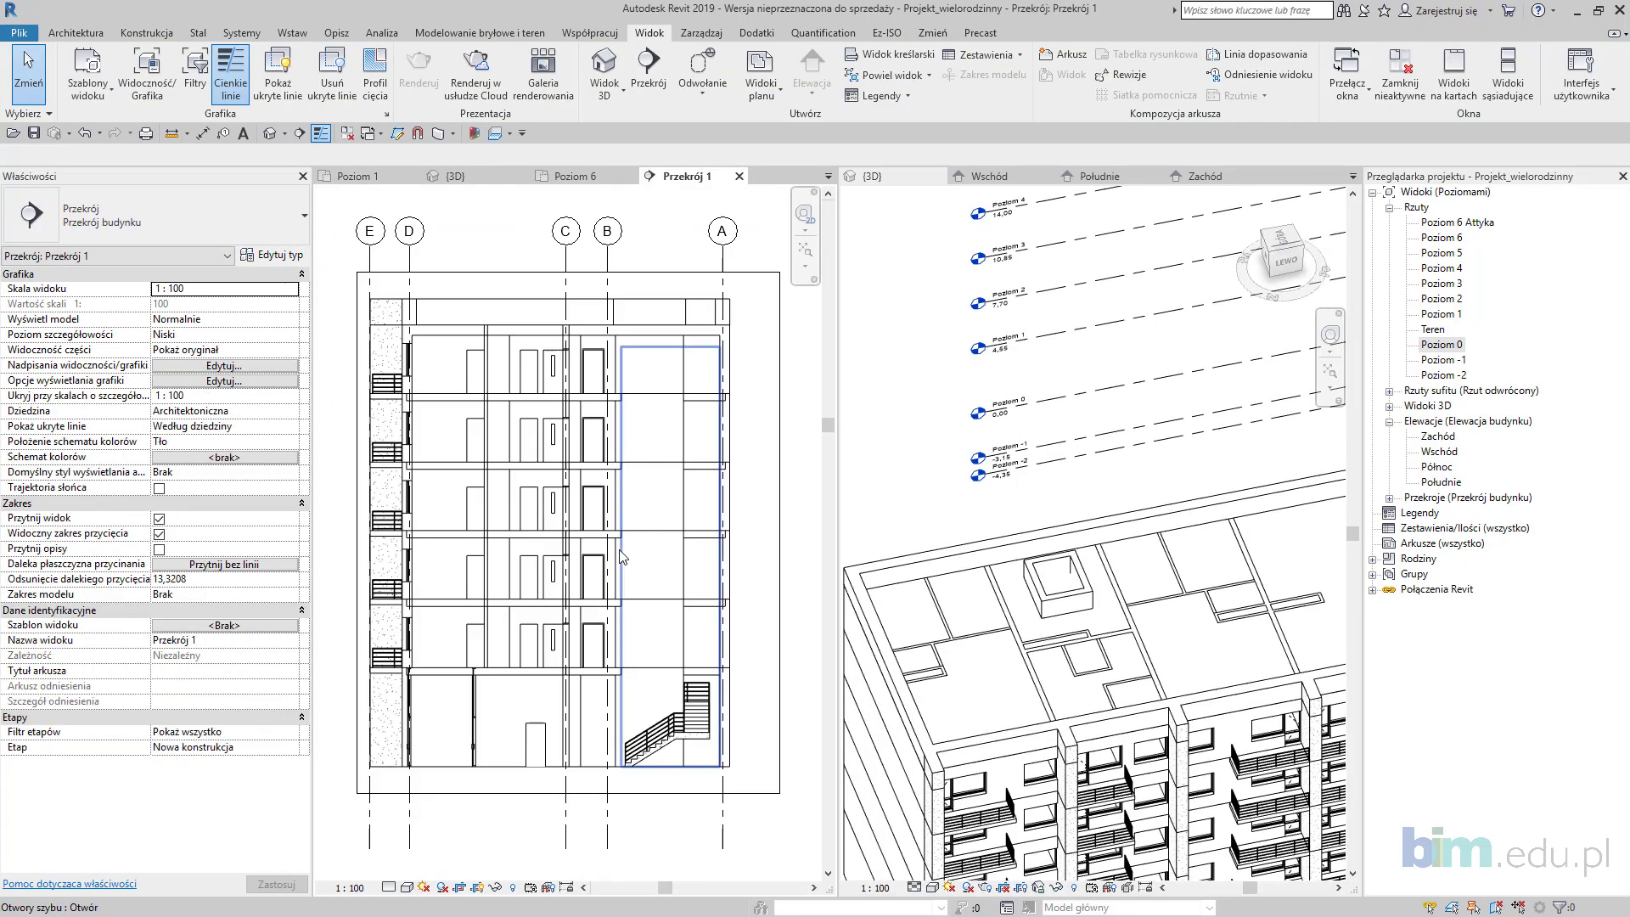
scroll(622, 557, "up", 3)
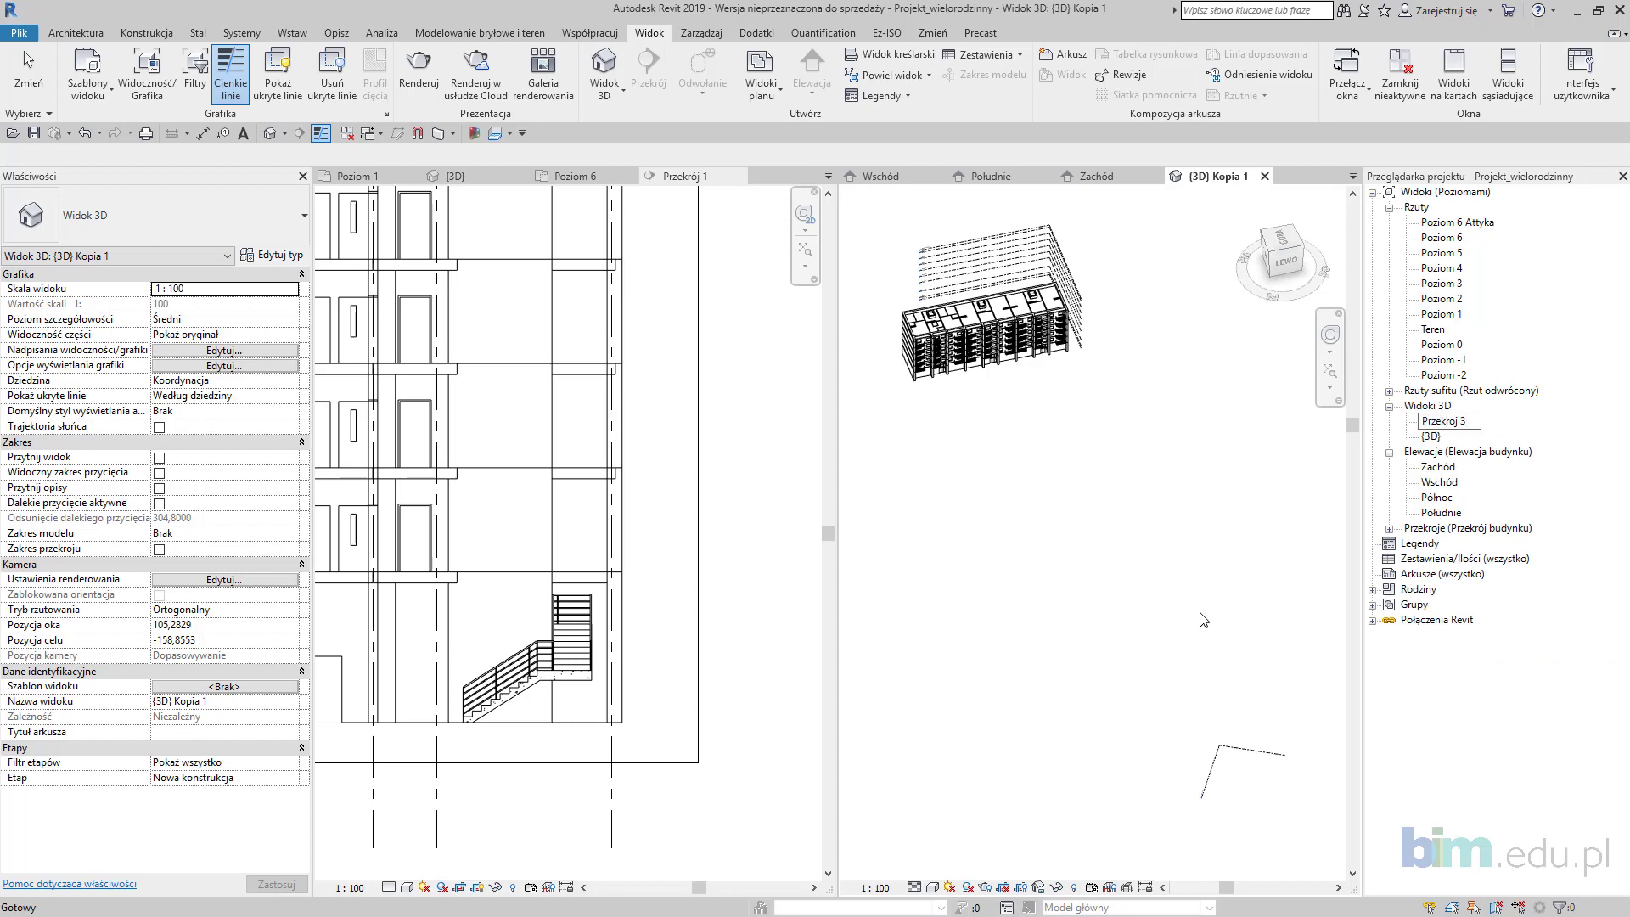
Step: Name the duplicated 3D view Przekroj 3D and orient it to the new building section
key("Return")
right_click(1271, 250)
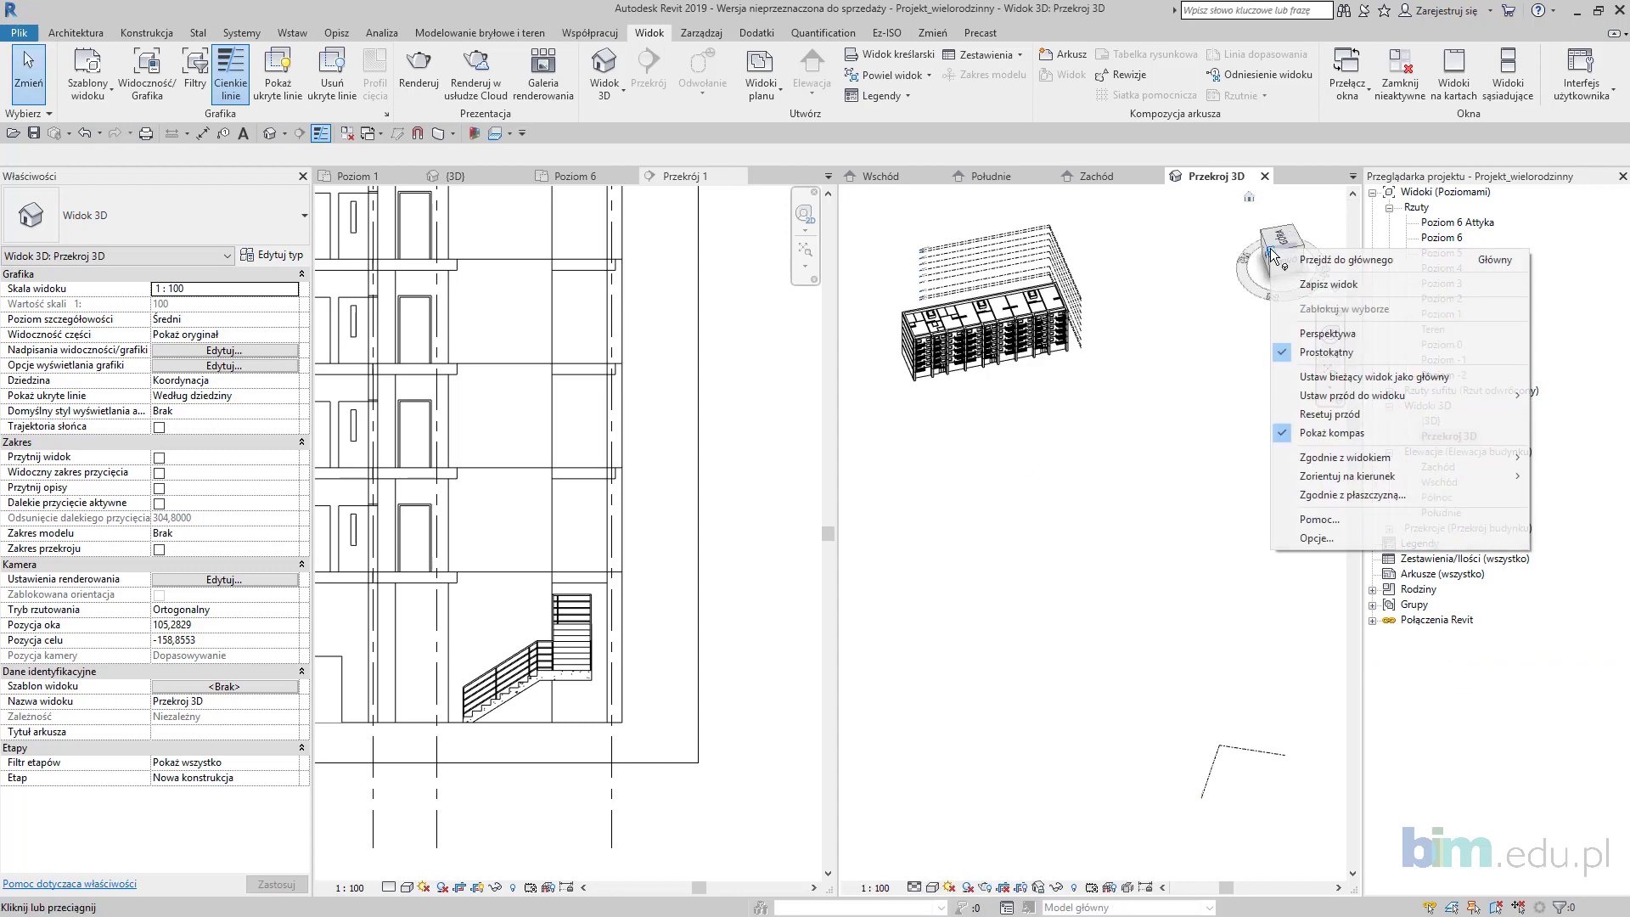
mouse_move(1419, 465)
mouse_move(1576, 493)
left_click(1466, 492)
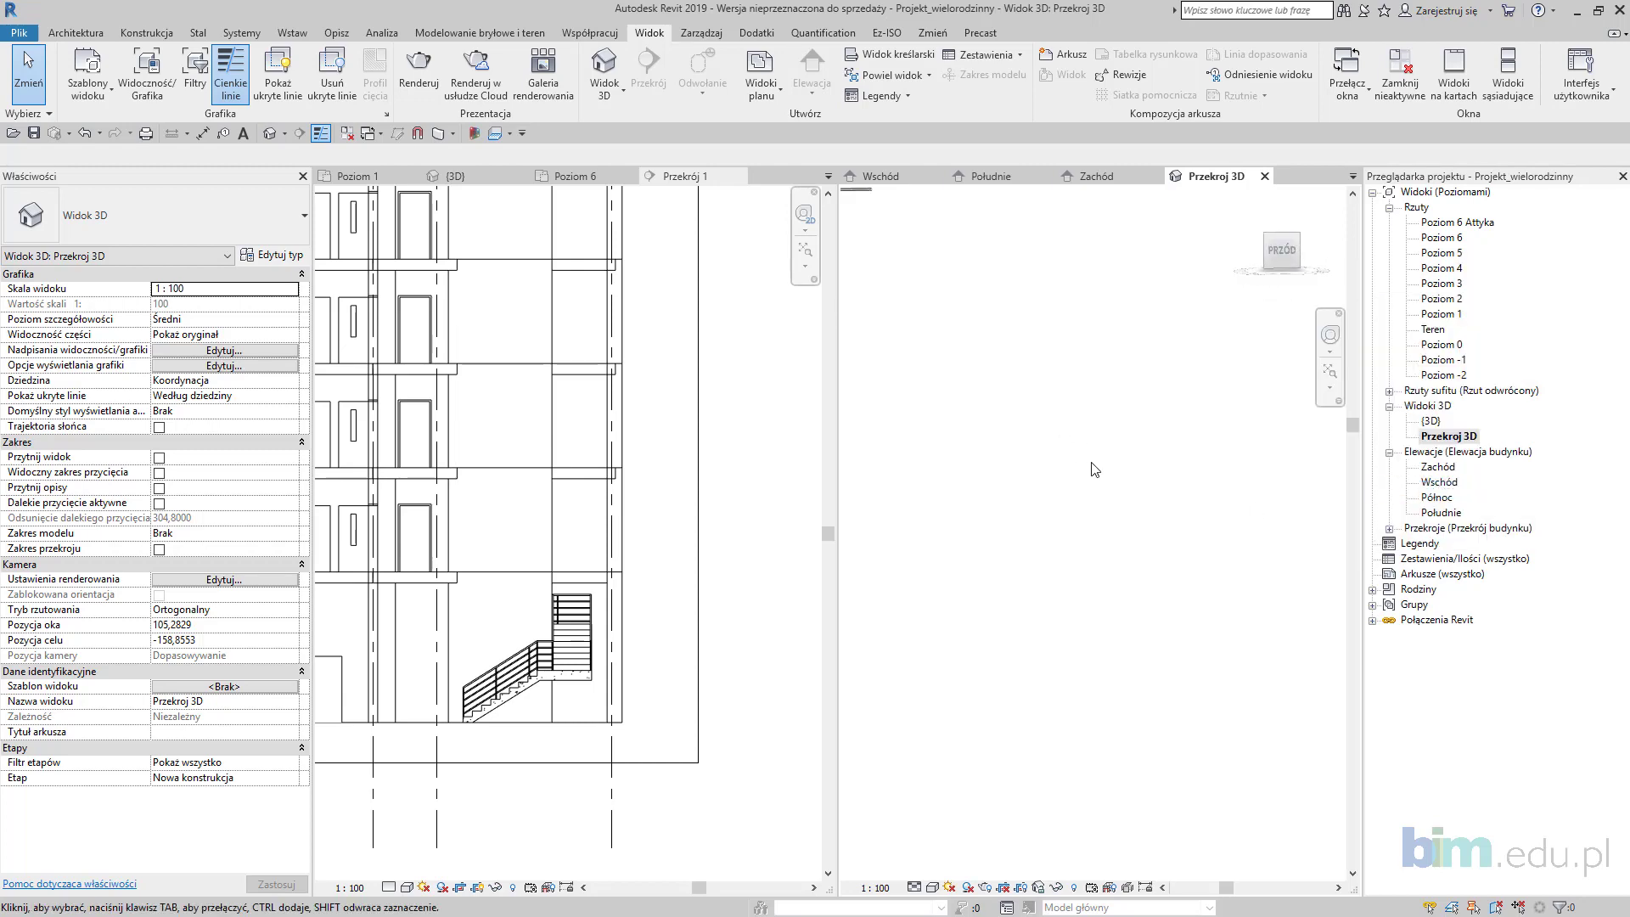
Step: Delete the stair's railings in the sectioned 3D view and turn that view back to the front
middle_click_drag(1053, 571, 1412, 623, "shift")
scroll(1217, 582, "up", 1)
scroll(1217, 582, "up", 1)
mouse_move(1147, 518)
middle_mouse_down()
mouse_move(1157, 586)
mouse_move(1163, 518)
middle_mouse_up()
scroll(1158, 586, "up", 2)
left_click(1293, 257)
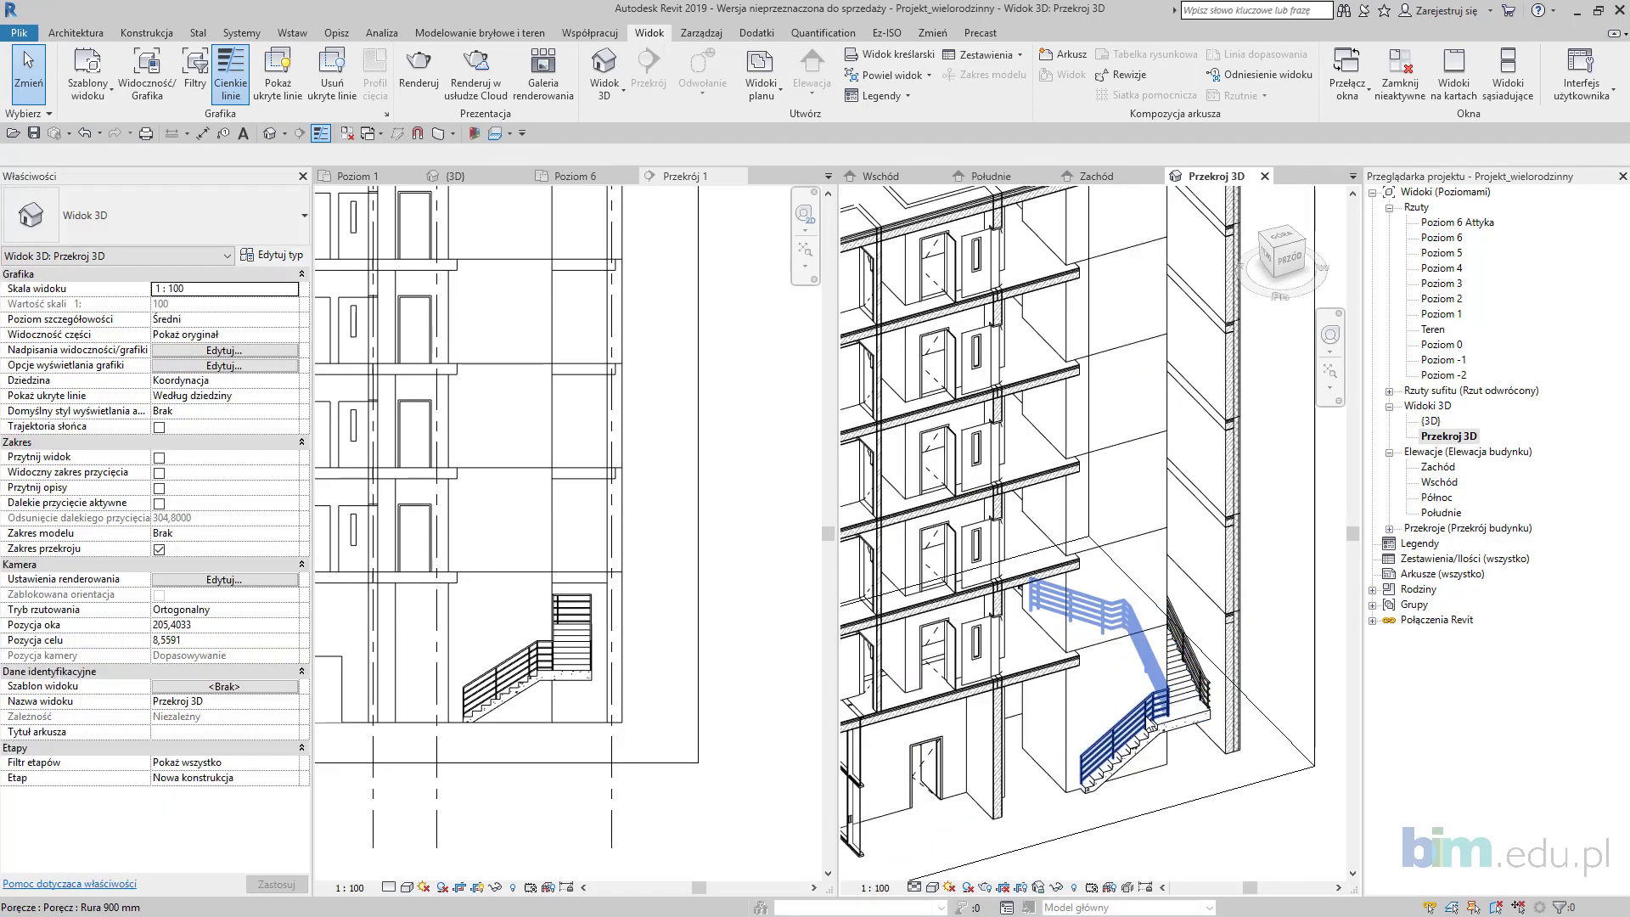
Step: On the Poziom 1 plan, start a monolithic stair and draw a 9-riser run, 2,24 m long, along the S3 shaft's south wall
left_click(1442, 314)
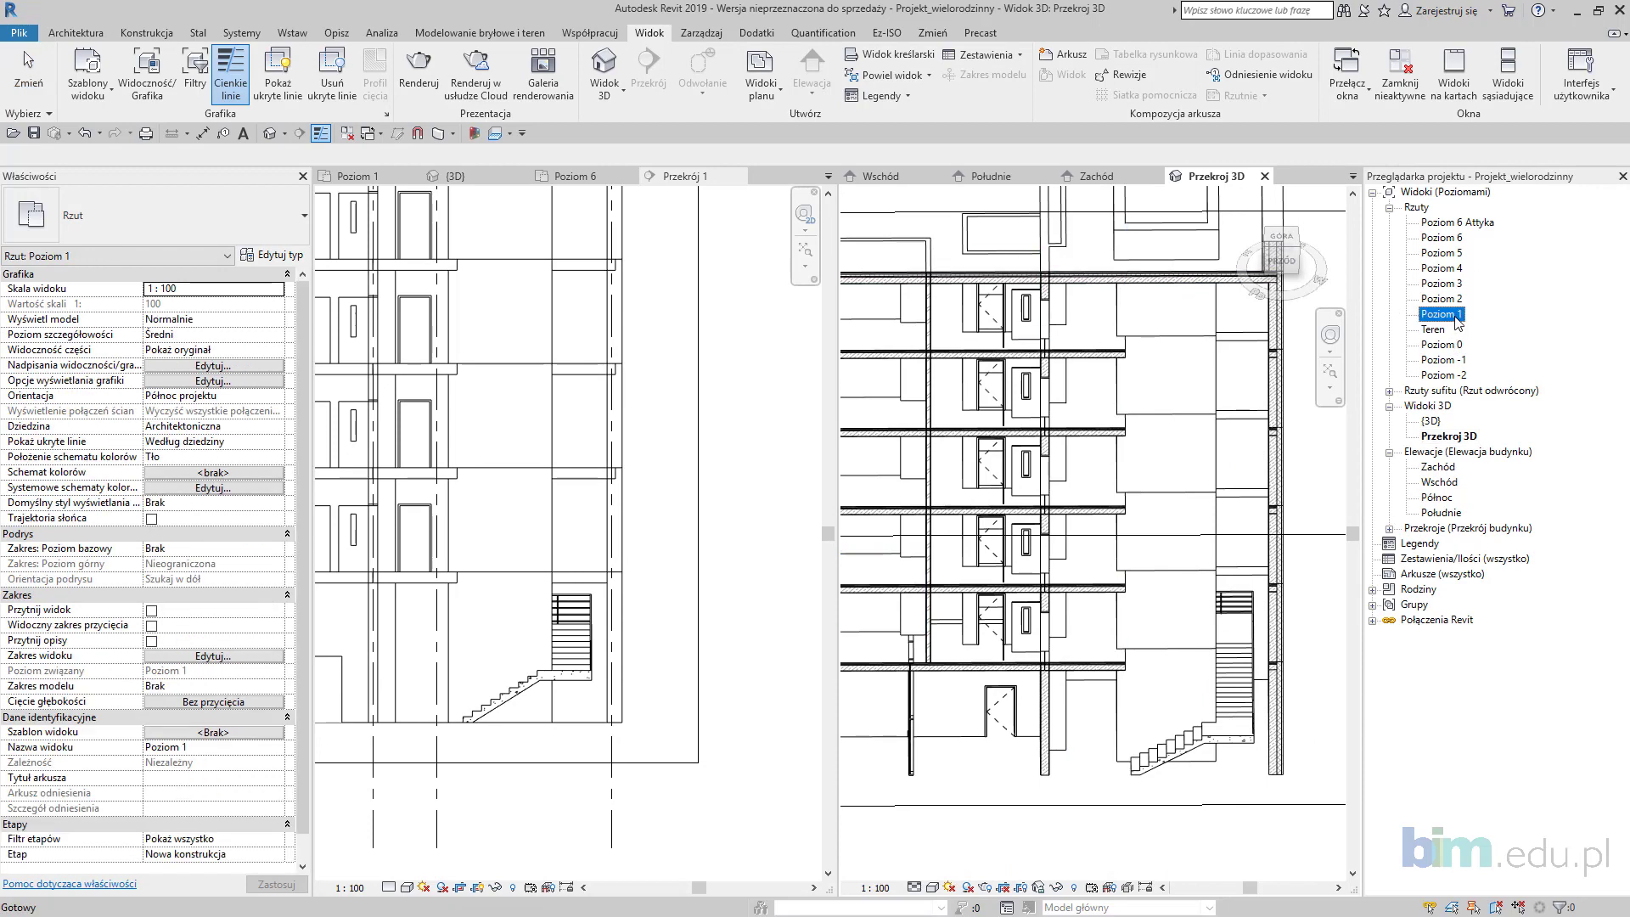
scroll(465, 494, "up", 5)
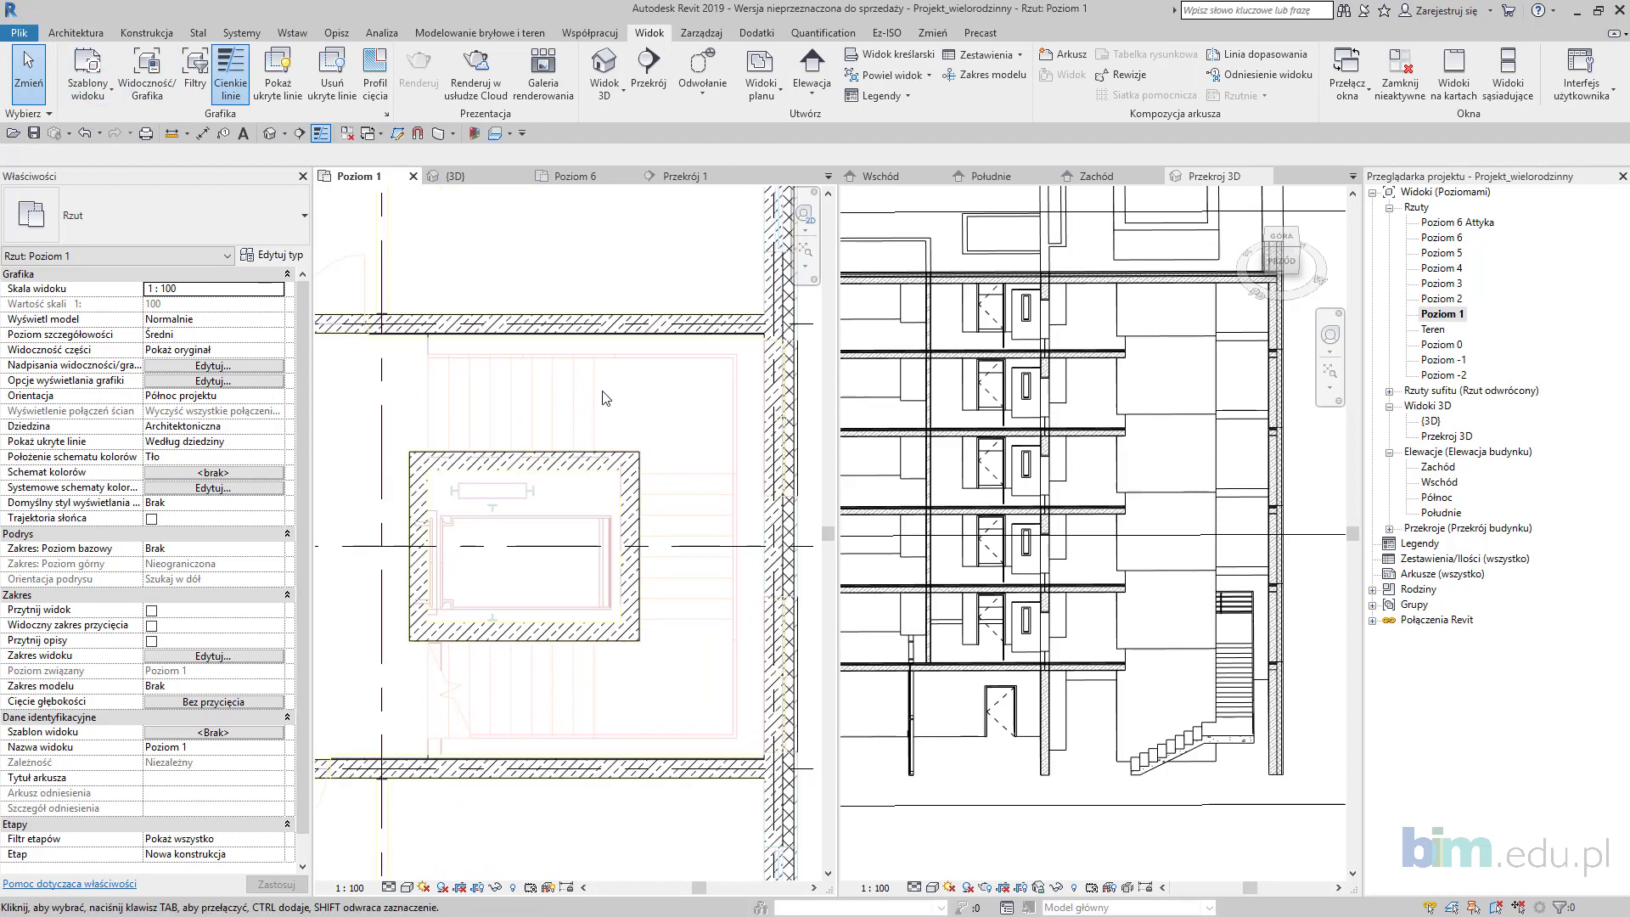
left_click(77, 34)
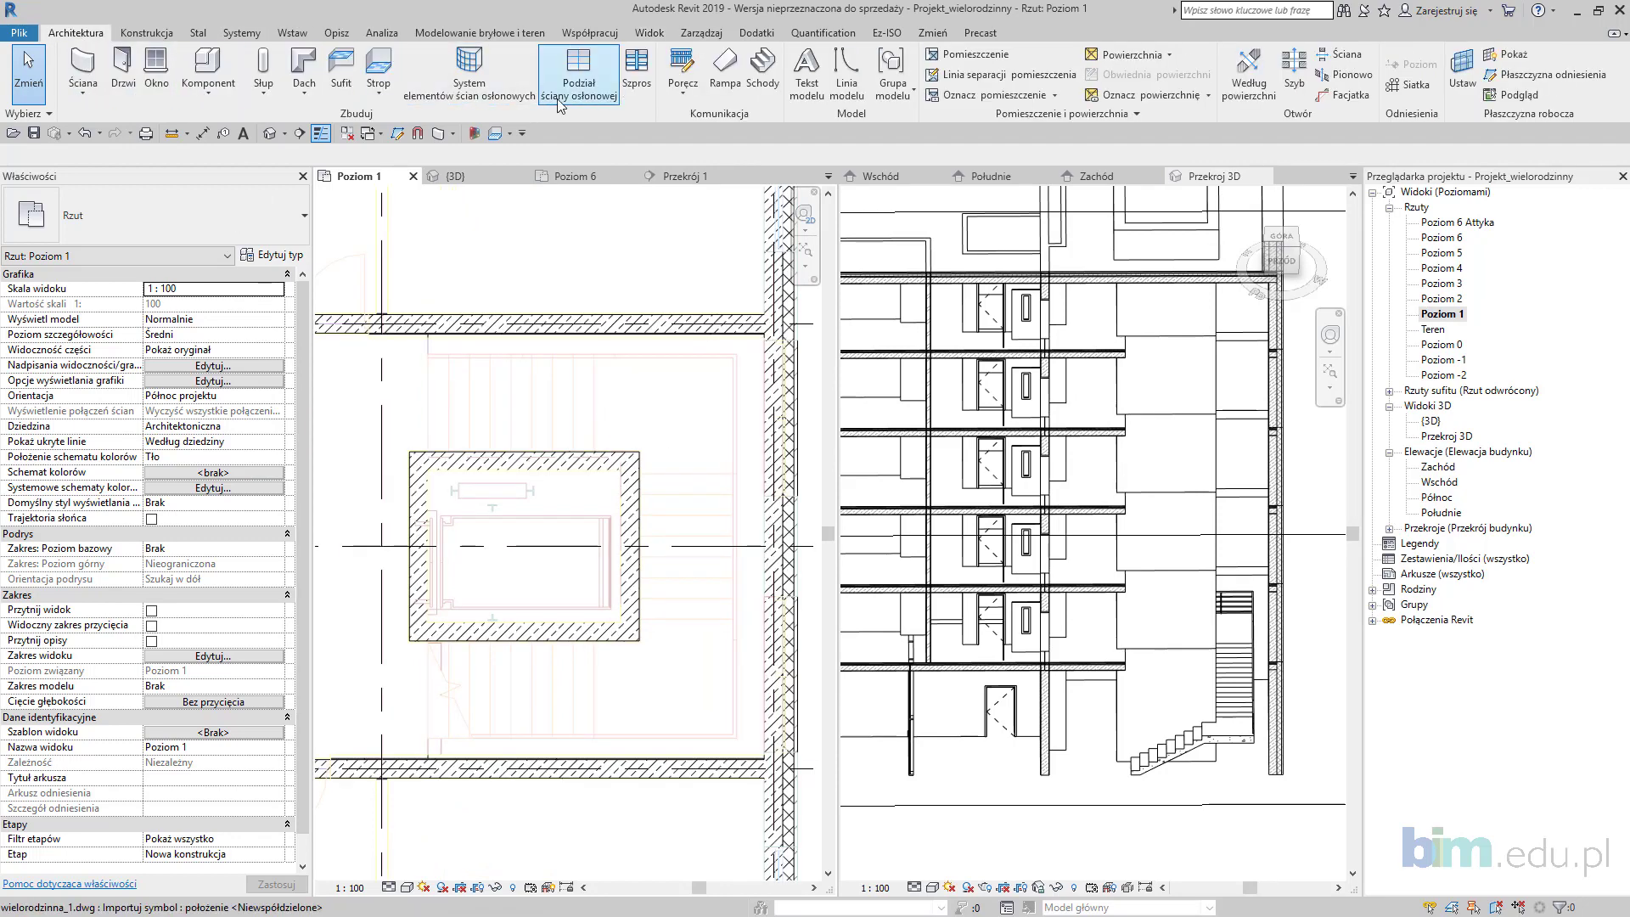
left_click(761, 82)
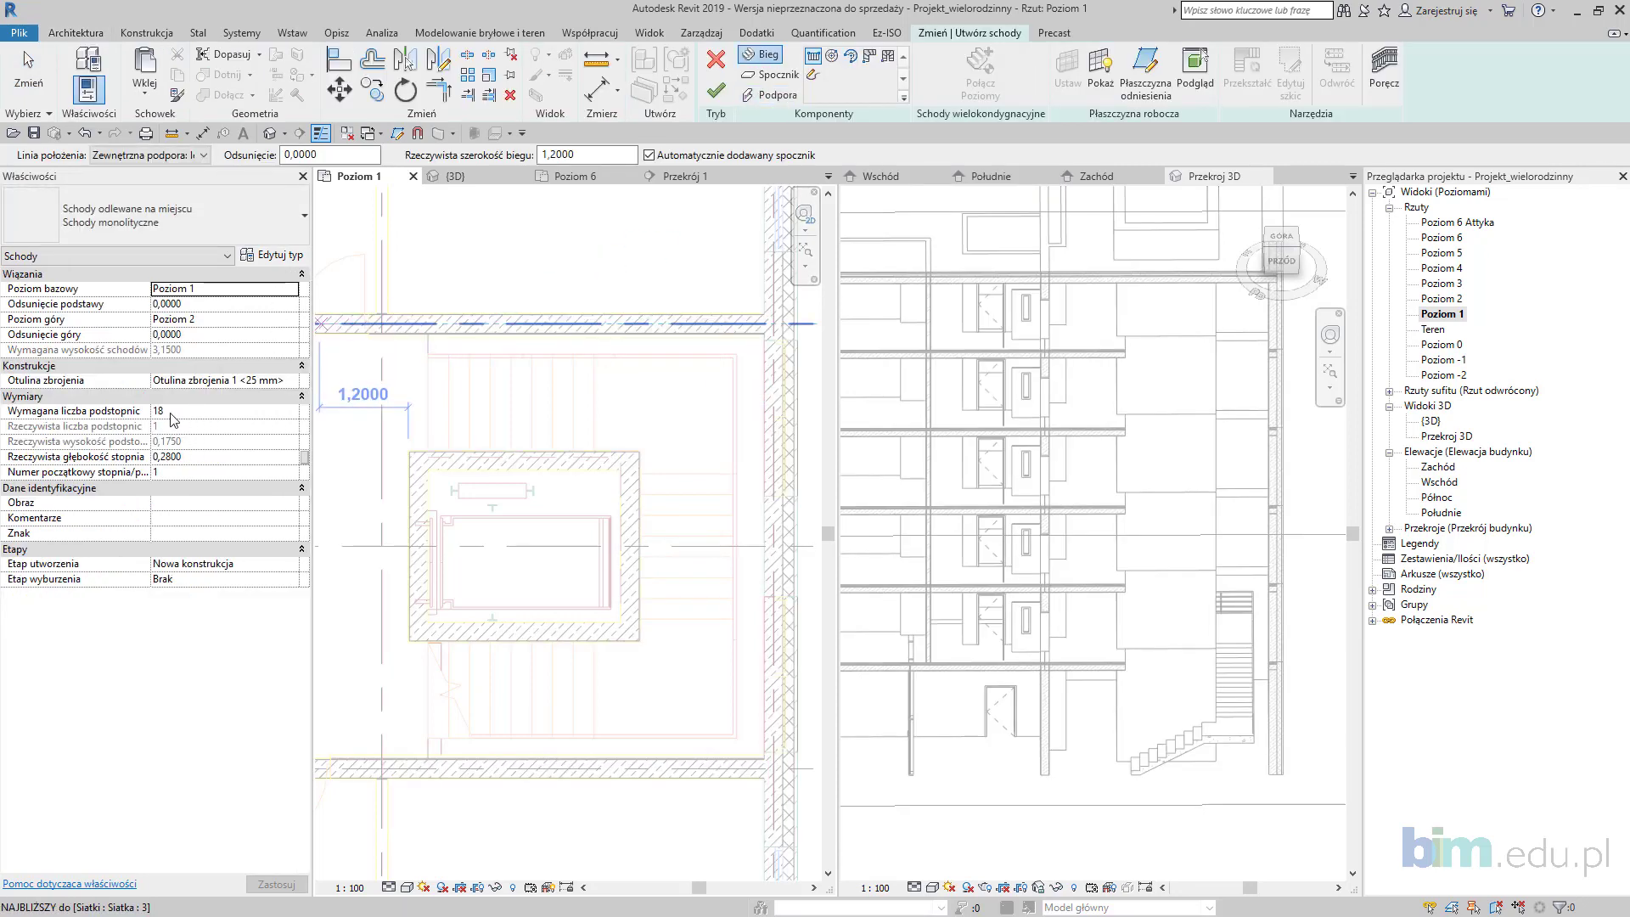
scroll(425, 662, "up", 3)
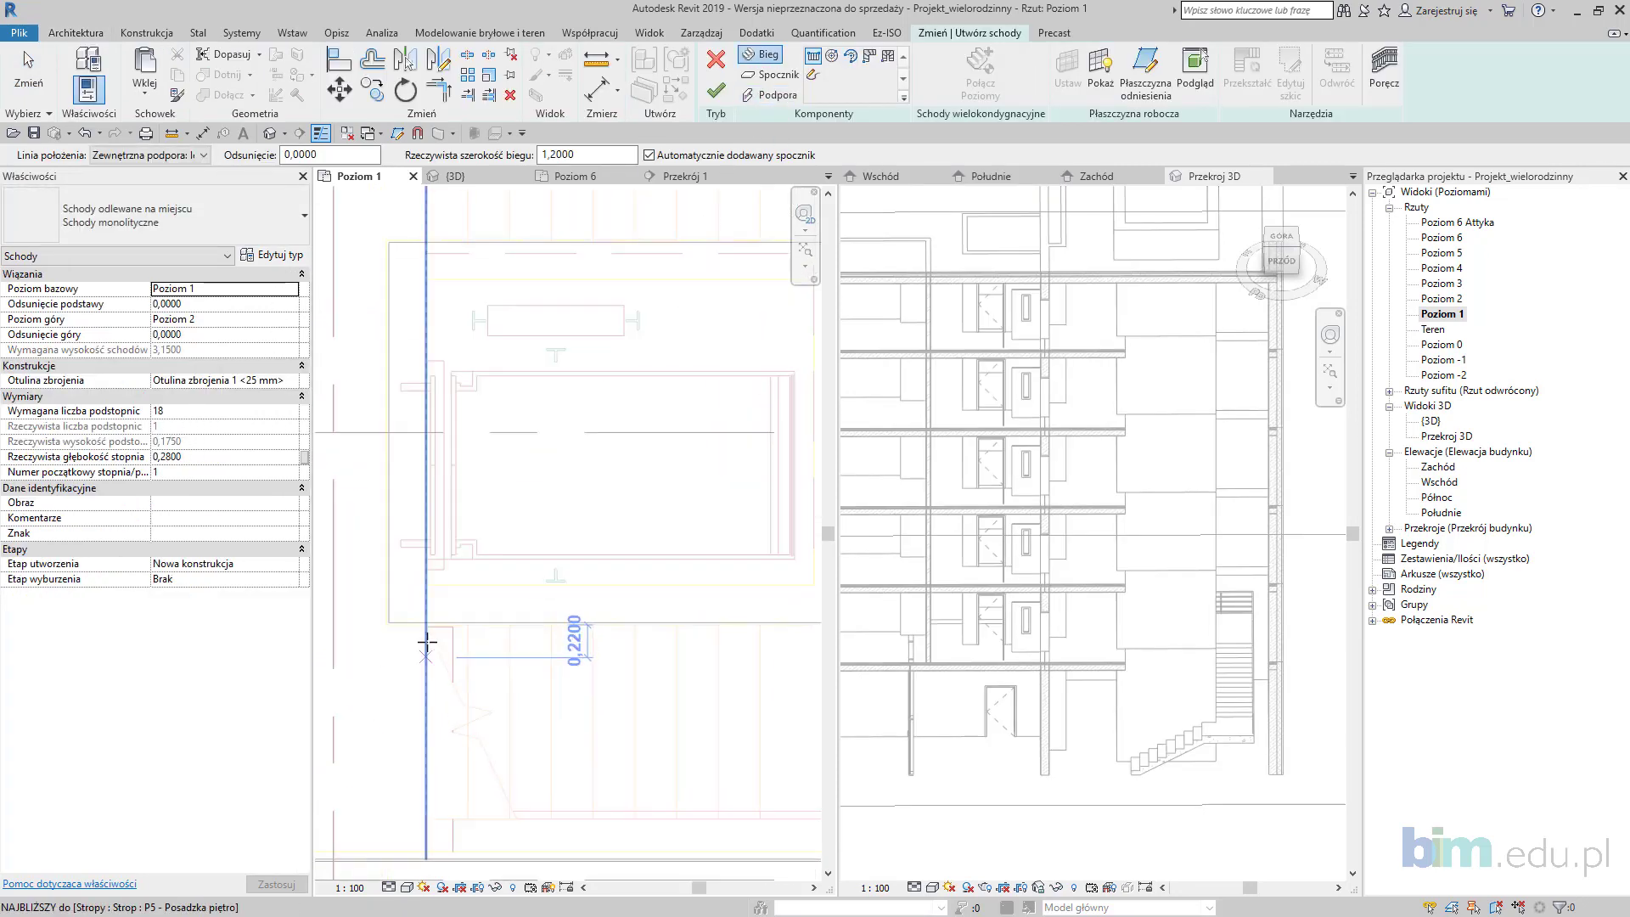
left_click(428, 623)
scroll(428, 625, "down", 2)
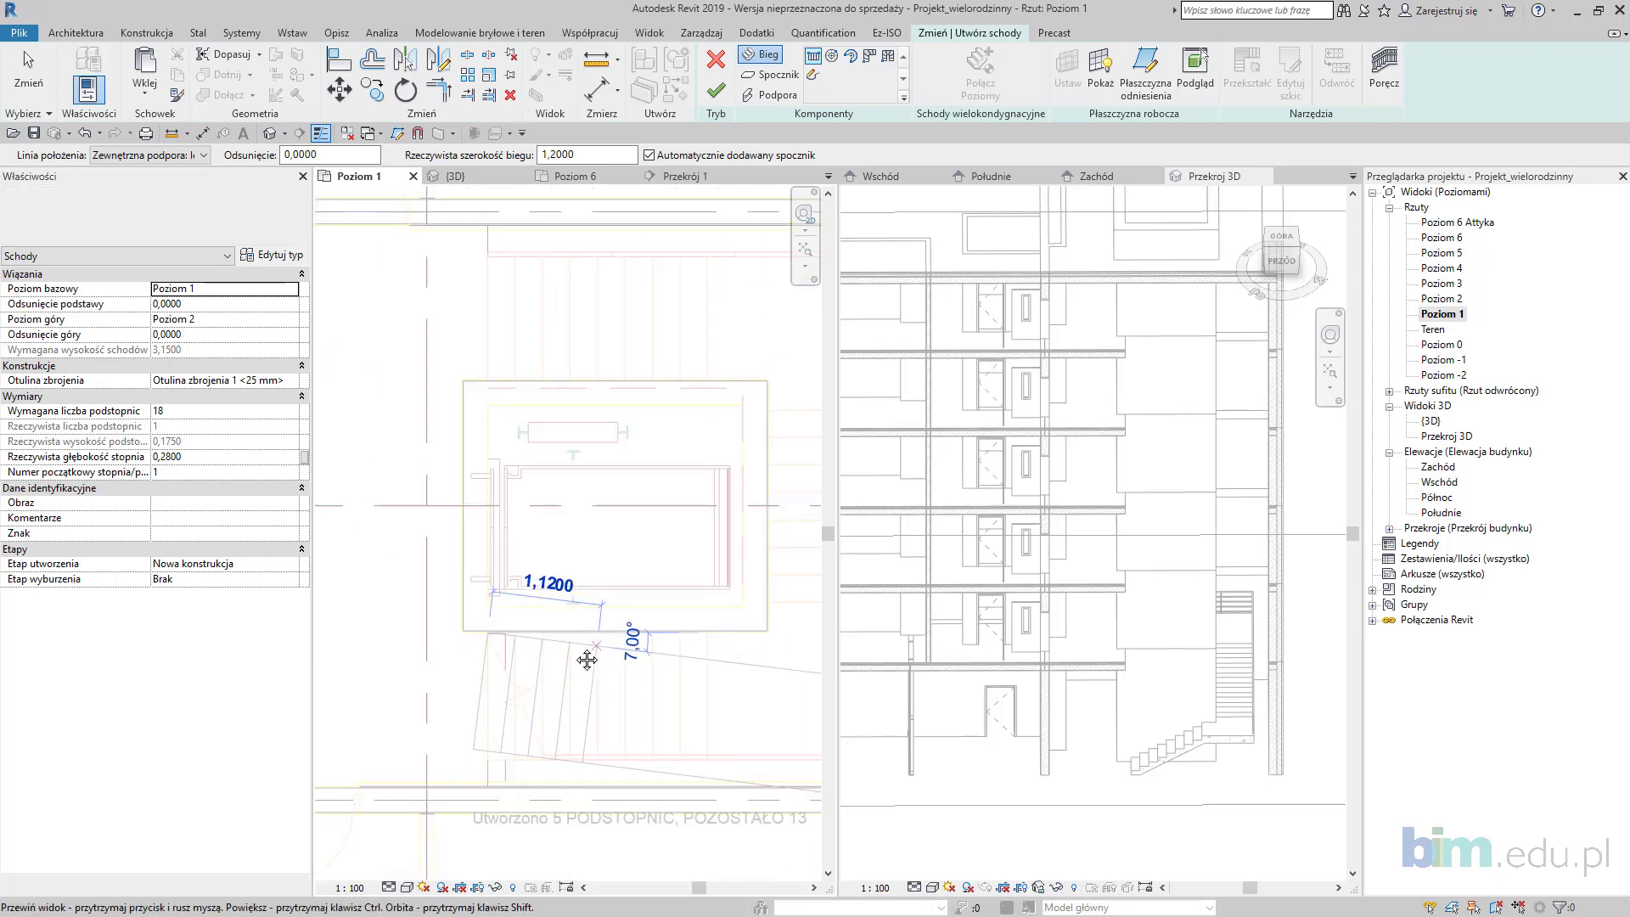
left_click(610, 631)
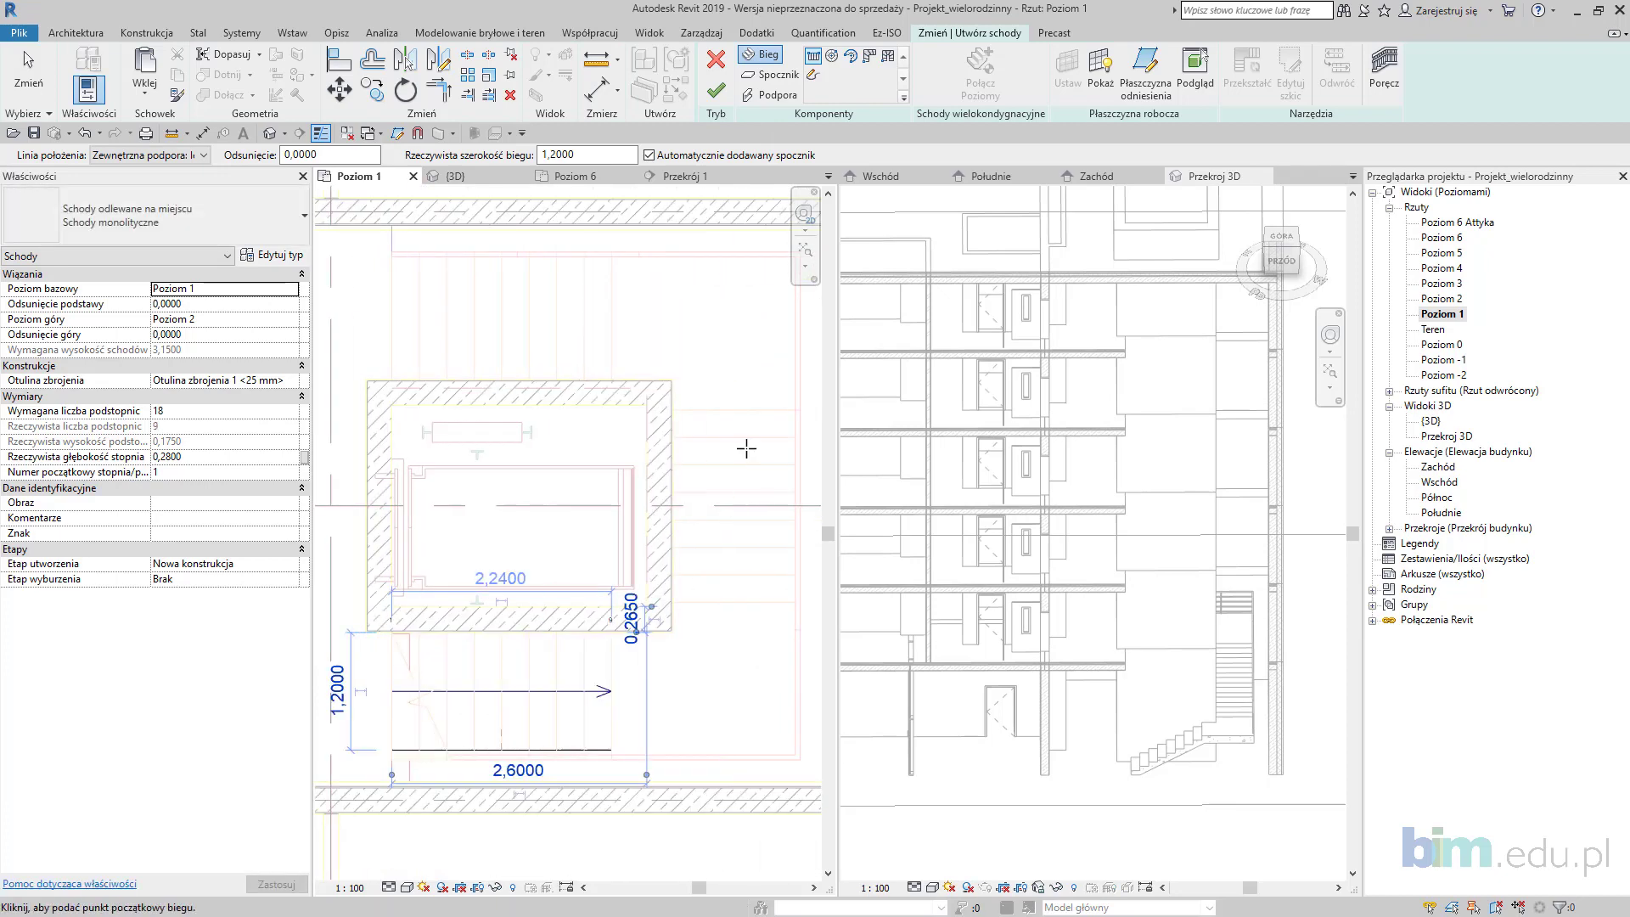
Step: Draw the returning run of 9 risers, 2,24 m long, westward along the shaft's north wall on Poziom 1
middle_click_drag(684, 403, 728, 433)
left_click(612, 378)
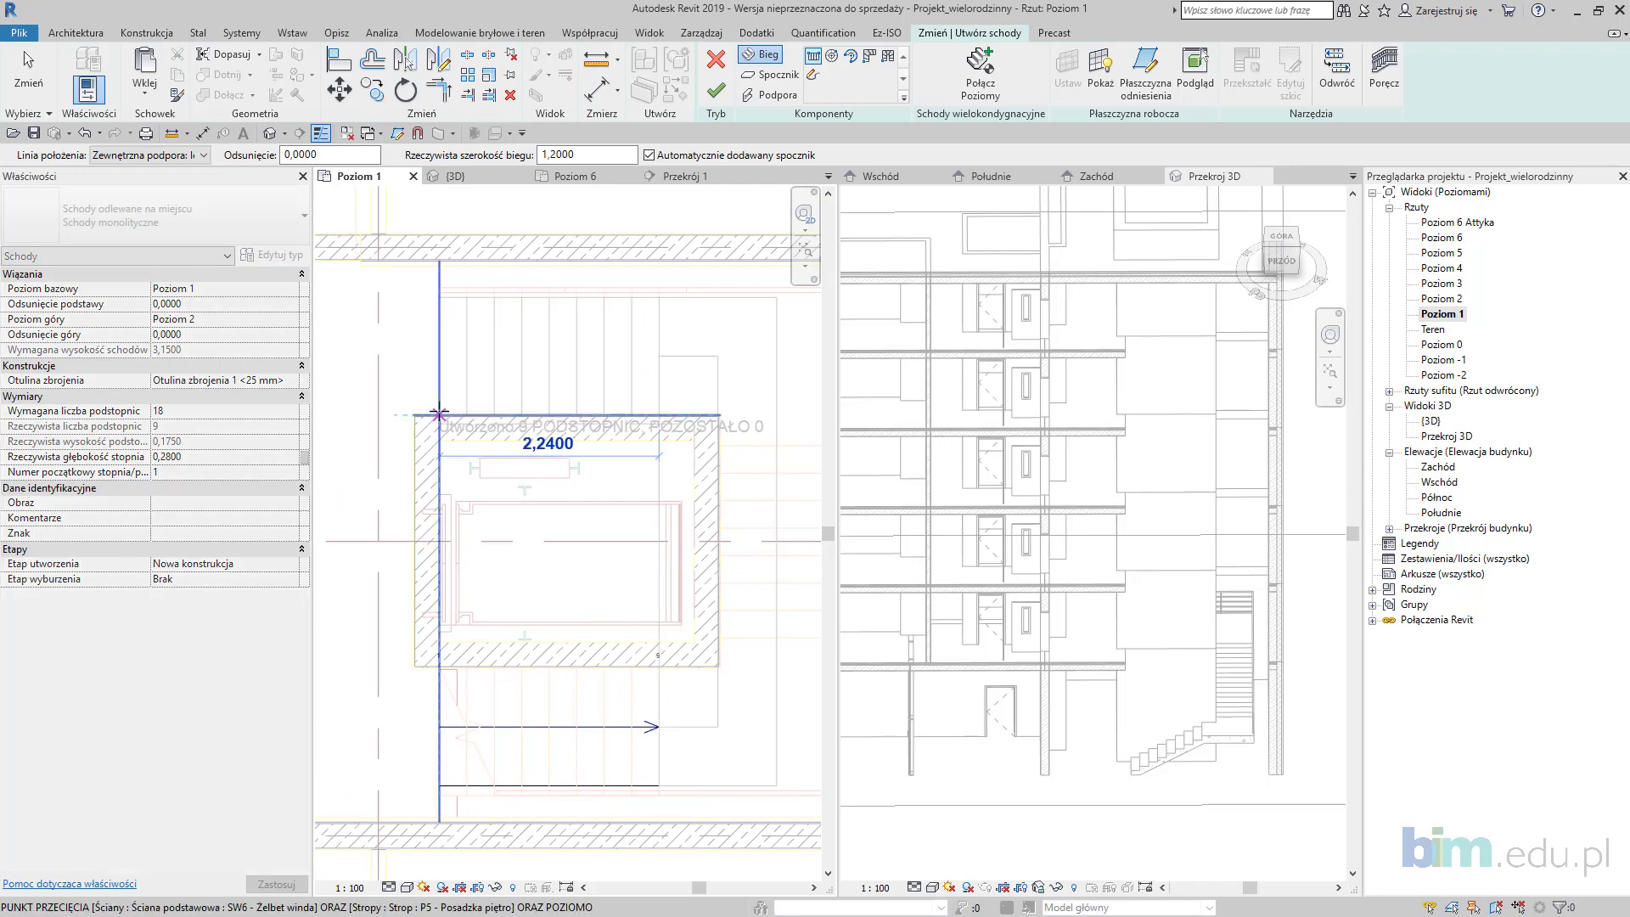
left_click(439, 414)
scroll(535, 490, "down", 1)
middle_click_drag(516, 491, 460, 464)
key("Escape")
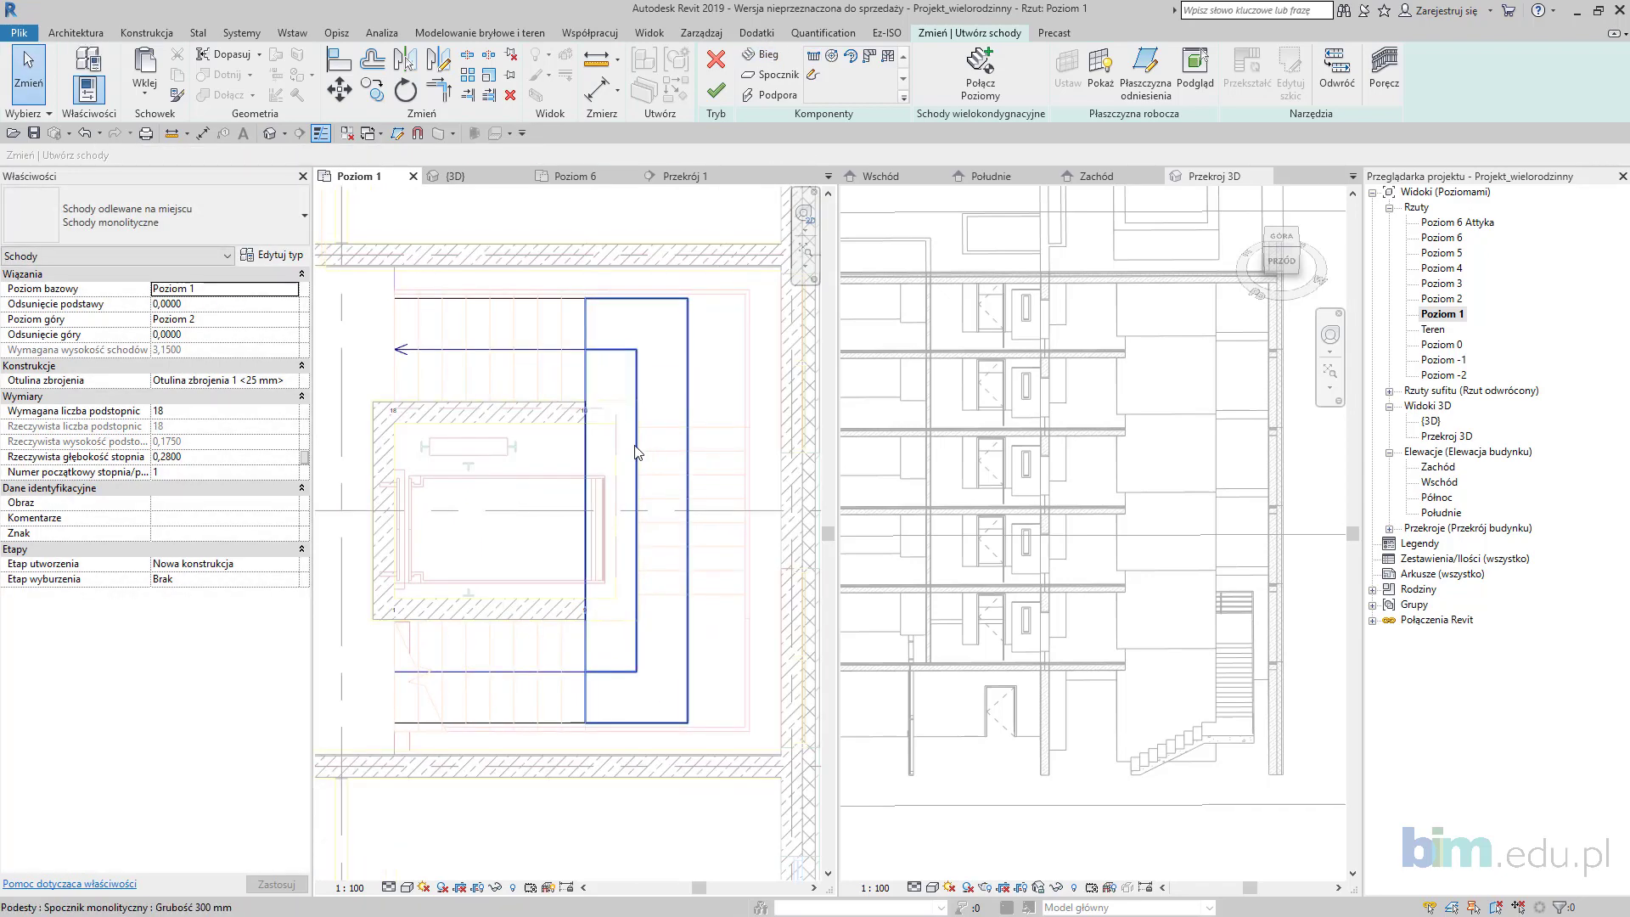
Step: Move the monolithic landing east so its inner edge lines up with the outer face of the shaft's east wall
left_click(652, 450)
scroll(652, 450, "up", 2)
left_click(339, 89)
scroll(459, 382, "up", 2)
scroll(458, 382, "up", 1)
left_click(460, 375)
left_click(701, 378)
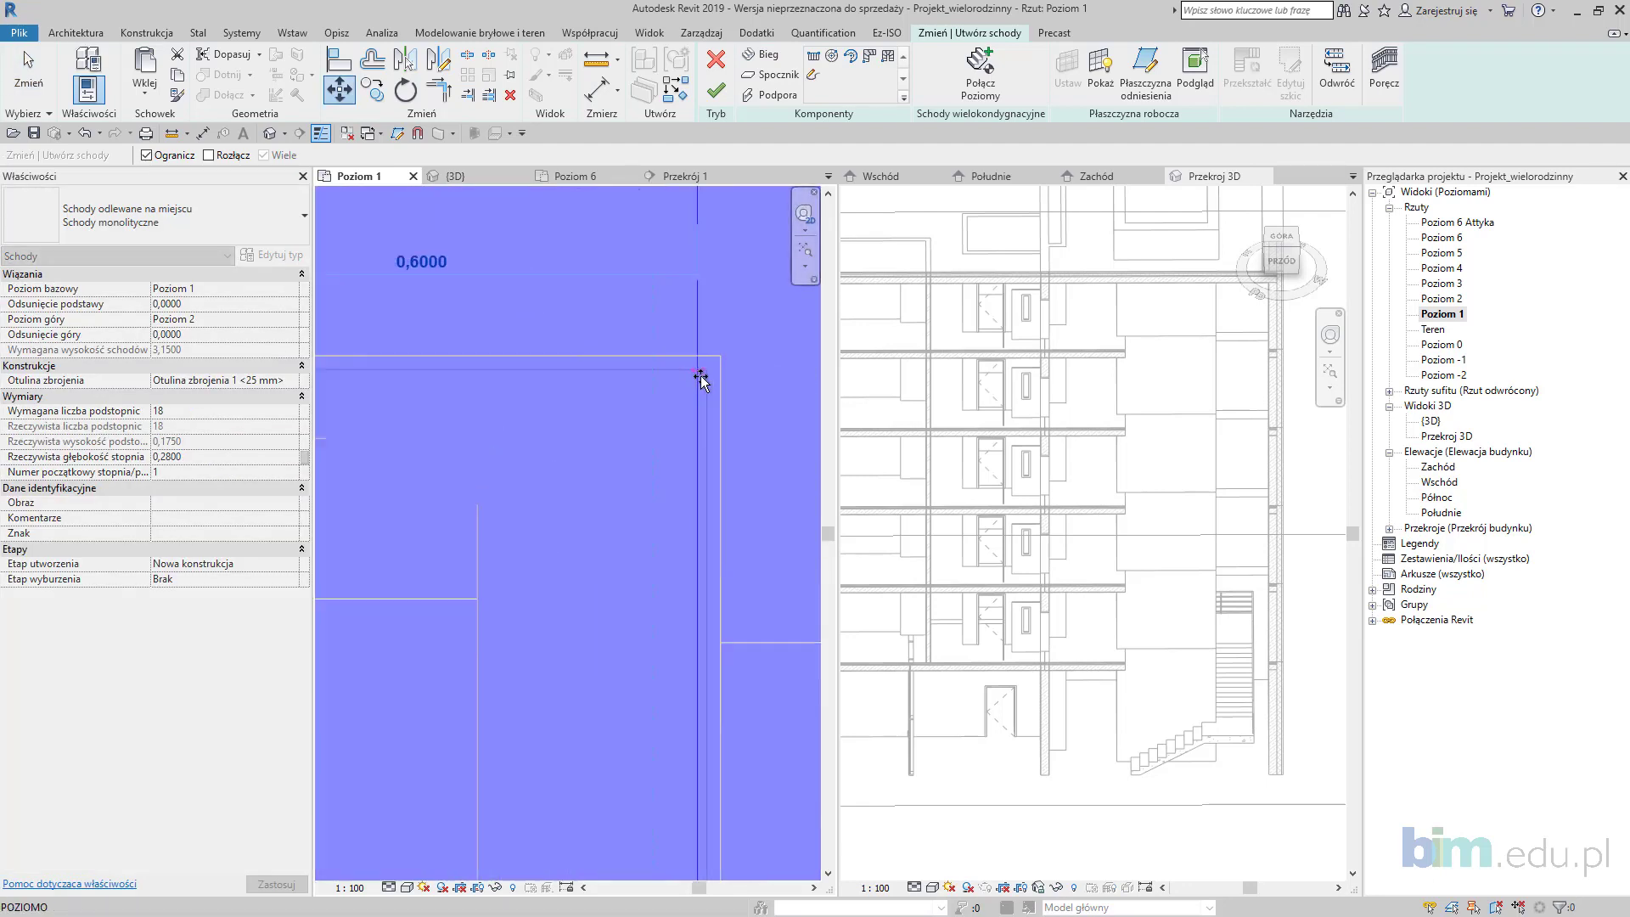
left_click(723, 369)
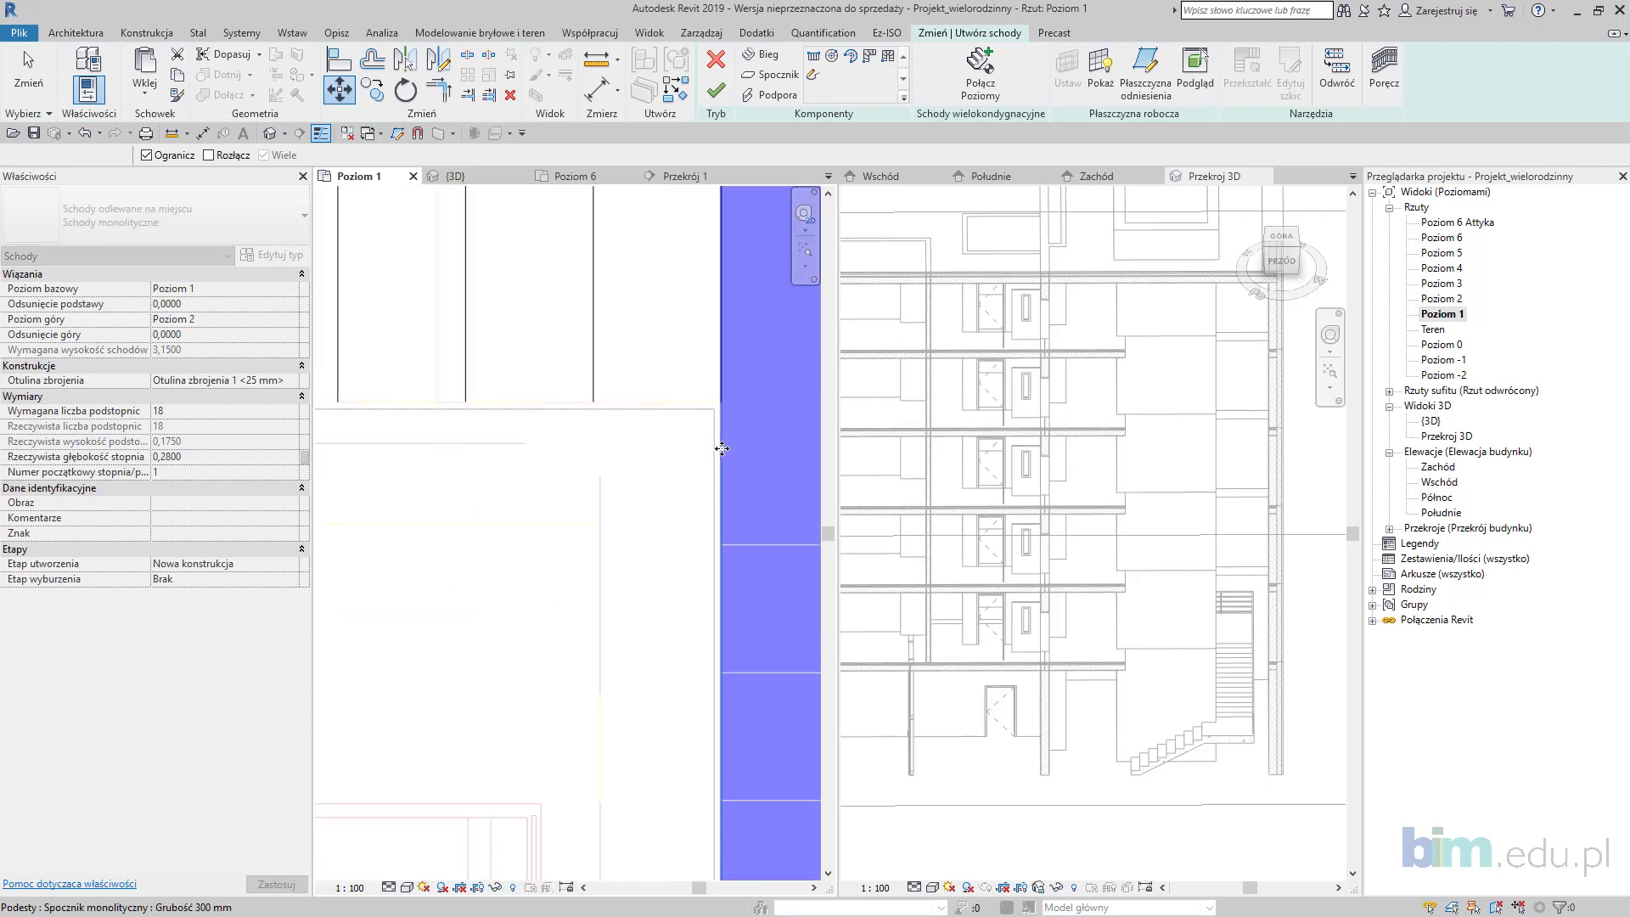
Step: Select both stair runs and move them west so they begin at the P5 floor edge beside the shaft wall
scroll(560, 456, "down", 3)
scroll(586, 458, "up", 2)
scroll(565, 449, "down", 2)
scroll(568, 450, "down", 3)
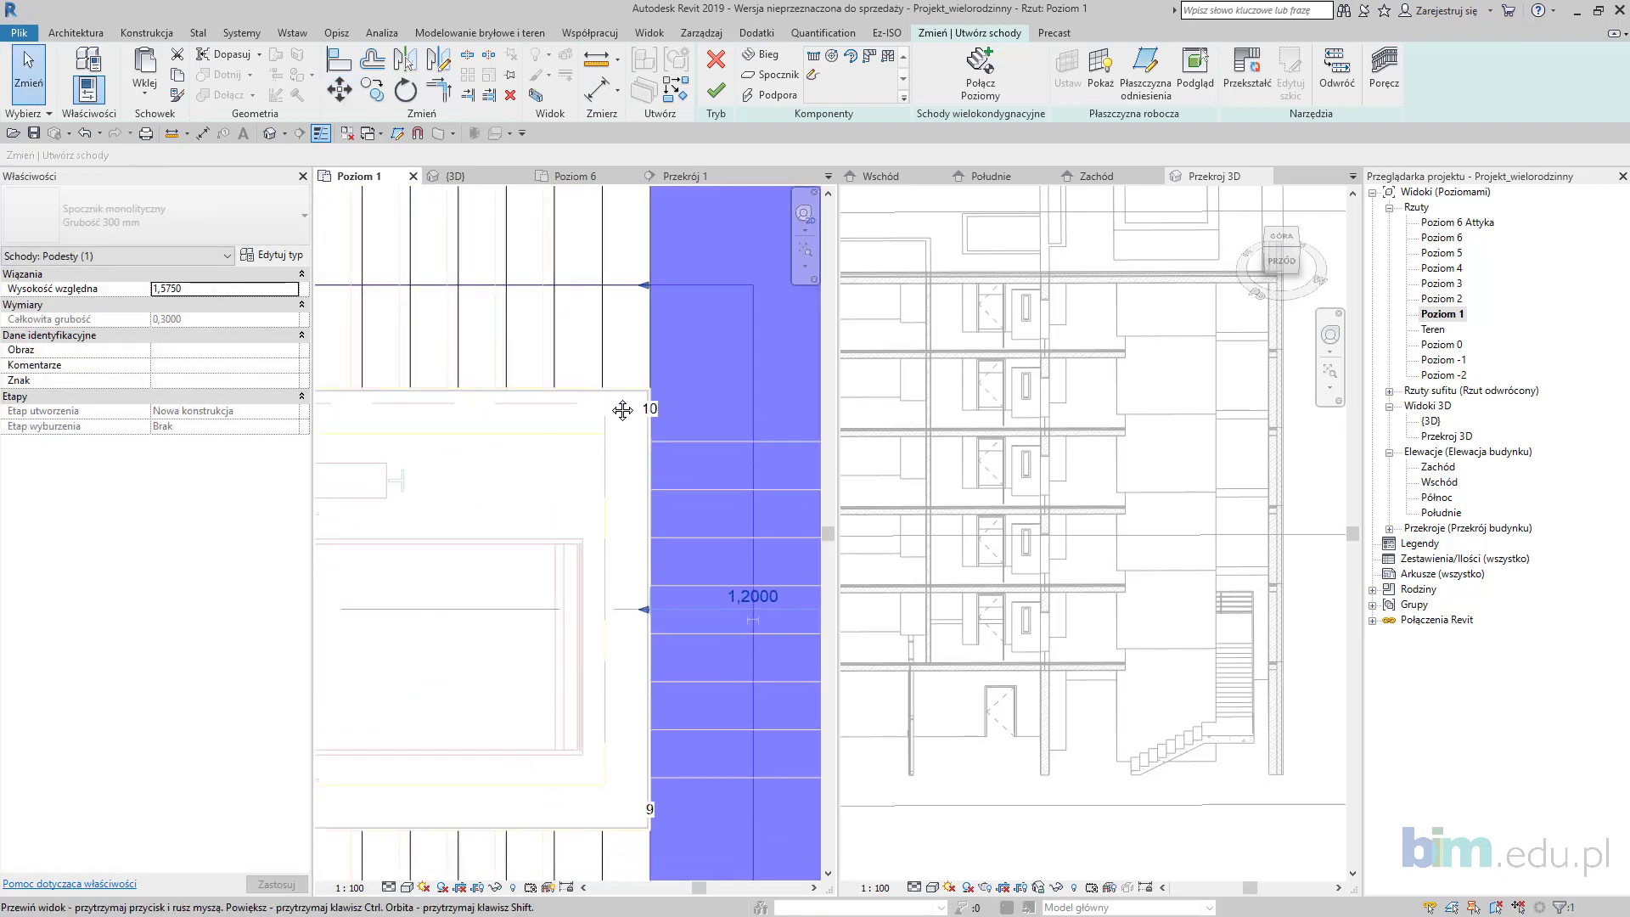
scroll(569, 545, "down", 1)
middle_click_drag(569, 545, 652, 454)
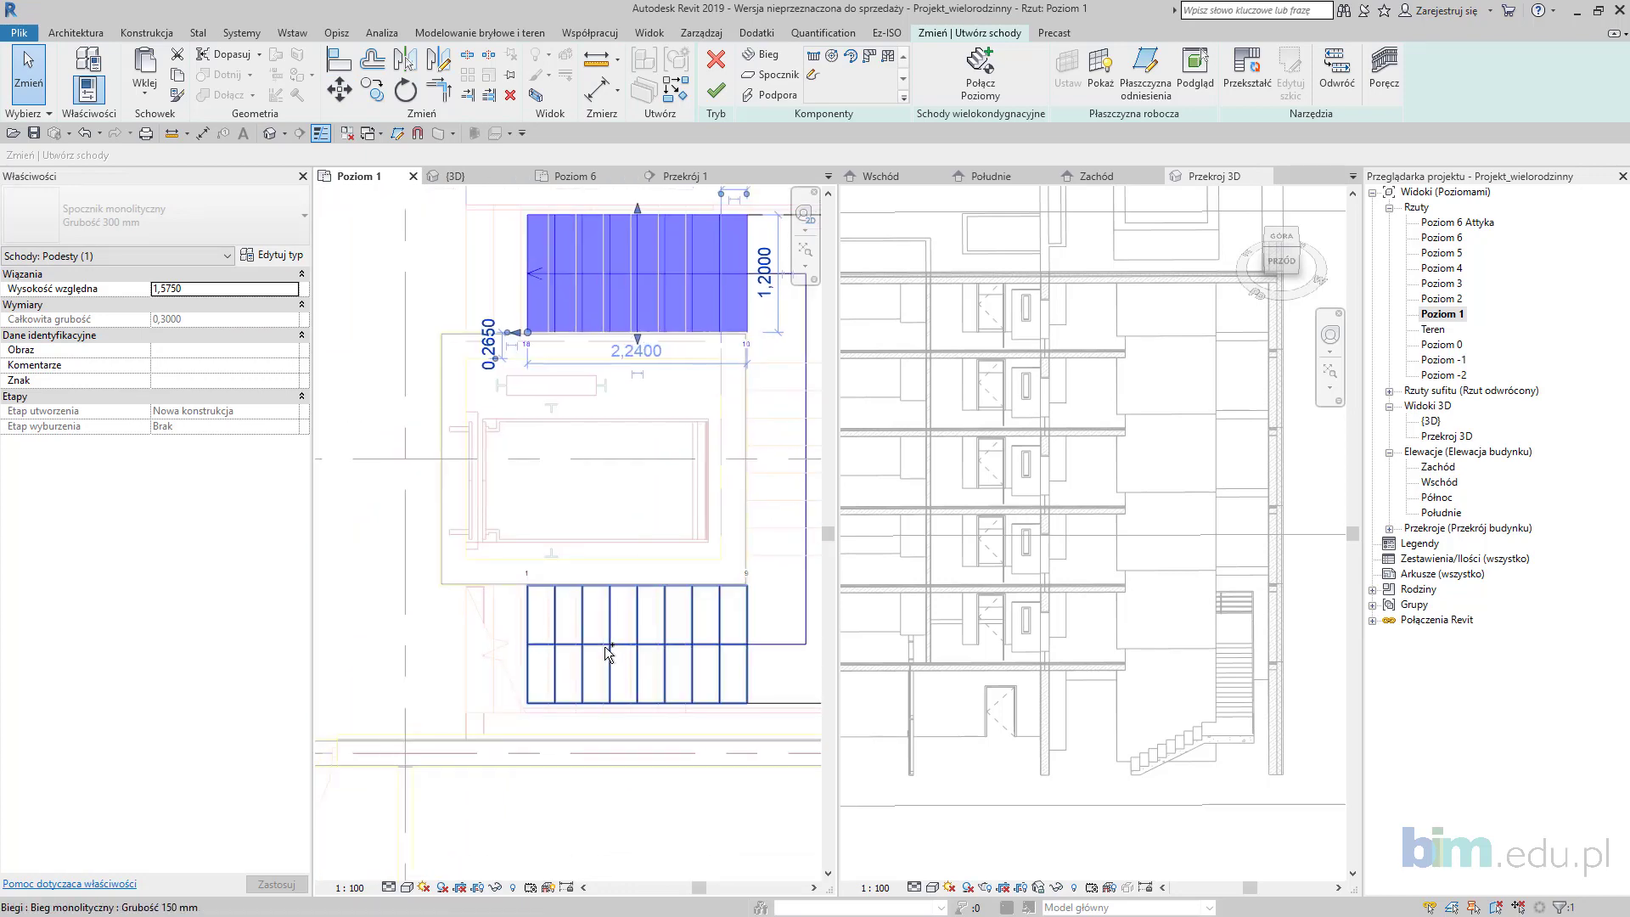
left_click(609, 655, "ctrl")
scroll(532, 637, "up", 2)
middle_click_drag(455, 568, 514, 518)
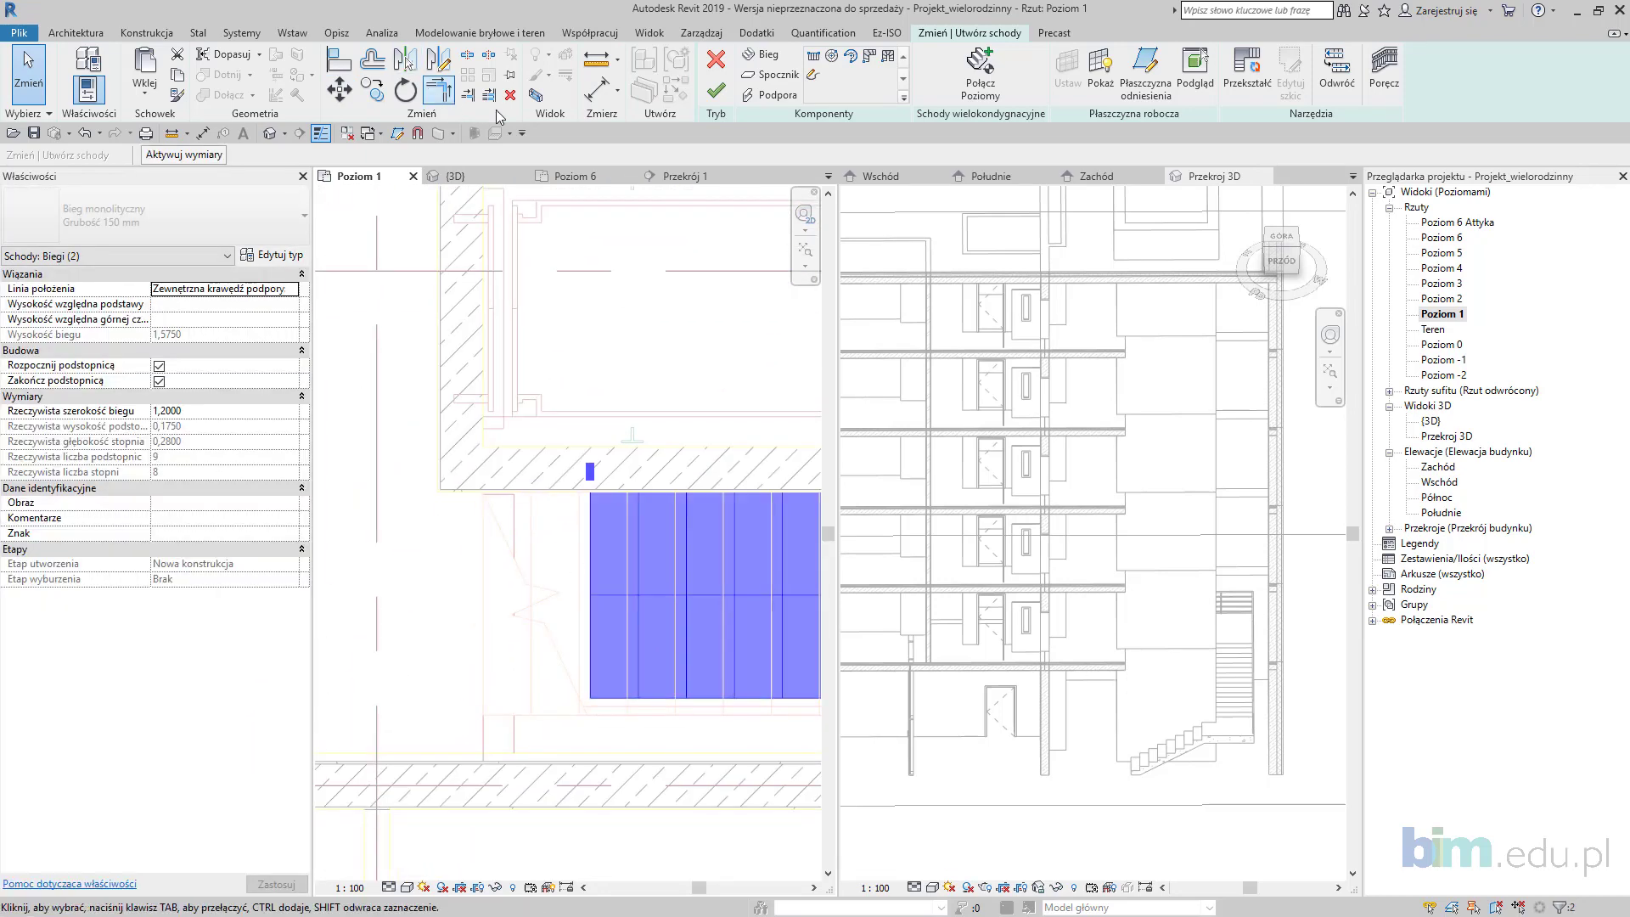
left_click(339, 90)
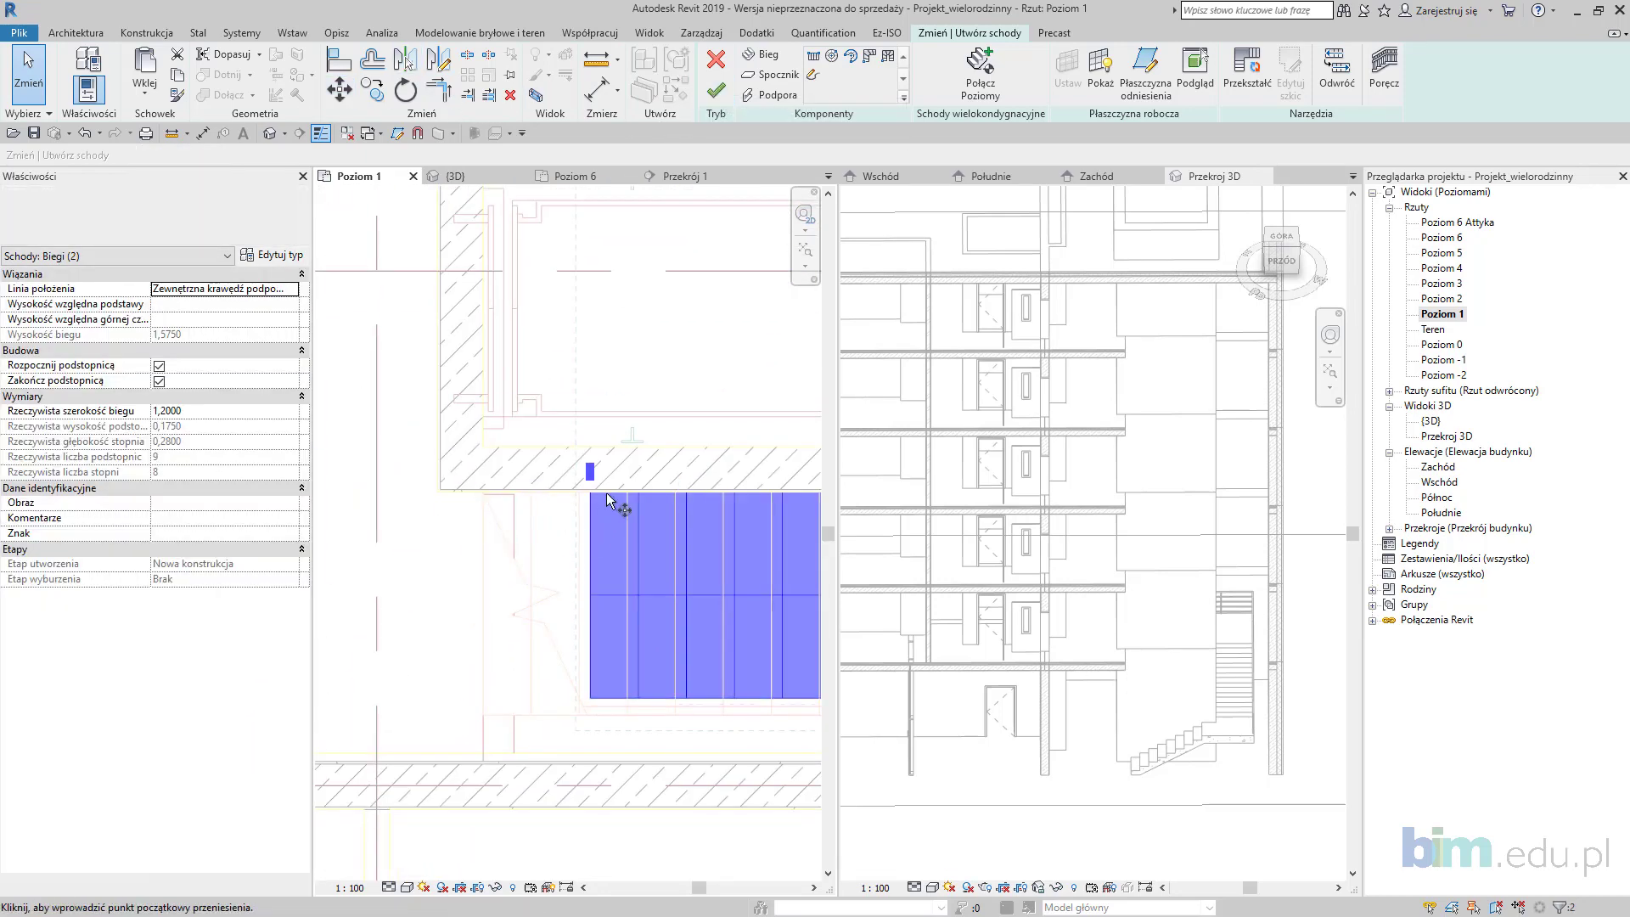
scroll(595, 506, "up", 2)
left_click(469, 490)
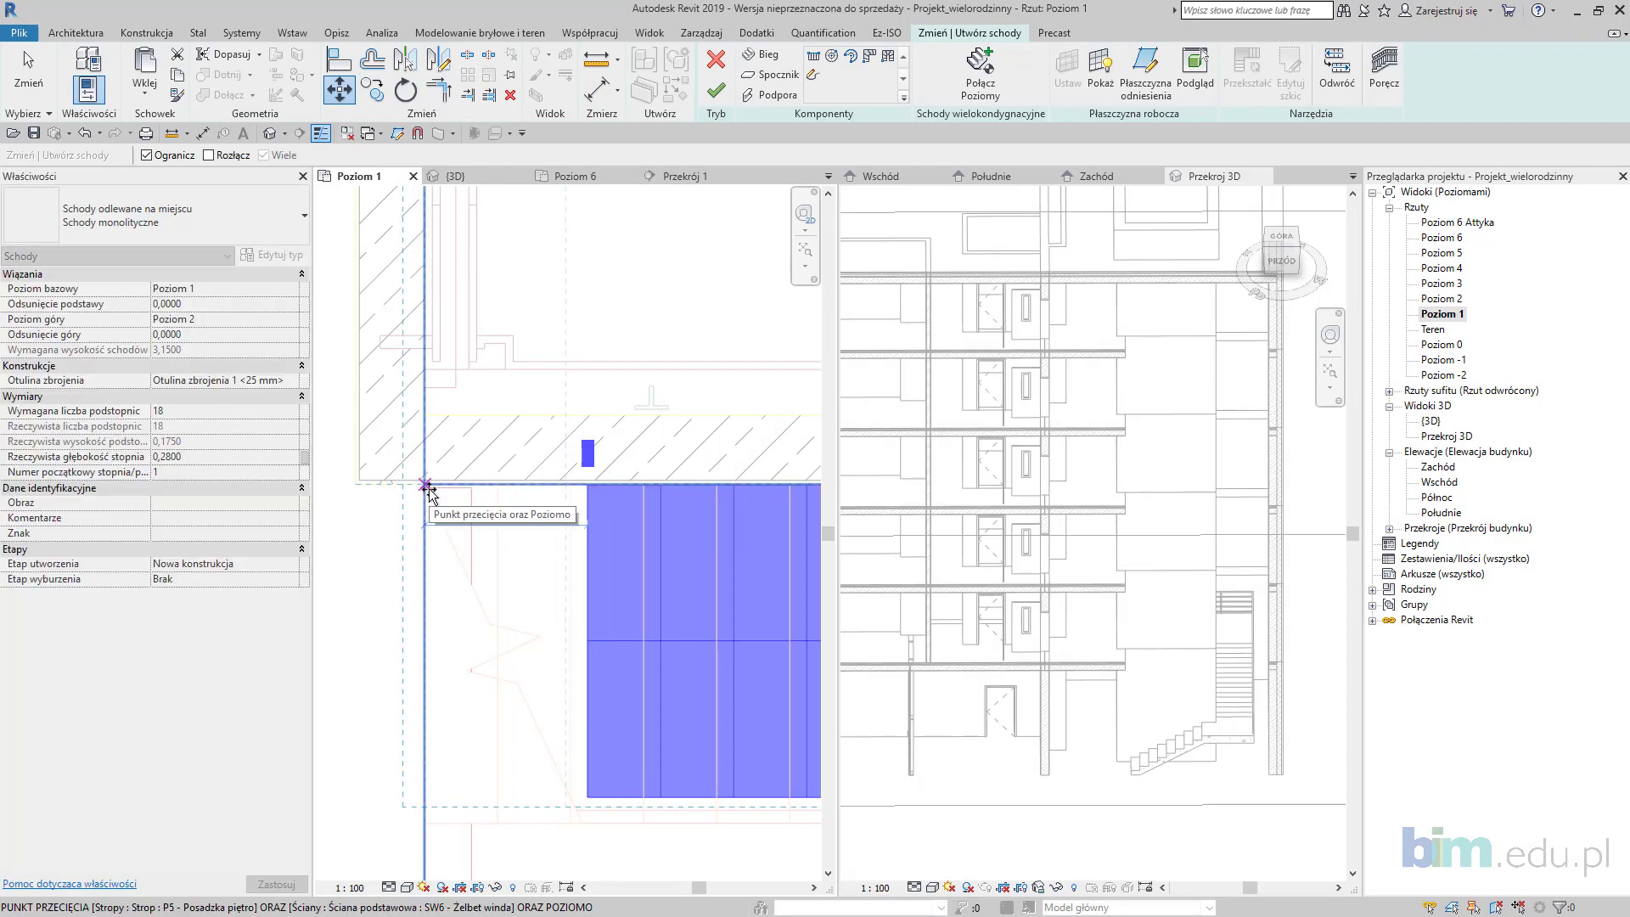
left_click(427, 490)
Step: Finish the Poziom 1 stair and show the whole building section in the Przekroj 3D view
scroll(474, 620, "down", 3)
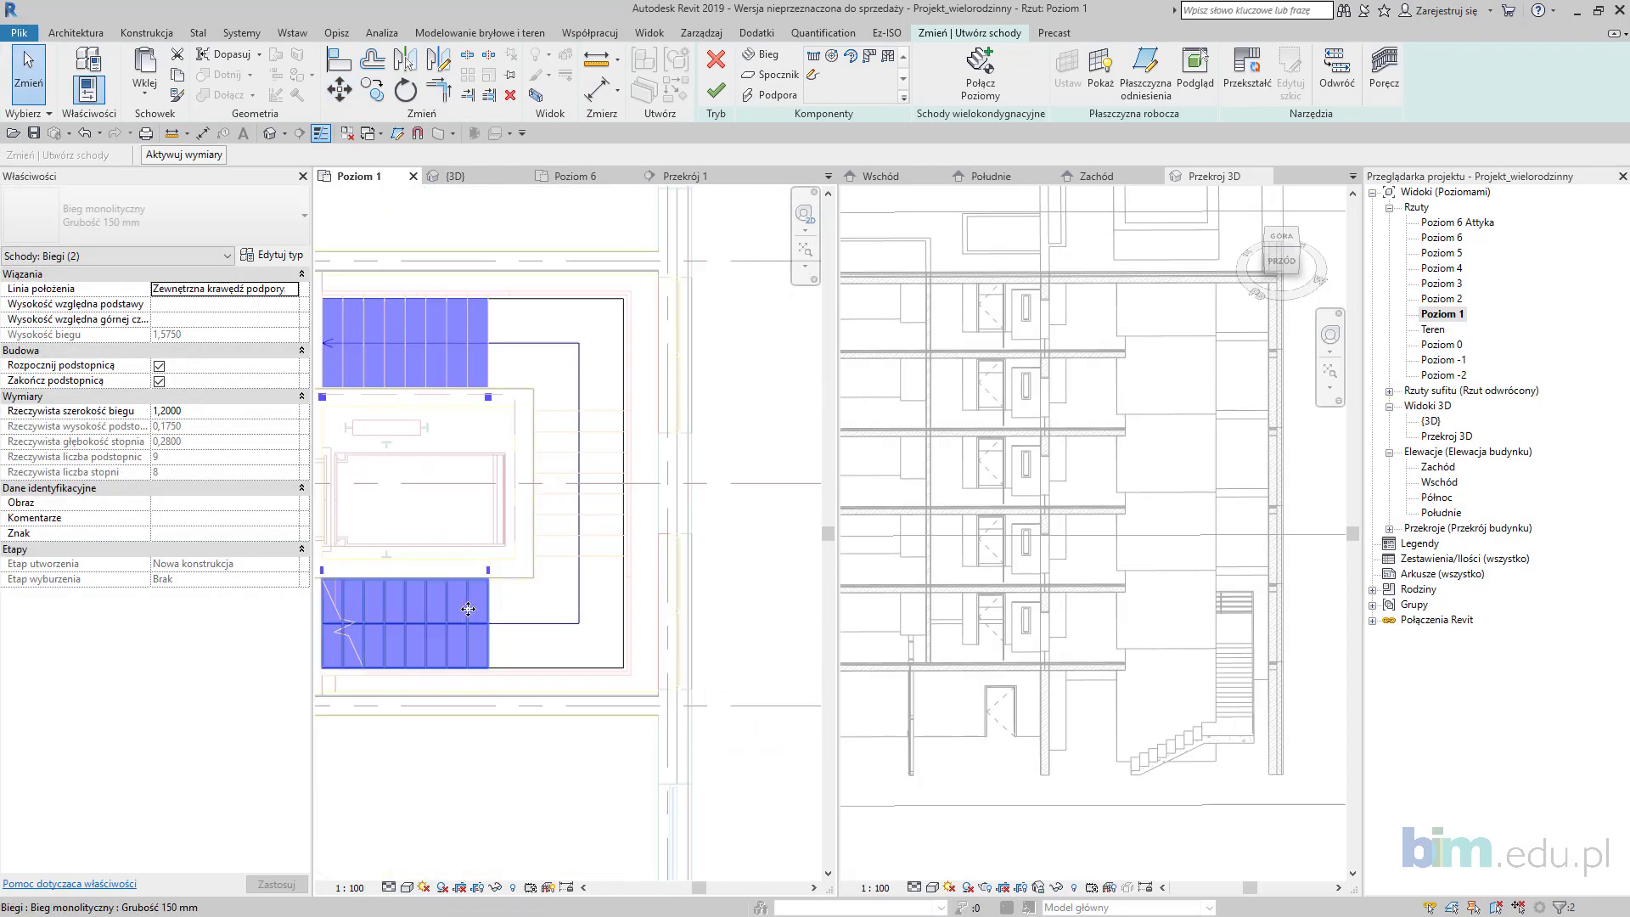
scroll(573, 429, "down", 1)
middle_click_drag(559, 438, 693, 421)
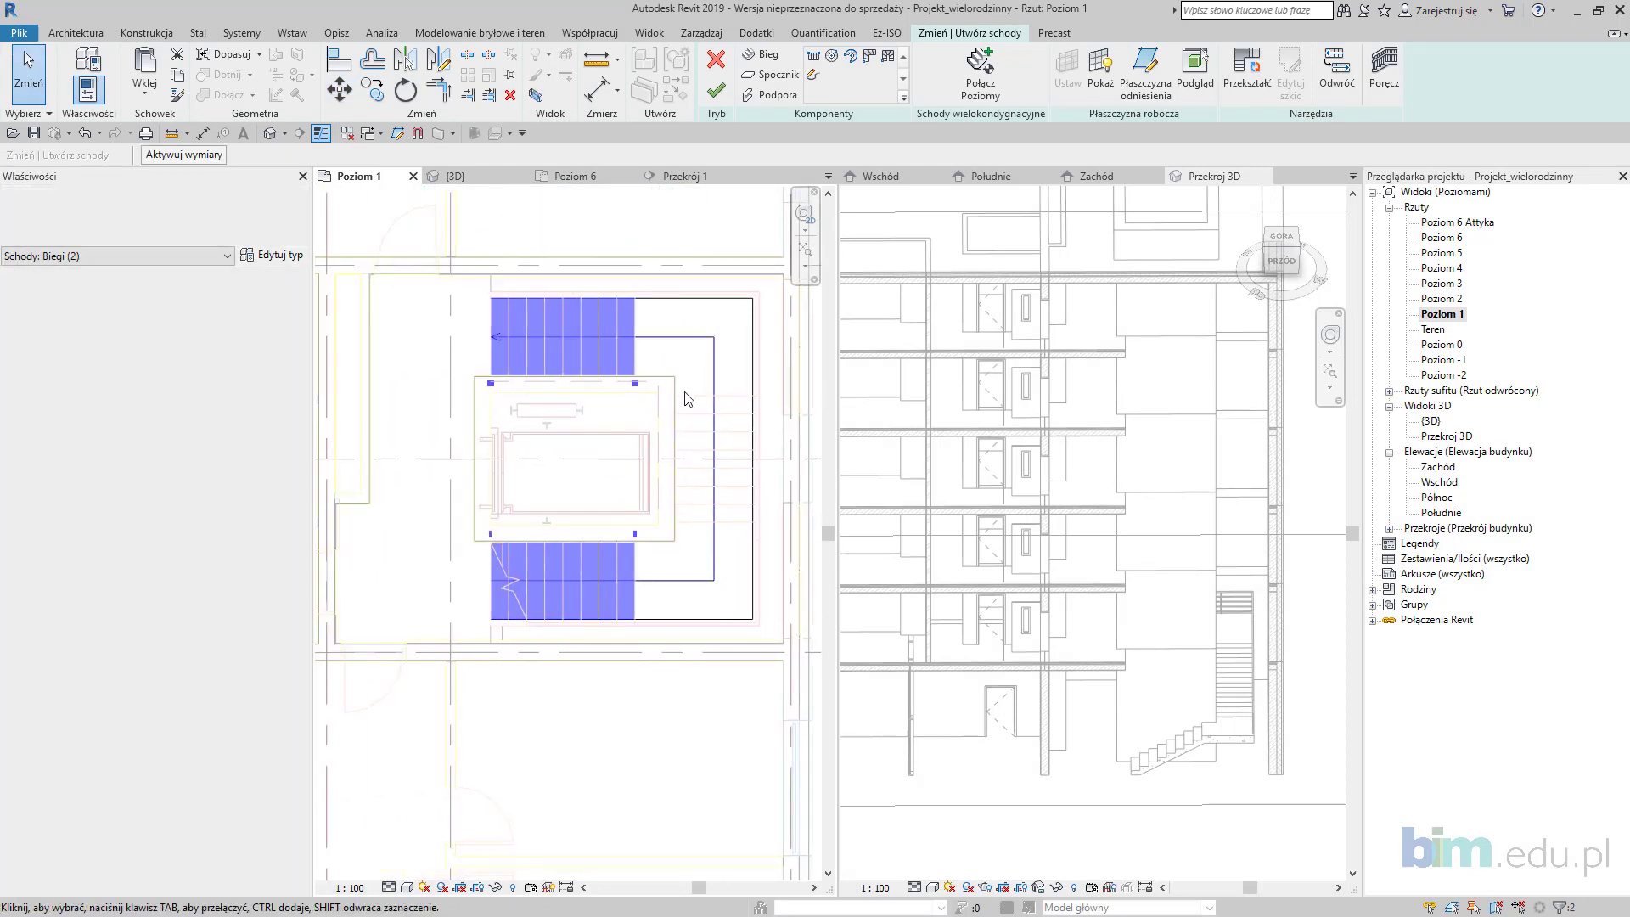
scroll(671, 429, "up", 1)
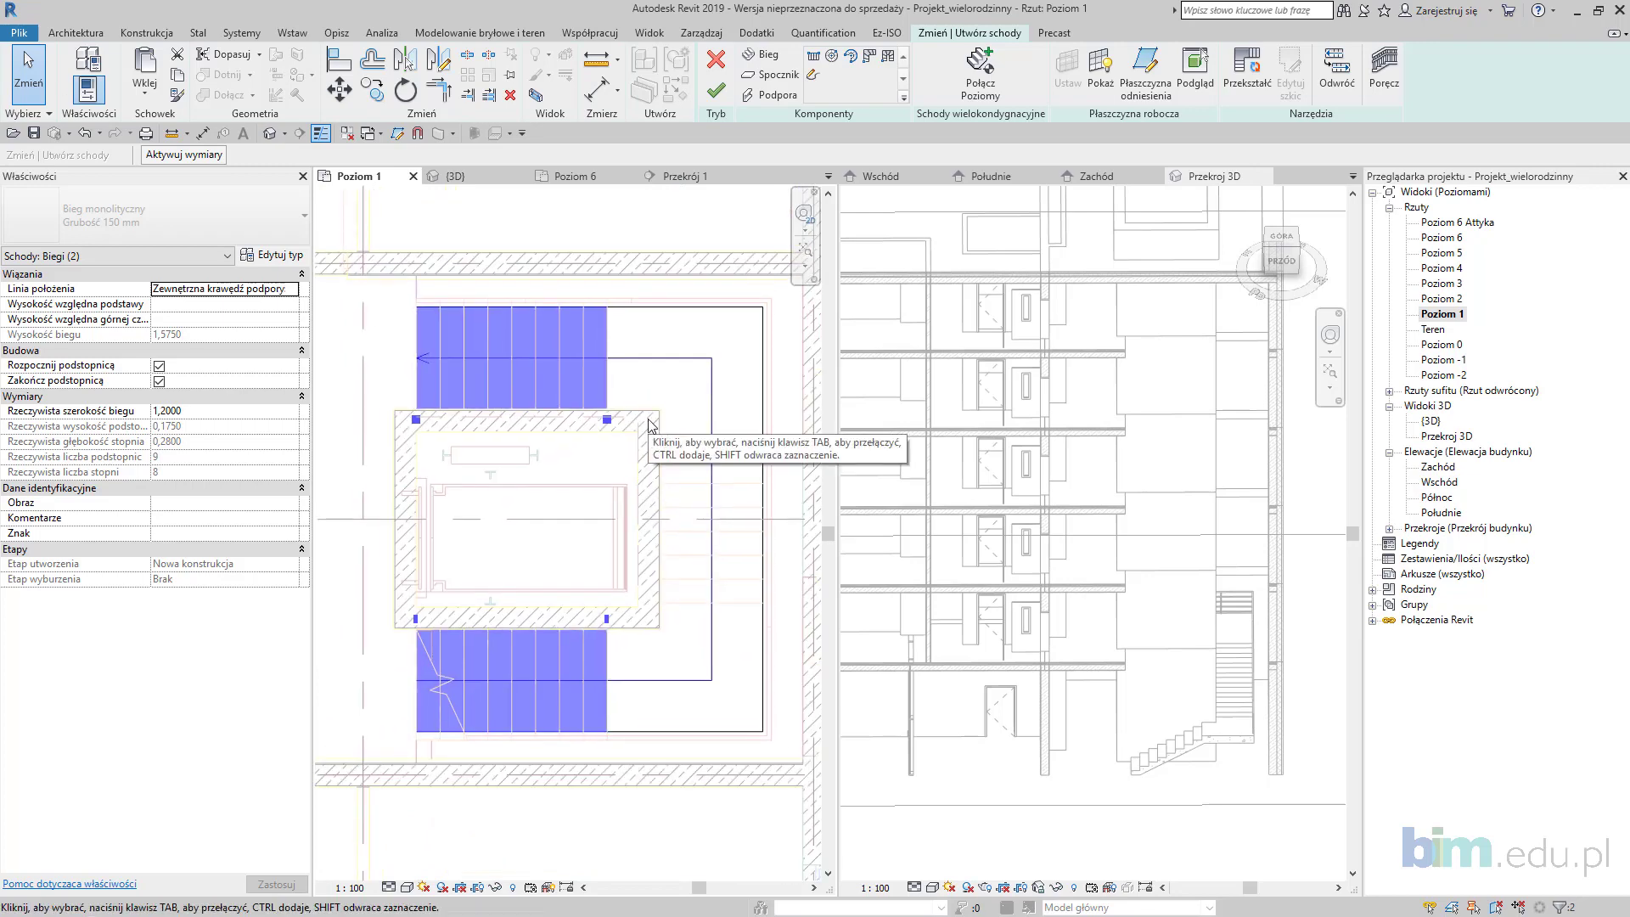
left_click(716, 90)
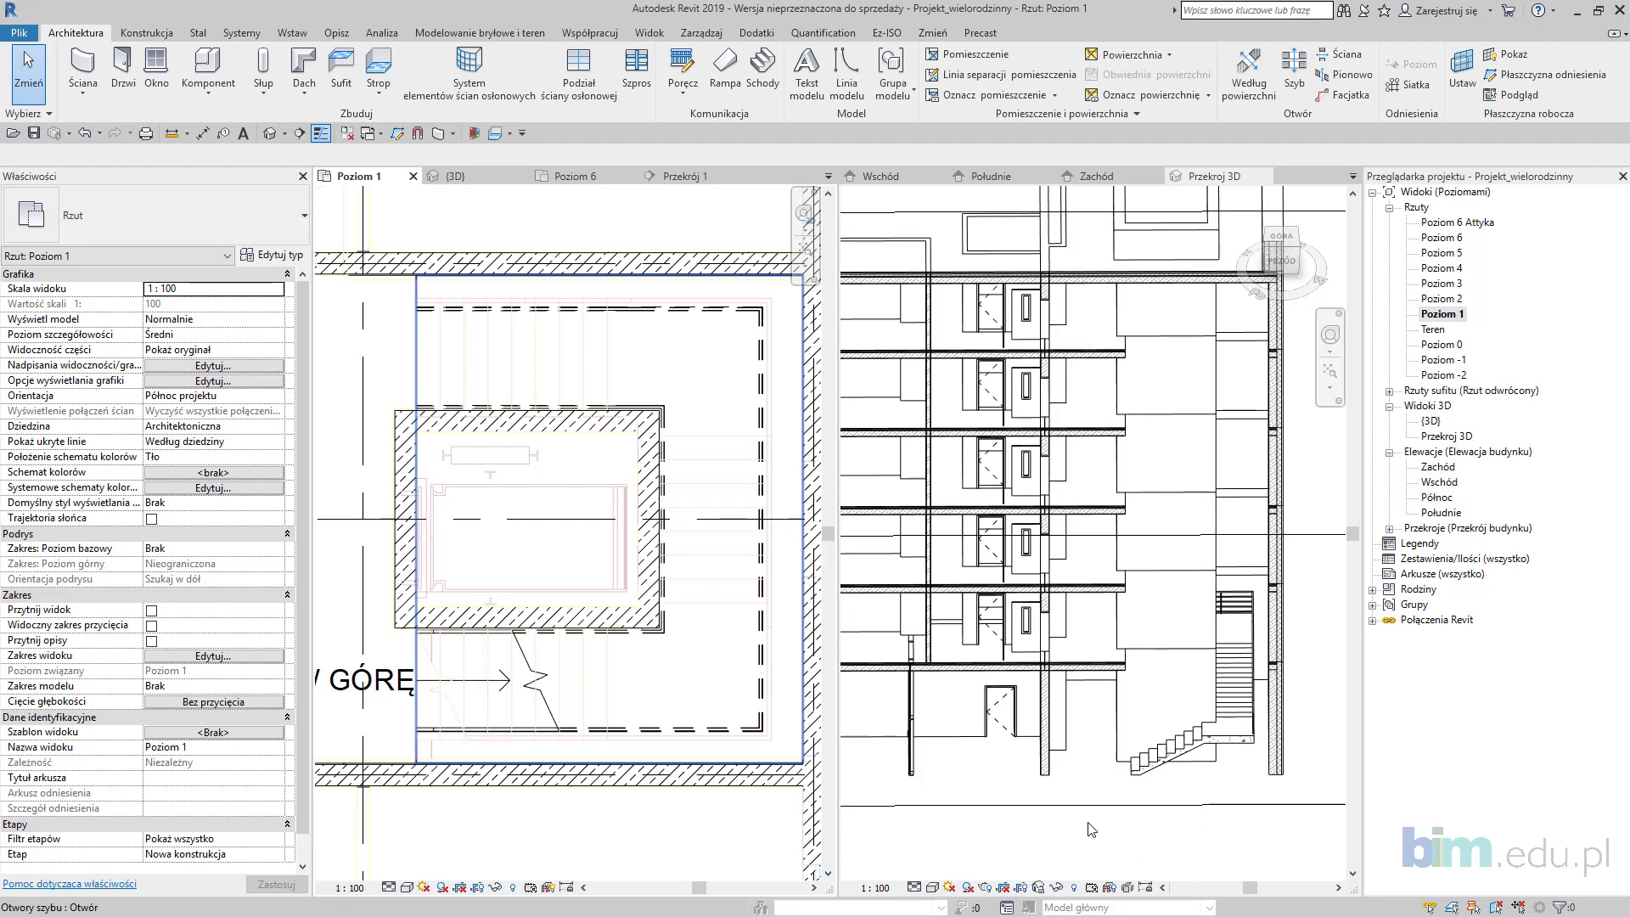
left_click(1265, 680)
scroll(1265, 679, "down", 3)
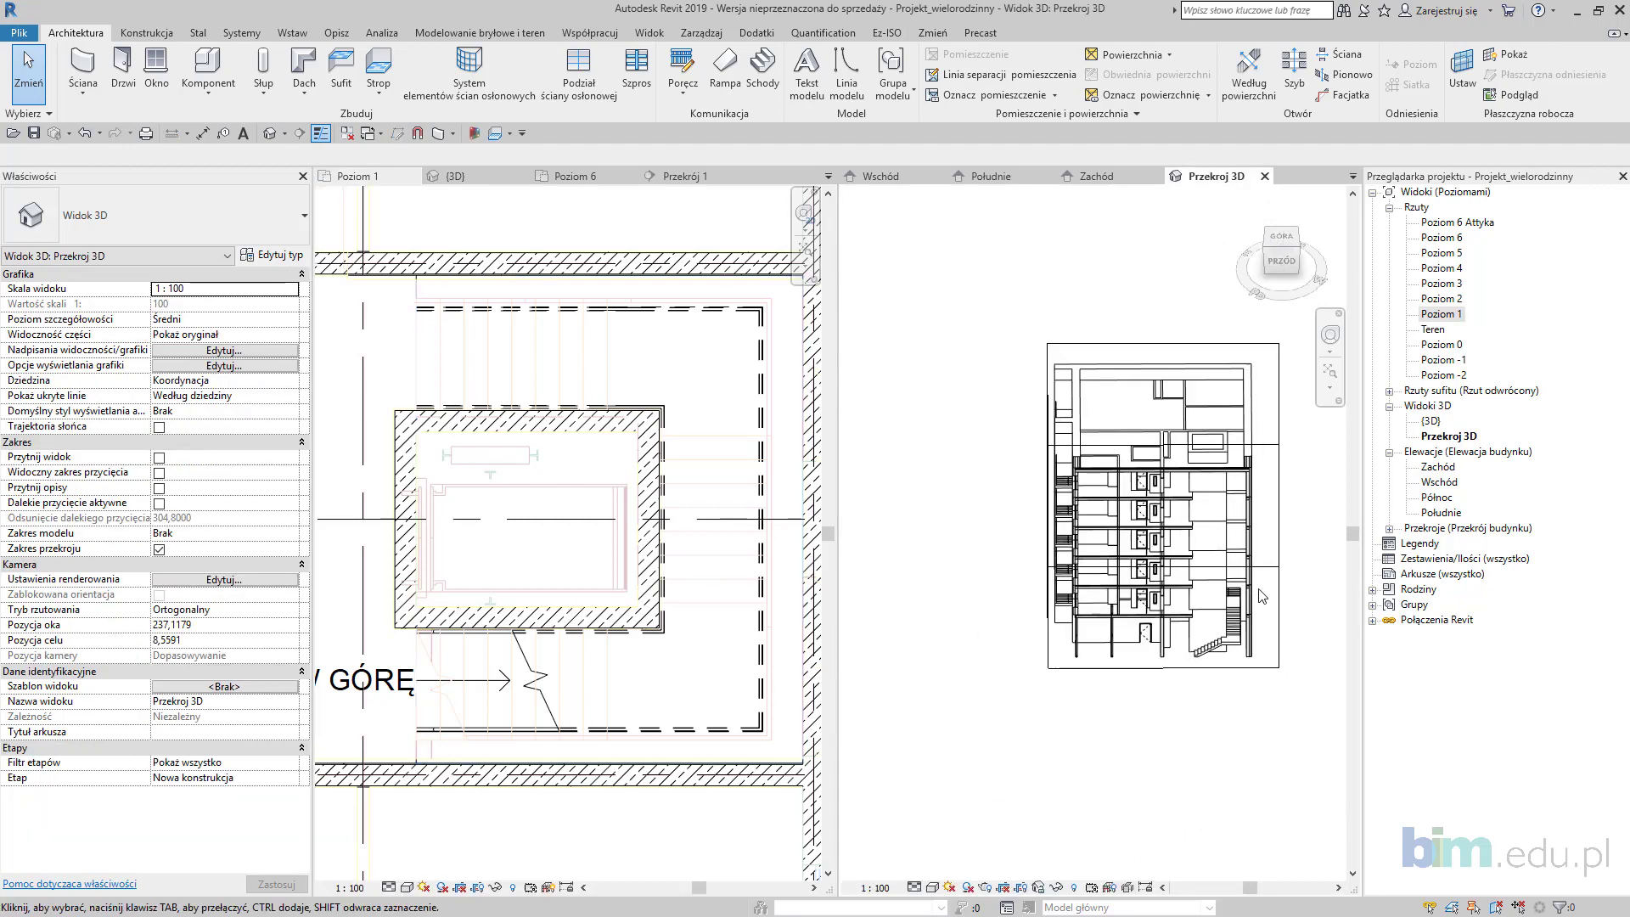
scroll(679, 442, "down", 5)
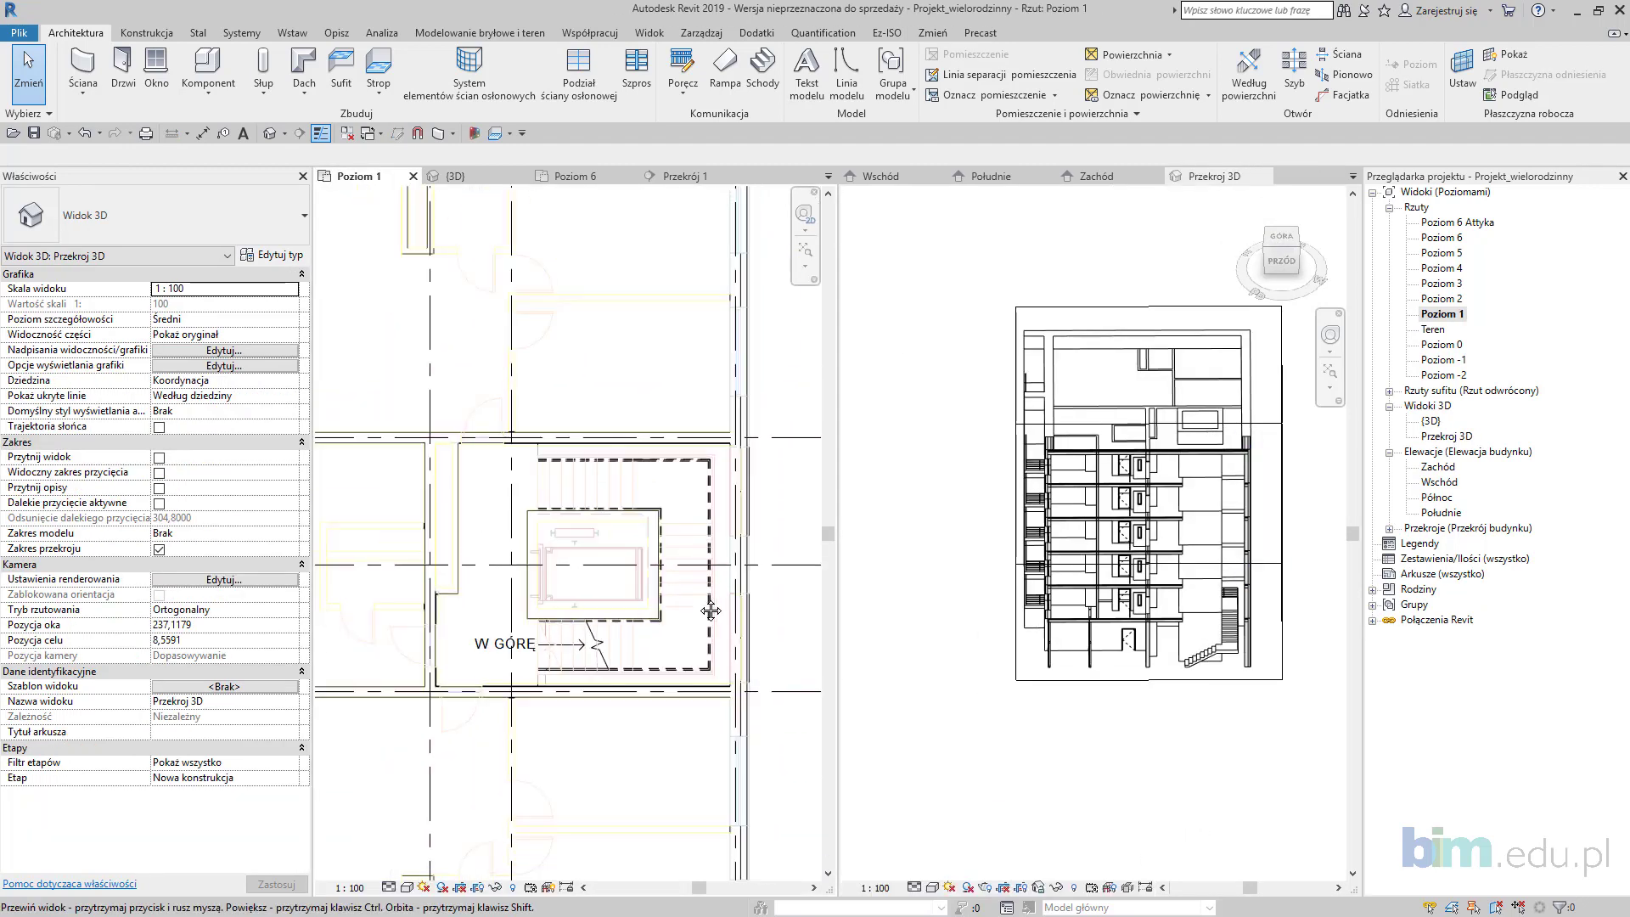
Step: Try copying everything in the S1 stair core to the S2 core on Poziom 1, and undo that copy
middle_click_drag(661, 333, 664, 714)
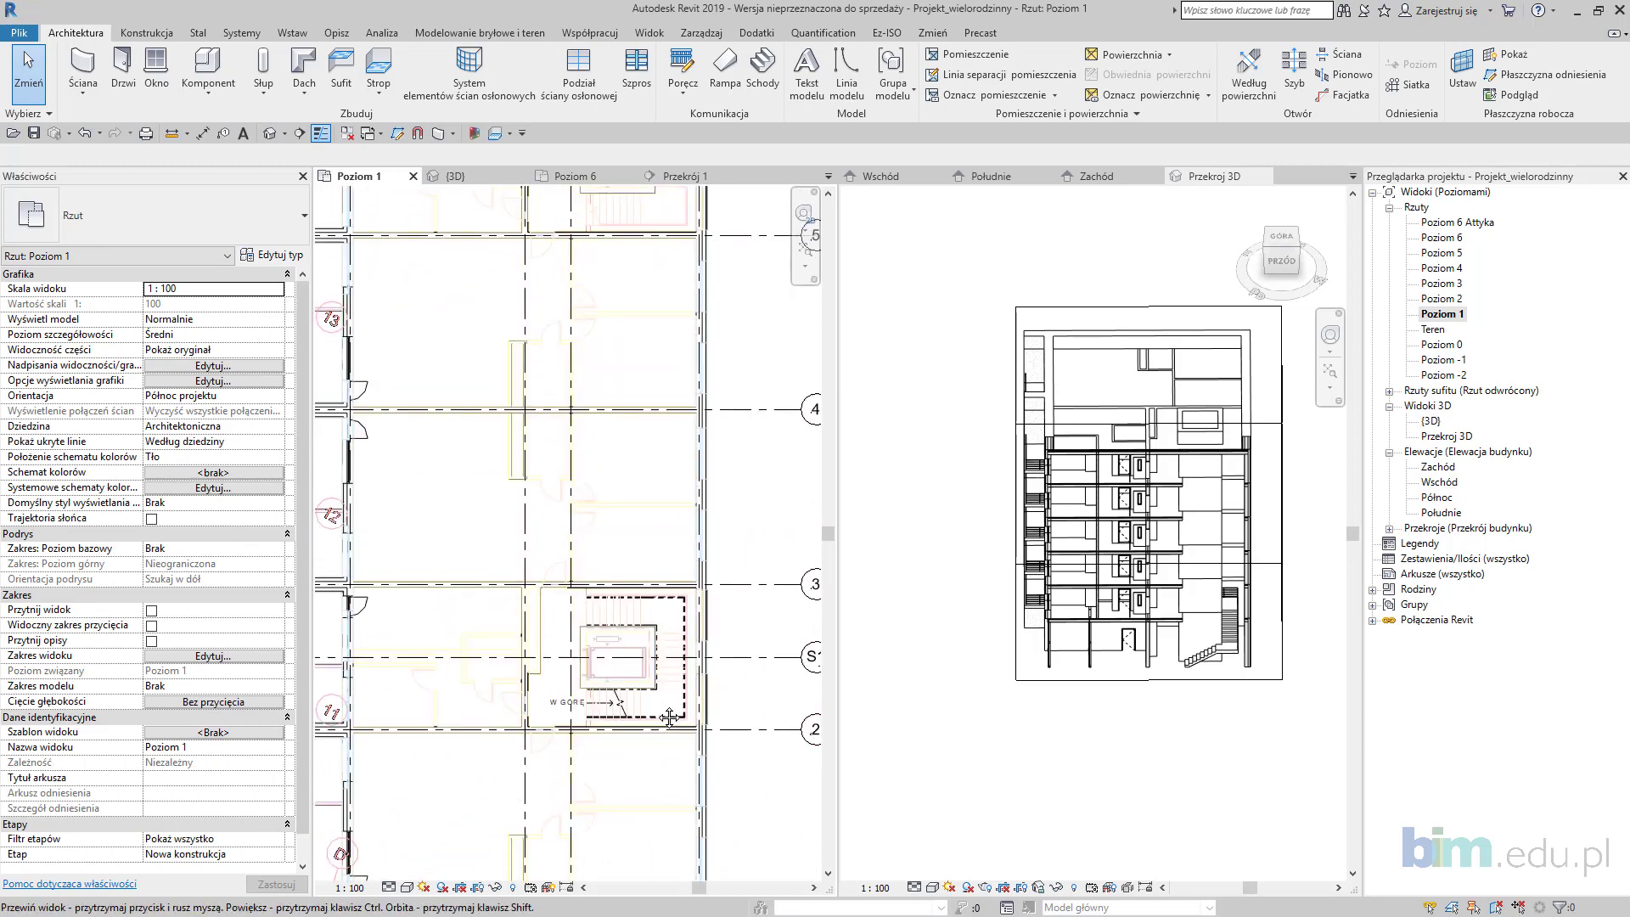
scroll(594, 713, "up", 2)
left_click_drag(532, 453, 781, 782)
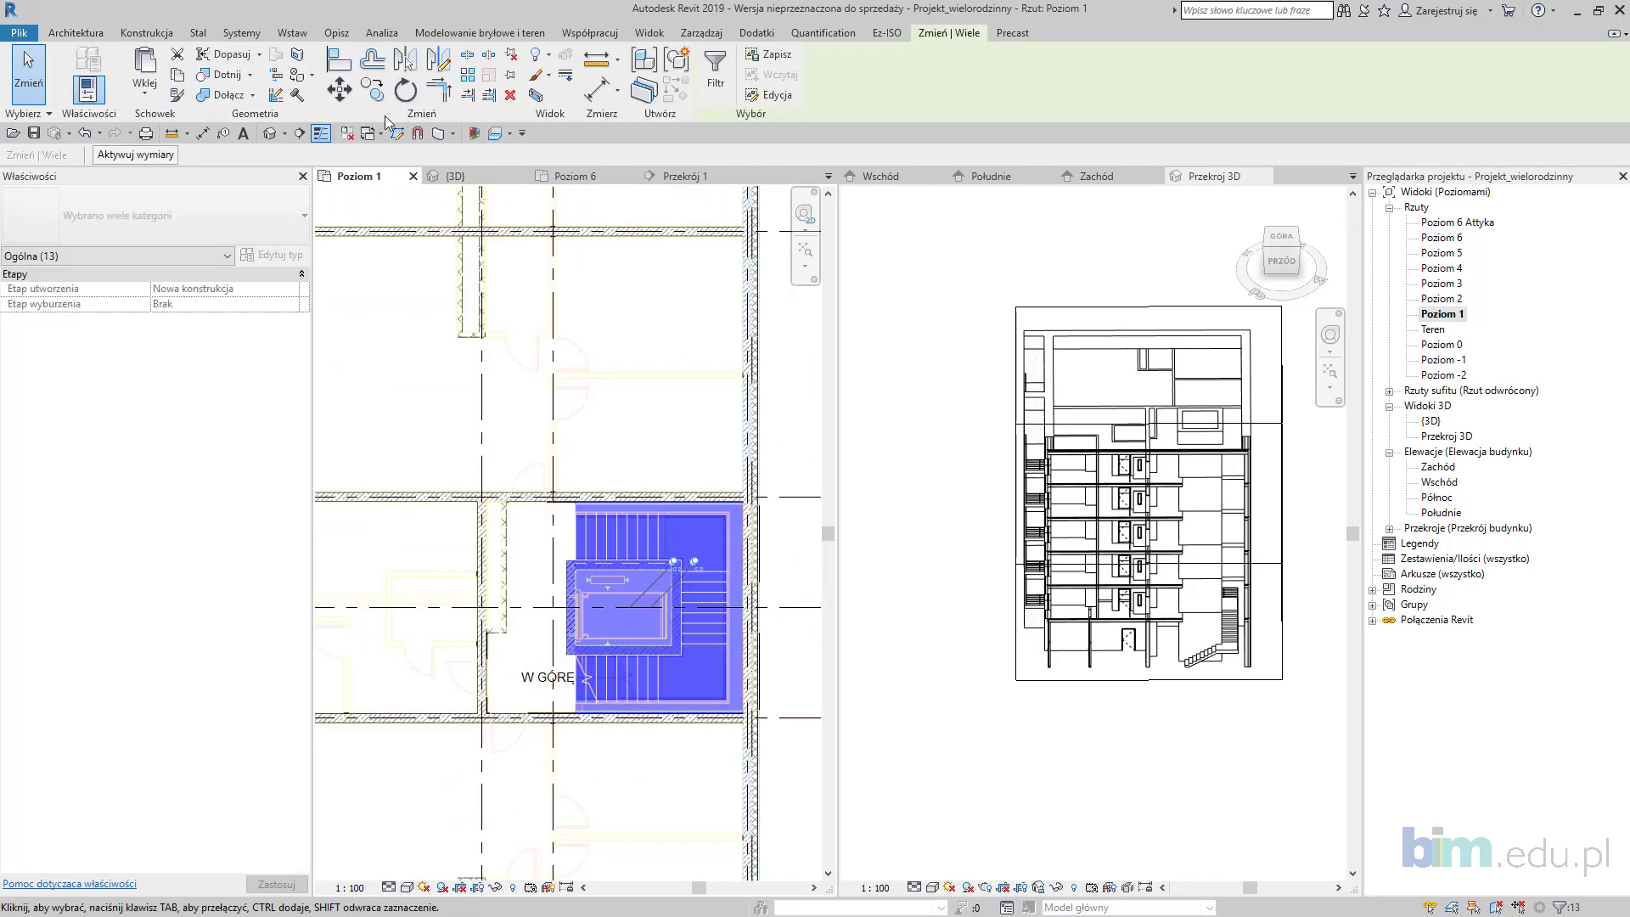
left_click(372, 90)
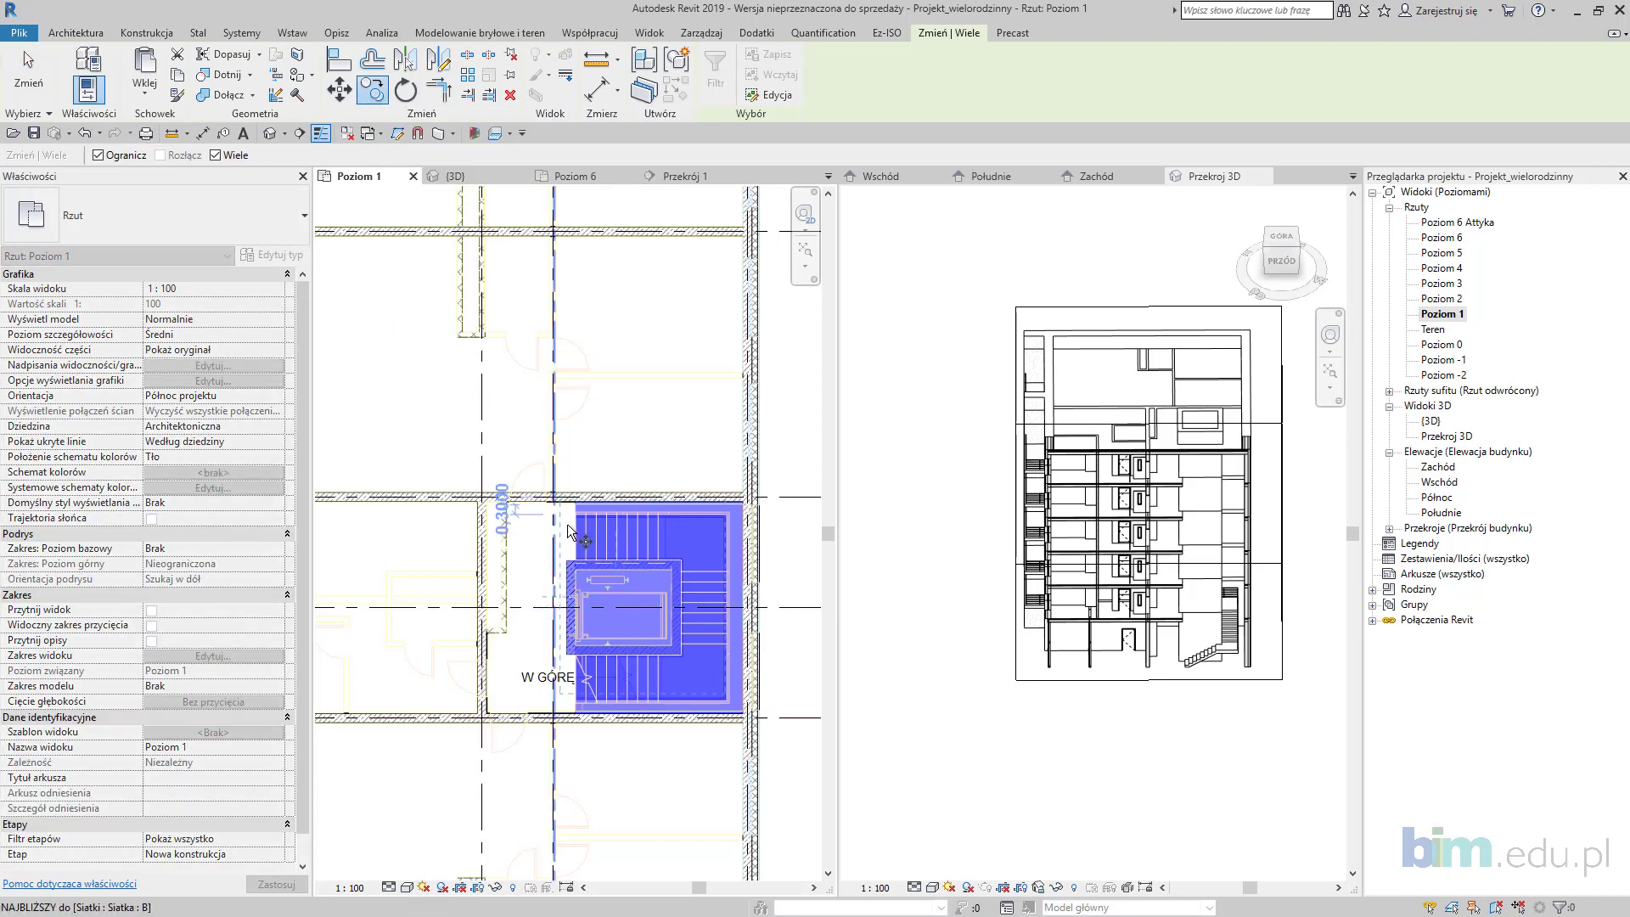
scroll(544, 608, "down", 2)
left_click(561, 586)
middle_click_drag(567, 361, 573, 711)
scroll(574, 711, "down", 2)
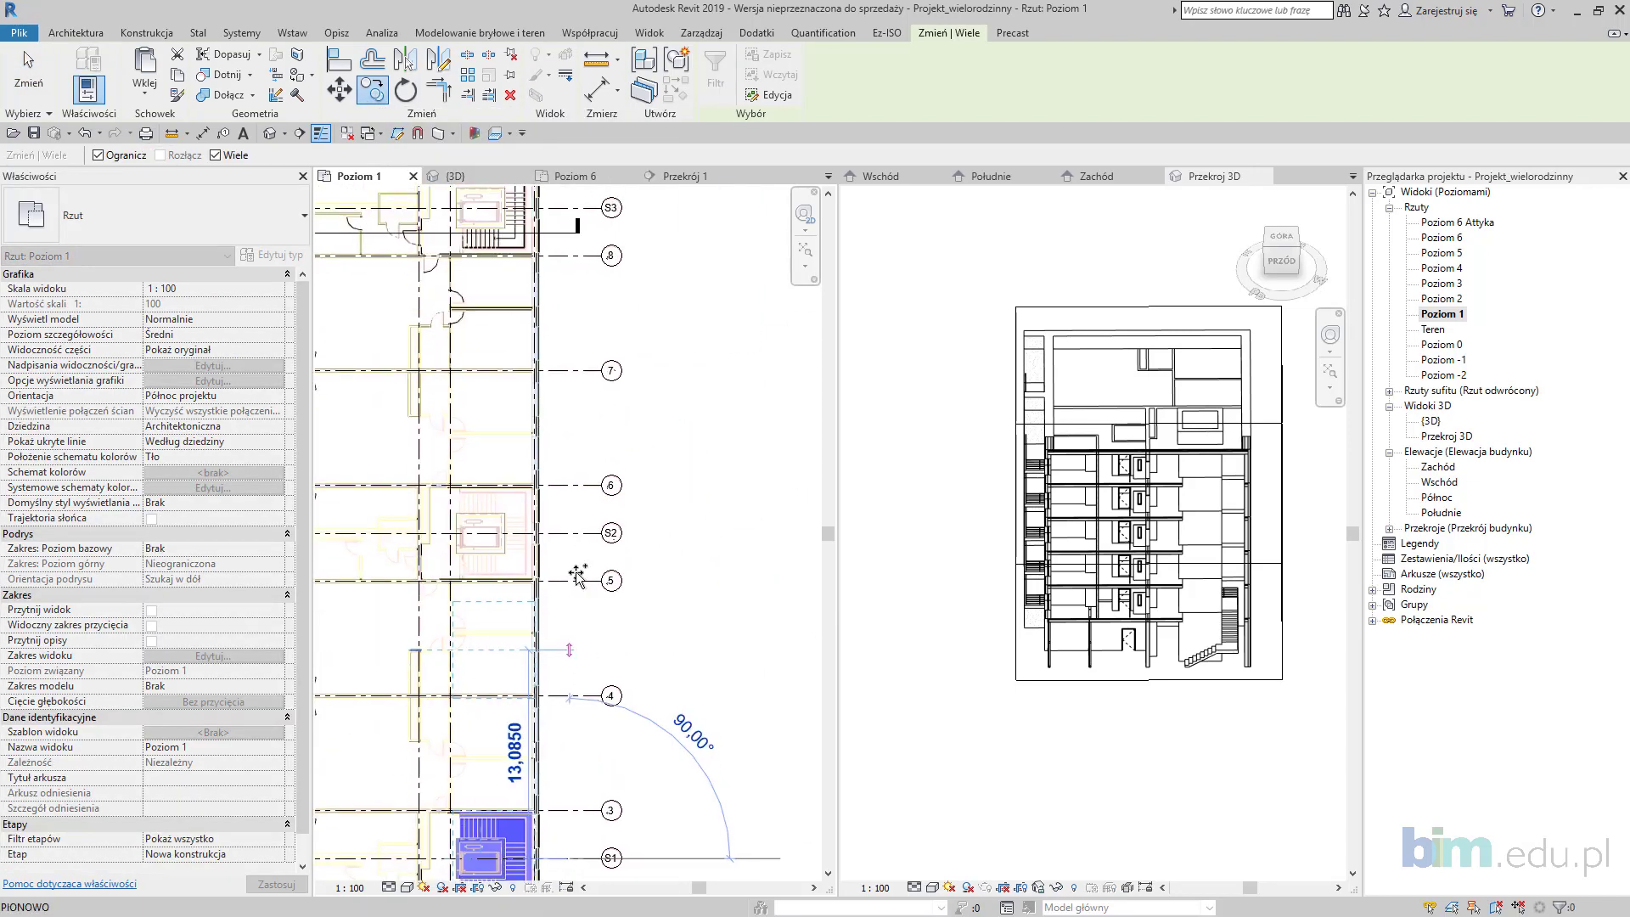
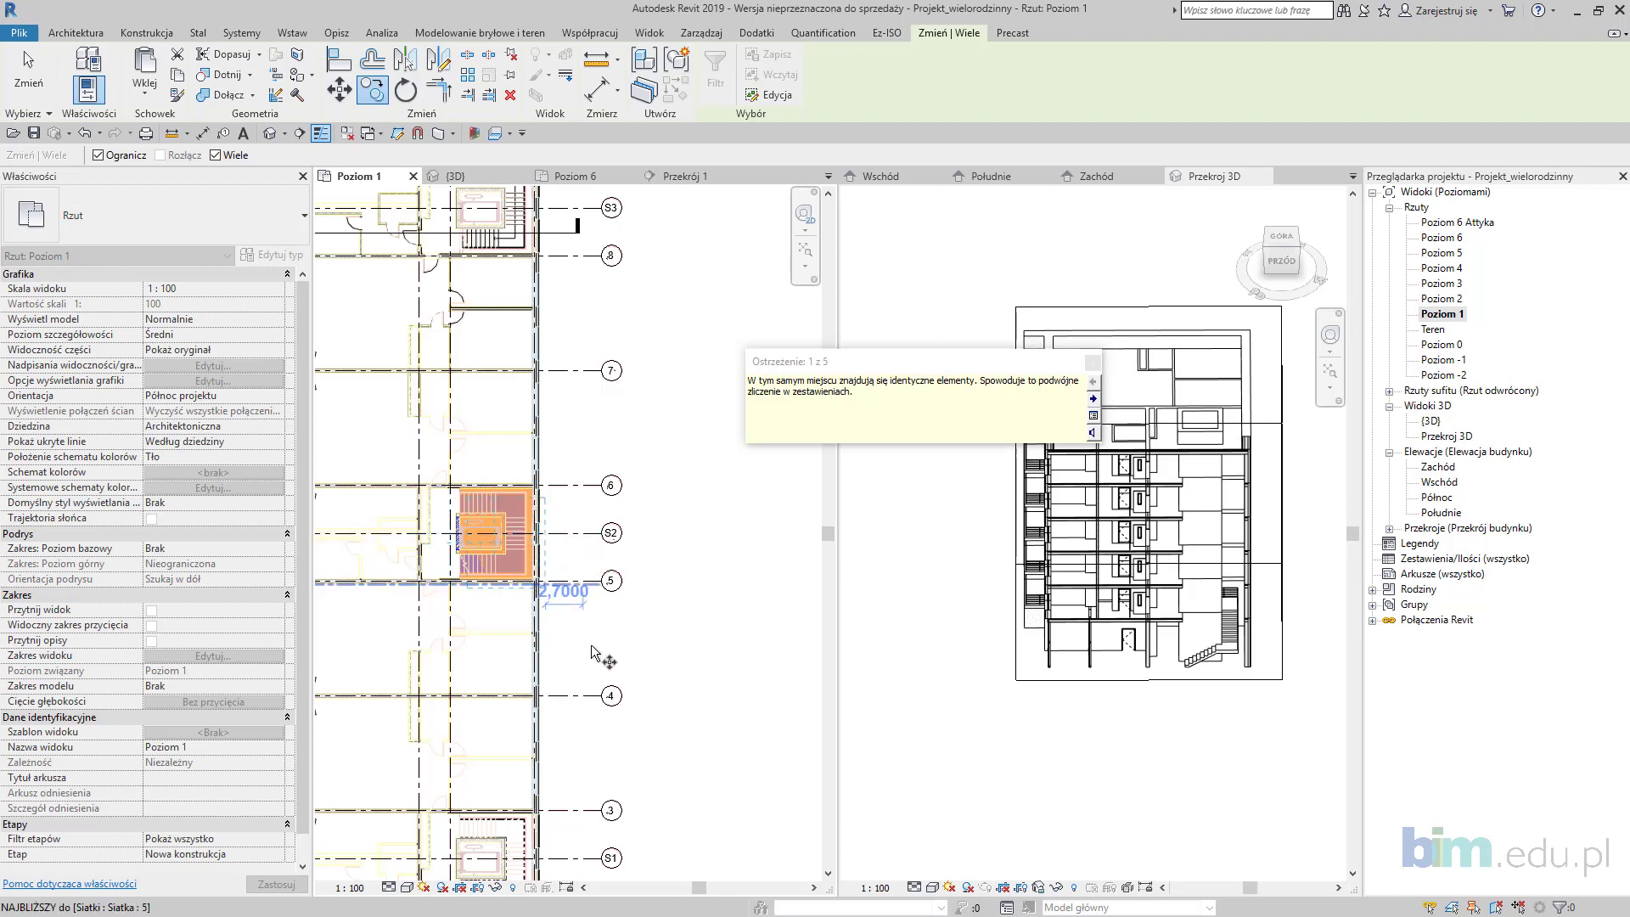
scroll(586, 647, "down", 1)
middle_click_drag(584, 648, 637, 511)
scroll(637, 521, "up", 1)
key("Escape")
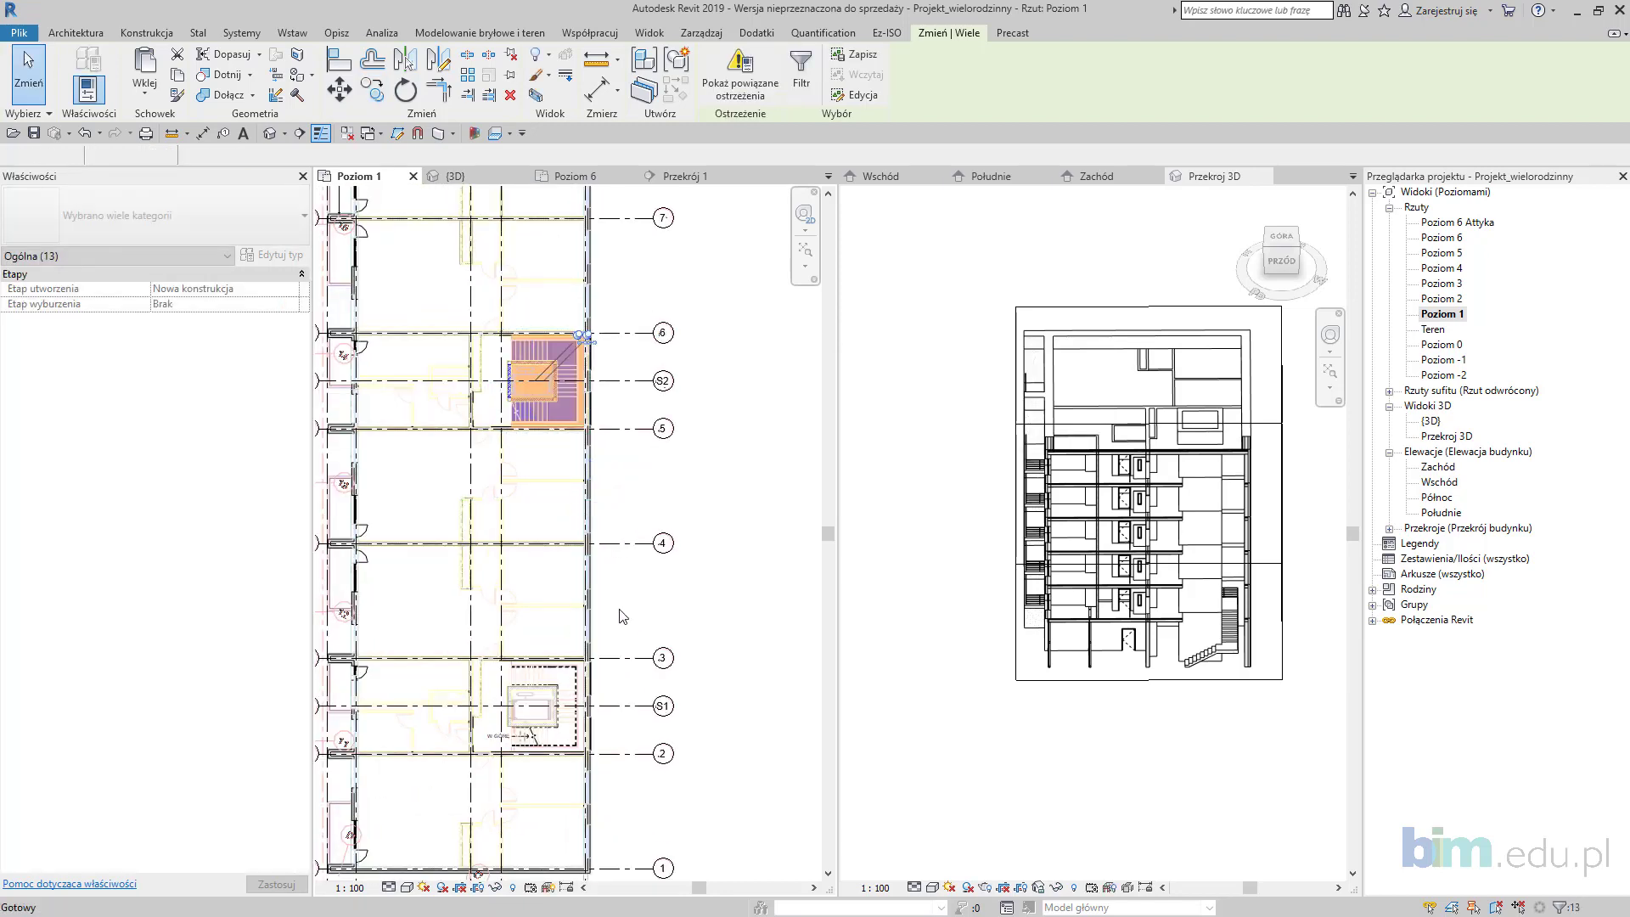
key("ctrl+z")
Step: Copy only the Poziom 1 stair from axis S1 to the stair cores on axes S2 and S3
middle_click_drag(490, 717, 682, 214)
scroll(707, 398, "up", 4)
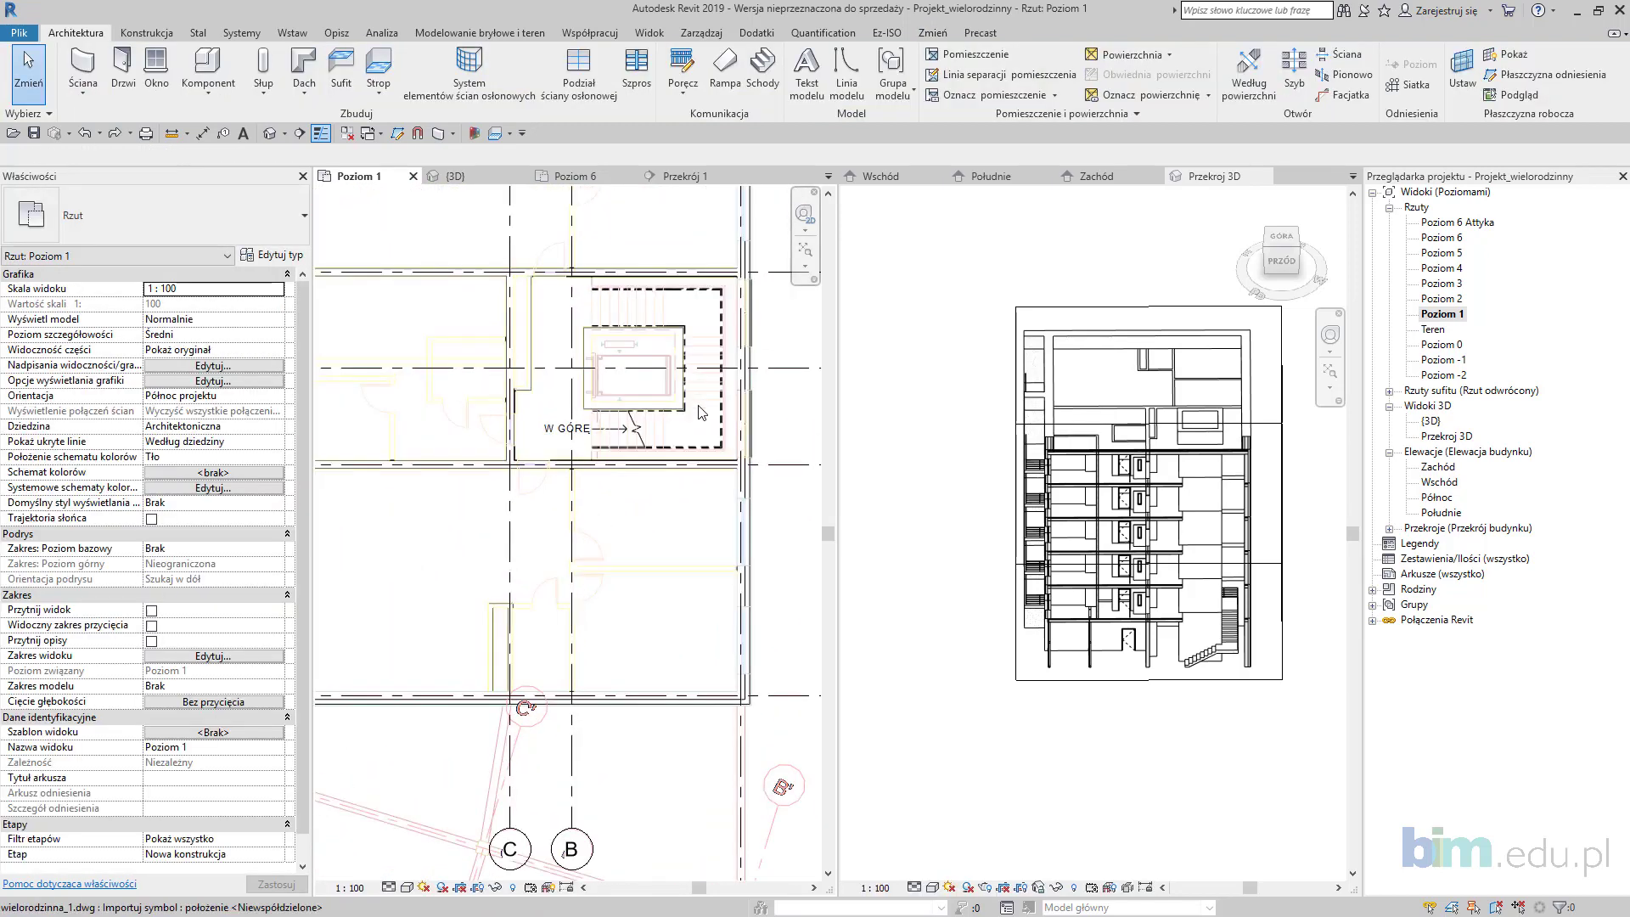
left_click(645, 431)
scroll(646, 433, "down", 1)
middle_click_drag(645, 473, 532, 611)
key("c")
key("o")
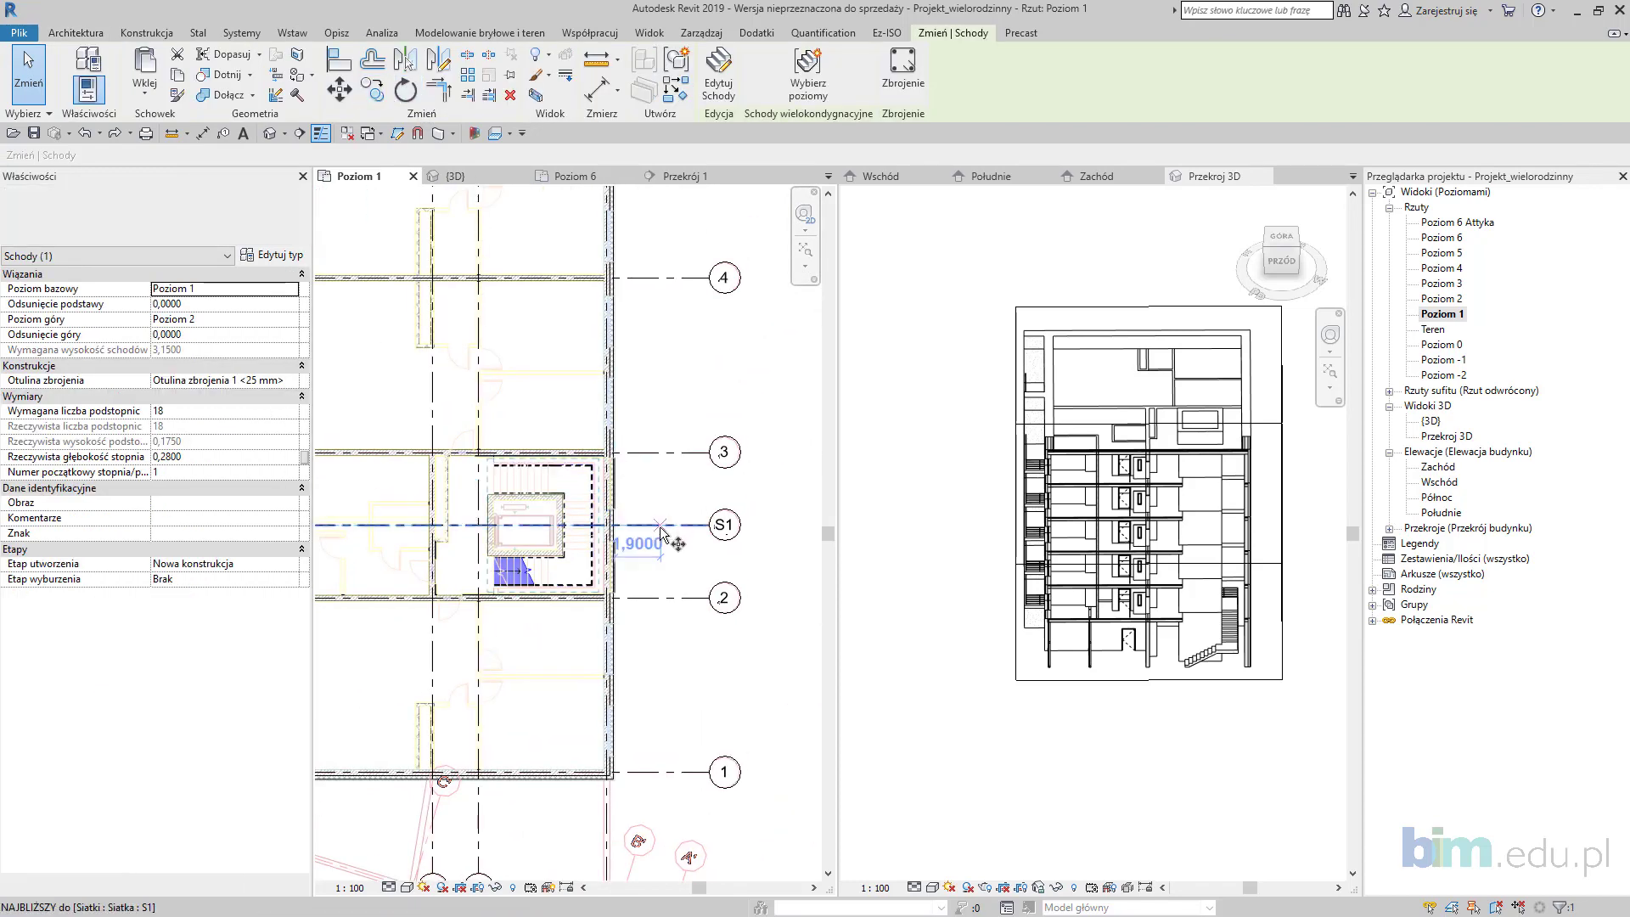
left_click(661, 525)
scroll(661, 281, "down", 2)
middle_click_drag(661, 340, 663, 712)
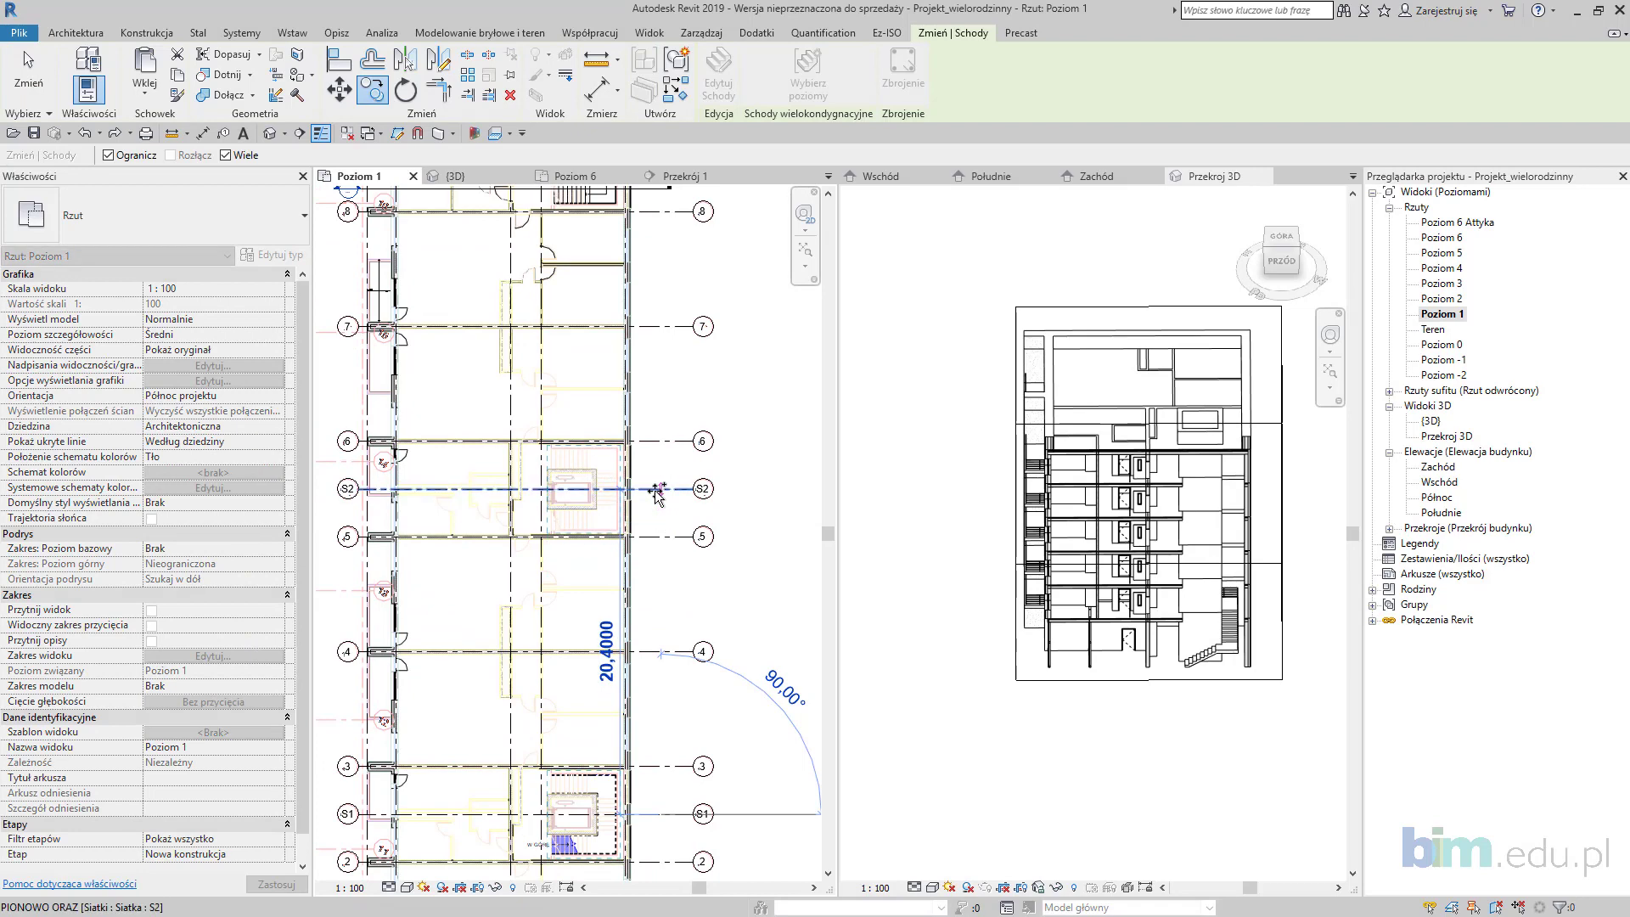
left_click(668, 404)
middle_click_drag(667, 404, 667, 630)
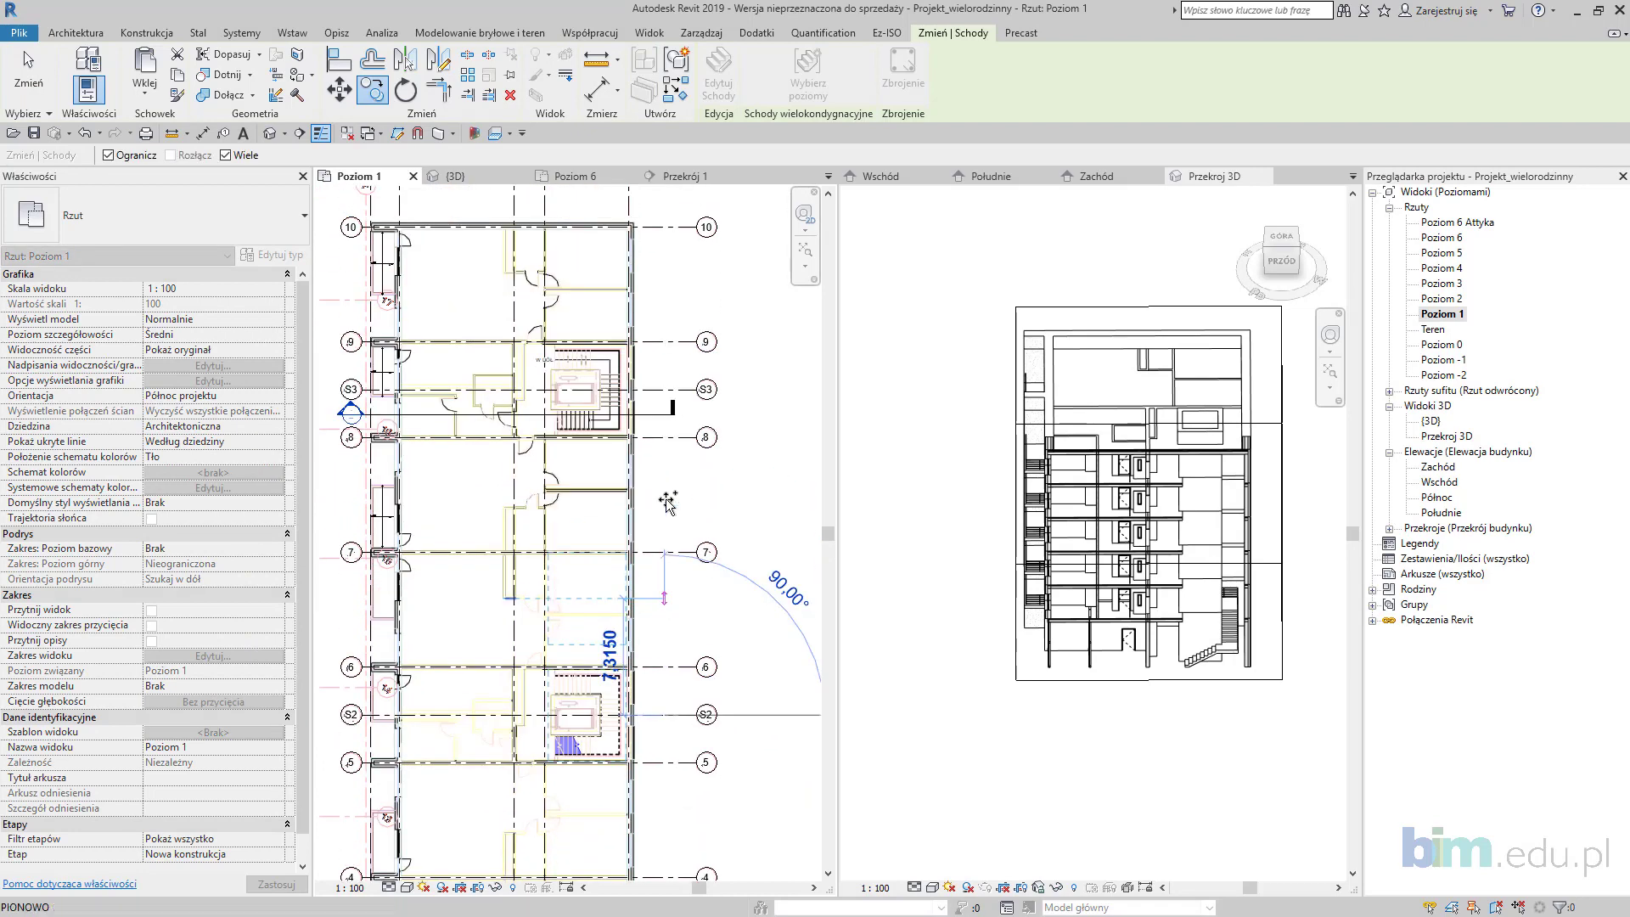
left_click(665, 390)
key("Escape")
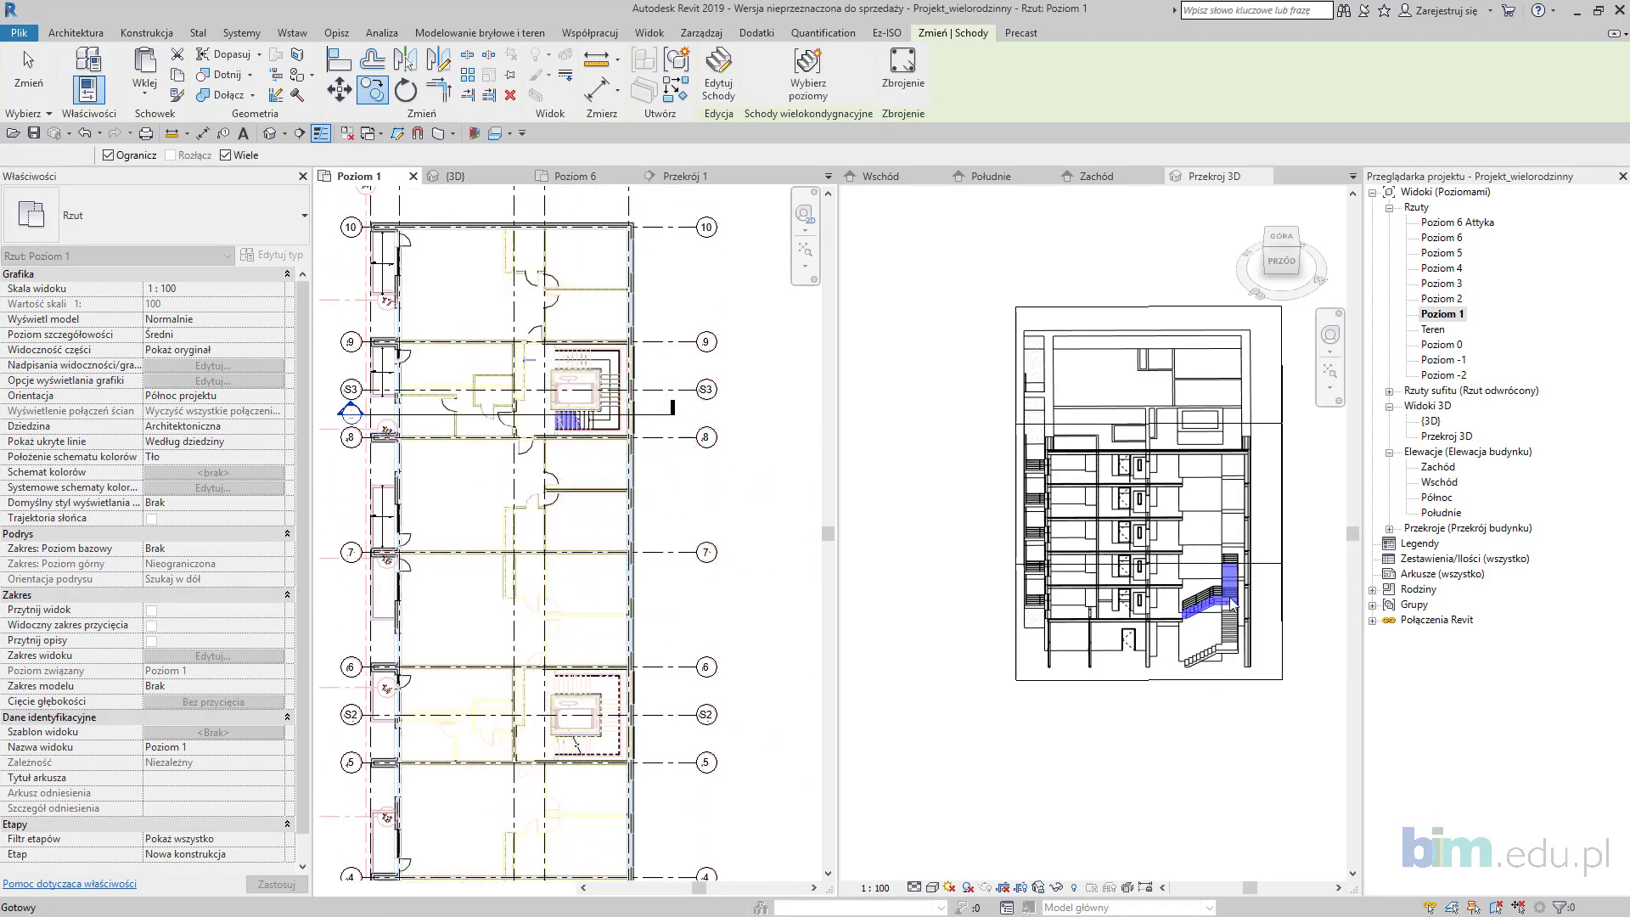
Step: Select the copied S3 stair in Przekroj 3D and try to choose its multistory levels from that view
scroll(1210, 592, "up", 3)
key("Escape")
scroll(1159, 604, "down", 1)
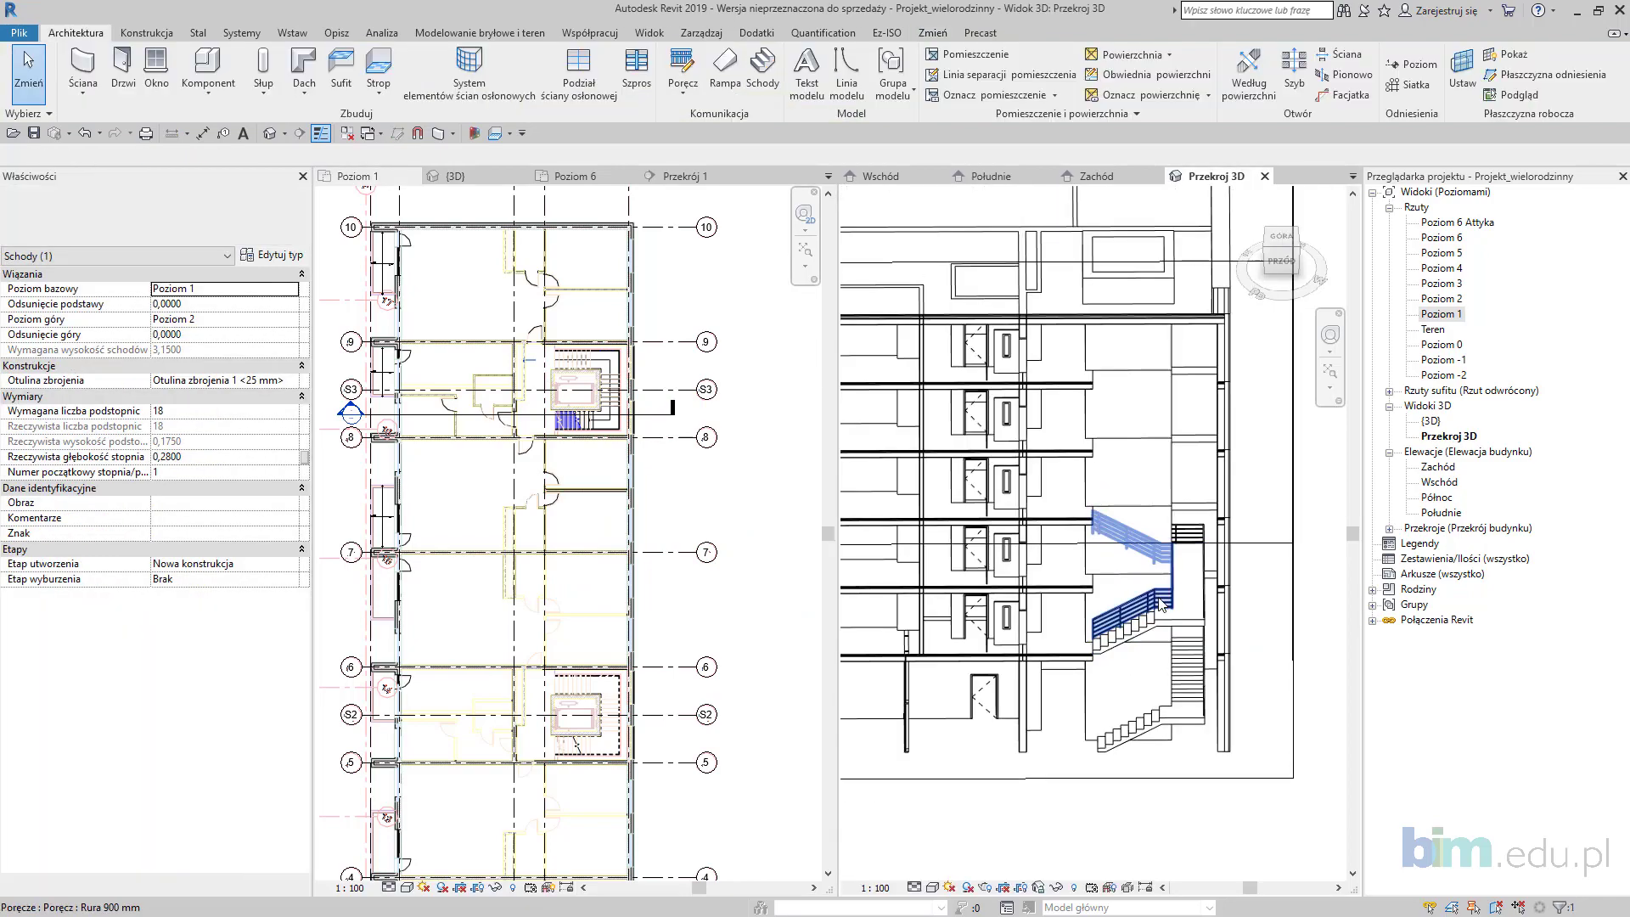
scroll(1160, 598, "down", 3)
middle_click_drag(1159, 599, 1277, 585, "shift")
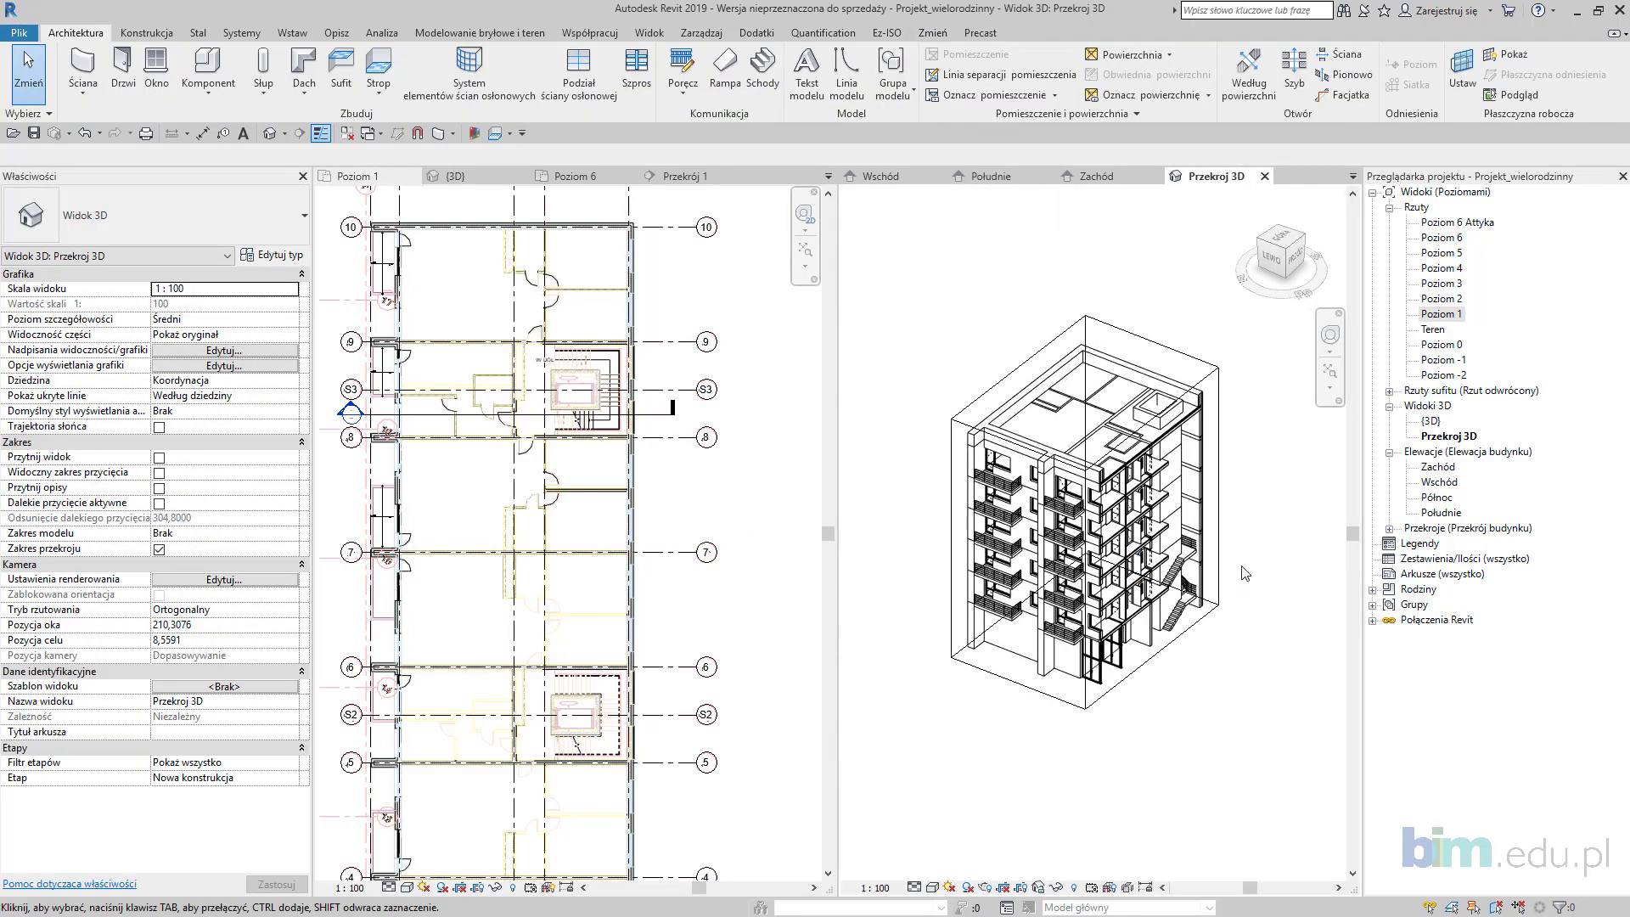
scroll(1227, 586, "up", 3)
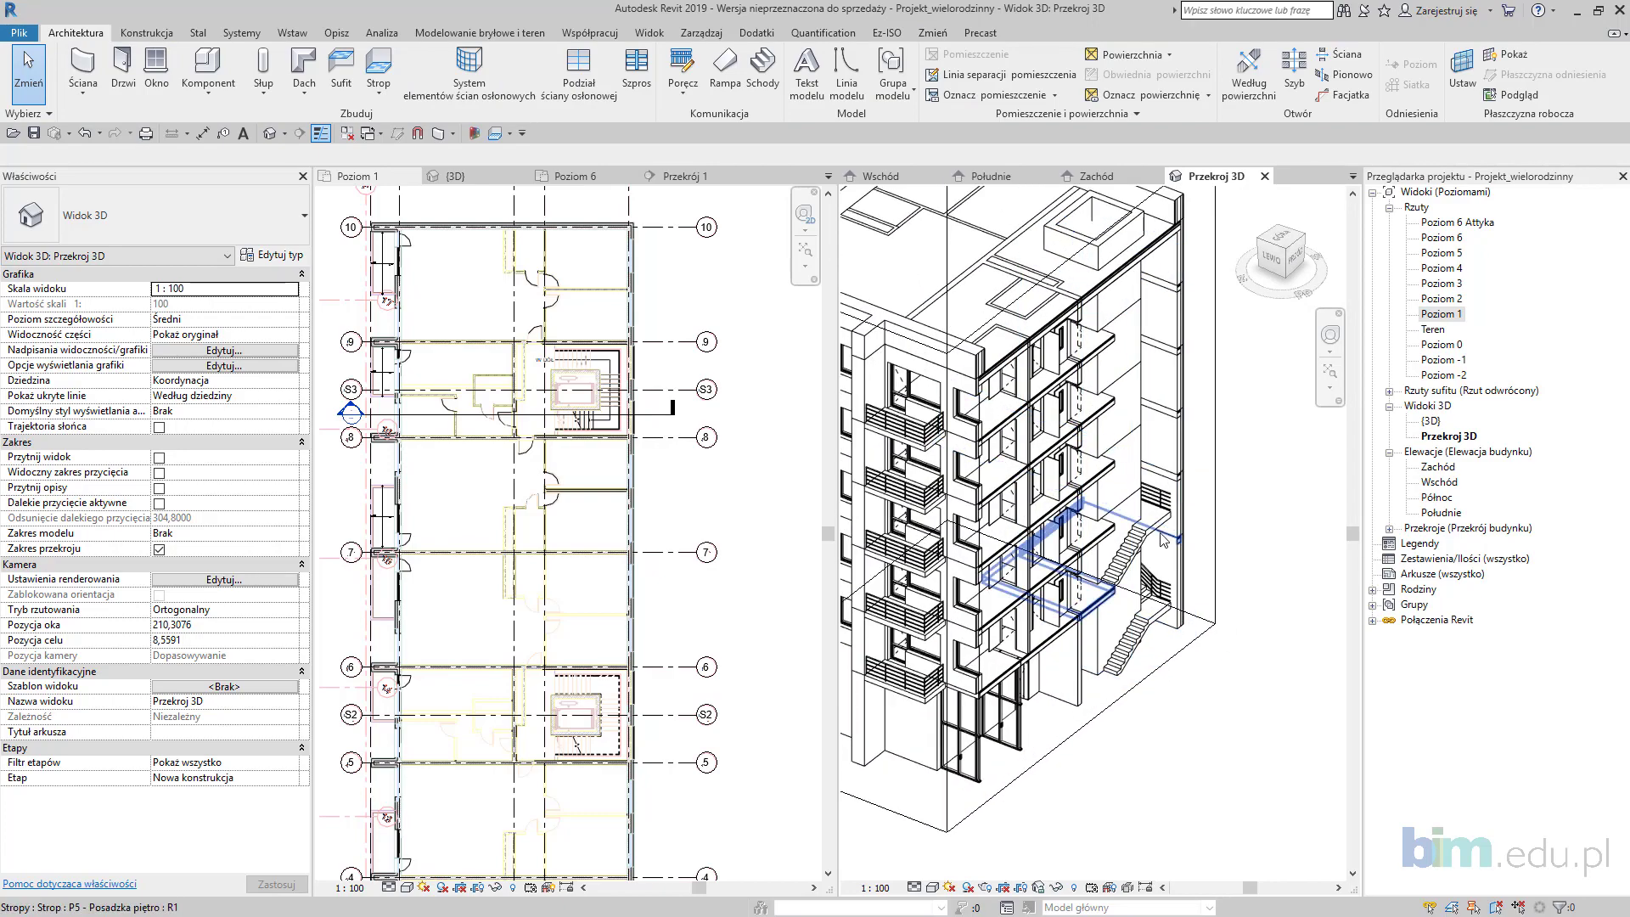
left_click(1167, 545)
scroll(1167, 545, "down", 3)
middle_click_drag(1167, 545, 1055, 557, "shift")
scroll(1071, 531, "up", 2)
left_click(808, 74)
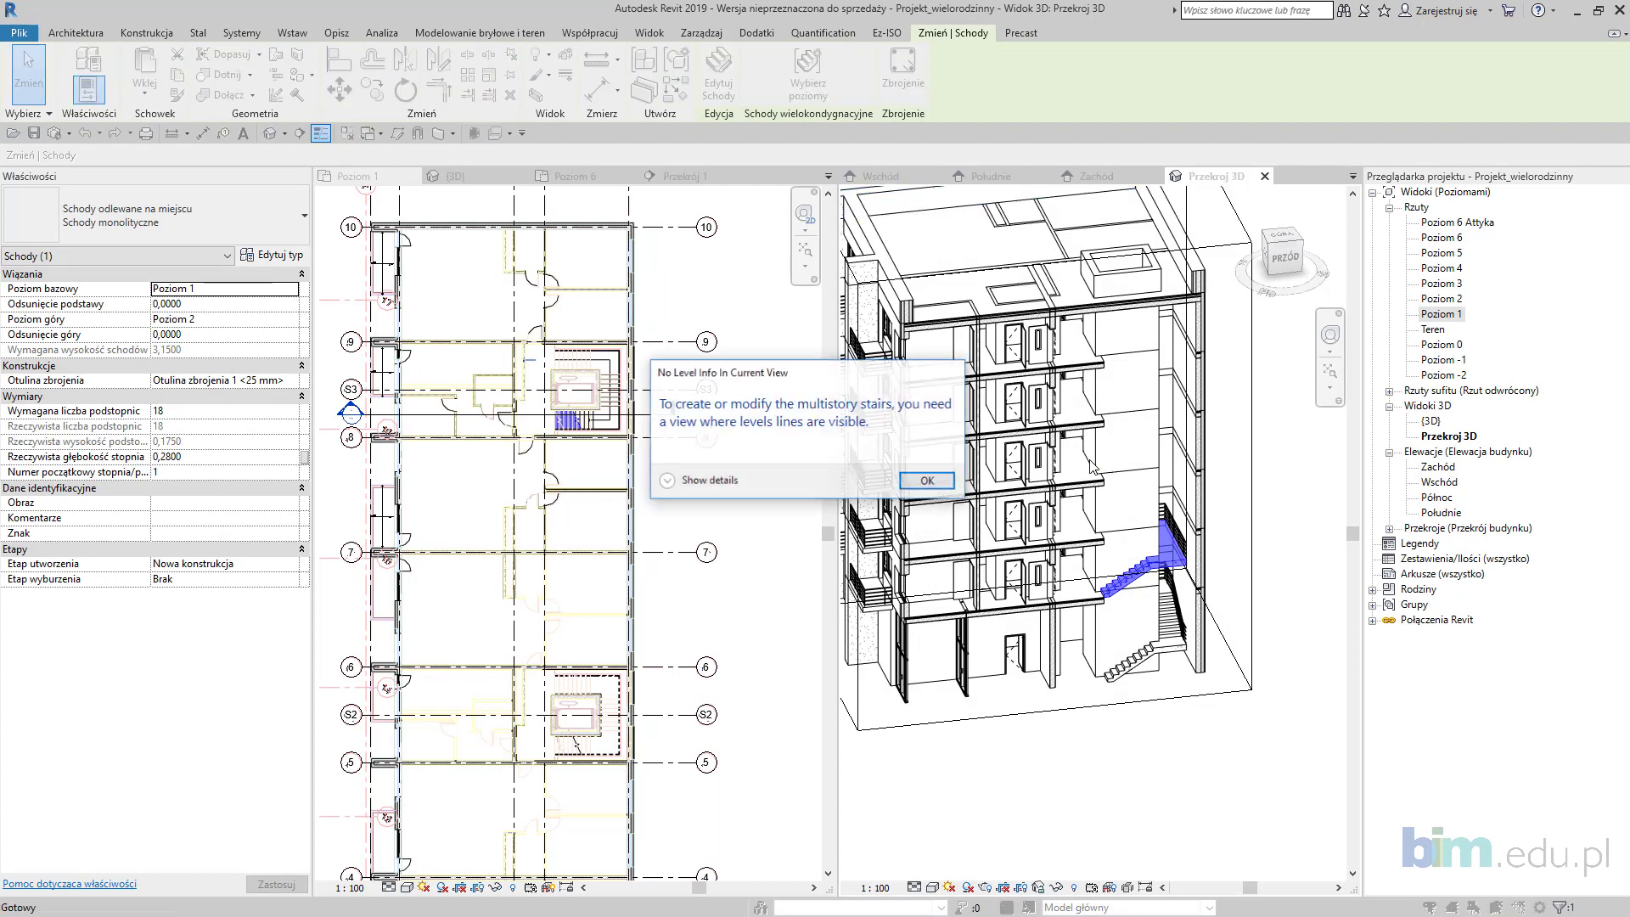
left_click(932, 480)
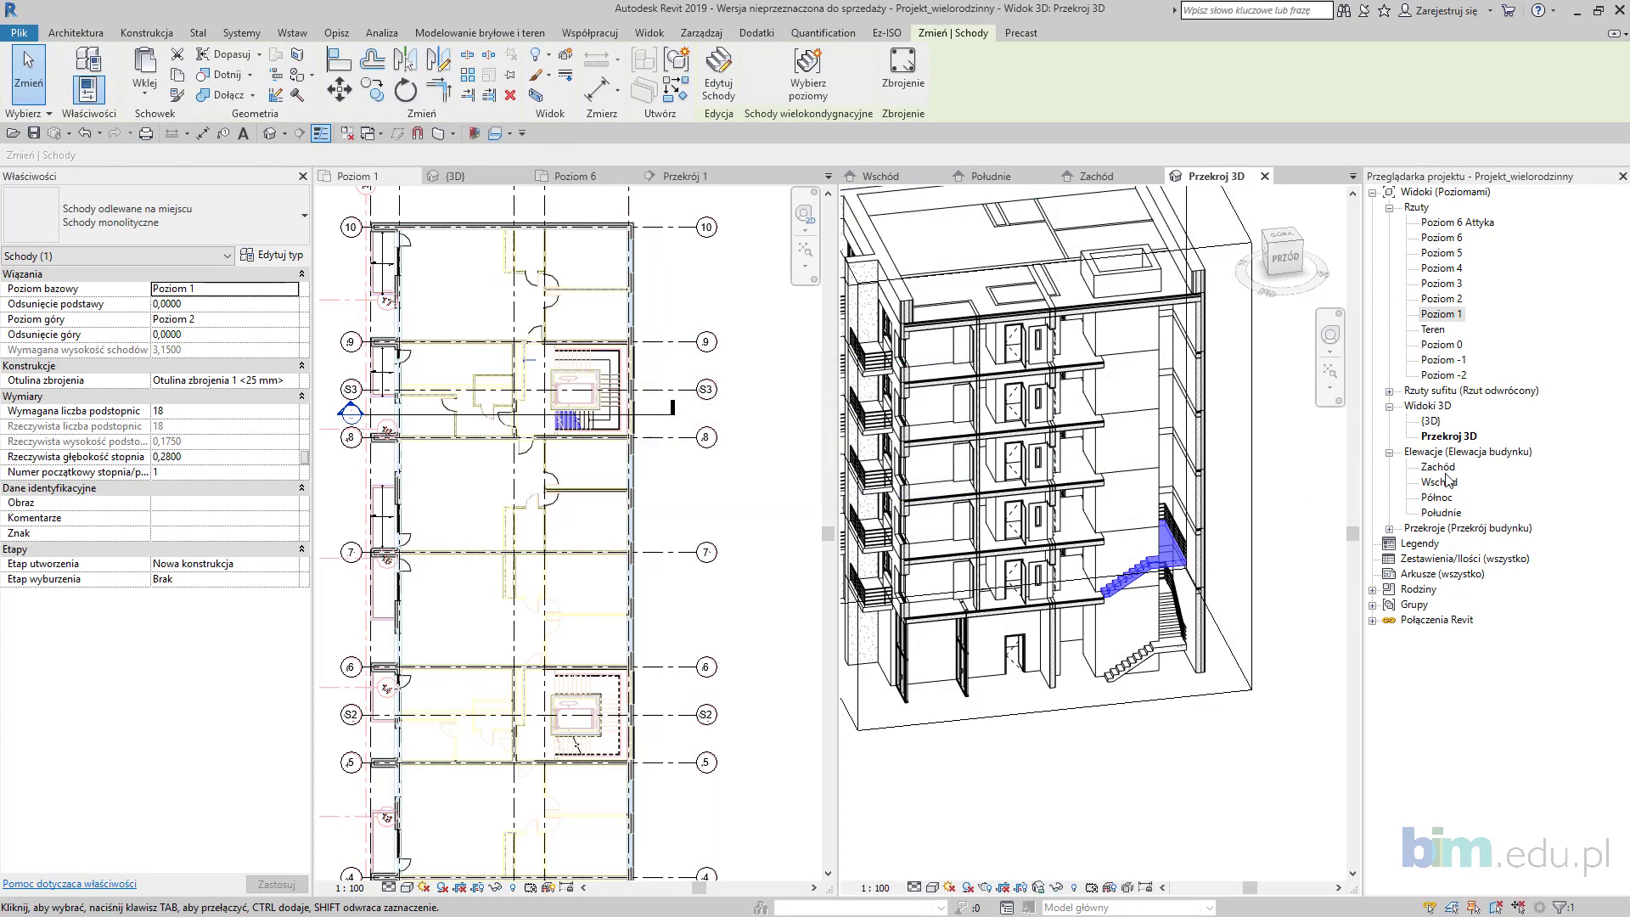
Step: In the Zachód elevation, make the selected stair multistory by connecting Poziom 3, Poziom 4 and Poziom 5, and finish
key("Escape")
scroll(1206, 501, "down", 1)
middle_click_drag(1206, 501, 849, 575)
scroll(1110, 502, "down", 1)
middle_click_drag(1096, 438, 856, 444)
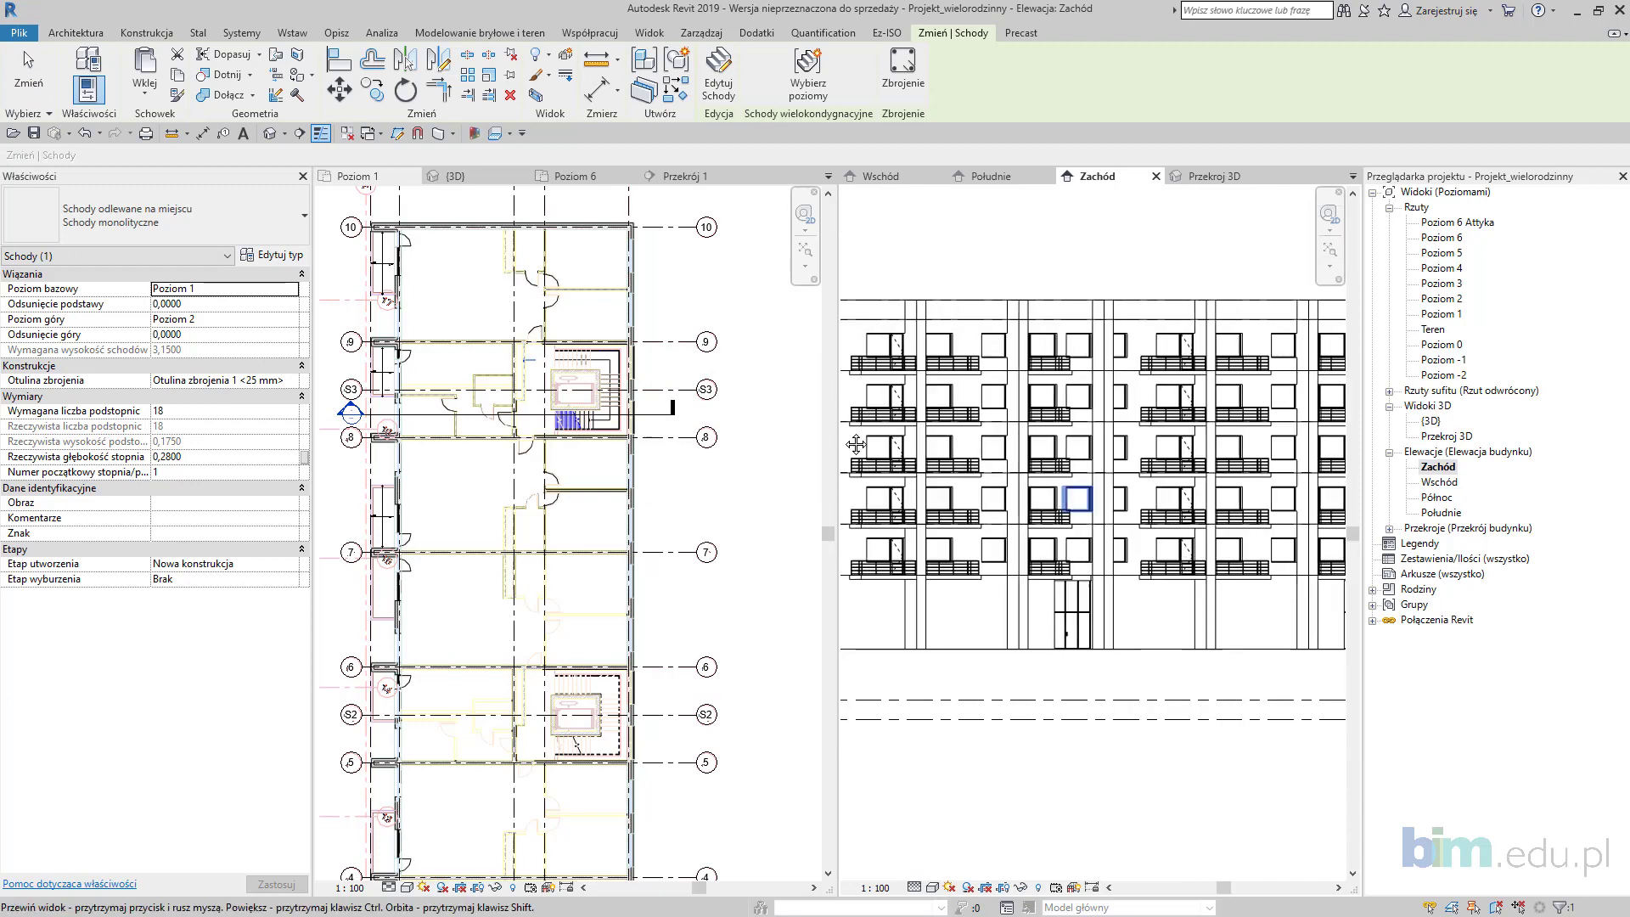
left_click(807, 74)
scroll(1030, 527, "up", 1)
left_click_drag(1193, 527, 1117, 433)
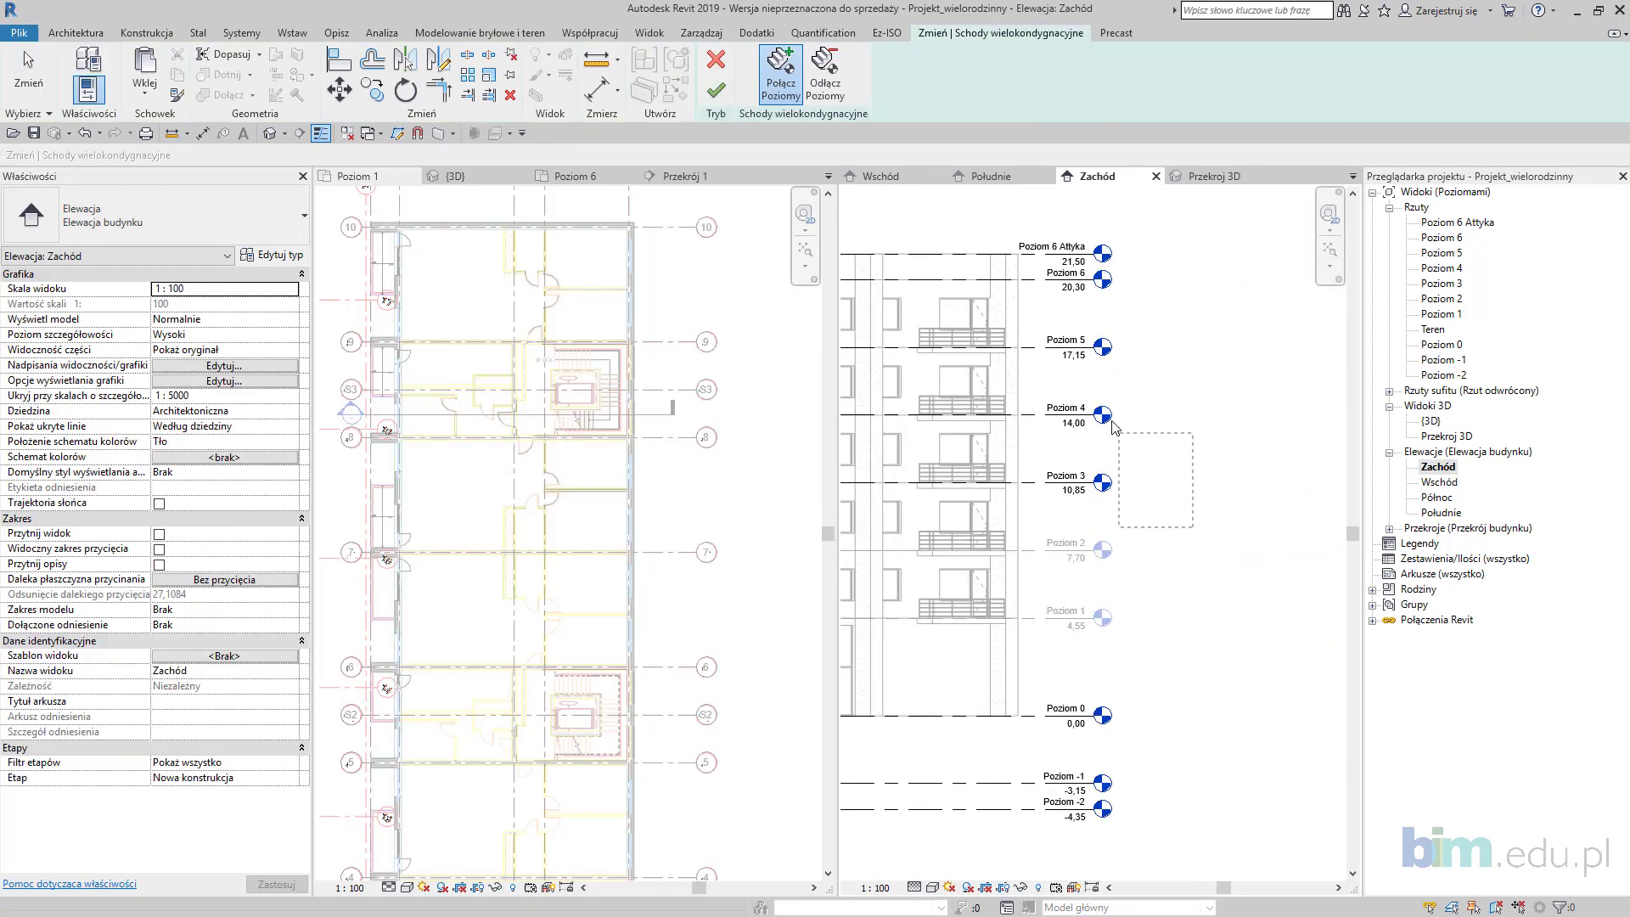
left_click_drag(1087, 322, 1088, 322)
middle_click_drag(1205, 378, 1272, 379)
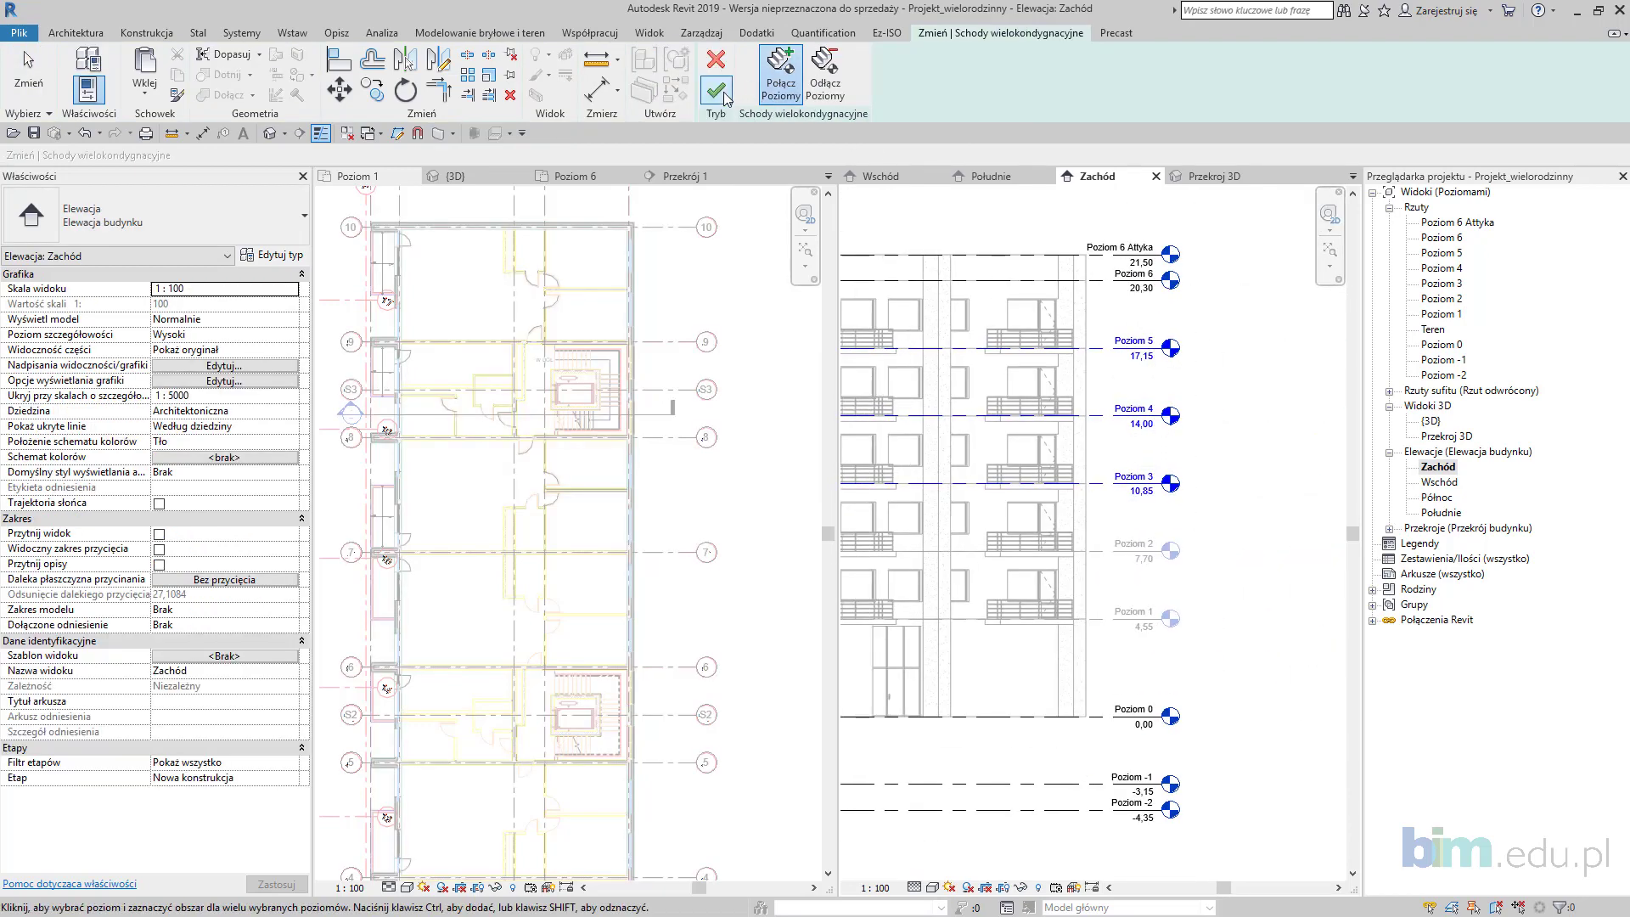
left_click(716, 91)
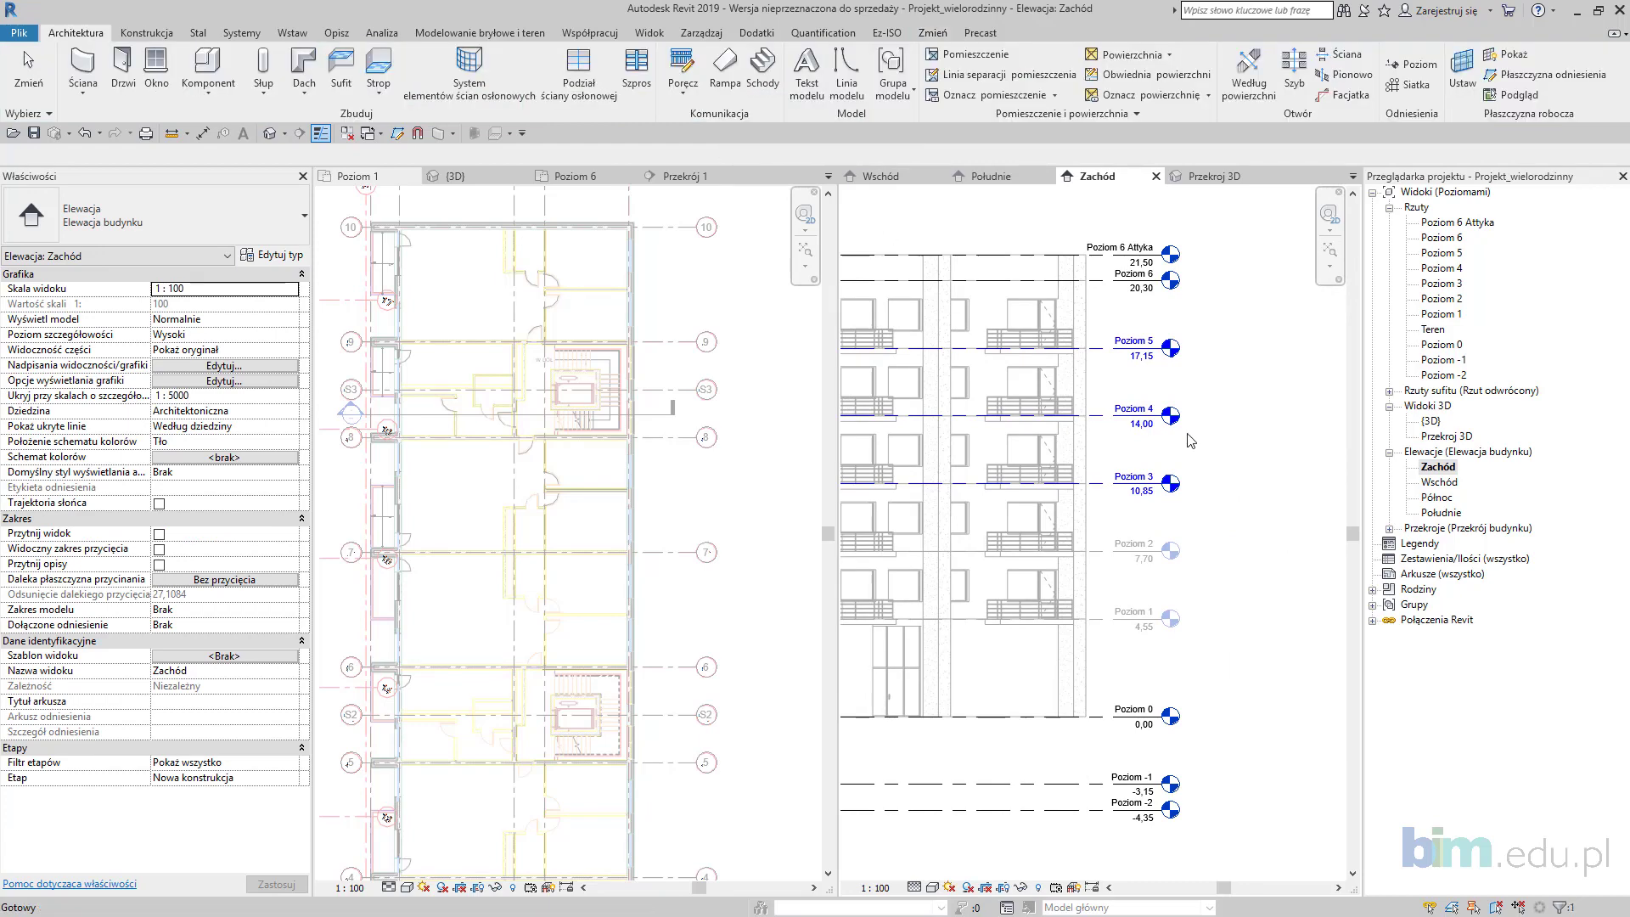
Step: Return to the Przekroj 3D view and examine the multistory stair with nothing selected
key("Escape")
double_click(1455, 440)
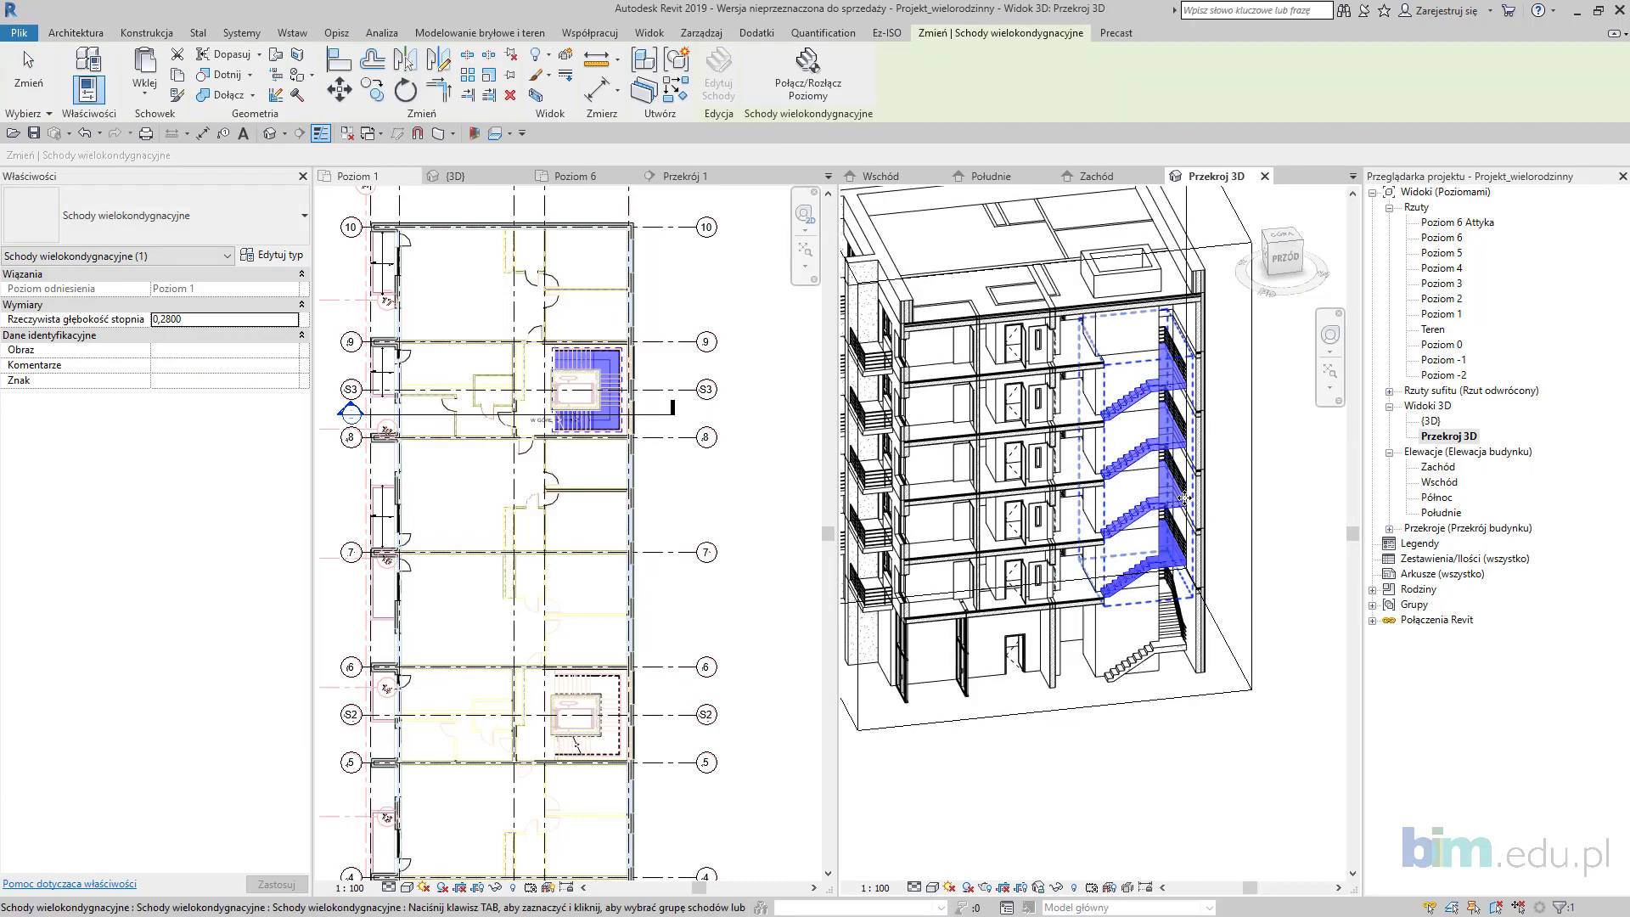
left_click(1286, 464)
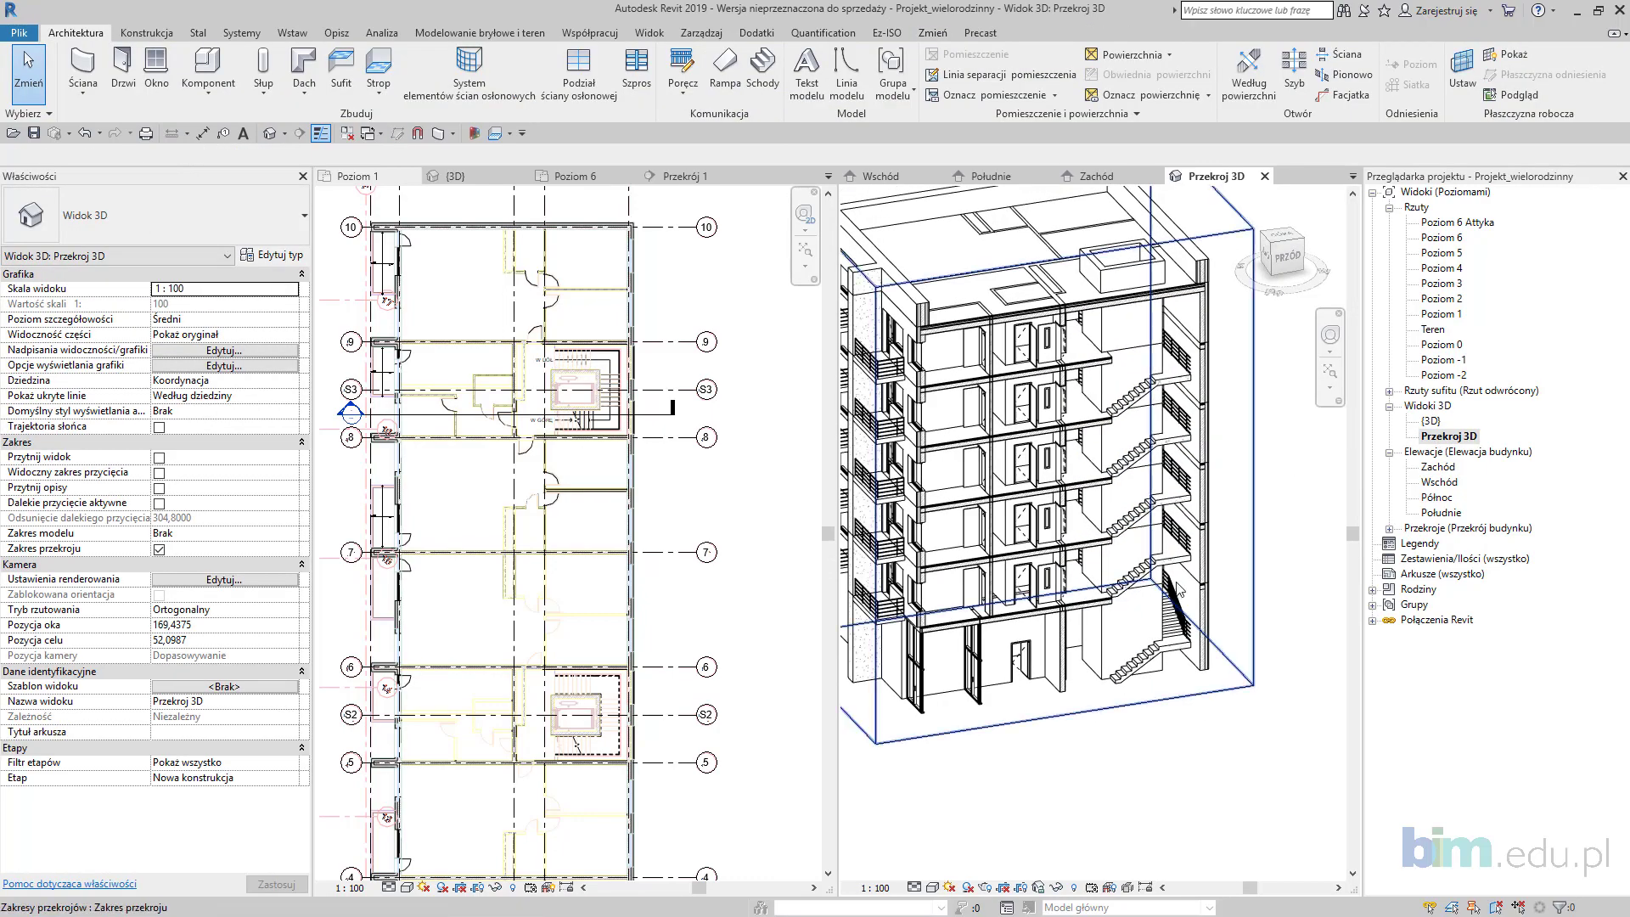
Step: Inspect the multistory stair in Przekroj 3D by selecting its Poziom 1 stair alone and the whole multistory set
scroll(1166, 556, "up", 4)
middle_click_drag(1166, 556, 1173, 629)
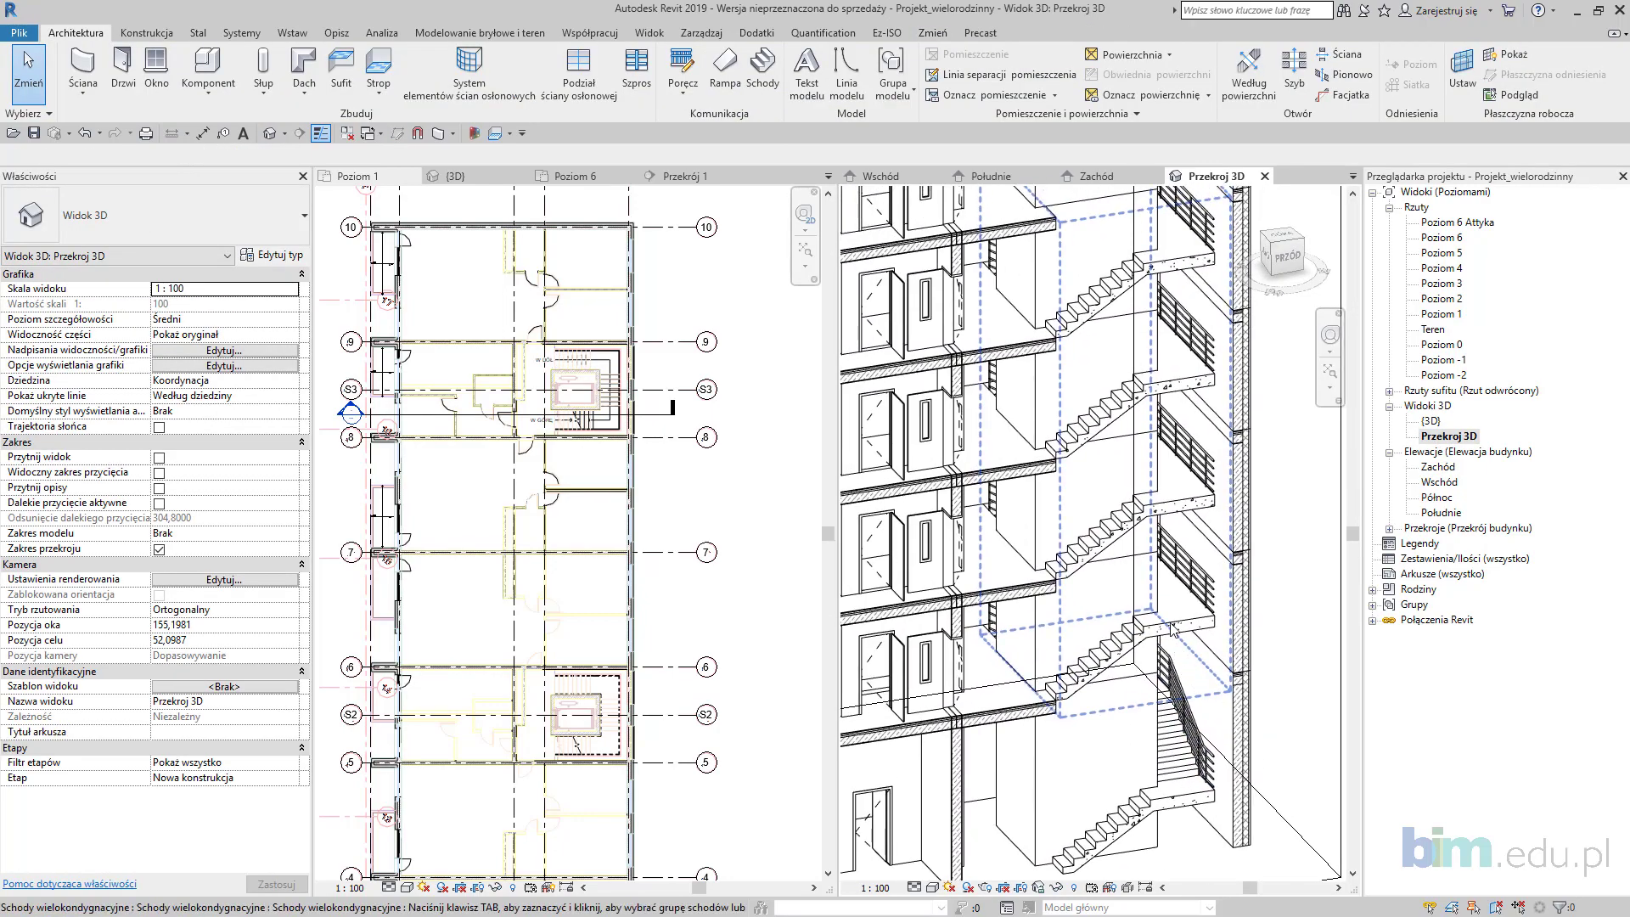
left_click(1173, 628)
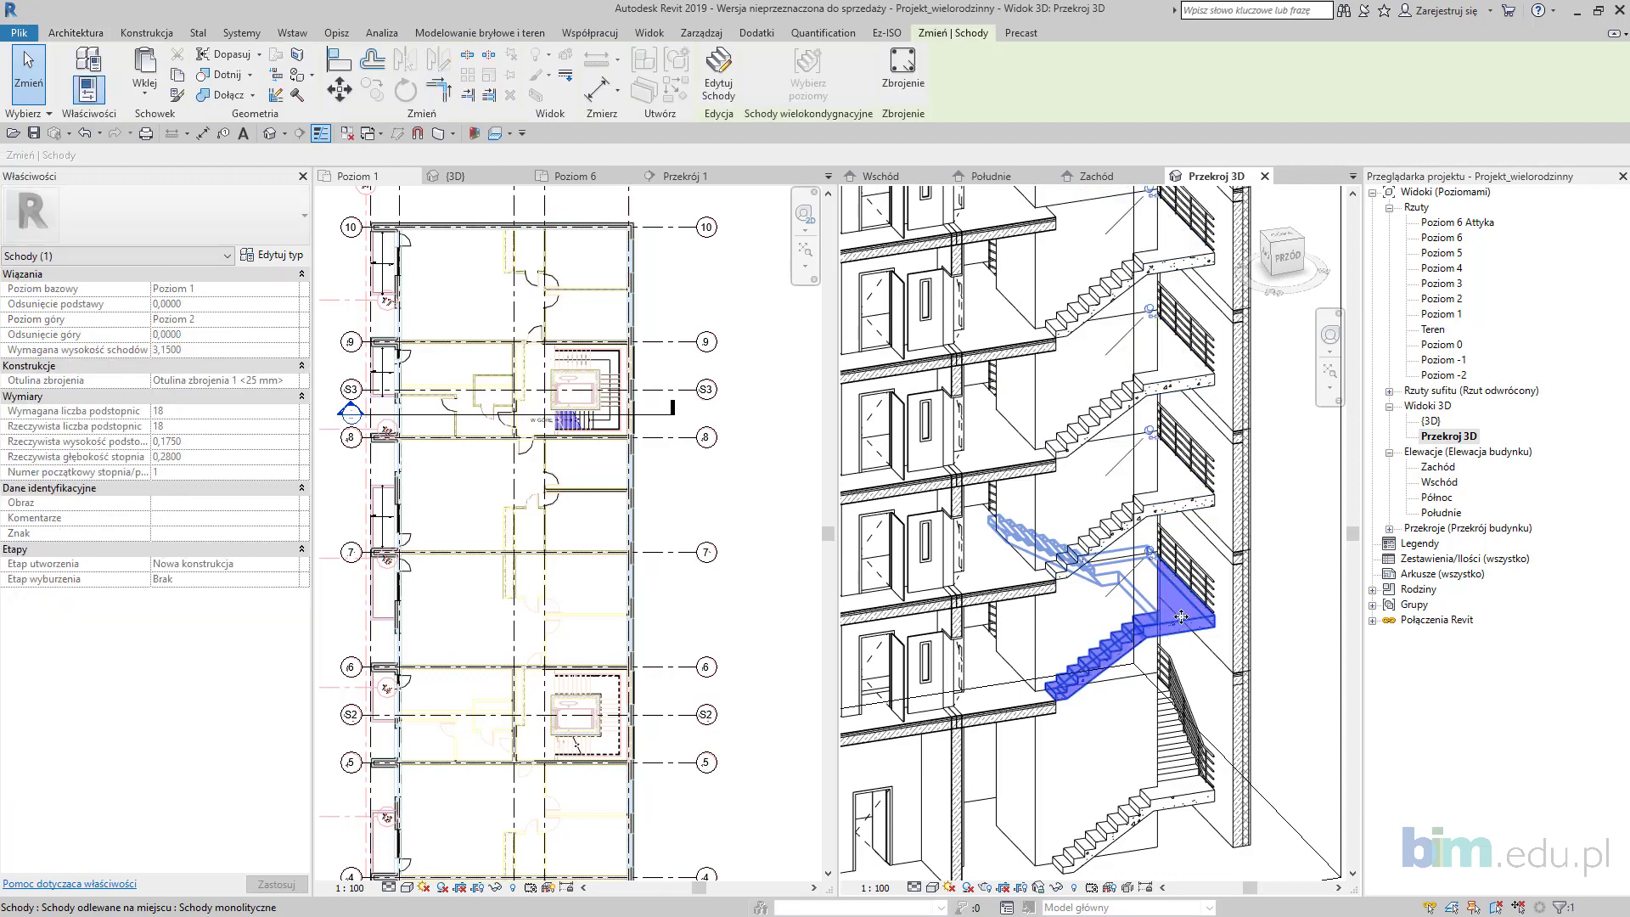
key("Escape")
left_click(1200, 633)
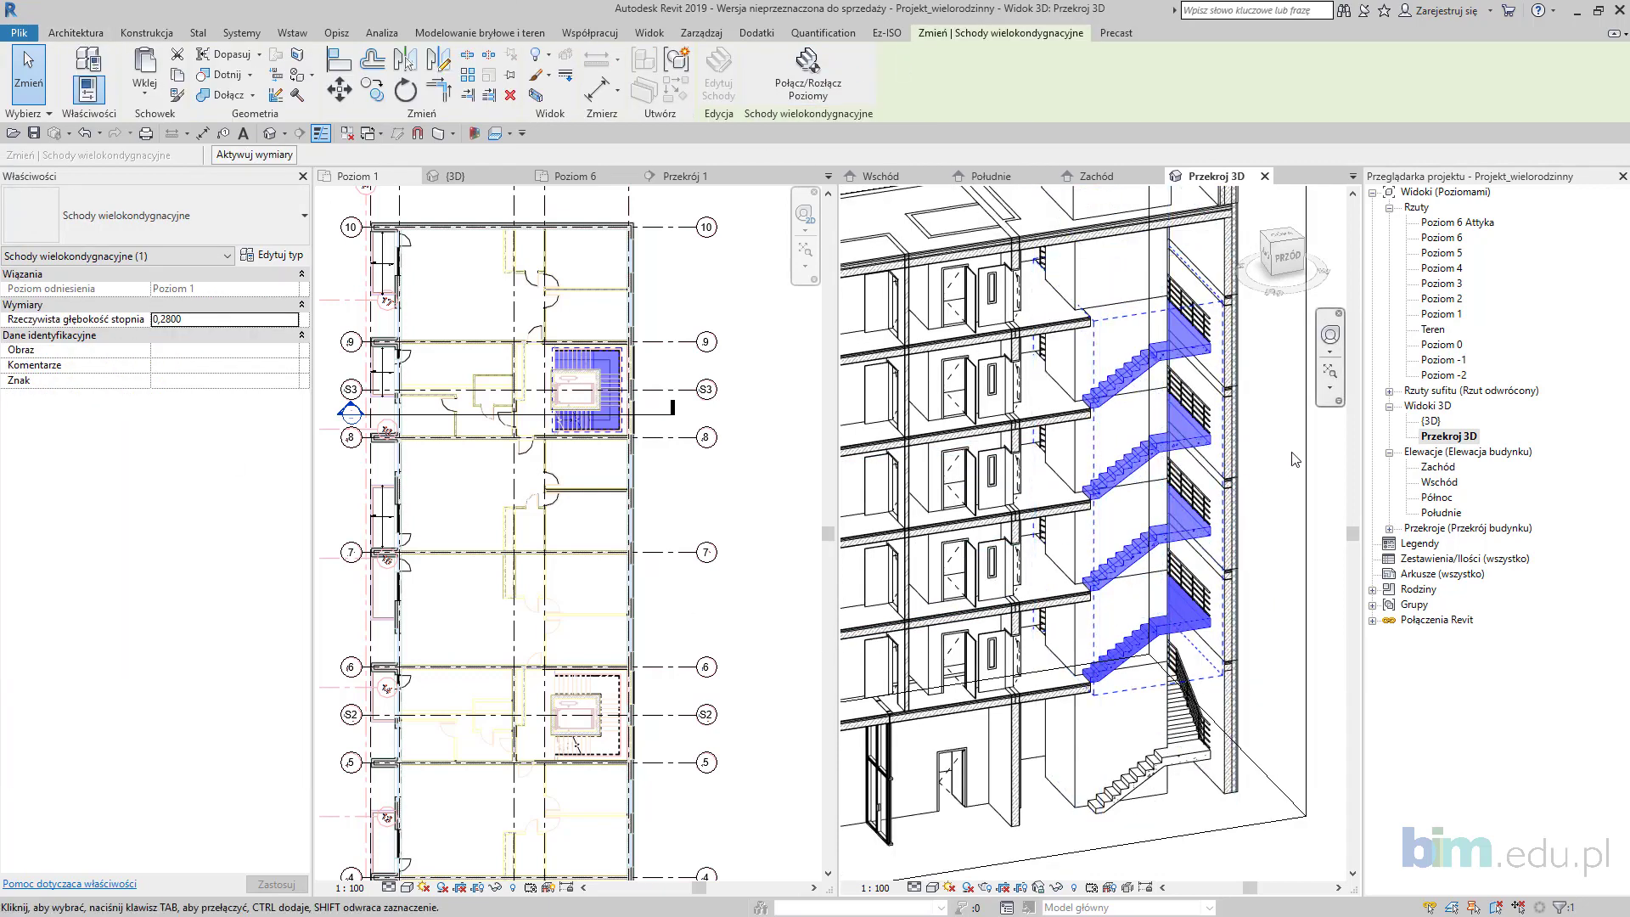
key("Escape")
Step: Open the single Poziom 1 stair of the multistory set for editing, leave edit mode and view the building from another angle
key("Tab")
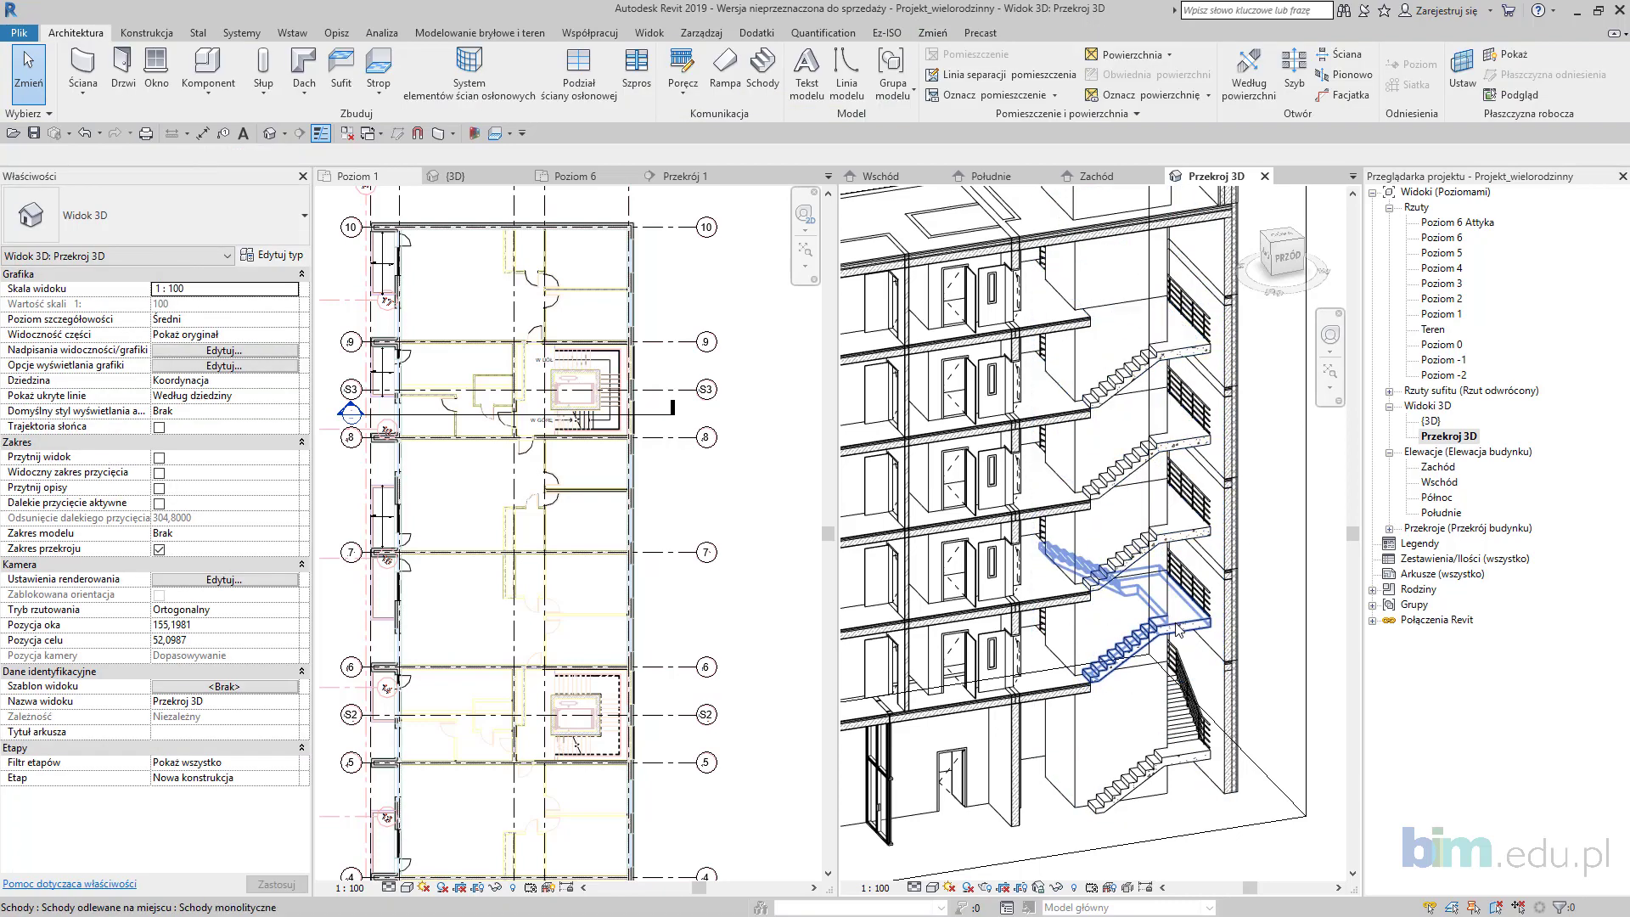
left_click(1178, 630)
left_click(719, 76)
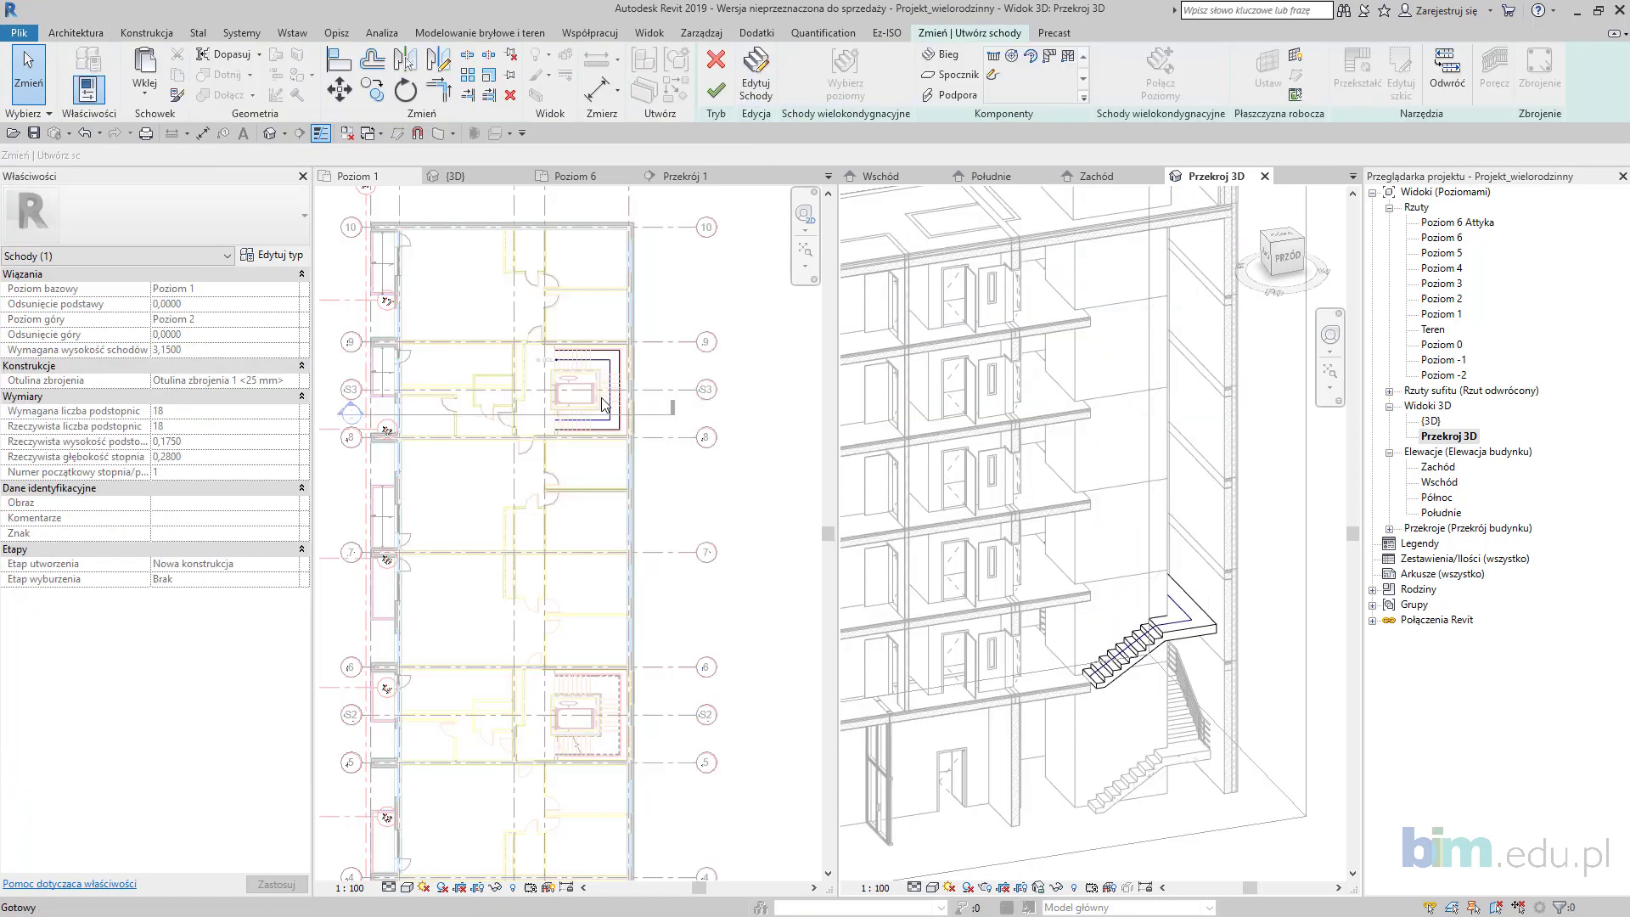
left_click(726, 63)
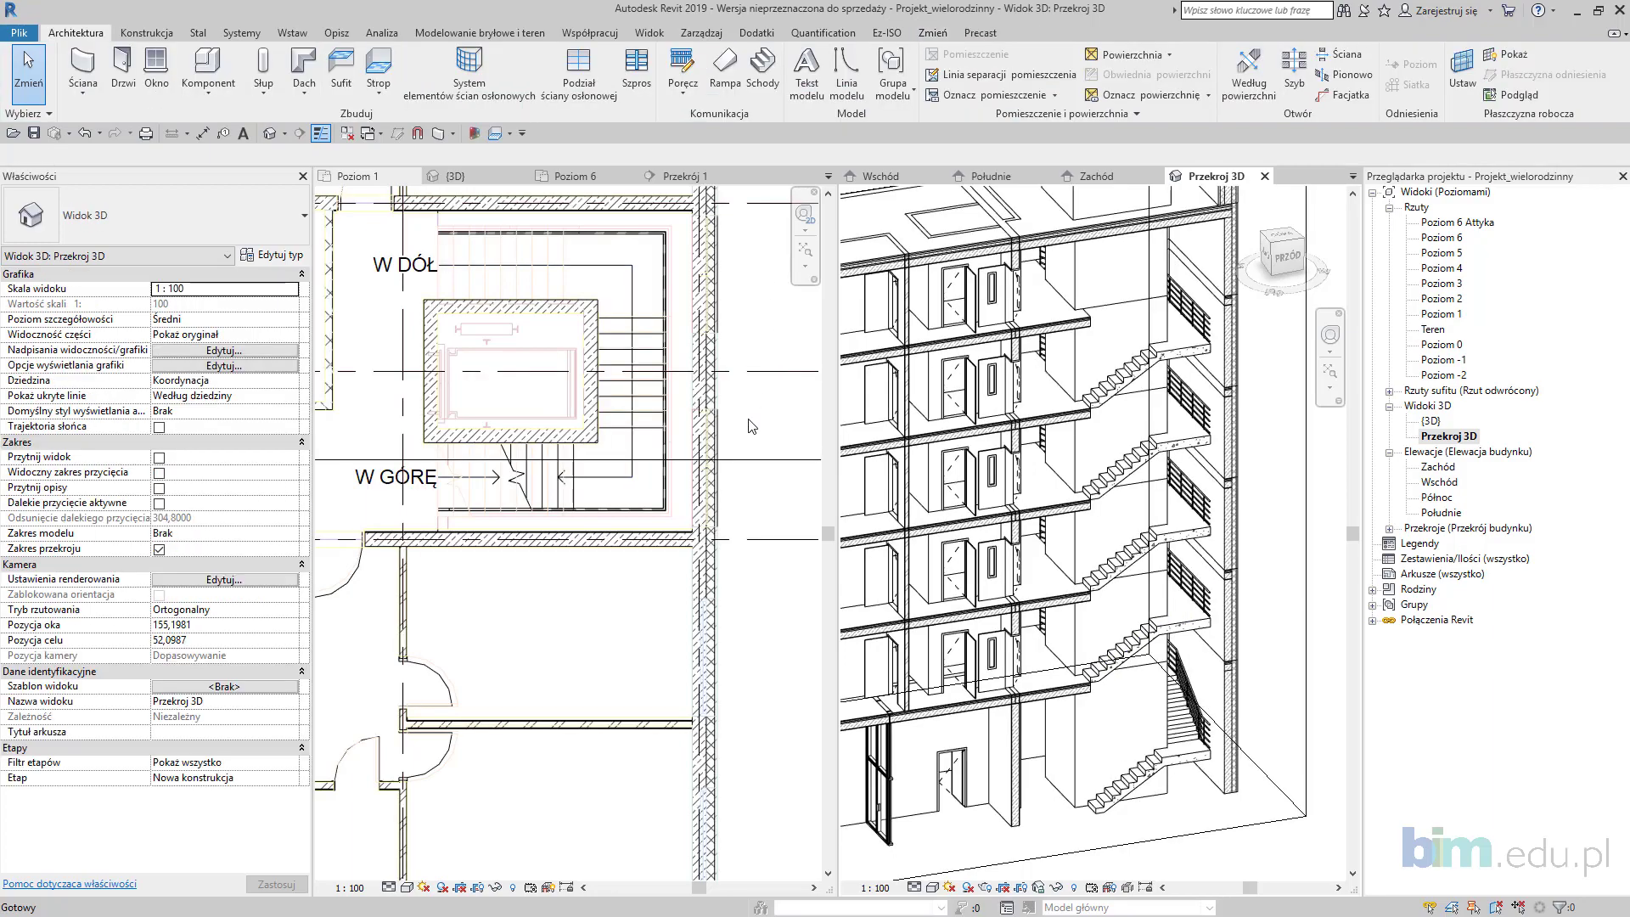
middle_click_drag(1312, 706, 1053, 756, "shift")
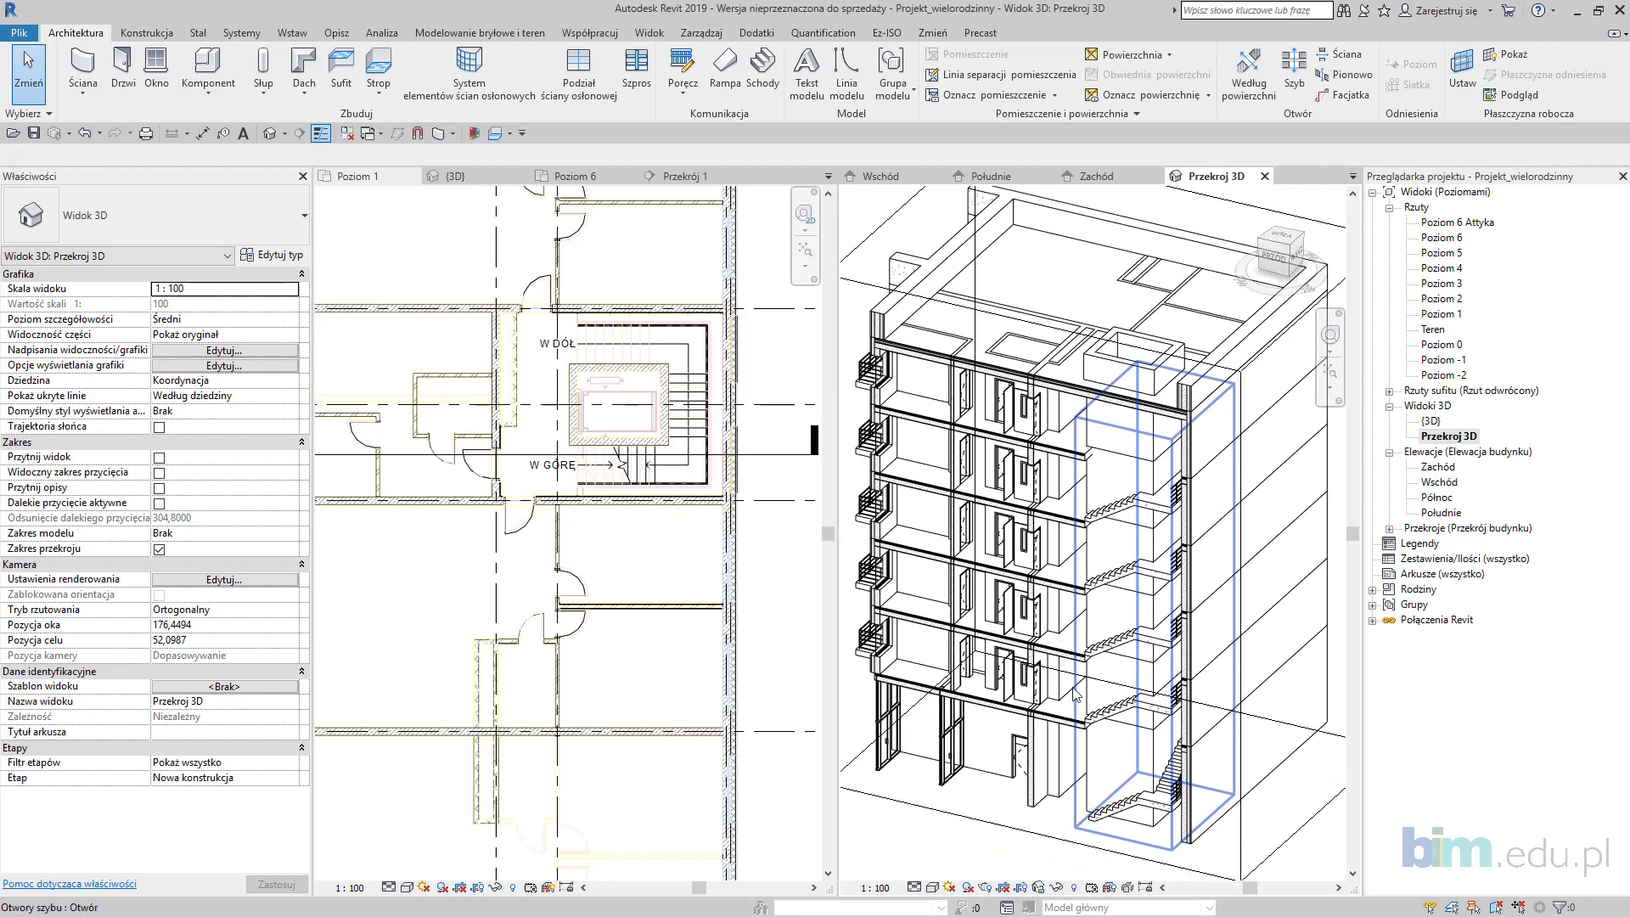
Step: Start a new sheet and open the dialog for loading a title block family
left_click(1434, 574)
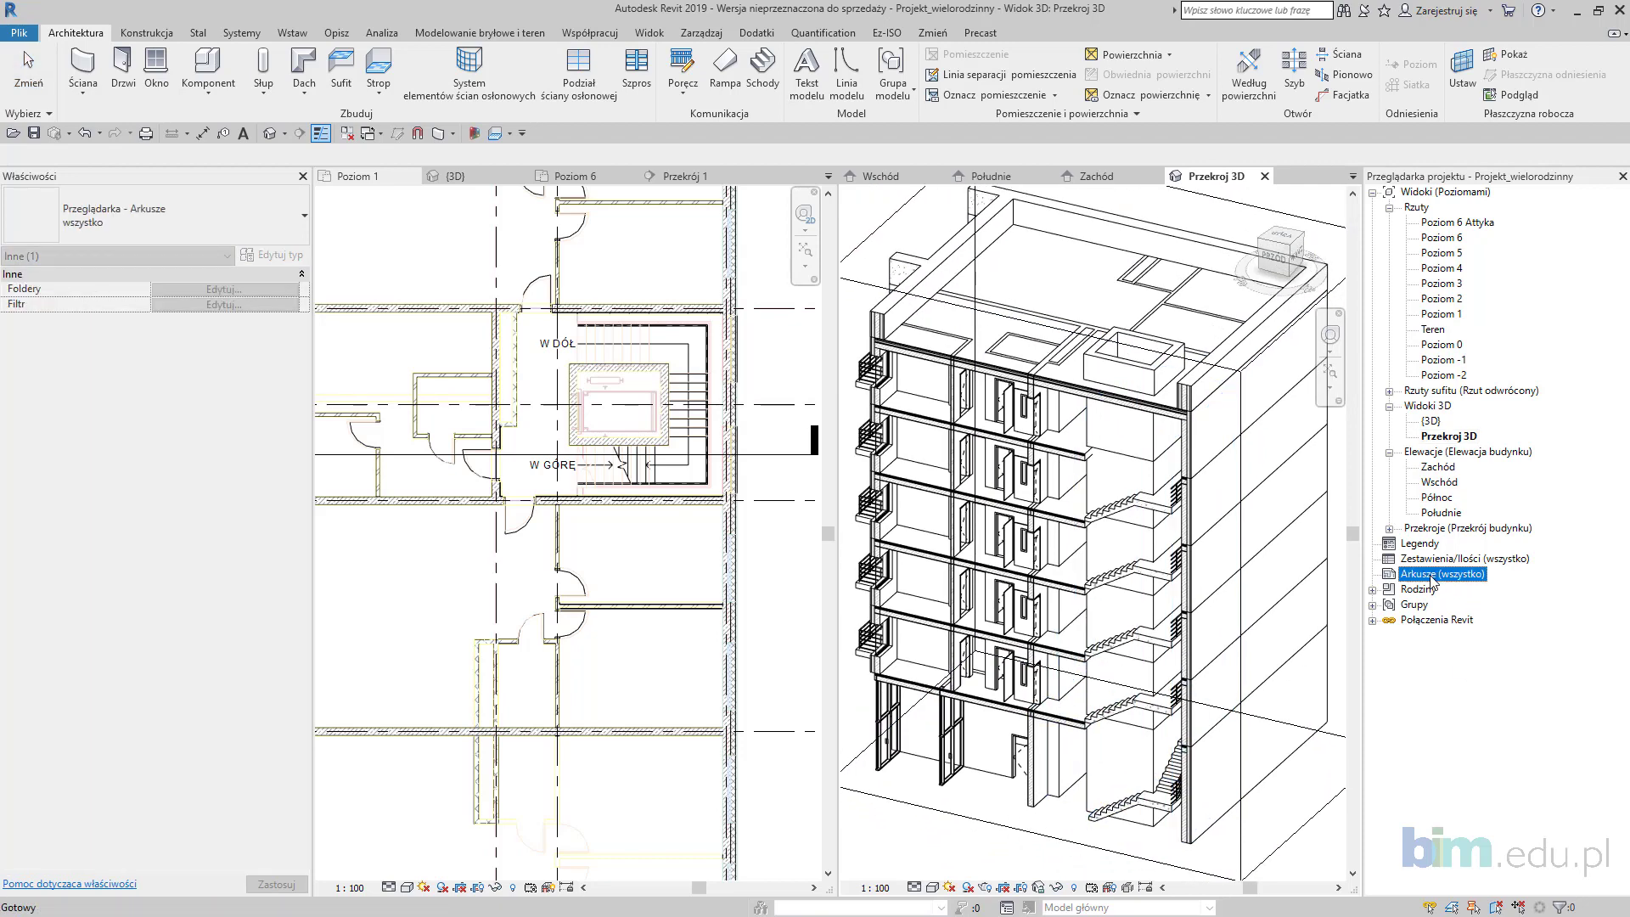
right_click(1434, 578)
left_click(1452, 588)
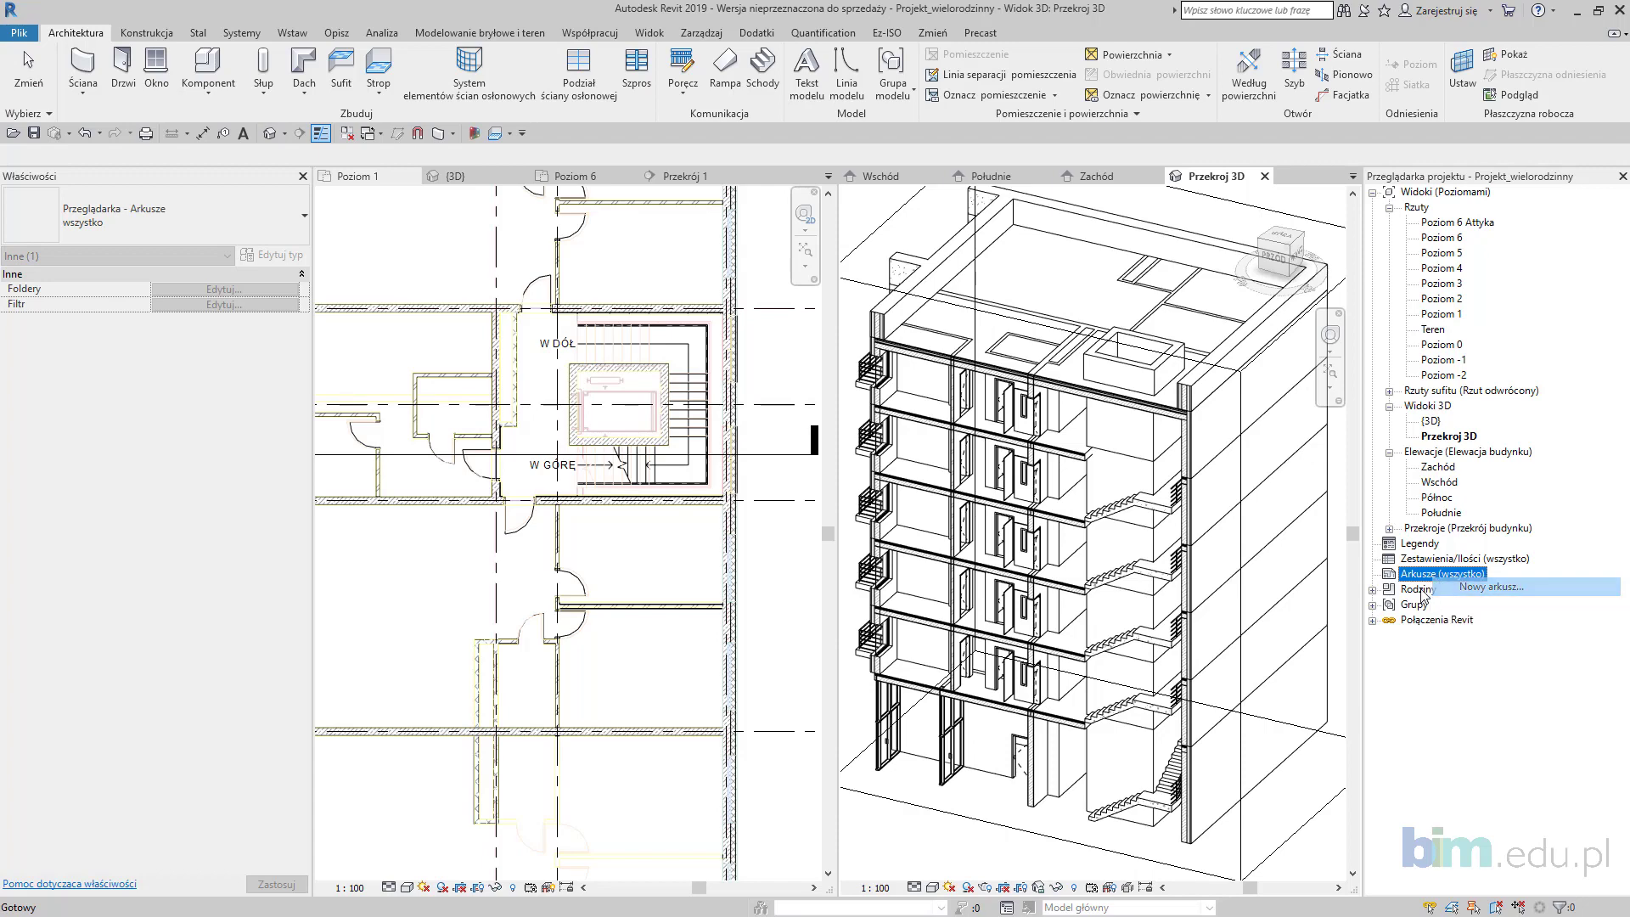
left_click(918, 270)
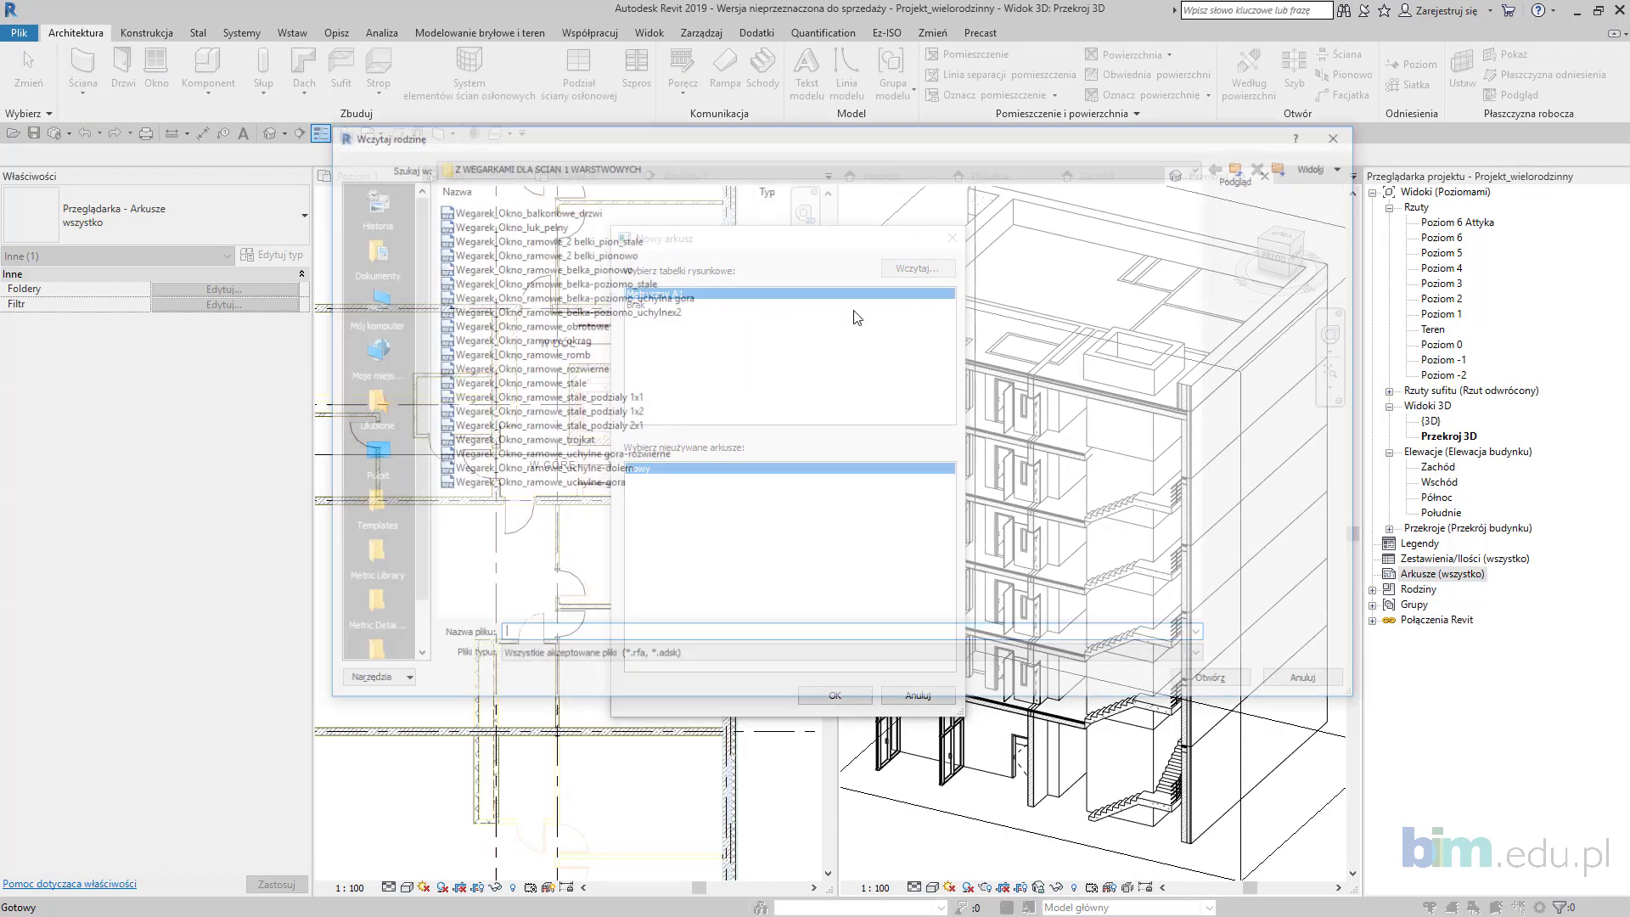
Step: Load the Metryczny A1 bimedupl title block from BIMCamp-bimedupl, Arkusze do wydruku, on the server drive and create the sheet with it
left_click(369, 454)
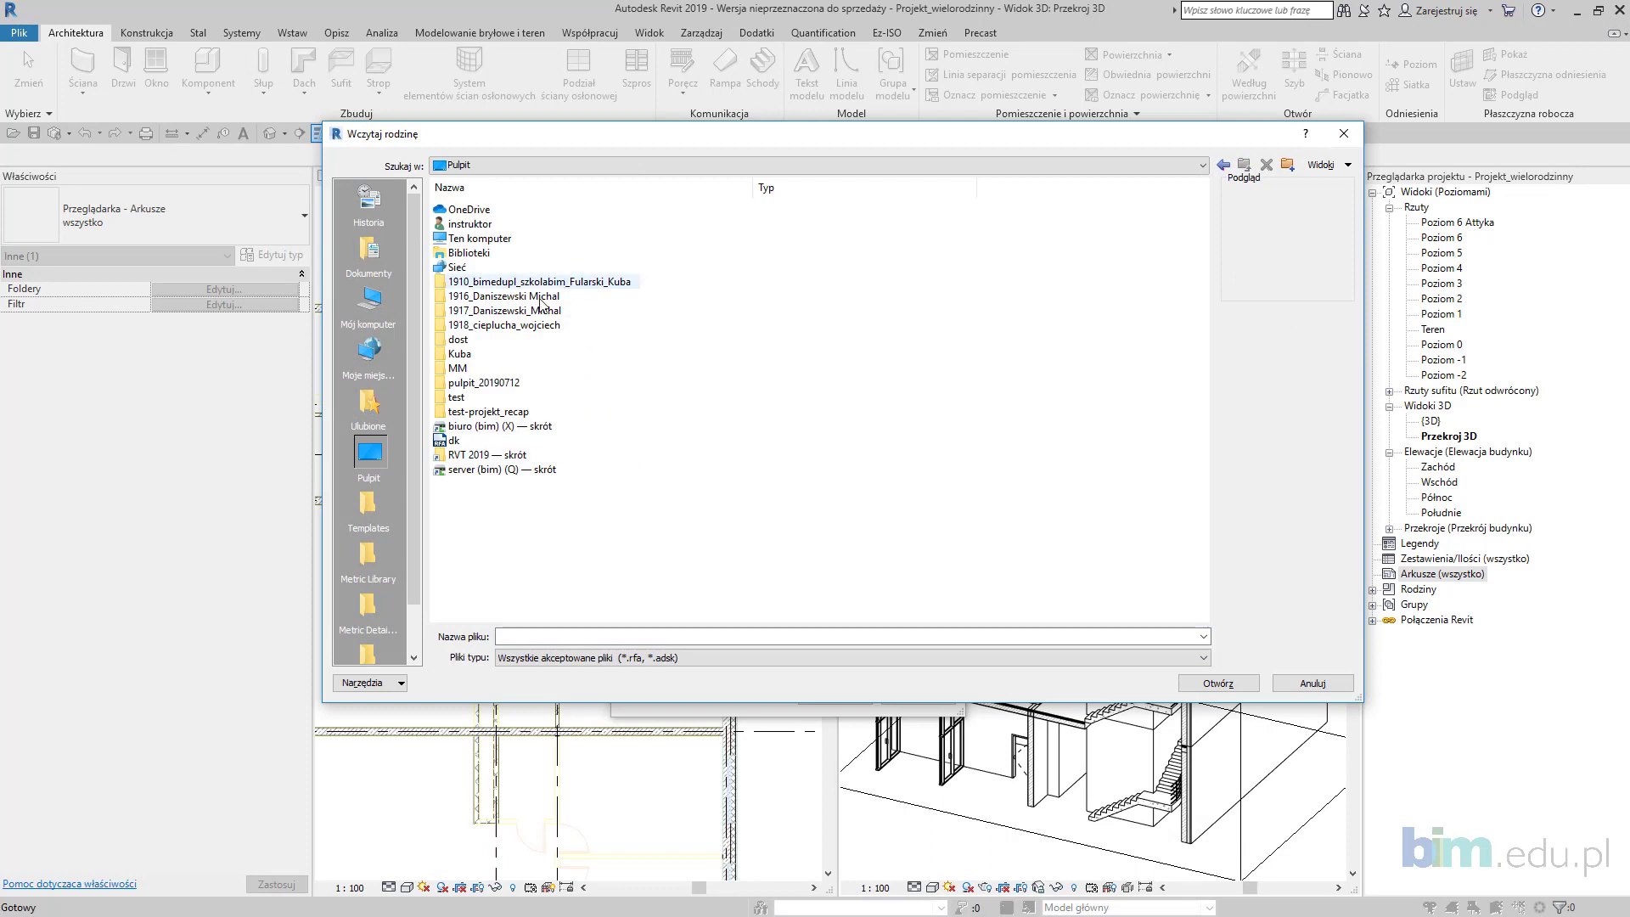
left_click(490, 241)
double_click(490, 239)
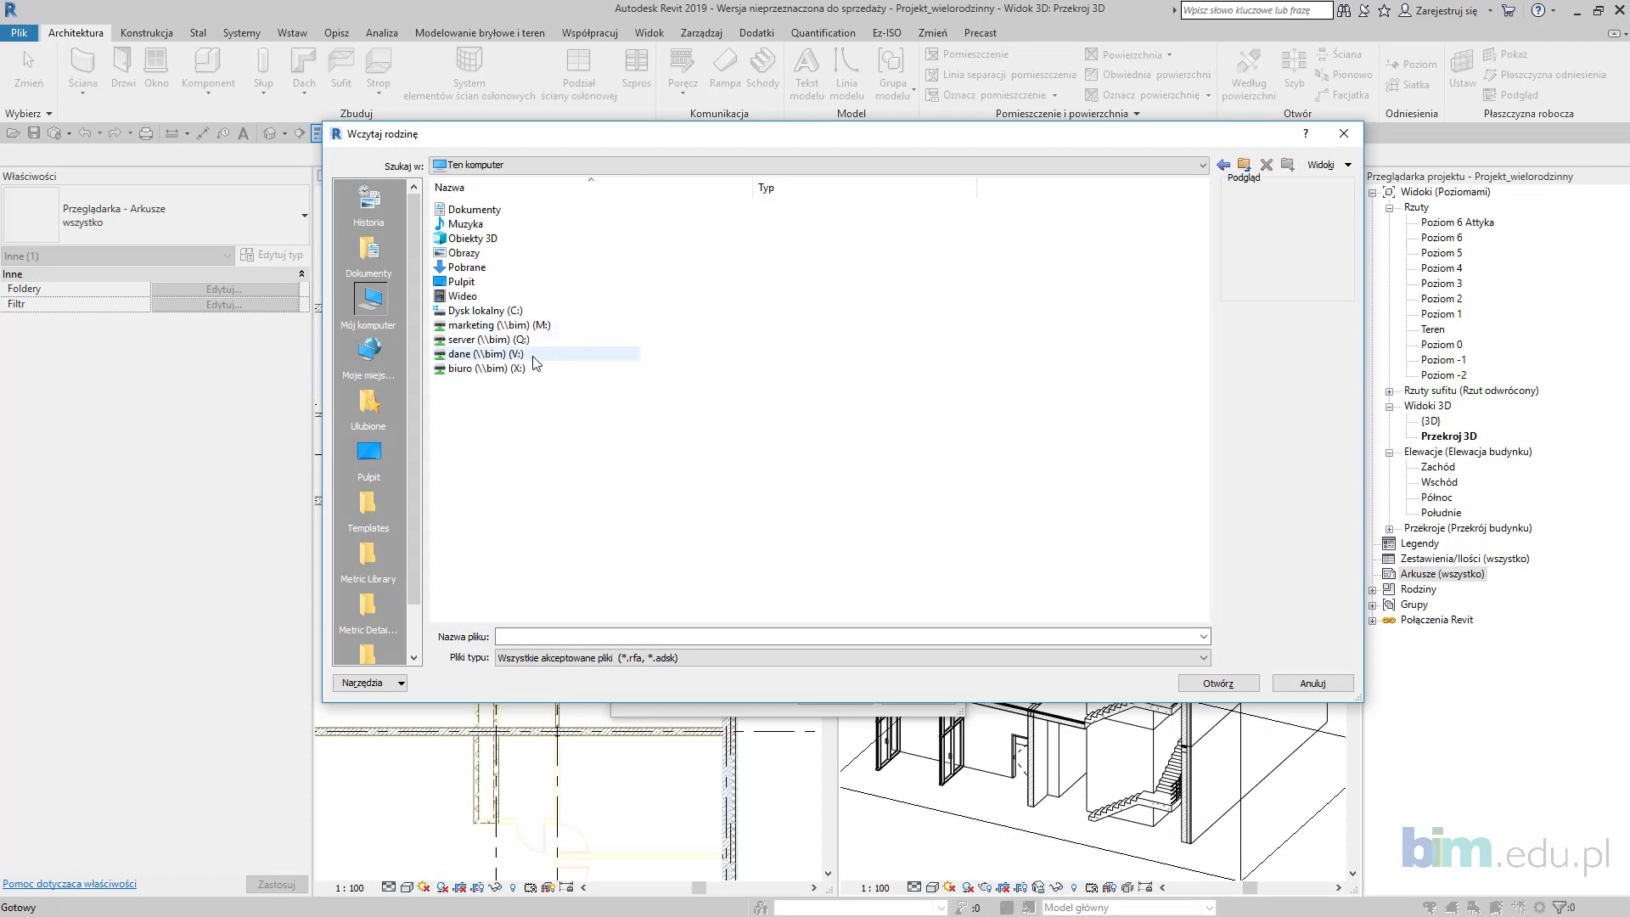
left_click(518, 341)
double_click(507, 341)
double_click(497, 239)
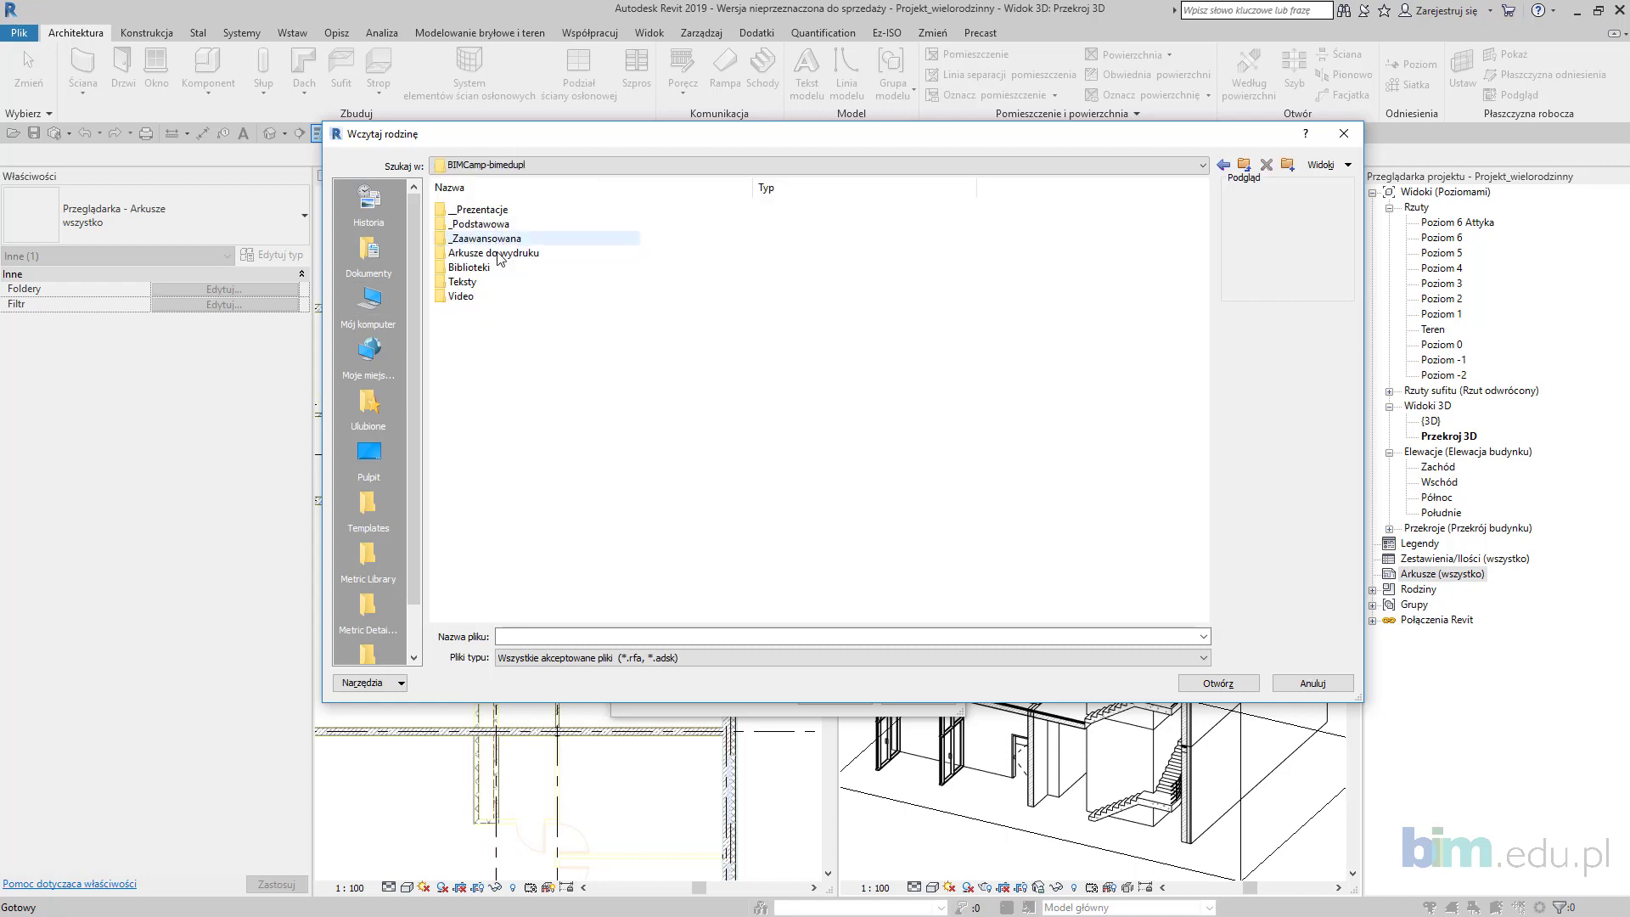
double_click(502, 252)
left_click(501, 223)
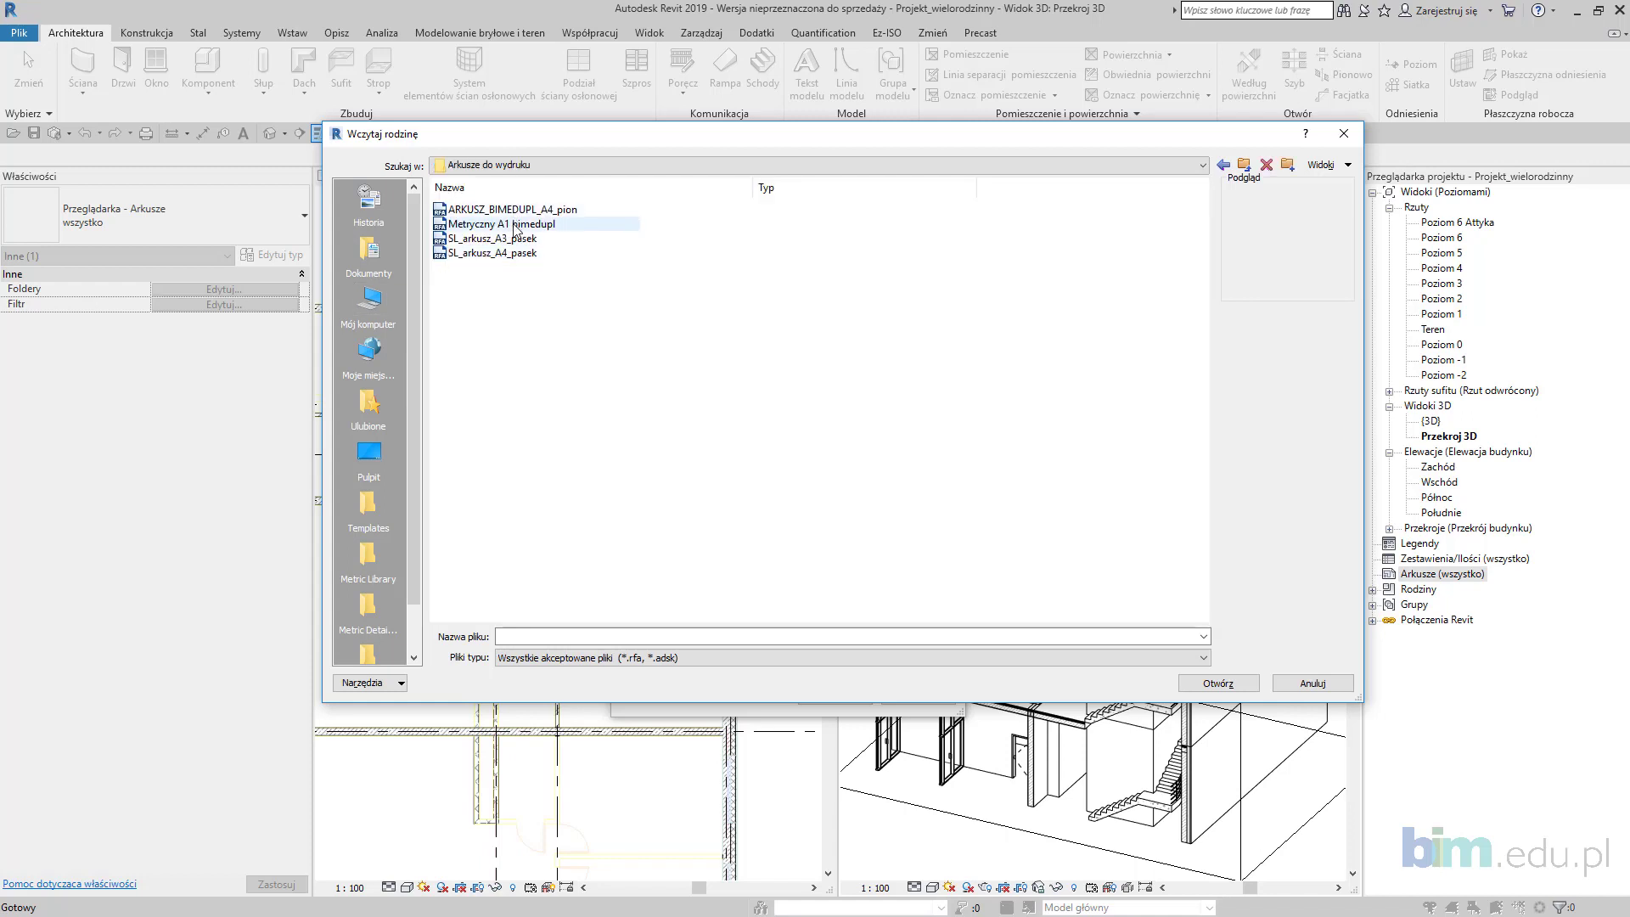
left_click(1218, 685)
left_click(822, 696)
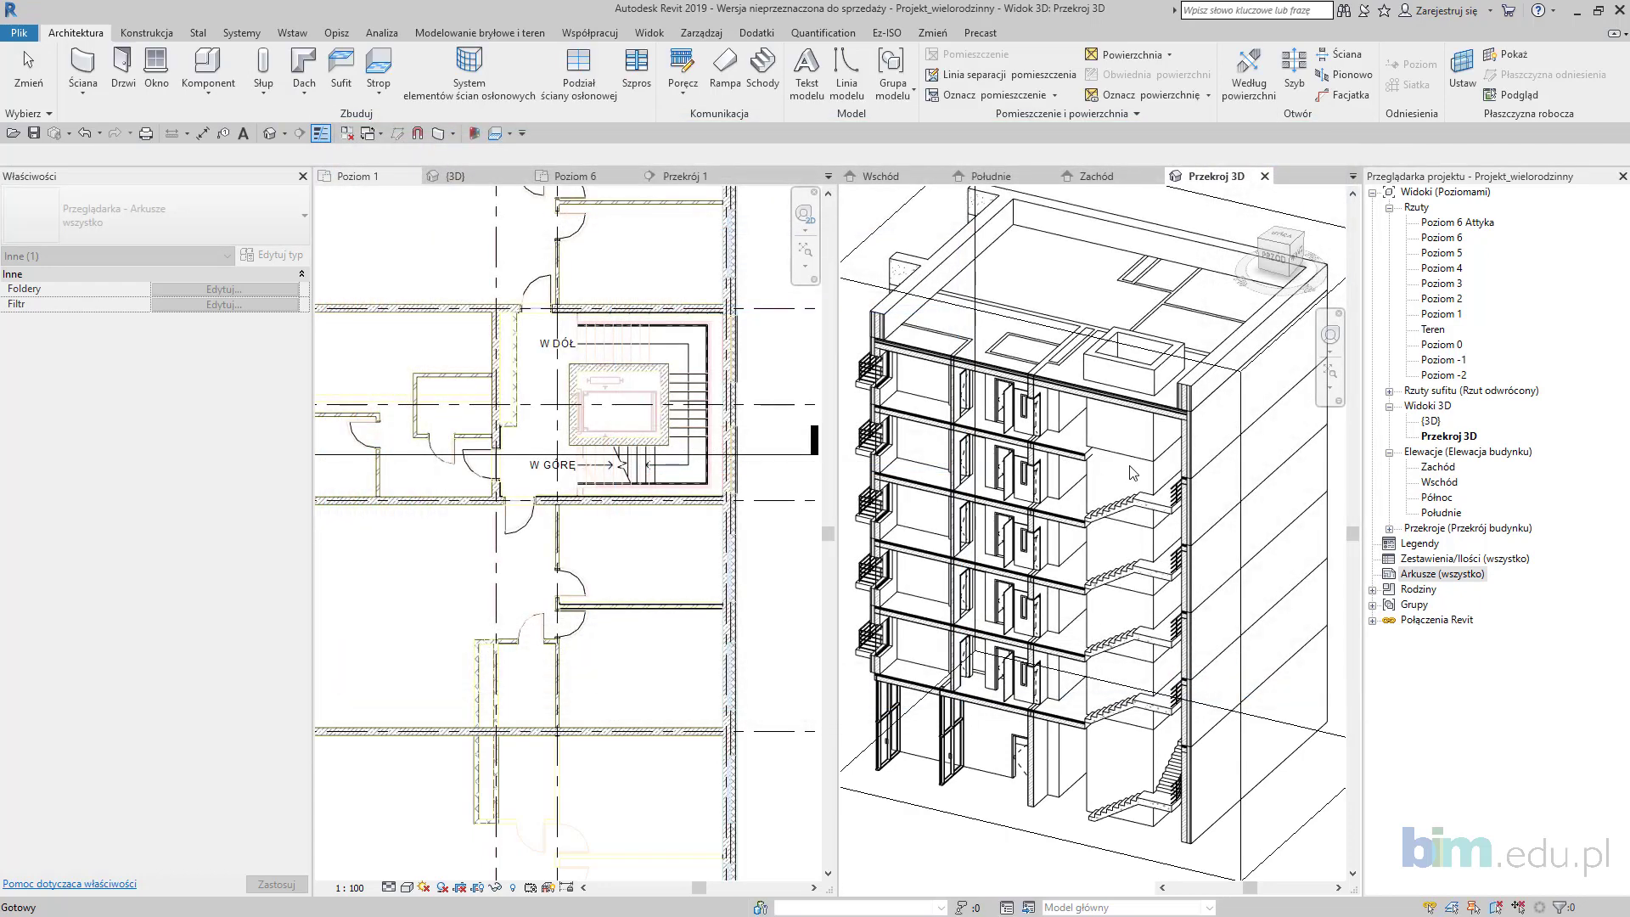
Step: Place the Przekroj 3D view on the new sheet
left_click(1446, 438)
left_click_drag(944, 528, 995, 533)
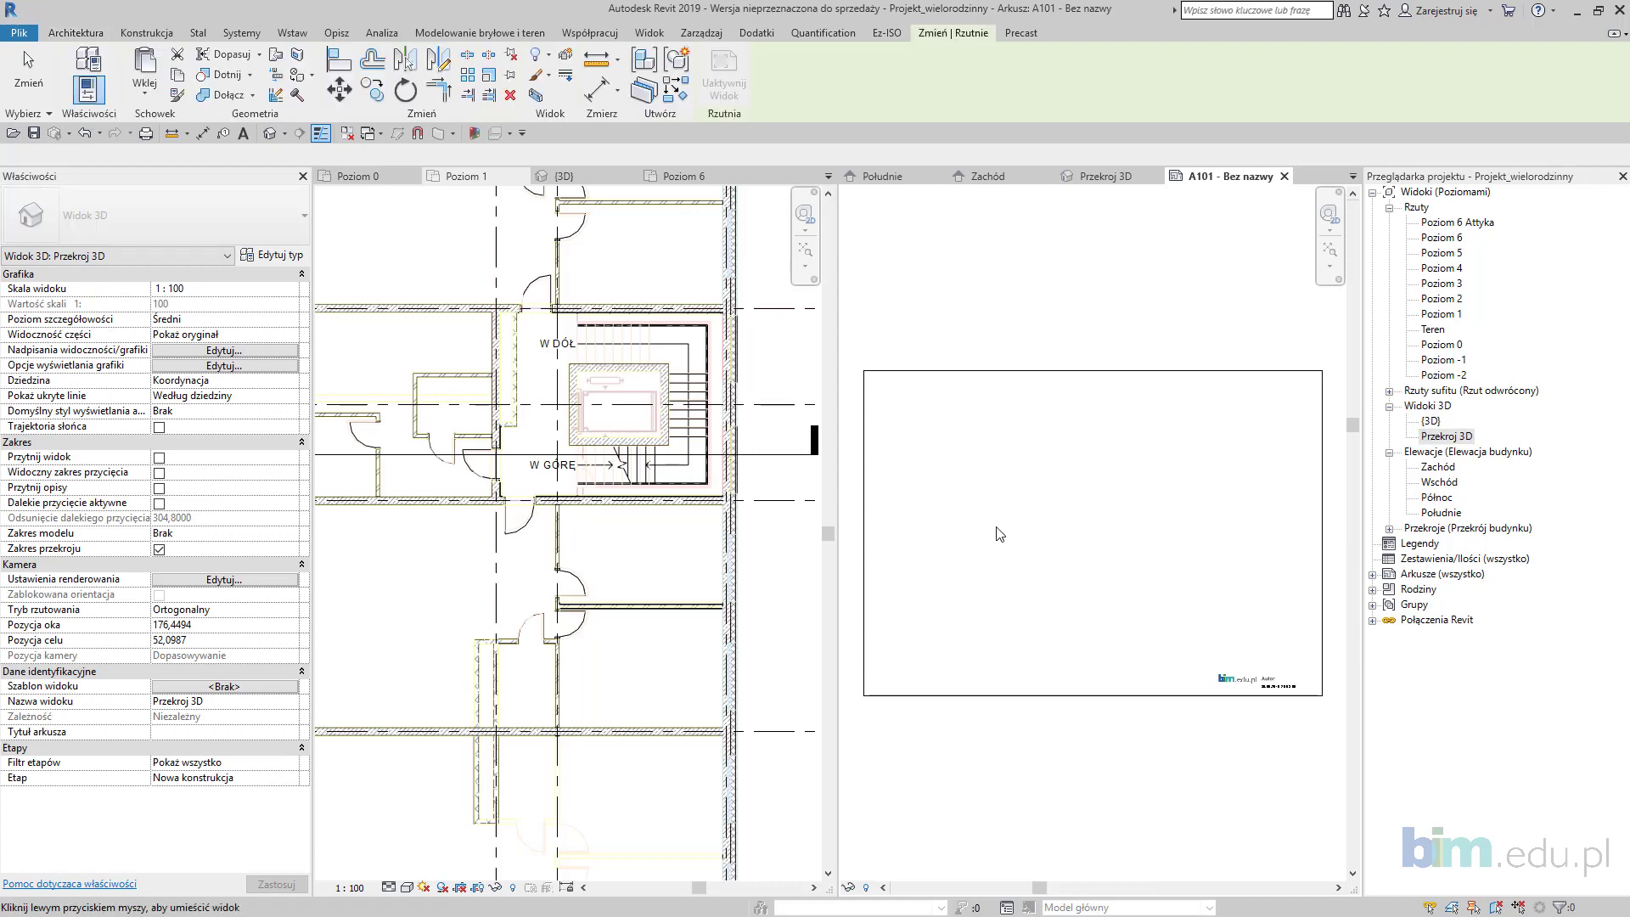
left_click(958, 491)
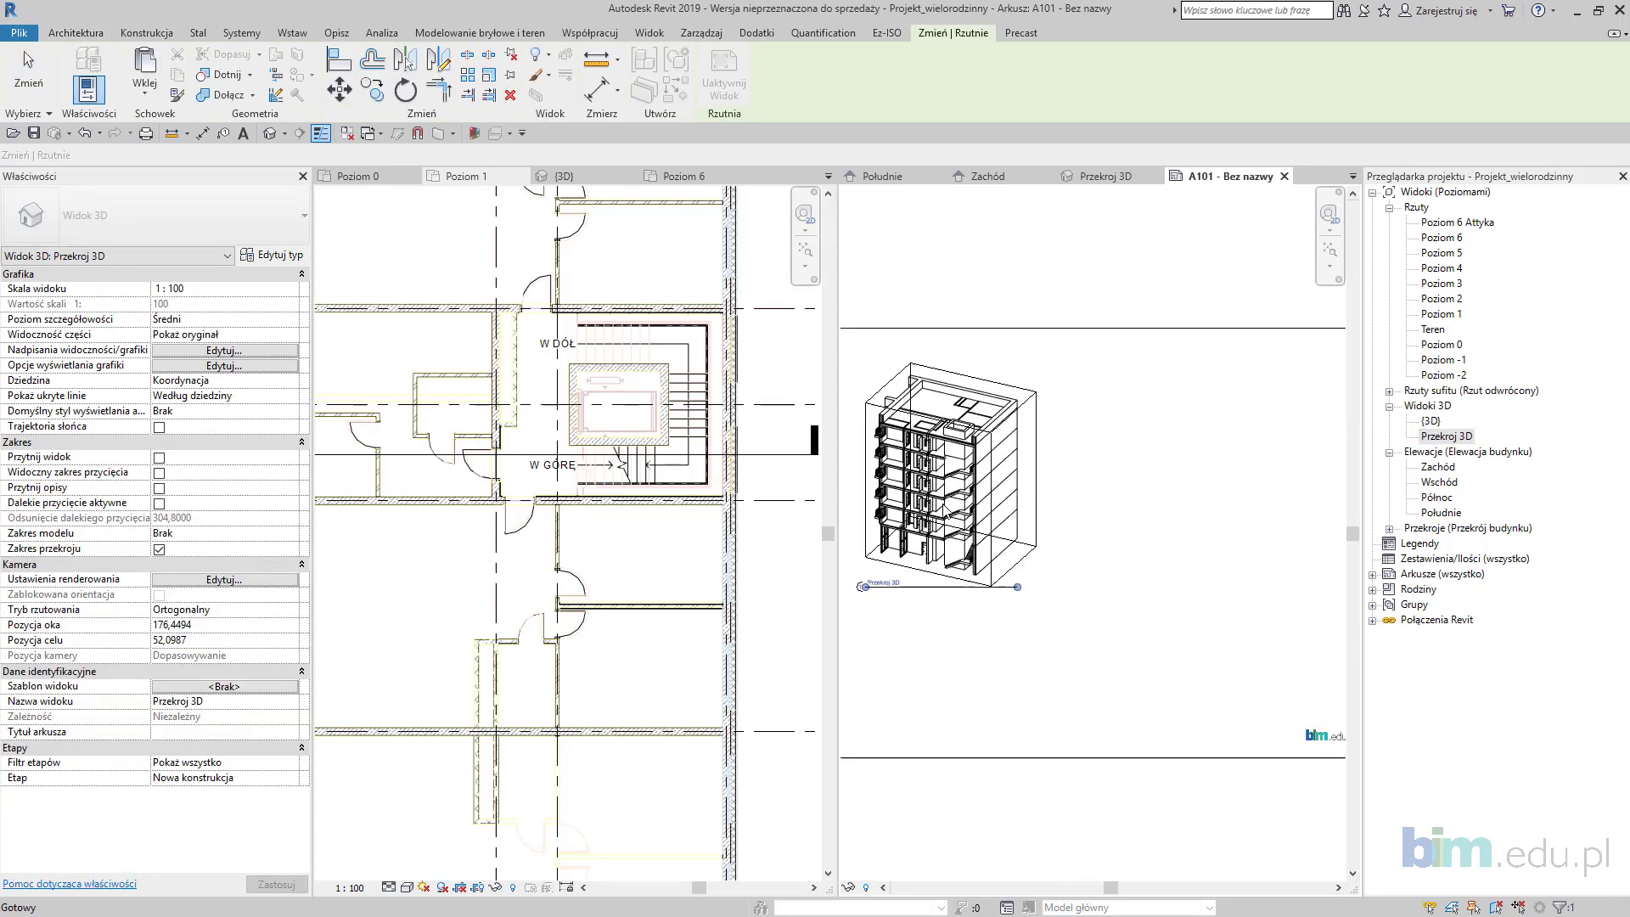
Step: Change the Przekroj 3D viewport type to Bez tytułu and set its view scale to 1:50
scroll(954, 486, "up", 2)
left_click(111, 223)
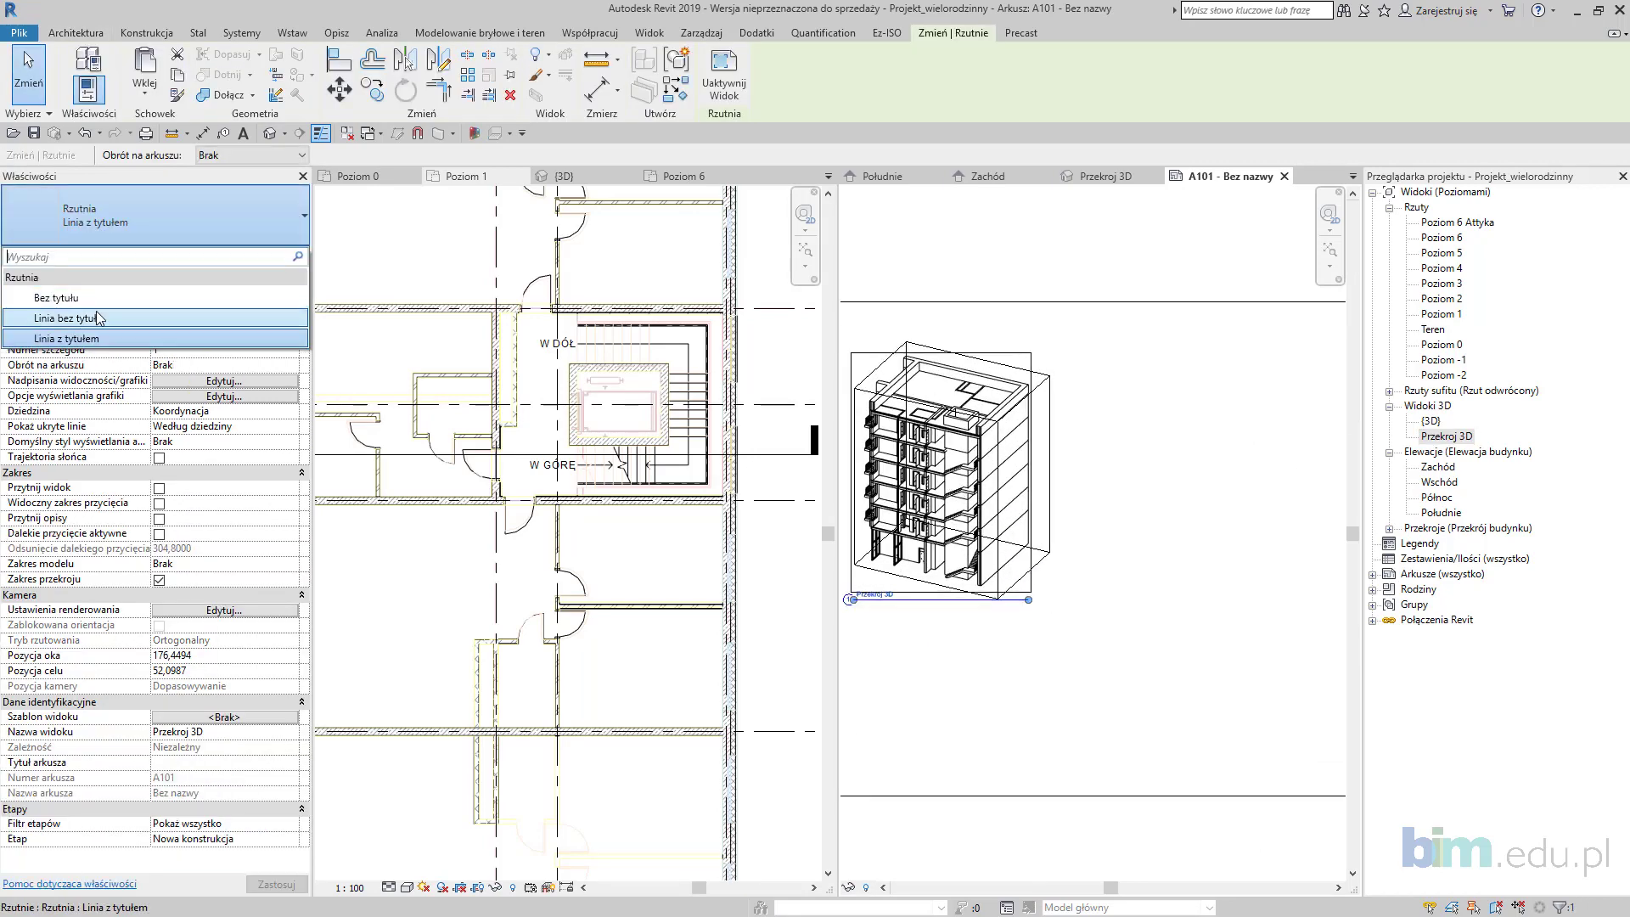
left_click(97, 299)
left_click(291, 296)
left_click(192, 348)
Step: Move the Przekroj 3D viewport into the left part of the sheet frame
scroll(1046, 429, "down", 2)
left_click_drag(1047, 428, 1046, 560)
left_click(1172, 671)
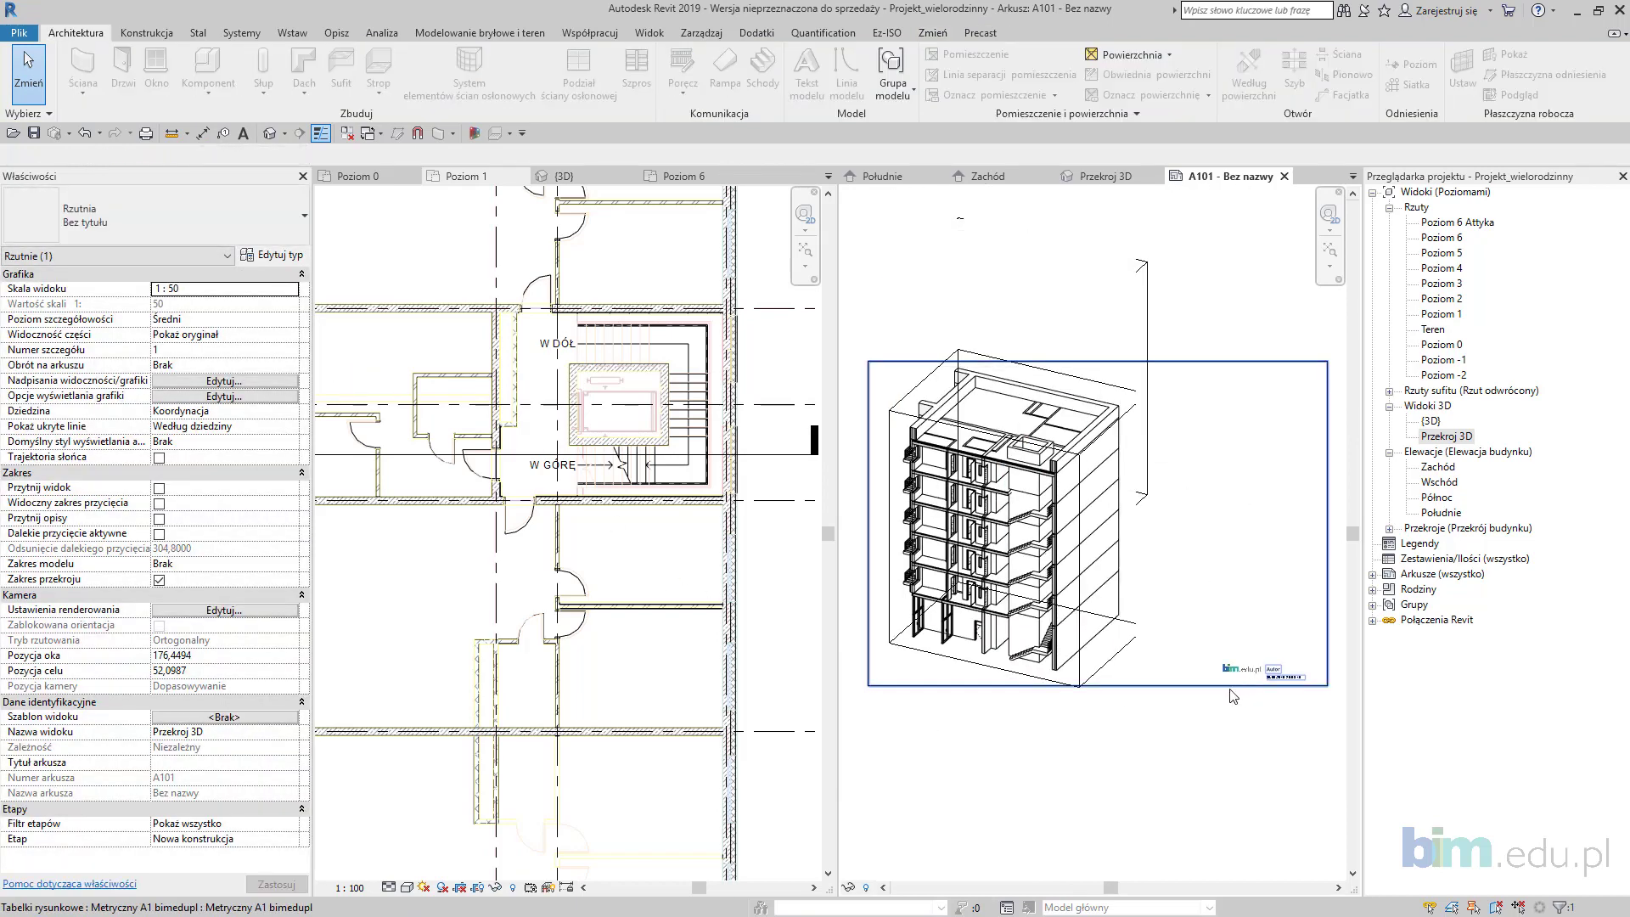
Step: Place the Poziom 1 floor plan on sheet A101 beside the 3D view
left_click(1446, 315)
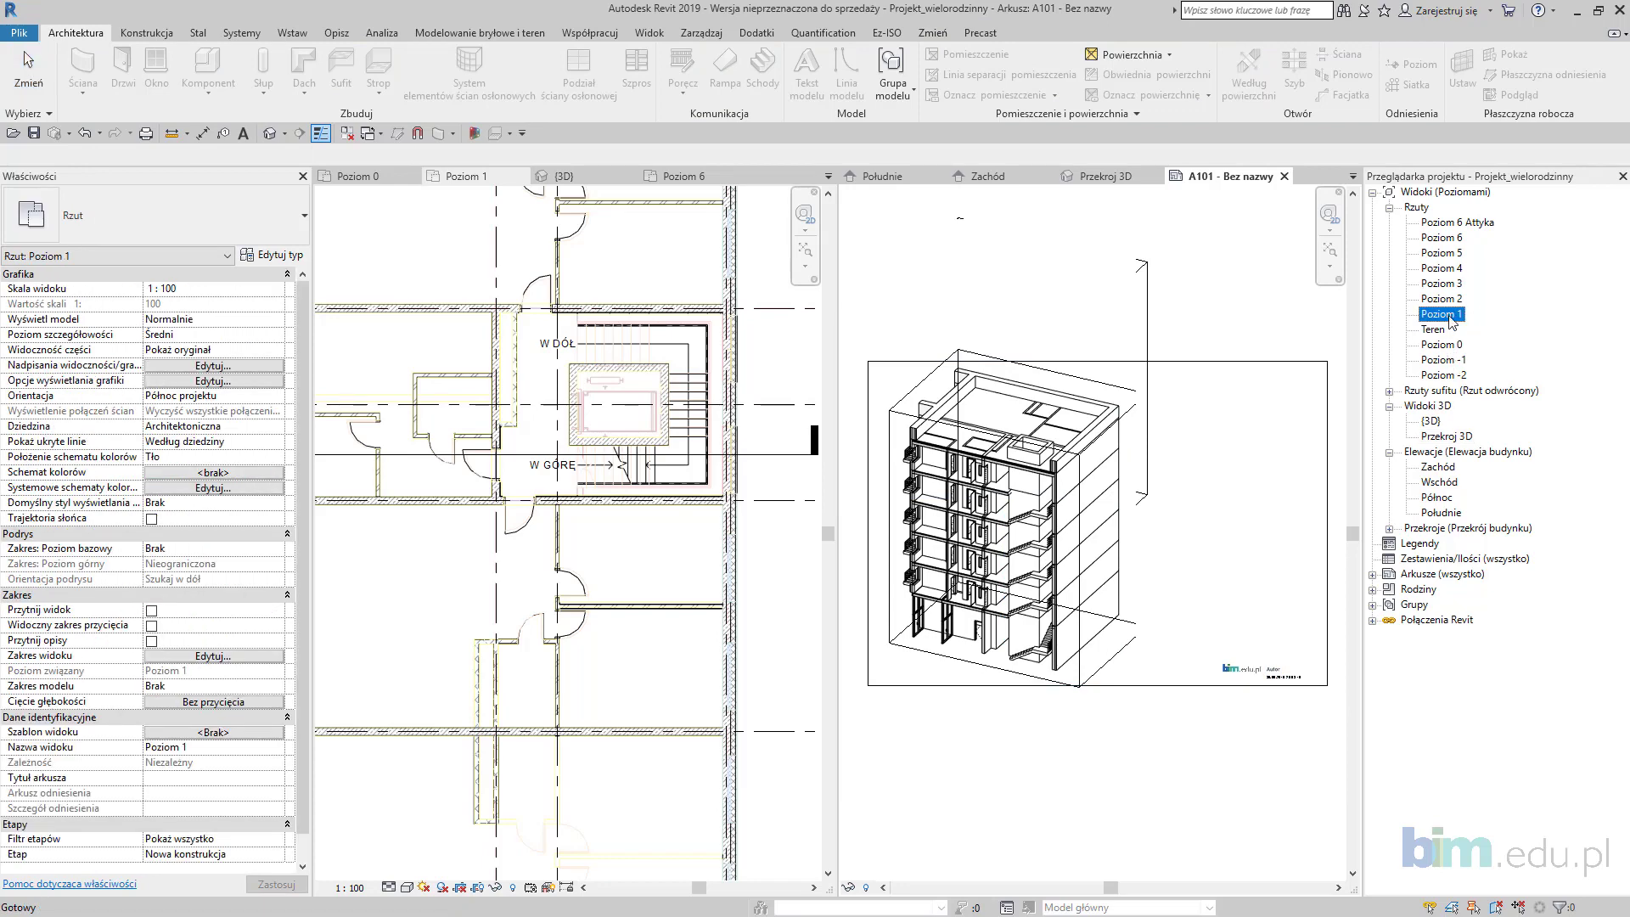
left_click_drag(1220, 528, 1212, 561)
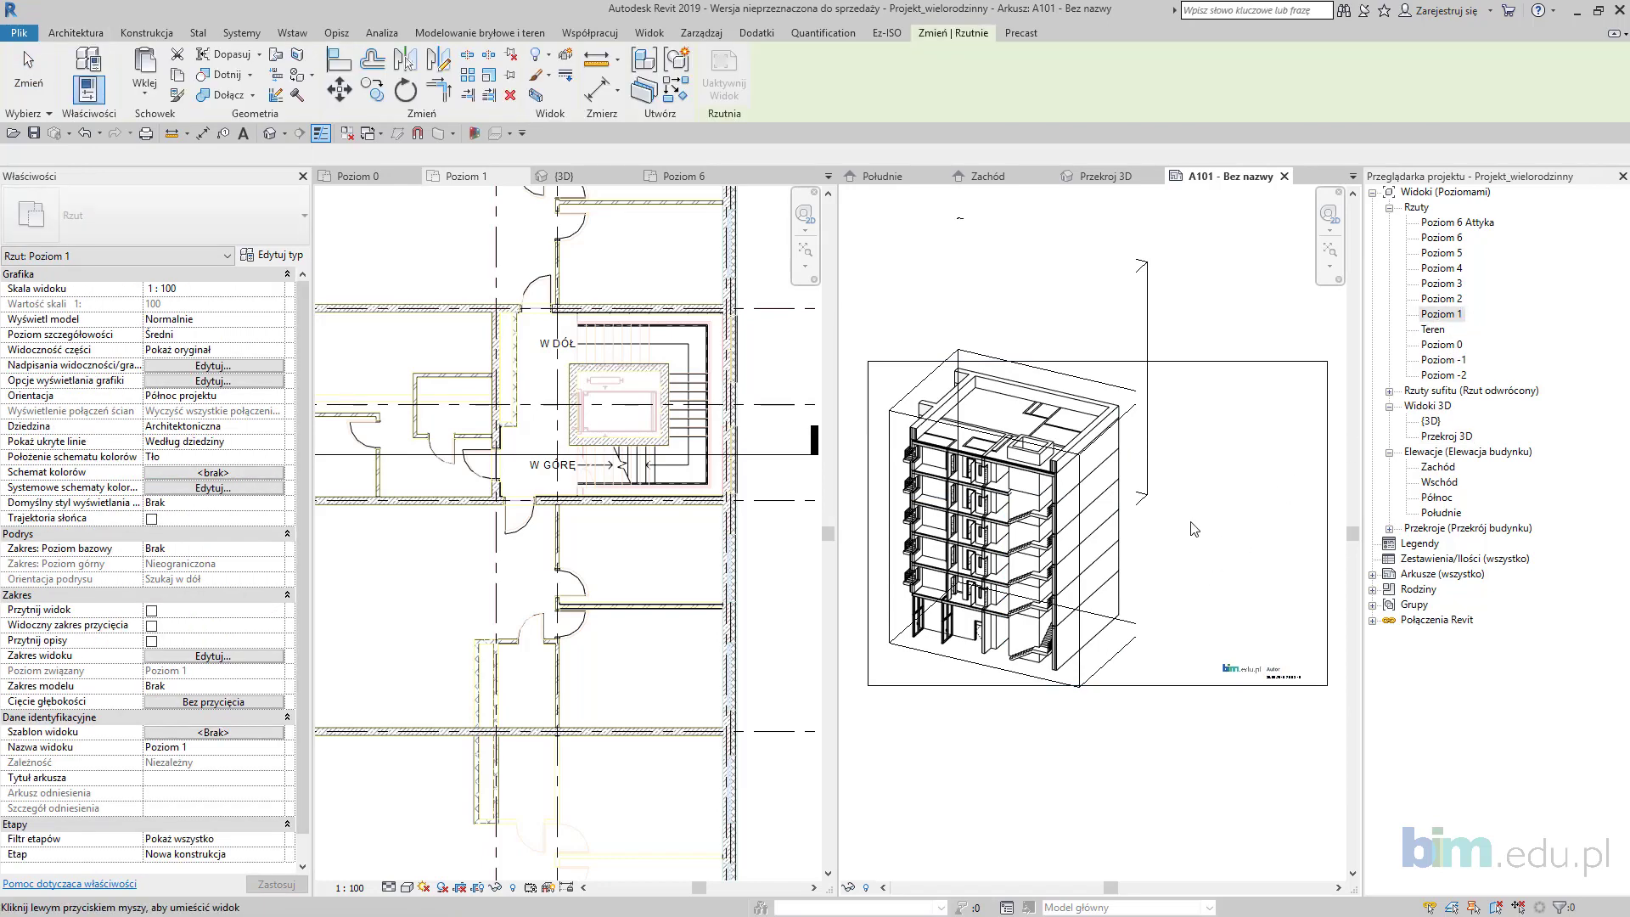
left_click(1196, 530)
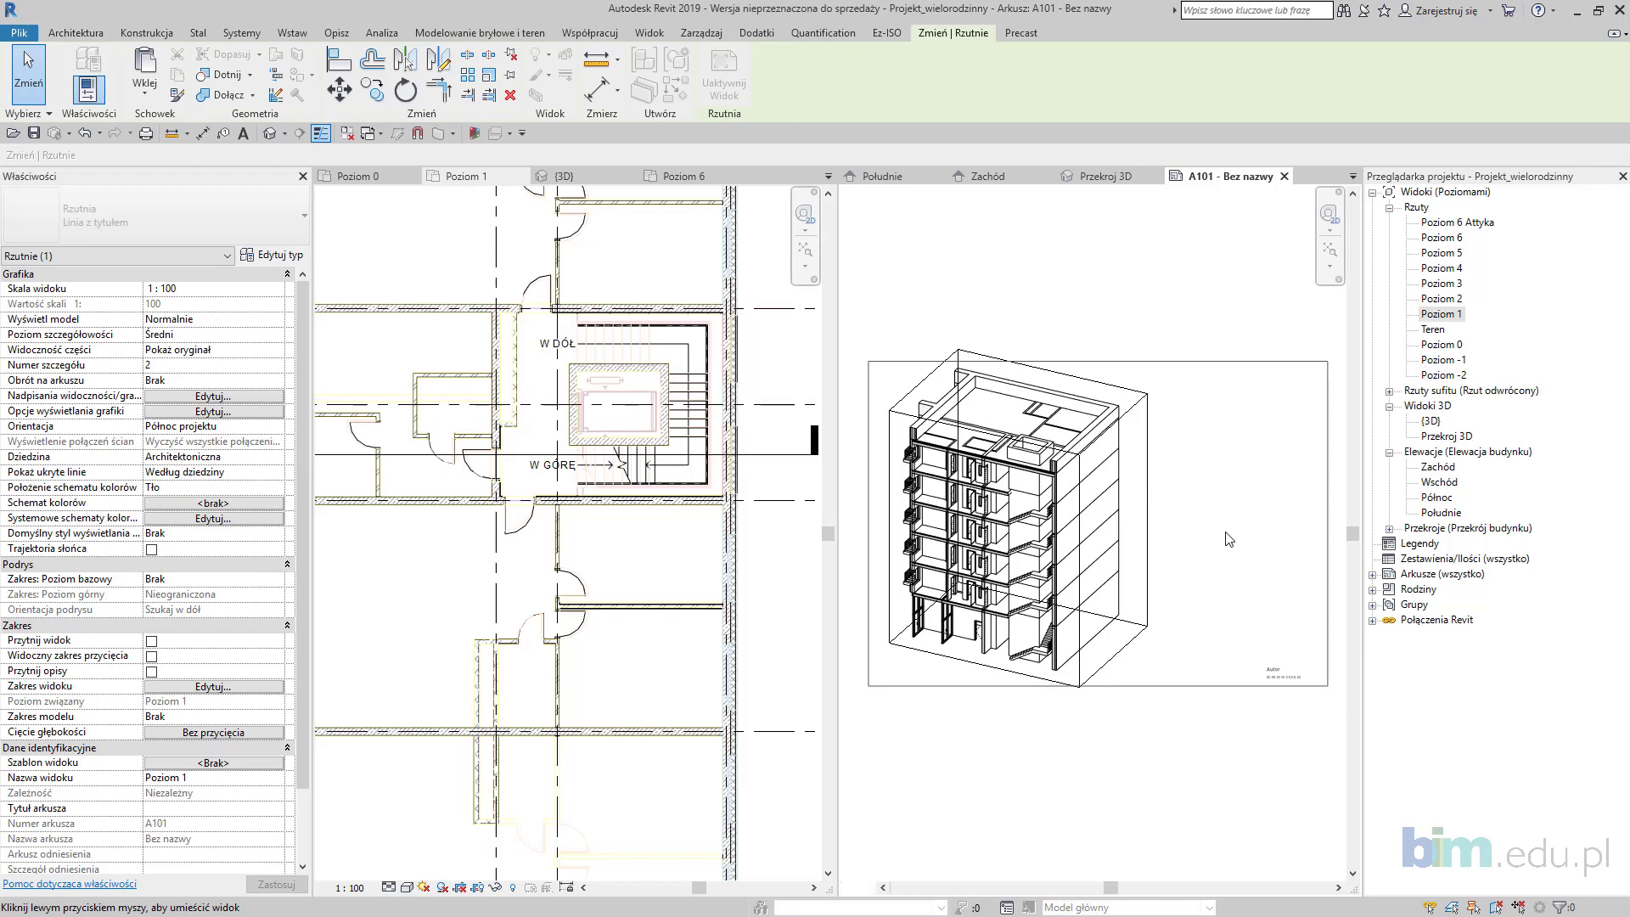
scroll(1211, 577, "down", 4)
middle_click_drag(1223, 560, 1121, 534)
scroll(1122, 534, "up", 2)
left_click_drag(1121, 529, 1056, 535)
scroll(1081, 541, "up", 3)
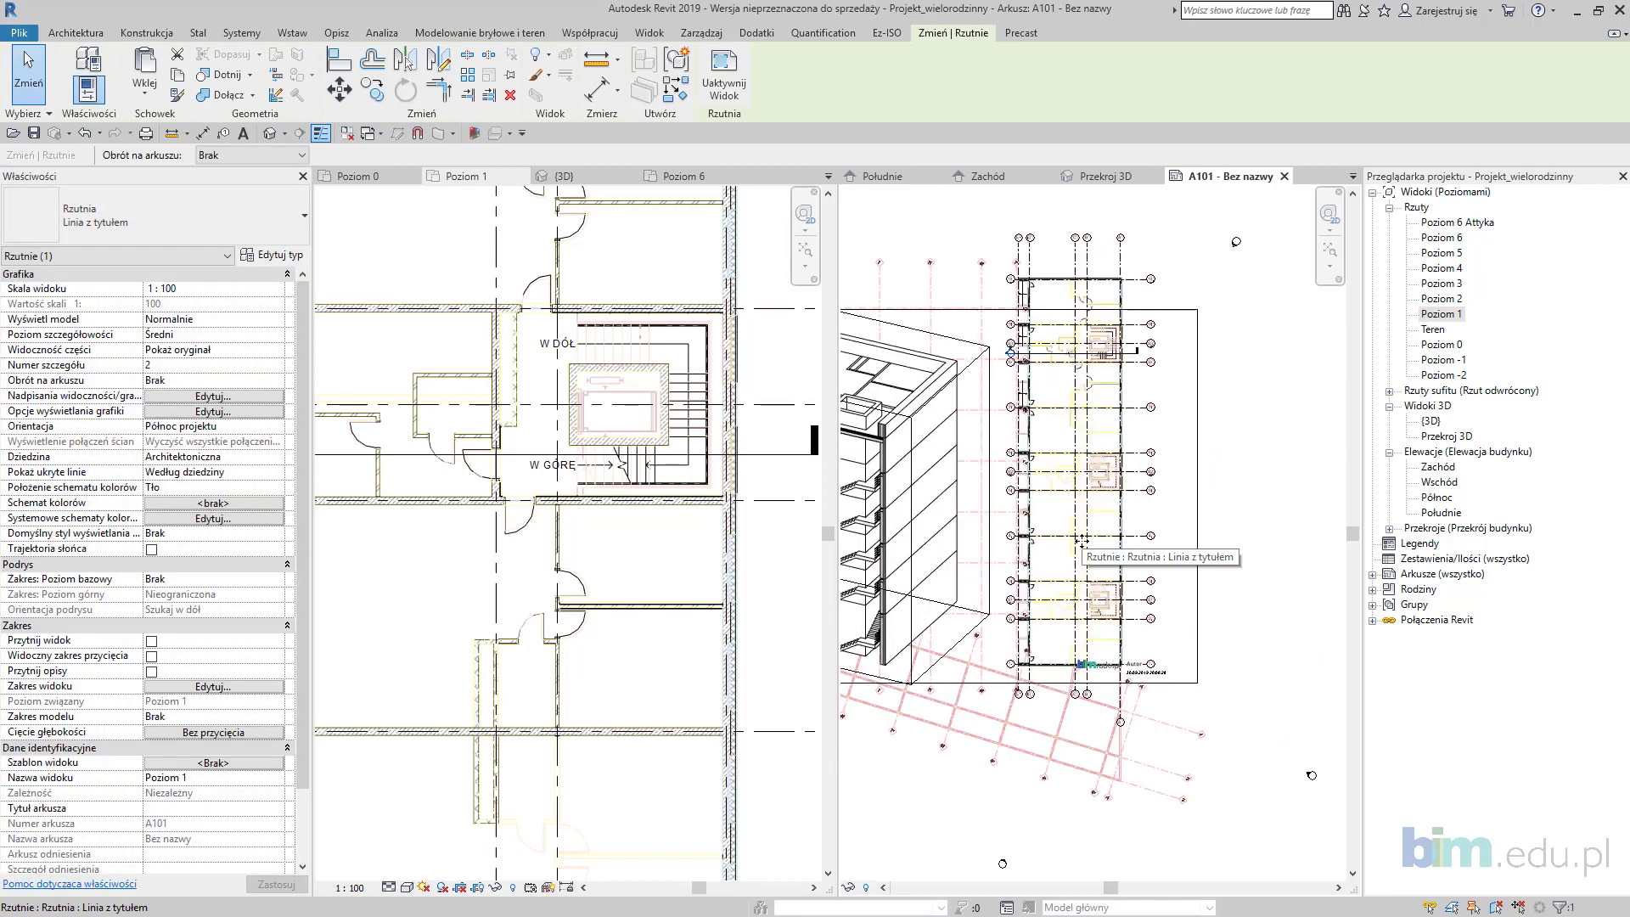
Step: Activate the Poziom 1 viewport and hide the imported wielorodzinna_1.dwg in its visibility settings
double_click(1082, 542)
scroll(1084, 547, "up", 3)
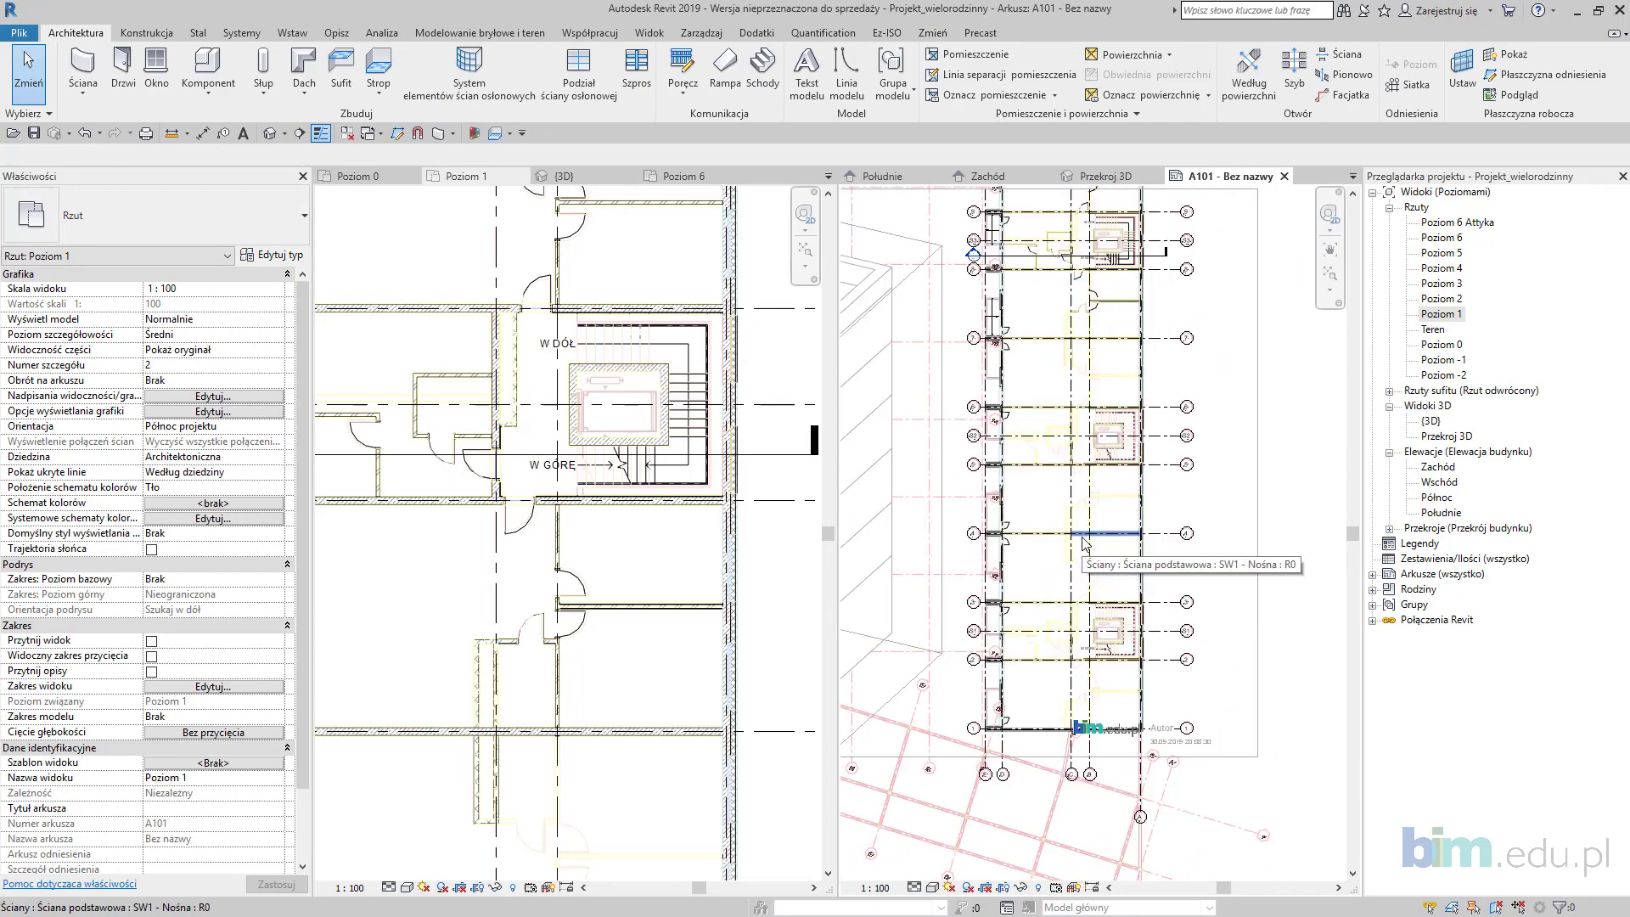
key("v")
key("v")
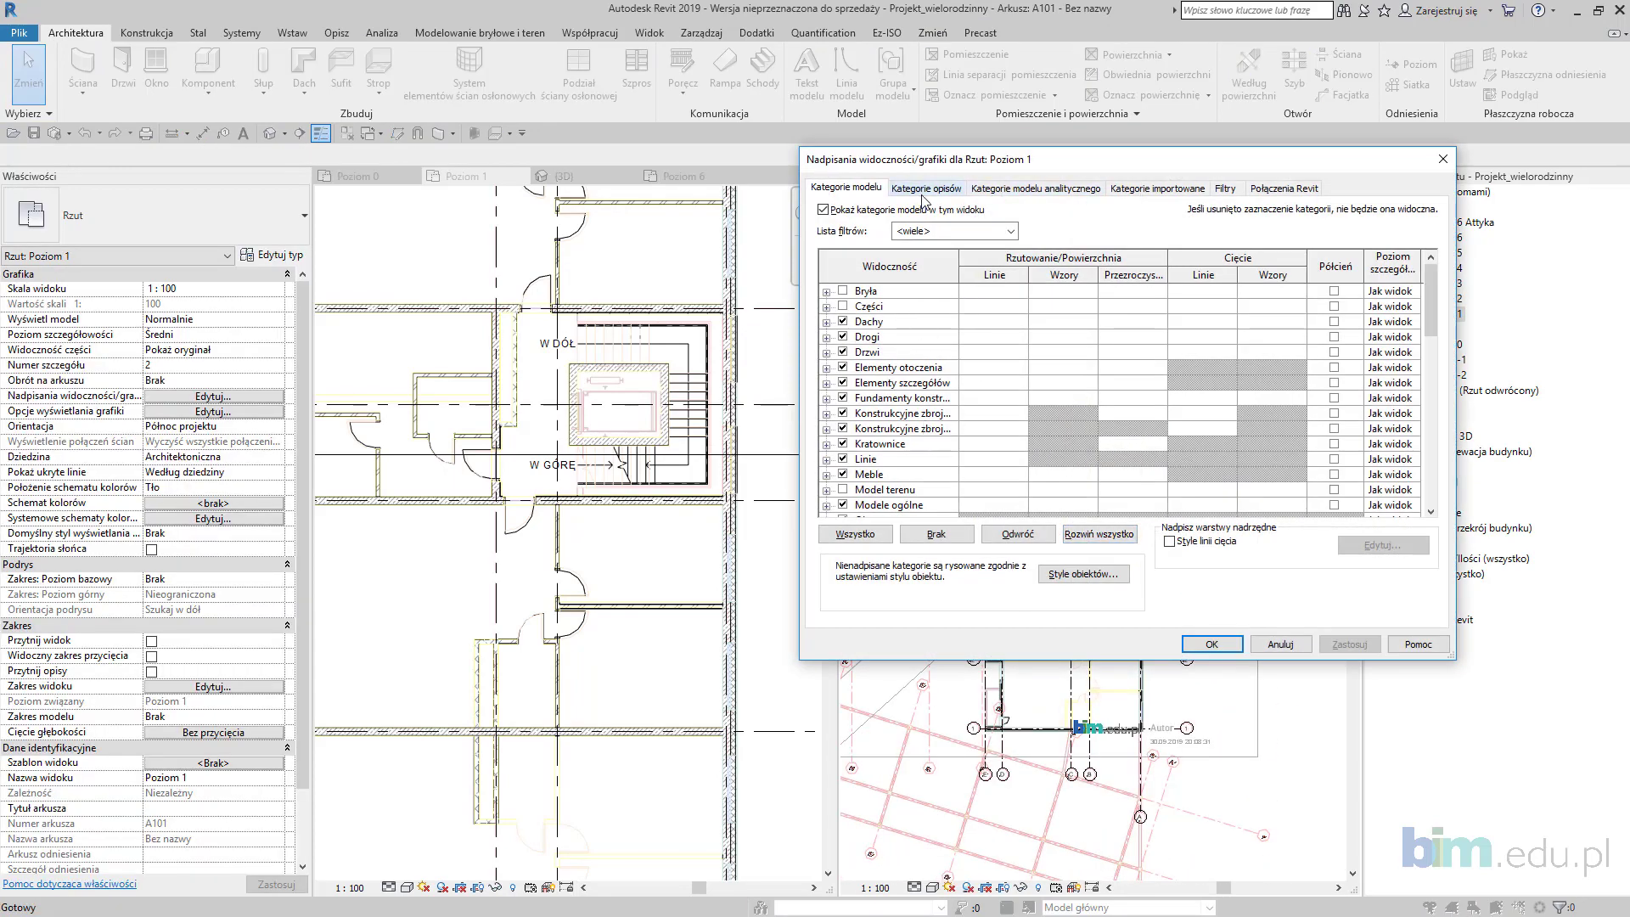
left_click(1177, 191)
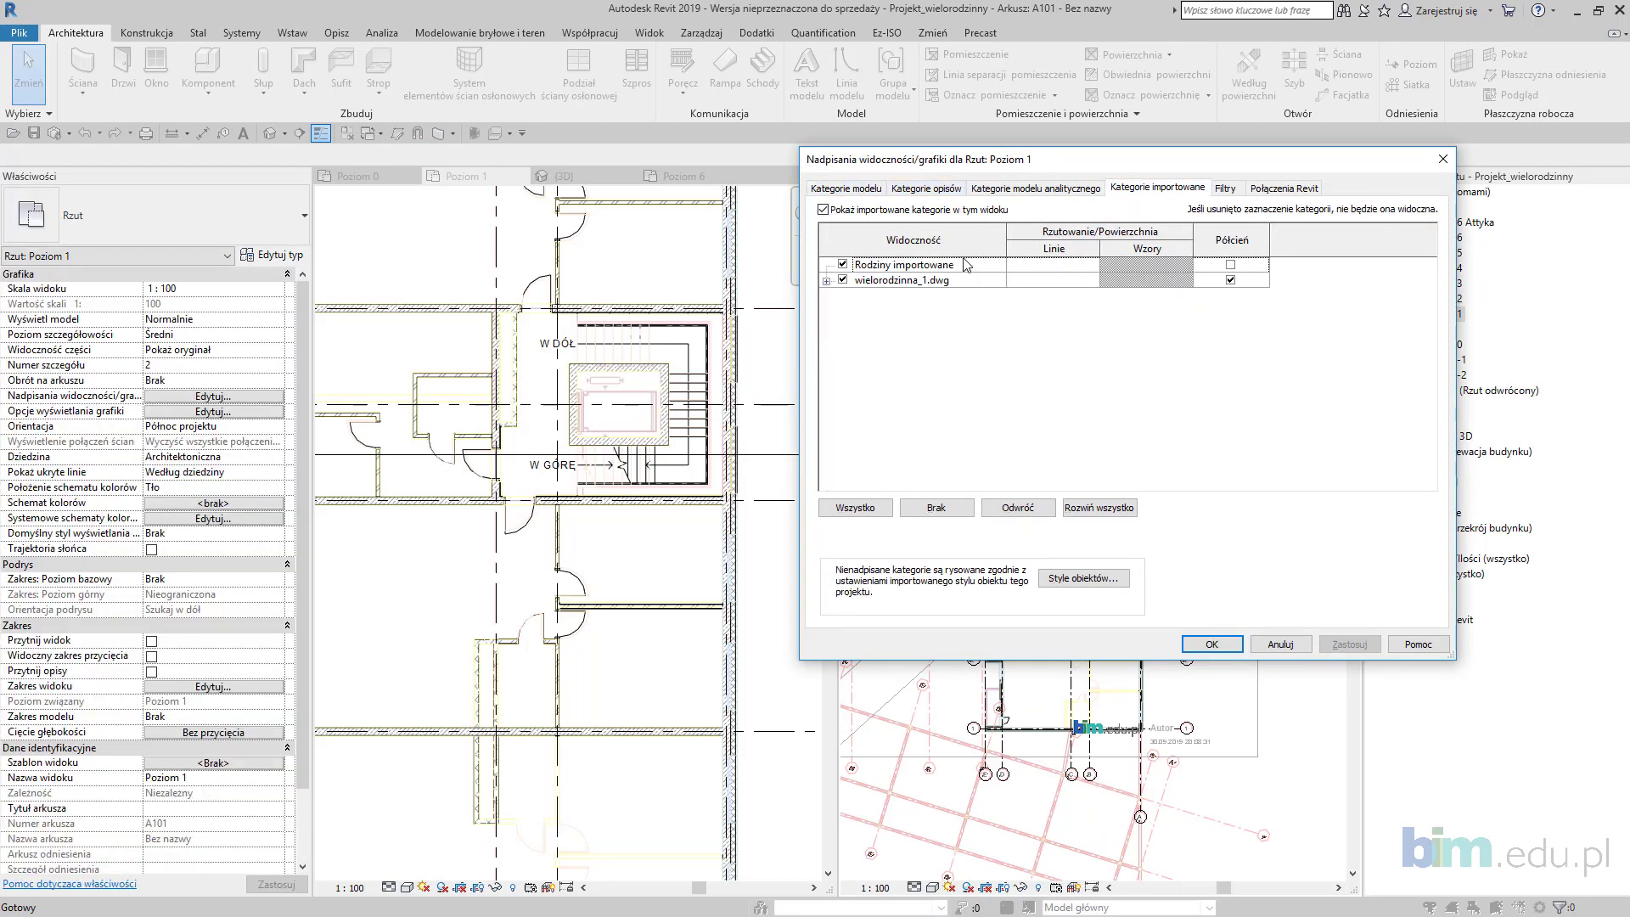
left_click(844, 281)
left_click(1372, 644)
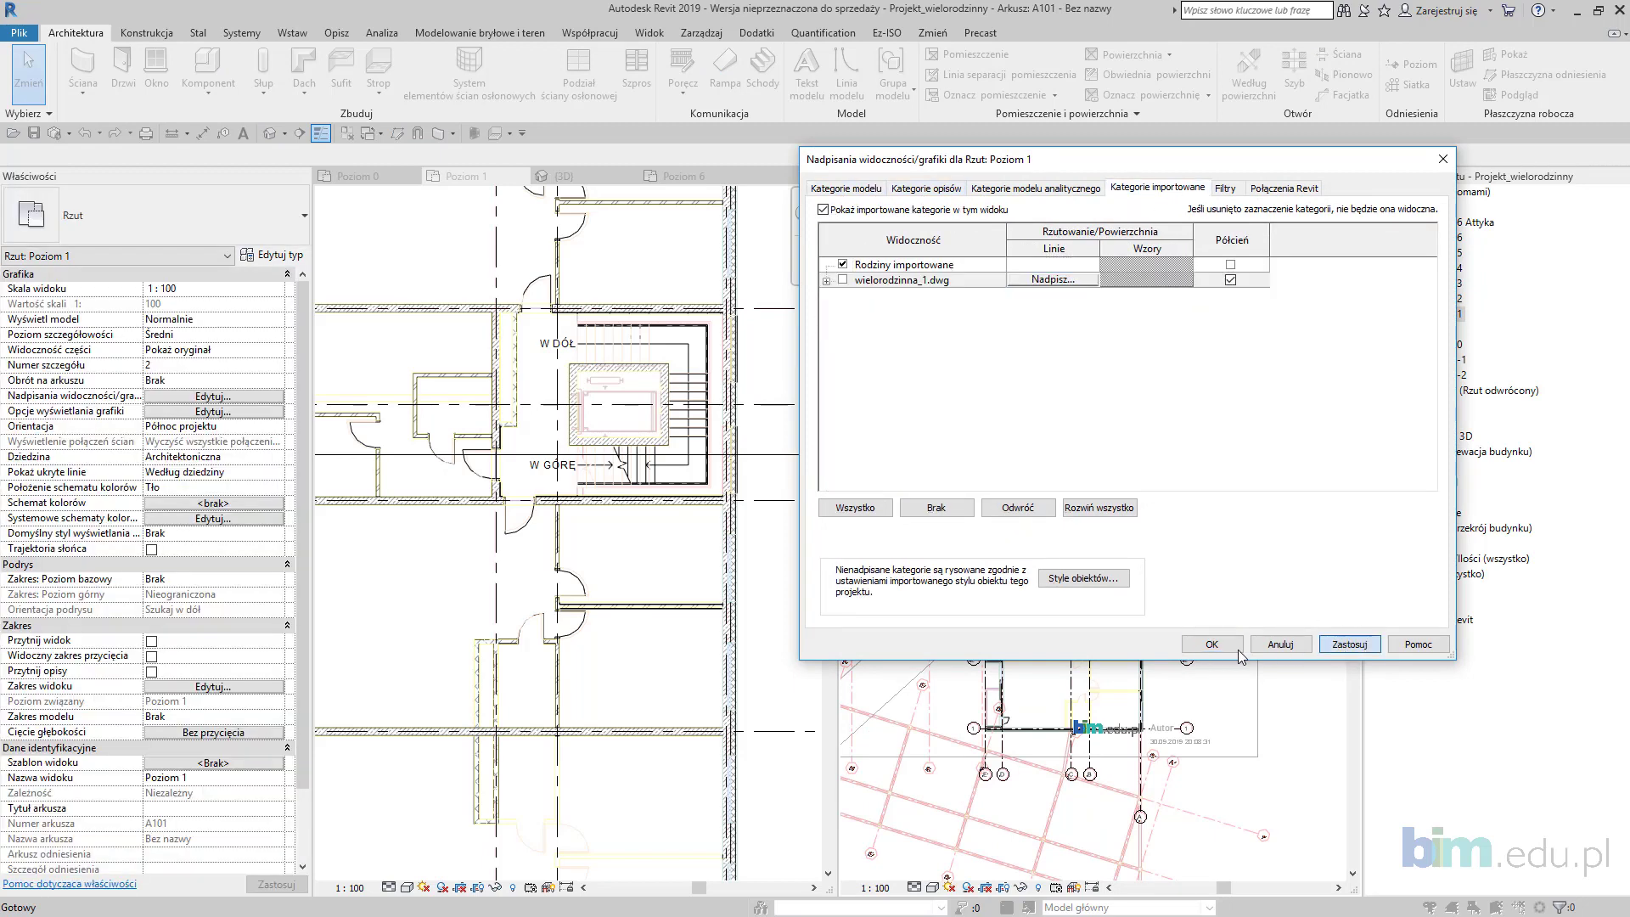
left_click(1213, 644)
Step: Set the Poziom 1 view to a custom scale of 1:150 and deactivate the viewport
scroll(1242, 610, "down", 1)
left_click(212, 289)
left_click(204, 318)
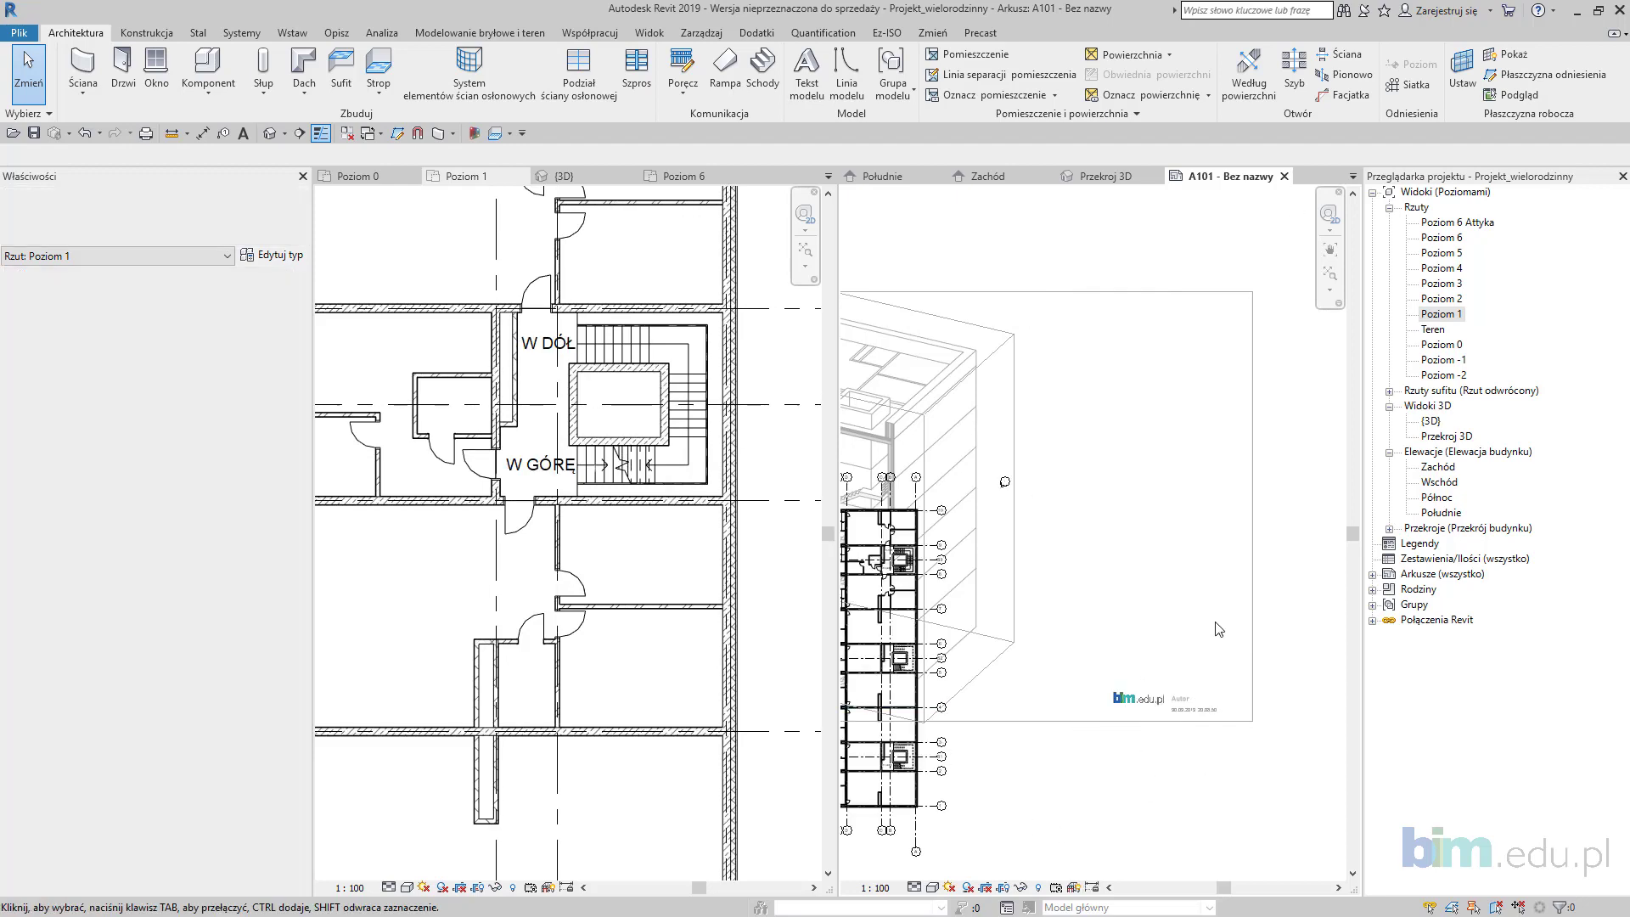
double_click(1290, 588)
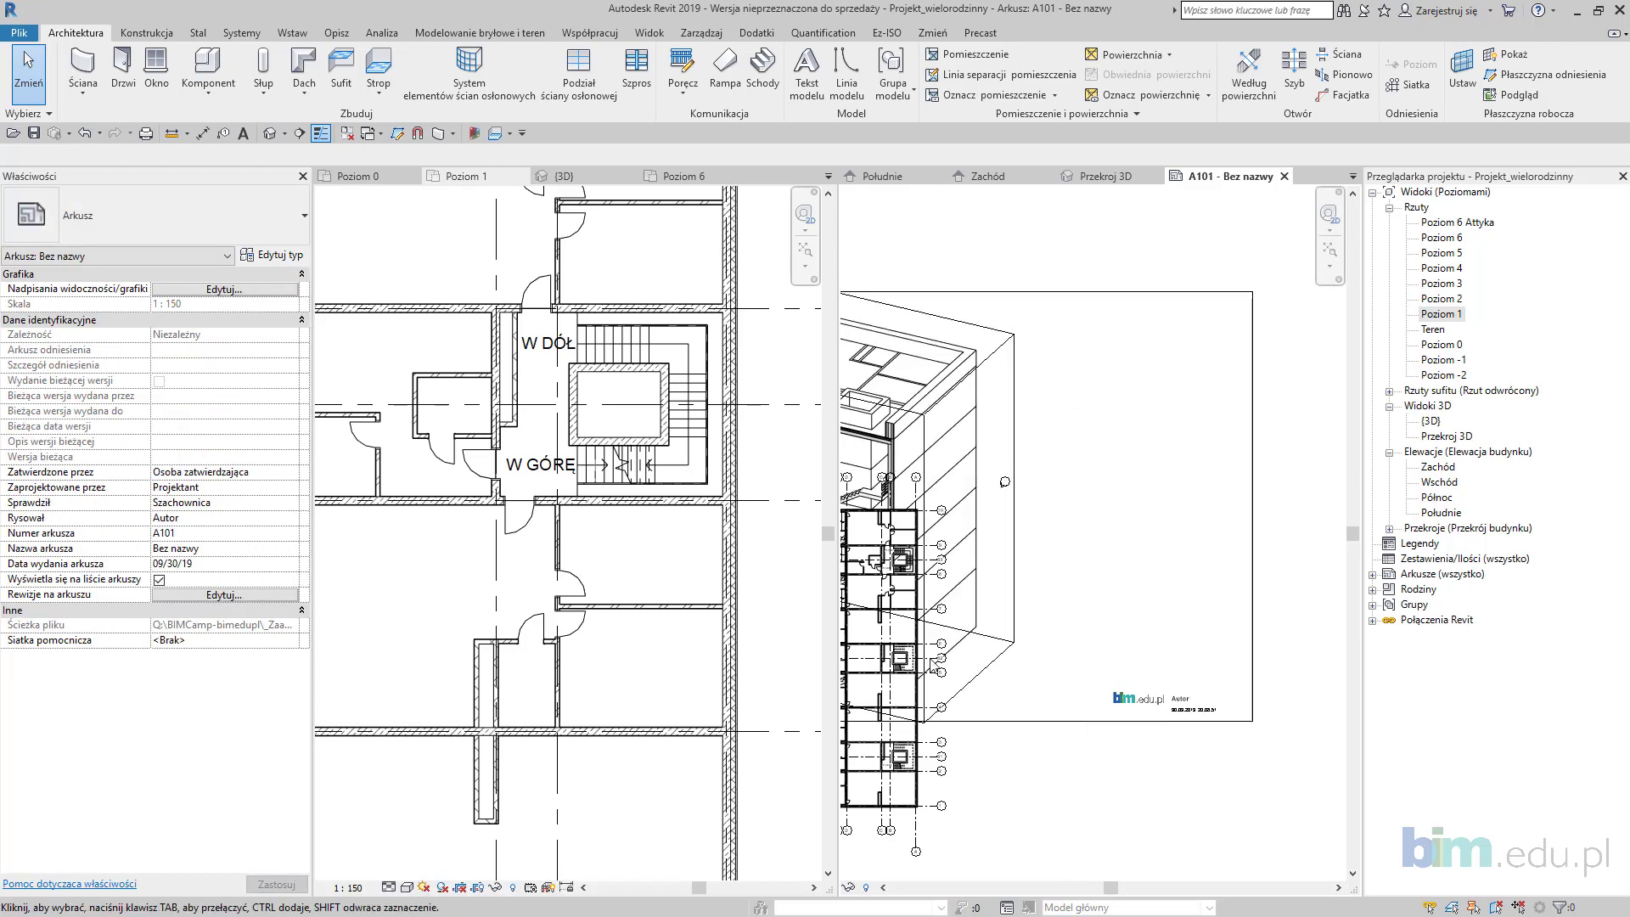
Step: Reactivate the Poziom 1 viewport and turn on view cropping with a visible crop region
scroll(1022, 630, "up", 2)
double_click(1326, 707)
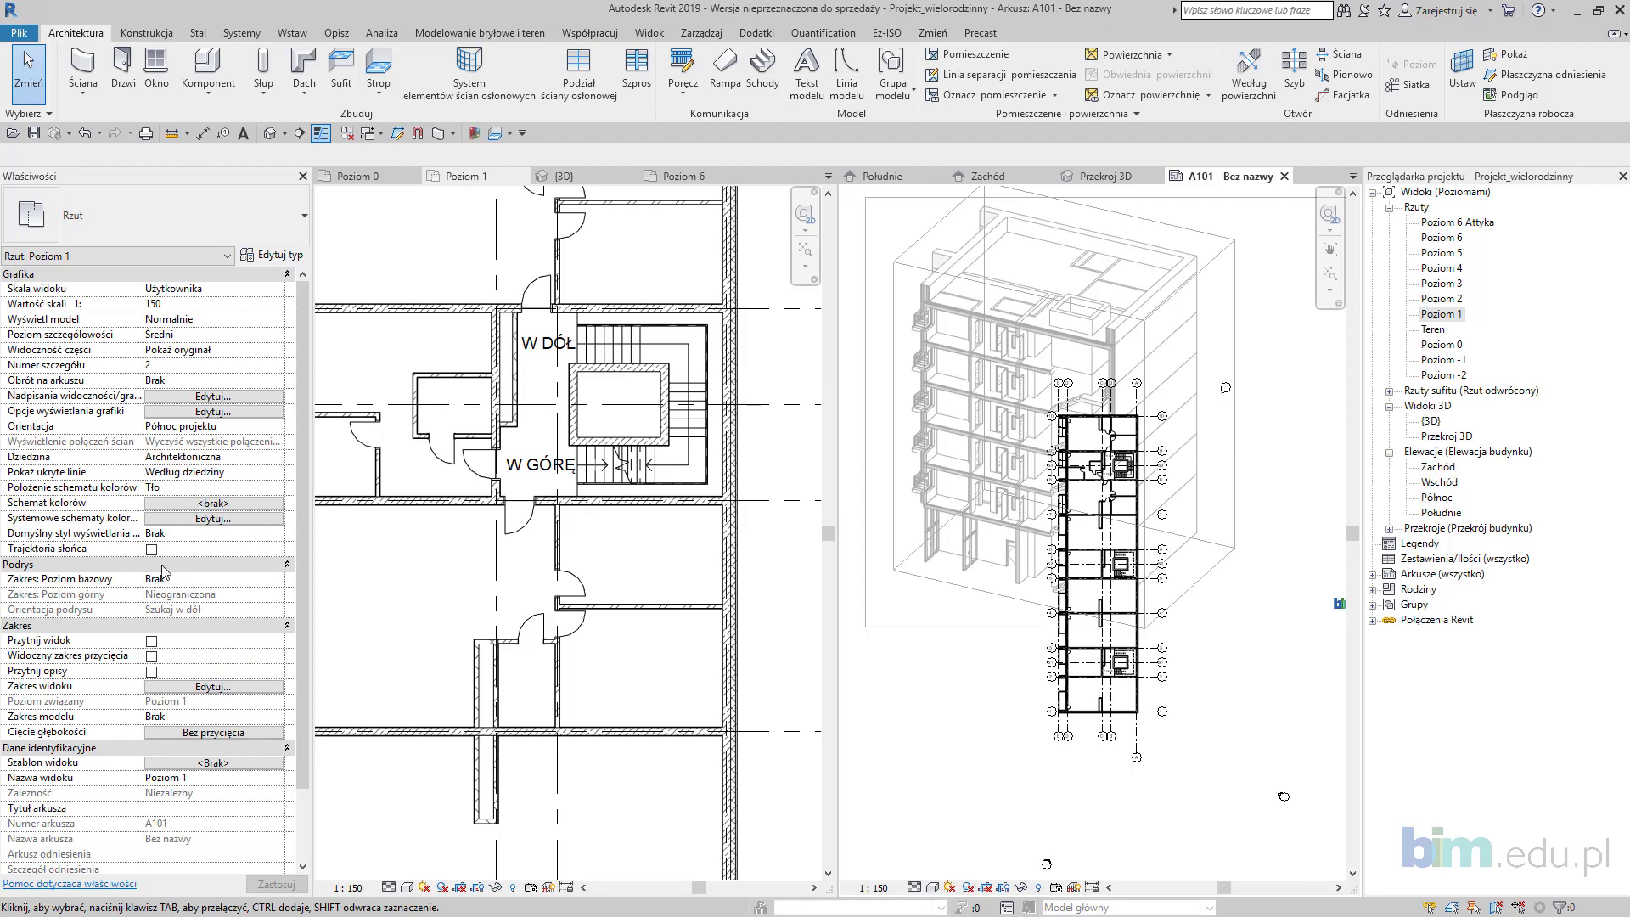
left_click(151, 656)
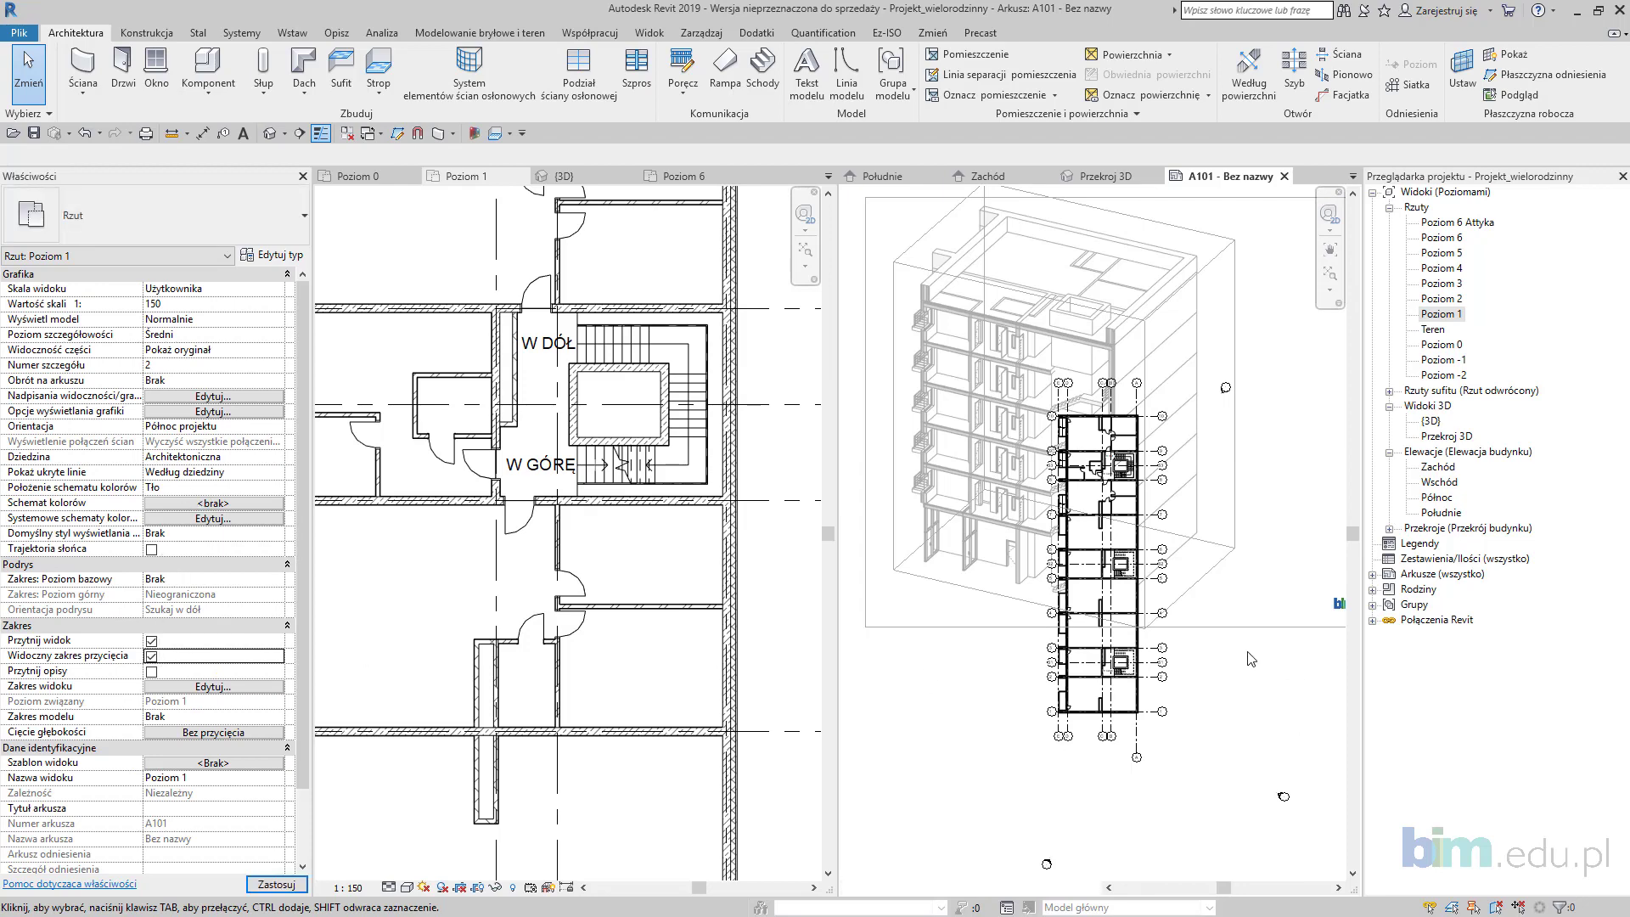
Step: Tighten the Poziom 1 crop region around the building and its grid bubbles on all sides, and deactivate the viewport
left_click(1315, 663)
left_click_drag(1316, 632, 1191, 631)
left_click_drag(886, 632, 1090, 632)
left_click_drag(1139, 856, 1153, 720)
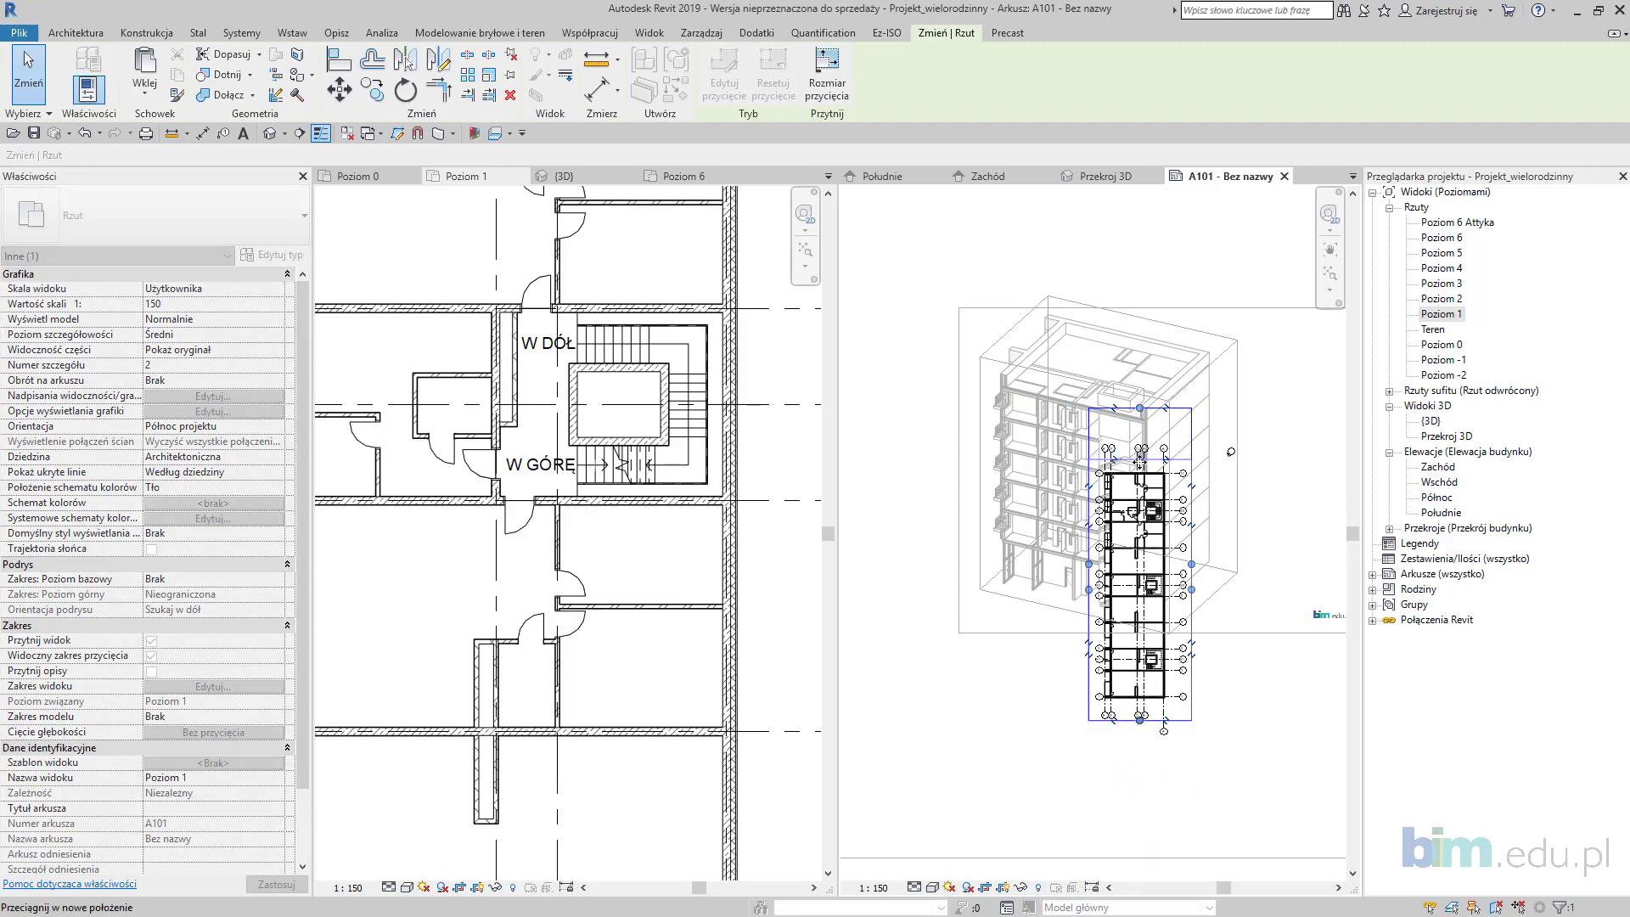
left_click_drag(1140, 461, 1140, 444)
double_click(1244, 730)
Step: Change the Poziom 1 viewport type to Bez tytułu and move it to the right side of the sheet
scroll(1198, 729, "down", 1)
middle_click_drag(1198, 730, 1037, 745)
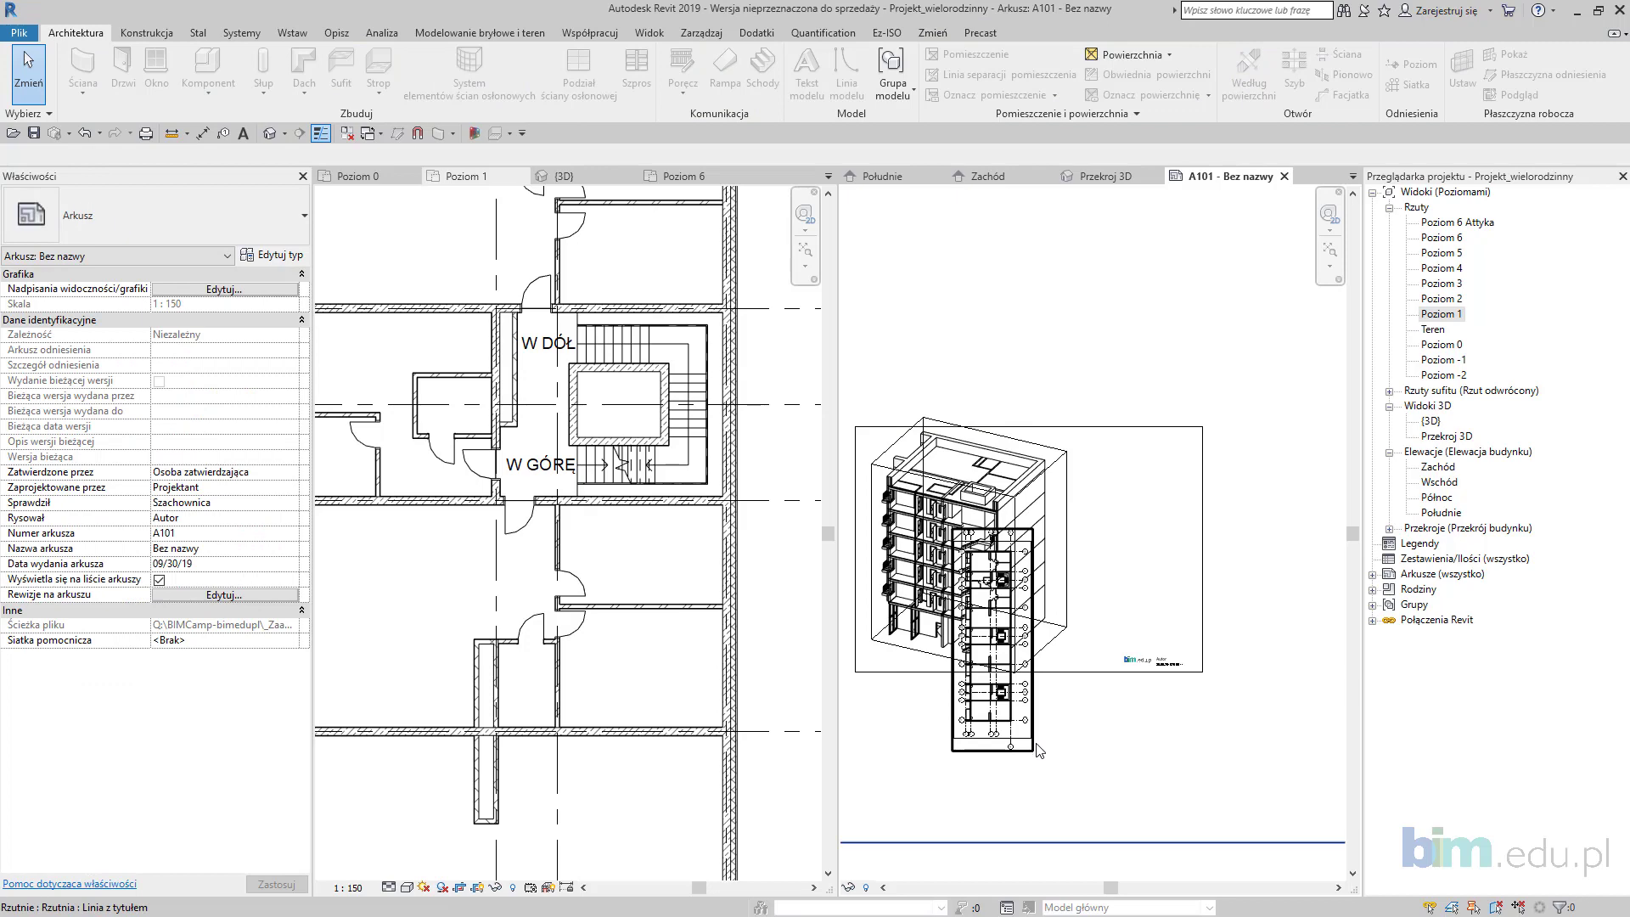
left_click(990, 707)
left_click(153, 215)
left_click(60, 280)
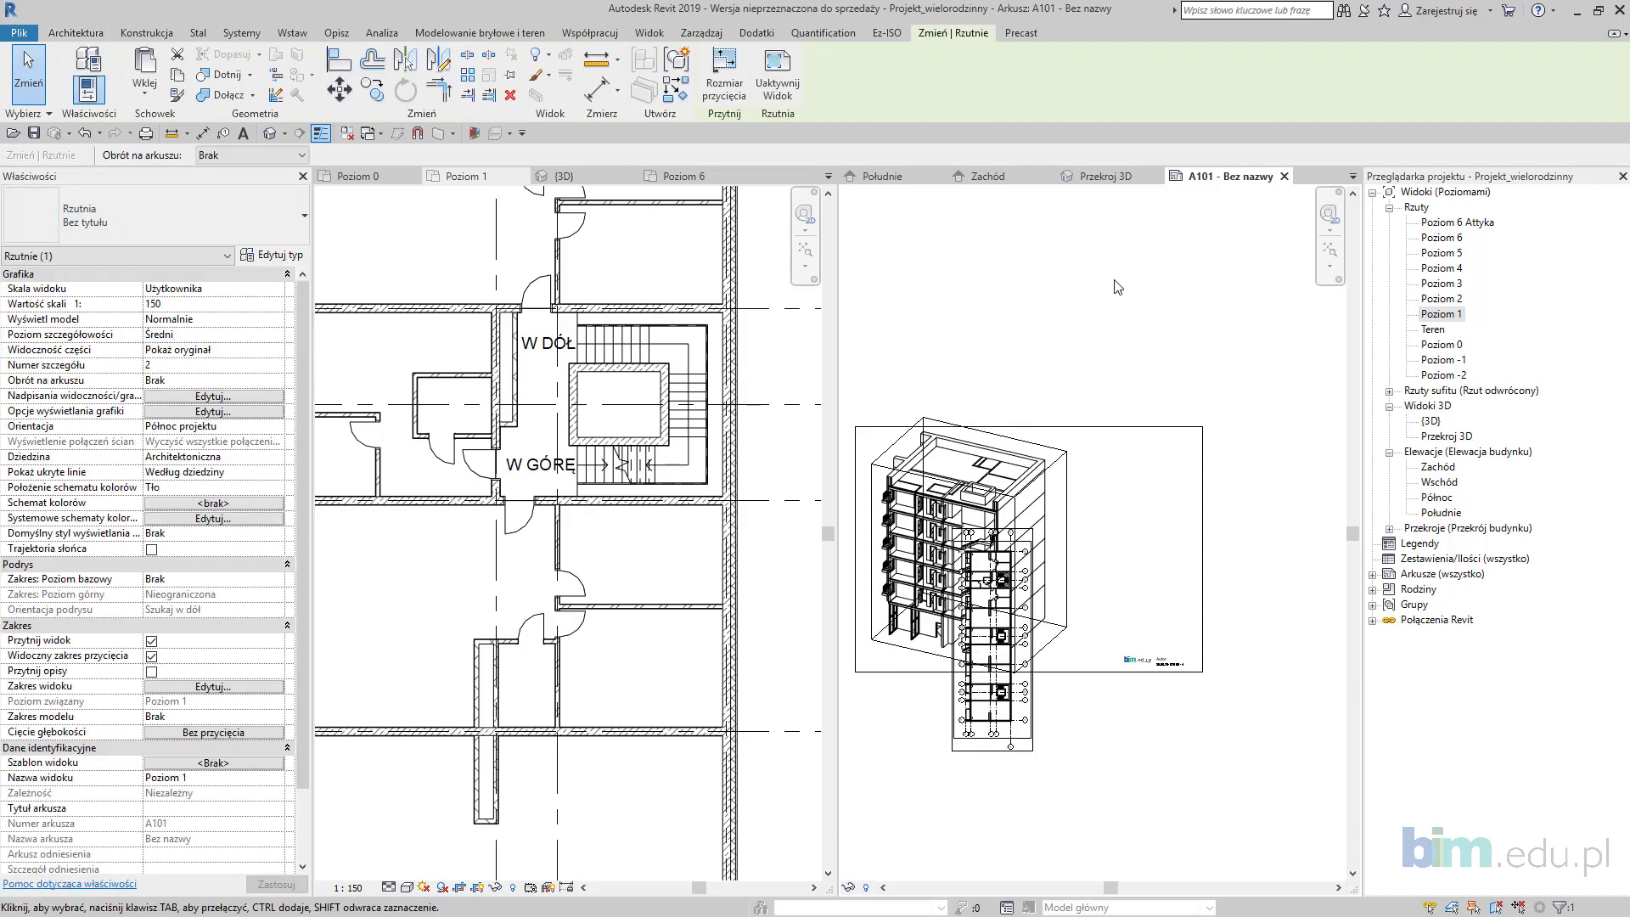
left_click(1115, 287)
left_click_drag(994, 711, 1144, 613)
left_click(1099, 722)
Step: Activate the Przekrój 3D viewport on the sheet and open its visibility/graphics overrides
scroll(949, 572, "up", 3)
middle_click_drag(972, 547, 1079, 535)
double_click(1104, 540)
scroll(1210, 609, "up", 2)
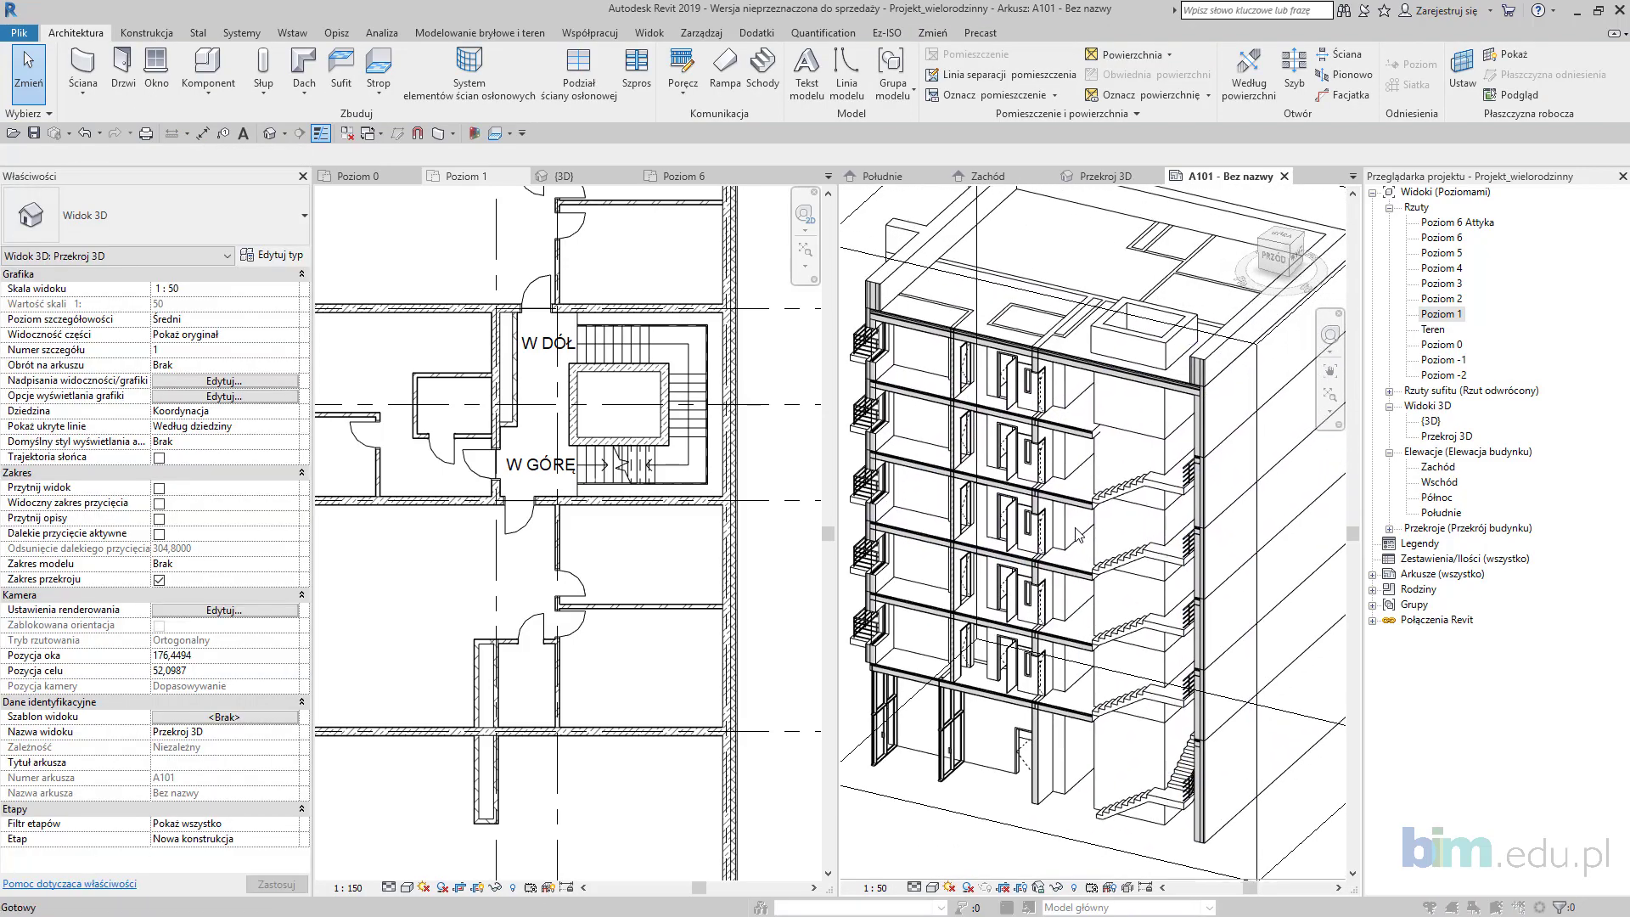
key("v")
key("g")
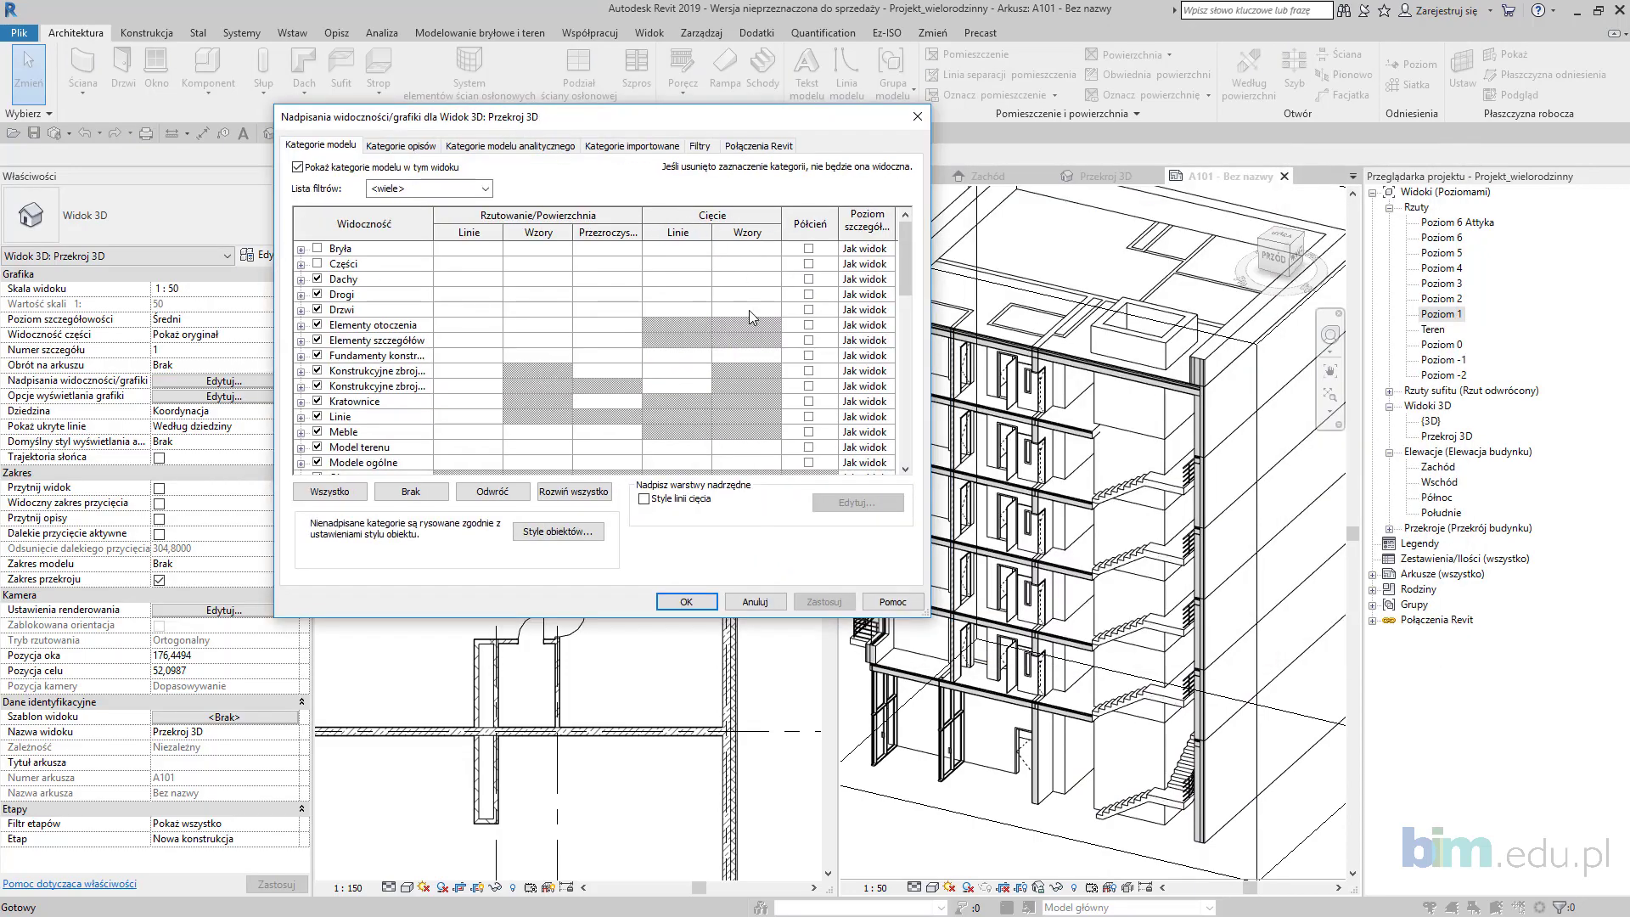
Step: Override the cut pattern of the Stropy category with a solid black foreground fill
scroll(756, 315, "down", 10)
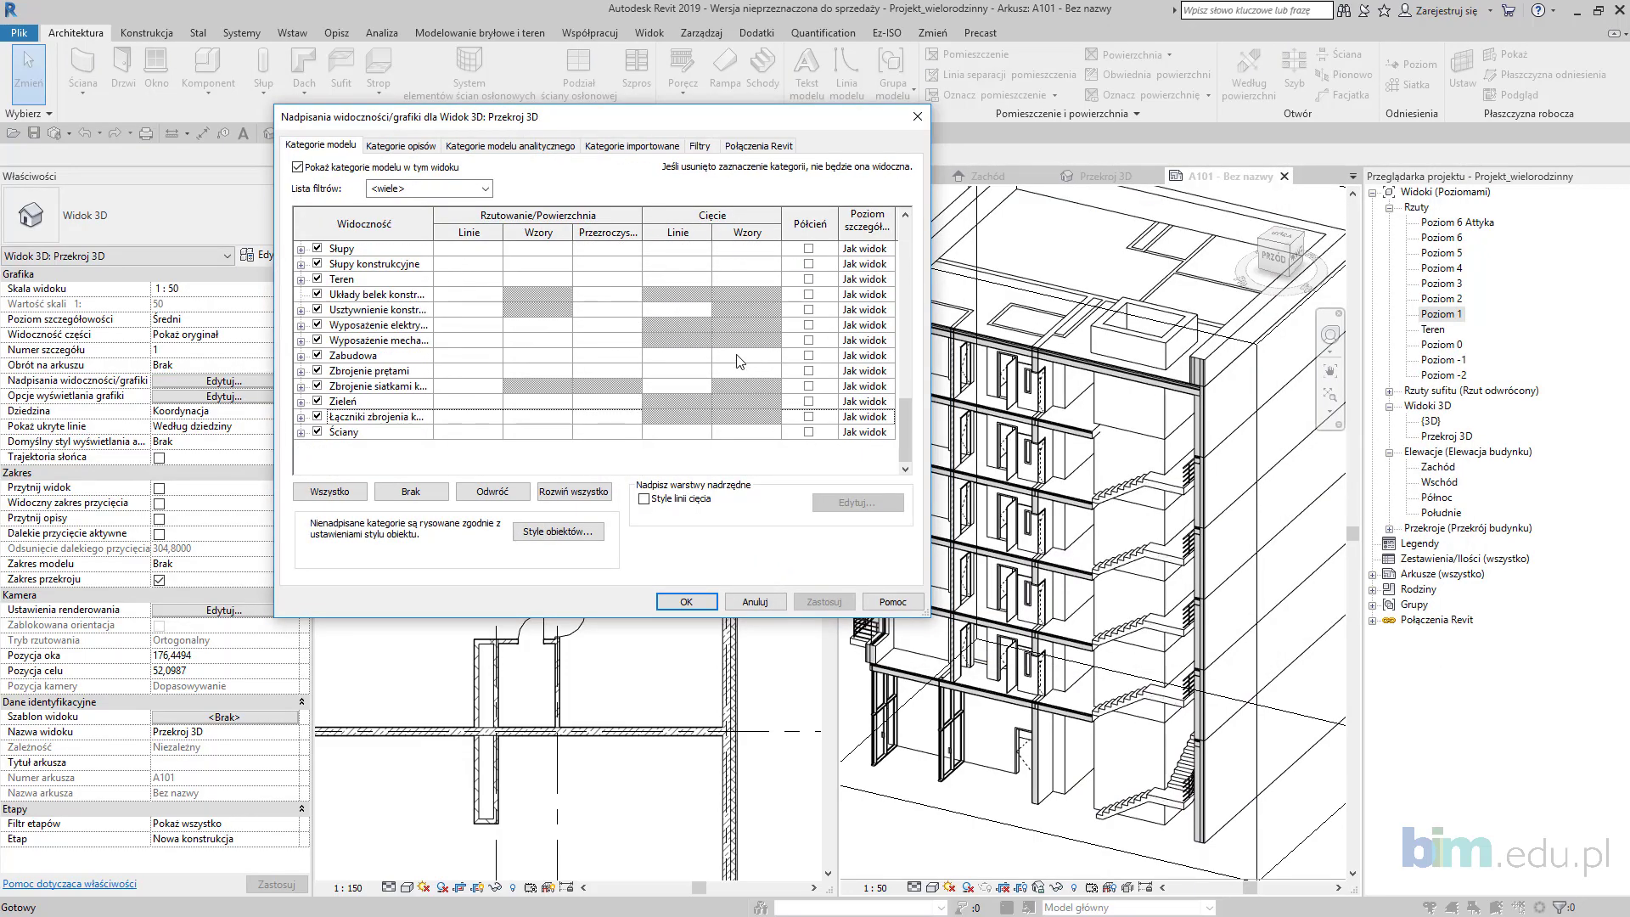
left_click(765, 249)
left_click(769, 264)
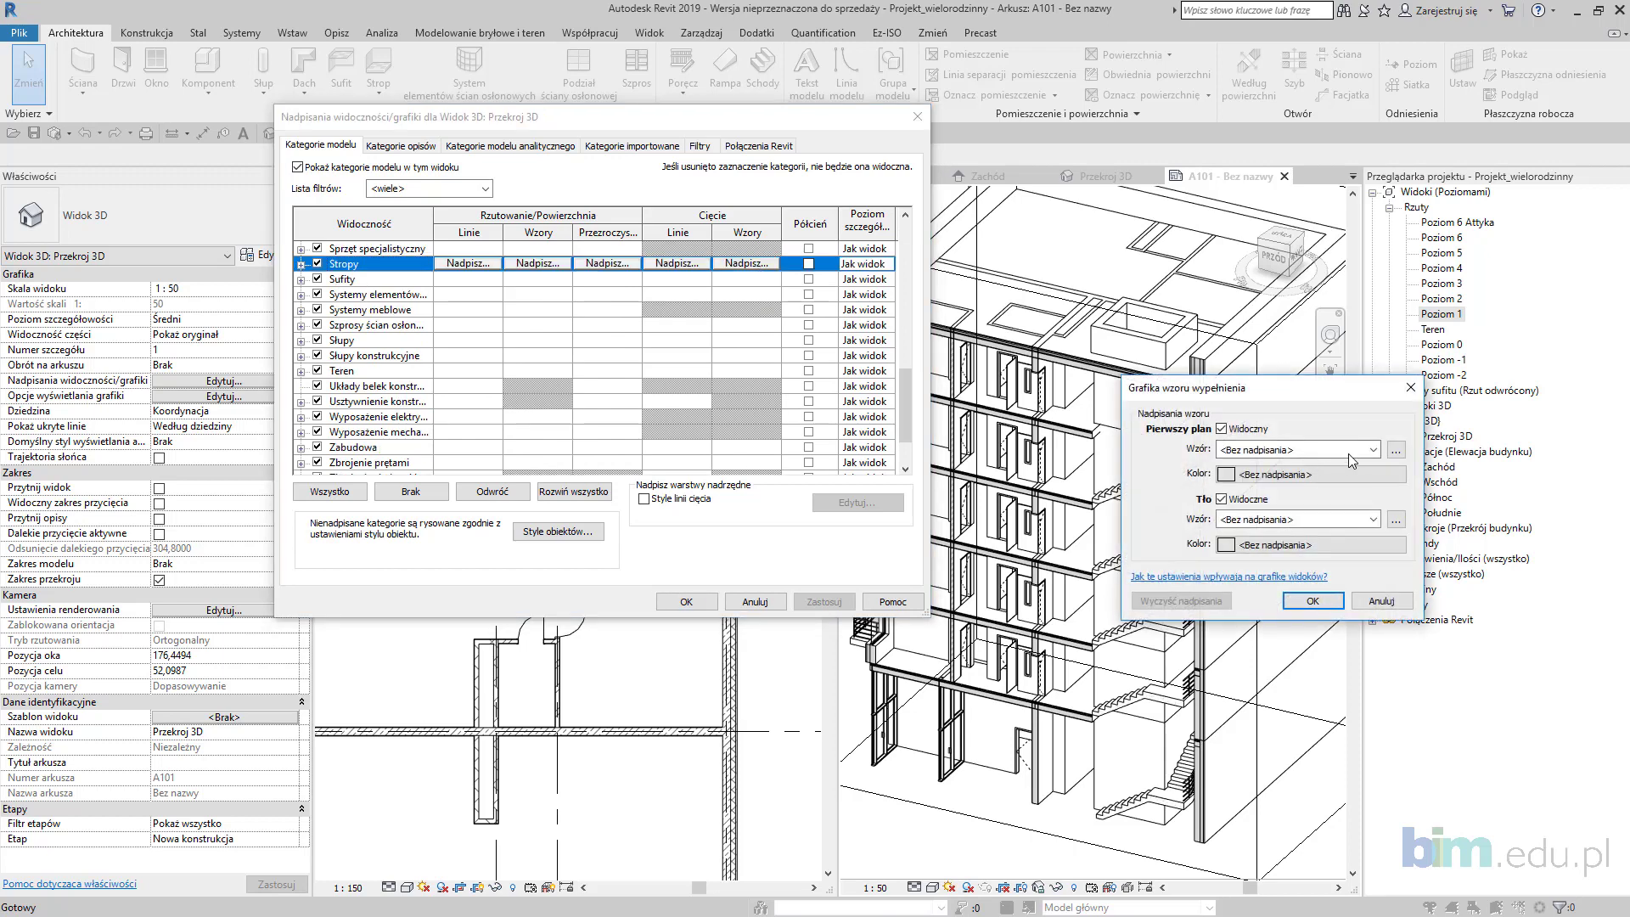
left_click(1373, 450)
left_click(1344, 470)
left_click(1343, 474)
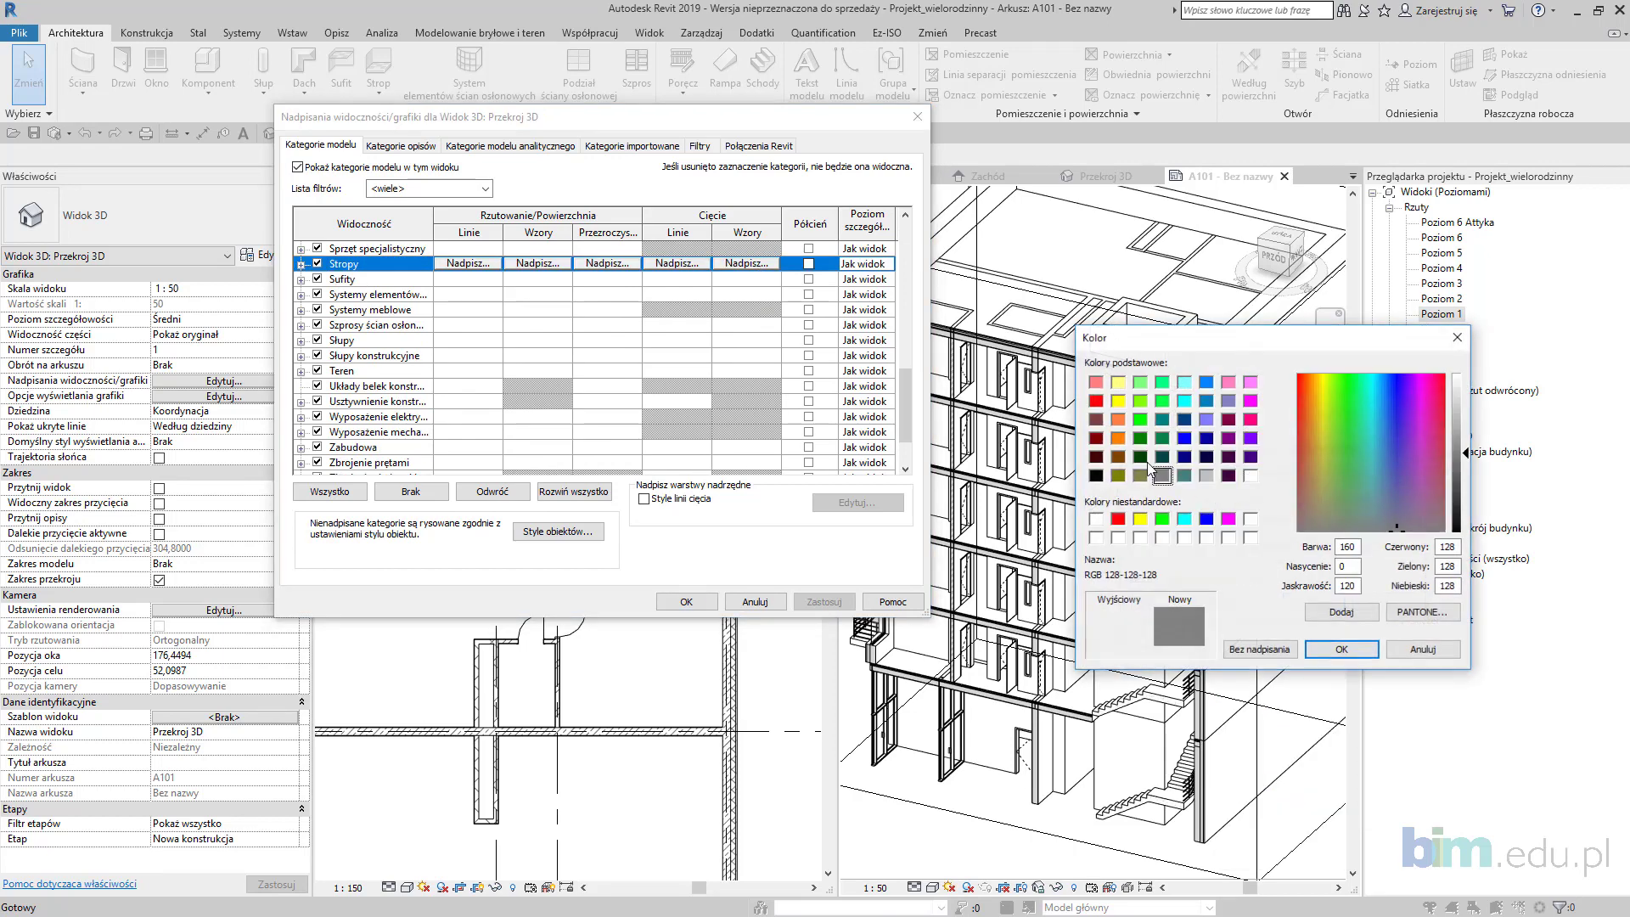
left_click(1097, 477)
left_click(1341, 650)
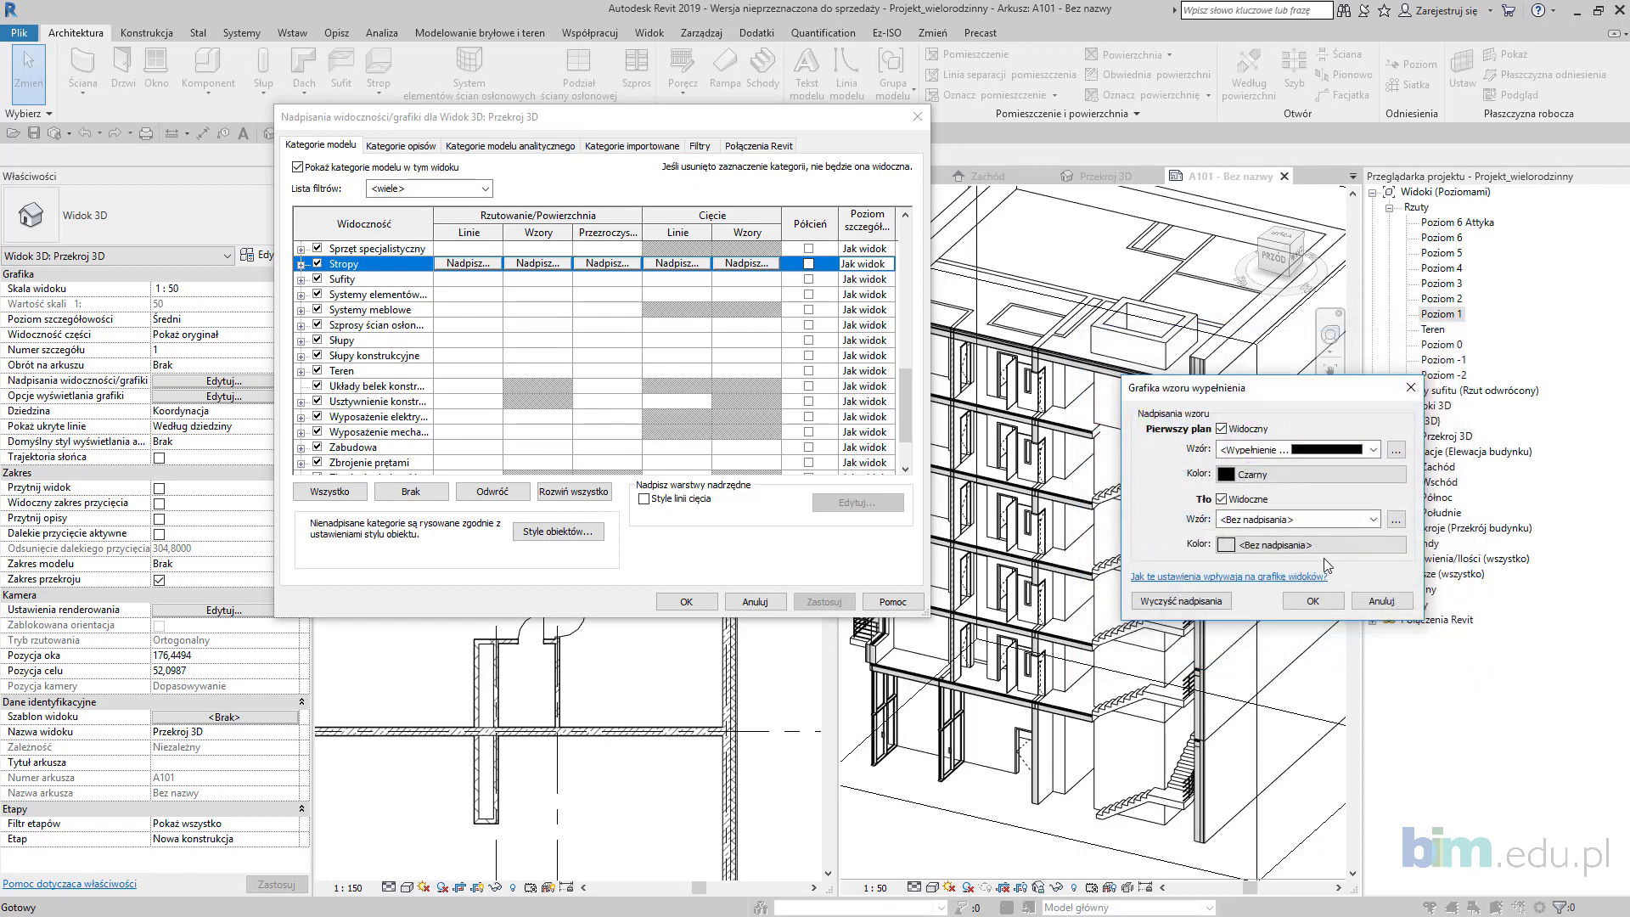
left_click(1313, 603)
Step: Override the cut pattern of the Ściany category with a solid foreground fill in black
scroll(772, 379, "down", 2)
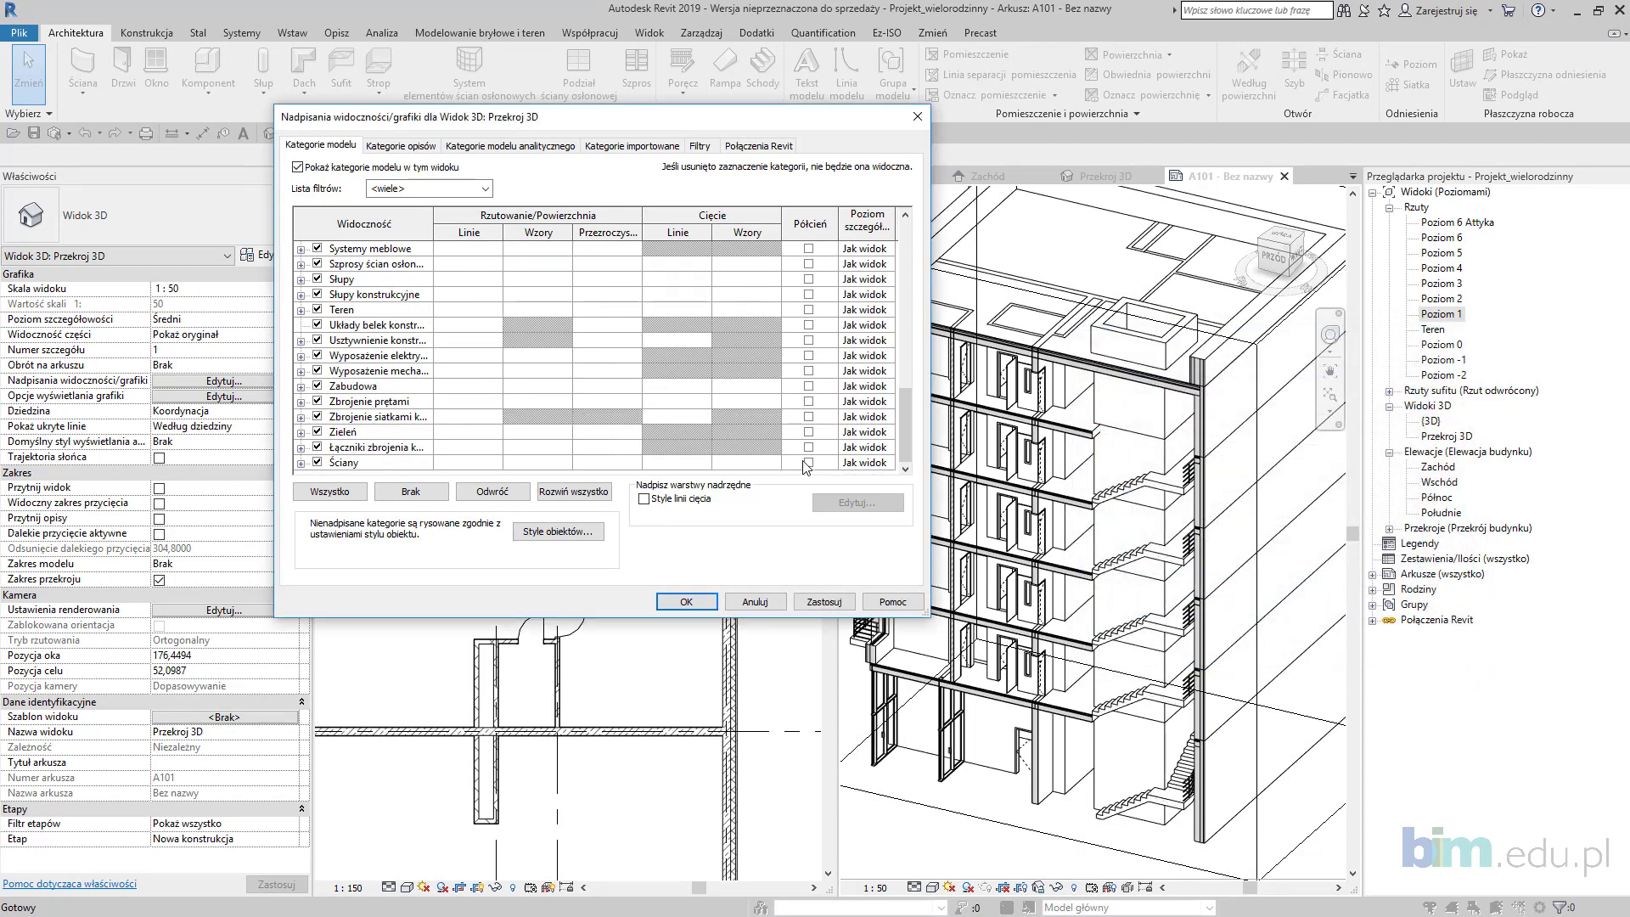
left_click(764, 463)
left_click(748, 462)
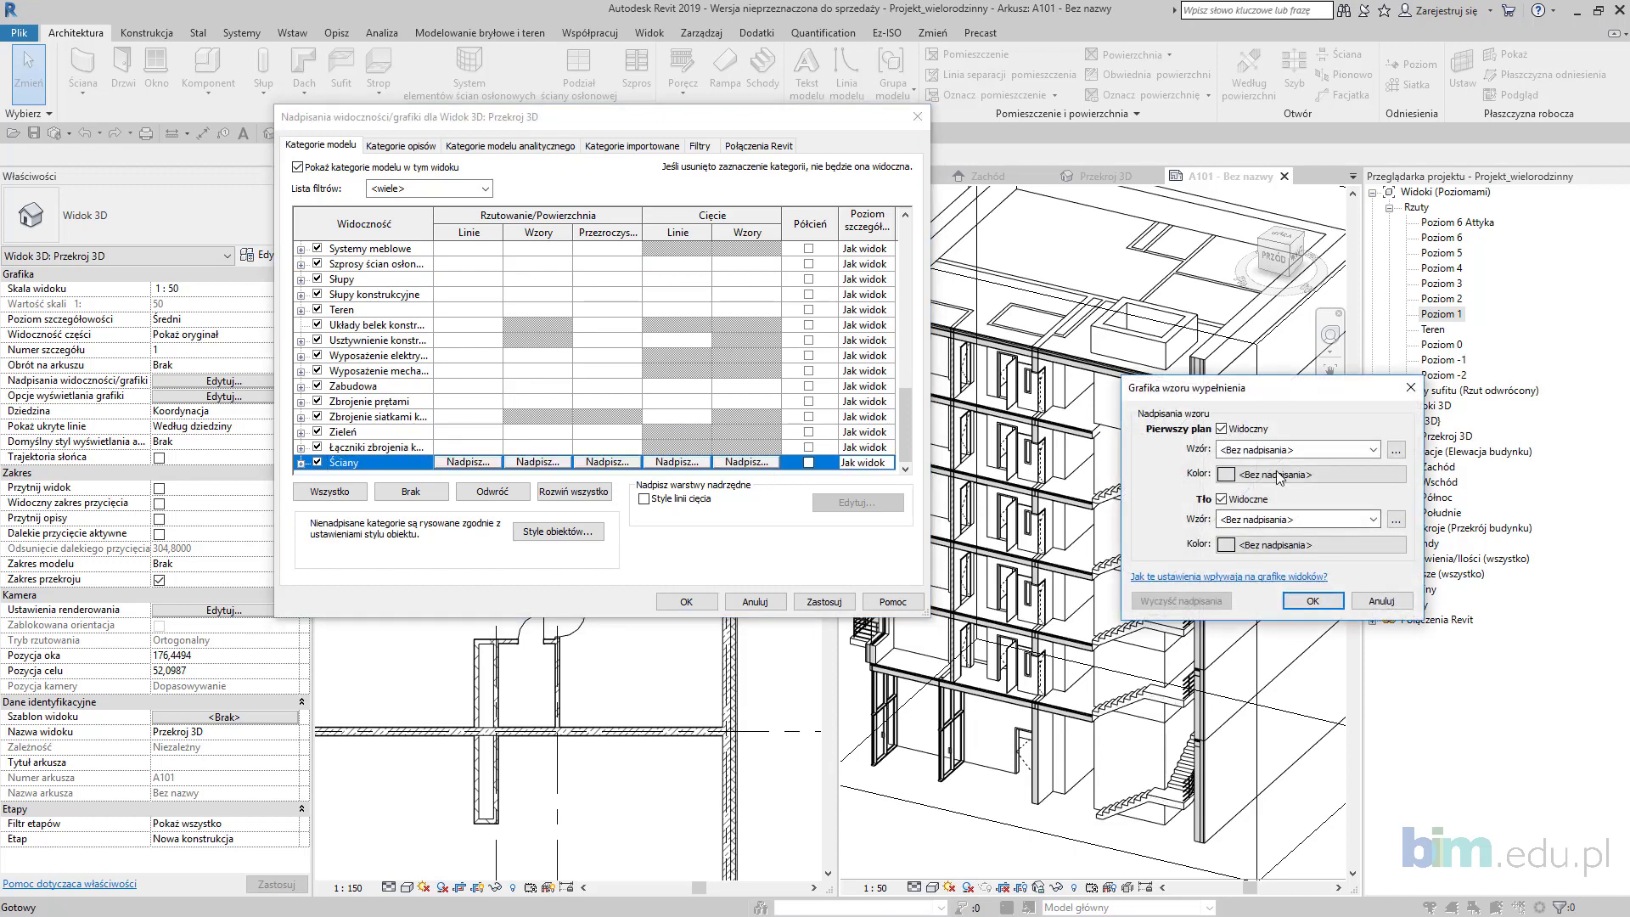
left_click(1276, 474)
left_click(1097, 477)
left_click(1343, 649)
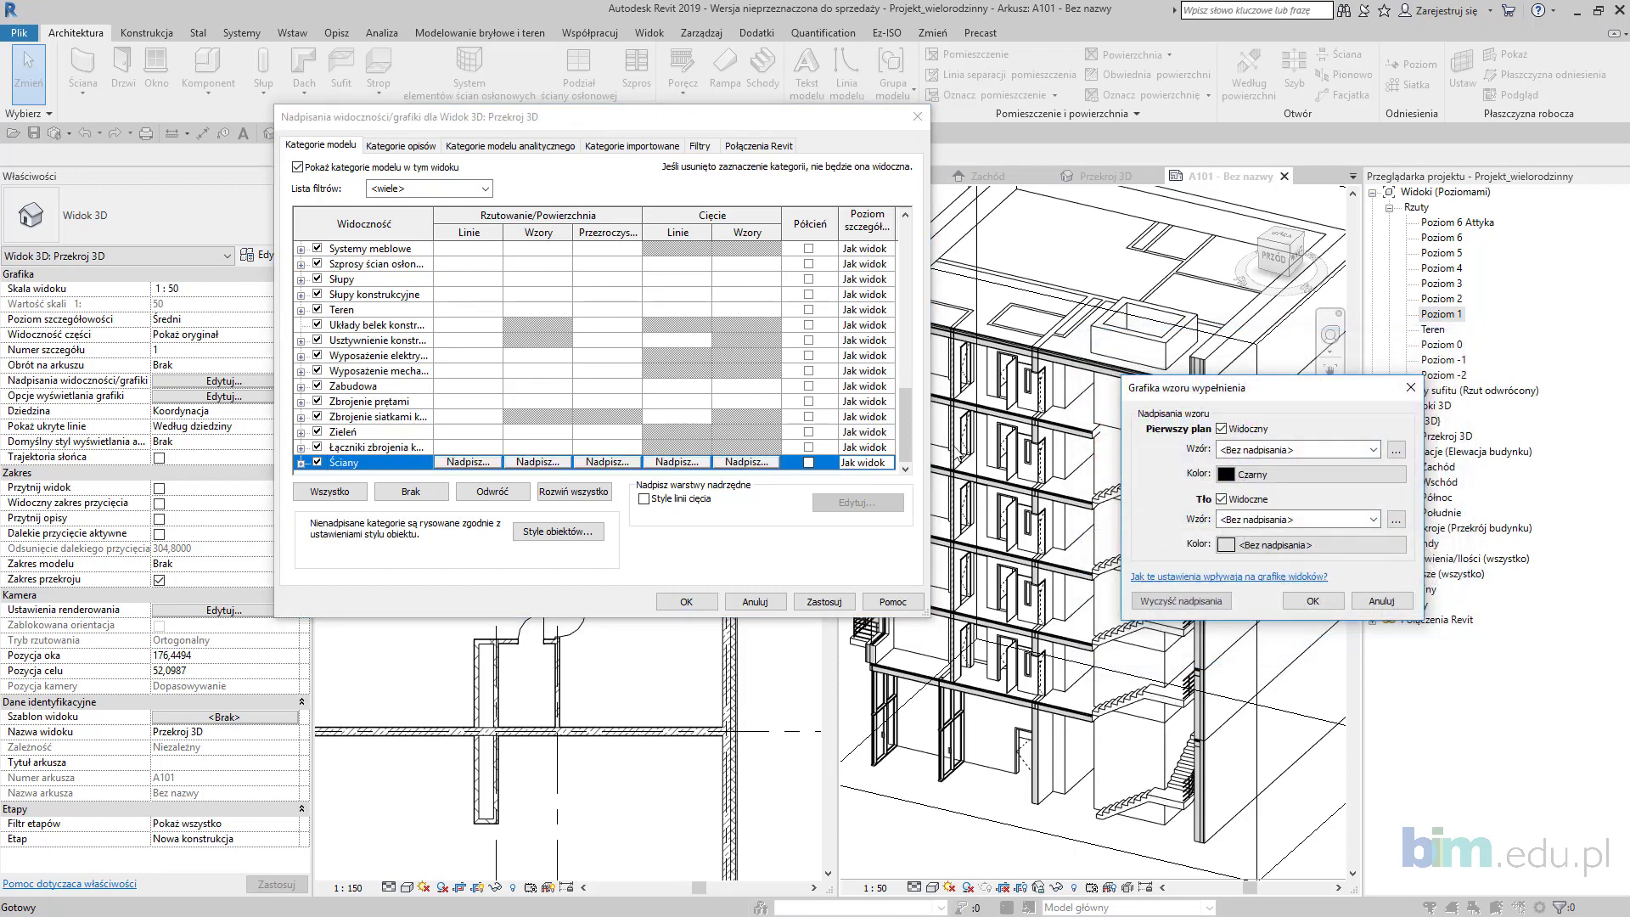
left_click(1314, 603)
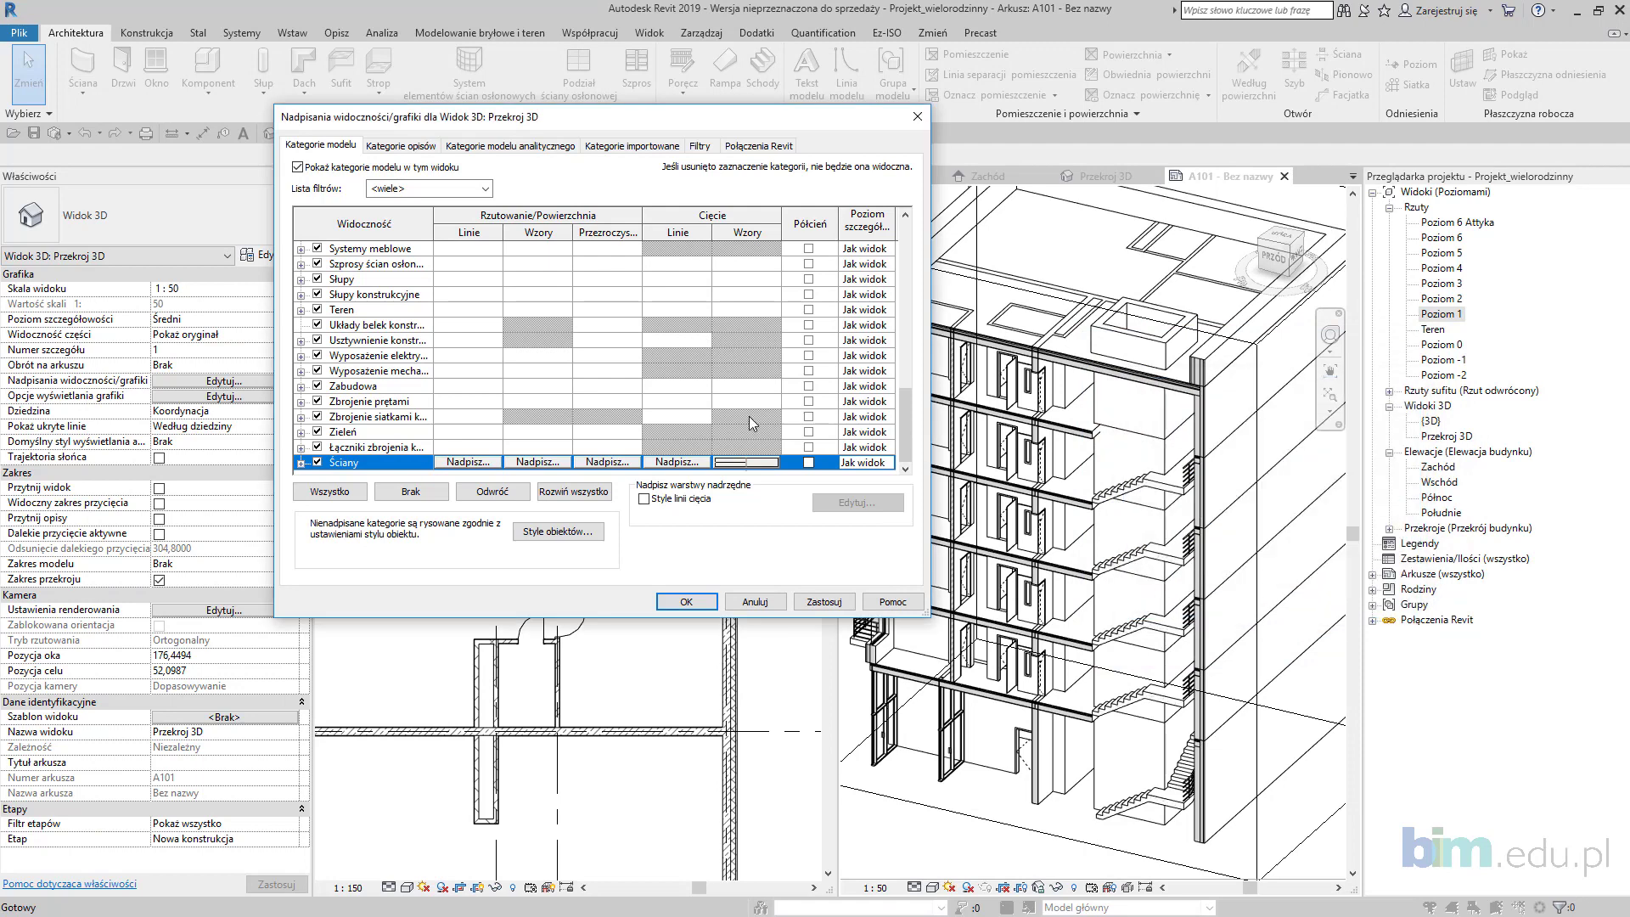
left_click(748, 462)
left_click(1373, 450)
scroll(1291, 594, "up", 1)
left_click(1257, 465)
left_click(1312, 600)
Step: Override the Schody category's cut pattern with a solid black fill, and apply the graphic overrides to the view
scroll(722, 419, "up", 7)
scroll(722, 415, "down", 8)
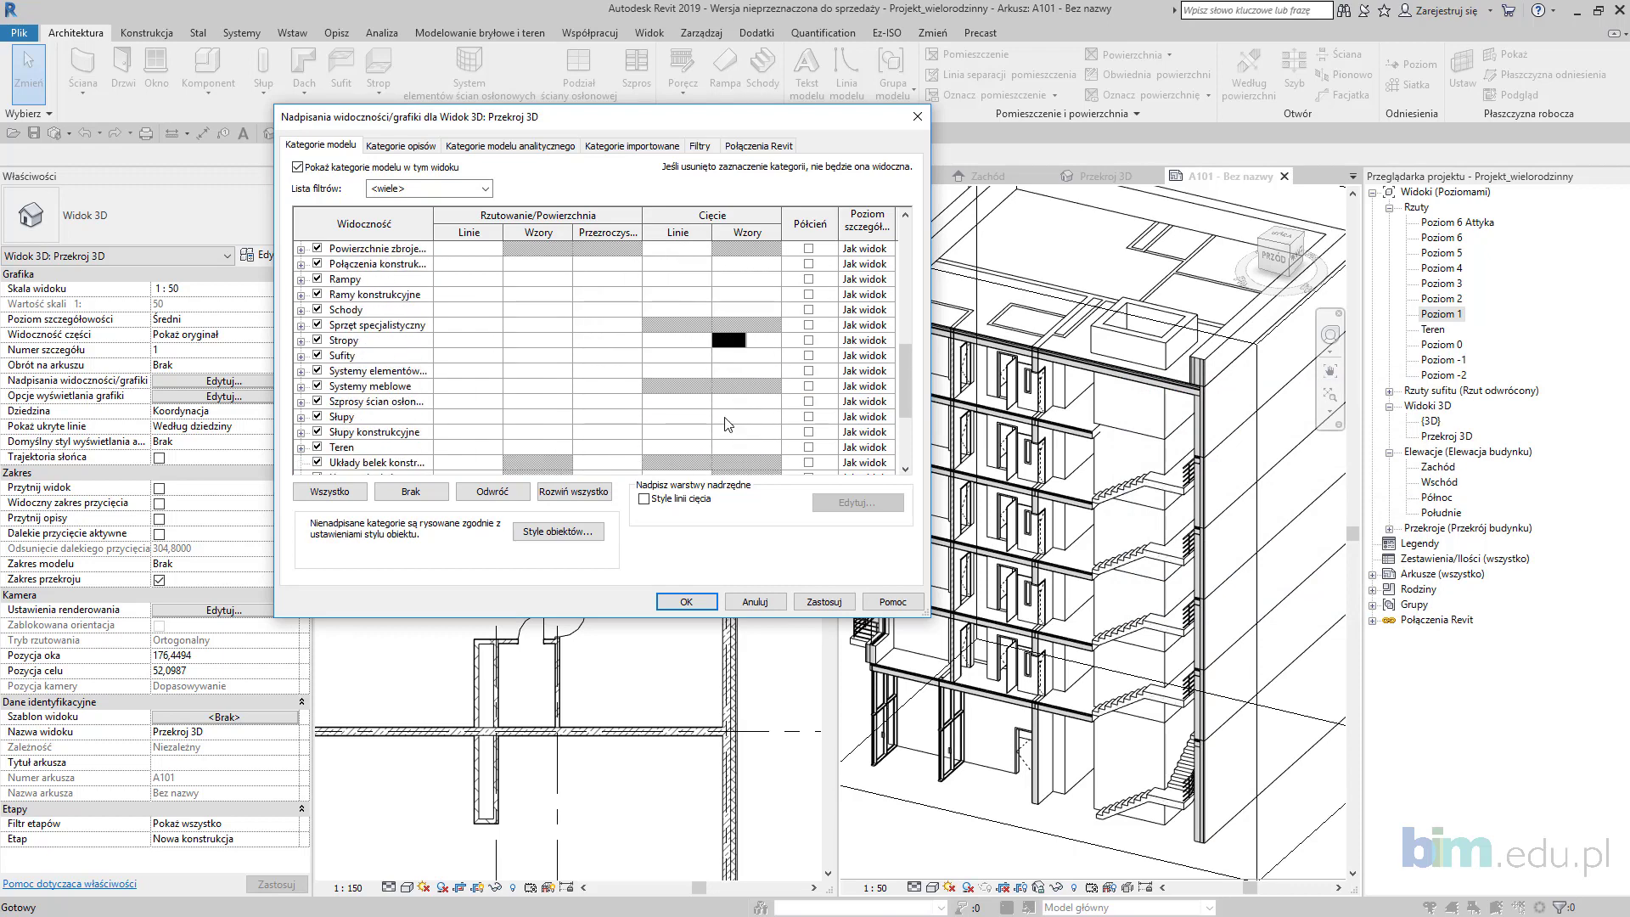
scroll(768, 362, "up", 2)
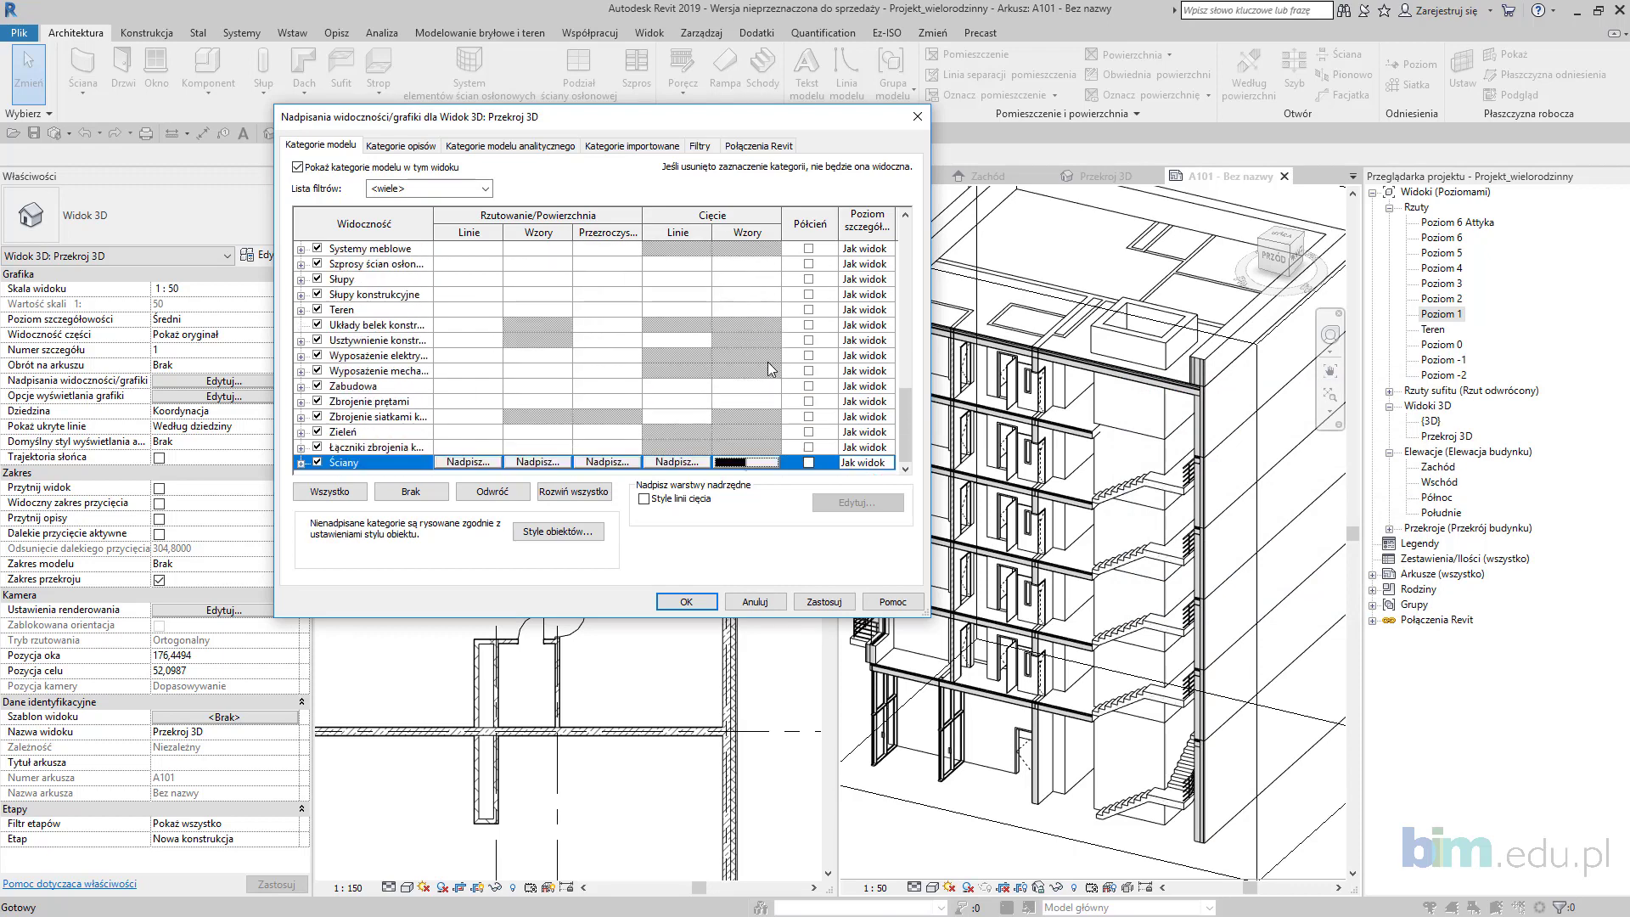
scroll(754, 360, "up", 8)
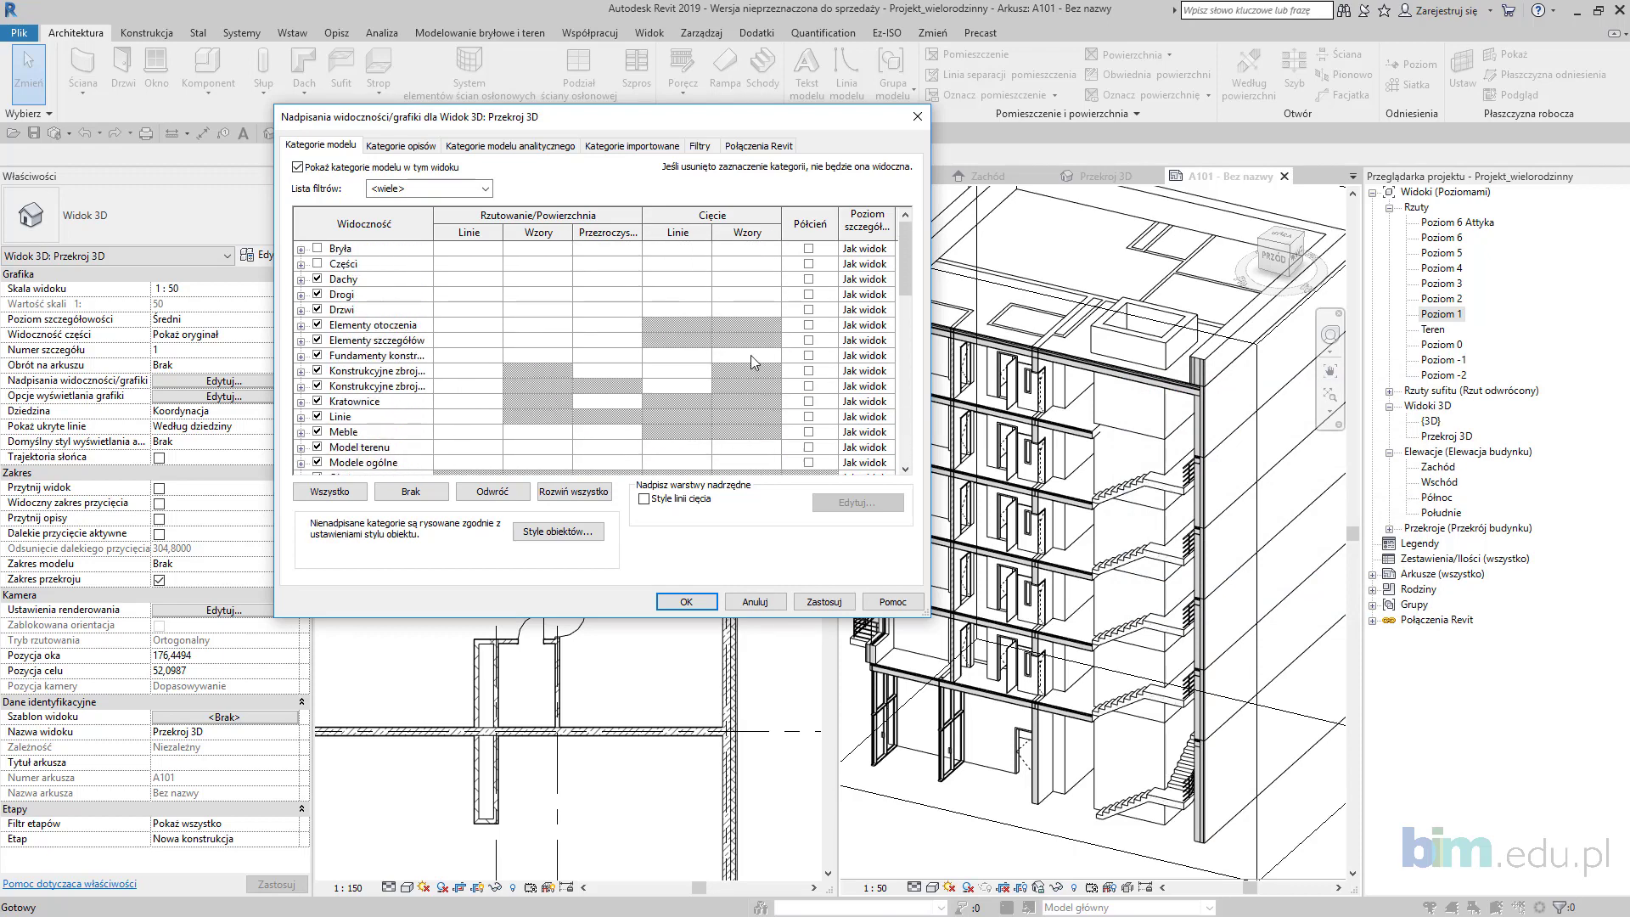
scroll(753, 360, "down", 6)
scroll(751, 358, "down", 2)
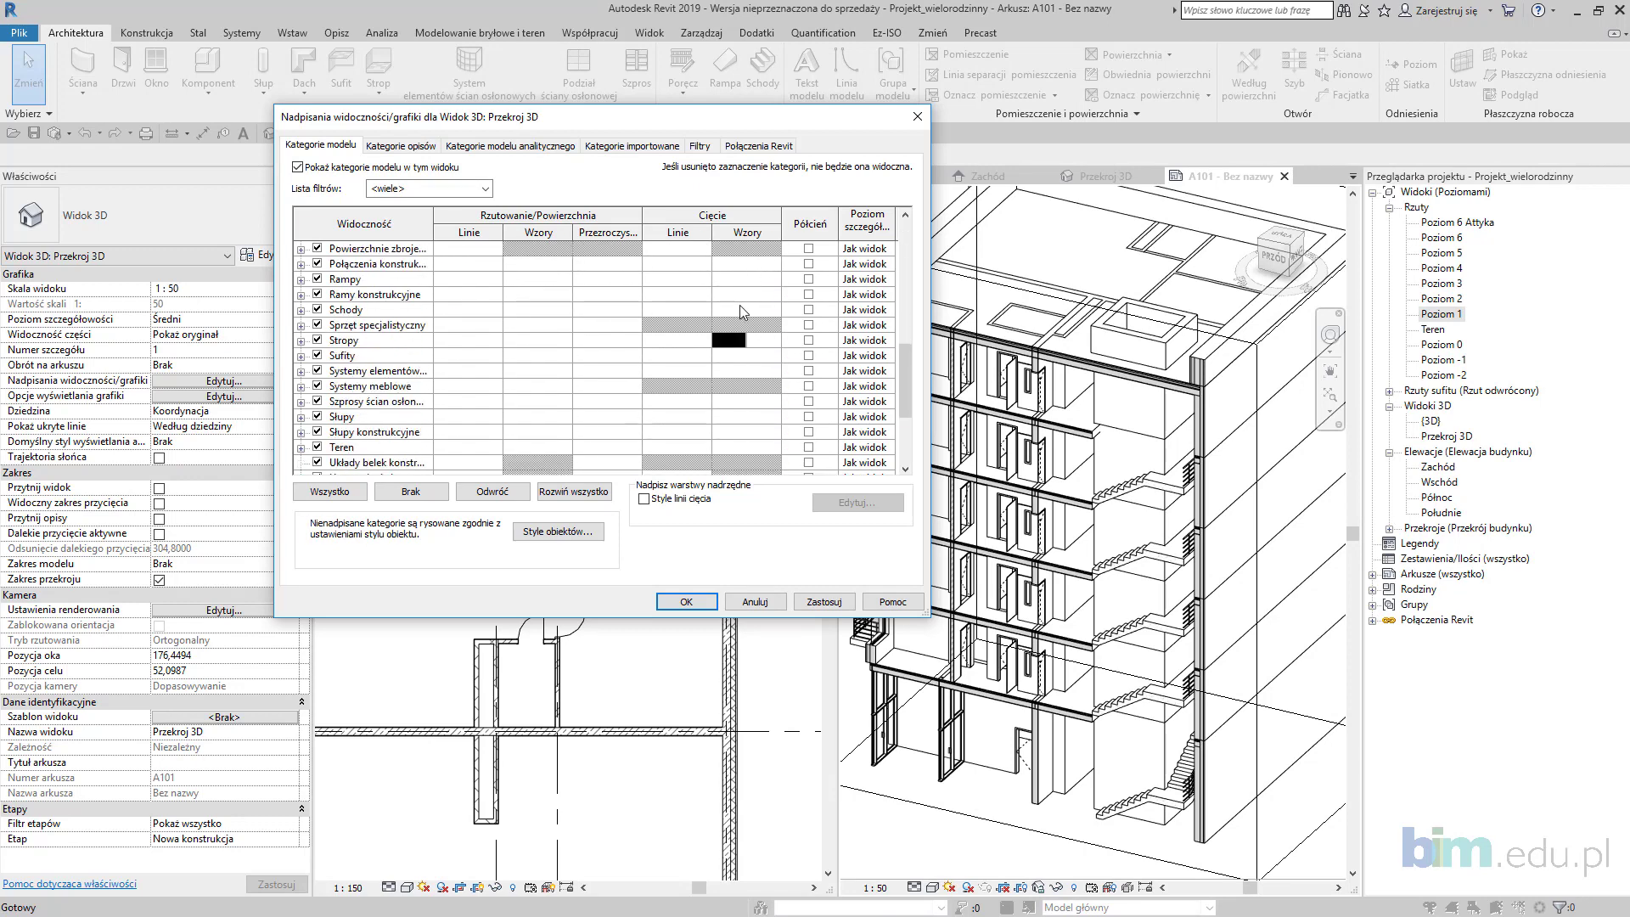
double_click(741, 307)
left_click(1253, 481)
left_click(1274, 474)
left_click(1341, 650)
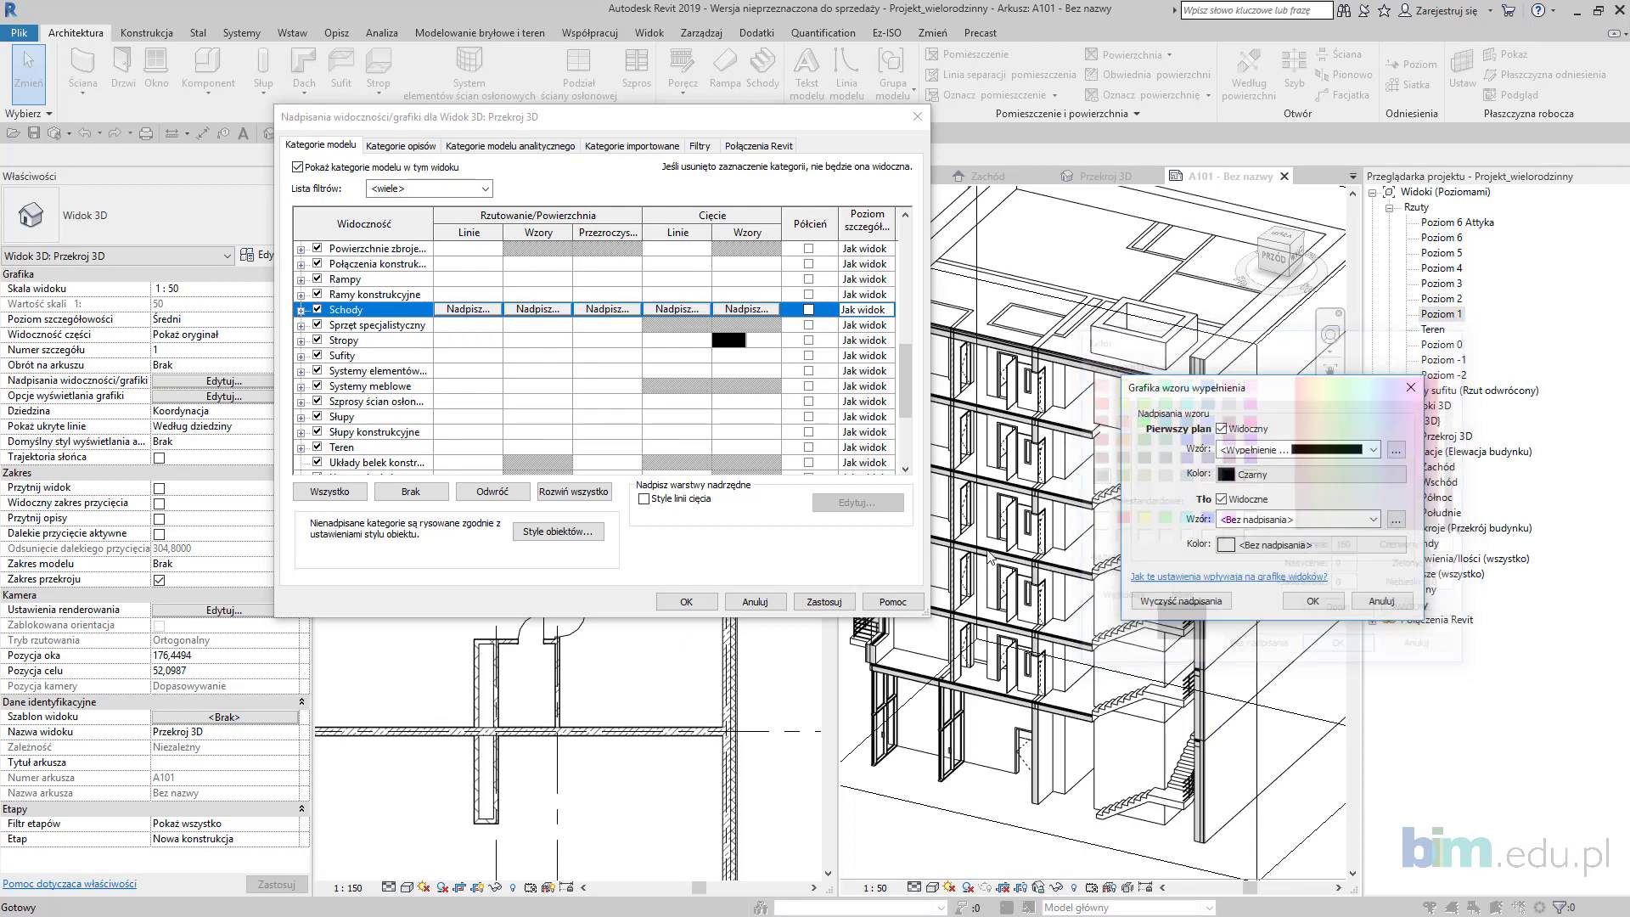
left_click(1311, 601)
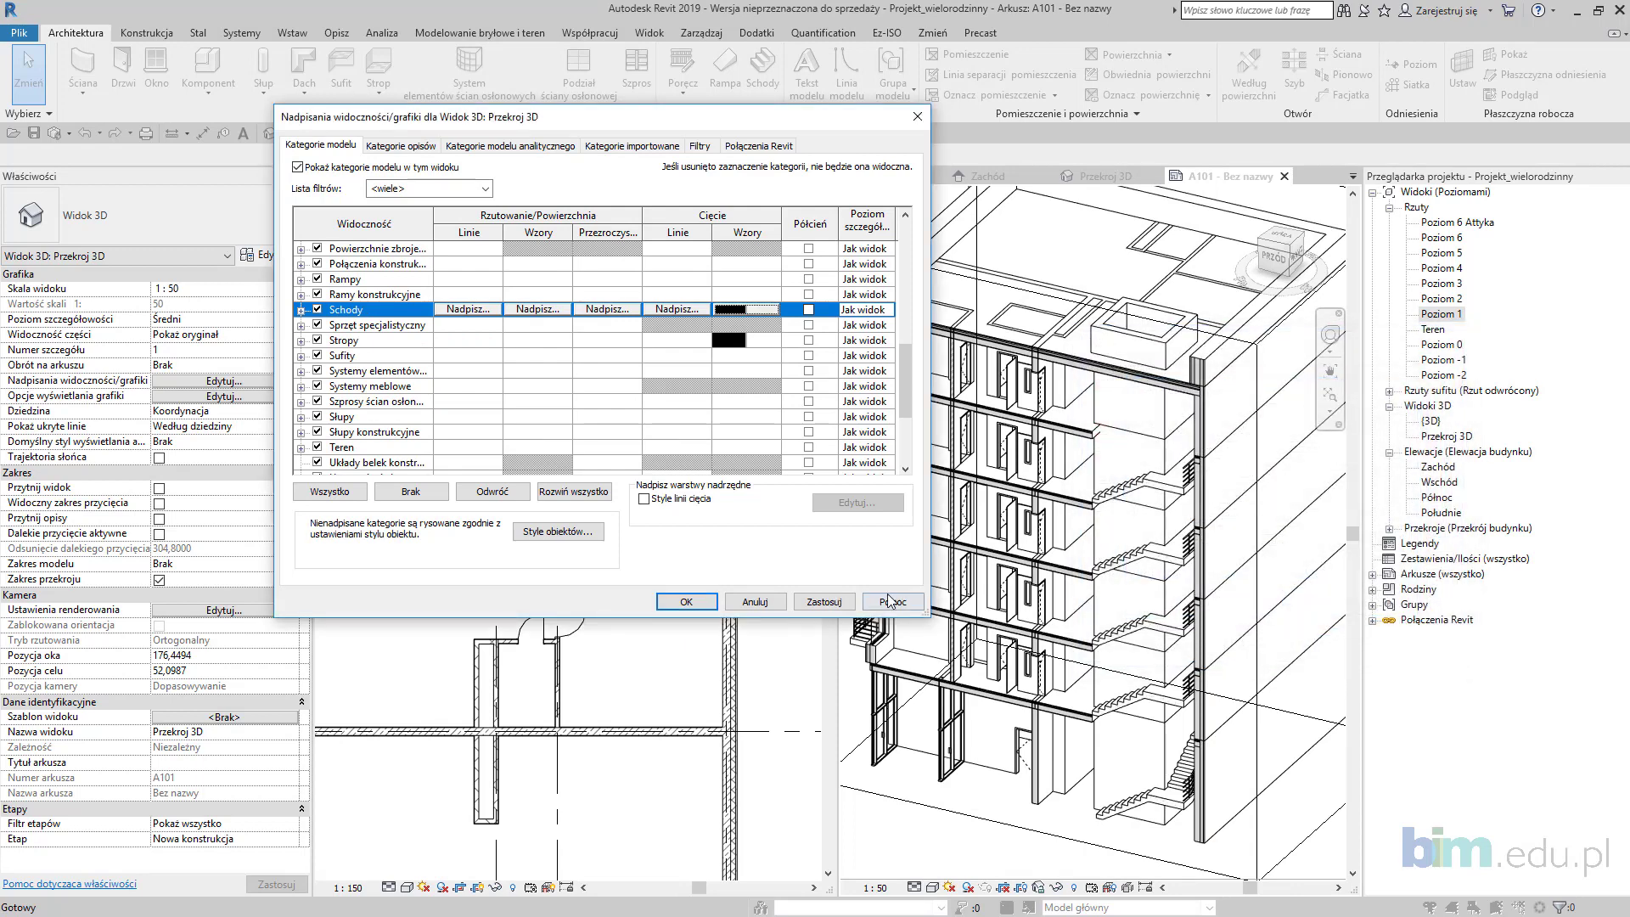
left_click(818, 601)
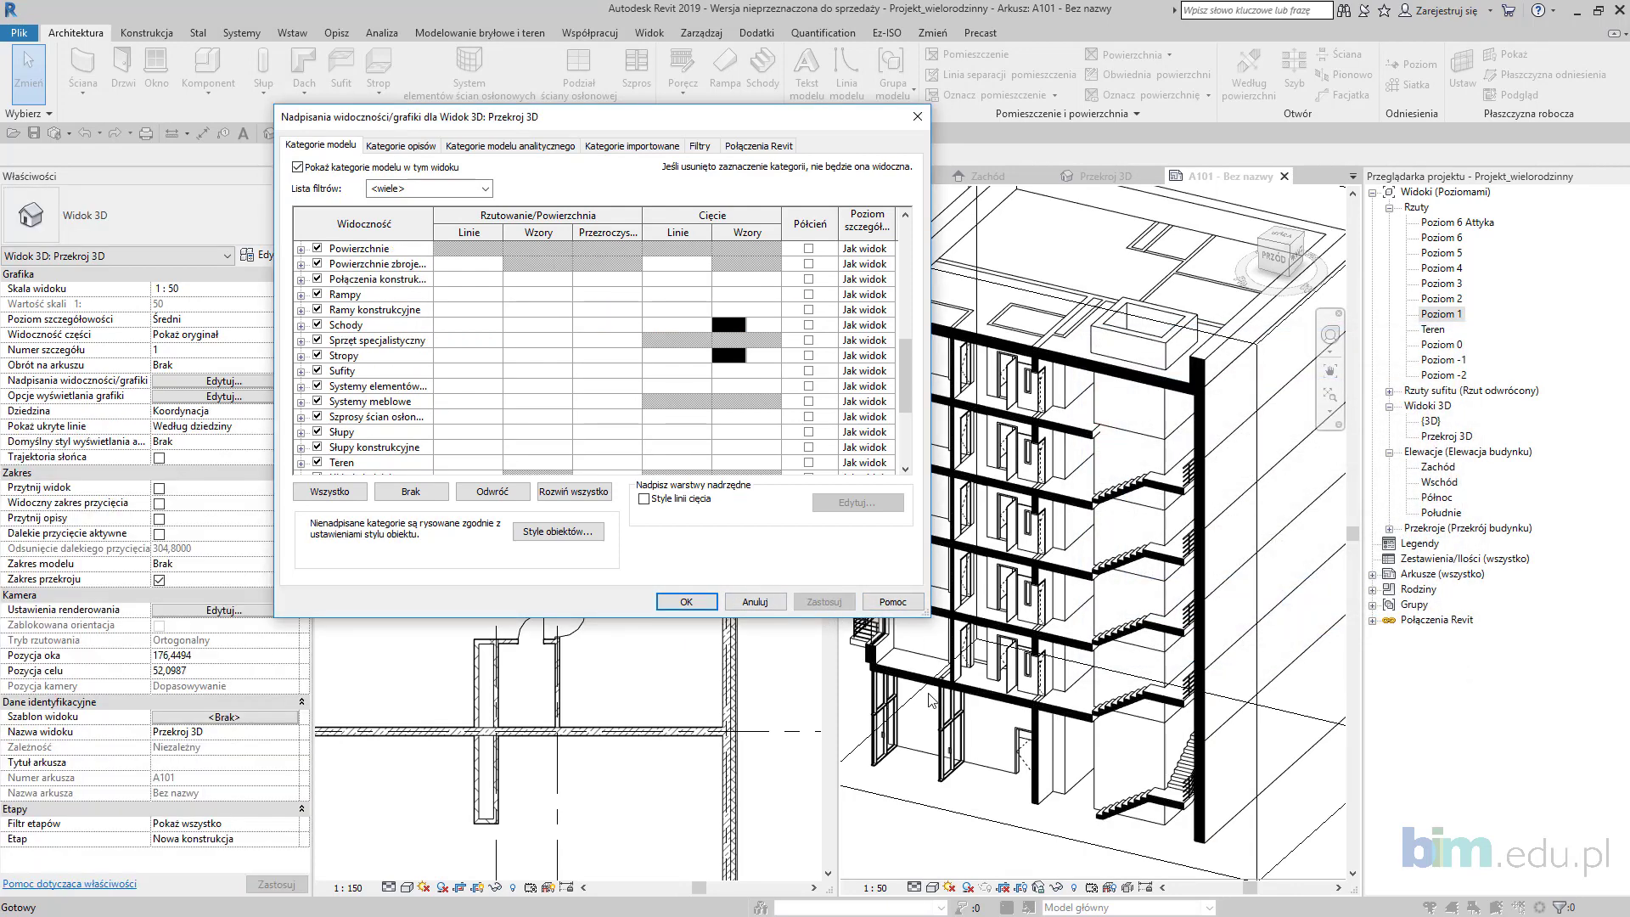
left_click(694, 603)
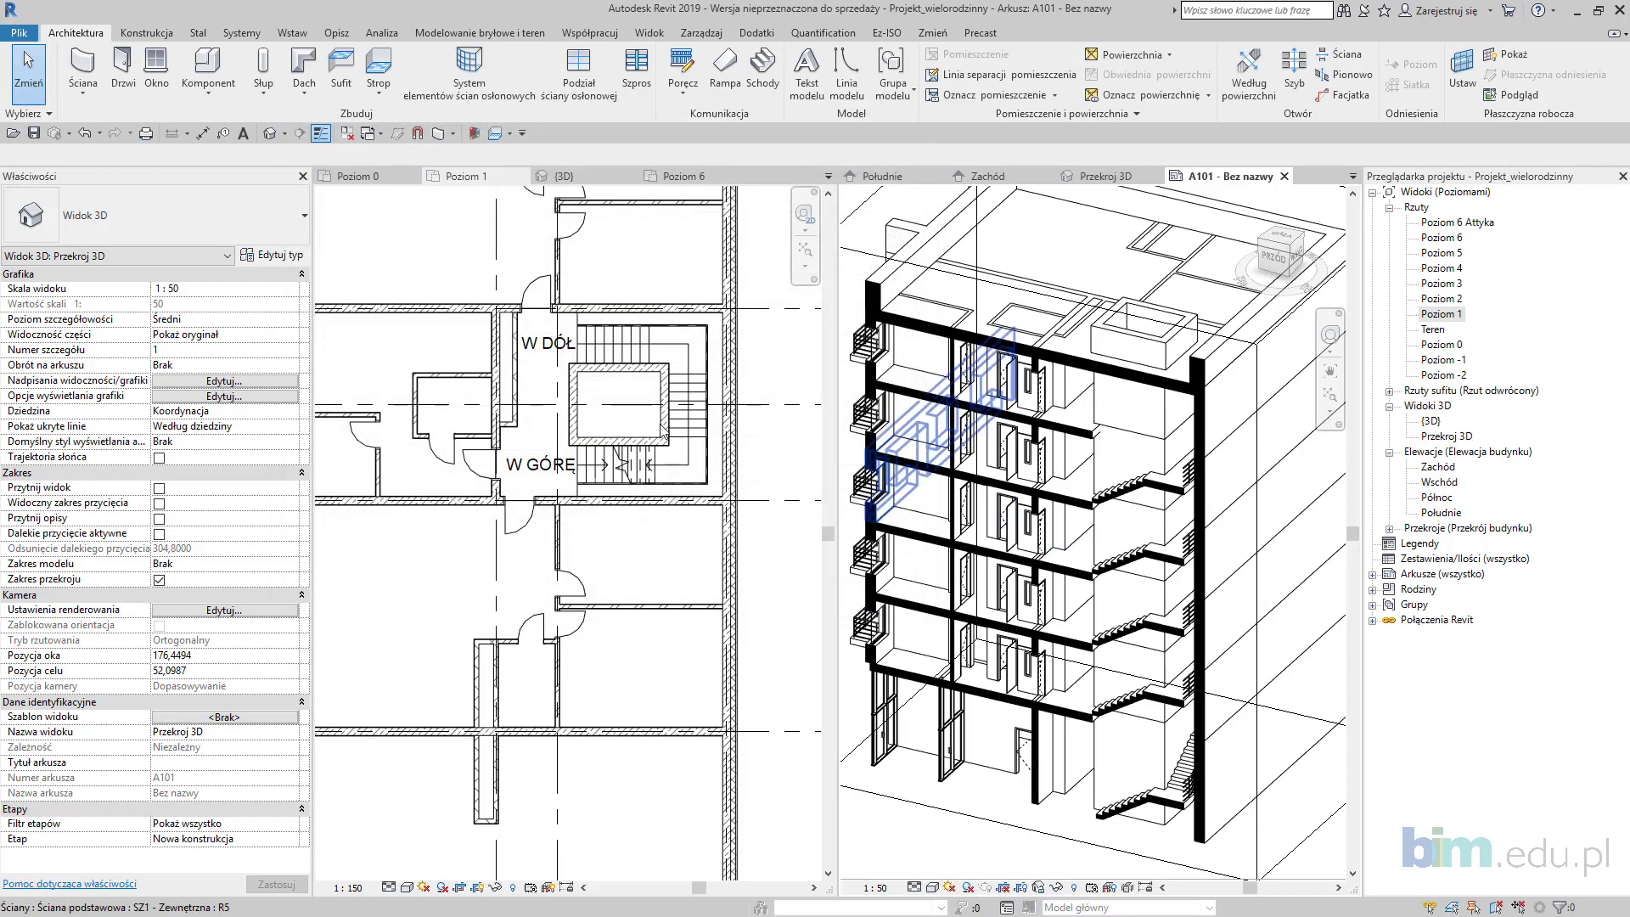
Step: Deactivate the Przekrój 3D viewport and return to the whole sheet with nothing selected
scroll(1106, 440, "down", 5)
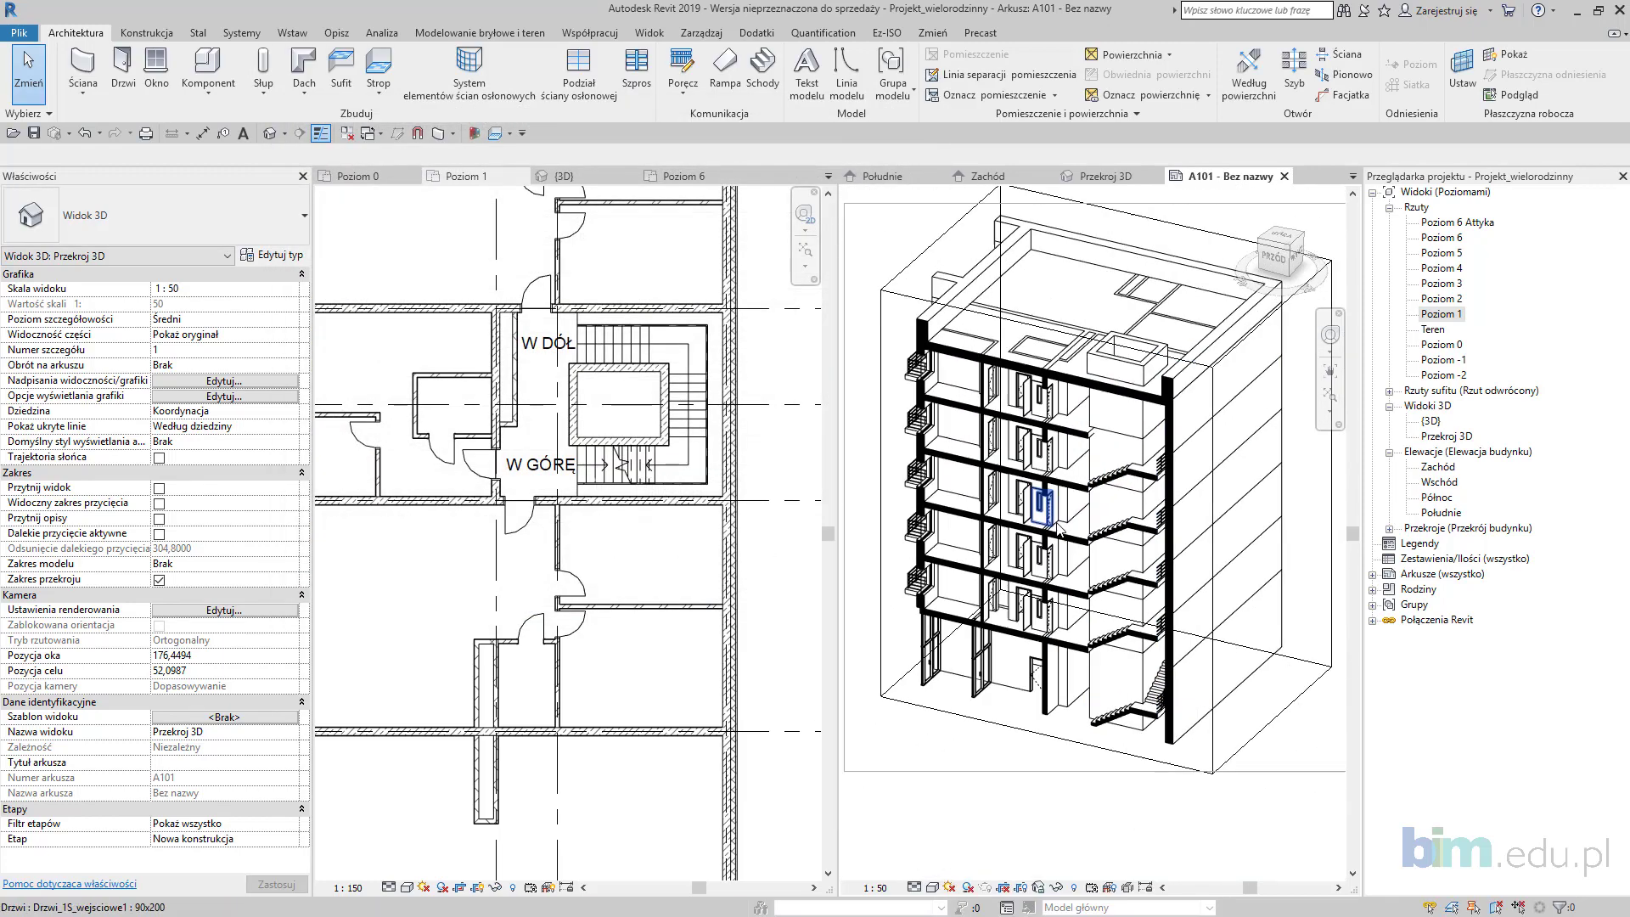
double_click(1078, 492)
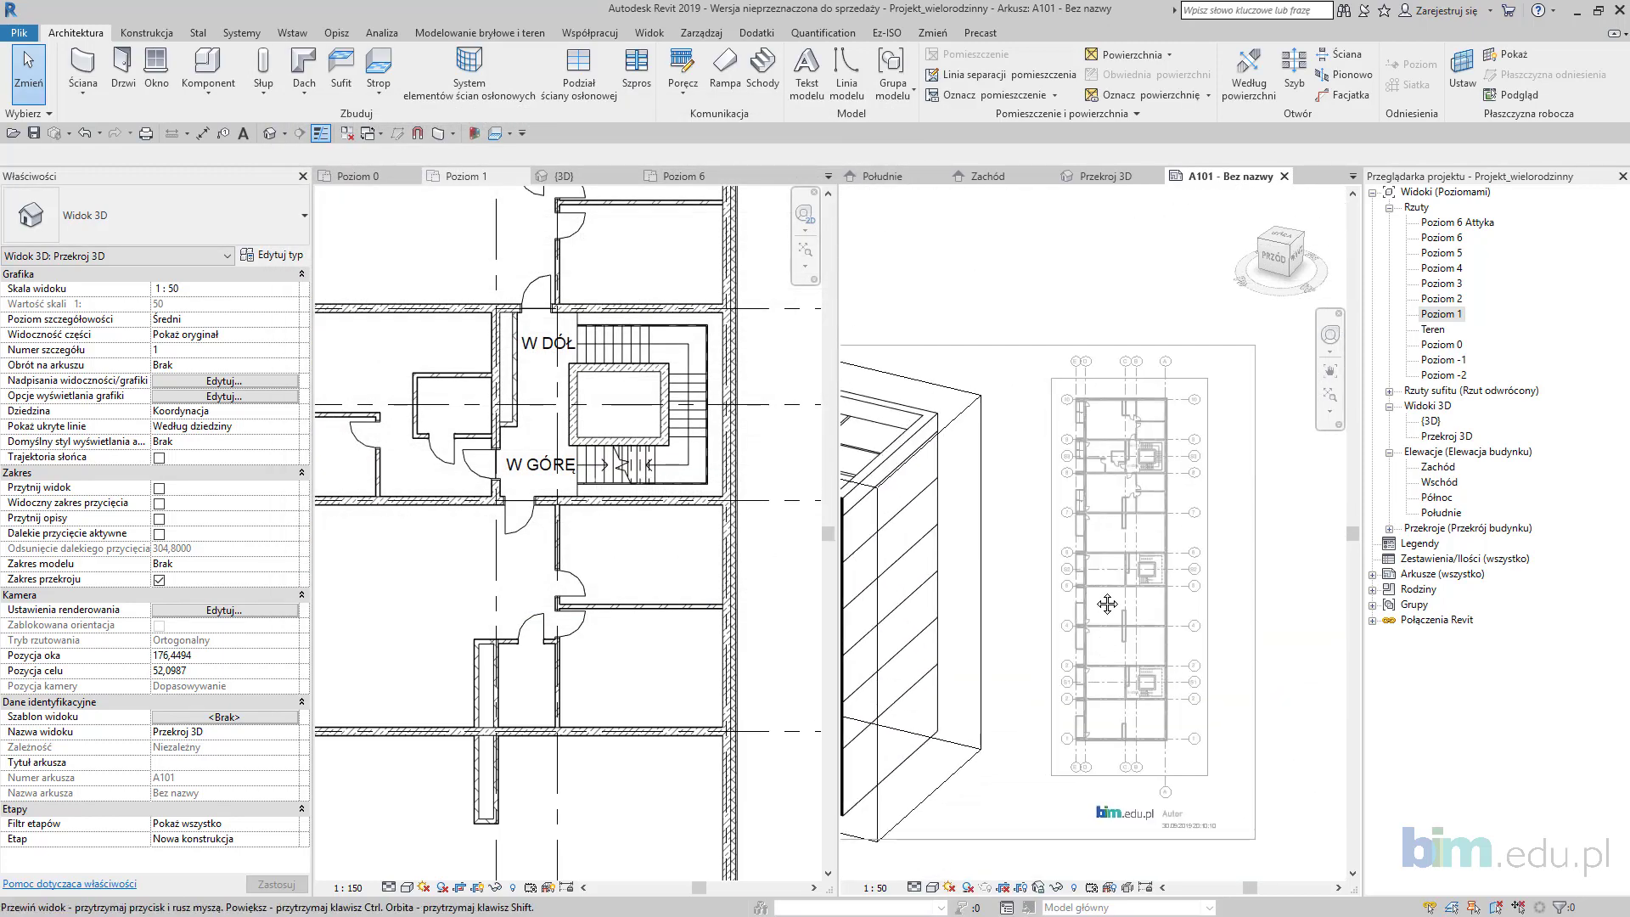
middle_click_drag(1106, 377, 1166, 344)
scroll(1166, 344, "down", 1)
left_click(1187, 540)
left_click(1079, 229)
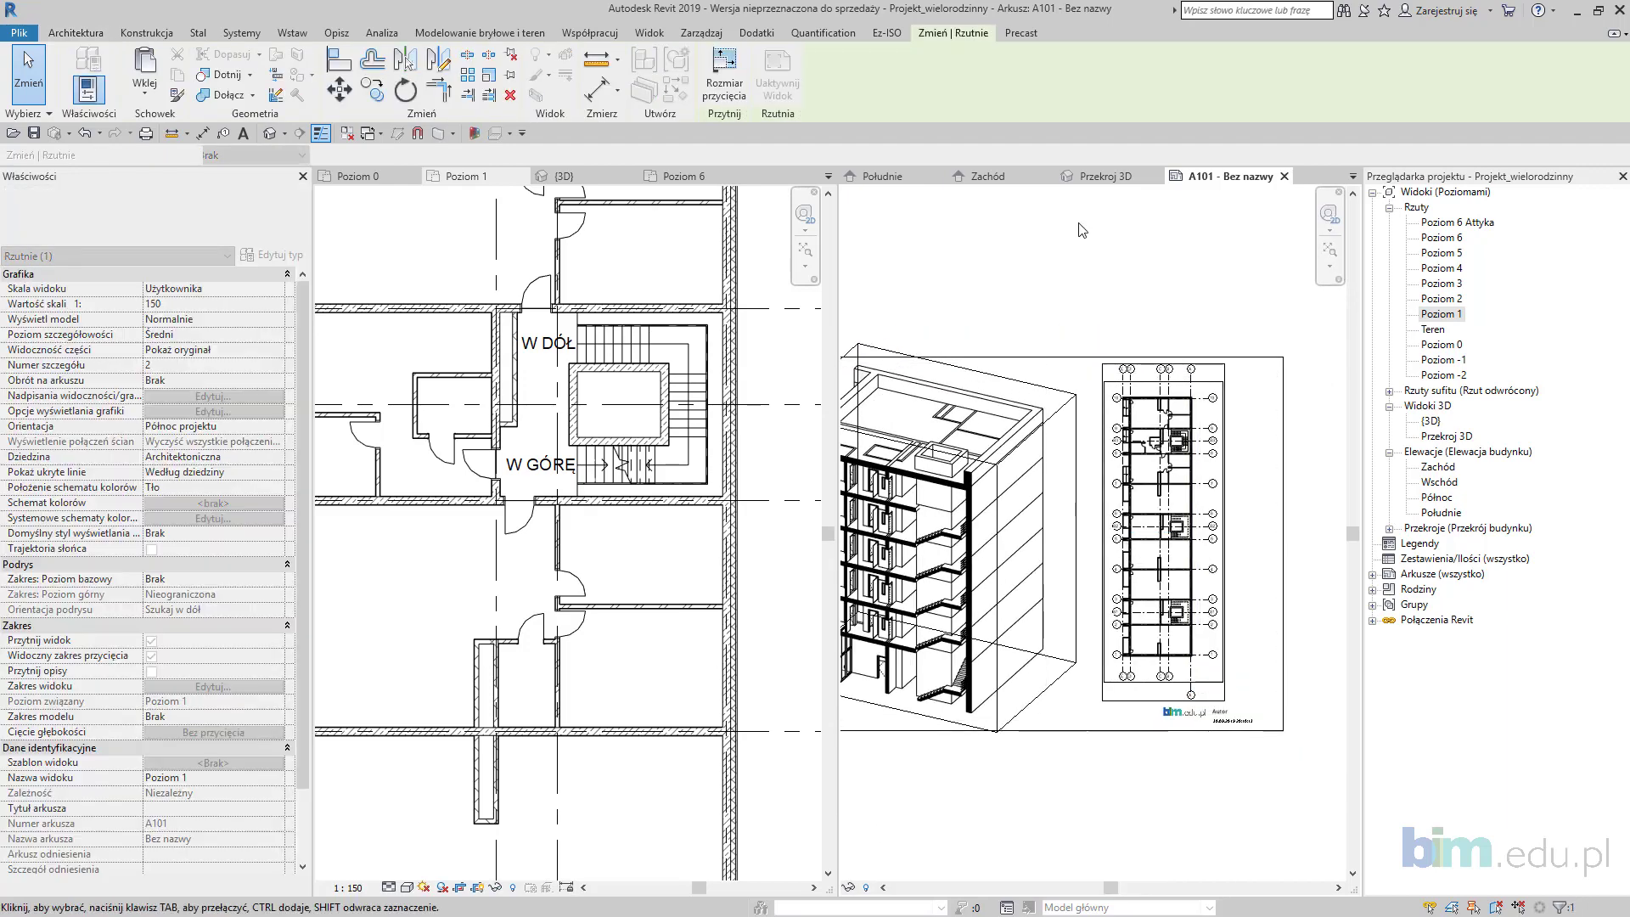
Step: Replace the Autor text in the sheet's title block with the author's full name
scroll(1225, 701, "up", 5)
left_click(1221, 710)
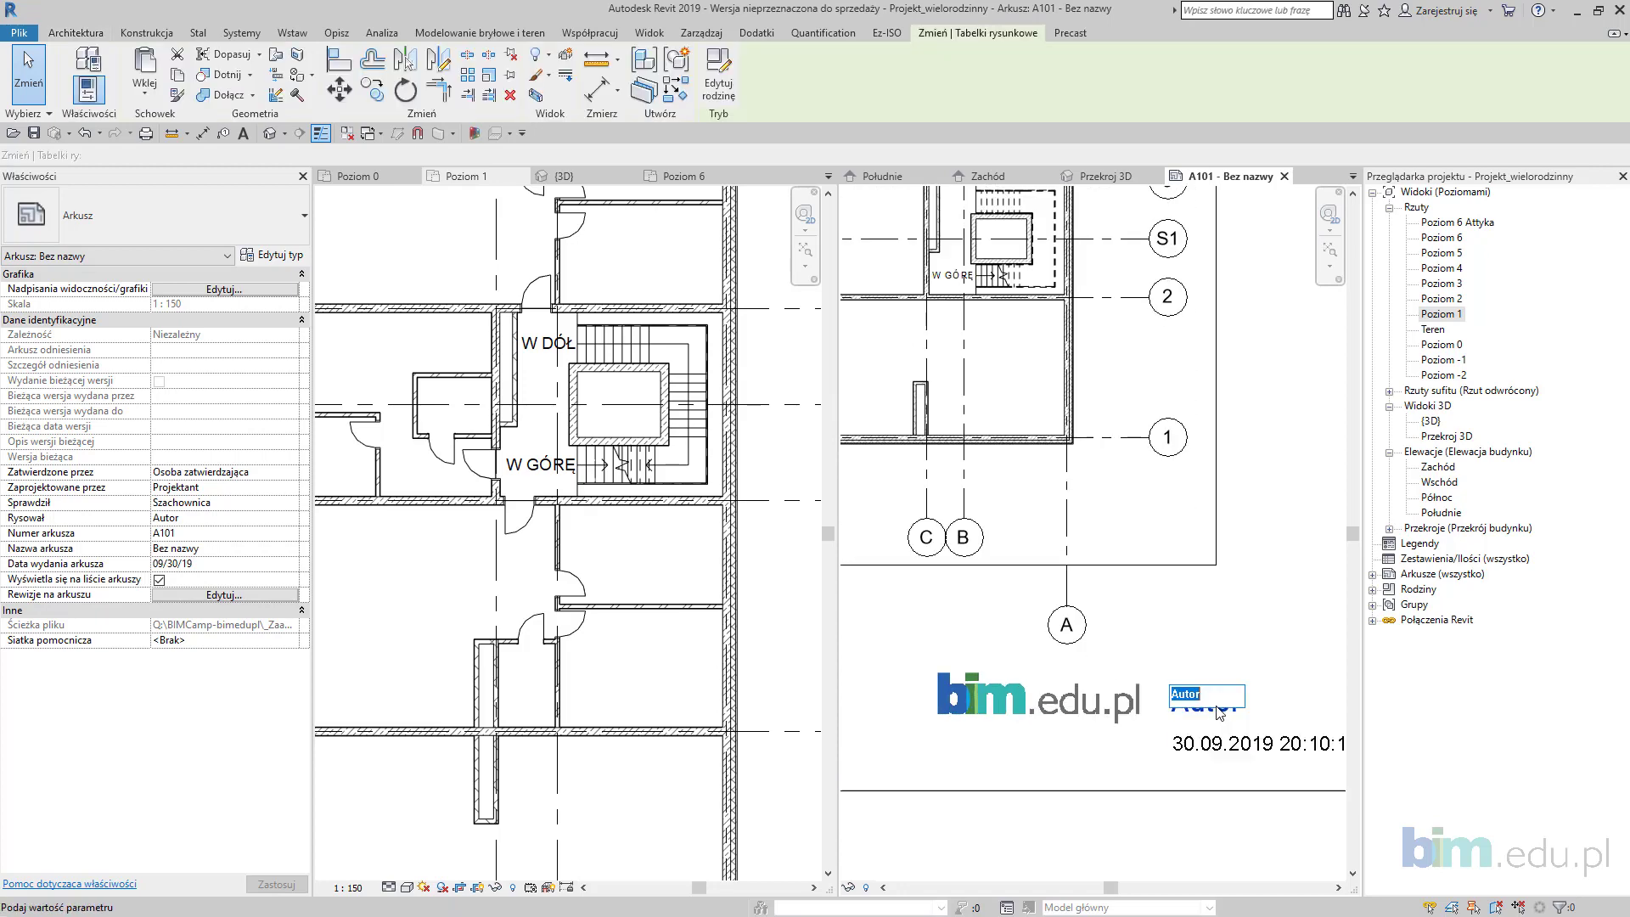
left_click(1222, 710)
type("Jan Kowalski")
left_click(1273, 513)
scroll(870, 467, "down", 3)
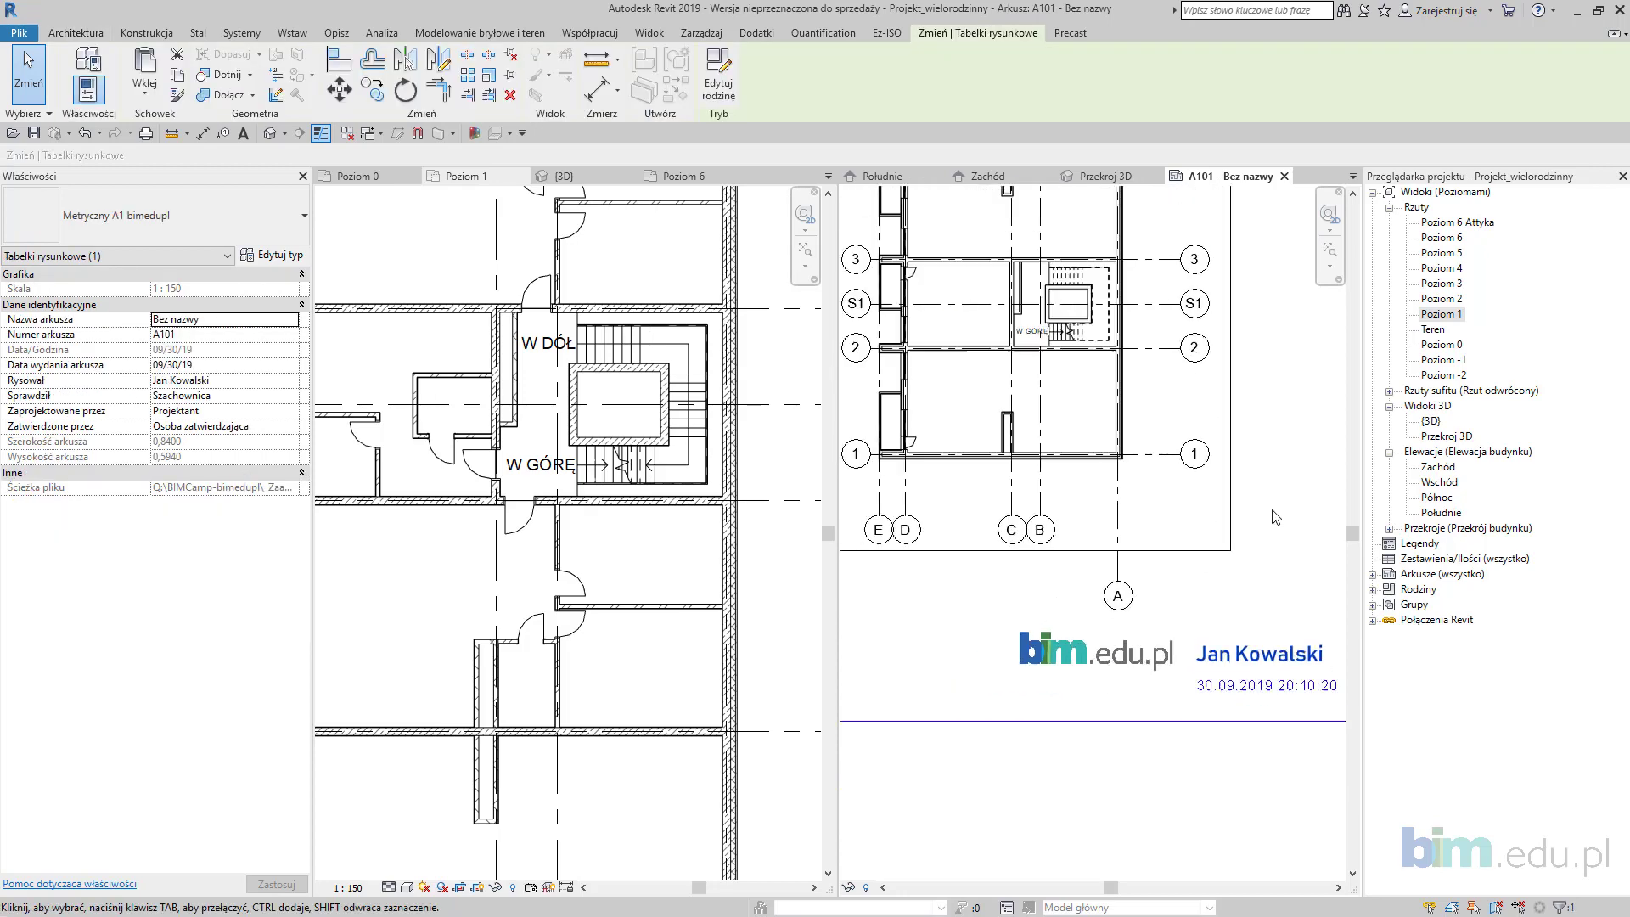
Step: Start an image export of the current sheet, with the image size set to 50% of actual size
left_click(19, 32)
mouse_move(102, 287)
mouse_move(260, 400)
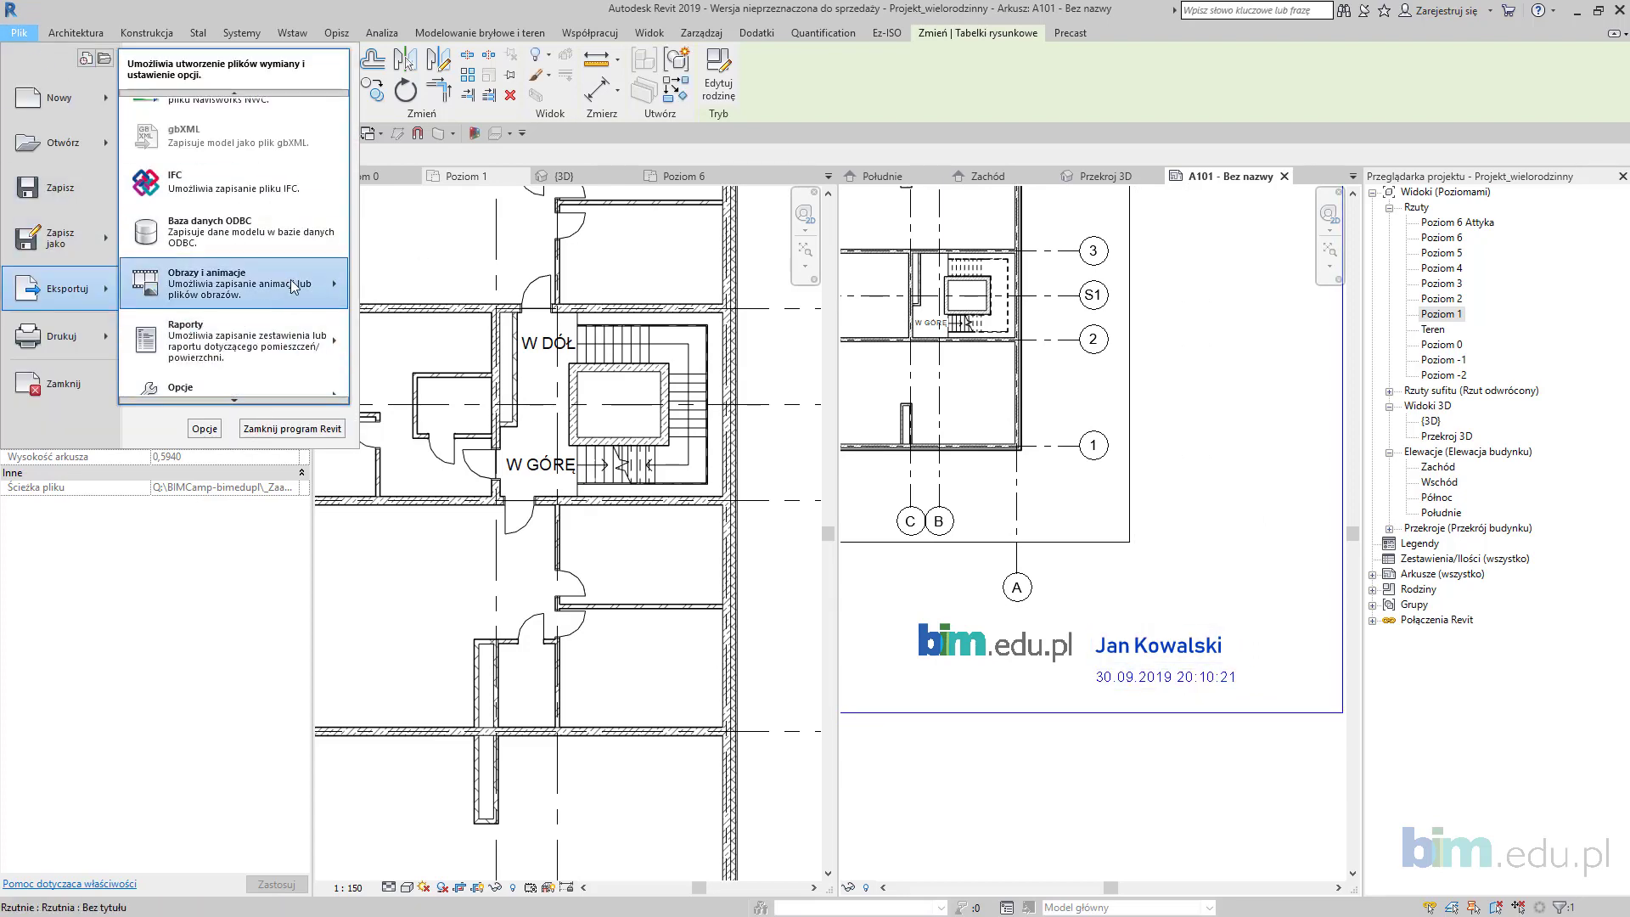
mouse_move(323, 283)
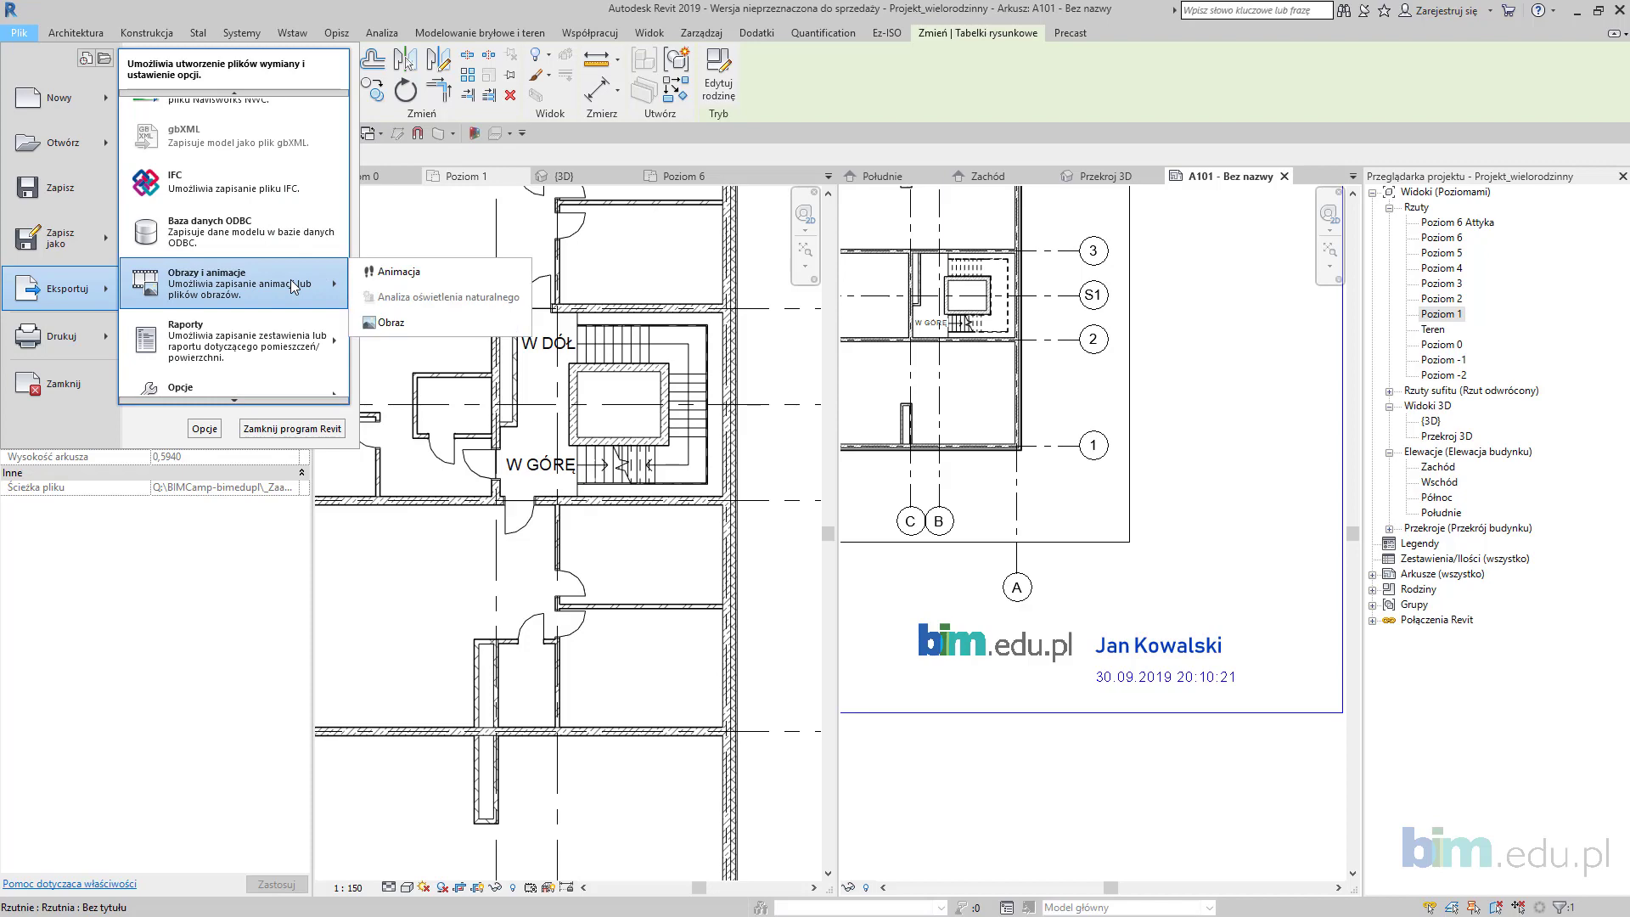
left_click(419, 317)
left_click(1117, 350)
Step: Set the export format to JPEG (bezstratny) for shaded and non-shaded views, with a raster image quality of 300
left_click(1129, 433)
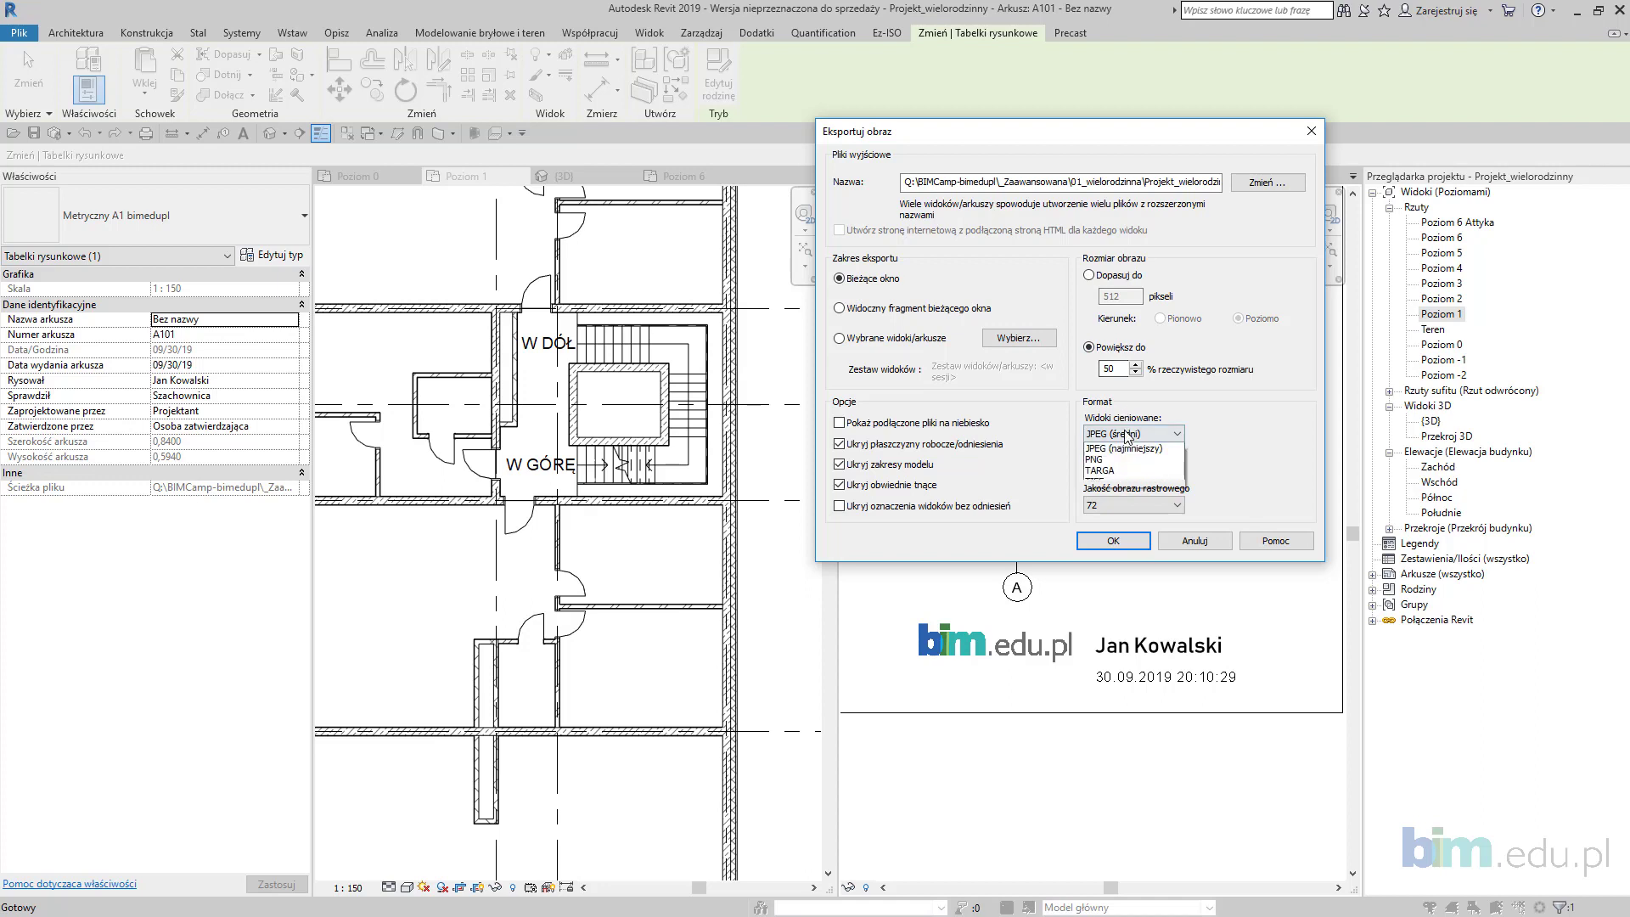
left_click(1122, 459)
left_click(1130, 469)
left_click(1122, 496)
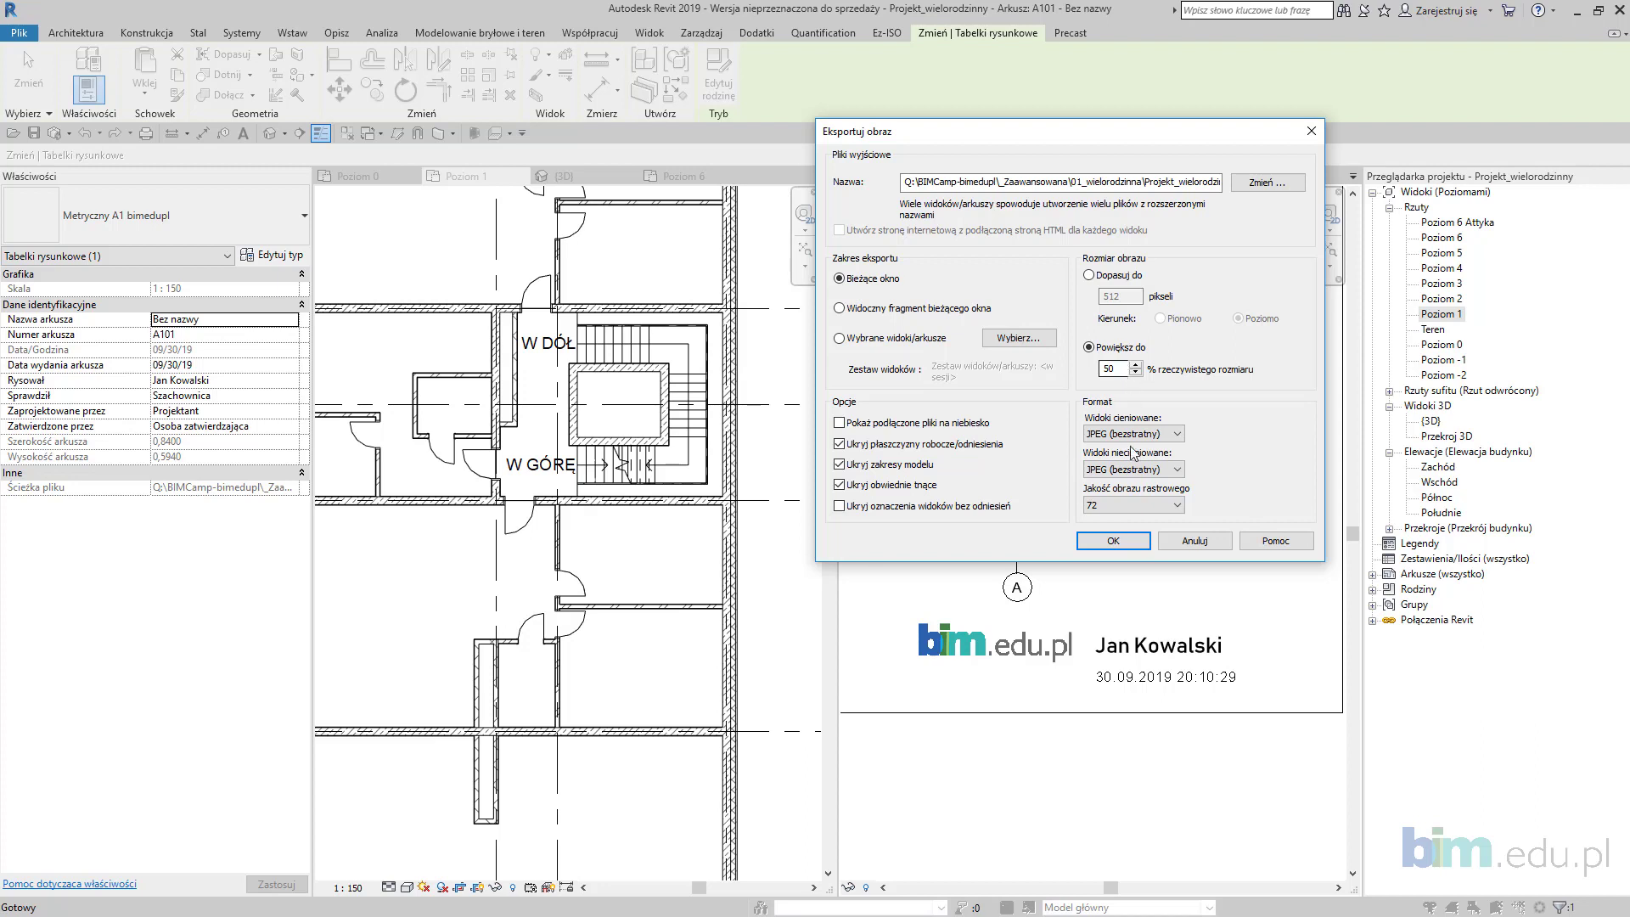
left_click(1134, 505)
left_click(1131, 530)
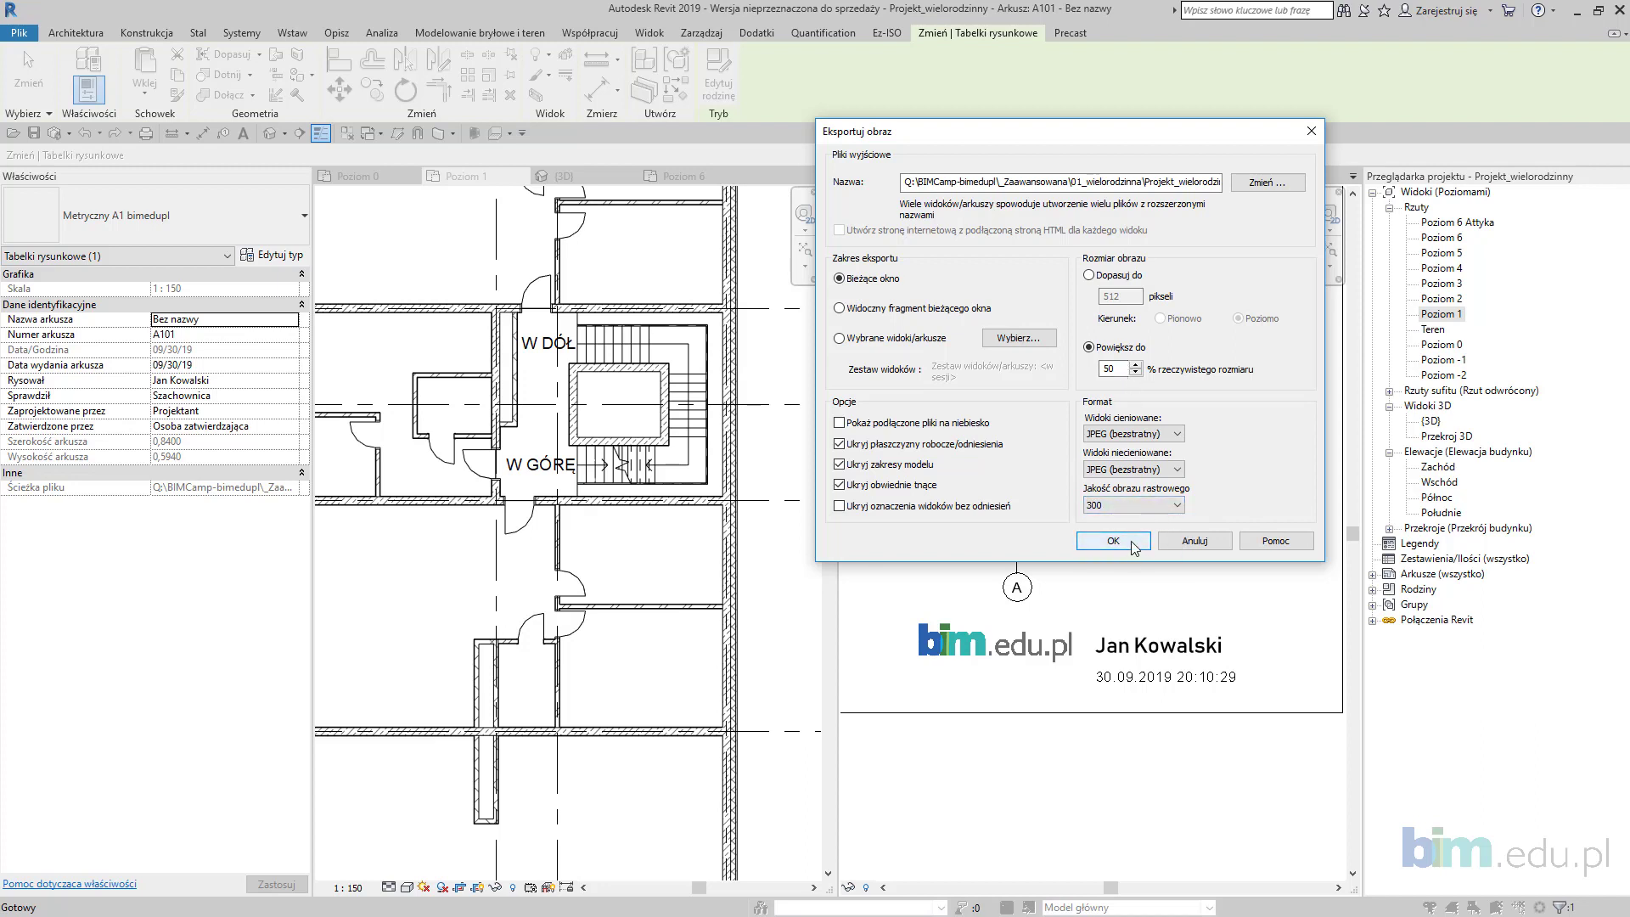
Step: Set the export's output file to Arkusz_A1_druk in the 01_wielorodzinna folder
left_click(1267, 181)
double_click(558, 265)
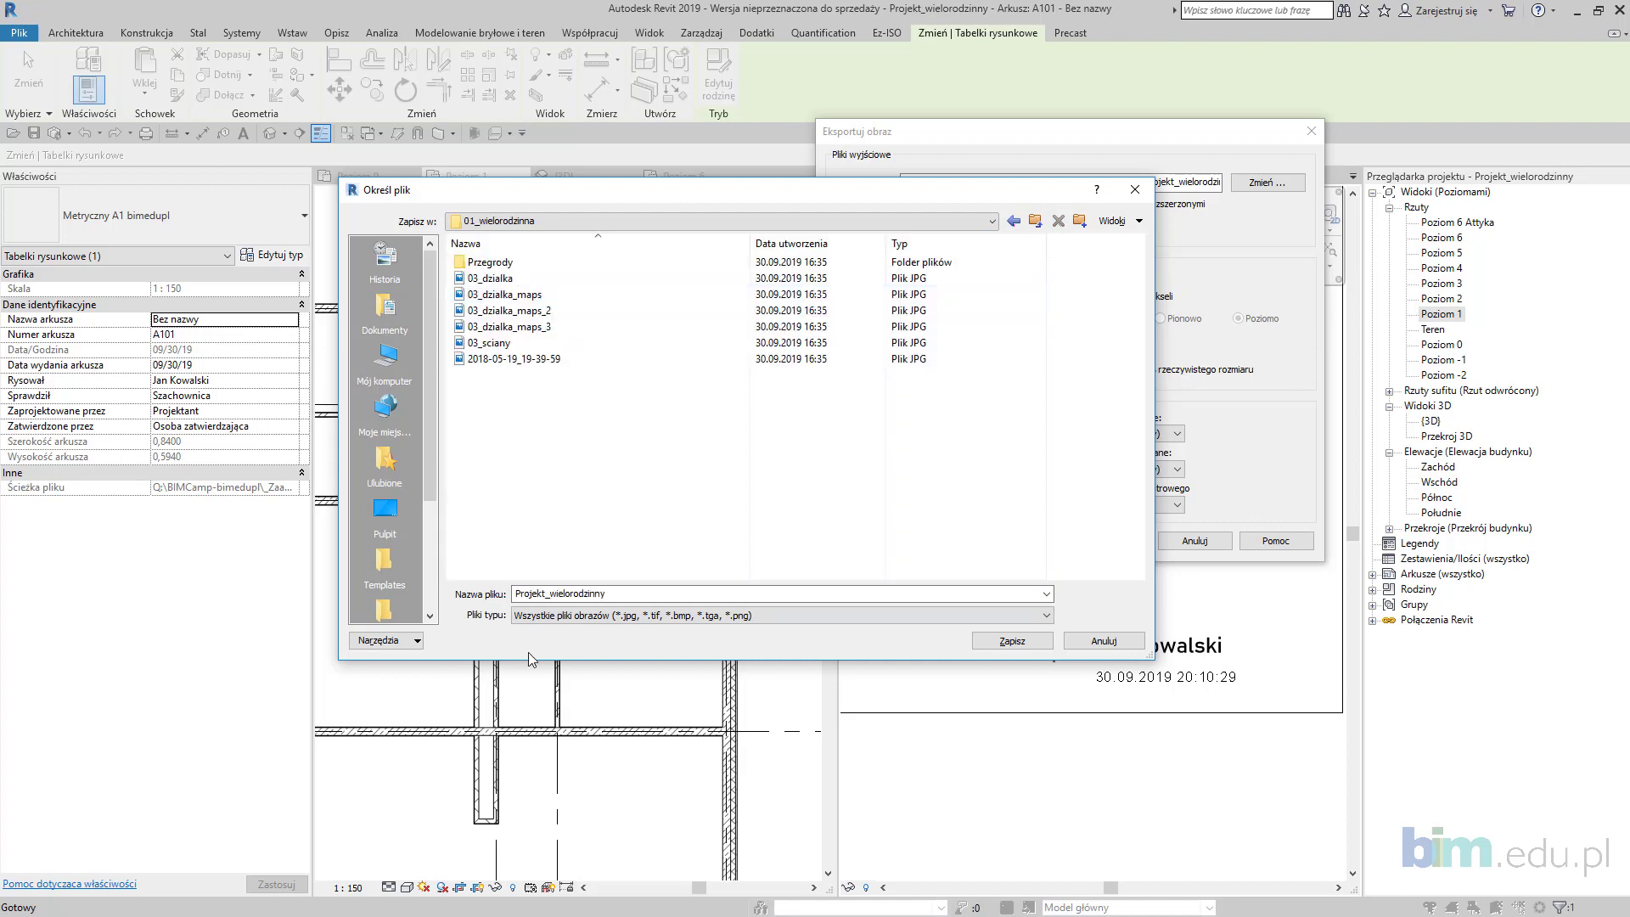
left_click(613, 595)
type("Arkusz_A1_druk")
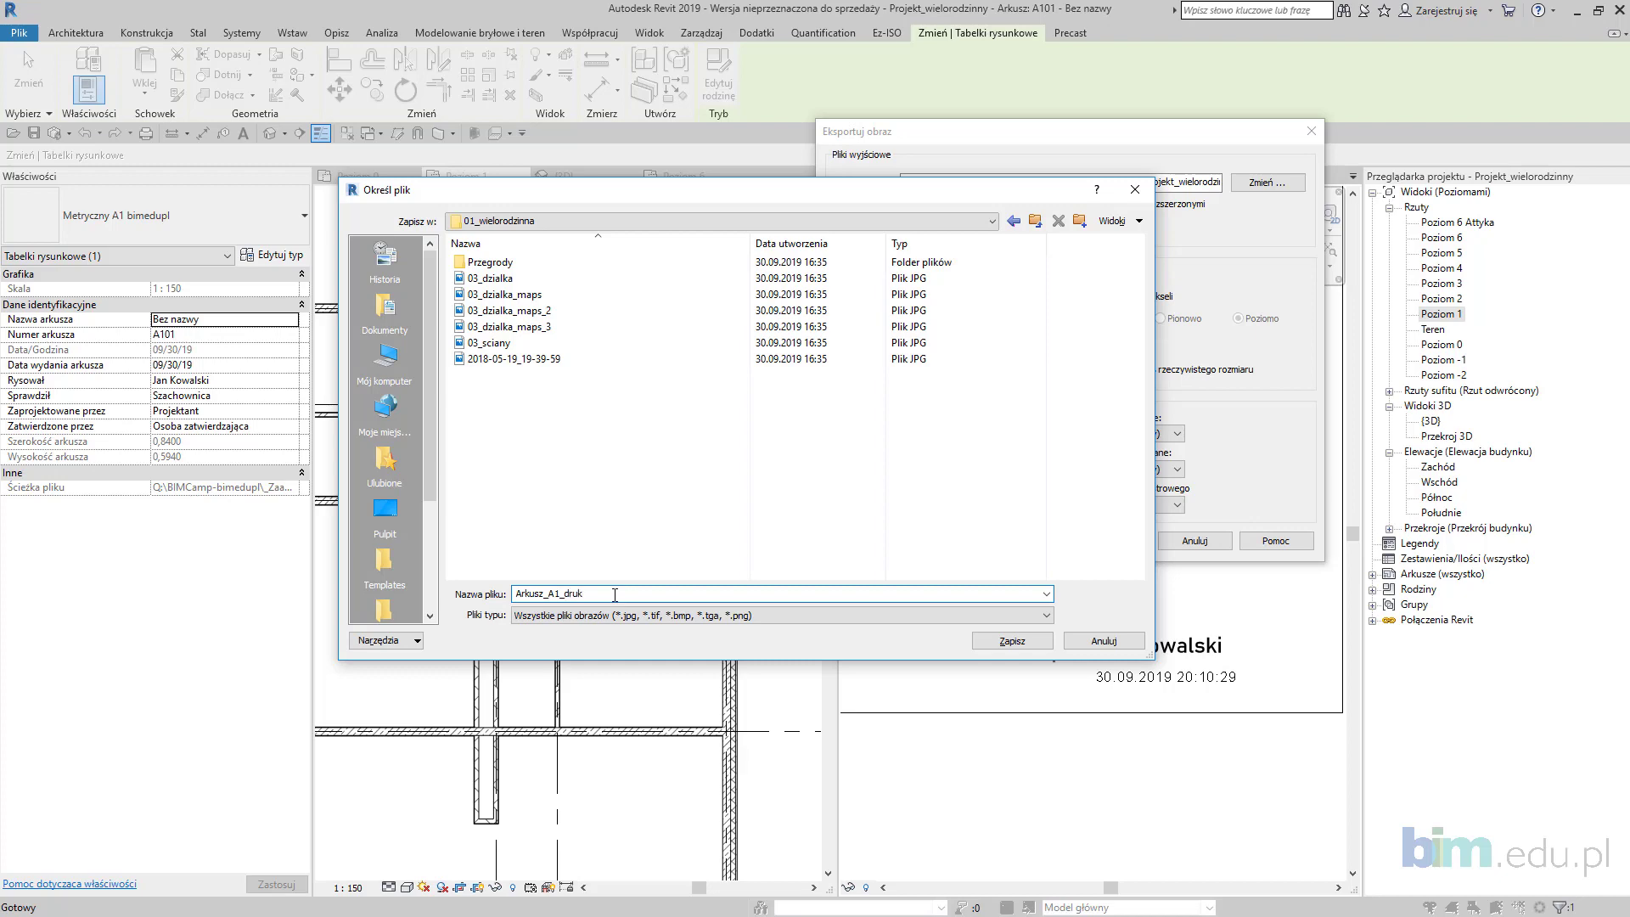
key("Return")
left_click(1160, 467)
left_click(1162, 465)
left_click(1169, 434)
left_click(1170, 436)
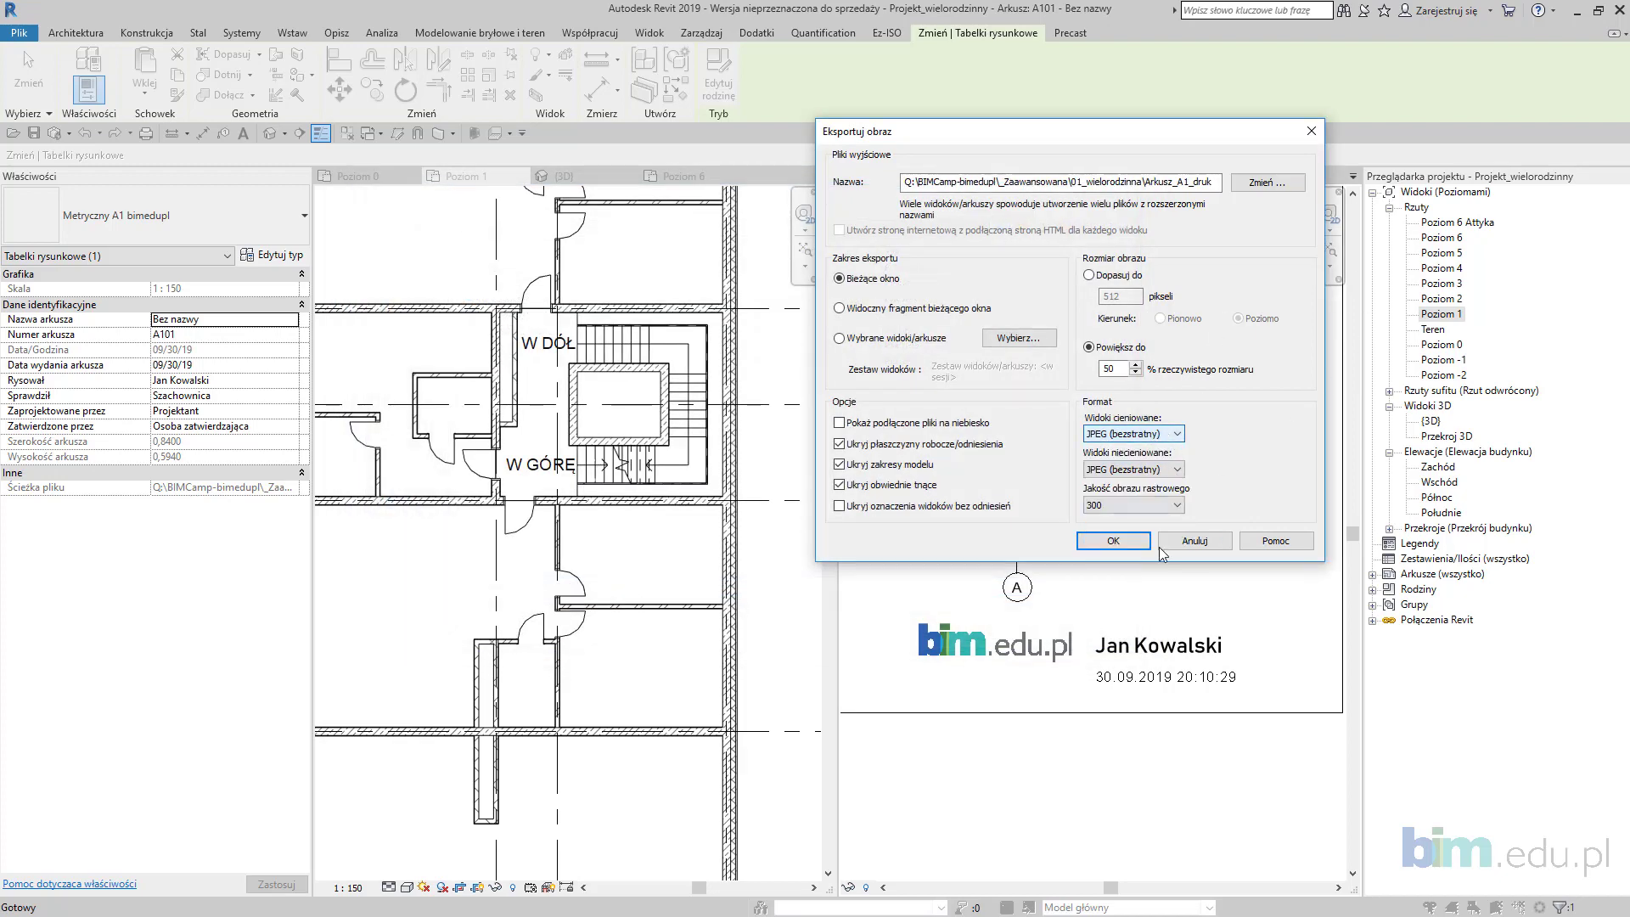